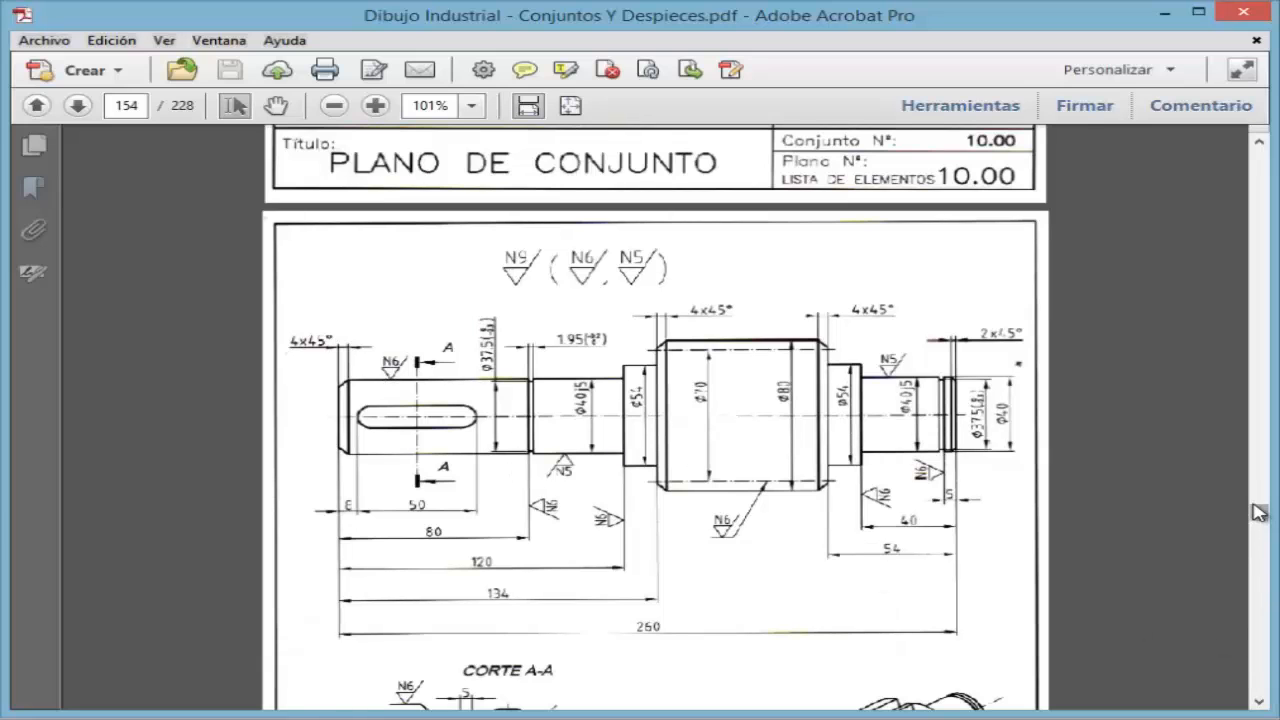
- Browse the PDF's Eje Reductor sheets to examine the assembly title block, parts list and shaft drawing
{"action": "scroll", "coordinate": [1262, 520], "scroll_direction": "down", "scroll_amount": 10}
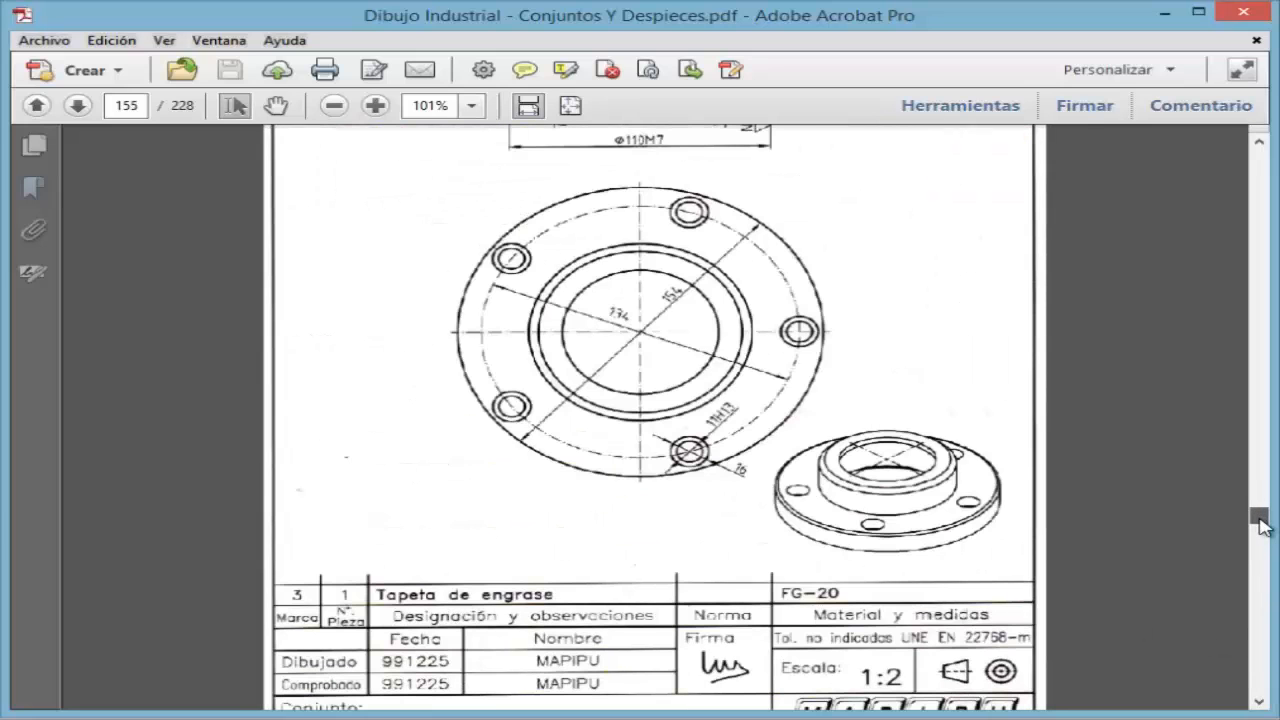
{"action": "scroll", "coordinate": [1262, 520], "scroll_direction": "up", "scroll_amount": 10}
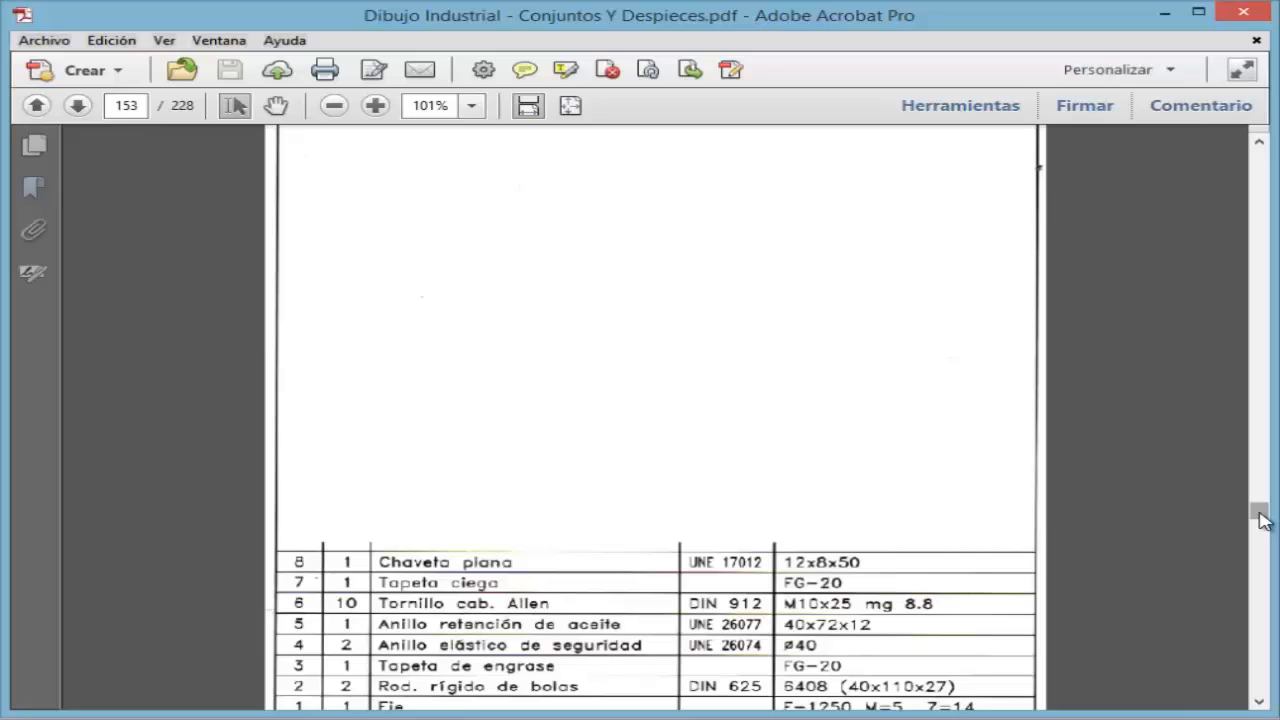
{"action": "mouse_move", "coordinate": [1262, 520]}
{"action": "left_mouse_down"}
{"action": "mouse_move", "coordinate": [1262, 507]}
{"action": "mouse_move", "coordinate": [1266, 517]}
{"action": "left_mouse_up"}
{"action": "scroll", "coordinate": [1262, 514], "scroll_direction": "down", "scroll_amount": 5}
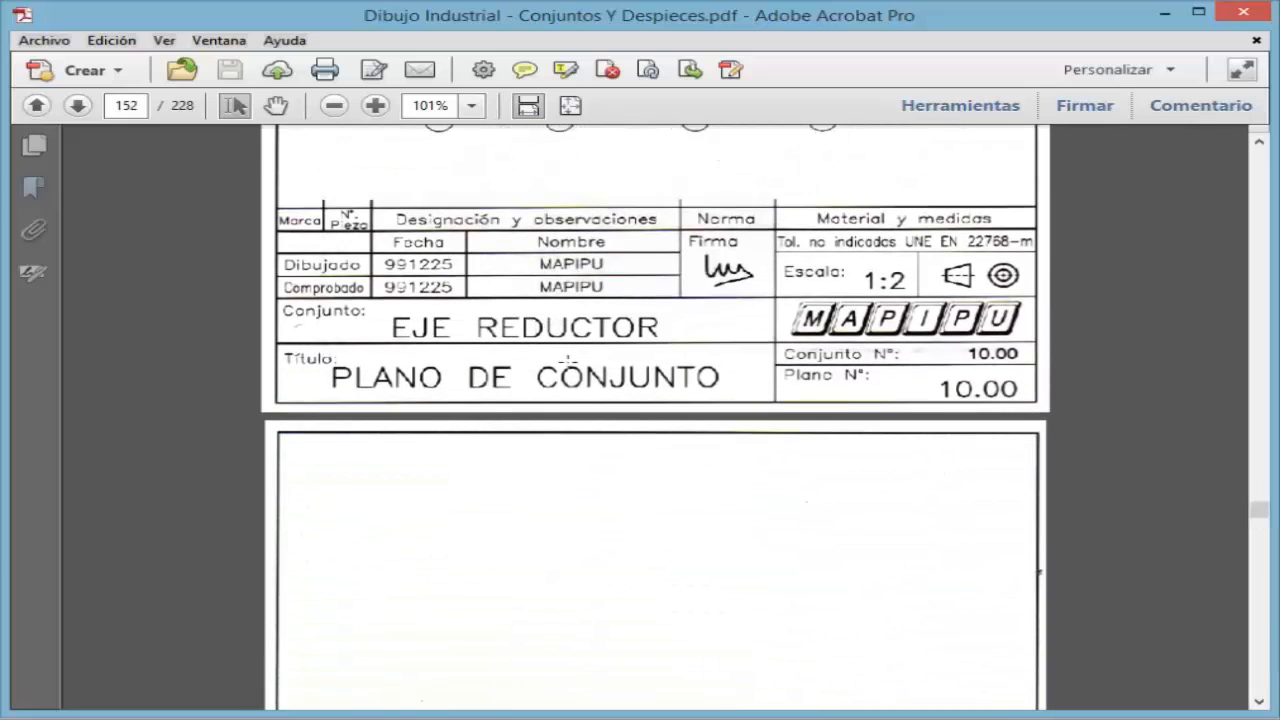
{"action": "scroll", "coordinate": [752, 396], "scroll_direction": "down", "scroll_amount": 15}
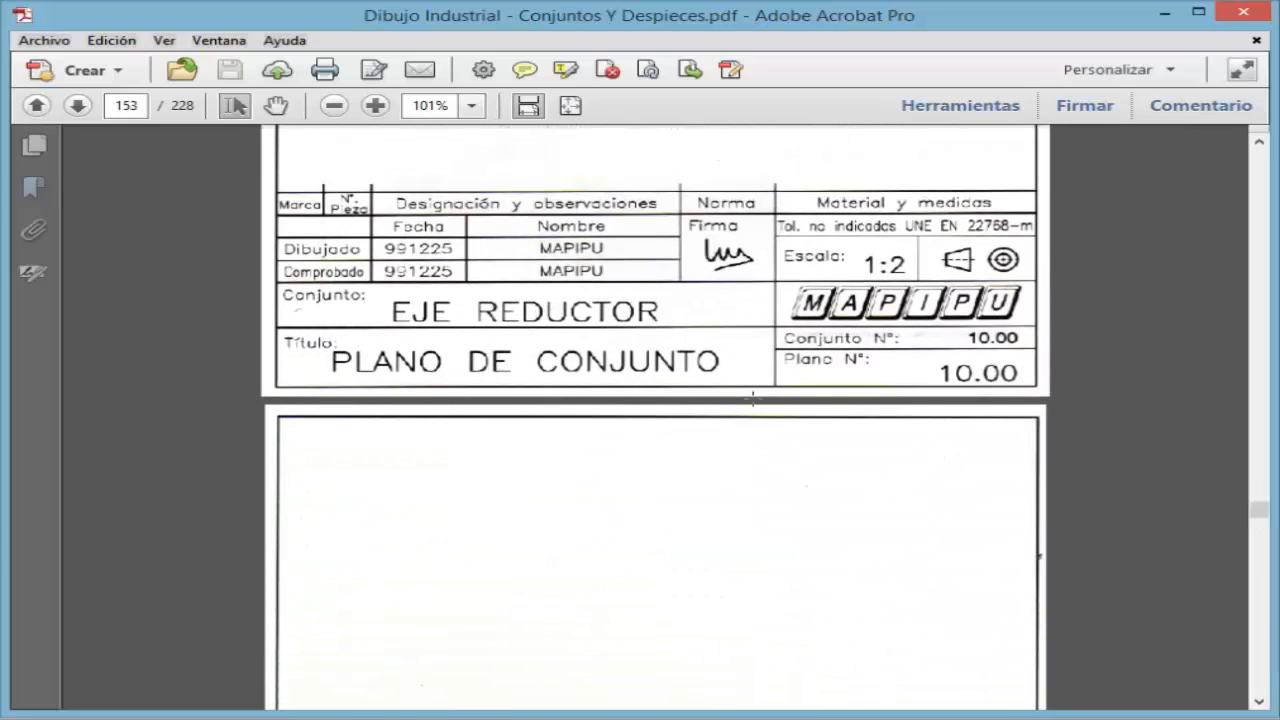
{"action": "scroll", "coordinate": [752, 398], "scroll_direction": "down", "scroll_amount": 3}
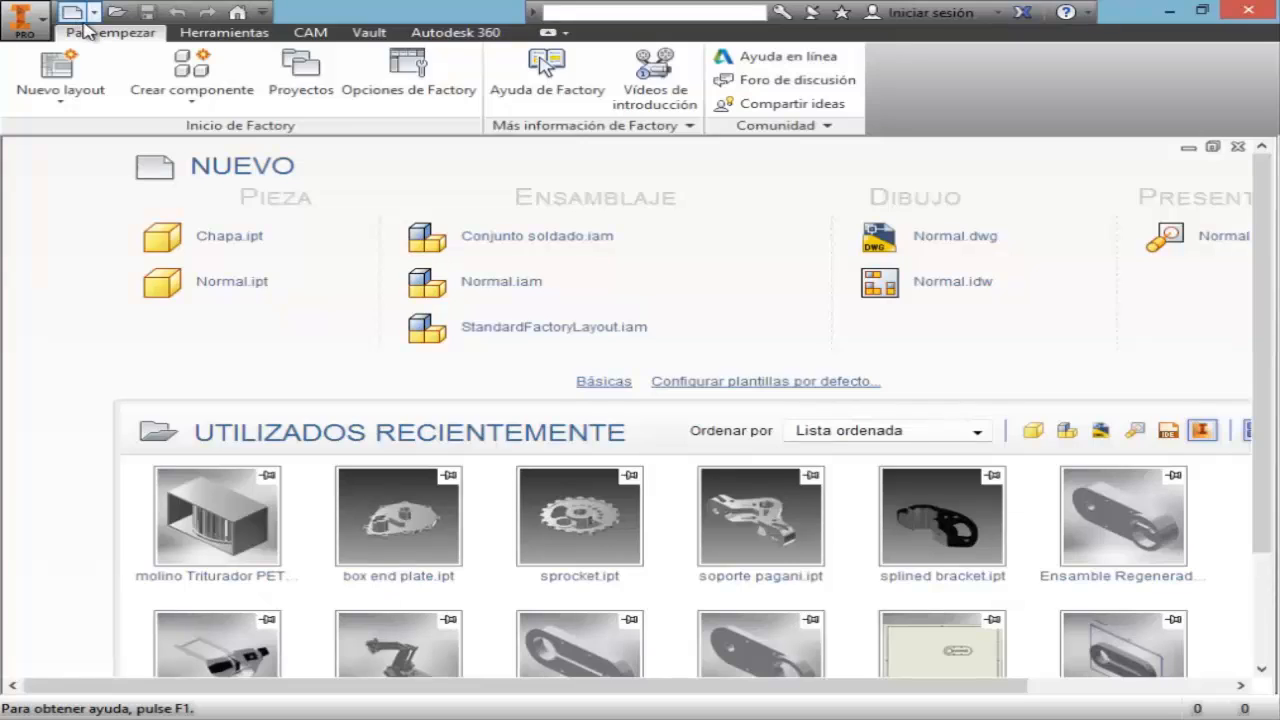
- Switch to Inventor and create a new part from the metric Normal (mm).ipt template
{"action": "left_click", "coordinate": [70, 13]}
{"action": "left_click", "coordinate": [270, 155]}
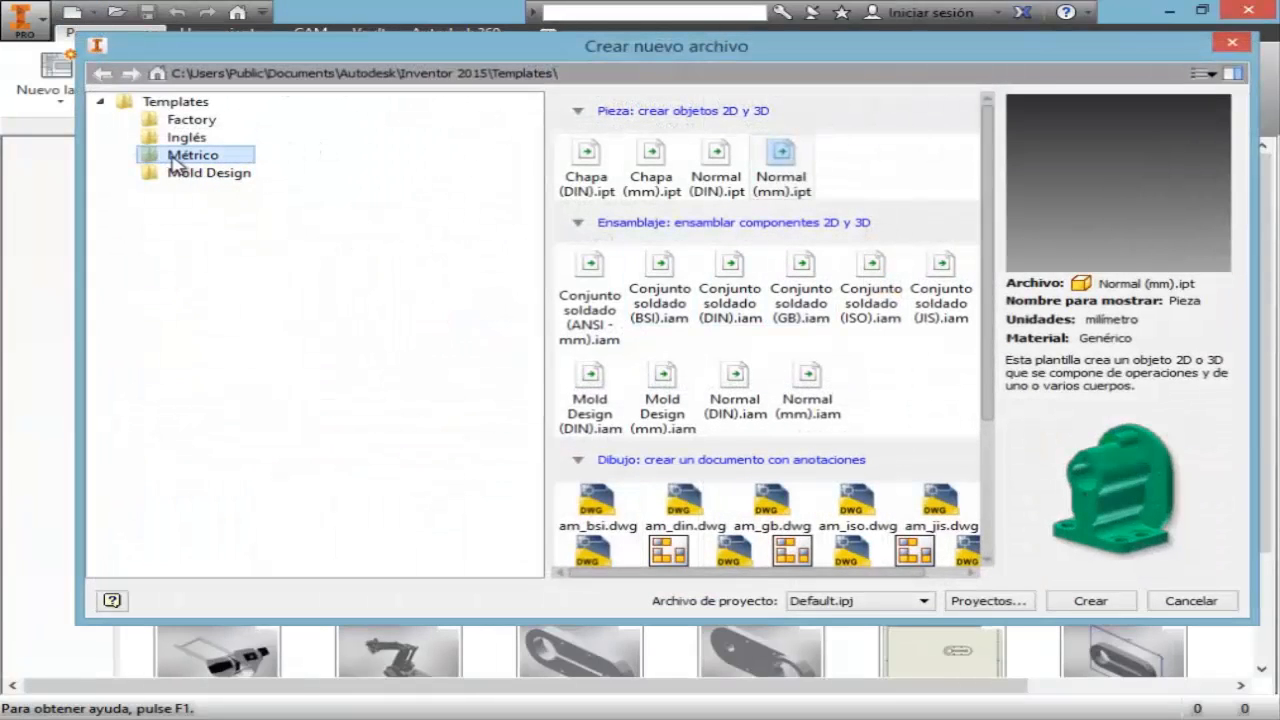
{"action": "left_click", "coordinate": [790, 175]}
{"action": "double_click", "coordinate": [787, 172]}
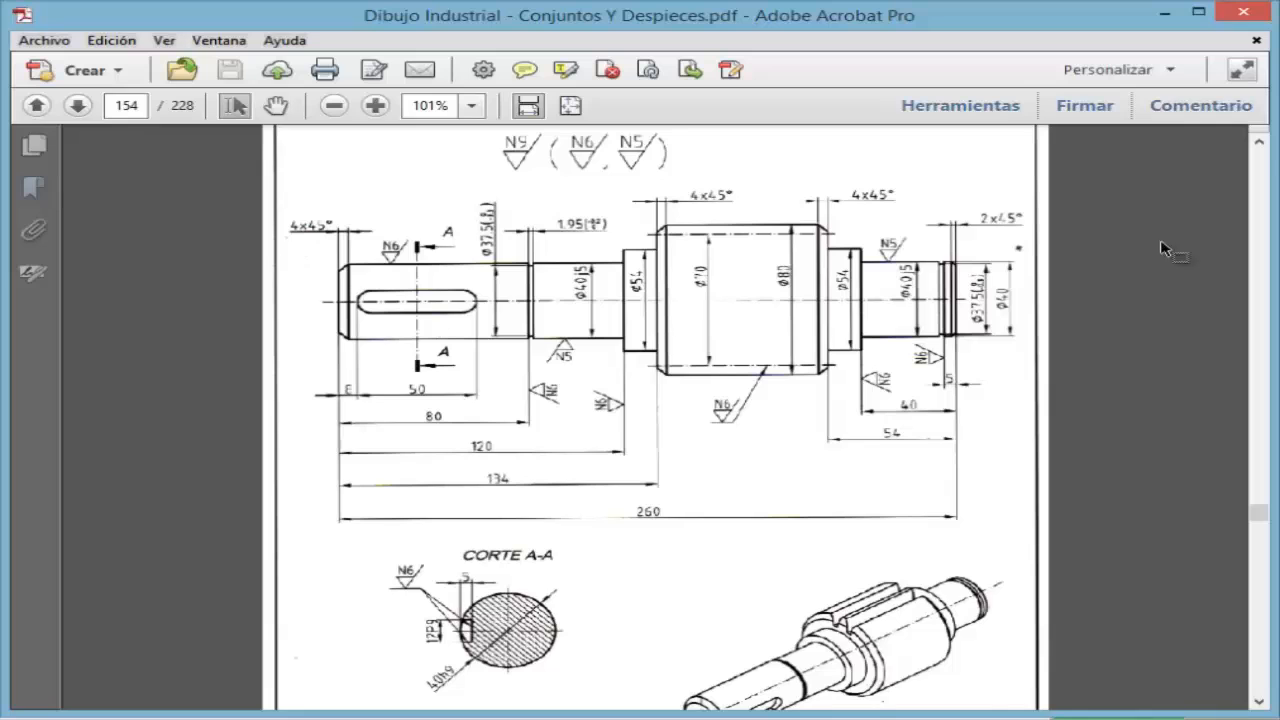
- Switch to the PDF and examine the shaft drawing's diameters, lengths, chamfers and section A-A on page 154
{"action": "left_click", "coordinate": [1260, 143]}
{"action": "left_click", "coordinate": [1260, 143]}
{"action": "left_click", "coordinate": [1260, 143]}
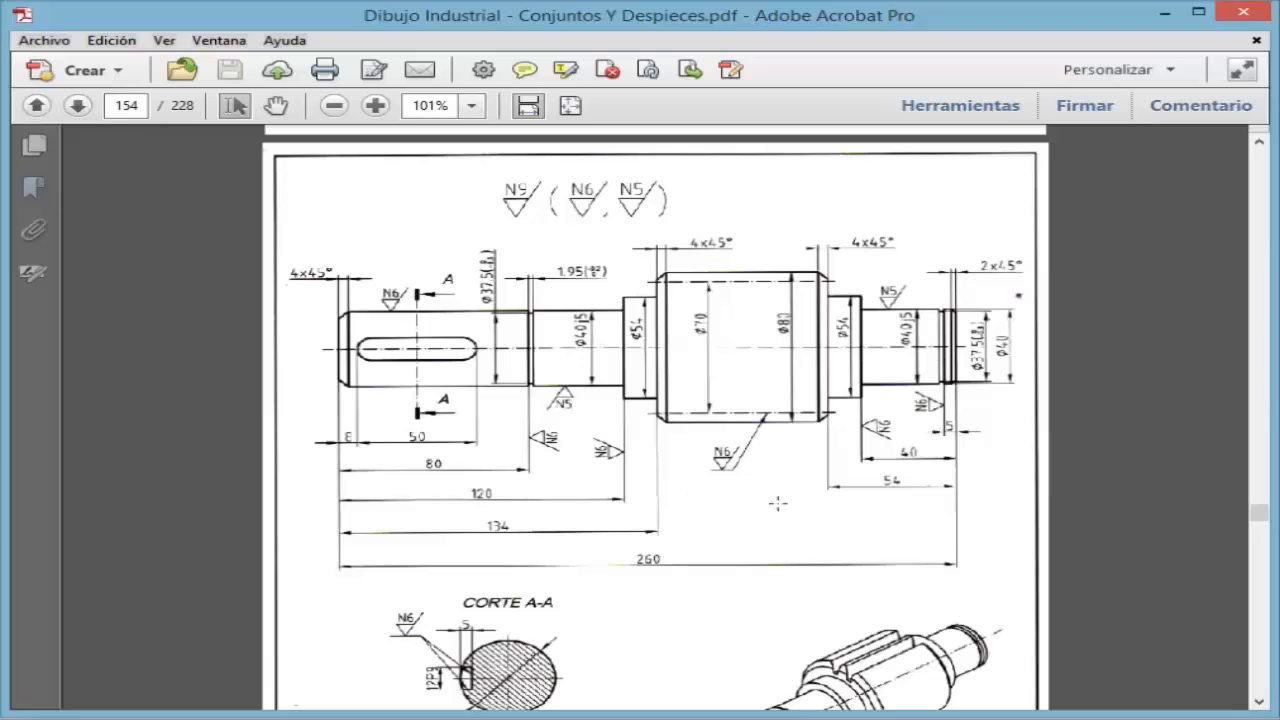
{"action": "left_click", "coordinate": [1259, 702]}
{"action": "left_click", "coordinate": [1259, 702]}
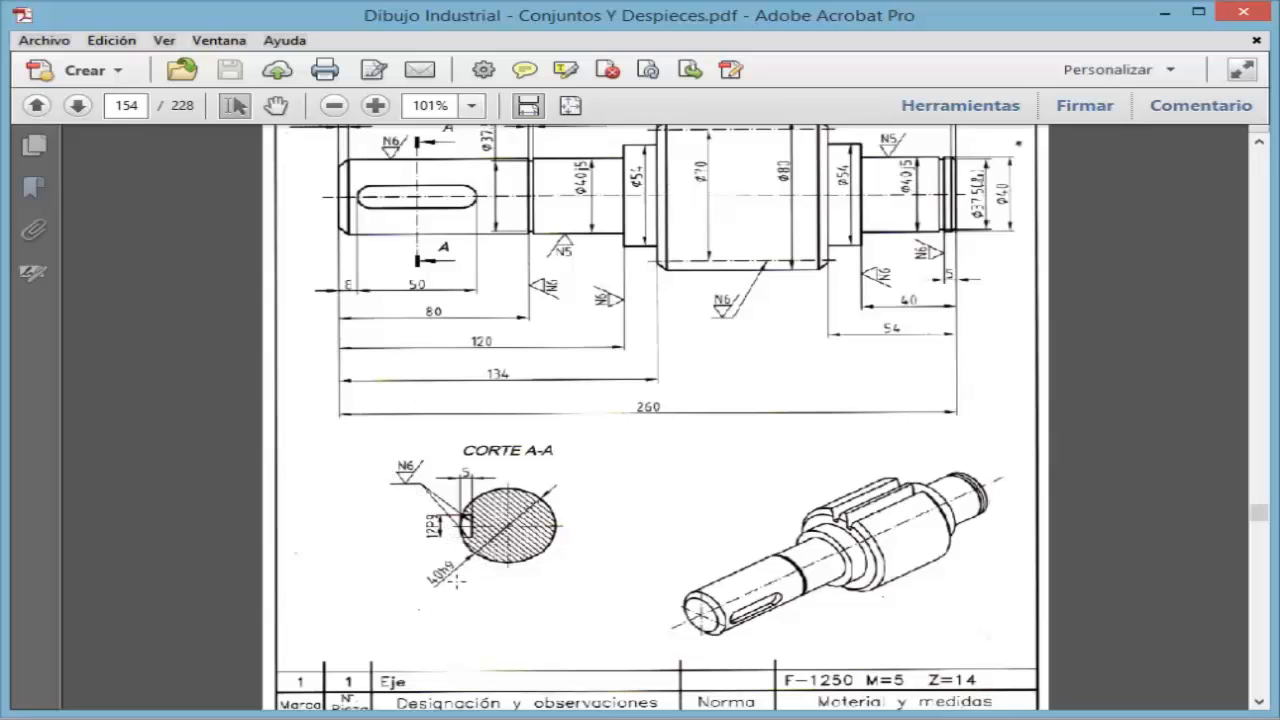
{"action": "left_click", "coordinate": [1259, 143]}
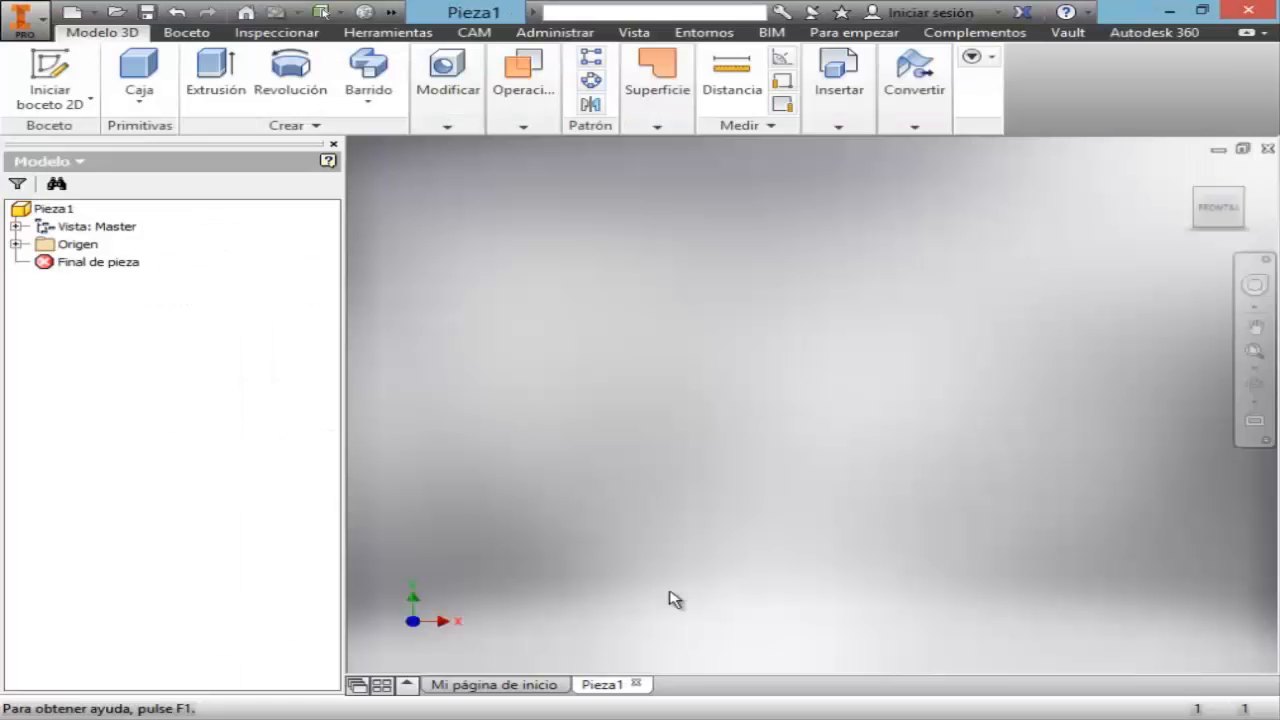
- In Inventor, start a 2D sketch on the XY plane and draw a 20 mm vertical line upward from the origin
{"action": "left_click", "coordinate": [62, 84]}
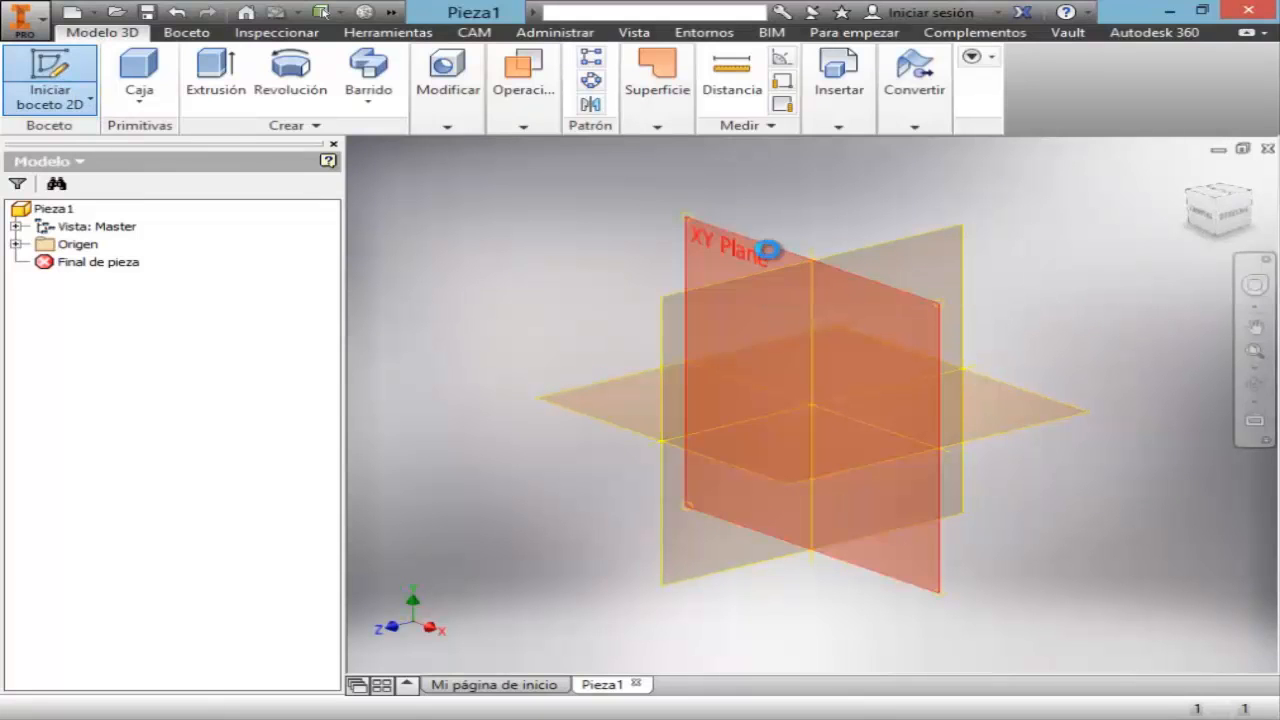
{"action": "left_click", "coordinate": [768, 250]}
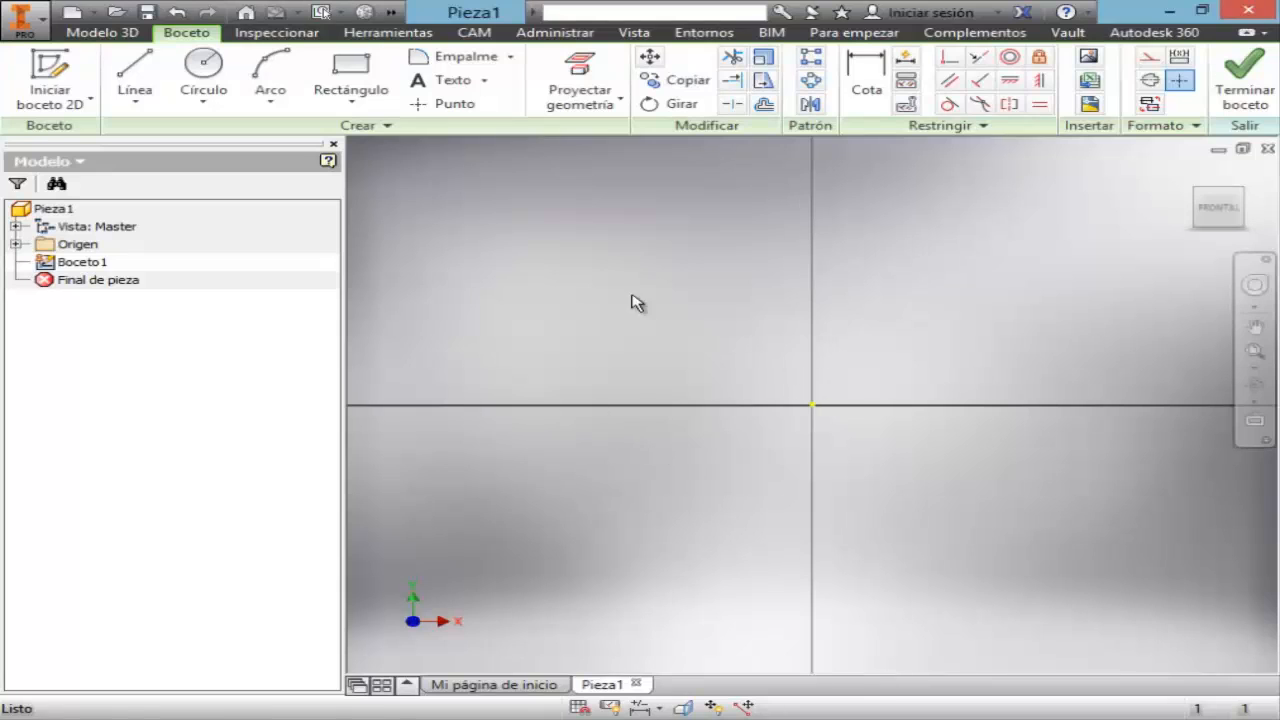
{"action": "left_click", "coordinate": [134, 72]}
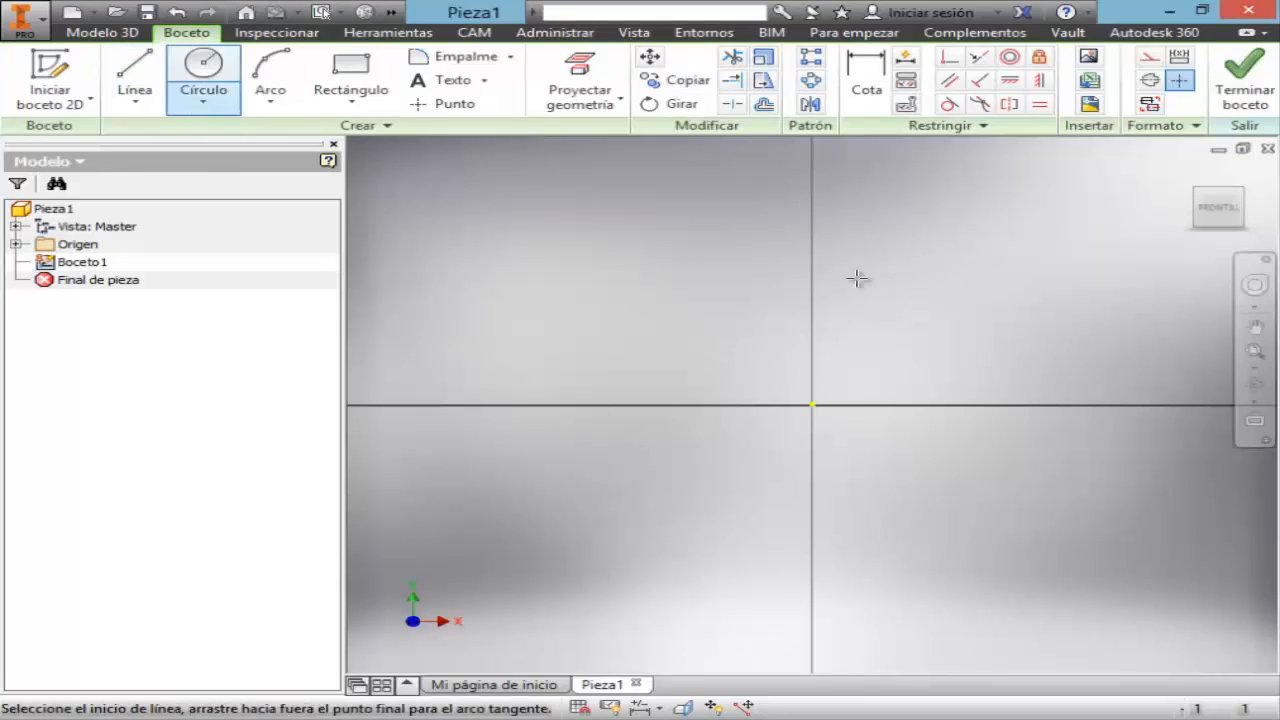
{"action": "left_click", "coordinate": [810, 405]}
{"action": "key", "text": "Escape"}
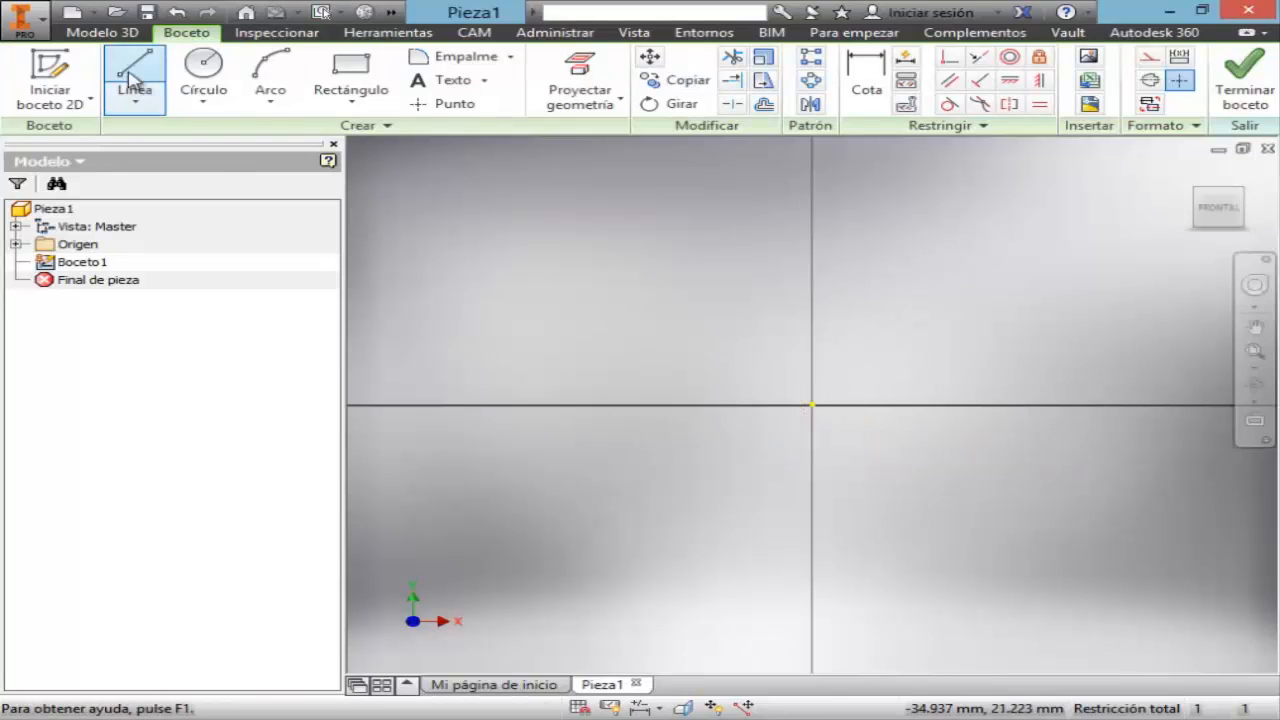
{"action": "key", "text": "l"}
{"action": "left_click", "coordinate": [810, 405]}
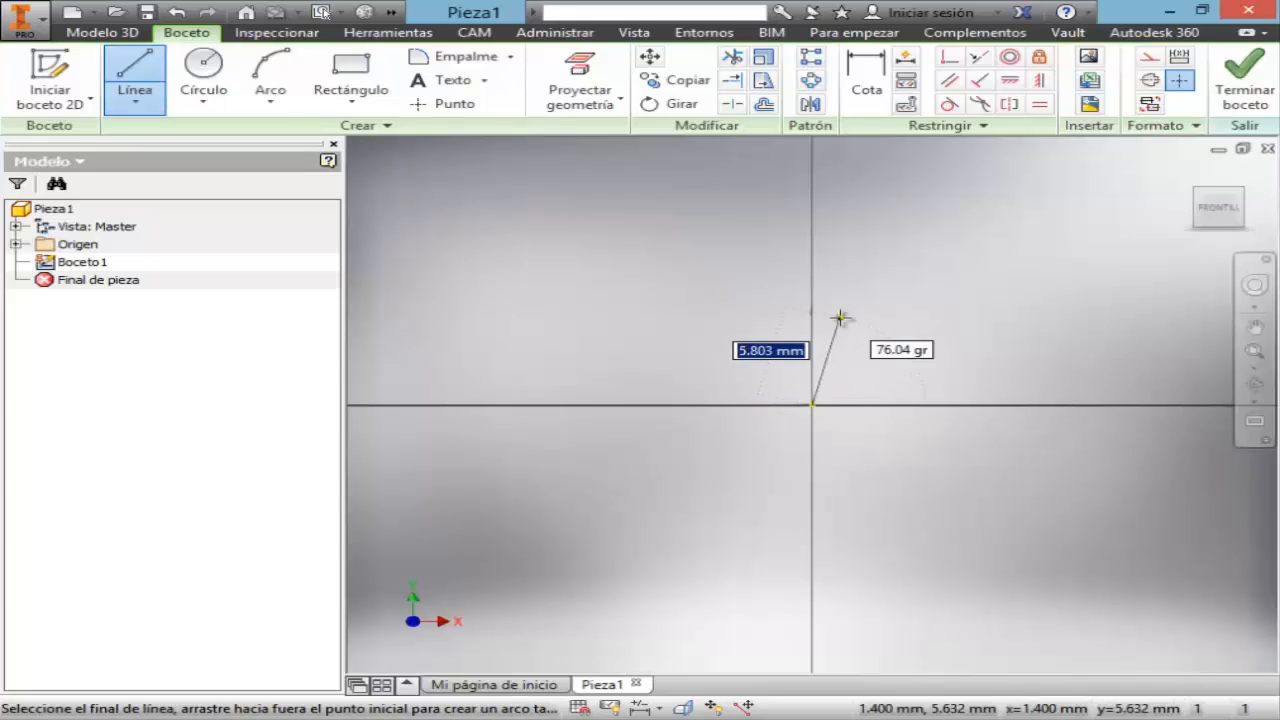
{"action": "type", "text": "20"}
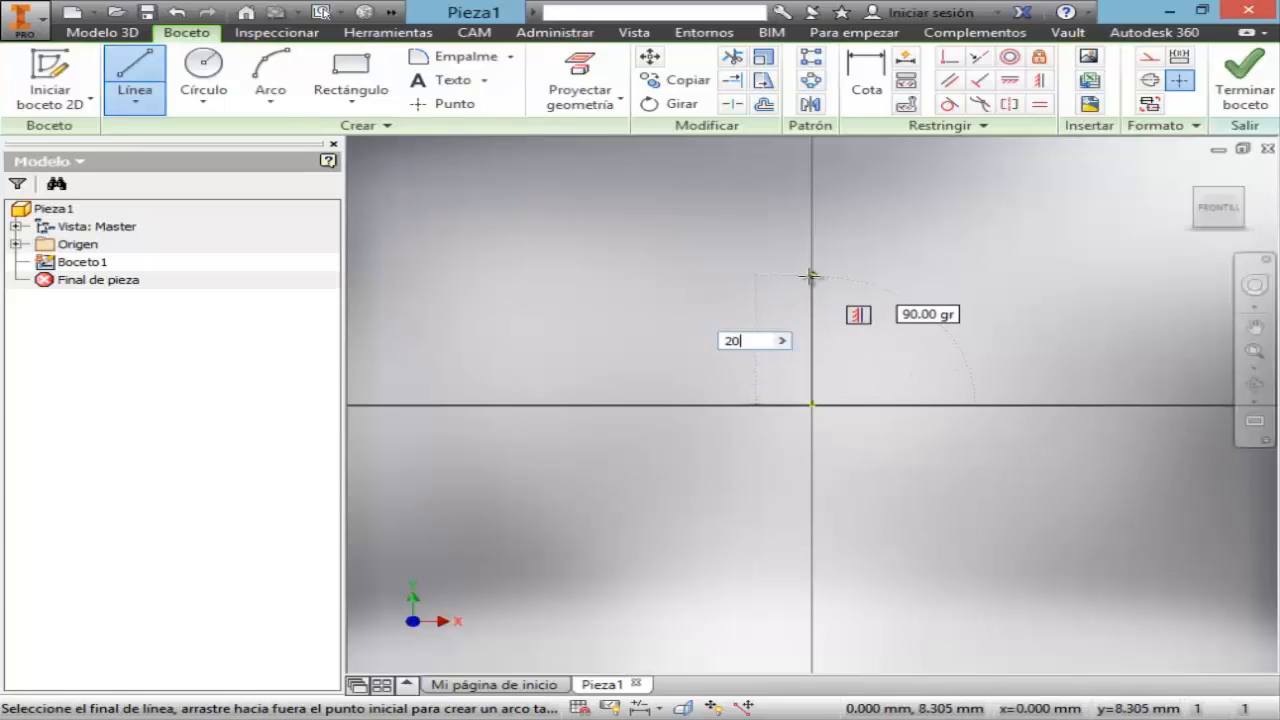
{"action": "key", "text": "Tab"}
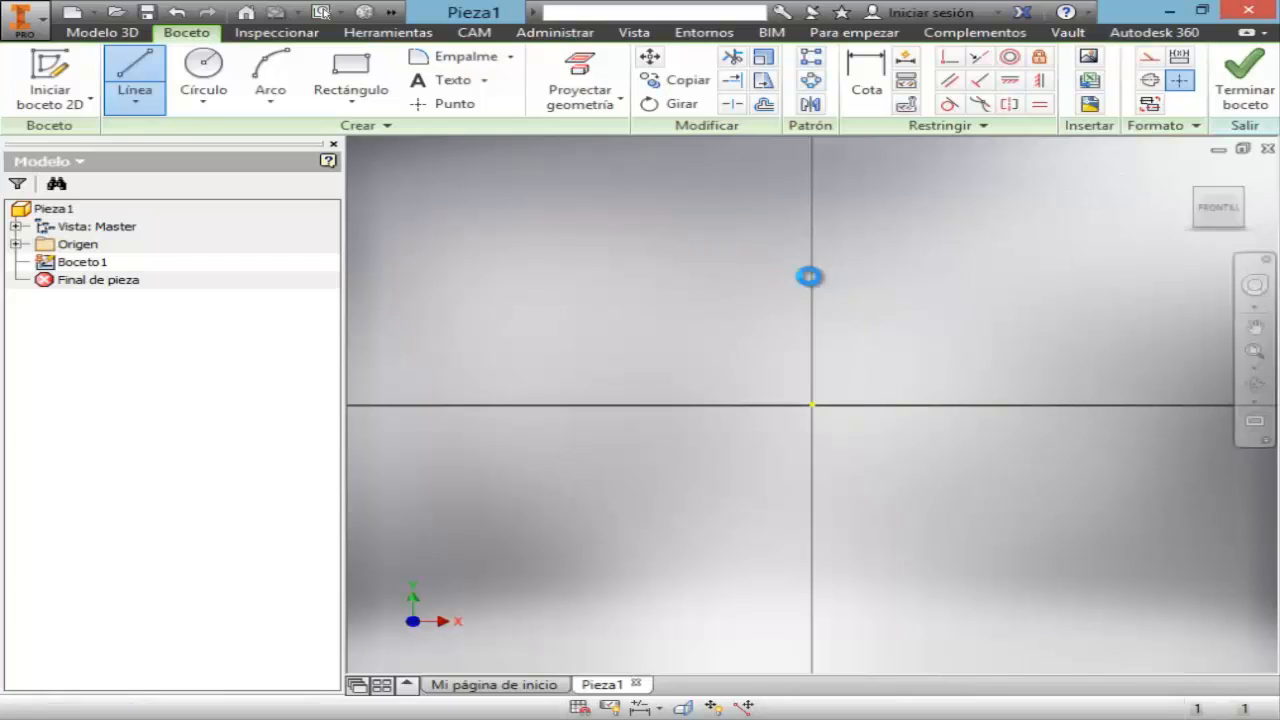
{"action": "key", "text": "Escape"}
{"action": "left_click", "coordinate": [1264, 357]}
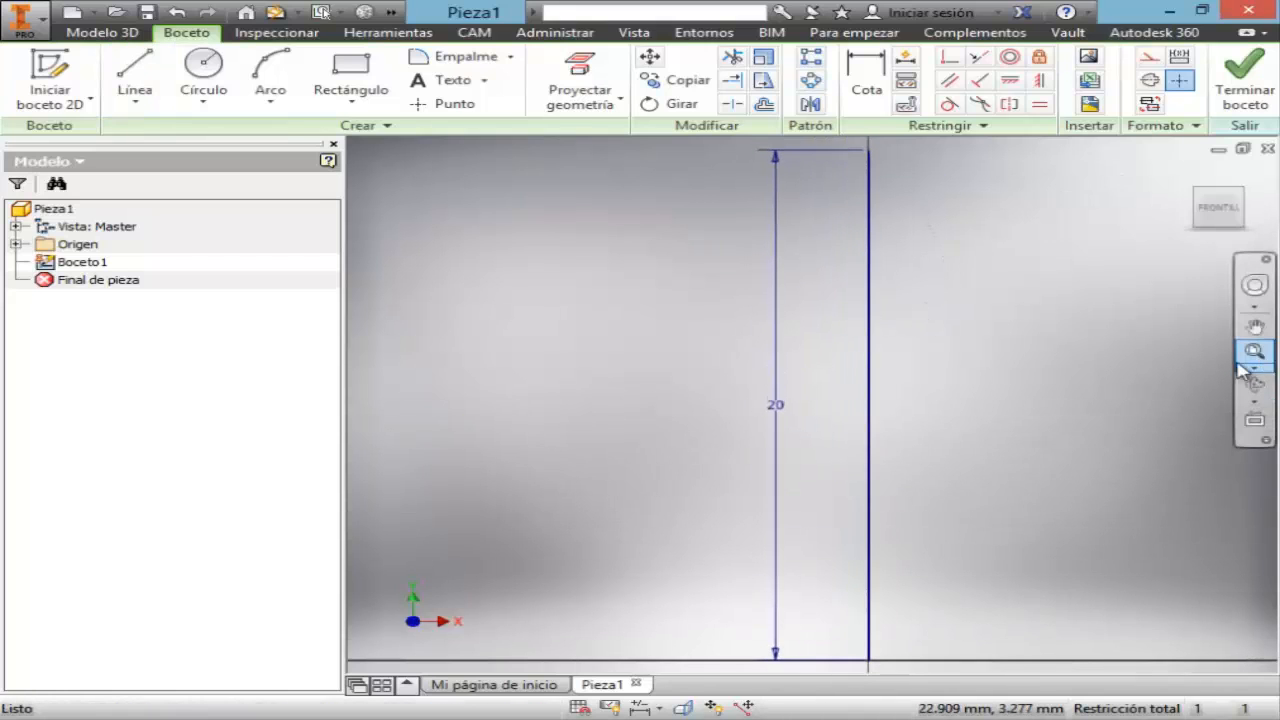
- Check the first shaft section's length in the PDF and draw an 80 mm horizontal line from the vertical line's upper end
{"action": "key", "text": "alt+Tab"}
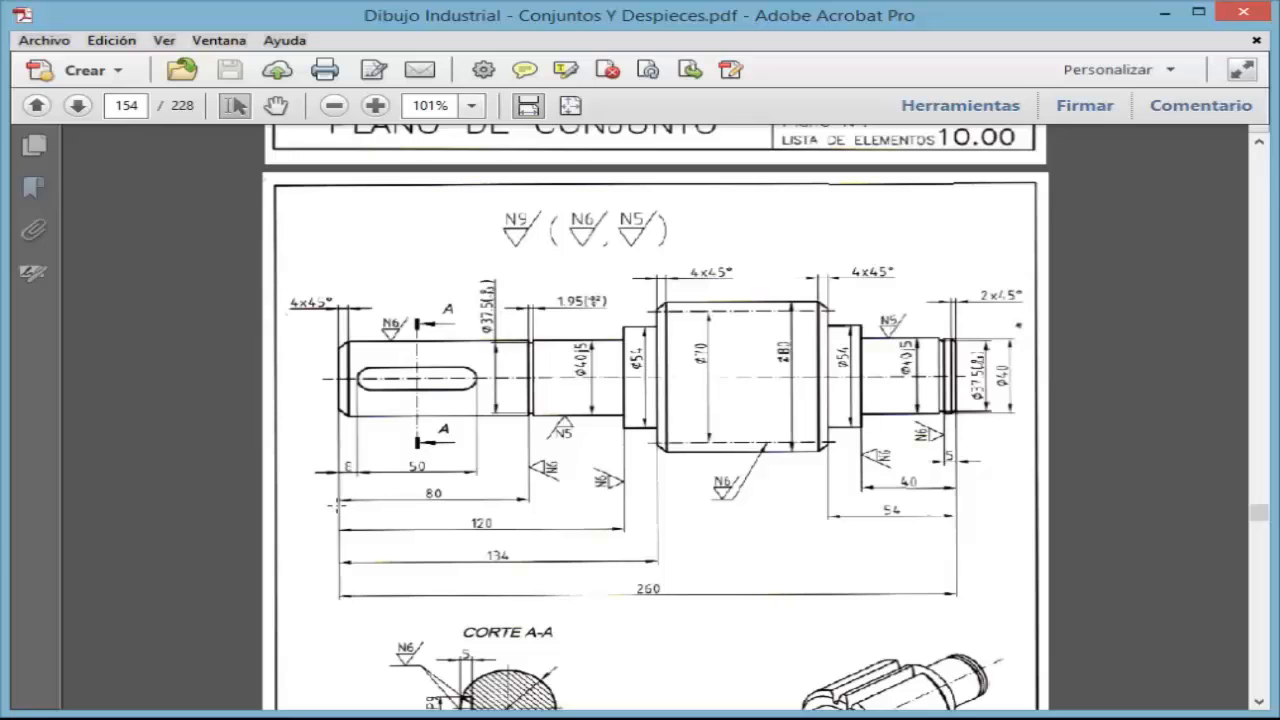
{"action": "key", "text": "alt+Tab"}
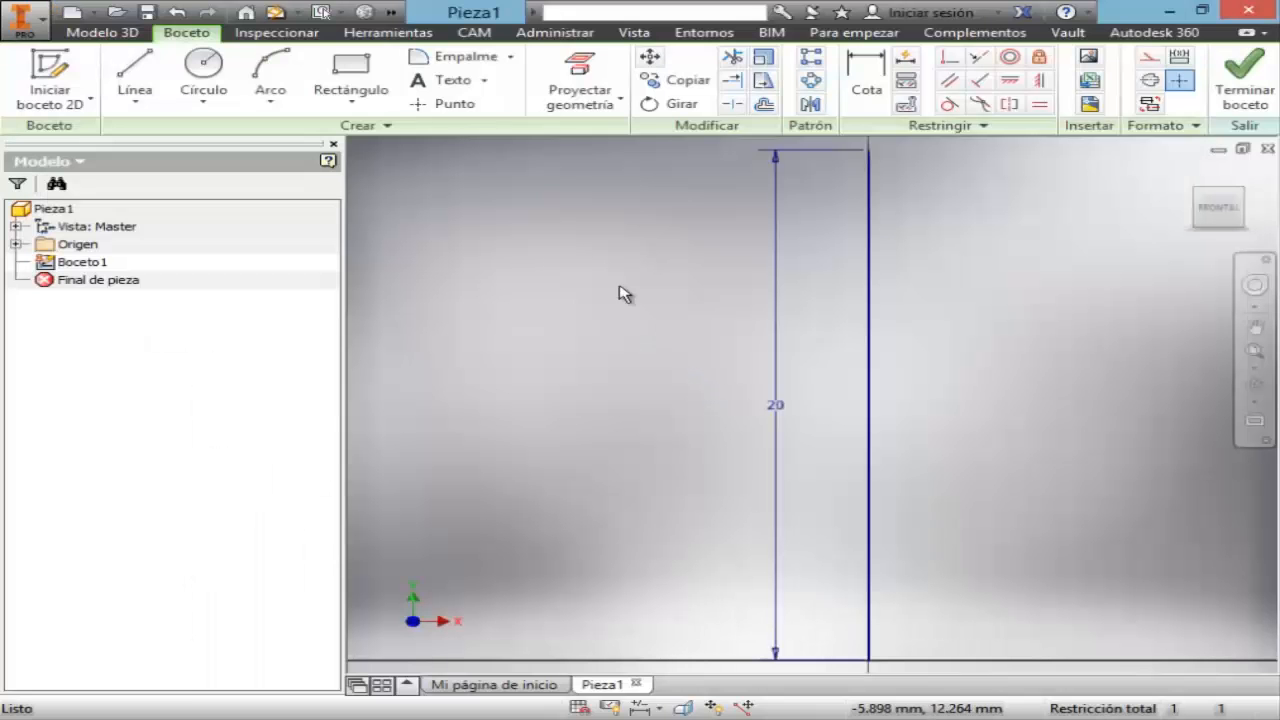
{"action": "key", "text": "l"}
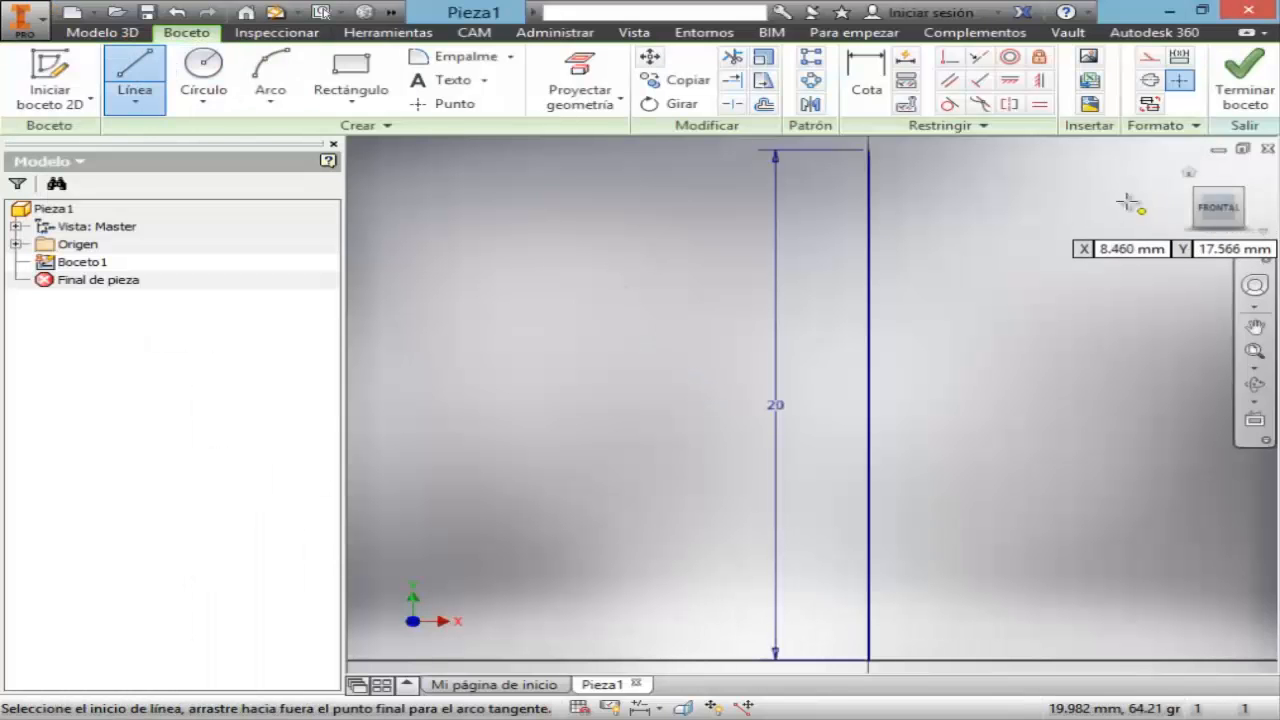
{"action": "left_click", "coordinate": [868, 149]}
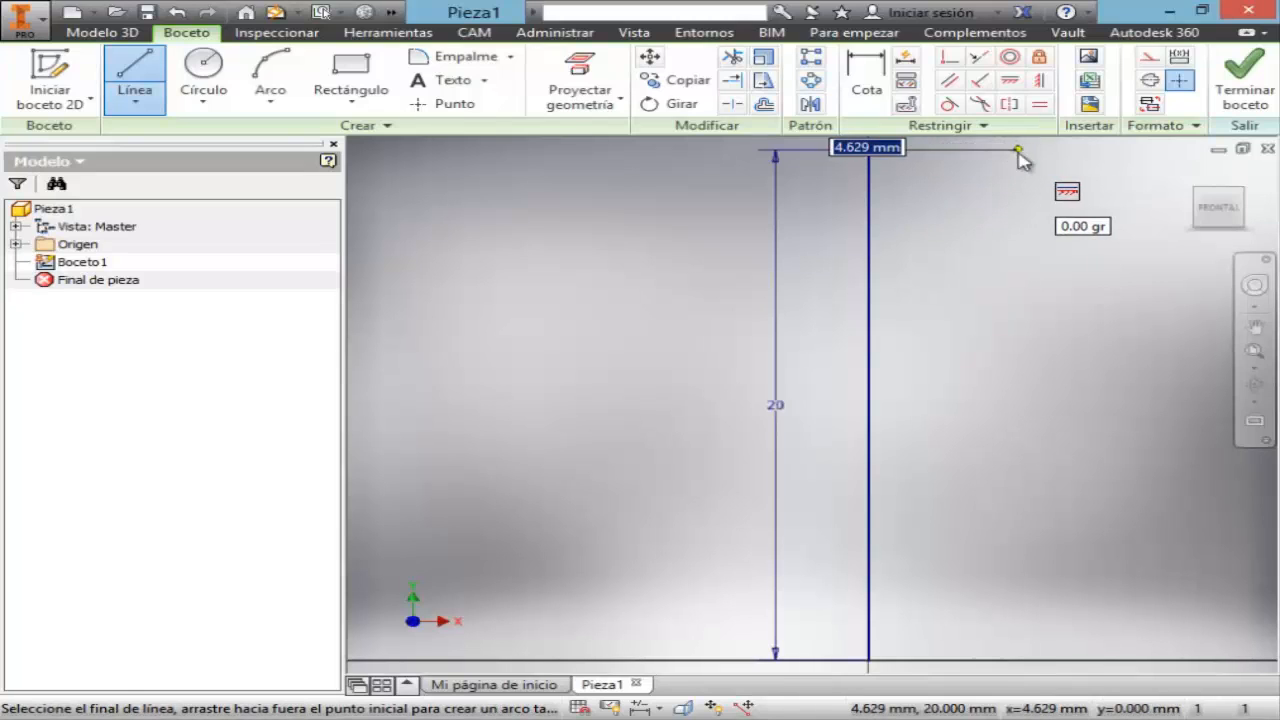
{"action": "type", "text": "80"}
{"action": "key", "text": "Tab"}
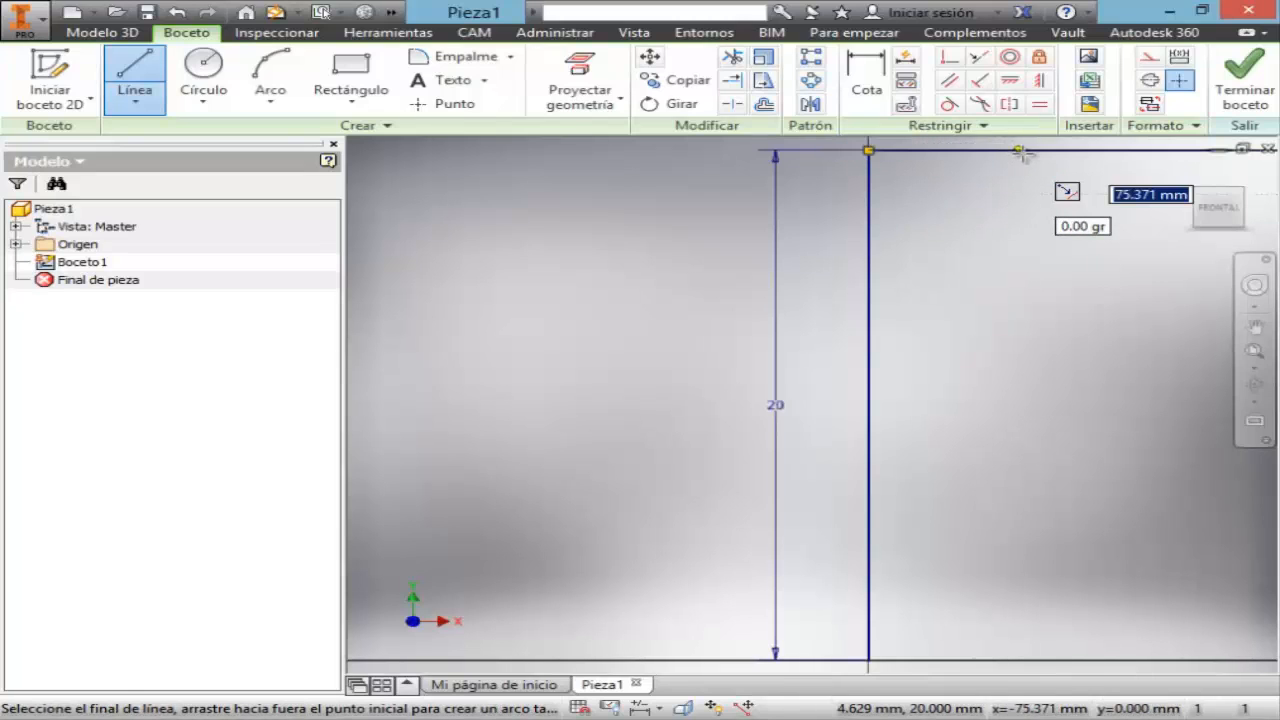
{"action": "key", "text": "Return"}
{"action": "key", "text": "Escape"}
{"action": "left_click", "coordinate": [1245, 356]}
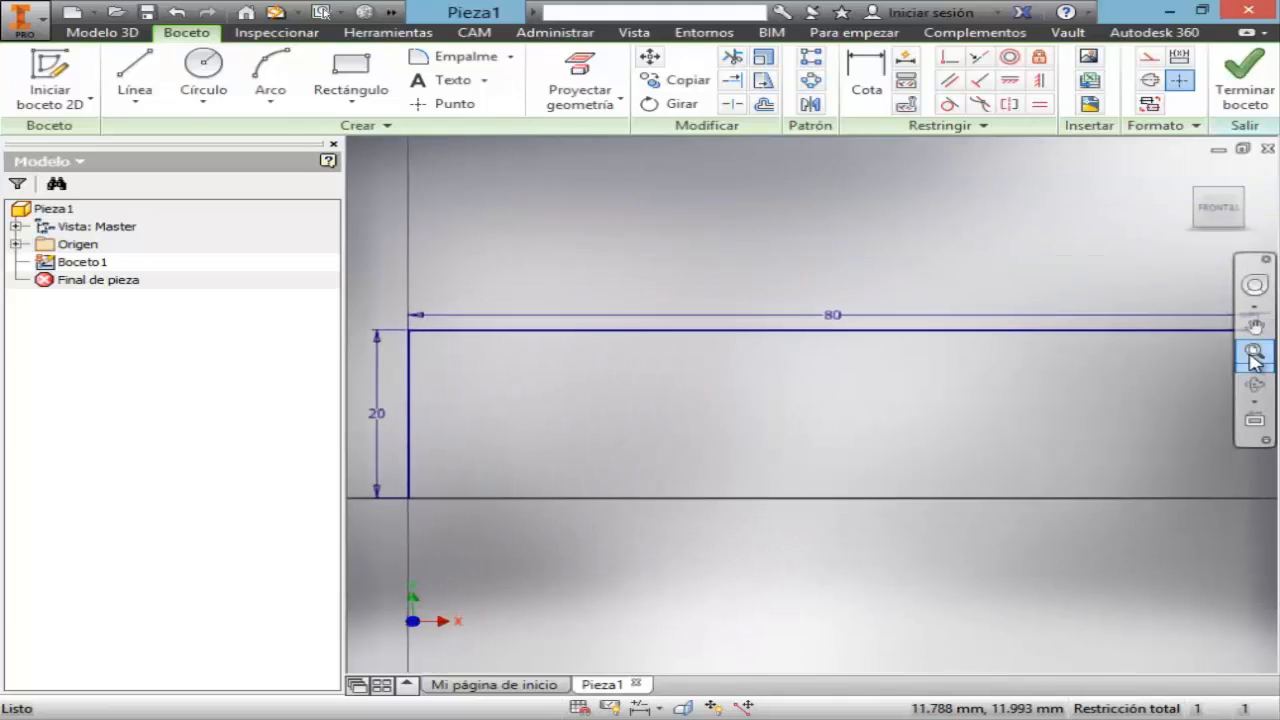
{"action": "left_click", "coordinate": [755, 719]}
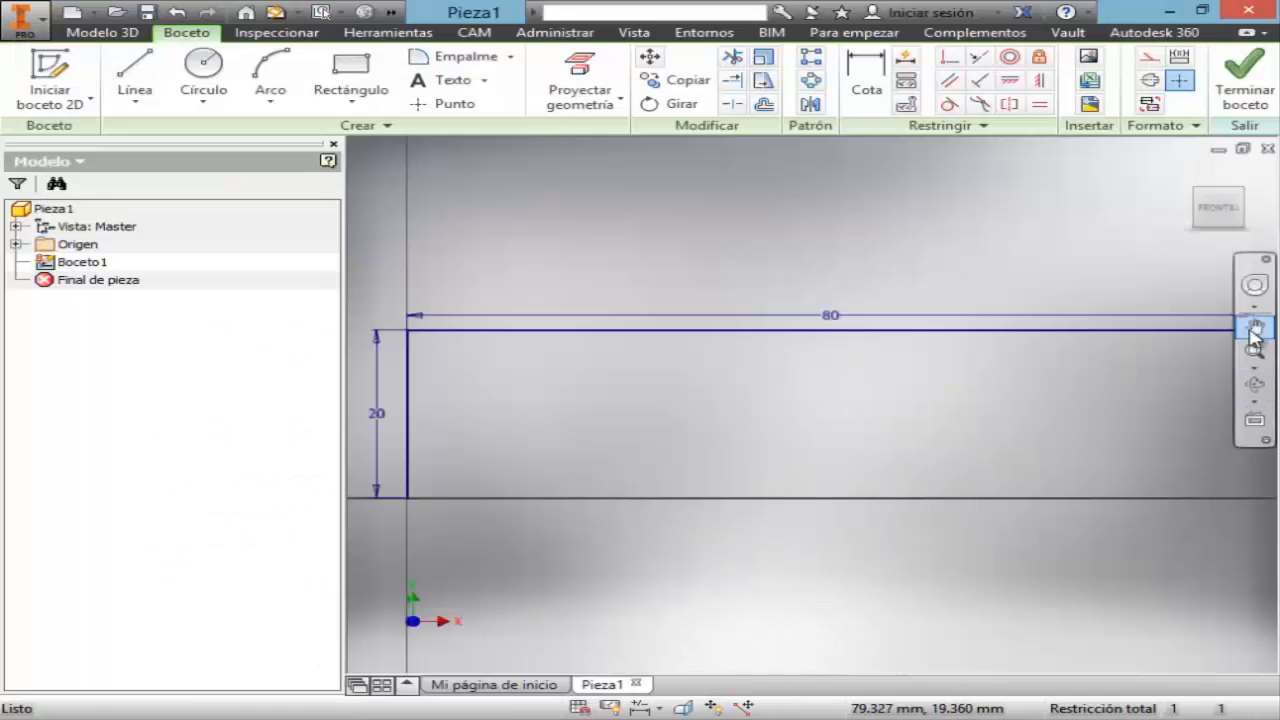
{"action": "left_click", "coordinate": [1254, 328]}
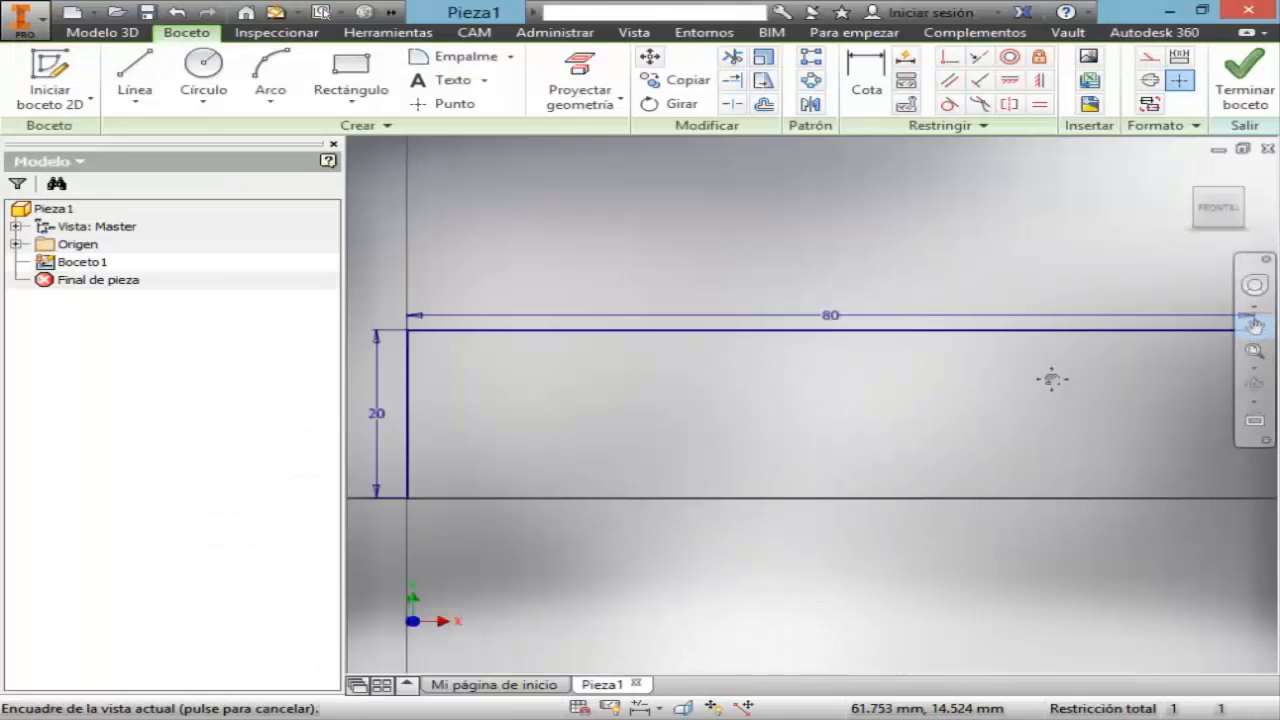
{"action": "left_click_drag", "start_coordinate": [1051, 374], "coordinate": [874, 371]}
{"action": "key", "text": "F1"}
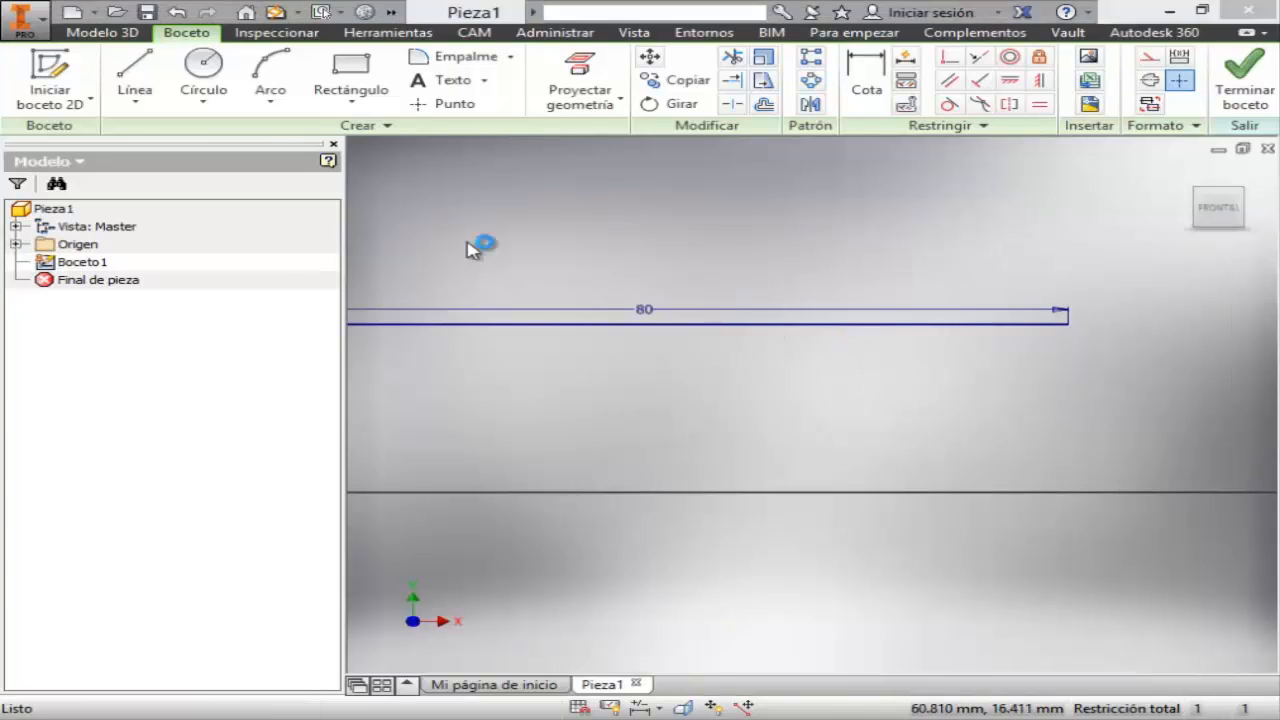
{"action": "left_click", "coordinate": [965, 13]}
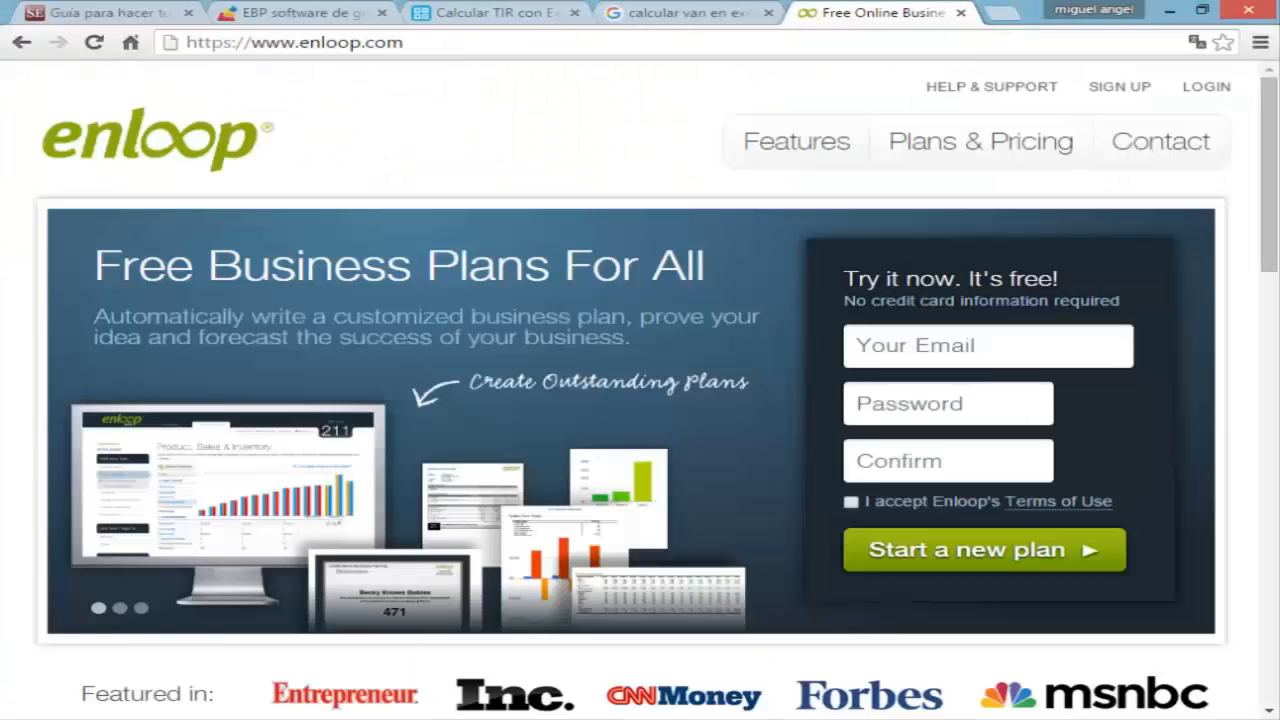
{"action": "left_click", "coordinate": [1169, 11]}
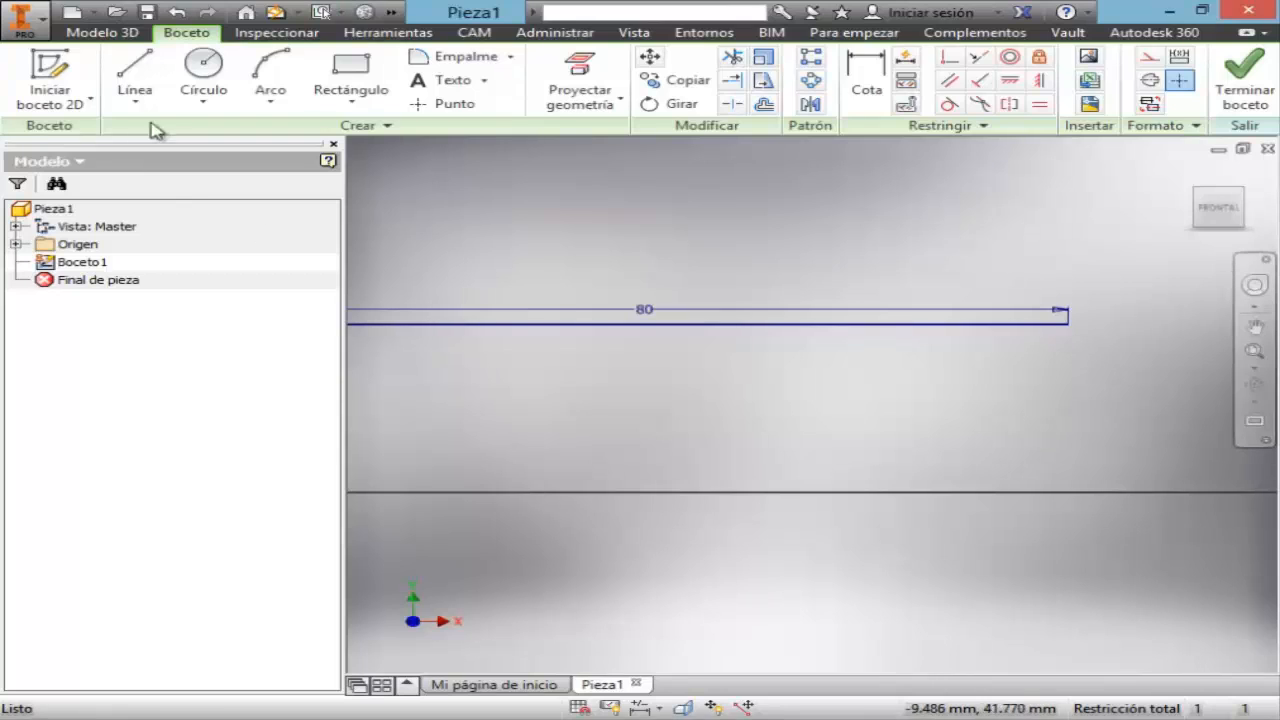
- Draw an 18.75 mm vertical line upward from the horizontal axis, directly below the far end of the 80 mm line
{"action": "left_click", "coordinate": [138, 75]}
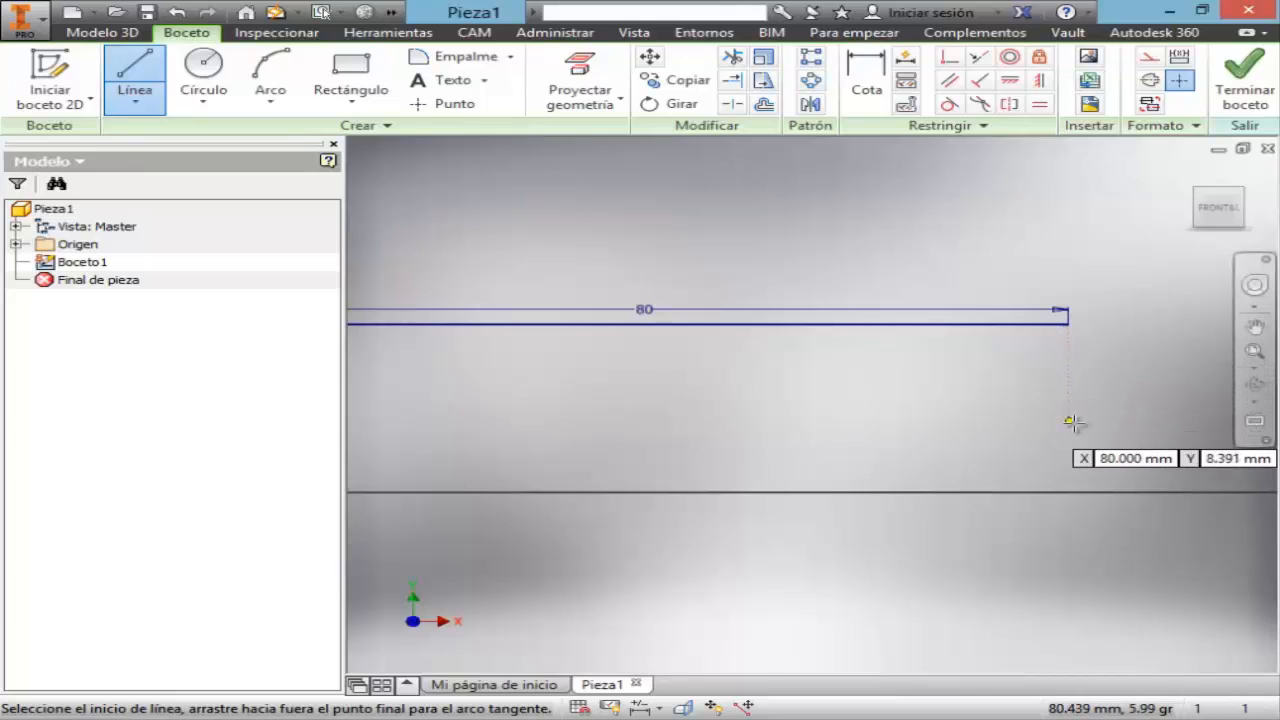
{"action": "left_click", "coordinate": [1070, 491]}
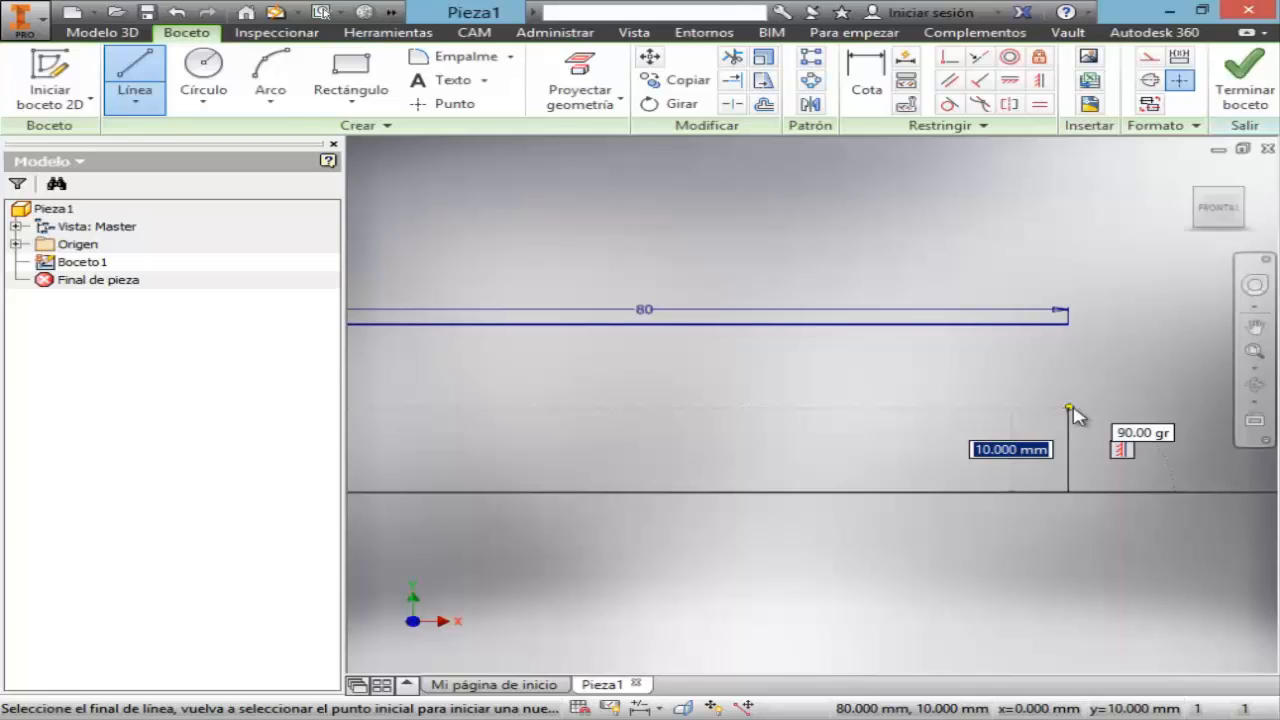
{"action": "type", "text": "18.75"}
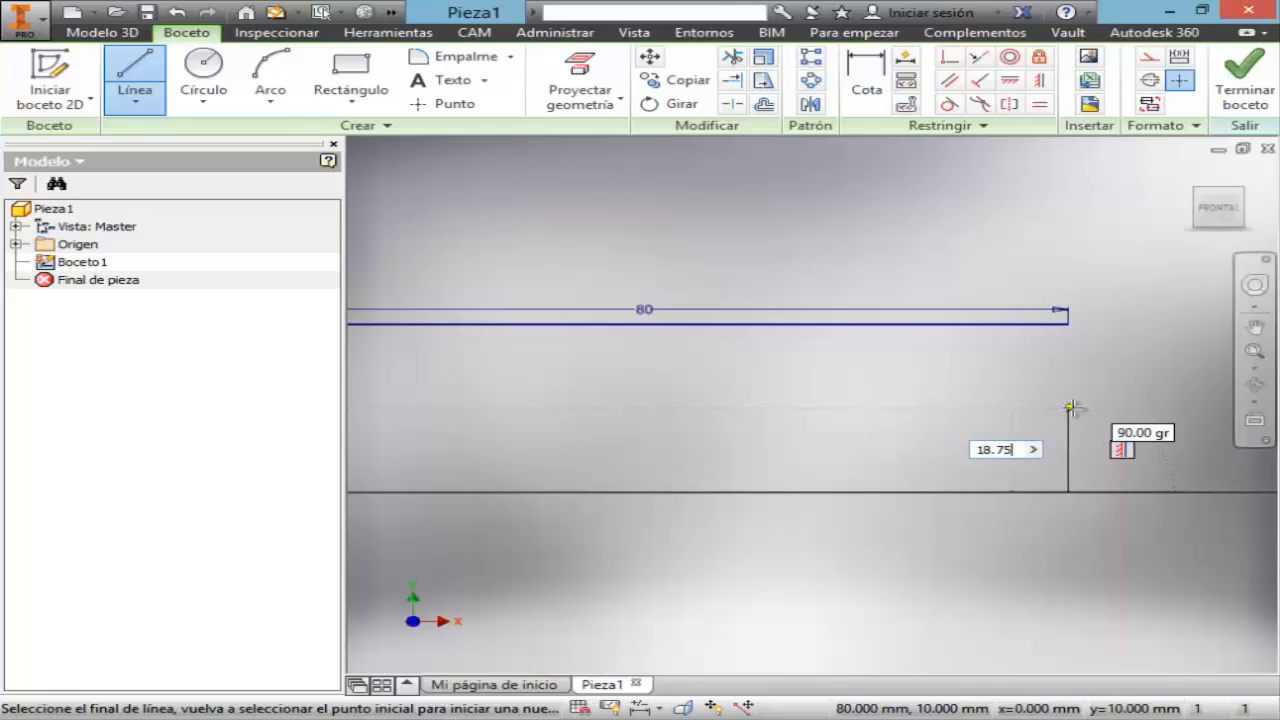
{"action": "key", "text": "Return"}
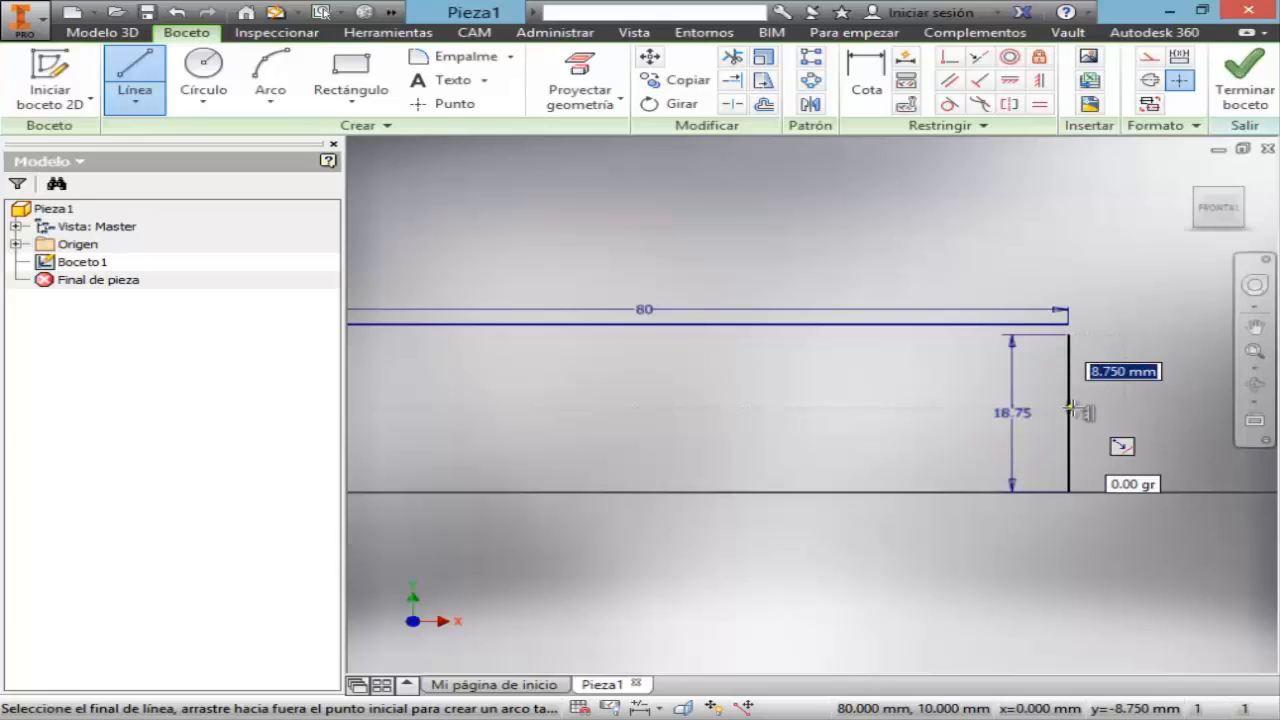
{"action": "key", "text": "Escape"}
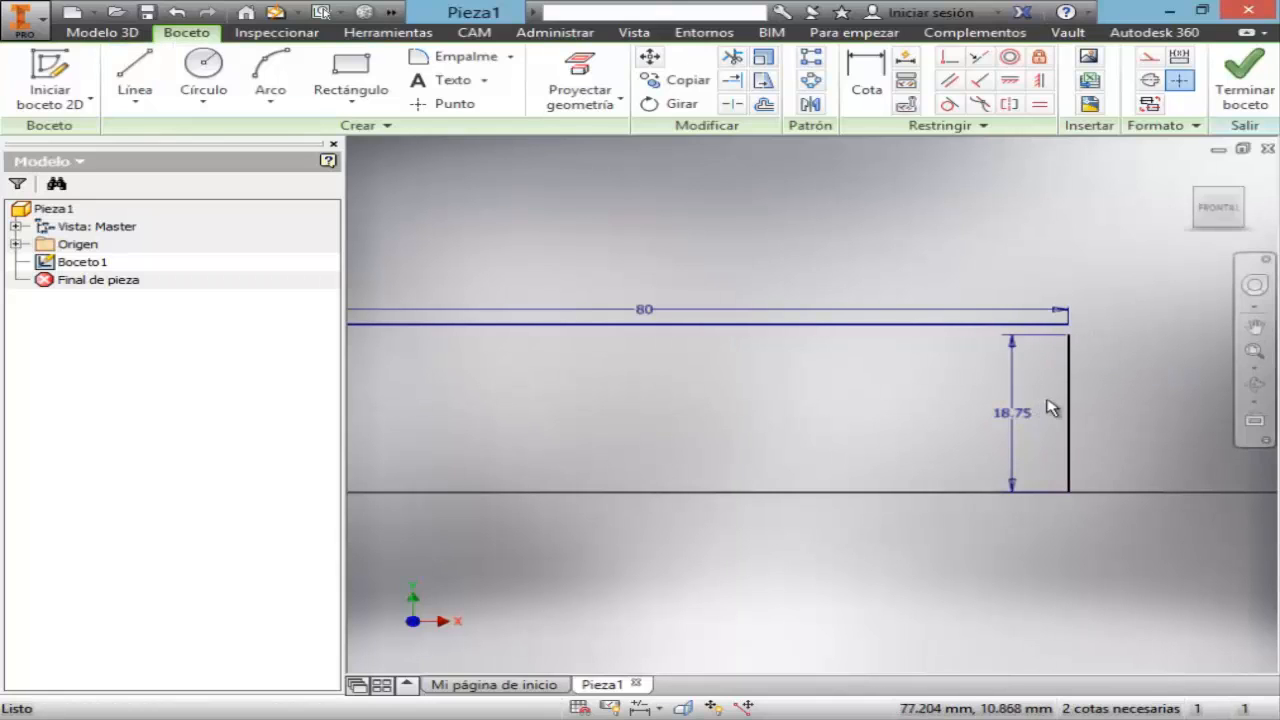
{"action": "left_click", "coordinate": [1267, 372]}
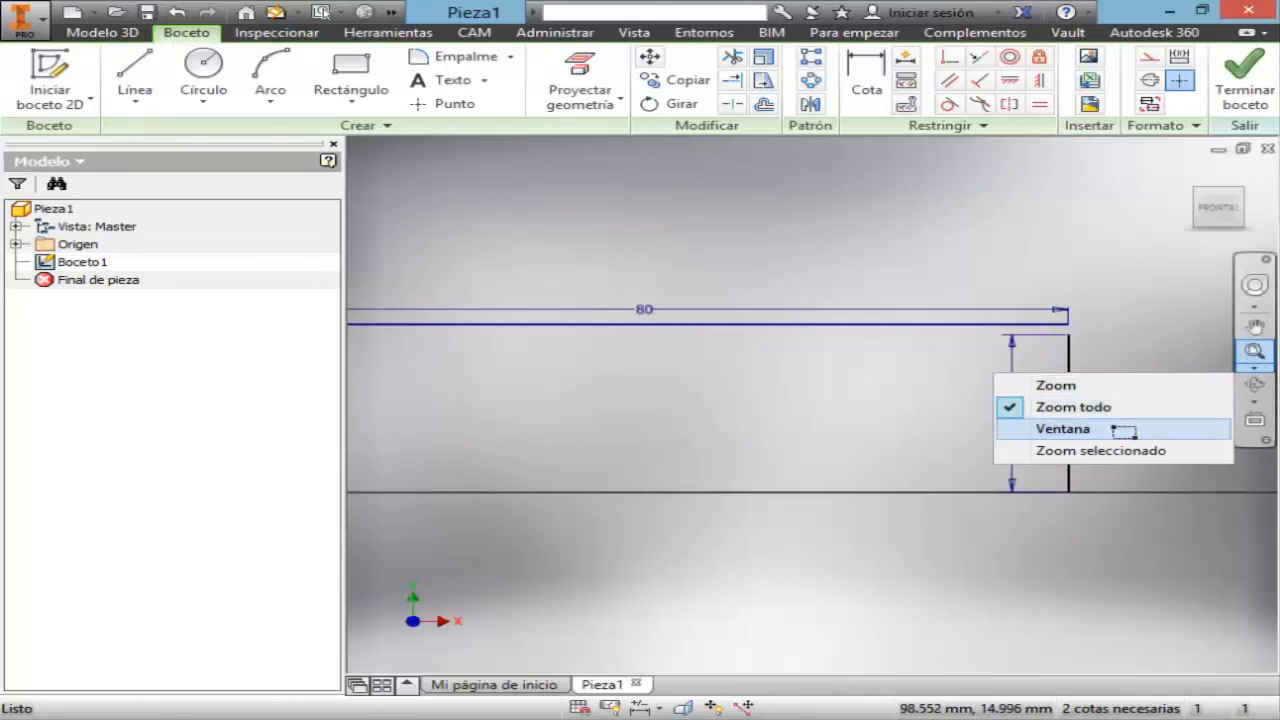
- Draw a 1.95 mm horizontal line continuing from the far end of the 80 mm line
{"action": "left_click", "coordinate": [1120, 429]}
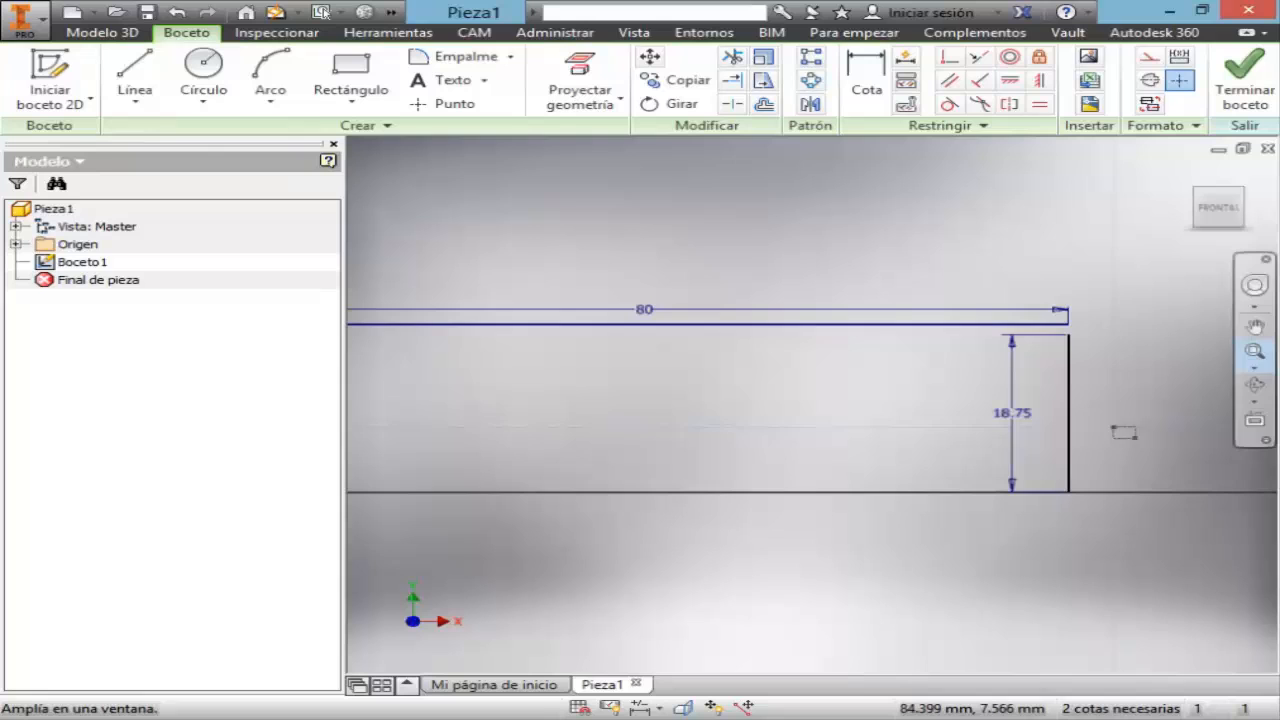
{"action": "left_click", "coordinate": [1120, 356]}
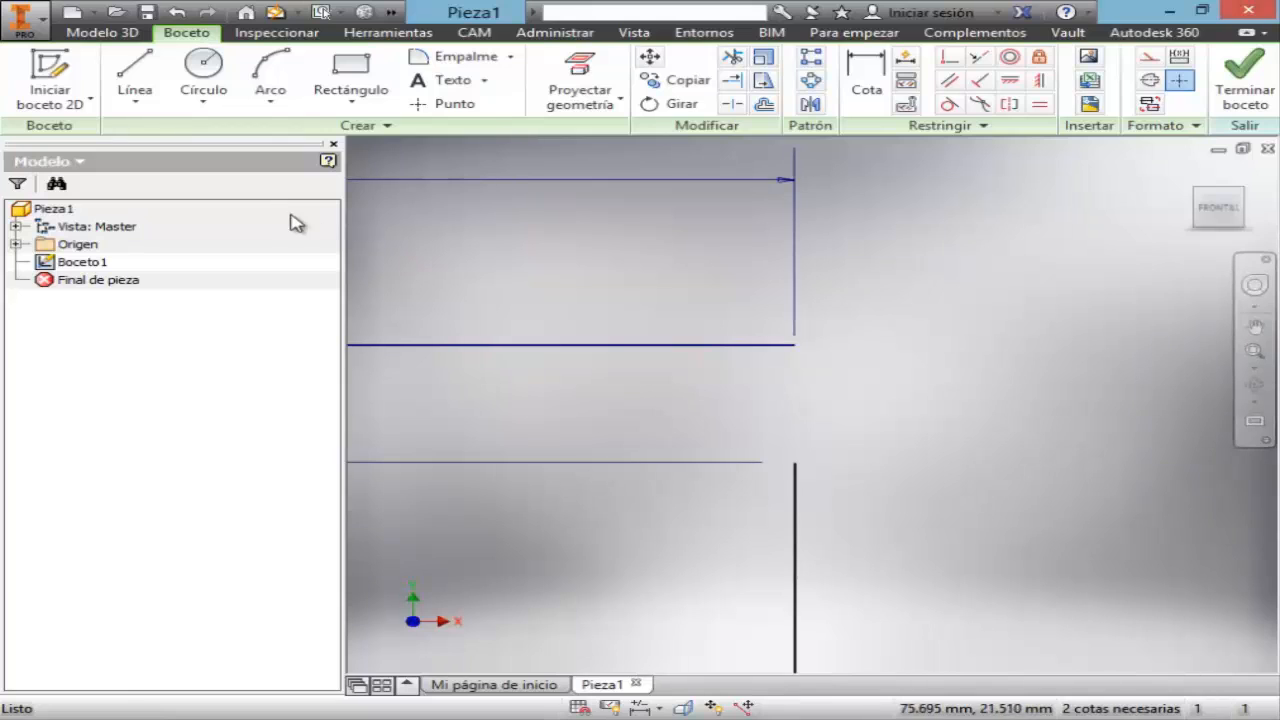
{"action": "left_click", "coordinate": [140, 85]}
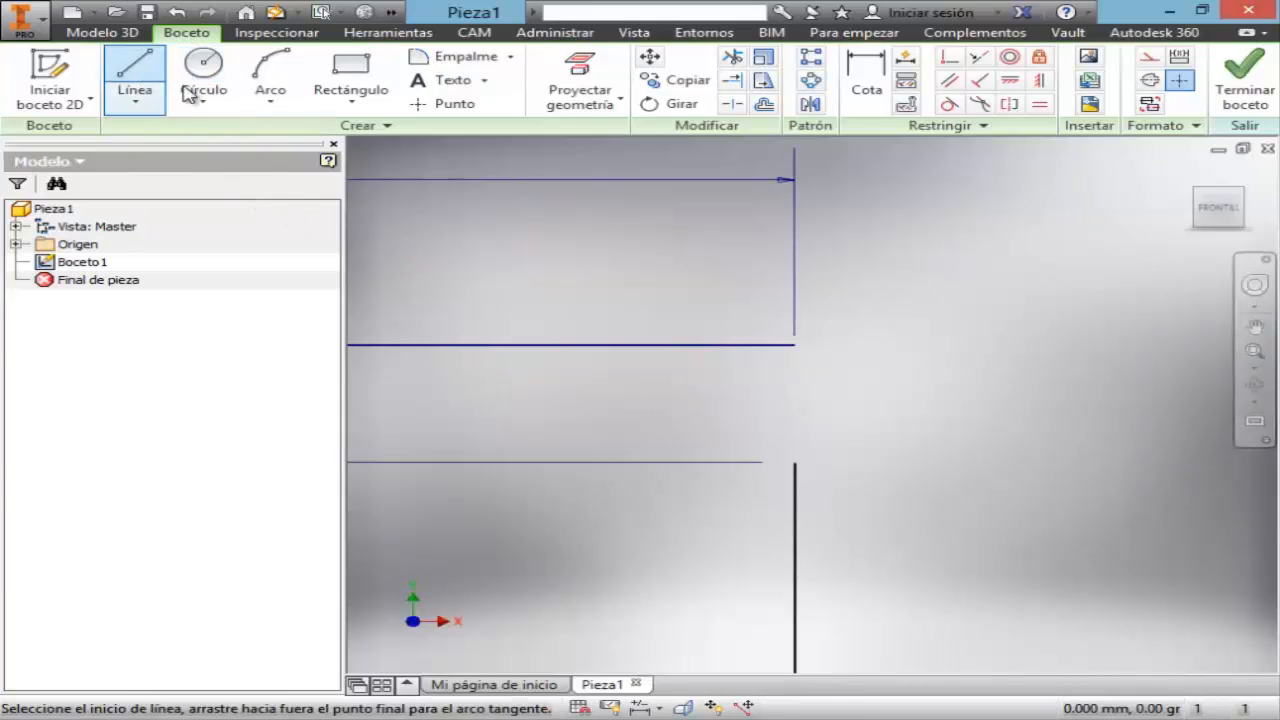
{"action": "left_click", "coordinate": [794, 346]}
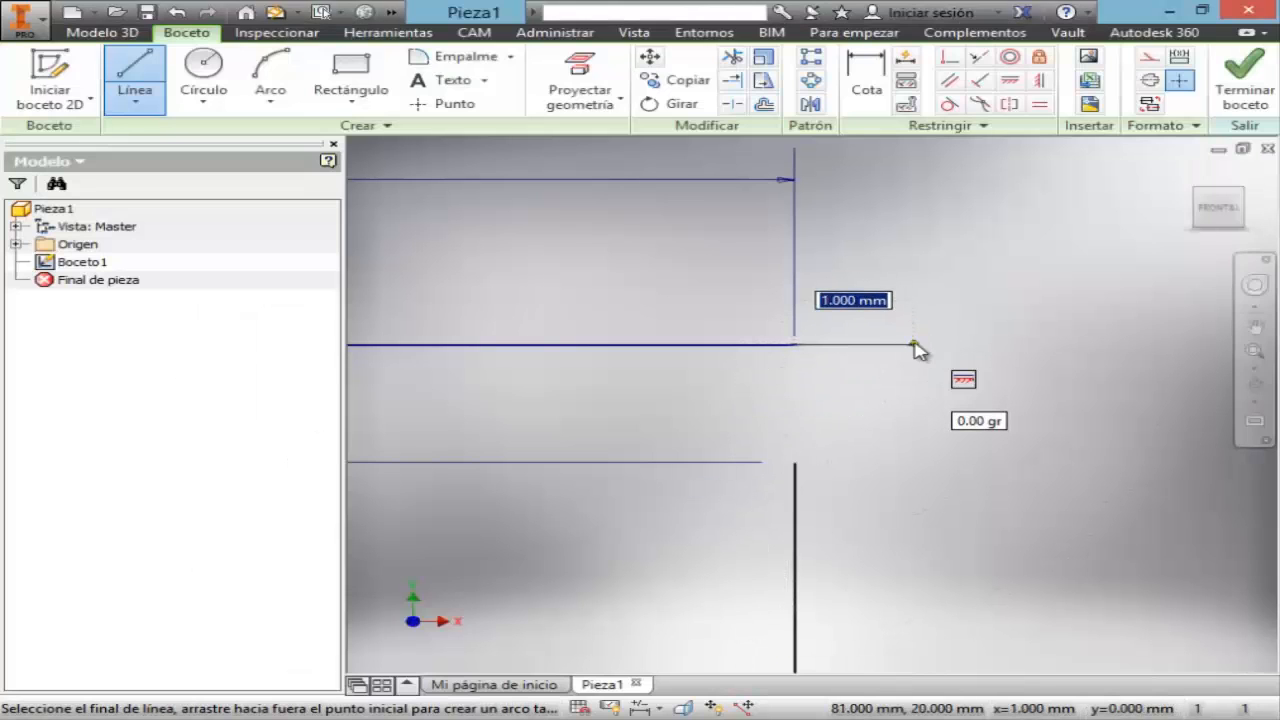
{"action": "type", "text": "1.95"}
{"action": "key", "text": "Return"}
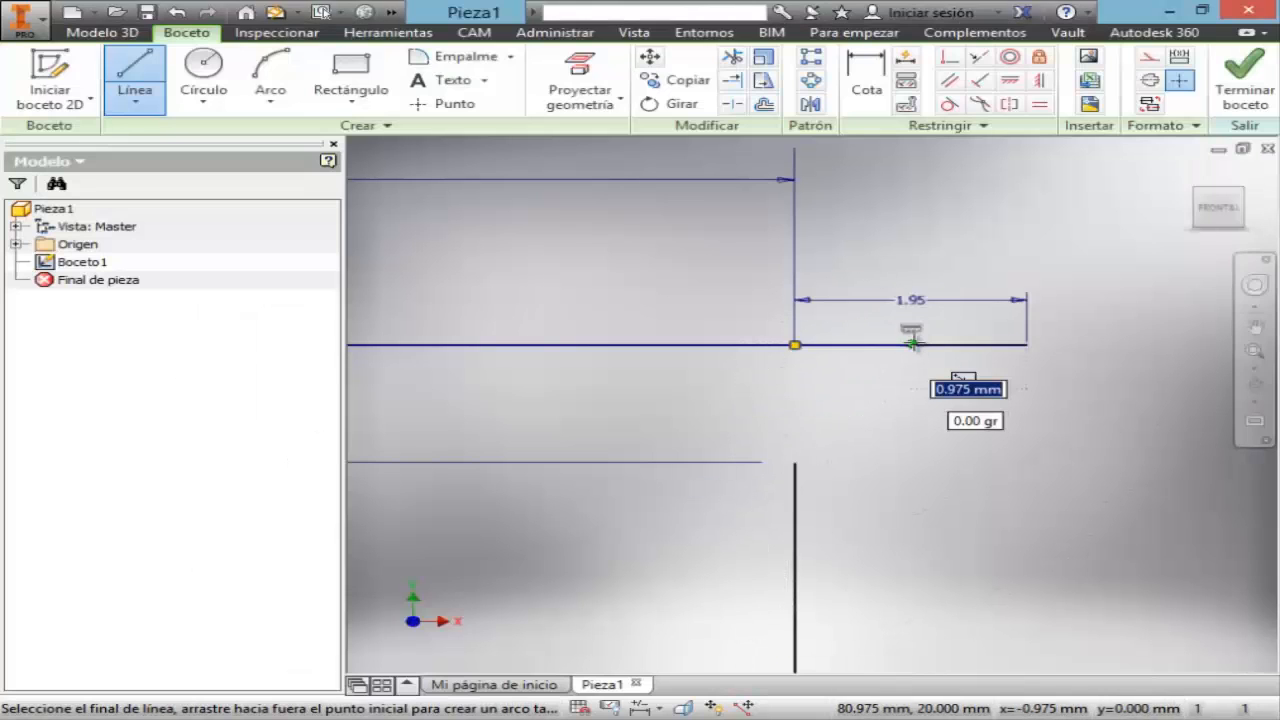
{"action": "key", "text": "Escape"}
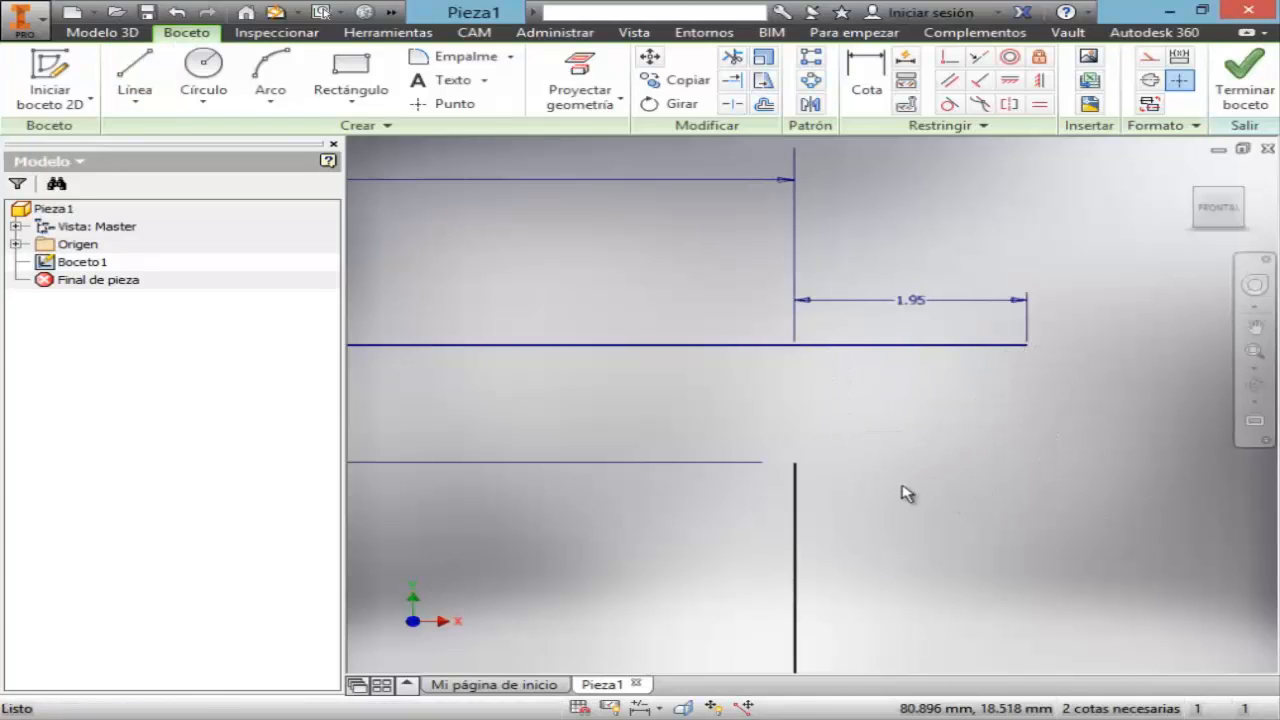
- Draw a 0.975 mm vertical line downward from the midpoint of the 1.95 mm line
{"action": "left_click", "coordinate": [151, 71]}
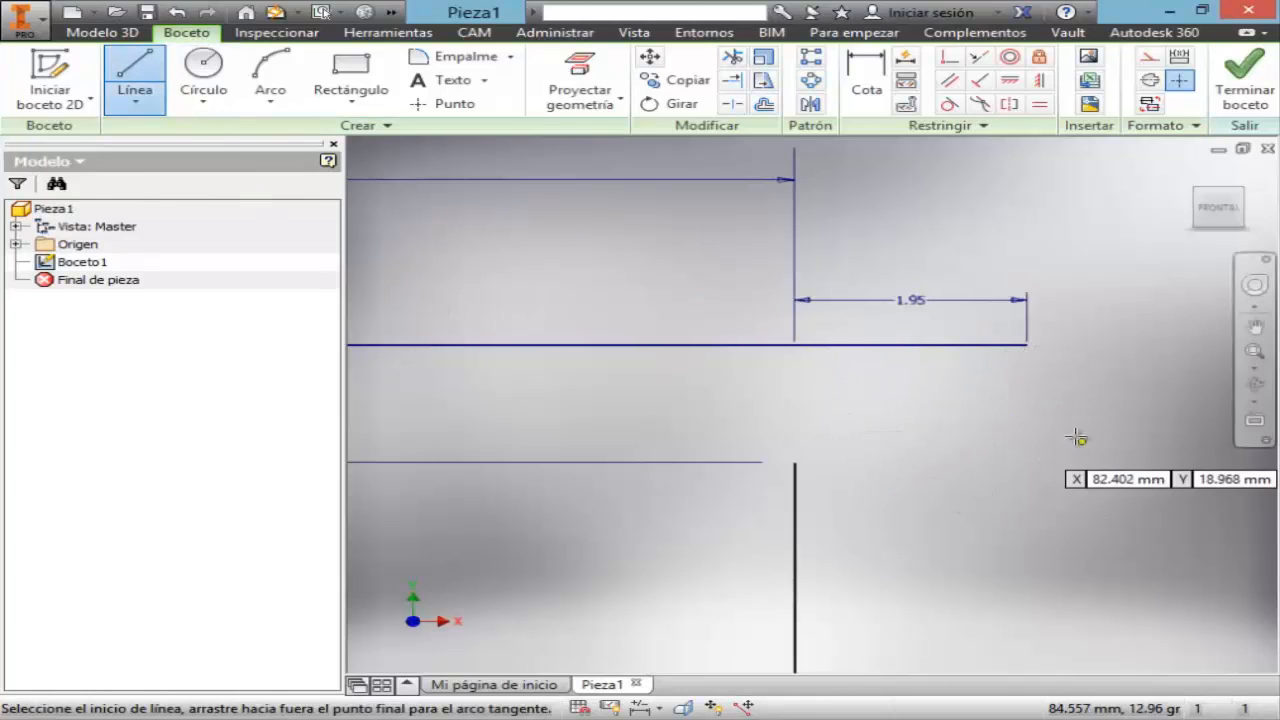
{"action": "left_click", "coordinate": [912, 346]}
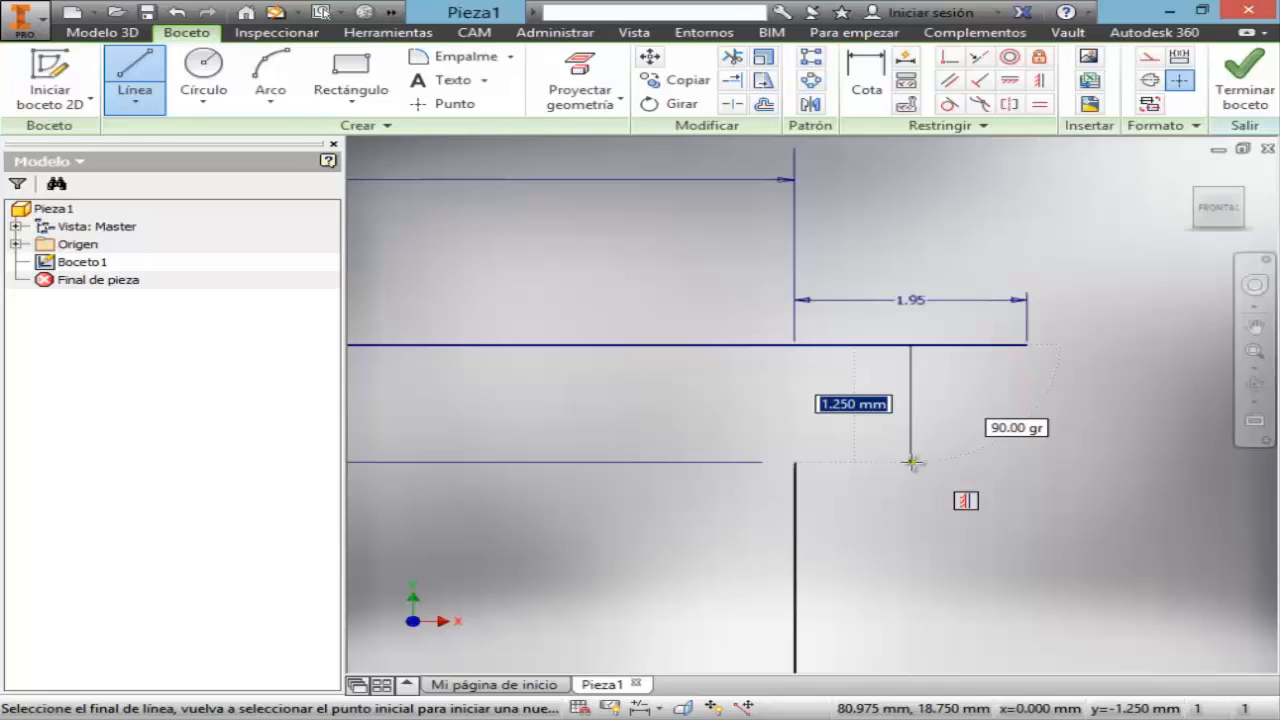
{"action": "type", "text": "0."}
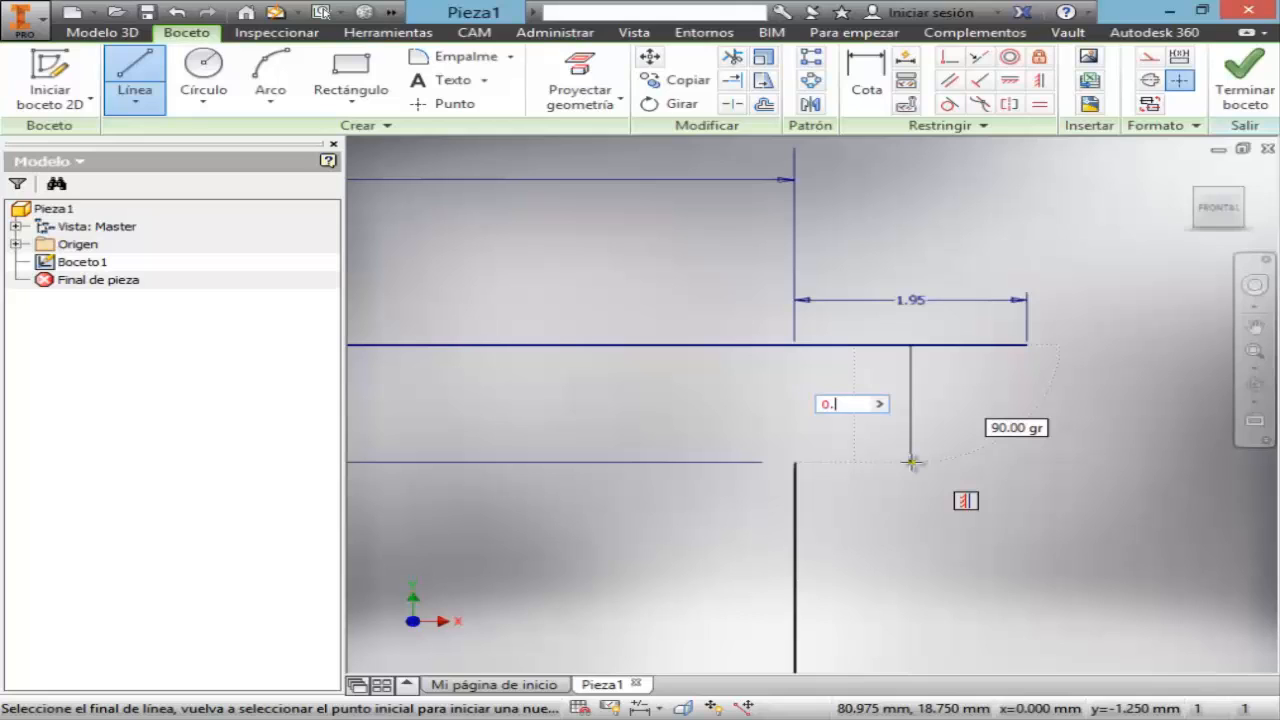
{"action": "type", "text": "975"}
{"action": "key", "text": "Return"}
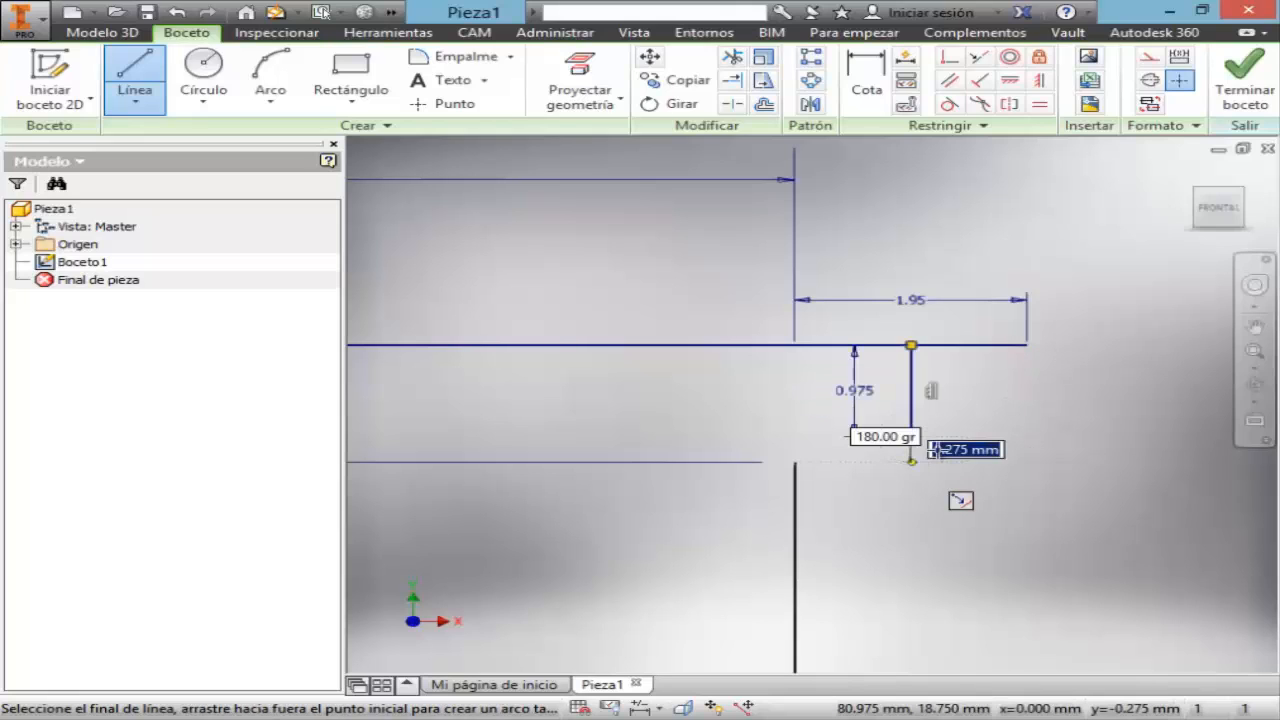
{"action": "key", "text": "Escape"}
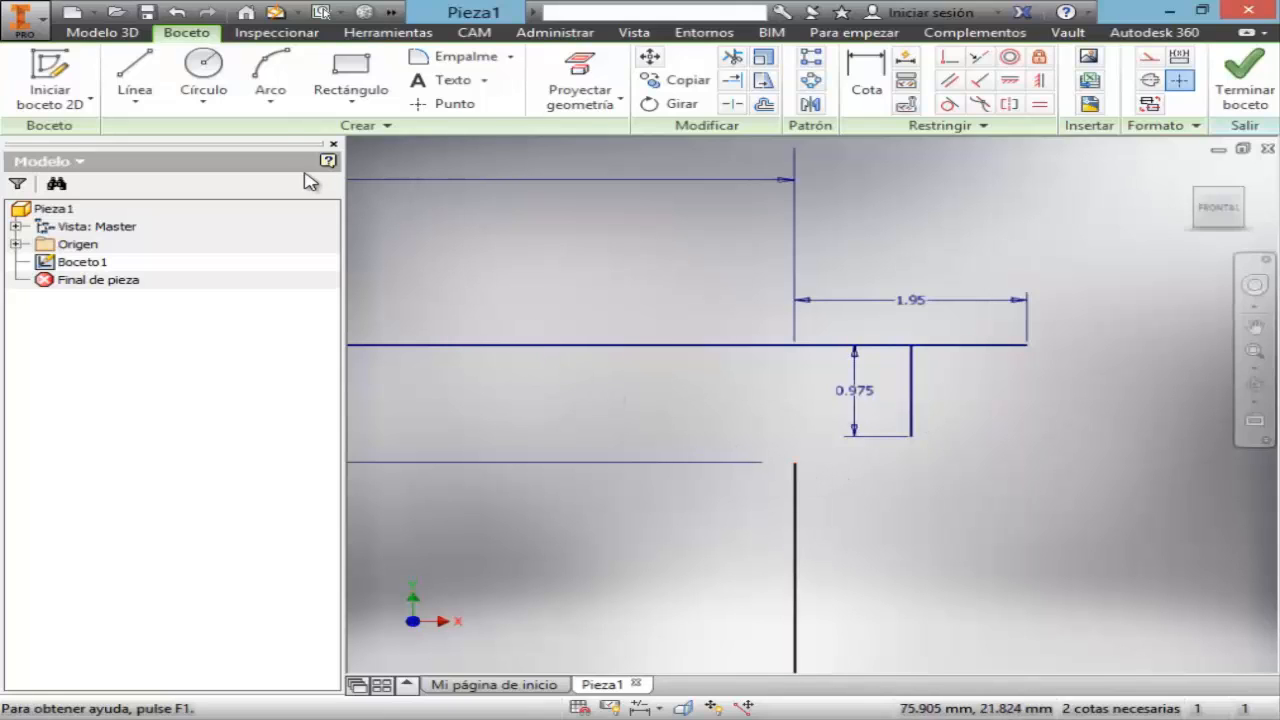
- Draw a circle centred on the 1.95 mm line's midpoint, passing through the lower end of the 0.975 mm line
{"action": "left_click", "coordinate": [190, 66]}
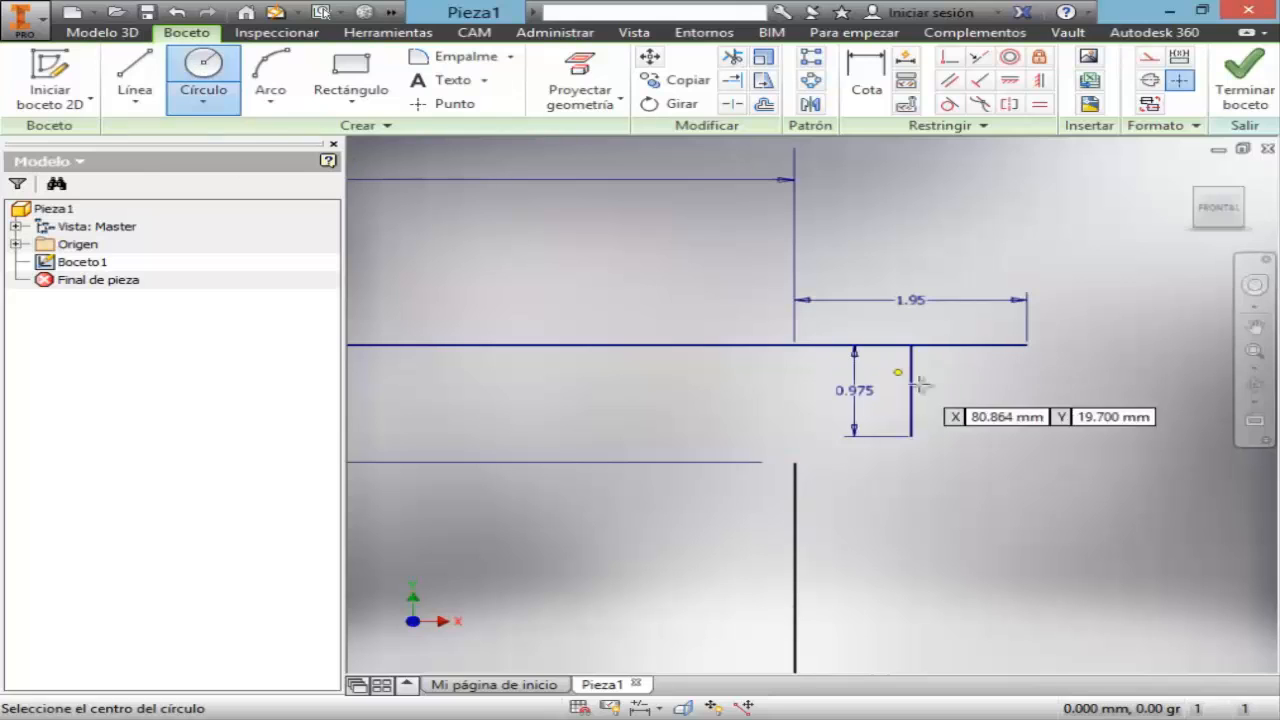
{"action": "left_click", "coordinate": [910, 345]}
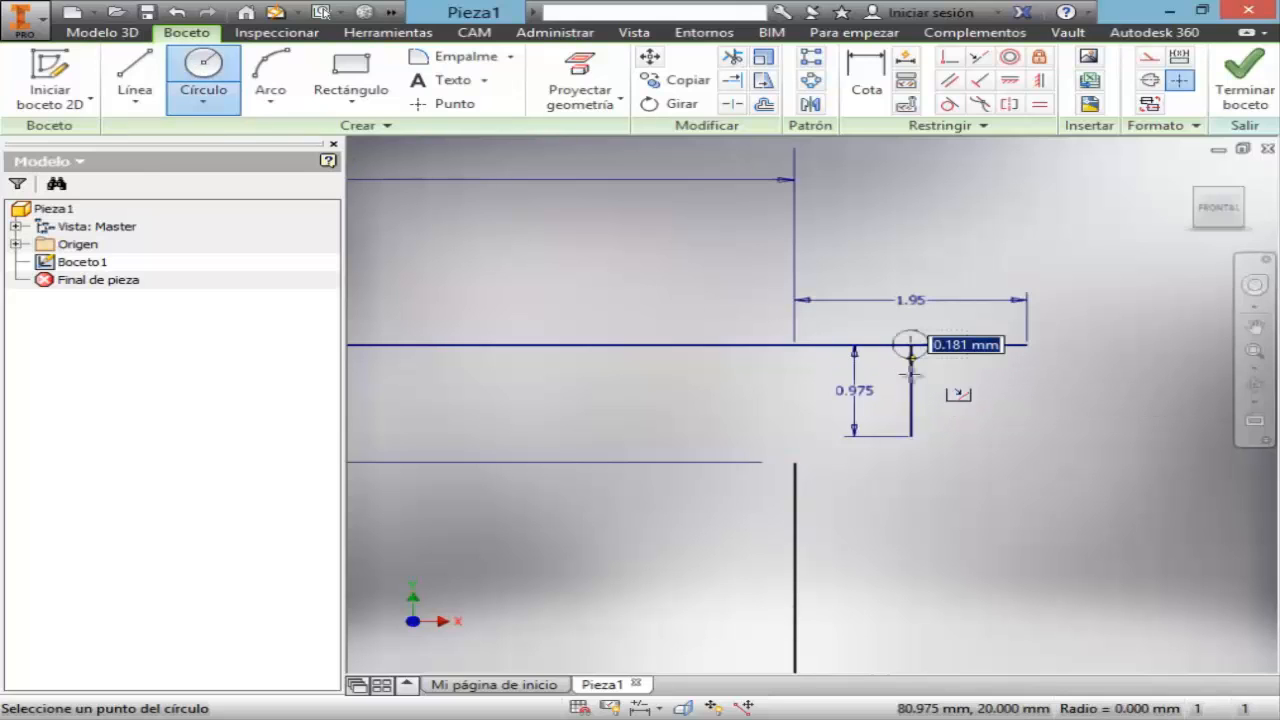
{"action": "left_click", "coordinate": [909, 439]}
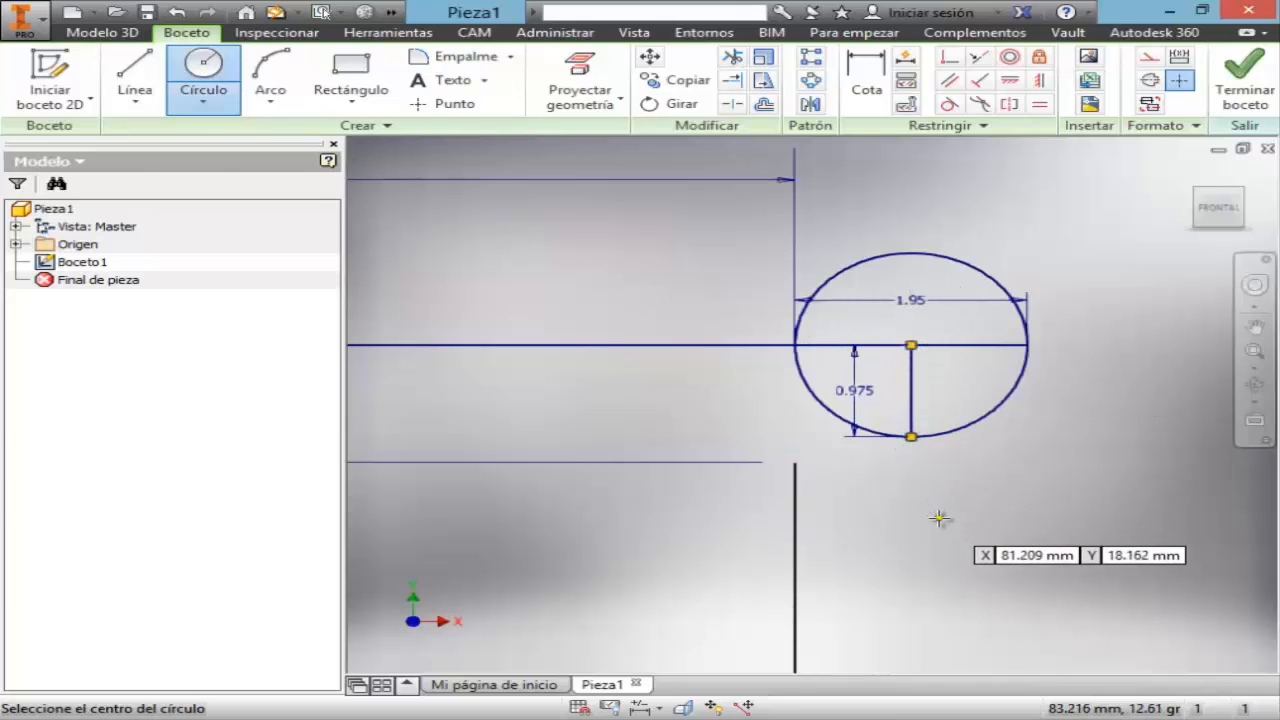
{"action": "key", "text": "Escape"}
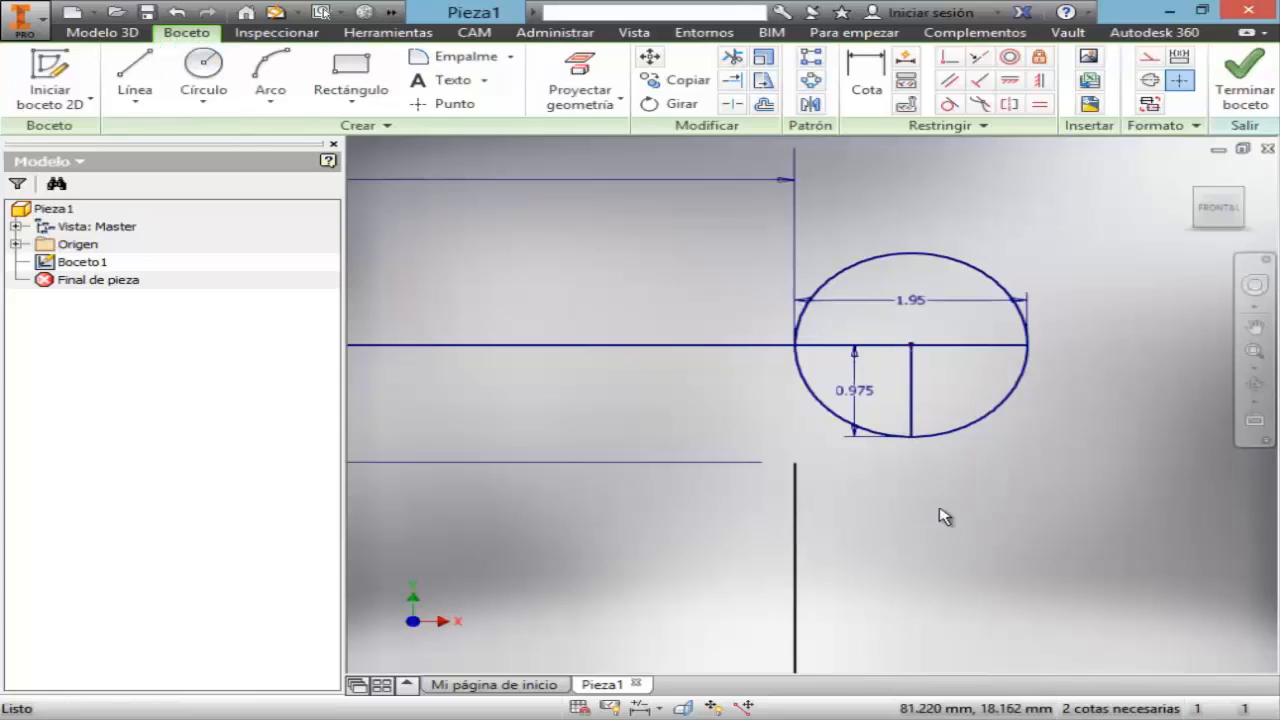
- Delete the 0.975 mm vertical line inside the circle and move the 1.95 mm dimension below the circle
{"action": "left_click", "coordinate": [912, 400]}
{"action": "key", "text": "Delete"}
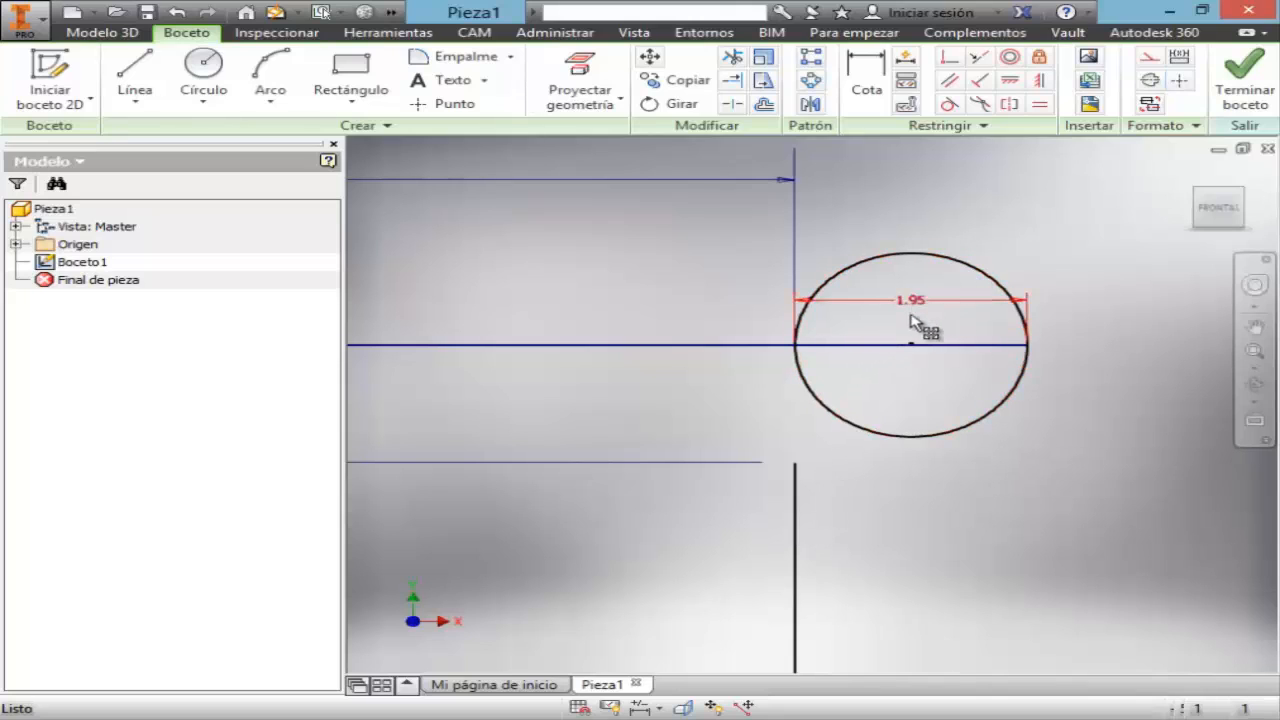
{"action": "left_click_drag", "start_coordinate": [920, 318], "coordinate": [903, 489]}
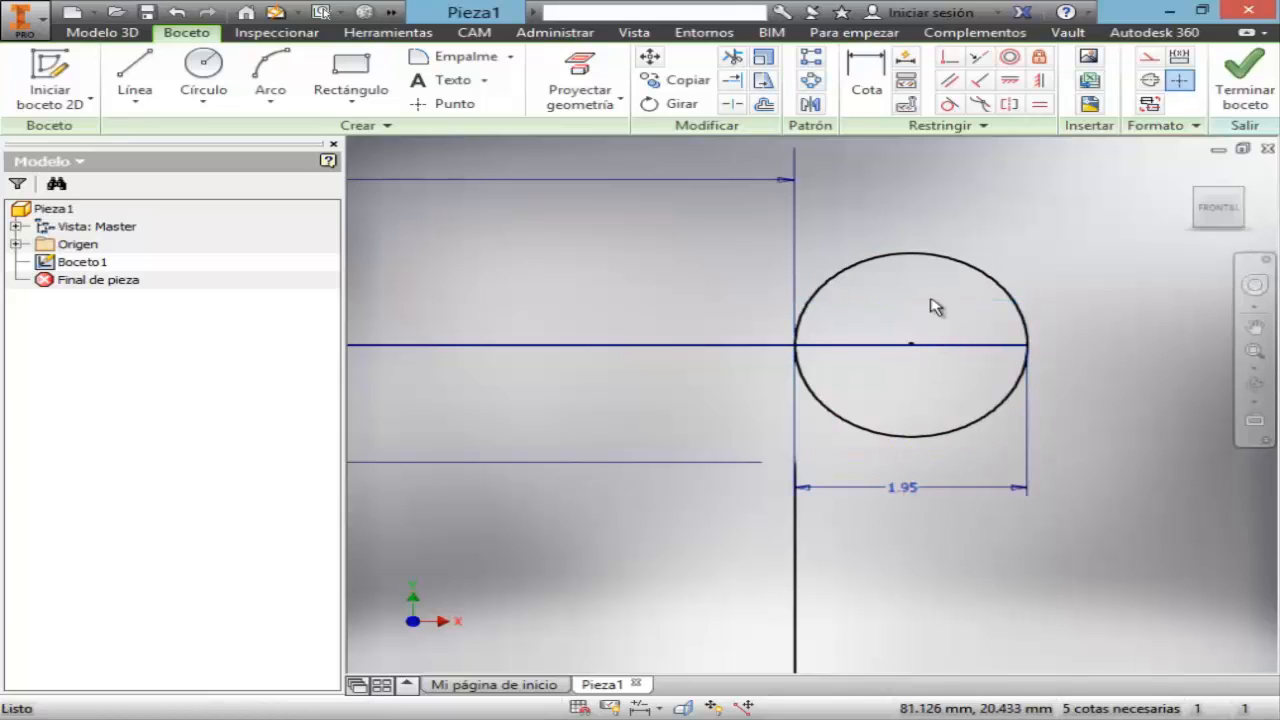
- Trim away the circle's upper half and delete the 1.95 mm line, leaving the lower semicircle as the groove profile
{"action": "left_click", "coordinate": [737, 60]}
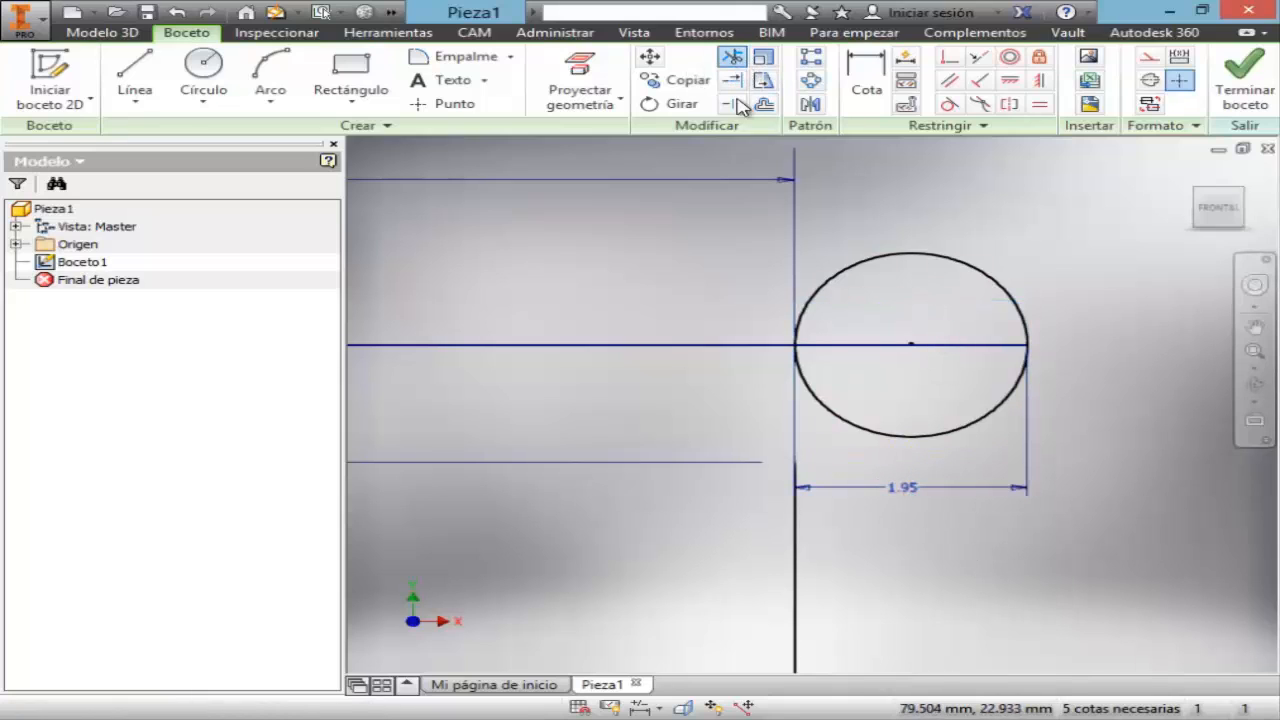
{"action": "left_click", "coordinate": [904, 268]}
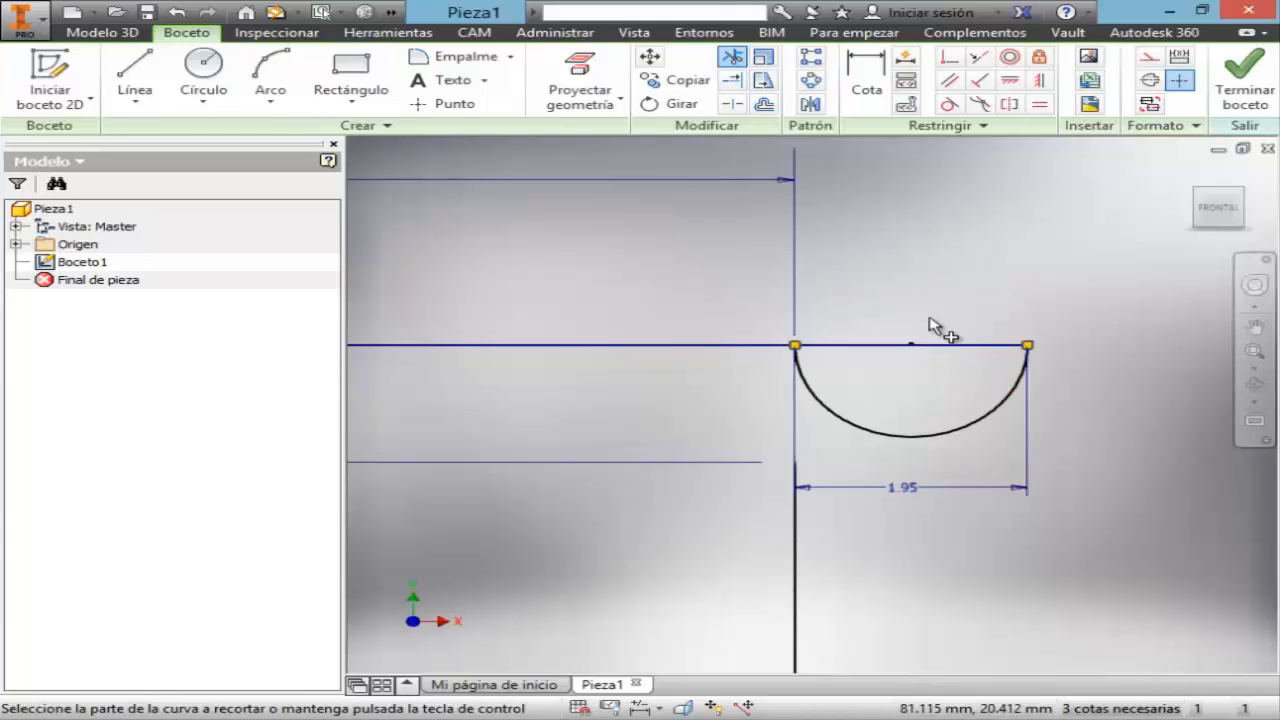
{"action": "key", "text": "Escape"}
{"action": "left_click", "coordinate": [943, 345]}
{"action": "key", "text": "Delete"}
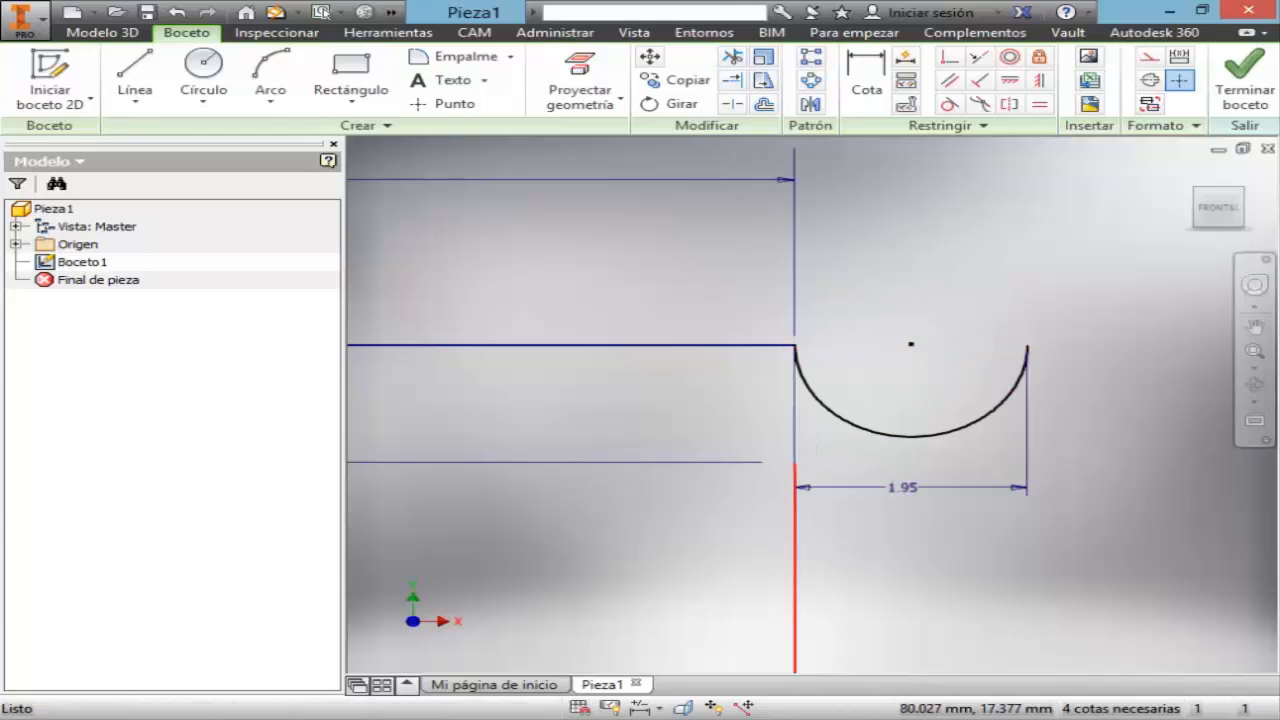
- Draw a 38.05 mm horizontal line from the groove arc's far end, away from the 80 mm line
{"action": "left_click", "coordinate": [1256, 369]}
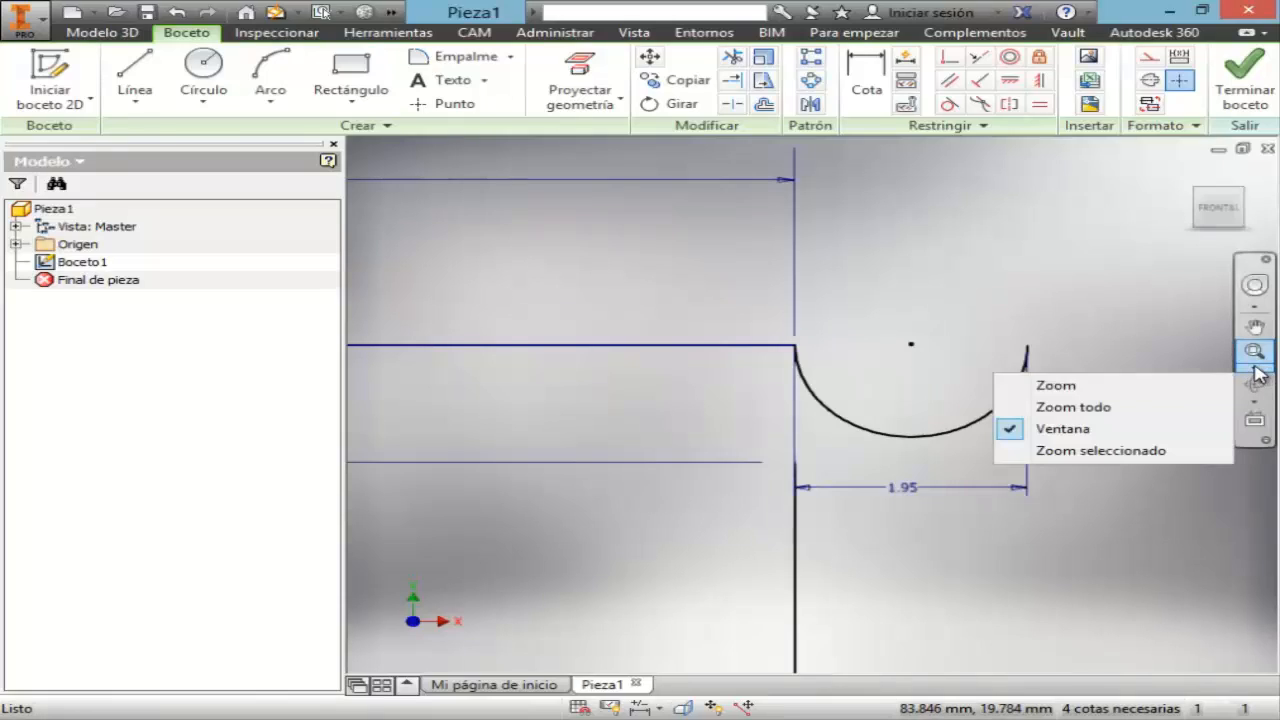
{"action": "left_click", "coordinate": [1130, 407]}
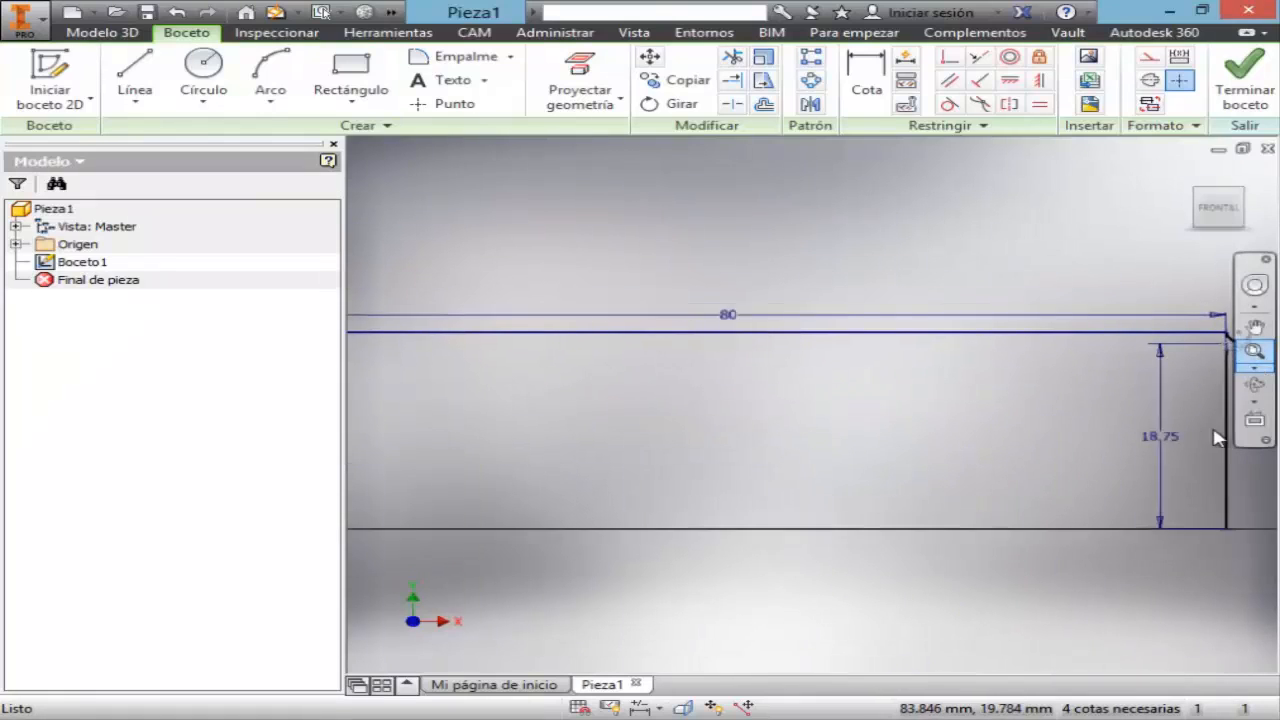
{"action": "left_click", "coordinate": [1254, 327]}
{"action": "left_click_drag", "start_coordinate": [1108, 383], "coordinate": [946, 380]}
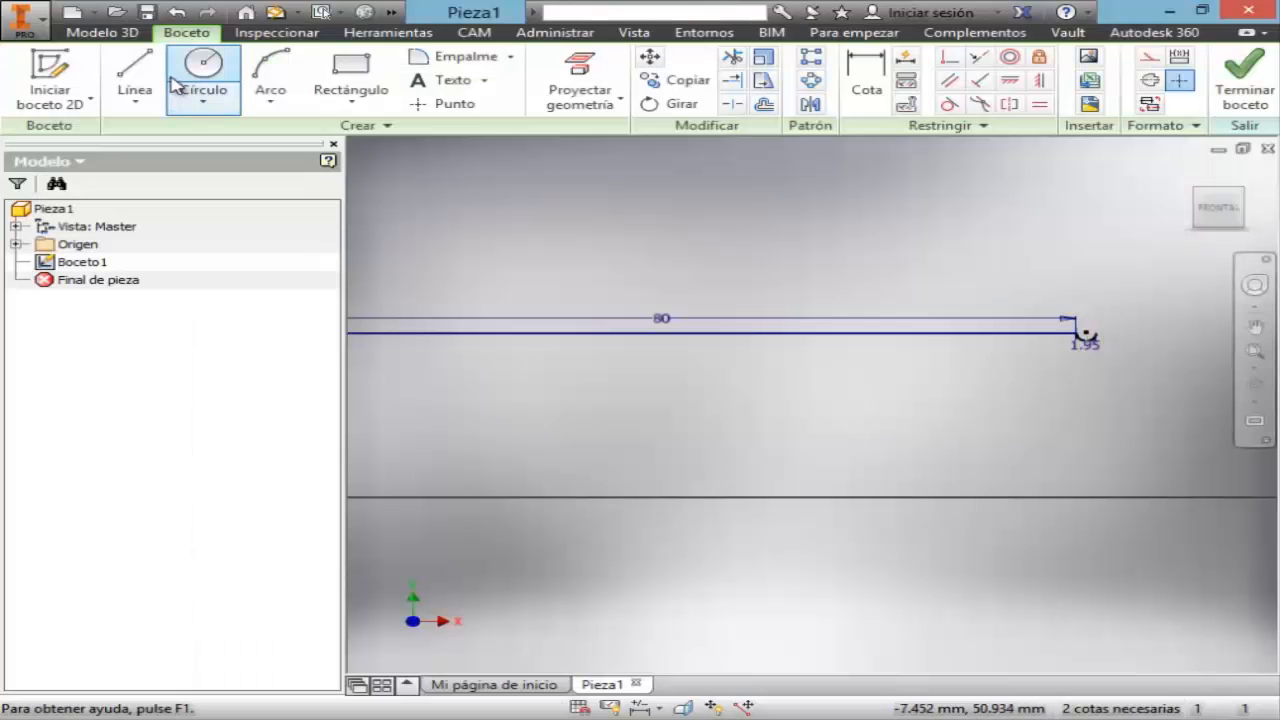
{"action": "left_click", "coordinate": [135, 80]}
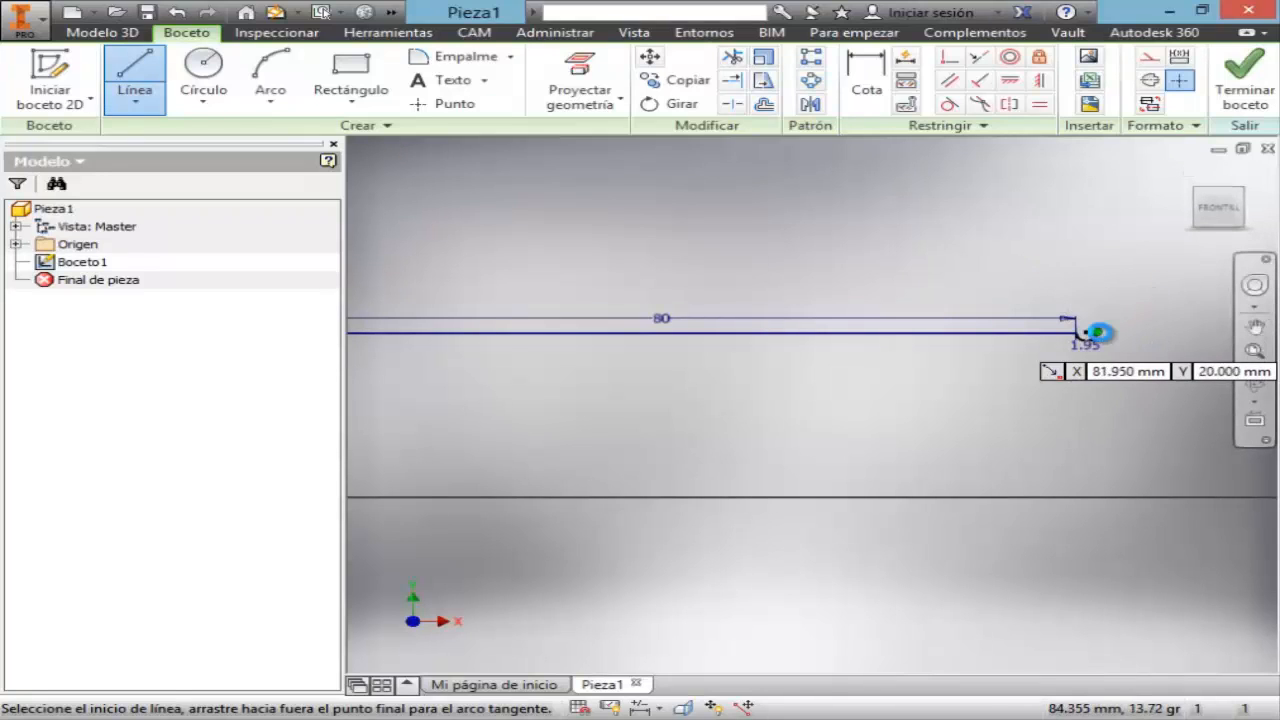
{"action": "left_click", "coordinate": [1094, 332]}
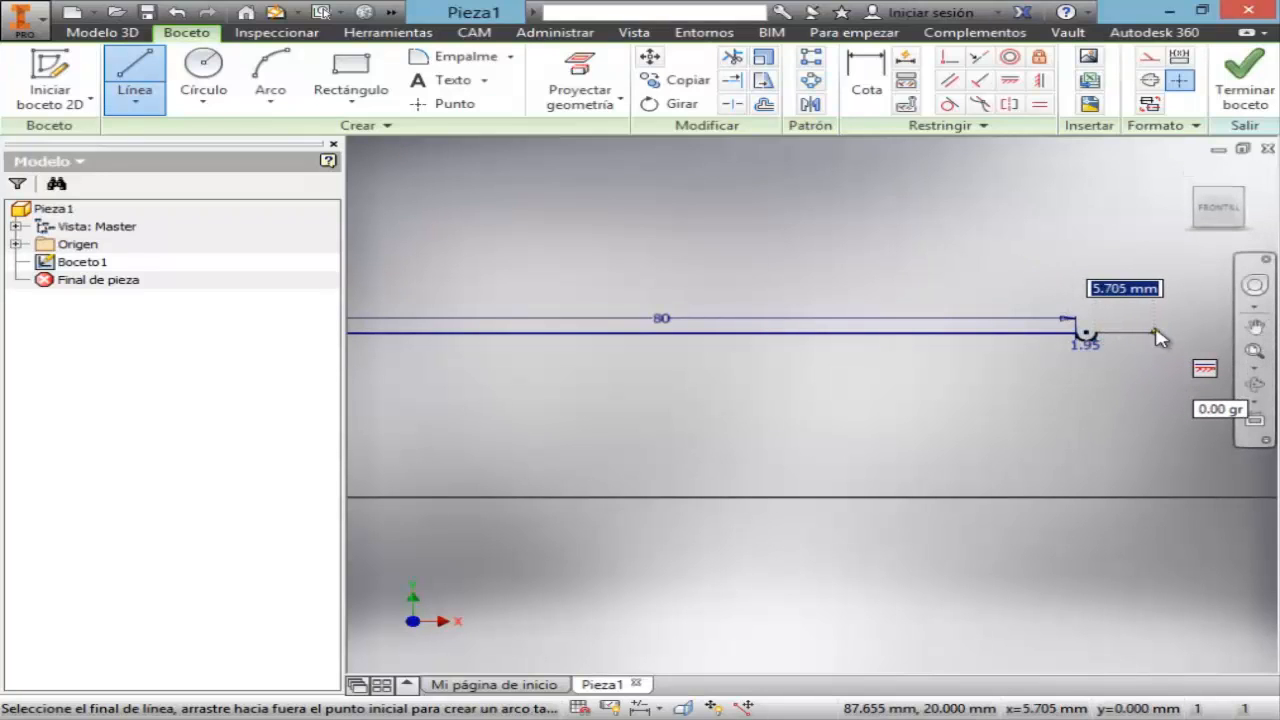
{"action": "type", "text": "38."}
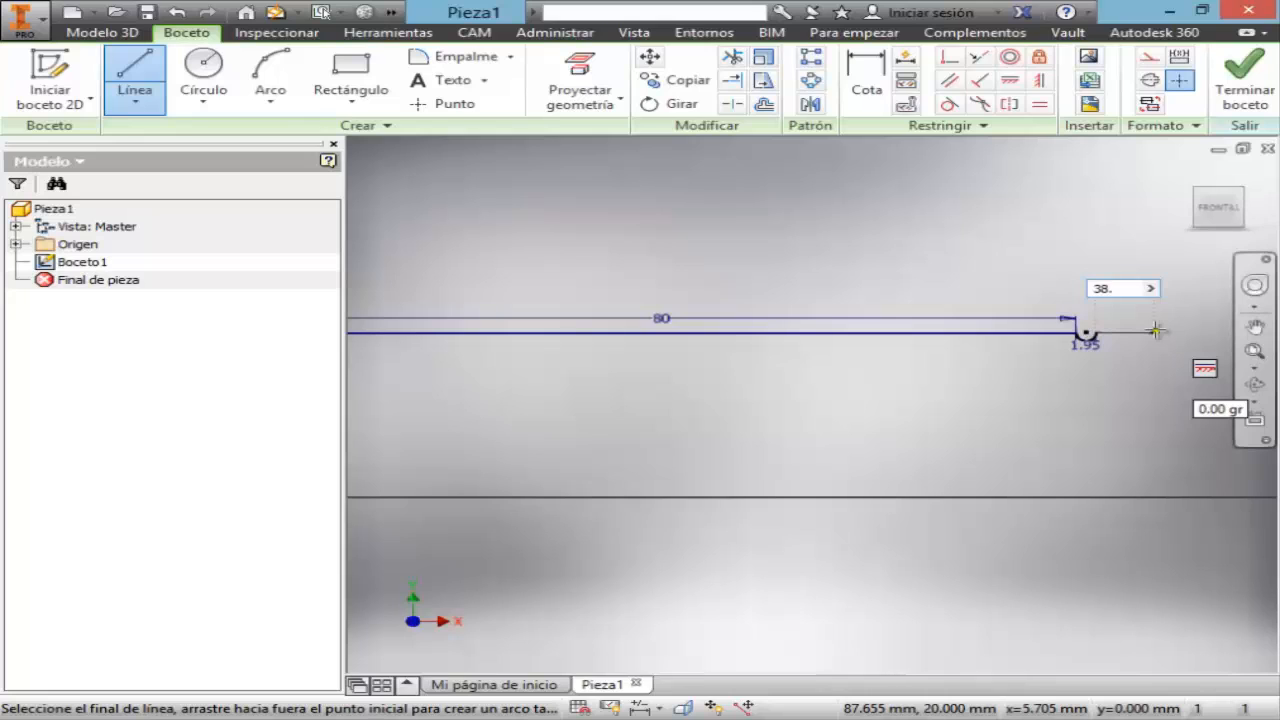
{"action": "type", "text": "05"}
{"action": "key", "text": "Return"}
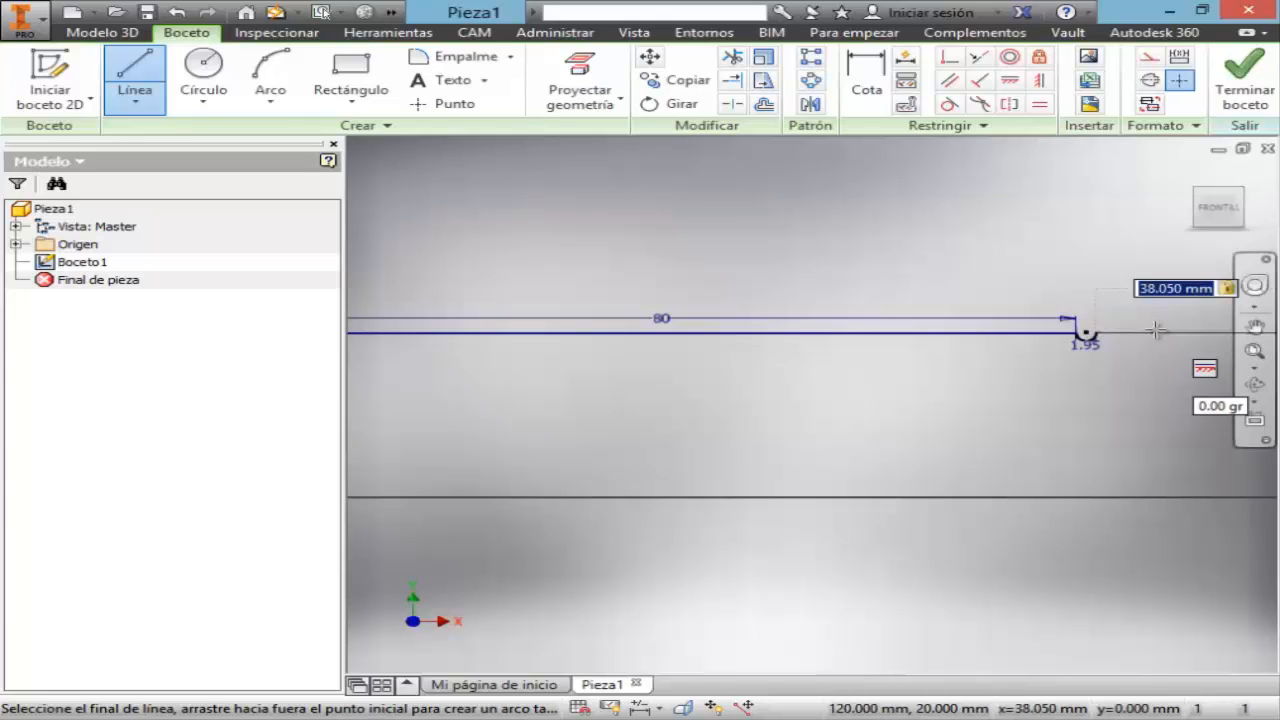
{"action": "left_click", "coordinate": [1255, 350]}
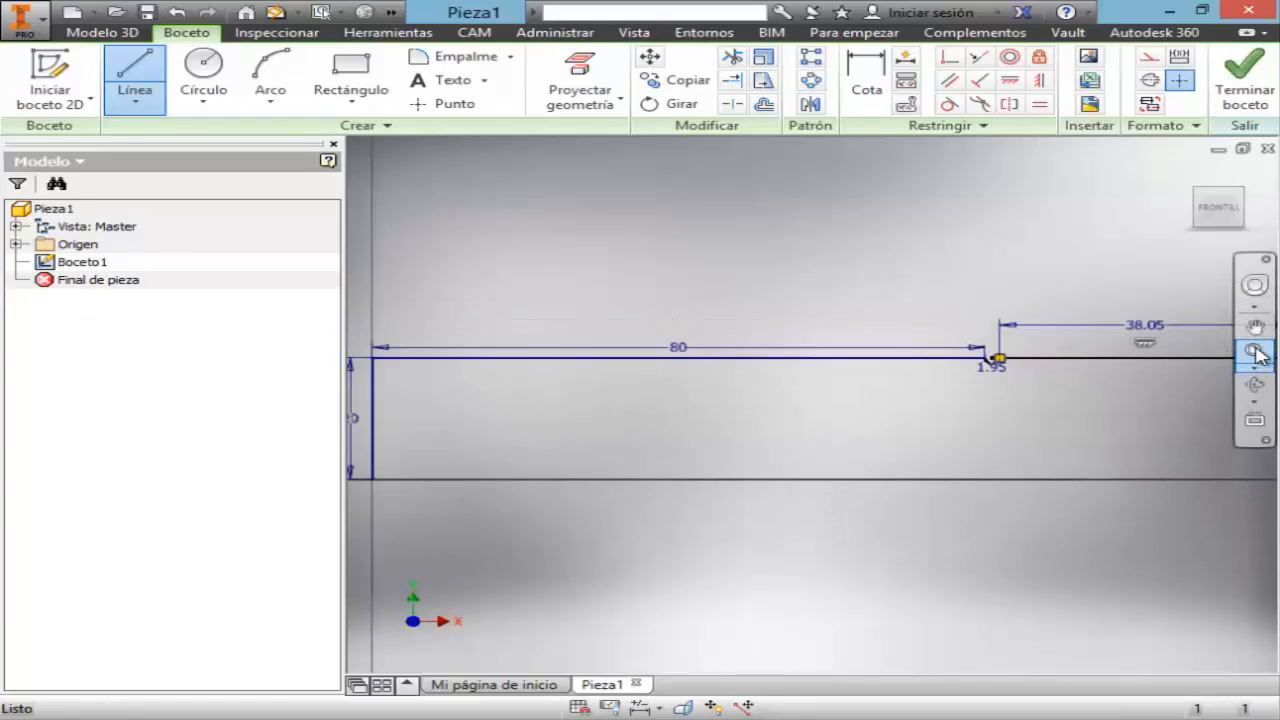
{"action": "key", "text": "Escape"}
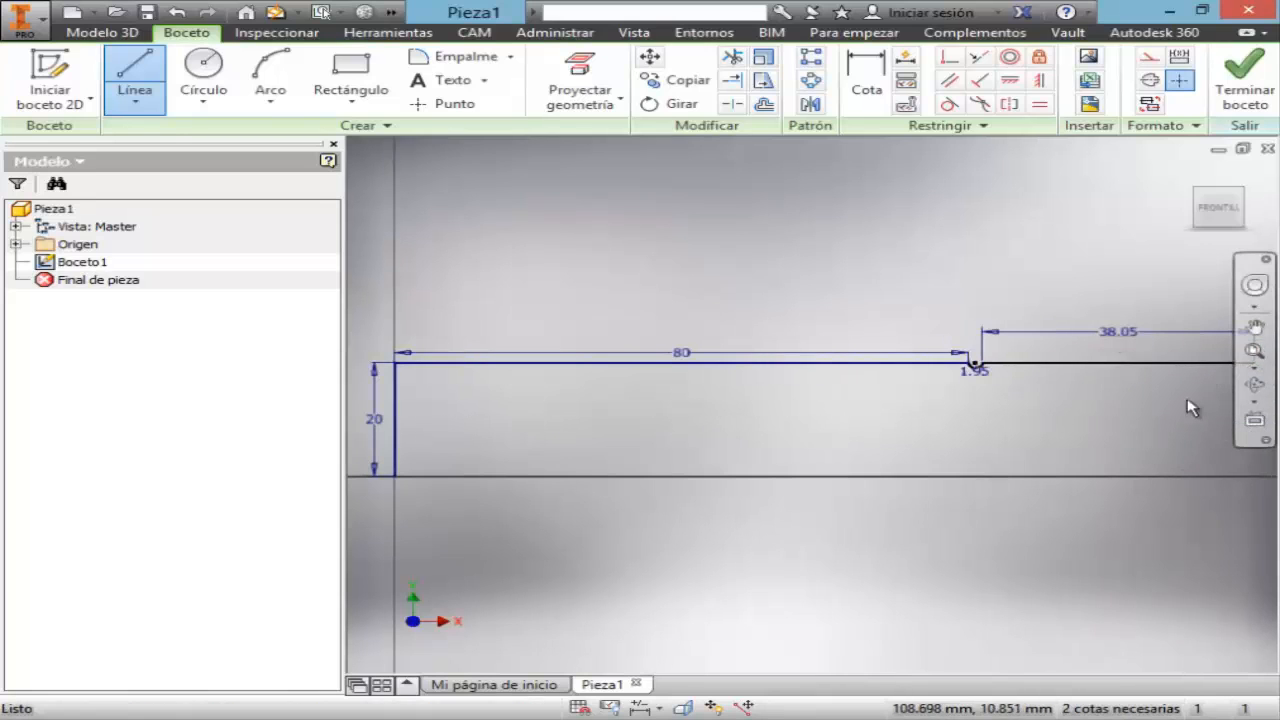
- Check the next shaft step in the PDF and, in Inventor, draw a 7 mm vertical line upward from the 38.05 mm line's far end
{"action": "left_click", "coordinate": [1255, 327]}
{"action": "left_click_drag", "start_coordinate": [1094, 399], "coordinate": [960, 397]}
{"action": "key", "text": "Escape"}
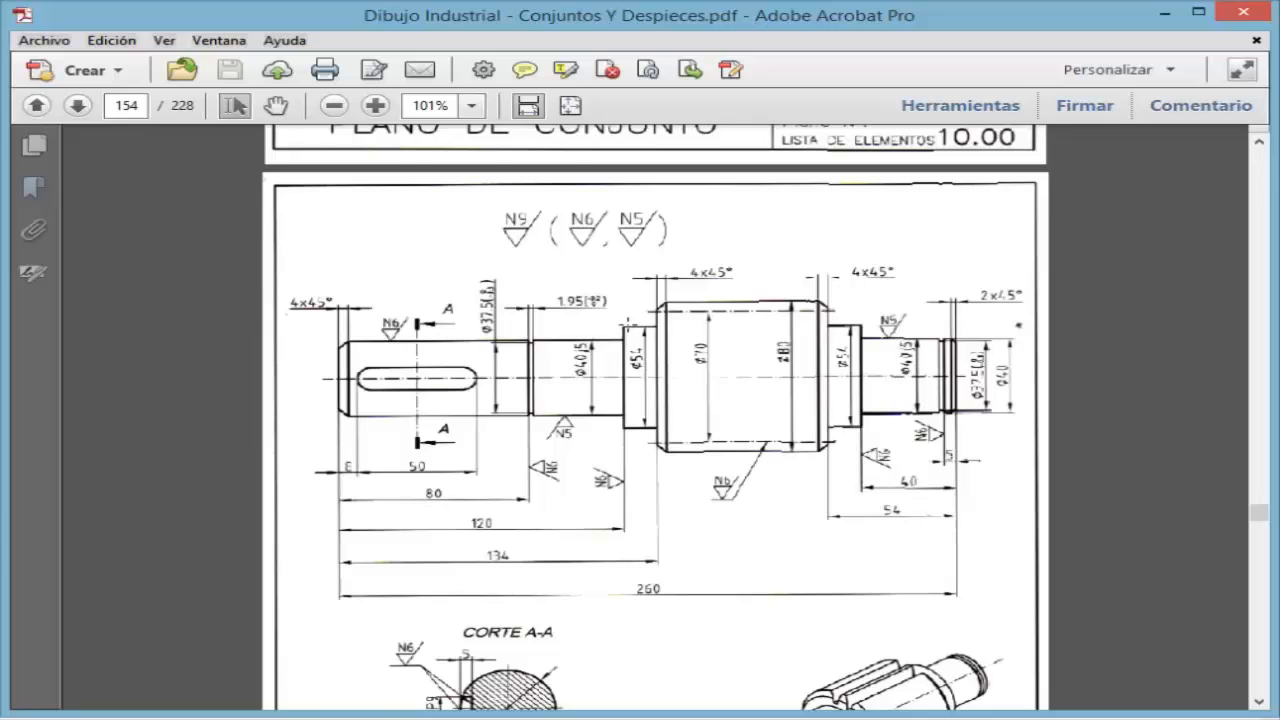
{"action": "key", "text": "alt+Tab"}
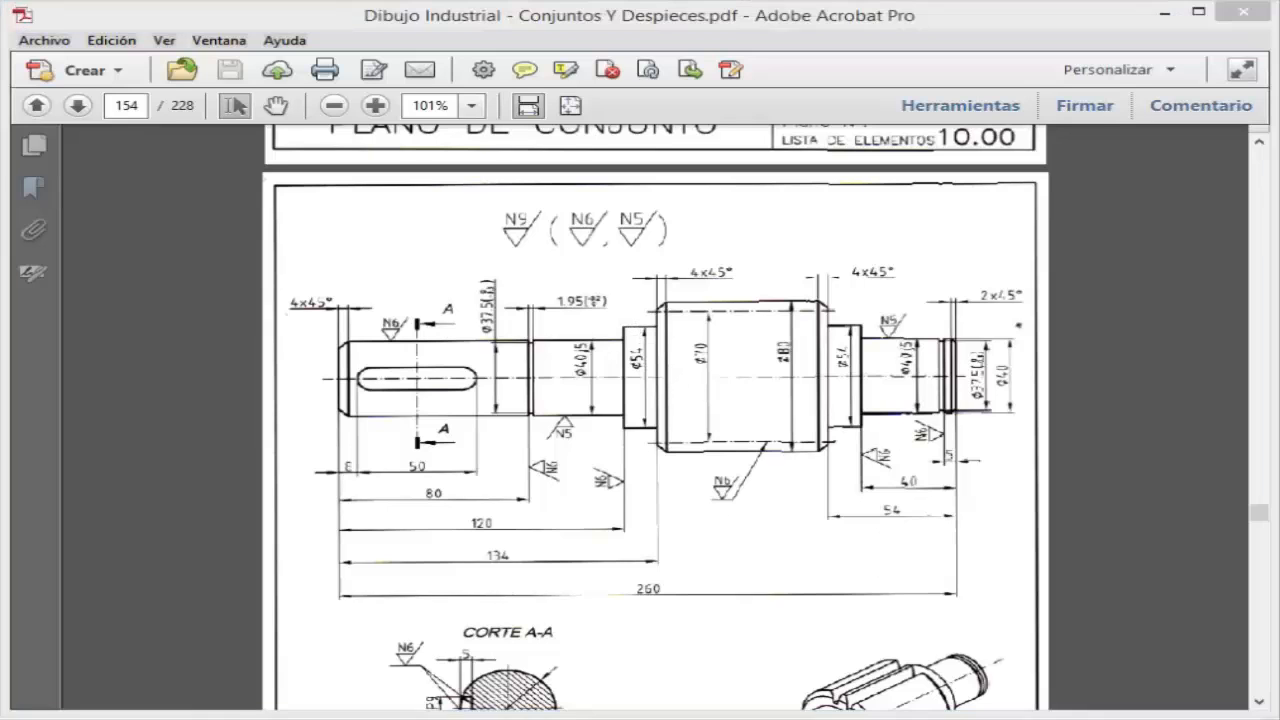
{"action": "left_click", "coordinate": [128, 86]}
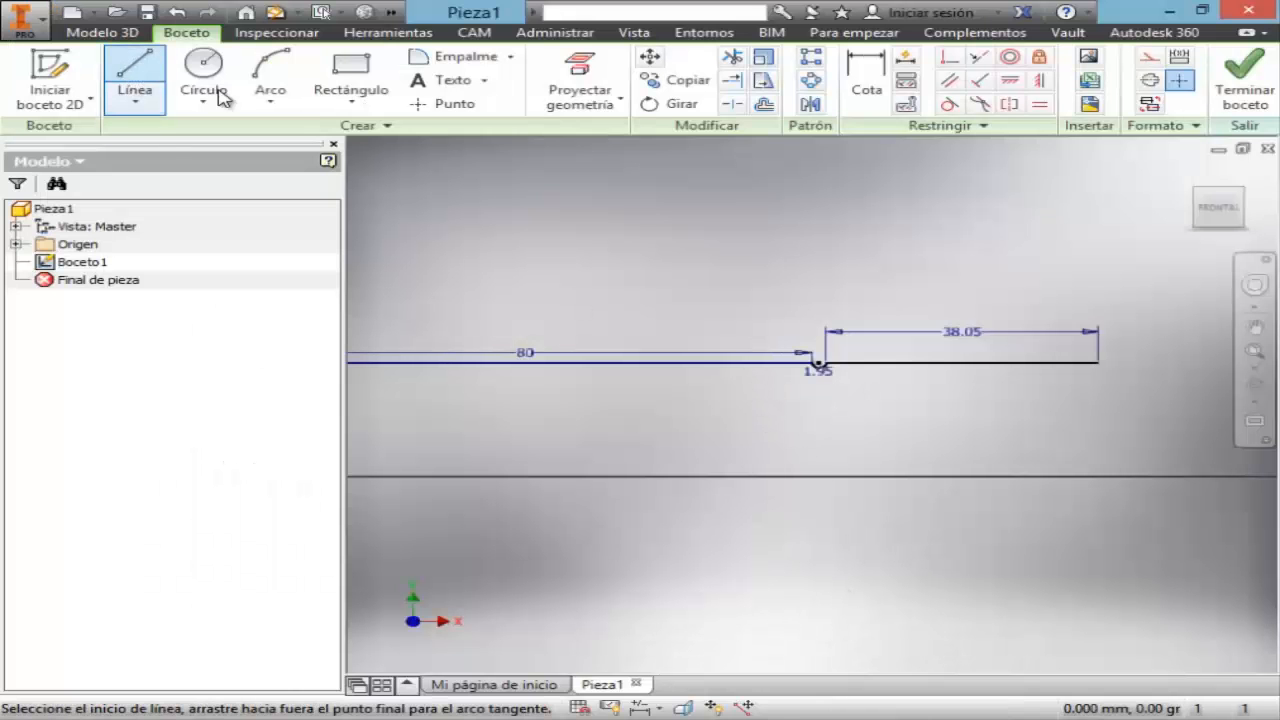
{"action": "left_click", "coordinate": [1098, 362]}
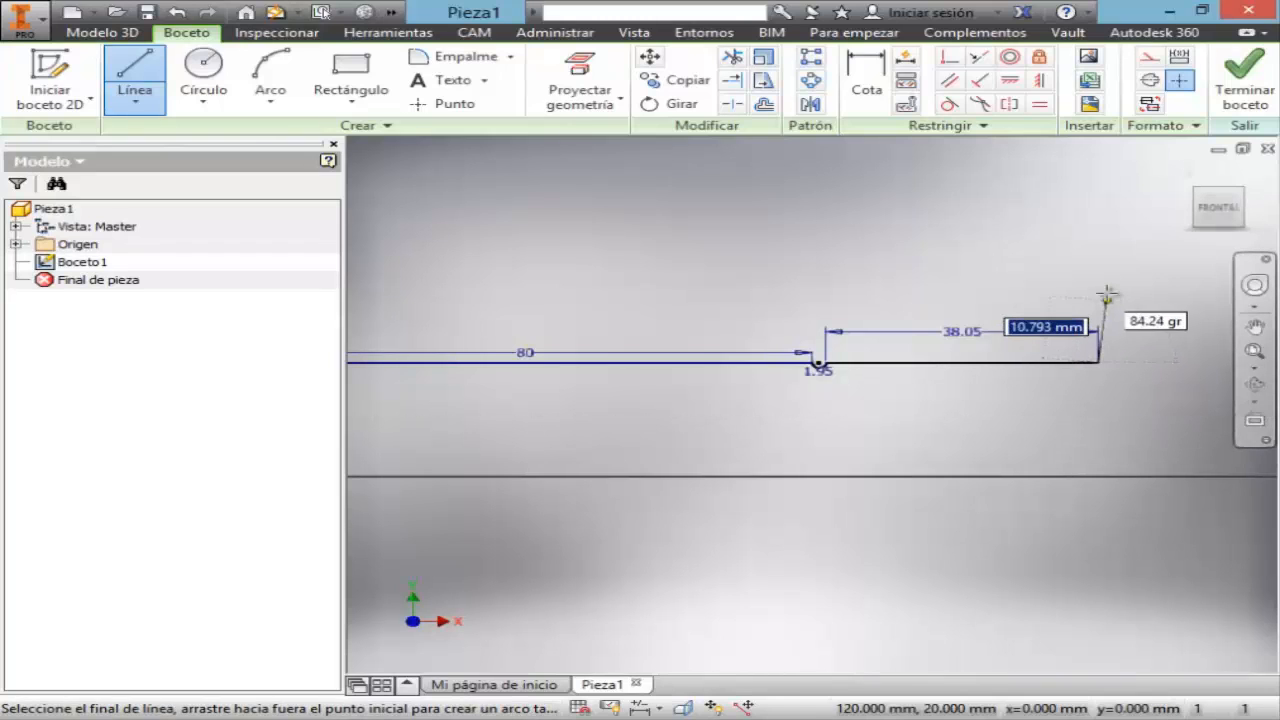
{"action": "type", "text": "7"}
{"action": "key", "text": "Return"}
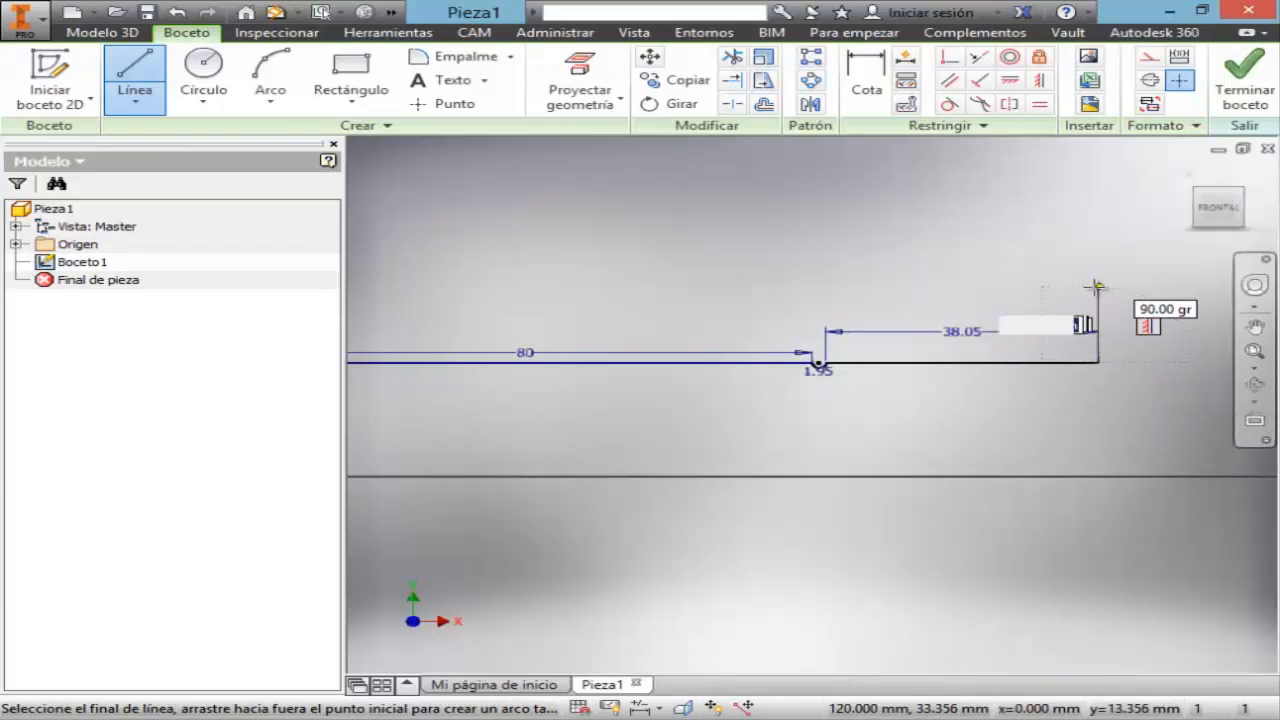
{"action": "key", "text": "Escape"}
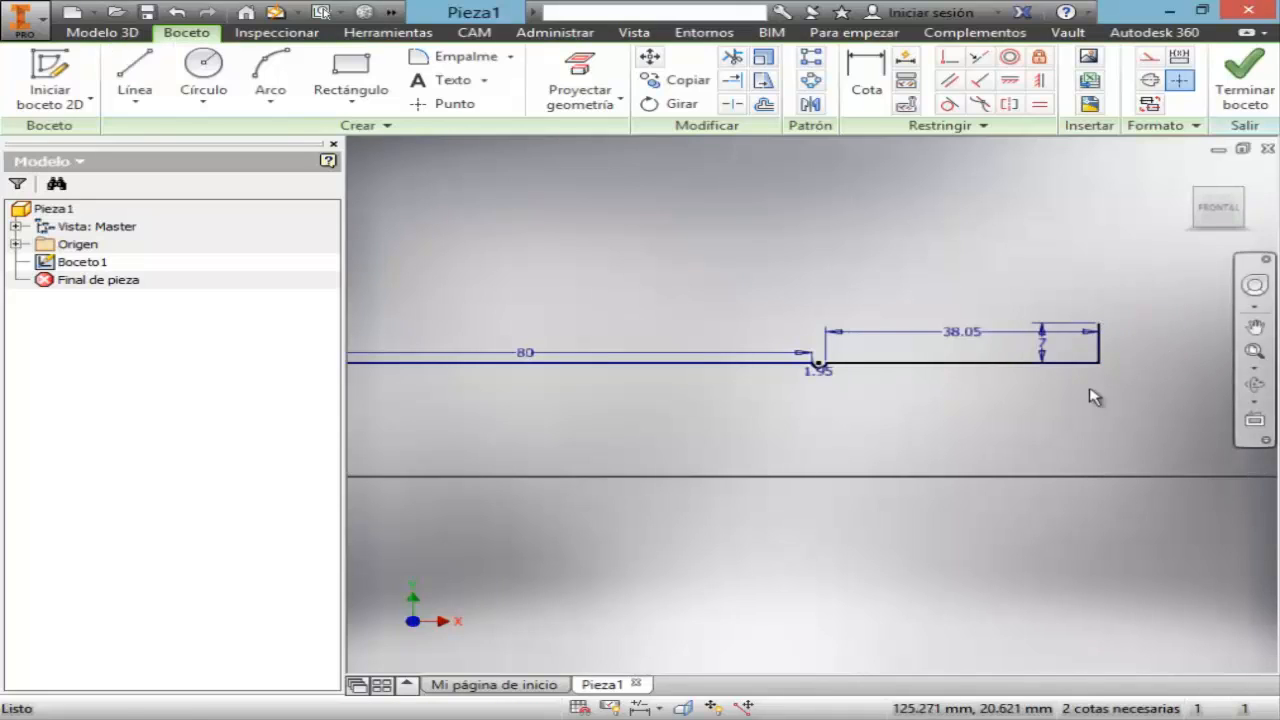
- Check the shoulder length in the PDF and, in Inventor, draw a 14 mm horizontal line outward from the 7 mm line's upper end
{"action": "key", "text": "alt+Tab"}
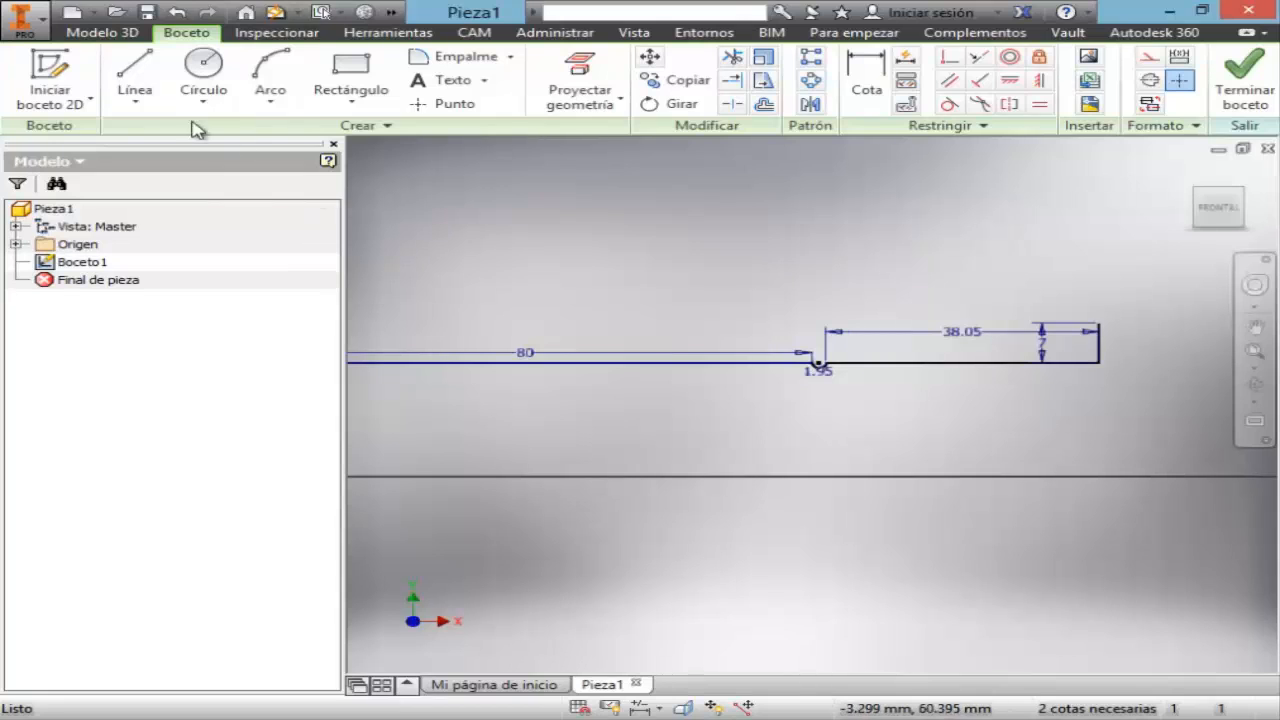
{"action": "left_click", "coordinate": [135, 68]}
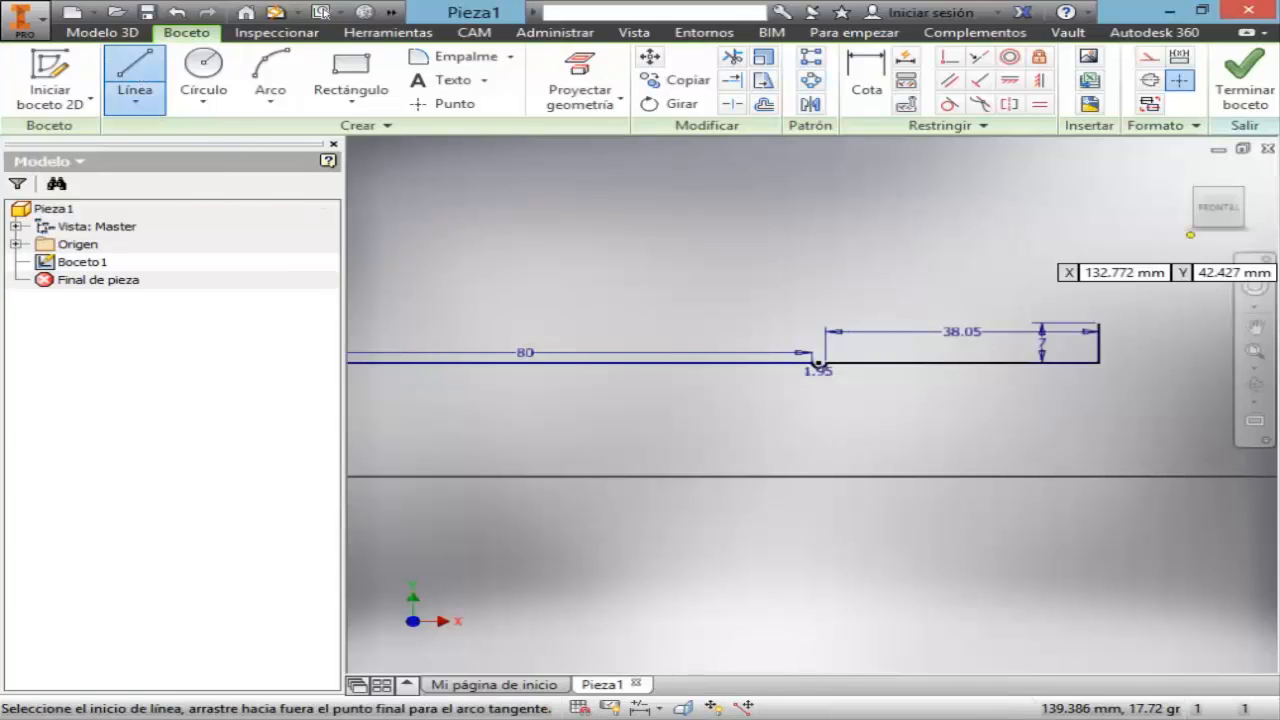
{"action": "left_click", "coordinate": [1099, 323]}
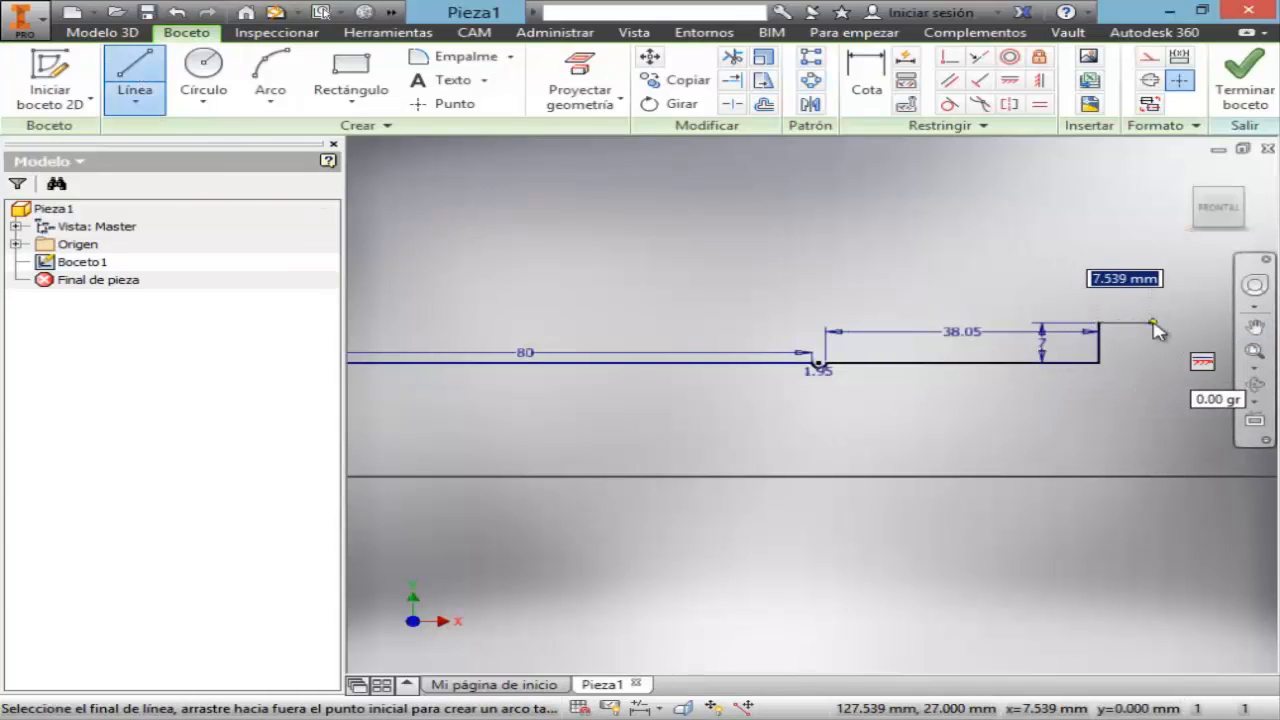
{"action": "type", "text": "14"}
{"action": "key", "text": "Return"}
{"action": "key", "text": "Escape"}
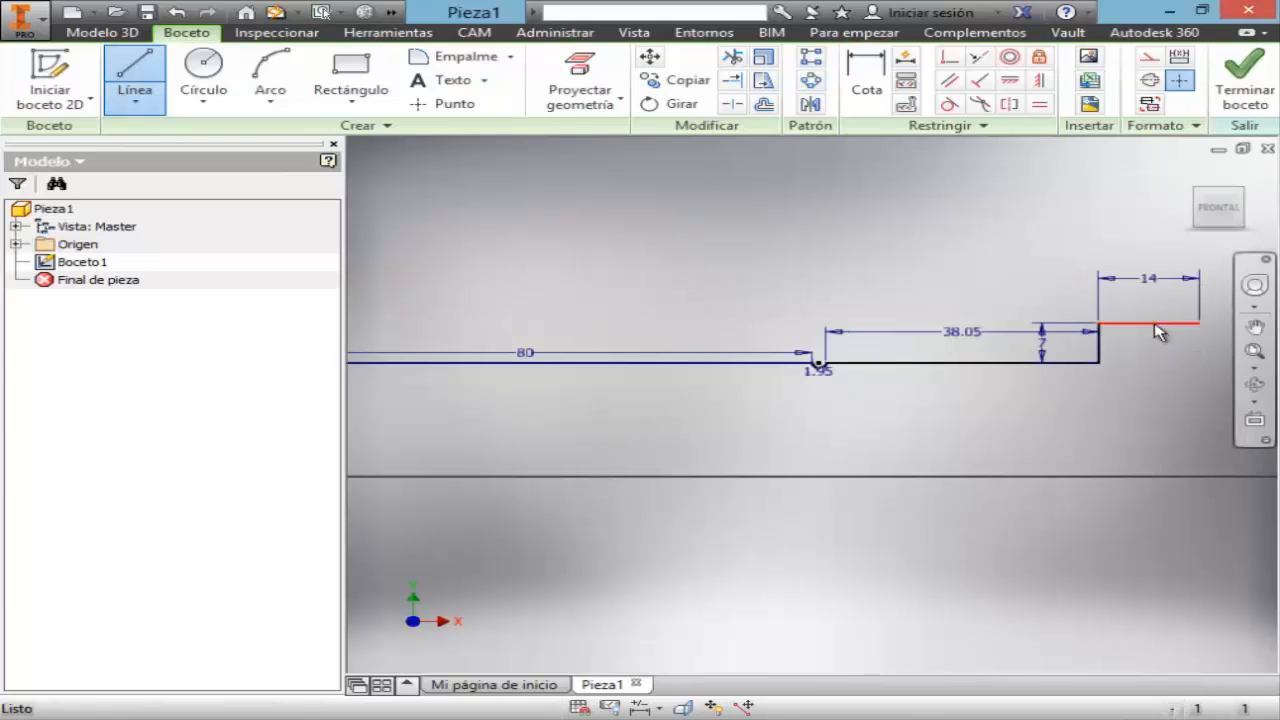
- Check the next diameter in the PDF and, in Inventor, draw a 13 mm vertical line upward from the 14 mm line's far end
{"action": "left_click", "coordinate": [1254, 333]}
{"action": "left_click_drag", "start_coordinate": [1152, 376], "coordinate": [850, 439]}
{"action": "key", "text": "Escape"}
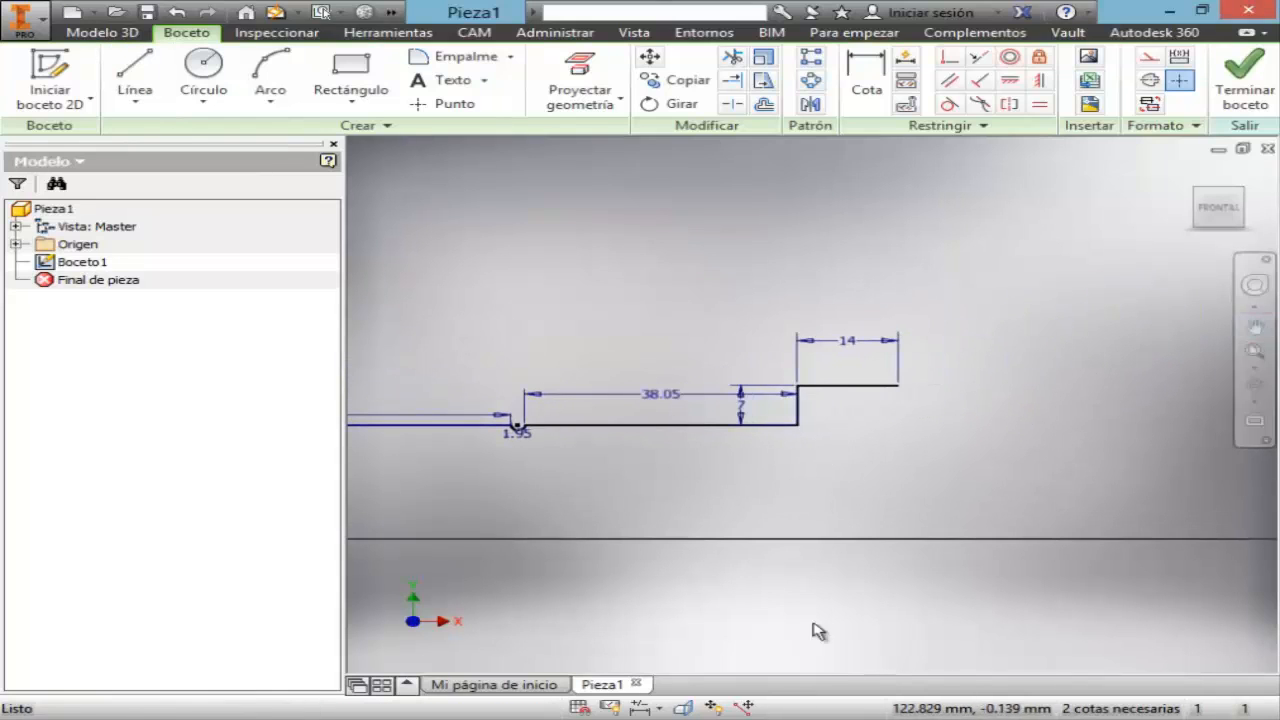
{"action": "left_click", "coordinate": [744, 717]}
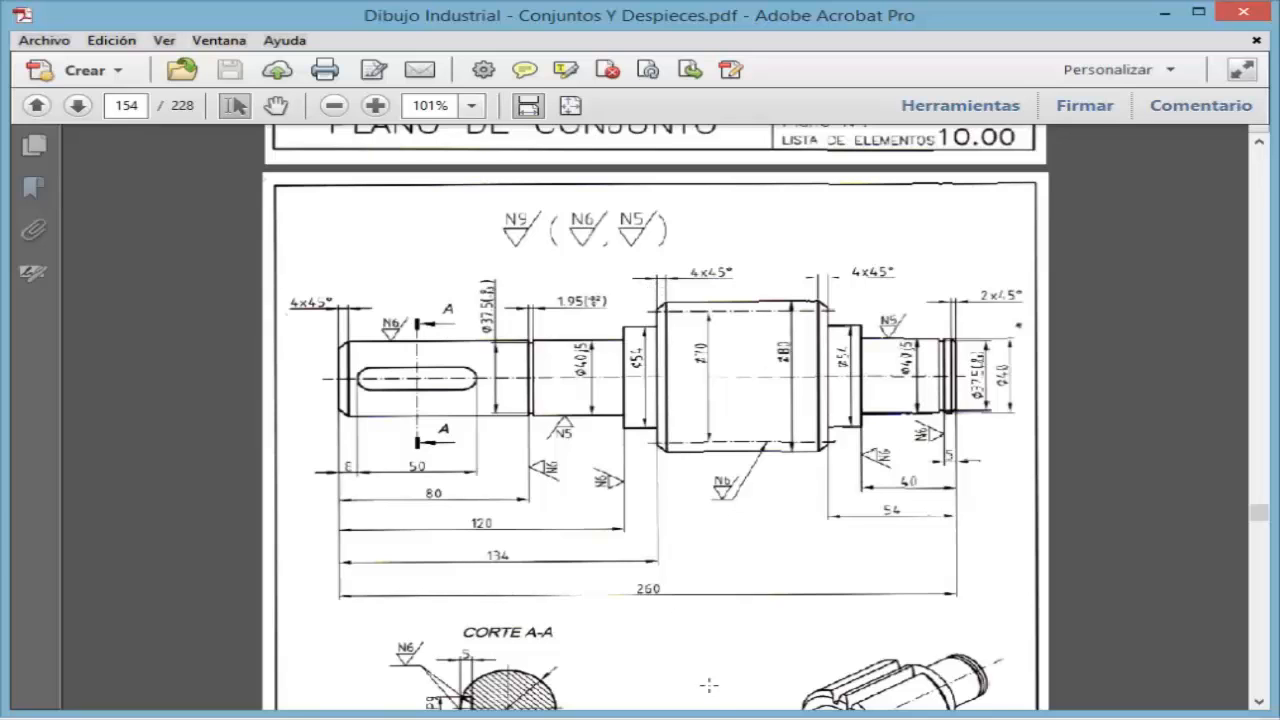
{"action": "left_click", "coordinate": [712, 718]}
{"action": "left_click", "coordinate": [790, 640]}
{"action": "left_click", "coordinate": [134, 75]}
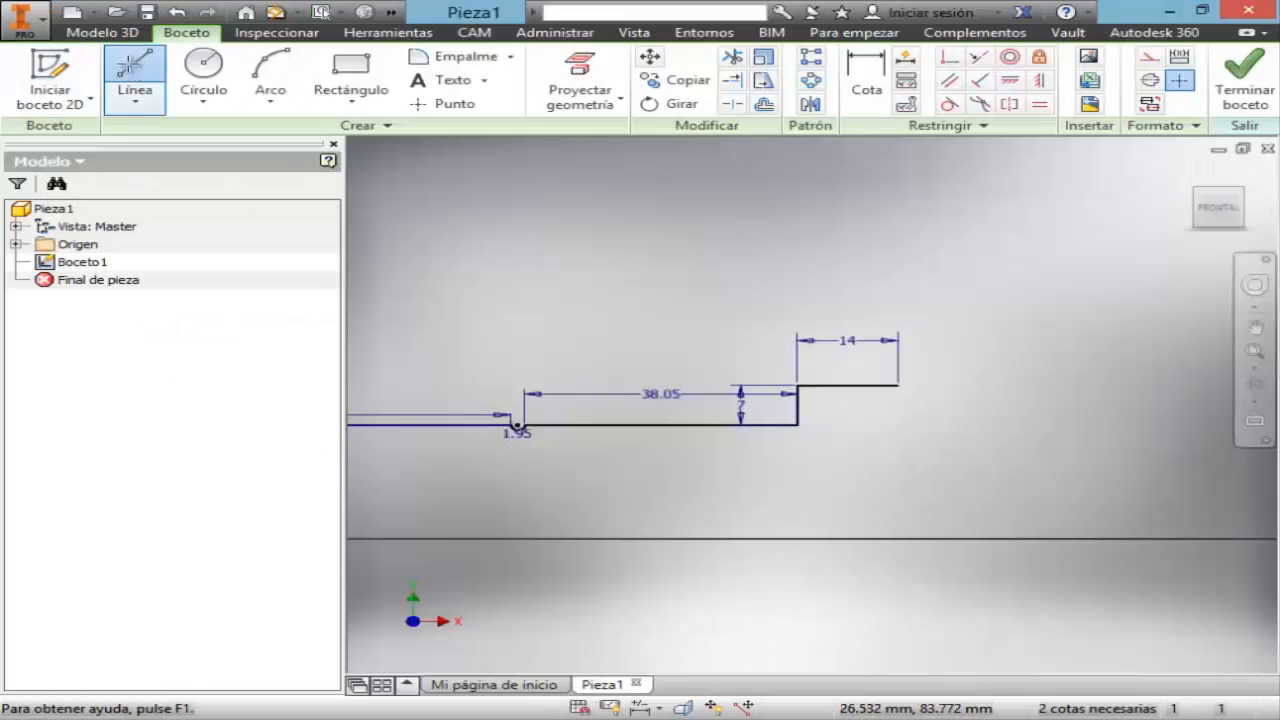
{"action": "left_click", "coordinate": [898, 385]}
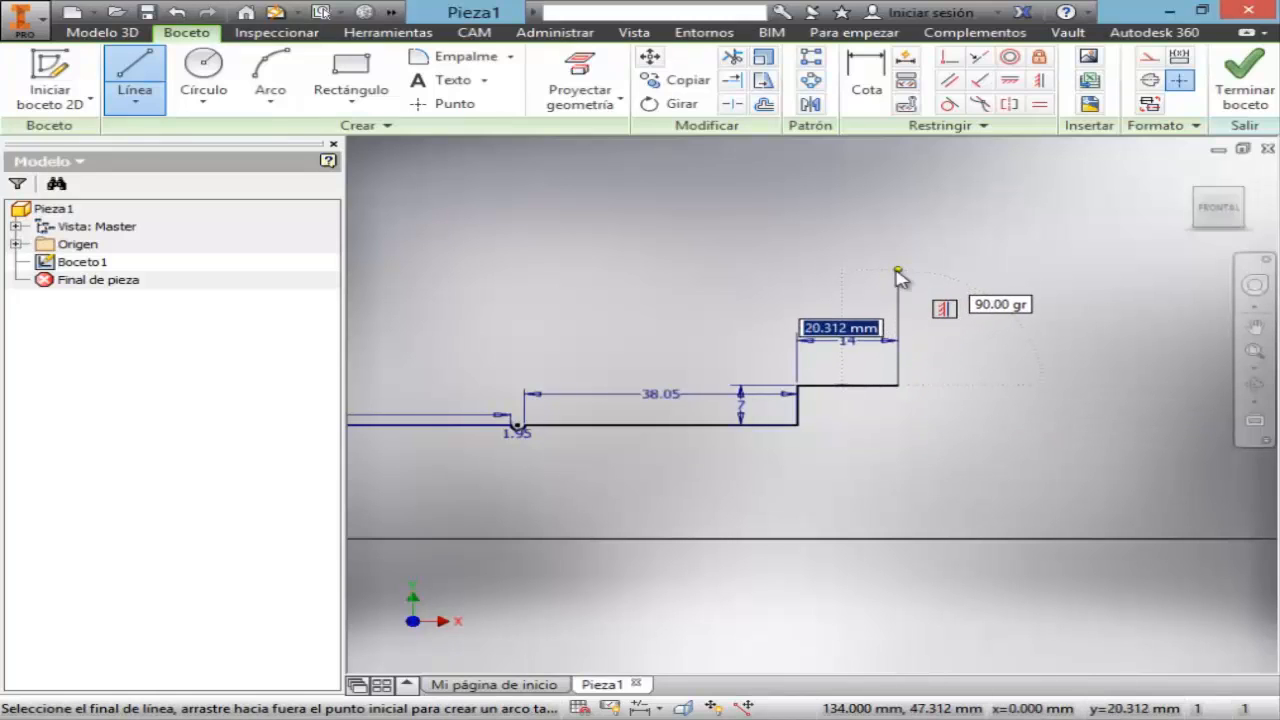
{"action": "type", "text": "13"}
{"action": "key", "text": "Return"}
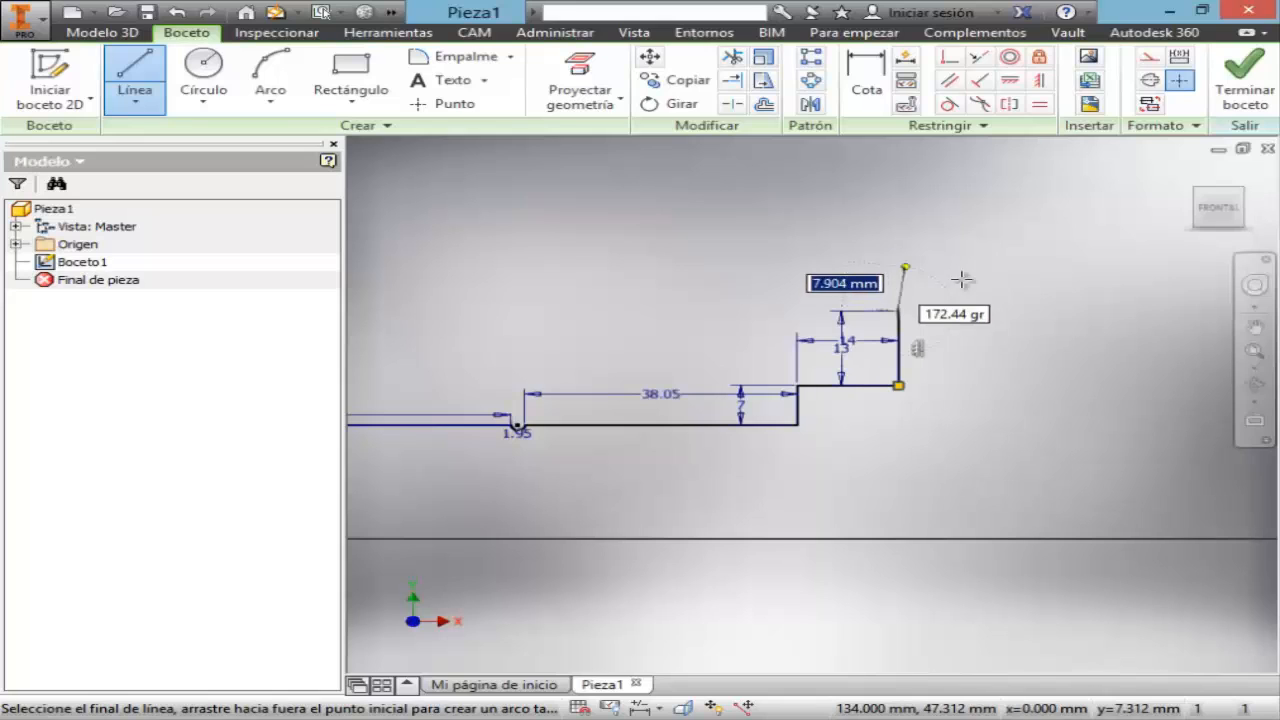
{"action": "key", "text": "Escape"}
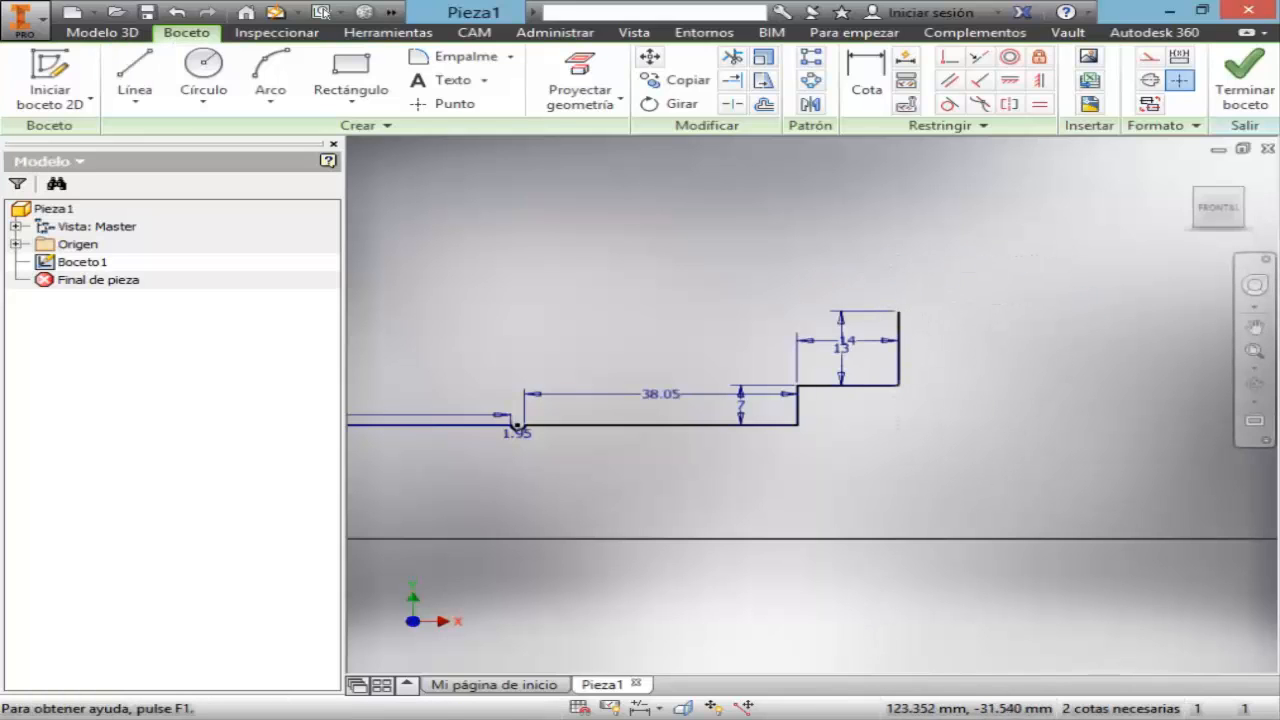
- Check the large section's length in the PDF and, in Inventor, draw a 72 mm horizontal line from the 13 mm line's upper end
{"action": "key", "text": "alt+Tab"}
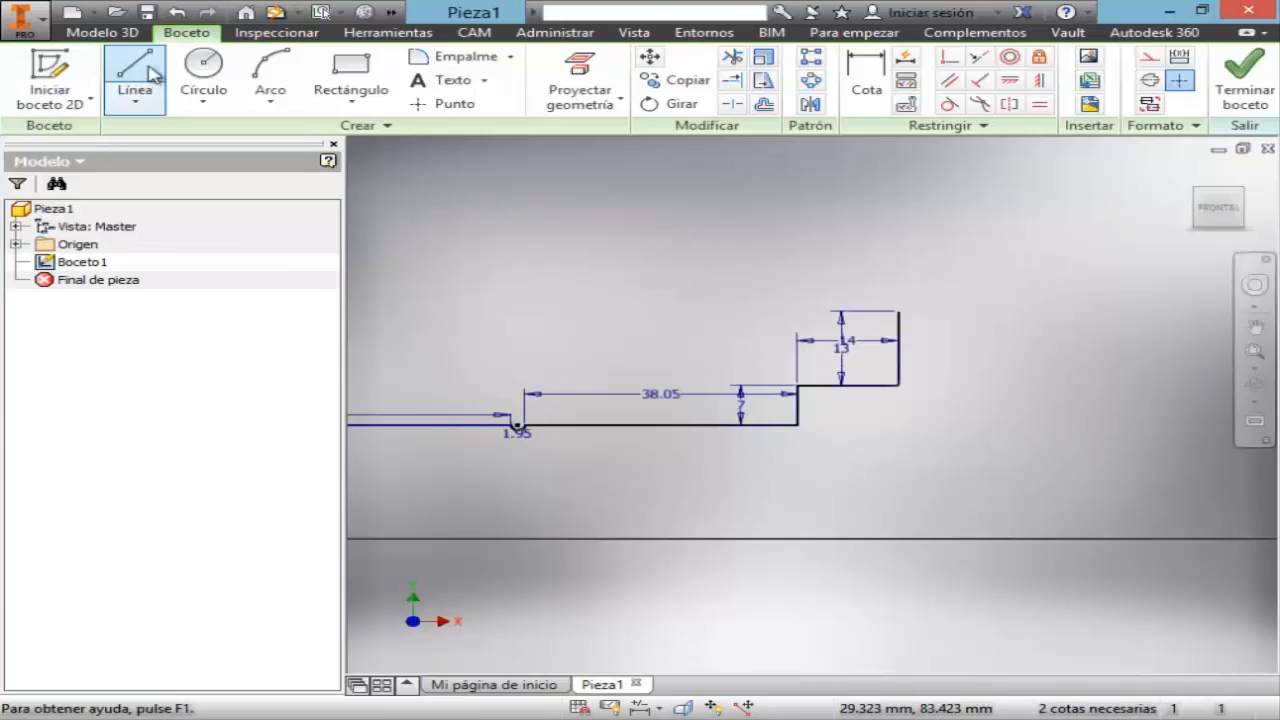
{"action": "left_click", "coordinate": [135, 75]}
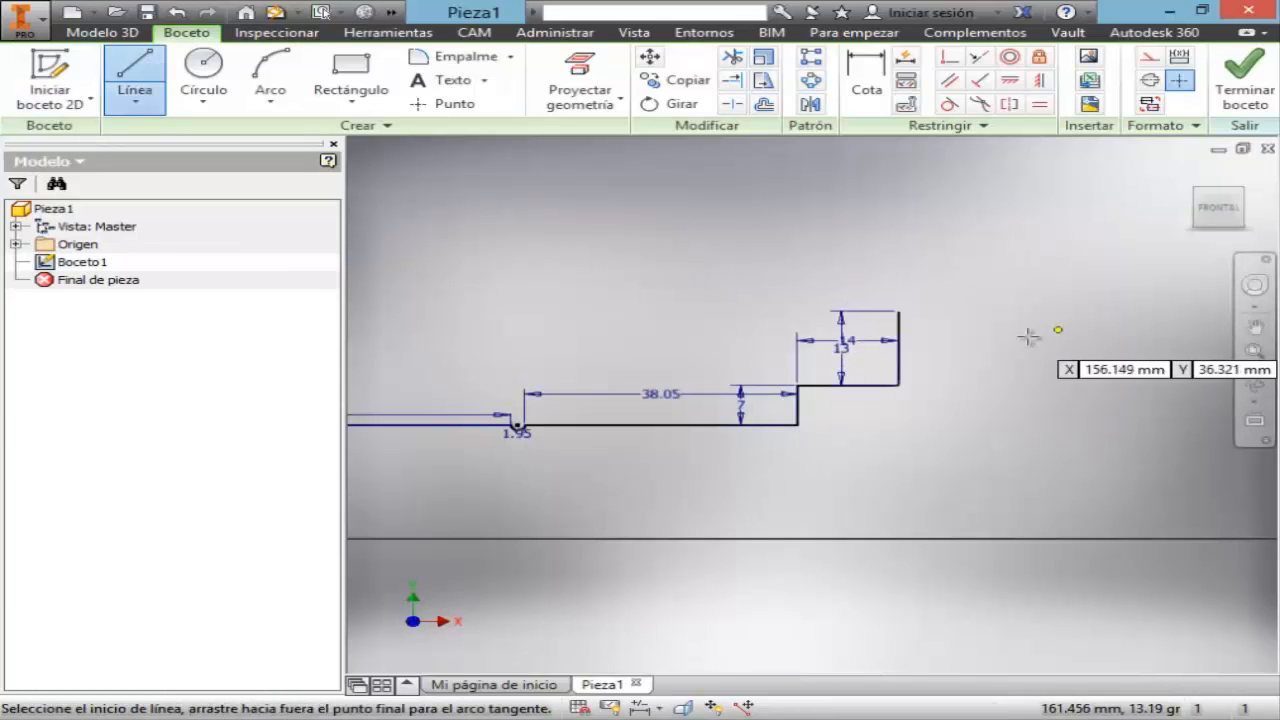
{"action": "left_click", "coordinate": [899, 312]}
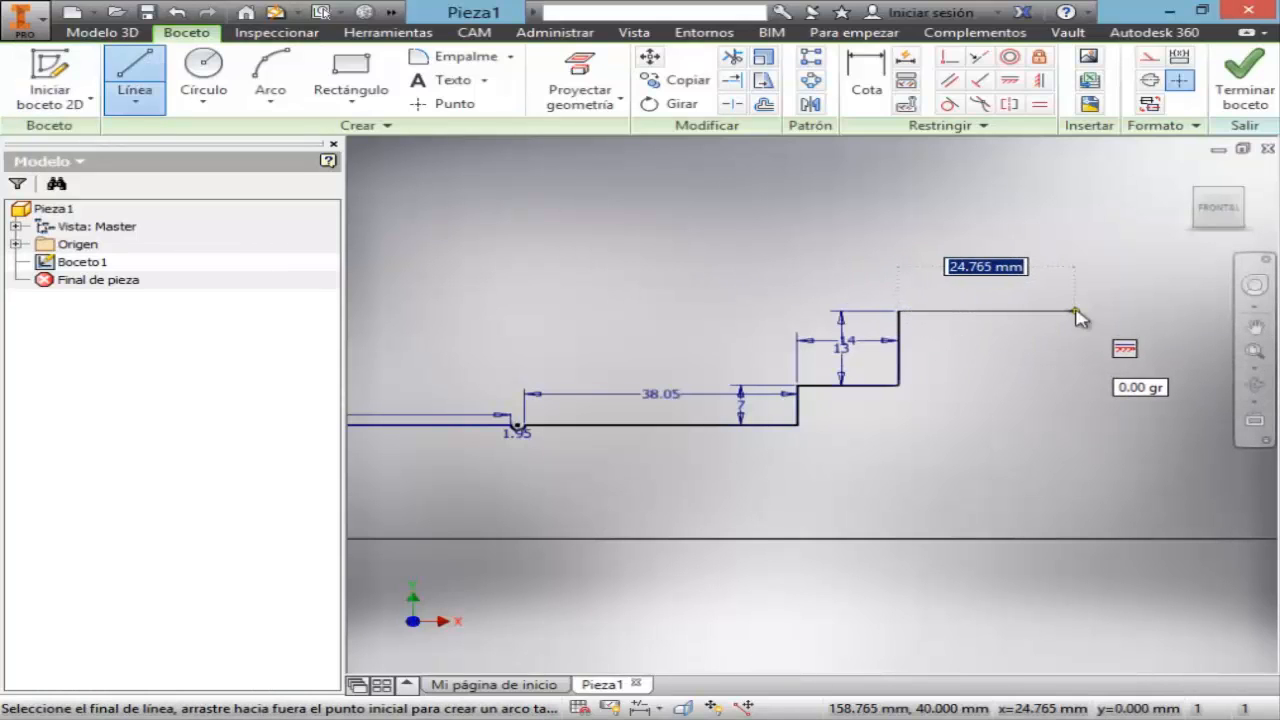
{"action": "type", "text": "72"}
{"action": "key", "text": "Return"}
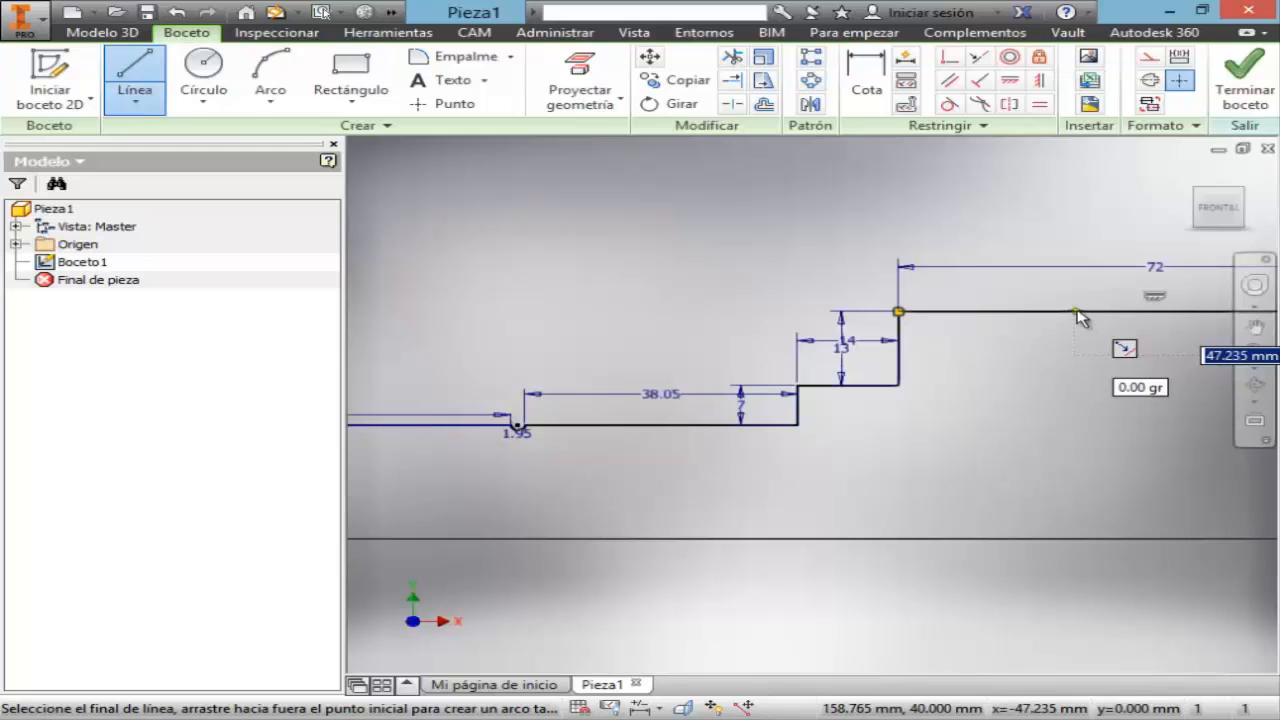
{"action": "key", "text": "Escape"}
- Recheck the PDF drawing, then in Inventor draw a 13 mm line down from the 72 mm line's far end and a 14 mm horizontal line outward
{"action": "left_click", "coordinate": [1255, 327]}
{"action": "left_click_drag", "start_coordinate": [1186, 353], "coordinate": [671, 374]}
{"action": "key", "text": "Escape"}
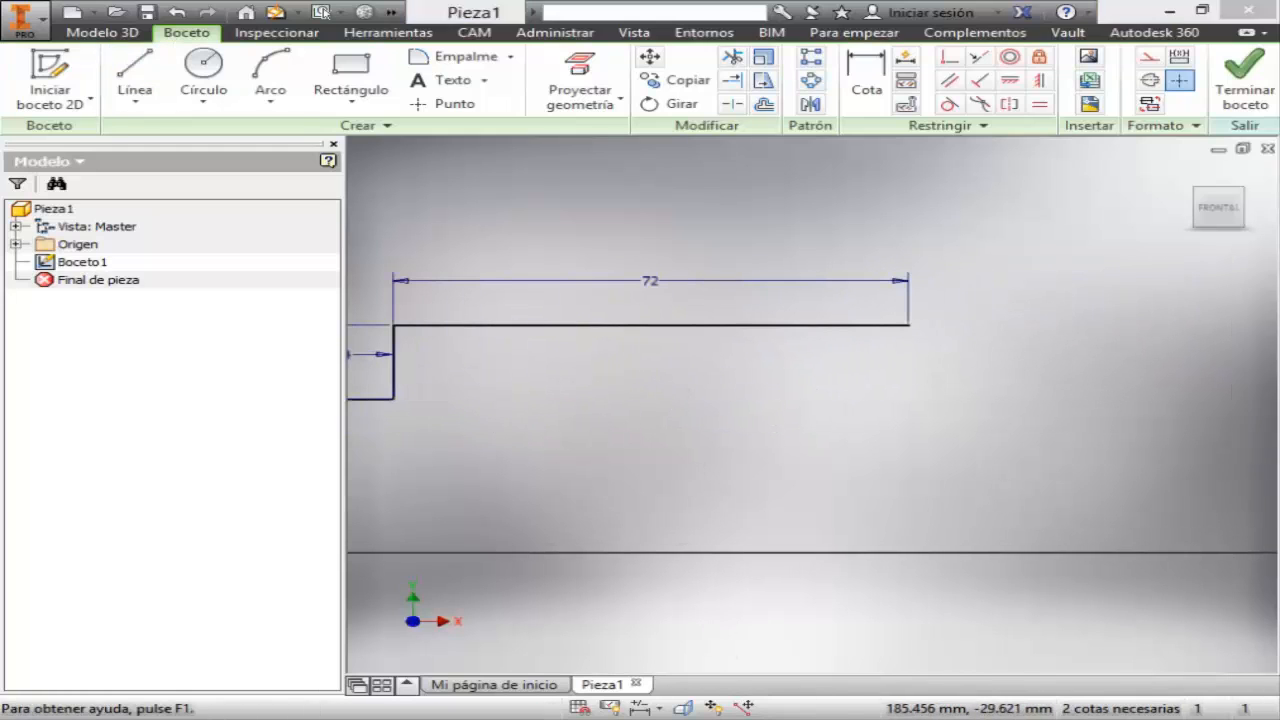
{"action": "key", "text": "alt+Tab"}
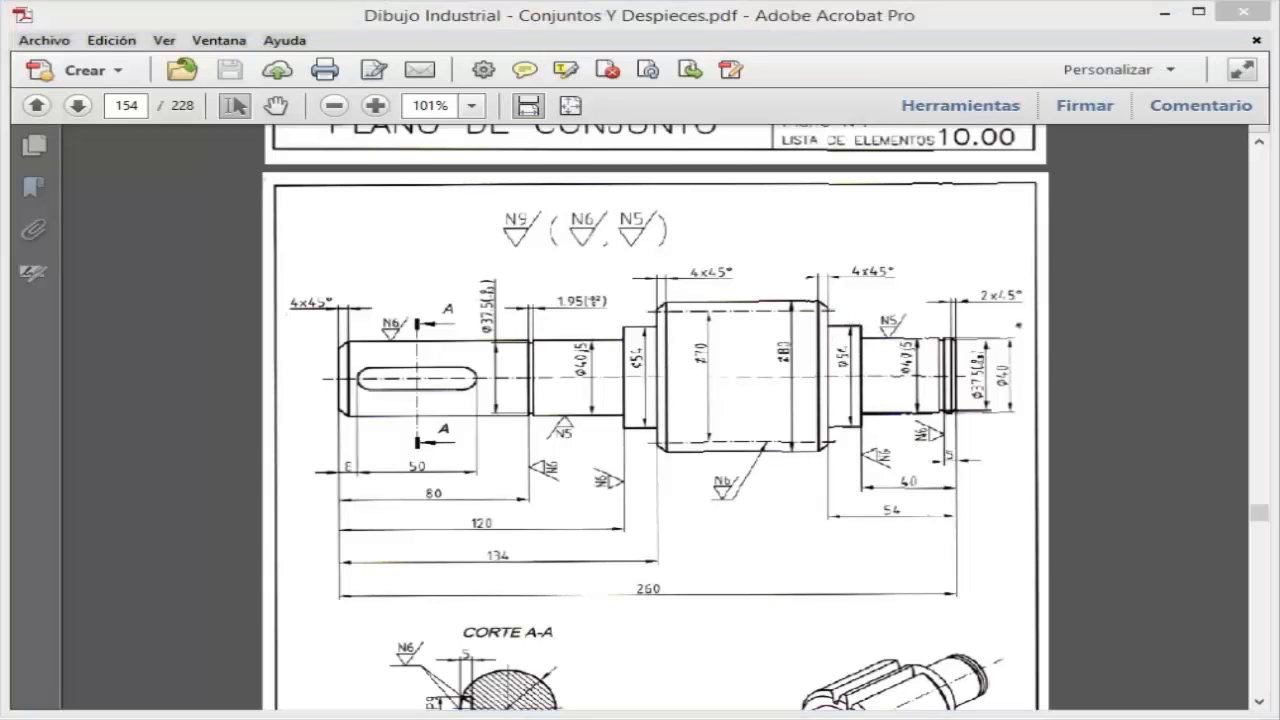
{"action": "key", "text": "alt+Tab"}
{"action": "left_click", "coordinate": [132, 84]}
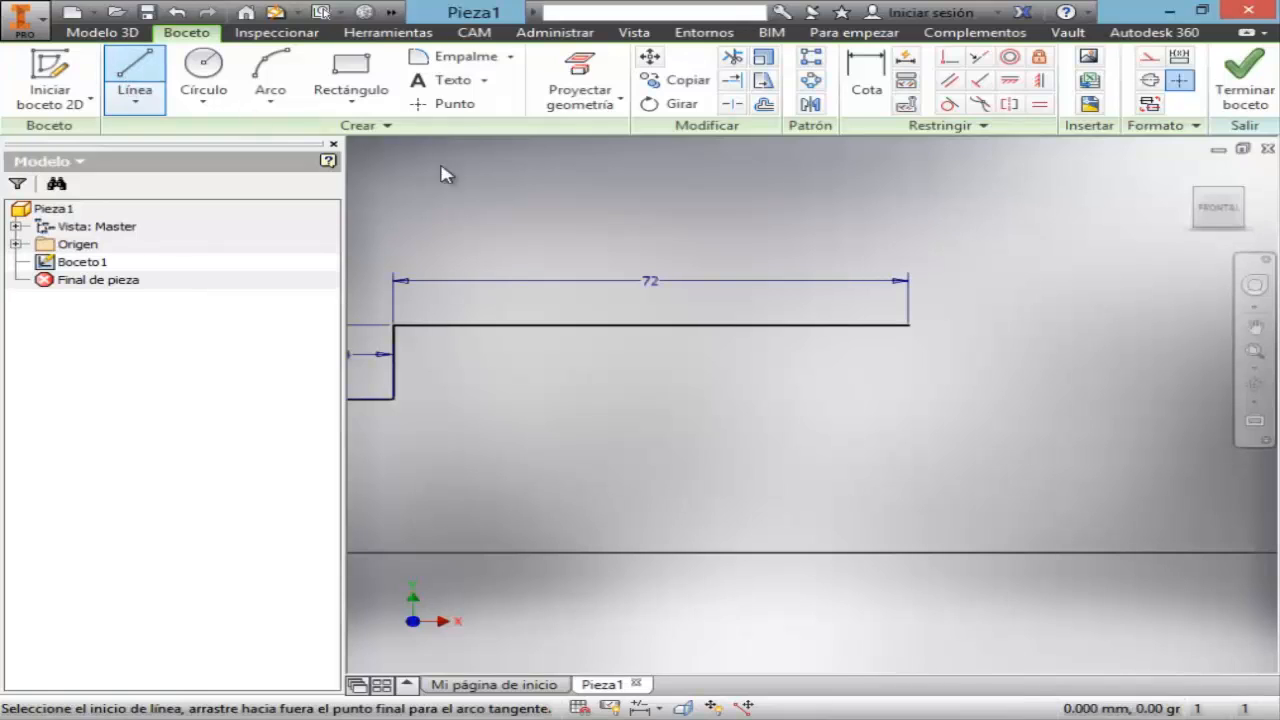
{"action": "left_click", "coordinate": [908, 325]}
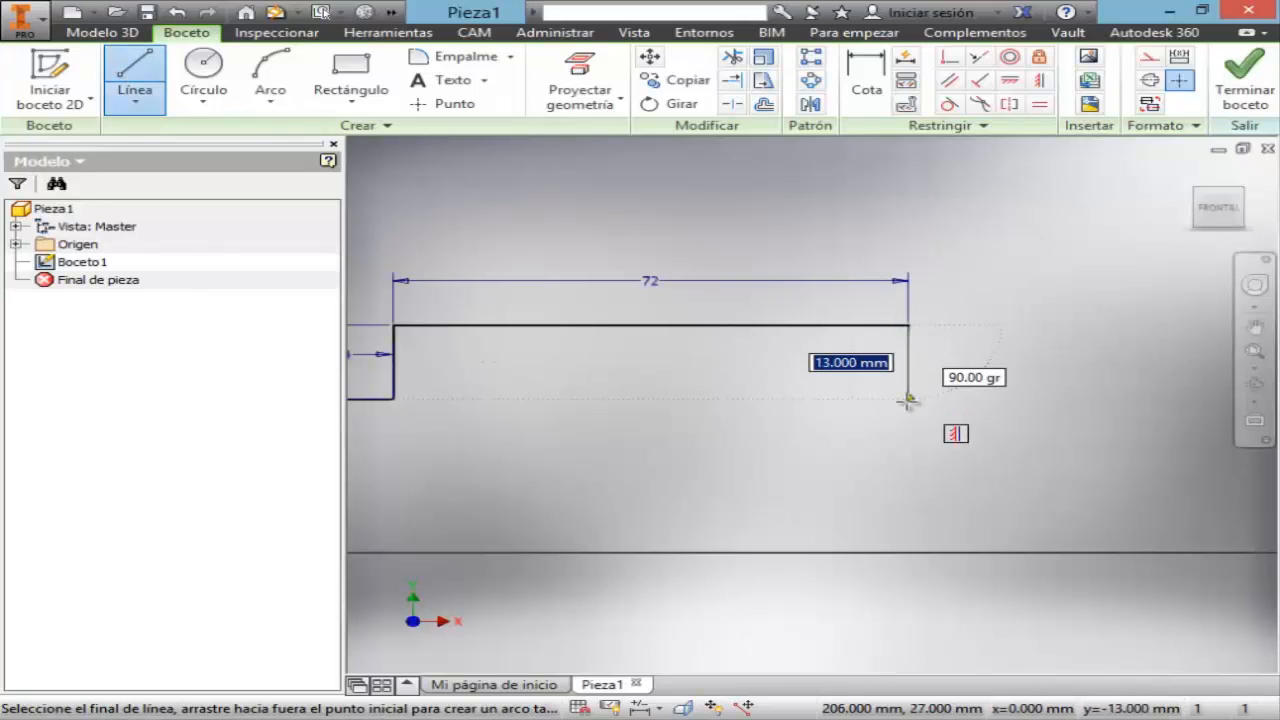
{"action": "left_click", "coordinate": [908, 399]}
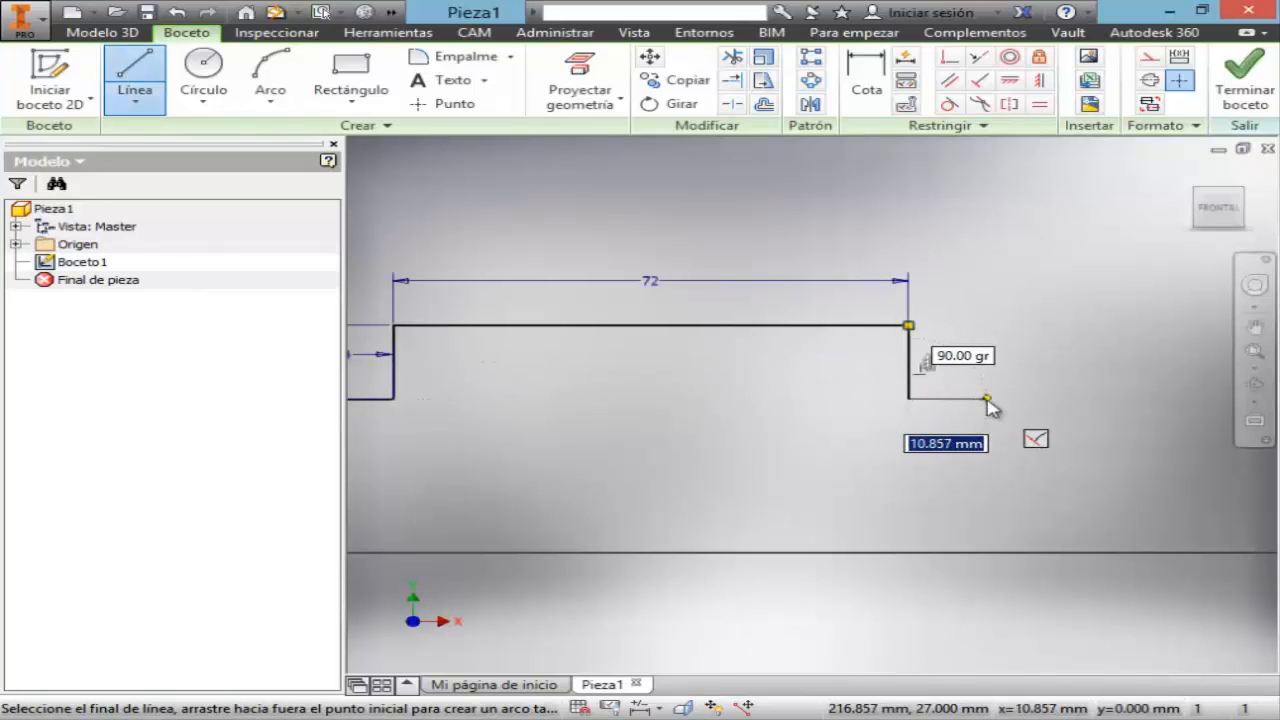
{"action": "type", "text": "14"}
{"action": "key", "text": "Return"}
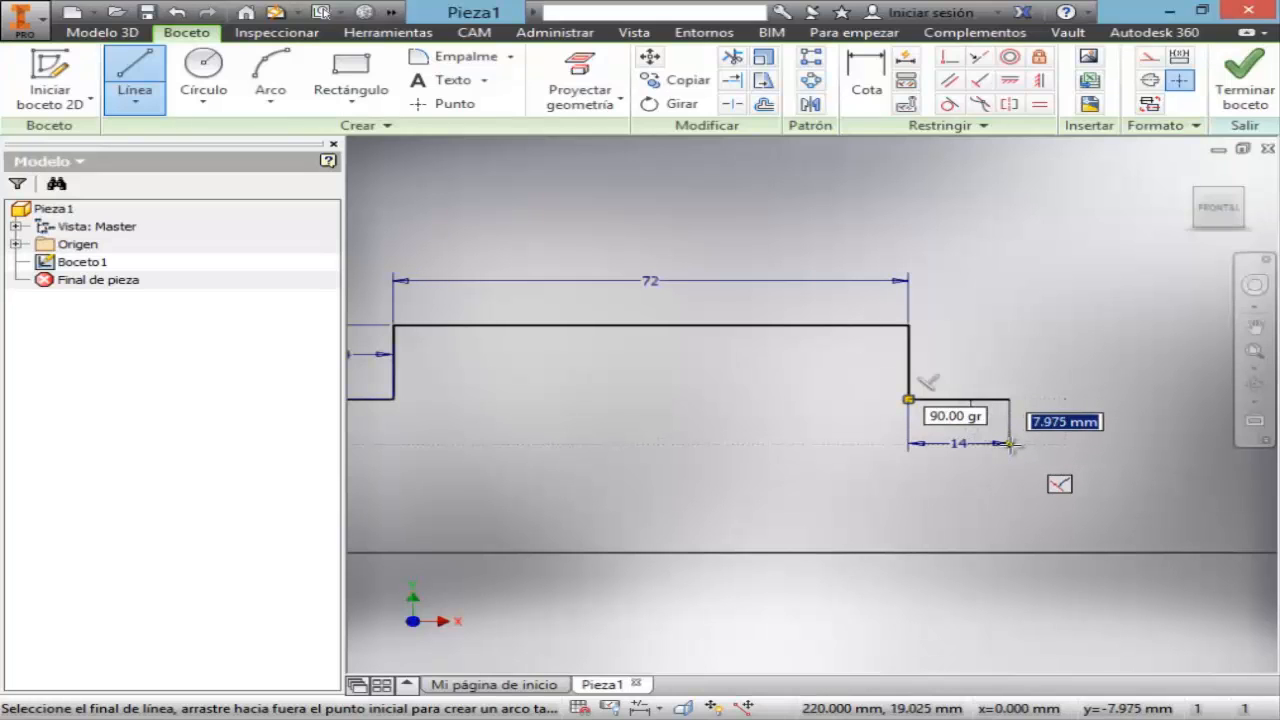
- Continue the profile with a 7 mm vertical line downward and a 33.05 mm horizontal line outward
{"action": "type", "text": "7"}
{"action": "key", "text": "Return"}
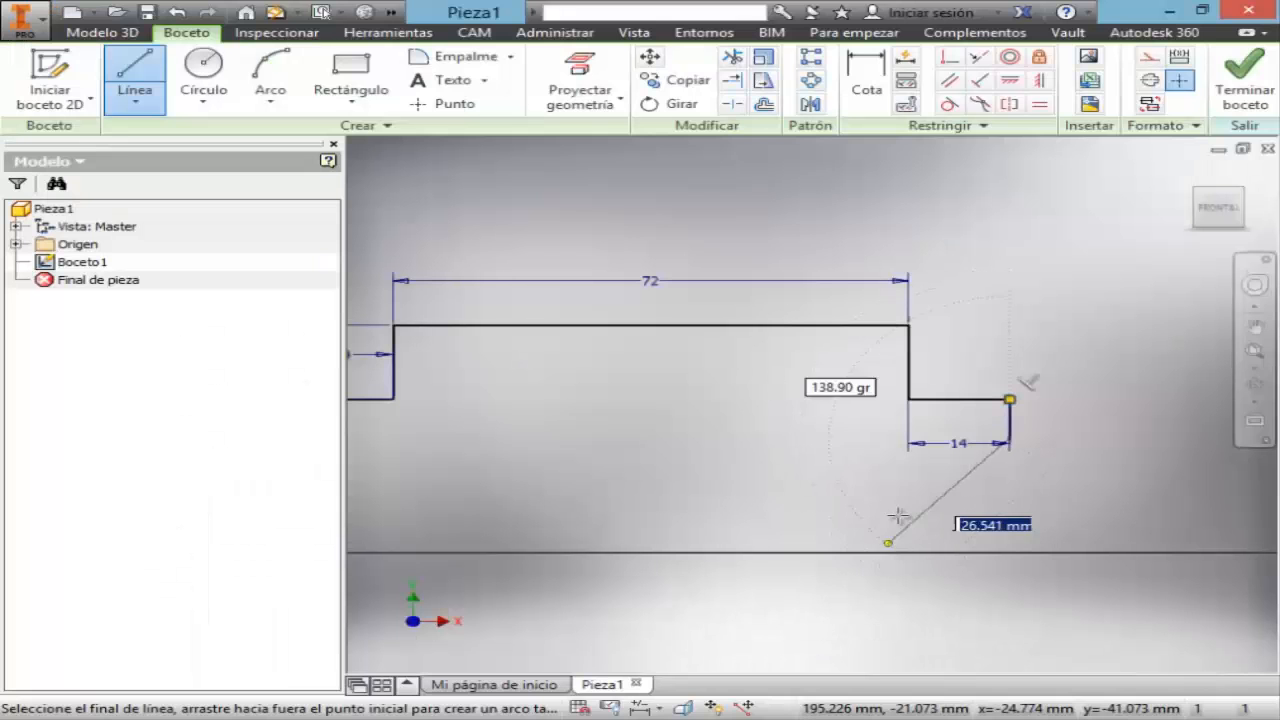
{"action": "type", "text": "3"}
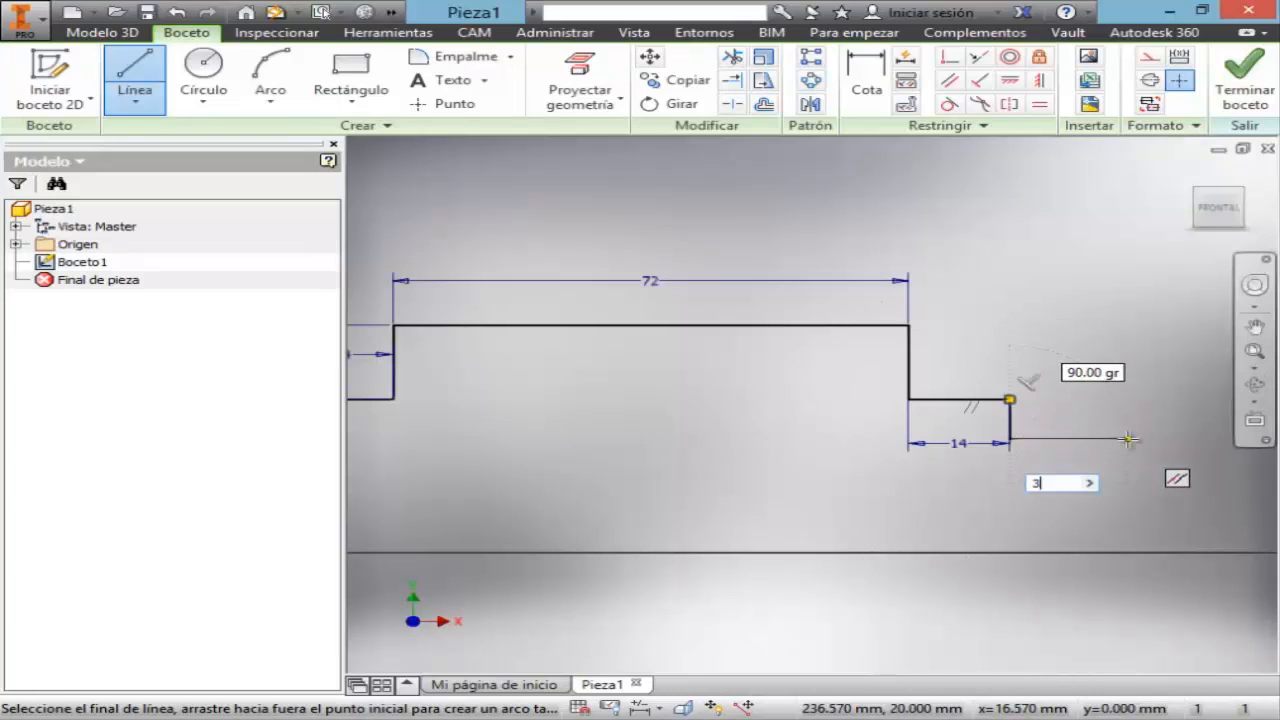
{"action": "type", "text": "3.05"}
{"action": "key", "text": "Return"}
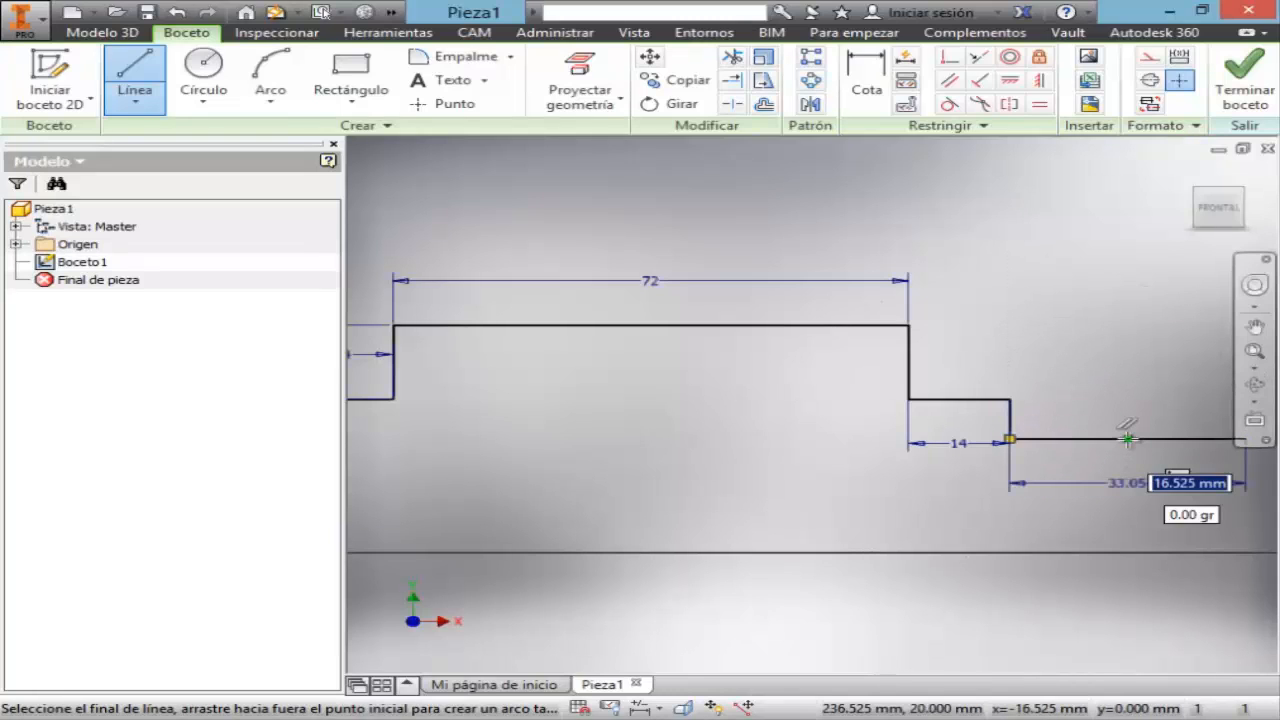
{"action": "key", "text": "Escape"}
- Draw a 1.95 mm horizontal line extending from the free end of the 33.05 mm line
{"action": "left_click", "coordinate": [1254, 326]}
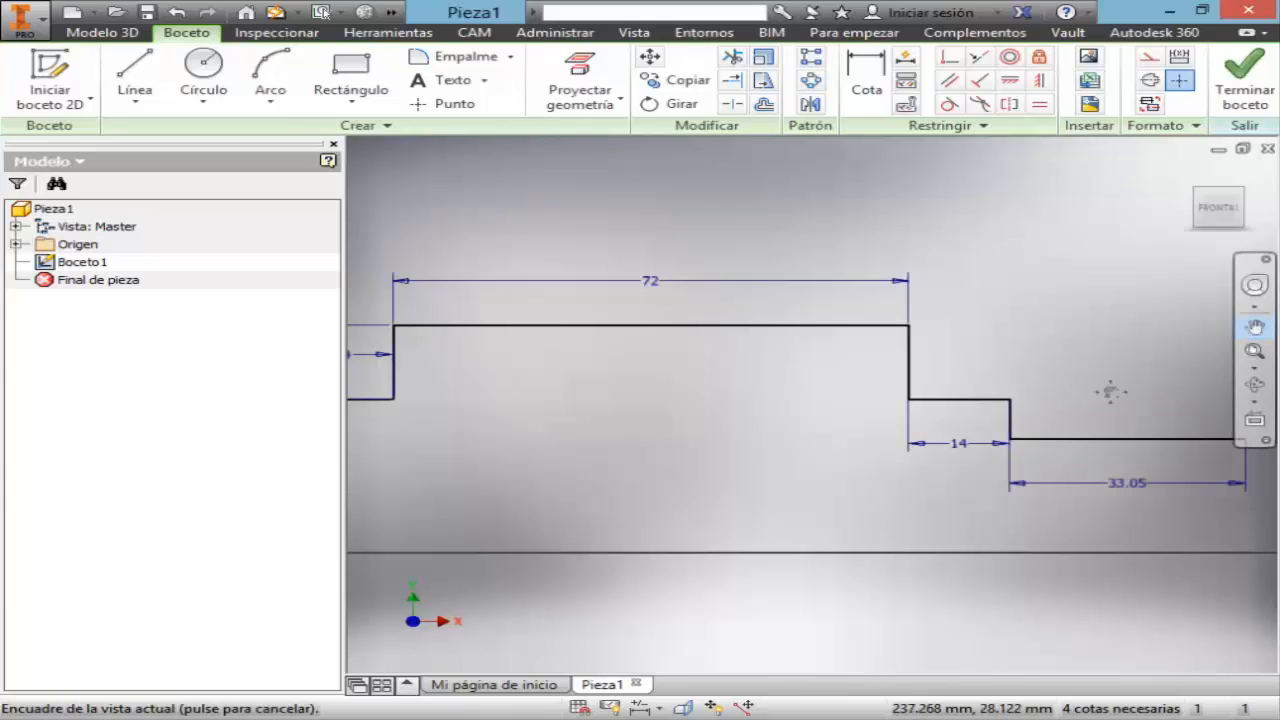
{"action": "mouse_move", "coordinate": [1108, 391]}
{"action": "left_mouse_down"}
{"action": "mouse_move", "coordinate": [800, 349]}
{"action": "mouse_move", "coordinate": [730, 318]}
{"action": "left_mouse_up"}
{"action": "key", "text": "Escape"}
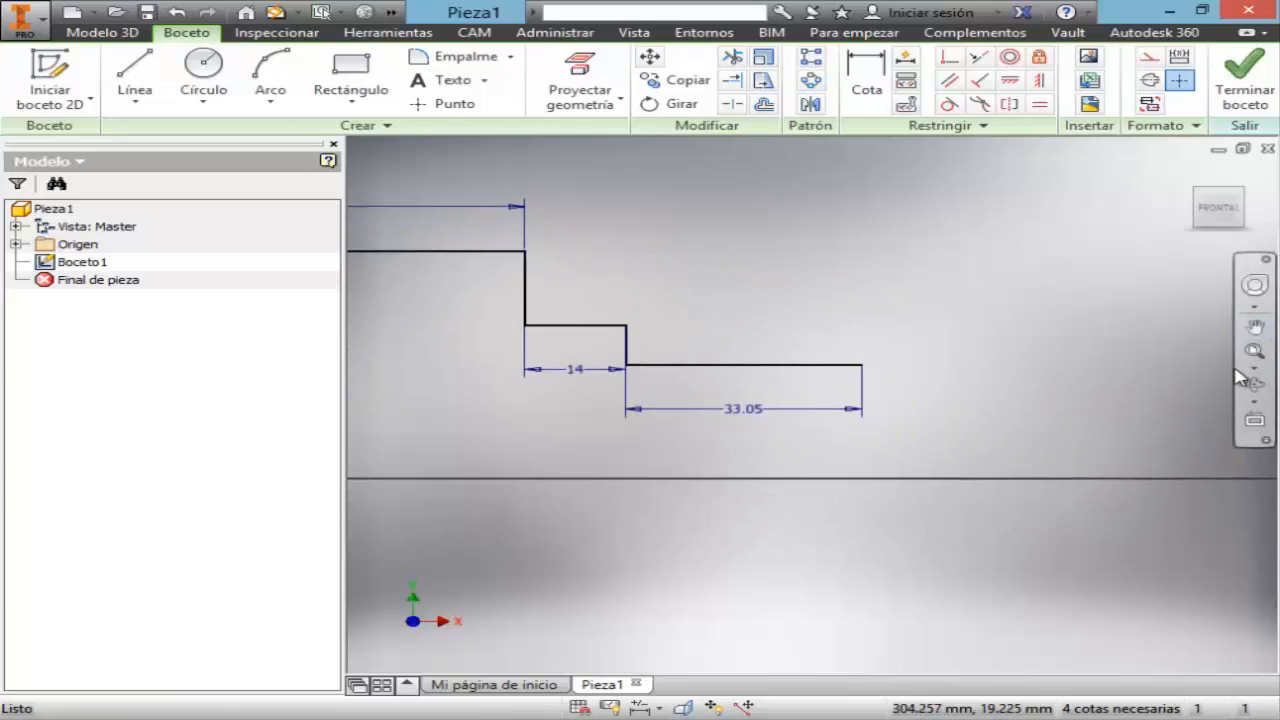
{"action": "left_click", "coordinate": [1254, 370]}
{"action": "left_click", "coordinate": [1030, 429]}
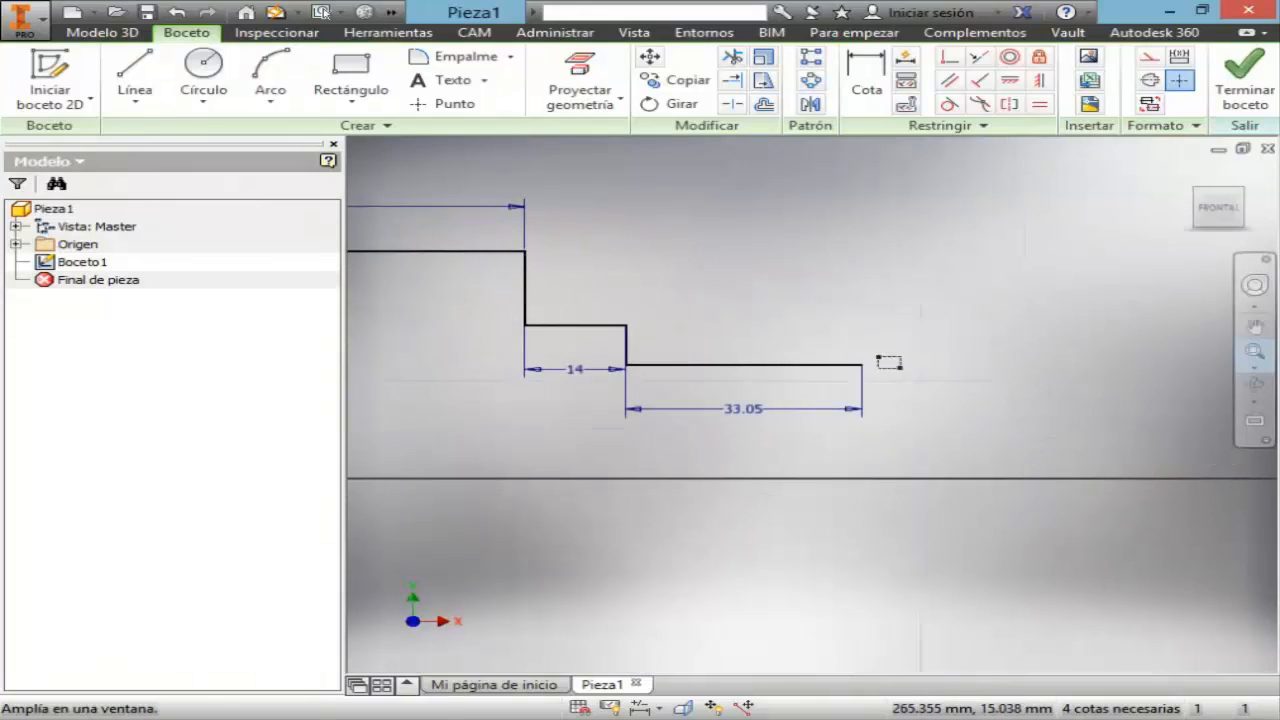
{"action": "left_click_drag", "start_coordinate": [913, 404], "coordinate": [1023, 480]}
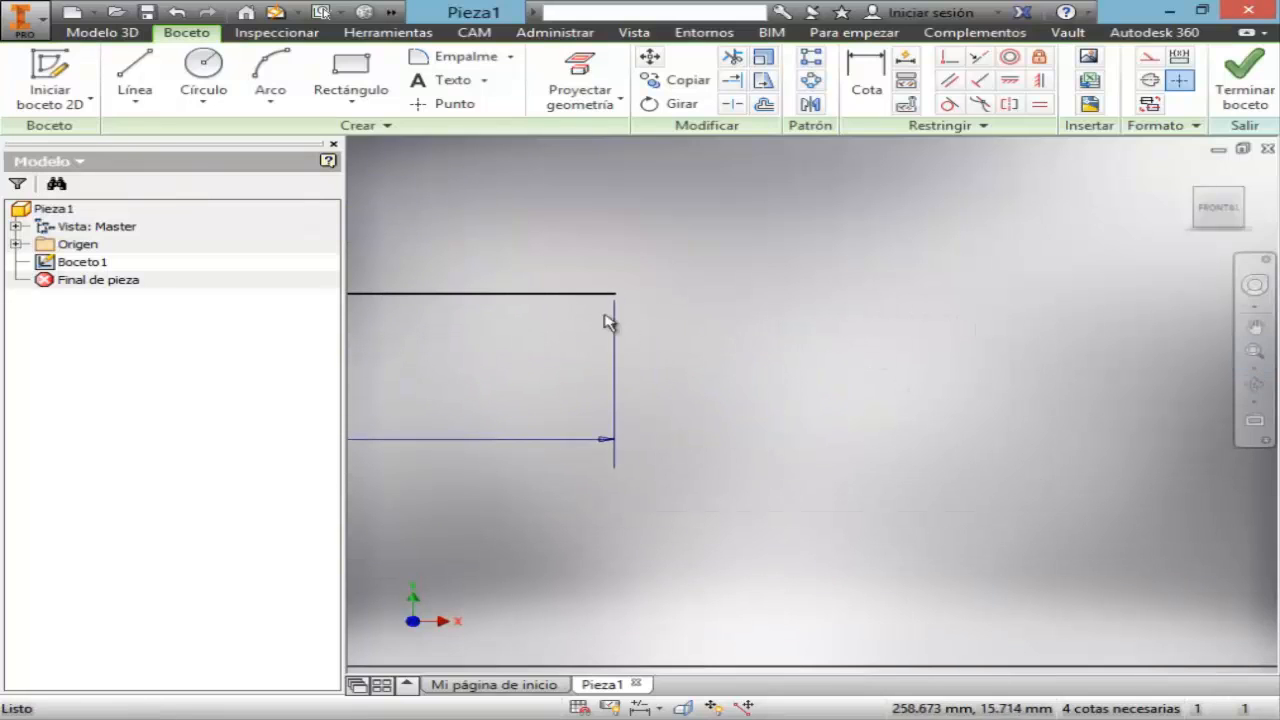
{"action": "left_click", "coordinate": [135, 75]}
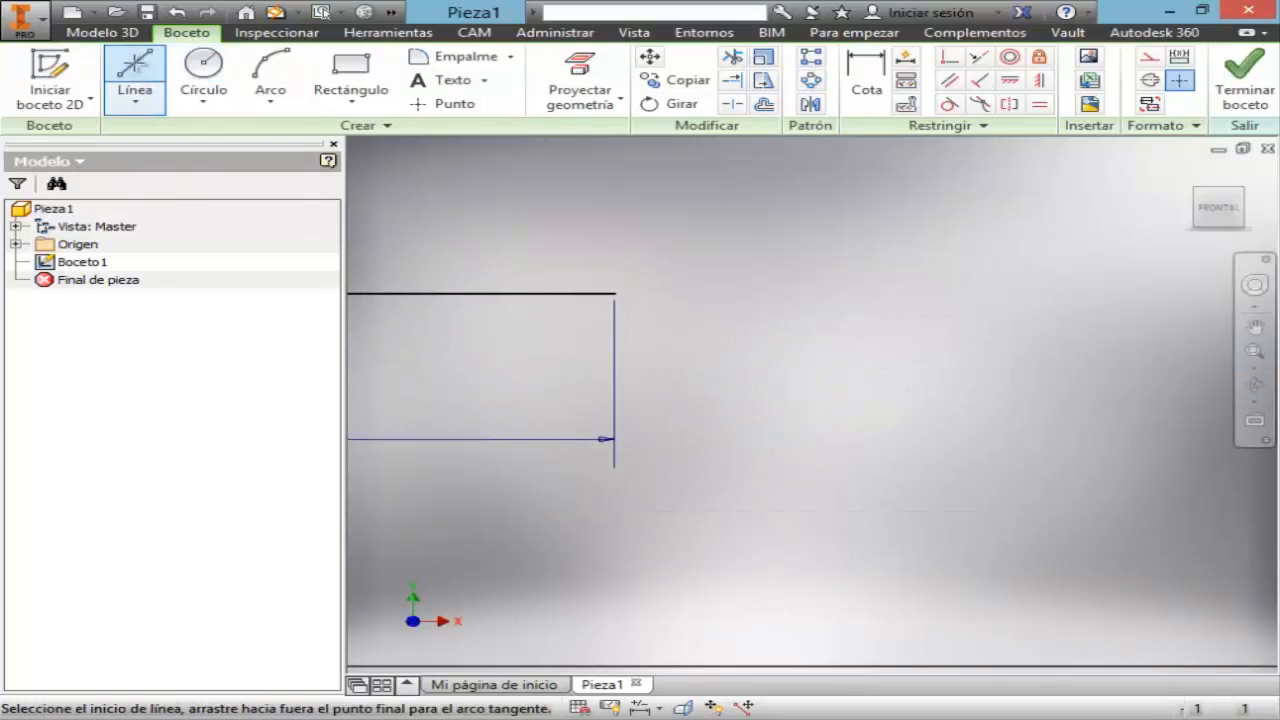
{"action": "left_click", "coordinate": [620, 292]}
{"action": "type", "text": "1."}
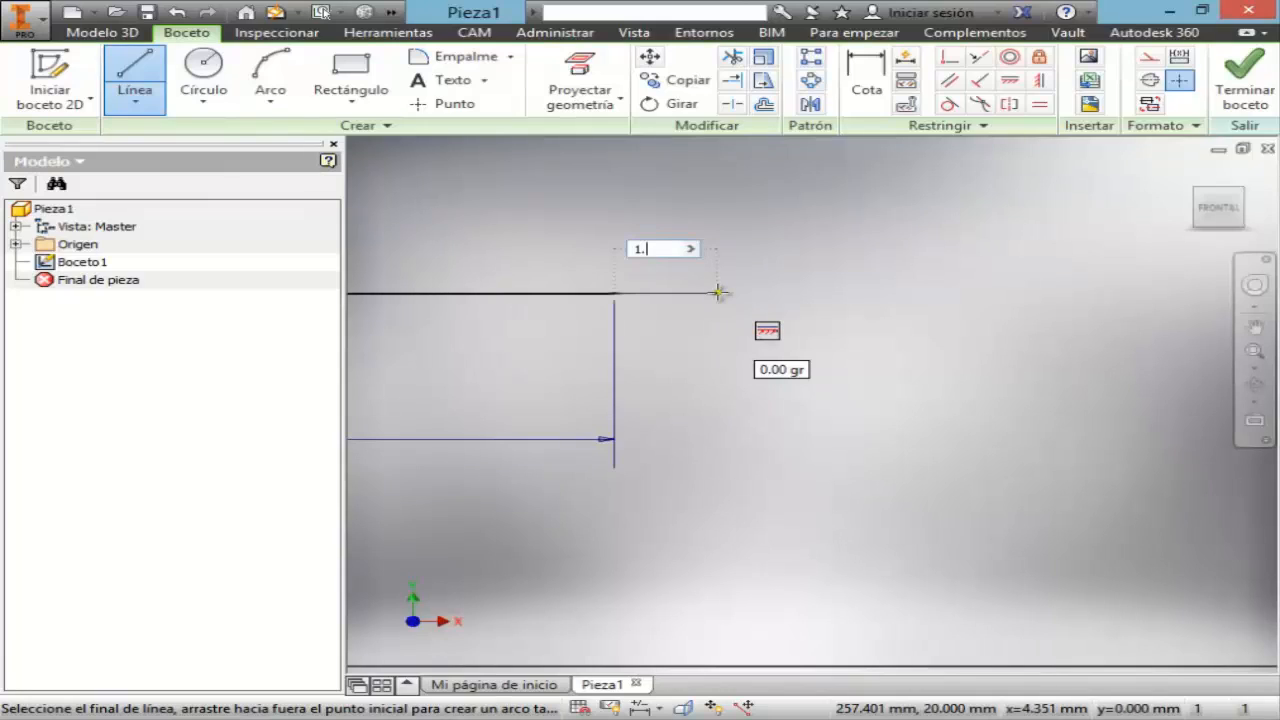
{"action": "type", "text": "95"}
{"action": "key", "text": "Return"}
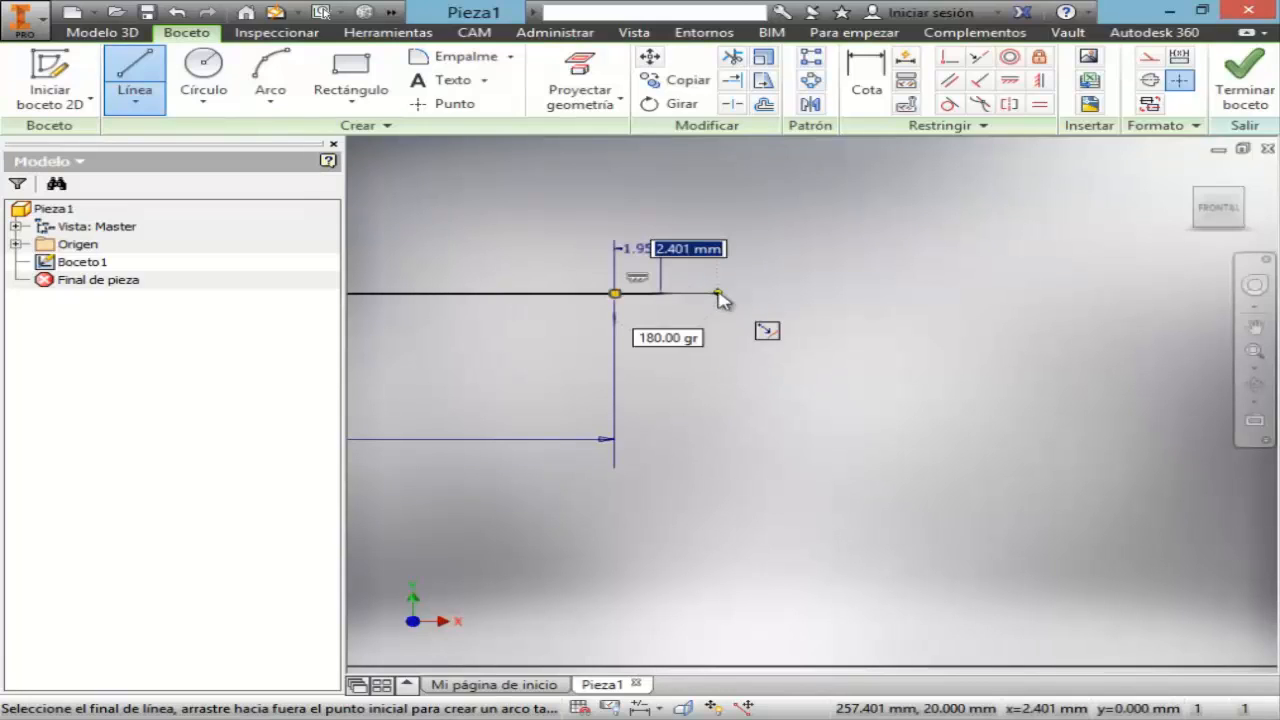
{"action": "key", "text": "Escape"}
- Draw a circle centred on the 1.95 mm line's midpoint and passing through the line's endpoints
{"action": "left_click", "coordinate": [1254, 352]}
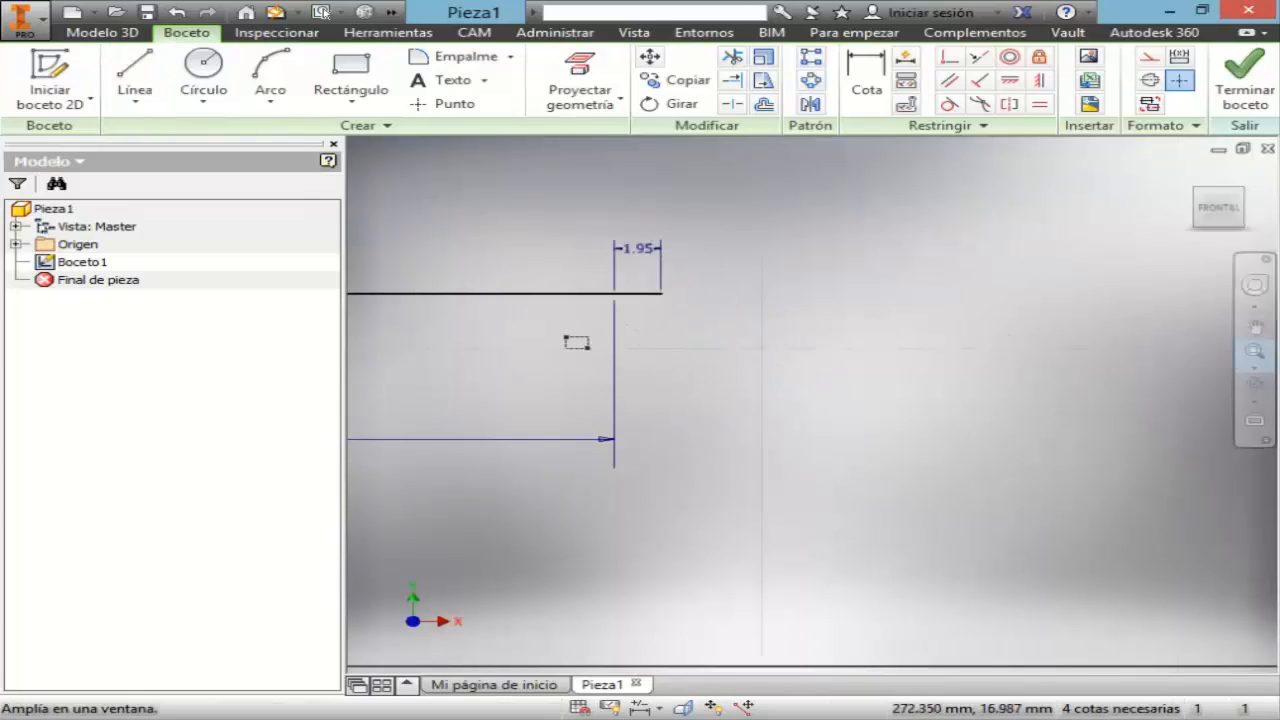
{"action": "left_click_drag", "start_coordinate": [590, 252], "coordinate": [760, 340]}
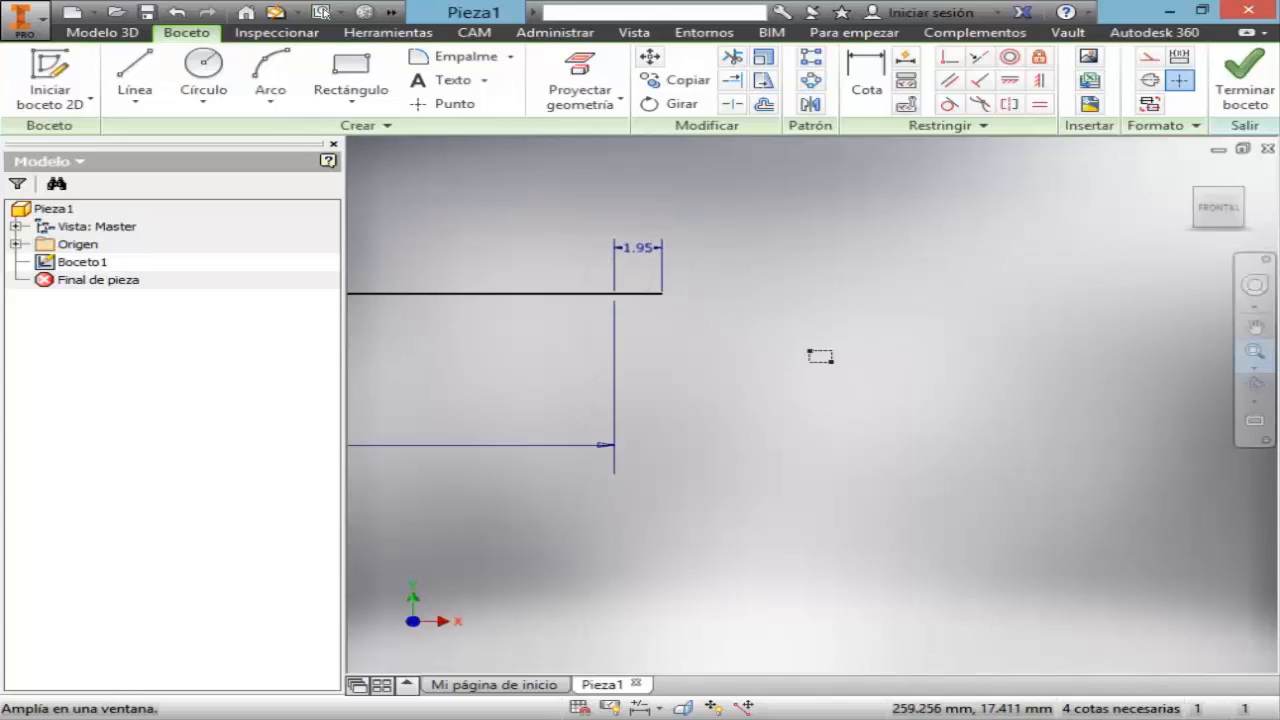
{"action": "left_click", "coordinate": [200, 70]}
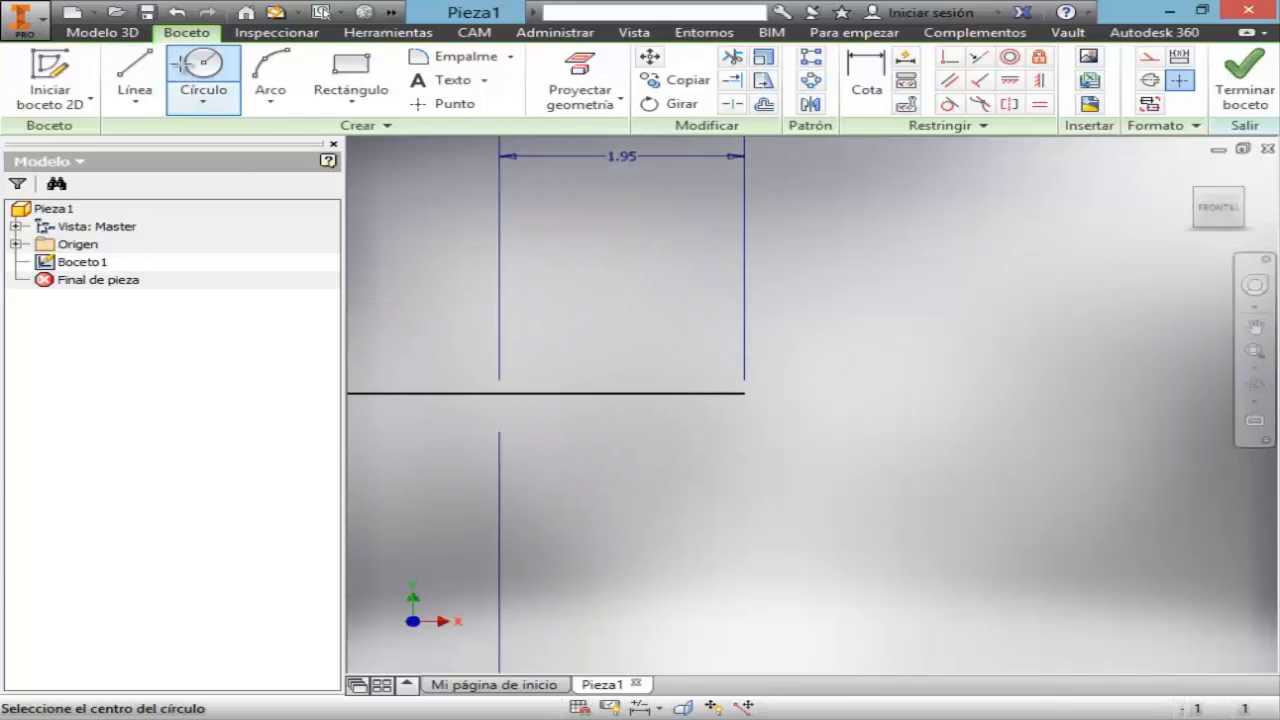
{"action": "left_click", "coordinate": [621, 393]}
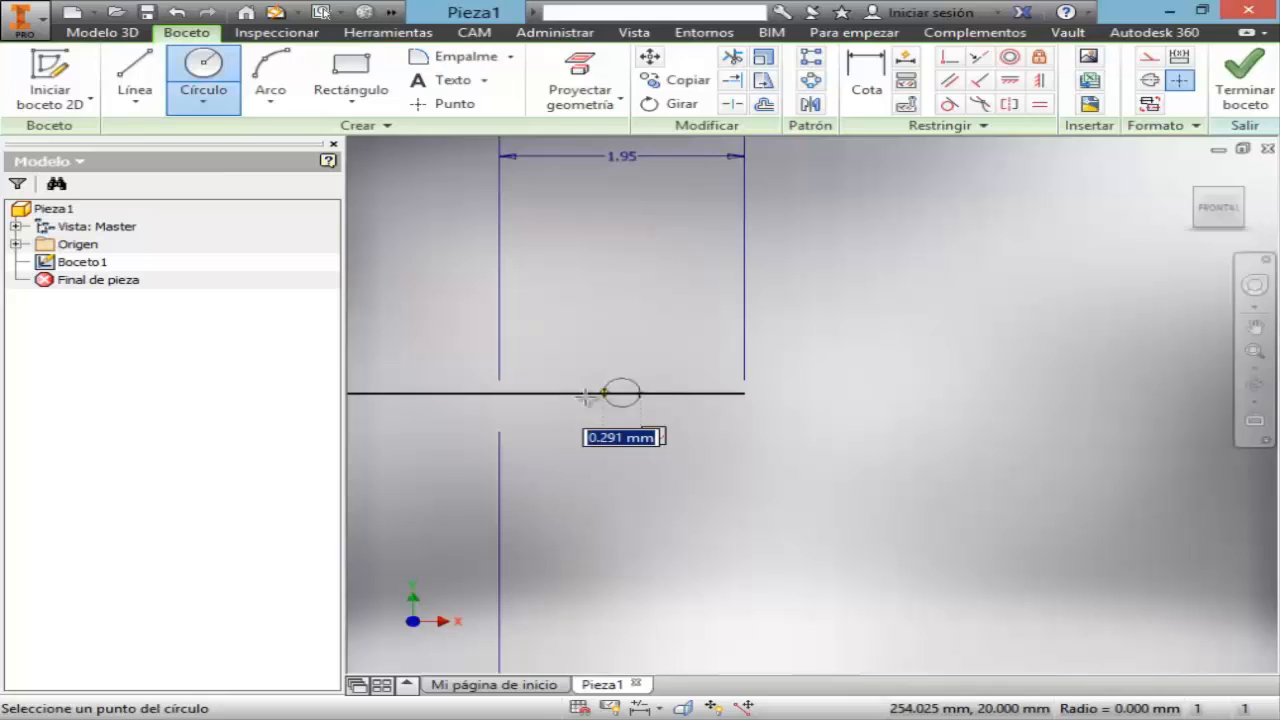
{"action": "left_click", "coordinate": [499, 393]}
{"action": "key", "text": "Escape"}
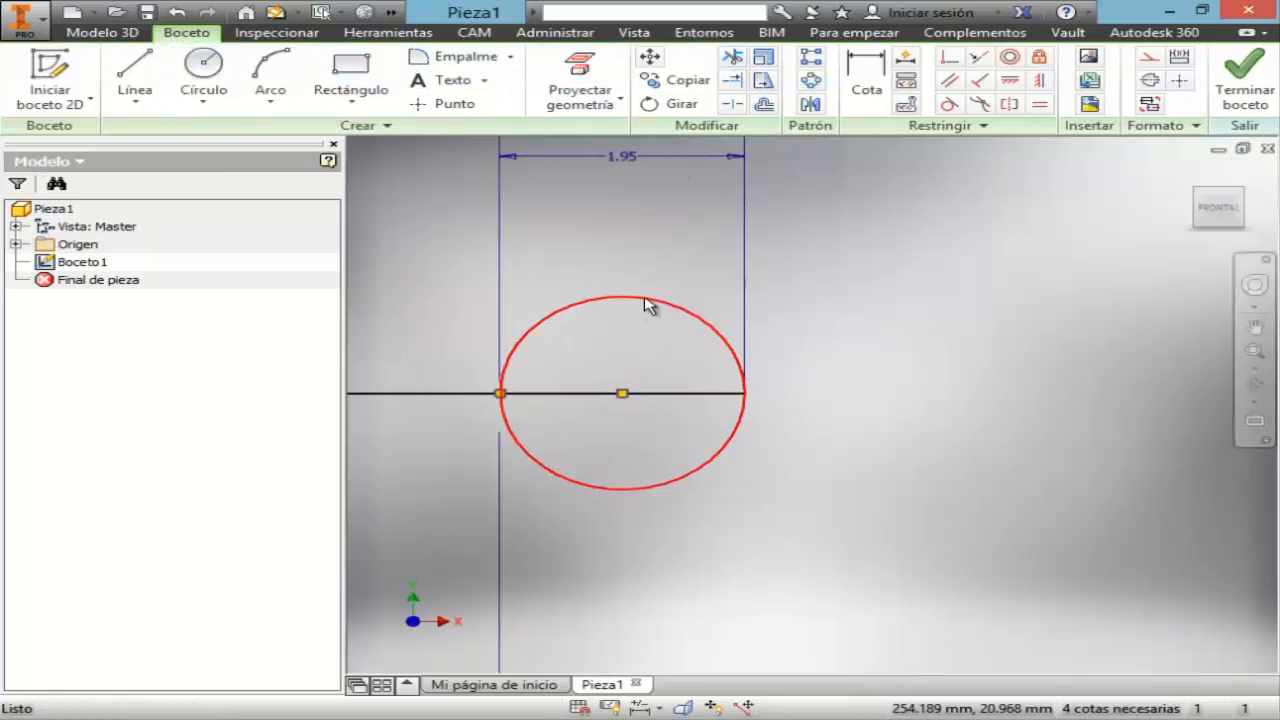
- Trim the upper half of the groove circle and delete the 1.95 mm line across it, keeping the lower semicircle
{"action": "left_click", "coordinate": [732, 56]}
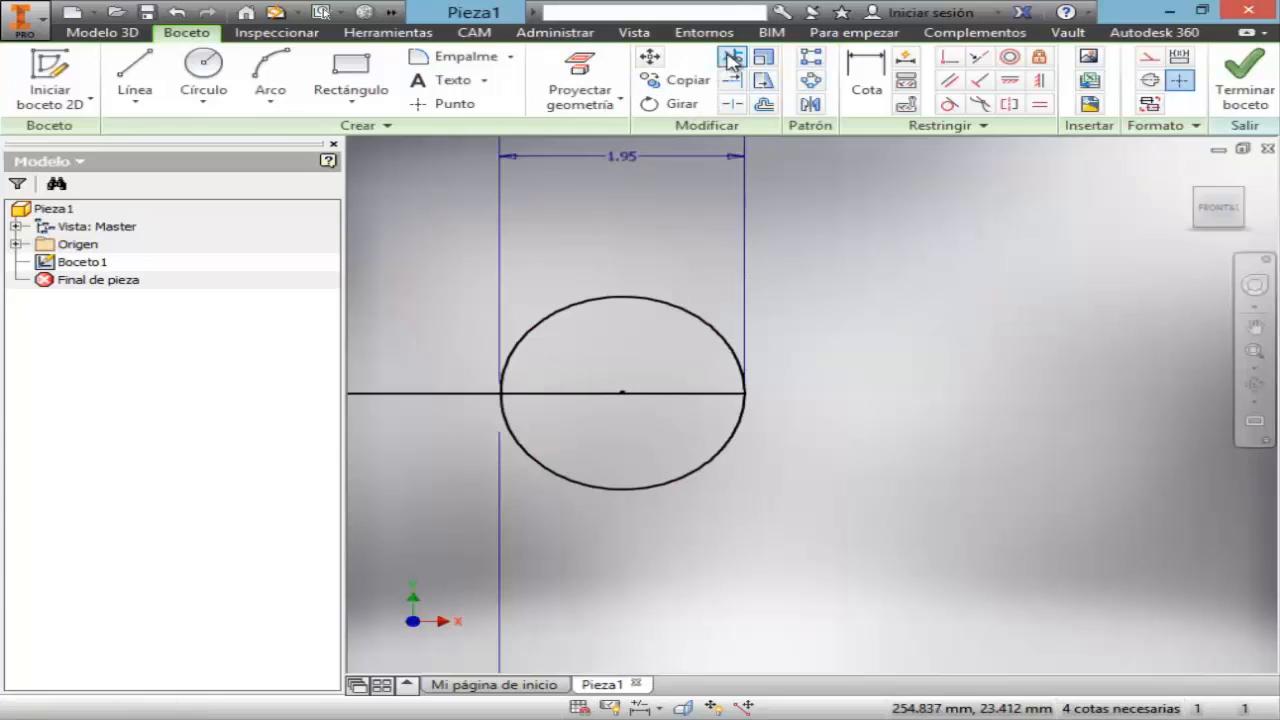
{"action": "left_click", "coordinate": [640, 305]}
{"action": "key", "text": "Escape"}
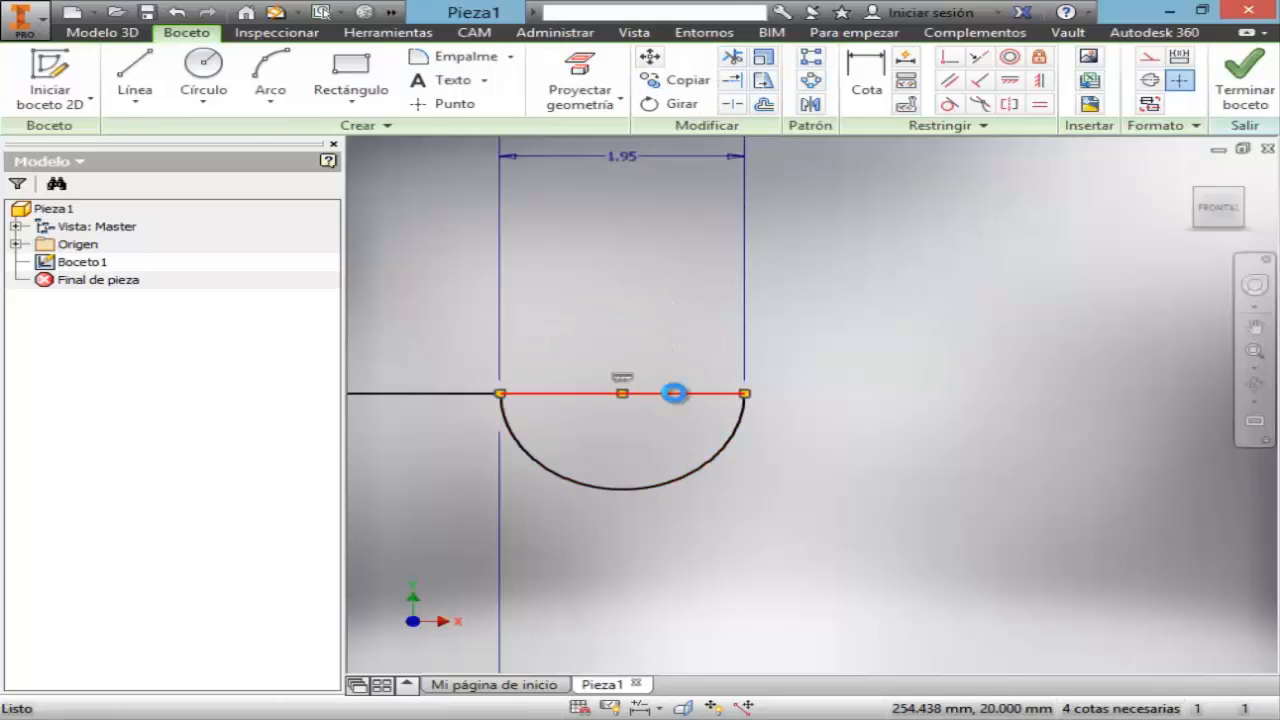
{"action": "left_click", "coordinate": [674, 393]}
{"action": "key", "text": "Delete"}
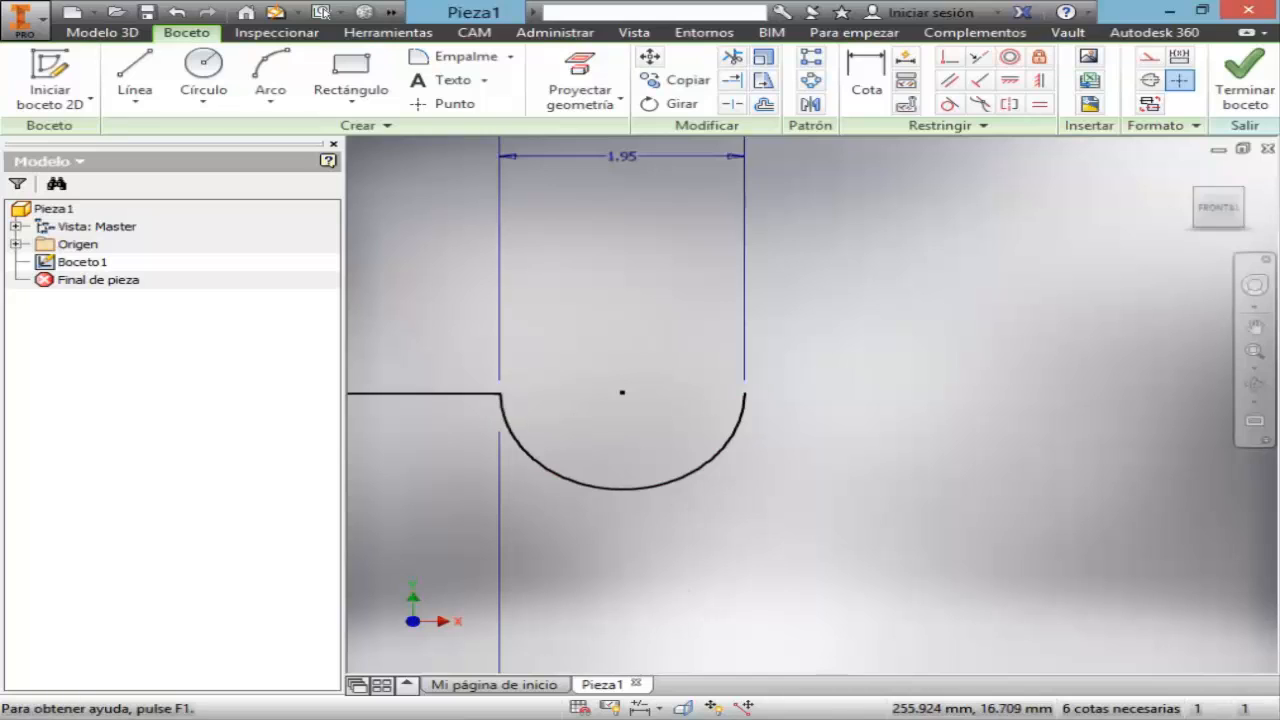
- Draw a 5 mm horizontal line outward from the outer end of the semicircular groove
{"action": "key", "text": "alt+Tab"}
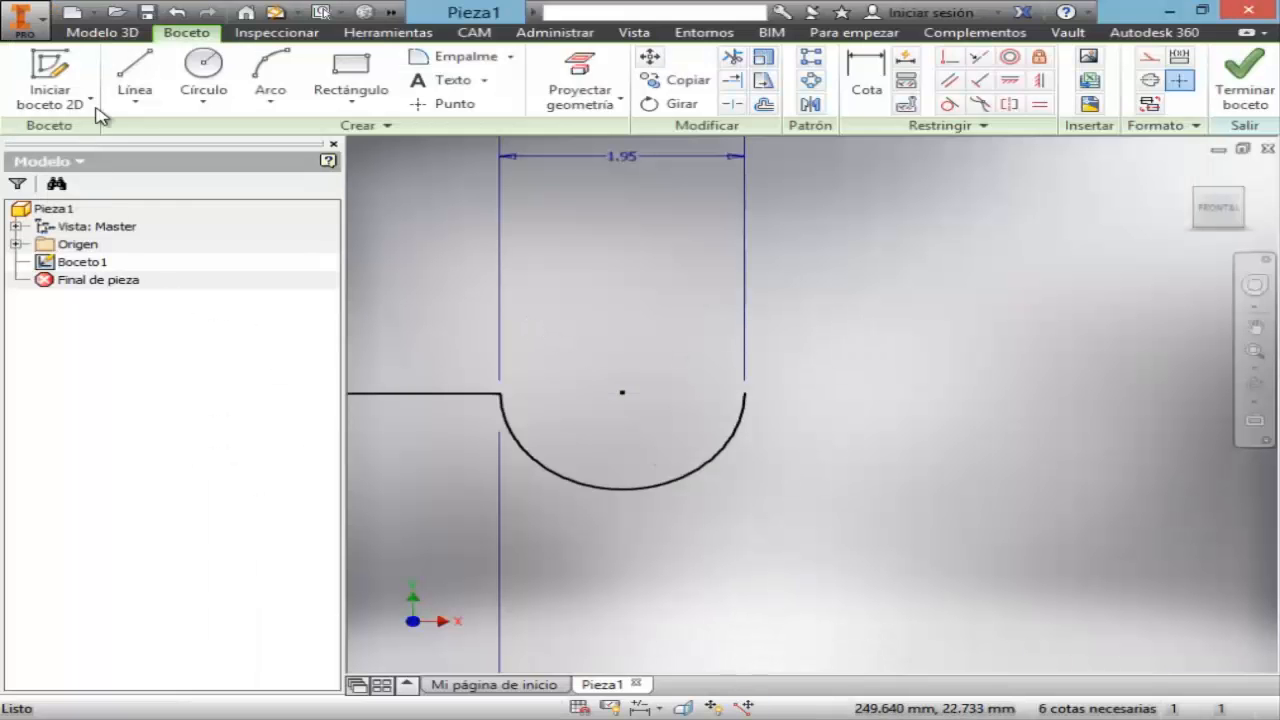
{"action": "left_click", "coordinate": [134, 67]}
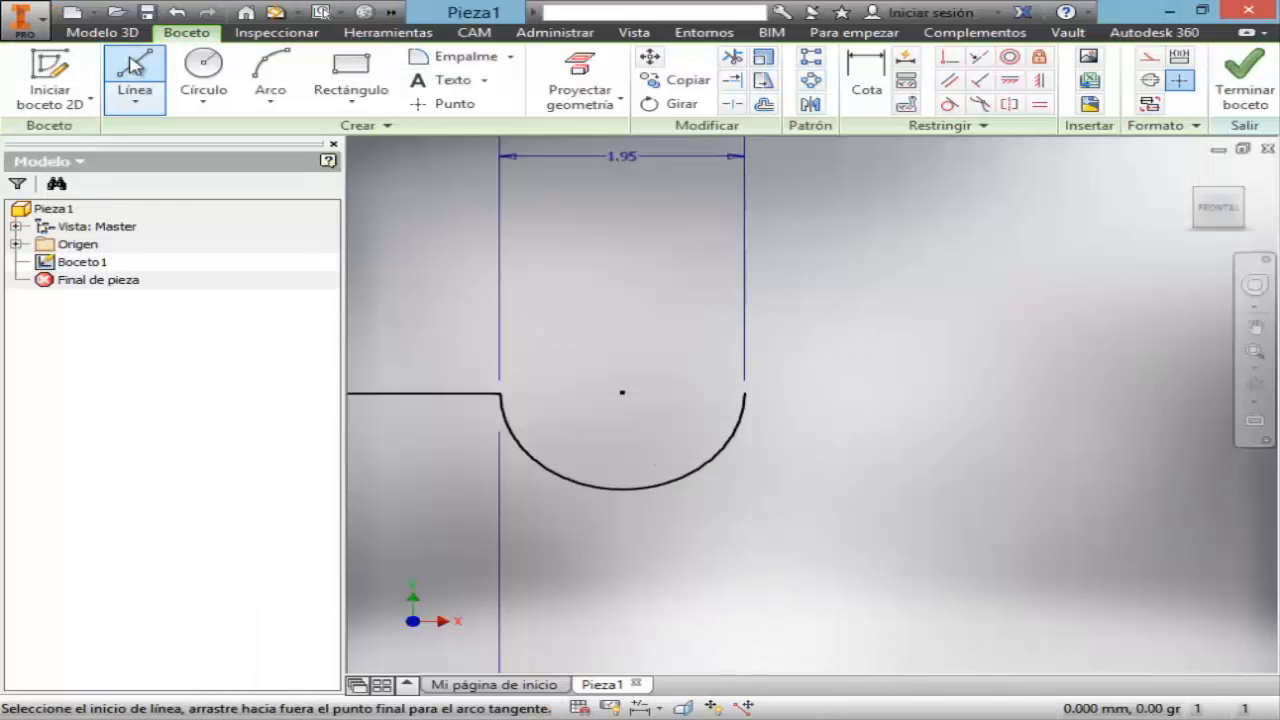
{"action": "left_click", "coordinate": [744, 393]}
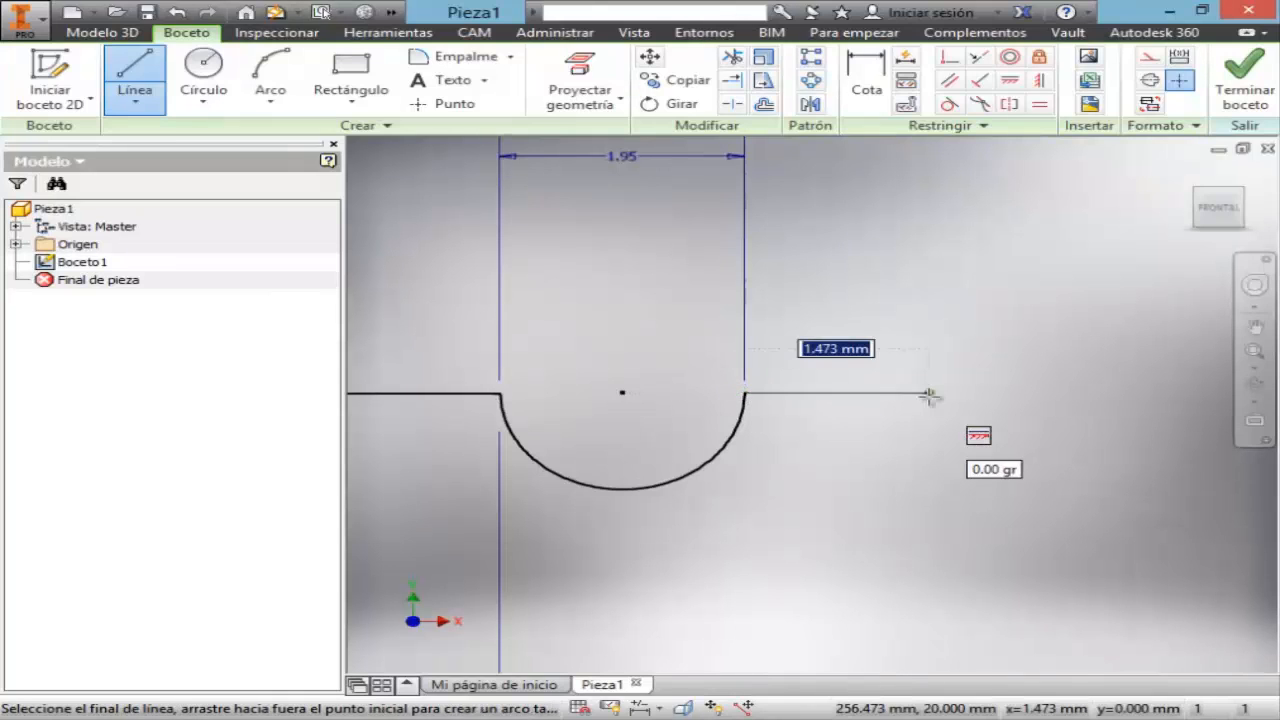
{"action": "type", "text": "5"}
{"action": "key", "text": "Tab"}
{"action": "key", "text": "Return"}
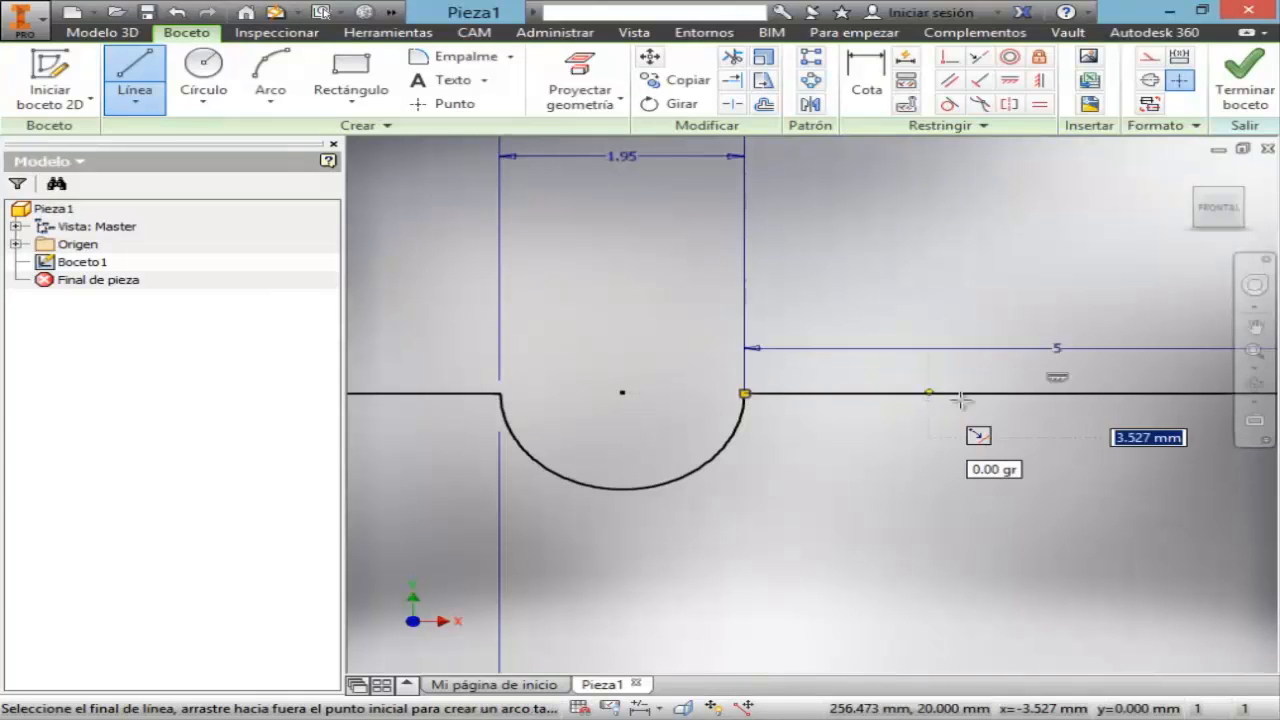
- Draw a vertical line from the free end of the 5 mm line down to the horizontal axis
{"action": "left_click", "coordinate": [1256, 368]}
{"action": "left_click", "coordinate": [1166, 406]}
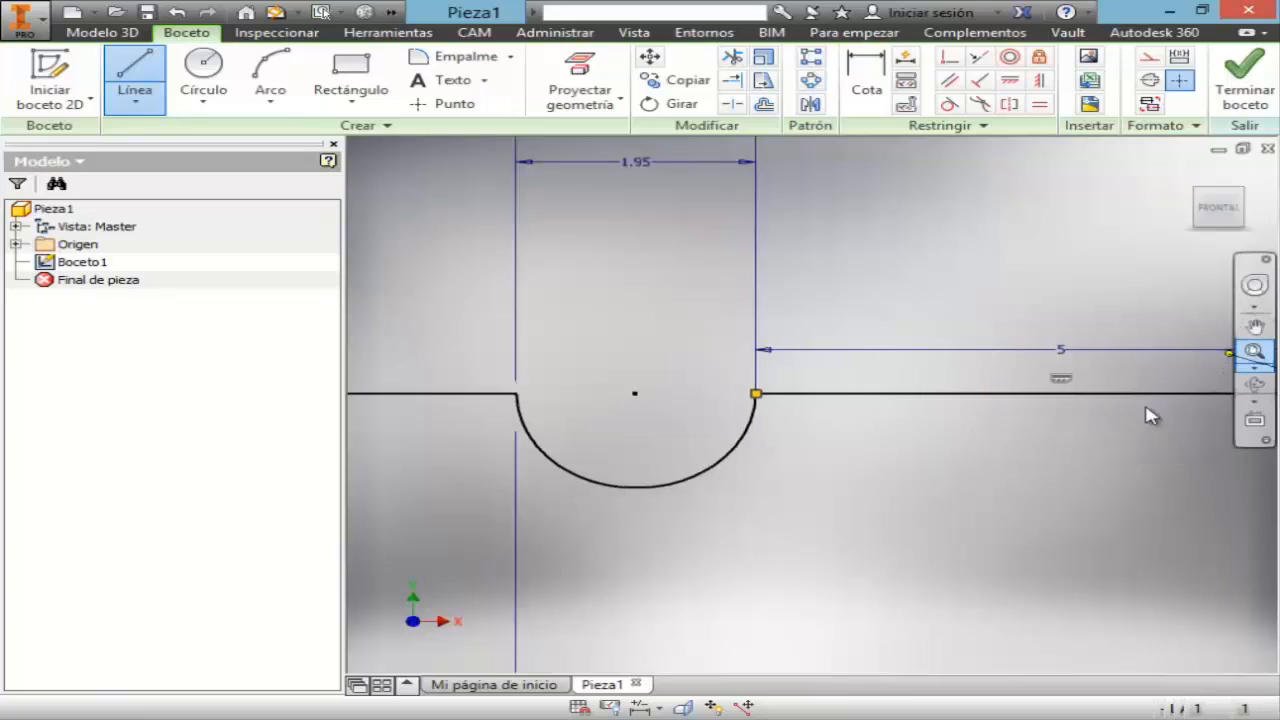
{"action": "left_click", "coordinate": [1261, 369]}
{"action": "left_click", "coordinate": [1184, 428]}
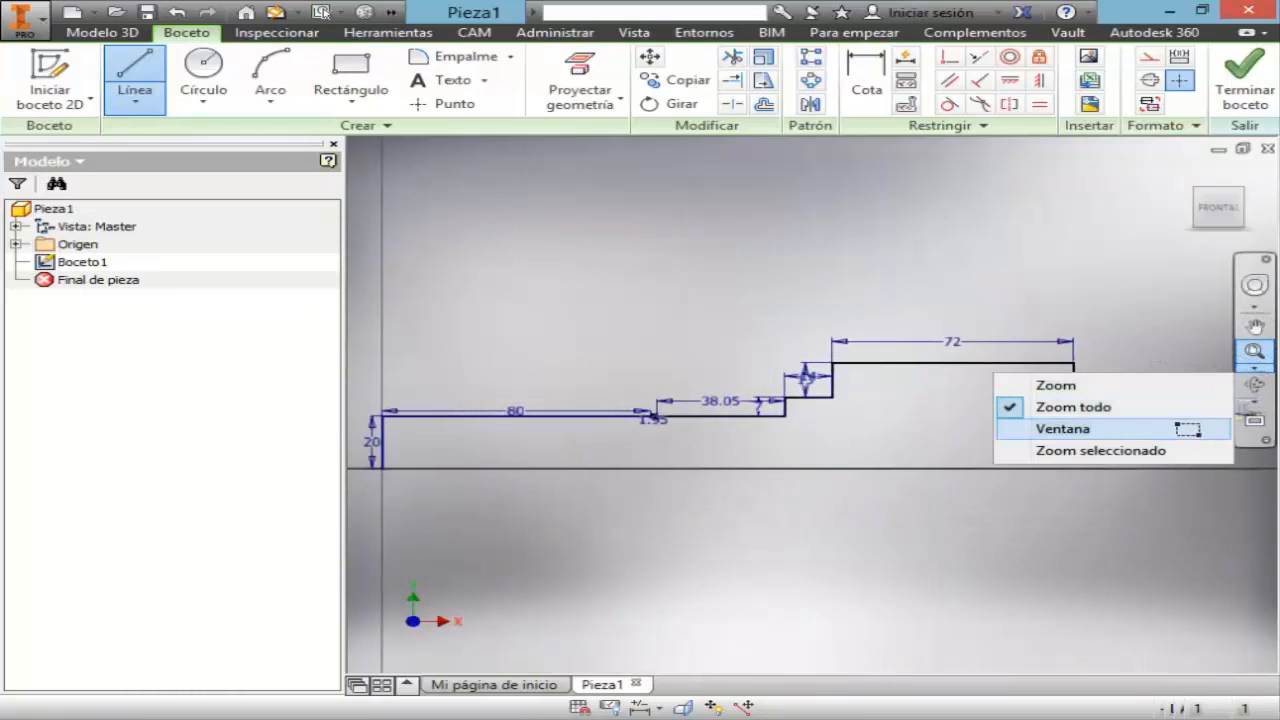
{"action": "left_click", "coordinate": [1257, 330]}
{"action": "mouse_move", "coordinate": [1184, 399]}
{"action": "left_mouse_down"}
{"action": "mouse_move", "coordinate": [874, 399]}
{"action": "mouse_move", "coordinate": [880, 415]}
{"action": "left_mouse_up"}
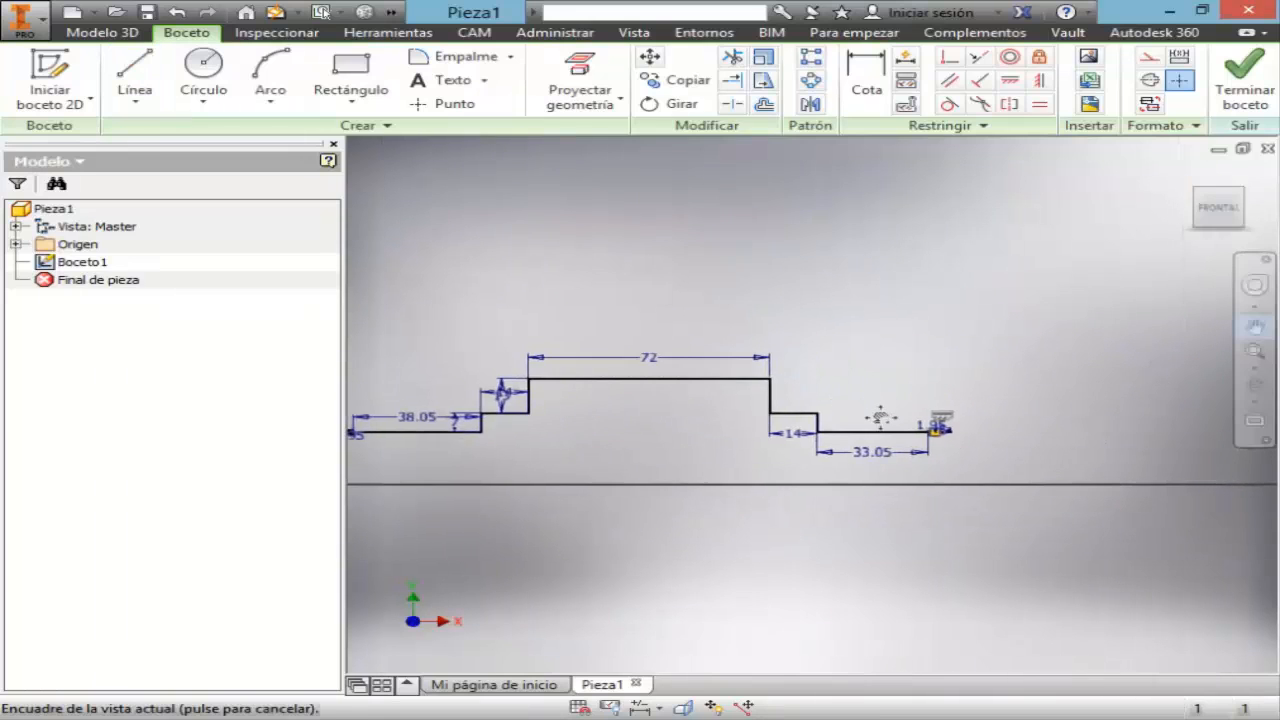
{"action": "key", "text": "Escape"}
{"action": "key", "text": "Escape"}
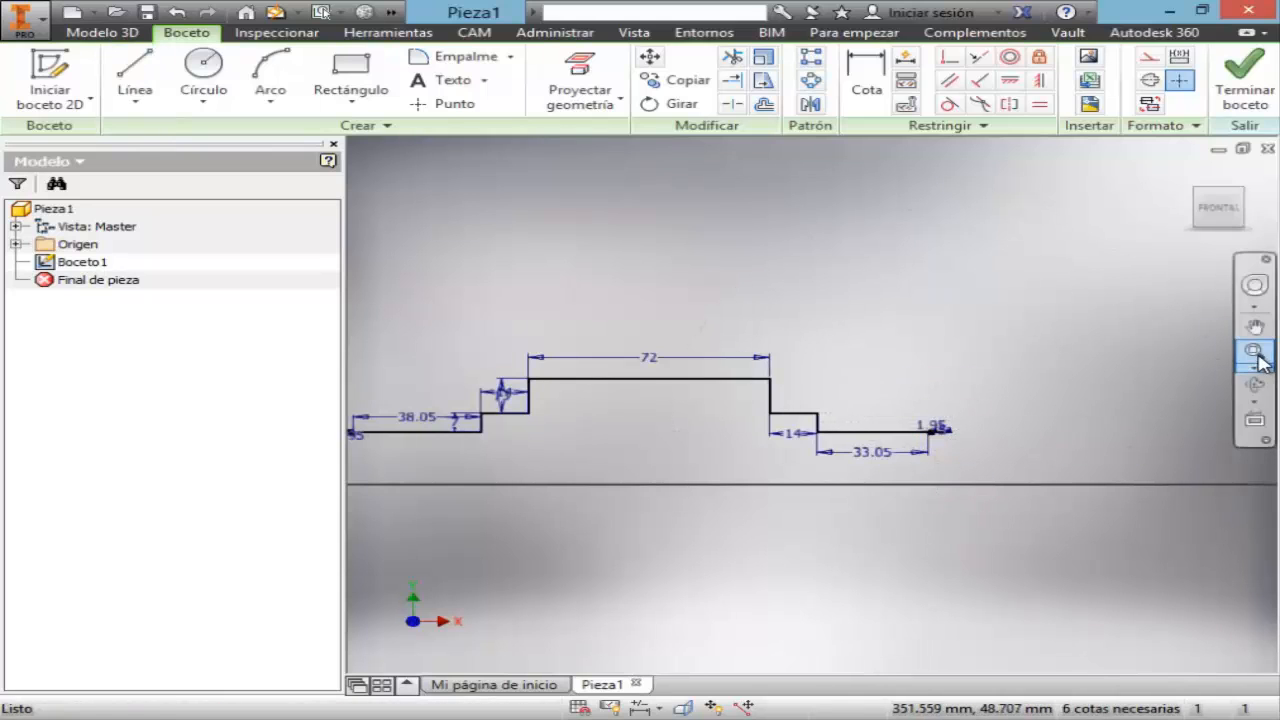
{"action": "left_click", "coordinate": [1254, 350]}
{"action": "left_click_drag", "start_coordinate": [892, 402], "coordinate": [1026, 494]}
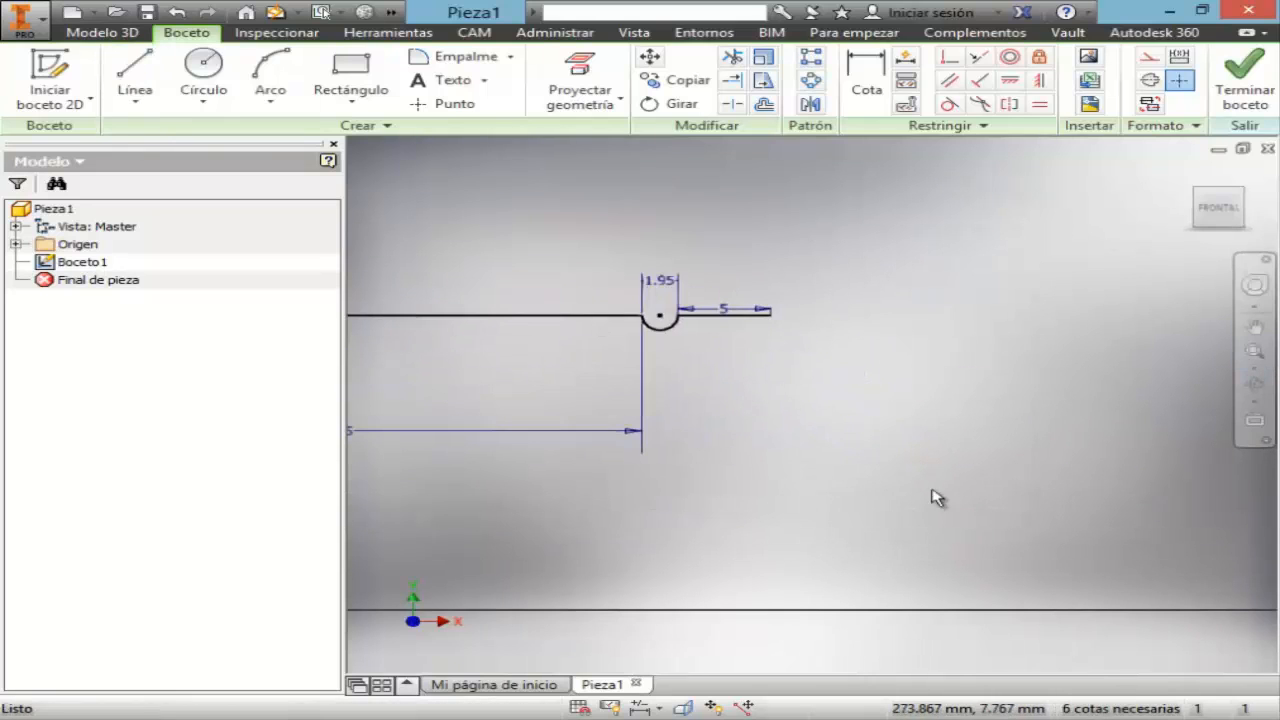
{"action": "left_click", "coordinate": [135, 75]}
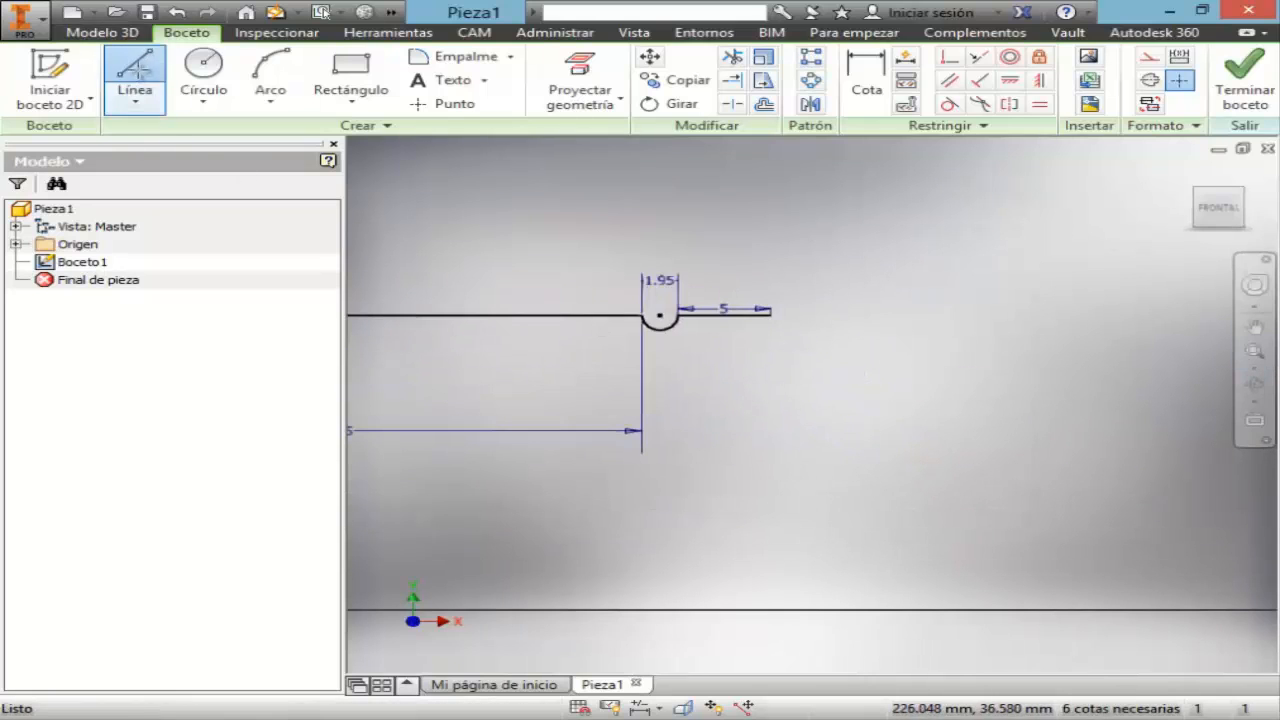
{"action": "left_click", "coordinate": [770, 310]}
{"action": "left_click", "coordinate": [775, 609]}
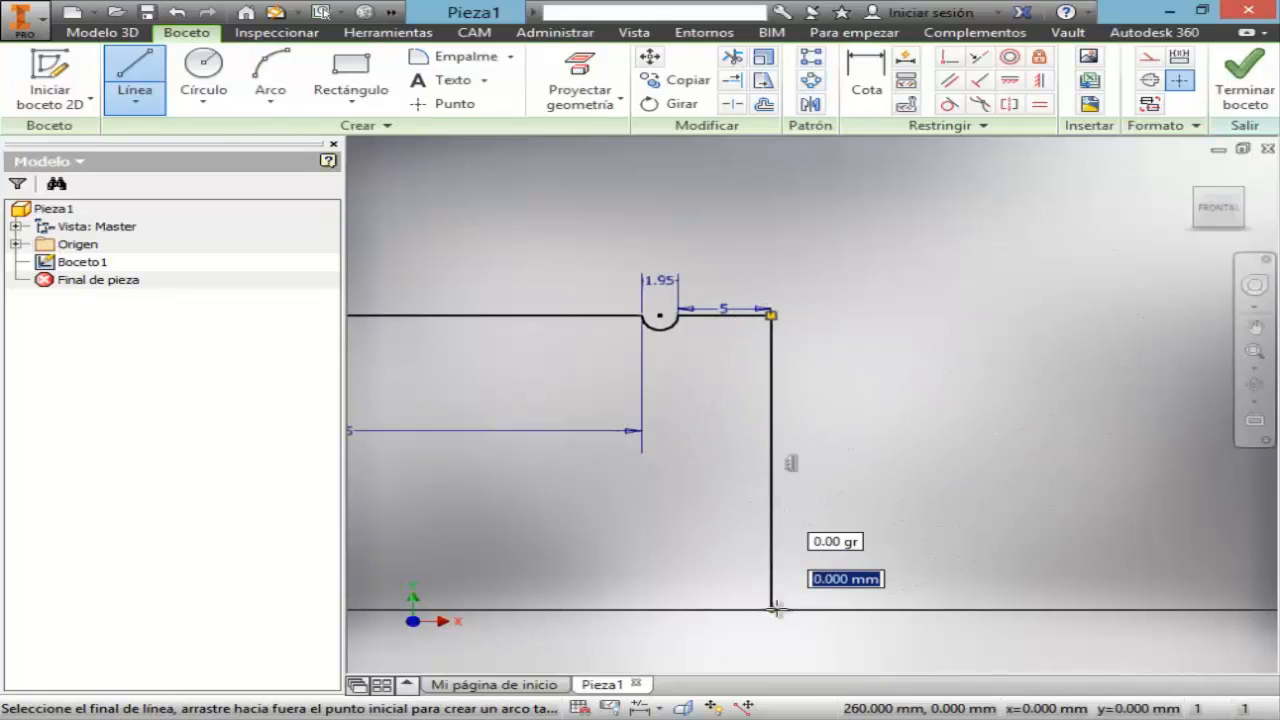
- Close the profile with a horizontal line along the axis back to the origin
{"action": "left_click", "coordinate": [1255, 369]}
{"action": "left_click", "coordinate": [1073, 406]}
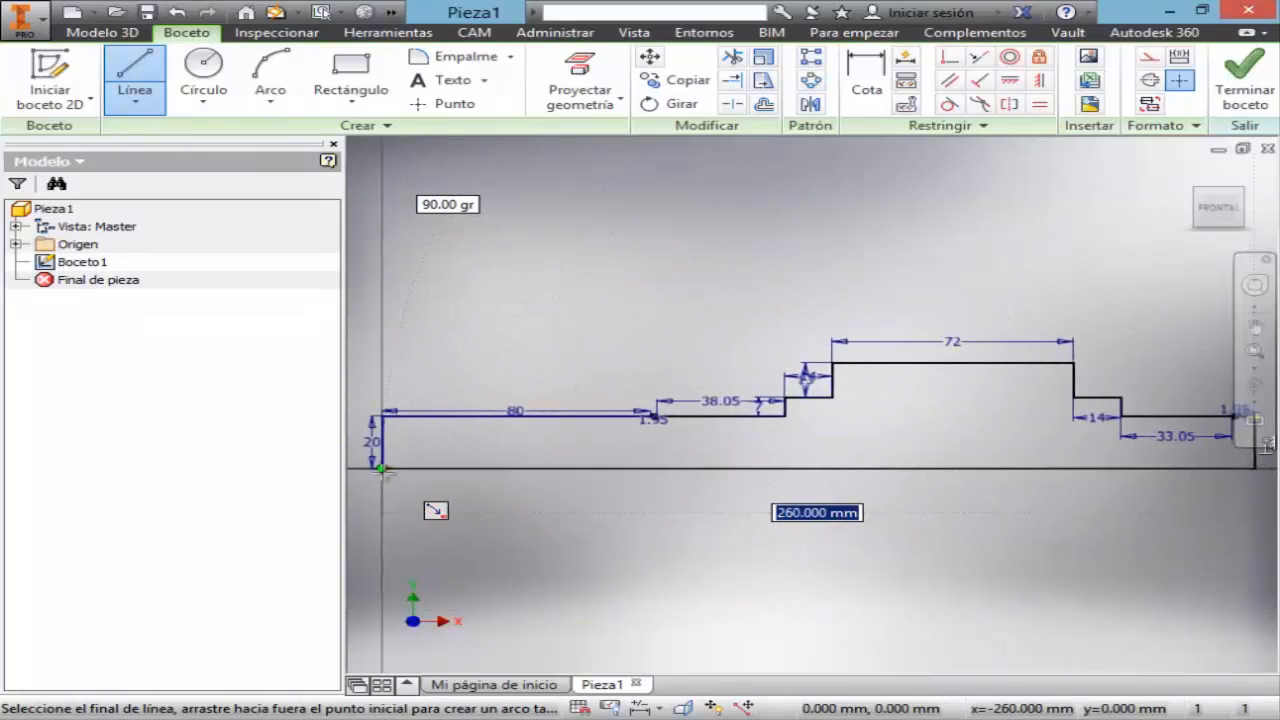
{"action": "left_click", "coordinate": [383, 467]}
{"action": "key", "text": "Escape"}
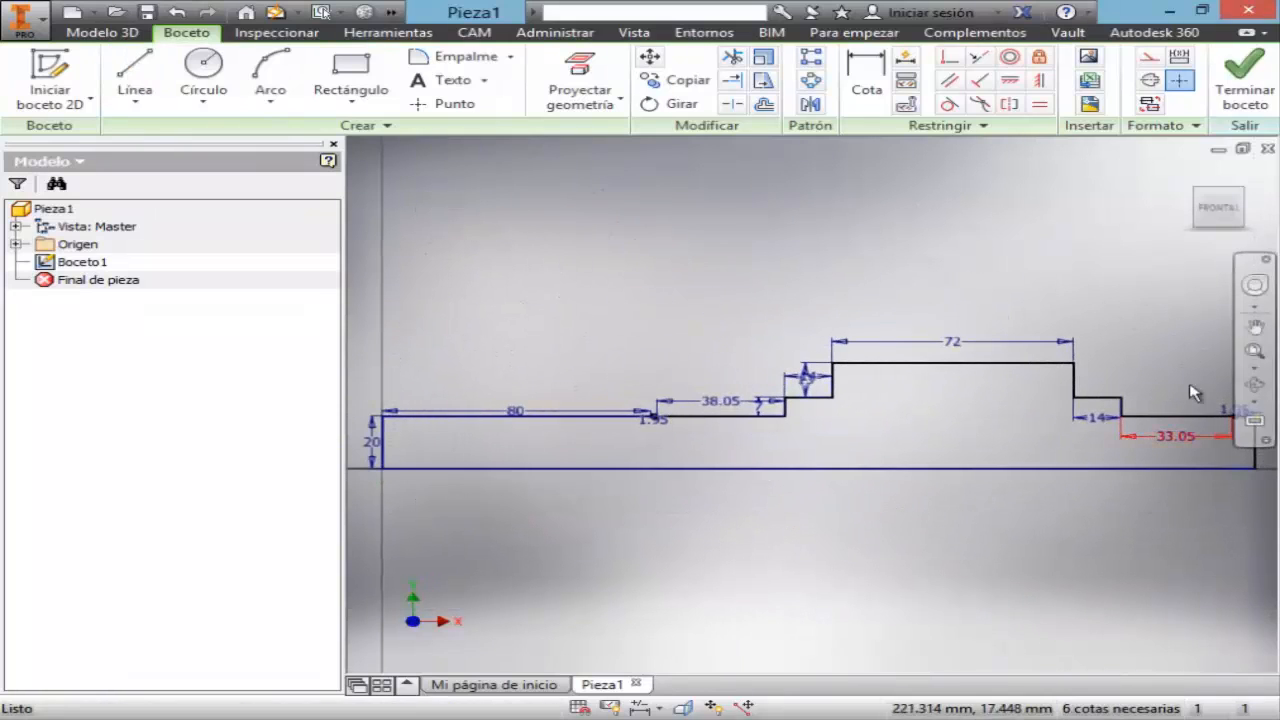
- Chamfer the corner between the 5 mm line and the vertical end line by distance and angle, 2 mm at 45°
{"action": "left_click", "coordinate": [1255, 327]}
{"action": "left_click_drag", "start_coordinate": [1102, 394], "coordinate": [775, 382]}
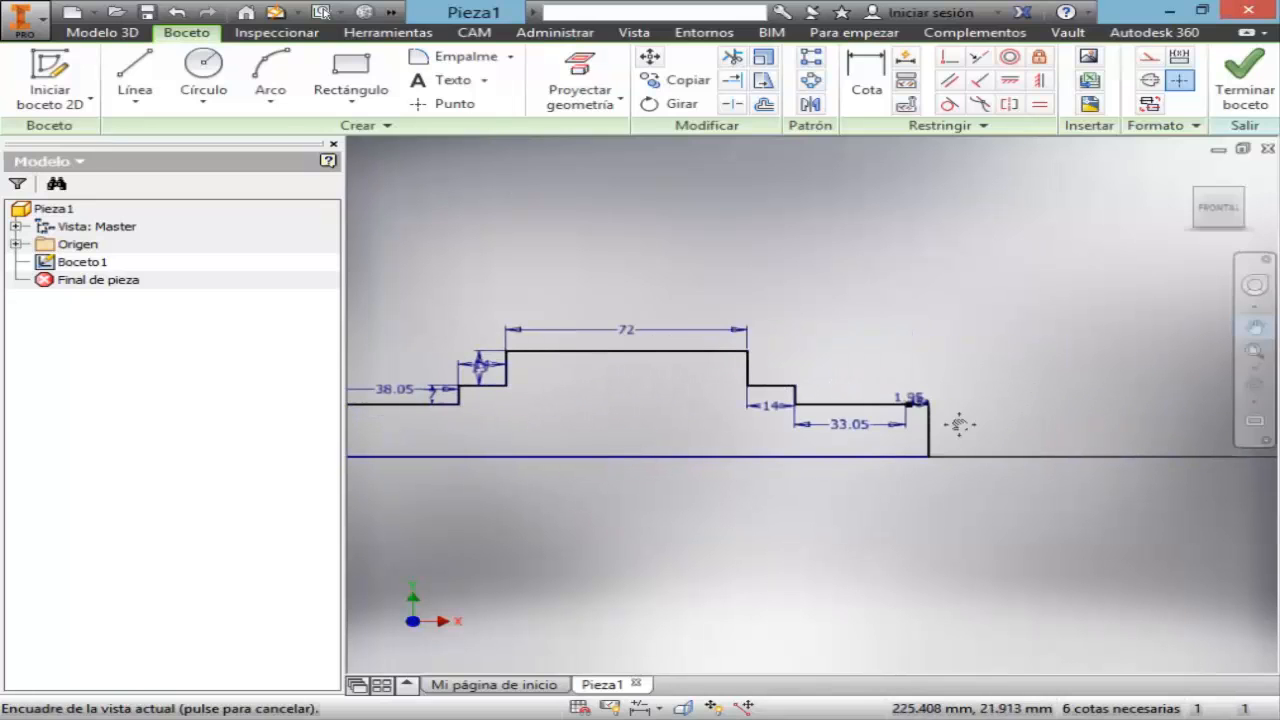
{"action": "left_click", "coordinate": [1255, 363]}
{"action": "left_click", "coordinate": [1045, 429]}
{"action": "left_click_drag", "start_coordinate": [958, 432], "coordinate": [905, 385]}
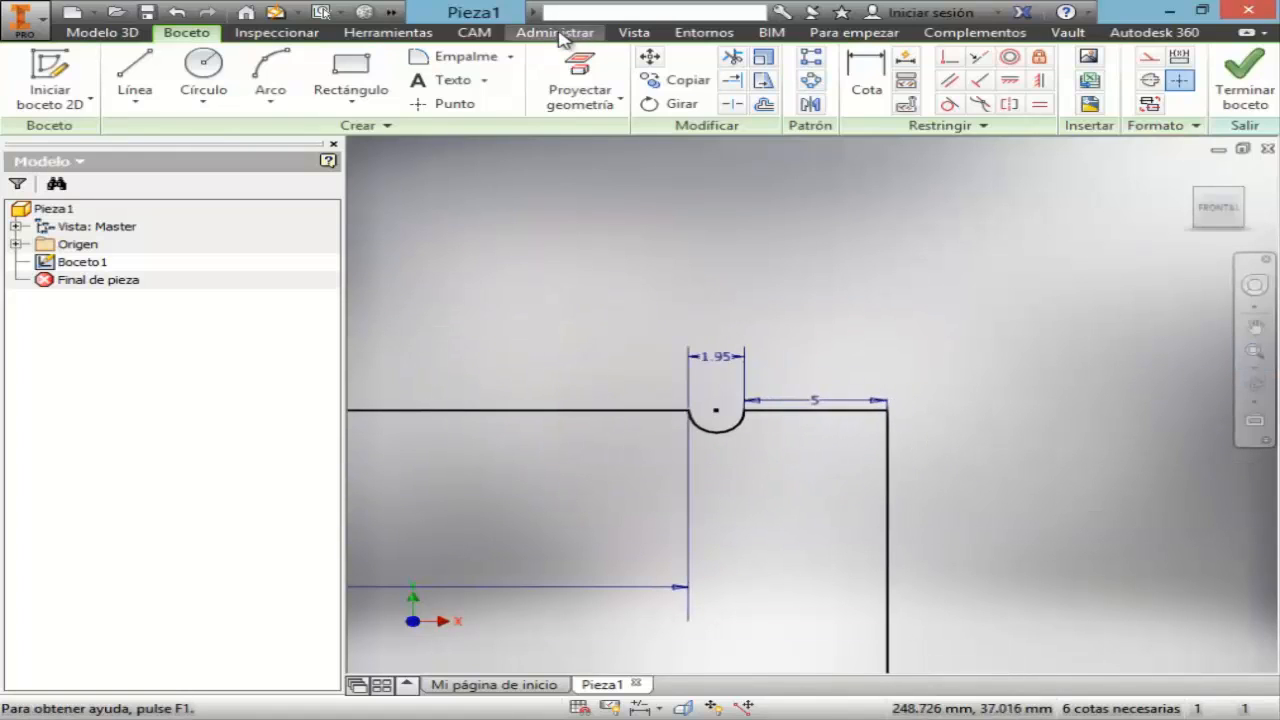
{"action": "left_click", "coordinate": [511, 58]}
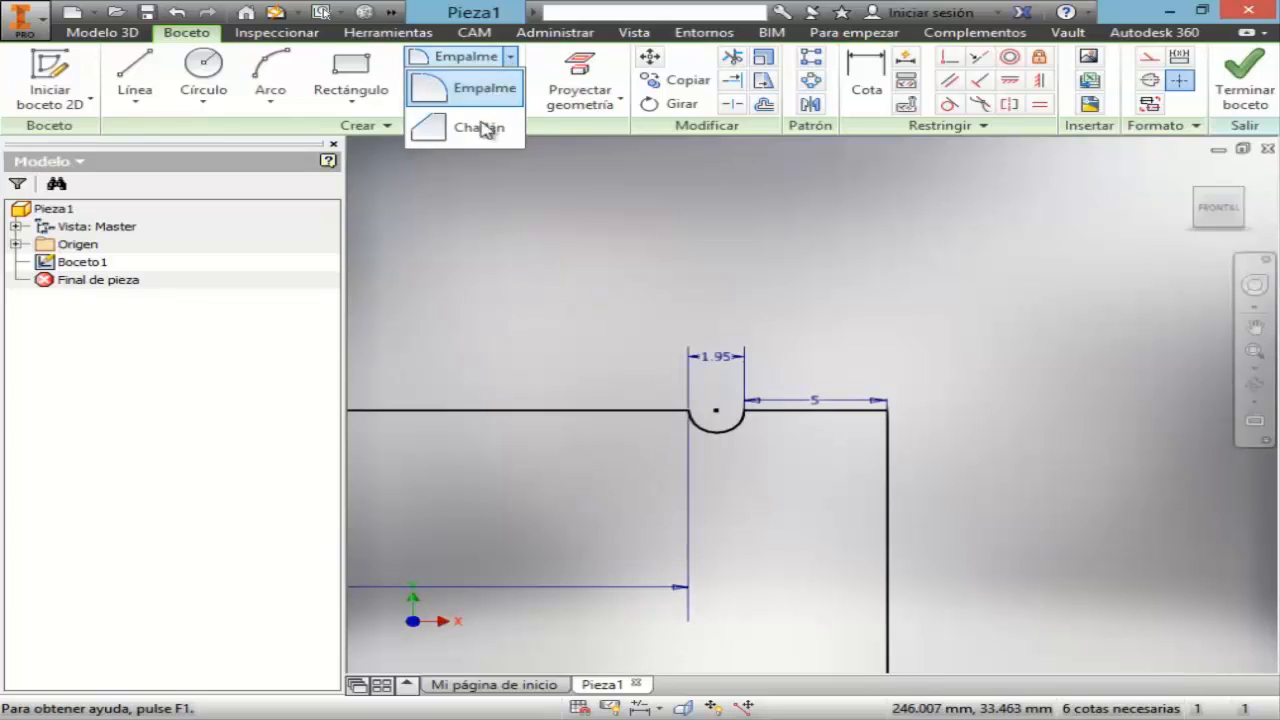
{"action": "left_click", "coordinate": [486, 126]}
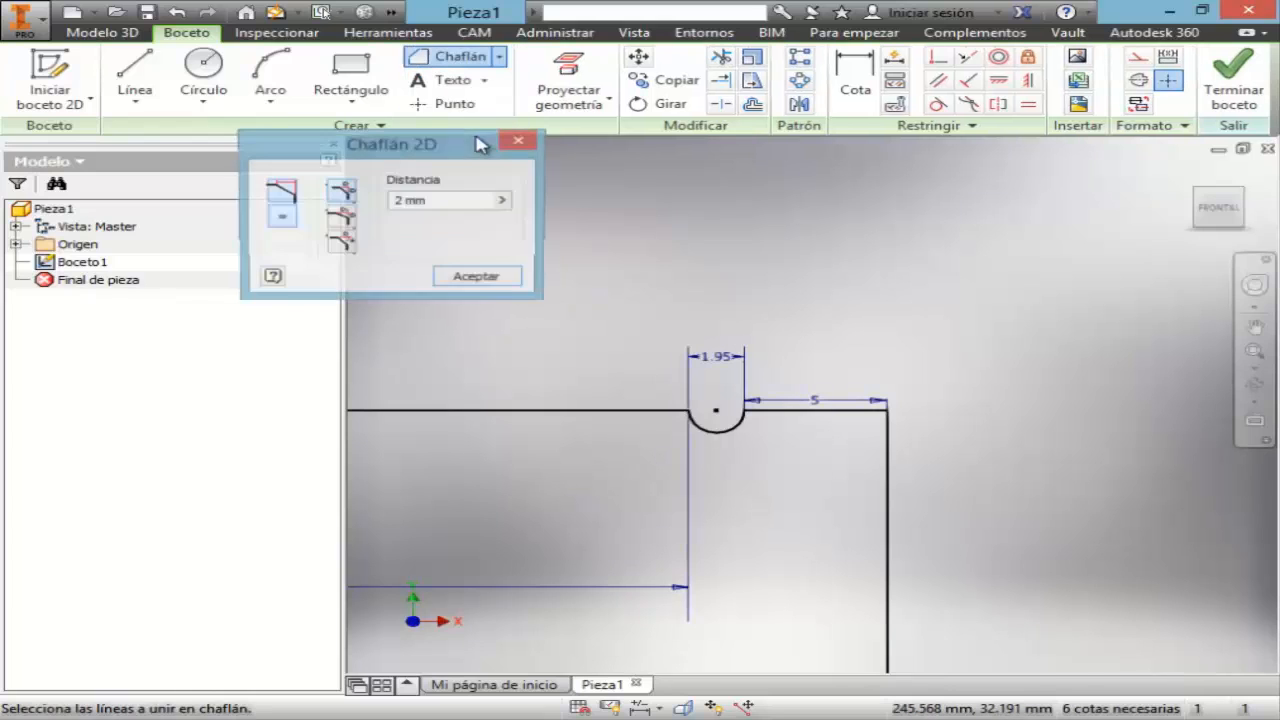
{"action": "left_click", "coordinate": [342, 243]}
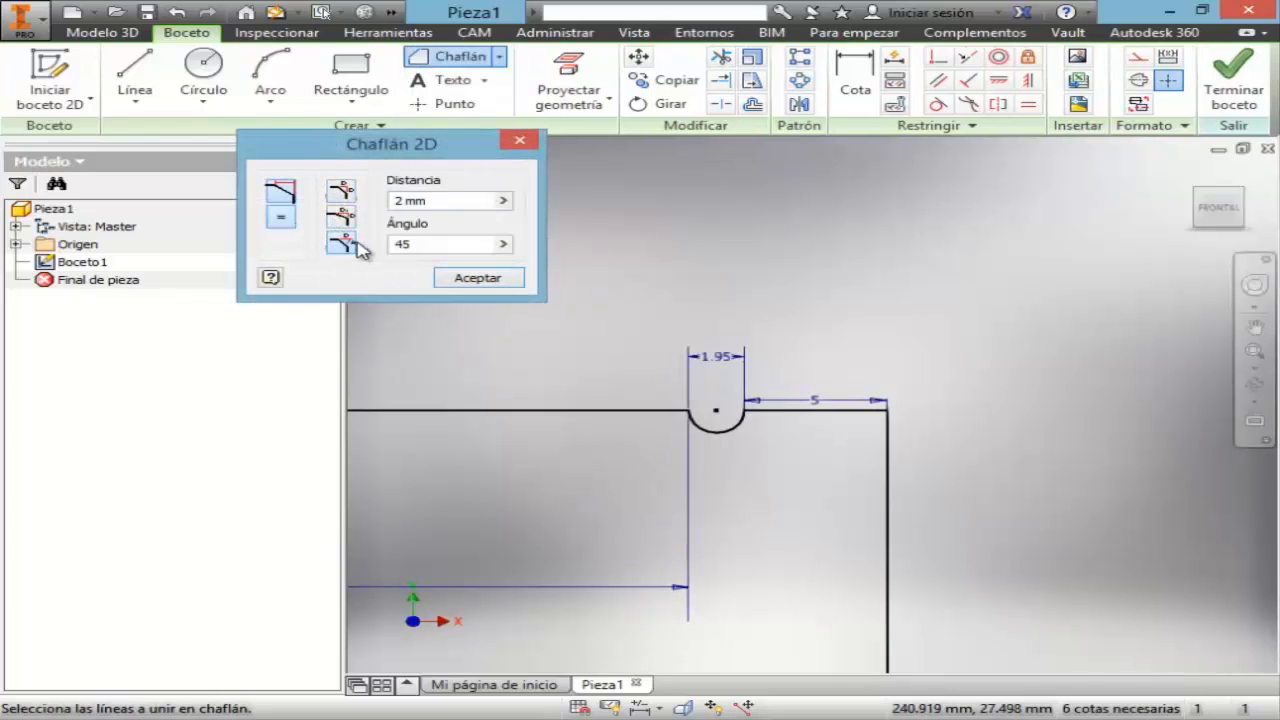
{"action": "left_click", "coordinate": [889, 452]}
{"action": "left_click", "coordinate": [868, 418]}
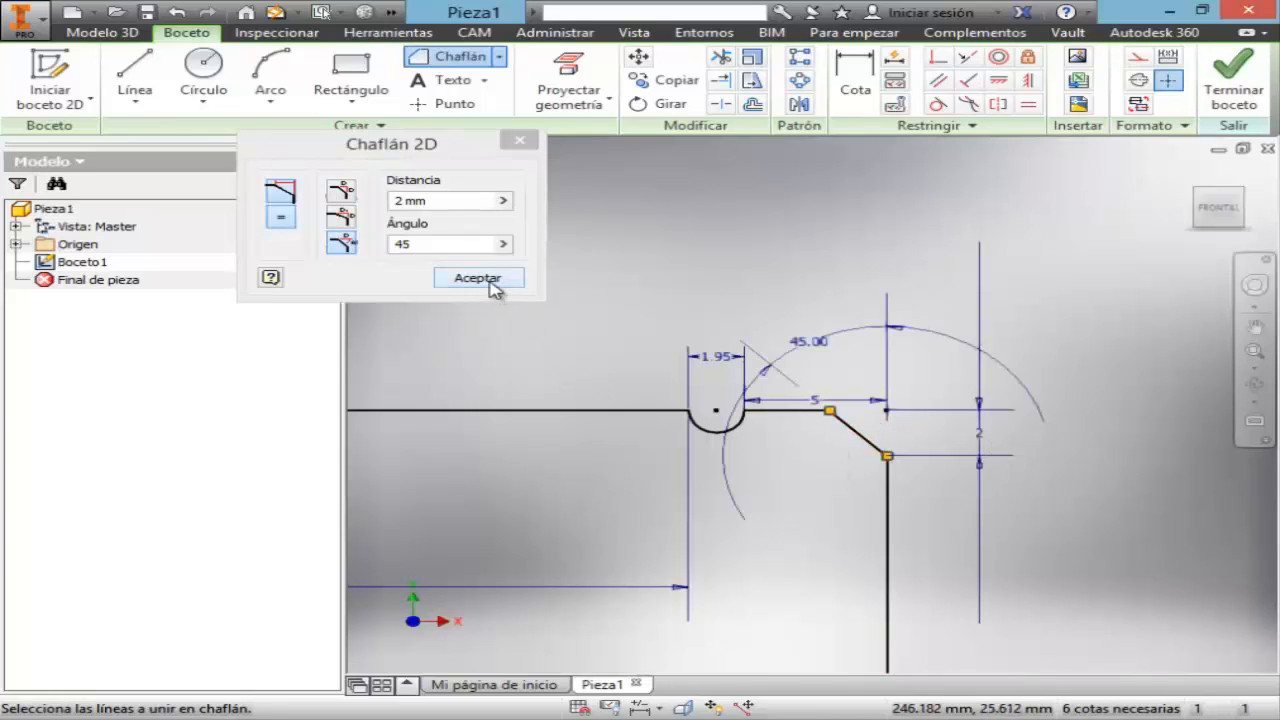
{"action": "left_click", "coordinate": [490, 281]}
- Check the PDF drawing, then add 4 mm × 45° chamfers at the 80 mm section's outer corner and both corners of the 72 mm section
{"action": "key", "text": "alt+Tab"}
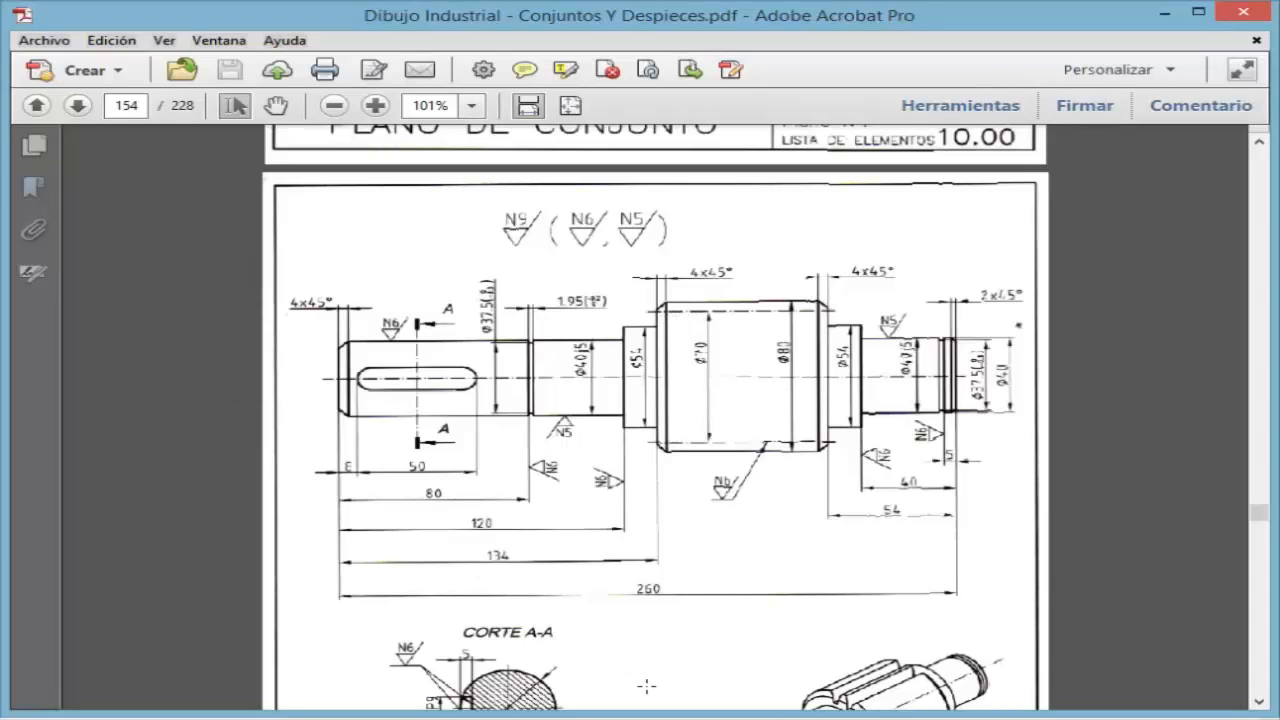
{"action": "key", "text": "alt+Tab"}
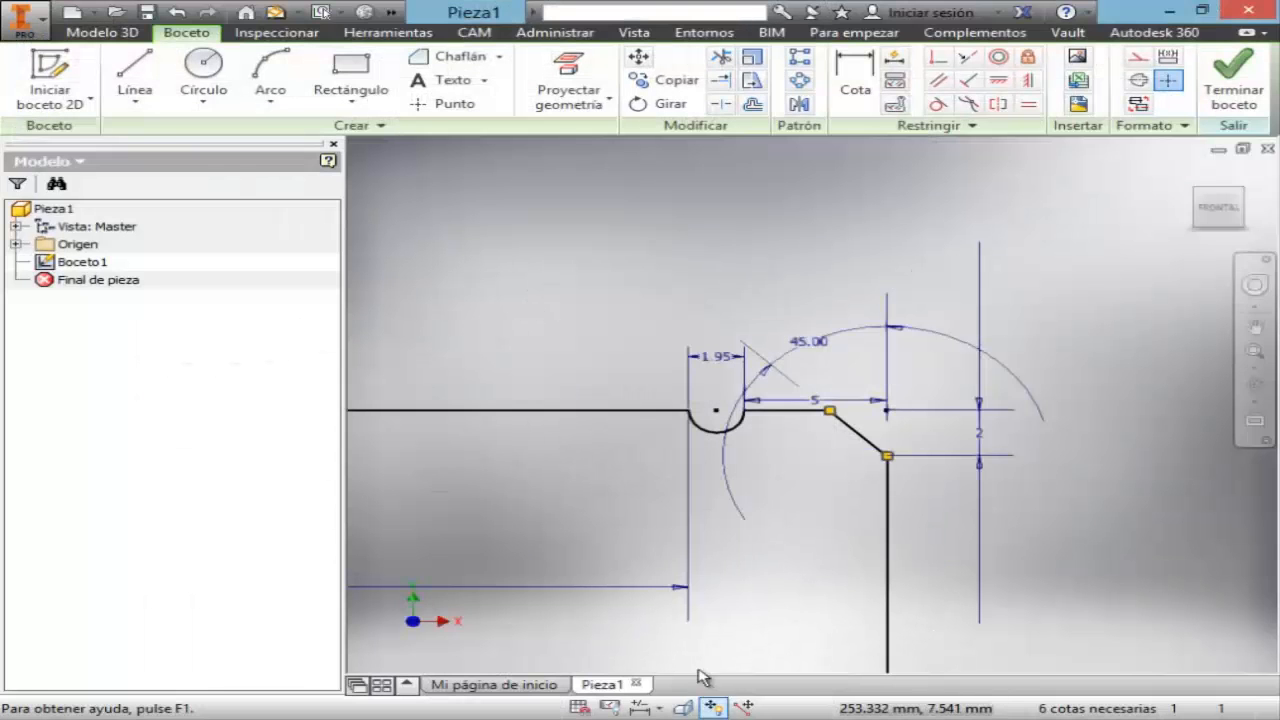
{"action": "left_click", "coordinate": [1257, 367]}
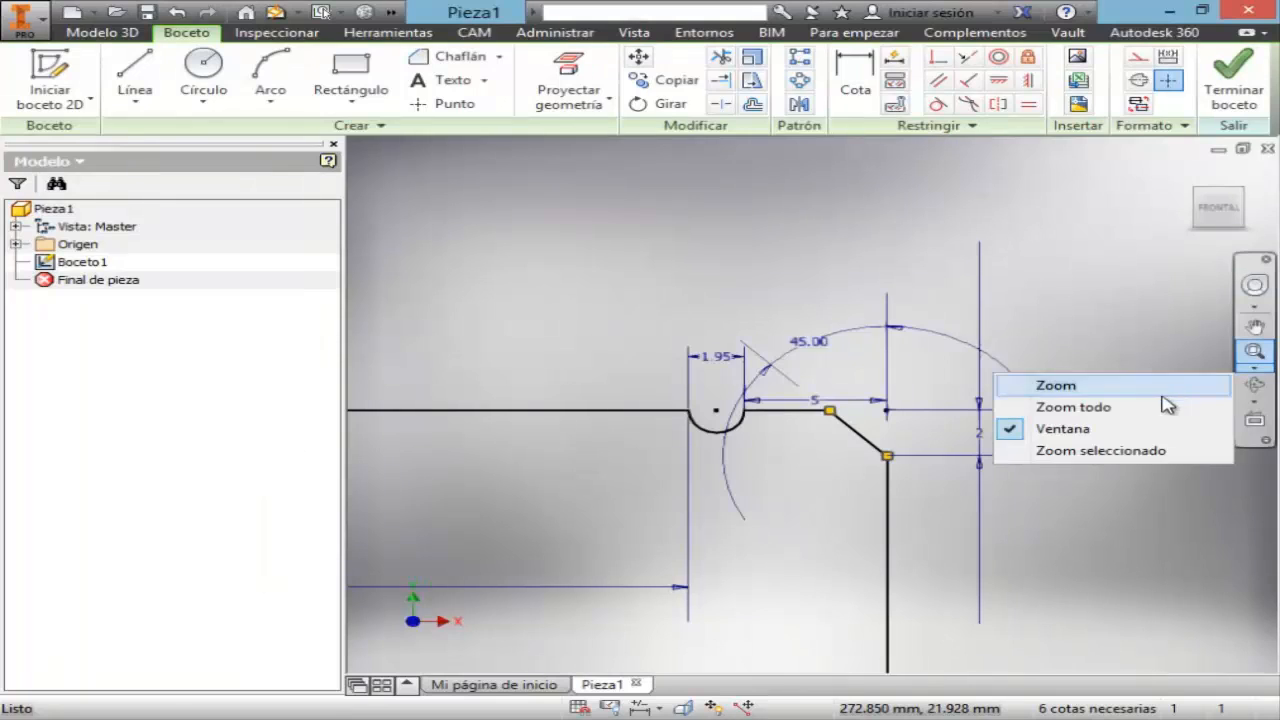
{"action": "left_click", "coordinate": [1150, 406]}
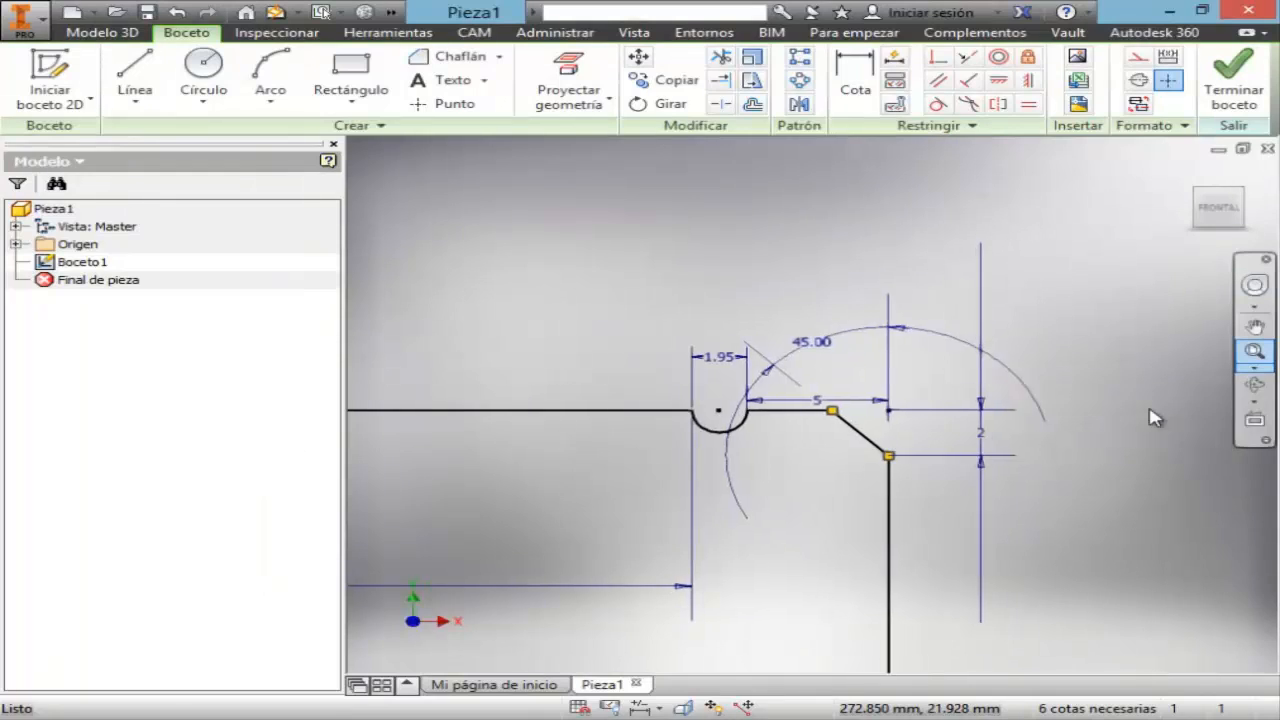
{"action": "left_click", "coordinate": [452, 57]}
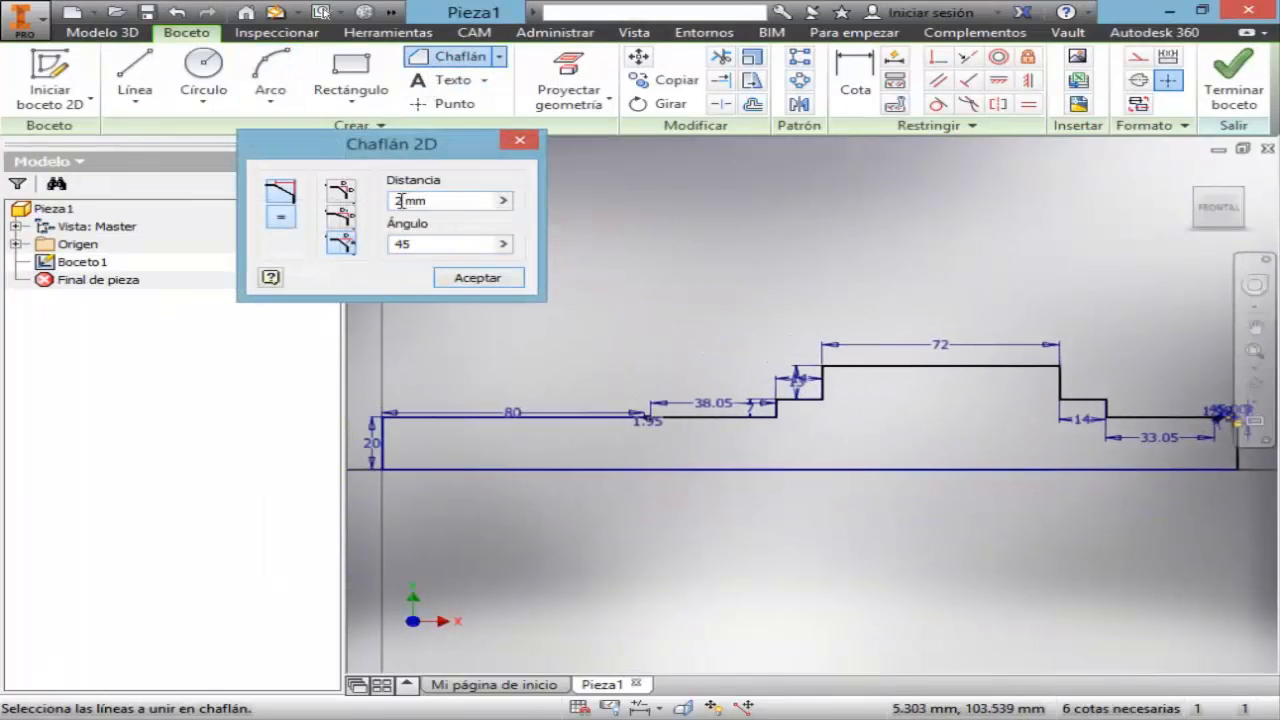
{"action": "left_click", "coordinate": [385, 434]}
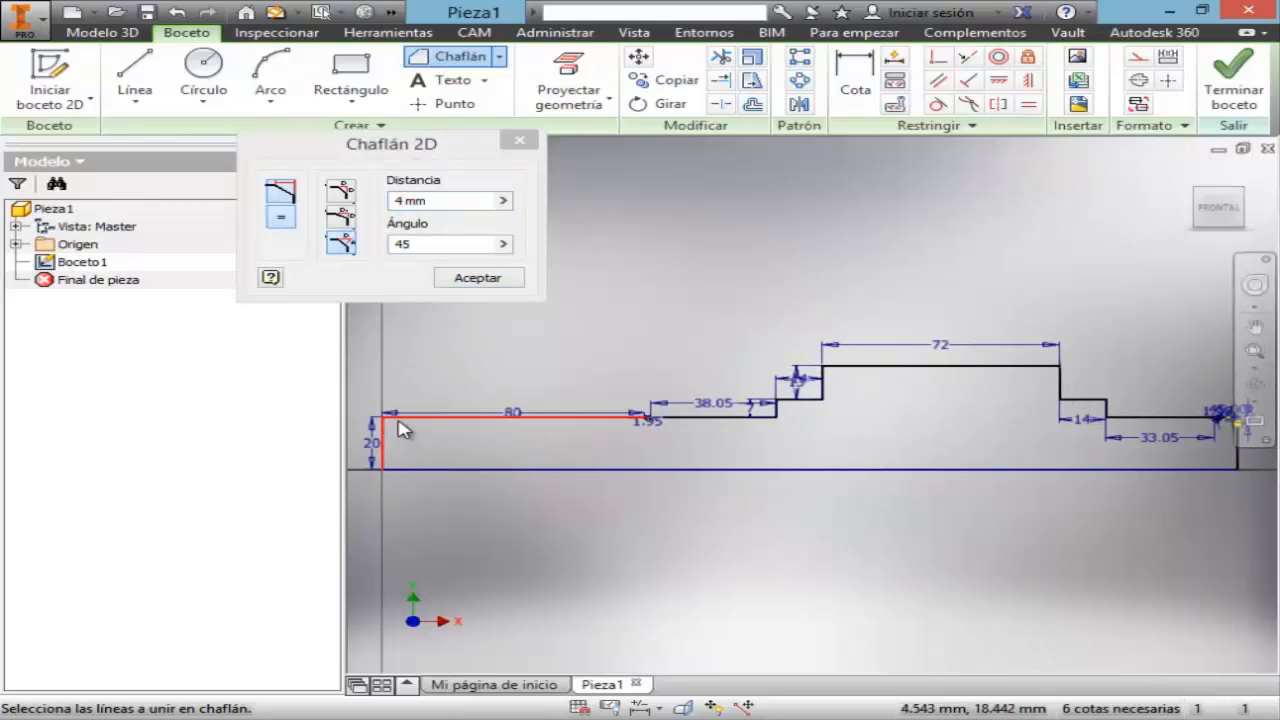
{"action": "left_click", "coordinate": [563, 418]}
{"action": "left_click", "coordinate": [822, 388]}
{"action": "left_click", "coordinate": [838, 367]}
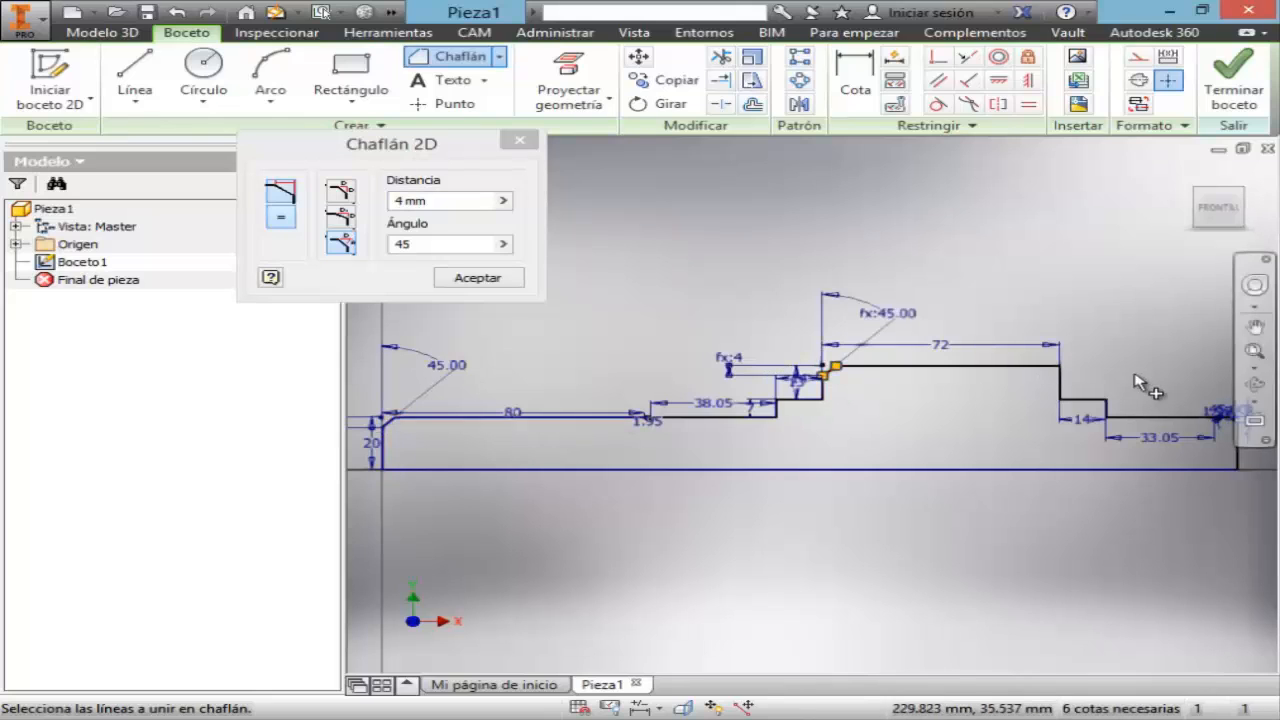
{"action": "left_click", "coordinate": [1050, 367]}
{"action": "left_click", "coordinate": [1061, 390]}
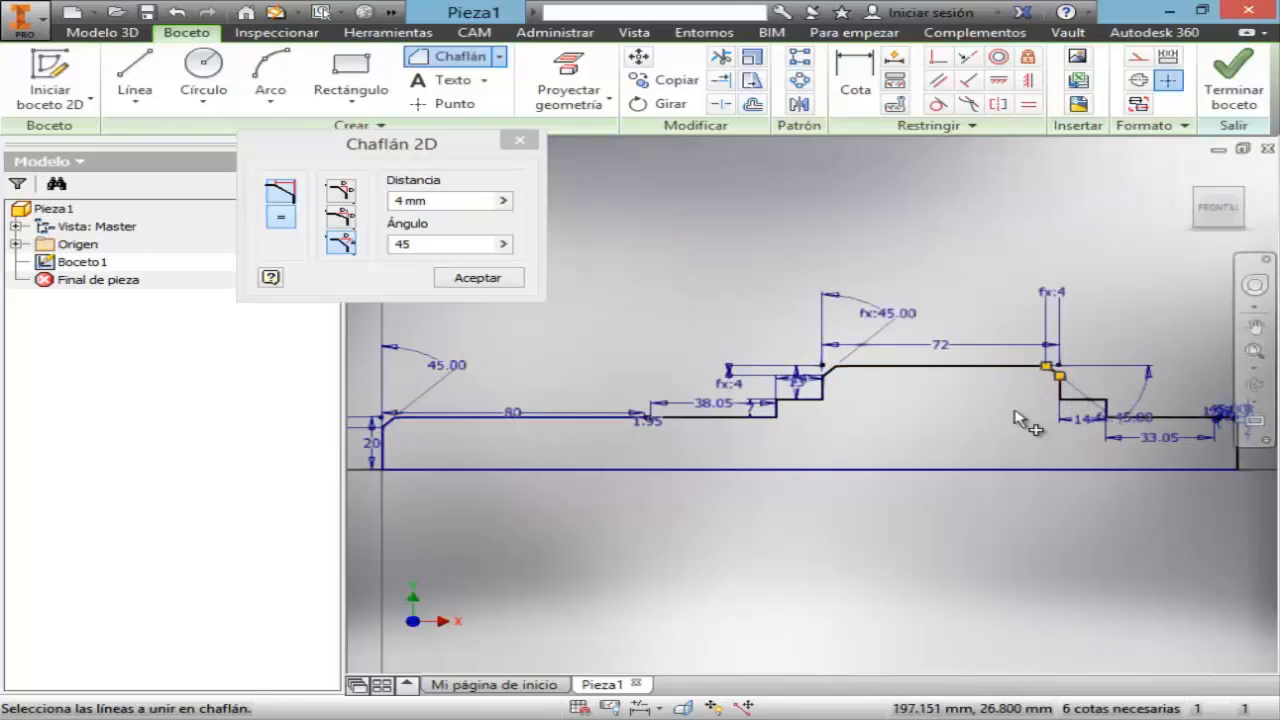
{"action": "left_click", "coordinate": [471, 279]}
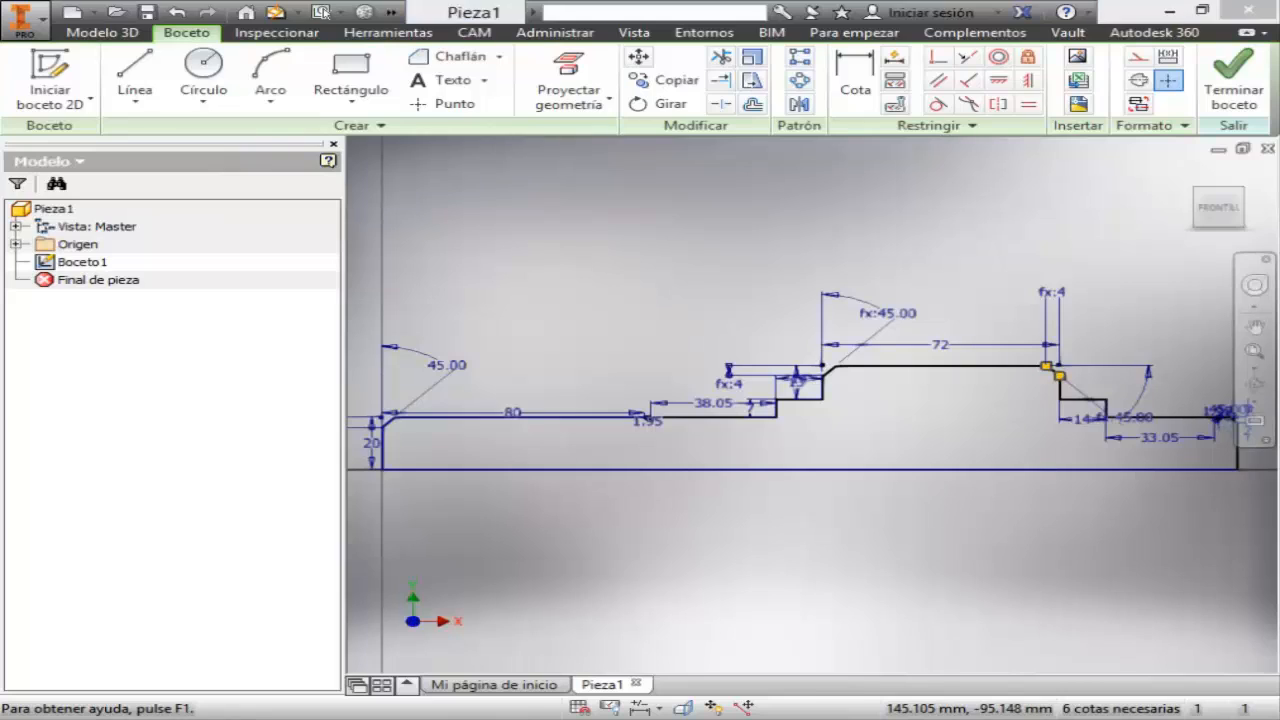
- Check the PDF drawing, finish the sketch and revolve the closed profile a full turn about the long axis line
{"action": "key", "text": "alt+Tab"}
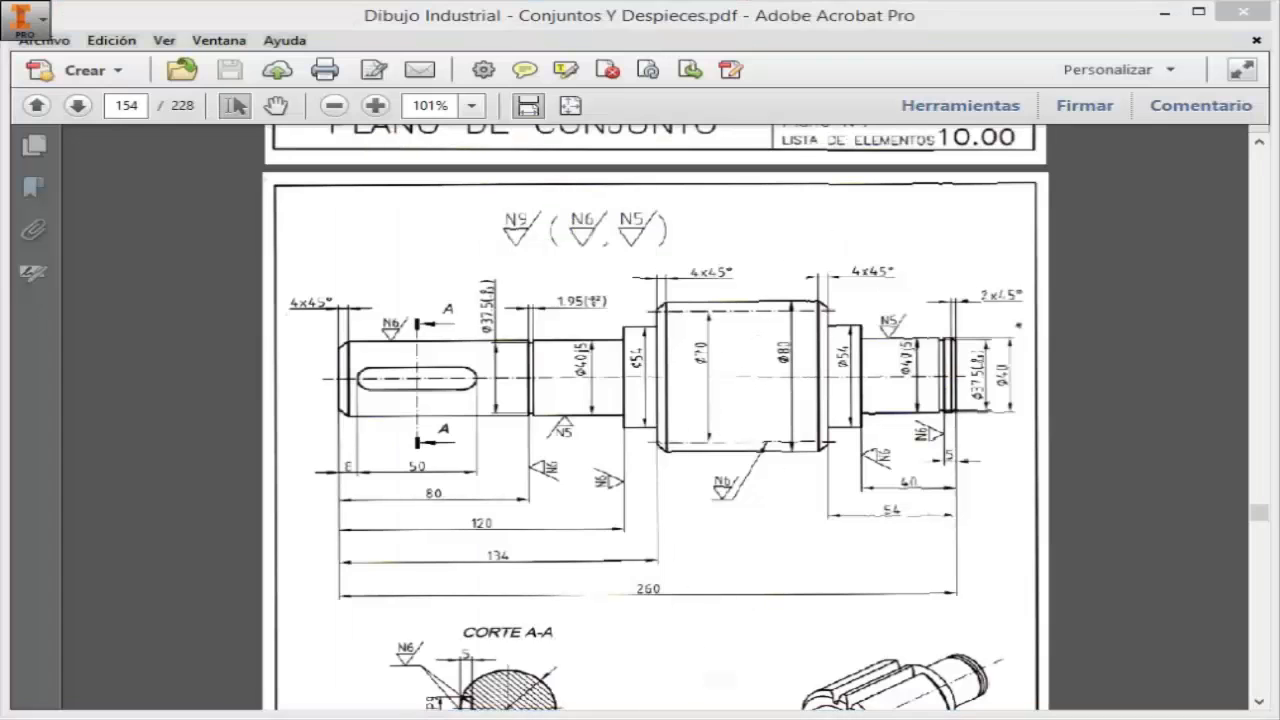
{"action": "key", "text": "alt+Tab"}
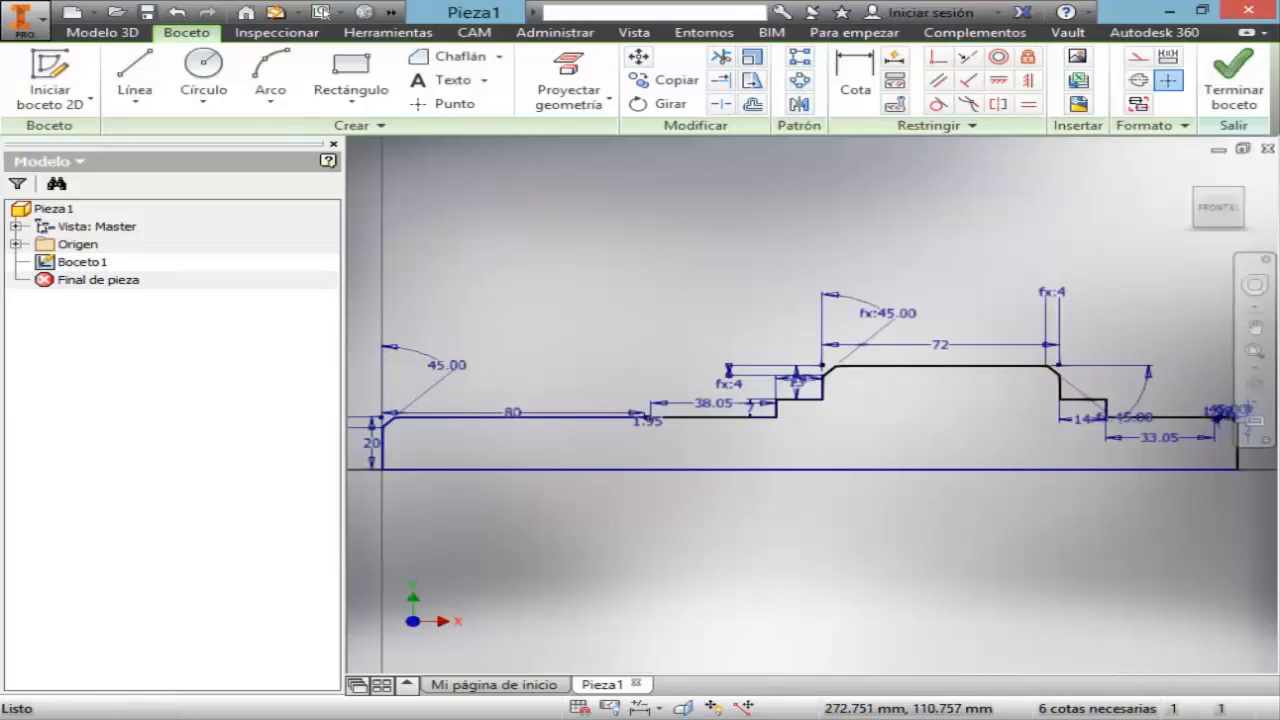
{"action": "left_click", "coordinate": [1233, 80]}
{"action": "left_click", "coordinate": [1256, 352]}
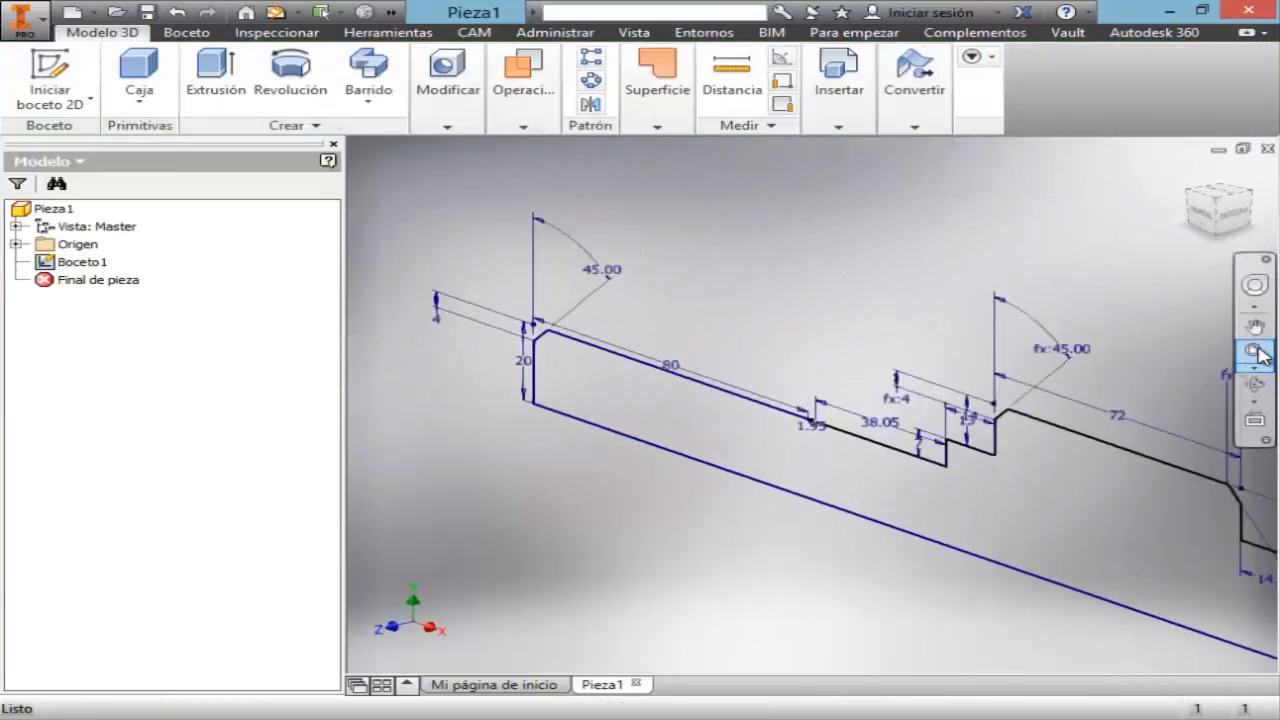
{"action": "left_click", "coordinate": [300, 80]}
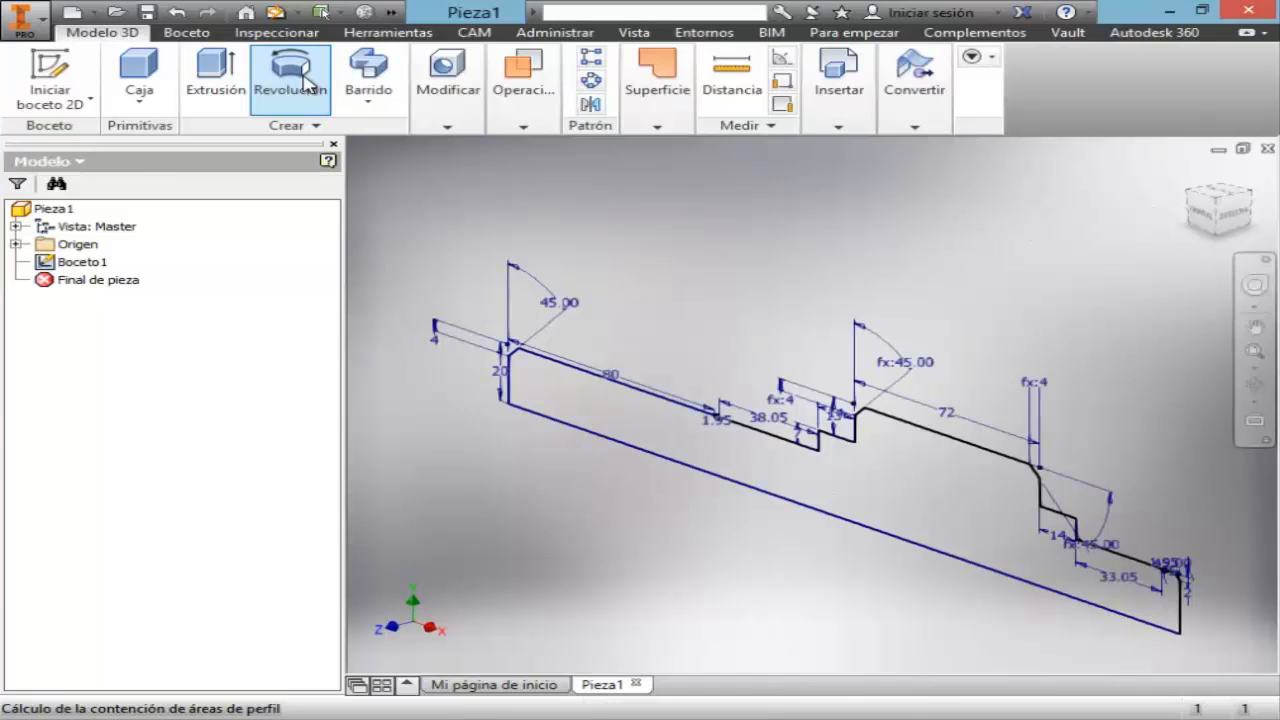
{"action": "left_click", "coordinate": [758, 492]}
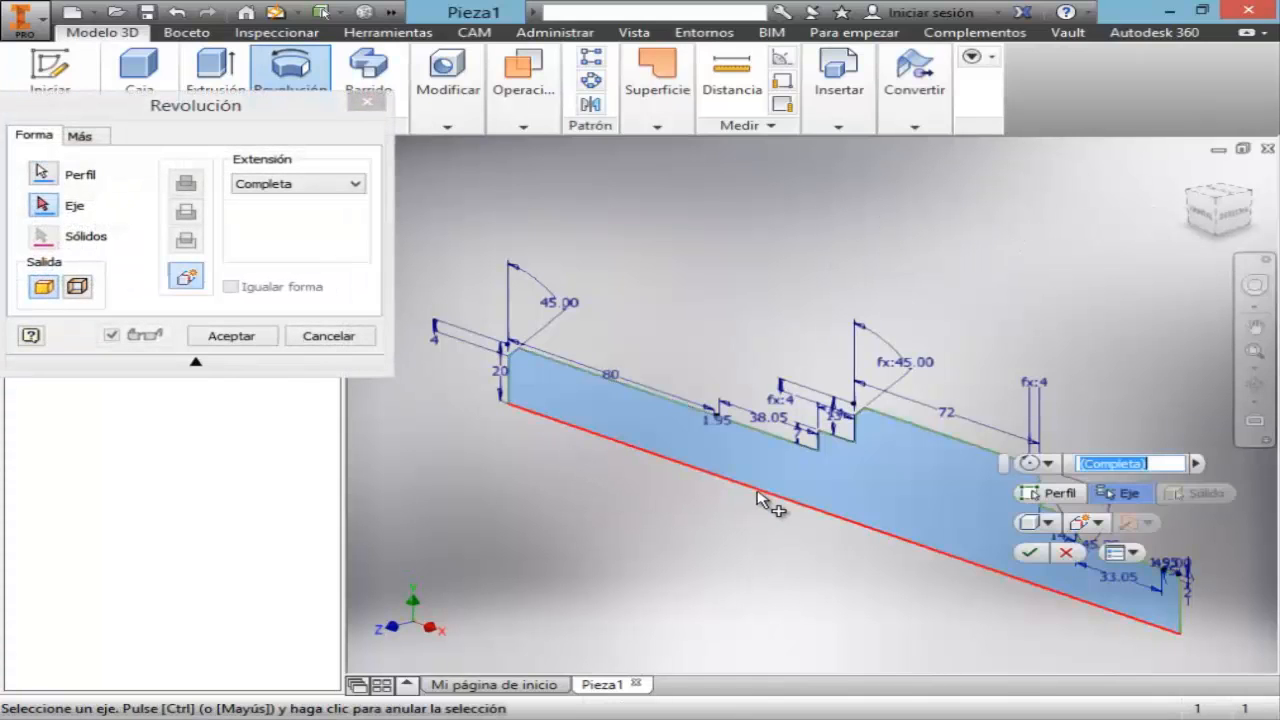
{"action": "left_click", "coordinate": [758, 497]}
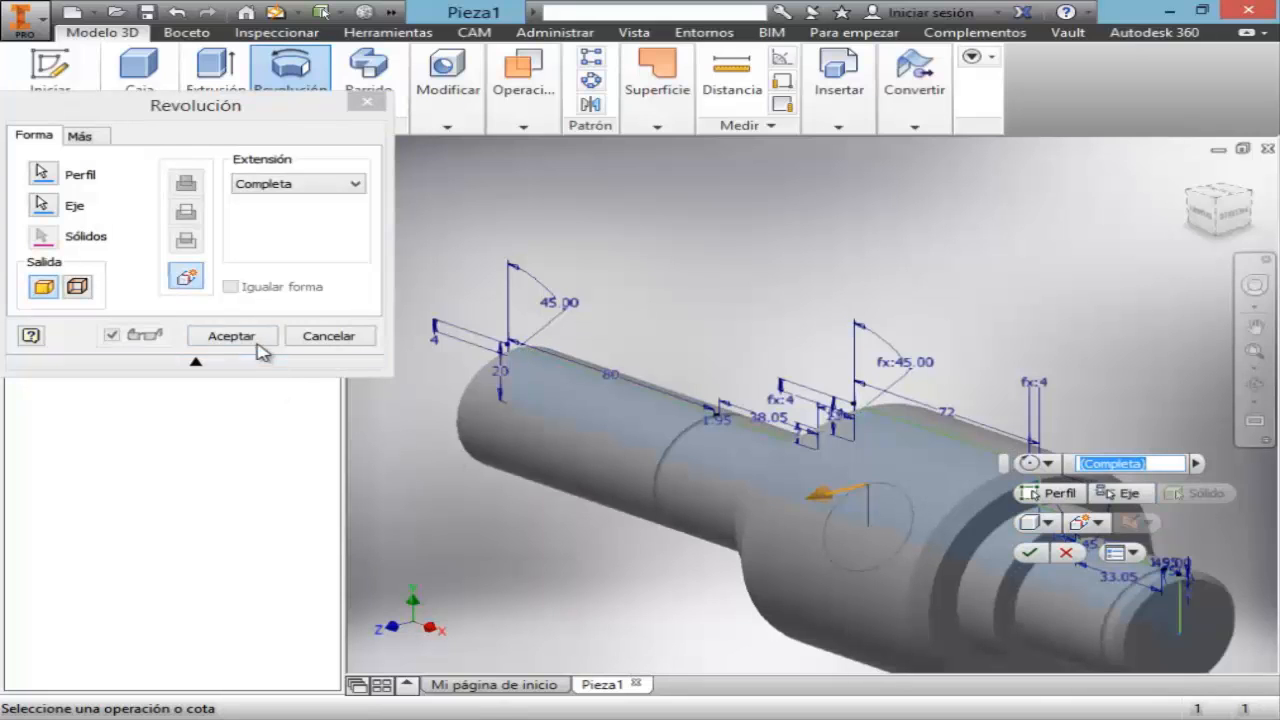
{"action": "left_click", "coordinate": [266, 338]}
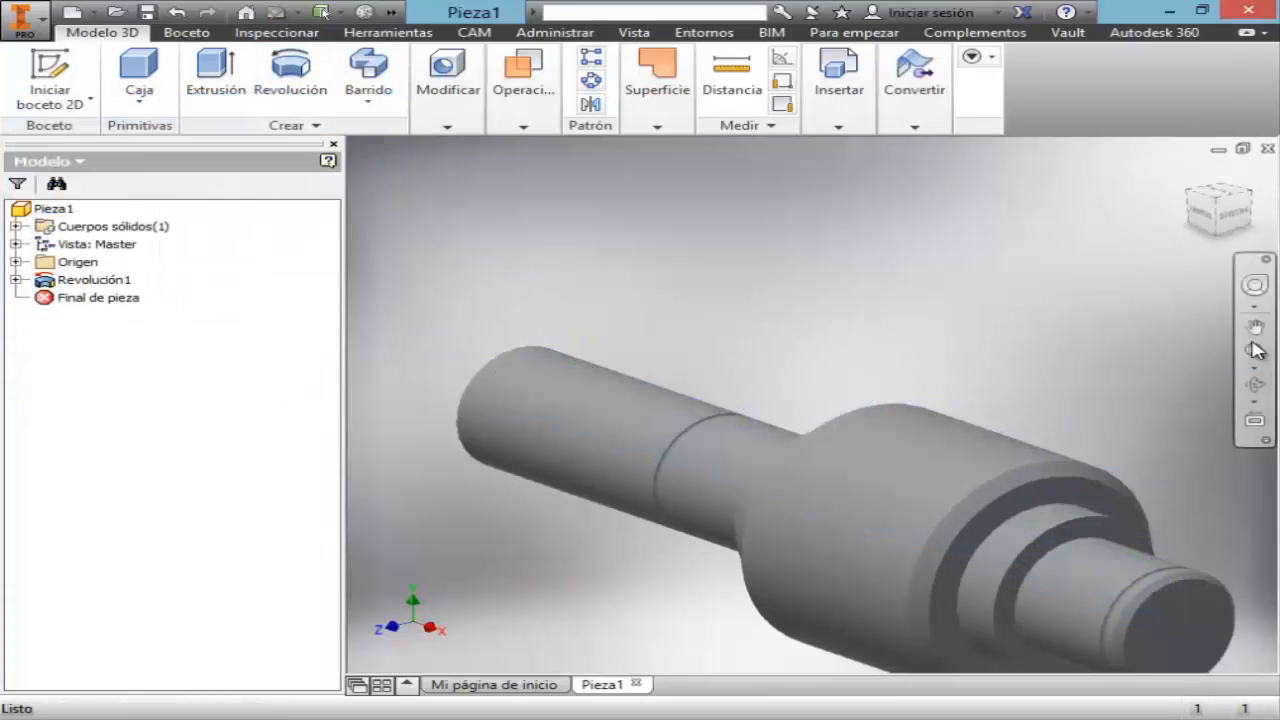
- Inspect the revolved shaft from several angles, and examine the PDF drawing's dimensions, section A-A and isometric view of the toothed section
{"action": "left_click", "coordinate": [1254, 352]}
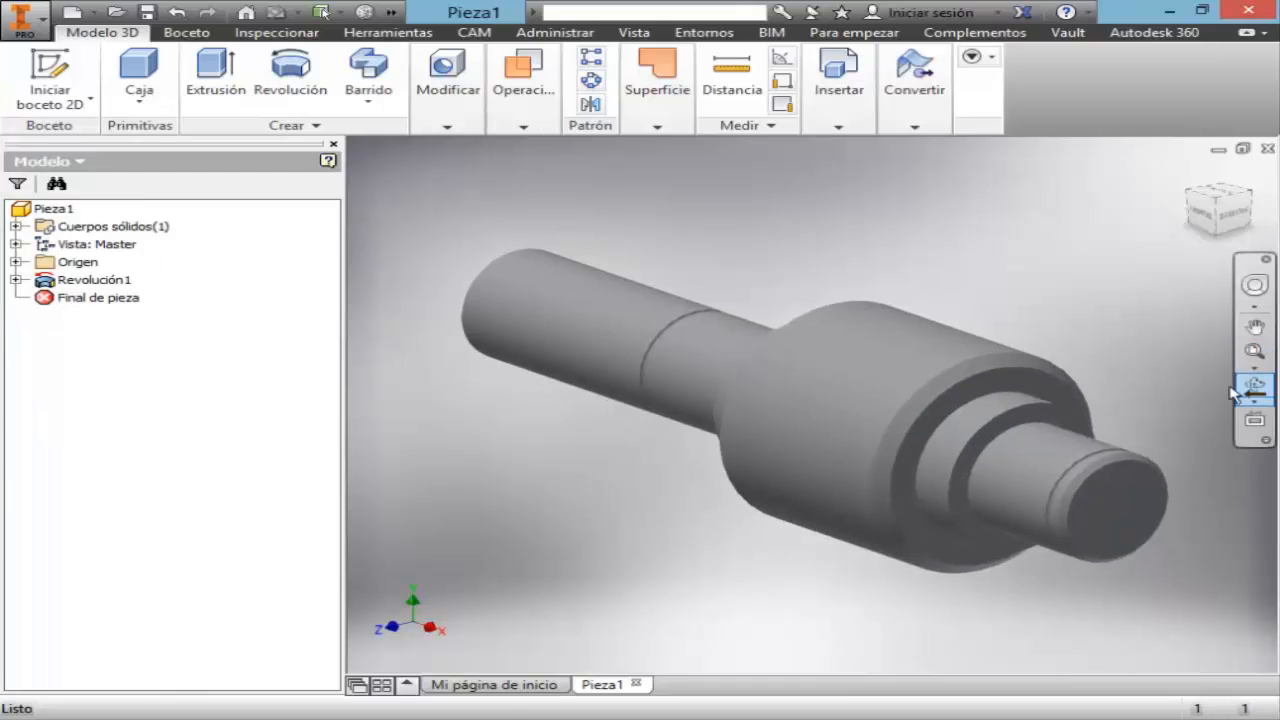
{"action": "left_click", "coordinate": [1254, 384]}
{"action": "left_click_drag", "start_coordinate": [957, 439], "coordinate": [885, 486]}
{"action": "left_click_drag", "start_coordinate": [757, 491], "coordinate": [754, 308]}
{"action": "key", "text": "alt+Tab"}
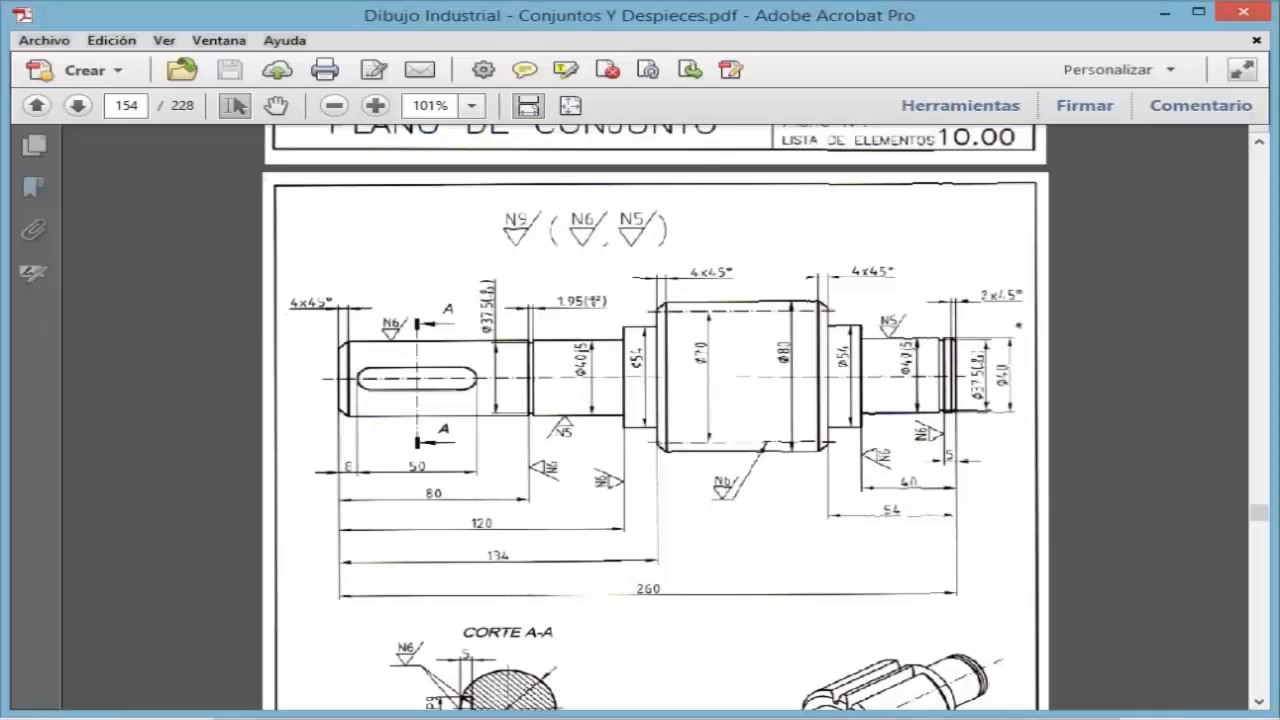
{"action": "left_click", "coordinate": [1261, 702]}
{"action": "left_click", "coordinate": [1264, 703]}
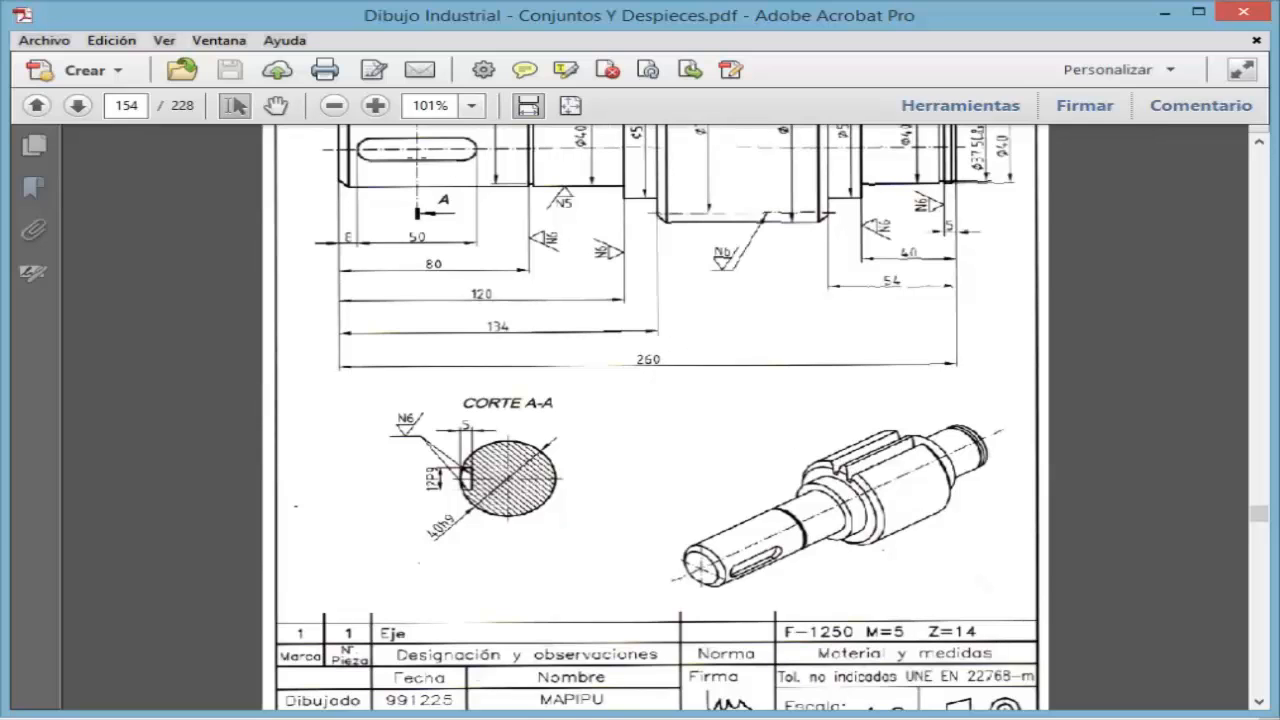
{"action": "left_click", "coordinate": [1259, 141]}
{"action": "left_click", "coordinate": [1259, 141]}
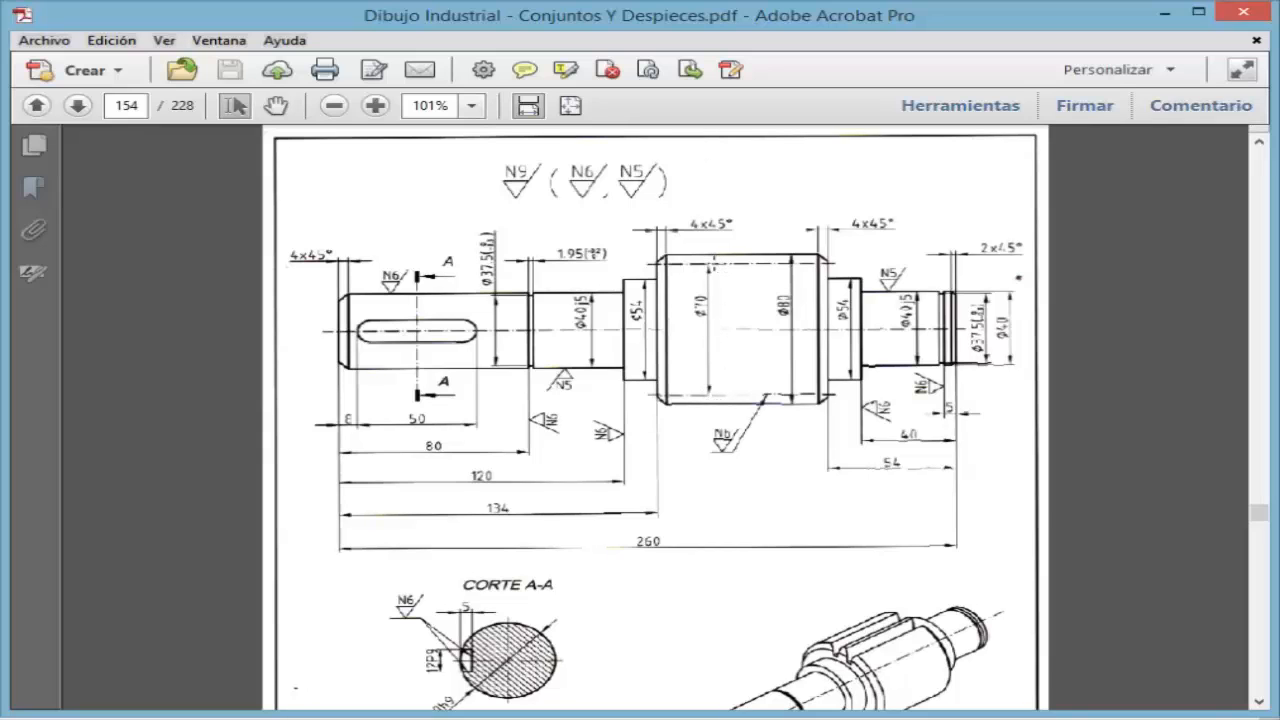
{"action": "left_click", "coordinate": [1259, 702]}
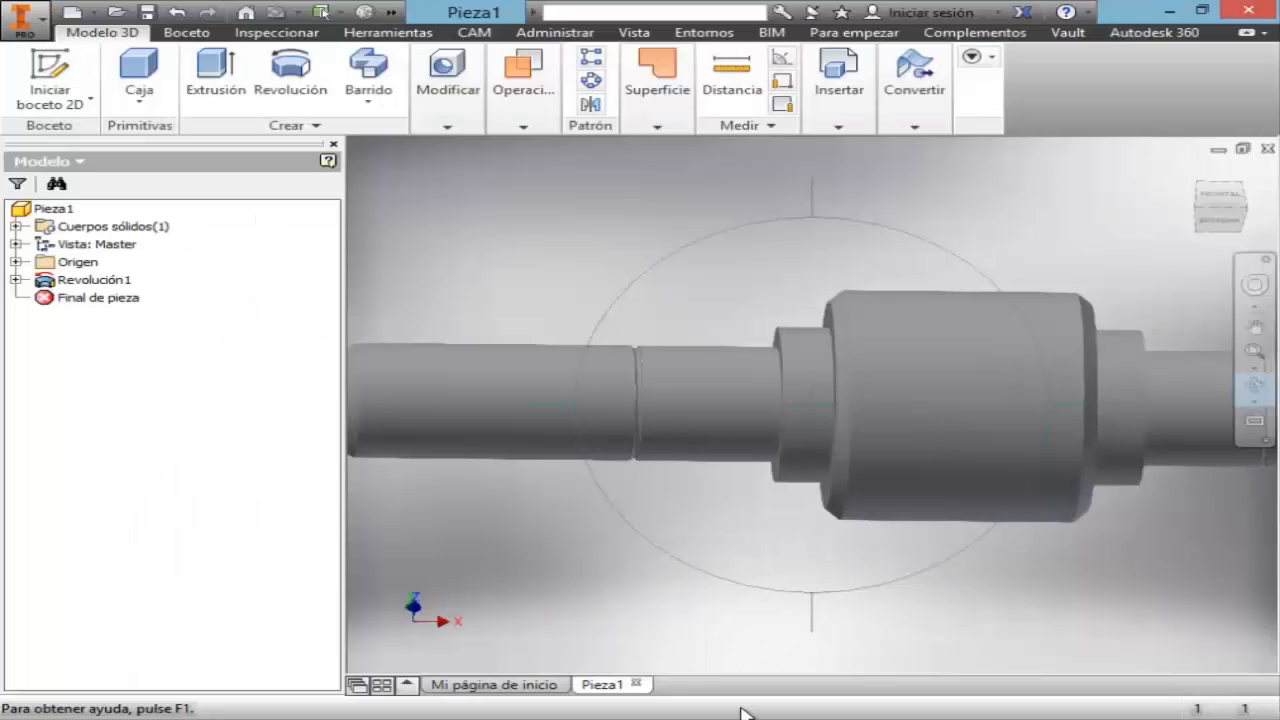
- Start a 2D sketch on the largest cylinder's ring-shaped end face towards the long shaft end, and slice the graphics at the sketch plane
{"action": "left_click_drag", "start_coordinate": [820, 449], "coordinate": [1091, 486]}
{"action": "key", "text": "Escape"}
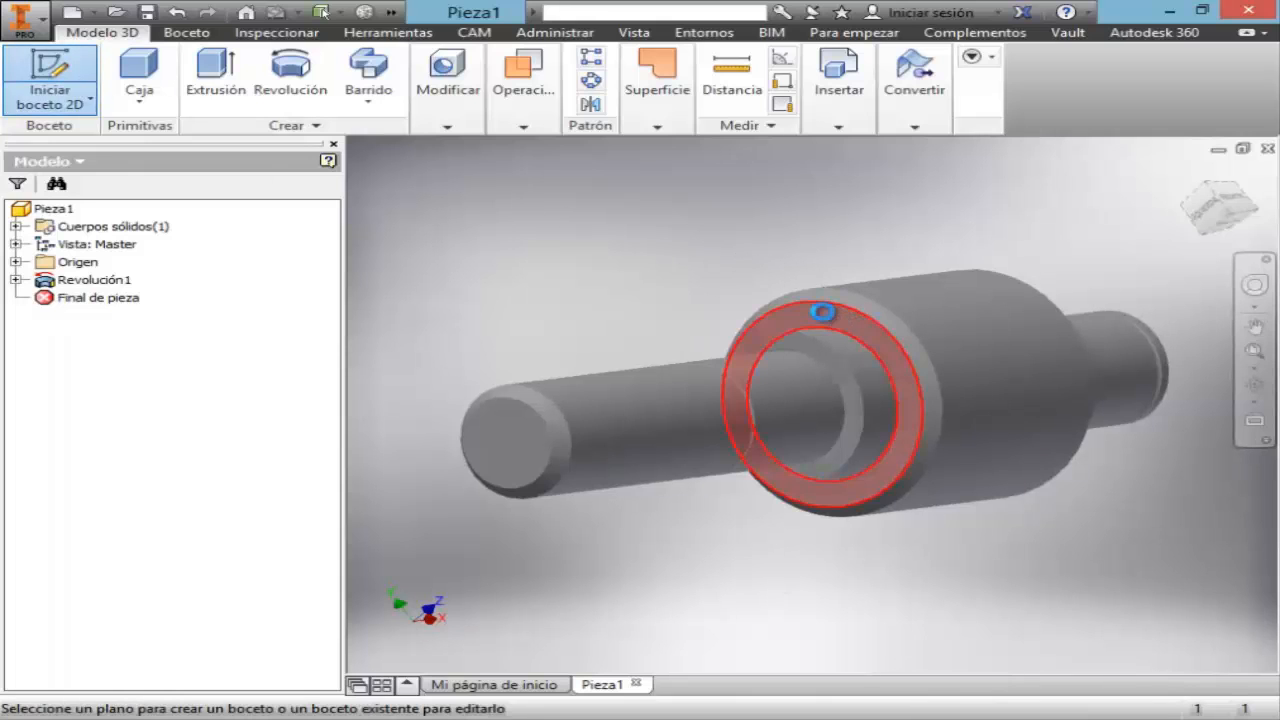
{"action": "left_click", "coordinate": [826, 320]}
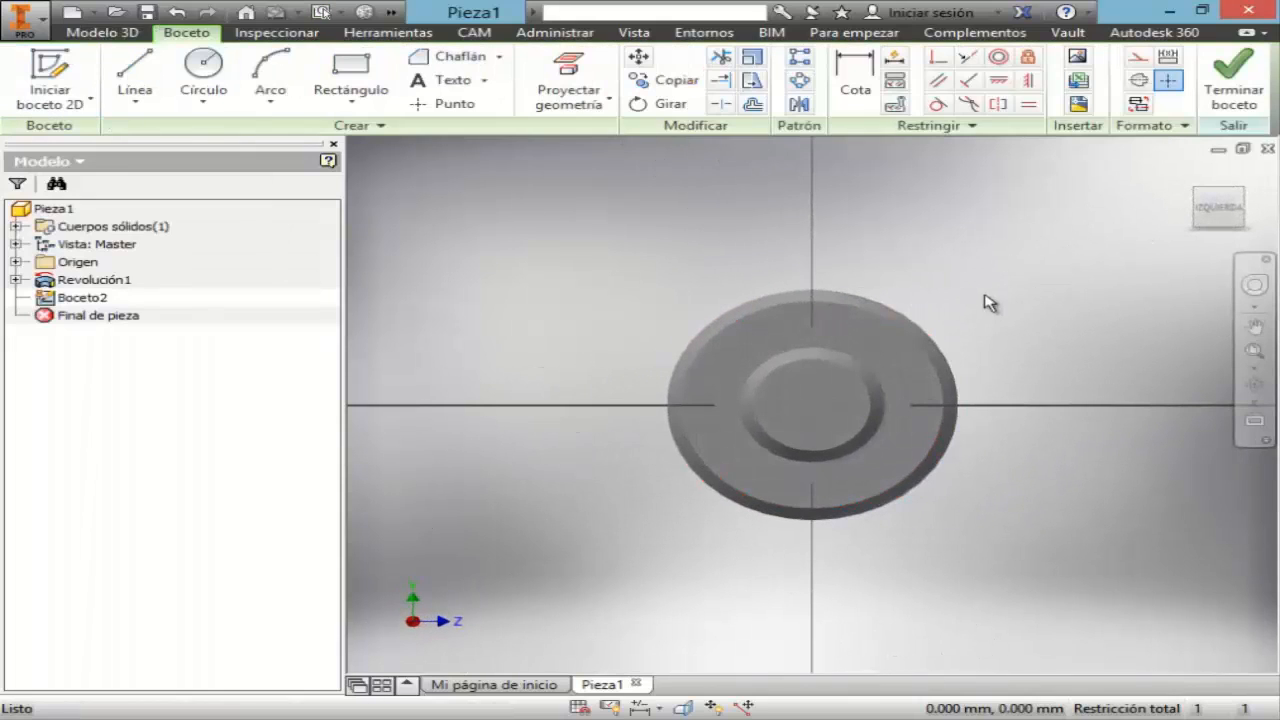
{"action": "right_click", "coordinate": [988, 292]}
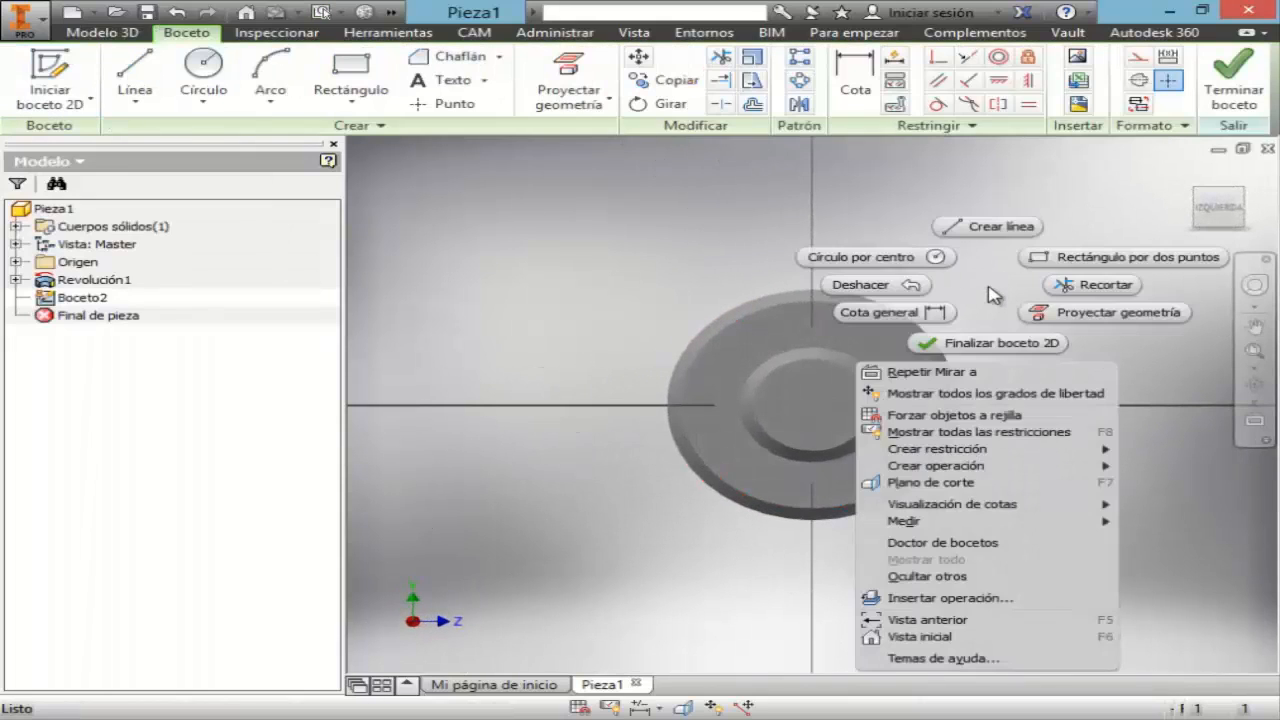
{"action": "left_click", "coordinate": [970, 485]}
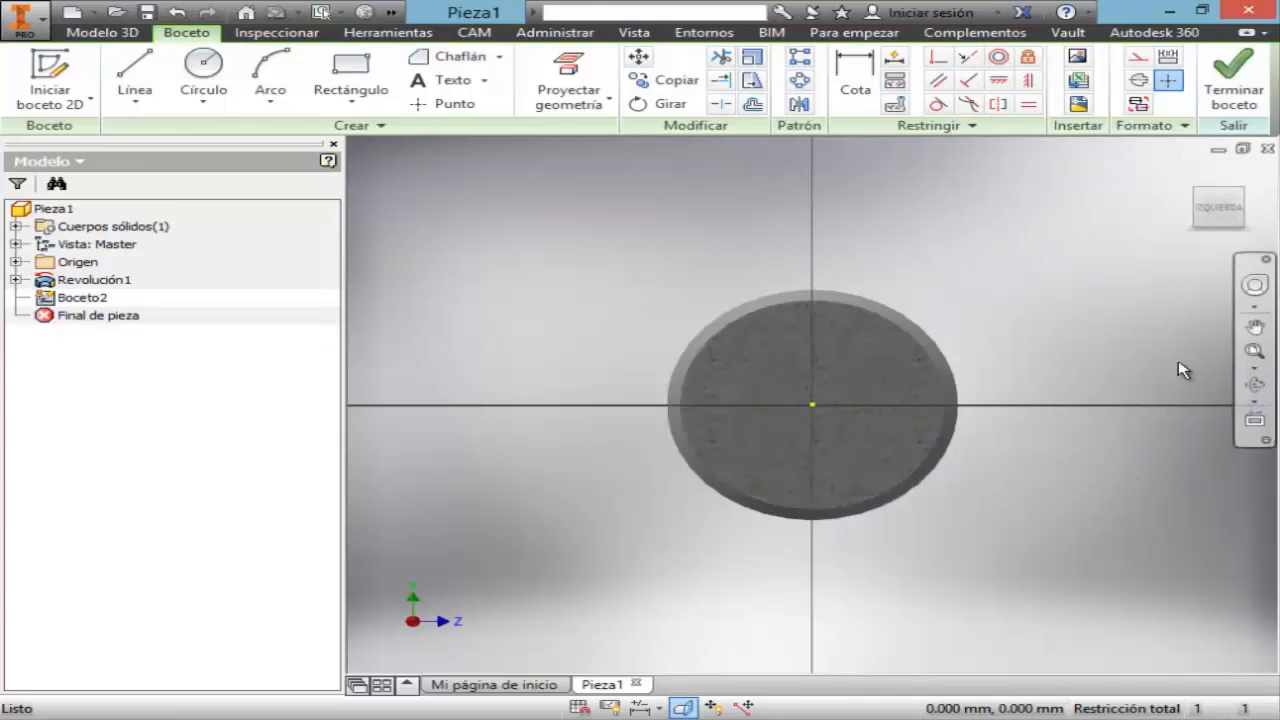
- Draw two concentric circles centred on the origin, 70 mm and 80 mm in diameter
{"action": "left_click", "coordinate": [203, 75]}
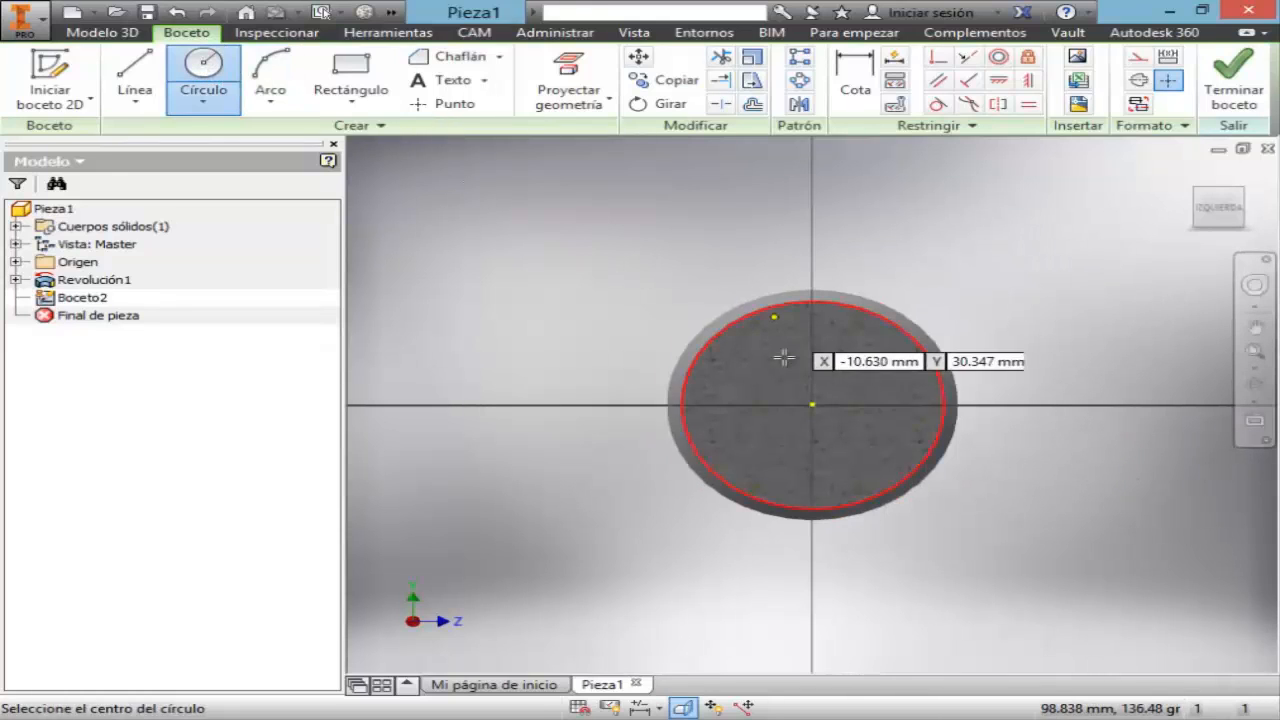
{"action": "left_click", "coordinate": [812, 404]}
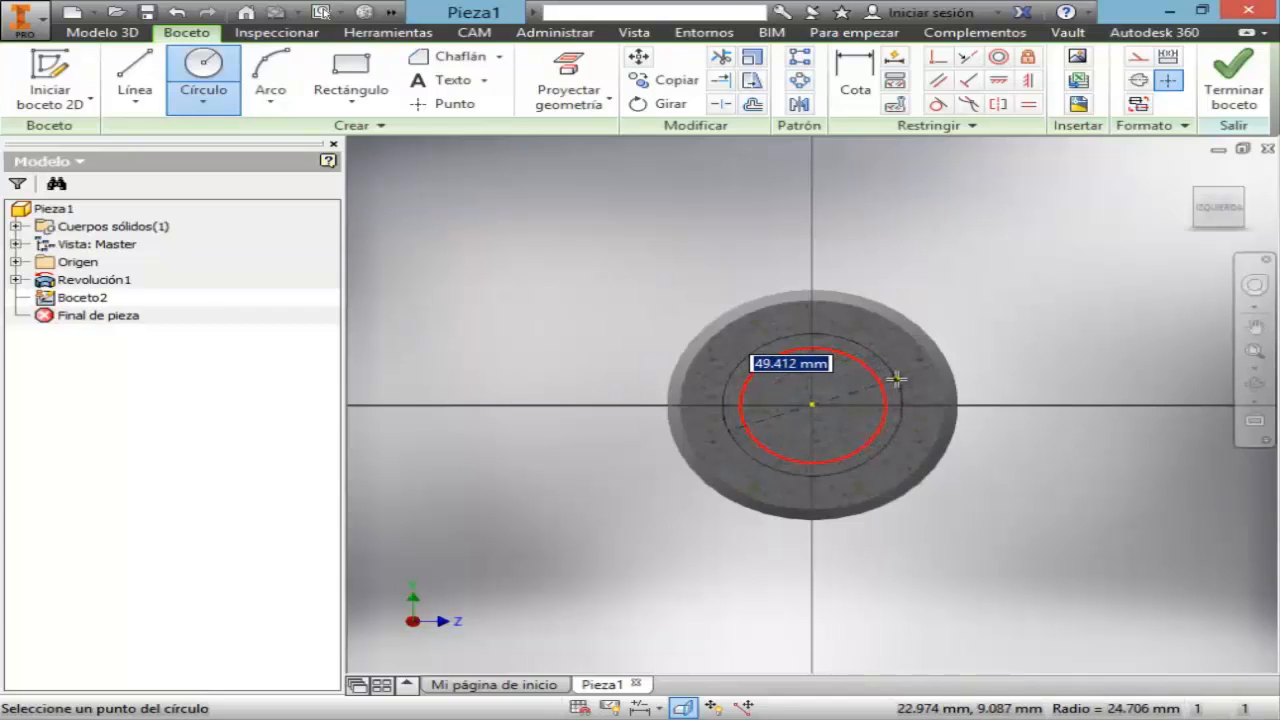
{"action": "type", "text": "50"}
{"action": "key", "text": "Return"}
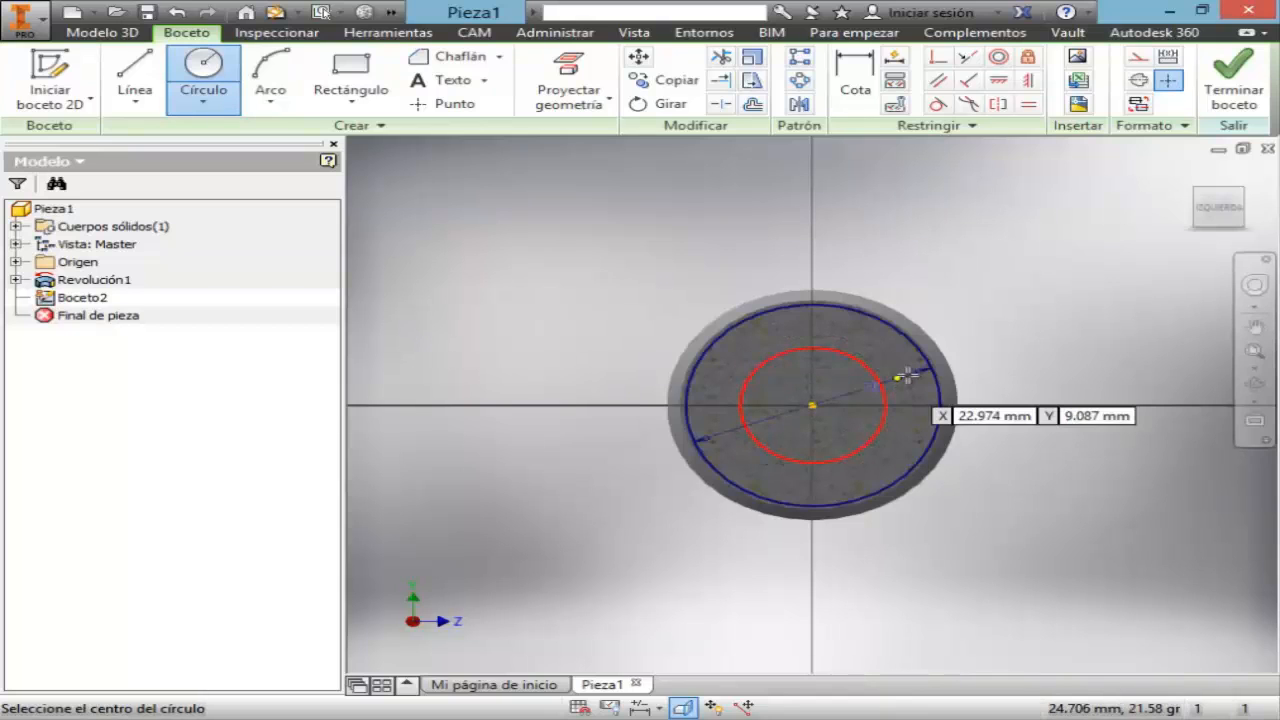
{"action": "left_click", "coordinate": [810, 406]}
{"action": "type", "text": "57"}
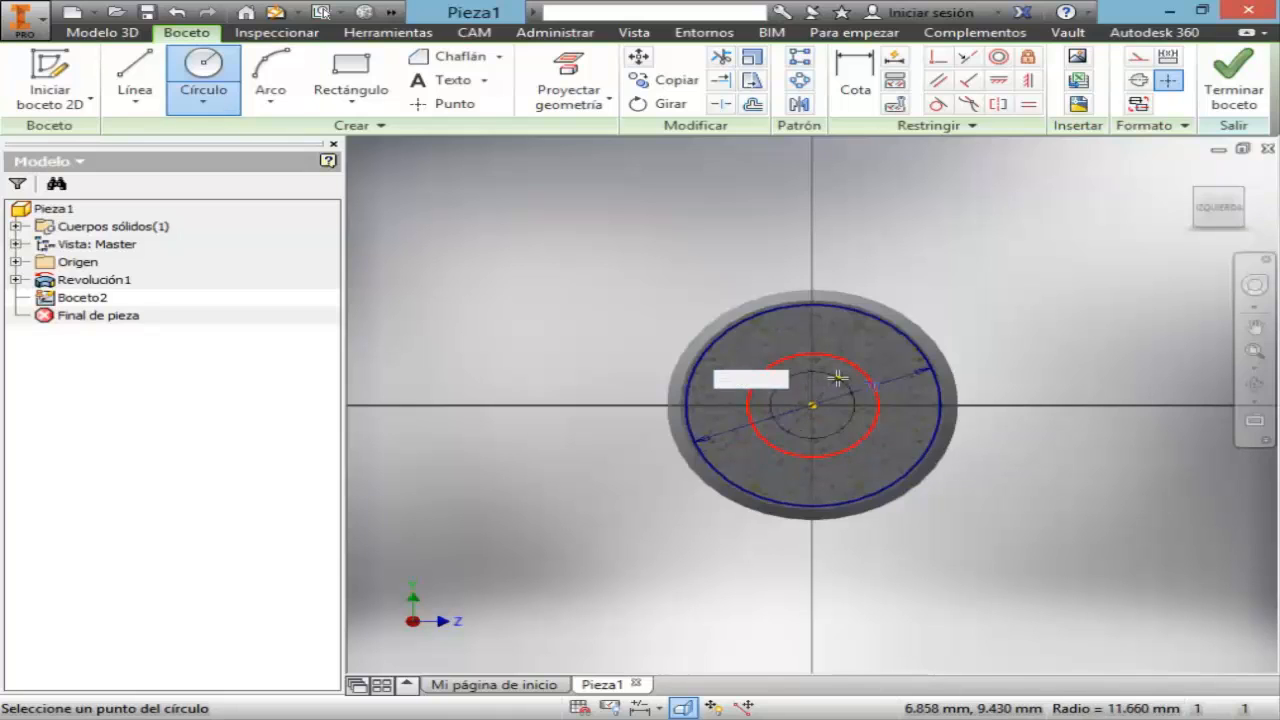
{"action": "key", "text": "Return"}
{"action": "key", "text": "Escape"}
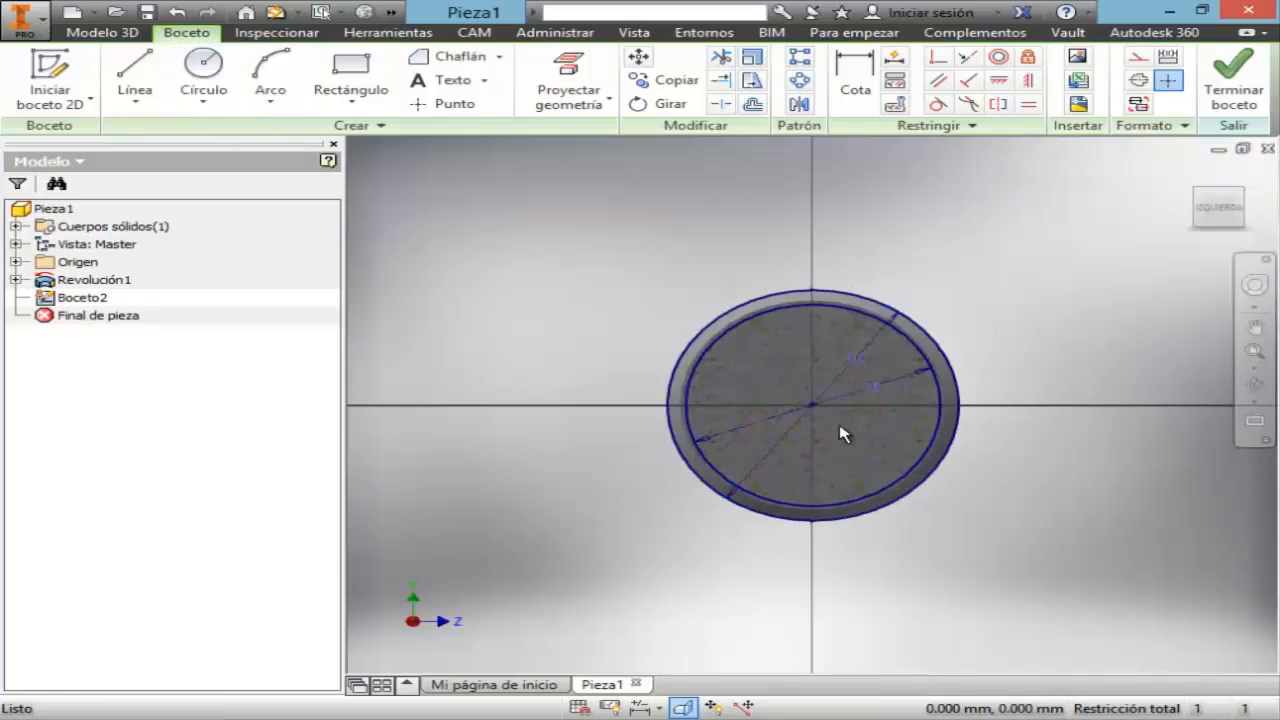
- Draw a vertical line from the origin up to the top of the 80 mm circle
{"action": "left_click", "coordinate": [712, 718]}
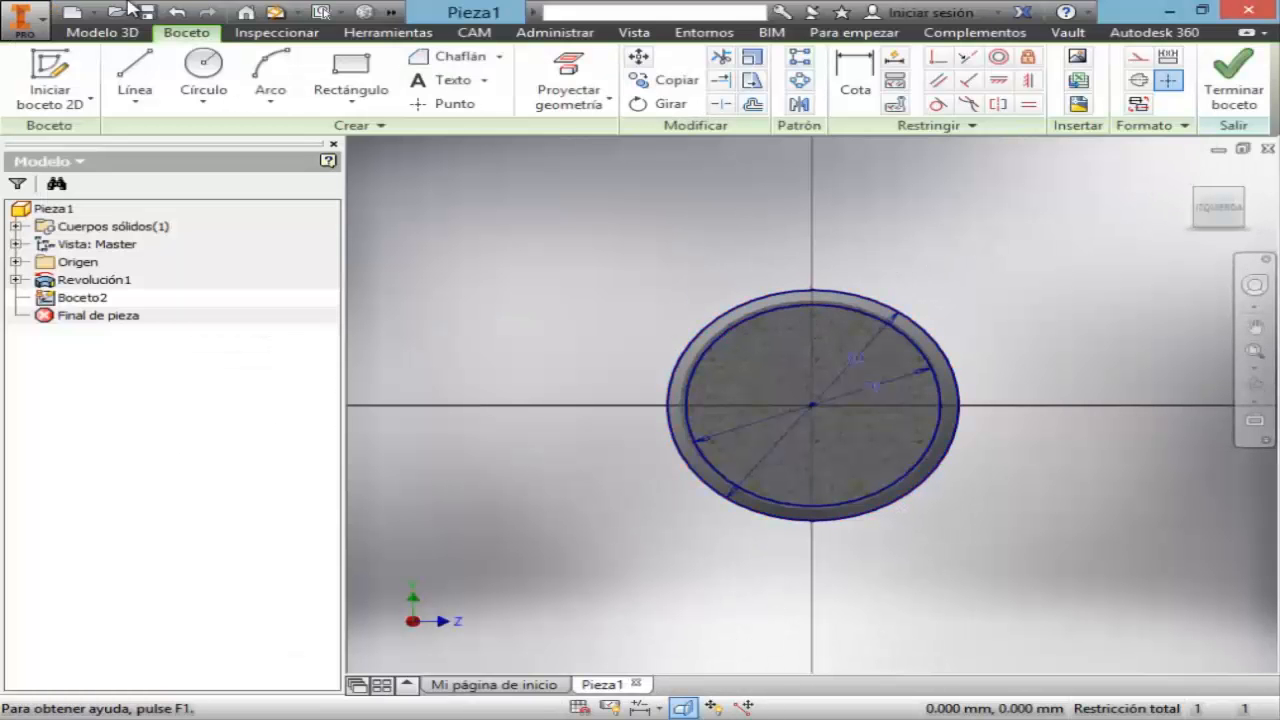
{"action": "left_click", "coordinate": [138, 78]}
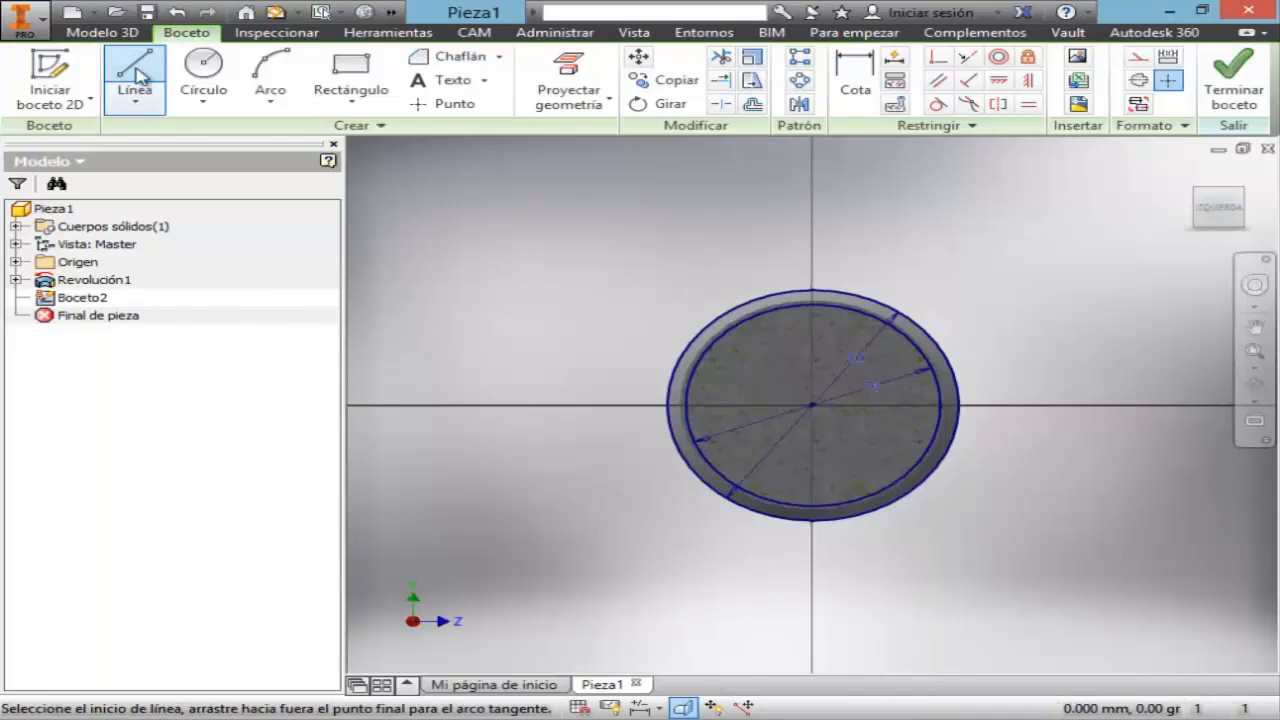
{"action": "left_click", "coordinate": [812, 405]}
{"action": "left_click", "coordinate": [812, 290]}
{"action": "key", "text": "Escape"}
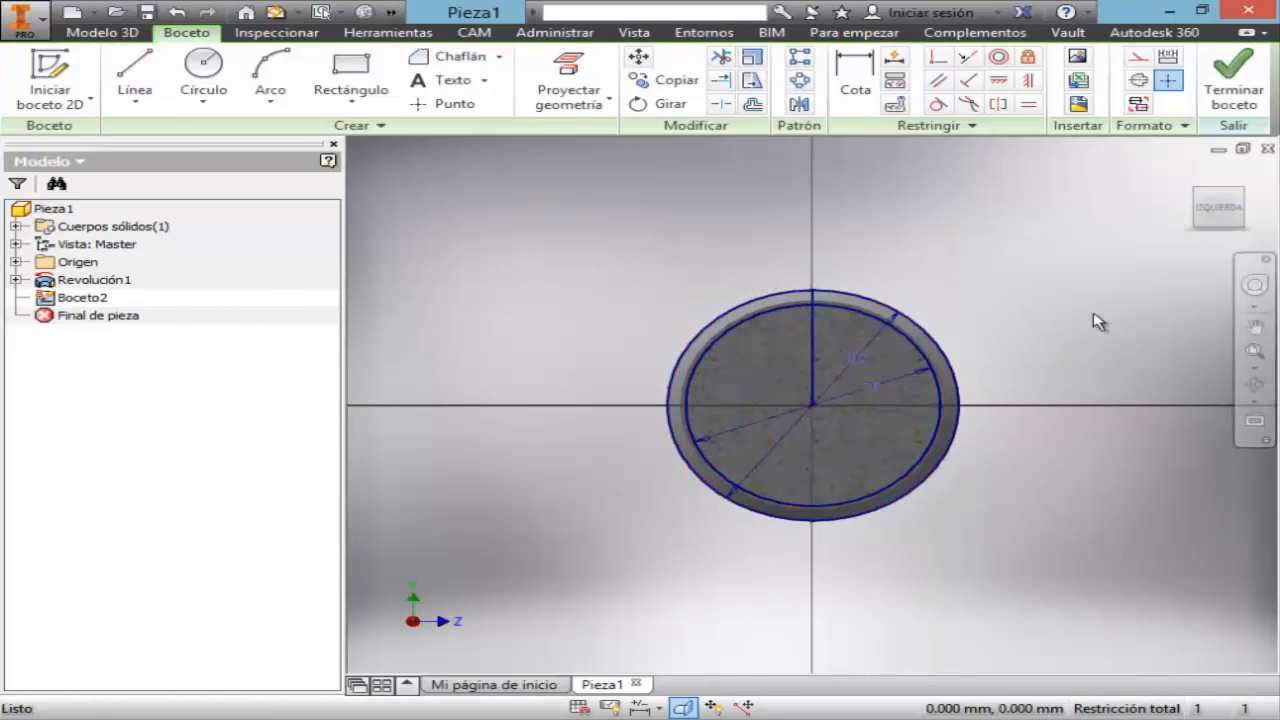
- Try out a freehand interpolation spline with many points around the upper part of the two circles
{"action": "left_click", "coordinate": [1253, 368]}
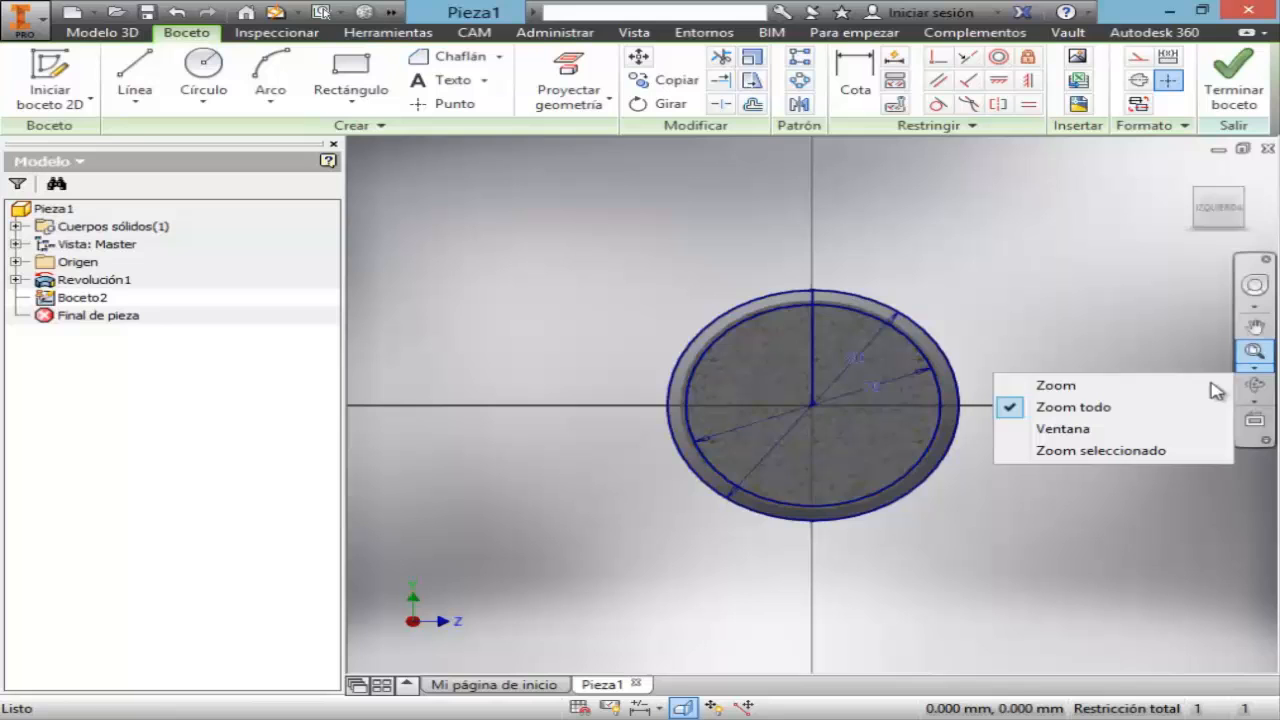
{"action": "left_click", "coordinate": [1115, 430]}
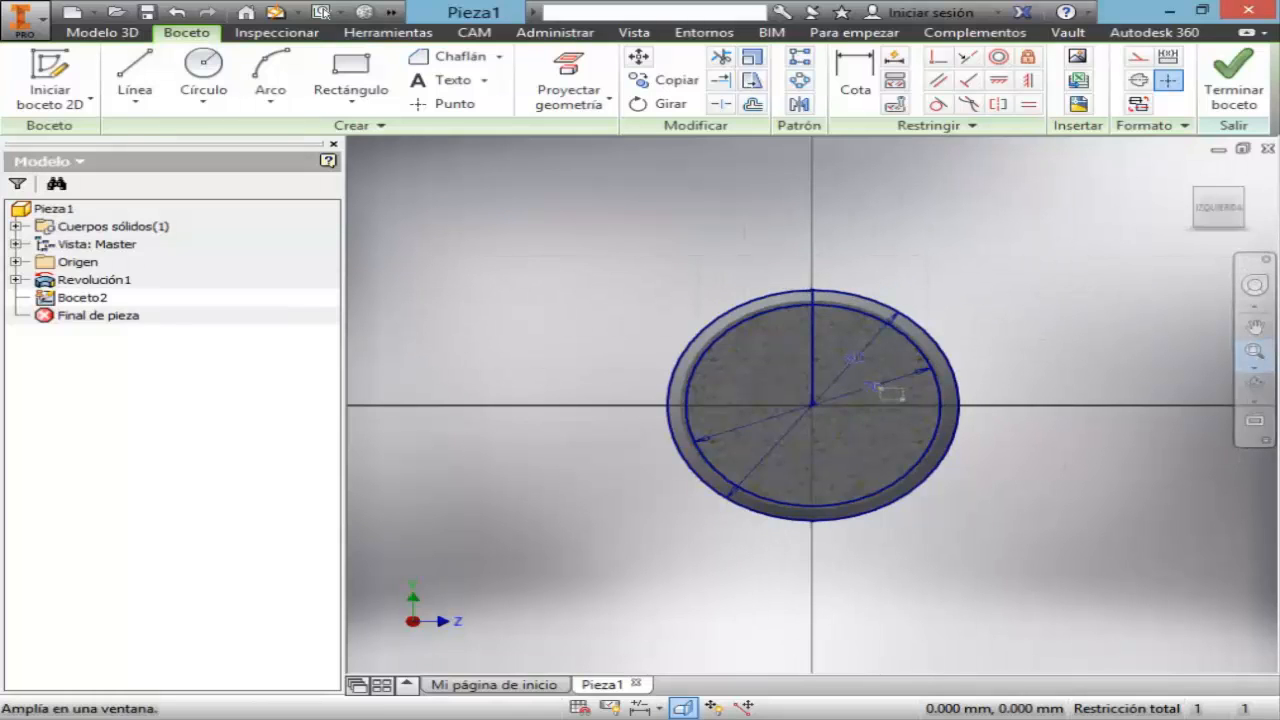
{"action": "left_click_drag", "start_coordinate": [873, 386], "coordinate": [750, 252]}
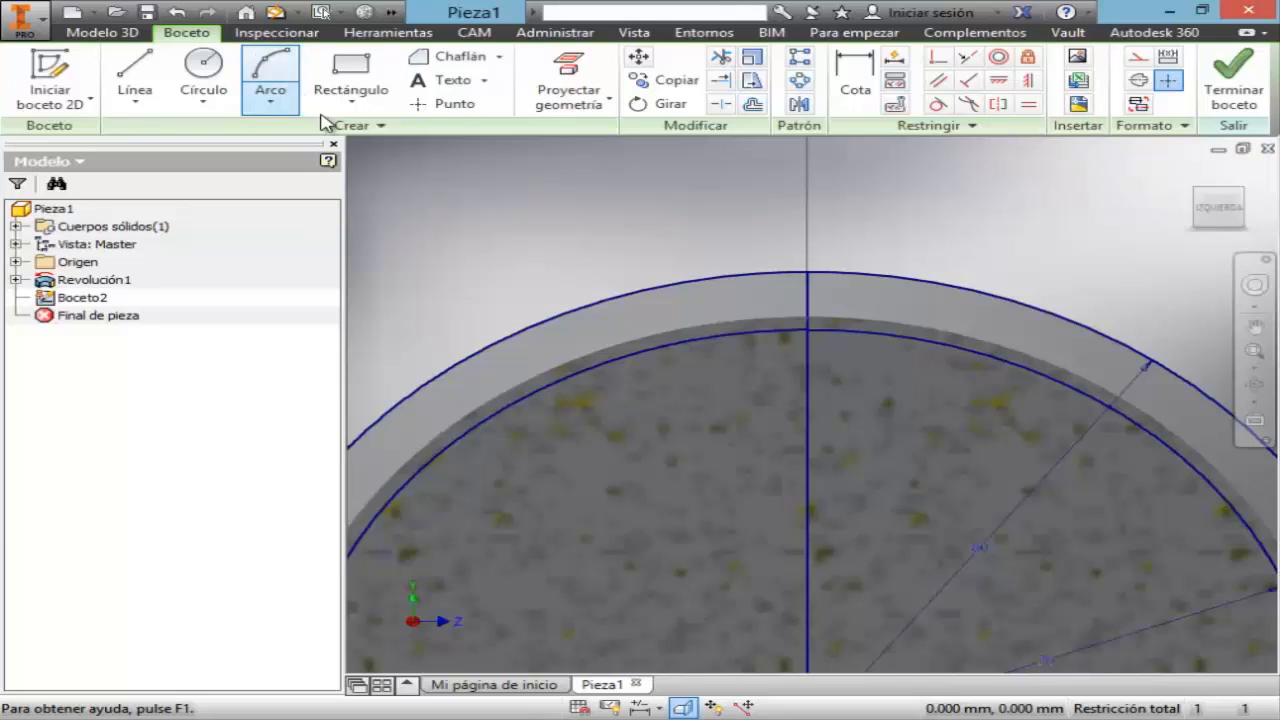
{"action": "left_click", "coordinate": [138, 104]}
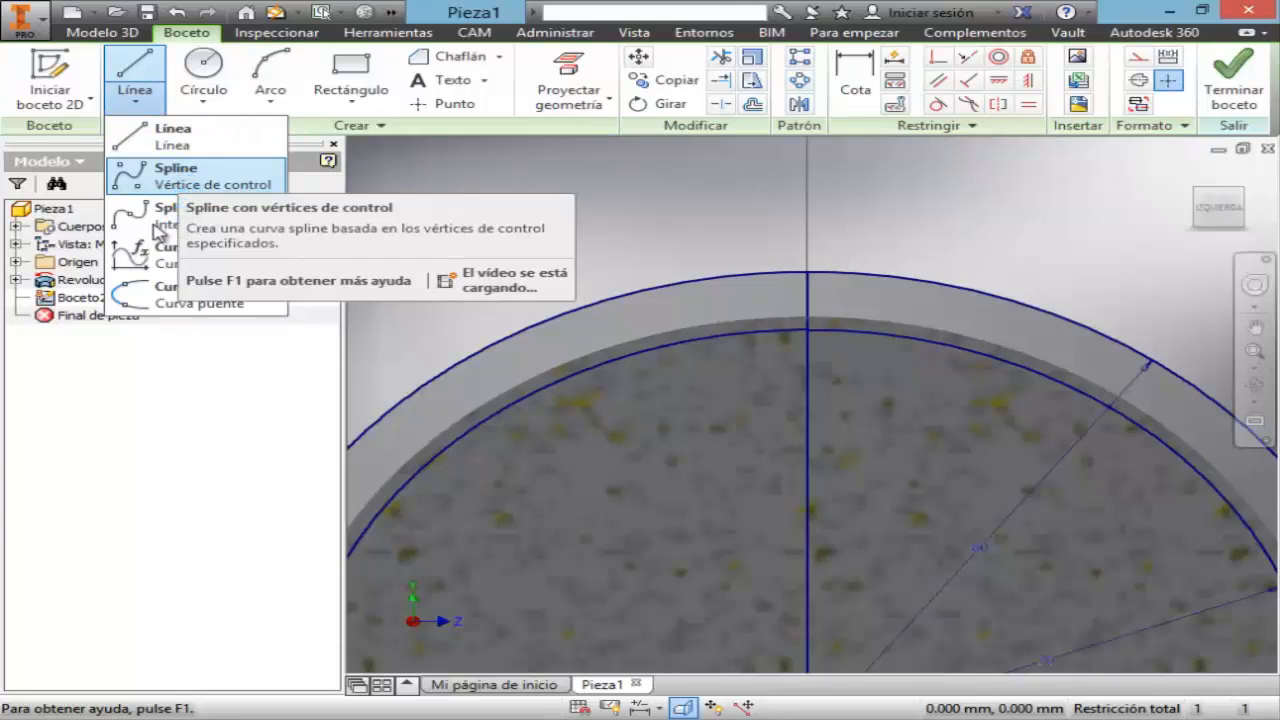
{"action": "left_click", "coordinate": [152, 220]}
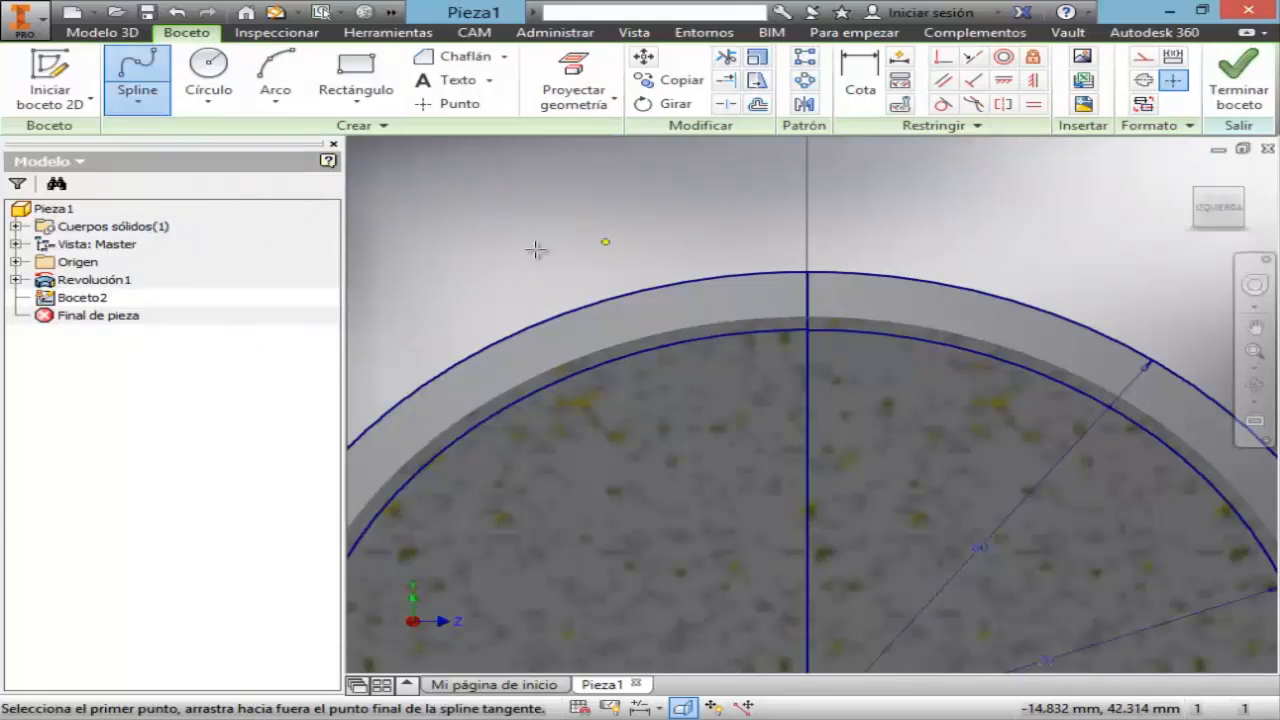
{"action": "left_click", "coordinate": [417, 260]}
{"action": "left_click", "coordinate": [458, 216]}
{"action": "left_click", "coordinate": [636, 222]}
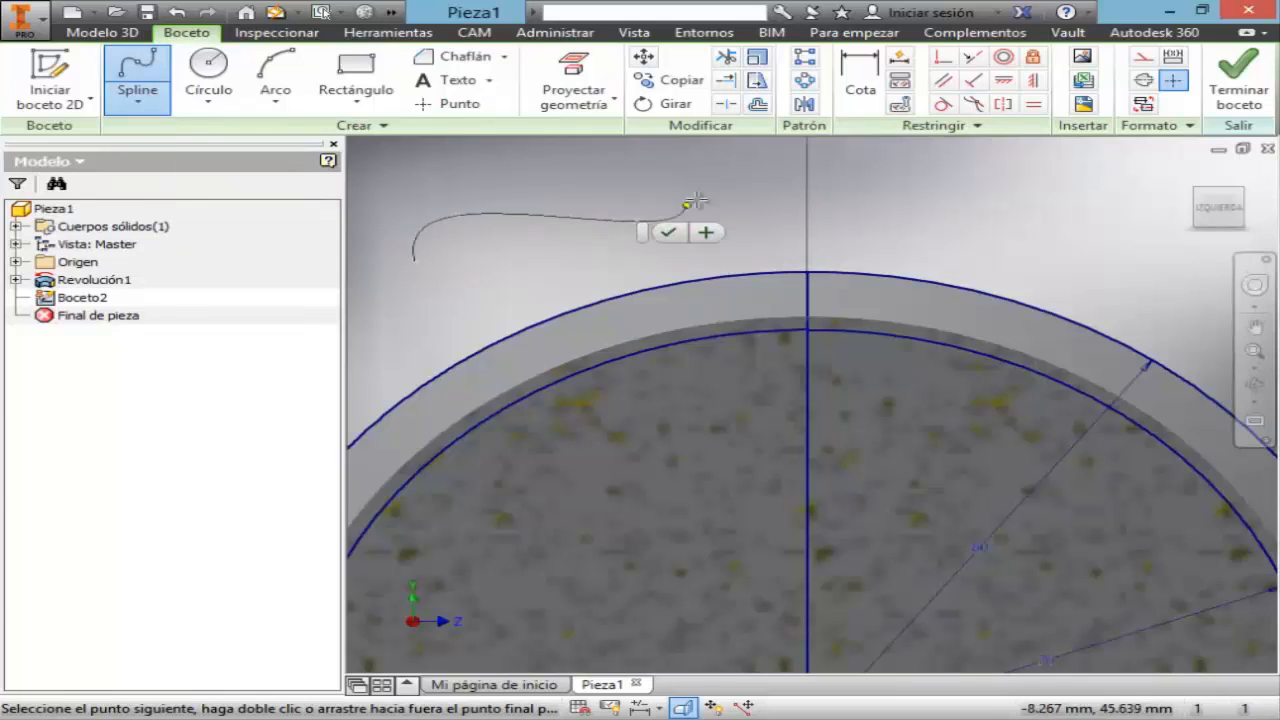
{"action": "left_click", "coordinate": [712, 170]}
{"action": "left_click", "coordinate": [850, 175]}
{"action": "left_click", "coordinate": [1036, 250]}
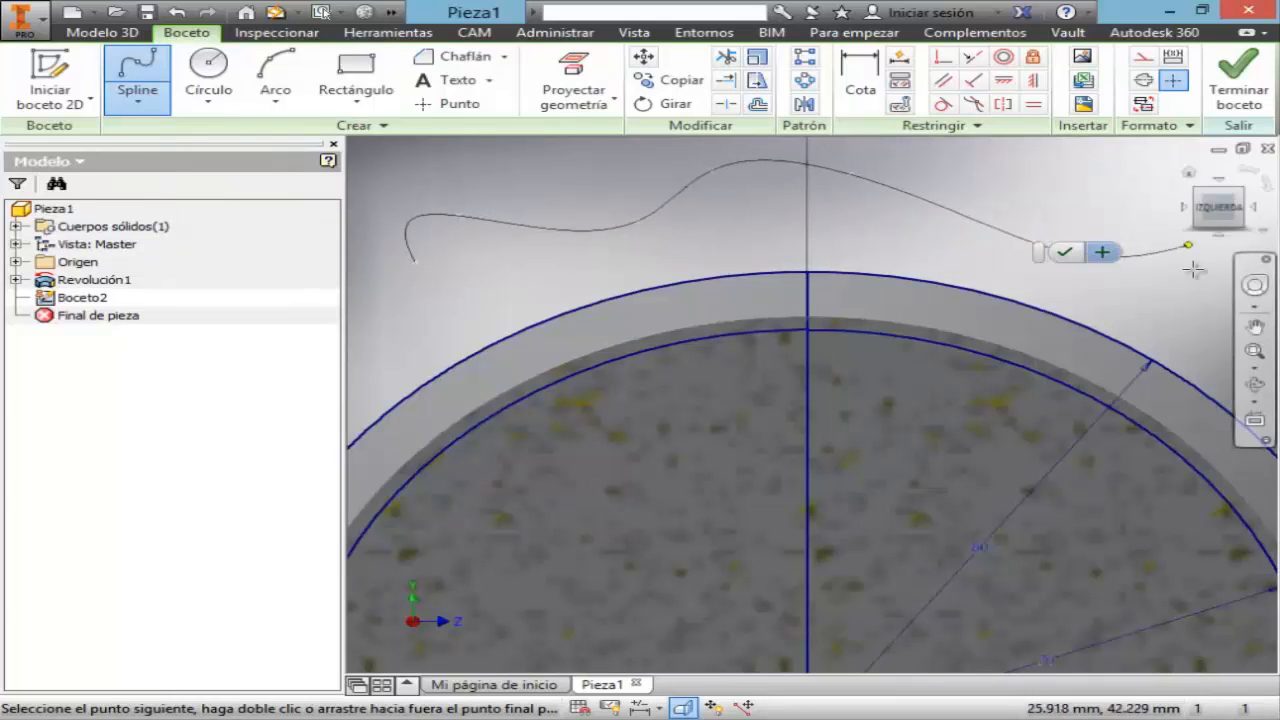
{"action": "left_click", "coordinate": [1213, 317]}
{"action": "left_click", "coordinate": [808, 272]}
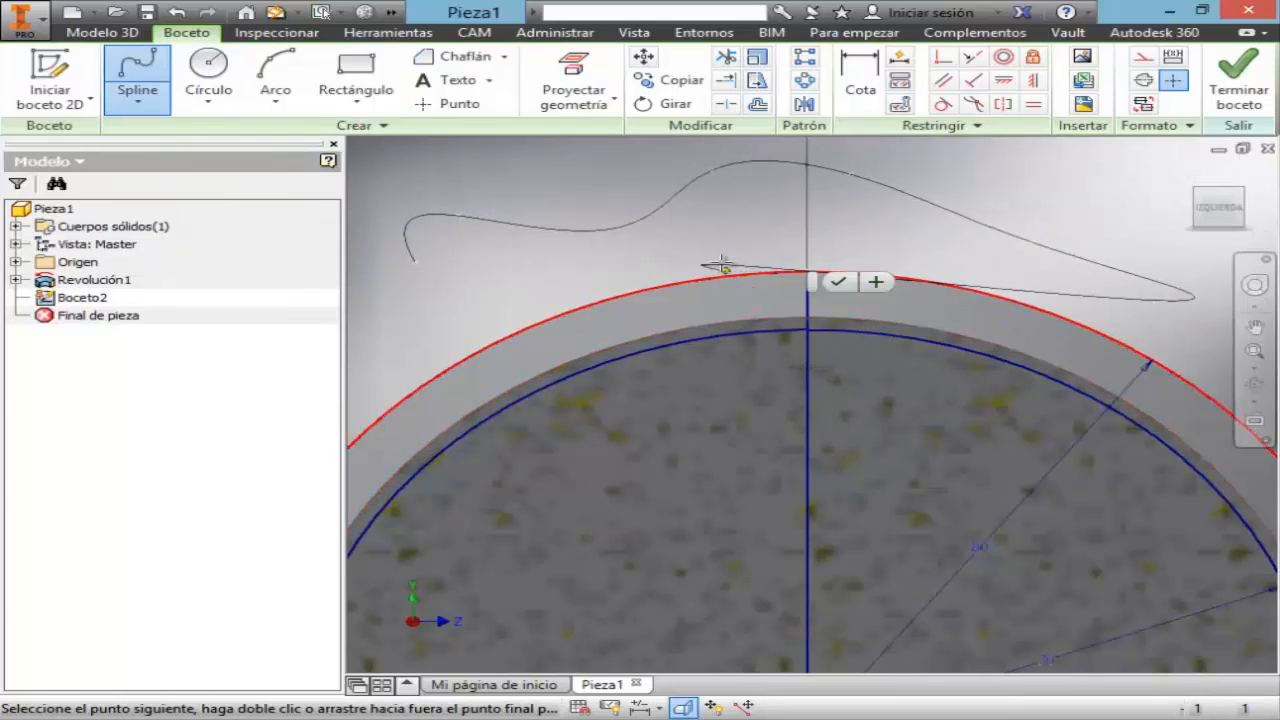
{"action": "left_click", "coordinate": [490, 325]}
{"action": "left_click", "coordinate": [460, 503]}
{"action": "left_click", "coordinate": [640, 548]}
{"action": "left_click", "coordinate": [668, 428]}
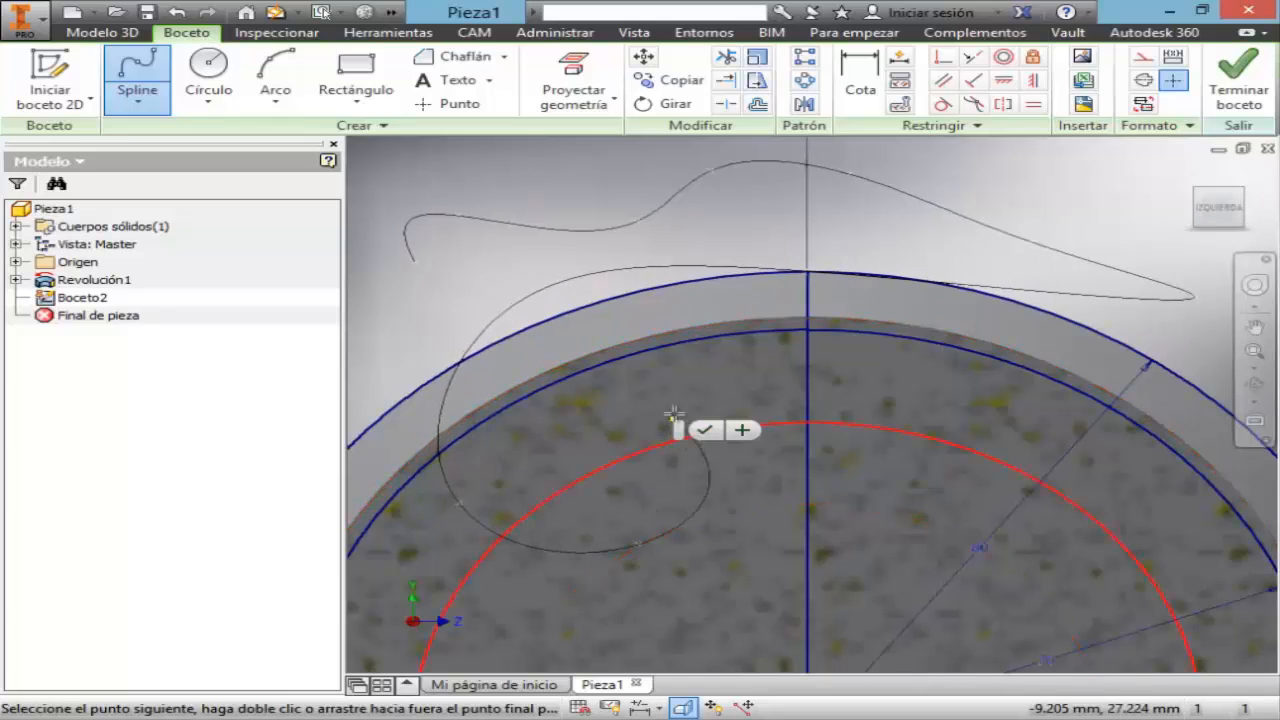
{"action": "left_click", "coordinate": [683, 350]}
{"action": "left_click", "coordinate": [791, 366]}
{"action": "left_click", "coordinate": [852, 423]}
{"action": "left_click", "coordinate": [974, 395]}
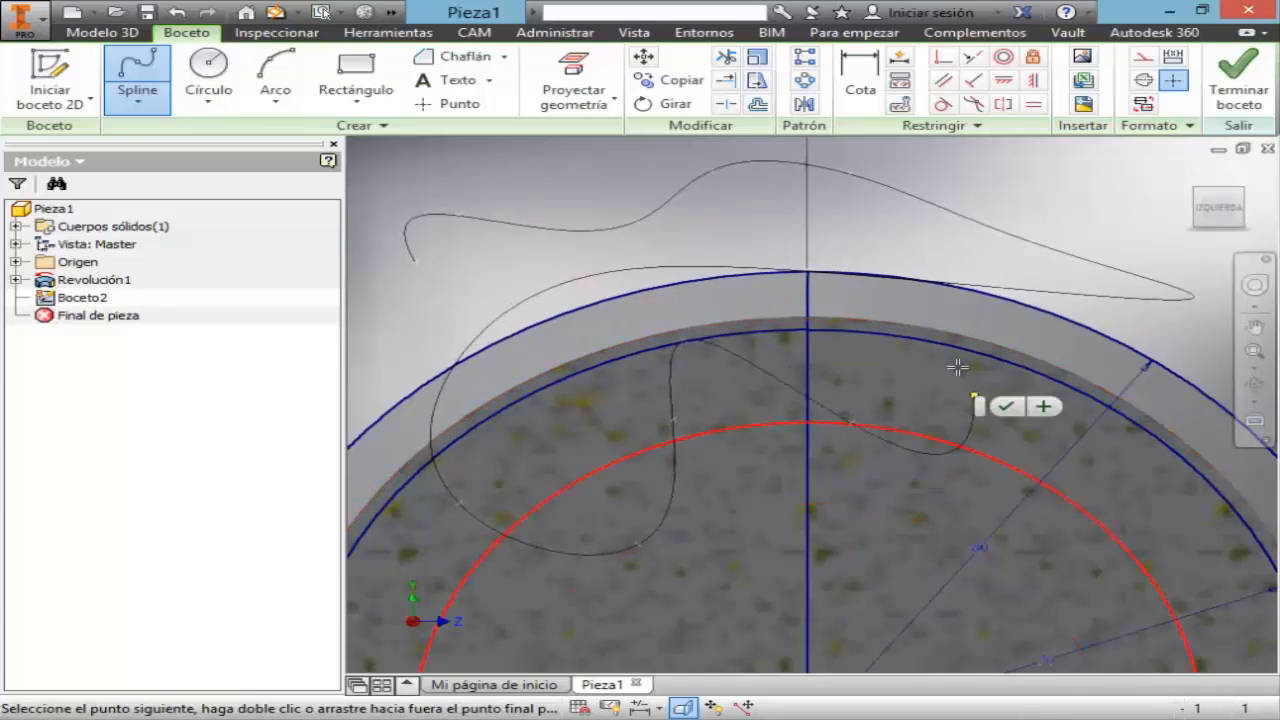
{"action": "left_click", "coordinate": [812, 324]}
{"action": "left_click", "coordinate": [733, 289]}
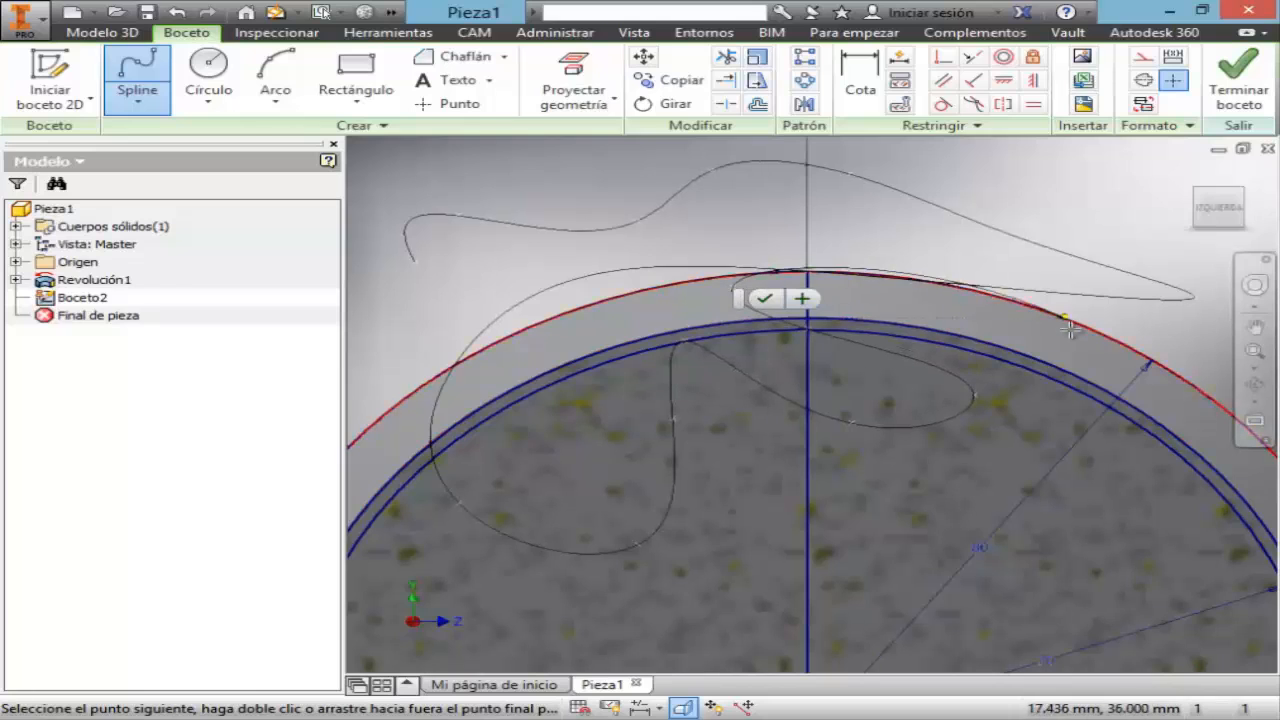
{"action": "left_click", "coordinate": [766, 299]}
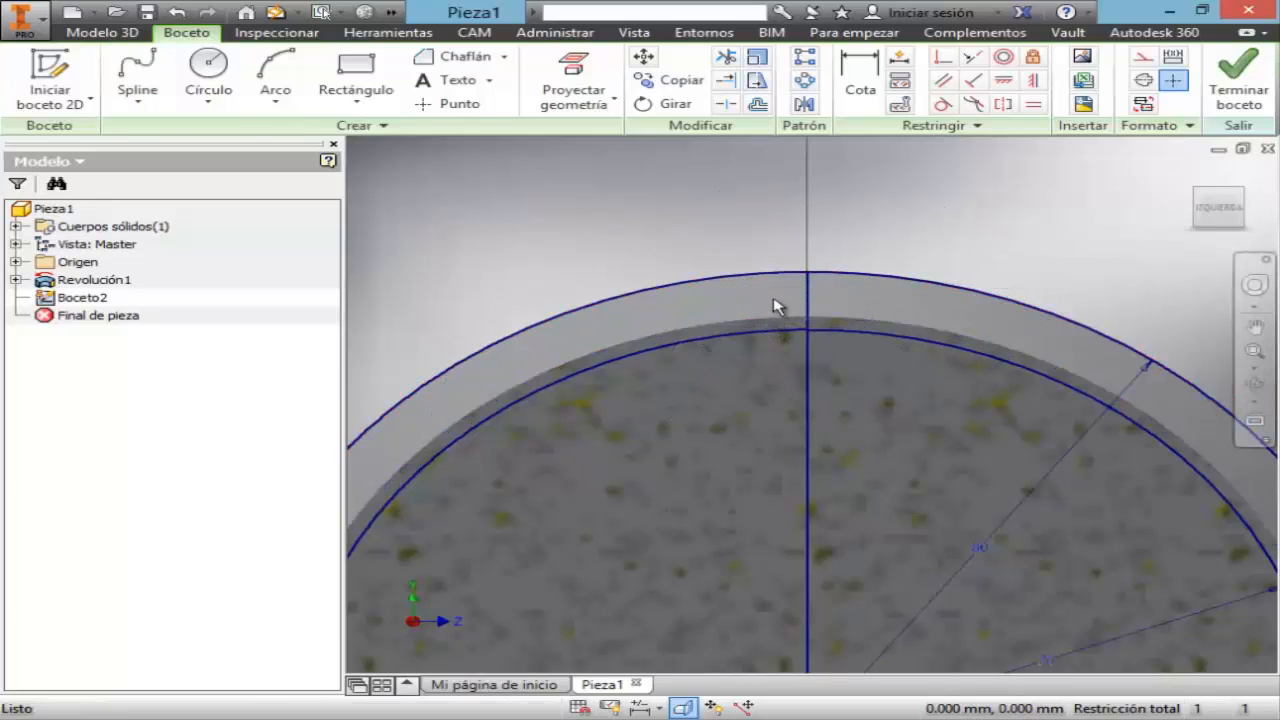
{"action": "left_click", "coordinate": [1253, 351]}
{"action": "left_click_drag", "start_coordinate": [692, 236], "coordinate": [962, 405]}
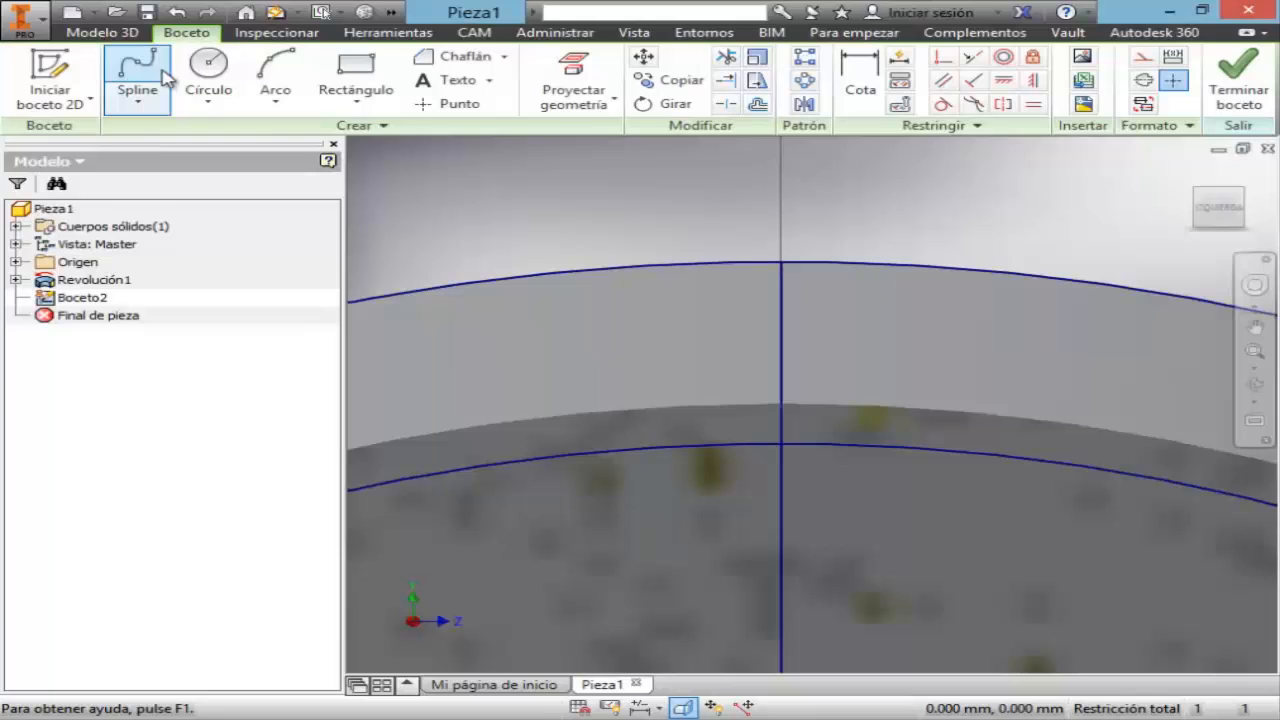
{"action": "left_click", "coordinate": [140, 75]}
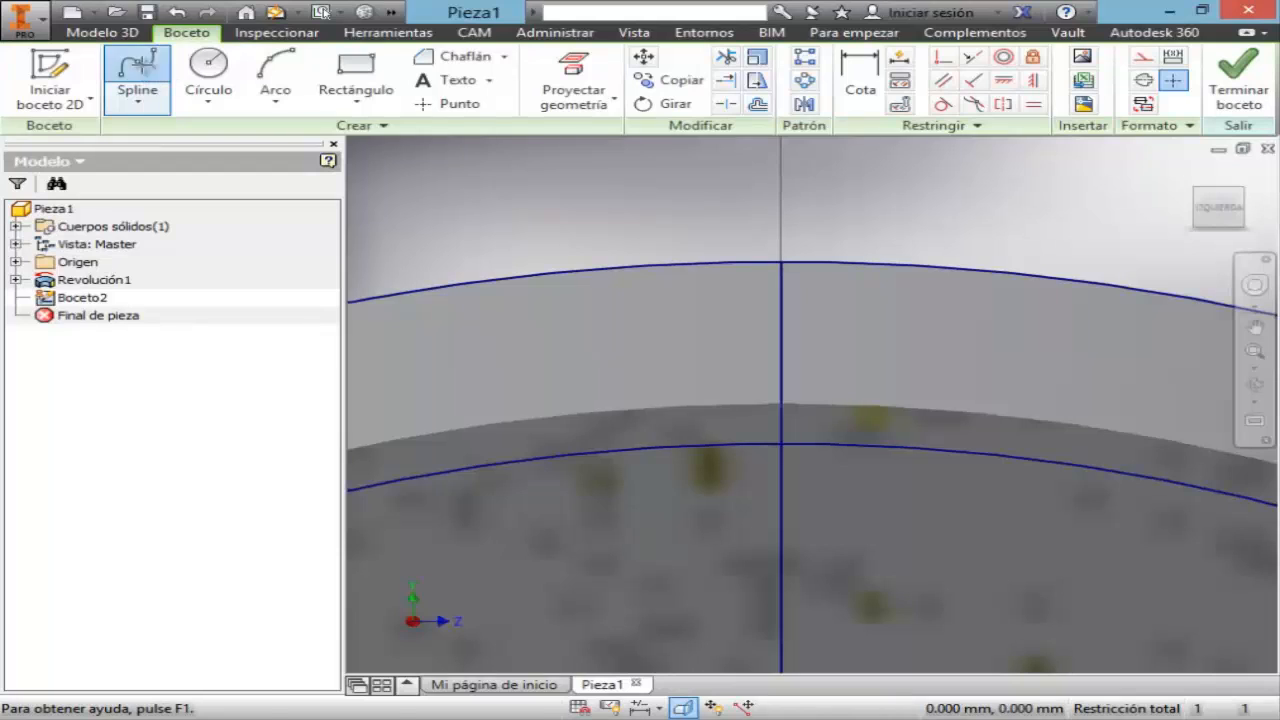
{"action": "left_click", "coordinate": [706, 262]}
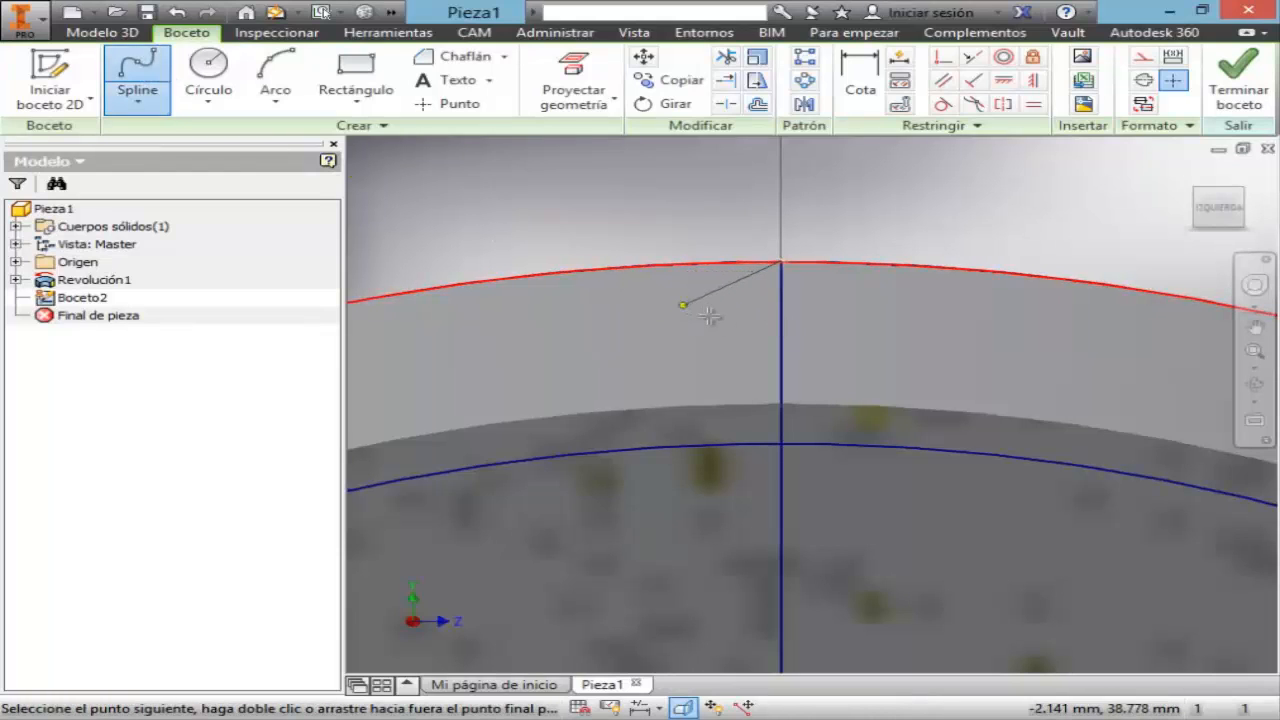
{"action": "key", "text": "Escape"}
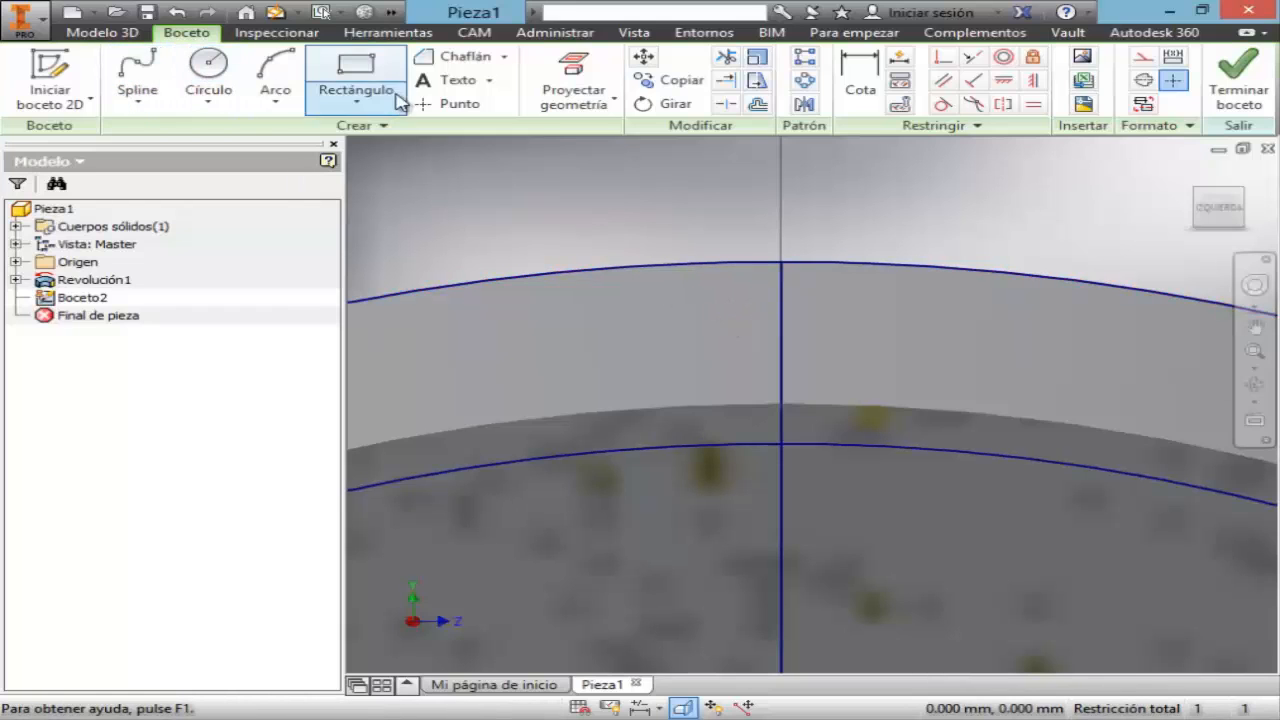
- Draw a 1.5 mm horizontal line at 180° from the top of the 80 mm circle, leftwards from the vertical line
{"action": "left_click", "coordinate": [137, 100]}
{"action": "left_click", "coordinate": [150, 132]}
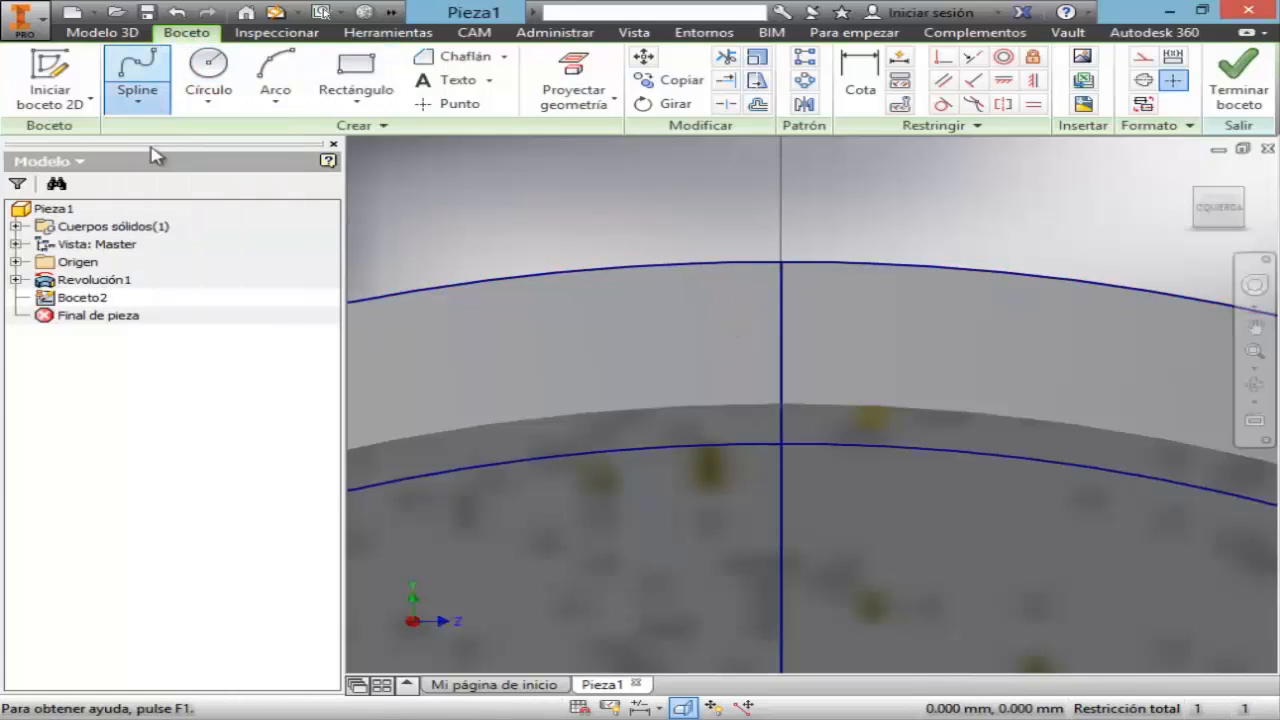
{"action": "left_click", "coordinate": [781, 263]}
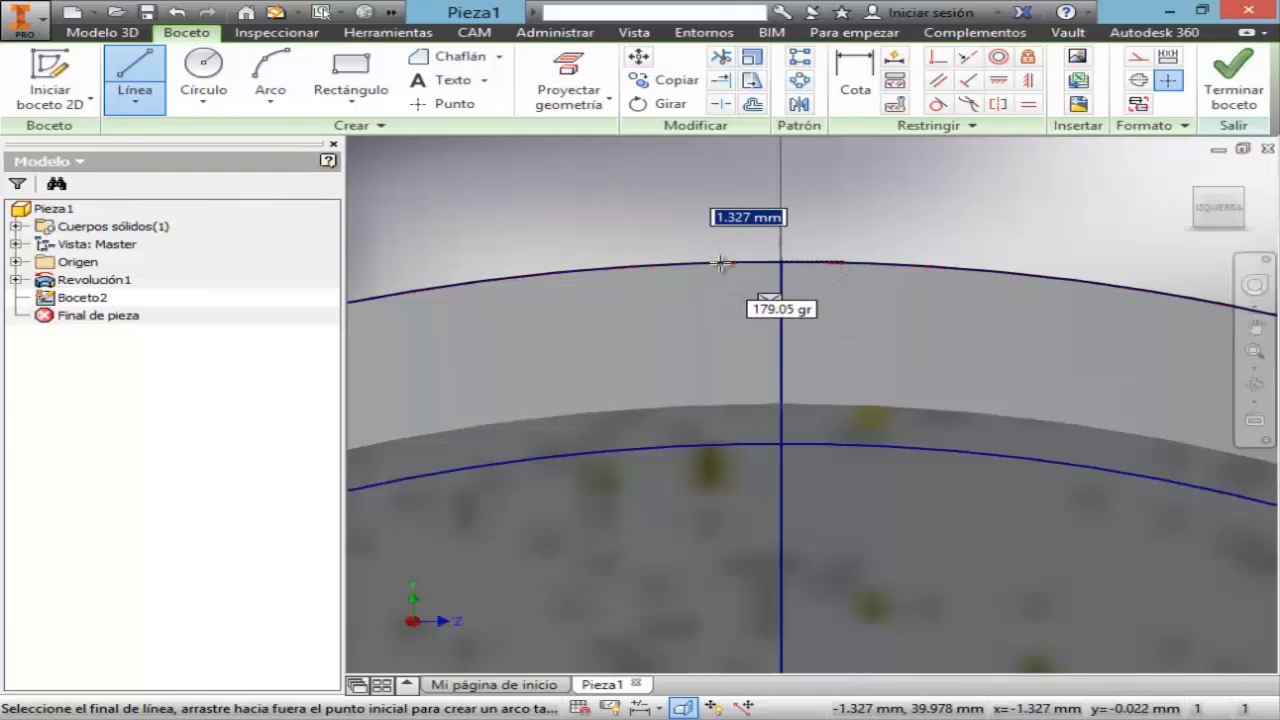
{"action": "type", "text": "1"}
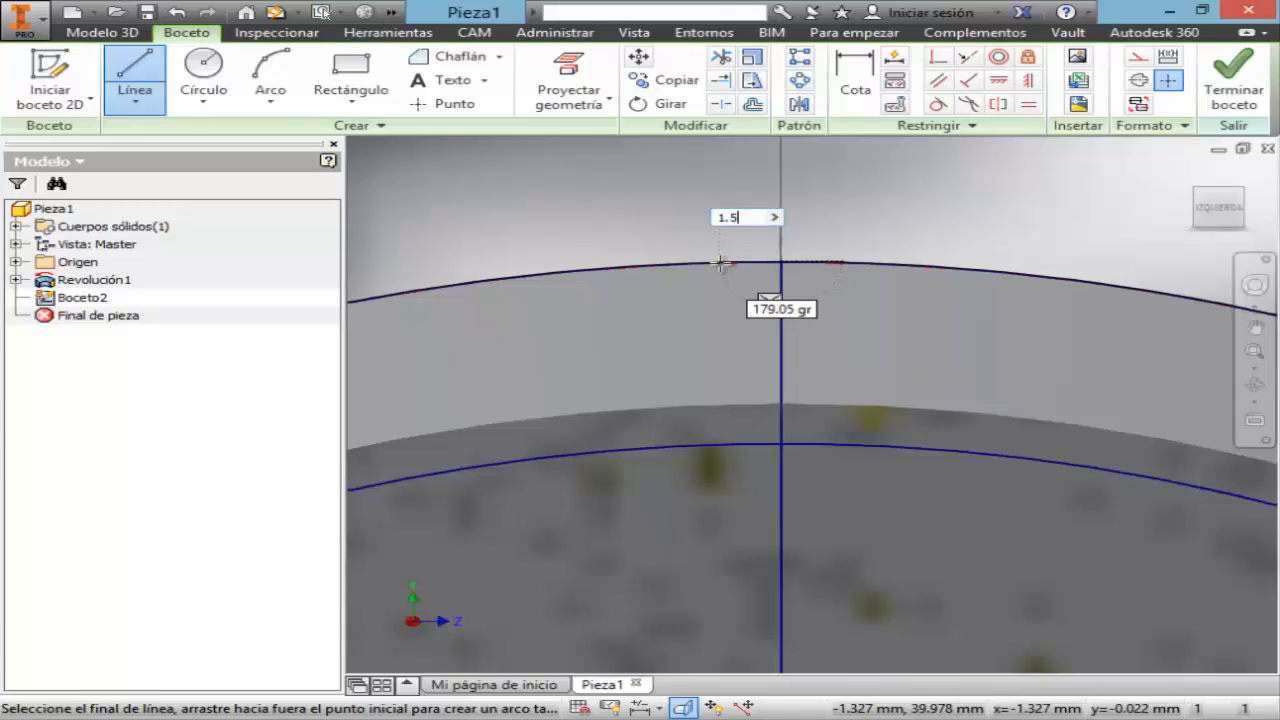
{"action": "type", "text": ".5"}
{"action": "key", "text": "Tab"}
{"action": "type", "text": "18"}
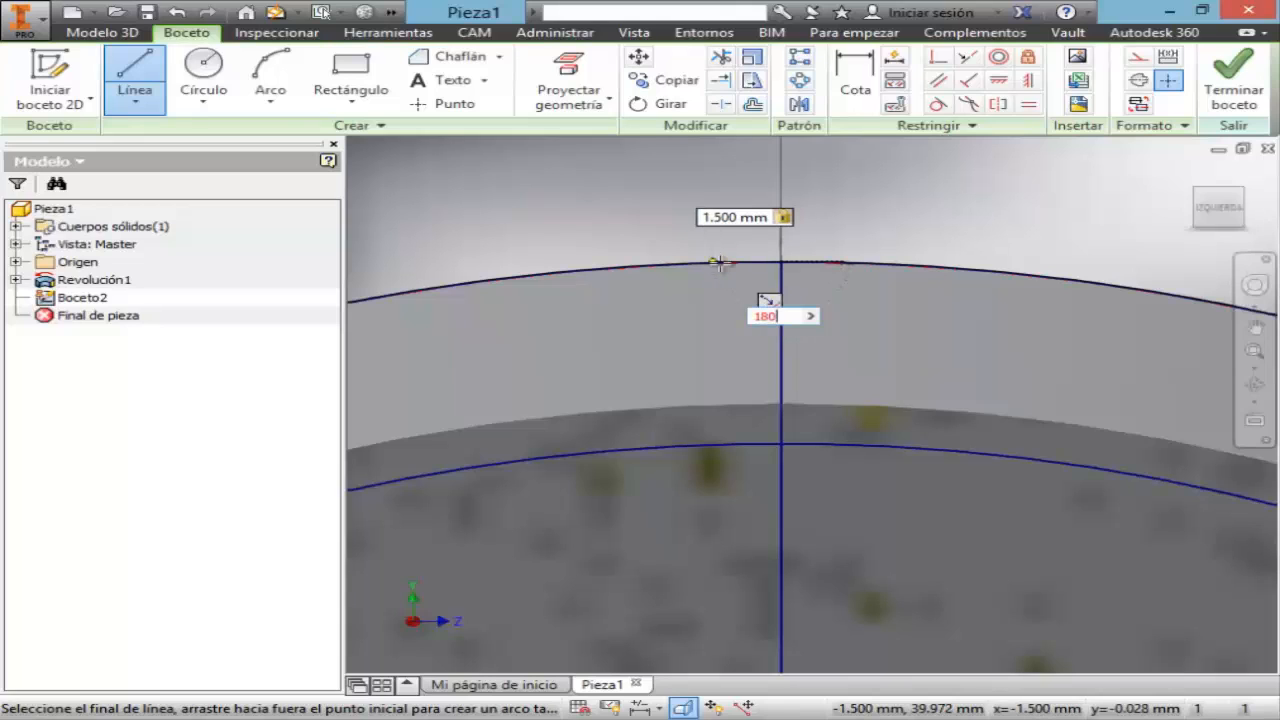
{"action": "key", "text": "Return"}
{"action": "key", "text": "Escape"}
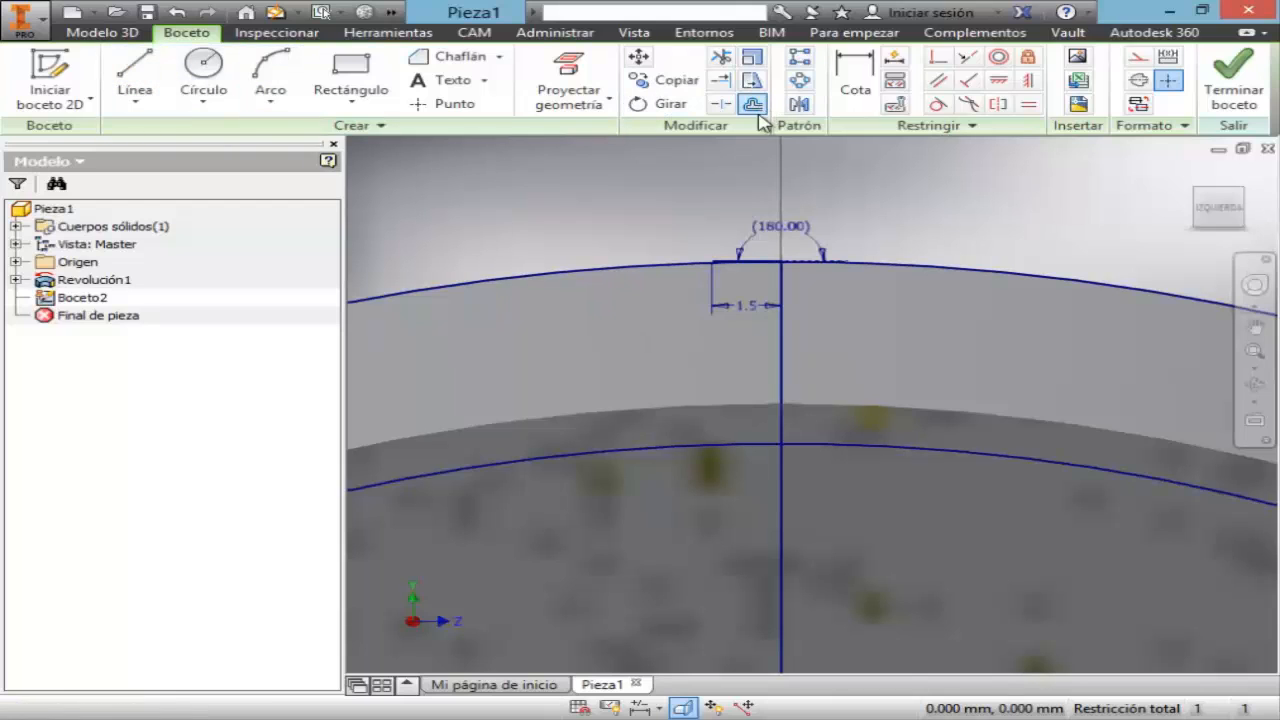
- Mirror the 1.5 mm horizontal line about the vertical centre line
{"action": "left_click", "coordinate": [799, 104]}
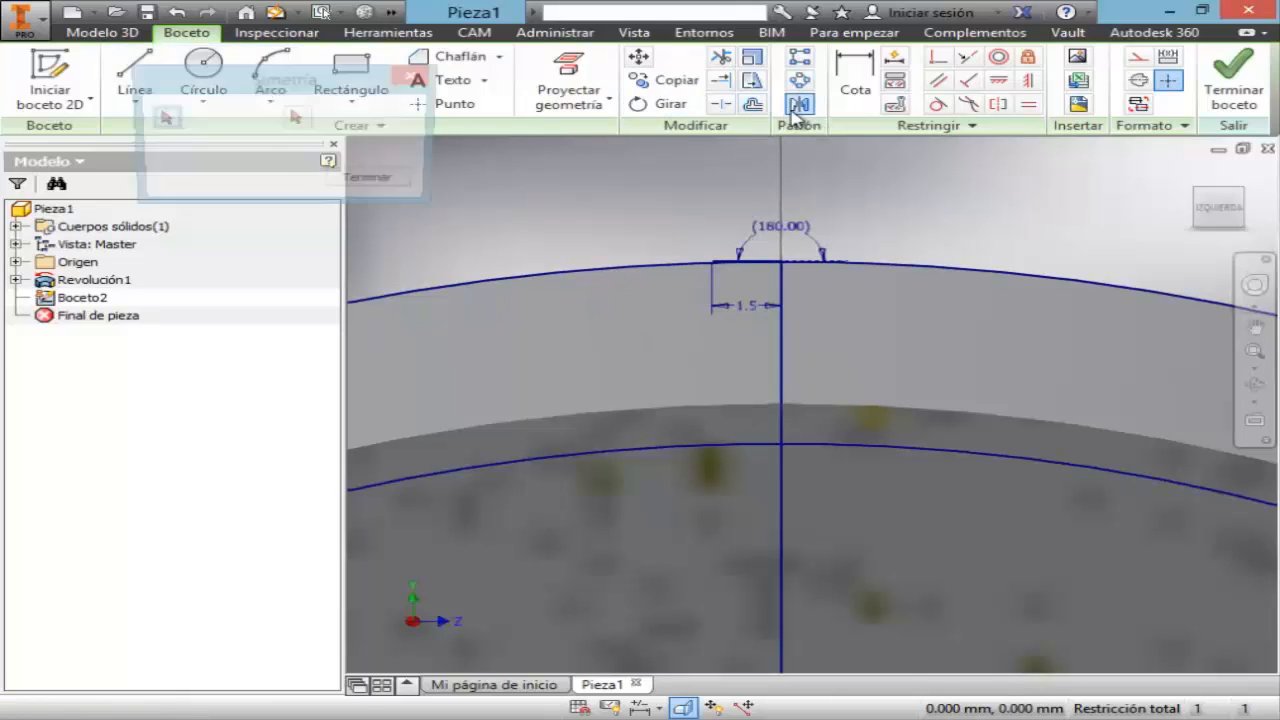
{"action": "left_click", "coordinate": [732, 266]}
{"action": "left_click", "coordinate": [300, 117]}
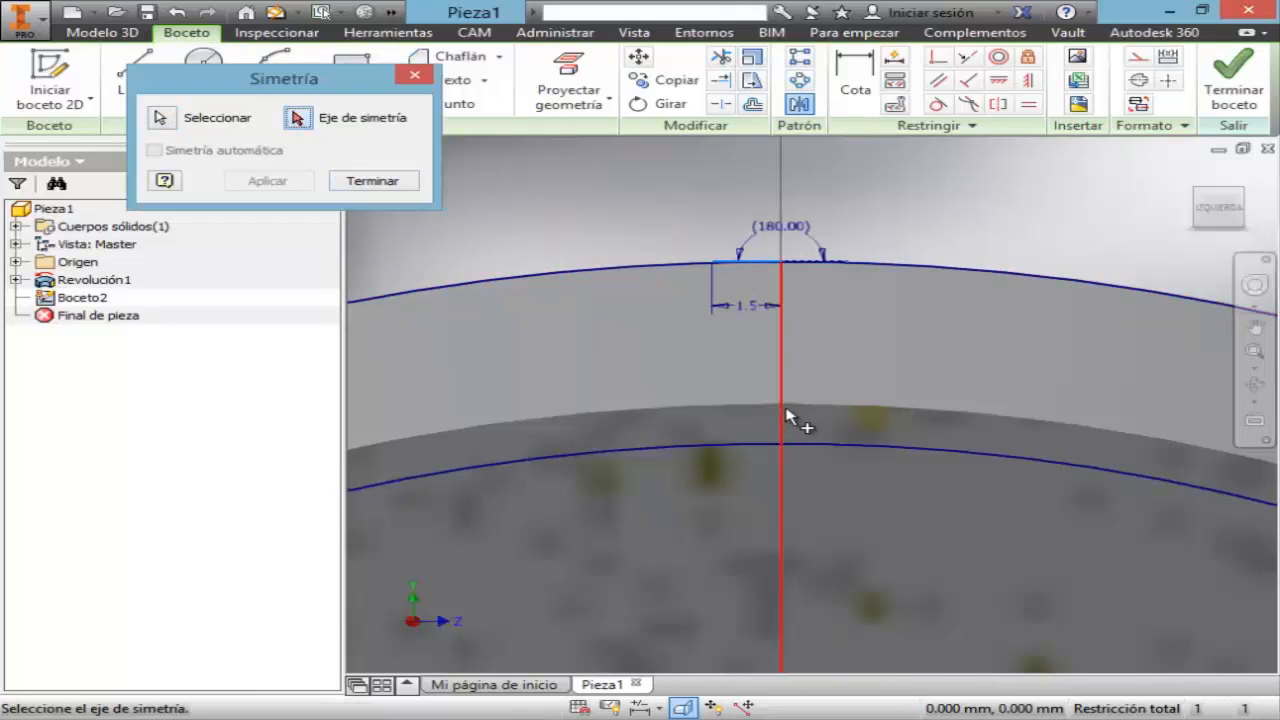
{"action": "left_click", "coordinate": [782, 405]}
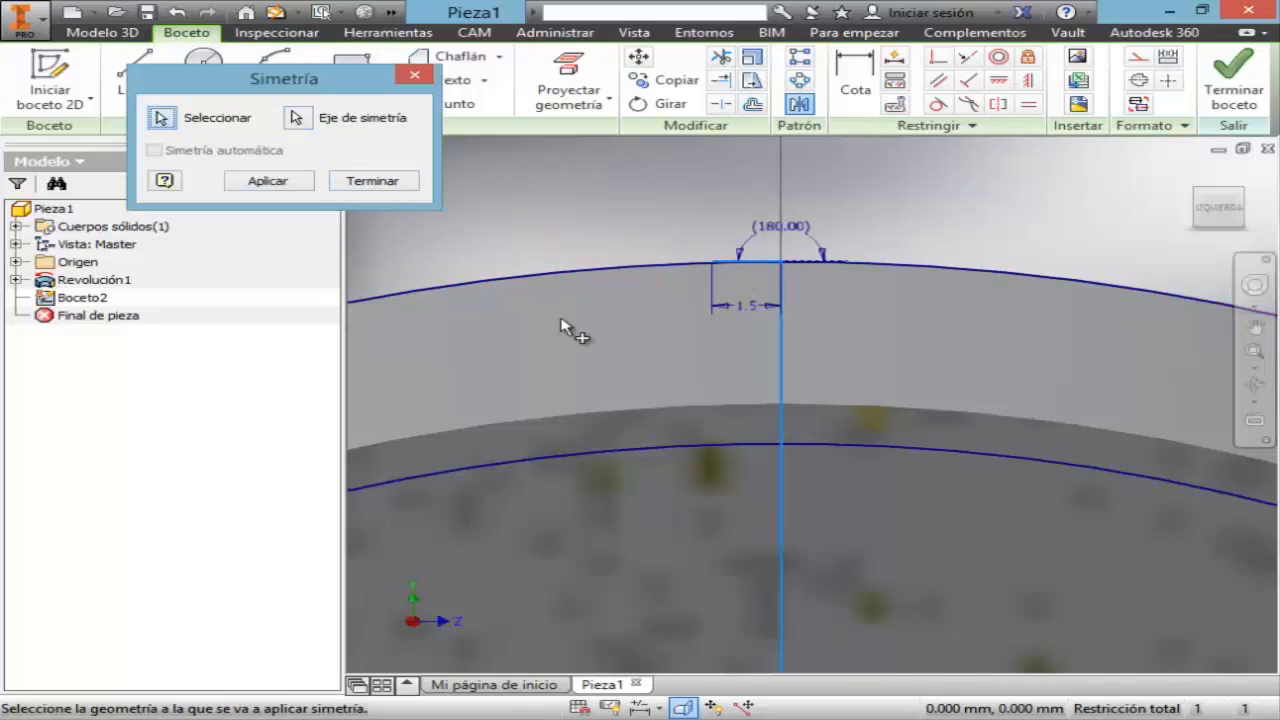
{"action": "left_click", "coordinate": [298, 186]}
{"action": "left_click", "coordinate": [371, 181]}
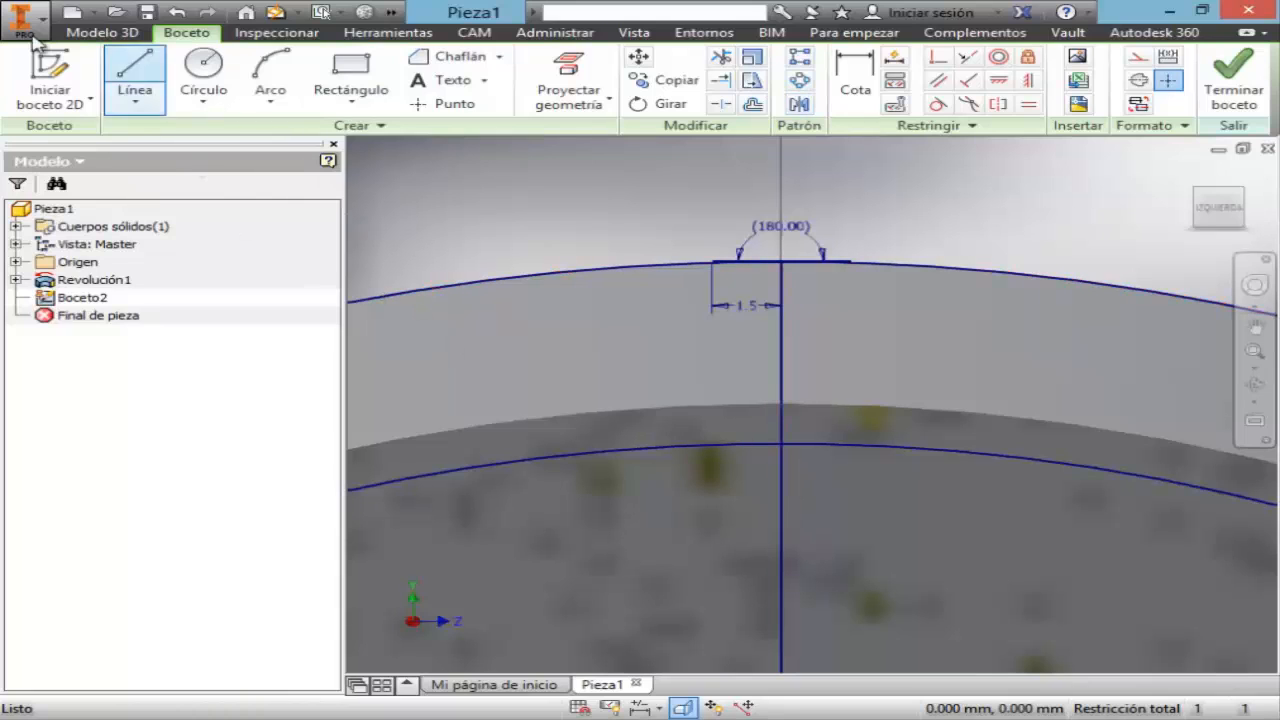
- Draw a 3 mm horizontal line at 180° from where the vertical line crosses the top of the 70 mm circle
{"action": "left_click", "coordinate": [134, 78]}
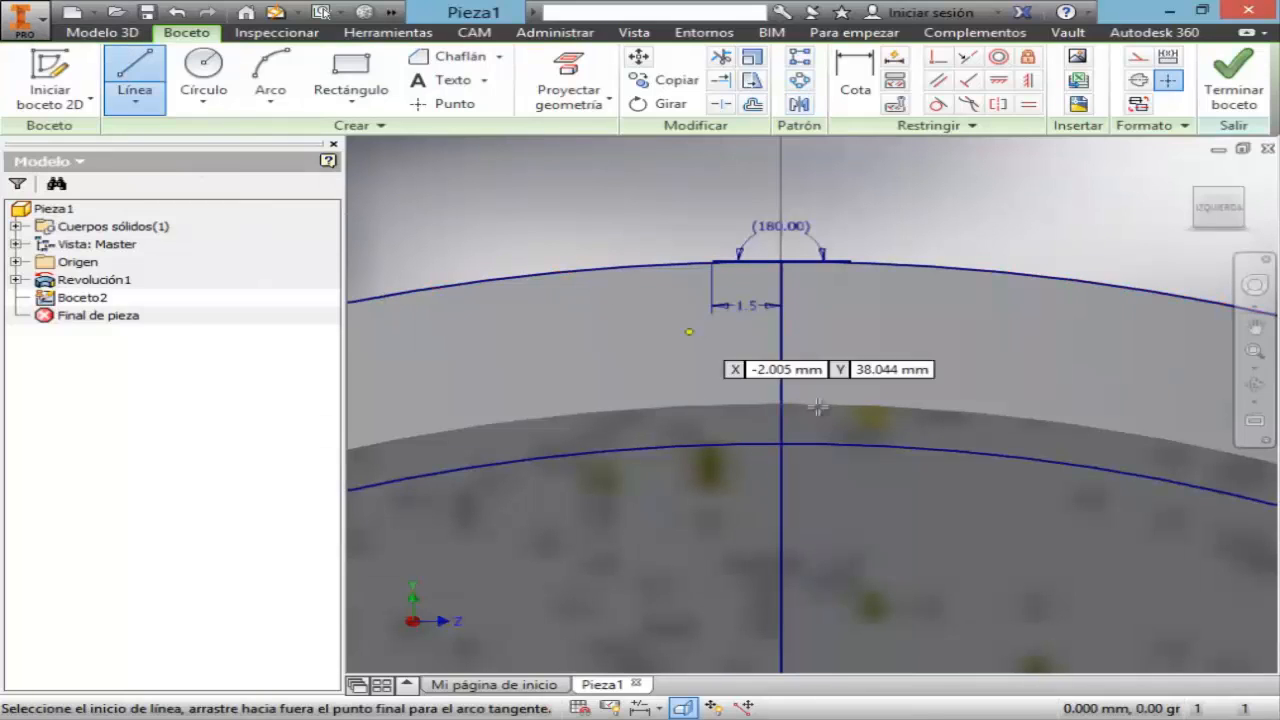
{"action": "left_click", "coordinate": [773, 446]}
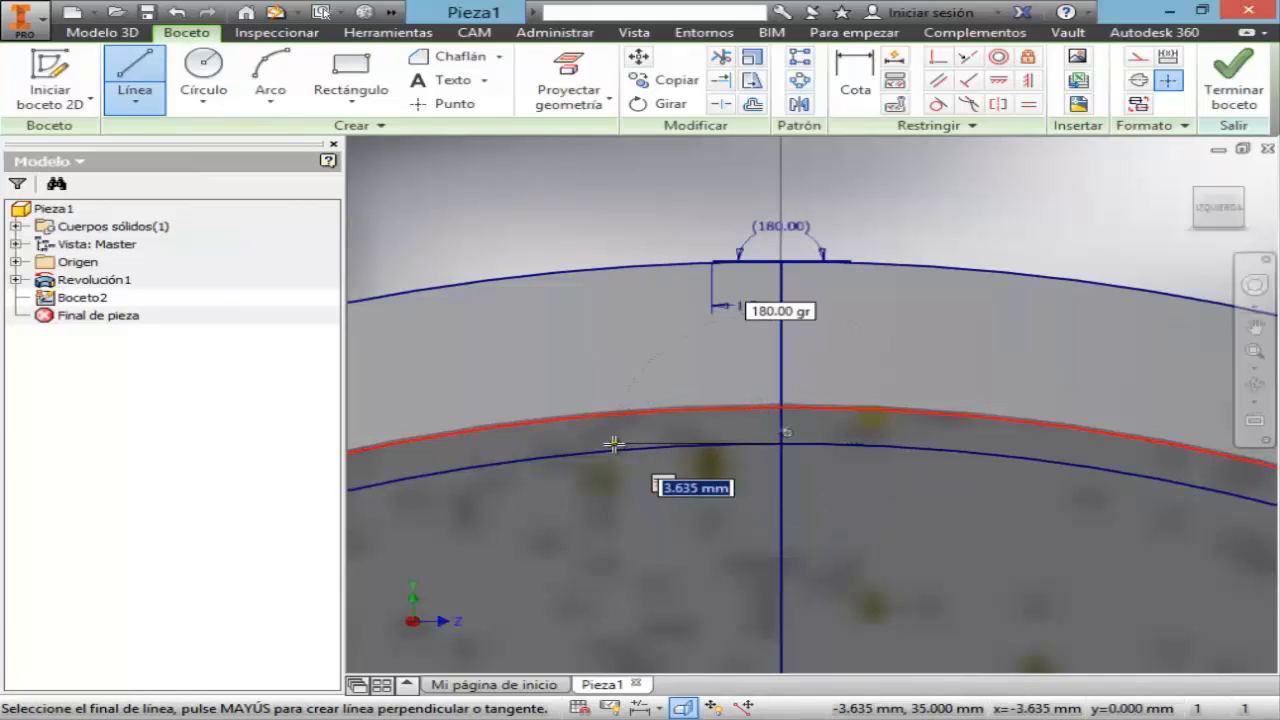
{"action": "type", "text": "3"}
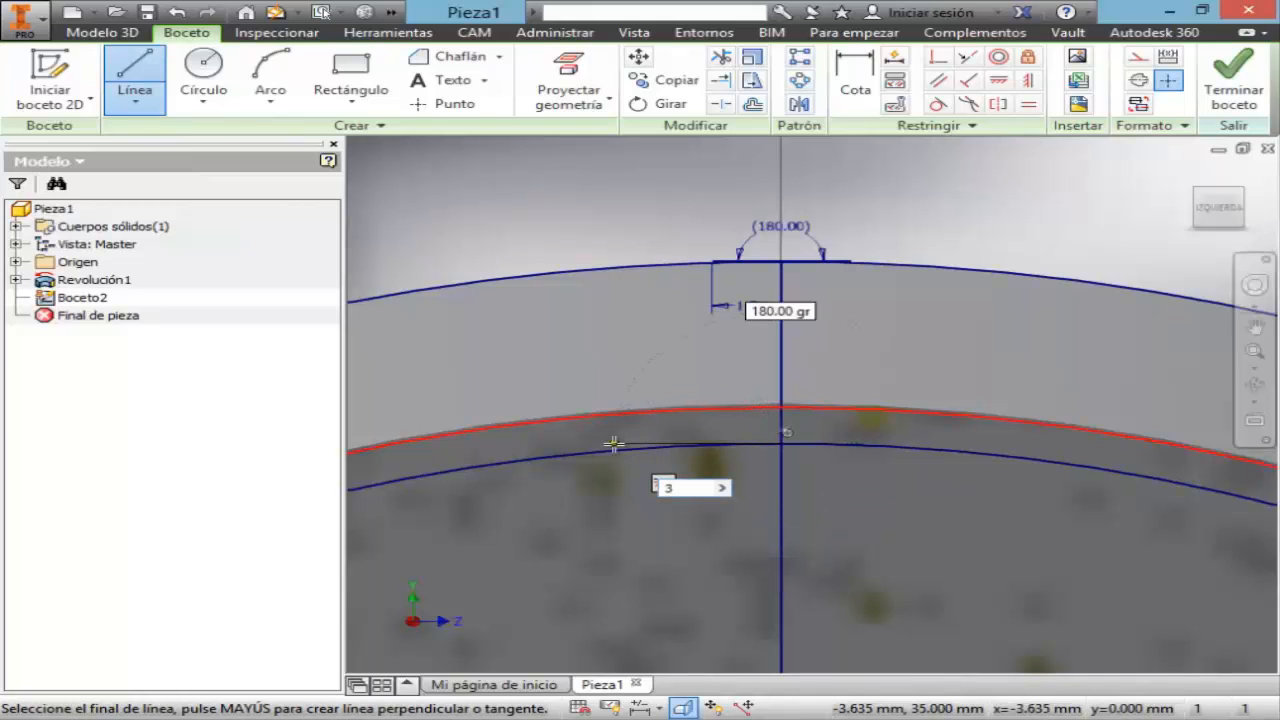
{"action": "key", "text": "Tab"}
{"action": "type", "text": "180"}
{"action": "key", "text": "Return"}
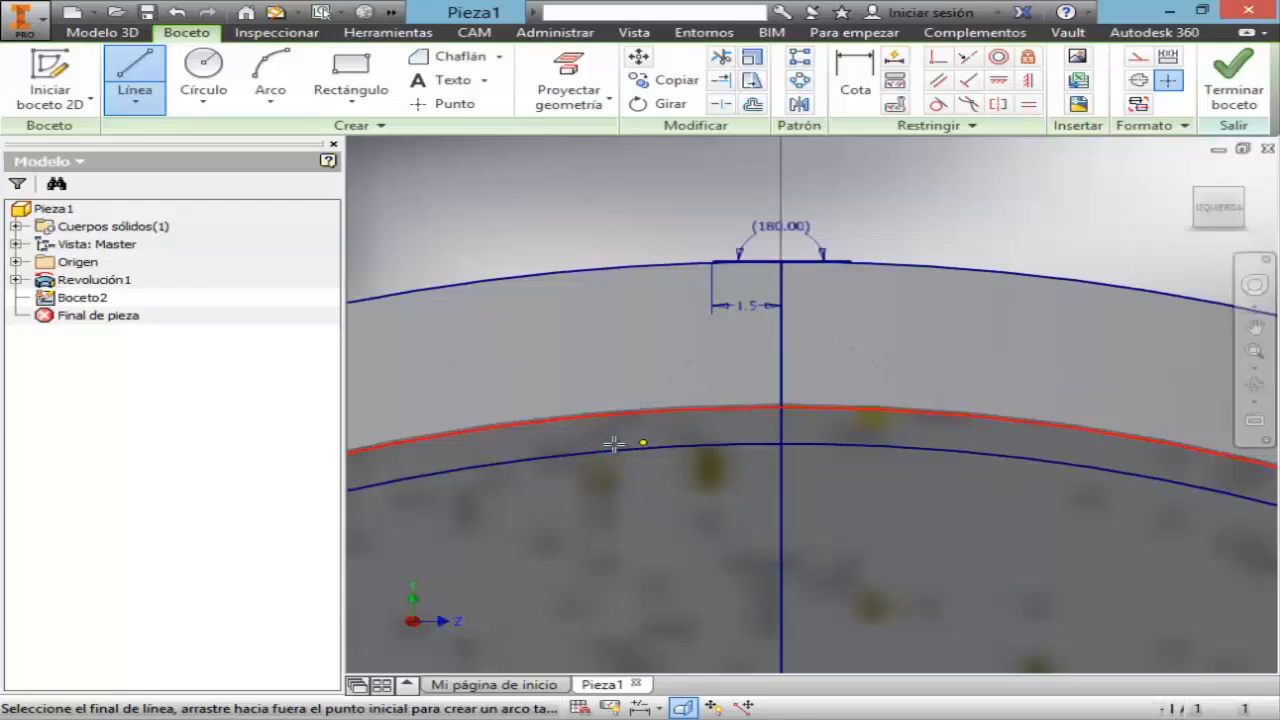
{"action": "key", "text": "Escape"}
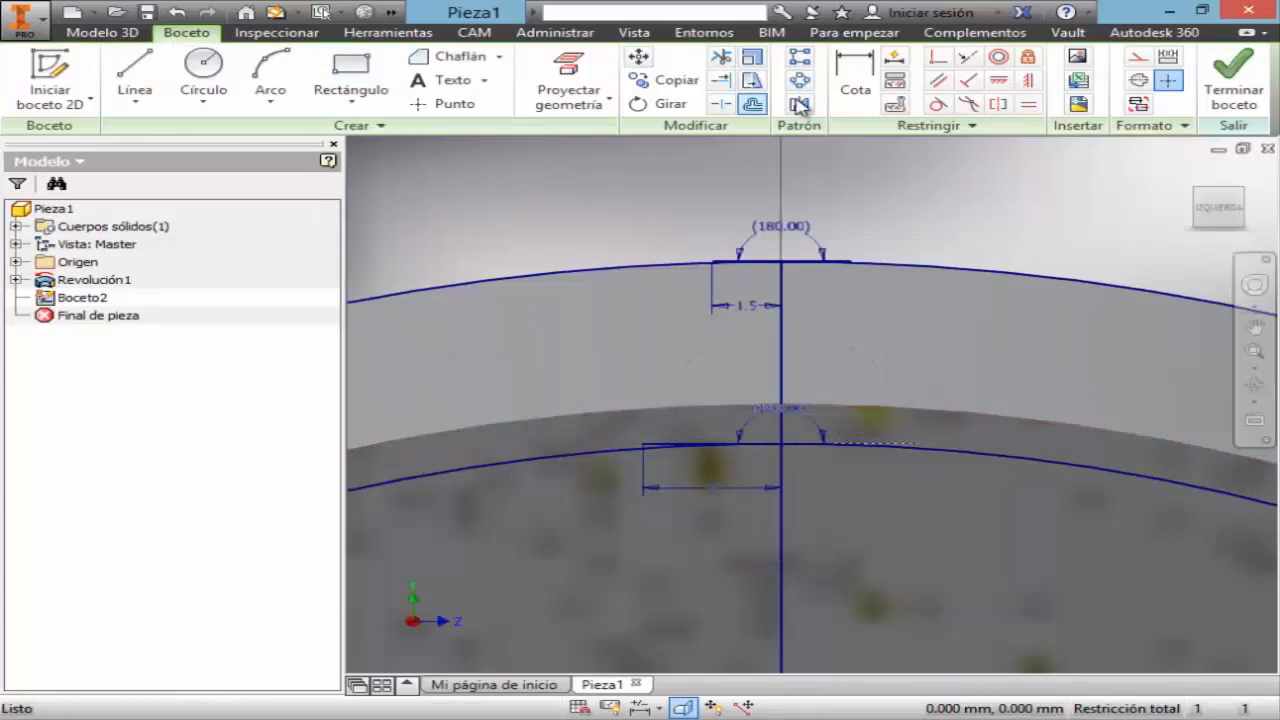
- Mirror the 3 mm horizontal line about the vertical centre line
{"action": "left_click", "coordinate": [799, 104]}
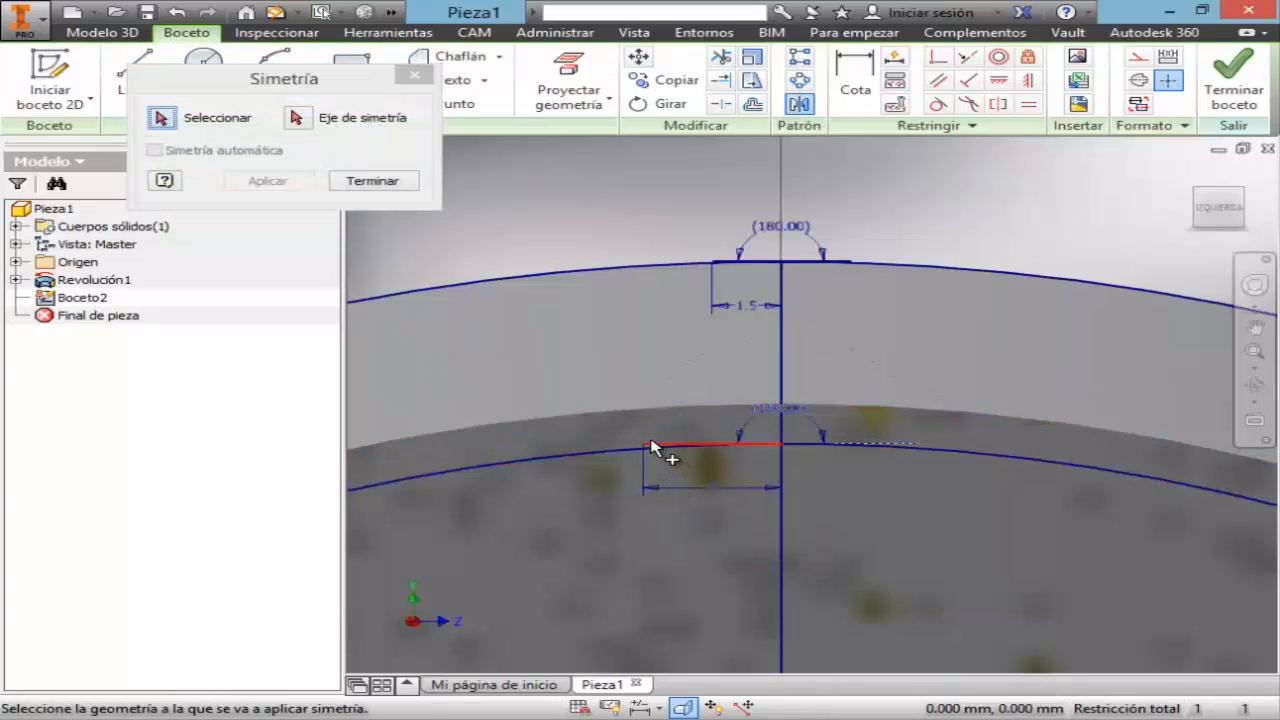
{"action": "left_click", "coordinate": [651, 447]}
{"action": "left_click", "coordinate": [296, 118]}
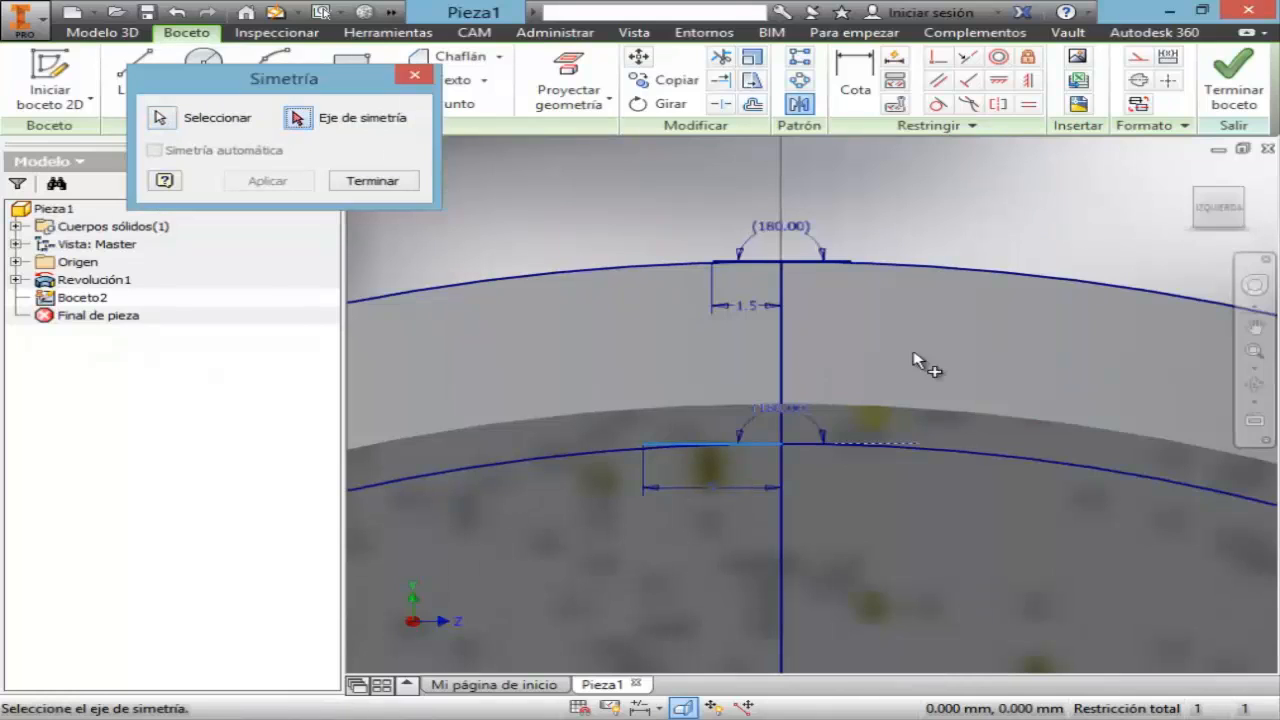
{"action": "left_click", "coordinate": [780, 358]}
{"action": "left_click", "coordinate": [267, 181]}
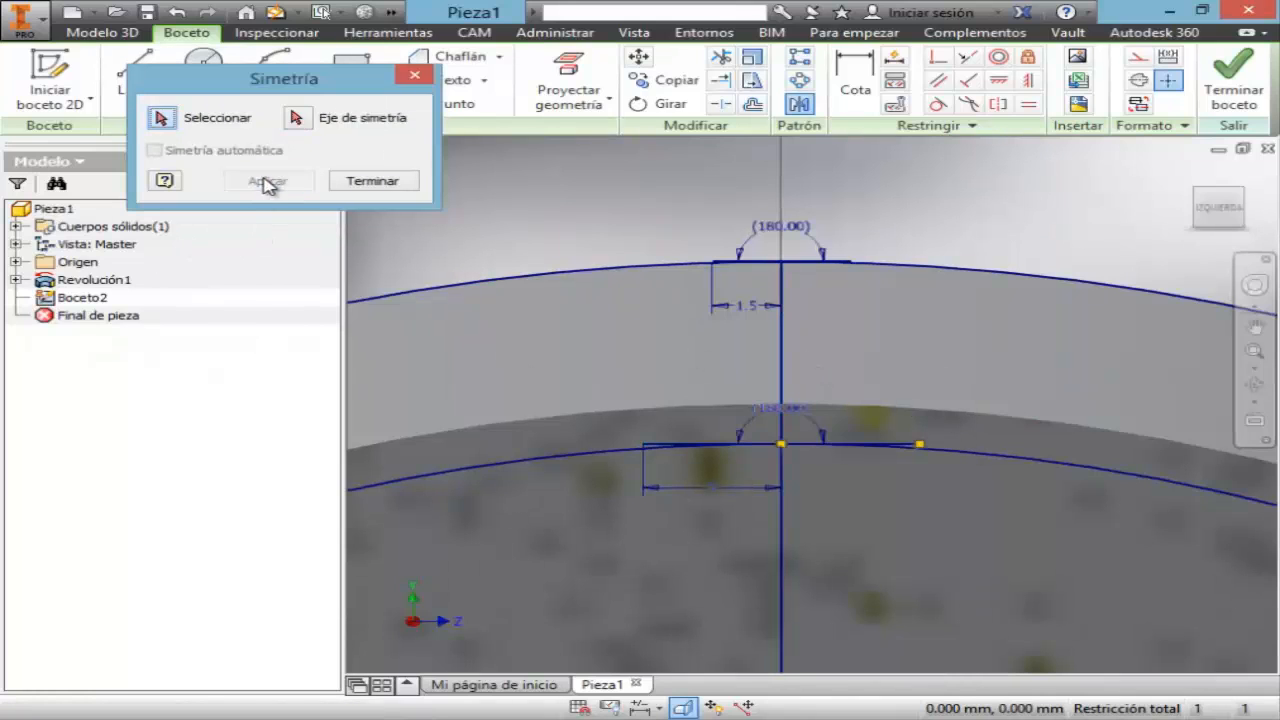
{"action": "left_click", "coordinate": [373, 181]}
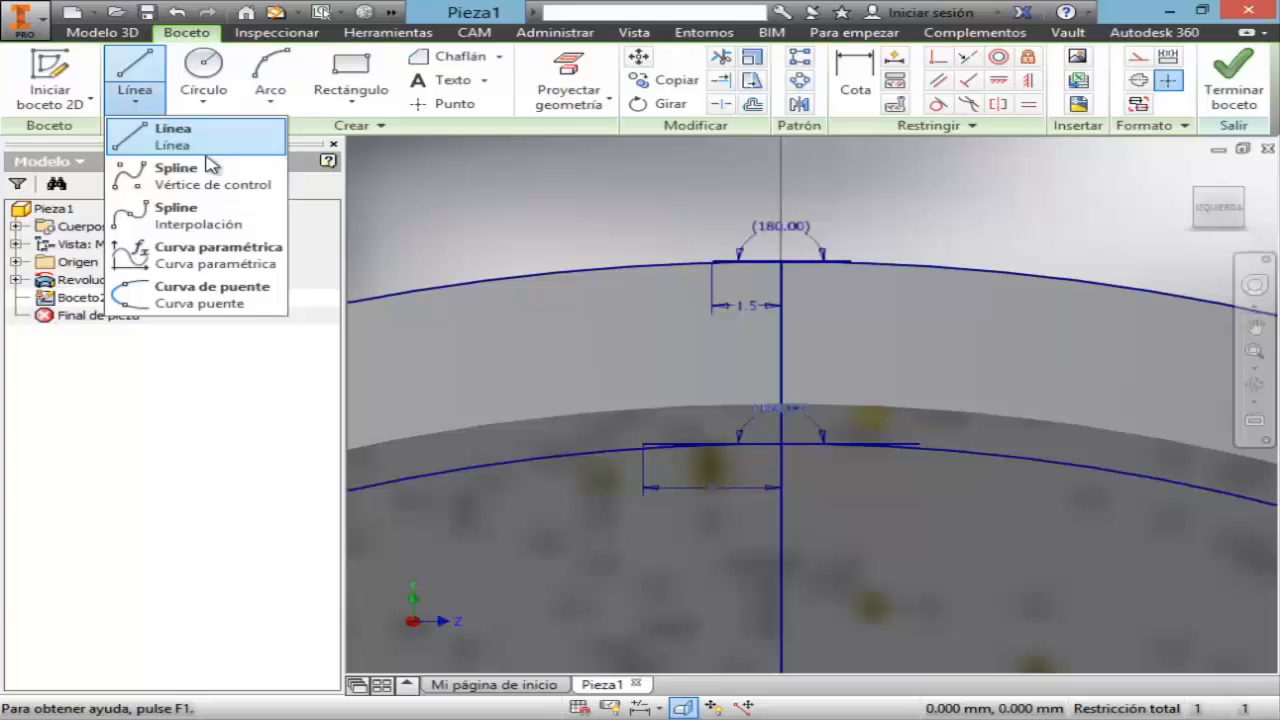
{"action": "left_click", "coordinate": [195, 216]}
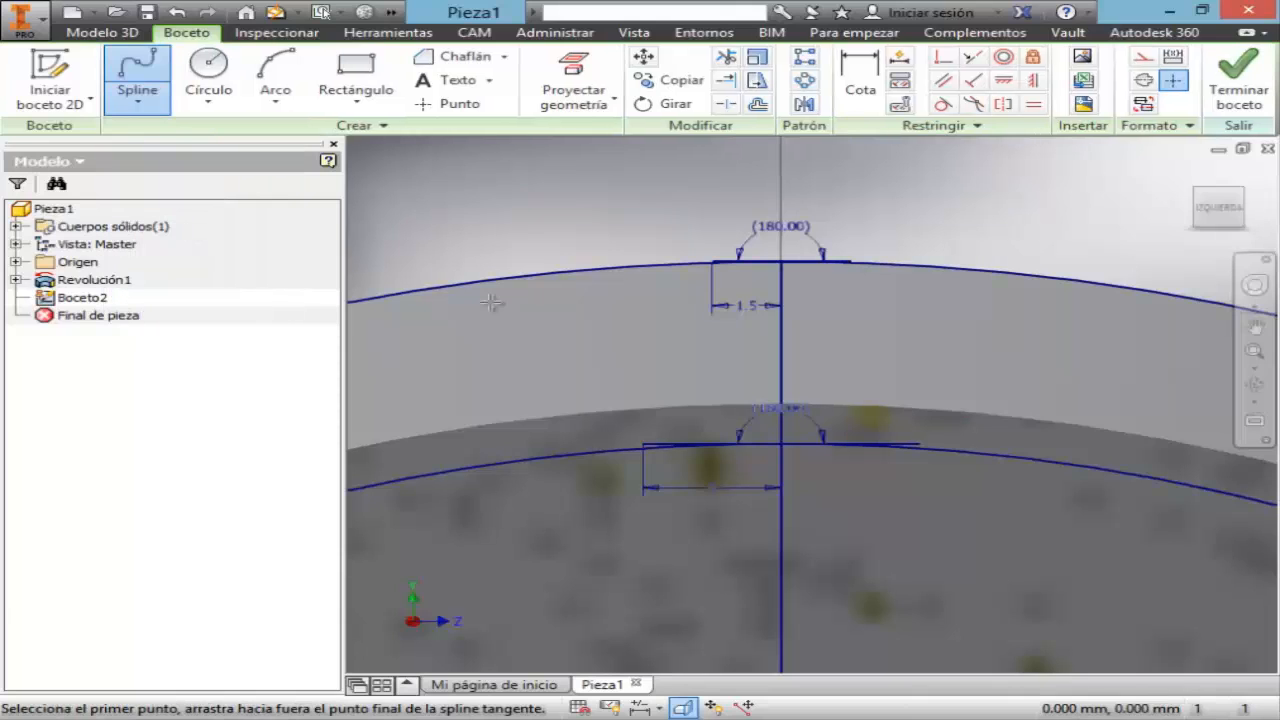
{"action": "left_click", "coordinate": [850, 262]}
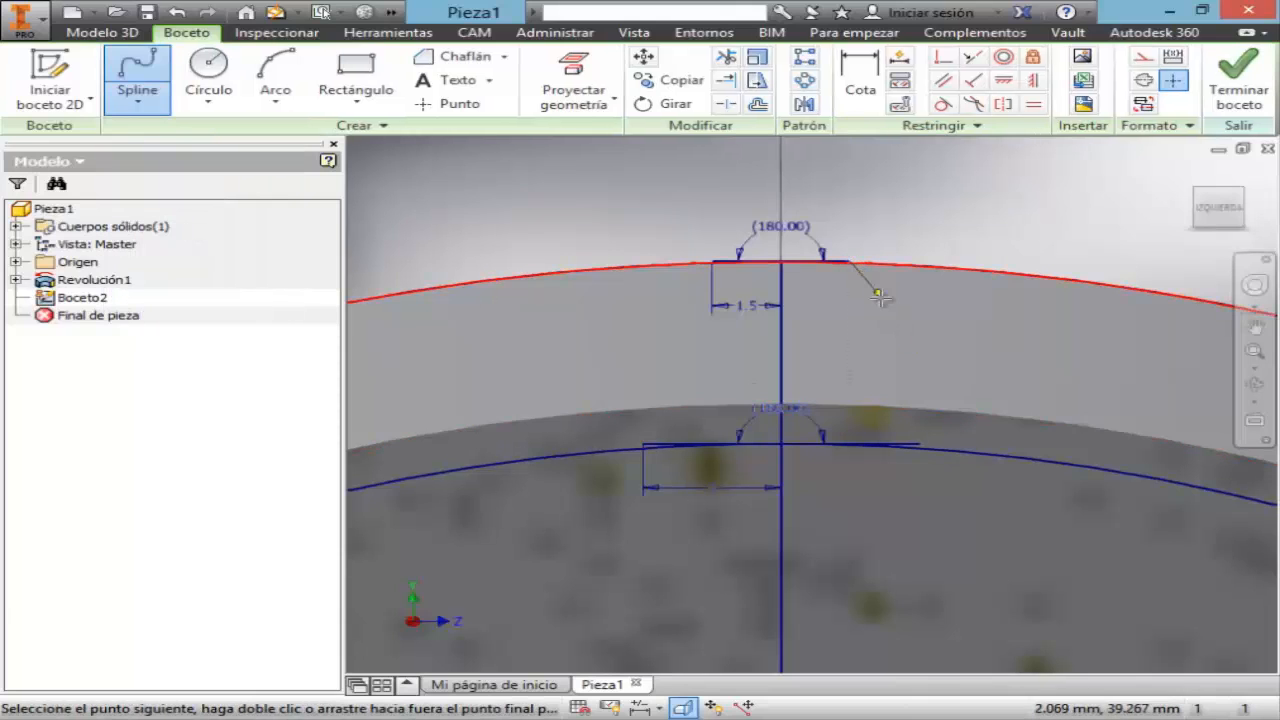
{"action": "left_click", "coordinate": [919, 360]}
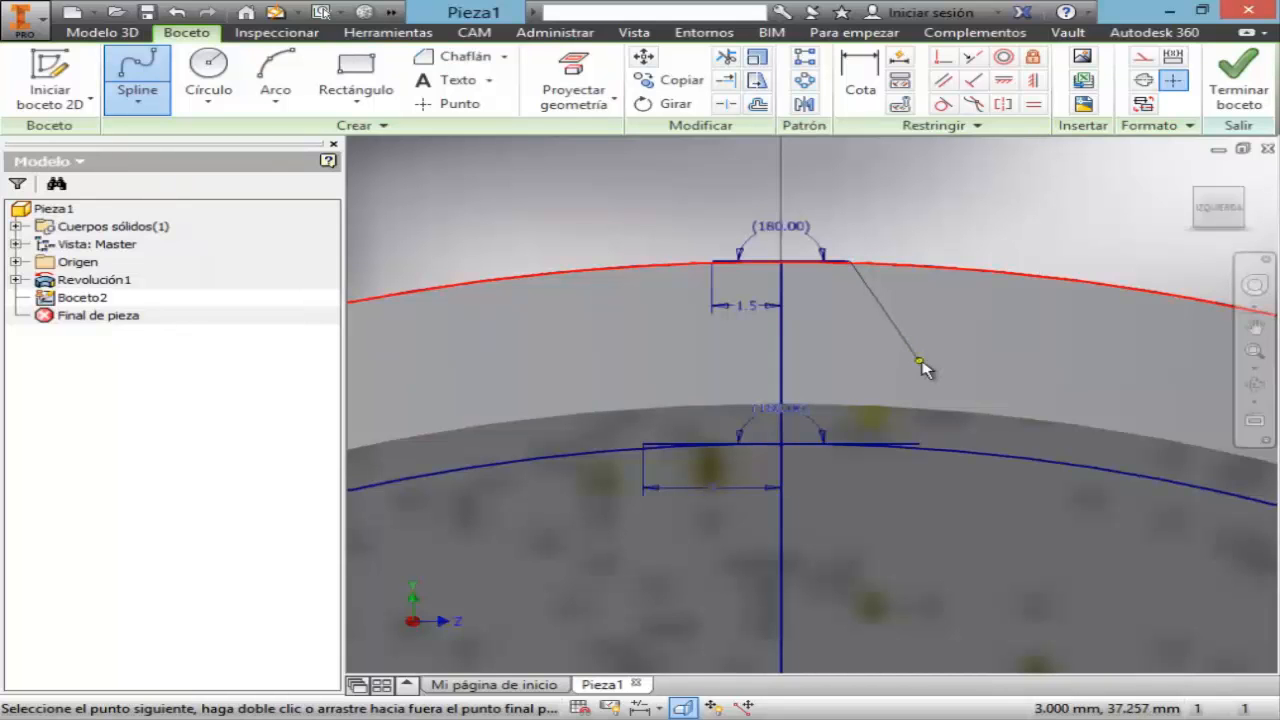
{"action": "key", "text": "Escape"}
- Draw a 75 mm diameter circle centred on the origin, between the 70 mm and 80 mm circles
{"action": "left_click", "coordinate": [1254, 368]}
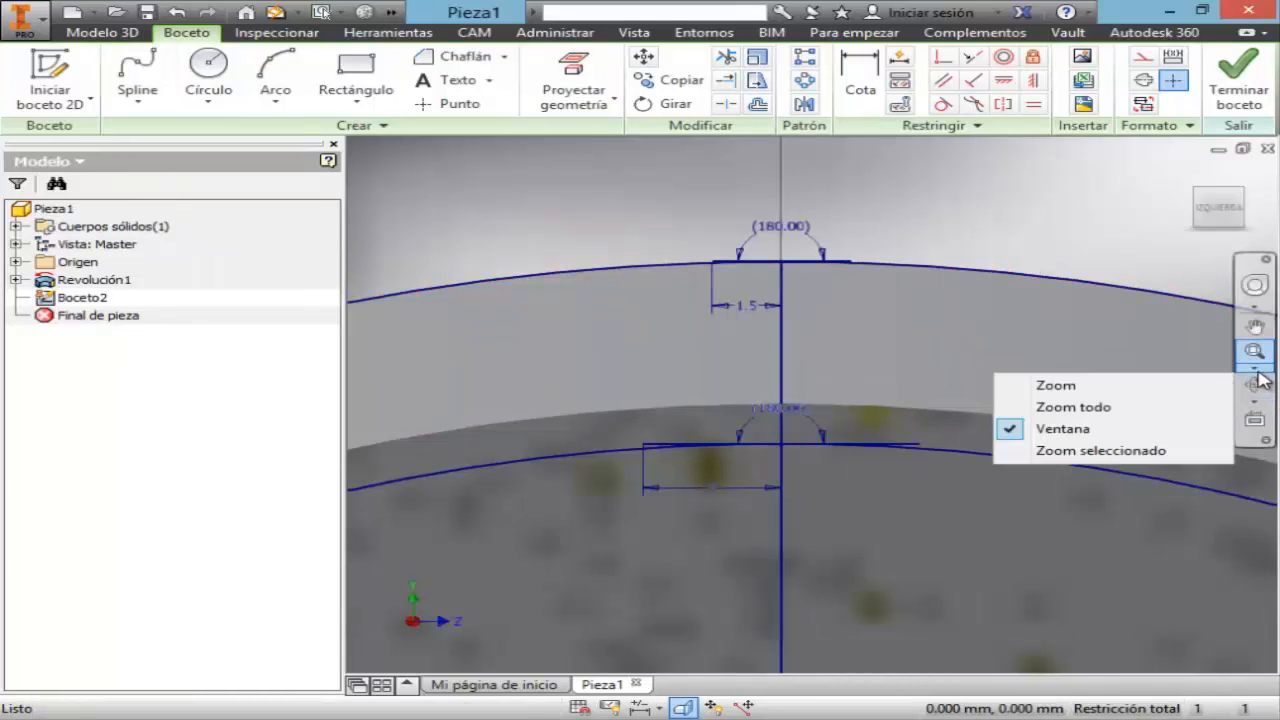
{"action": "left_click", "coordinate": [1073, 407]}
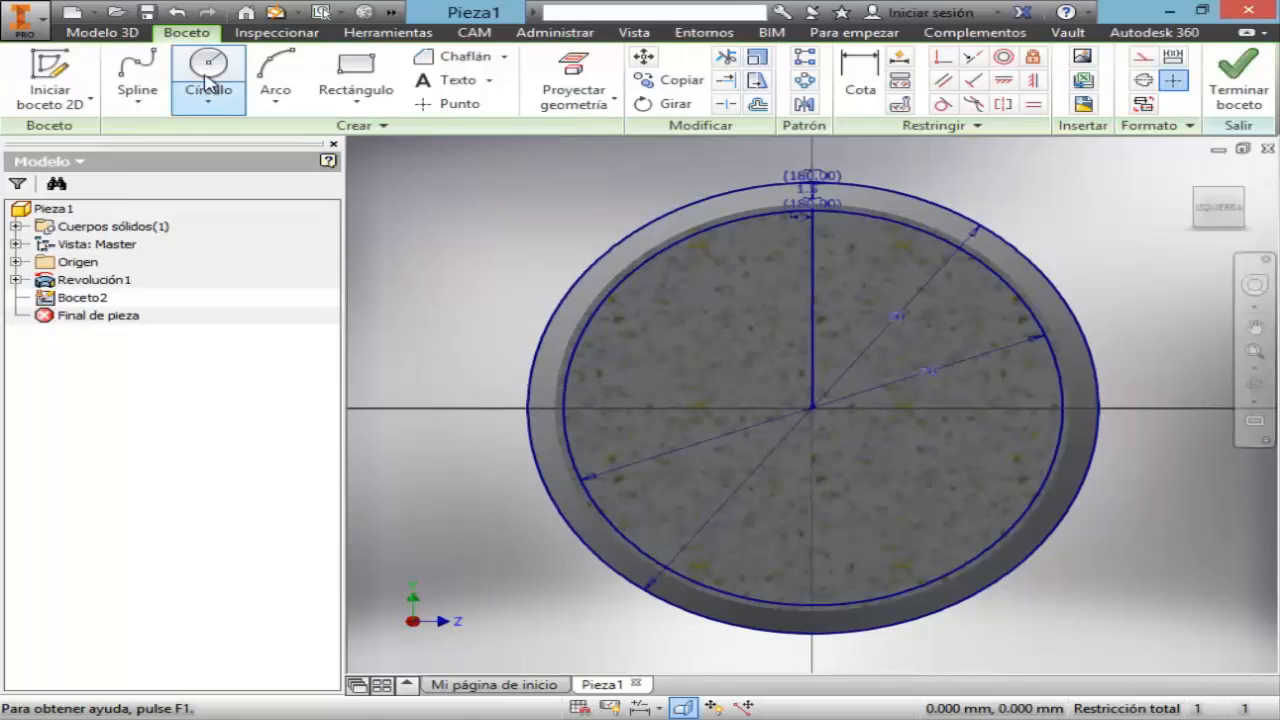
{"action": "left_click", "coordinate": [208, 70]}
{"action": "left_click", "coordinate": [812, 408]}
{"action": "left_click", "coordinate": [936, 434]}
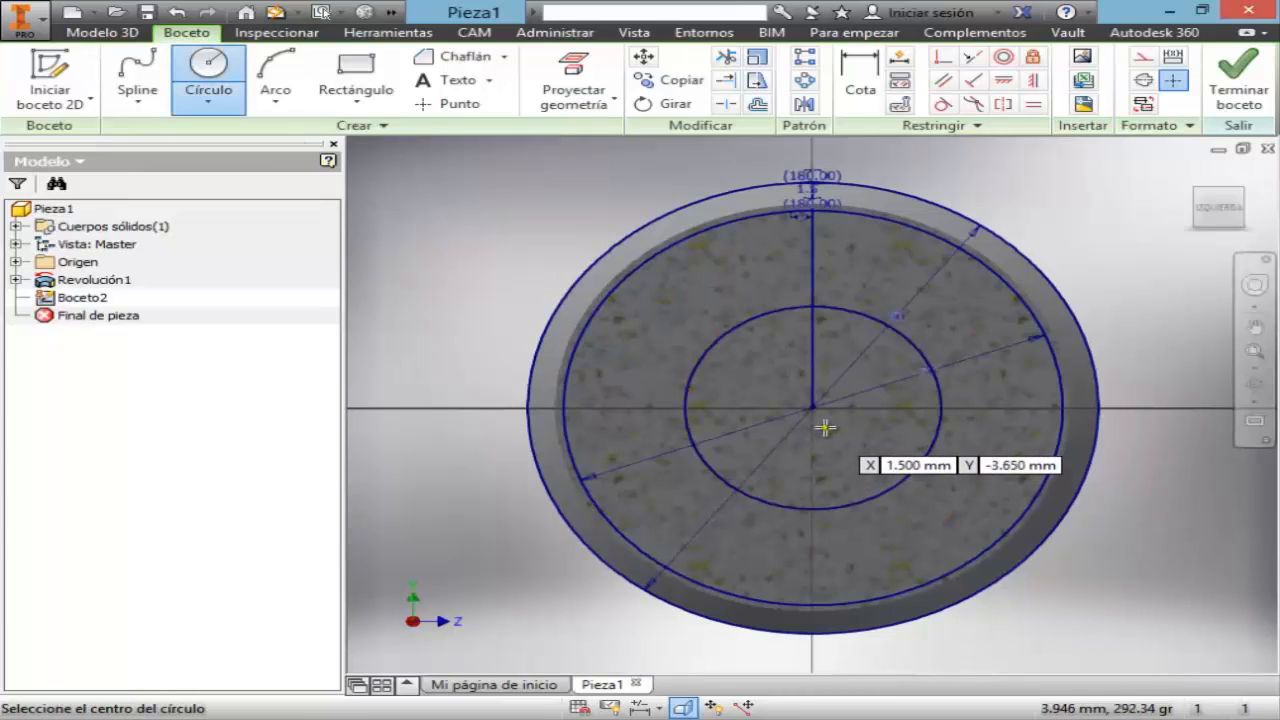
{"action": "left_click", "coordinate": [812, 408]}
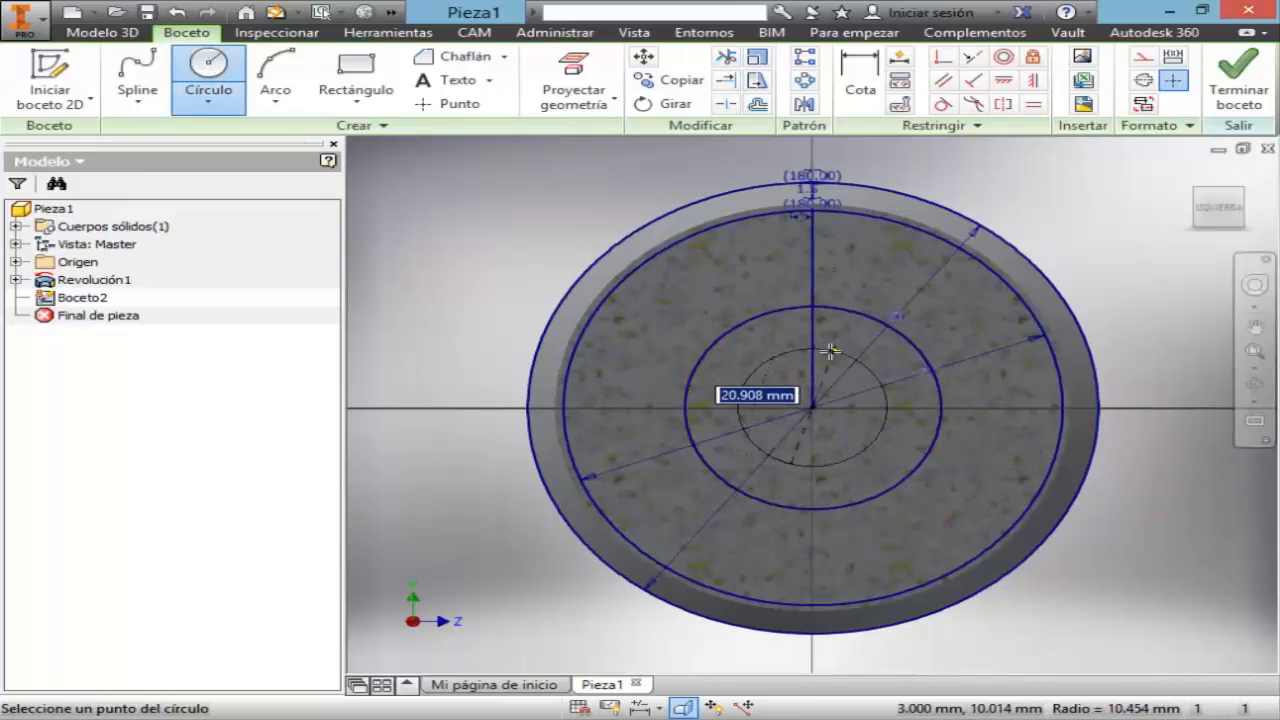
{"action": "type", "text": "75"}
{"action": "key", "text": "Return"}
{"action": "key", "text": "Escape"}
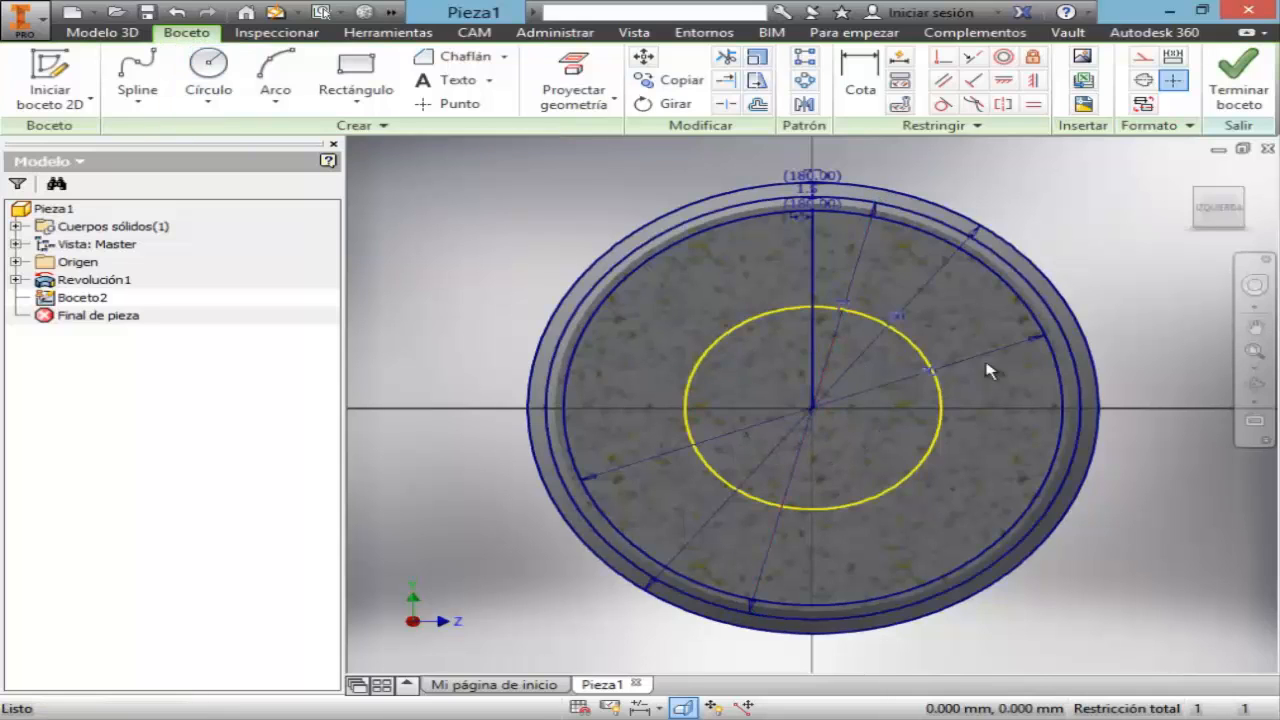
- Draw an interpolation spline for the right tooth flank from the upper line's right end, bulging outward and ending just below the 70 mm circle
{"action": "left_click", "coordinate": [1255, 368]}
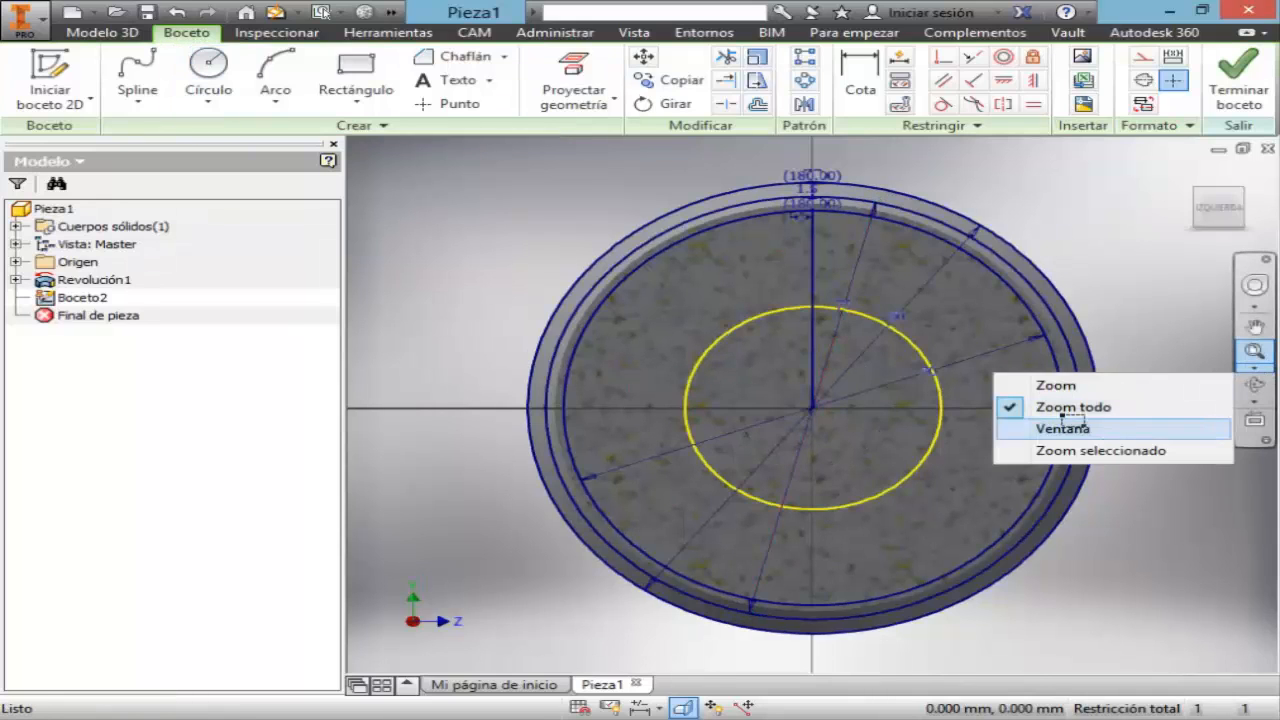
{"action": "left_click", "coordinate": [1063, 428]}
{"action": "left_click", "coordinate": [856, 255]}
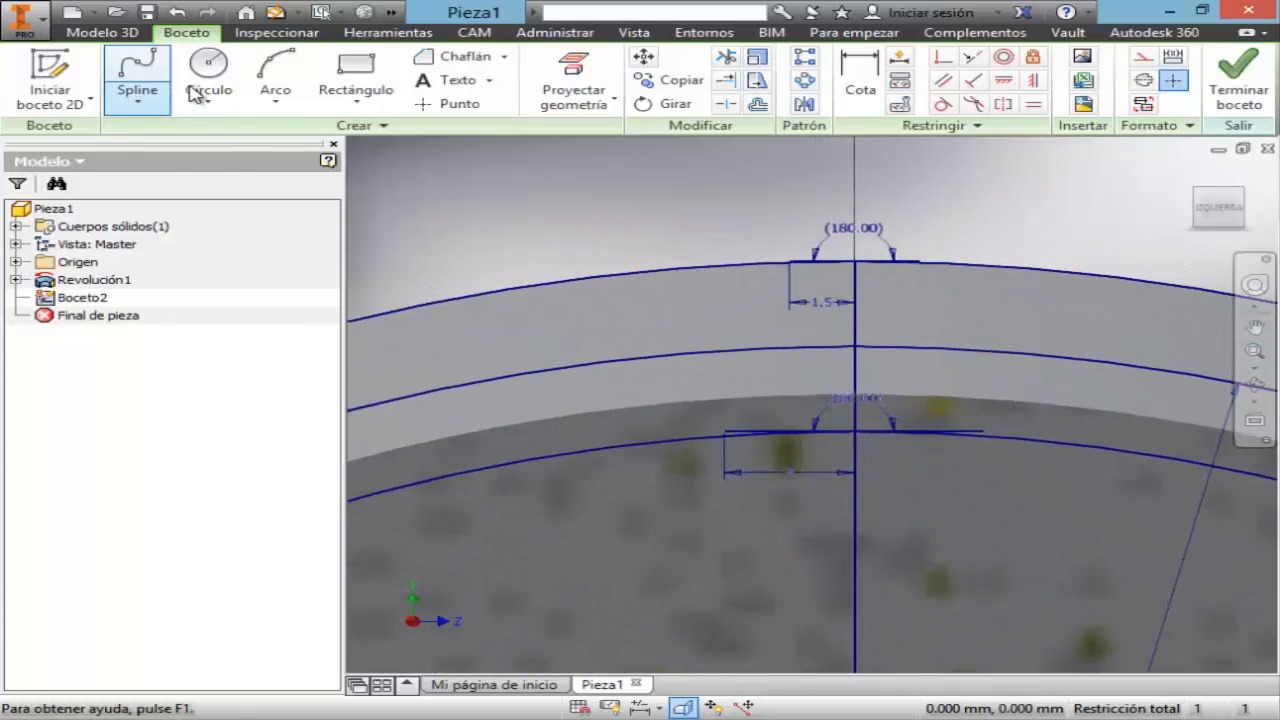
{"action": "left_click", "coordinate": [137, 75]}
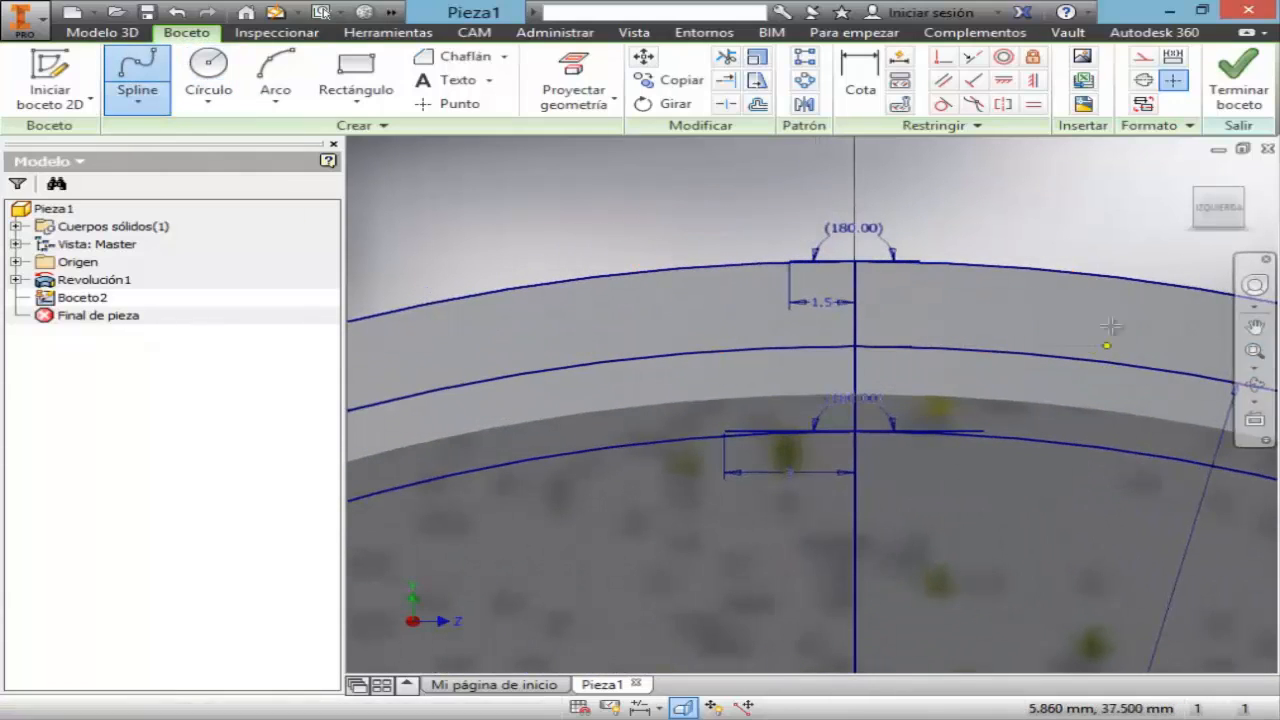
{"action": "left_click", "coordinate": [917, 261]}
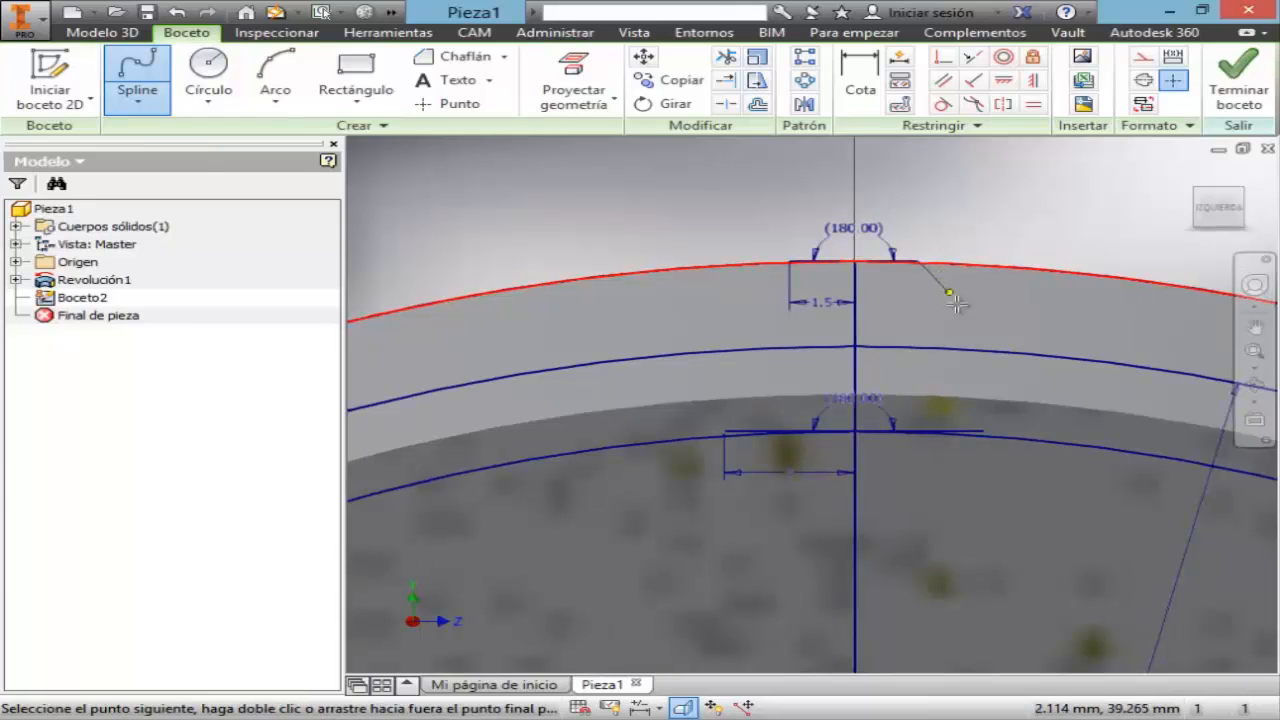
{"action": "left_click", "coordinate": [855, 346]}
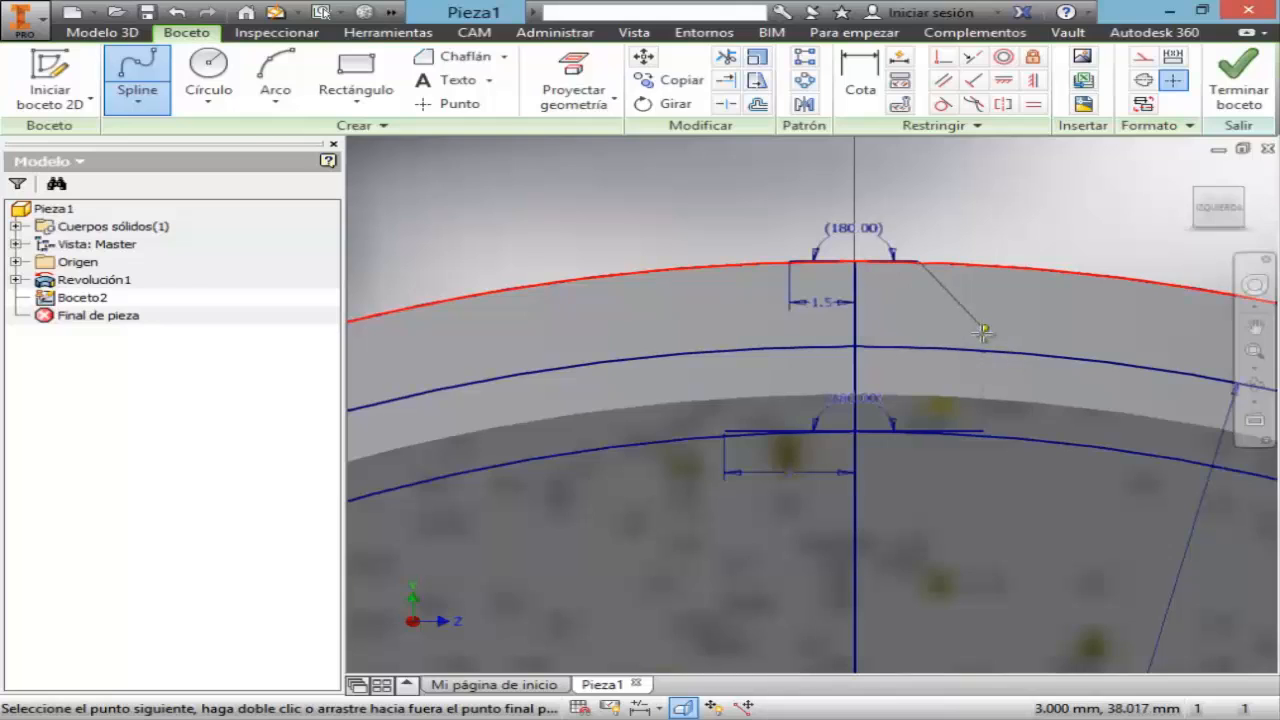
{"action": "left_click", "coordinate": [966, 331]}
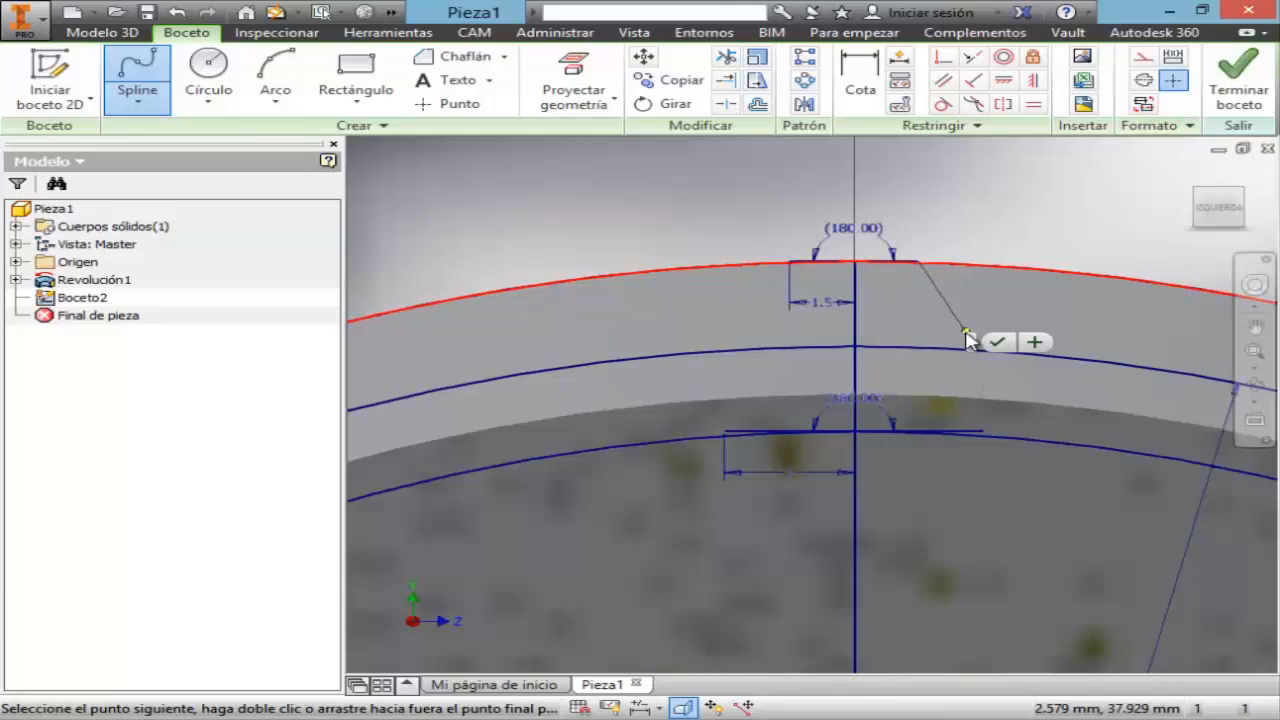
{"action": "left_click", "coordinate": [985, 450]}
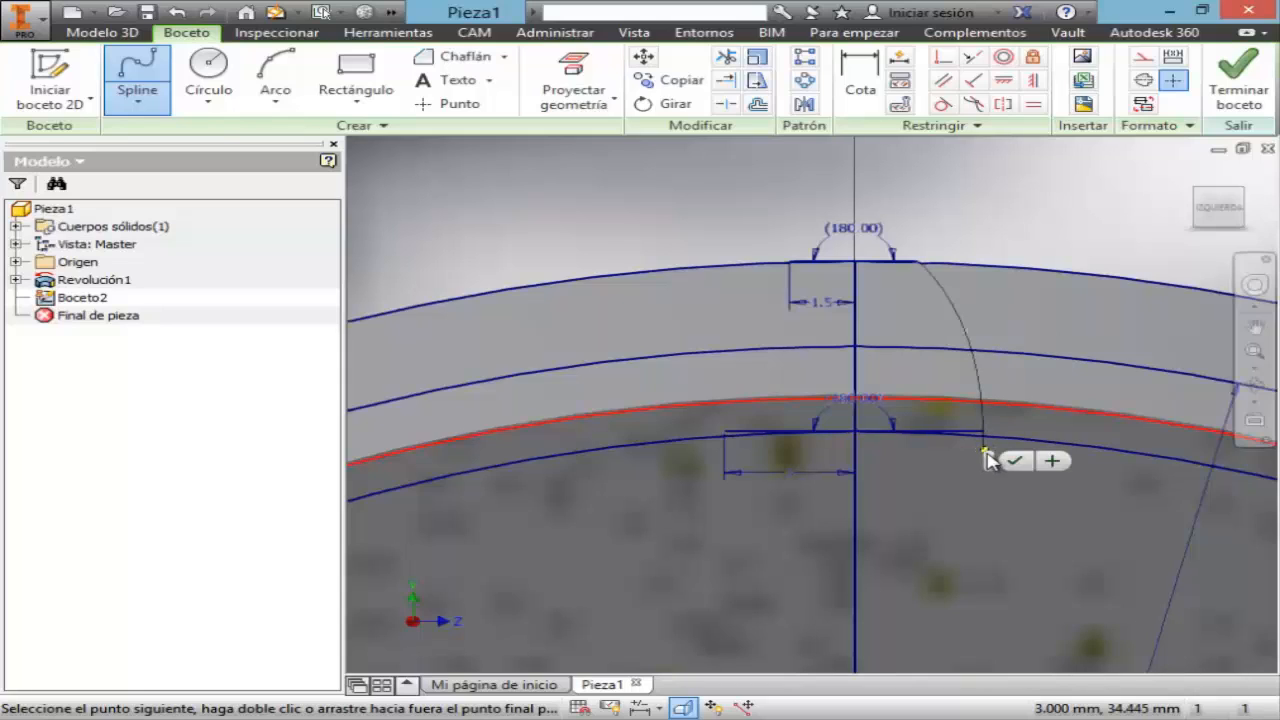
{"action": "left_click", "coordinate": [1003, 458]}
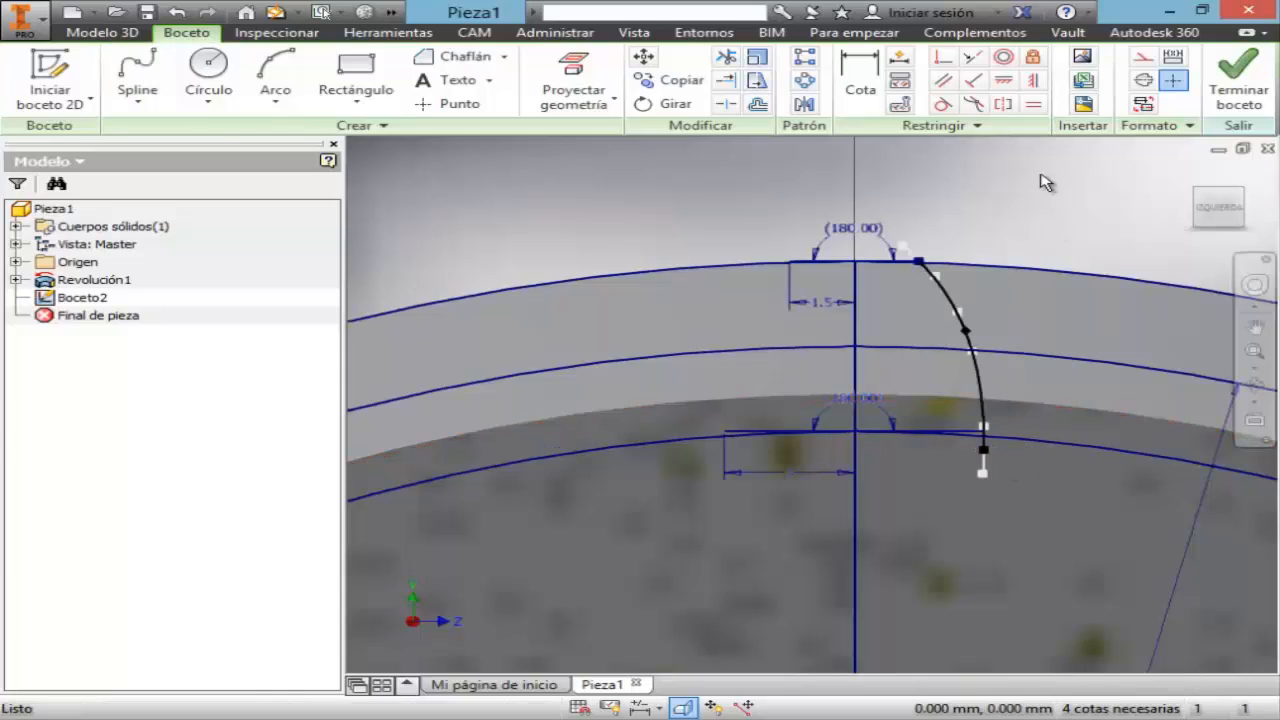
{"action": "left_click", "coordinate": [1054, 216]}
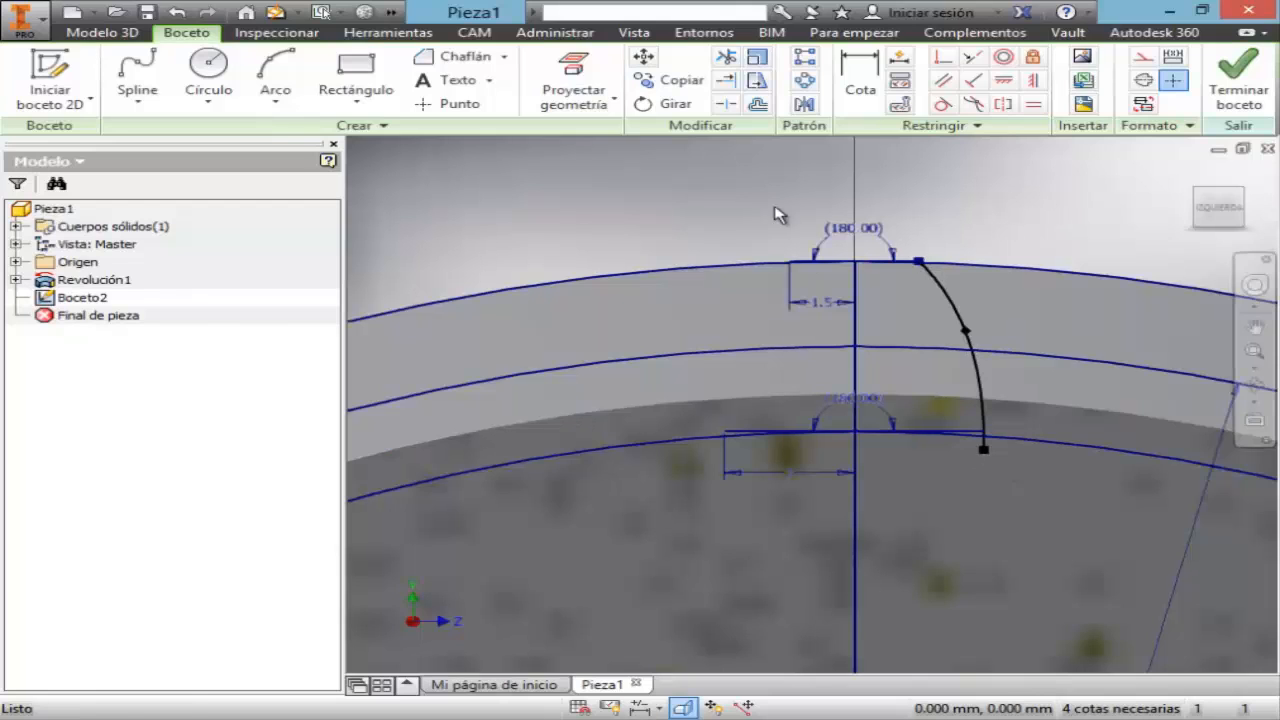
- Mirror the flank spline about the vertical centre line
{"action": "left_click", "coordinate": [804, 104]}
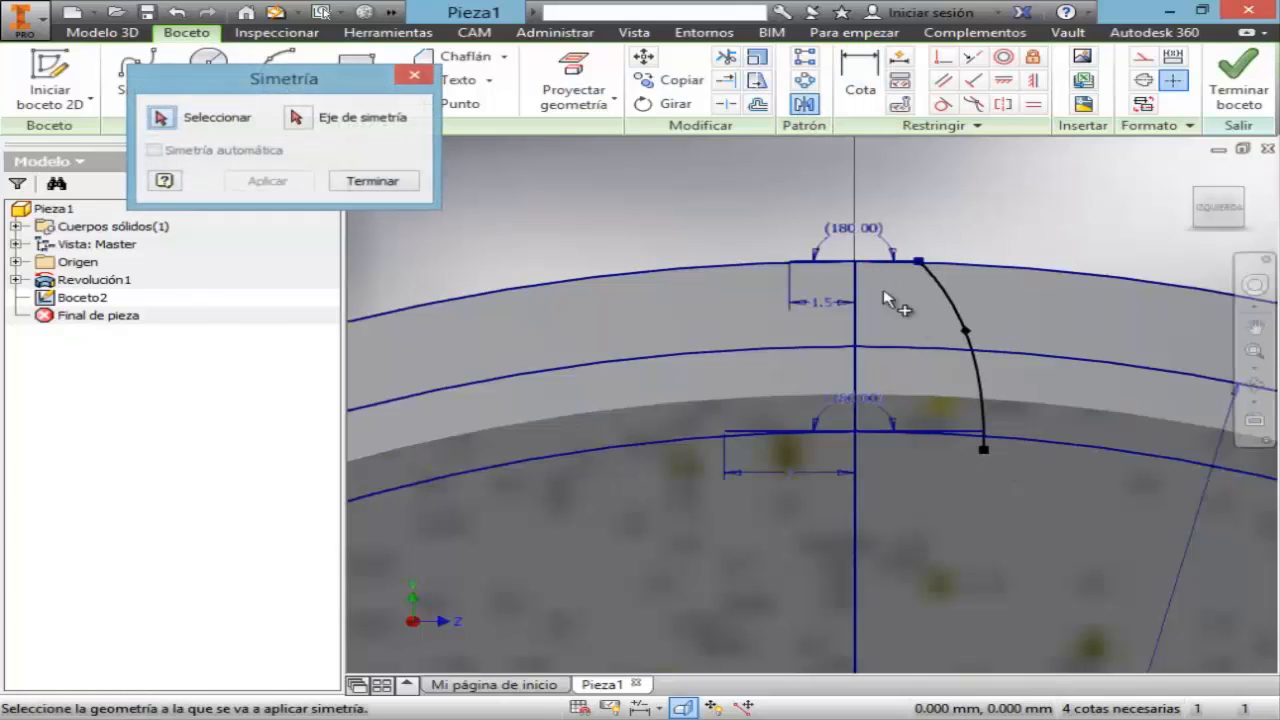
{"action": "left_click", "coordinate": [957, 321]}
{"action": "left_click", "coordinate": [298, 120]}
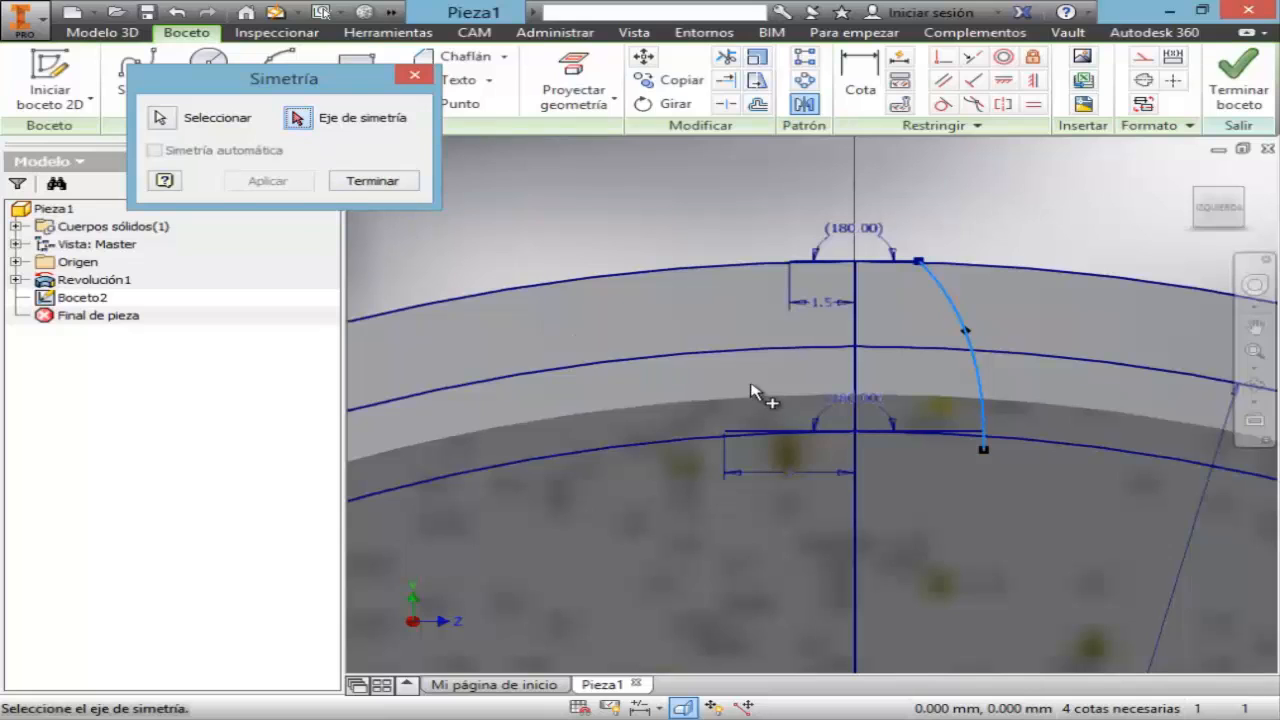
{"action": "left_click", "coordinate": [855, 375]}
{"action": "left_click", "coordinate": [270, 181]}
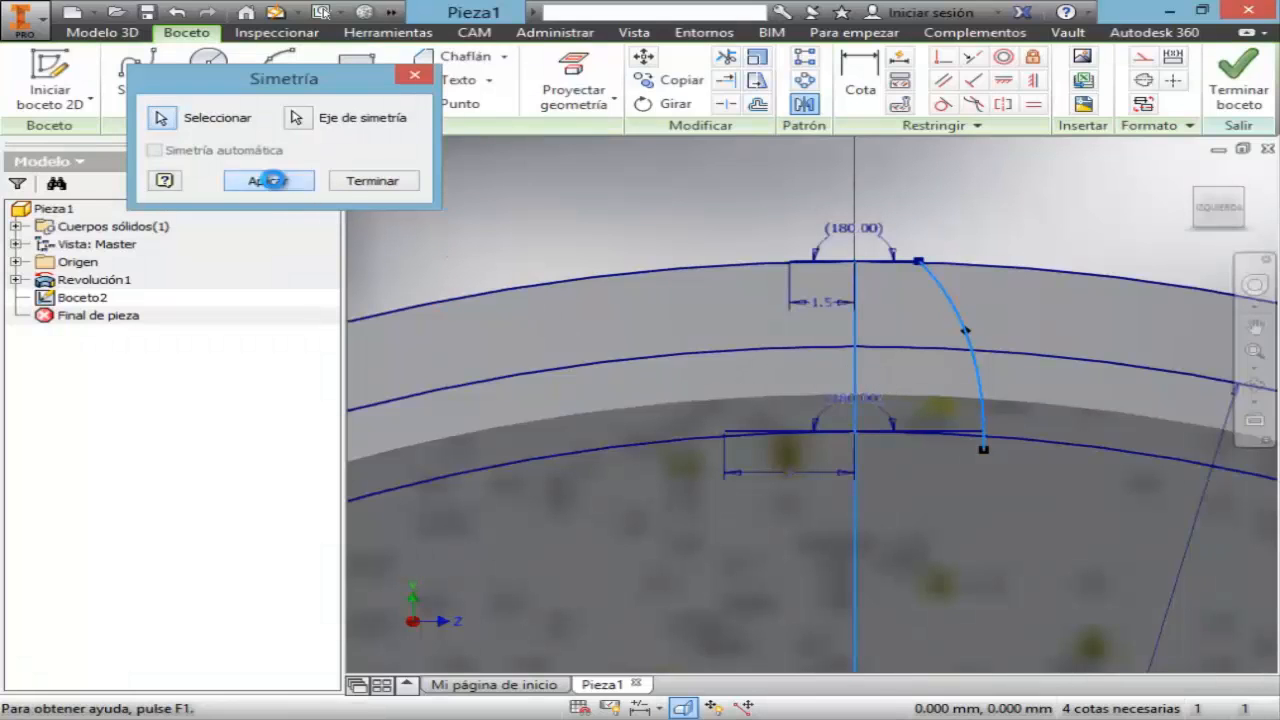
{"action": "key", "text": "Escape"}
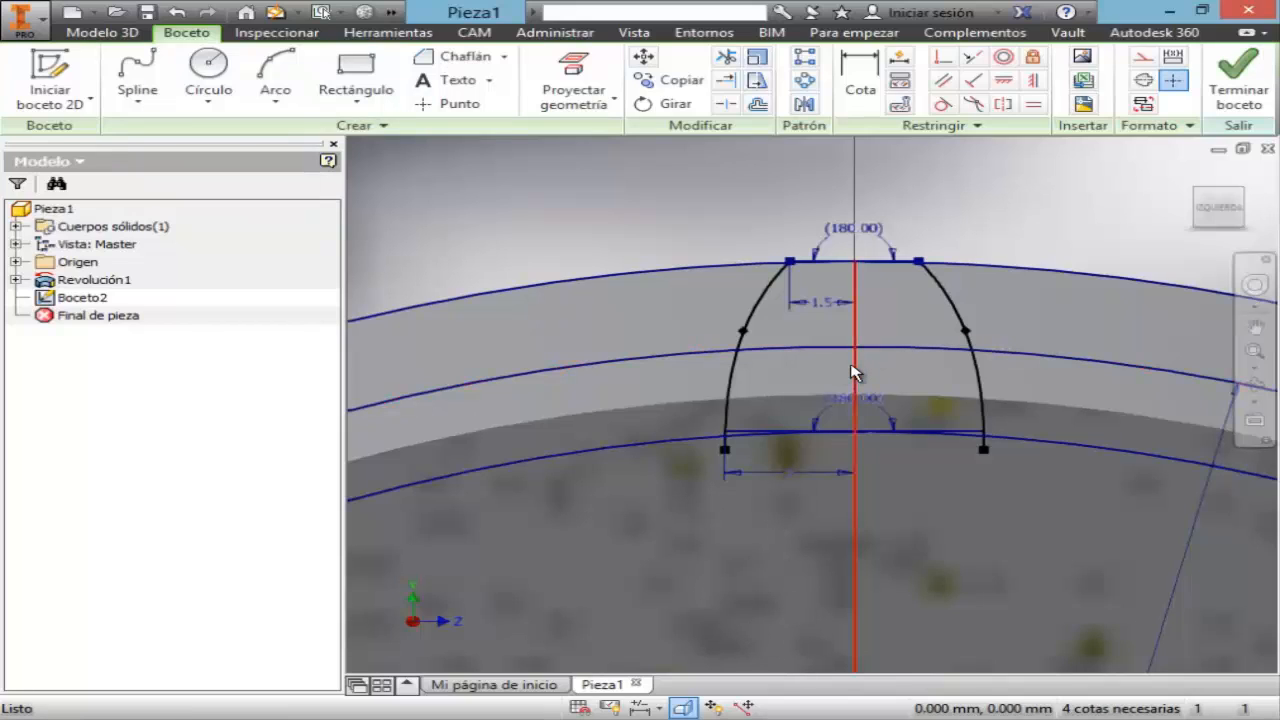
- Delete the vertical centre line and the 75 mm circle
{"action": "left_click", "coordinate": [851, 365]}
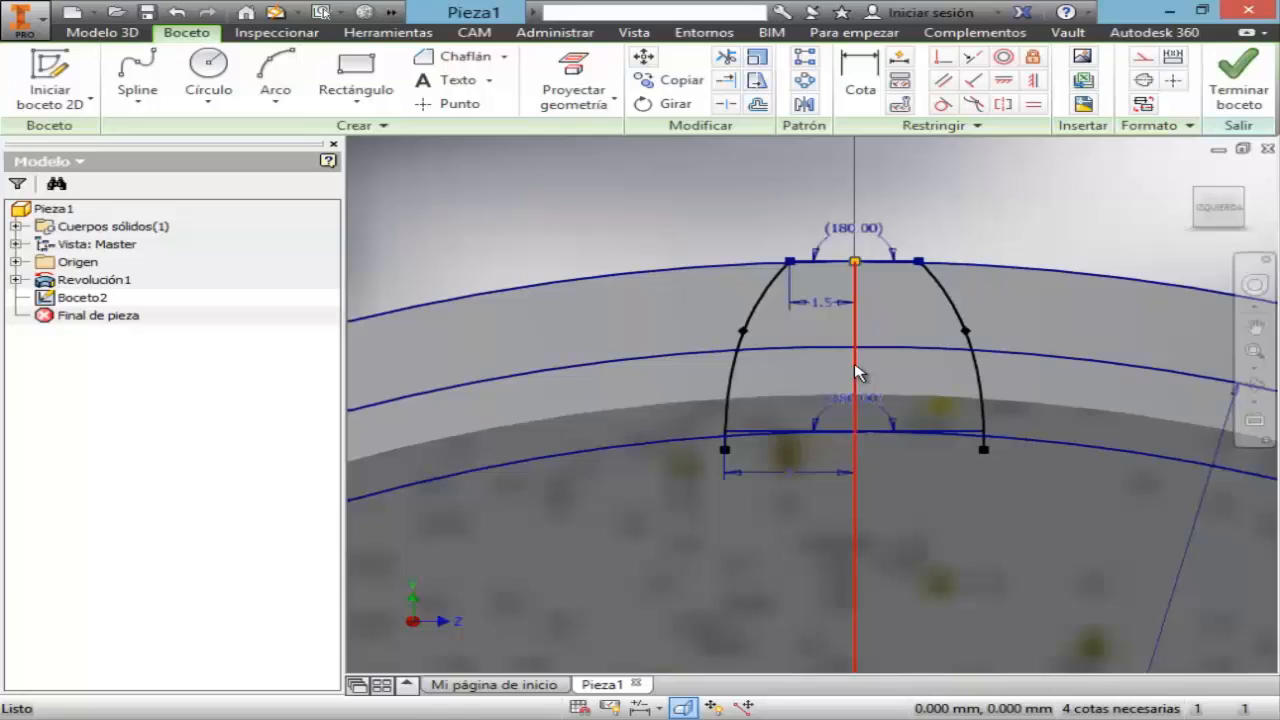
{"action": "key", "text": "Delete"}
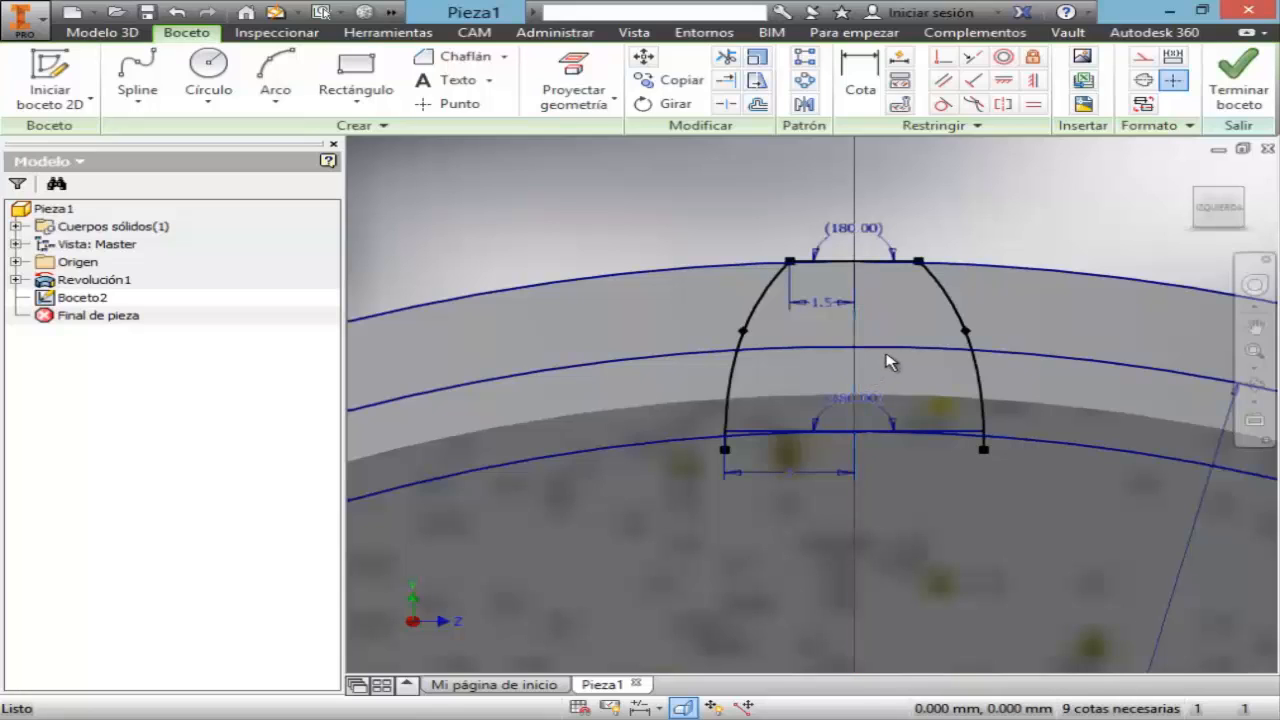
{"action": "left_click", "coordinate": [896, 349]}
{"action": "key", "text": "Delete"}
- Delete the two horizontal construction lines at the top of the 70 mm circle
{"action": "left_click", "coordinate": [960, 433]}
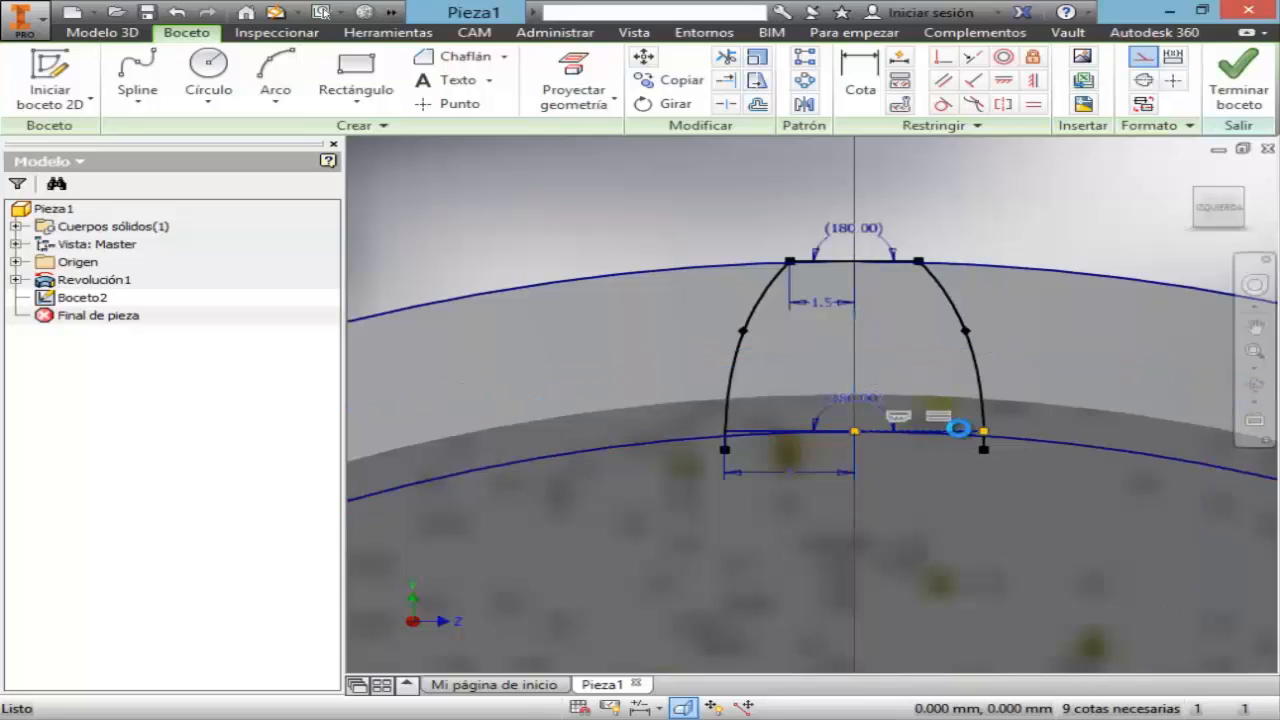
{"action": "key", "text": "Delete"}
{"action": "left_click", "coordinate": [770, 433]}
{"action": "key", "text": "Delete"}
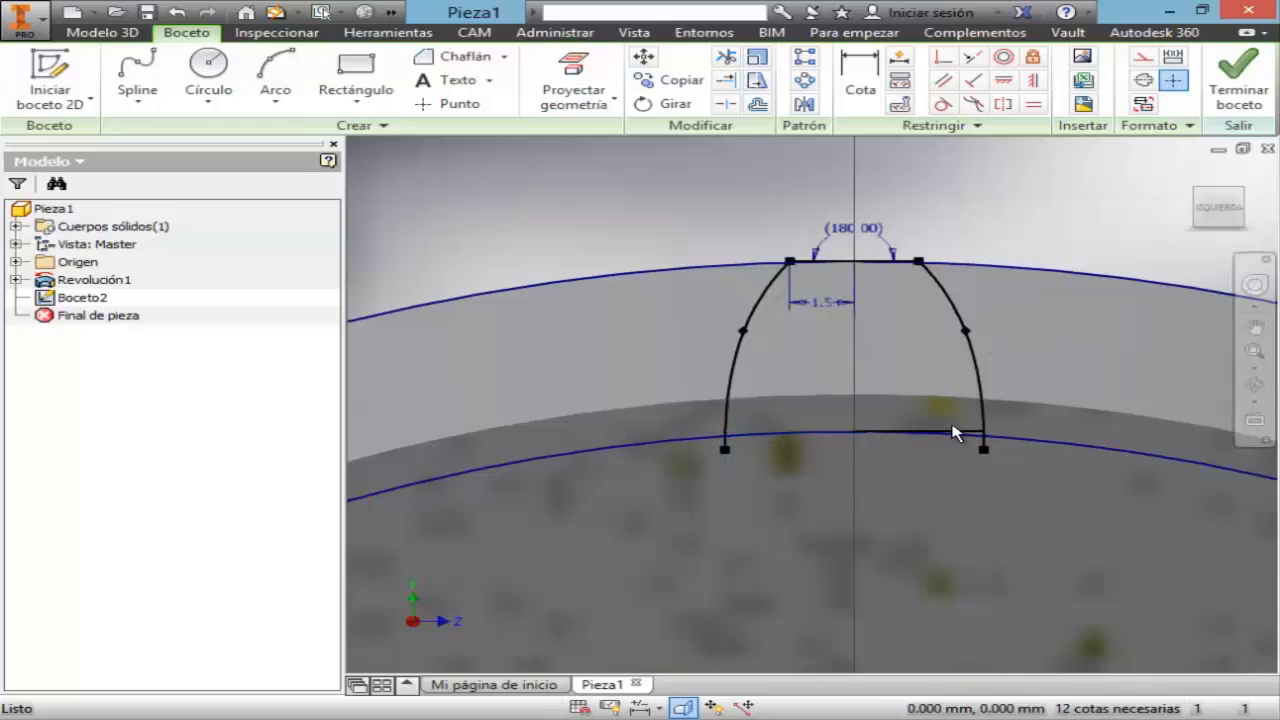
{"action": "left_click", "coordinate": [953, 433]}
{"action": "key", "text": "Delete"}
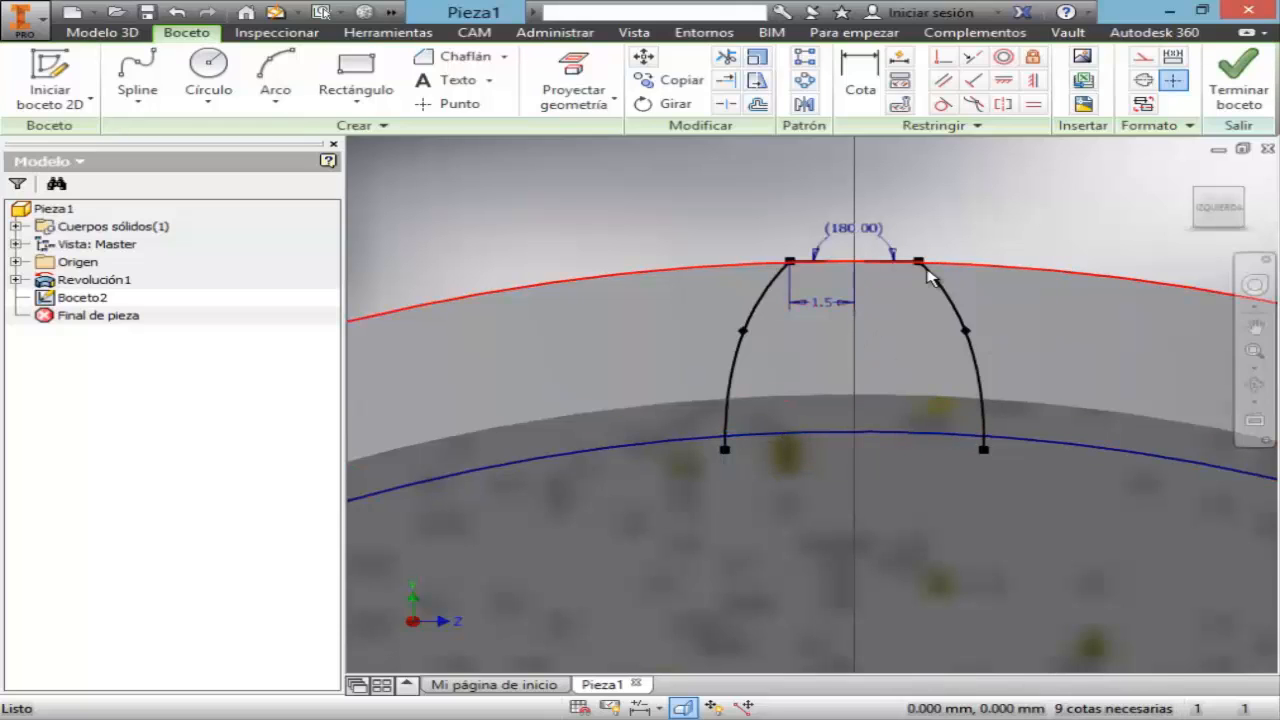
- Delete the two 1.5 mm horizontal lines at the top of the 80 mm circle
{"action": "left_click", "coordinate": [1254, 351]}
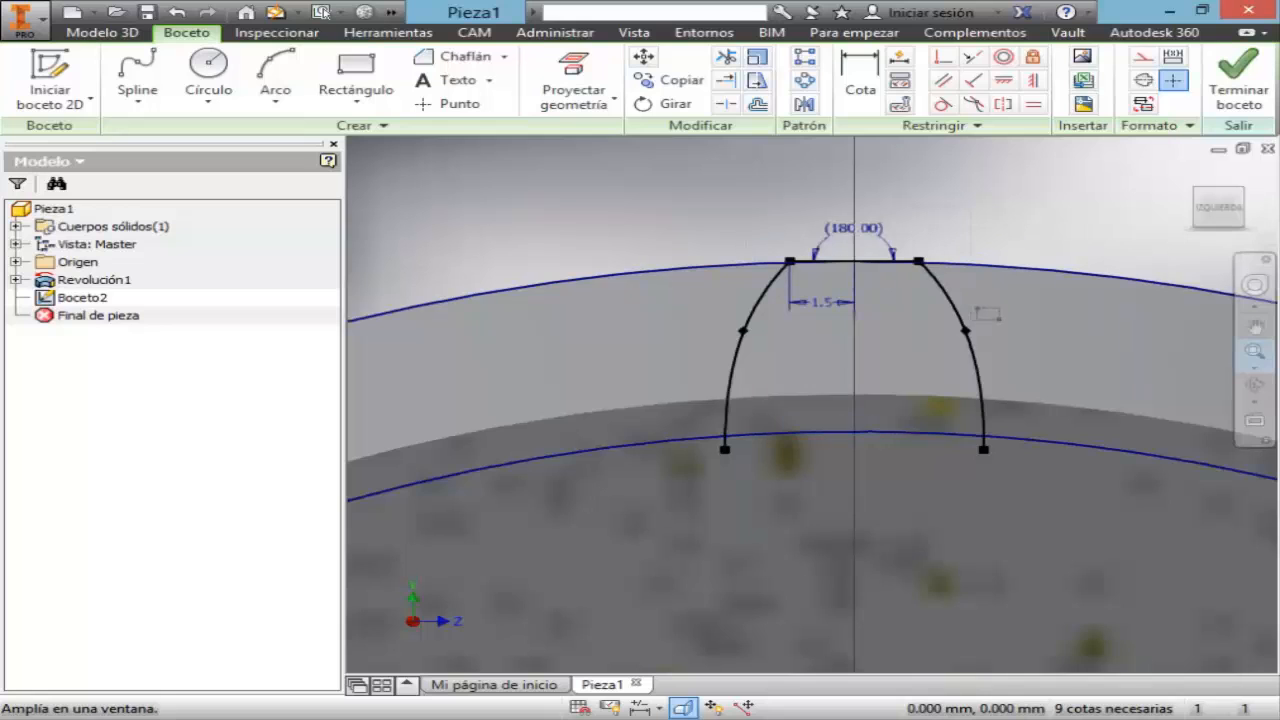
{"action": "left_click_drag", "start_coordinate": [988, 314], "coordinate": [993, 318]}
{"action": "left_click", "coordinate": [1020, 357]}
{"action": "key", "text": "Delete"}
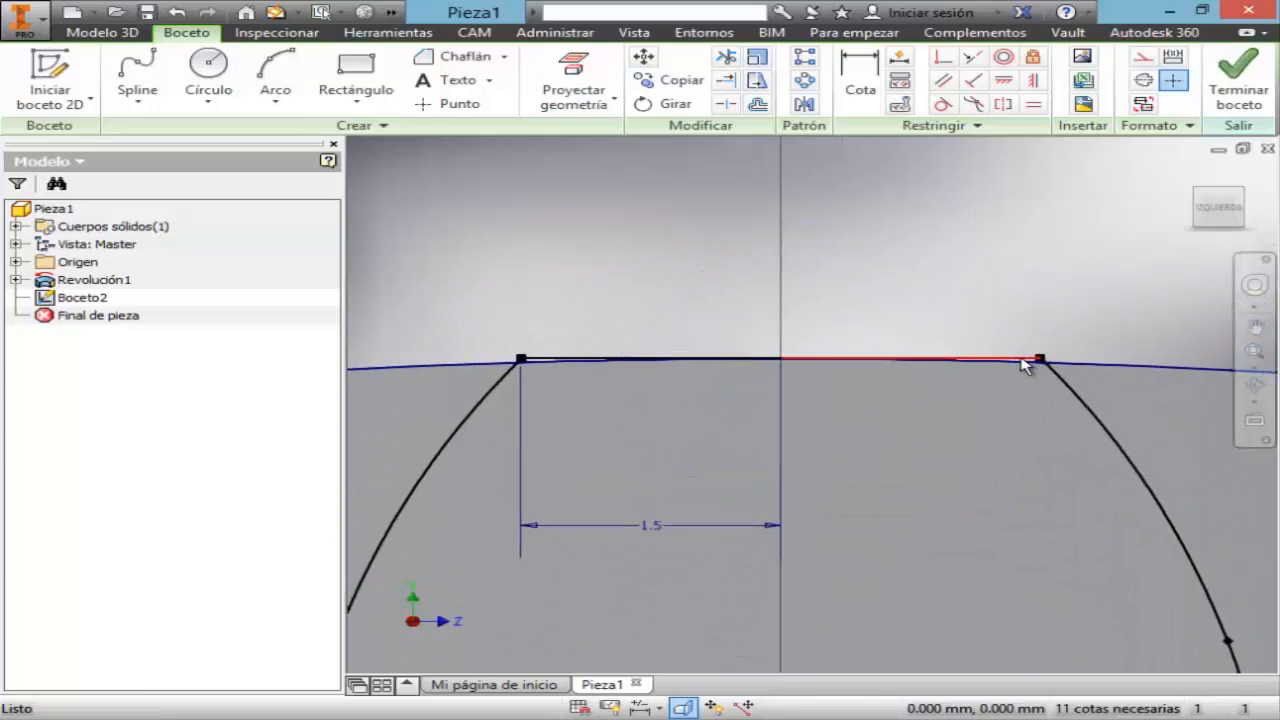
{"action": "left_click", "coordinate": [1020, 357]}
{"action": "key", "text": "Delete"}
{"action": "left_click", "coordinate": [587, 365]}
{"action": "key", "text": "Delete"}
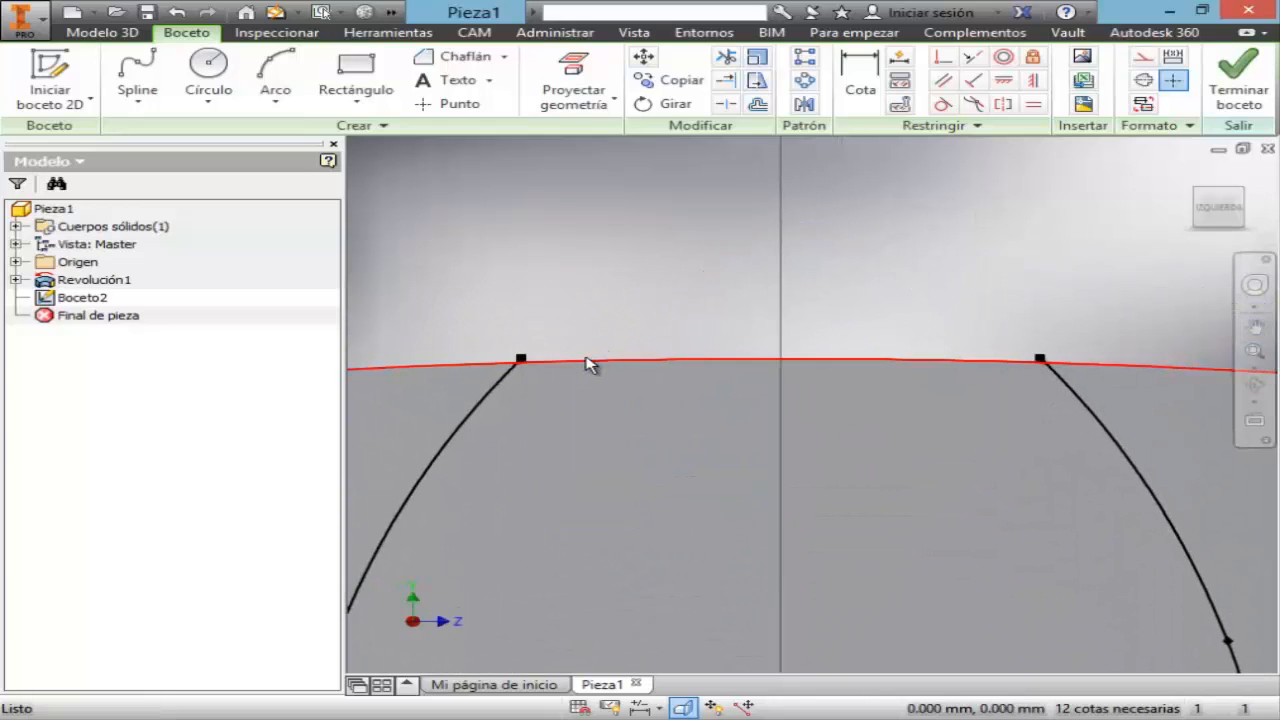
- Trim the lower ends of both flank splines where they extend inside the 70 mm circle
{"action": "left_click", "coordinate": [1250, 369]}
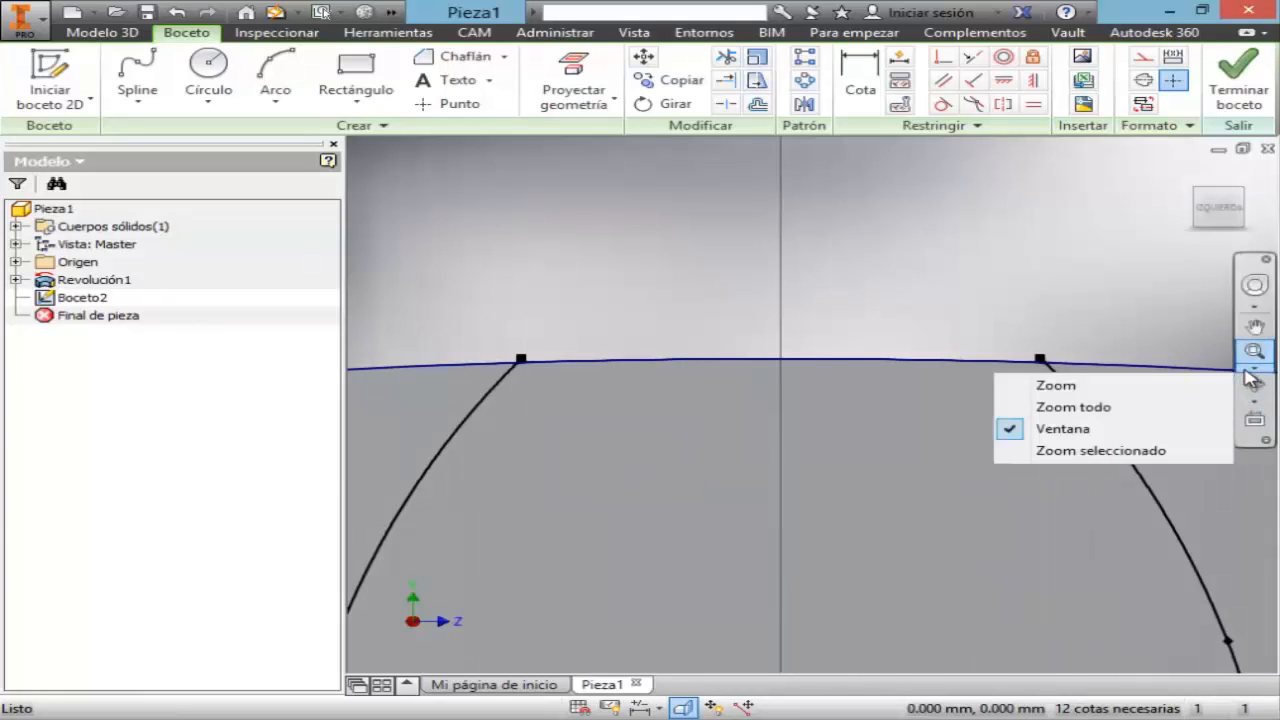
{"action": "left_click", "coordinate": [1128, 407]}
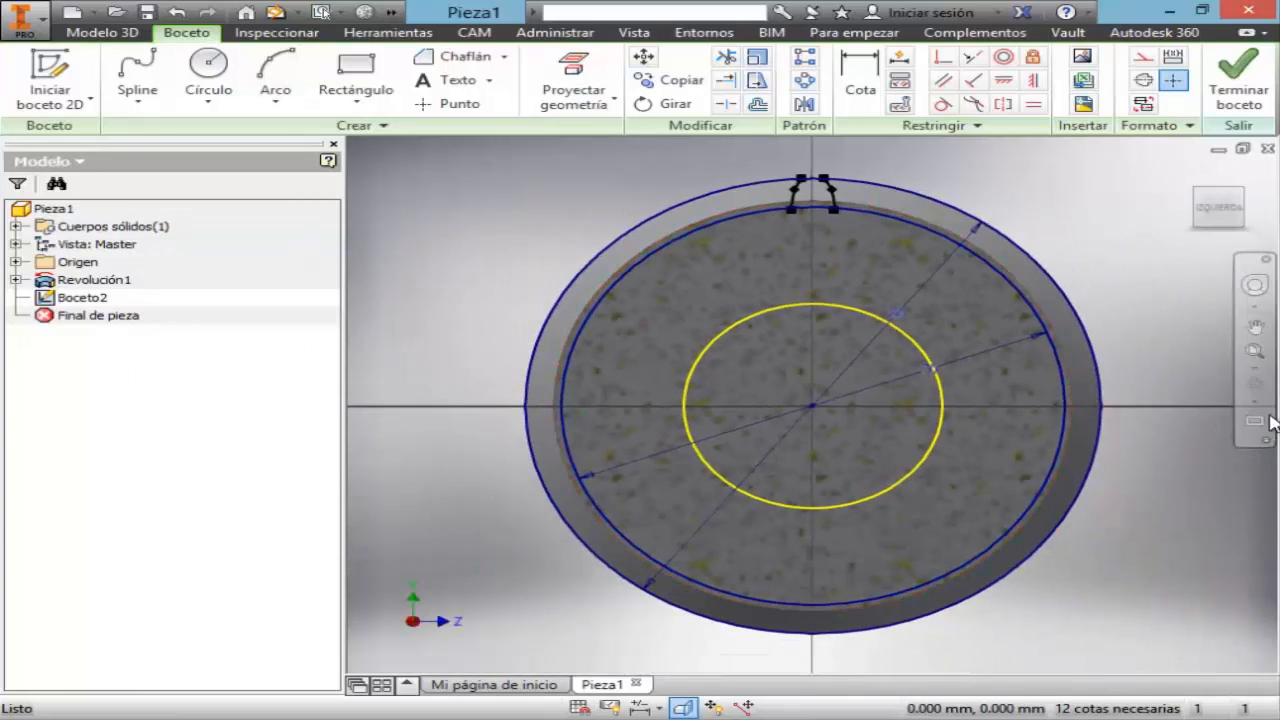
{"action": "left_click", "coordinate": [1254, 369]}
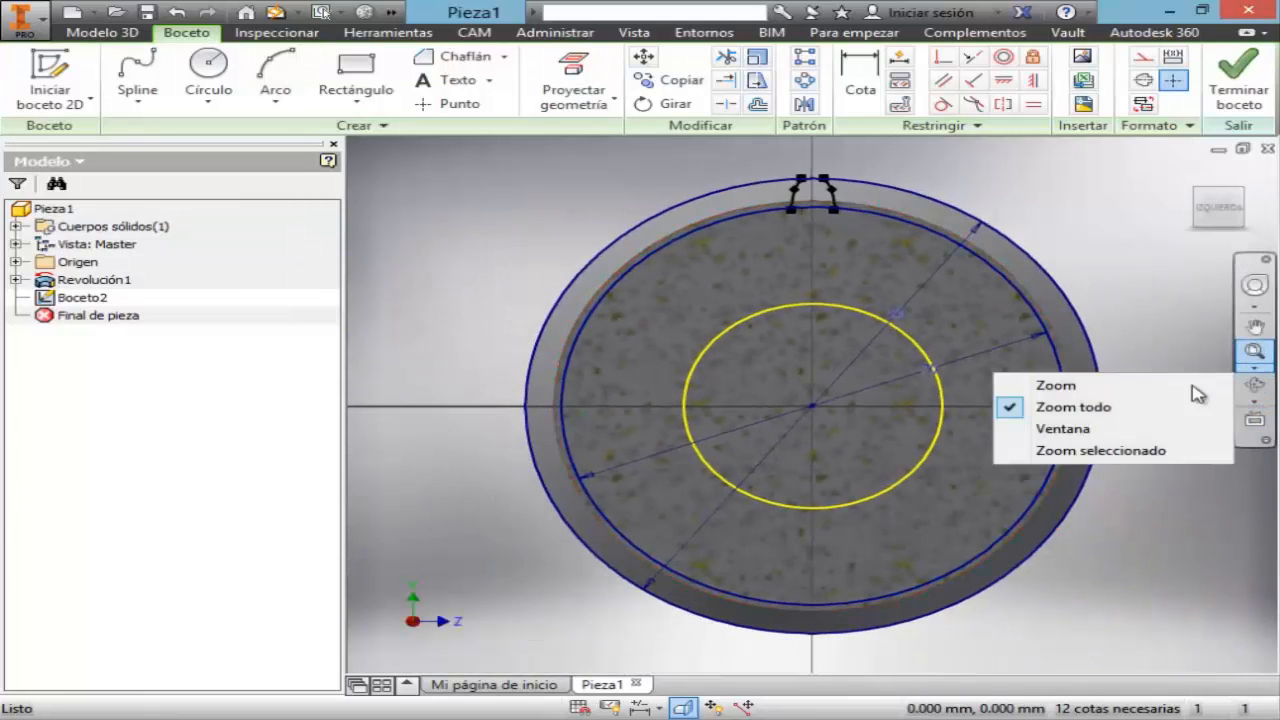
{"action": "left_click", "coordinate": [1073, 428]}
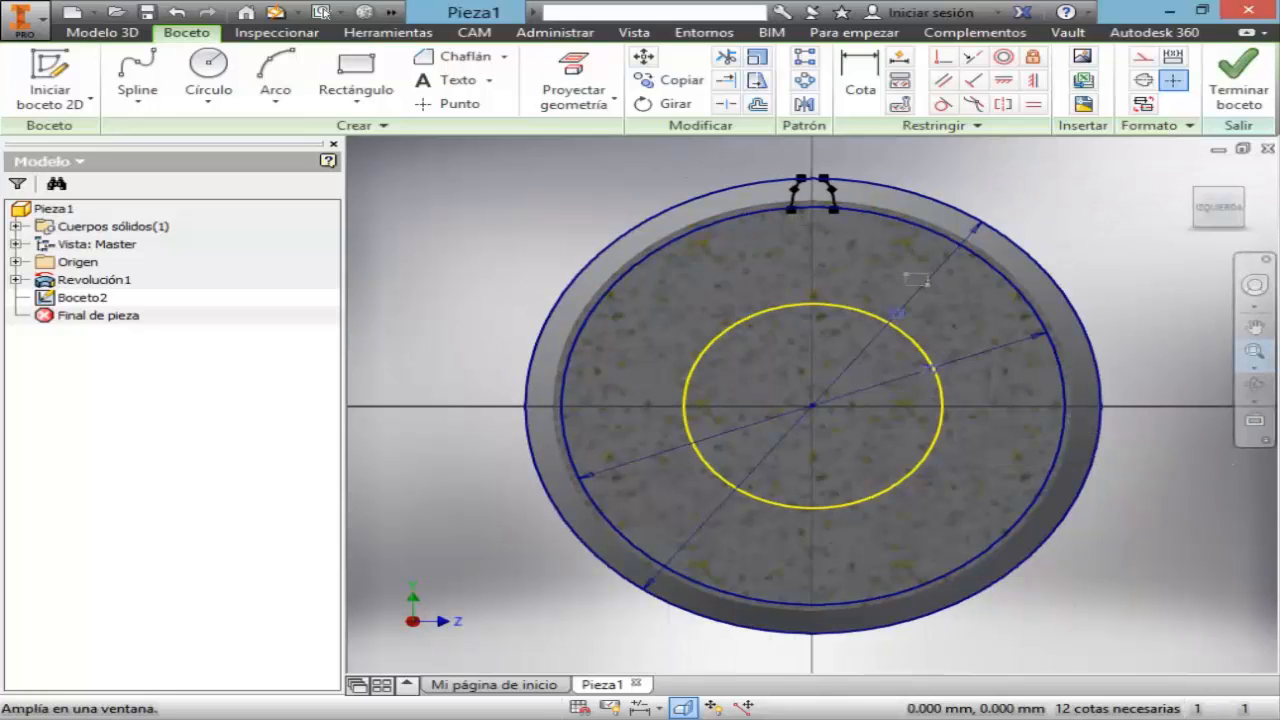
{"action": "left_click_drag", "start_coordinate": [912, 283], "coordinate": [662, 152]}
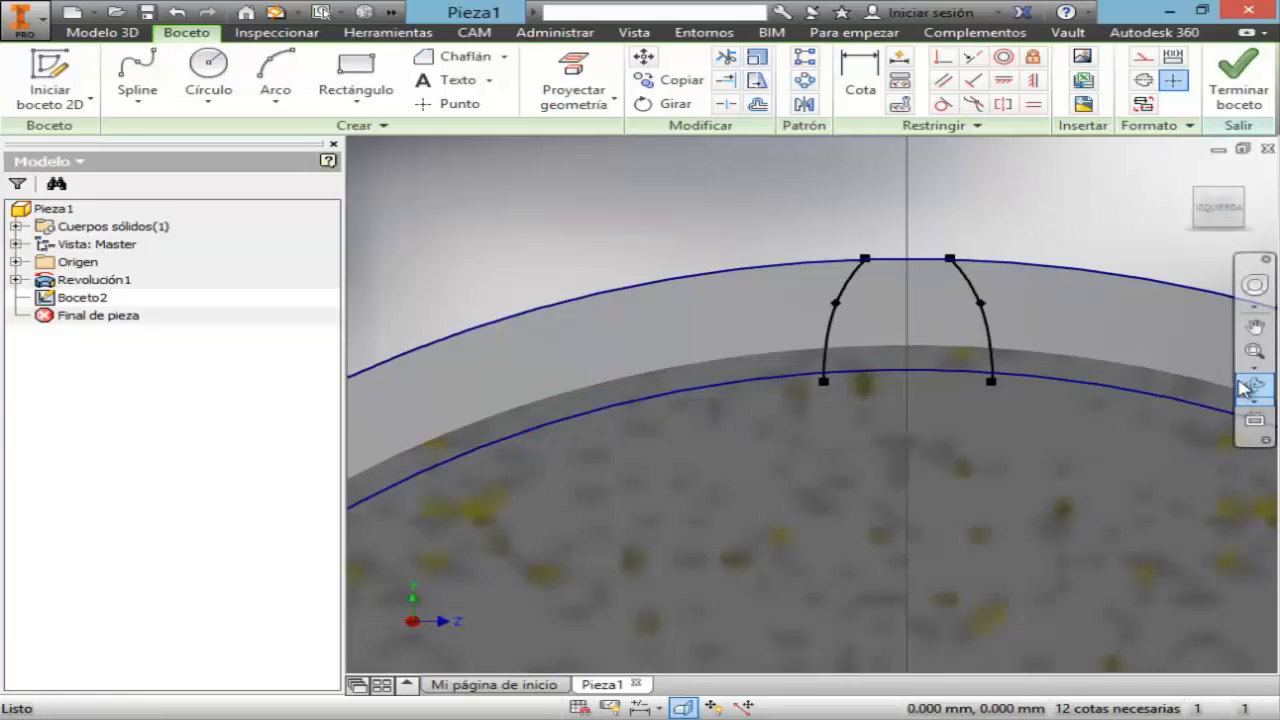
{"action": "left_click", "coordinate": [726, 56]}
{"action": "left_click", "coordinate": [823, 376]}
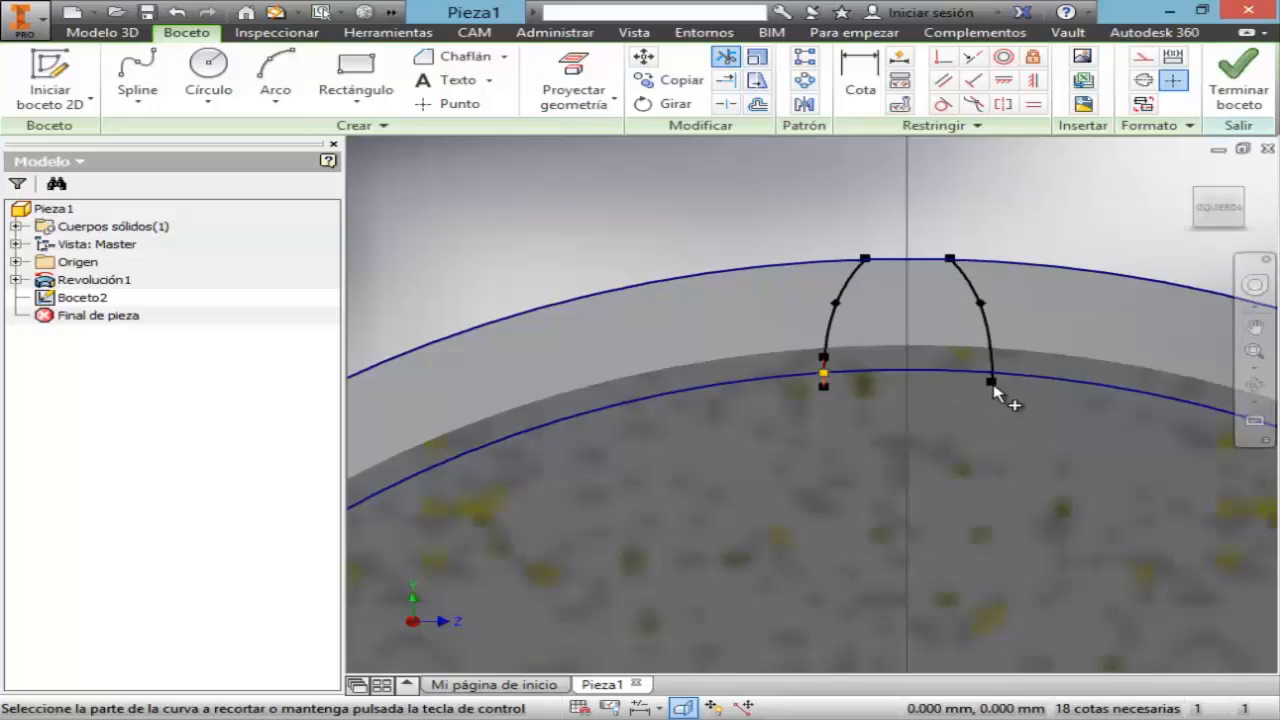
{"action": "left_click", "coordinate": [993, 390]}
{"action": "key", "text": "Escape"}
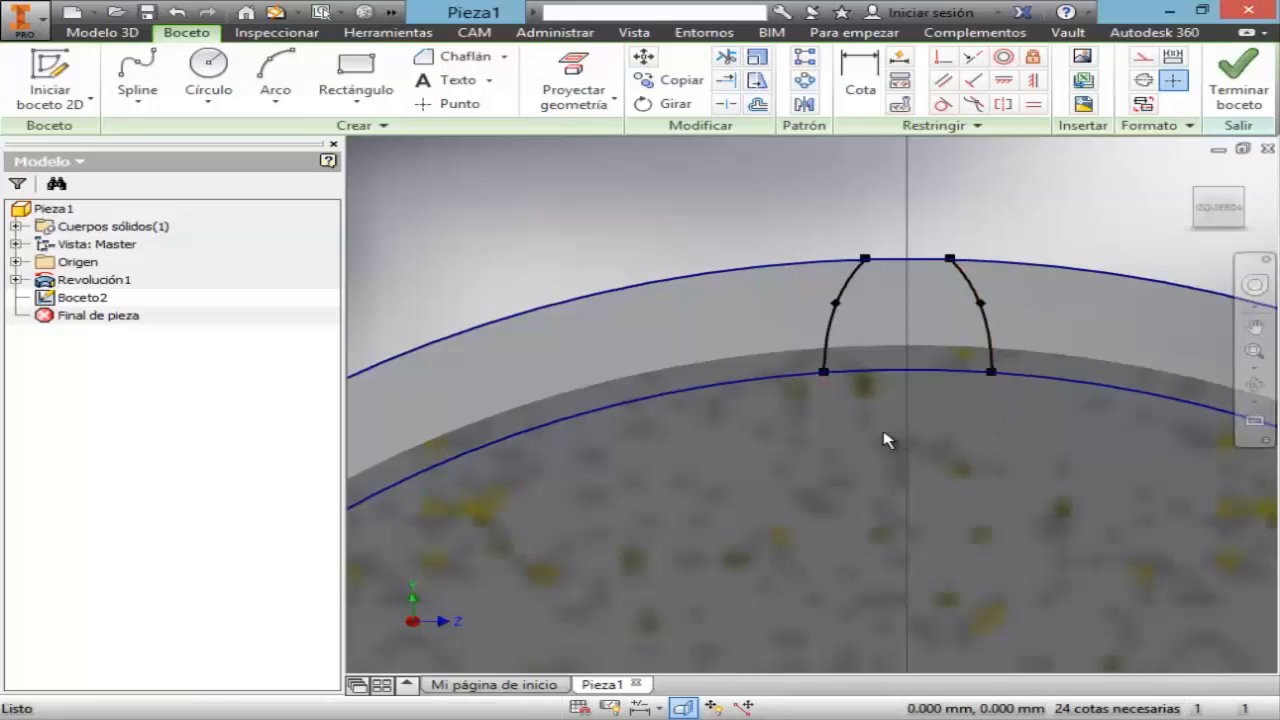
- Create a circular pattern of the two flank splines about the circles' centre with 22 occurrences over 360 degrees
{"action": "left_click", "coordinate": [804, 80]}
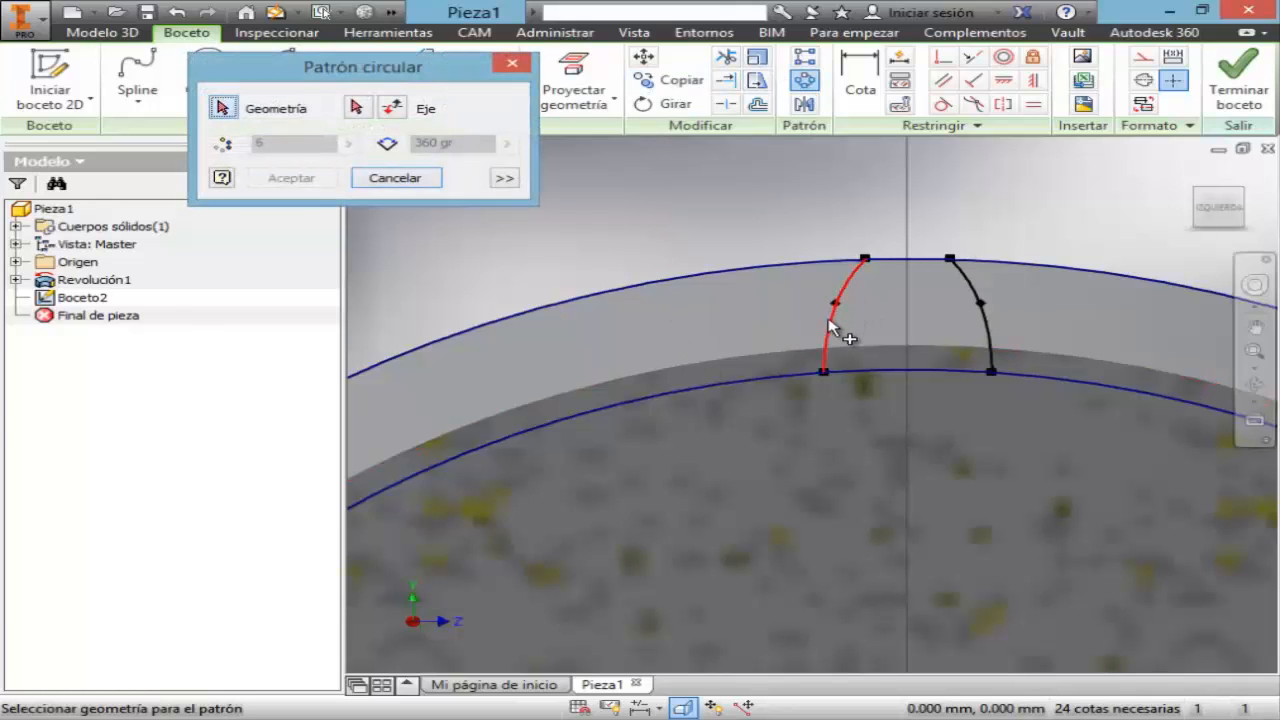
{"action": "left_click", "coordinate": [844, 334]}
{"action": "left_click", "coordinate": [990, 340]}
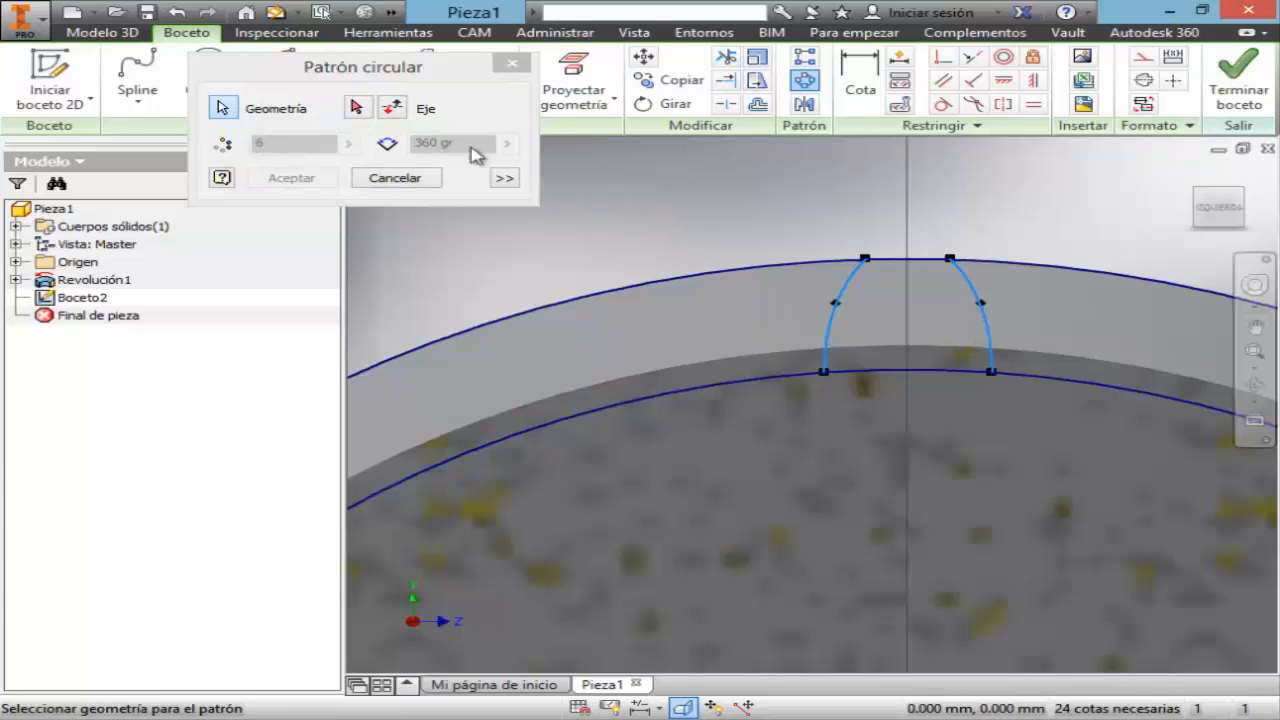
{"action": "left_click", "coordinate": [357, 108]}
{"action": "left_click", "coordinate": [1255, 368]}
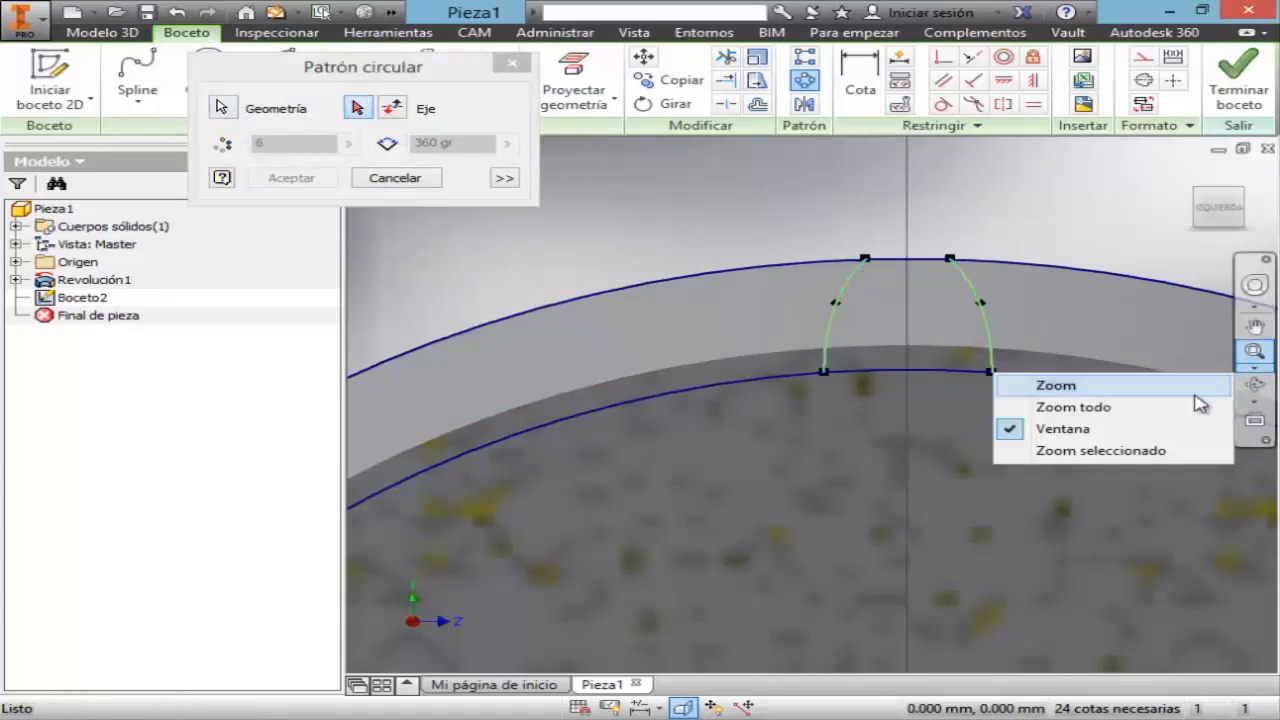
{"action": "left_click", "coordinate": [1173, 404]}
{"action": "left_click", "coordinate": [813, 406]}
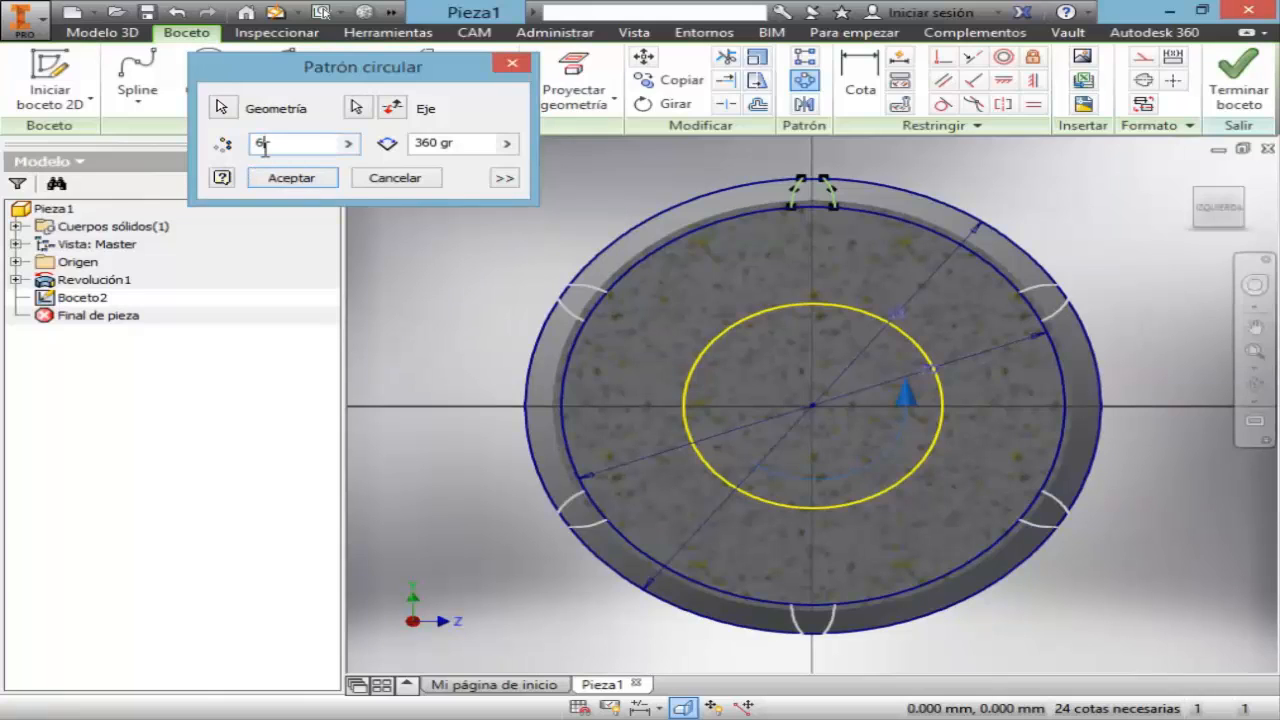
{"action": "key", "text": "BackSpace"}
{"action": "type", "text": "20"}
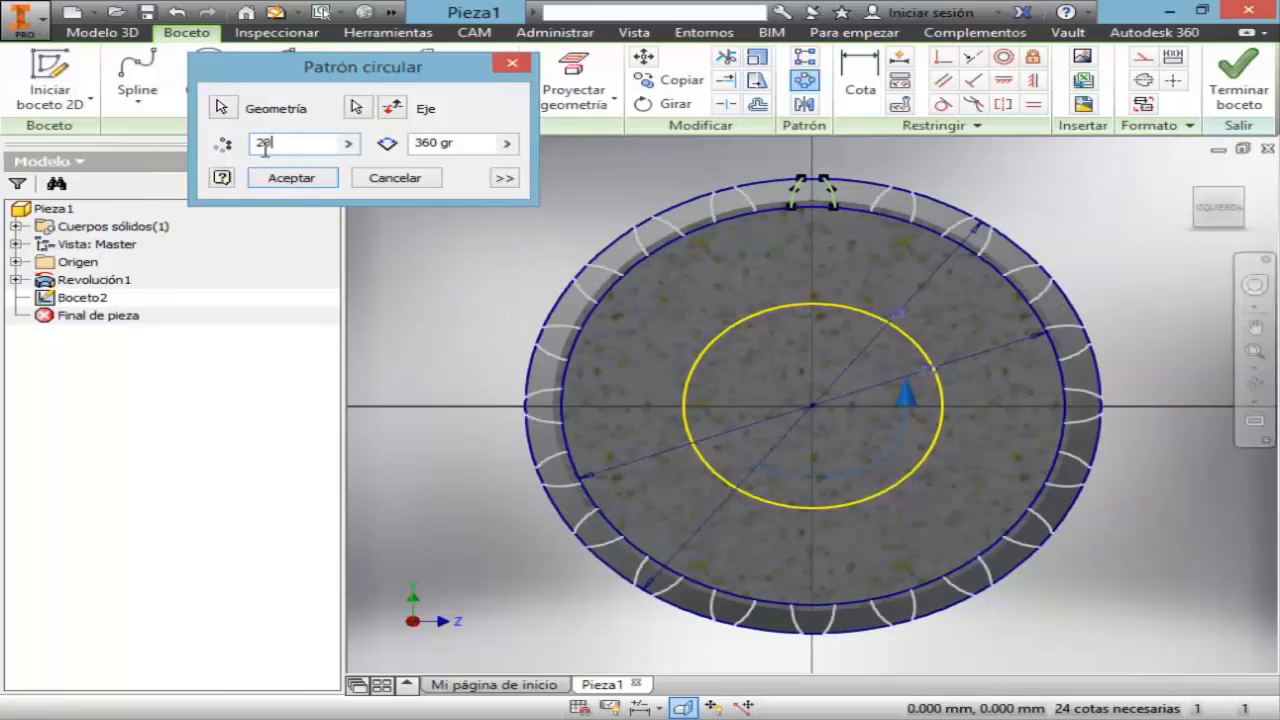
{"action": "key", "text": "BackSpace"}
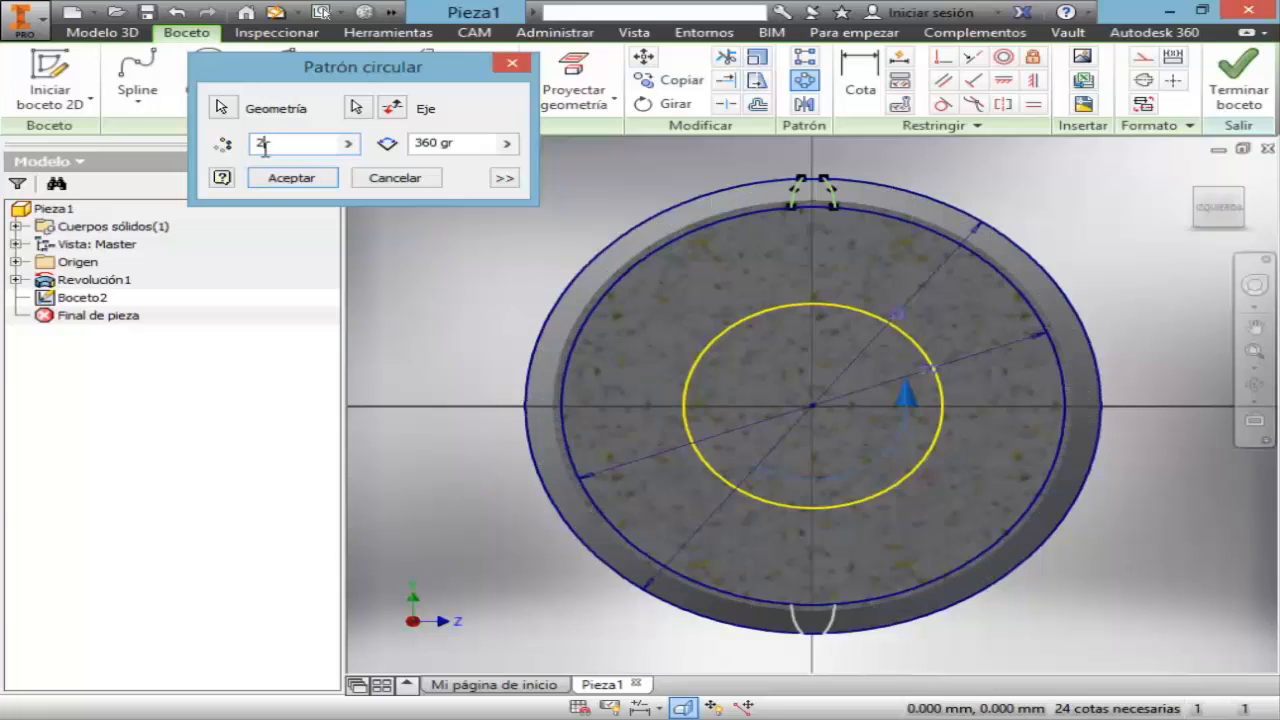
{"action": "type", "text": "5"}
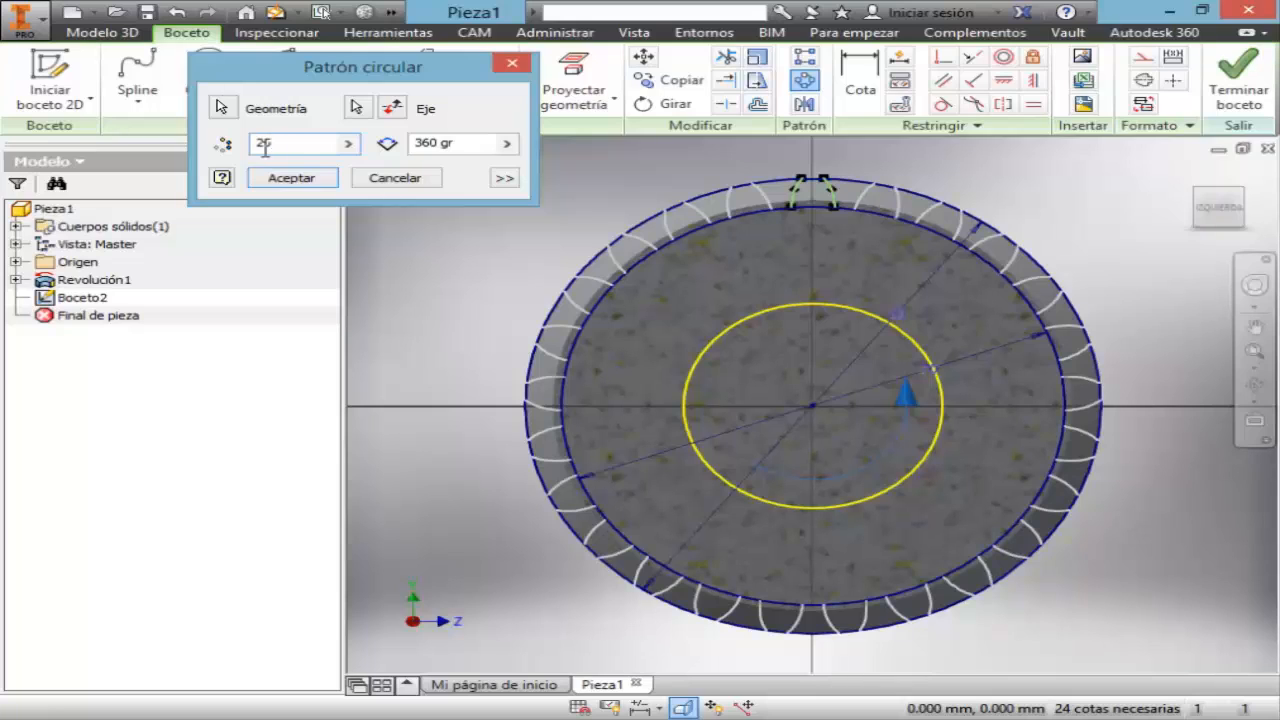
{"action": "key", "text": "BackSpace"}
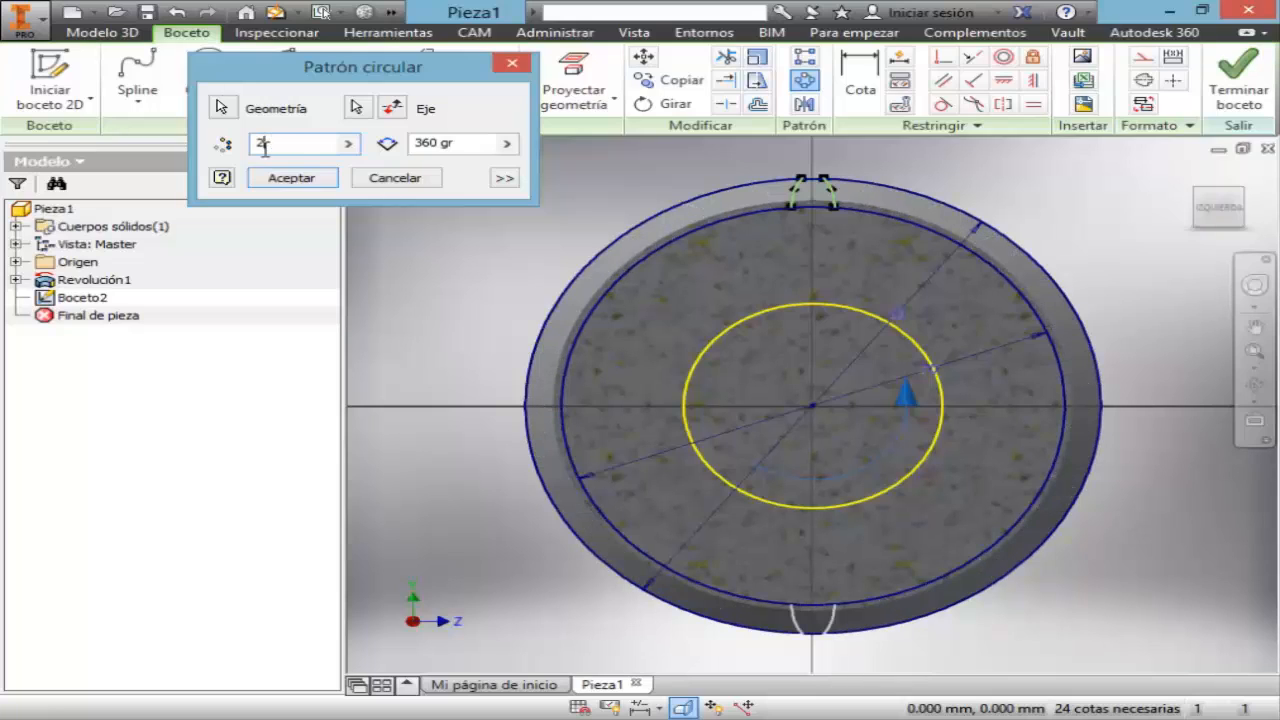
{"action": "type", "text": "2"}
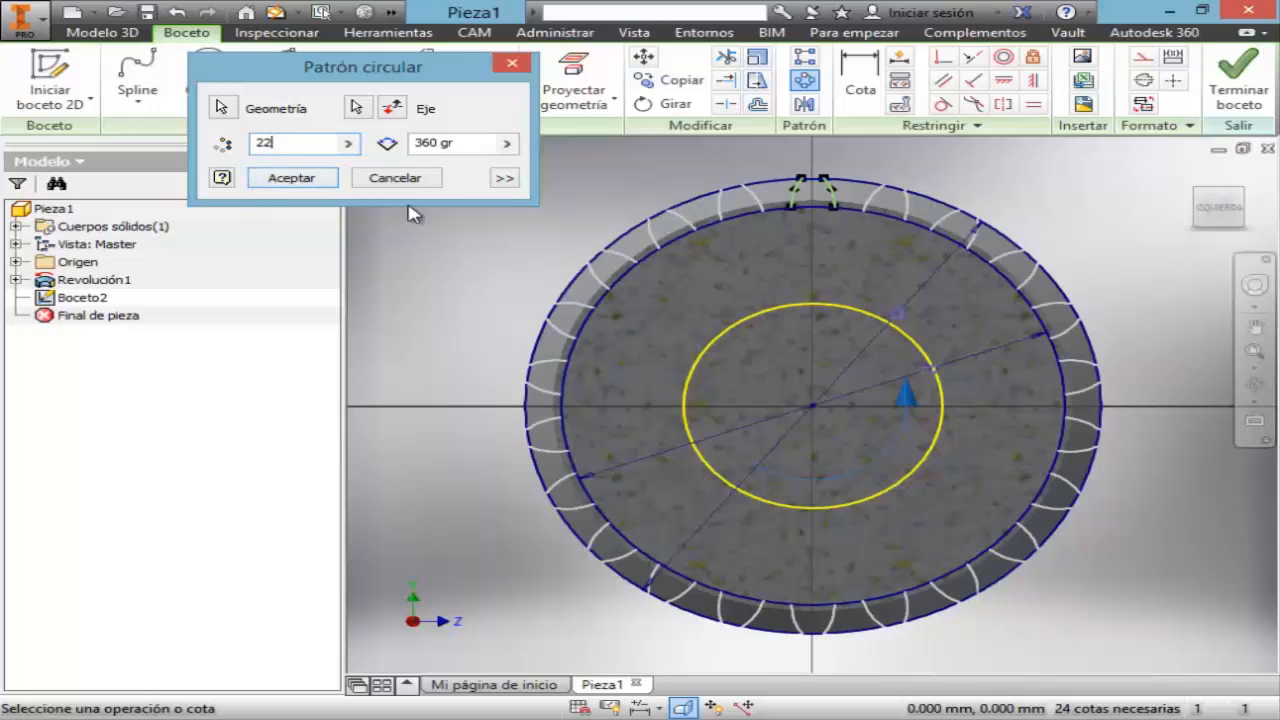
{"action": "left_click", "coordinate": [310, 182]}
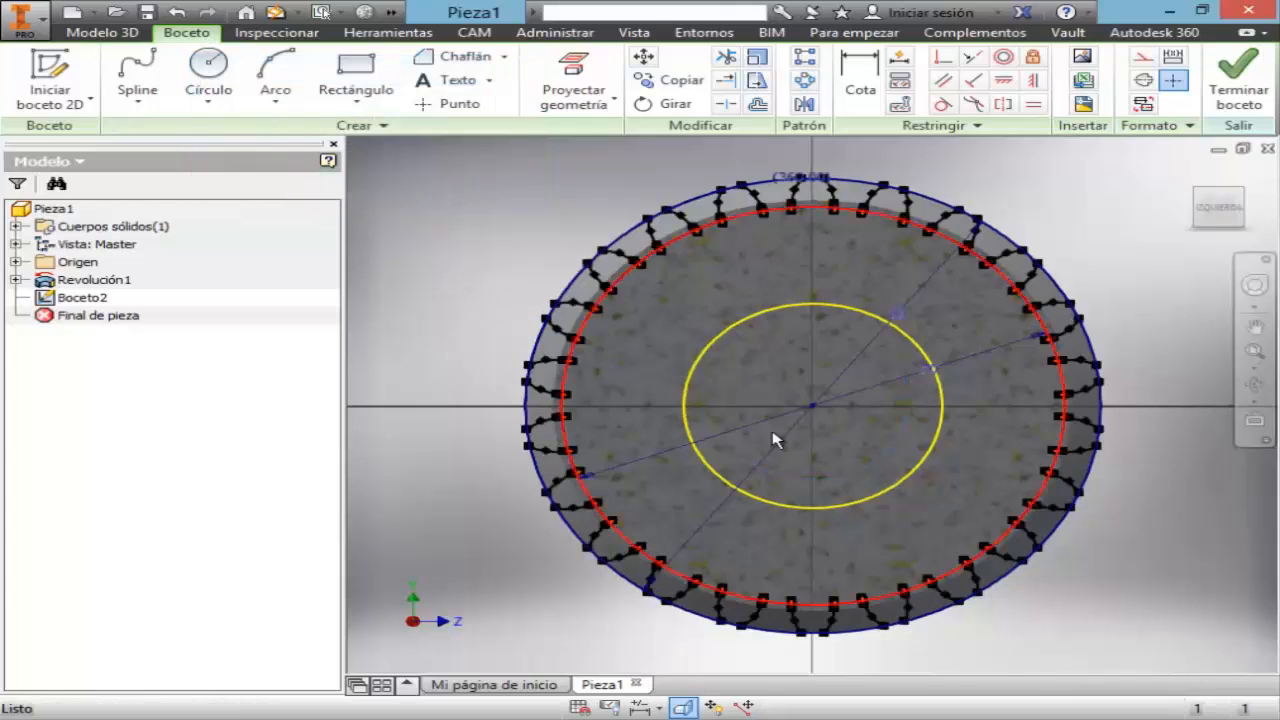
- Delete the yellow inner circle from the sketch
{"action": "left_click", "coordinate": [928, 470]}
{"action": "key", "text": "Delete"}
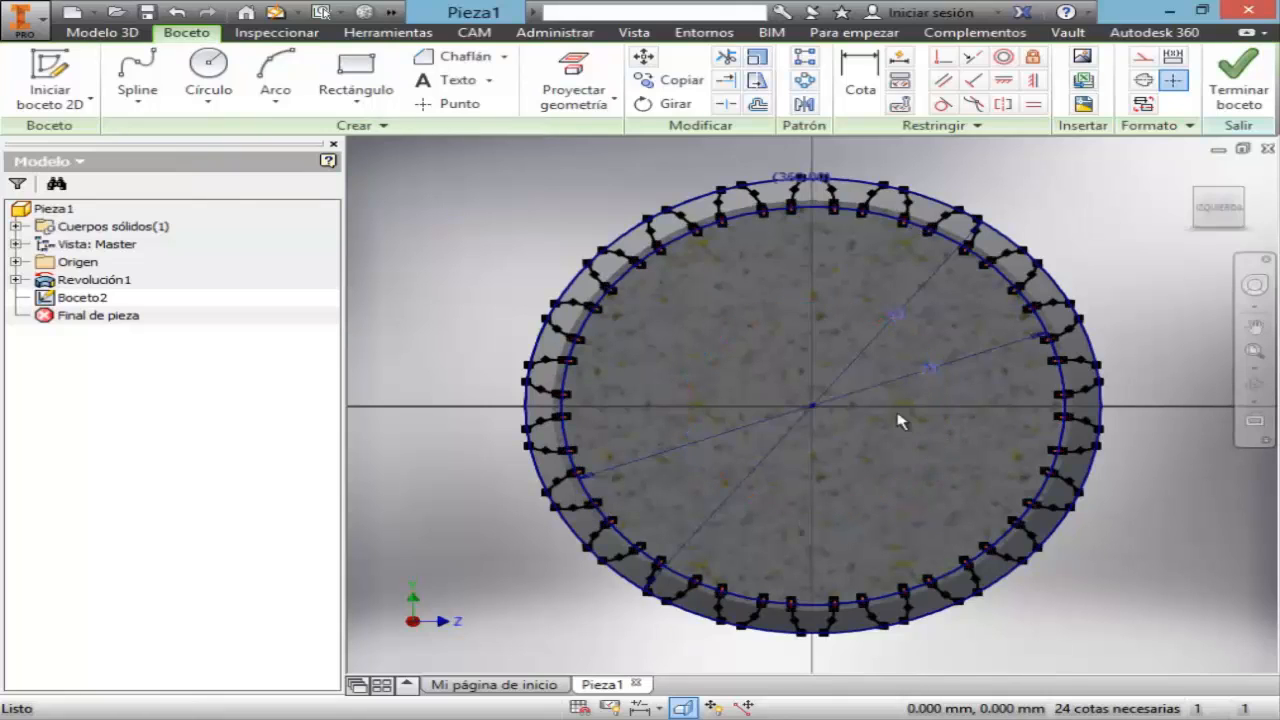
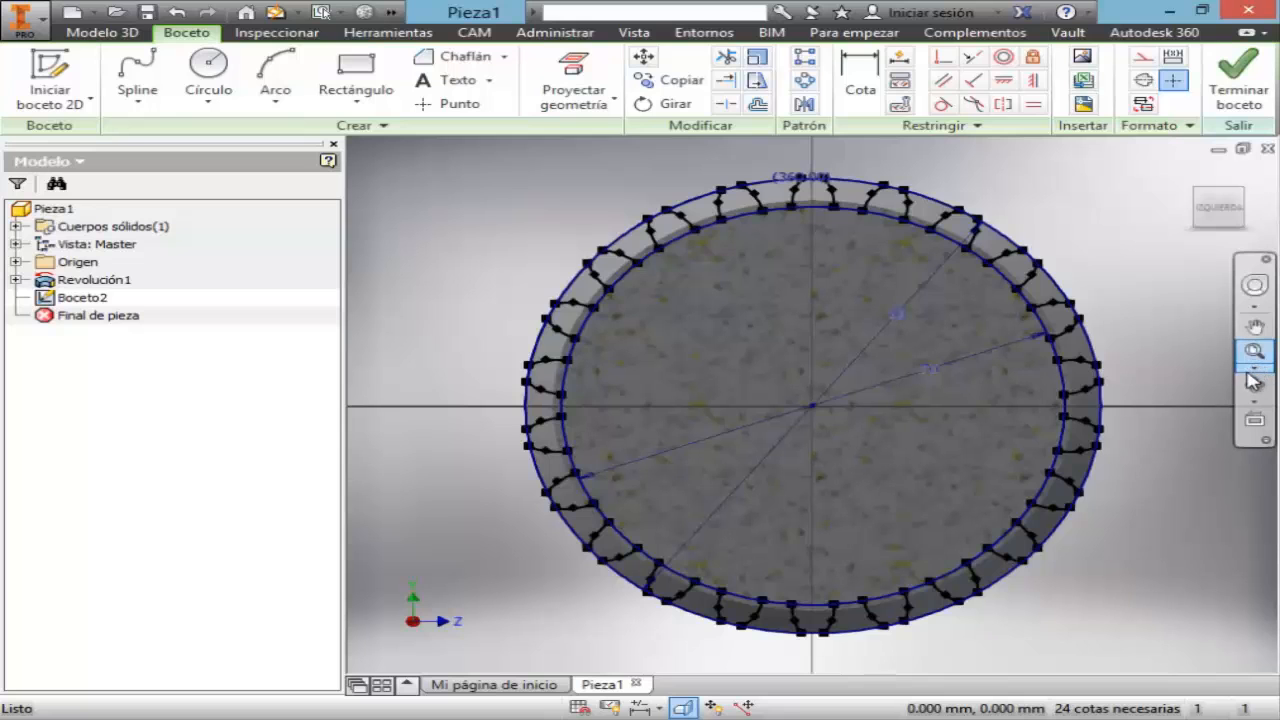
- Trim the 70 mm circle's arcs between the two flanks of each tooth along the upper part of the gear
{"action": "left_click", "coordinate": [1254, 368]}
{"action": "left_click", "coordinate": [1063, 428]}
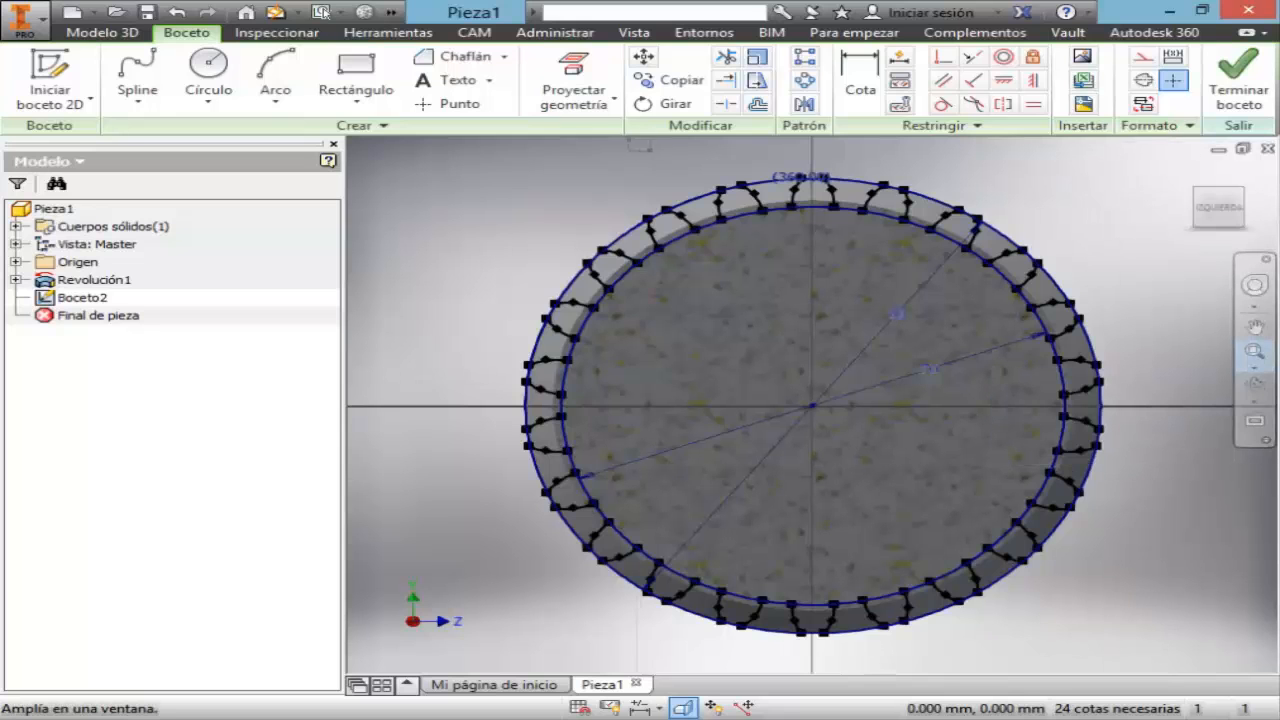
{"action": "left_click_drag", "start_coordinate": [1047, 337], "coordinate": [1049, 338]}
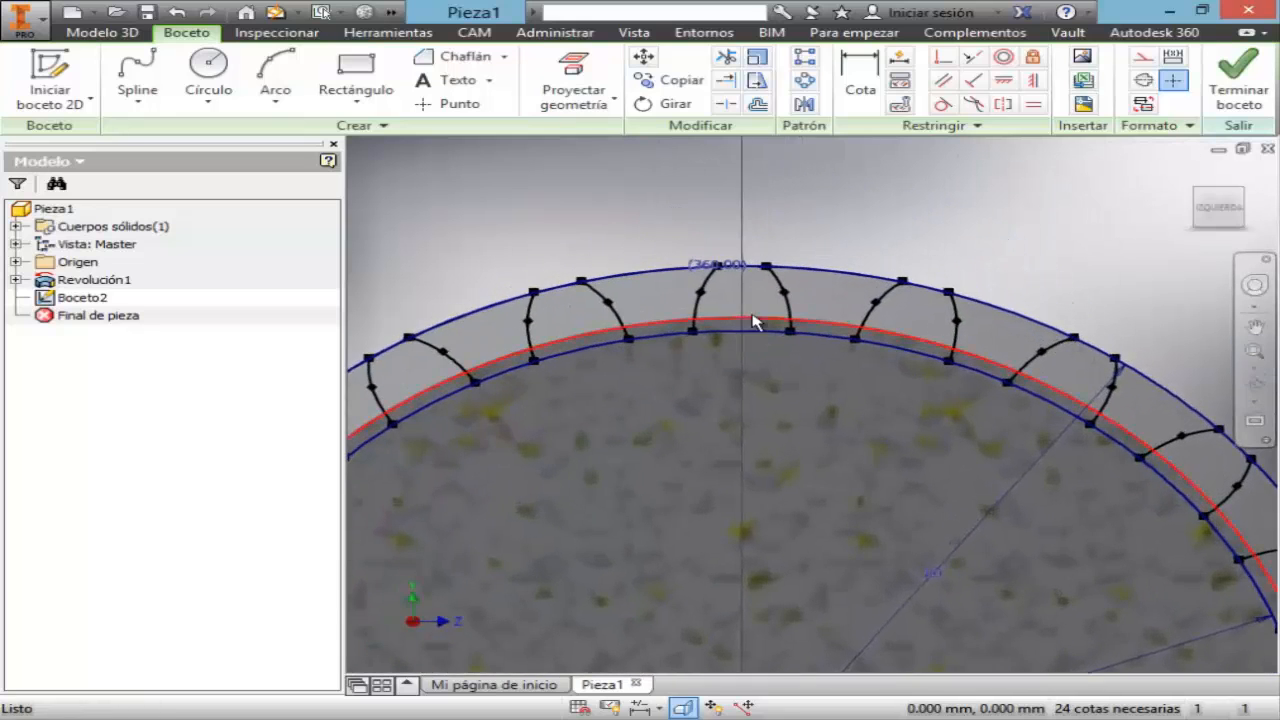
{"action": "left_click", "coordinate": [726, 56]}
{"action": "left_click", "coordinate": [745, 327]}
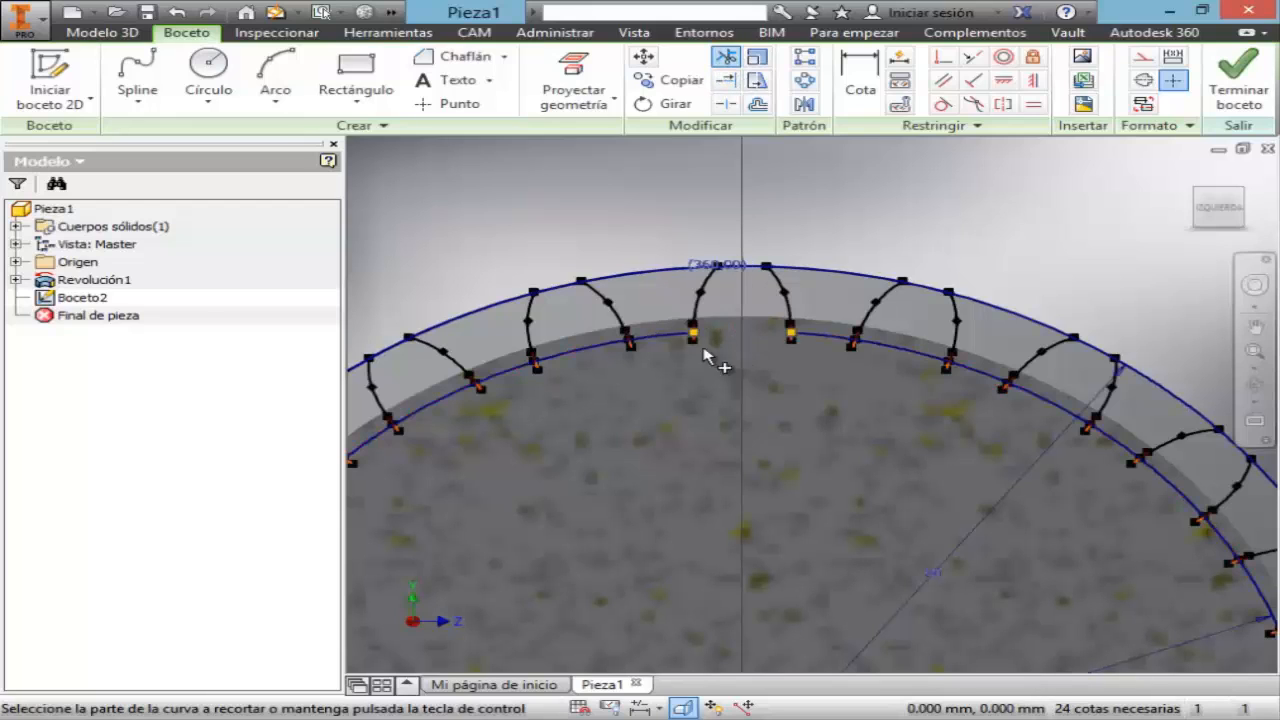
{"action": "left_click", "coordinate": [585, 348]}
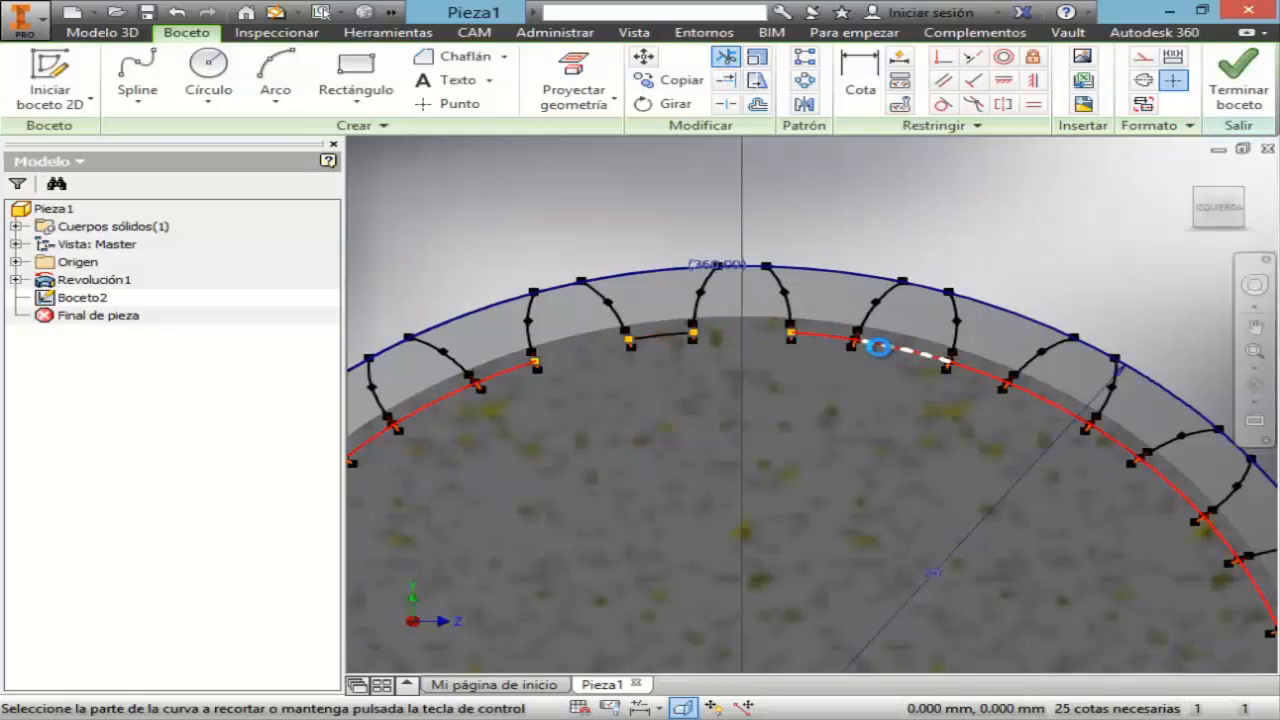
{"action": "left_click", "coordinate": [880, 349]}
{"action": "left_click", "coordinate": [430, 402]}
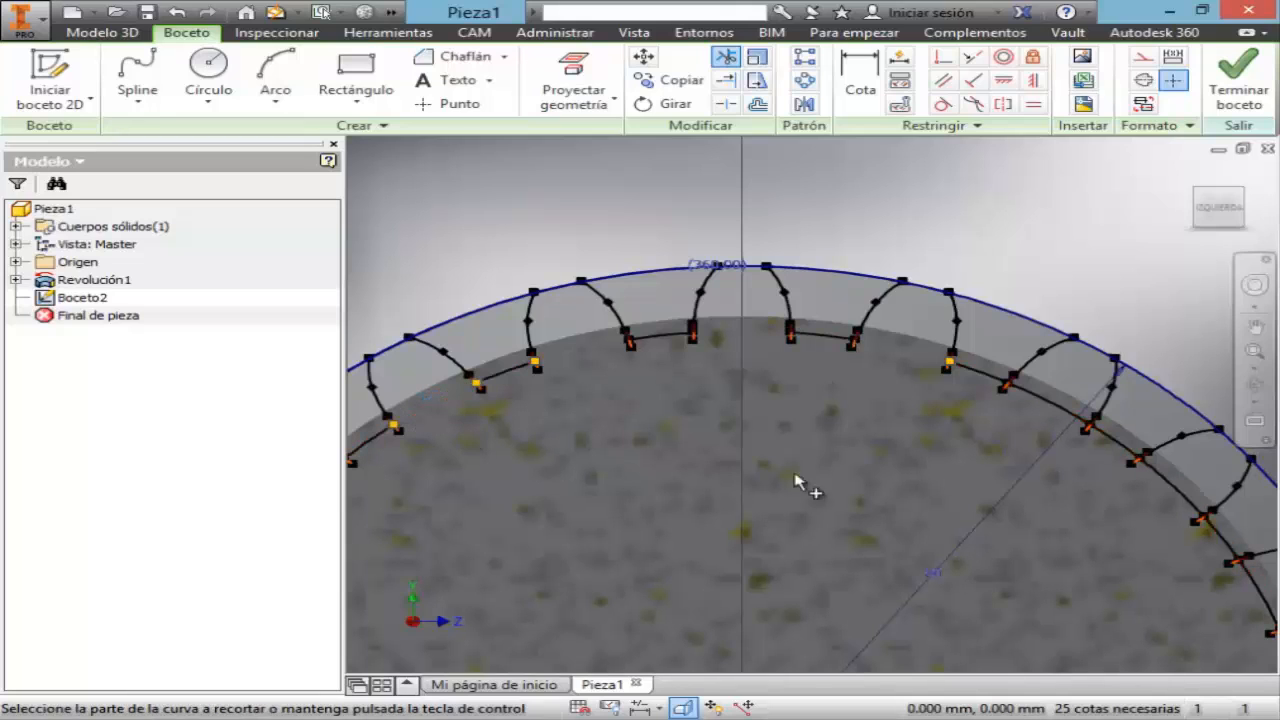
{"action": "left_click", "coordinate": [1028, 408]}
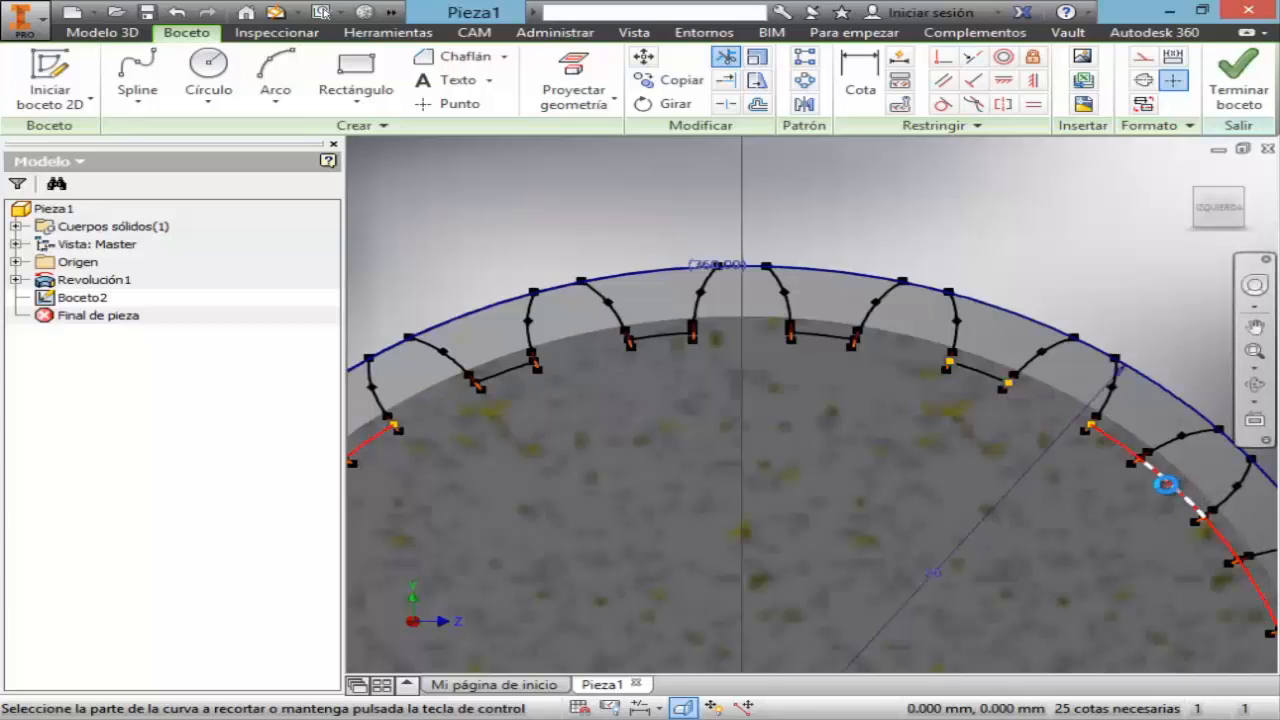
{"action": "left_click", "coordinate": [1160, 500]}
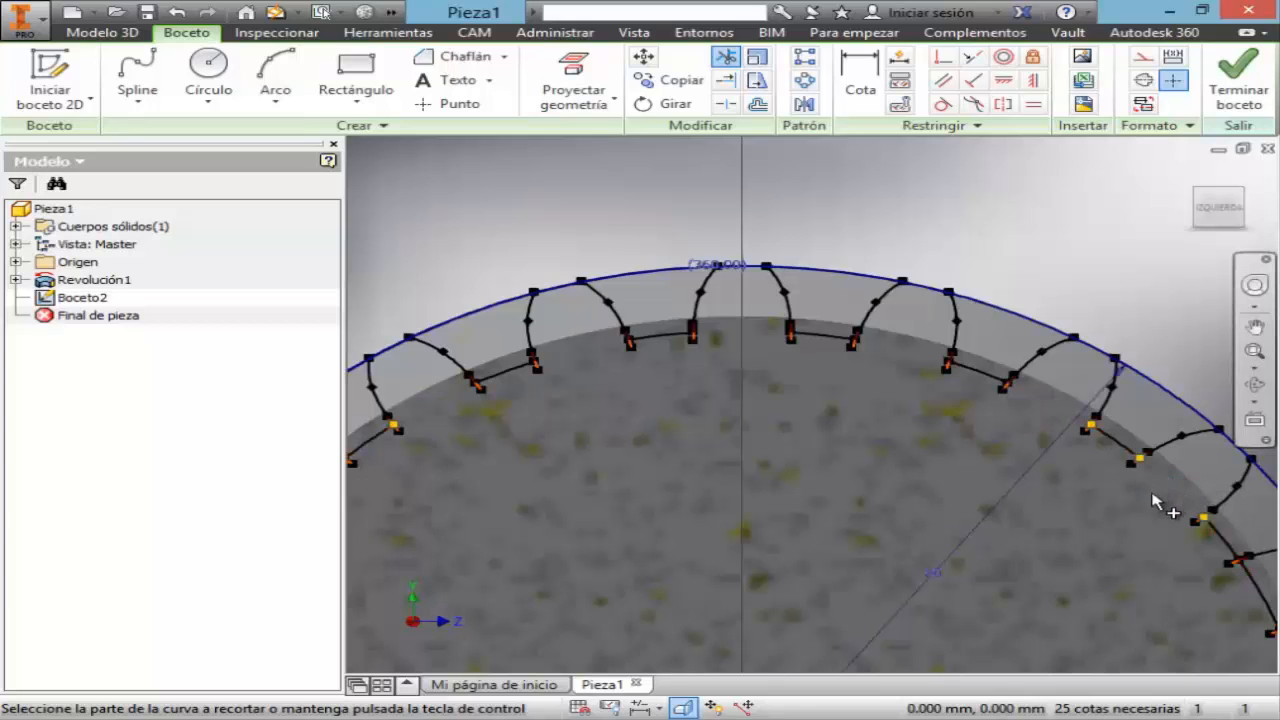
- Trim the 70 mm circle's arcs between the flanks of each tooth down the left side of the gear
{"action": "left_click", "coordinate": [1255, 367]}
{"action": "left_click", "coordinate": [1073, 407]}
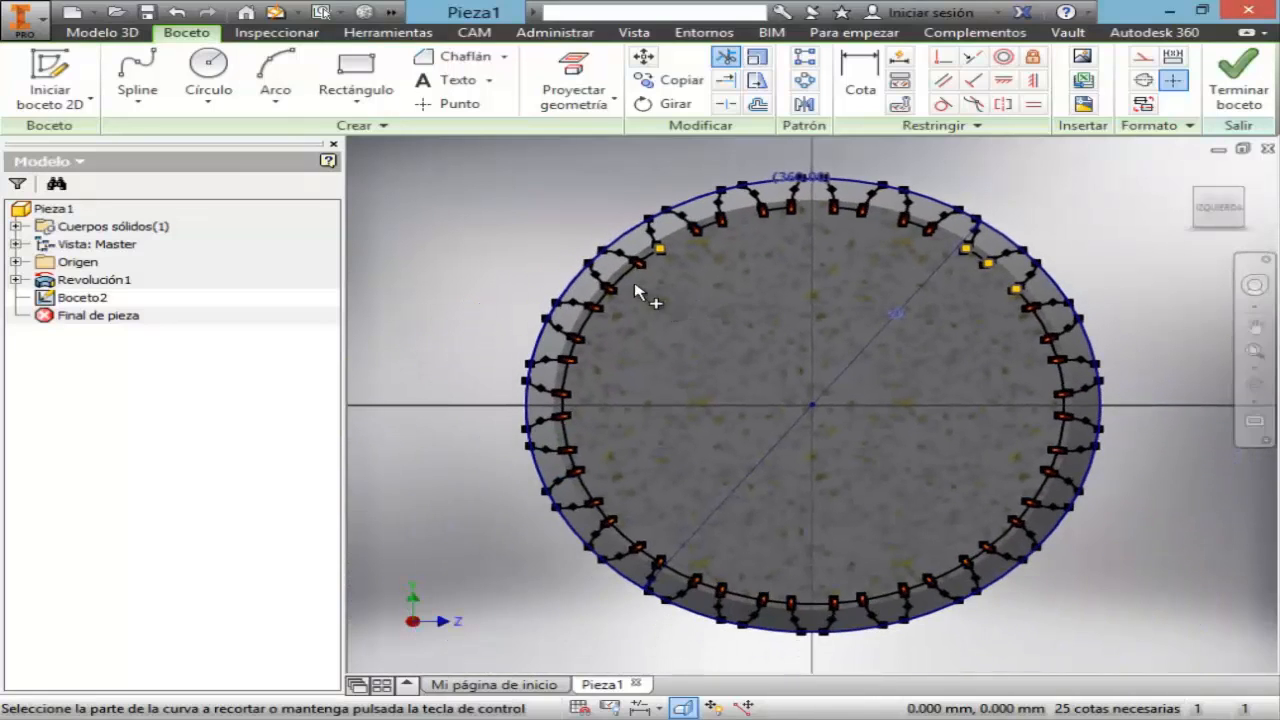
{"action": "left_click", "coordinate": [623, 279]}
{"action": "left_click", "coordinate": [586, 334]}
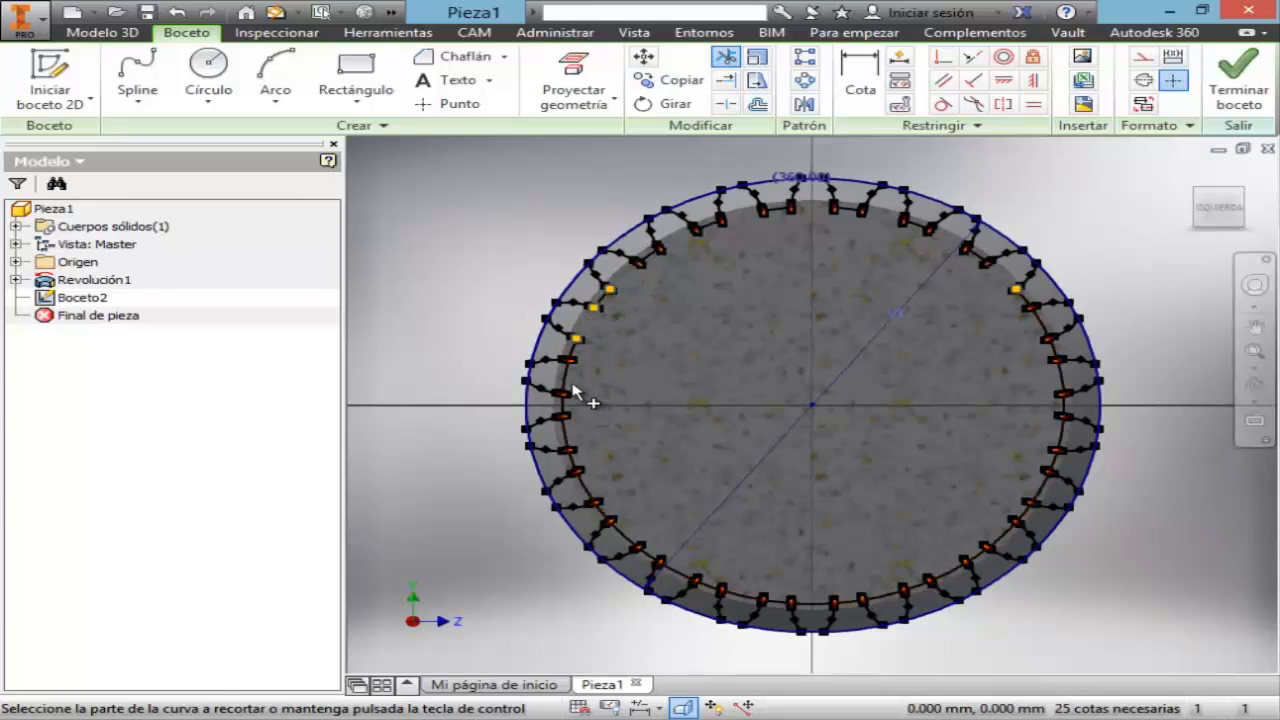
{"action": "left_click", "coordinate": [565, 386]}
{"action": "left_click", "coordinate": [572, 434]}
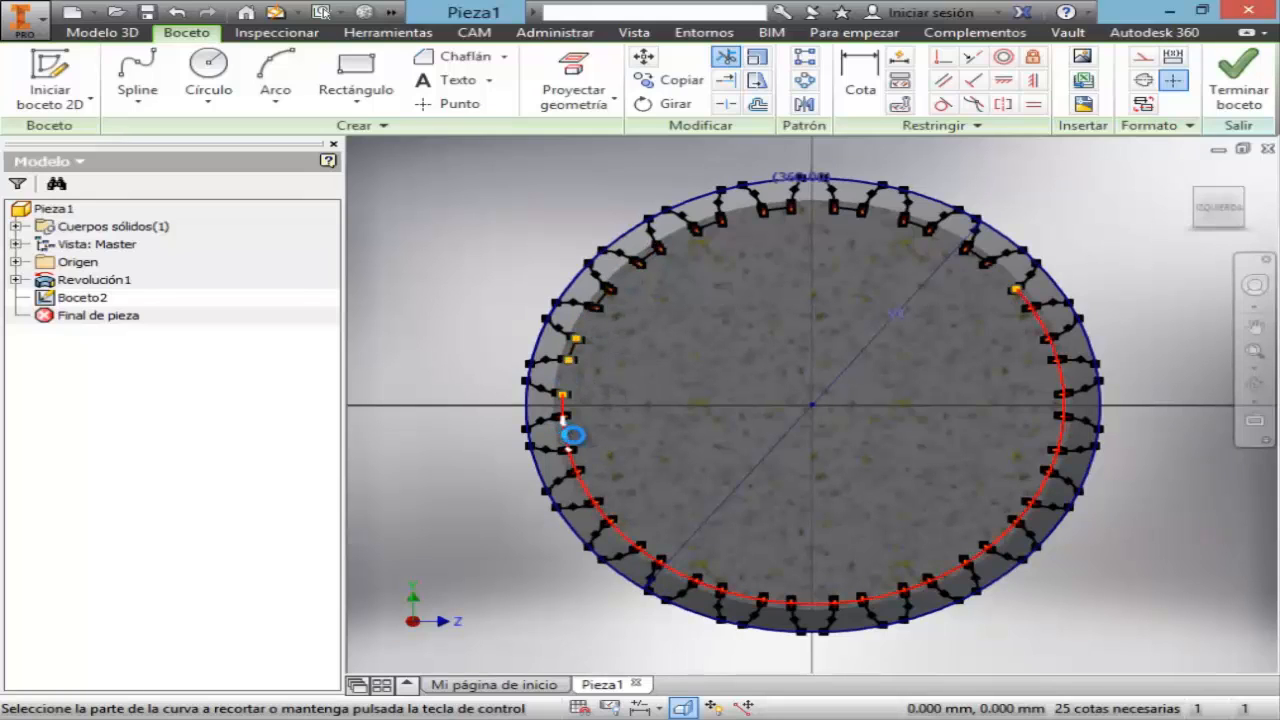
{"action": "left_click", "coordinate": [588, 488]}
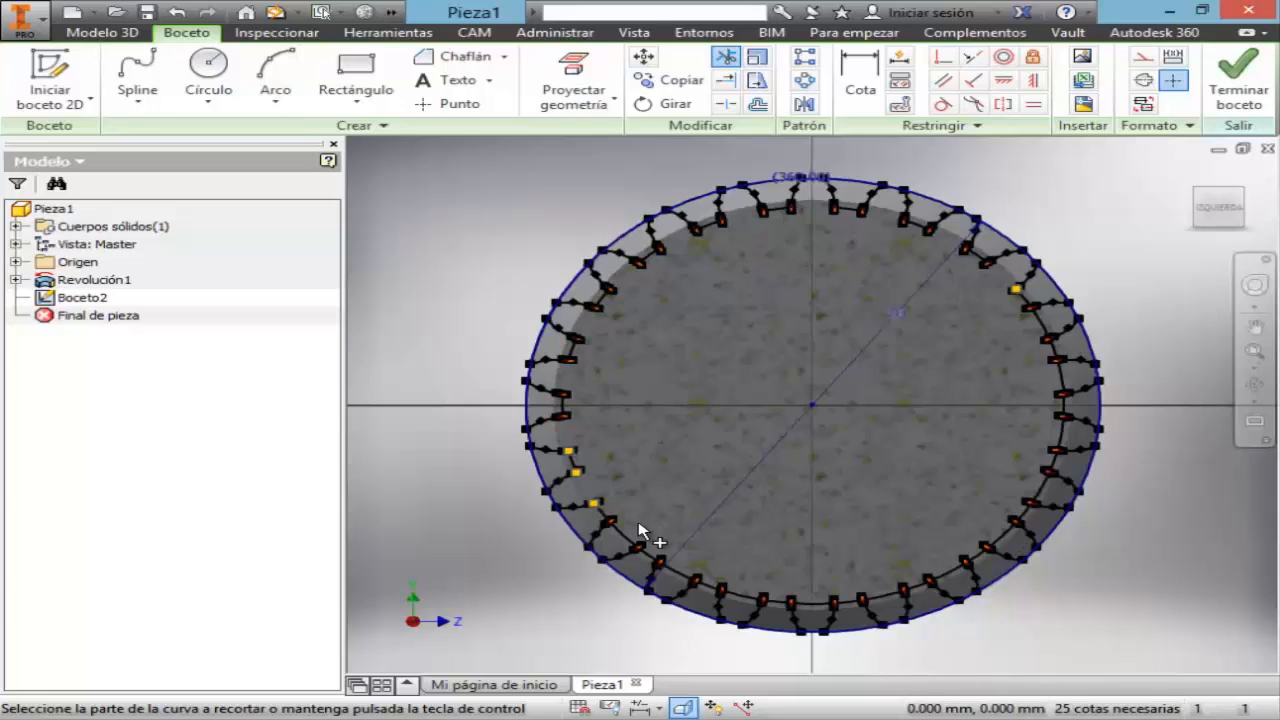
{"action": "left_click", "coordinate": [634, 535]}
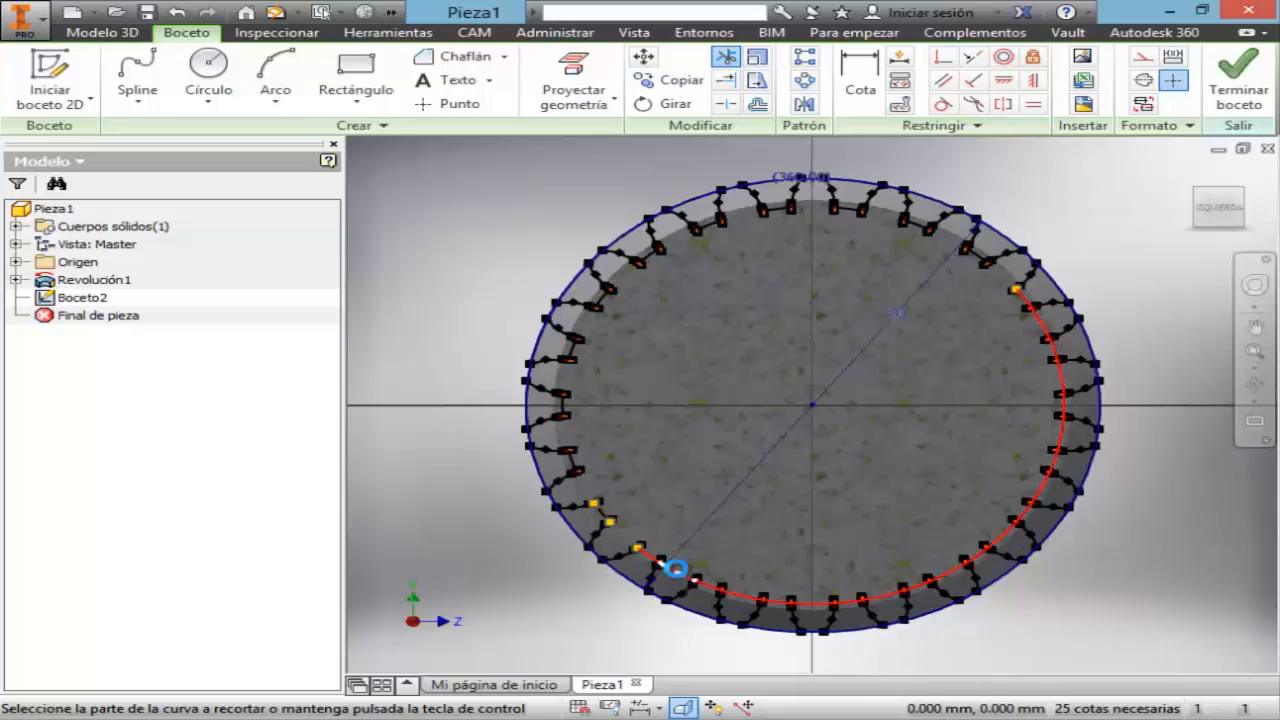
- Trim the 70 mm circle's arcs between the flanks of each tooth along the lower part of the gear
{"action": "left_click", "coordinate": [684, 572]}
{"action": "left_click", "coordinate": [736, 593]}
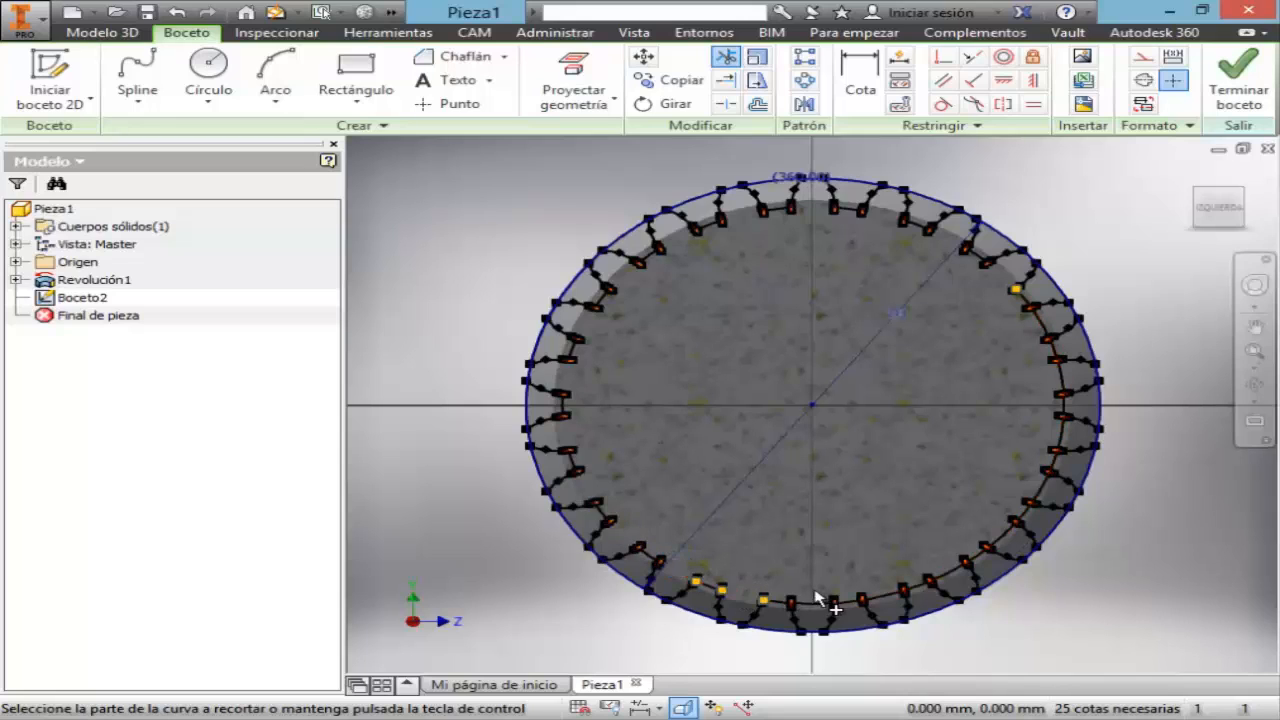
{"action": "left_click", "coordinate": [810, 604]}
{"action": "left_click", "coordinate": [885, 600]}
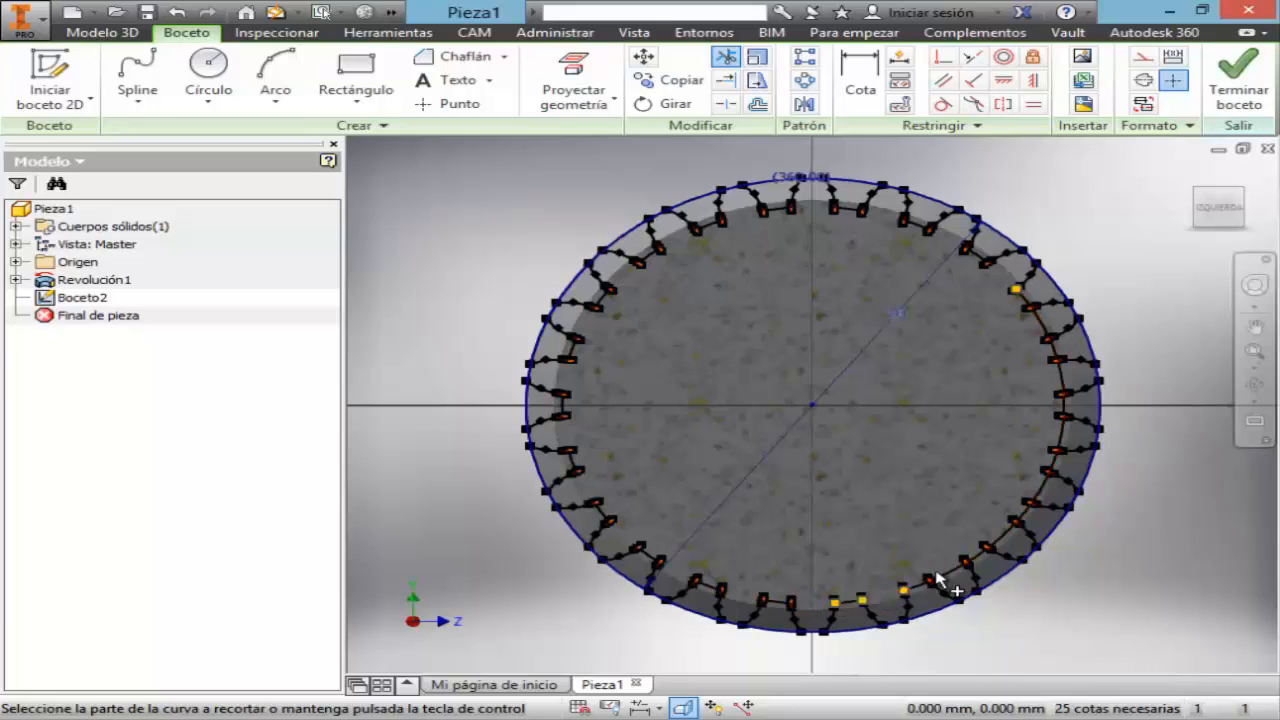
{"action": "left_click", "coordinate": [945, 573]}
{"action": "left_click", "coordinate": [1002, 535]}
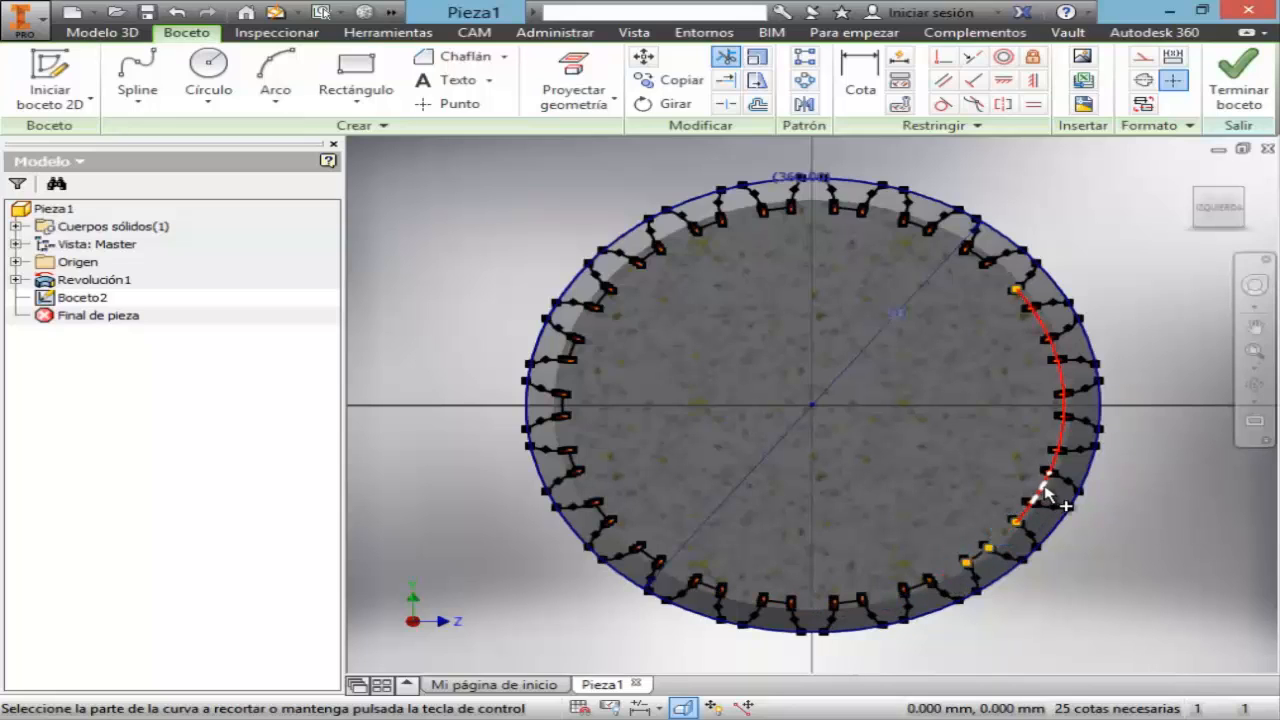
- Trim the 70 mm circle's remaining arcs between the flanks of each tooth up the right side of the gear
{"action": "left_click", "coordinate": [1043, 466]}
{"action": "left_click", "coordinate": [1058, 430]}
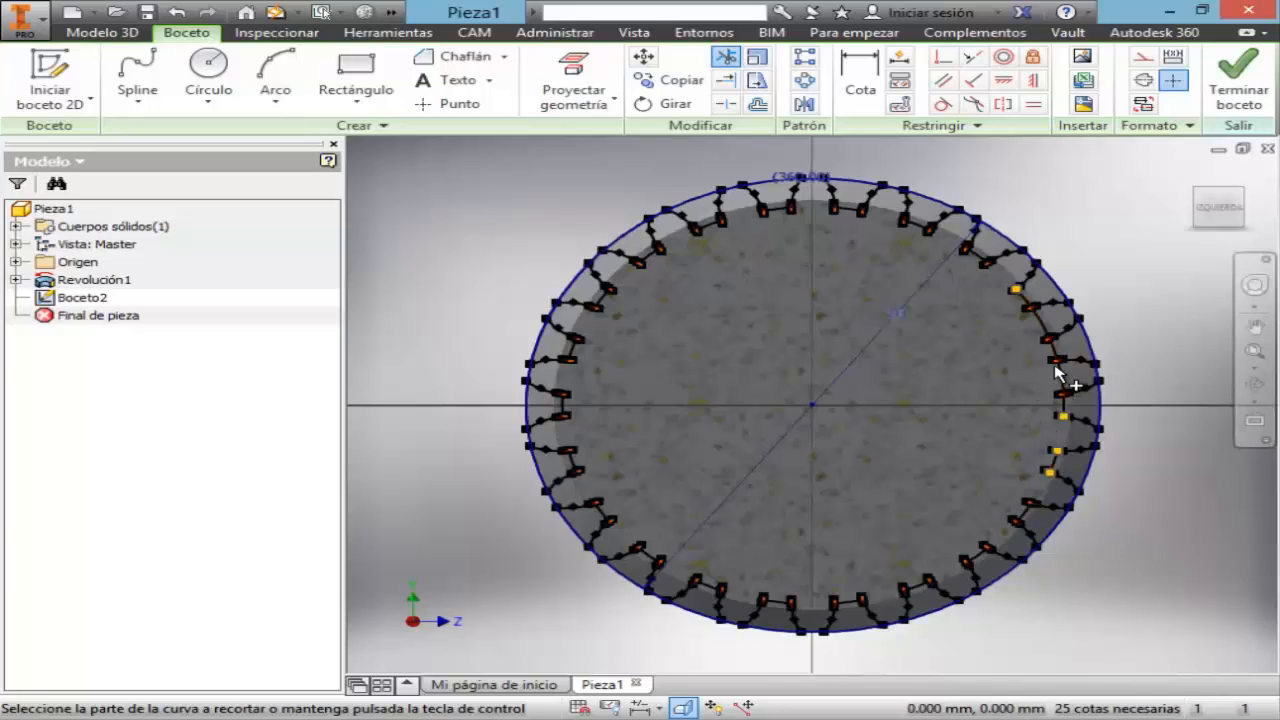
{"action": "left_click", "coordinate": [1057, 376]}
{"action": "left_click", "coordinate": [1041, 328]}
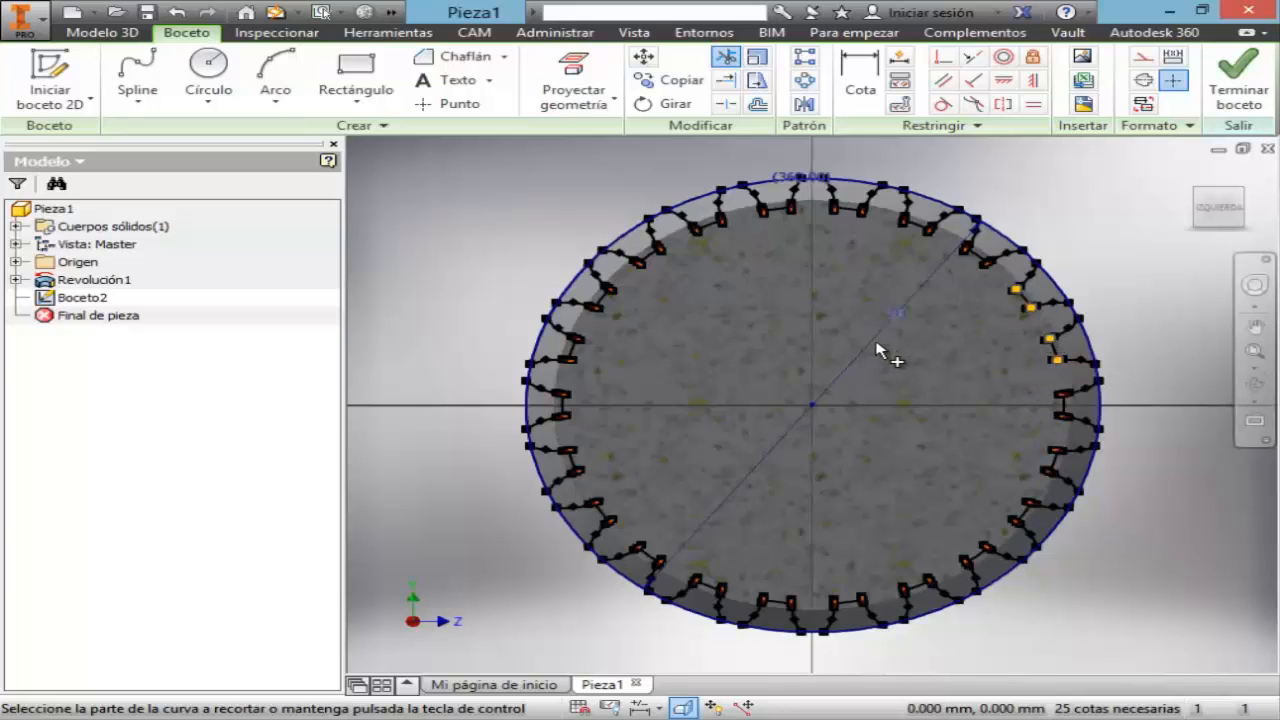
{"action": "key", "text": "Escape"}
- Trim the 80 mm circle's short tip arcs on the topmost tooth and the two teeth to its right
{"action": "left_click", "coordinate": [1254, 367]}
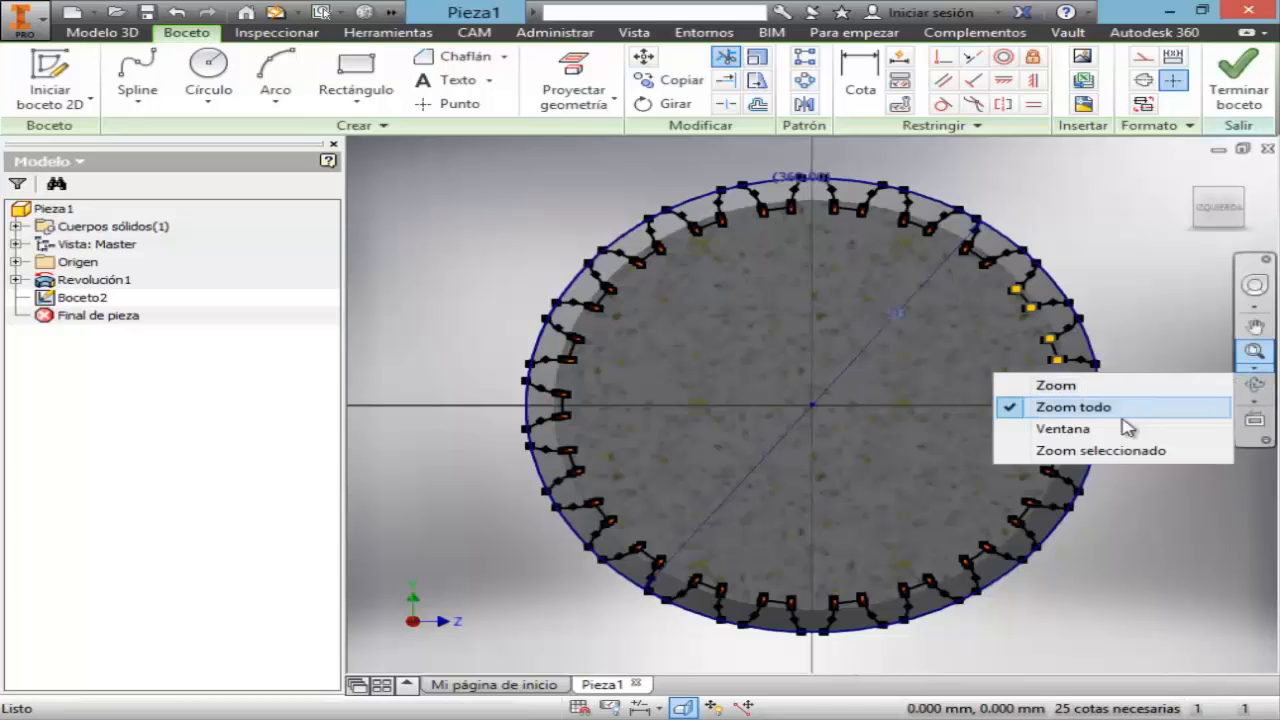
{"action": "left_click", "coordinate": [1100, 430]}
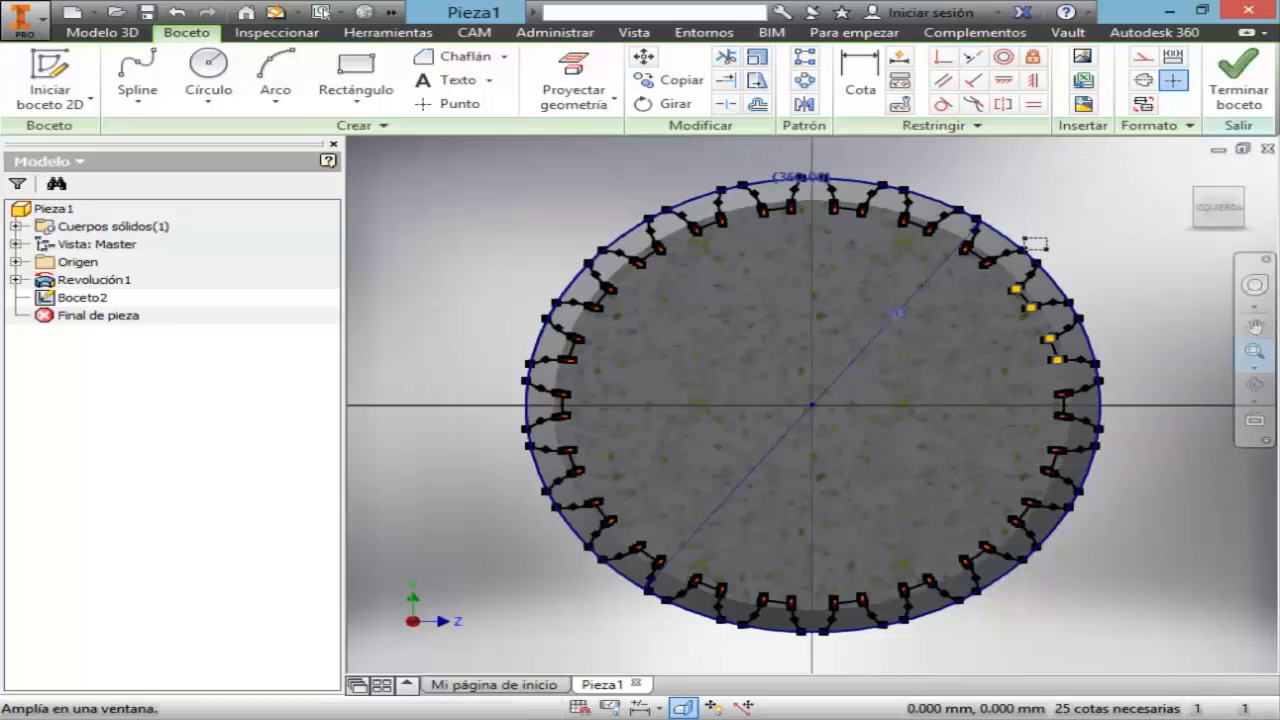
{"action": "left_click_drag", "start_coordinate": [721, 158], "coordinate": [1027, 239]}
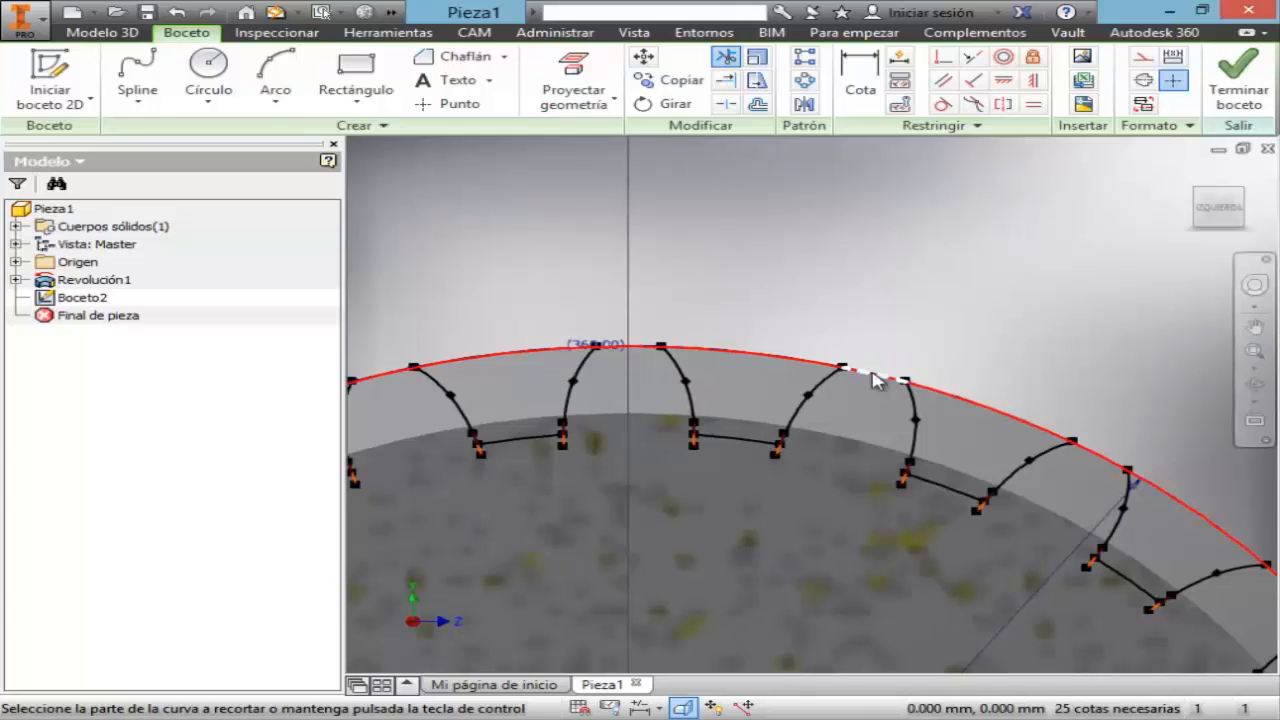
{"action": "left_click", "coordinate": [872, 378]}
{"action": "left_click", "coordinate": [1087, 454]}
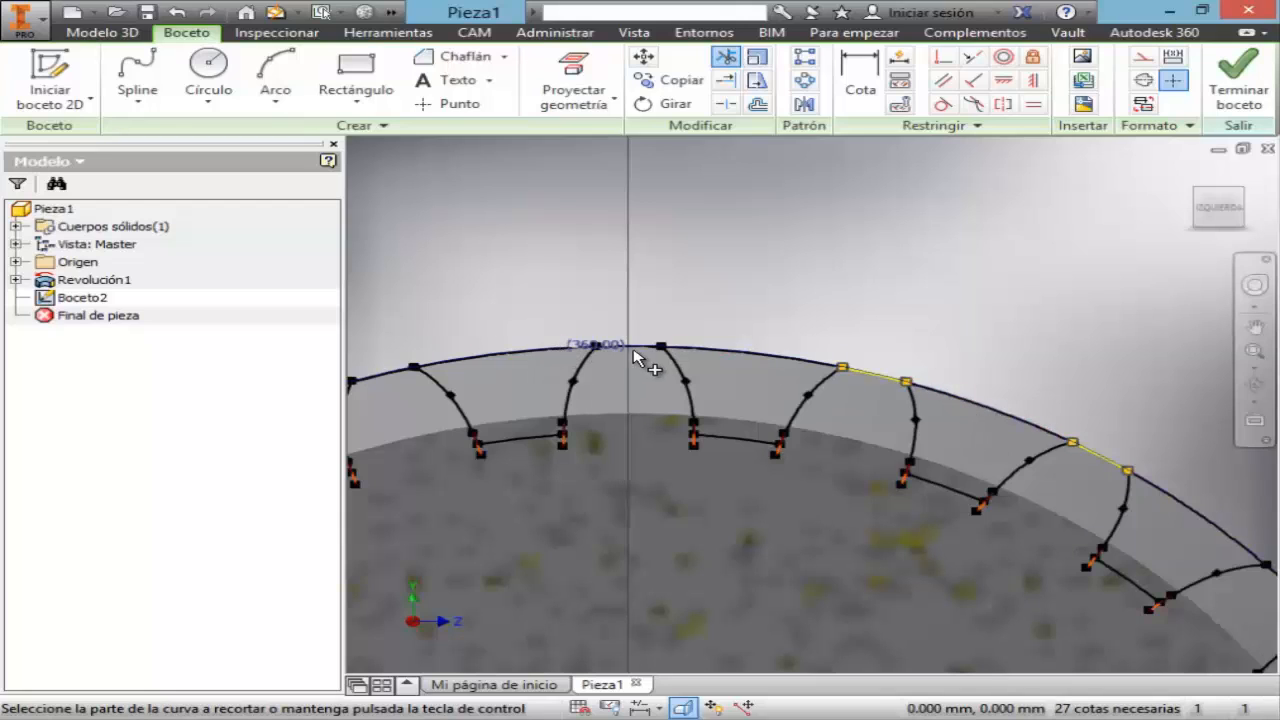
{"action": "left_click", "coordinate": [636, 356]}
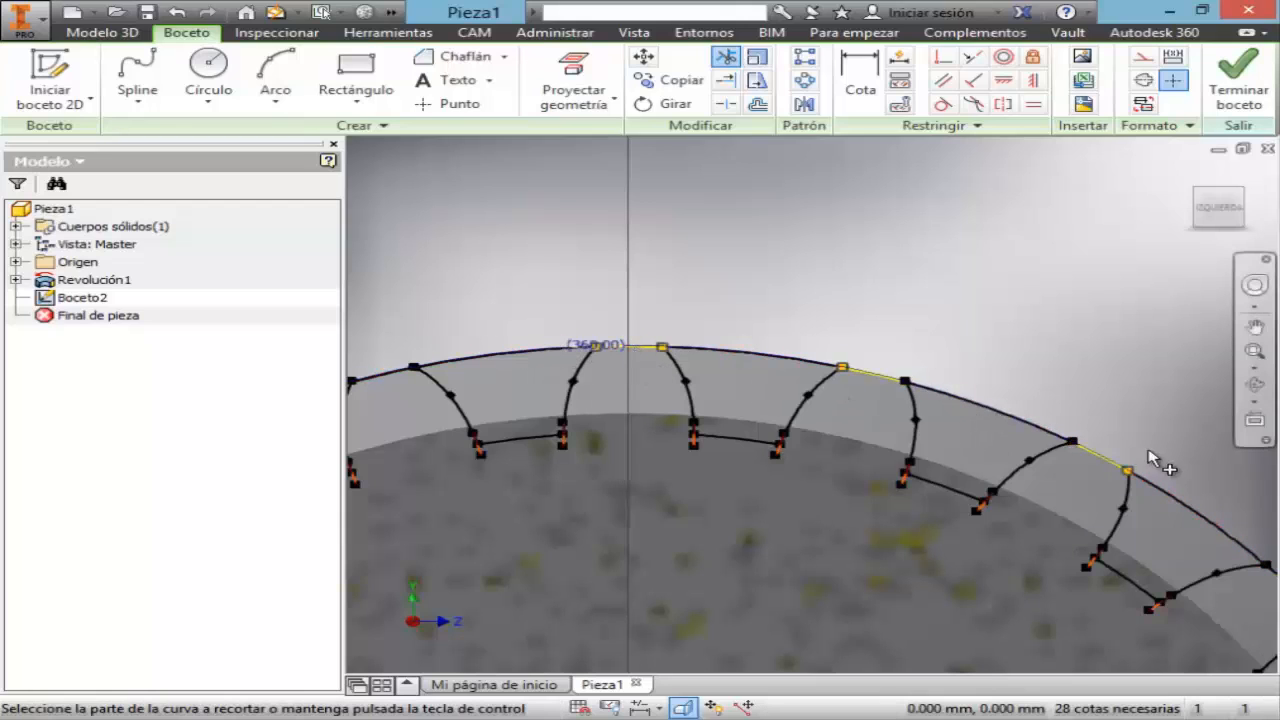
- Trim the 80 mm circle's short tip arcs on the four teeth along the gear's upper left
{"action": "left_click", "coordinate": [1254, 369]}
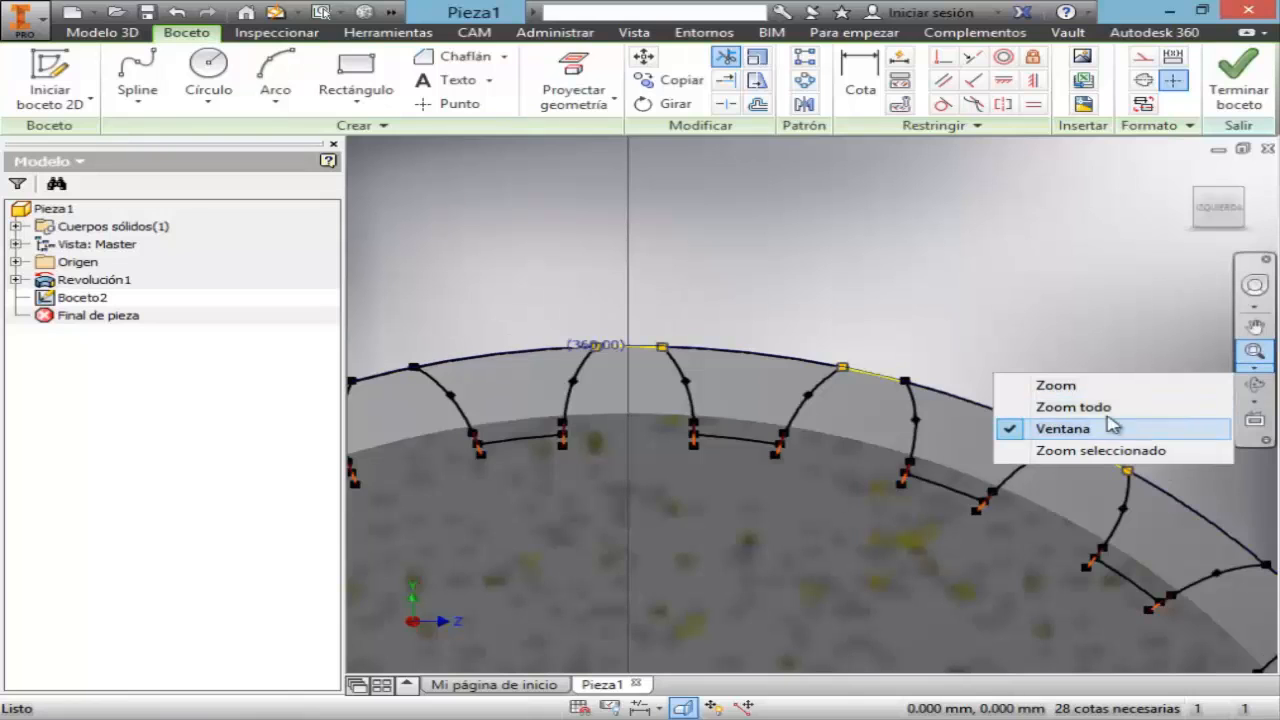
{"action": "left_click", "coordinate": [1075, 407]}
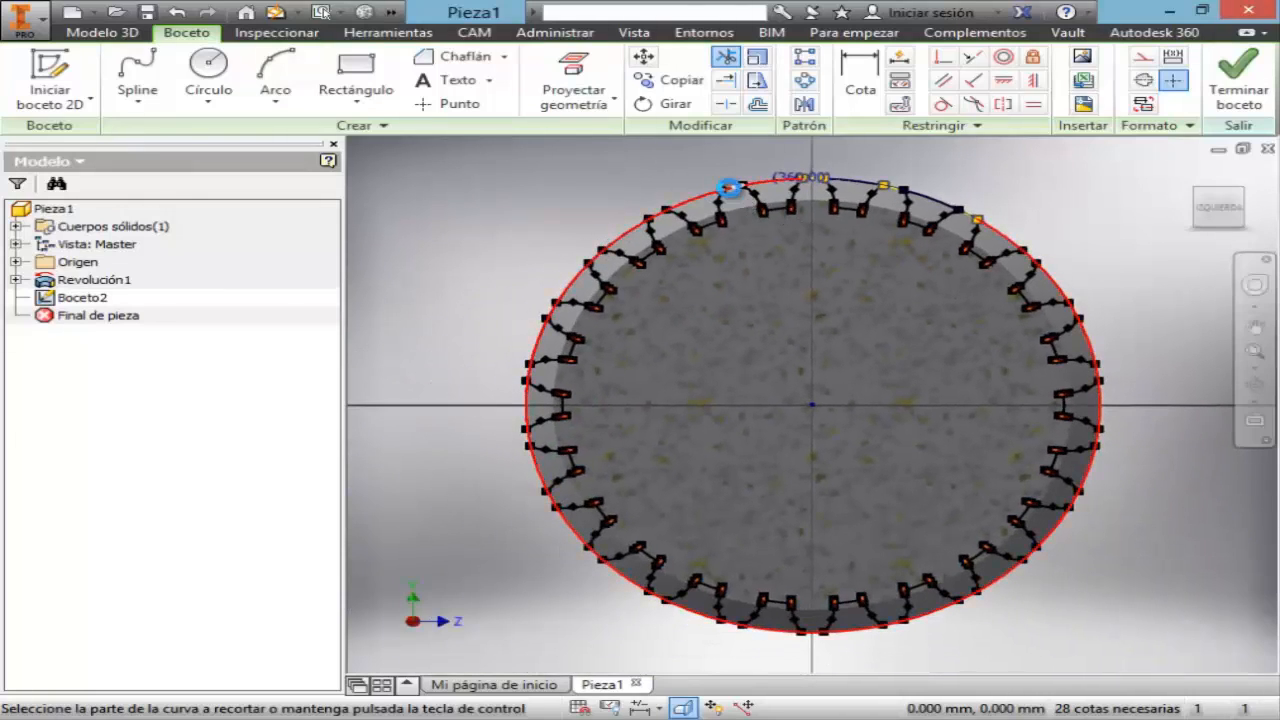
{"action": "left_click", "coordinate": [718, 192]}
{"action": "left_click", "coordinate": [642, 223]}
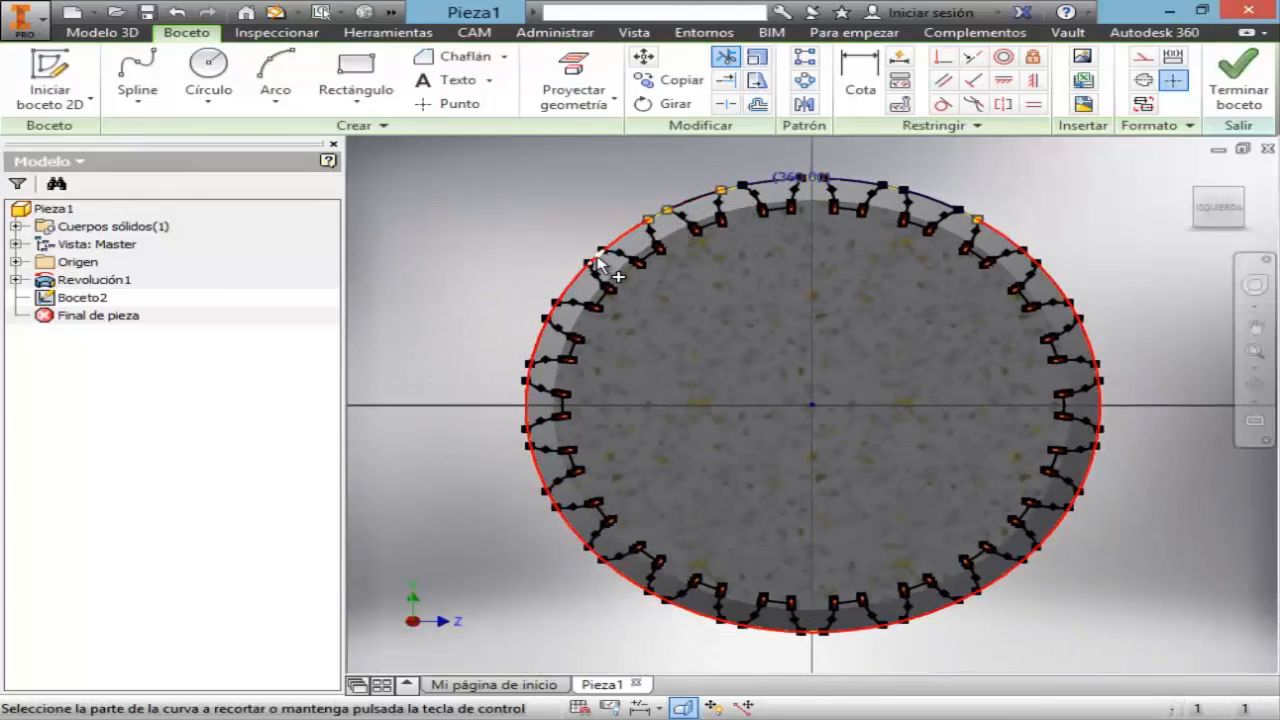
{"action": "left_click", "coordinate": [590, 259]}
{"action": "left_click", "coordinate": [553, 313]}
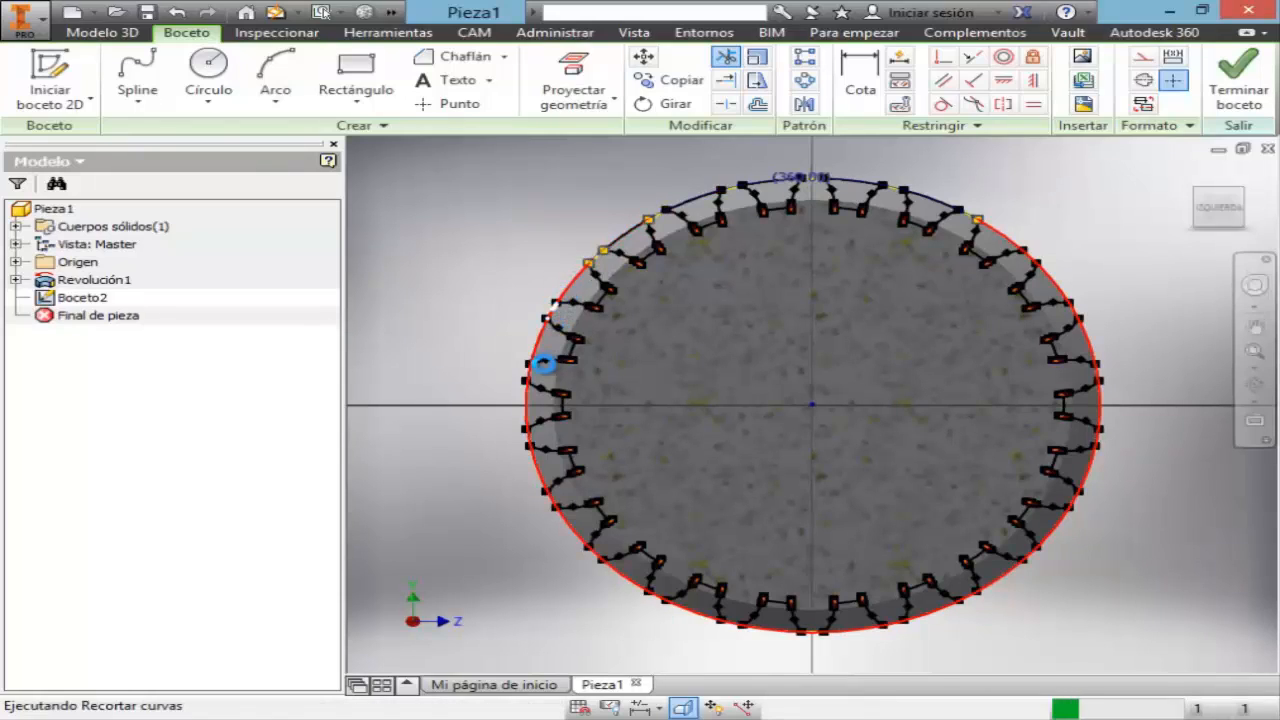
- Trim the 80 mm circle's short tip arcs on the teeth down the gear's left side
{"action": "left_click", "coordinate": [526, 398]}
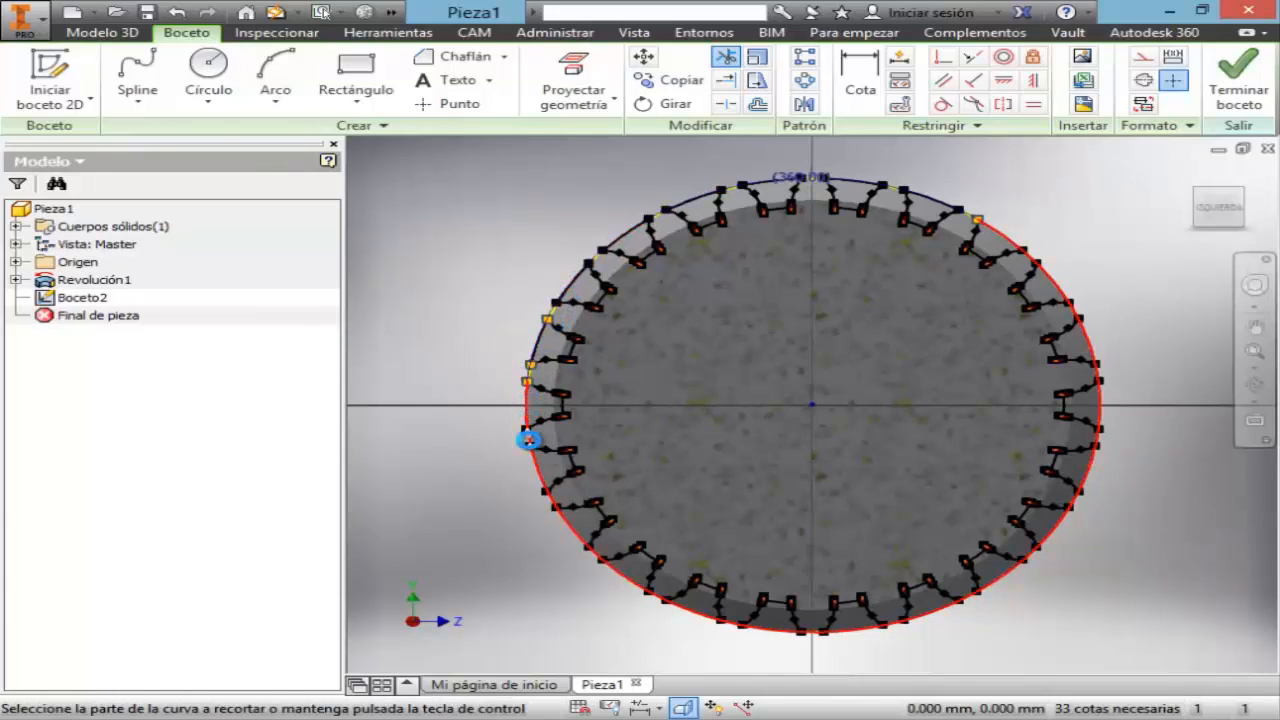
{"action": "left_click", "coordinate": [524, 437]}
{"action": "left_click", "coordinate": [548, 502]}
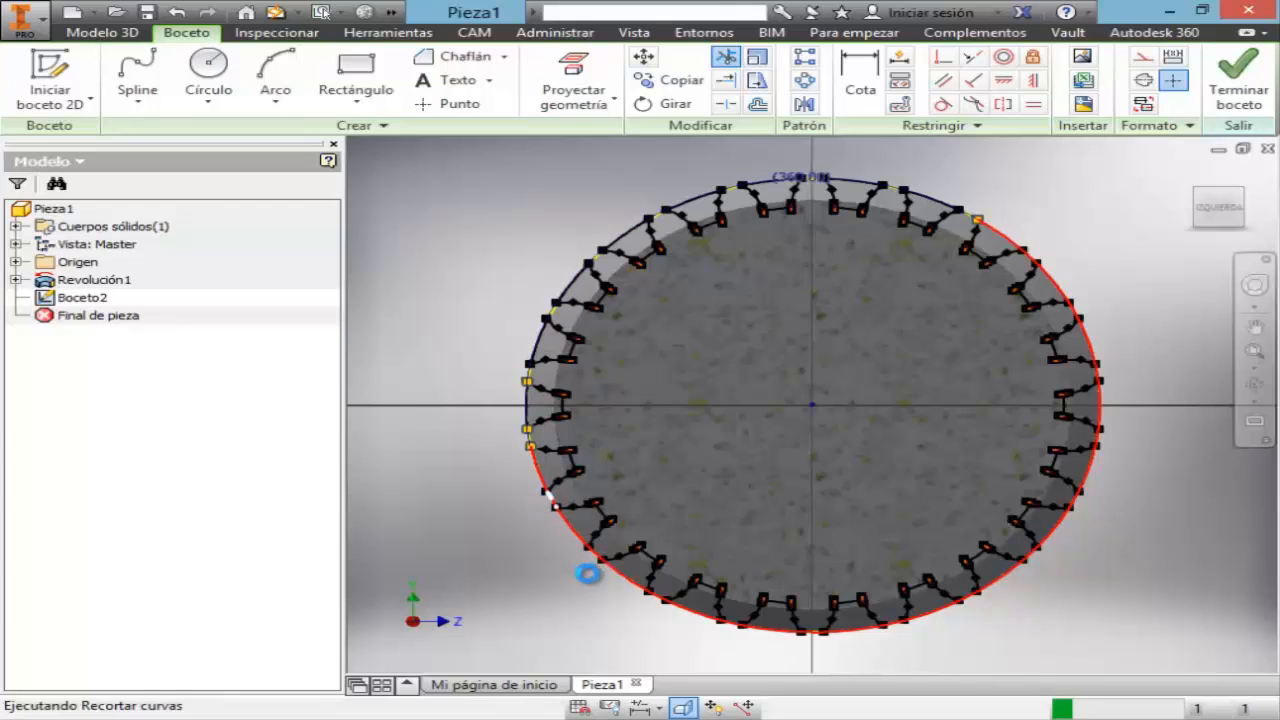
{"action": "left_click", "coordinate": [594, 547]}
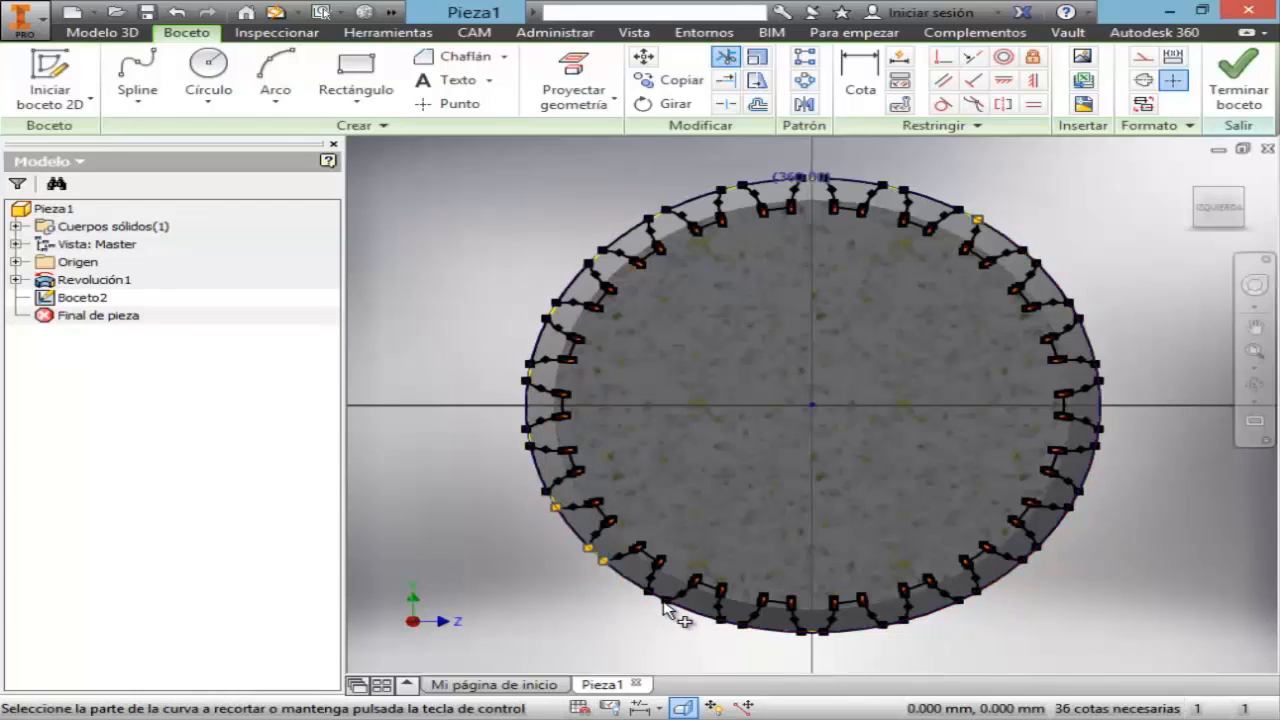
- Trim the 80 mm circle's short tip arcs on the teeth along the bottom of the gear
{"action": "left_click", "coordinate": [657, 597]}
{"action": "left_click", "coordinate": [738, 628]}
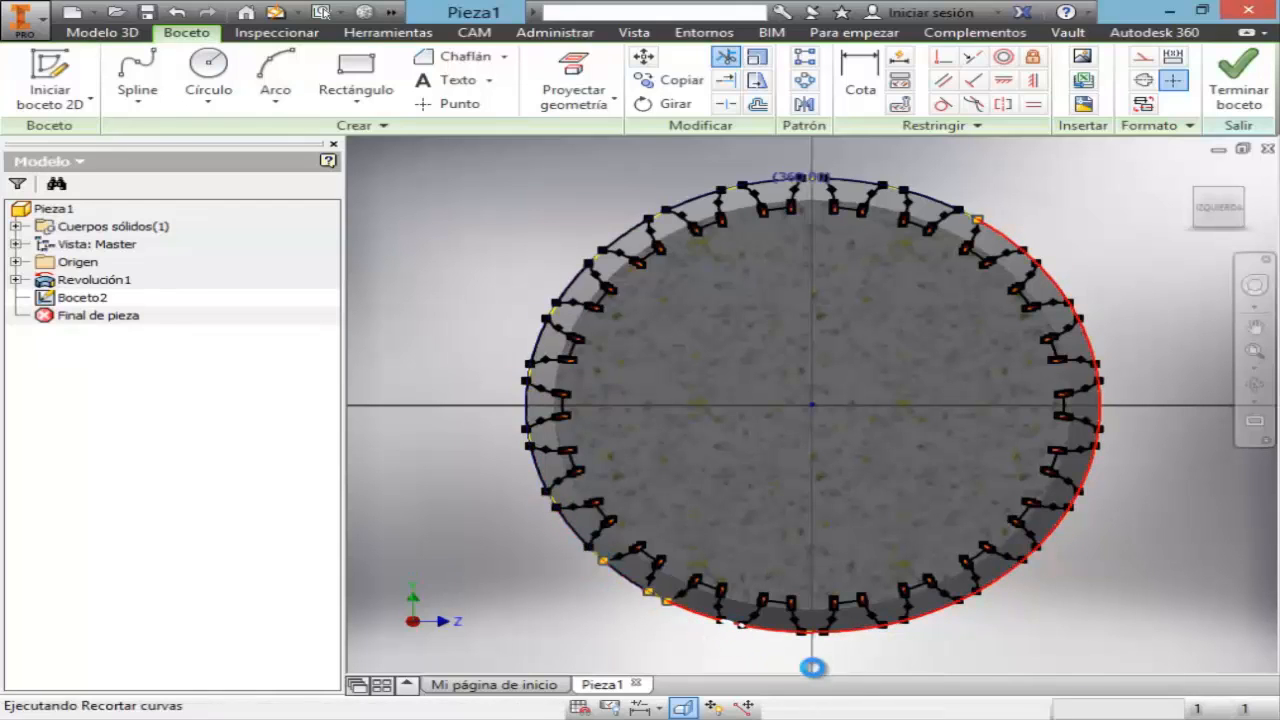
{"action": "left_click", "coordinate": [811, 630]}
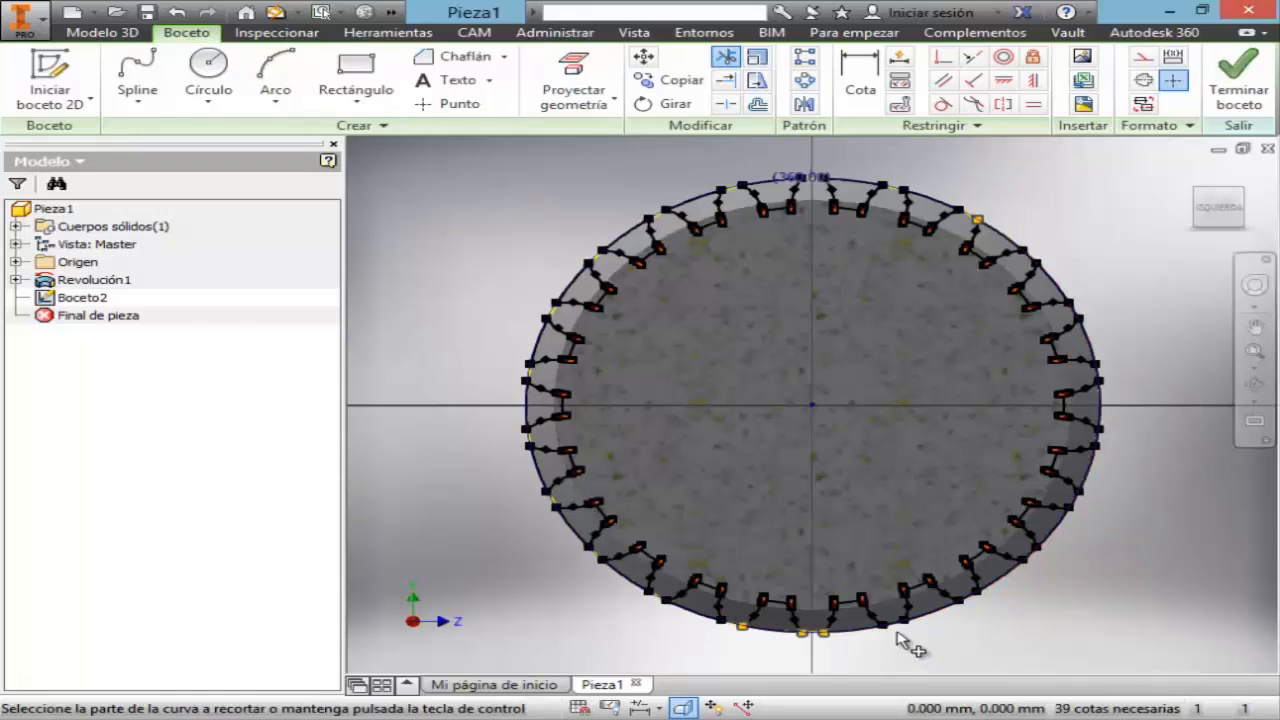
{"action": "left_click", "coordinate": [964, 604]}
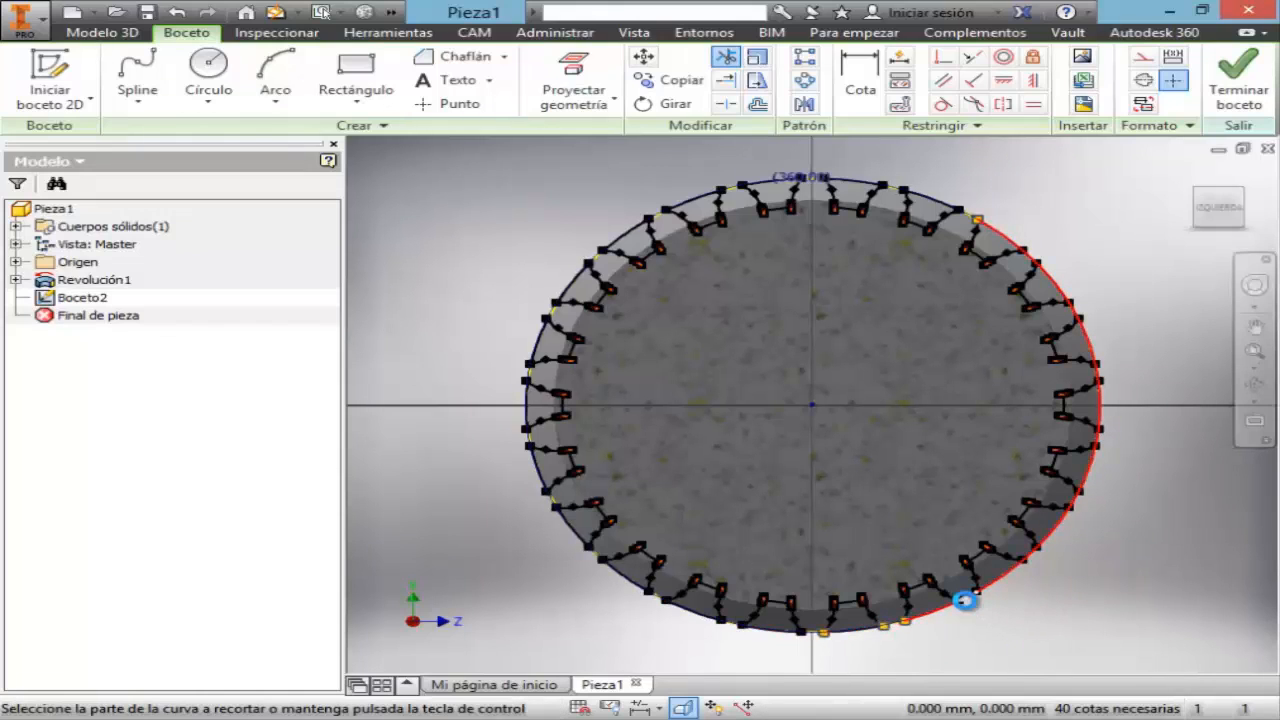
- Trim the 80 mm circle's remaining tip arcs up the gear's right side and finish the sketch
{"action": "left_click", "coordinate": [1046, 561]}
{"action": "left_click", "coordinate": [1050, 556]}
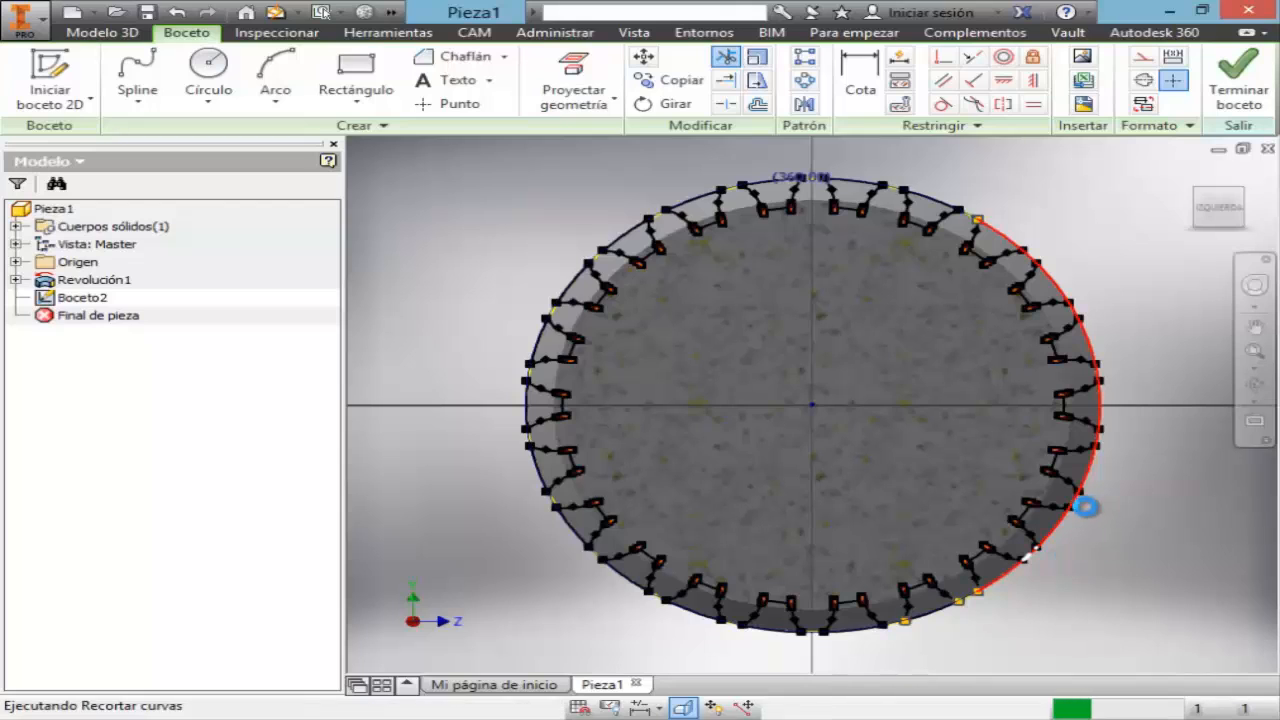
{"action": "left_click", "coordinate": [1062, 500]}
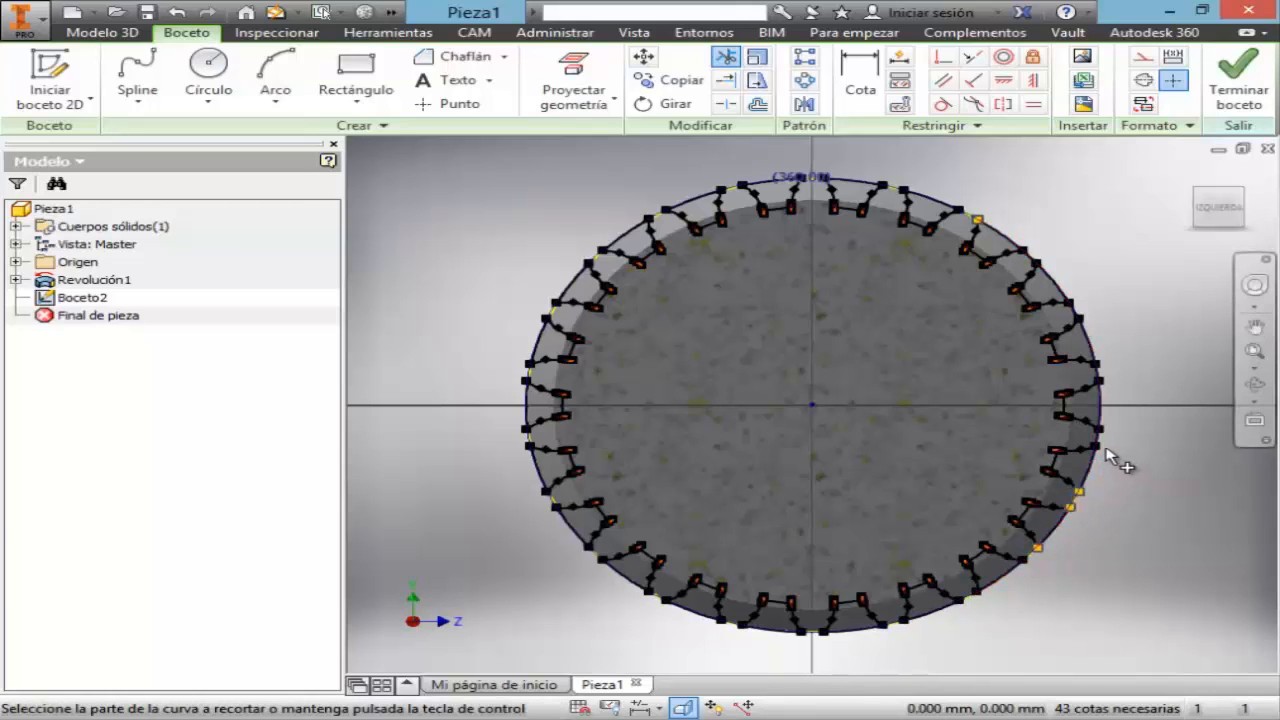
{"action": "left_click", "coordinate": [1098, 442]}
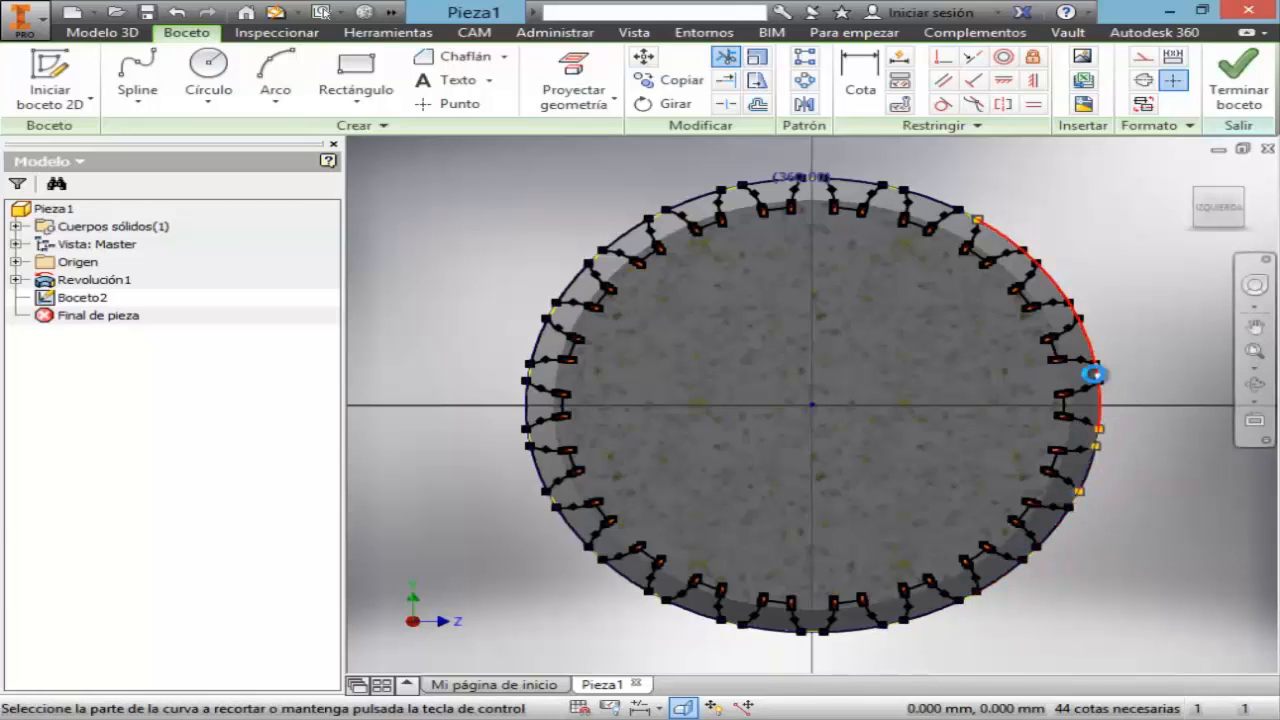
{"action": "left_click", "coordinate": [1094, 350]}
{"action": "left_click", "coordinate": [1083, 310]}
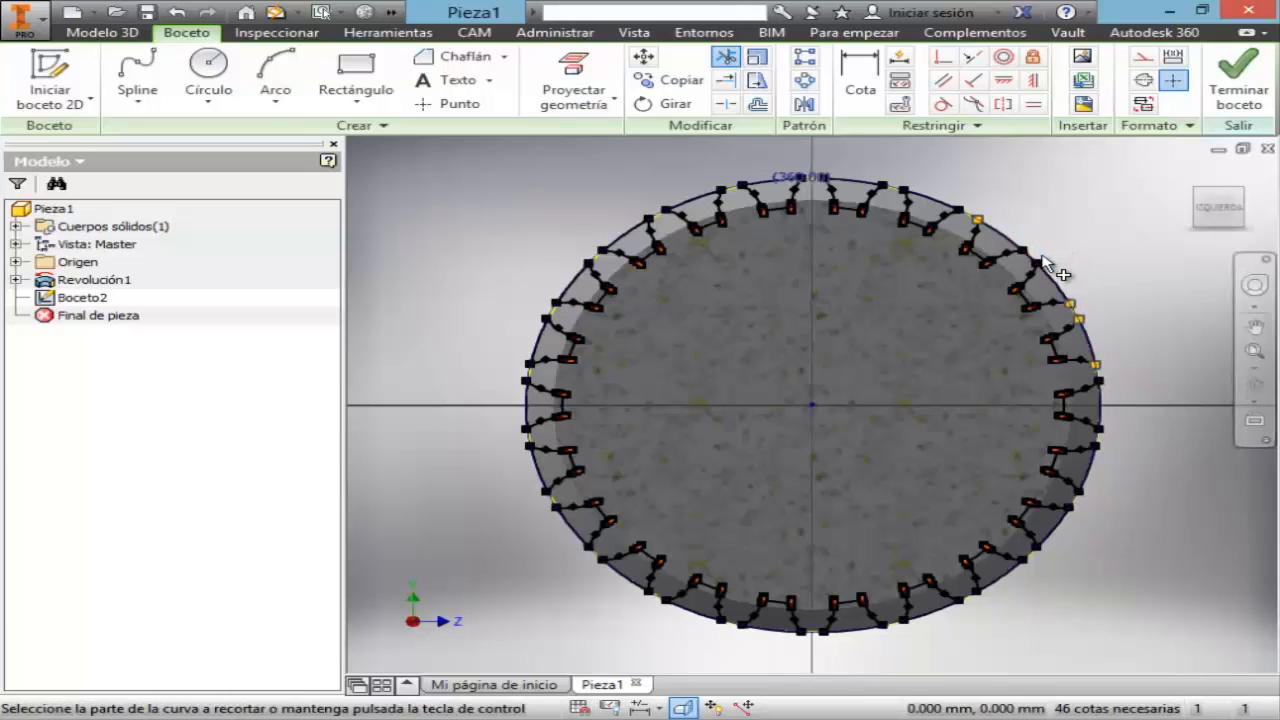
{"action": "left_click", "coordinate": [1027, 257]}
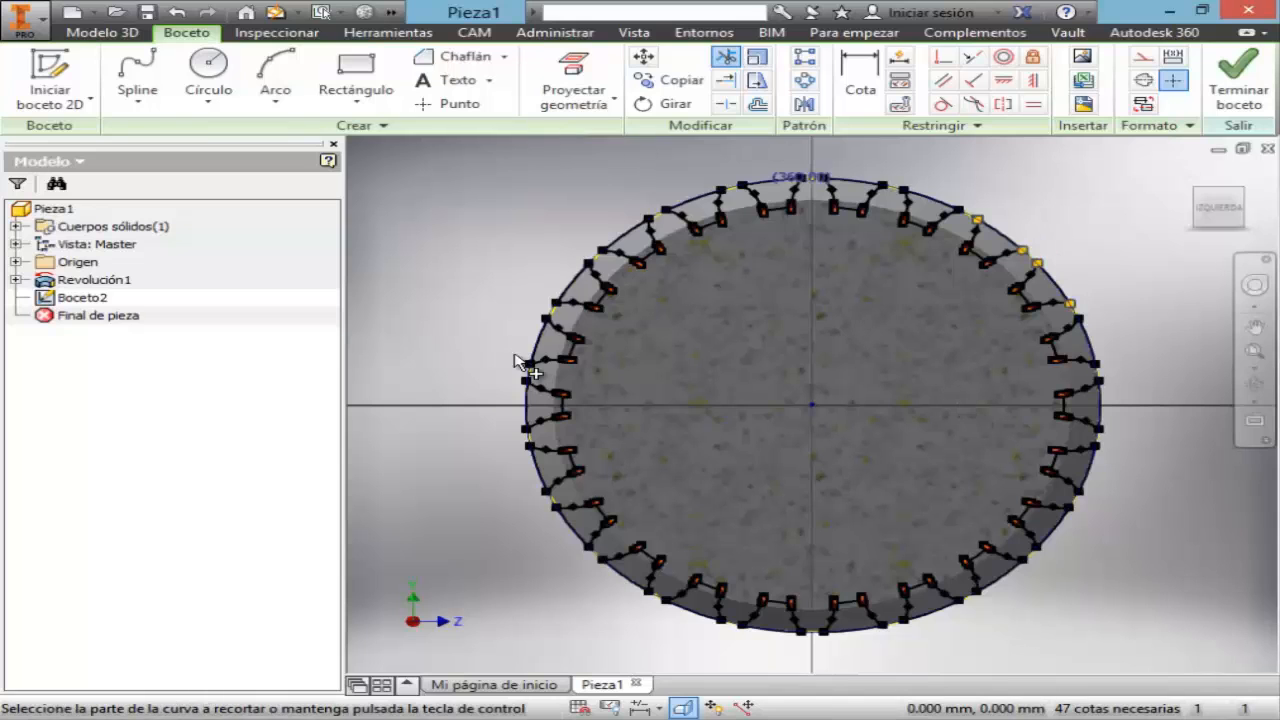
{"action": "left_click", "coordinate": [1237, 92]}
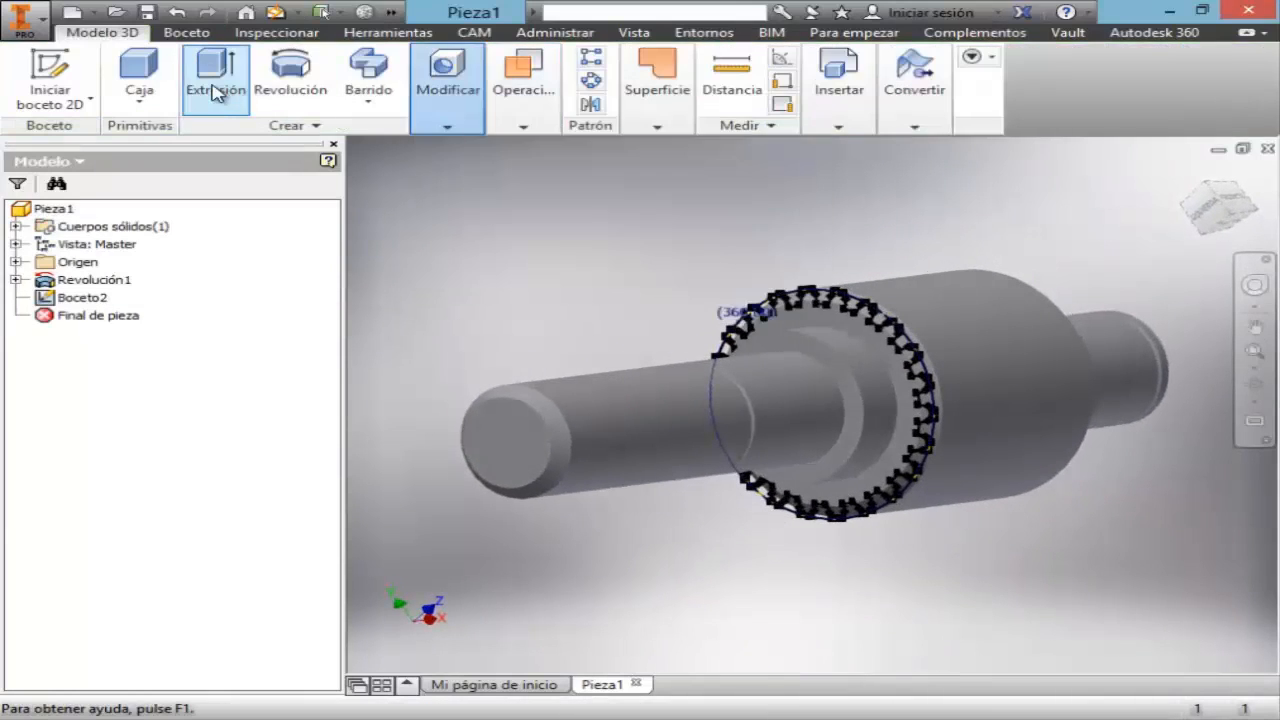
- Start an extrusion of the gear sketch and select the four tooth-gap profiles down the gear's right side
{"action": "left_click", "coordinate": [218, 90]}
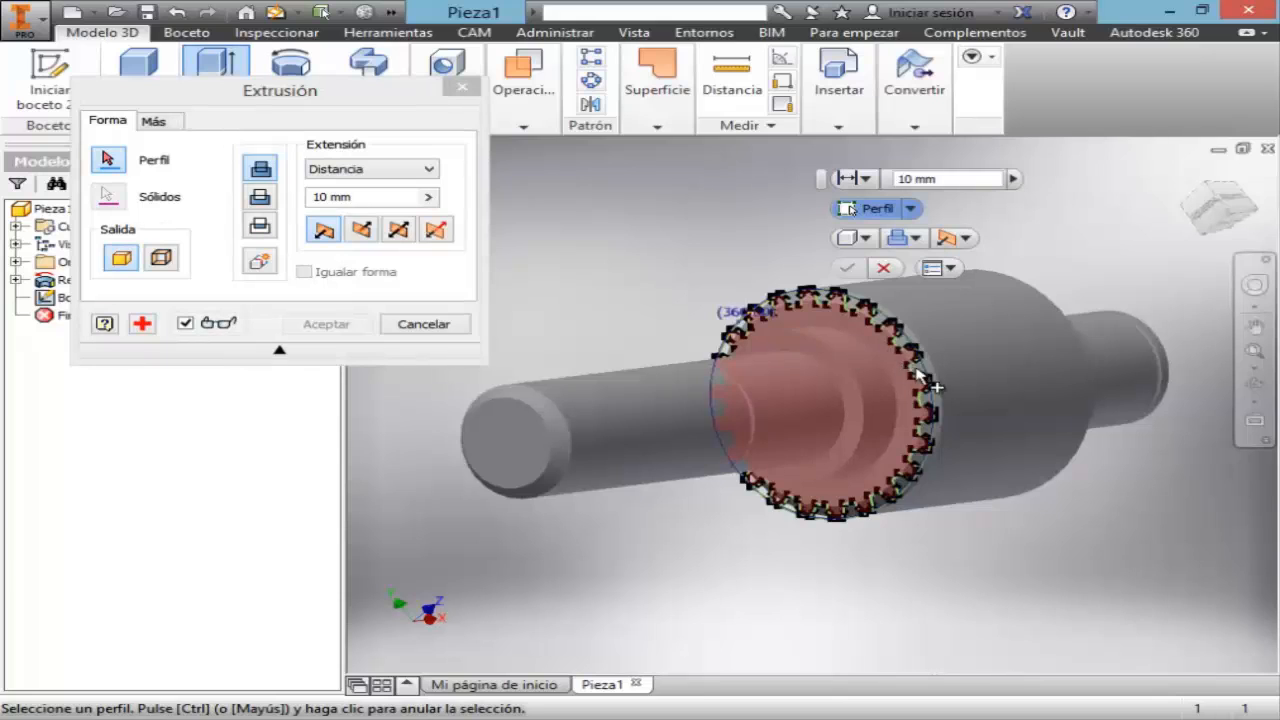
{"action": "left_click", "coordinate": [1255, 366]}
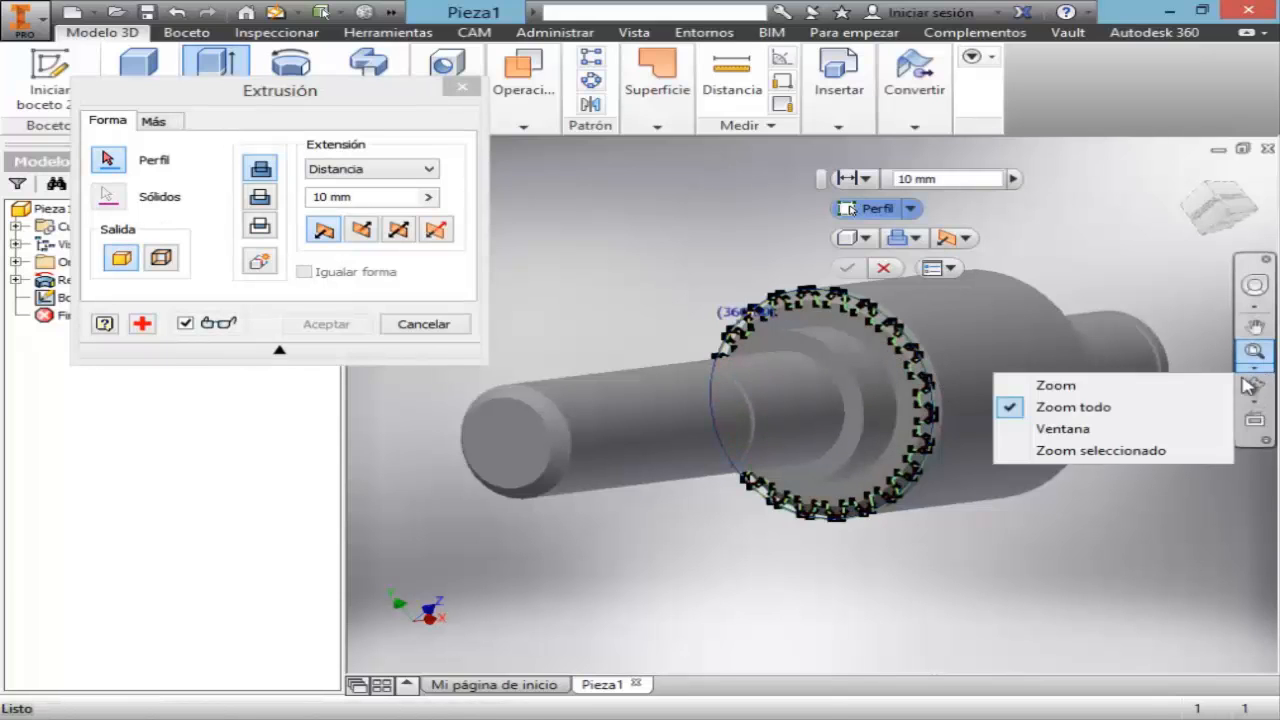
{"action": "left_click", "coordinate": [1100, 430]}
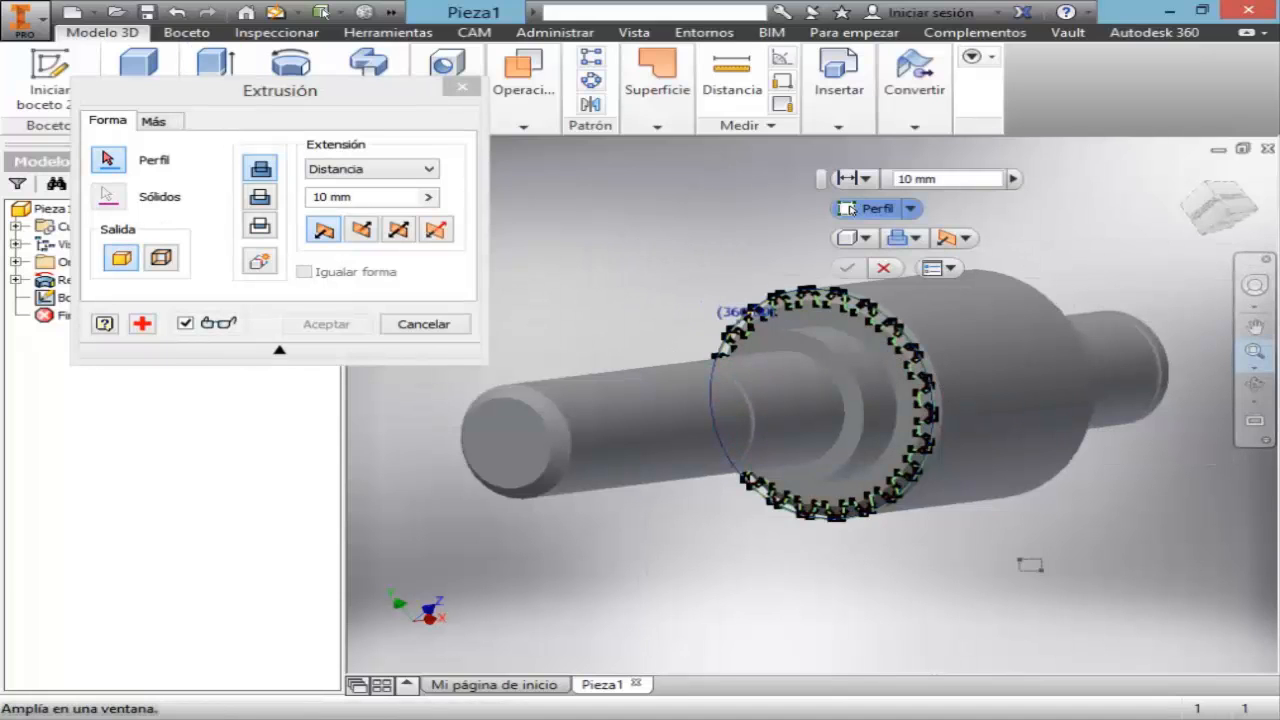
{"action": "left_click_drag", "start_coordinate": [634, 241], "coordinate": [1030, 565]}
{"action": "left_click", "coordinate": [973, 355]}
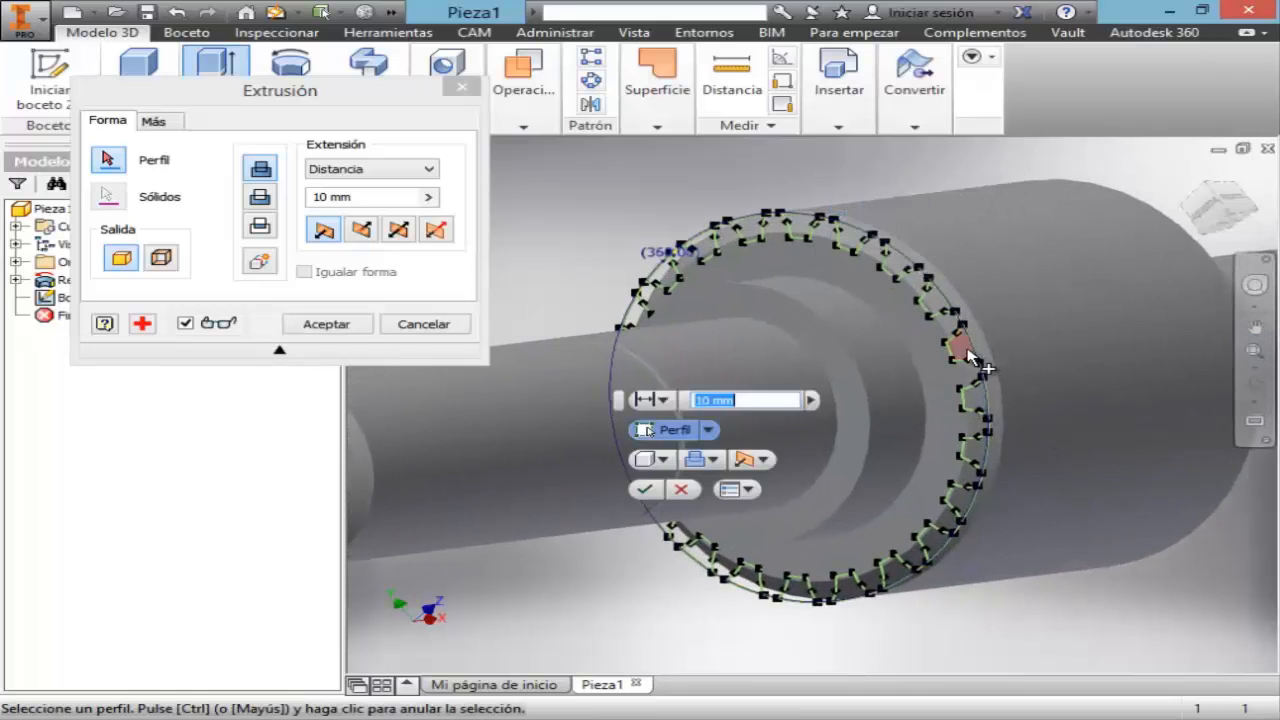
{"action": "left_click", "coordinate": [981, 405]}
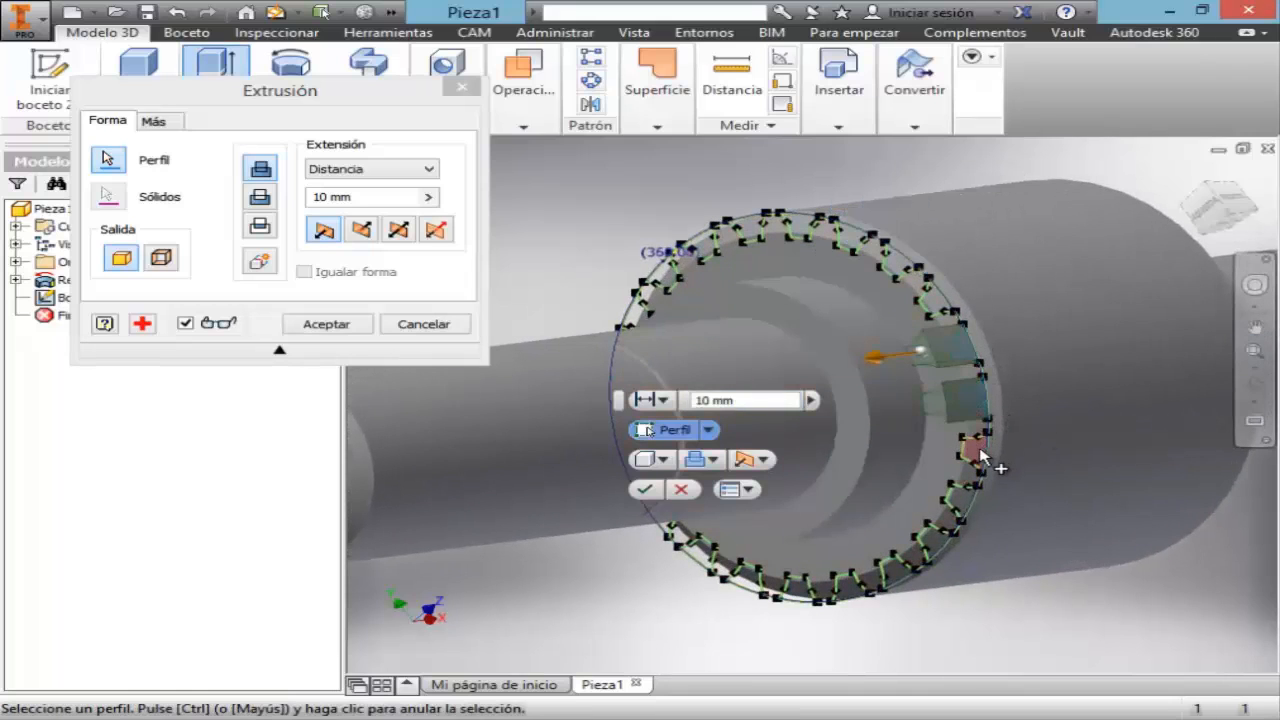
{"action": "left_click", "coordinate": [979, 448]}
{"action": "left_click", "coordinate": [963, 512]}
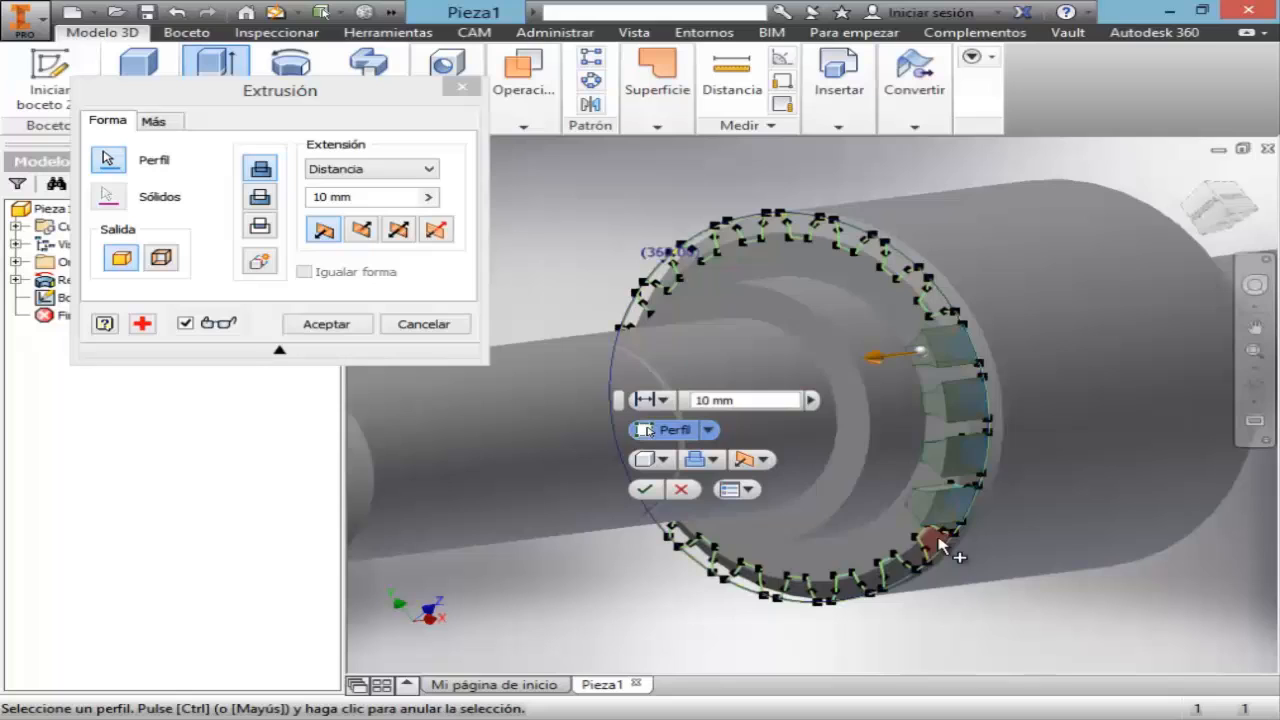
{"action": "left_click", "coordinate": [891, 568]}
{"action": "left_click", "coordinate": [822, 597]}
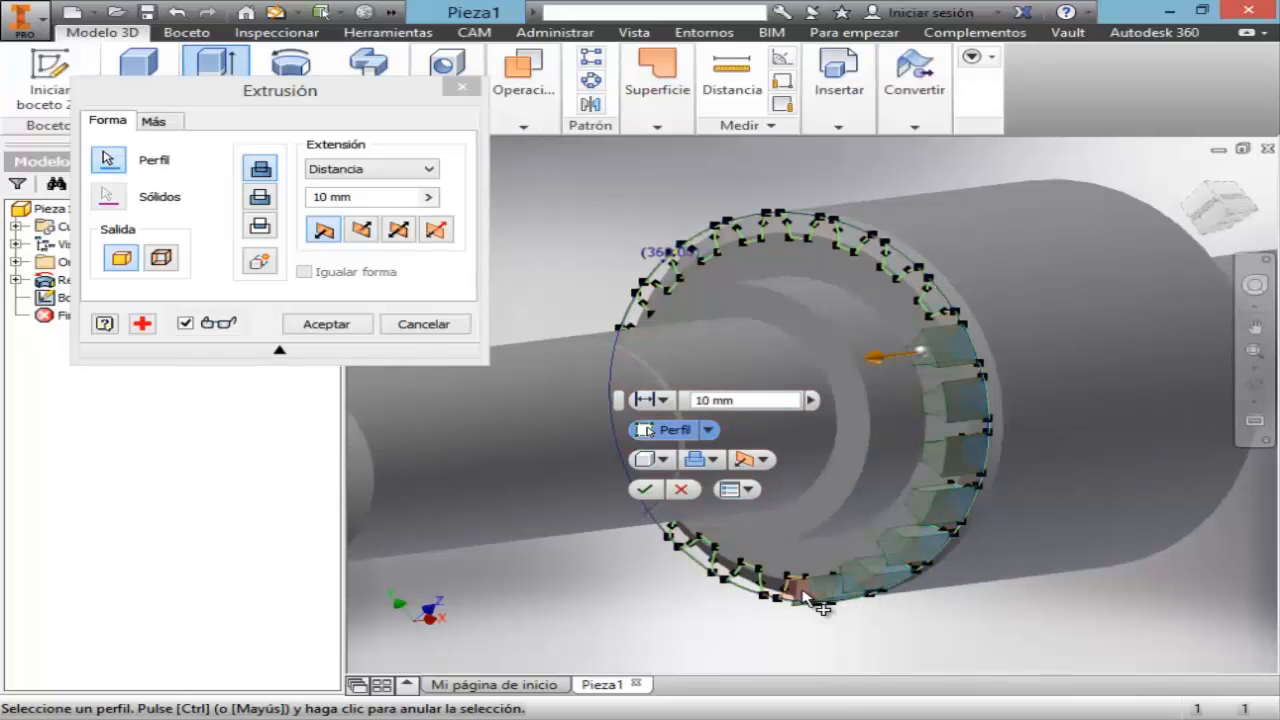
{"action": "left_click", "coordinate": [778, 597]}
{"action": "left_click", "coordinate": [743, 578]}
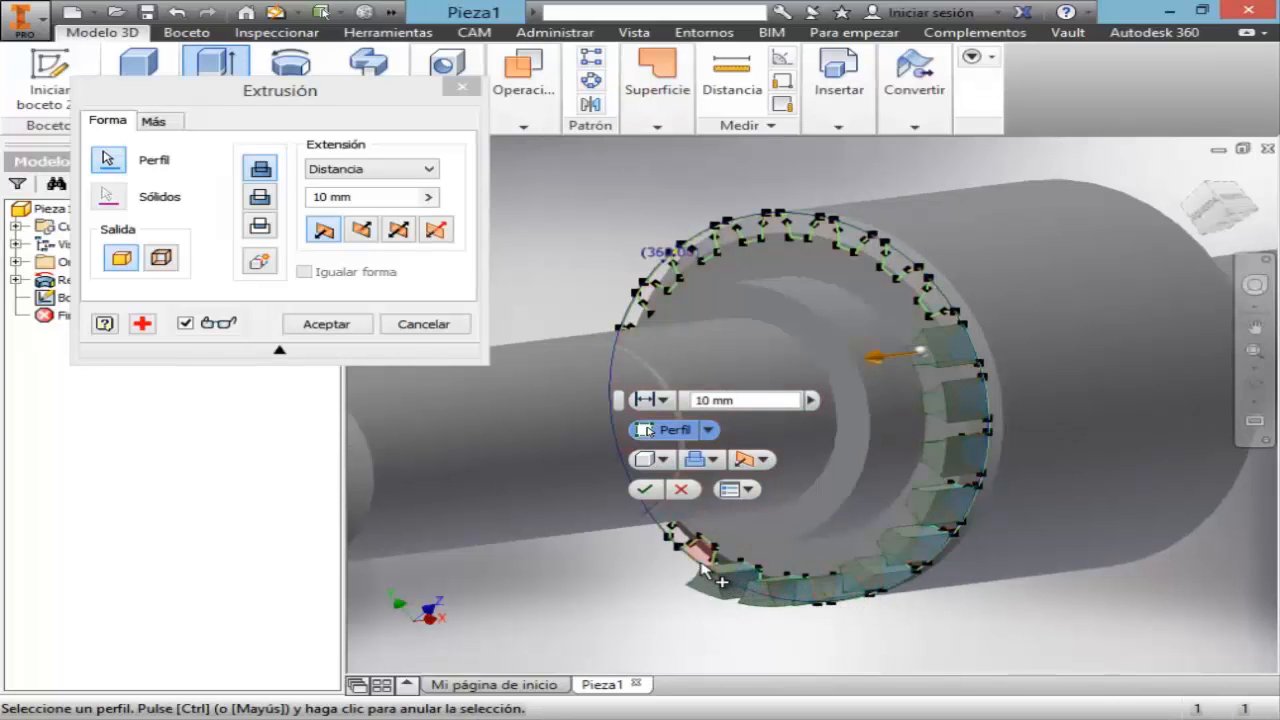
{"action": "left_click", "coordinate": [695, 549]}
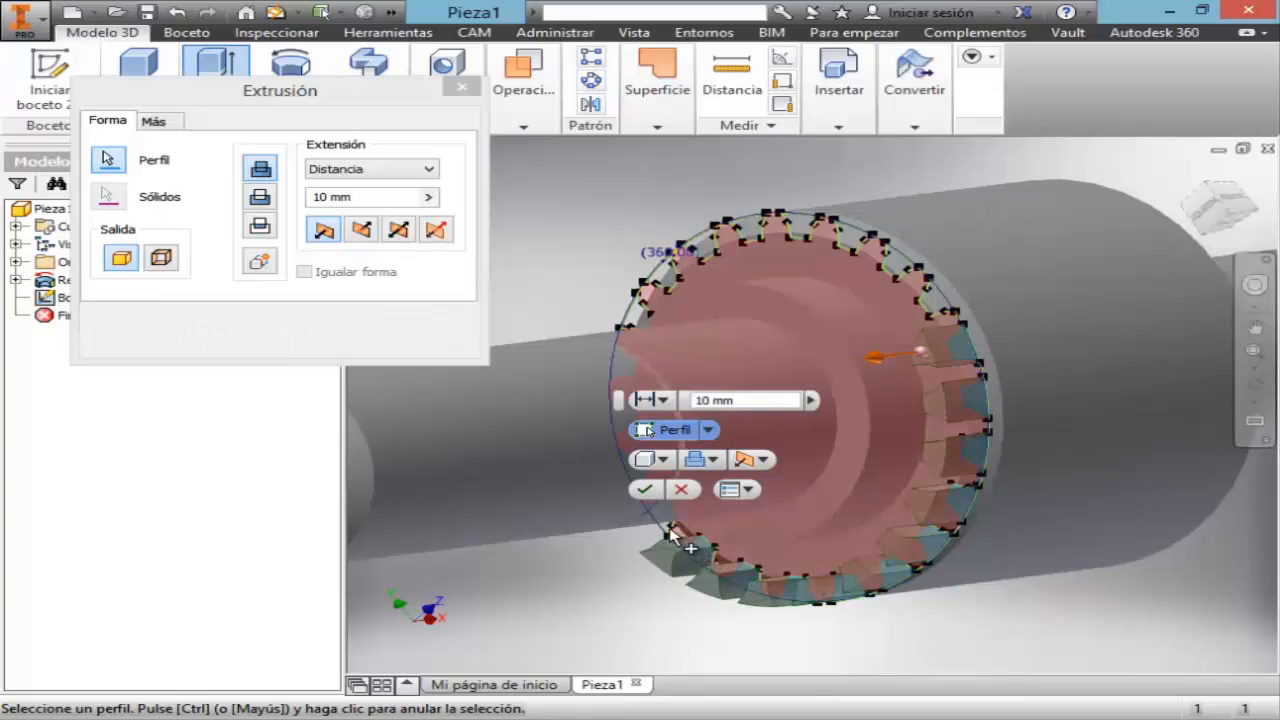
{"action": "left_click", "coordinate": [672, 522]}
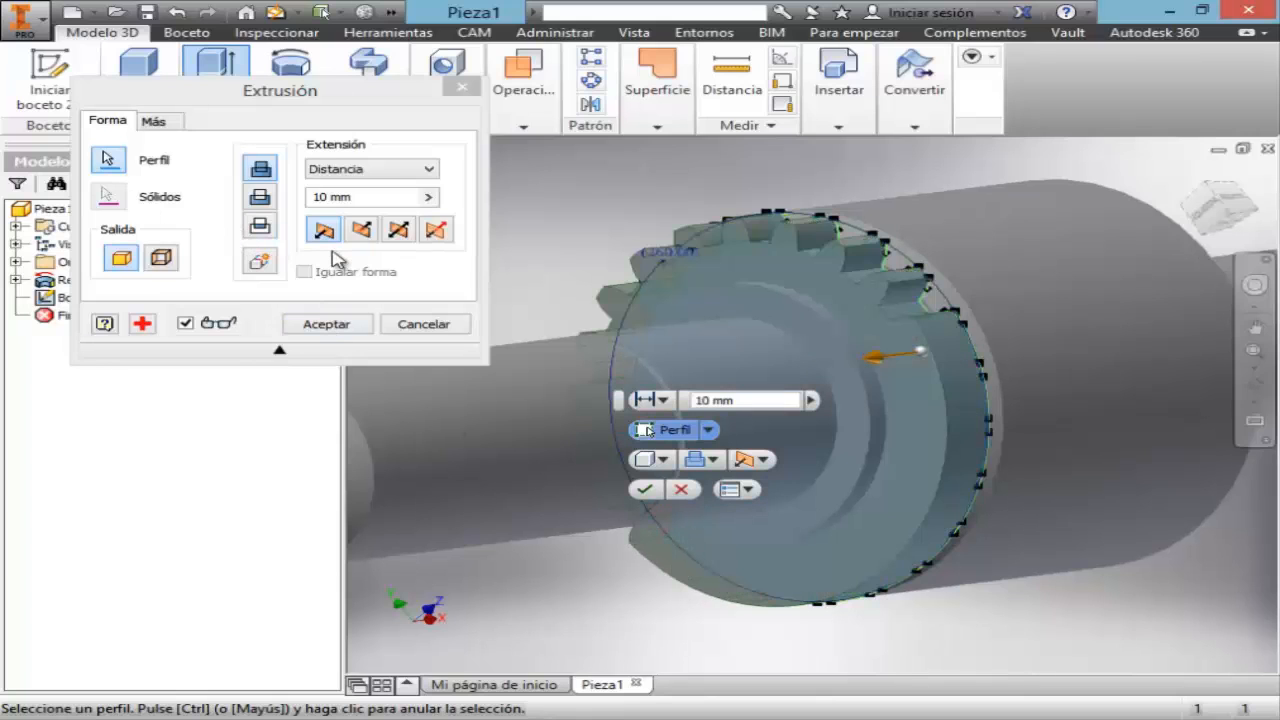
{"action": "key", "text": "Escape"}
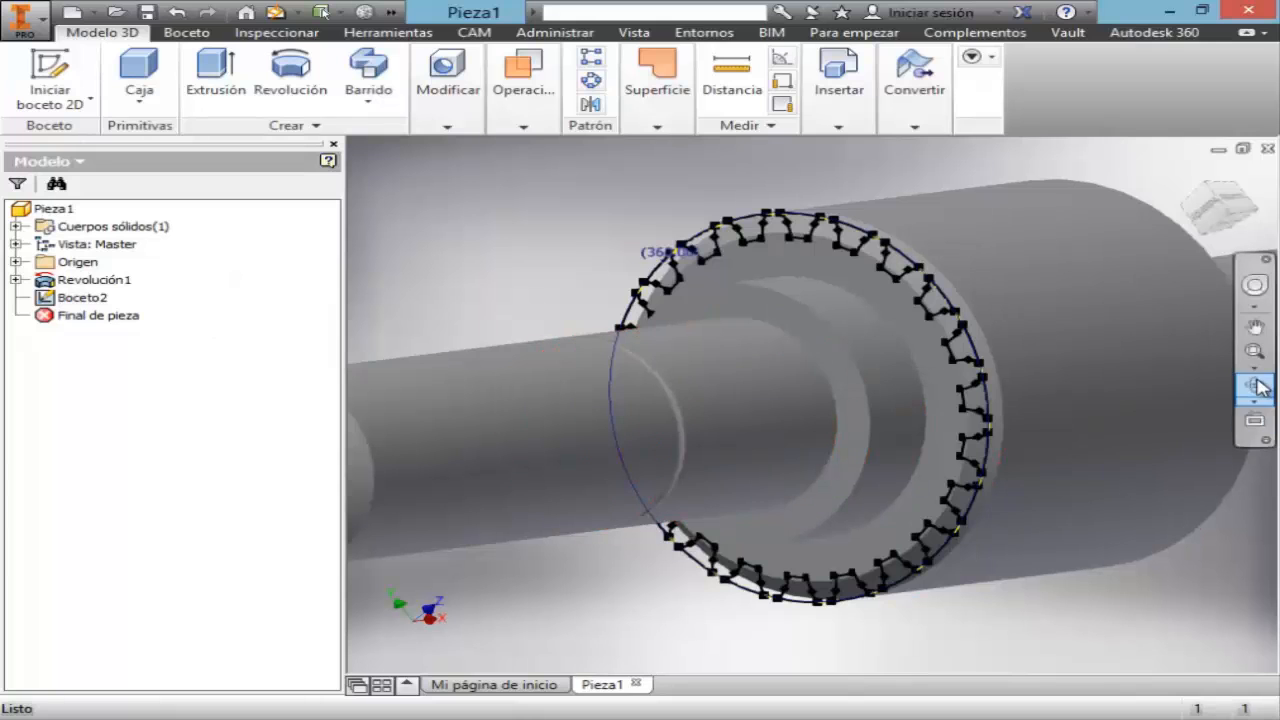
- Turn the model to the standard left view (Izquierda) so the gear sketch is seen face-on
{"action": "left_click", "coordinate": [1256, 393]}
{"action": "left_click_drag", "start_coordinate": [786, 431], "coordinate": [1022, 421]}
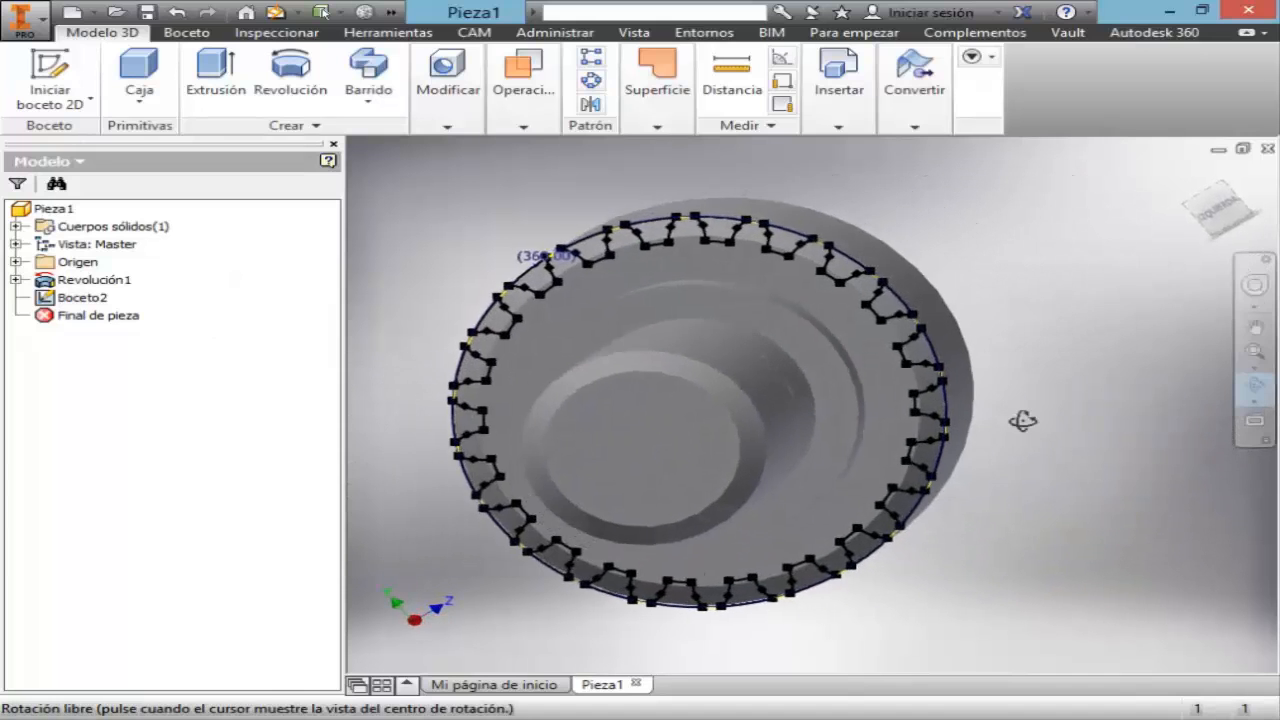
{"action": "left_click", "coordinate": [1226, 218]}
{"action": "left_click", "coordinate": [1254, 350]}
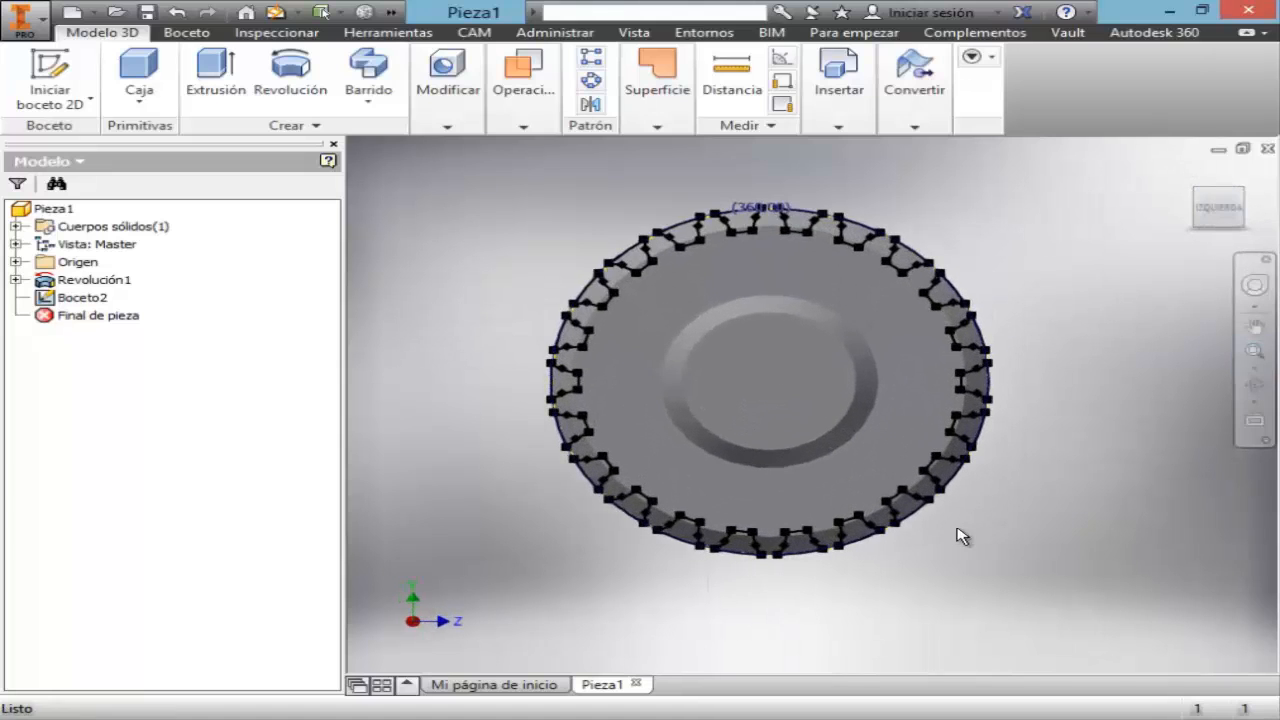
{"action": "left_click", "coordinate": [215, 75]}
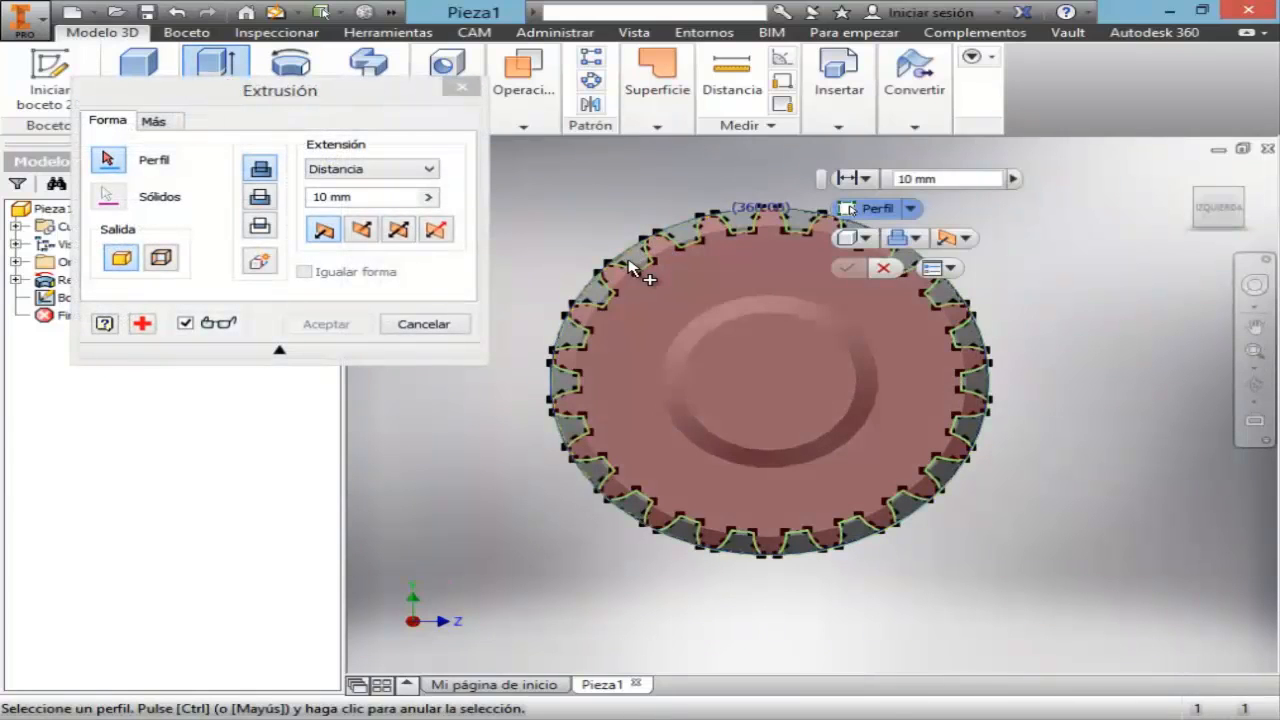
{"action": "left_click", "coordinate": [588, 290]}
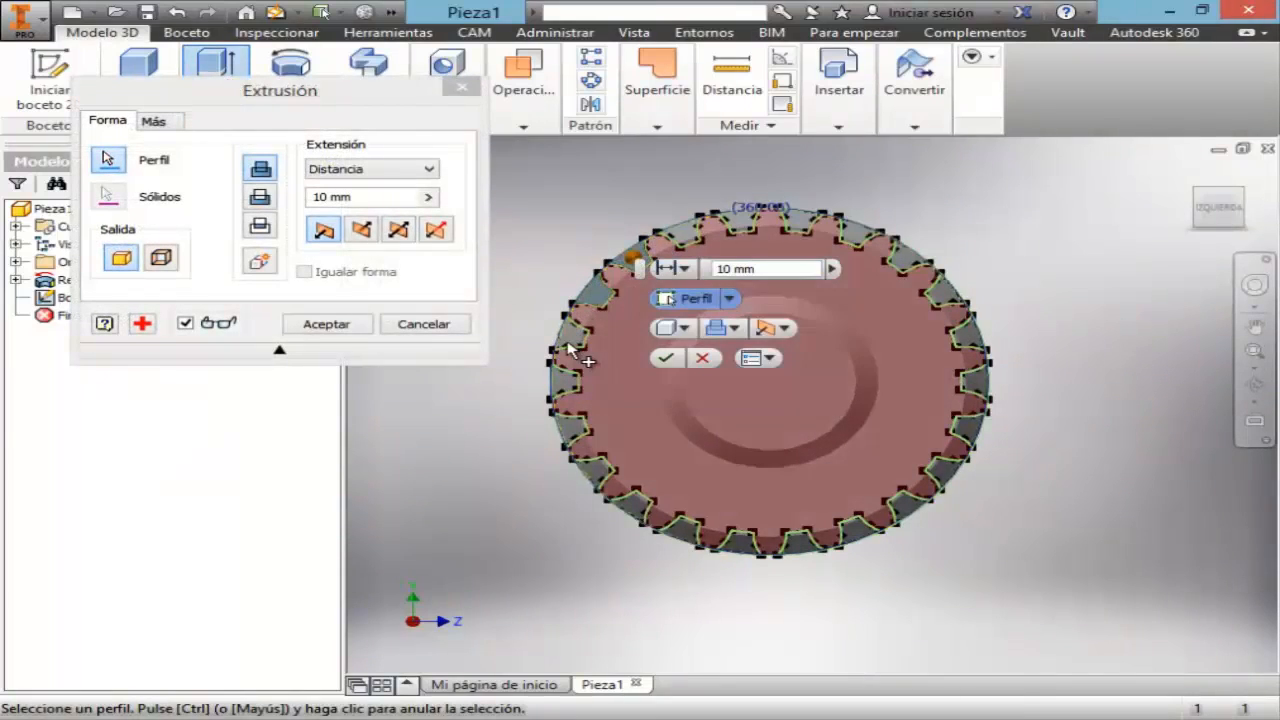
{"action": "left_click", "coordinate": [568, 338]}
{"action": "left_click", "coordinate": [562, 381]}
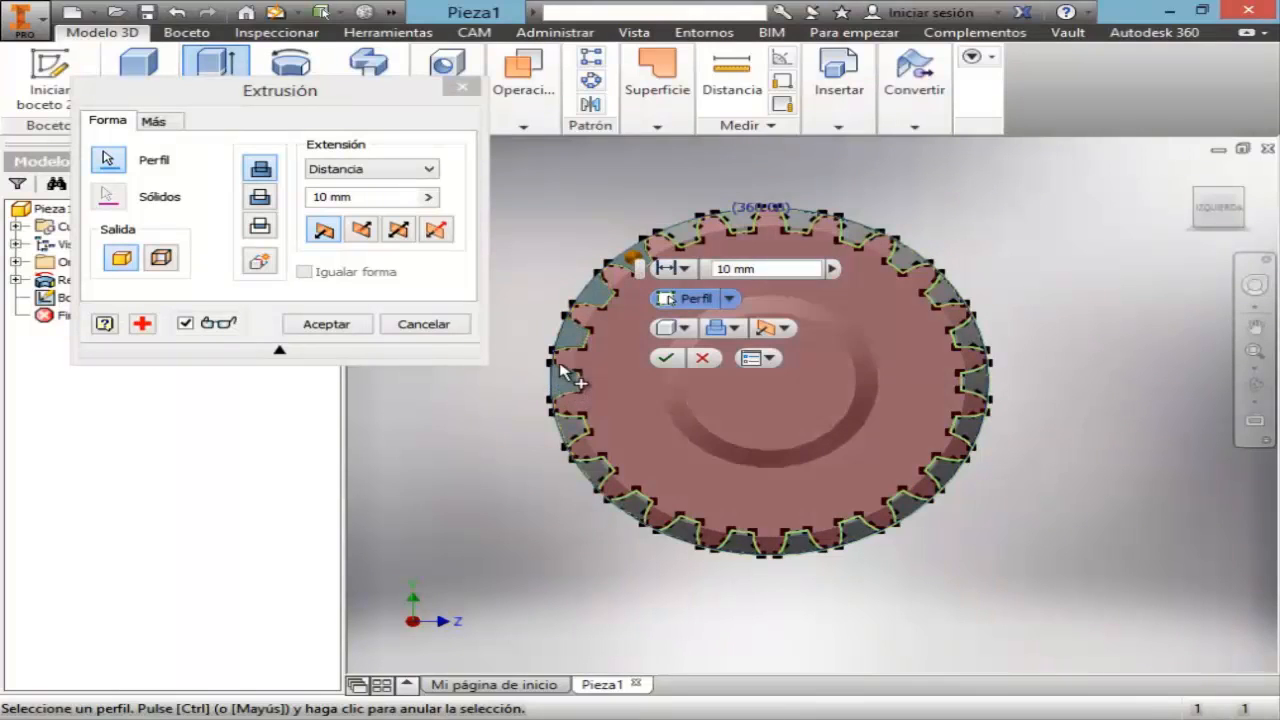
{"action": "left_click", "coordinate": [573, 430]}
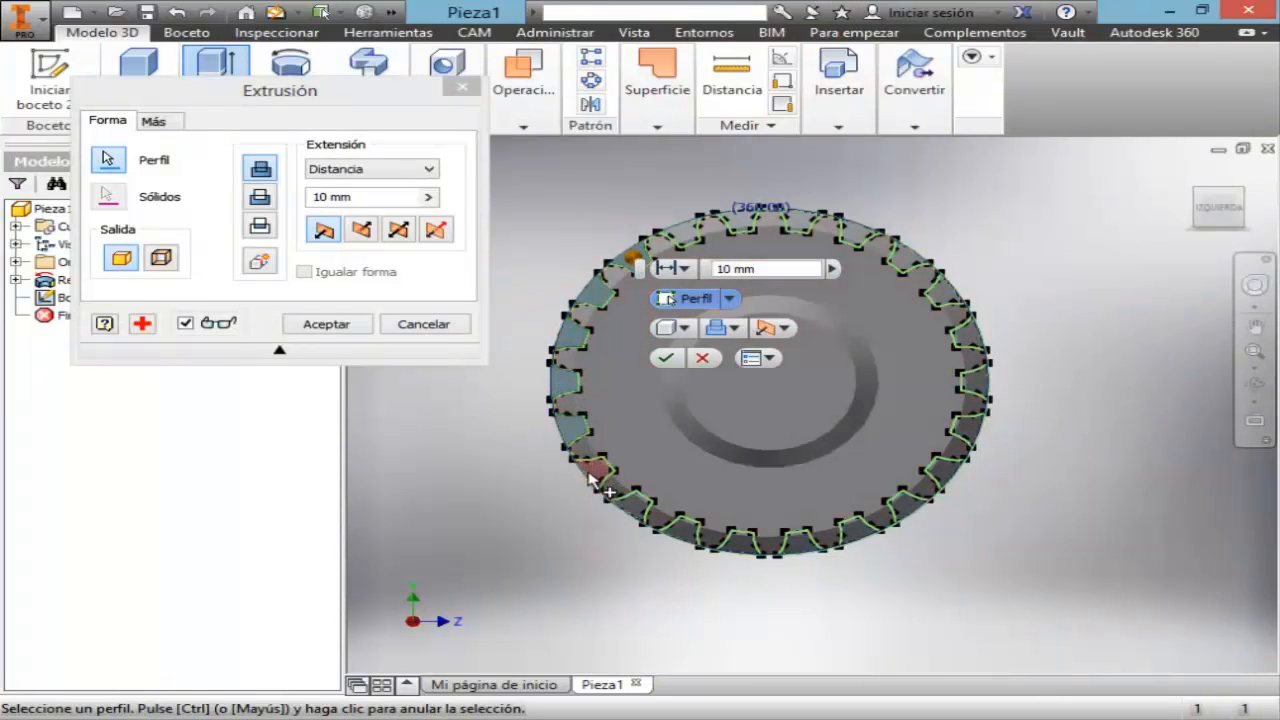
{"action": "left_click", "coordinate": [591, 474]}
{"action": "left_click", "coordinate": [618, 503]}
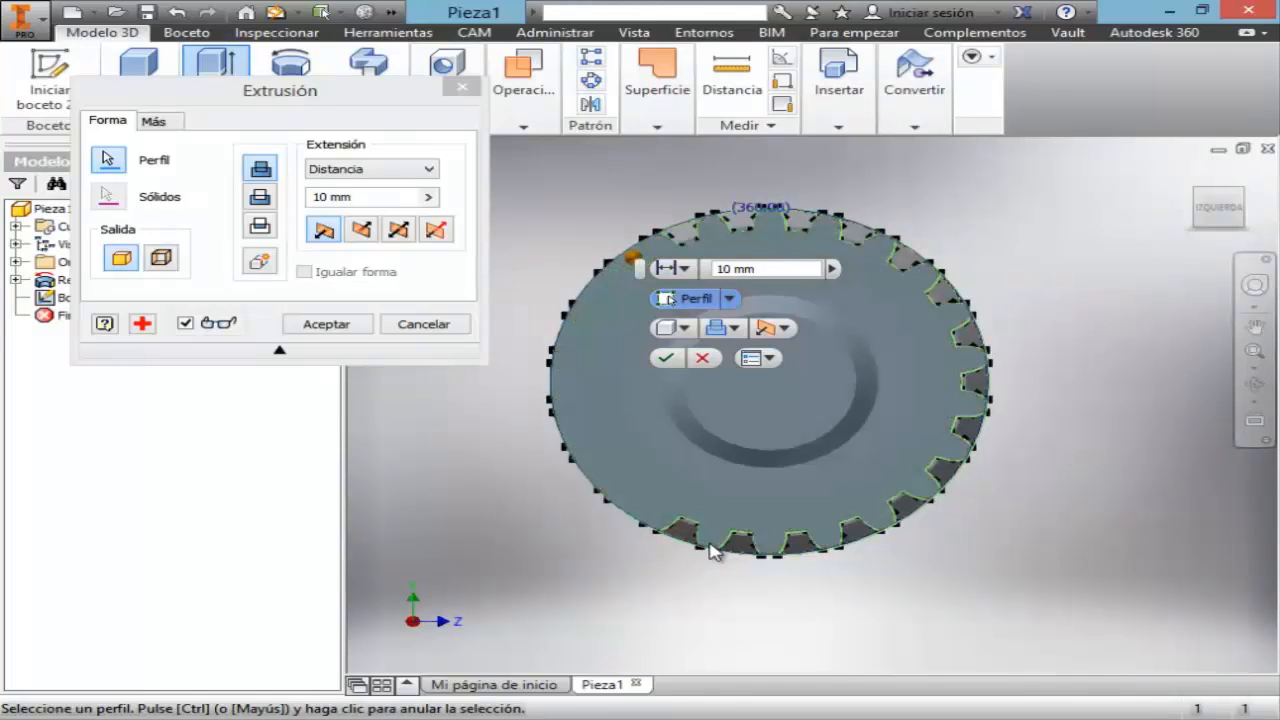
{"action": "key", "text": "Escape"}
- Start a cut extrusion and select the tooth-gap profiles from the upper left of the gear down to its lowest point
{"action": "left_click", "coordinate": [212, 104]}
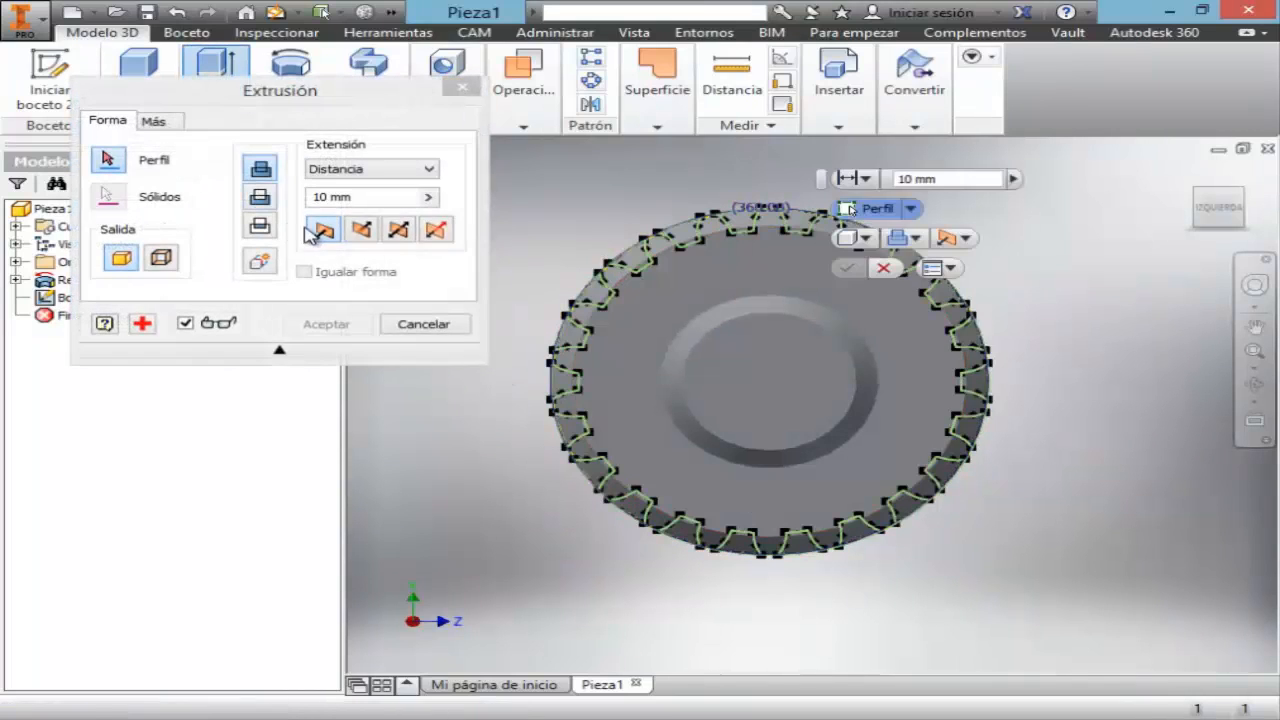
{"action": "left_click", "coordinate": [259, 197]}
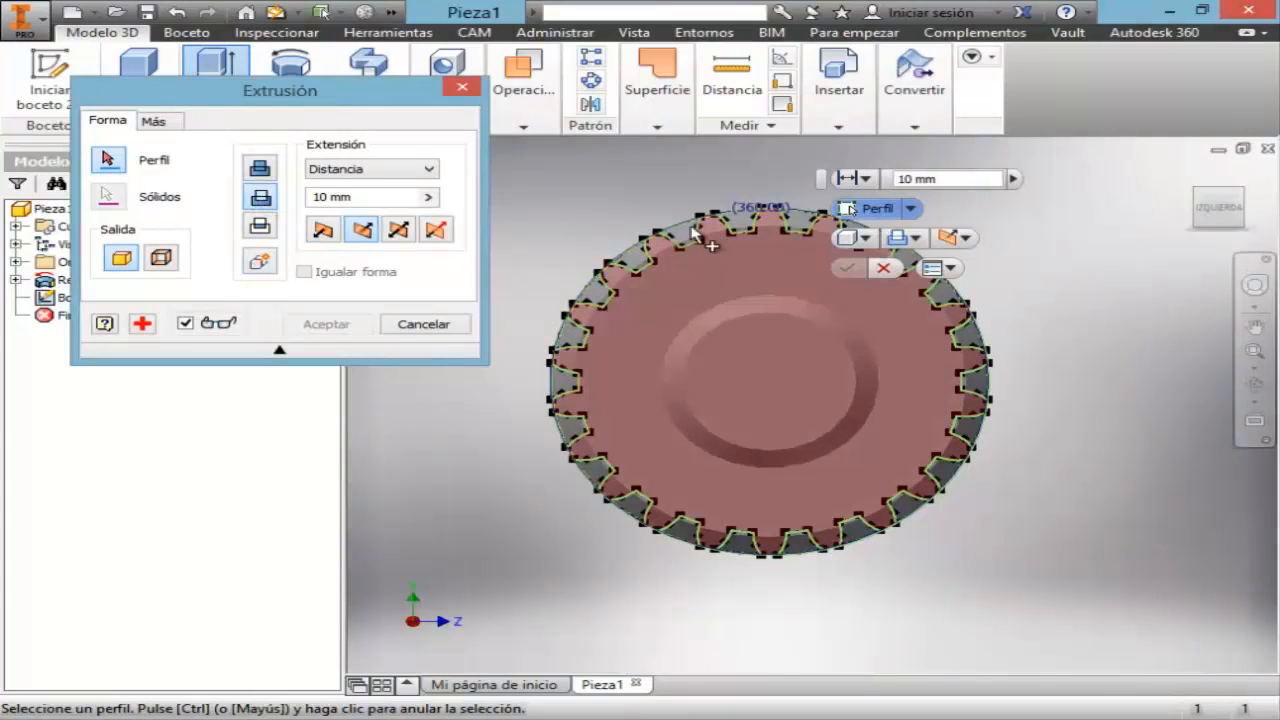
{"action": "left_click", "coordinate": [605, 271]}
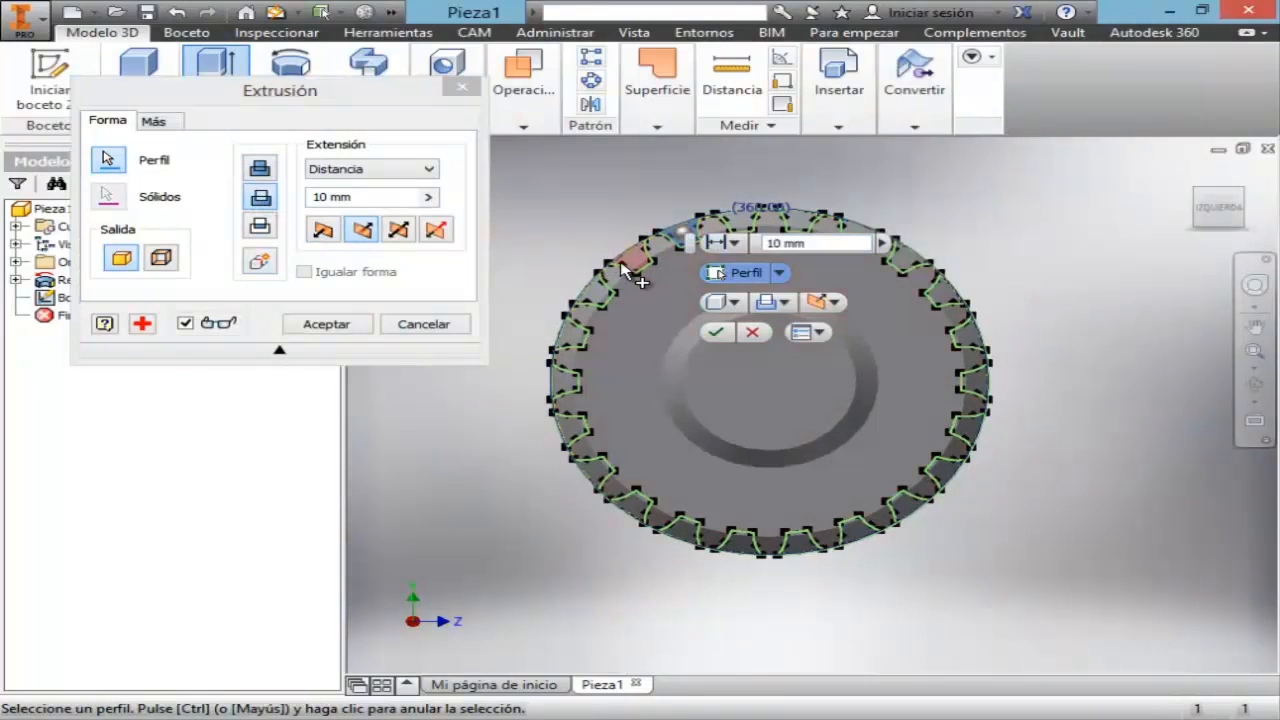
{"action": "left_click", "coordinate": [570, 343]}
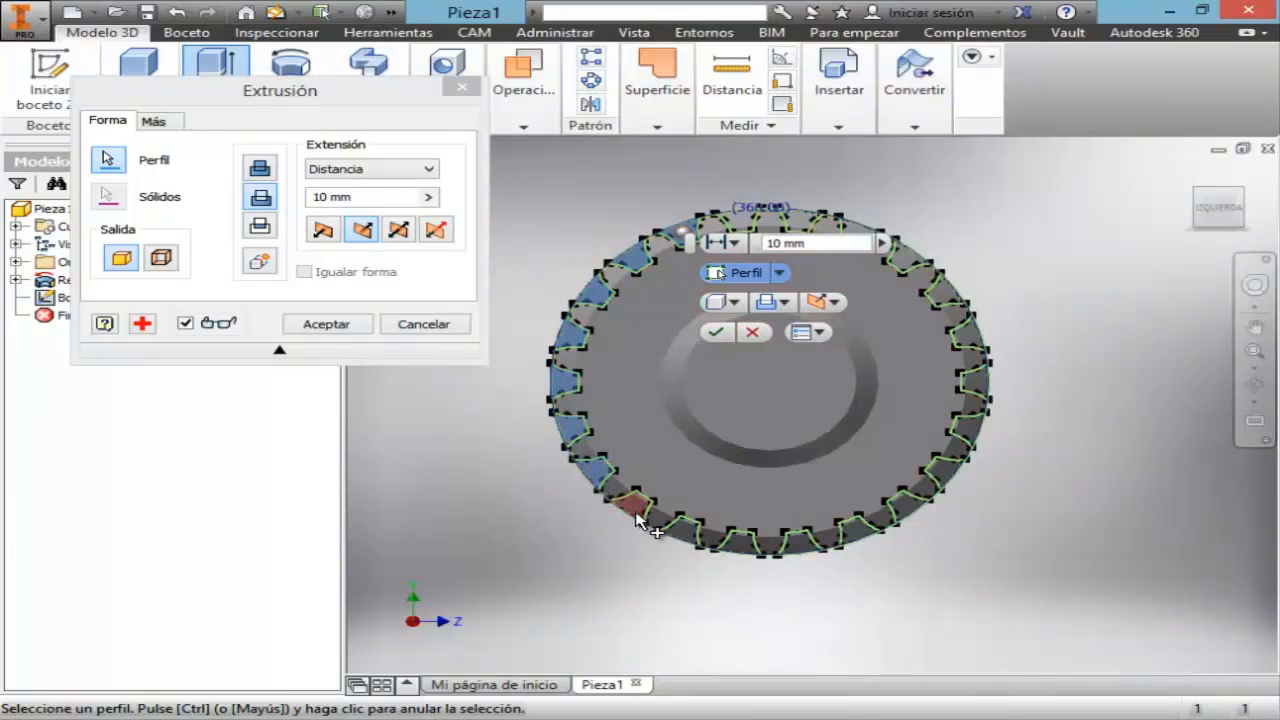
{"action": "left_click", "coordinate": [741, 550]}
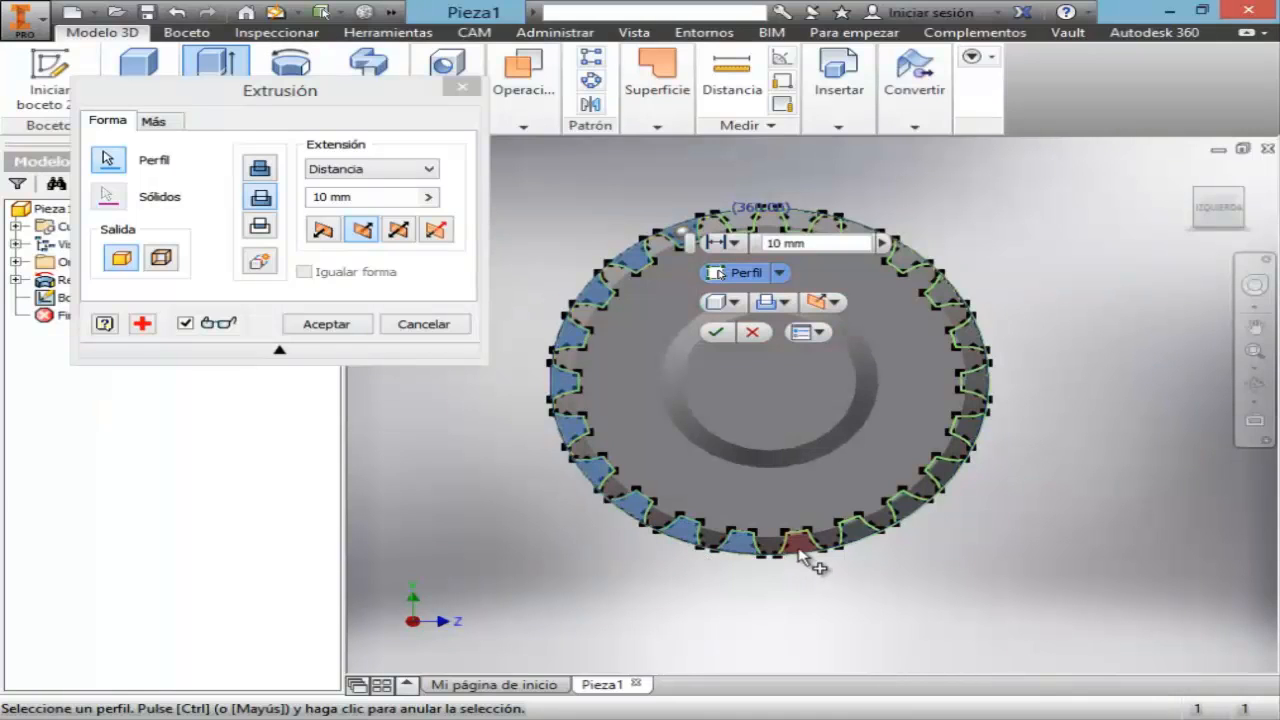
- Add the remaining tooth-gap profiles up the gear's right side and across its top to the cut selection
{"action": "left_click", "coordinate": [860, 534]}
{"action": "left_click", "coordinate": [913, 508]}
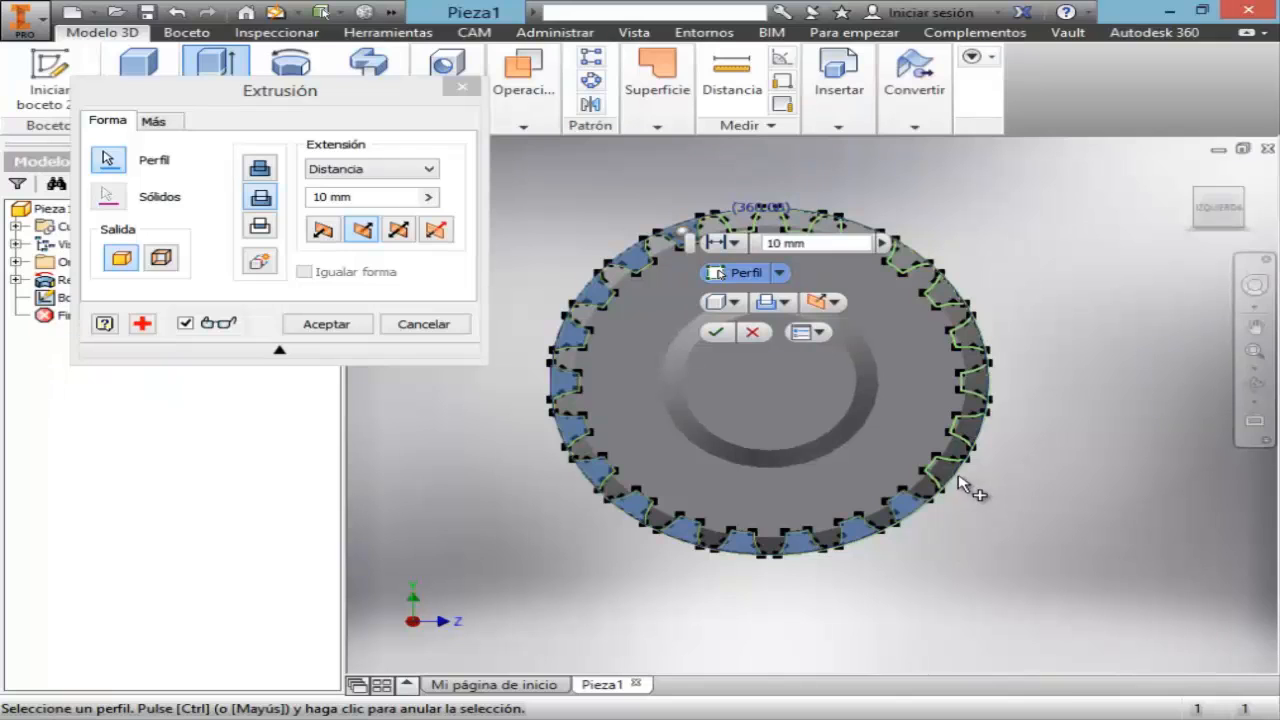
{"action": "left_click", "coordinate": [985, 431]}
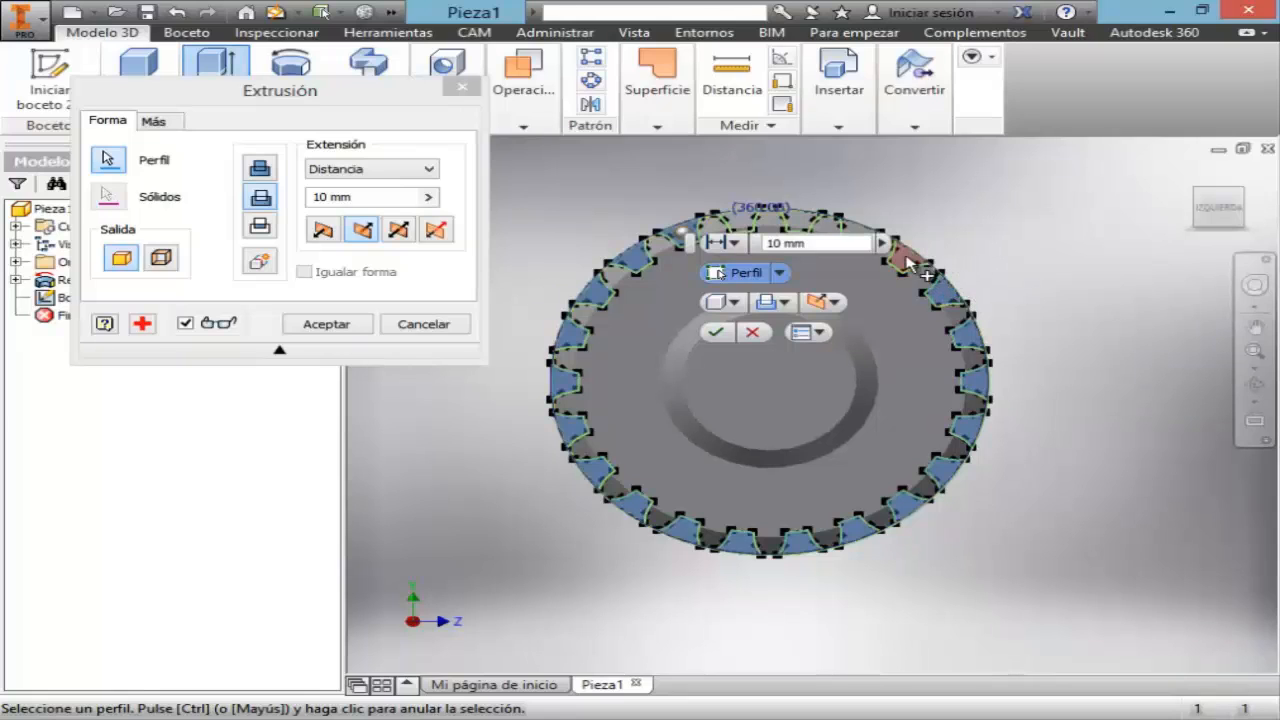
{"action": "left_click", "coordinate": [864, 228]}
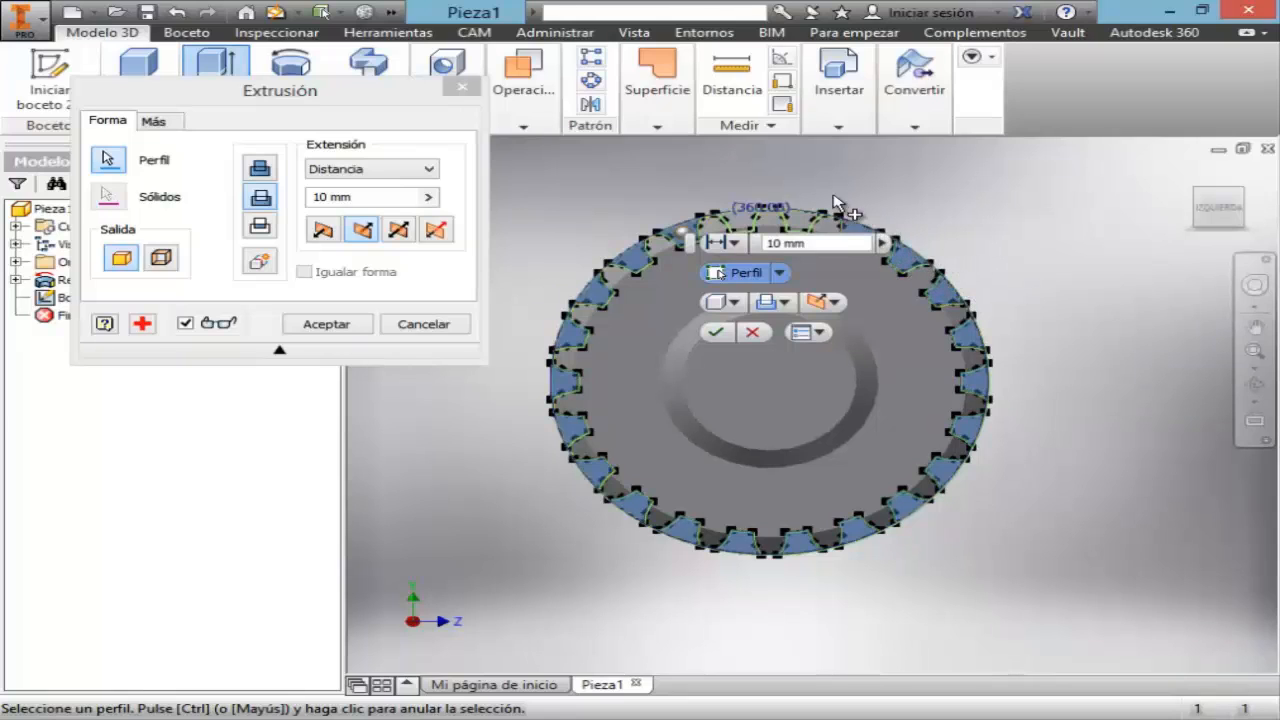
{"action": "left_click", "coordinate": [797, 218]}
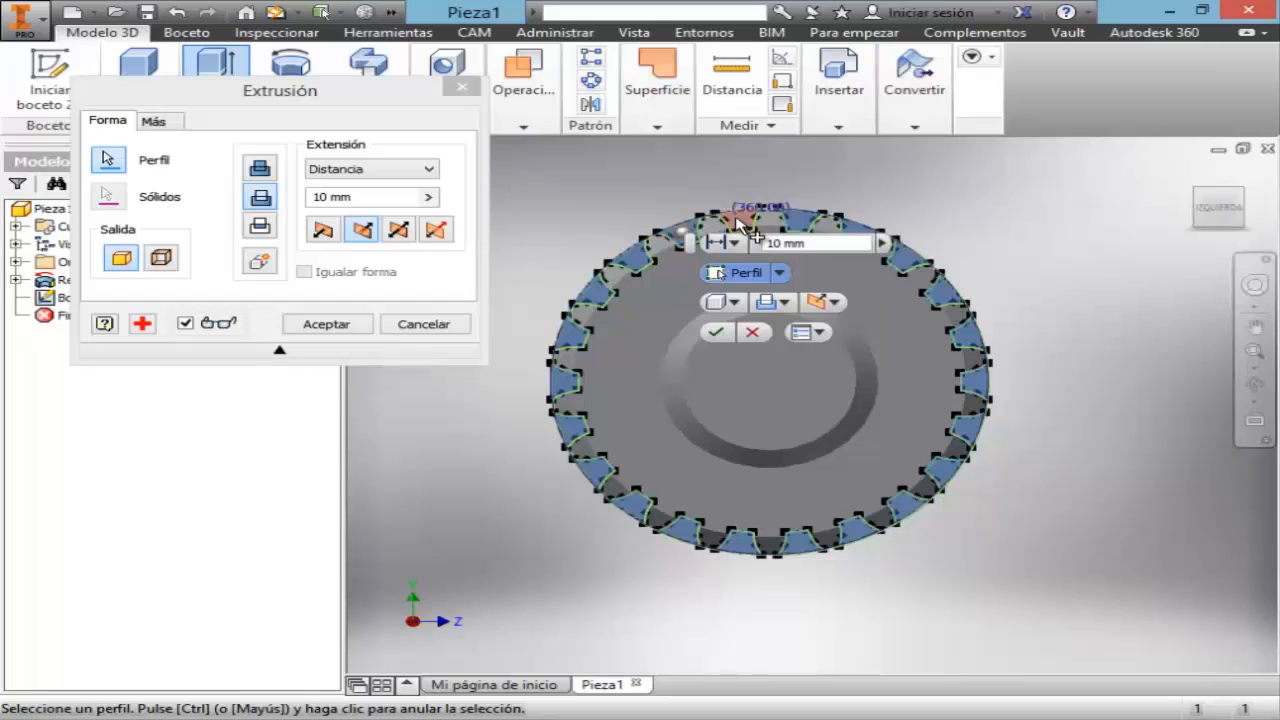
- Set the cut's extent to Todo (through all) and apply it to form the gear teeth
{"action": "left_click", "coordinate": [1253, 385]}
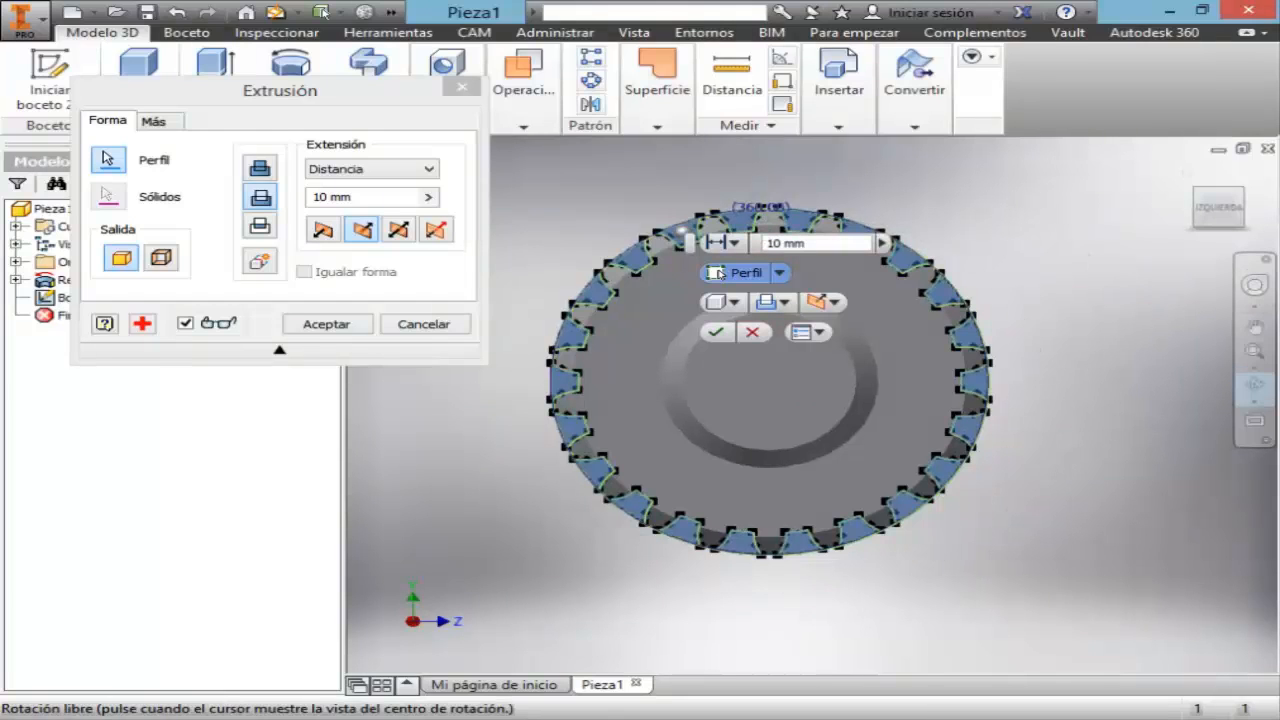
{"action": "left_click_drag", "start_coordinate": [902, 366], "coordinate": [837, 426]}
{"action": "left_click", "coordinate": [1250, 380]}
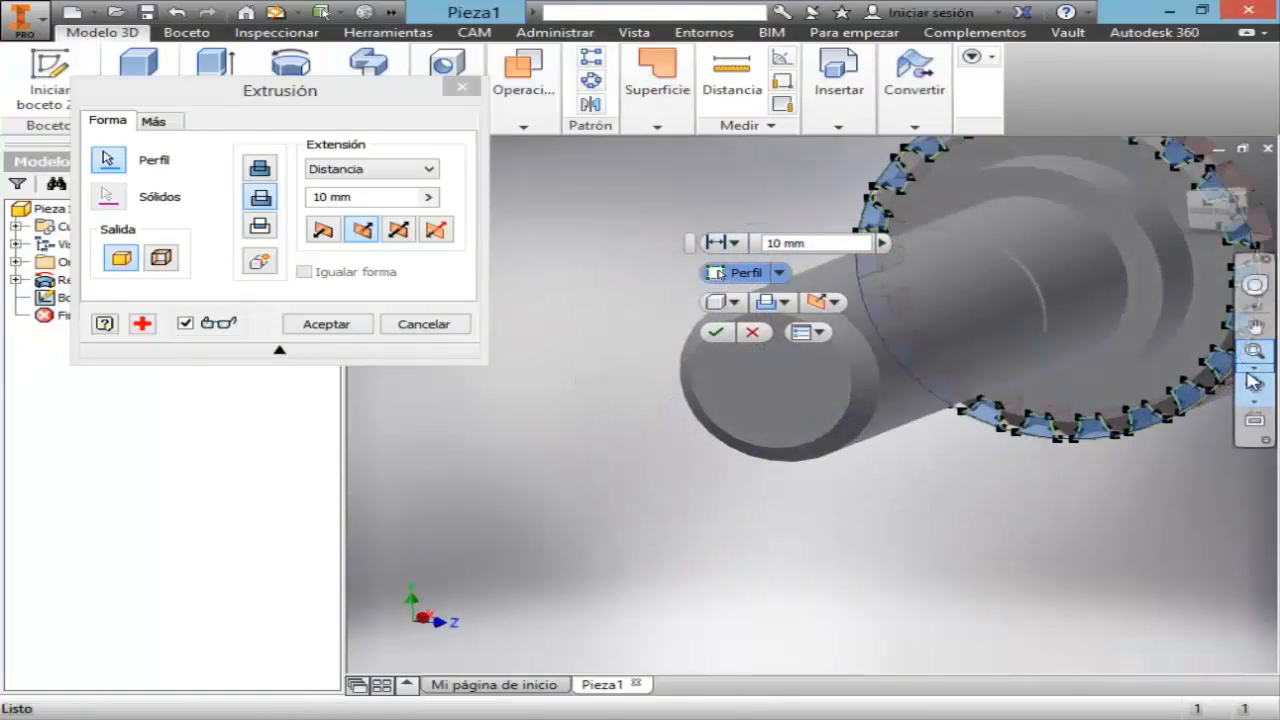
{"action": "left_click", "coordinate": [1254, 368]}
{"action": "left_click", "coordinate": [1135, 407]}
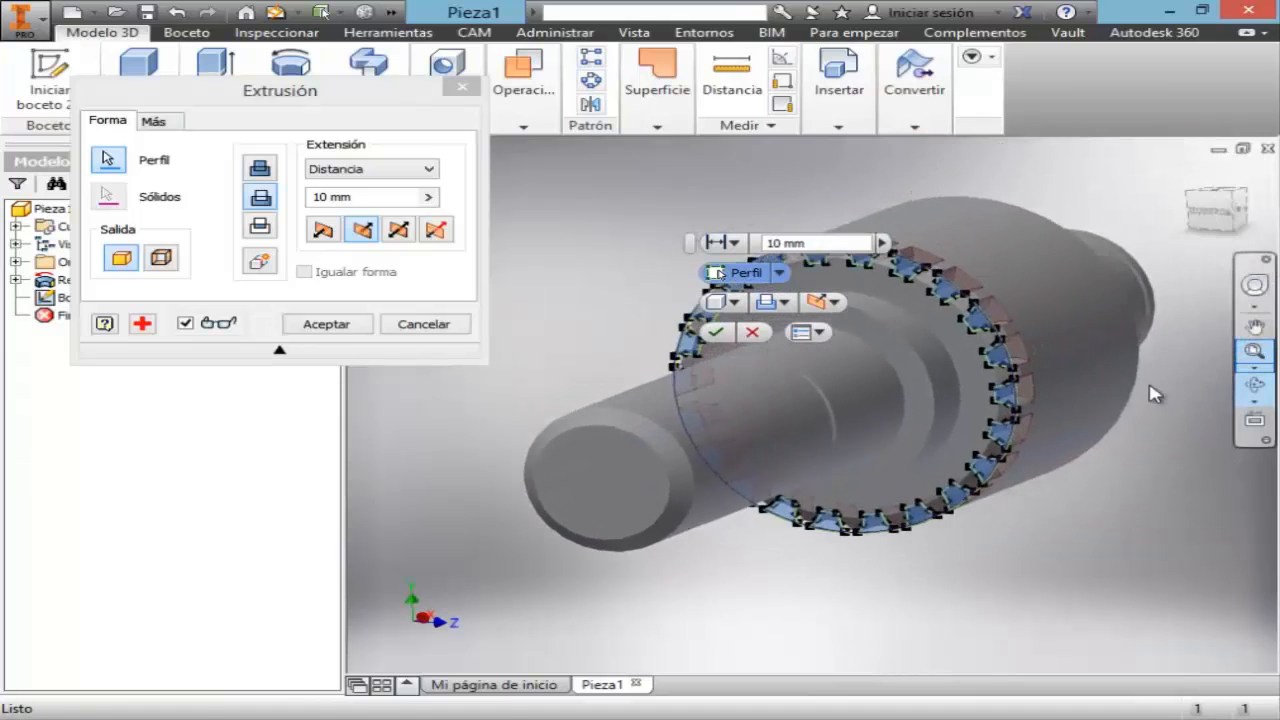
{"action": "left_click", "coordinate": [428, 169]}
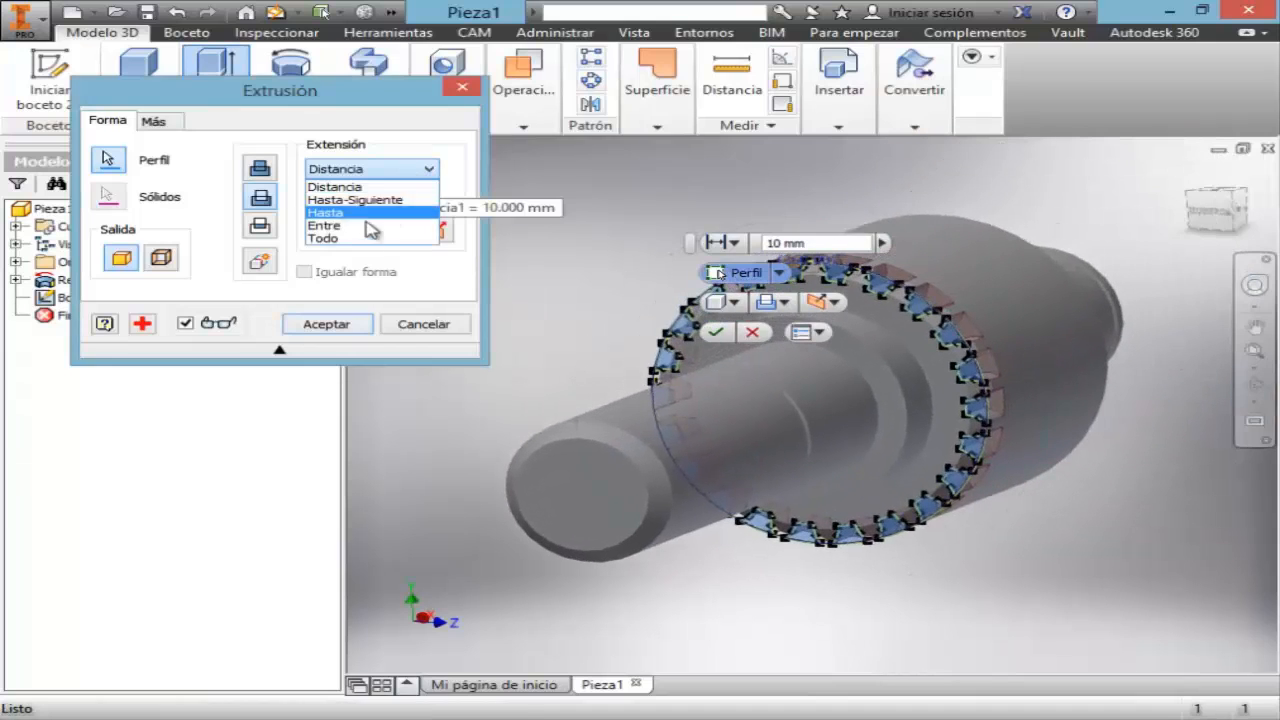
{"action": "left_click", "coordinate": [360, 241]}
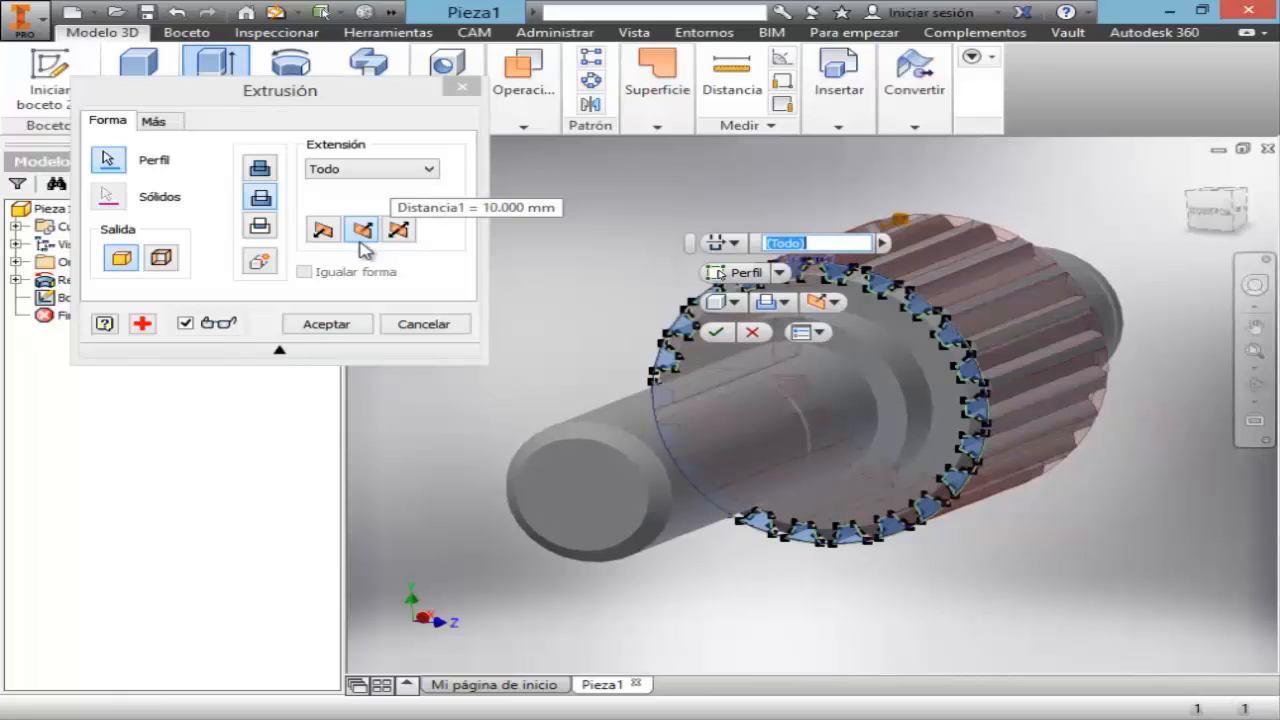
{"action": "left_click", "coordinate": [338, 323]}
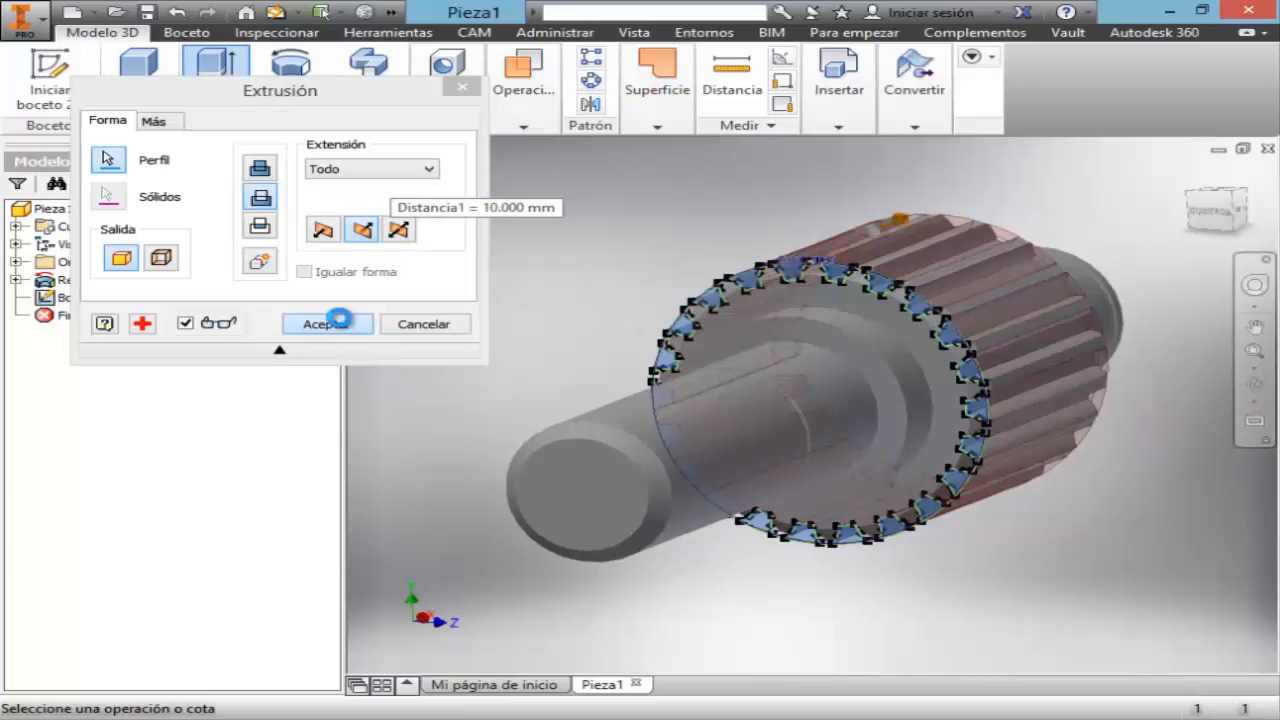
- Examine the cut gear teeth and the whole shaft from several angles
{"action": "left_click", "coordinate": [1257, 387]}
{"action": "left_click_drag", "start_coordinate": [862, 396], "coordinate": [815, 420]}
{"action": "left_click", "coordinate": [1253, 357]}
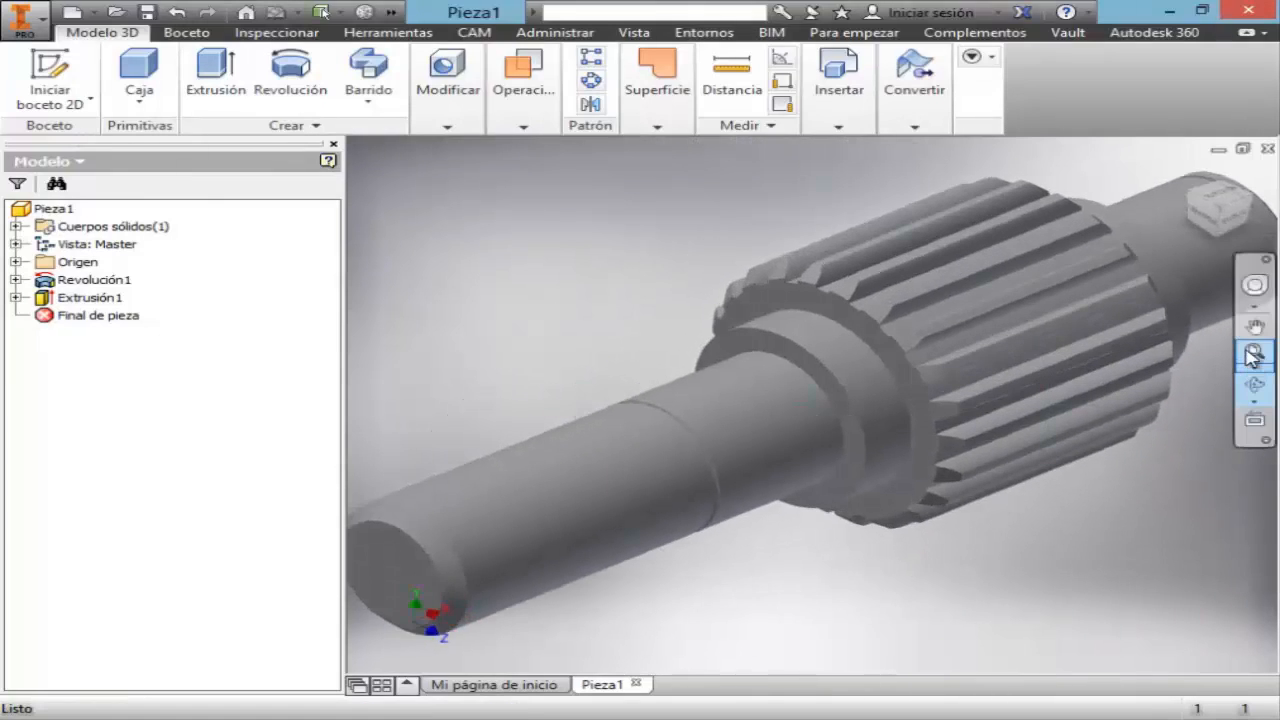
{"action": "left_click", "coordinate": [933, 429]}
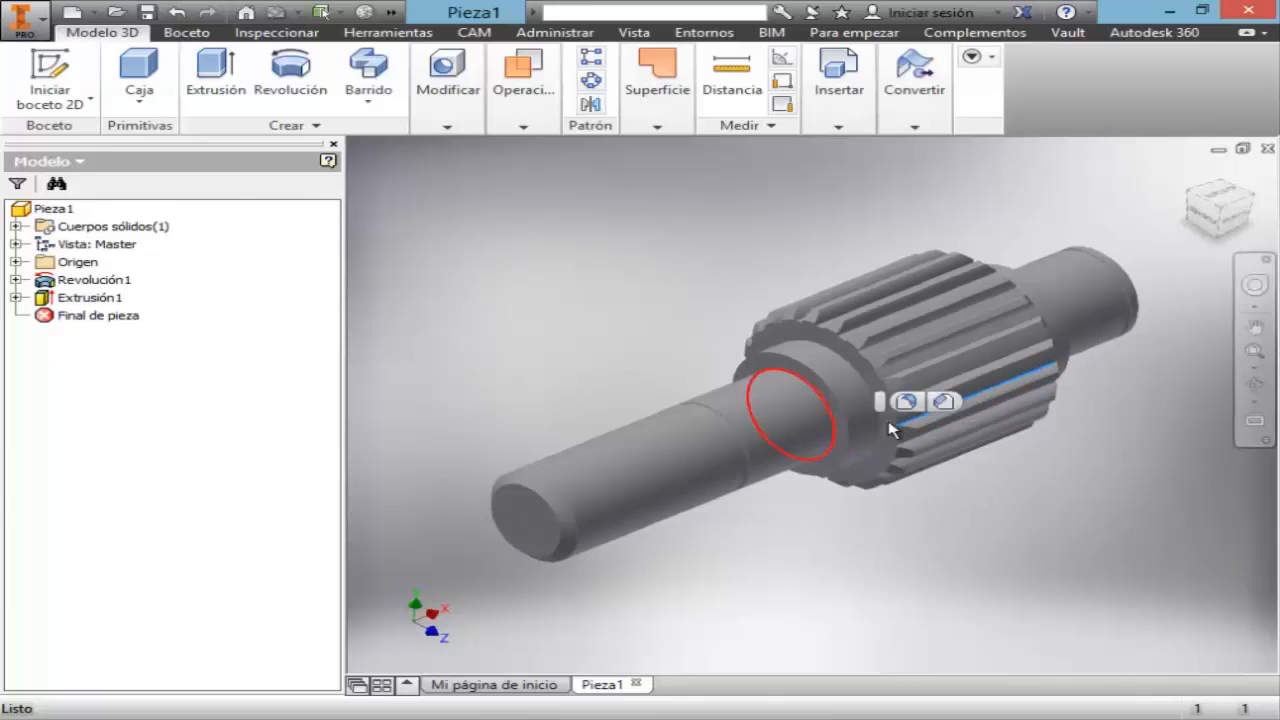
{"action": "left_click", "coordinate": [1254, 392]}
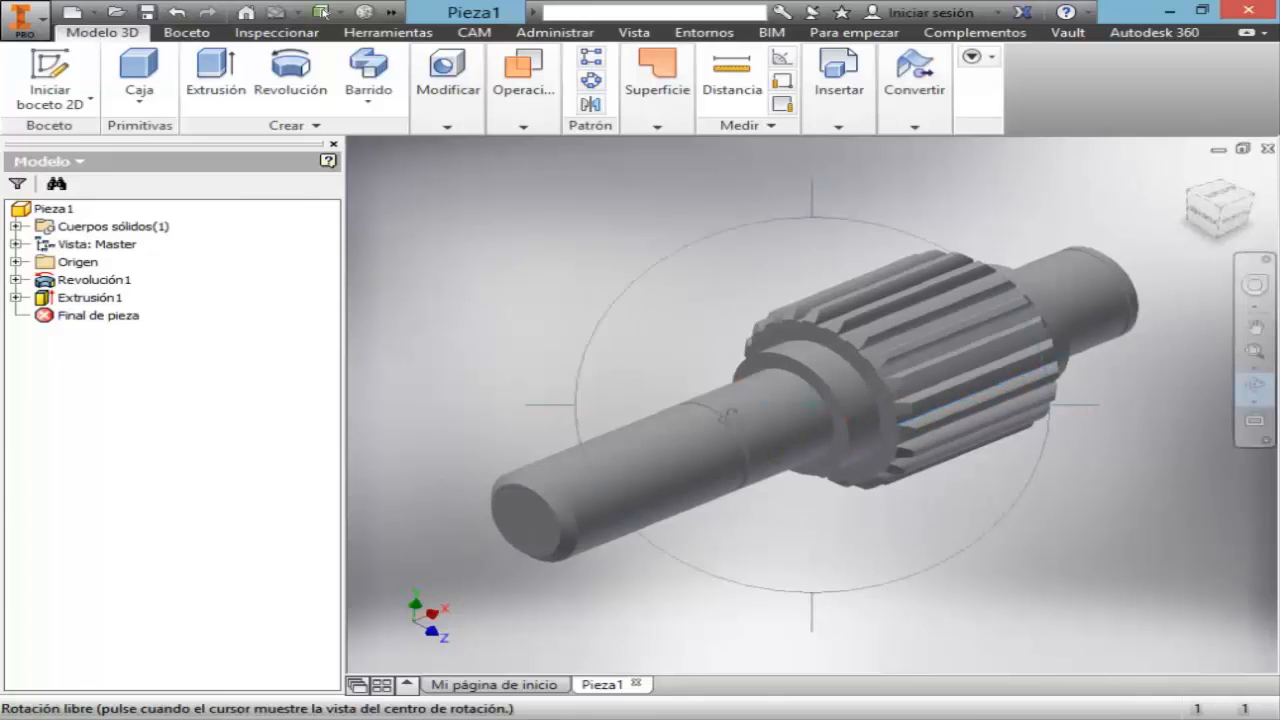
{"action": "left_click_drag", "start_coordinate": [640, 400], "coordinate": [692, 409]}
{"action": "key", "text": "Escape"}
{"action": "left_click", "coordinate": [390, 13]}
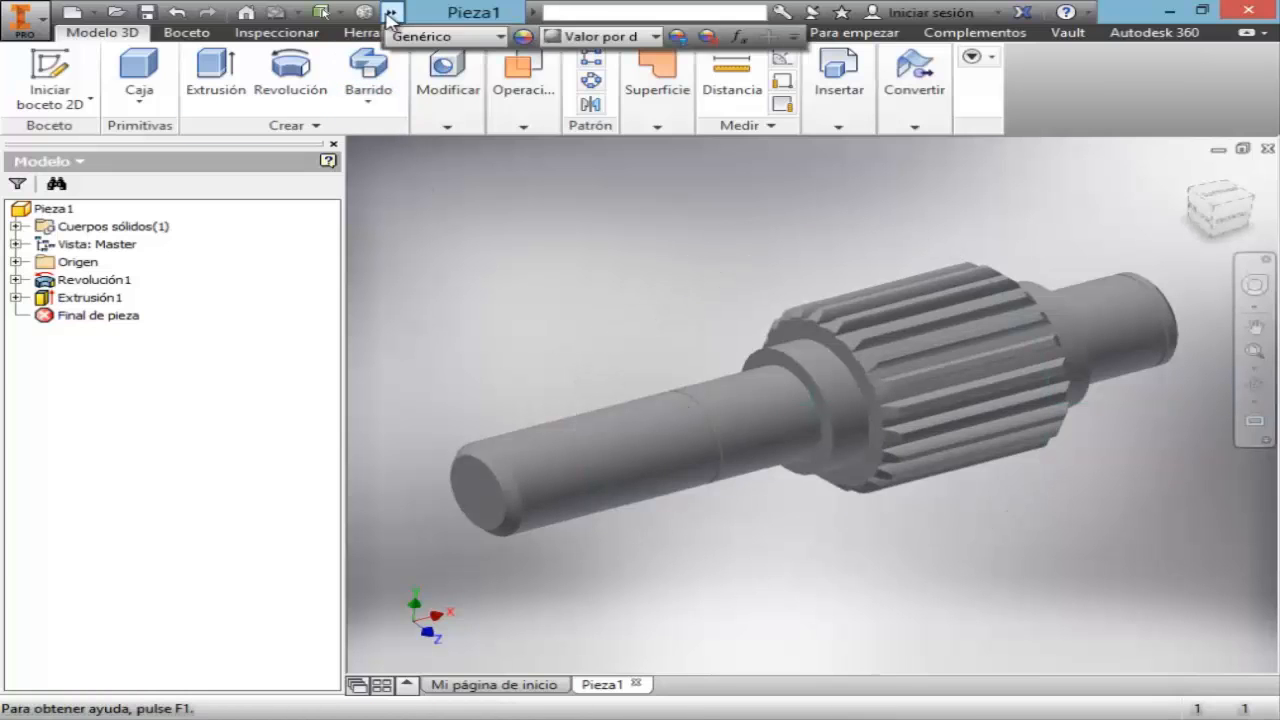
{"action": "left_click", "coordinate": [523, 36]}
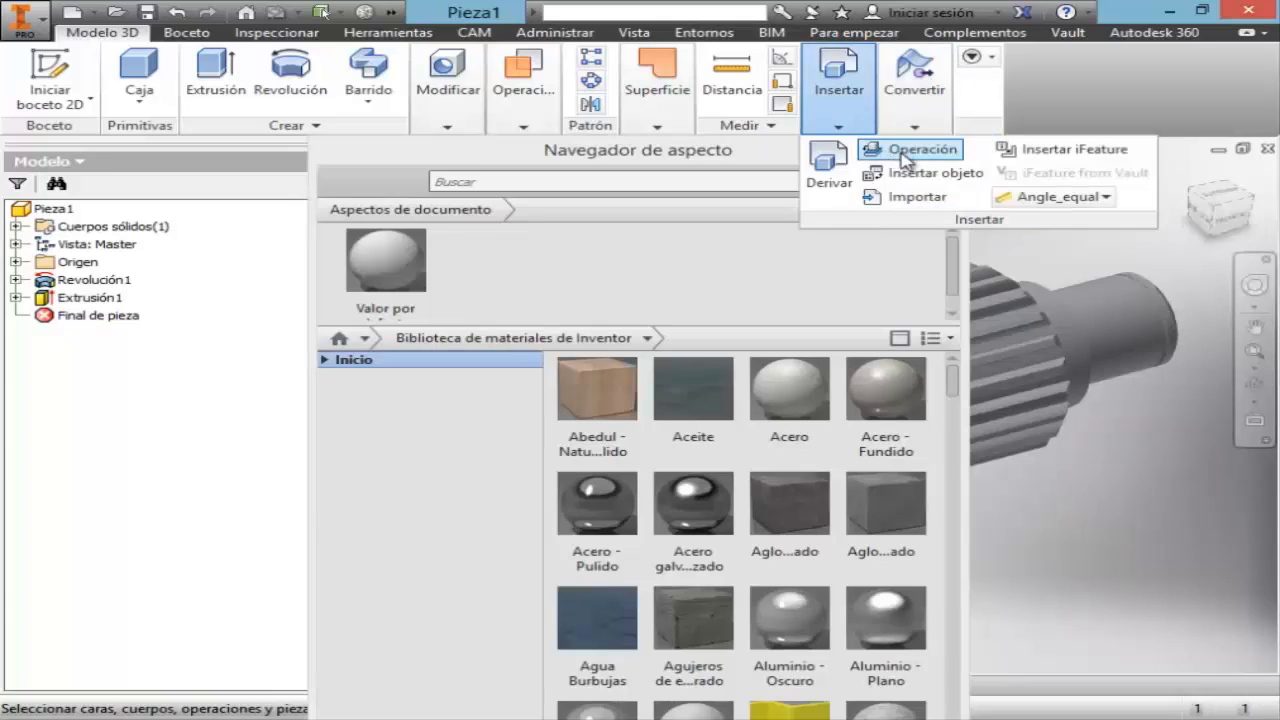
{"action": "key", "text": "Escape"}
- Switch the part's material list to the Biblioteca de materiales de Autodesk and browse its materials
{"action": "left_click", "coordinate": [390, 13]}
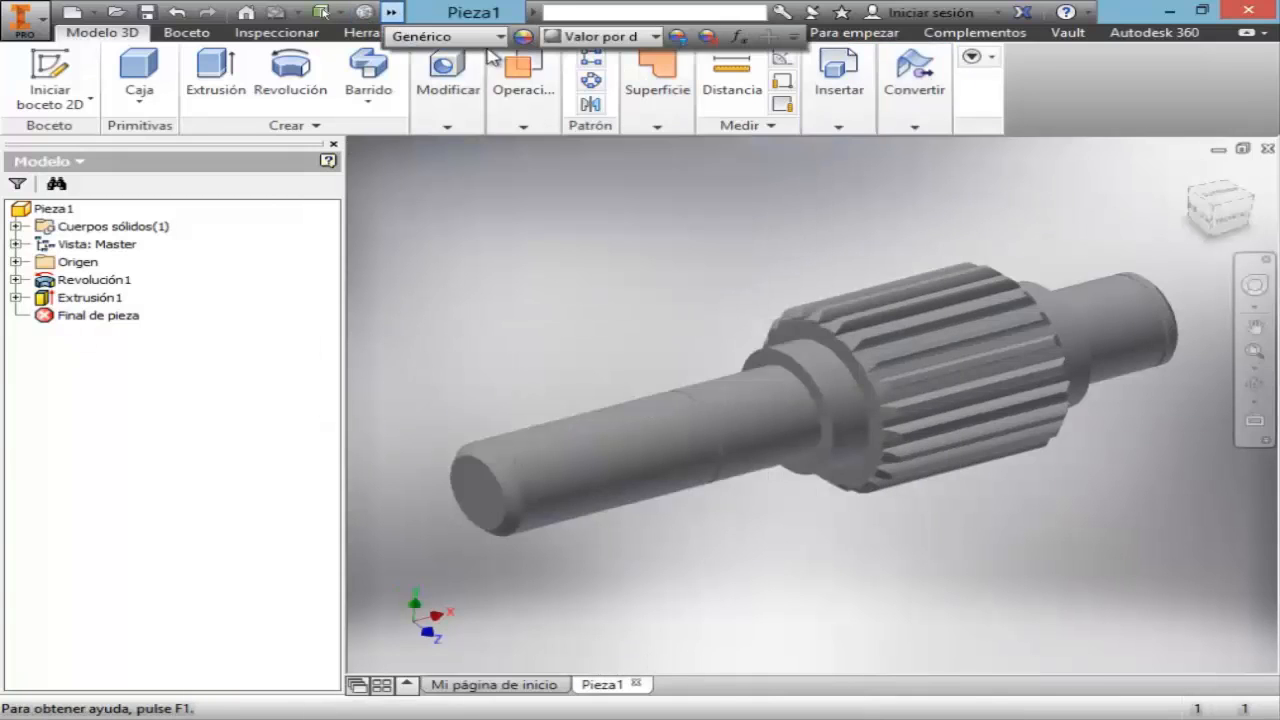
{"action": "left_click", "coordinate": [498, 38]}
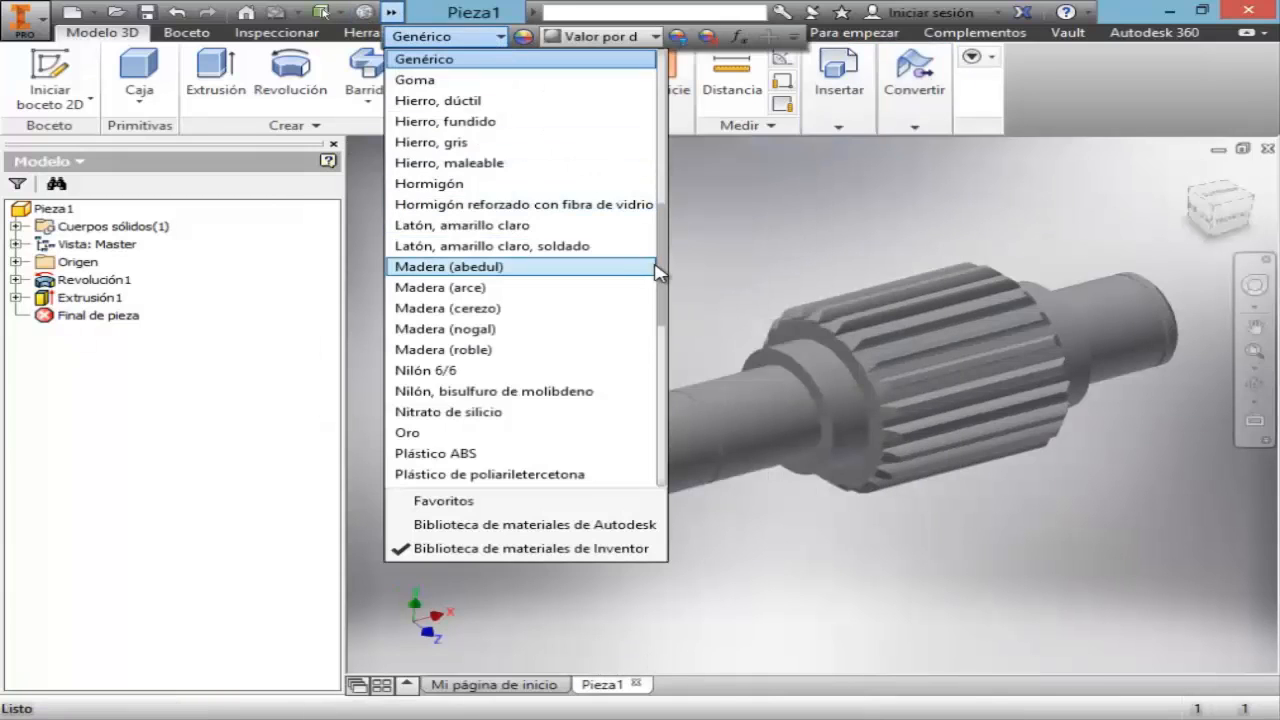
{"action": "left_click", "coordinate": [584, 524]}
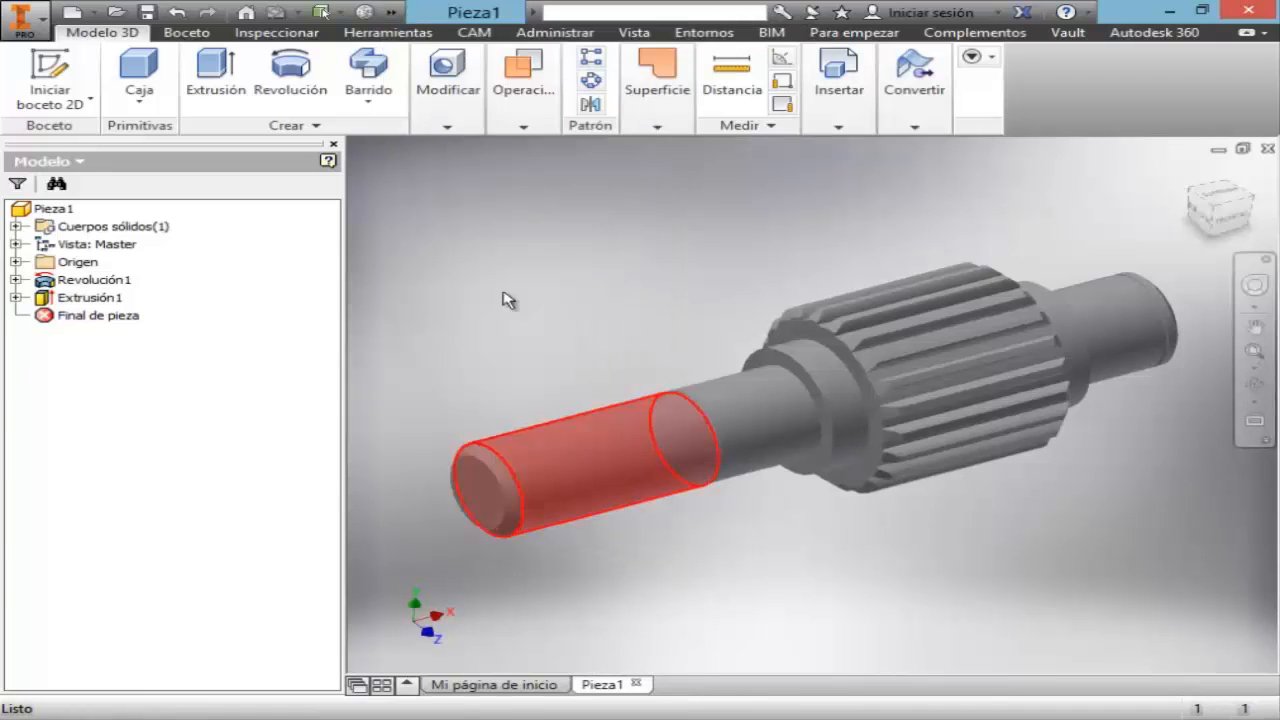
{"action": "mouse_move", "coordinate": [470, 60]}
{"action": "left_click", "coordinate": [392, 13]}
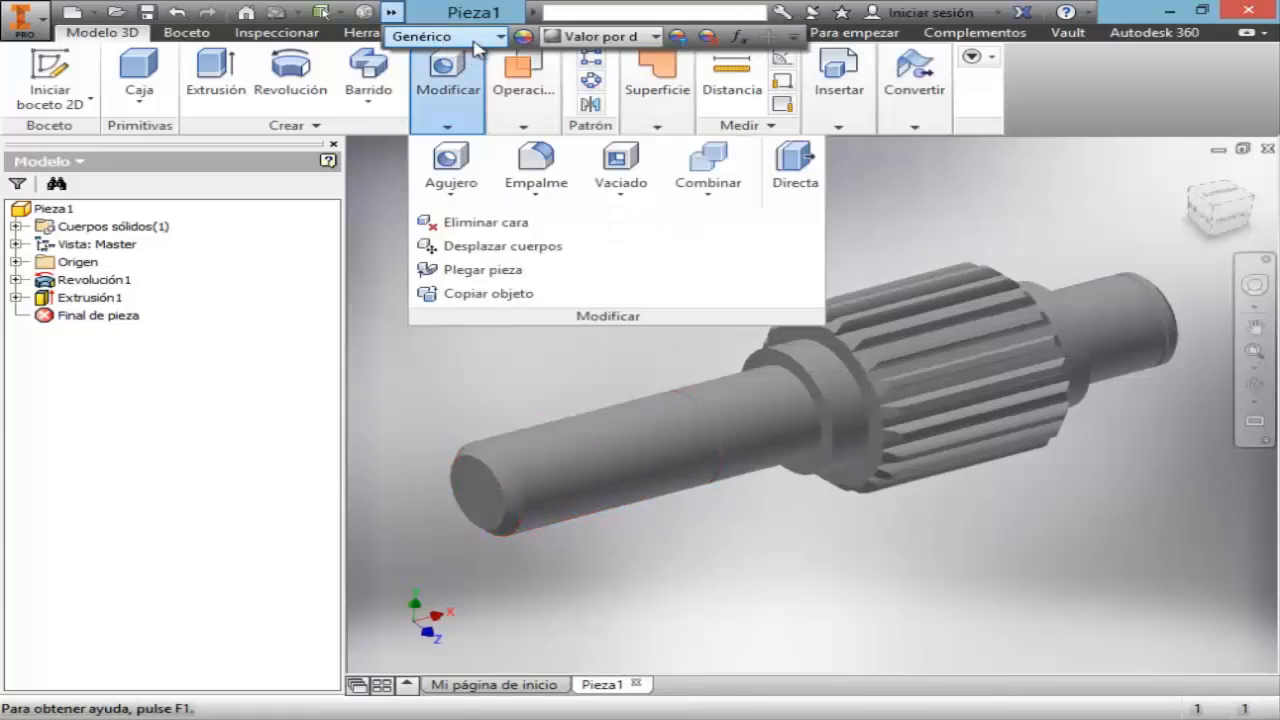
{"action": "left_click", "coordinate": [488, 44]}
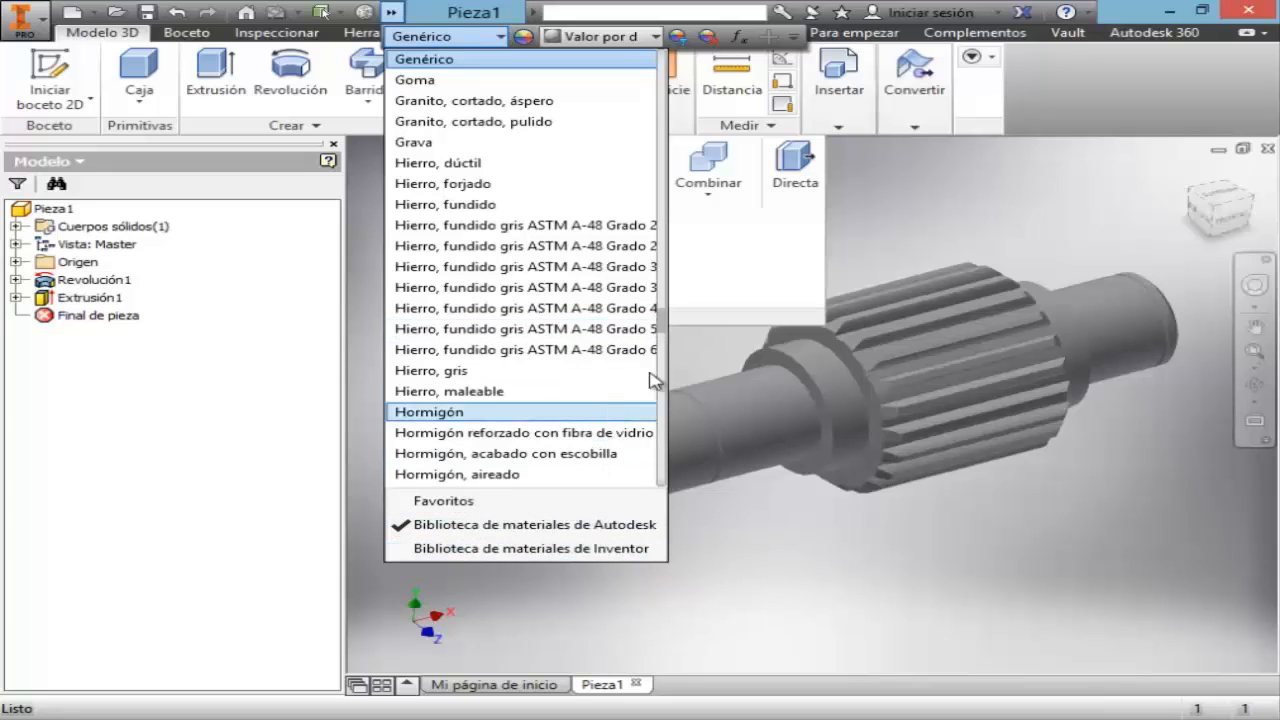
- Assign the "Acero inoxidable" material from the Autodesk material library to the shaft
{"action": "left_click_drag", "start_coordinate": [660, 312], "coordinate": [650, 142]}
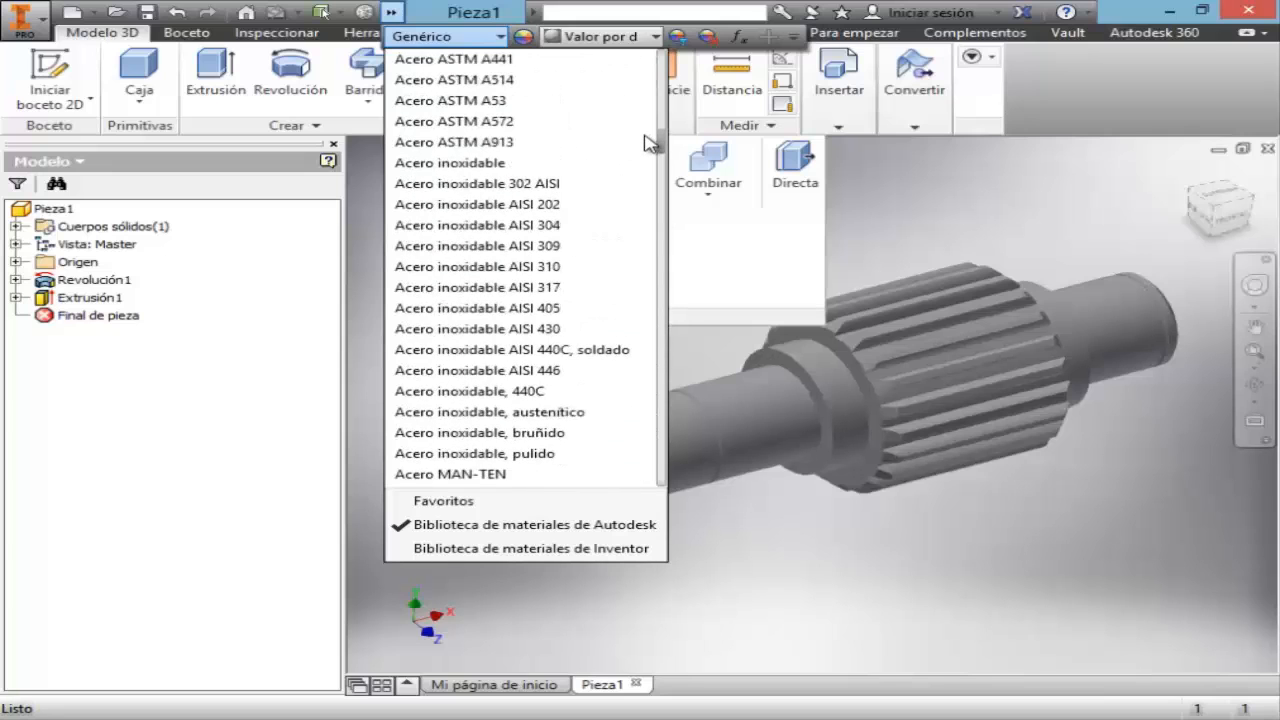
{"action": "left_click", "coordinate": [488, 163]}
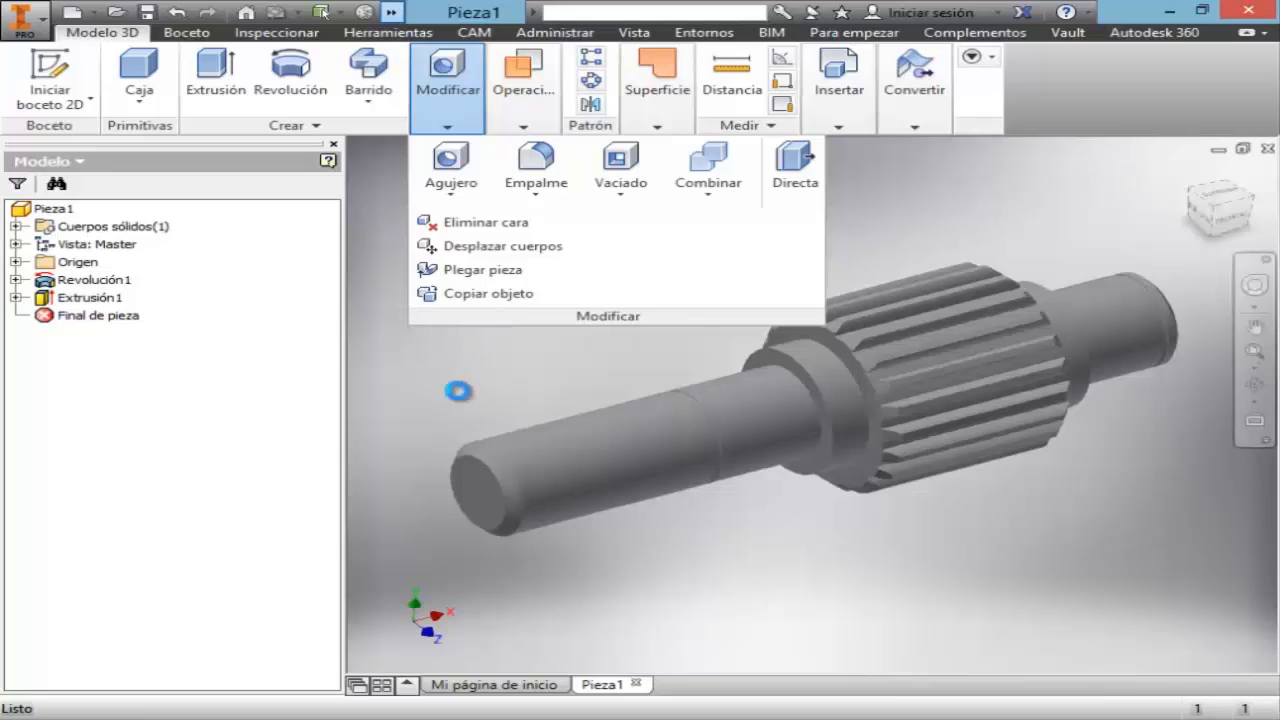
- Switch the appearance library to "Autodesk Biblioteca de aspecto"
{"action": "left_click", "coordinate": [393, 13]}
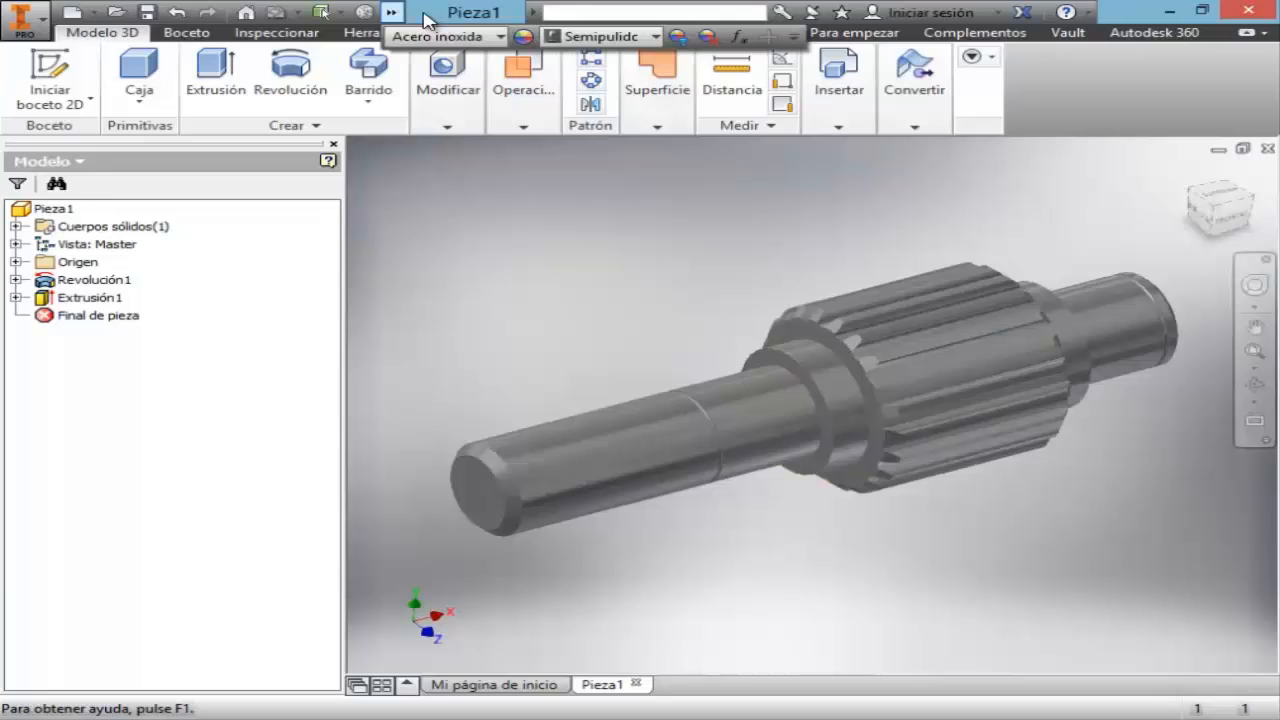
{"action": "left_click", "coordinate": [656, 37]}
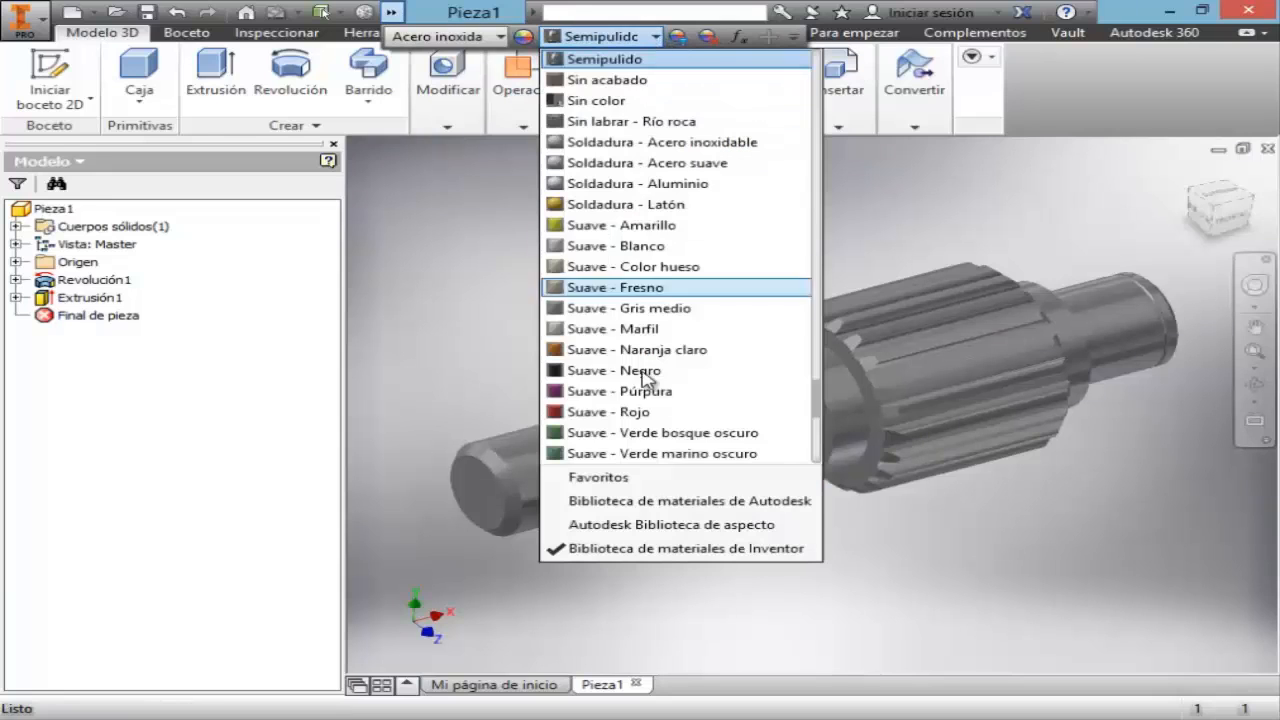
{"action": "scroll", "coordinate": [630, 450], "scroll_direction": "down", "scroll_amount": 1}
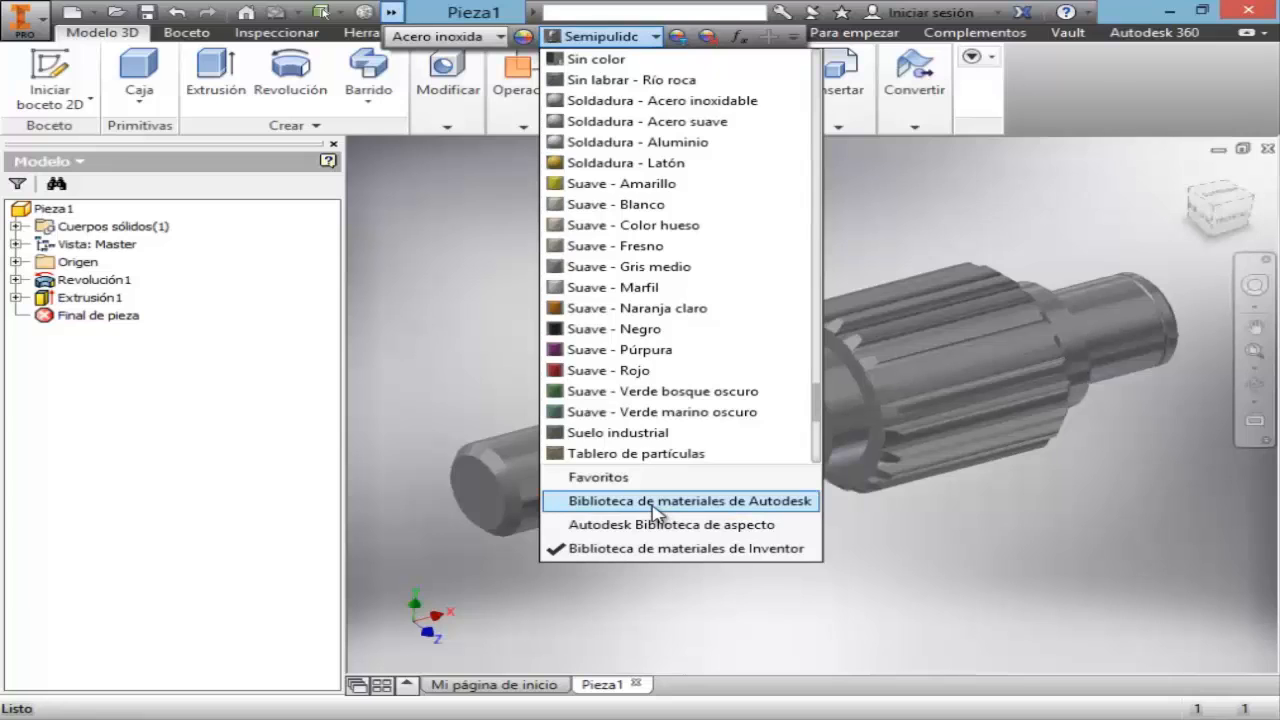
{"action": "left_click", "coordinate": [653, 502]}
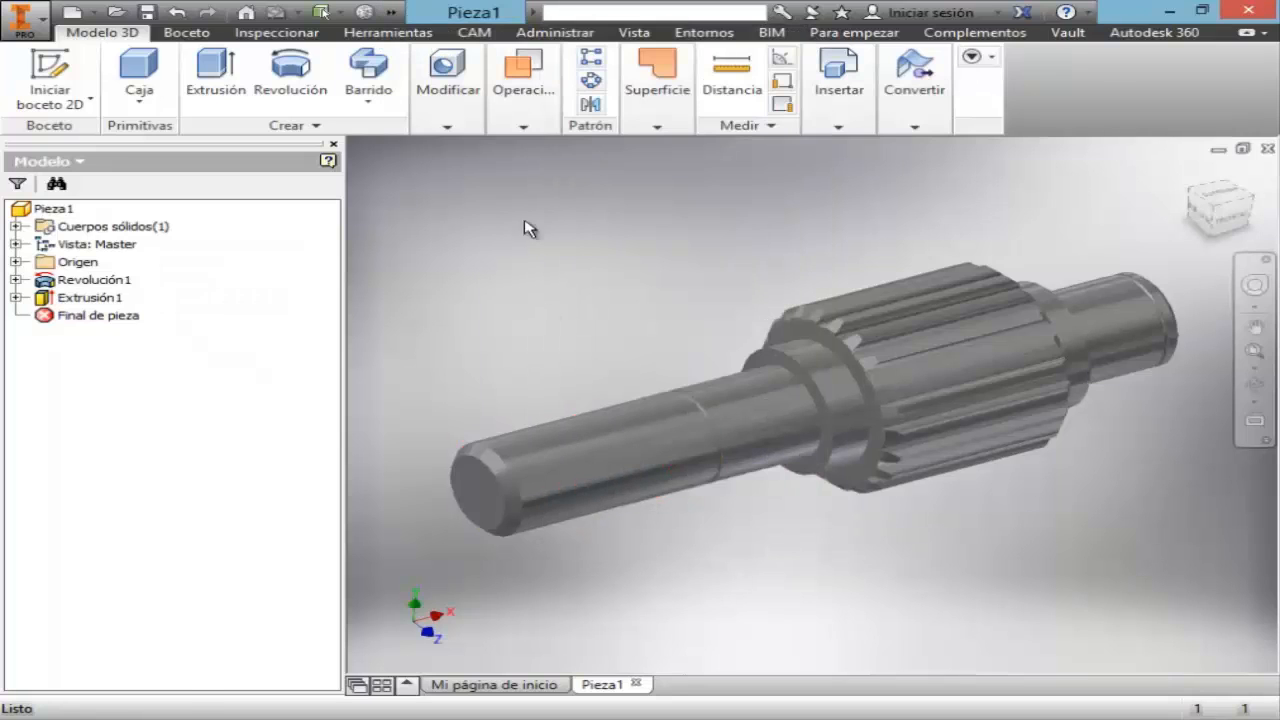
{"action": "left_click", "coordinate": [391, 13]}
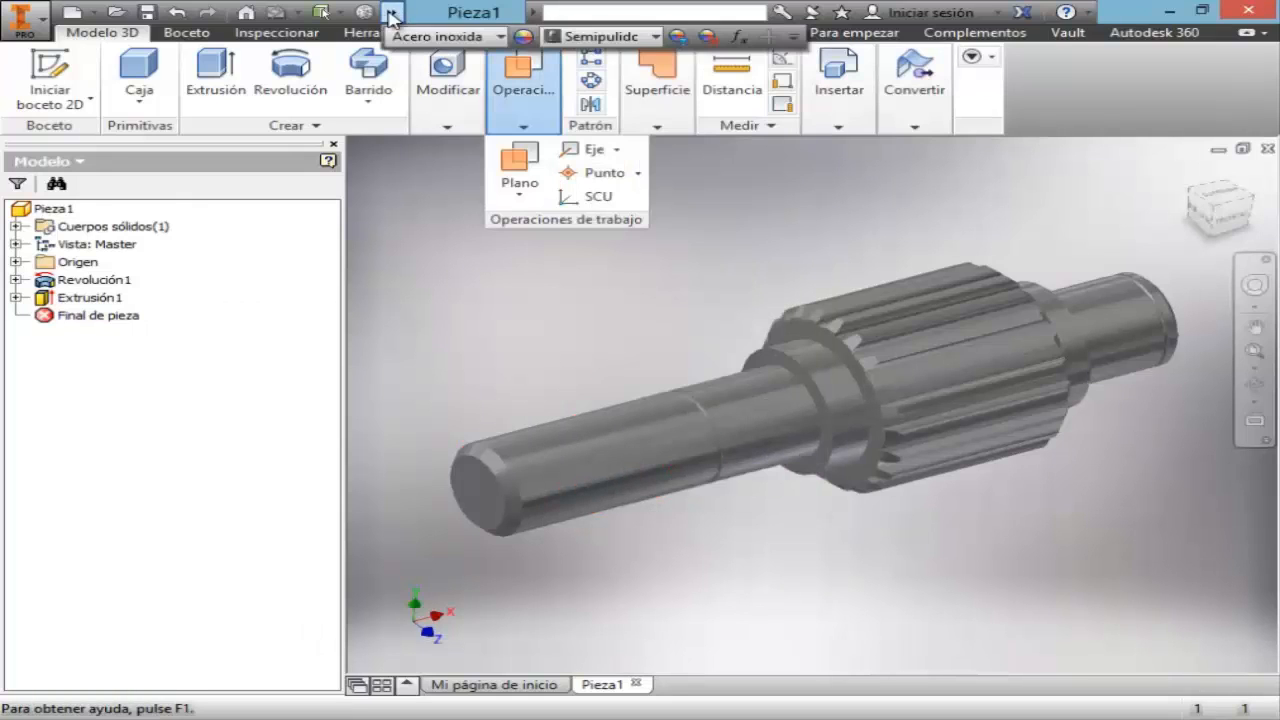
{"action": "left_click", "coordinate": [656, 37]}
{"action": "scroll", "coordinate": [760, 400], "scroll_direction": "down", "scroll_amount": 1}
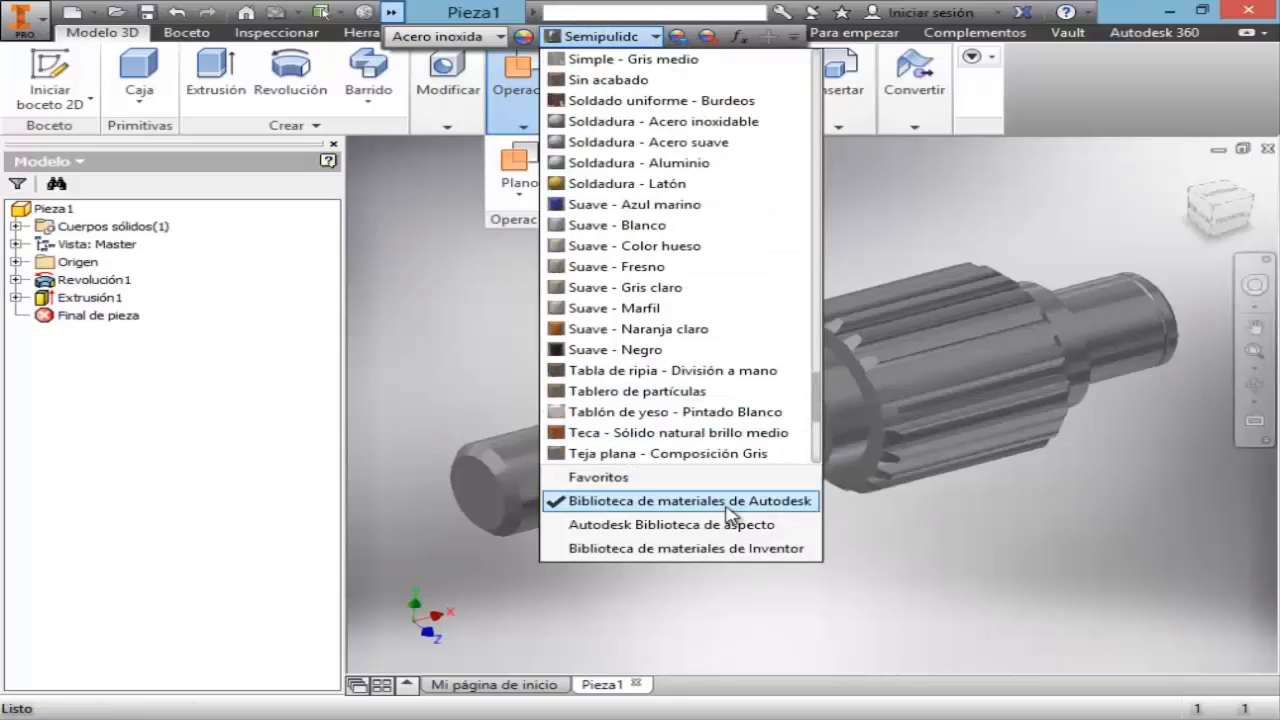
{"action": "left_click", "coordinate": [676, 530]}
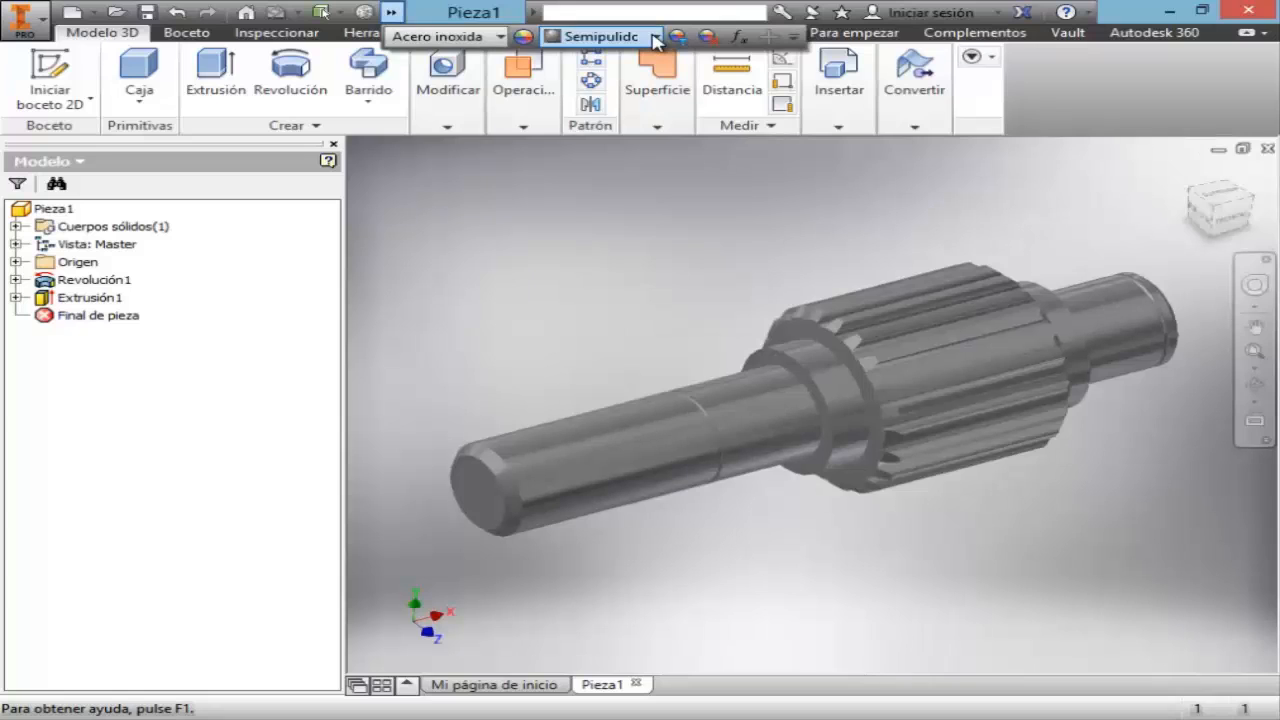
- Apply the "Cromo - Negro Pulido" appearance from the Autodesk appearance library to the shaft
{"action": "left_click", "coordinate": [656, 37]}
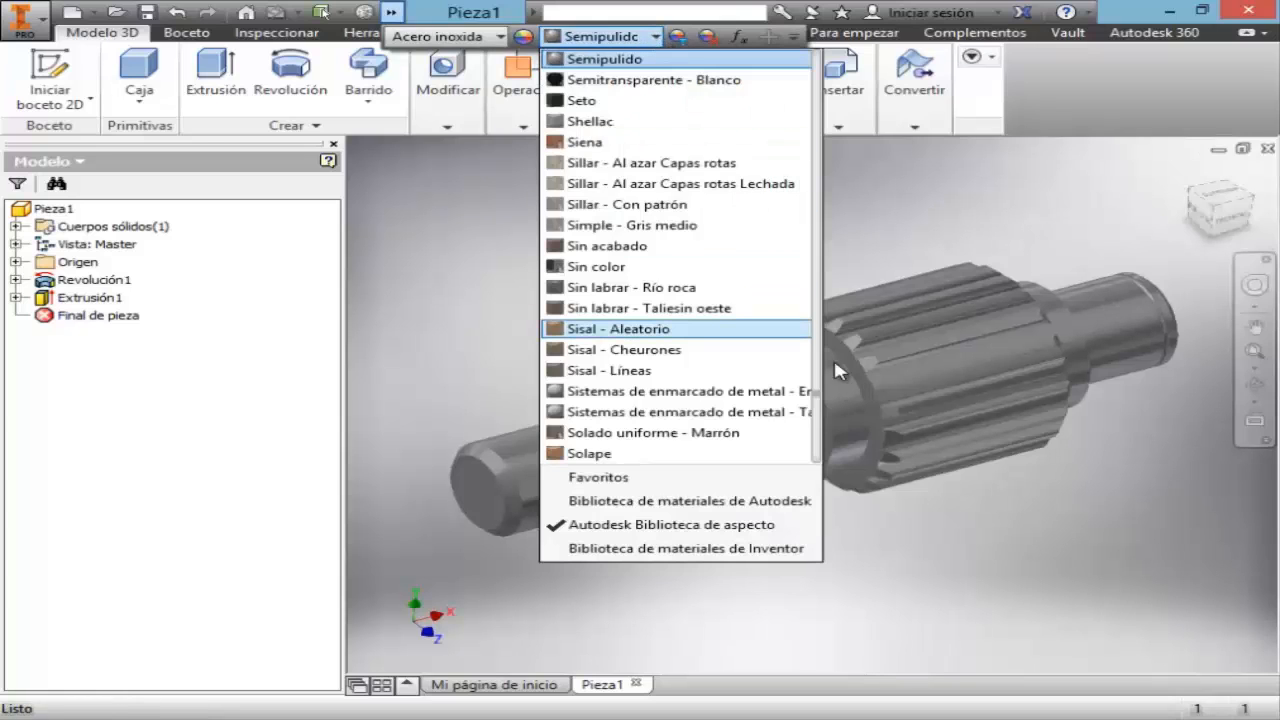
{"action": "scroll", "coordinate": [814, 395], "scroll_direction": "up", "scroll_amount": 18}
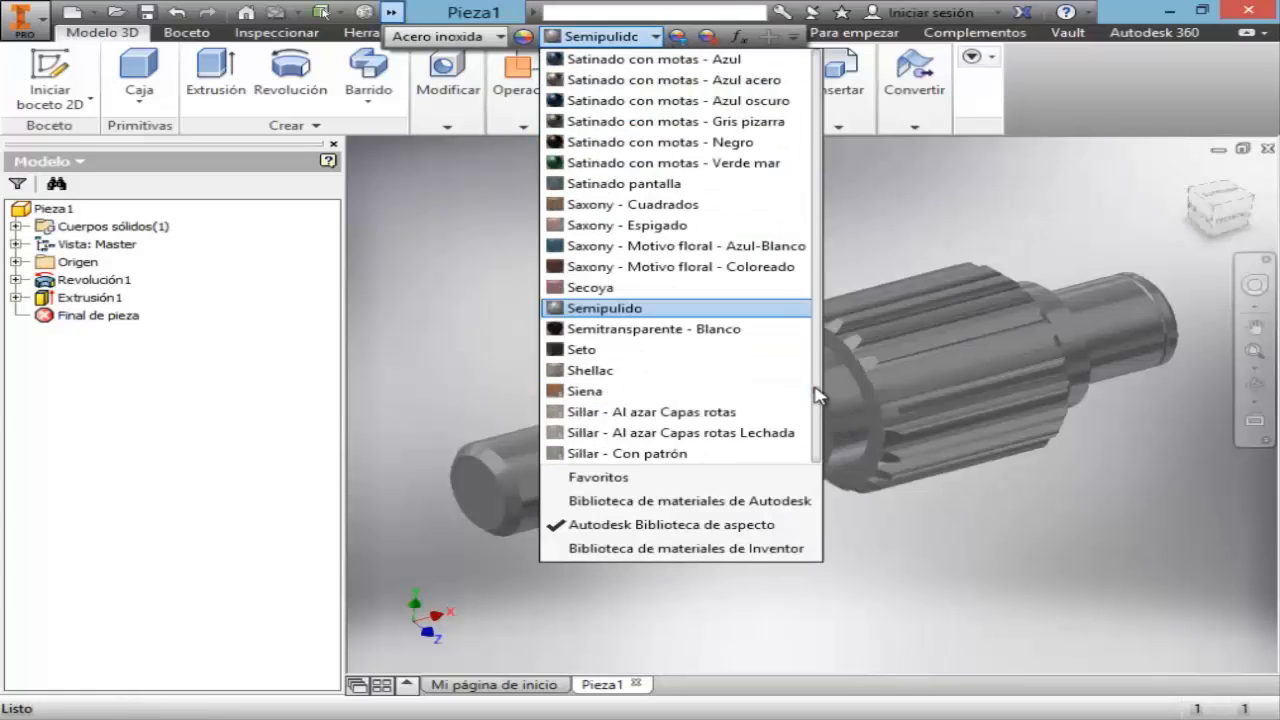
{"action": "scroll", "coordinate": [814, 368], "scroll_direction": "up", "scroll_amount": 20}
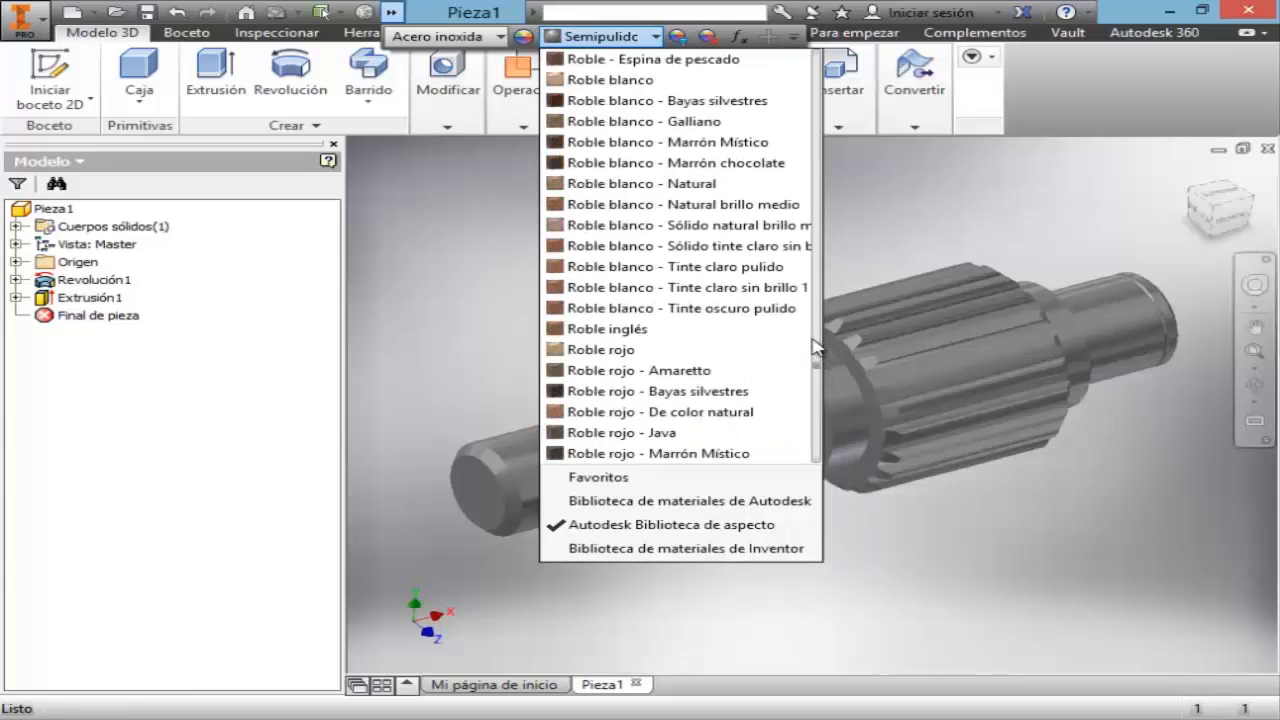
{"action": "scroll", "coordinate": [818, 300], "scroll_direction": "up", "scroll_amount": 12}
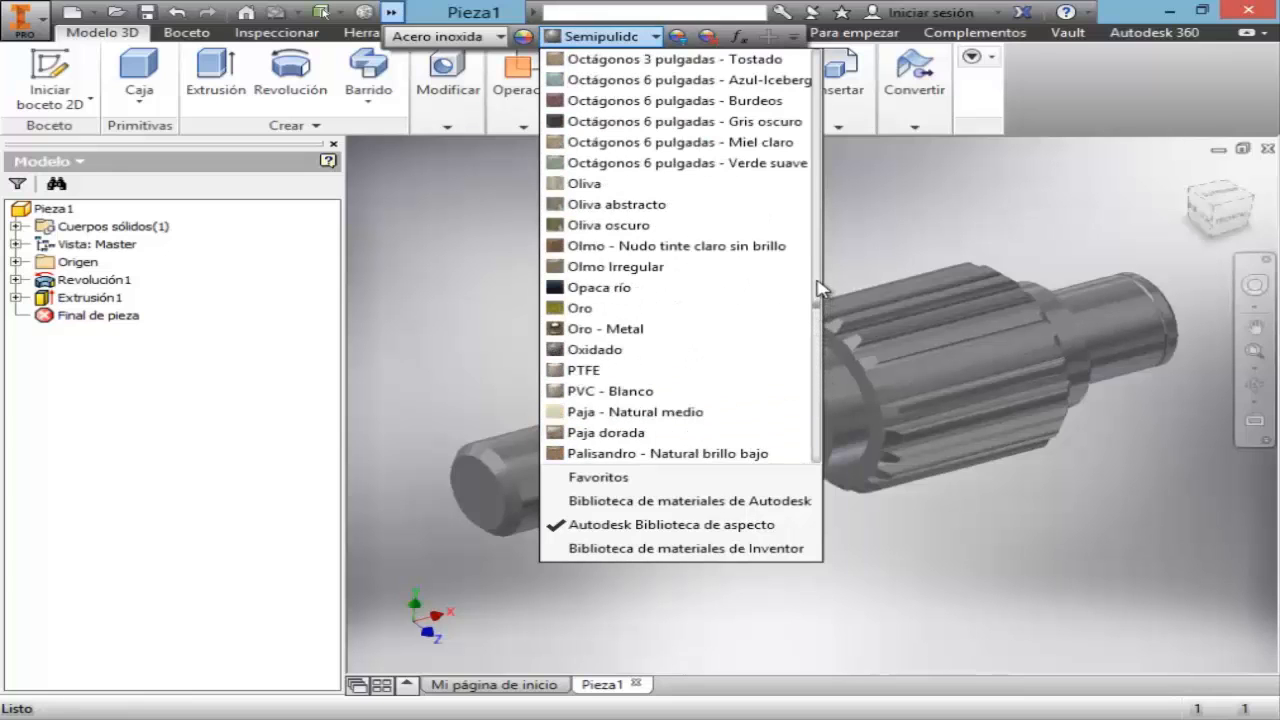
{"action": "scroll", "coordinate": [818, 296], "scroll_direction": "down", "scroll_amount": 2}
{"action": "left_click_drag", "start_coordinate": [818, 292], "coordinate": [812, 119]}
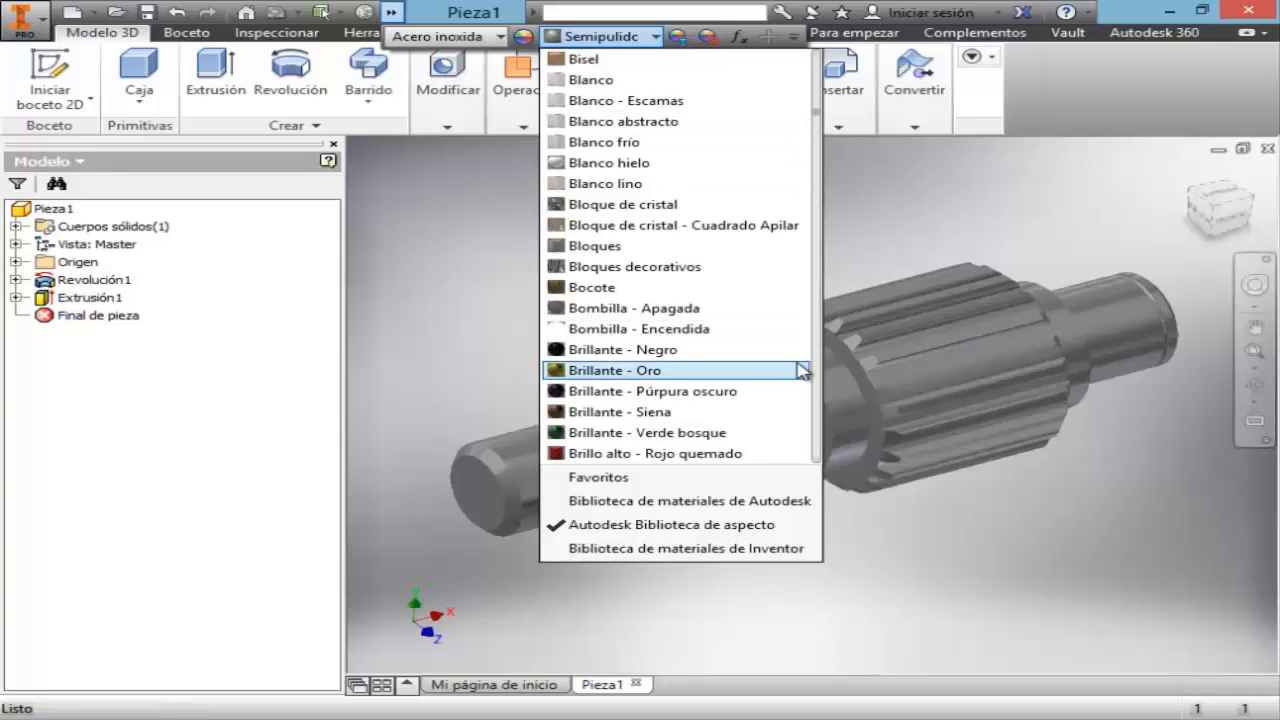
{"action": "key", "text": "Down"}
{"action": "key", "text": "Down"}
{"action": "key", "text": "Down"}
{"action": "key", "text": "Down"}
{"action": "key", "text": "Down"}
{"action": "key", "text": "Down"}
{"action": "key", "text": "Down"}
{"action": "key", "text": "Down"}
{"action": "key", "text": "Down"}
{"action": "key", "text": "Down"}
{"action": "key", "text": "Down"}
{"action": "key", "text": "Down"}
{"action": "key", "text": "Down"}
{"action": "key", "text": "Down"}
{"action": "key", "text": "Down"}
{"action": "key", "text": "Down"}
{"action": "key", "text": "Down"}
{"action": "key", "text": "Down"}
{"action": "key", "text": "Down"}
{"action": "key", "text": "Down"}
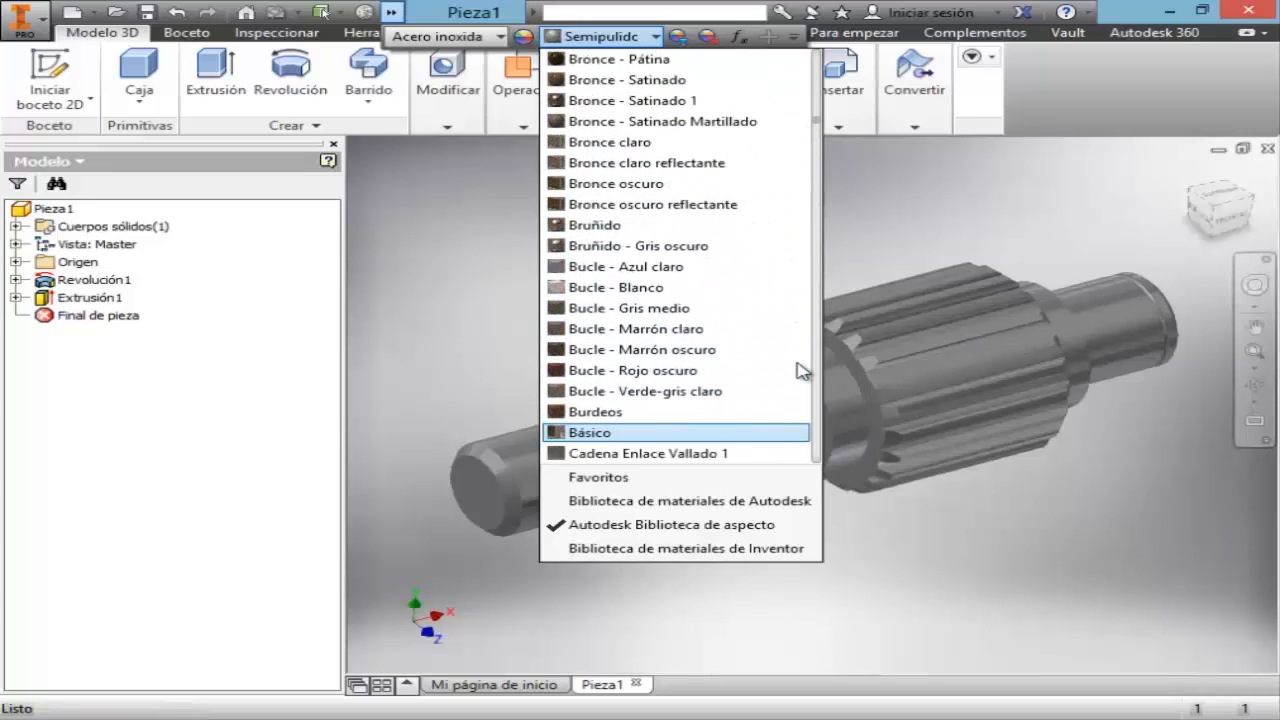
{"action": "key", "text": "Down"}
{"action": "key", "text": "Down"}
{"action": "key", "text": "Down"}
{"action": "key", "text": "Down"}
{"action": "key", "text": "Down"}
{"action": "key", "text": "Down"}
{"action": "key", "text": "Down"}
{"action": "key", "text": "Down"}
{"action": "key", "text": "Down"}
{"action": "key", "text": "Down"}
{"action": "key", "text": "Down"}
{"action": "key", "text": "Down"}
{"action": "key", "text": "Down"}
{"action": "key", "text": "Down"}
{"action": "key", "text": "Down"}
{"action": "key", "text": "Down"}
{"action": "key", "text": "Down"}
{"action": "key", "text": "Down"}
{"action": "key", "text": "Down"}
{"action": "key", "text": "Down"}
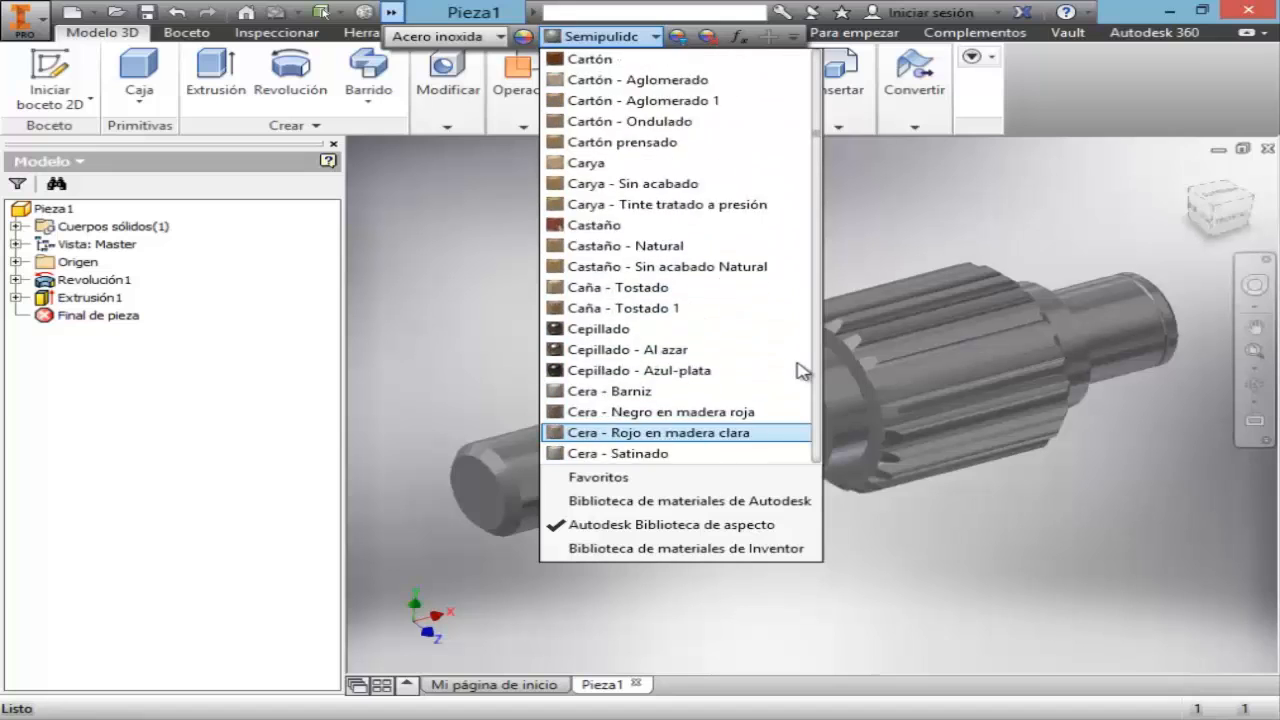
{"action": "key", "text": "Down"}
{"action": "key", "text": "Down"}
{"action": "key", "text": "Down"}
{"action": "key", "text": "Down"}
{"action": "key", "text": "Down"}
{"action": "key", "text": "Down"}
{"action": "key", "text": "Down"}
{"action": "key", "text": "Down"}
{"action": "key", "text": "Down"}
{"action": "key", "text": "Down"}
{"action": "key", "text": "Down"}
{"action": "key", "text": "Down"}
{"action": "key", "text": "Down"}
{"action": "key", "text": "Down"}
{"action": "key", "text": "Down"}
{"action": "key", "text": "Down"}
{"action": "key", "text": "Down"}
{"action": "key", "text": "Down"}
{"action": "key", "text": "Down"}
{"action": "key", "text": "Down"}
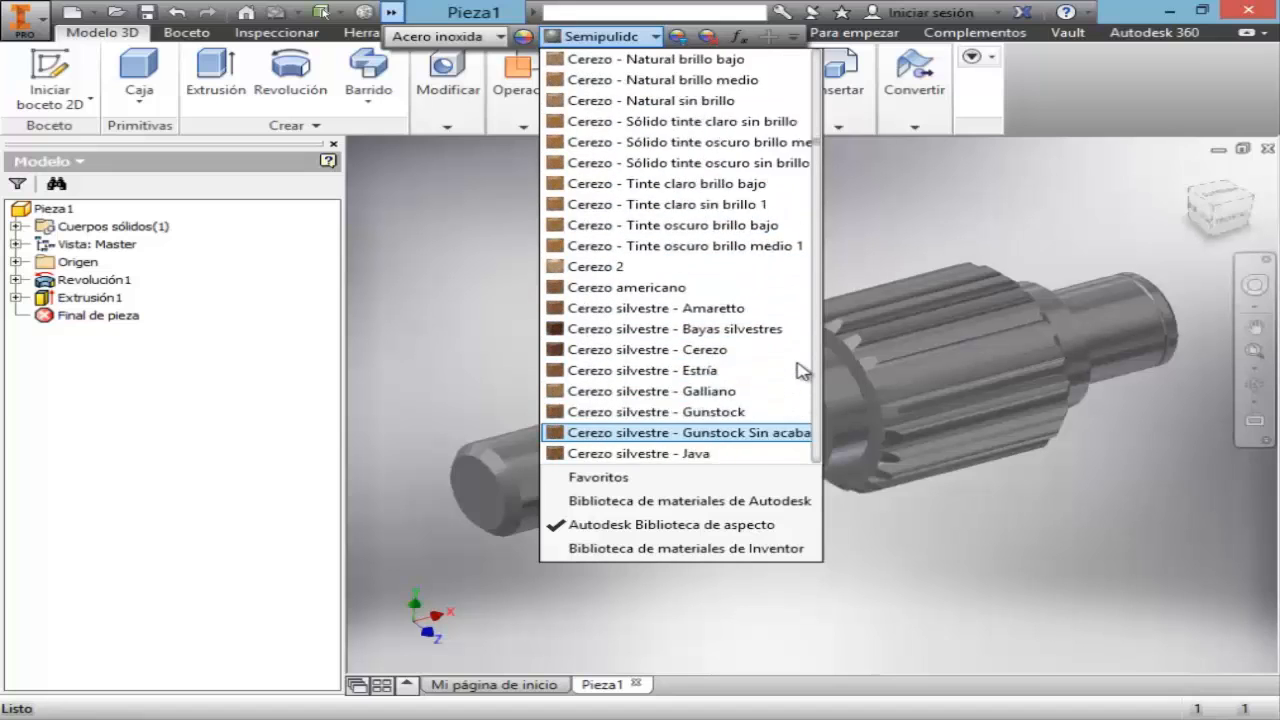
{"action": "key", "text": "Down"}
{"action": "key", "text": "Down"}
{"action": "key", "text": "Down"}
{"action": "key", "text": "Down"}
{"action": "key", "text": "Down"}
{"action": "key", "text": "Down"}
{"action": "key", "text": "Down"}
{"action": "key", "text": "Down"}
{"action": "key", "text": "Down"}
{"action": "key", "text": "Down"}
{"action": "key", "text": "Down"}
{"action": "key", "text": "Down"}
{"action": "key", "text": "Down"}
{"action": "key", "text": "Down"}
{"action": "key", "text": "Down"}
{"action": "key", "text": "Down"}
{"action": "key", "text": "Down"}
{"action": "key", "text": "Down"}
{"action": "key", "text": "Down"}
{"action": "key", "text": "Down"}
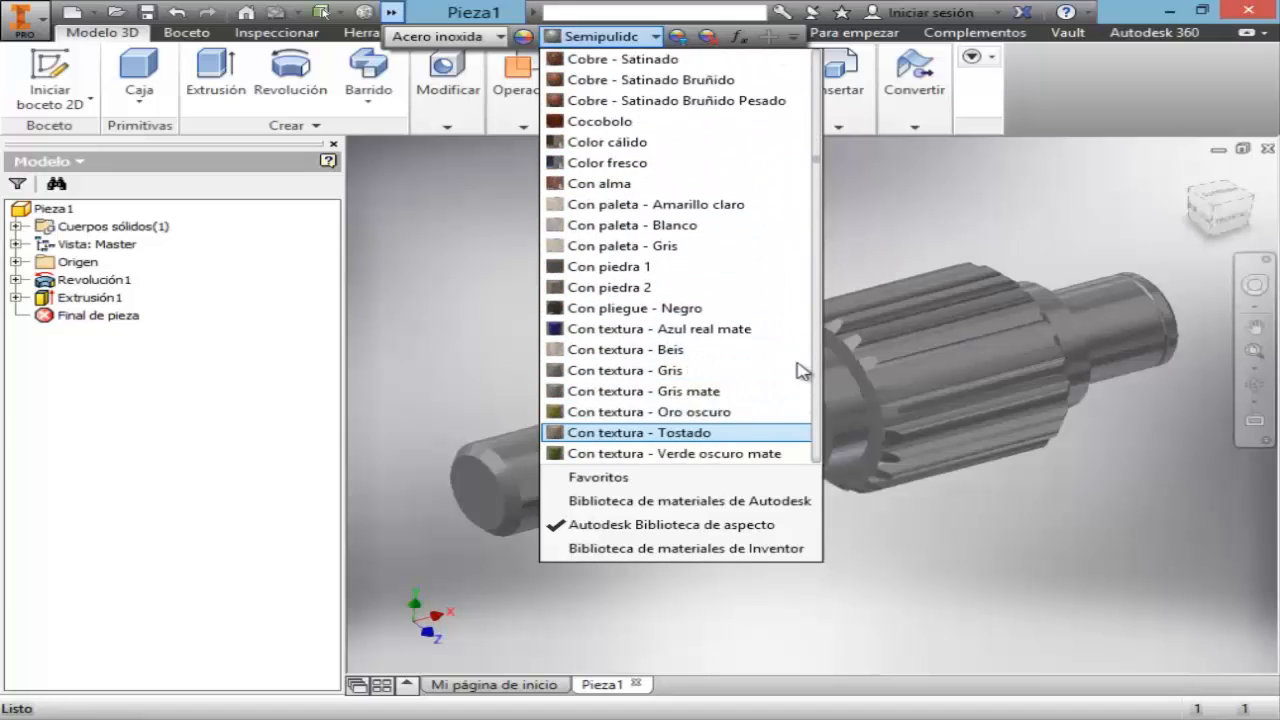
{"action": "key", "text": "Down"}
{"action": "key", "text": "Down"}
{"action": "key", "text": "Down"}
{"action": "key", "text": "Down"}
{"action": "key", "text": "Down"}
{"action": "key", "text": "Down"}
{"action": "key", "text": "Down"}
{"action": "key", "text": "Down"}
{"action": "key", "text": "Down"}
{"action": "key", "text": "Down"}
{"action": "key", "text": "Down"}
{"action": "key", "text": "Down"}
{"action": "key", "text": "Down"}
{"action": "key", "text": "Down"}
{"action": "key", "text": "Down"}
{"action": "key", "text": "Down"}
{"action": "key", "text": "Down"}
{"action": "key", "text": "Down"}
{"action": "key", "text": "Down"}
{"action": "key", "text": "Down"}
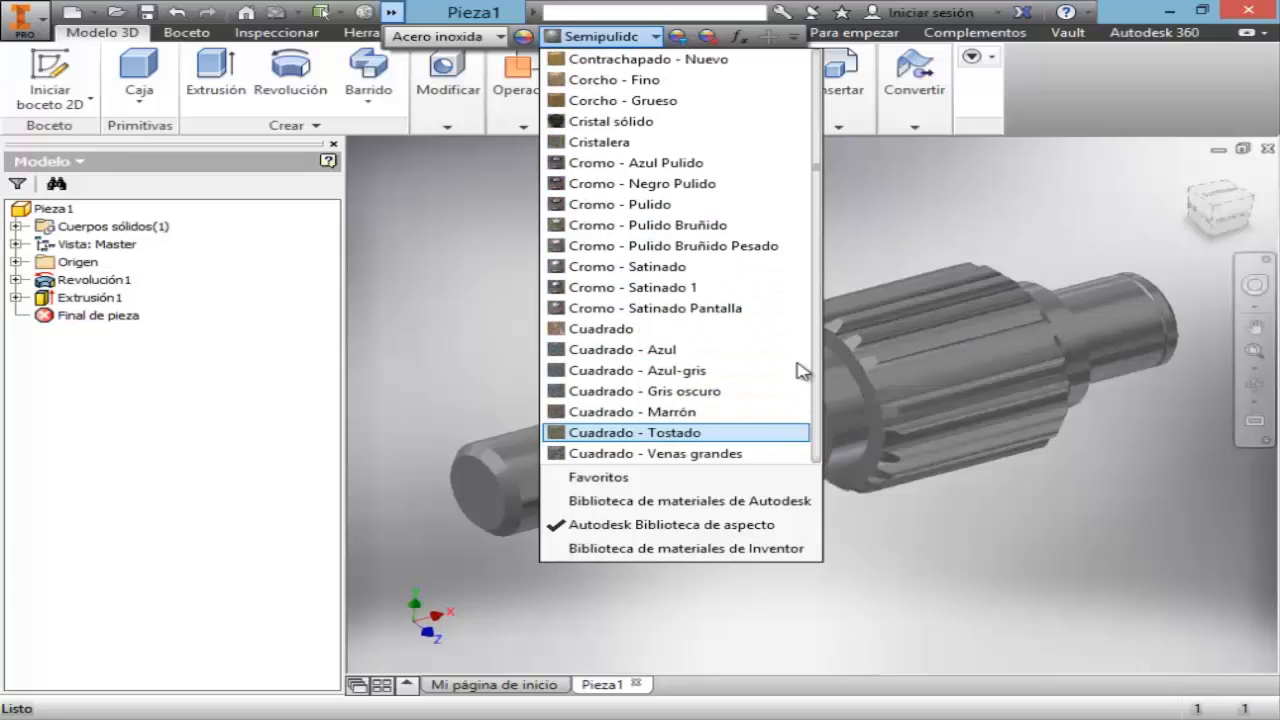
{"action": "key", "text": "Up"}
{"action": "key", "text": "Up"}
{"action": "key", "text": "Up"}
{"action": "key", "text": "Up"}
{"action": "key", "text": "Up"}
{"action": "key", "text": "Up"}
{"action": "key", "text": "Up"}
{"action": "key", "text": "Up"}
{"action": "key", "text": "Up"}
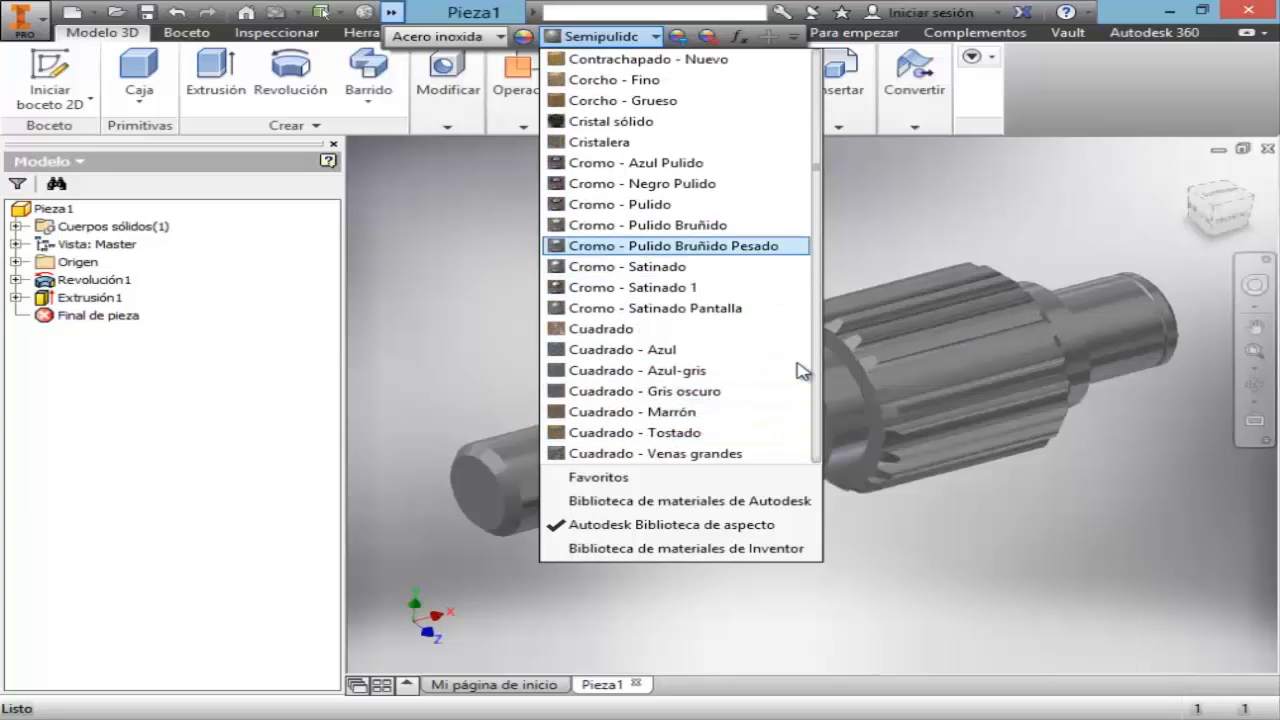
{"action": "left_click", "coordinate": [650, 189]}
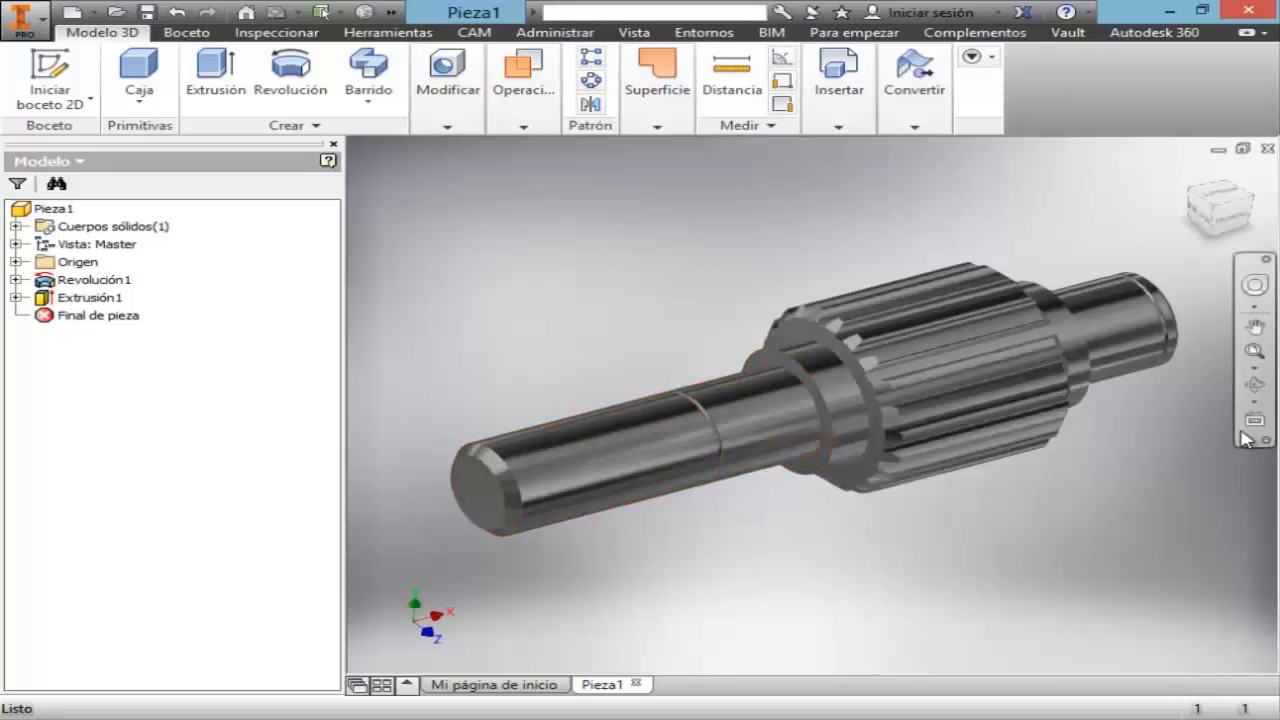
- Inspect the shaft from the front and check the keyway dimensions on the PDF drawing in Adobe Acrobat
{"action": "left_click", "coordinate": [1255, 385]}
{"action": "left_click_drag", "start_coordinate": [771, 486], "coordinate": [623, 449]}
{"action": "key", "text": "Escape"}
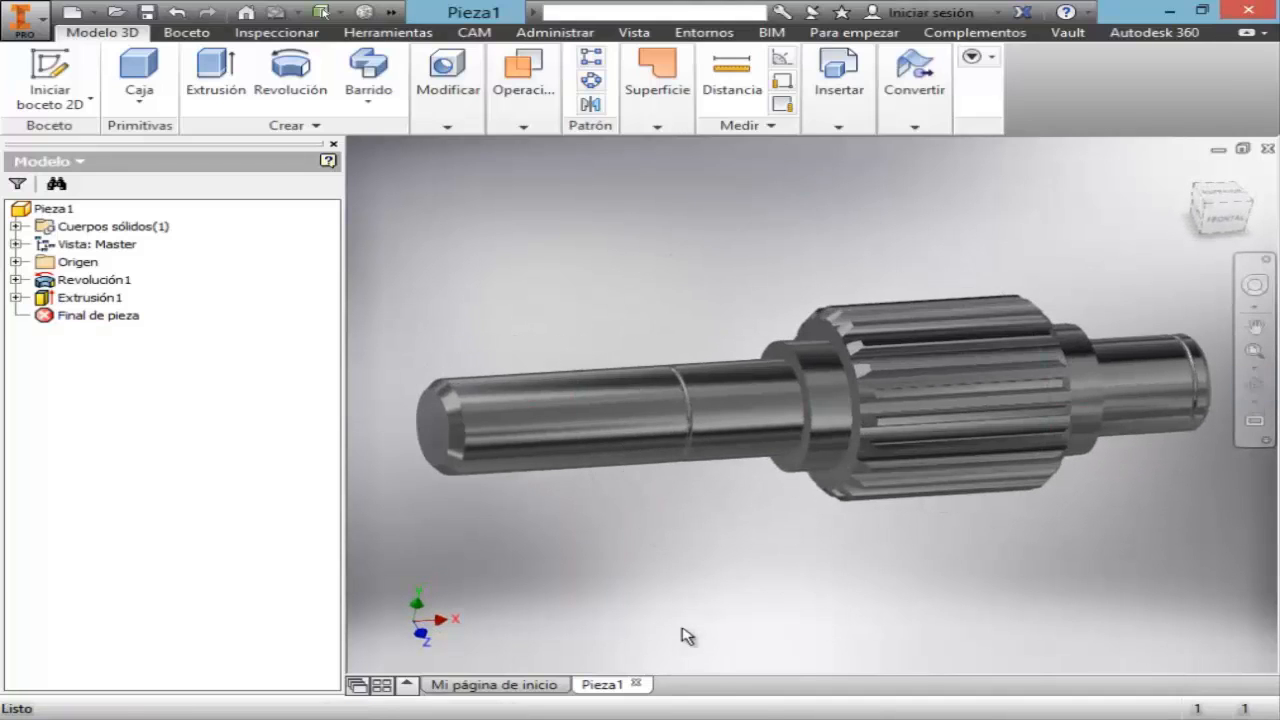
{"action": "left_click", "coordinate": [1232, 222]}
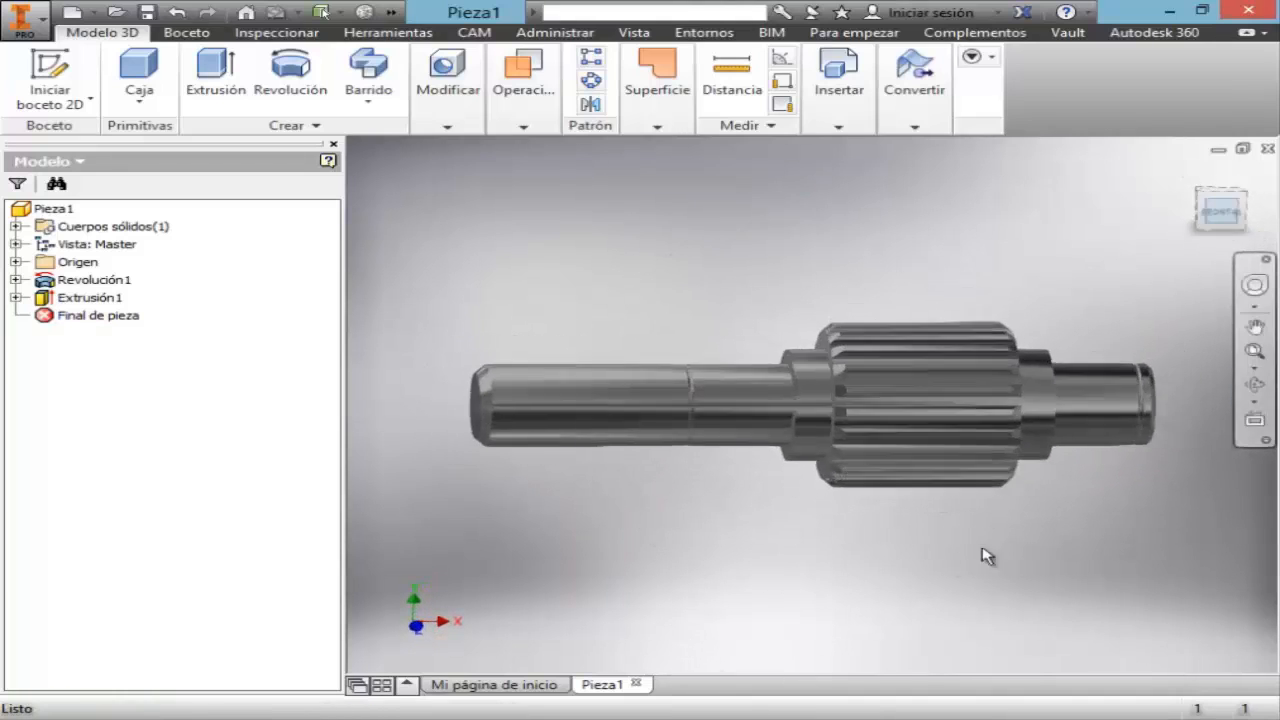
{"action": "key", "text": "alt+Tab"}
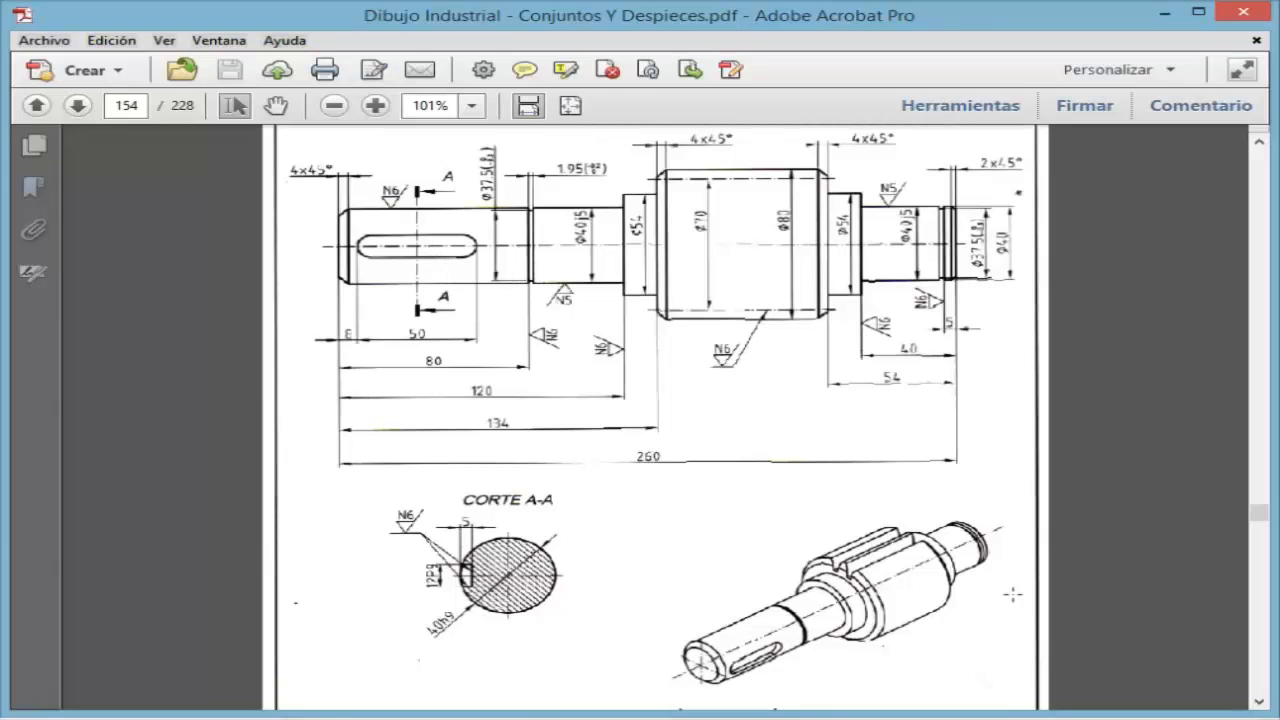
{"action": "key", "text": "alt+Tab"}
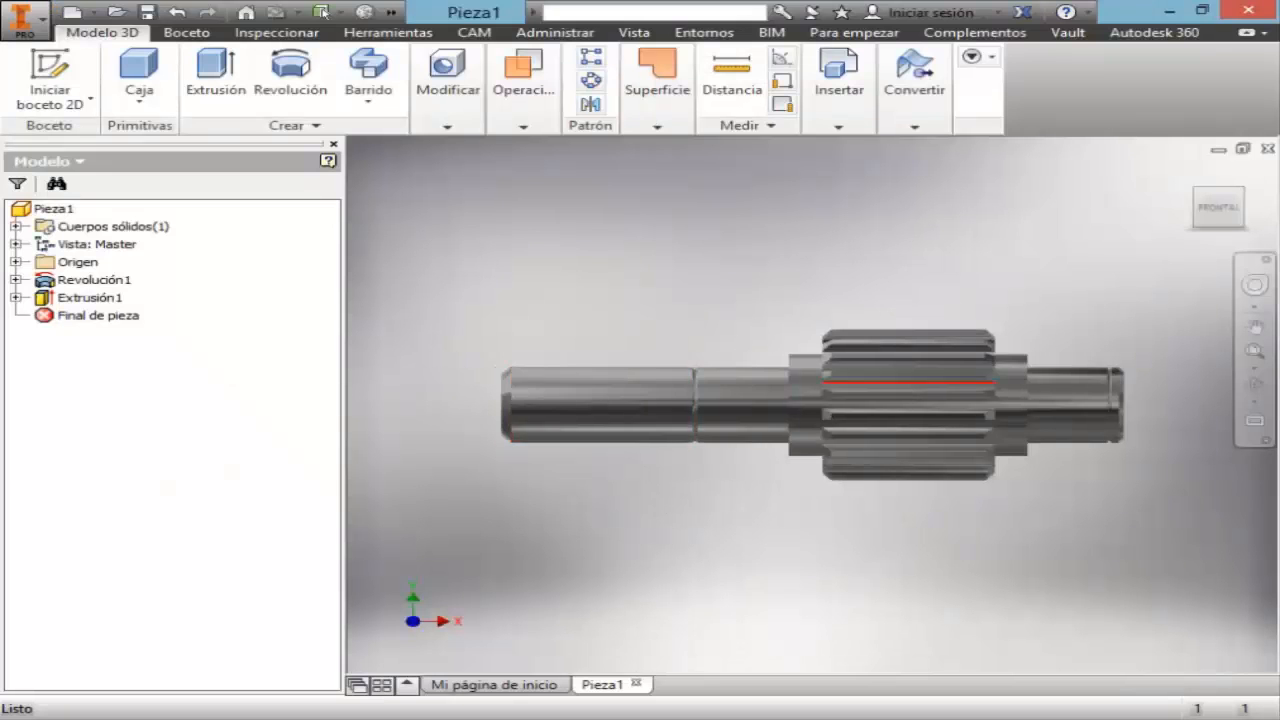
- Create a work plane offset 20 mm from the XY origin plane, on the outer side of the shaft
{"action": "left_click", "coordinate": [1255, 386]}
{"action": "left_click_drag", "start_coordinate": [729, 449], "coordinate": [900, 545]}
{"action": "key", "text": "Escape"}
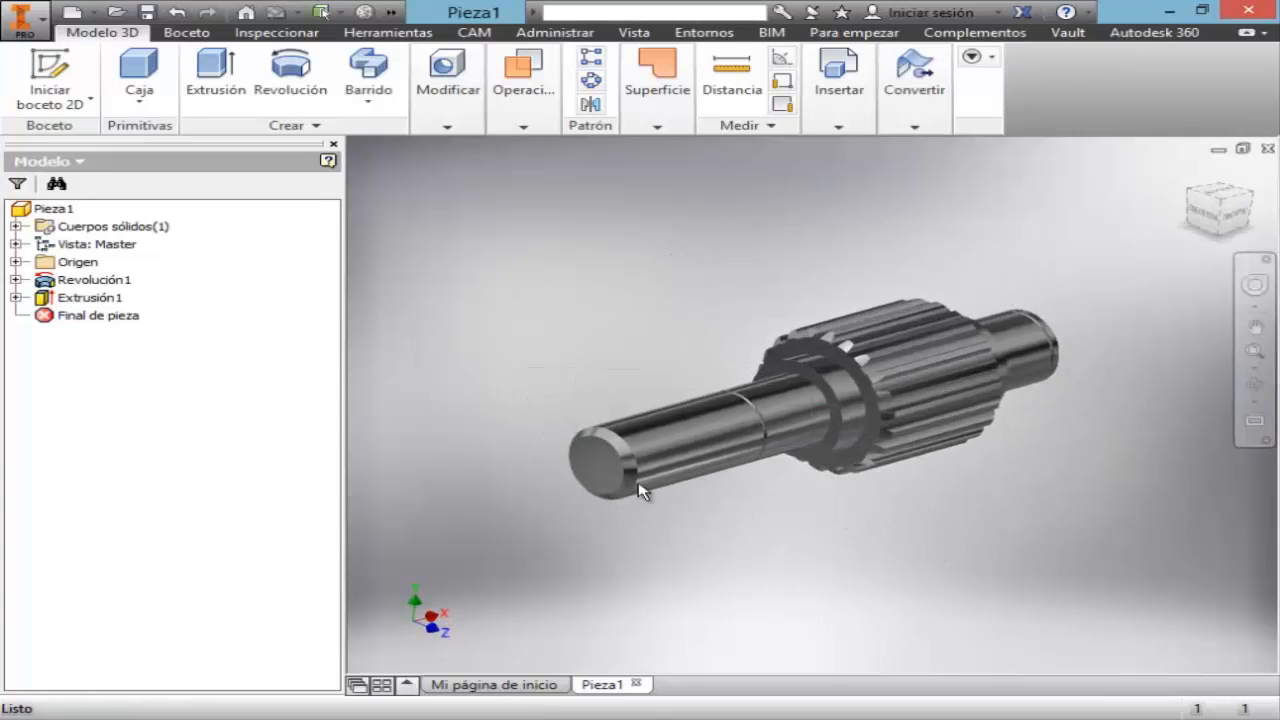
{"action": "left_click", "coordinate": [14, 262]}
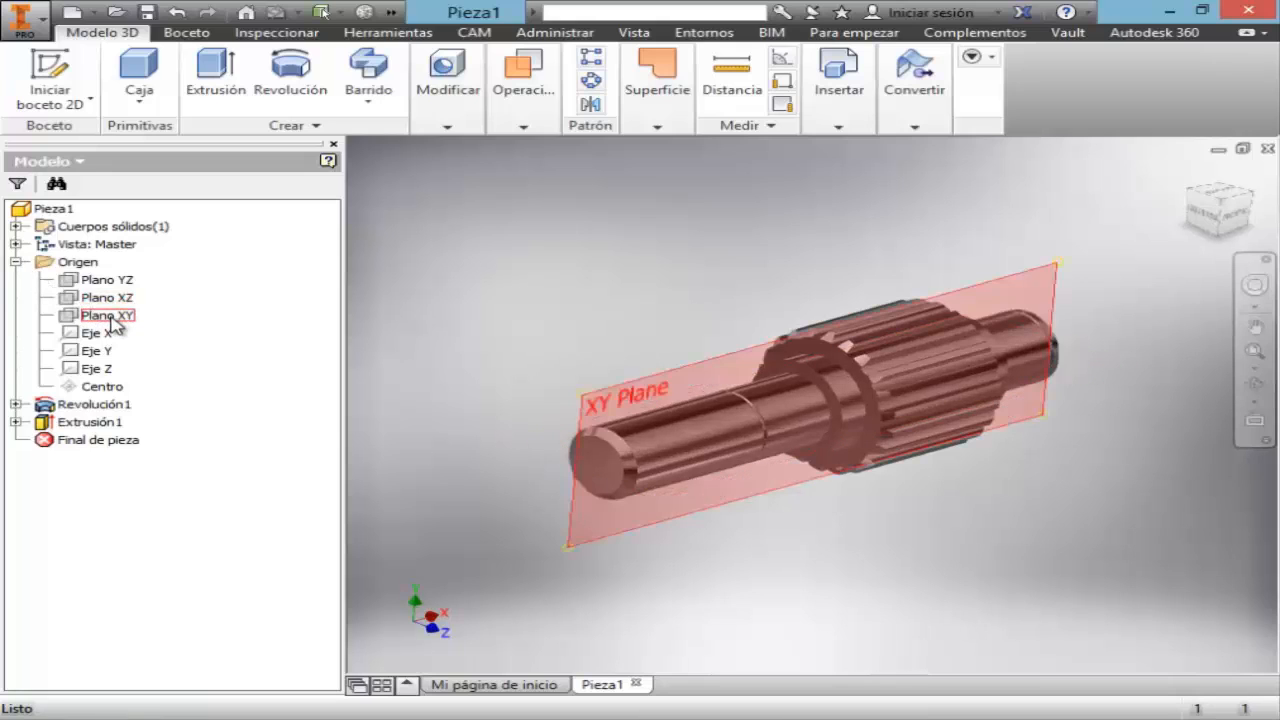
{"action": "left_click", "coordinate": [524, 127]}
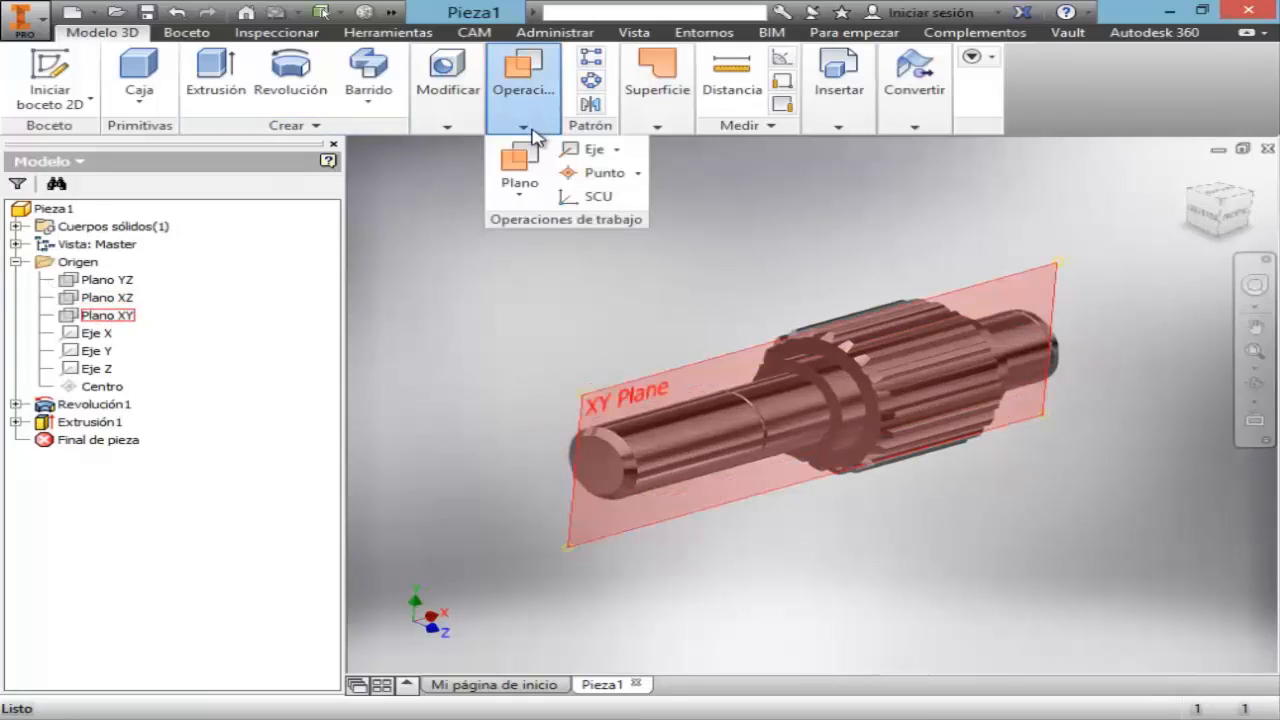
{"action": "left_click", "coordinate": [520, 185]}
{"action": "left_click", "coordinate": [540, 280]}
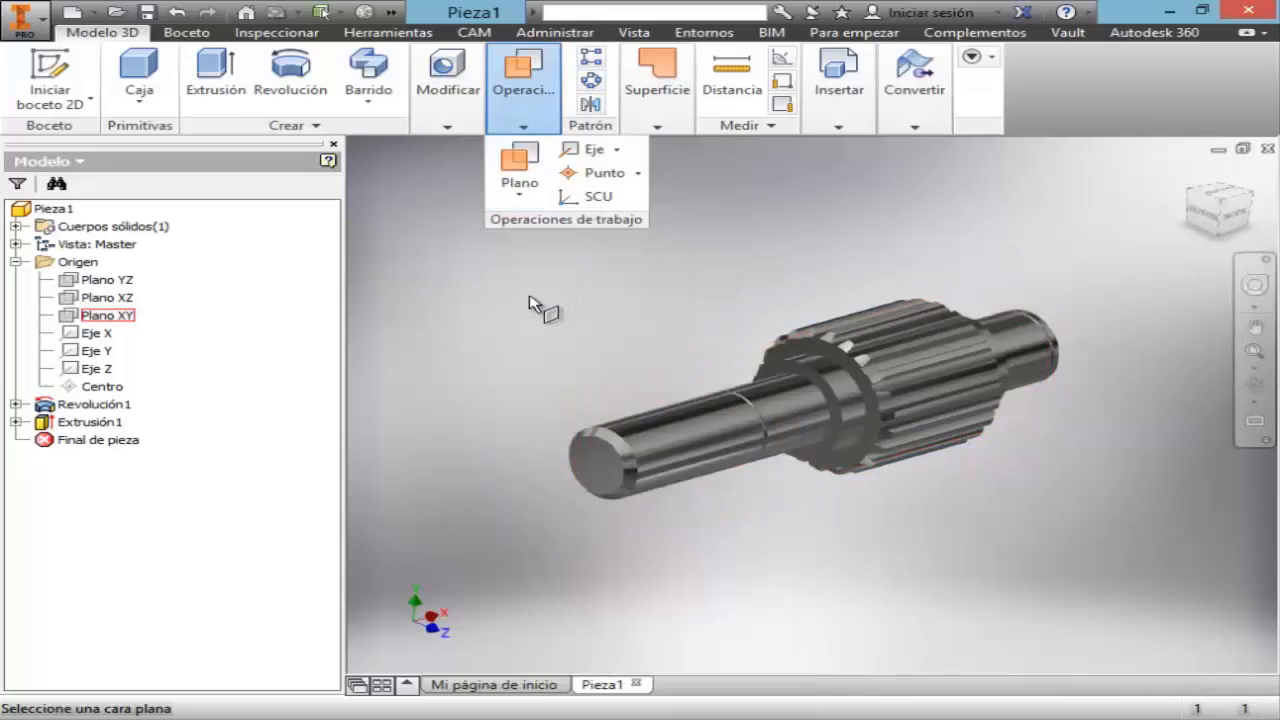
{"action": "left_click", "coordinate": [118, 318]}
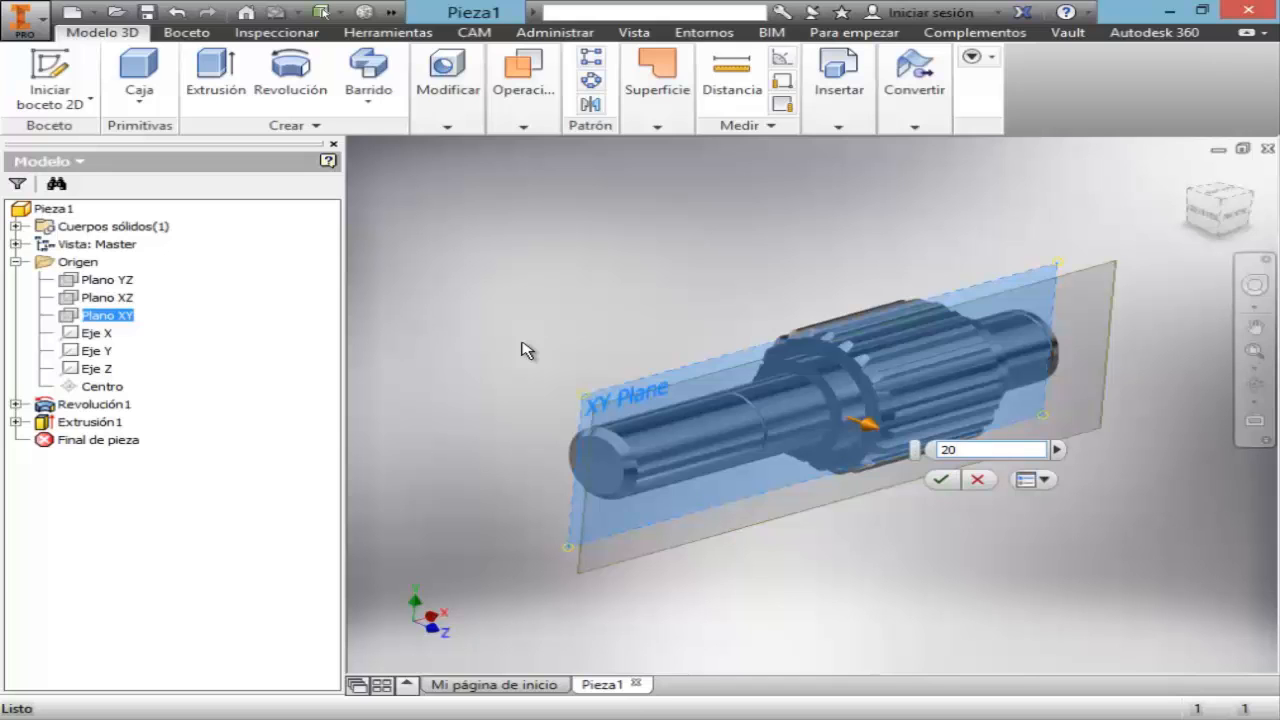
{"action": "left_click", "coordinate": [942, 482]}
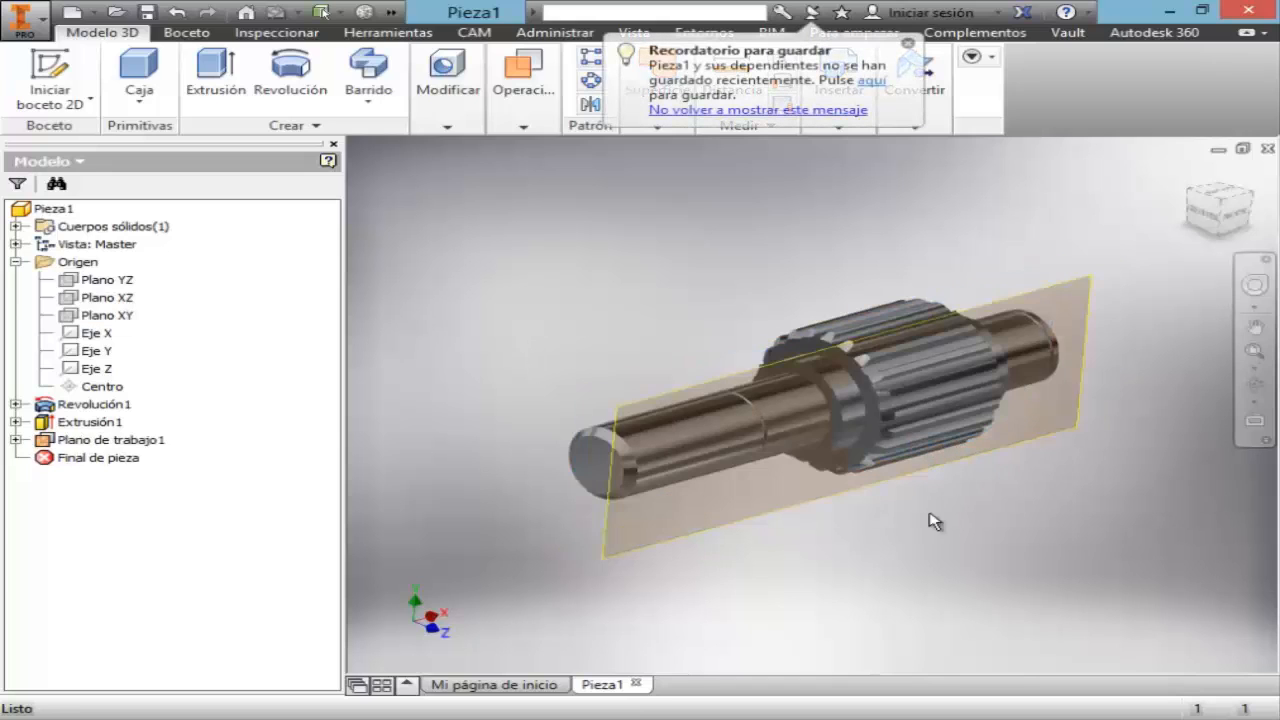
- Start a new 2D sketch on the offset work plane and hide the plane
{"action": "left_click", "coordinate": [633, 407]}
{"action": "left_click", "coordinate": [697, 389]}
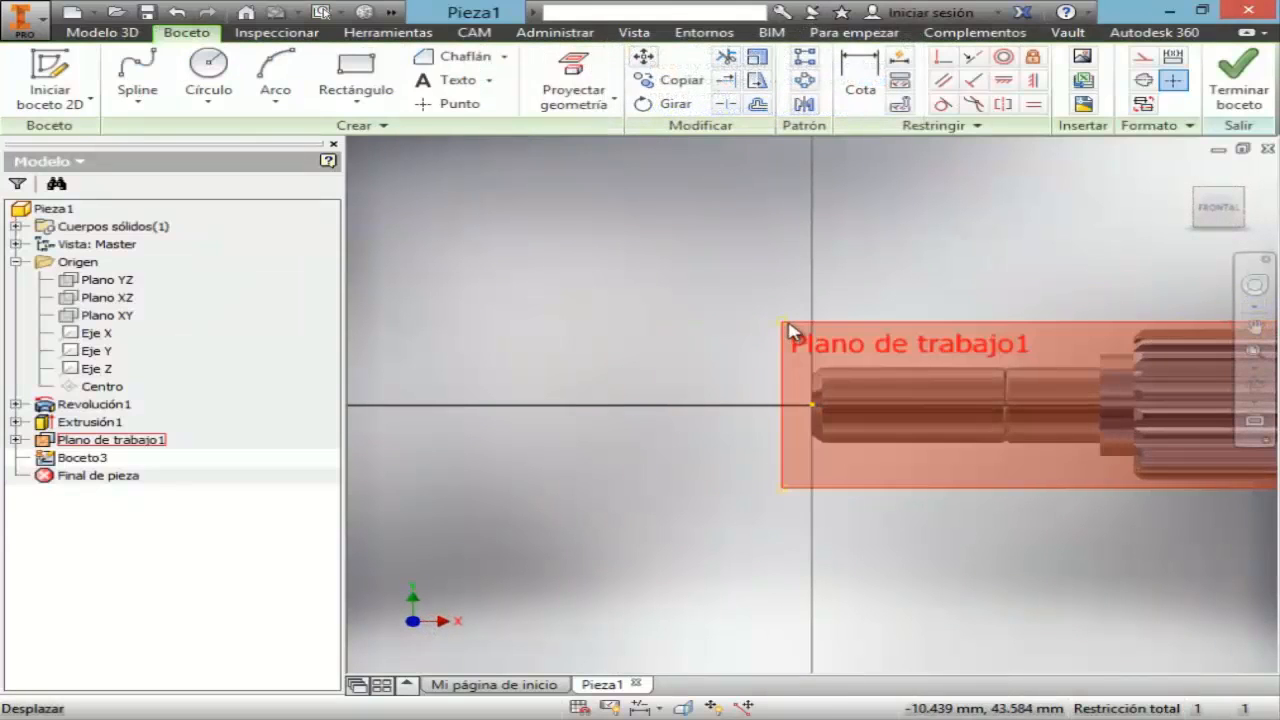
{"action": "right_click", "coordinate": [788, 331]}
{"action": "left_click", "coordinate": [757, 491]}
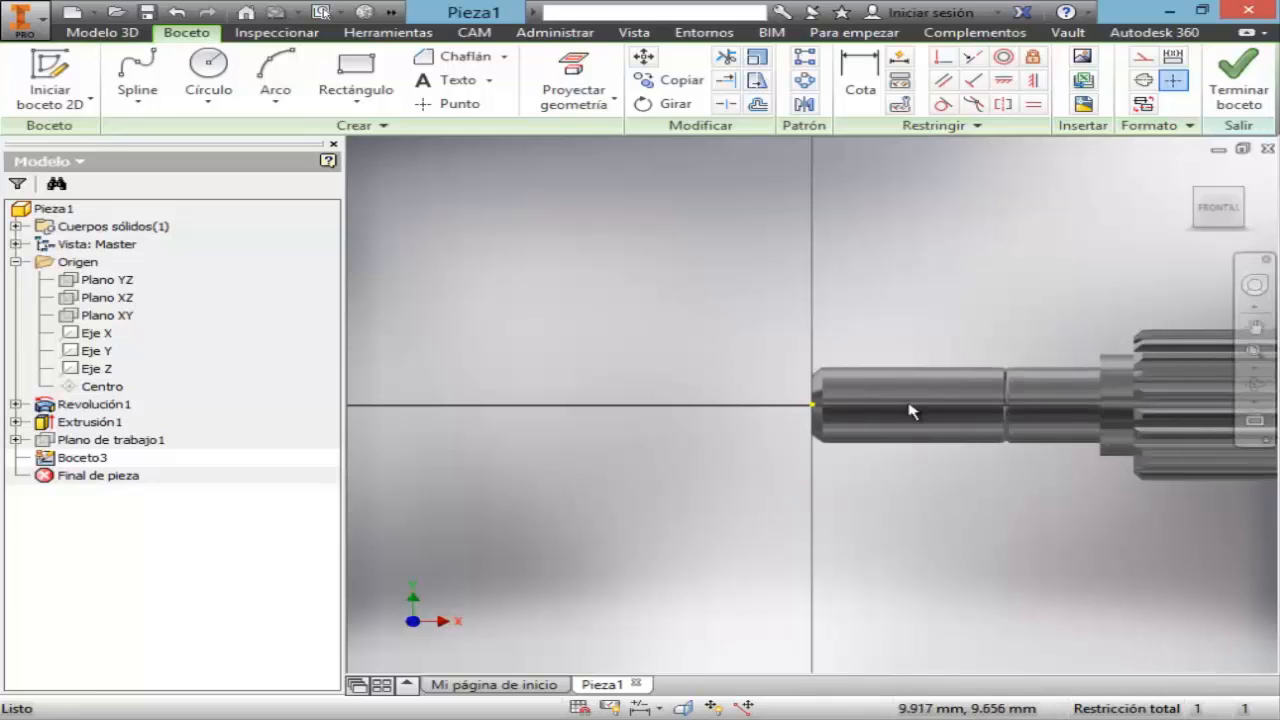
{"action": "left_click", "coordinate": [735, 719]}
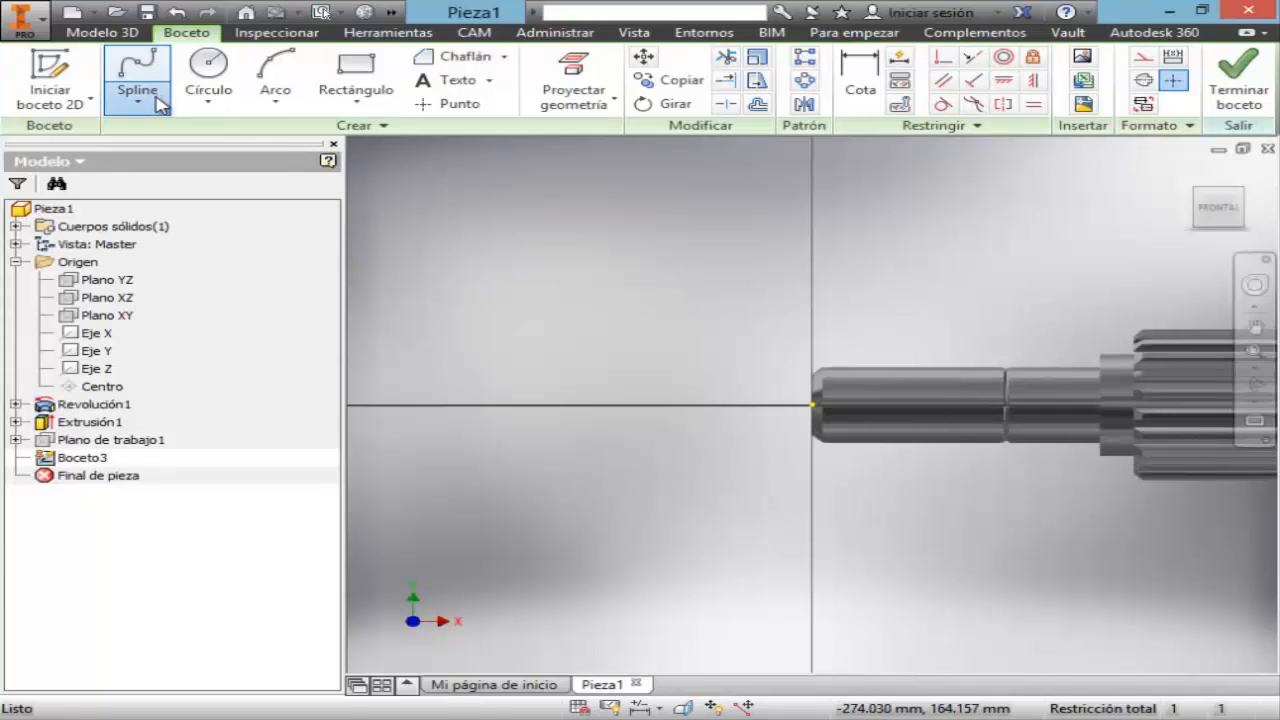
- Draw an 8 mm horizontal line from the sketch origin along the shaft's axis
{"action": "left_click", "coordinate": [138, 100]}
{"action": "left_click", "coordinate": [160, 134]}
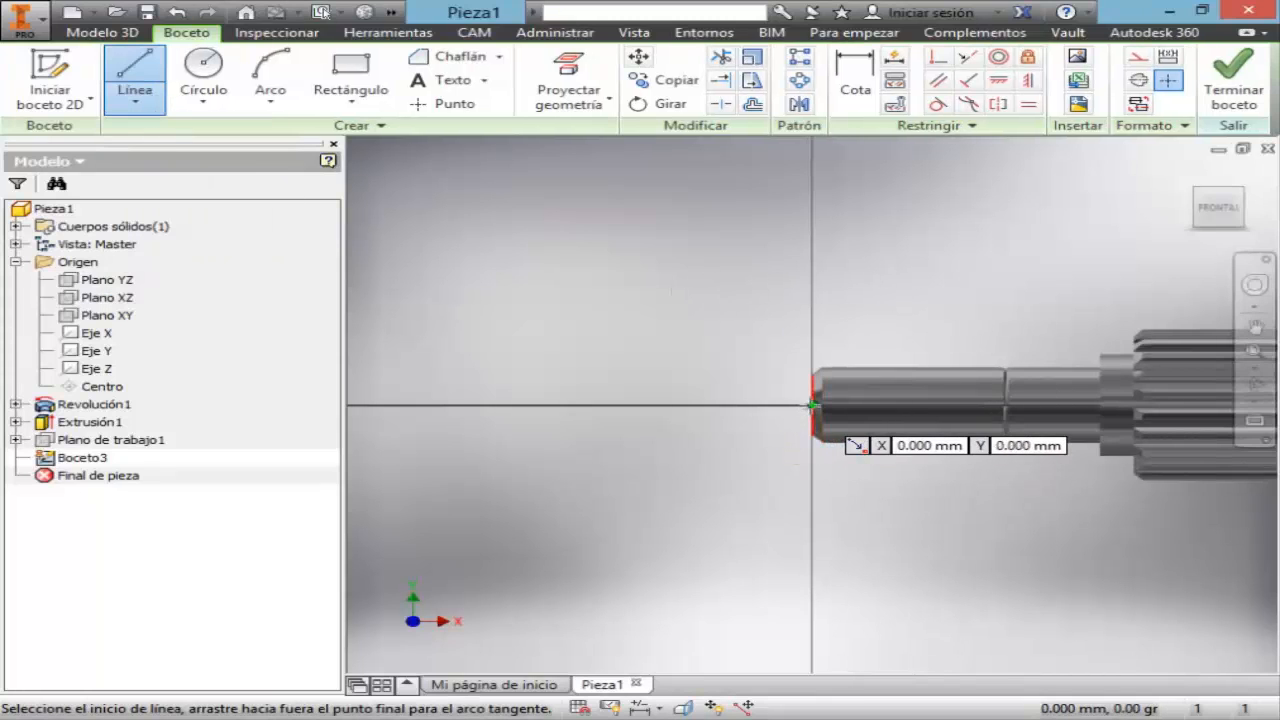
{"action": "left_click", "coordinate": [811, 405]}
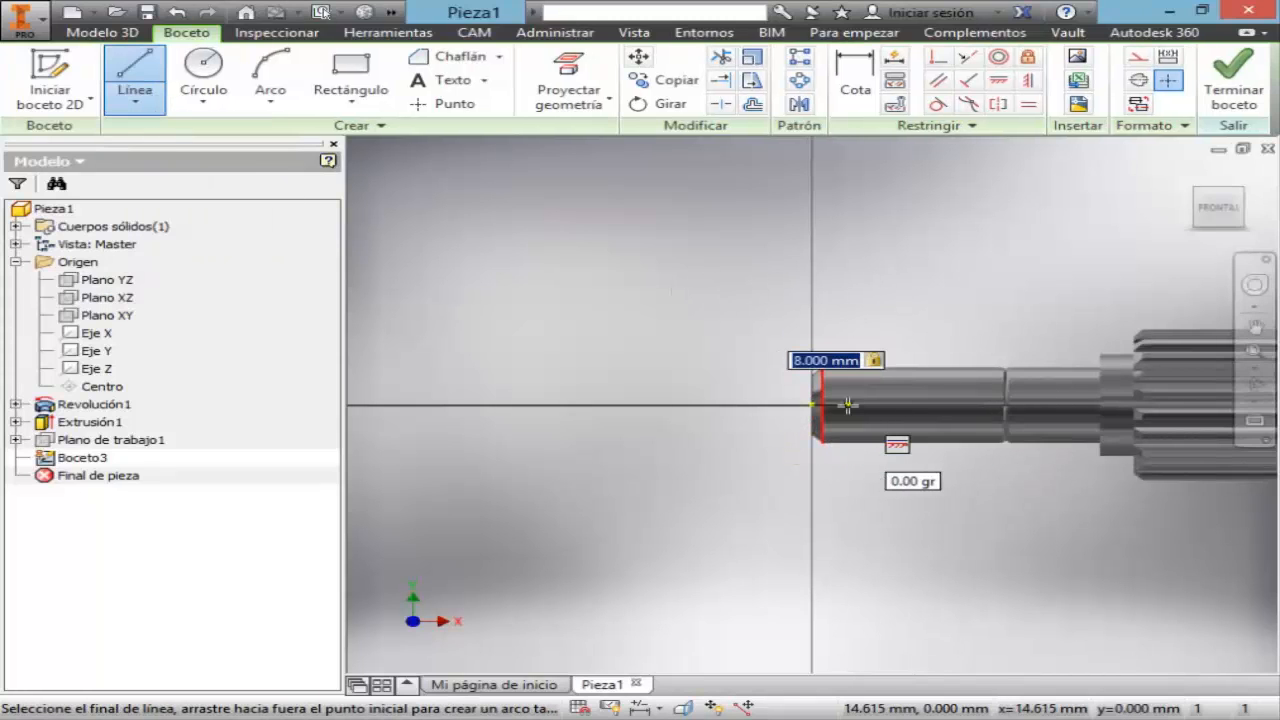
{"action": "key", "text": "Escape"}
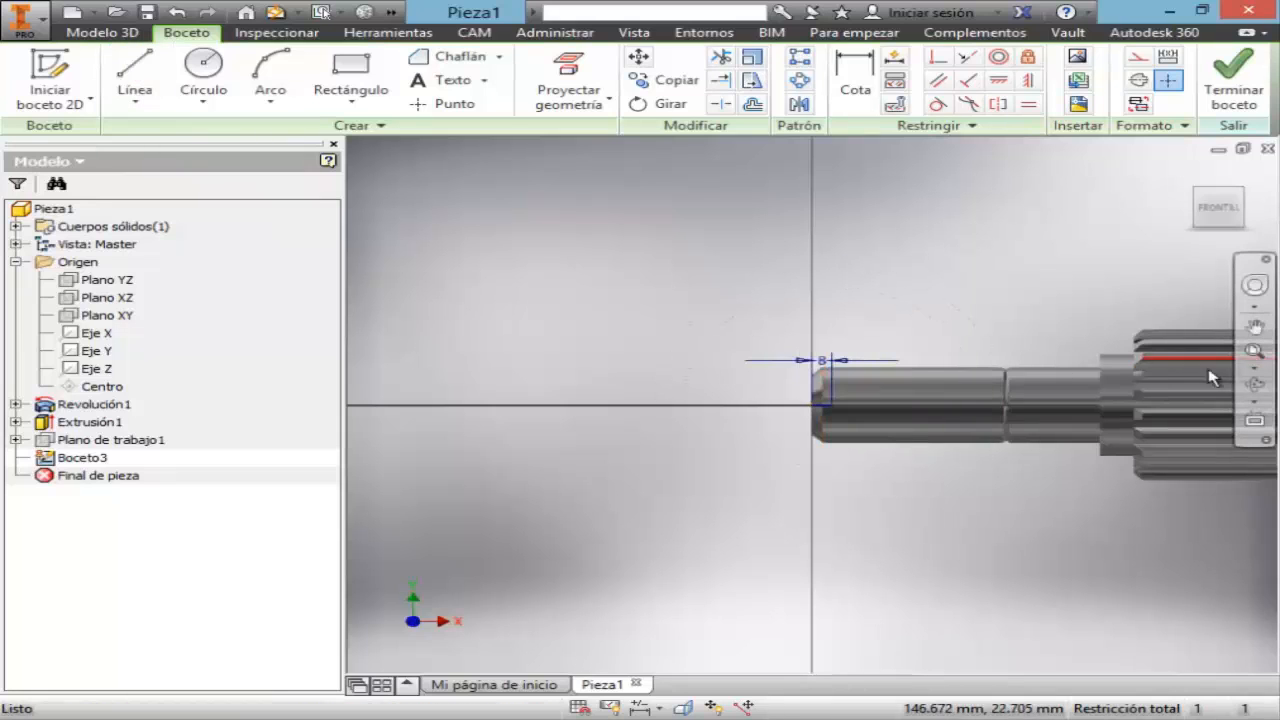
- Add a 12 mm horizontal line along the shaft's axis, starting at the end of the 8 mm line
{"action": "left_click", "coordinate": [1254, 368]}
{"action": "left_click", "coordinate": [1145, 428]}
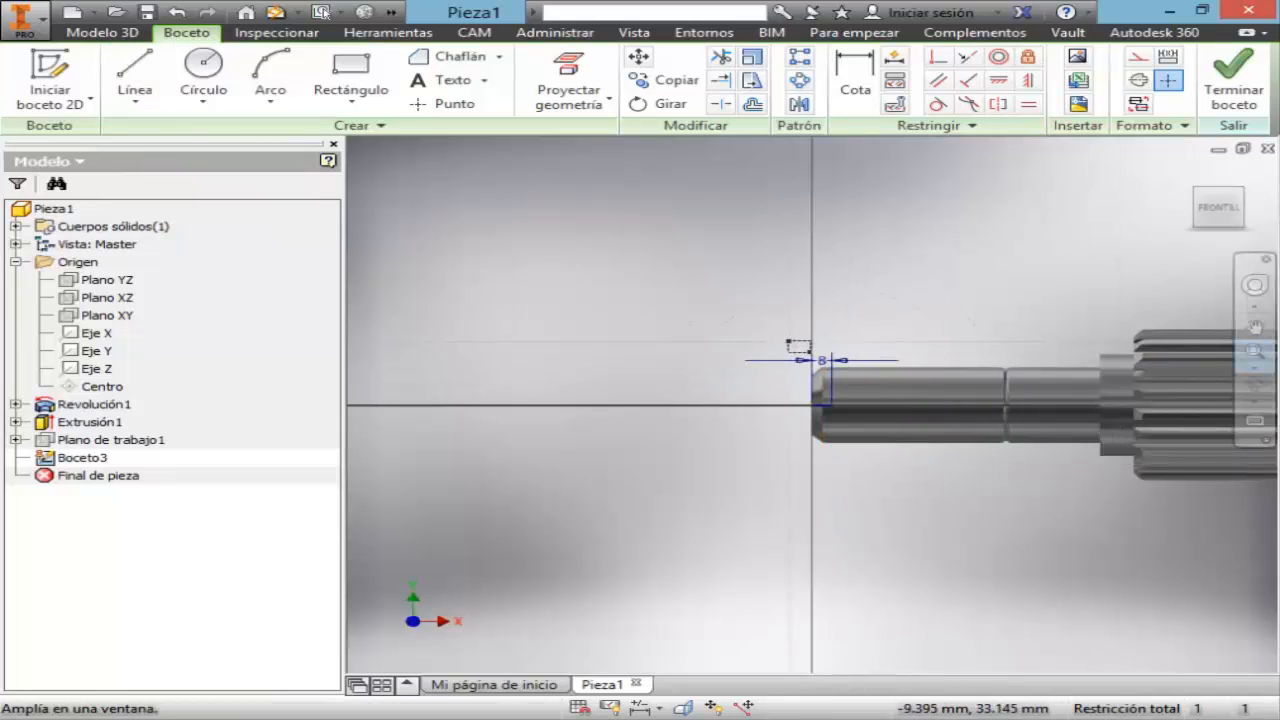
{"action": "left_click_drag", "start_coordinate": [1003, 481], "coordinate": [780, 346]}
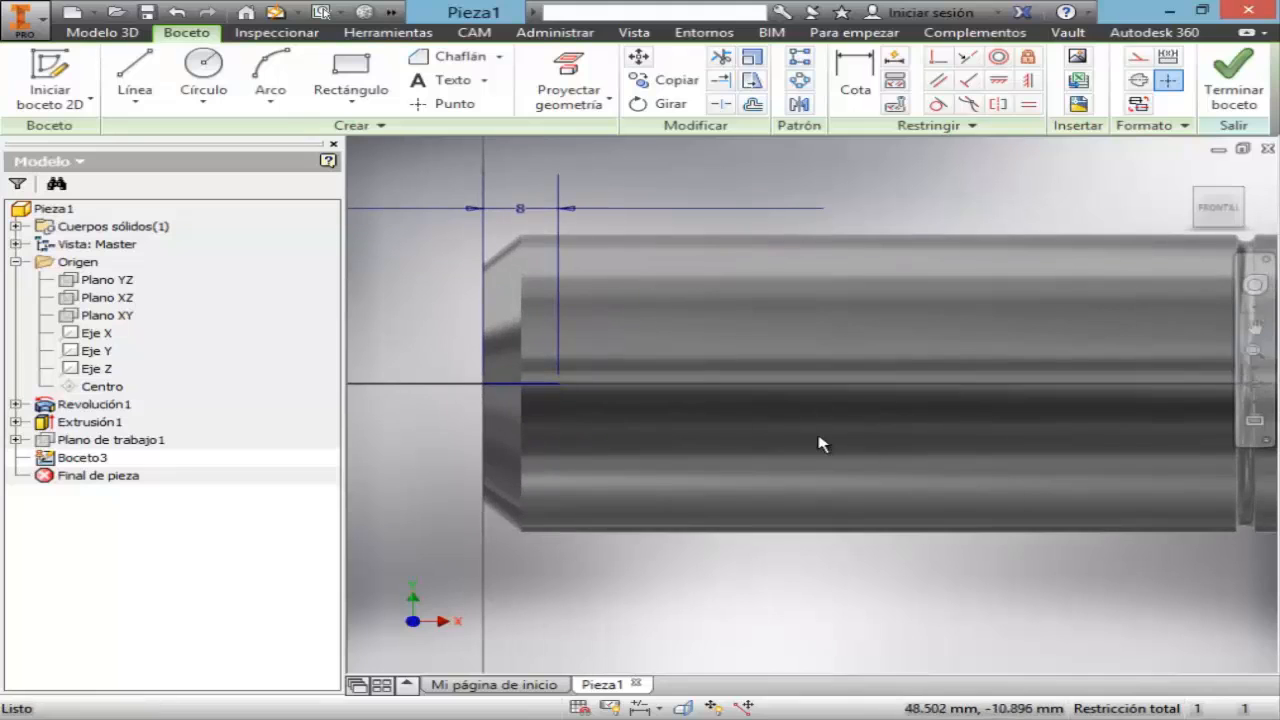
{"action": "key", "text": "alt+Tab"}
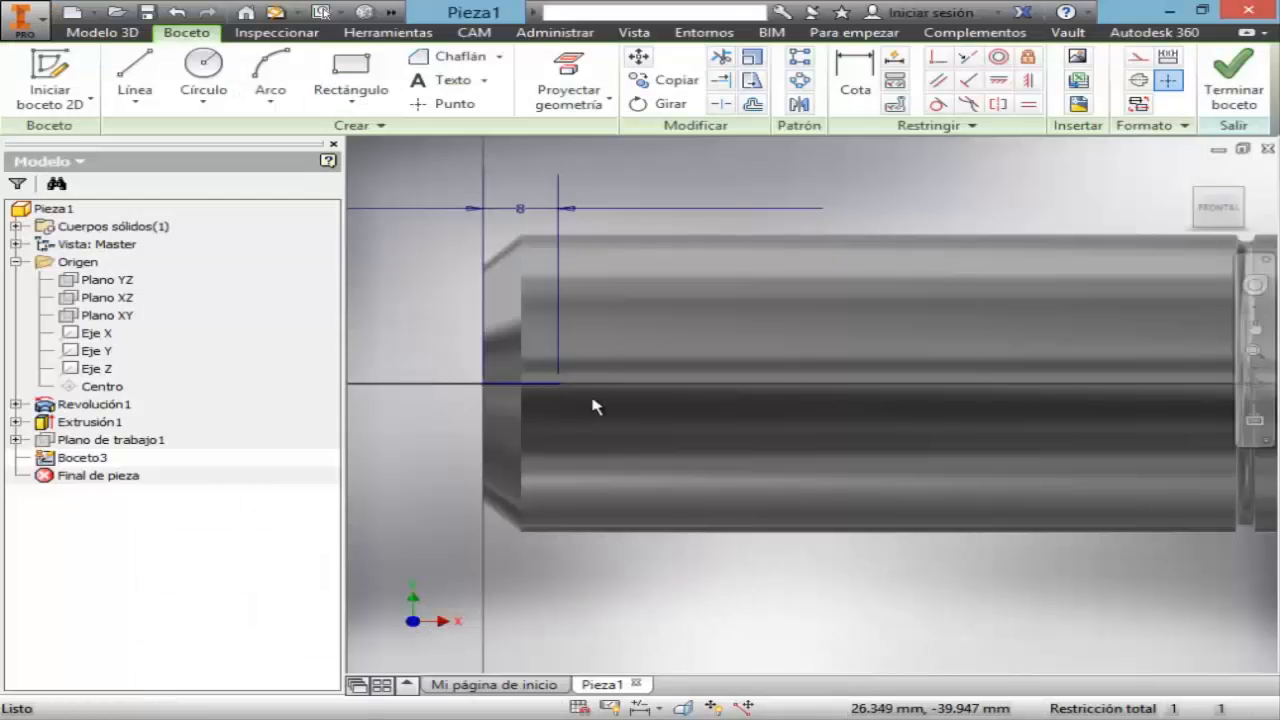
{"action": "key", "text": "l"}
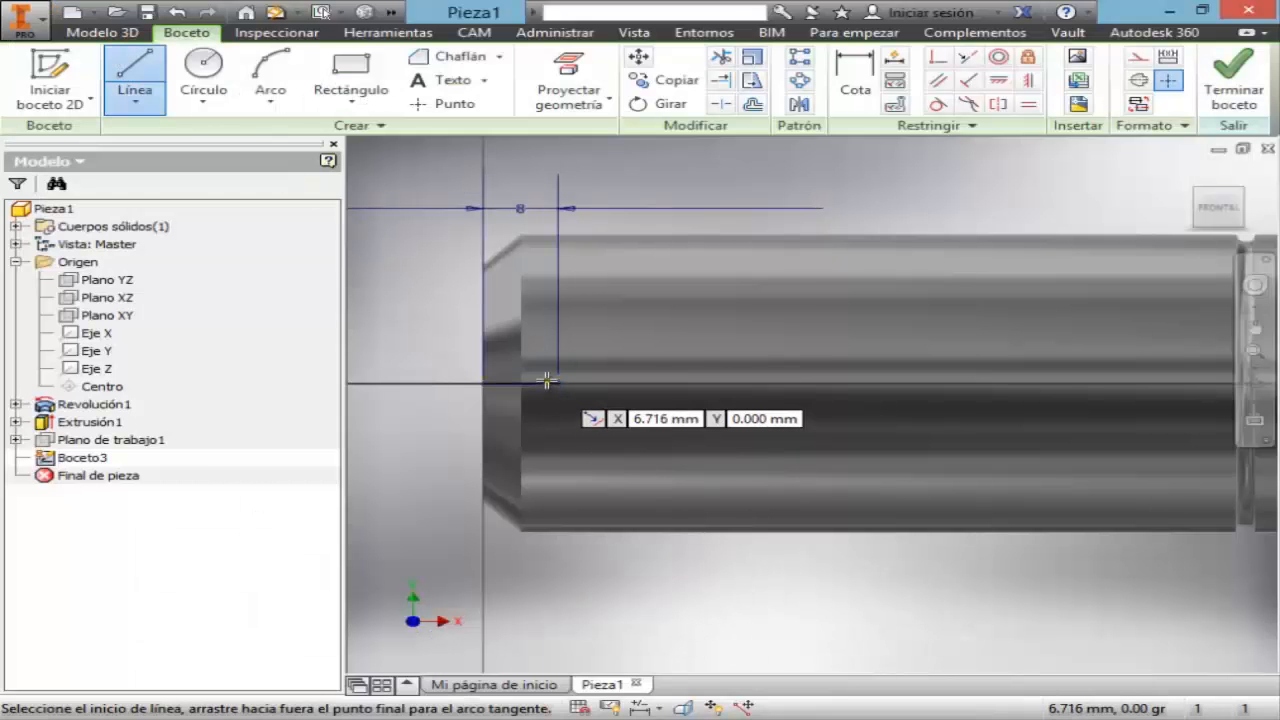
{"action": "left_click", "coordinate": [558, 383]}
{"action": "type", "text": "12"}
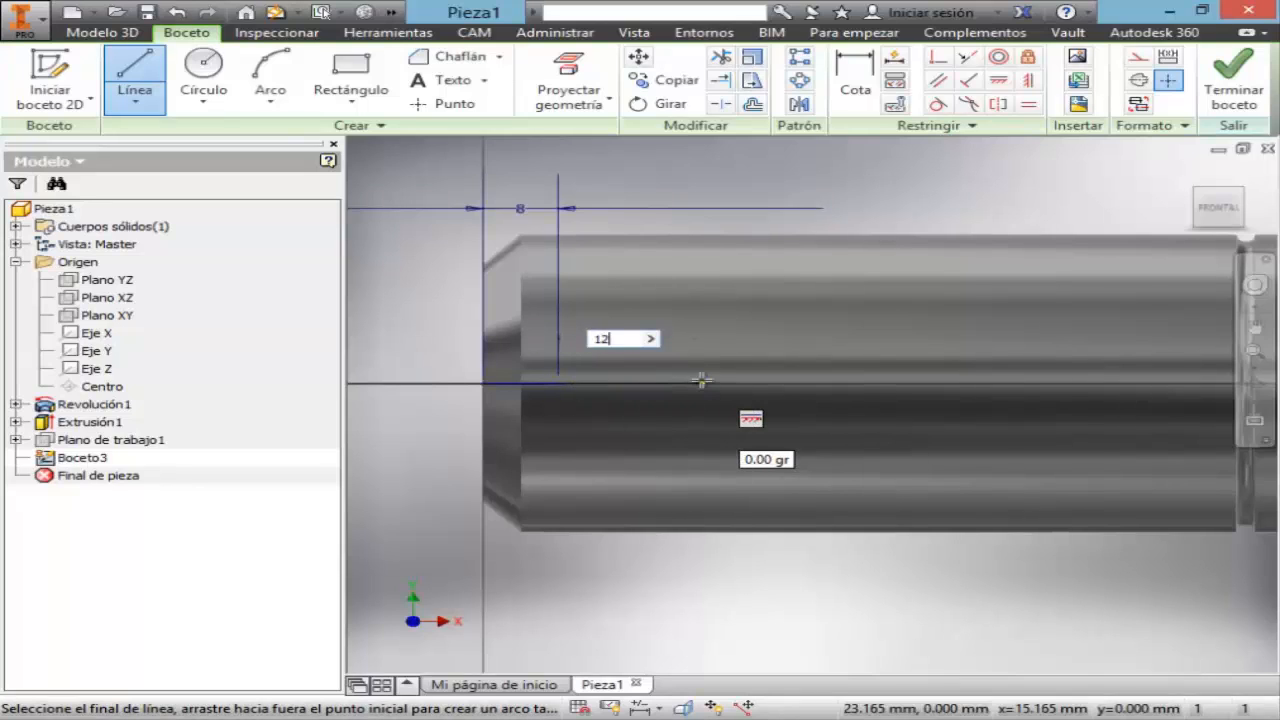
{"action": "key", "text": "Return"}
{"action": "key", "text": "Escape"}
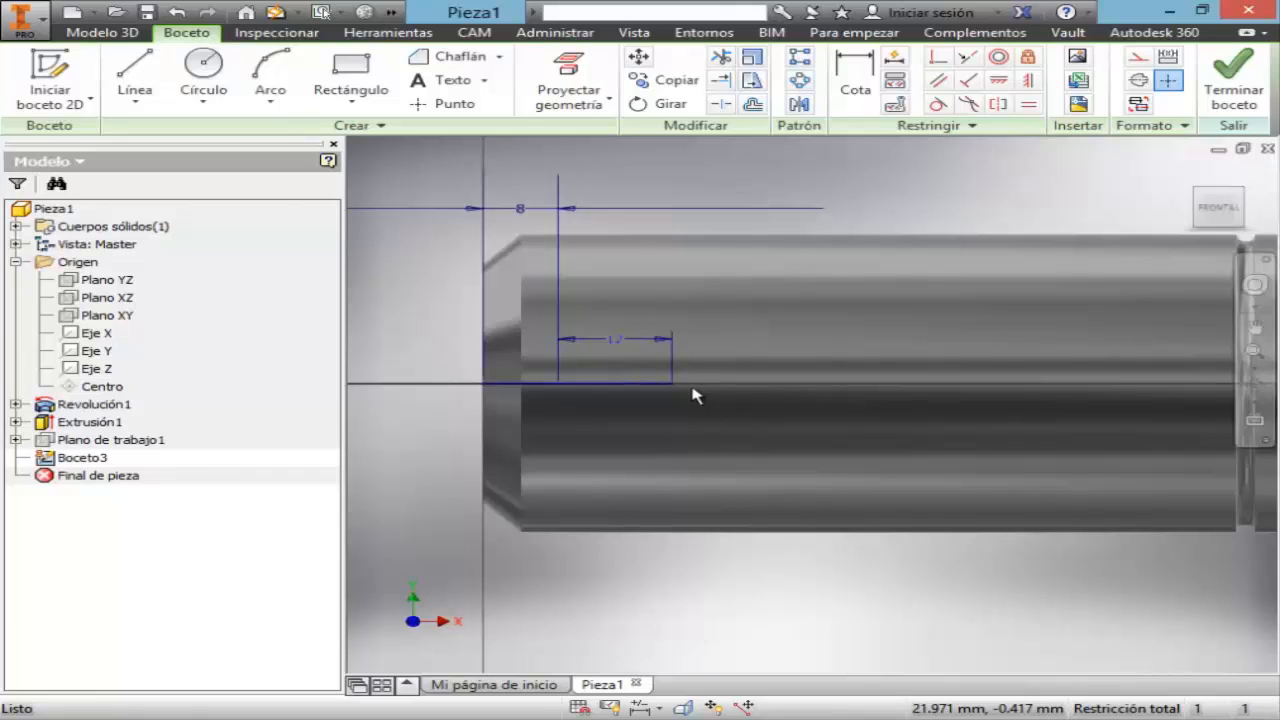
- Continue the chain along the axis with a 26 mm horizontal line from the end of the 12 mm line
{"action": "left_click", "coordinate": [134, 75]}
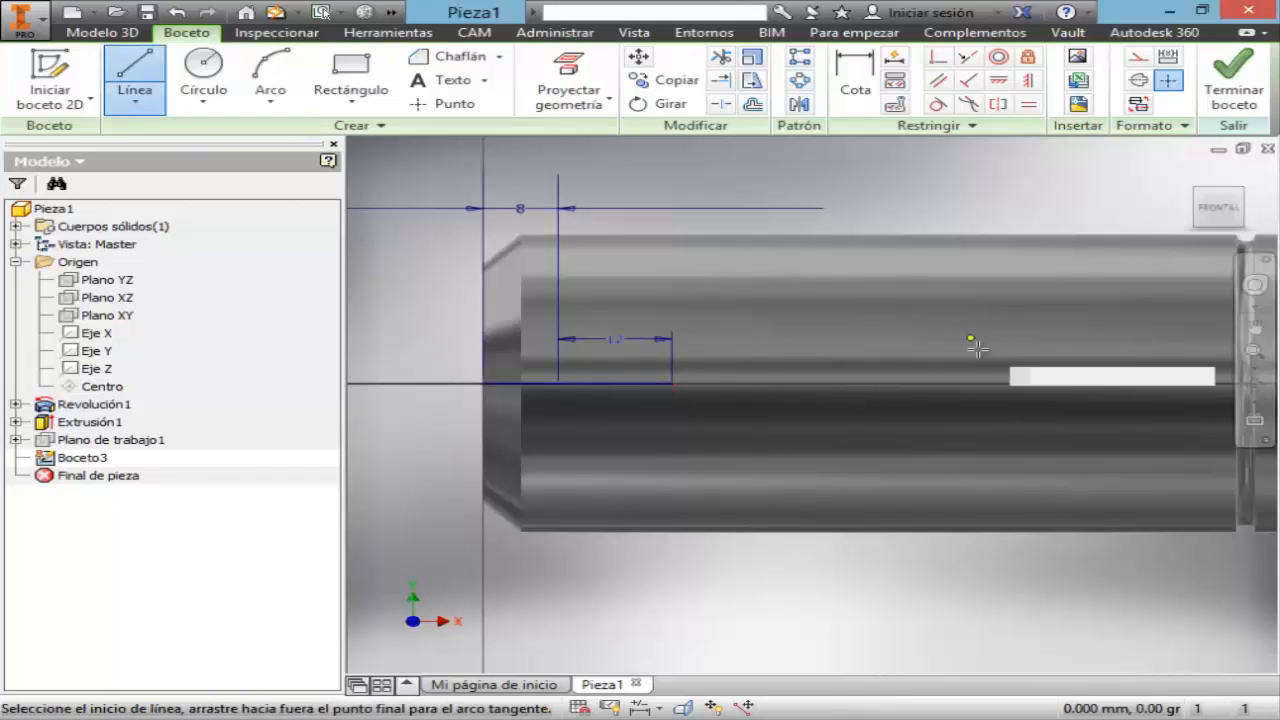
{"action": "left_click", "coordinate": [672, 384]}
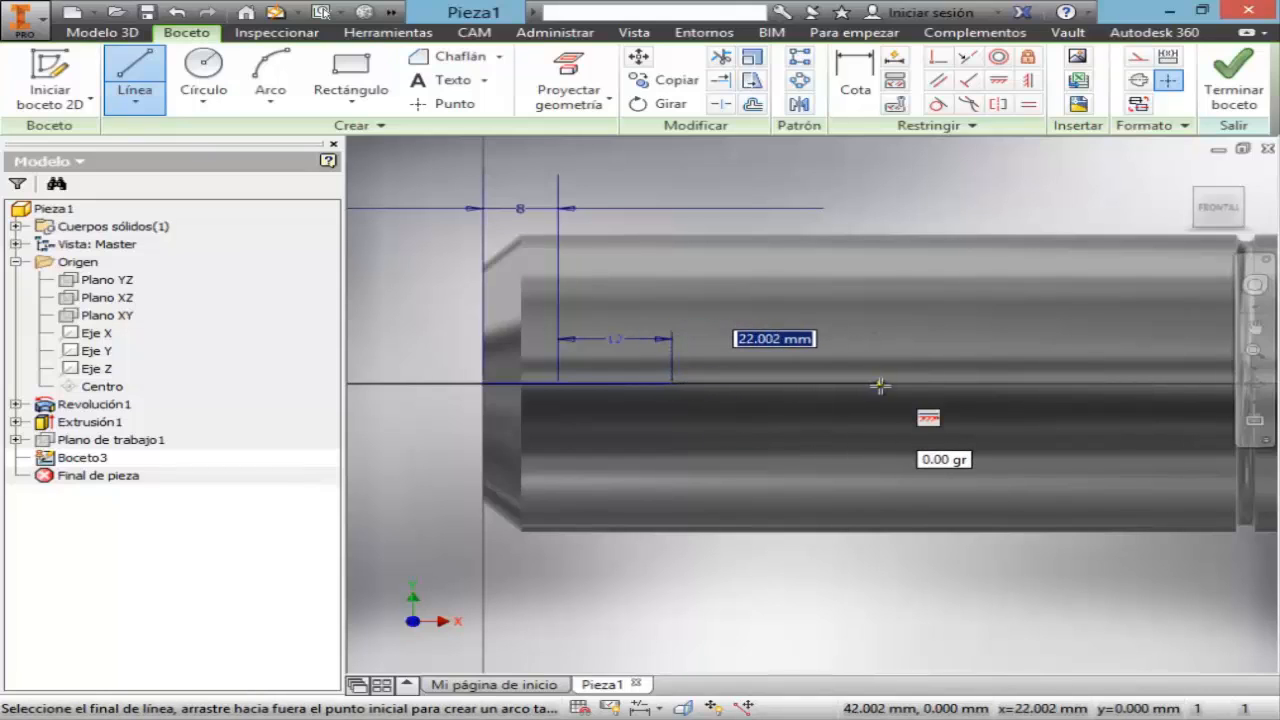
{"action": "type", "text": "26"}
{"action": "key", "text": "Return"}
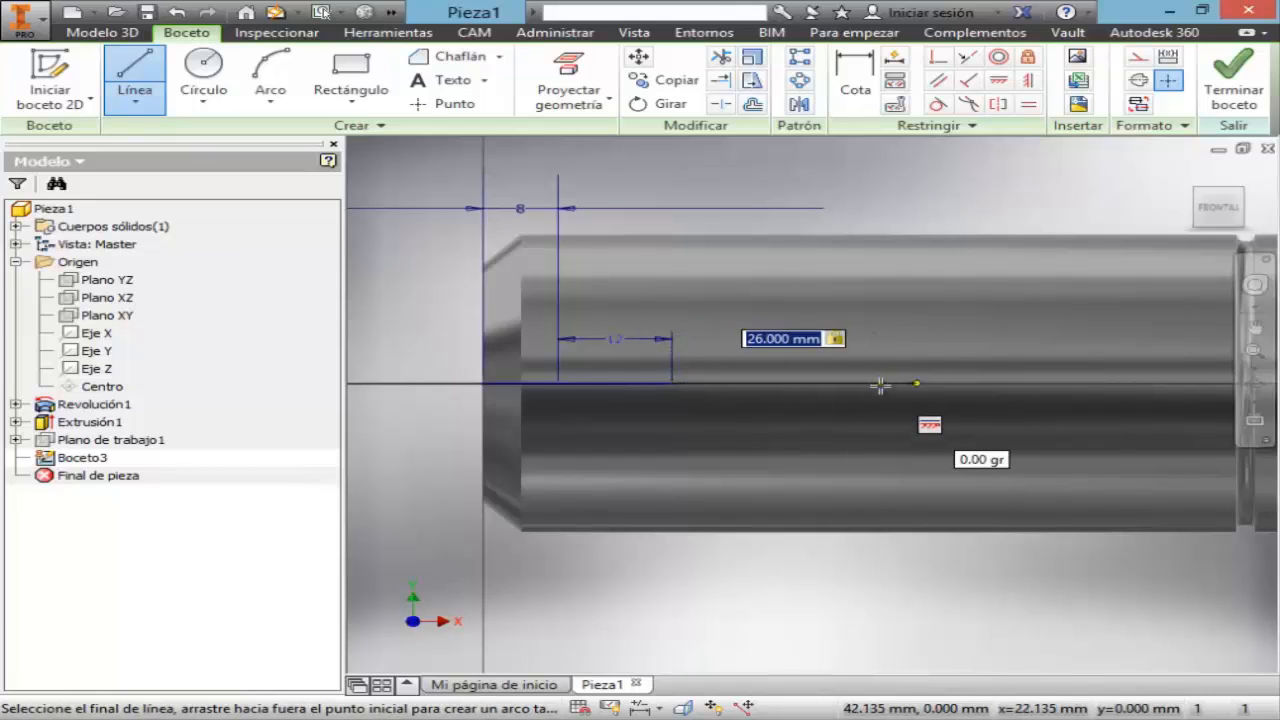
{"action": "key", "text": "Escape"}
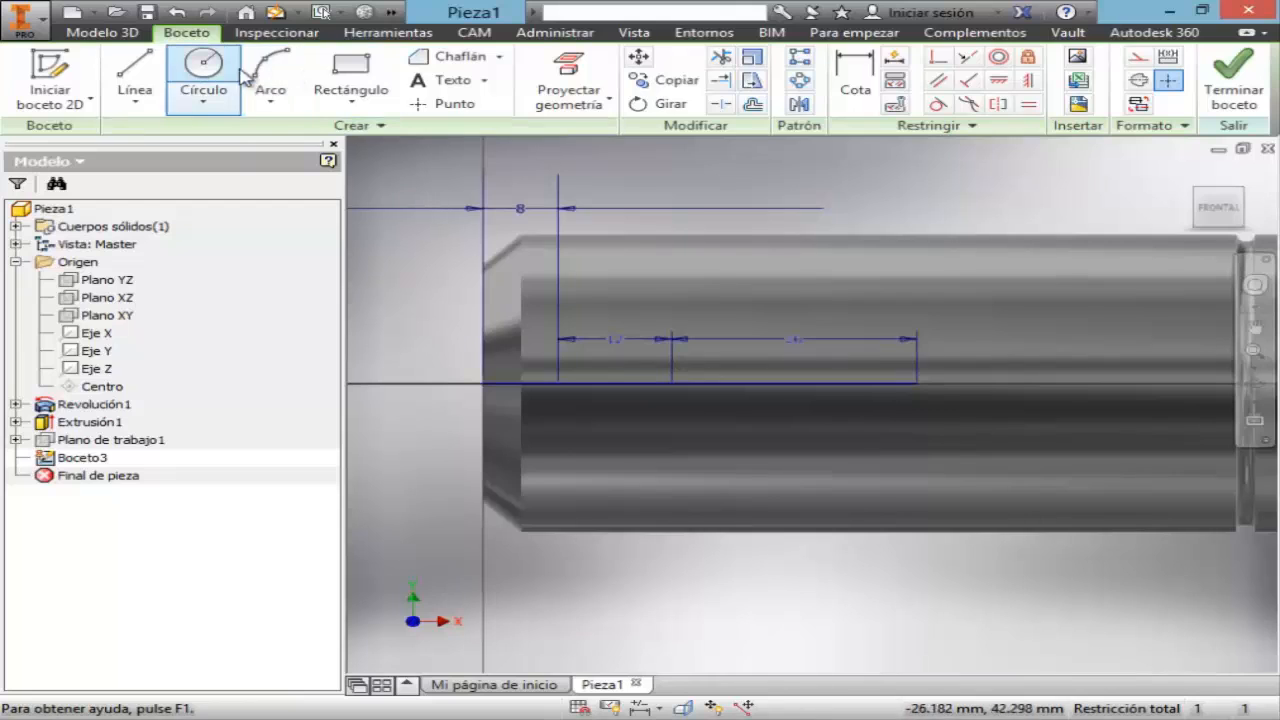
{"action": "left_click", "coordinate": [203, 72]}
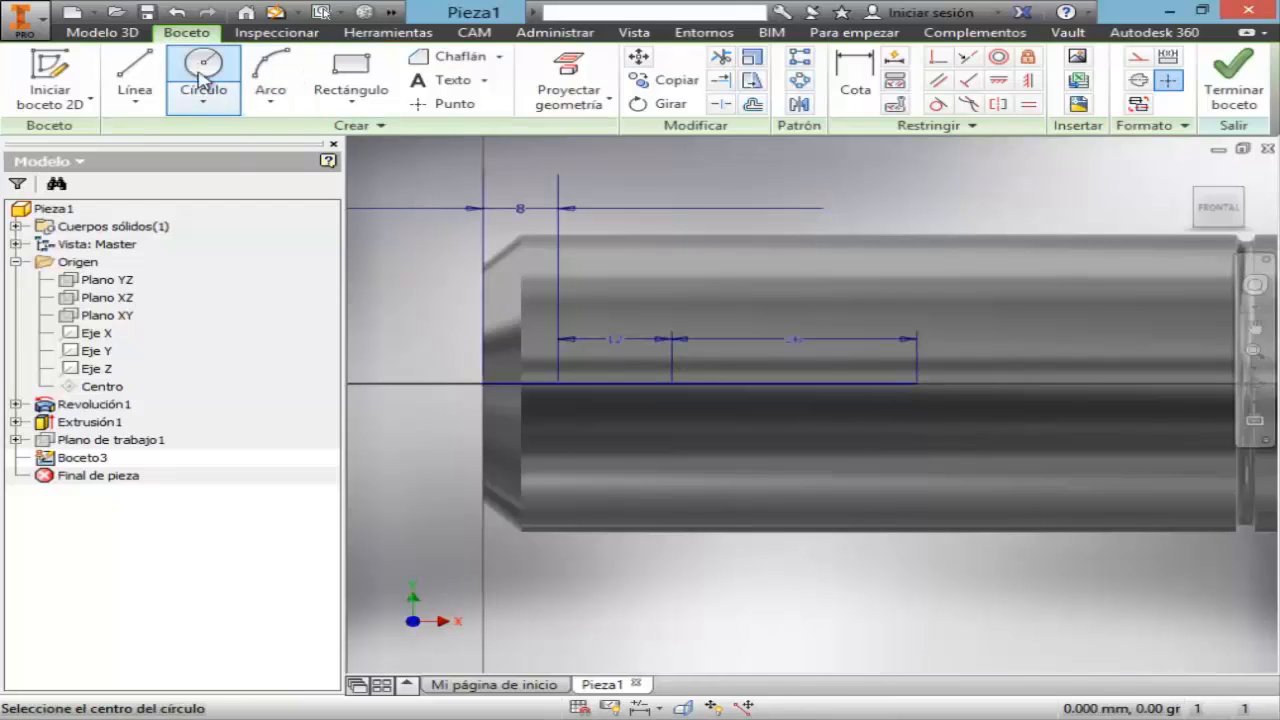
{"action": "left_click", "coordinate": [672, 384]}
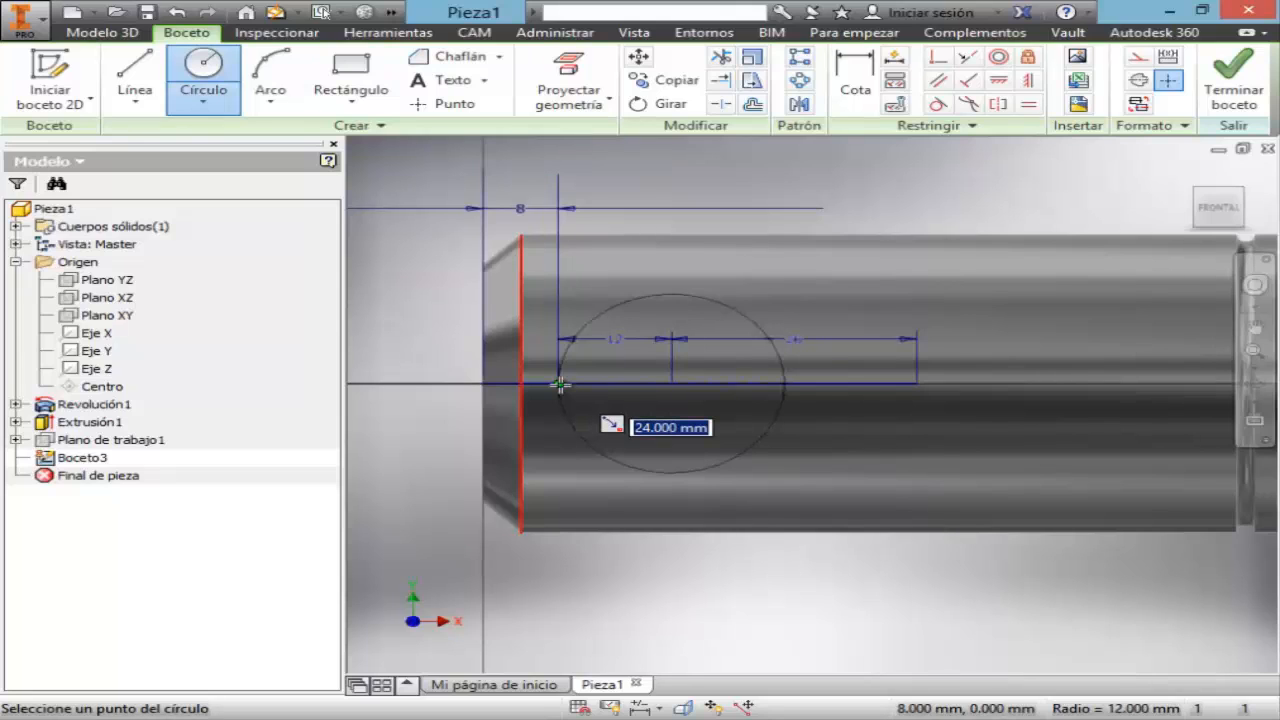
{"action": "key", "text": "Escape"}
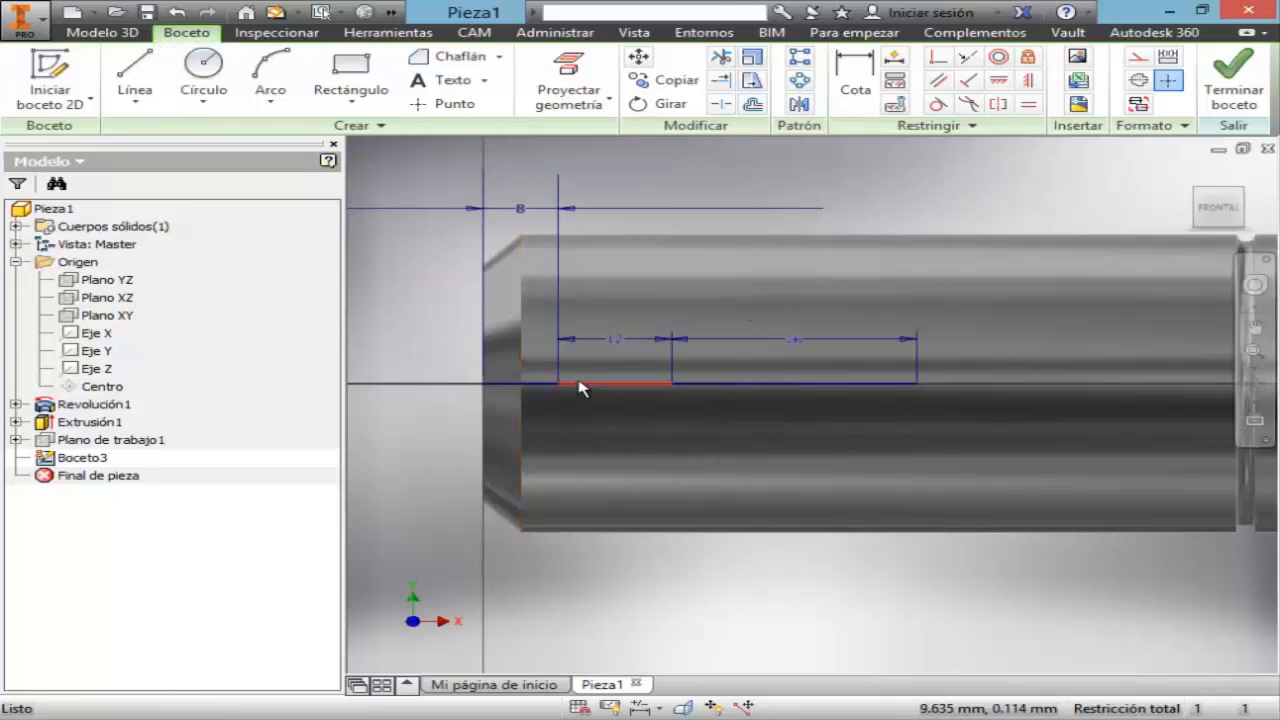
- Set the length of the chain's middle line to 6 mm and its last line to 38 mm
{"action": "double_click", "coordinate": [622, 341]}
{"action": "type", "text": "6"}
{"action": "key", "text": "Return"}
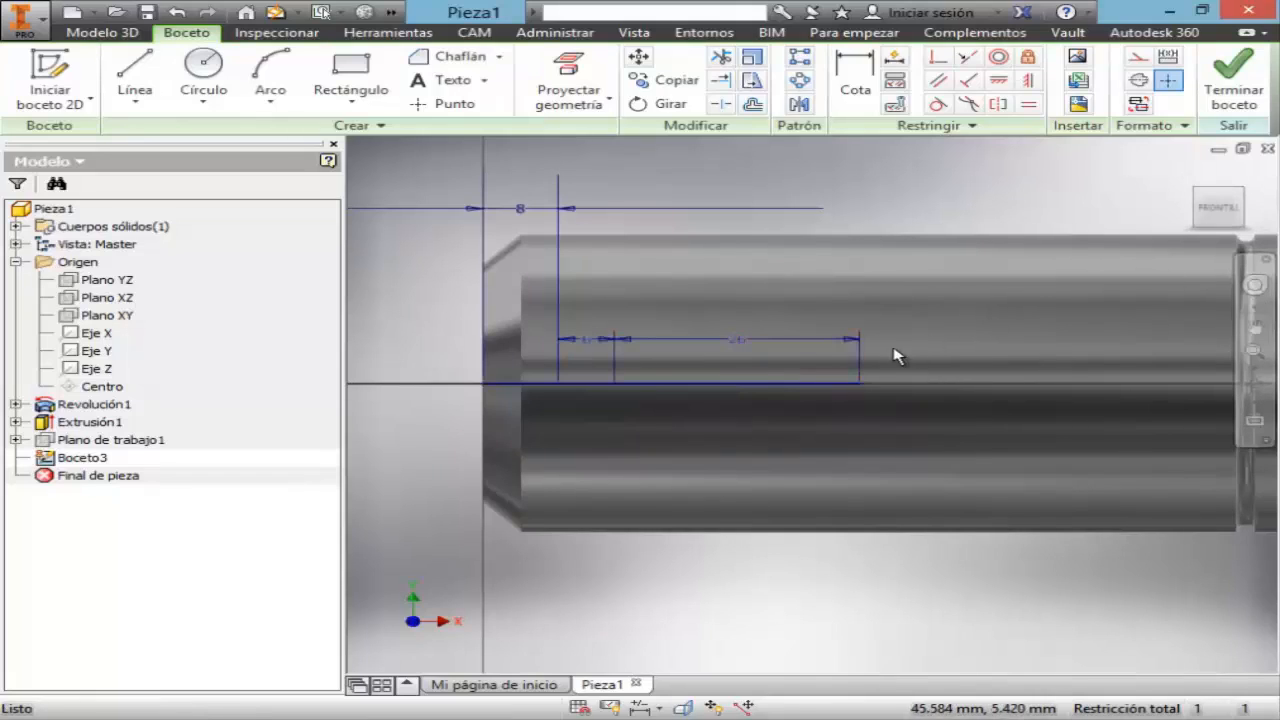
{"action": "double_click", "coordinate": [737, 345]}
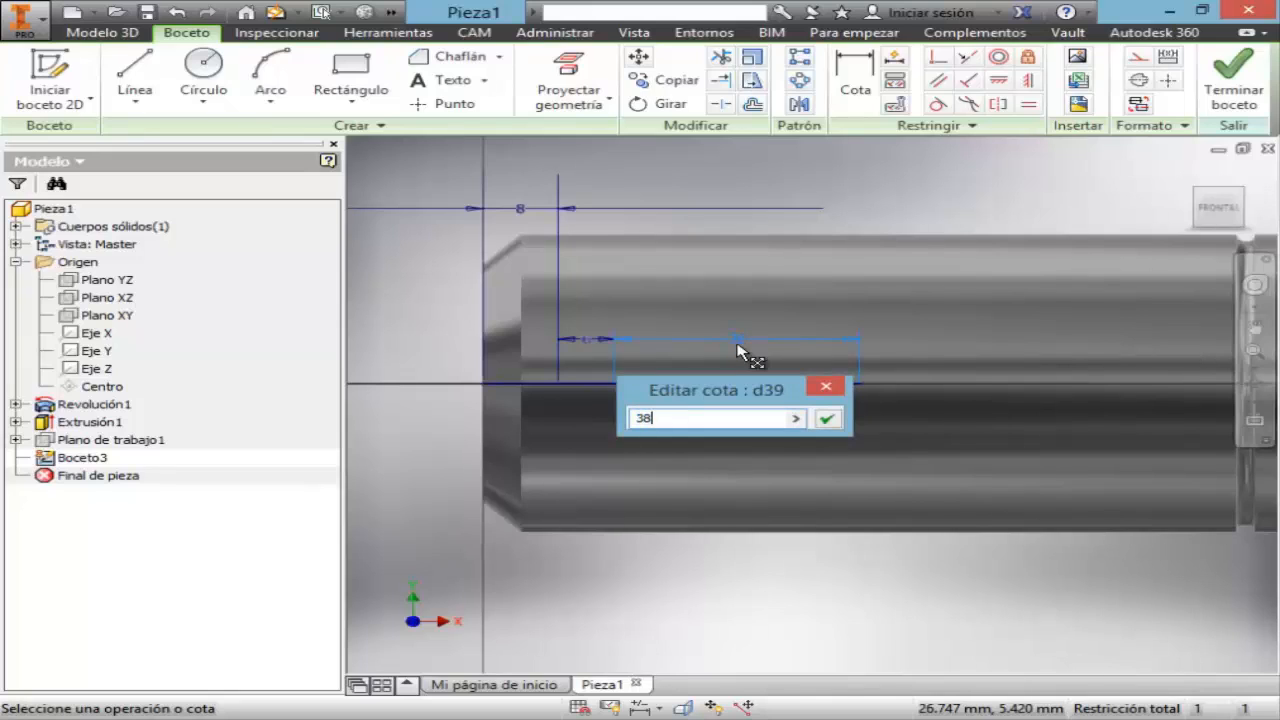
{"action": "type", "text": "38"}
{"action": "key", "text": "Return"}
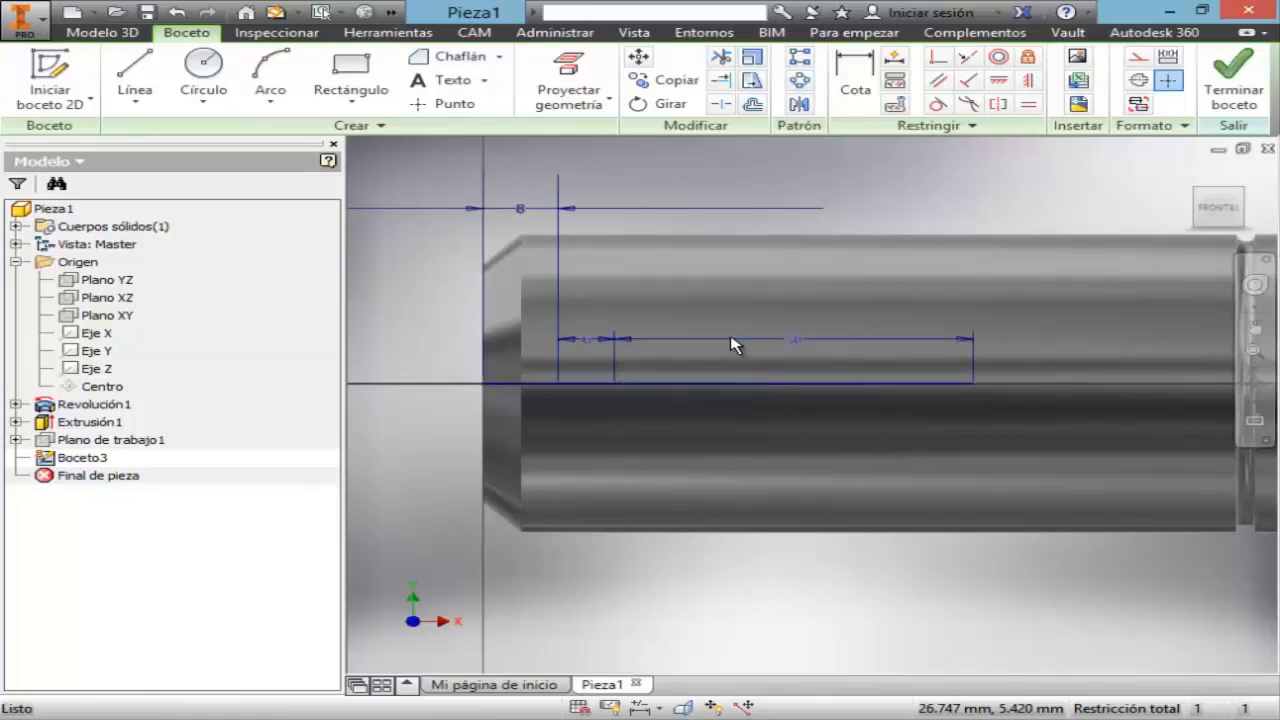
- Draw two 12 mm diameter circles centred on the two ends of the 38 mm line
{"action": "left_click", "coordinate": [203, 72]}
{"action": "left_click", "coordinate": [612, 382]}
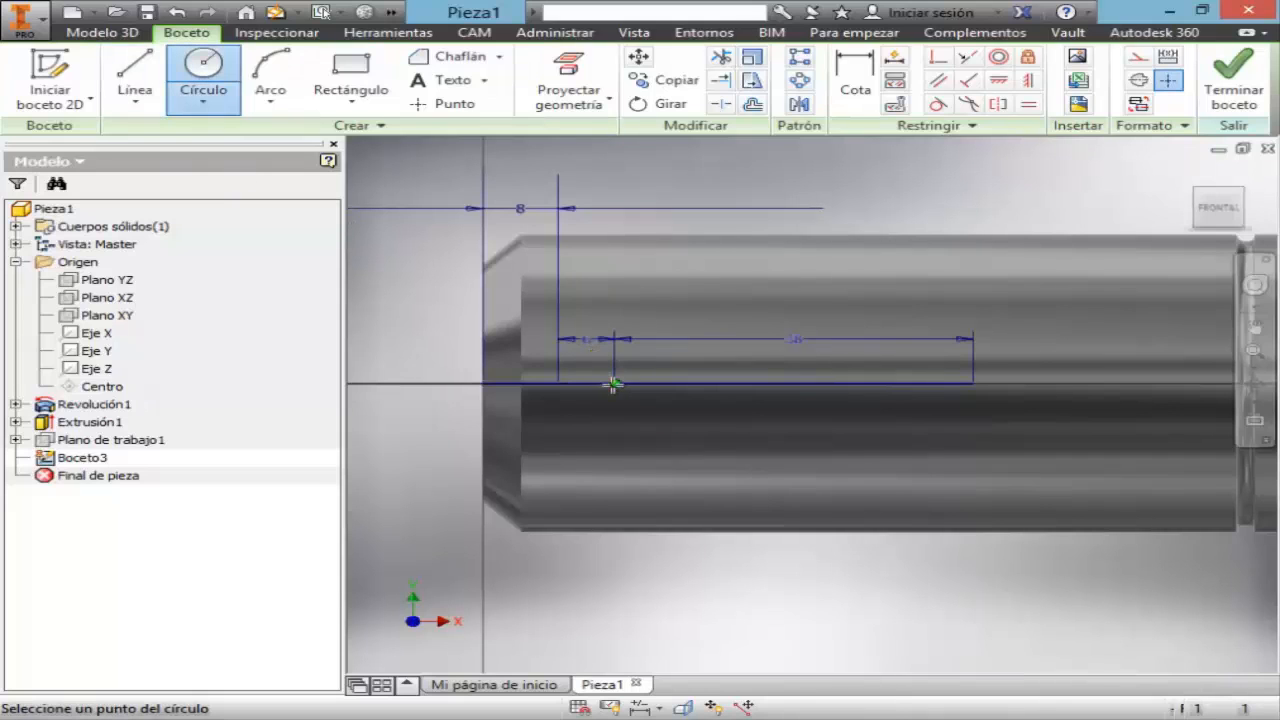
{"action": "left_click", "coordinate": [558, 383]}
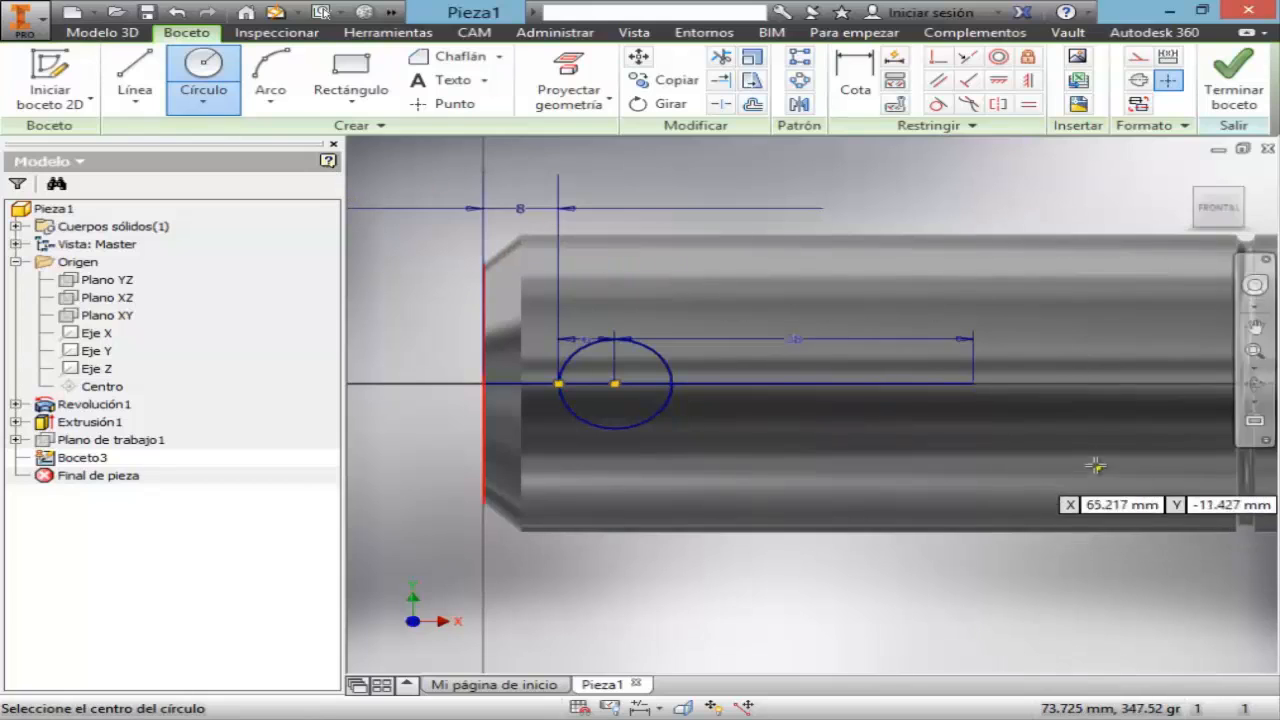
{"action": "left_click", "coordinate": [973, 383]}
{"action": "left_click", "coordinate": [955, 437]}
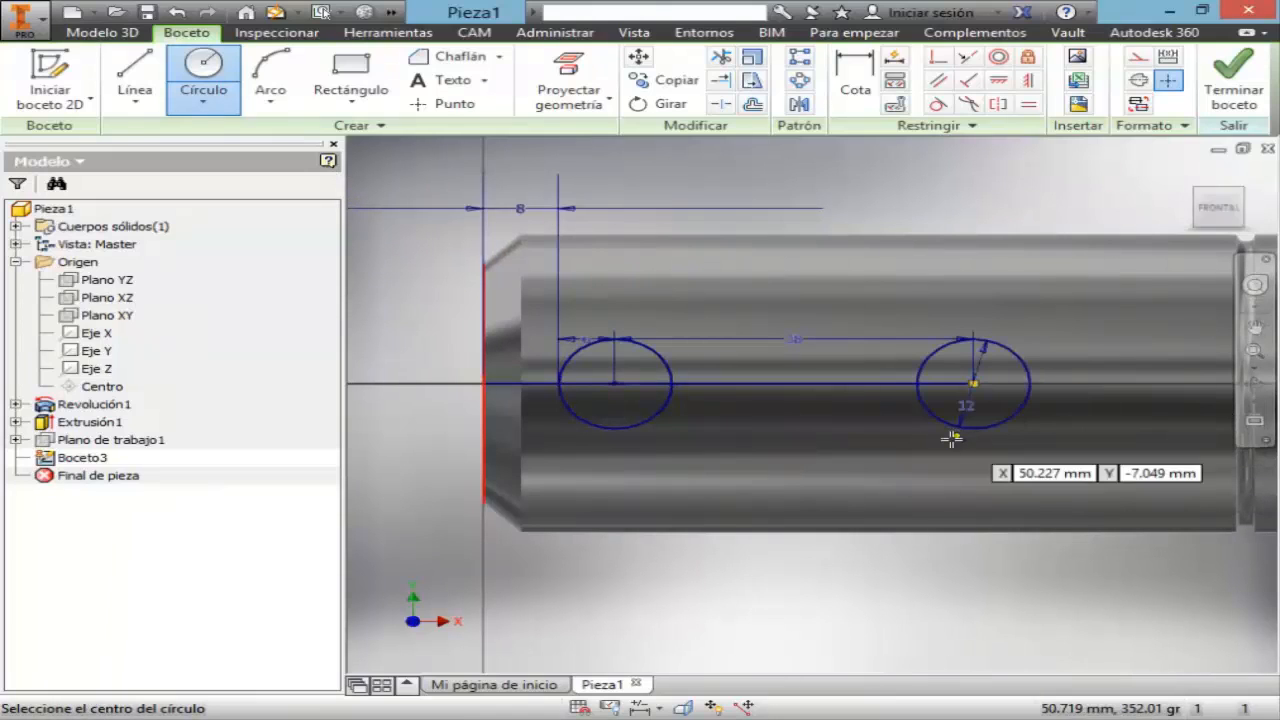
- Delete the helper lines along the shaft's axis, keeping the two circles
{"action": "key", "text": "Escape"}
{"action": "left_click", "coordinate": [790, 384]}
{"action": "key", "text": "Delete"}
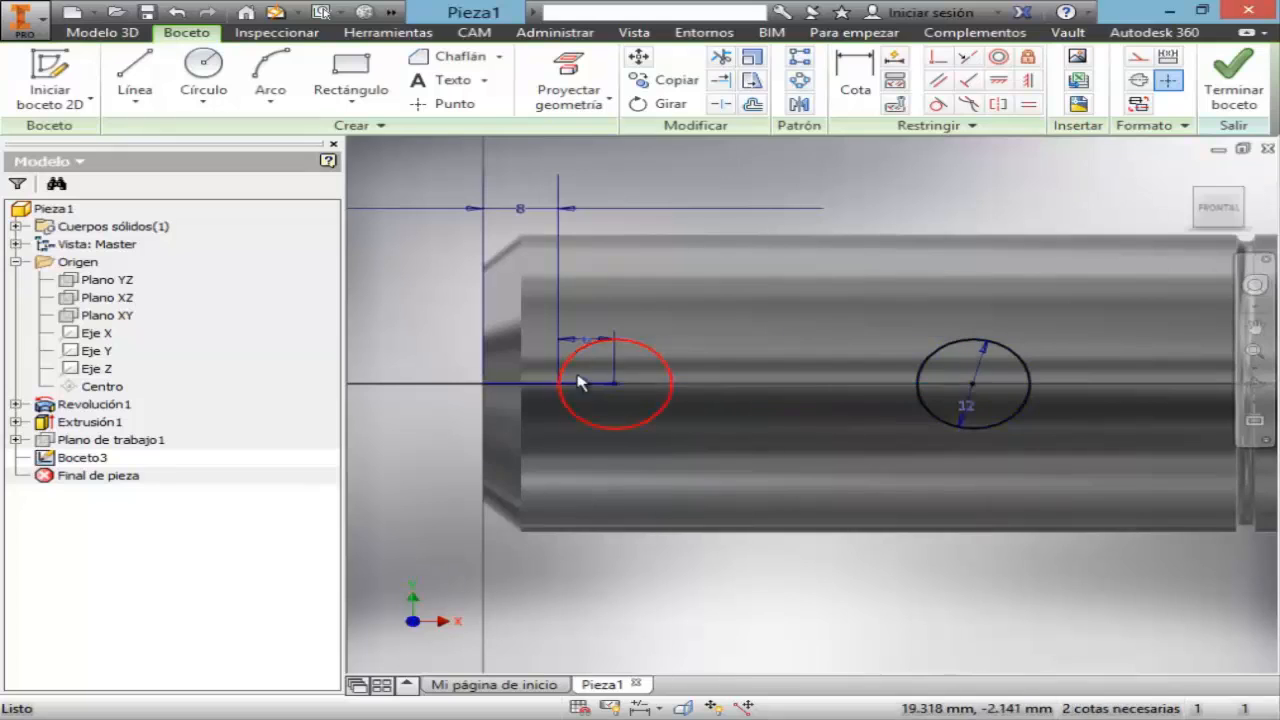
{"action": "key", "text": "Delete"}
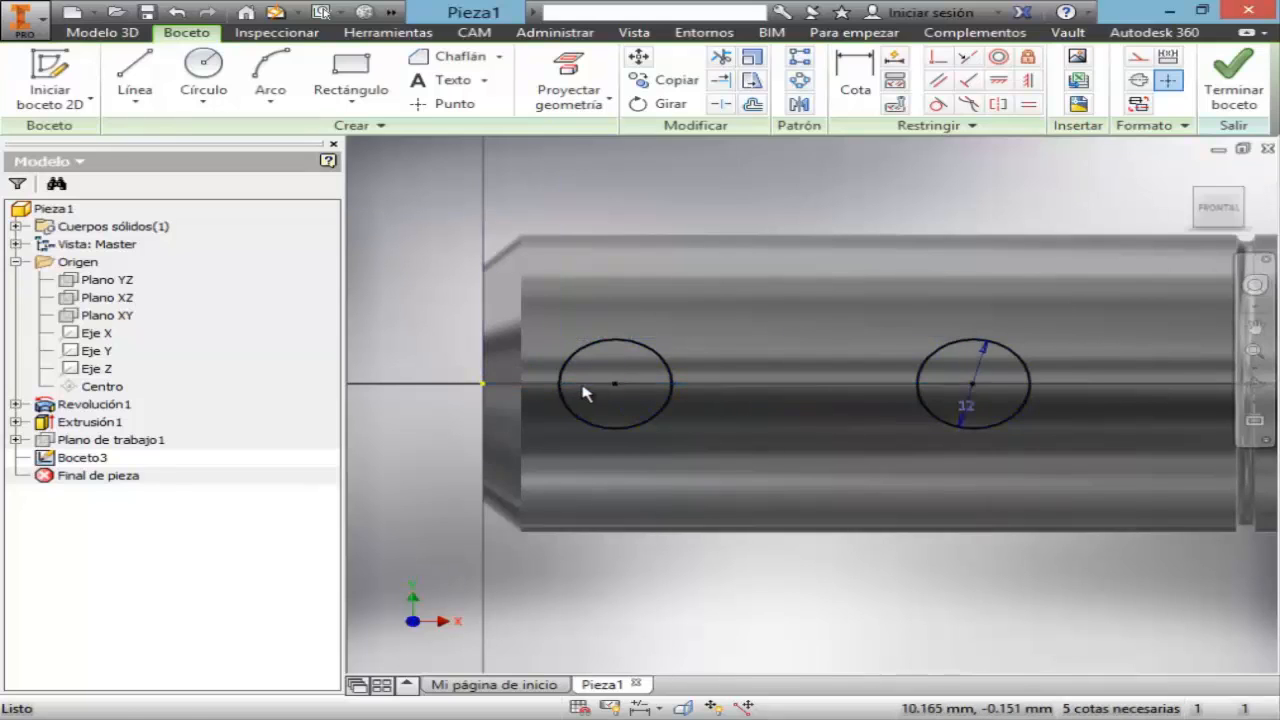
- Connect the two circles with horizontal lines between their uppermost points and between their lowermost points
{"action": "left_click", "coordinate": [135, 75]}
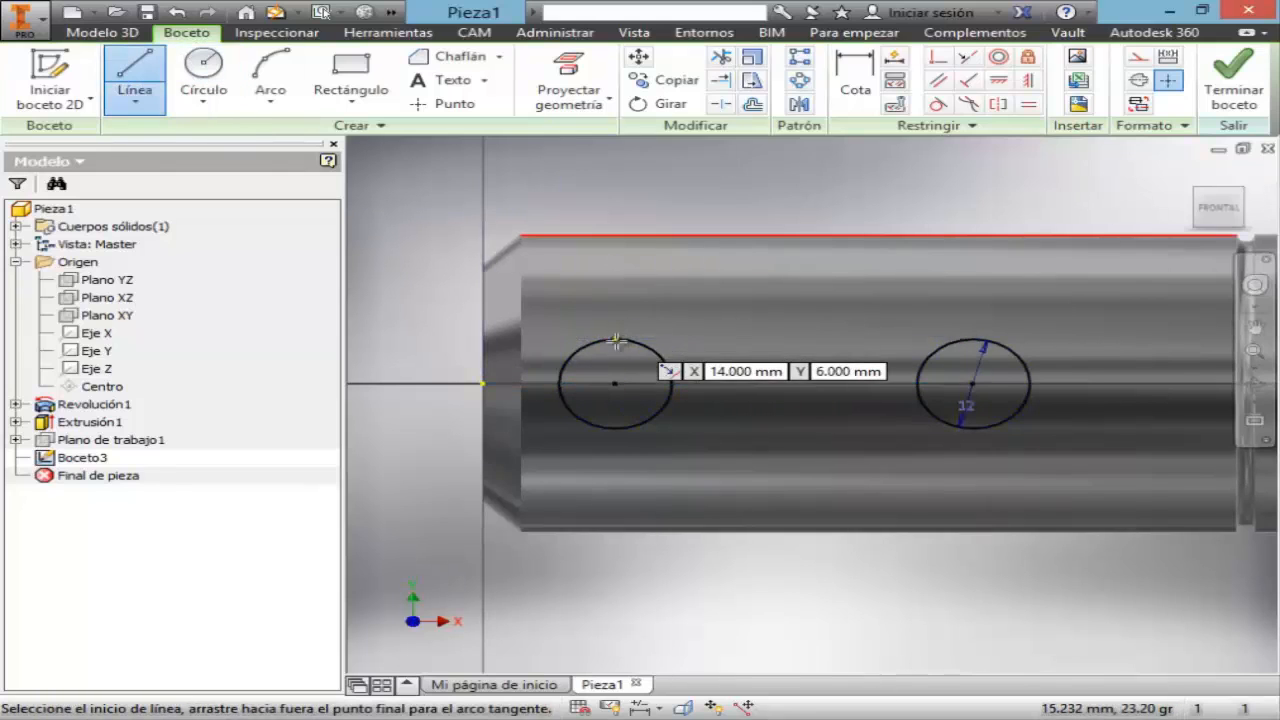
{"action": "left_click", "coordinate": [615, 340]}
{"action": "double_click", "coordinate": [973, 341]}
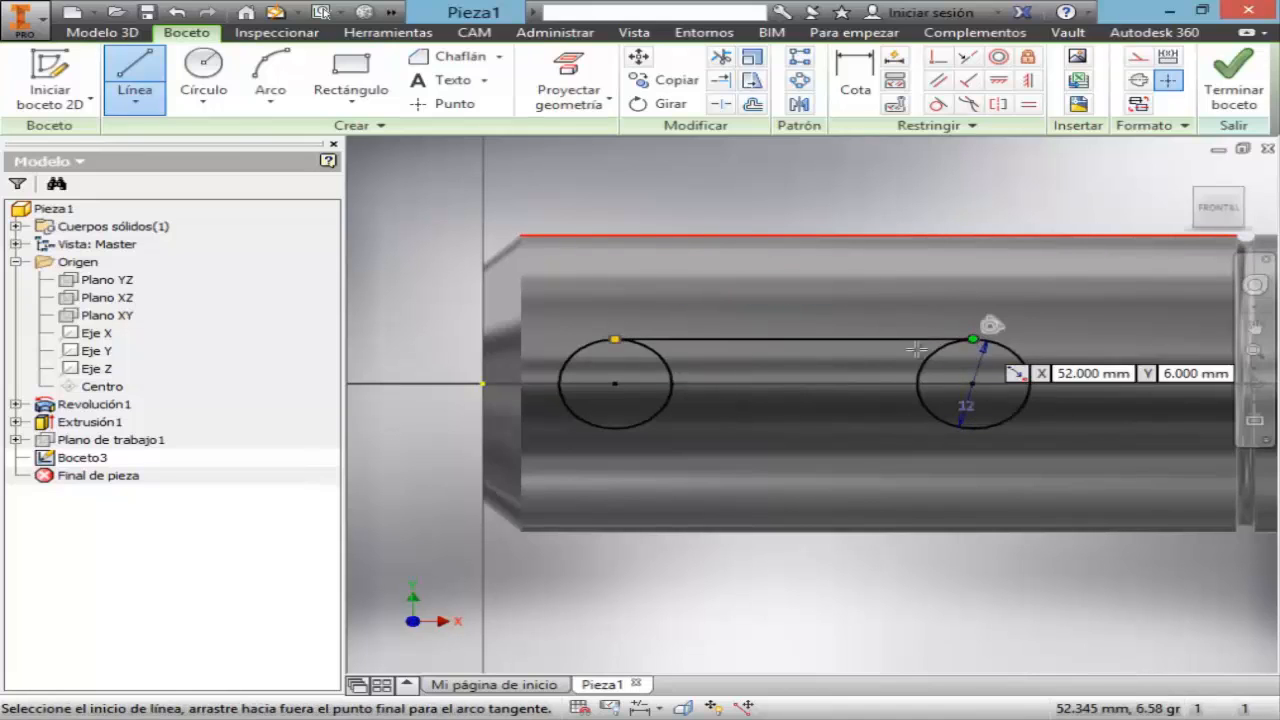
{"action": "left_click", "coordinate": [615, 428]}
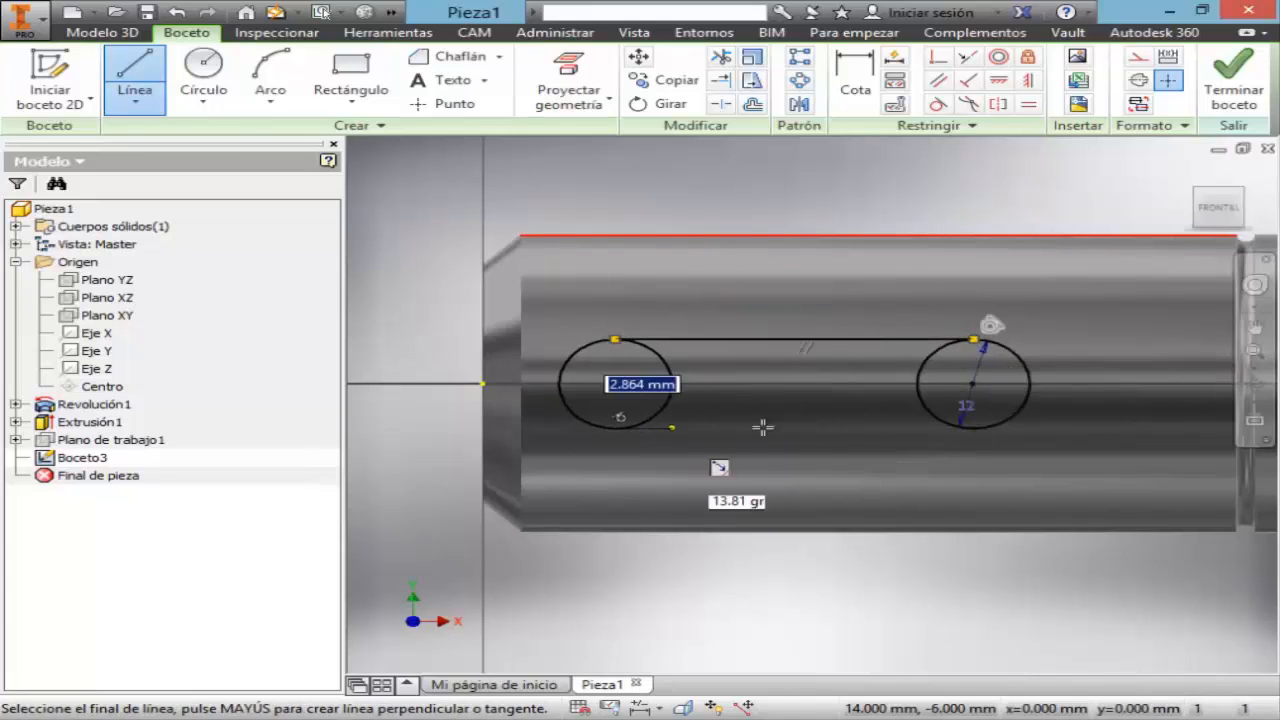
{"action": "double_click", "coordinate": [971, 428]}
{"action": "key", "text": "Escape"}
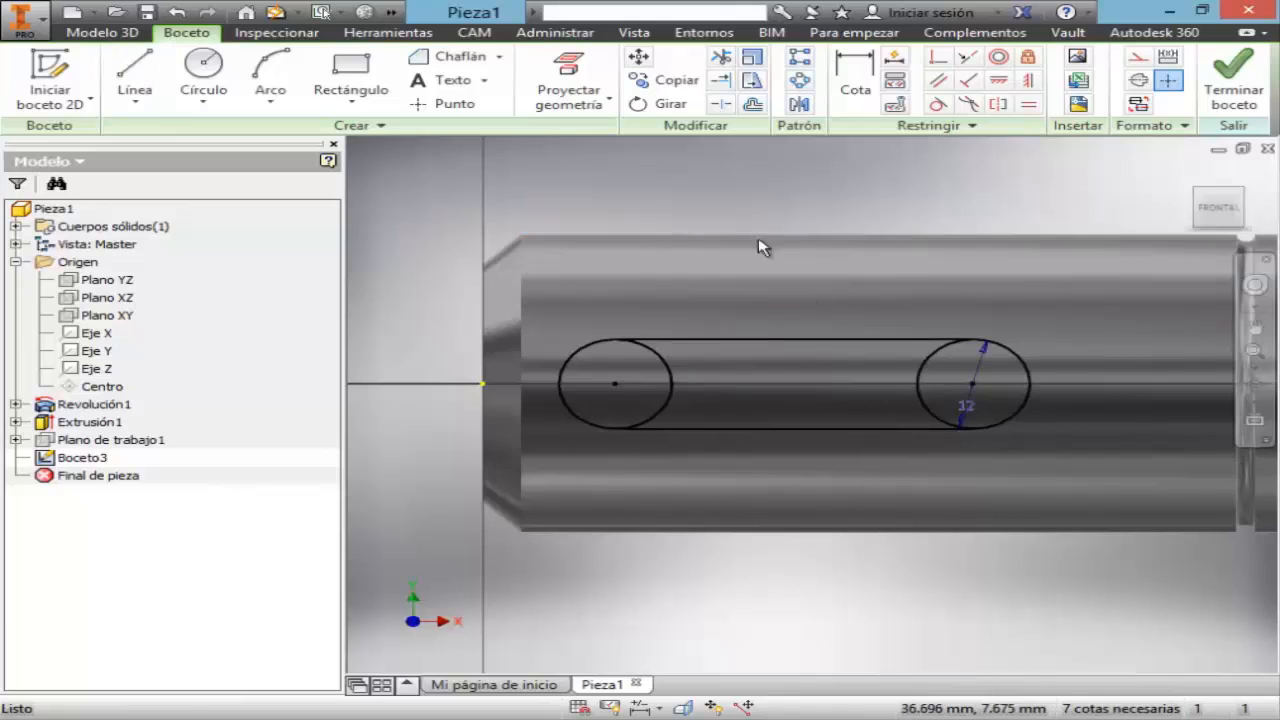
- Trim the inner arcs of both circles to leave a closed slot profile, and finish the sketch
{"action": "left_click", "coordinate": [721, 56]}
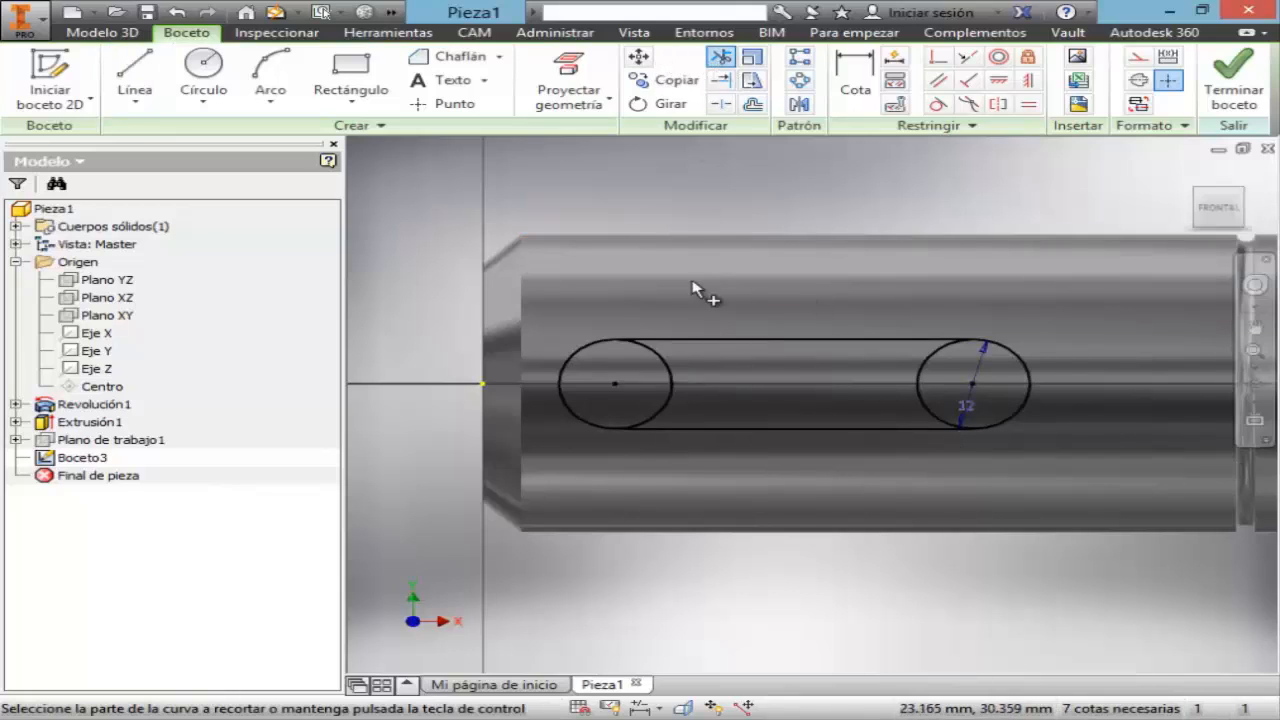
{"action": "left_click", "coordinate": [667, 372]}
{"action": "left_click", "coordinate": [918, 392]}
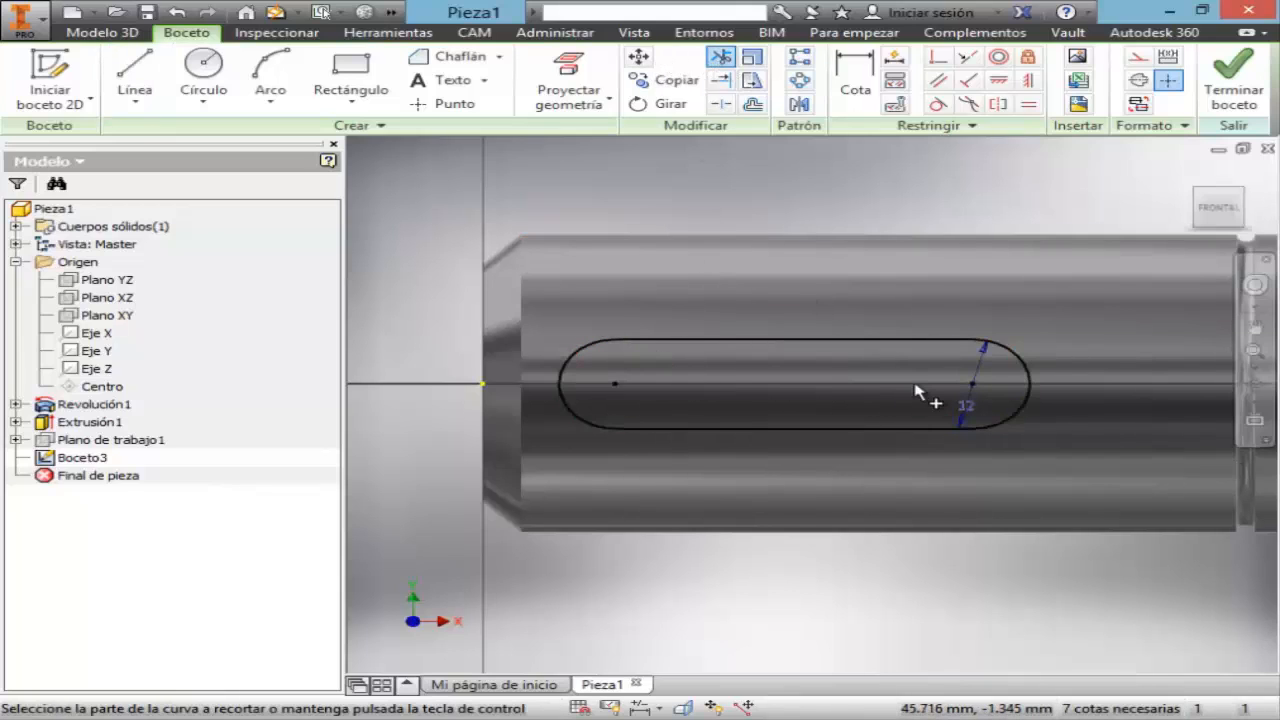
{"action": "key", "text": "Escape"}
{"action": "left_click", "coordinate": [1234, 85]}
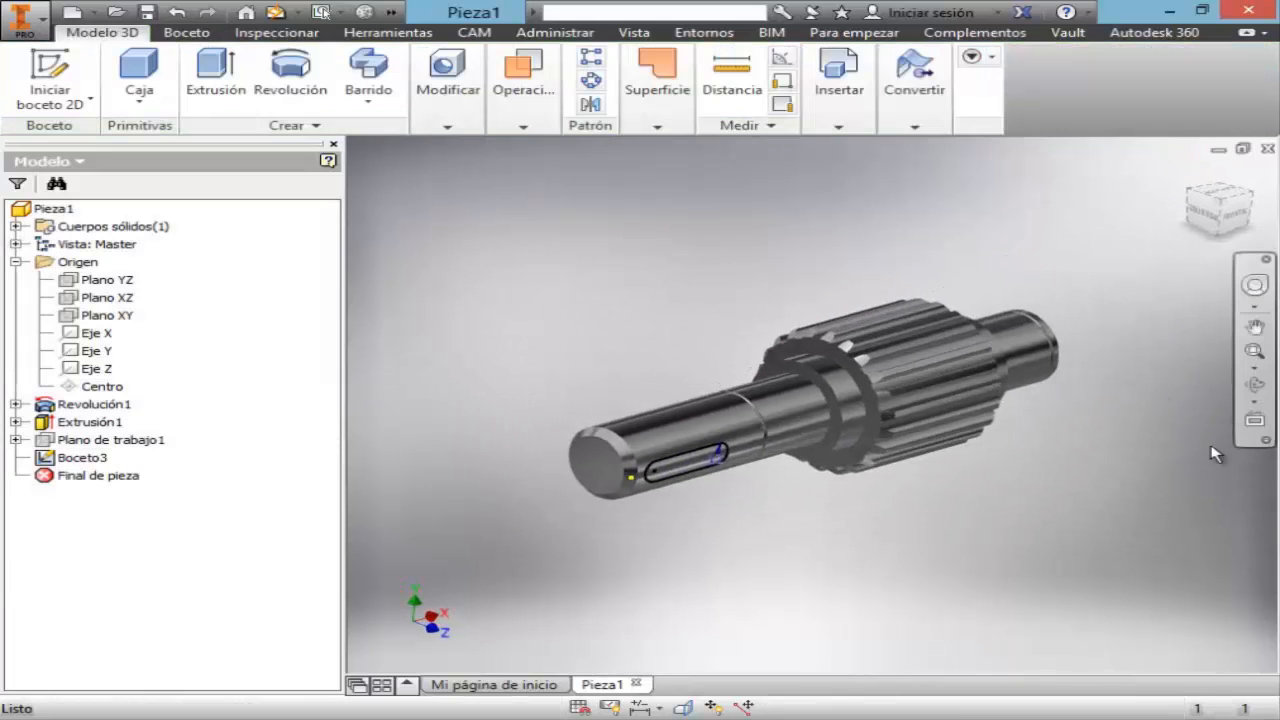
- Extrude the closed slot profile as a cut 5 mm deep into the shaft to form the keyway
{"action": "left_click", "coordinate": [1254, 352]}
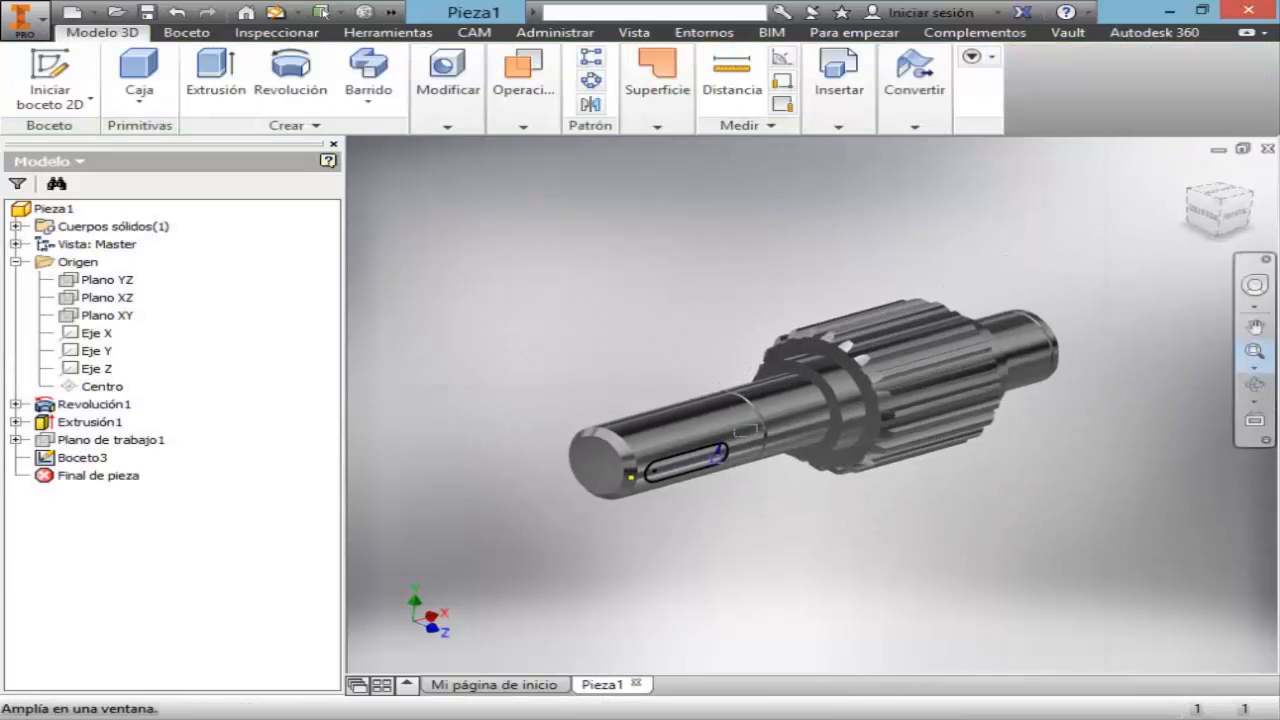
{"action": "left_click_drag", "start_coordinate": [480, 361], "coordinate": [863, 562]}
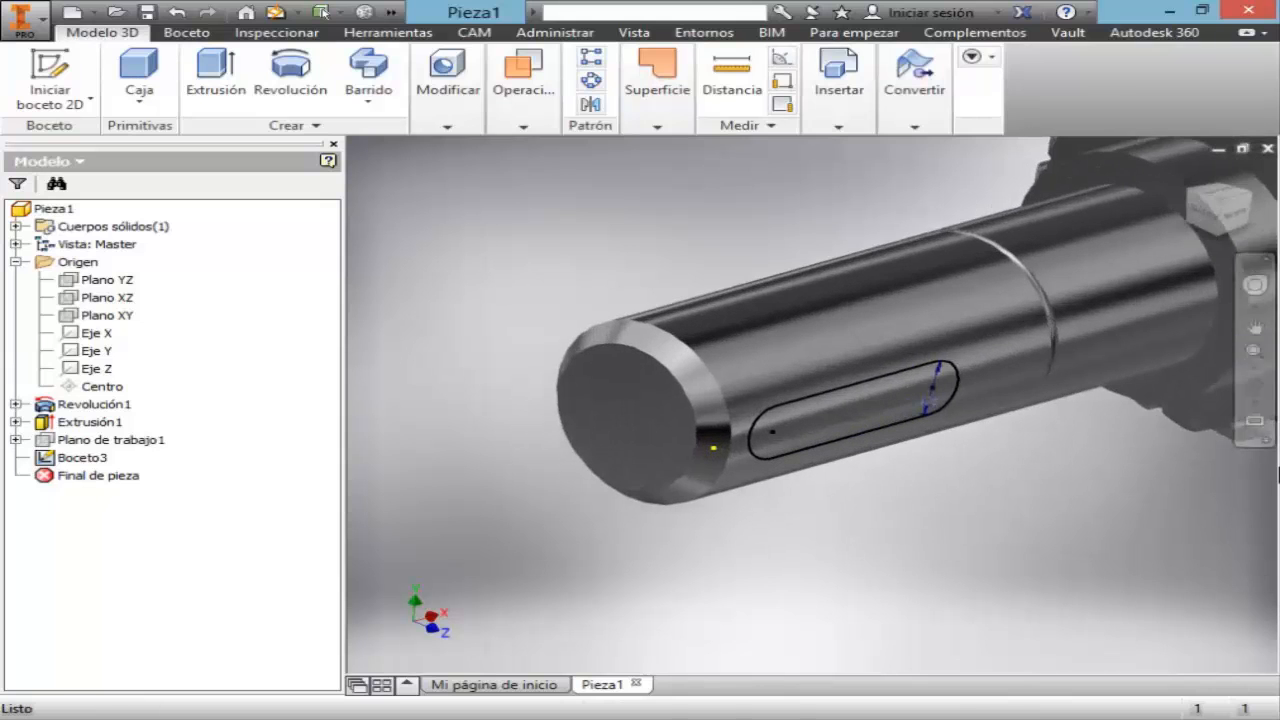
{"action": "left_click", "coordinate": [1255, 385]}
{"action": "left_click_drag", "start_coordinate": [831, 494], "coordinate": [914, 520]}
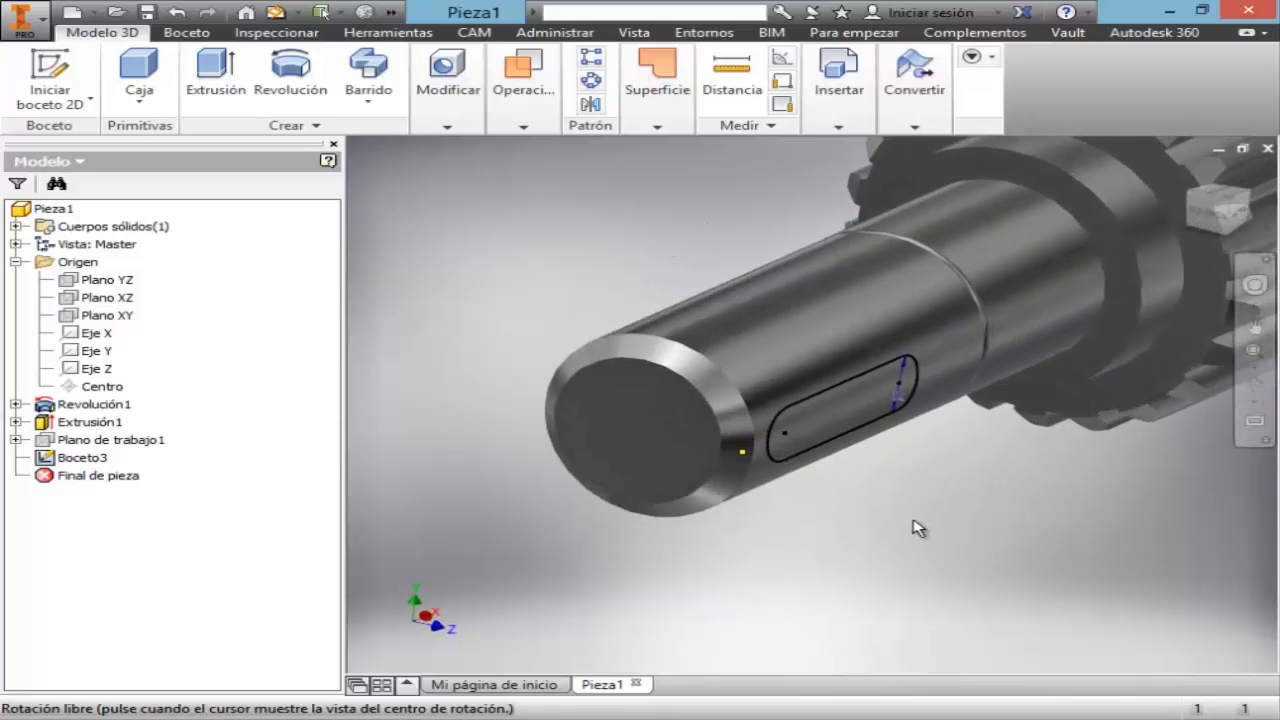
{"action": "key", "text": "Escape"}
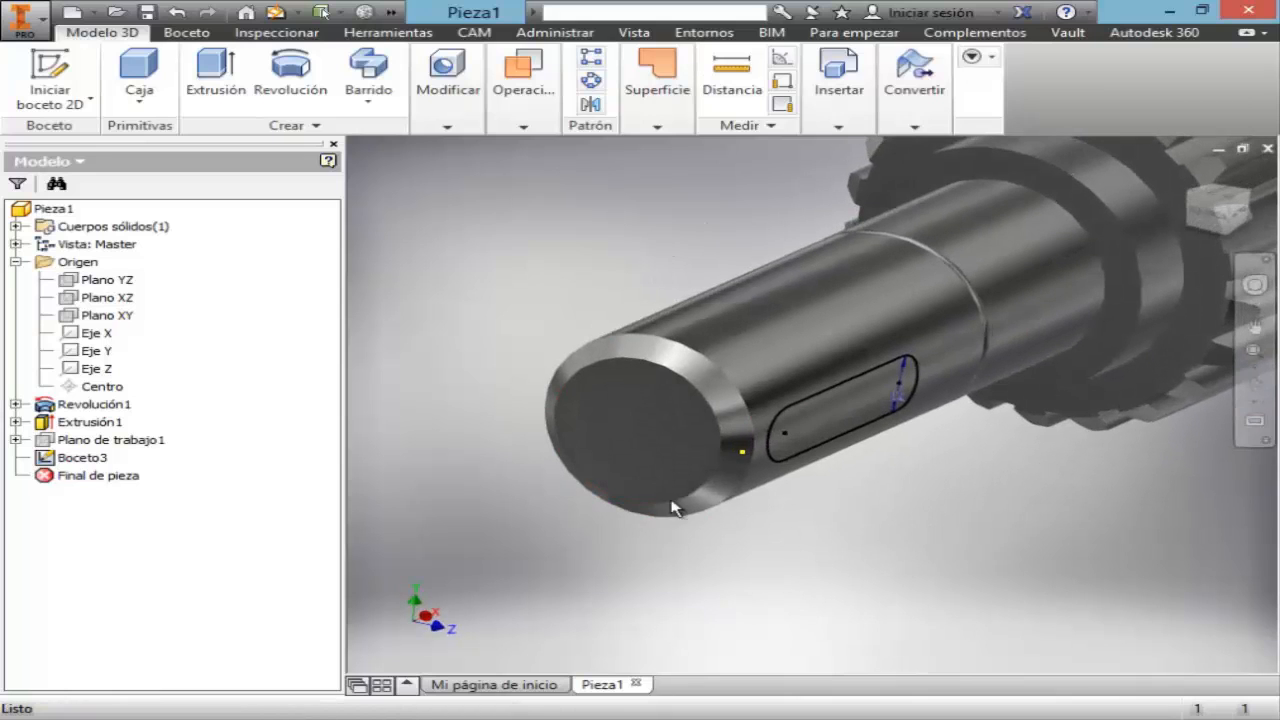
{"action": "left_click", "coordinate": [237, 84]}
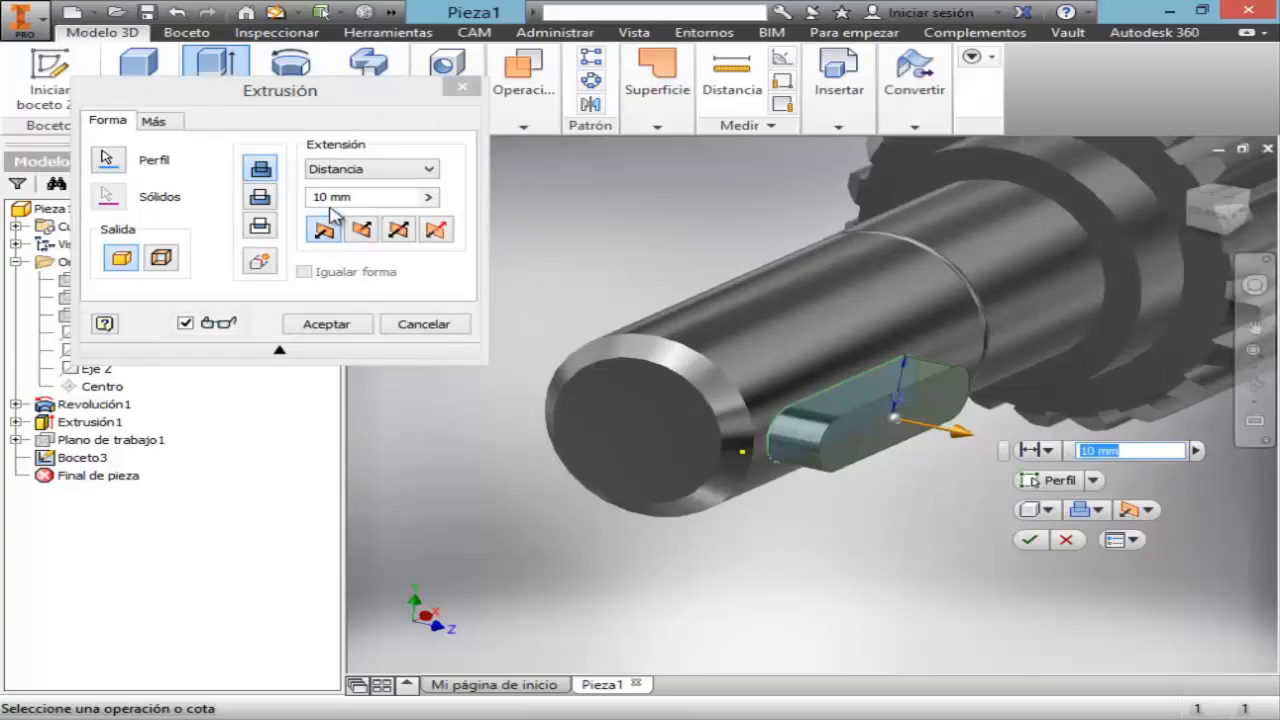
{"action": "left_click", "coordinate": [260, 197]}
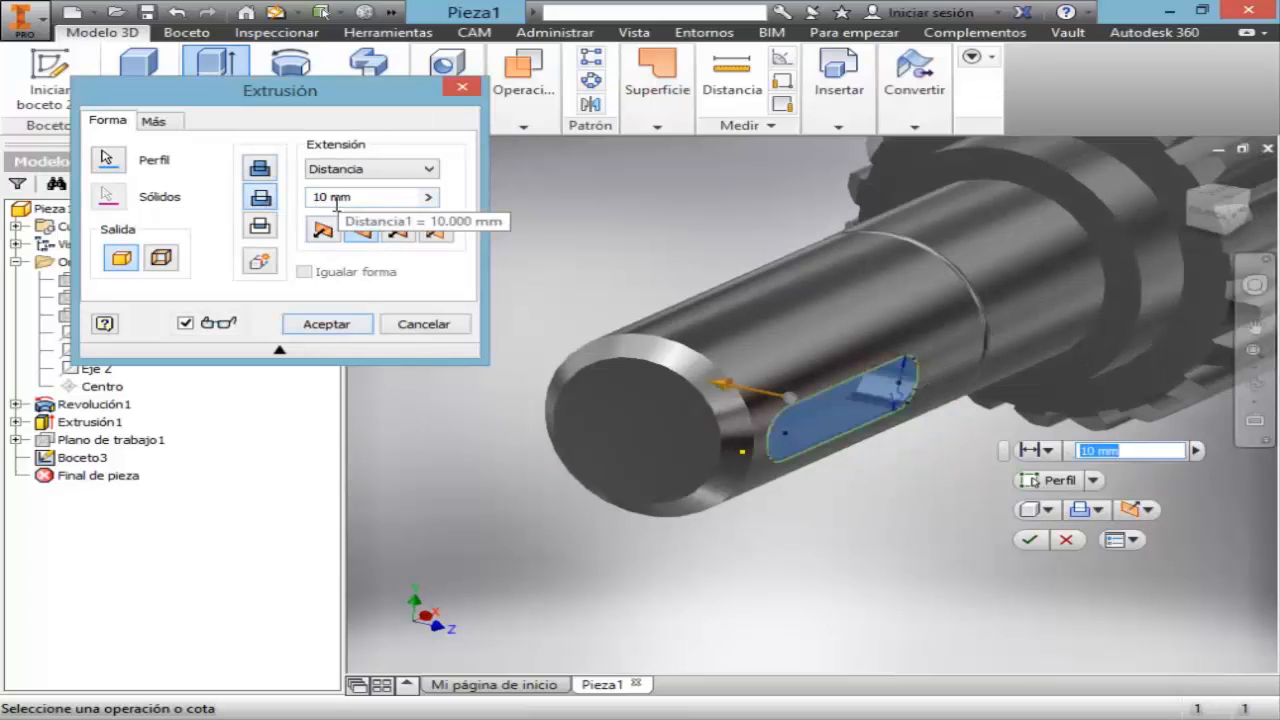
{"action": "left_click", "coordinate": [327, 199]}
{"action": "key", "text": "BackSpace"}
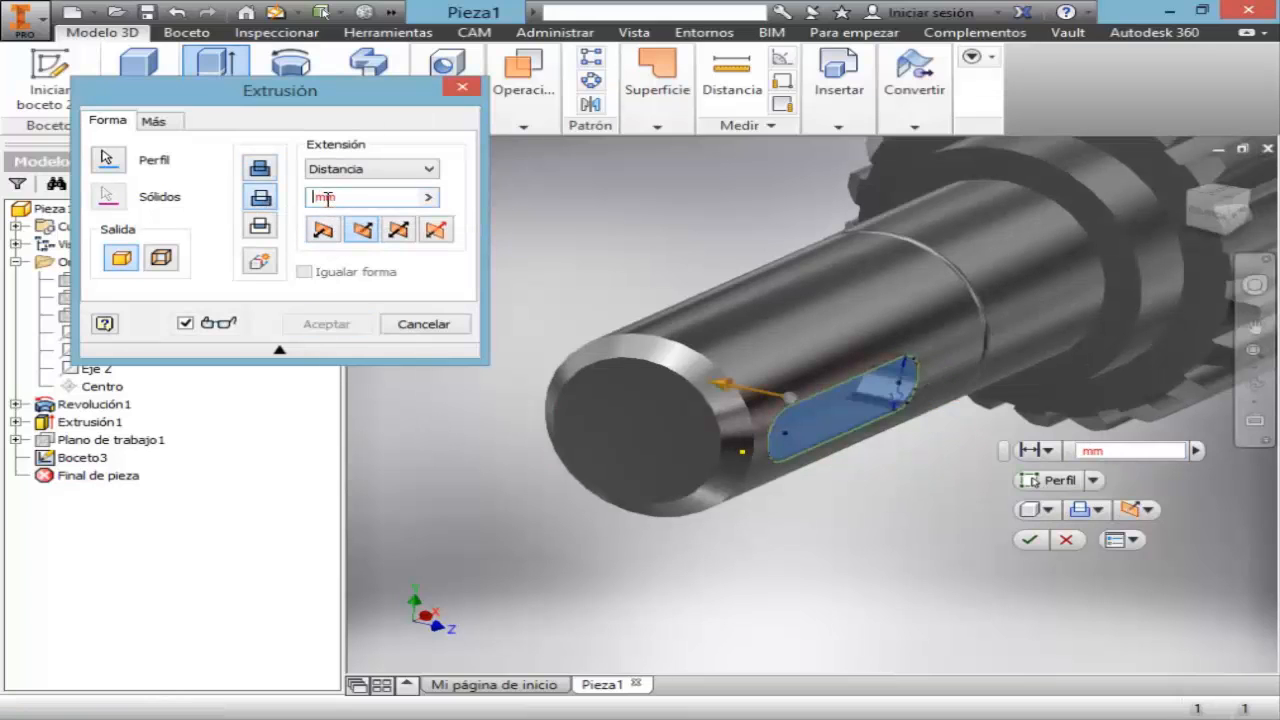
{"action": "key", "text": "BackSpace"}
{"action": "type", "text": "6"}
{"action": "key", "text": "BackSpace"}
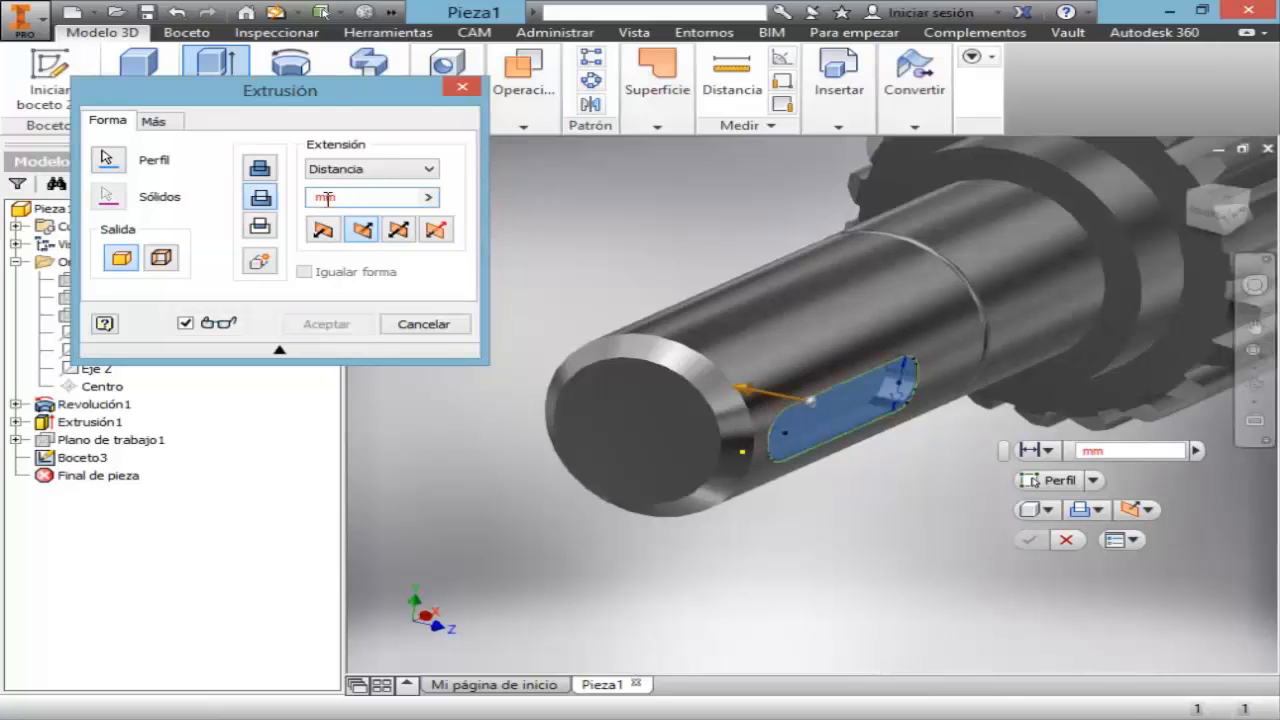
{"action": "type", "text": "5"}
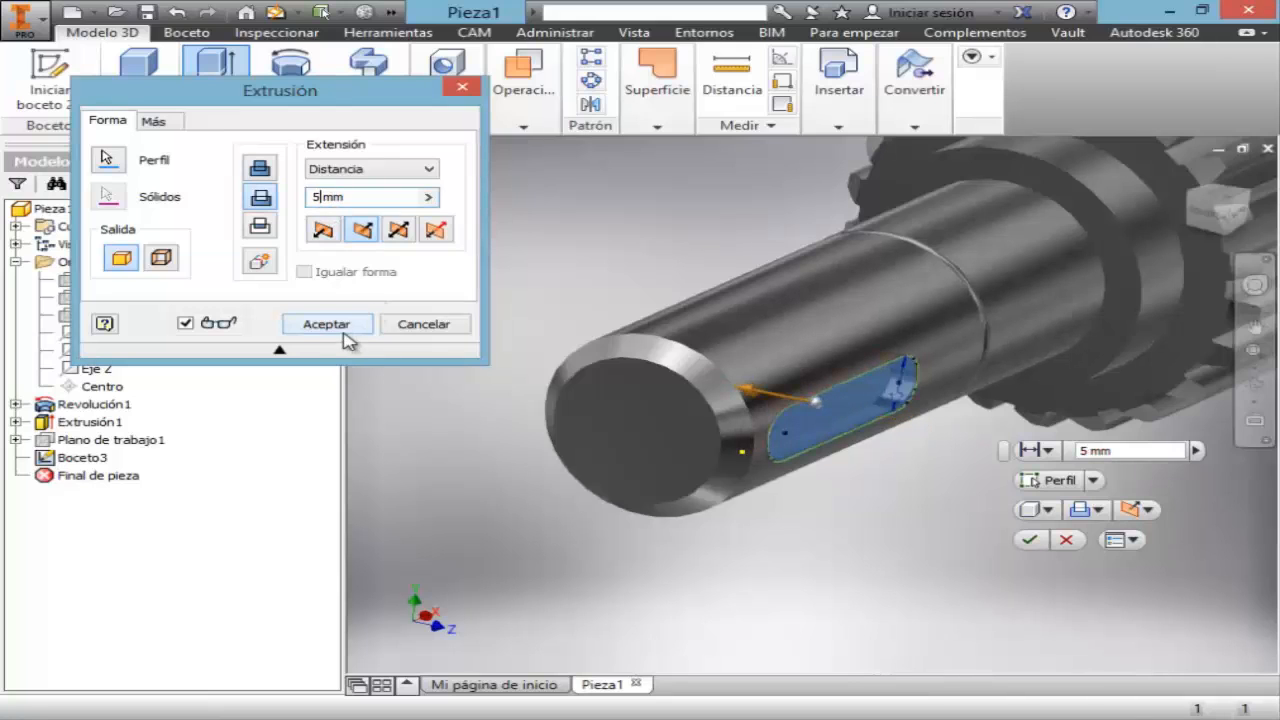
{"action": "left_click", "coordinate": [335, 324]}
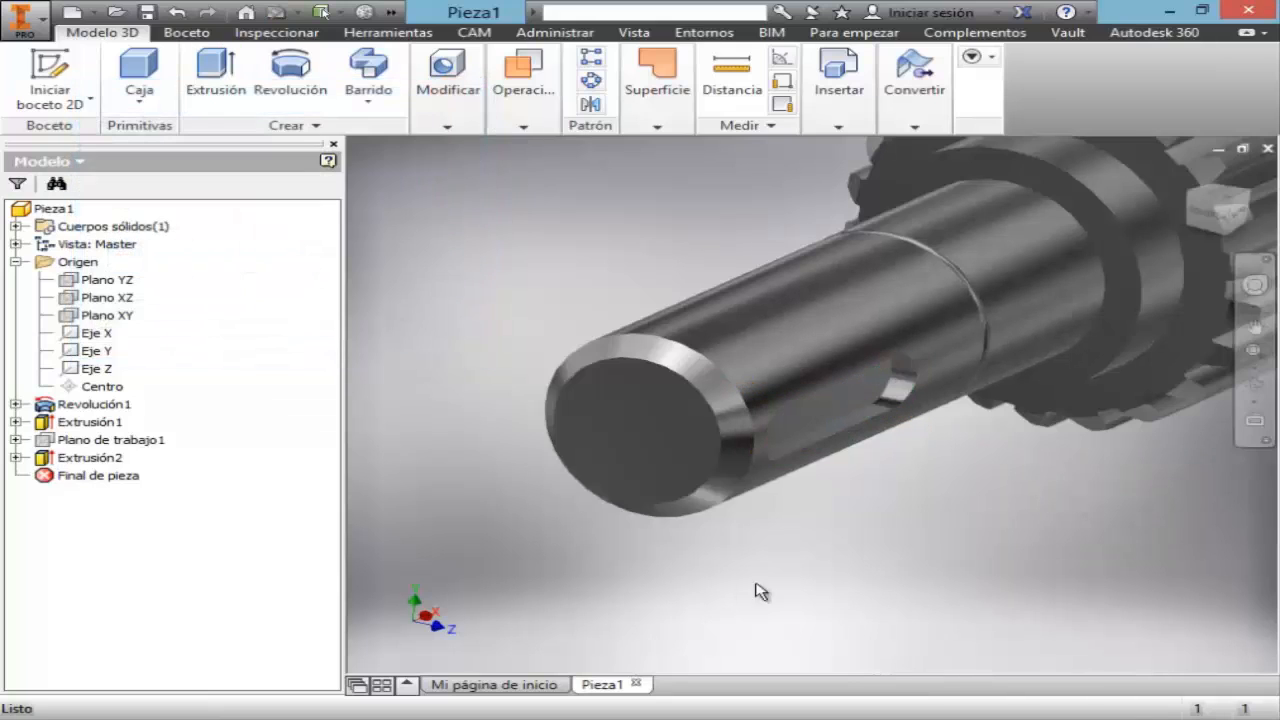
- Inspect the finished keyway on the shaft, and save the part as "Eje Reductor Parte - Eje" in the diseños en INVENTOR folder
{"action": "left_click", "coordinate": [1255, 368]}
{"action": "left_click", "coordinate": [1071, 412]}
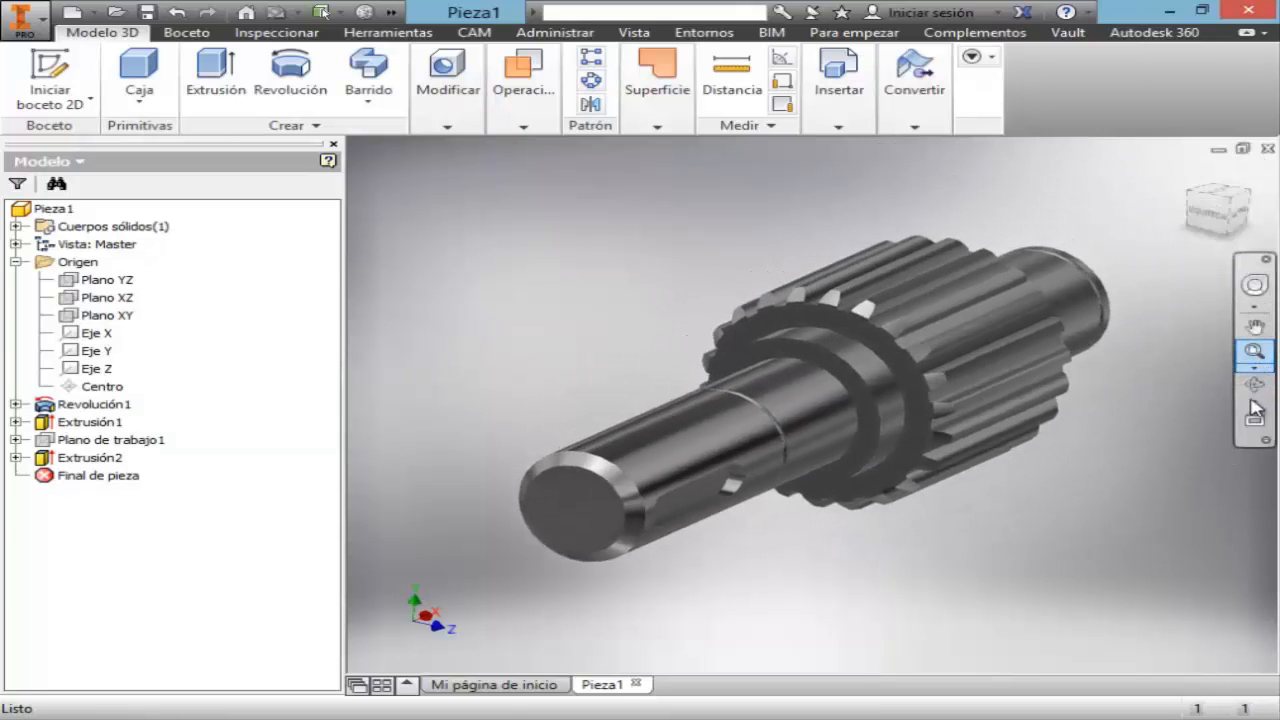
{"action": "left_click", "coordinate": [1254, 388]}
{"action": "left_click_drag", "start_coordinate": [924, 440], "coordinate": [688, 380]}
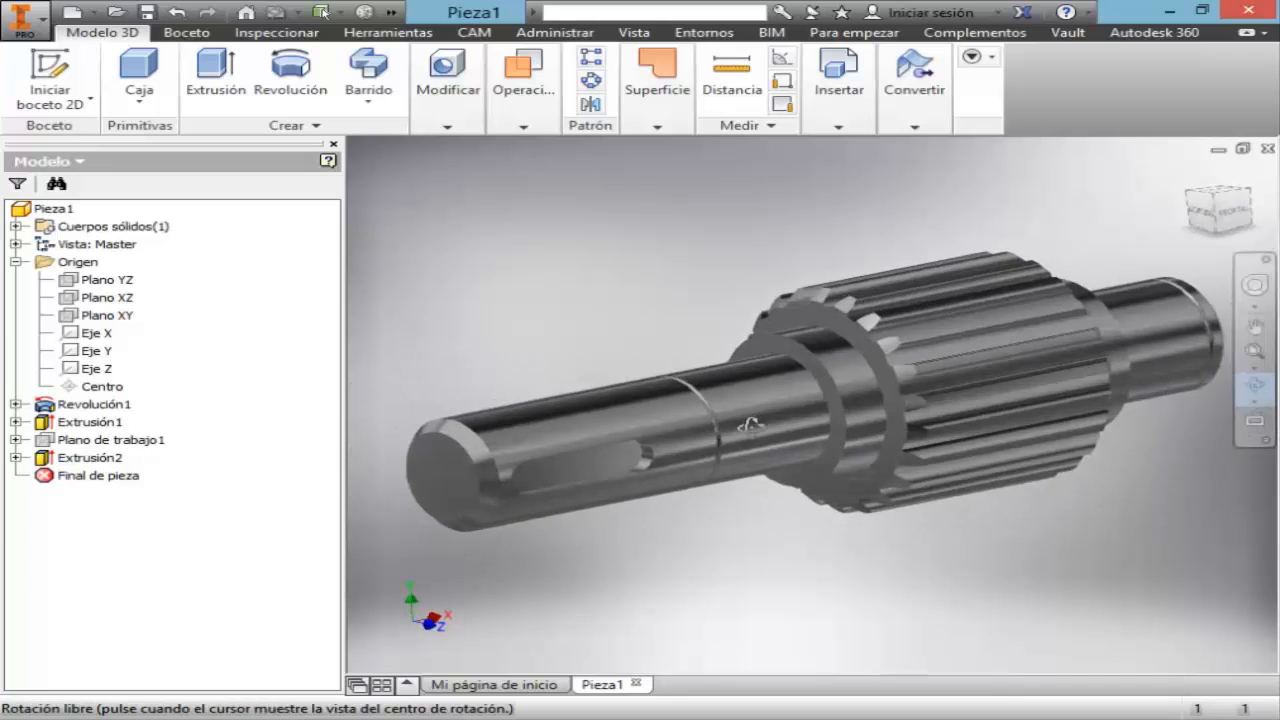
{"action": "key", "text": "Escape"}
{"action": "left_click", "coordinate": [147, 17]}
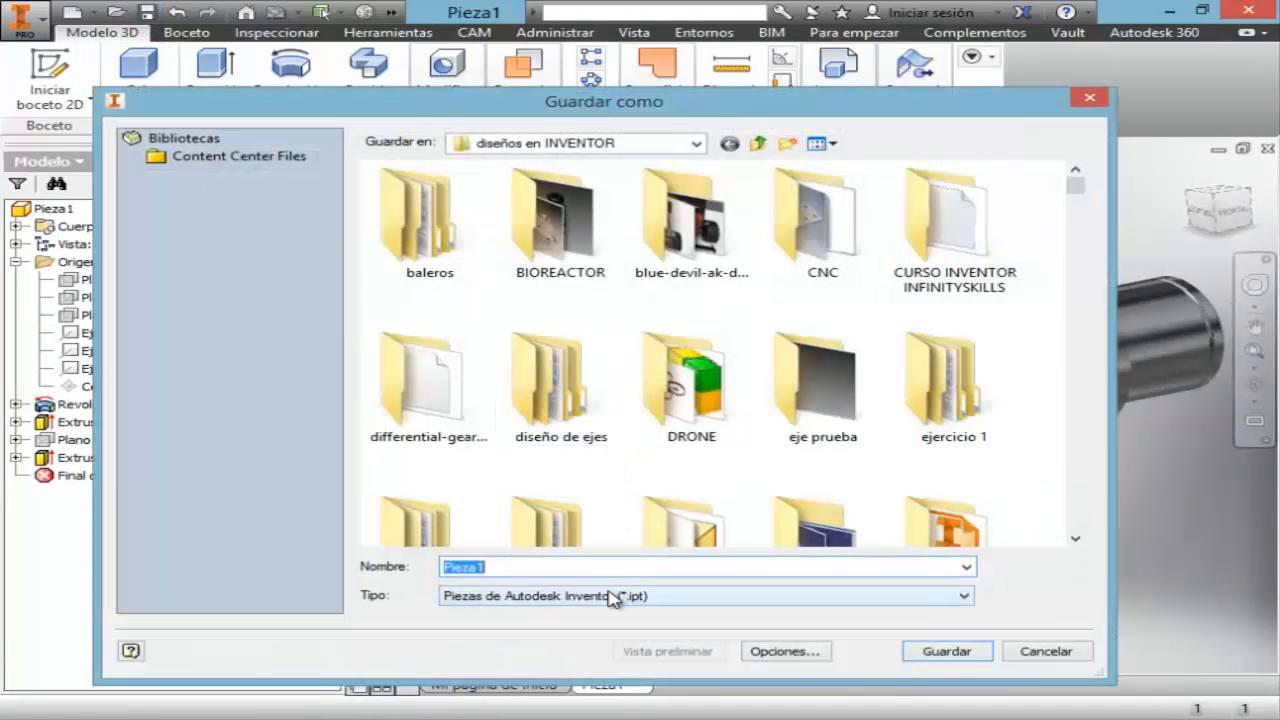
{"action": "type", "text": "Ejer"}
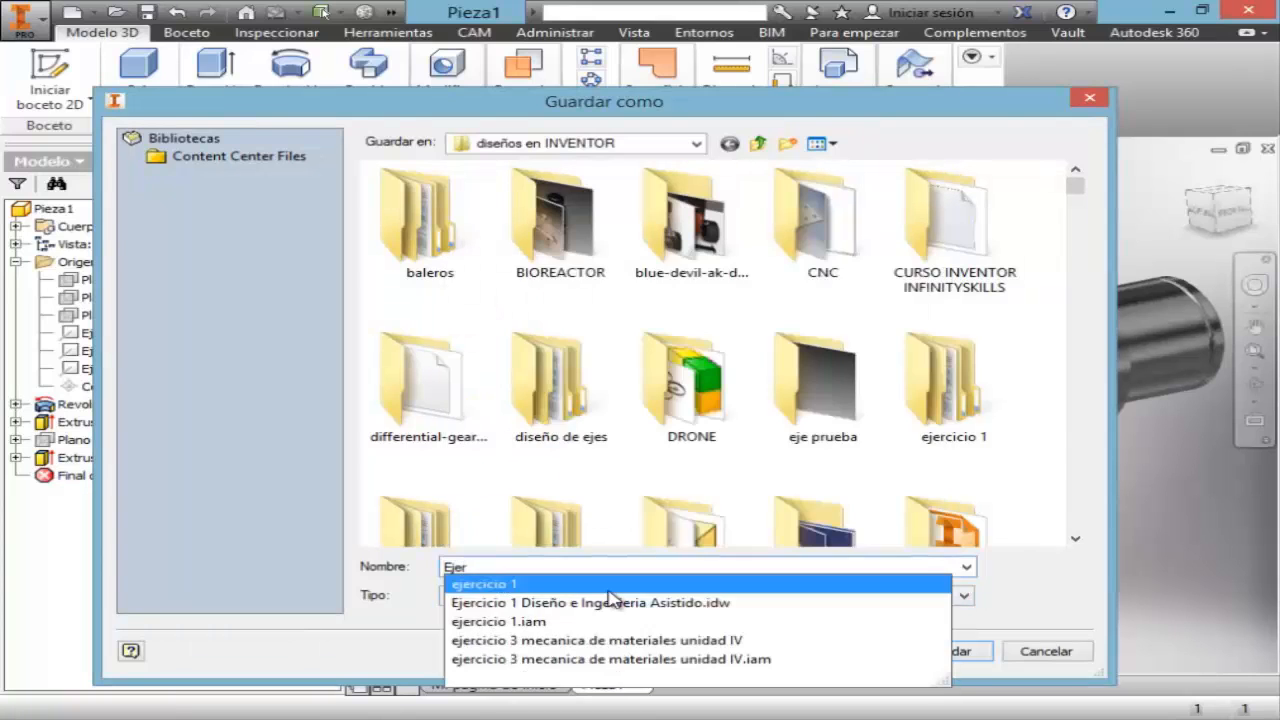
{"action": "key", "text": "BackSpace"}
{"action": "type", "text": "Redu"}
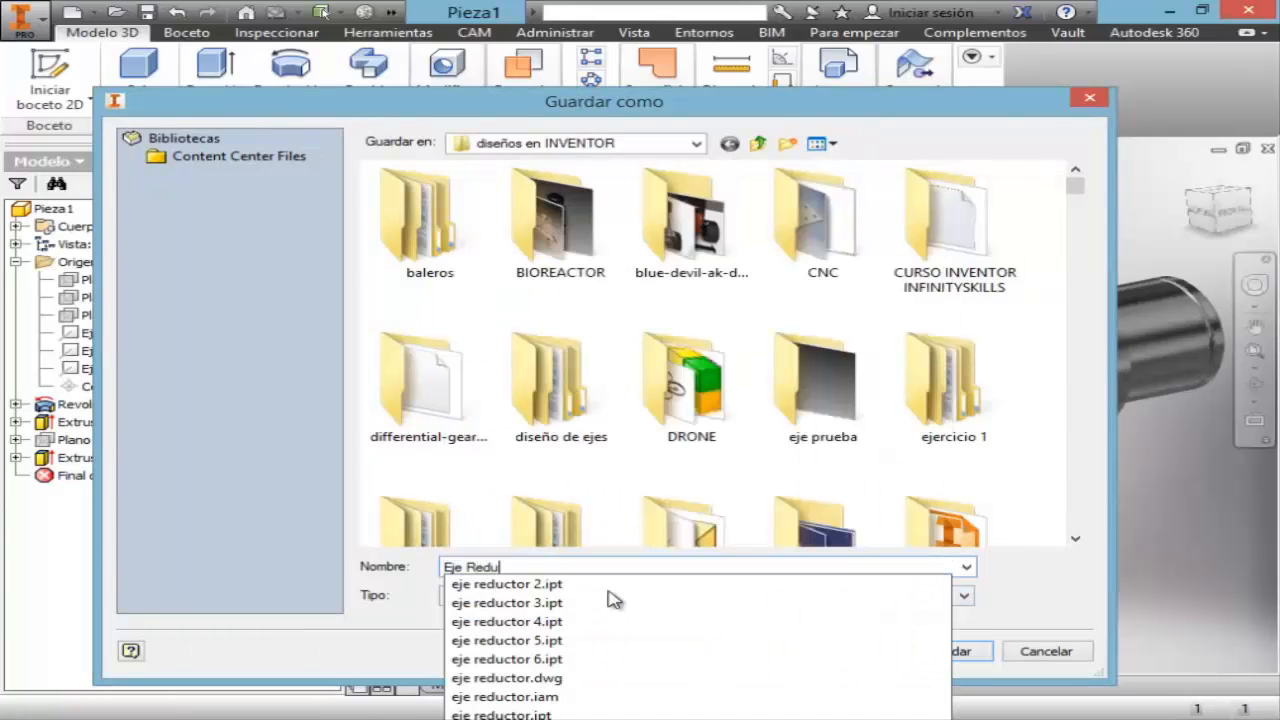
{"action": "type", "text": "ctor "}
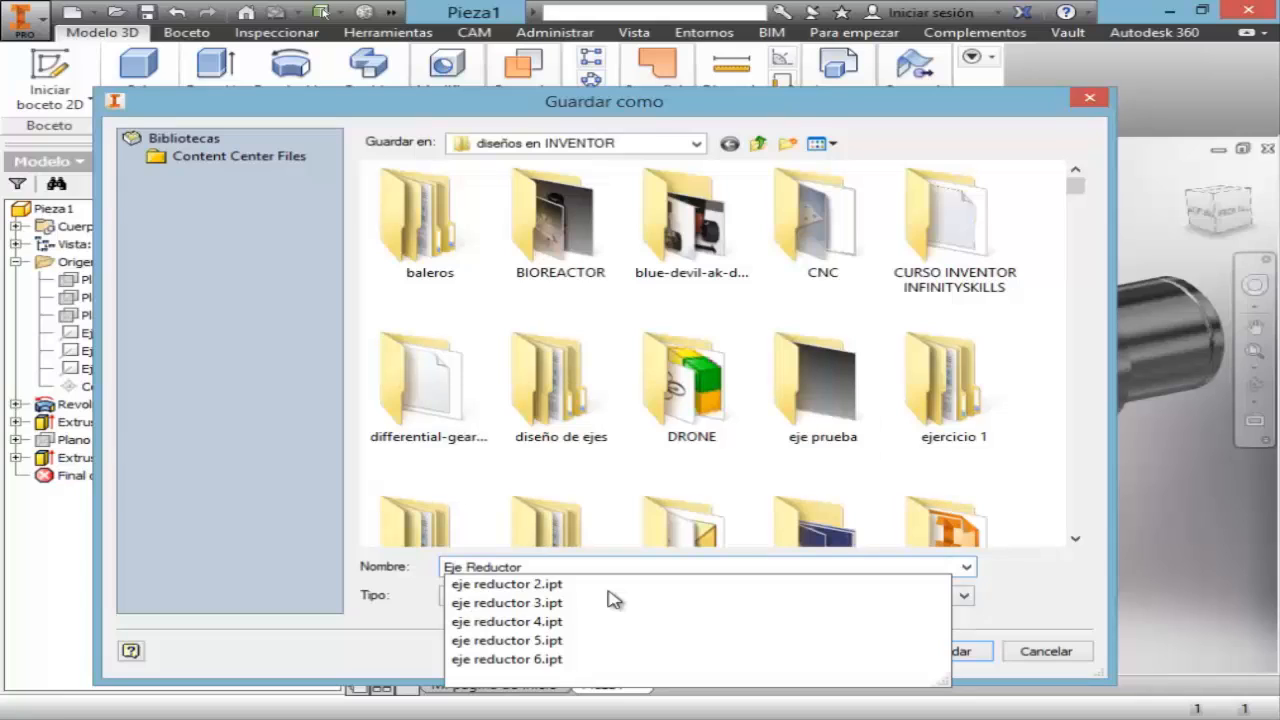
{"action": "type", "text": "Parte"}
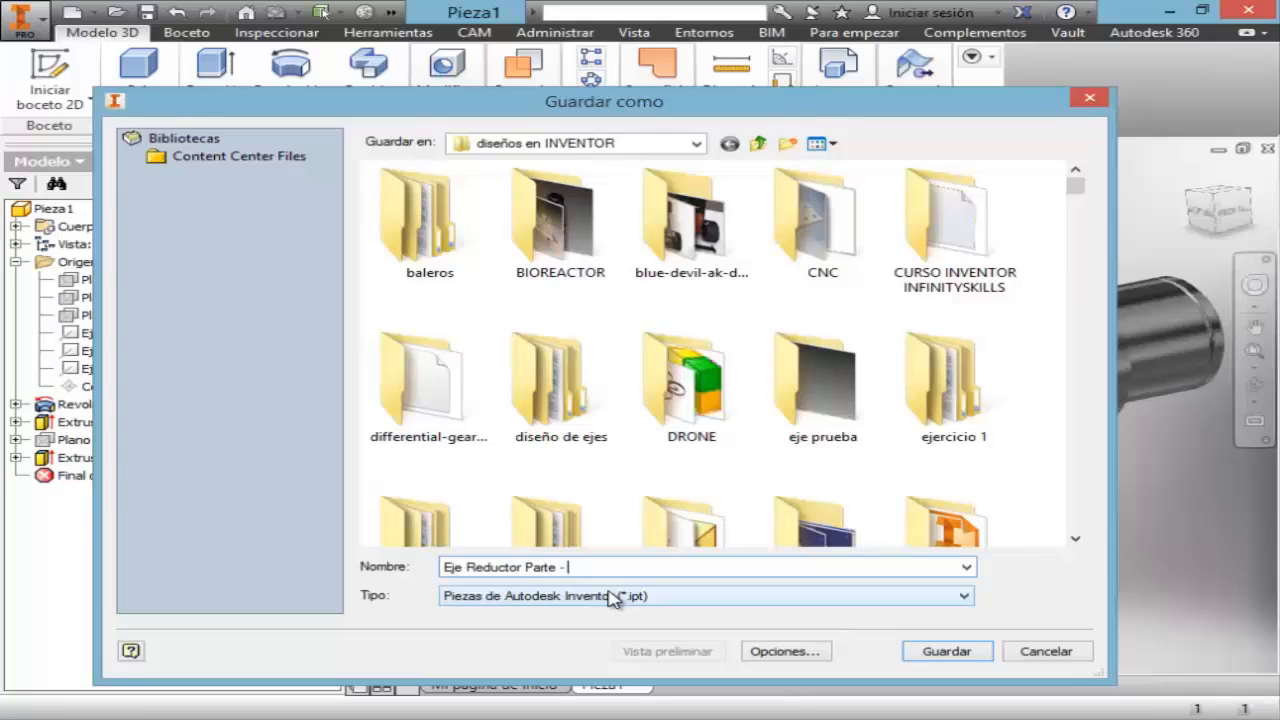
{"action": "type", "text": " - eje"}
{"action": "key", "text": "BackSpace"}
{"action": "key", "text": "BackSpace"}
{"action": "type", "text": "Eje"}
{"action": "left_click", "coordinate": [971, 655]}
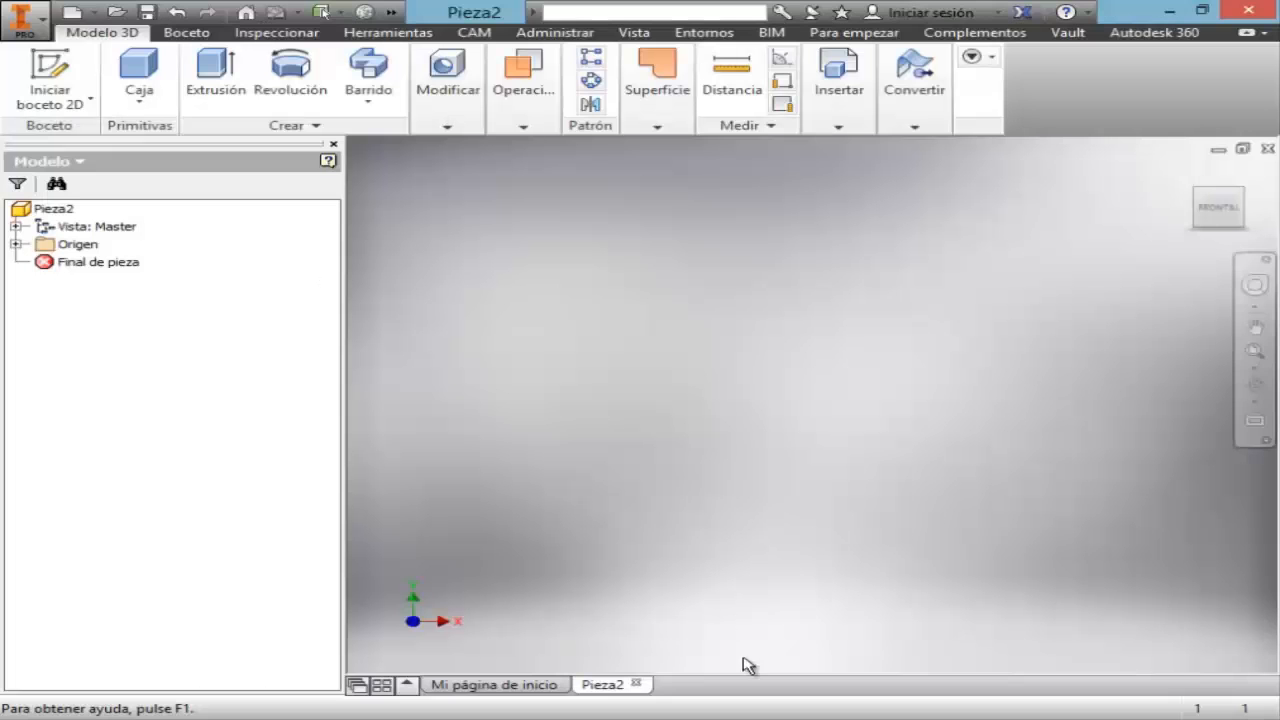
- Start a sketch on the front (XY) plane of the new part and draw a vertical 32.5 mm line upward from the origin
{"action": "left_click", "coordinate": [37, 78]}
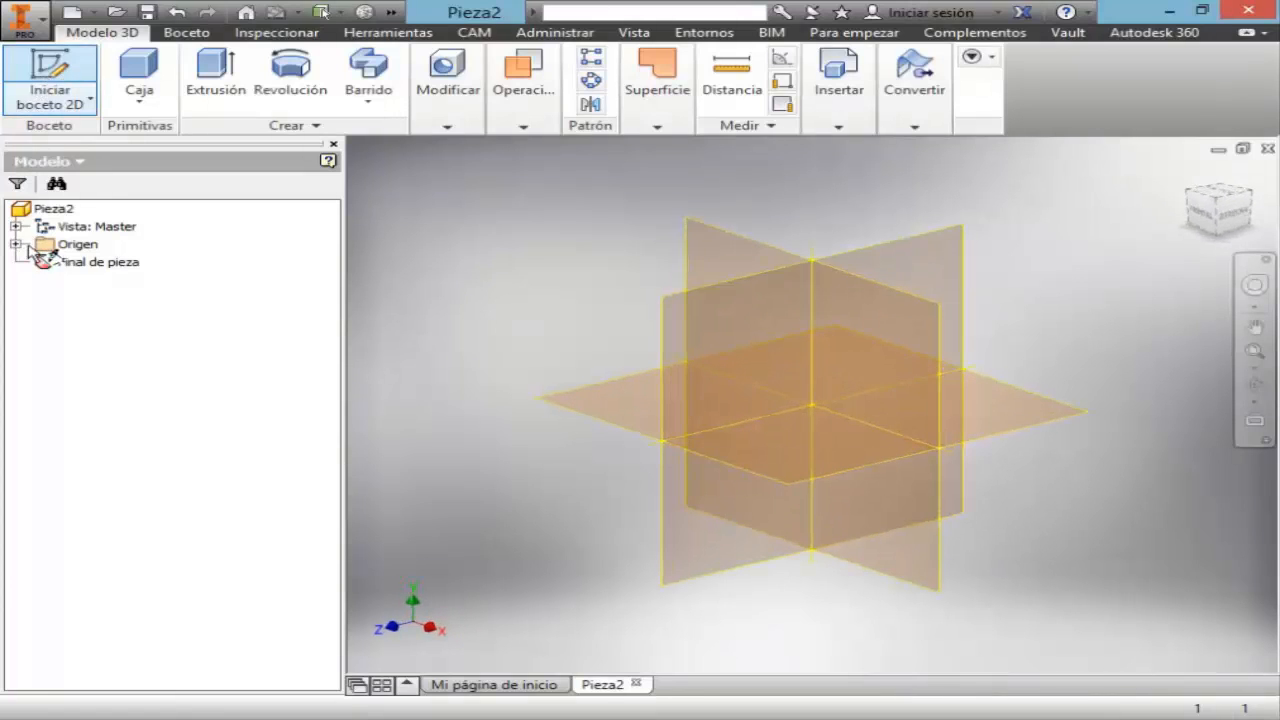
{"action": "left_click", "coordinate": [702, 248]}
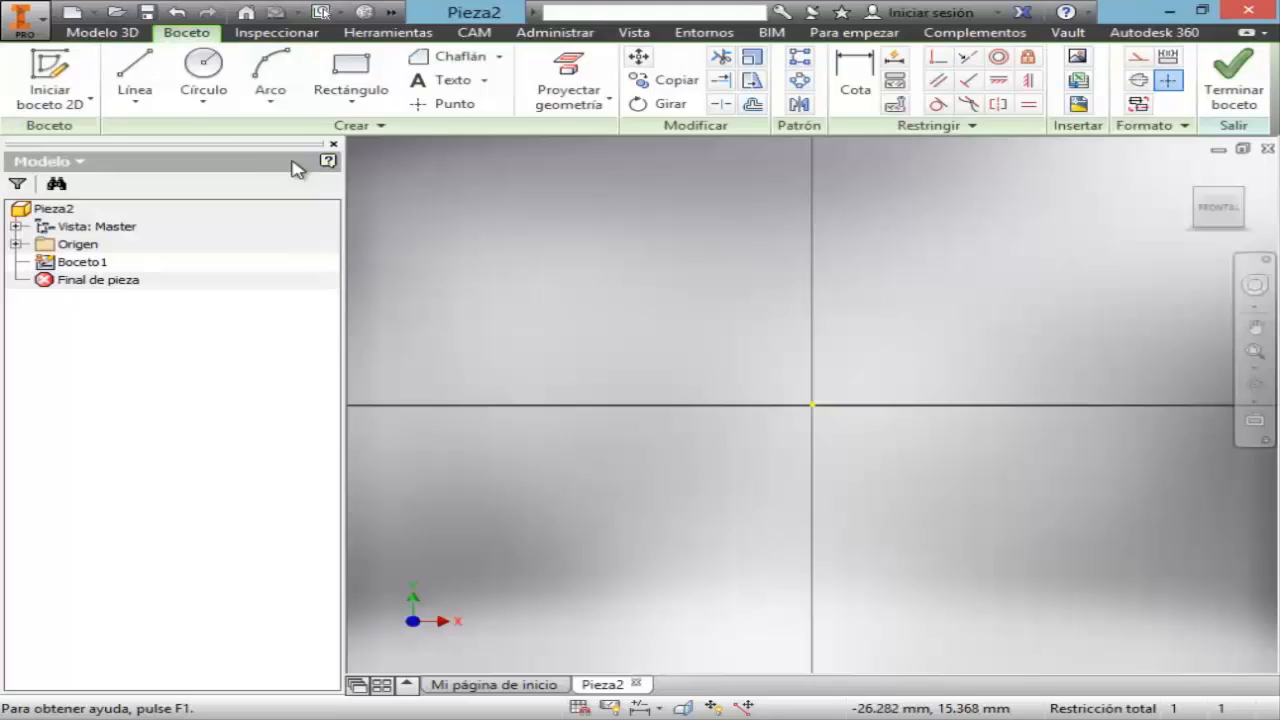
{"action": "key", "text": "l"}
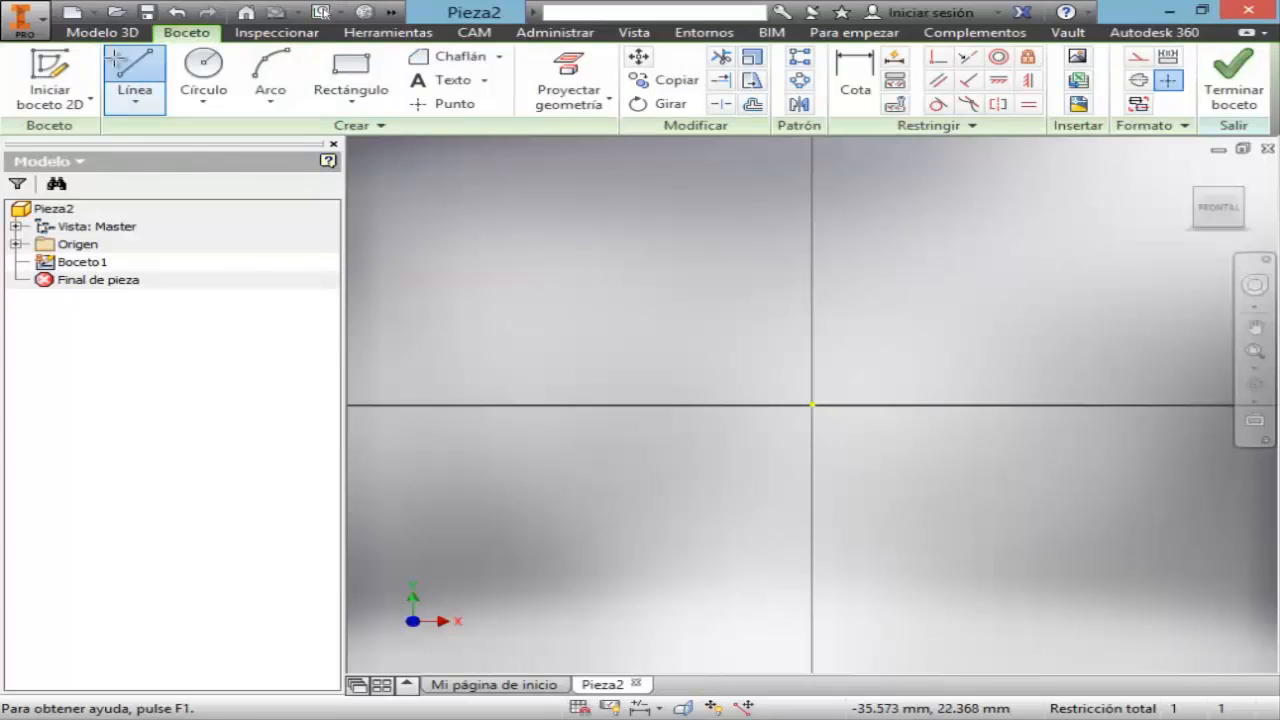
{"action": "left_click", "coordinate": [812, 405]}
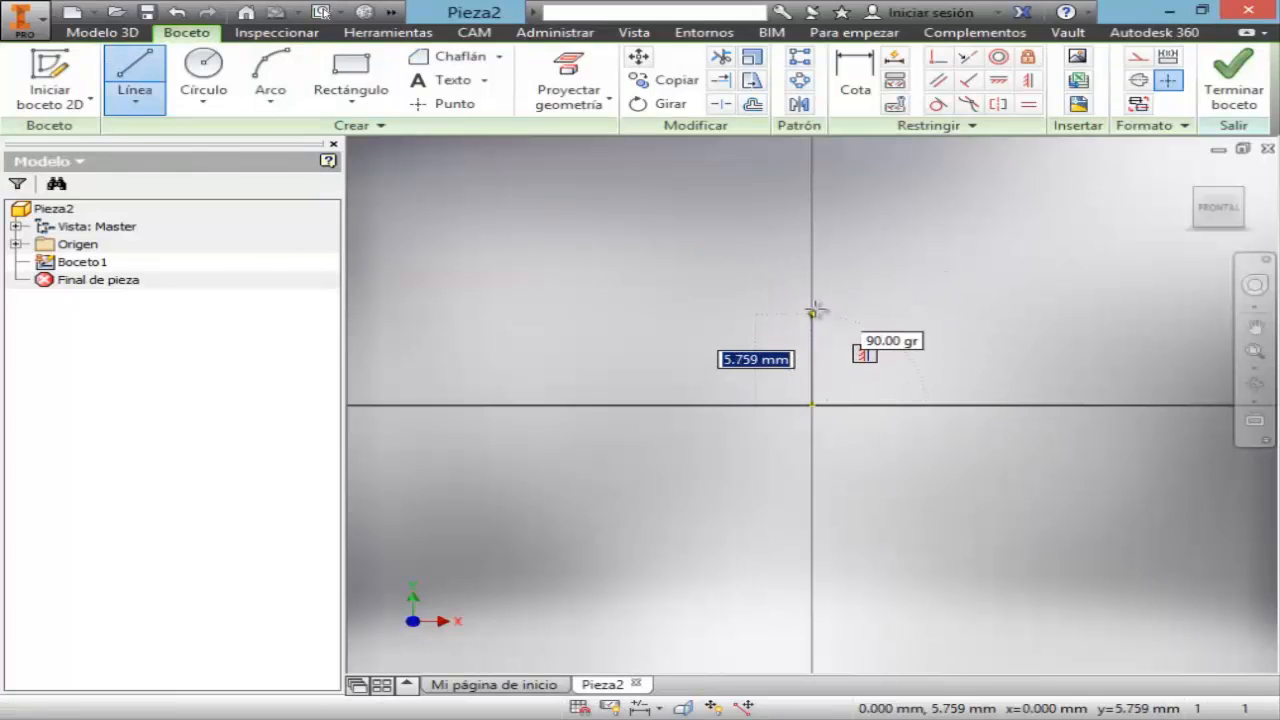
{"action": "type", "text": "32.5"}
{"action": "key", "text": "Return"}
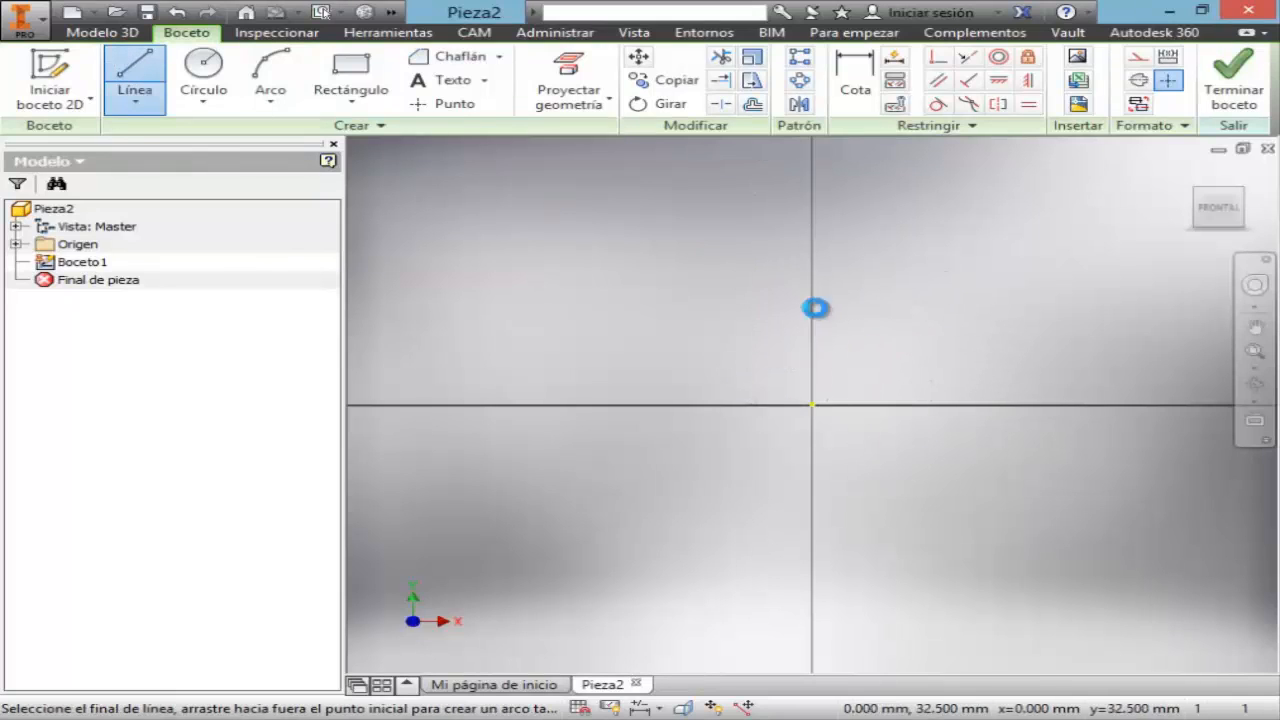
{"action": "key", "text": "Escape"}
{"action": "key", "text": "Escape"}
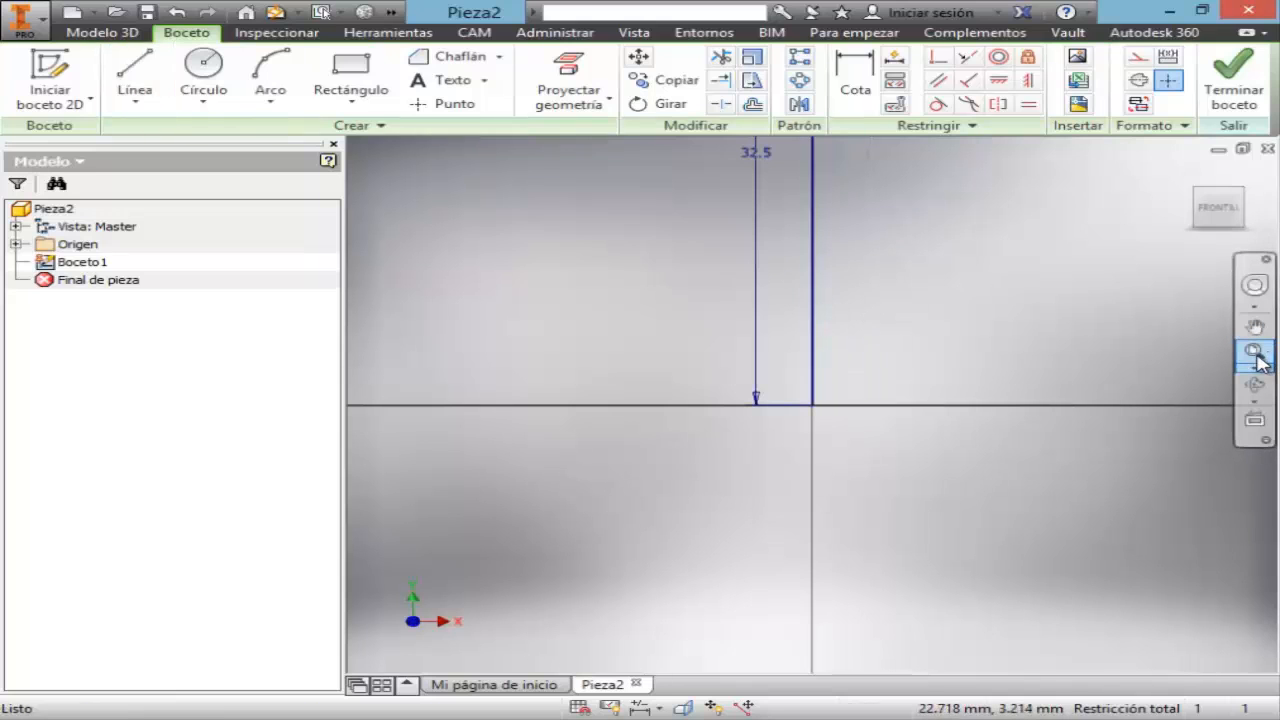
- Consult the flange drawing in Adobe Acrobat and draw a 14.5 mm vertical line continuing upward from the end of the 32.5 mm line
{"action": "left_click", "coordinate": [1255, 354]}
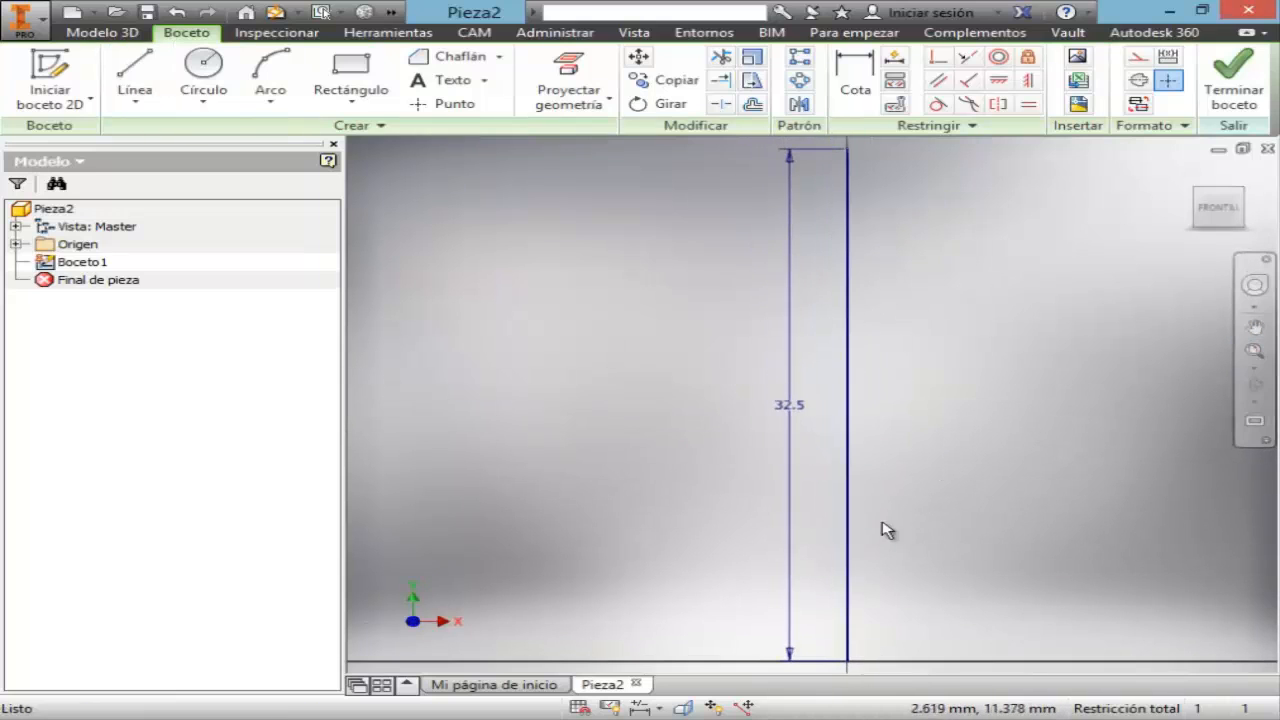
{"action": "left_click", "coordinate": [755, 718]}
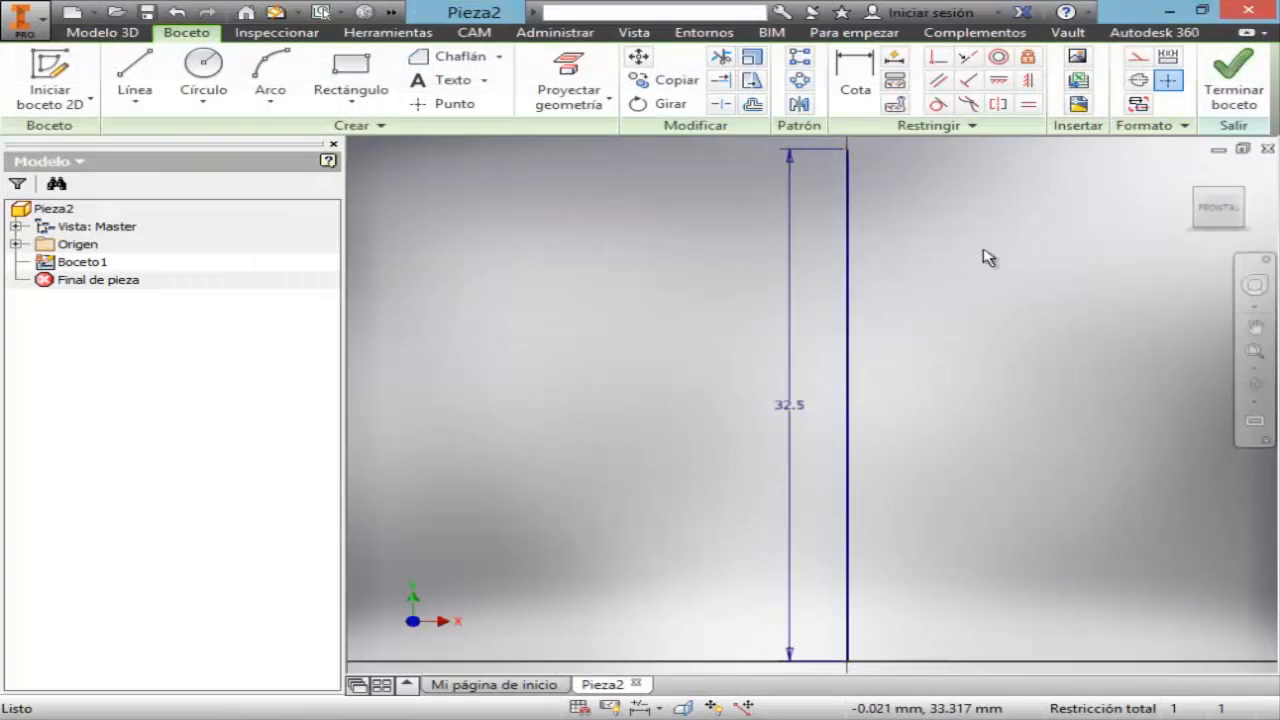
{"action": "left_click", "coordinate": [1255, 327]}
{"action": "left_click_drag", "start_coordinate": [1060, 346], "coordinate": [1029, 540]}
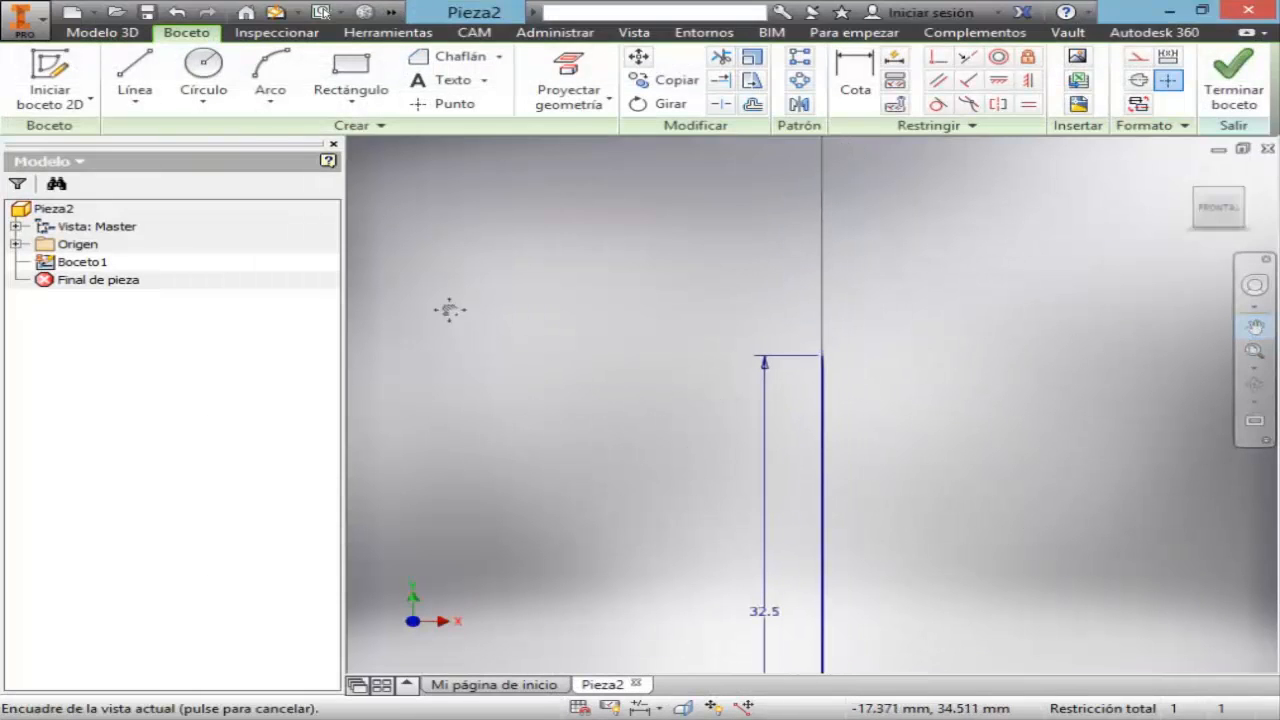
{"action": "left_click", "coordinate": [134, 78]}
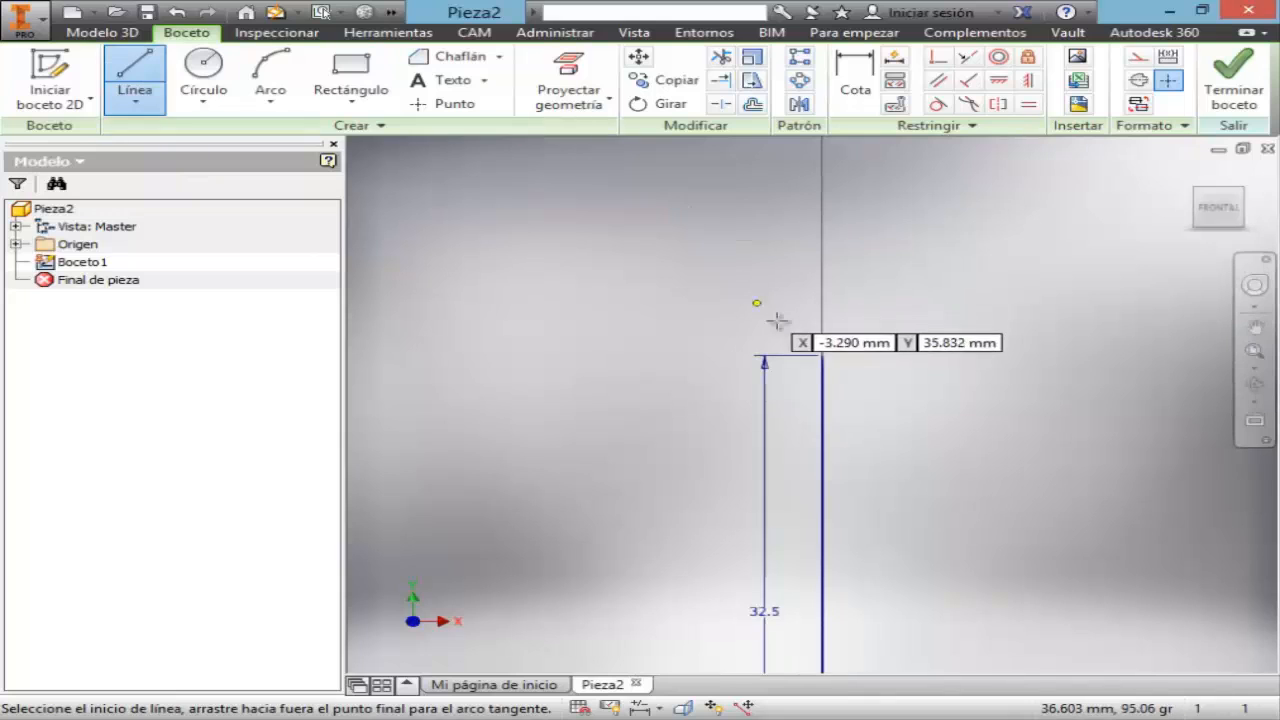
{"action": "left_click", "coordinate": [822, 355]}
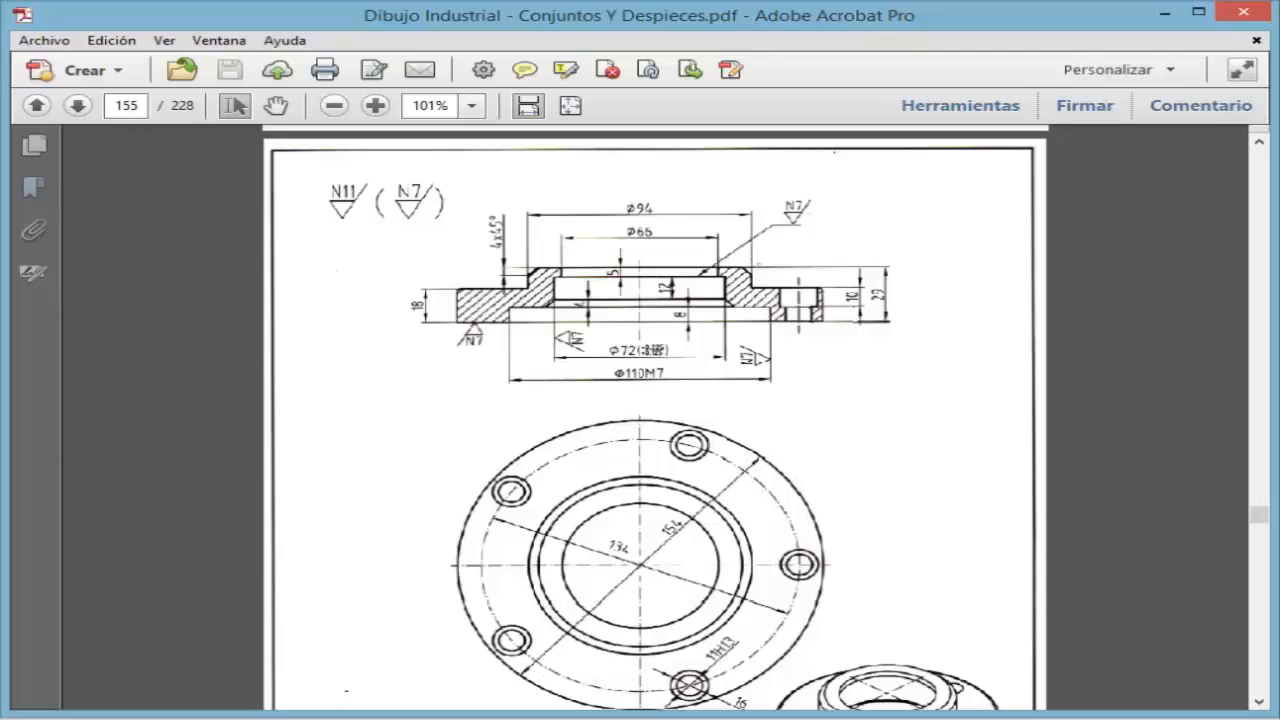
{"action": "left_click", "coordinate": [738, 716]}
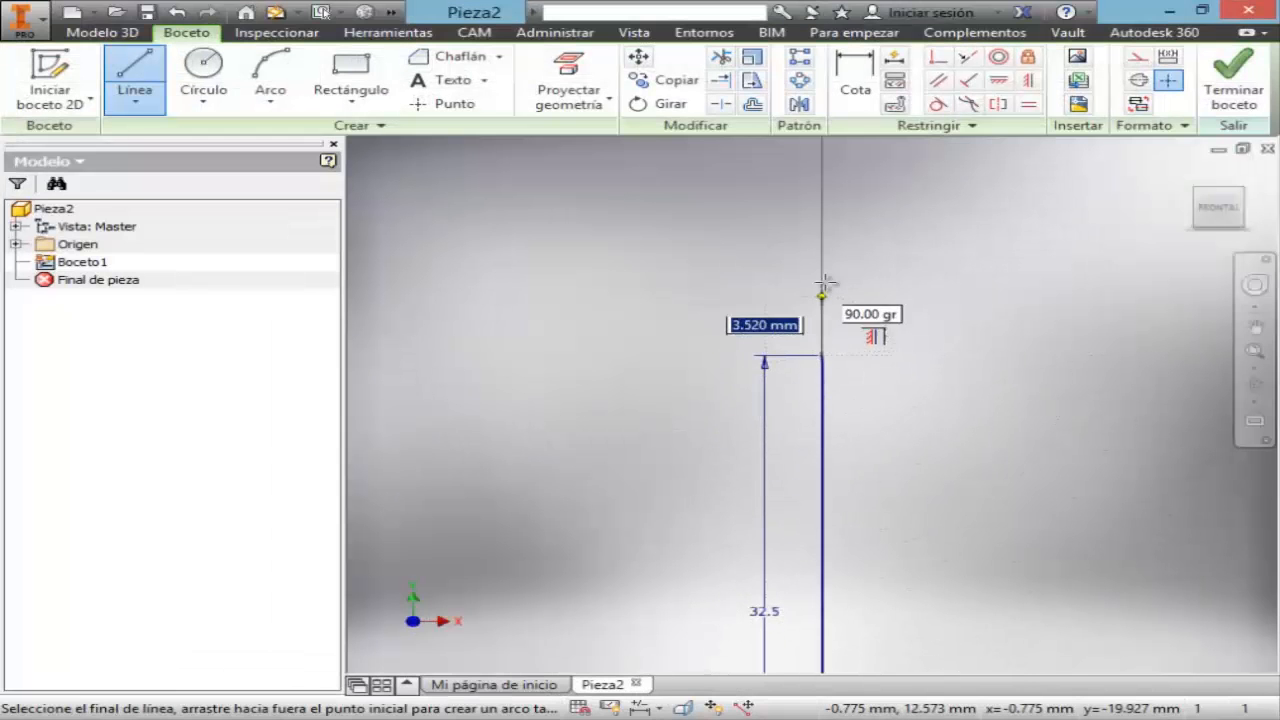
{"action": "type", "text": "14"}
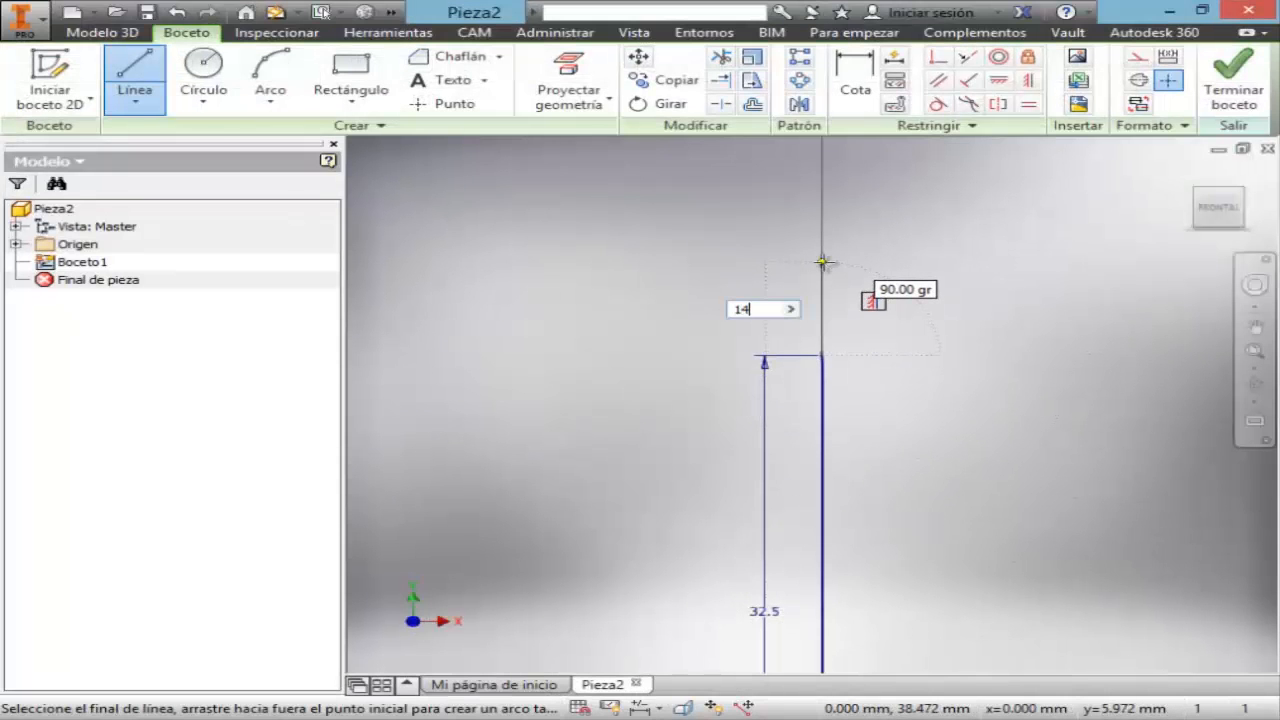
{"action": "type", "text": ".5"}
{"action": "key", "text": "Tab"}
{"action": "key", "text": "Return"}
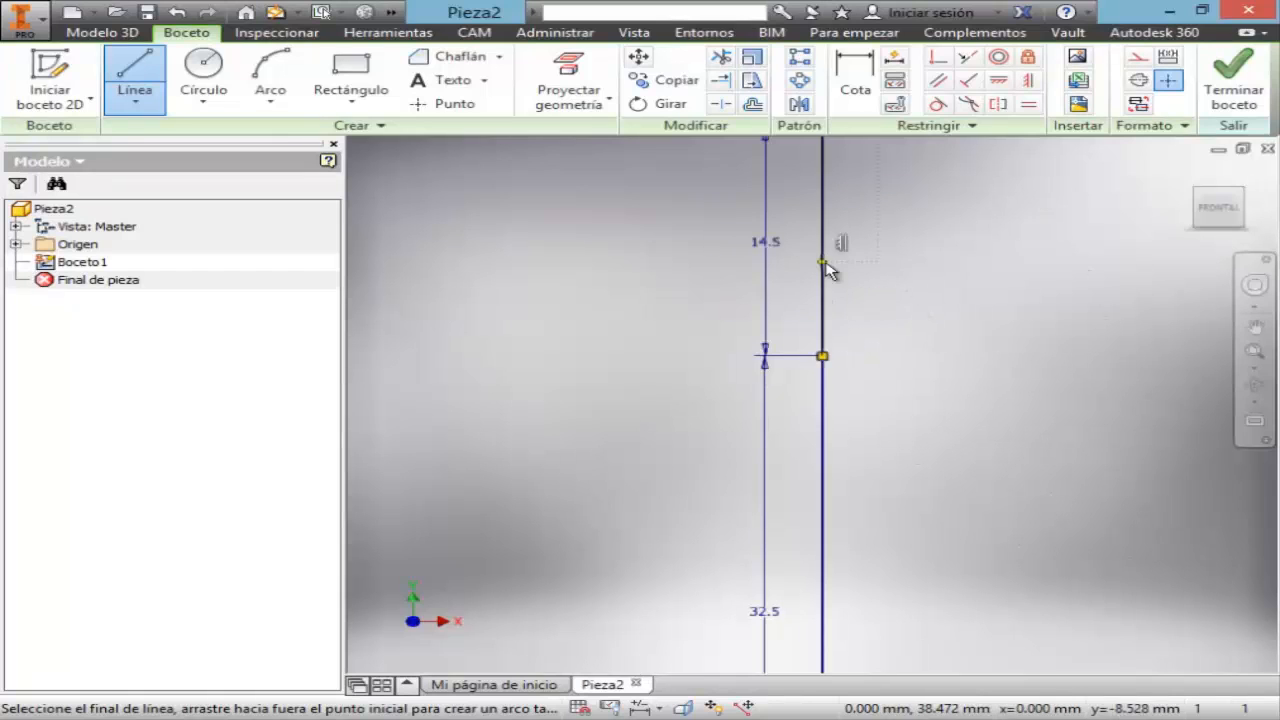
{"action": "key", "text": "Escape"}
- Consult the flange drawing in Adobe Acrobat and draw an 11 mm horizontal line to the right from the upper end of the 14.5 mm line
{"action": "left_click", "coordinate": [1255, 355]}
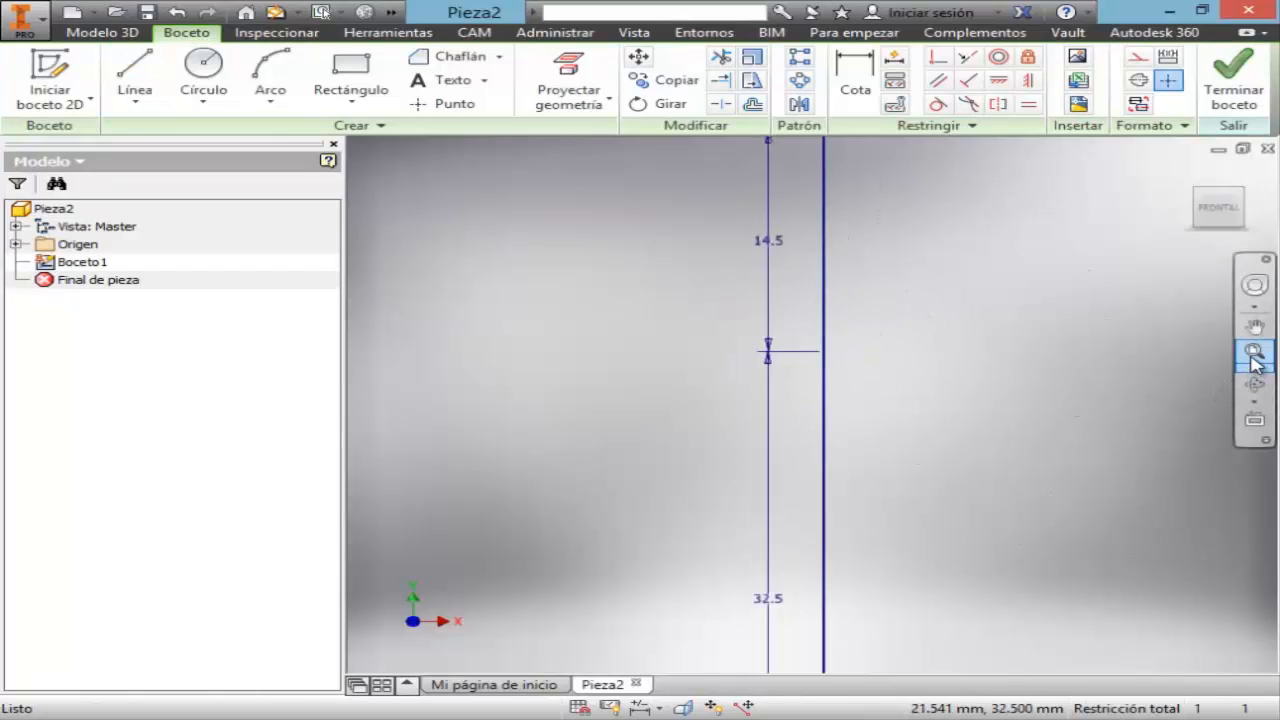
{"action": "left_click", "coordinate": [740, 718]}
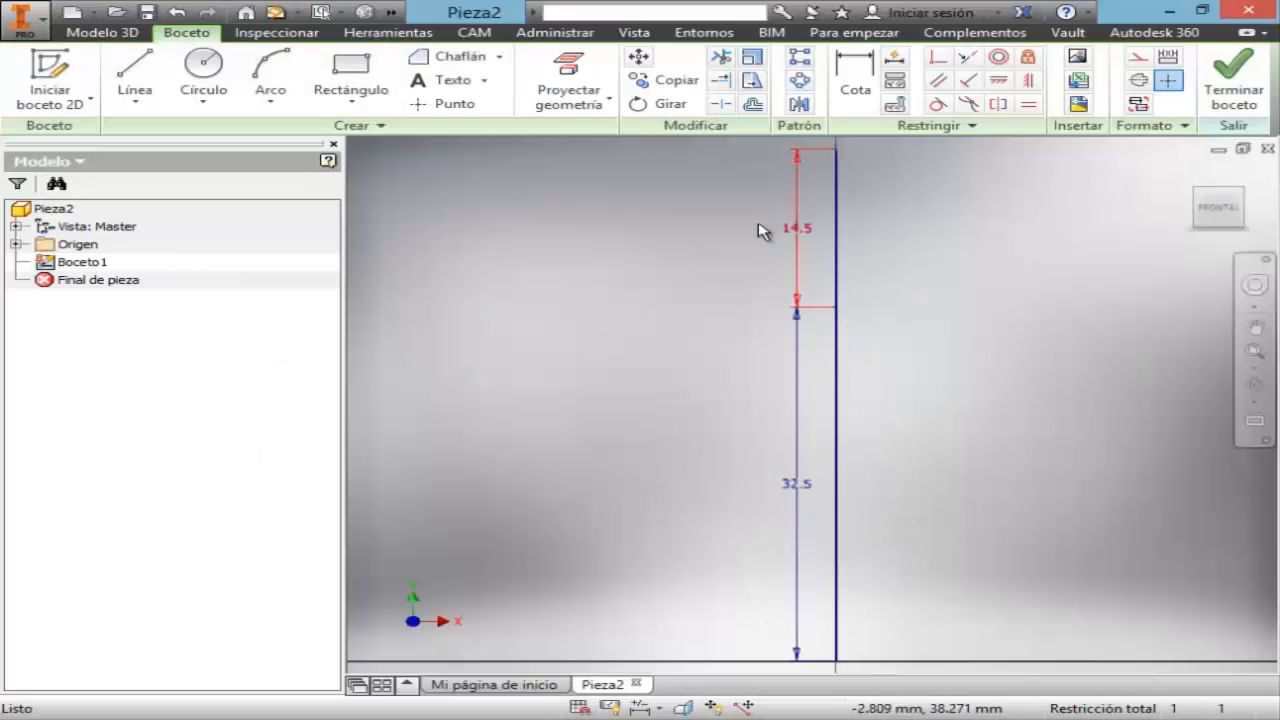
{"action": "key", "text": "l"}
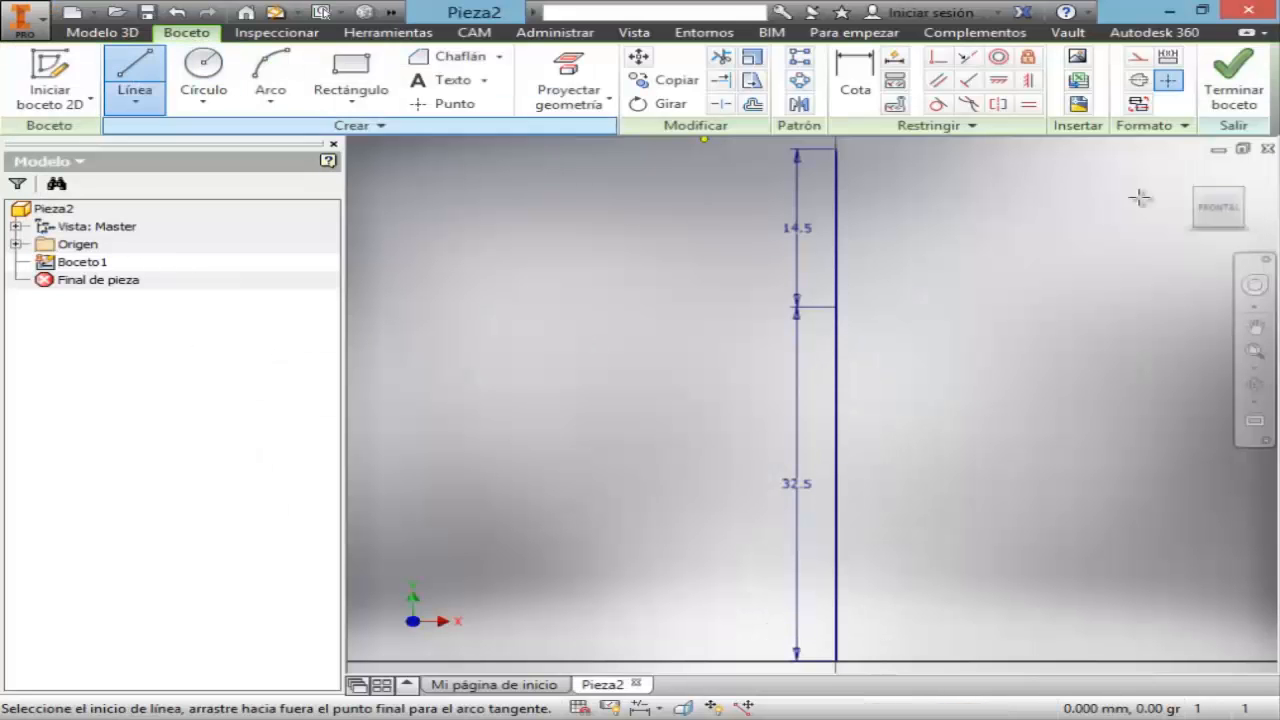
{"action": "left_click", "coordinate": [836, 150]}
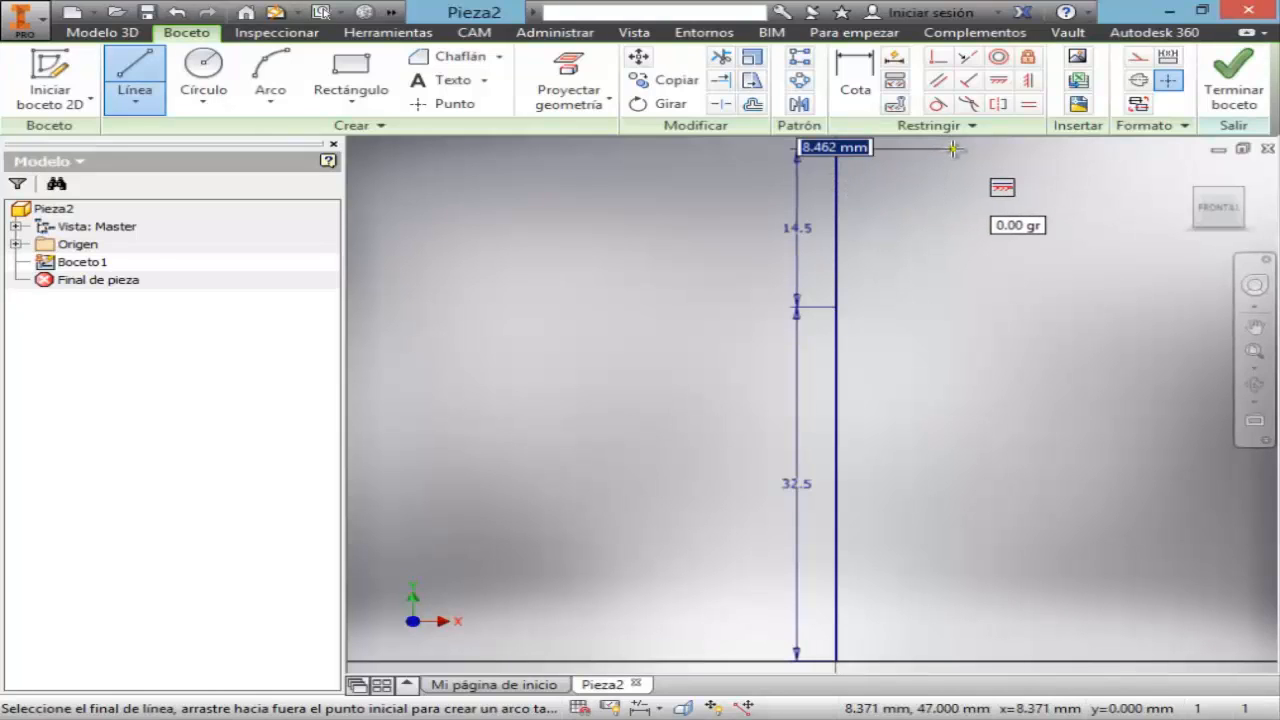
{"action": "type", "text": "11"}
{"action": "key", "text": "Return"}
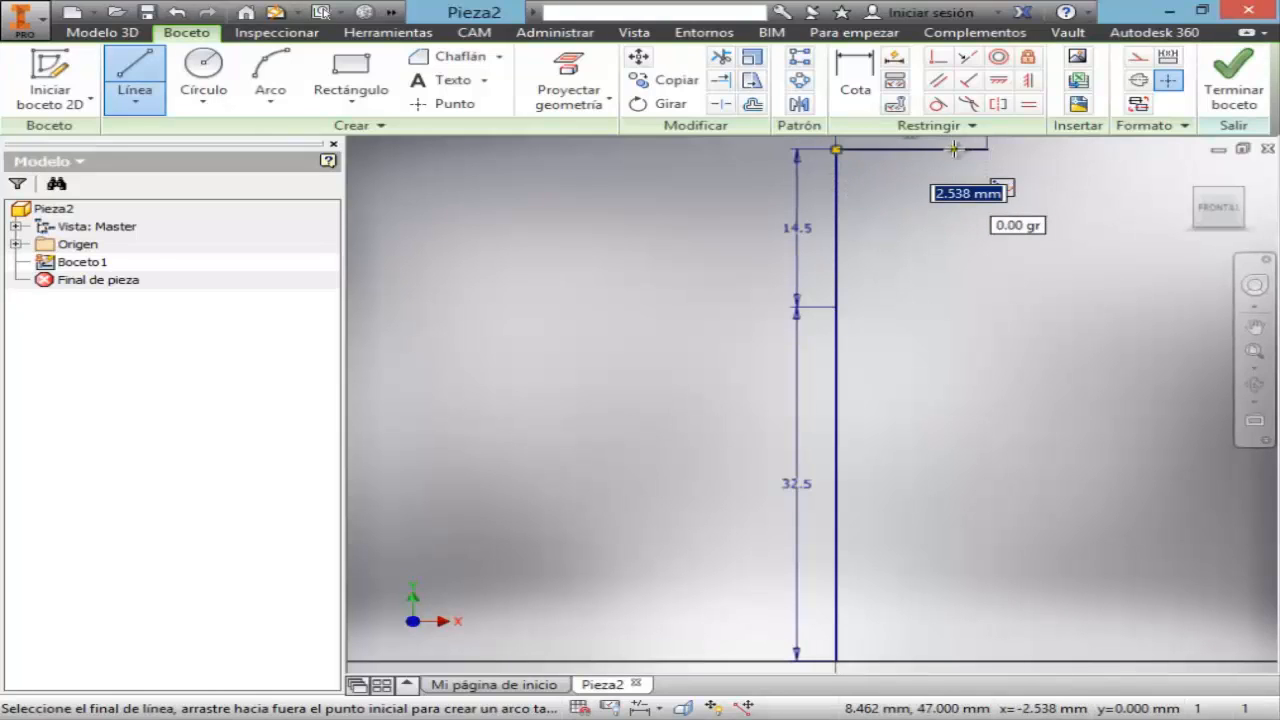
{"action": "key", "text": "Escape"}
- Delete the 32.5 mm vertical line between the origin and the 14.5 mm line, keeping its dimension
{"action": "left_click", "coordinate": [1256, 349]}
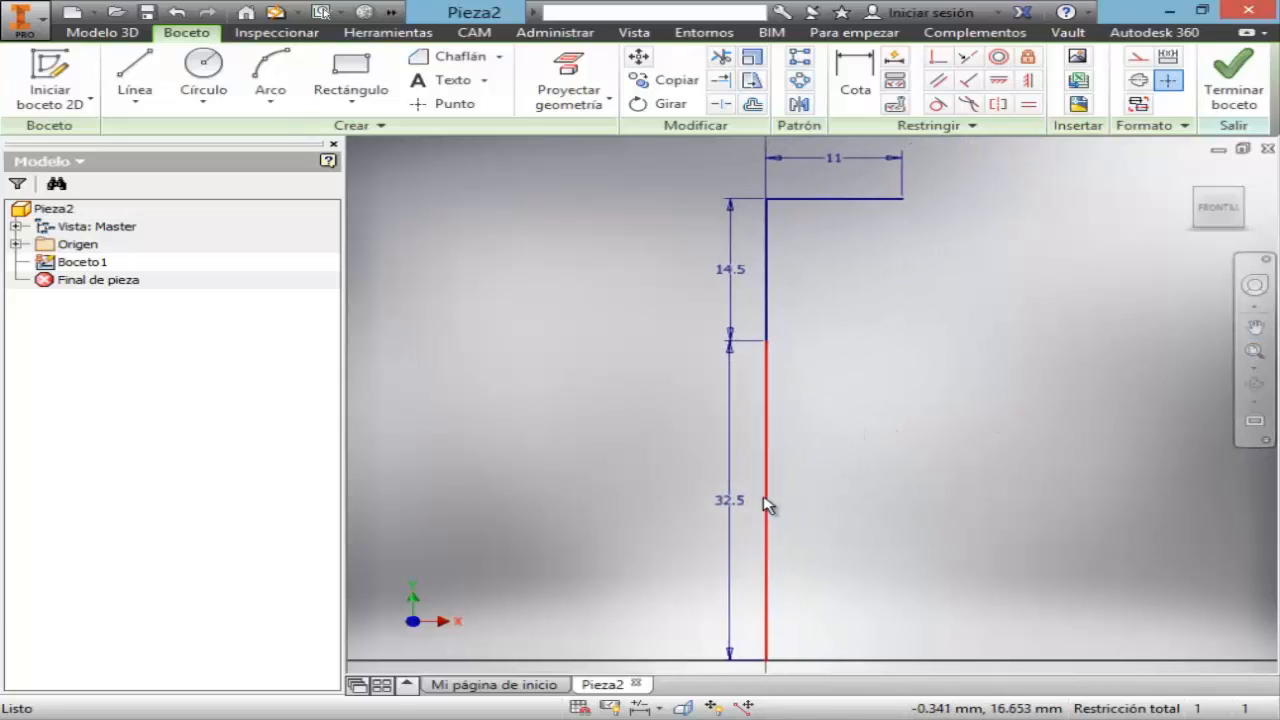
{"action": "left_click", "coordinate": [764, 497]}
{"action": "key", "text": "Delete"}
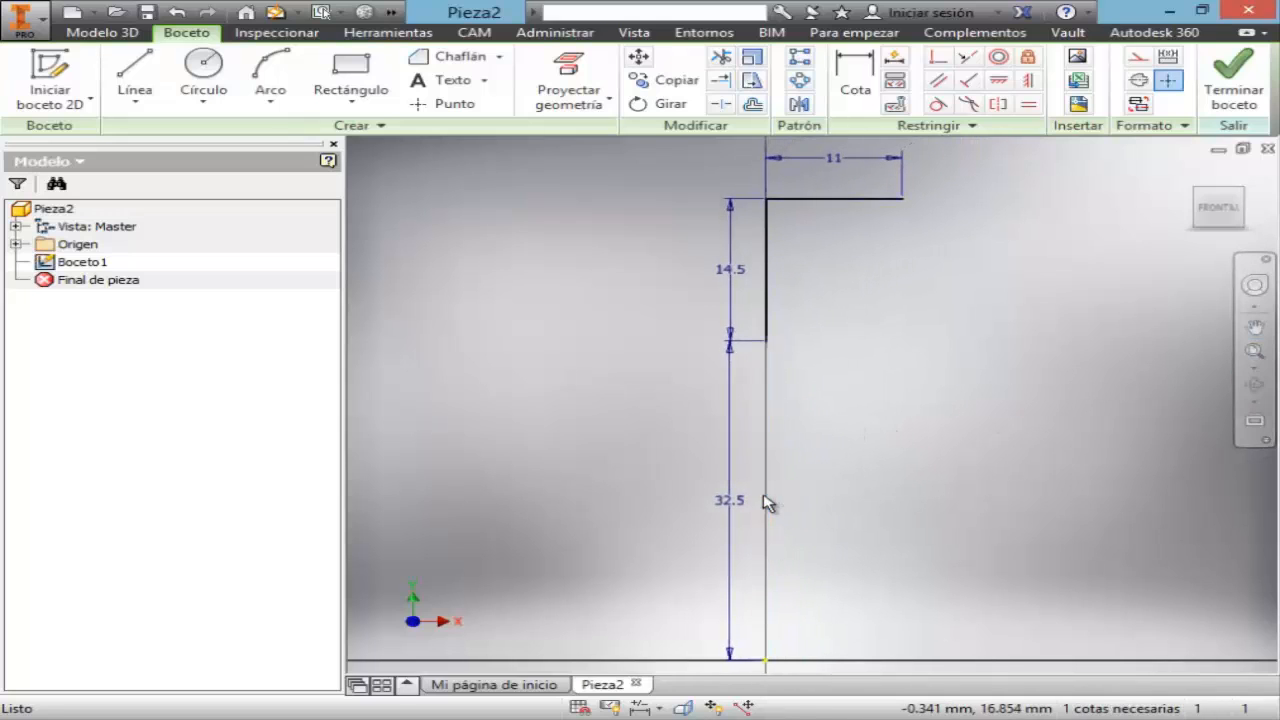
- Draw a 40 mm horizontal line to the right from the origin and convert it to a centerline
{"action": "left_click", "coordinate": [134, 78]}
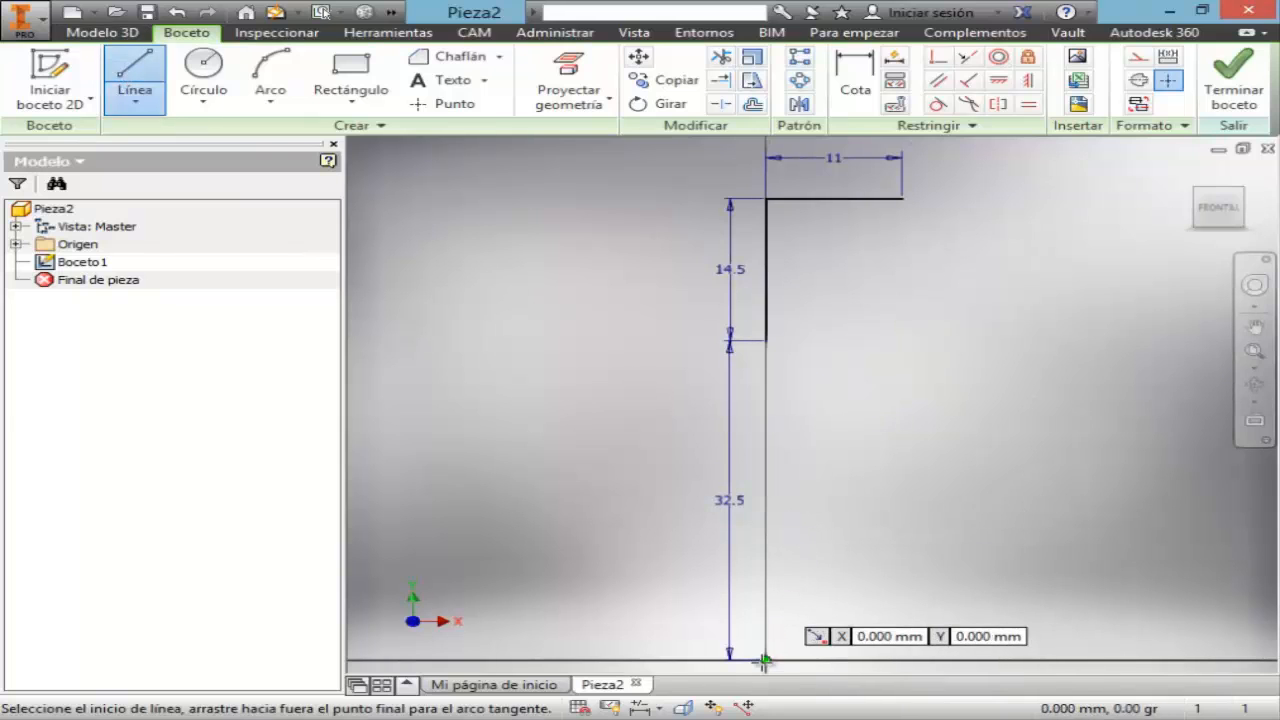
{"action": "left_click", "coordinate": [764, 660]}
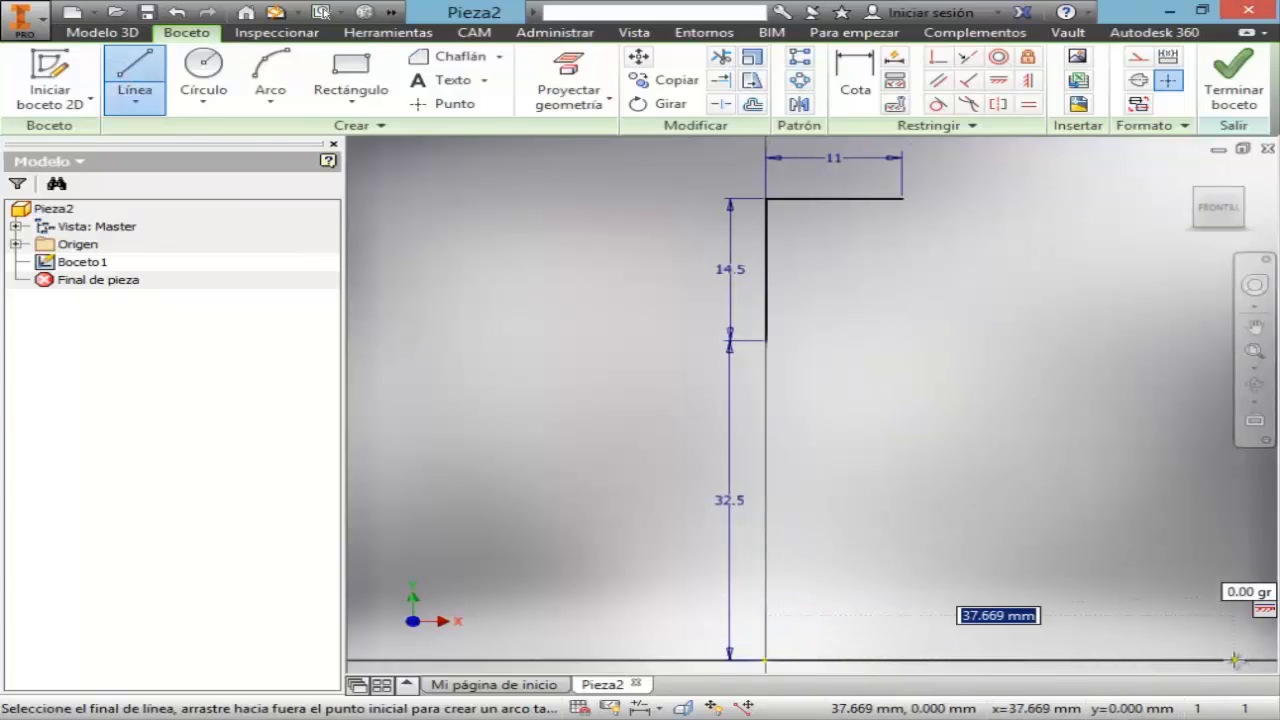
{"action": "type", "text": "40"}
{"action": "key", "text": "Return"}
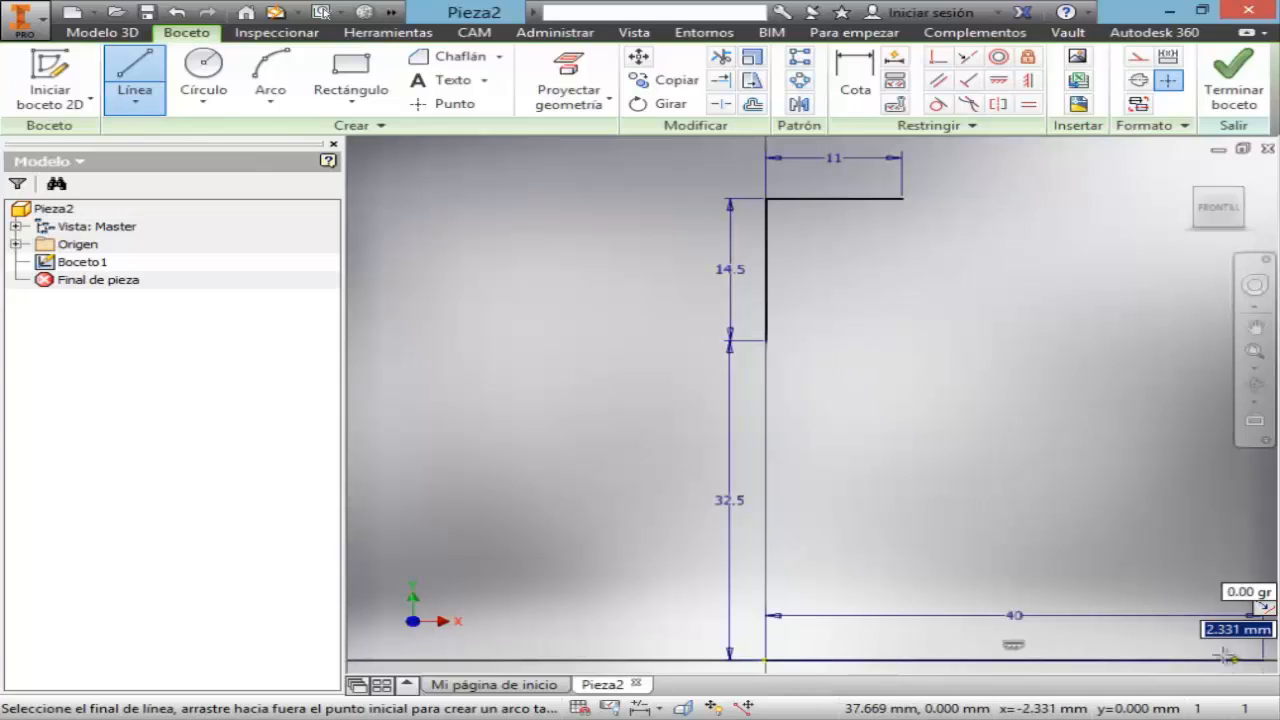
{"action": "key", "text": "Escape"}
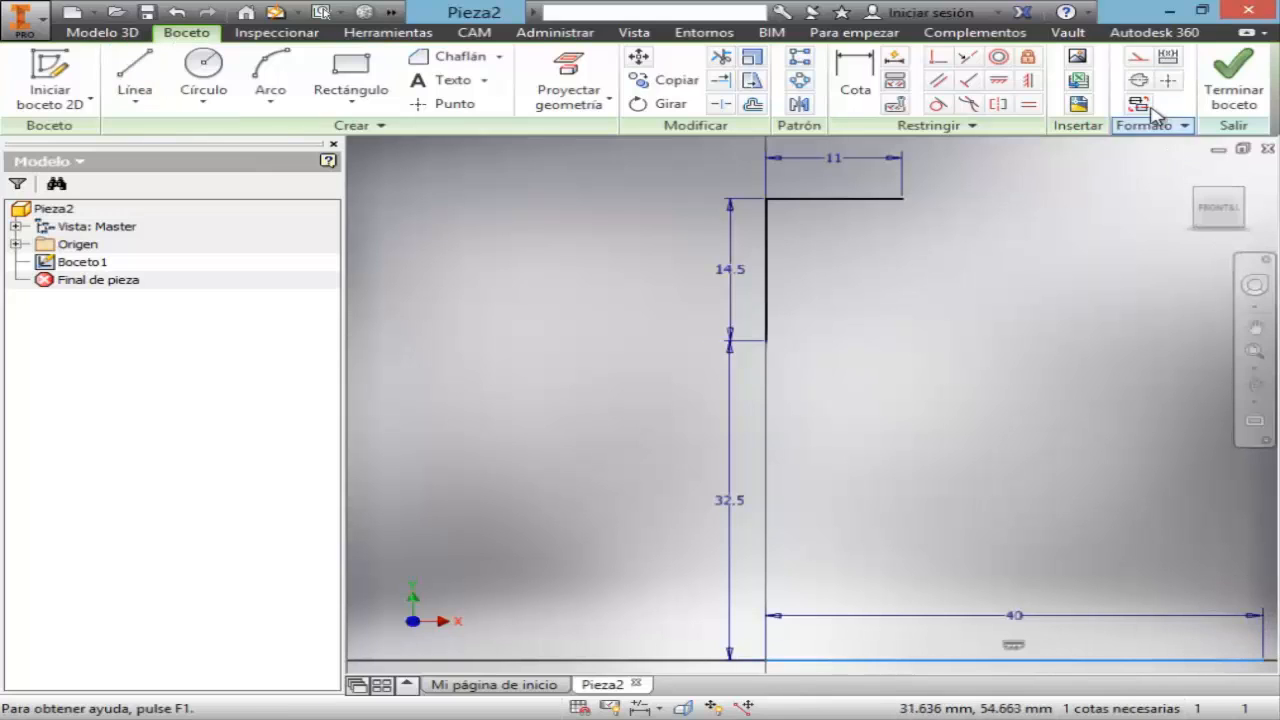
{"action": "left_click", "coordinate": [1167, 80]}
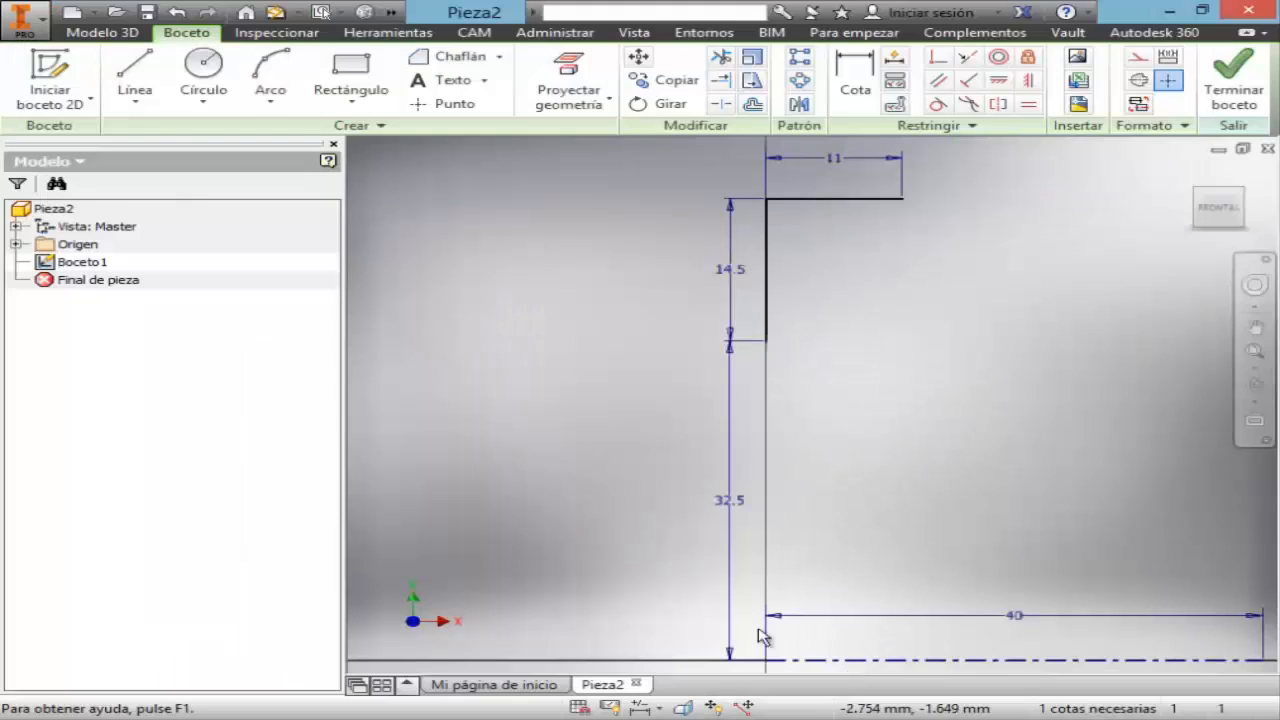
- Draw a 30 mm vertical line upward from the free end of the 11 mm line
{"action": "left_click", "coordinate": [1255, 326]}
{"action": "mouse_move", "coordinate": [918, 405]}
{"action": "left_mouse_down"}
{"action": "mouse_move", "coordinate": [846, 437]}
{"action": "mouse_move", "coordinate": [744, 455]}
{"action": "left_mouse_up"}
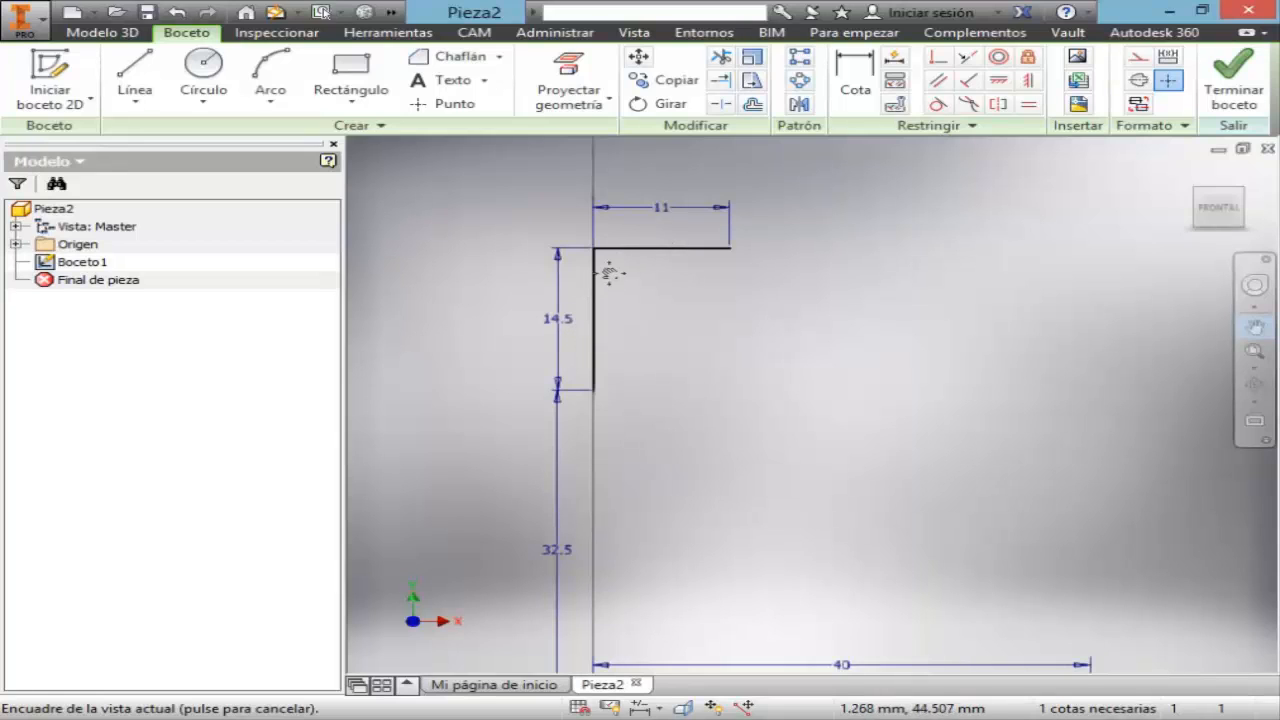
{"action": "left_click", "coordinate": [134, 80]}
{"action": "left_click", "coordinate": [731, 247]}
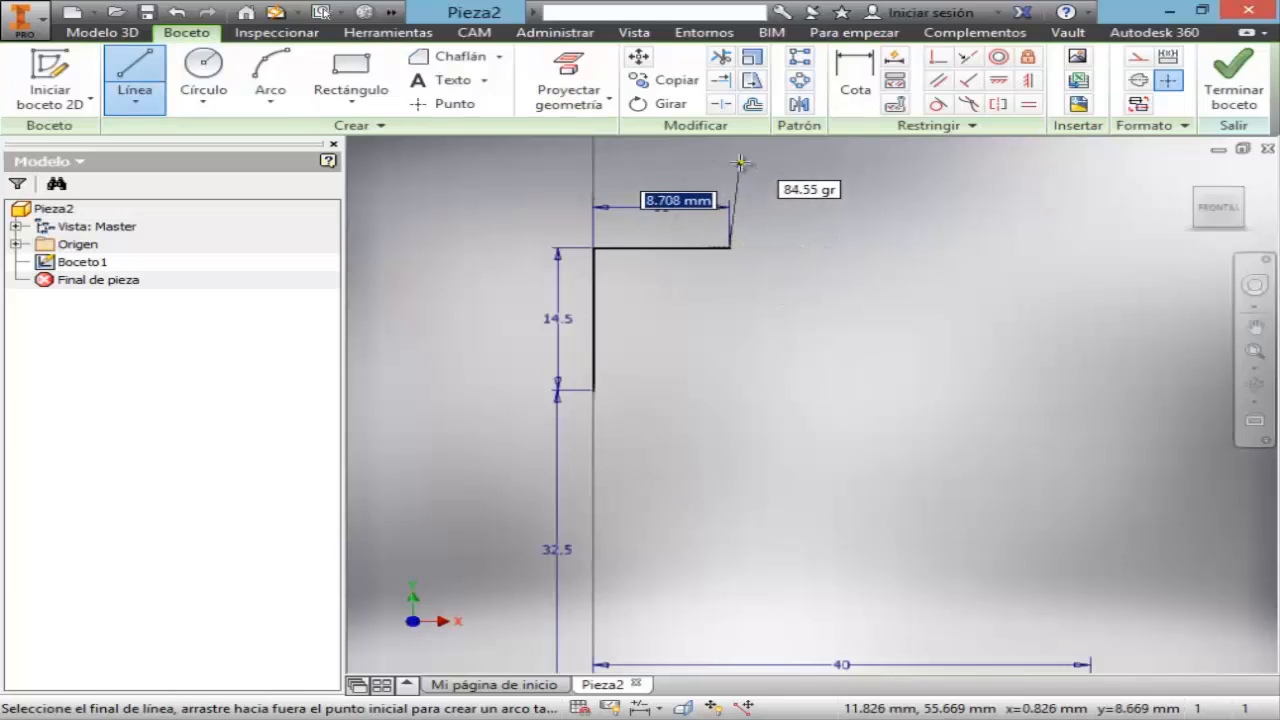
{"action": "type", "text": "30"}
{"action": "key", "text": "Return"}
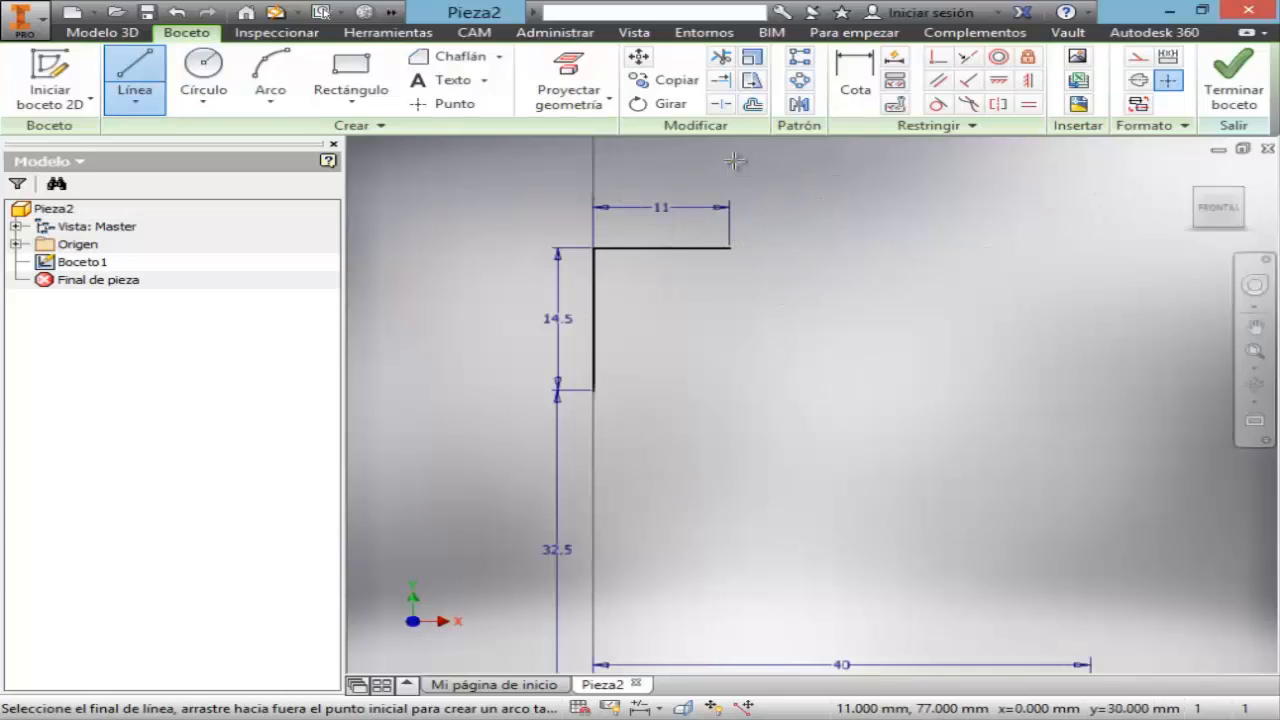
{"action": "key", "text": "Escape"}
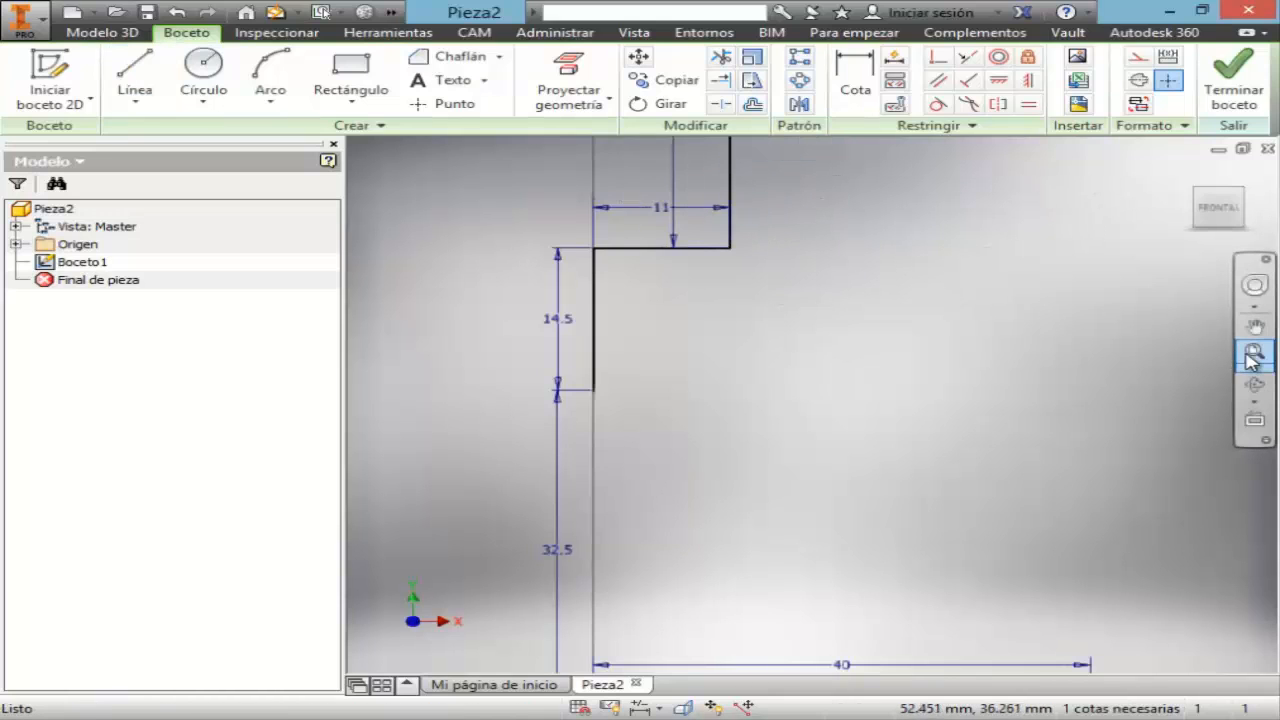
- Check the flange drawing in Adobe Acrobat and draw an 18 mm horizontal line to the right from the upper end of the 30 mm line
{"action": "left_click", "coordinate": [1254, 350]}
{"action": "key", "text": "alt+Tab"}
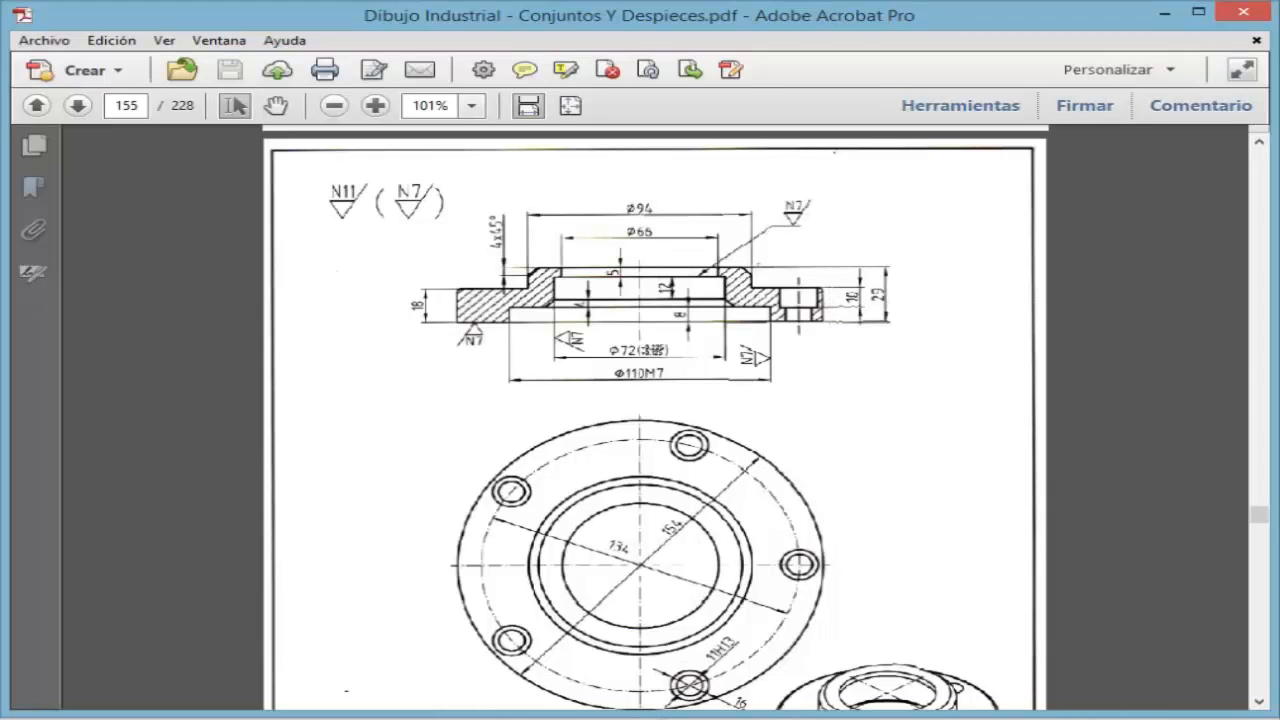
{"action": "key", "text": "alt+Tab"}
{"action": "left_click", "coordinate": [135, 75]}
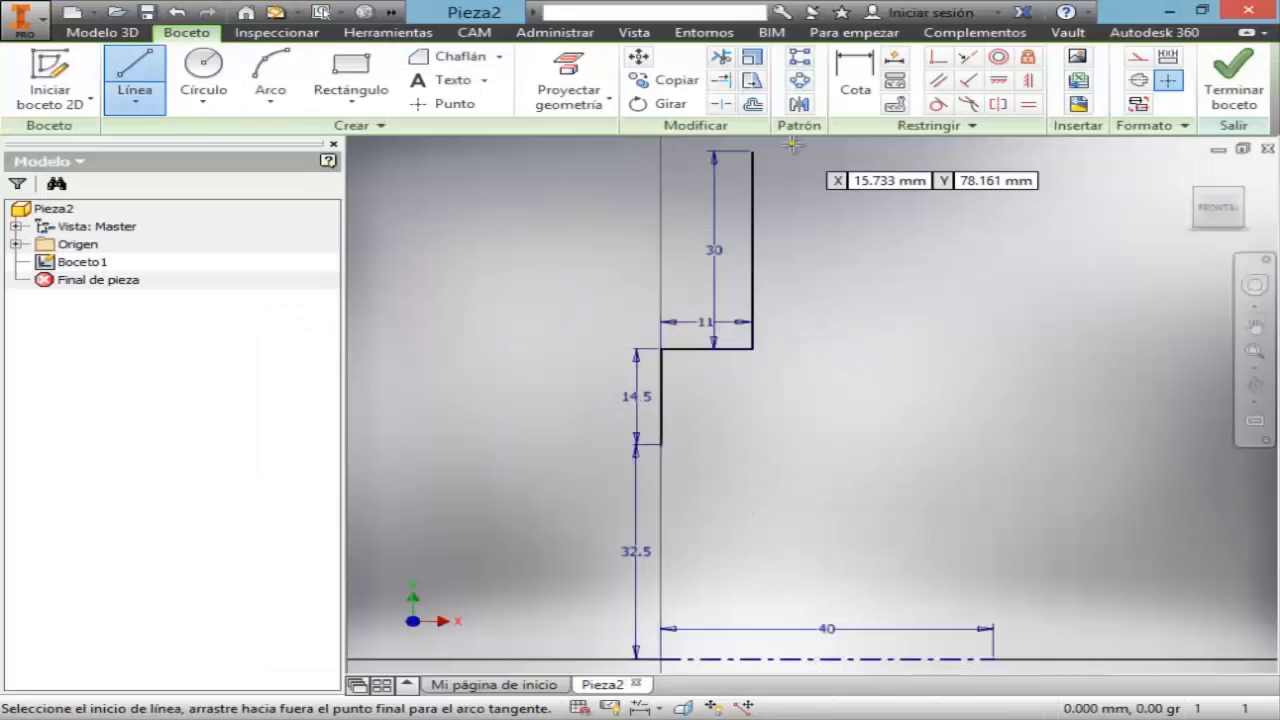
{"action": "left_click", "coordinate": [752, 151]}
{"action": "type", "text": "1"}
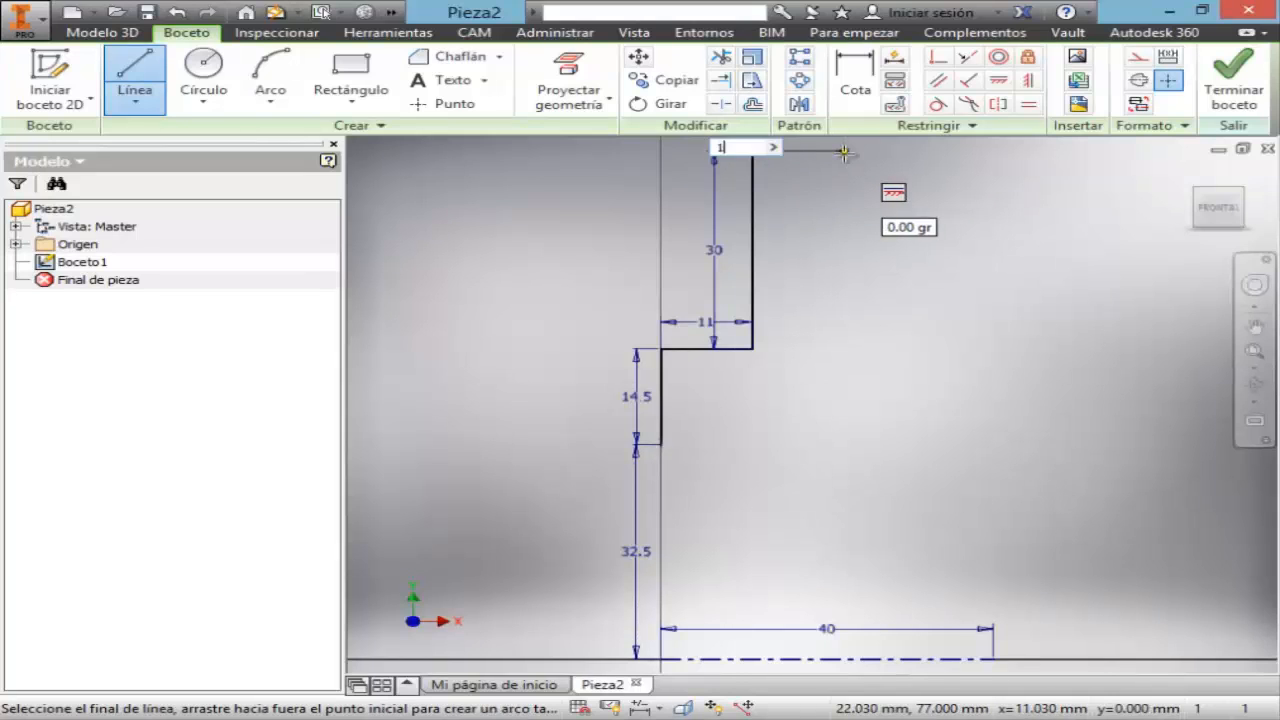
{"action": "type", "text": "8"}
{"action": "key", "text": "Return"}
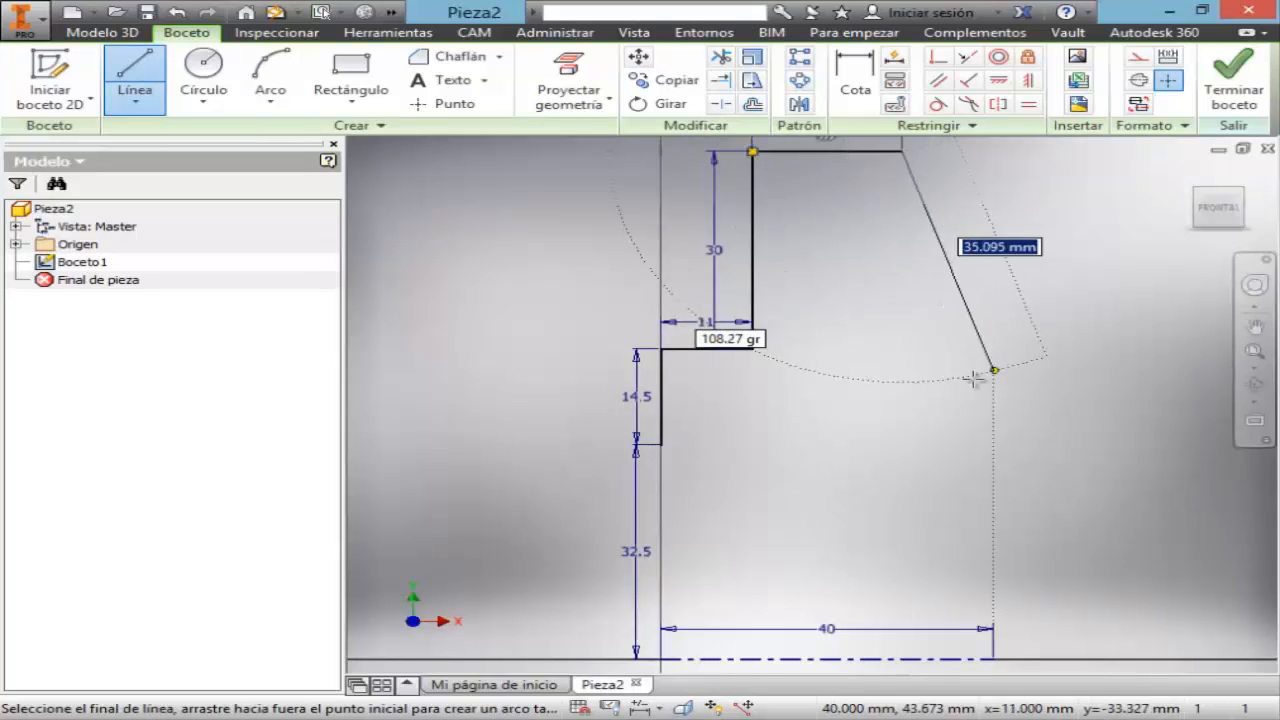
{"action": "key", "text": "Escape"}
- Consult the flange drawing again and draw a 22 mm vertical line downward from the free end of the 18 mm line
{"action": "left_click", "coordinate": [1254, 361]}
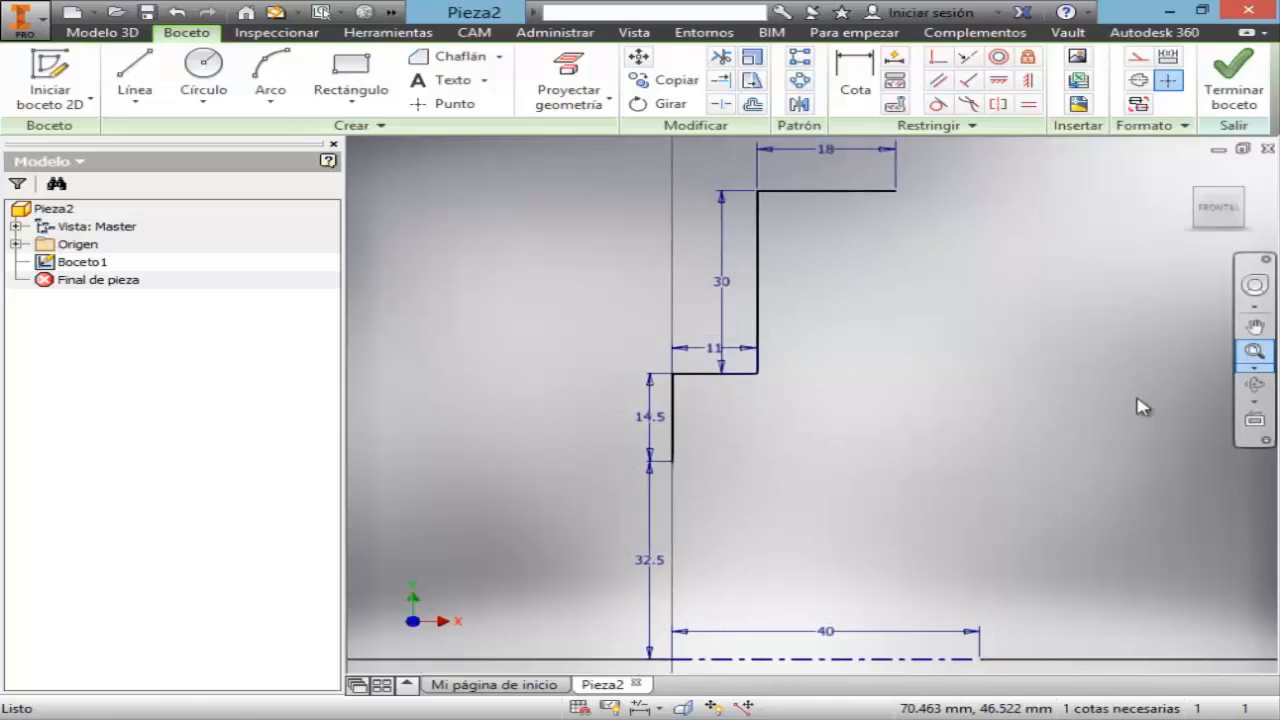
{"action": "left_click", "coordinate": [744, 718]}
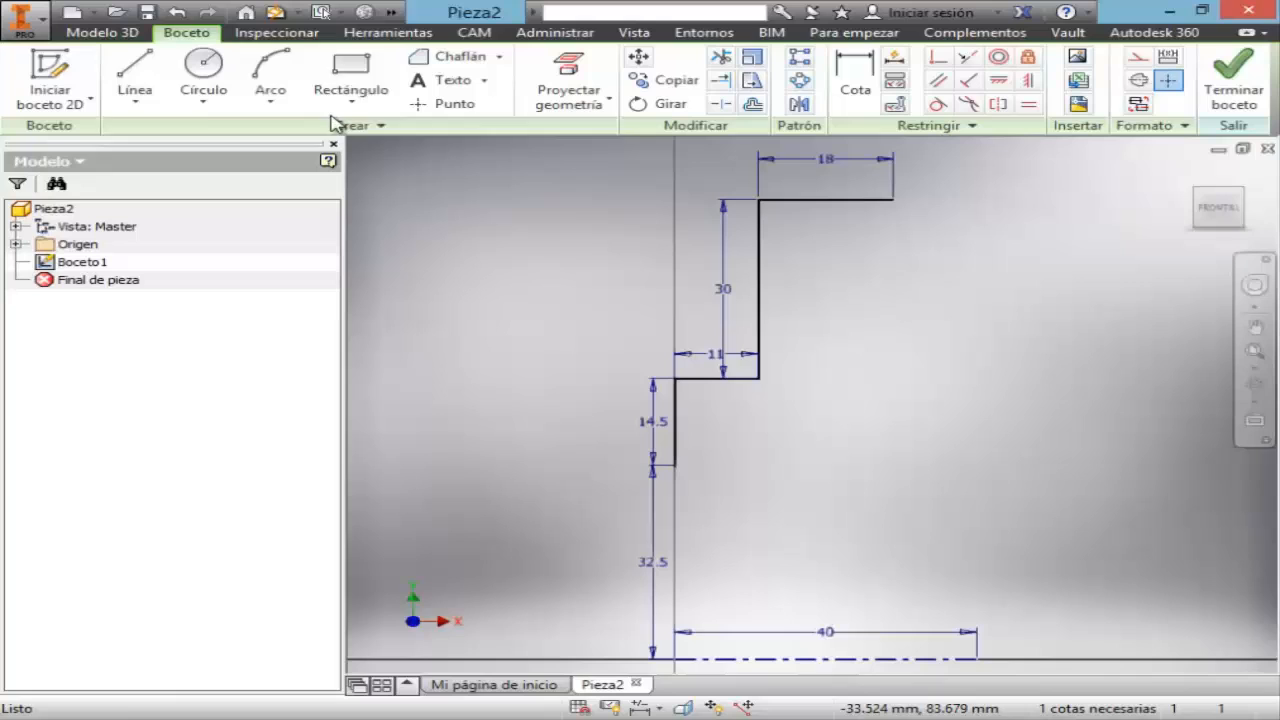
{"action": "left_click", "coordinate": [135, 80]}
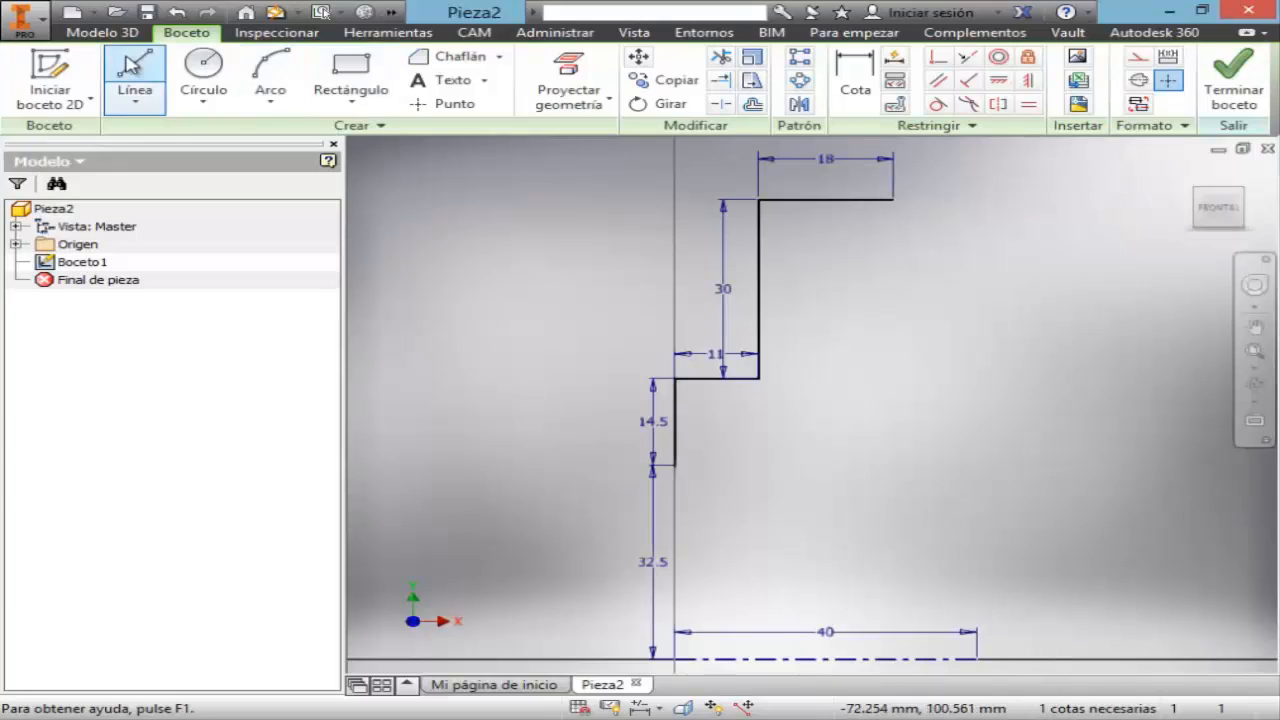
{"action": "left_click", "coordinate": [893, 199]}
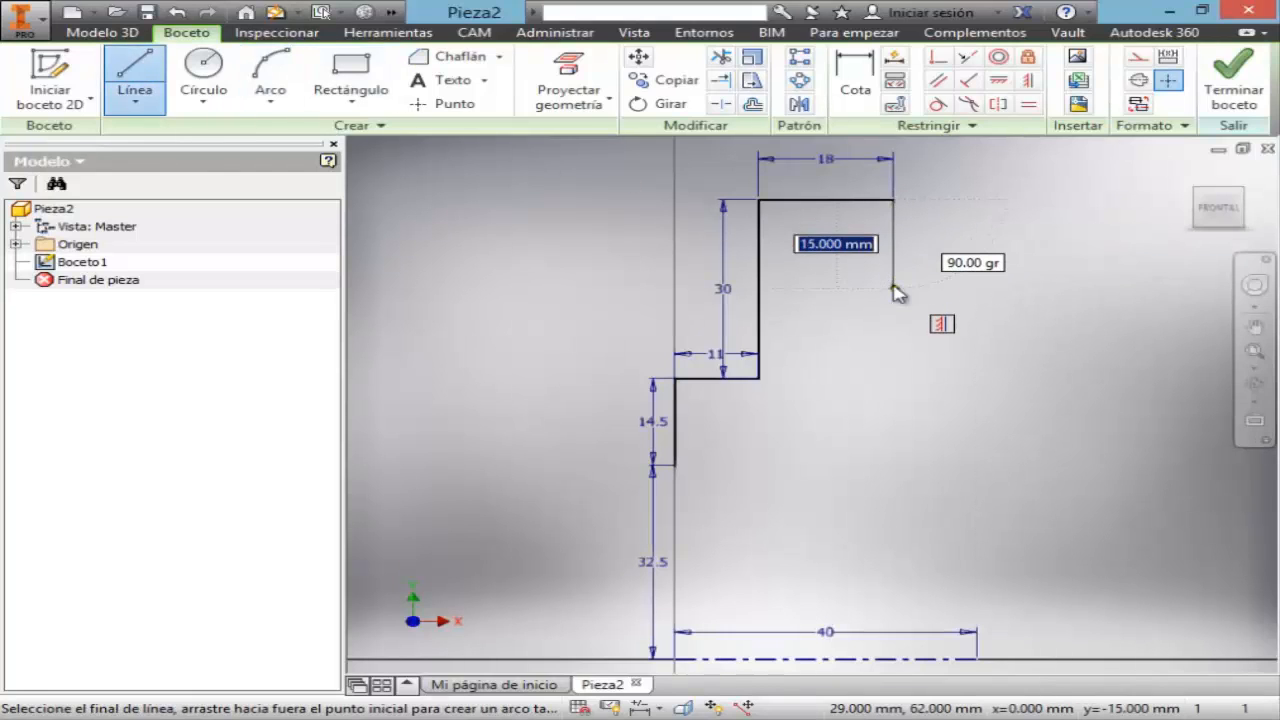
{"action": "type", "text": "22"}
{"action": "key", "text": "Return"}
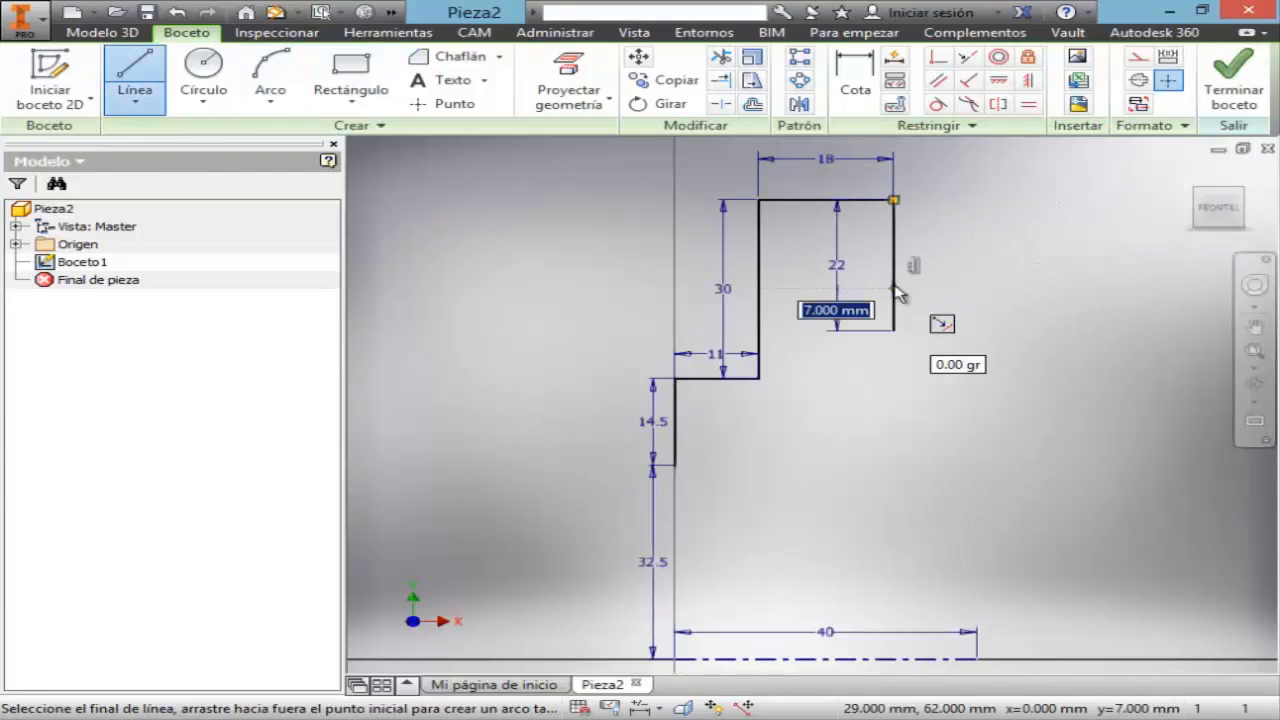
{"action": "key", "text": "Escape"}
- Check the recess depth in the flange drawing and draw an 8 mm horizontal line to the left from the lower end of the 22 mm line
{"action": "left_click", "coordinate": [743, 718]}
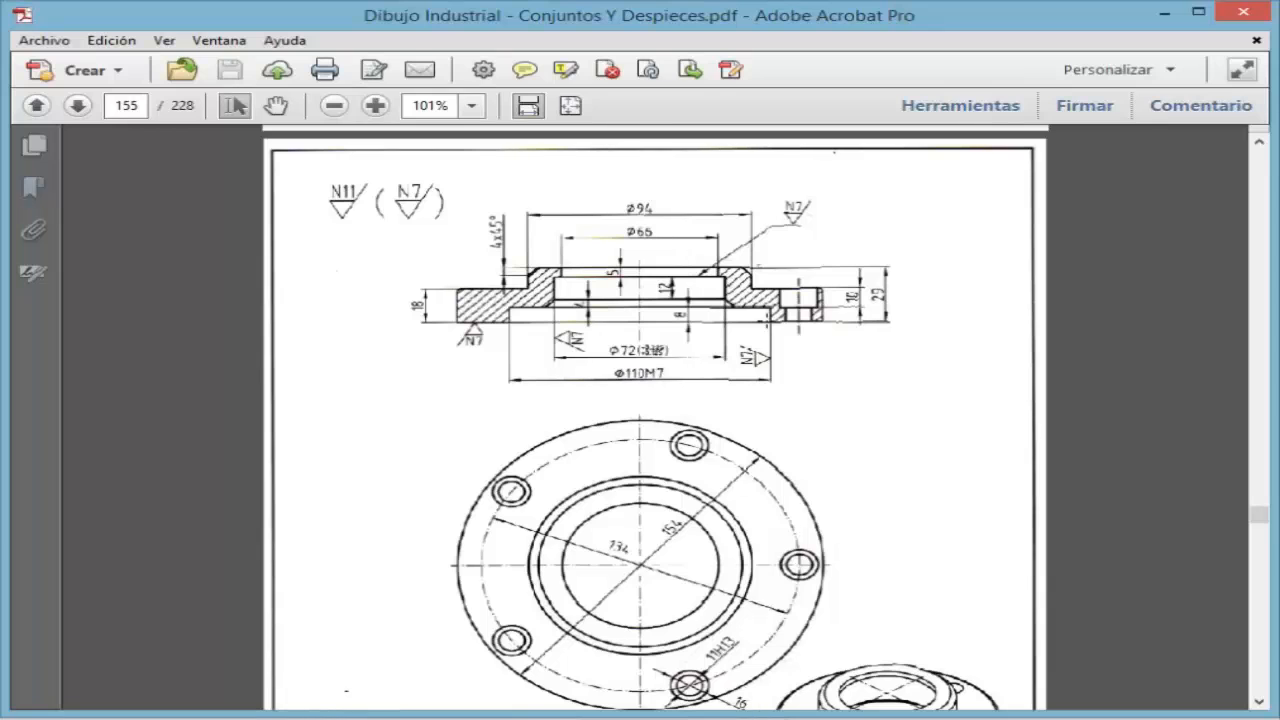
{"action": "key", "text": "alt+Tab"}
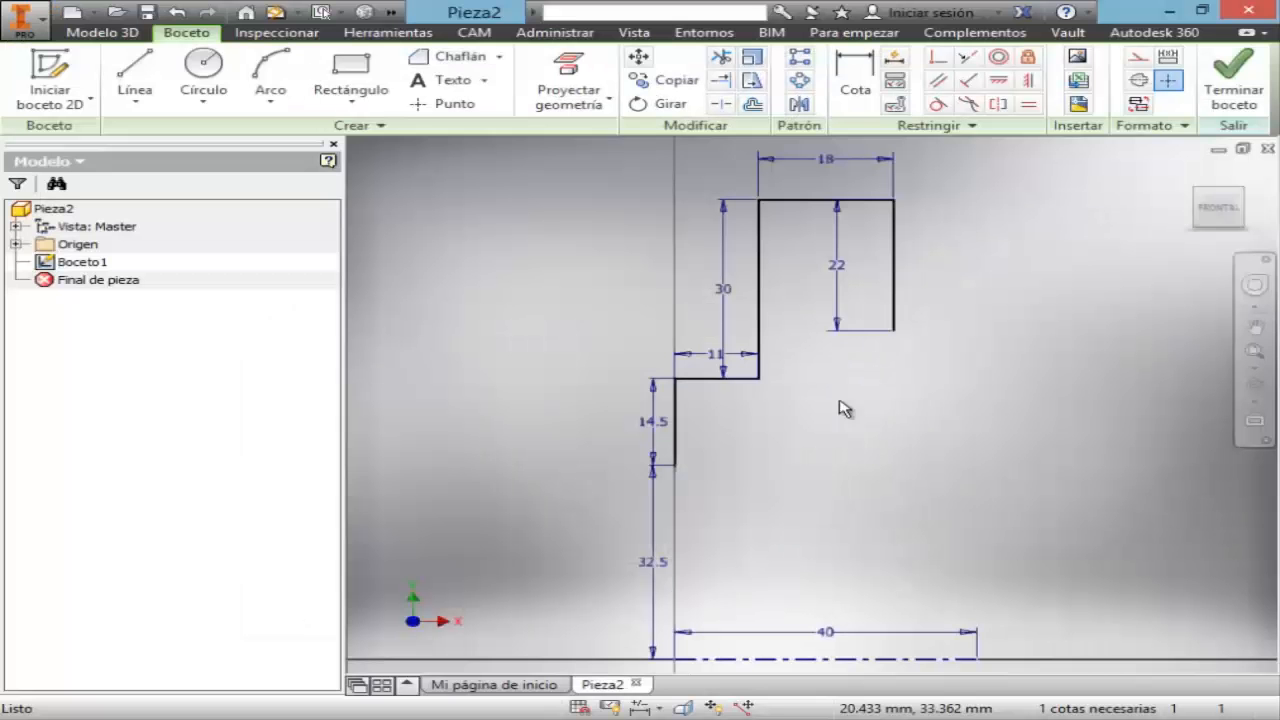
{"action": "key", "text": "l"}
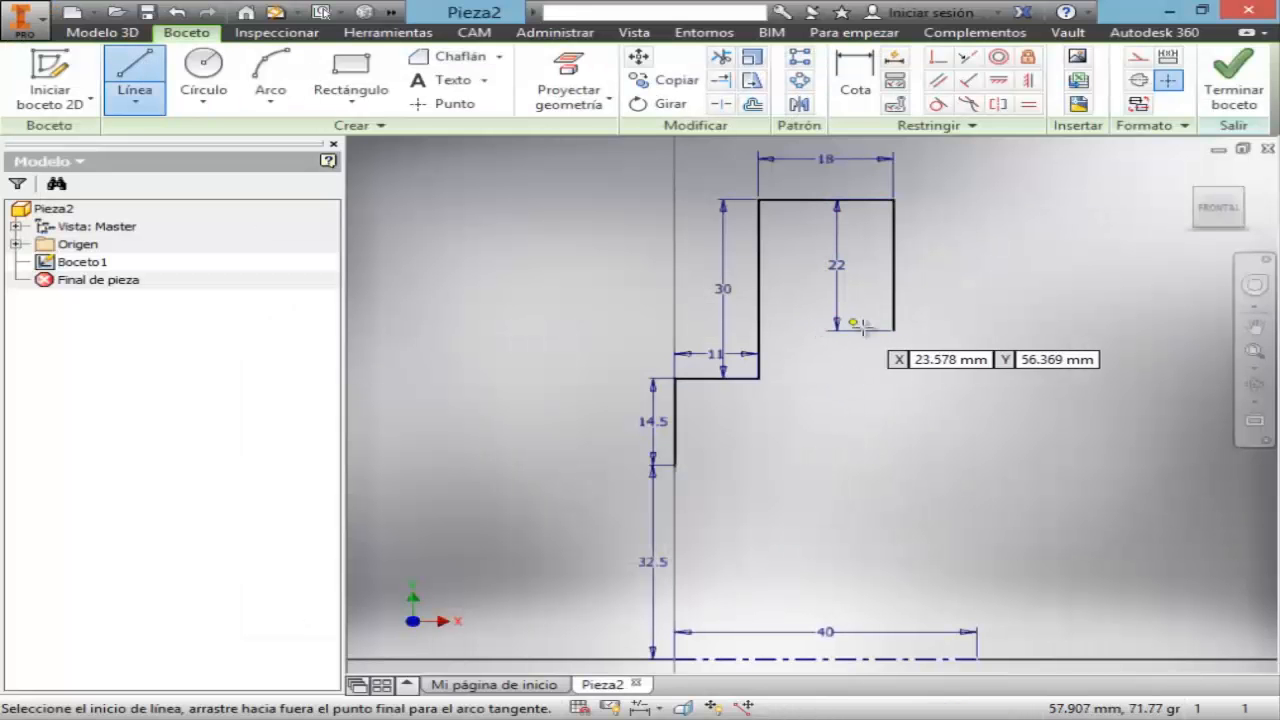
{"action": "left_click", "coordinate": [894, 330]}
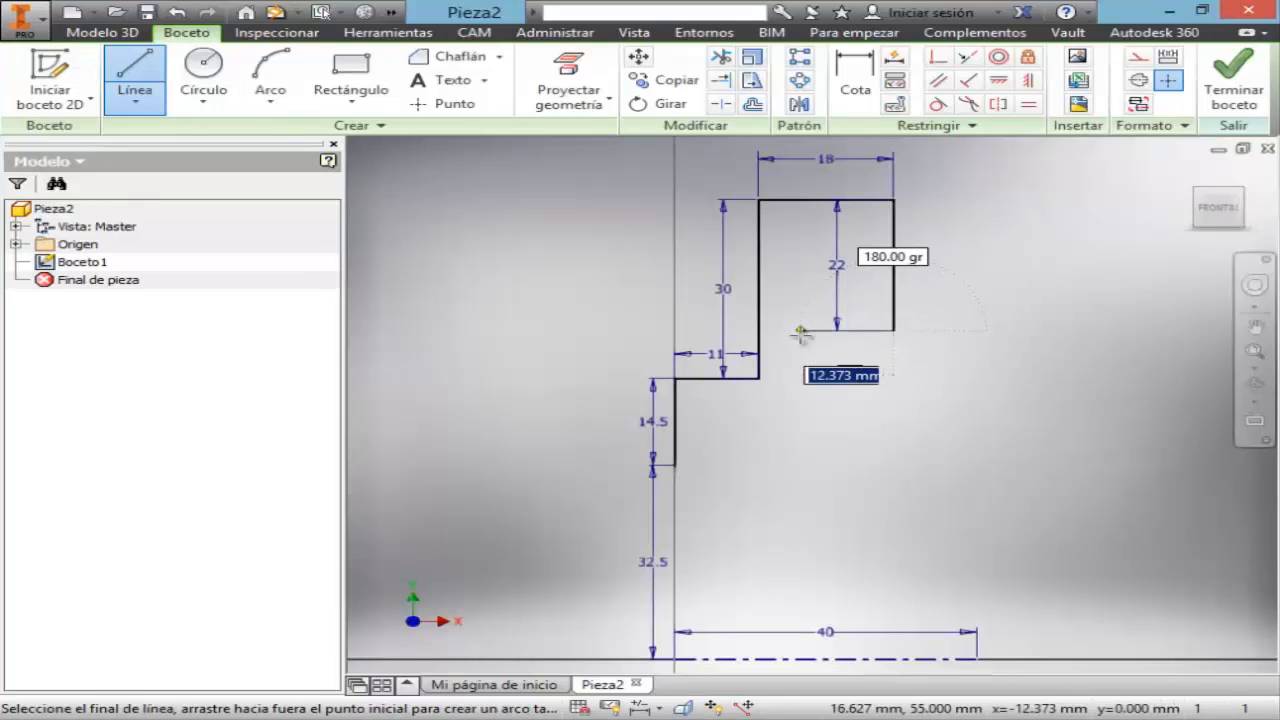
{"action": "type", "text": "8"}
{"action": "key", "text": "Tab"}
{"action": "key", "text": "Return"}
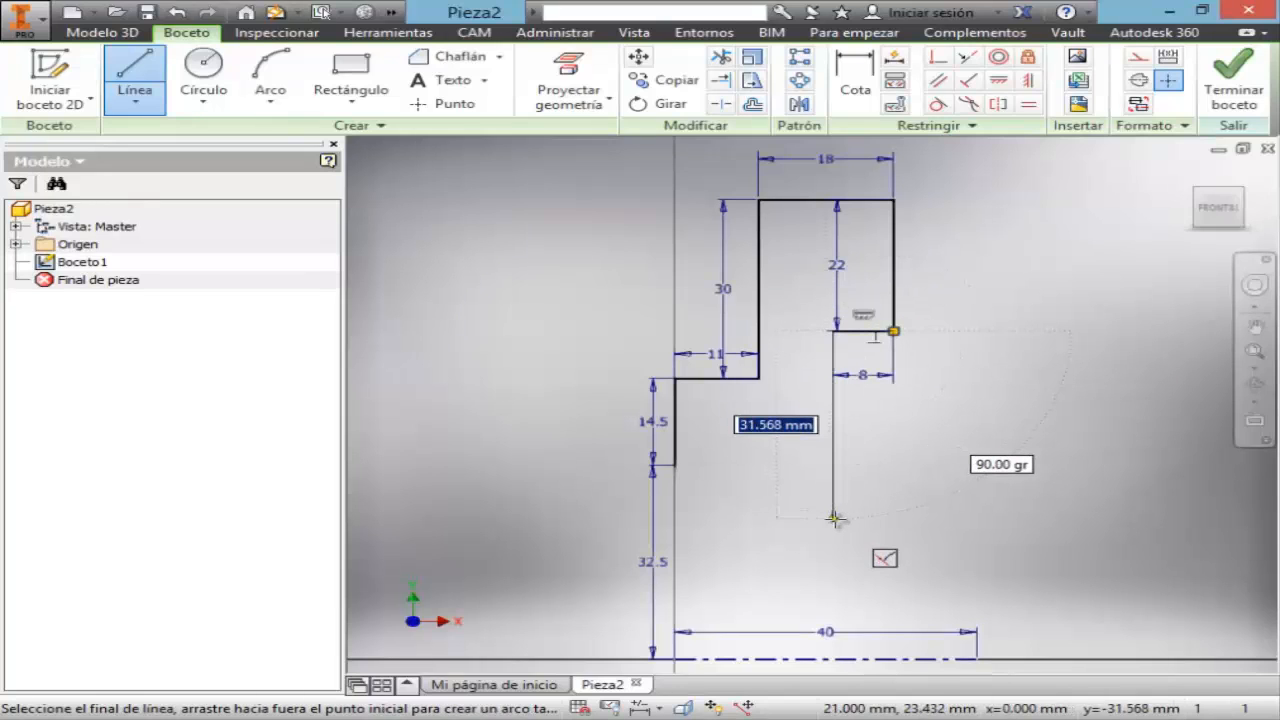
{"action": "key", "text": "Escape"}
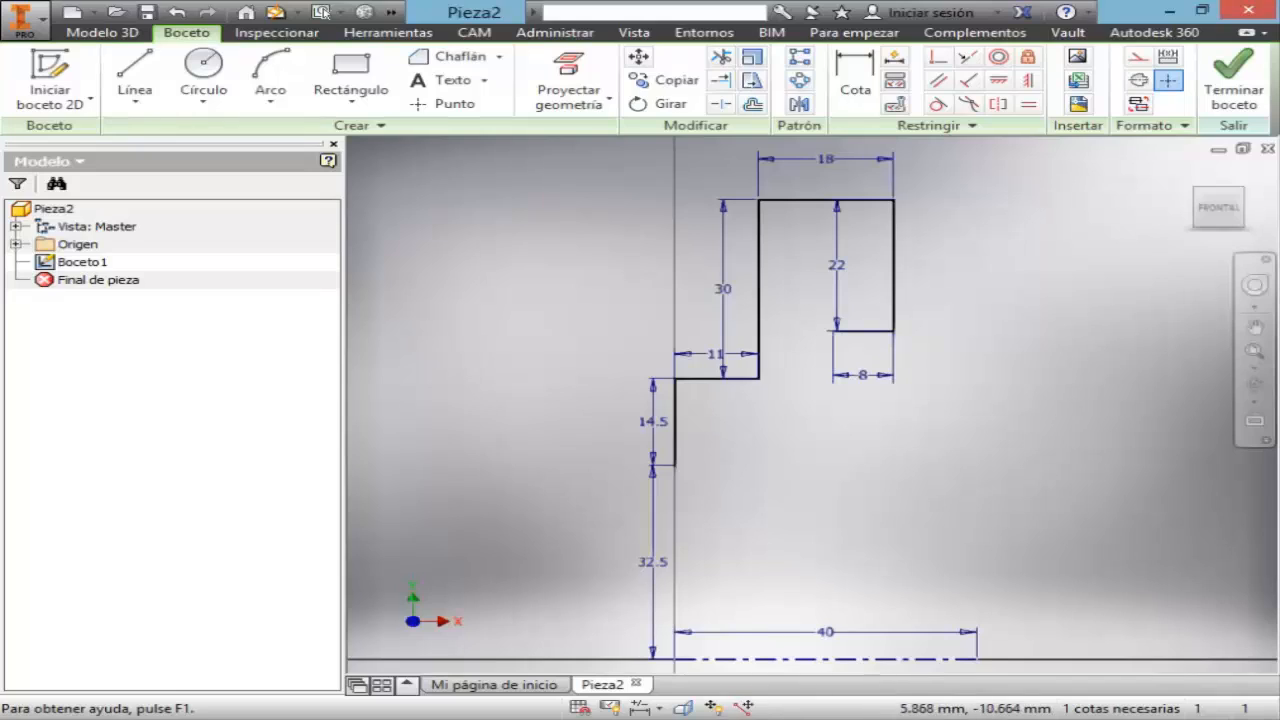
- Check the flange drawing in Adobe Acrobat and draw a 14 mm vertical line downward from the free end of the 8 mm line
{"action": "left_click", "coordinate": [718, 718]}
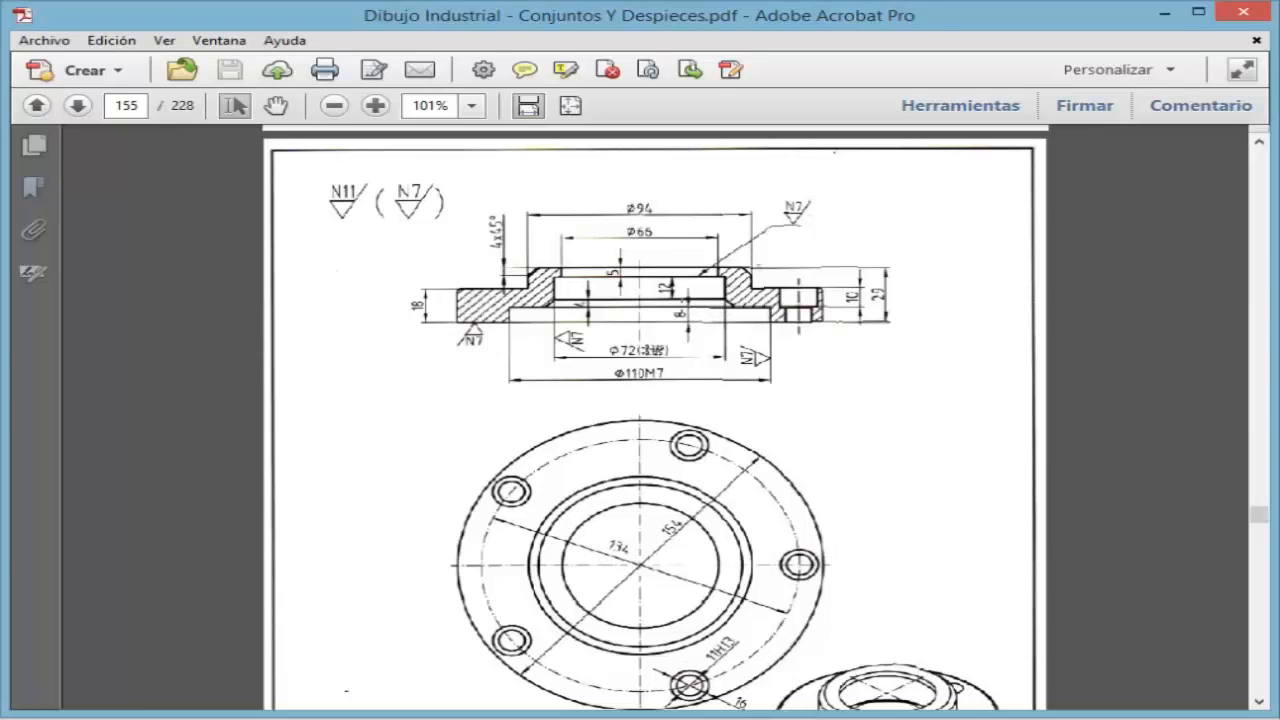
{"action": "left_click", "coordinate": [728, 717]}
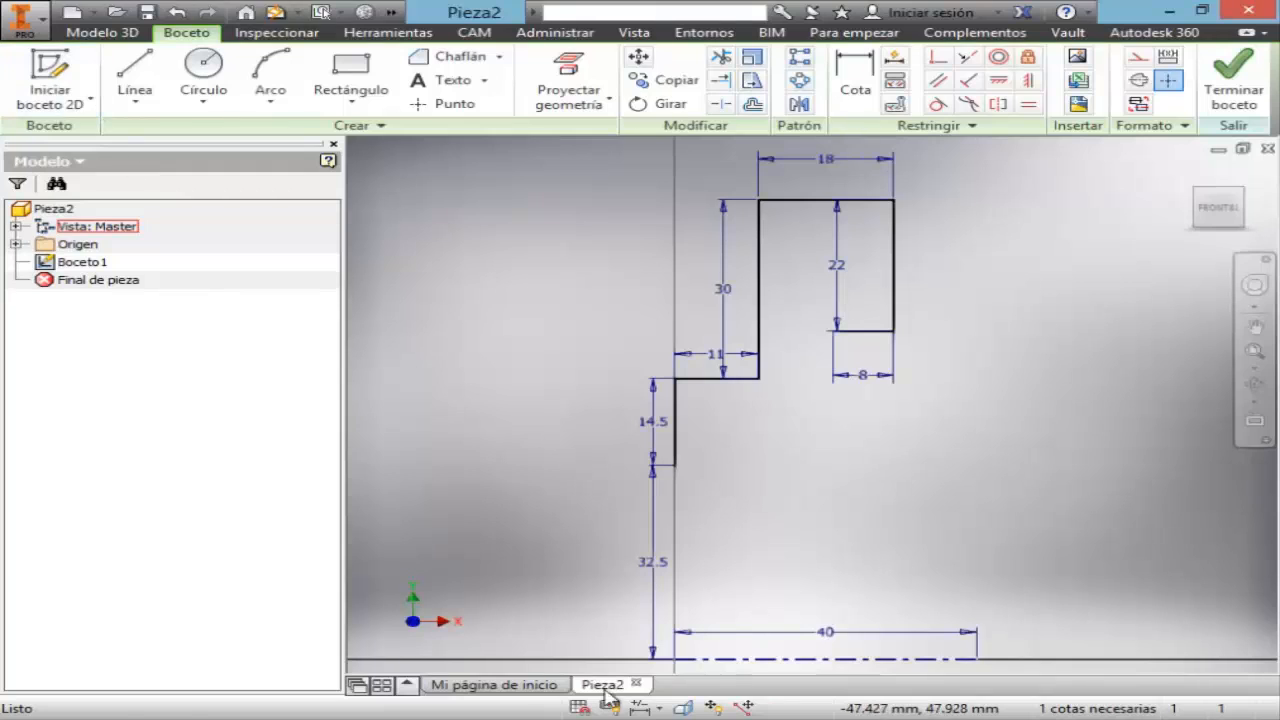
{"action": "left_click", "coordinate": [722, 717]}
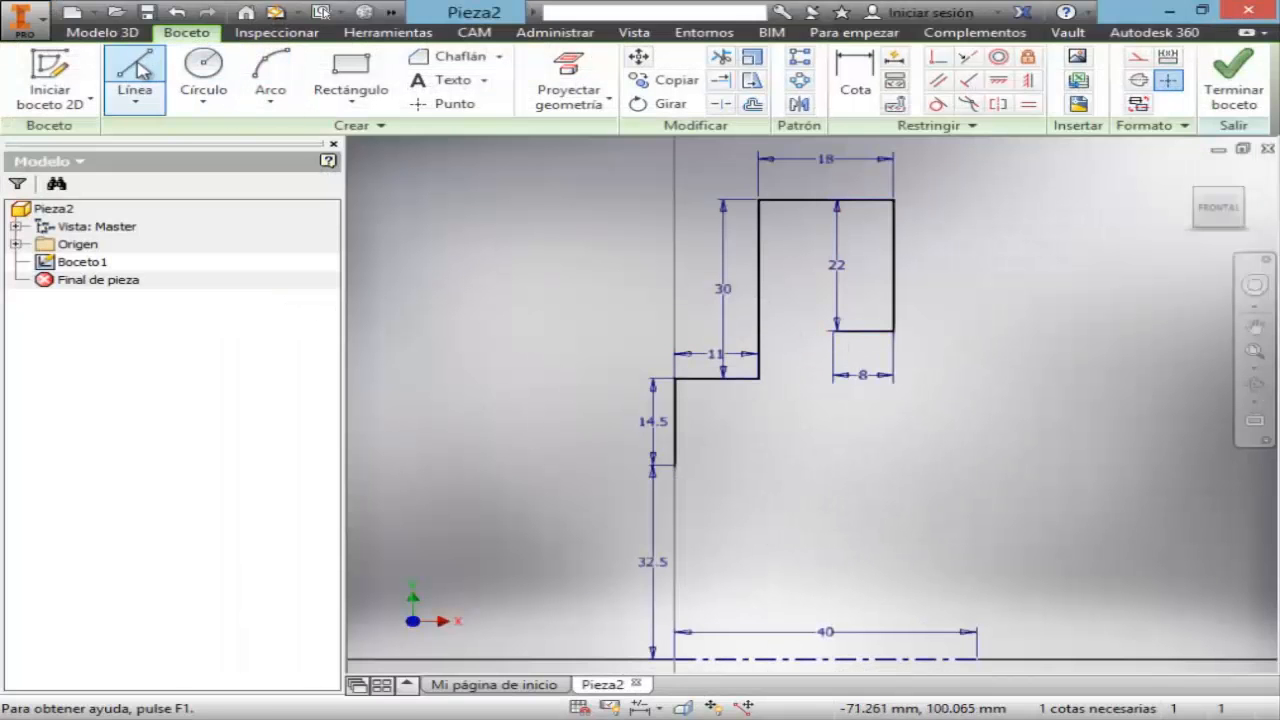
{"action": "left_click", "coordinate": [136, 70]}
{"action": "left_click", "coordinate": [833, 331]}
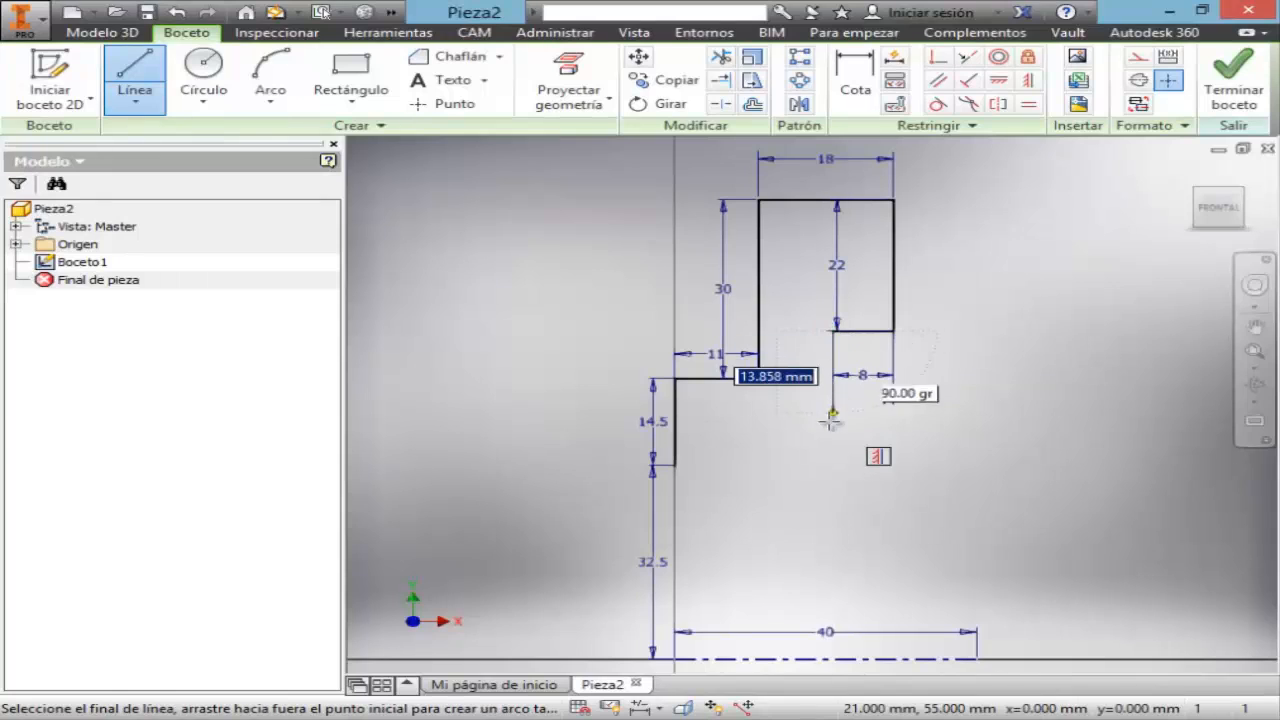
{"action": "type", "text": "14"}
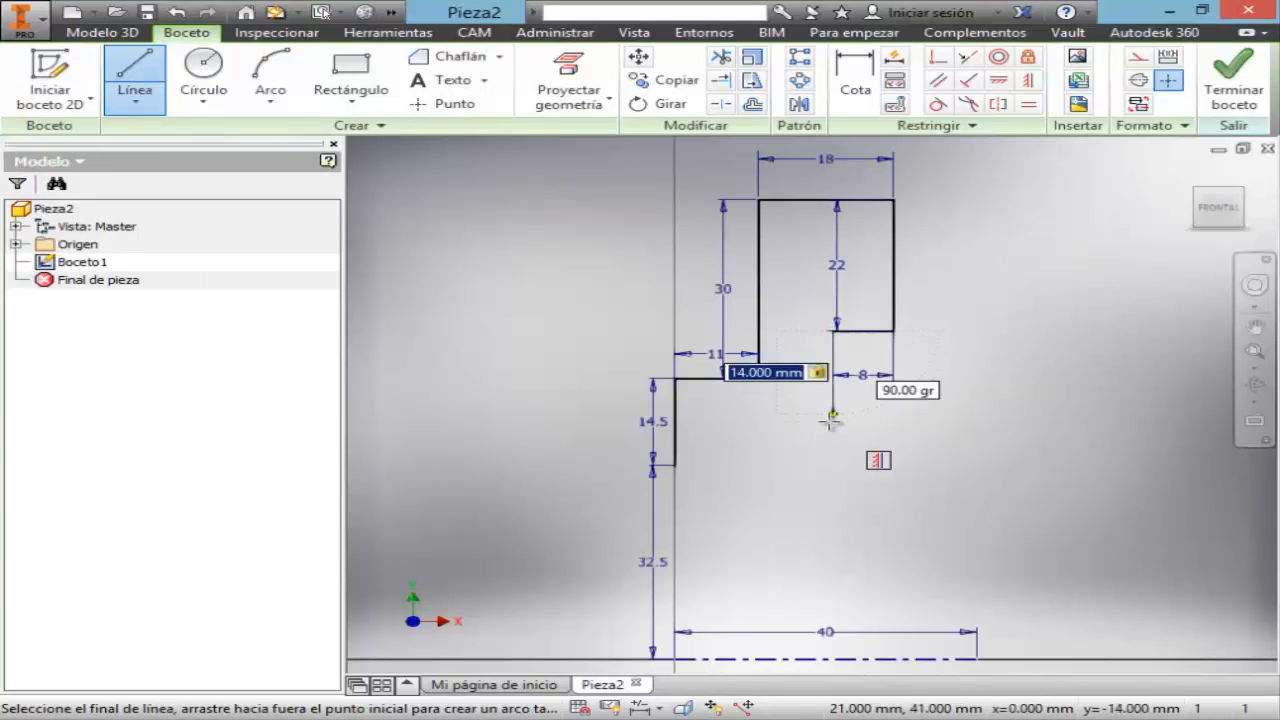
{"action": "key", "text": "Return"}
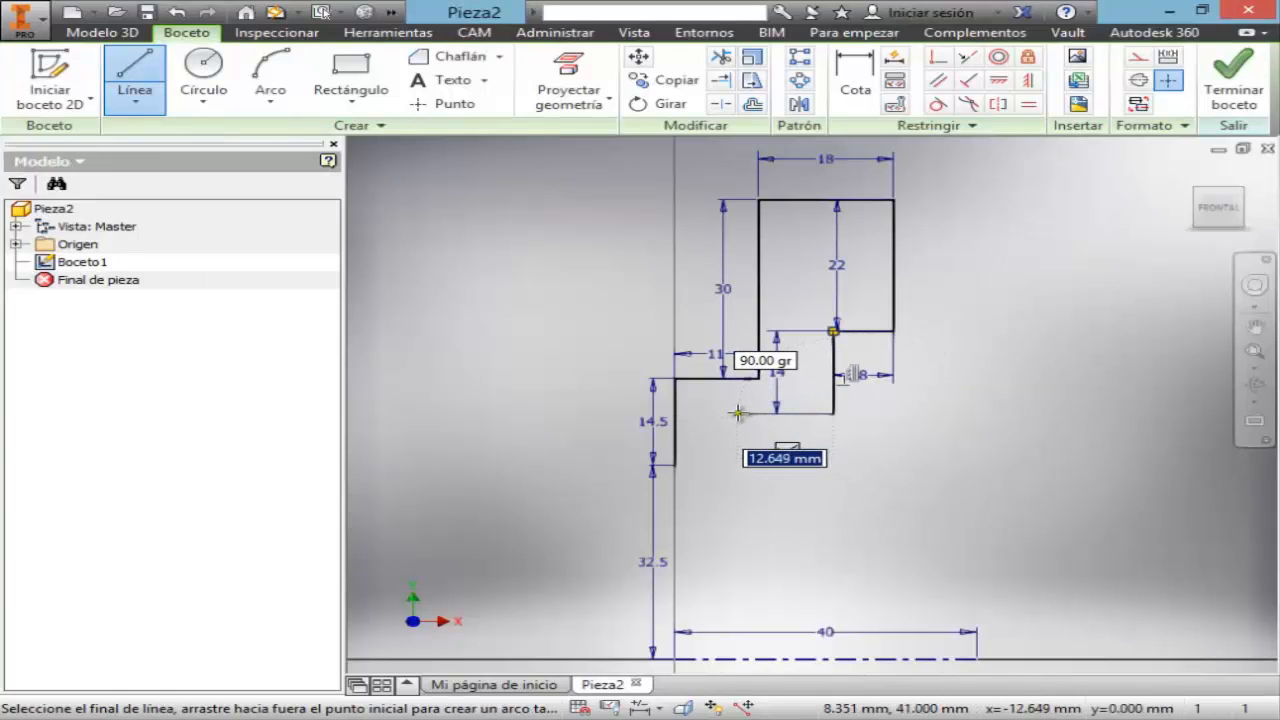
- Draw a 16 mm horizontal line to the left from the lower end of the 14 mm line
{"action": "type", "text": "1"}
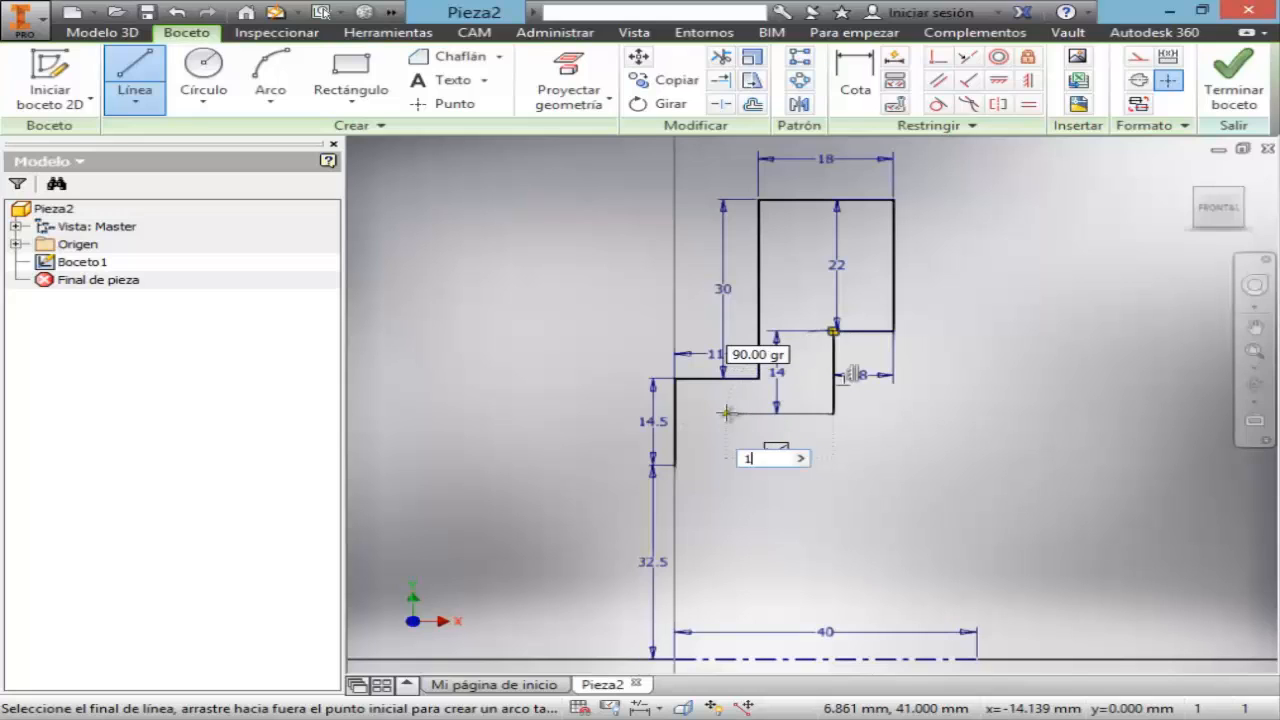
{"action": "type", "text": "6"}
{"action": "key", "text": "Return"}
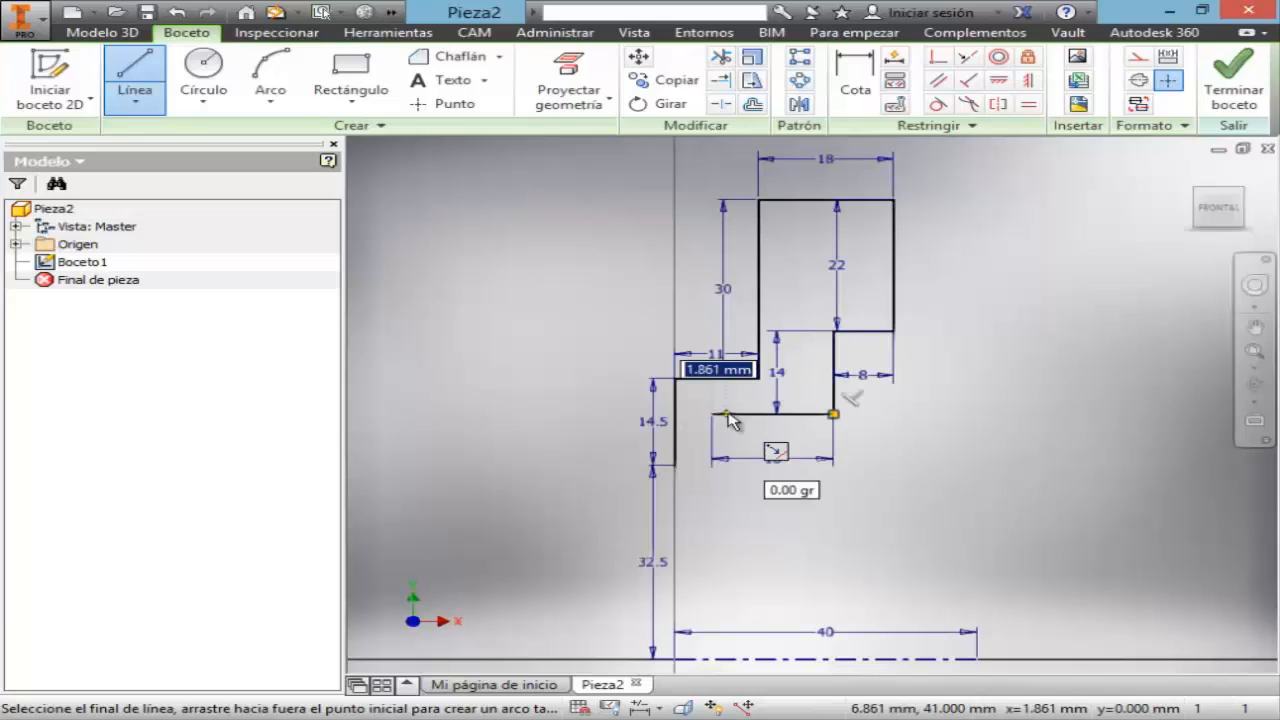
{"action": "key", "text": "Escape"}
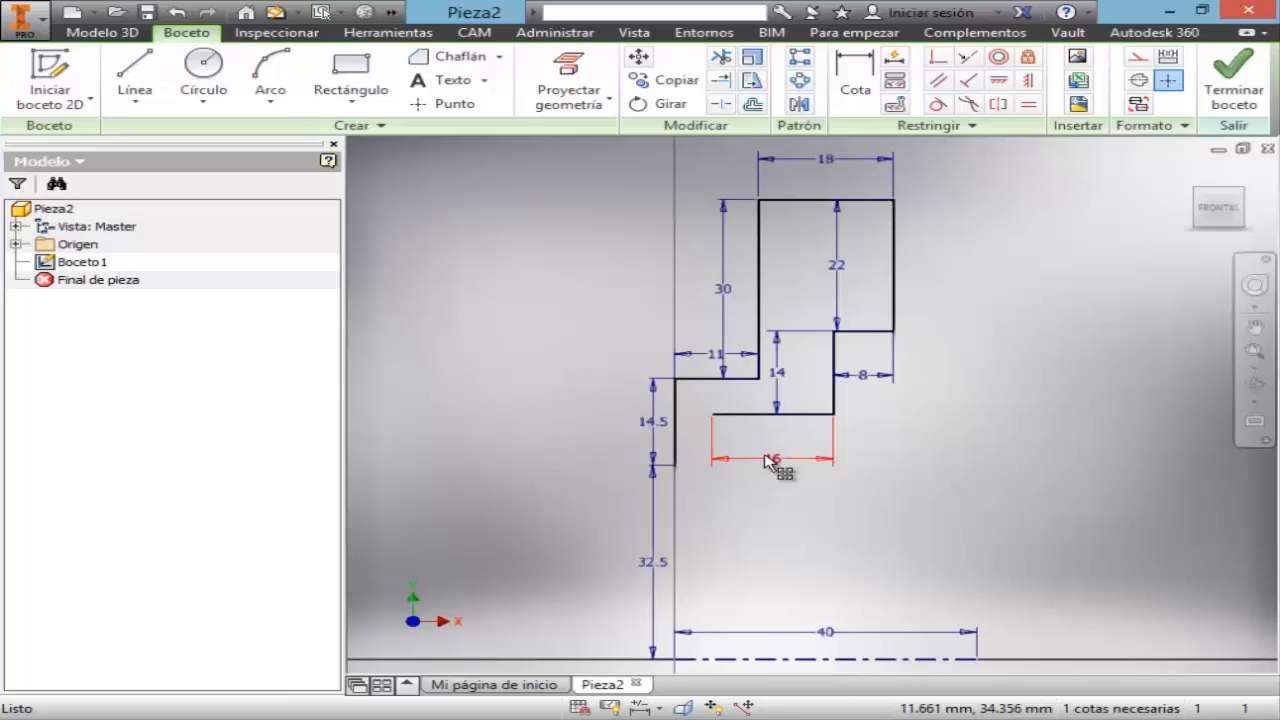
- Set the length of the vertical line between the 8 mm and 16 mm lines to 19 mm
{"action": "double_click", "coordinate": [785, 378]}
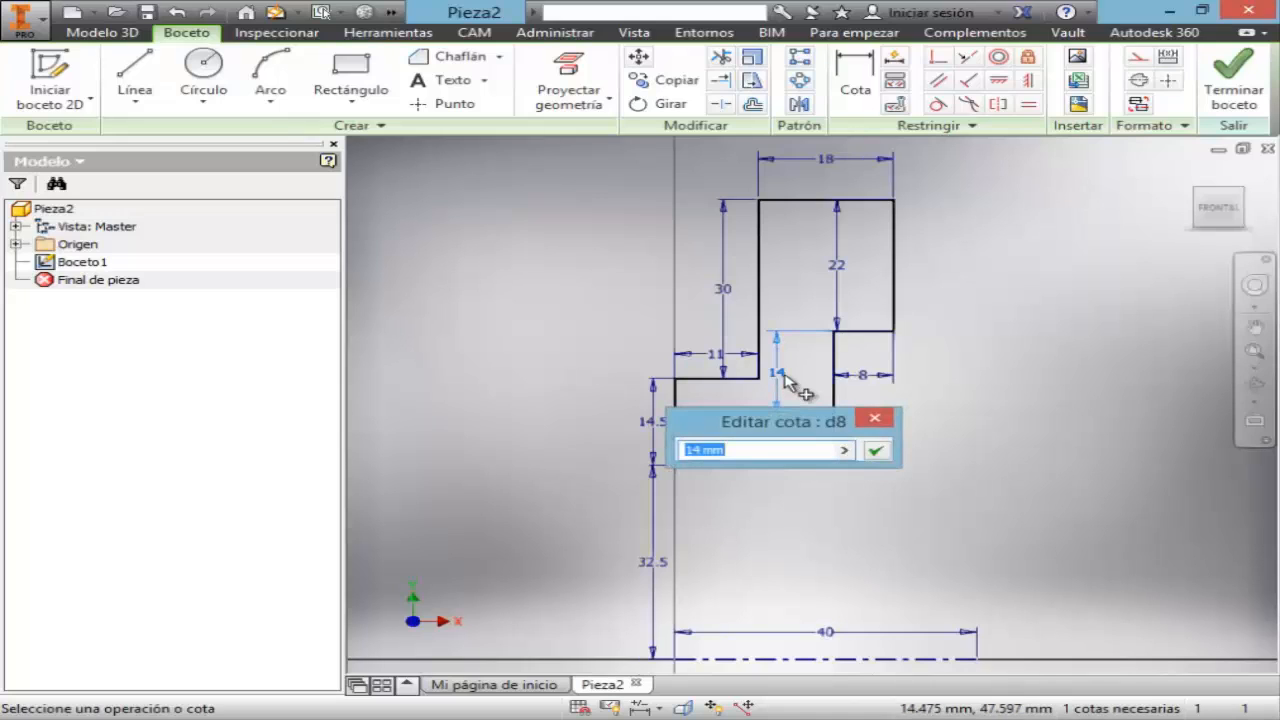
{"action": "type", "text": "19"}
{"action": "key", "text": "Return"}
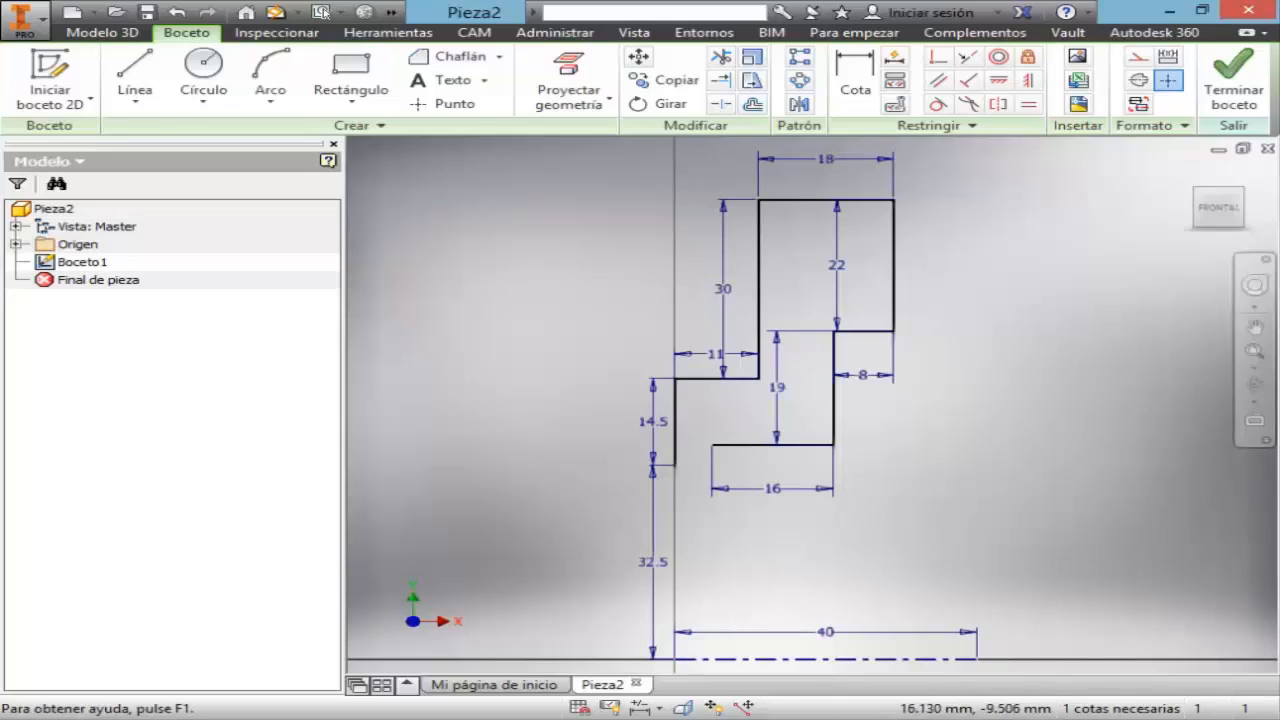
- Close the profile with a 5 mm horizontal line and a short vertical line, and move the 22 mm and 5 mm dimensions outside the outline
{"action": "left_click", "coordinate": [824, 718]}
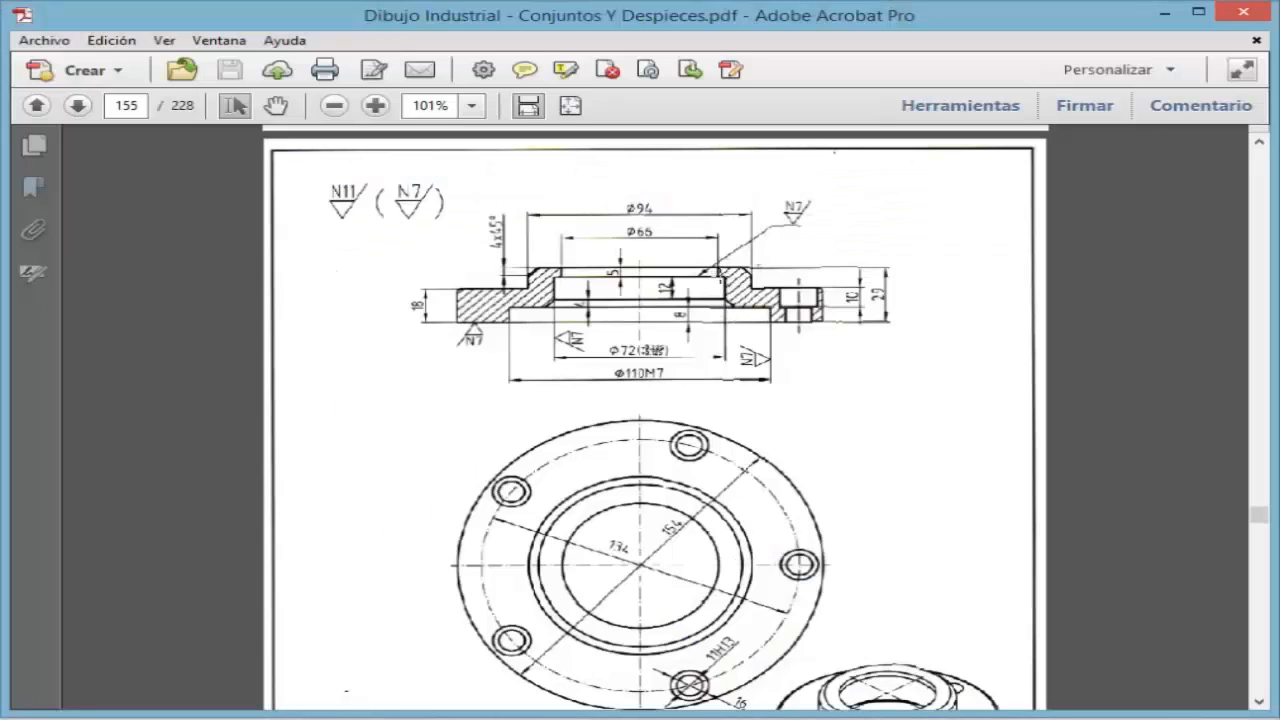
{"action": "left_click", "coordinate": [824, 718]}
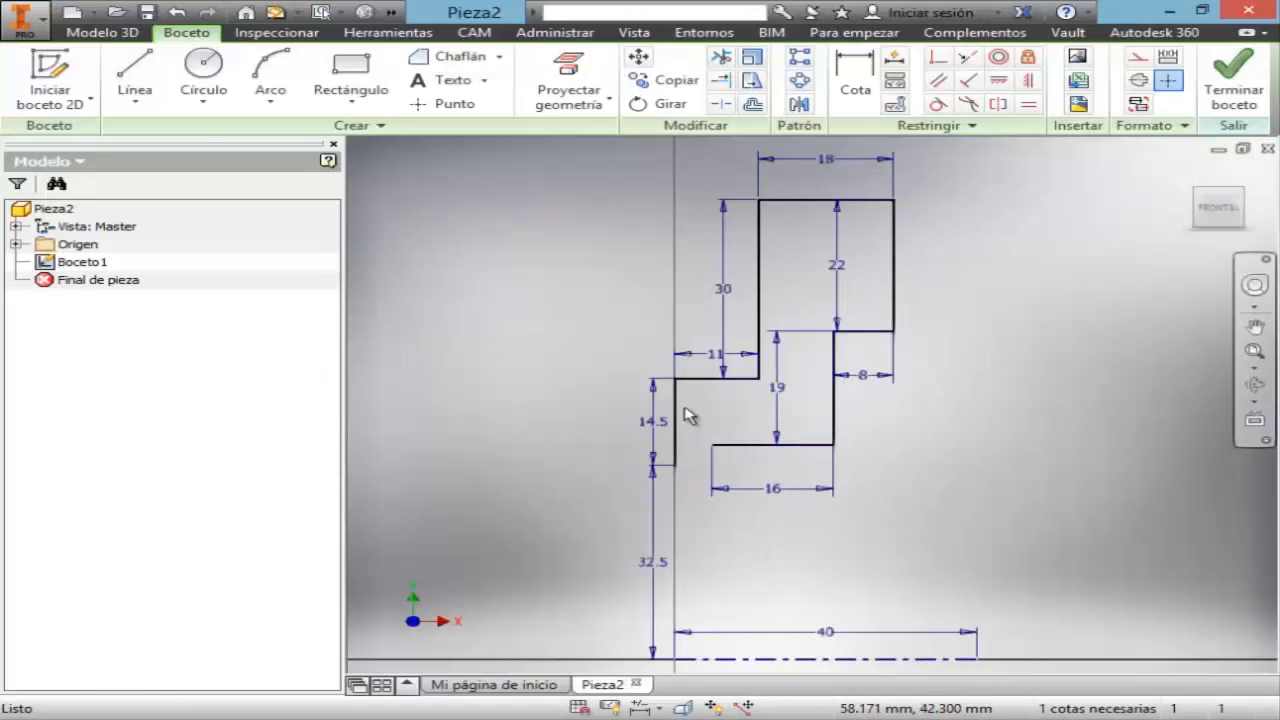
{"action": "left_click", "coordinate": [147, 80]}
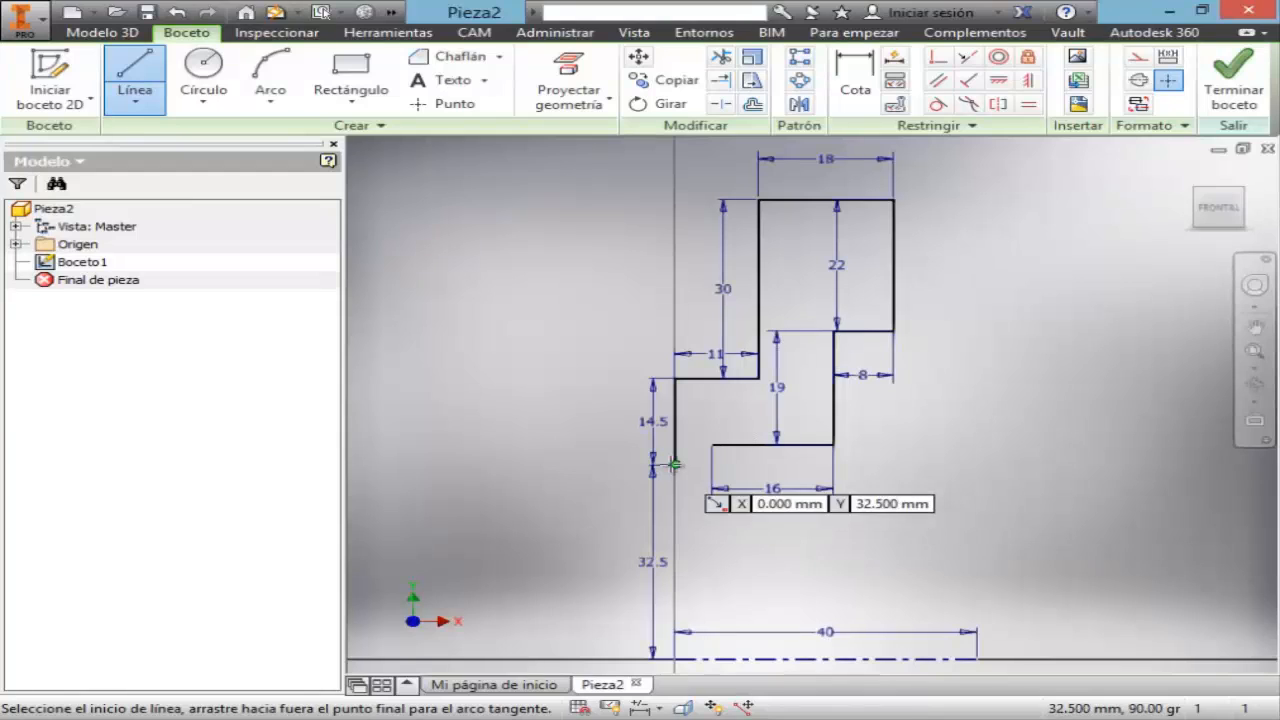
{"action": "left_click", "coordinate": [675, 464]}
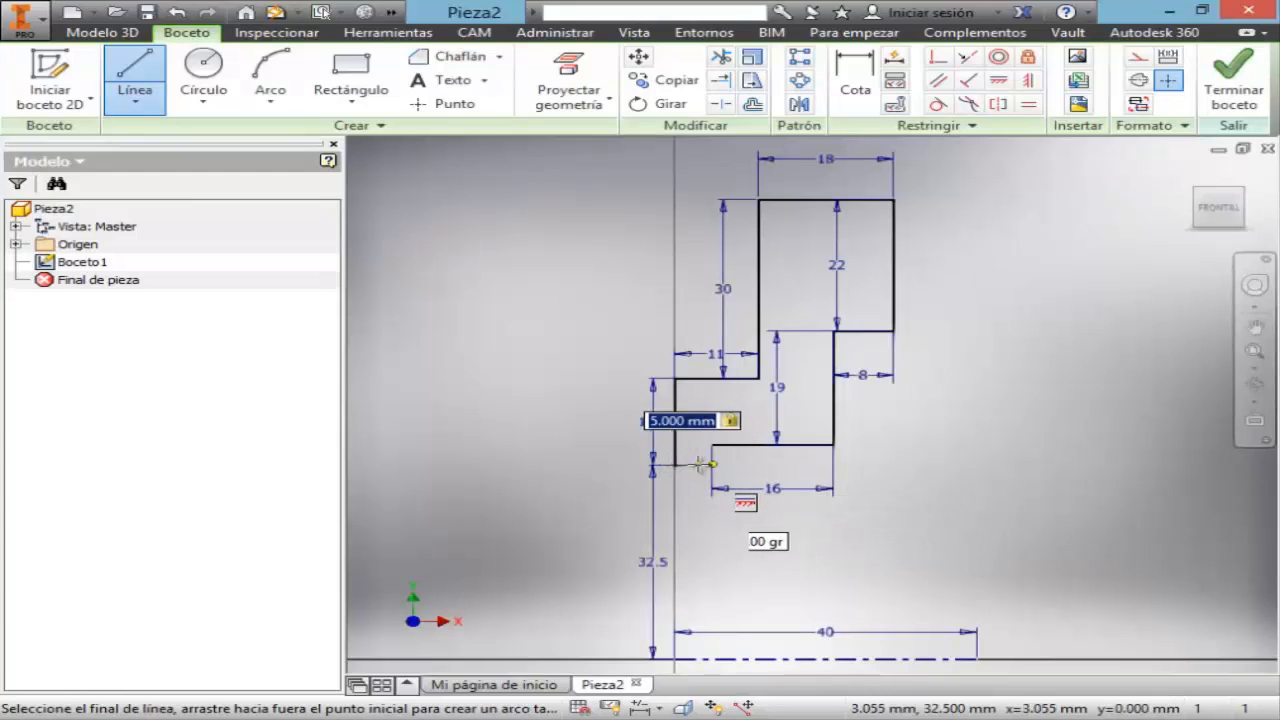
{"action": "left_click", "coordinate": [713, 464]}
{"action": "left_click", "coordinate": [713, 444]}
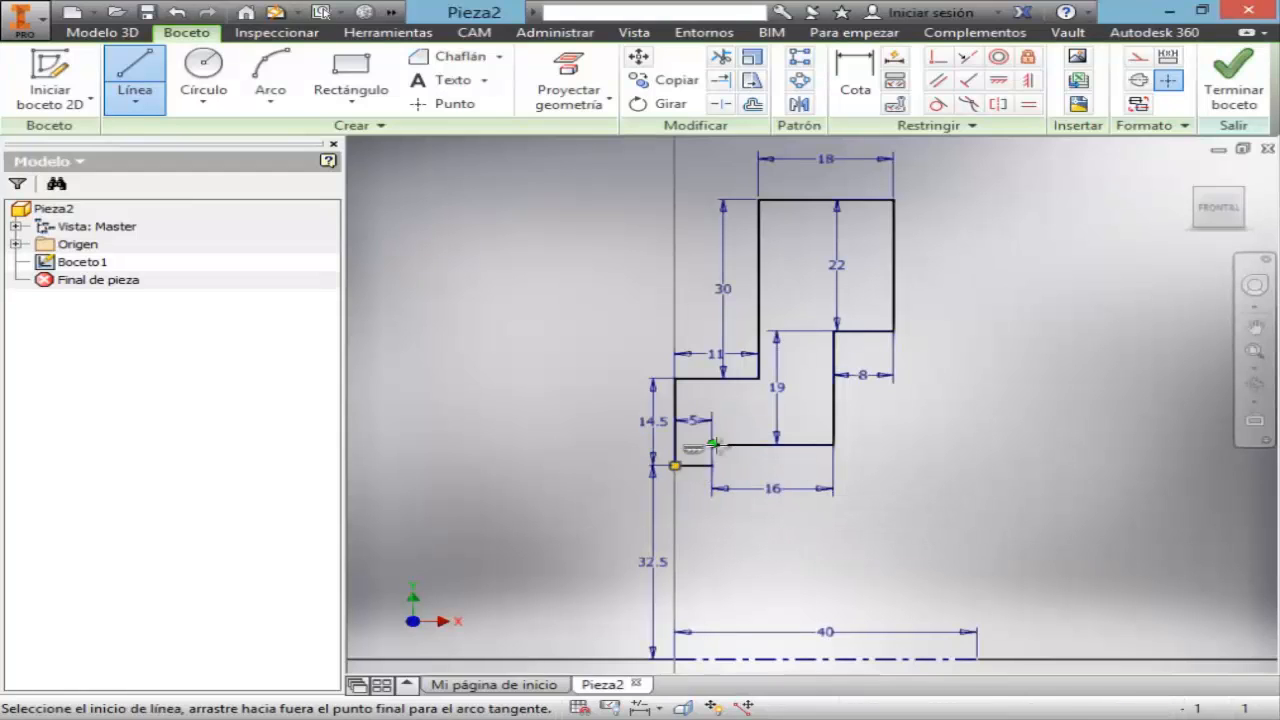
{"action": "key", "text": "Escape"}
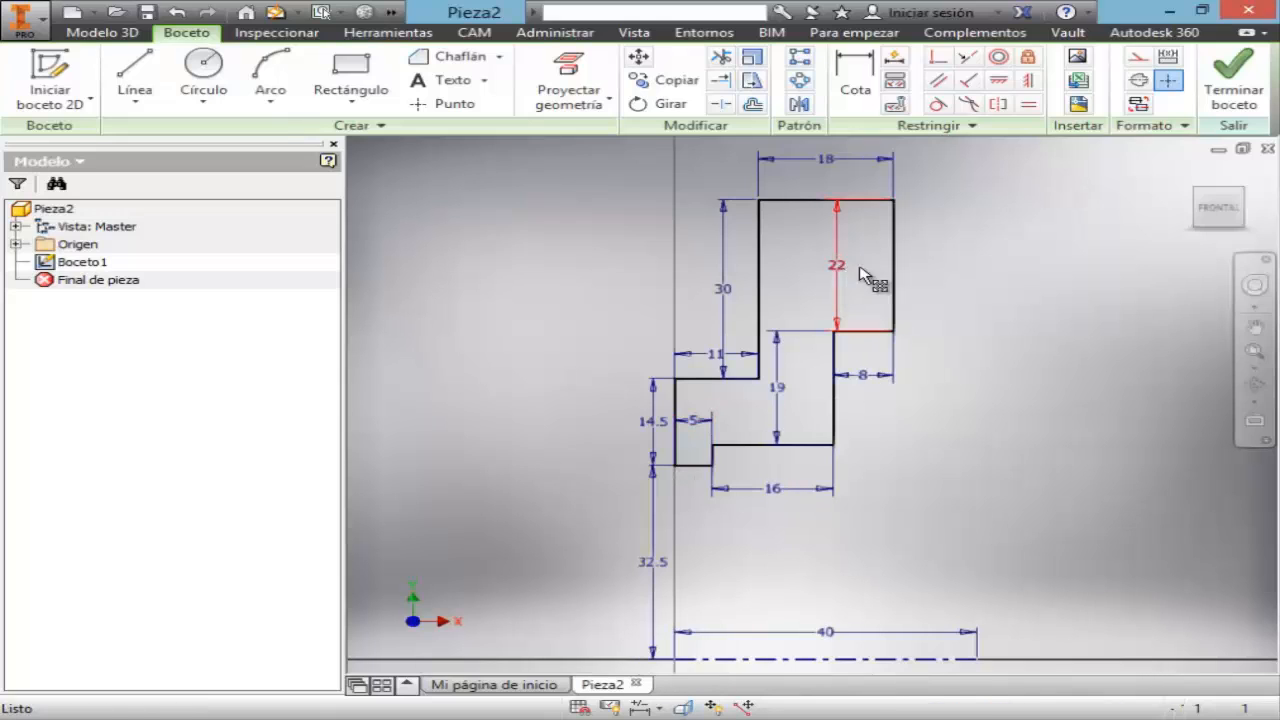
{"action": "left_click_drag", "start_coordinate": [863, 277], "coordinate": [958, 276]}
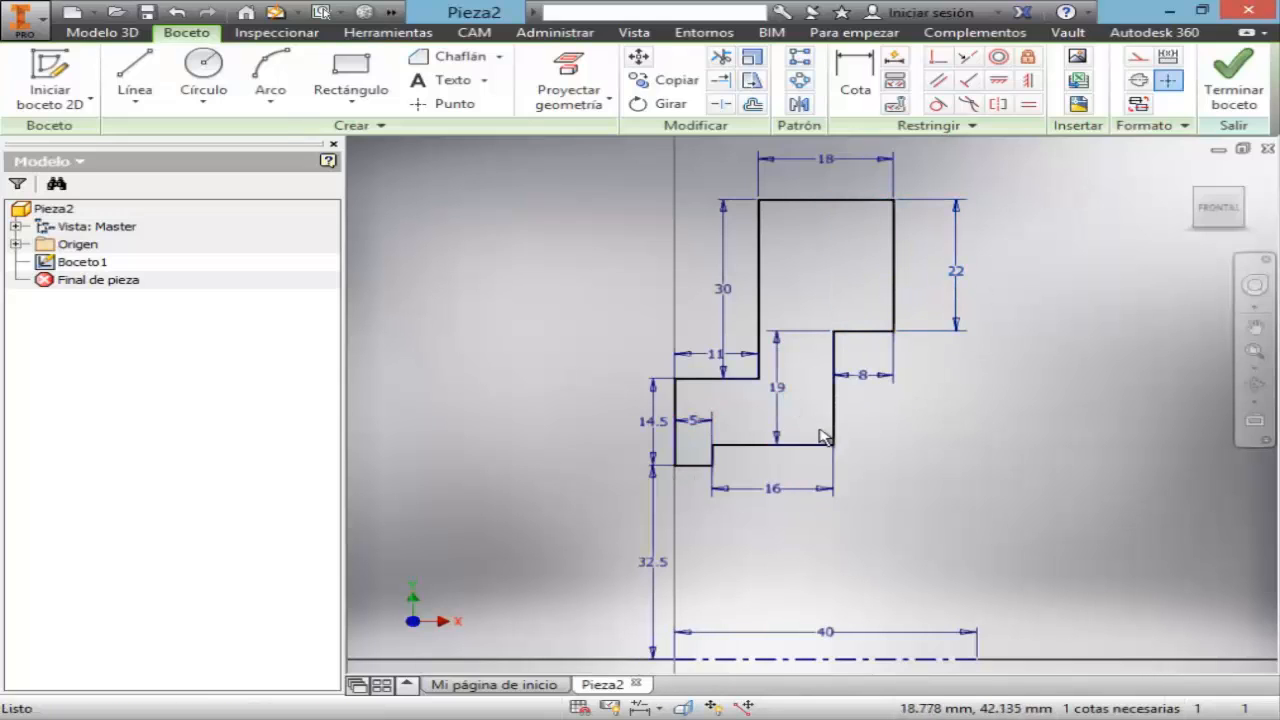
{"action": "left_click_drag", "start_coordinate": [699, 422], "coordinate": [696, 488]}
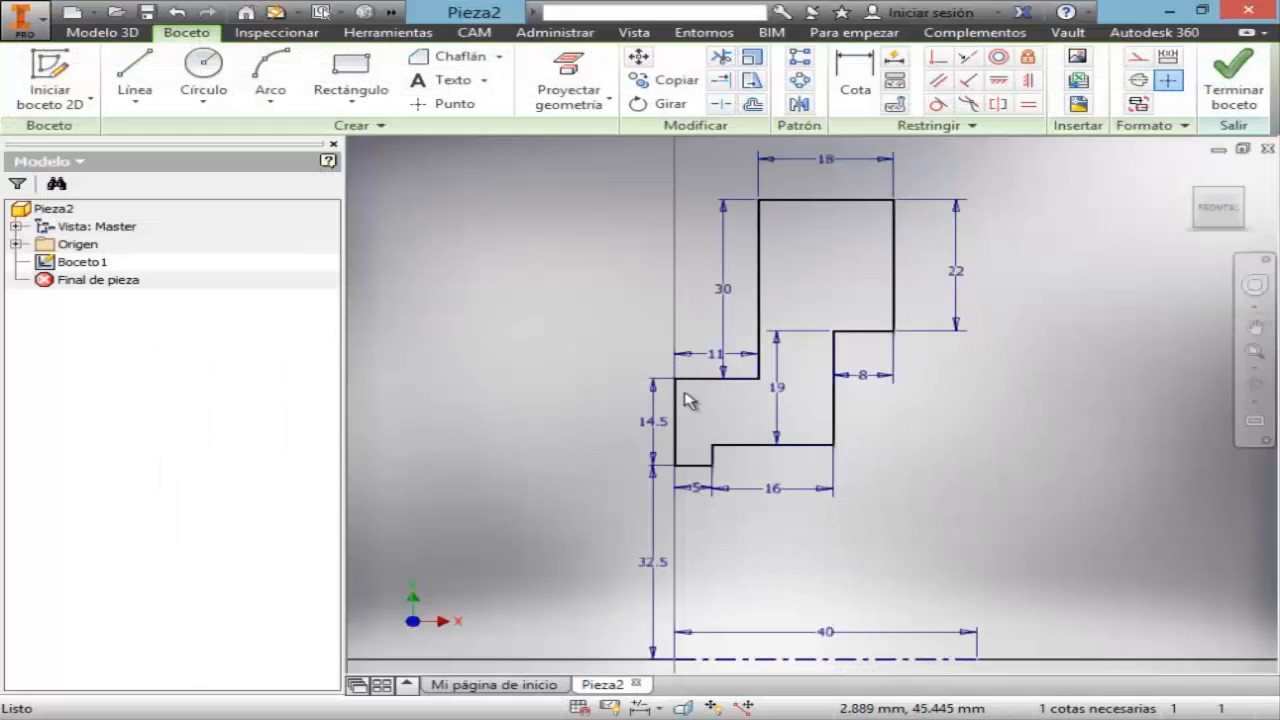
- Chamfer the corner between the 14.5 and 11 mm lines and the corner between the 16 and 19 mm lines, both 4 mm at 45°
{"action": "left_click", "coordinate": [455, 57]}
{"action": "left_click", "coordinate": [341, 242]}
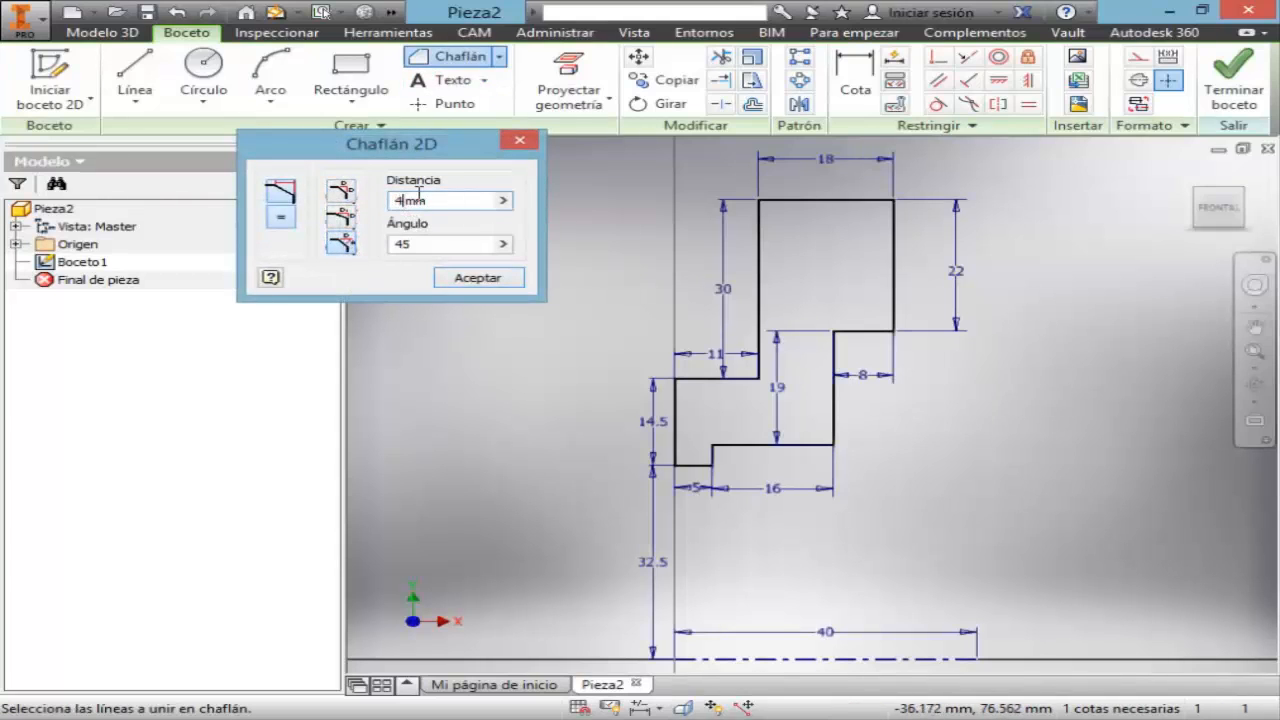
{"action": "left_click", "coordinate": [677, 390]}
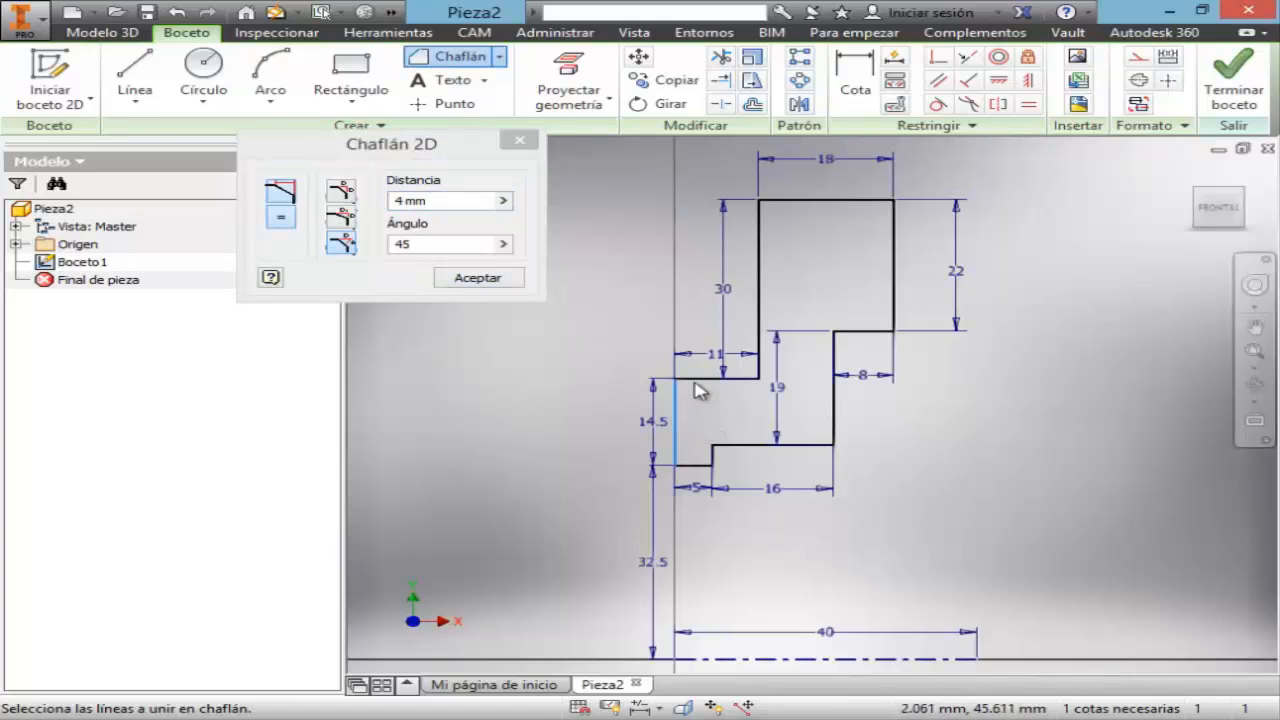
{"action": "left_click", "coordinate": [706, 378]}
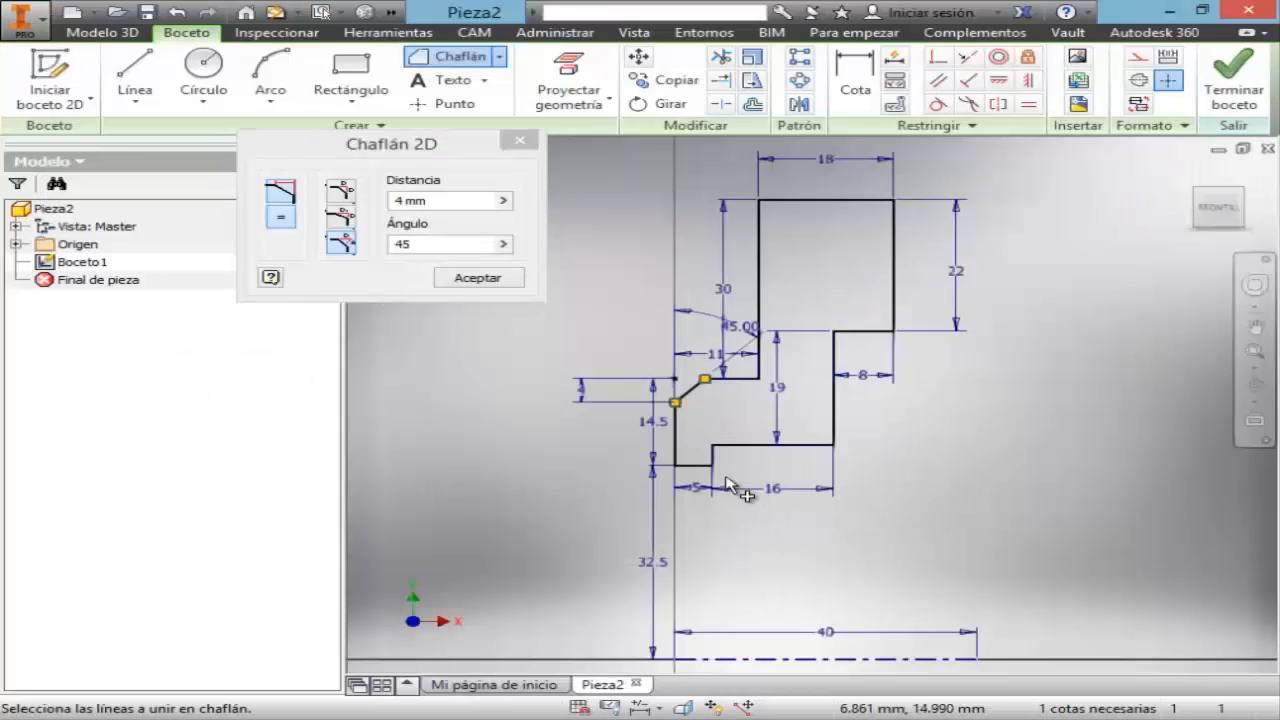
{"action": "left_click", "coordinate": [815, 446]}
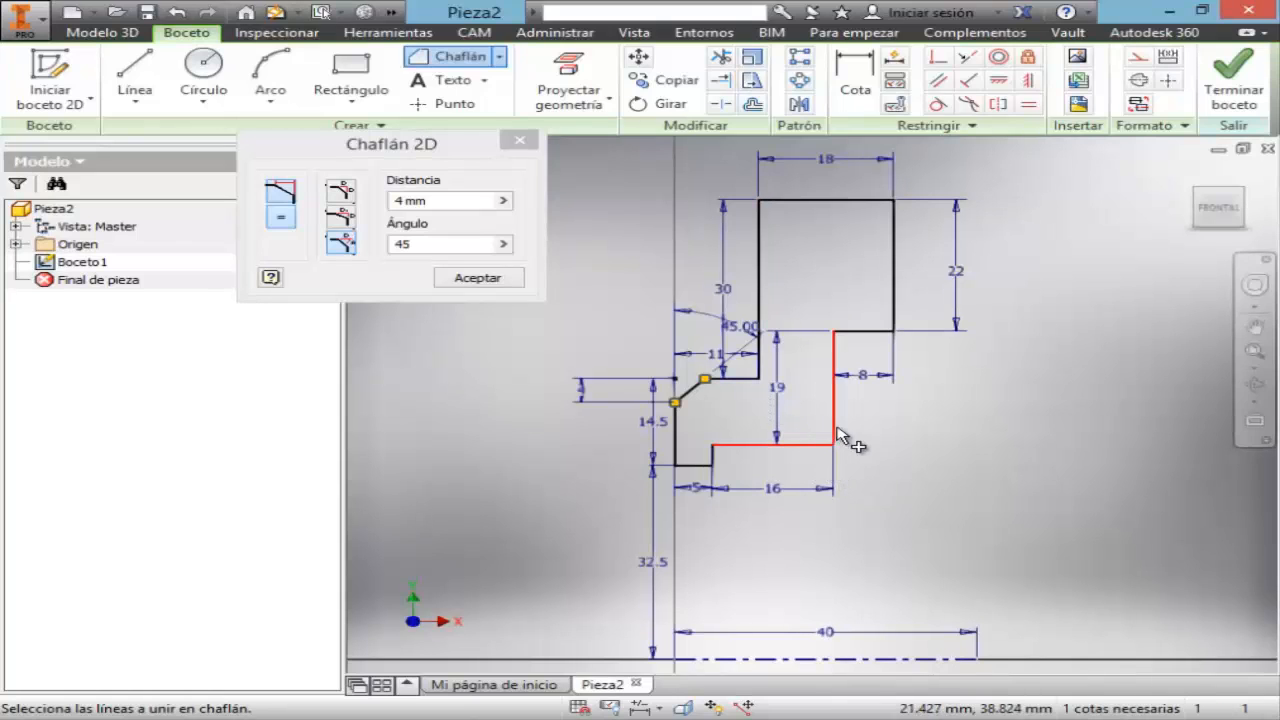
{"action": "left_click", "coordinate": [834, 430]}
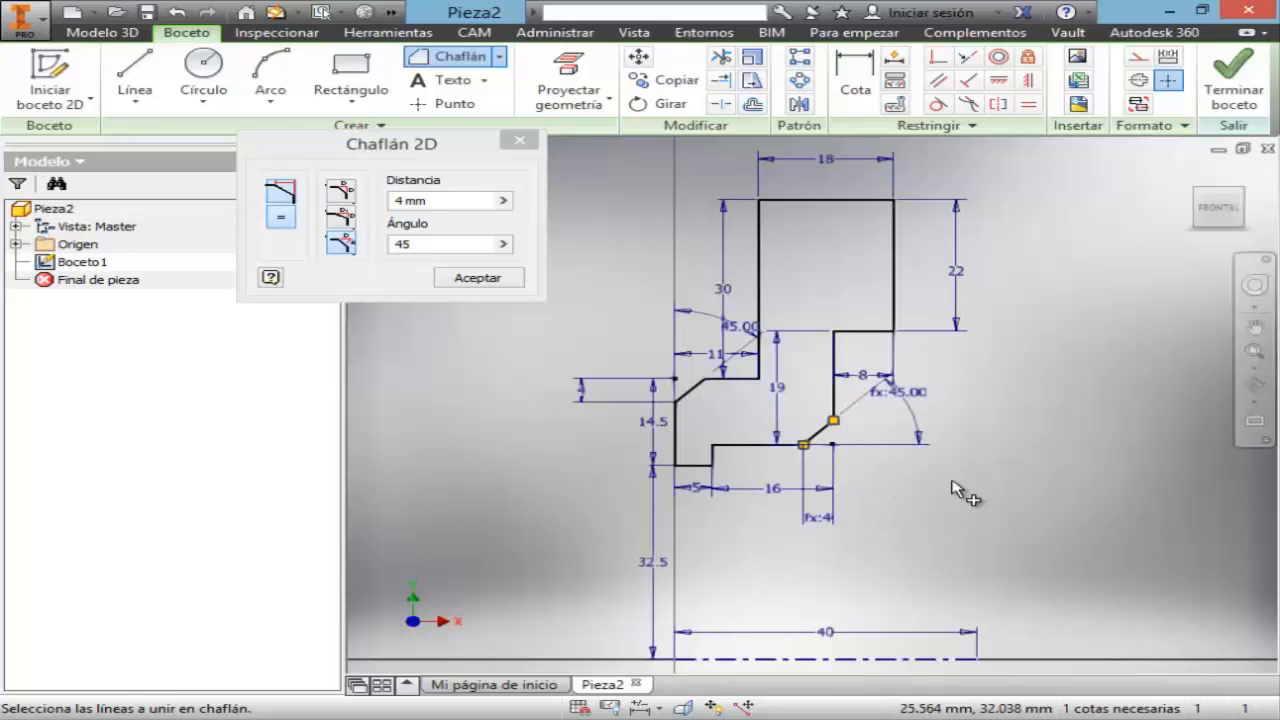
{"action": "key", "text": "Escape"}
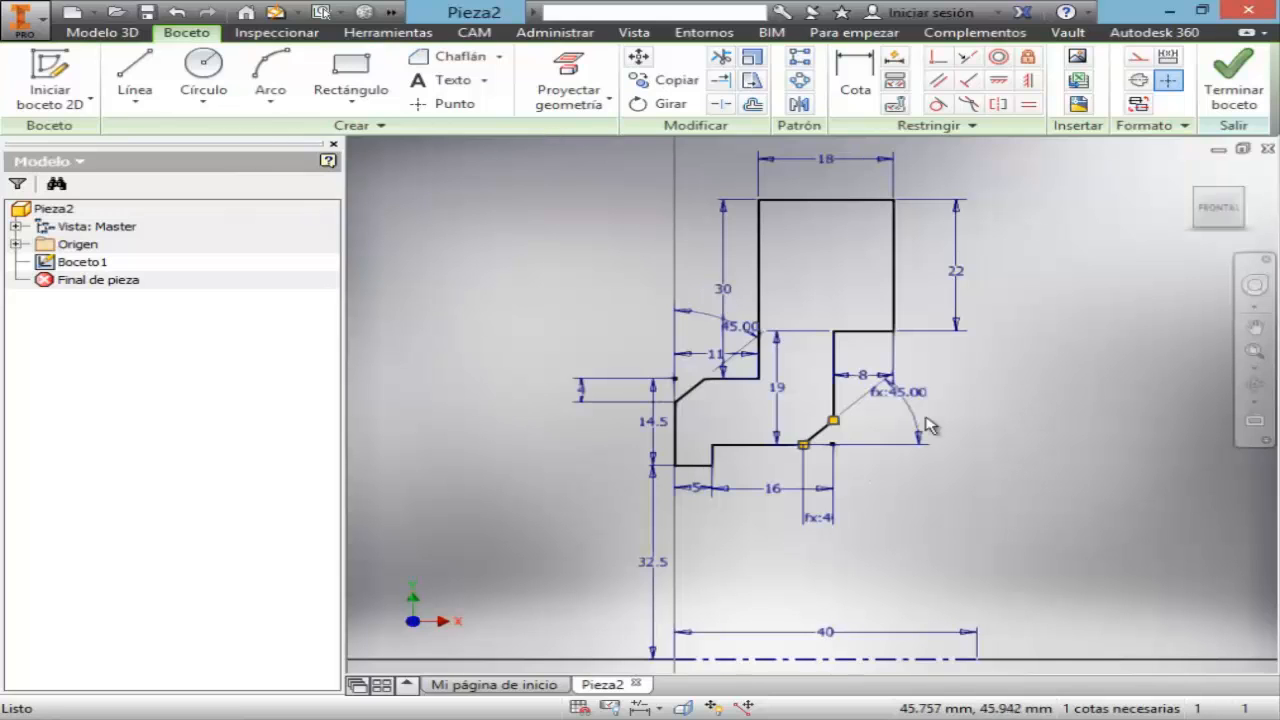
- Finish the sketch and revolve the closed profile a full turn around the 40 mm centerline as a solid
{"action": "left_click", "coordinate": [1250, 90]}
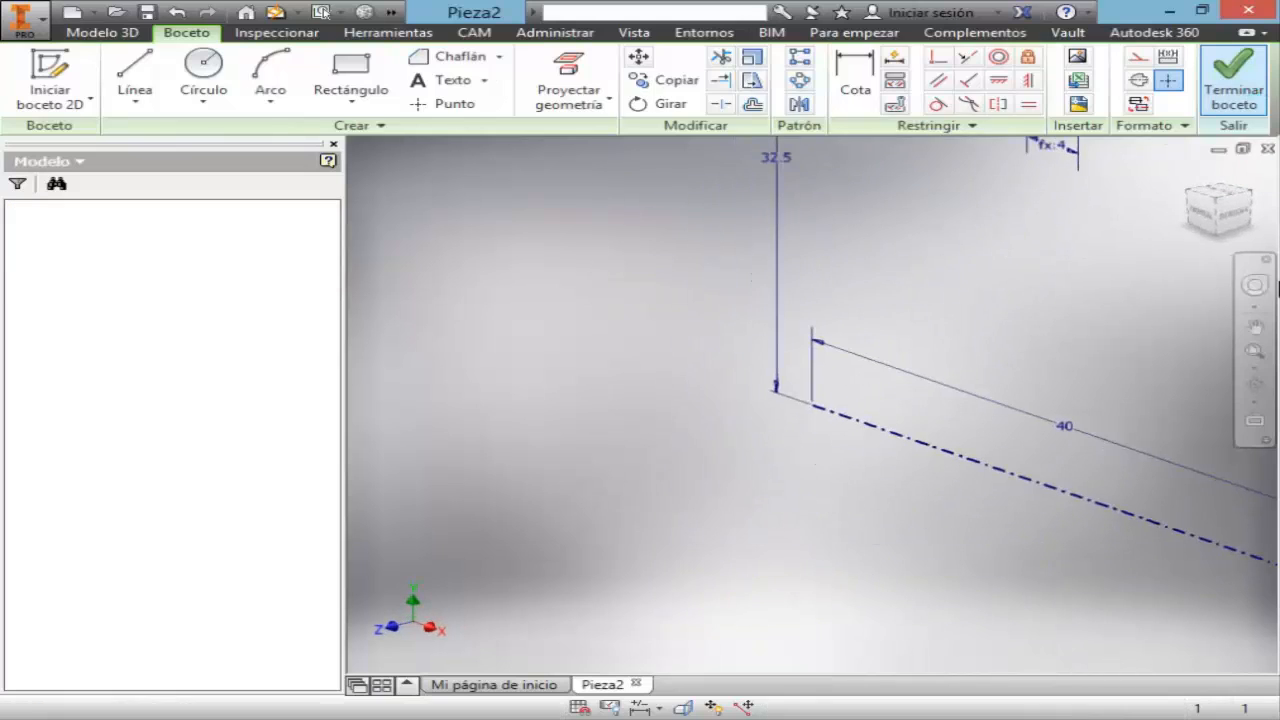
{"action": "left_click", "coordinate": [1256, 352]}
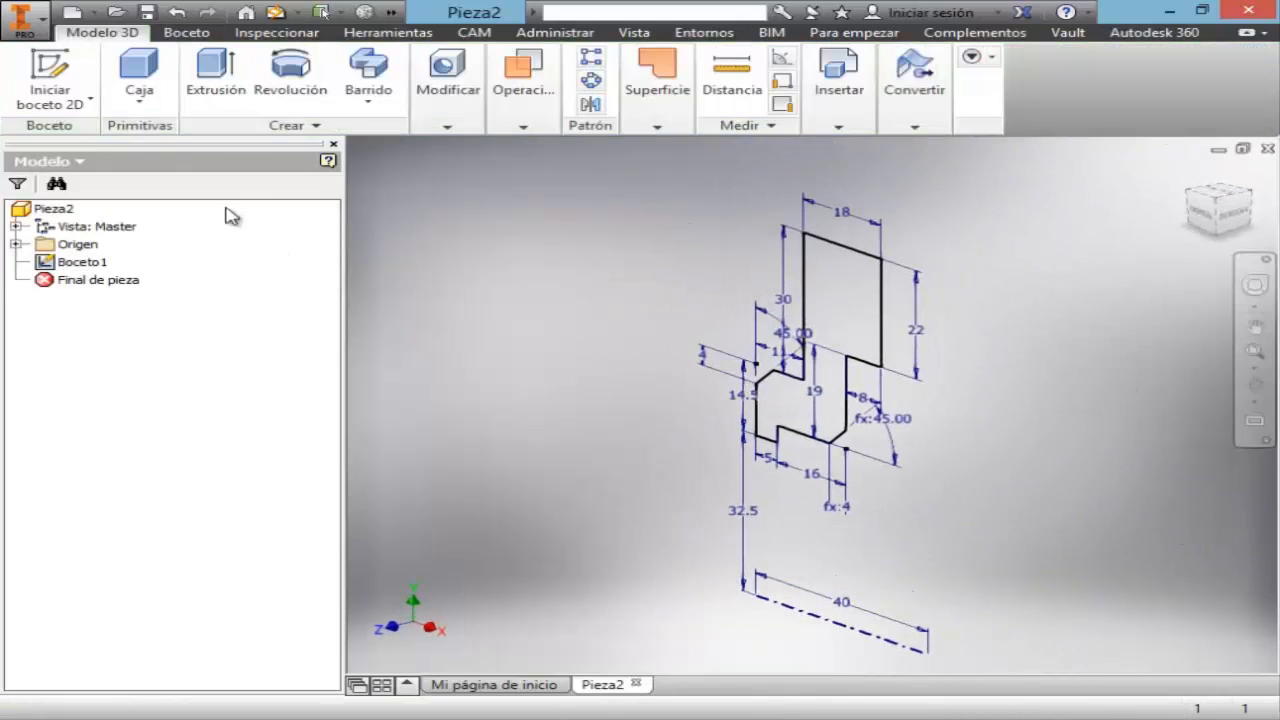
{"action": "left_click", "coordinate": [295, 88]}
{"action": "left_click", "coordinate": [248, 339]}
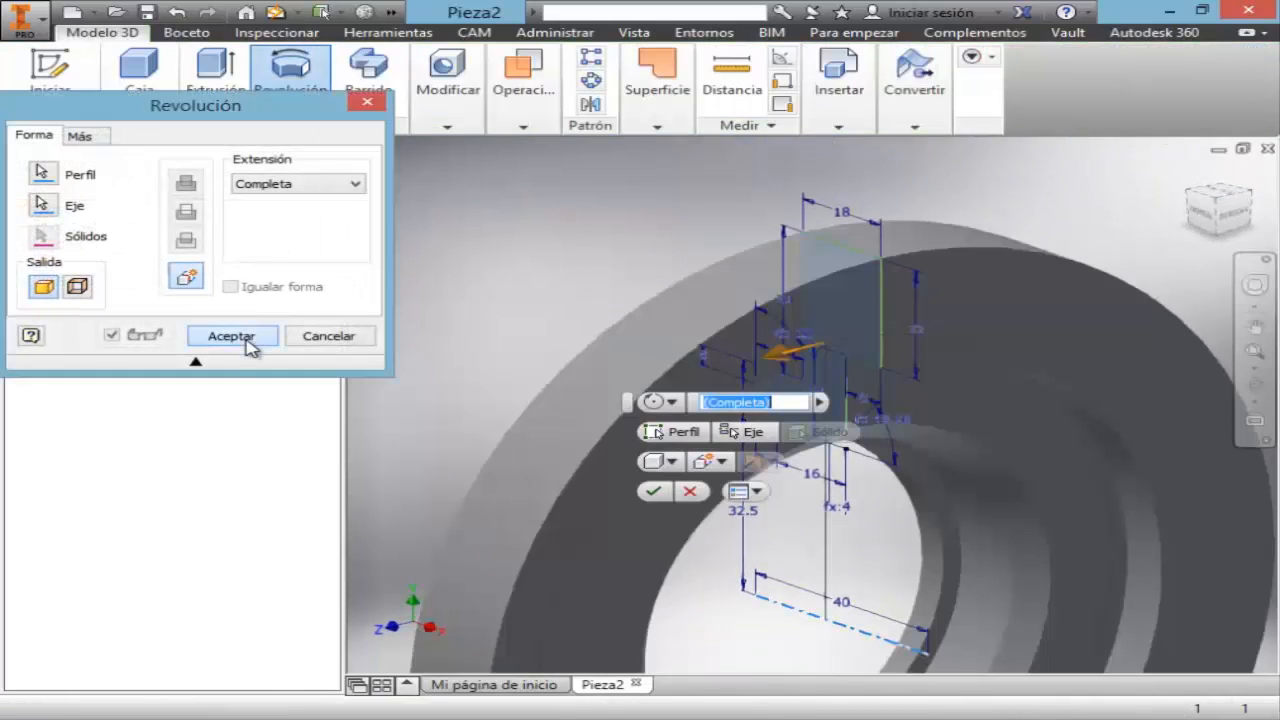
- Examine the revolved flange from several sides and check the bolt holes and their layout in the PDF drawing
{"action": "left_click", "coordinate": [1256, 388]}
{"action": "left_click_drag", "start_coordinate": [789, 449], "coordinate": [1203, 403]}
{"action": "left_click", "coordinate": [1254, 350]}
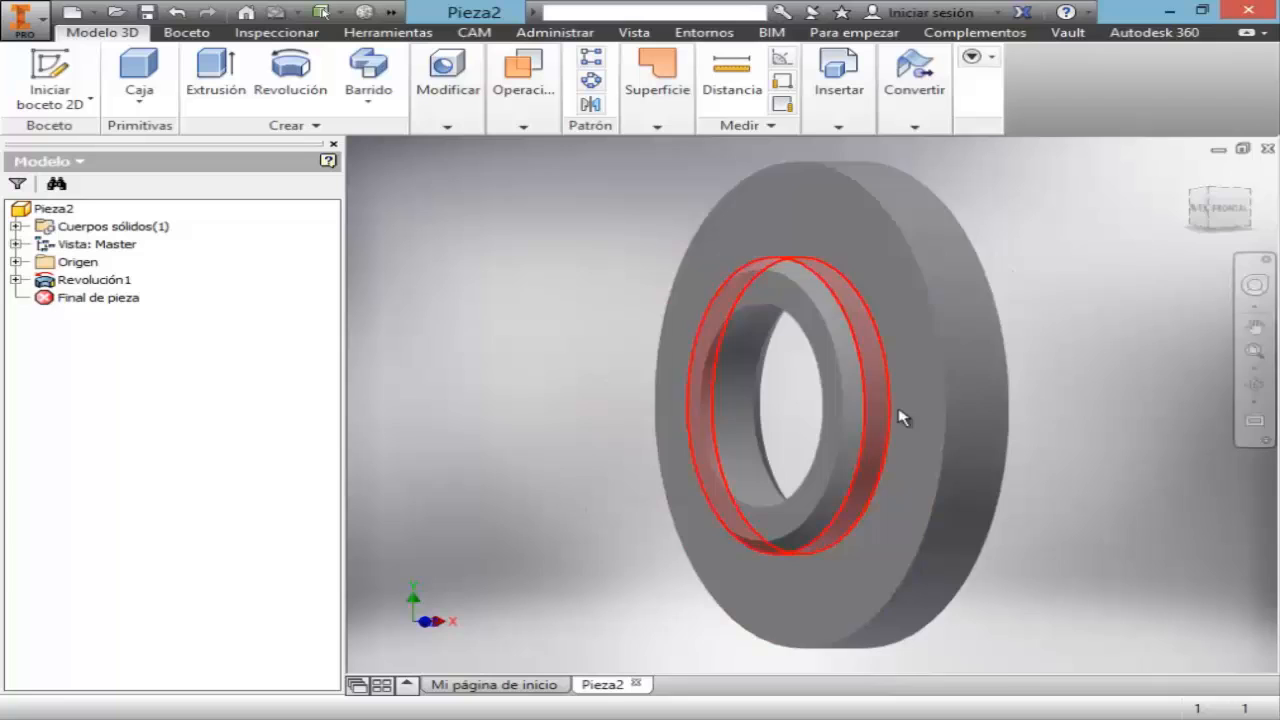
{"action": "left_click", "coordinate": [1253, 387]}
{"action": "left_click_drag", "start_coordinate": [770, 408], "coordinate": [812, 446]}
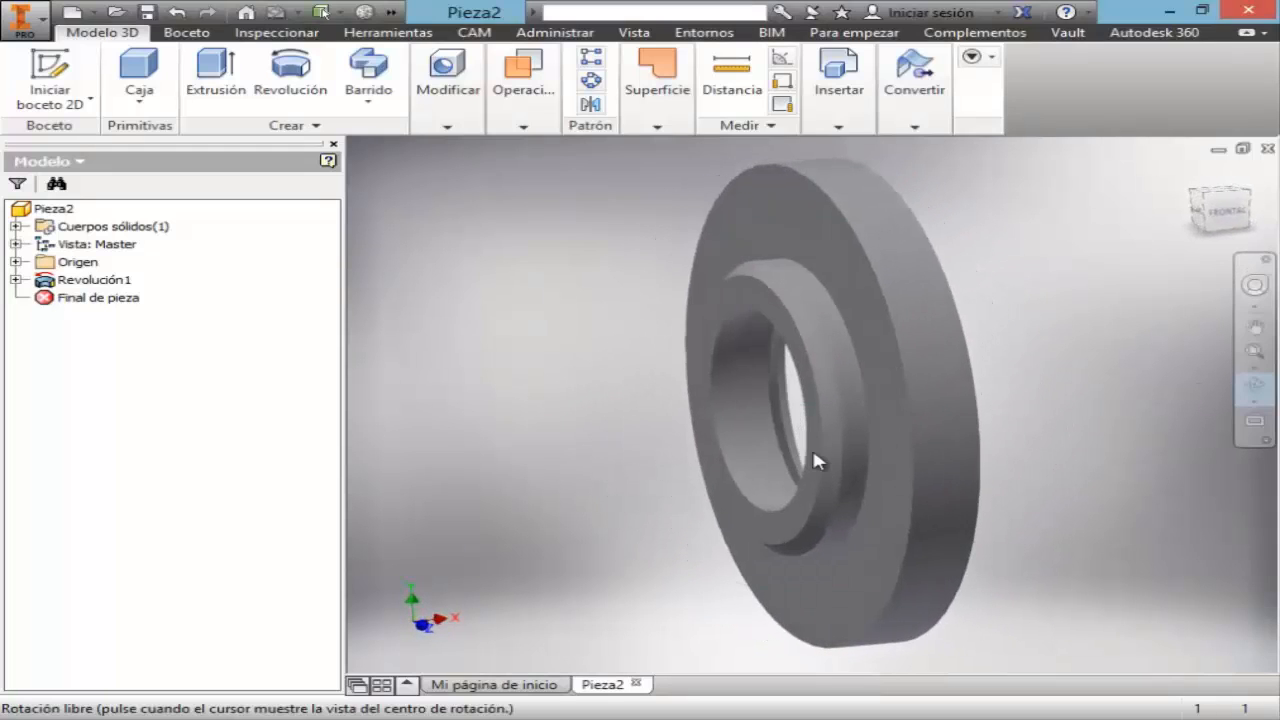
{"action": "key", "text": "Escape"}
{"action": "left_click", "coordinate": [788, 718]}
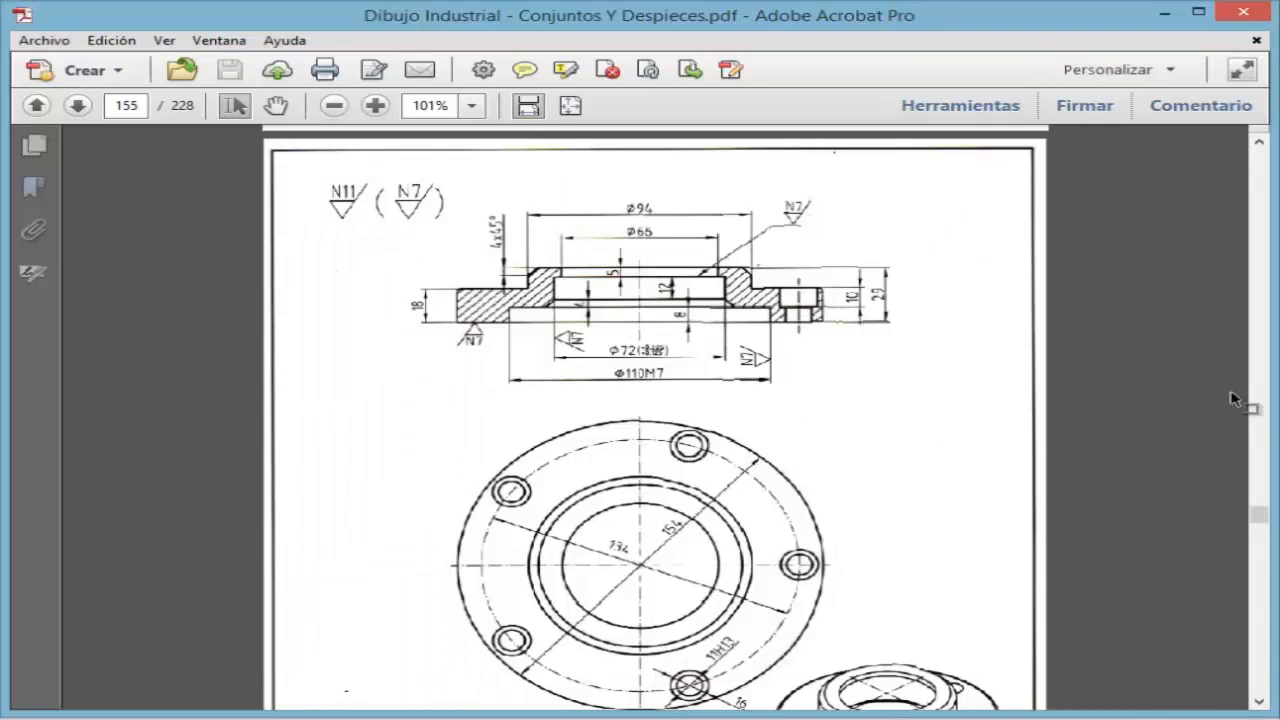
{"action": "scroll", "coordinate": [1271, 708], "scroll_direction": "down", "scroll_amount": 5}
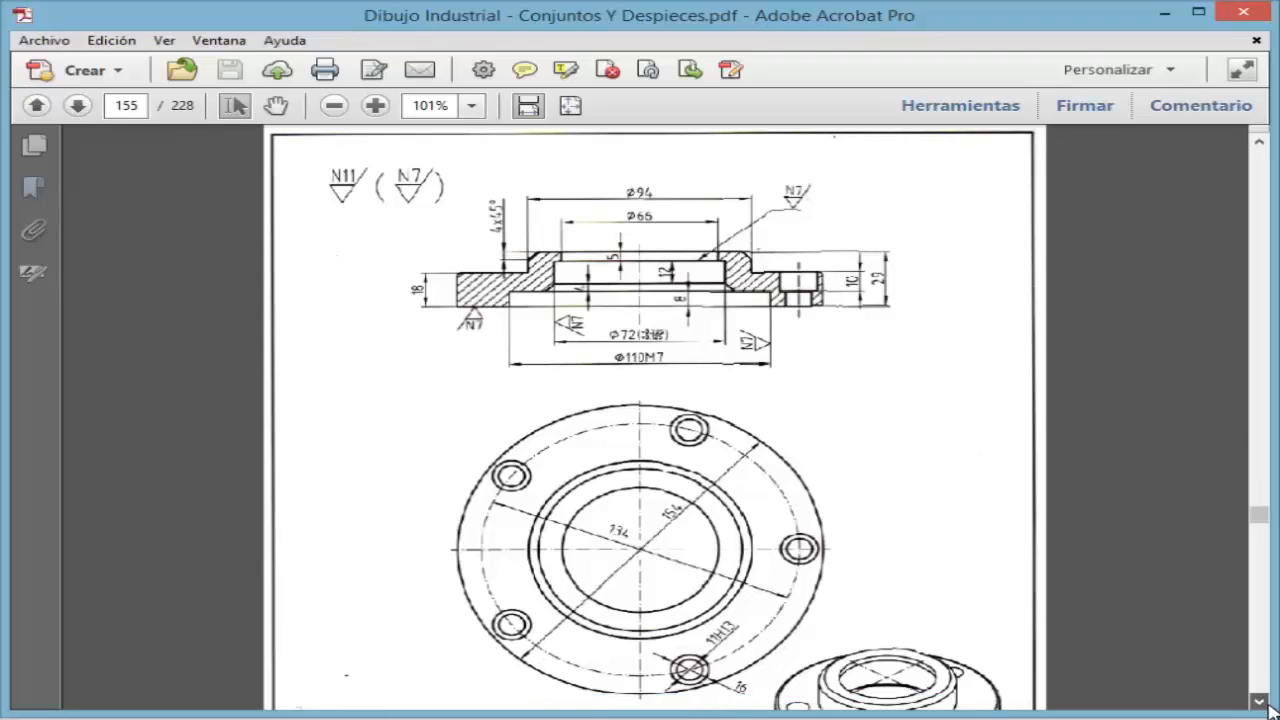
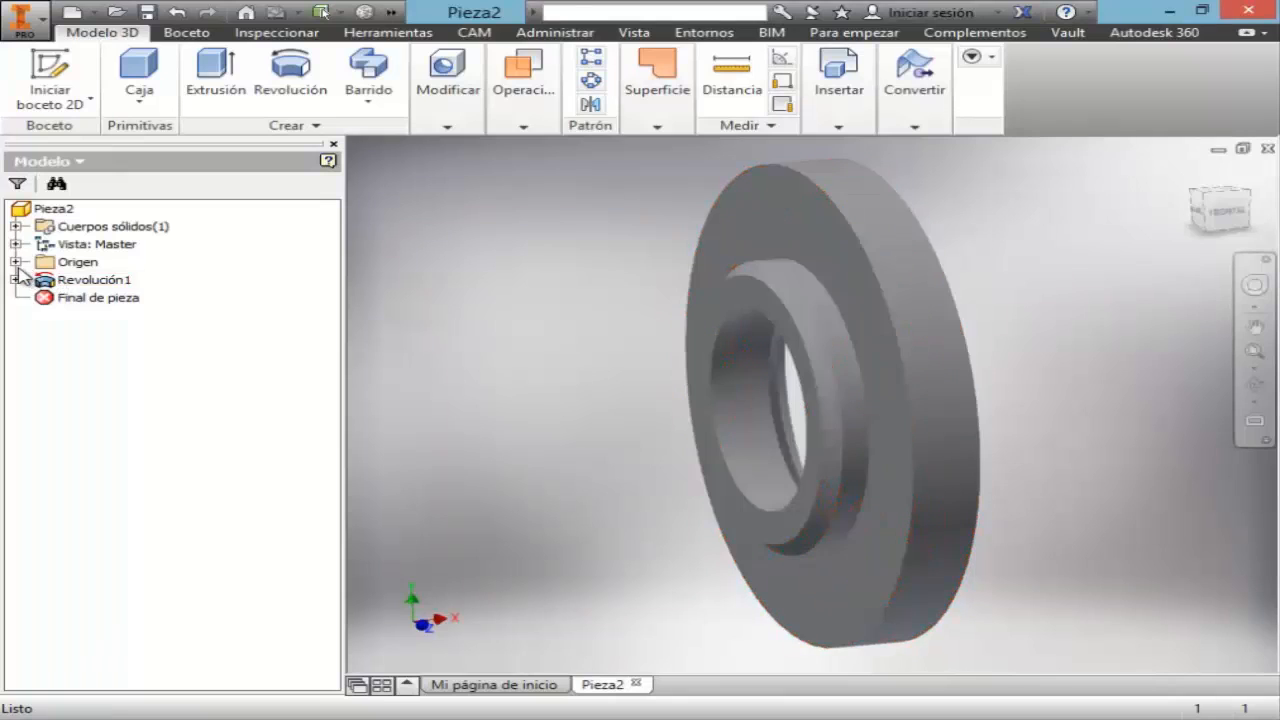
- Start a new sketch on the XY origin plane of the flange part
{"action": "left_click", "coordinate": [15, 262]}
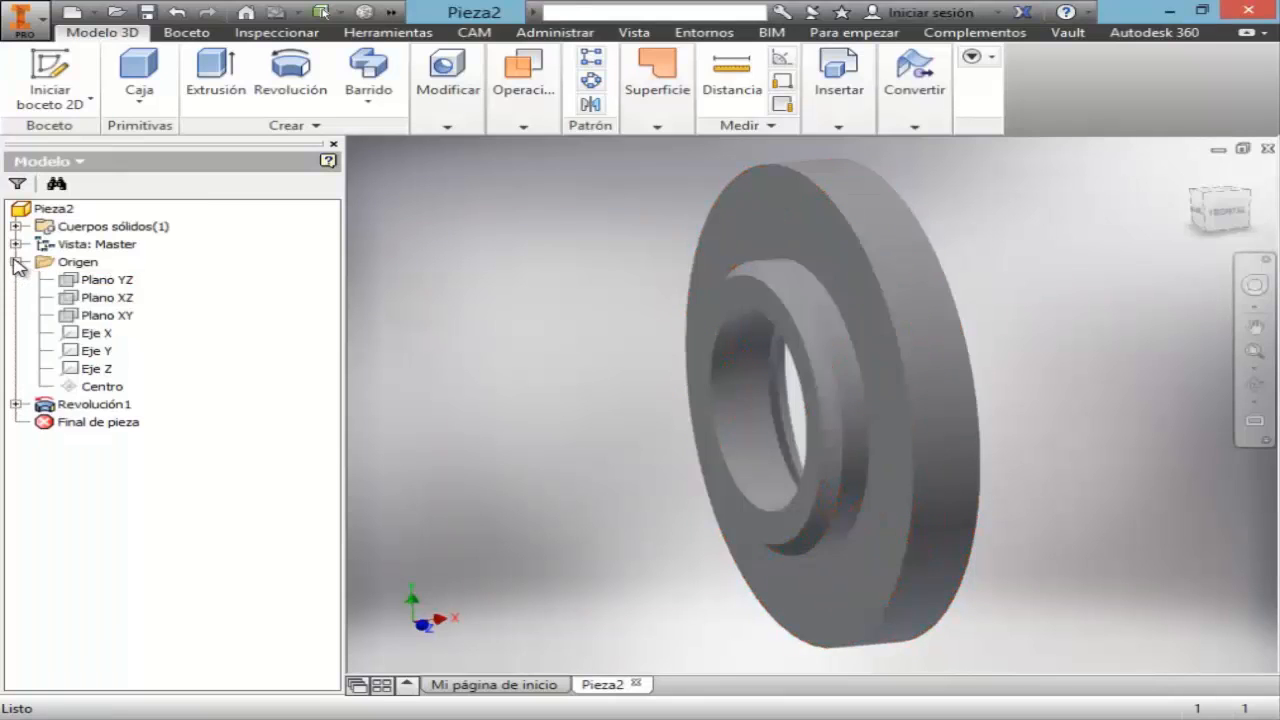
{"action": "left_click", "coordinate": [127, 316]}
{"action": "left_click", "coordinate": [843, 389]}
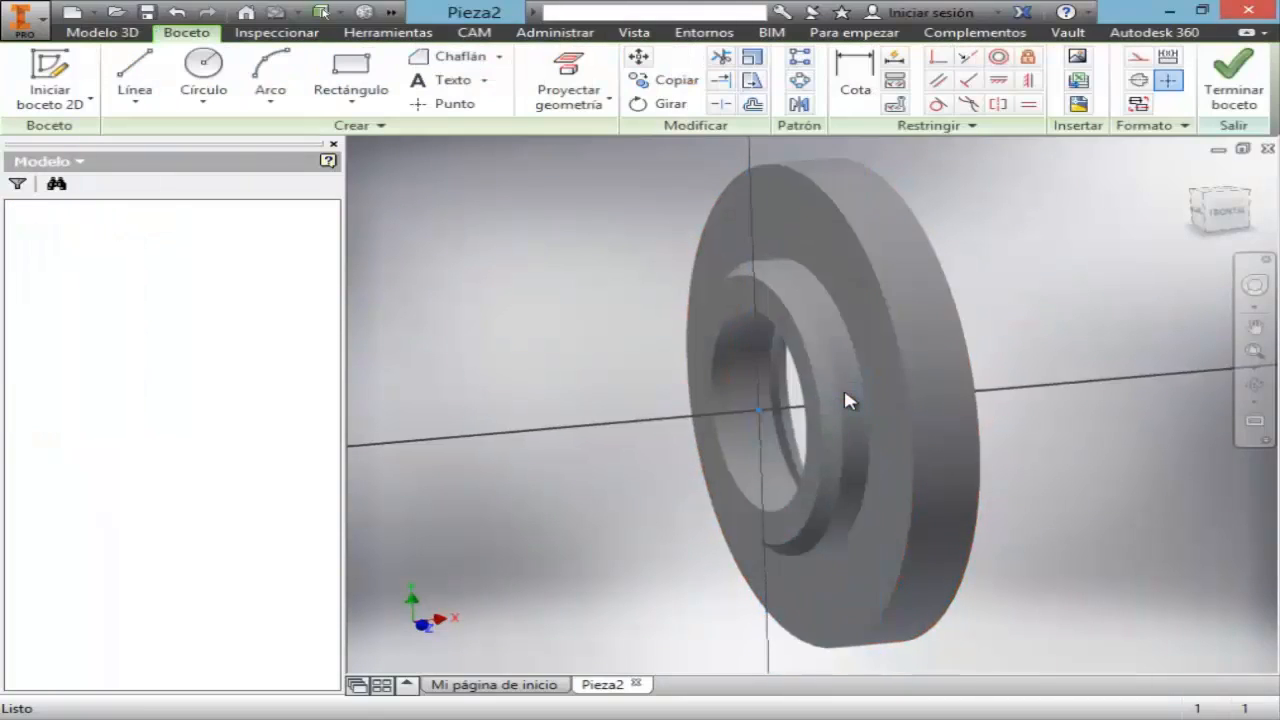
- Slice the part graphics at the sketch plane to expose the flange's cross-section
{"action": "right_click", "coordinate": [1034, 309]}
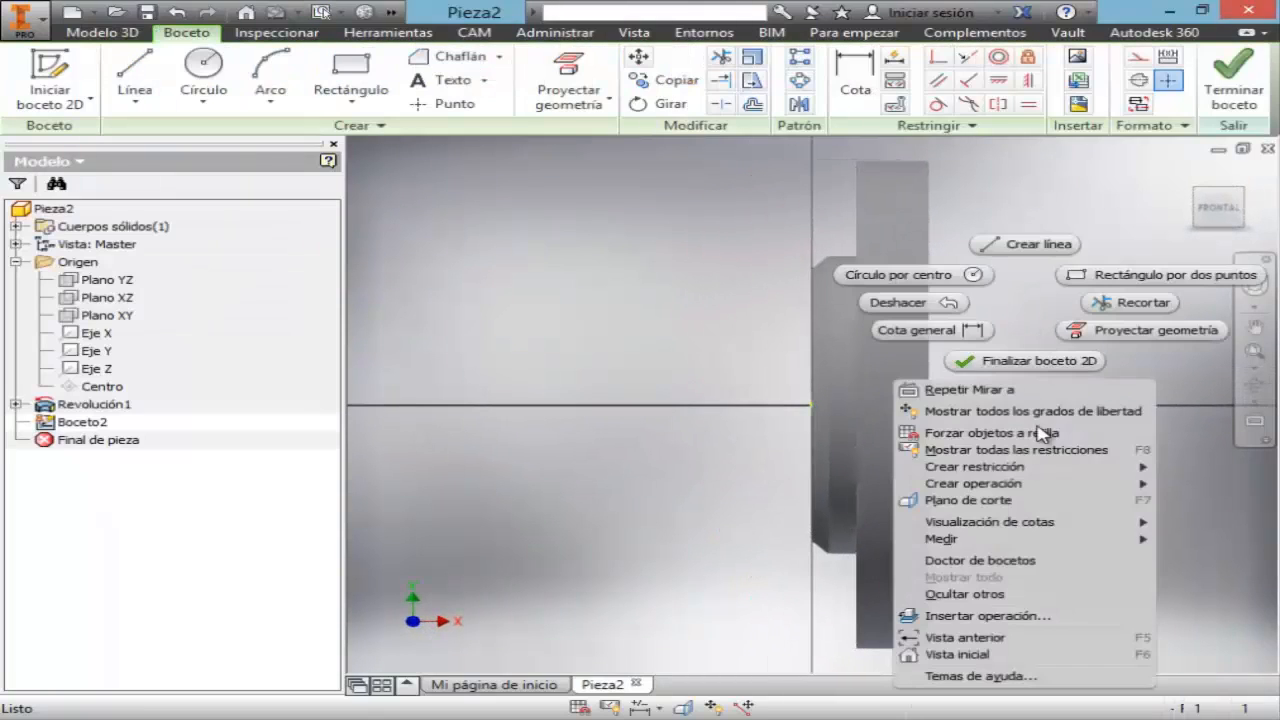
{"action": "left_click", "coordinate": [1040, 500]}
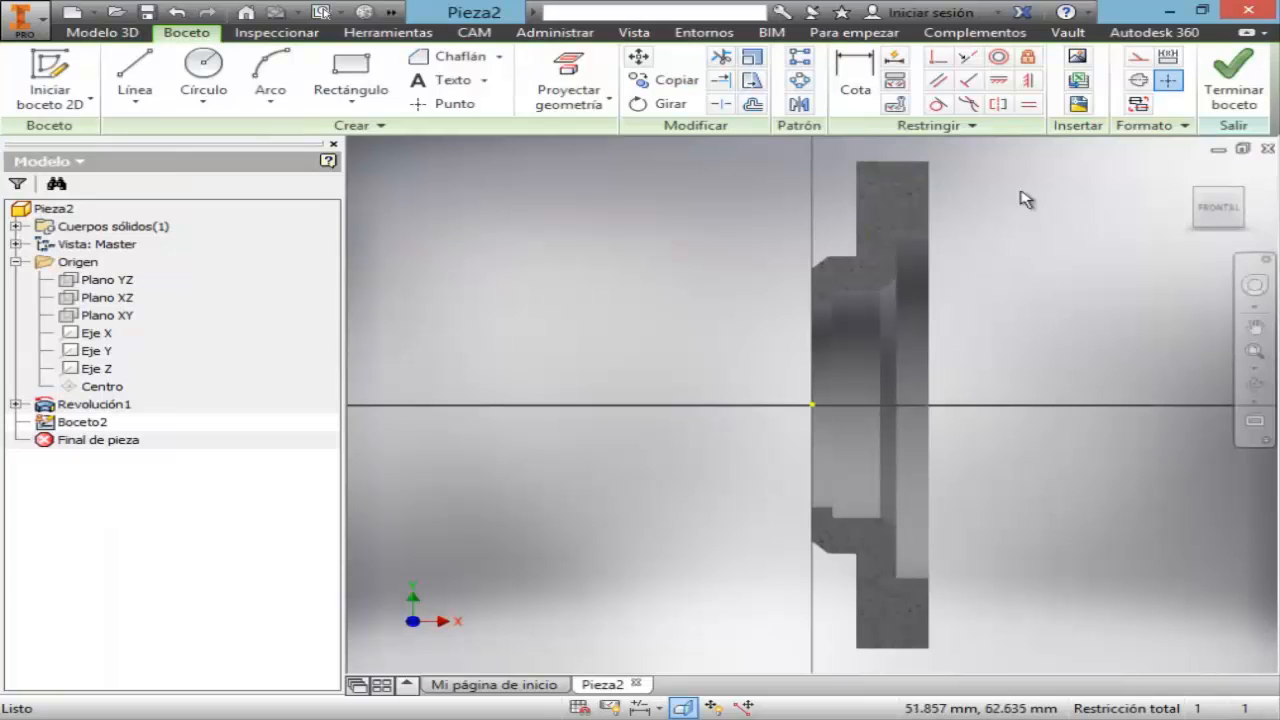
{"action": "left_click", "coordinate": [1262, 352]}
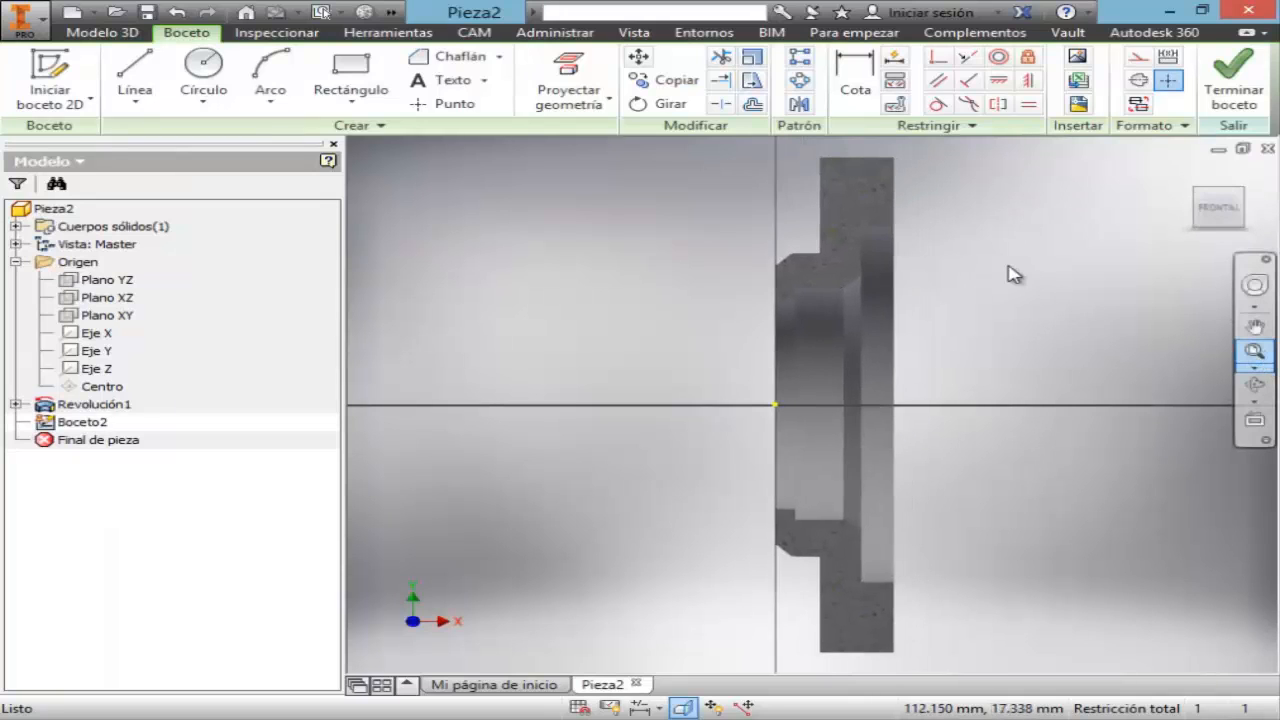
- Draw a 67 mm vertical line up from the origin and a horizontal line about 38 mm long across the flange, and delete the vertical line
{"action": "key", "text": "alt+Tab"}
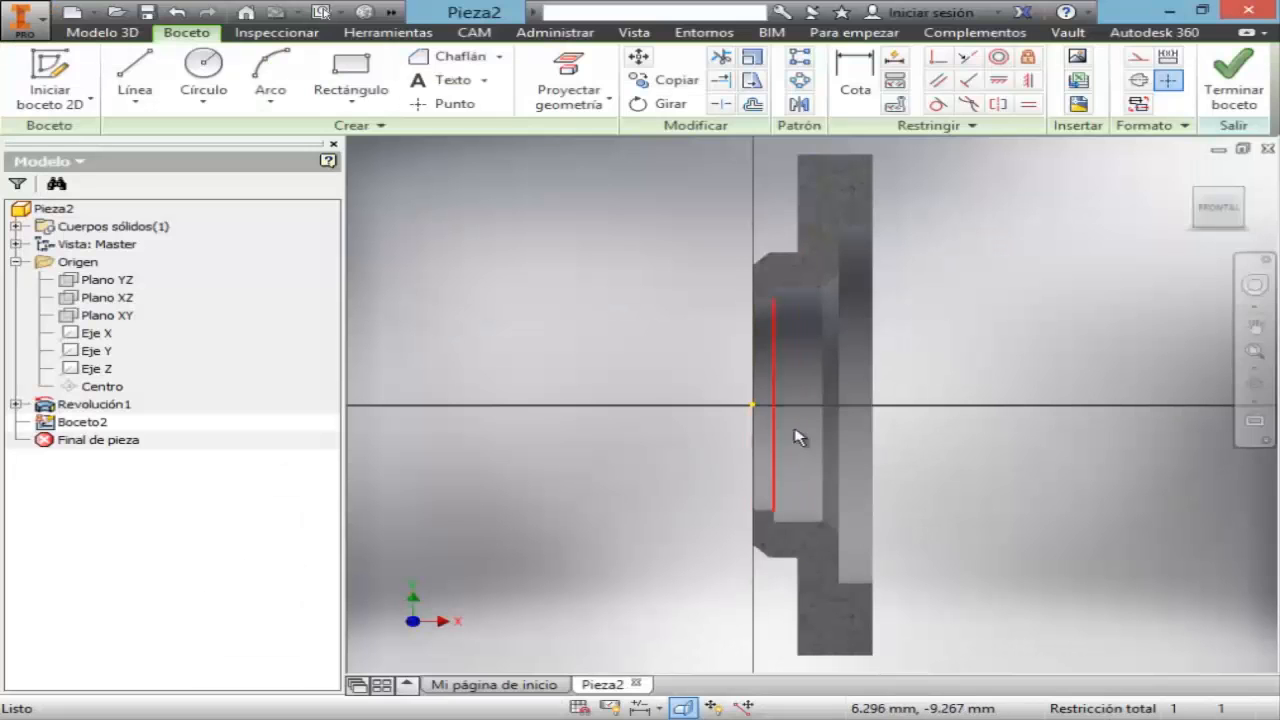
{"action": "left_click", "coordinate": [135, 78]}
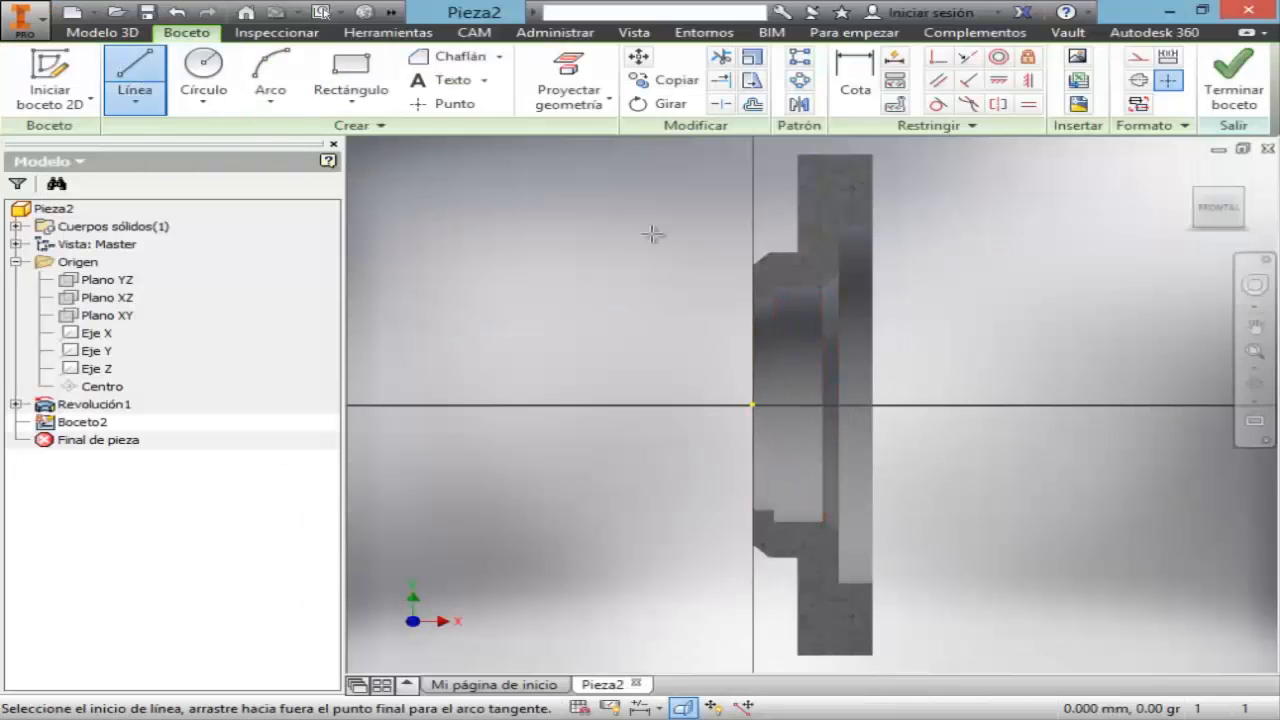
{"action": "left_click", "coordinate": [752, 405]}
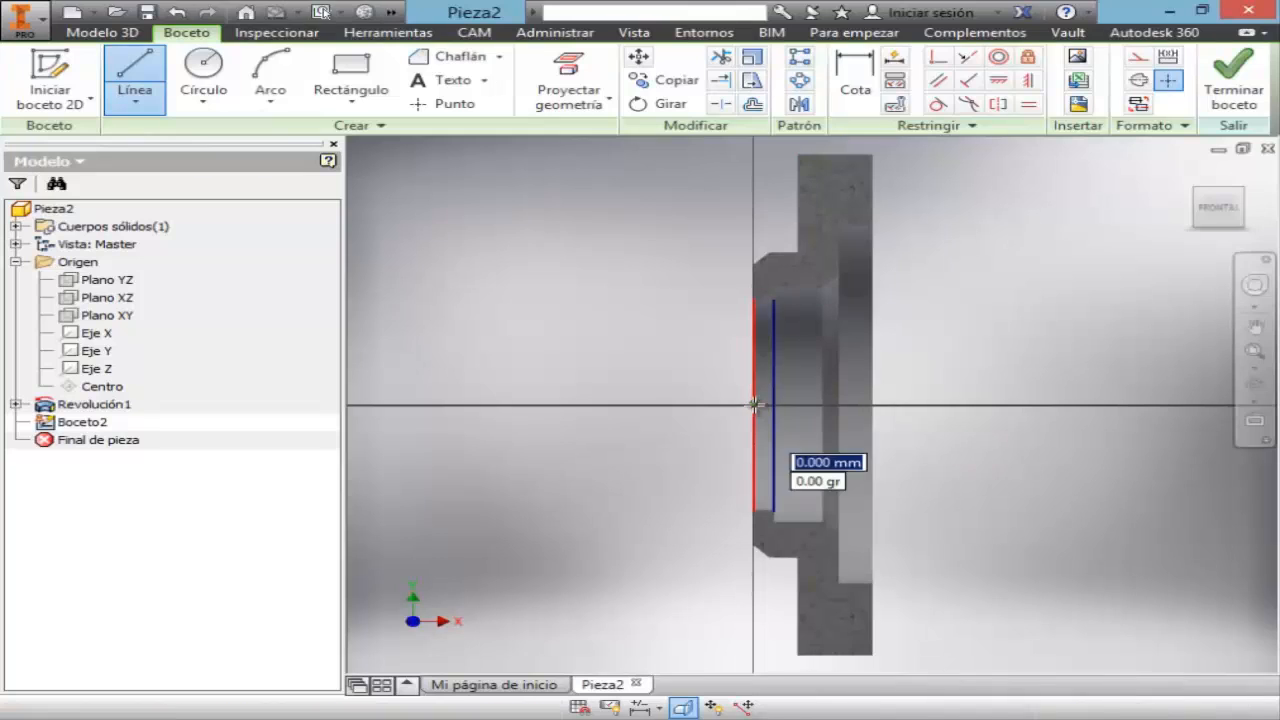
{"action": "type", "text": "67"}
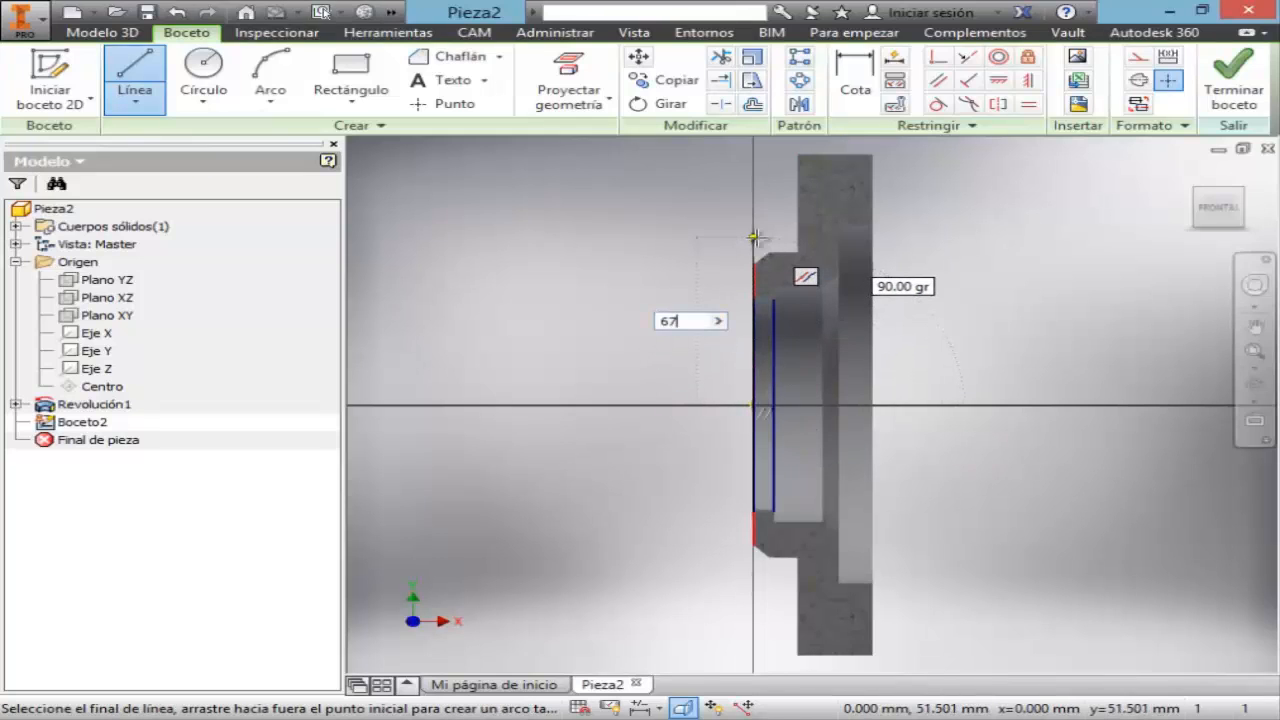
{"action": "key", "text": "Return"}
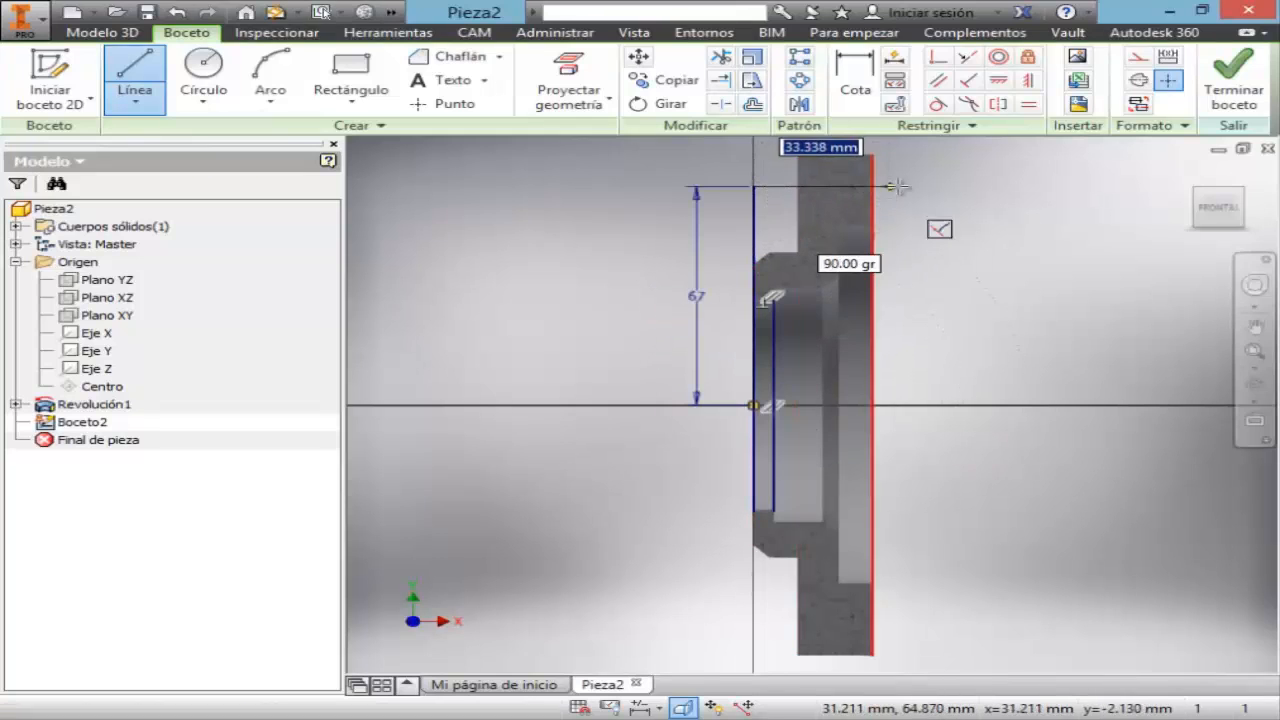
{"action": "left_click", "coordinate": [910, 183]}
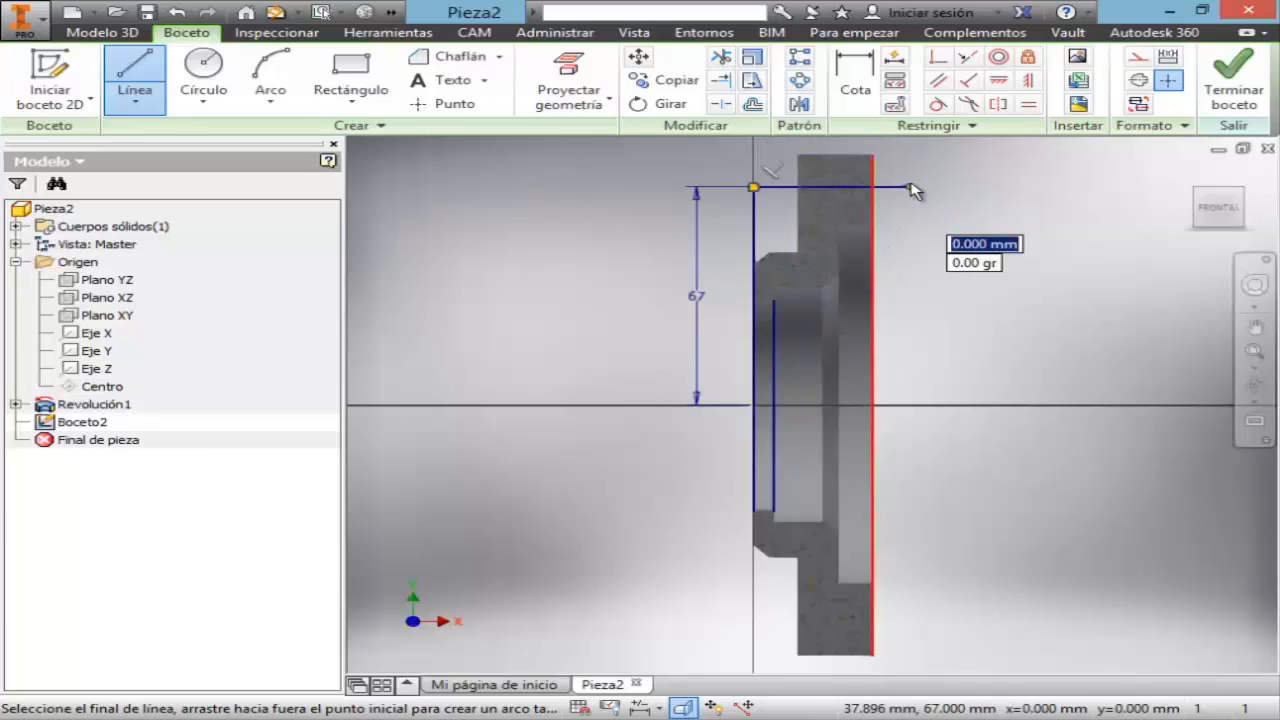
{"action": "key", "text": "Escape"}
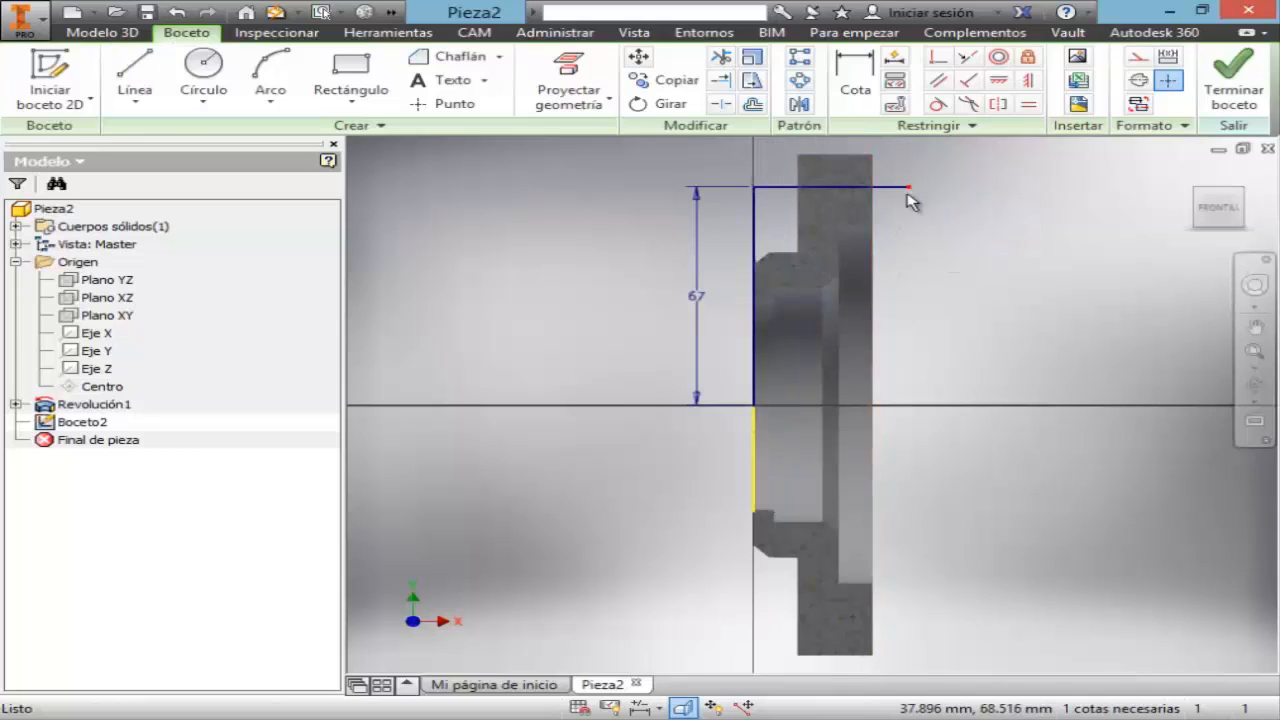
{"action": "left_click", "coordinate": [755, 243]}
{"action": "key", "text": "Delete"}
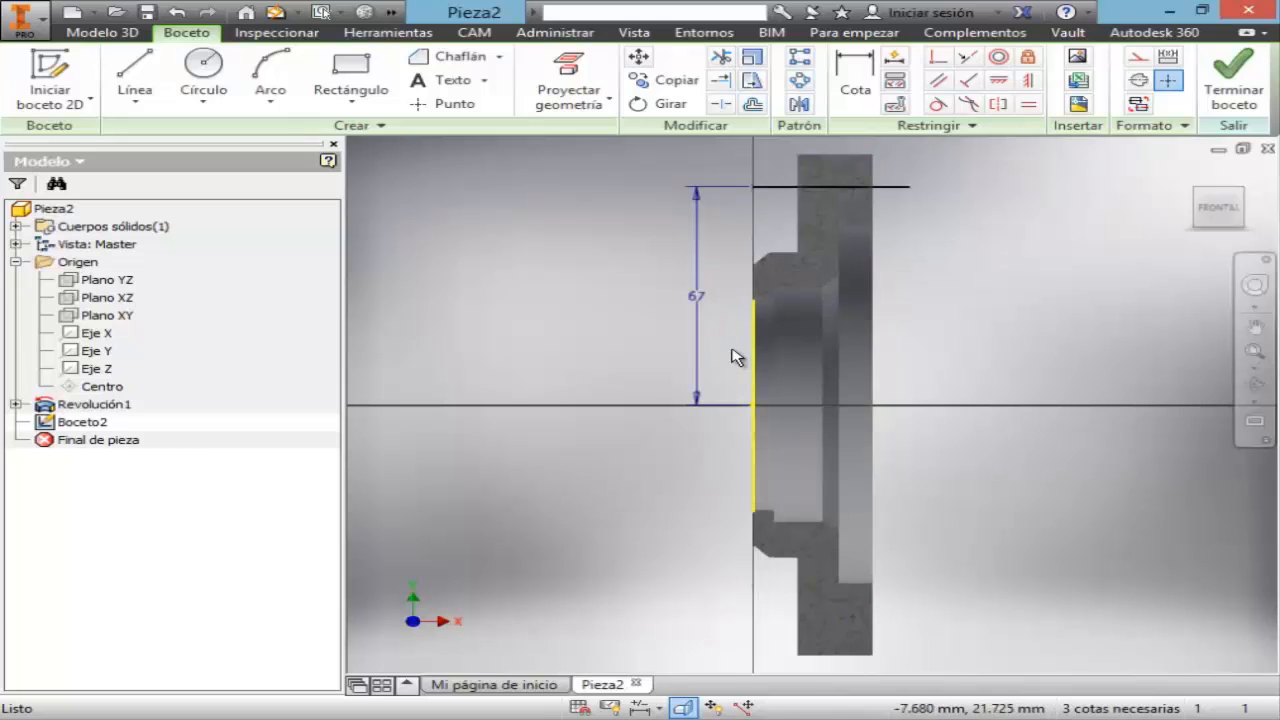
- Check the bolt hole sizes in the PDF drawing and draw an 8 mm line up the flange's front face from the horizontal line
{"action": "left_click", "coordinate": [1249, 356]}
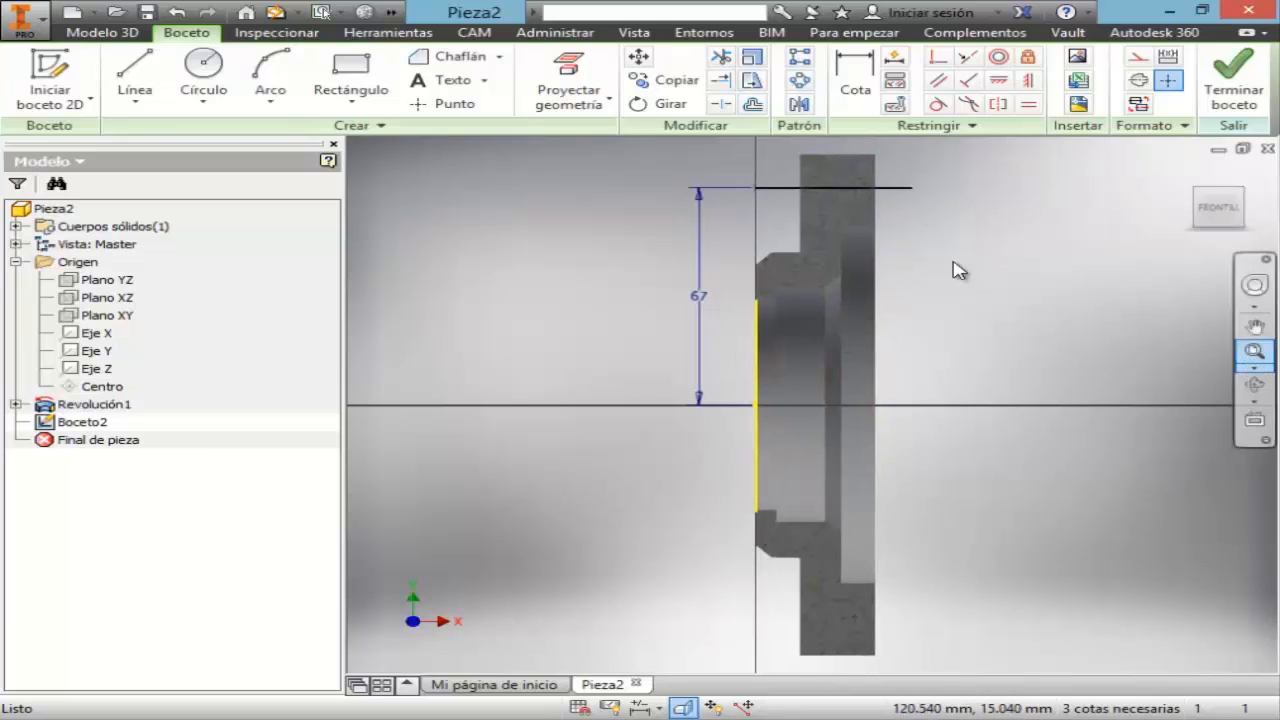
{"action": "left_click", "coordinate": [1256, 367]}
{"action": "left_click", "coordinate": [1060, 426]}
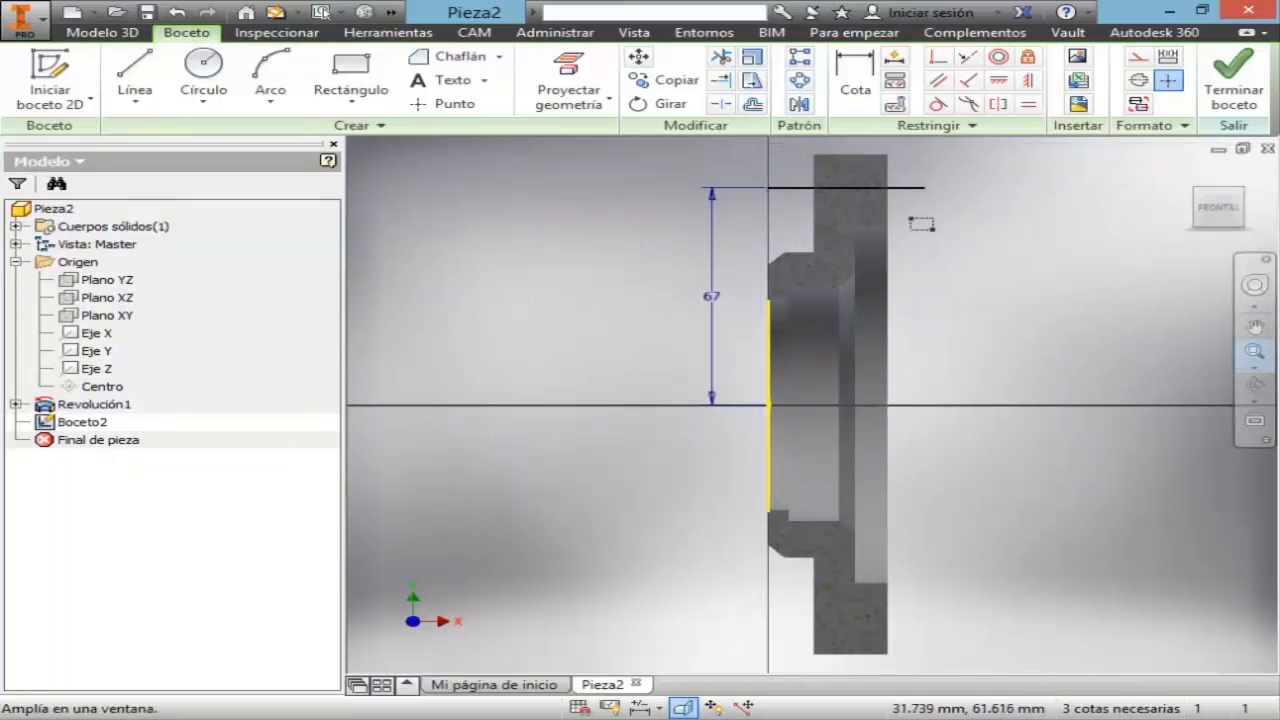
{"action": "left_click_drag", "start_coordinate": [921, 224], "coordinate": [765, 148]}
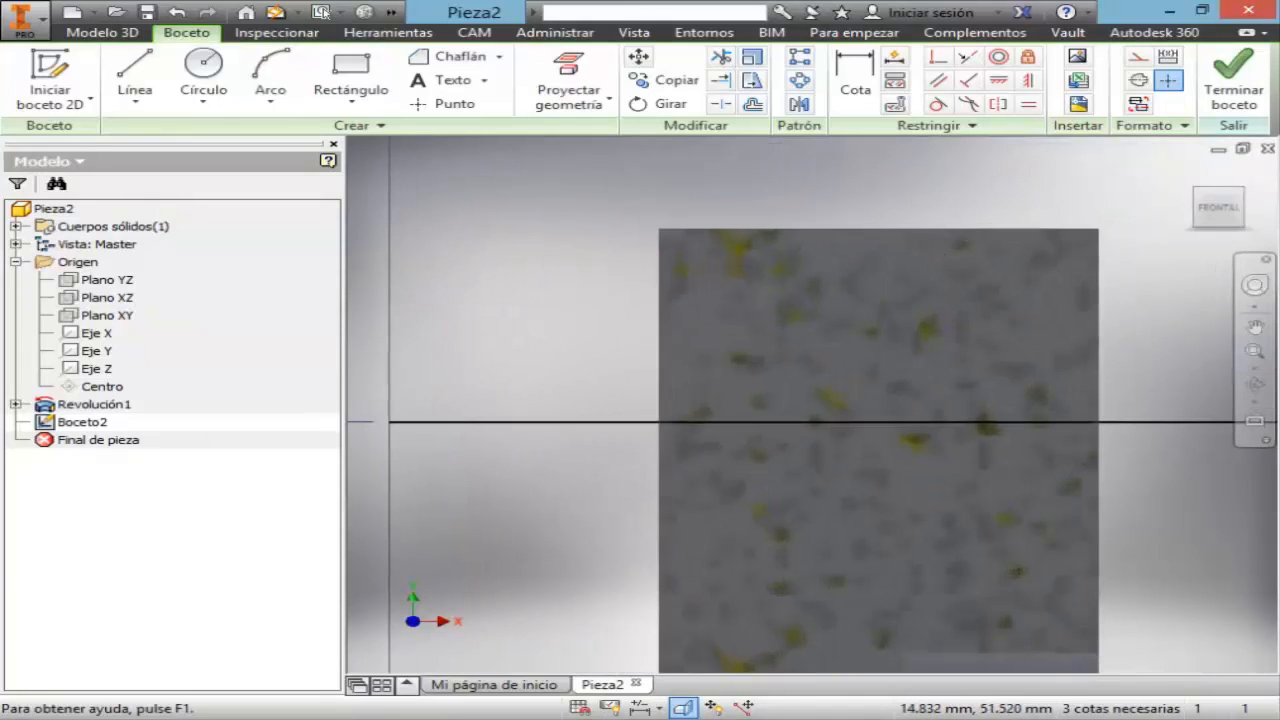
{"action": "left_click", "coordinate": [756, 718]}
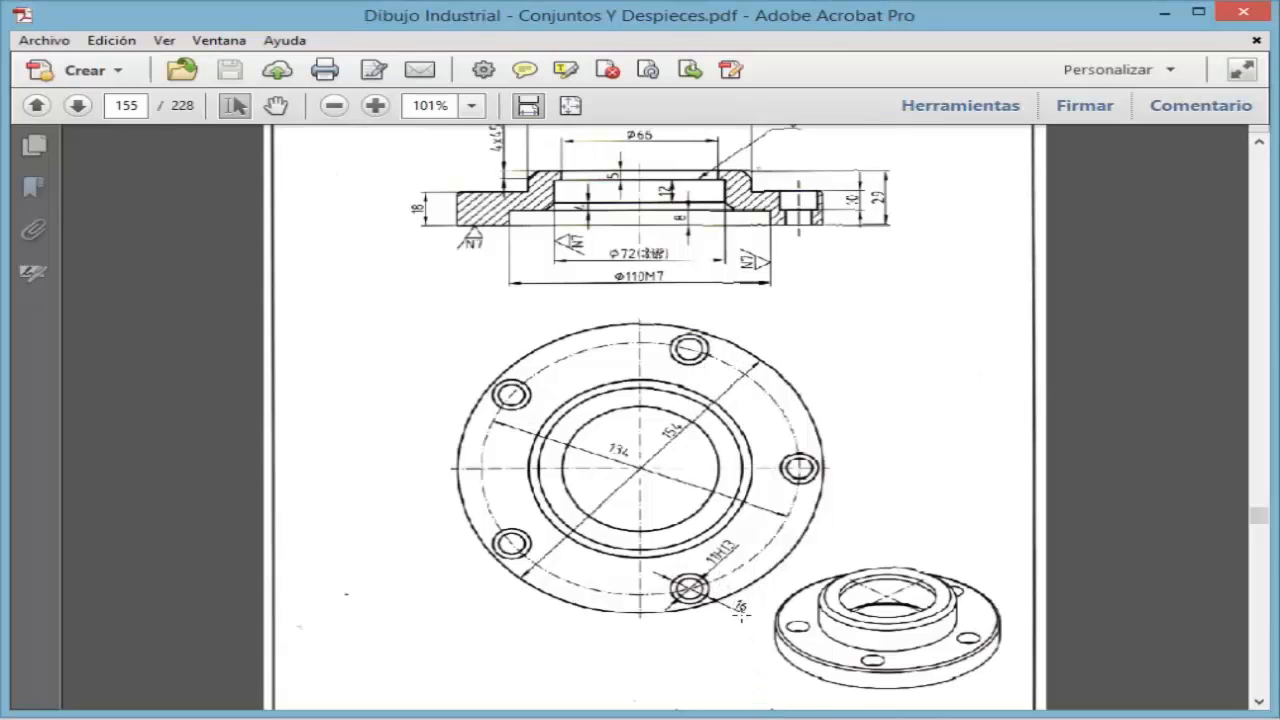
{"action": "left_click", "coordinate": [743, 710]}
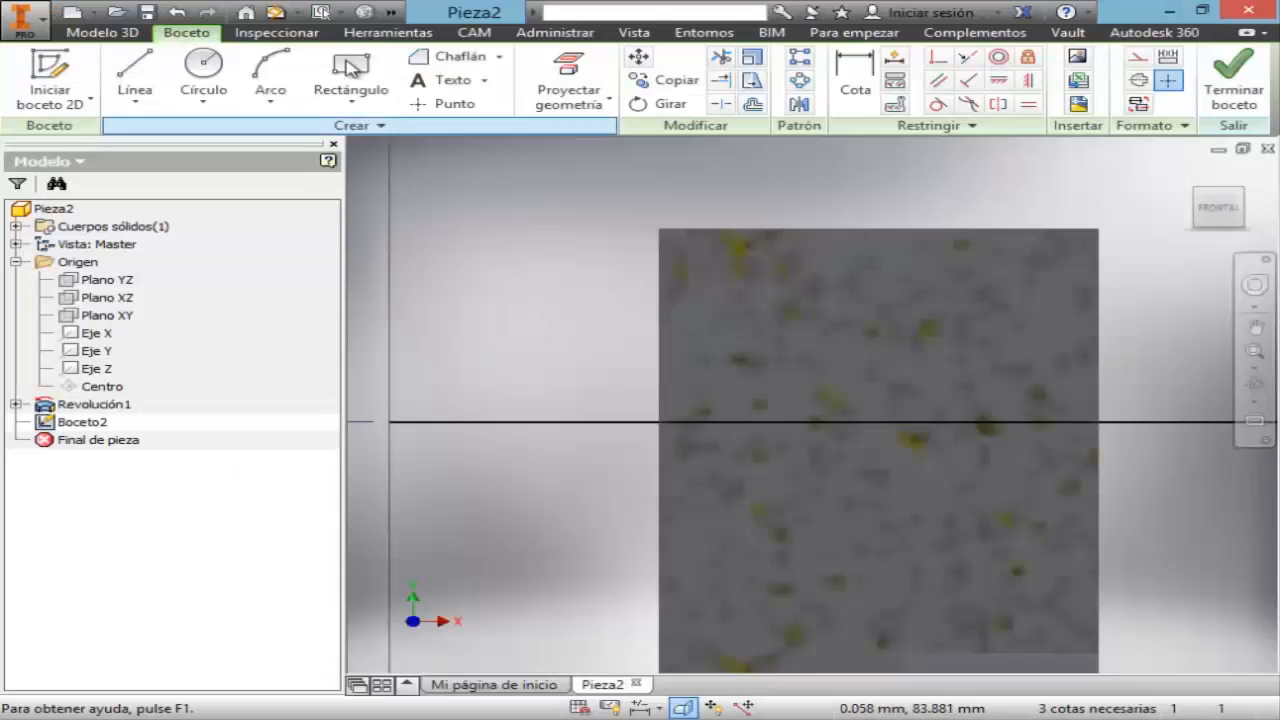
{"action": "left_click", "coordinate": [136, 80]}
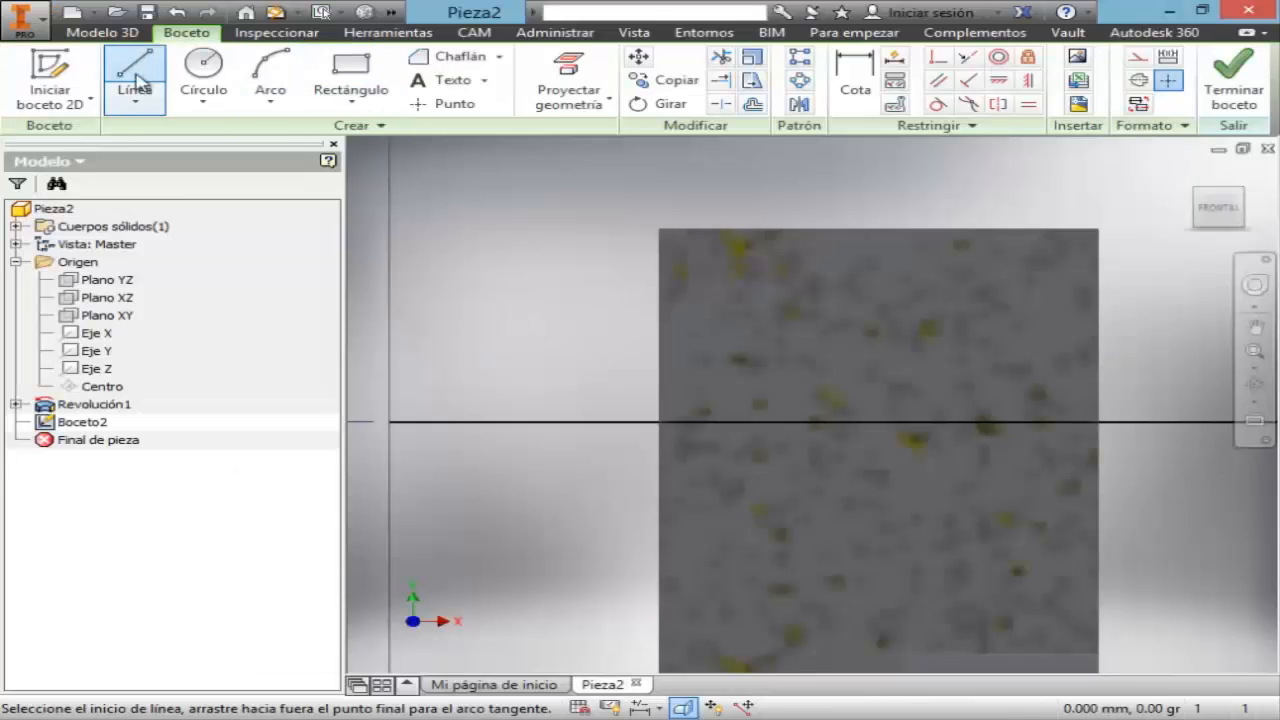
{"action": "left_click", "coordinate": [660, 422]}
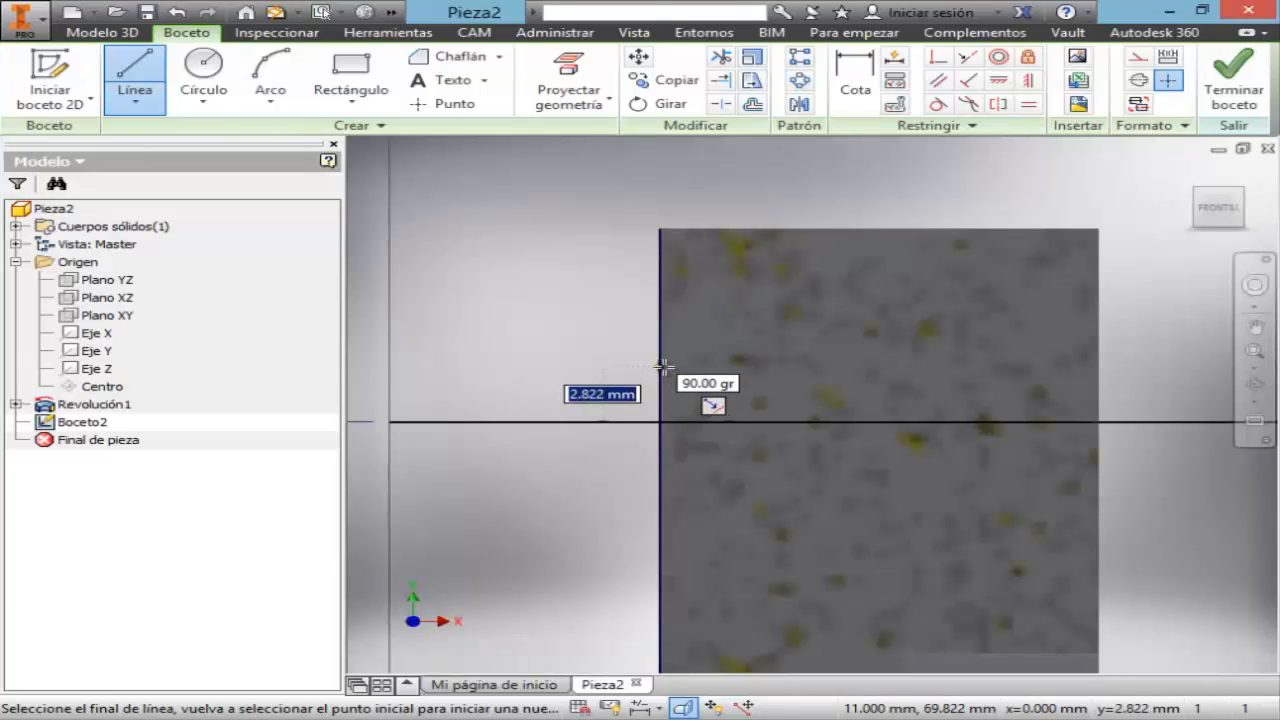
{"action": "type", "text": "8"}
{"action": "key", "text": "Return"}
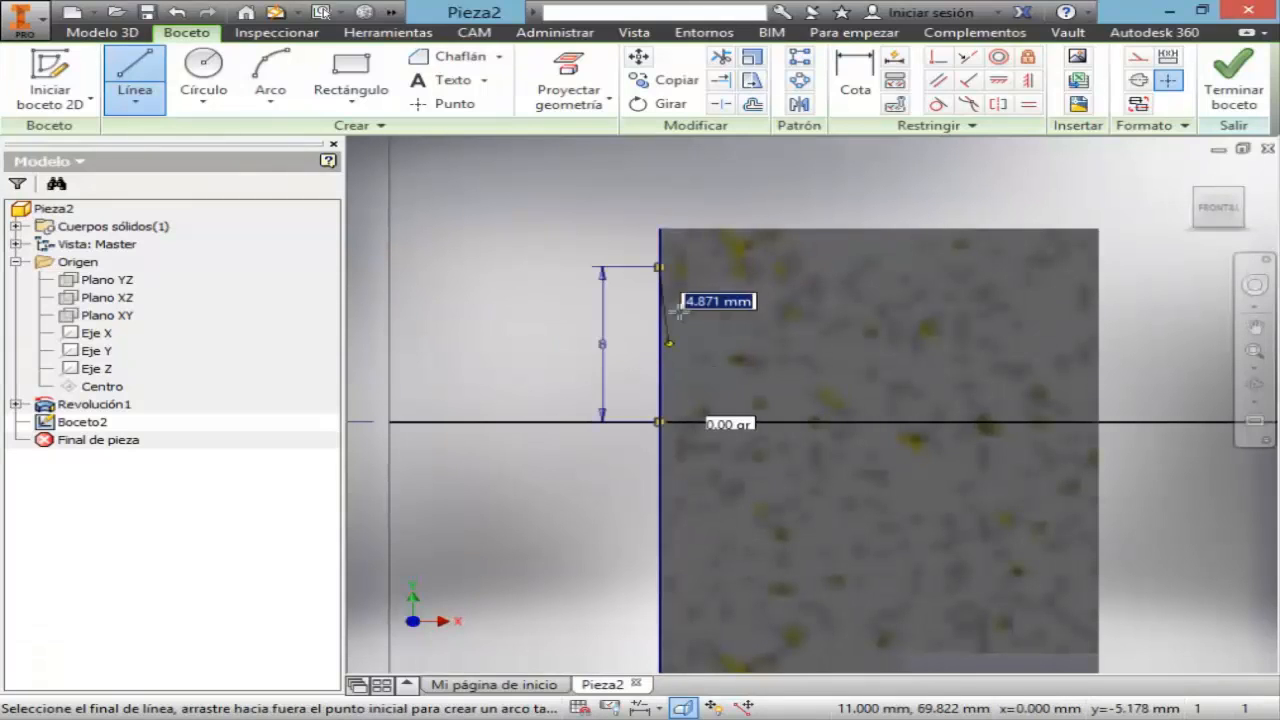
- Continue the hole's stepped half-profile with a 10 mm horizontal line, a 2.5 mm step down, and lines to the back face and down to the horizontal line
{"action": "key", "text": "alt+Tab"}
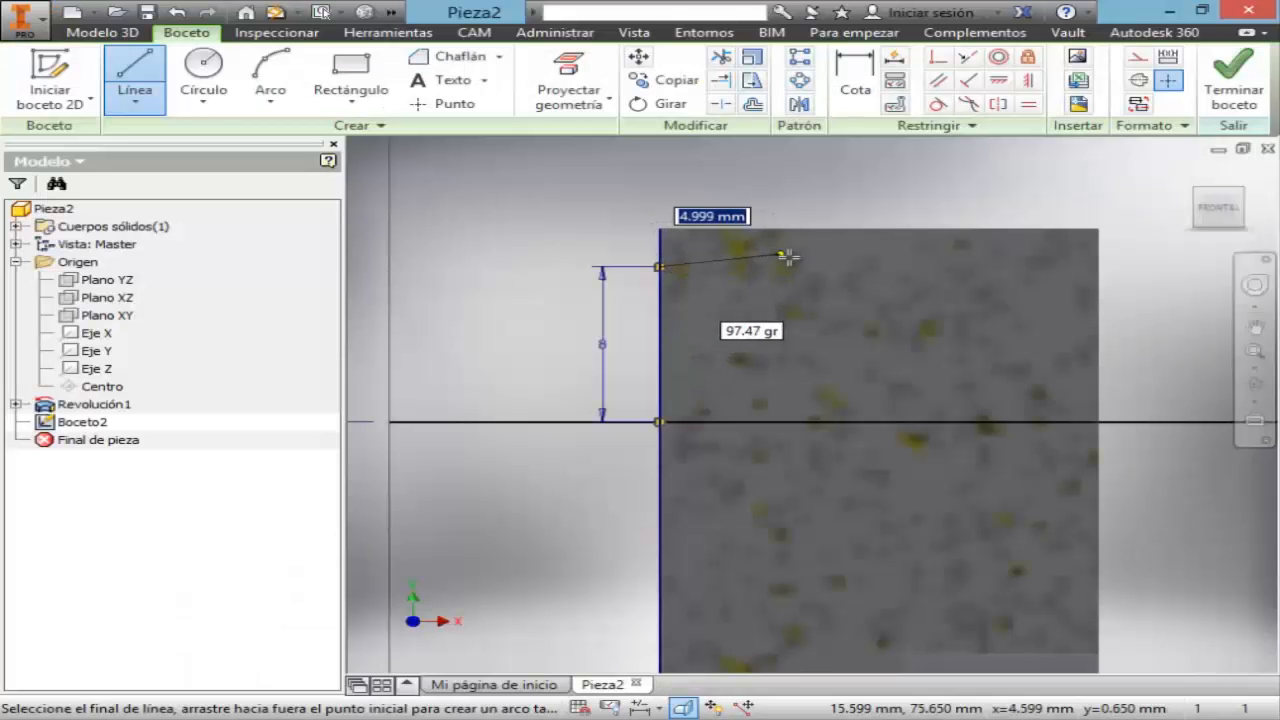
{"action": "type", "text": "10"}
{"action": "key", "text": "Return"}
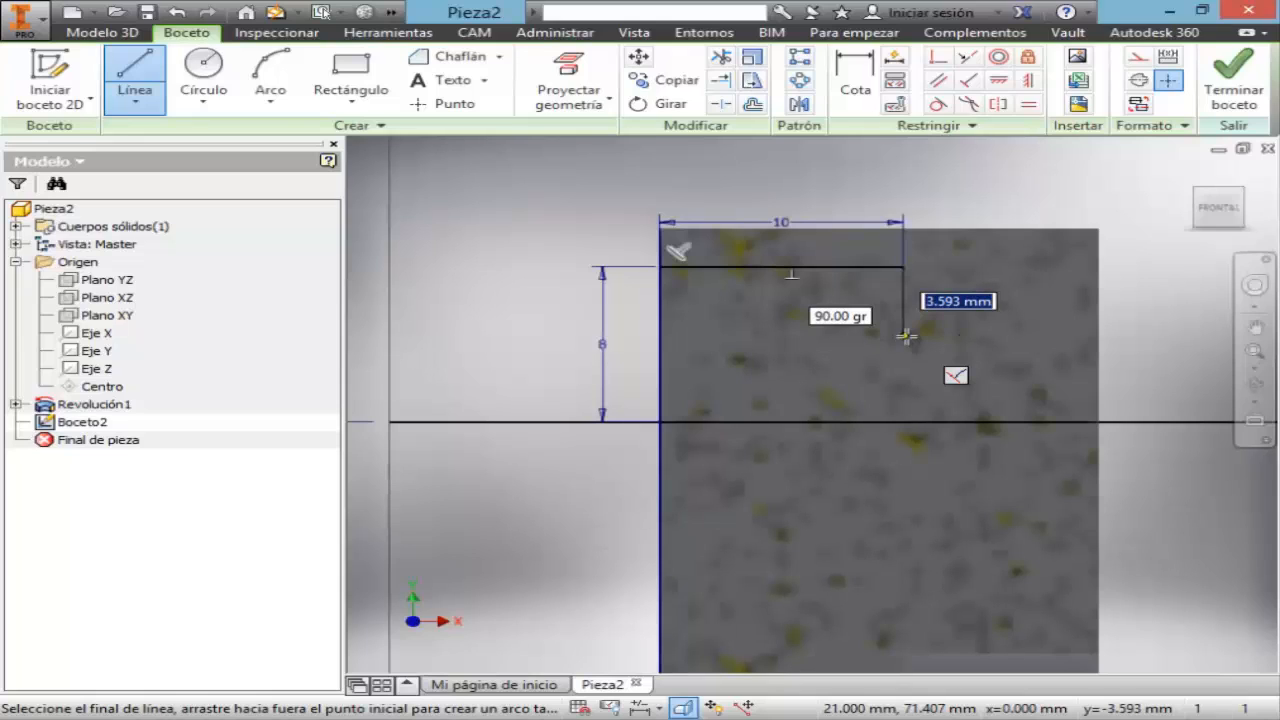
{"action": "type", "text": "2.5"}
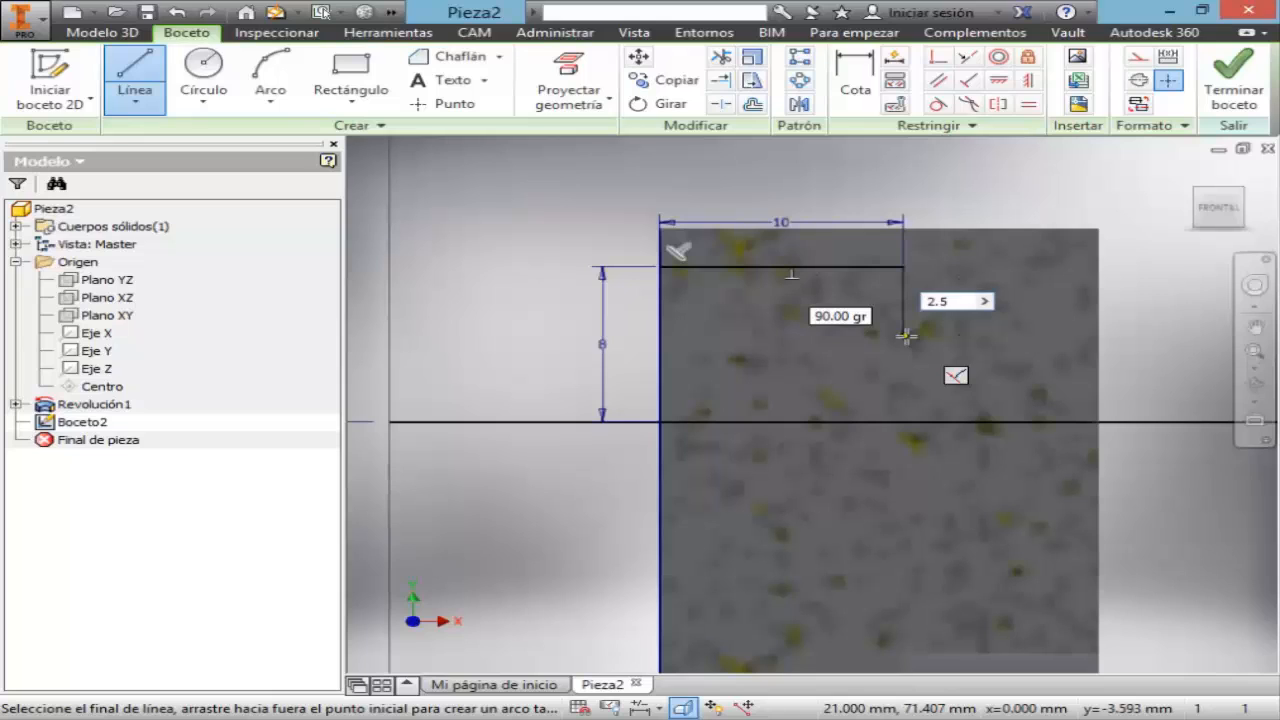
{"action": "key", "text": "Return"}
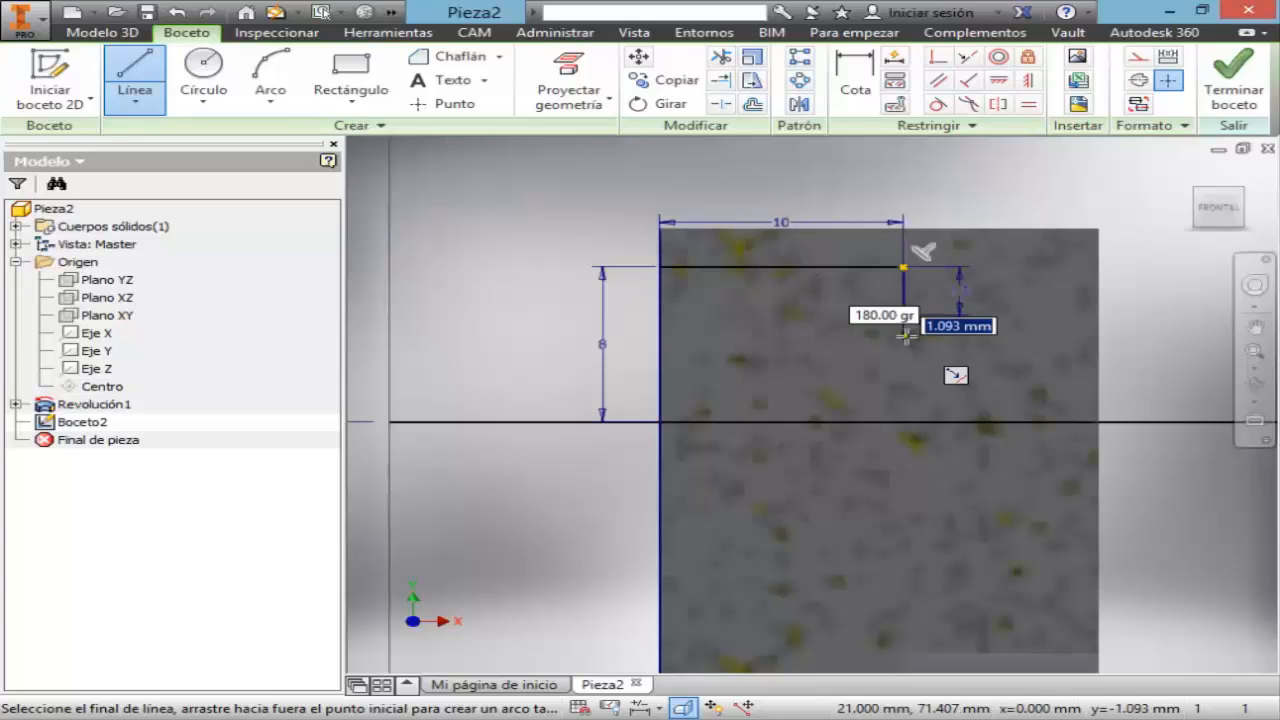
{"action": "left_click", "coordinate": [1102, 315]}
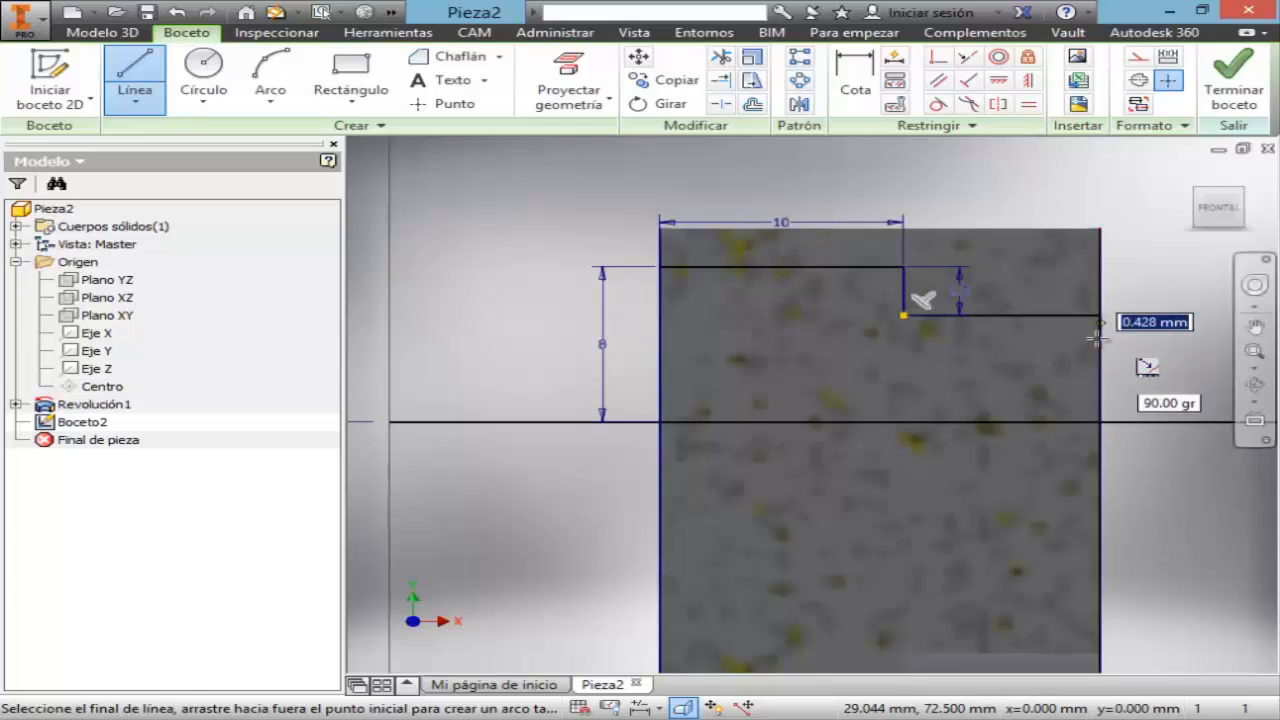
{"action": "left_click", "coordinate": [1100, 422]}
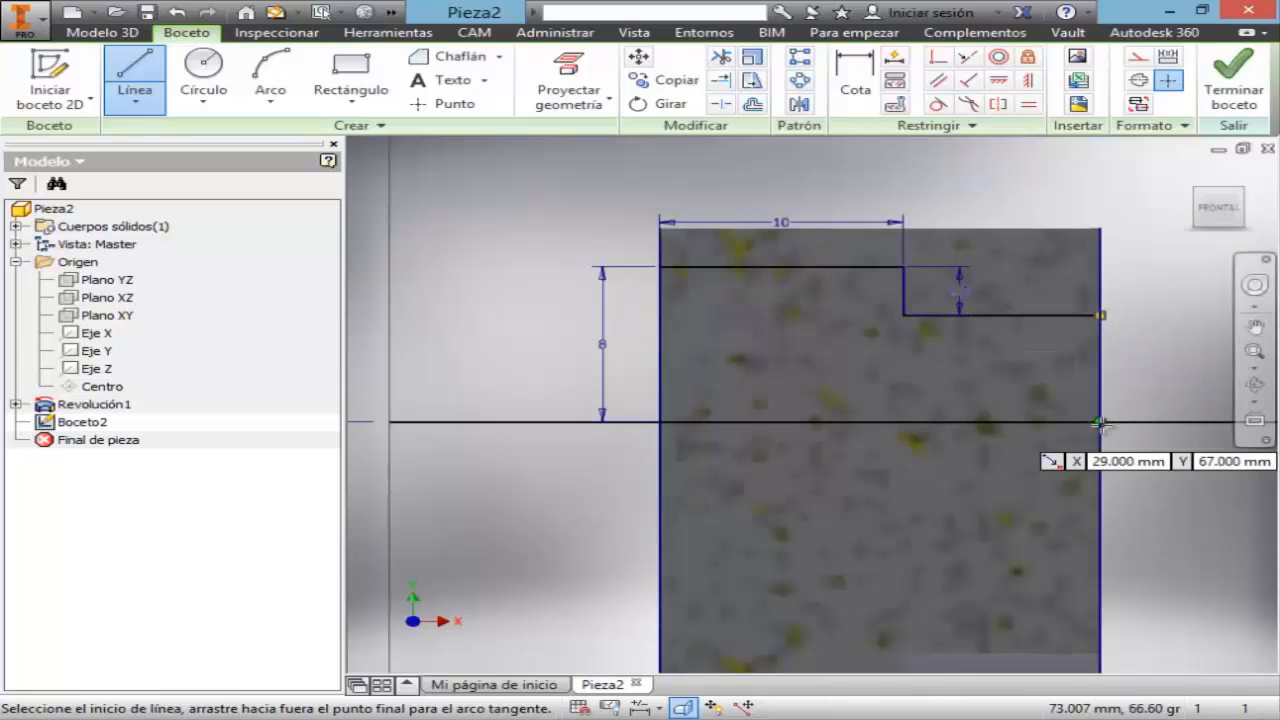
{"action": "key", "text": "Escape"}
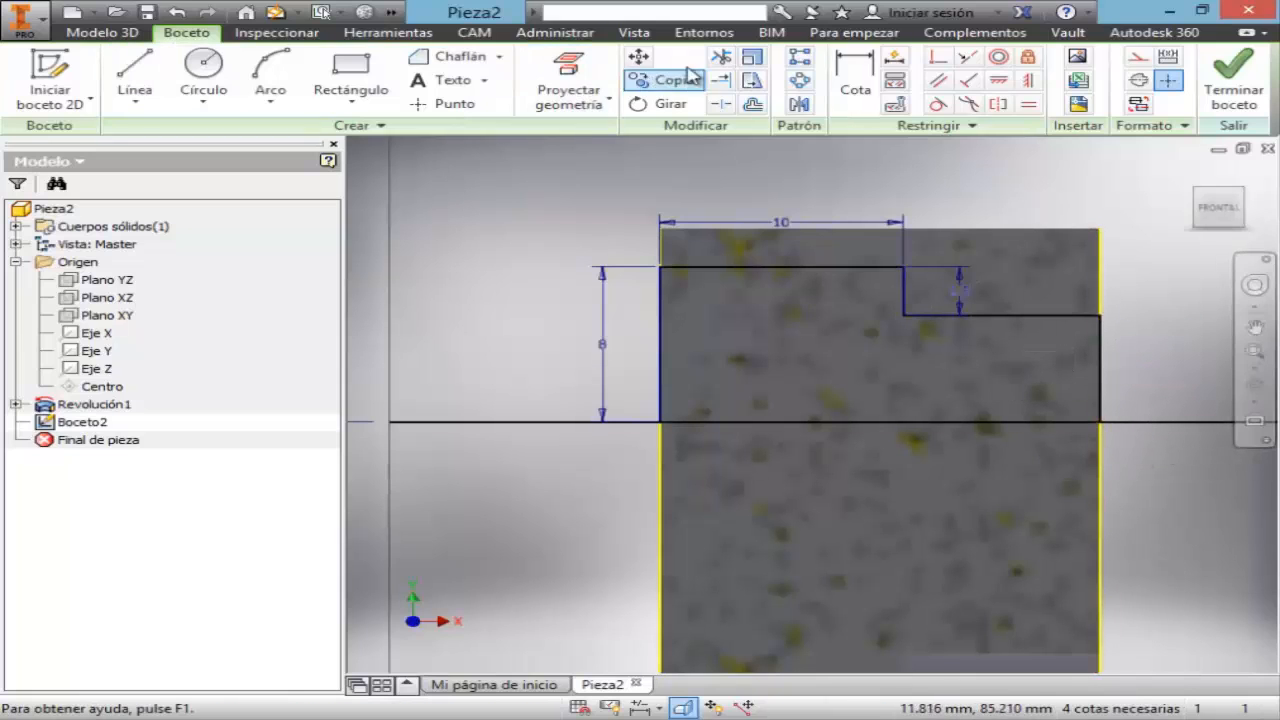
- Try to trim the horizontal line's part in front of the flange, and undo the trim
{"action": "left_click", "coordinate": [720, 56]}
{"action": "left_click", "coordinate": [545, 423]}
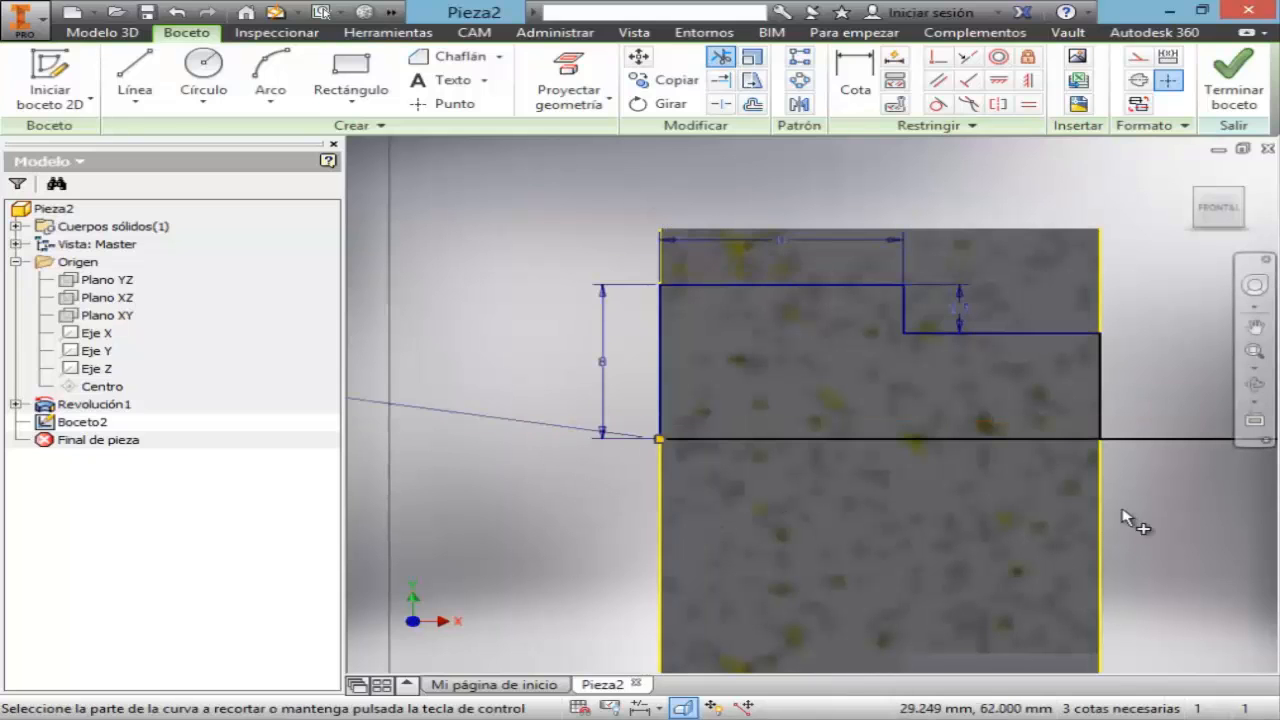
{"action": "left_click", "coordinate": [178, 13]}
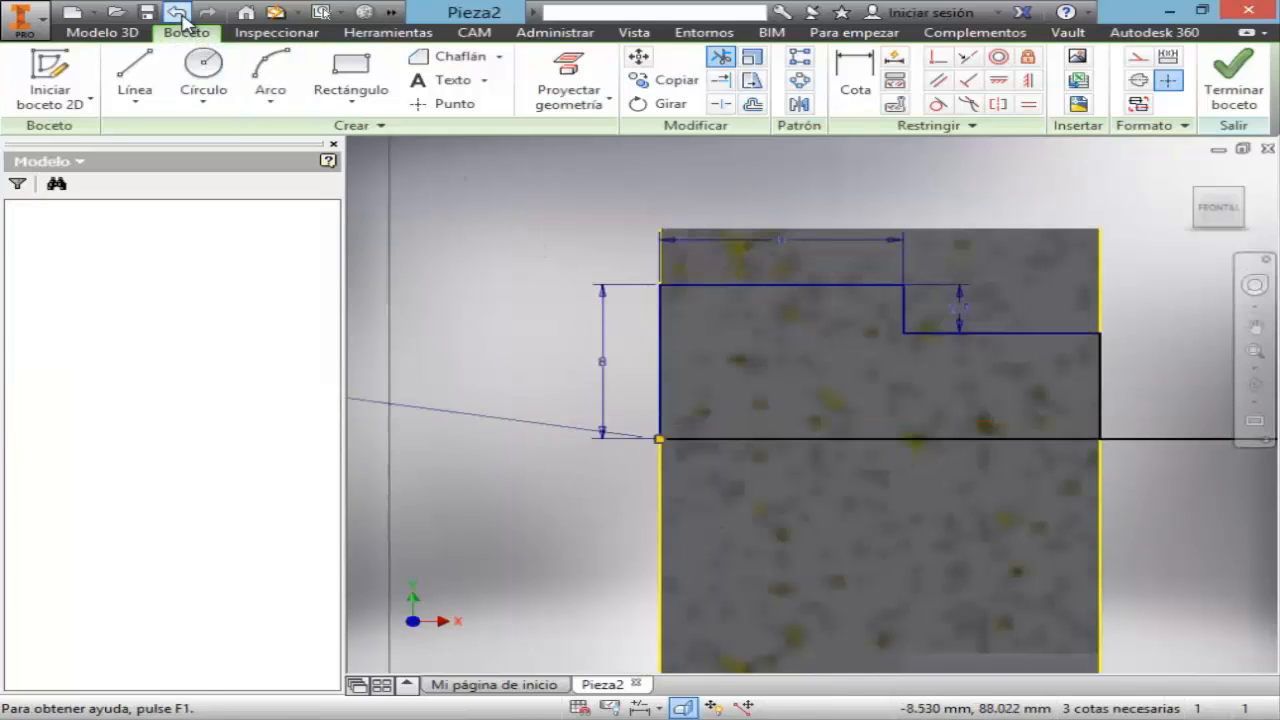
- Delete the long horizontal line and close the stepped profile with an 18 mm line between the flange's front and back faces
{"action": "scroll", "coordinate": [506, 466], "scroll_direction": "up", "scroll_amount": 5}
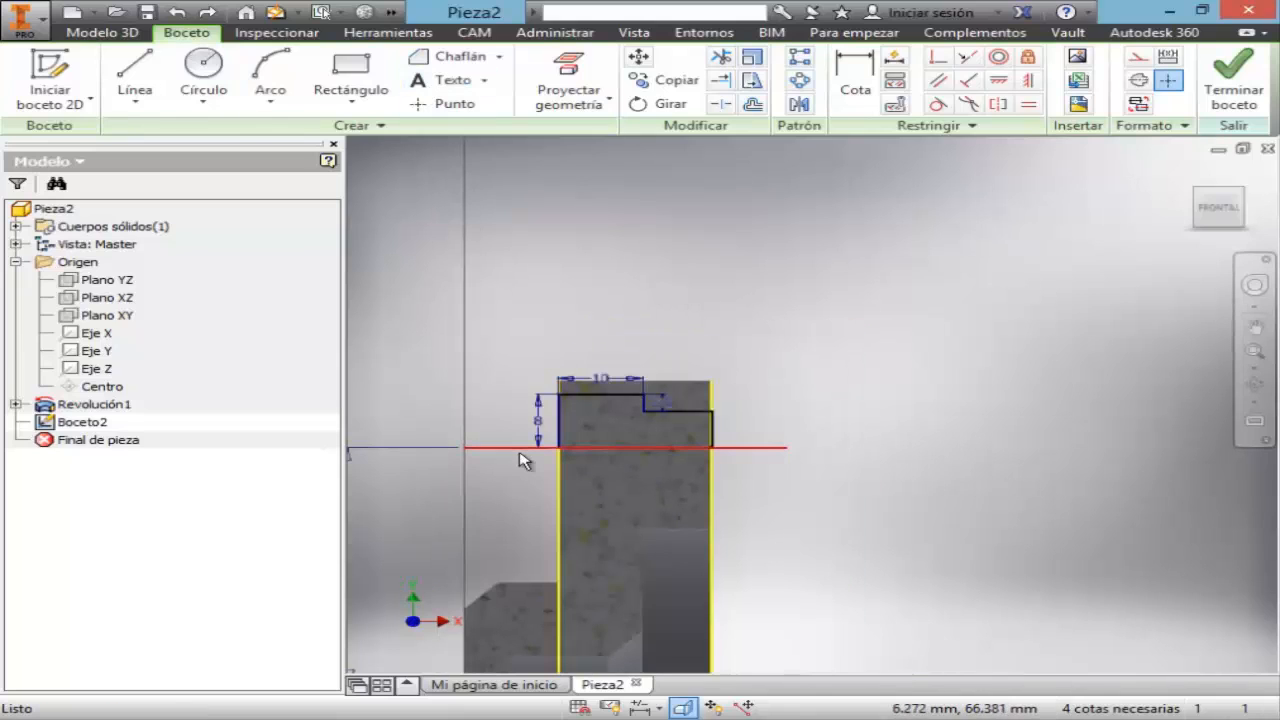
{"action": "left_click", "coordinate": [500, 450]}
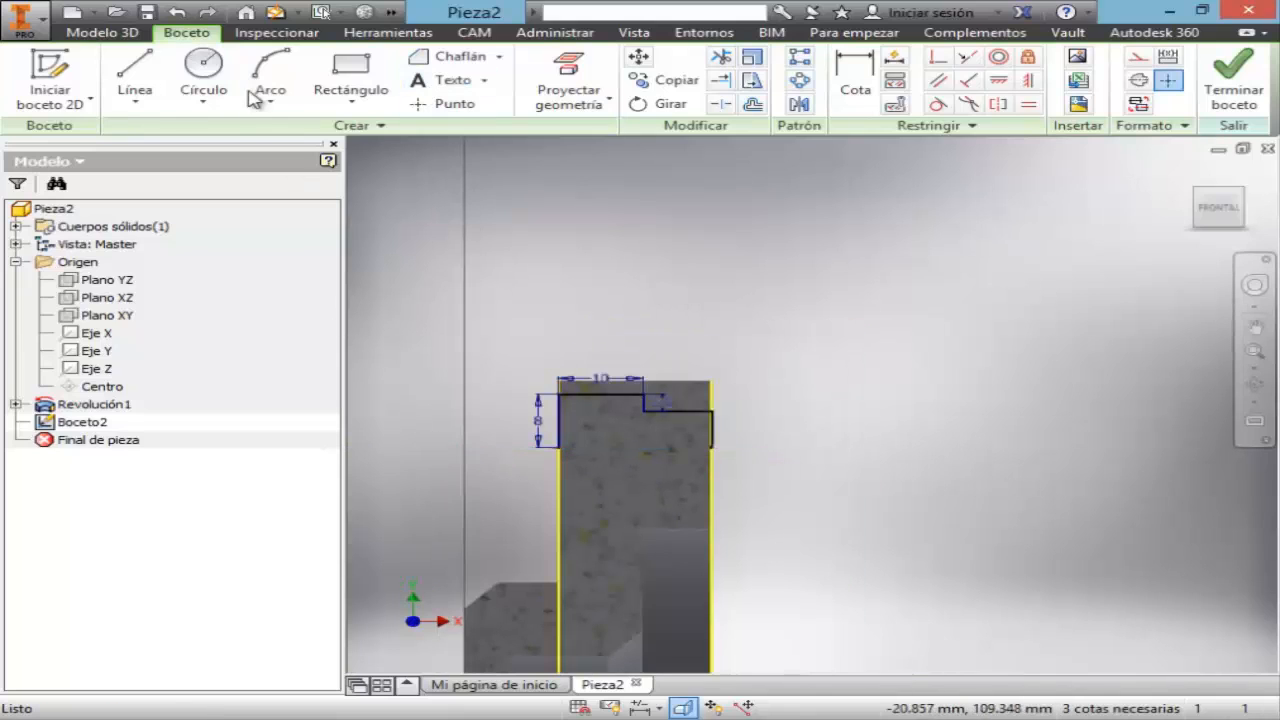
{"action": "left_click", "coordinate": [140, 68]}
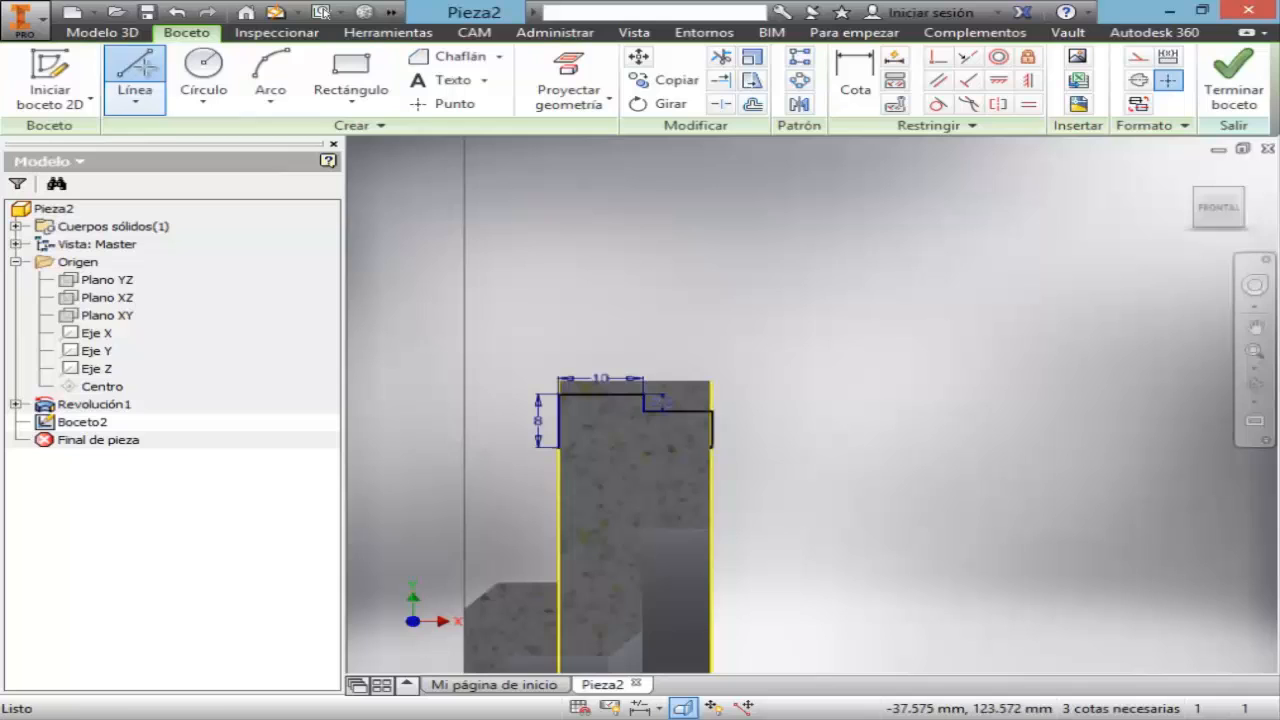
{"action": "left_click", "coordinate": [558, 446]}
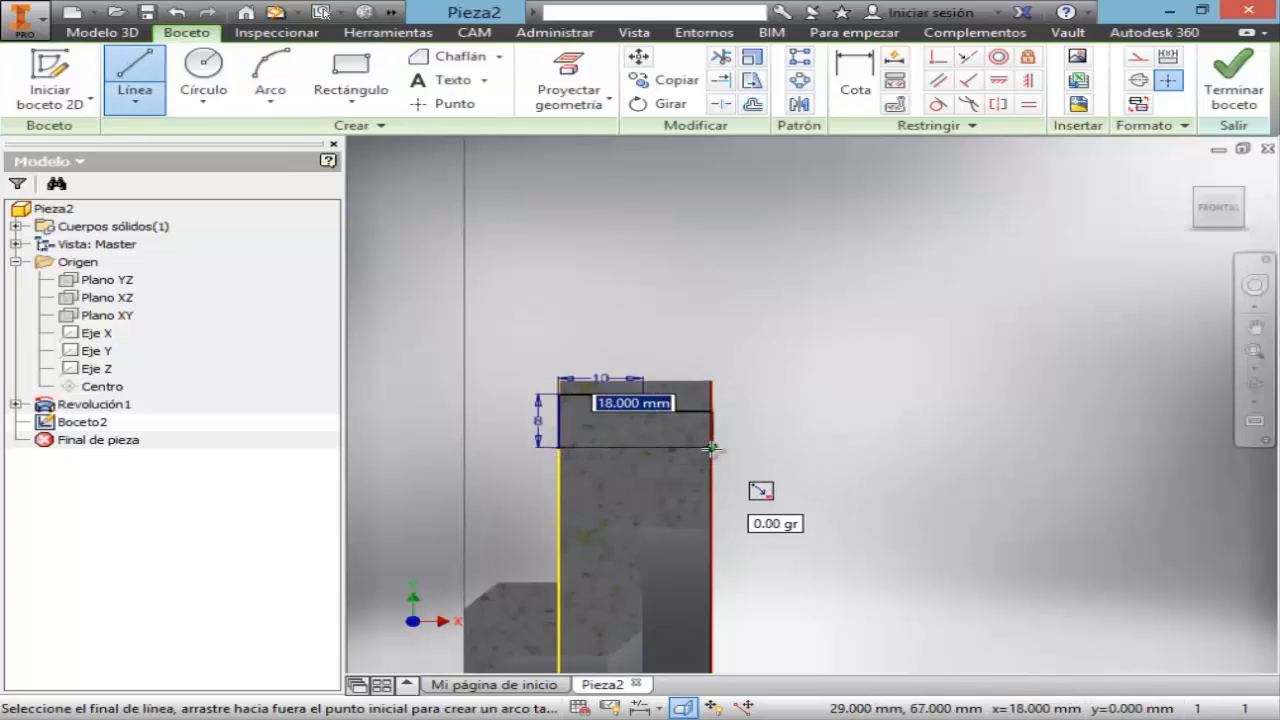
{"action": "left_click", "coordinate": [712, 446]}
{"action": "key", "text": "Escape"}
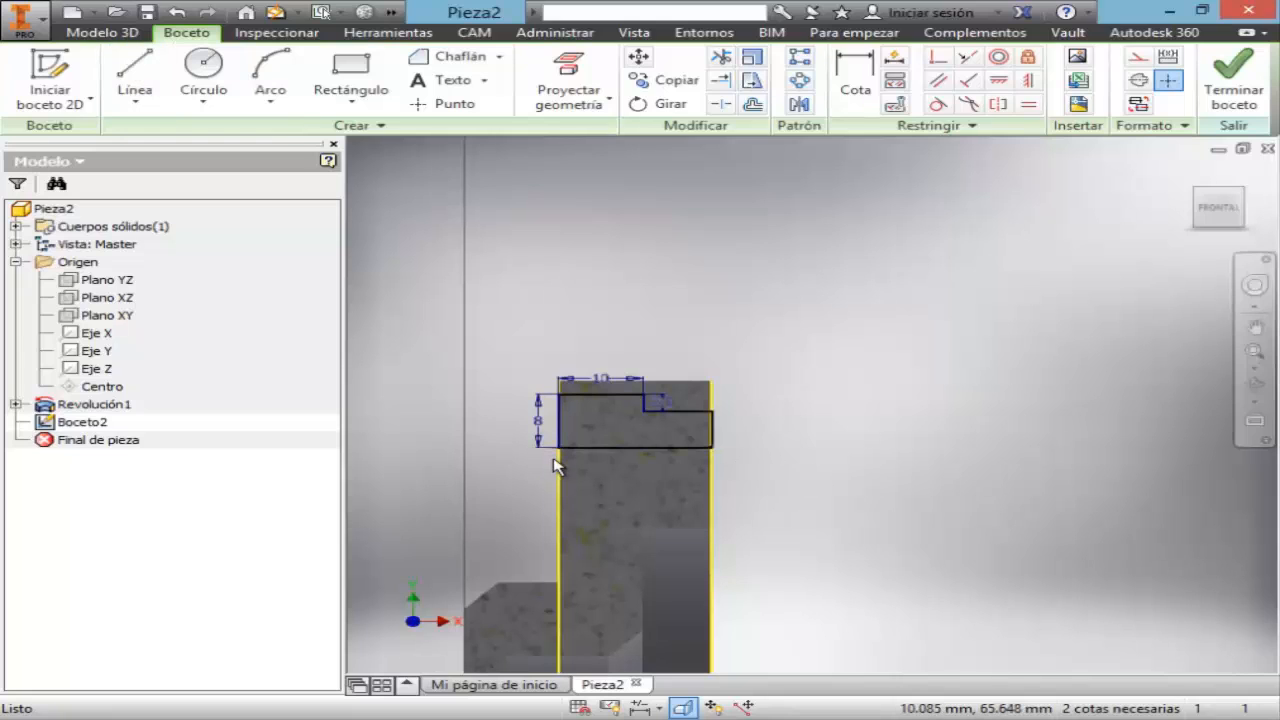
- Finish the sketch and revolve the stepped half-profile a full turn about its 18 mm line as a cut through the flange
{"action": "left_click", "coordinate": [1237, 108]}
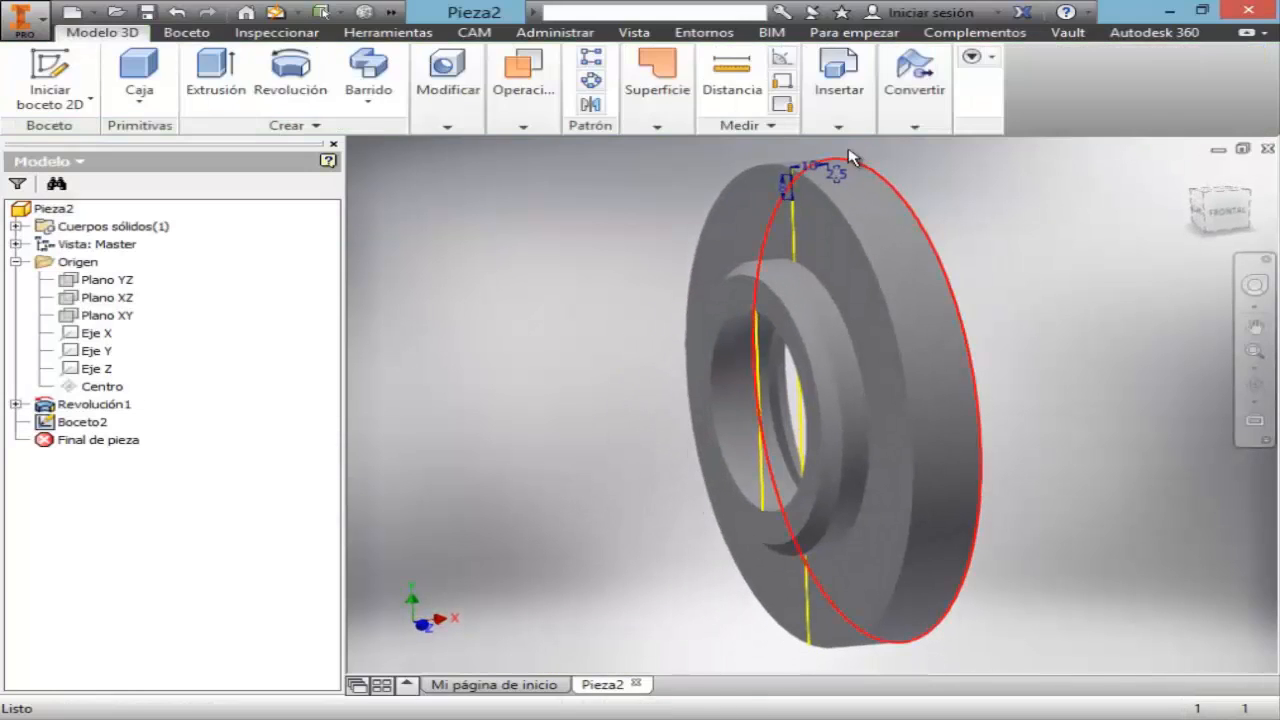
{"action": "left_click", "coordinate": [310, 88]}
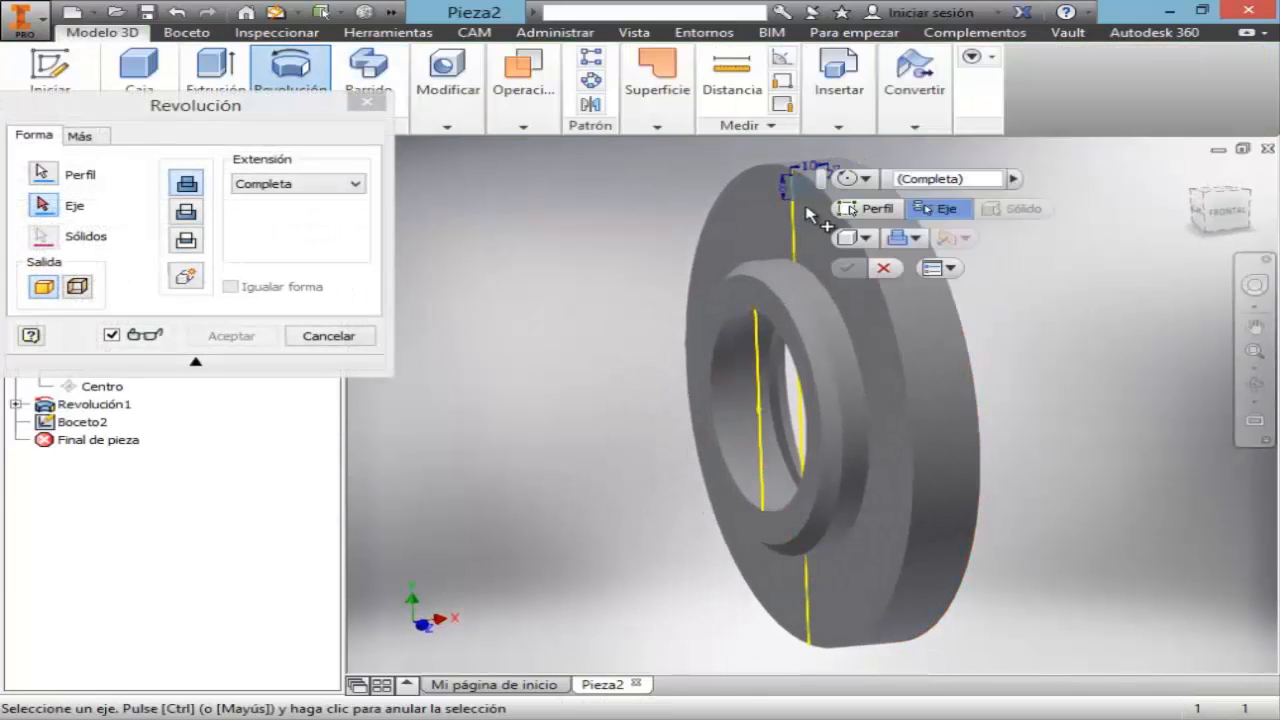
{"action": "left_click", "coordinate": [809, 201]}
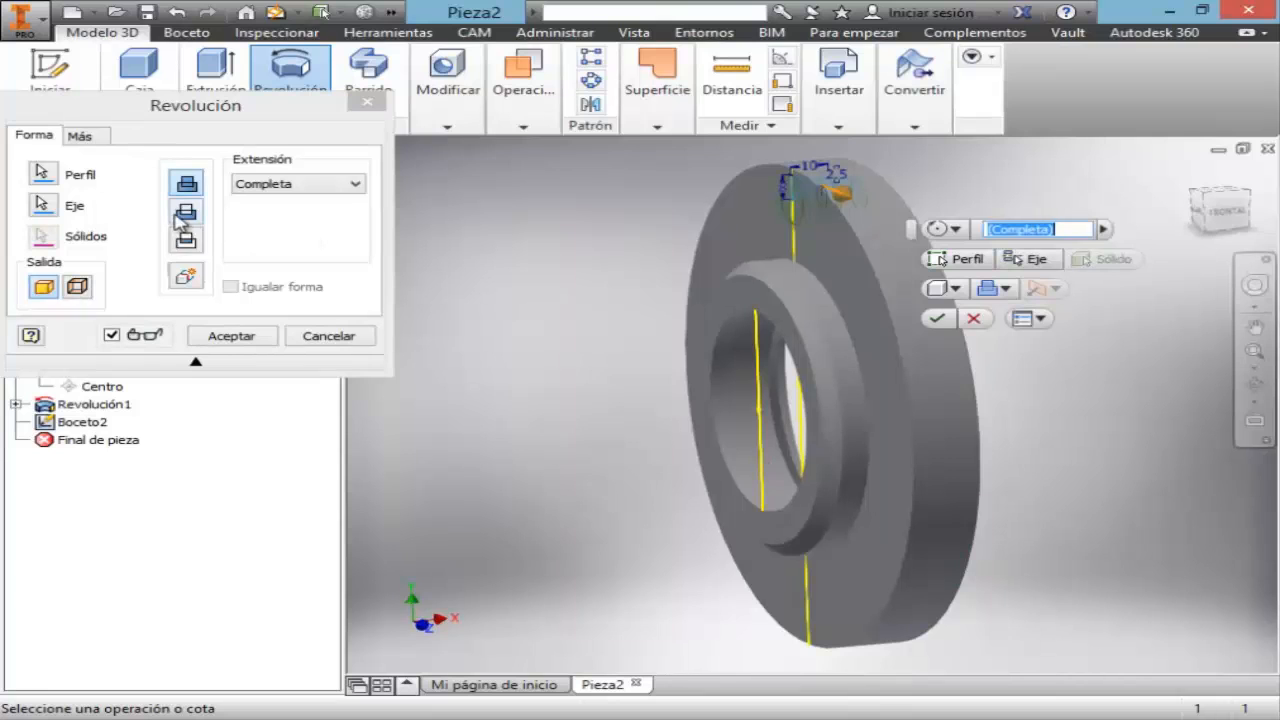
{"action": "left_click", "coordinate": [184, 214]}
{"action": "left_click", "coordinate": [216, 336]}
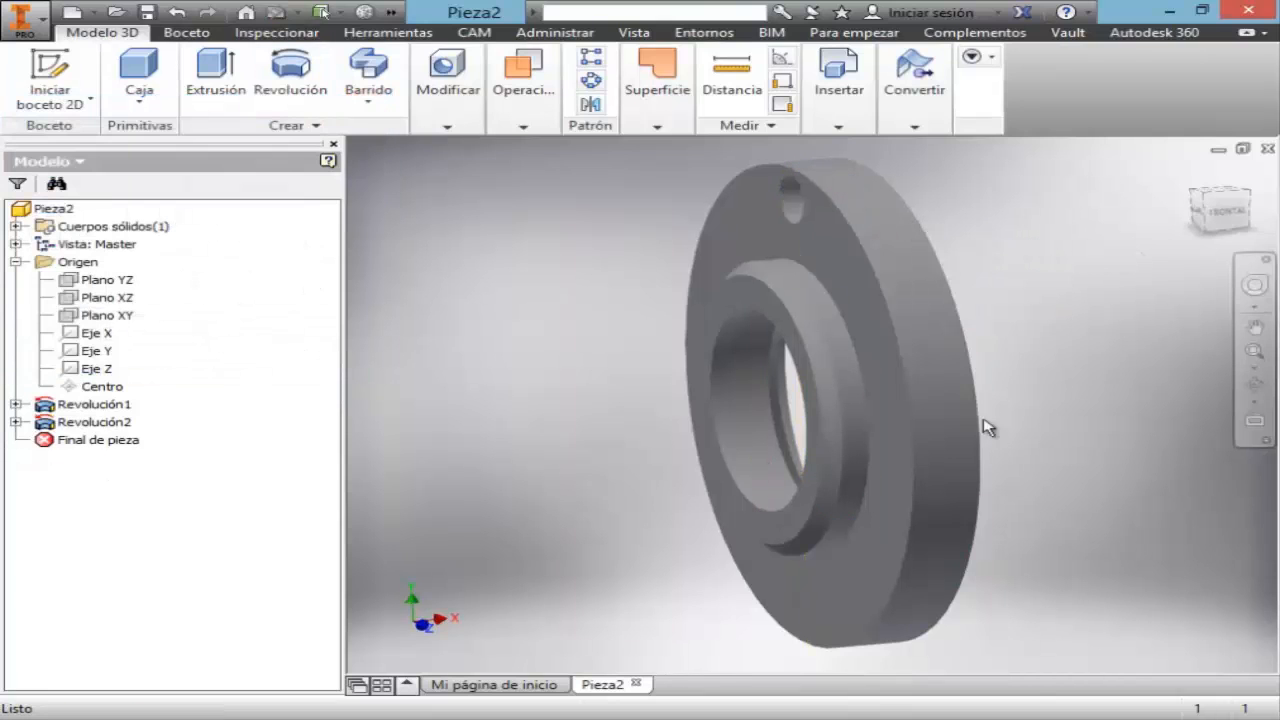
{"action": "left_click", "coordinate": [1255, 385]}
{"action": "left_click_drag", "start_coordinate": [724, 392], "coordinate": [870, 398]}
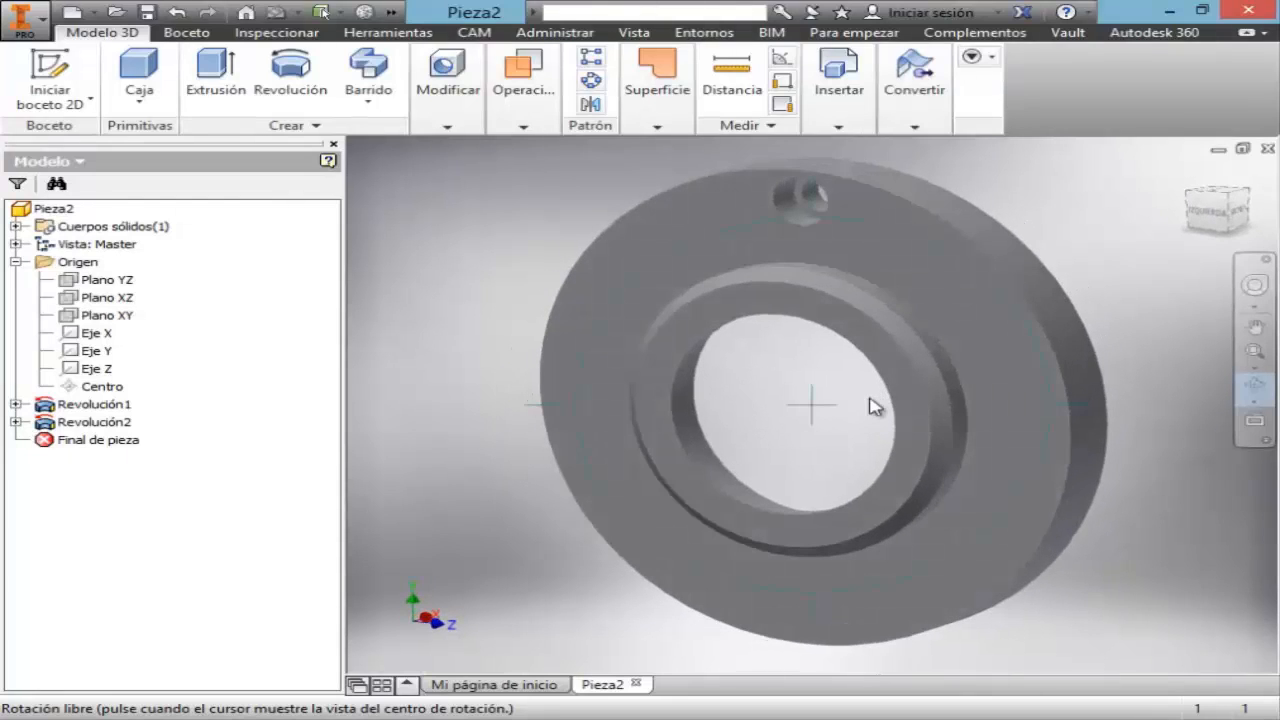
{"action": "key", "text": "Escape"}
- Start a circular pattern of the revolved bolt hole, using the flange's outer cylindrical face as rotation axis
{"action": "left_click", "coordinate": [1216, 210]}
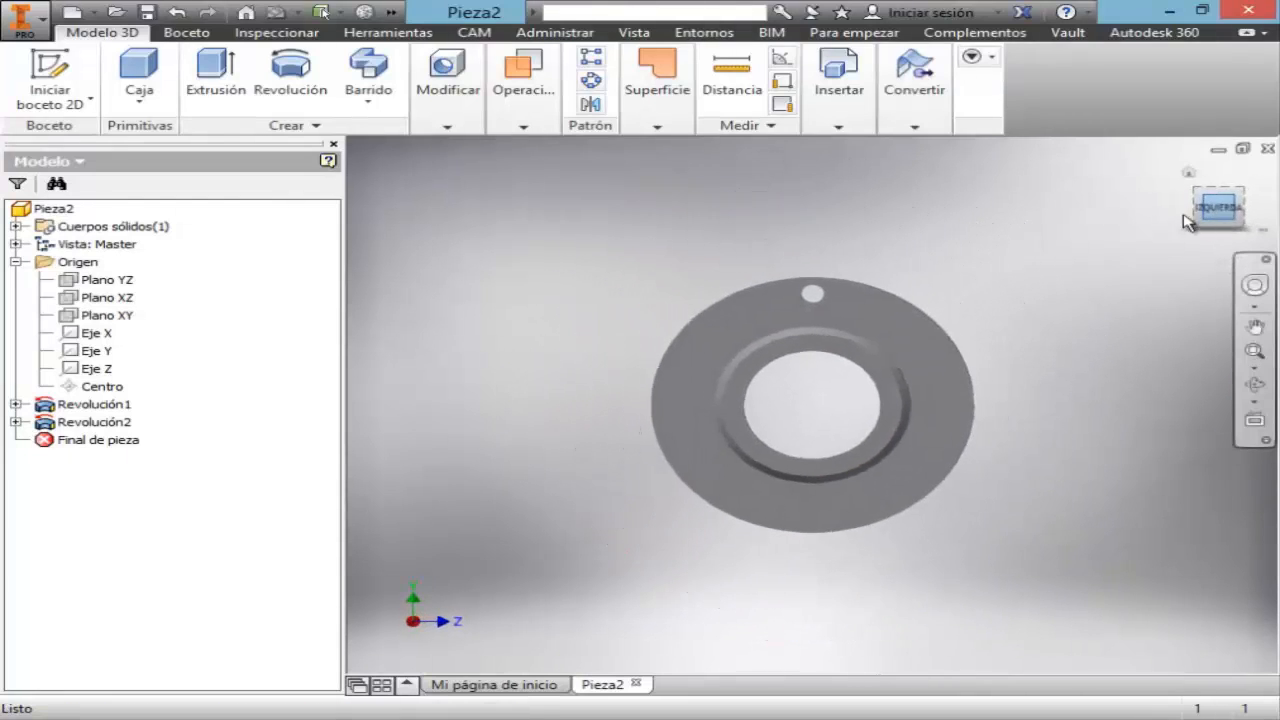
{"action": "left_click", "coordinate": [560, 110]}
{"action": "left_click", "coordinate": [588, 84]}
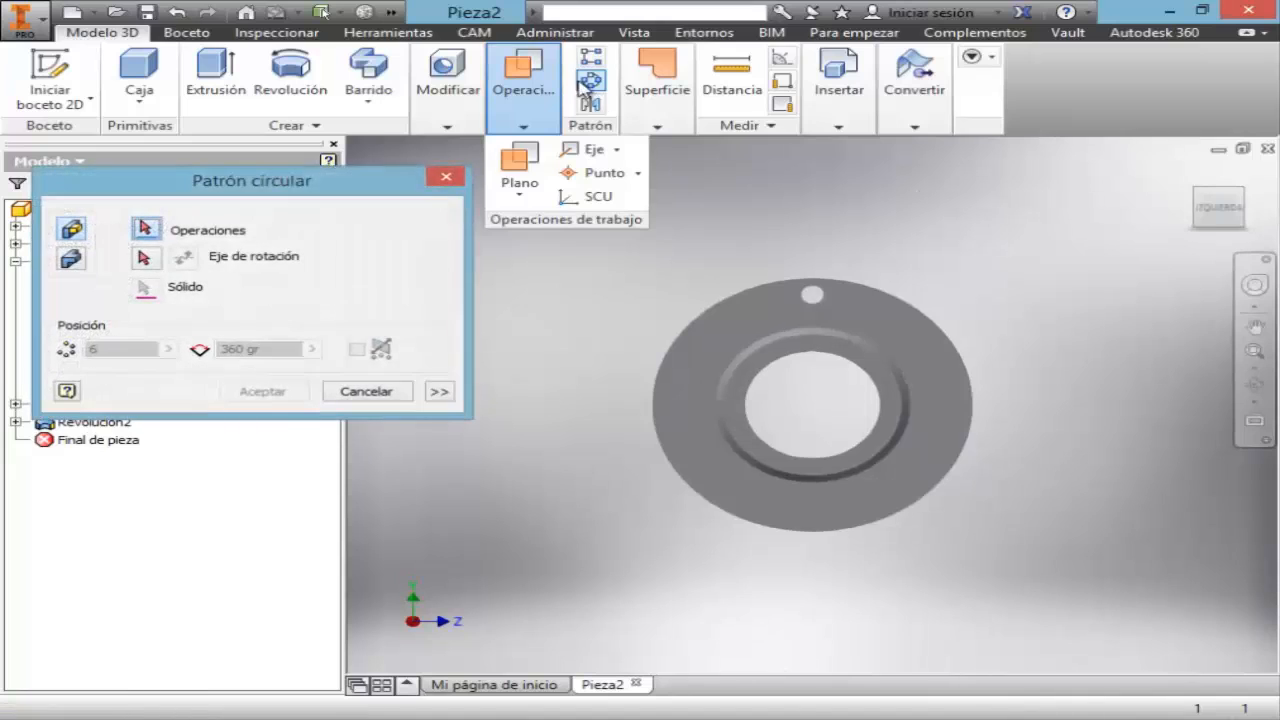
{"action": "left_click_drag", "start_coordinate": [440, 177], "coordinate": [653, 362]}
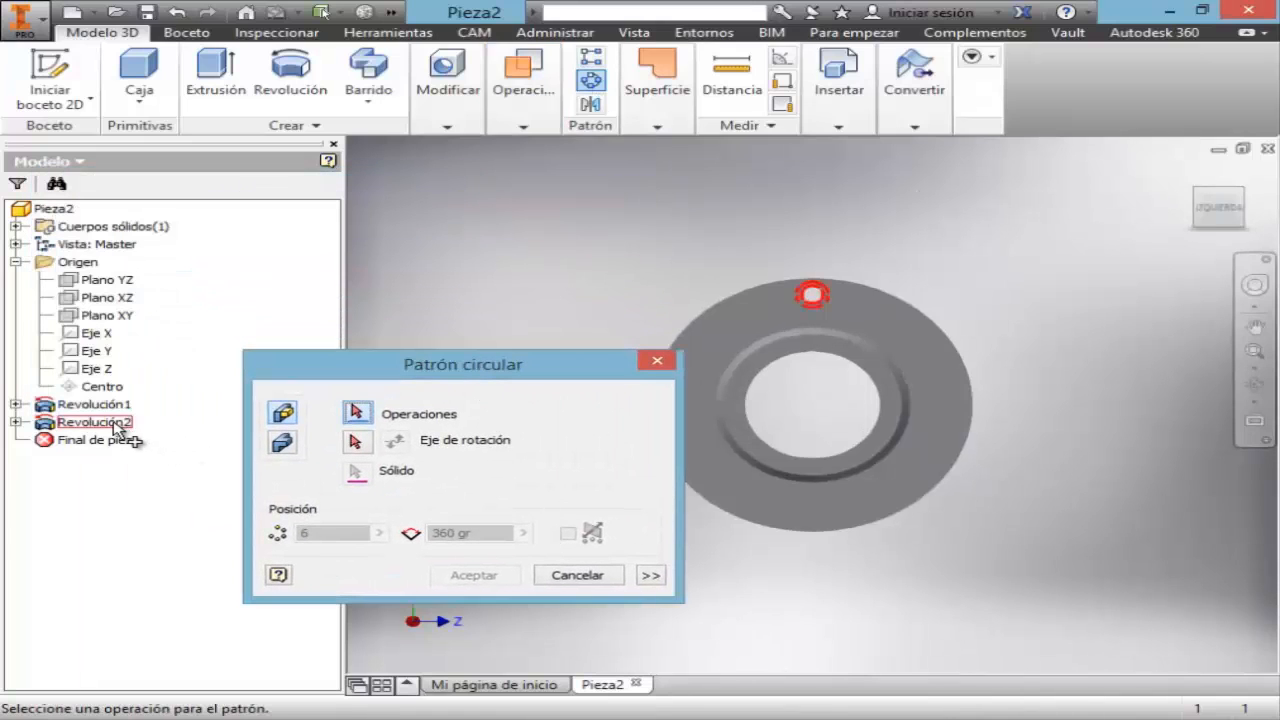
{"action": "left_click", "coordinate": [117, 428]}
{"action": "left_click", "coordinate": [357, 442]}
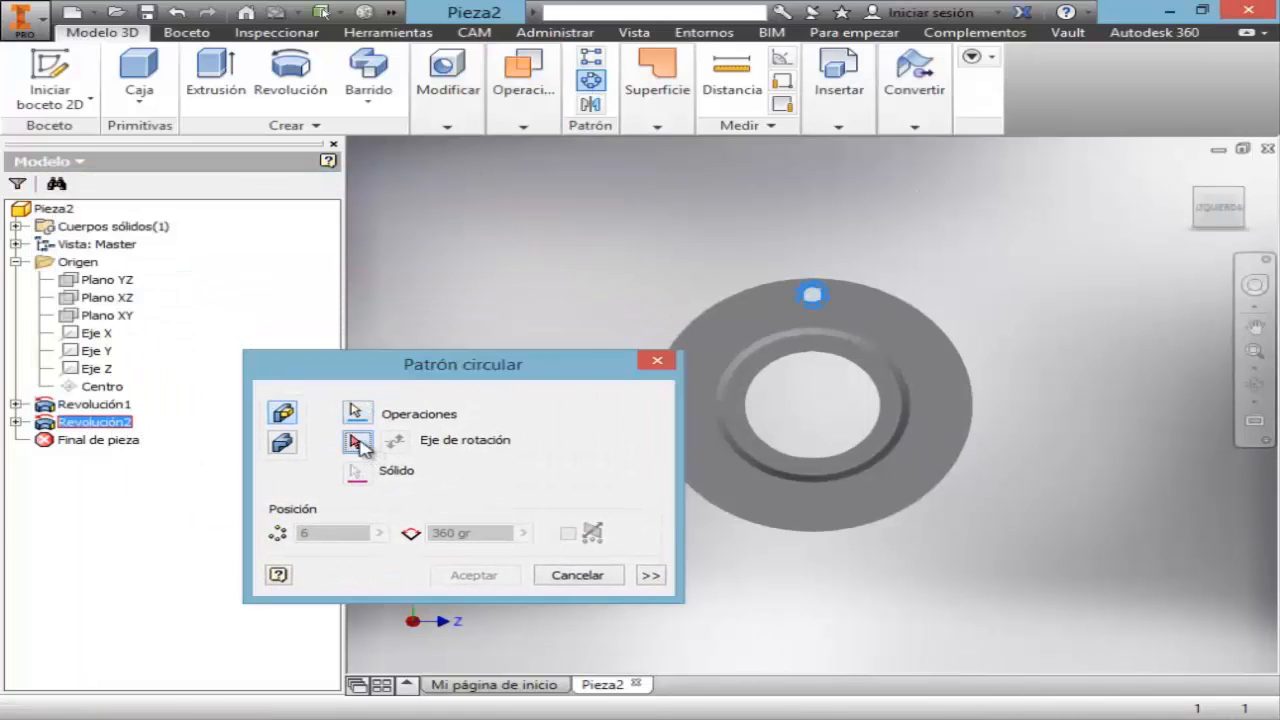
{"action": "left_click", "coordinate": [1257, 388]}
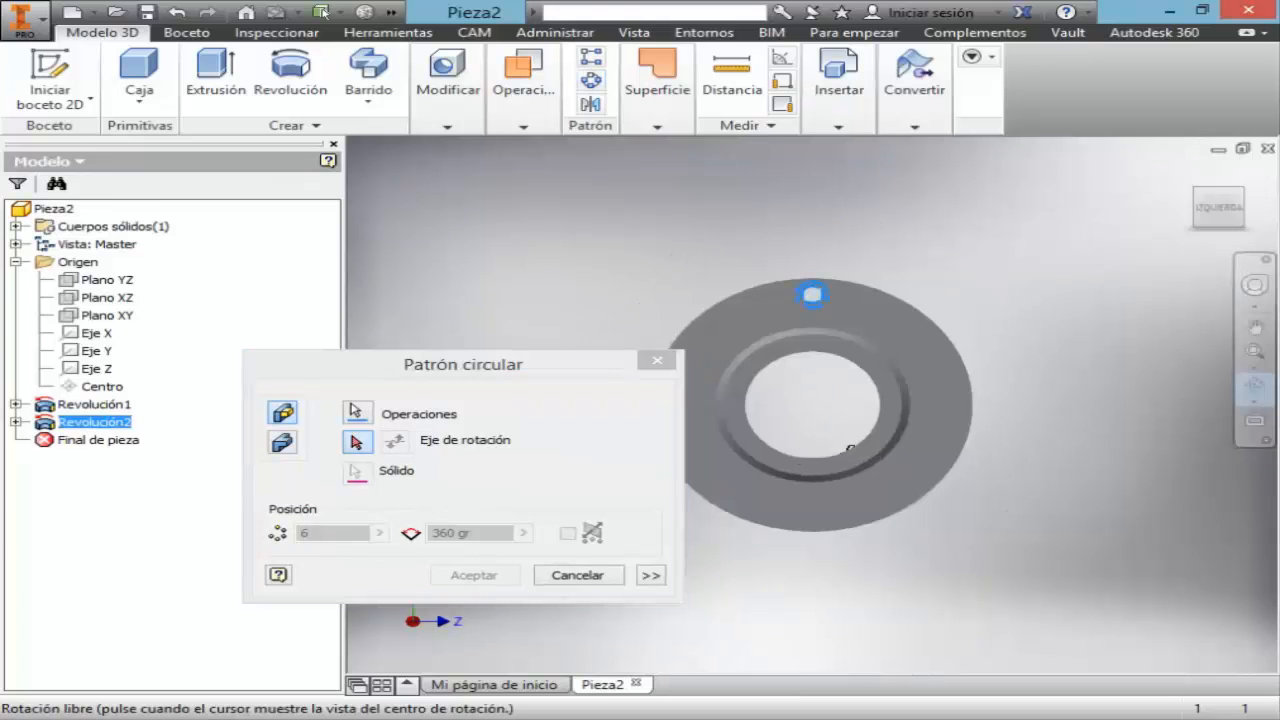
{"action": "left_click_drag", "start_coordinate": [850, 447], "coordinate": [775, 491]}
{"action": "key", "text": "Escape"}
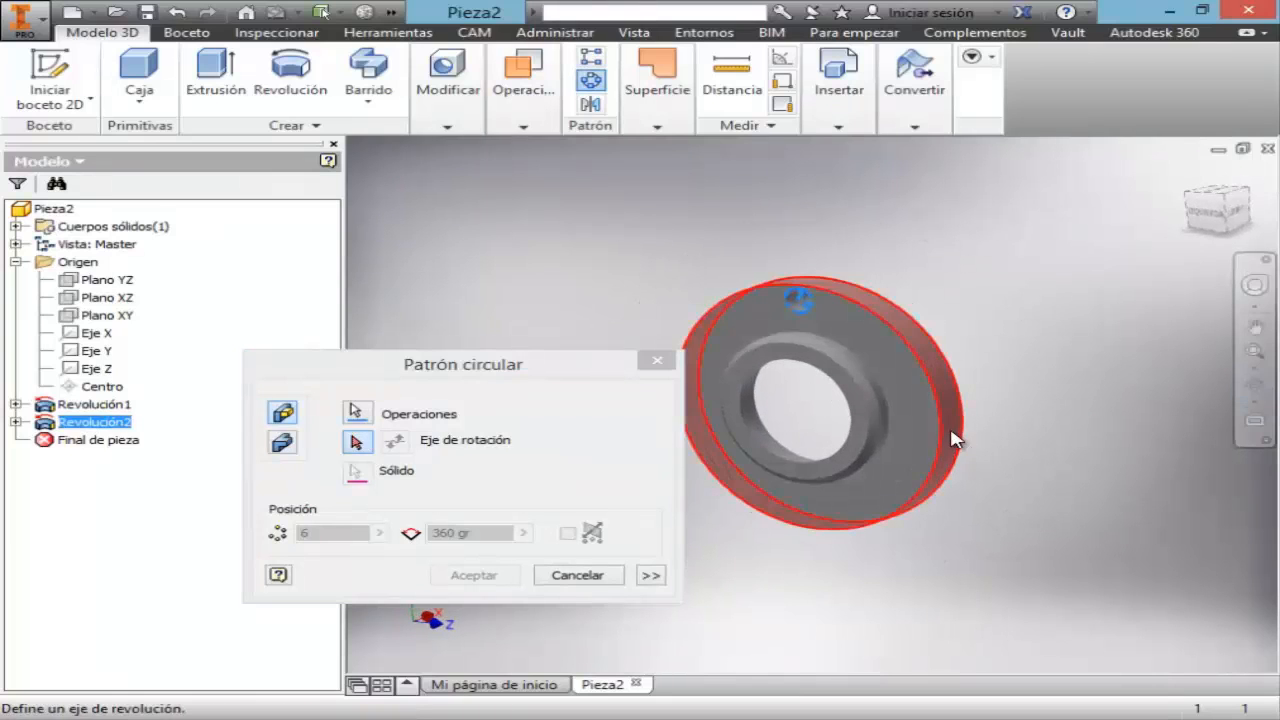
{"action": "left_click", "coordinate": [957, 437]}
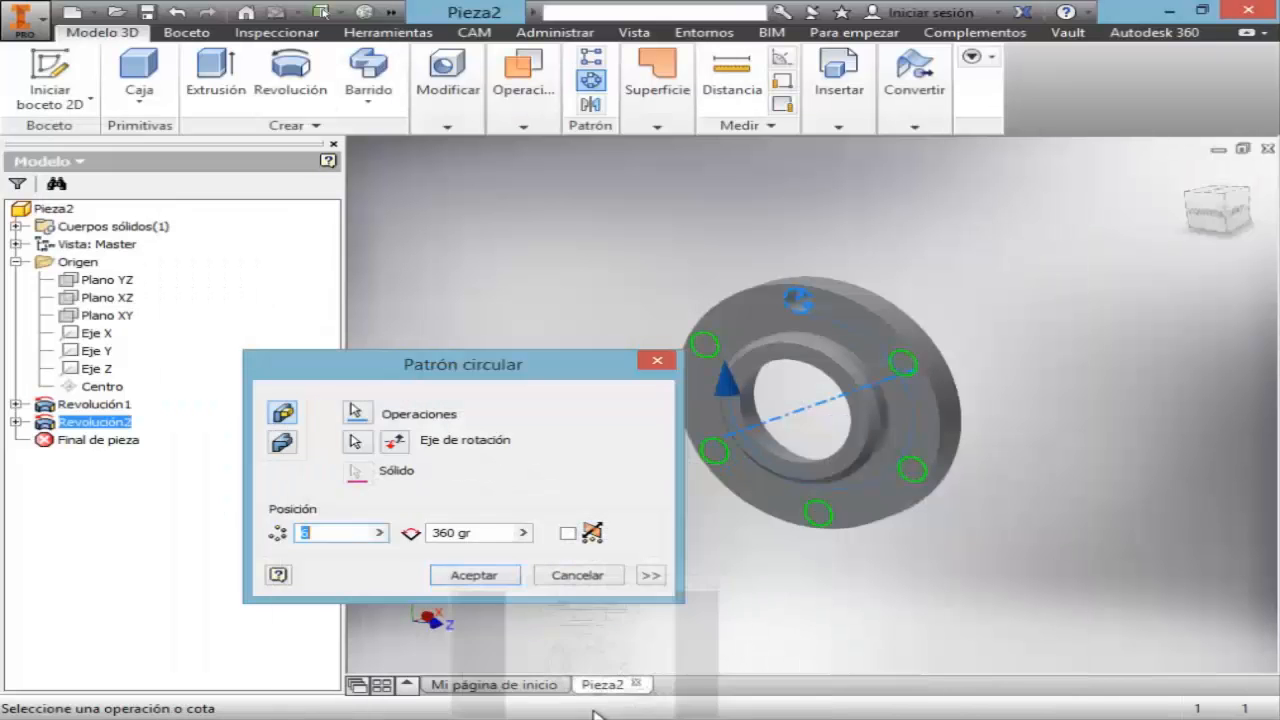
- Set the circular pattern to 5 bolt holes, create it, and inspect the patterned flange
{"action": "double_click", "coordinate": [360, 533]}
{"action": "type", "text": "5"}
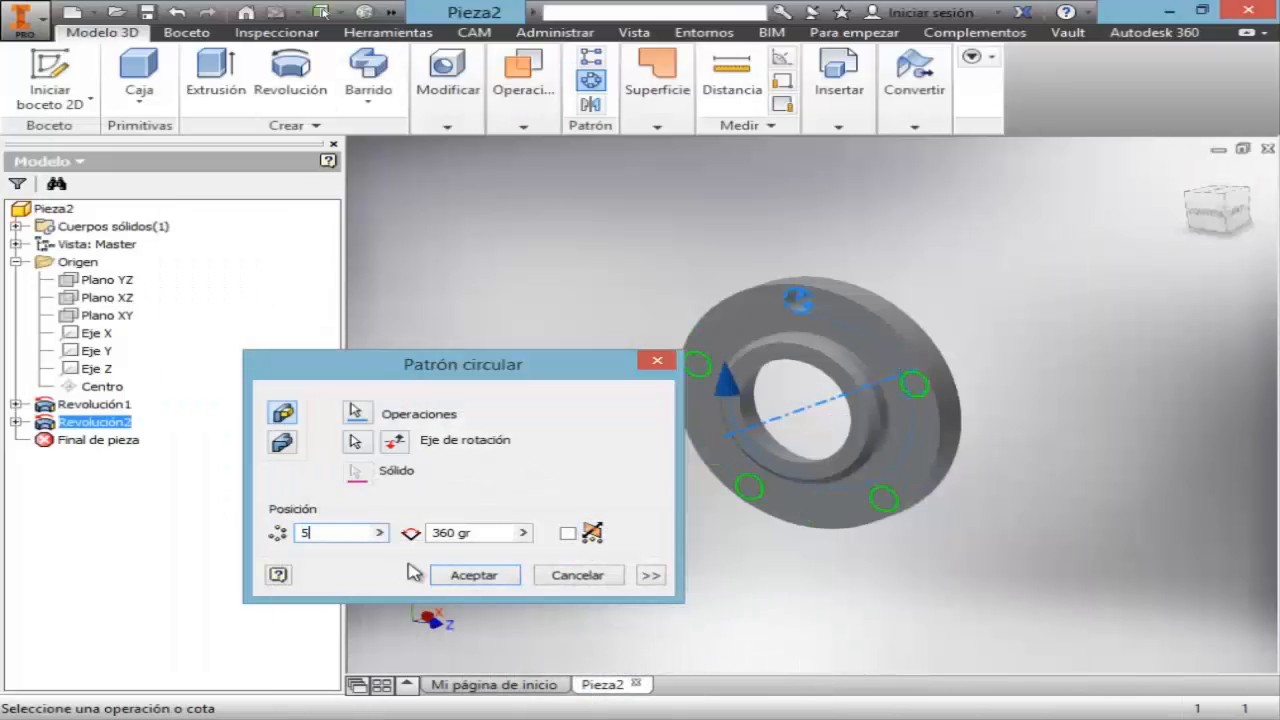
{"action": "left_click", "coordinate": [473, 575]}
{"action": "left_click", "coordinate": [1254, 386]}
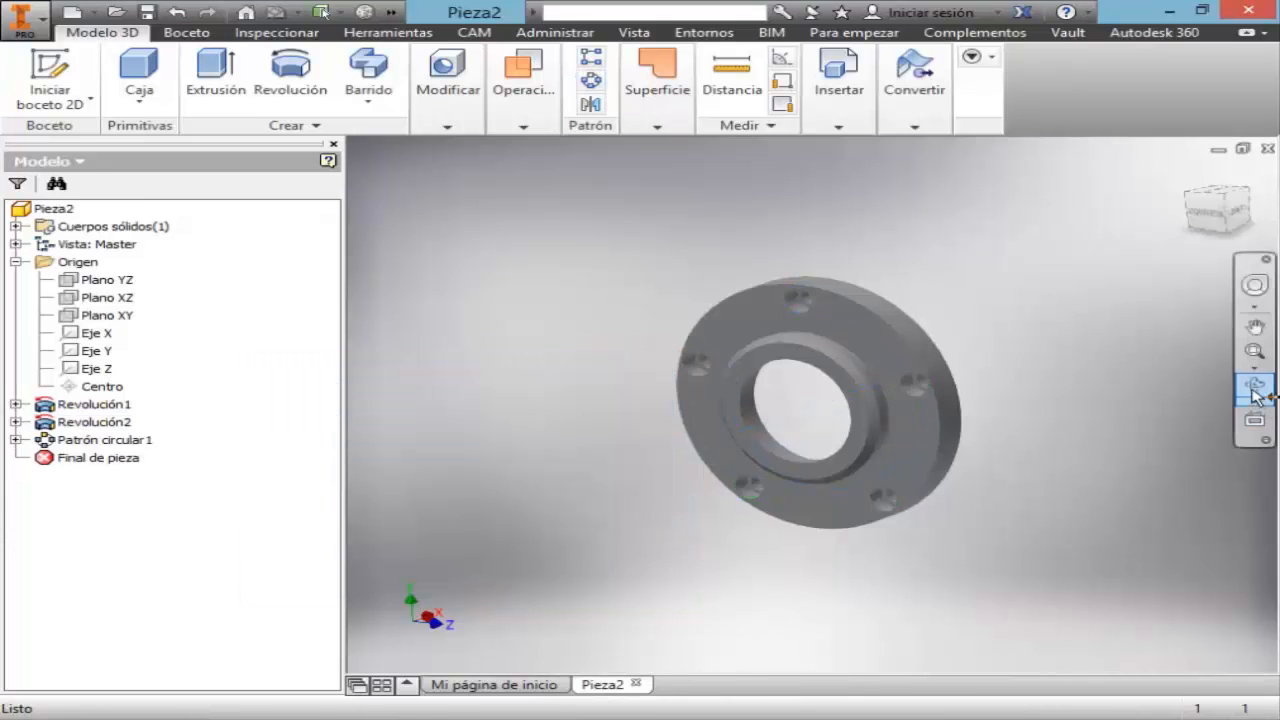
{"action": "left_click_drag", "start_coordinate": [741, 418], "coordinate": [689, 466]}
{"action": "key", "text": "Escape"}
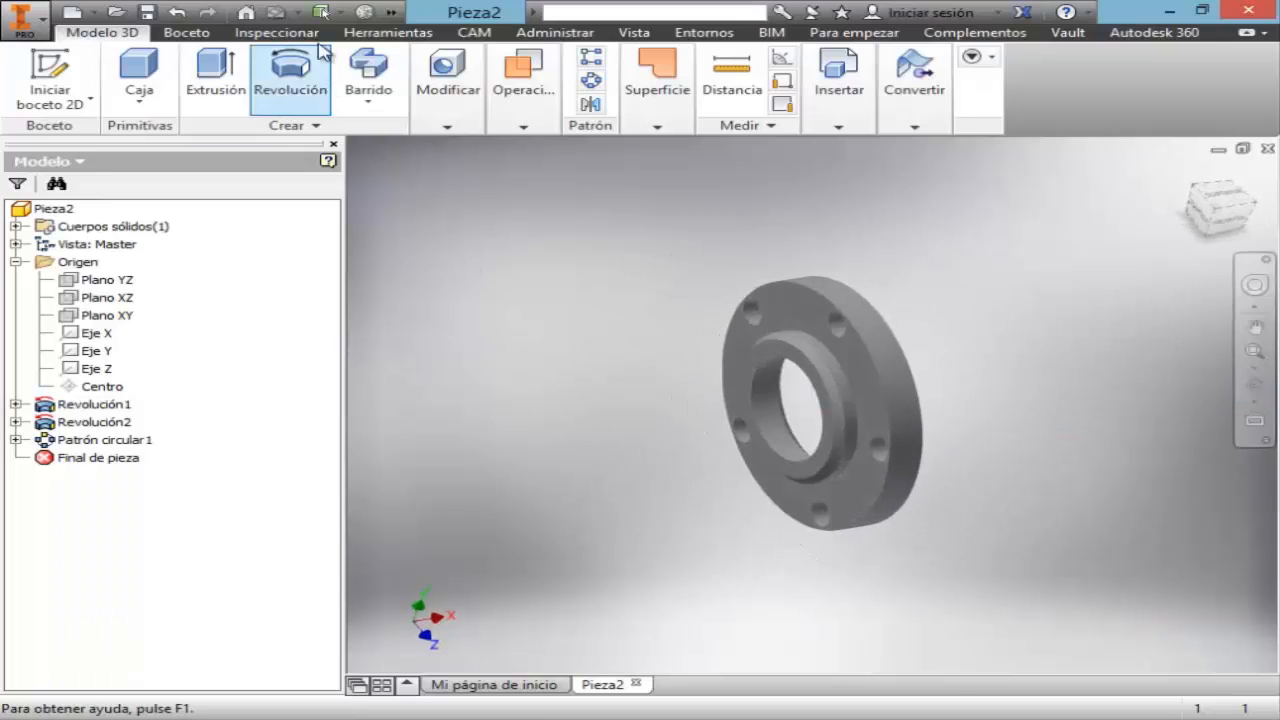
- Assign a metal from the Autodesk material library as the cover's material
{"action": "left_click", "coordinate": [390, 12]}
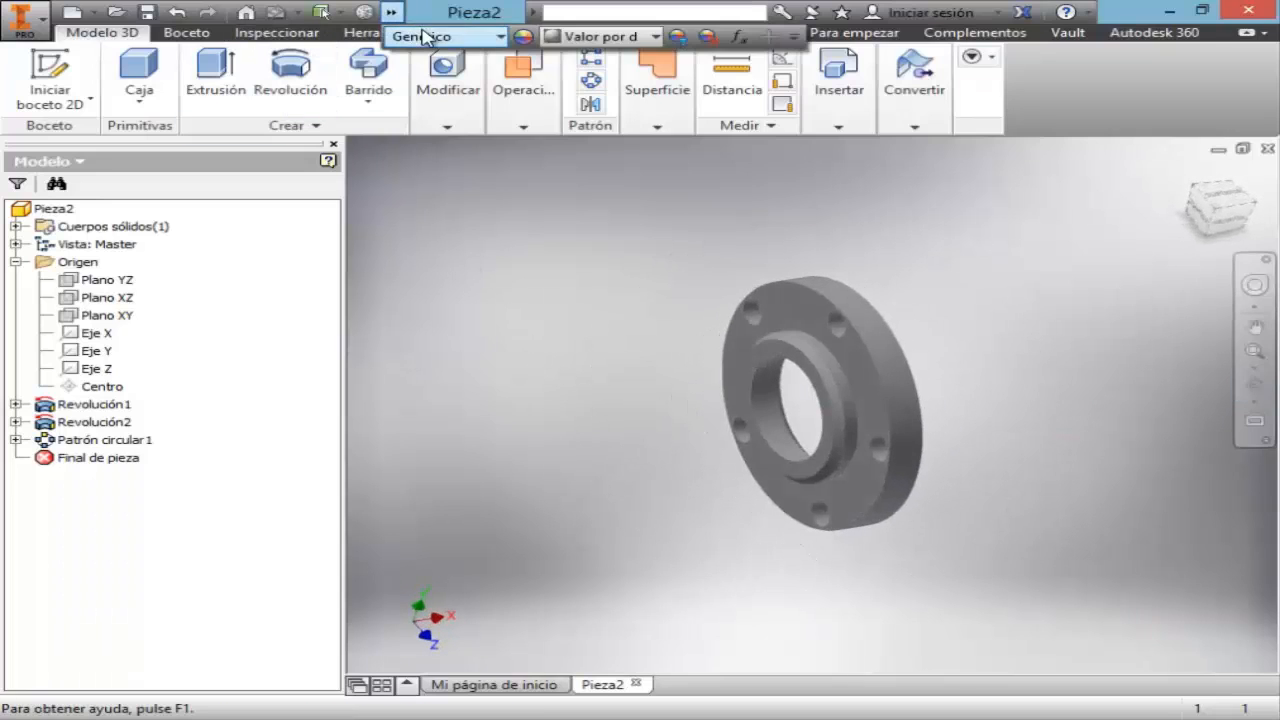
{"action": "left_click", "coordinate": [500, 37]}
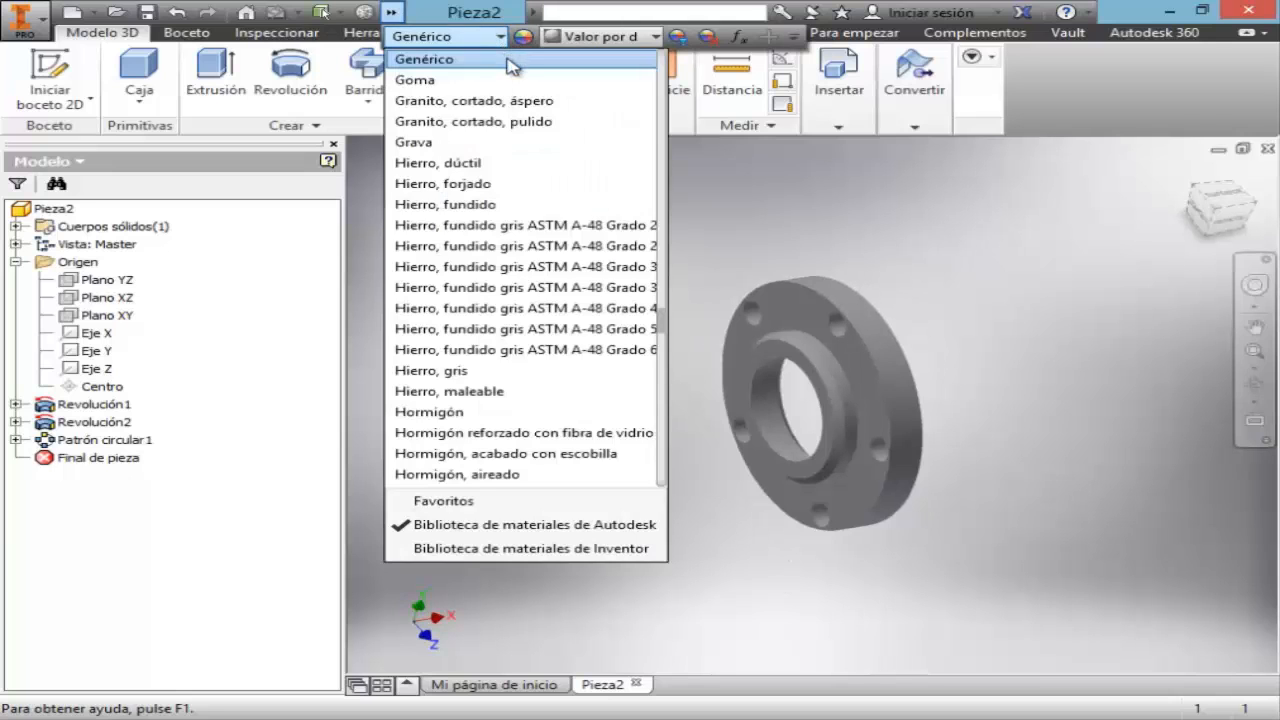
{"action": "left_click_drag", "start_coordinate": [664, 330], "coordinate": [666, 234]}
{"action": "left_click", "coordinate": [512, 234]}
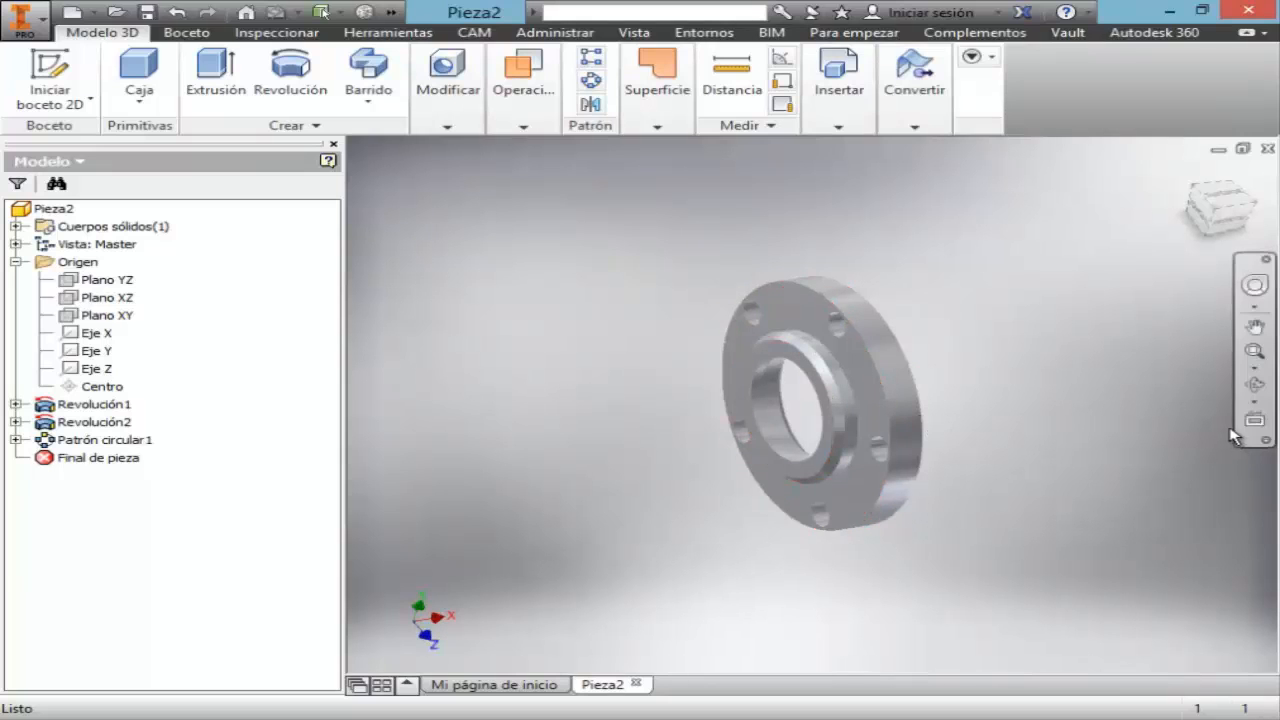
- Save the part in the diseños en INVENTOR folder as "Eje Reductor Parte - Tapa 1"
{"action": "left_click", "coordinate": [148, 18]}
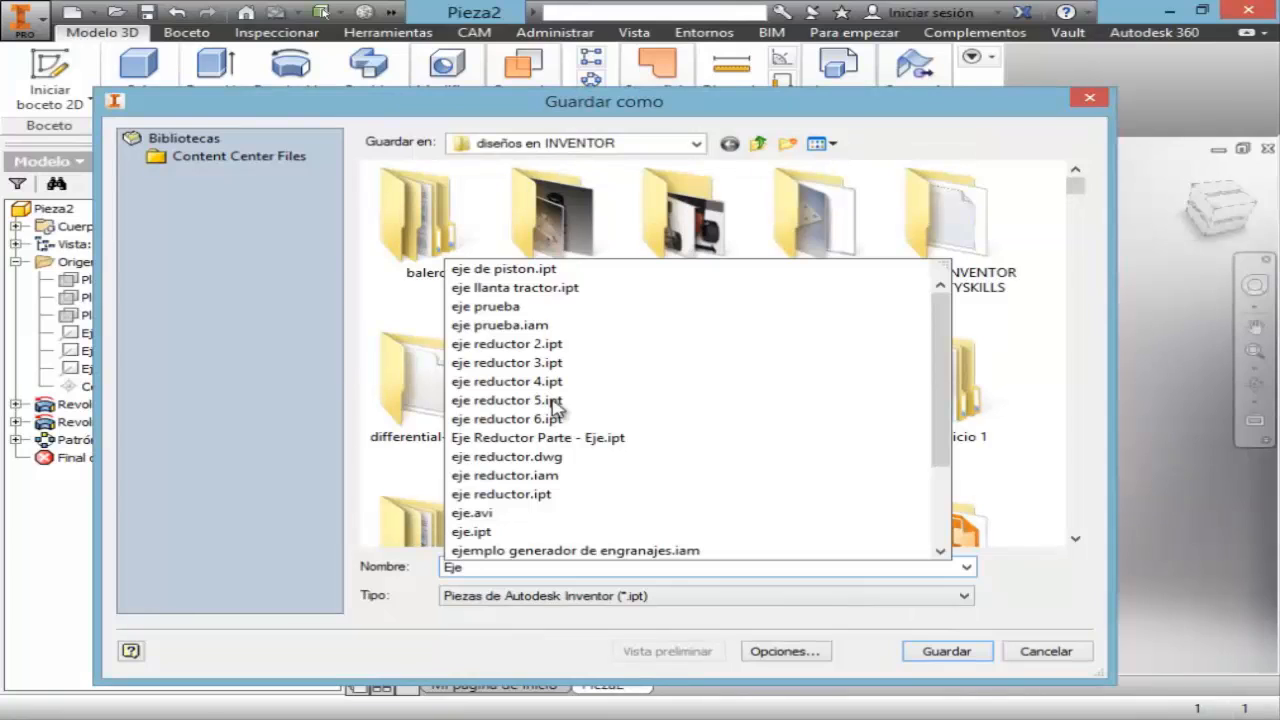
{"action": "type", "text": "redu"}
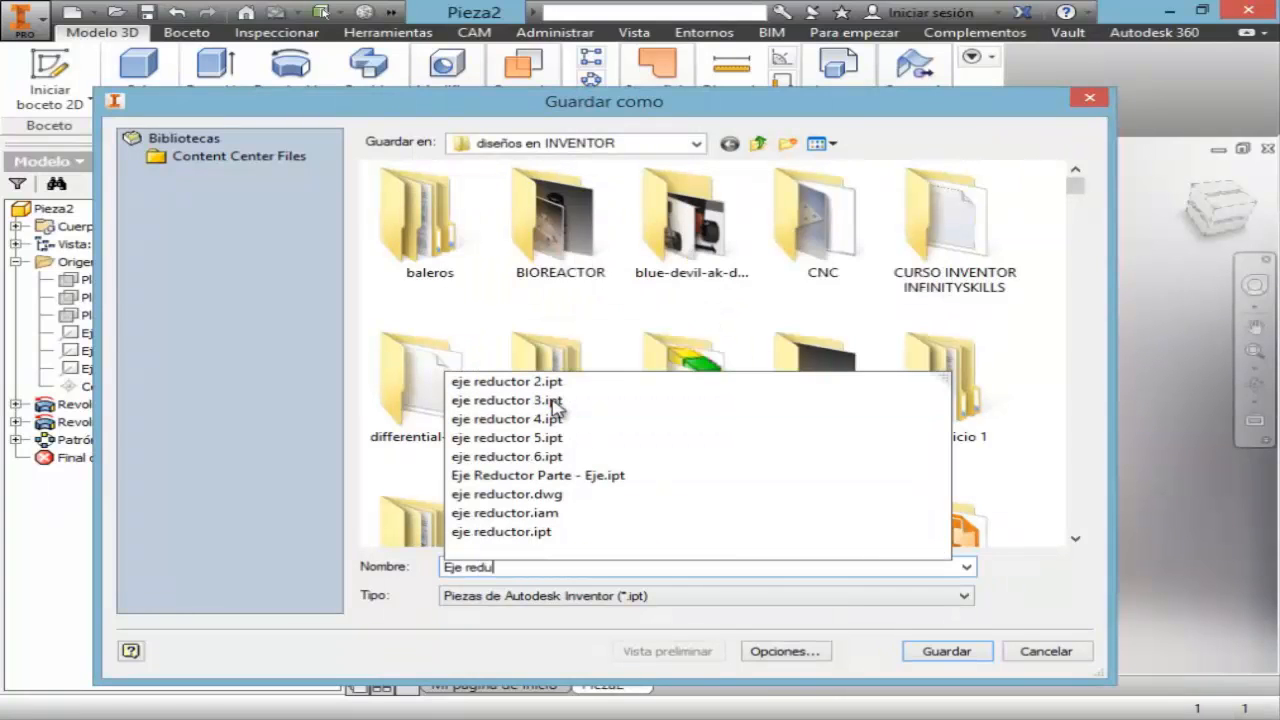
{"action": "key", "text": "BackSpace"}
{"action": "key", "text": "BackSpace"}
{"action": "key", "text": "BackSpace"}
{"action": "type", "text": "Reductor P"}
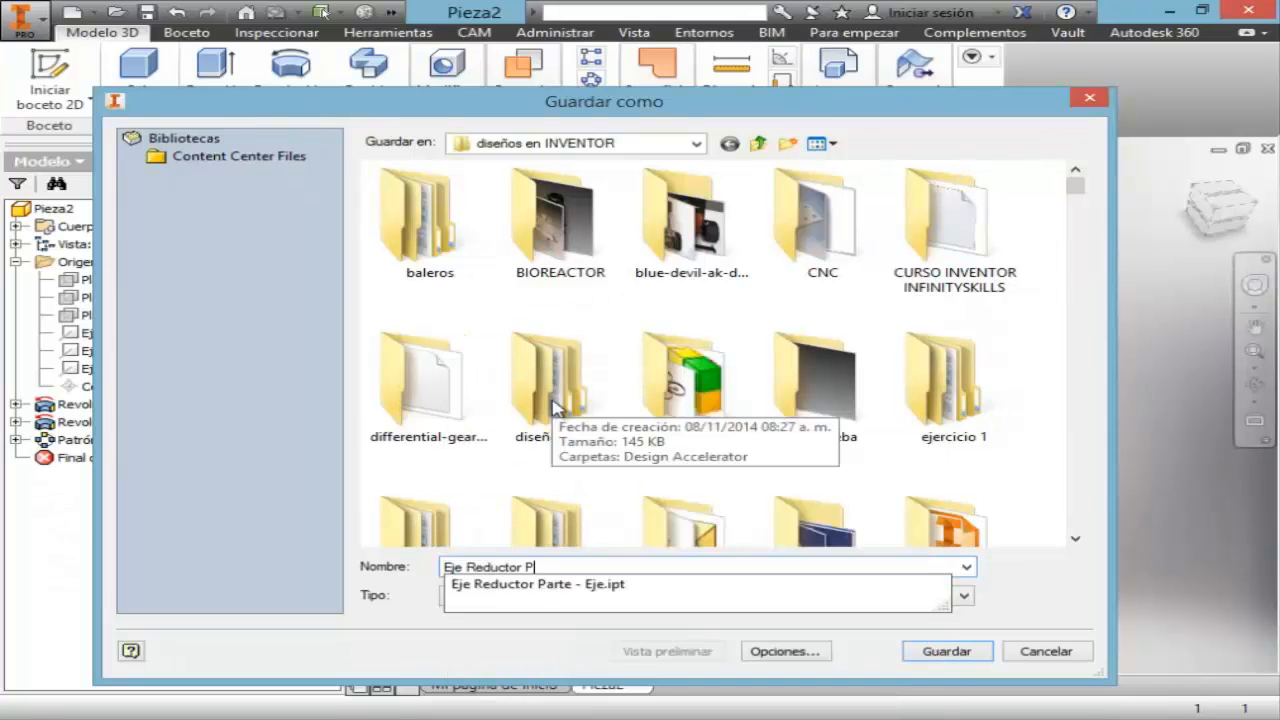
{"action": "type", "text": "arte - Ta"}
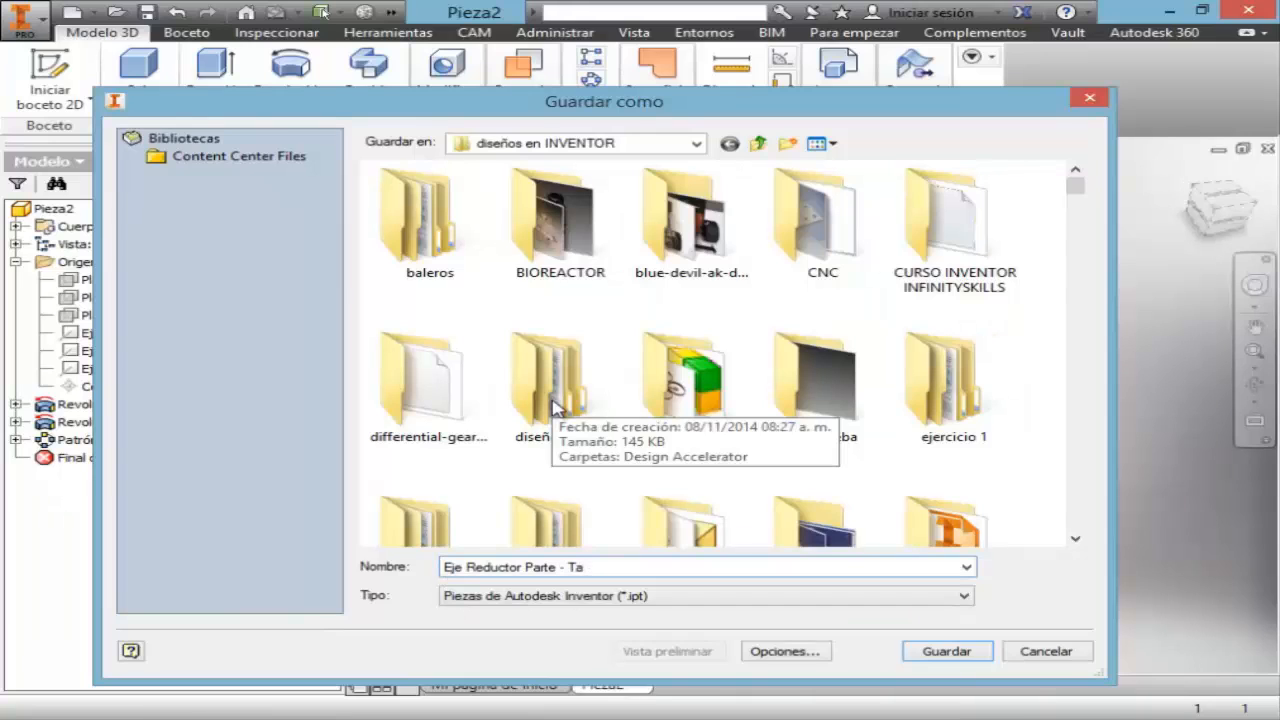
{"action": "type", "text": "pa 1"}
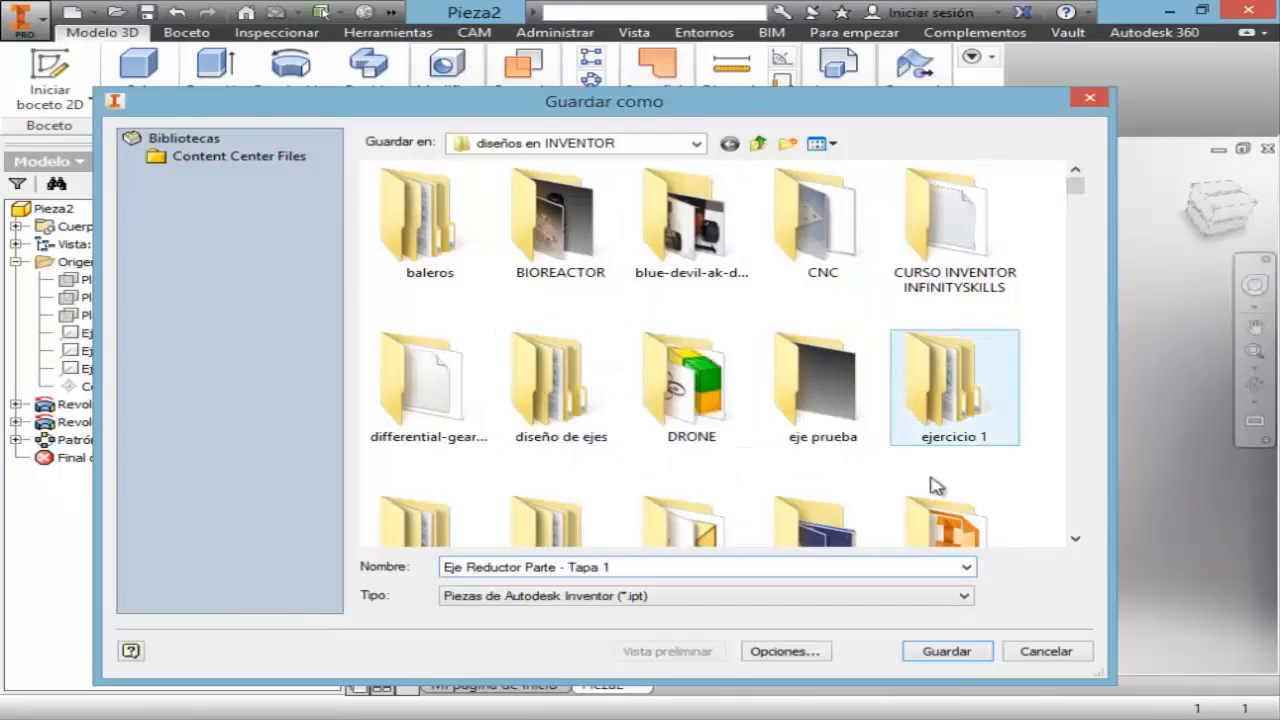
{"action": "left_click", "coordinate": [973, 648]}
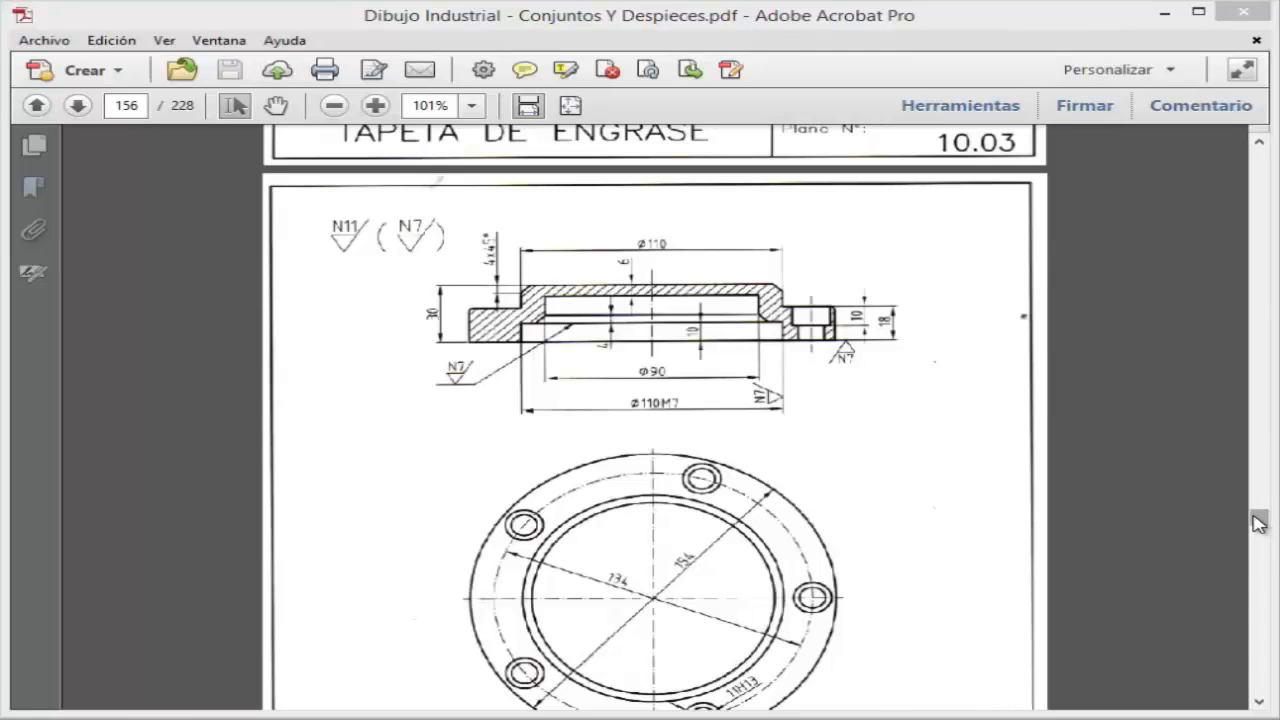
- Check the Tapeta ciega drawing on page 156 of the PDF and create a new part from the Normal (mm).ipt template in Inventor
{"action": "left_click_drag", "start_coordinate": [1255, 517], "coordinate": [1255, 515]}
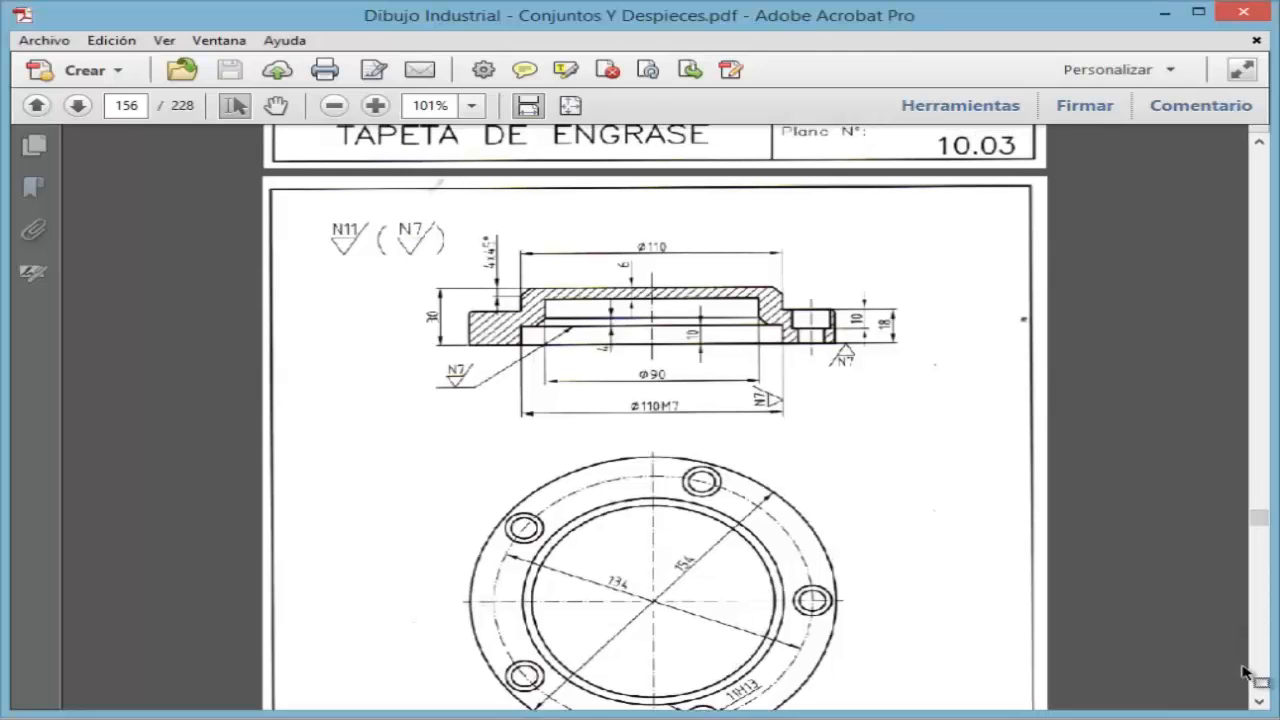
{"action": "left_click", "coordinate": [1257, 699]}
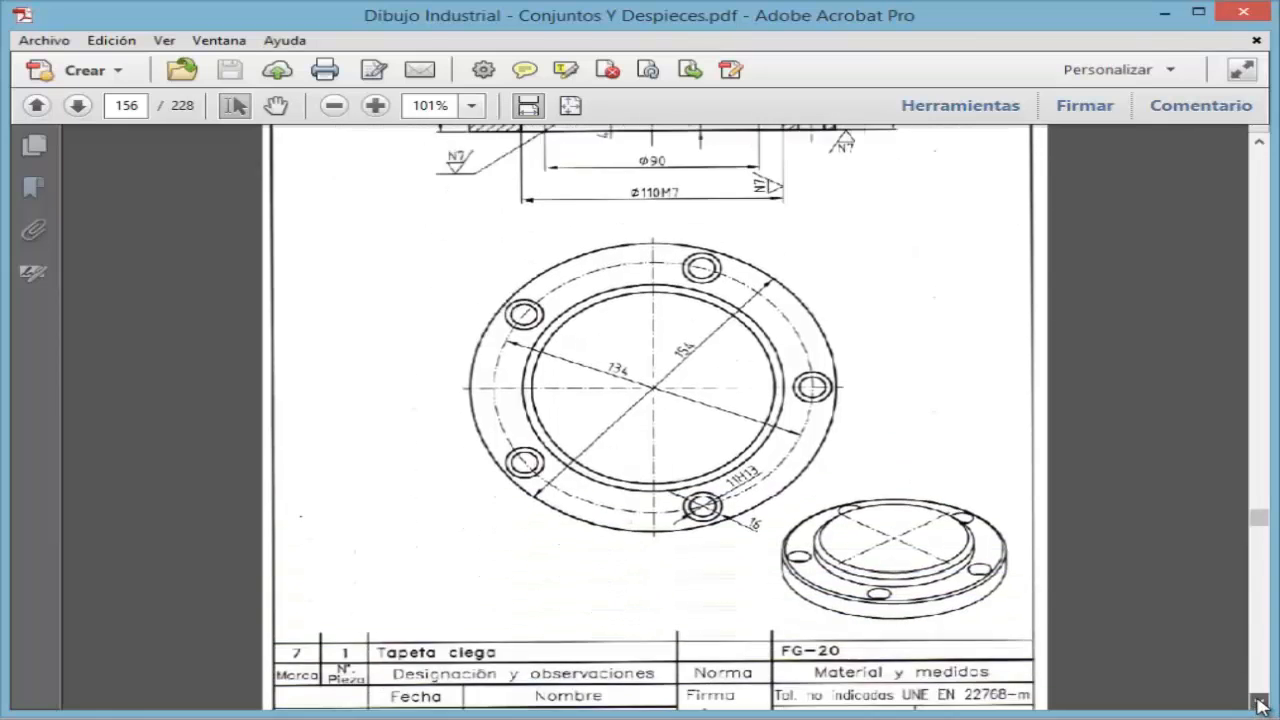
{"action": "left_click", "coordinate": [1259, 142]}
{"action": "left_click", "coordinate": [1262, 143]}
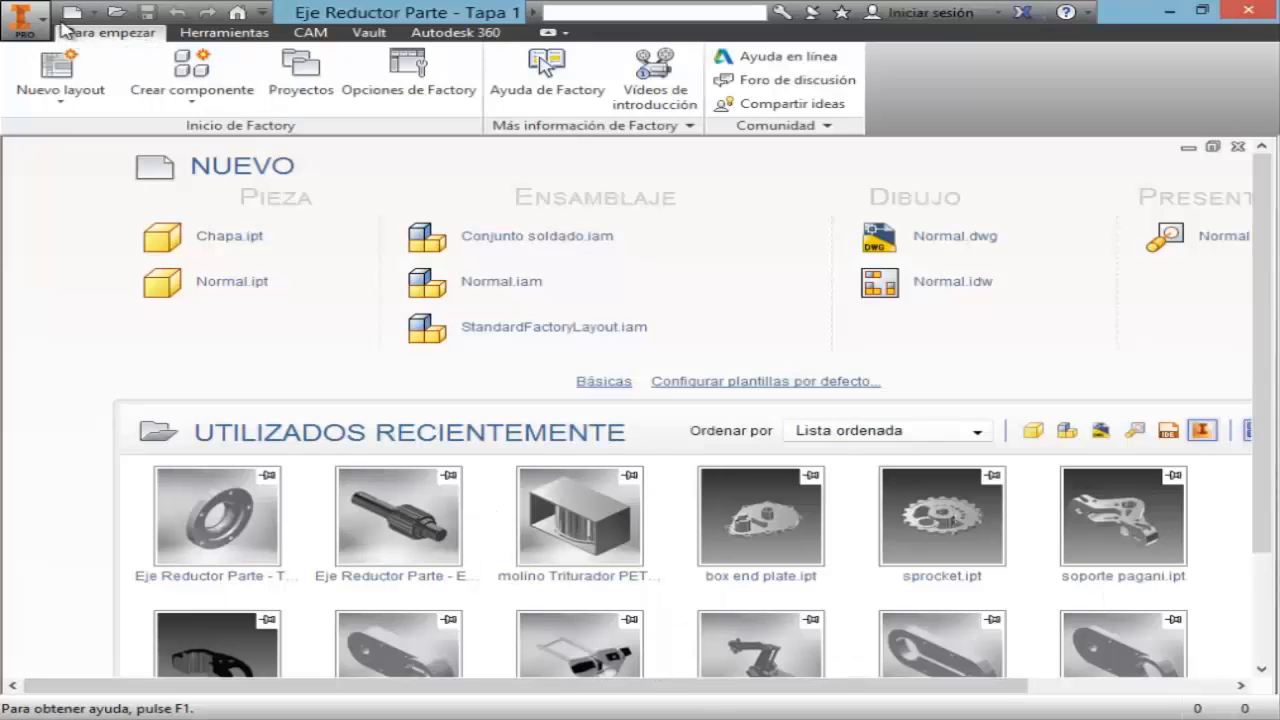
{"action": "left_click", "coordinate": [69, 20]}
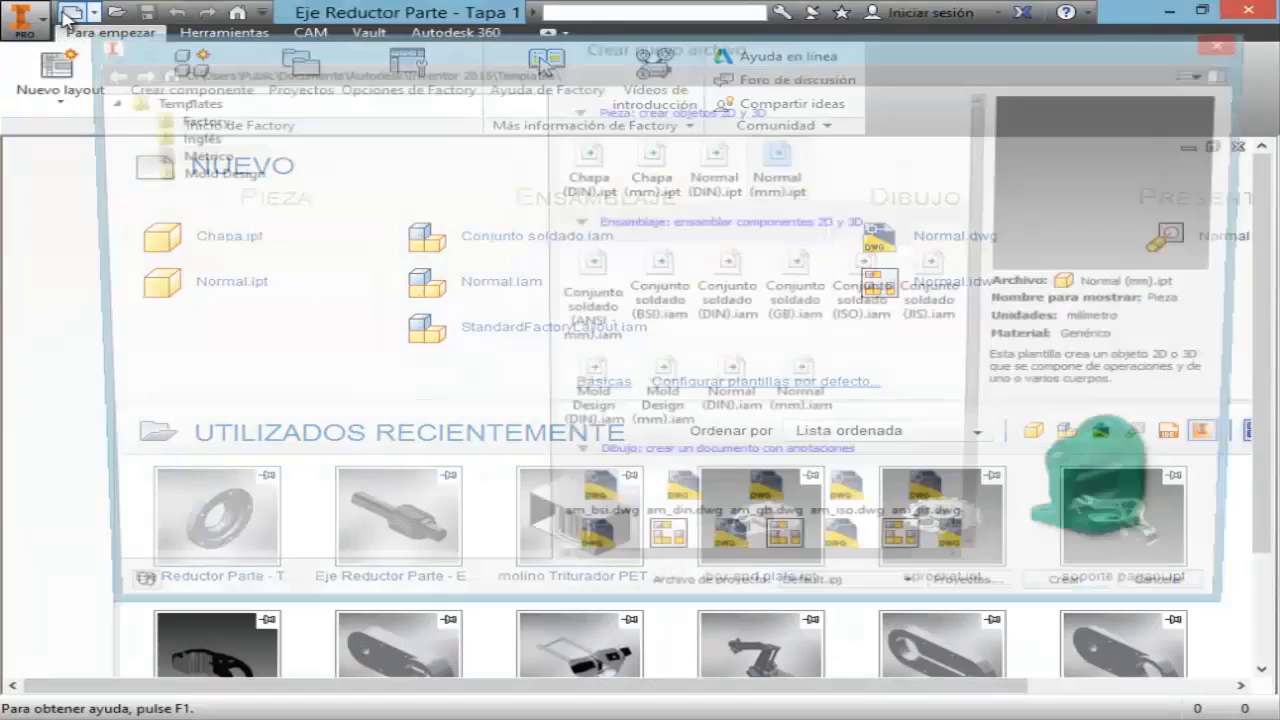
{"action": "double_click", "coordinate": [780, 165]}
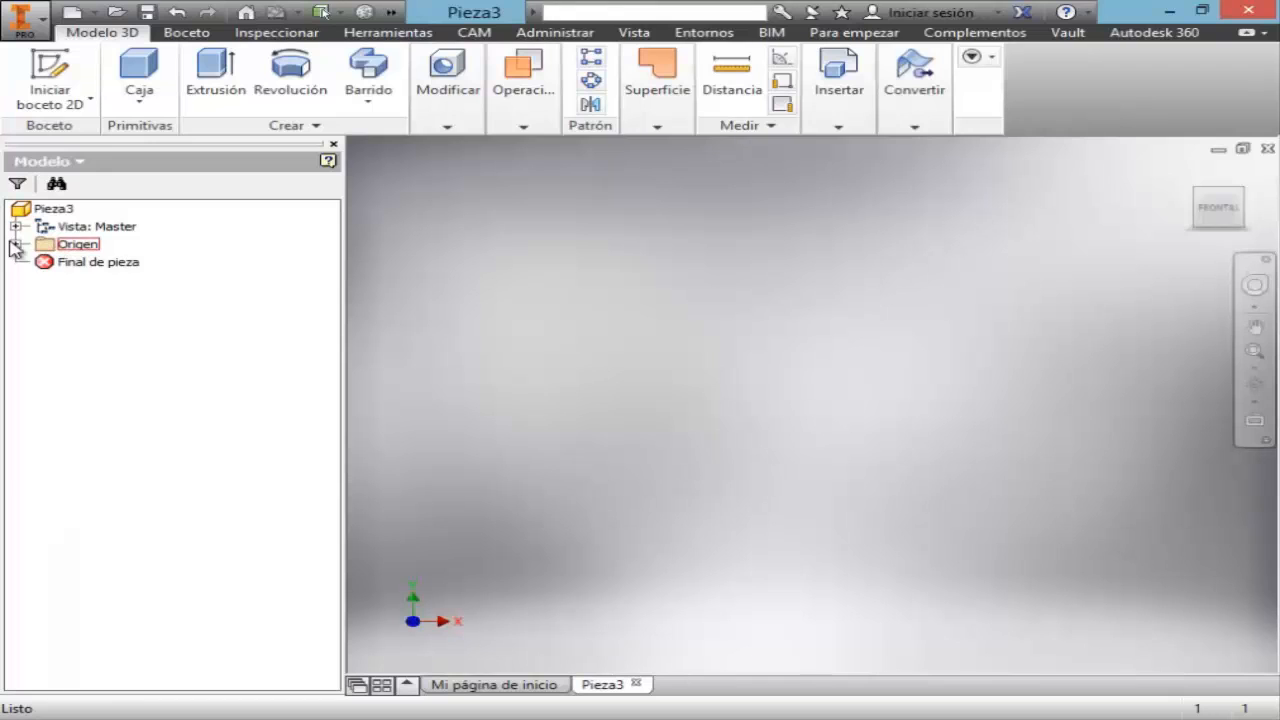
- Expand the origin folder and start a 2D sketch on the XY plane
{"action": "left_click", "coordinate": [15, 244]}
{"action": "left_click", "coordinate": [50, 80]}
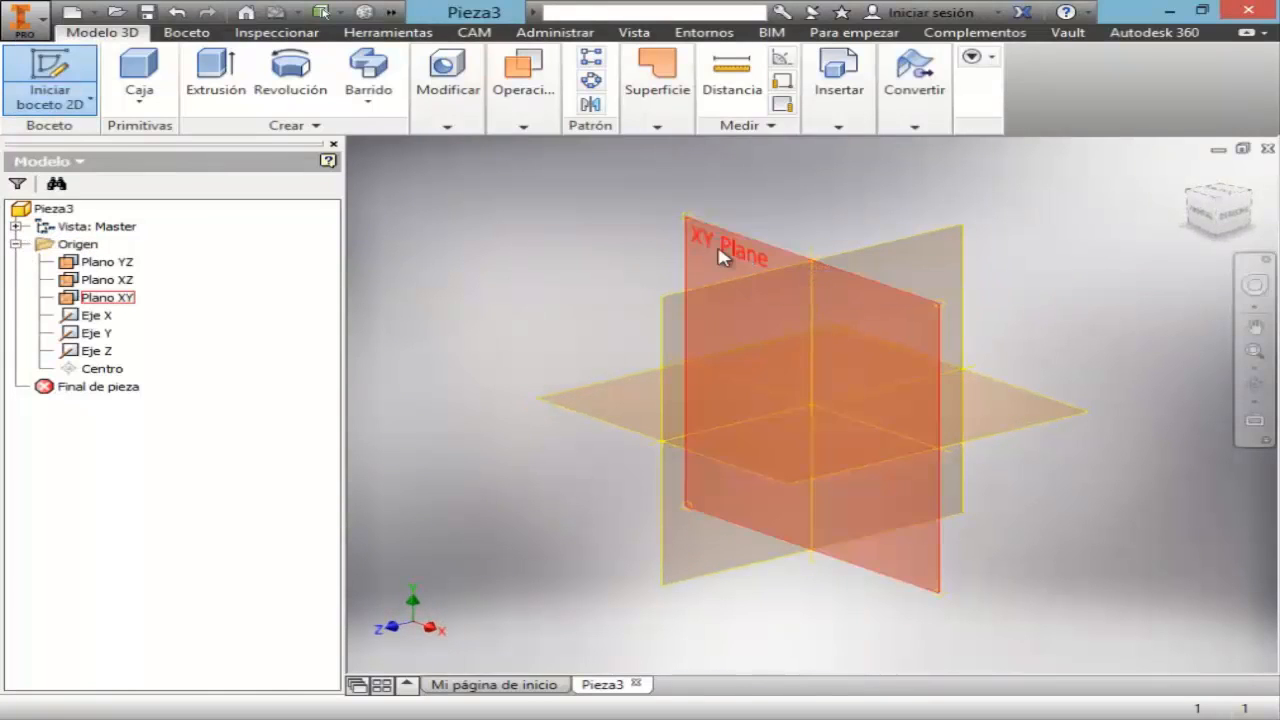
{"action": "left_click", "coordinate": [719, 255]}
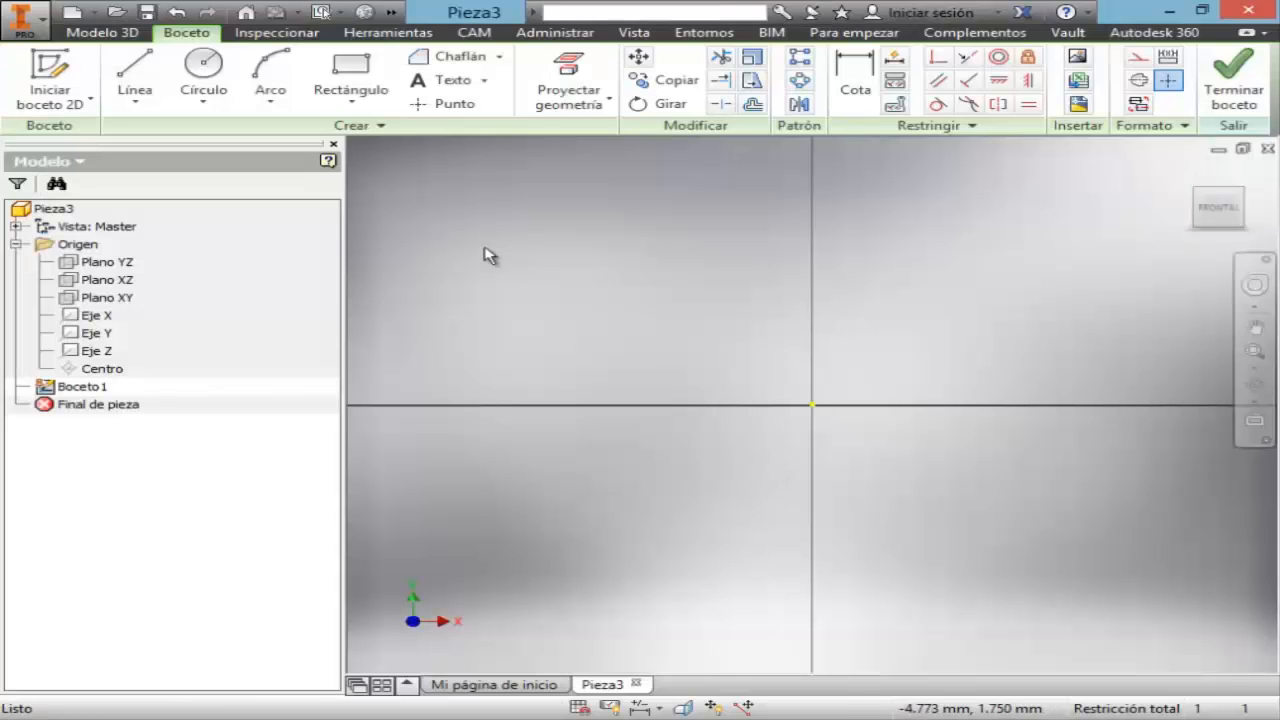
- Draw a 55 mm vertical line upward from the sketch origin
{"action": "left_click", "coordinate": [134, 78]}
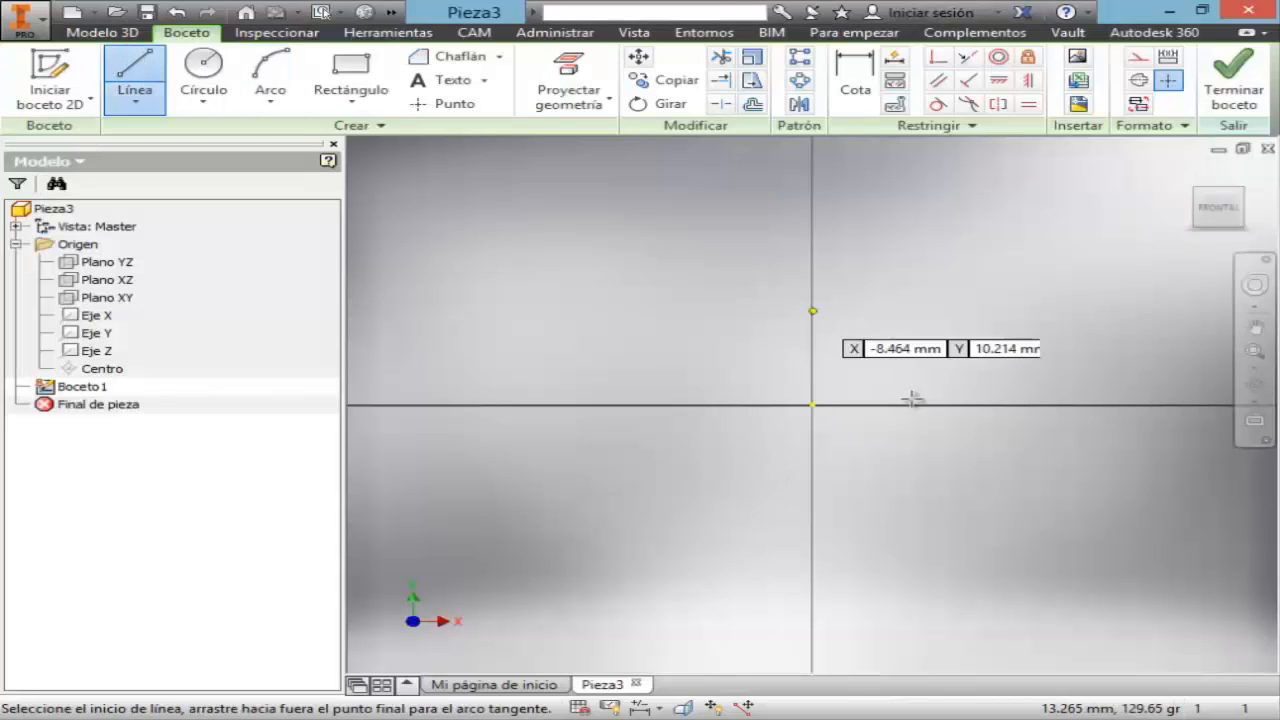
{"action": "left_click", "coordinate": [812, 404]}
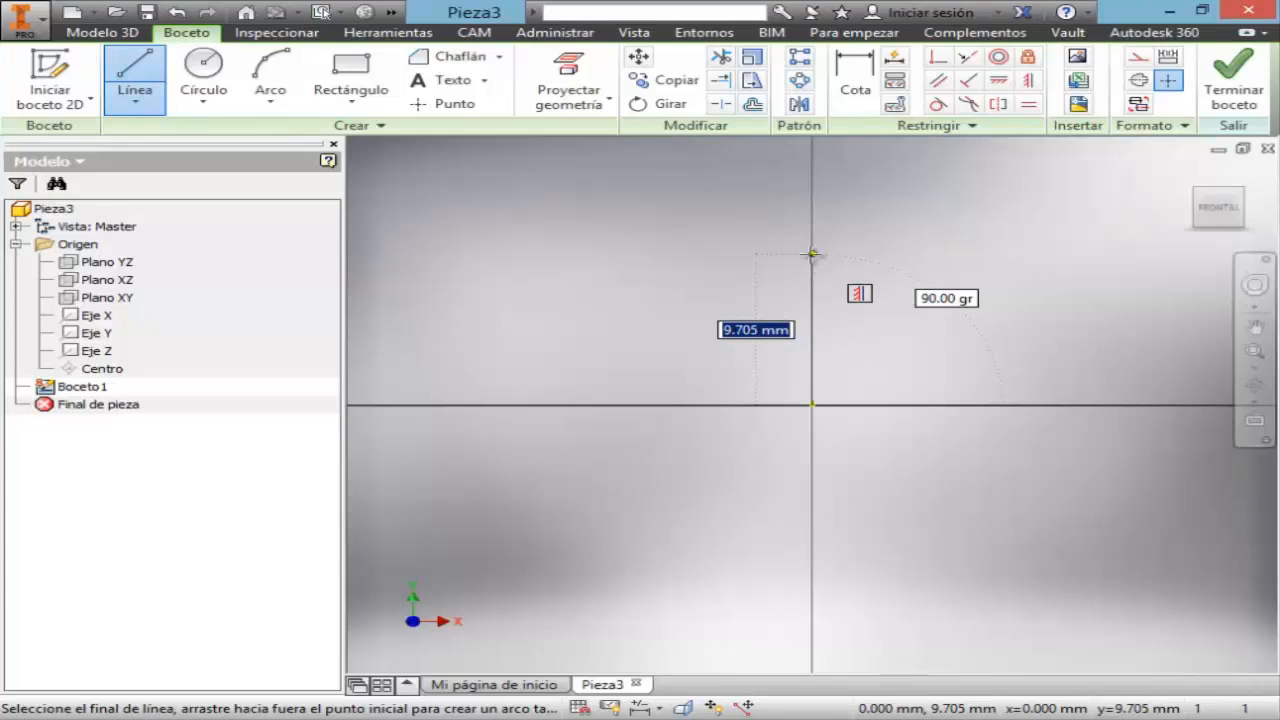
{"action": "type", "text": "55"}
{"action": "key", "text": "Return"}
{"action": "key", "text": "Escape"}
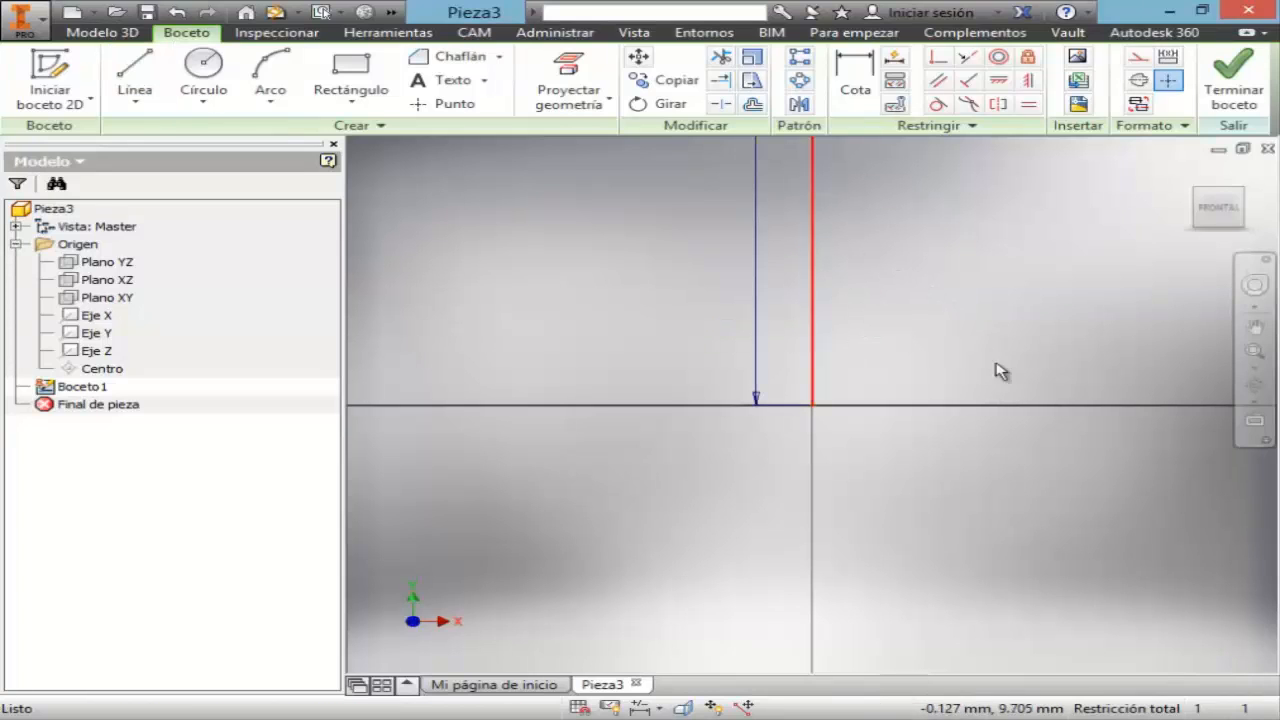
{"action": "left_click", "coordinate": [1258, 367]}
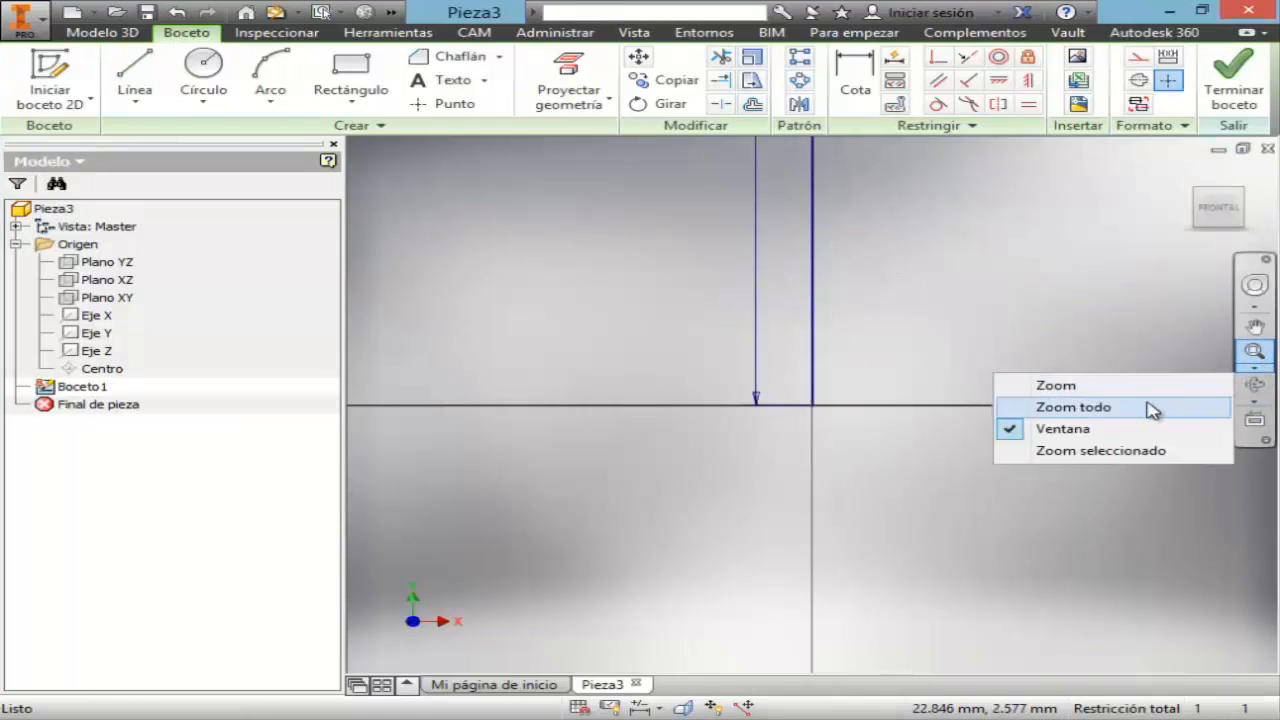
- Draw a 12 mm horizontal line toward positive X from the upper end of the 55 mm line, then a 42 mm line vertically upward
{"action": "left_click", "coordinate": [1225, 406]}
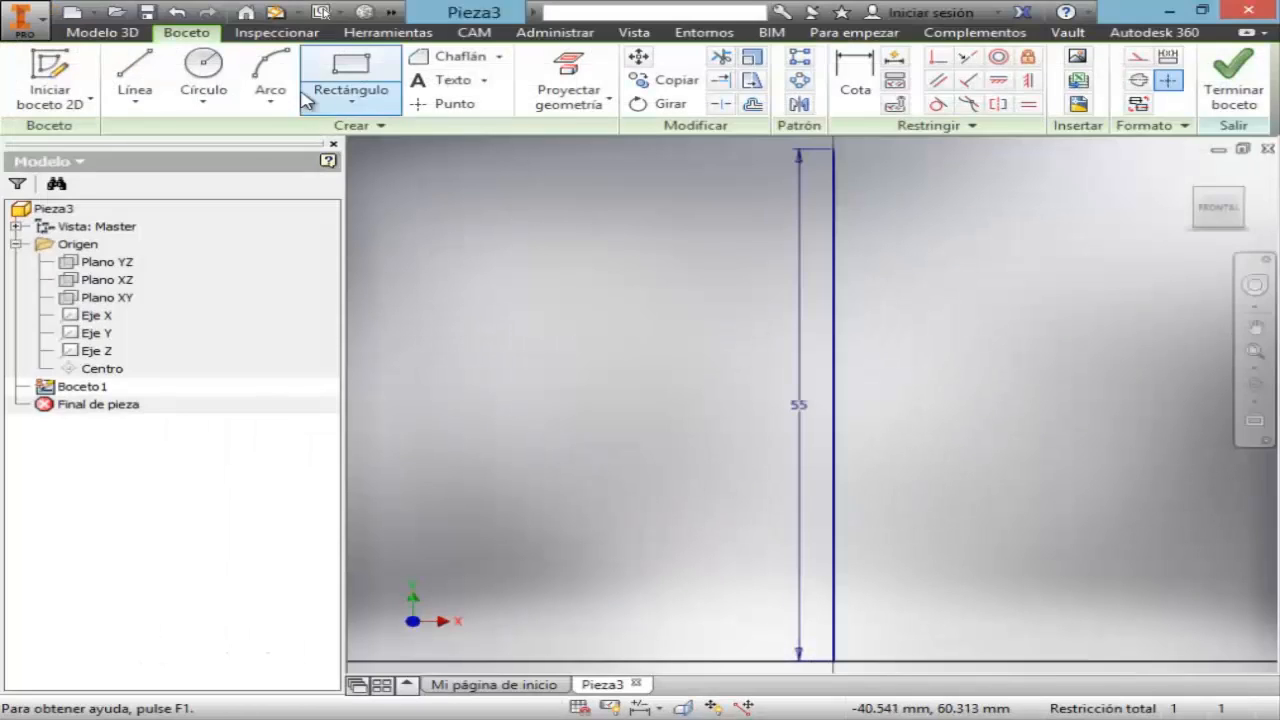
{"action": "left_click", "coordinate": [135, 75]}
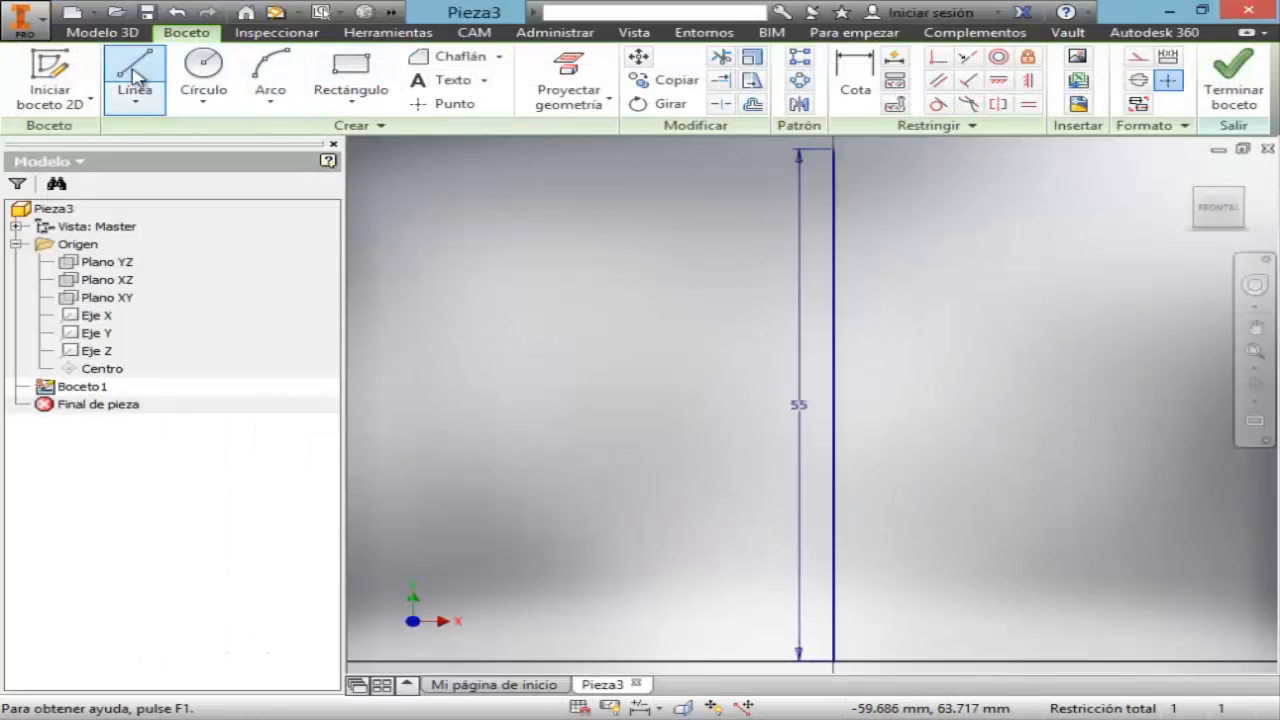
{"action": "left_click", "coordinate": [834, 149]}
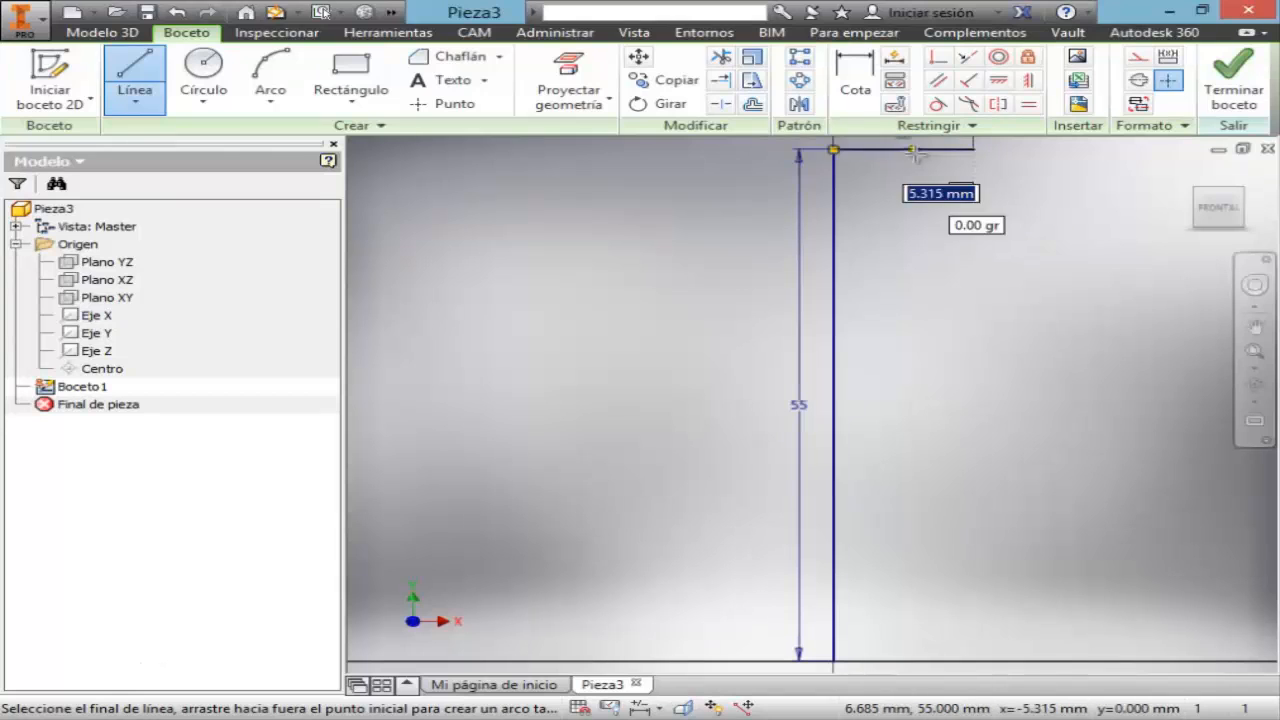
{"action": "left_click", "coordinate": [1251, 355]}
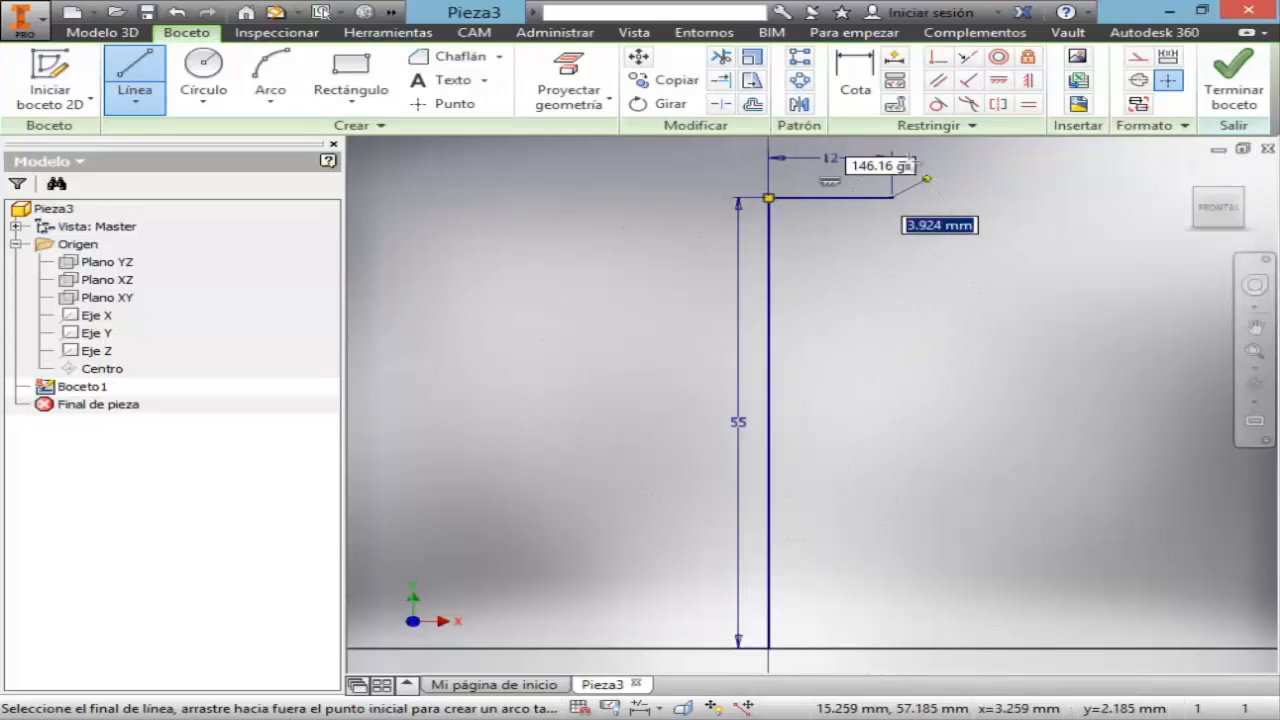
{"action": "type", "text": "42"}
{"action": "key", "text": "Return"}
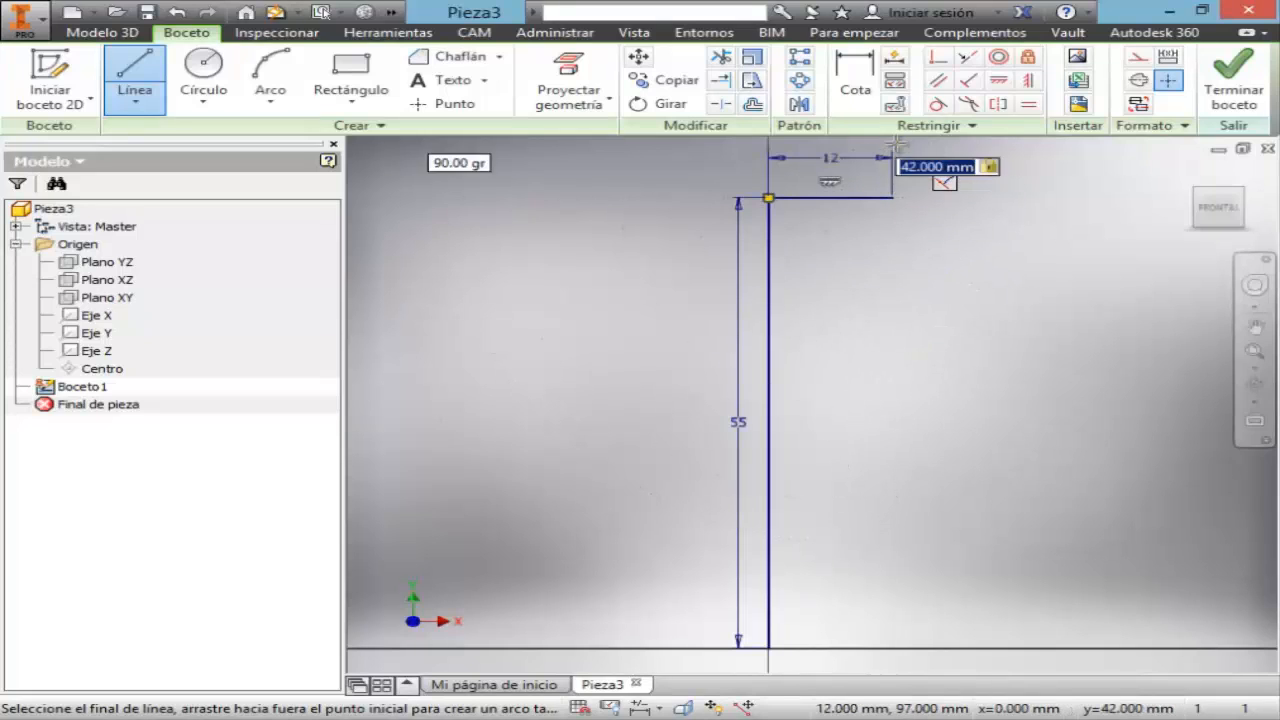
{"action": "key", "text": "Escape"}
- Continue the profile with an 18 mm horizontal line from the upper end, then a vertical line down 42 mm, checking the PDF drawing
{"action": "left_click", "coordinate": [1253, 350]}
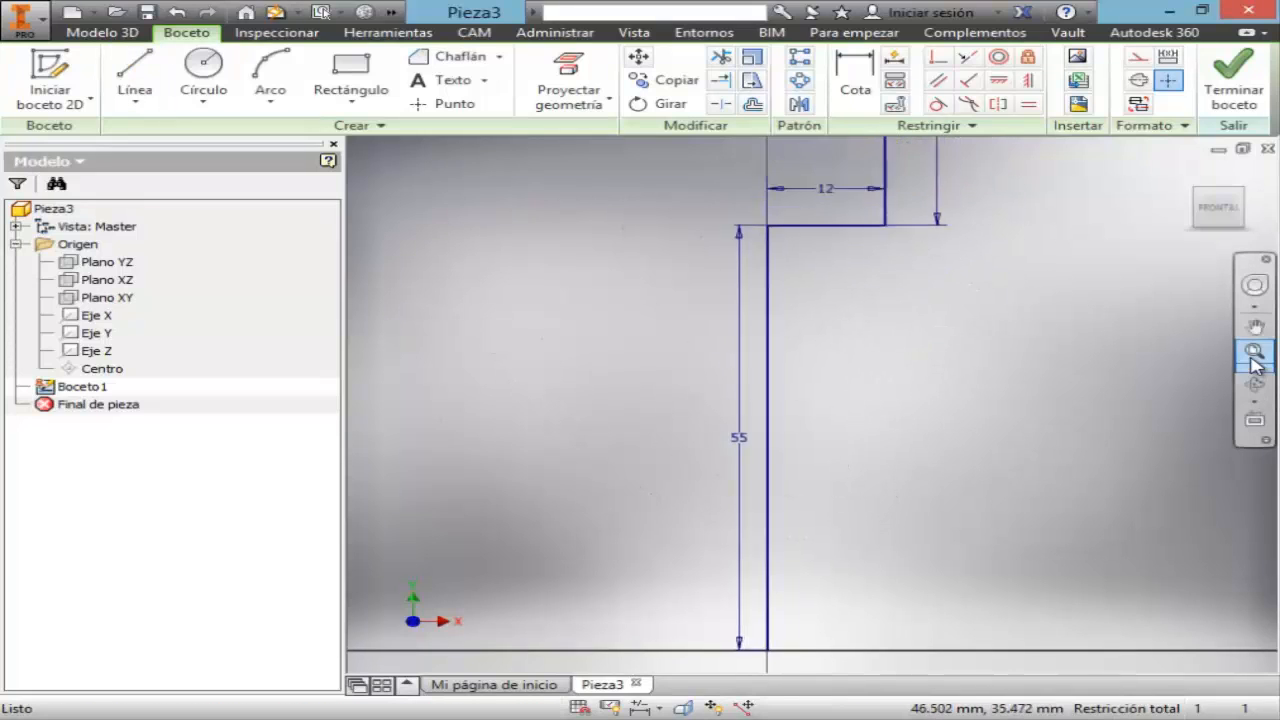
{"action": "left_click", "coordinate": [135, 80]}
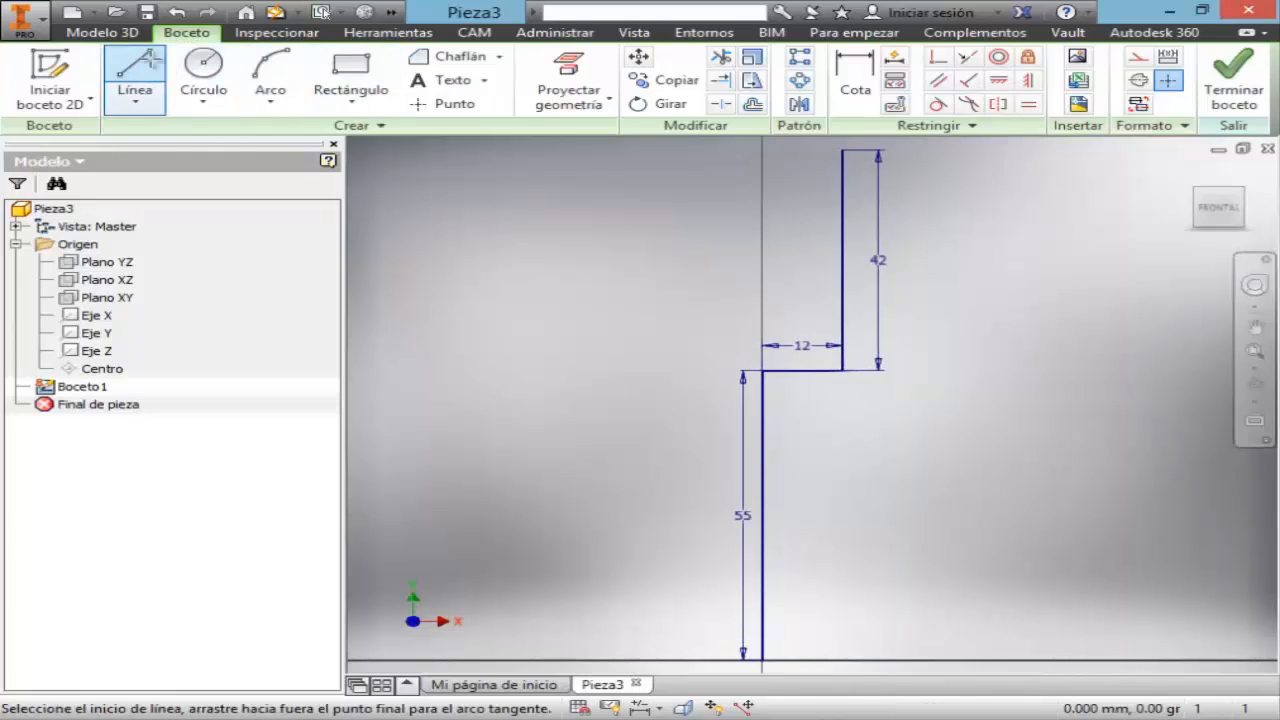
{"action": "left_click", "coordinate": [842, 148]}
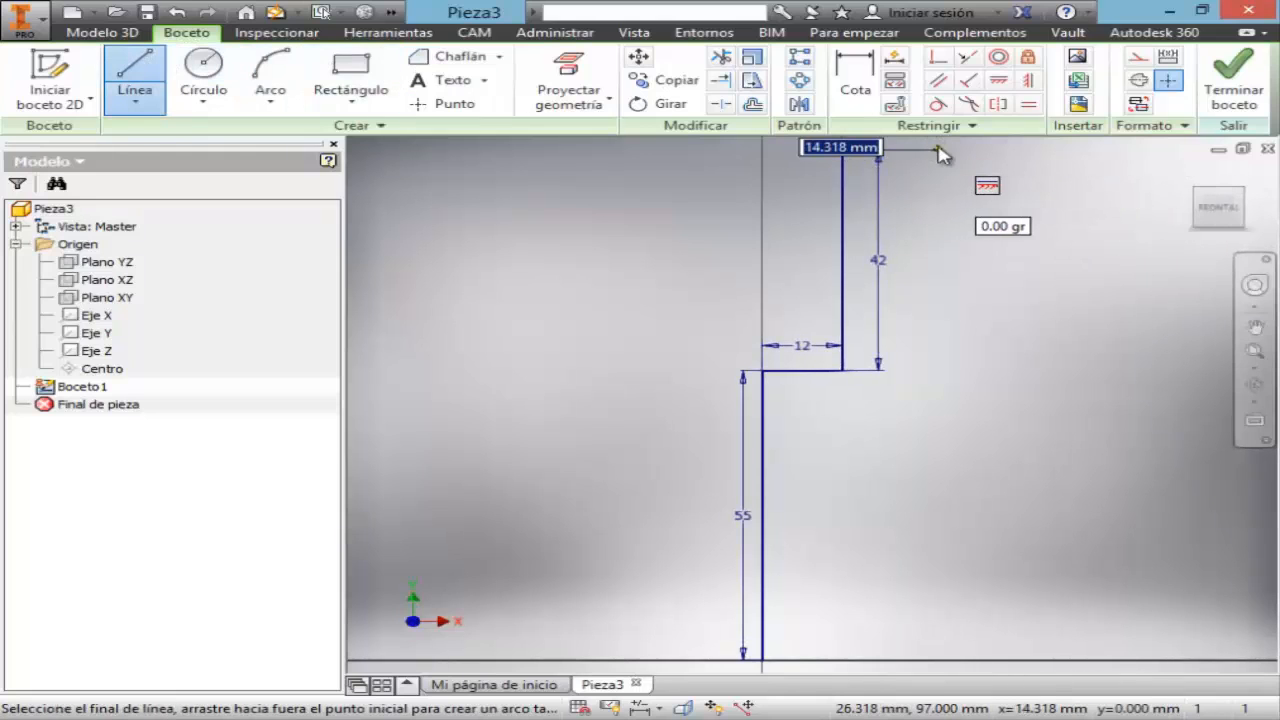
{"action": "type", "text": "18"}
{"action": "key", "text": "Return"}
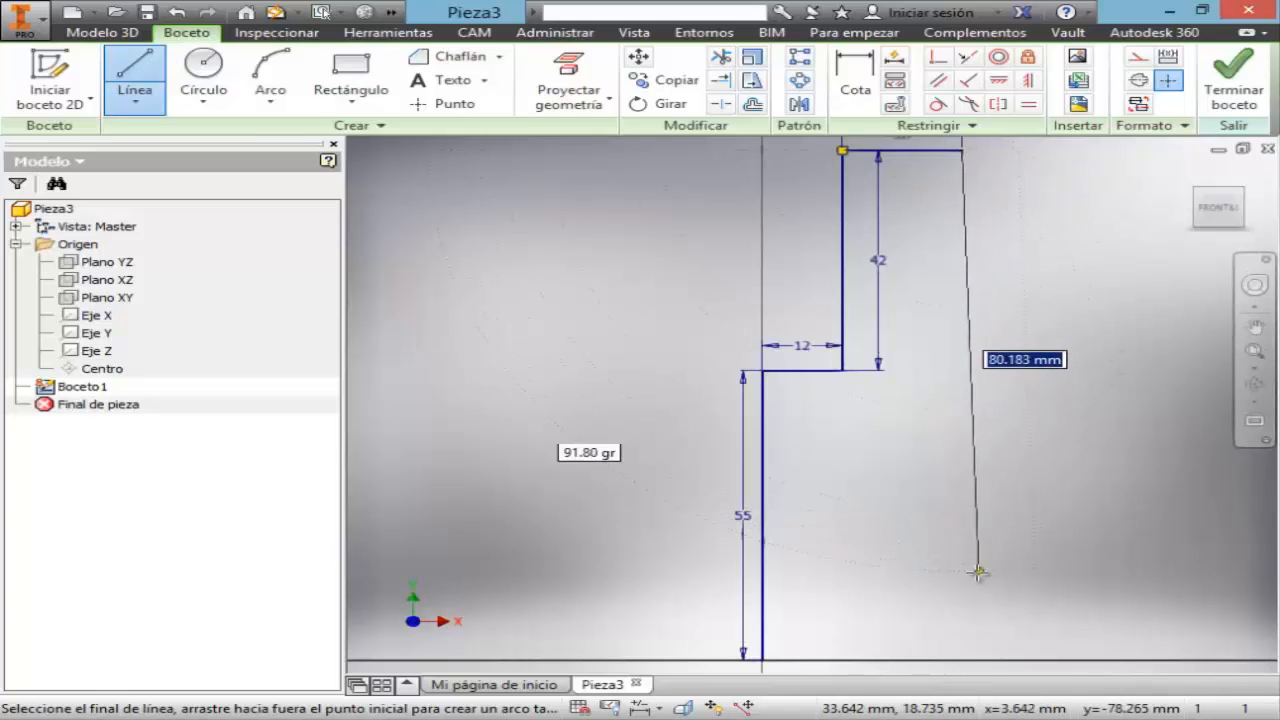
{"action": "left_click", "coordinate": [772, 718]}
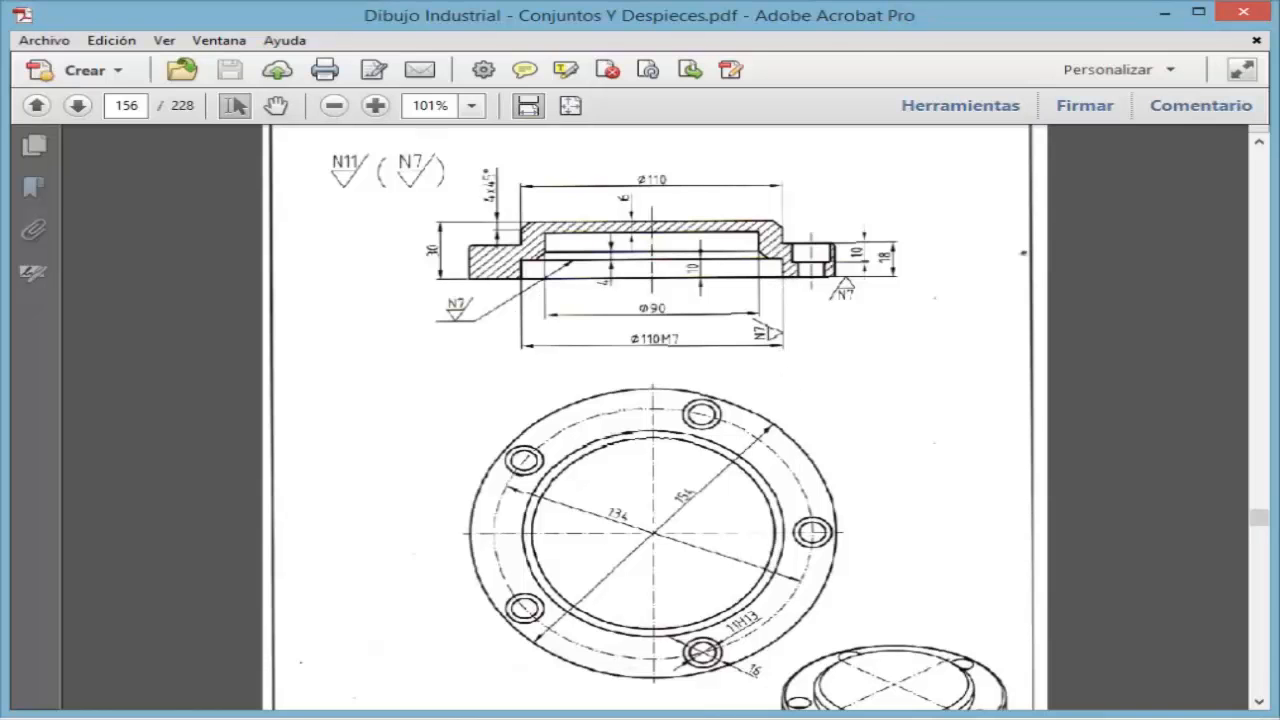
{"action": "left_click", "coordinate": [780, 718]}
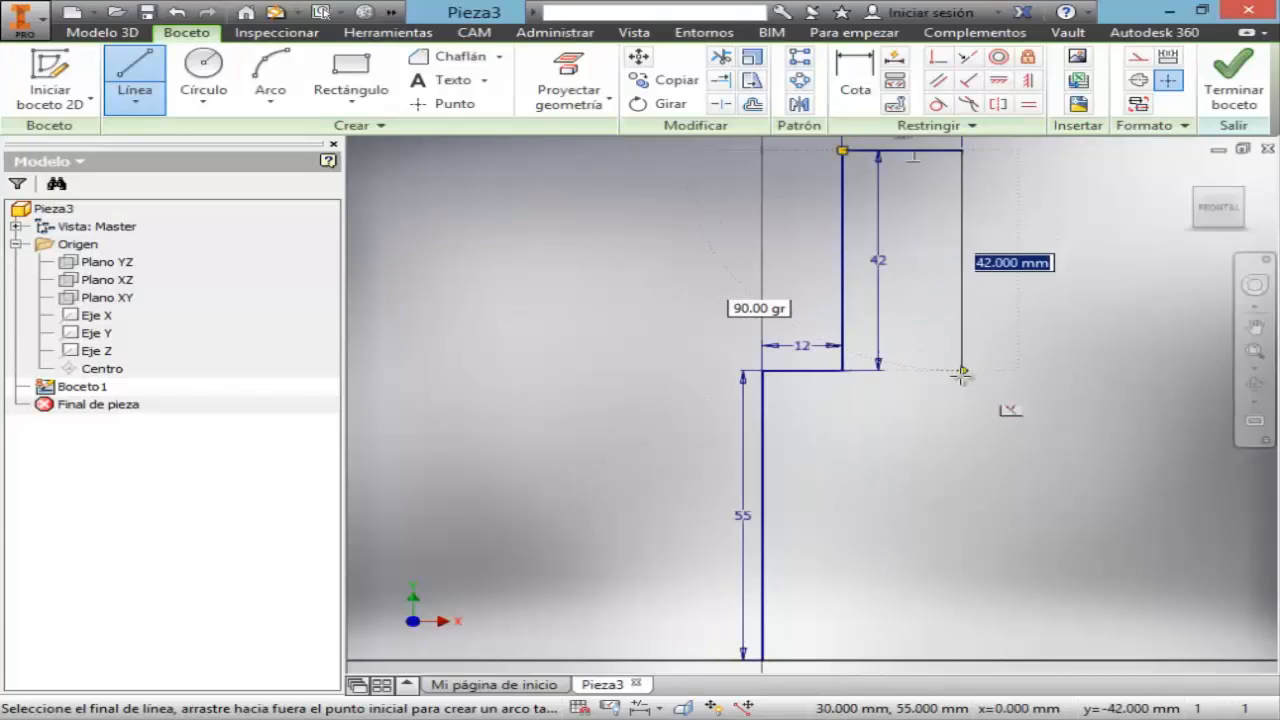
{"action": "left_click", "coordinate": [960, 370]}
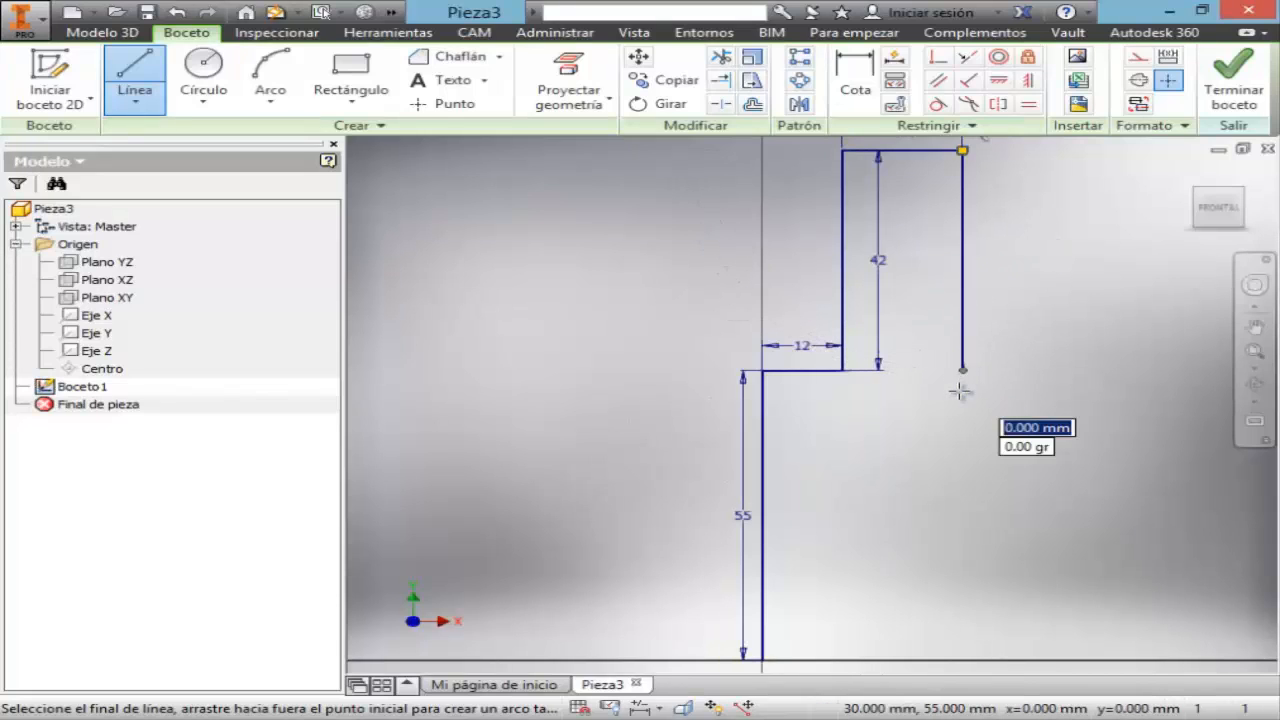
- Following the PDF drawing, draw a 10 mm horizontal line back toward the Y axis and a 10 mm line down from its end
{"action": "left_click", "coordinate": [1267, 354]}
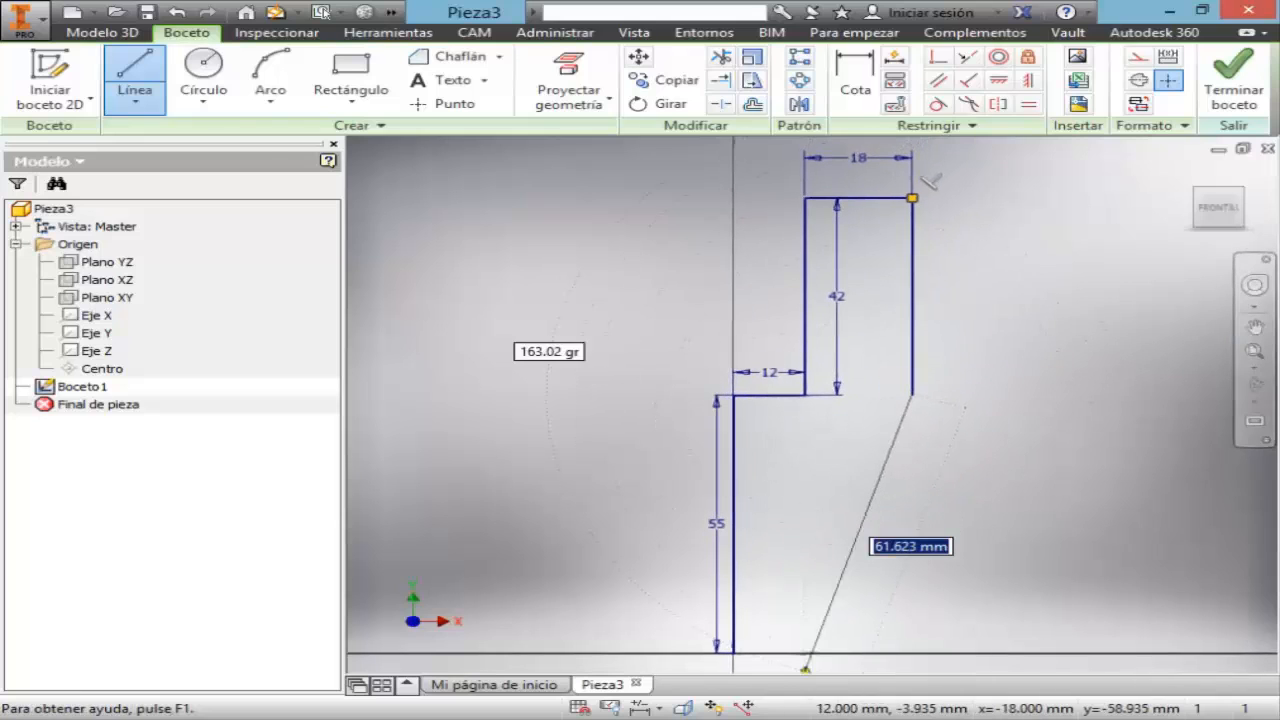
{"action": "left_click", "coordinate": [808, 718]}
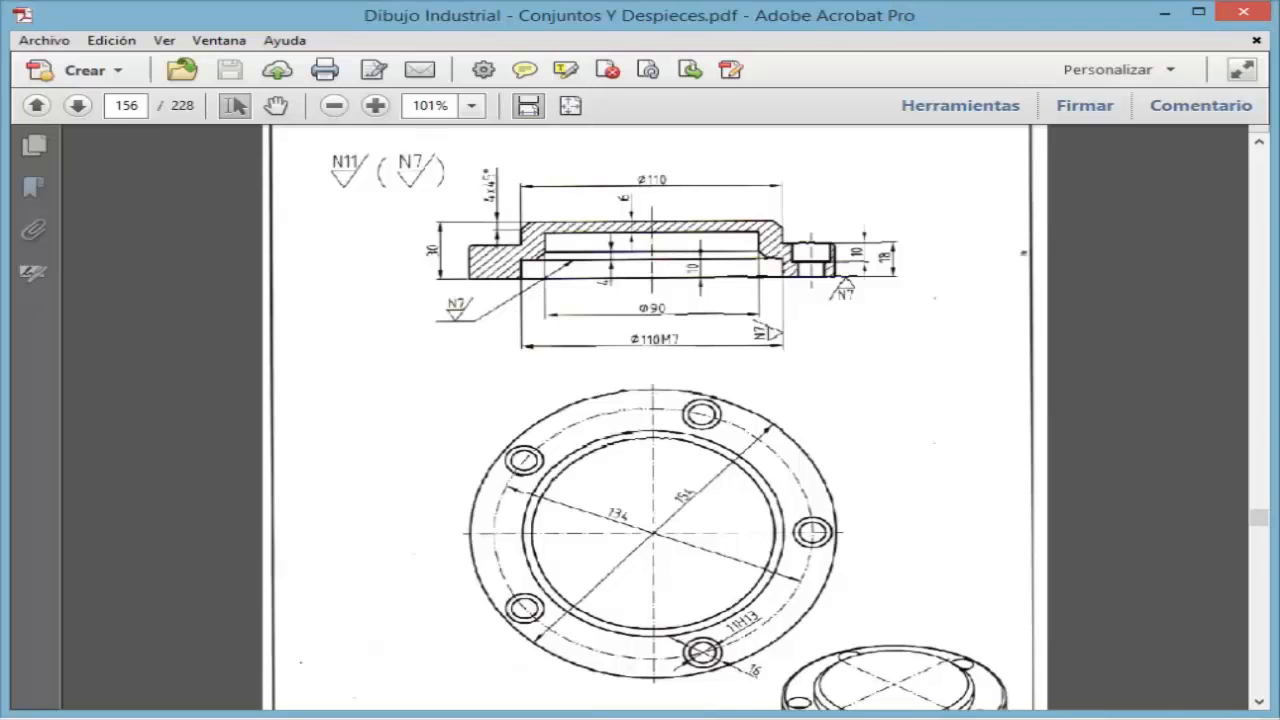
{"action": "left_click", "coordinate": [872, 718]}
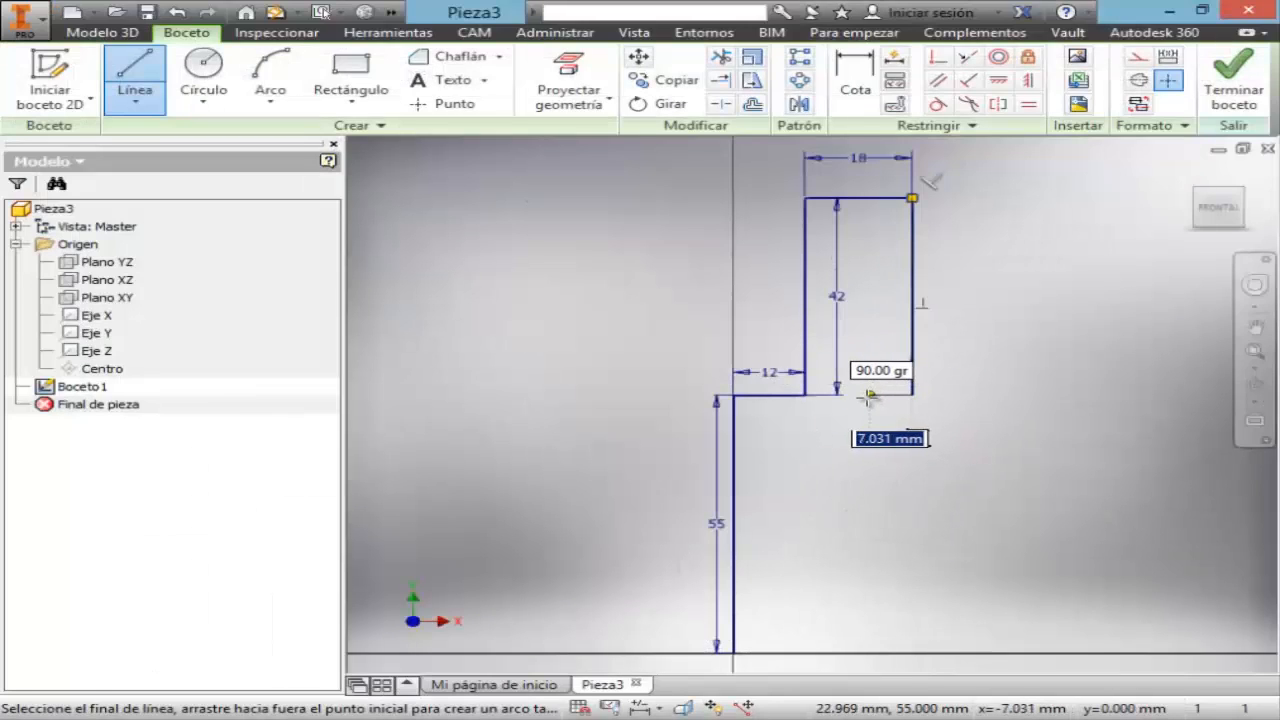
{"action": "left_click", "coordinate": [859, 395]}
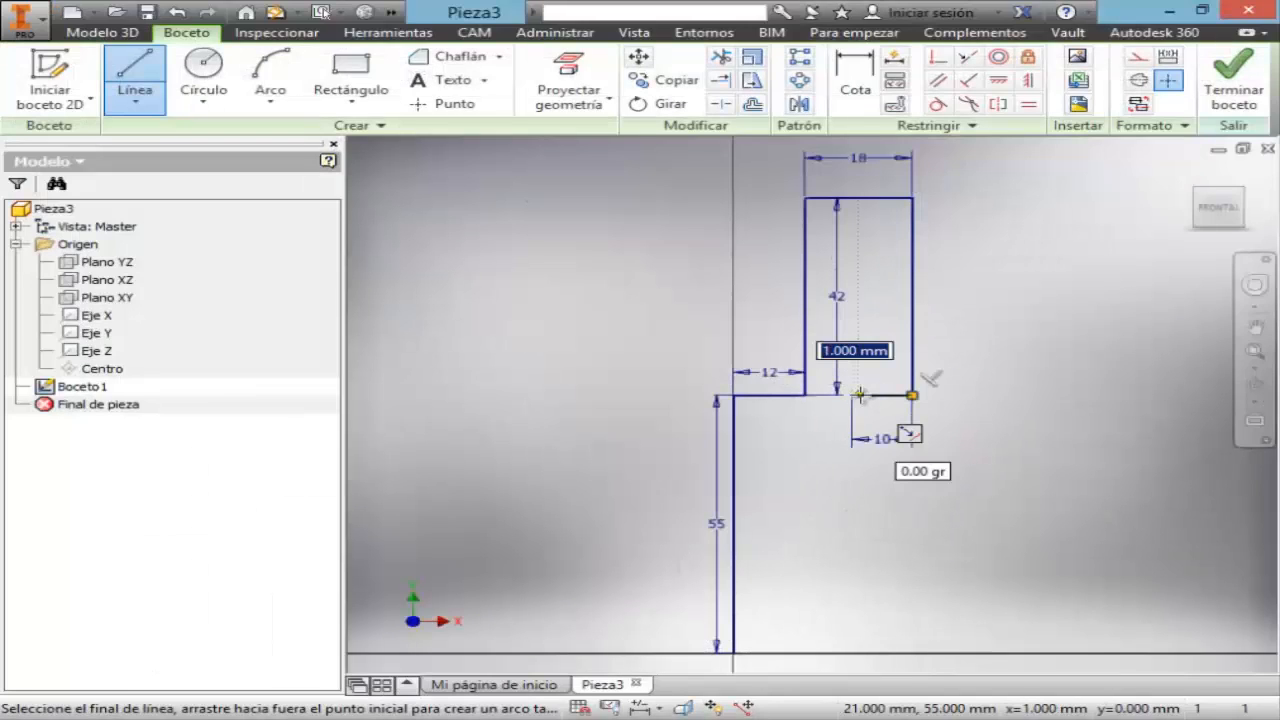
{"action": "left_click", "coordinate": [815, 718]}
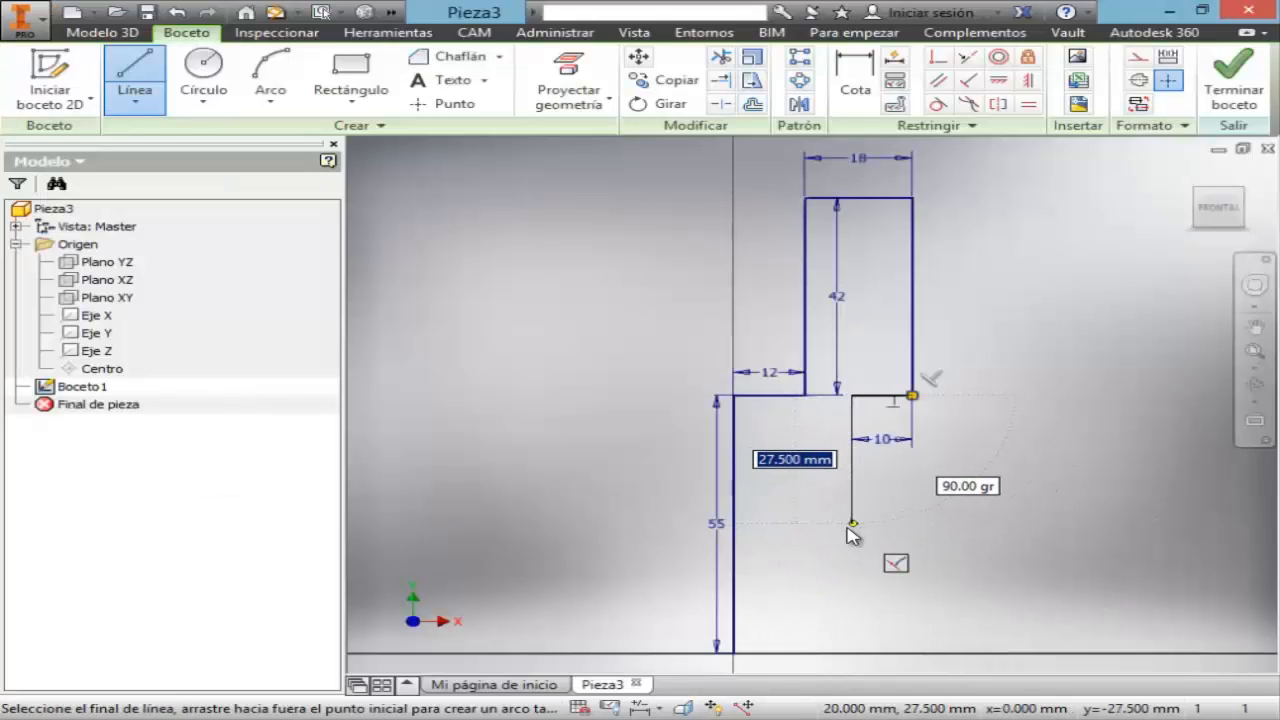
{"action": "type", "text": "10"}
{"action": "key", "text": "Return"}
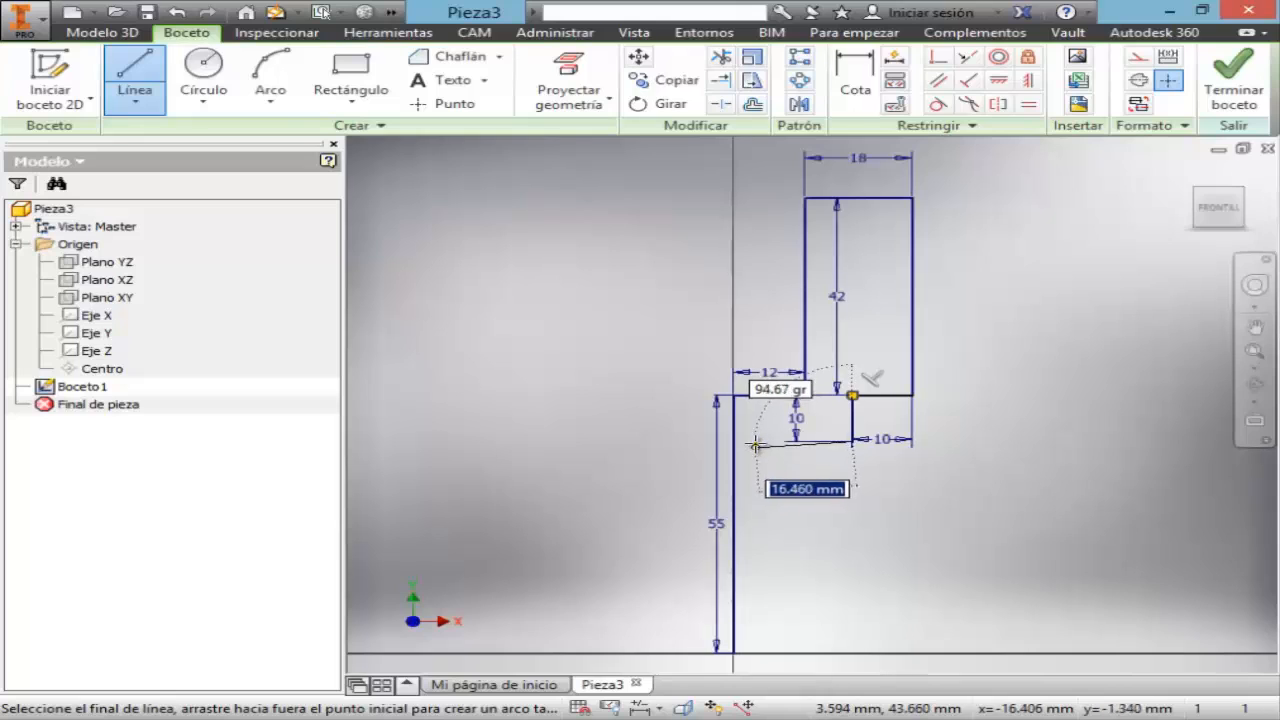
- Draw a 14 mm horizontal line inward, drop a vertical line to the X axis, and close the profile at the origin
{"action": "type", "text": "14"}
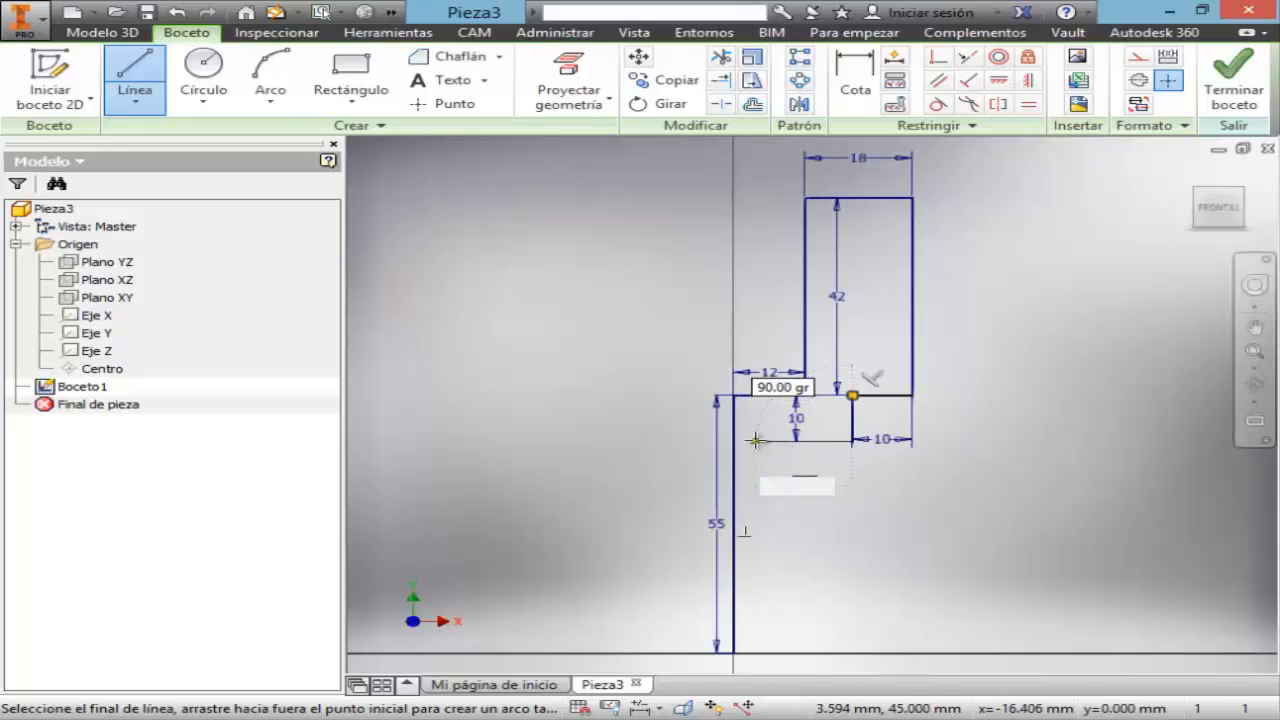
{"action": "key", "text": "Return"}
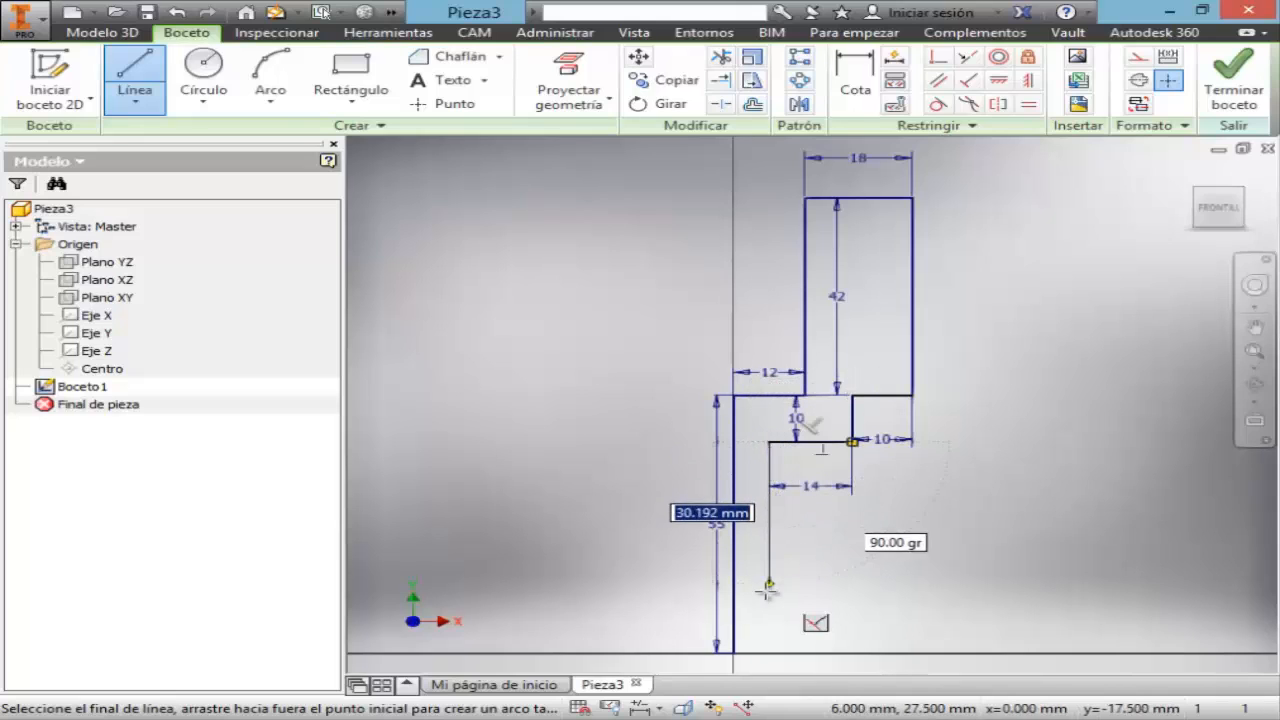
{"action": "left_click", "coordinate": [768, 654]}
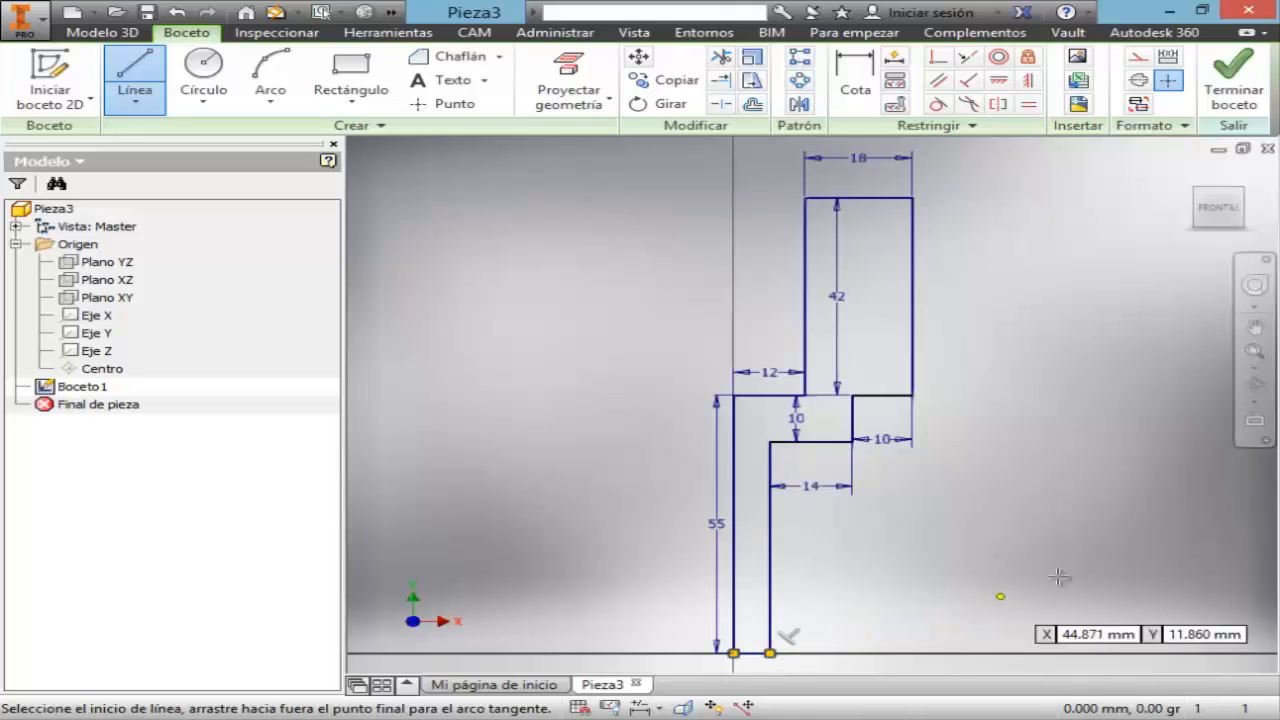
{"action": "key", "text": "Escape"}
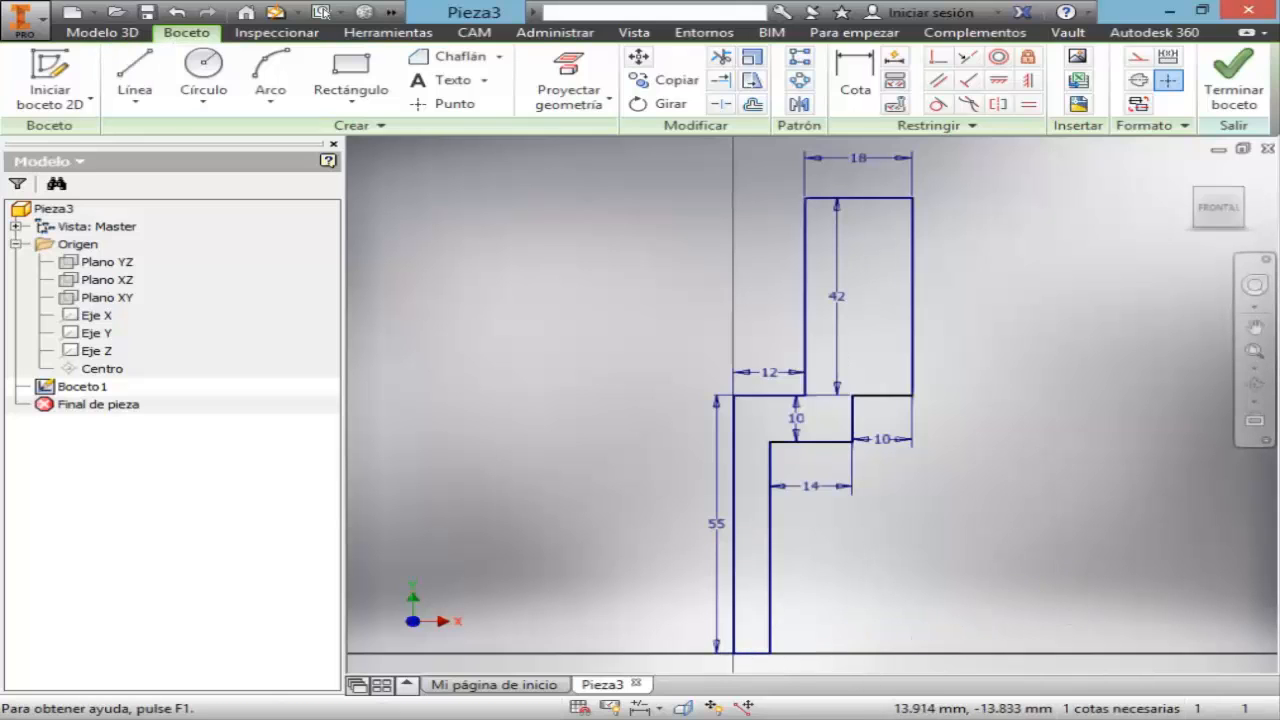
- Check the PDF drawing and chamfer the profile's inner recess corner with a 4 mm distance and a 45° angle
{"action": "key", "text": "alt+Tab"}
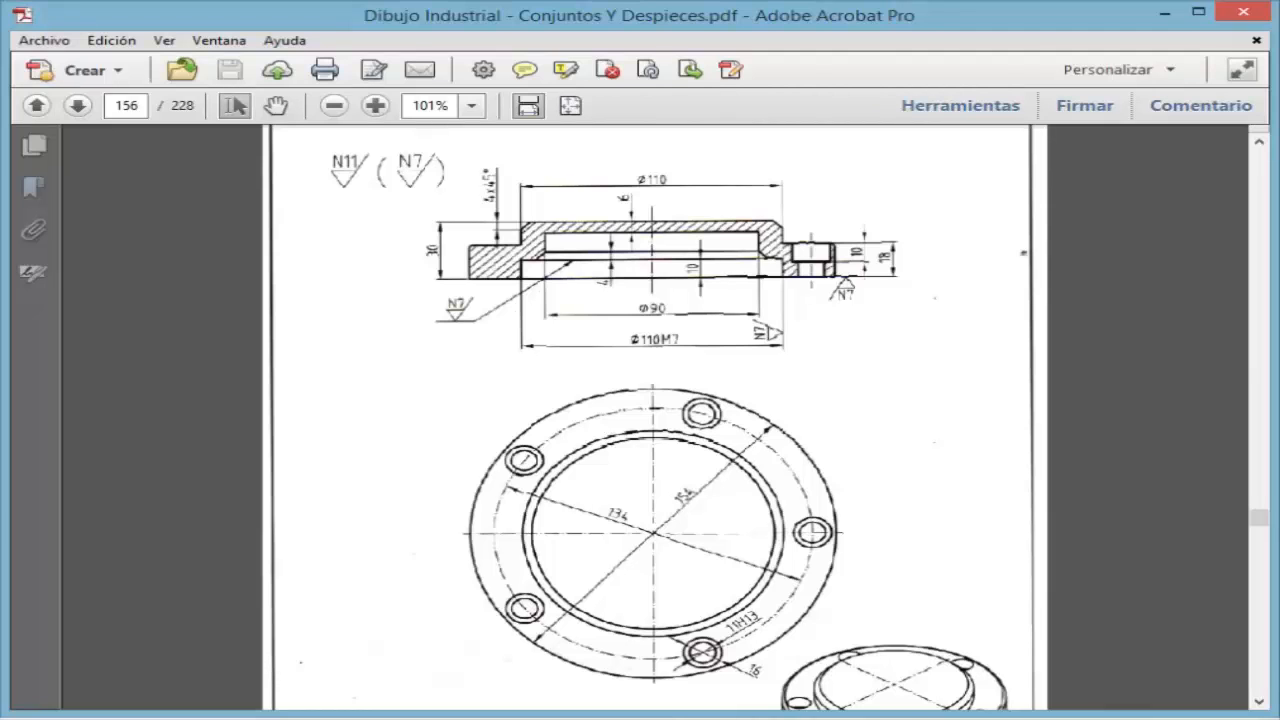
{"action": "key", "text": "alt+Tab"}
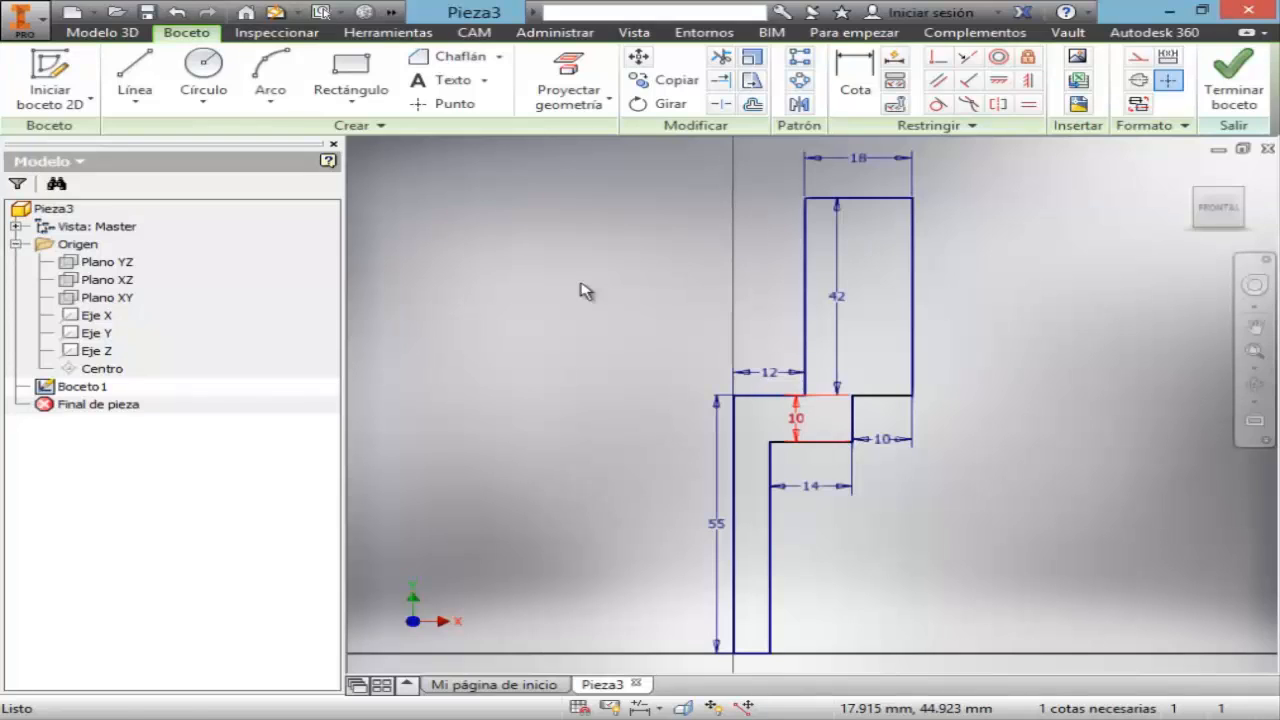
{"action": "left_click", "coordinate": [455, 57]}
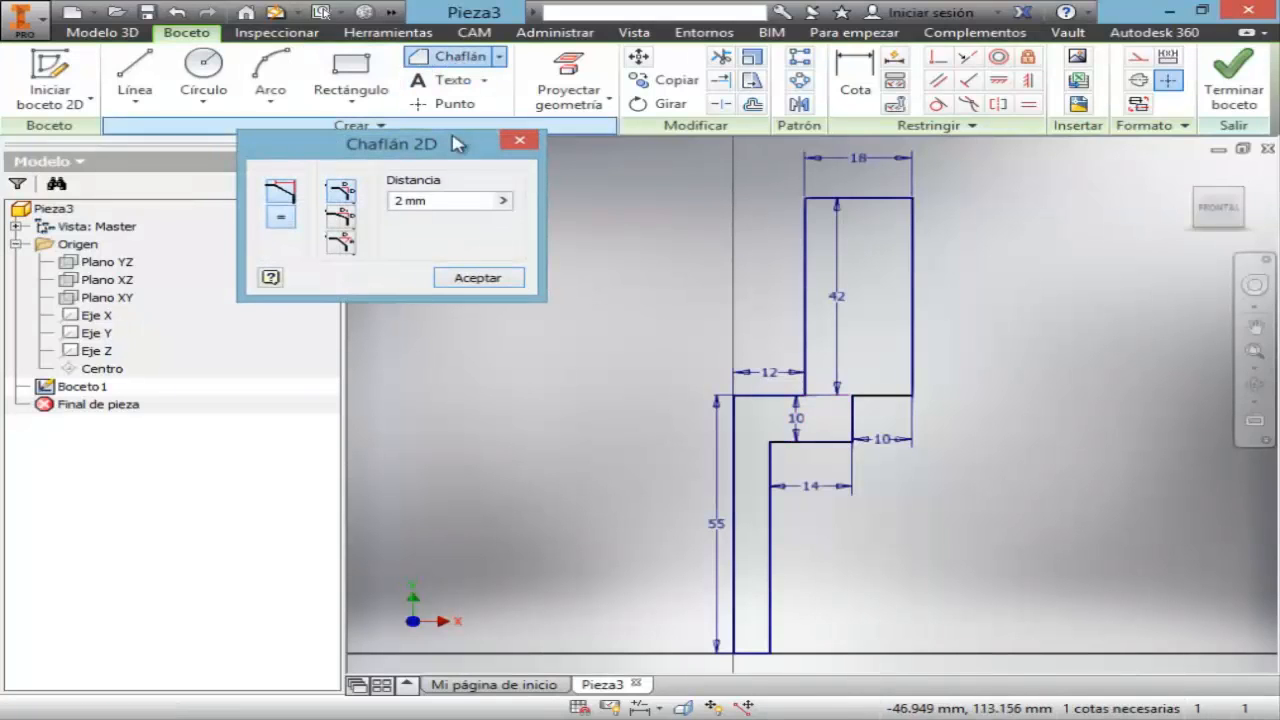
{"action": "left_click", "coordinate": [343, 243]}
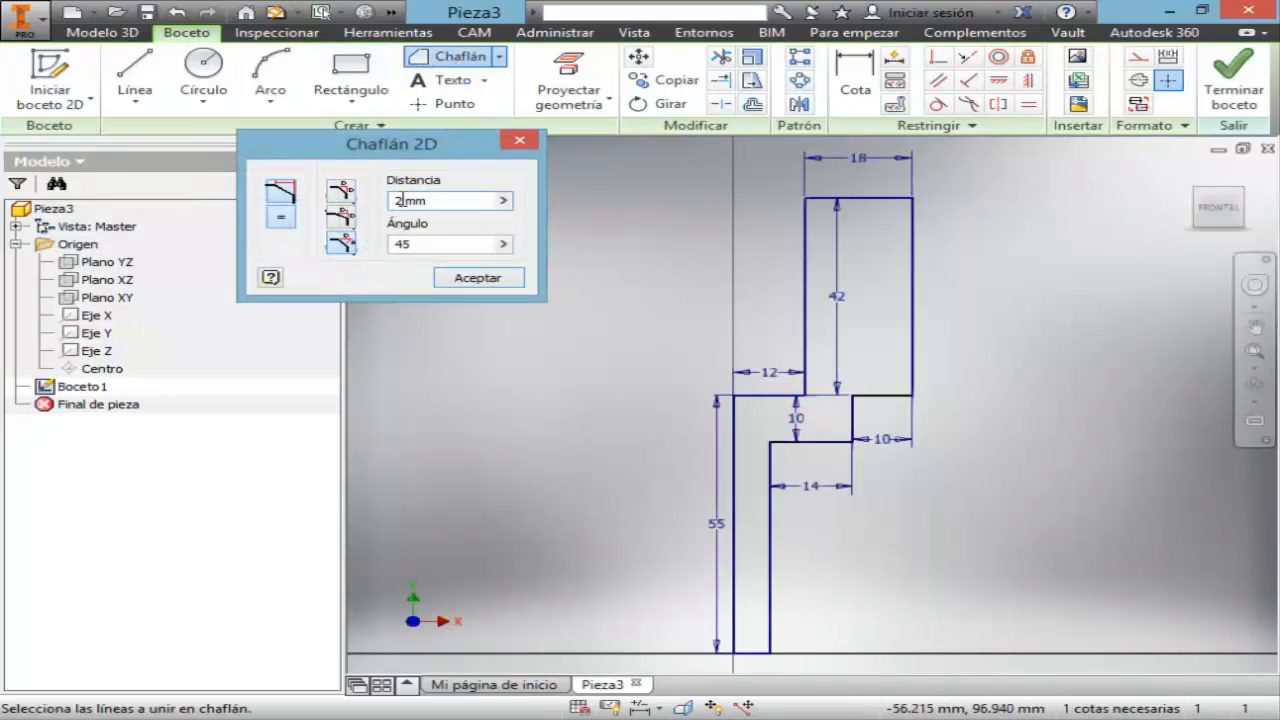
{"action": "left_click", "coordinate": [815, 442]}
{"action": "left_click", "coordinate": [856, 430]}
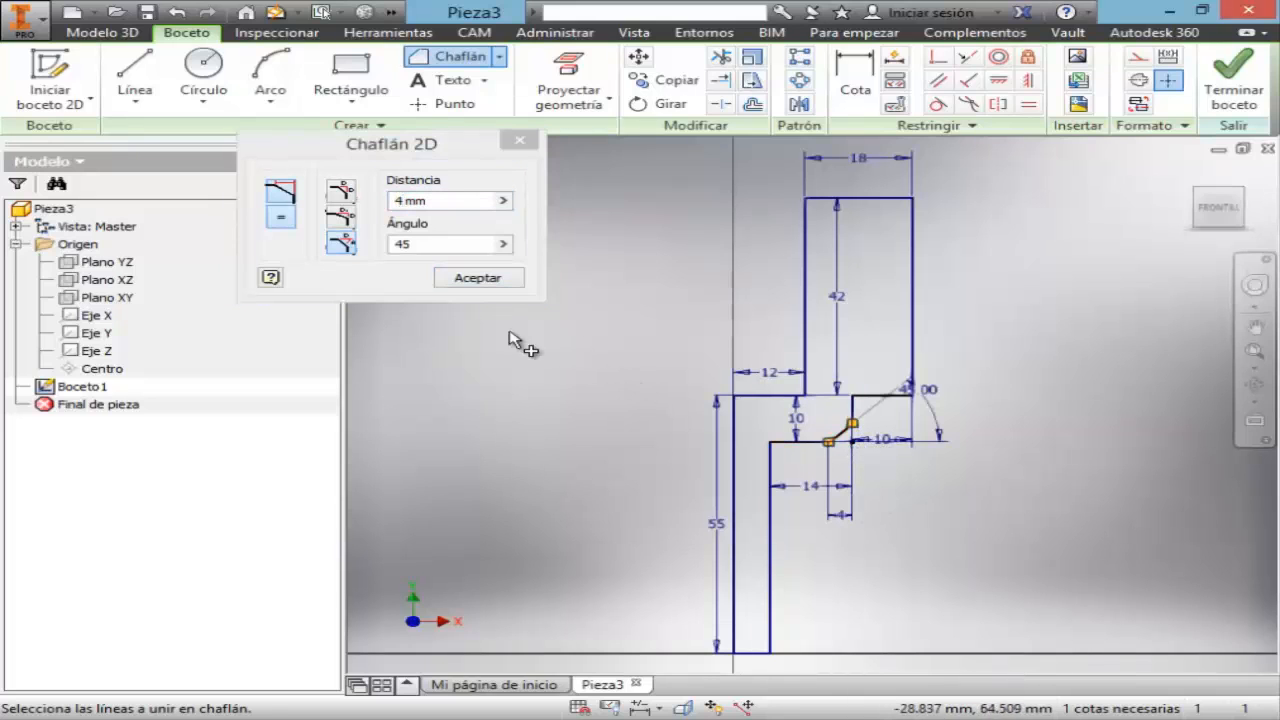
{"action": "left_click", "coordinate": [476, 279]}
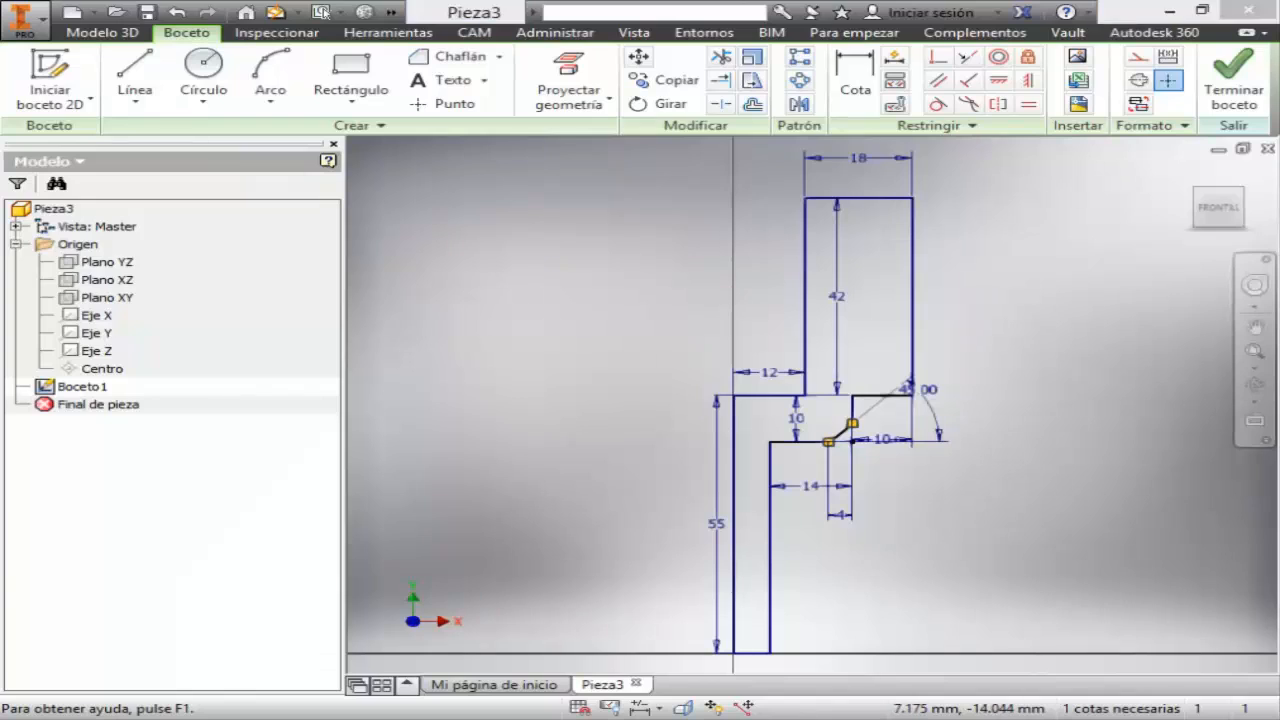
- Check the drawing, finish the sketch, and revolve the profile a full turn about its short edge on the X axis
{"action": "left_click", "coordinate": [776, 719]}
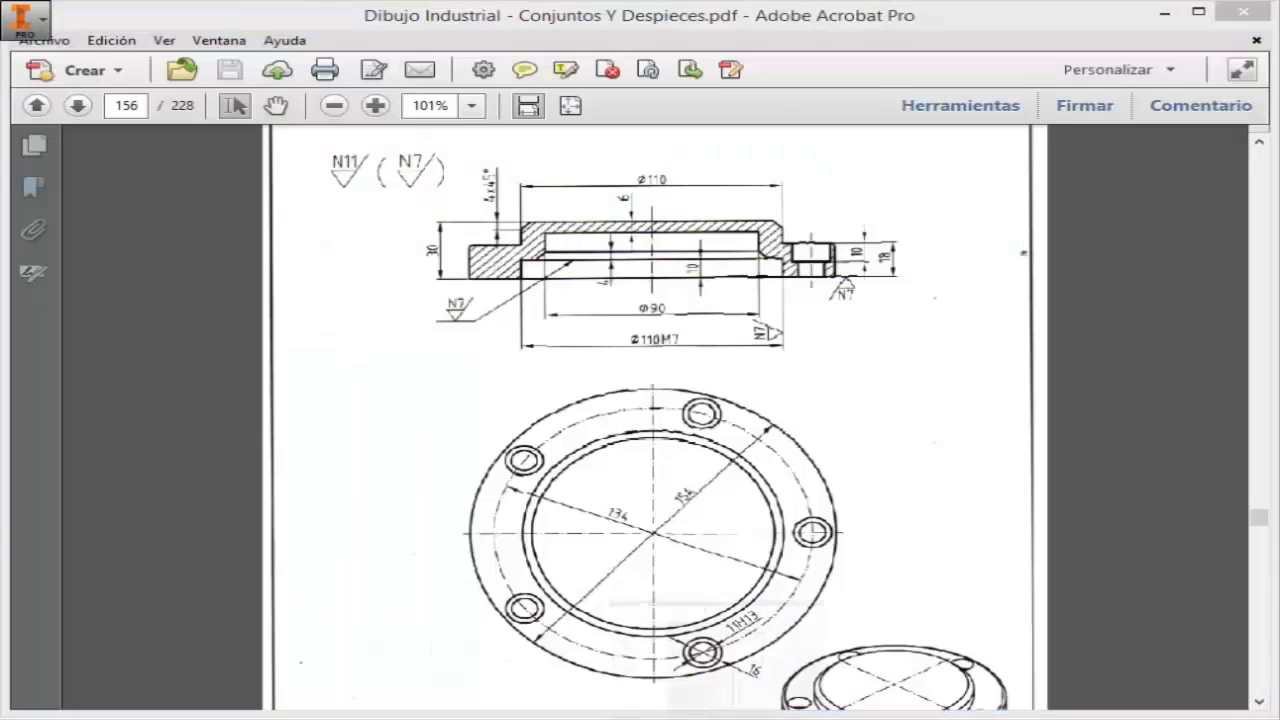
{"action": "left_click", "coordinate": [790, 719]}
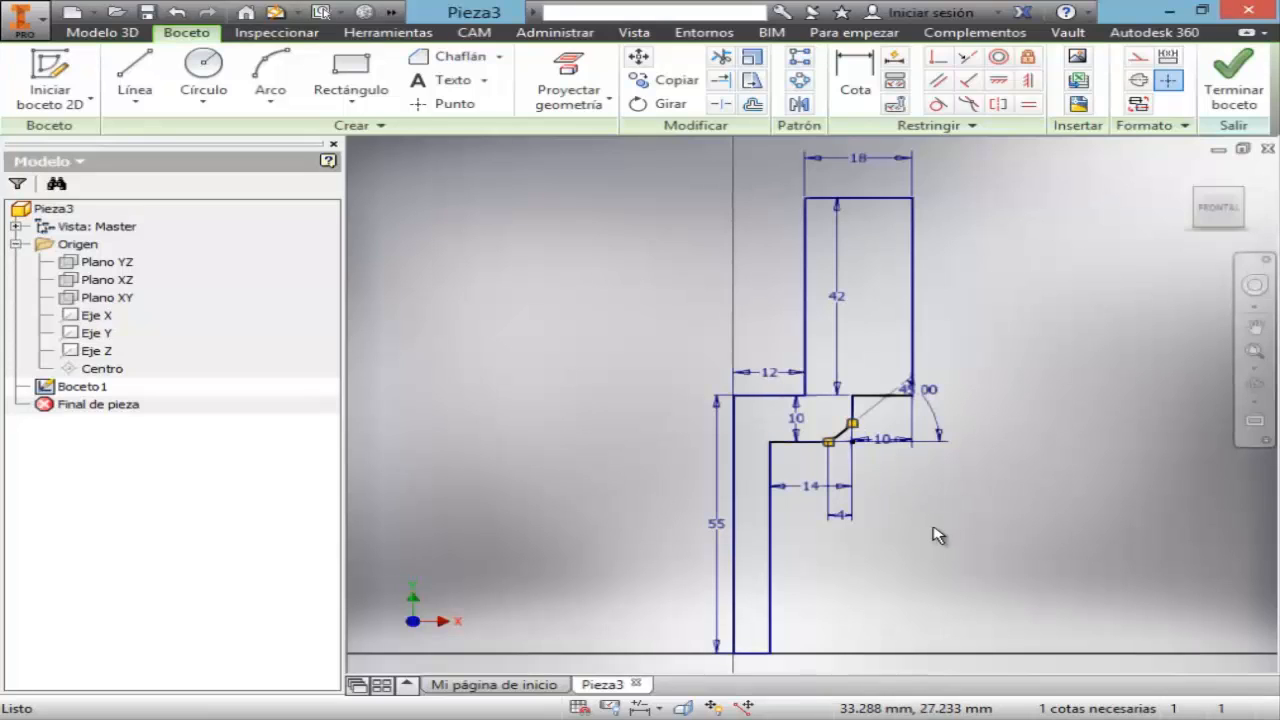
{"action": "left_click", "coordinate": [1232, 88]}
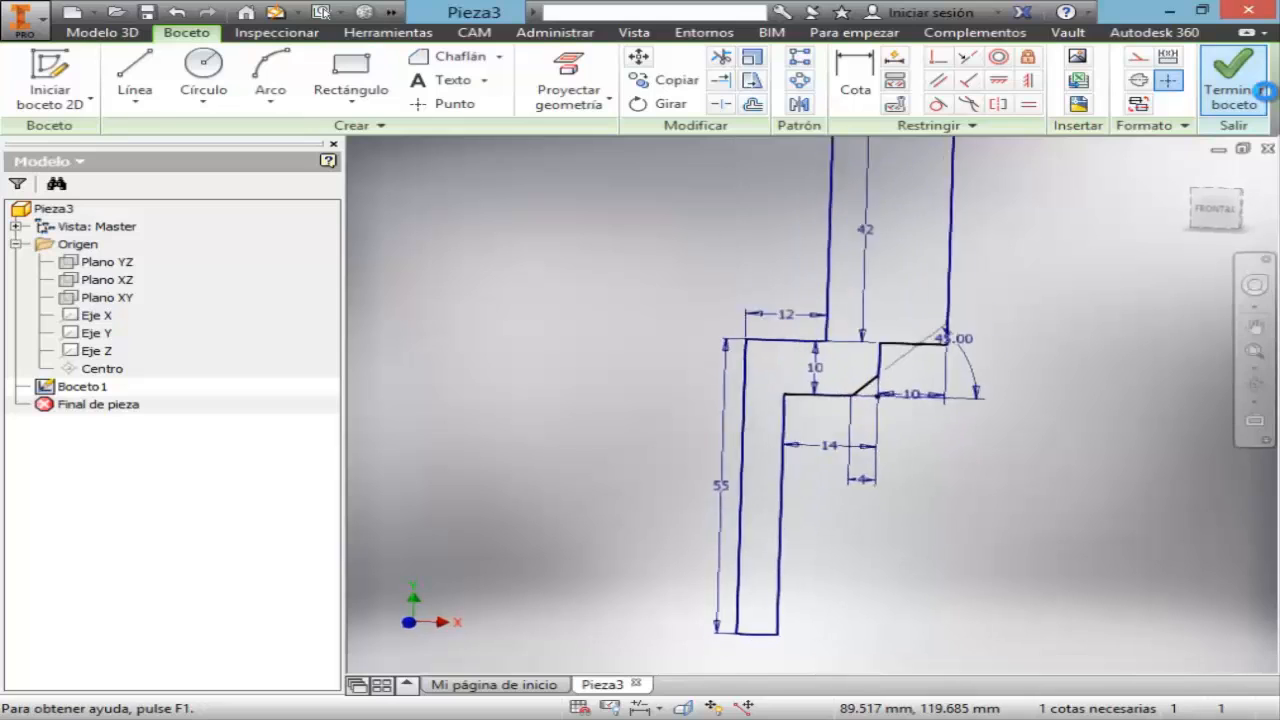
{"action": "left_click", "coordinate": [289, 82]}
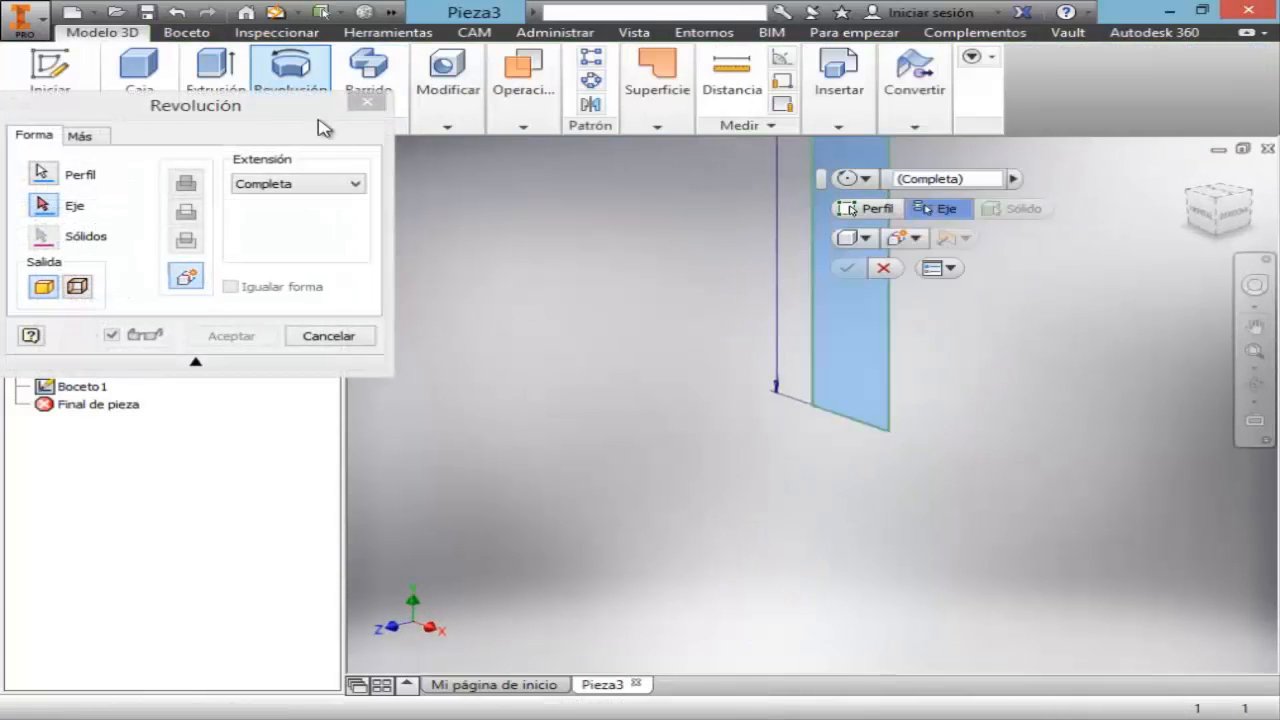
{"action": "left_click", "coordinate": [848, 423]}
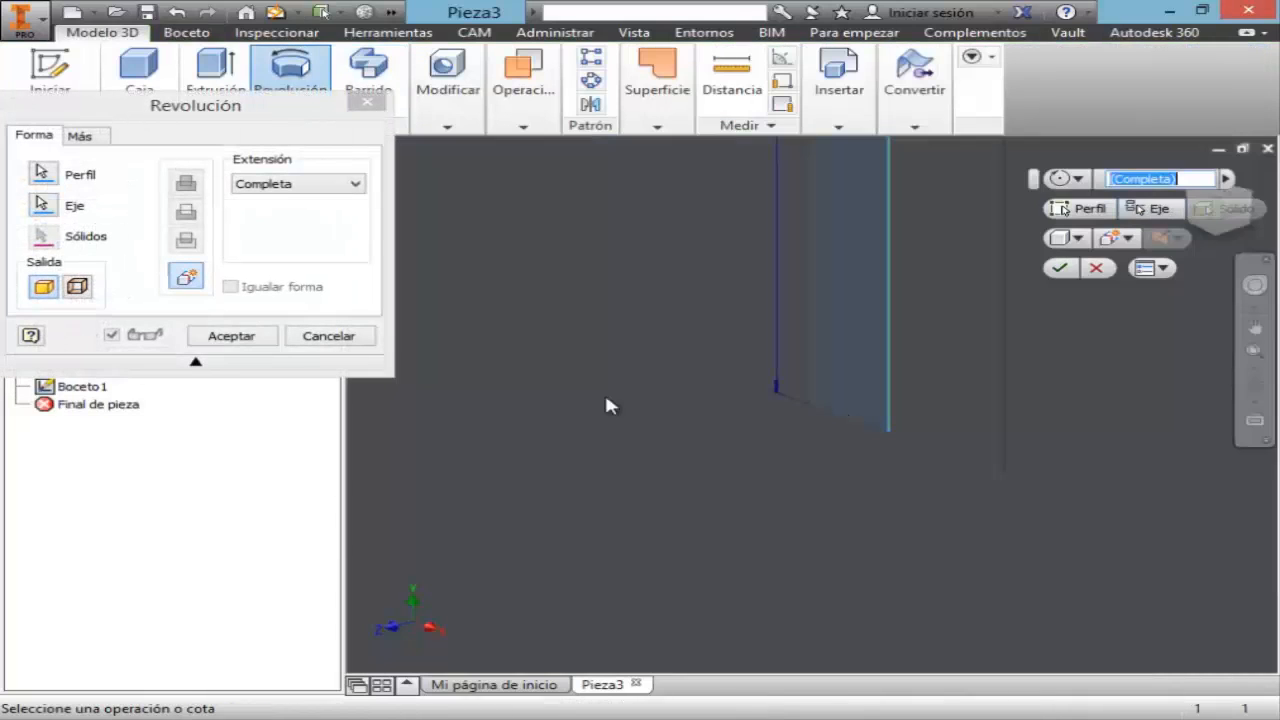
{"action": "left_click", "coordinate": [240, 338]}
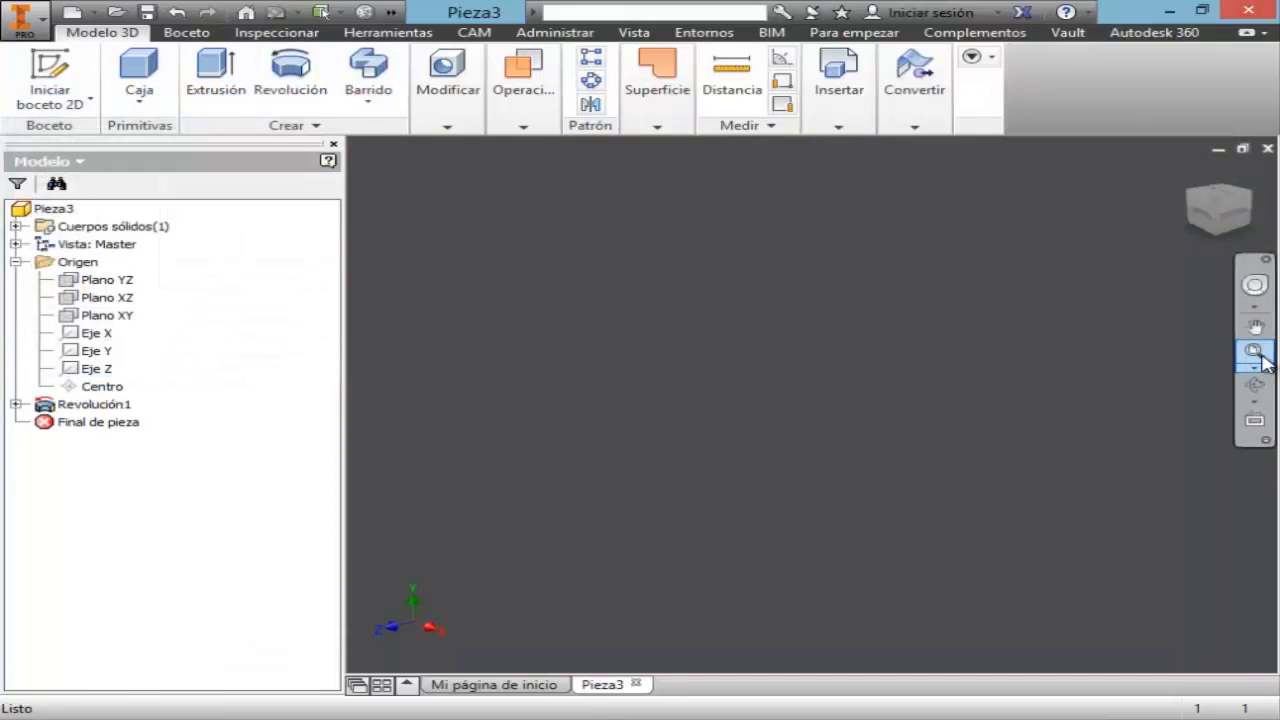
{"action": "left_click", "coordinate": [1256, 355]}
{"action": "left_click", "coordinate": [1254, 384]}
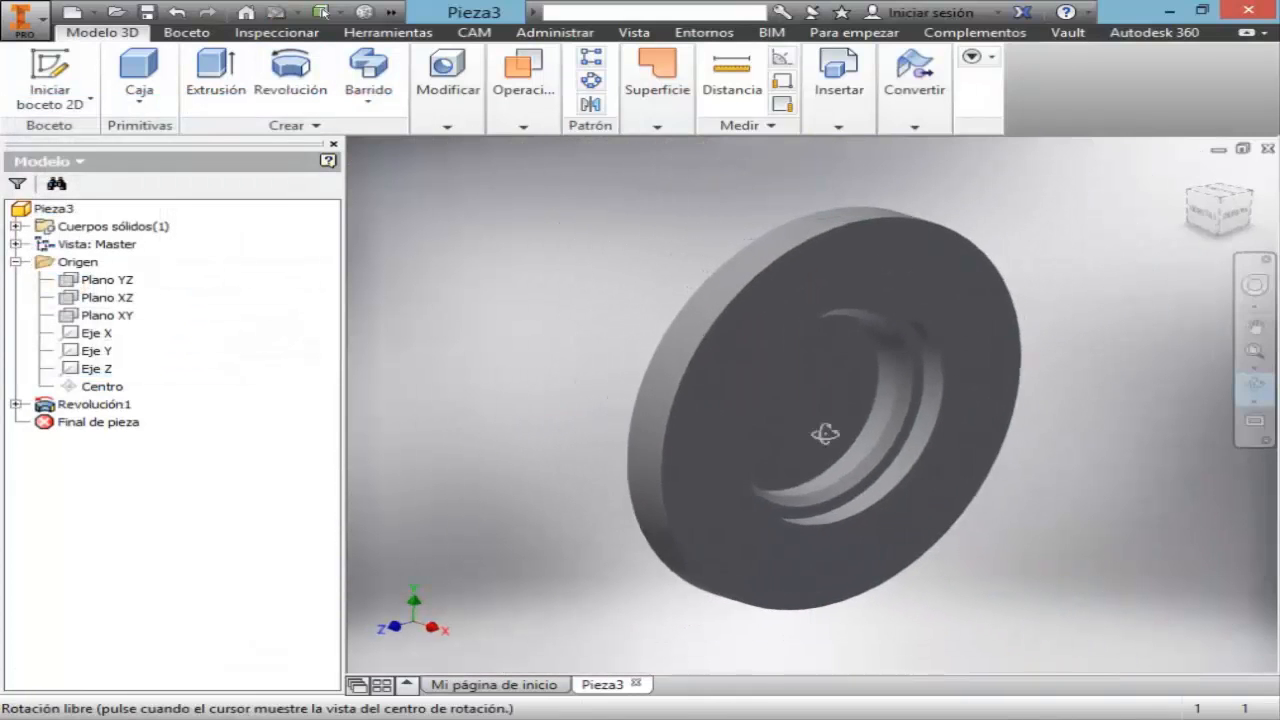
- Check the PDF drawing and chamfer the front edge of the raised central boss with a 4 mm distance and a 45° angle
{"action": "left_click_drag", "start_coordinate": [820, 434], "coordinate": [826, 464]}
{"action": "key", "text": "Escape"}
{"action": "key", "text": "alt+Tab"}
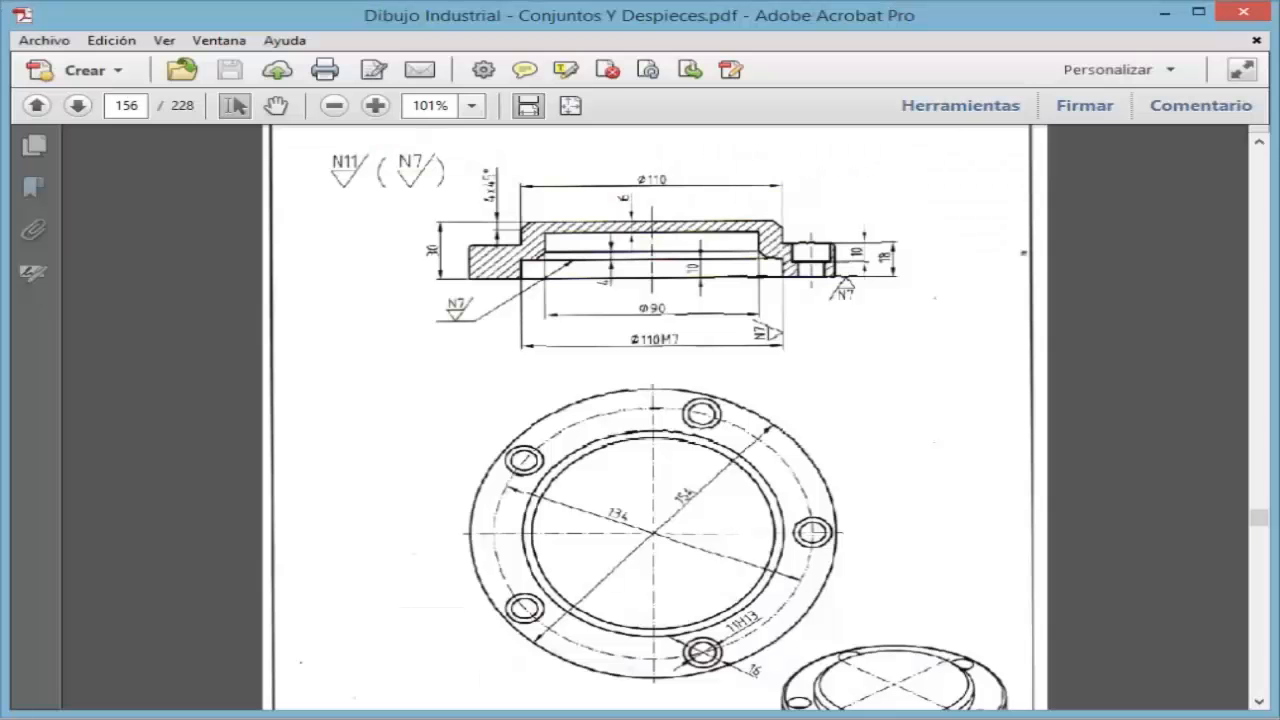
{"action": "key", "text": "alt+Tab"}
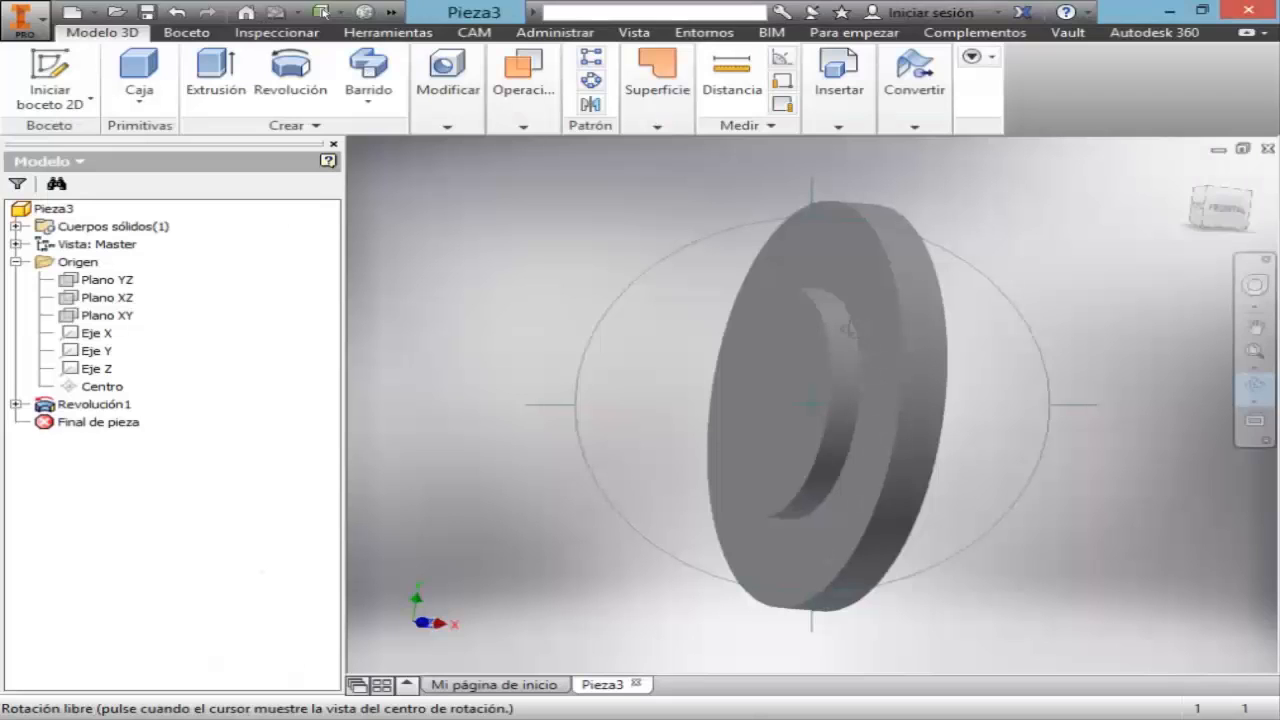
{"action": "key", "text": "Escape"}
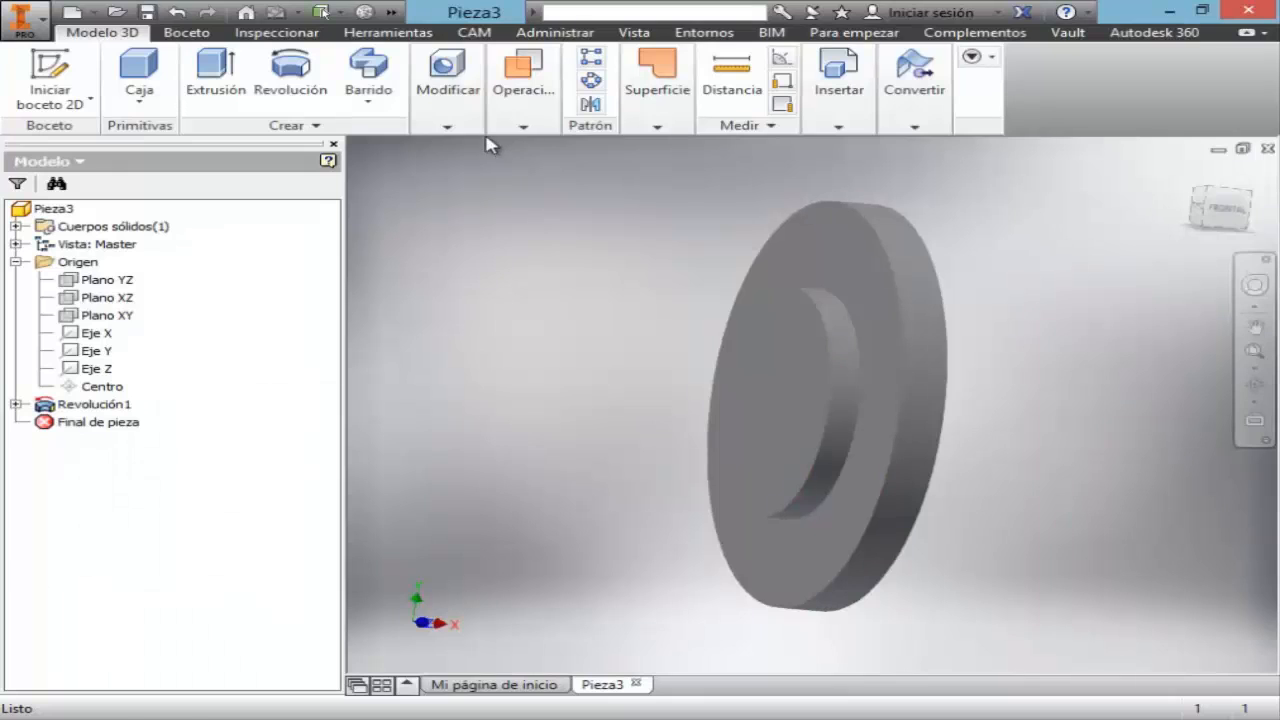
{"action": "left_click", "coordinate": [430, 128]}
{"action": "left_click", "coordinate": [530, 195]}
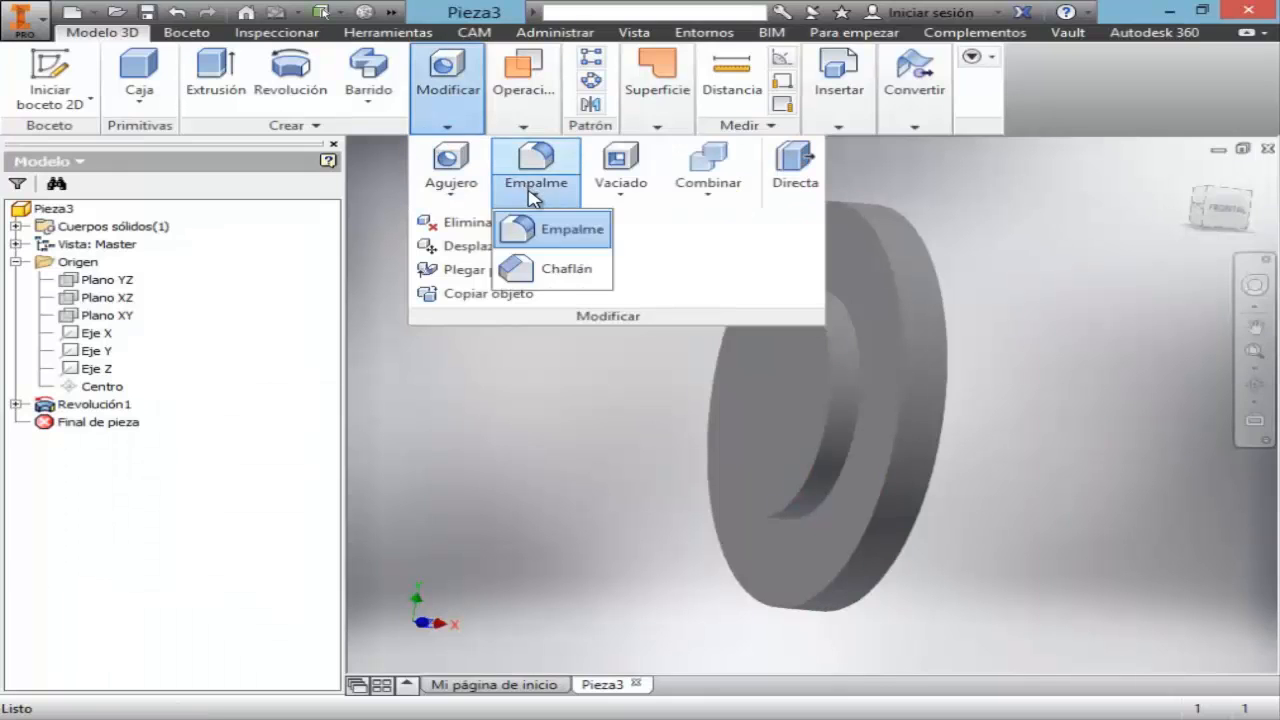
{"action": "left_click", "coordinate": [545, 268]}
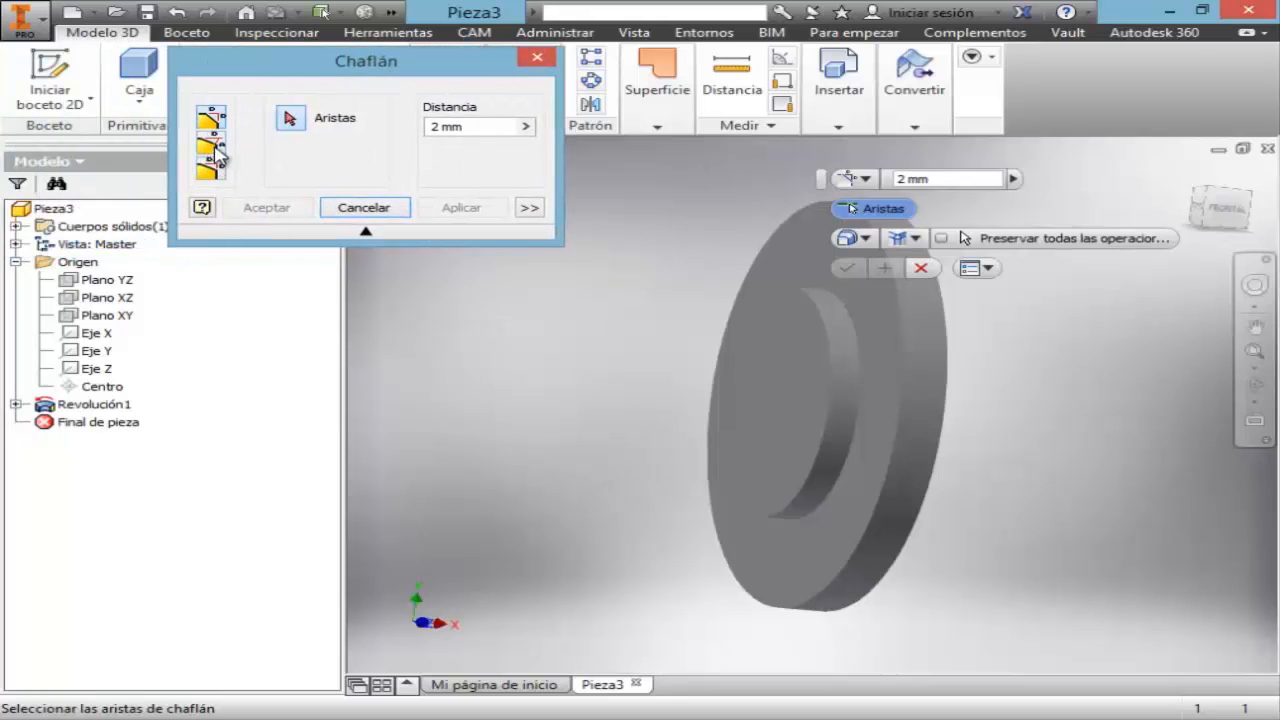
{"action": "left_click", "coordinate": [217, 149]}
{"action": "left_click", "coordinate": [440, 127]}
{"action": "key", "text": "BackSpace"}
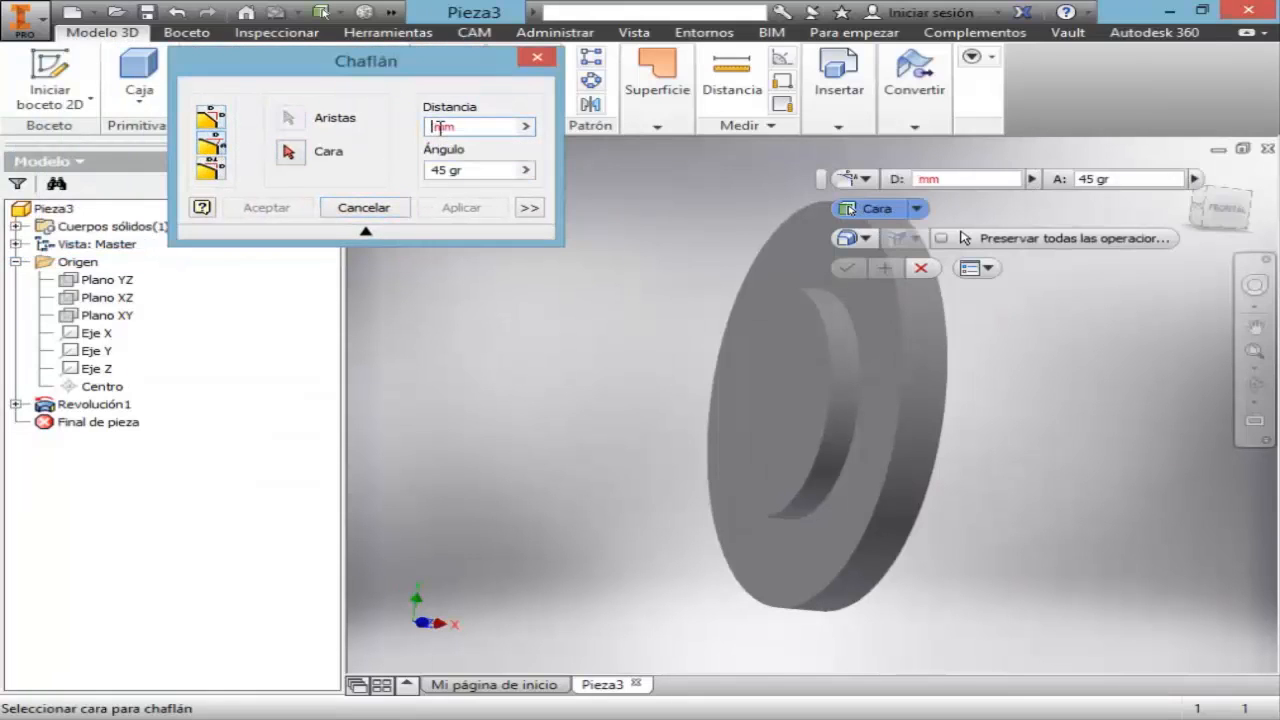
{"action": "type", "text": "4"}
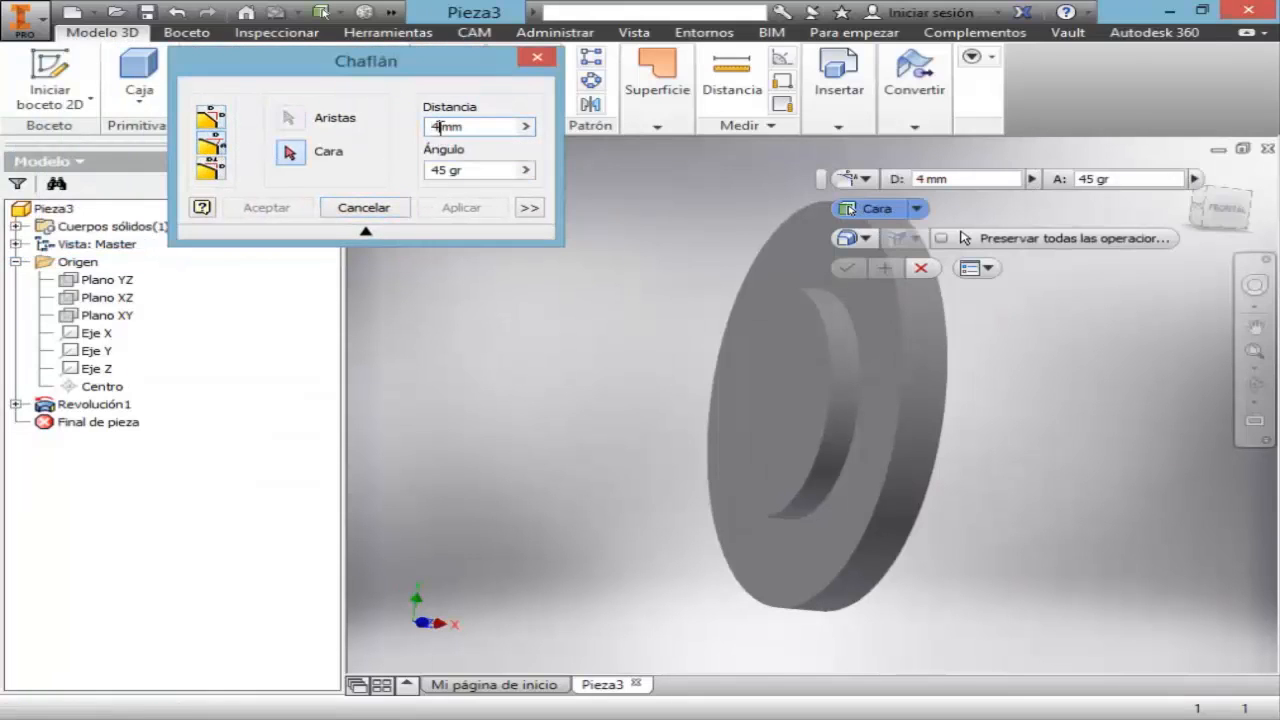
{"action": "left_click", "coordinate": [827, 391]}
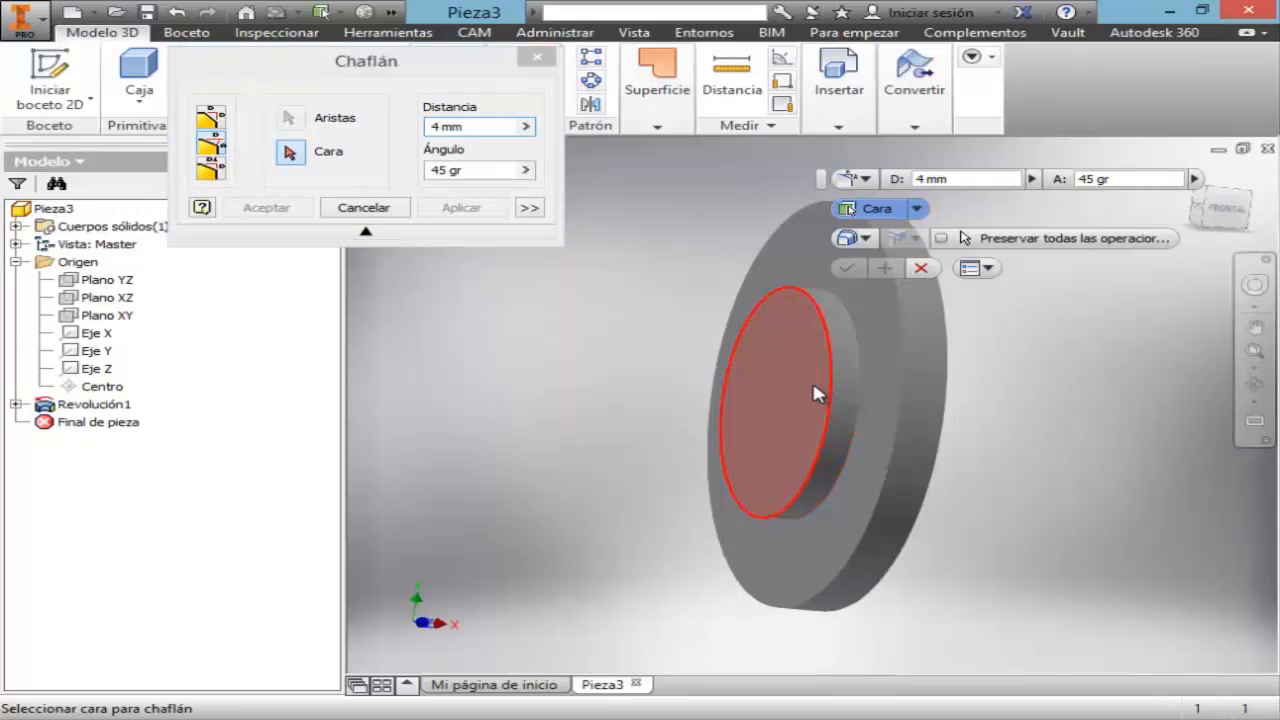
{"action": "left_click", "coordinate": [827, 391]}
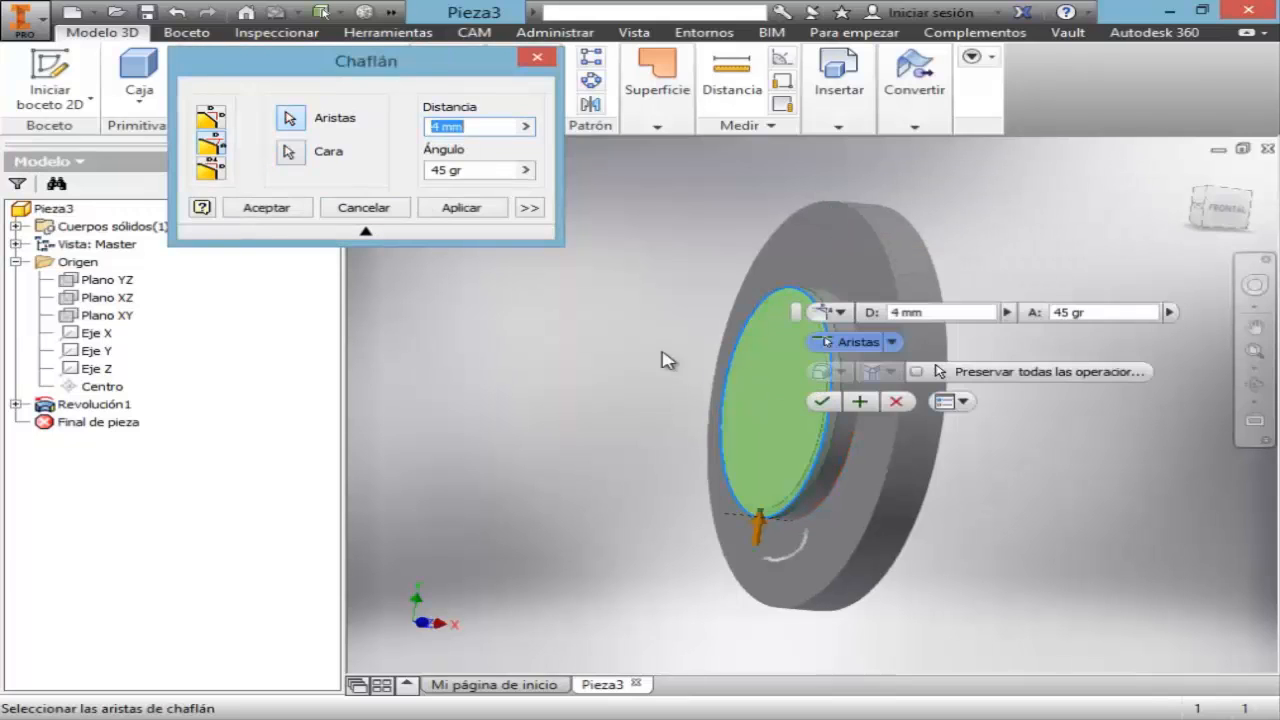
{"action": "left_click", "coordinate": [262, 210]}
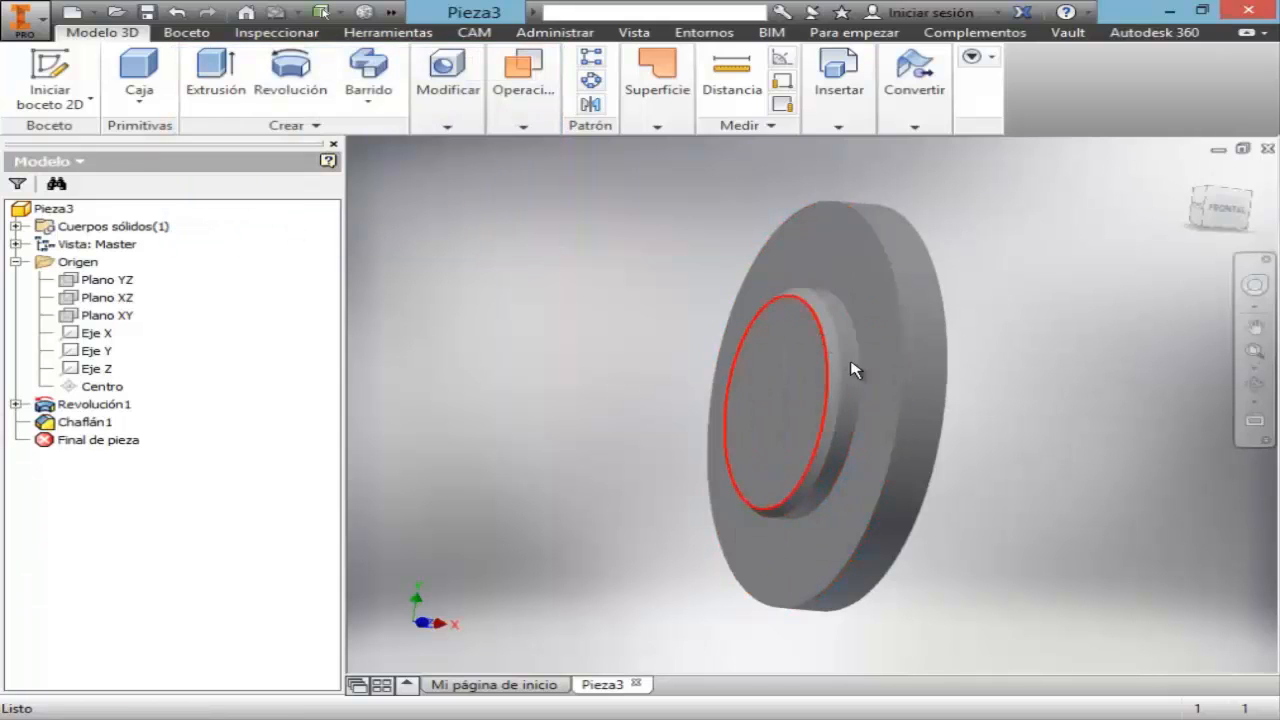
- Start a new 2D sketch on the origin's XY plane, through the middle of the cover
{"action": "left_click", "coordinate": [1254, 385]}
{"action": "left_click_drag", "start_coordinate": [918, 396], "coordinate": [785, 292]}
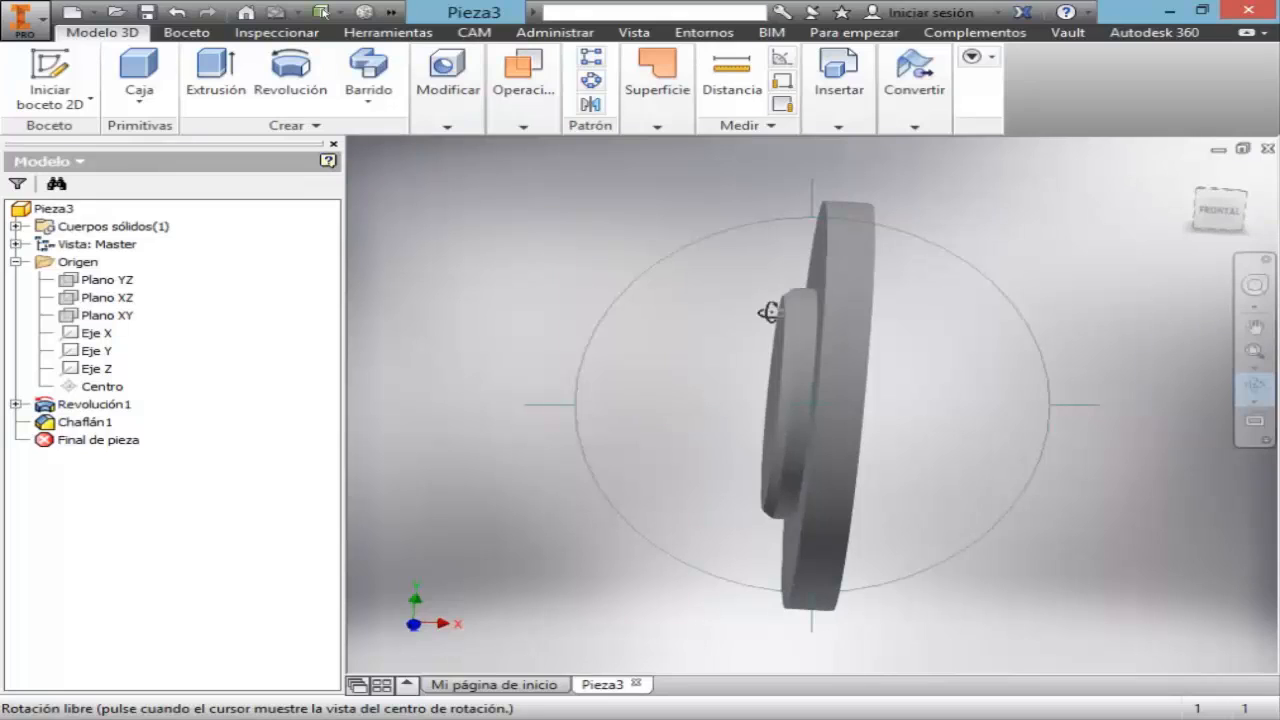
{"action": "key", "text": "Escape"}
{"action": "left_click", "coordinate": [15, 404]}
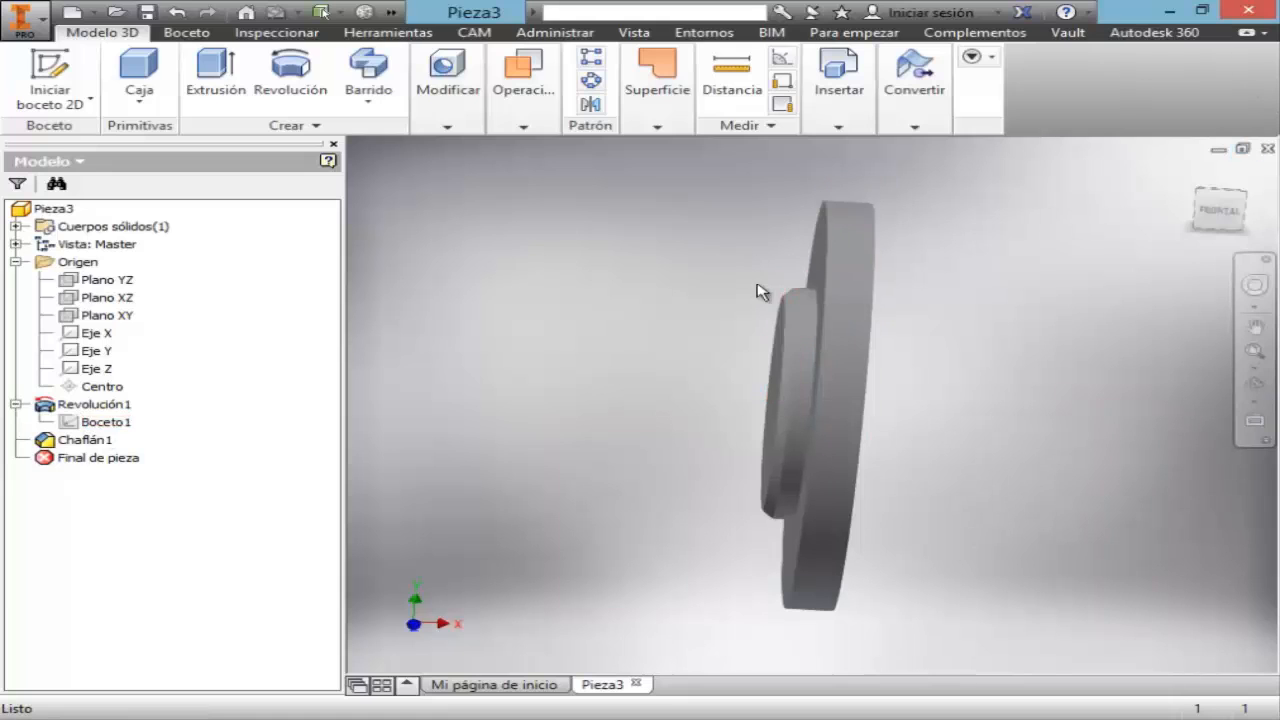
{"action": "left_click", "coordinate": [130, 320]}
{"action": "left_click", "coordinate": [845, 390]}
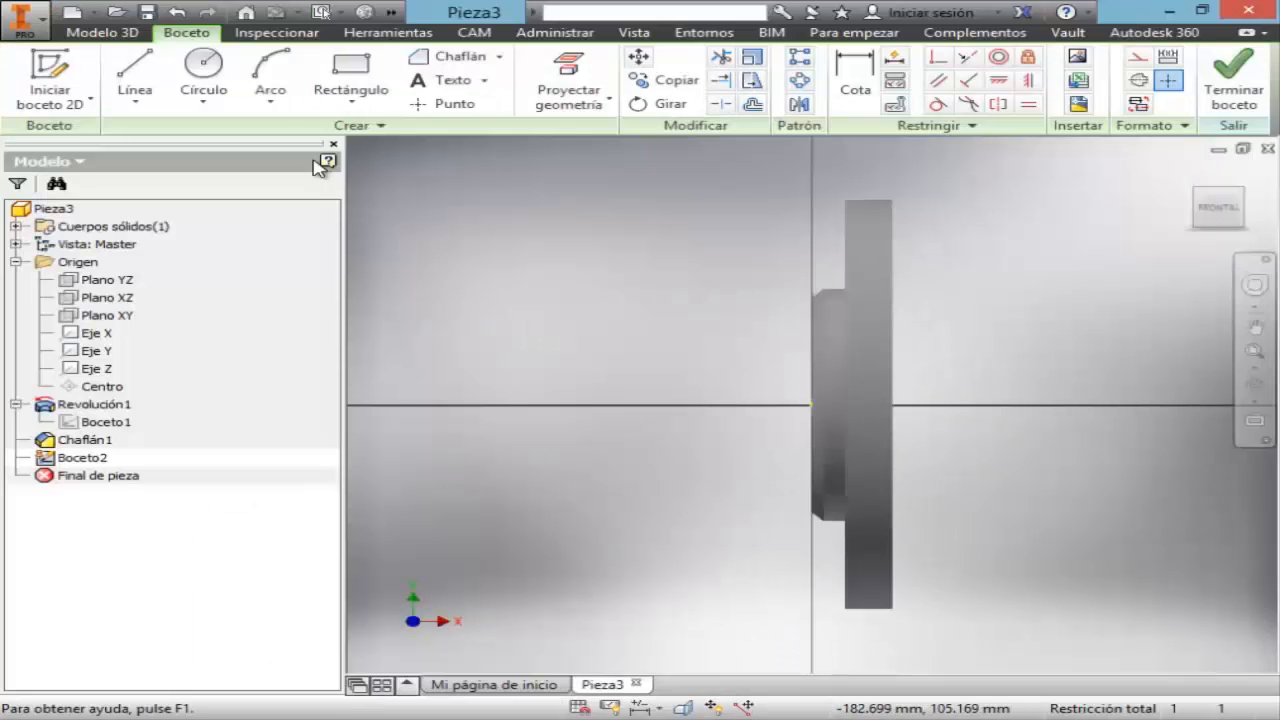
- Draw a 67 mm vertical reference line up from the origin and a 12 mm horizontal line from its end to the flange face
{"action": "left_click", "coordinate": [135, 75]}
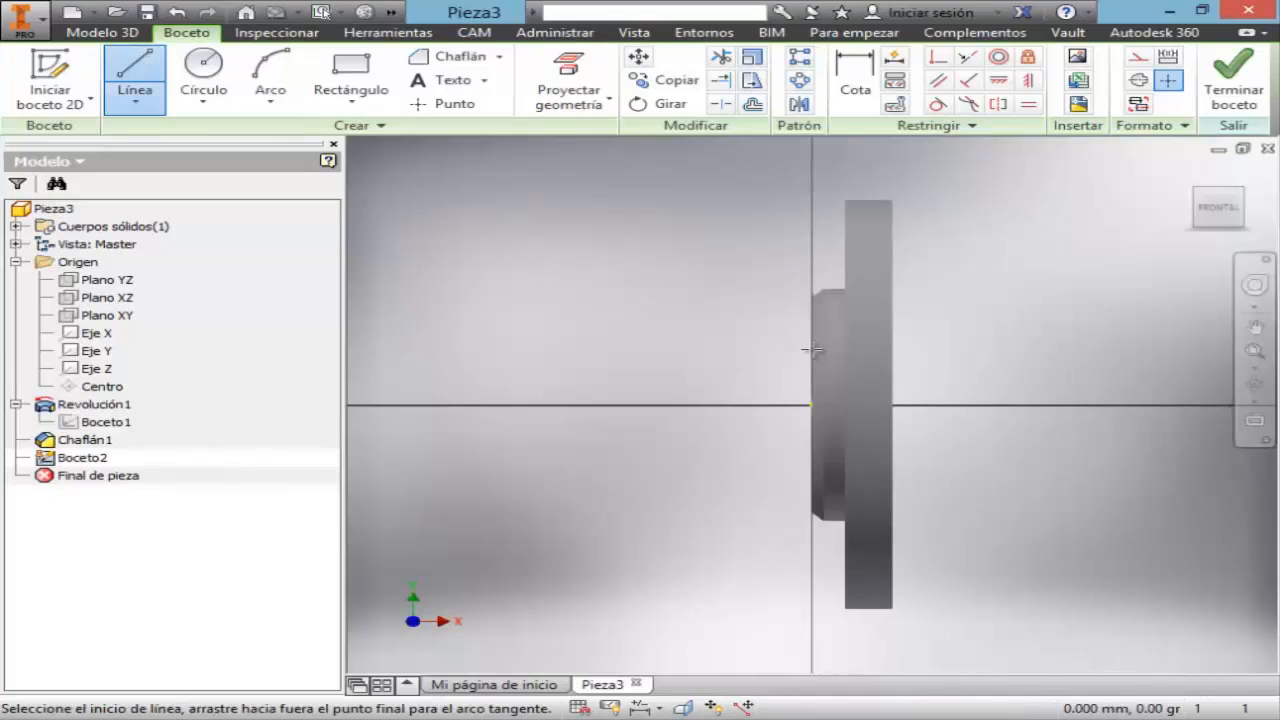
{"action": "left_click", "coordinate": [811, 405]}
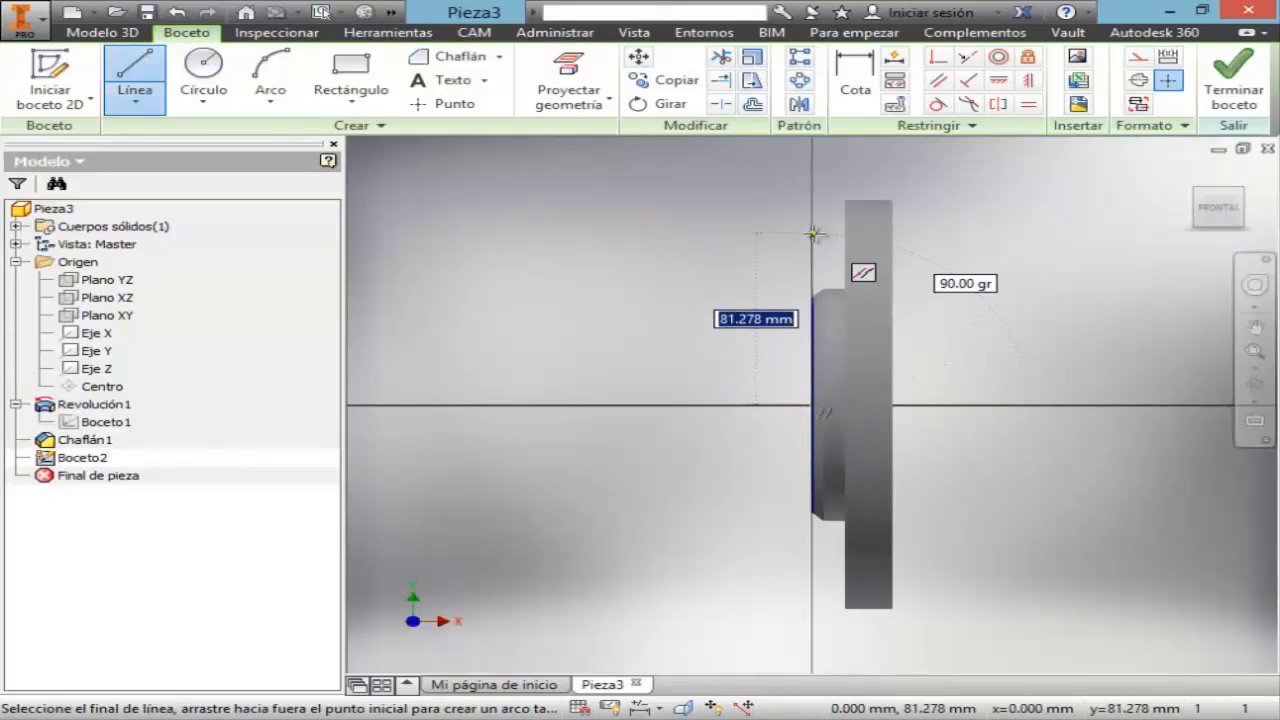
{"action": "type", "text": "67"}
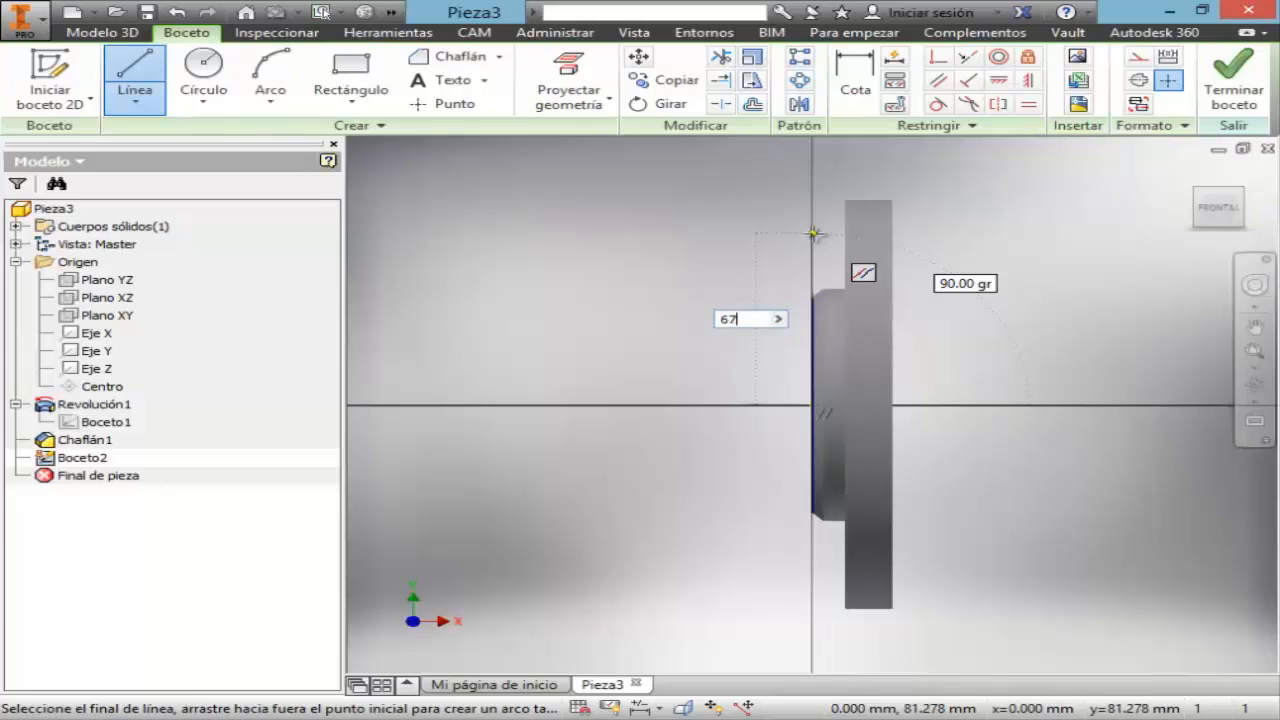
{"action": "key", "text": "Return"}
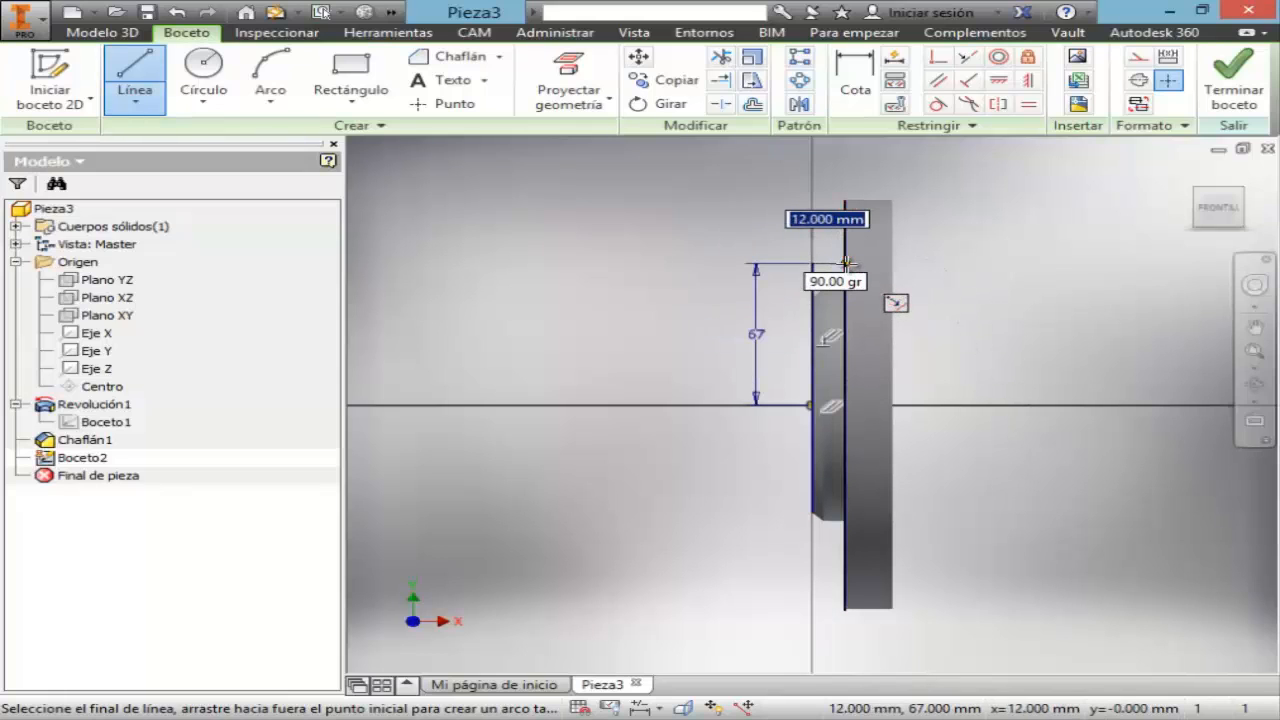
{"action": "type", "text": "12"}
{"action": "key", "text": "Return"}
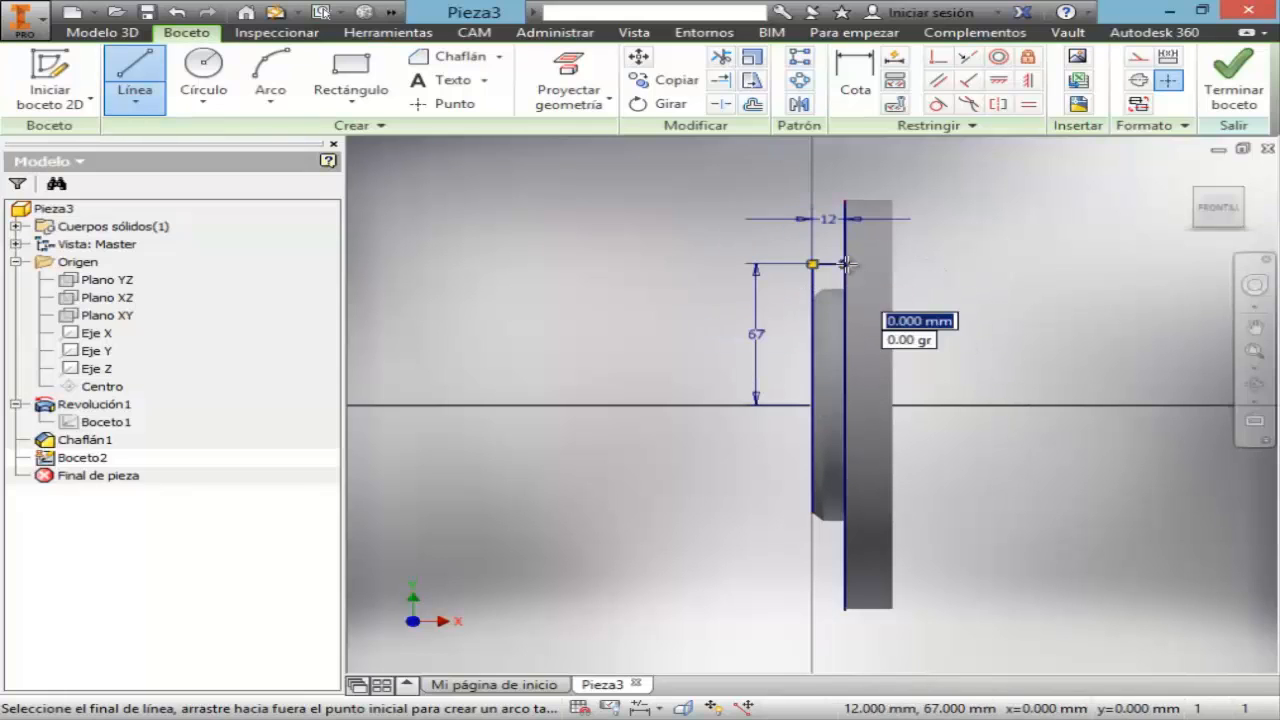
{"action": "key", "text": "Escape"}
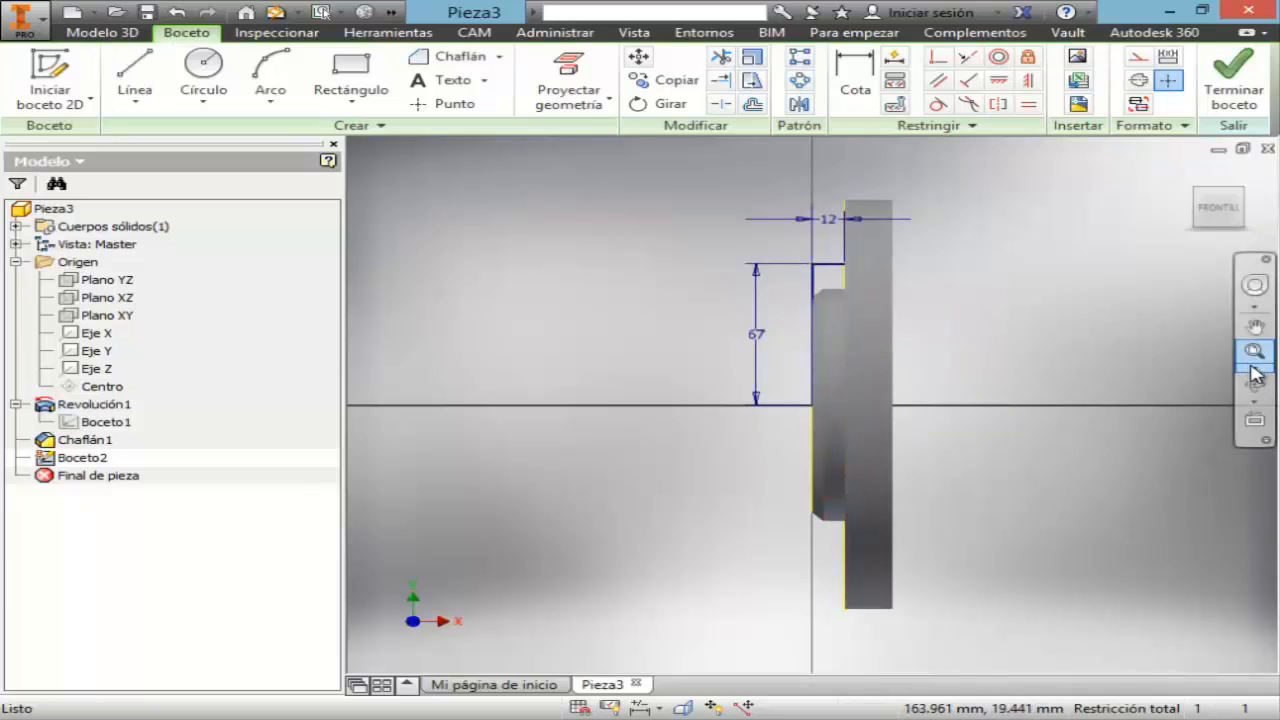
- Slice the part display at the sketch plane to expose the flange's upper cross-section
{"action": "right_click", "coordinate": [1038, 318]}
{"action": "left_click", "coordinate": [1034, 510]}
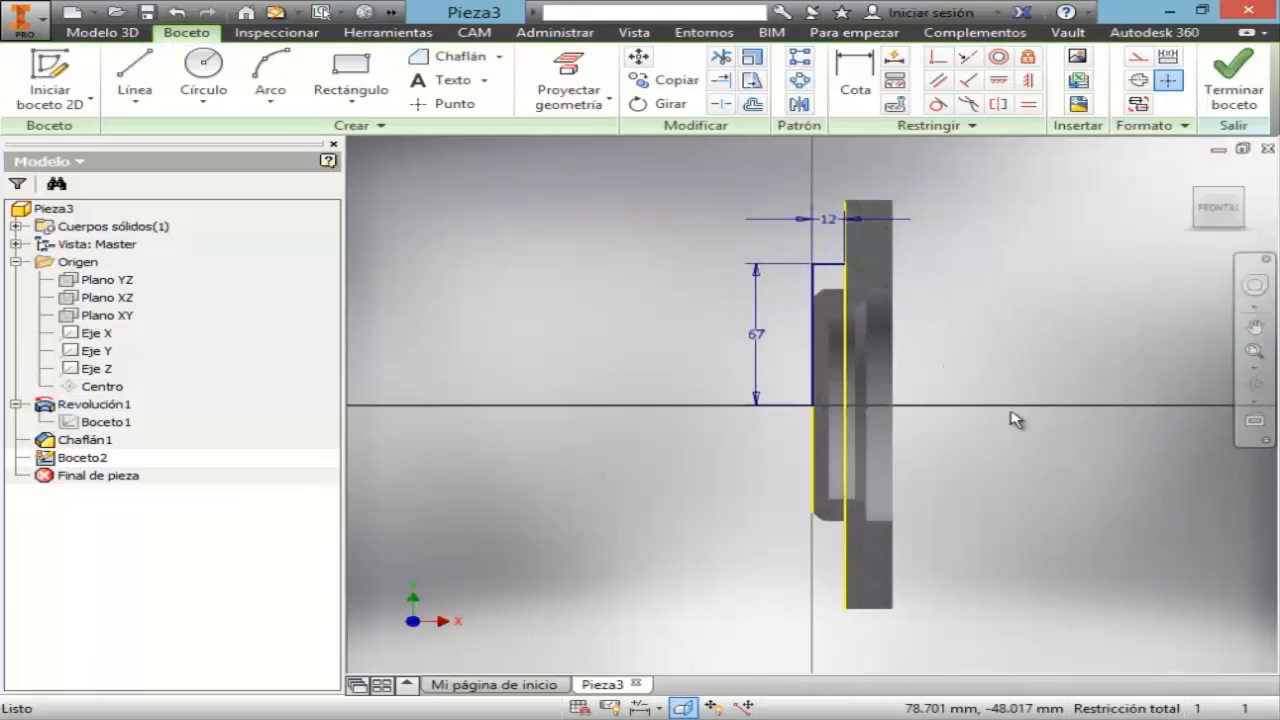
{"action": "left_click", "coordinate": [1256, 370]}
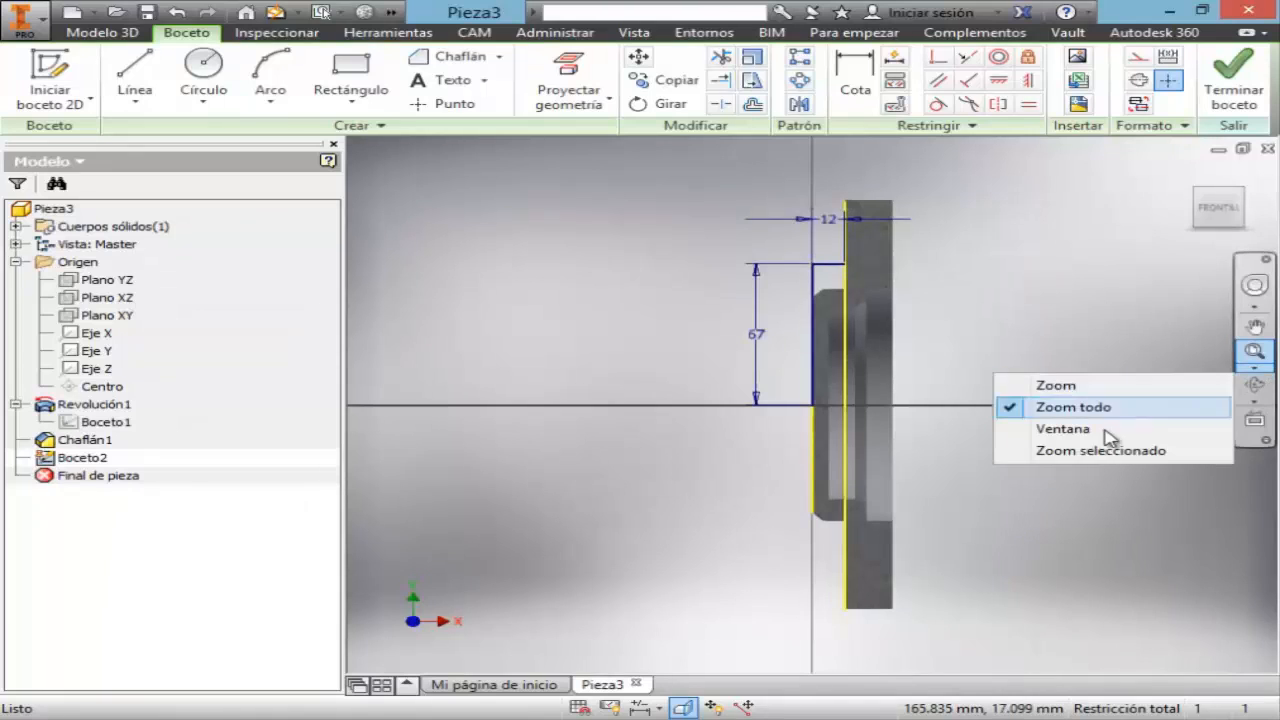
{"action": "left_click", "coordinate": [1100, 433]}
{"action": "left_click_drag", "start_coordinate": [800, 196], "coordinate": [967, 324]}
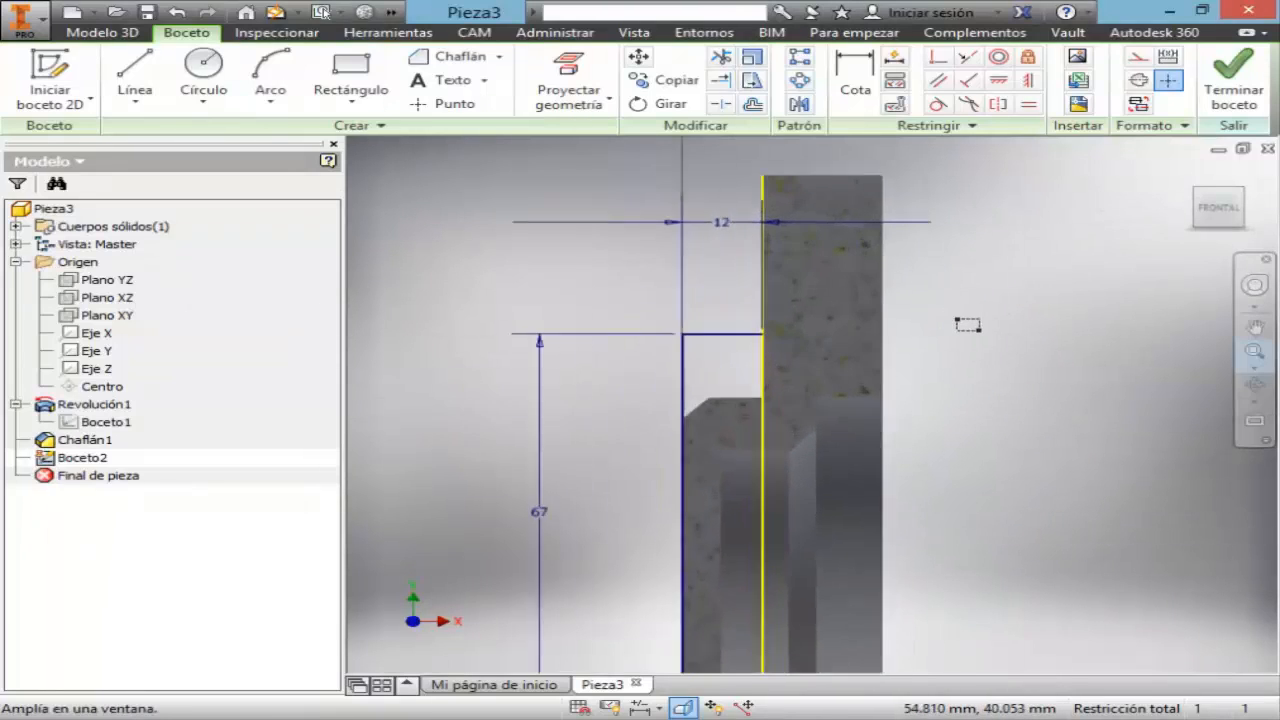
- From the end of the 12 mm line, draw an 8 mm line up the flange face and a 10 mm horizontal line into the flange
{"action": "left_click", "coordinate": [134, 70]}
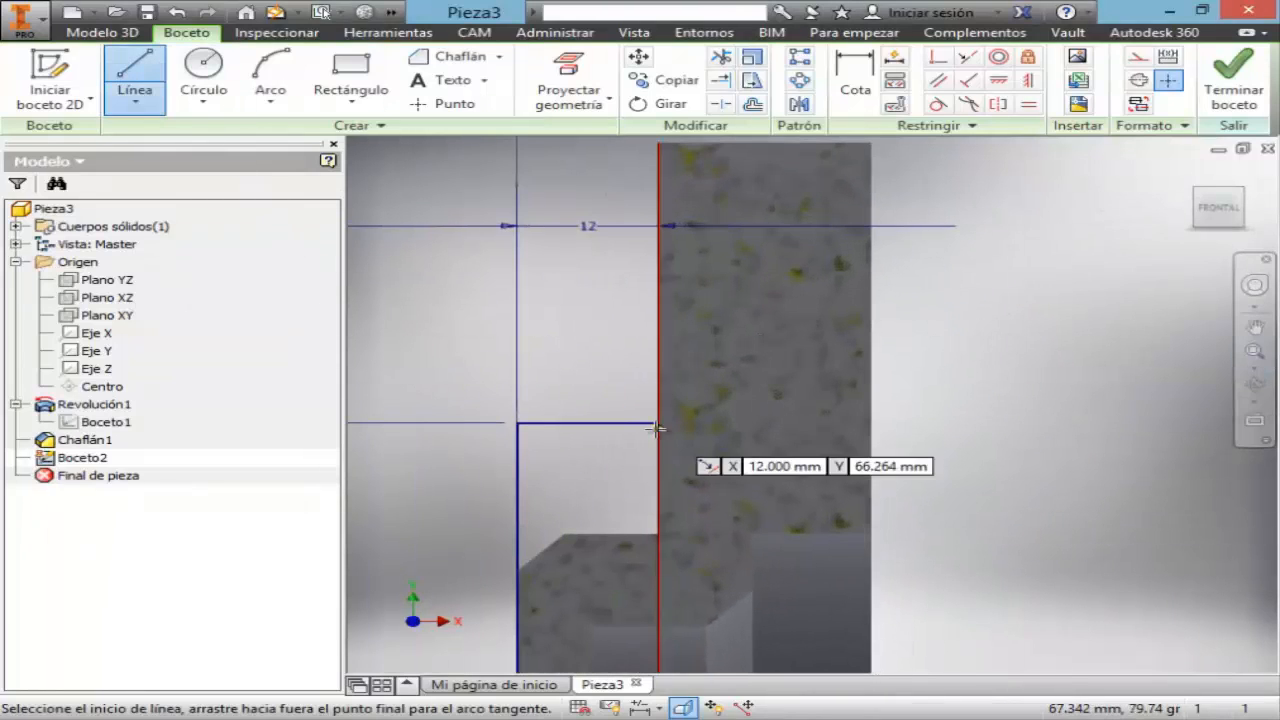
{"action": "left_click", "coordinate": [660, 422]}
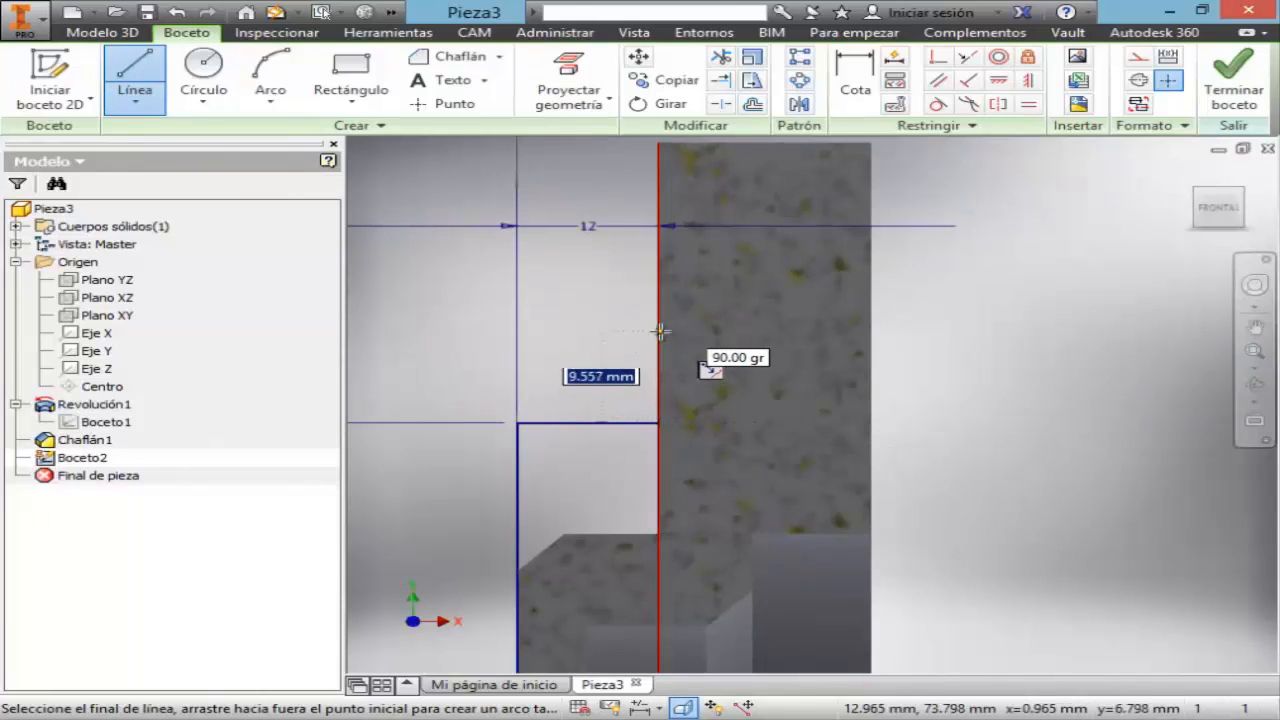
{"action": "type", "text": "8"}
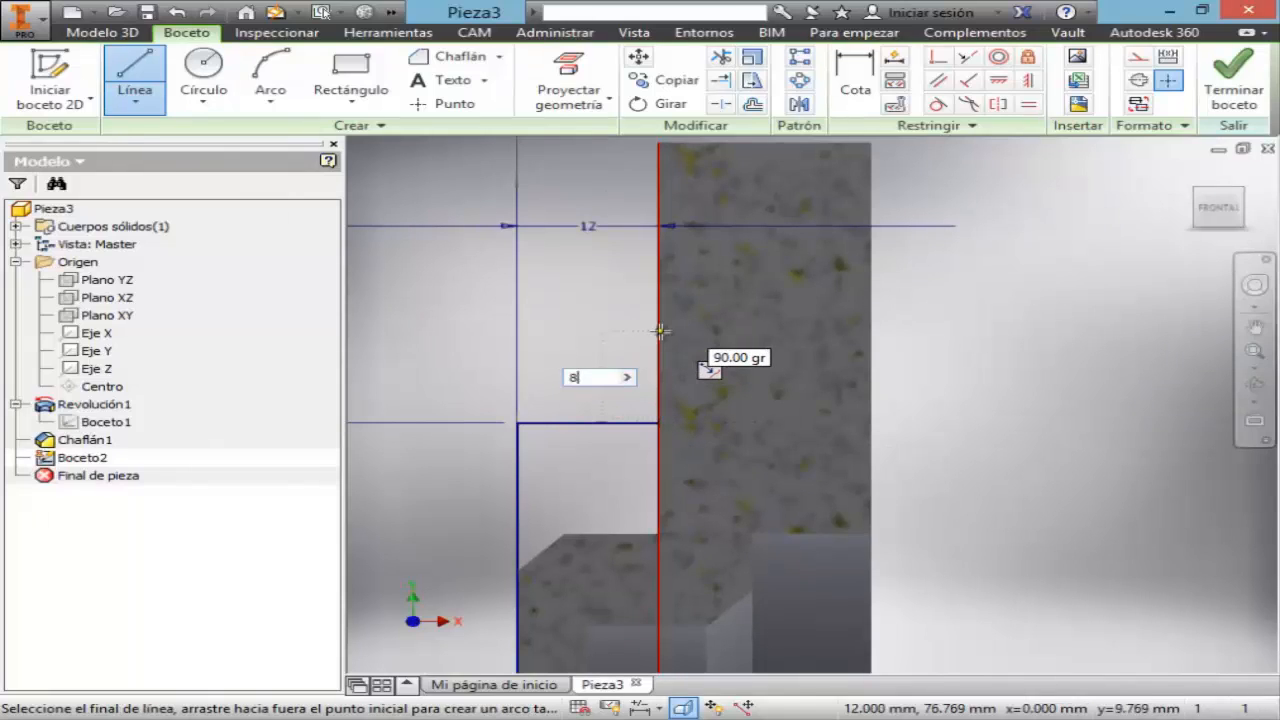
{"action": "key", "text": "Return"}
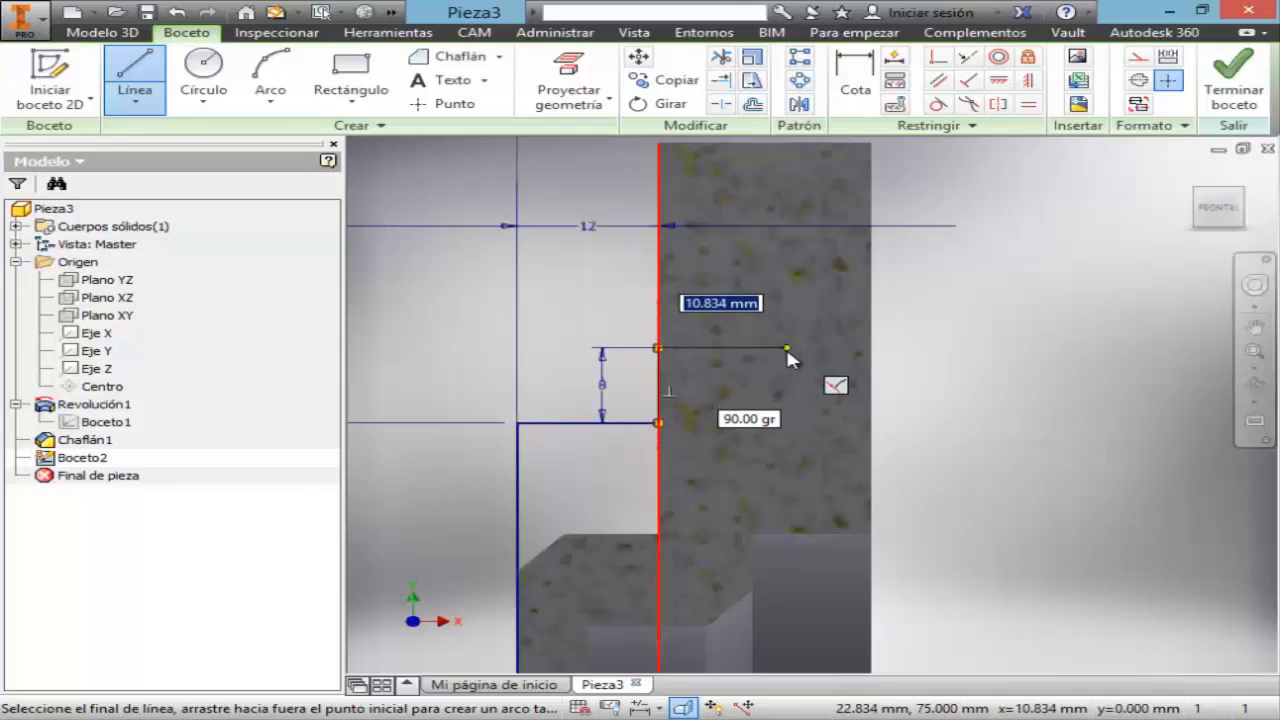
{"action": "type", "text": "10"}
{"action": "key", "text": "Return"}
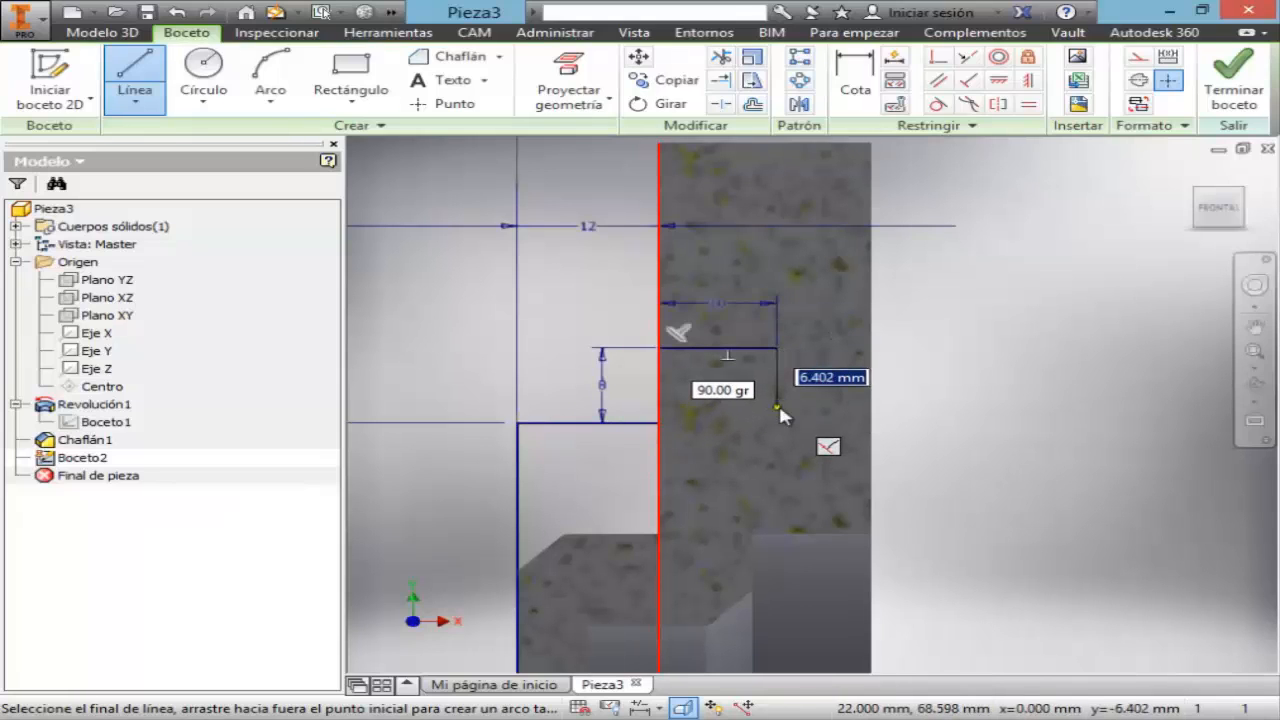
- Complete the stepped hole profile with a 2.5 mm line down, a horizontal line to the back face, 5.5 mm down, and a closing centerline segment
{"action": "type", "text": "2.5"}
{"action": "key", "text": "Return"}
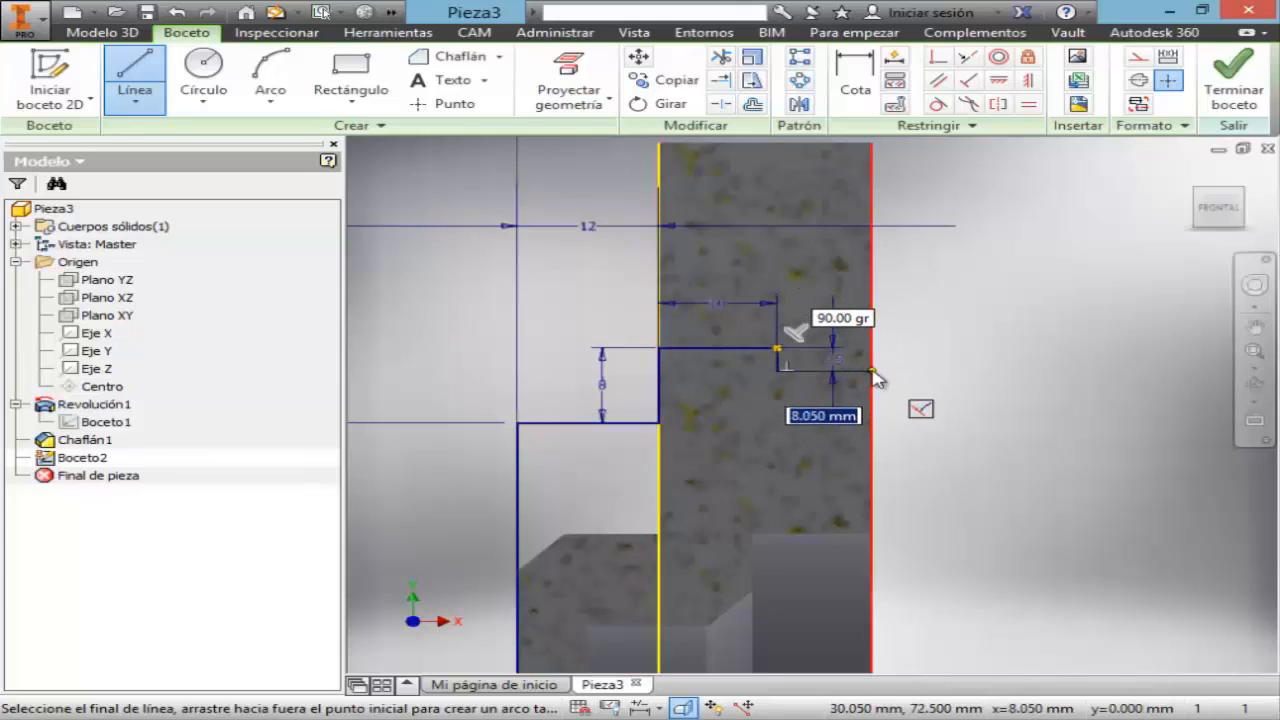
{"action": "left_click", "coordinate": [872, 372]}
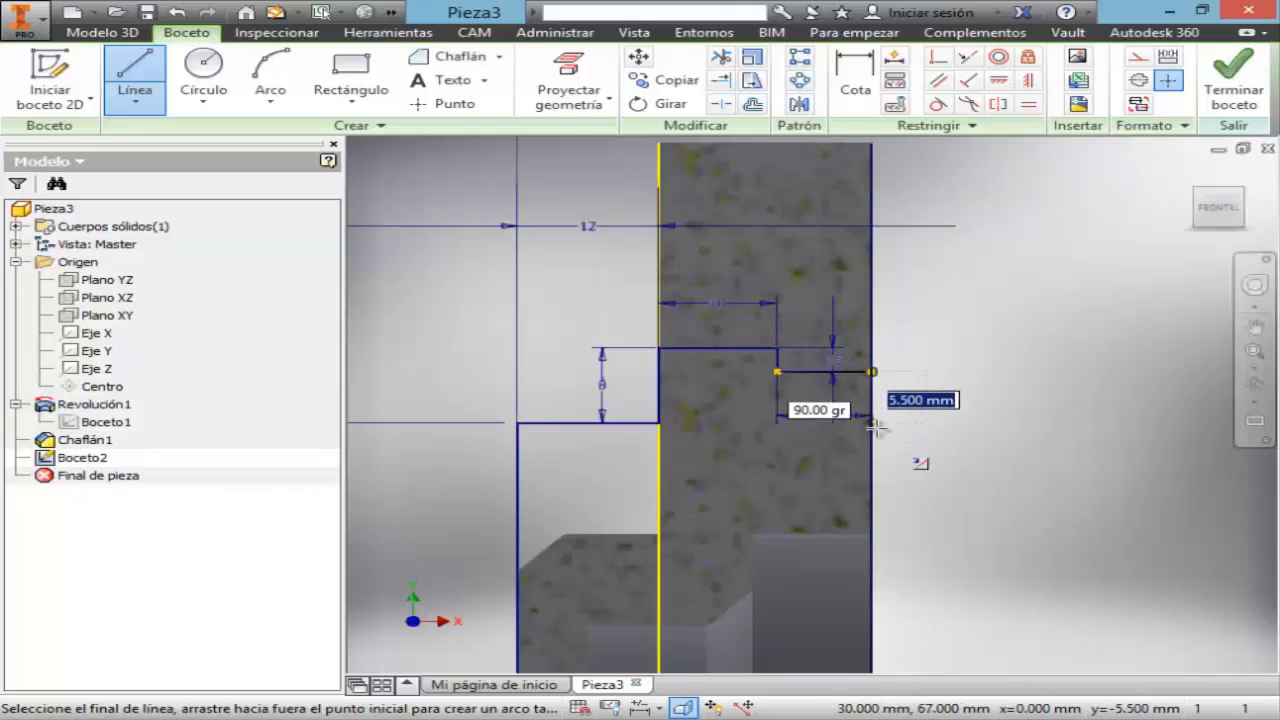
{"action": "type", "text": "5.5"}
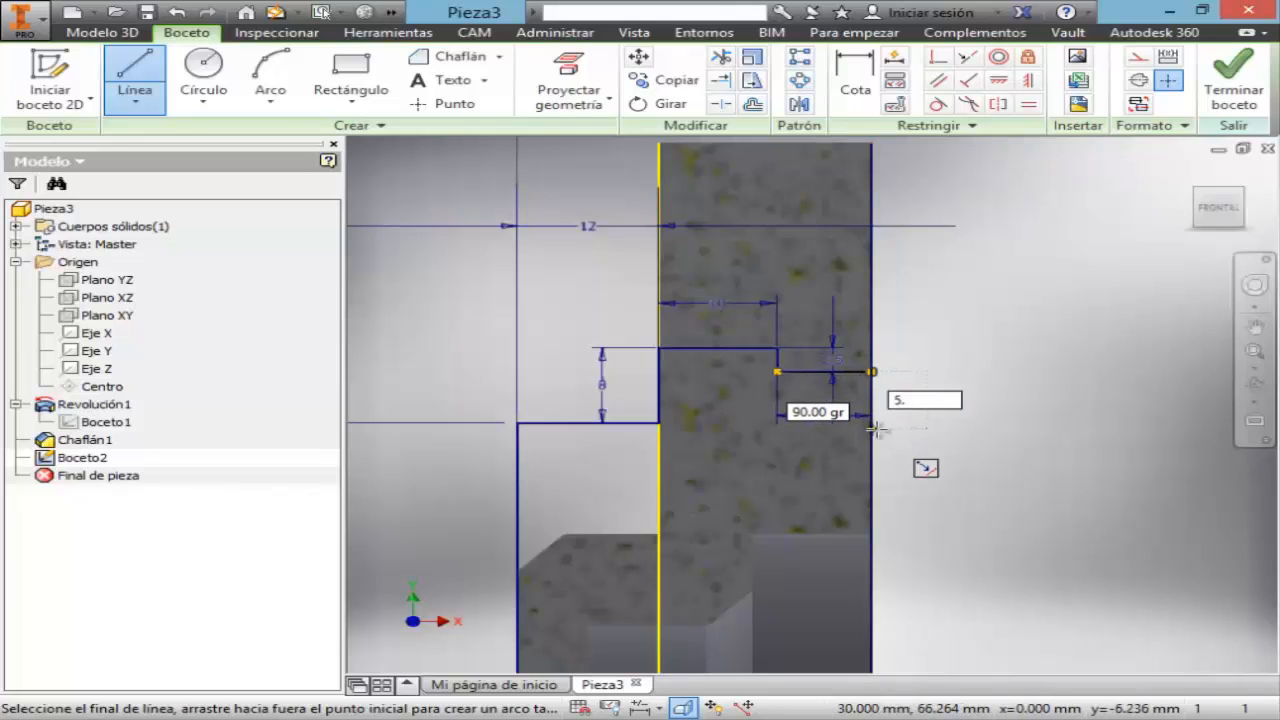
{"action": "key", "text": "Return"}
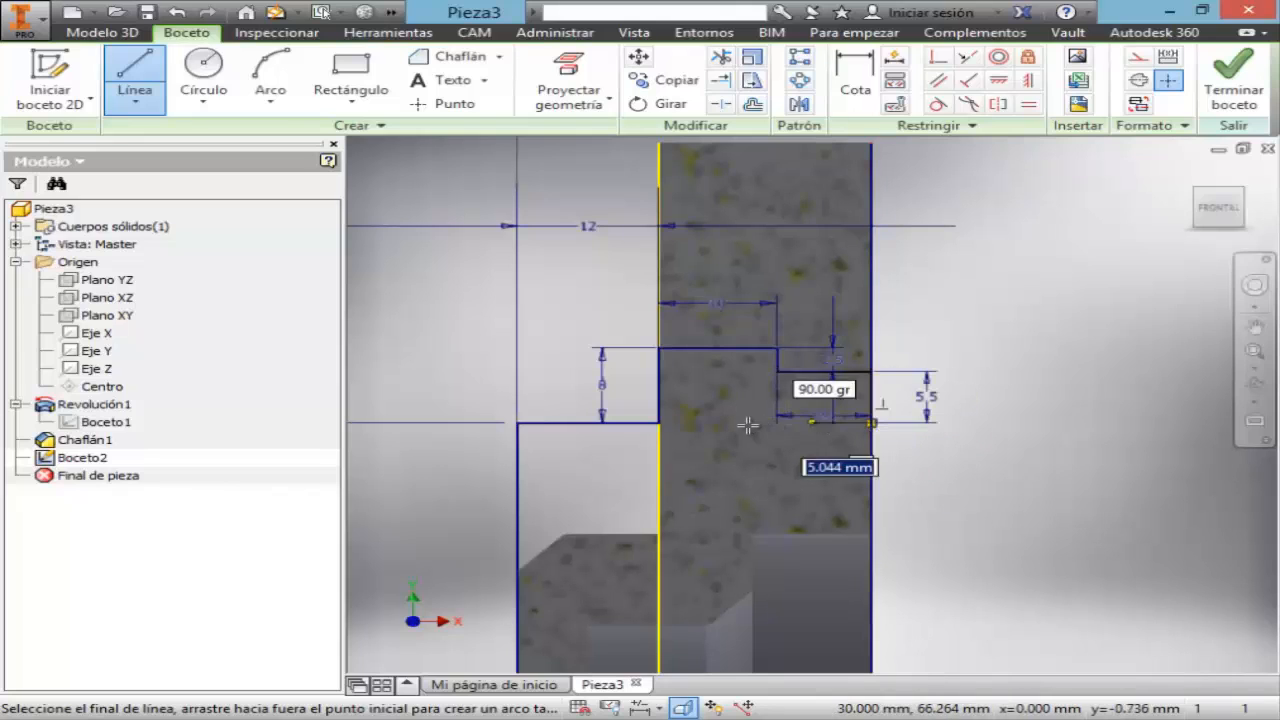
{"action": "left_click", "coordinate": [663, 423]}
{"action": "key", "text": "Escape"}
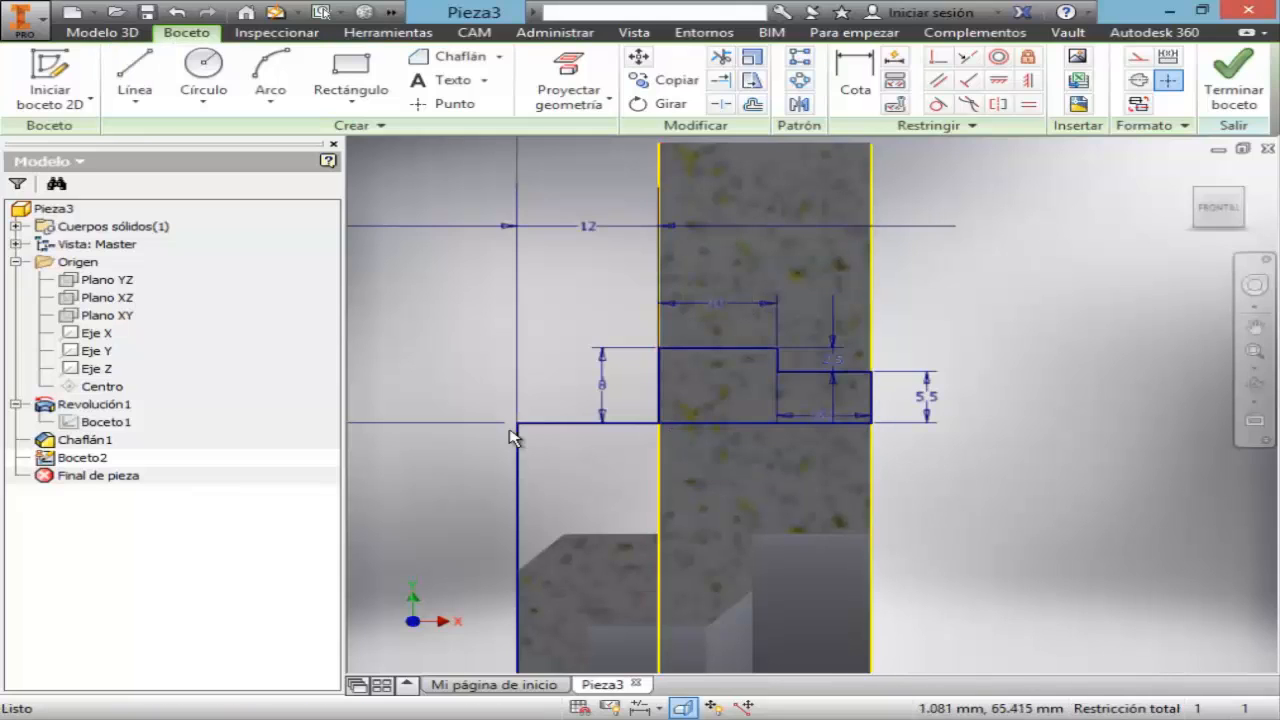
- Delete the 12 mm and 67 mm reference lines, leaving only the stepped hole profile, and finish the sketch
{"action": "left_click", "coordinate": [540, 427]}
{"action": "key", "text": "Delete"}
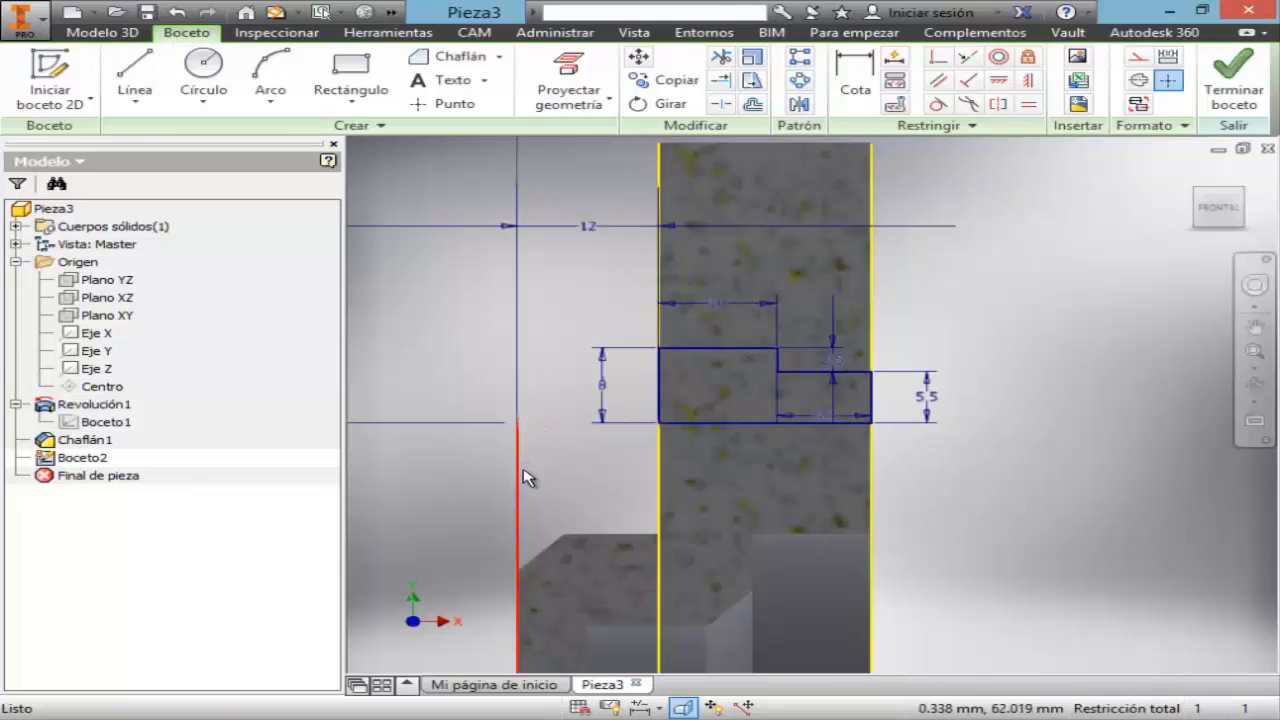
{"action": "left_click", "coordinate": [522, 473]}
{"action": "key", "text": "Delete"}
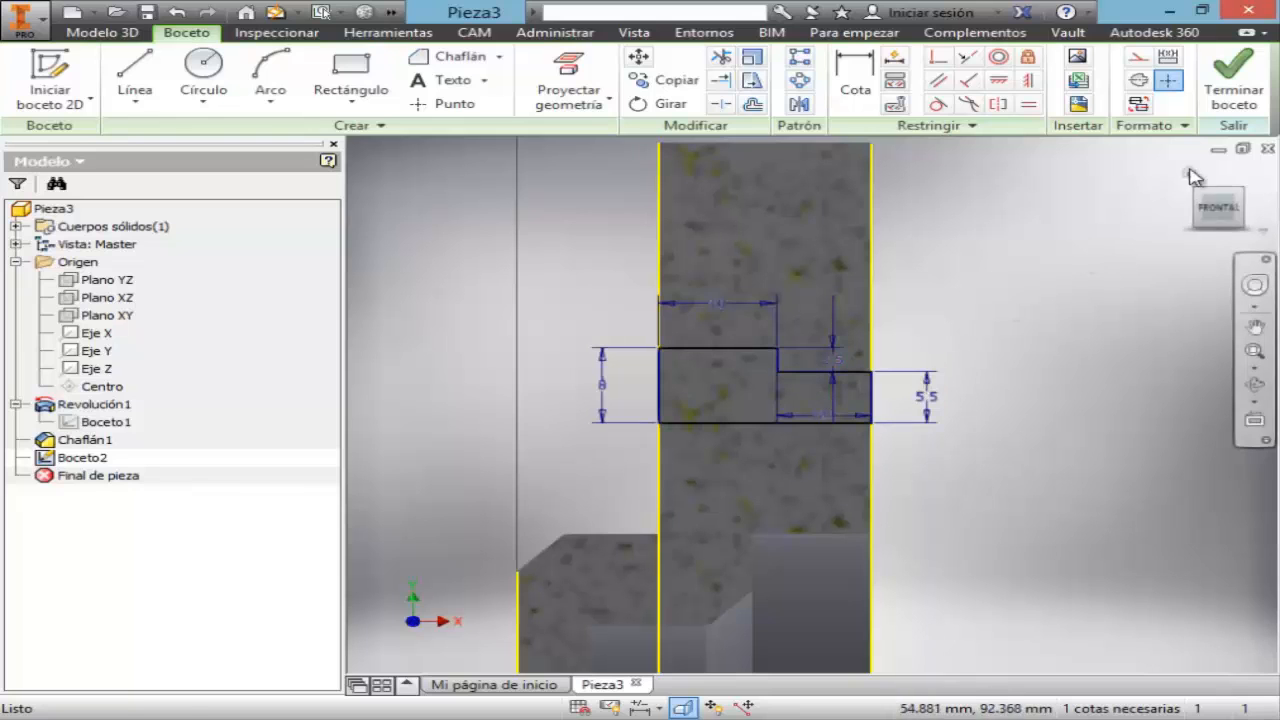
{"action": "left_click", "coordinate": [1233, 85]}
{"action": "left_click", "coordinate": [1256, 386]}
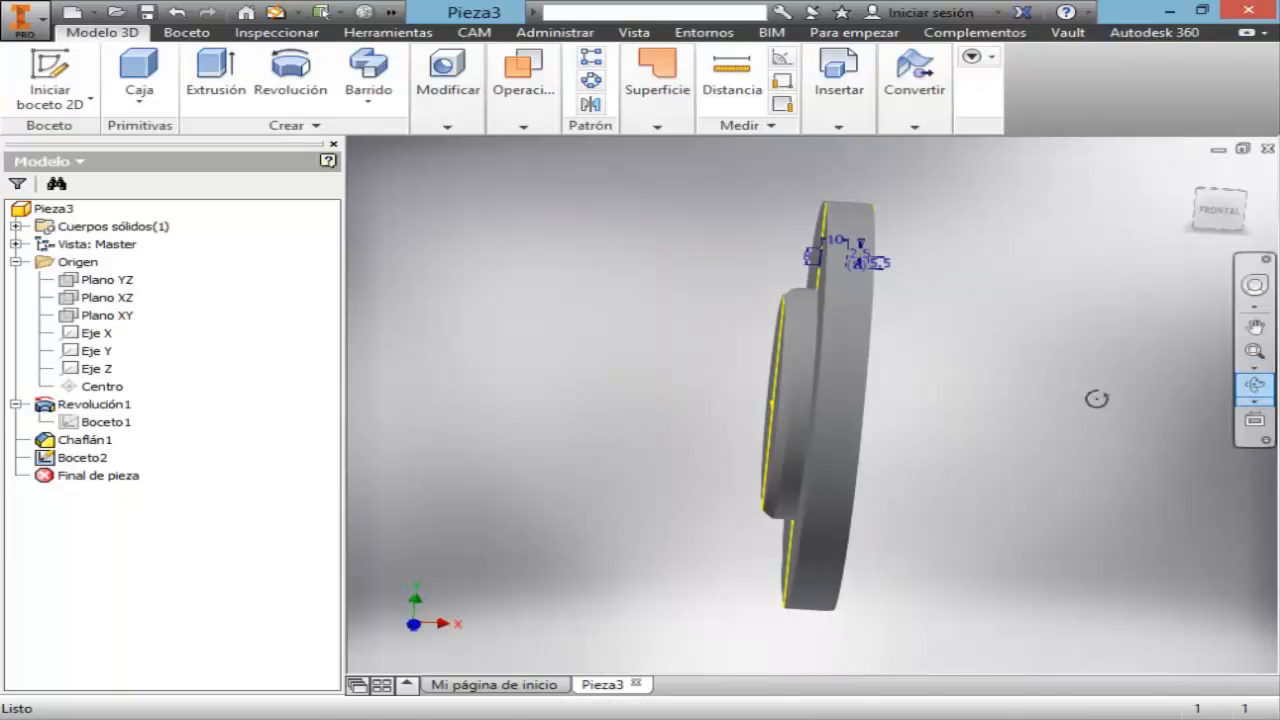
- Revolve the stepped hole profile a full turn about its centerline as a cut through the flange
{"action": "left_click_drag", "start_coordinate": [798, 402], "coordinate": [877, 430]}
{"action": "key", "text": "Escape"}
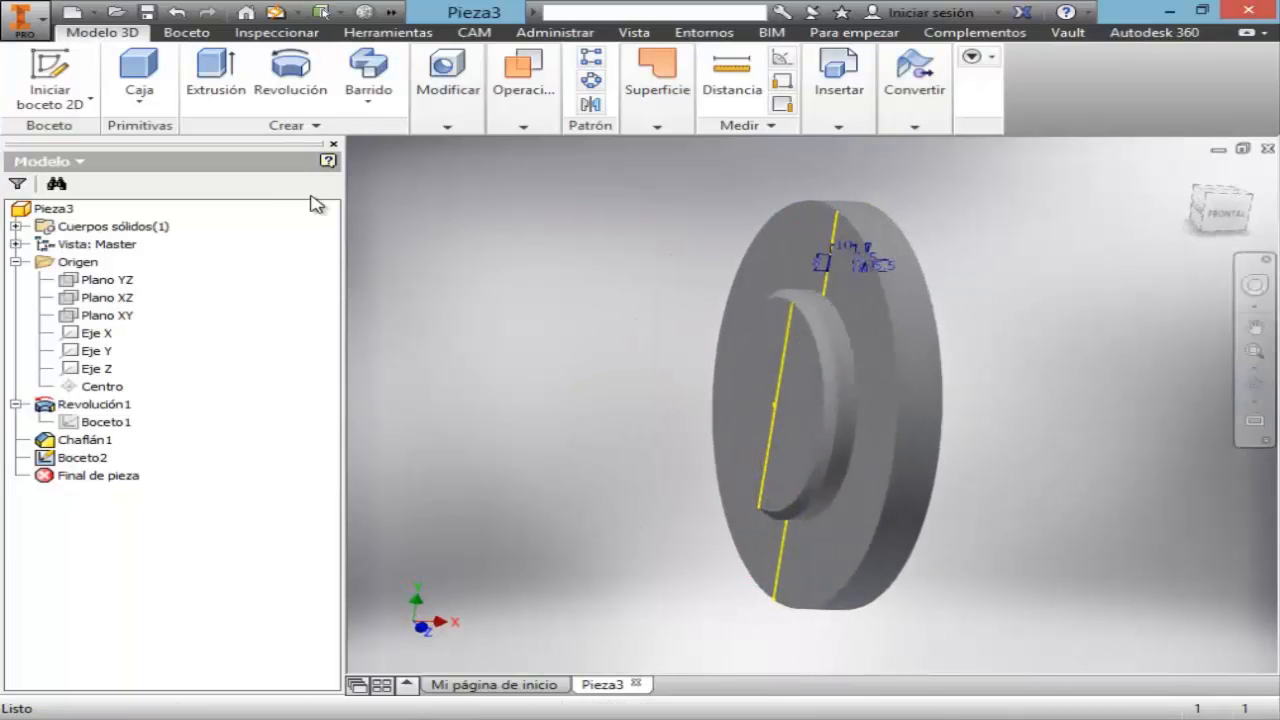
{"action": "left_click", "coordinate": [290, 80]}
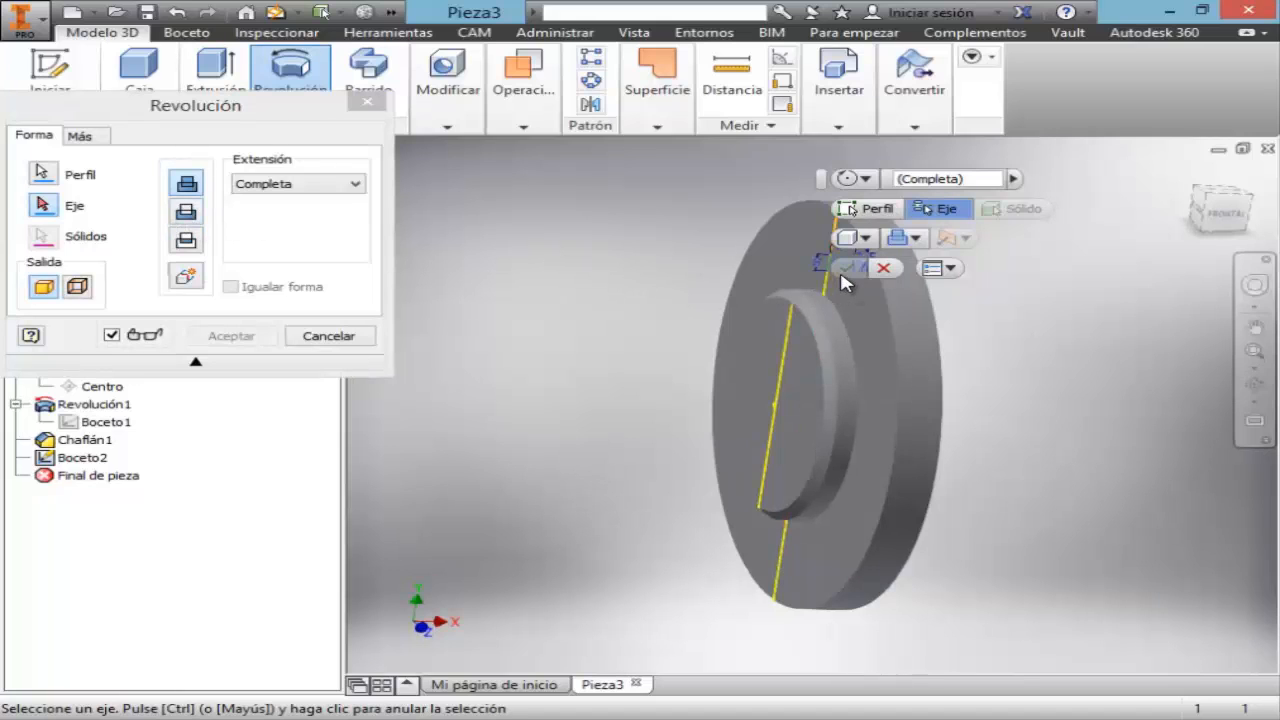
{"action": "left_click", "coordinate": [1255, 327]}
{"action": "left_click_drag", "start_coordinate": [1074, 315], "coordinate": [1007, 407]}
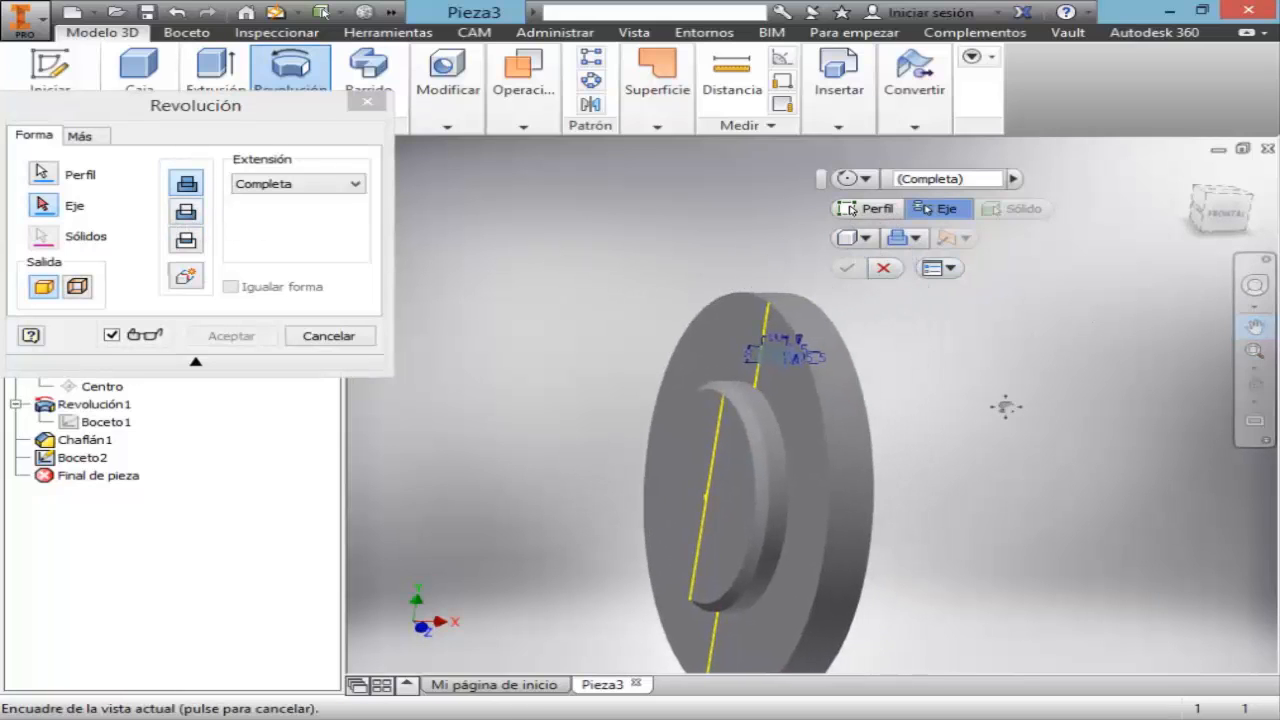
{"action": "key", "text": "Escape"}
{"action": "left_click", "coordinate": [748, 380]}
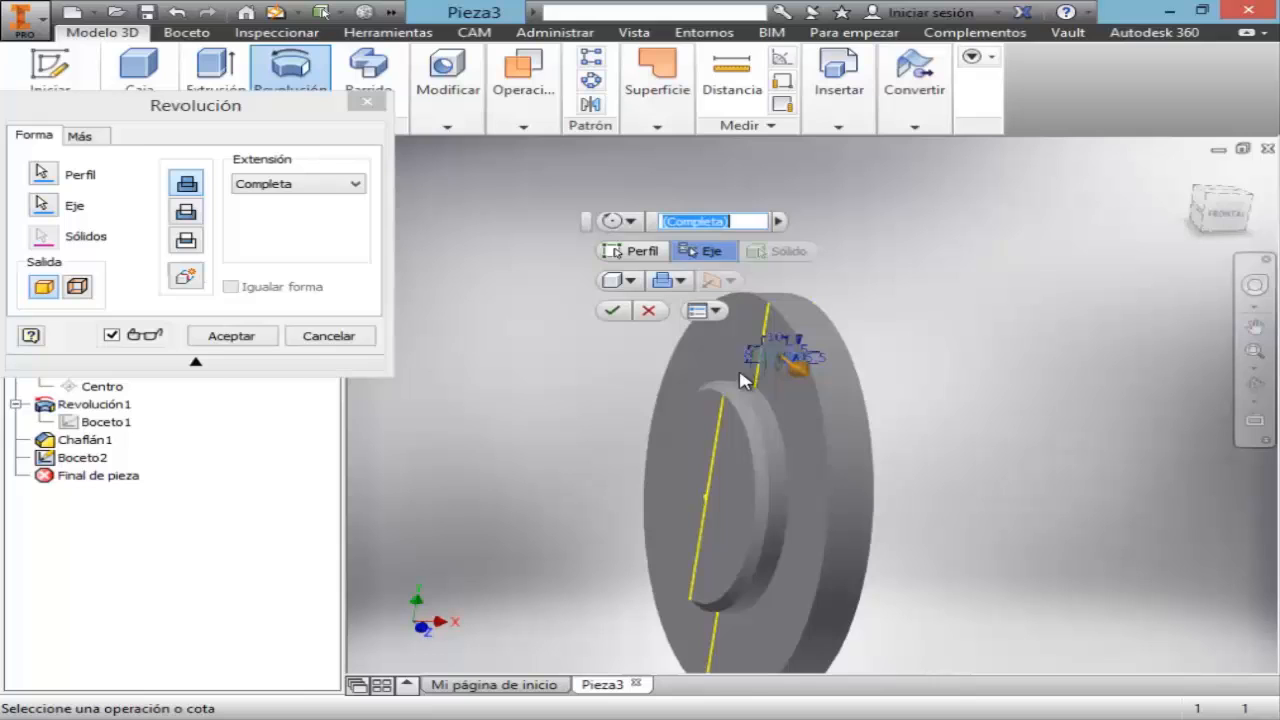
{"action": "left_click", "coordinate": [186, 216]}
{"action": "left_click", "coordinate": [242, 336]}
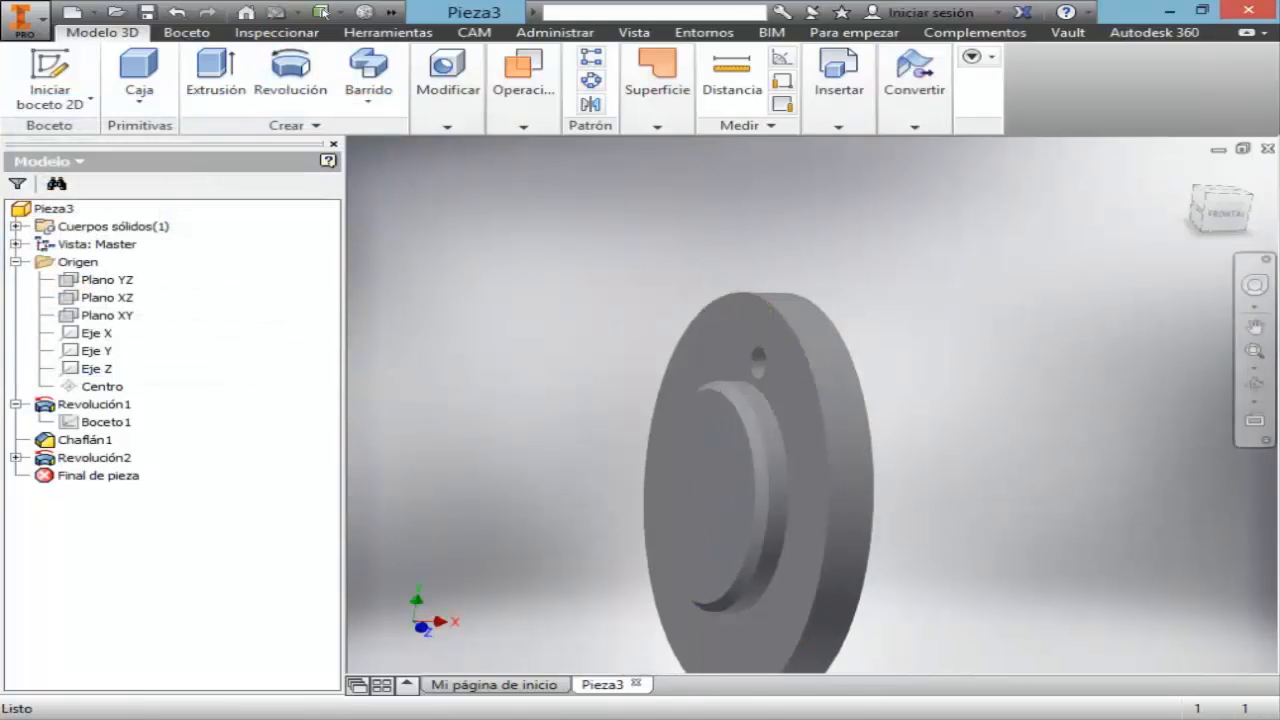
- Create a circular pattern of the revolved hole cut with 5 occurrences over 360 degrees about the cover's central axis
{"action": "left_click", "coordinate": [1253, 385]}
{"action": "left_click_drag", "start_coordinate": [1000, 417], "coordinate": [1015, 405]}
{"action": "left_click_drag", "start_coordinate": [785, 437], "coordinate": [943, 529]}
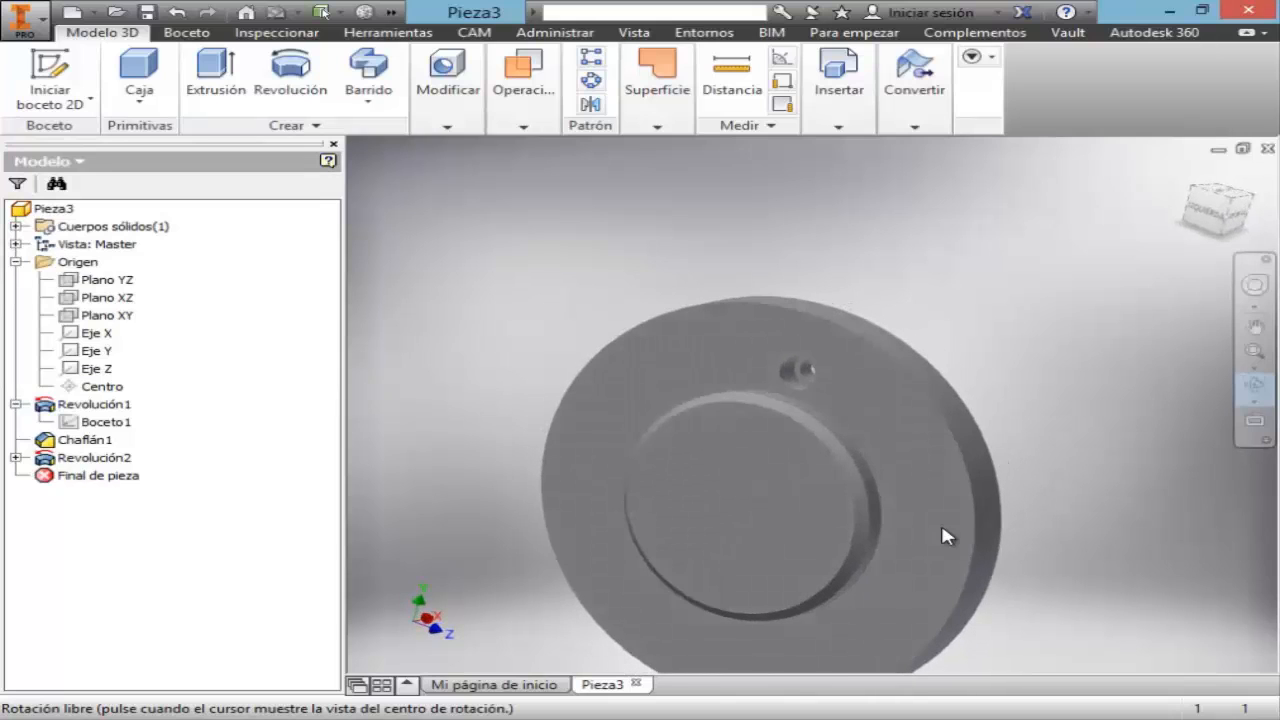
{"action": "key", "text": "Escape"}
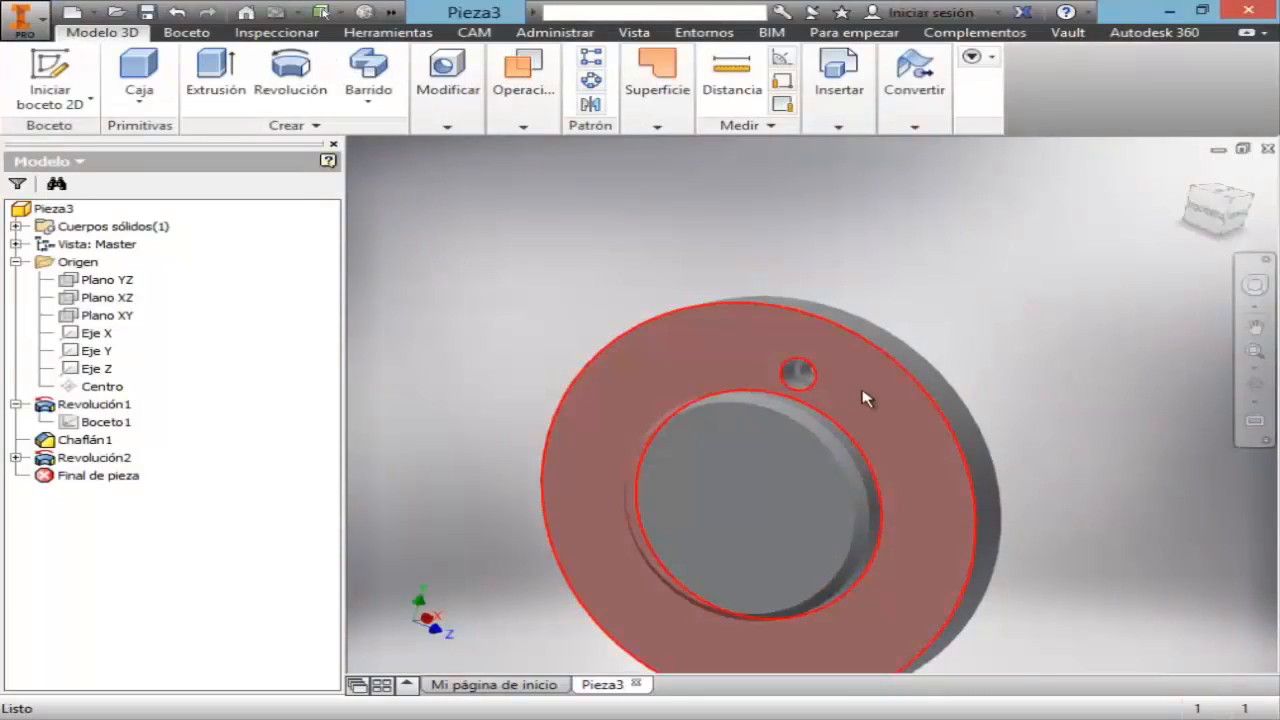
{"action": "left_click", "coordinate": [591, 80]}
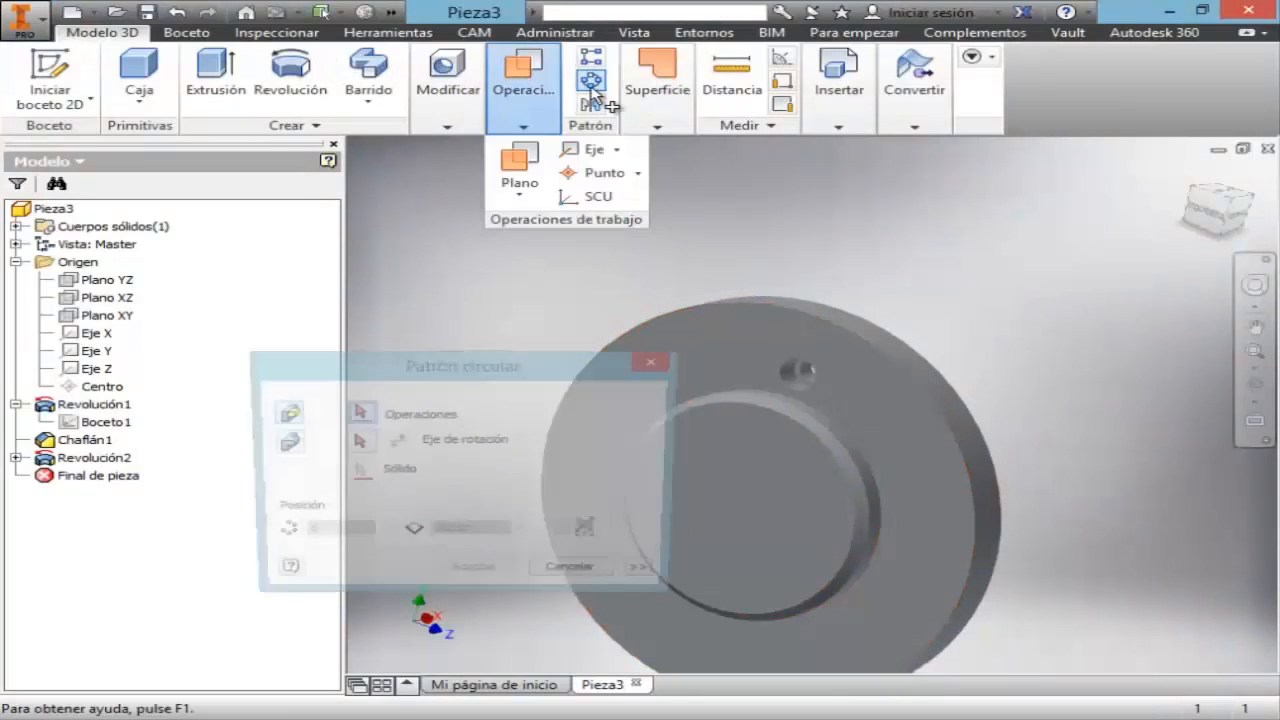
{"action": "left_click", "coordinate": [800, 373]}
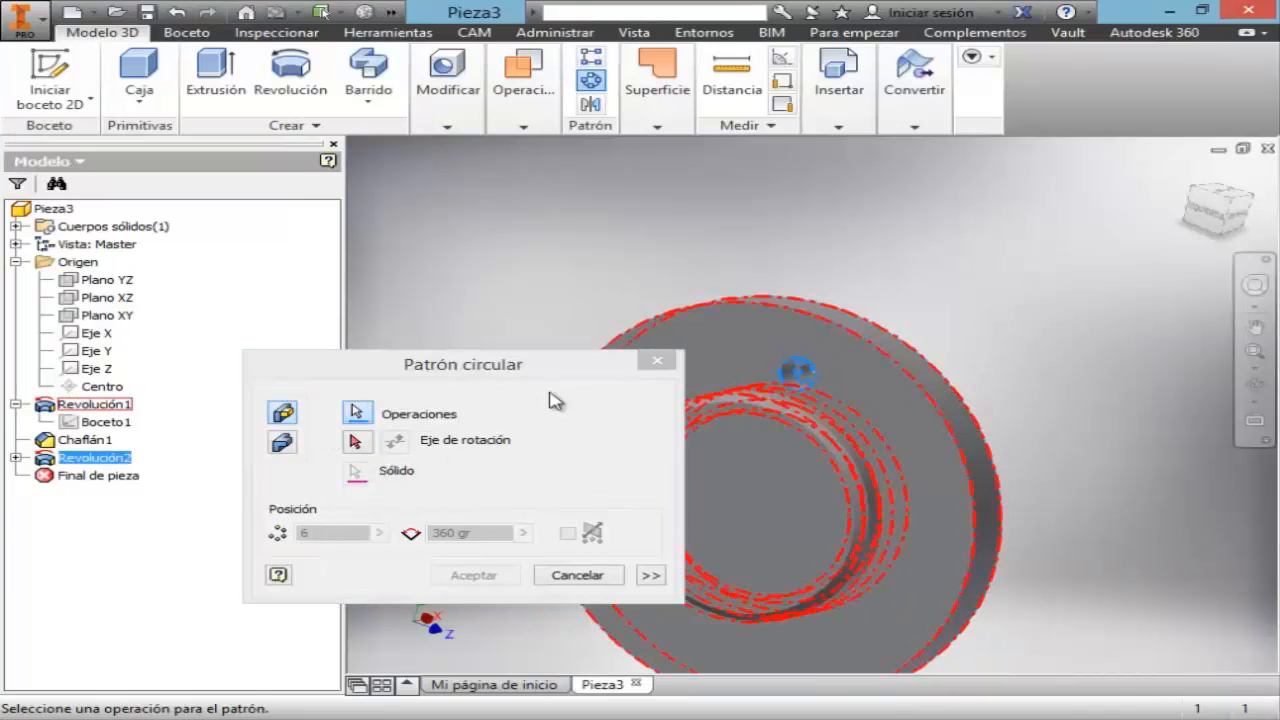
{"action": "left_click", "coordinate": [357, 441]}
{"action": "left_click", "coordinate": [940, 403]}
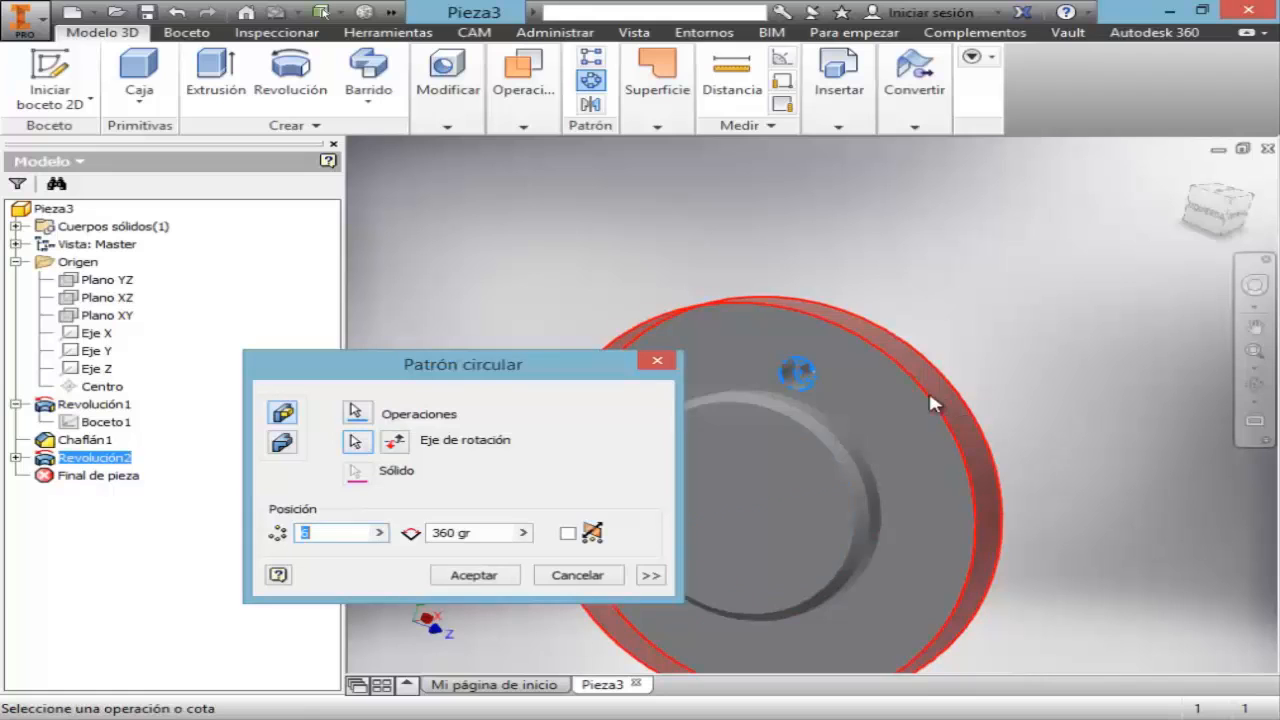
{"action": "key", "text": "BackSpace"}
{"action": "type", "text": "5"}
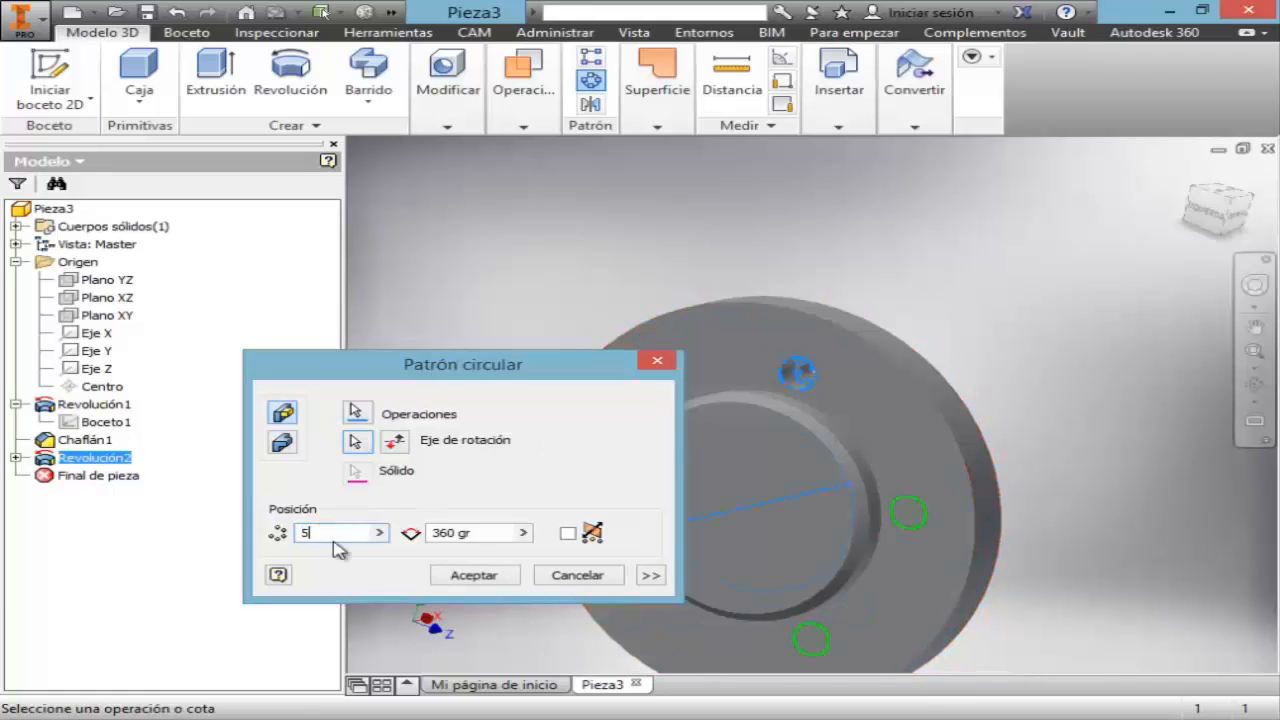
{"action": "left_click", "coordinate": [477, 578]}
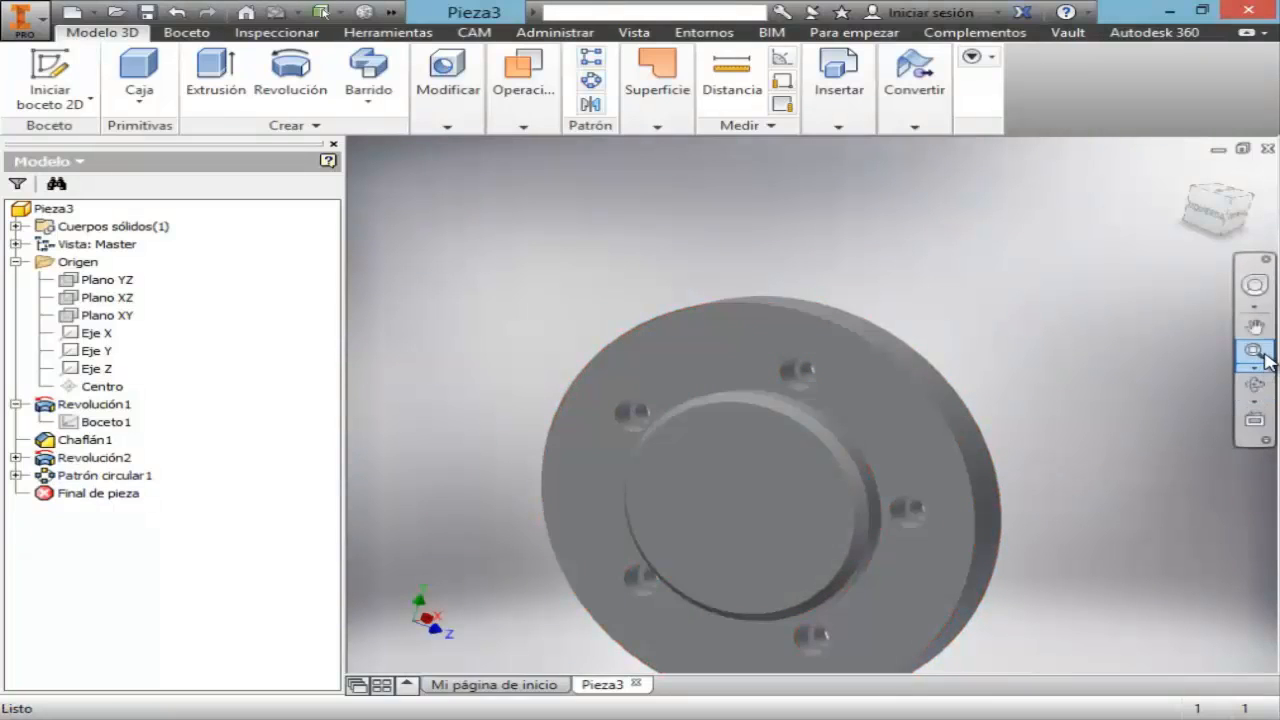
- View the cover face-on and compare its hole layout with the plan view in the Adobe Acrobat PDF drawing
{"action": "left_click", "coordinate": [1215, 205]}
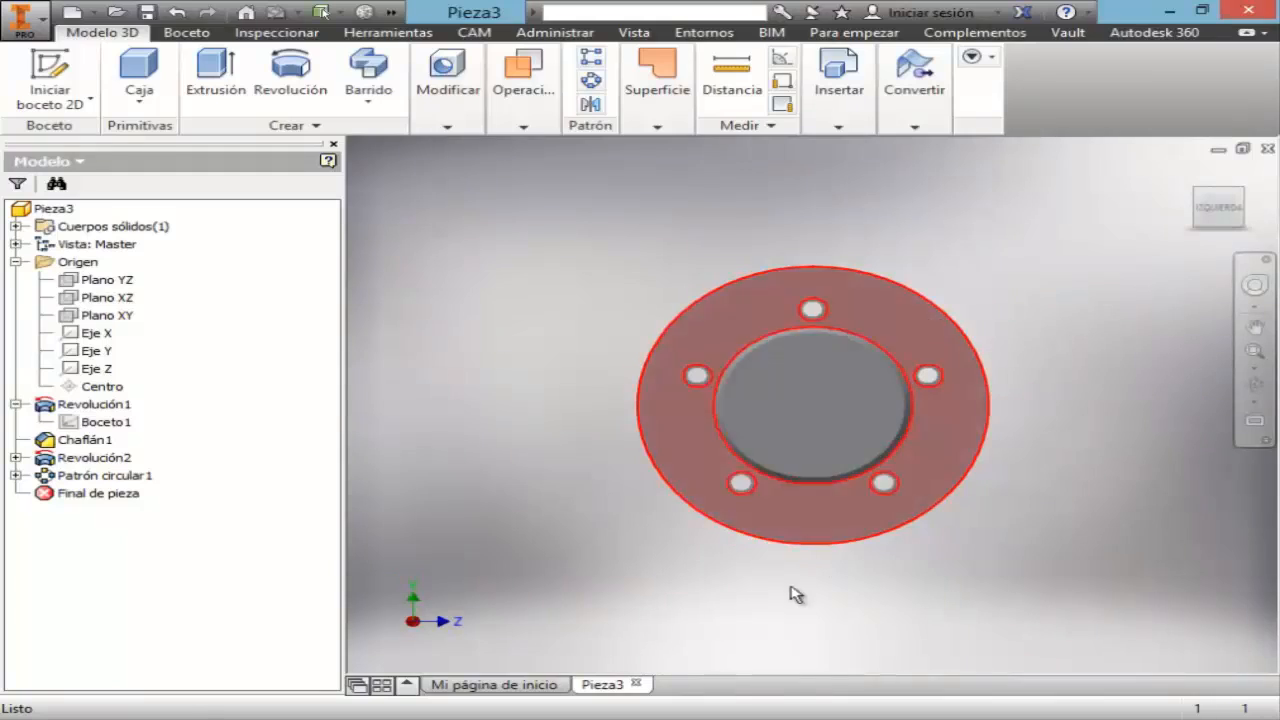
{"action": "left_click", "coordinate": [735, 718]}
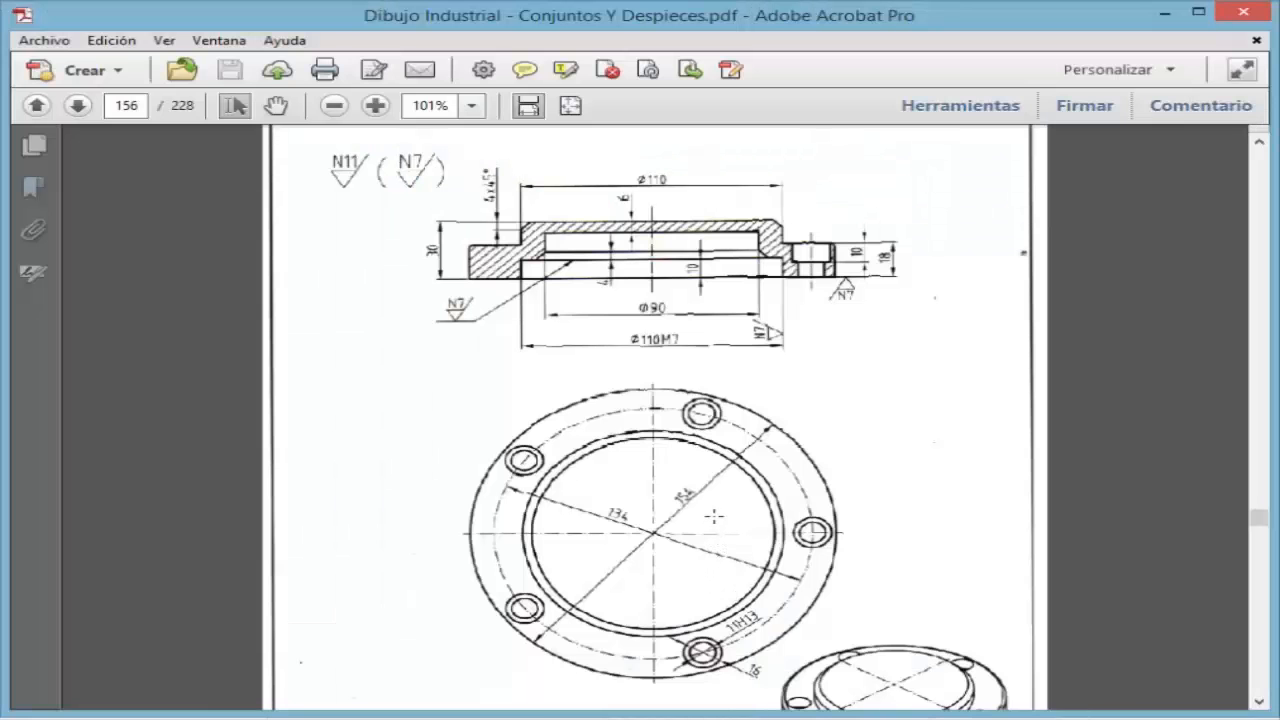
{"action": "left_click", "coordinate": [740, 718]}
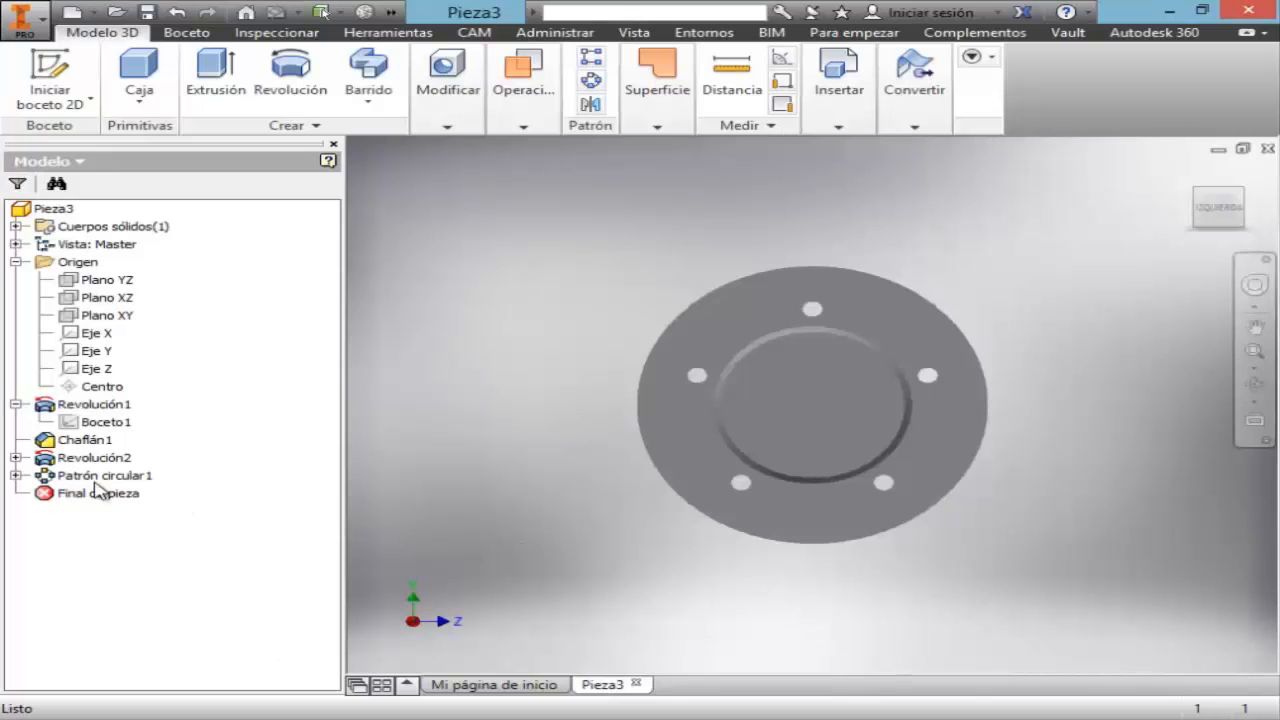
- Open the base revolution's profile sketch for editing and switch to Adobe Acrobat to check its dimensions against the PDF section view
{"action": "left_click", "coordinate": [15, 404]}
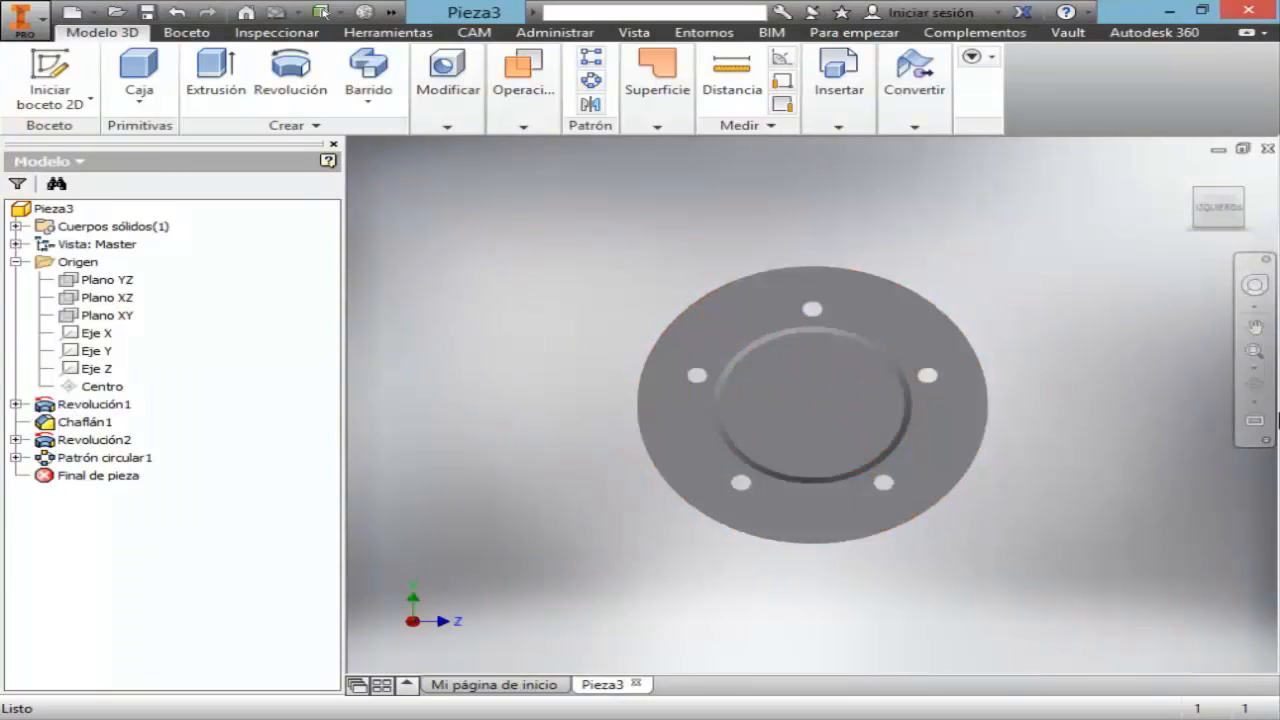
{"action": "left_click", "coordinate": [1254, 385]}
{"action": "left_click_drag", "start_coordinate": [935, 392], "coordinate": [823, 437]}
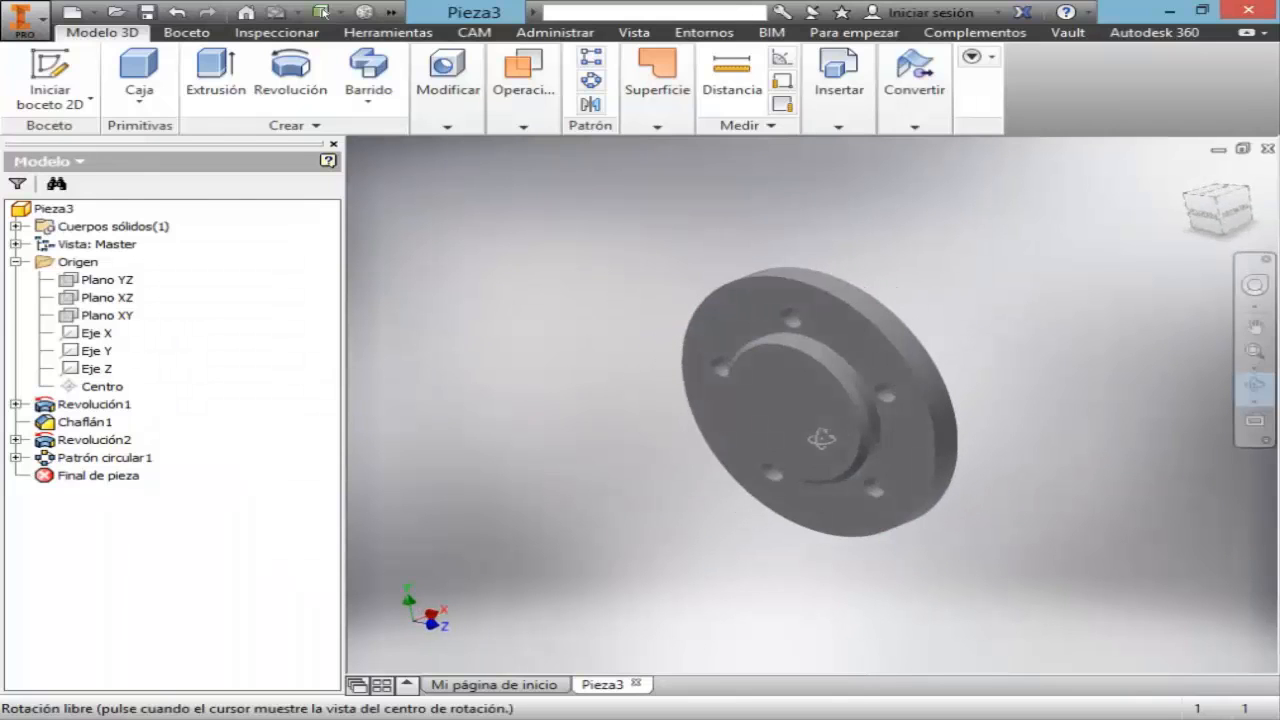
{"action": "key", "text": "Escape"}
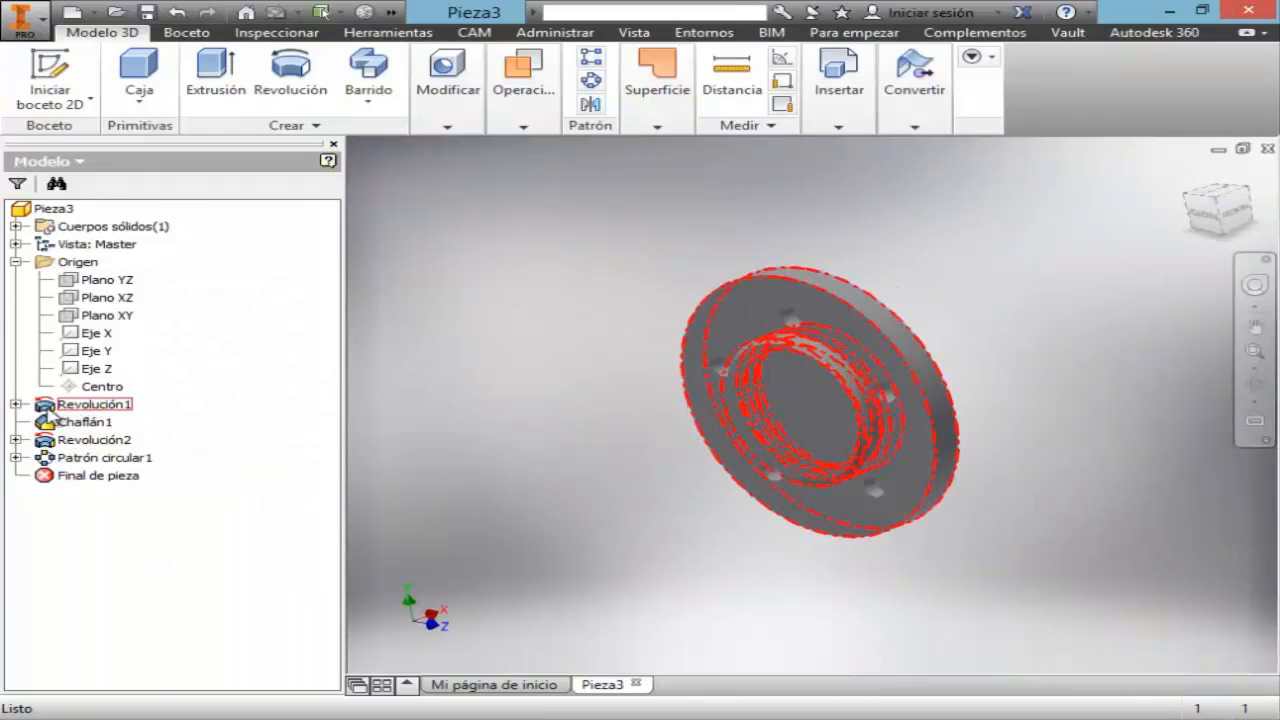
{"action": "left_click", "coordinate": [15, 404]}
{"action": "right_click", "coordinate": [103, 426]}
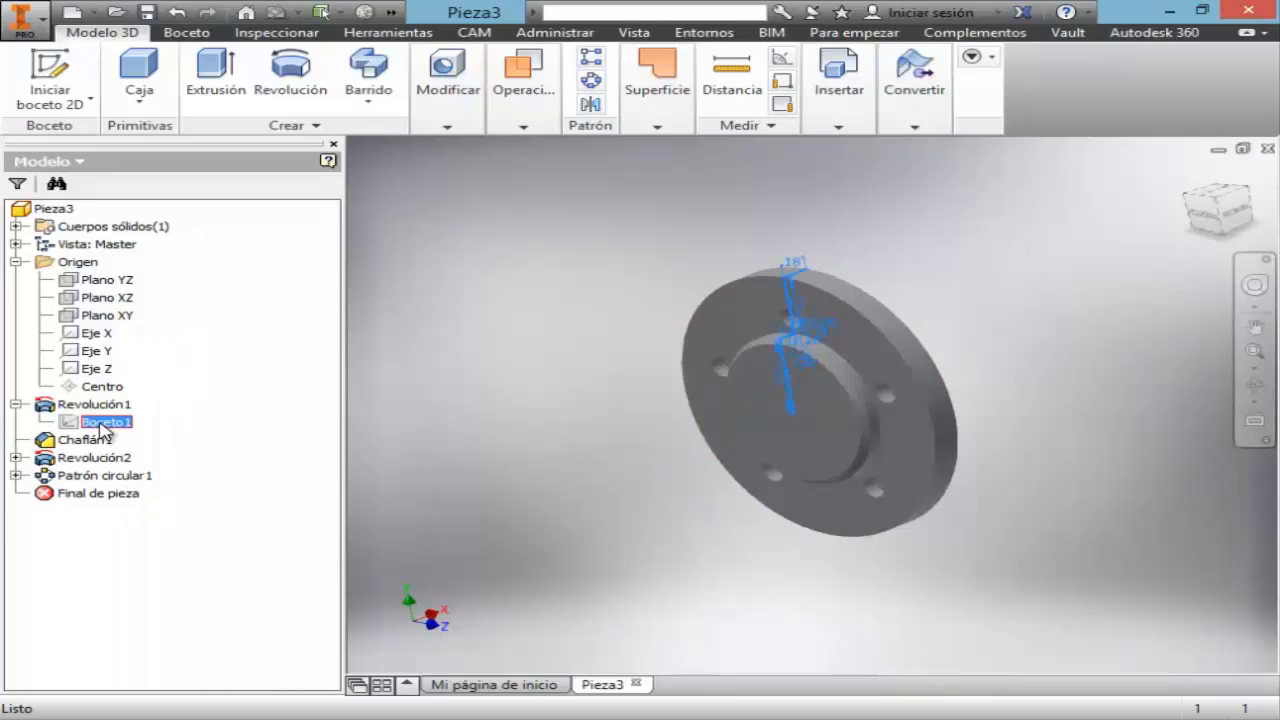
{"action": "left_click", "coordinate": [165, 470]}
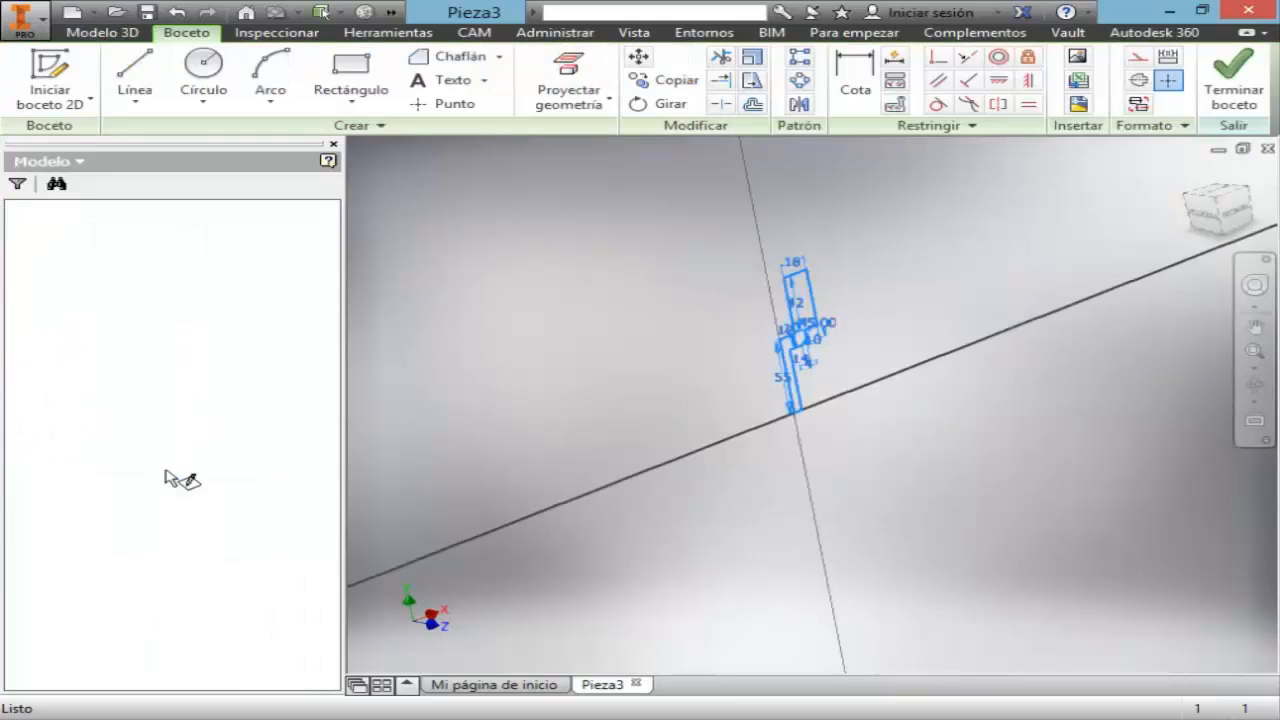
{"action": "scroll", "coordinate": [835, 390], "scroll_direction": "down", "scroll_amount": 3}
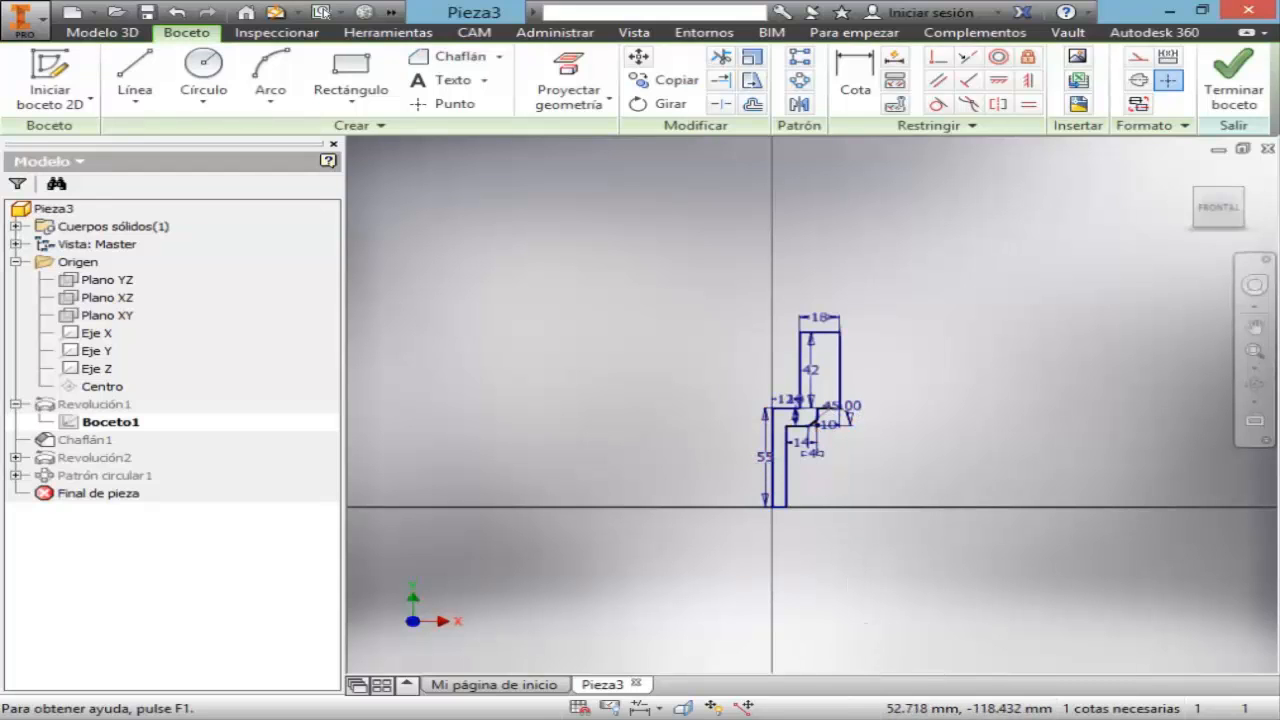
{"action": "key", "text": "alt+Tab"}
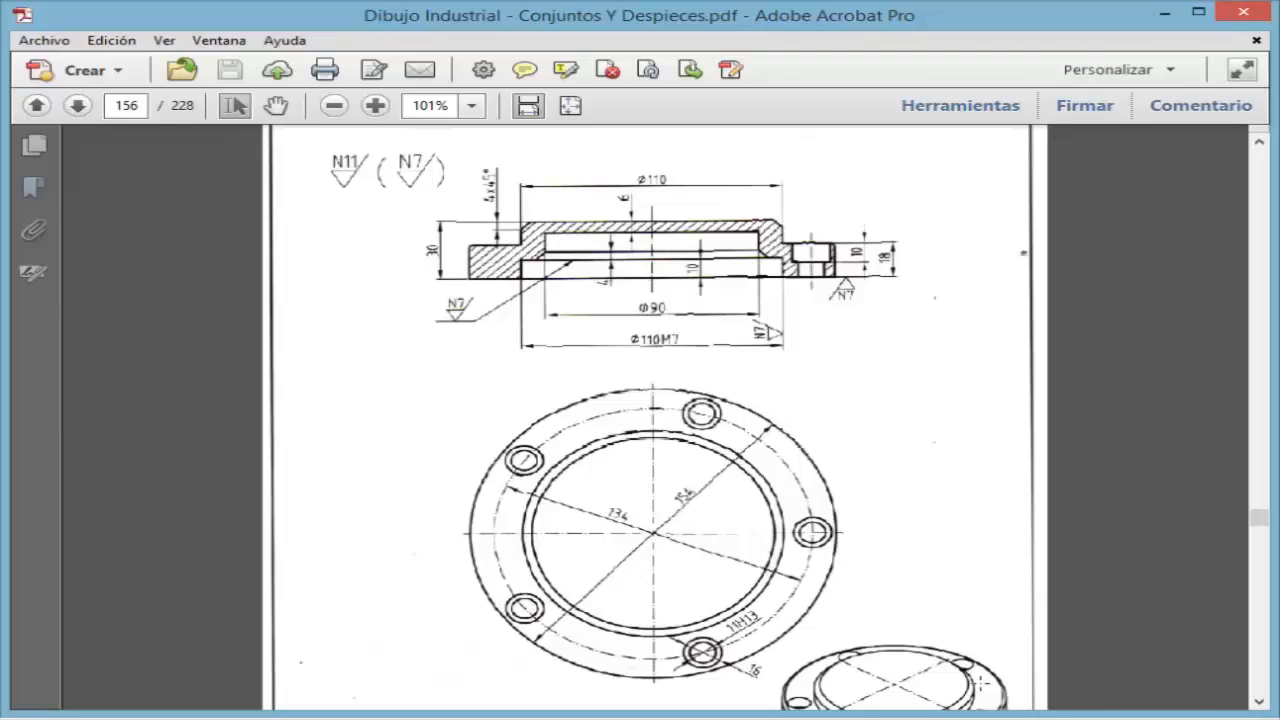
- Switch to Inventor, set the flange's radial height in the revolved profile sketch to 22 mm, and finish the sketch
{"action": "key", "text": "alt+Tab"}
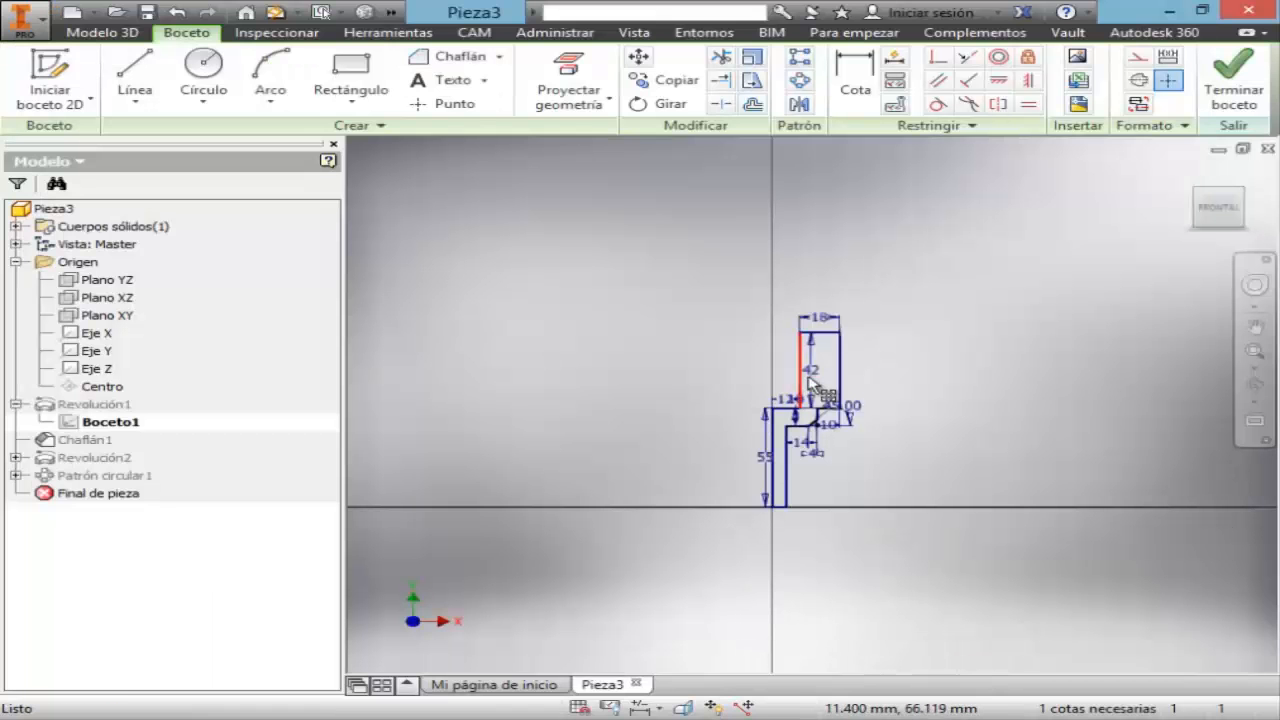
{"action": "double_click", "coordinate": [811, 371]}
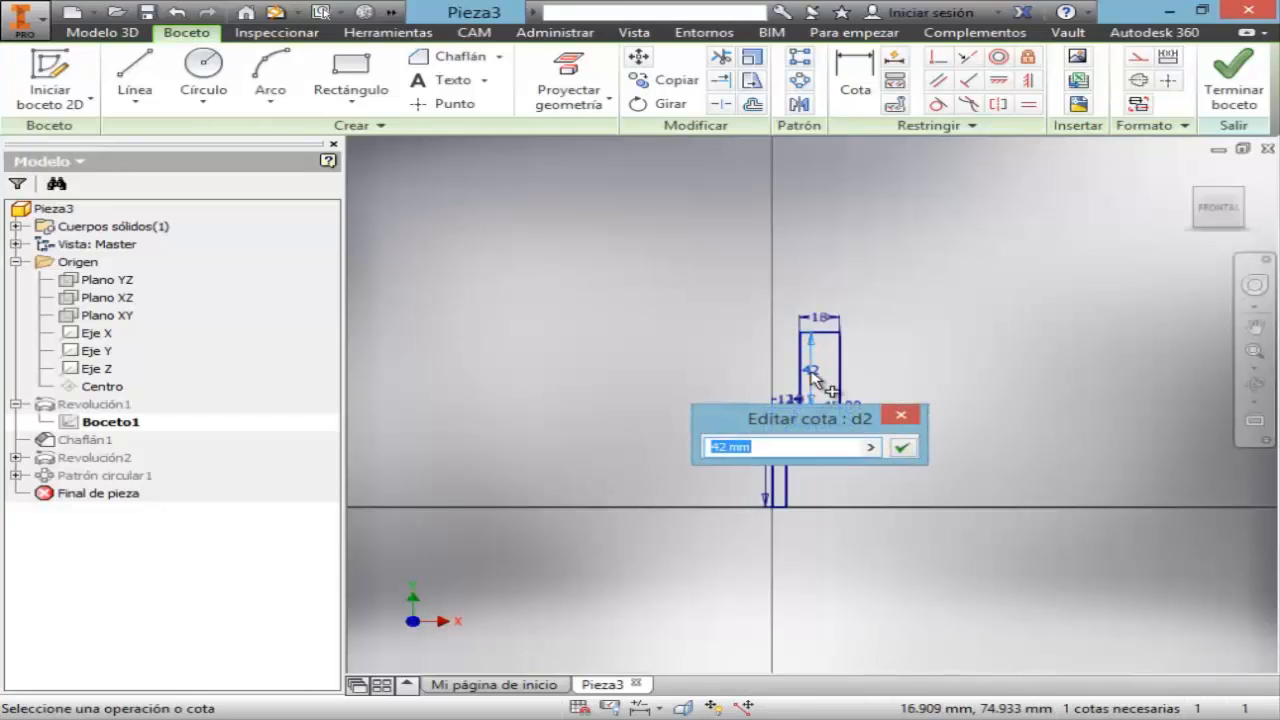
{"action": "type", "text": "22"}
{"action": "key", "text": "Return"}
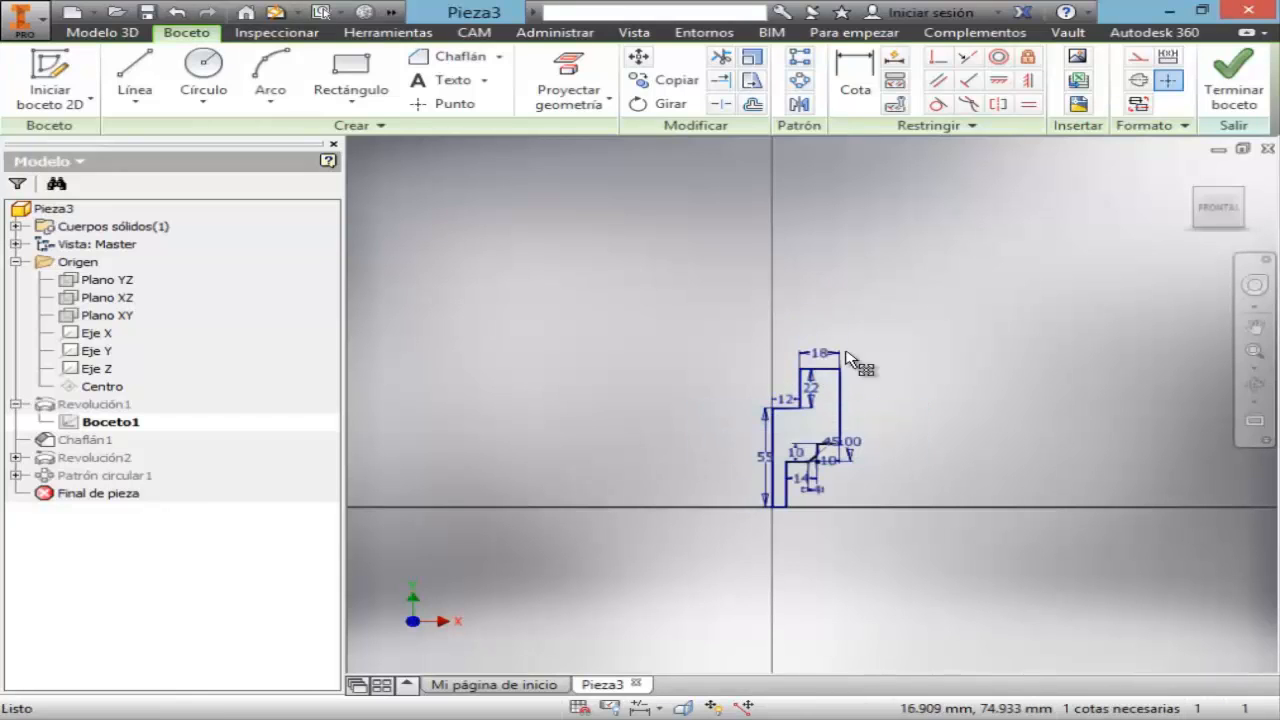
{"action": "left_click", "coordinate": [1236, 88]}
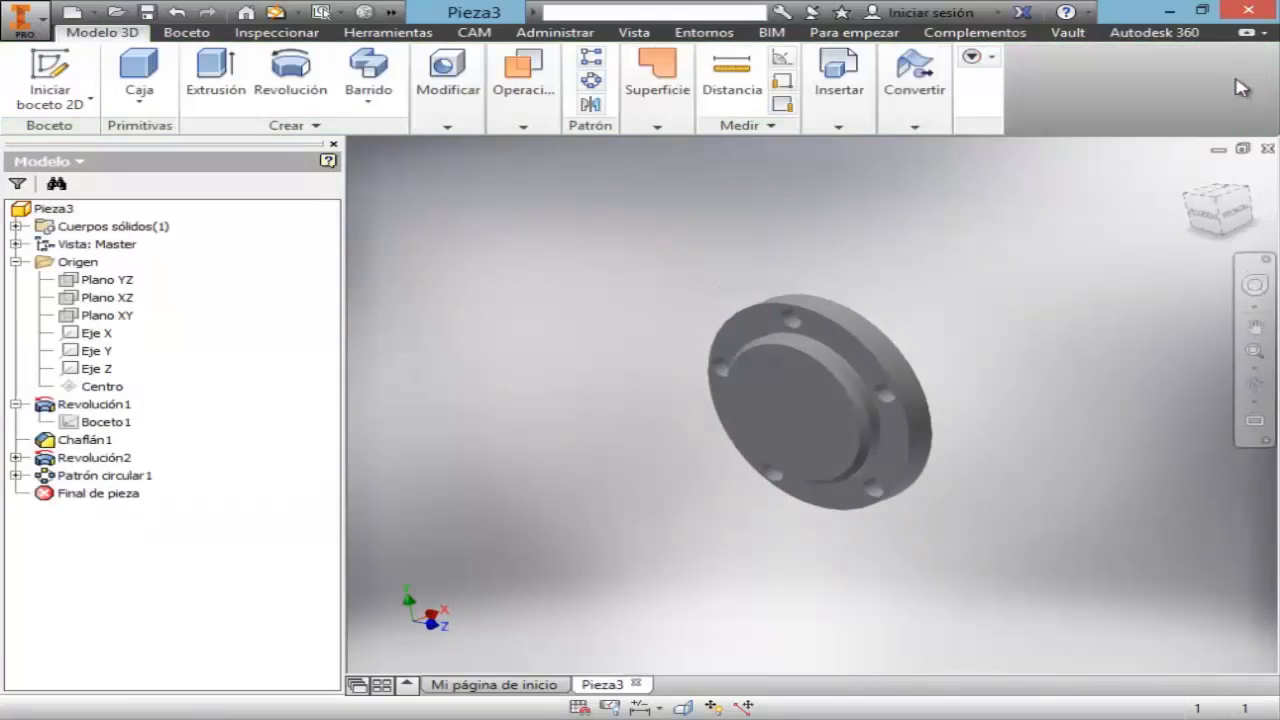
{"action": "left_click", "coordinate": [1258, 388]}
{"action": "mouse_move", "coordinate": [923, 443]}
{"action": "left_mouse_down"}
{"action": "mouse_move", "coordinate": [1034, 366]}
{"action": "mouse_move", "coordinate": [1066, 409]}
{"action": "mouse_move", "coordinate": [944, 440]}
{"action": "left_mouse_up"}
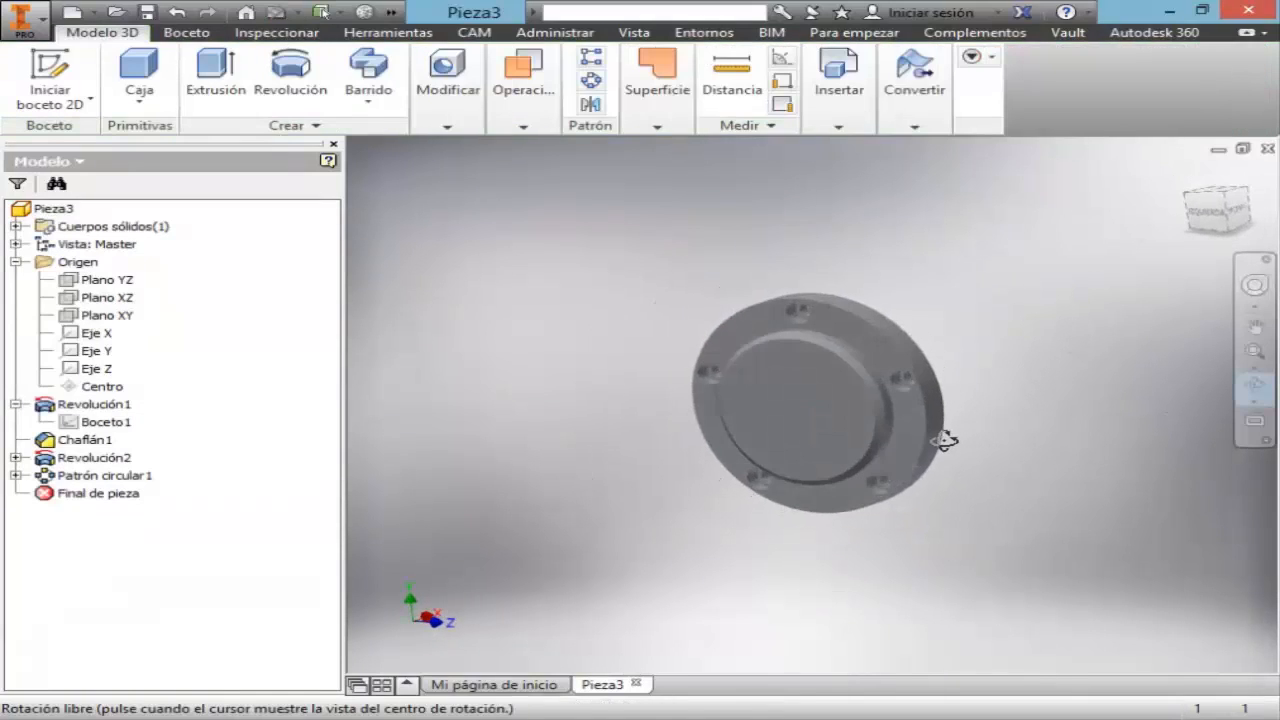
{"action": "key", "text": "Escape"}
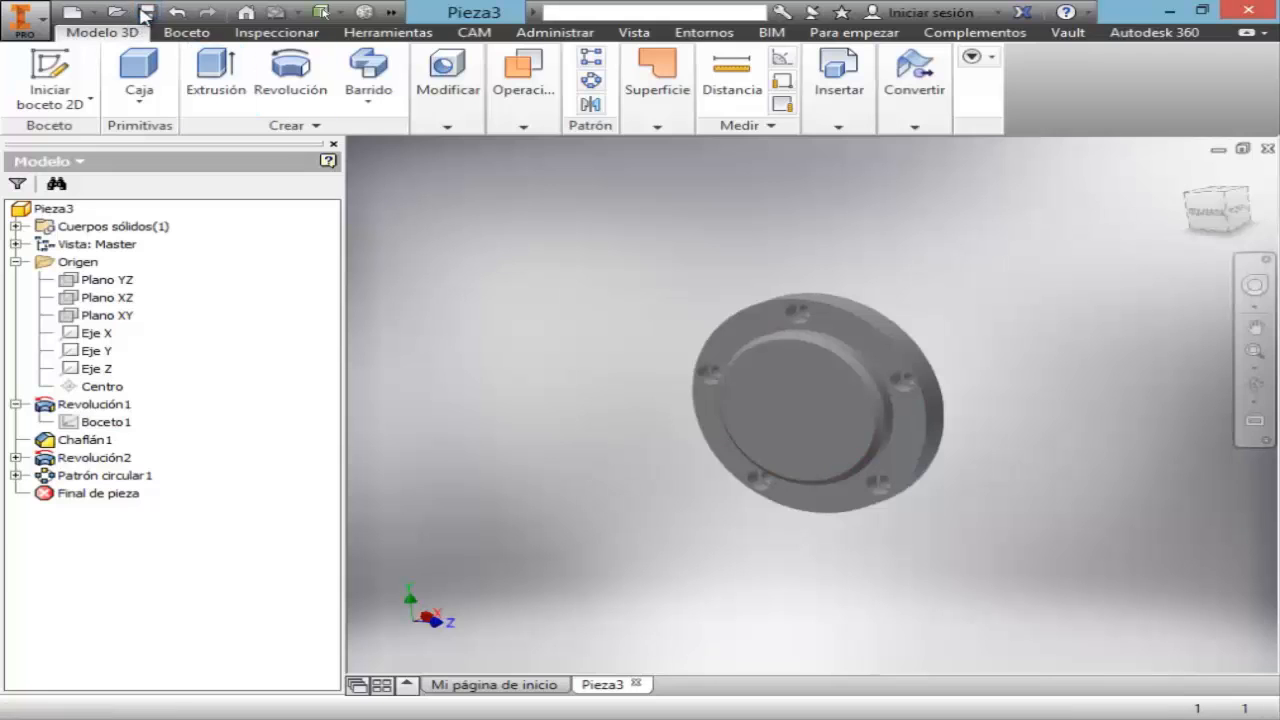
- Save the part as "Eje Reductor Parte - Tapa 2" in the diseños en INVENTOR folder
{"action": "left_click", "coordinate": [146, 12]}
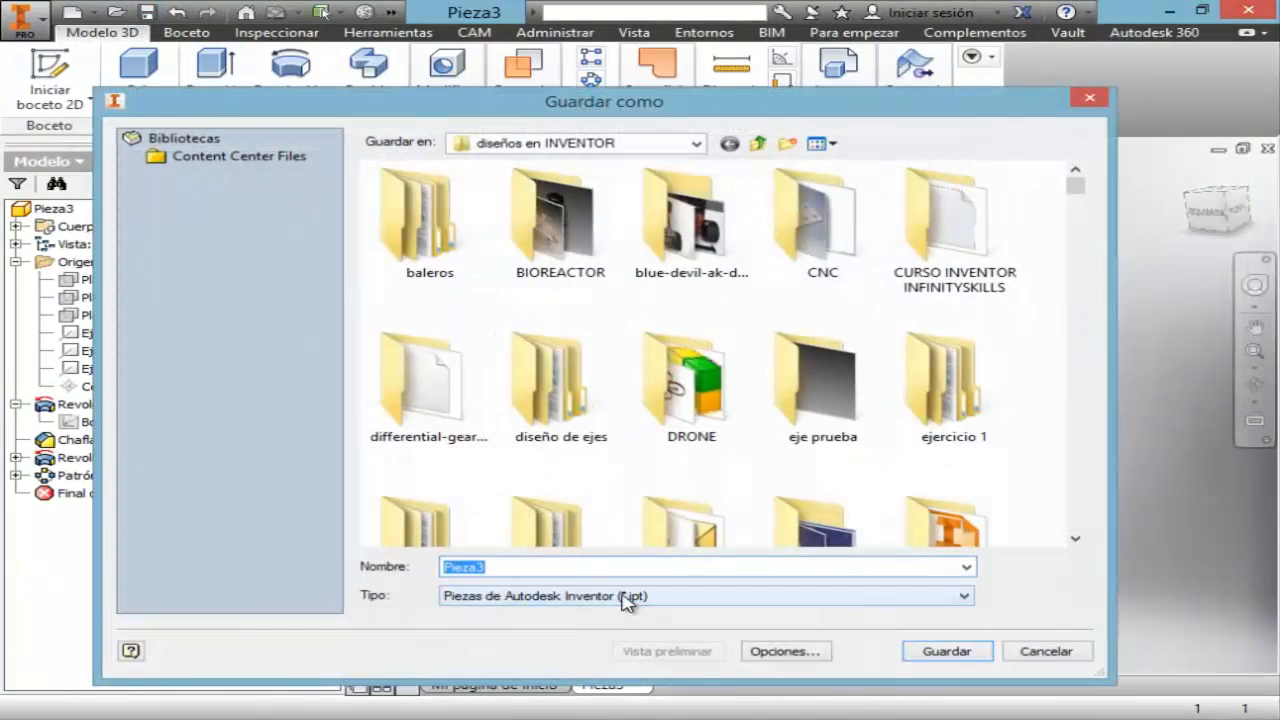
{"action": "type", "text": "Eje Red"}
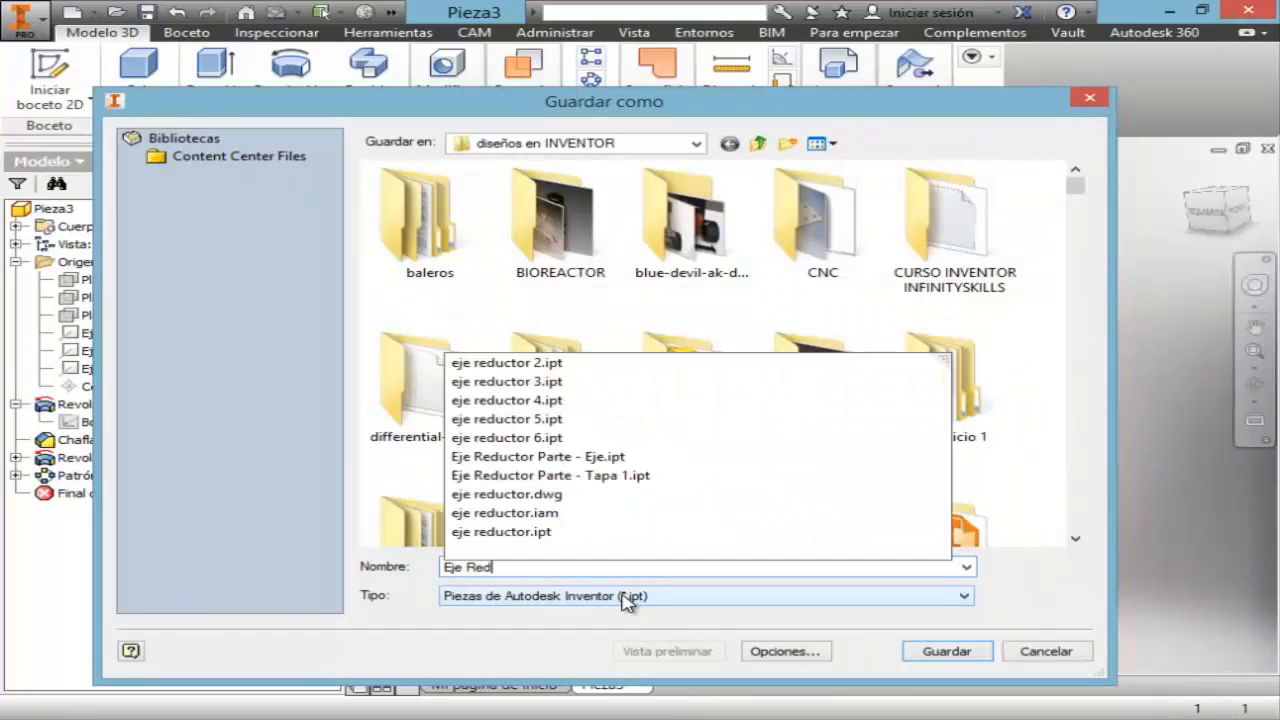
{"action": "type", "text": "uctor "}
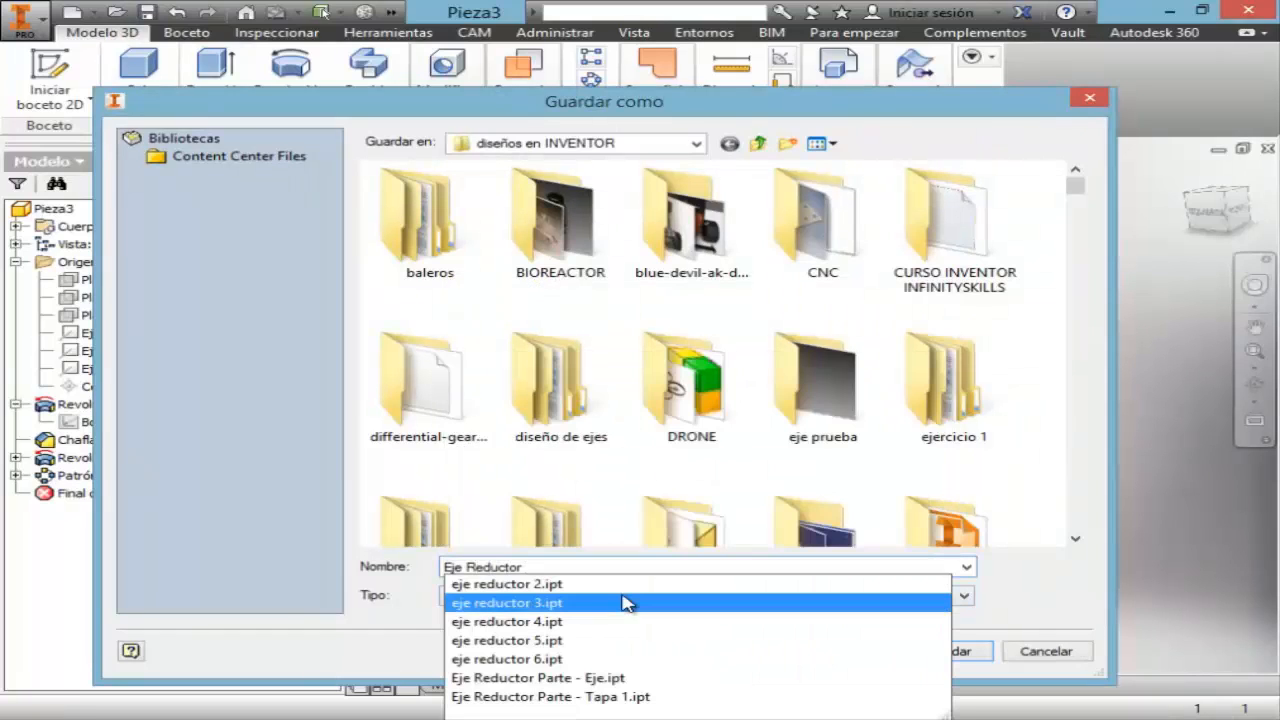
{"action": "type", "text": "Pl"}
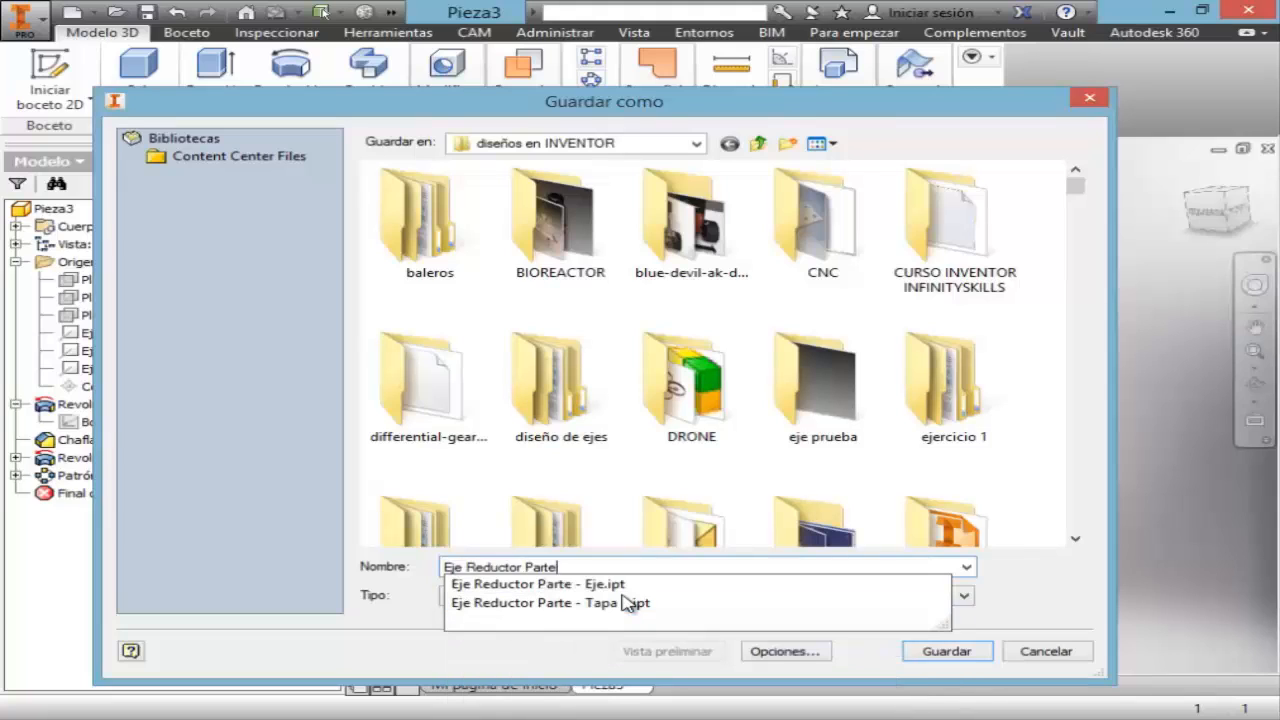
{"action": "type", "text": "rte - T"}
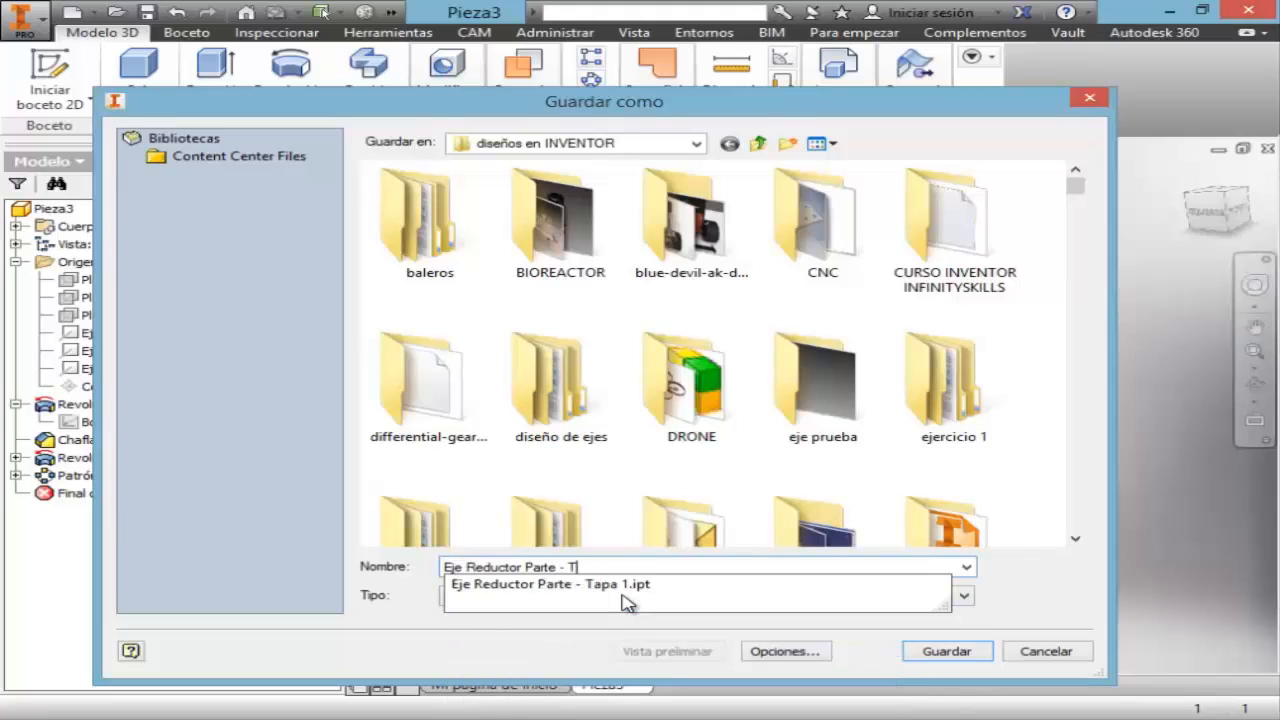
{"action": "type", "text": "apa 2"}
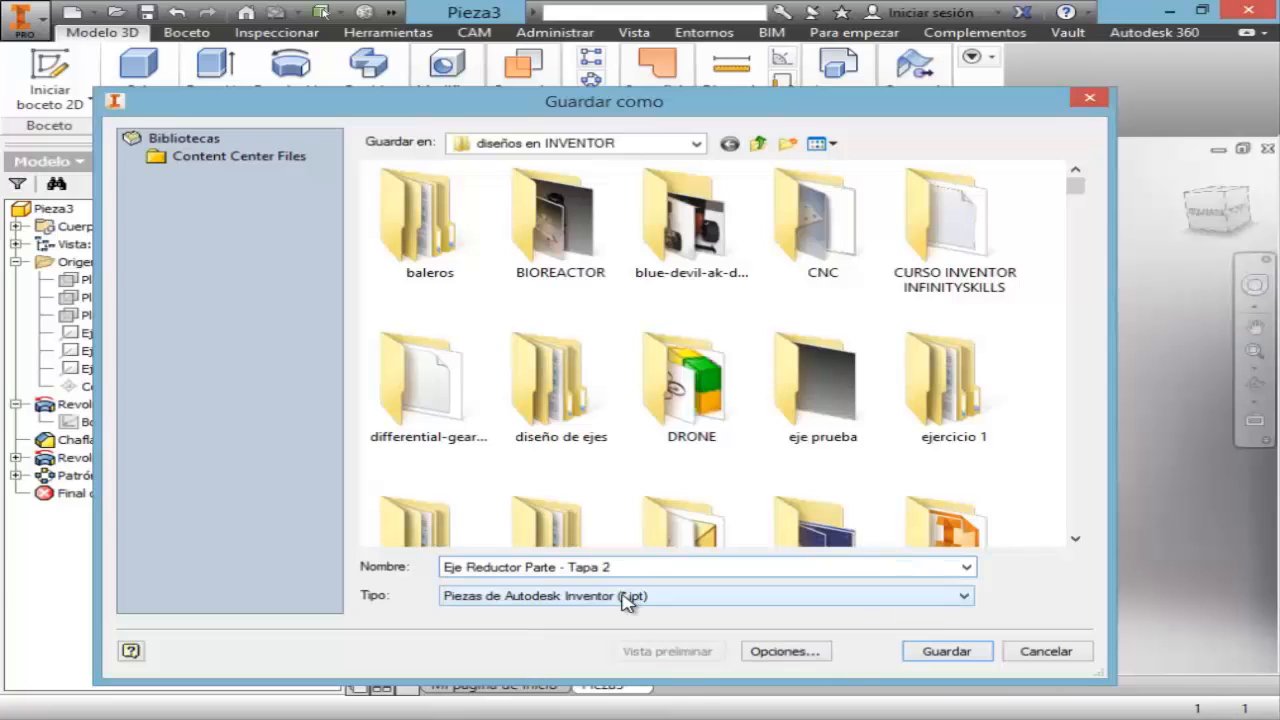
{"action": "left_click", "coordinate": [945, 651]}
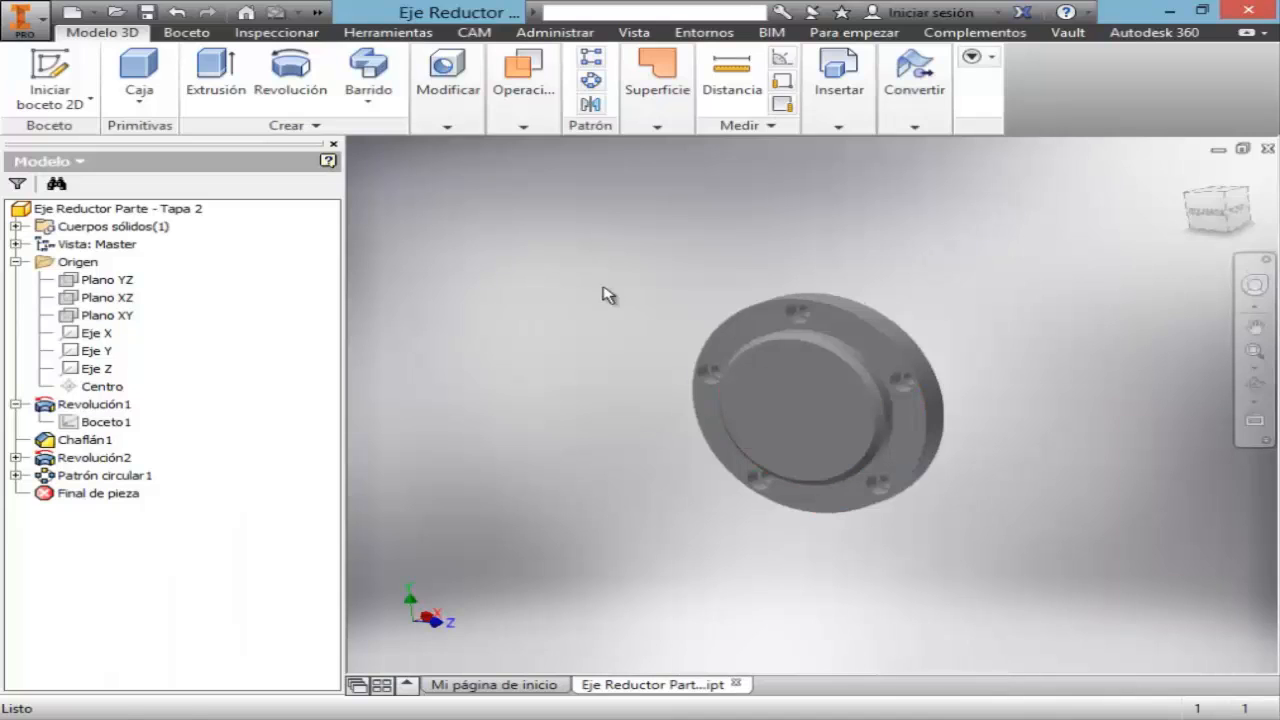
- Assign the Aluminio 6061-O material from the Autodesk material library to the cover
{"action": "left_click", "coordinate": [317, 12]}
{"action": "left_click", "coordinate": [487, 40]}
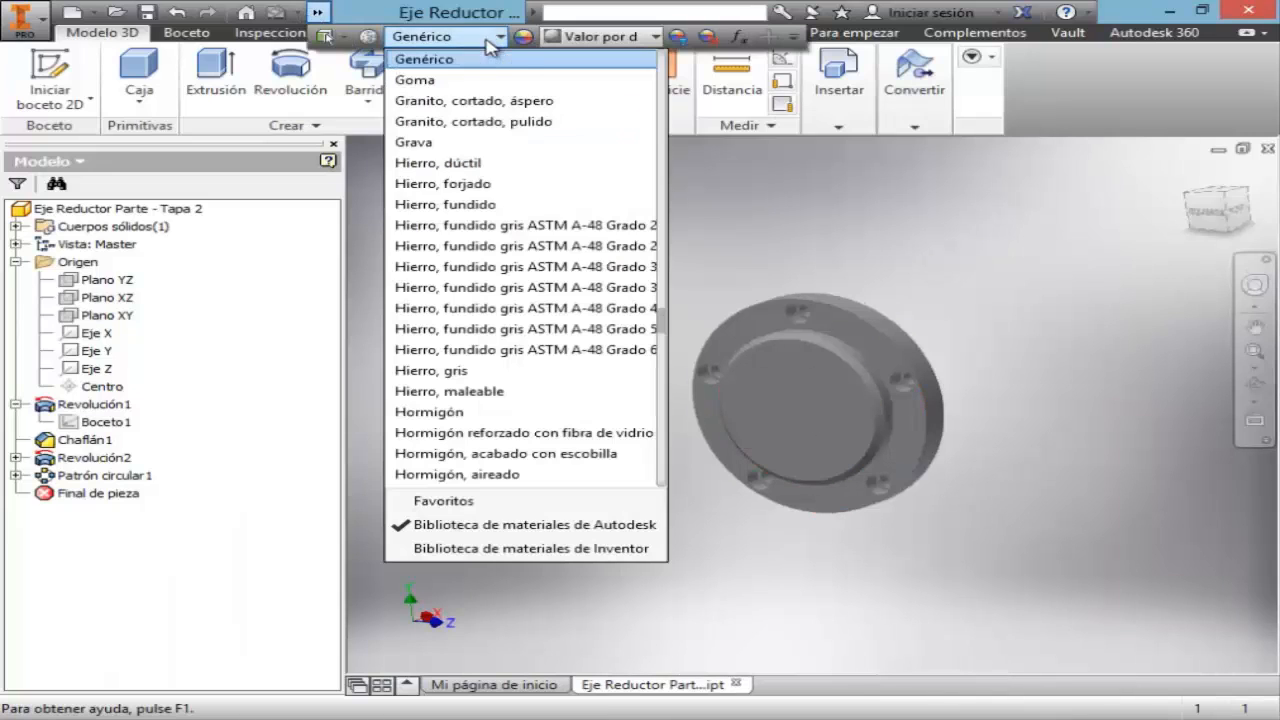
{"action": "left_click_drag", "start_coordinate": [667, 313], "coordinate": [675, 250]}
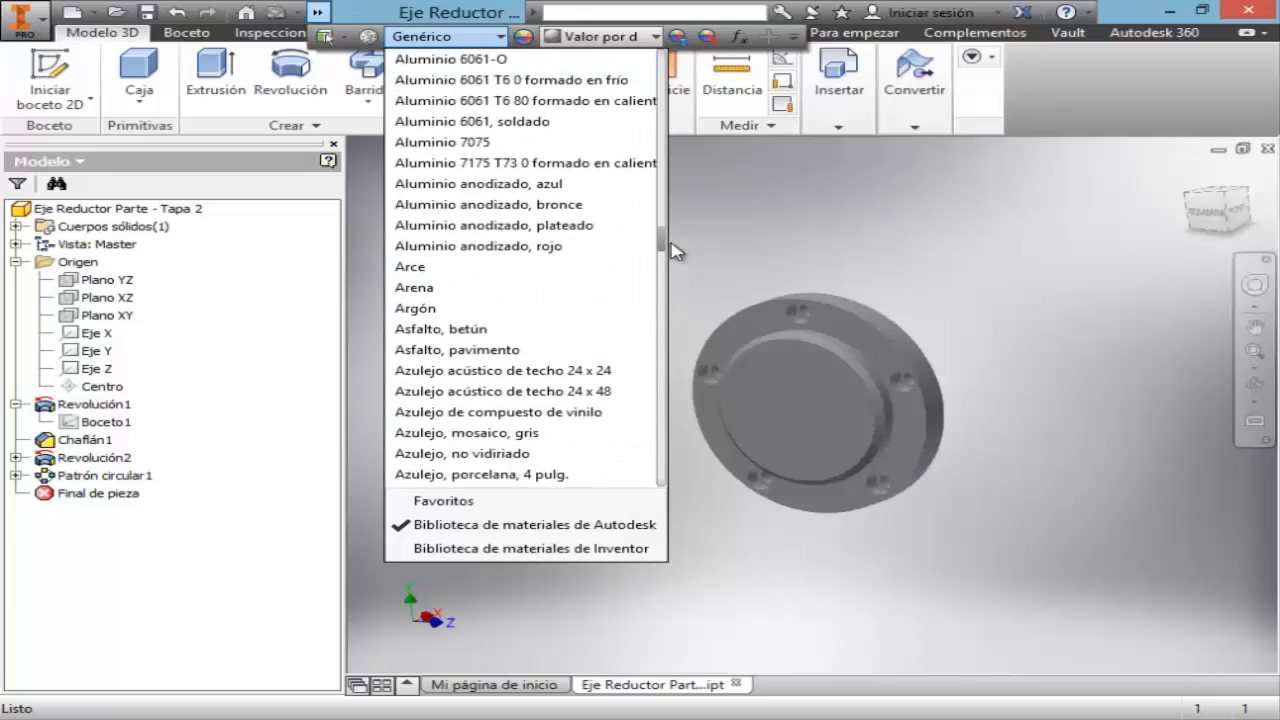
{"action": "left_click", "coordinate": [467, 62]}
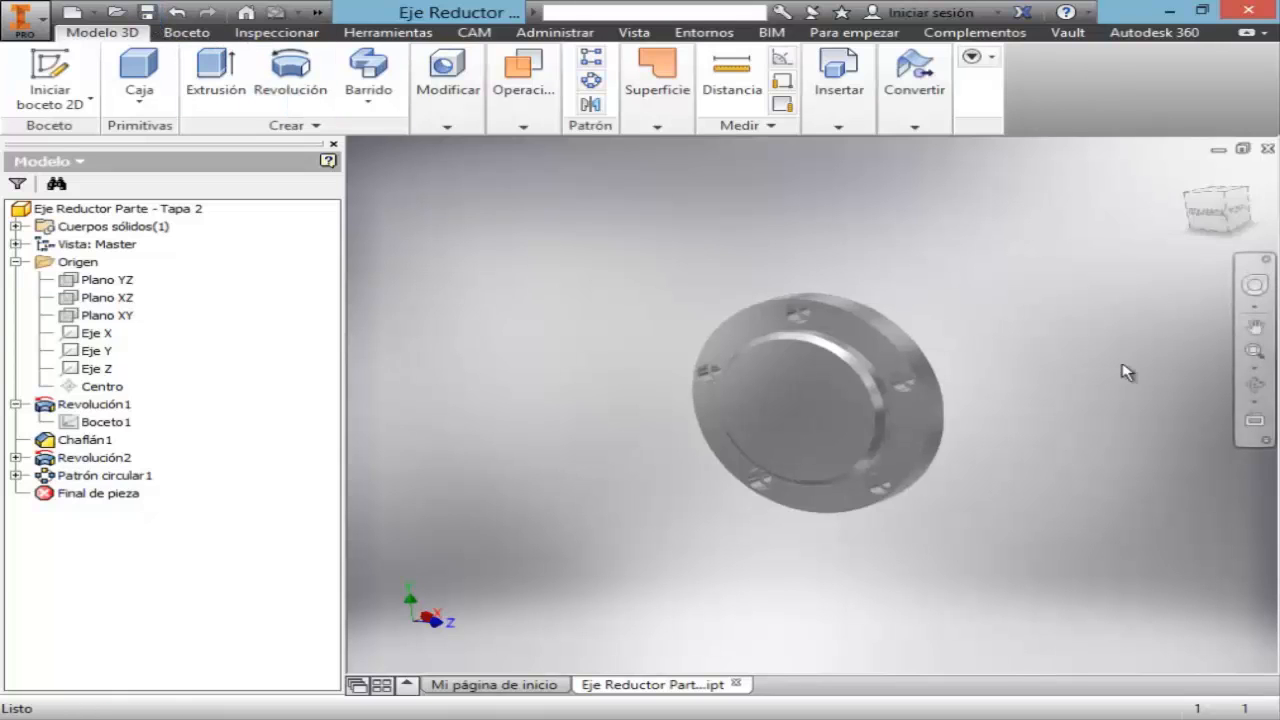
- Edit the base revolution's sketch and dimension the inner recess radius from the horizontal axis to 45 mm
{"action": "left_click", "coordinate": [1256, 386]}
{"action": "left_click_drag", "start_coordinate": [880, 430], "coordinate": [810, 455]}
{"action": "key", "text": "Escape"}
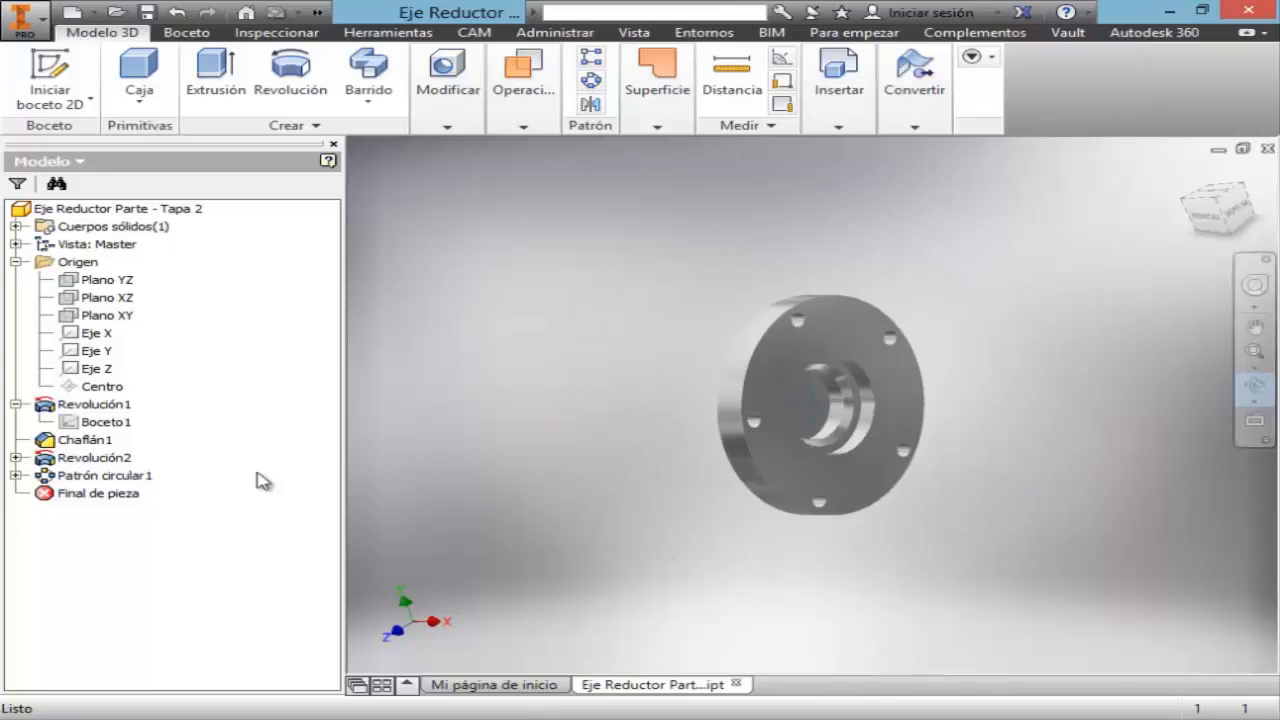
{"action": "right_click", "coordinate": [88, 419]}
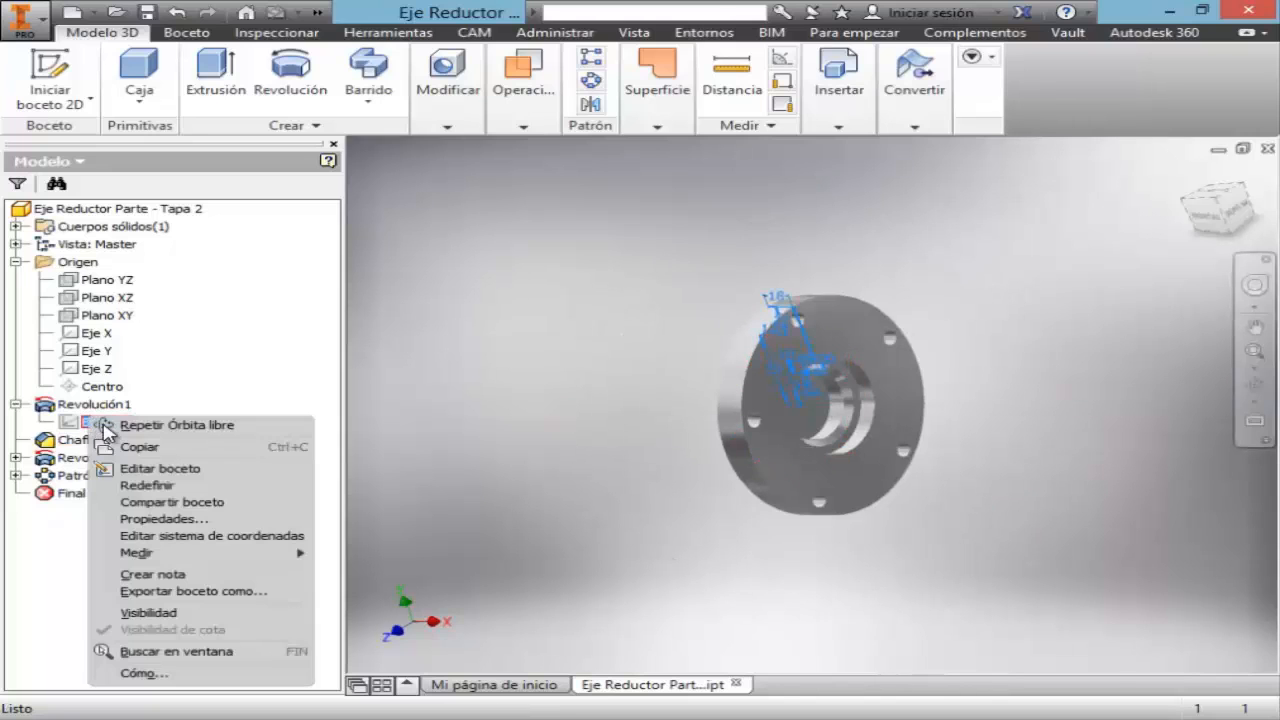
{"action": "left_click", "coordinate": [172, 468]}
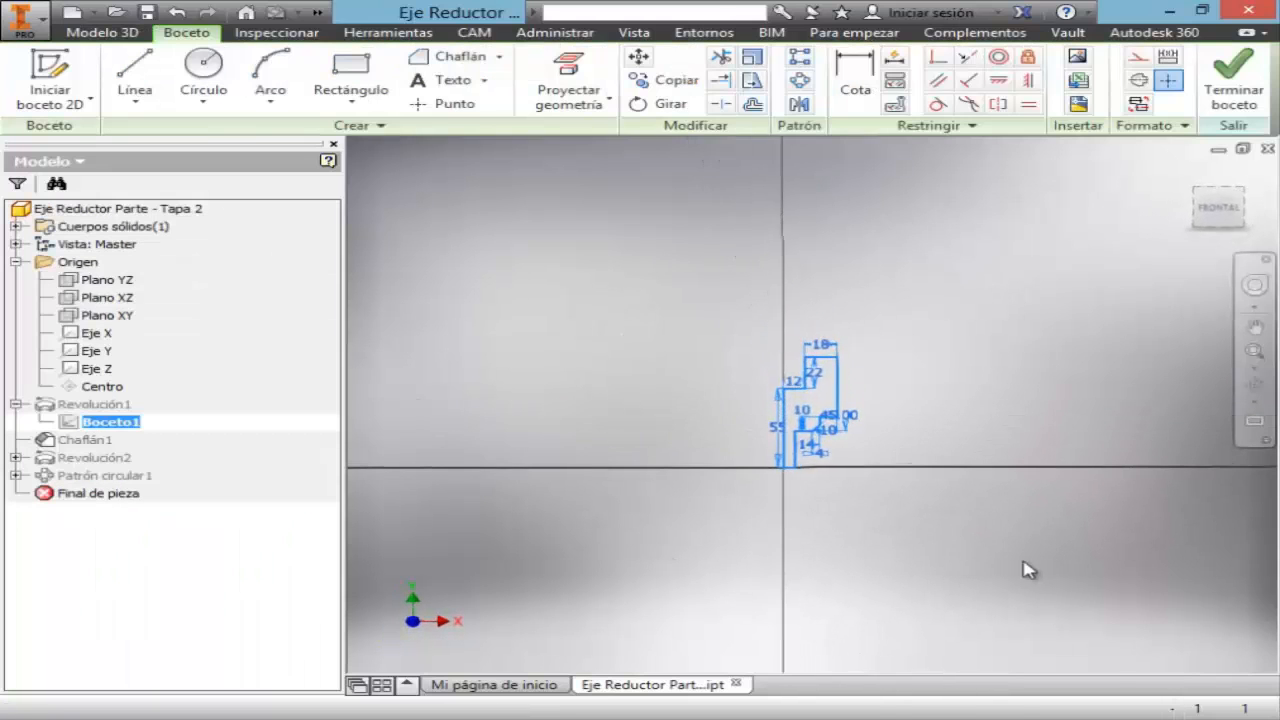
{"action": "left_click", "coordinate": [1255, 368]}
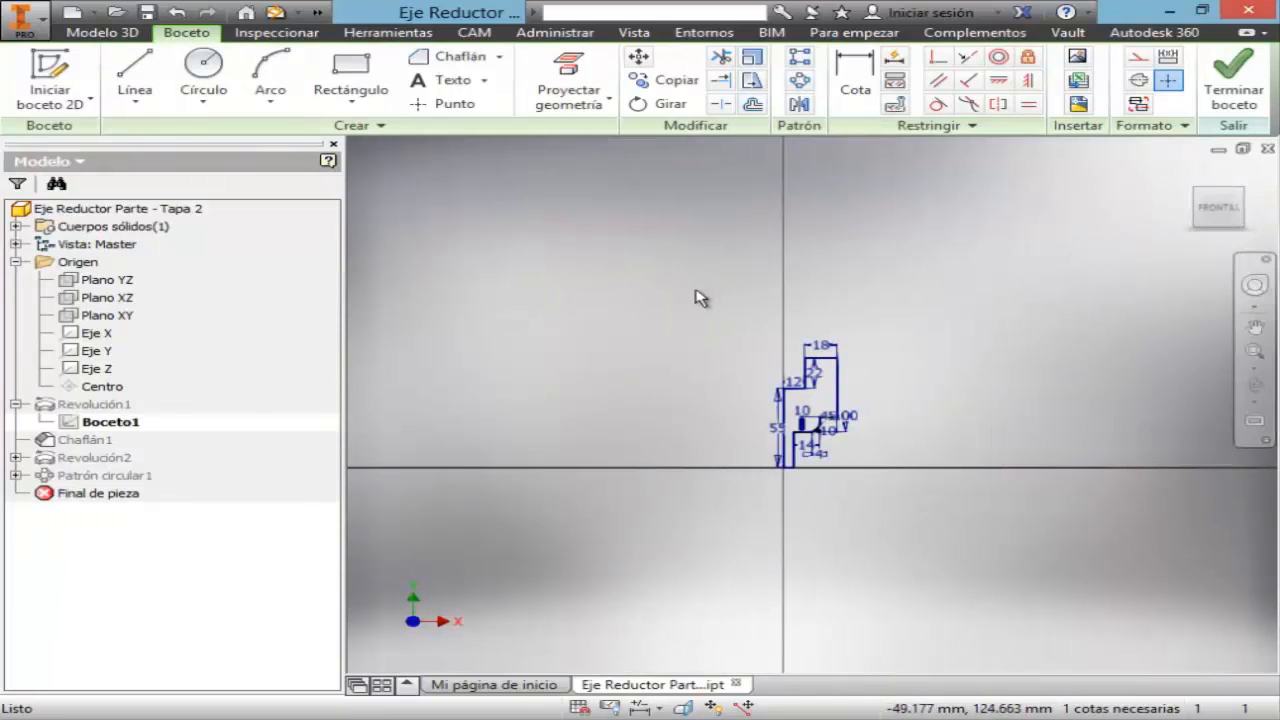
{"action": "left_click", "coordinate": [1254, 350]}
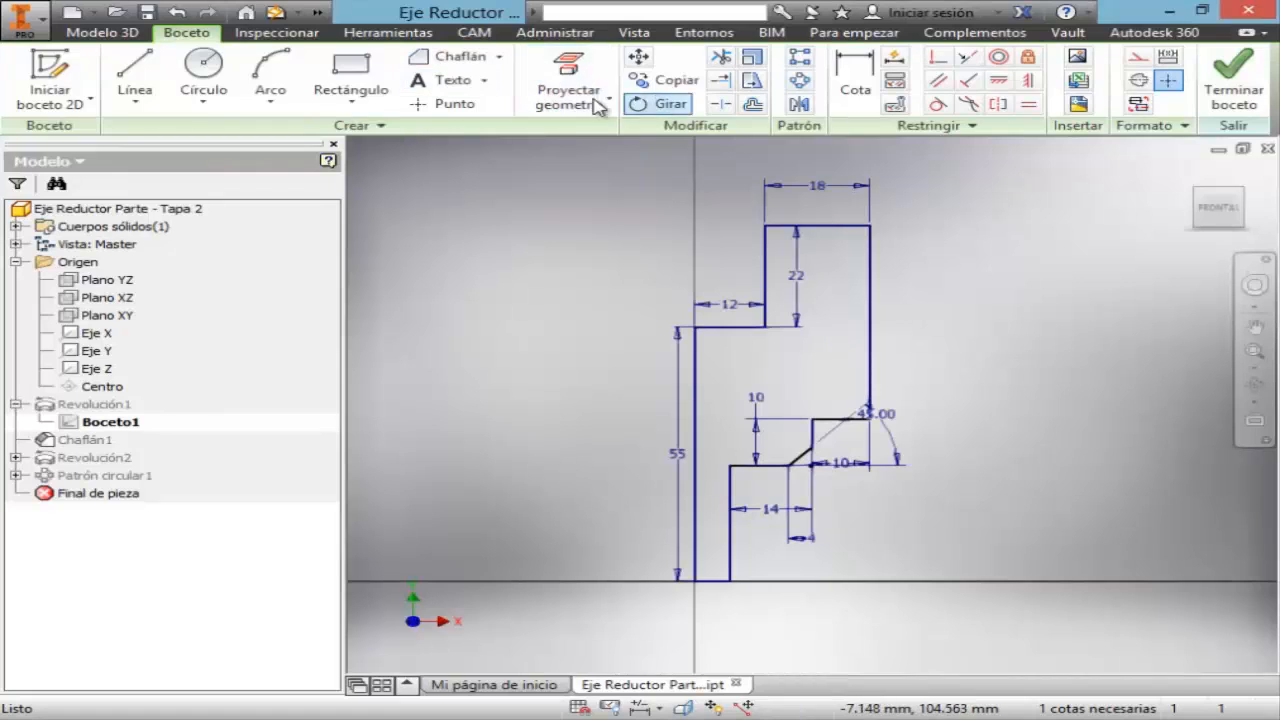
{"action": "left_click", "coordinate": [855, 88]}
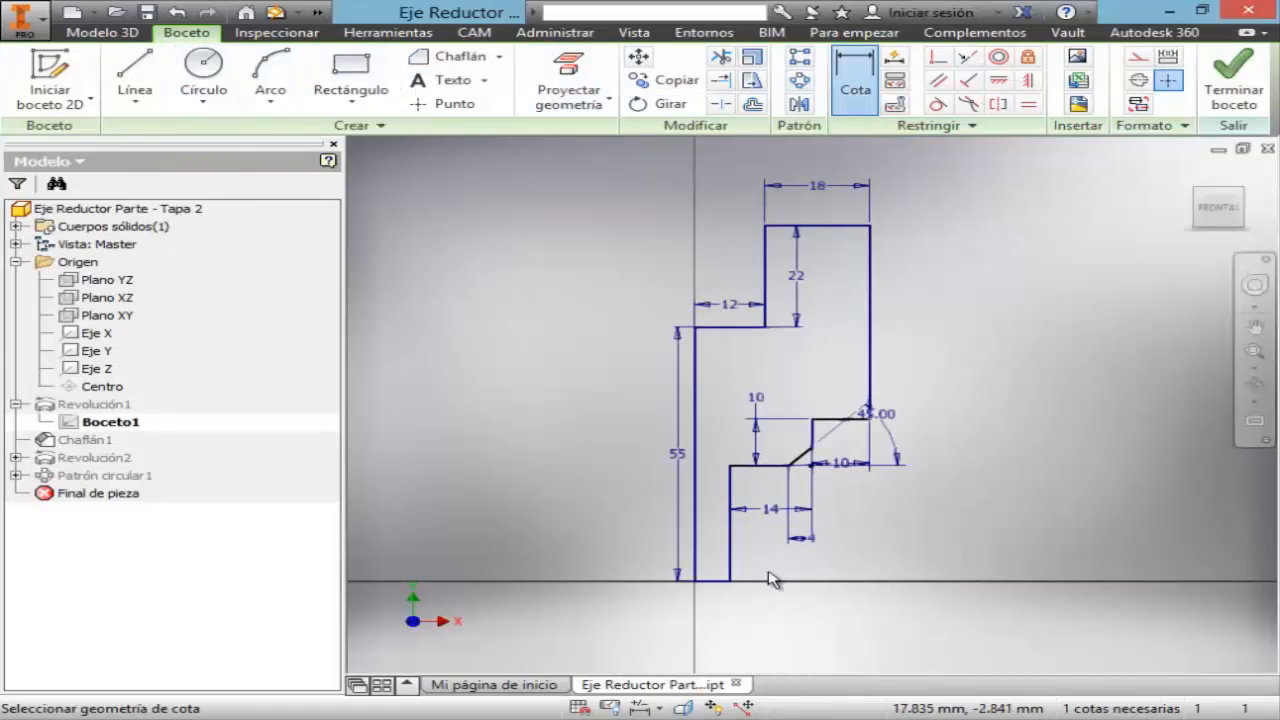
{"action": "left_click", "coordinate": [733, 560]}
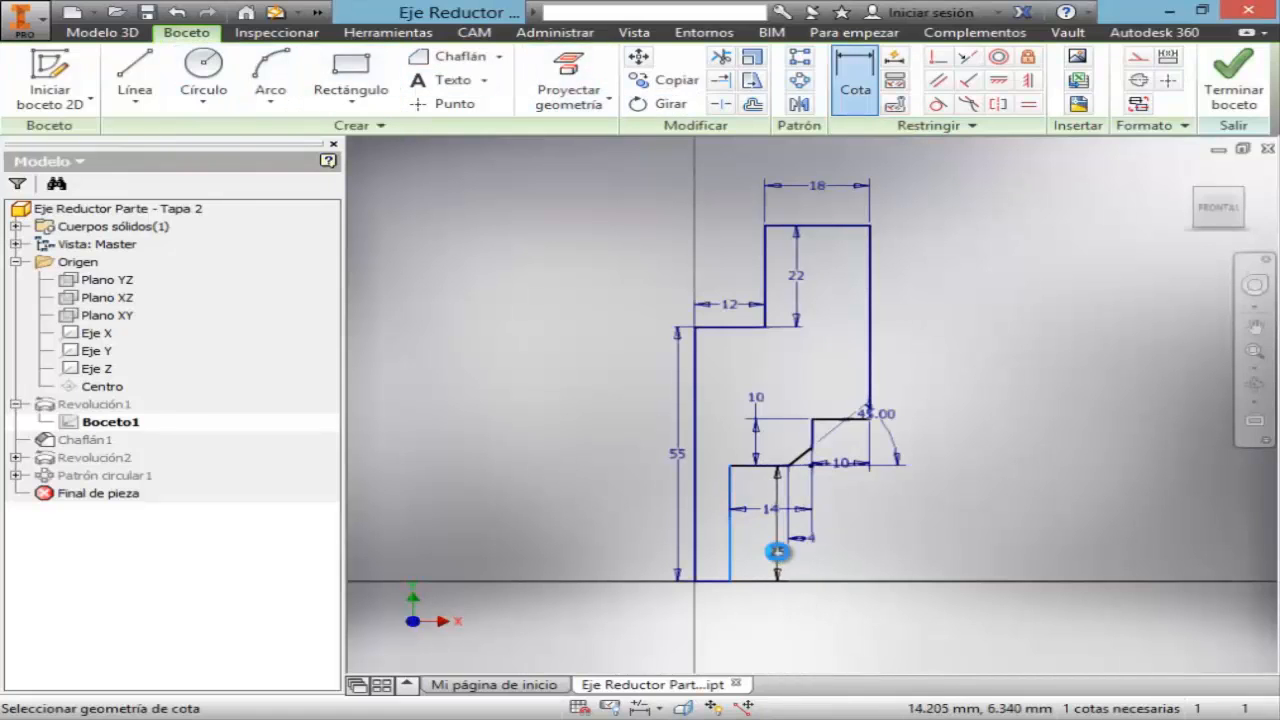
{"action": "left_click", "coordinate": [783, 580]}
{"action": "left_click", "coordinate": [869, 627]}
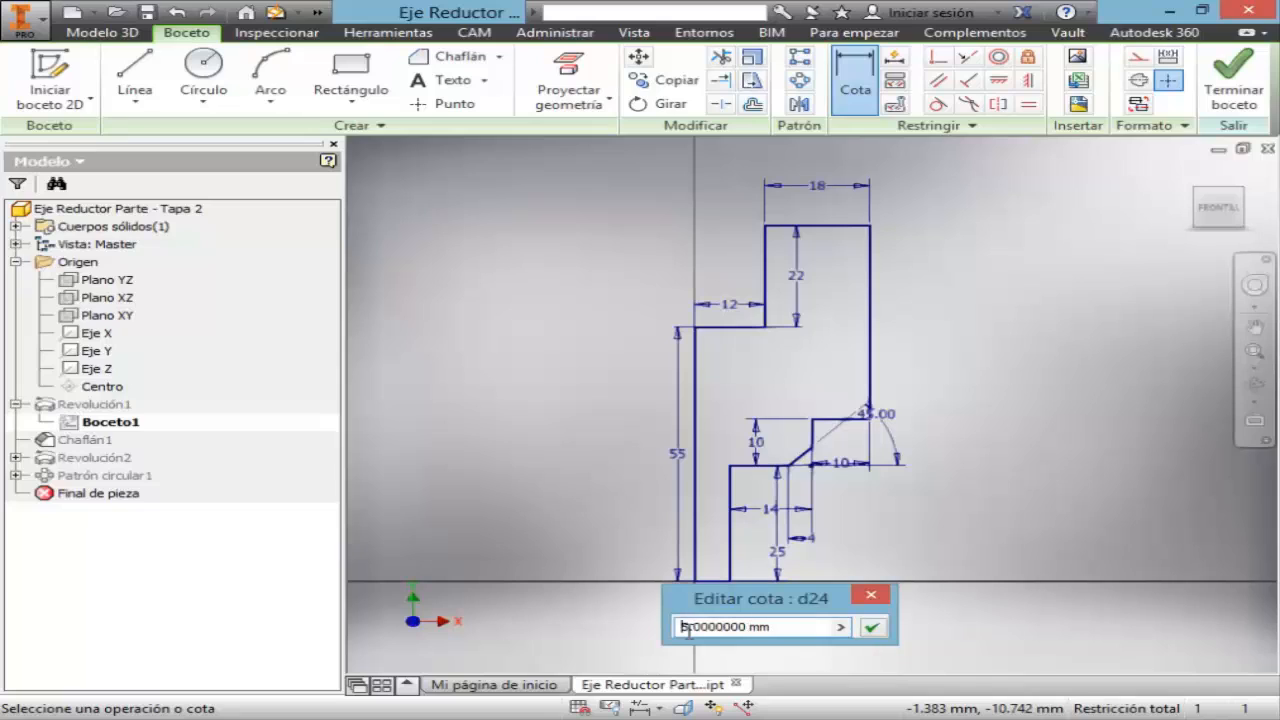
{"action": "key", "text": "Return"}
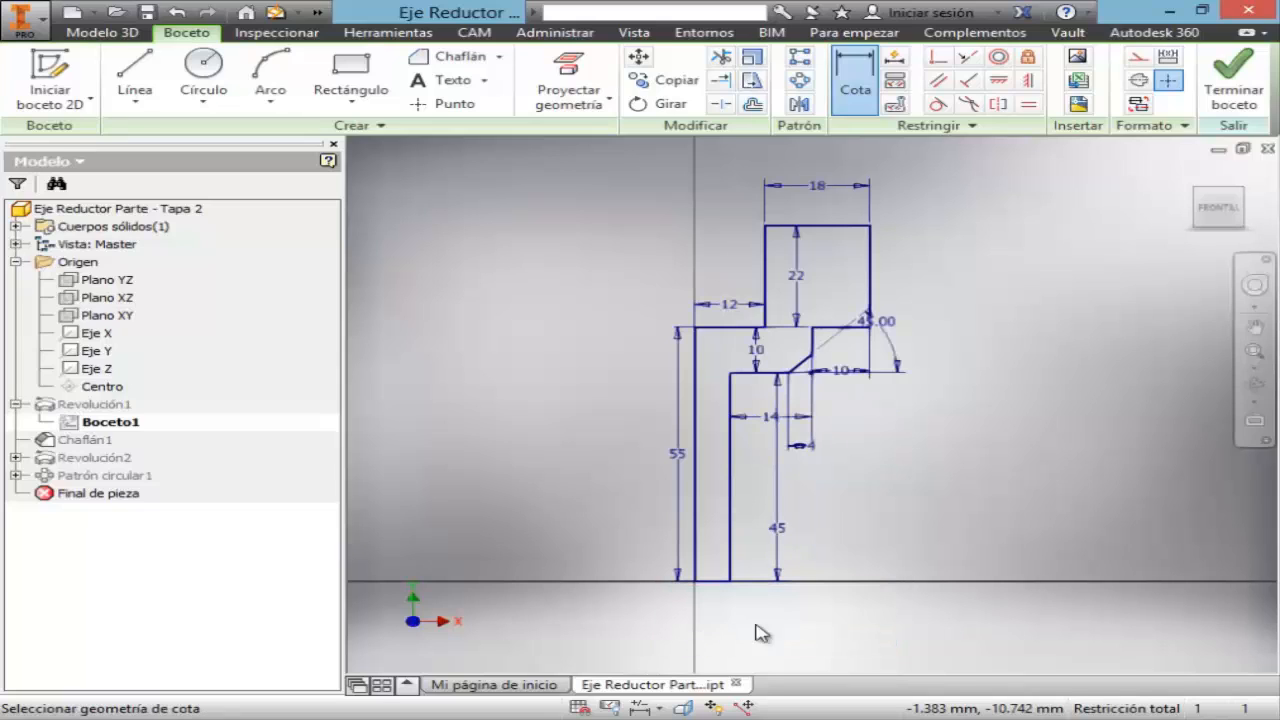
{"action": "key", "text": "Escape"}
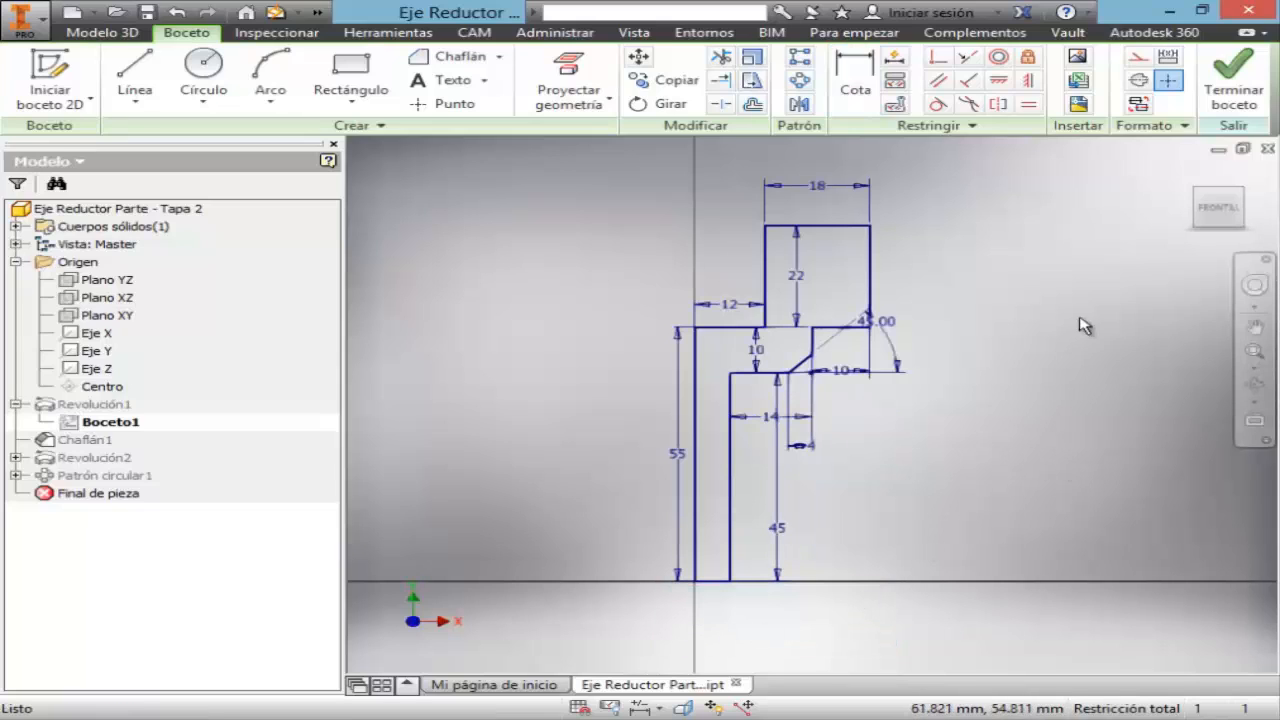
- Finish the profile sketch to update the cover, and save the part
{"action": "left_click", "coordinate": [1236, 100]}
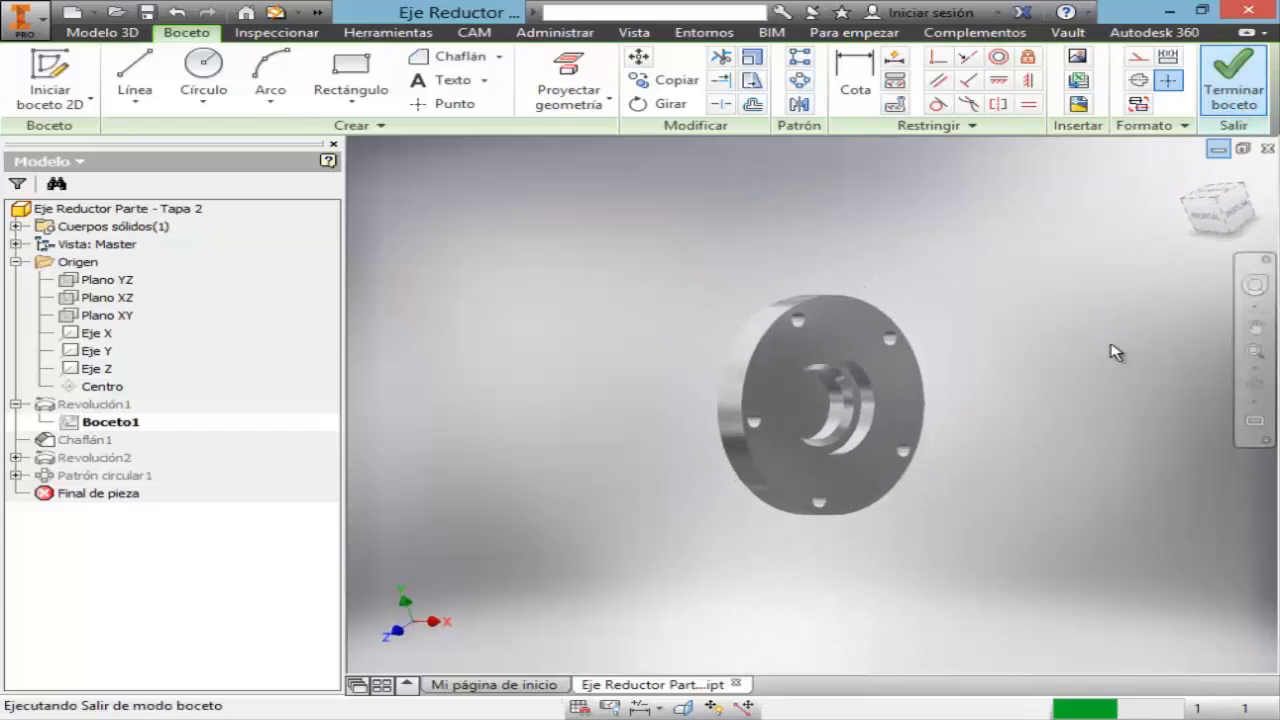
{"action": "left_click", "coordinate": [155, 20]}
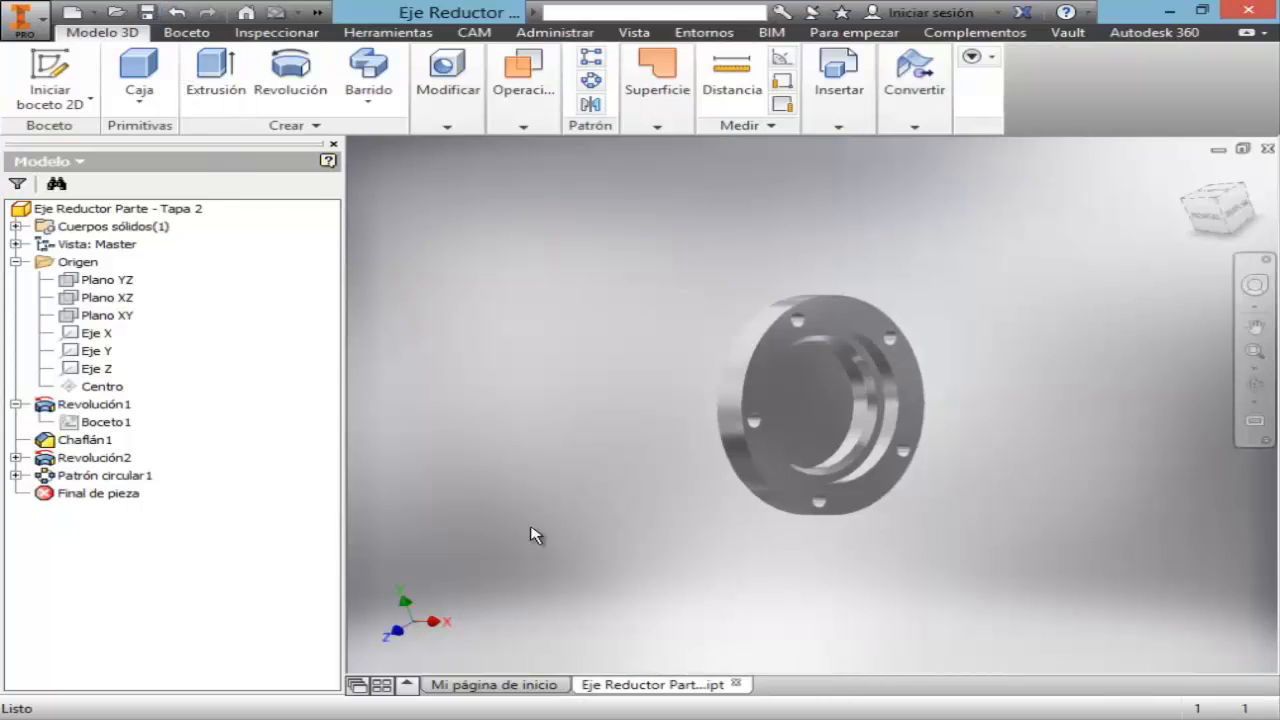
{"action": "left_click", "coordinate": [1253, 391]}
{"action": "left_click_drag", "start_coordinate": [779, 457], "coordinate": [864, 507]}
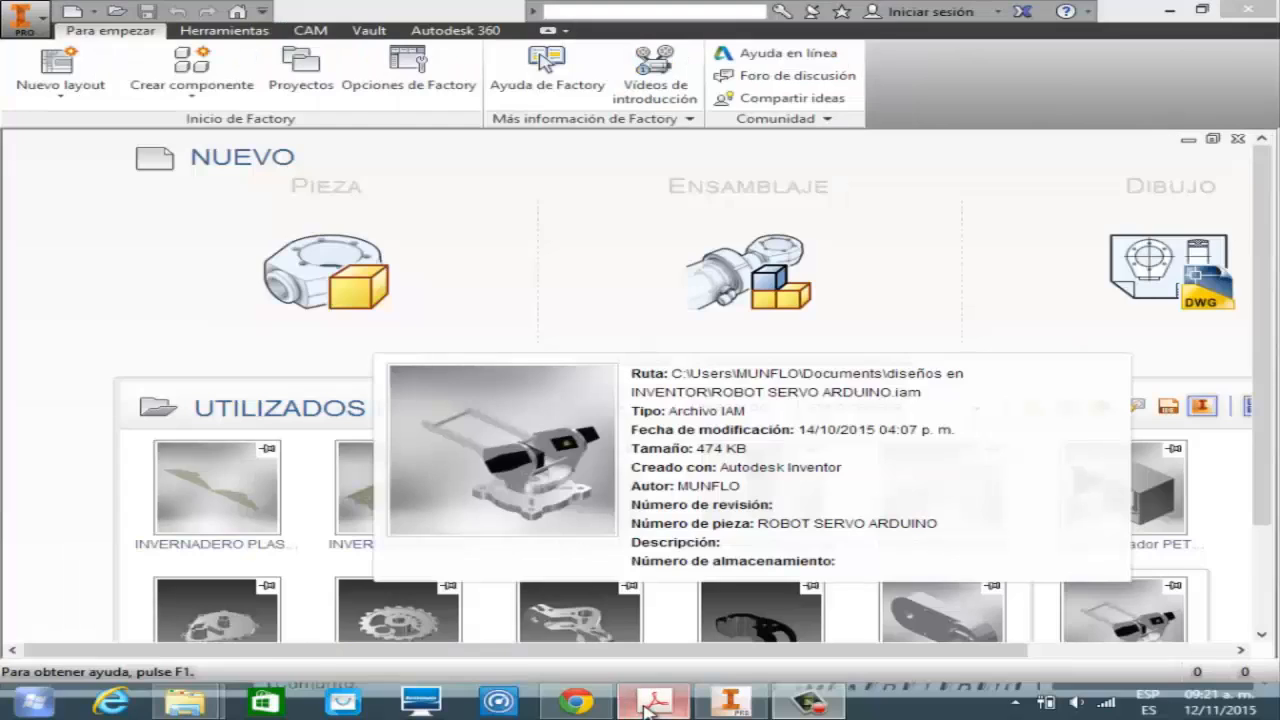
- Switch to Adobe Acrobat and examine the Eje Reductor assembly drawing on page 152 and the shaft's part drawing
{"action": "left_click", "coordinate": [654, 700]}
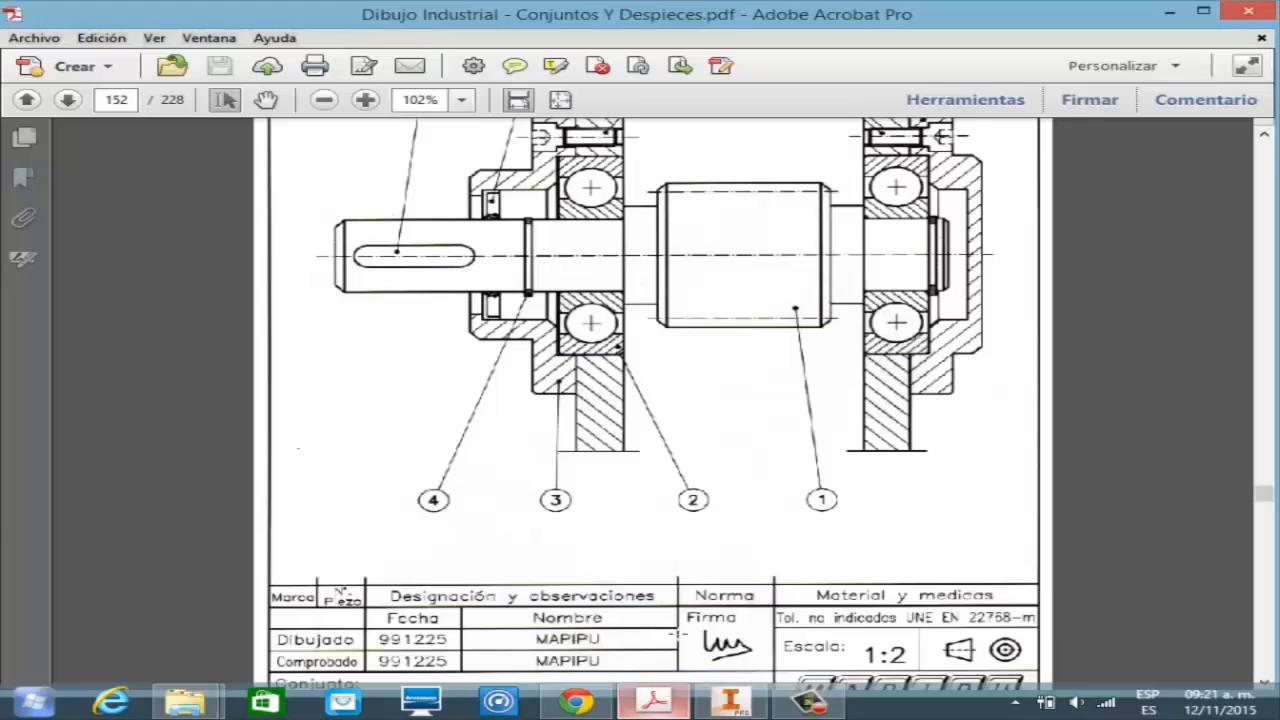
{"action": "left_click", "coordinate": [1264, 134]}
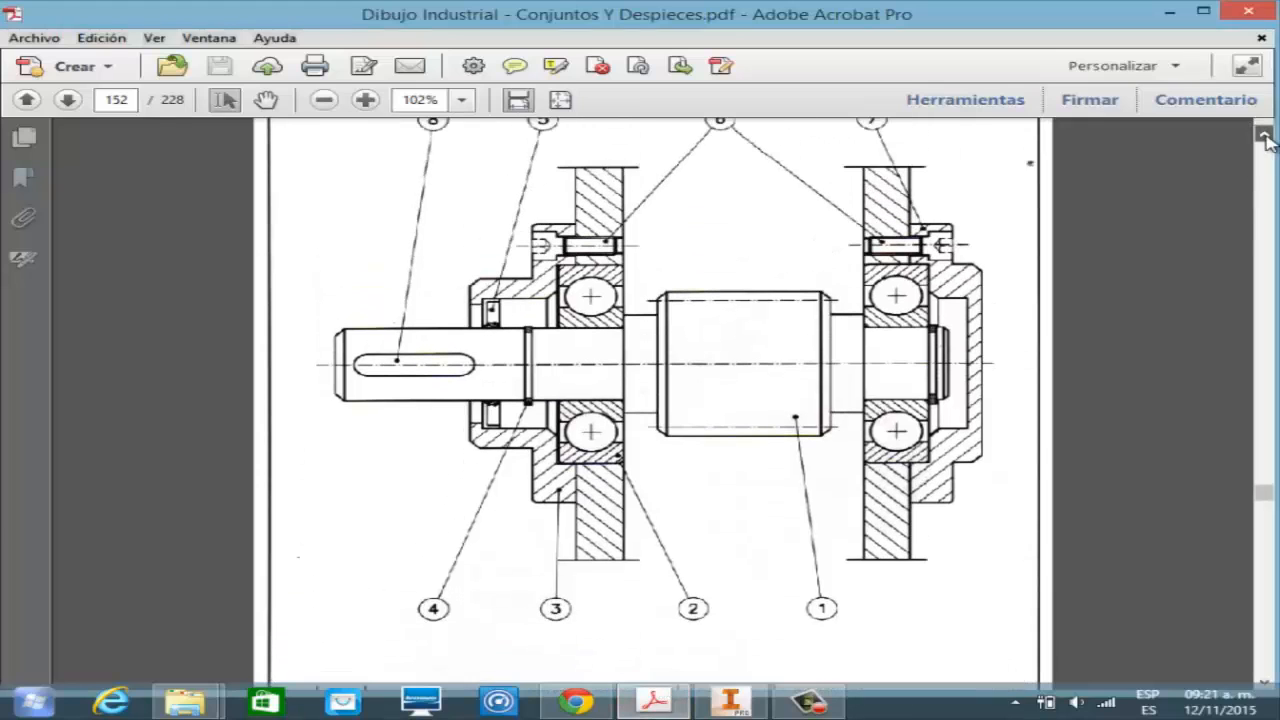
{"action": "left_click", "coordinate": [1264, 136]}
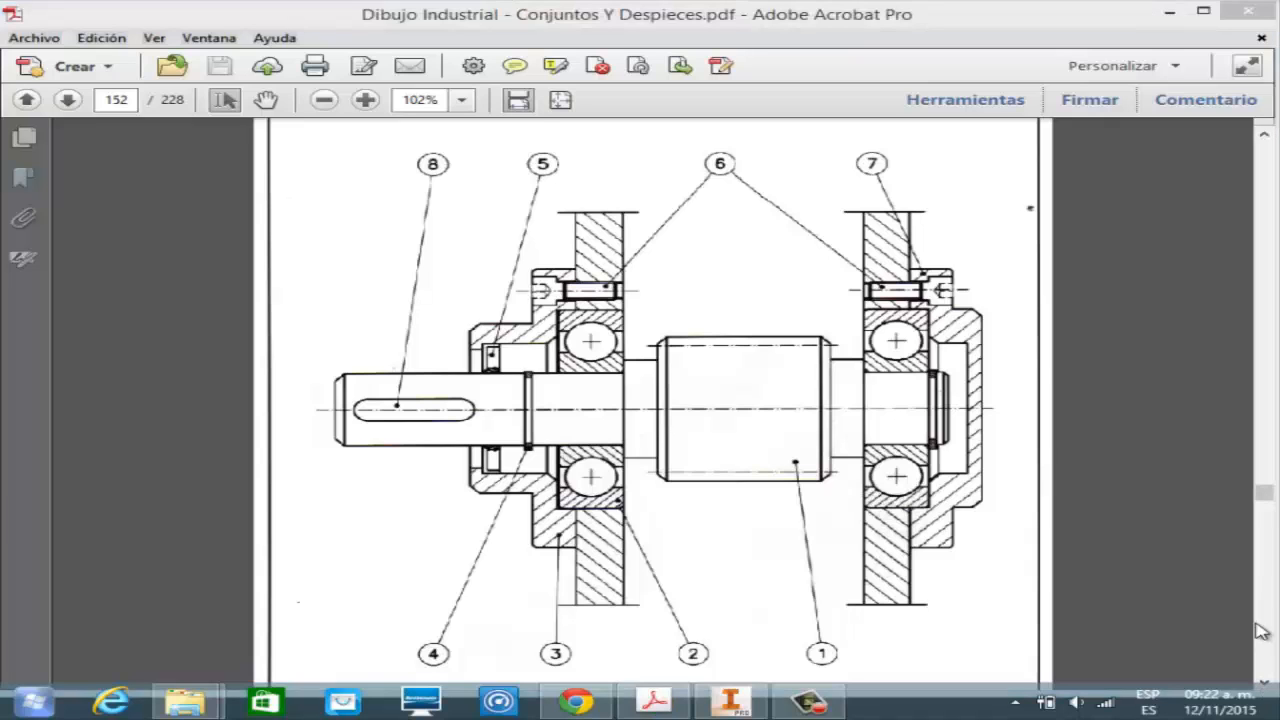
{"action": "left_click", "coordinate": [1264, 678]}
{"action": "left_click", "coordinate": [1265, 682]}
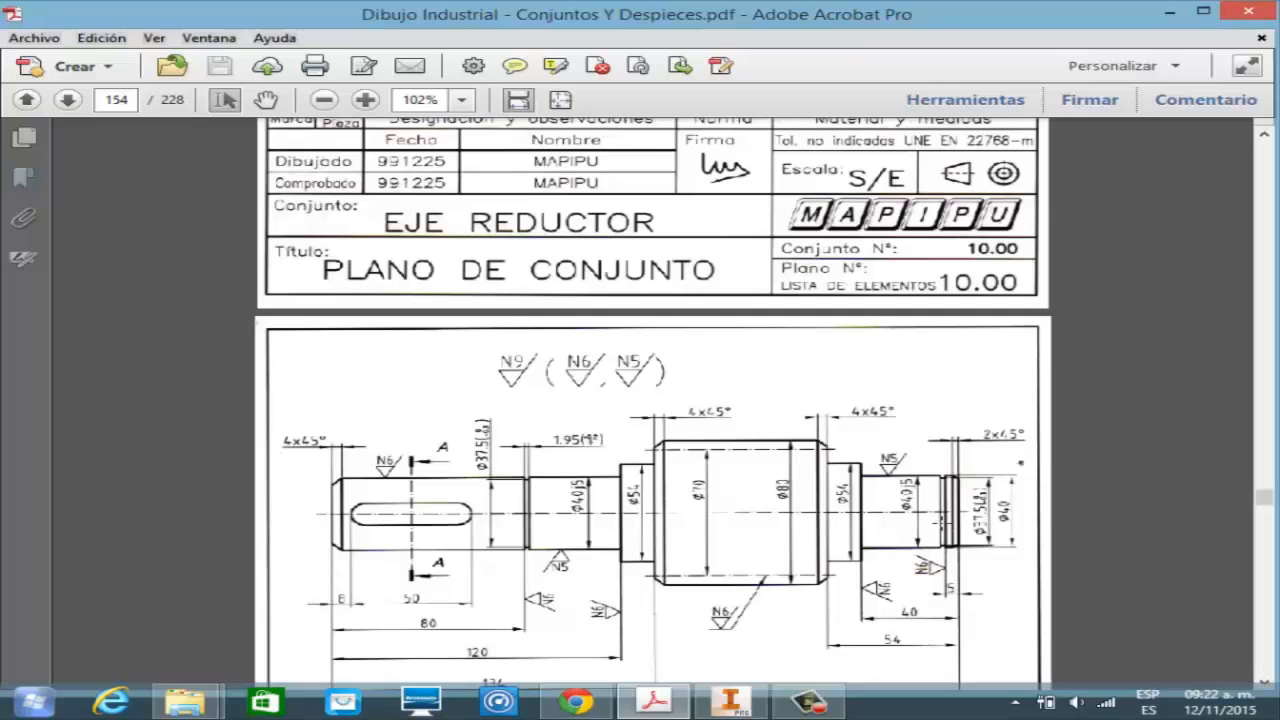
- Switch to Inventor and create a new part from the metric Normal (mm).ipt template
{"action": "left_click", "coordinate": [733, 700]}
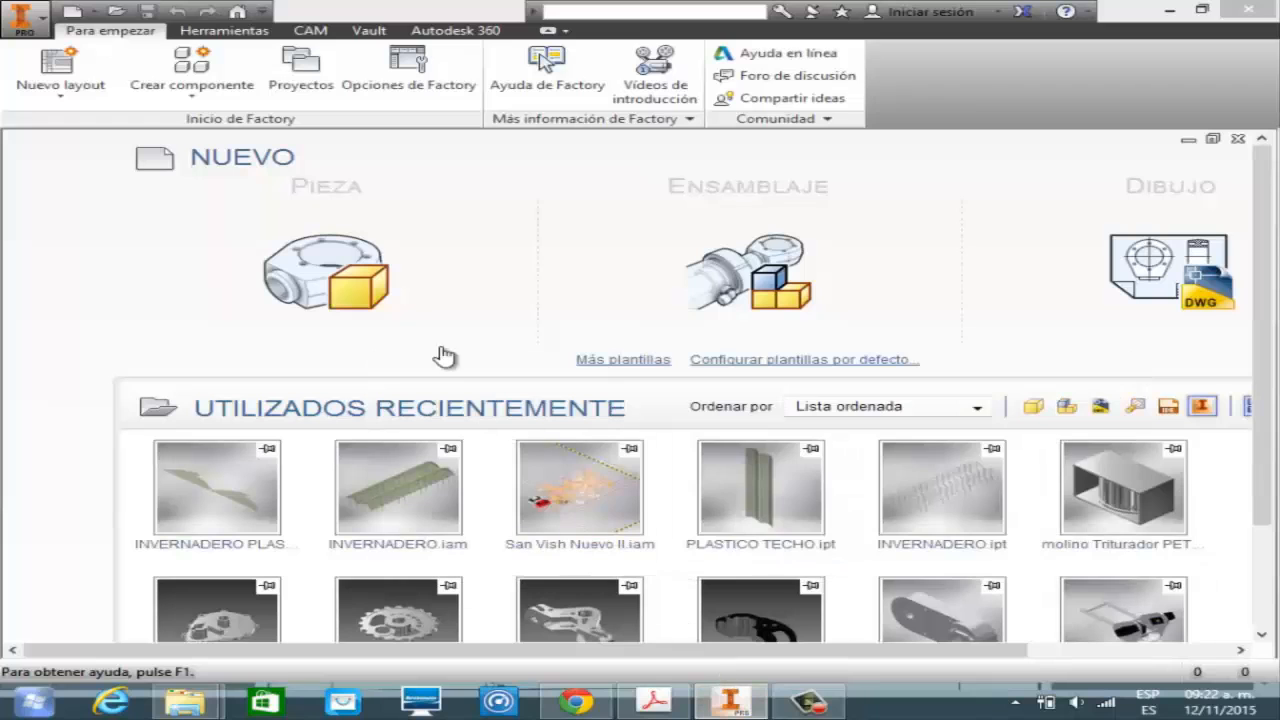
{"action": "left_click", "coordinate": [72, 11]}
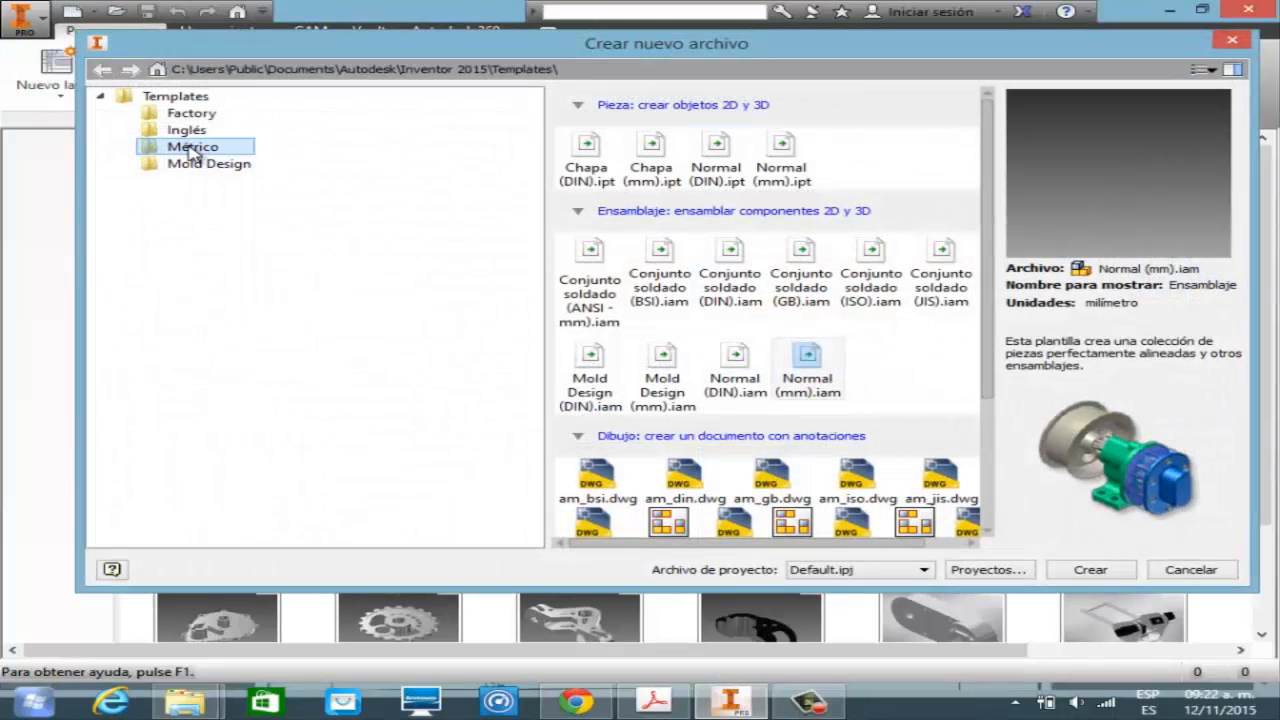
{"action": "double_click", "coordinate": [782, 165]}
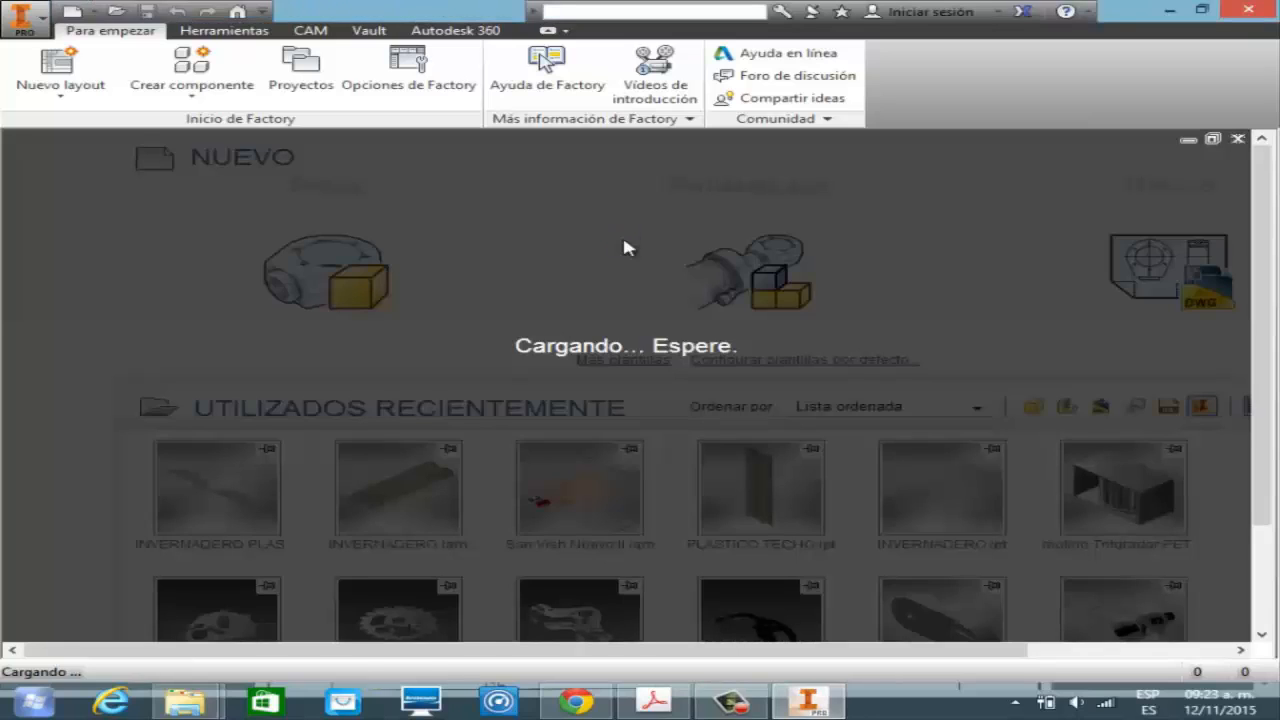
- Switch to Adobe Acrobat and examine the Eje Reductor parts list and the sectioned assembly drawing on page 152
{"action": "left_click", "coordinate": [654, 700]}
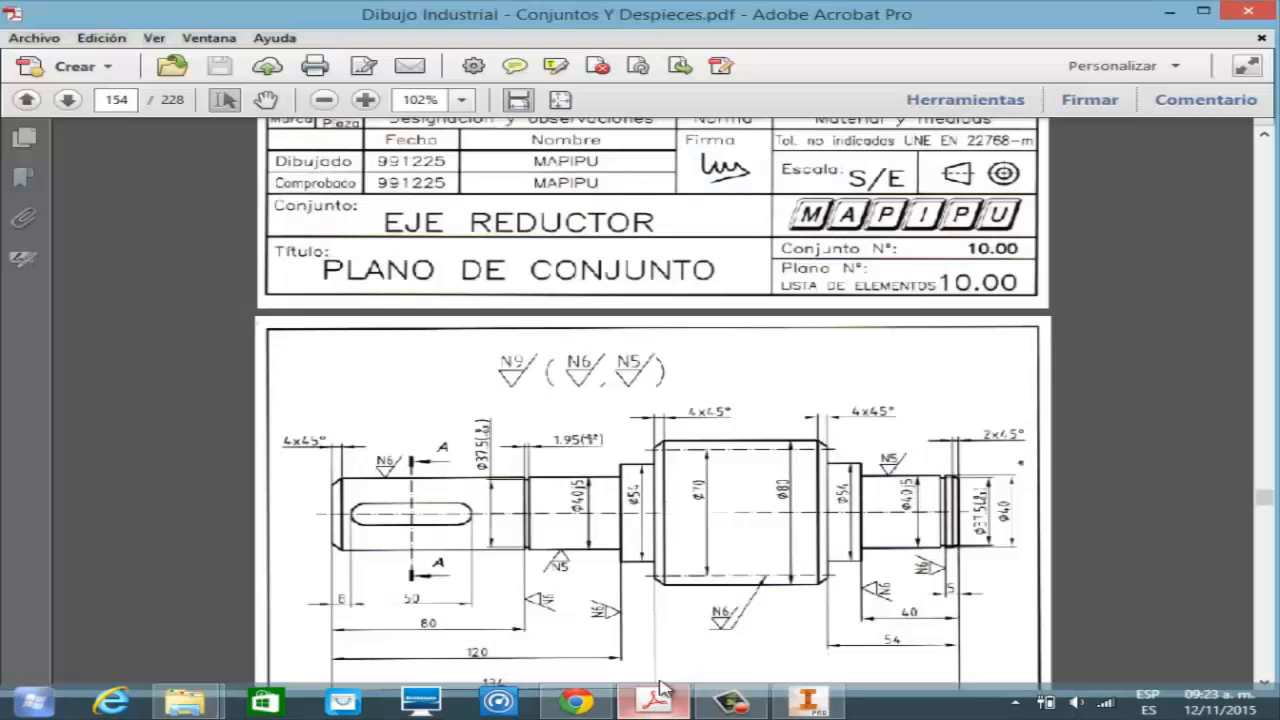
{"action": "left_click", "coordinate": [1265, 135]}
{"action": "left_click", "coordinate": [1265, 135]}
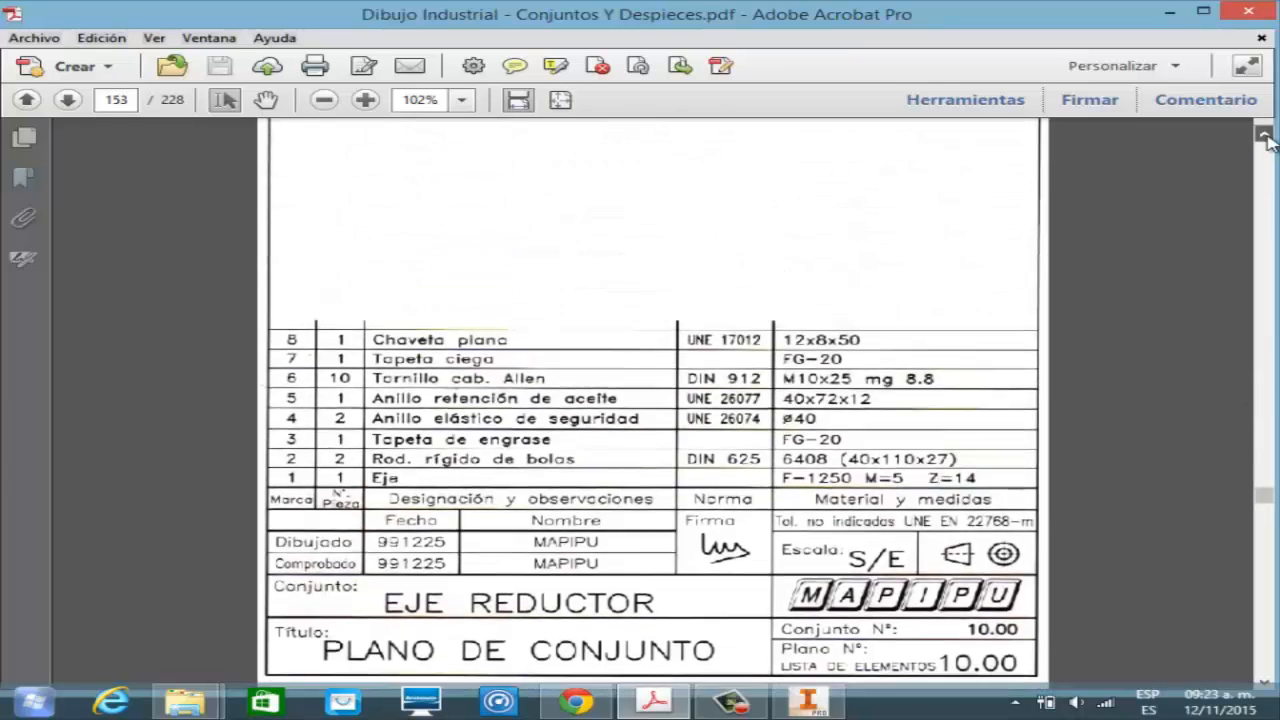
{"action": "left_click", "coordinate": [1265, 136]}
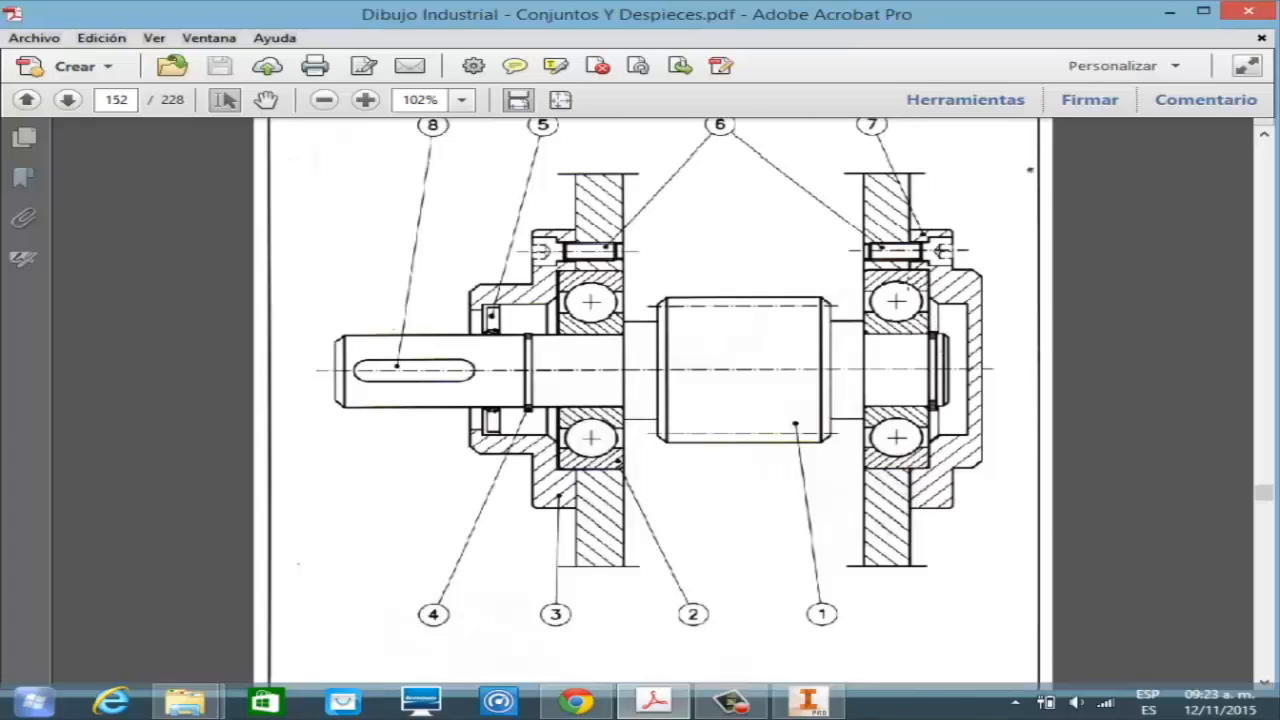
- Switch to Inventor and start a 2D sketch on the XY plane of the new part
{"action": "left_click", "coordinate": [808, 700]}
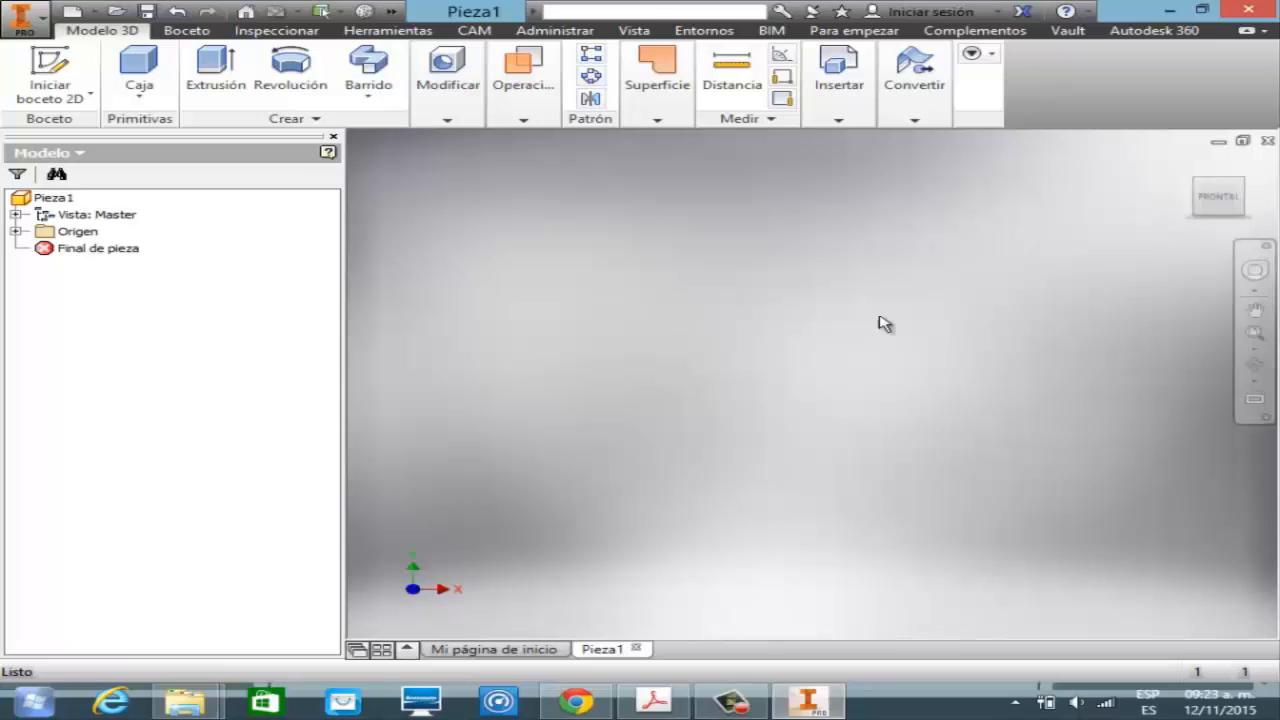
{"action": "left_click", "coordinate": [78, 100]}
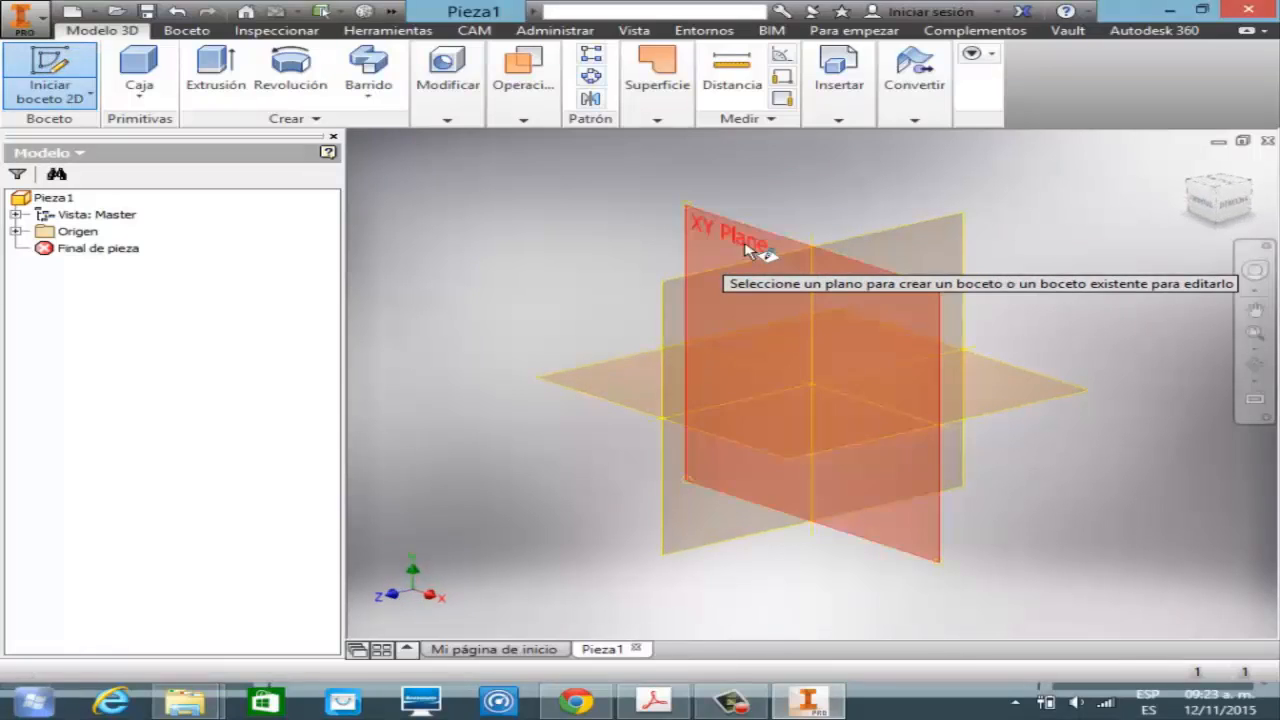
{"action": "left_click", "coordinate": [742, 243]}
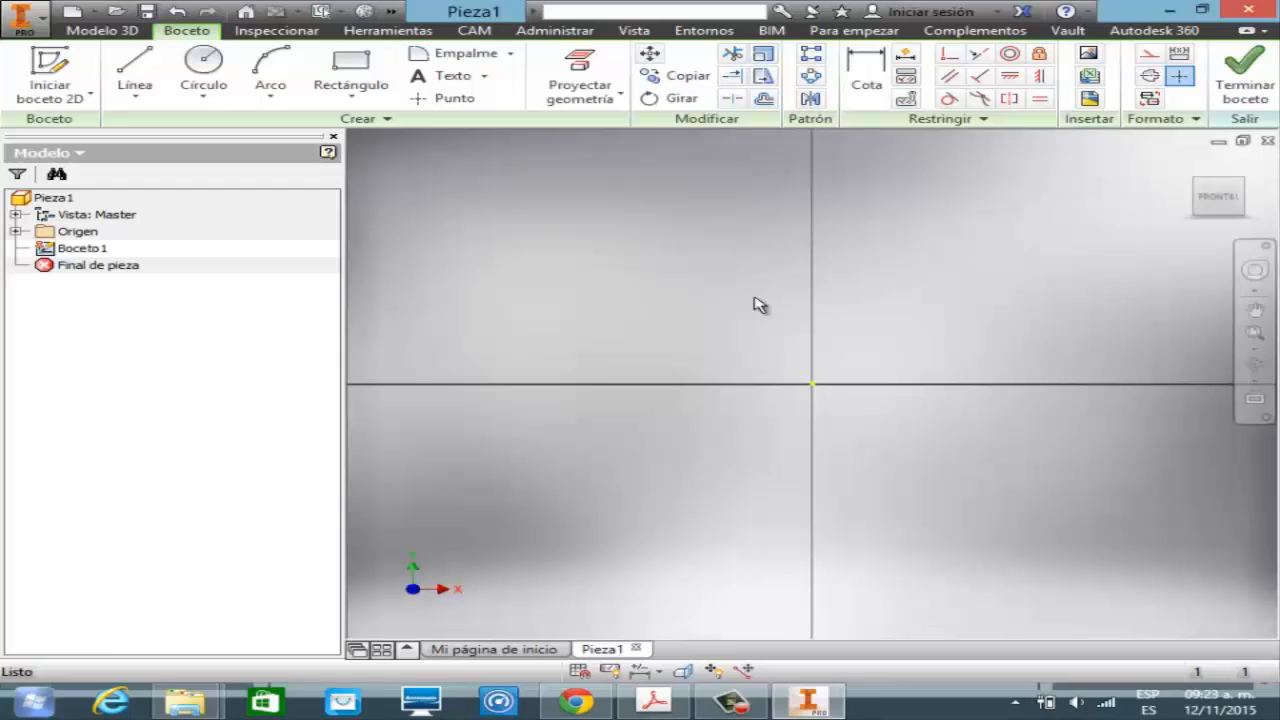
- Switch to Adobe Acrobat and examine the Eje Reductor pages, from the assembly views to the dimensioned shaft drawing on page 154
{"action": "left_click", "coordinate": [680, 702]}
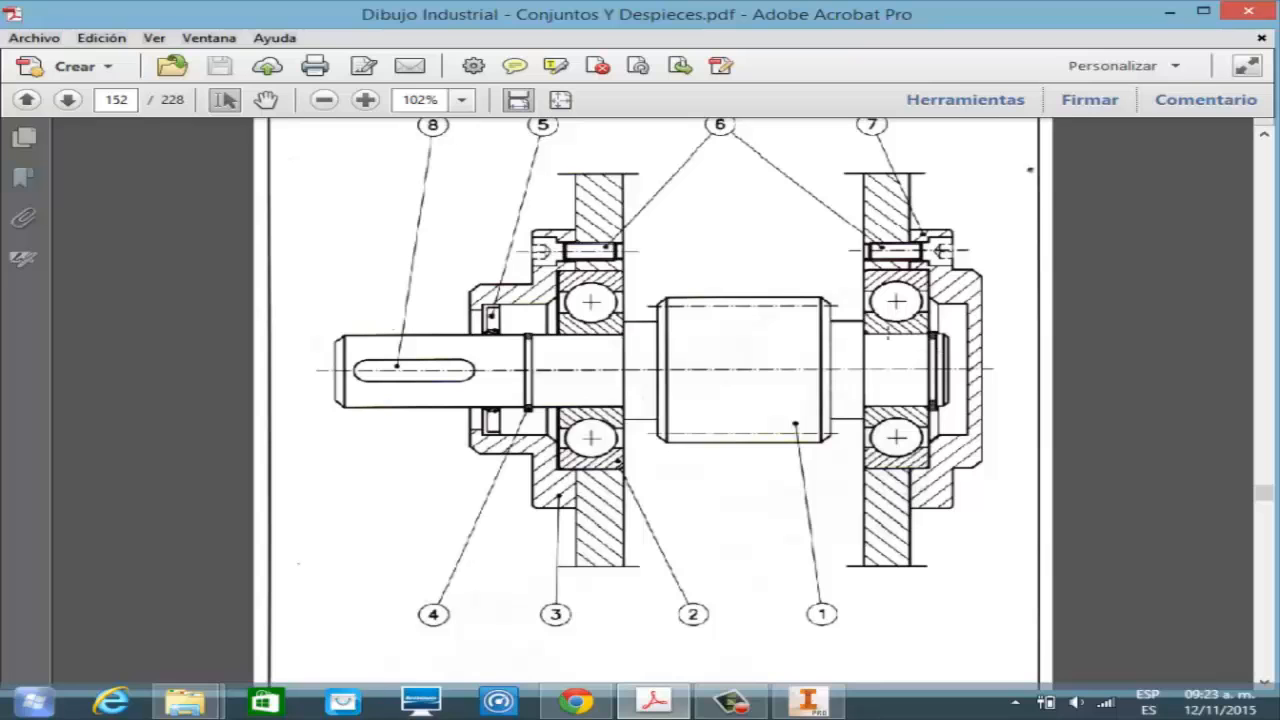
{"action": "left_click", "coordinate": [811, 702]}
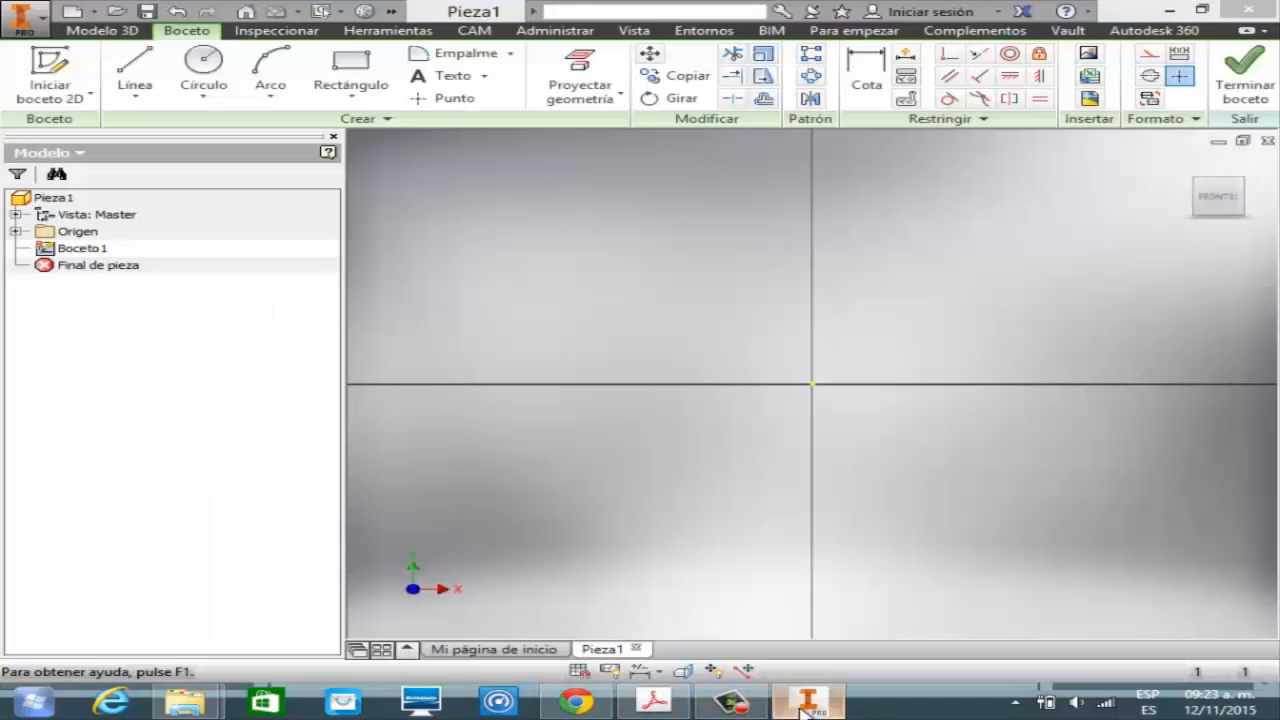
{"action": "left_click", "coordinate": [812, 698]}
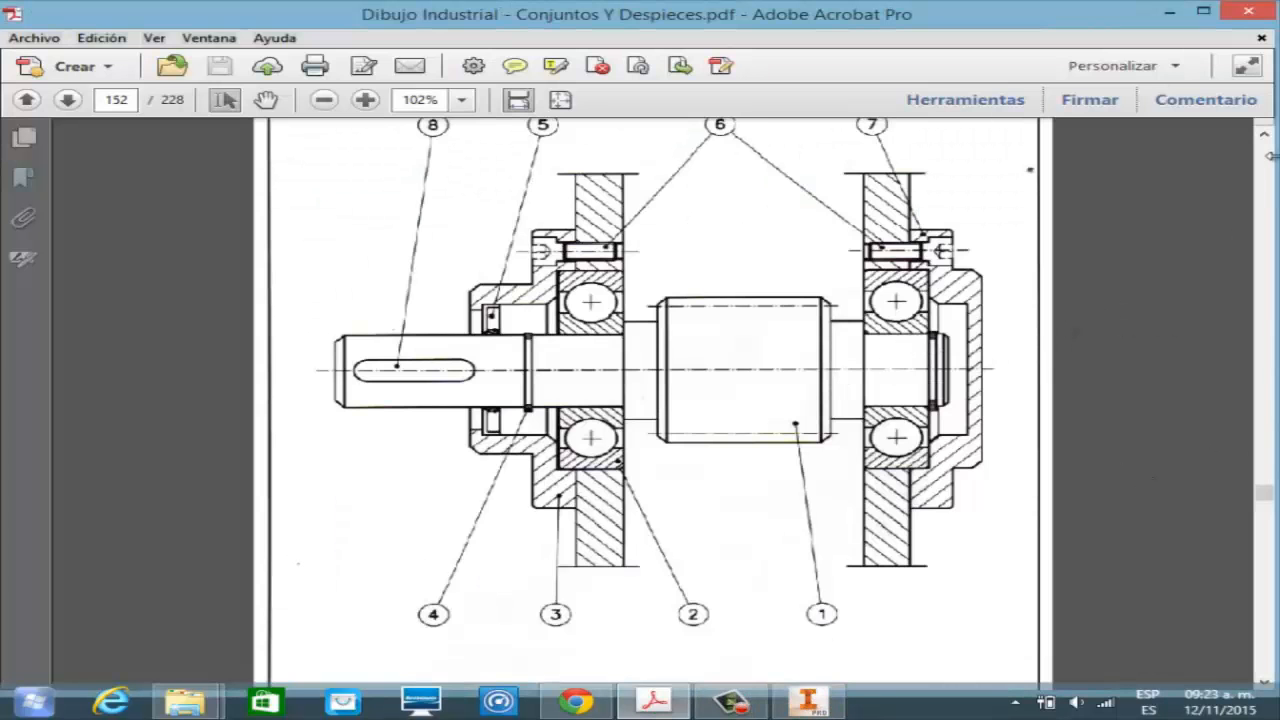
{"action": "left_click", "coordinate": [1265, 136]}
{"action": "left_click", "coordinate": [1265, 136]}
{"action": "left_click", "coordinate": [1265, 136]}
{"action": "left_click", "coordinate": [1265, 136]}
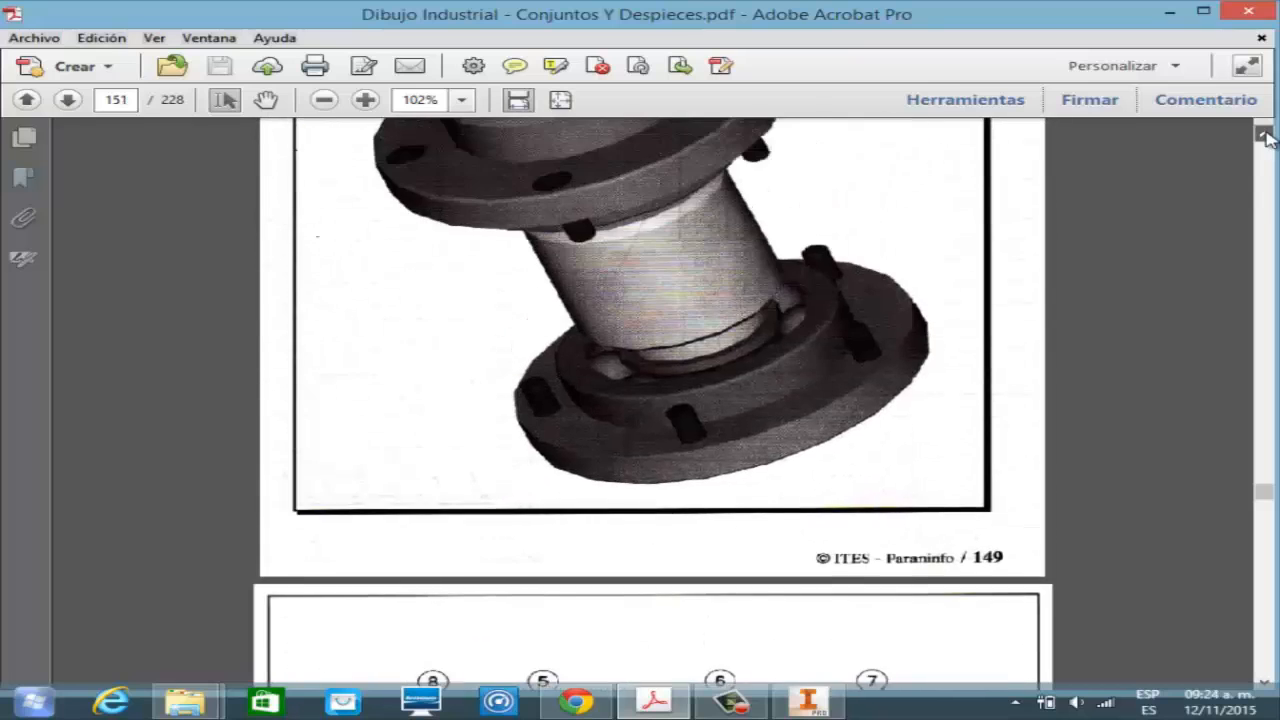
{"action": "left_click", "coordinate": [1265, 136]}
{"action": "left_click", "coordinate": [1265, 136]}
{"action": "left_click", "coordinate": [1265, 136]}
{"action": "left_click", "coordinate": [1265, 136]}
{"action": "left_click", "coordinate": [1265, 136]}
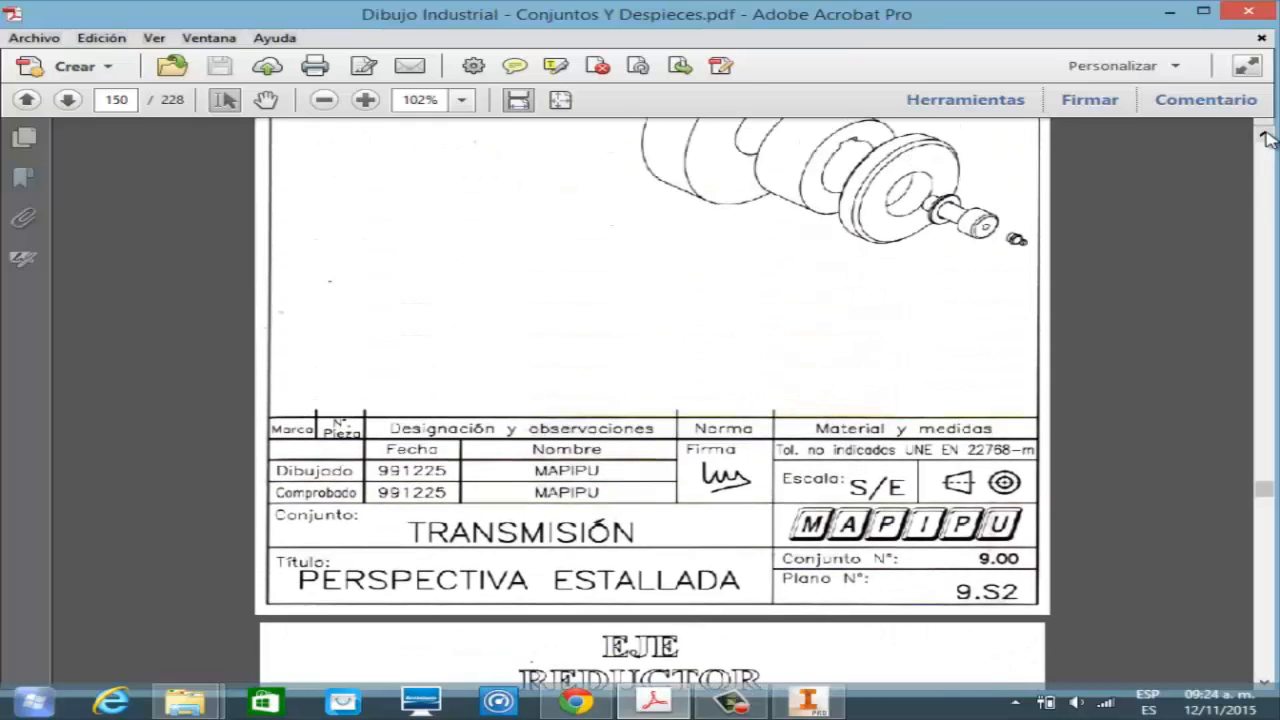
{"action": "left_click", "coordinate": [1265, 684]}
{"action": "left_click", "coordinate": [1265, 684]}
{"action": "left_click", "coordinate": [1265, 684]}
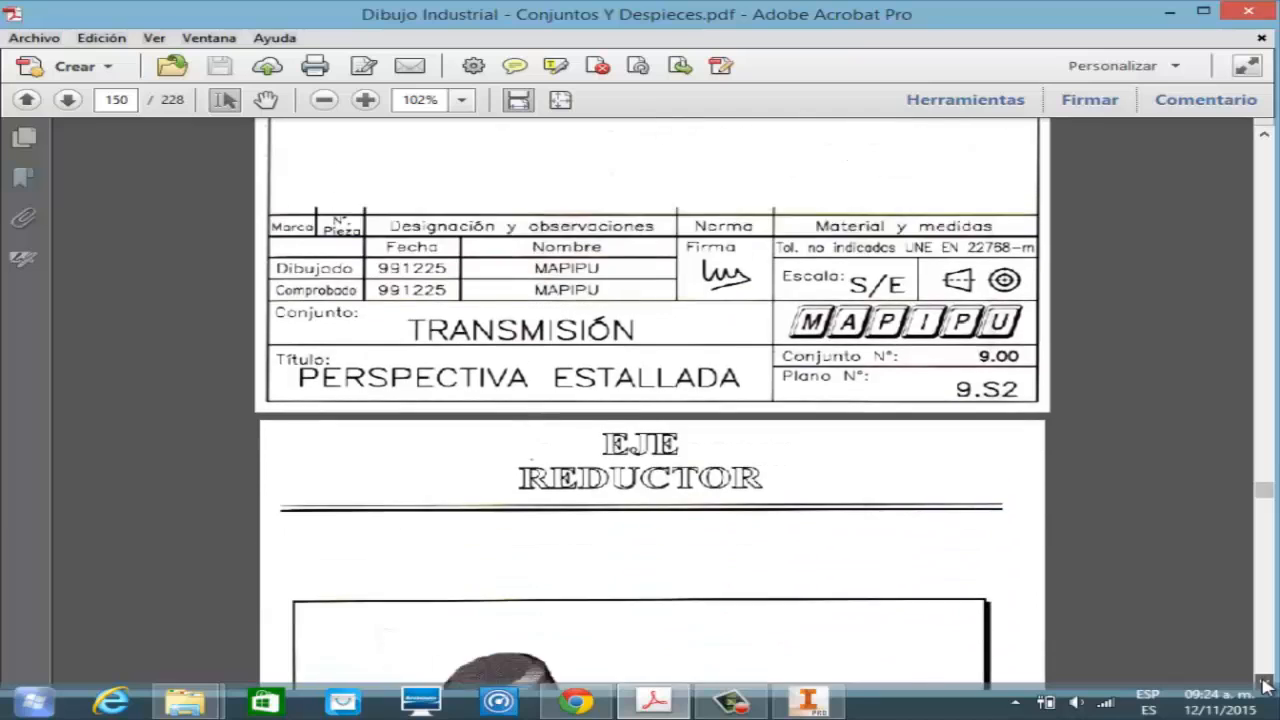
{"action": "left_click", "coordinate": [1265, 684]}
{"action": "left_click", "coordinate": [1265, 684]}
{"action": "left_click", "coordinate": [1265, 684]}
{"action": "left_click", "coordinate": [1265, 684]}
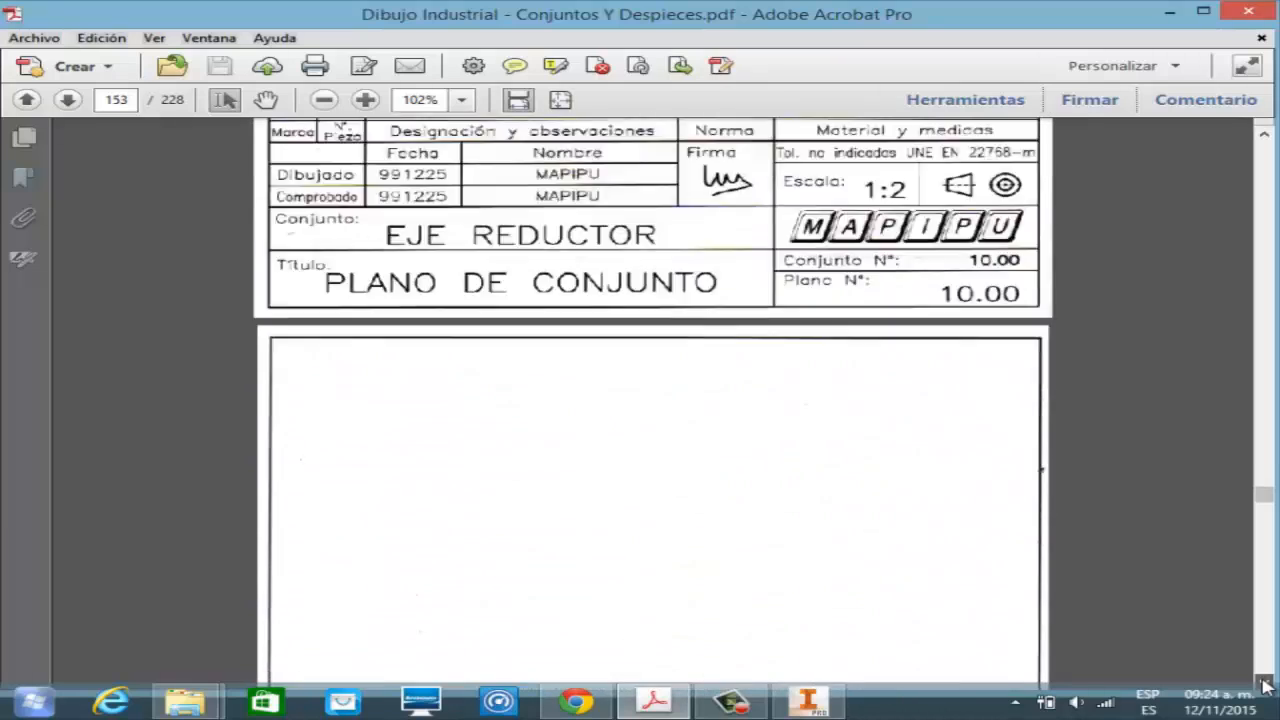
{"action": "left_click", "coordinate": [1265, 684]}
{"action": "left_click", "coordinate": [1265, 684]}
{"action": "left_click", "coordinate": [1265, 684]}
{"action": "left_click", "coordinate": [1265, 684]}
{"action": "left_click", "coordinate": [1265, 684]}
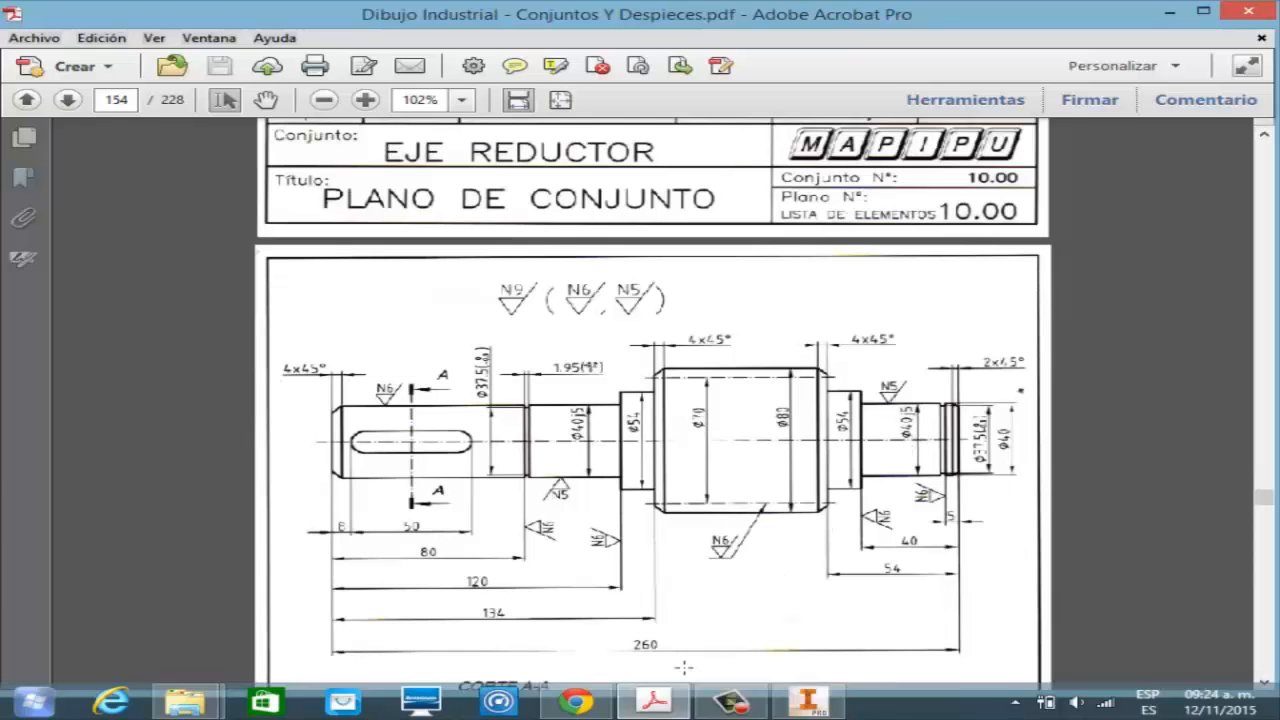
- Switch to Inventor and draw a 20 mm vertical line upward from the sketch origin
{"action": "left_click", "coordinate": [808, 701]}
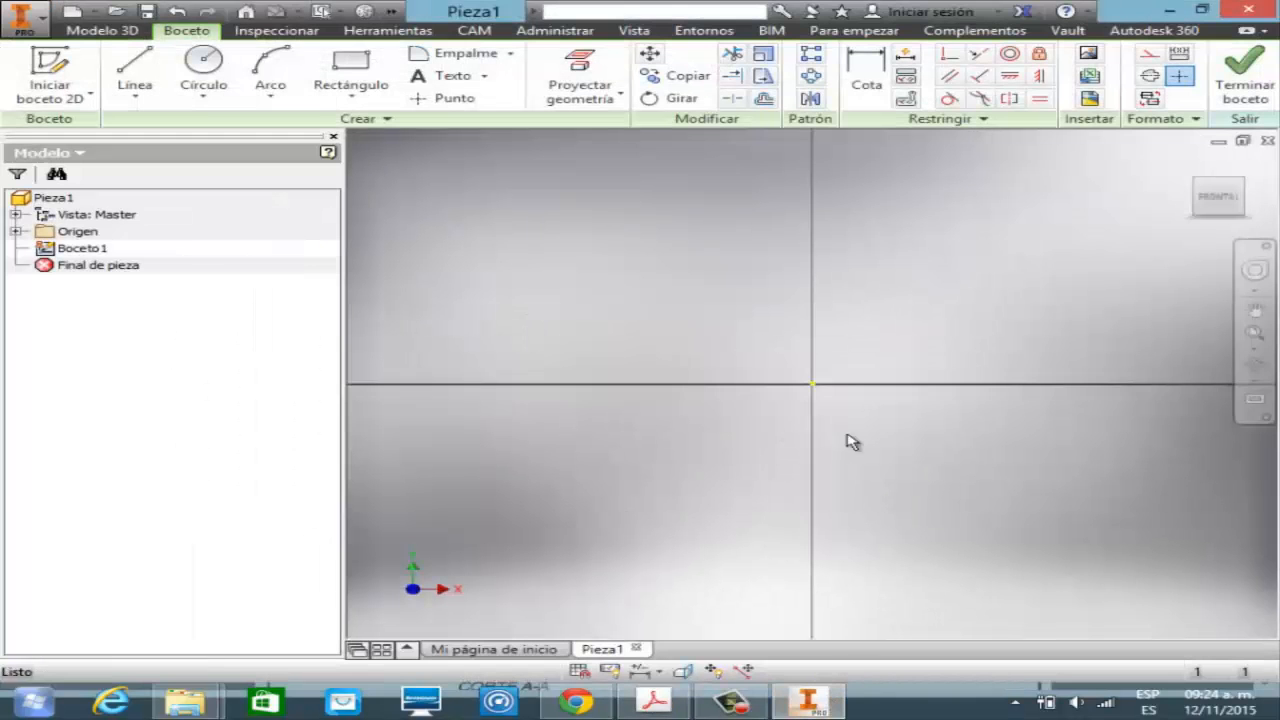
{"action": "left_click", "coordinate": [136, 74]}
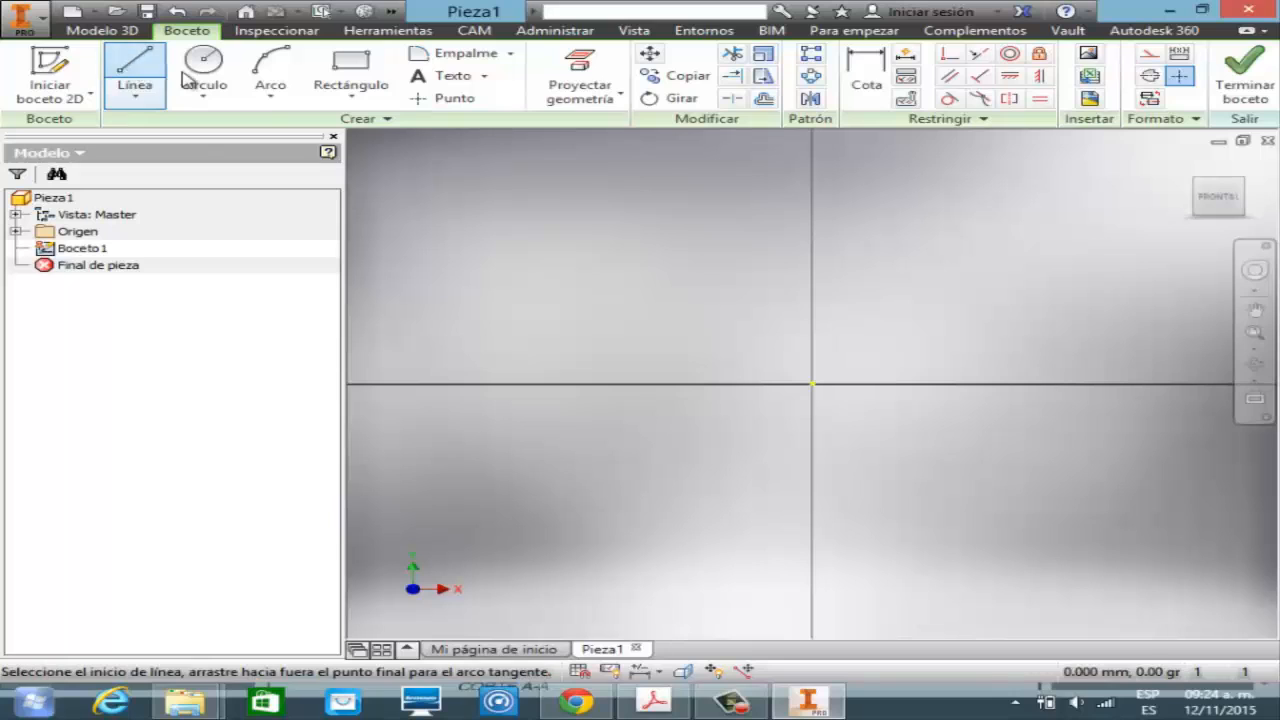
{"action": "left_click", "coordinate": [812, 383]}
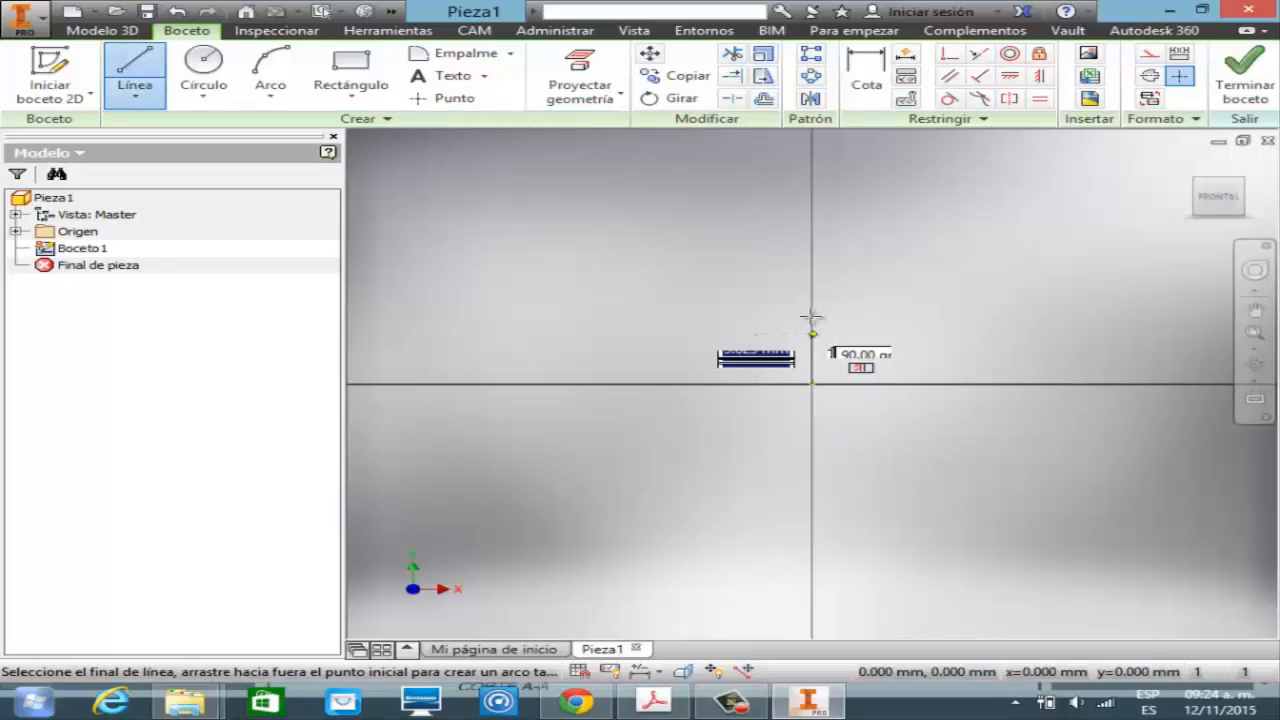
{"action": "left_click", "coordinate": [812, 270]}
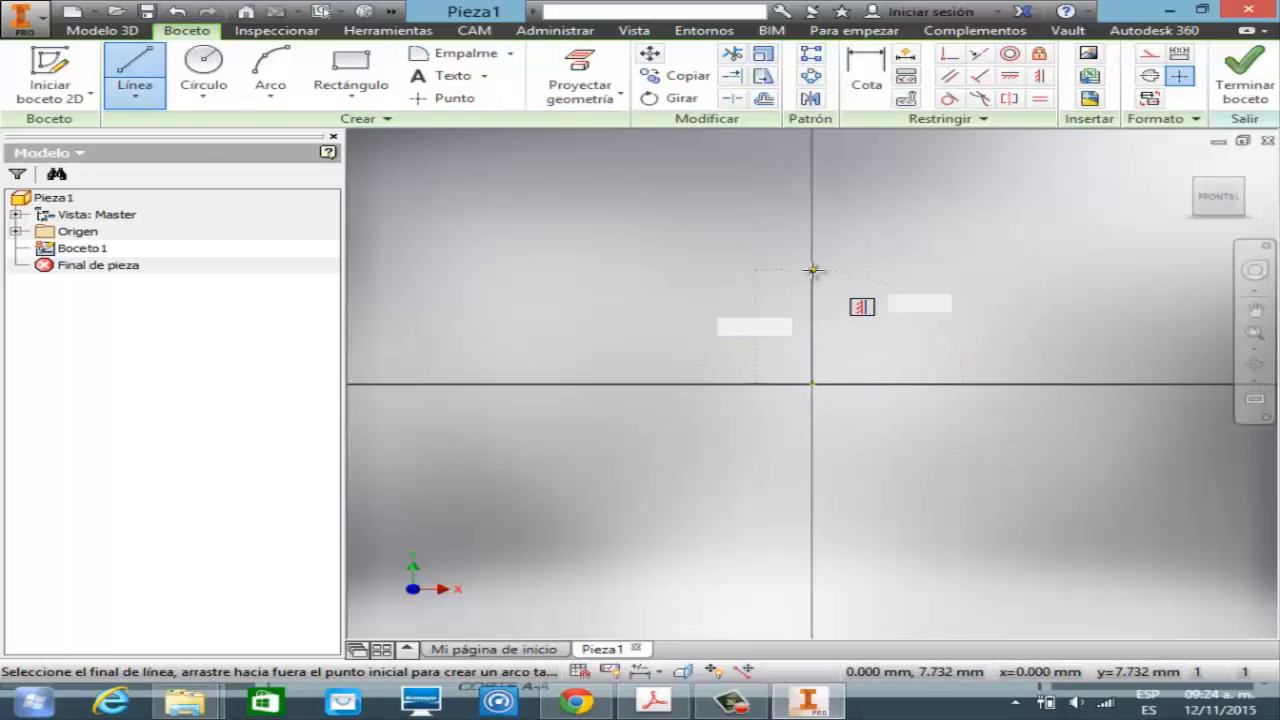
{"action": "type", "text": "20"}
{"action": "key", "text": "Tab"}
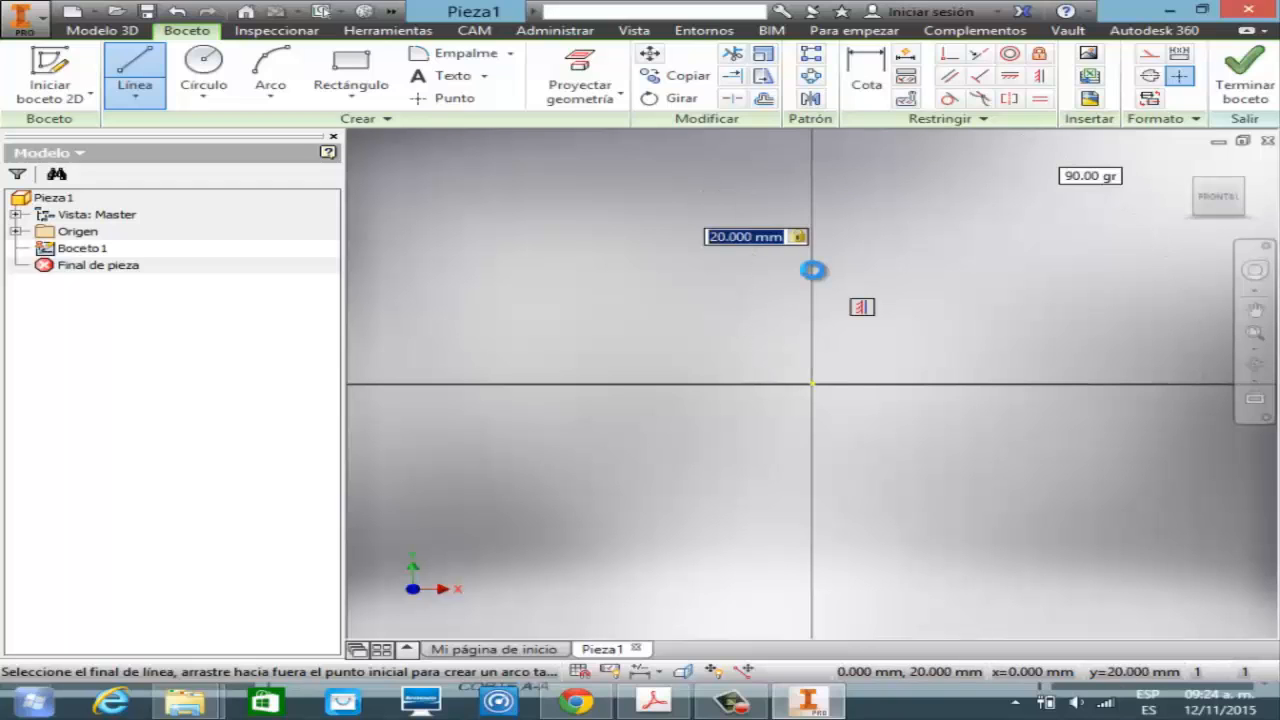
{"action": "key", "text": "Return"}
{"action": "key", "text": "Escape"}
- Draw a 33.05 mm horizontal line in the positive X direction from the upper end of the vertical line
{"action": "left_click", "coordinate": [1269, 341]}
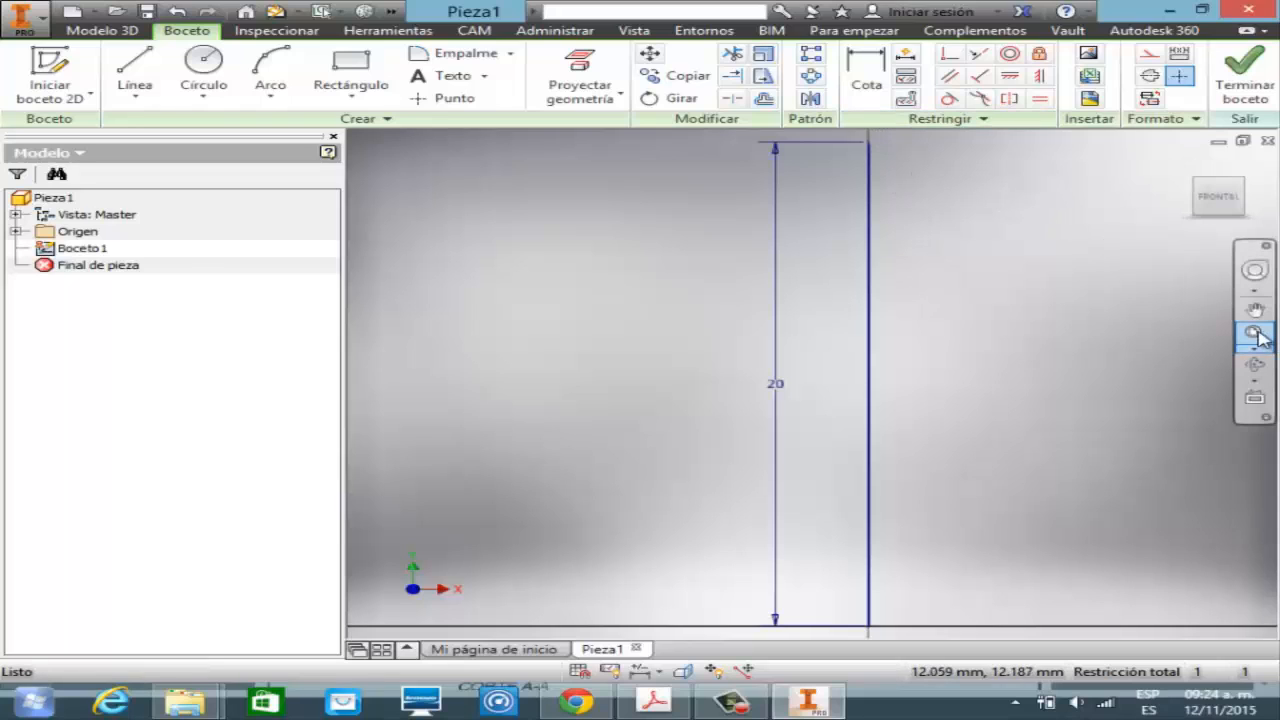
{"action": "left_click", "coordinate": [1255, 310]}
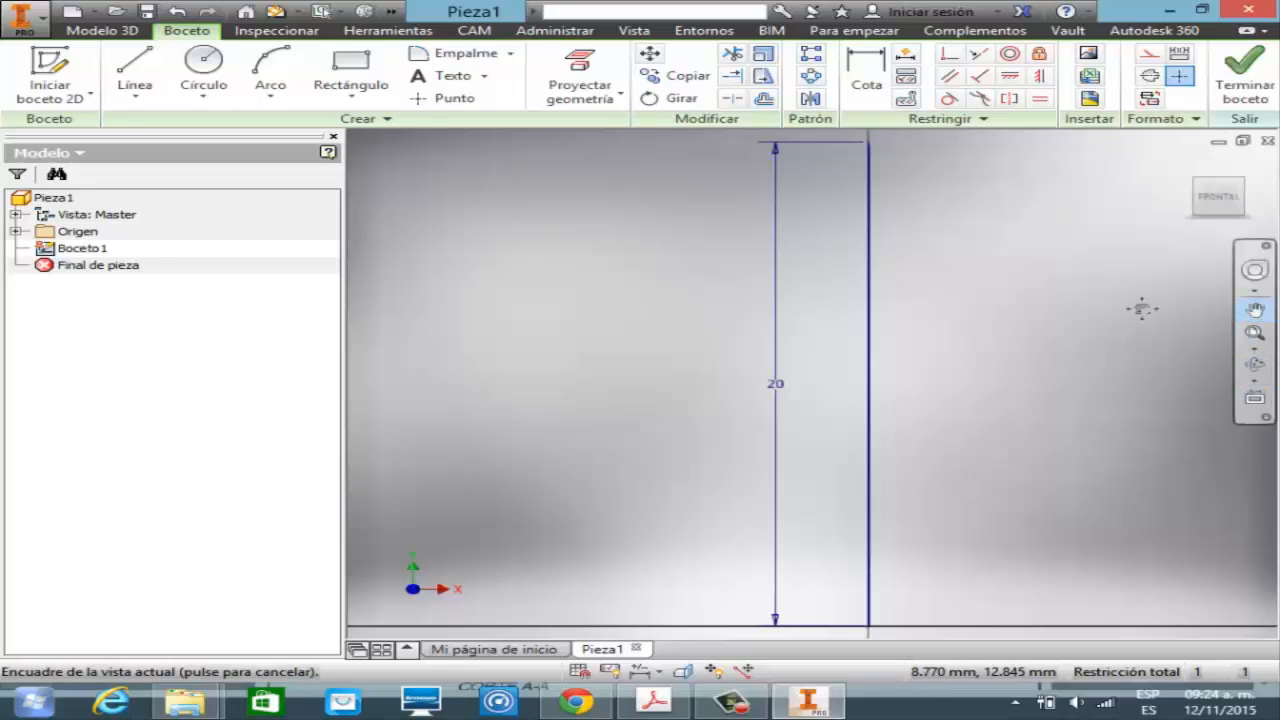
{"action": "mouse_move", "coordinate": [1142, 309]}
{"action": "left_mouse_down"}
{"action": "mouse_move", "coordinate": [1014, 369]}
{"action": "mouse_move", "coordinate": [903, 517]}
{"action": "mouse_move", "coordinate": [923, 549]}
{"action": "mouse_move", "coordinate": [915, 563]}
{"action": "left_mouse_up"}
{"action": "key", "text": "Escape"}
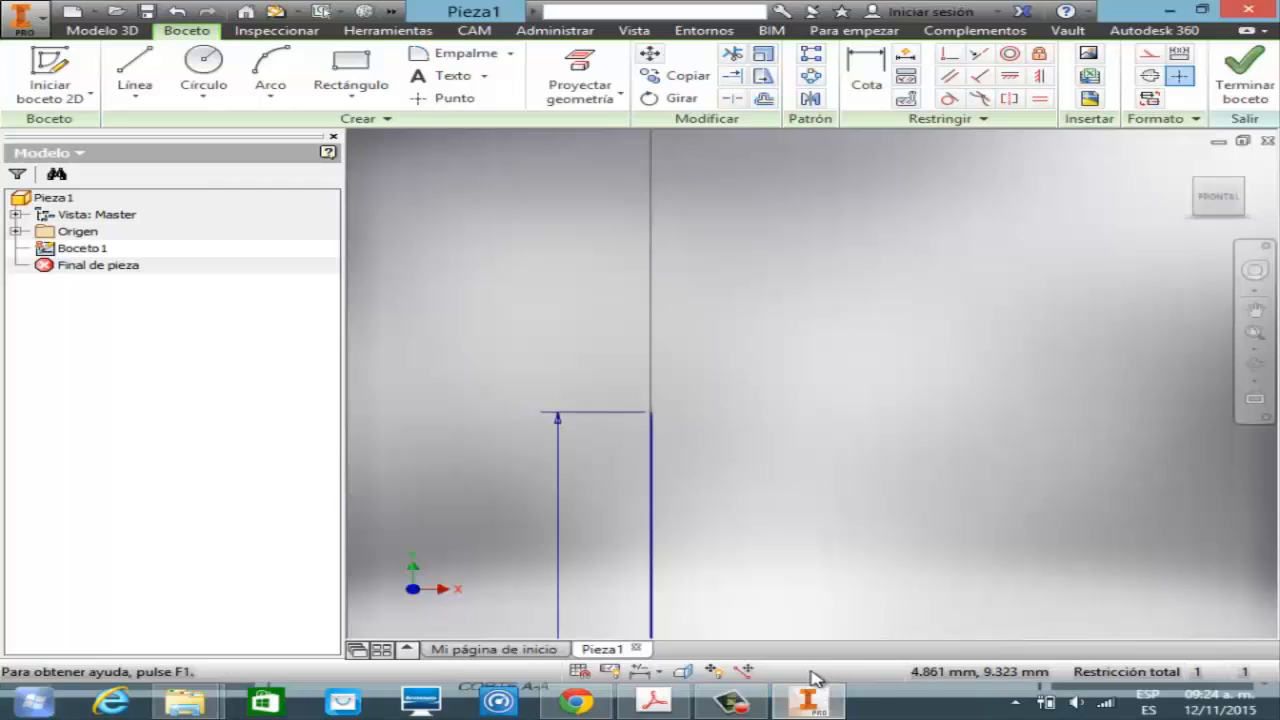
{"action": "left_click", "coordinate": [155, 80]}
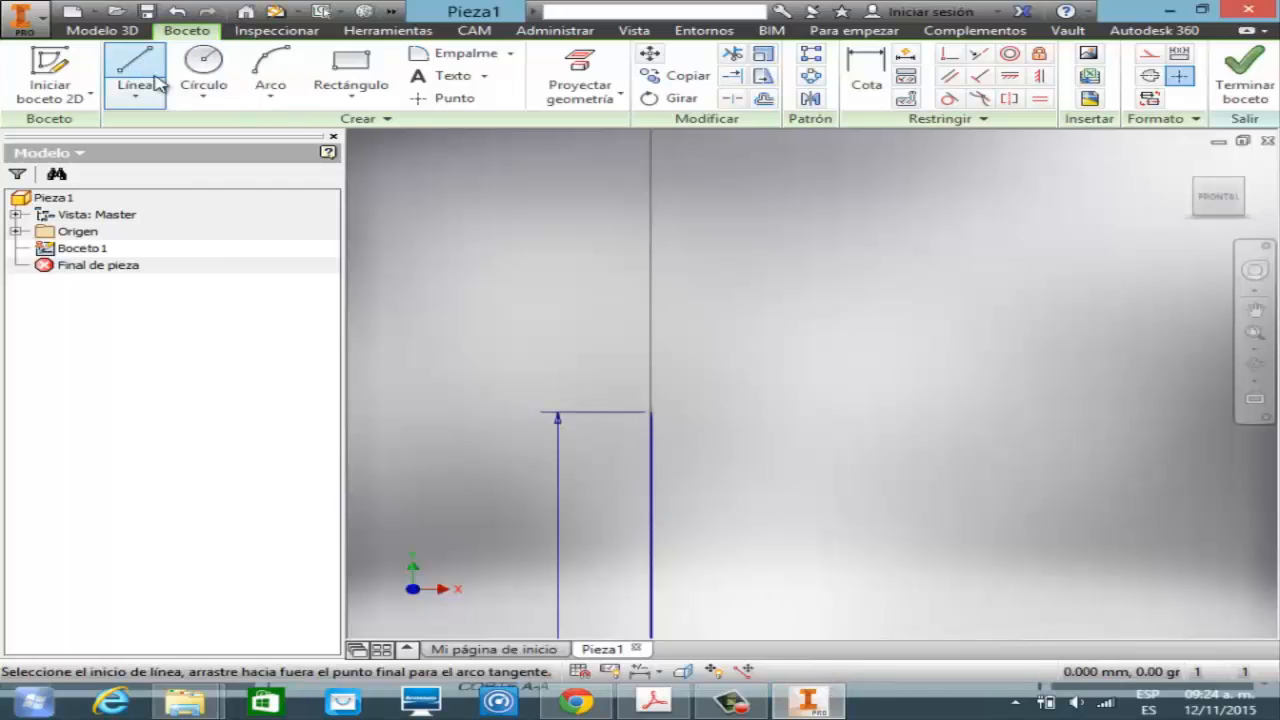
{"action": "left_click", "coordinate": [650, 411]}
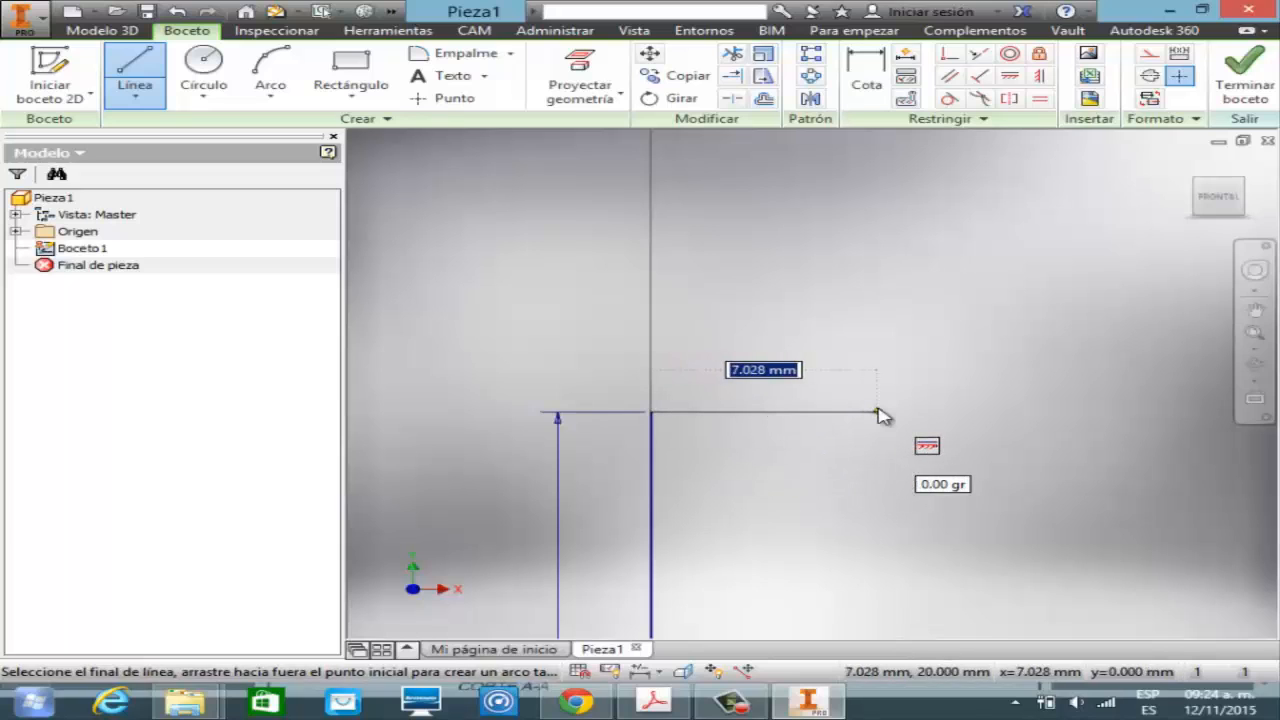
{"action": "type", "text": "33.05"}
{"action": "key", "text": "Return"}
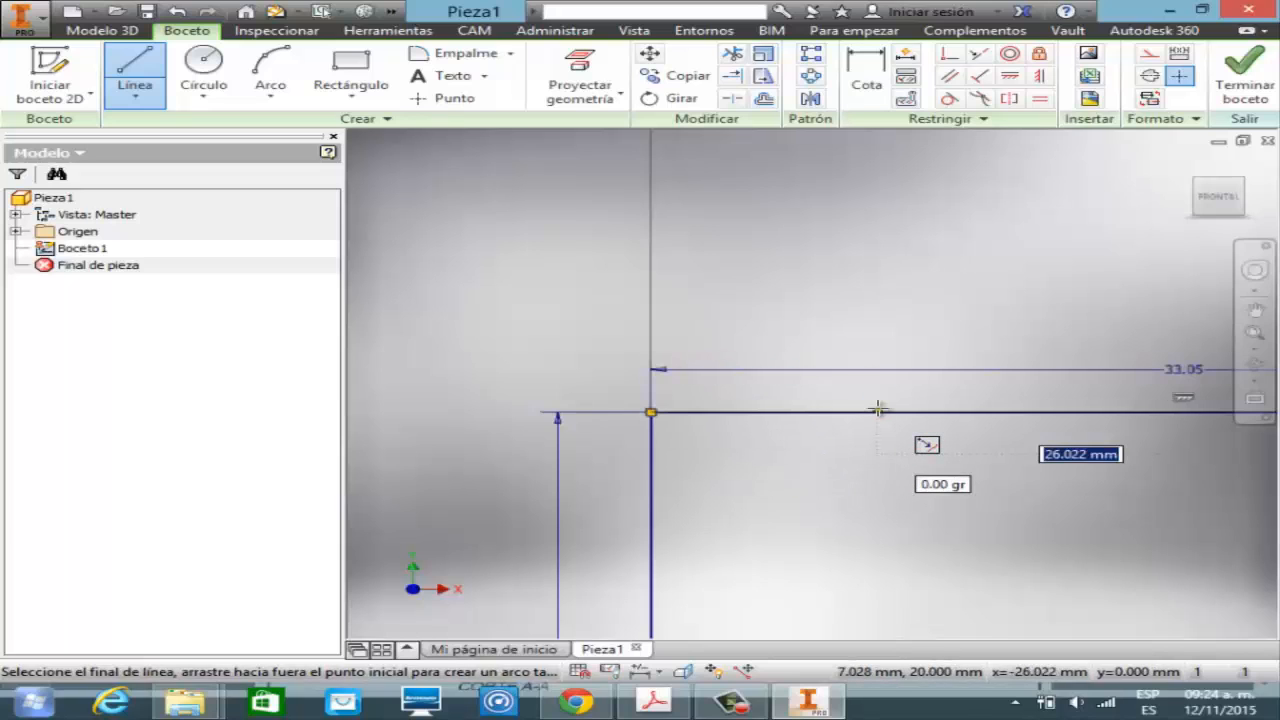
{"action": "key", "text": "Escape"}
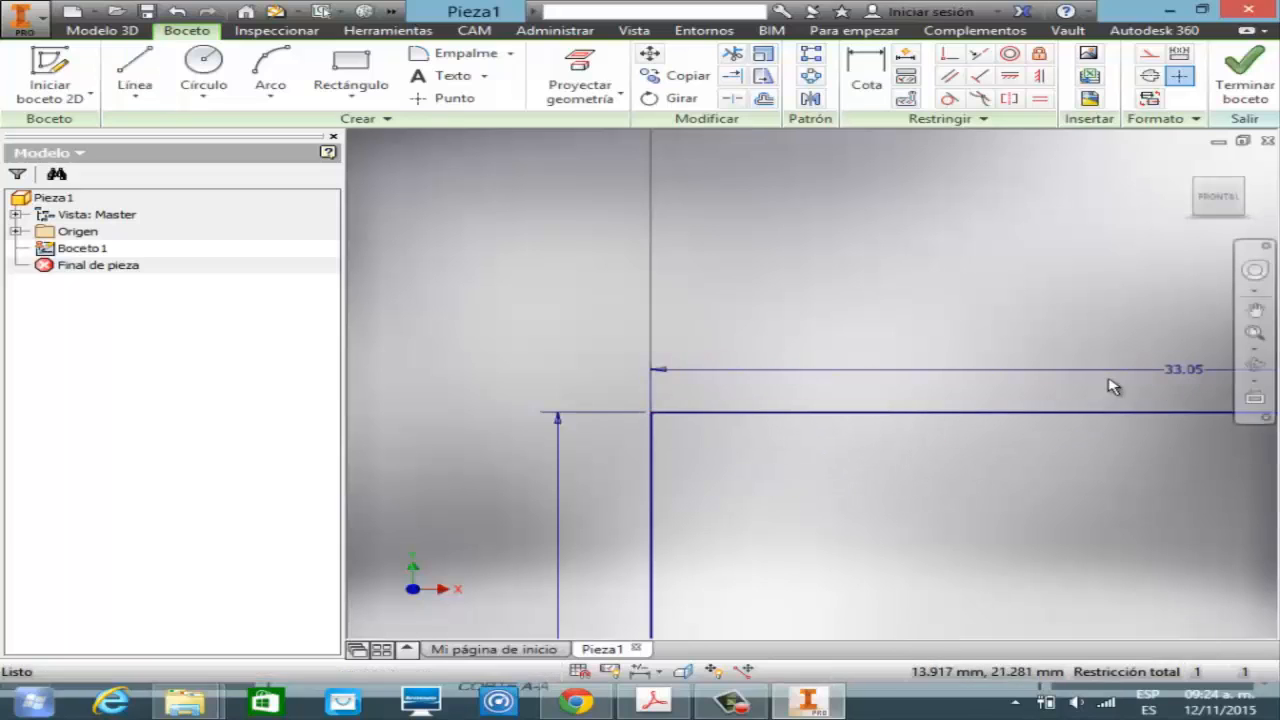
- Draw a 33.05 mm line from the origin along the horizontal axis, parallel to the upper line
{"action": "left_click", "coordinate": [1256, 334]}
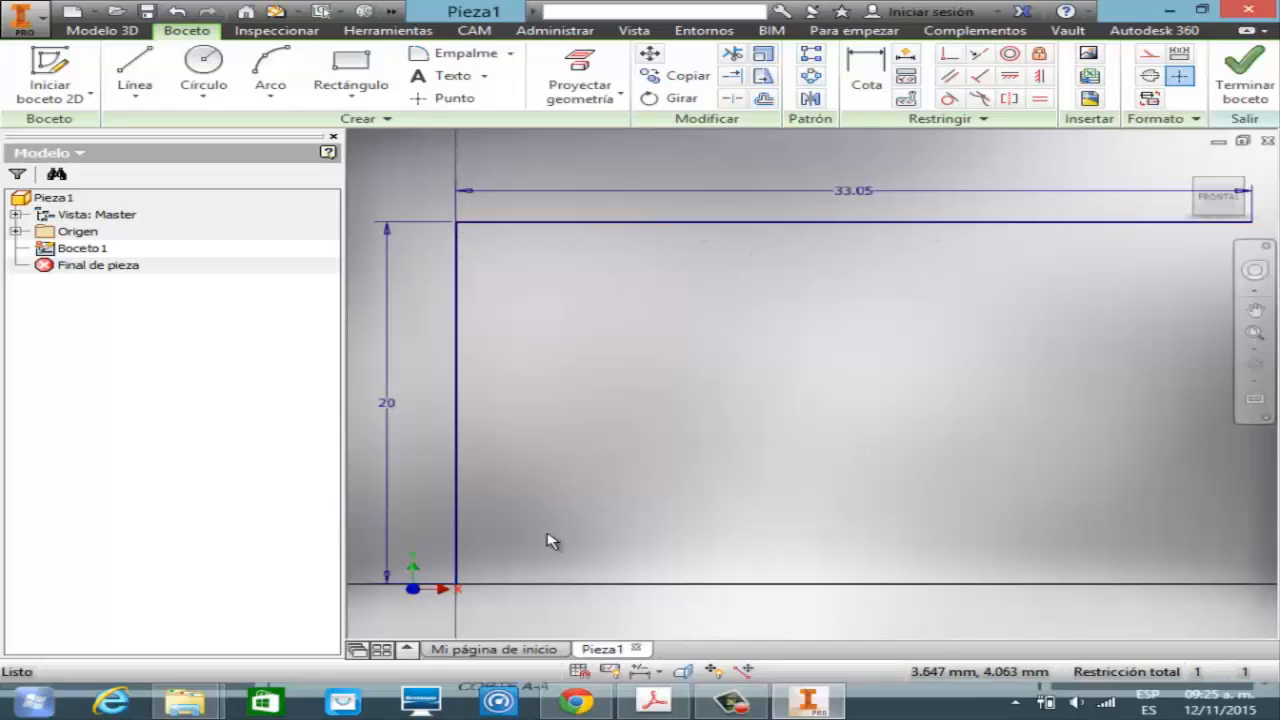
{"action": "left_click", "coordinate": [136, 72]}
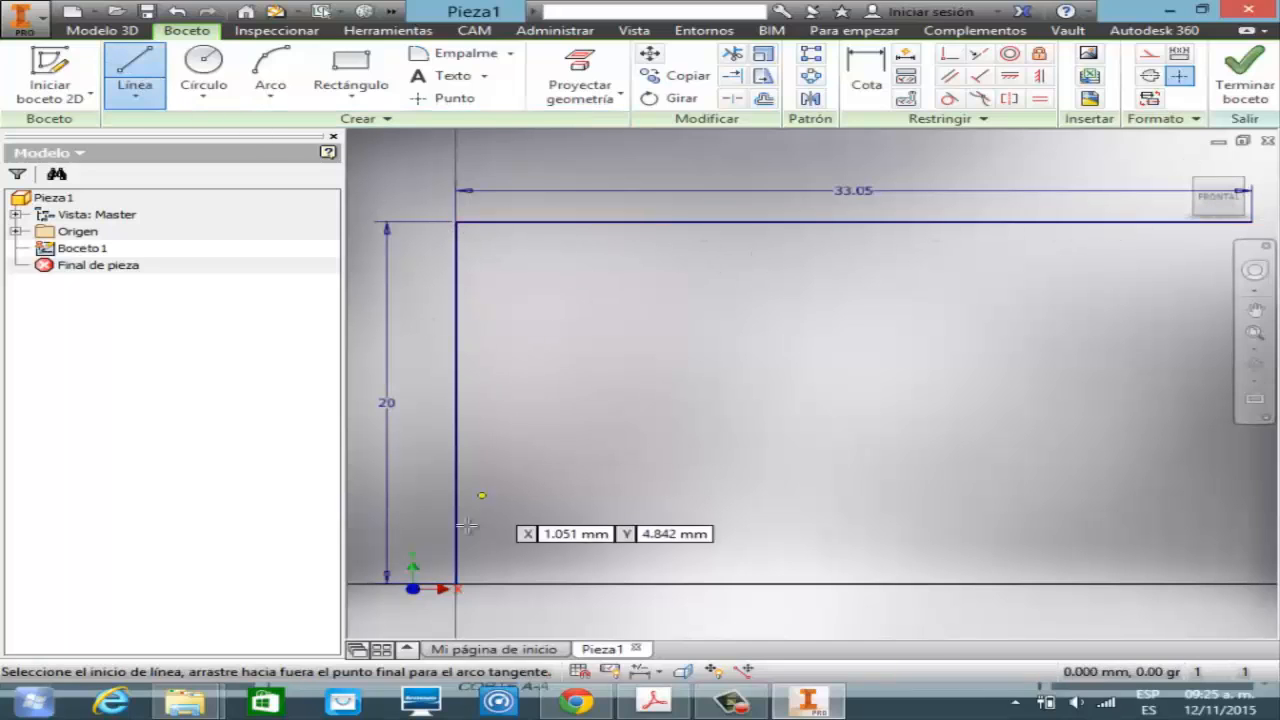
{"action": "left_click", "coordinate": [458, 584]}
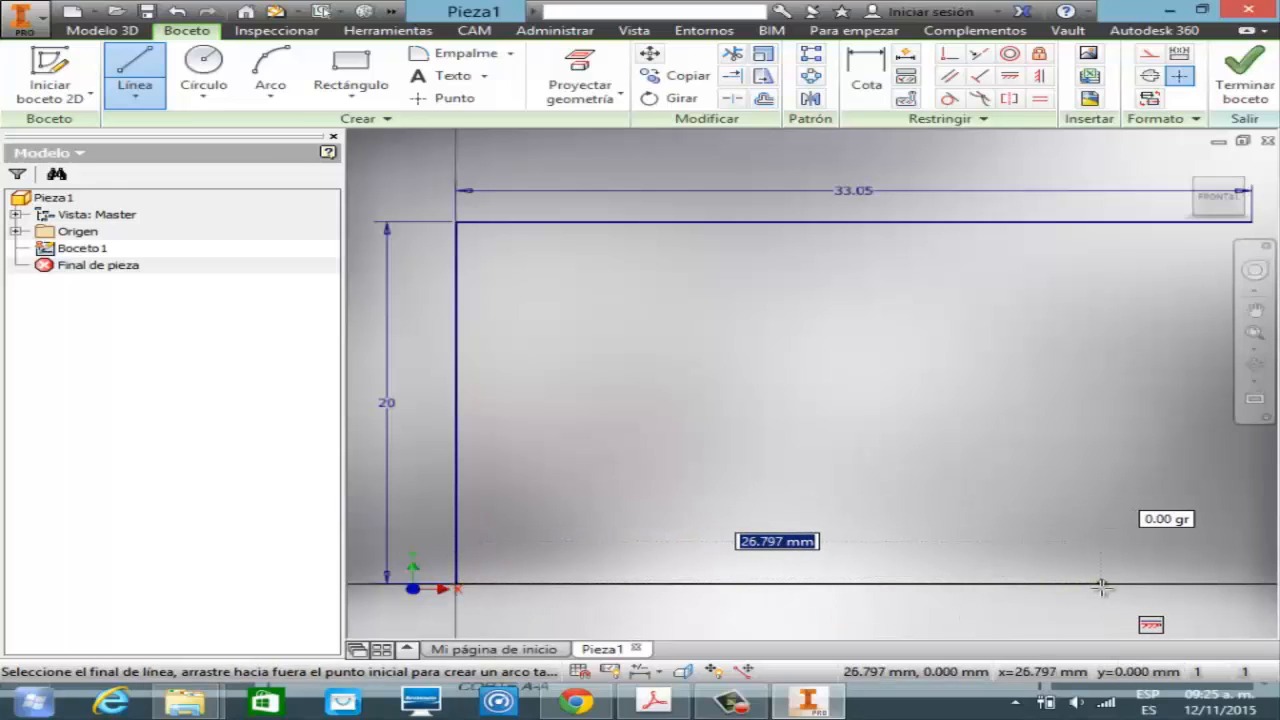
{"action": "type", "text": "33."}
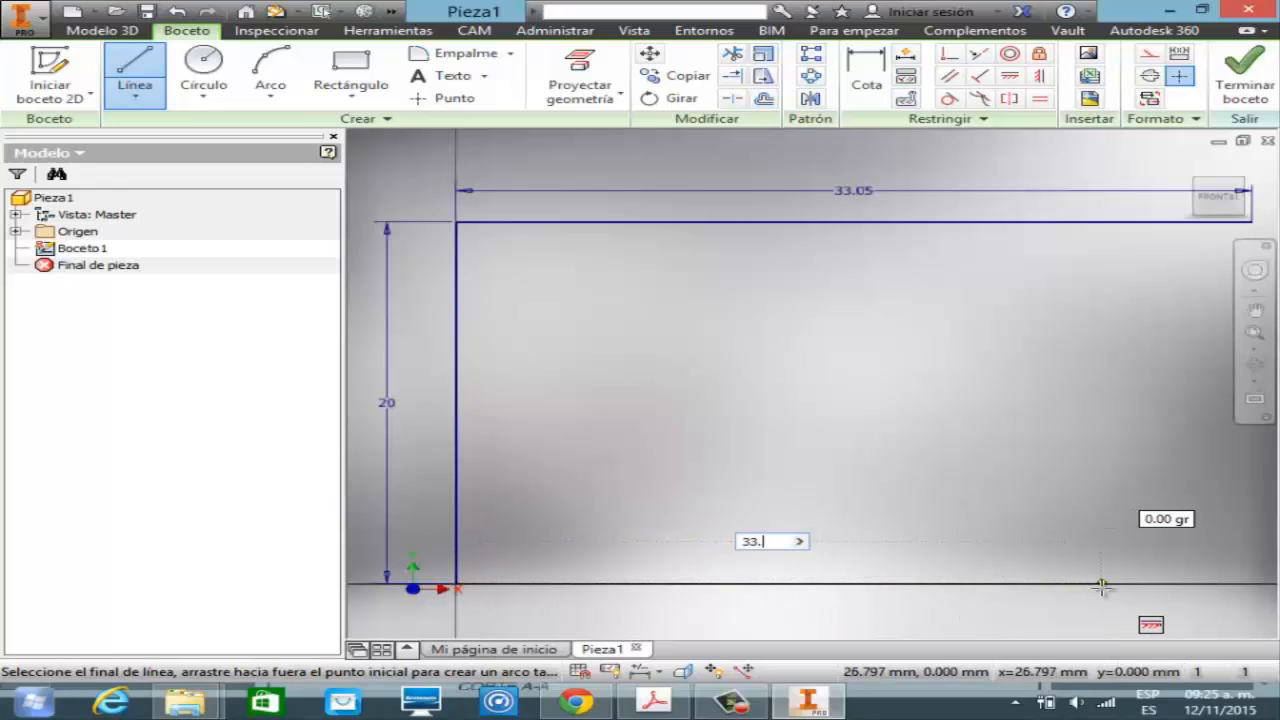
{"action": "type", "text": "05"}
{"action": "key", "text": "Return"}
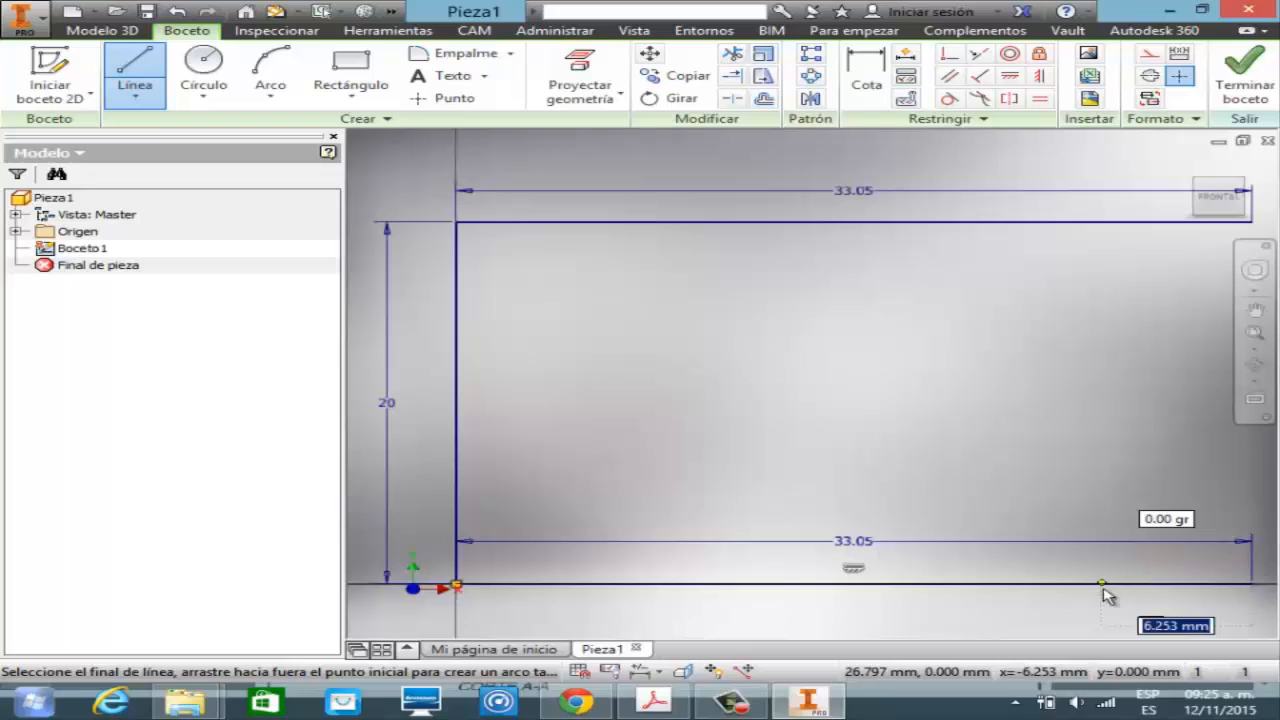
{"action": "key", "text": "Escape"}
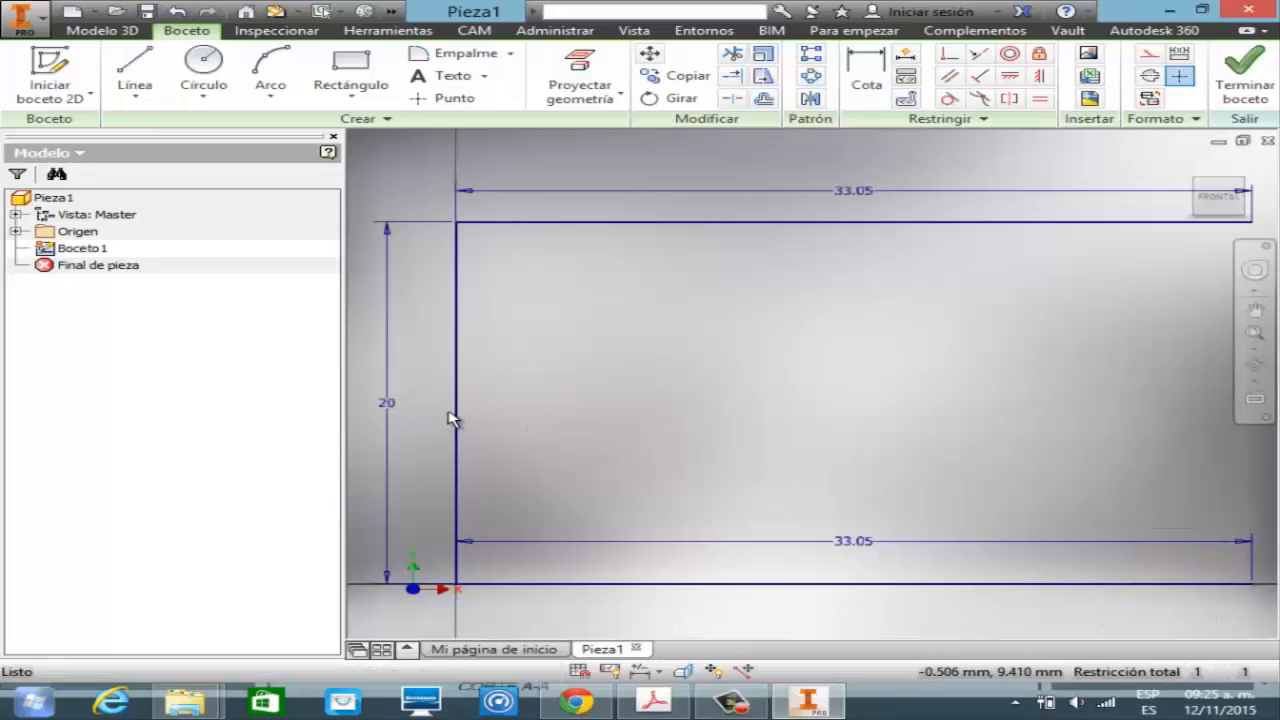
- Delete the vertical line at the origin and convert the 33.05 mm line along the horizontal axis into a centerline
{"action": "left_click", "coordinate": [455, 418]}
{"action": "key", "text": "Delete"}
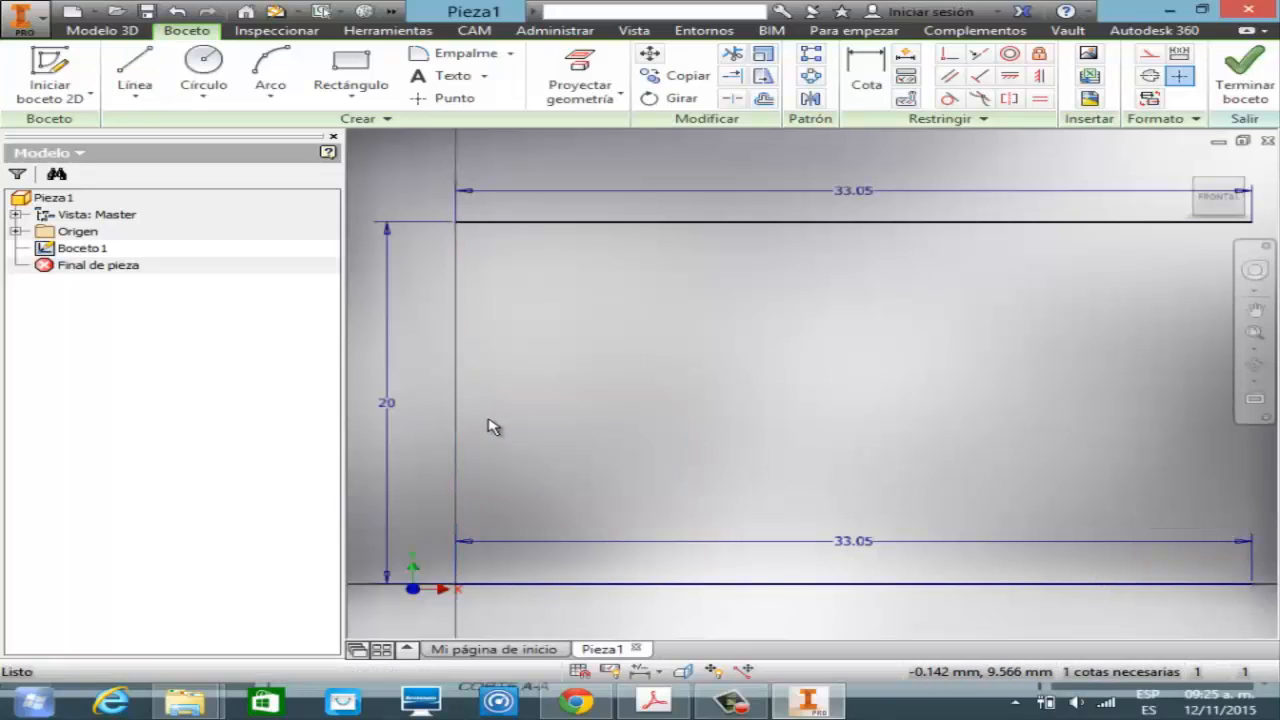
{"action": "left_click", "coordinate": [868, 590]}
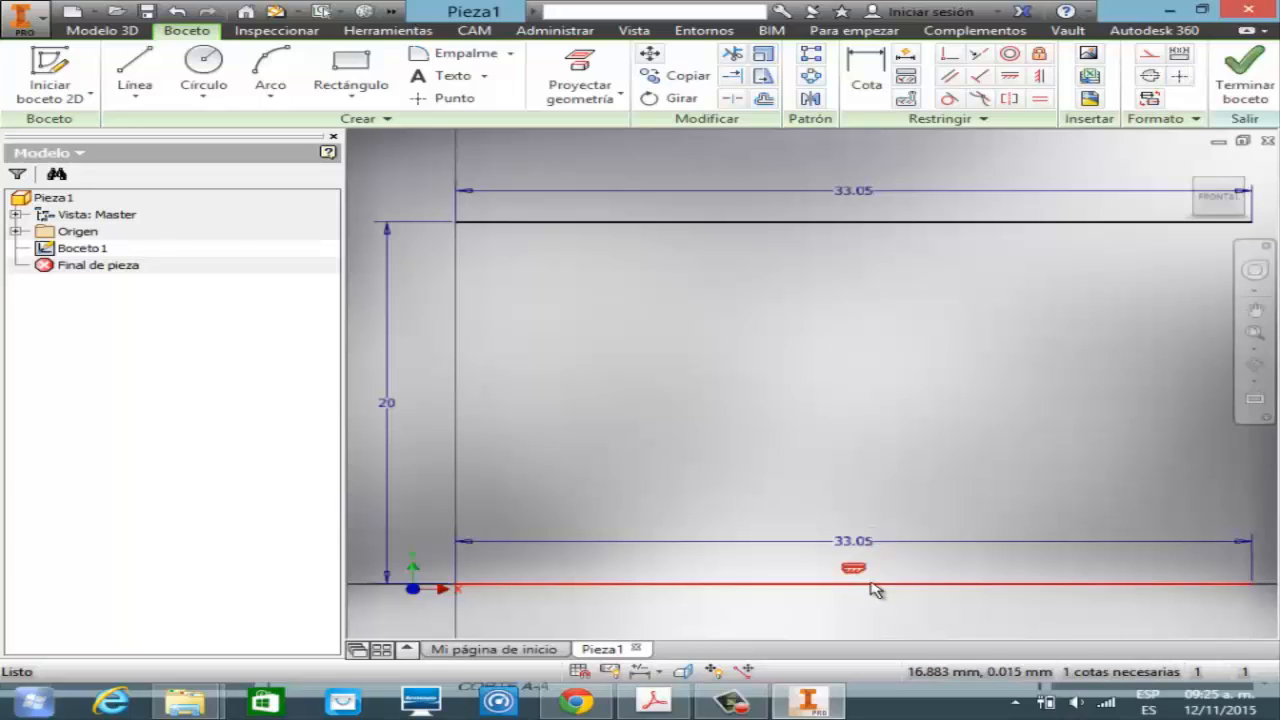
{"action": "left_click", "coordinate": [1150, 80]}
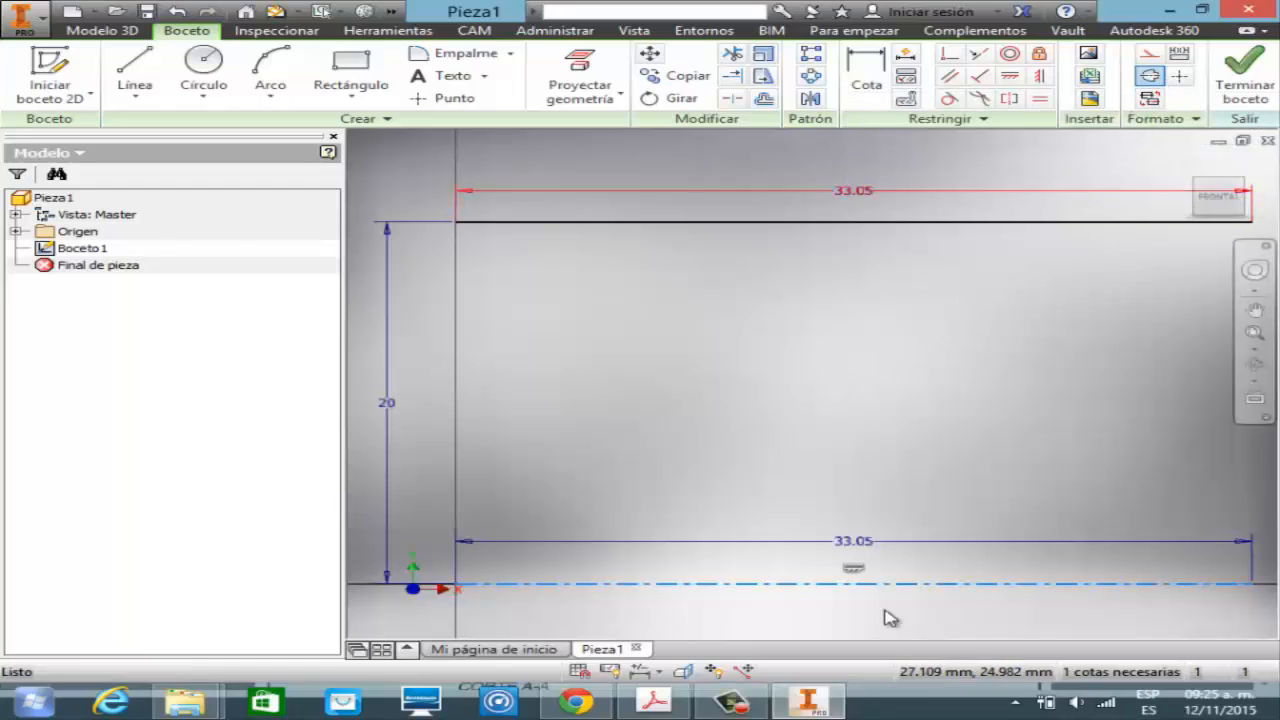
{"action": "left_click", "coordinate": [1013, 302]}
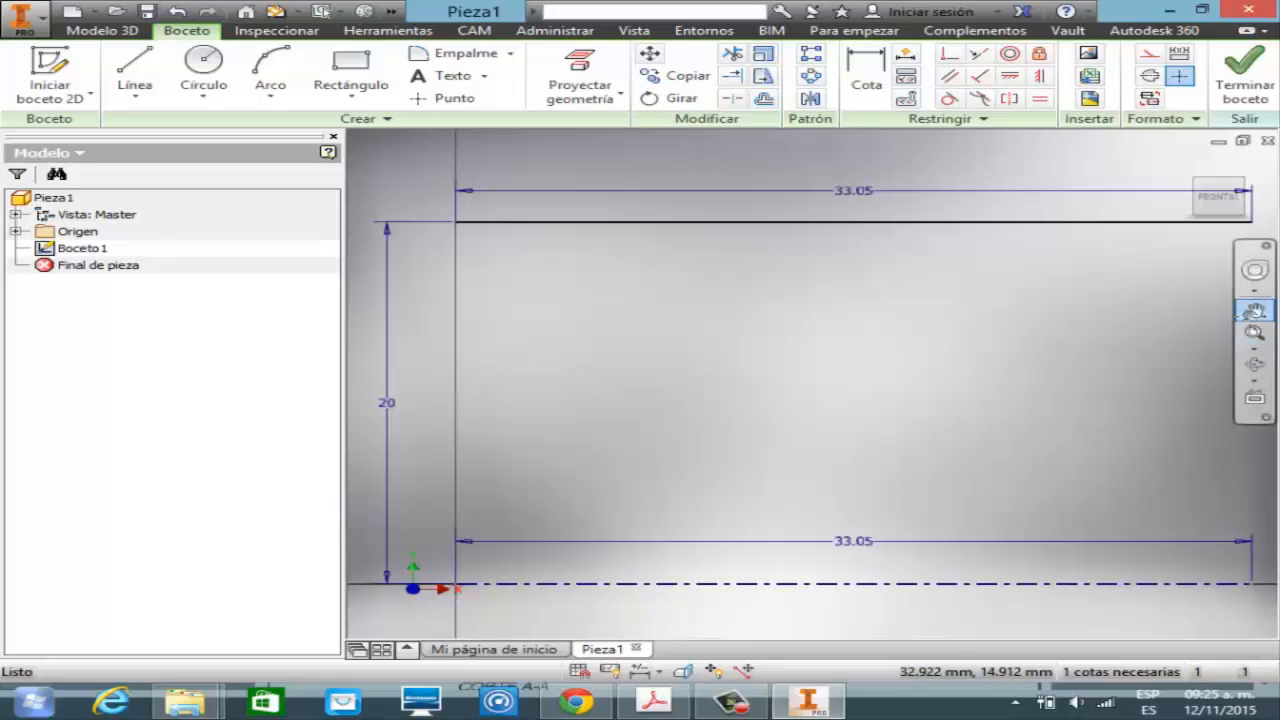
{"action": "mouse_move", "coordinate": [1034, 331]}
{"action": "left_mouse_down"}
{"action": "mouse_move", "coordinate": [989, 374]}
{"action": "mouse_move", "coordinate": [974, 513]}
{"action": "left_mouse_up"}
- Switch to Adobe Acrobat and examine the Eje Reductor pages, from the assembly section on page 152 to the flanged cover drawing on page 155
{"action": "left_click", "coordinate": [814, 704]}
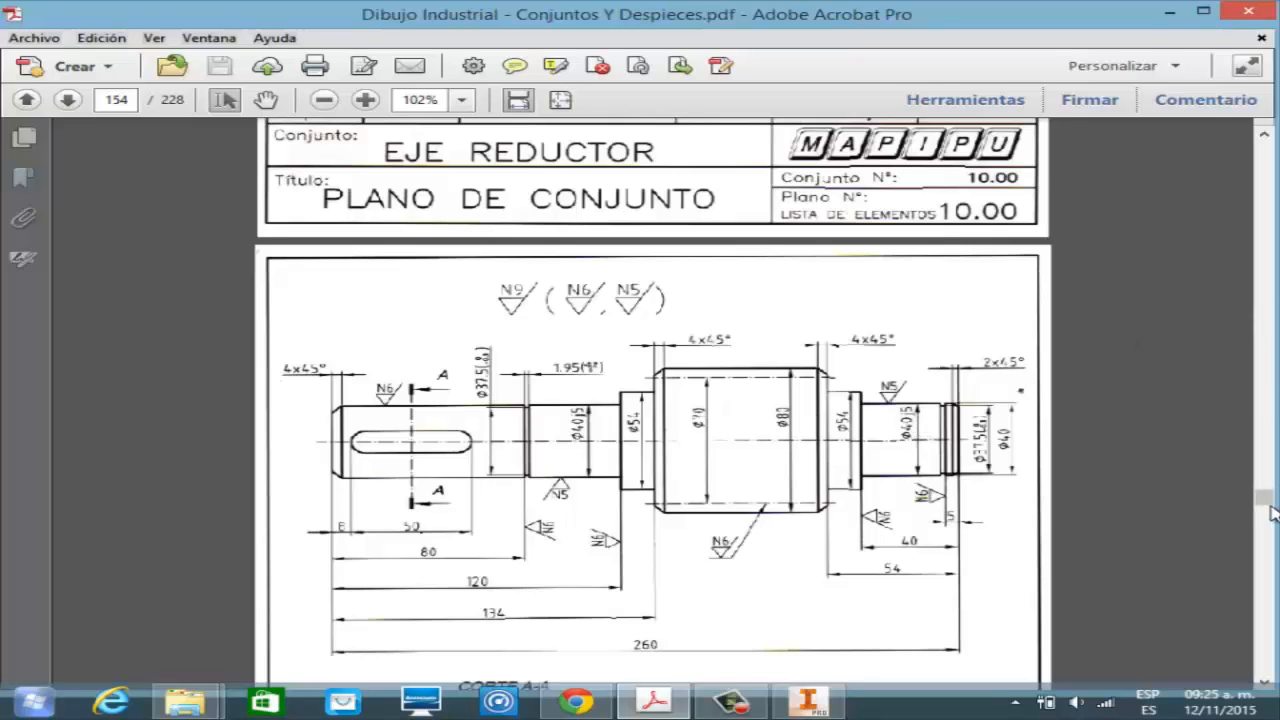
{"action": "left_click_drag", "start_coordinate": [1269, 499], "coordinate": [1268, 492]}
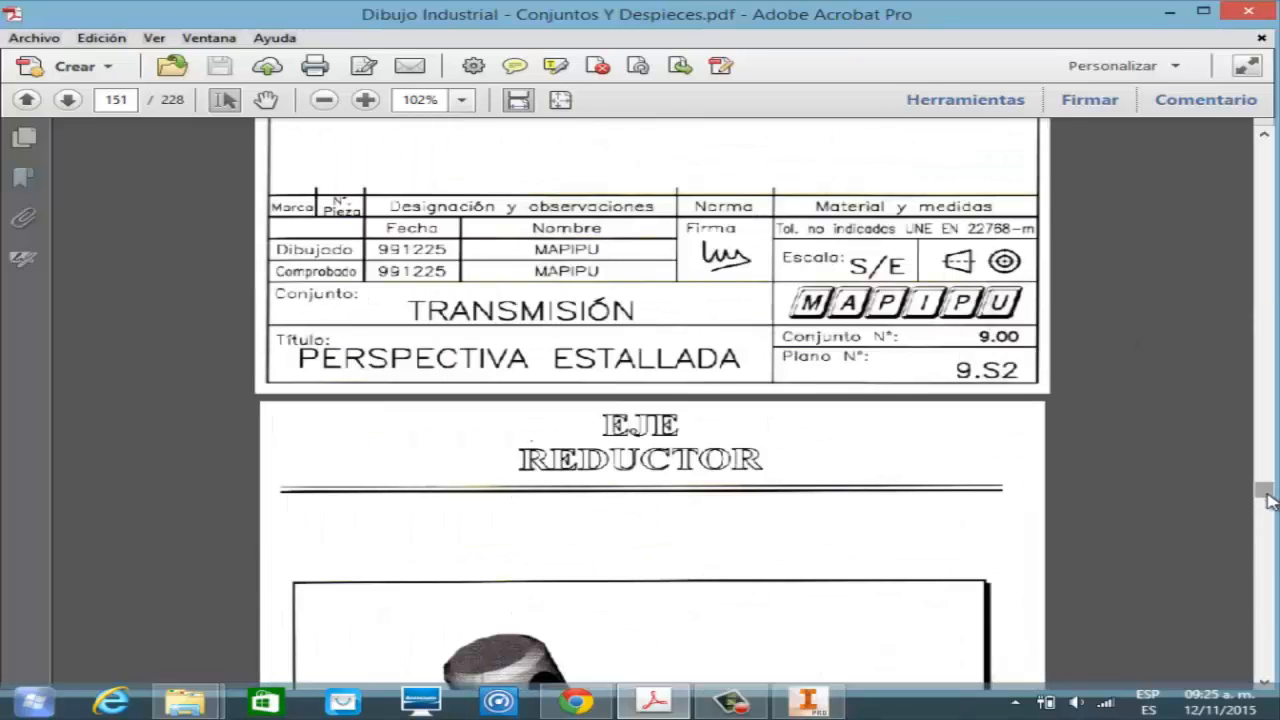
{"action": "left_click", "coordinate": [1265, 686]}
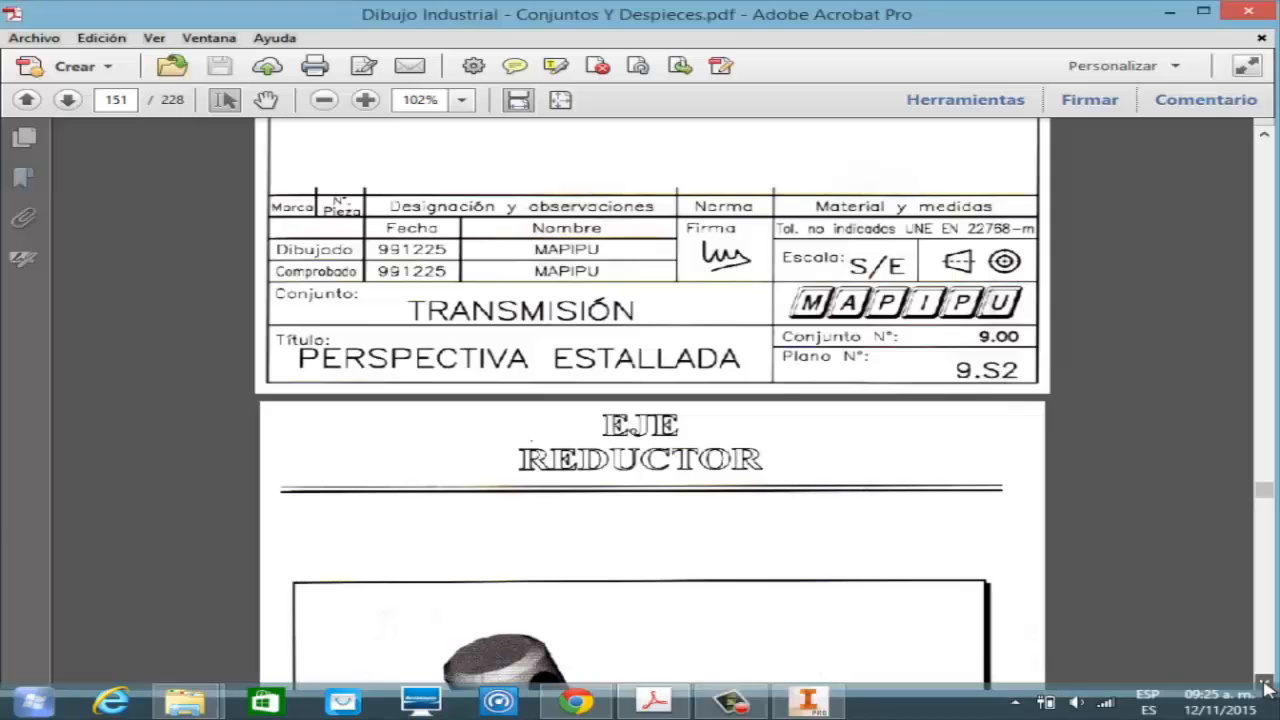
{"action": "left_click", "coordinate": [1265, 686]}
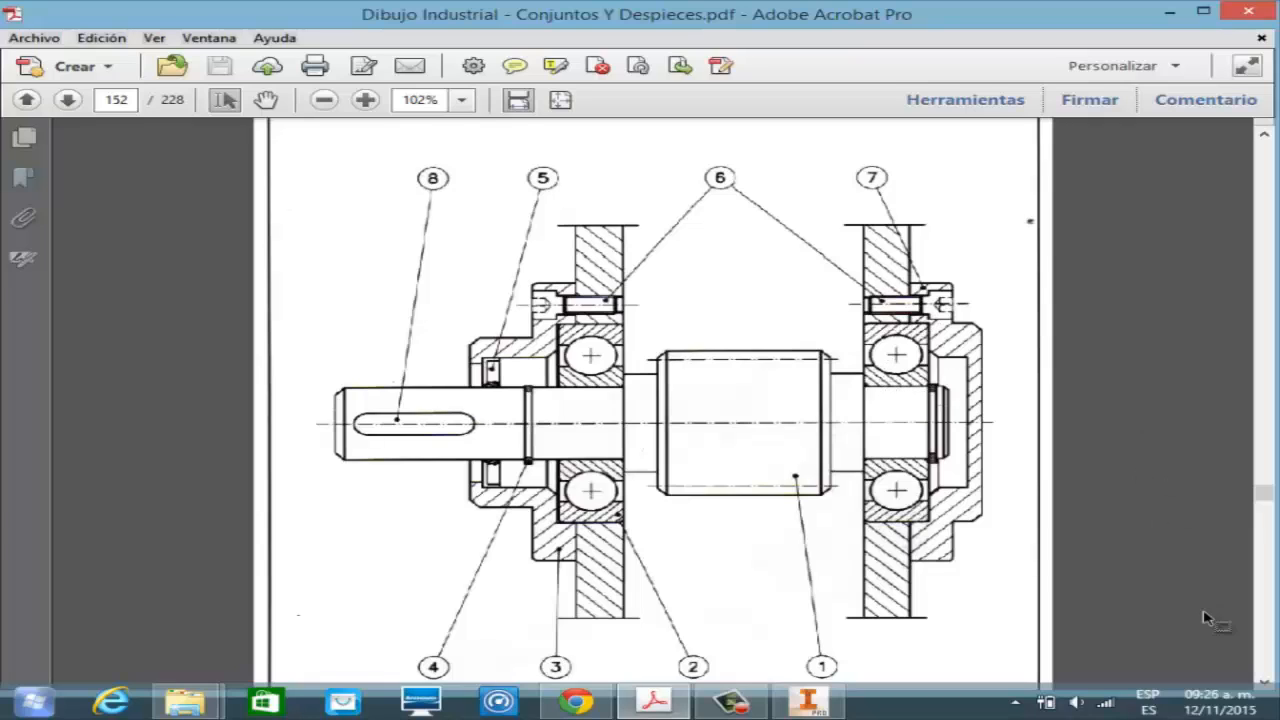
{"action": "left_click", "coordinate": [1265, 686]}
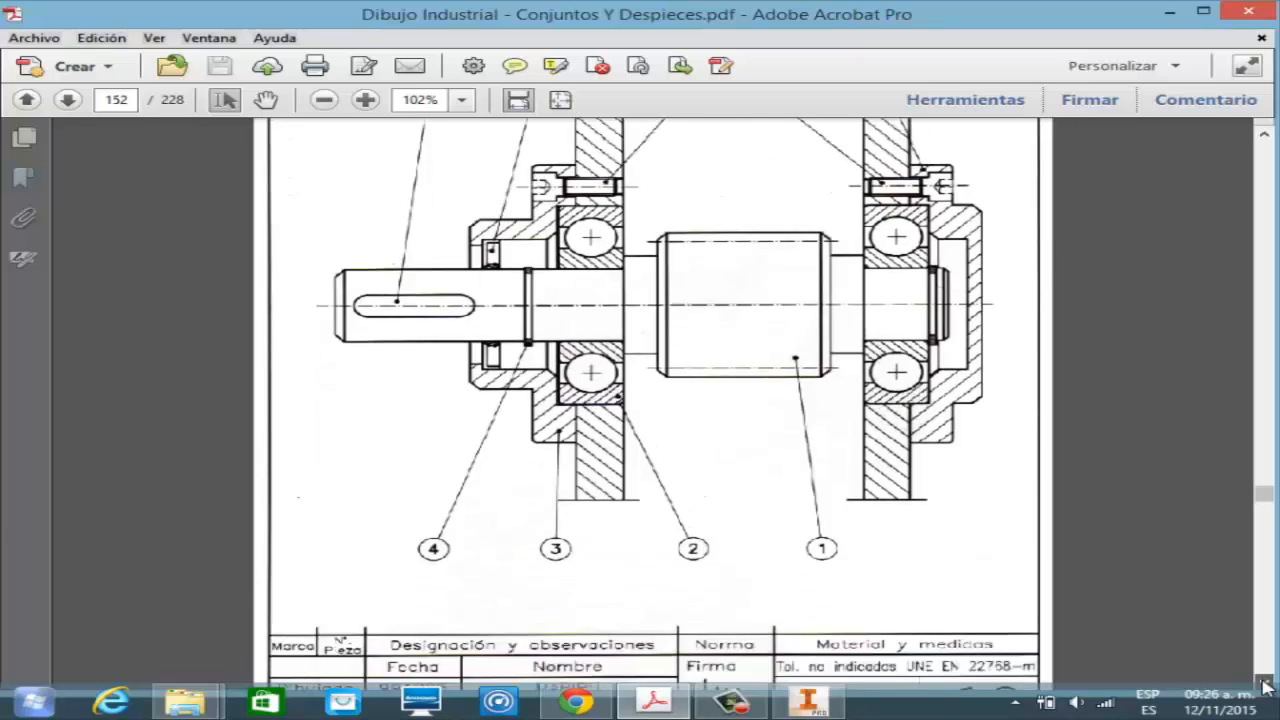
{"action": "left_click_drag", "start_coordinate": [1265, 686], "coordinate": [1265, 686]}
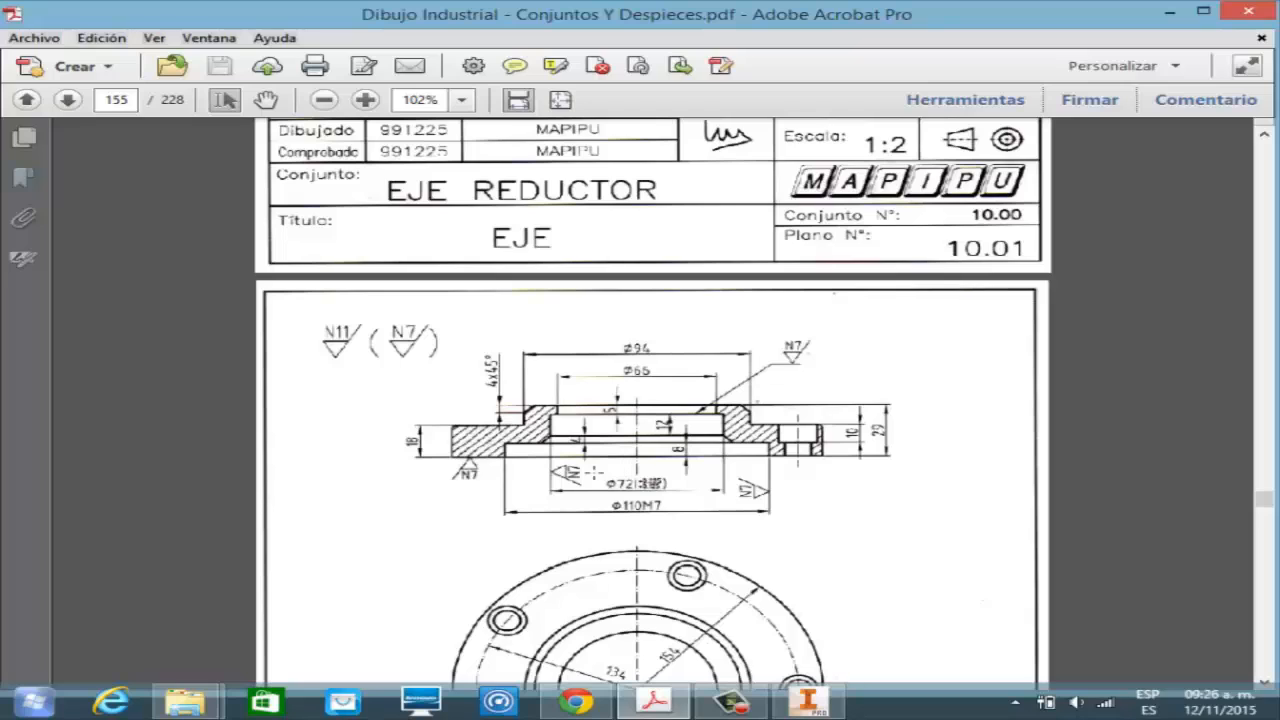
- Switch to Inventor and draw a 32 mm vertical line upward from the left end of the upper 33.05 mm line
{"action": "mouse_move", "coordinate": [830, 692]}
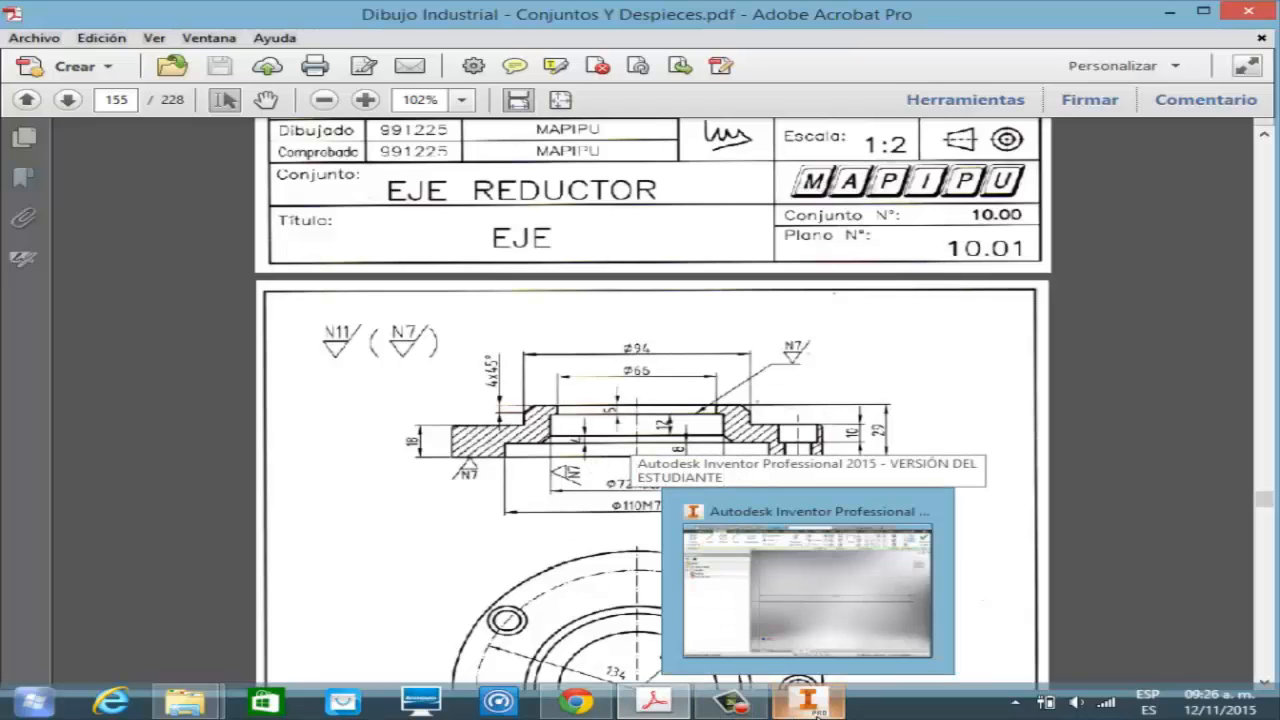
{"action": "left_click", "coordinate": [800, 605]}
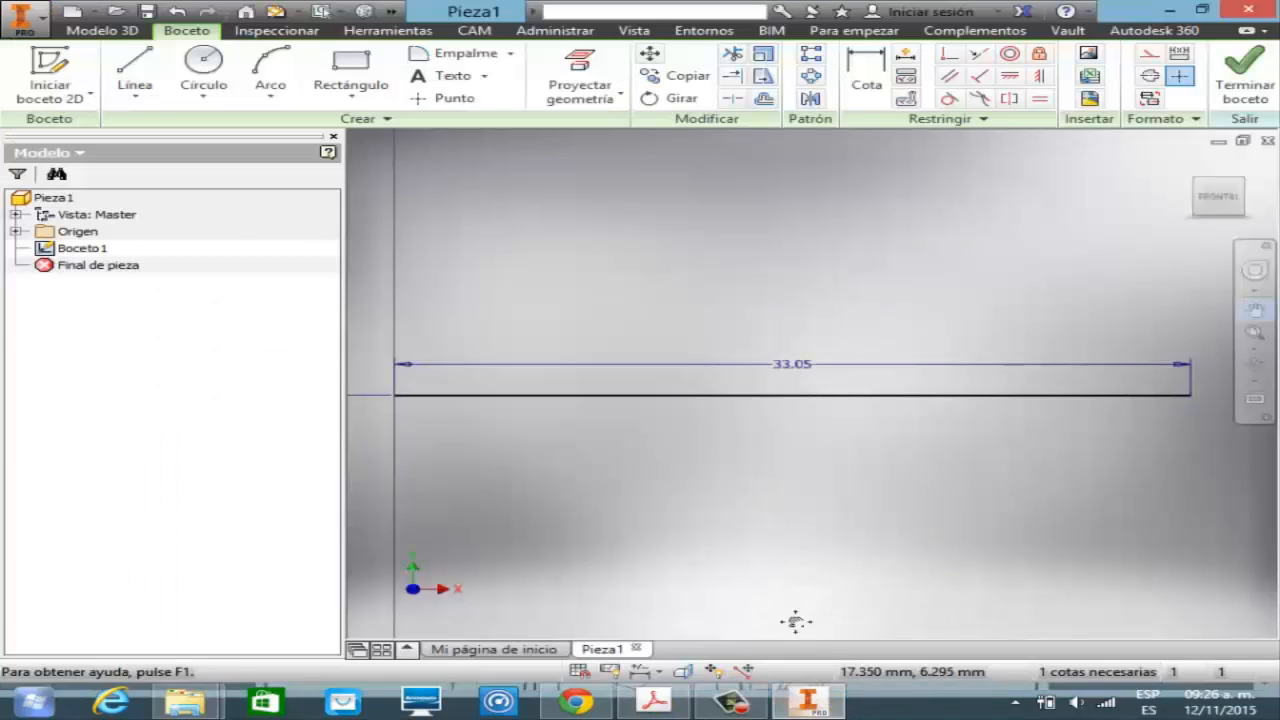
{"action": "left_click", "coordinate": [1252, 351]}
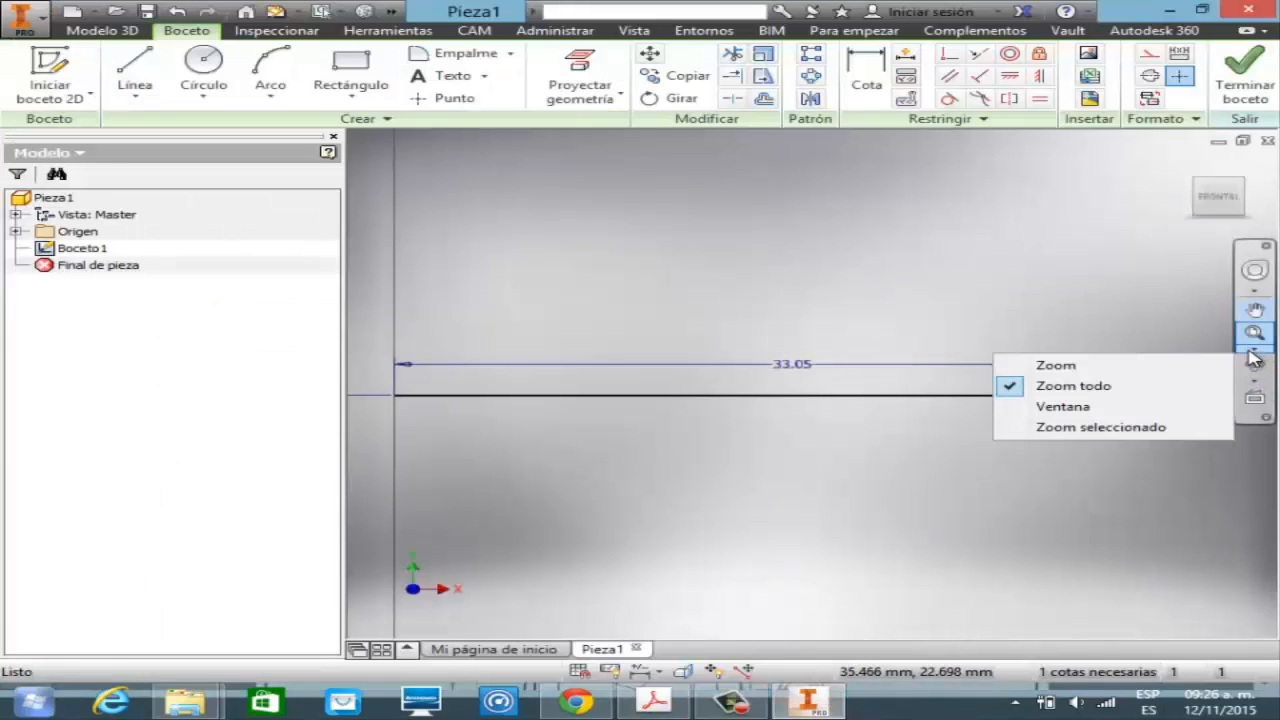
{"action": "left_click", "coordinate": [1183, 368]}
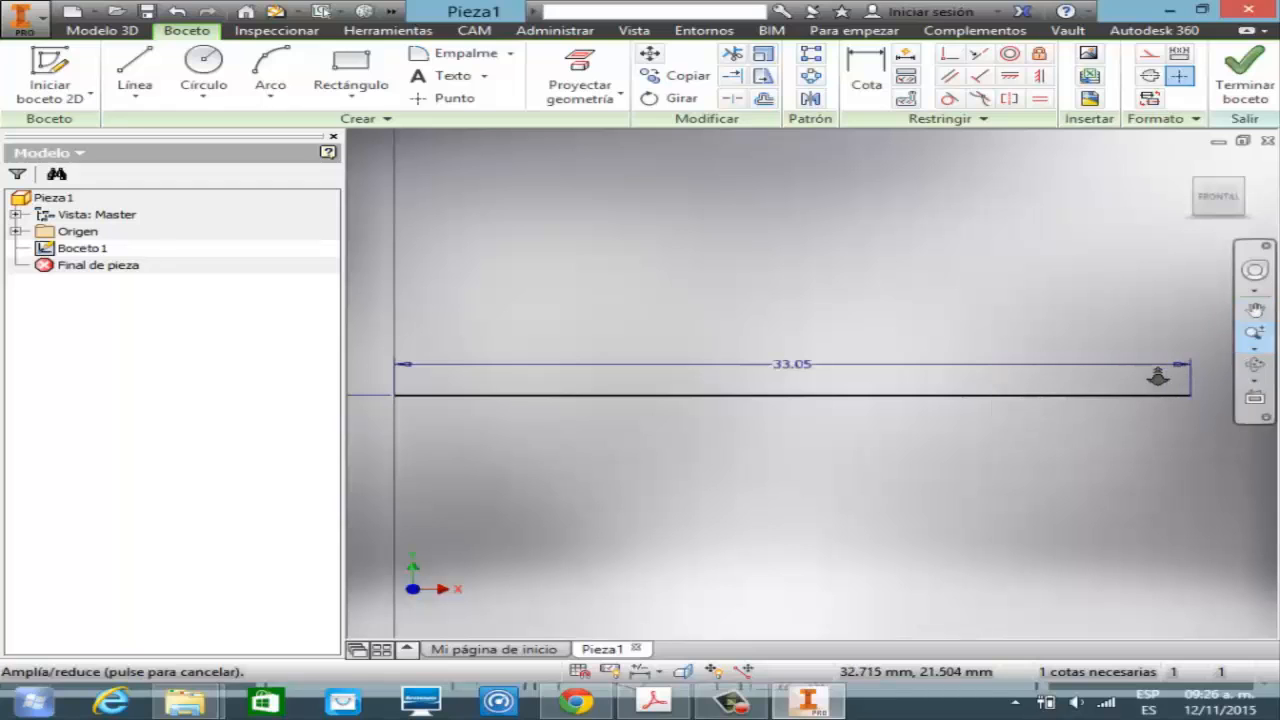
{"action": "left_click", "coordinate": [135, 70]}
{"action": "left_click", "coordinate": [393, 396]}
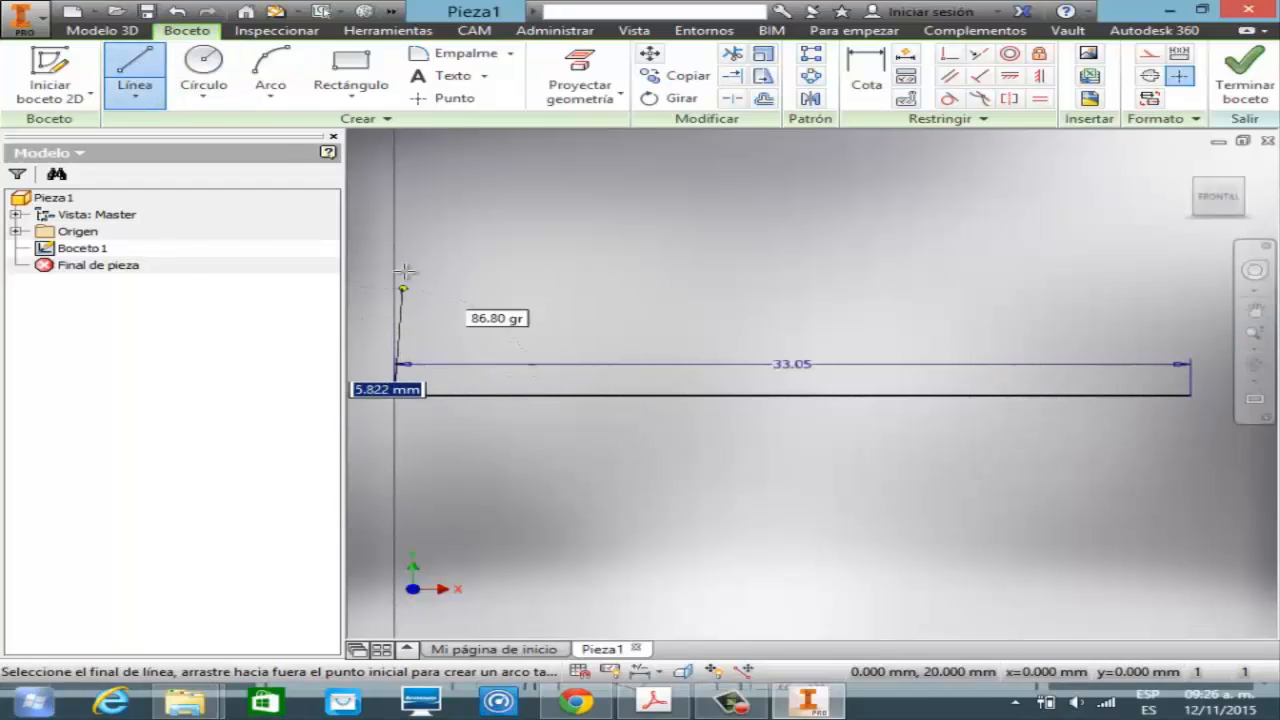
{"action": "type", "text": "3"}
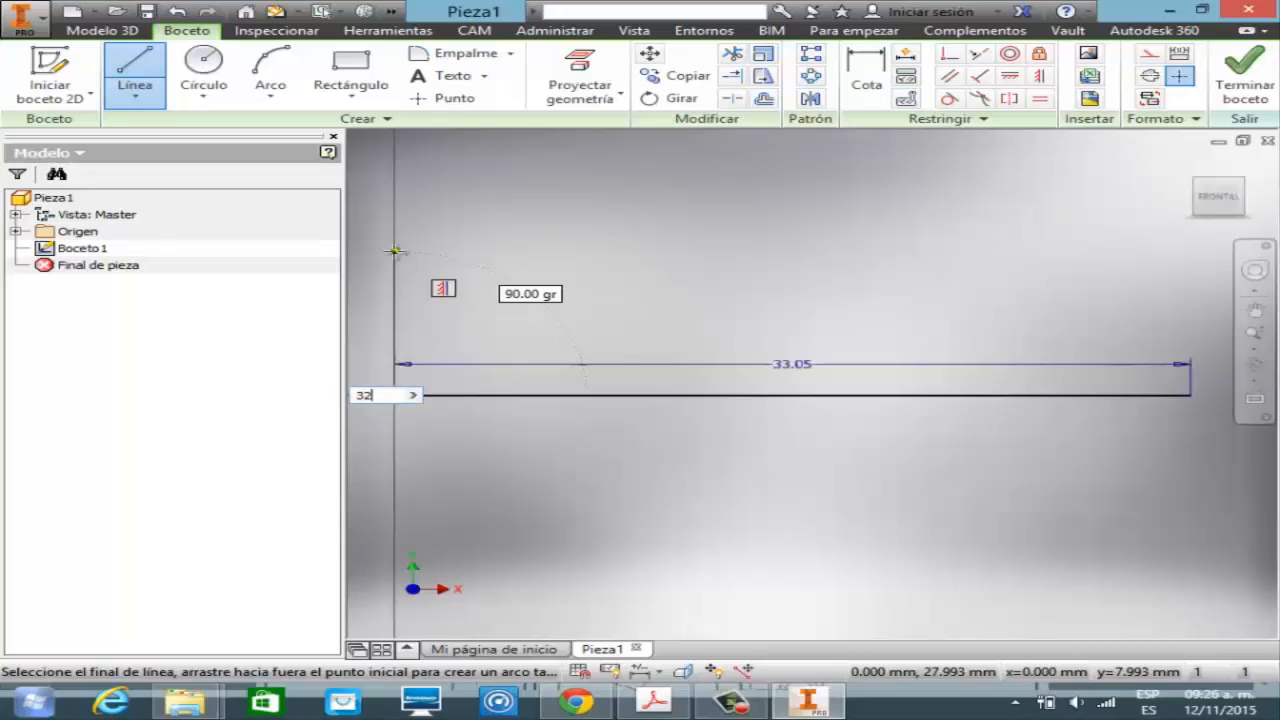
{"action": "type", "text": "2"}
{"action": "key", "text": "Return"}
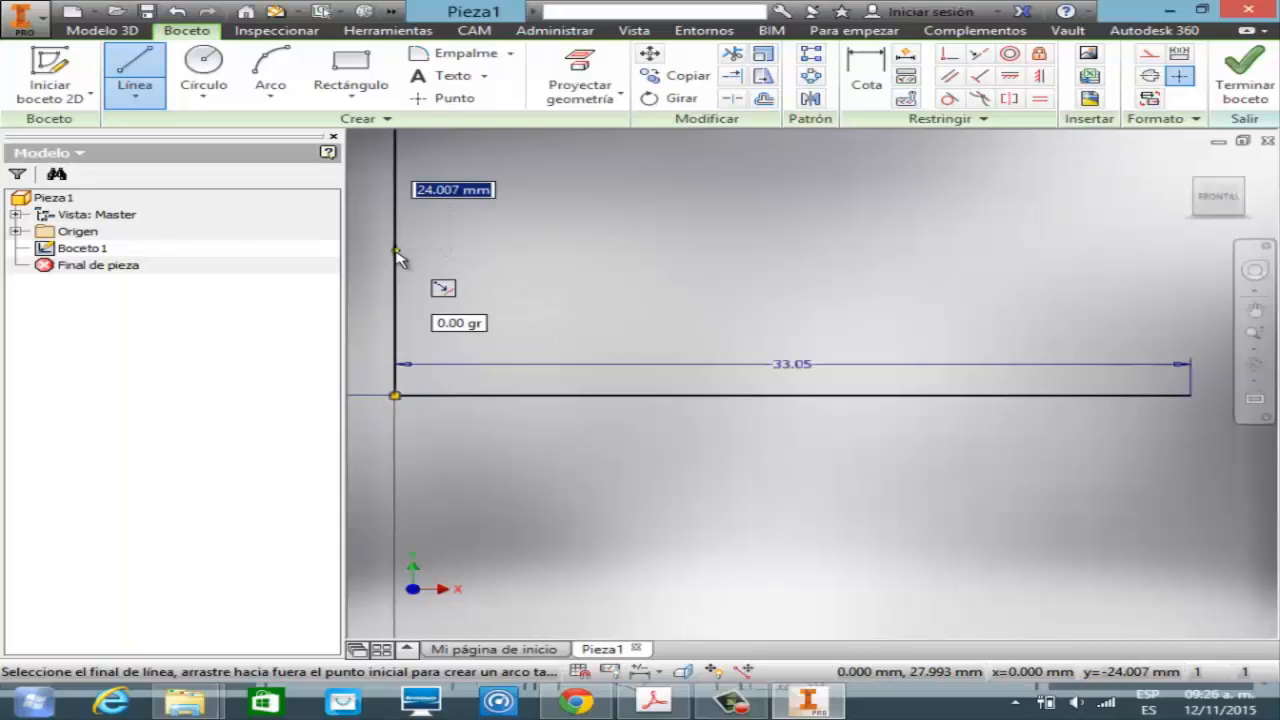
{"action": "key", "text": "Escape"}
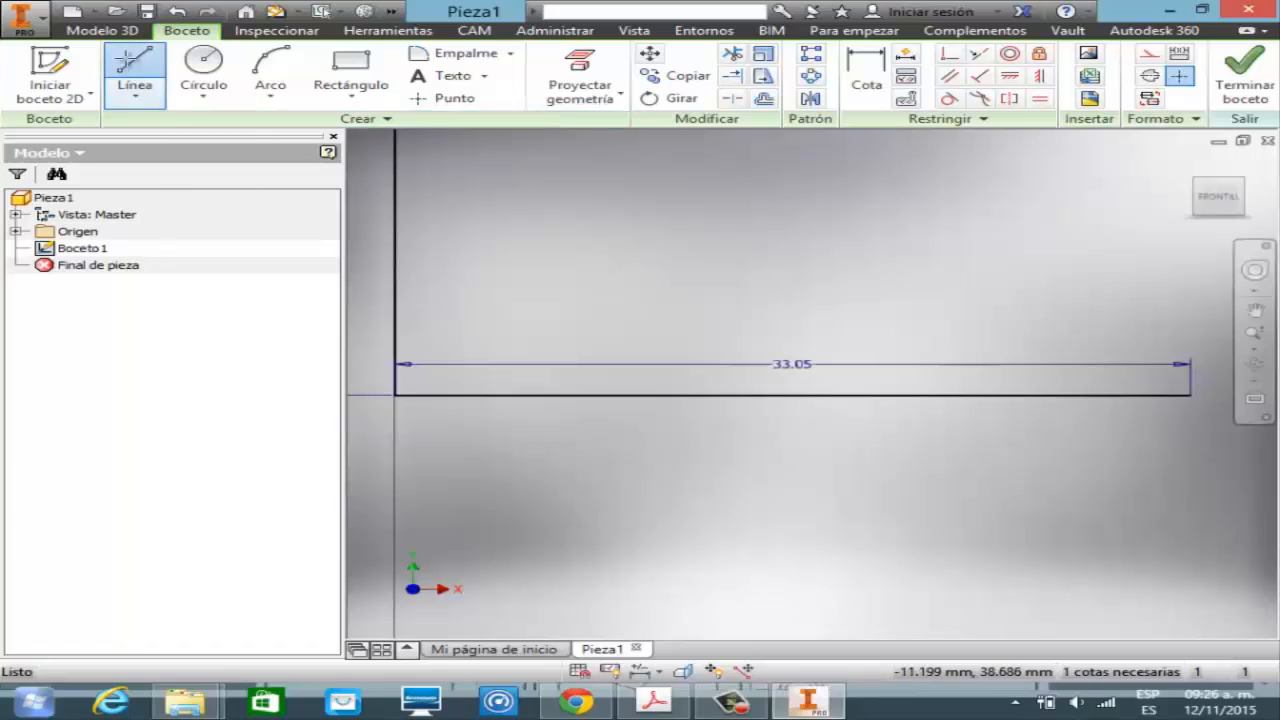
- Draw a 35 mm vertical line upward from the right end of the upper 33.05 mm line
{"action": "left_click", "coordinate": [134, 72]}
{"action": "left_click", "coordinate": [1190, 395]}
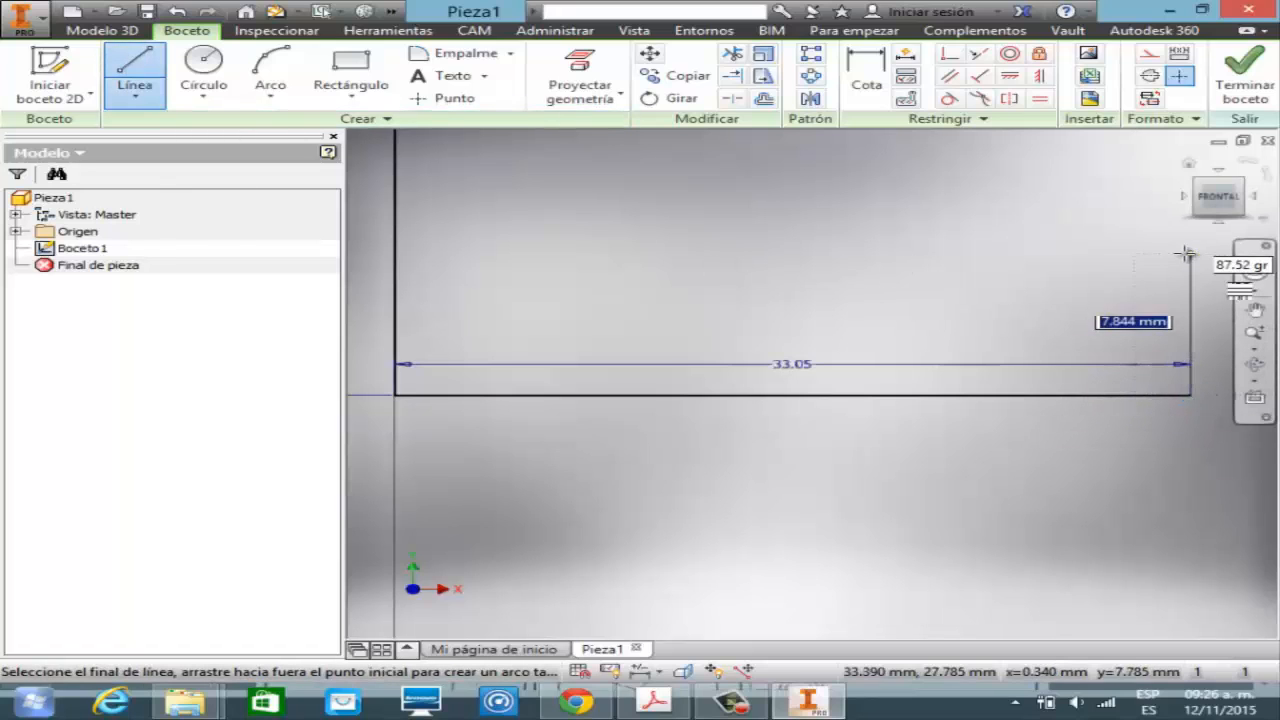
{"action": "type", "text": "35"}
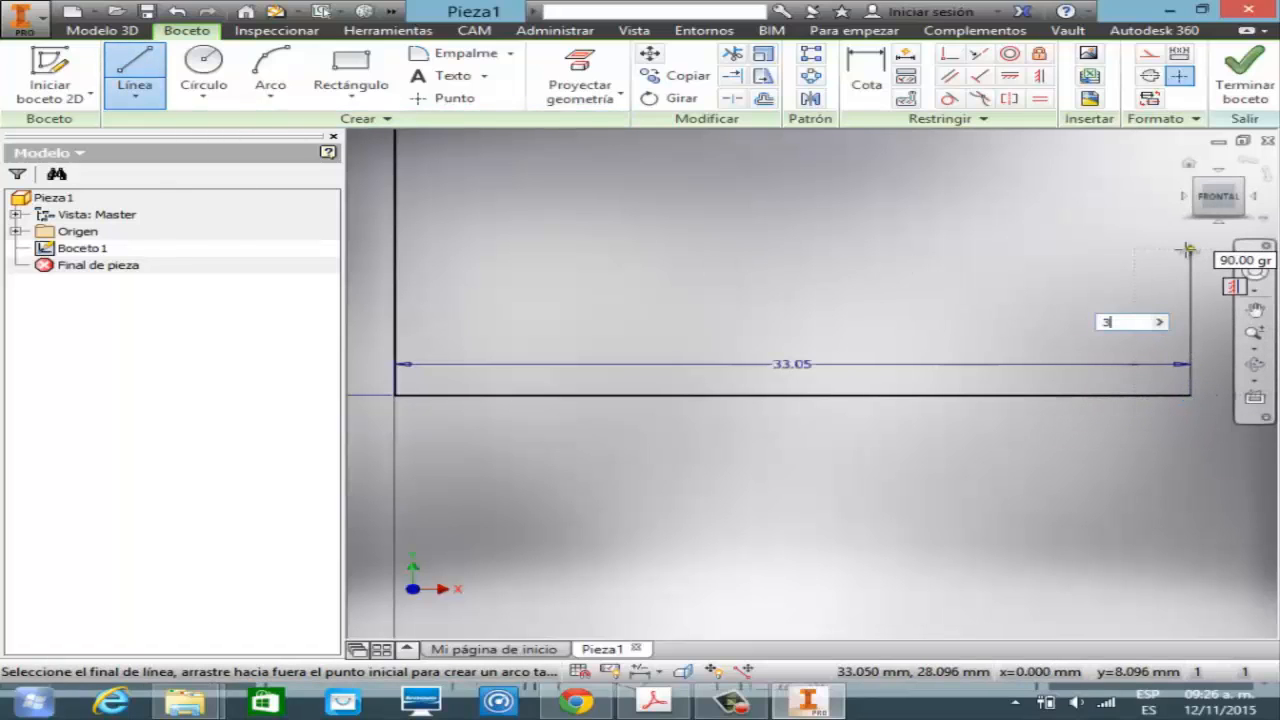
{"action": "key", "text": "Return"}
{"action": "key", "text": "Escape"}
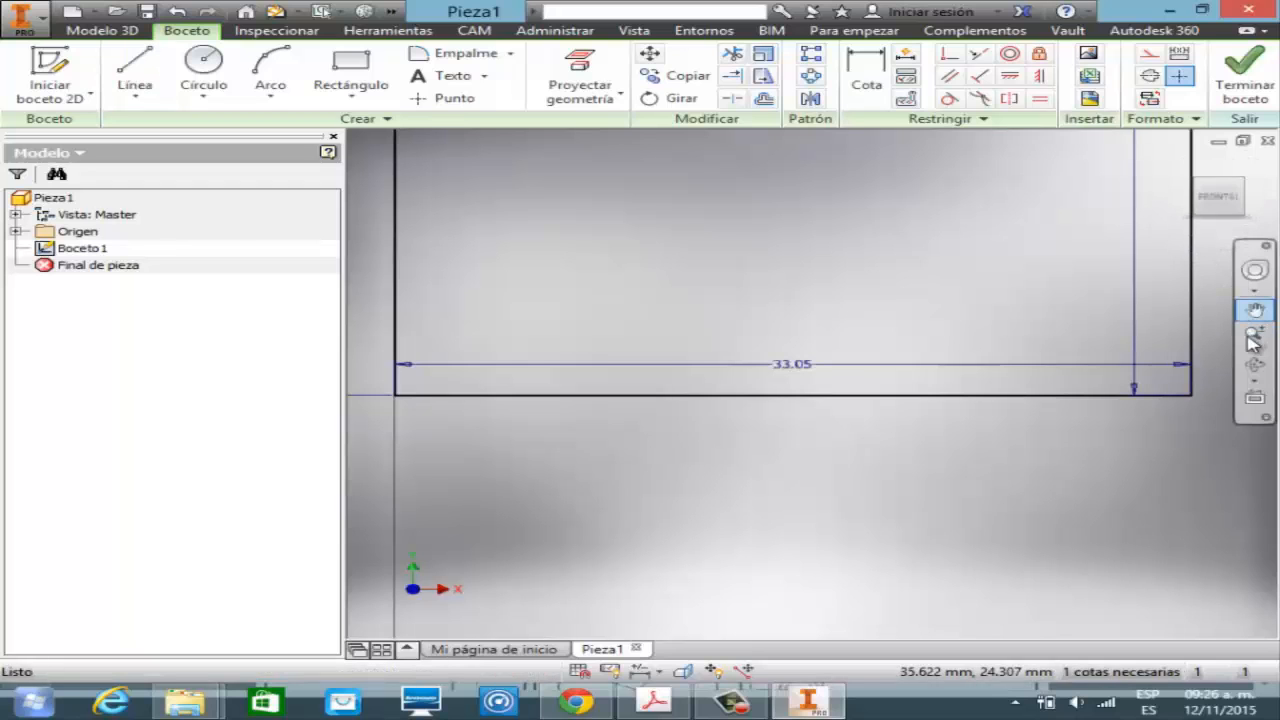
- Set the length dimension of the profile's left vertical line to 35 mm
{"action": "left_click", "coordinate": [1255, 347]}
{"action": "left_click", "coordinate": [1171, 390]}
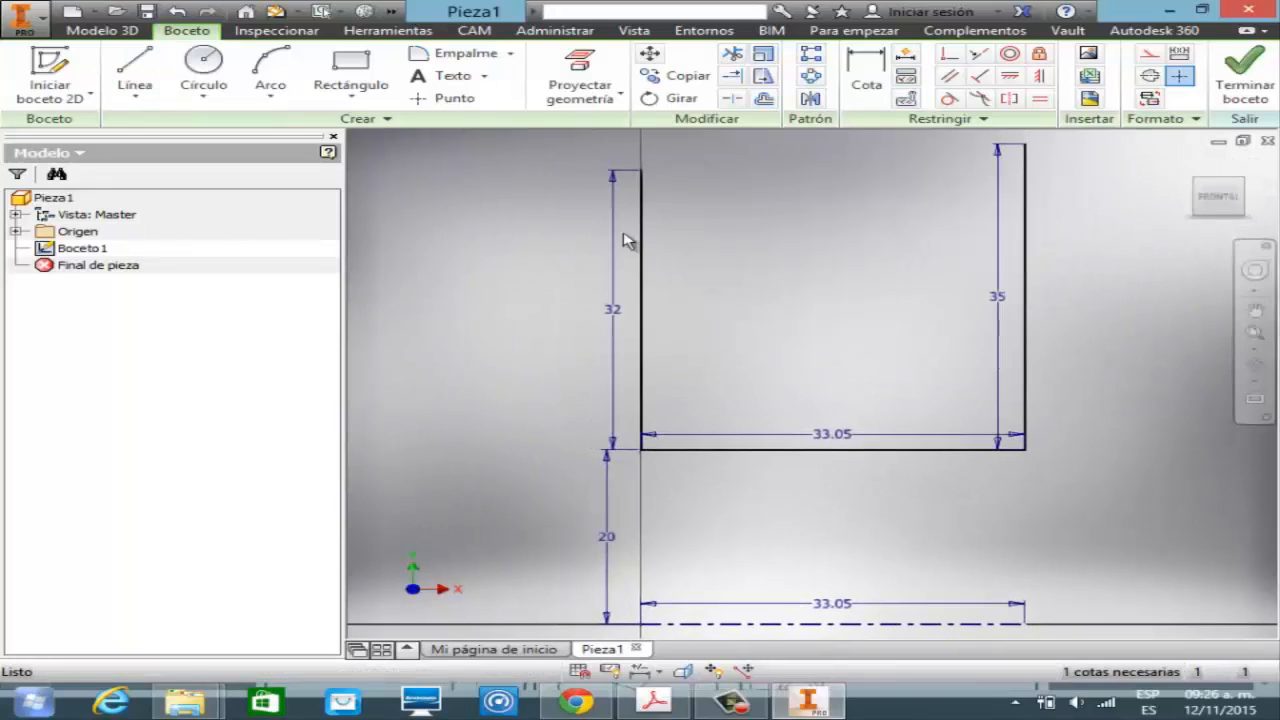
{"action": "left_click", "coordinate": [124, 72]}
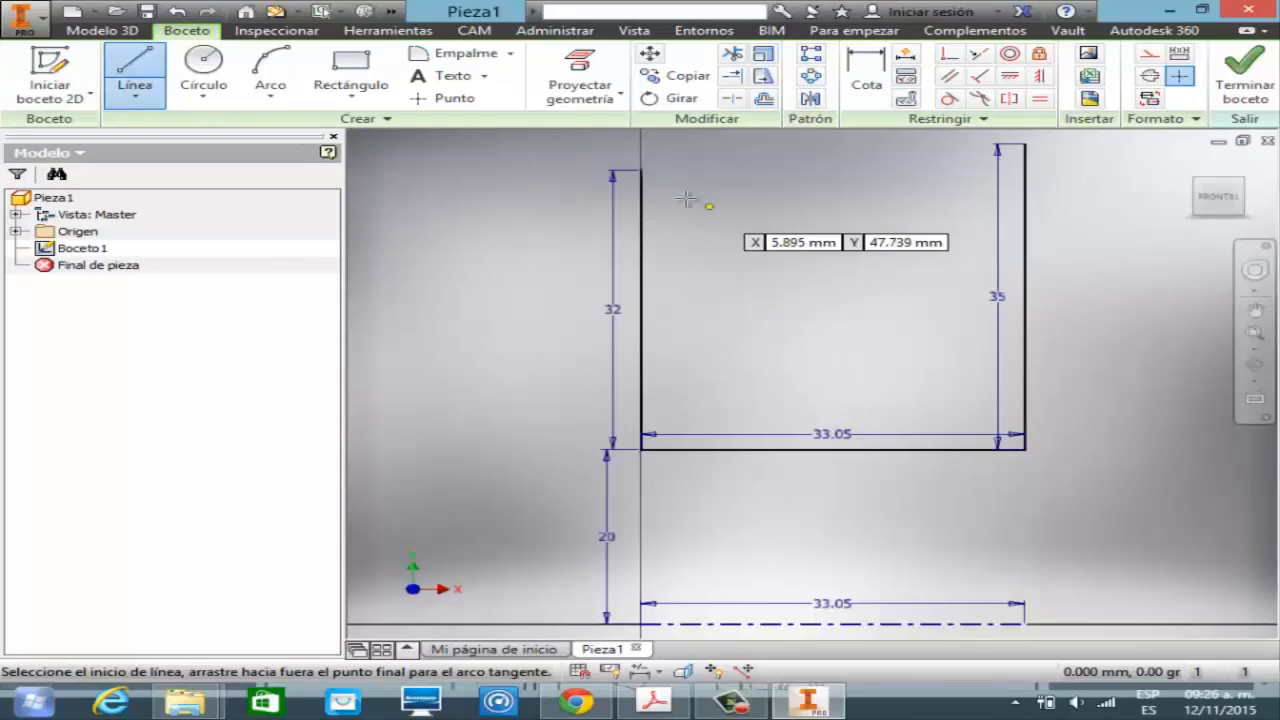
{"action": "key", "text": "Escape"}
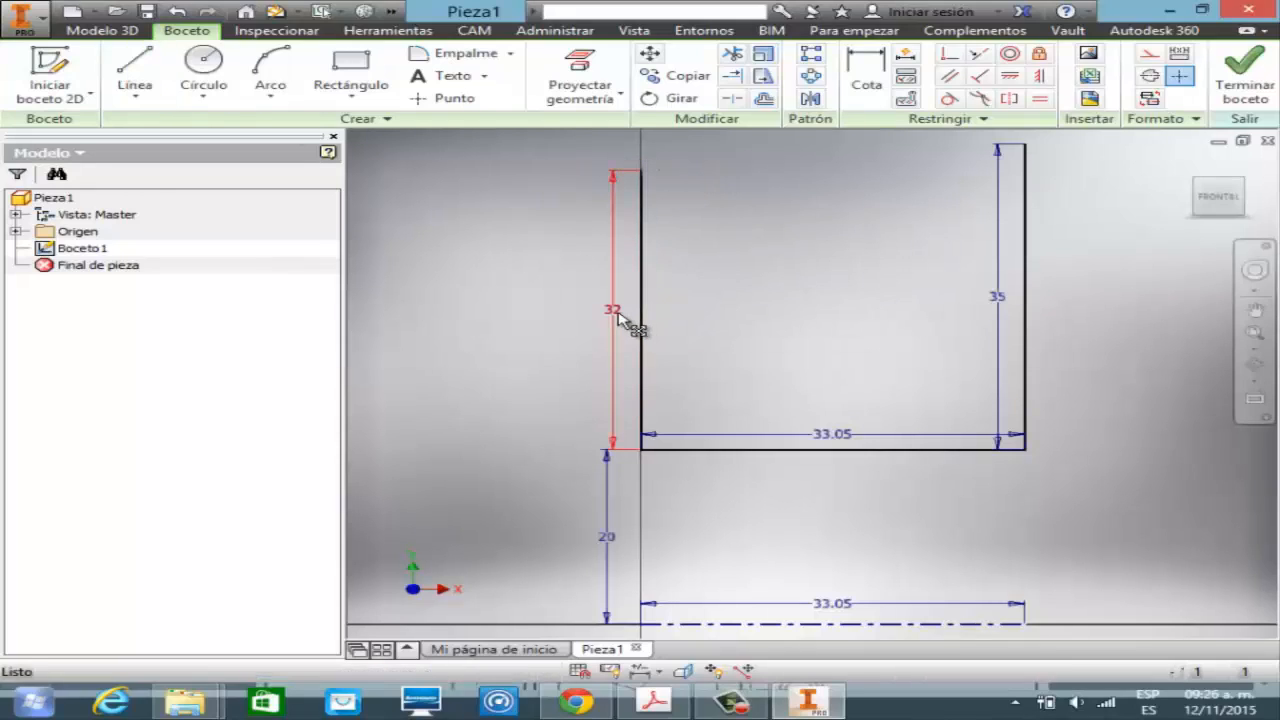
{"action": "double_click", "coordinate": [618, 313]}
{"action": "key", "text": "Return"}
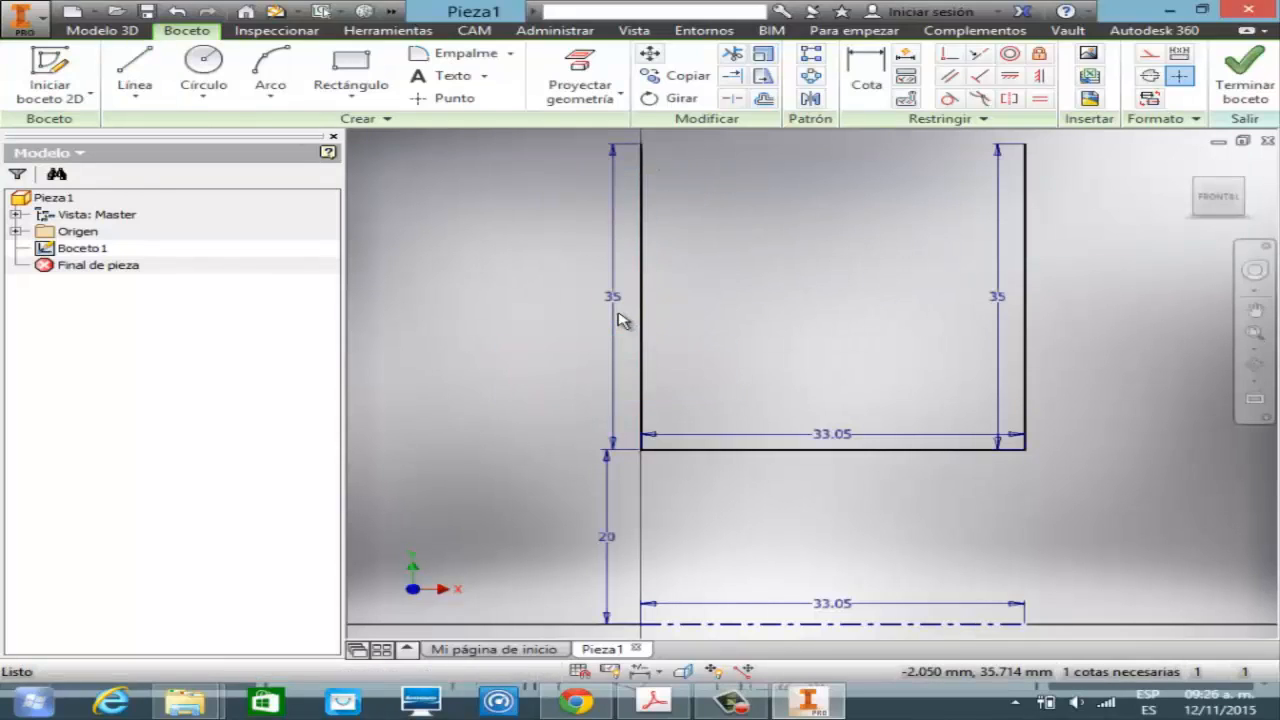
- Close the profile with a line joining the upper ends of both verticals and move the right 35 mm dimension outside the rectangle
{"action": "left_click", "coordinate": [135, 70]}
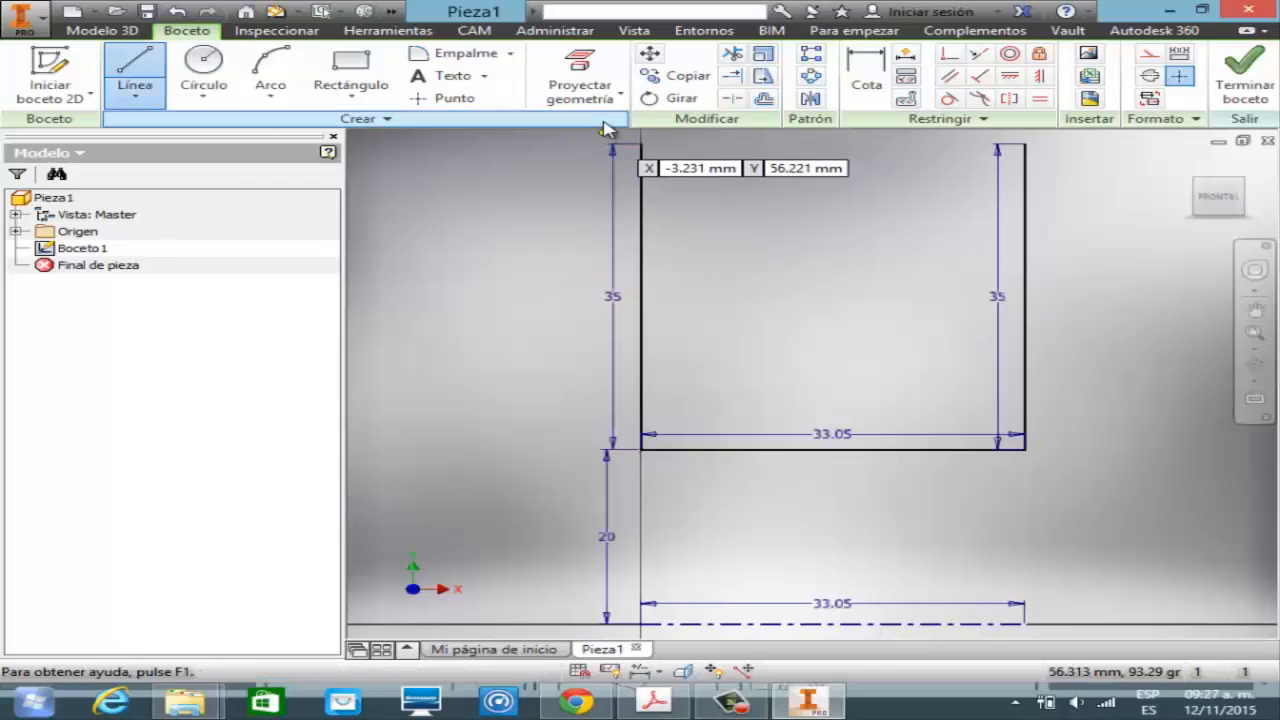
{"action": "left_click", "coordinate": [641, 145]}
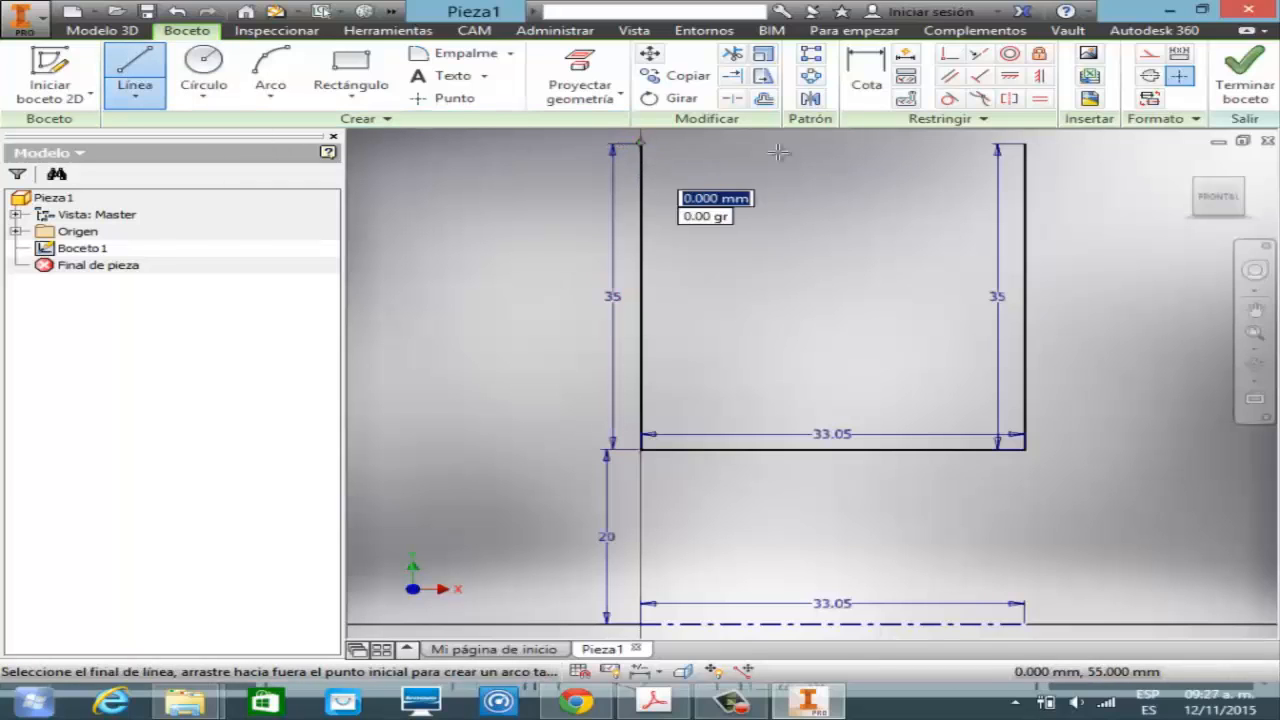
{"action": "left_click", "coordinate": [1025, 145]}
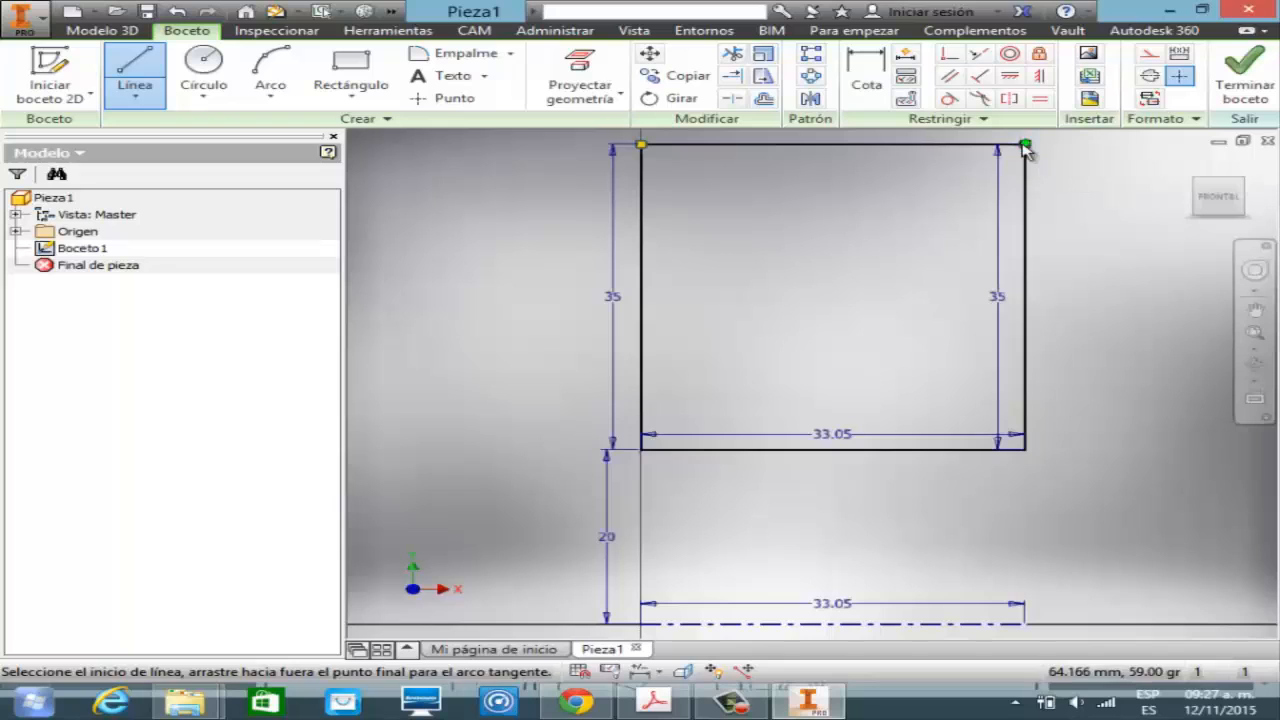
{"action": "key", "text": "Escape"}
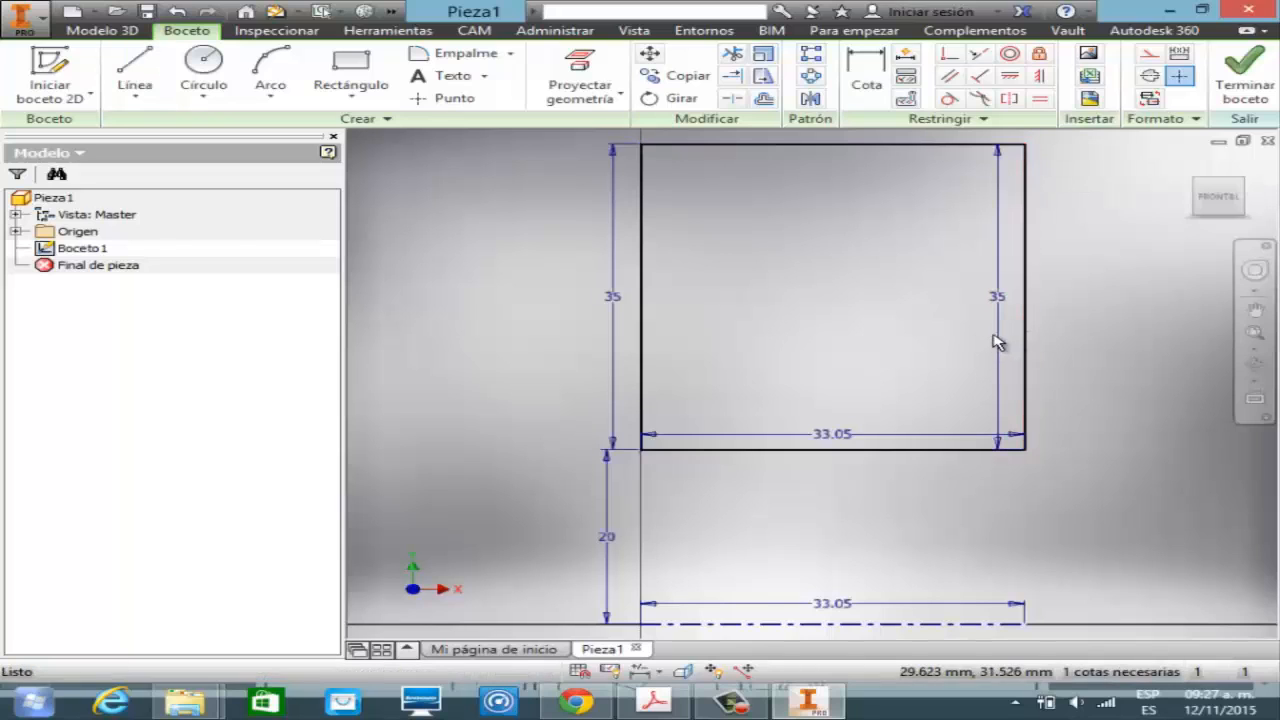
{"action": "left_click", "coordinate": [998, 303]}
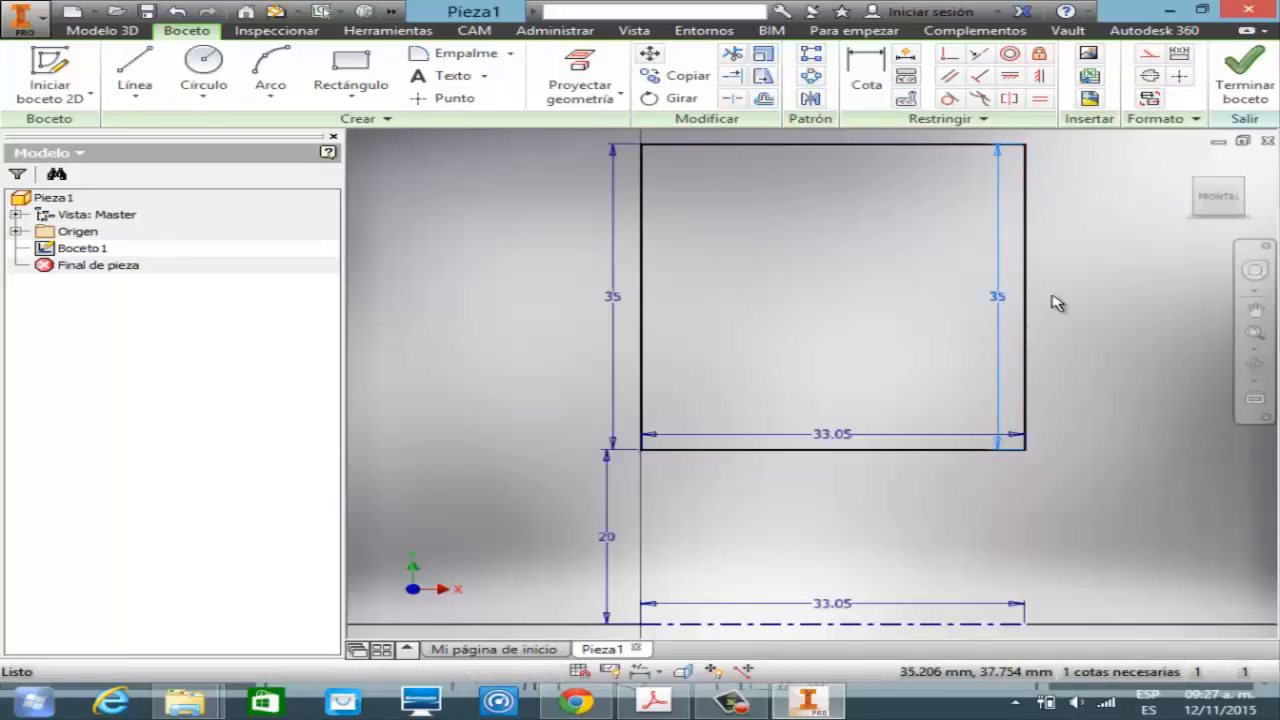
{"action": "left_click_drag", "start_coordinate": [994, 297], "coordinate": [1088, 316]}
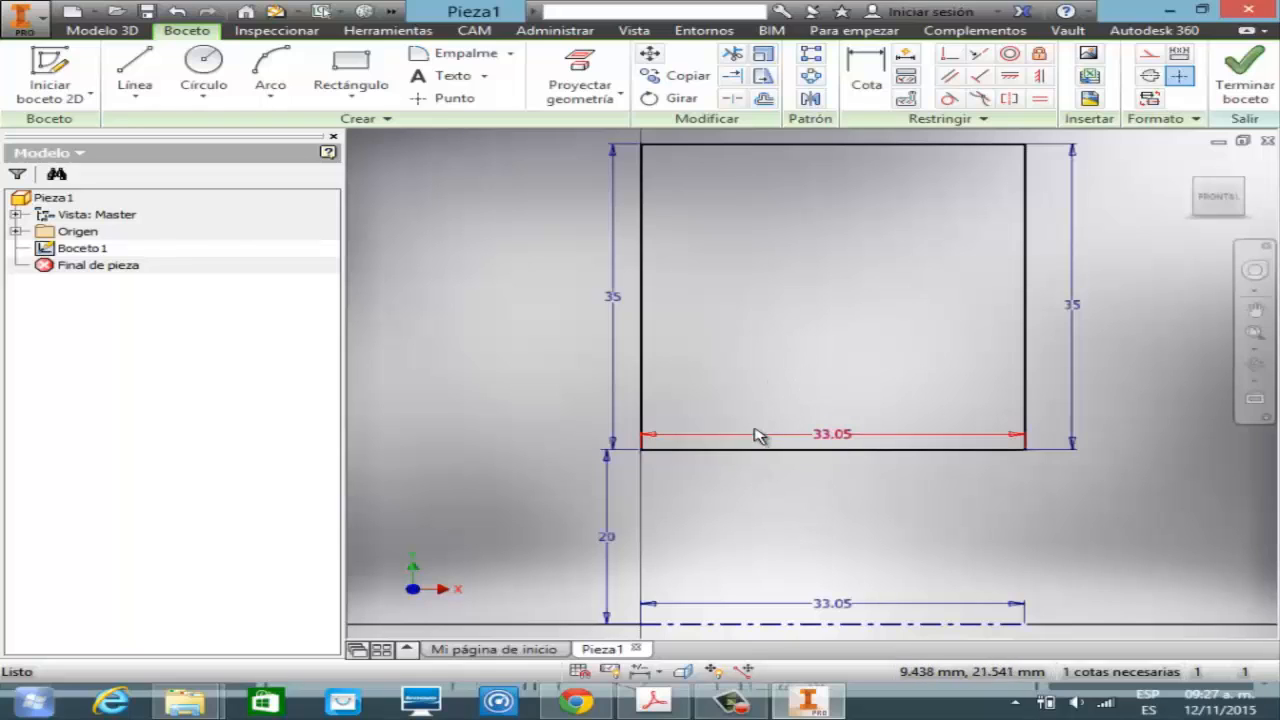
- Draw both diagonals of the 33.05 by 35 mm rectangle between its opposite corners
{"action": "left_click", "coordinate": [135, 75]}
{"action": "left_click", "coordinate": [642, 145]}
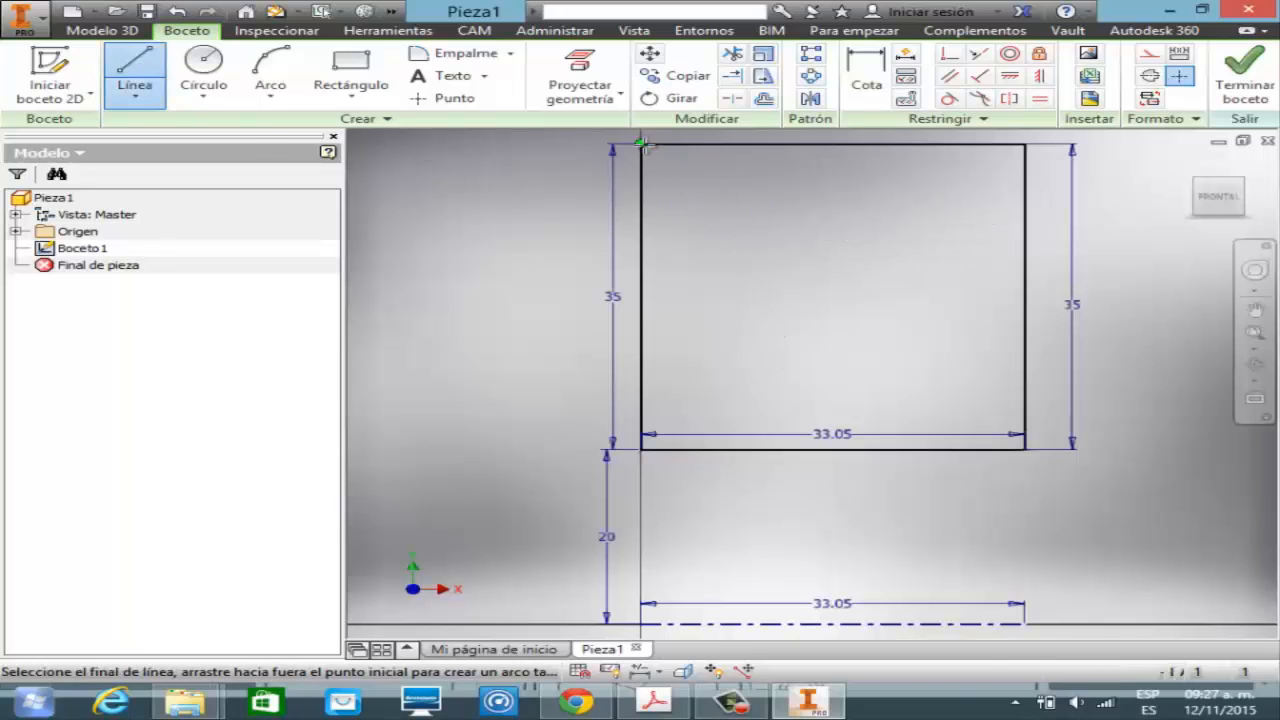
{"action": "left_click", "coordinate": [1025, 449]}
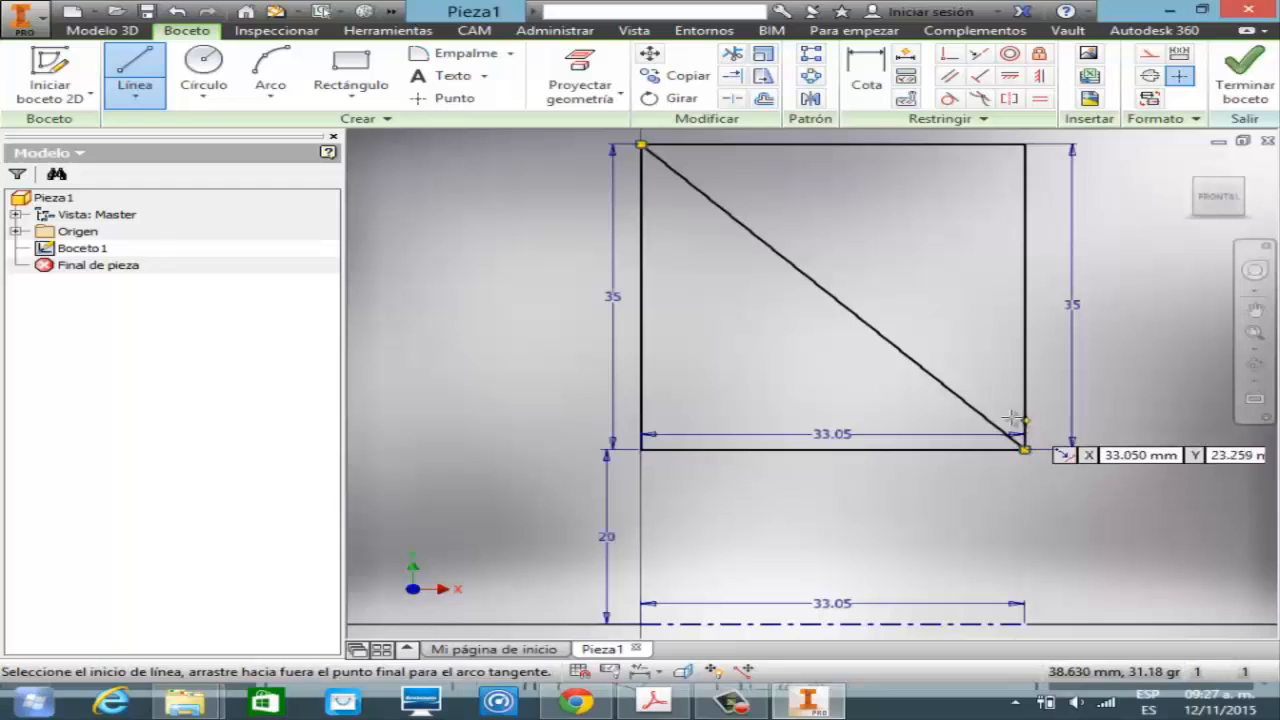
{"action": "left_click", "coordinate": [1024, 146]}
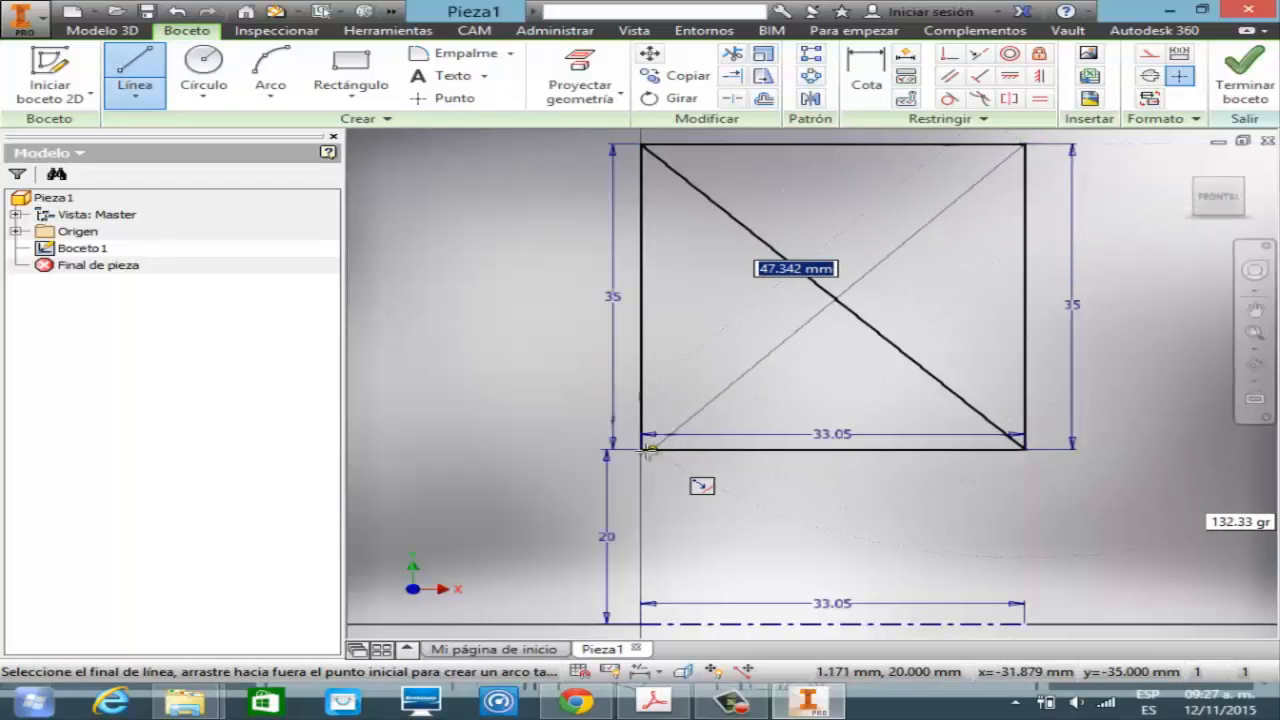
{"action": "left_click", "coordinate": [641, 449]}
{"action": "key", "text": "Escape"}
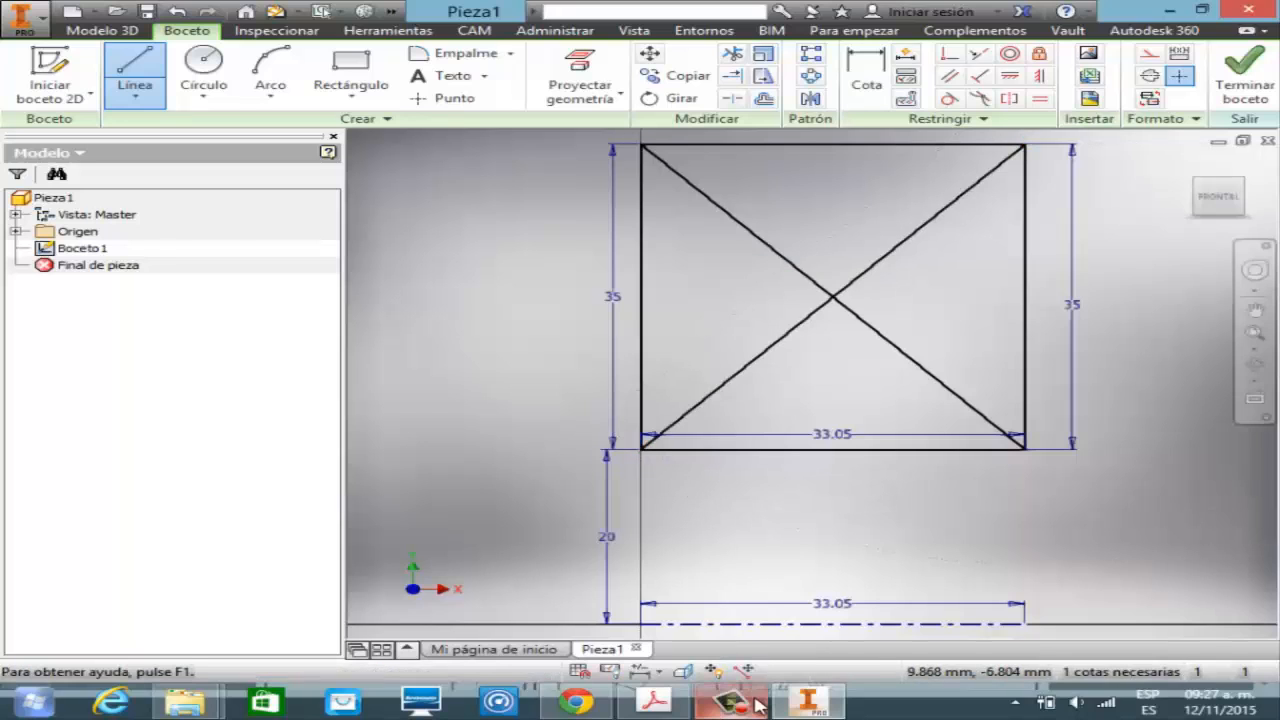
- Draw a 22 mm diameter circle centred where the two diagonals of the rectangle cross
{"action": "mouse_move", "coordinate": [757, 705]}
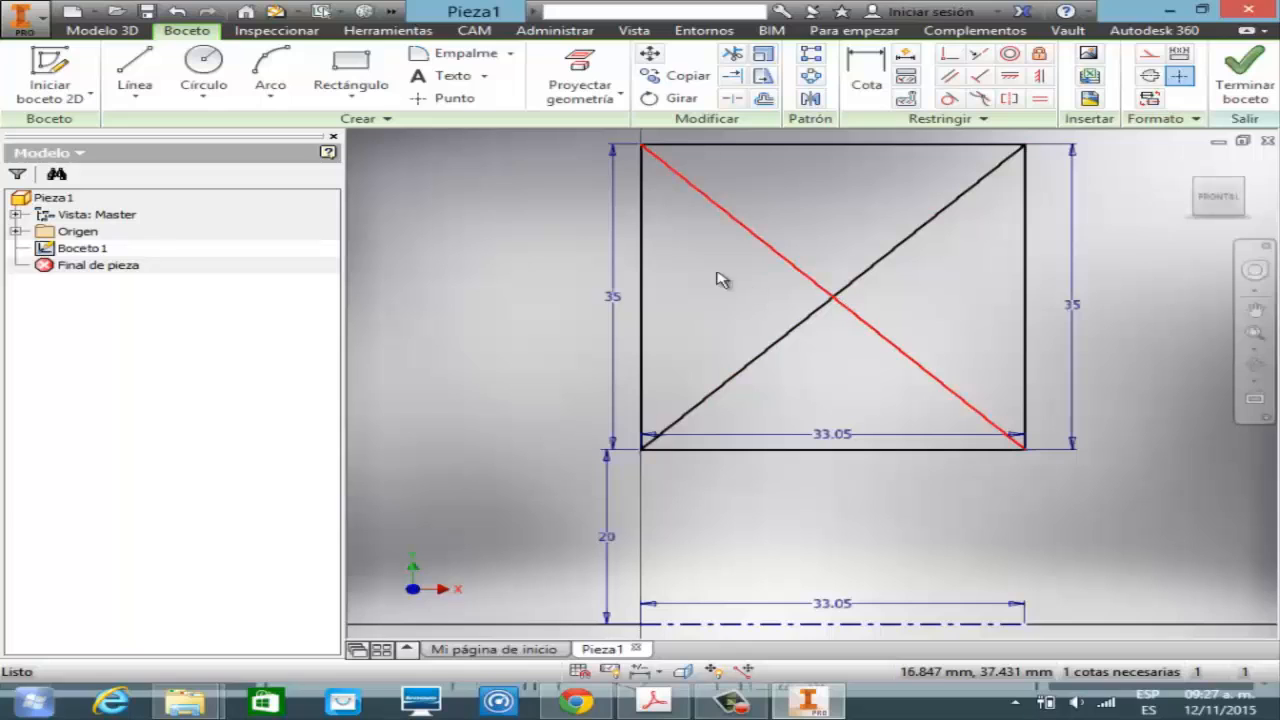
{"action": "left_click", "coordinate": [203, 70]}
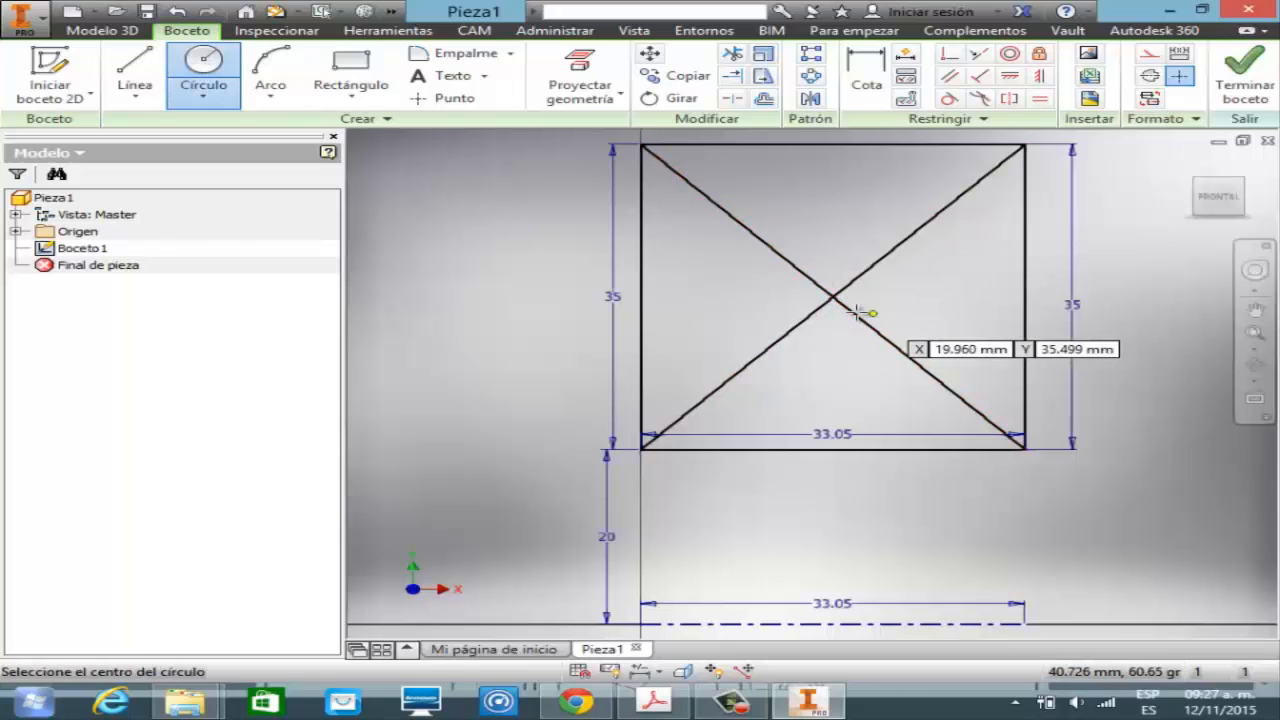
{"action": "left_click", "coordinate": [831, 296]}
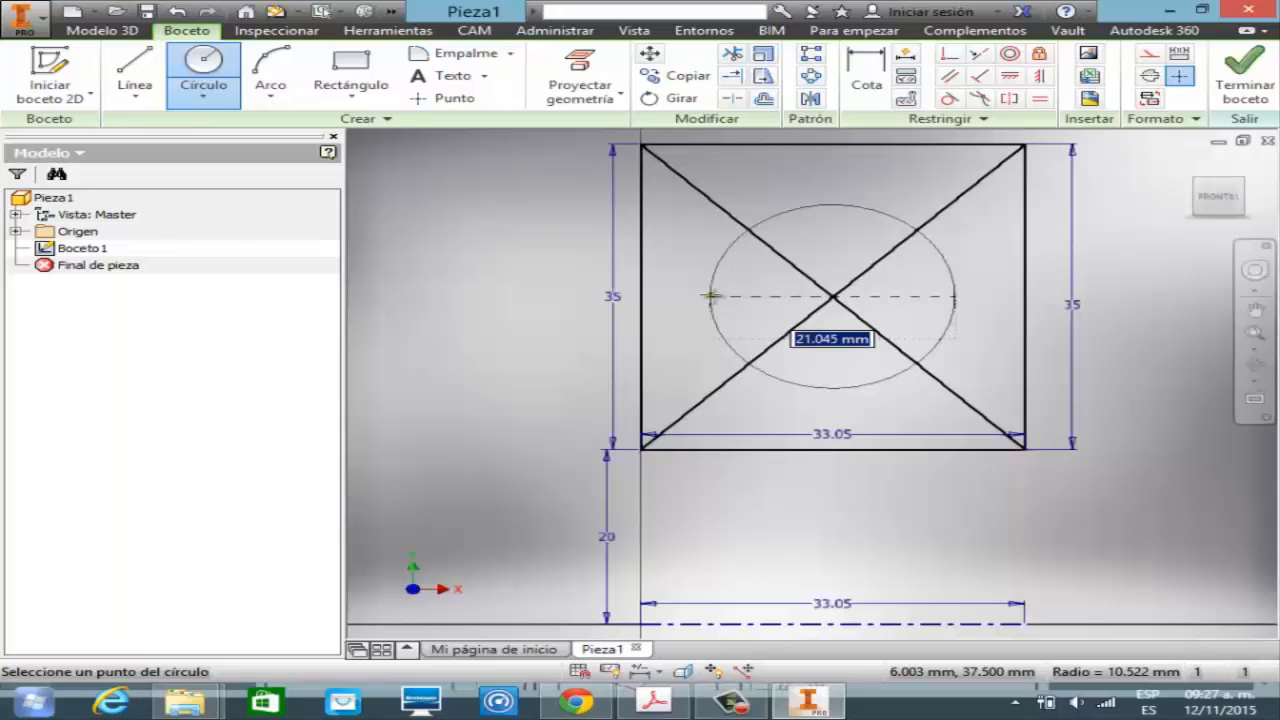
{"action": "type", "text": "22"}
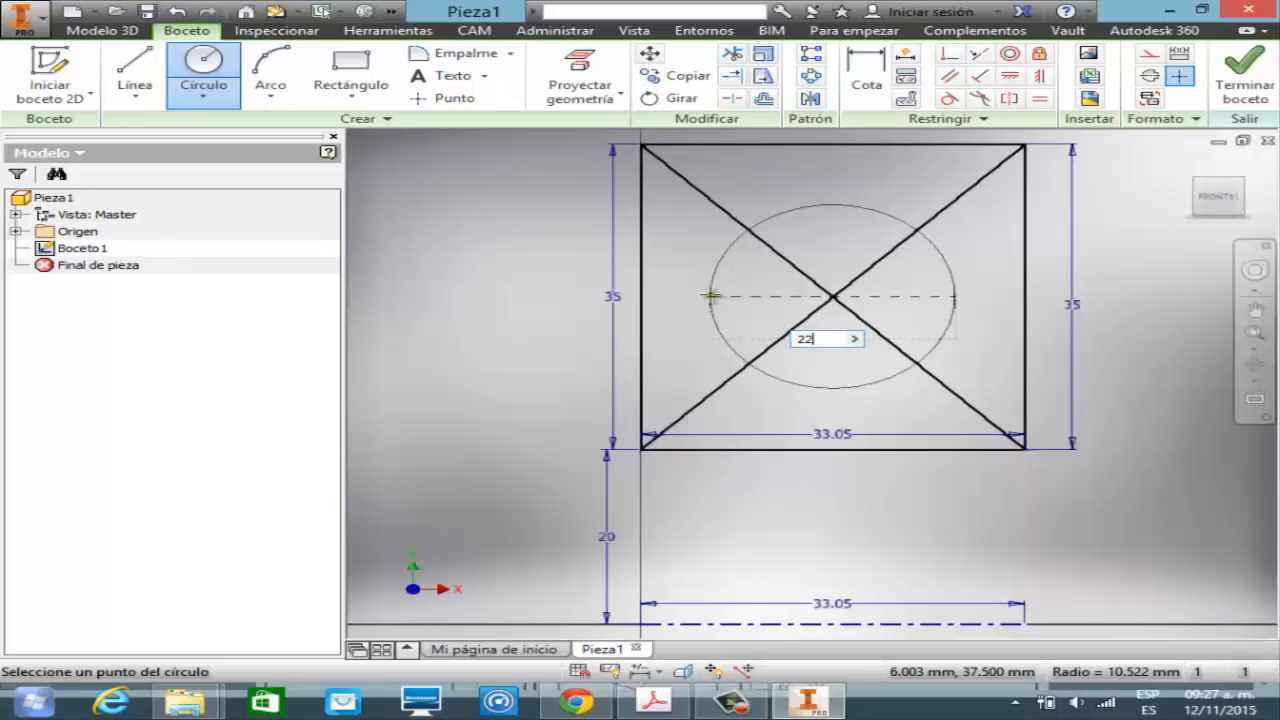
{"action": "key", "text": "Return"}
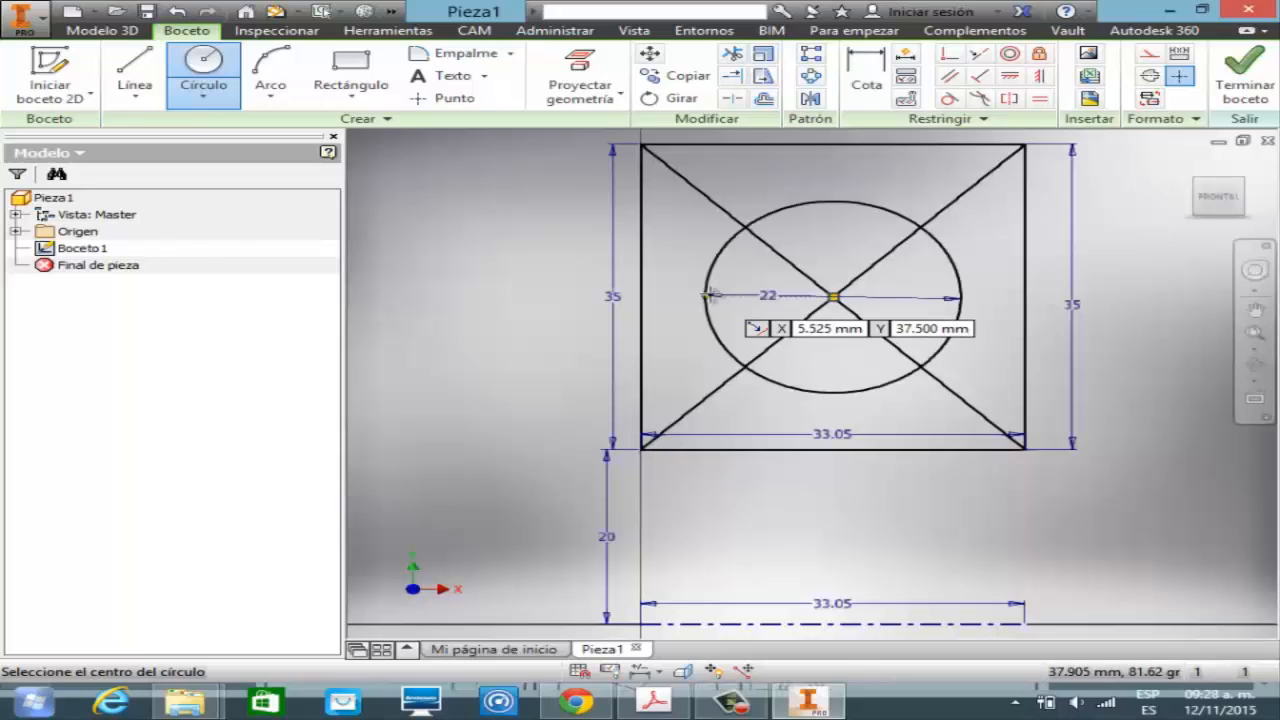
{"action": "key", "text": "Escape"}
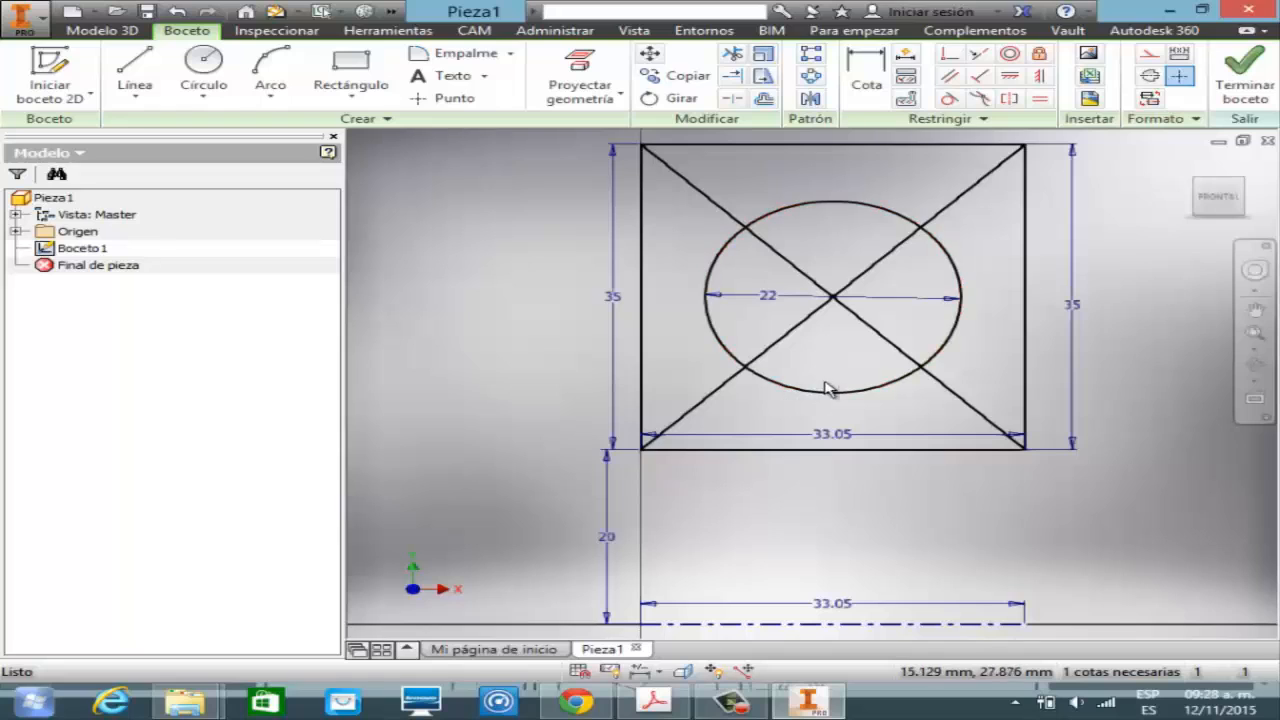
- Delete both diagonal lines of the rectangle, keeping the circle
{"action": "left_click", "coordinate": [884, 263]}
{"action": "key", "text": "Delete"}
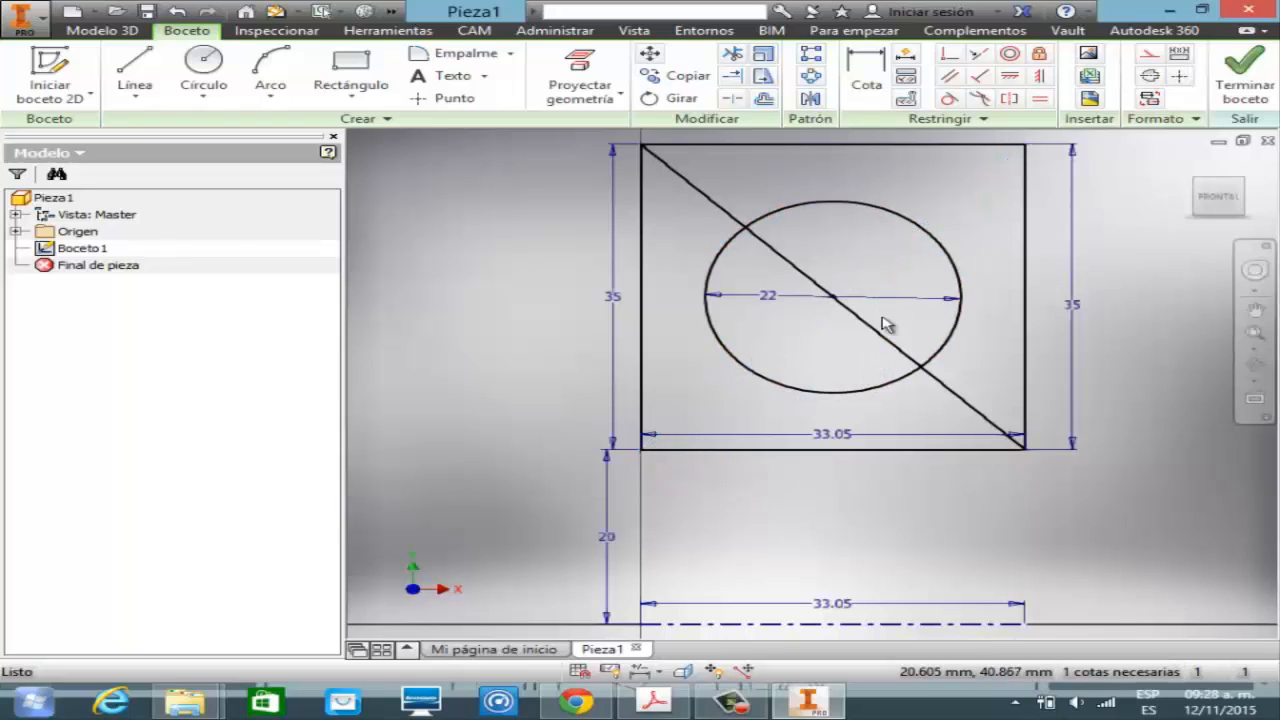
{"action": "left_click", "coordinate": [886, 338]}
{"action": "key", "text": "Delete"}
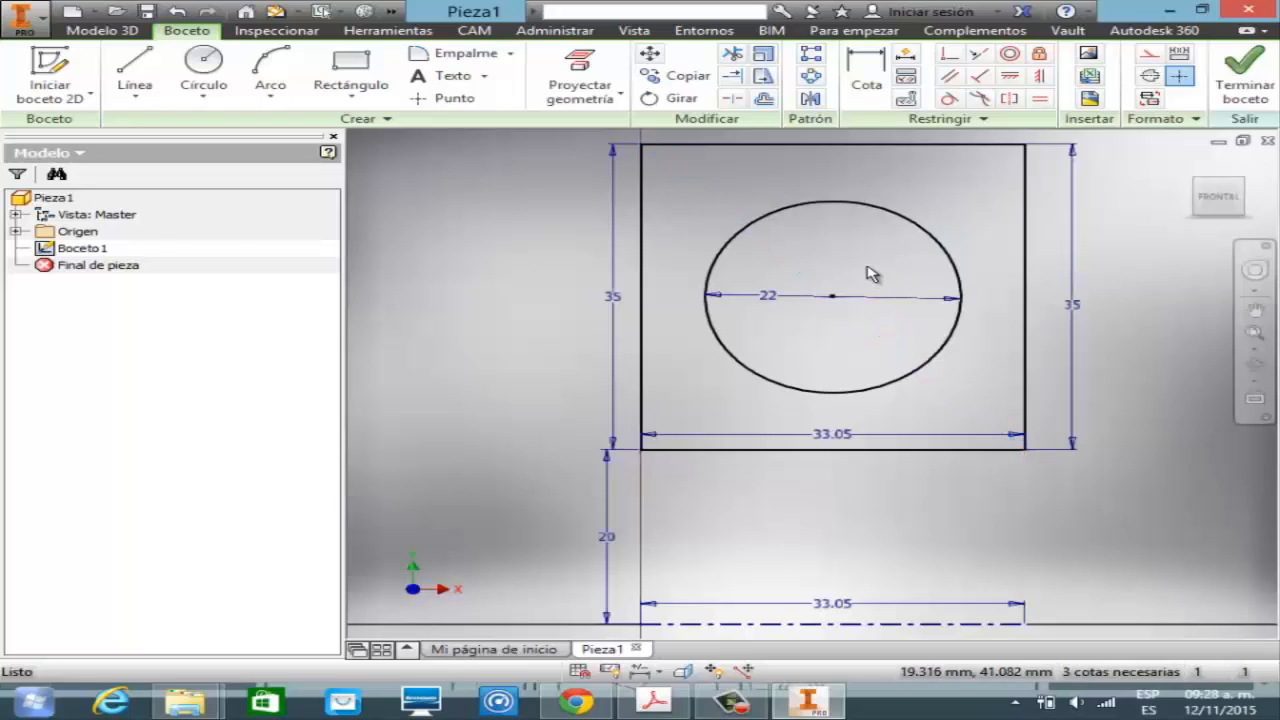
- Draw horizontal lines from the circle's top point to the rectangle's left side and from its bottom point to the right side
{"action": "left_click", "coordinate": [134, 68]}
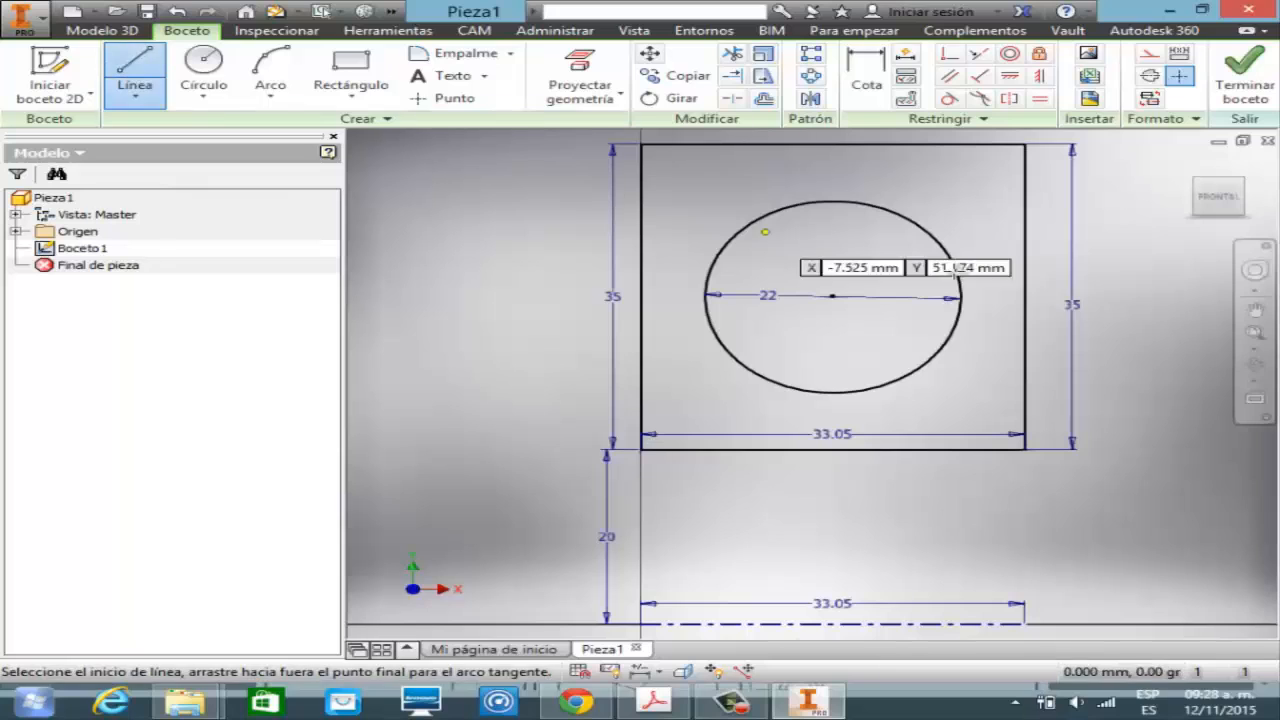
{"action": "left_click", "coordinate": [832, 201]}
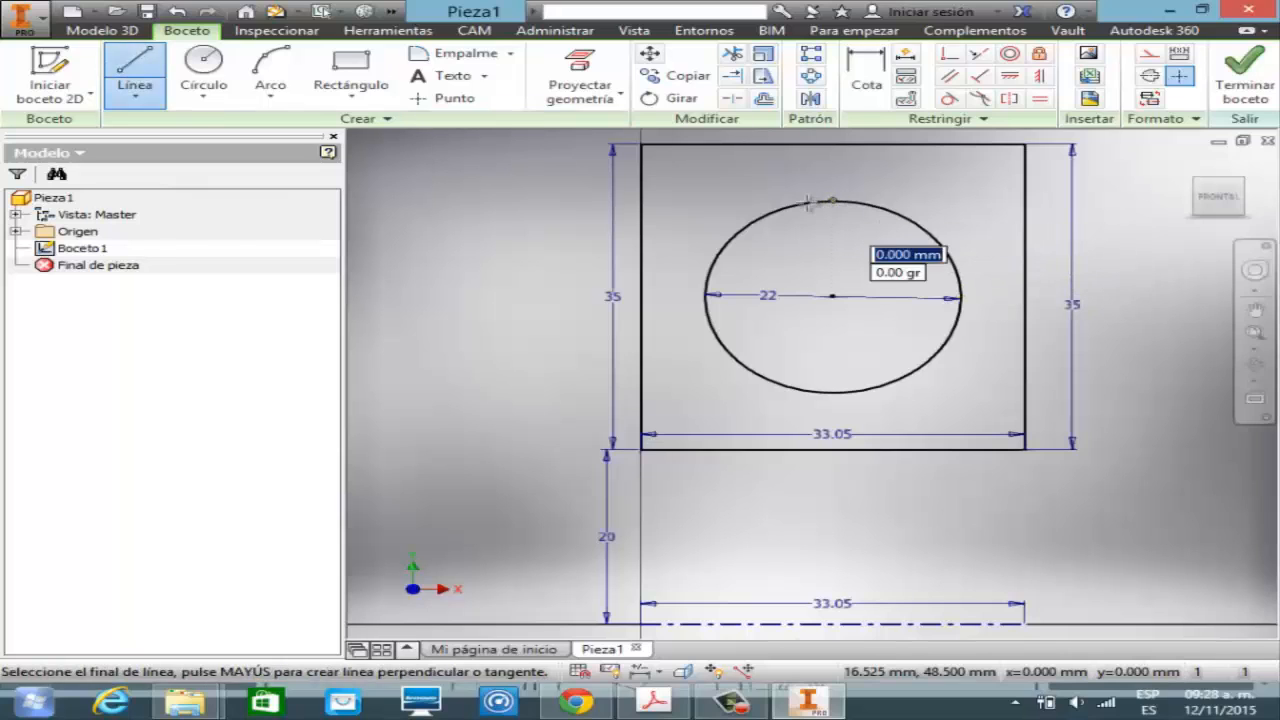
{"action": "double_click", "coordinate": [640, 200]}
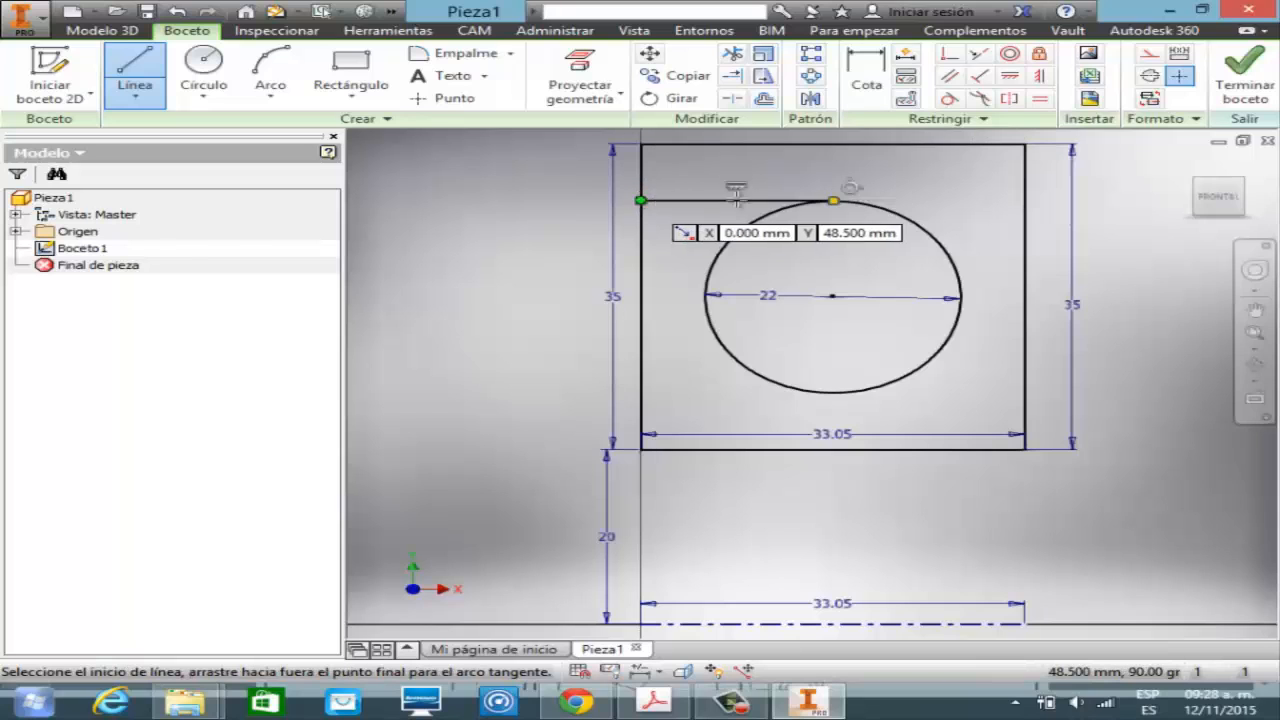
{"action": "left_click", "coordinate": [835, 393]}
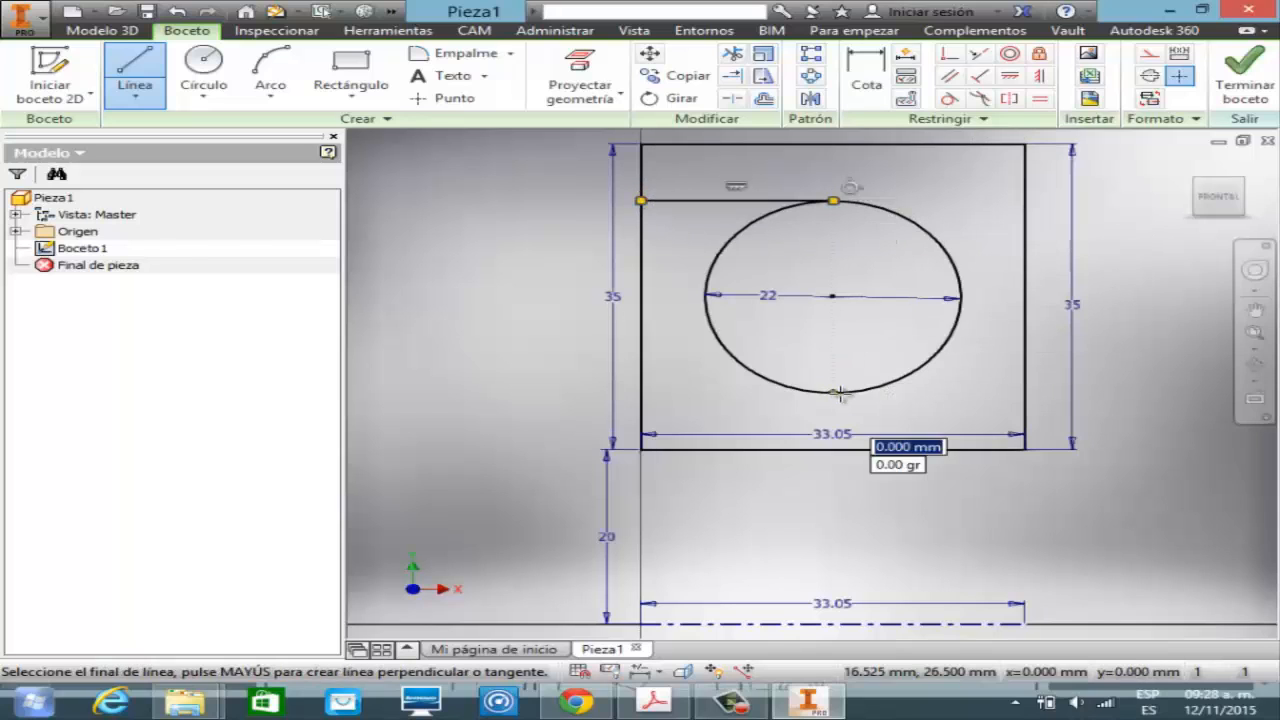
{"action": "double_click", "coordinate": [1025, 394]}
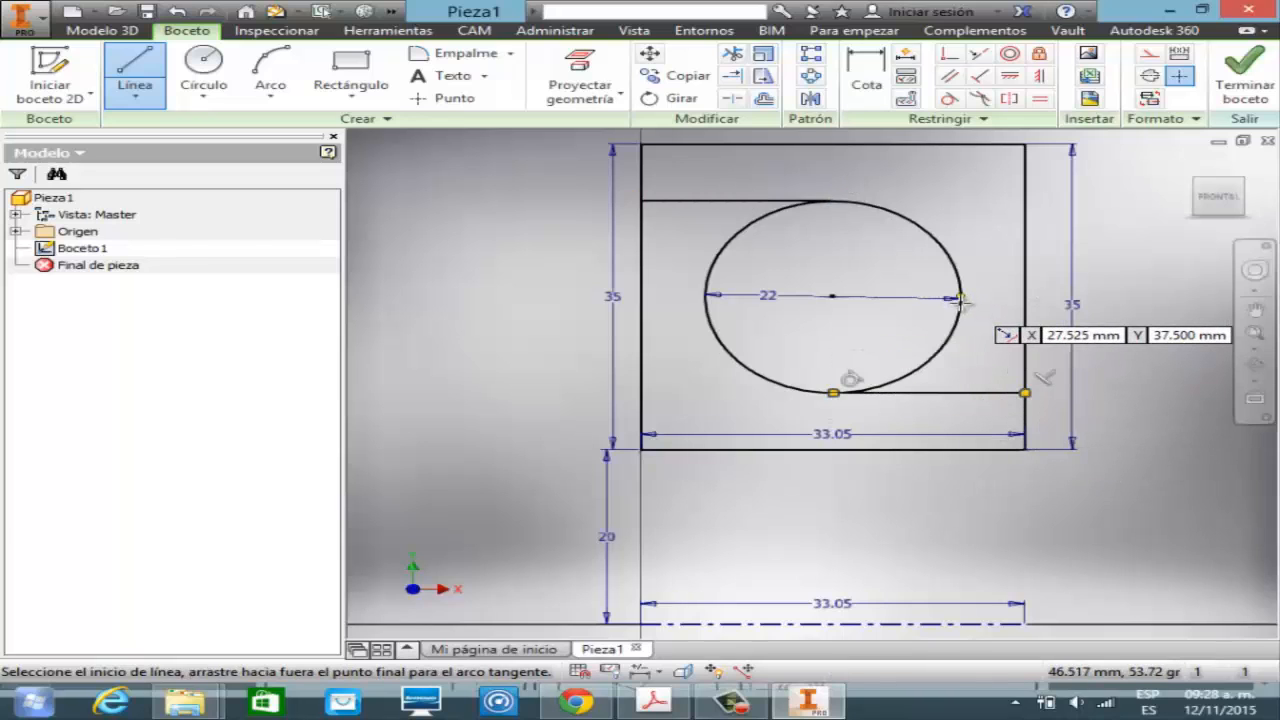
- Join the circle's right and left quadrant points to the adjacent rectangle sides with short horizontal lines
{"action": "left_click", "coordinate": [960, 297]}
{"action": "double_click", "coordinate": [1025, 296]}
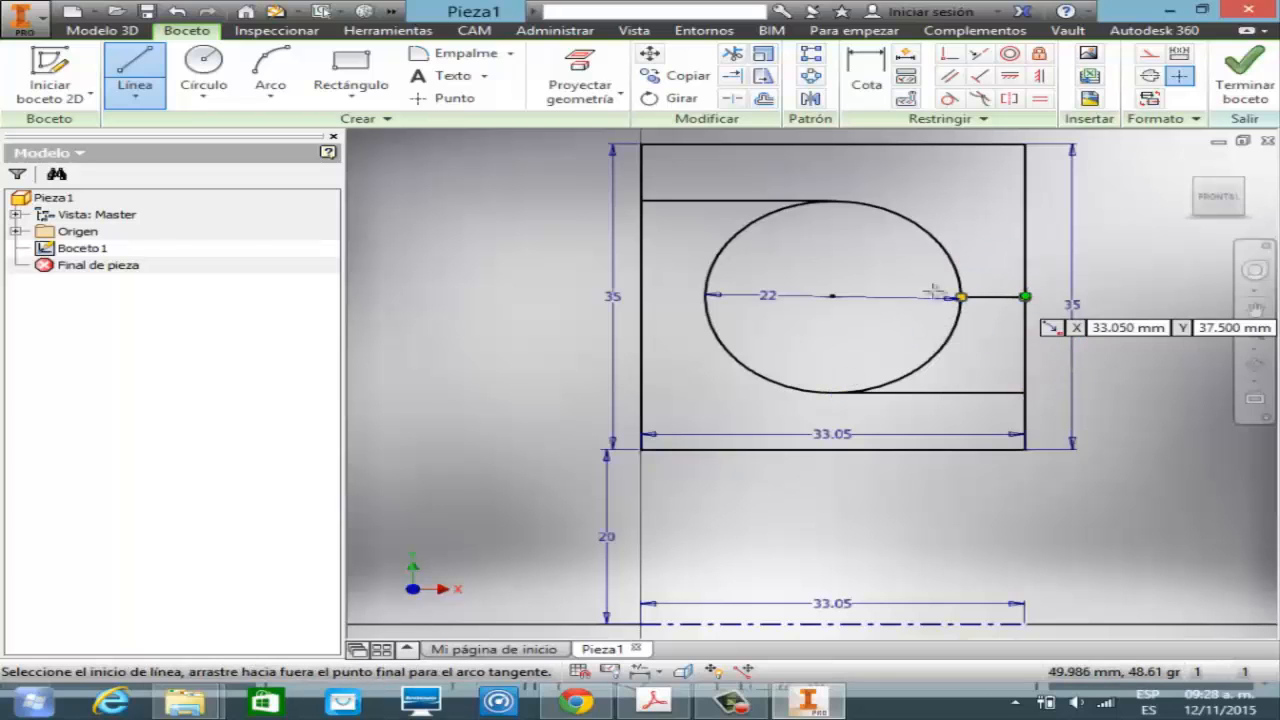
{"action": "left_click", "coordinate": [707, 296]}
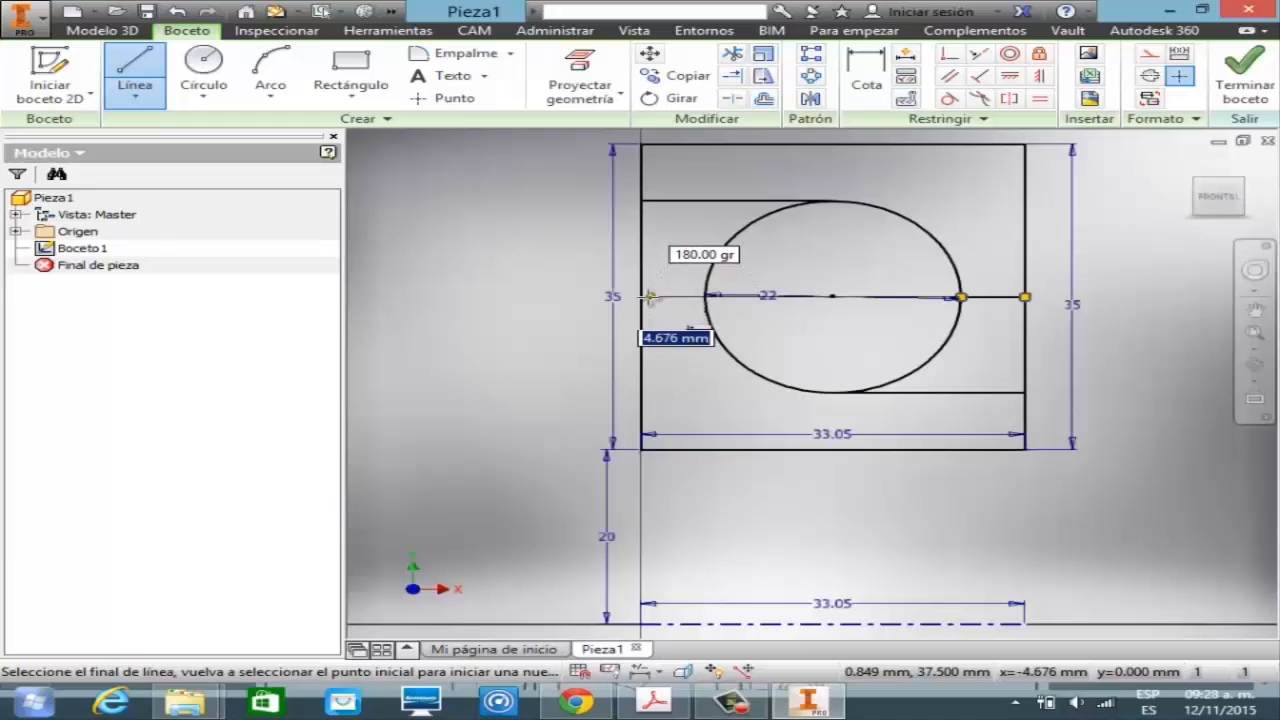
{"action": "double_click", "coordinate": [642, 297]}
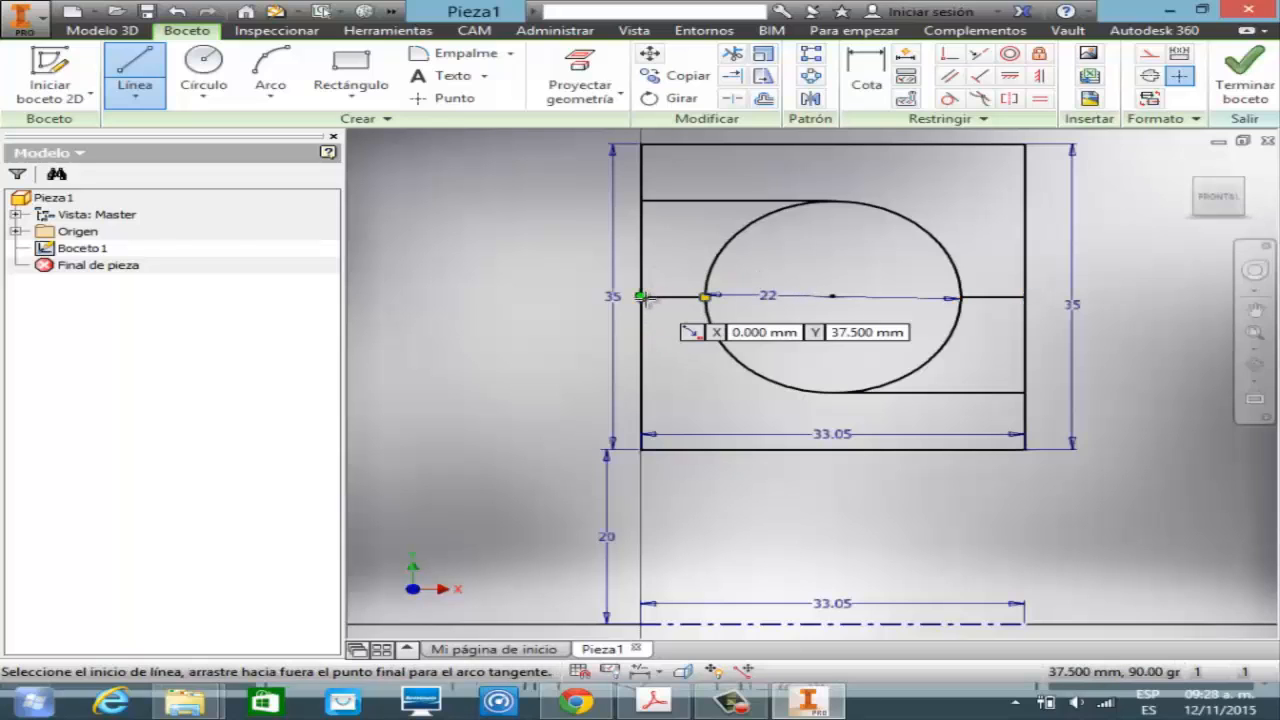
{"action": "key", "text": "Escape"}
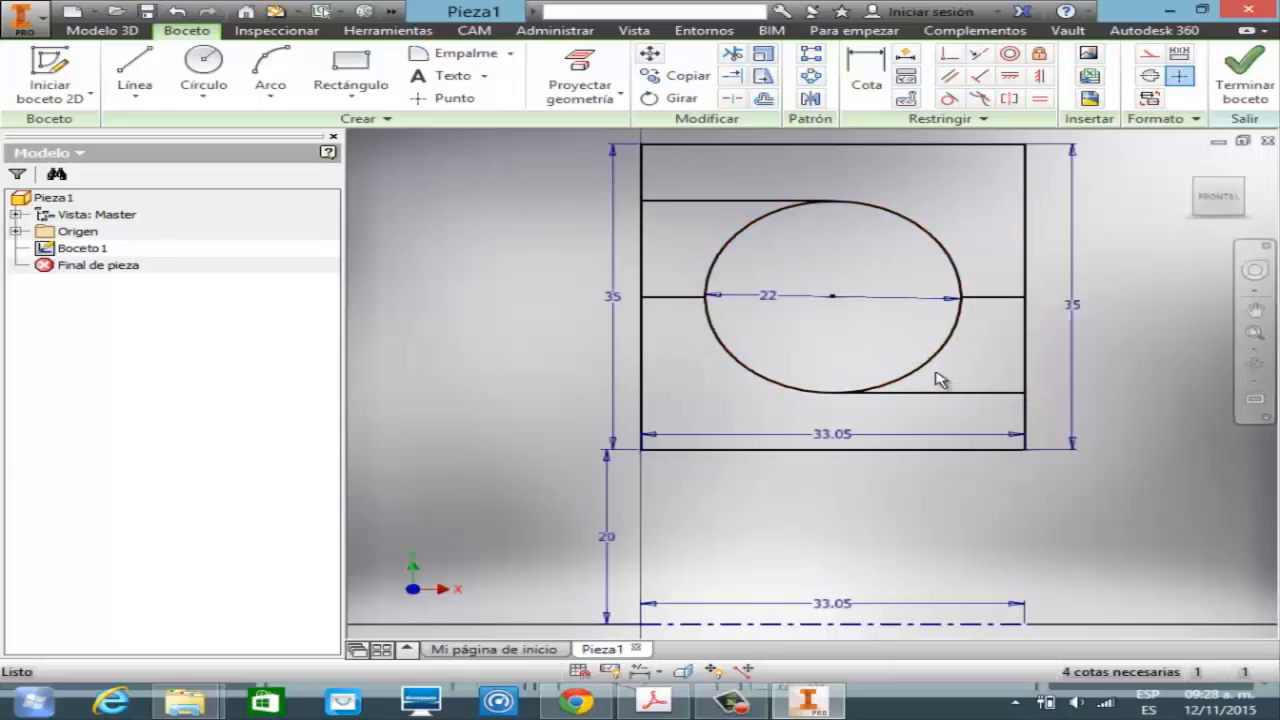
- Trim the circle's upper-left and lower-right arcs and the side segments between the horizontal lines, leaving two separate ring profiles
{"action": "left_click", "coordinate": [730, 58]}
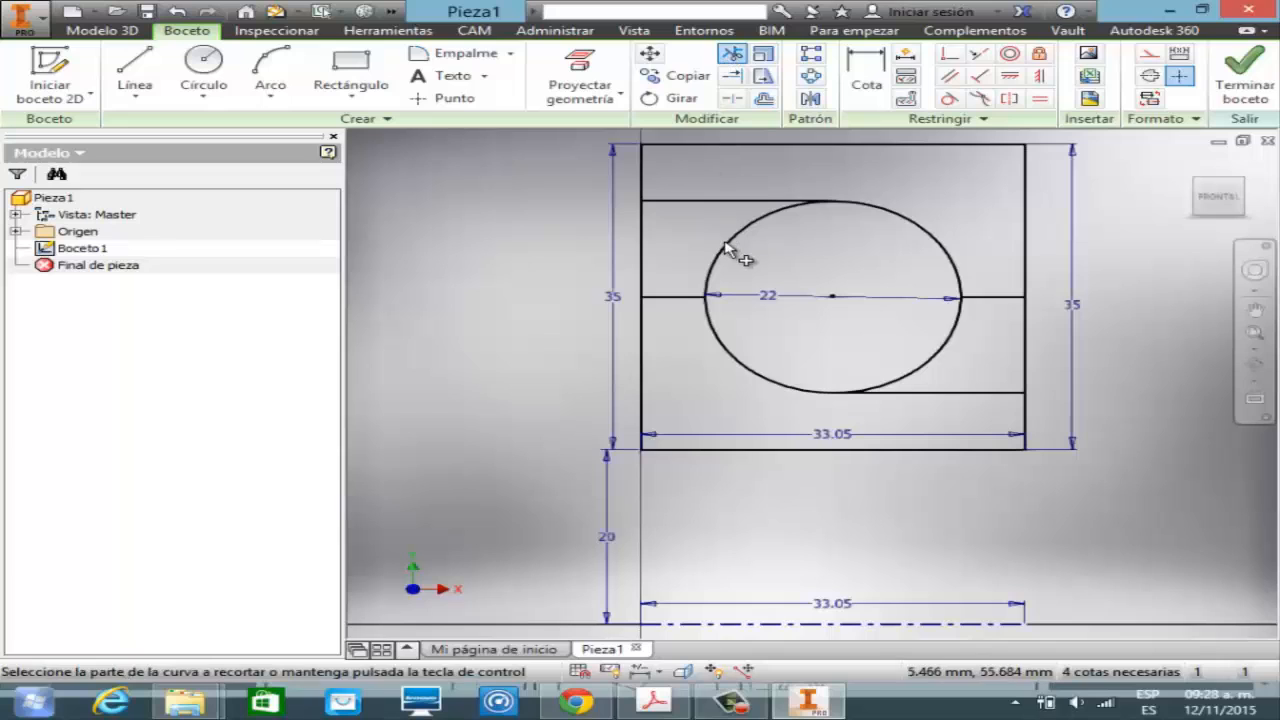
{"action": "left_click", "coordinate": [734, 252]}
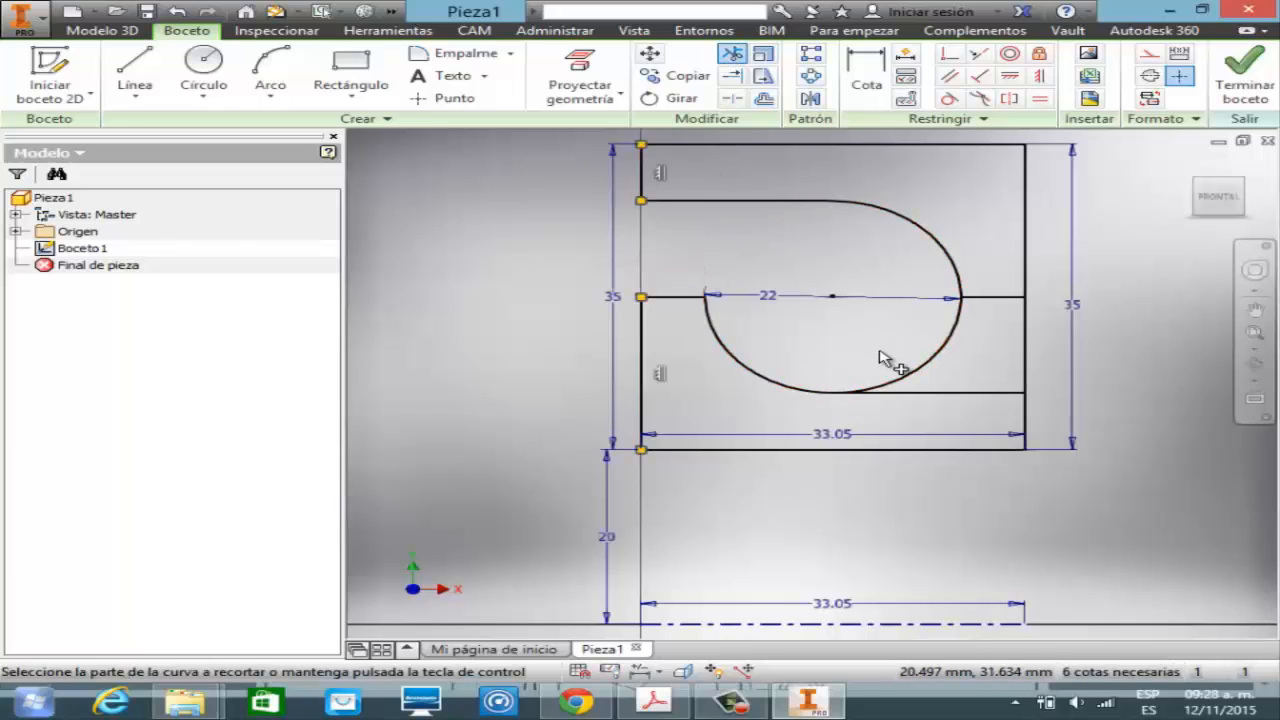
{"action": "left_click", "coordinate": [930, 368]}
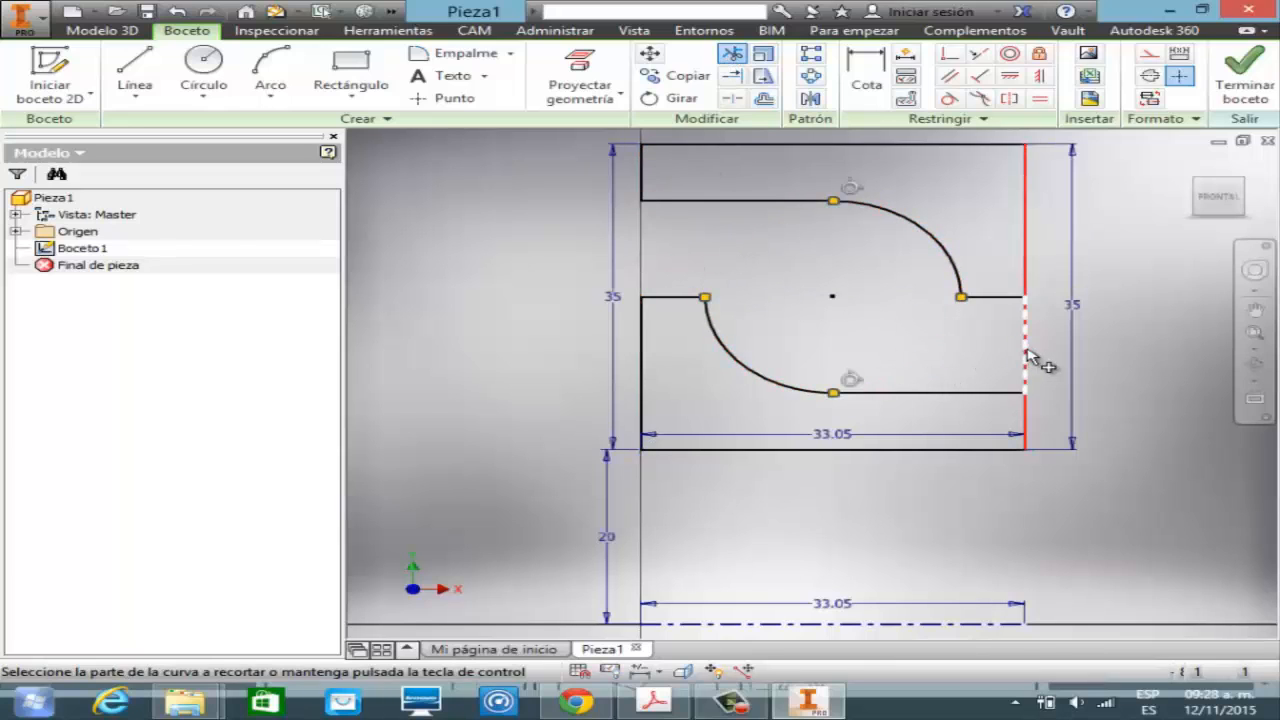
{"action": "left_click", "coordinate": [1040, 358]}
{"action": "key", "text": "Escape"}
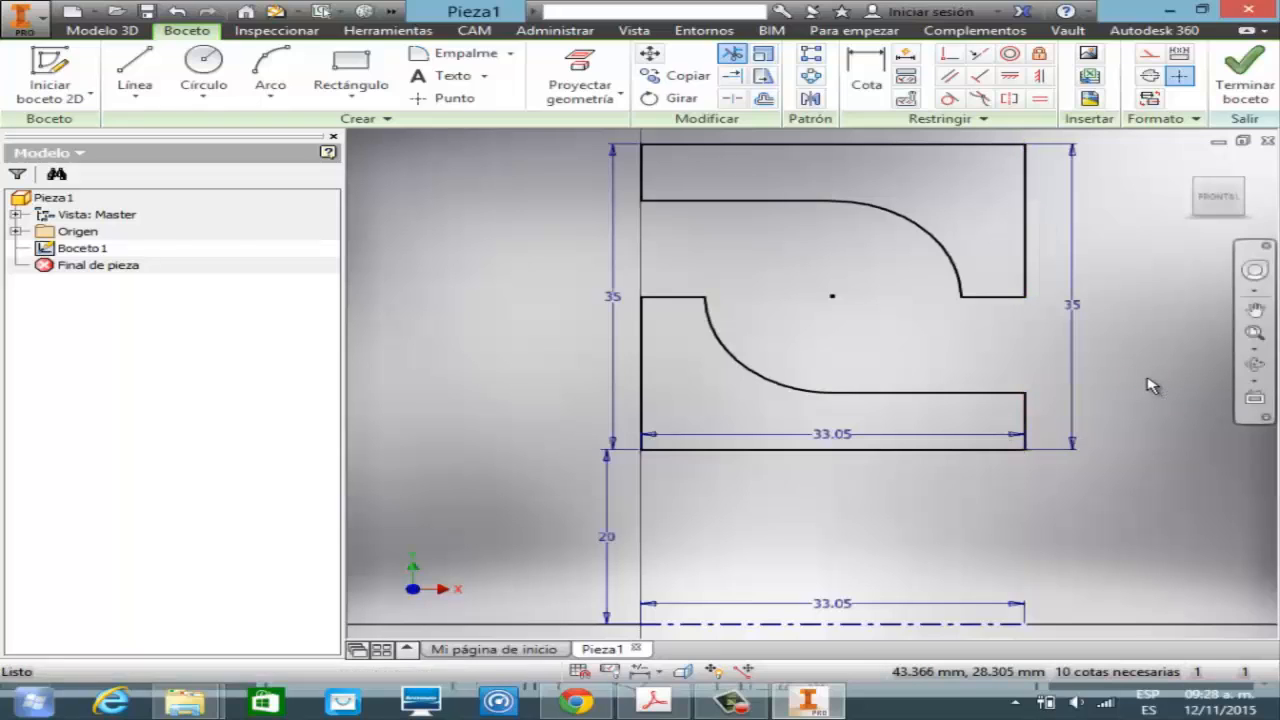
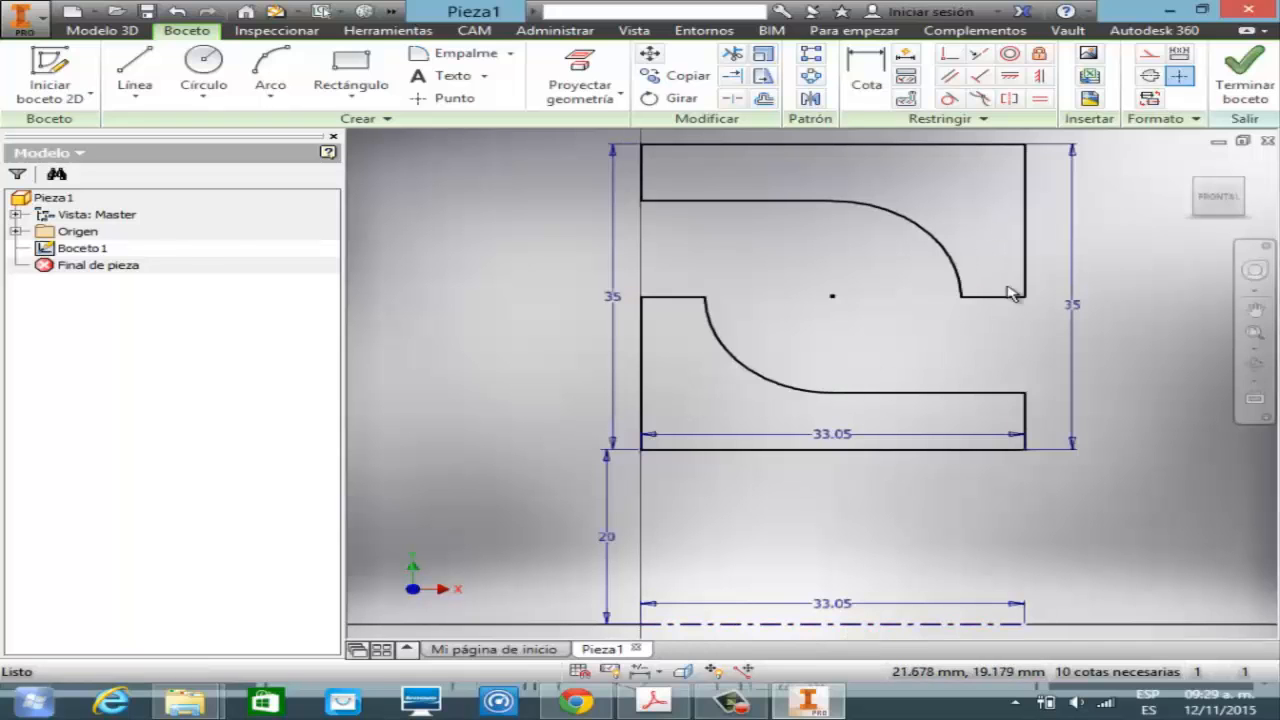
- Finish the sketch and revolve both closed profiles a full turn about the 33.05 mm centerline as a new solid
{"action": "left_click", "coordinate": [1245, 80]}
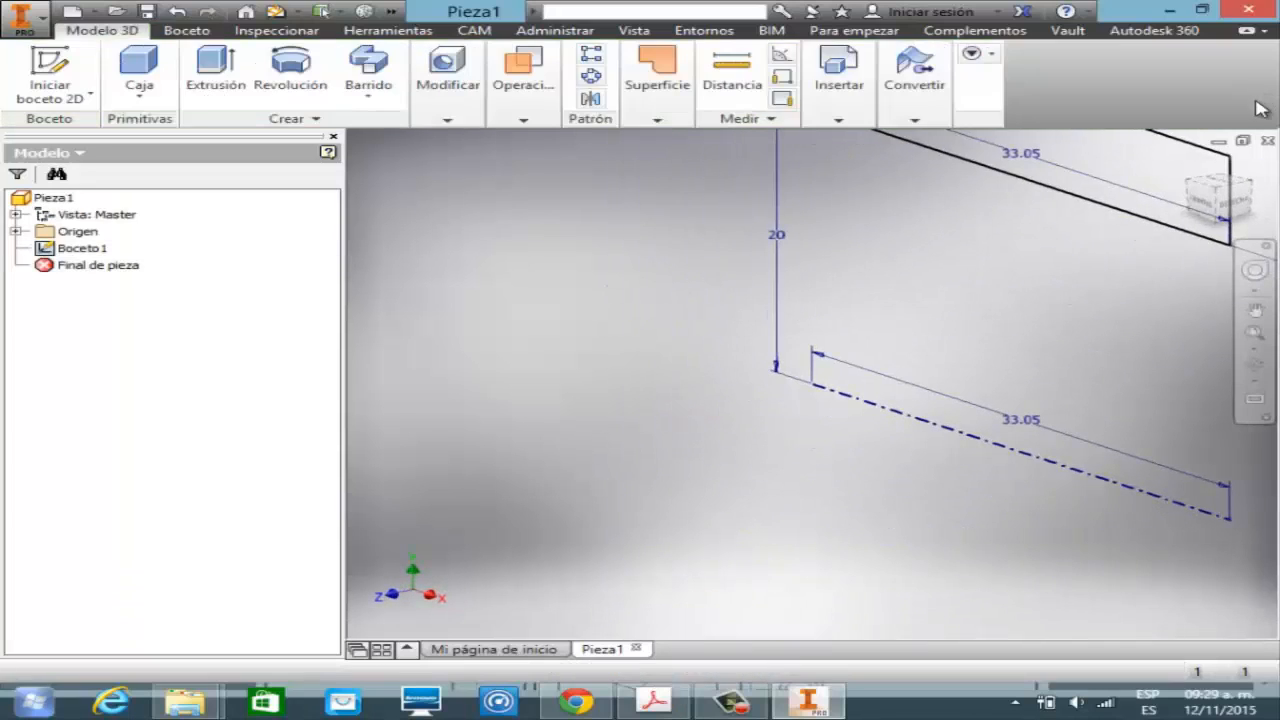
{"action": "left_click", "coordinate": [1256, 330]}
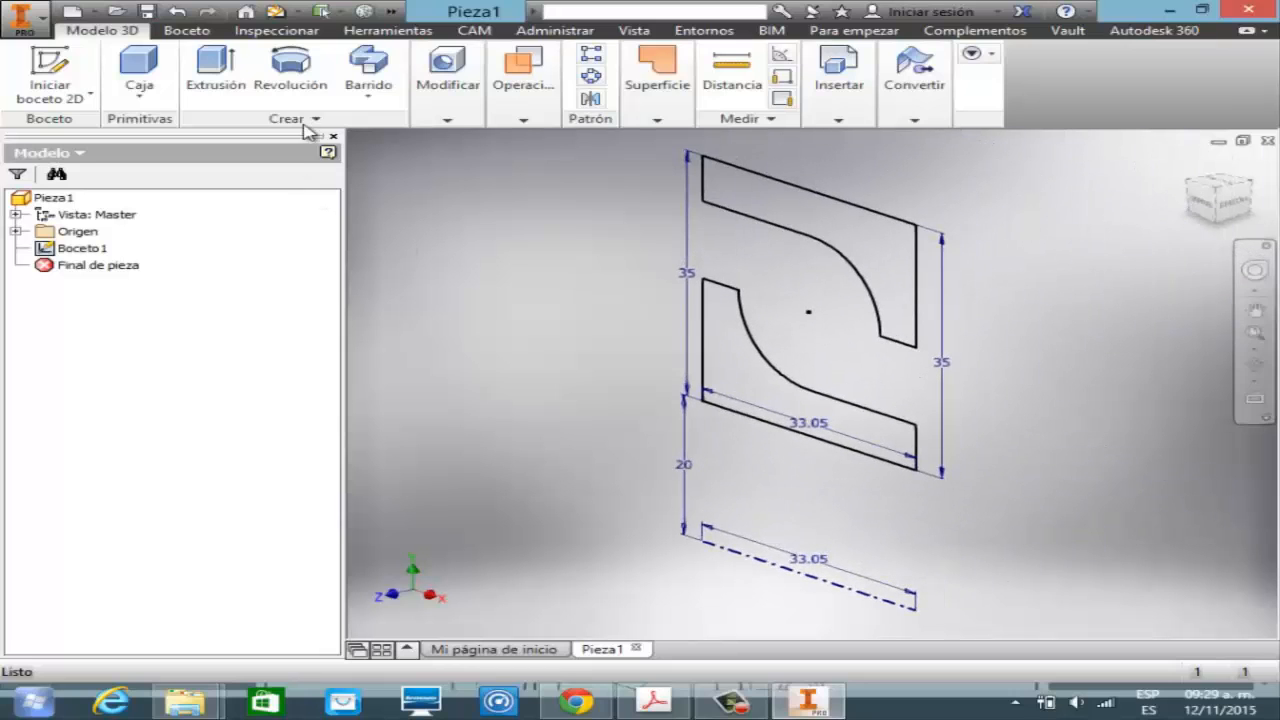
{"action": "left_click", "coordinate": [291, 88]}
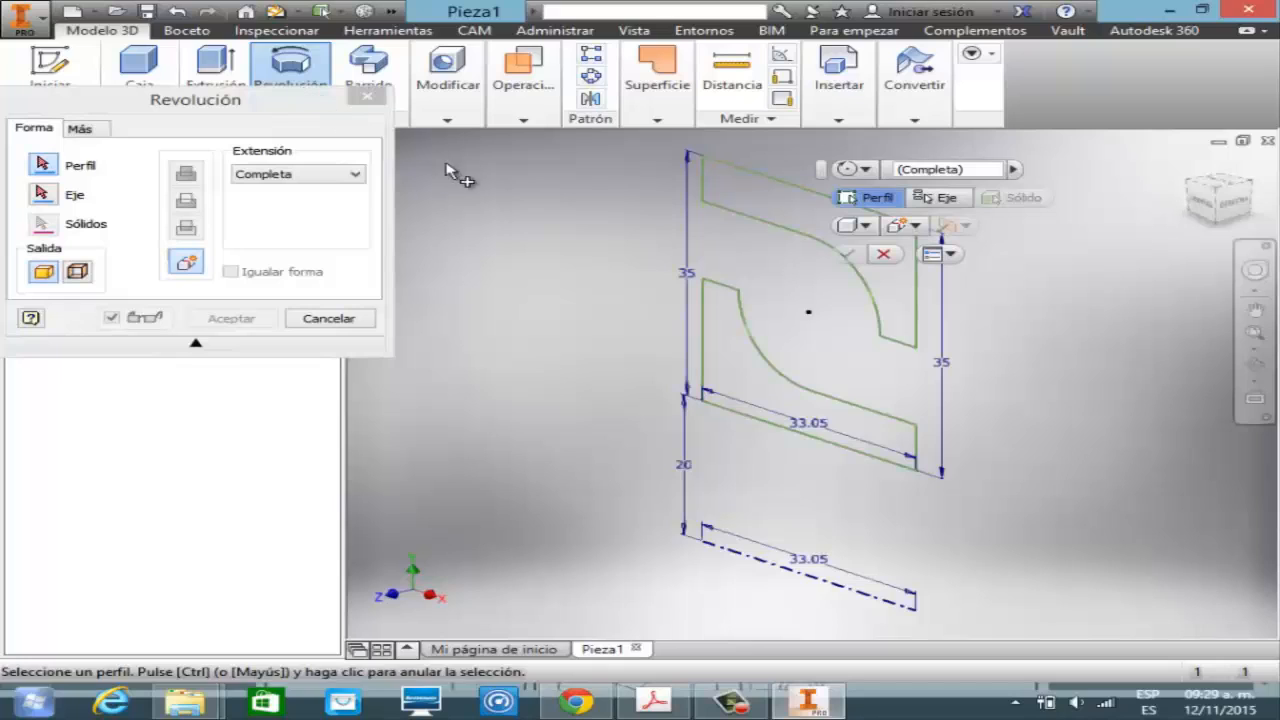
{"action": "left_click", "coordinate": [735, 355]}
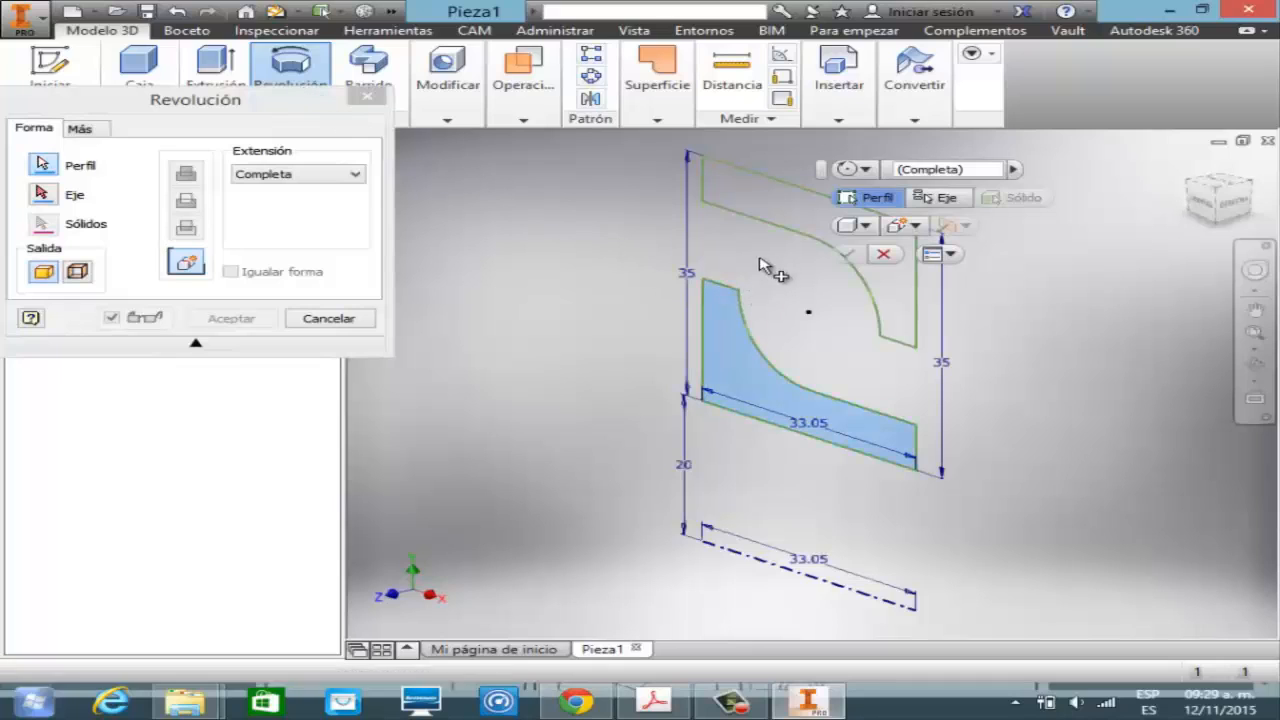
{"action": "left_click", "coordinate": [790, 224]}
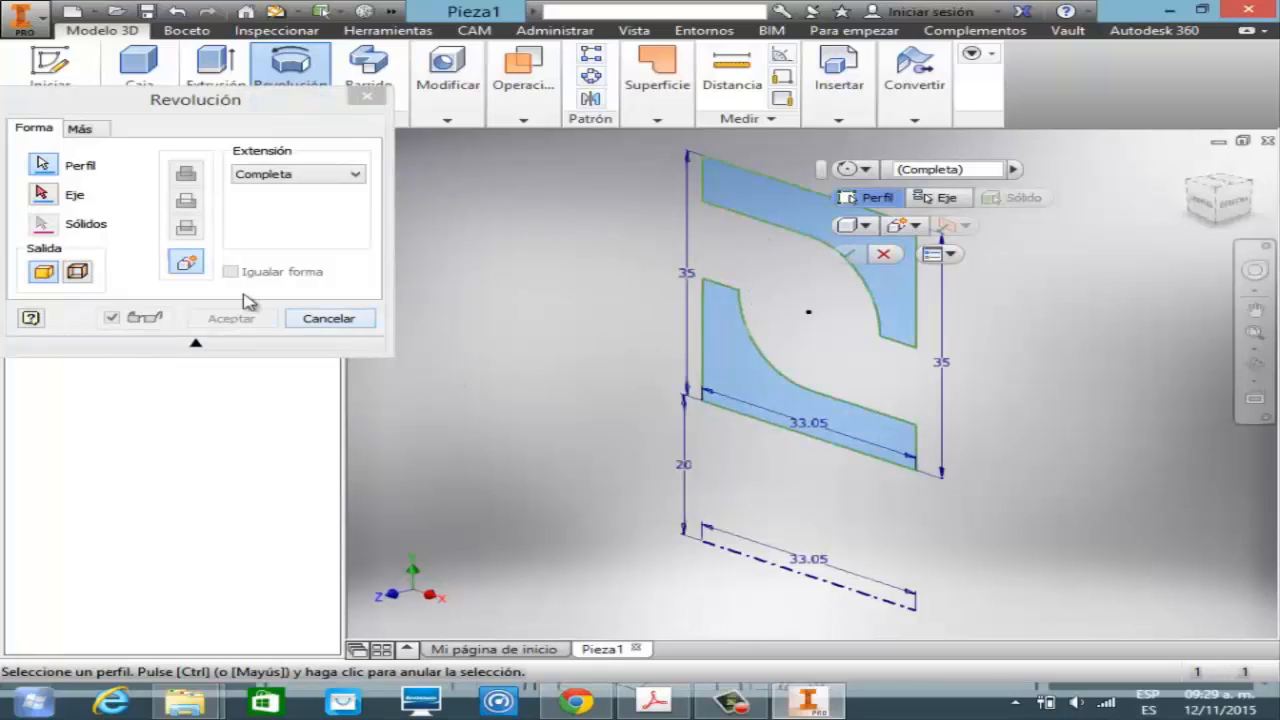
{"action": "left_click", "coordinate": [42, 194]}
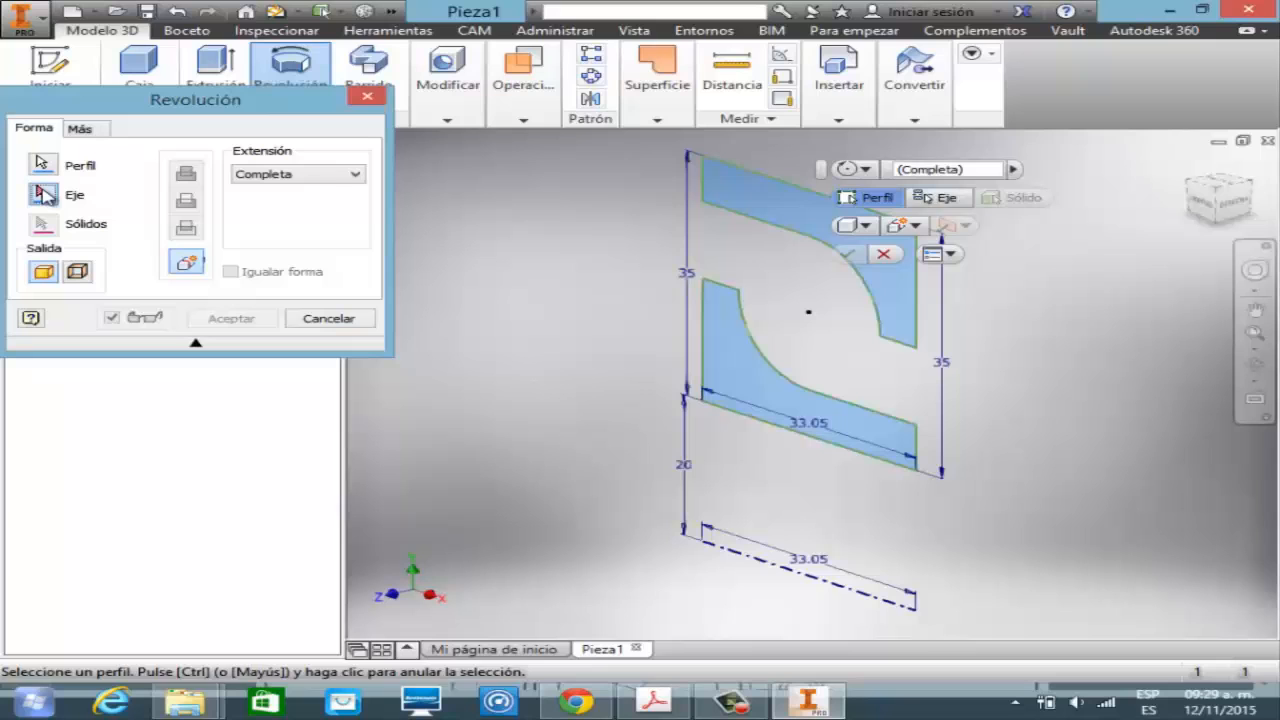
{"action": "left_click", "coordinate": [776, 570]}
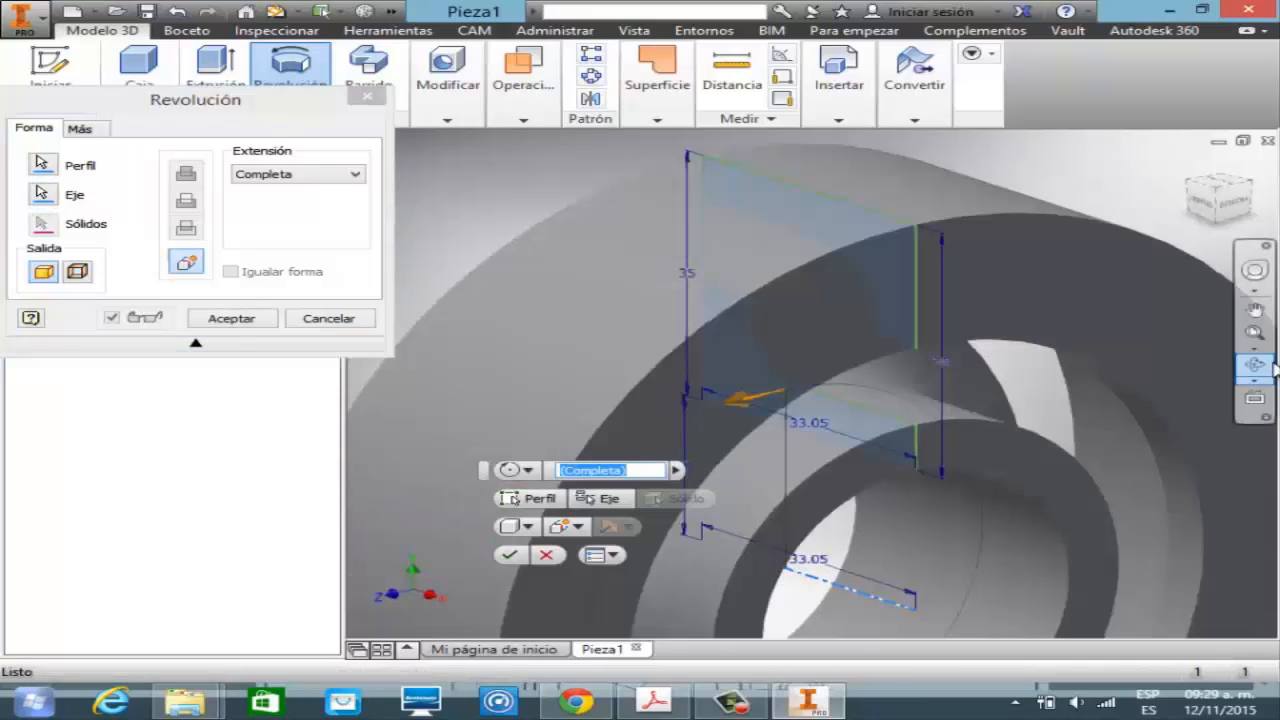
{"action": "left_click", "coordinate": [1255, 334]}
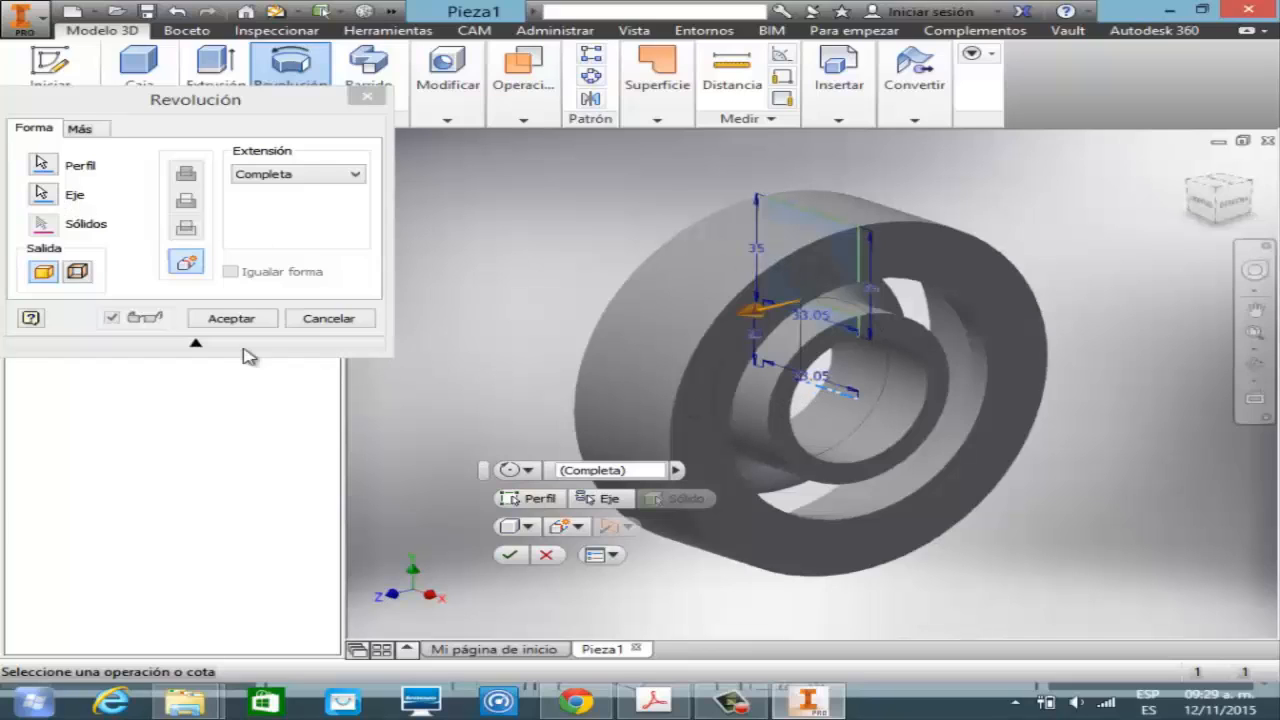
{"action": "left_click", "coordinate": [232, 319]}
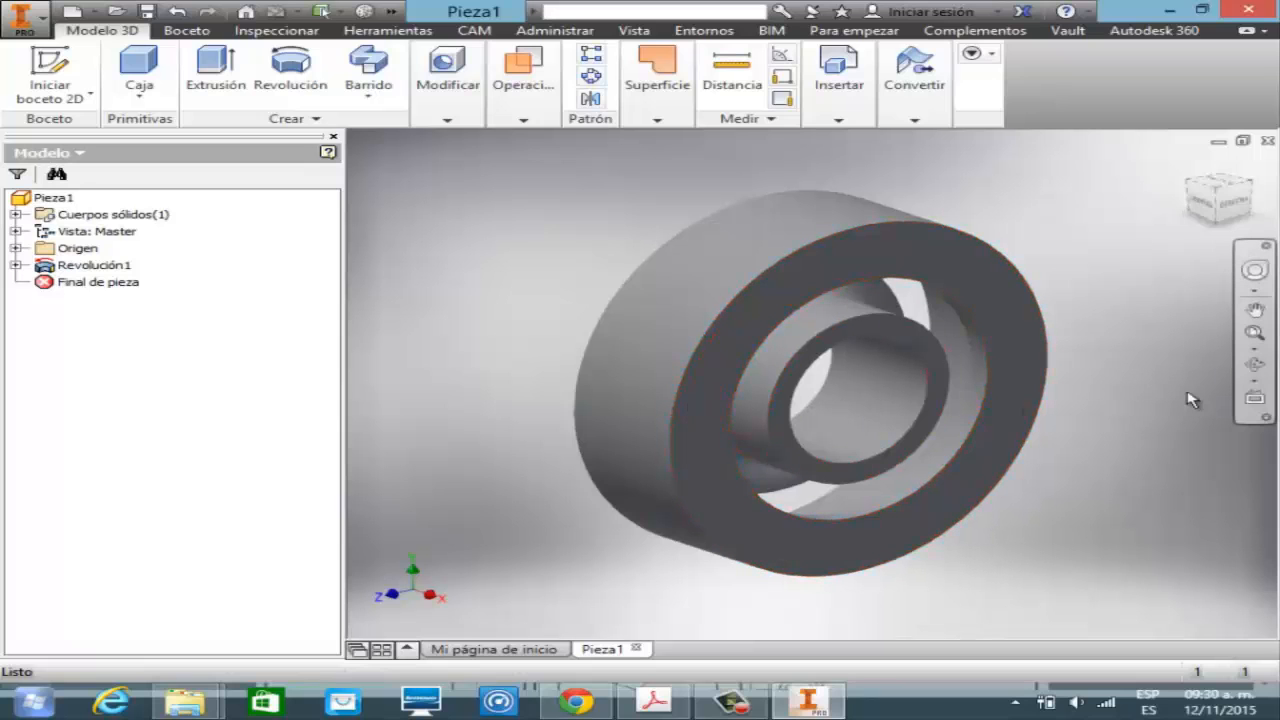
- Start a new 2D sketch on the origin XY plane through the revolved rings
{"action": "key", "text": "F4"}
{"action": "left_click_drag", "start_coordinate": [701, 410], "coordinate": [614, 437]}
{"action": "key", "text": "Escape"}
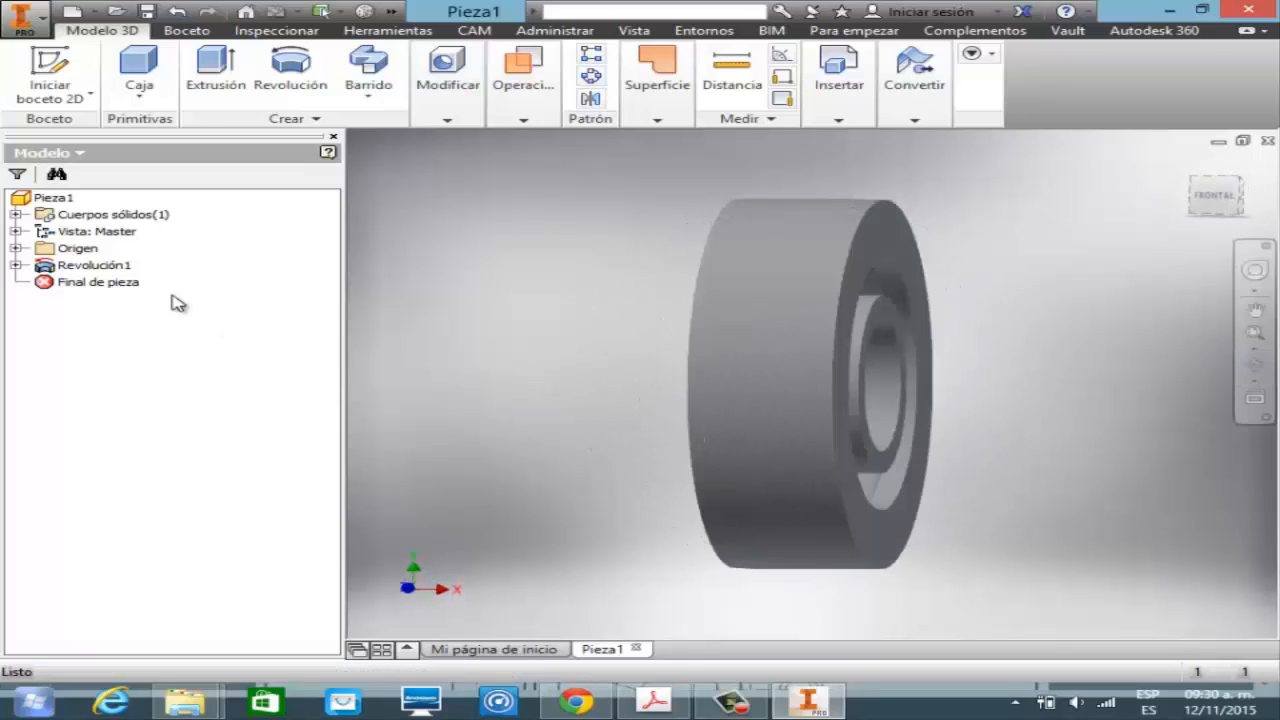
{"action": "left_click", "coordinate": [15, 248]}
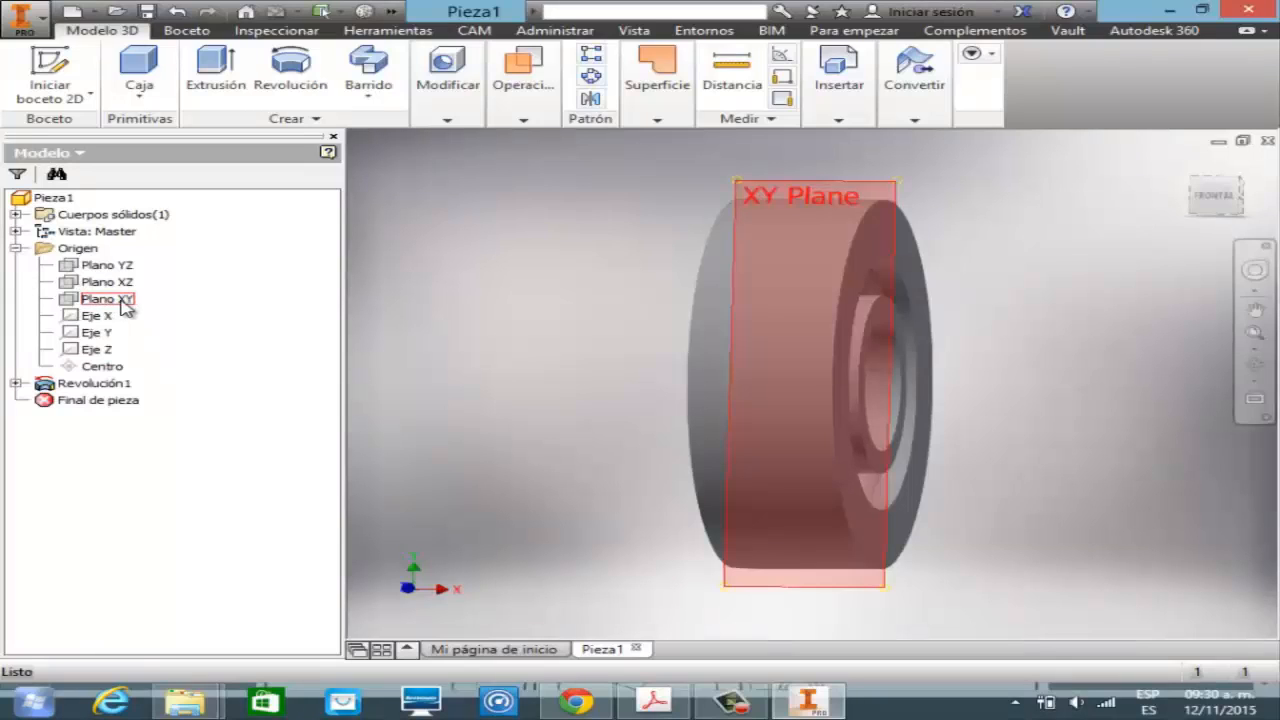
{"action": "left_click", "coordinate": [103, 300]}
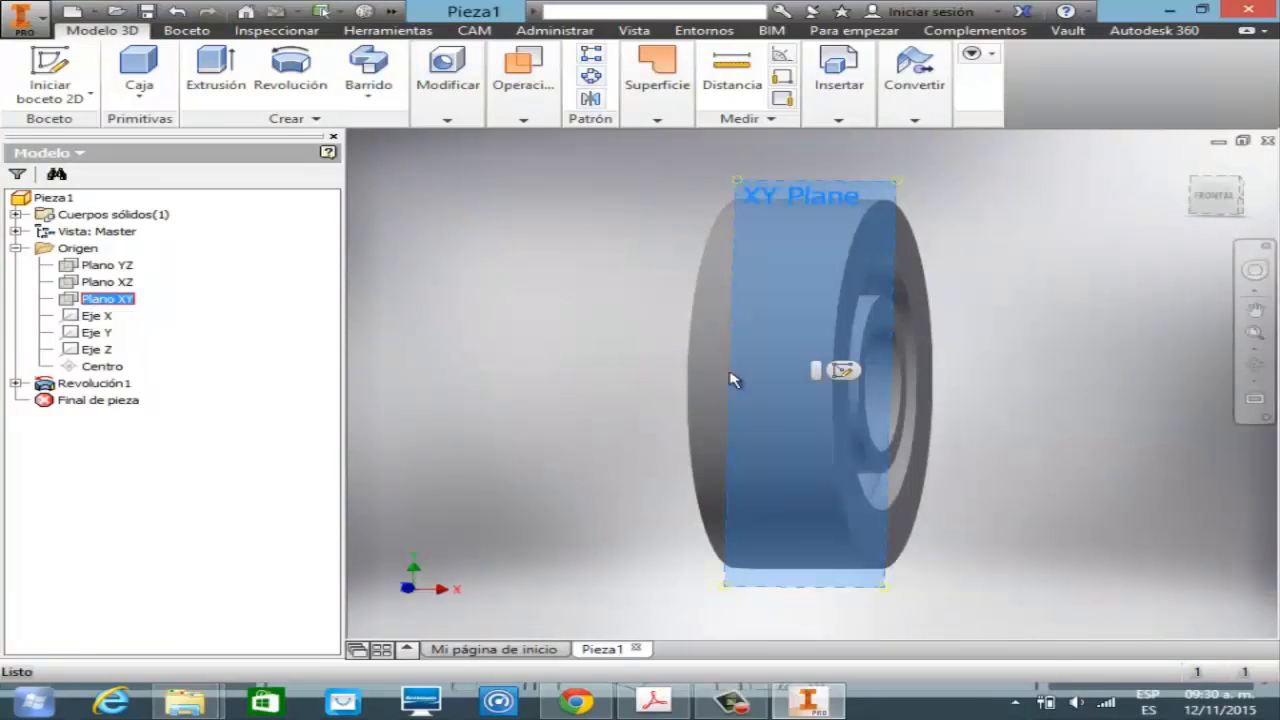
{"action": "left_click", "coordinate": [843, 373]}
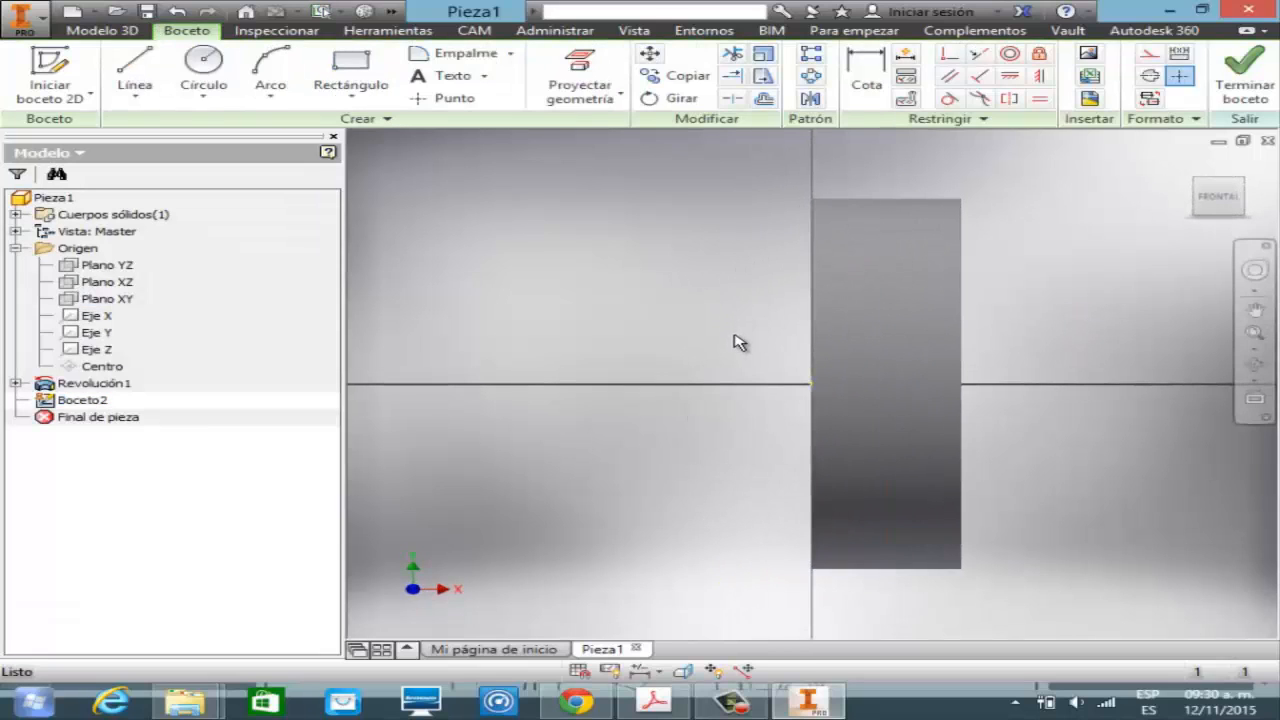
- Slice the graphics at the sketch plane to expose the upper cross-section of the inner and outer rings
{"action": "right_click", "coordinate": [726, 373]}
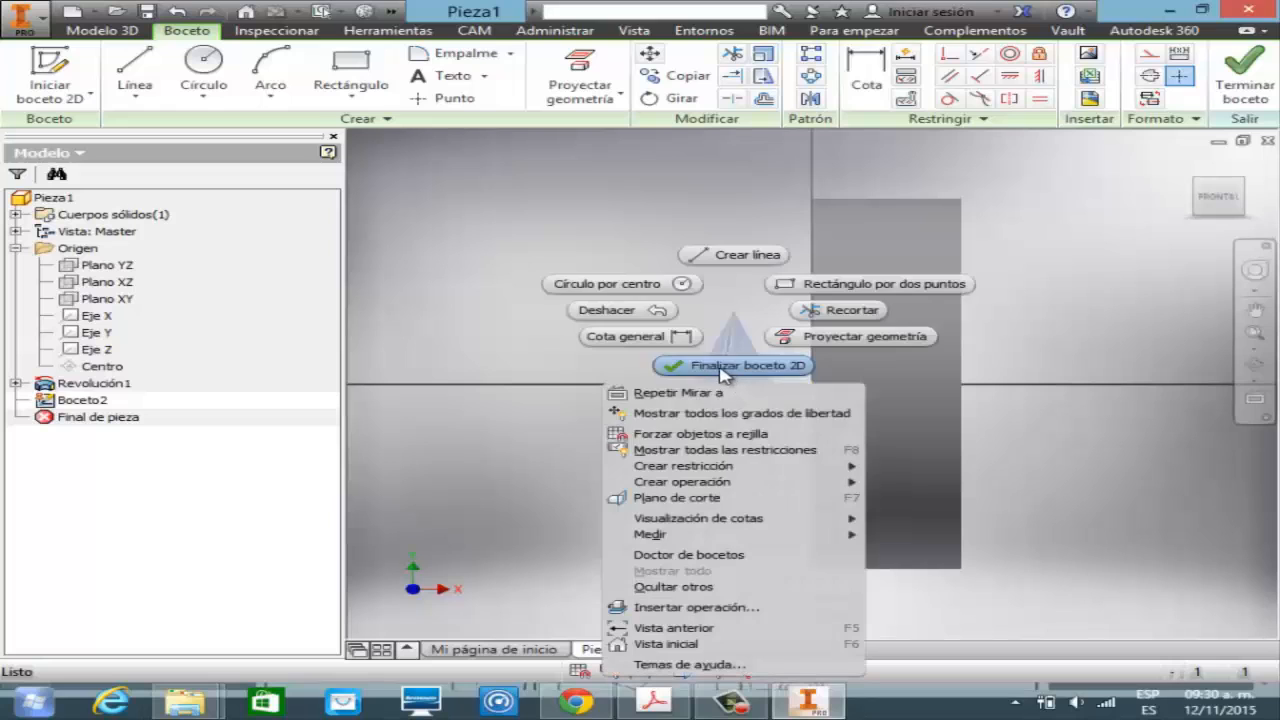
{"action": "left_click", "coordinate": [697, 503]}
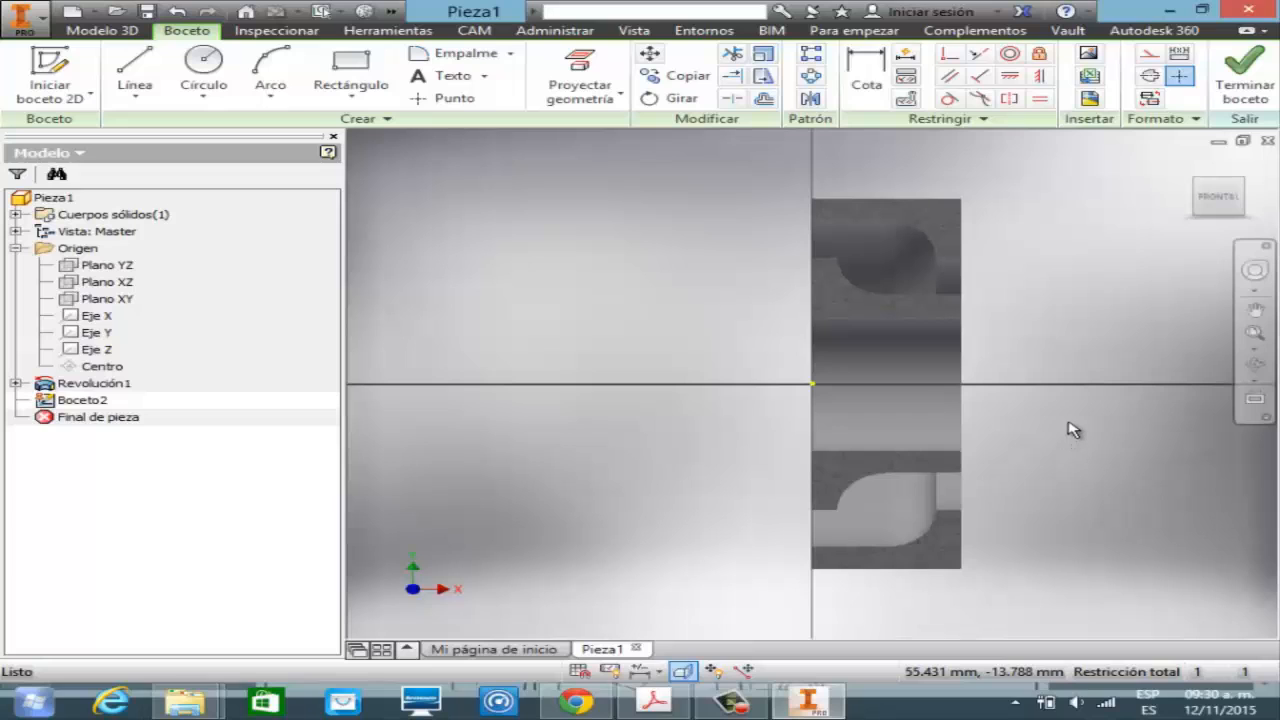
{"action": "left_click", "coordinate": [1256, 336]}
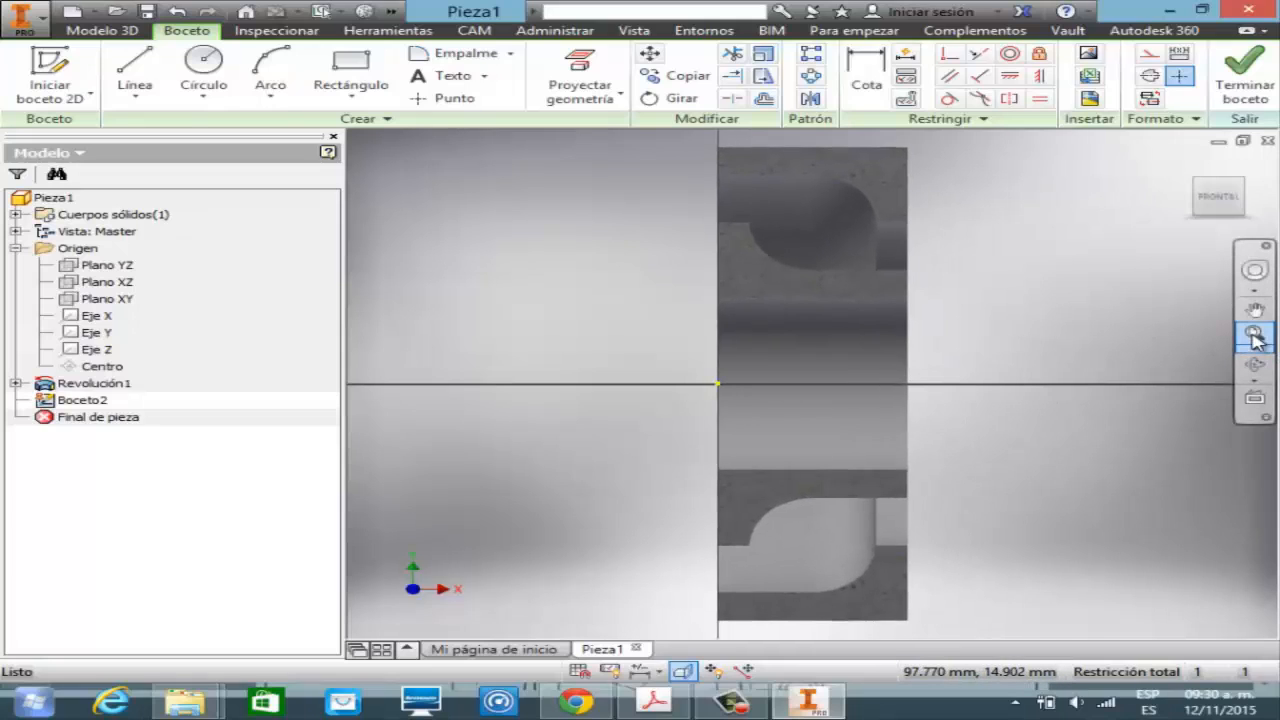
{"action": "left_click", "coordinate": [1256, 358]}
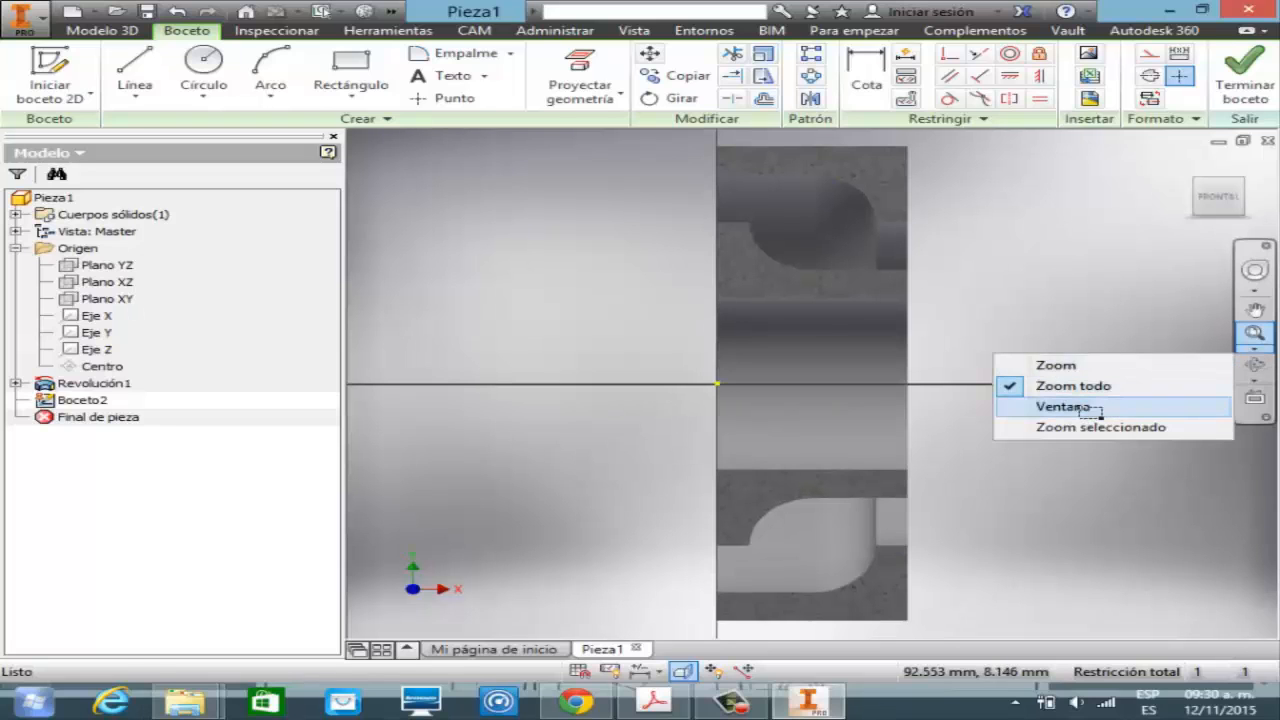
{"action": "left_click", "coordinate": [1030, 405]}
{"action": "left_click_drag", "start_coordinate": [697, 147], "coordinate": [943, 318]}
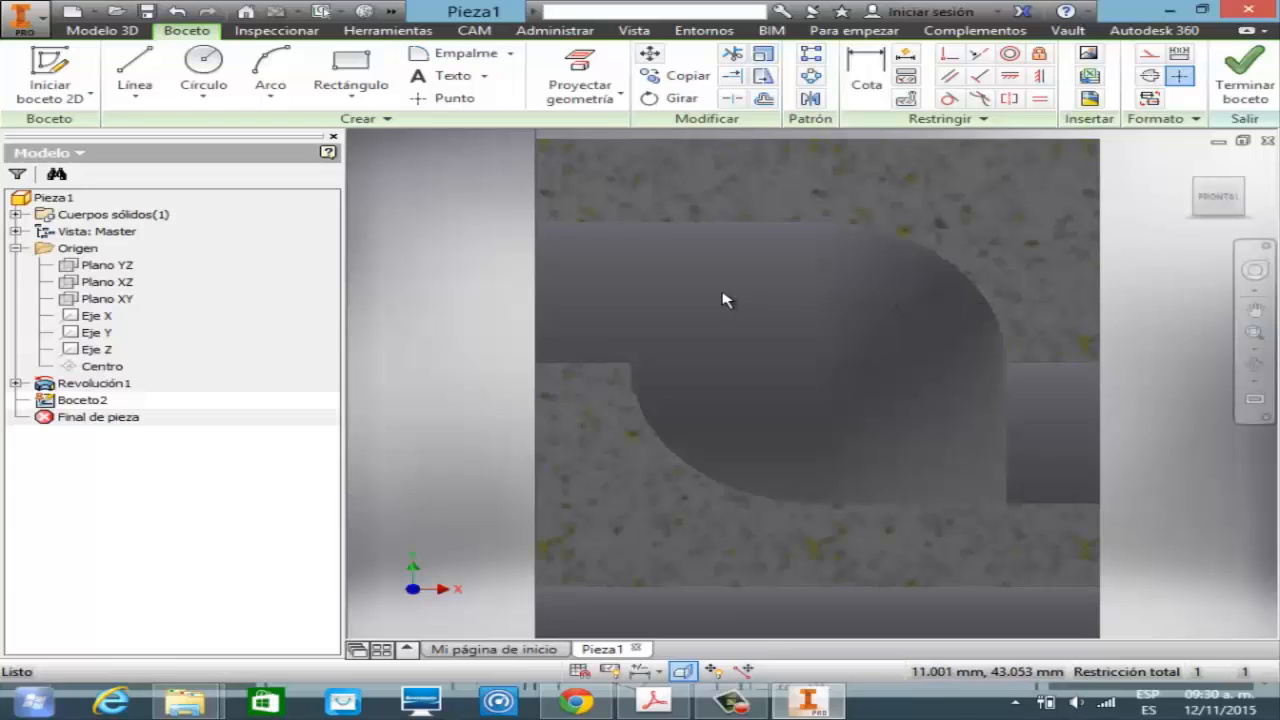
- Project the outer ring's curved raceway face into the sketch
{"action": "left_click", "coordinate": [203, 66]}
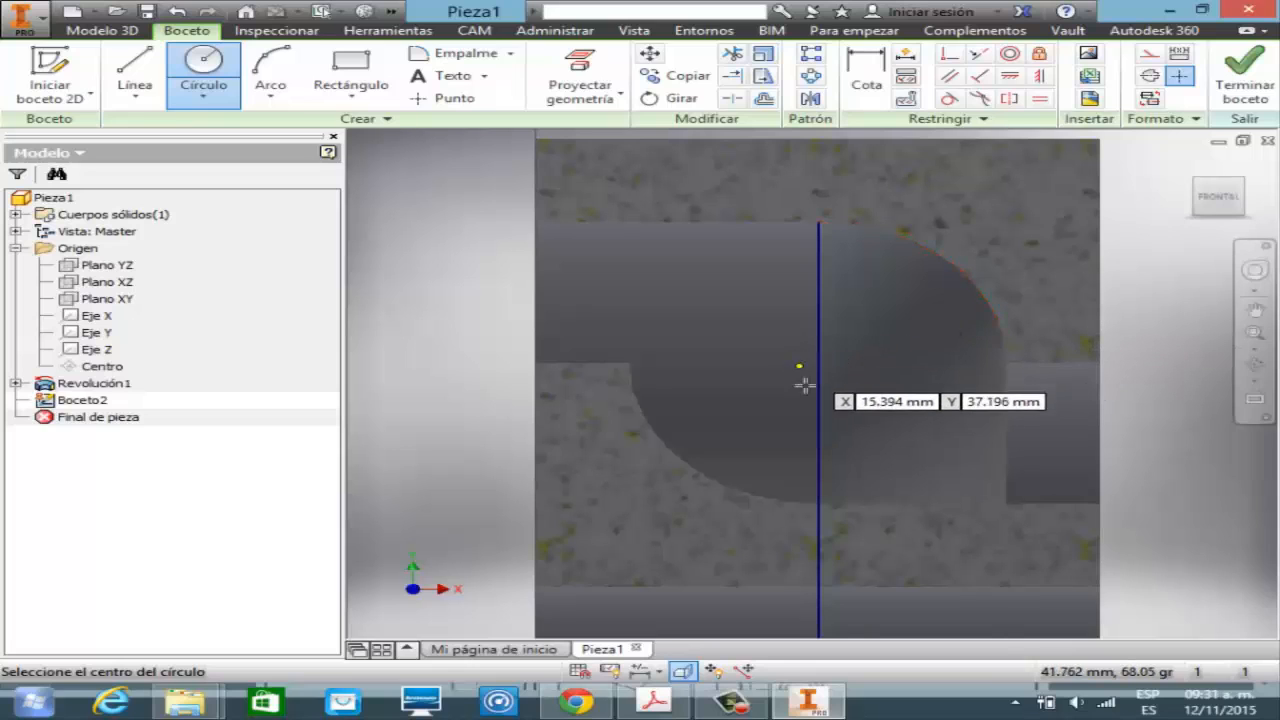
{"action": "key", "text": "Escape"}
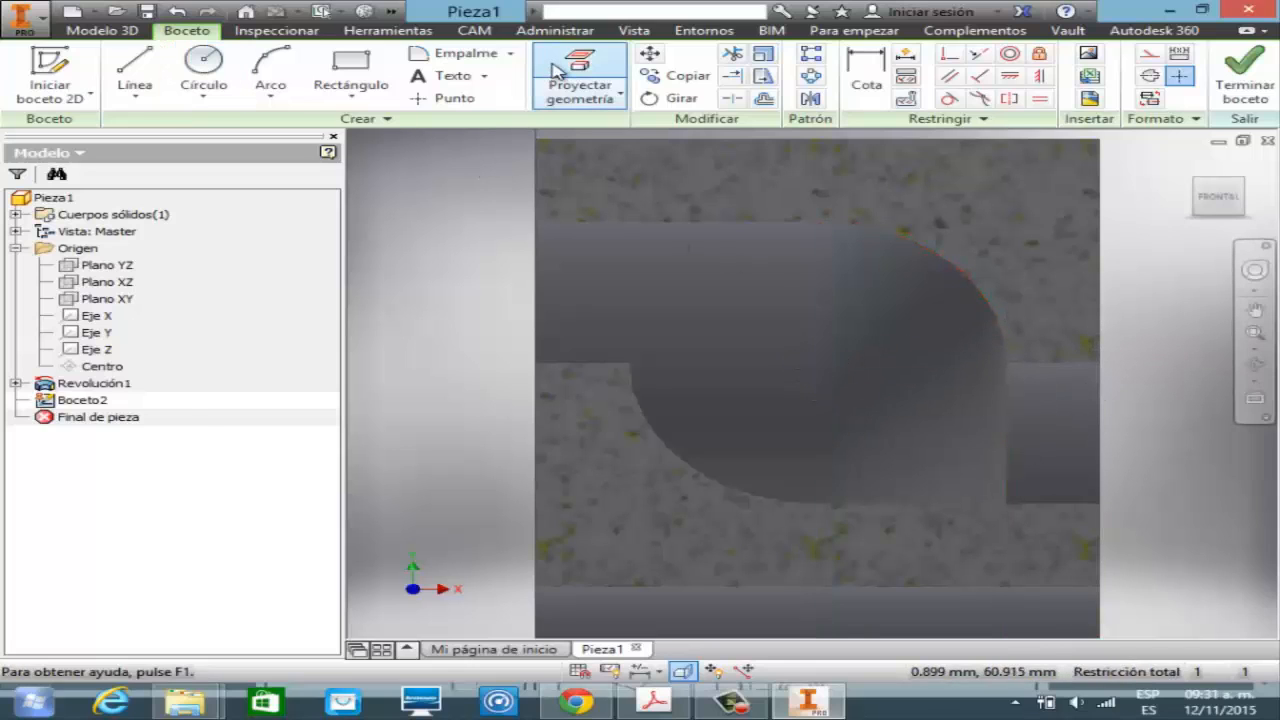
{"action": "left_click", "coordinate": [556, 72]}
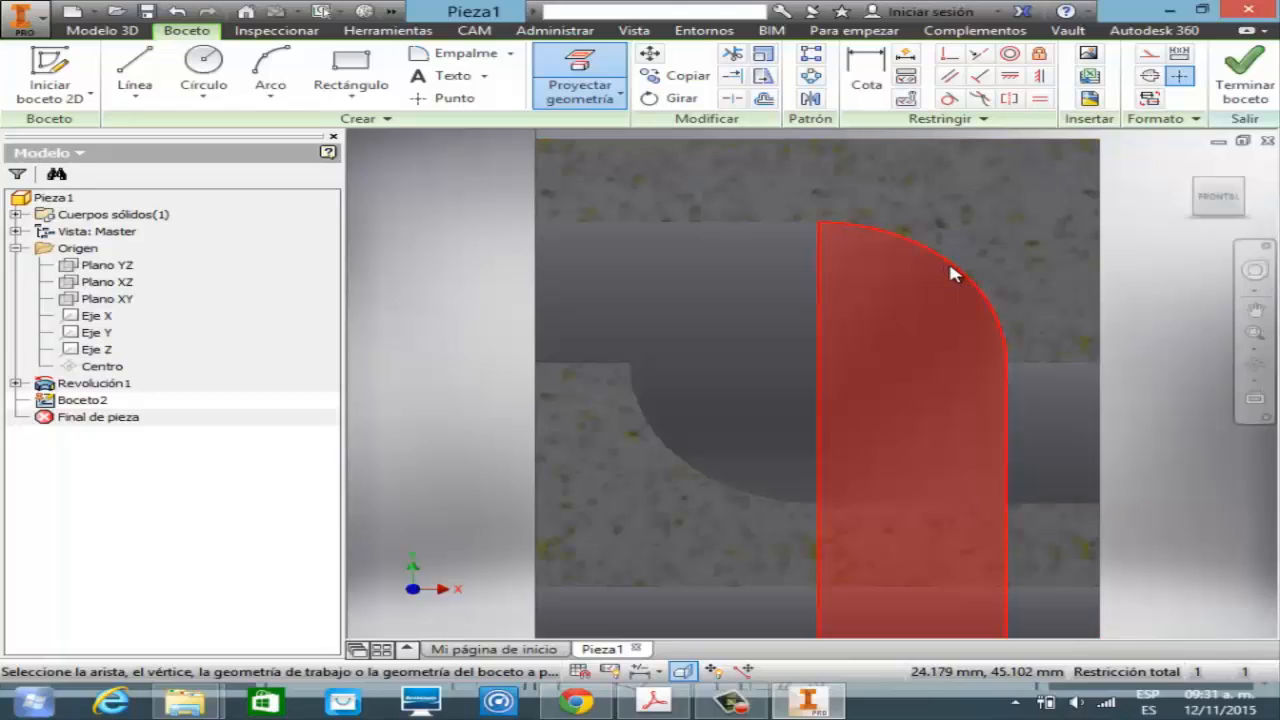
{"action": "left_click", "coordinate": [942, 271]}
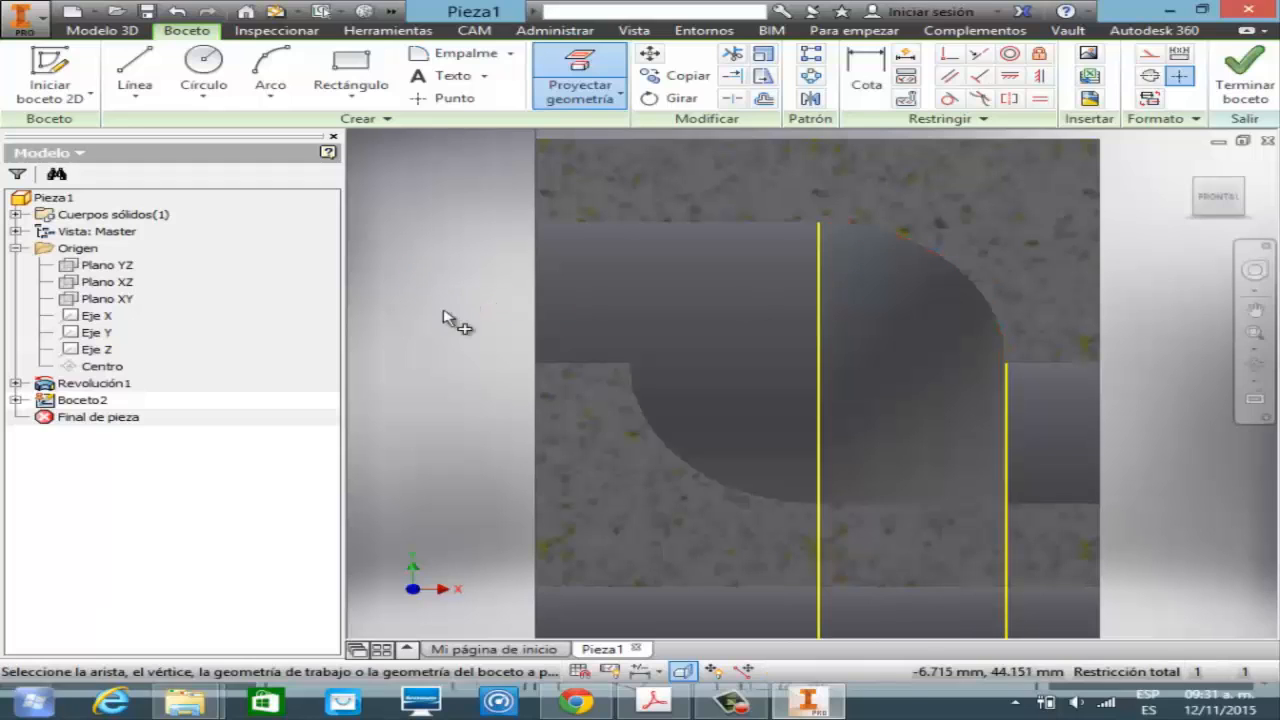
- Draw a 22 mm diameter circle centred on the projected middle line, filling the space between the two raceways
{"action": "left_click", "coordinate": [203, 68]}
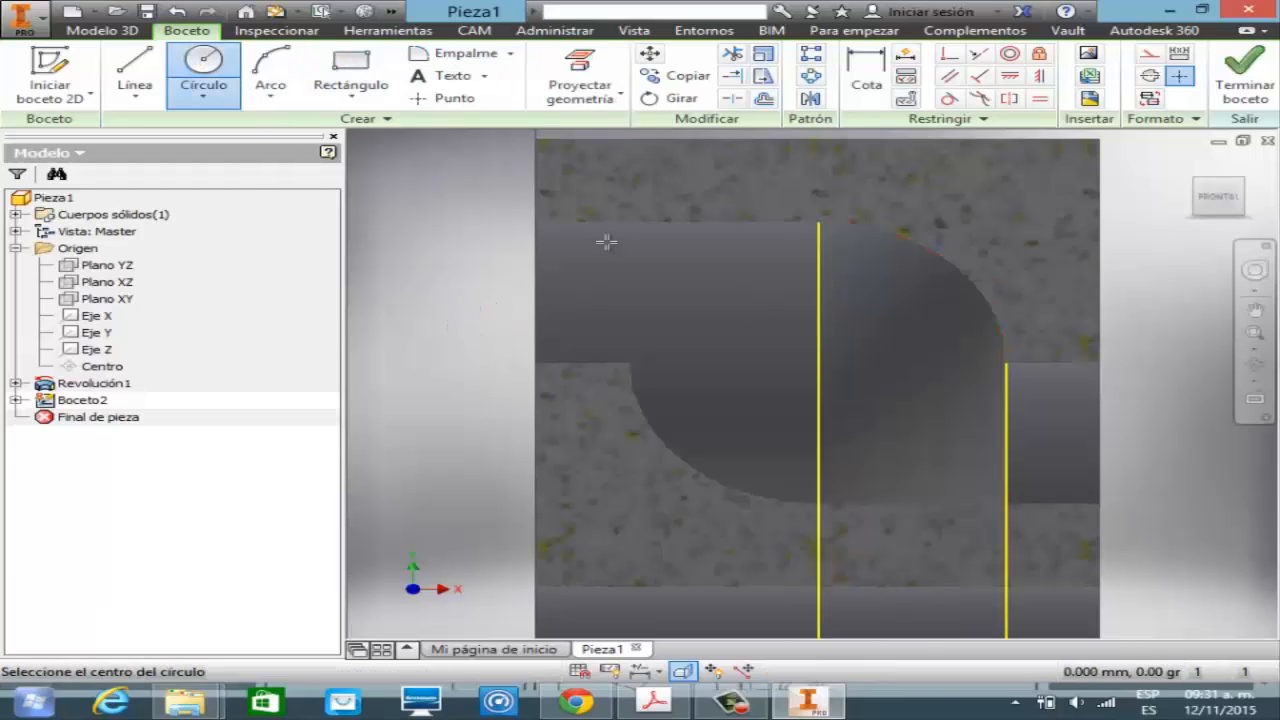
{"action": "left_click", "coordinate": [818, 359]}
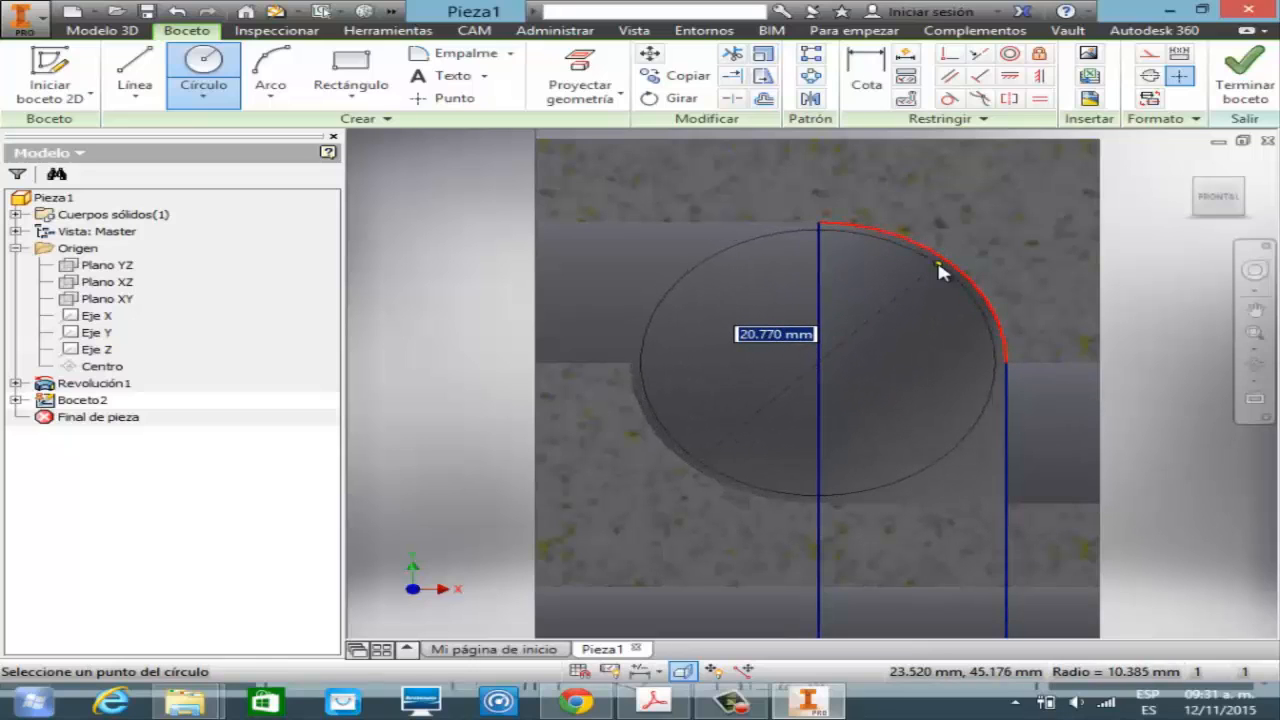
{"action": "type", "text": "22"}
{"action": "key", "text": "Return"}
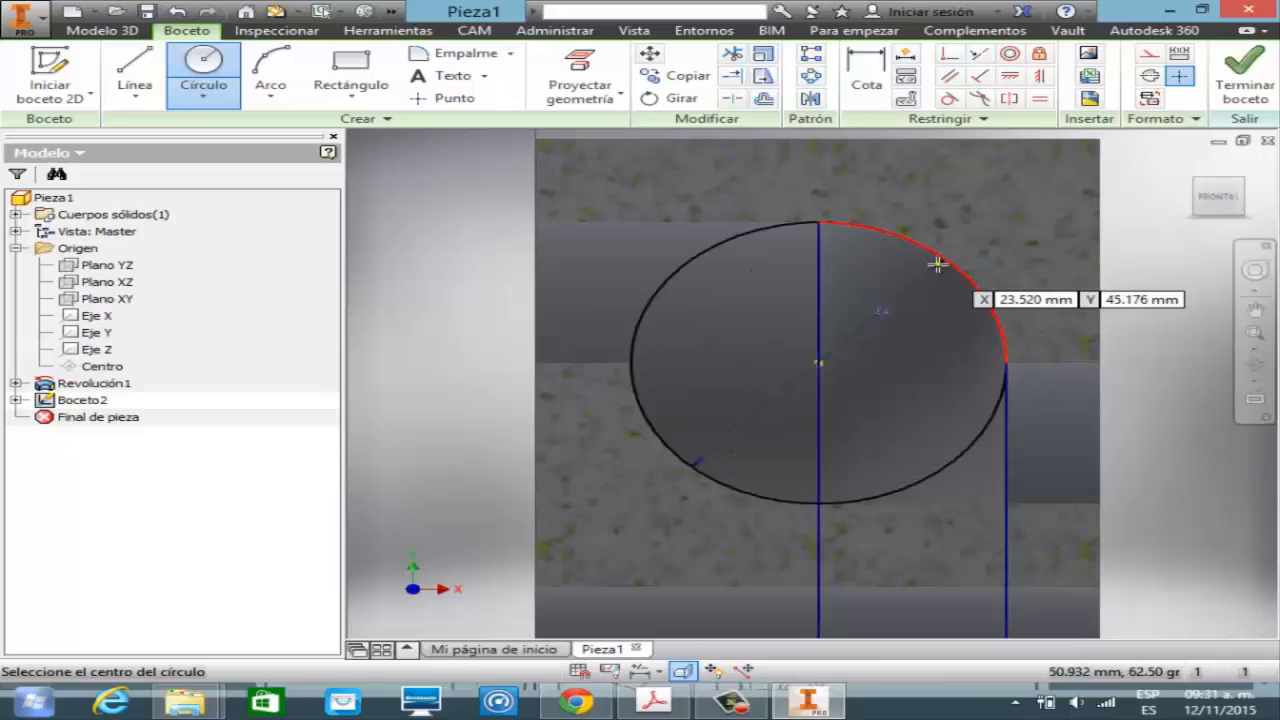
{"action": "key", "text": "Escape"}
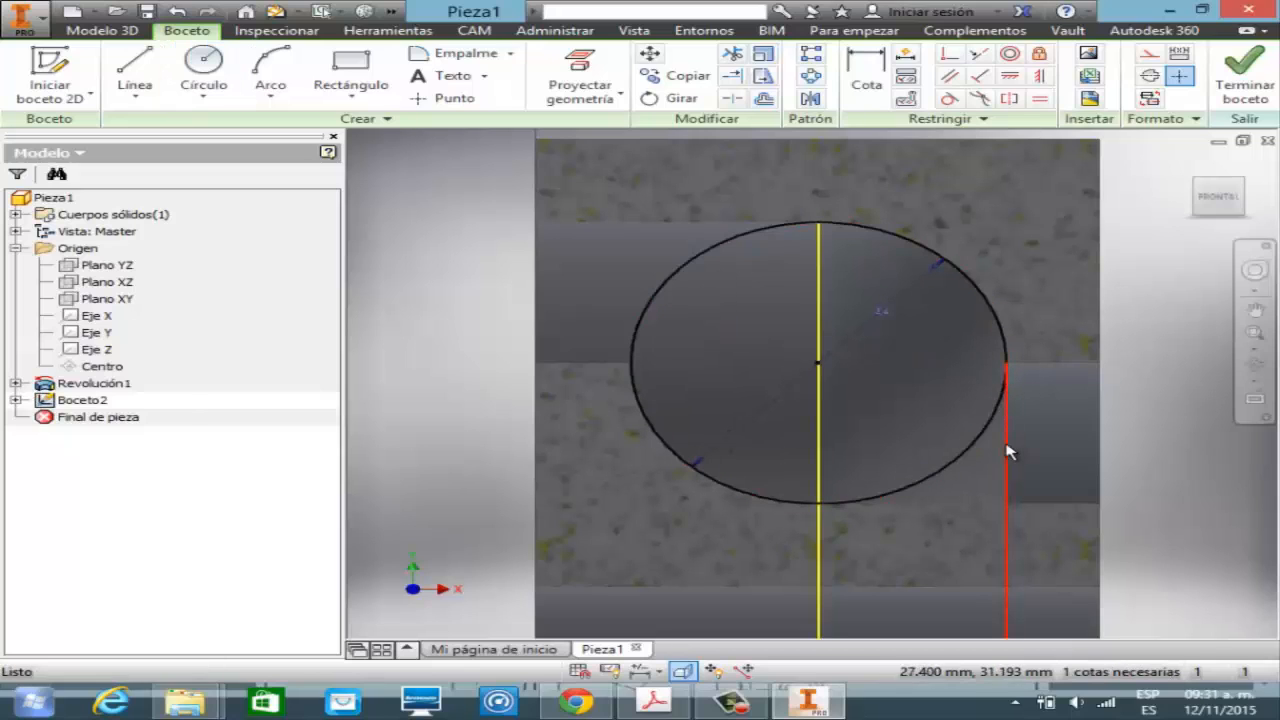
{"action": "left_click", "coordinate": [1006, 445]}
{"action": "left_click", "coordinate": [821, 551]}
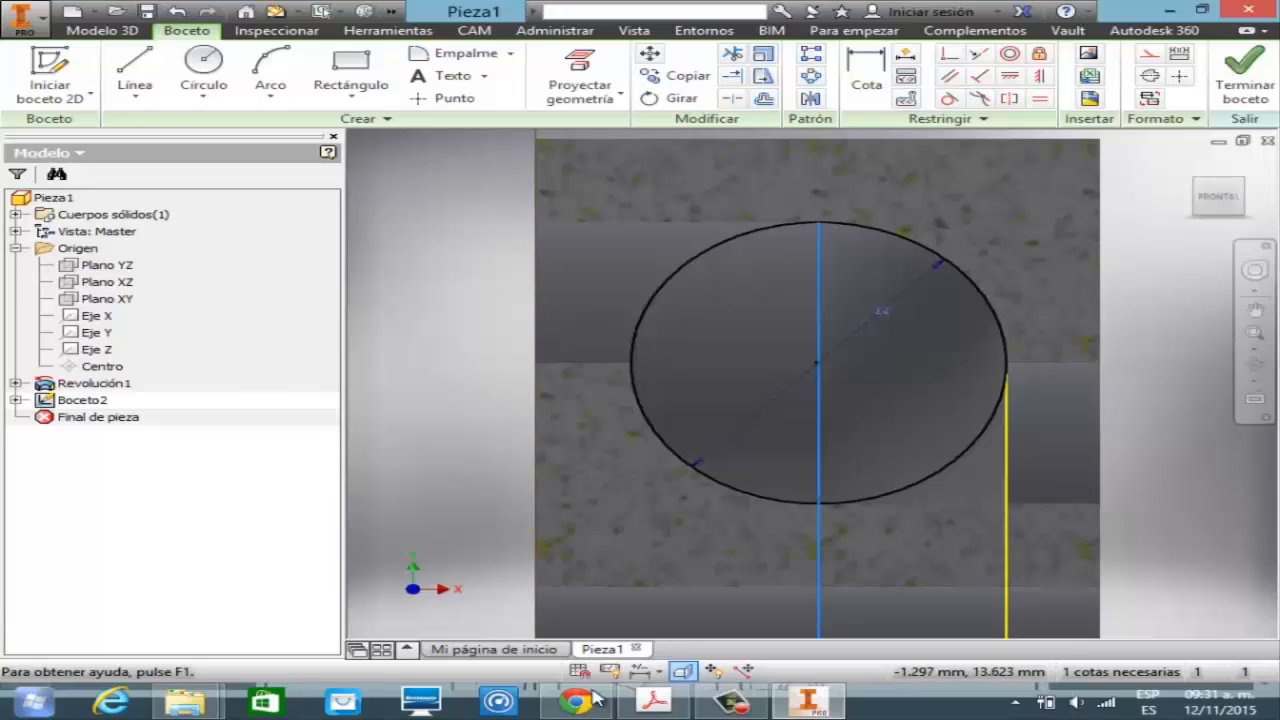
{"action": "left_click", "coordinate": [731, 700]}
{"action": "left_click", "coordinate": [1098, 598]}
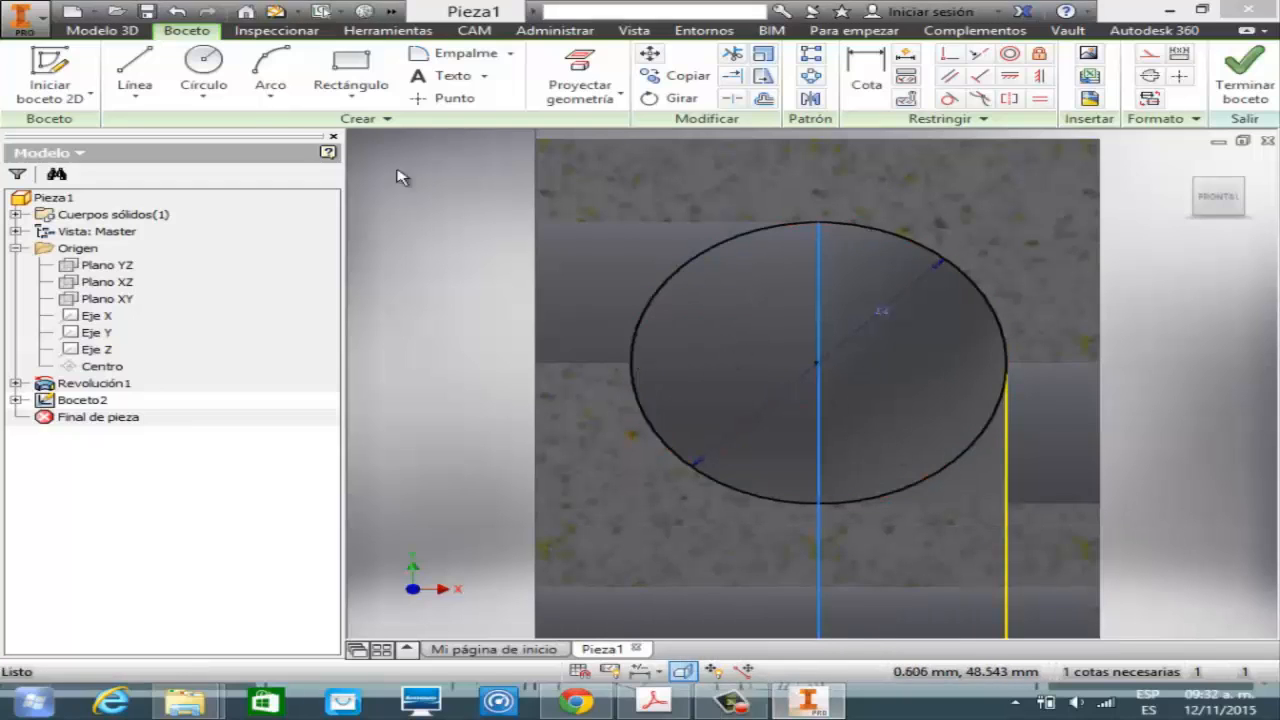
- Draw a horizontal line across the circle's full diameter, joining its two side quadrant points
{"action": "left_click", "coordinate": [135, 75]}
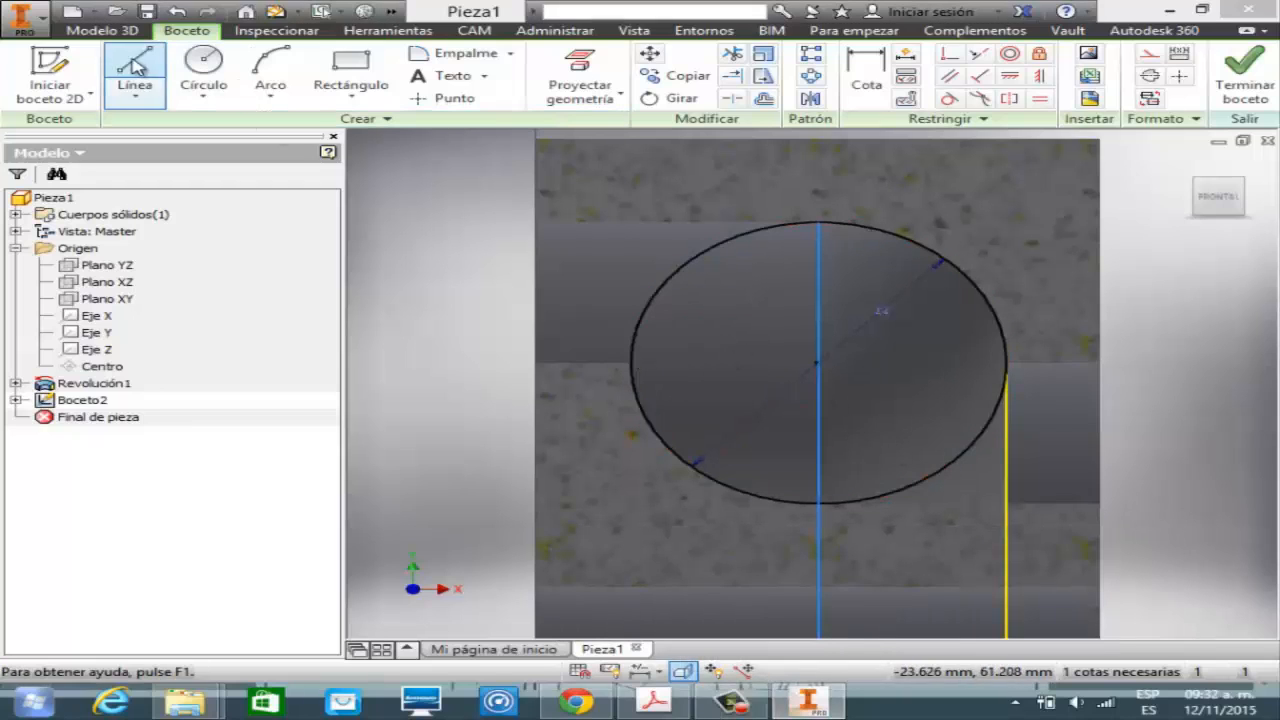
{"action": "left_click", "coordinate": [630, 363]}
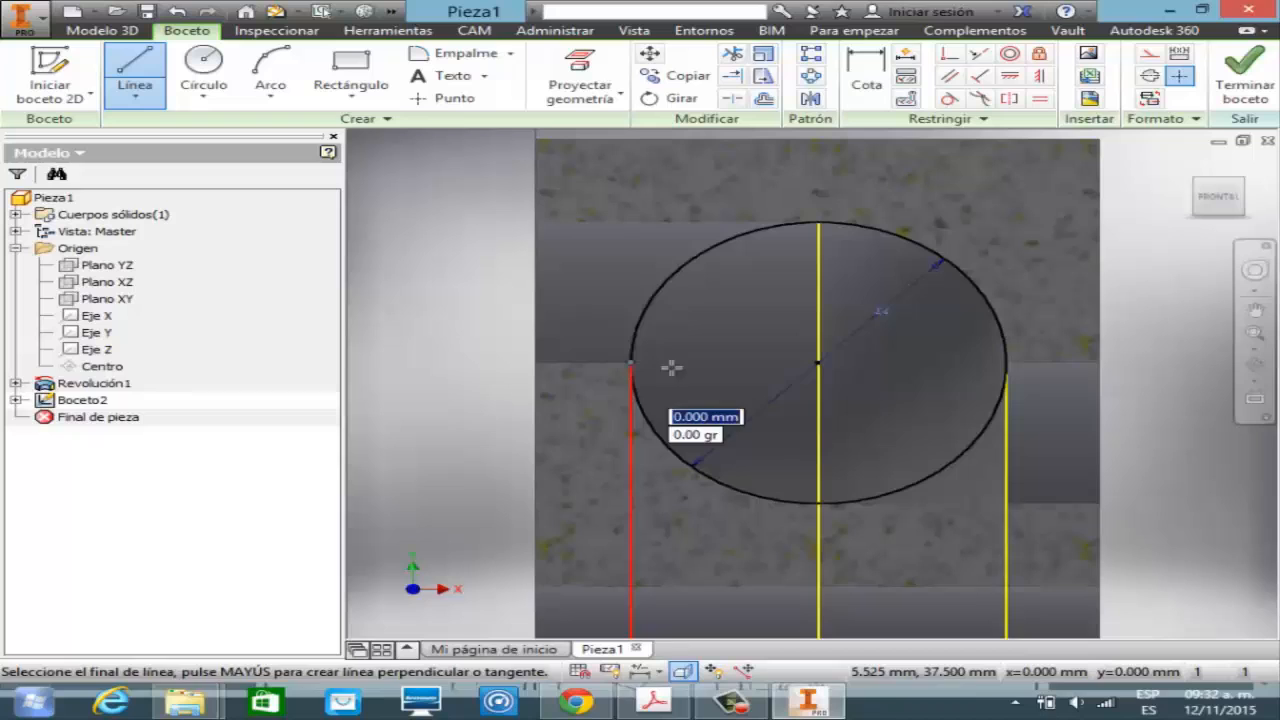
{"action": "left_click", "coordinate": [1007, 363]}
{"action": "key", "text": "Escape"}
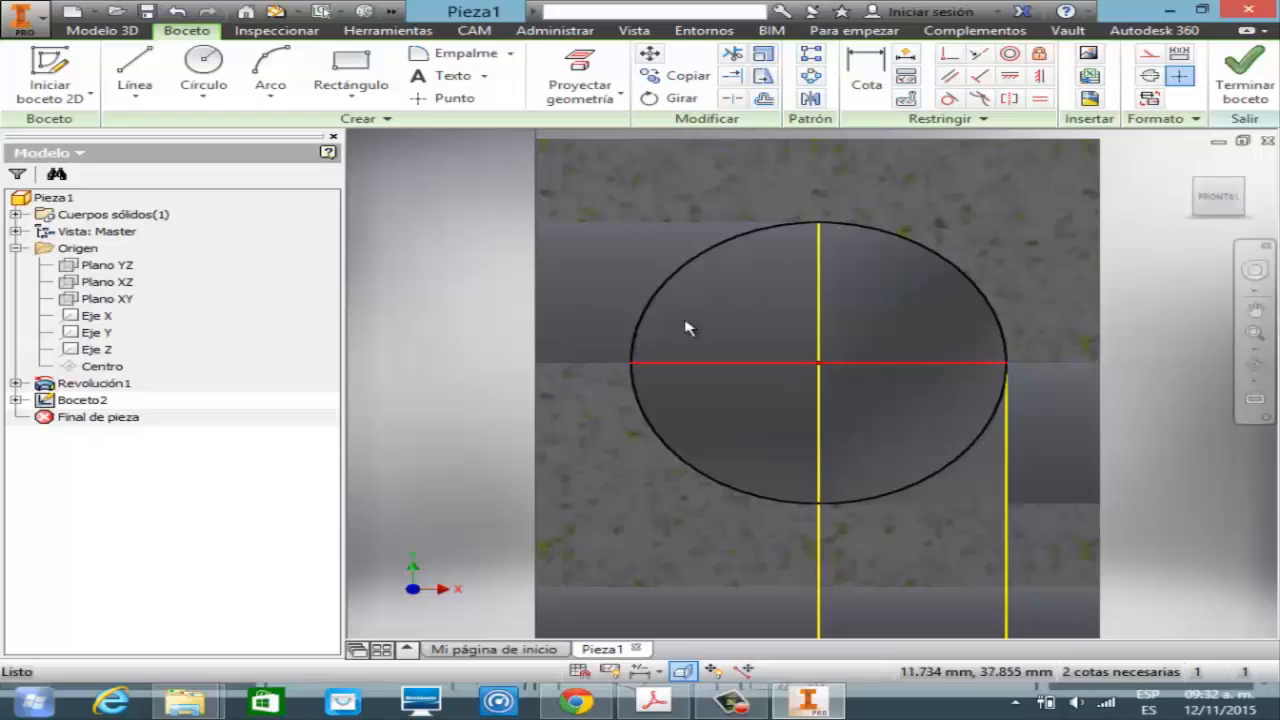
- Trim away both upper arcs of the circle, leaving a closed lower half-circle, and finish the sketch
{"action": "left_click", "coordinate": [733, 55]}
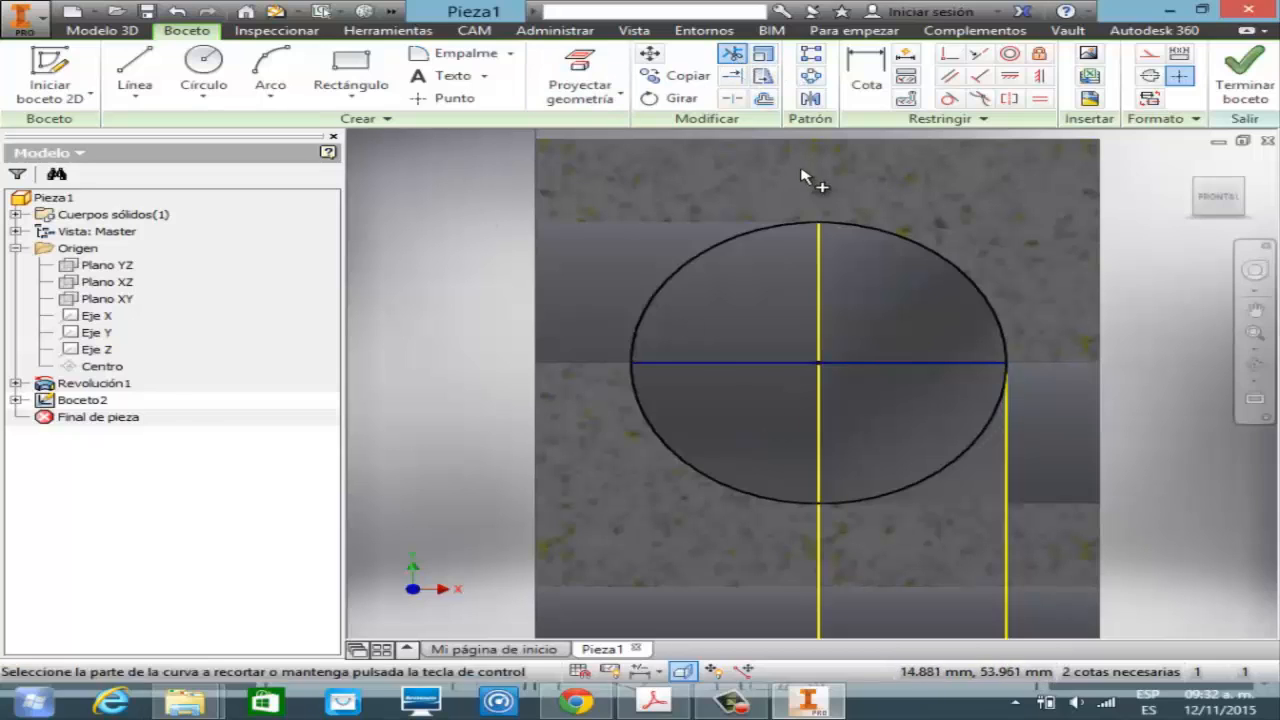
{"action": "left_click", "coordinate": [780, 228]}
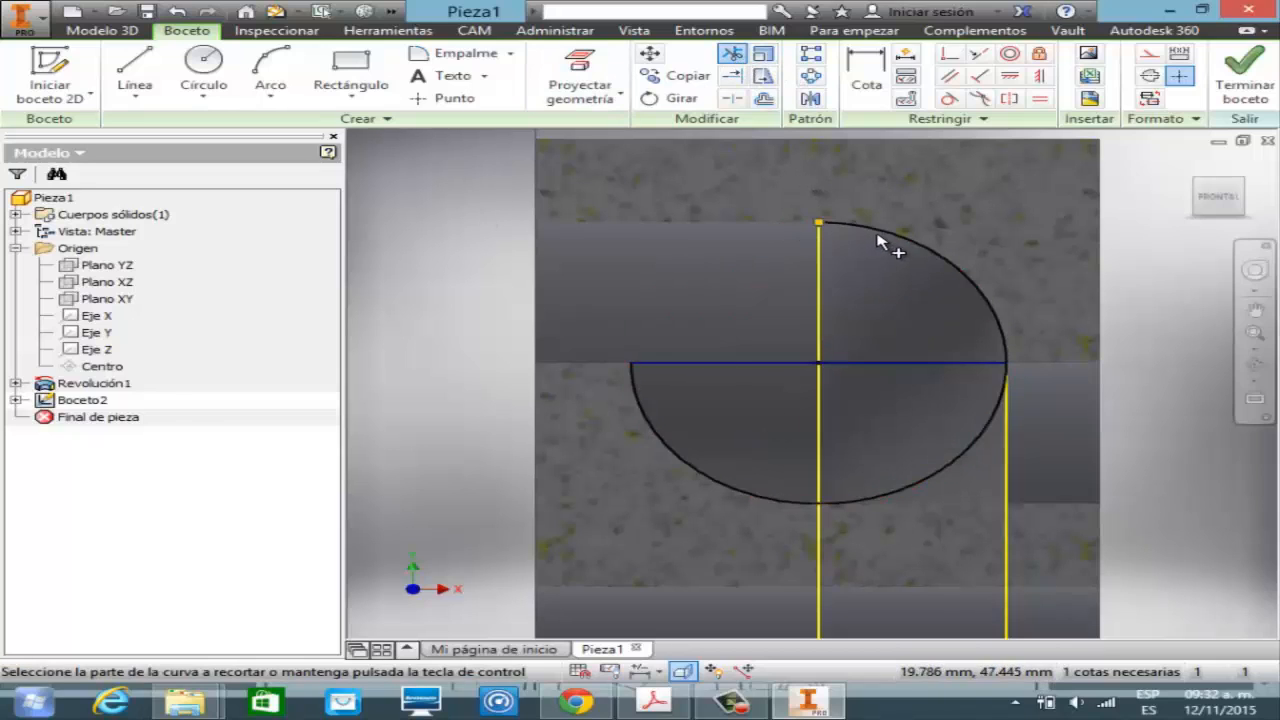
{"action": "left_click", "coordinate": [886, 235]}
{"action": "key", "text": "Escape"}
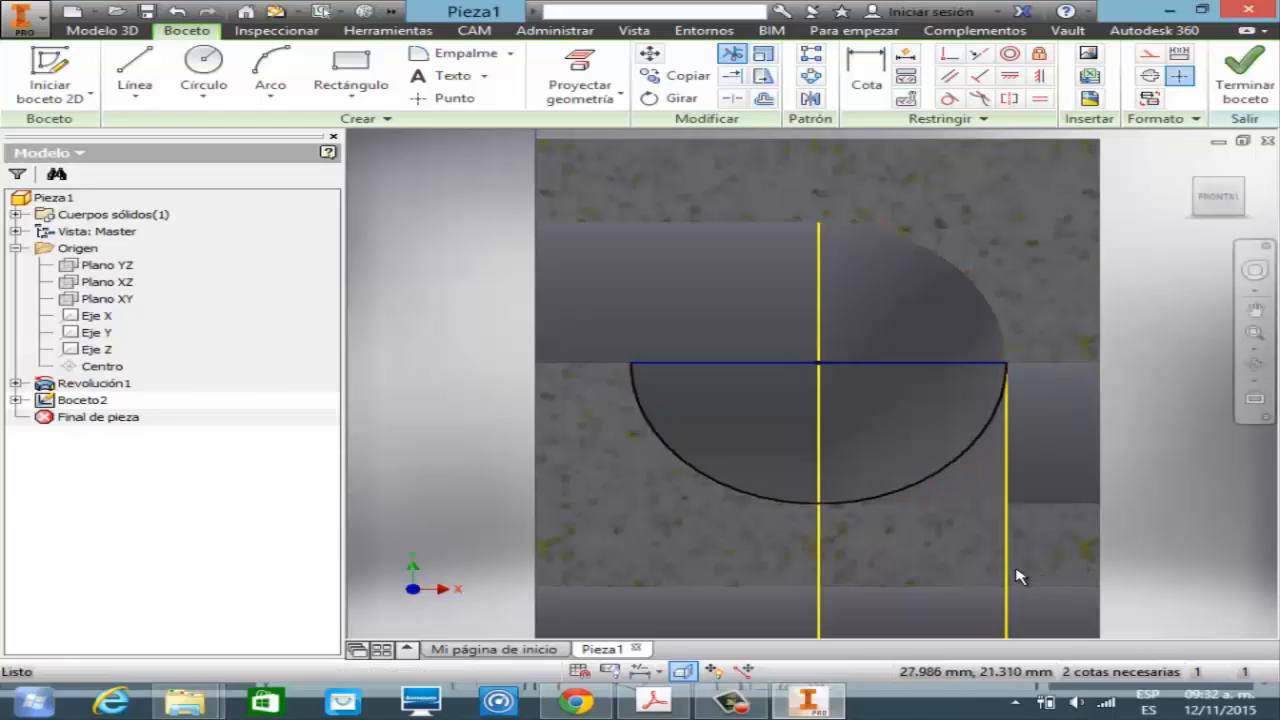
{"action": "left_click", "coordinate": [1011, 562]}
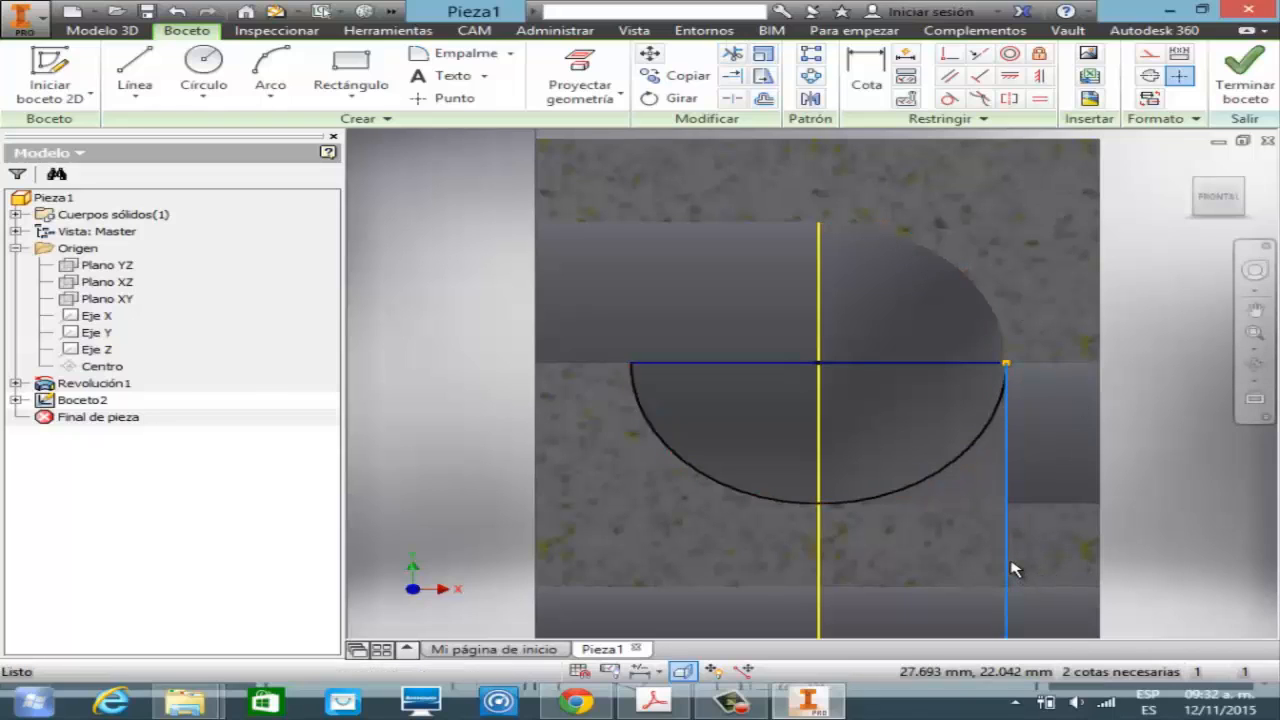
{"action": "left_click", "coordinate": [820, 594]}
{"action": "left_click", "coordinate": [1133, 499]}
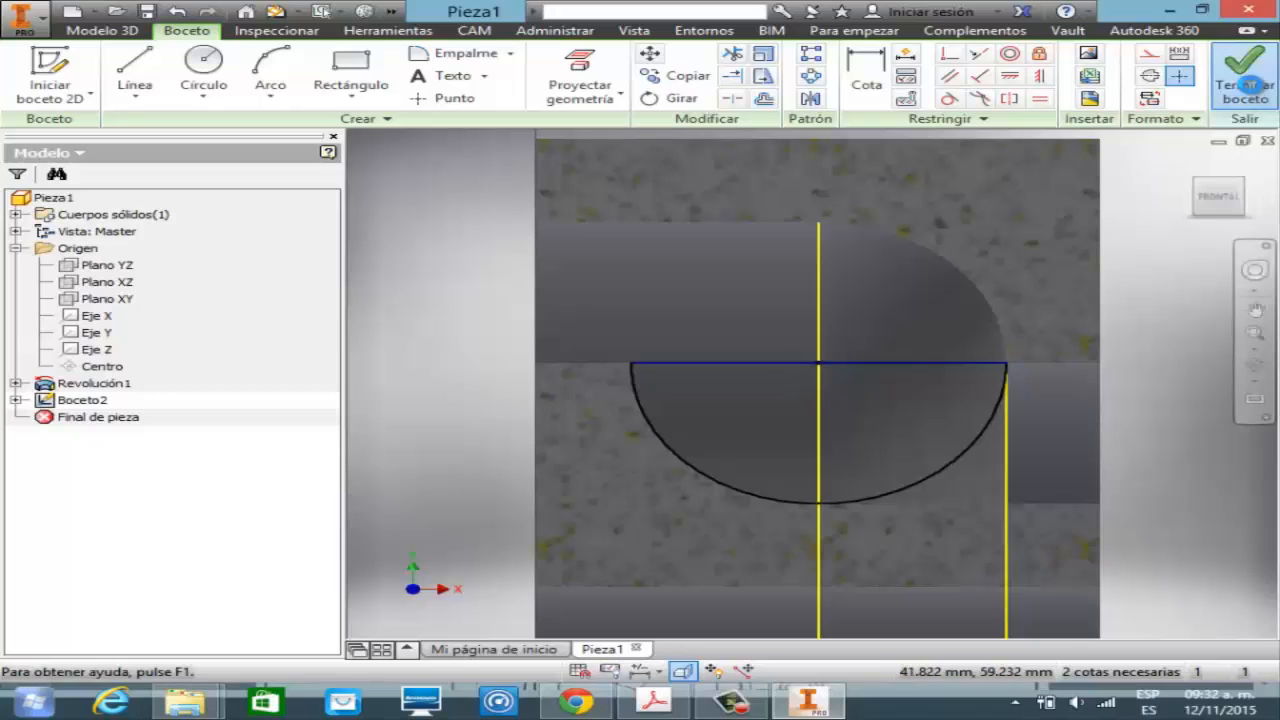
{"action": "left_click", "coordinate": [1244, 80]}
- Try to revolve the half-circle profile between the rings as a full revolution
{"action": "left_click", "coordinate": [1257, 369]}
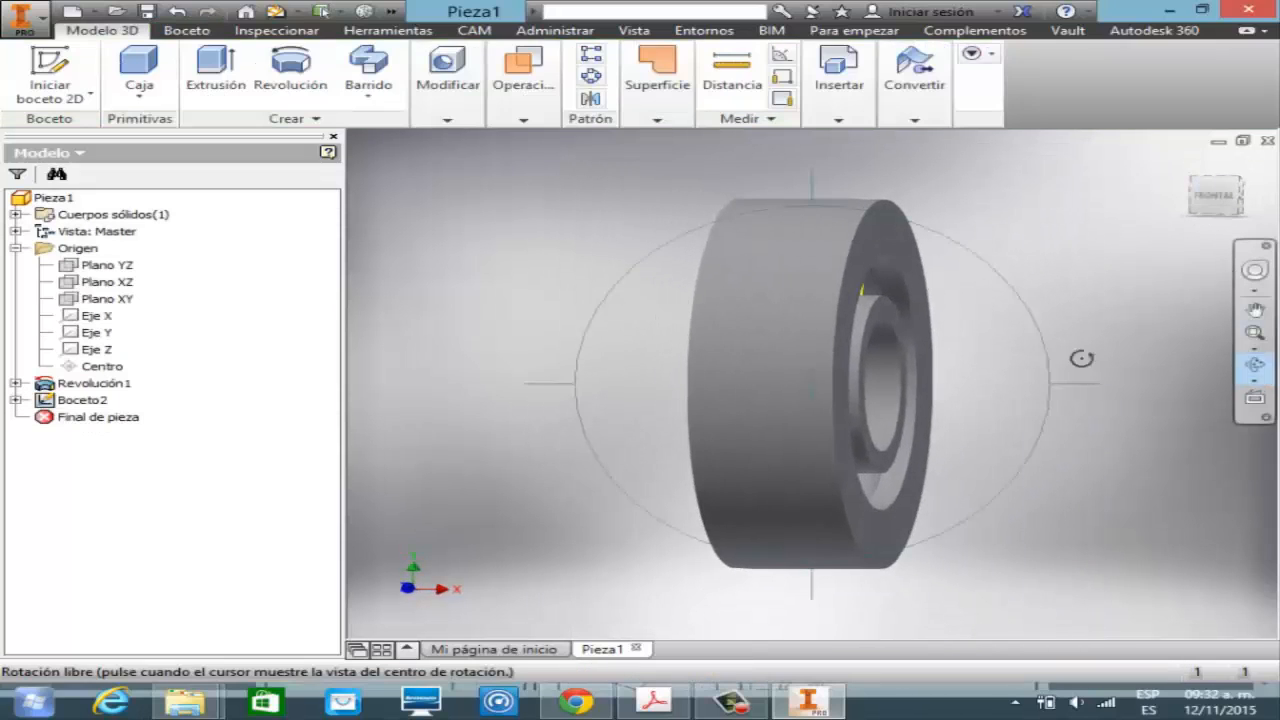
{"action": "left_click_drag", "start_coordinate": [805, 361], "coordinate": [850, 361]}
{"action": "left_click_drag", "start_coordinate": [1028, 351], "coordinate": [826, 494]}
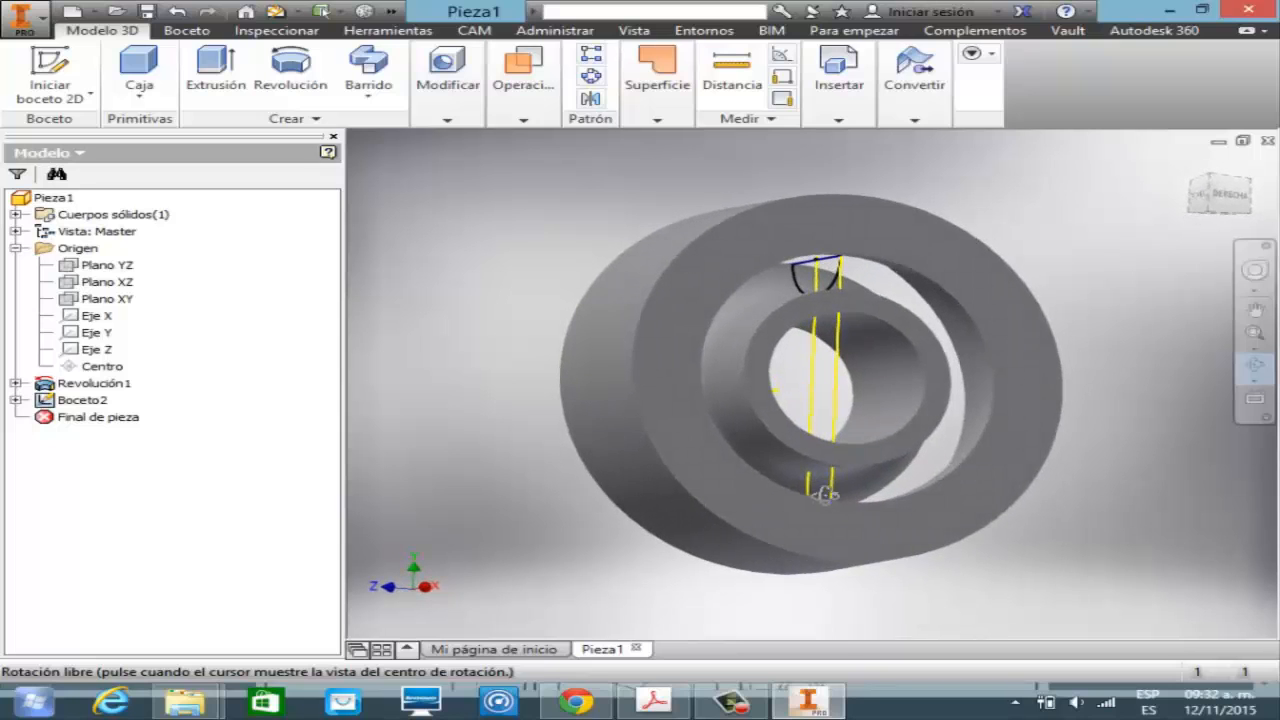
{"action": "key", "text": "Escape"}
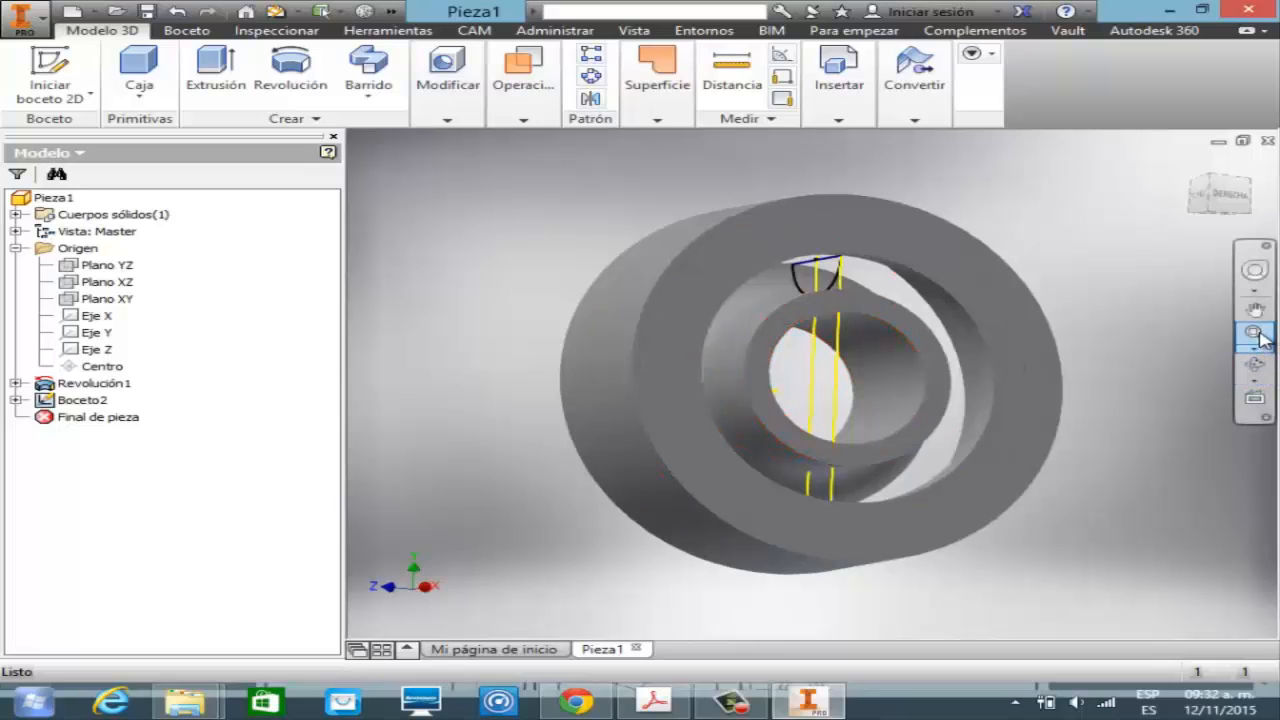
{"action": "left_click", "coordinate": [1255, 333]}
{"action": "left_click_drag", "start_coordinate": [692, 217], "coordinate": [953, 374]}
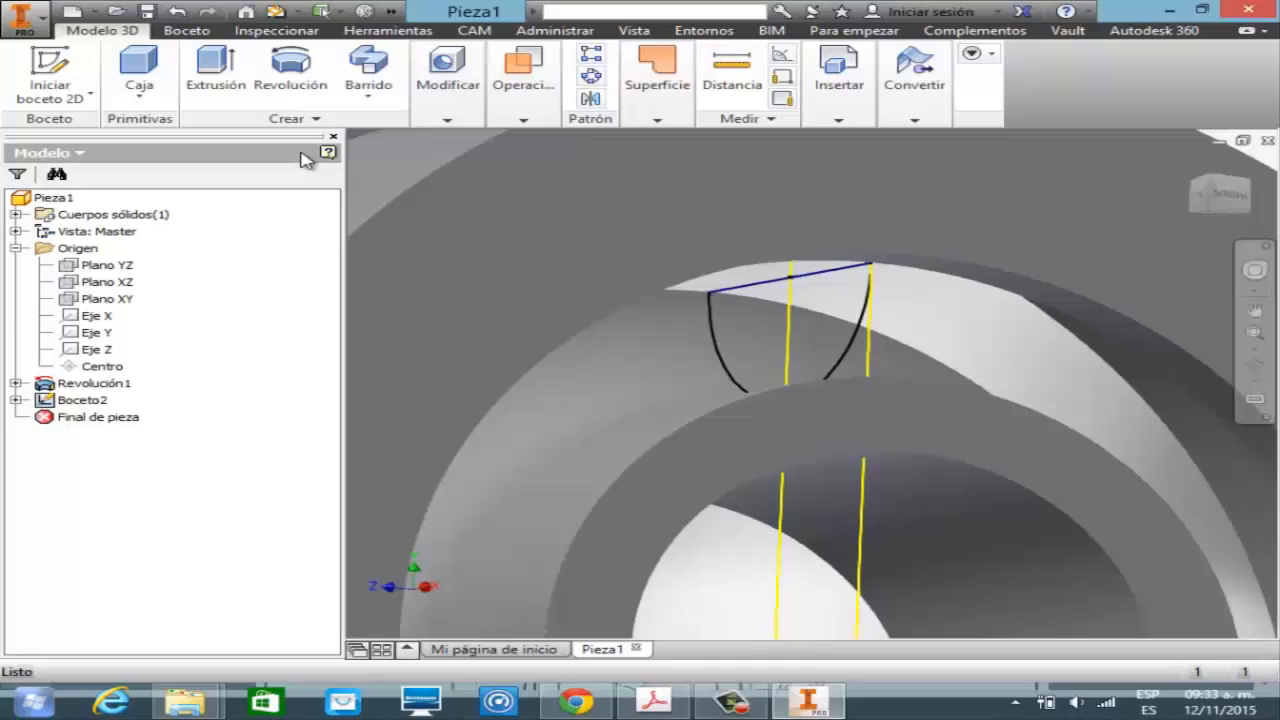
{"action": "left_click", "coordinate": [290, 68]}
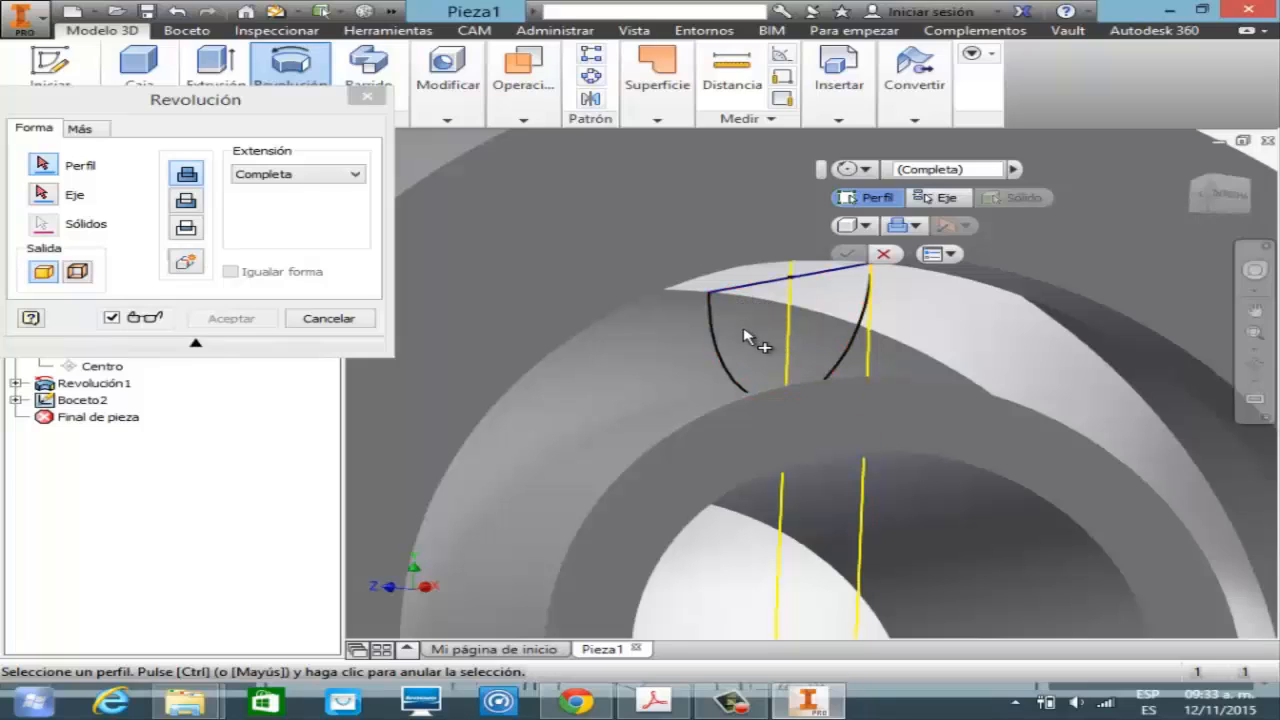
{"action": "left_click", "coordinate": [842, 359]}
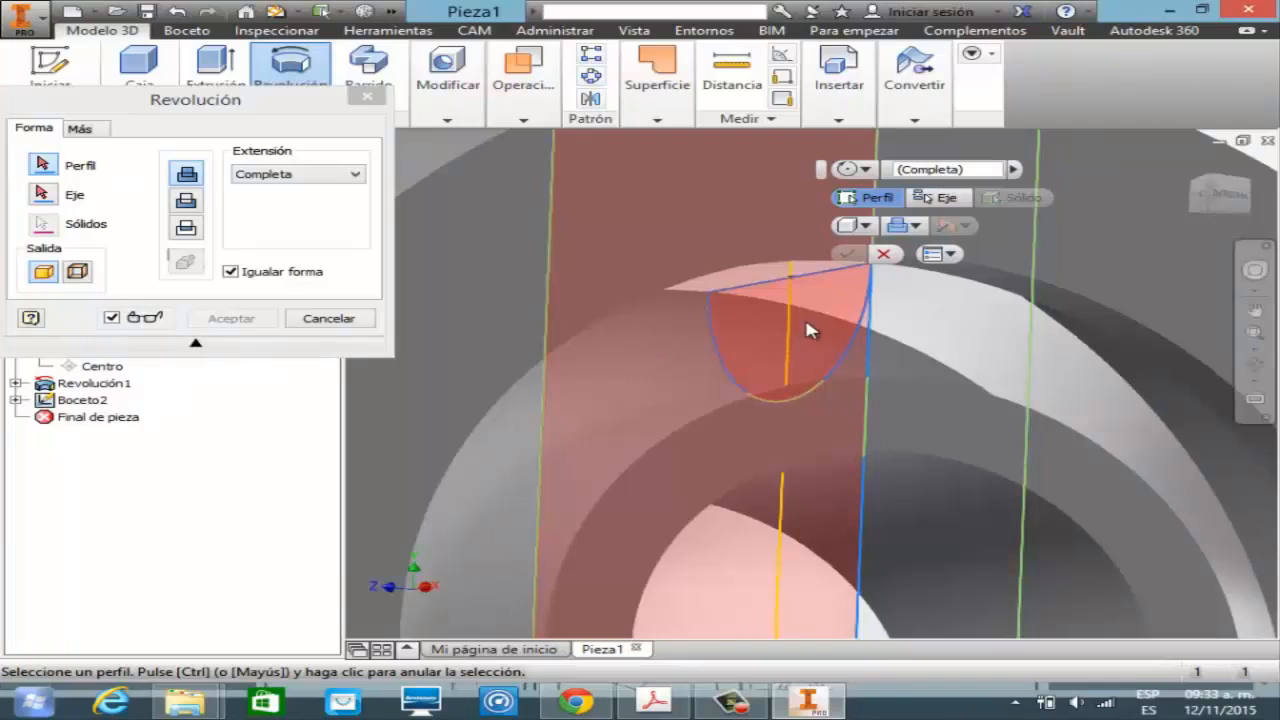
{"action": "key", "text": "Escape"}
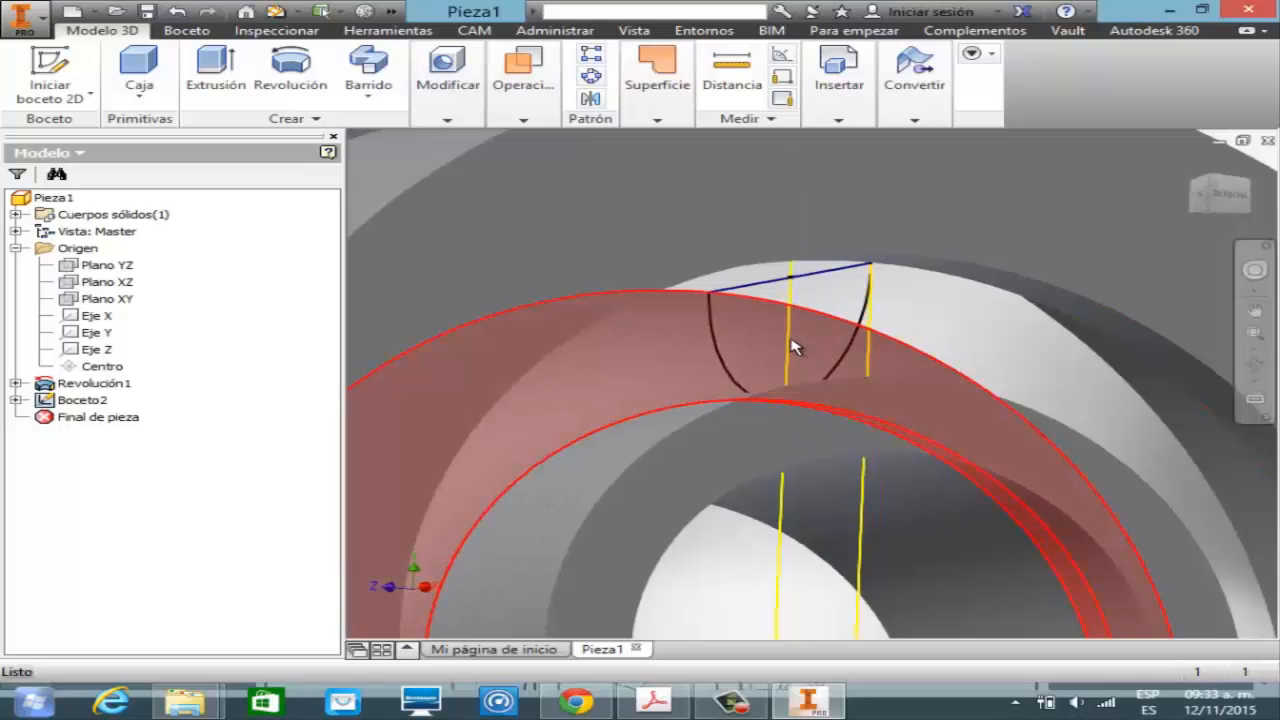
- Delete the half-circle sketch from the part
{"action": "left_click", "coordinate": [1200, 200]}
{"action": "left_click", "coordinate": [82, 400]}
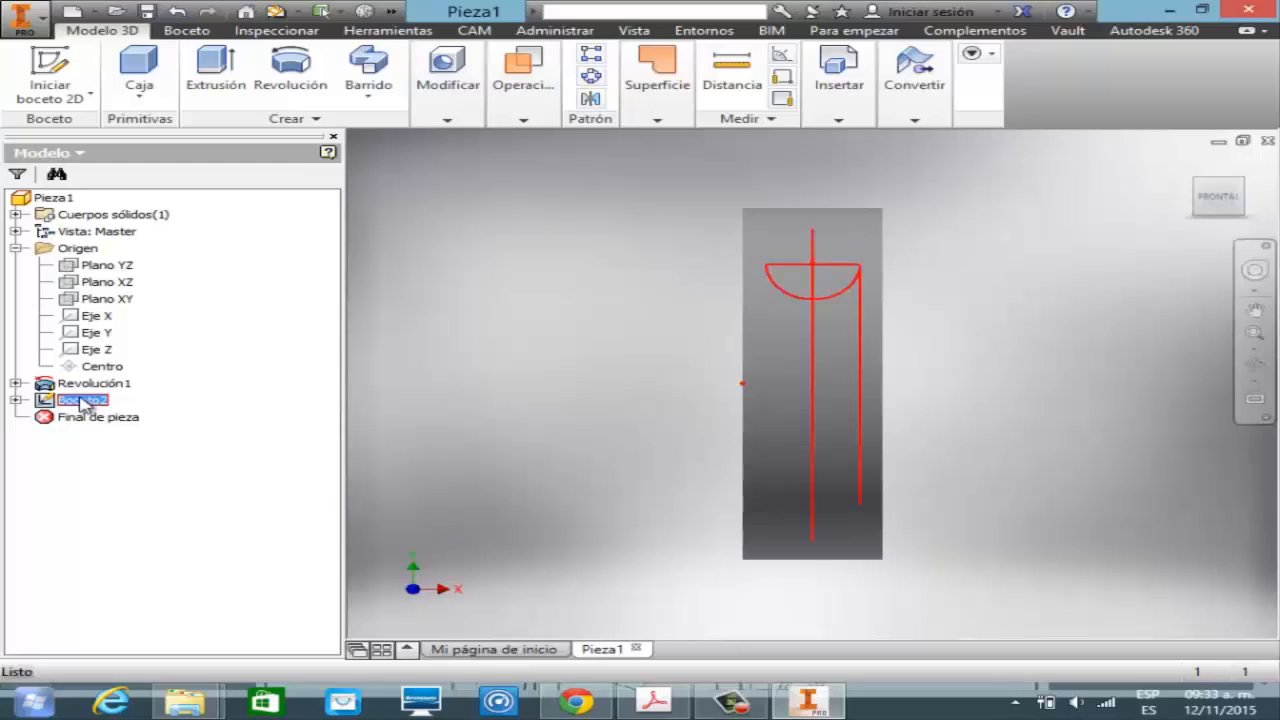
{"action": "right_click", "coordinate": [82, 402]}
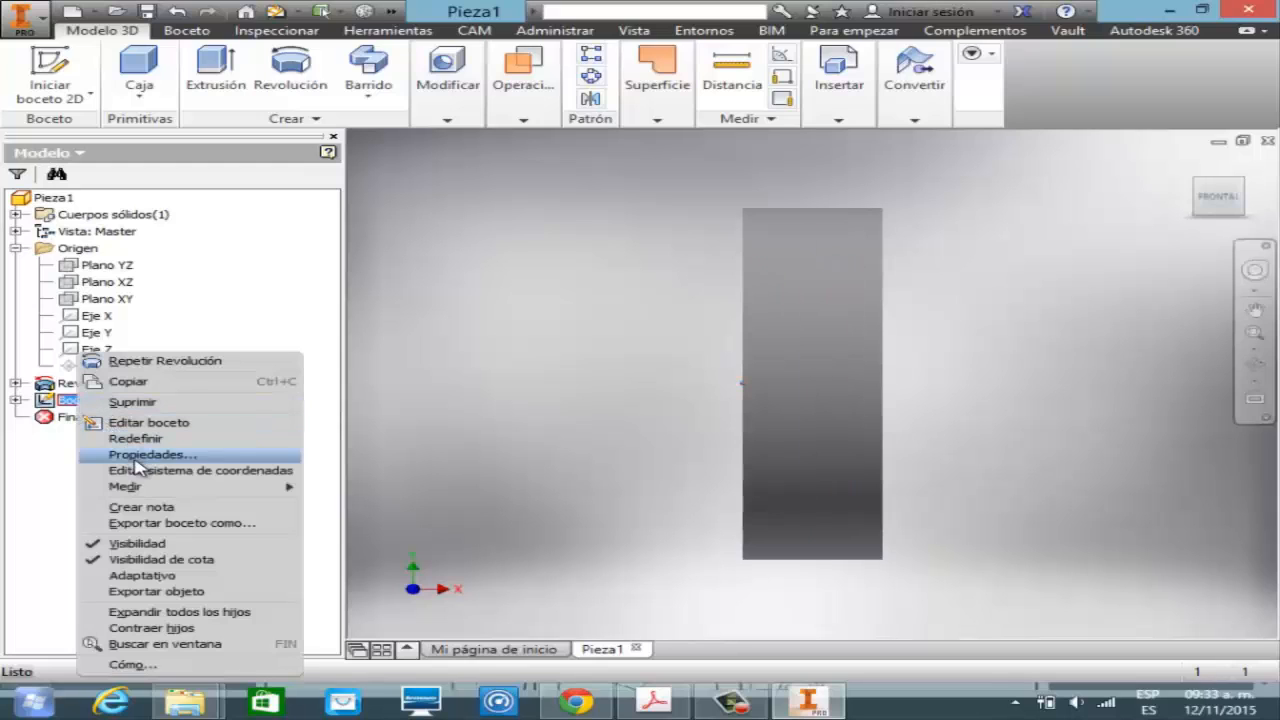
{"action": "left_click", "coordinate": [135, 401]}
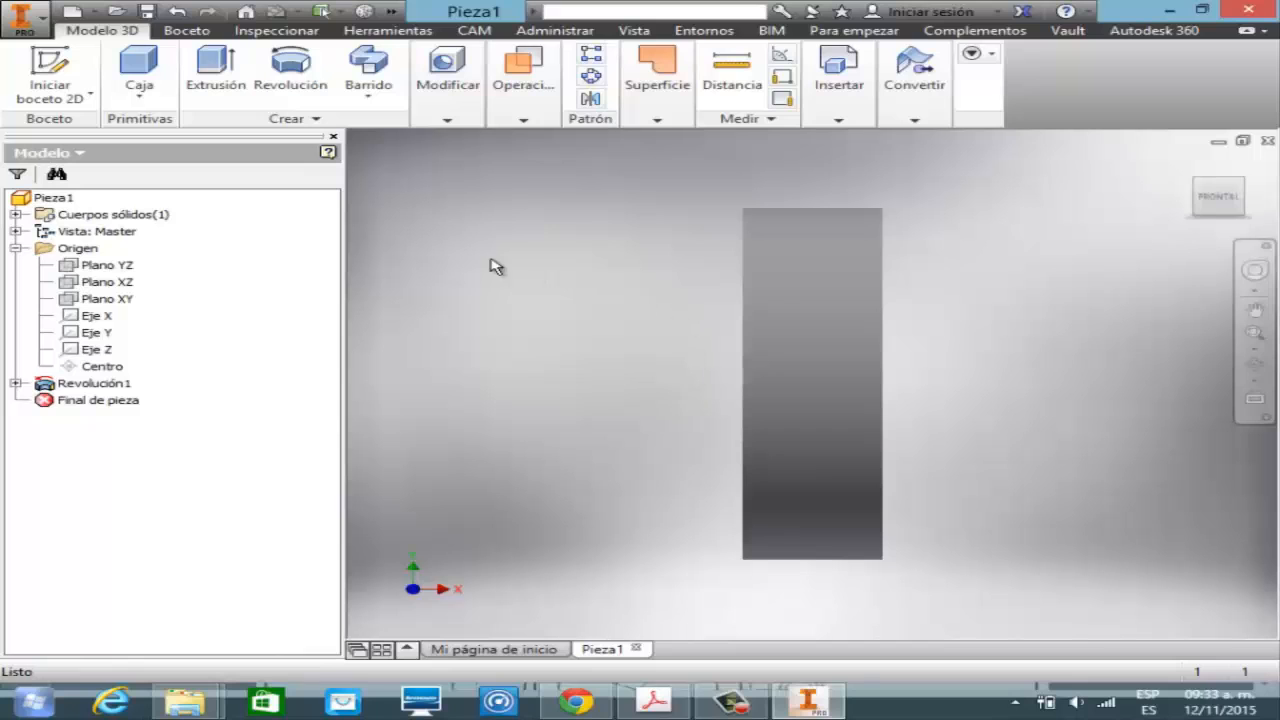
- Create a fresh 2D sketch on the origin XY plane and slice the graphics there to reveal the ring section
{"action": "left_click", "coordinate": [105, 298]}
{"action": "left_click", "coordinate": [843, 371]}
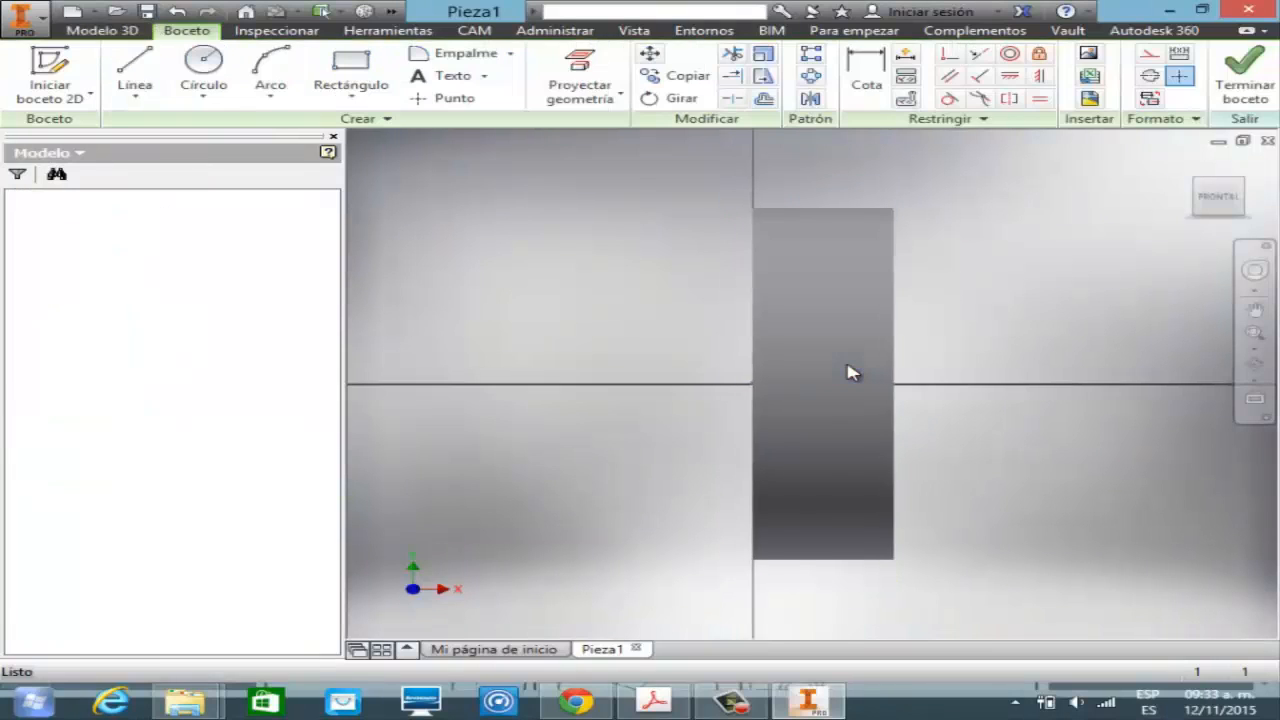
{"action": "right_click", "coordinate": [724, 333]}
{"action": "left_click", "coordinate": [700, 497]}
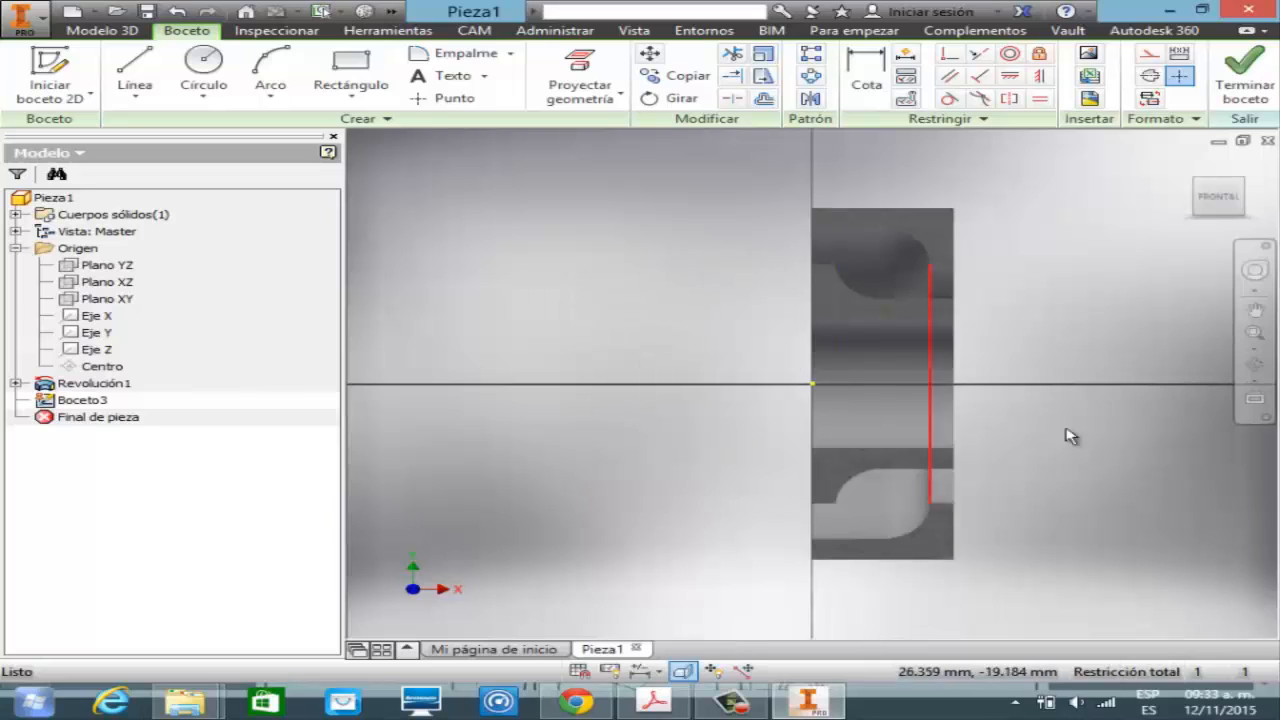
- Project the curved arc of the outer ring's groove in the upper ring section into the sketch
{"action": "left_click", "coordinate": [1254, 350]}
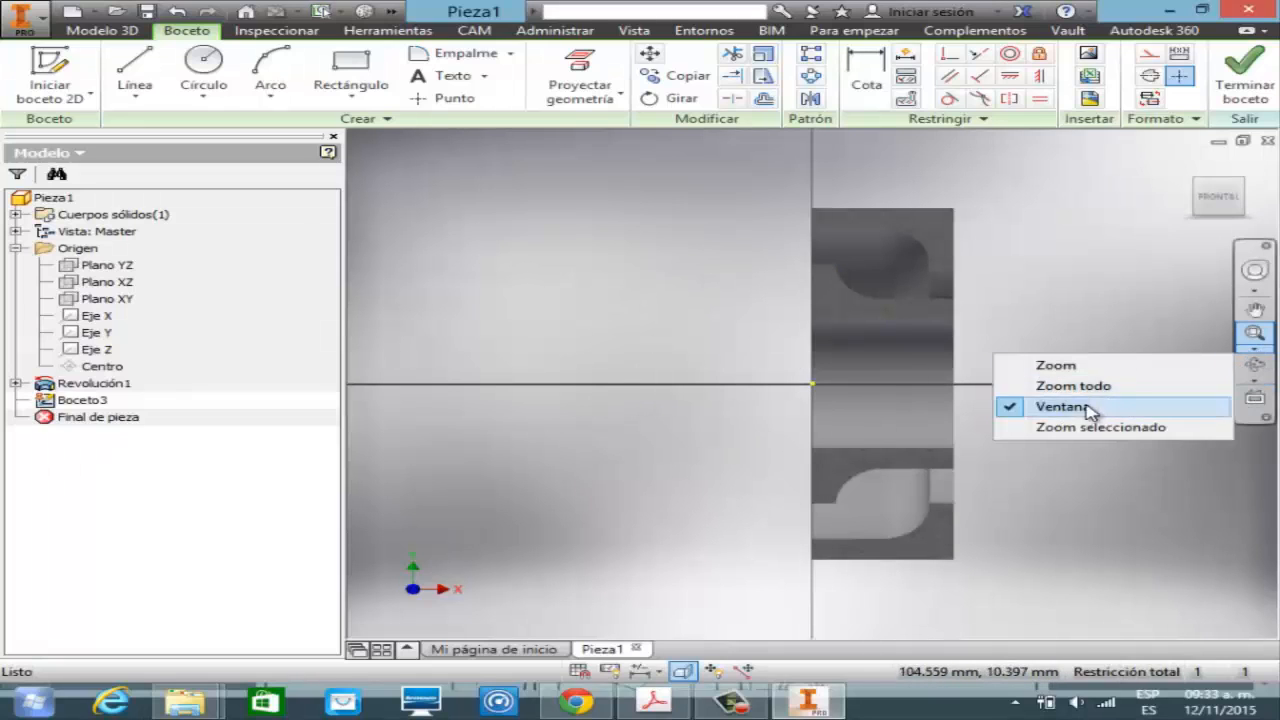
{"action": "left_click", "coordinate": [1267, 338]}
{"action": "left_click", "coordinate": [1265, 339]}
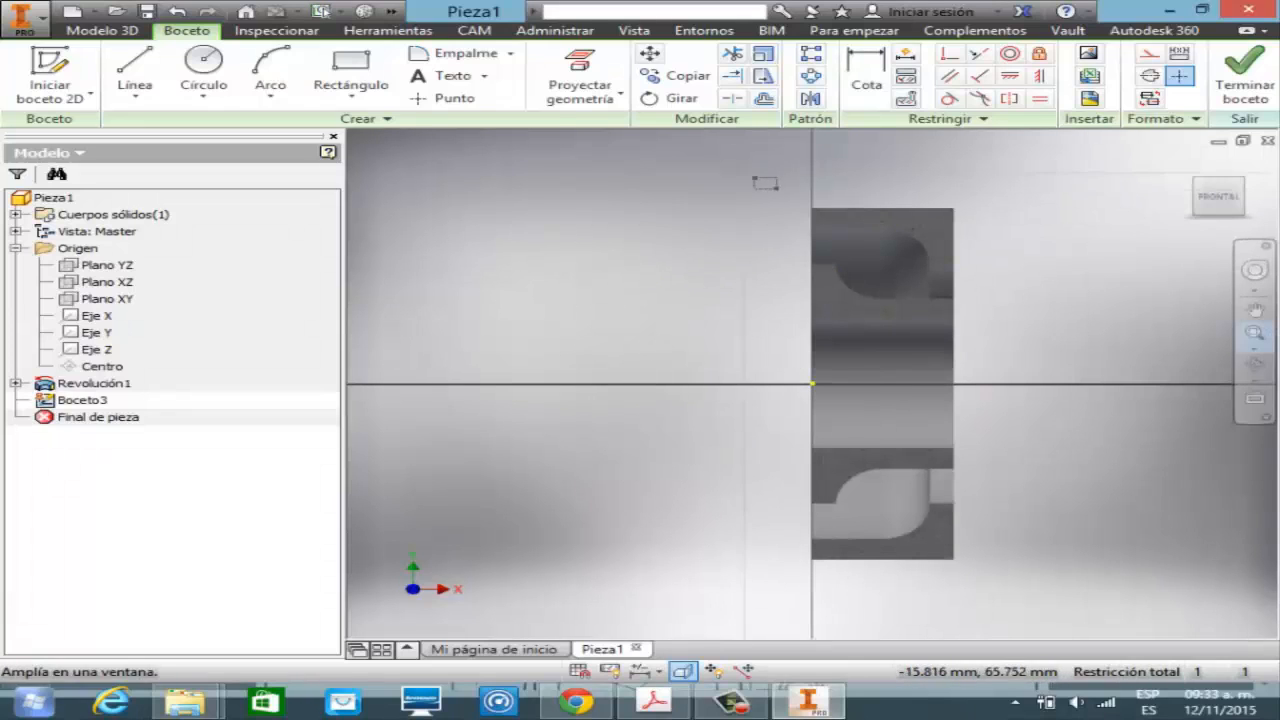
{"action": "left_click_drag", "start_coordinate": [755, 176], "coordinate": [962, 355]}
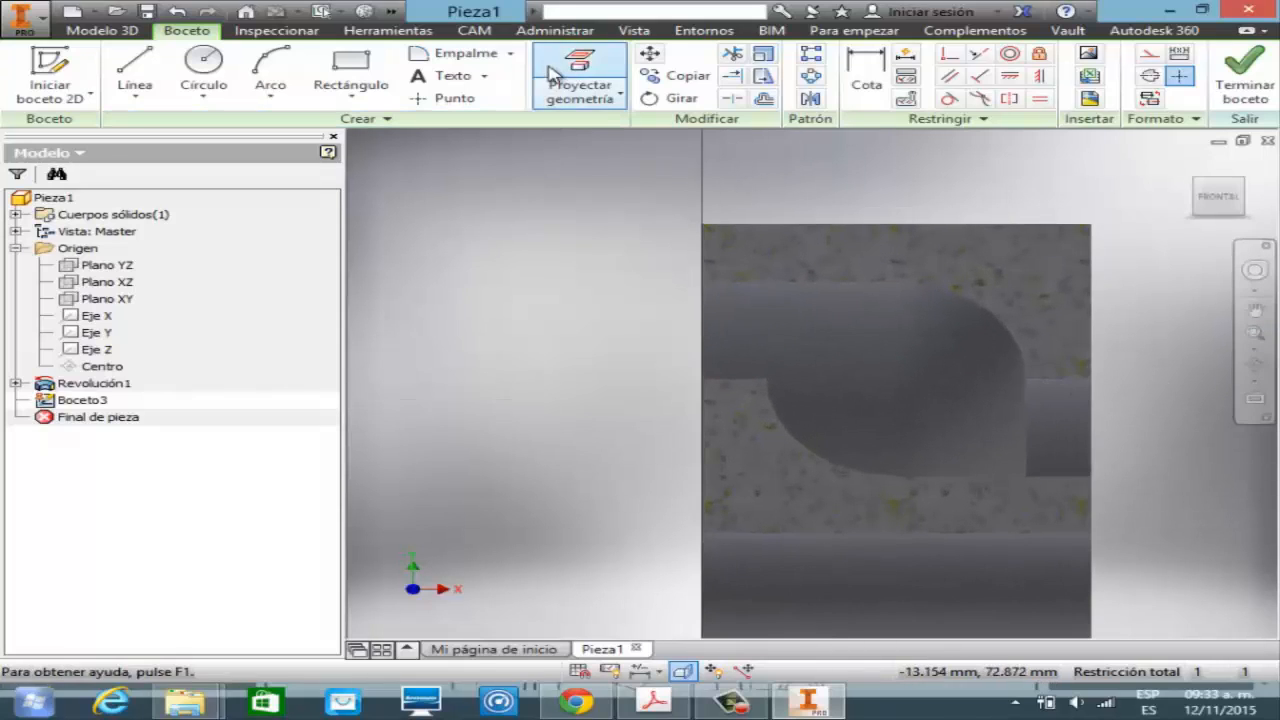
{"action": "left_click", "coordinate": [580, 80]}
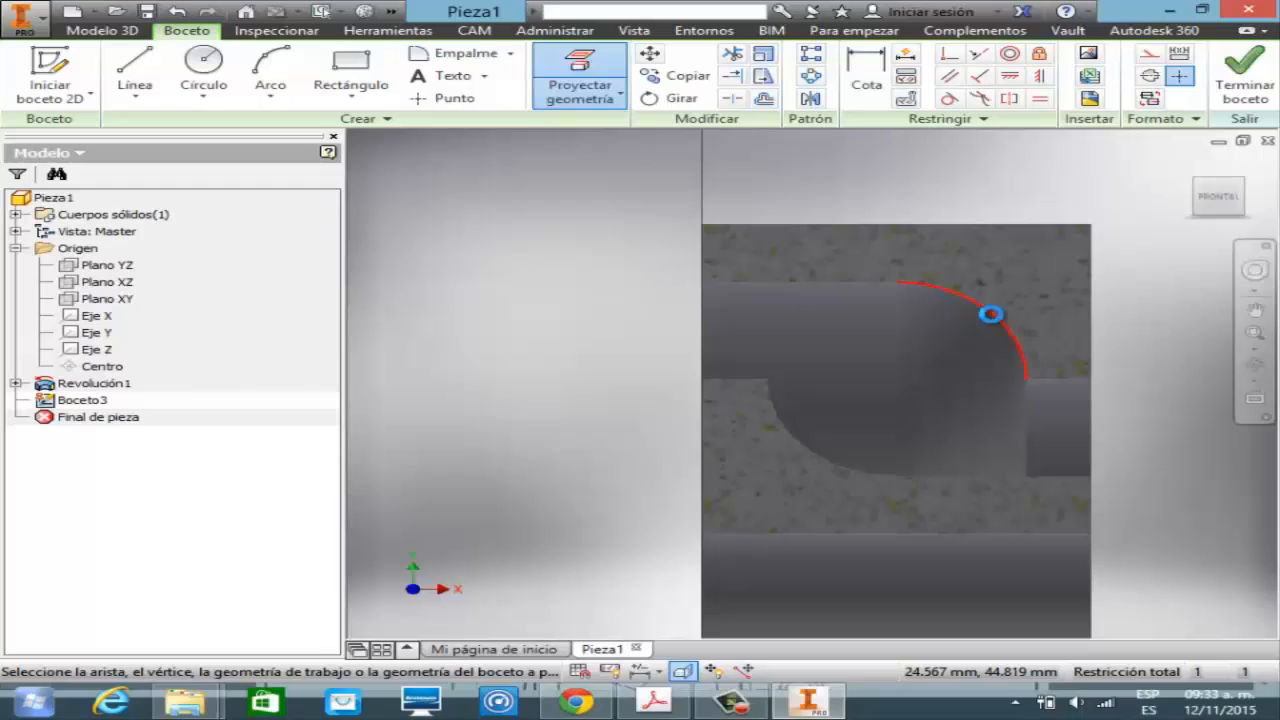
{"action": "left_click", "coordinate": [990, 314]}
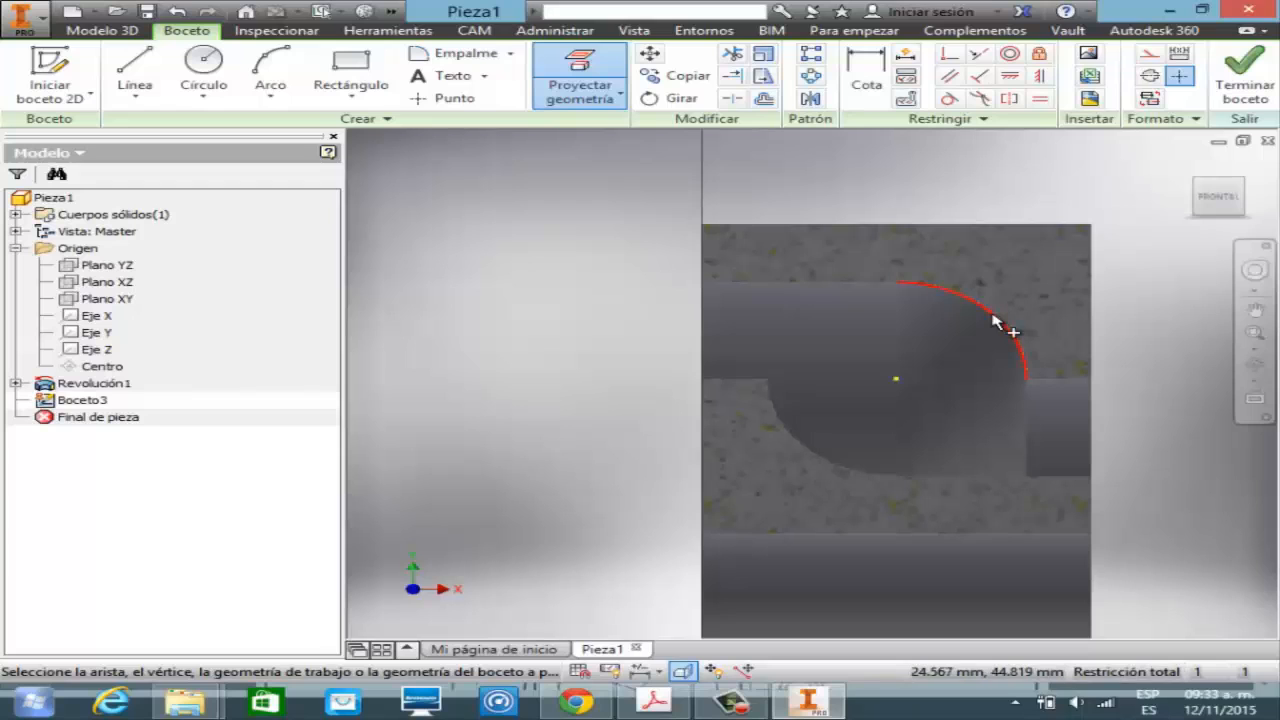
- Draw a 22 mm diameter circle centred on the projected arc's centre point
{"action": "left_click", "coordinate": [188, 70]}
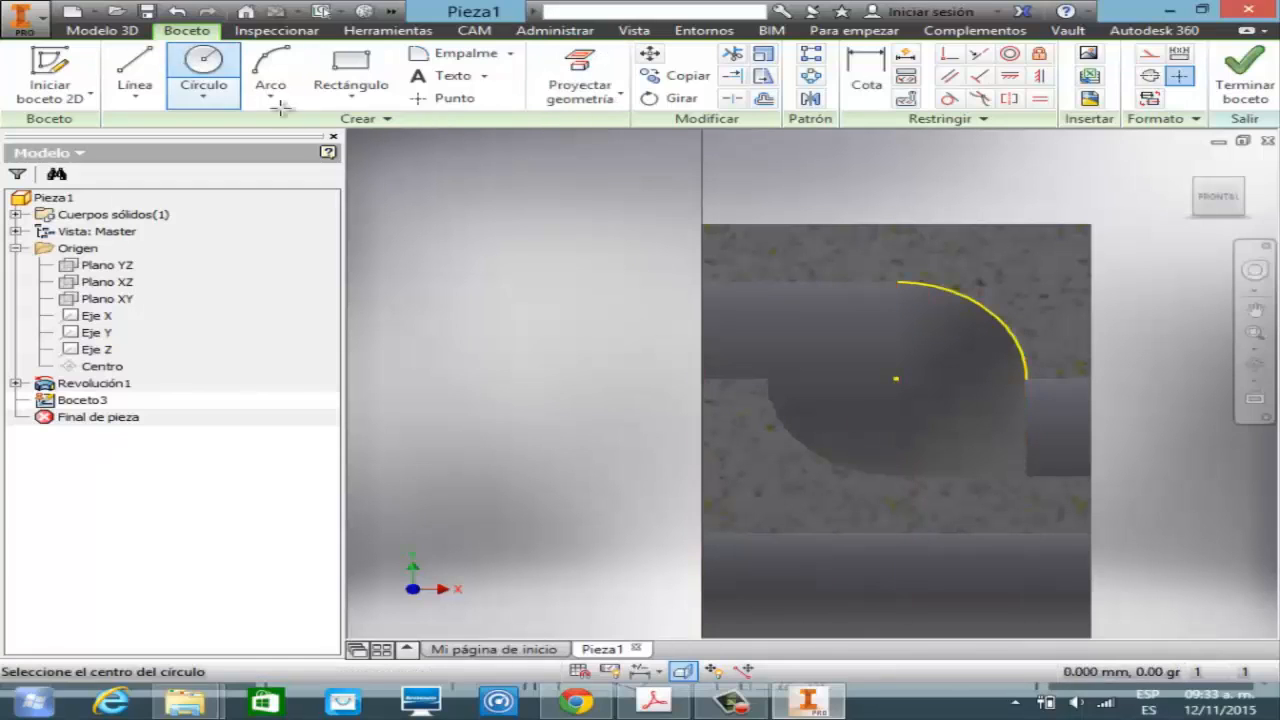
{"action": "left_click", "coordinate": [896, 378]}
{"action": "type", "text": "22"}
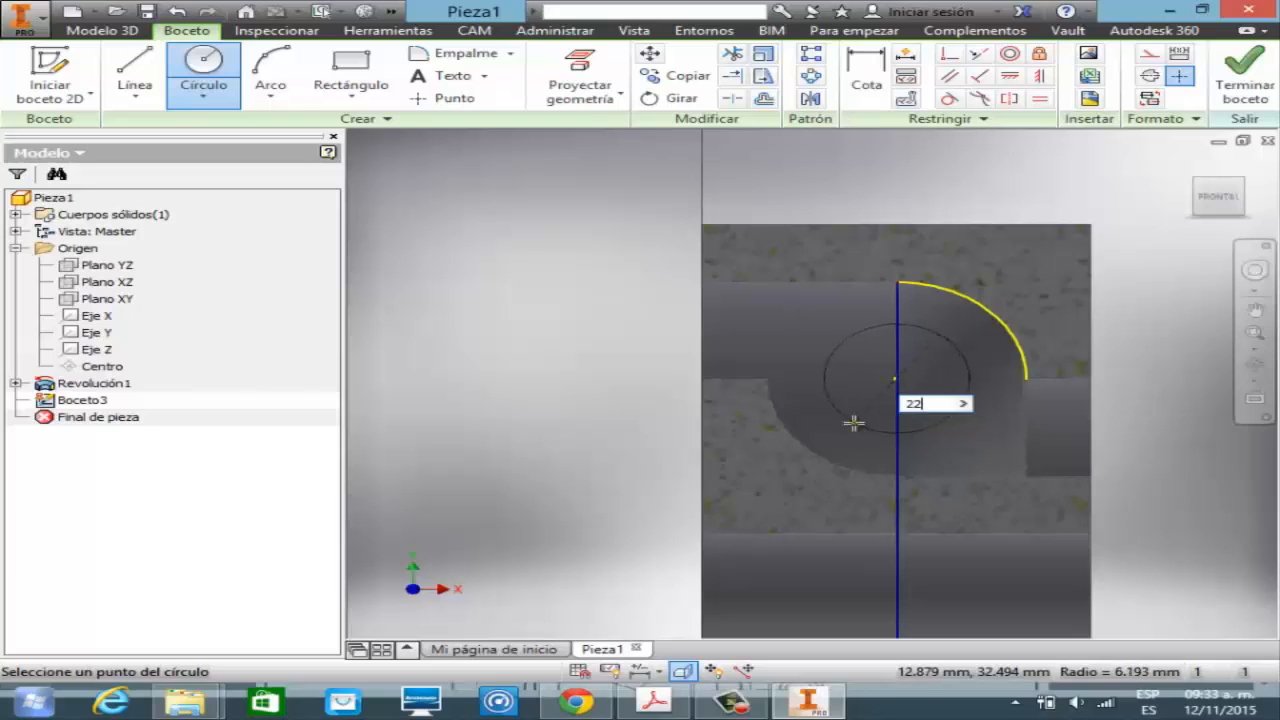
{"action": "key", "text": "Return"}
{"action": "key", "text": "Escape"}
- Draw a horizontal diameter line across the circle from one side to the other
{"action": "left_click", "coordinate": [138, 104]}
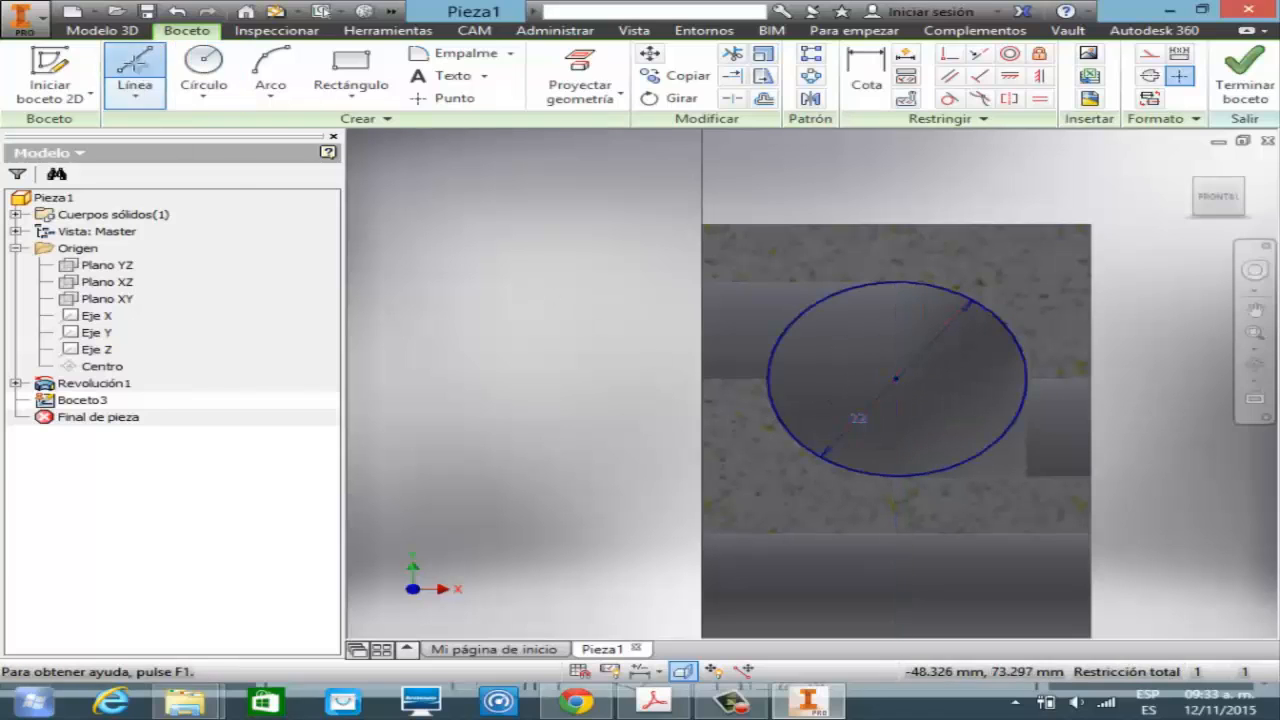
{"action": "left_click", "coordinate": [766, 378]}
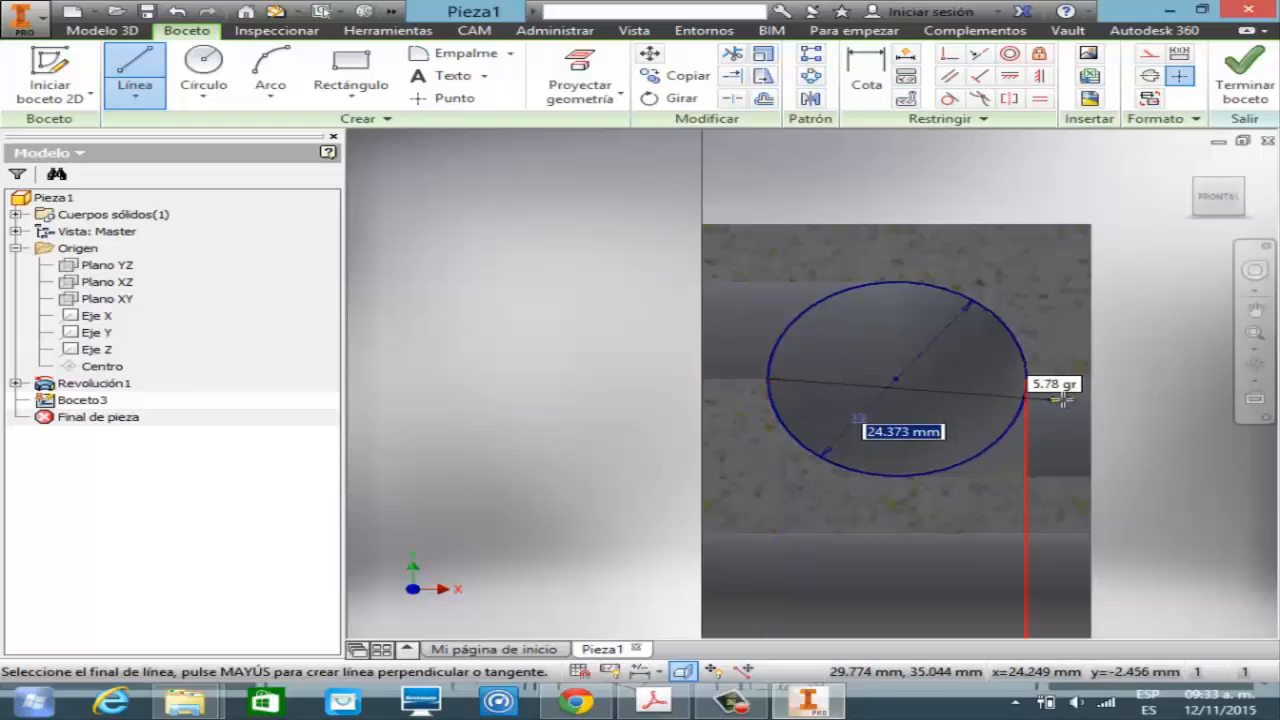
{"action": "left_click", "coordinate": [1024, 378]}
{"action": "key", "text": "Escape"}
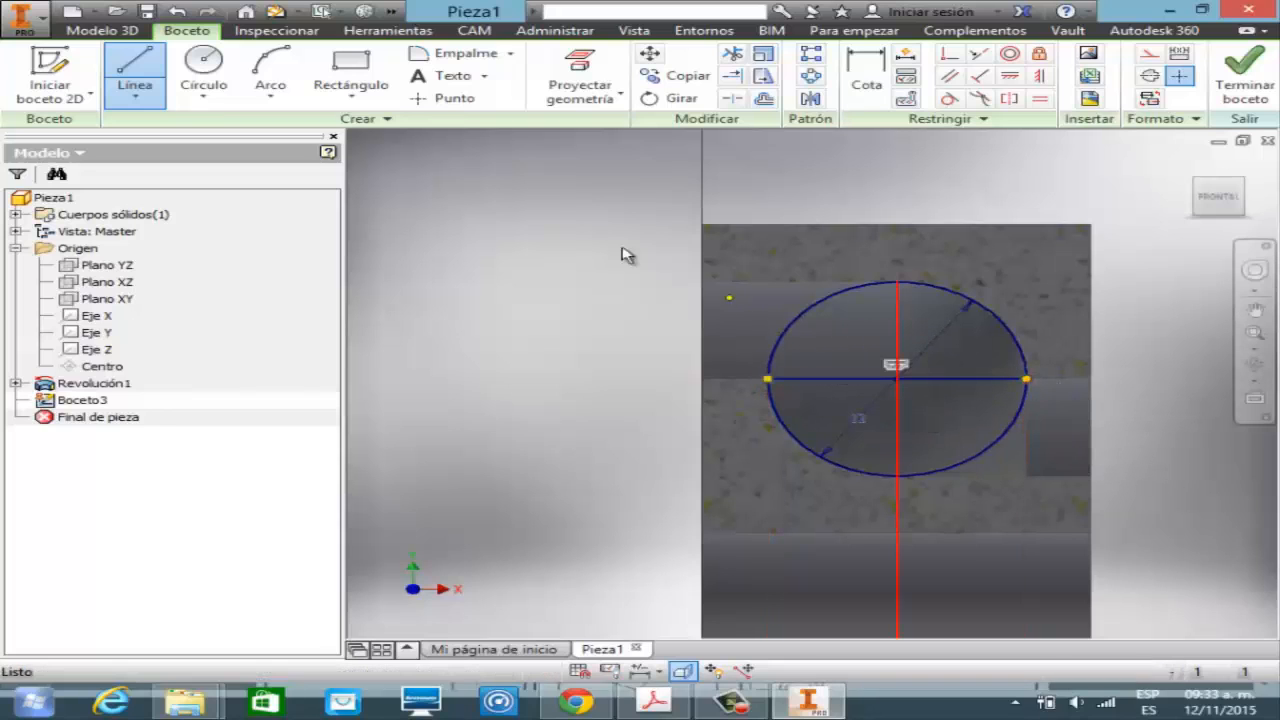
- Try to trim the circle against the horizontal diameter line while its diameter dimension is still in place
{"action": "left_click", "coordinate": [732, 54]}
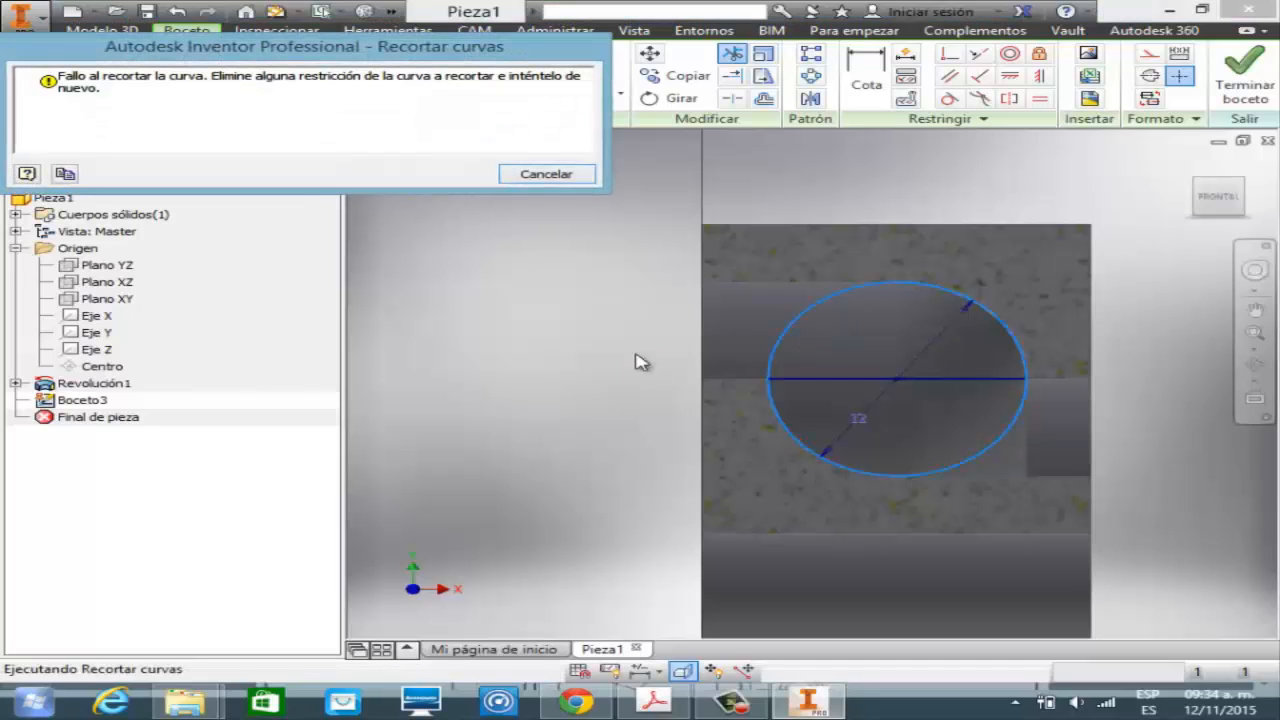
{"action": "left_click", "coordinate": [541, 174]}
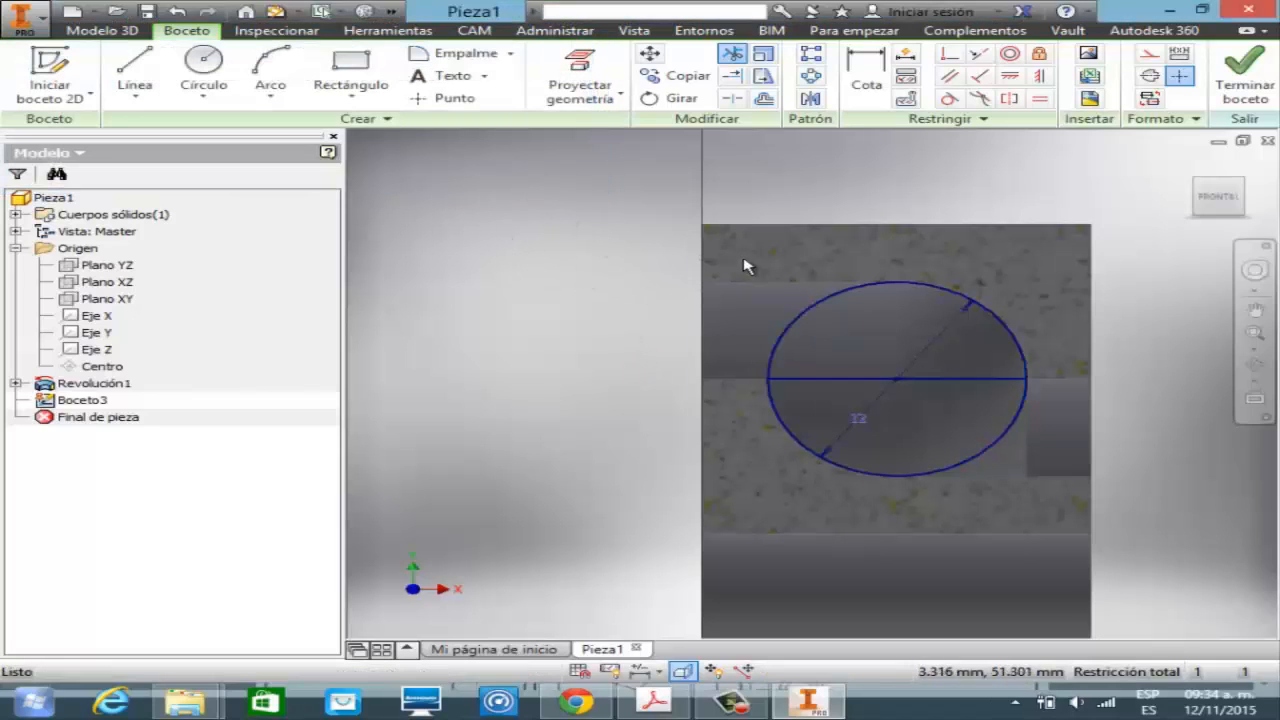
{"action": "left_click", "coordinate": [733, 54]}
{"action": "left_click", "coordinate": [903, 472]}
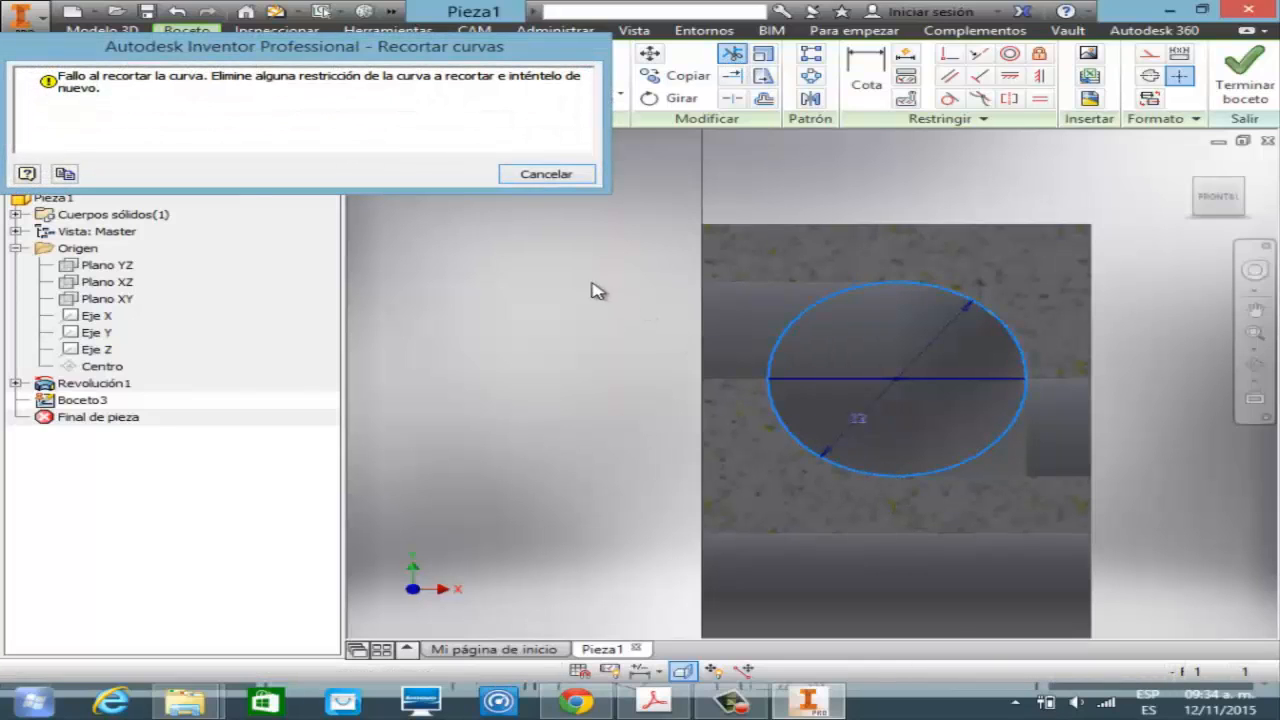
{"action": "left_click", "coordinate": [570, 174]}
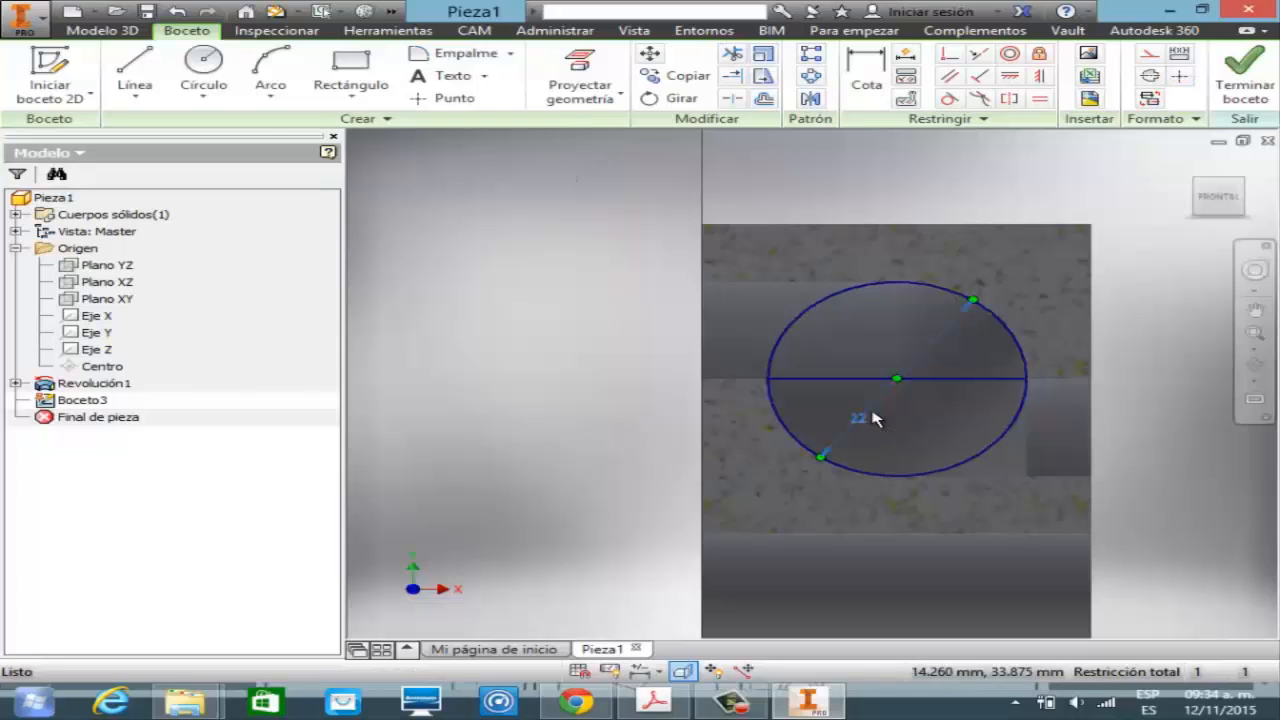
- Delete the circle's diameter dimension and remove the arcs above the horizontal line, finishing the sketch as a closed lower half-circle
{"action": "key", "text": "Escape"}
{"action": "left_click", "coordinate": [732, 53]}
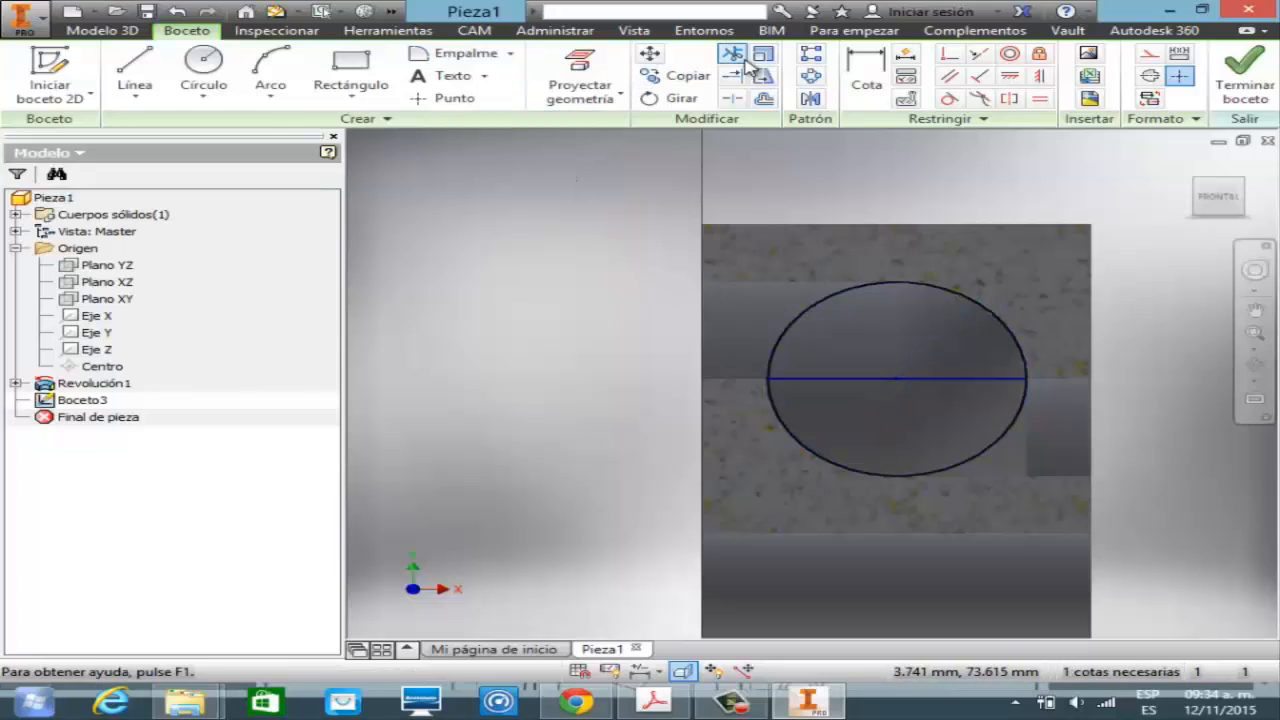
{"action": "left_click", "coordinate": [829, 323]}
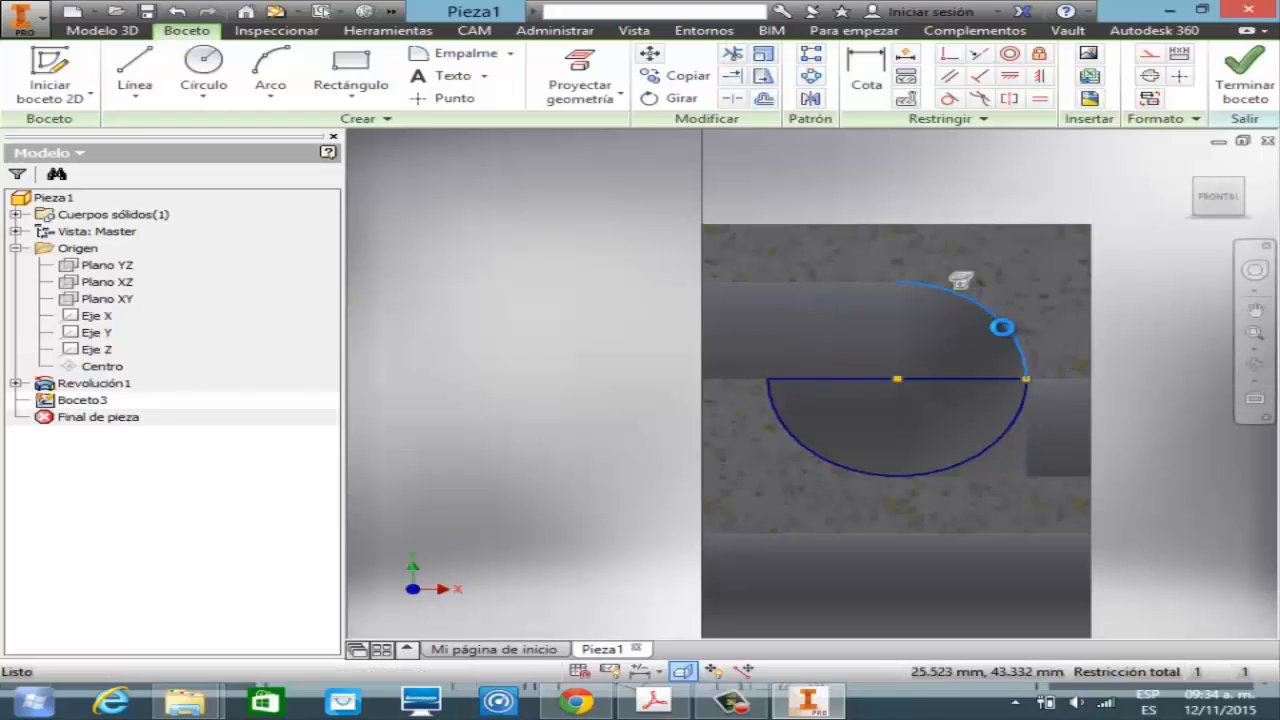
{"action": "left_click", "coordinate": [1010, 330]}
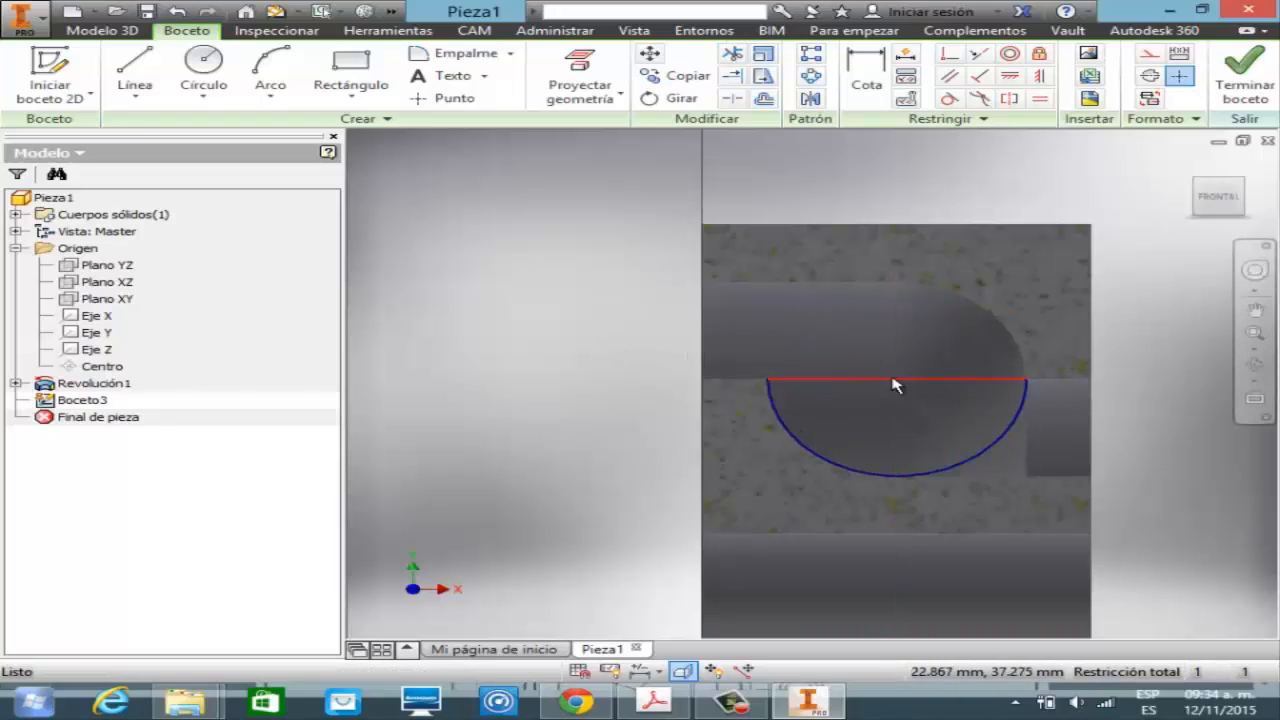
{"action": "left_click", "coordinate": [1244, 80]}
- Revolve the half-circle fully about its straight edge as a new solid to form the ball between the rings
{"action": "left_click", "coordinate": [1252, 365]}
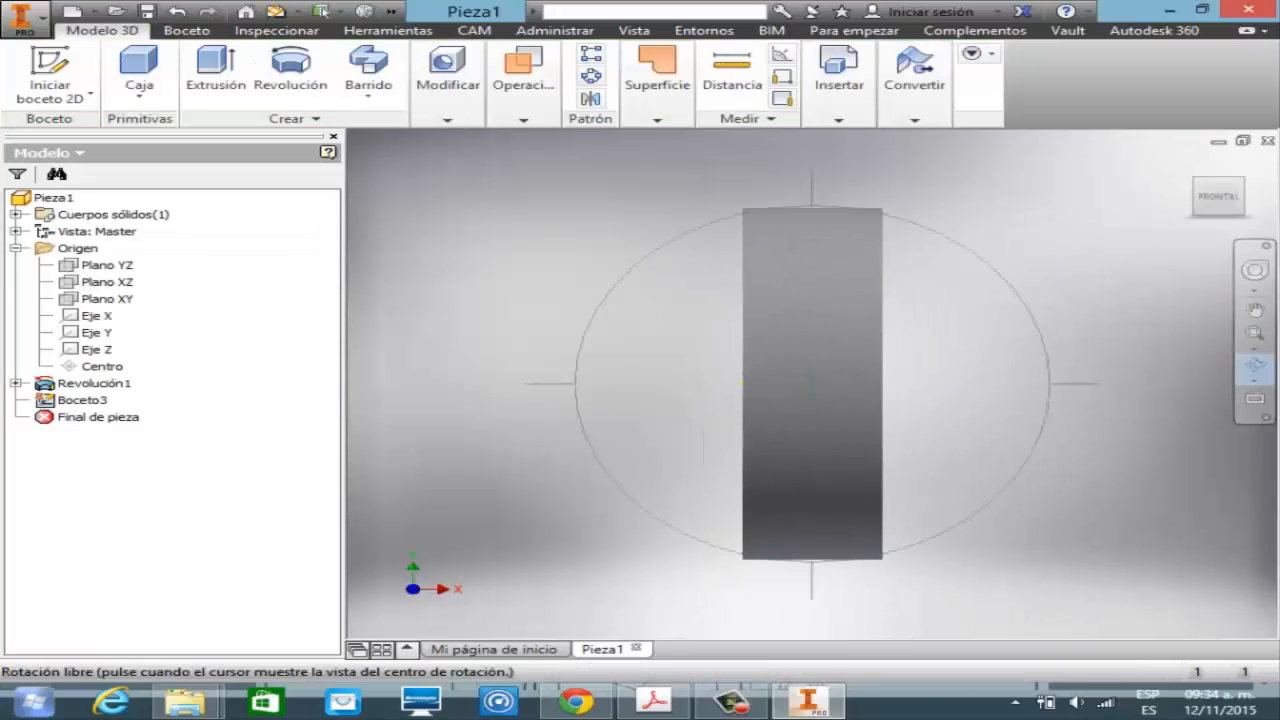
{"action": "mouse_move", "coordinate": [960, 360]}
{"action": "left_mouse_down"}
{"action": "mouse_move", "coordinate": [929, 366]}
{"action": "mouse_move", "coordinate": [820, 441]}
{"action": "mouse_move", "coordinate": [672, 355]}
{"action": "mouse_move", "coordinate": [674, 324]}
{"action": "left_mouse_up"}
{"action": "key", "text": "Escape"}
{"action": "left_click", "coordinate": [1266, 335]}
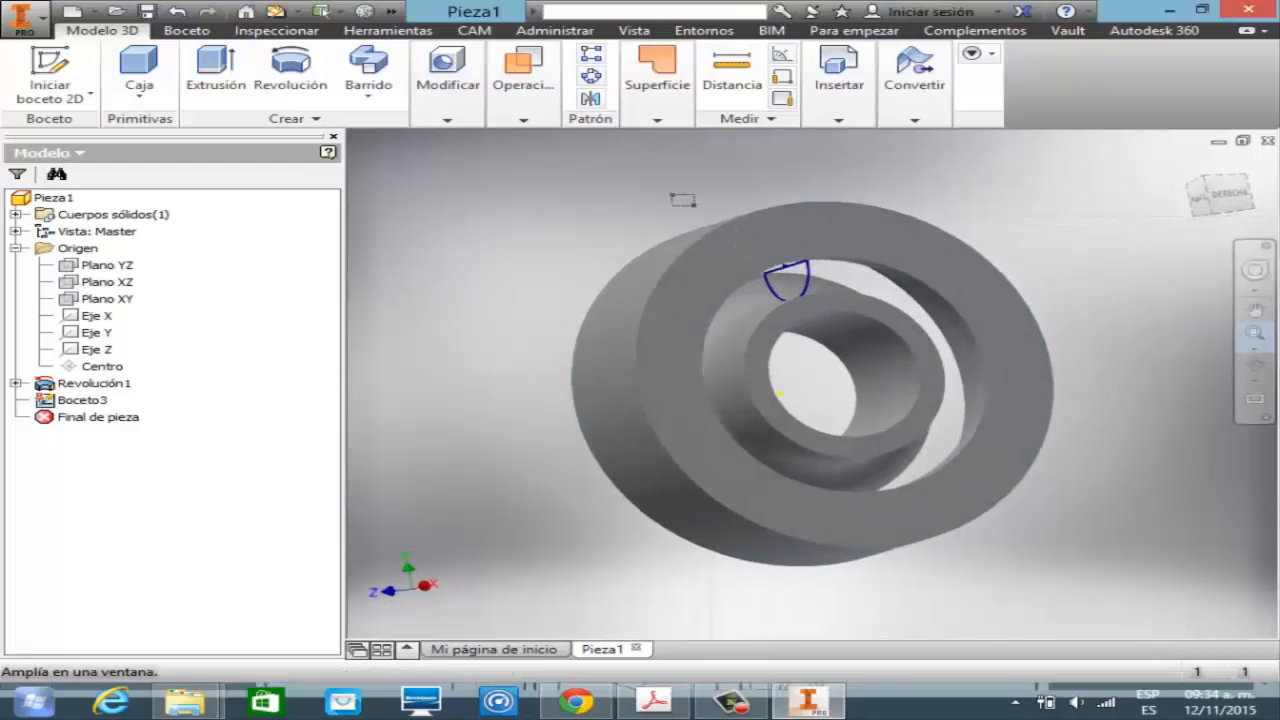
{"action": "left_click_drag", "start_coordinate": [948, 395], "coordinate": [646, 191]}
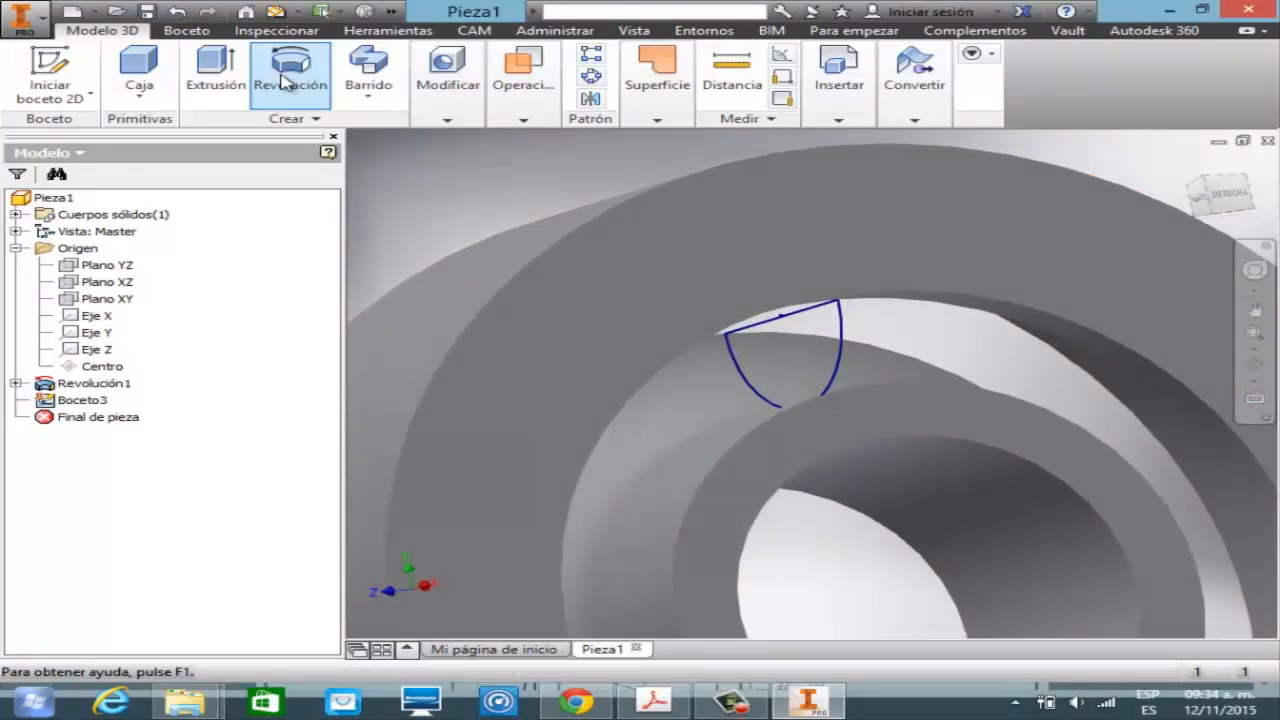
{"action": "left_click", "coordinate": [287, 85]}
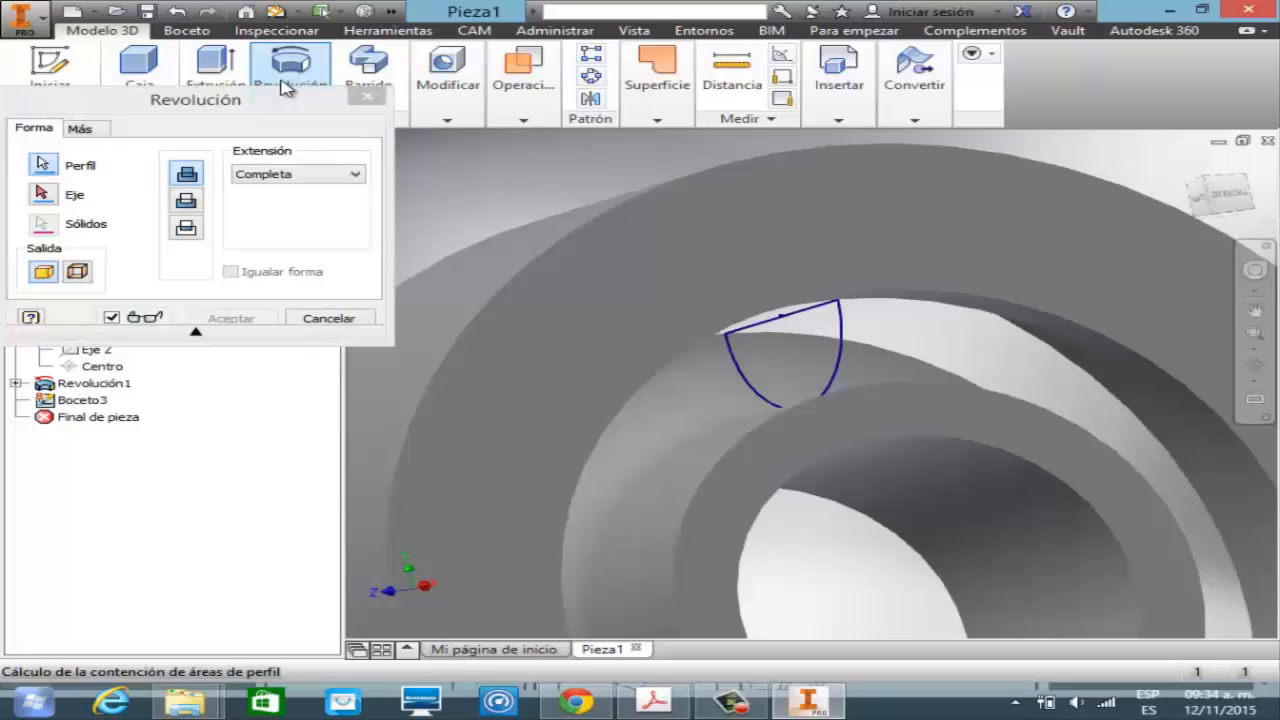
{"action": "left_click", "coordinate": [770, 331]}
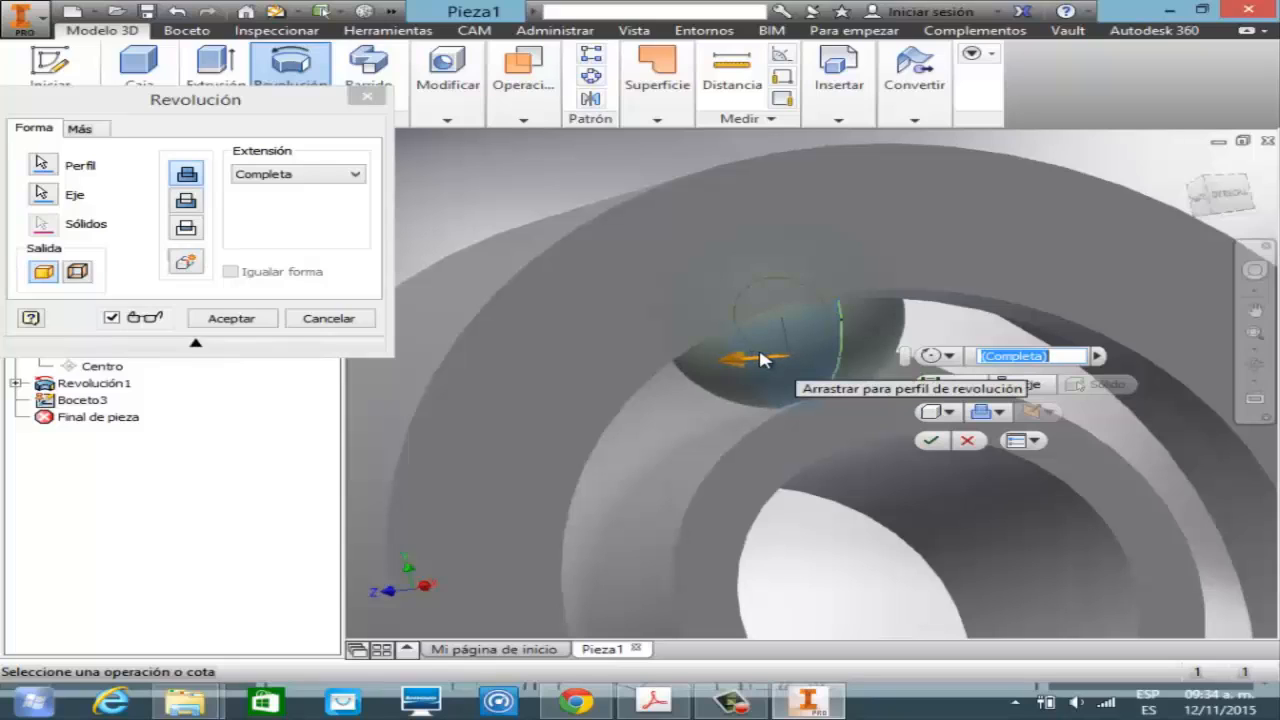
{"action": "left_click", "coordinate": [187, 265]}
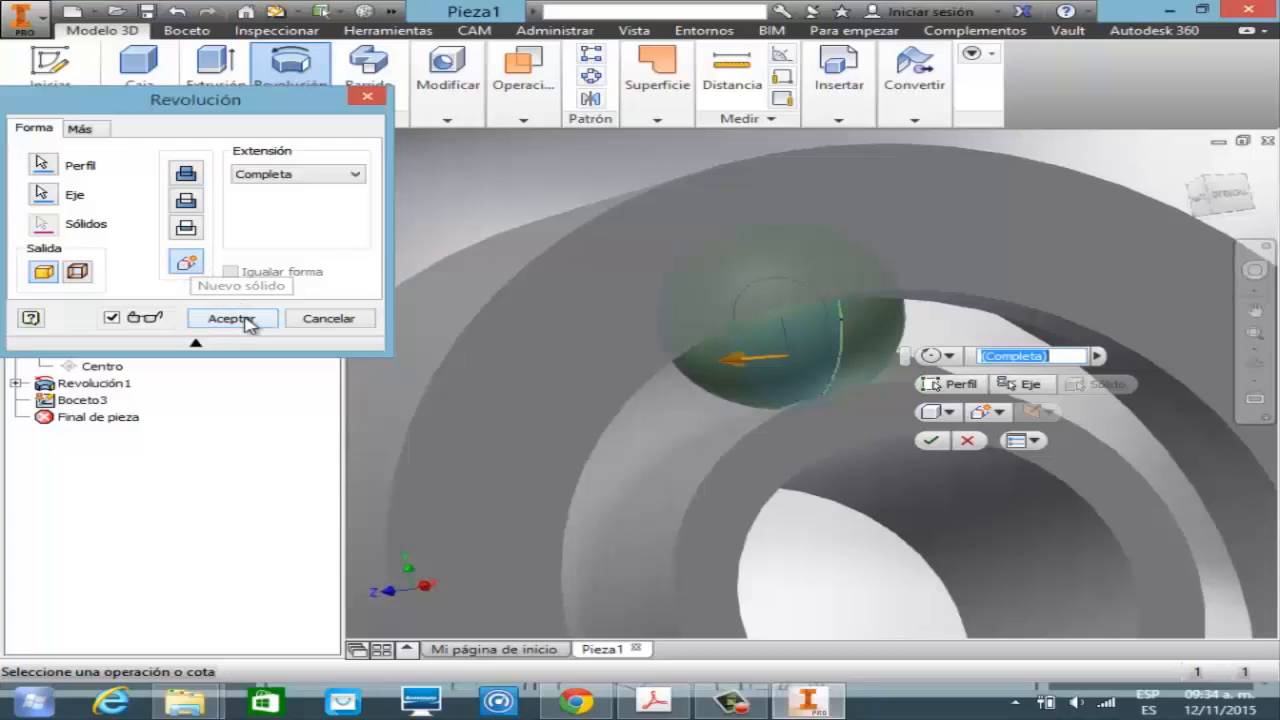
{"action": "left_click", "coordinate": [232, 318]}
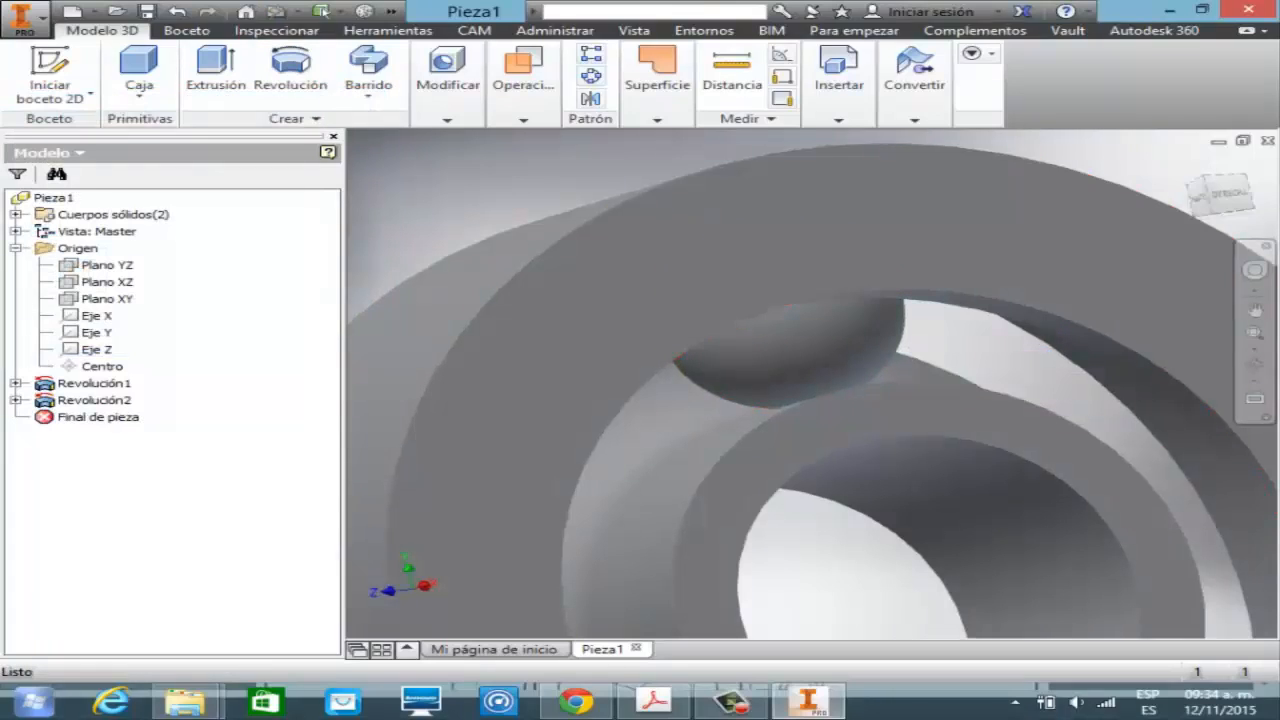
- Set up a circular pattern of the revolved ball around the bearing ring's central axis
{"action": "left_click", "coordinate": [1255, 348]}
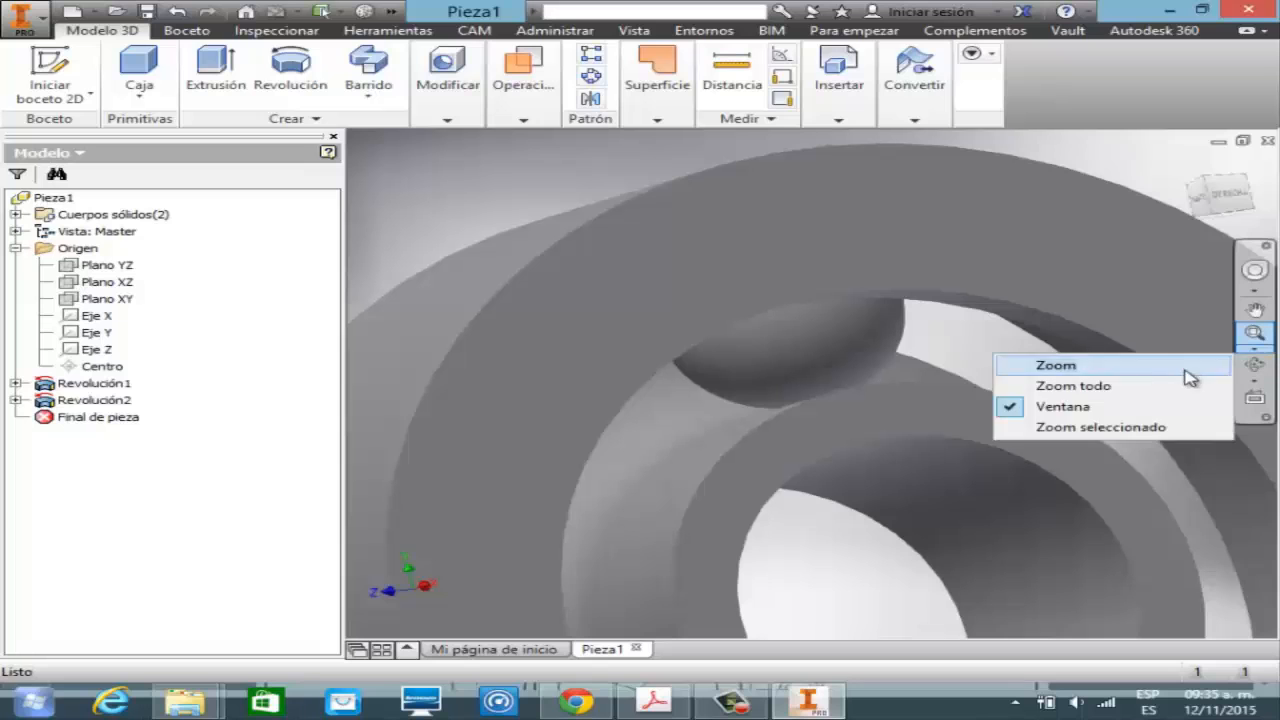
{"action": "left_click", "coordinate": [1095, 386]}
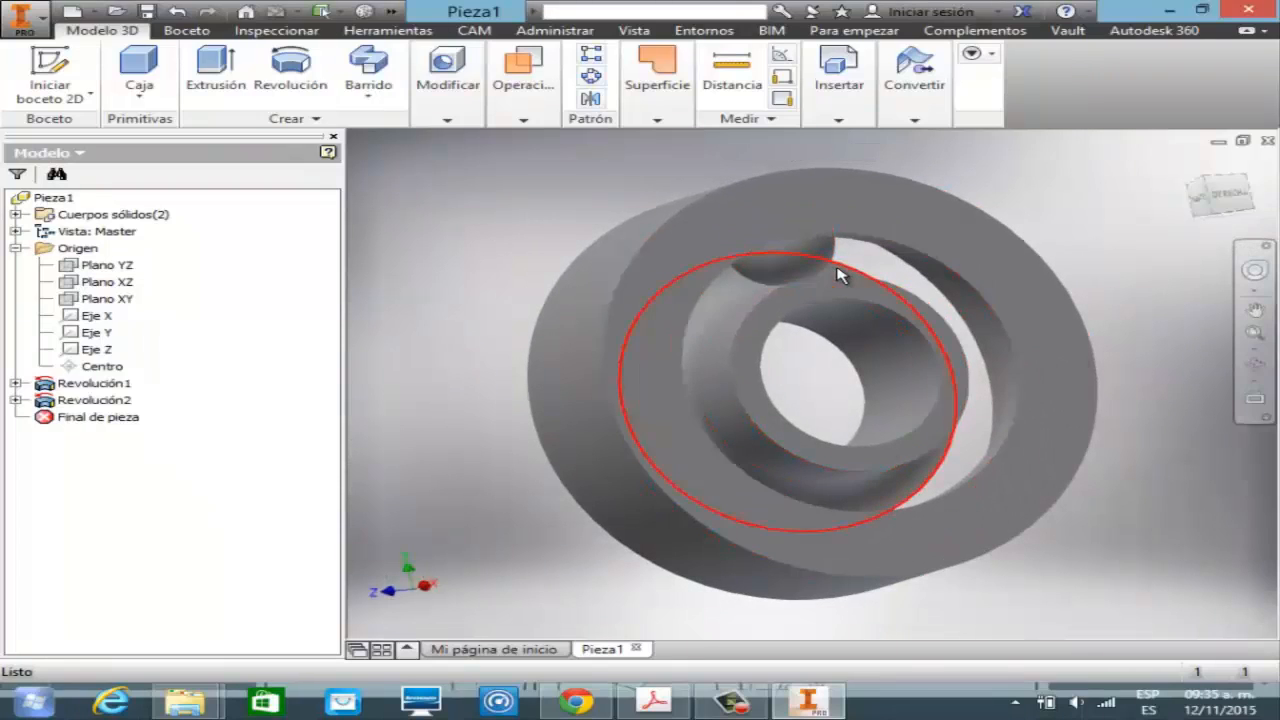
{"action": "left_click", "coordinate": [591, 76]}
{"action": "left_click_drag", "start_coordinate": [505, 352], "coordinate": [438, 135]}
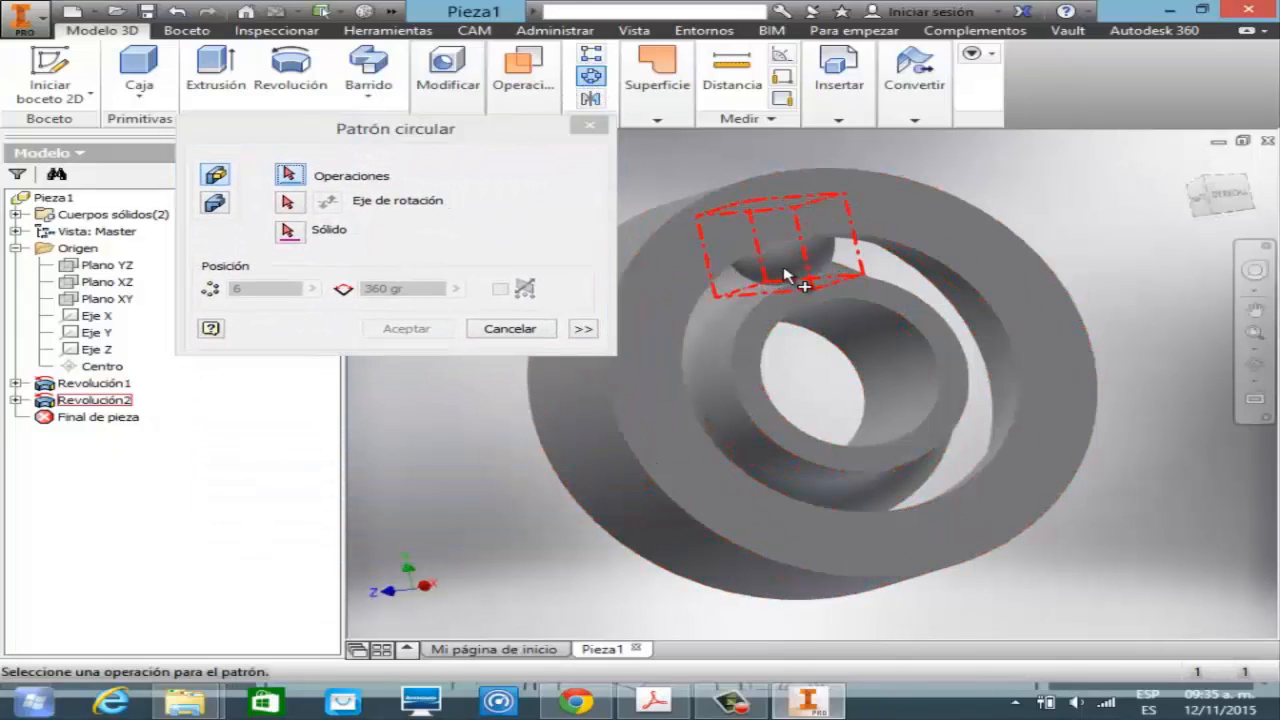
{"action": "left_click", "coordinate": [785, 278]}
{"action": "left_click", "coordinate": [292, 203]}
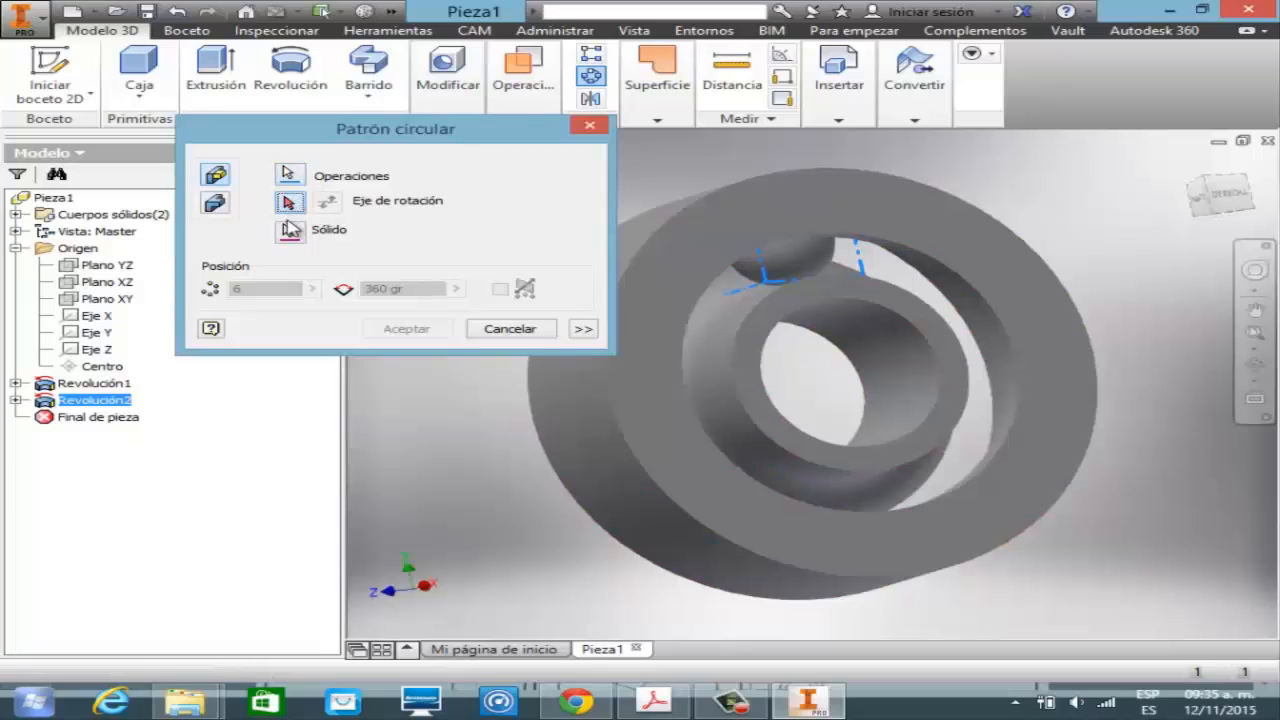
{"action": "left_click", "coordinate": [600, 474]}
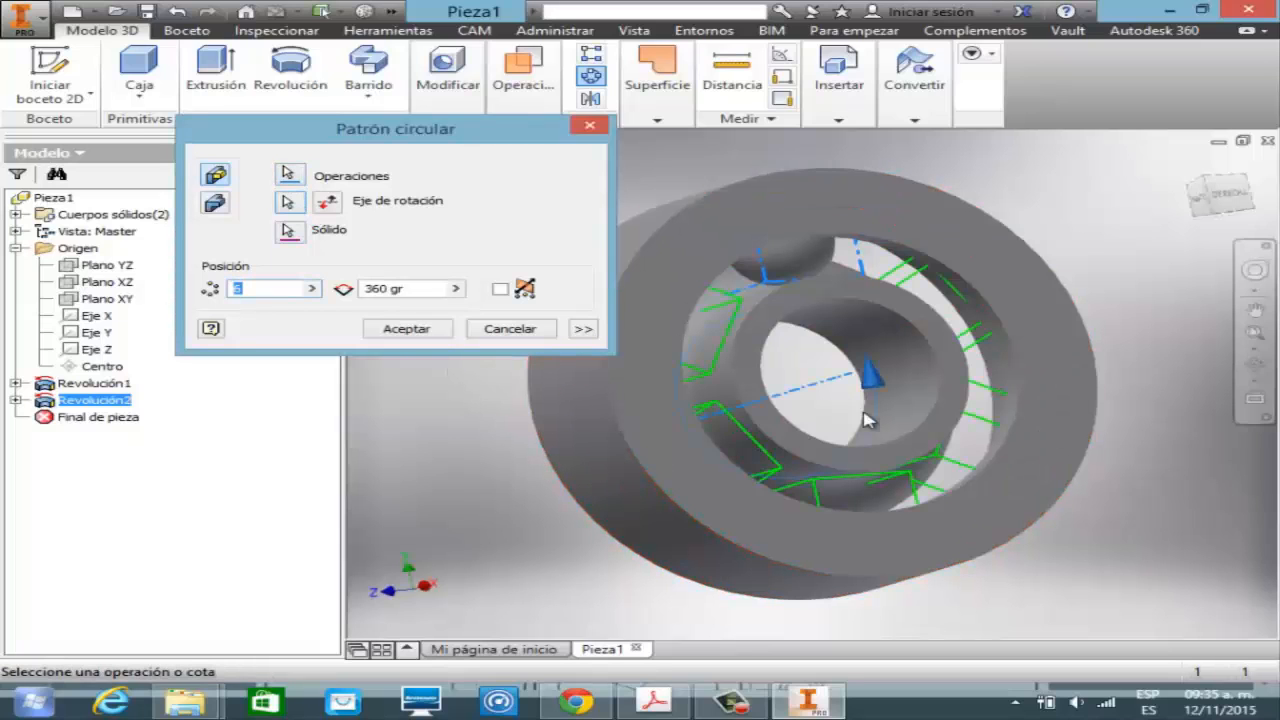
{"action": "type", "text": "6"}
{"action": "left_click", "coordinate": [1216, 193]}
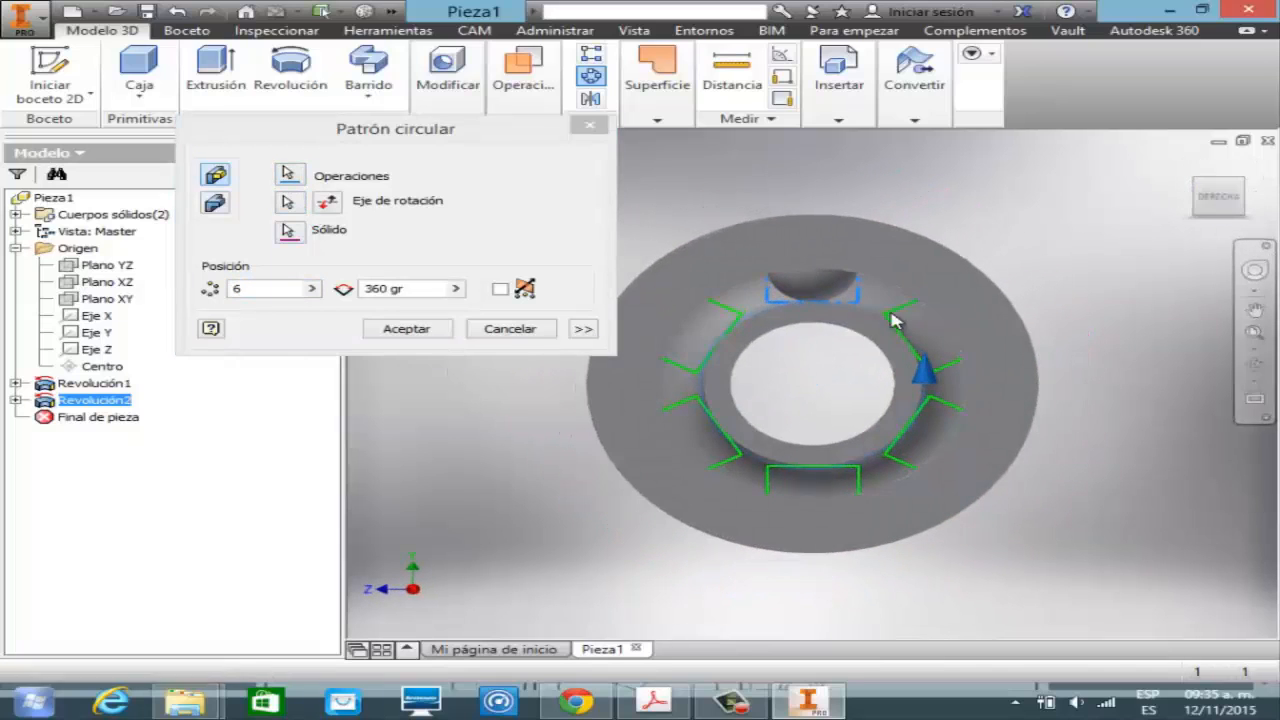
- Set the ball pattern to 10 occurrences over 360 degrees and create it
{"action": "left_click", "coordinate": [265, 288]}
{"action": "key", "text": "BackSpace"}
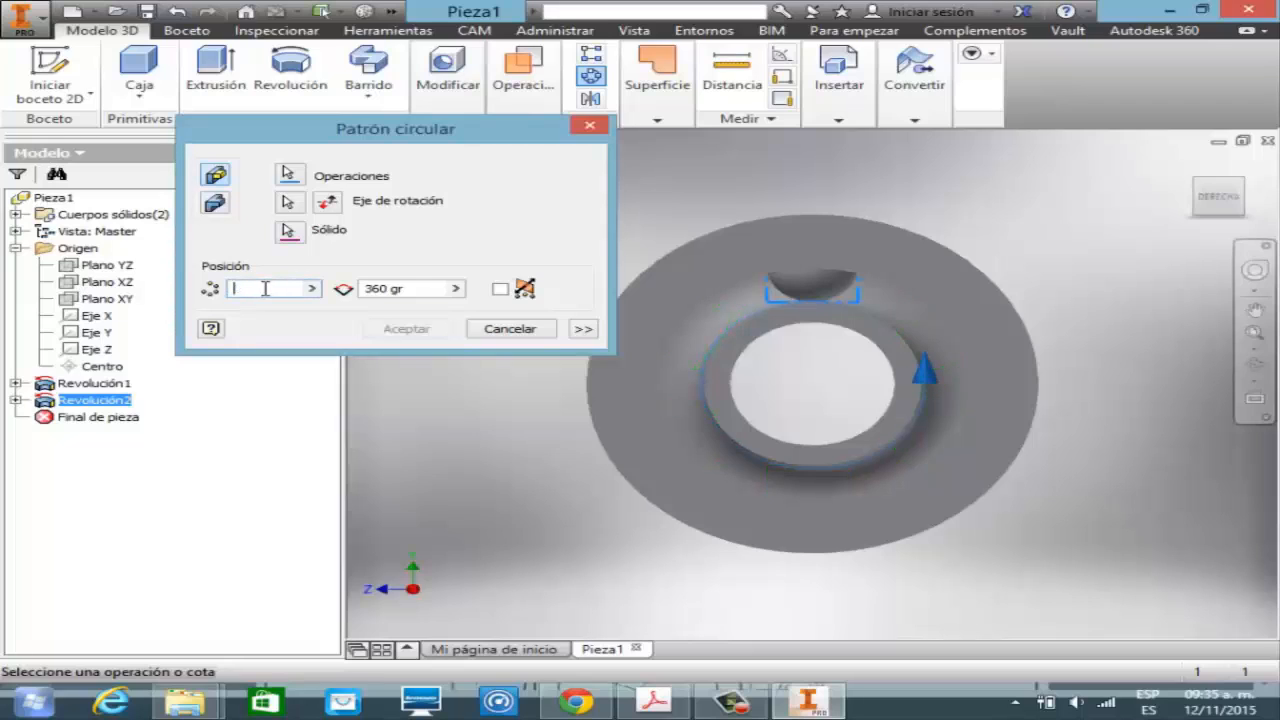
{"action": "type", "text": "8"}
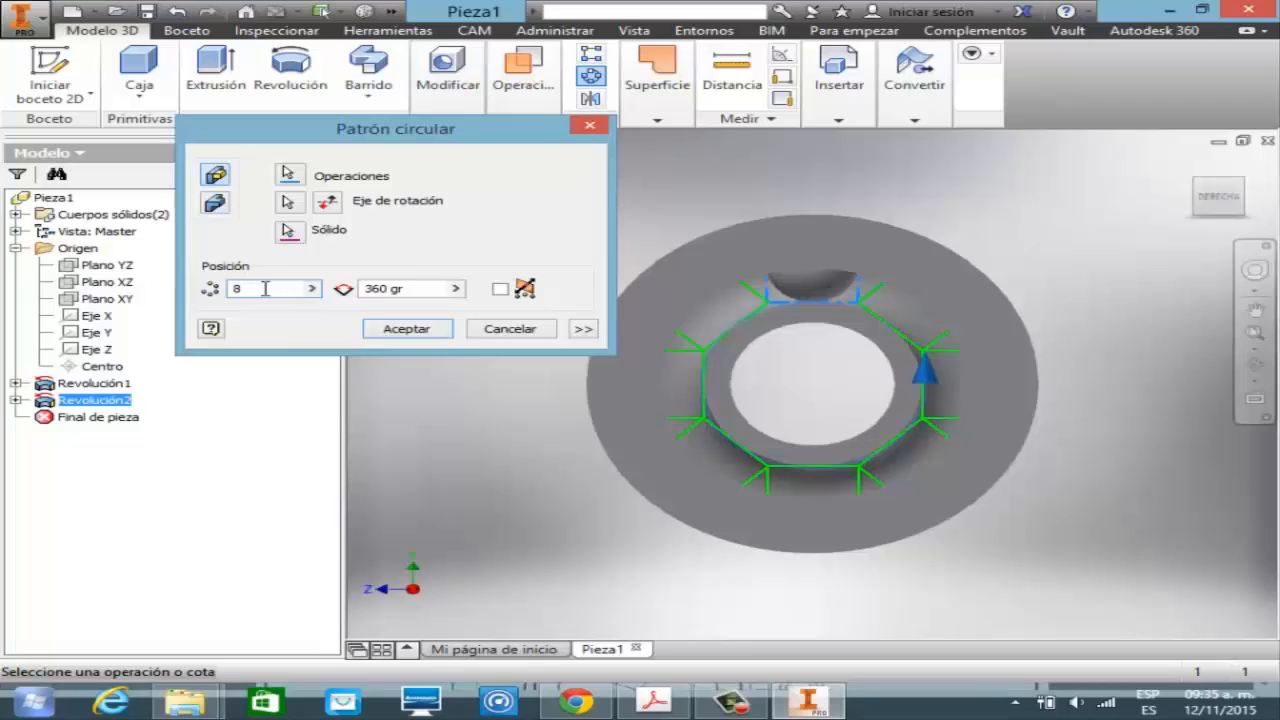
{"action": "key", "text": "BackSpace"}
{"action": "type", "text": "9"}
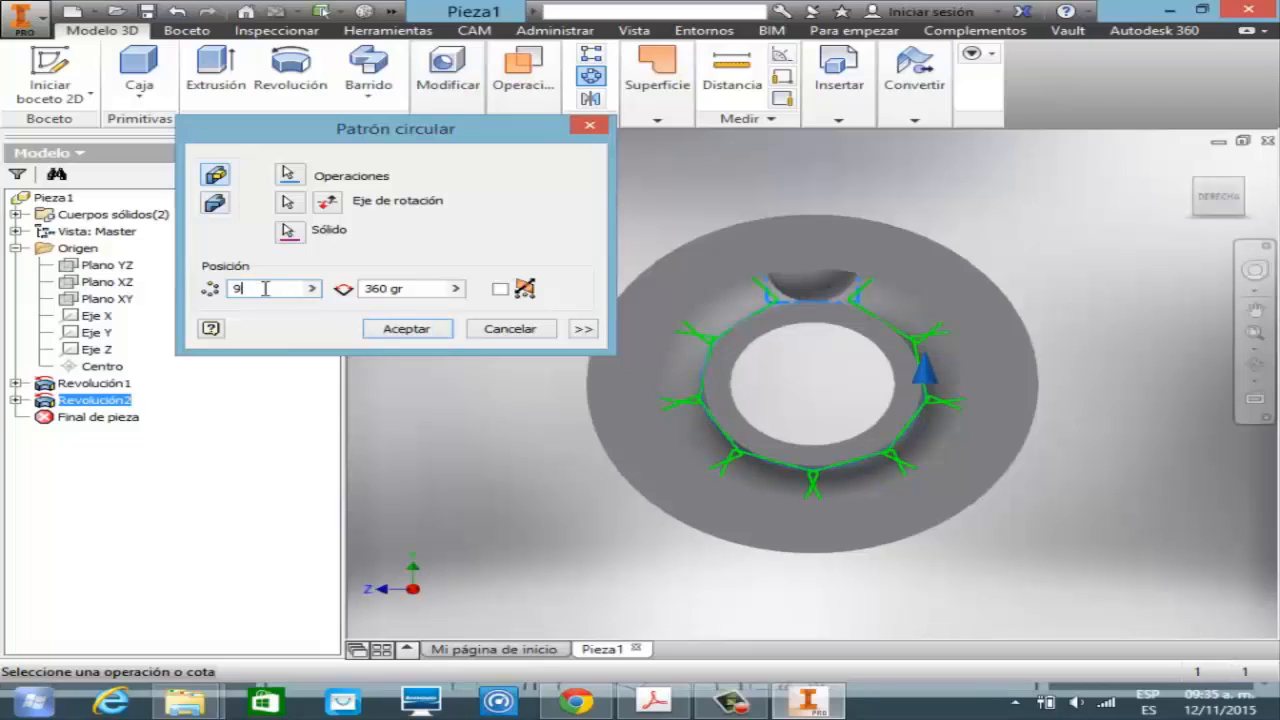
{"action": "key", "text": "BackSpace"}
{"action": "type", "text": "10"}
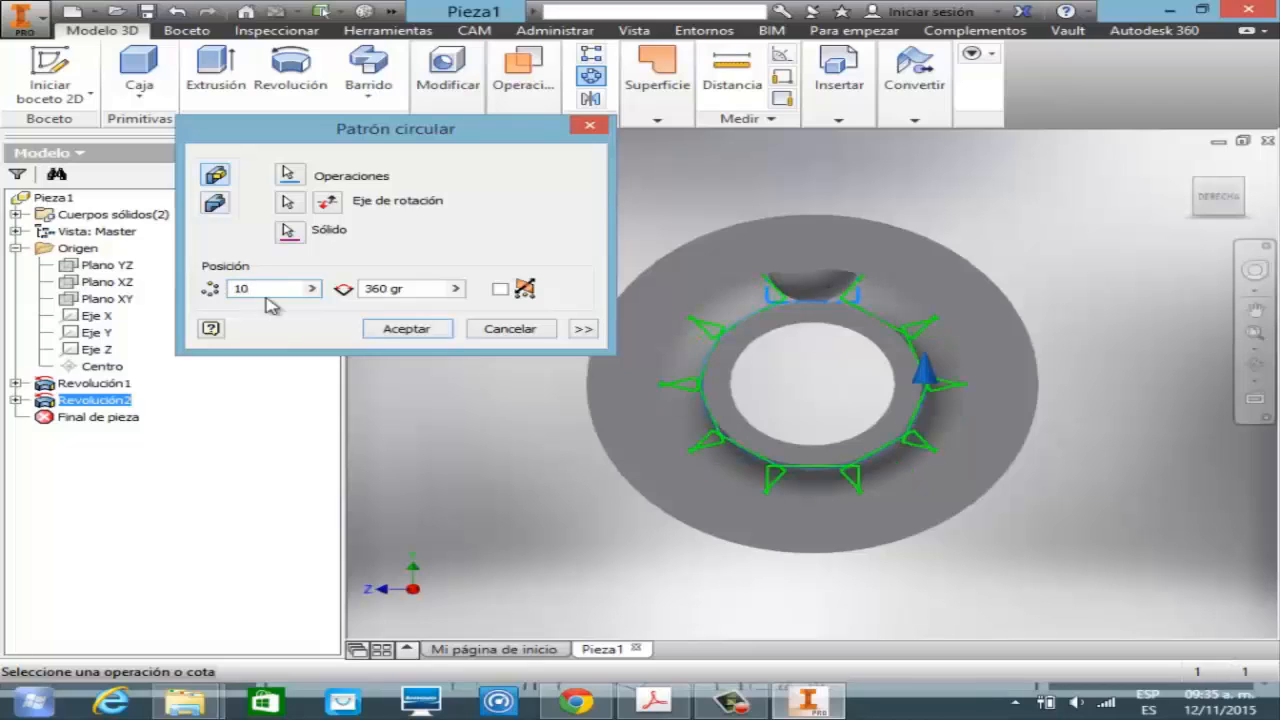
{"action": "left_click", "coordinate": [437, 338]}
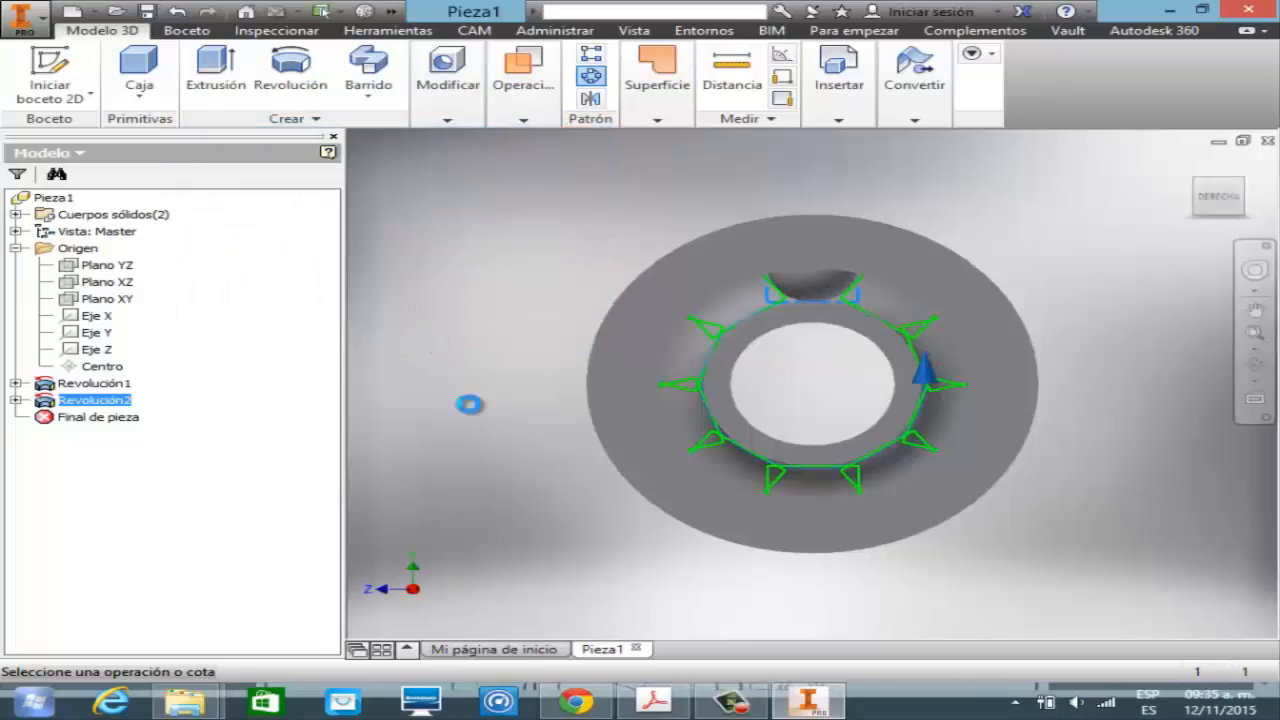
{"action": "left_click", "coordinate": [1254, 364]}
{"action": "left_click_drag", "start_coordinate": [745, 418], "coordinate": [670, 420]}
{"action": "key", "text": "Escape"}
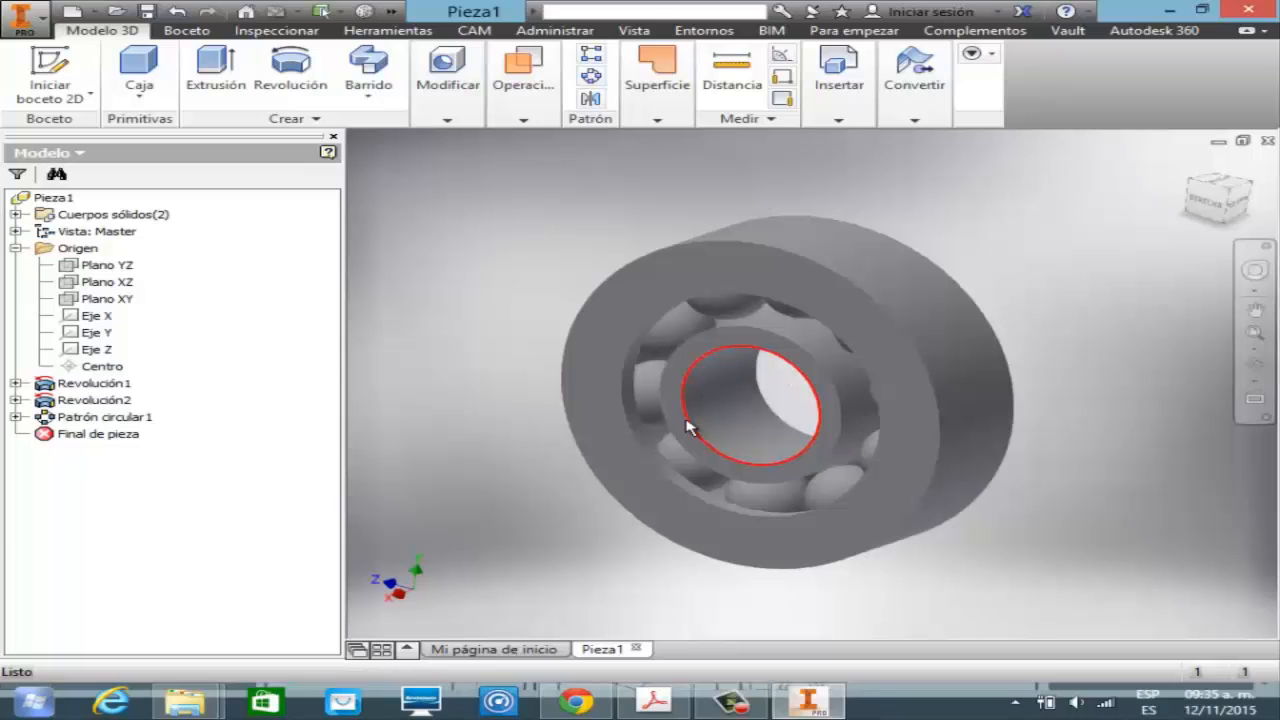
{"action": "left_click", "coordinate": [731, 700]}
{"action": "left_click", "coordinate": [1068, 590]}
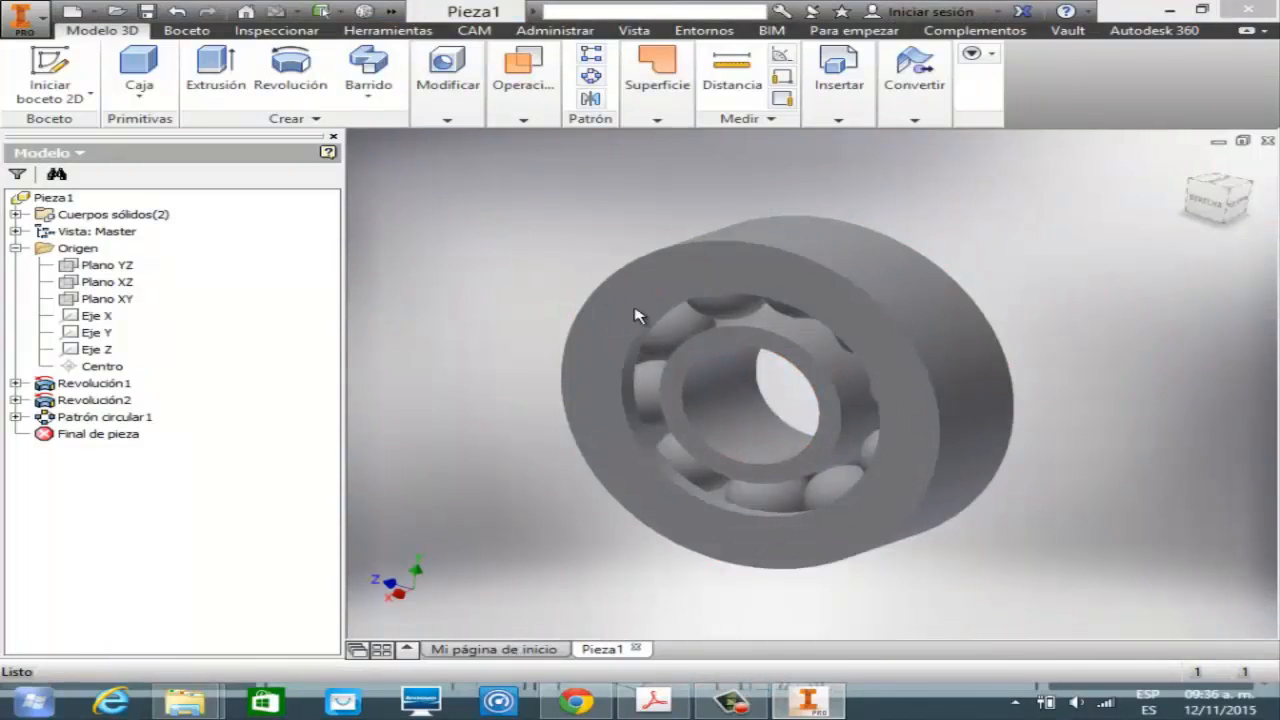
- Assign the Acero material from the Inventor material library to the bearing part
{"action": "left_click", "coordinate": [391, 11]}
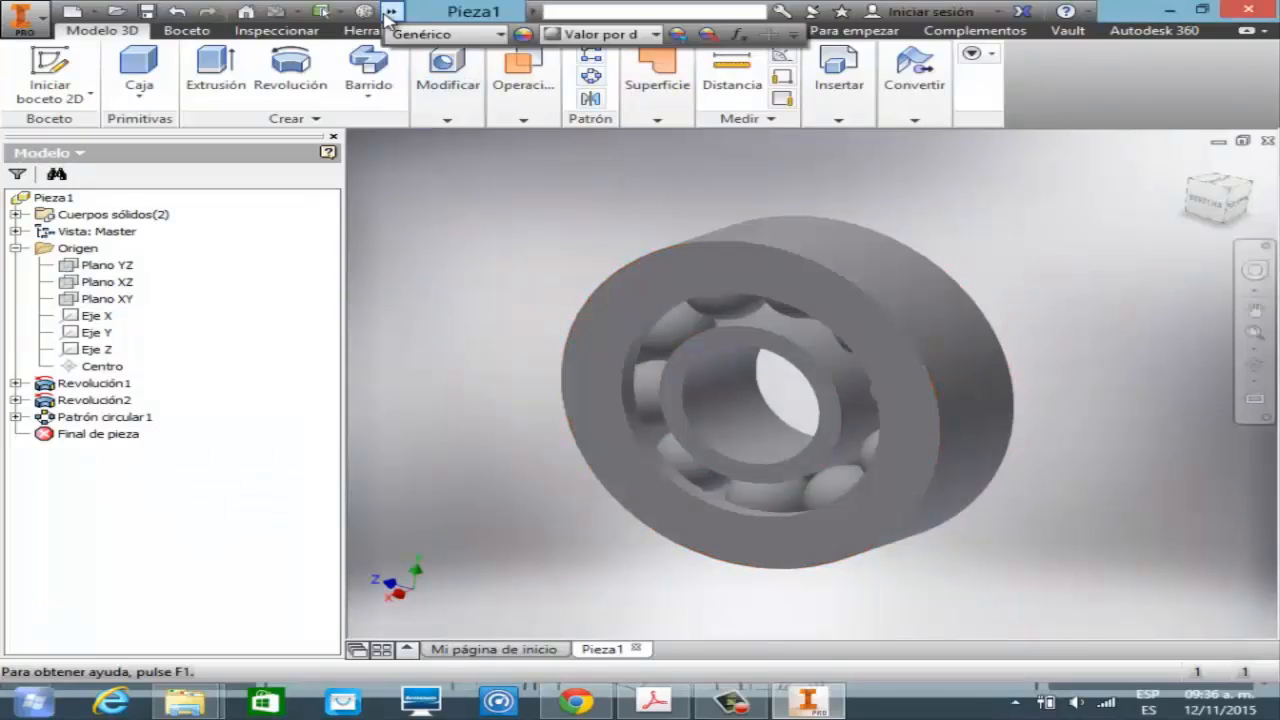
{"action": "left_click", "coordinate": [500, 35]}
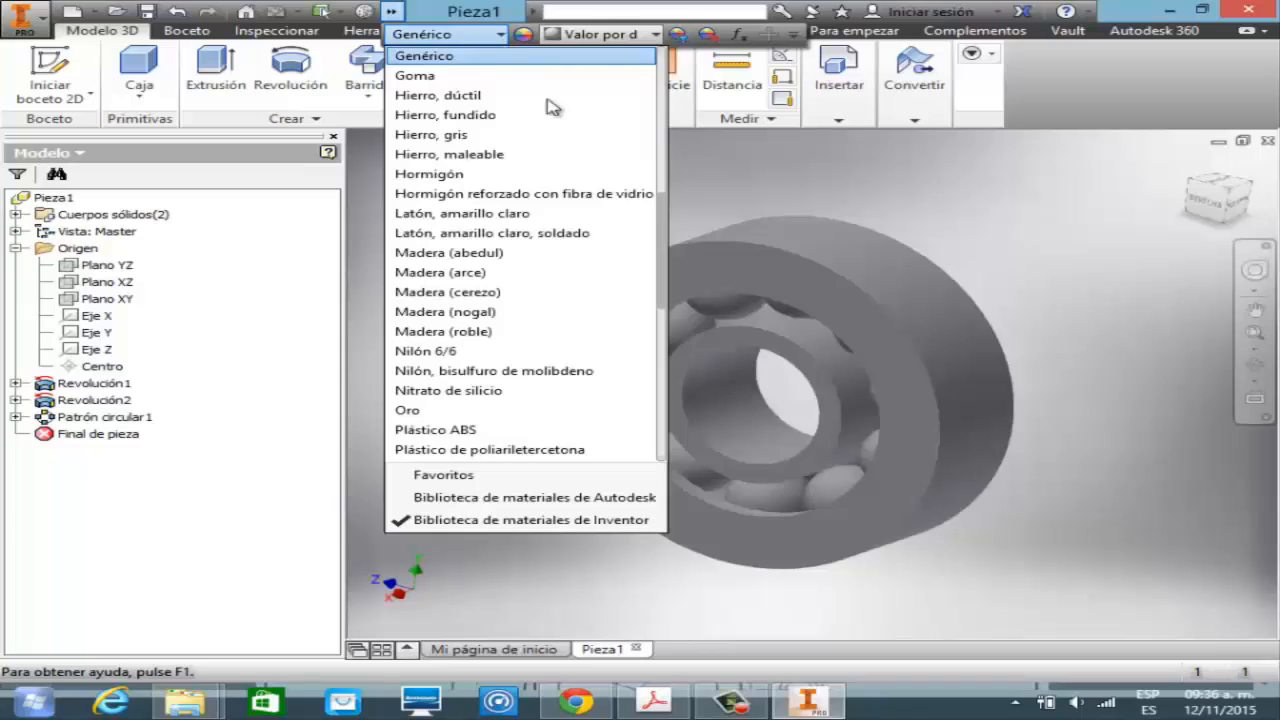
{"action": "scroll", "coordinate": [660, 182], "scroll_direction": "up", "scroll_amount": 5}
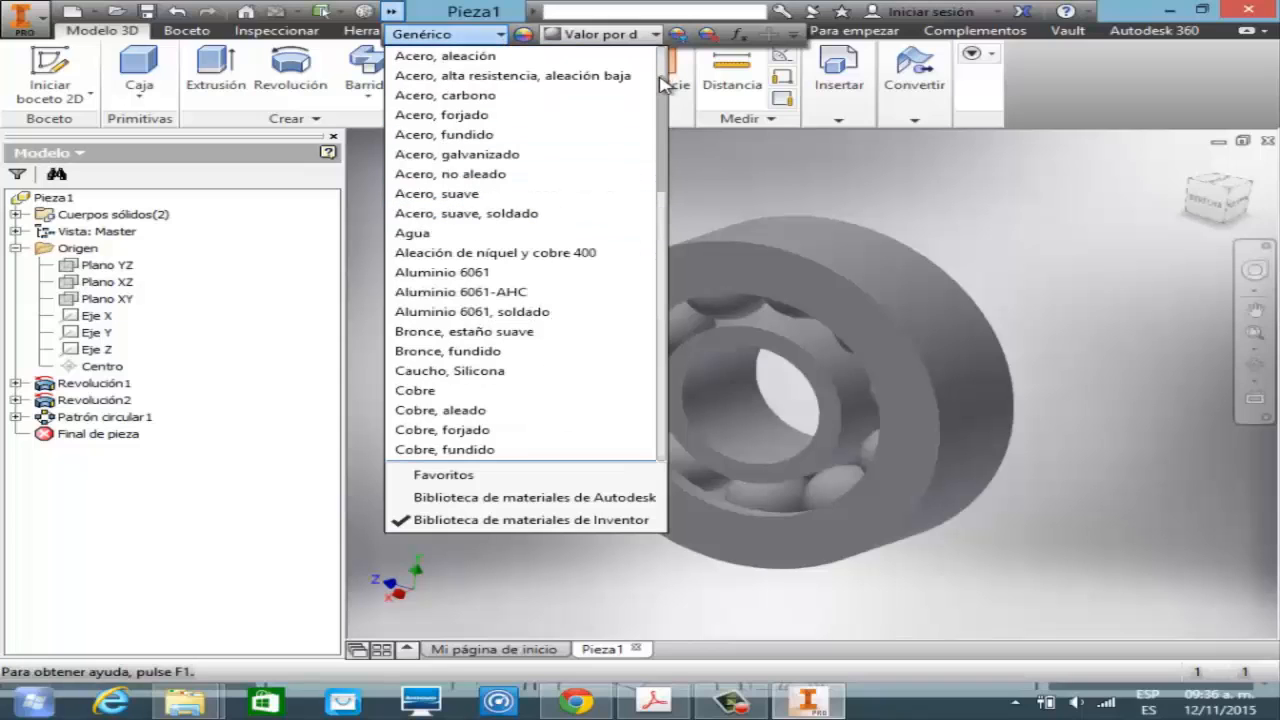
{"action": "scroll", "coordinate": [668, 138], "scroll_direction": "up", "scroll_amount": 2}
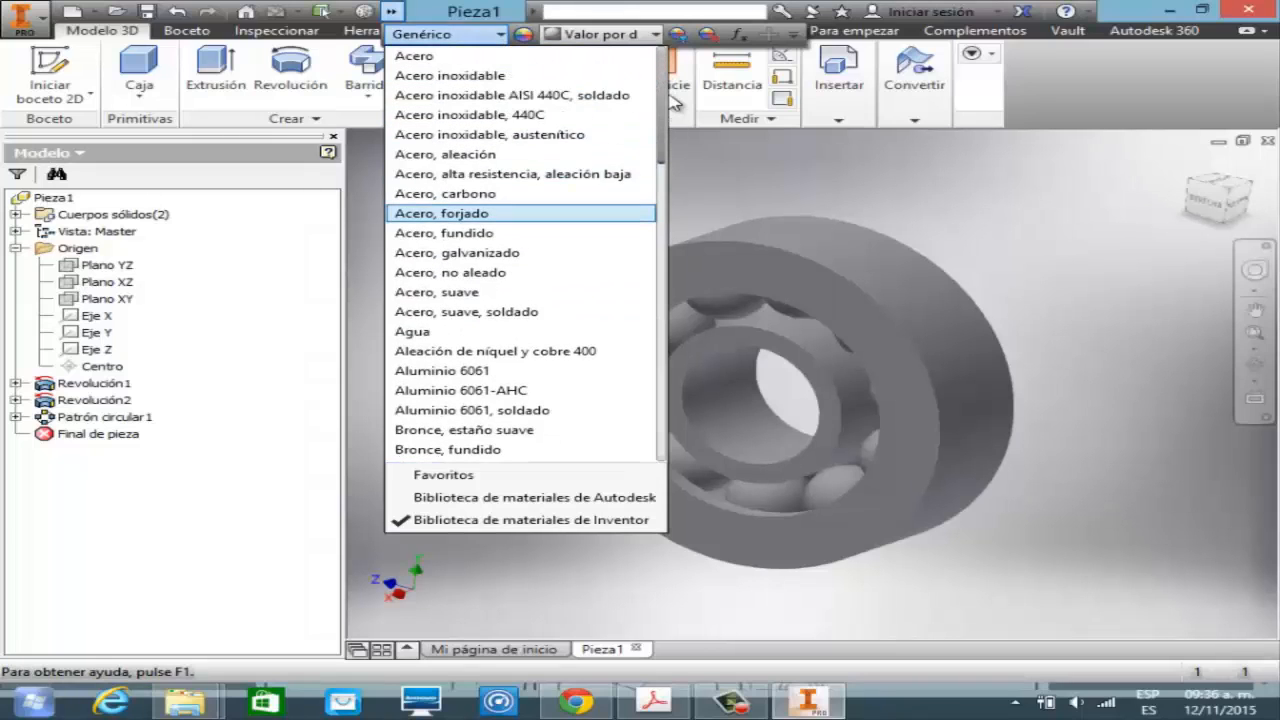
{"action": "left_click", "coordinate": [655, 55]}
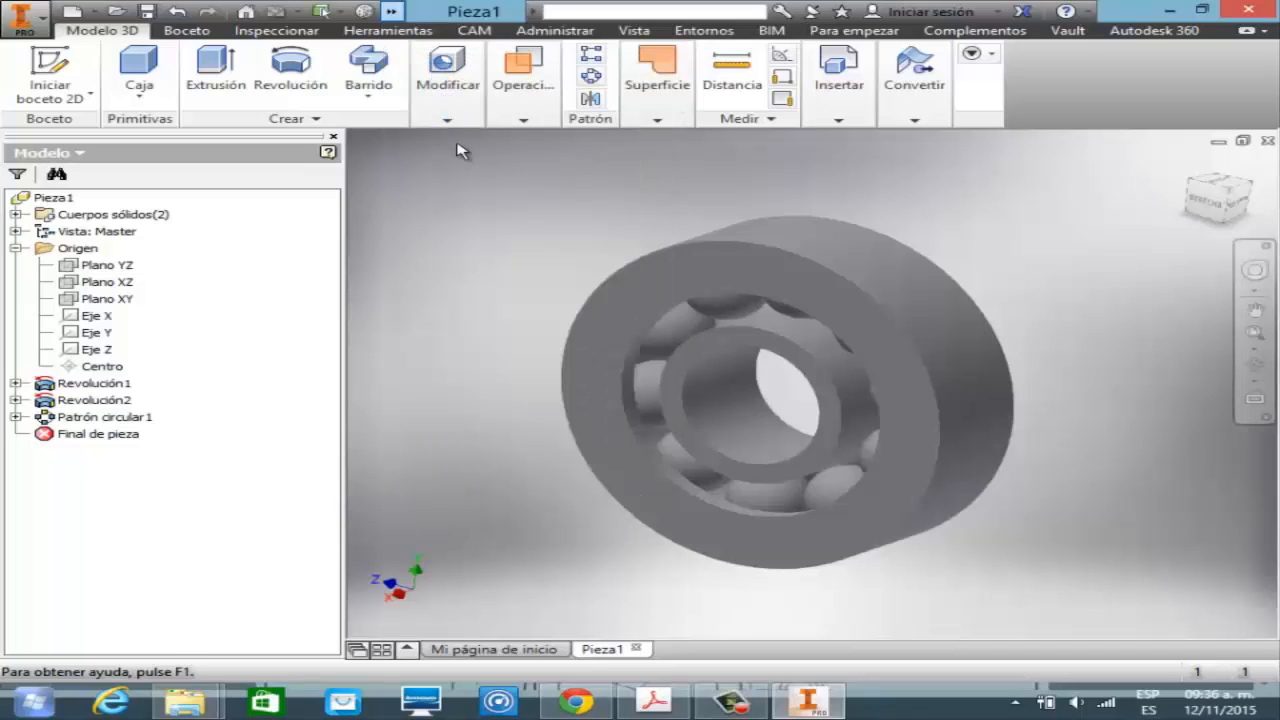
{"action": "left_click", "coordinate": [523, 72]}
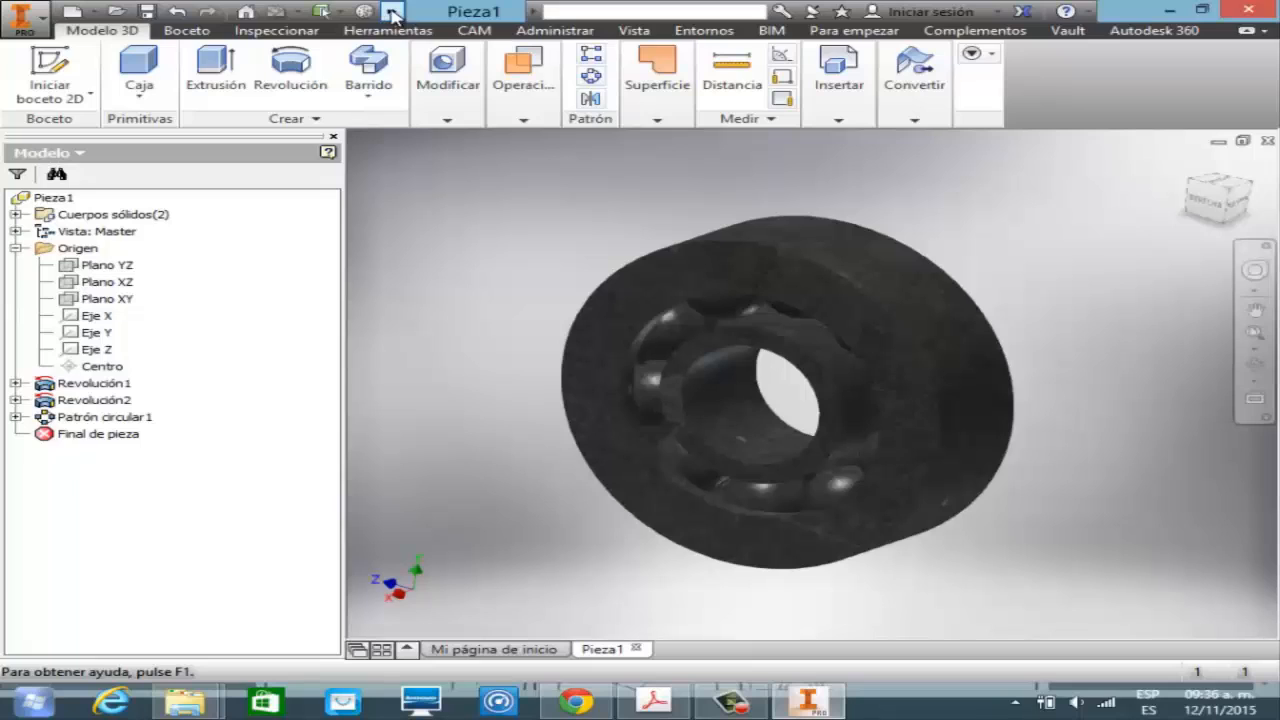
- Set the bearing's overall appearance to Cromo - Negro Pulido
{"action": "left_click", "coordinate": [393, 12]}
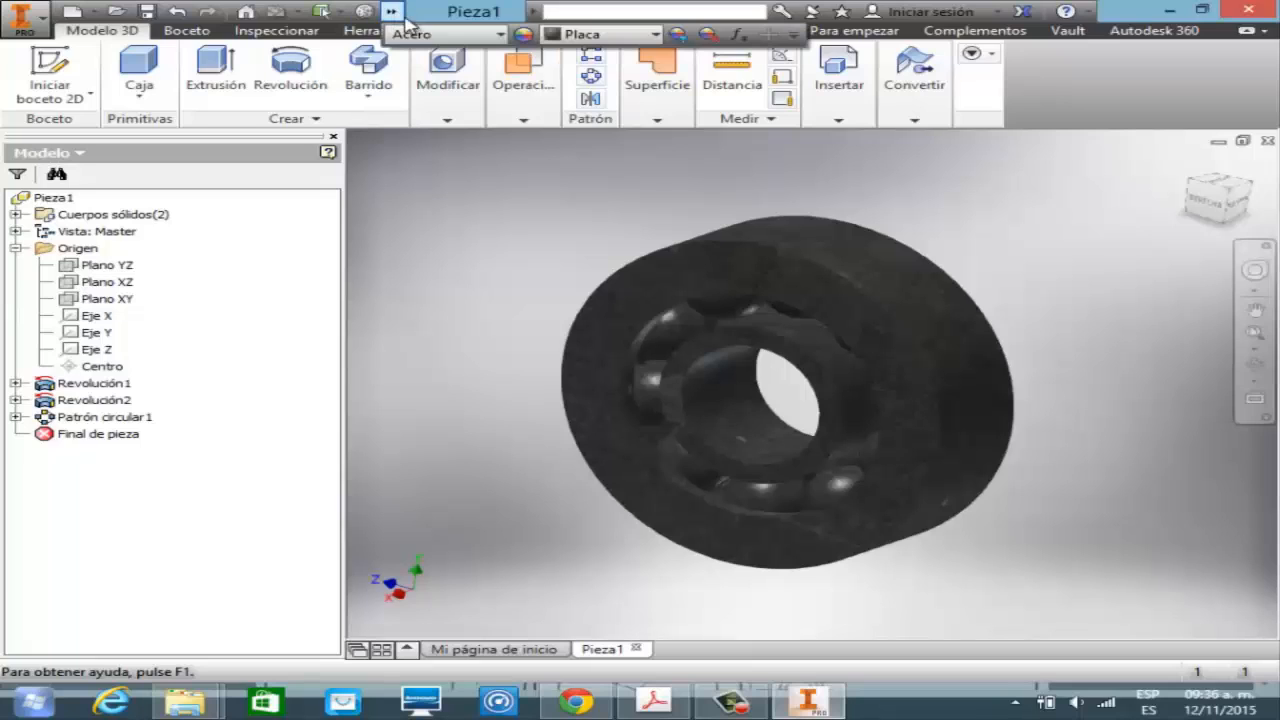
{"action": "left_click", "coordinate": [658, 38]}
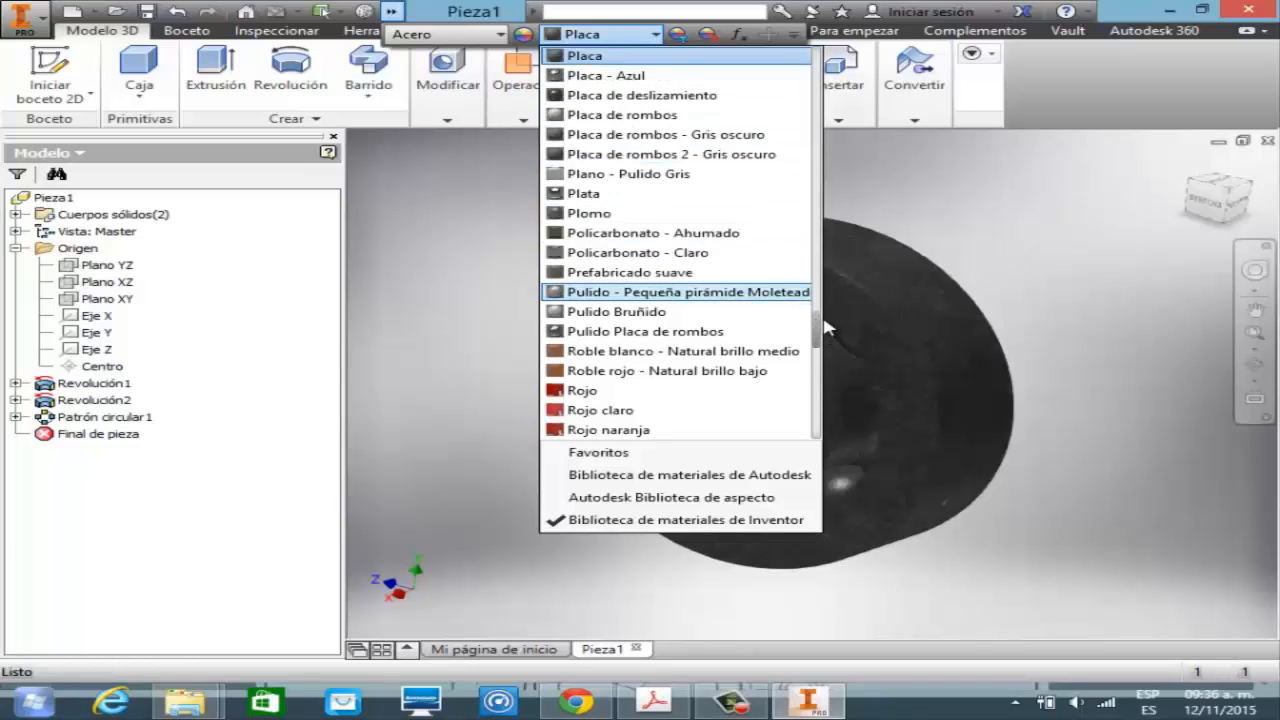
{"action": "left_click_drag", "start_coordinate": [824, 320], "coordinate": [824, 263]}
{"action": "left_click_drag", "start_coordinate": [826, 264], "coordinate": [814, 150]}
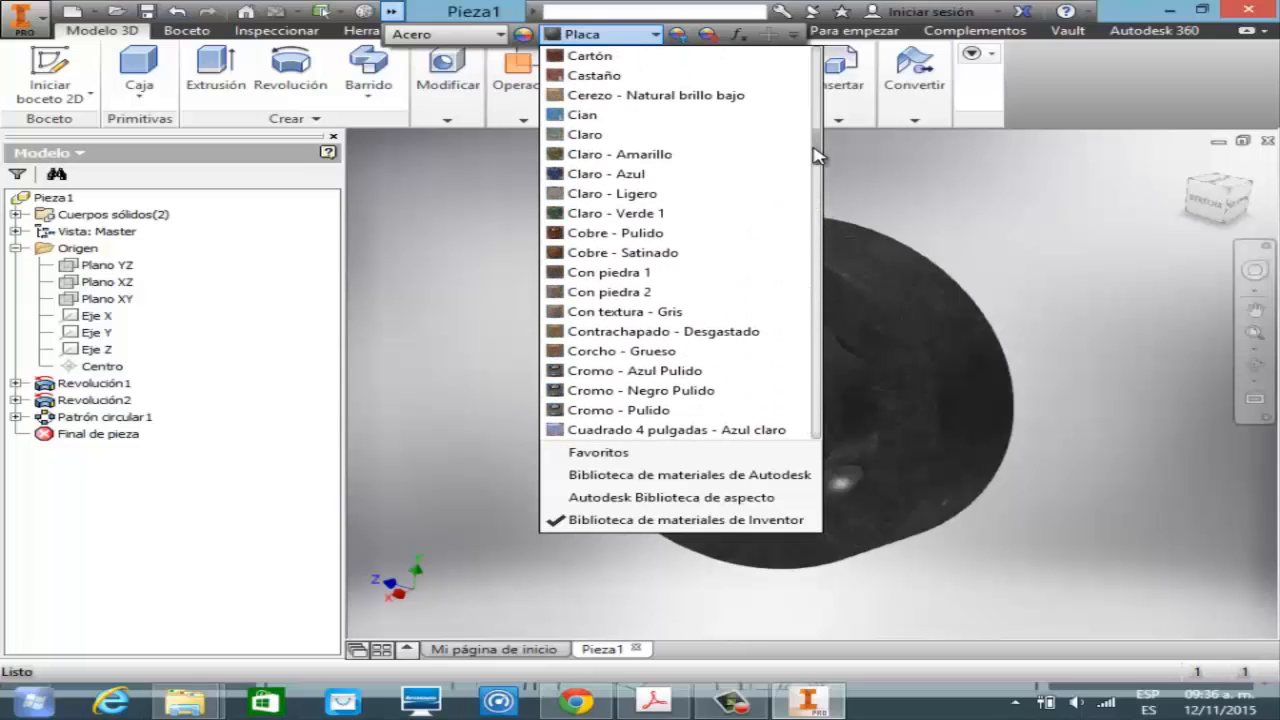
{"action": "left_click", "coordinate": [690, 390]}
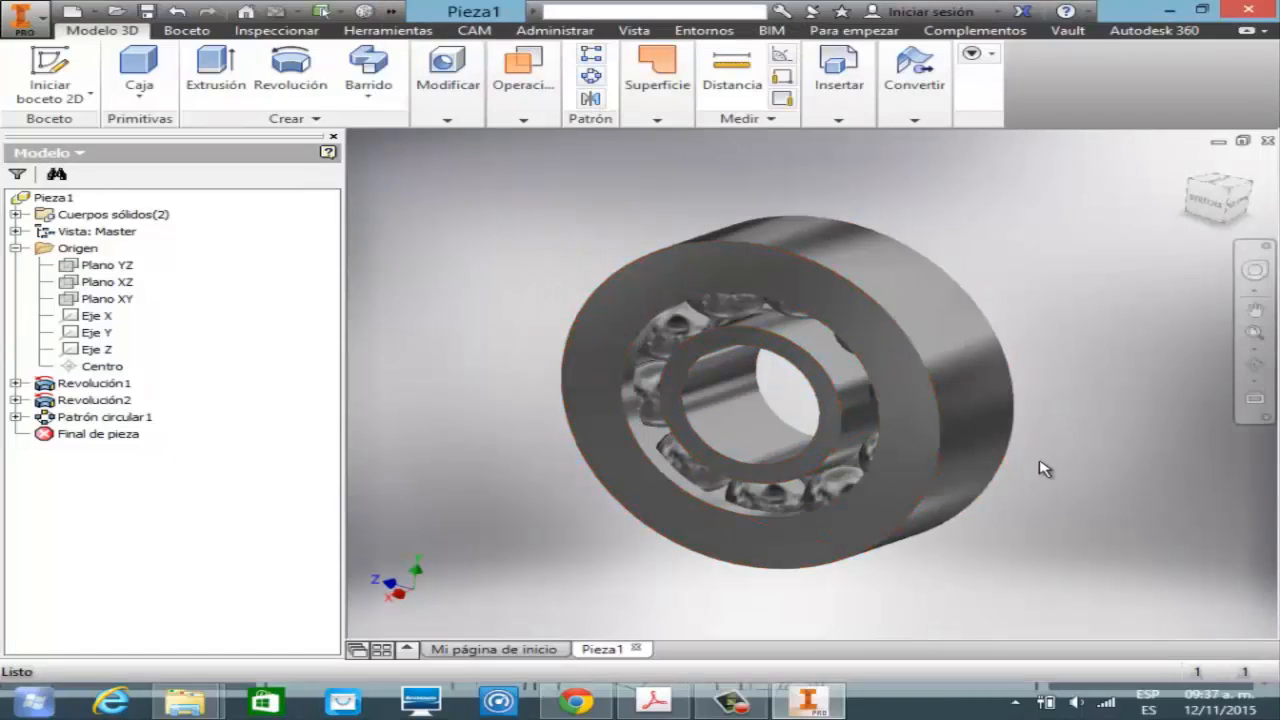
- Apply the Titanio - Pulido face appearance to all ten balls between the bearing rings
{"action": "left_click", "coordinate": [1254, 366]}
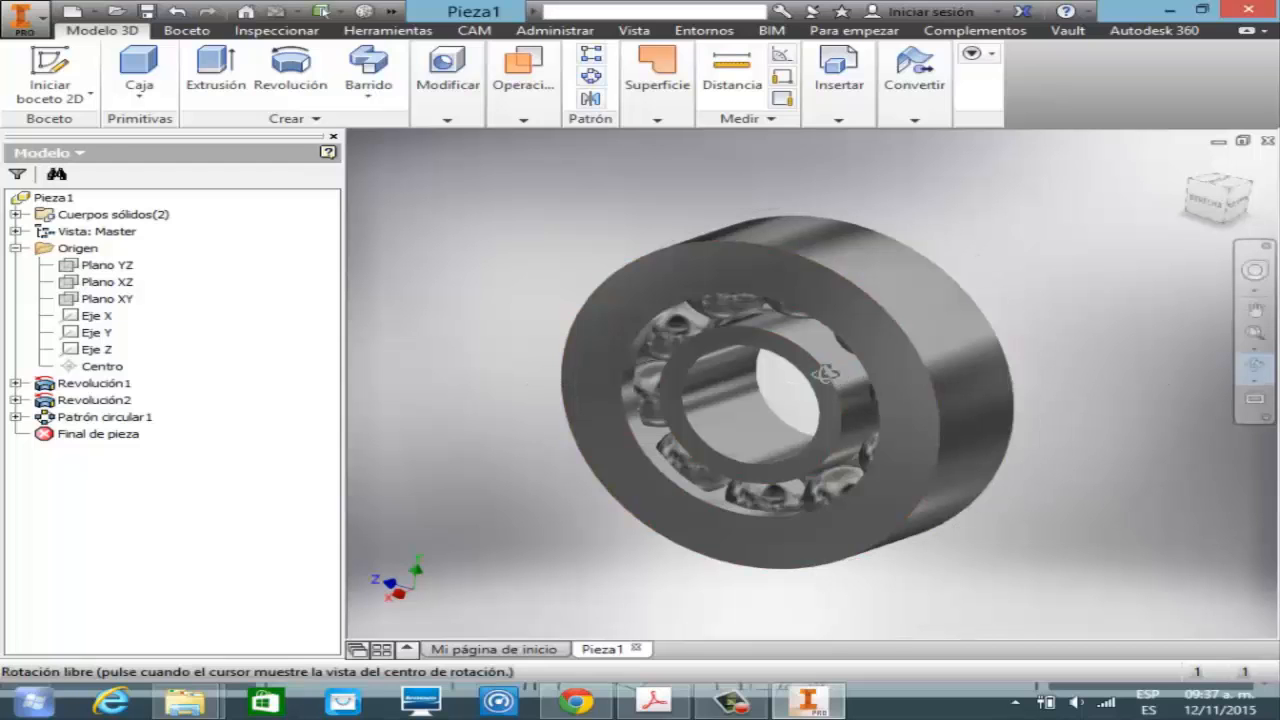
{"action": "left_click_drag", "start_coordinate": [825, 374], "coordinate": [575, 465]}
{"action": "key", "text": "Escape"}
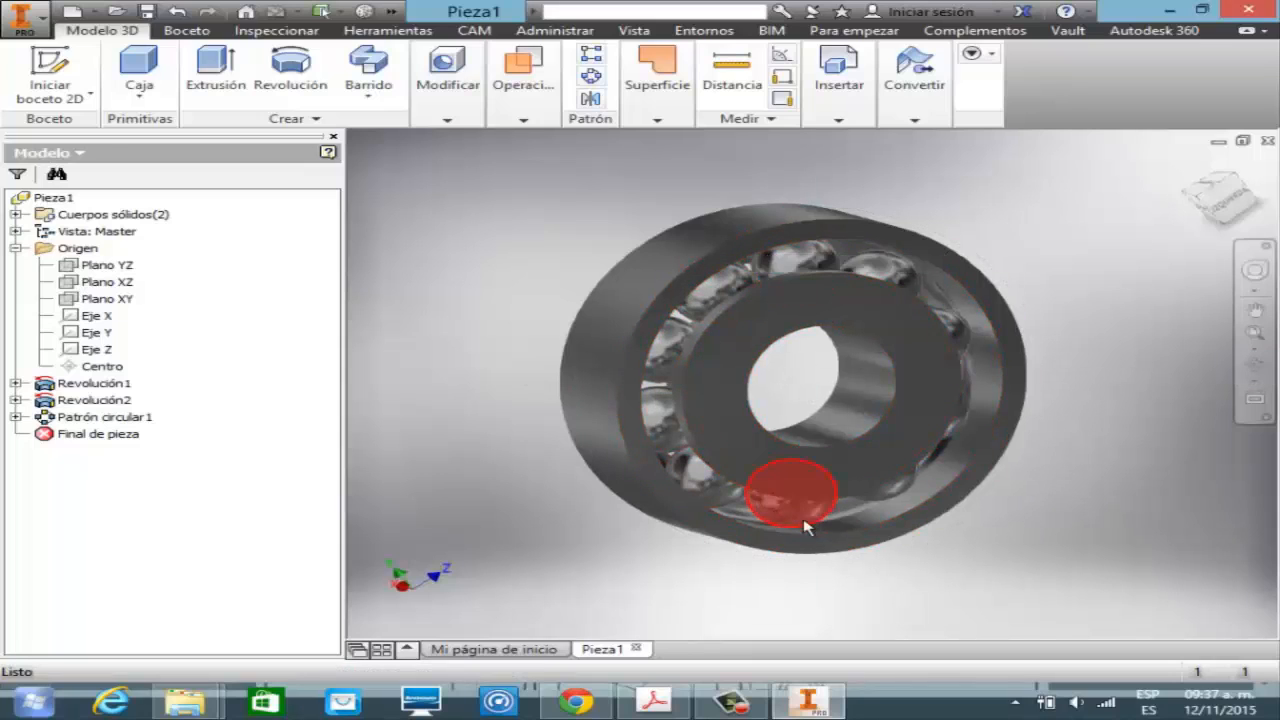
{"action": "left_click", "coordinate": [805, 264]}
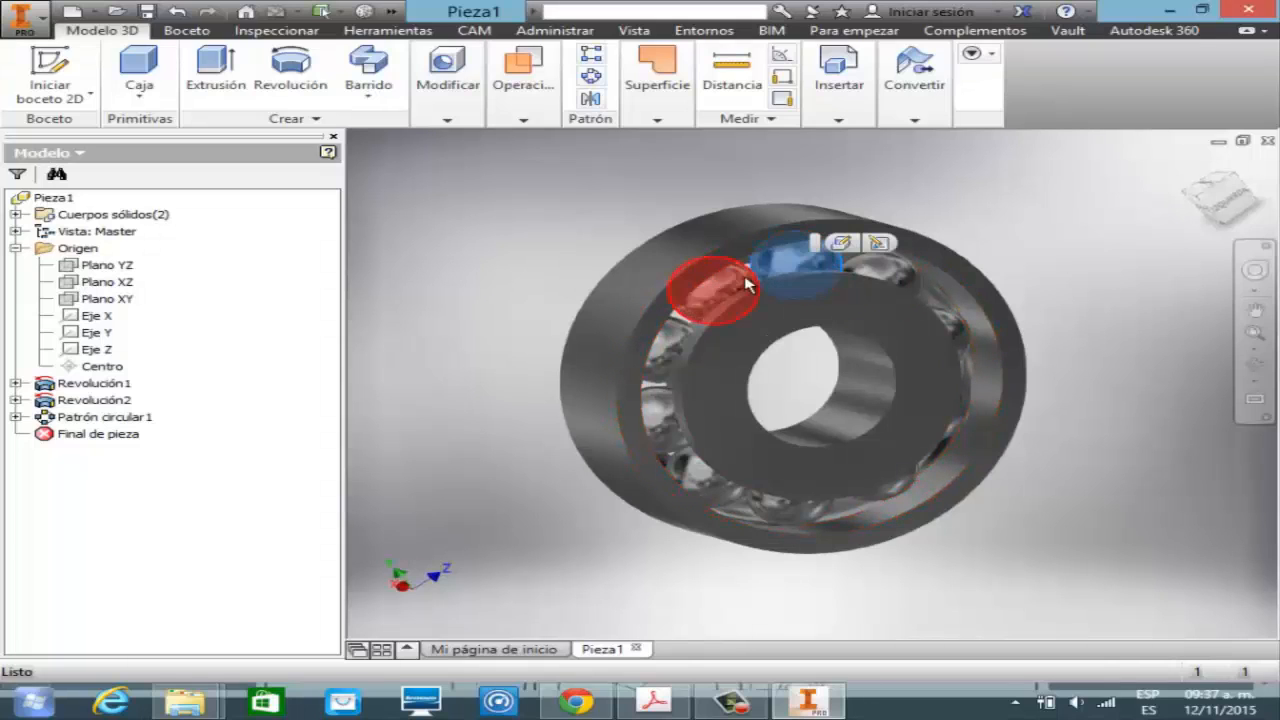
{"action": "left_click", "coordinate": [670, 350]}
{"action": "left_click", "coordinate": [668, 422]}
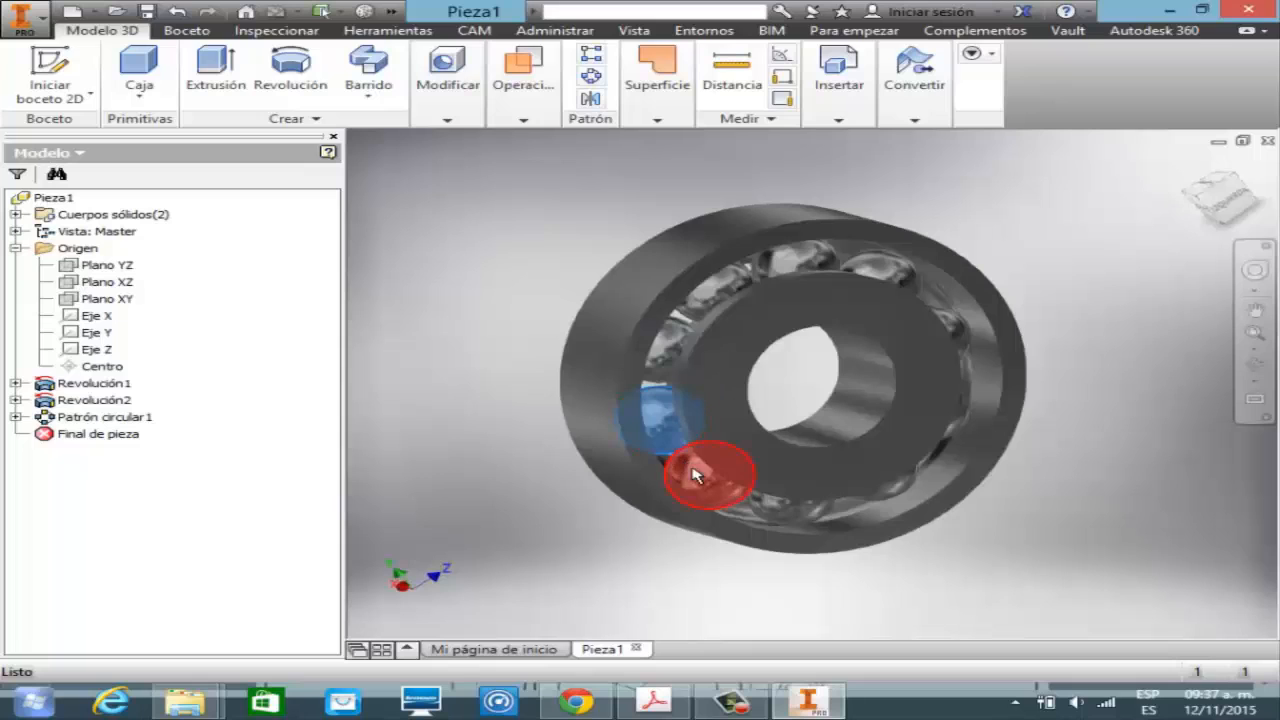
{"action": "left_click", "coordinate": [702, 470], "text": "ctrl"}
{"action": "left_click", "coordinate": [814, 507], "text": "ctrl"}
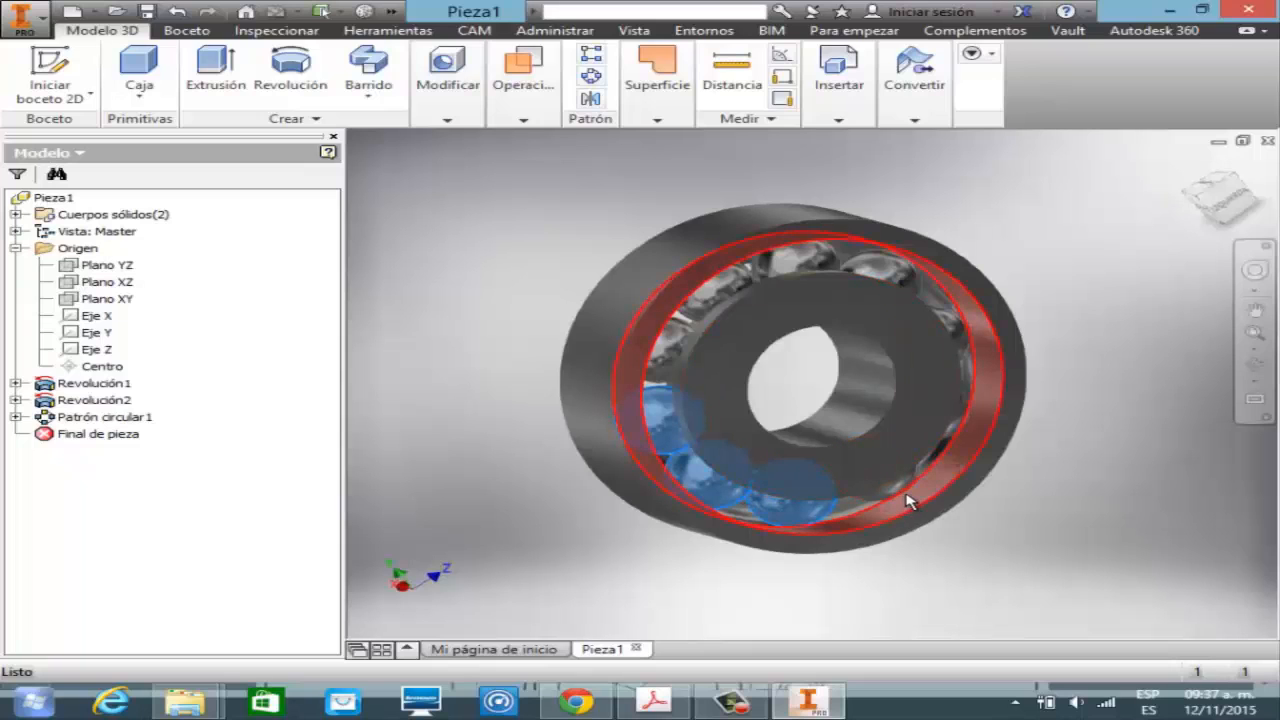
{"action": "left_click", "coordinate": [900, 491], "text": "ctrl"}
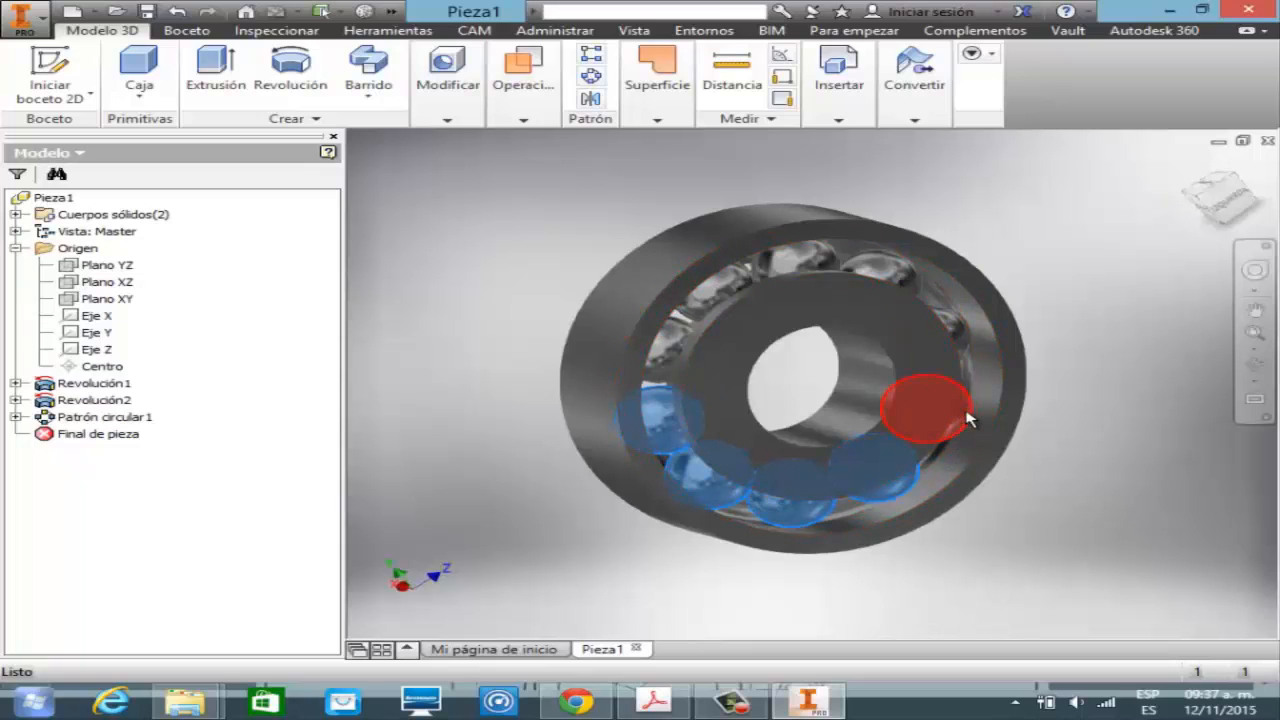
{"action": "left_click", "coordinate": [935, 410], "text": "ctrl"}
{"action": "left_click", "coordinate": [950, 326], "text": "ctrl"}
{"action": "left_click", "coordinate": [878, 276], "text": "ctrl"}
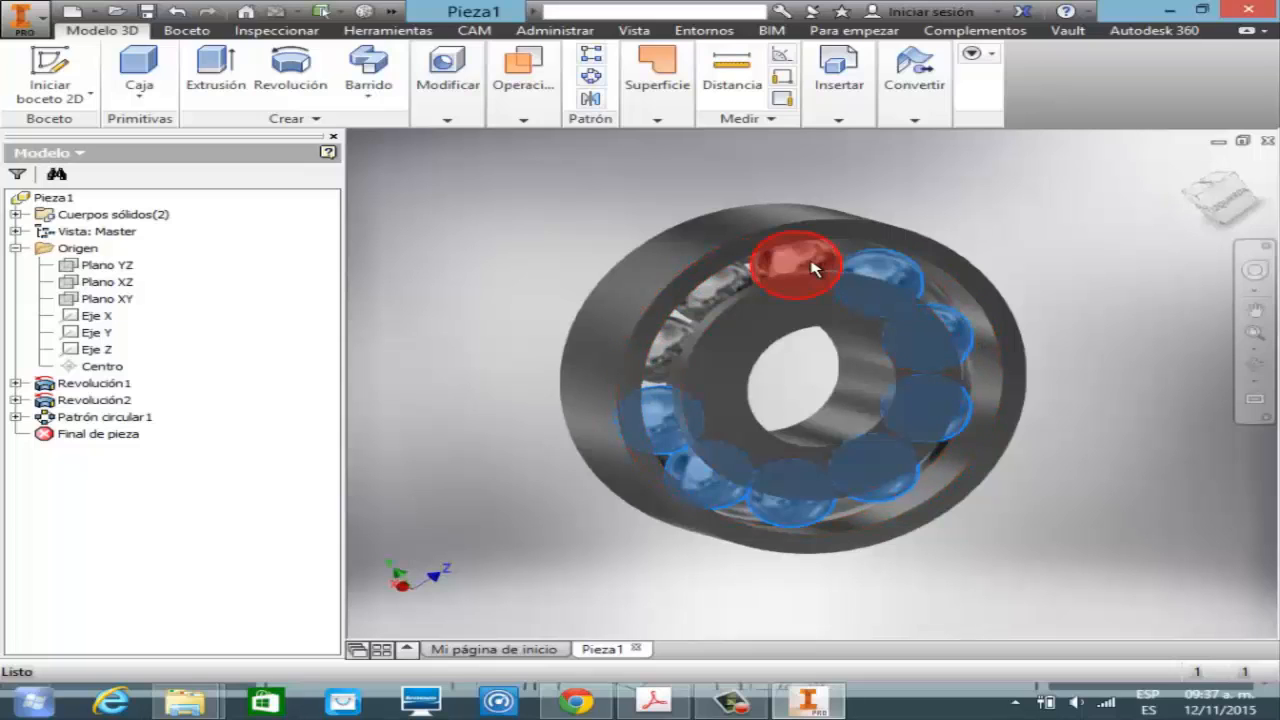
{"action": "left_click", "coordinate": [805, 266], "text": "ctrl"}
{"action": "left_click", "coordinate": [713, 305], "text": "ctrl"}
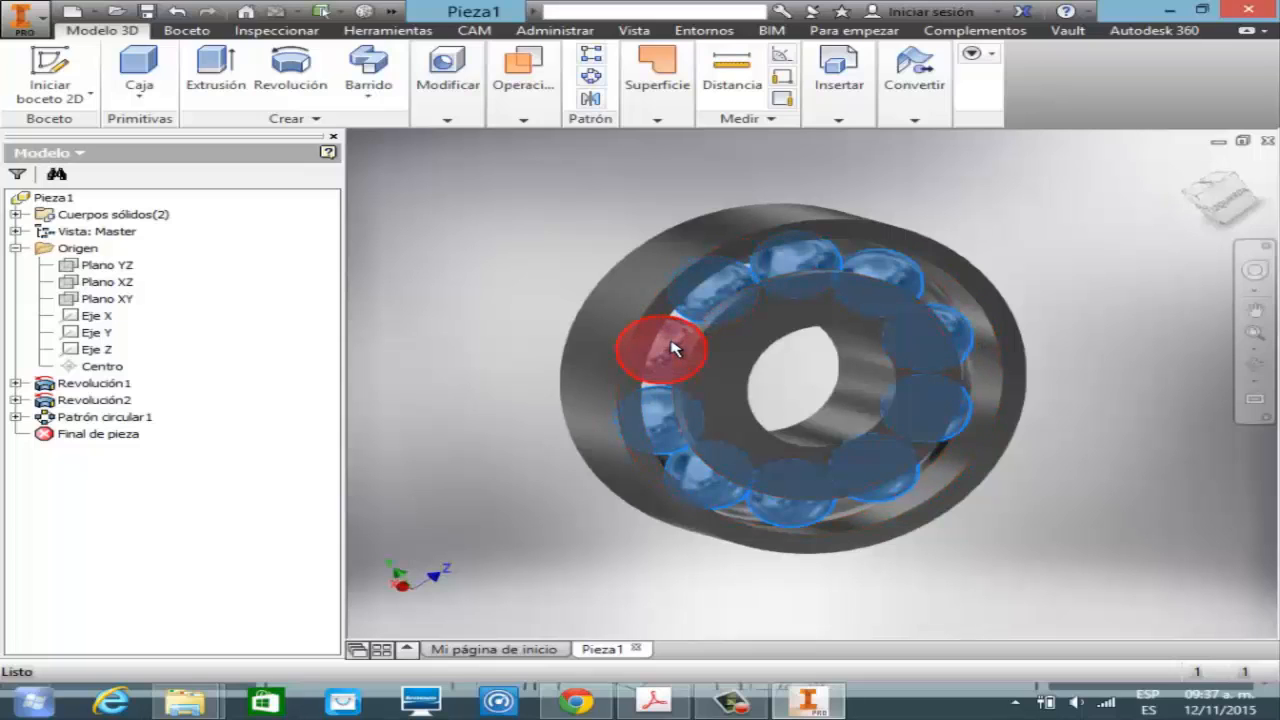
{"action": "left_click", "coordinate": [660, 352], "text": "ctrl"}
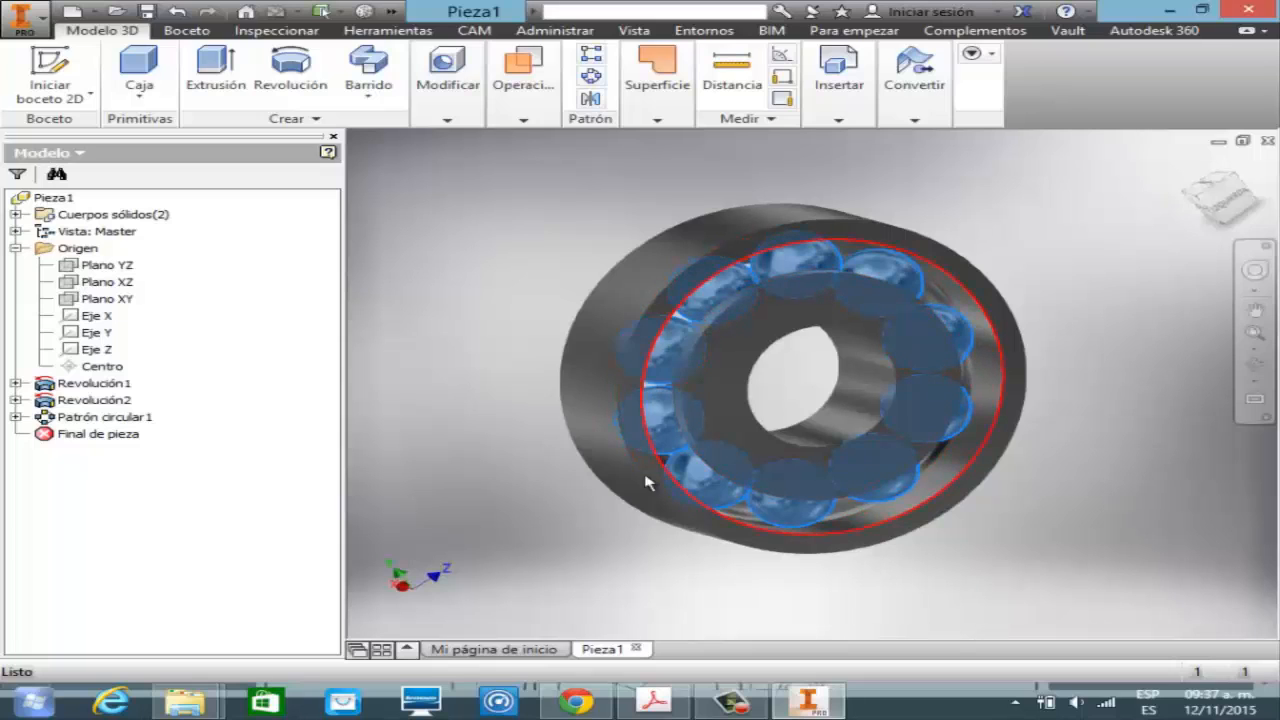
{"action": "right_click", "coordinate": [670, 373]}
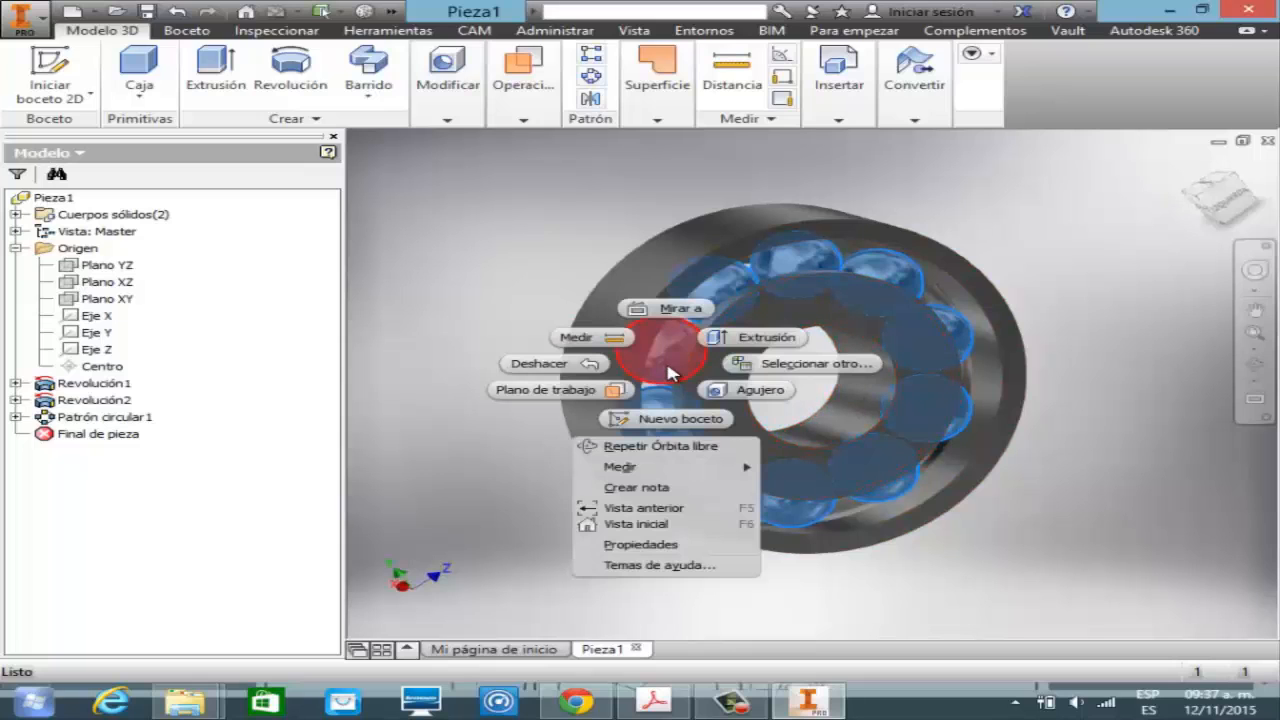
{"action": "left_click", "coordinate": [655, 548]}
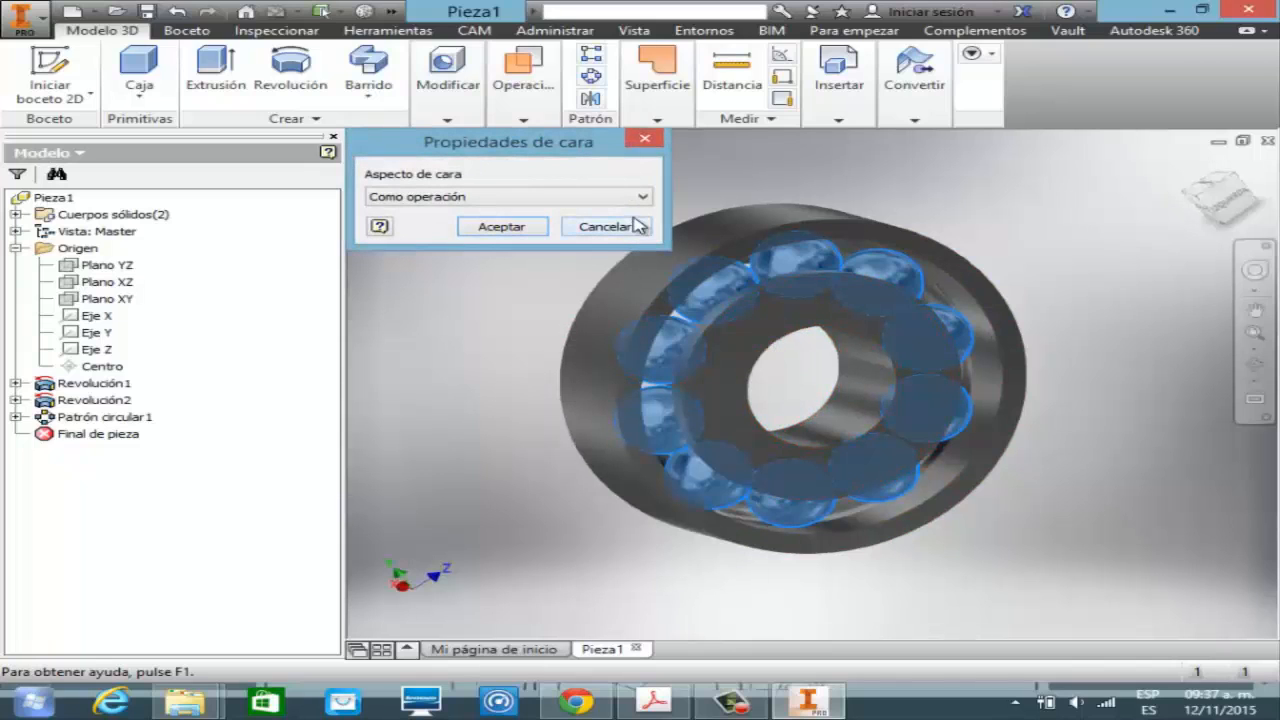
{"action": "left_click", "coordinate": [643, 197]}
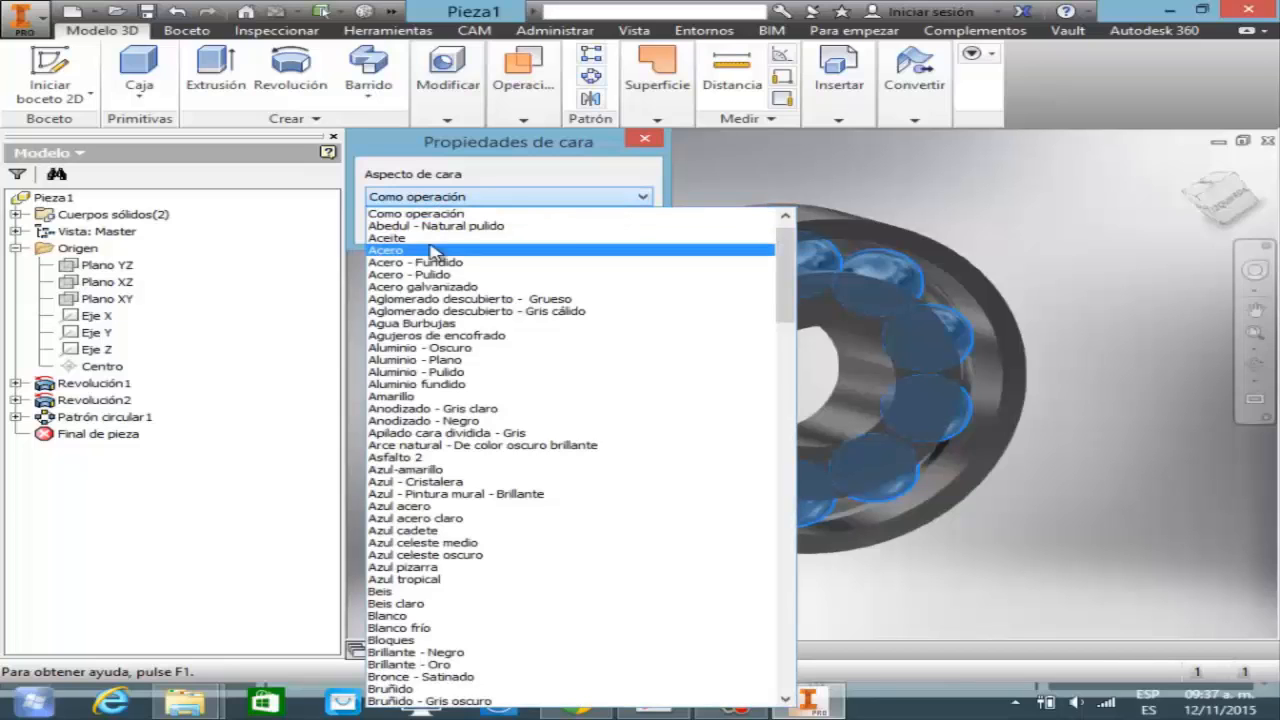
{"action": "left_click_drag", "start_coordinate": [783, 293], "coordinate": [783, 680]}
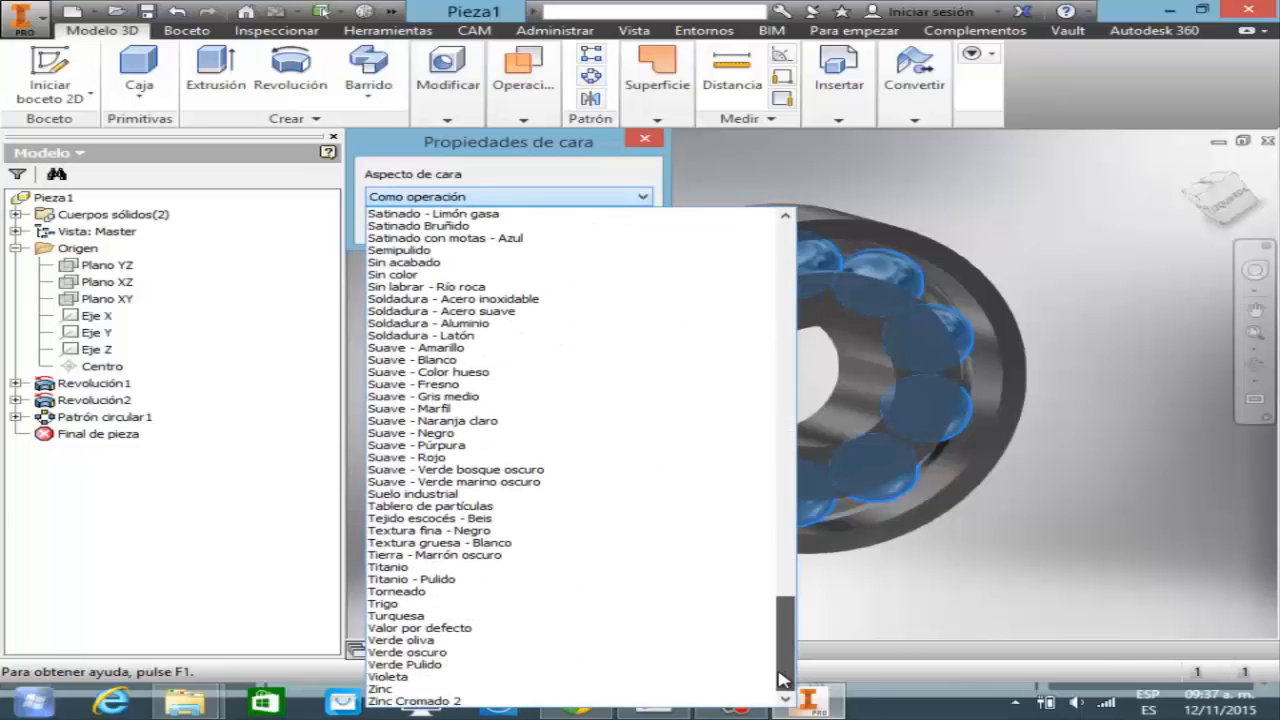
{"action": "left_click", "coordinate": [555, 579]}
{"action": "left_click", "coordinate": [512, 231]}
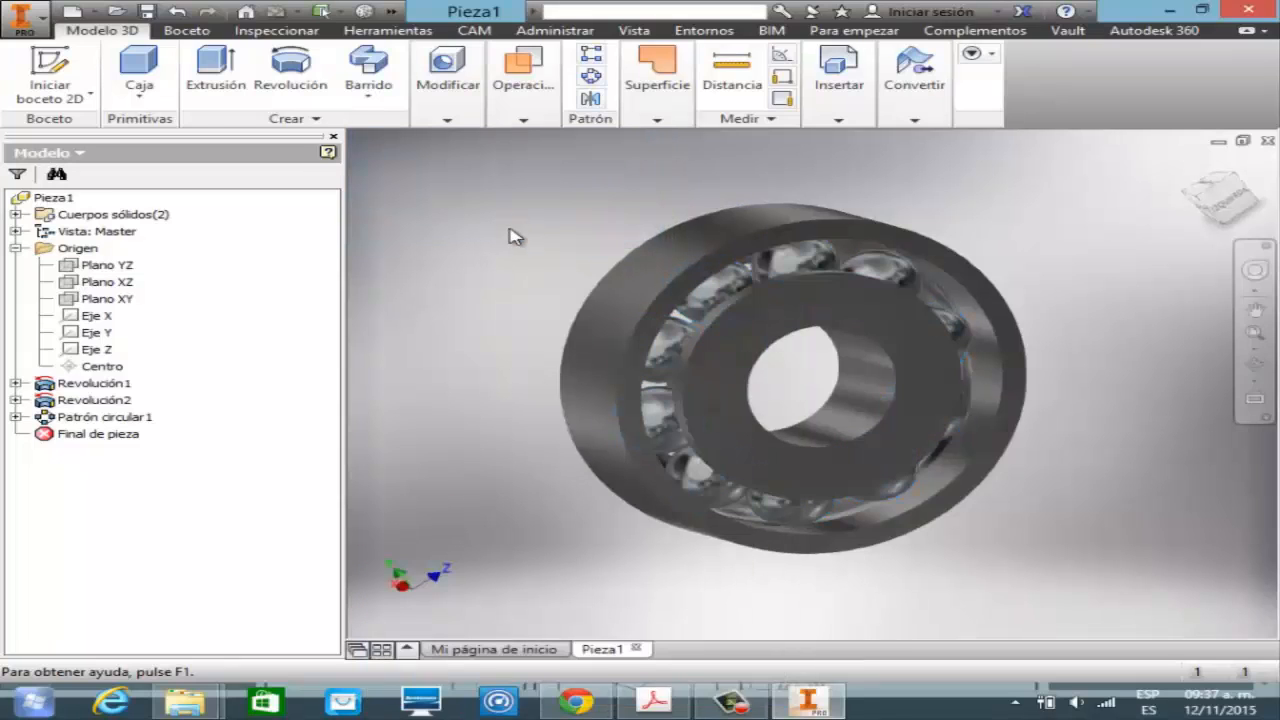
- Examine the finish of the rings and balls from both sides of the bearing
{"action": "left_click", "coordinate": [1256, 368]}
{"action": "left_click_drag", "start_coordinate": [700, 420], "coordinate": [563, 400]}
{"action": "left_click_drag", "start_coordinate": [898, 406], "coordinate": [745, 428]}
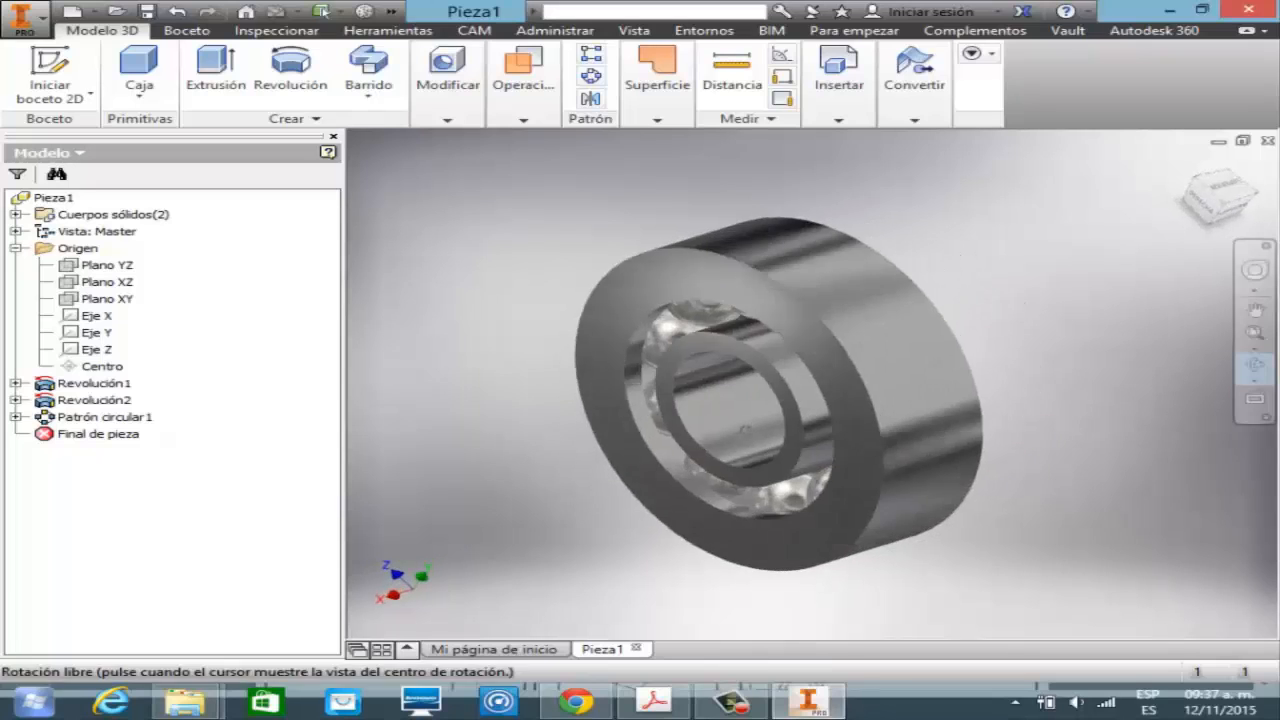
{"action": "left_click_drag", "start_coordinate": [800, 485], "coordinate": [785, 397]}
{"action": "left_click_drag", "start_coordinate": [816, 448], "coordinate": [911, 385]}
{"action": "key", "text": "Escape"}
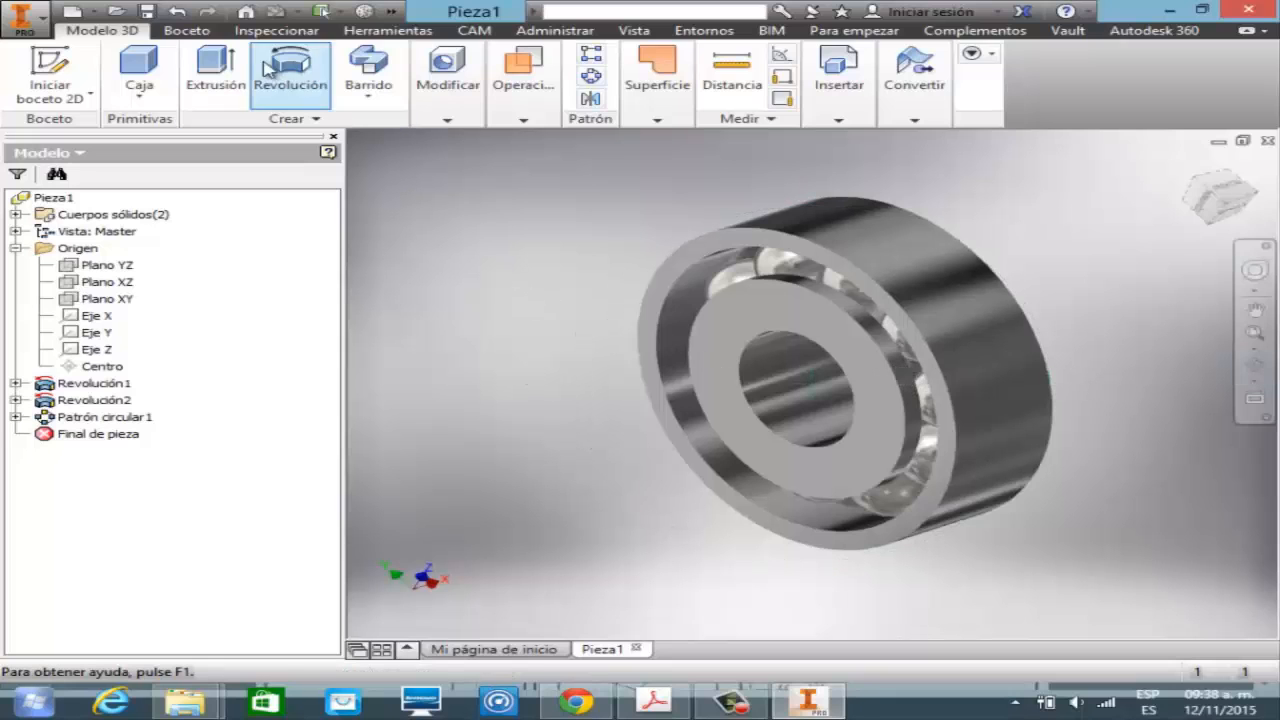
- Save the bearing part as "Eje Reductor Parte - Balero" in the diseños en INVENTOR folder
{"action": "left_click", "coordinate": [146, 11]}
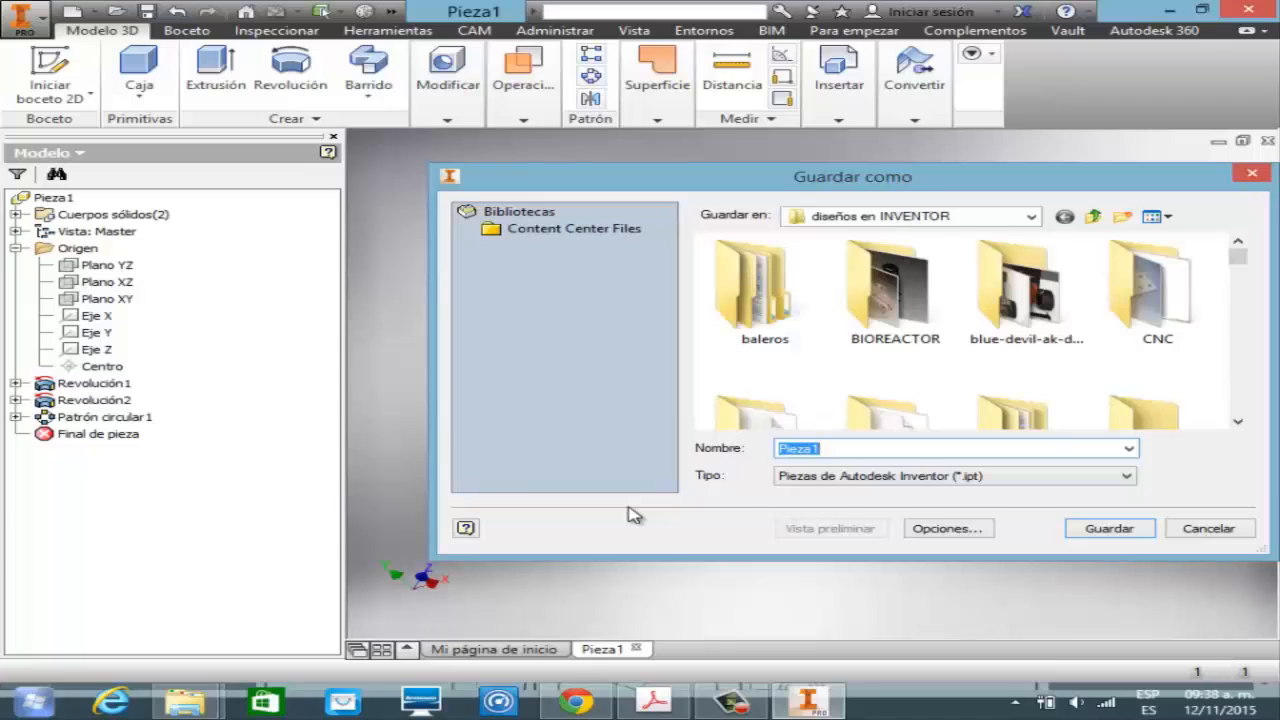
{"action": "type", "text": "Ejer"}
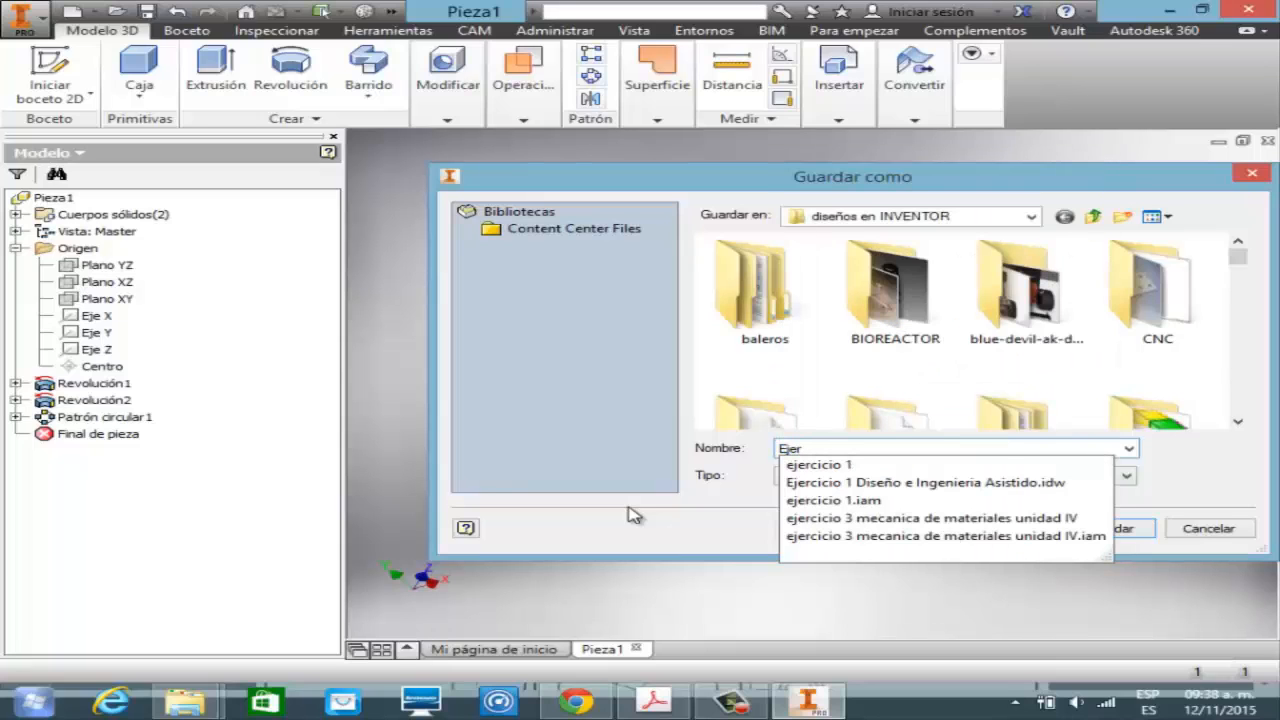
{"action": "key", "text": "BackSpace"}
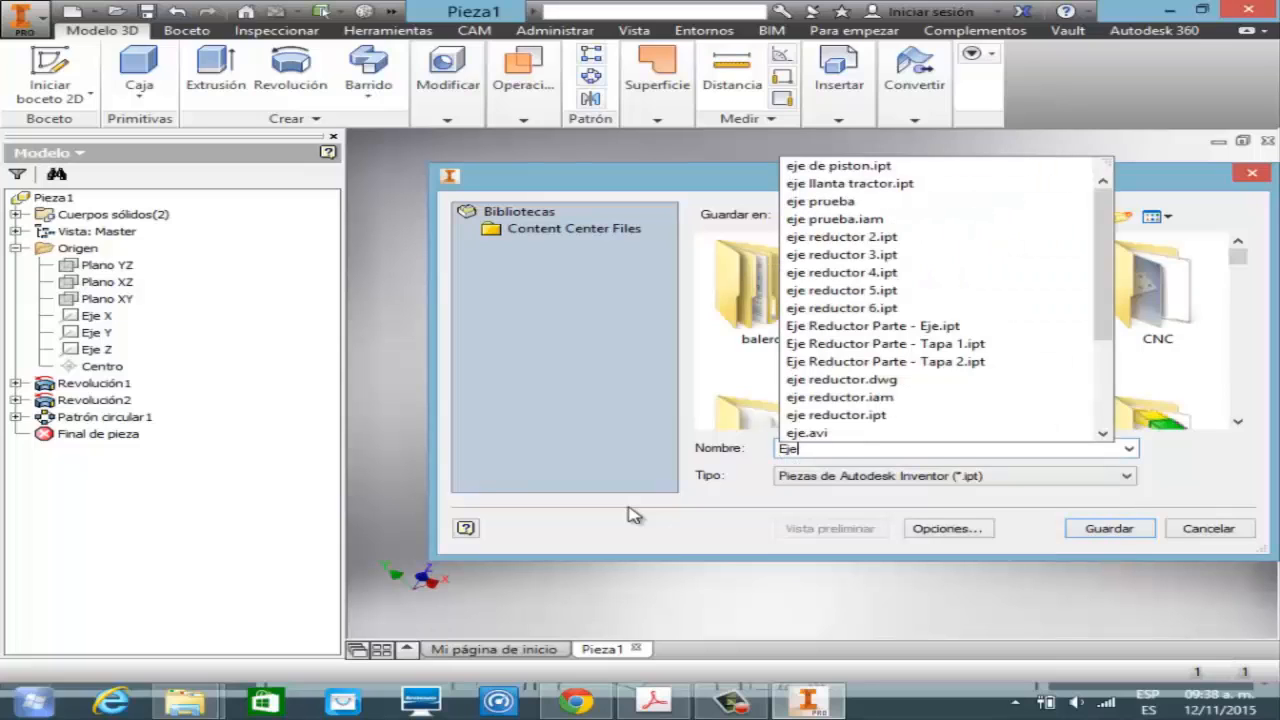
{"action": "type", "text": "R"}
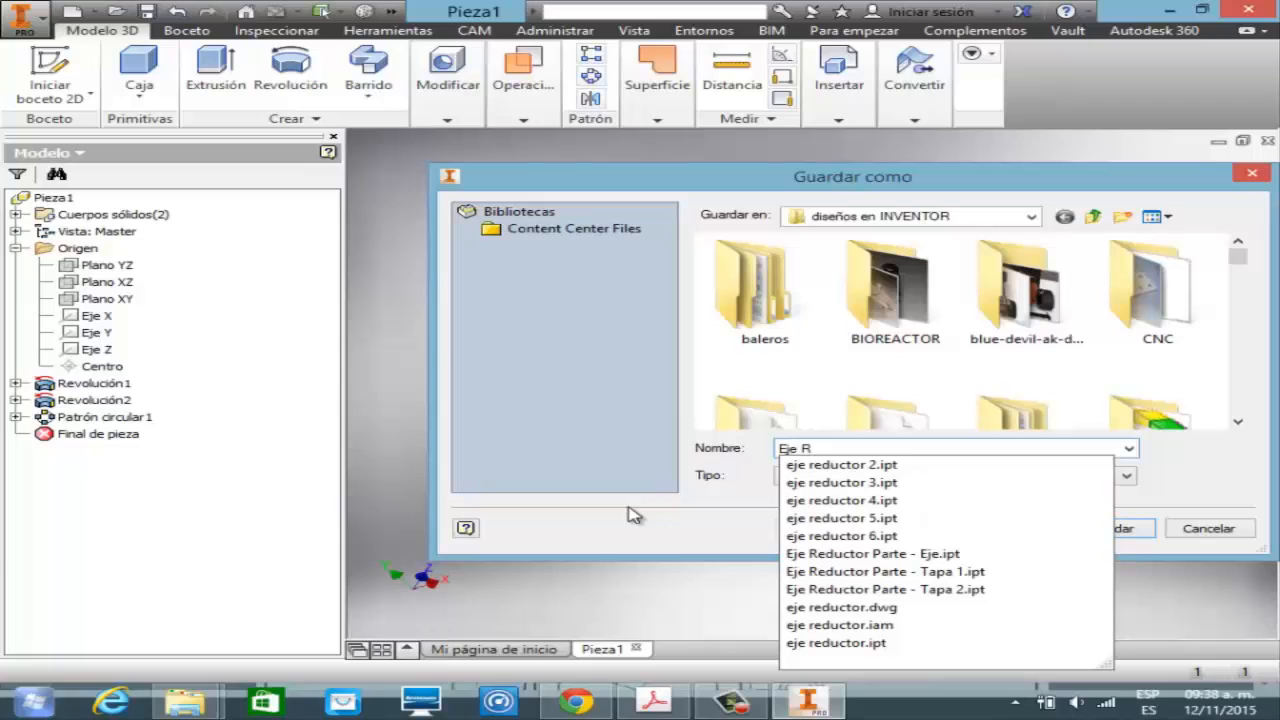
{"action": "type", "text": "eductor parte"}
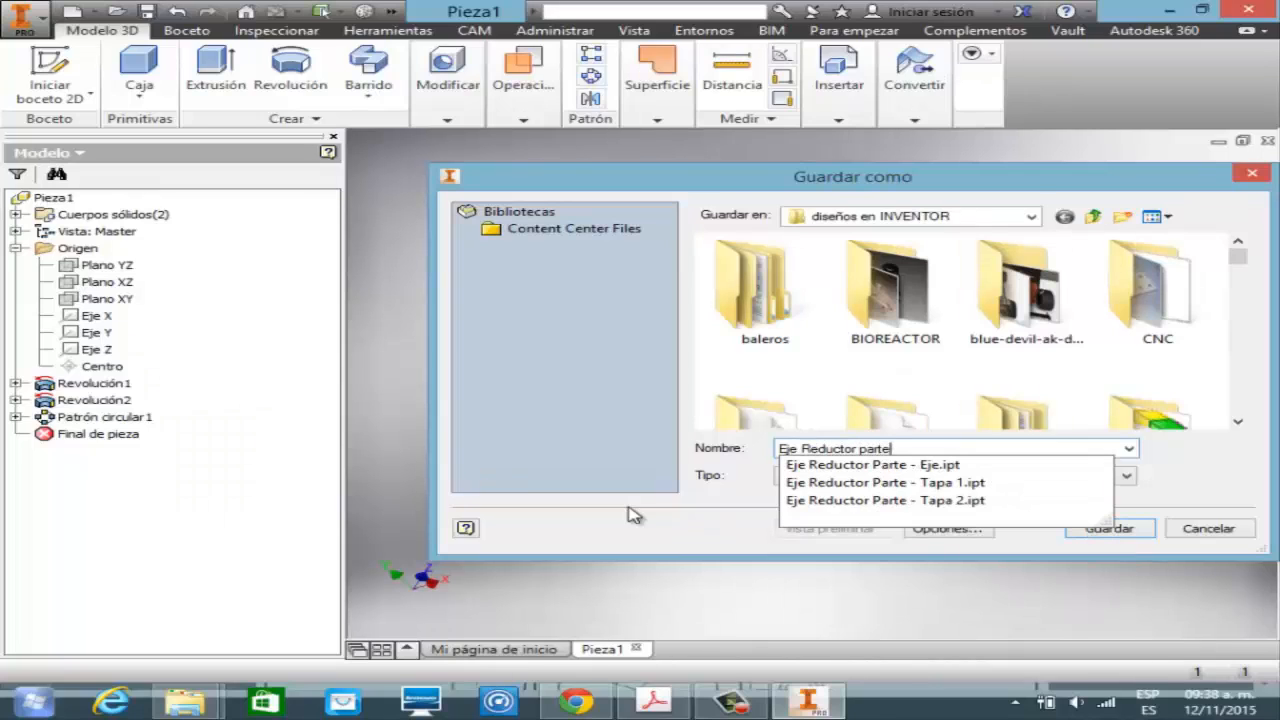
{"action": "key", "text": "BackSpace"}
{"action": "key", "text": "BackSpace"}
{"action": "key", "text": "BackSpace"}
{"action": "key", "text": "BackSpace"}
{"action": "type", "text": "P"}
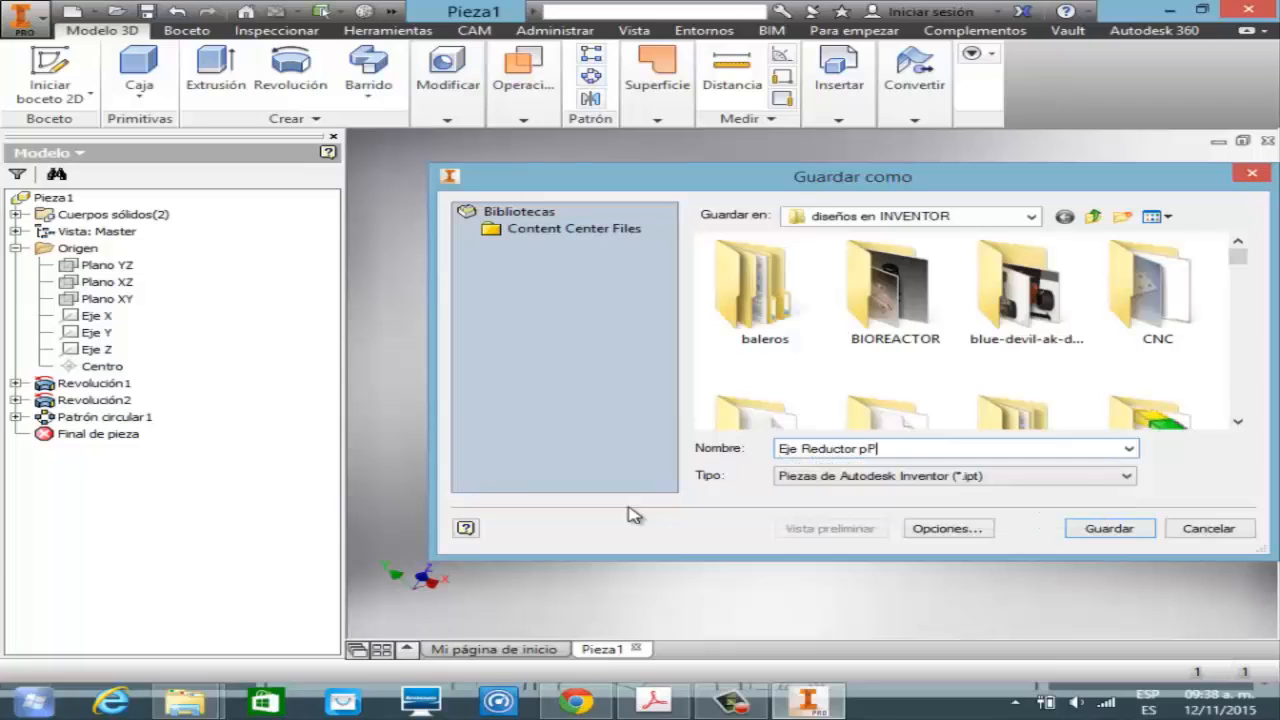
{"action": "key", "text": "BackSpace"}
{"action": "type", "text": "Part"}
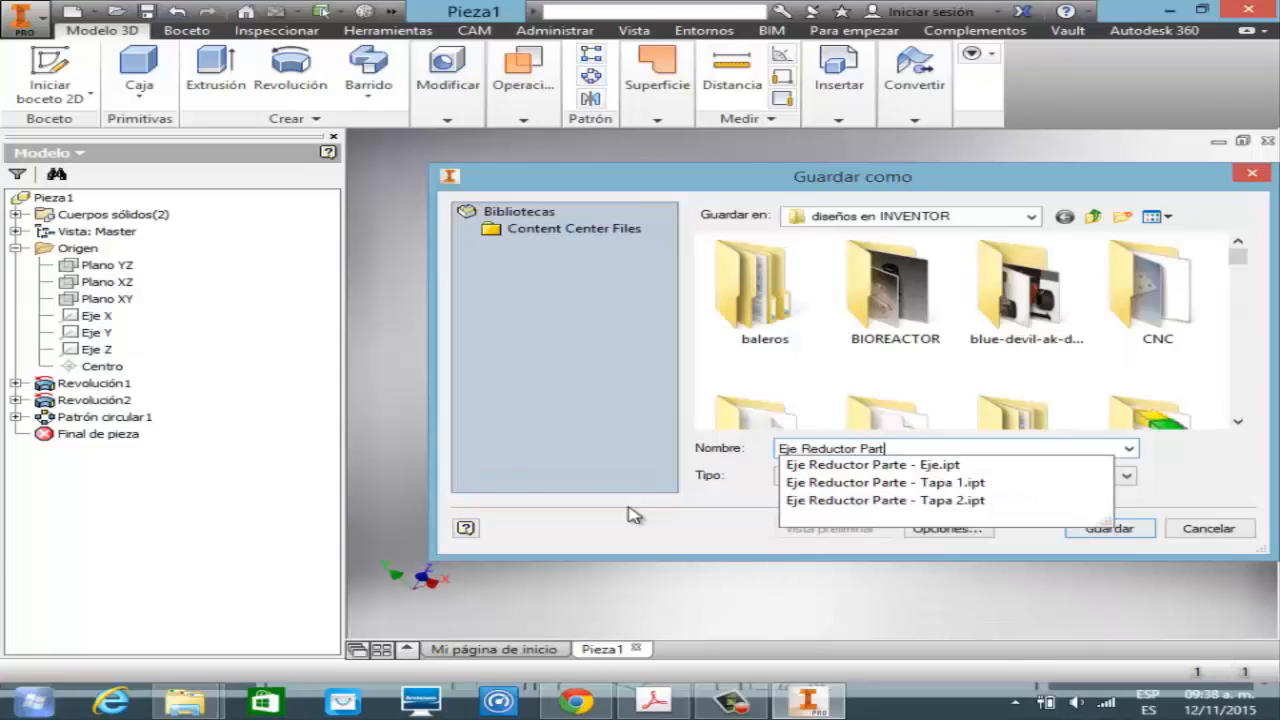
{"action": "type", "text": "e - Balero"}
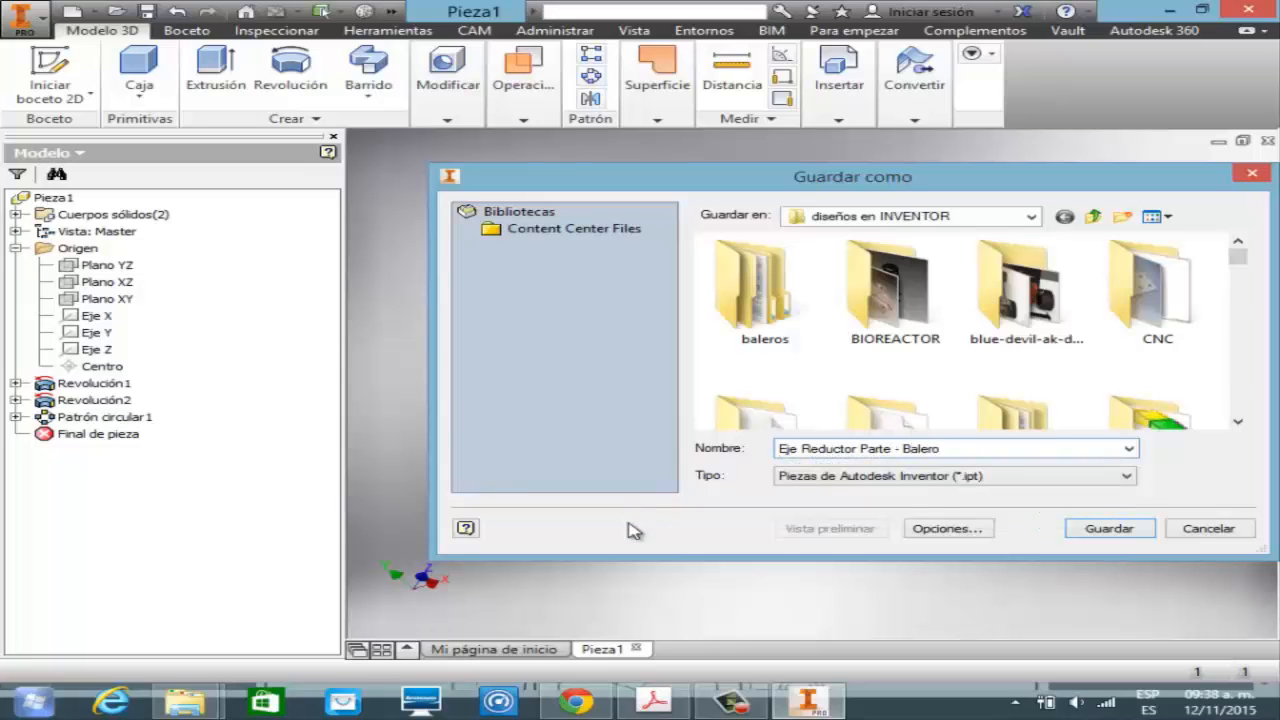
{"action": "left_click", "coordinate": [1092, 530]}
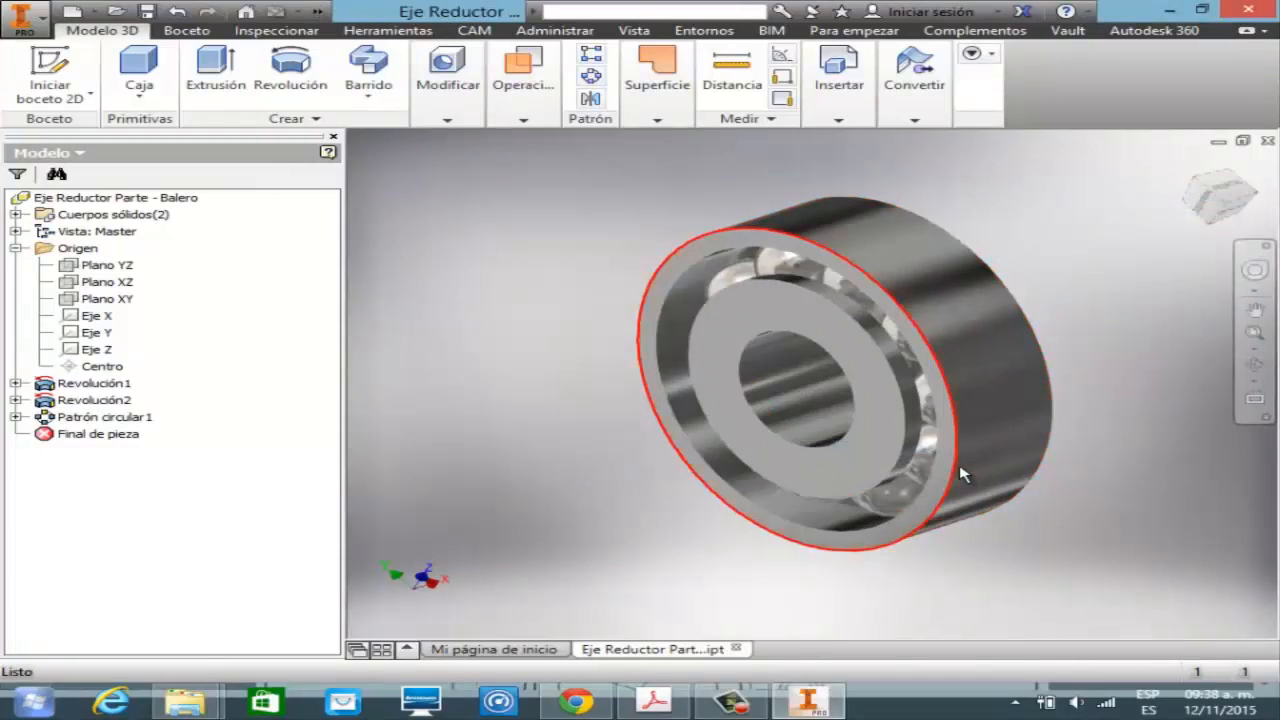
- Switch to Adobe Acrobat and review the Eje Reductor assembly drawing on page 152 and the shaft's dimensions on page 154
{"action": "left_click", "coordinate": [670, 712]}
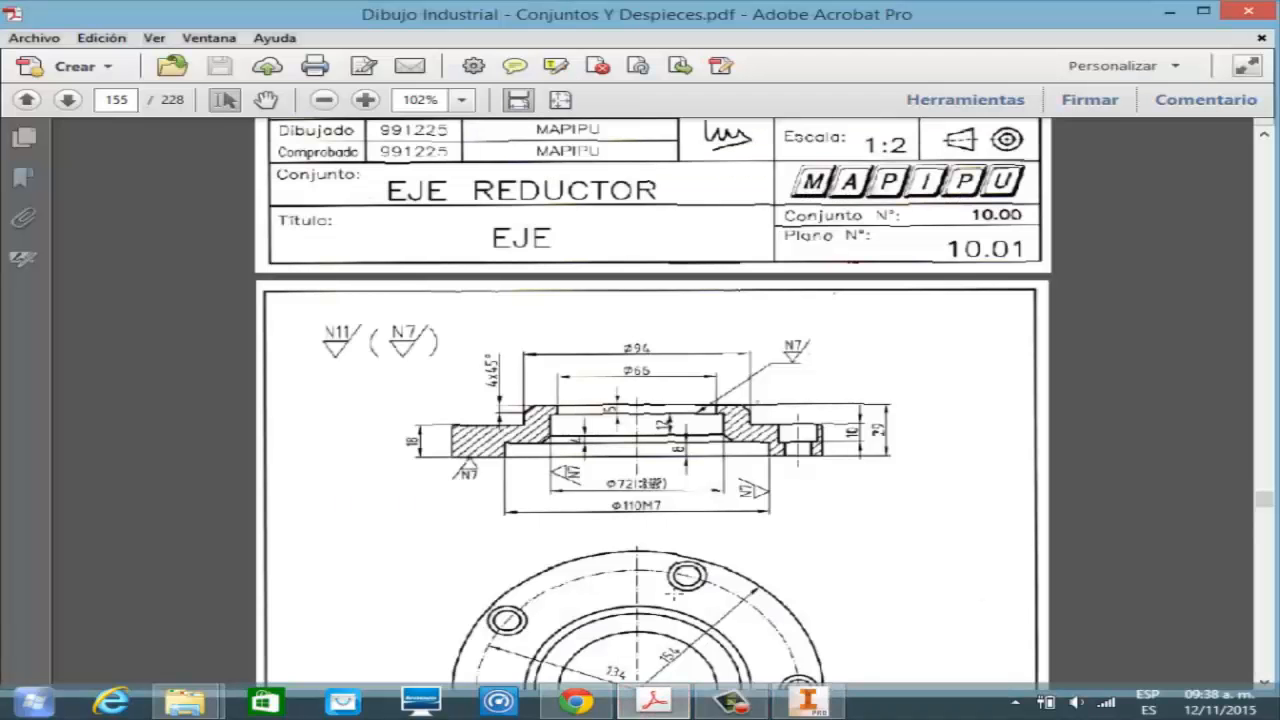
{"action": "left_click", "coordinate": [1264, 136]}
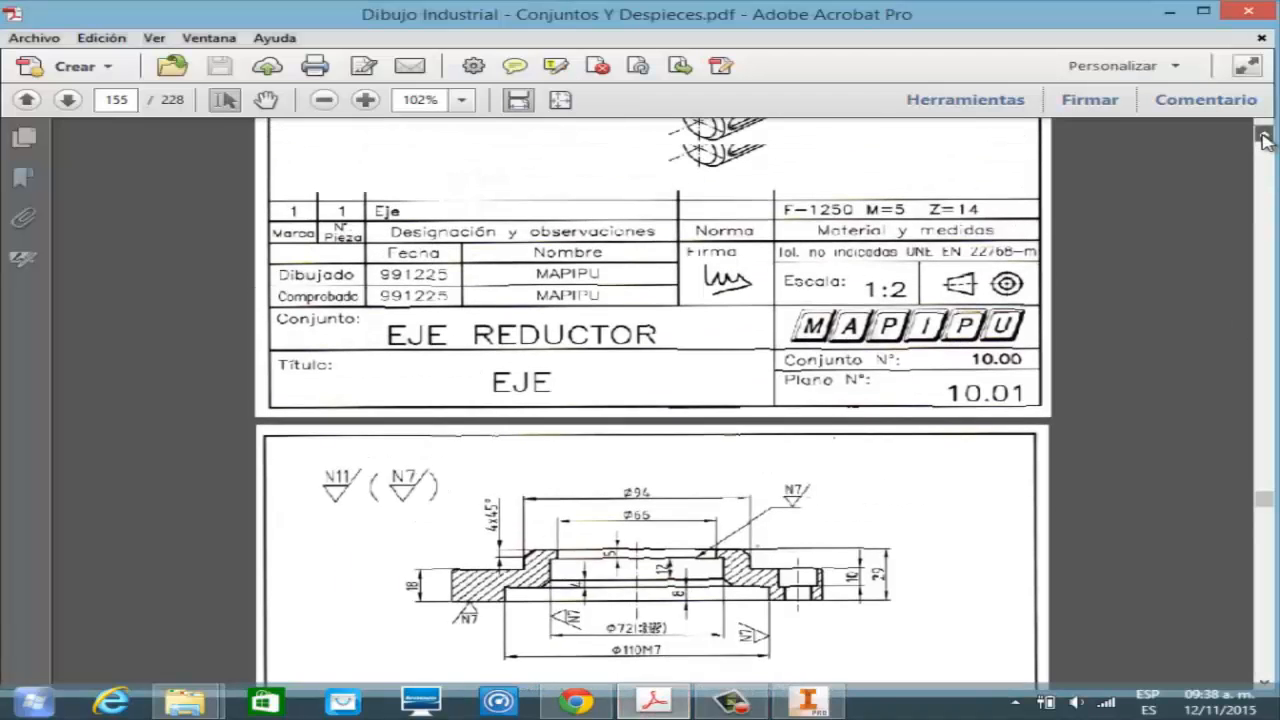
{"action": "left_click_drag", "start_coordinate": [1264, 136], "coordinate": [1264, 136]}
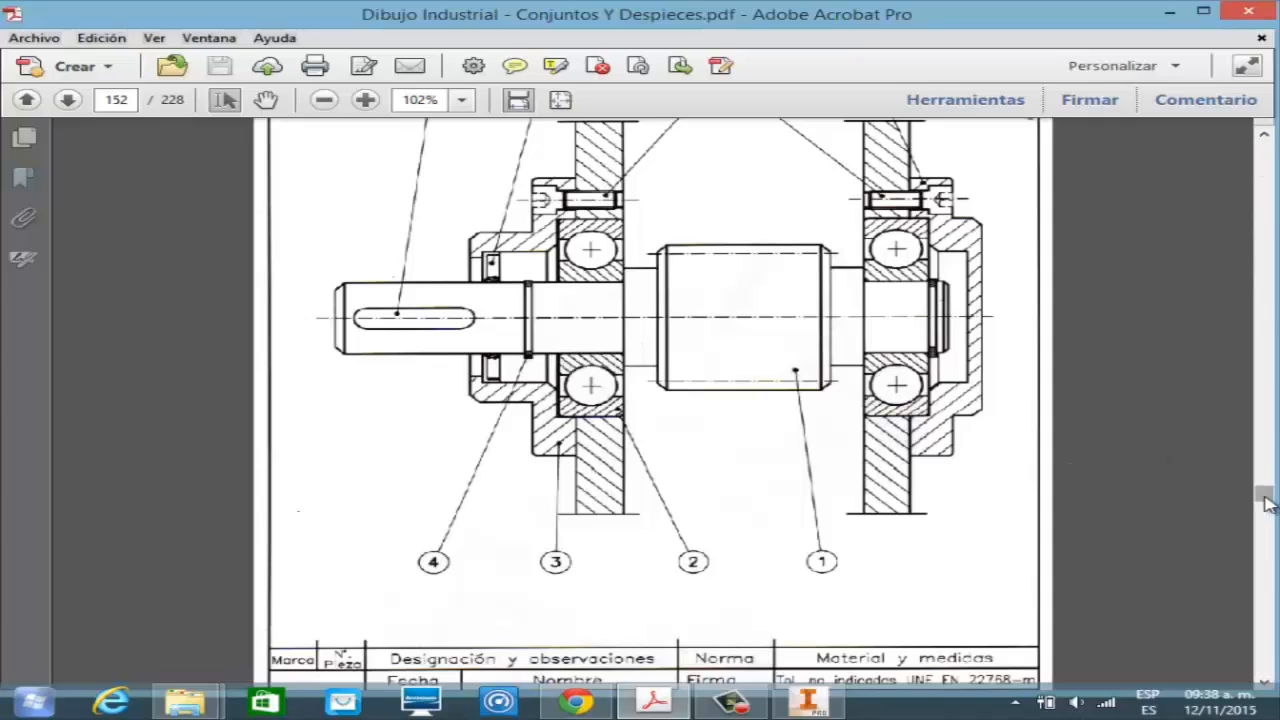
{"action": "left_click", "coordinate": [1264, 684]}
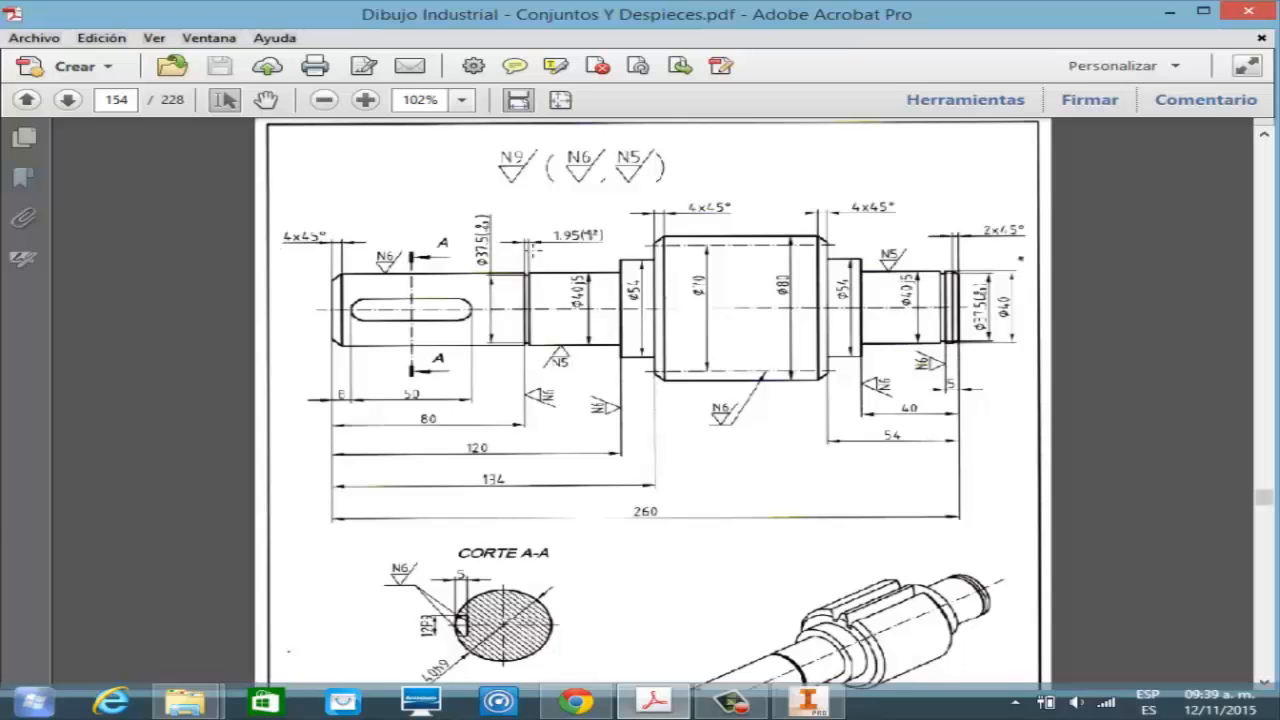
- Switch back to Inventor, create a new part from the metric Normal (mm).ipt template and start a 2D sketch on the XY plane
{"action": "left_click", "coordinate": [795, 700]}
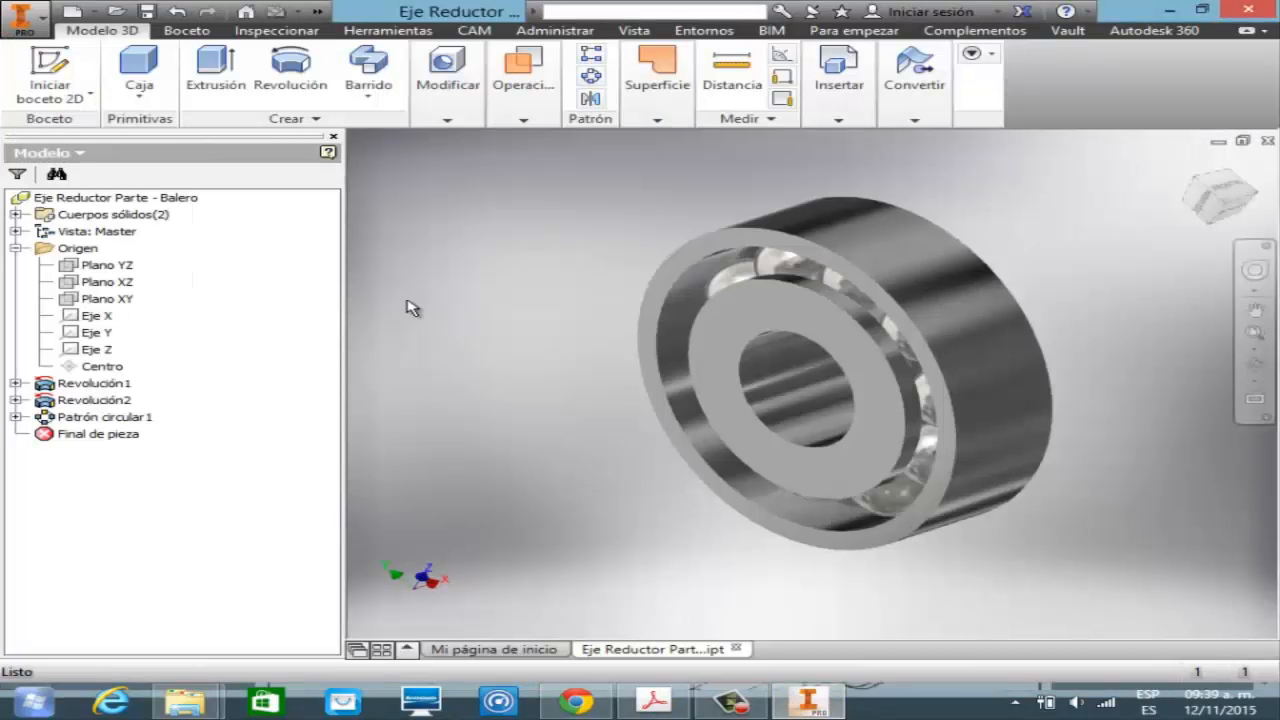
{"action": "left_click", "coordinate": [66, 14]}
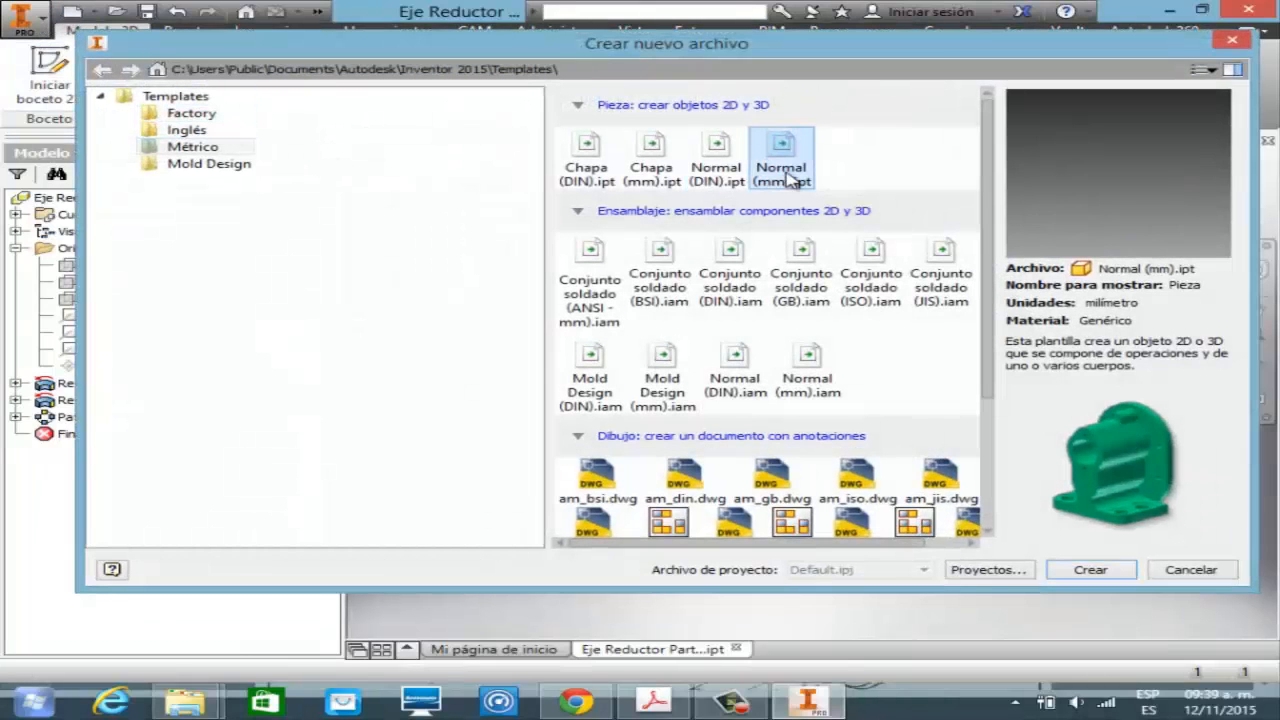
{"action": "left_click", "coordinate": [1100, 572]}
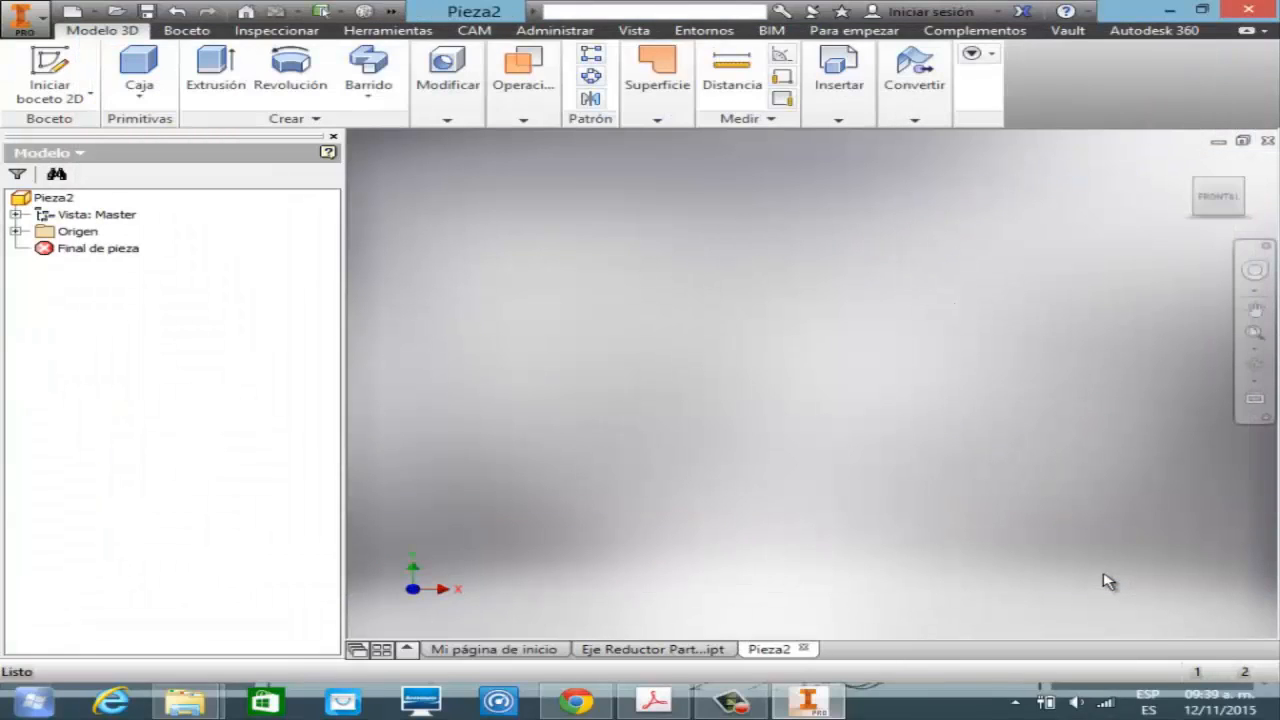
{"action": "left_click", "coordinate": [74, 80]}
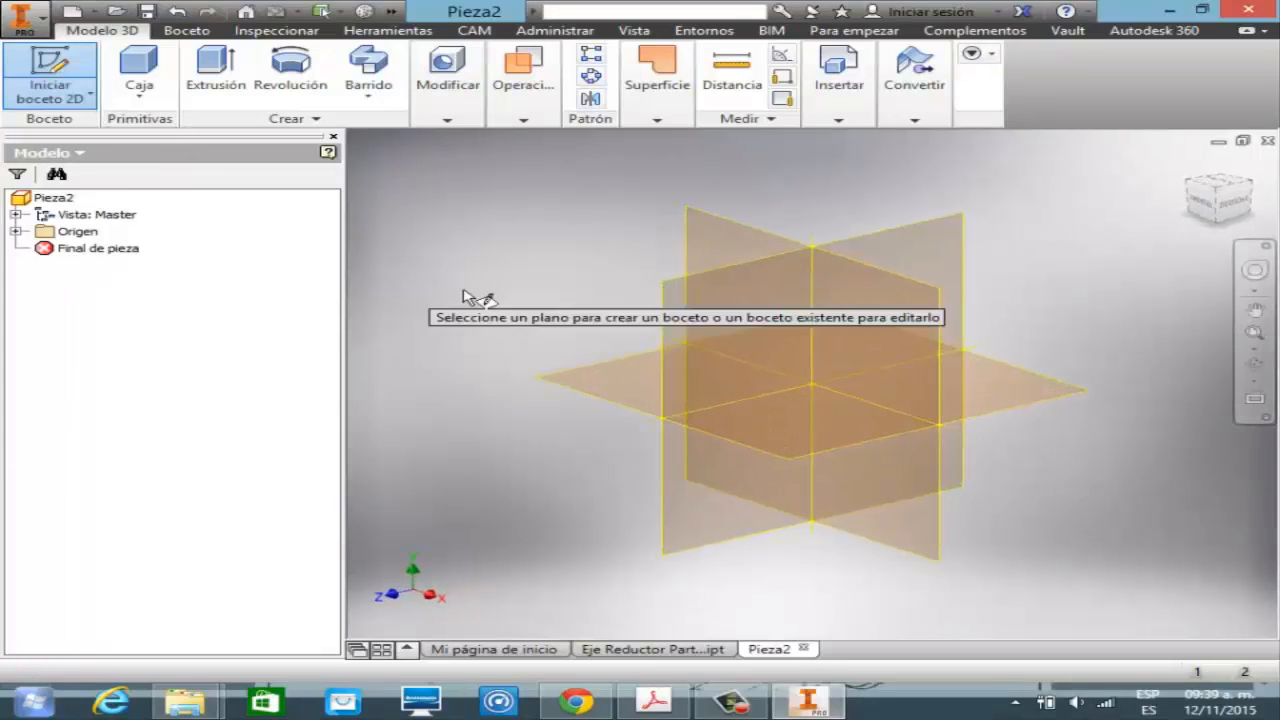
{"action": "left_click", "coordinate": [700, 248]}
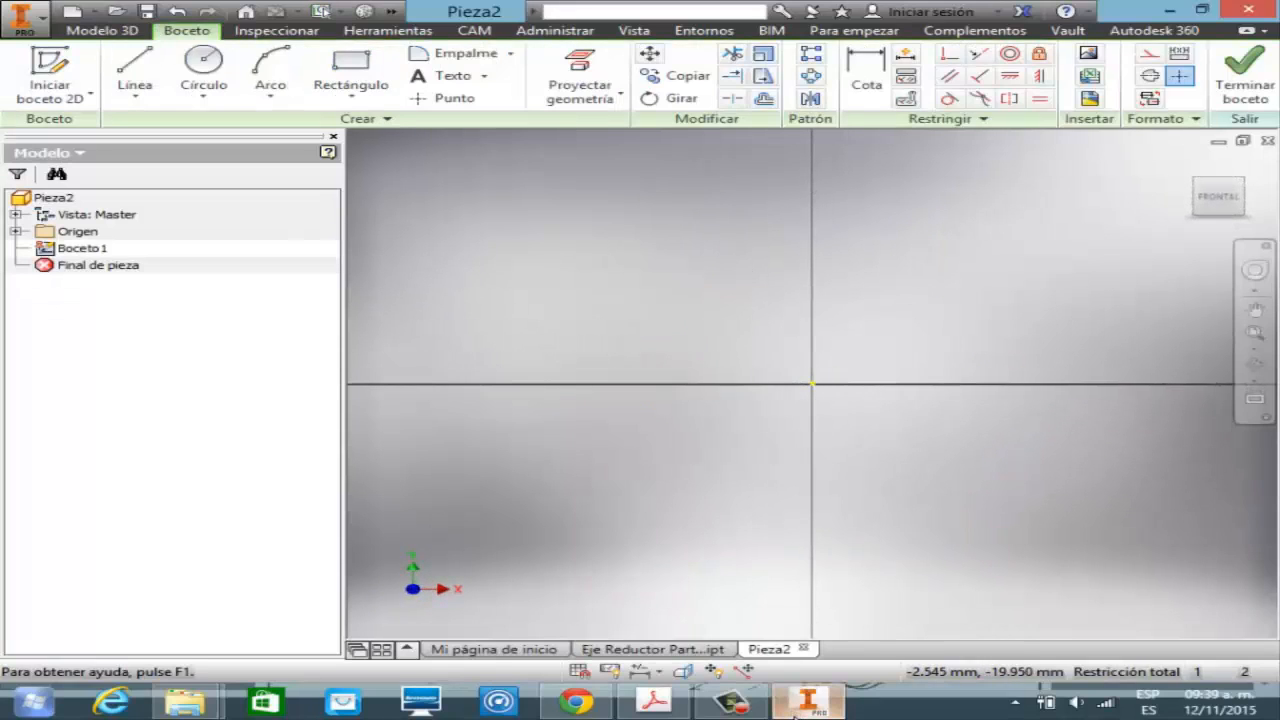
- Check the shaft's groove dimensions in the PDF and draw a vertical 18.75 mm line upward from the sketch origin in Inventor
{"action": "mouse_move", "coordinate": [795, 716]}
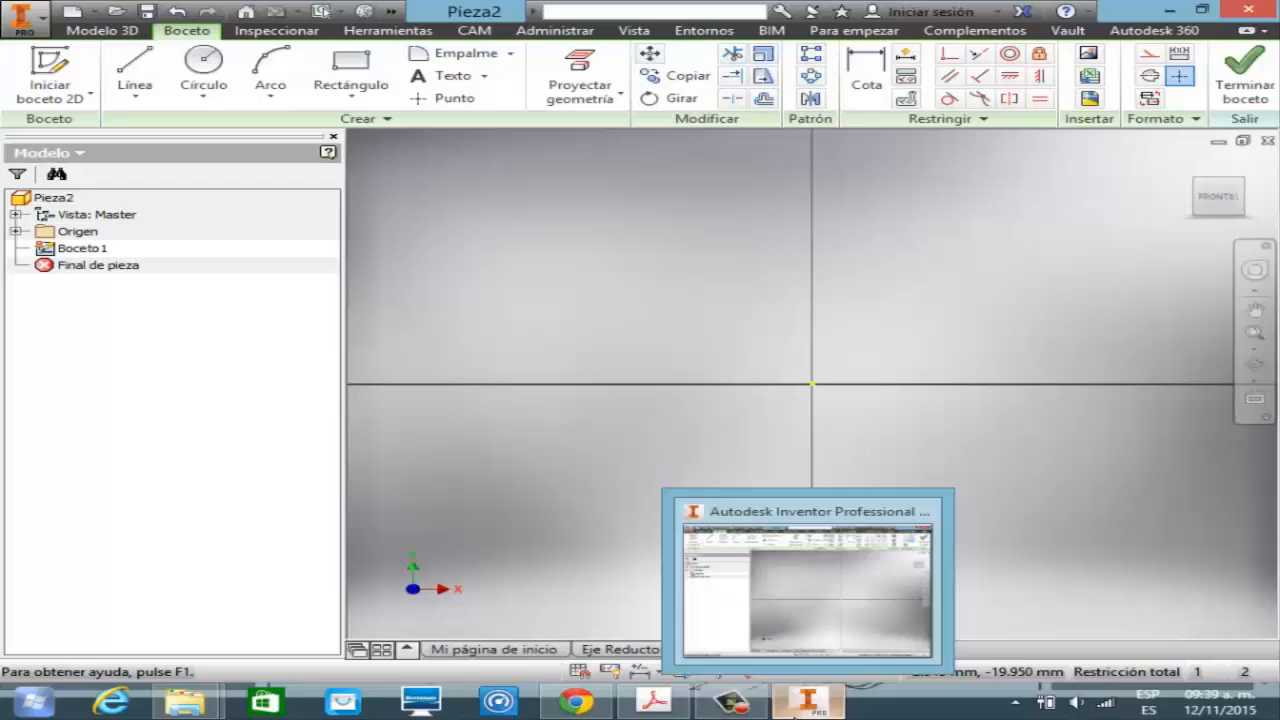
{"action": "left_click", "coordinate": [654, 702]}
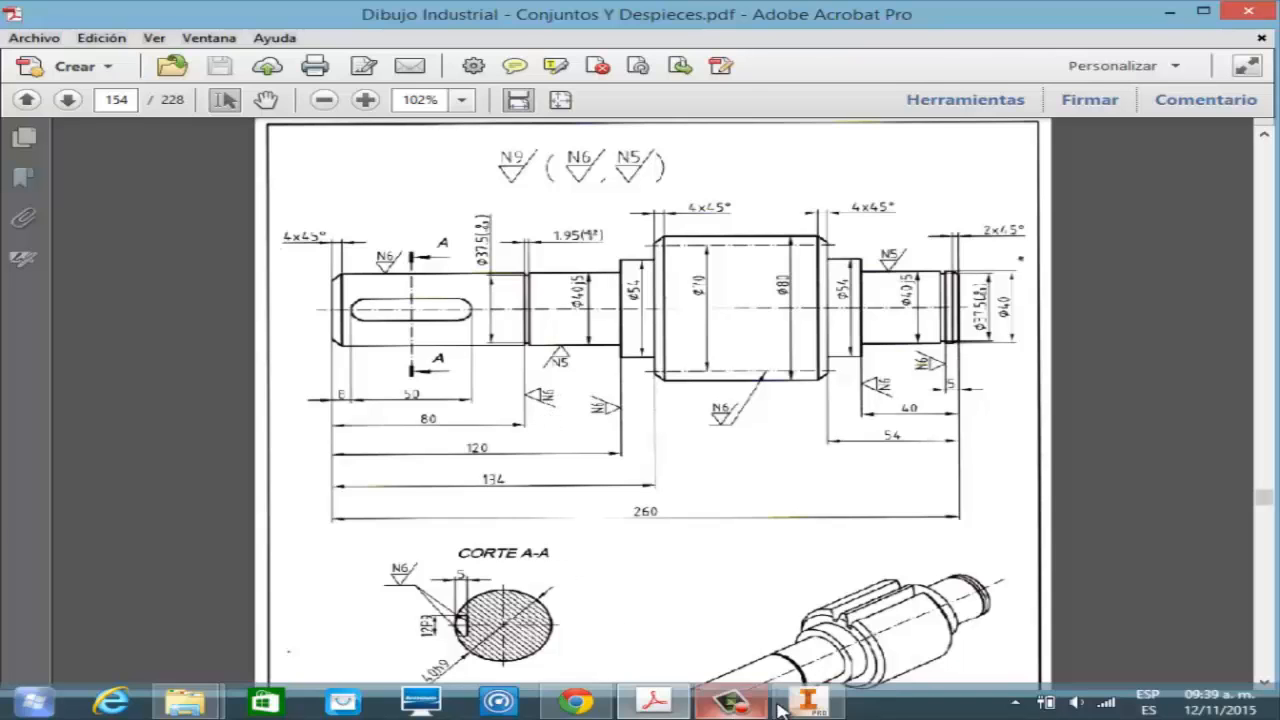
{"action": "left_click", "coordinate": [808, 700]}
{"action": "left_click", "coordinate": [135, 75]}
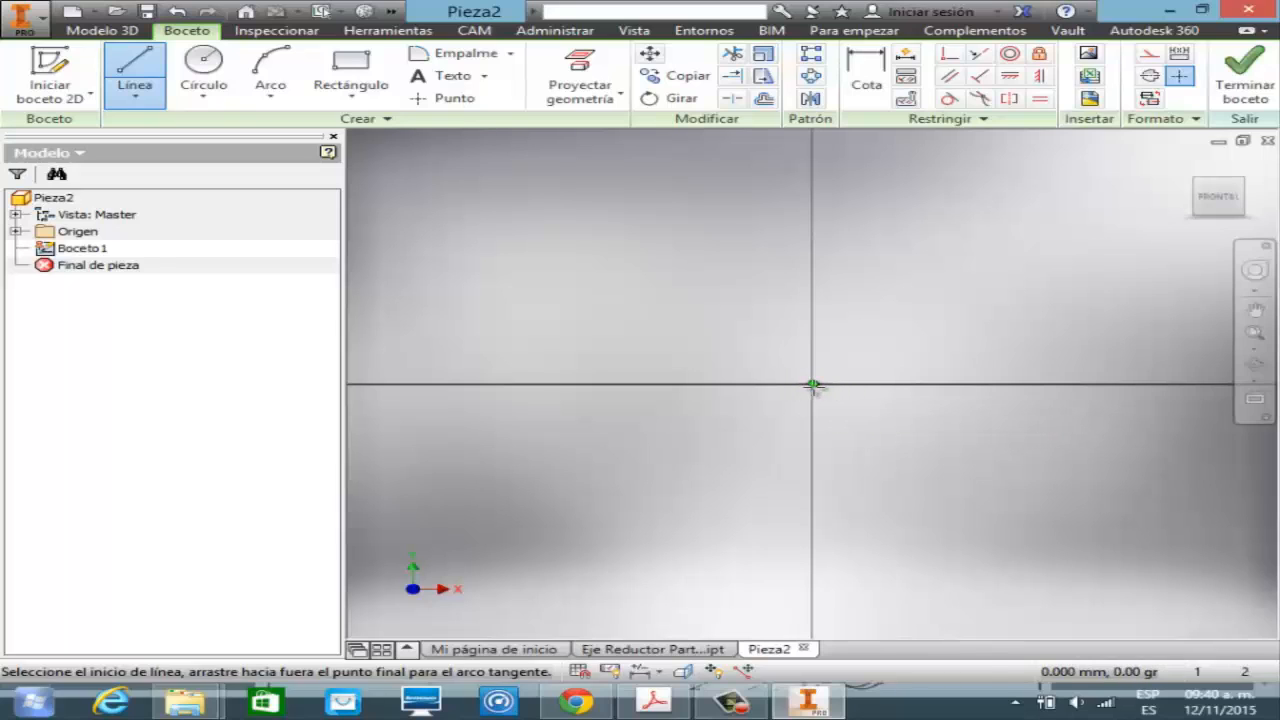
{"action": "left_click", "coordinate": [812, 385]}
{"action": "type", "text": "18"}
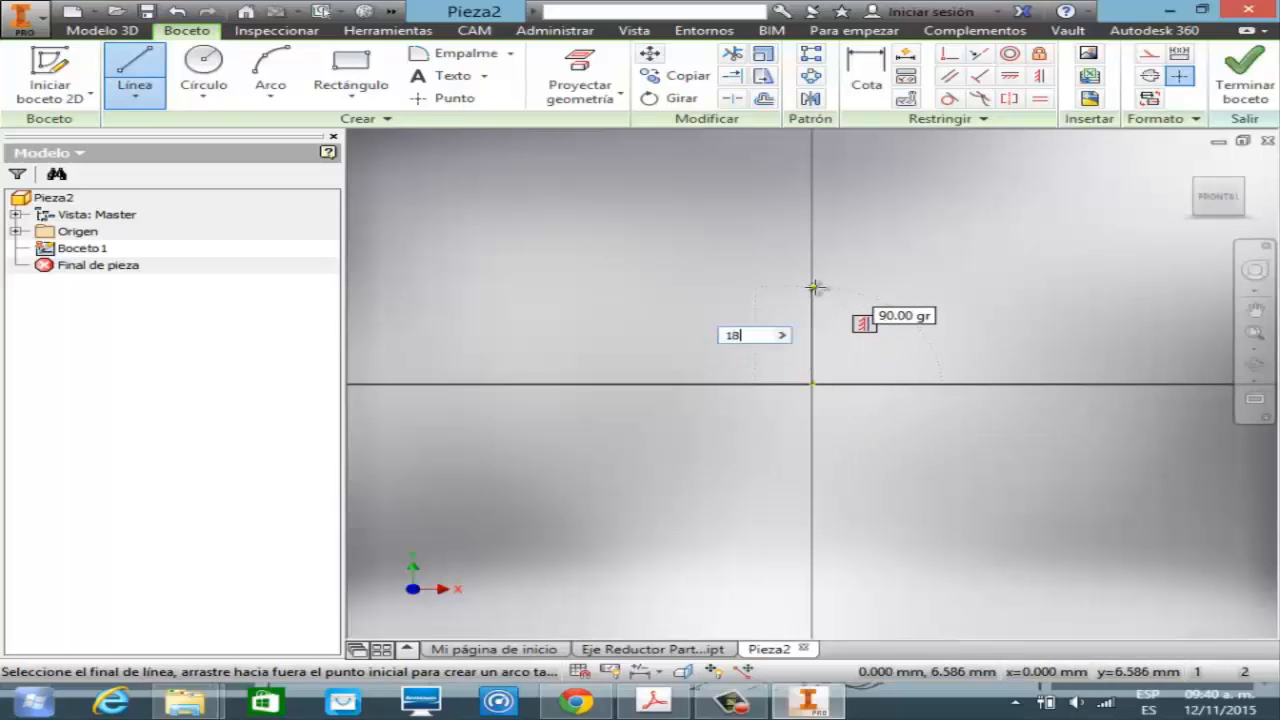
{"action": "type", "text": ".75"}
{"action": "key", "text": "Return"}
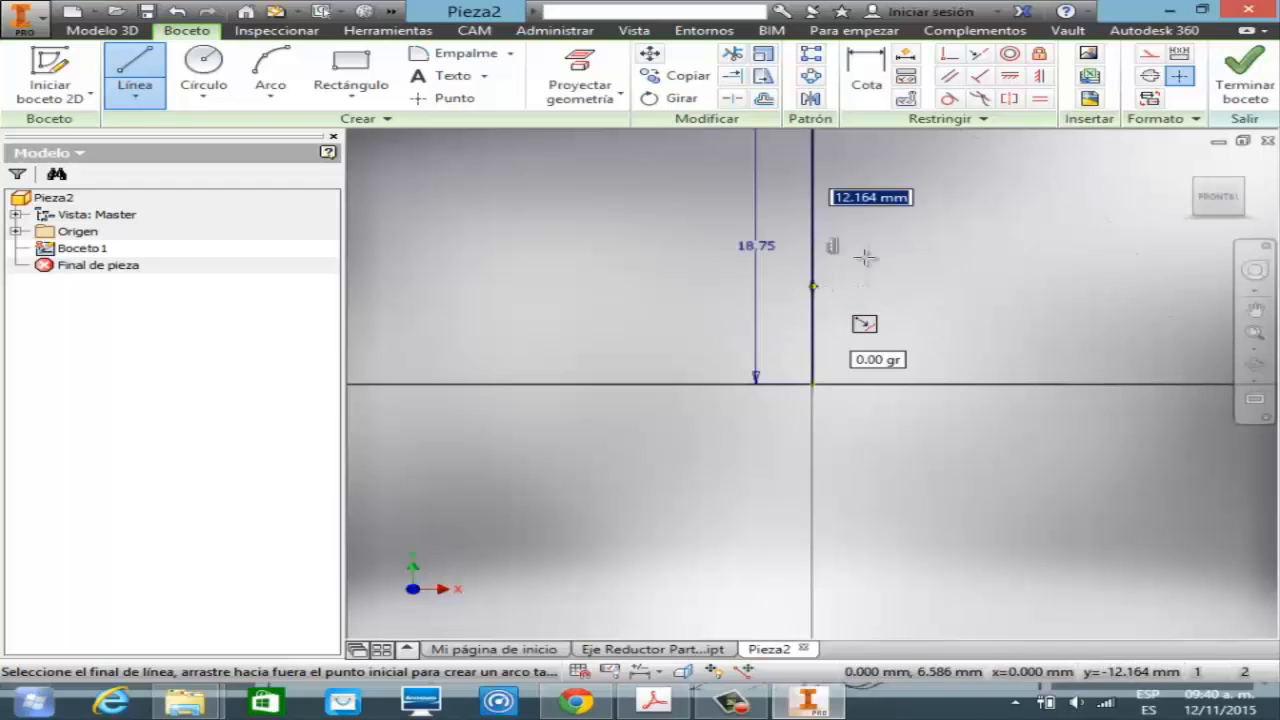
{"action": "key", "text": "Escape"}
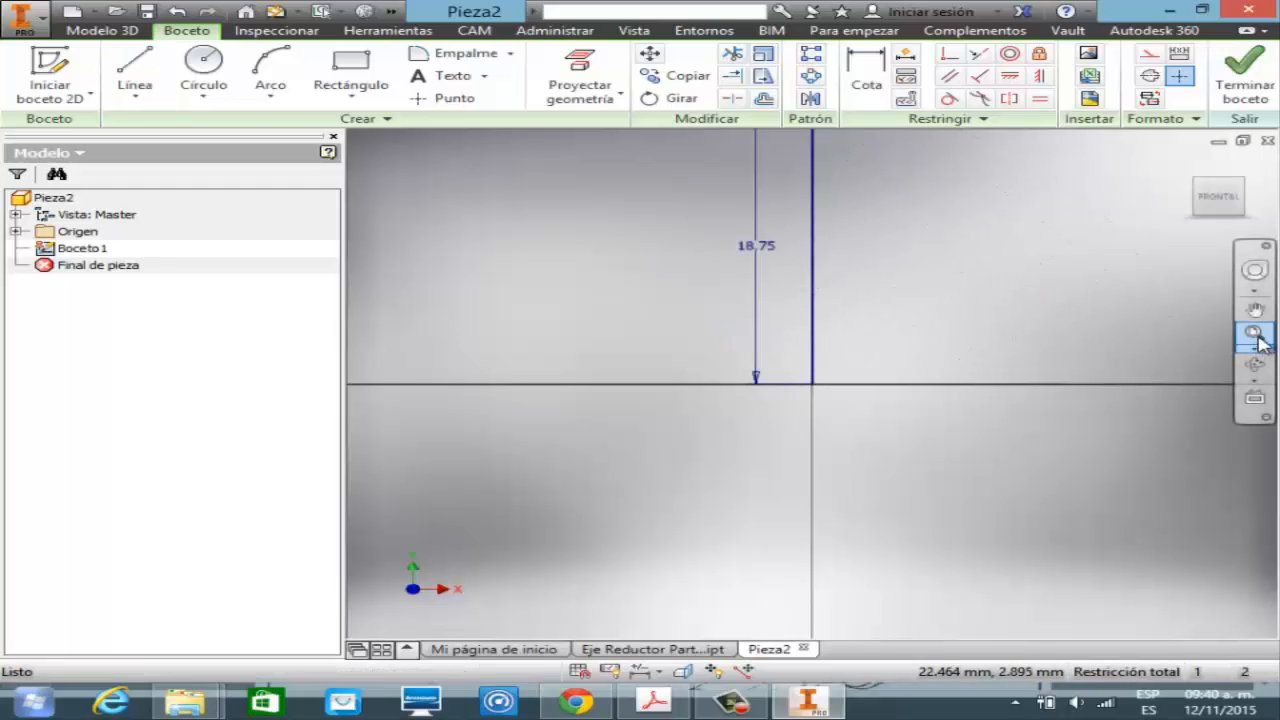
- Draw a second vertical line 1.95 mm long, continuing upward from the top end of the 18.75 mm line
{"action": "left_click", "coordinate": [1255, 332]}
{"action": "left_click", "coordinate": [1255, 310]}
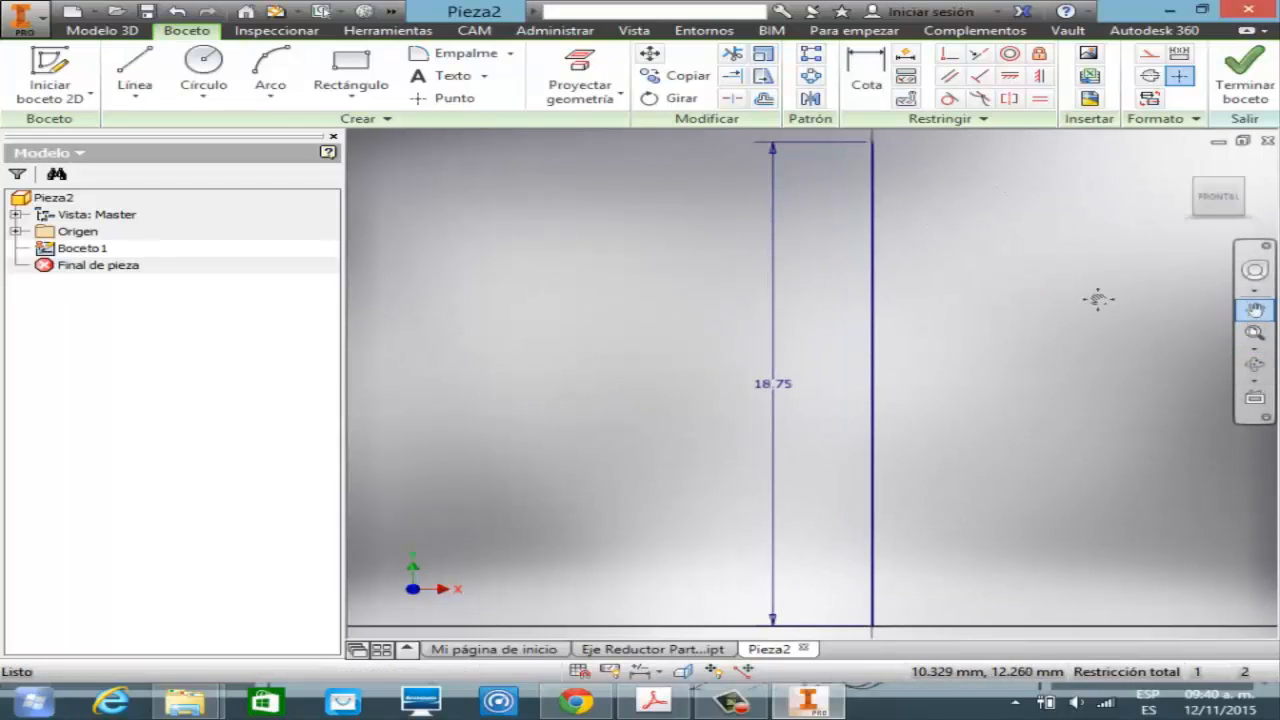
{"action": "mouse_move", "coordinate": [1097, 294]}
{"action": "left_mouse_down"}
{"action": "mouse_move", "coordinate": [1026, 386]}
{"action": "mouse_move", "coordinate": [918, 480]}
{"action": "left_mouse_up"}
{"action": "key", "text": "Escape"}
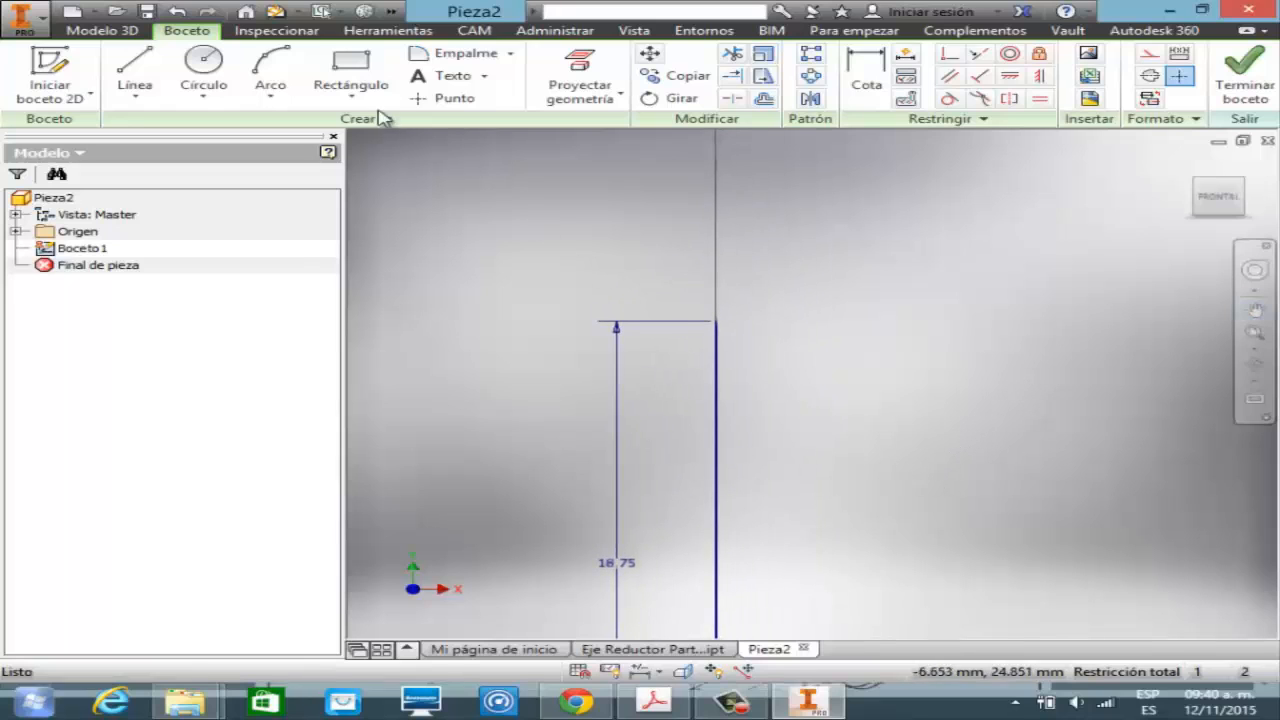
{"action": "left_click", "coordinate": [135, 68]}
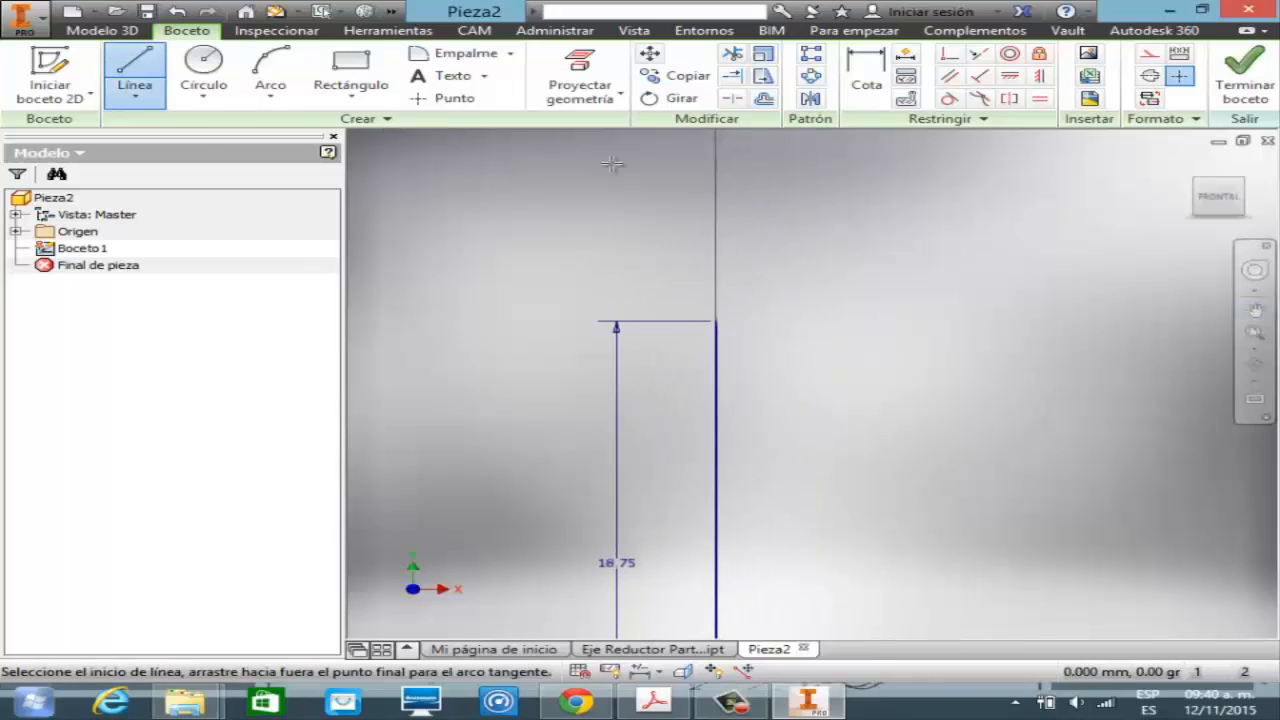
{"action": "left_click", "coordinate": [715, 320]}
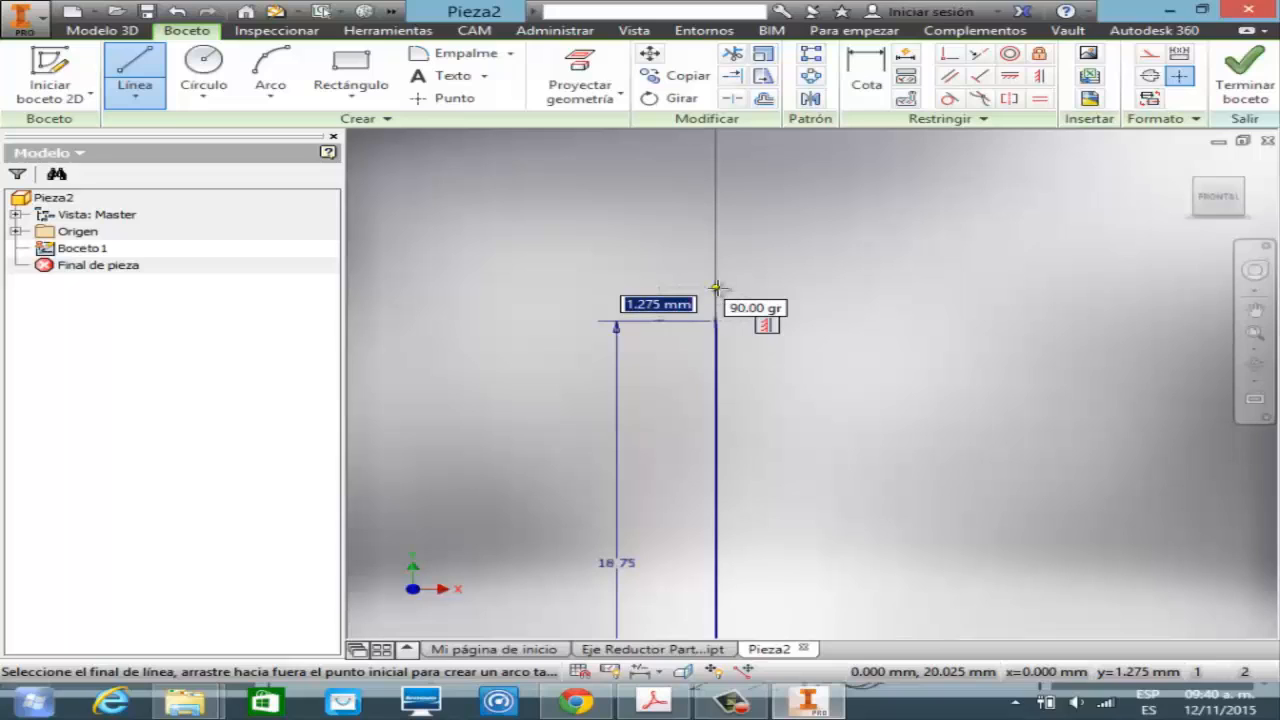
{"action": "type", "text": "1.95"}
{"action": "key", "text": "Return"}
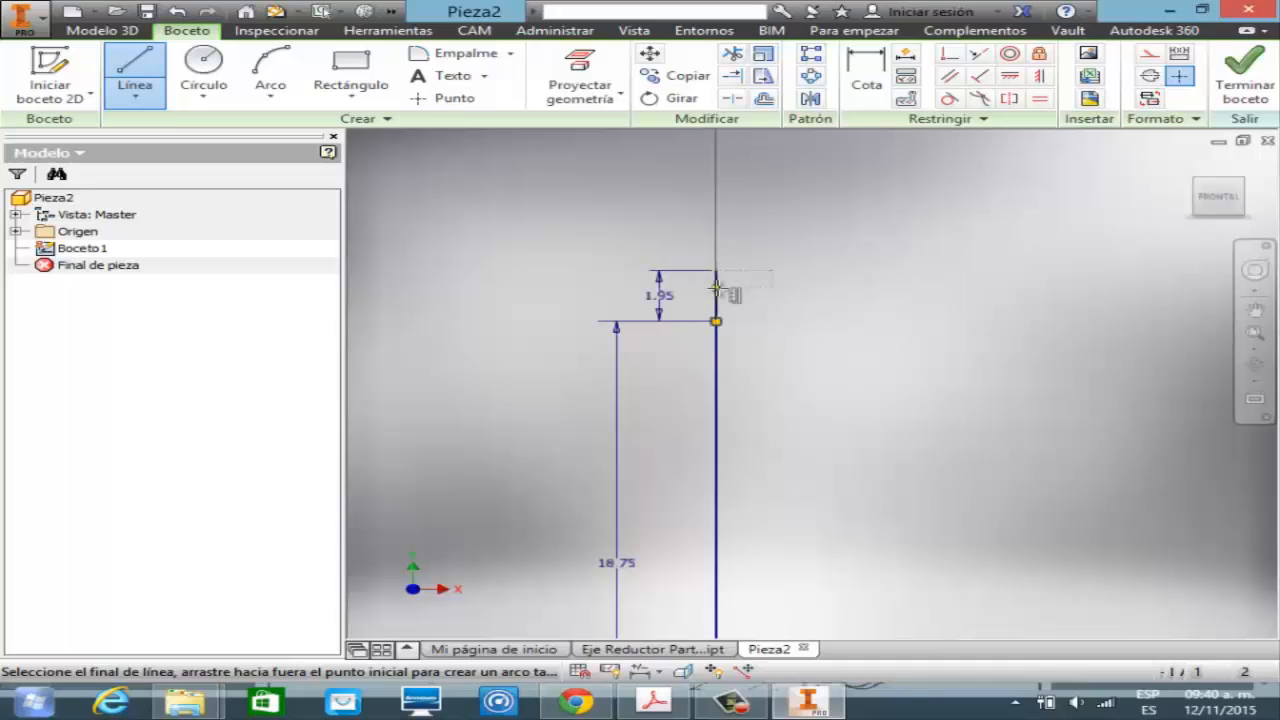
{"action": "key", "text": "Escape"}
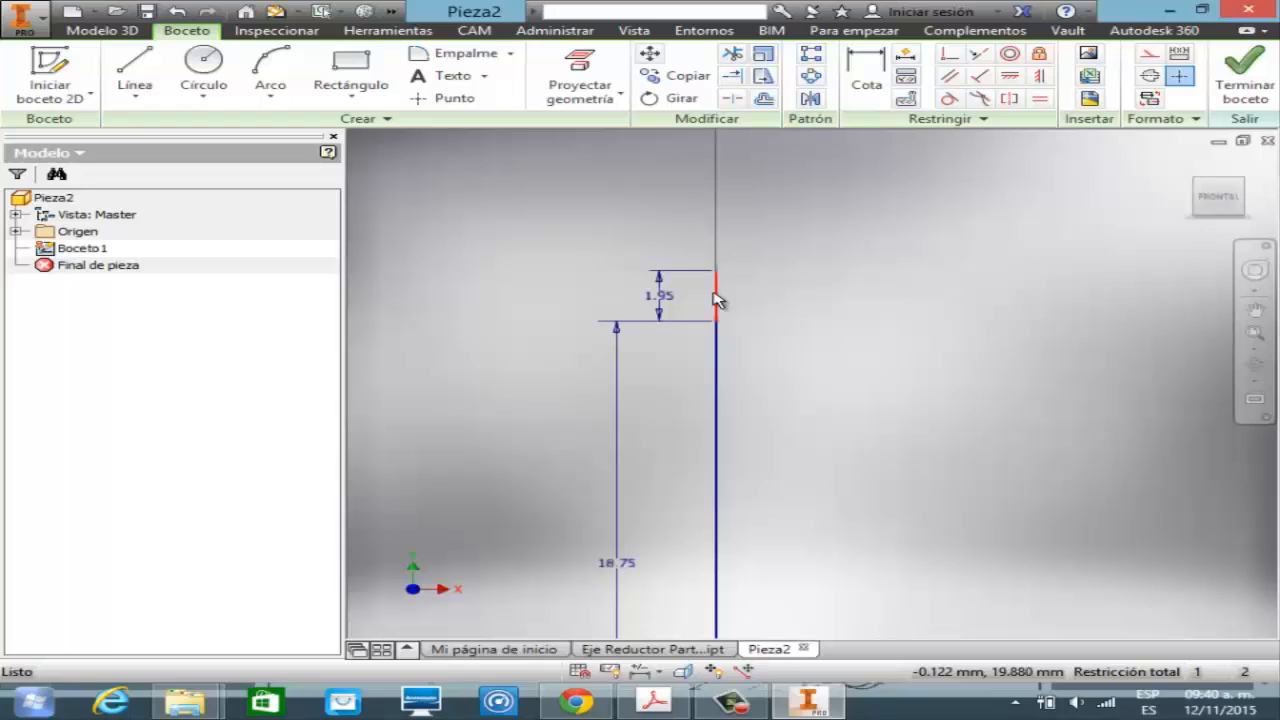
- Set the short upper line's length to 0.975 mm and draw a circle centred on its top end, passing through its lower end
{"action": "double_click", "coordinate": [660, 295]}
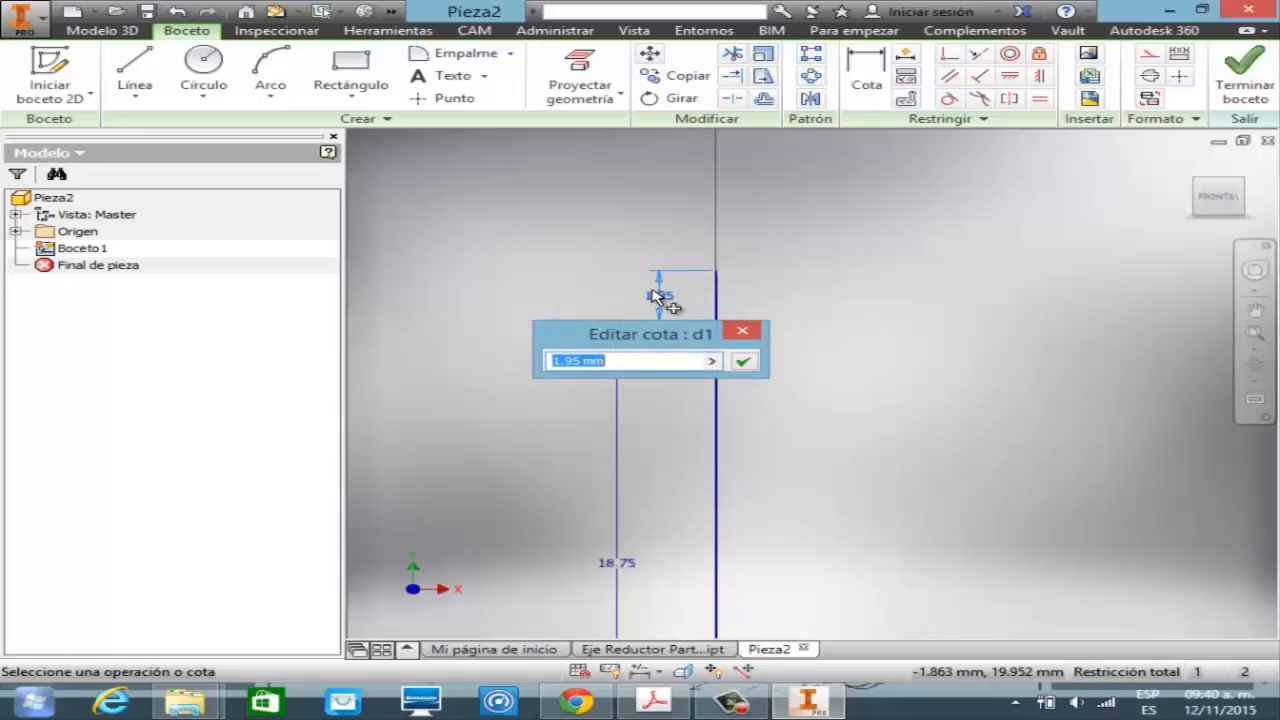
{"action": "key", "text": "Return"}
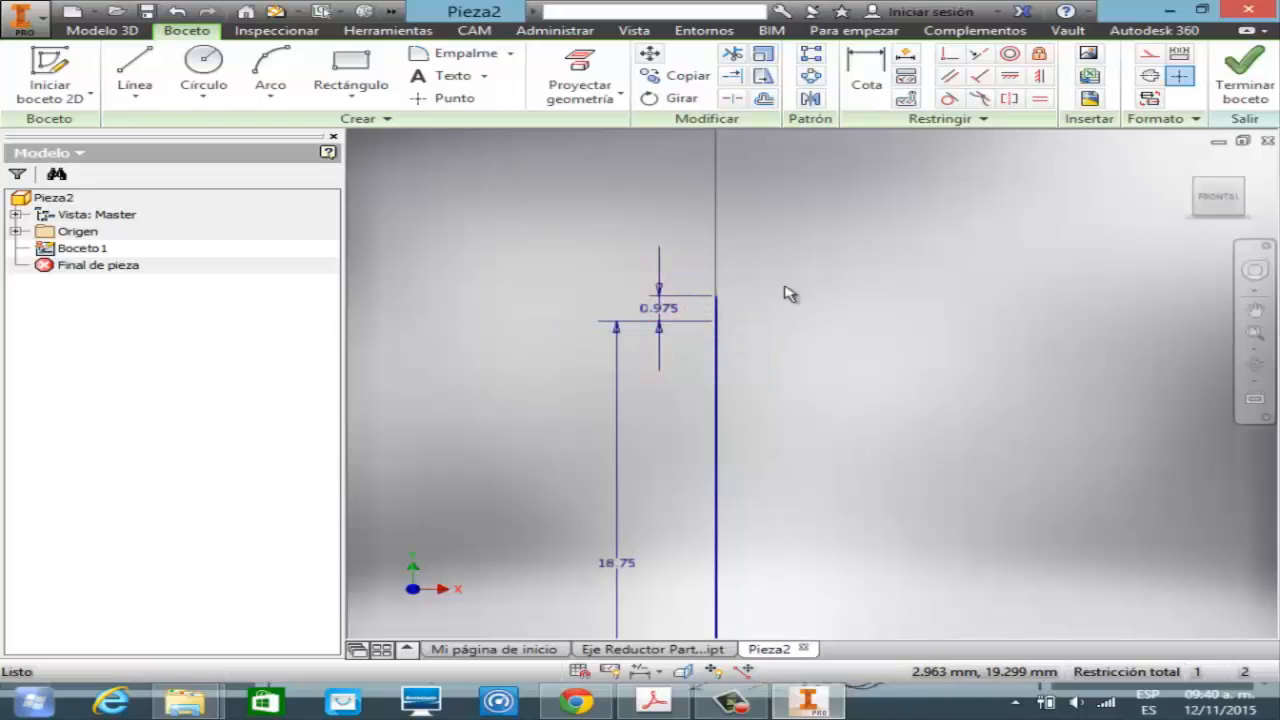
{"action": "left_click", "coordinate": [203, 68]}
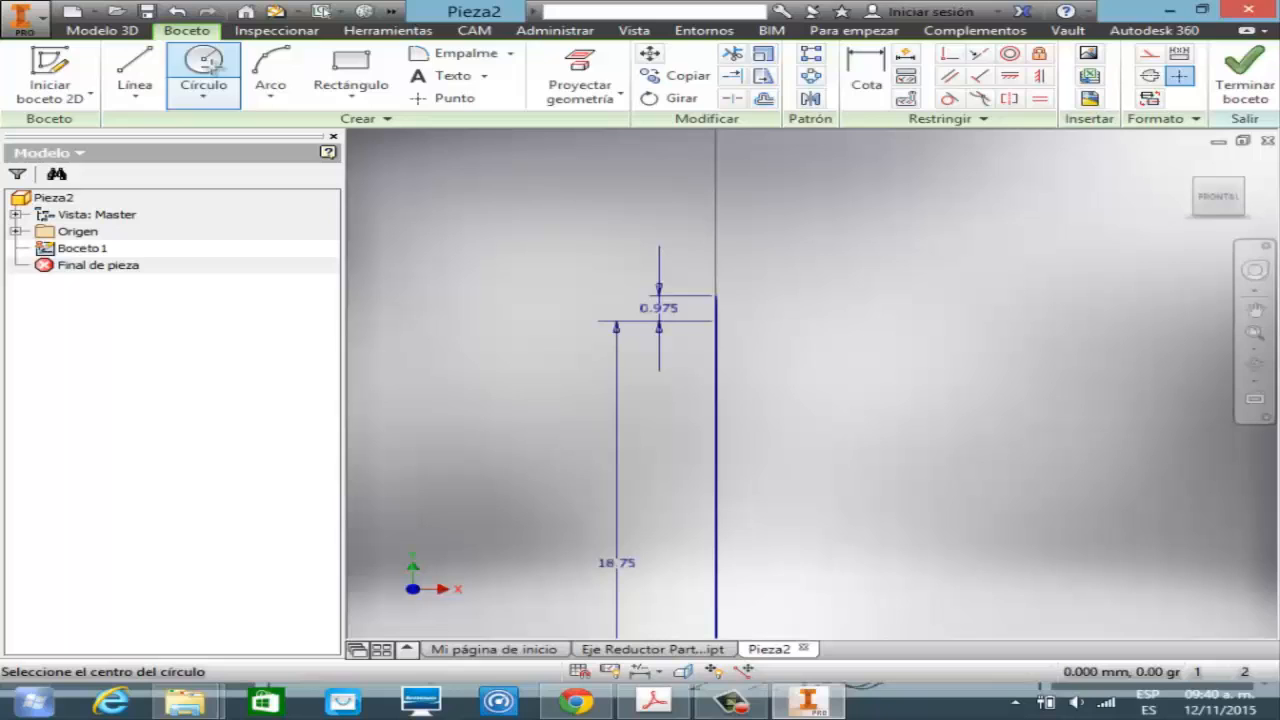
{"action": "left_click", "coordinate": [715, 296]}
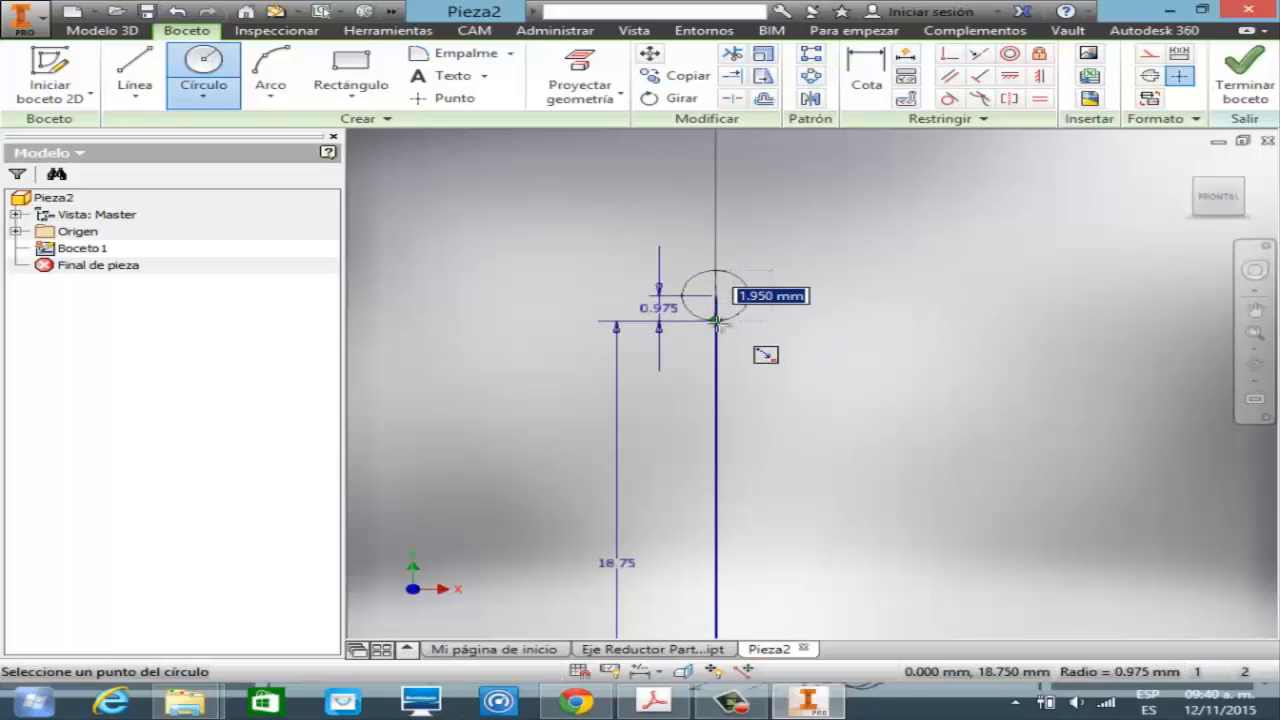
{"action": "left_click", "coordinate": [716, 320]}
{"action": "key", "text": "Escape"}
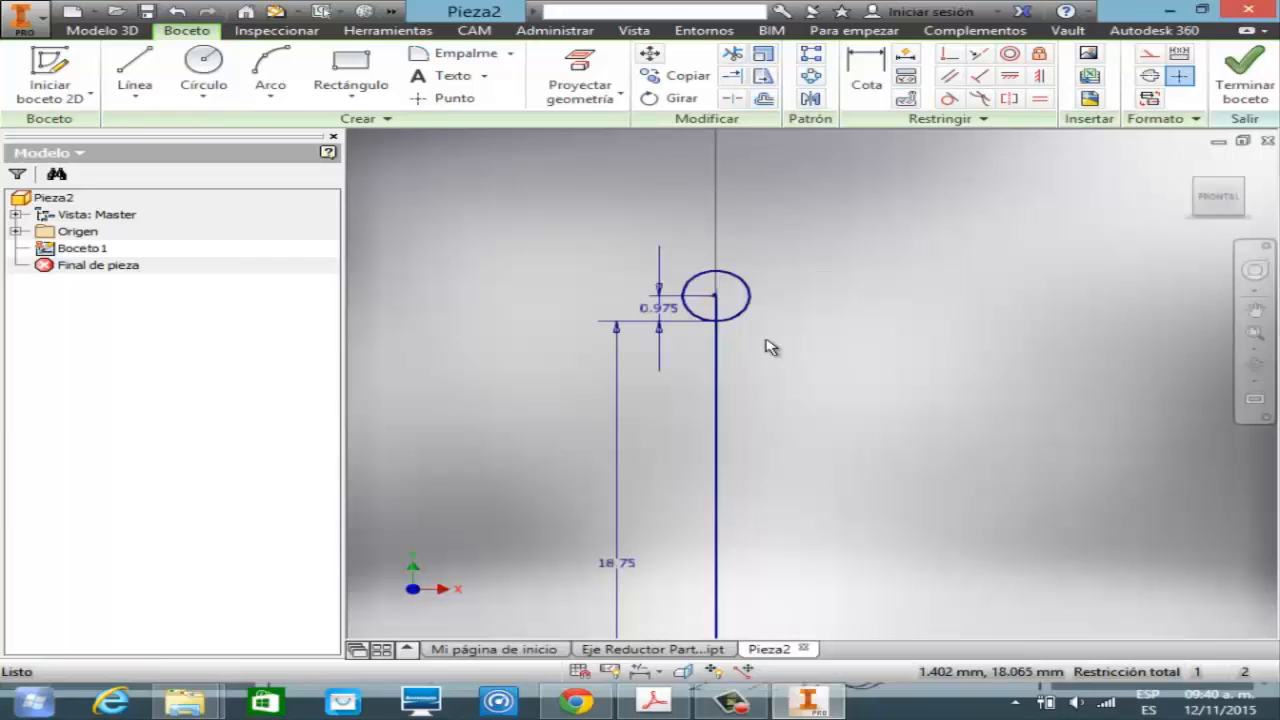
- Delete the 0.975 mm dimension from the short line inside the circle
{"action": "left_click", "coordinate": [1264, 350]}
{"action": "left_click", "coordinate": [1100, 409]}
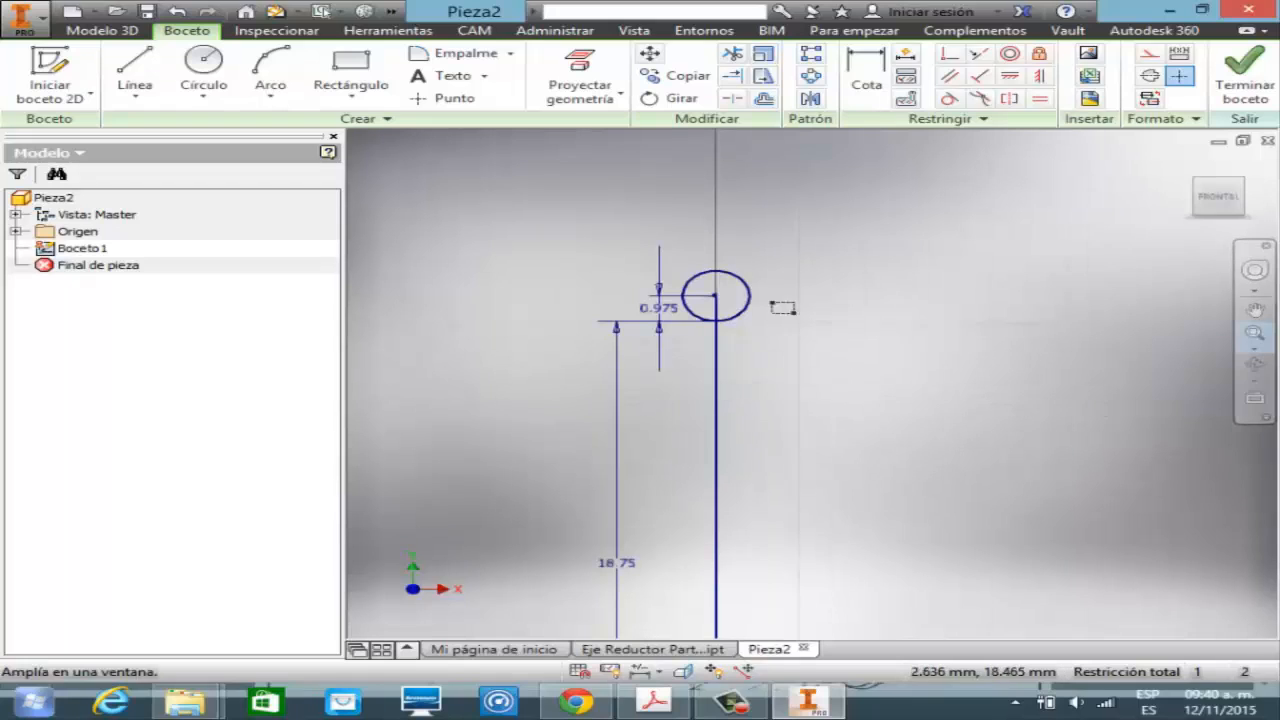
{"action": "left_click_drag", "start_coordinate": [651, 229], "coordinate": [769, 357]}
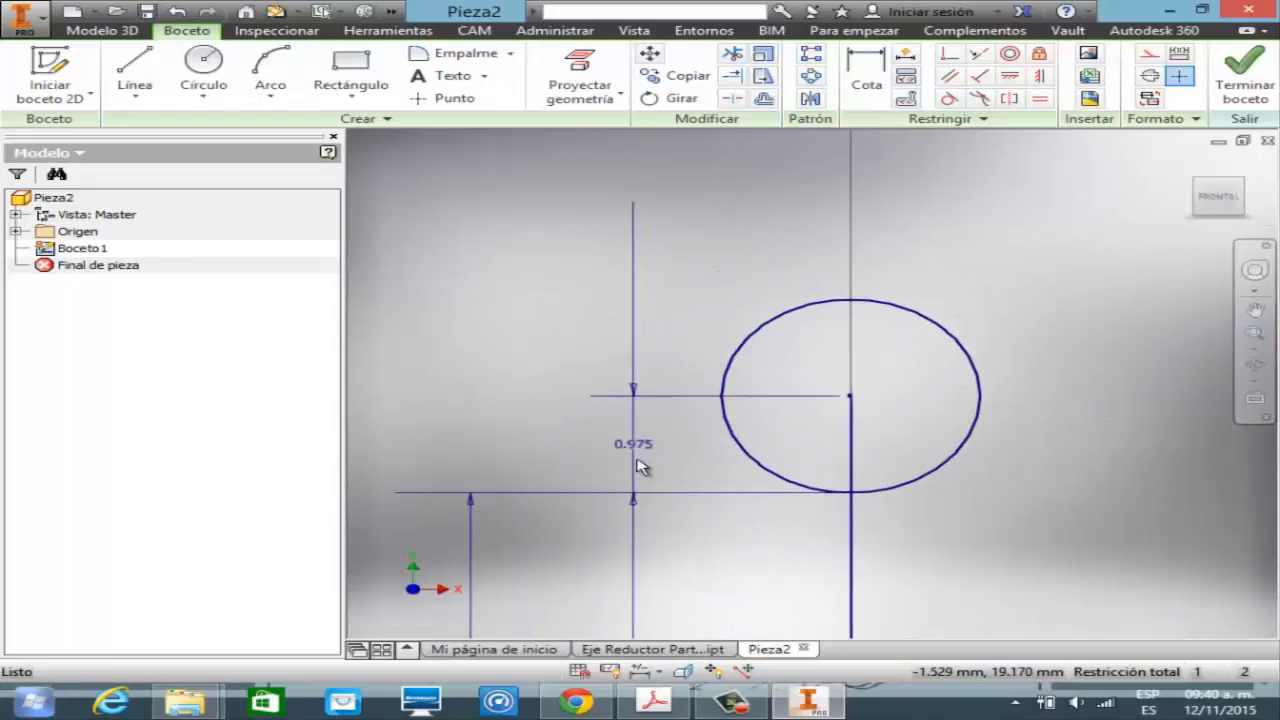
{"action": "left_click", "coordinate": [646, 463]}
{"action": "key", "text": "Delete"}
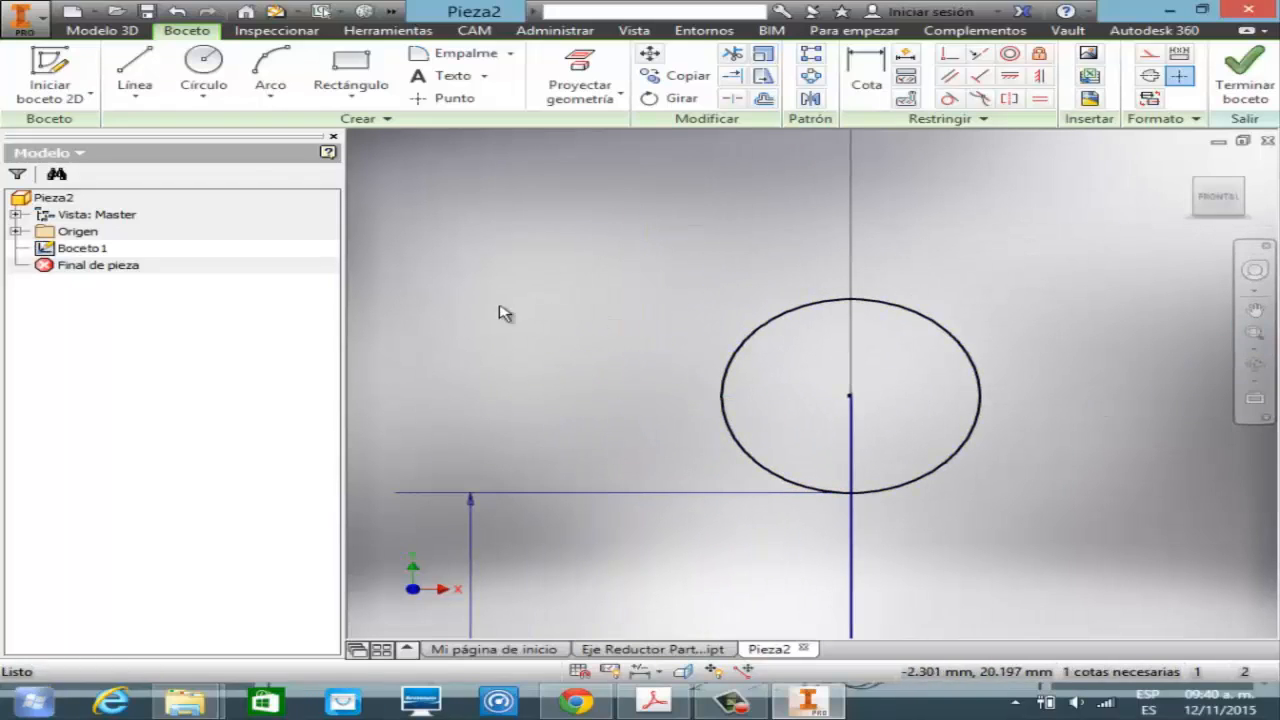
- Draw three connected lines boxing in the circle's upper half, from its left quadrant up, across the top and down to its right quadrant
{"action": "left_click", "coordinate": [135, 66]}
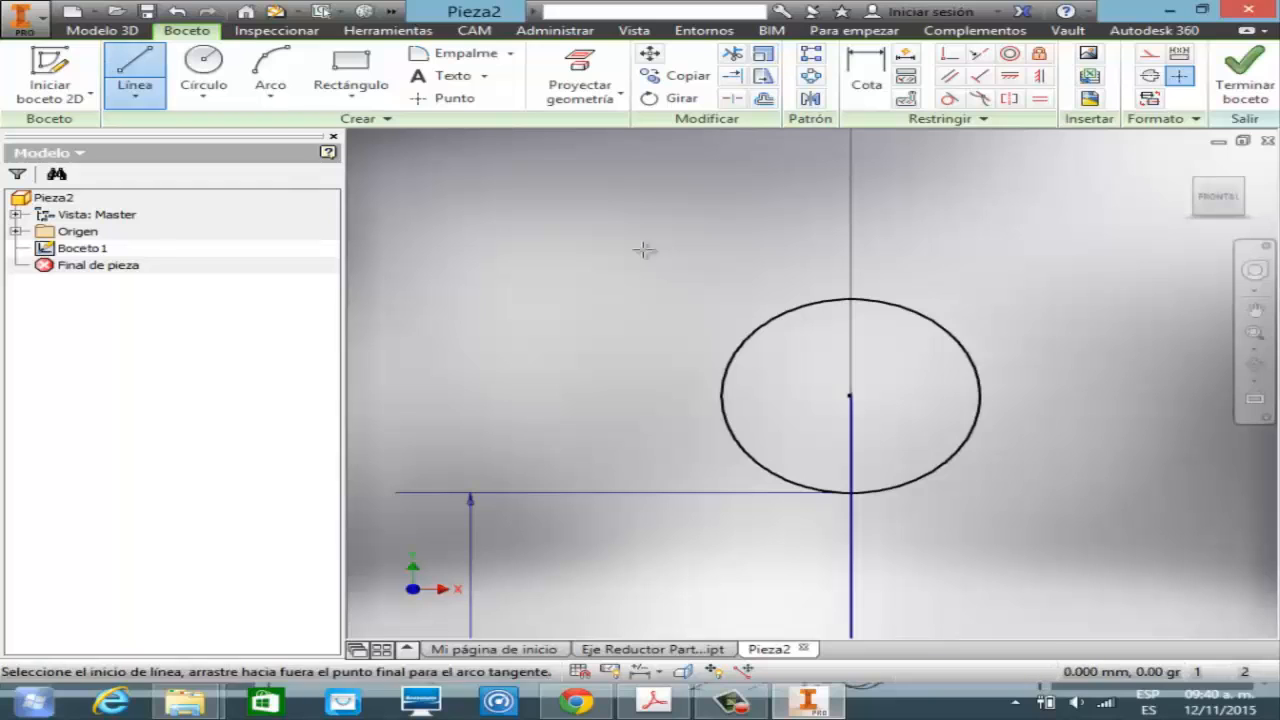
{"action": "left_click", "coordinate": [720, 397]}
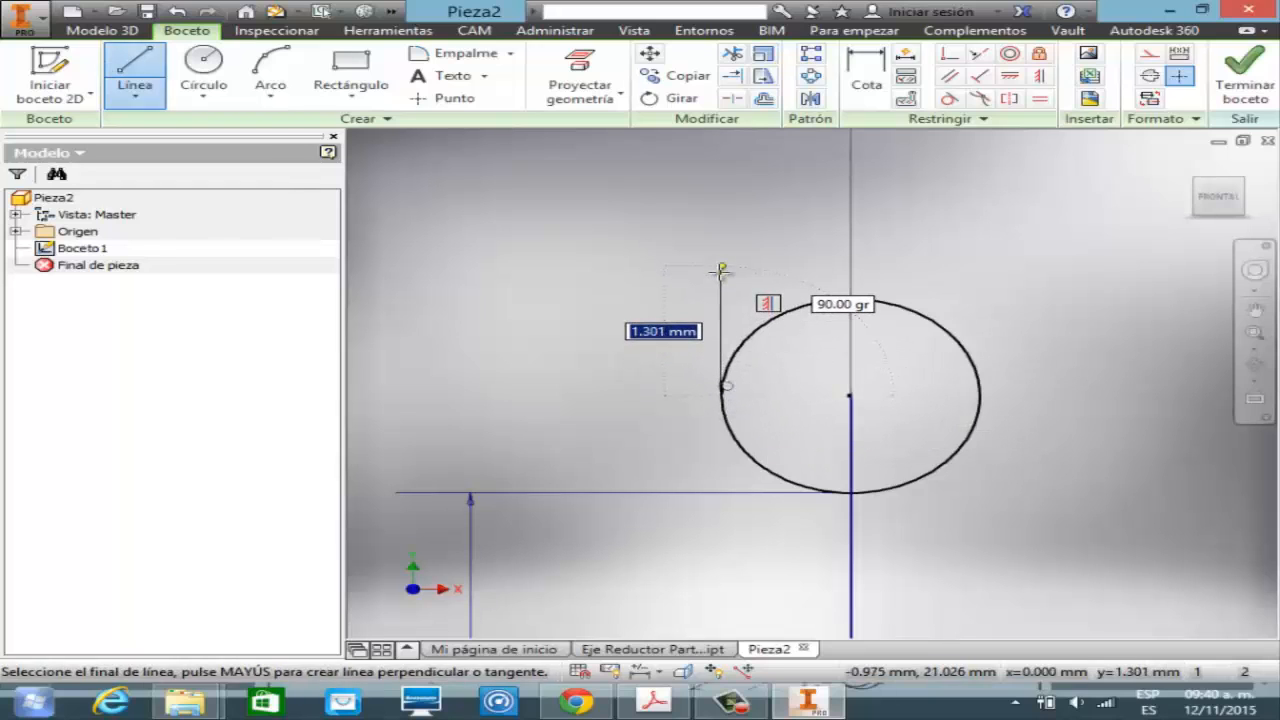
{"action": "left_click", "coordinate": [721, 299]}
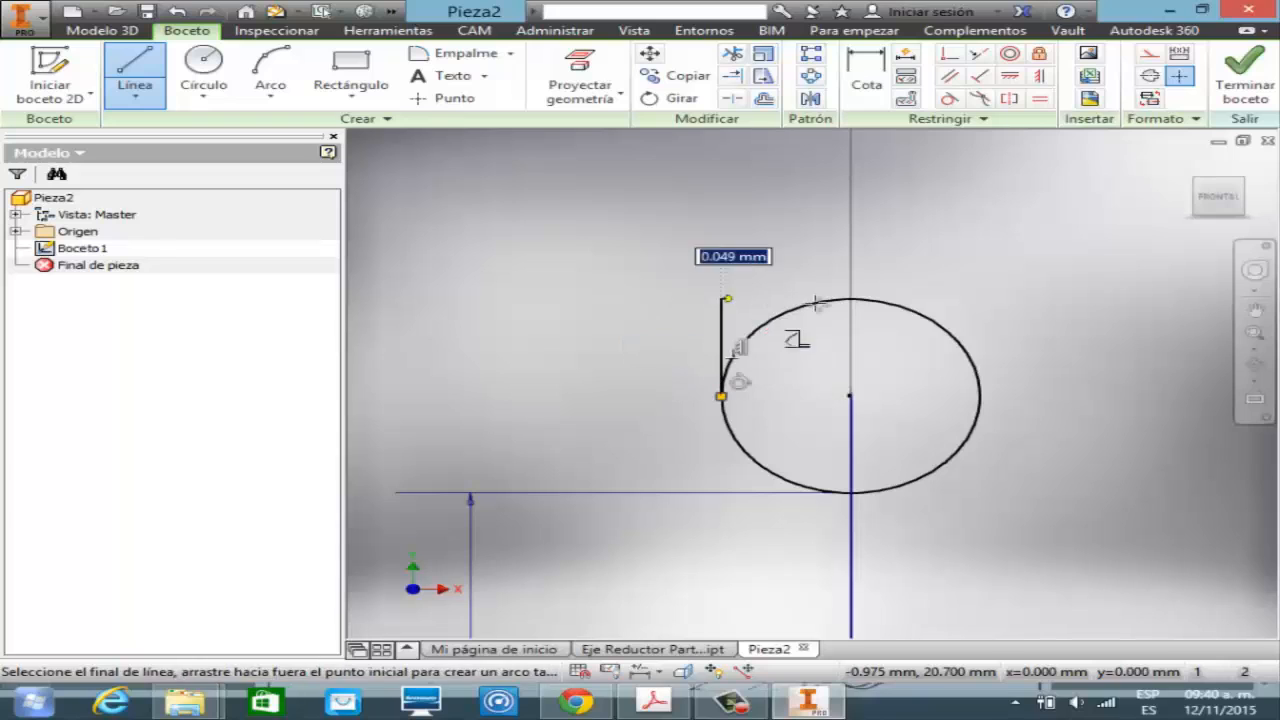
{"action": "left_click", "coordinate": [979, 297]}
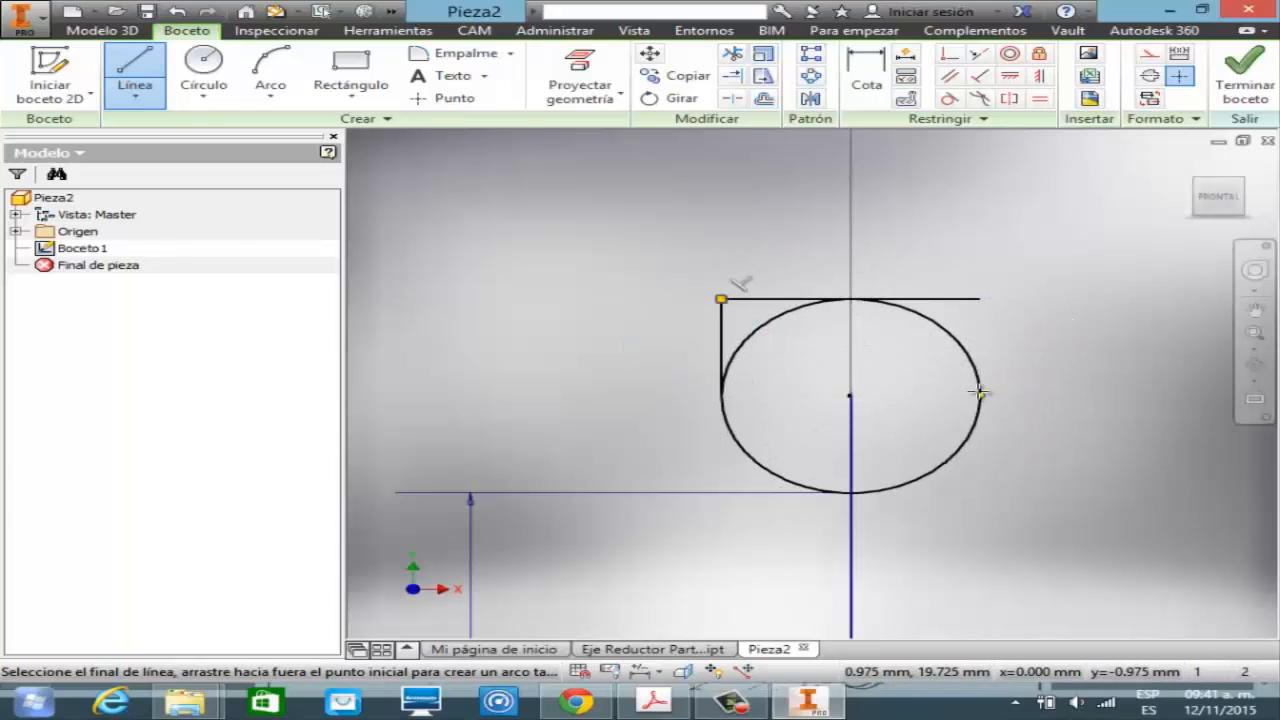
{"action": "left_click", "coordinate": [980, 384]}
{"action": "key", "text": "Escape"}
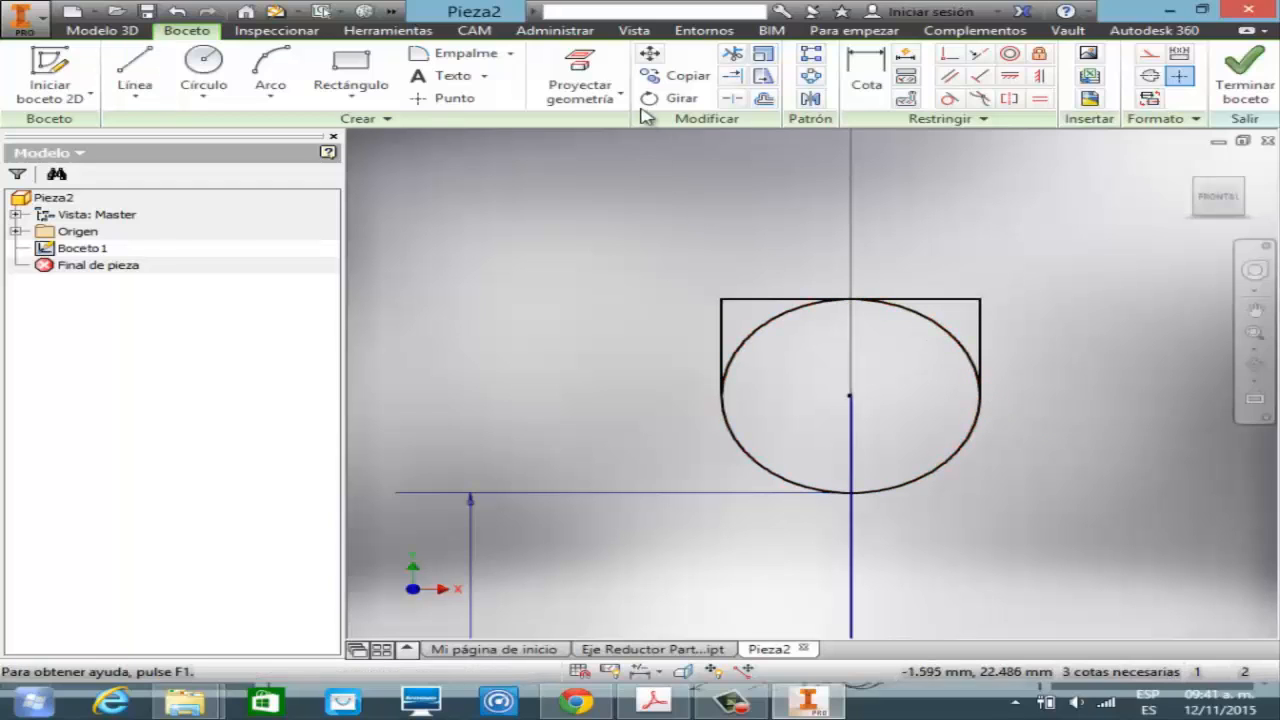
- Trim away the two upper arcs of the circle inside the box, leaving a U-shaped closed profile
{"action": "left_click", "coordinate": [733, 53]}
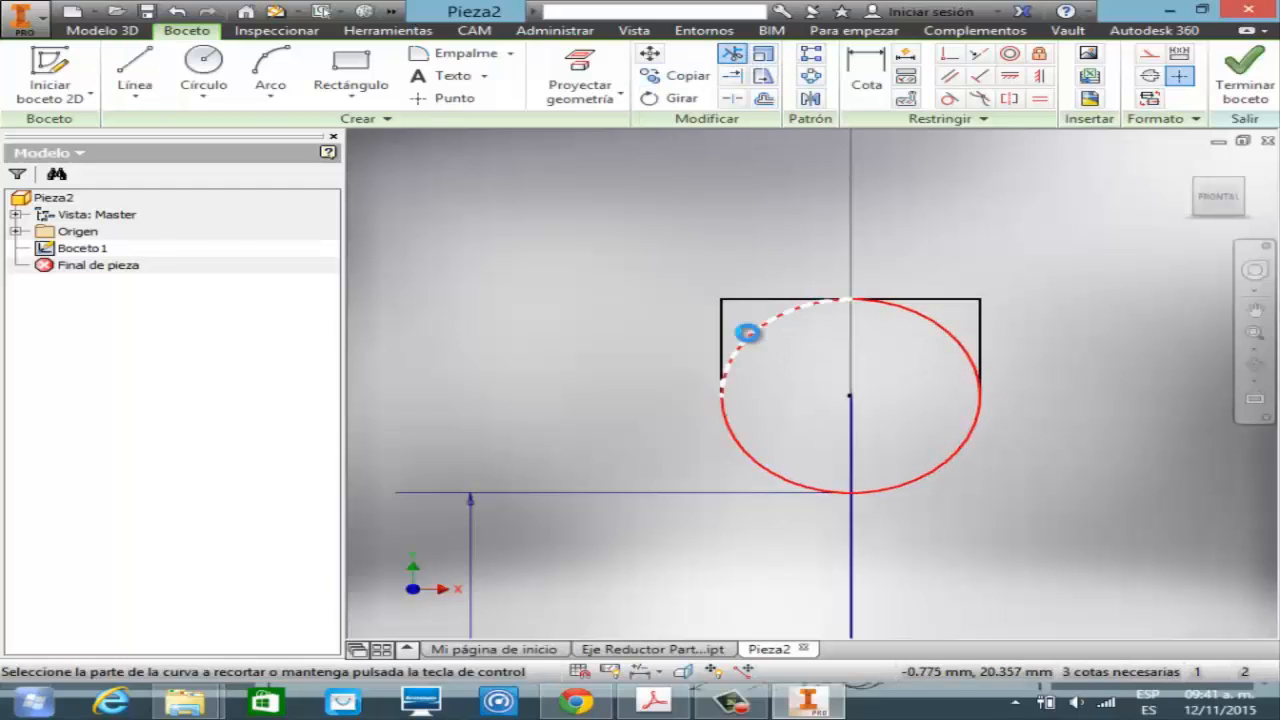
{"action": "left_click", "coordinate": [749, 340]}
{"action": "left_click", "coordinate": [940, 345]}
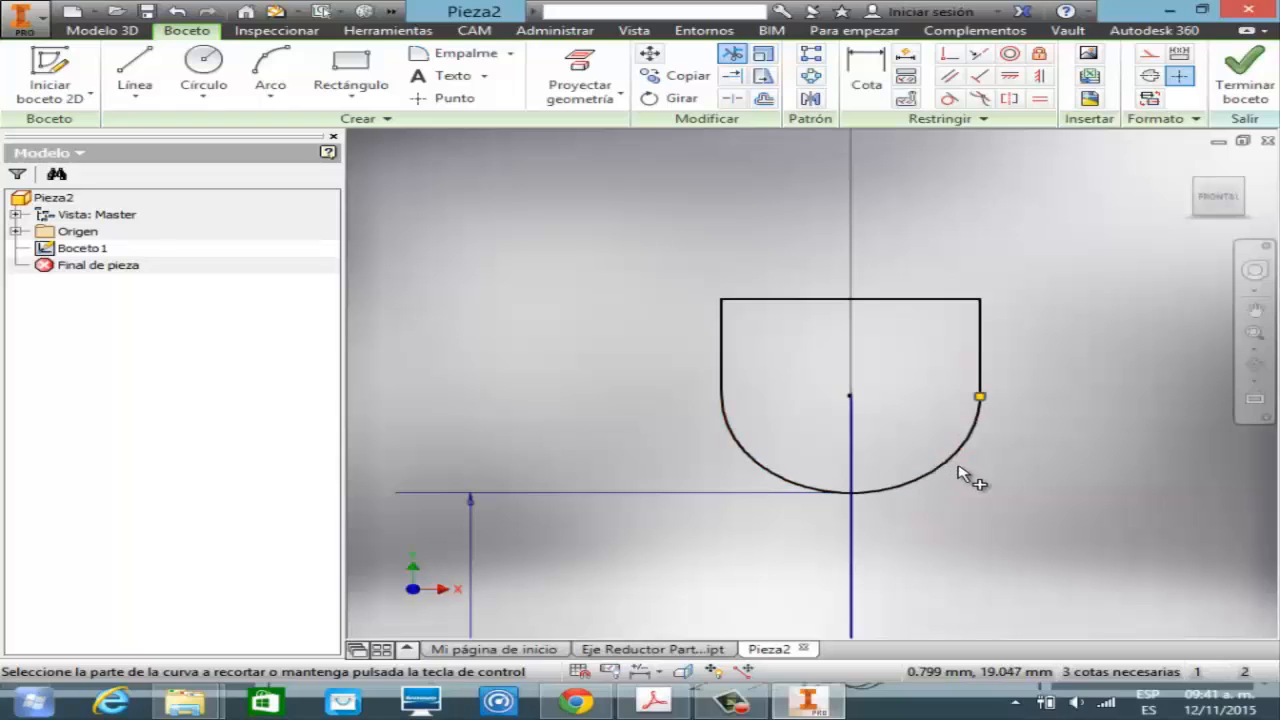
{"action": "key", "text": "Escape"}
- Draw a horizontal line from the sketch origin toward the right and convert it to a centerline
{"action": "left_click", "coordinate": [1255, 347]}
{"action": "left_click", "coordinate": [1184, 385]}
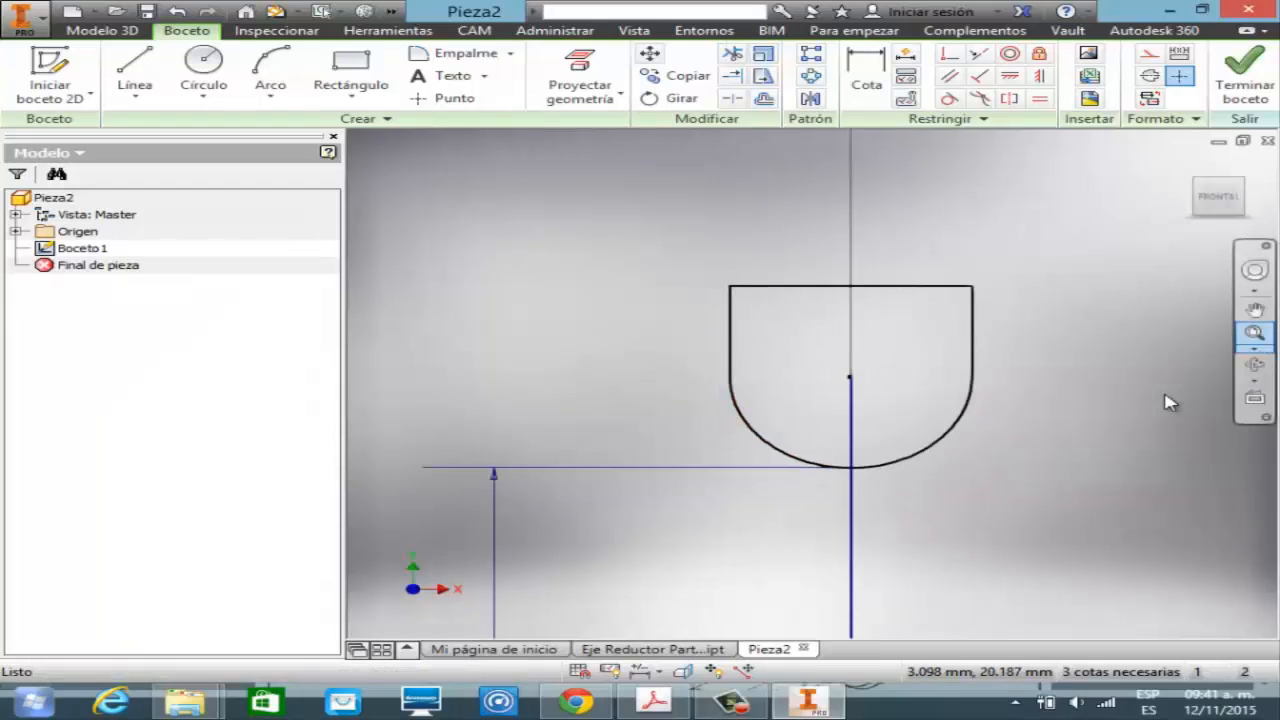
{"action": "left_click", "coordinate": [135, 75]}
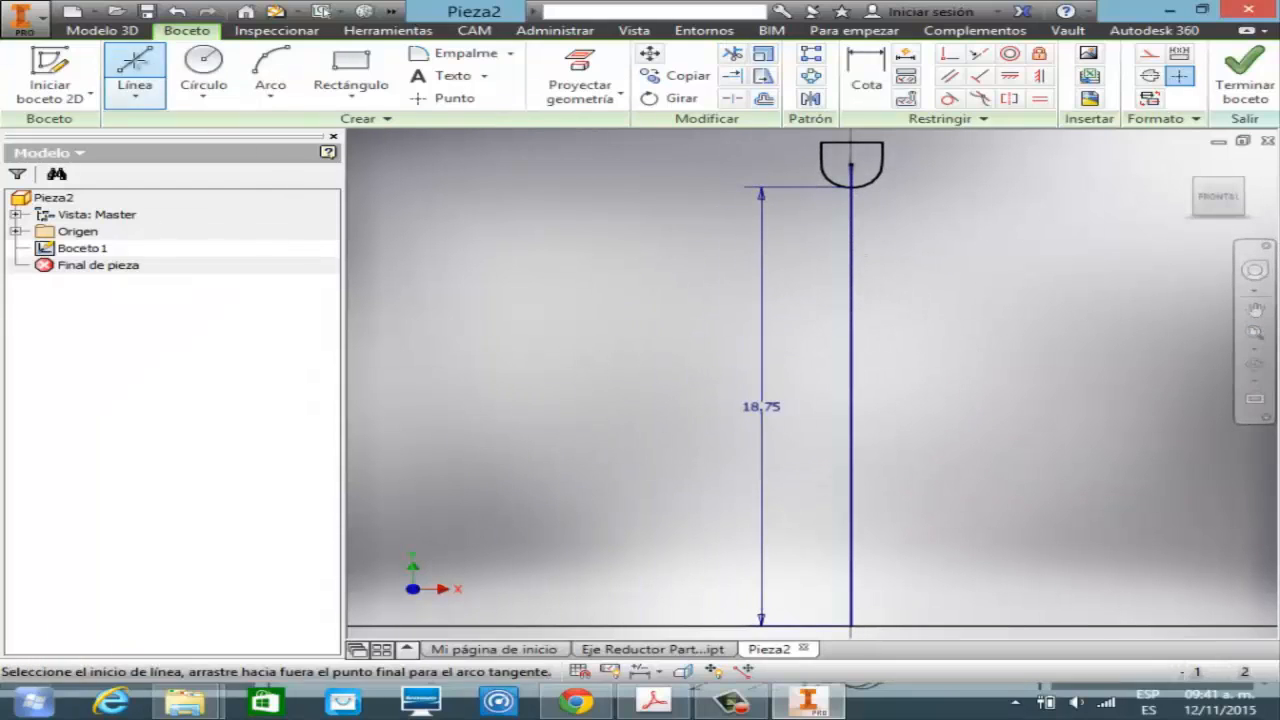
{"action": "left_click", "coordinate": [850, 625]}
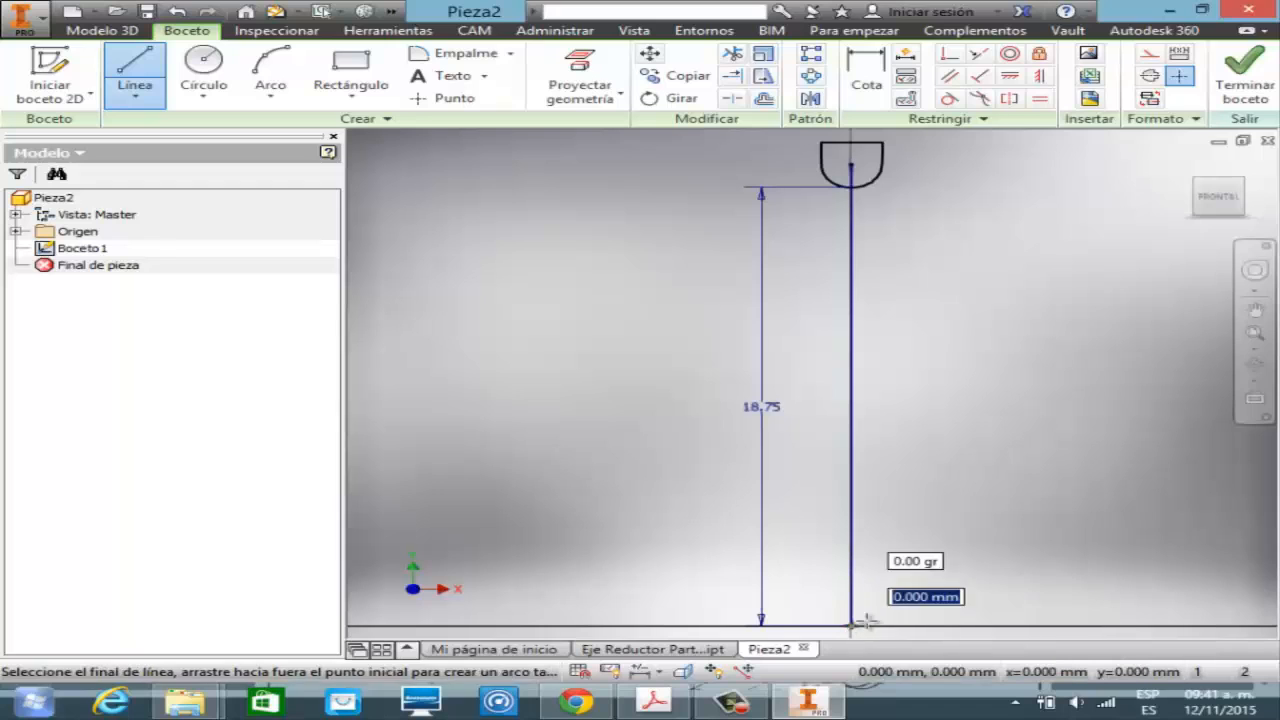
{"action": "double_click", "coordinate": [1172, 626]}
{"action": "key", "text": "Escape"}
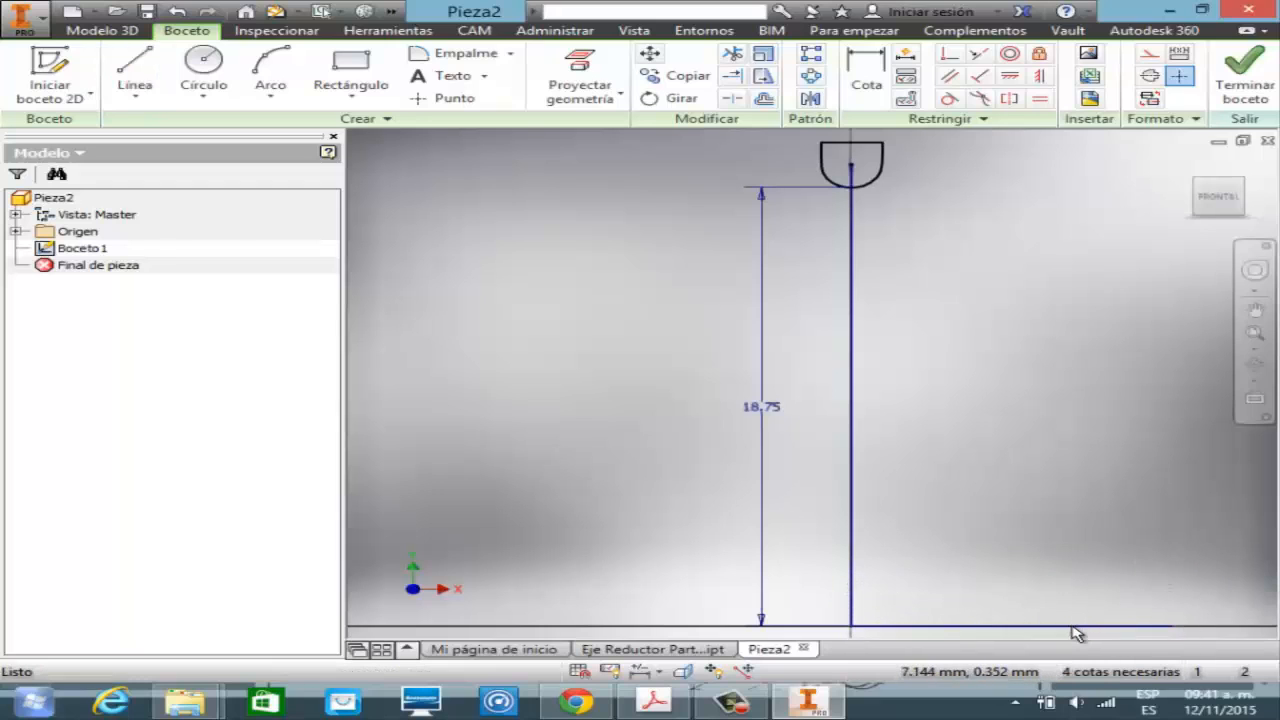
{"action": "left_click", "coordinate": [1074, 627]}
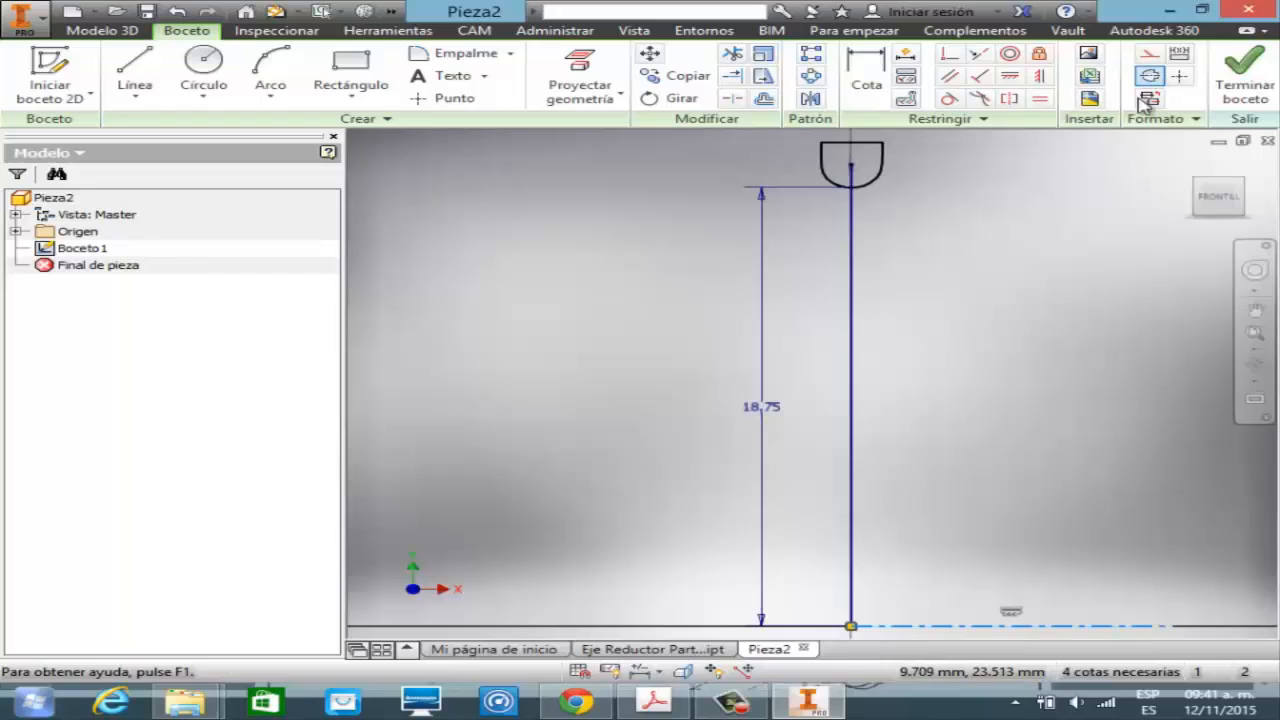
{"action": "left_click", "coordinate": [1030, 404]}
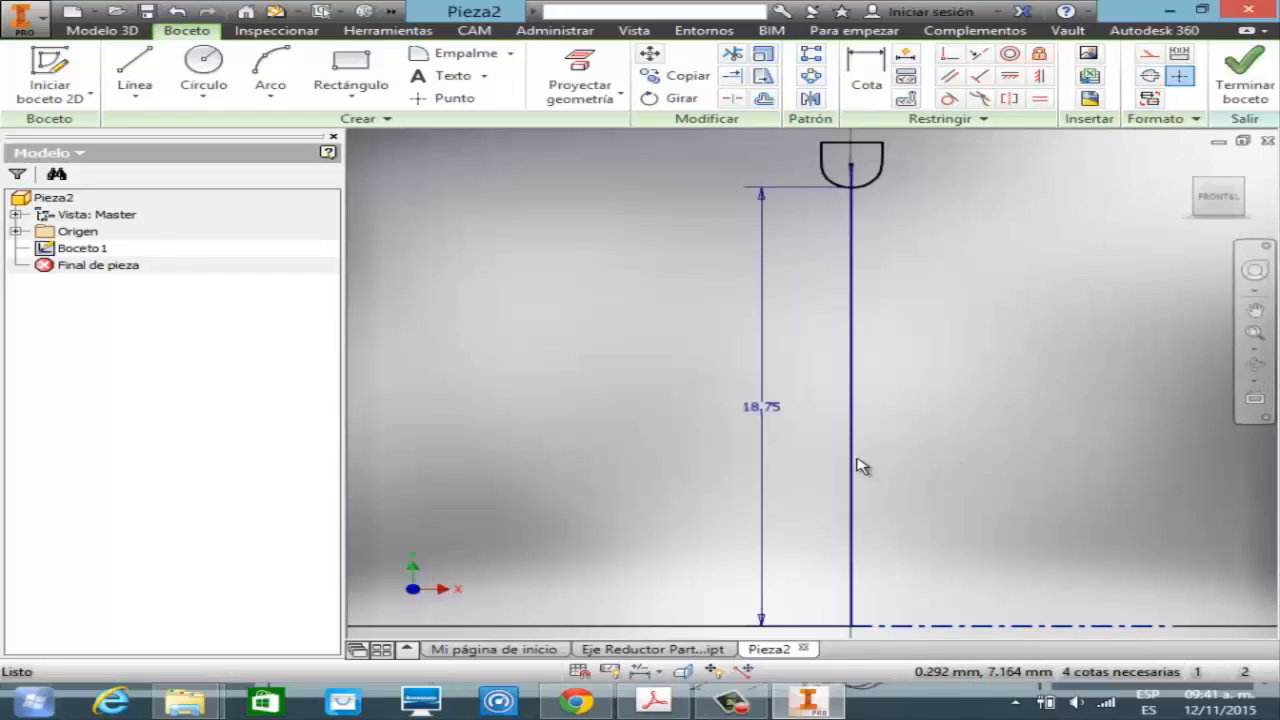
- Delete the two vertical guide lines between the origin and the profile, and finish the sketch
{"action": "key", "text": "Delete"}
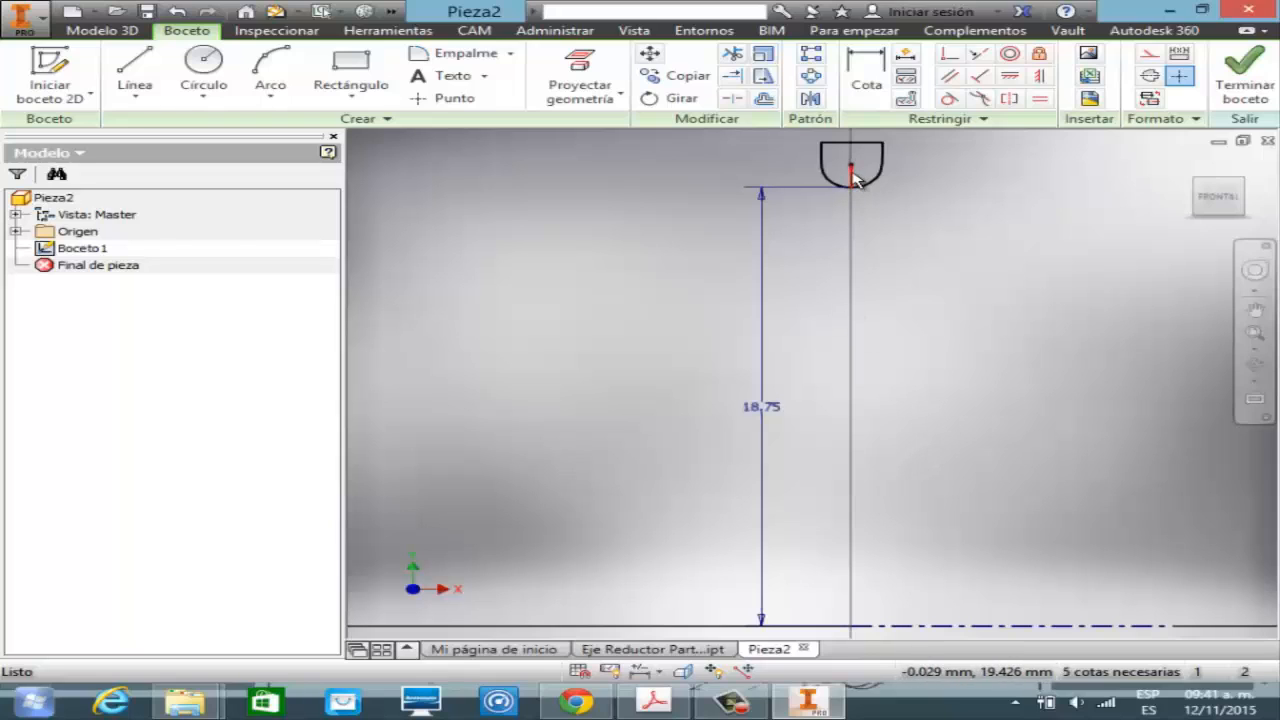
{"action": "key", "text": "Delete"}
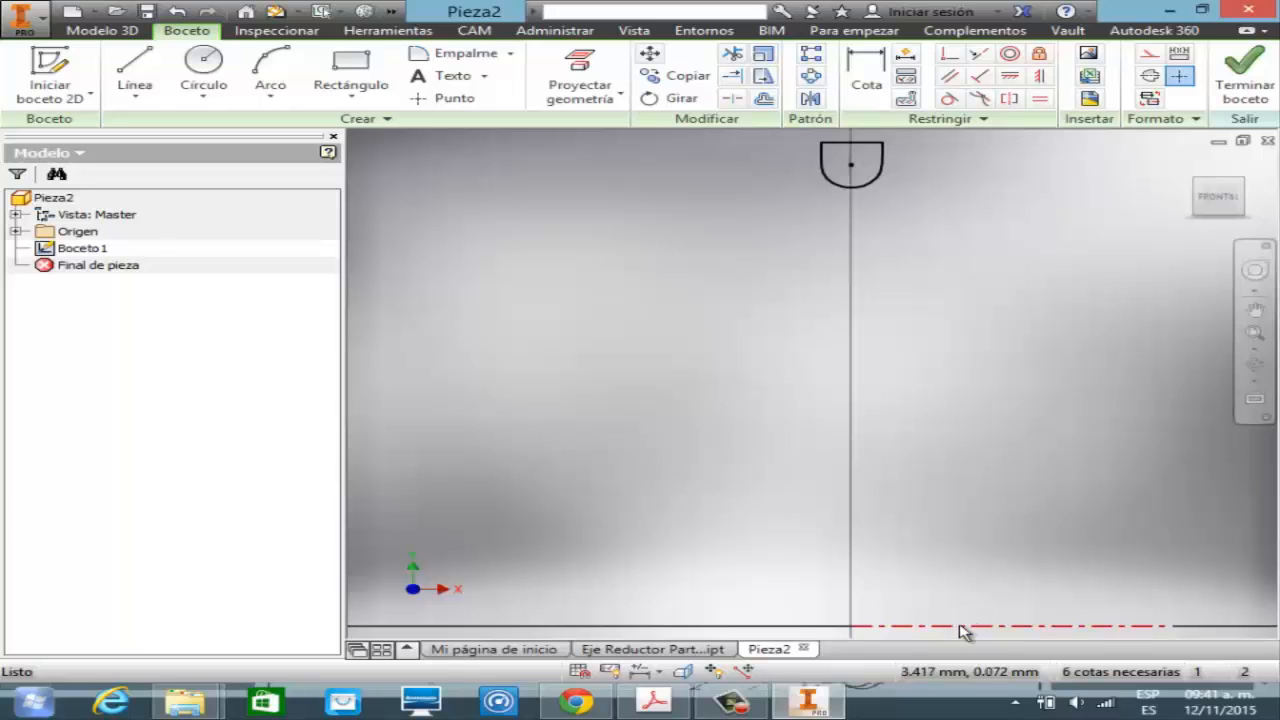
{"action": "left_click", "coordinate": [1243, 68]}
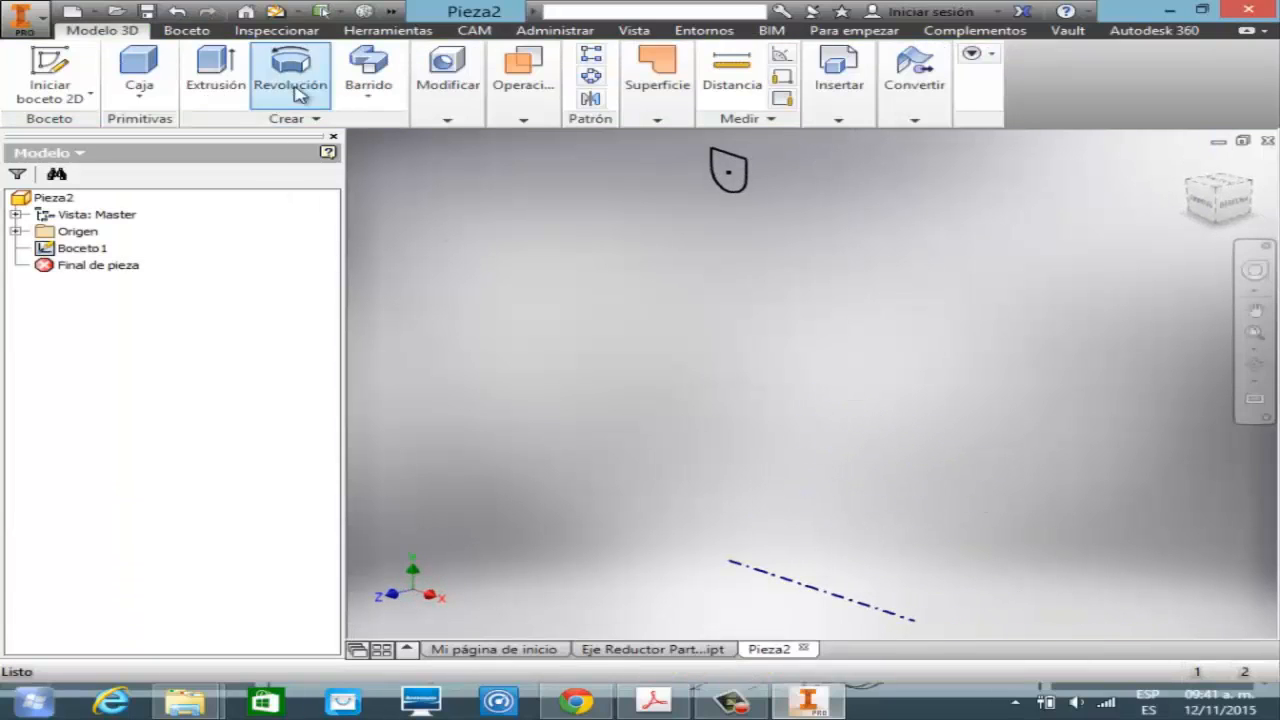
- Revolve the U-shaped profile a full turn around the centerline to form the ring
{"action": "left_click", "coordinate": [292, 88]}
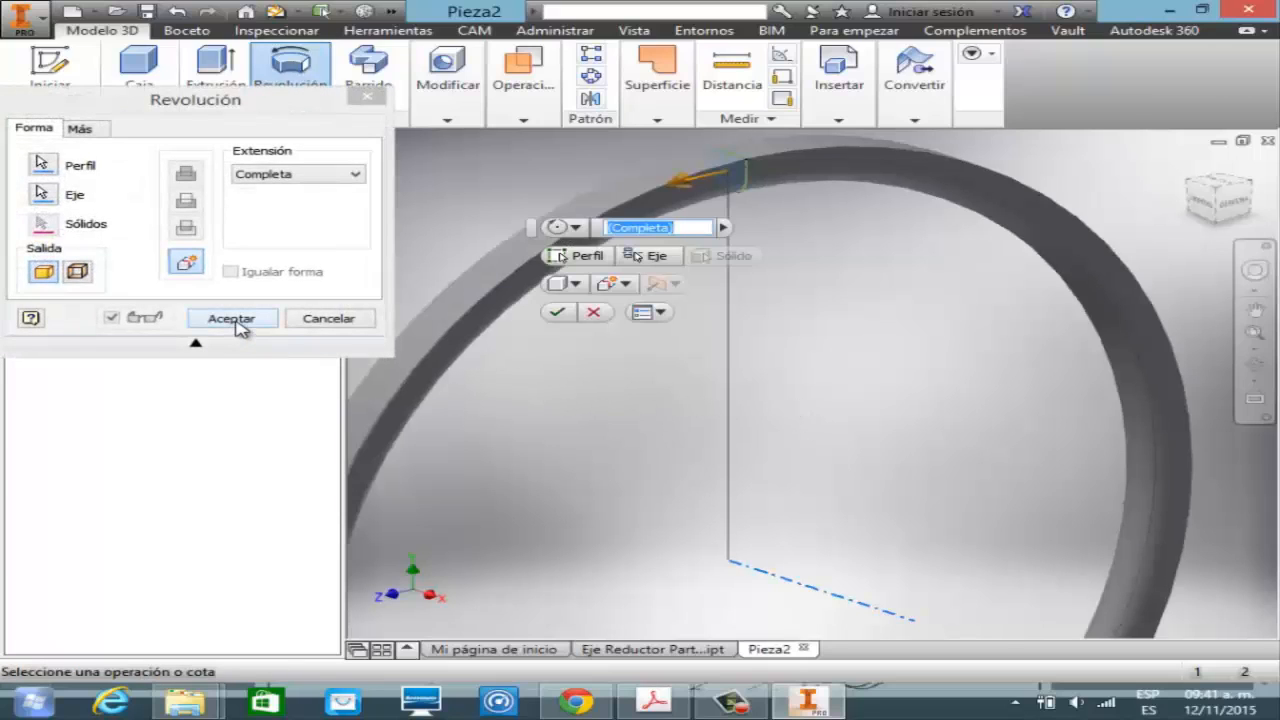
{"action": "left_click", "coordinate": [238, 320]}
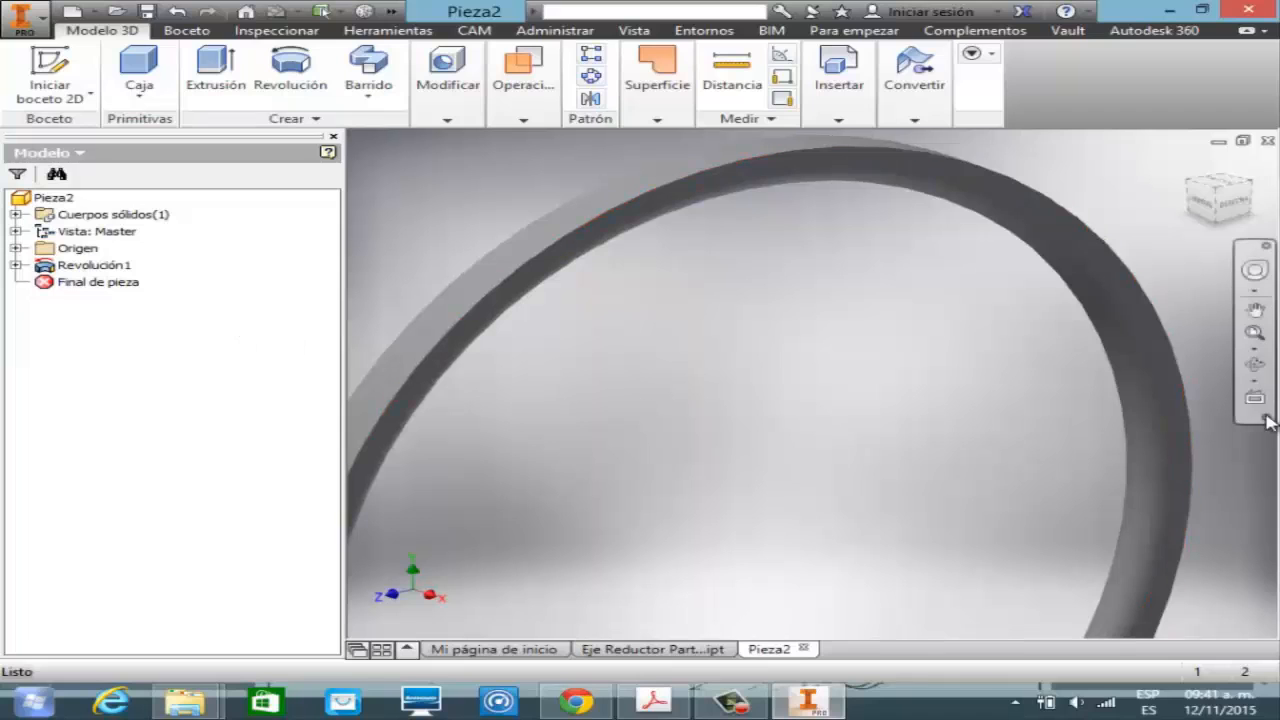
{"action": "left_click", "coordinate": [1259, 364]}
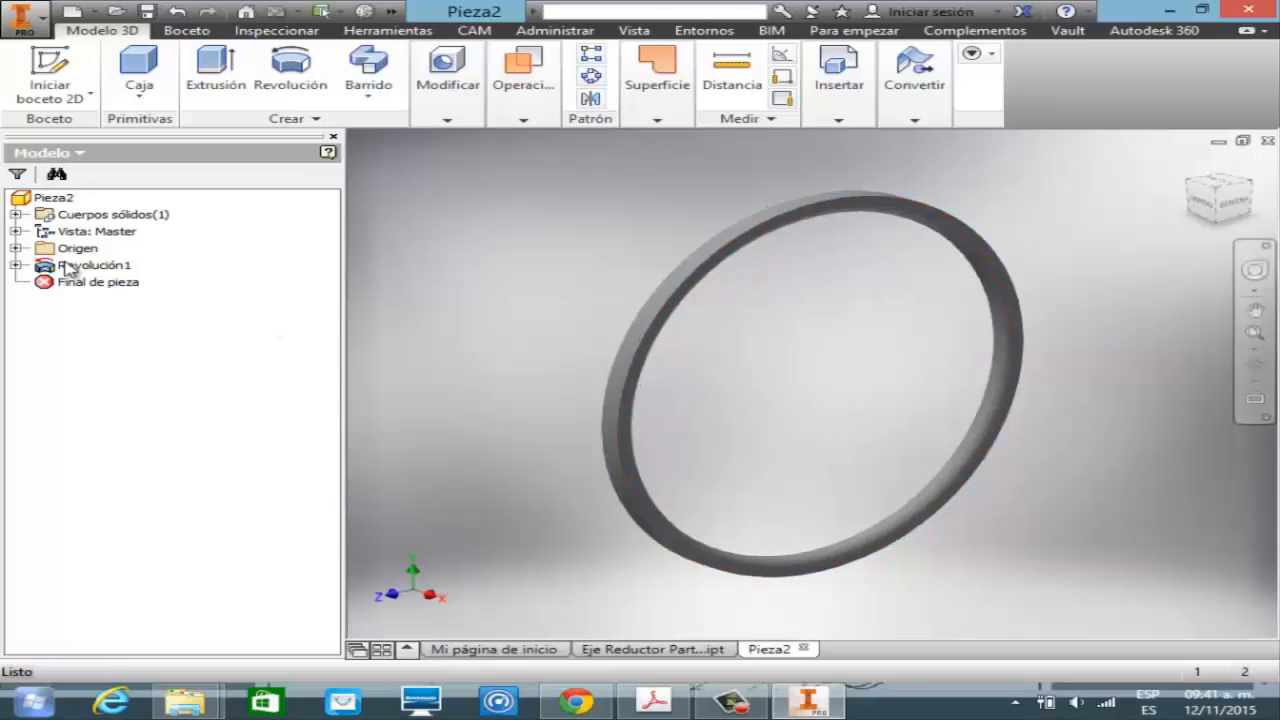
- Start a 2D sketch on the YZ origin plane of the ring part
{"action": "left_click", "coordinate": [15, 265]}
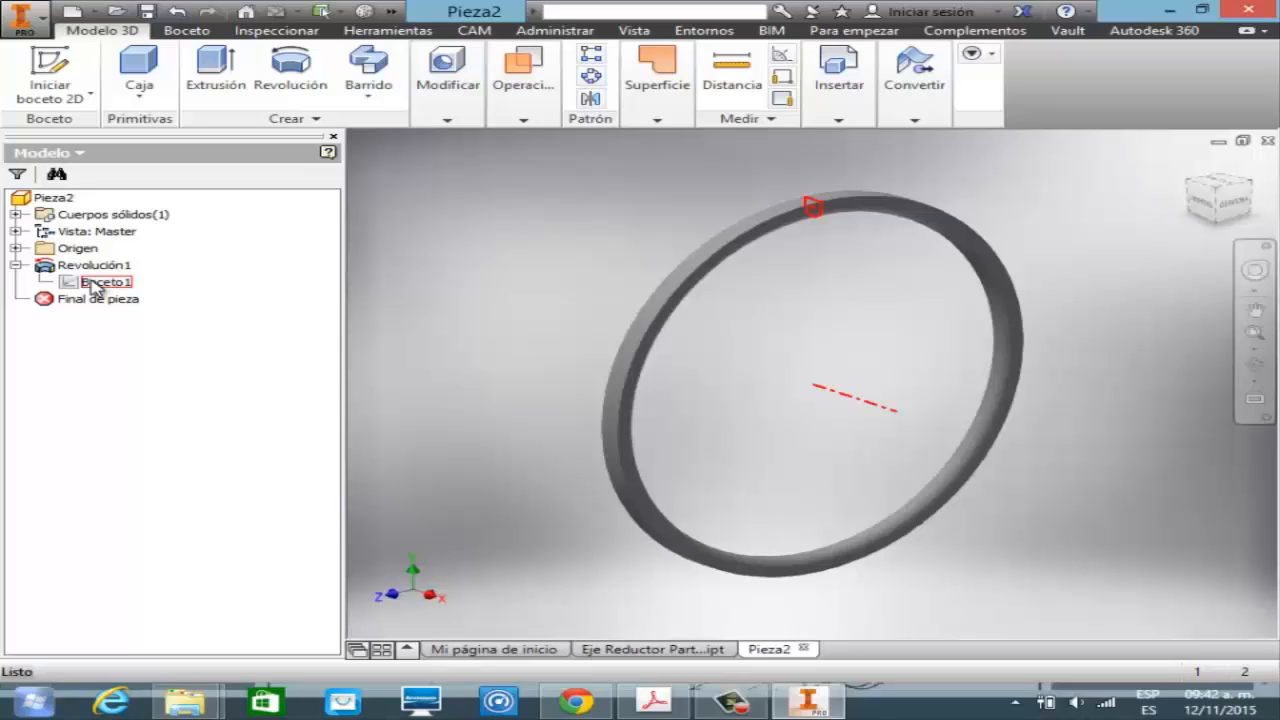
{"action": "left_click", "coordinate": [15, 265]}
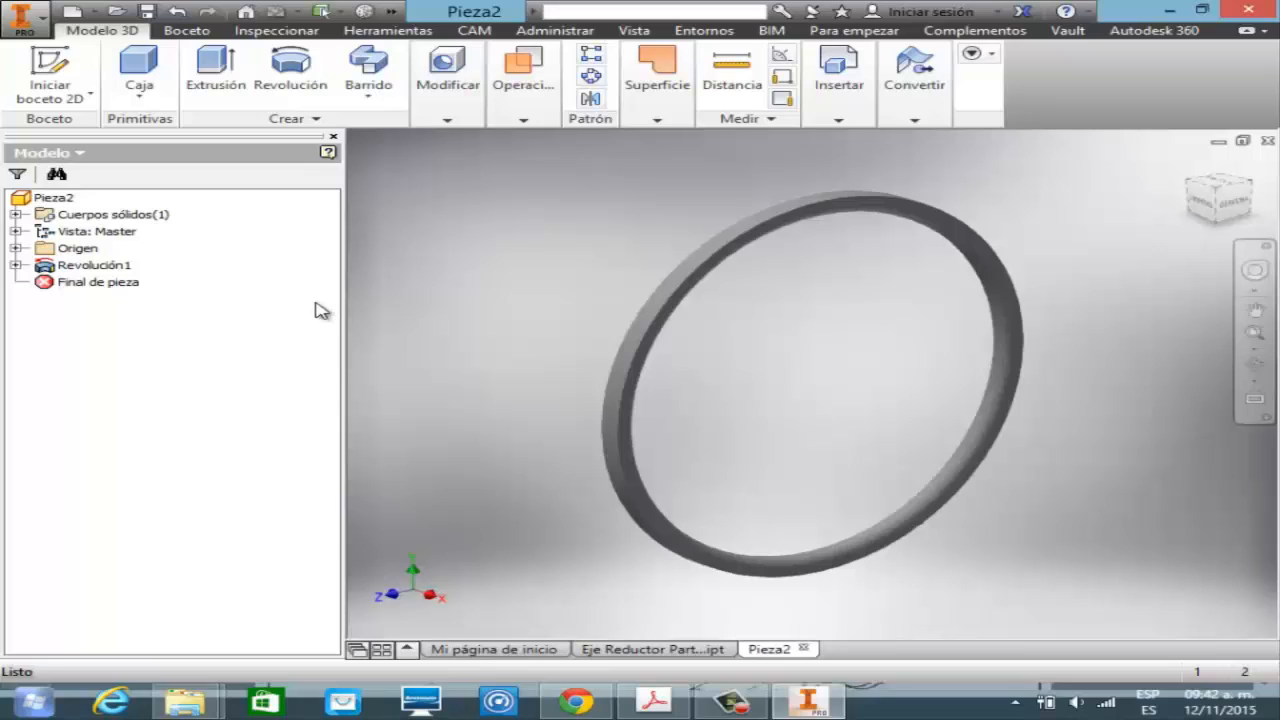
{"action": "left_click", "coordinate": [15, 248]}
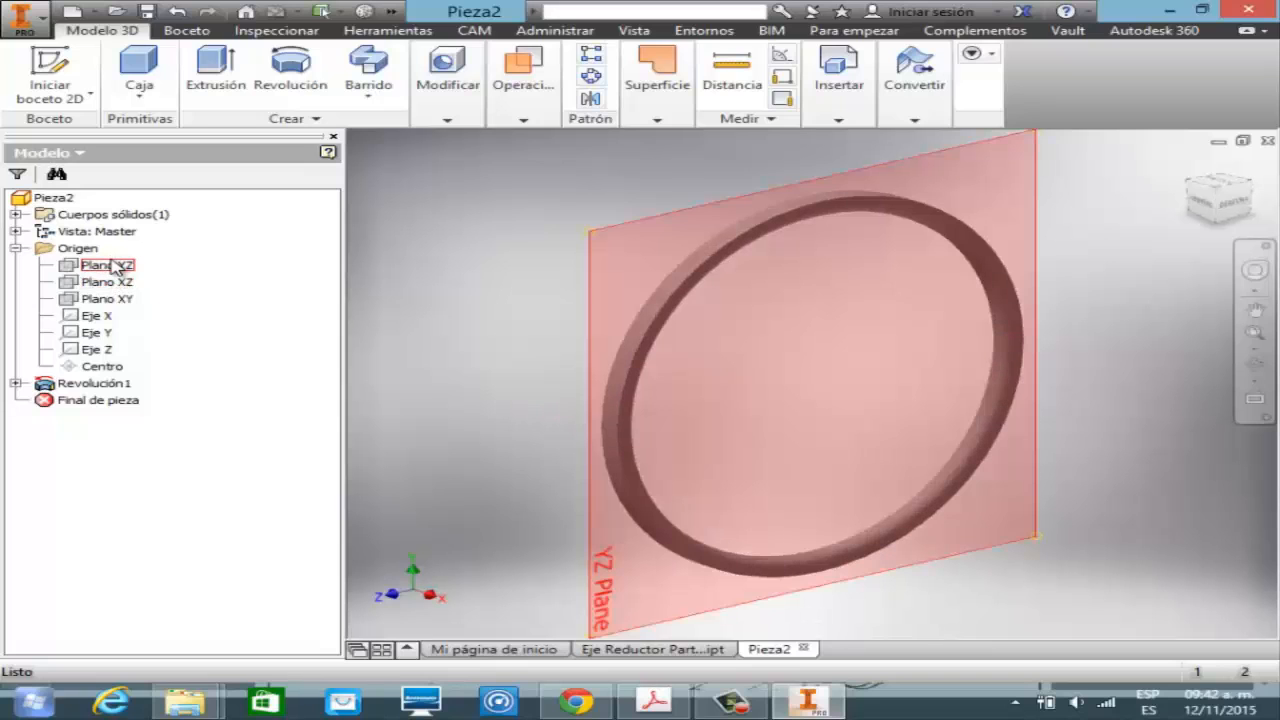
{"action": "left_click", "coordinate": [110, 265]}
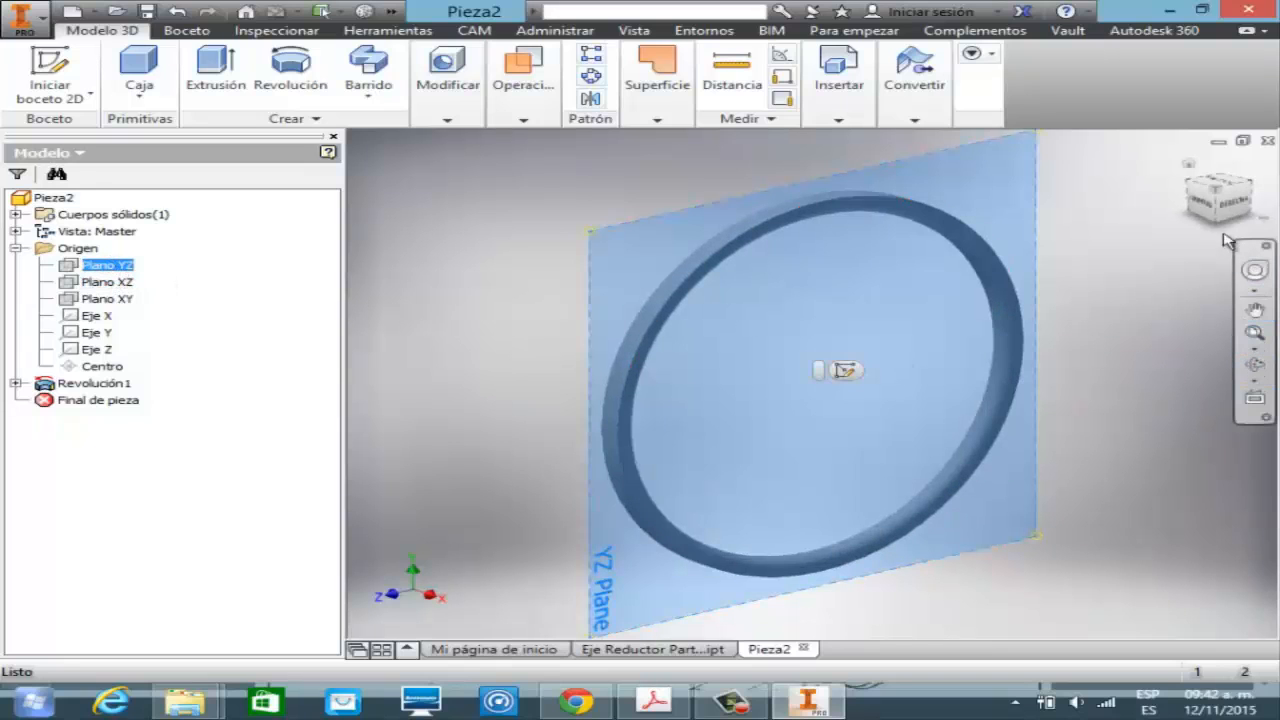
{"action": "left_click", "coordinate": [1208, 208]}
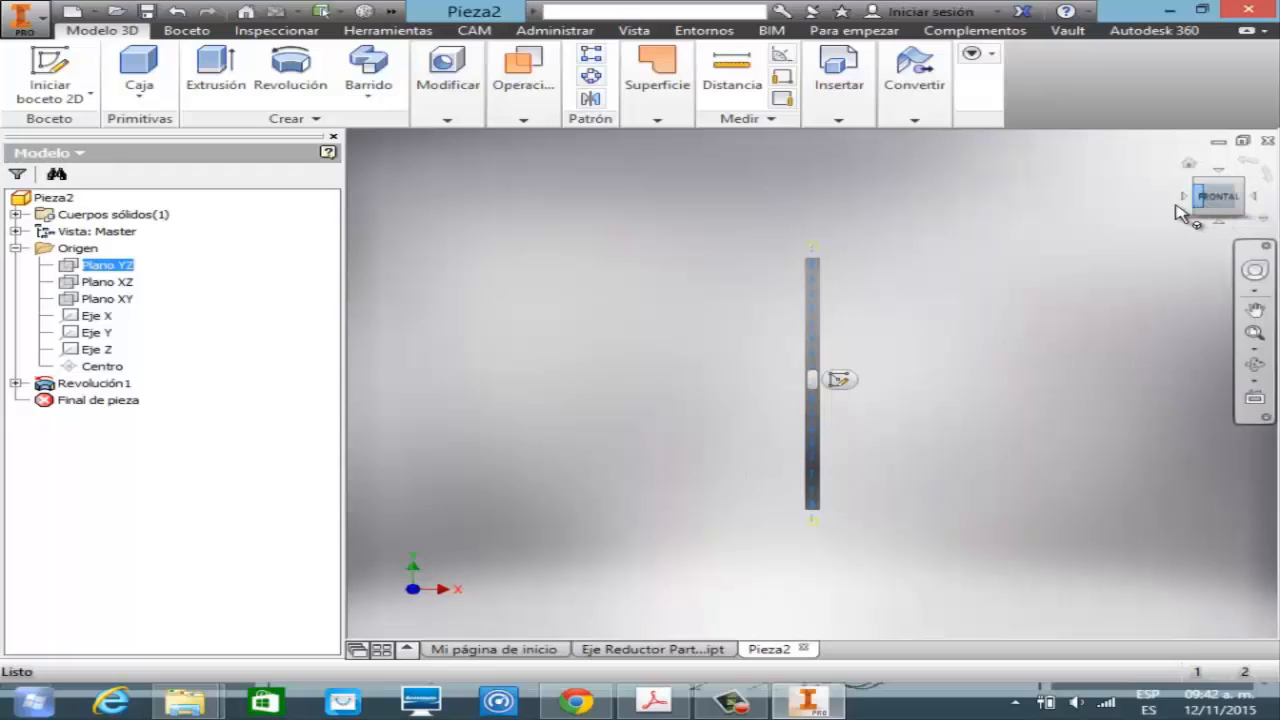
{"action": "left_click", "coordinate": [836, 379]}
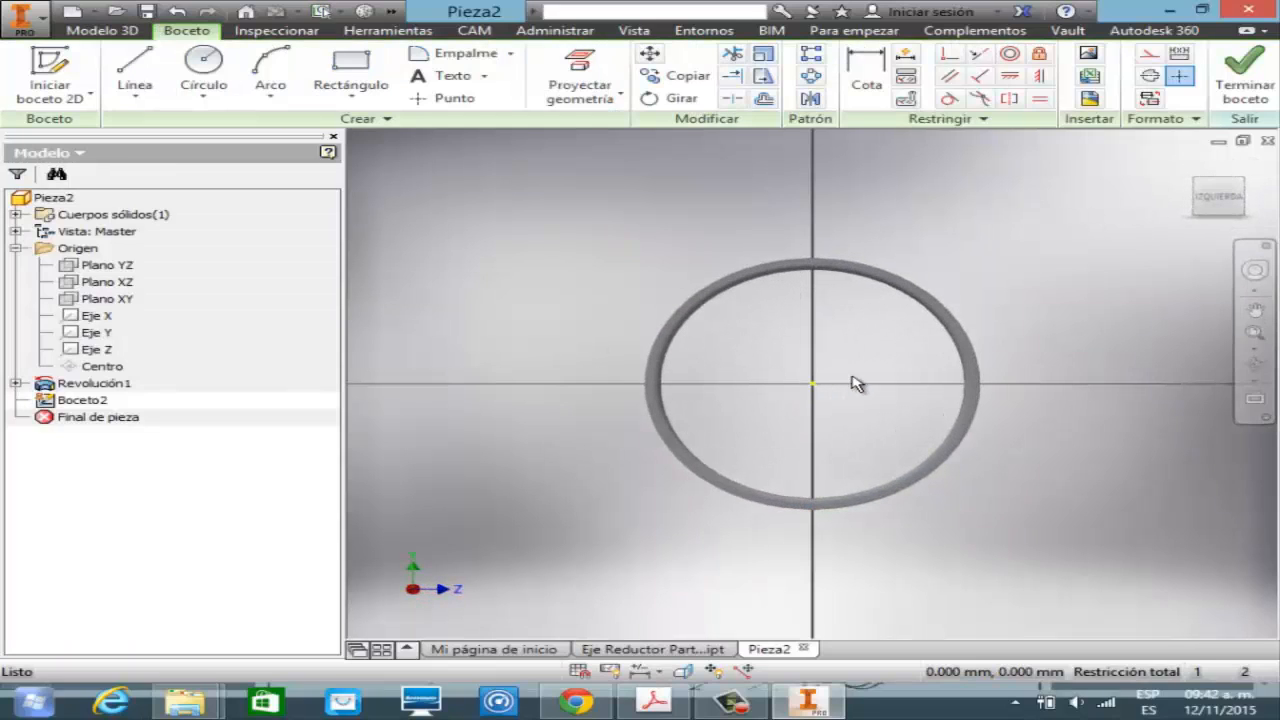
- Slice the ring's display at the sketch plane to expose its cross-section near the top
{"action": "left_click", "coordinate": [1255, 347]}
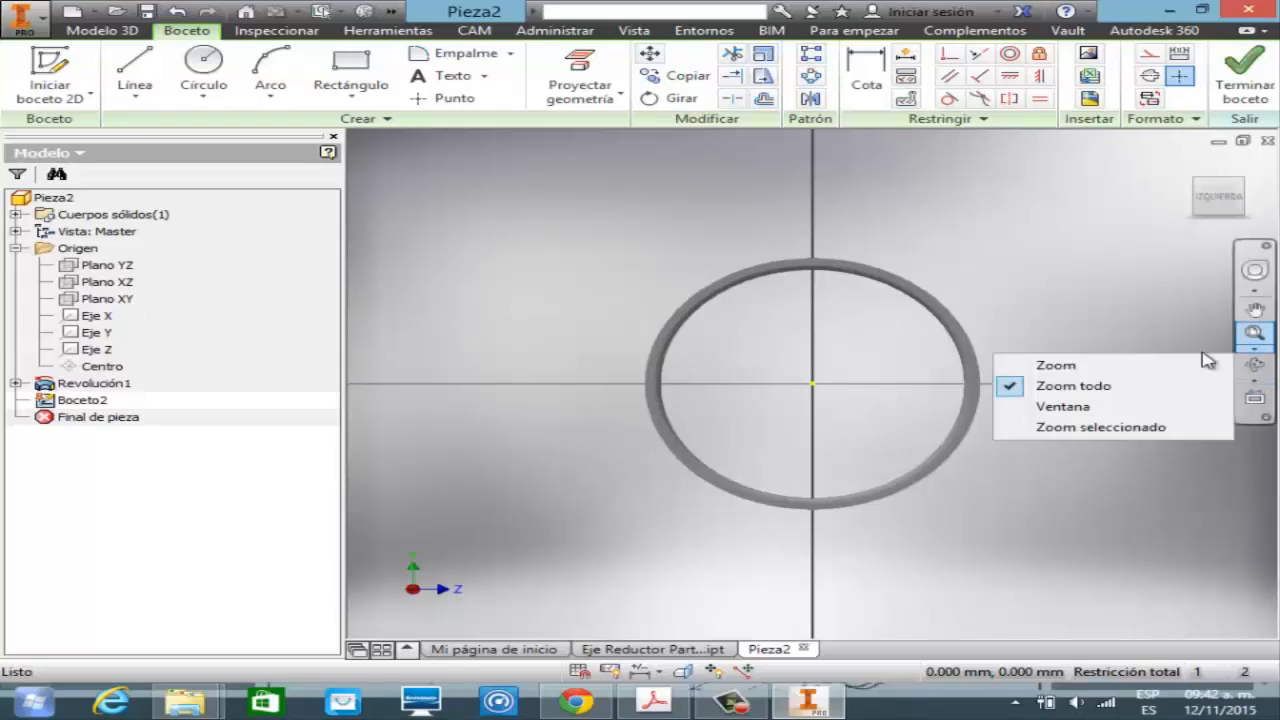
{"action": "left_click", "coordinate": [1075, 406]}
{"action": "left_click_drag", "start_coordinate": [840, 287], "coordinate": [856, 328]}
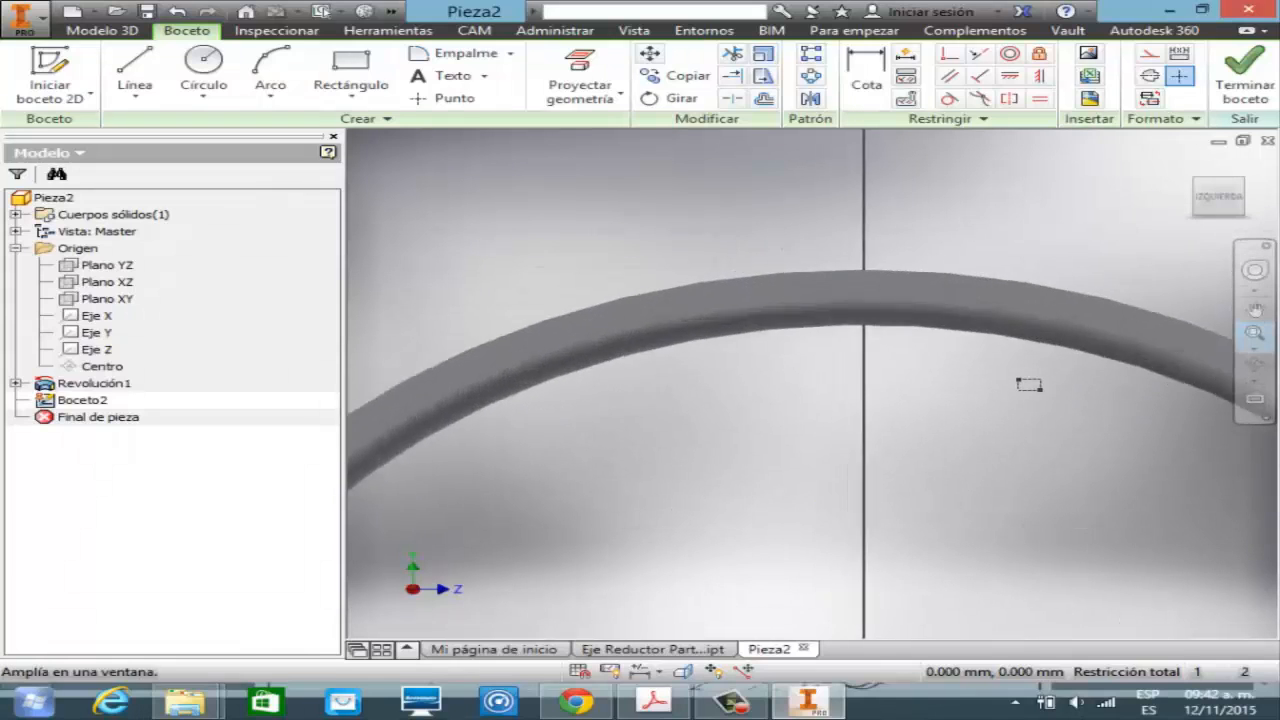
{"action": "right_click", "coordinate": [975, 274]}
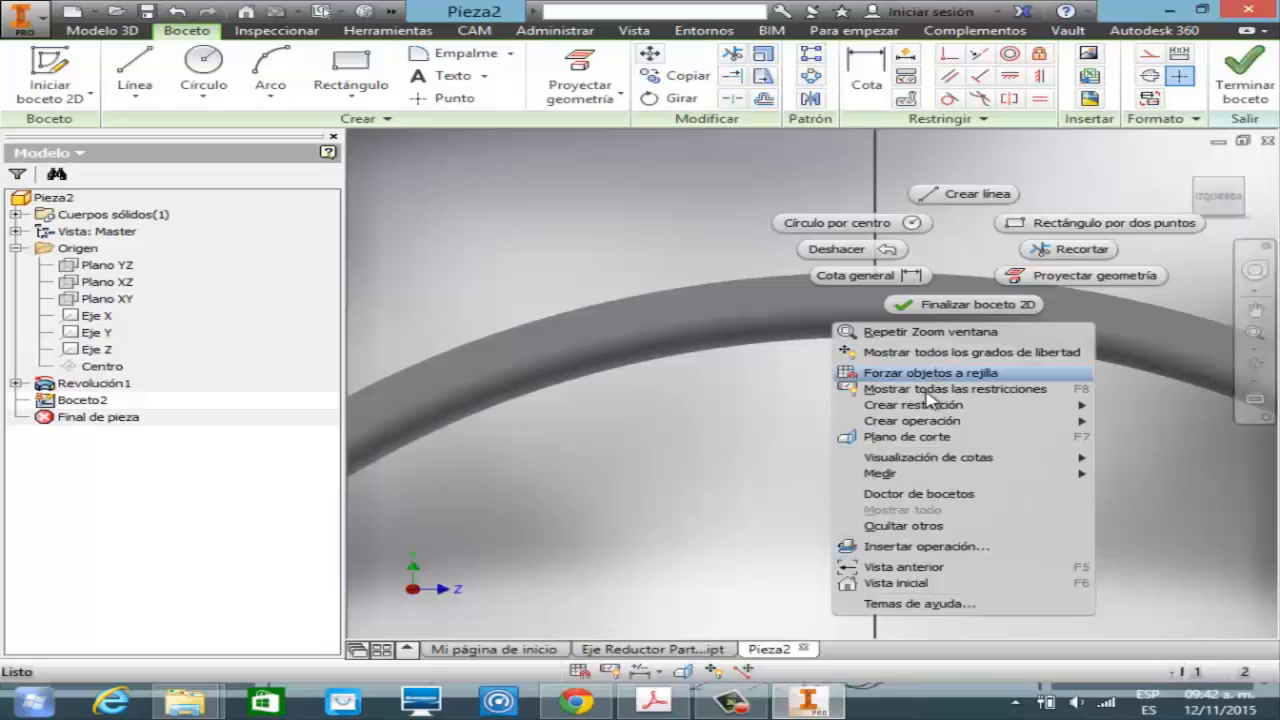
{"action": "left_click", "coordinate": [928, 428]}
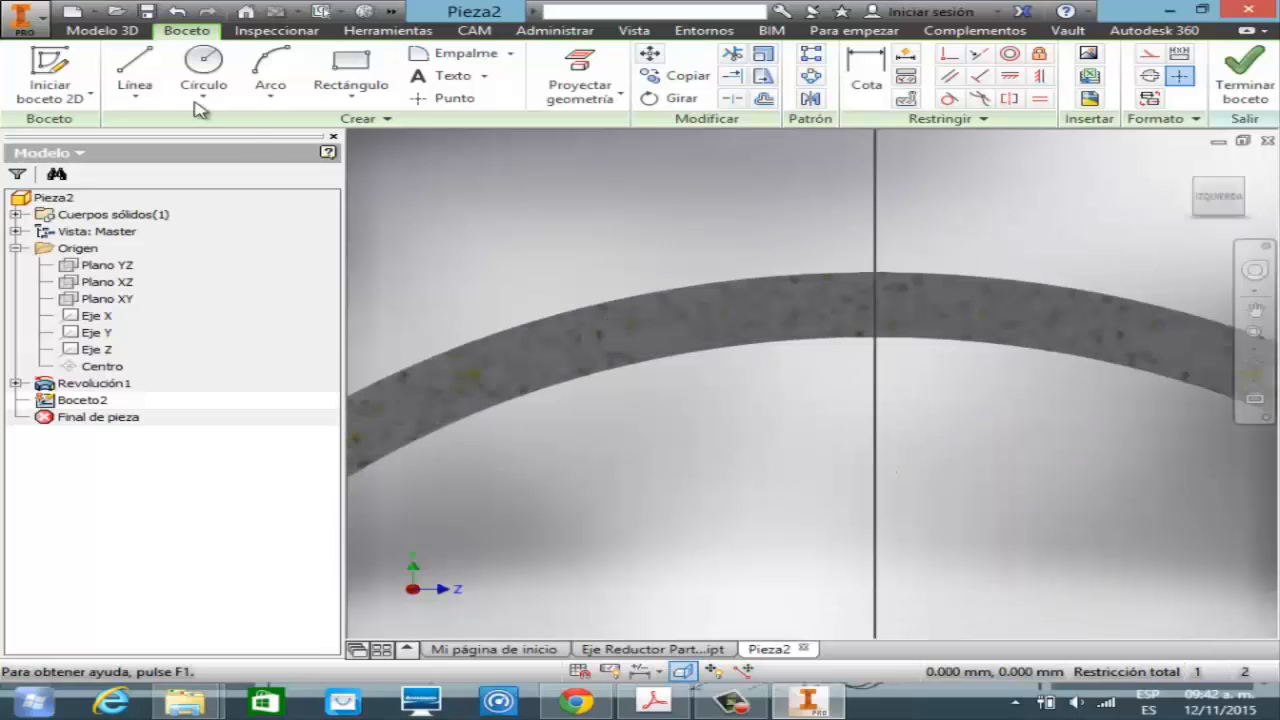
- Sketch a vertical line crossing the ring's top and, from its lower end, a slanted line about 7.5 mm long at 30° to it
{"action": "left_click", "coordinate": [135, 70]}
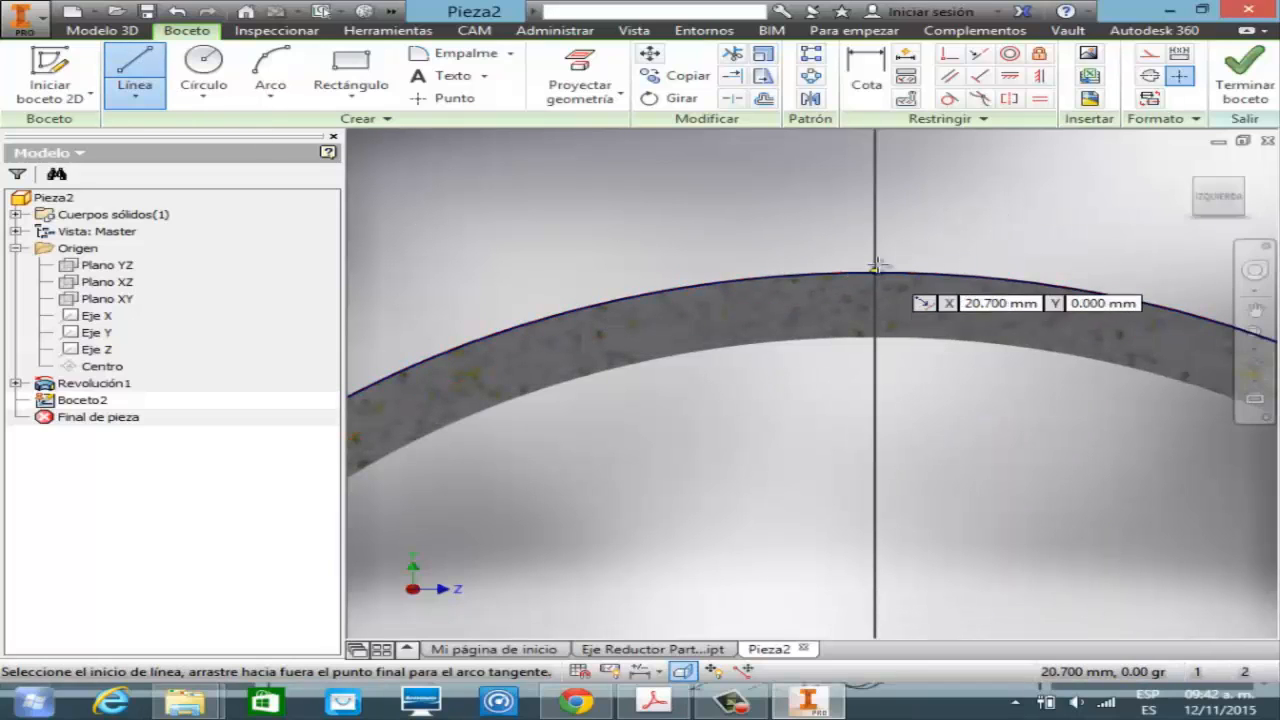
{"action": "left_click", "coordinate": [874, 218]}
{"action": "left_click", "coordinate": [874, 430]}
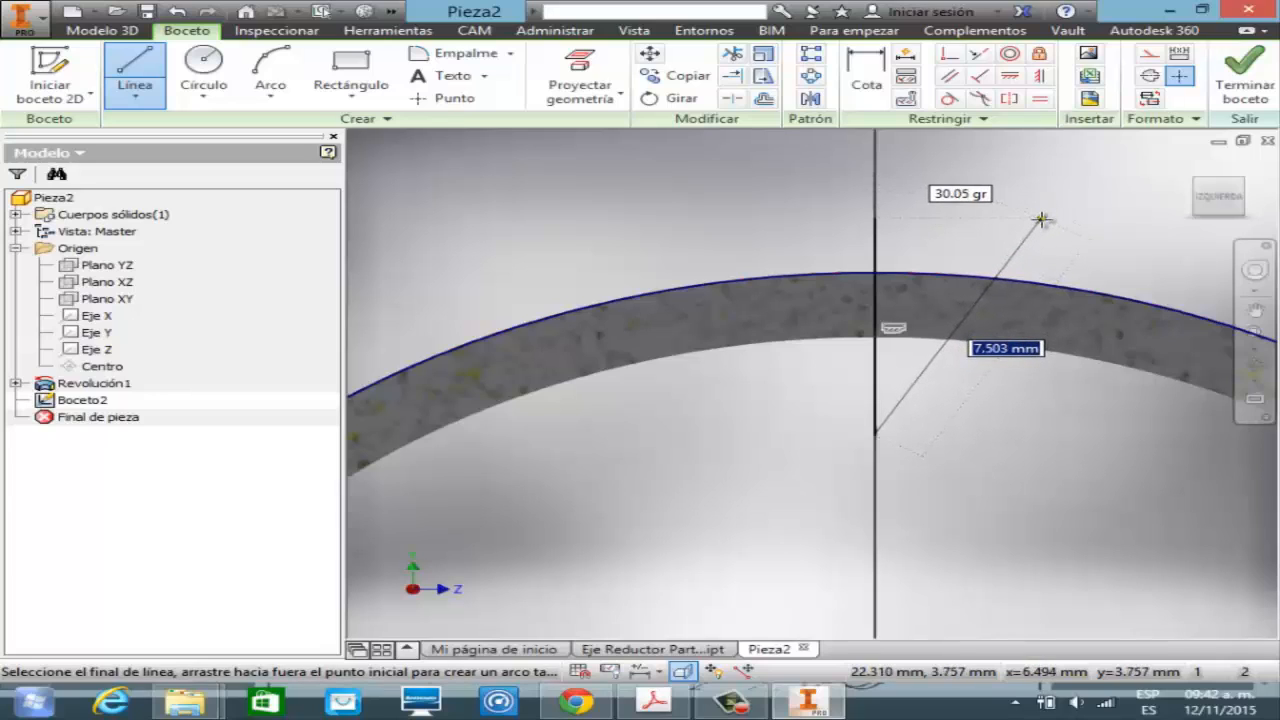
{"action": "key", "text": "Tab"}
{"action": "type", "text": "3"}
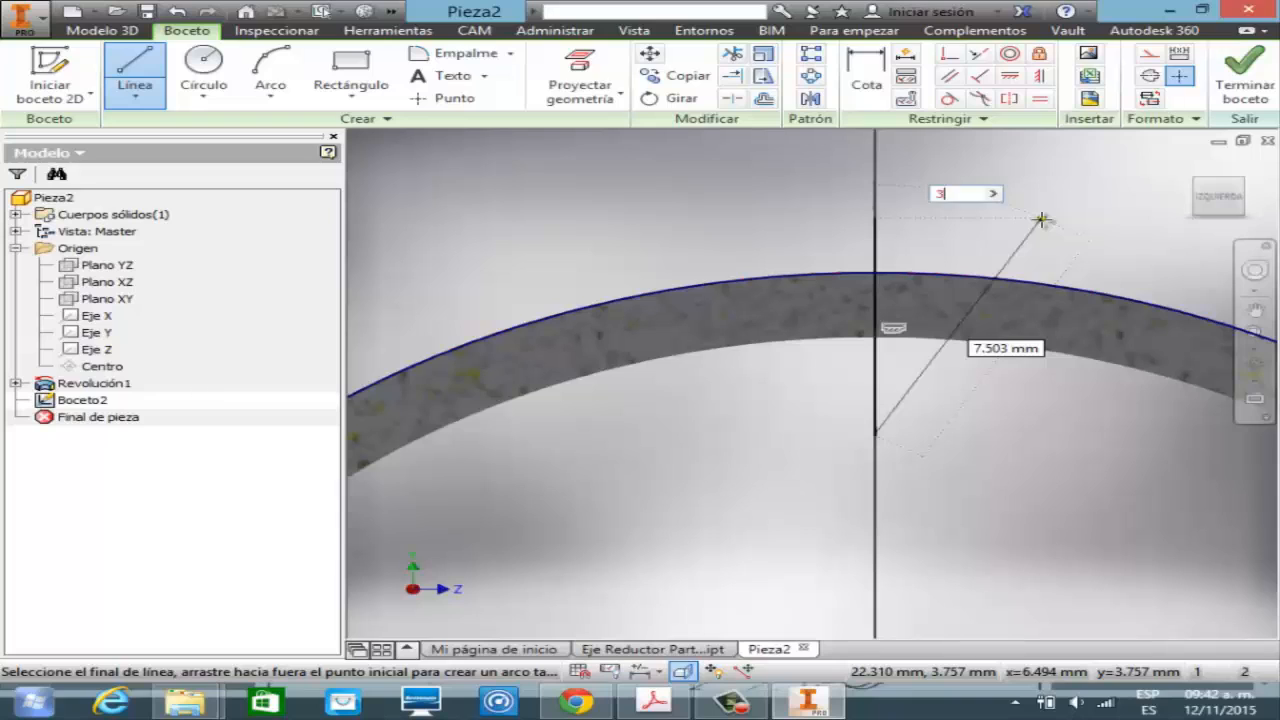
{"action": "type", "text": "0"}
{"action": "key", "text": "Return"}
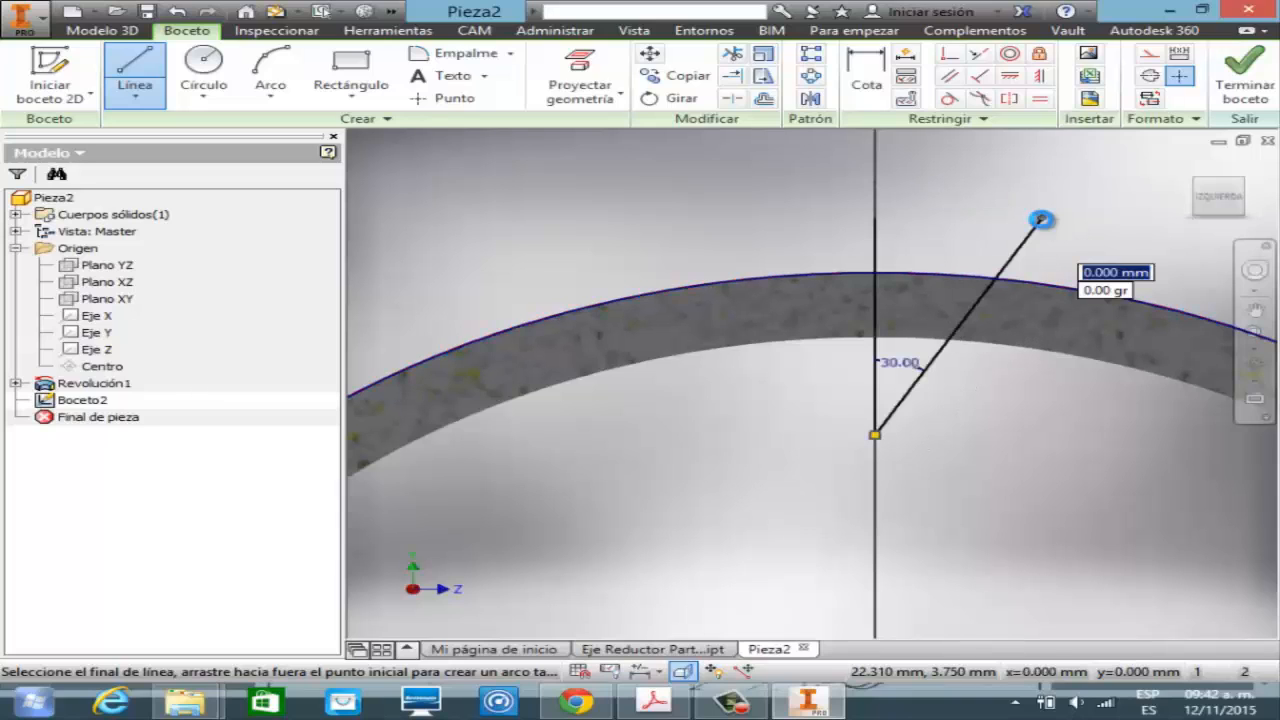
{"action": "key", "text": "Escape"}
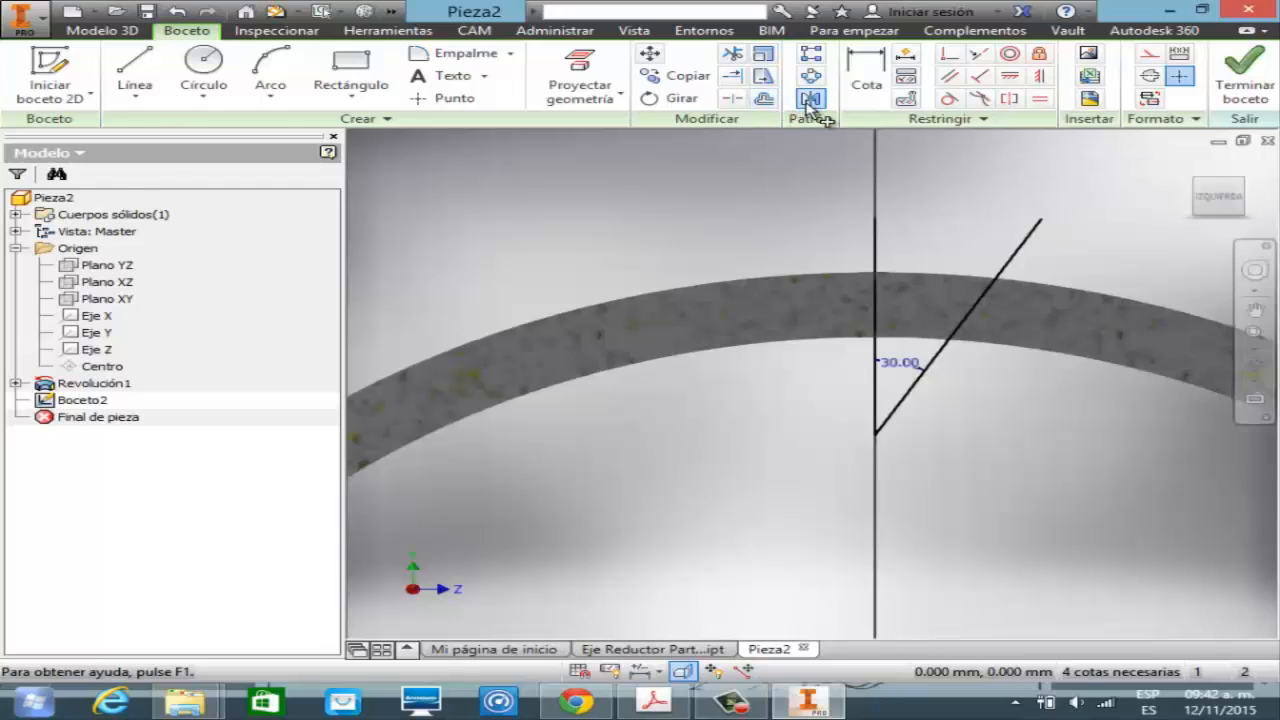
- Mirror the slanted line about the vertical line to form a symmetric V across the ring
{"action": "left_click", "coordinate": [810, 100]}
{"action": "left_click", "coordinate": [1003, 264]}
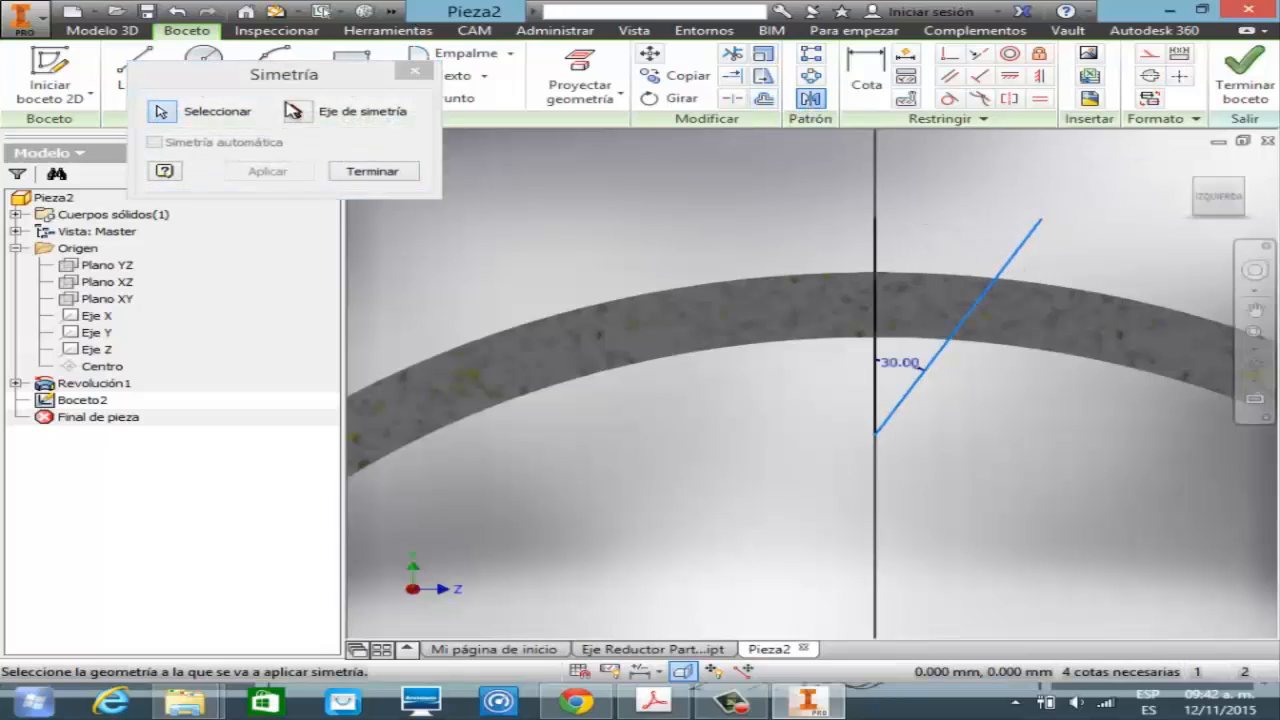
{"action": "left_click", "coordinate": [292, 110]}
{"action": "left_click", "coordinate": [875, 262]}
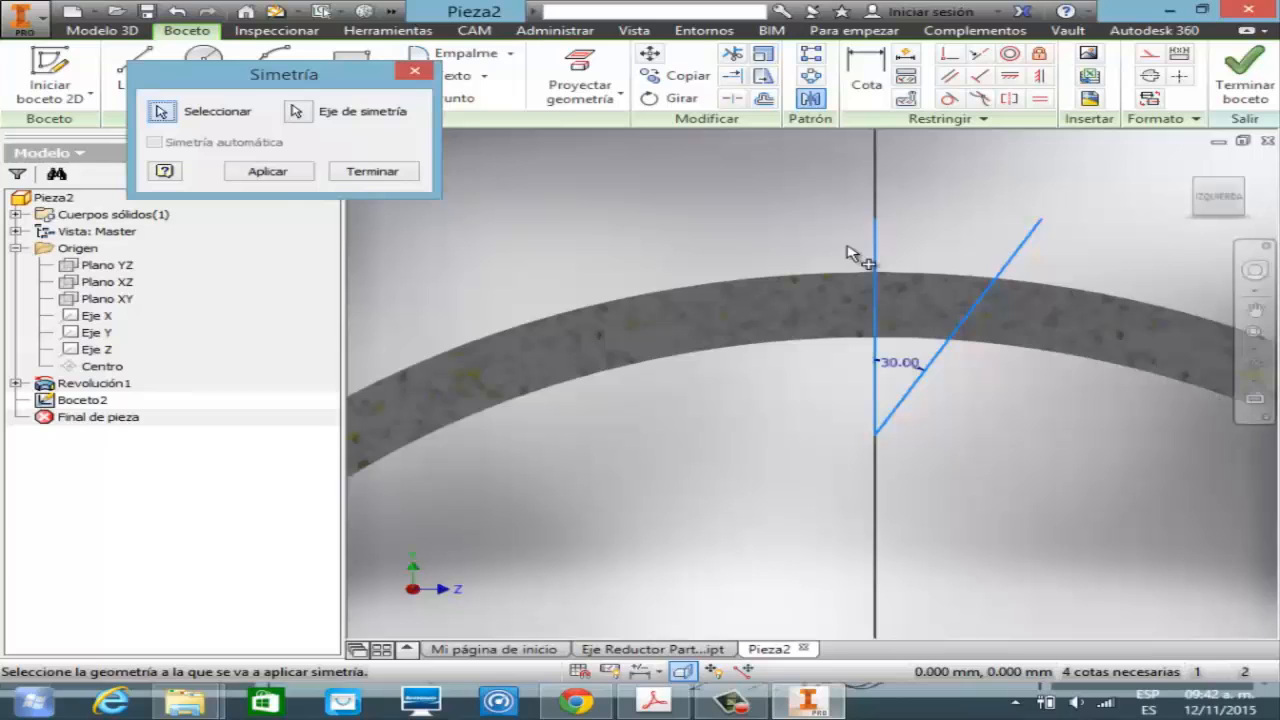
{"action": "left_click", "coordinate": [300, 172]}
{"action": "left_click", "coordinate": [395, 172]}
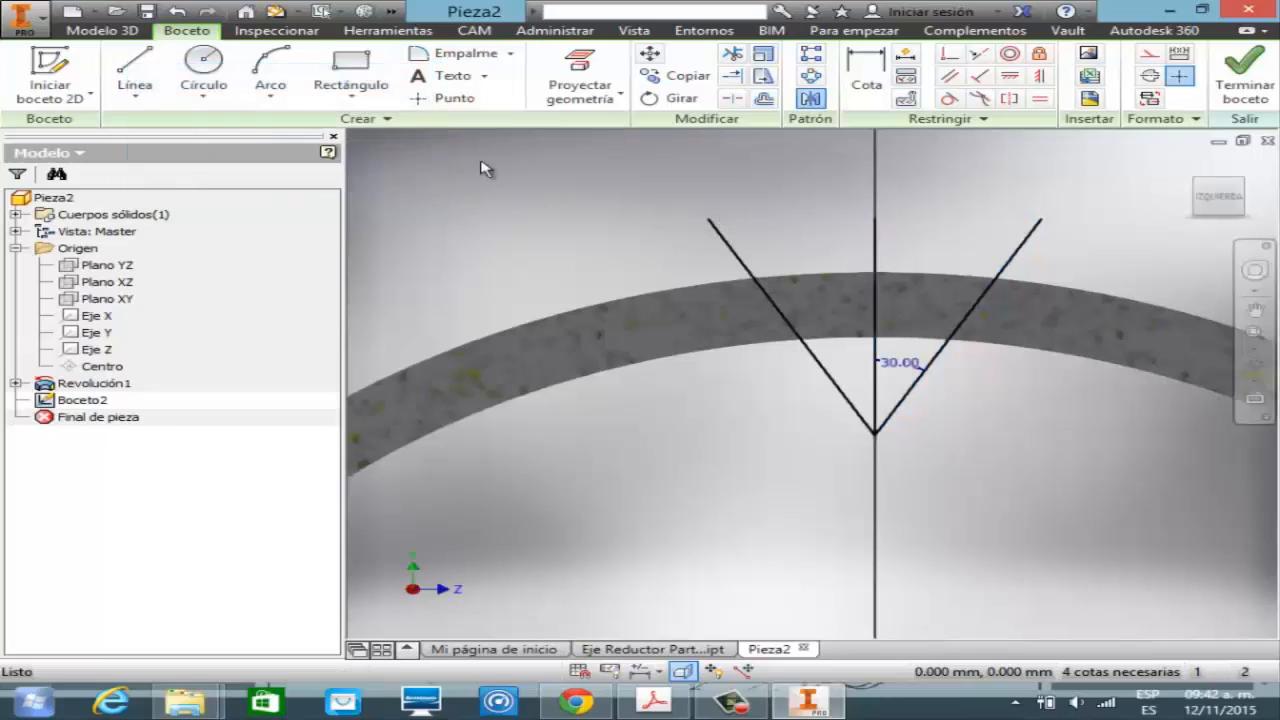
- Close the V into a triangle with a horizontal line joining its upper ends, and finish the sketch
{"action": "left_click", "coordinate": [146, 60]}
{"action": "left_click", "coordinate": [707, 218]}
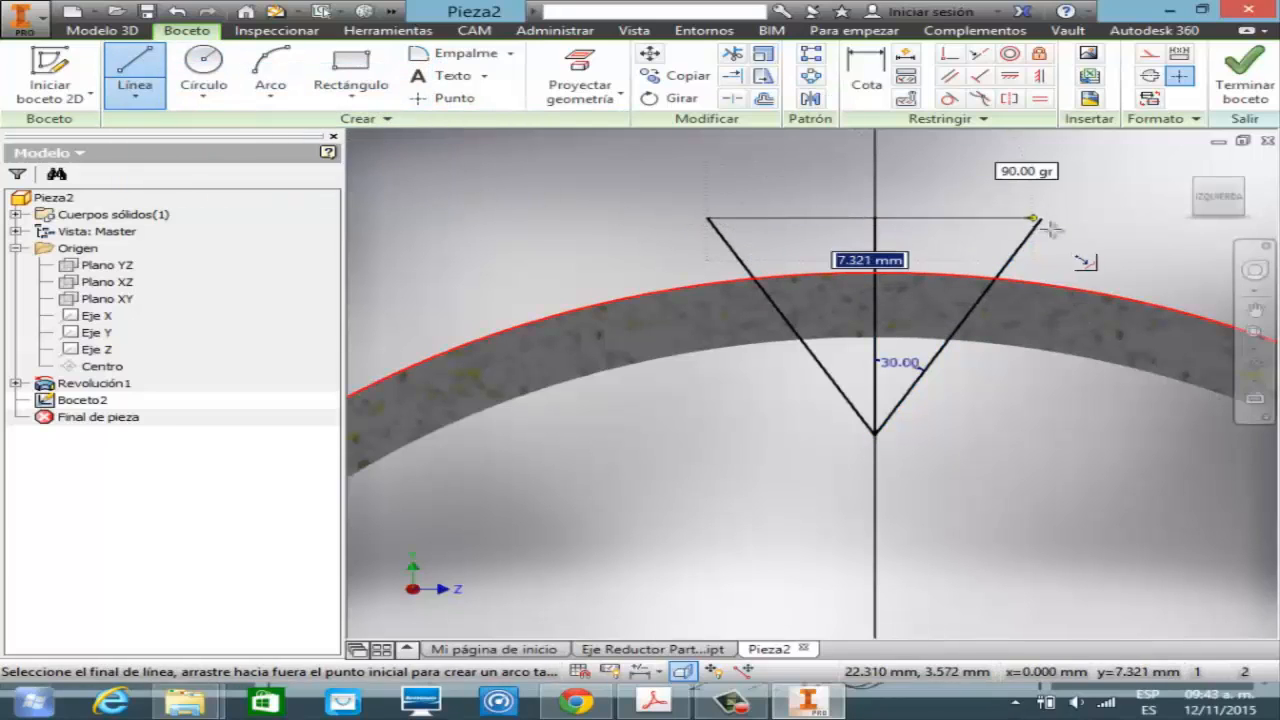
{"action": "left_click", "coordinate": [1037, 218]}
{"action": "key", "text": "Escape"}
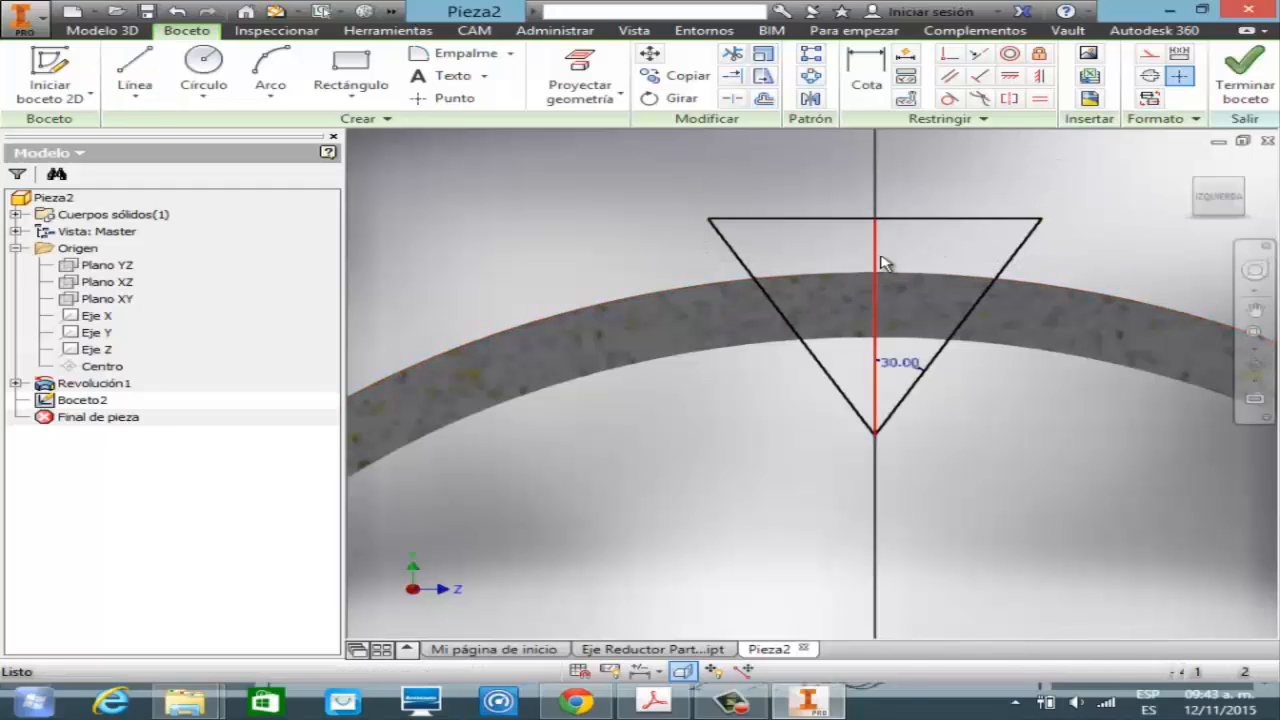
{"action": "left_click", "coordinate": [1223, 92]}
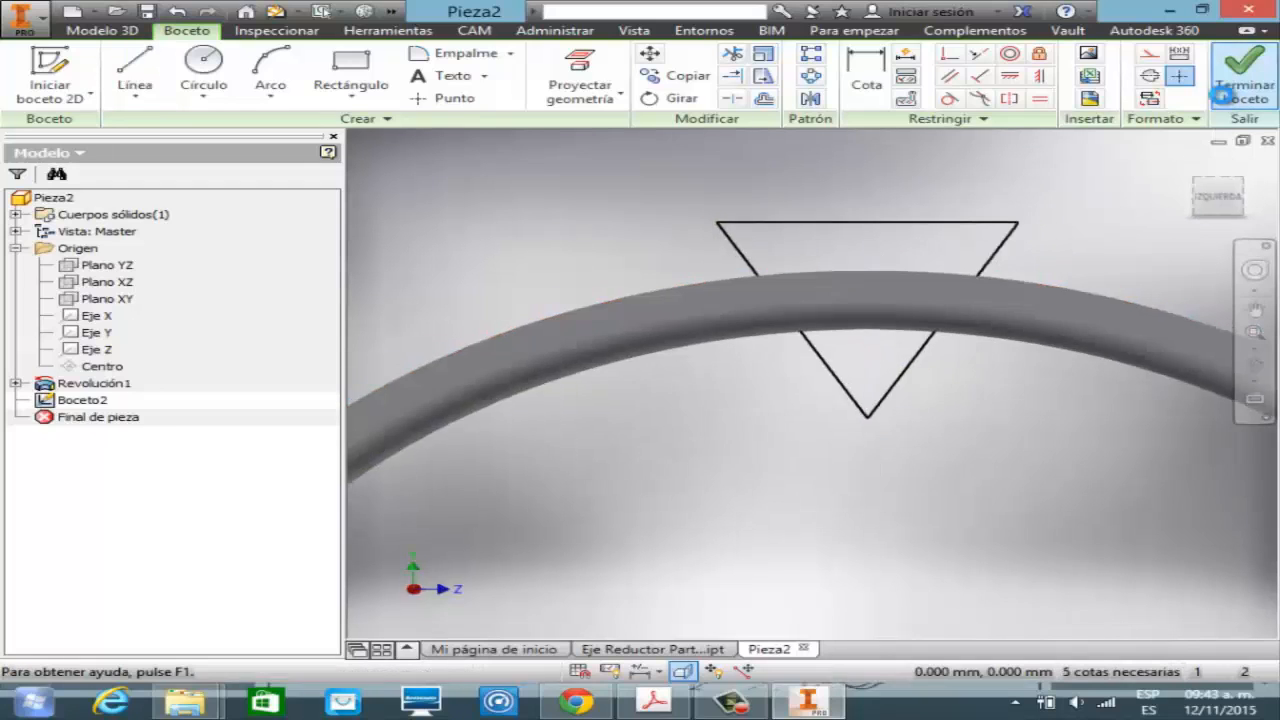
- Cut the triangular profile through the top of the ring with a symmetric 10 mm extrusion to open a gap
{"action": "left_click", "coordinate": [1255, 364]}
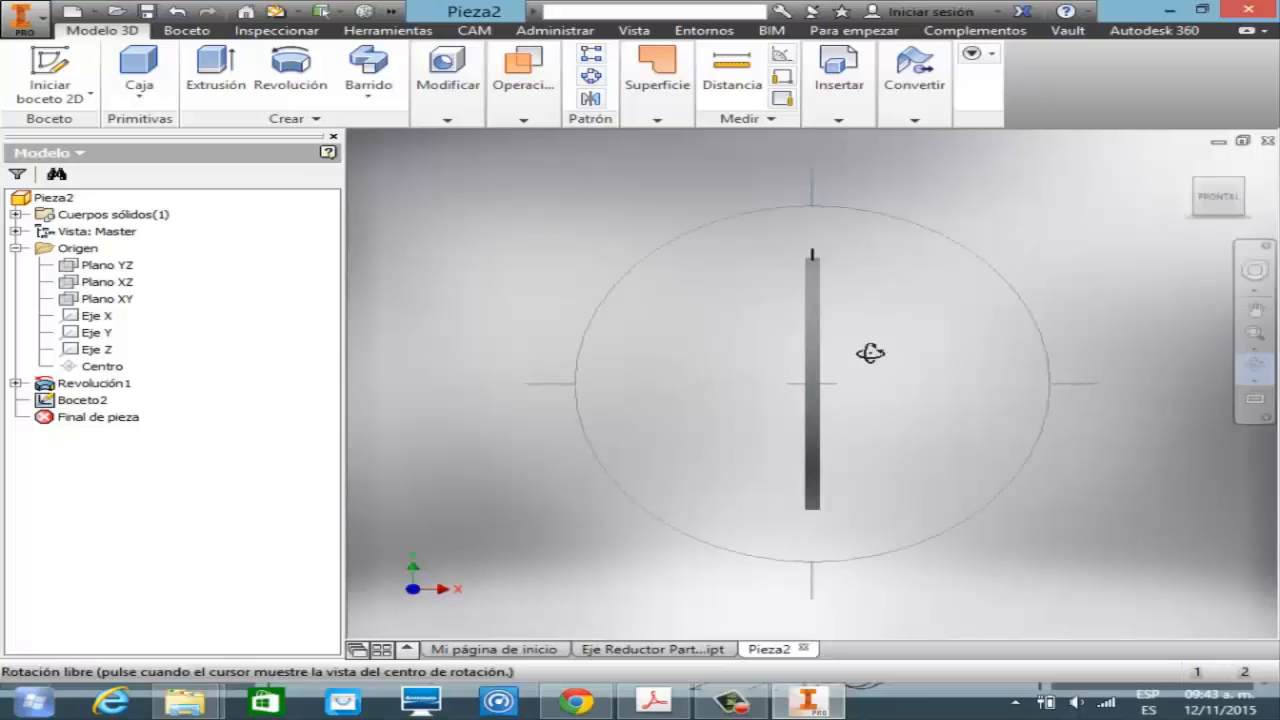
{"action": "left_click_drag", "start_coordinate": [870, 353], "coordinate": [808, 266]}
{"action": "left_click", "coordinate": [1255, 364]}
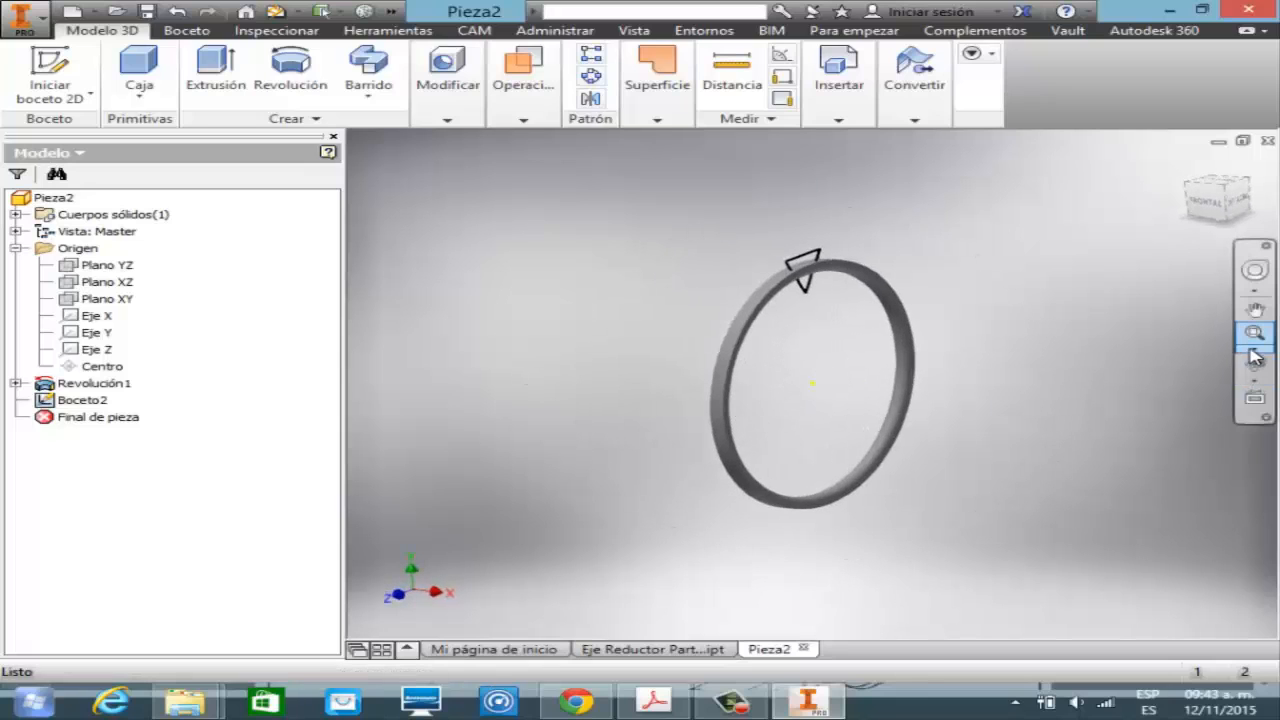
{"action": "left_click", "coordinate": [1252, 345]}
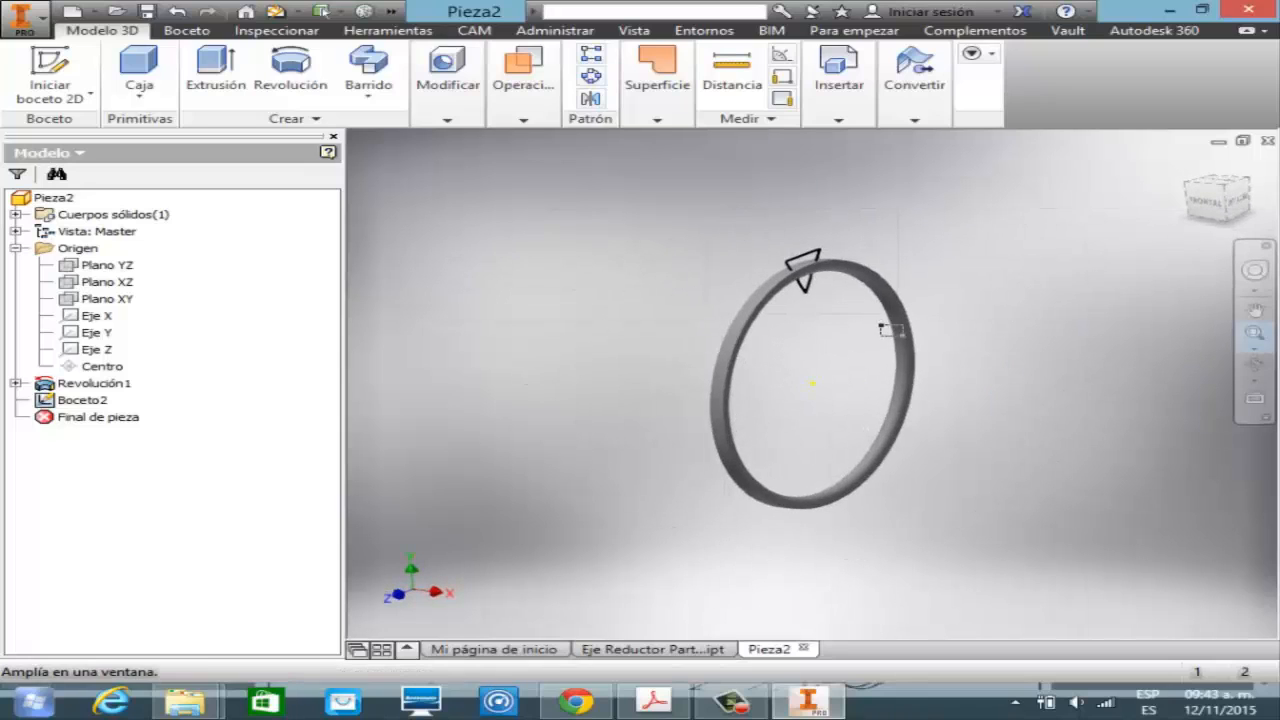
{"action": "left_click_drag", "start_coordinate": [880, 328], "coordinate": [752, 248]}
{"action": "left_click", "coordinate": [215, 70]}
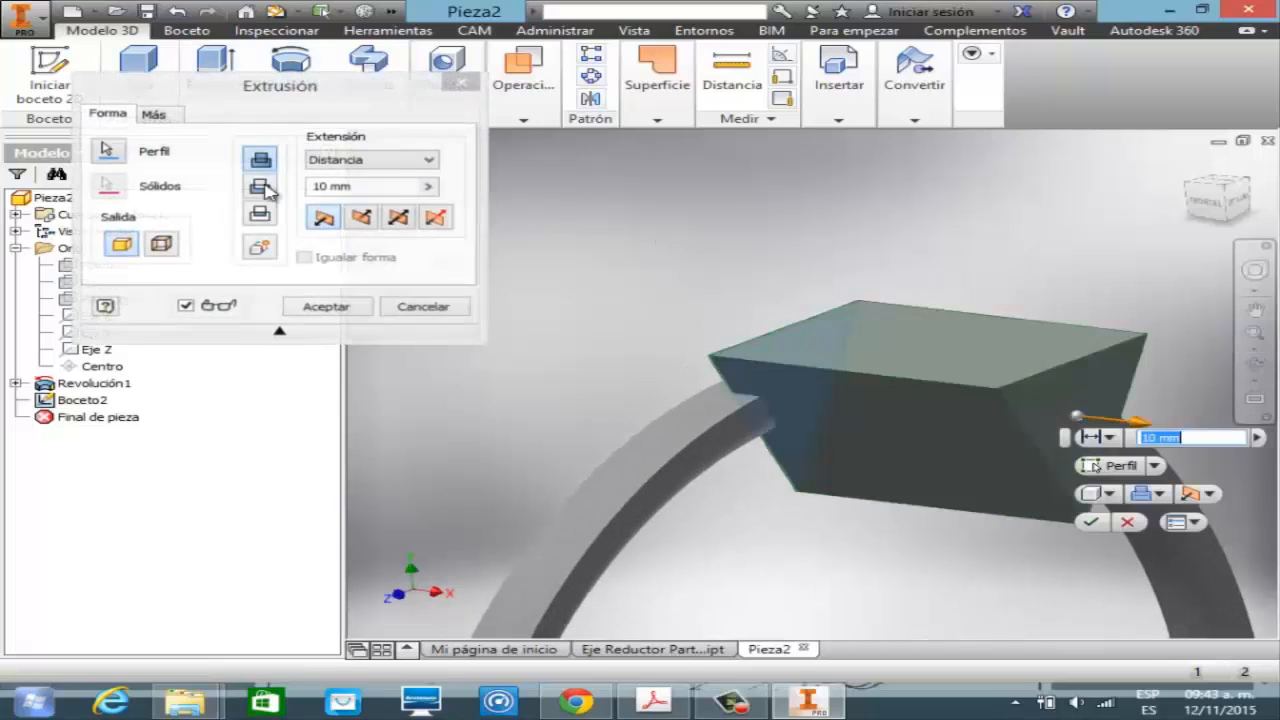
{"action": "left_click", "coordinate": [260, 187]}
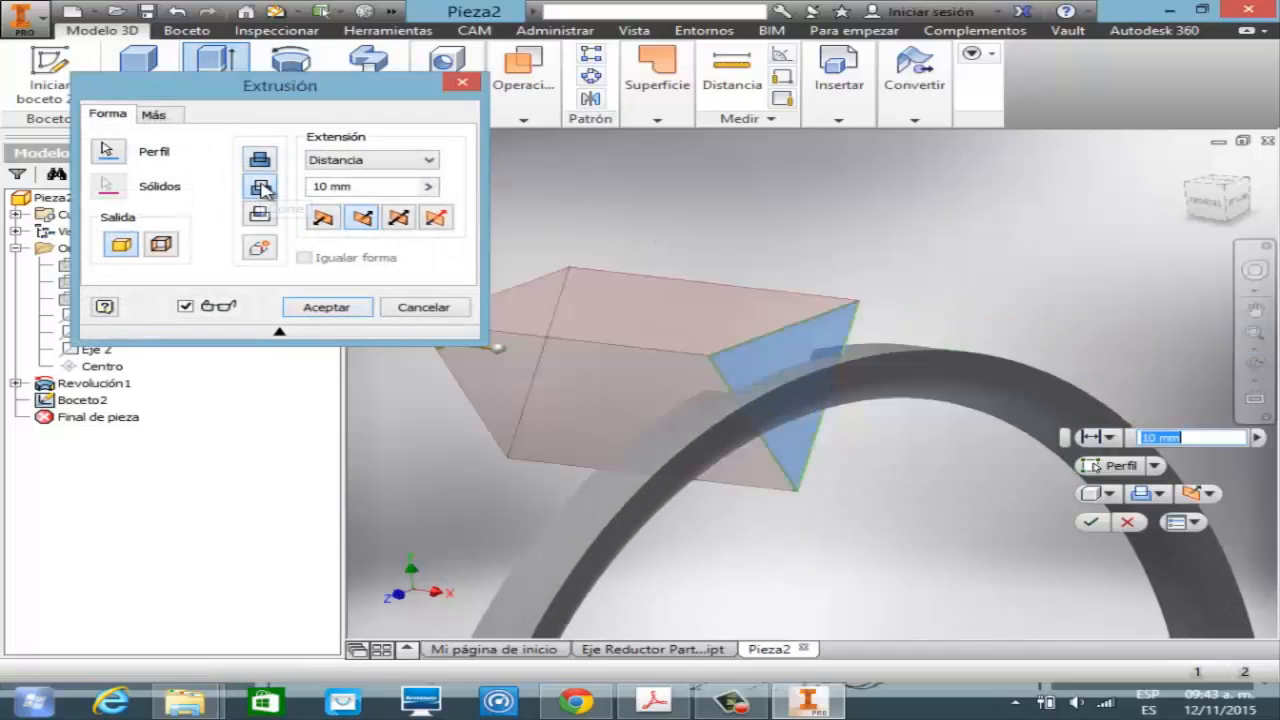
{"action": "left_click", "coordinate": [398, 222]}
{"action": "left_click", "coordinate": [327, 307]}
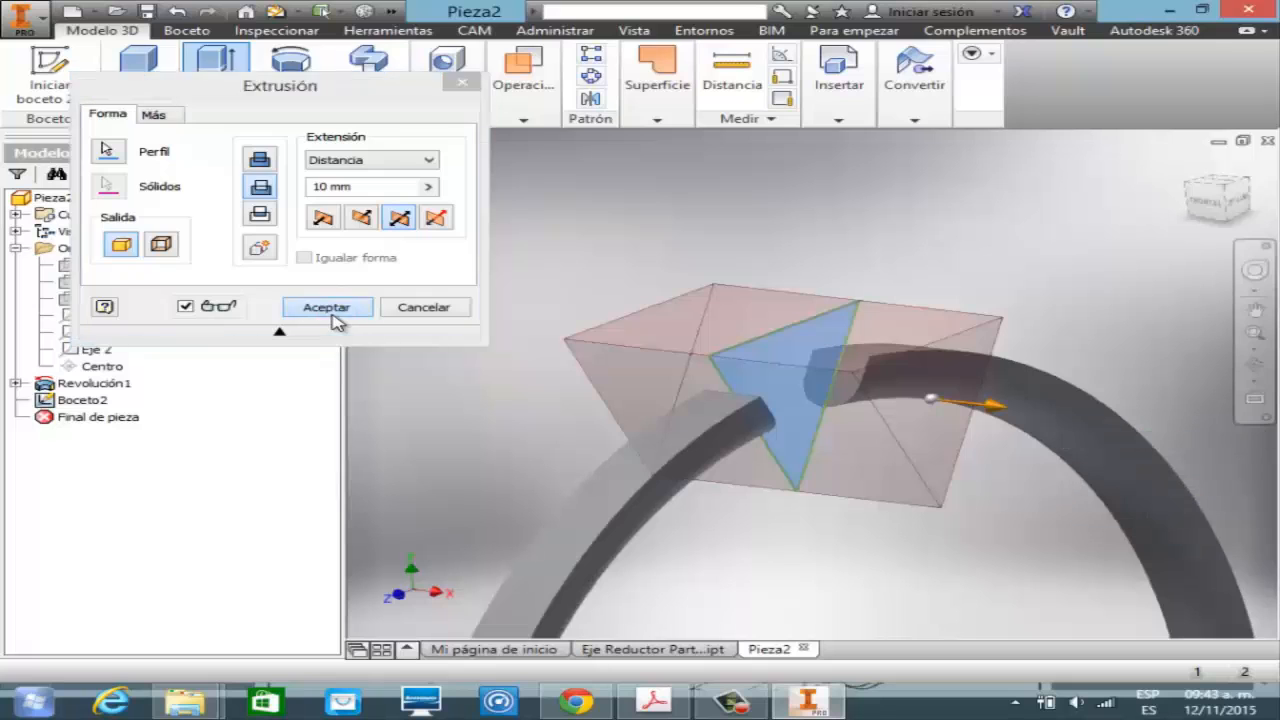
{"action": "left_click", "coordinate": [1255, 366]}
{"action": "left_click_drag", "start_coordinate": [880, 378], "coordinate": [511, 428]}
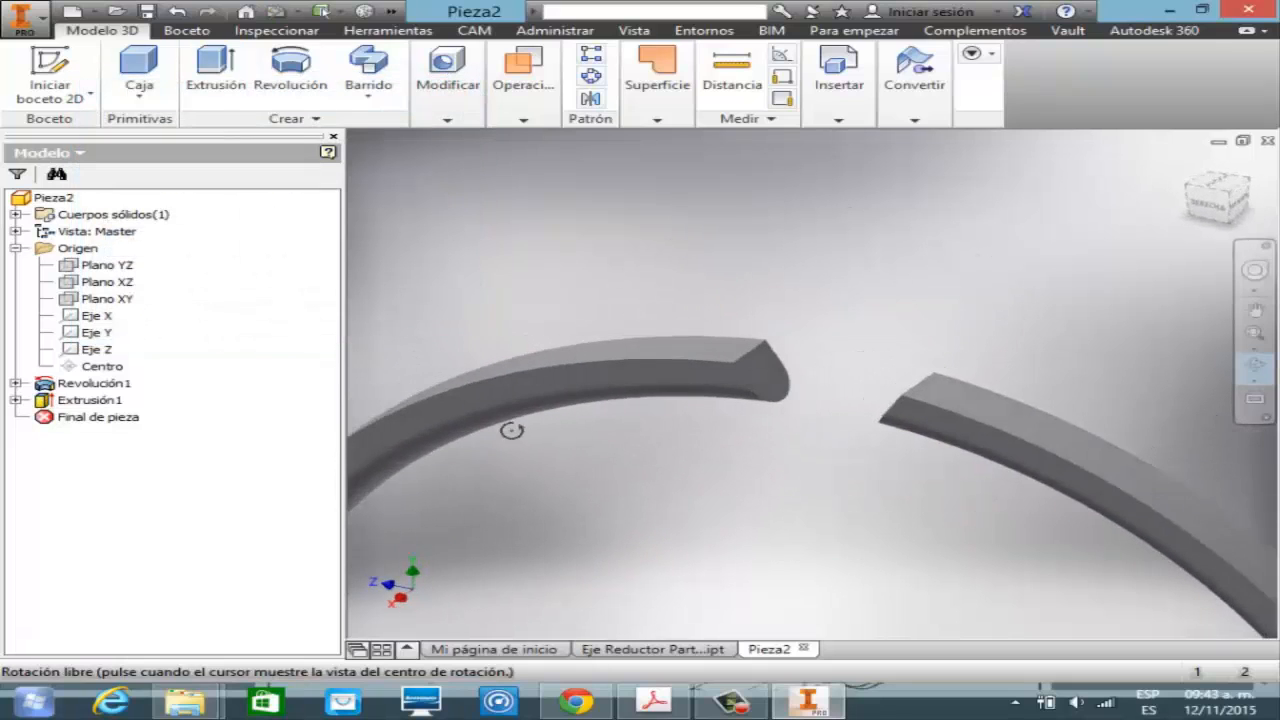
{"action": "left_click", "coordinate": [1255, 348]}
{"action": "left_click", "coordinate": [1073, 385]}
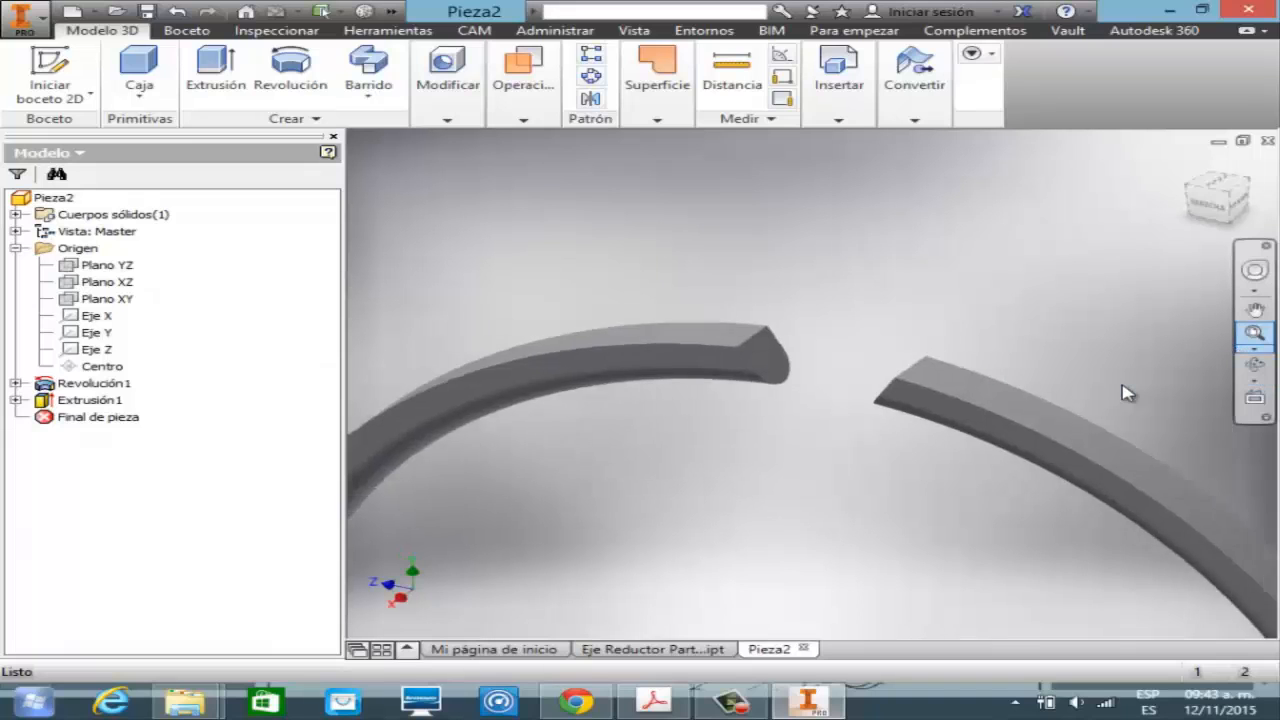
- Assign a stainless steel material (Acero inoxidable) to the ring part
{"action": "left_click", "coordinate": [391, 11]}
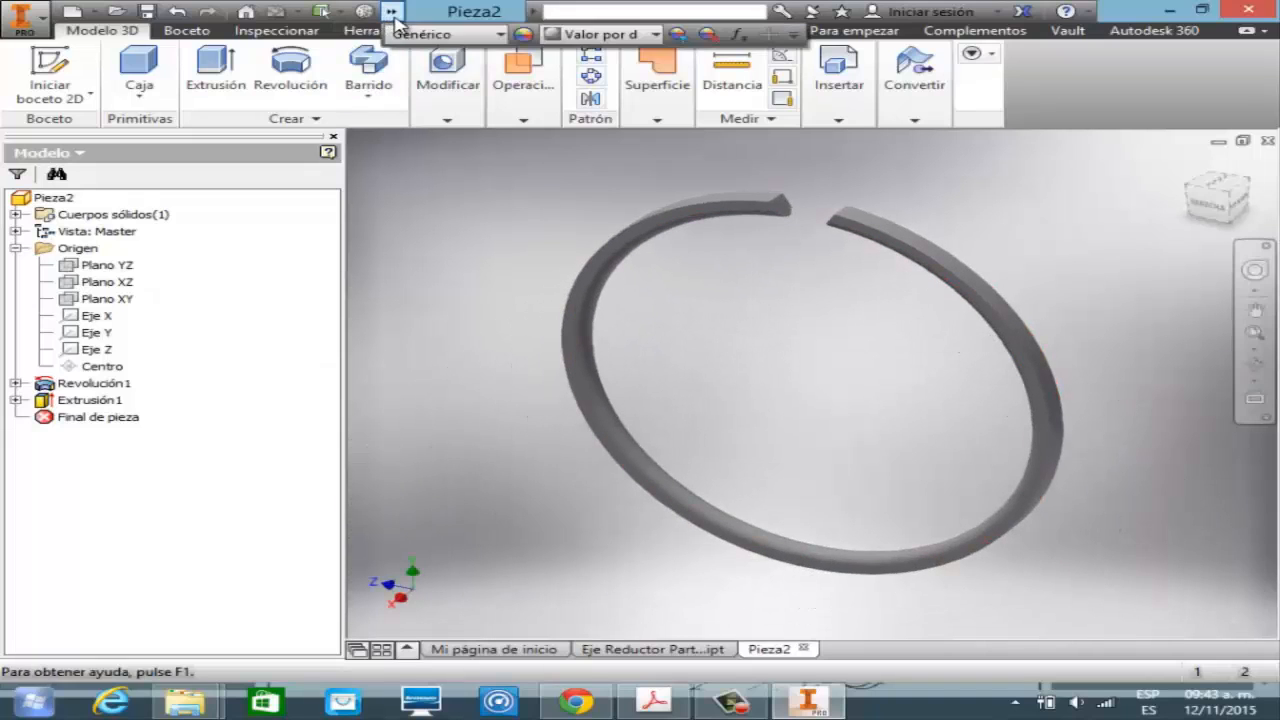
{"action": "left_click", "coordinate": [460, 37]}
{"action": "left_click_drag", "start_coordinate": [660, 255], "coordinate": [661, 104]}
{"action": "left_click", "coordinate": [492, 77]}
{"action": "left_click", "coordinate": [630, 80]}
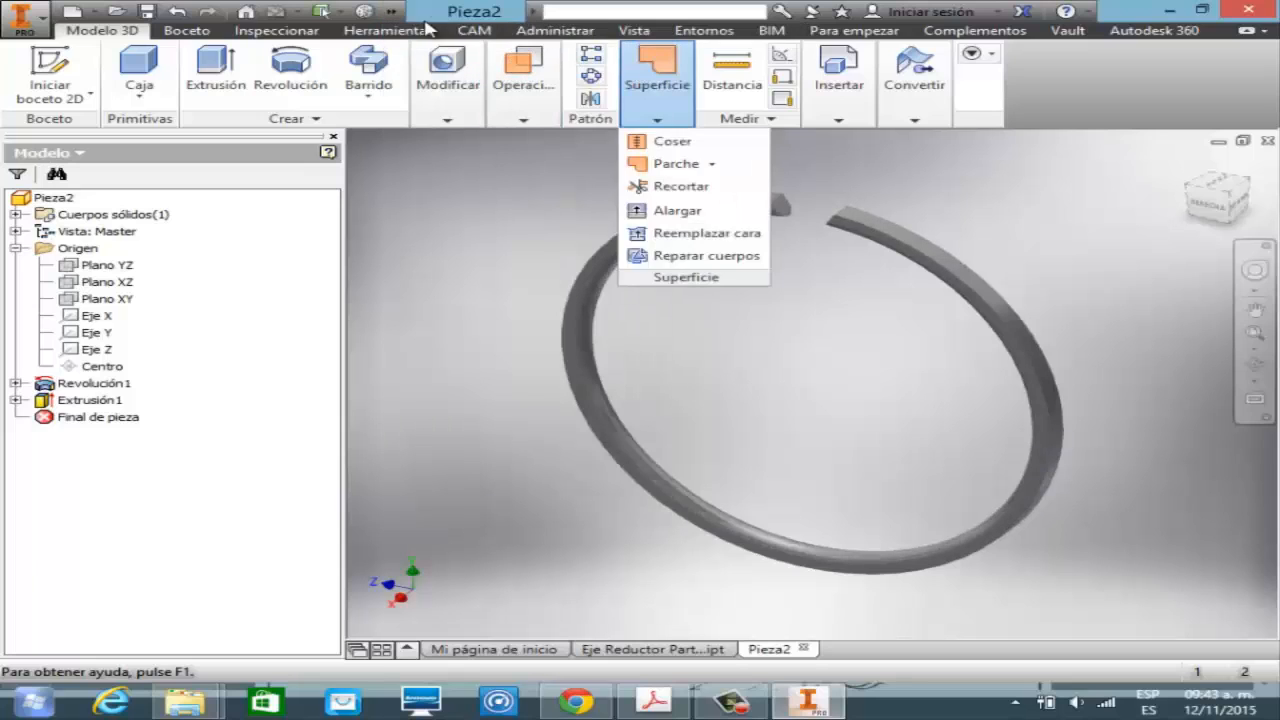
- Set the ring's appearance to Cromo - Azul Pulido from the Inventor material library
{"action": "left_click", "coordinate": [391, 11]}
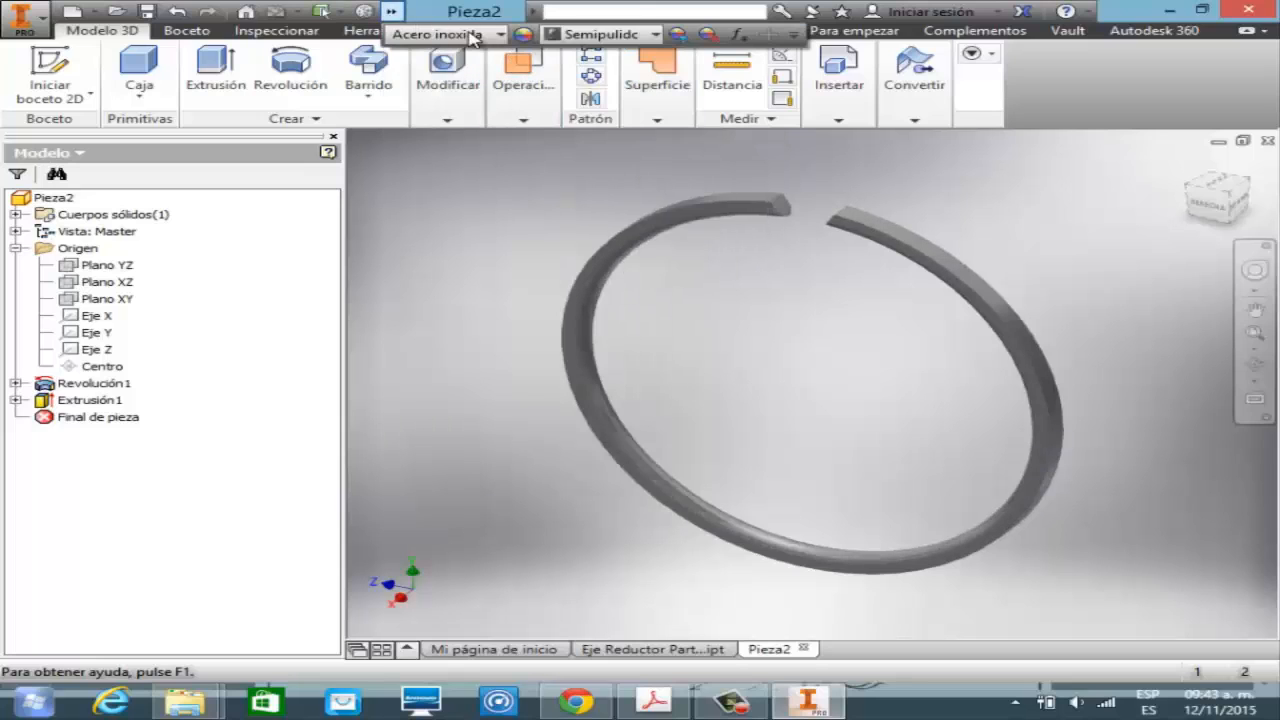
{"action": "left_click", "coordinate": [656, 36]}
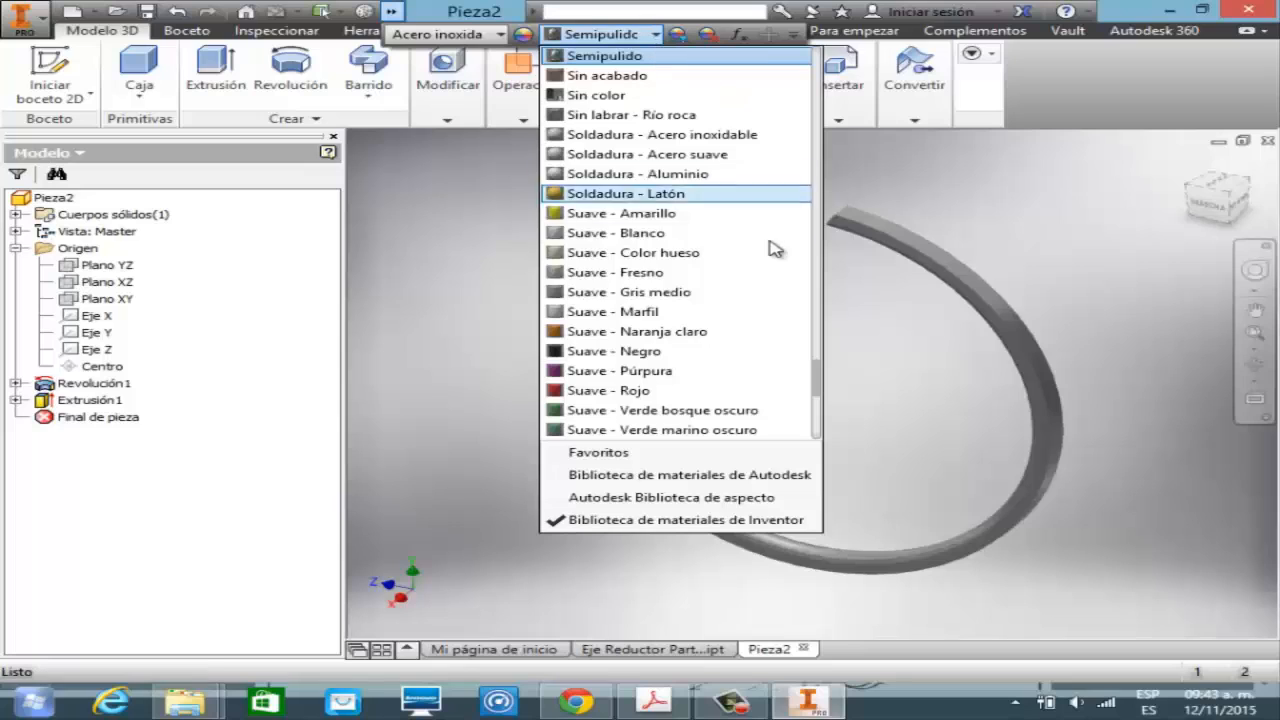
{"action": "left_click", "coordinate": [828, 390]}
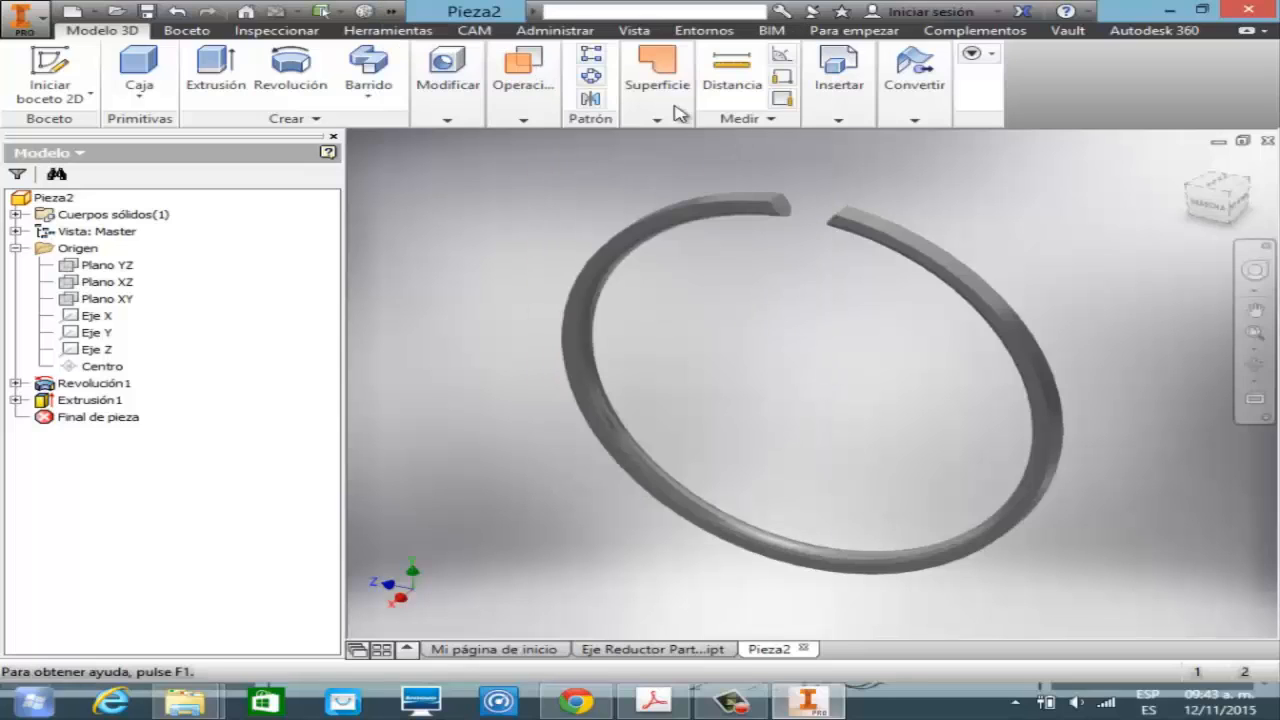
{"action": "left_click", "coordinate": [391, 11]}
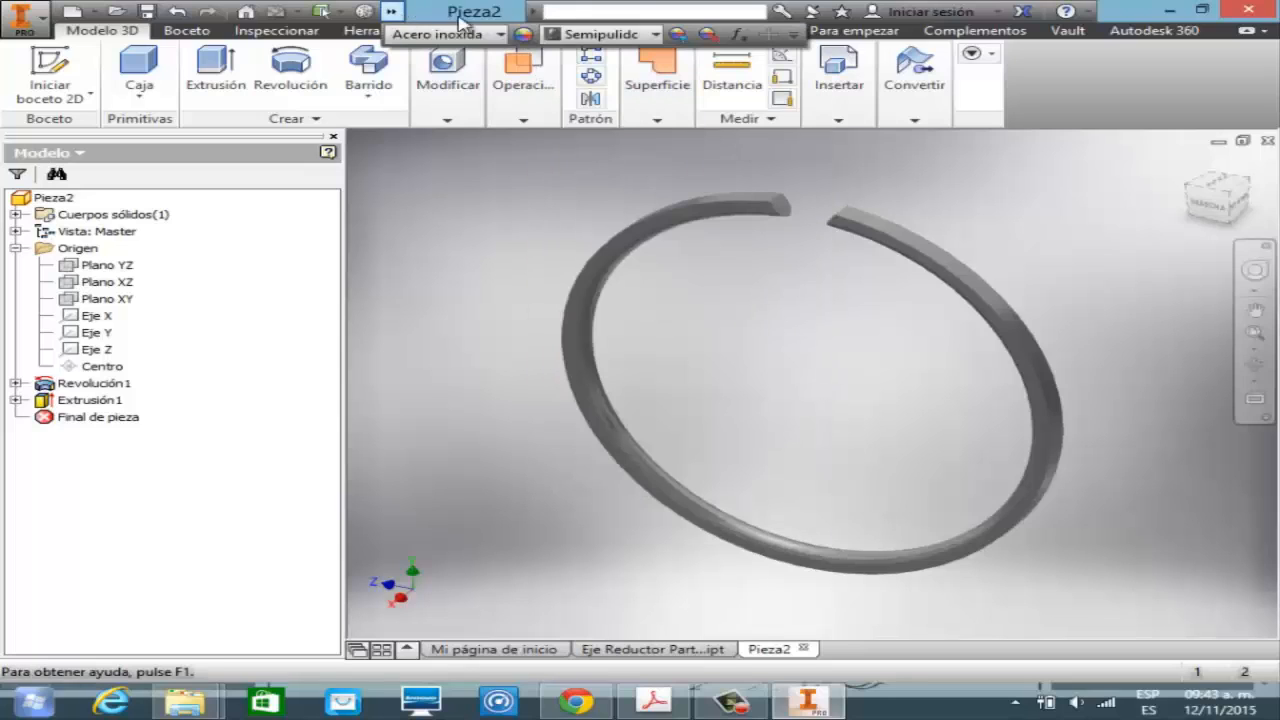
{"action": "left_click", "coordinate": [655, 34]}
{"action": "left_click_drag", "start_coordinate": [812, 390], "coordinate": [815, 170]}
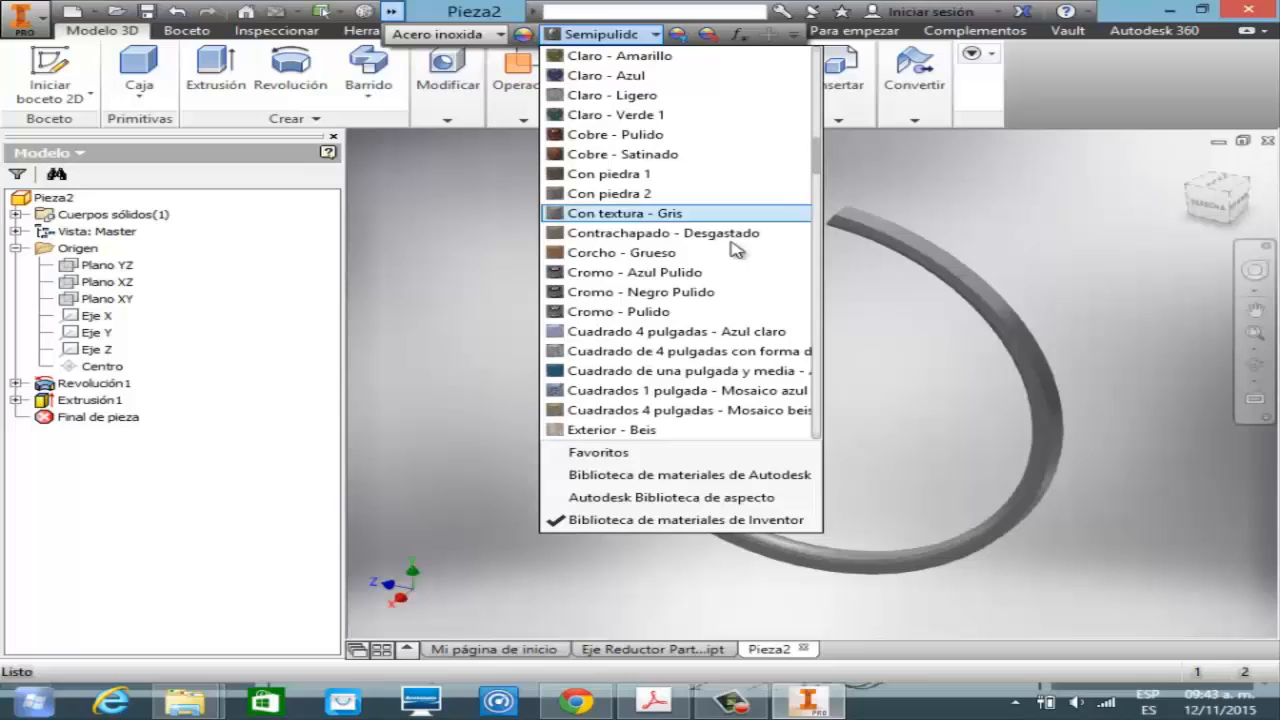
{"action": "left_click", "coordinate": [698, 274]}
- Save the ring part in the diseños en INVENTOR folder as "Eje Reductor Parte - Anillo de Seguridad"
{"action": "left_click", "coordinate": [1266, 370]}
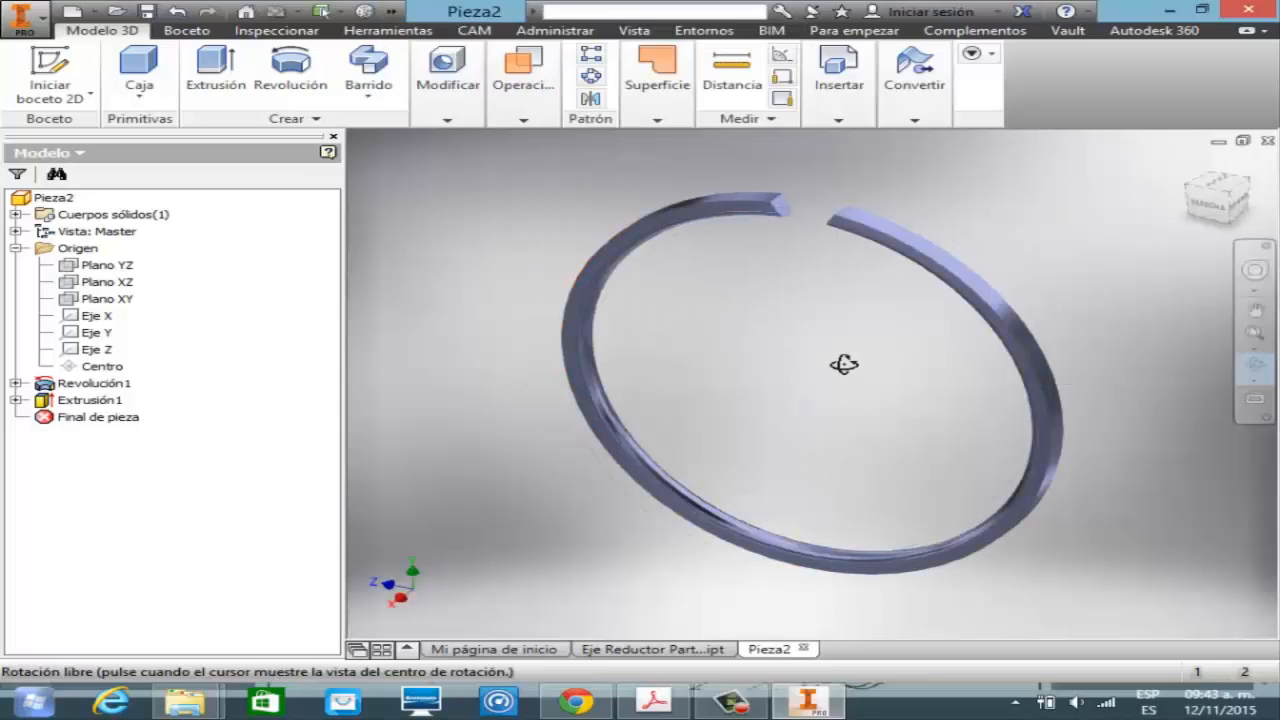
{"action": "left_click_drag", "start_coordinate": [843, 363], "coordinate": [658, 305]}
{"action": "key", "text": "Escape"}
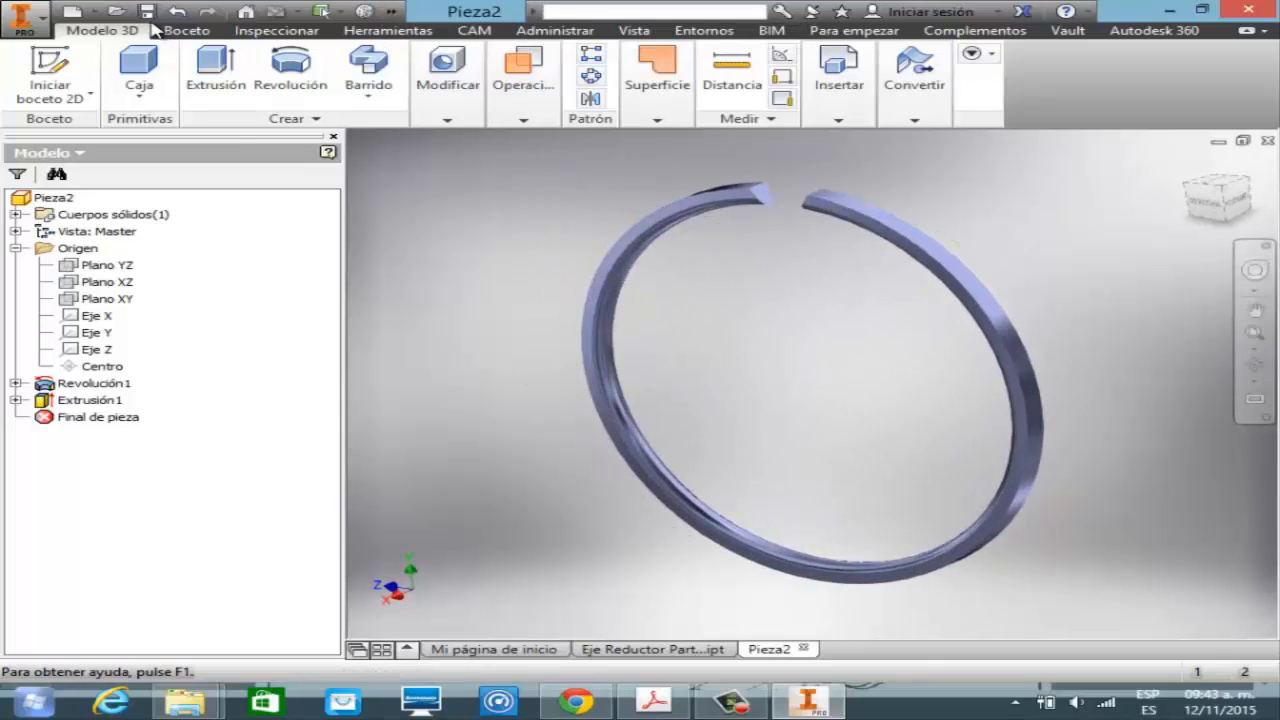
{"action": "left_click", "coordinate": [147, 11]}
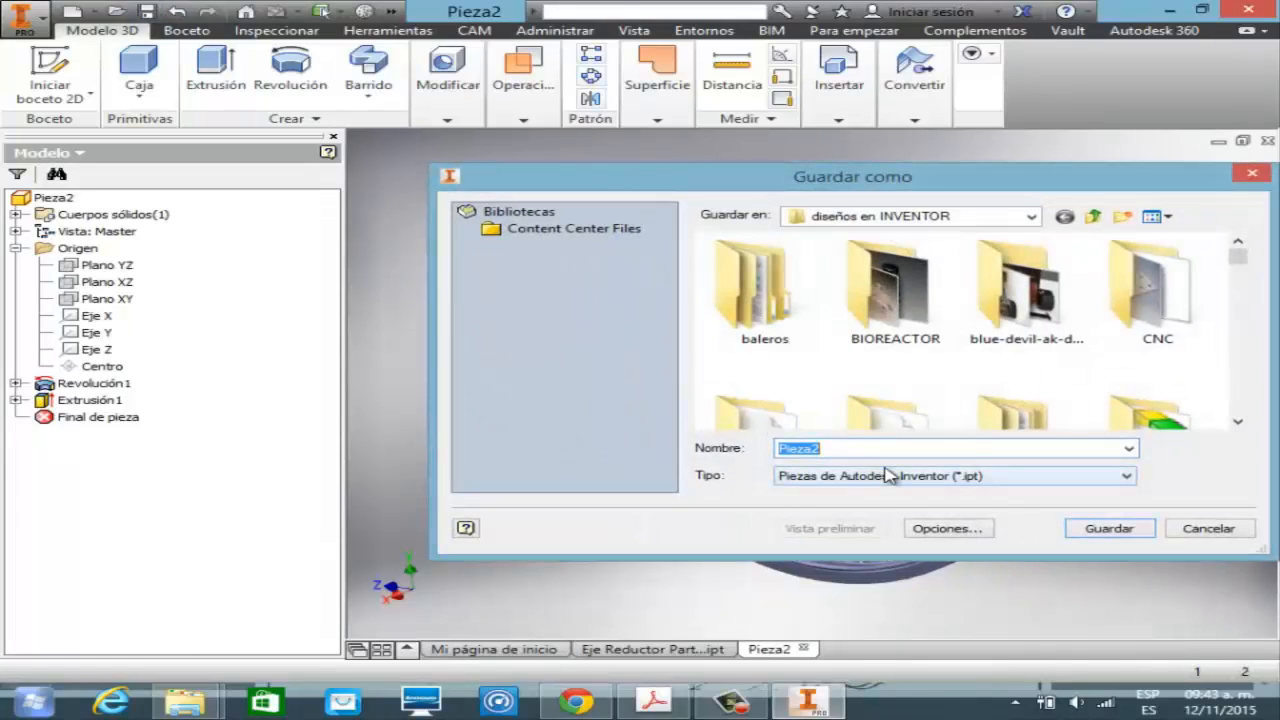
{"action": "type", "text": "Eje R"}
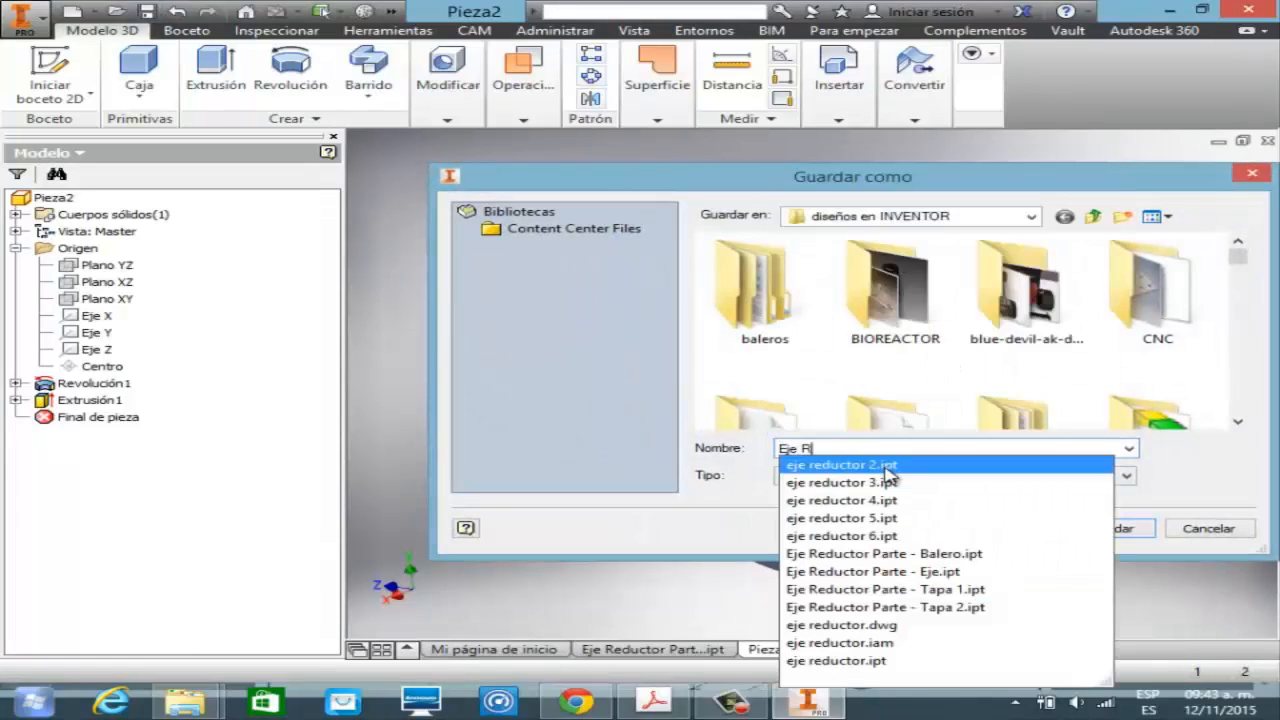
{"action": "type", "text": "eductor "}
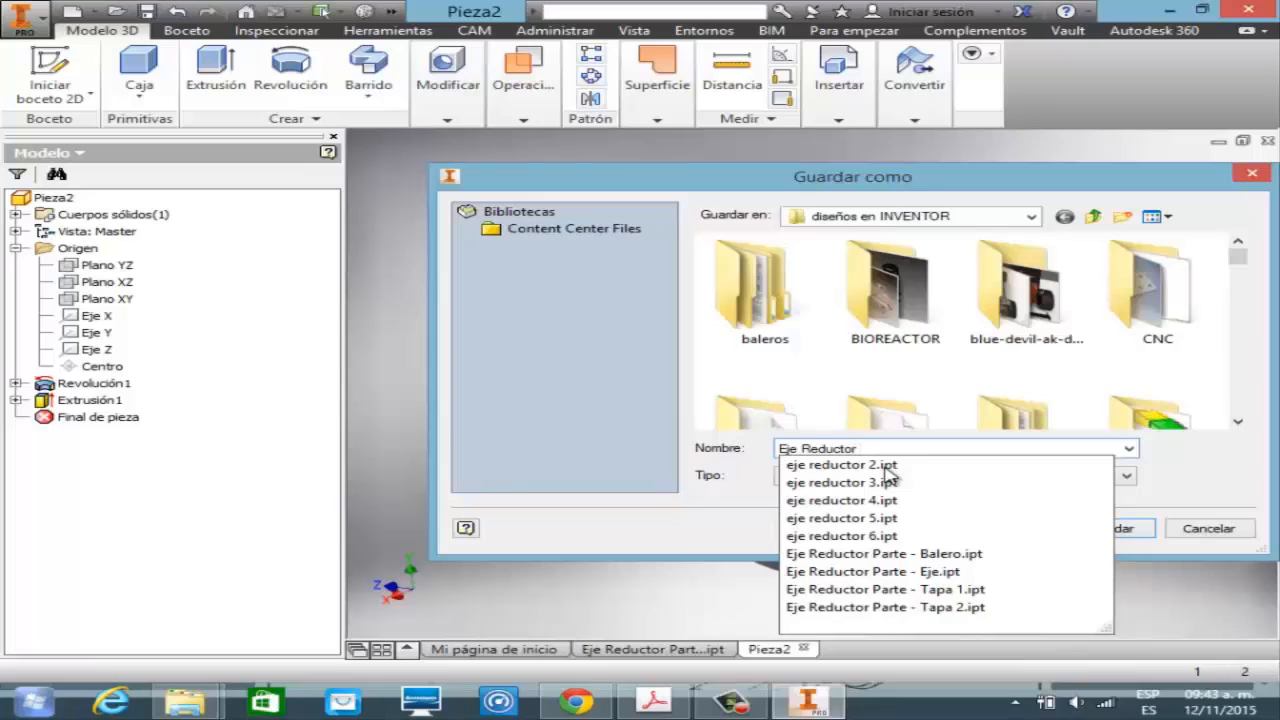
{"action": "type", "text": "Par"}
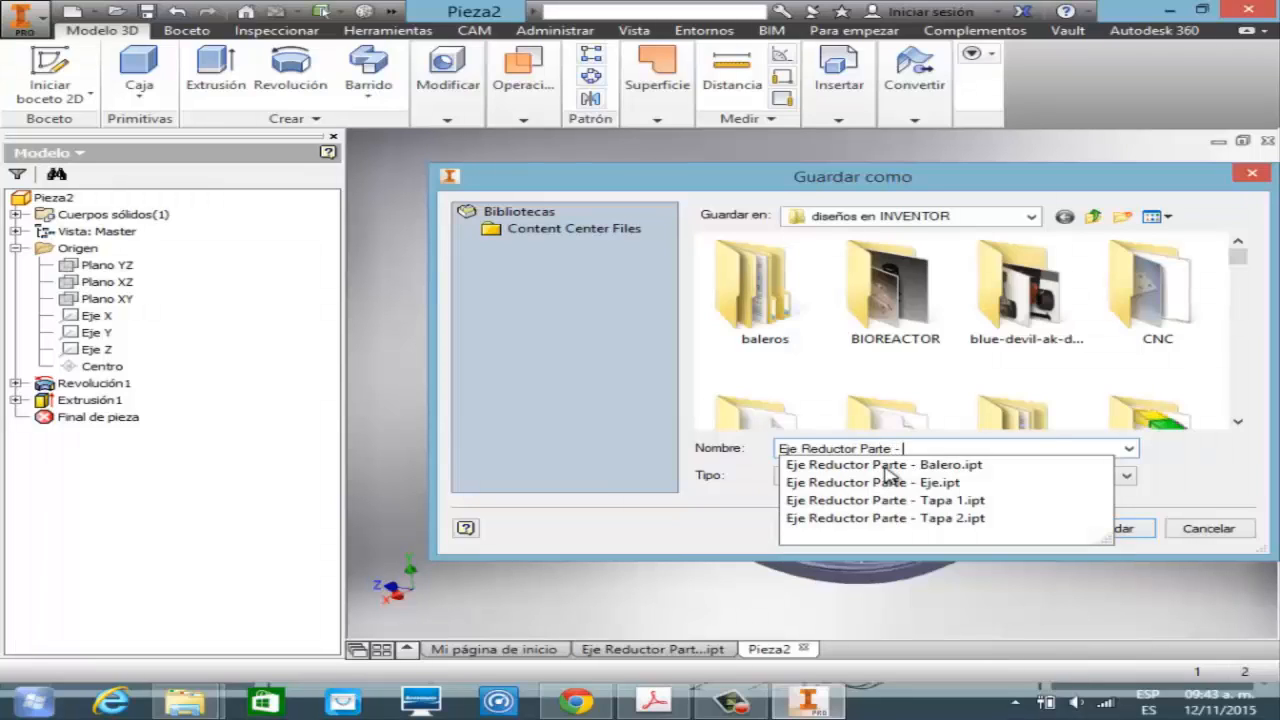
{"action": "type", "text": "te - Anillo de "}
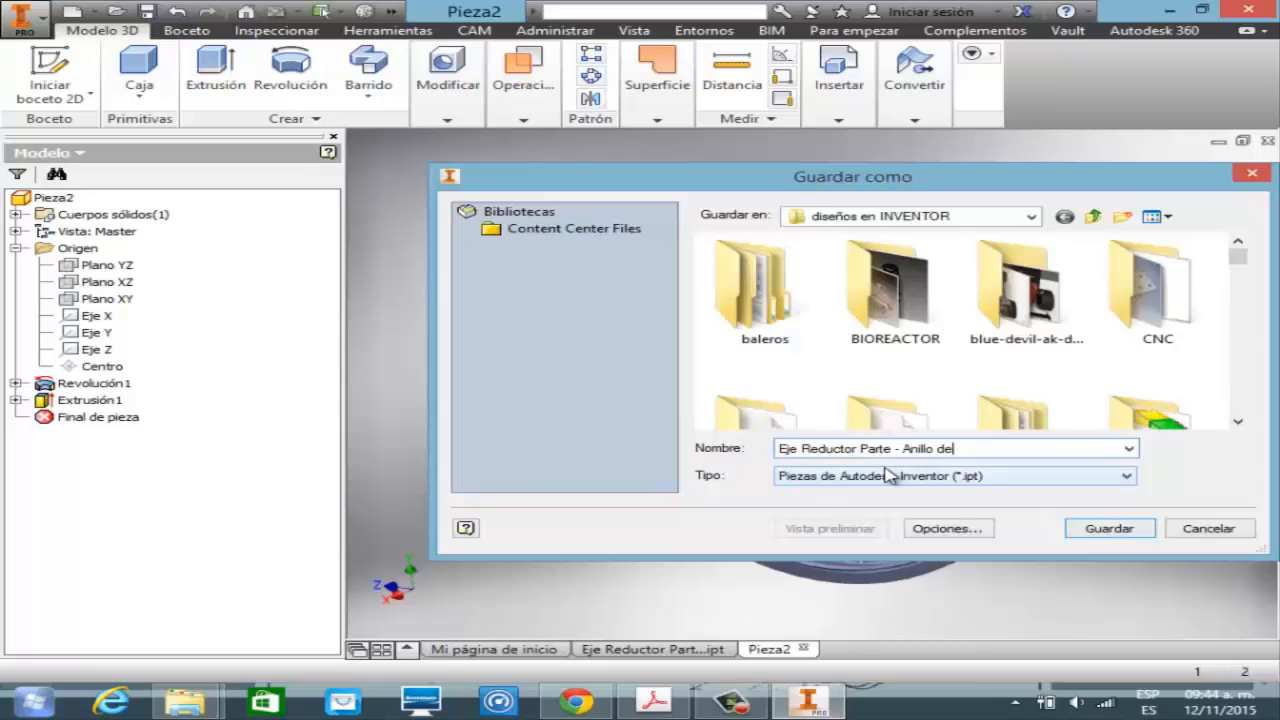
{"action": "type", "text": "Seguridad"}
{"action": "left_click", "coordinate": [1080, 530]}
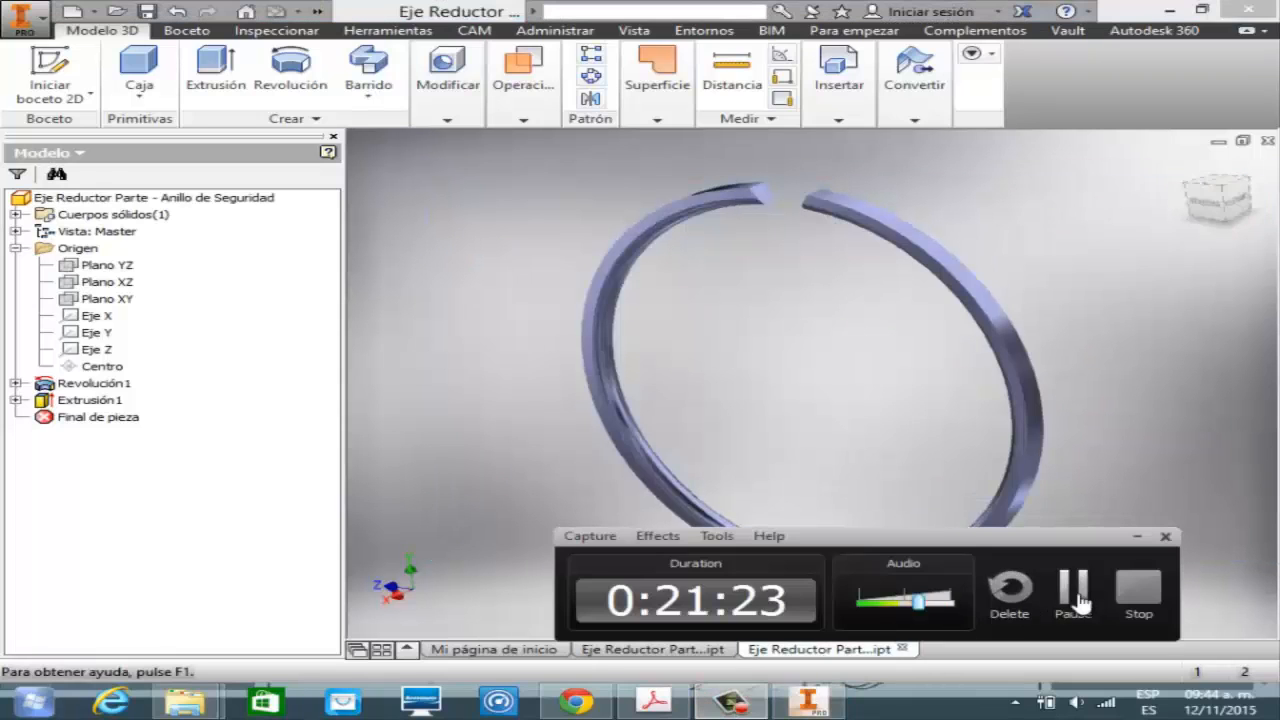
{"action": "left_click", "coordinate": [1071, 586]}
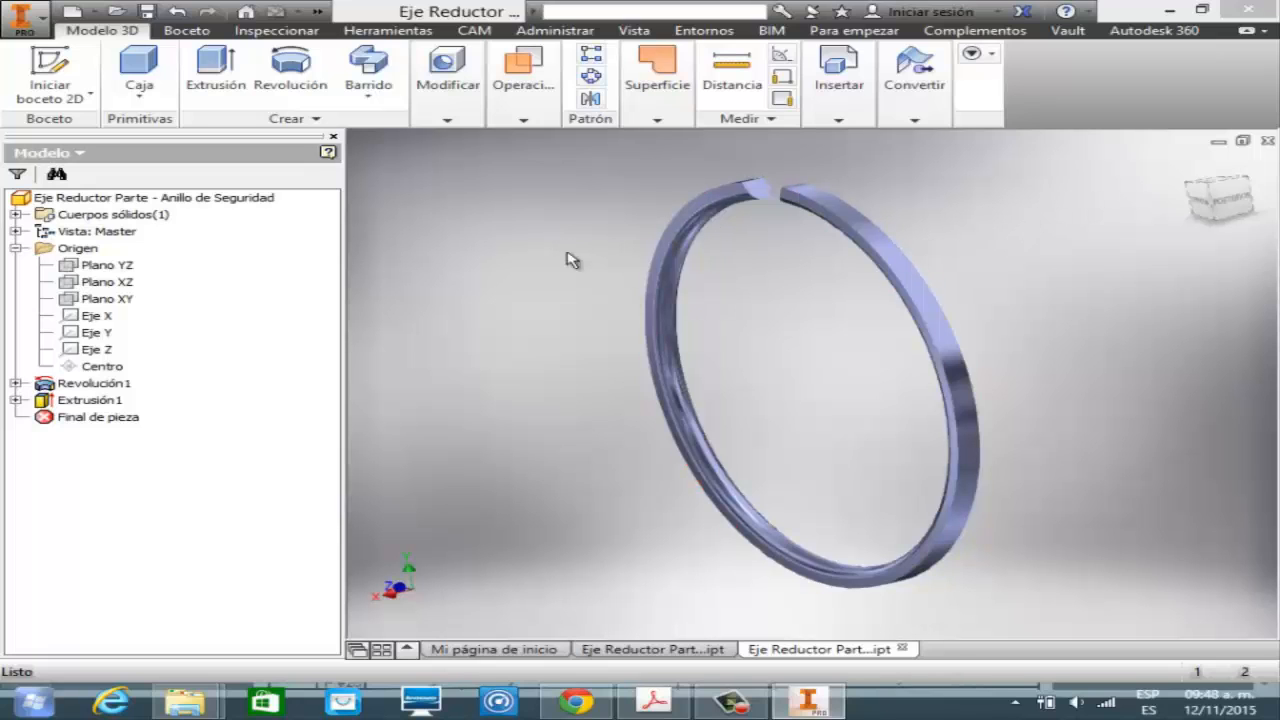
- Create a new part from the metric Normal (mm).ipt template and start a 2D sketch on the XY plane
{"action": "left_click", "coordinate": [68, 14]}
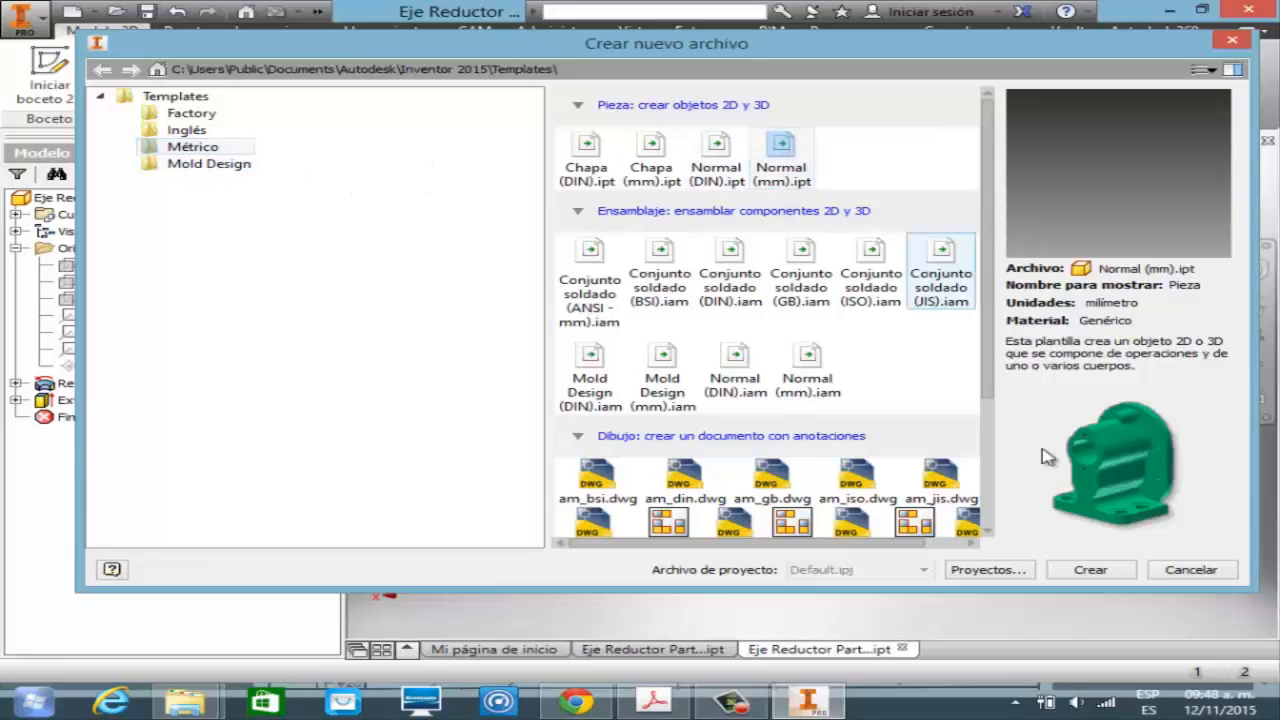
{"action": "left_click", "coordinate": [1096, 570]}
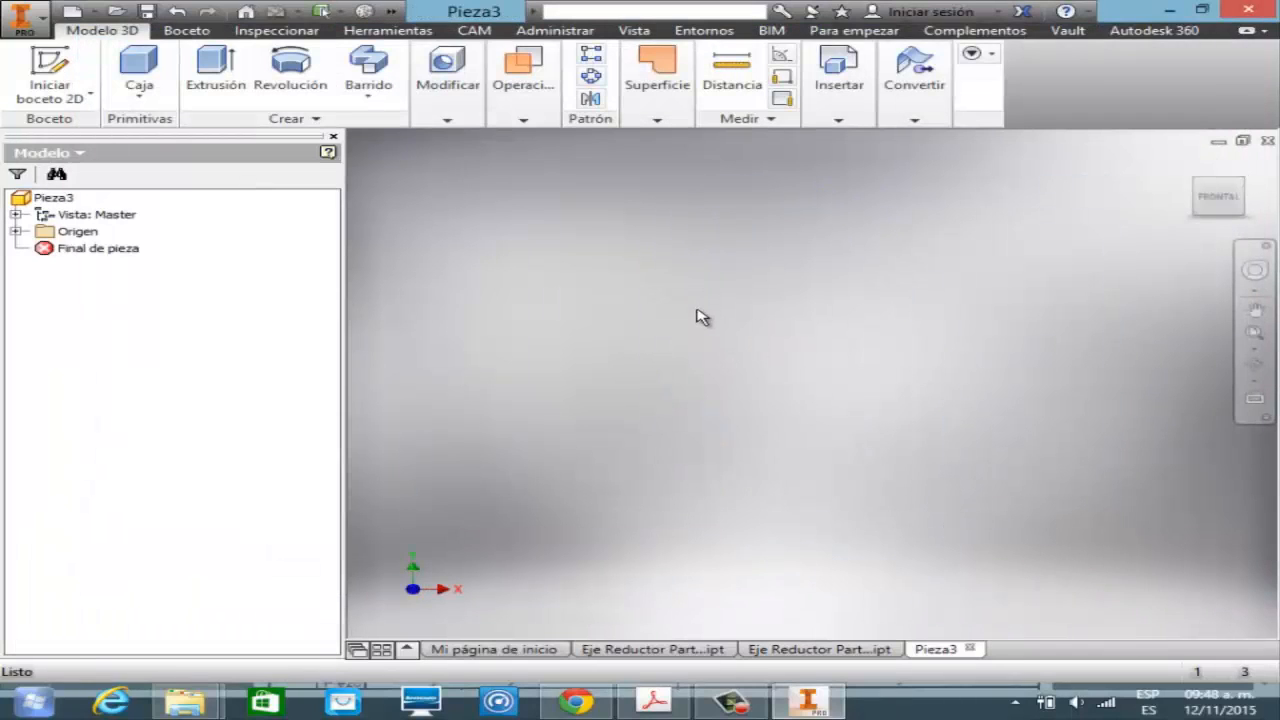
{"action": "left_click", "coordinate": [48, 80]}
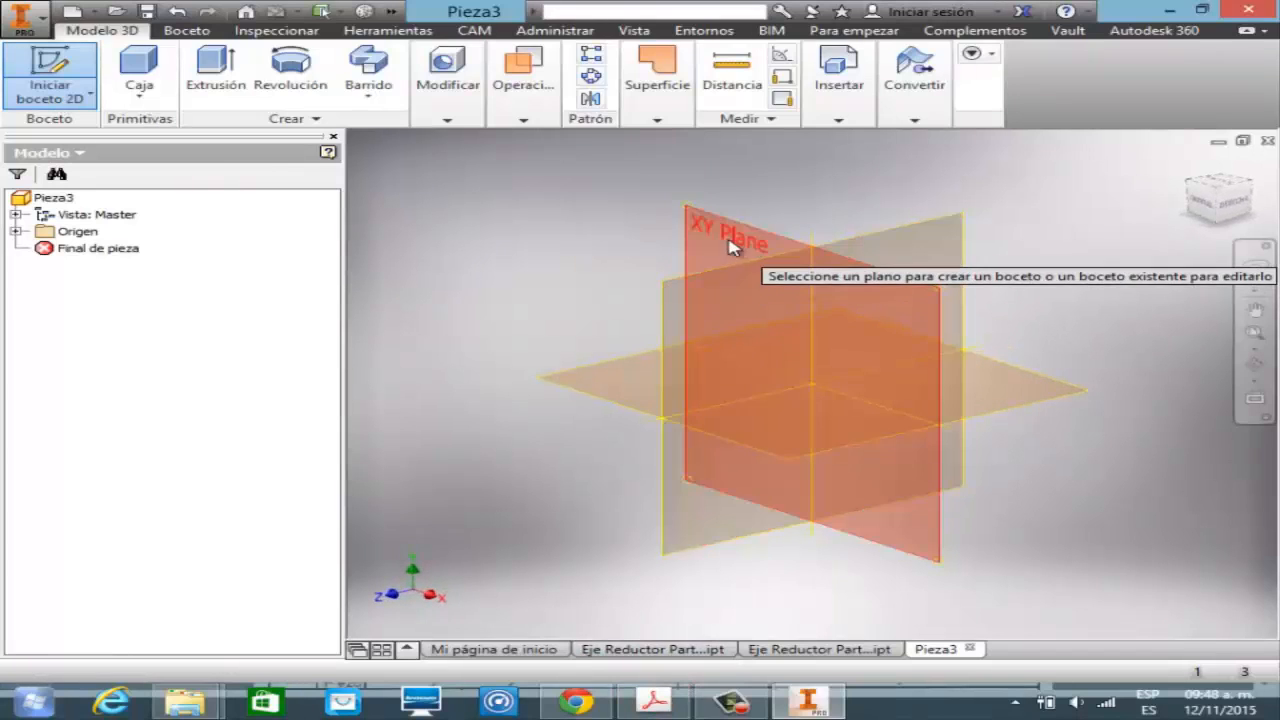
{"action": "left_click", "coordinate": [733, 244]}
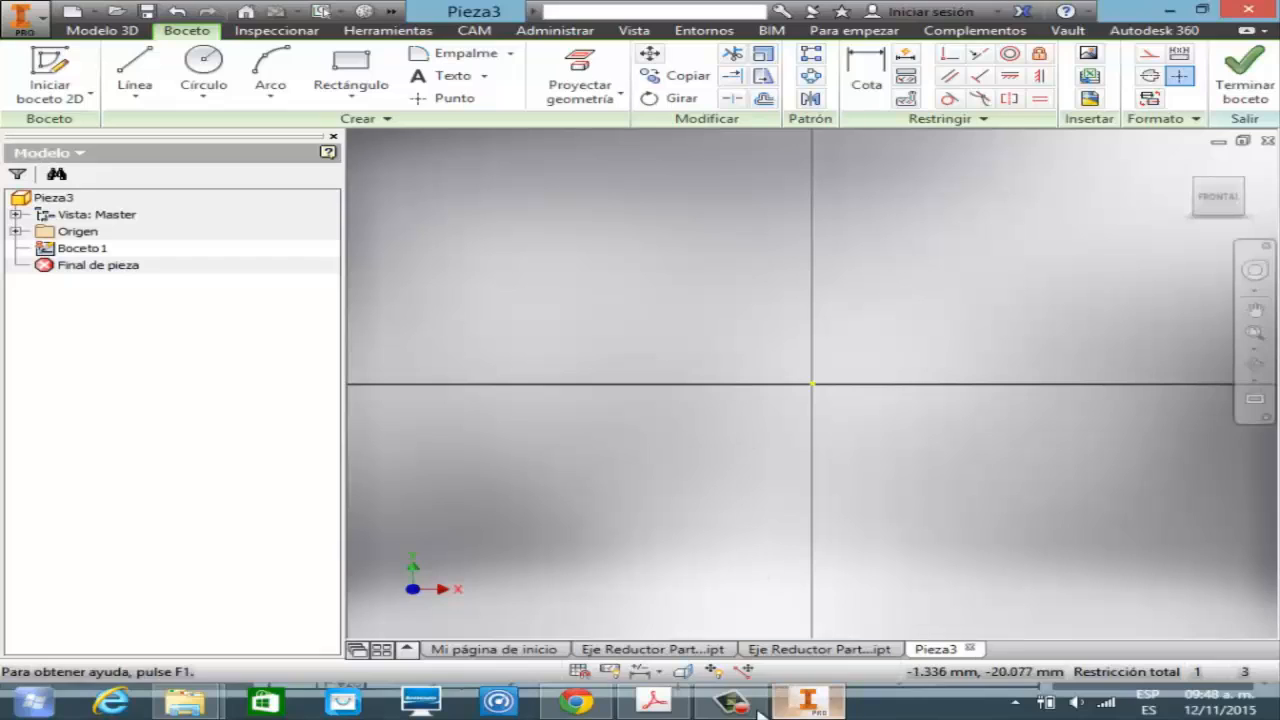
- Switch to Adobe Acrobat, check the flanged cover's dimensions on page 155 of the PDF, and return to Inventor
{"action": "left_click", "coordinate": [655, 703]}
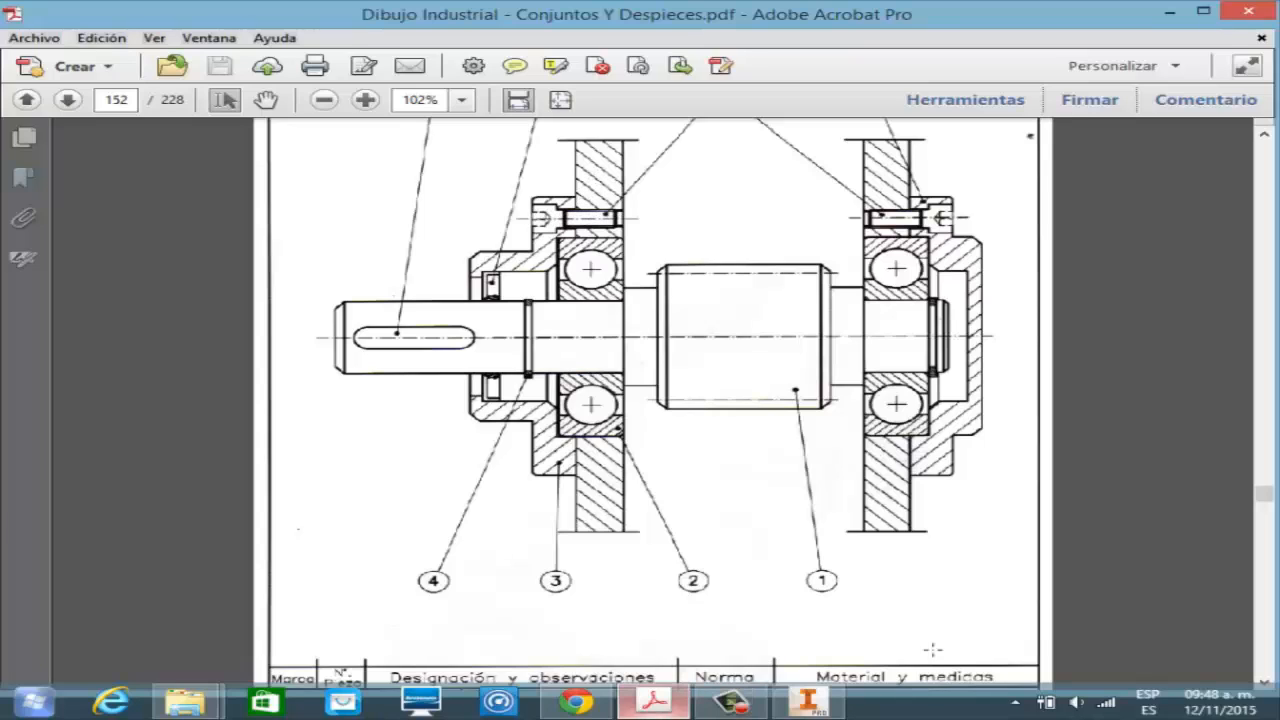
{"action": "left_click", "coordinate": [1264, 686]}
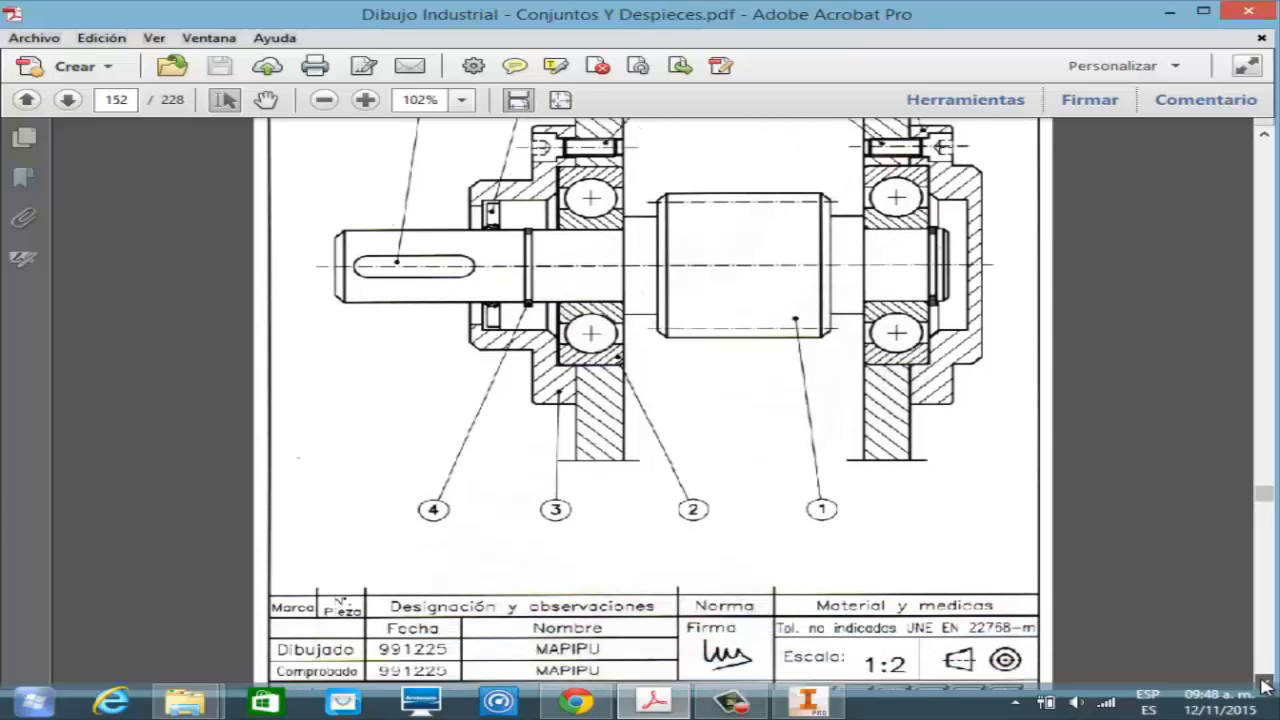
{"action": "left_click_drag", "start_coordinate": [1264, 686], "coordinate": [1264, 686]}
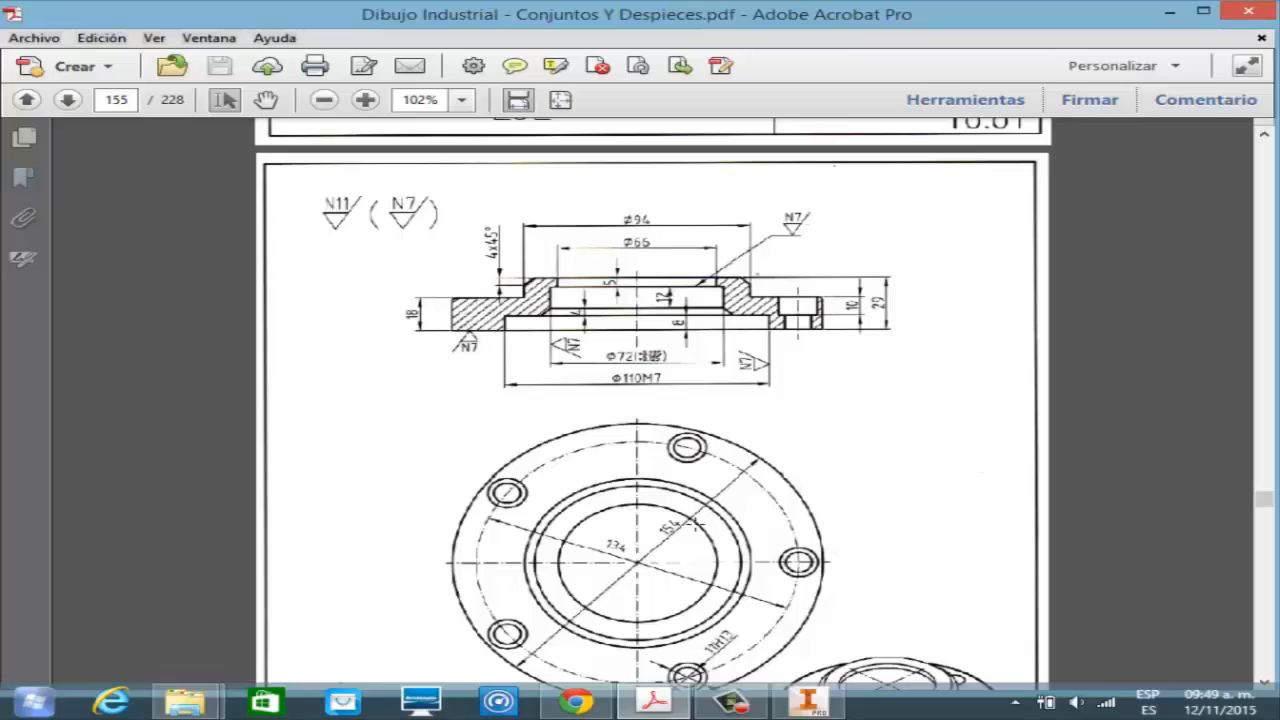
{"action": "left_click", "coordinate": [805, 700]}
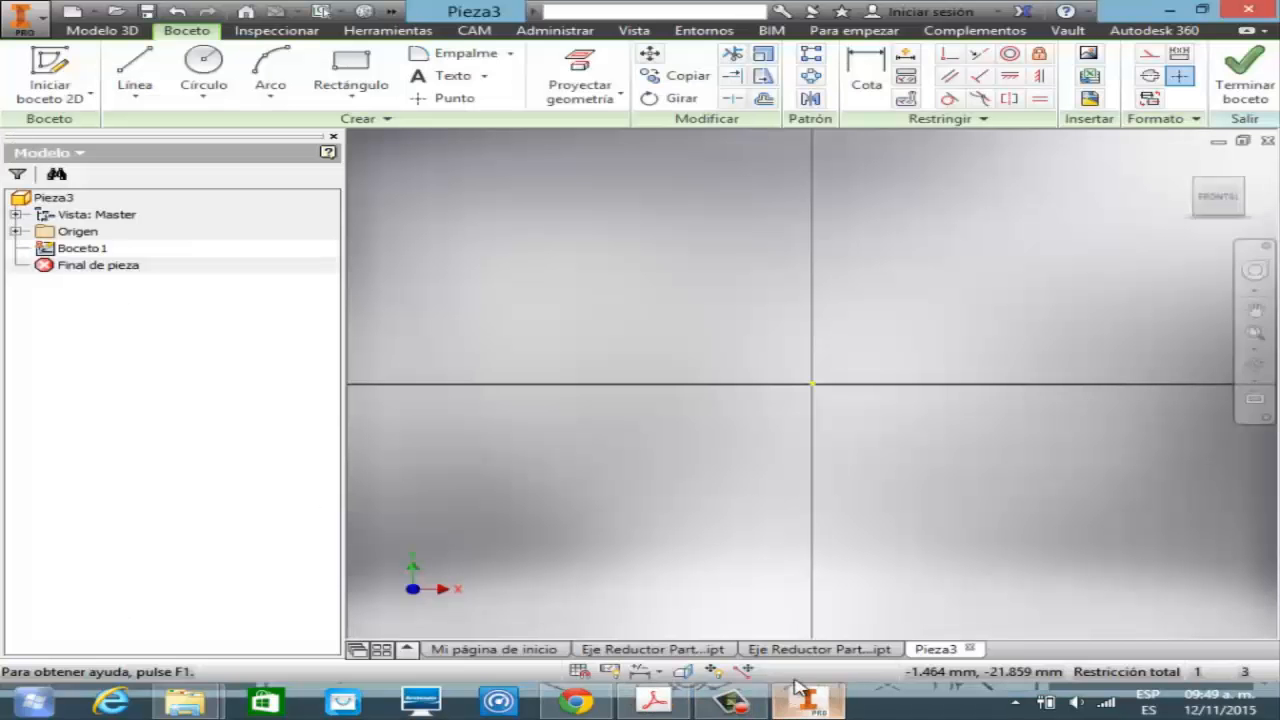
- Sketch a two-point center rectangle of 308 by 308 mm centred on the origin
{"action": "left_click", "coordinate": [352, 95]}
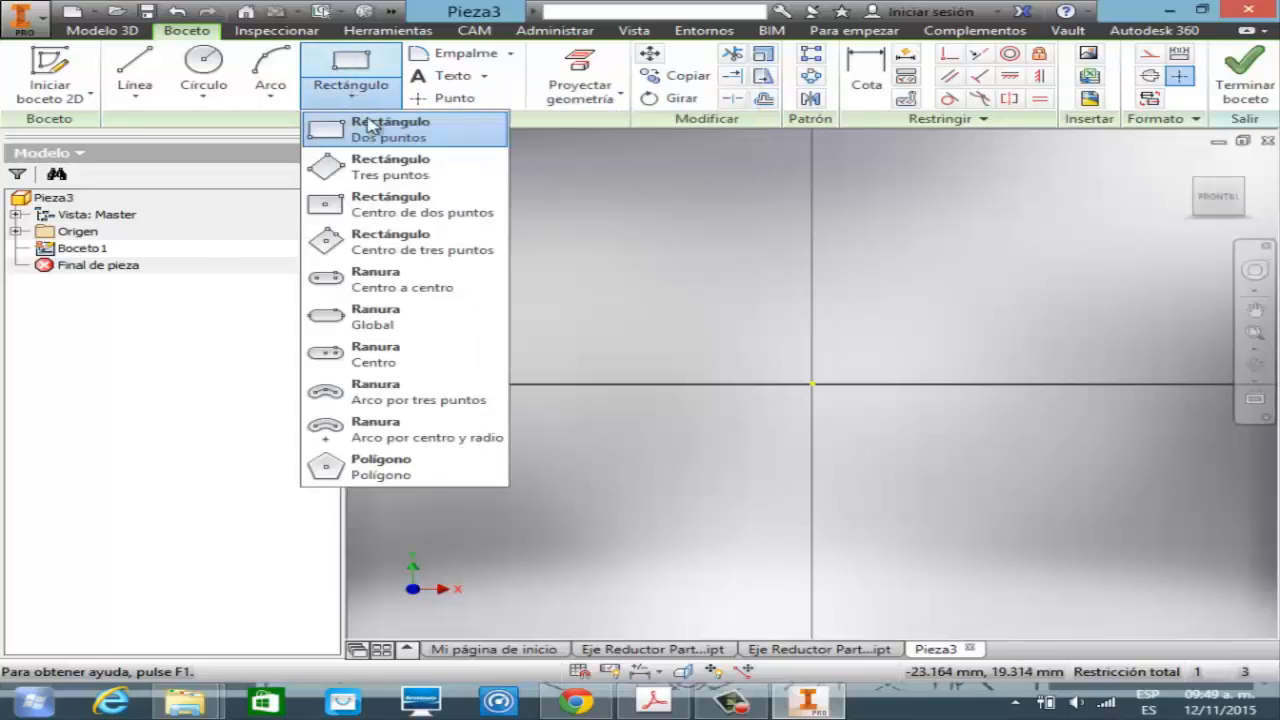
{"action": "left_click", "coordinate": [365, 222]}
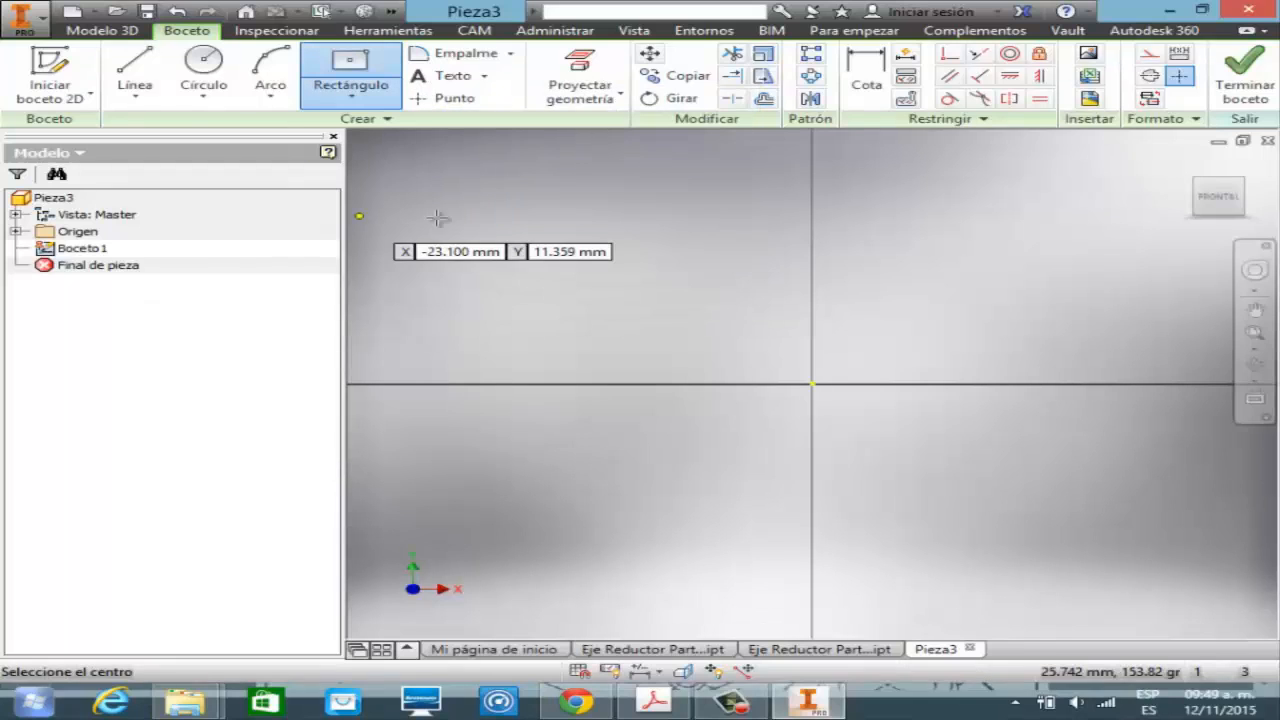
{"action": "left_click", "coordinate": [812, 385]}
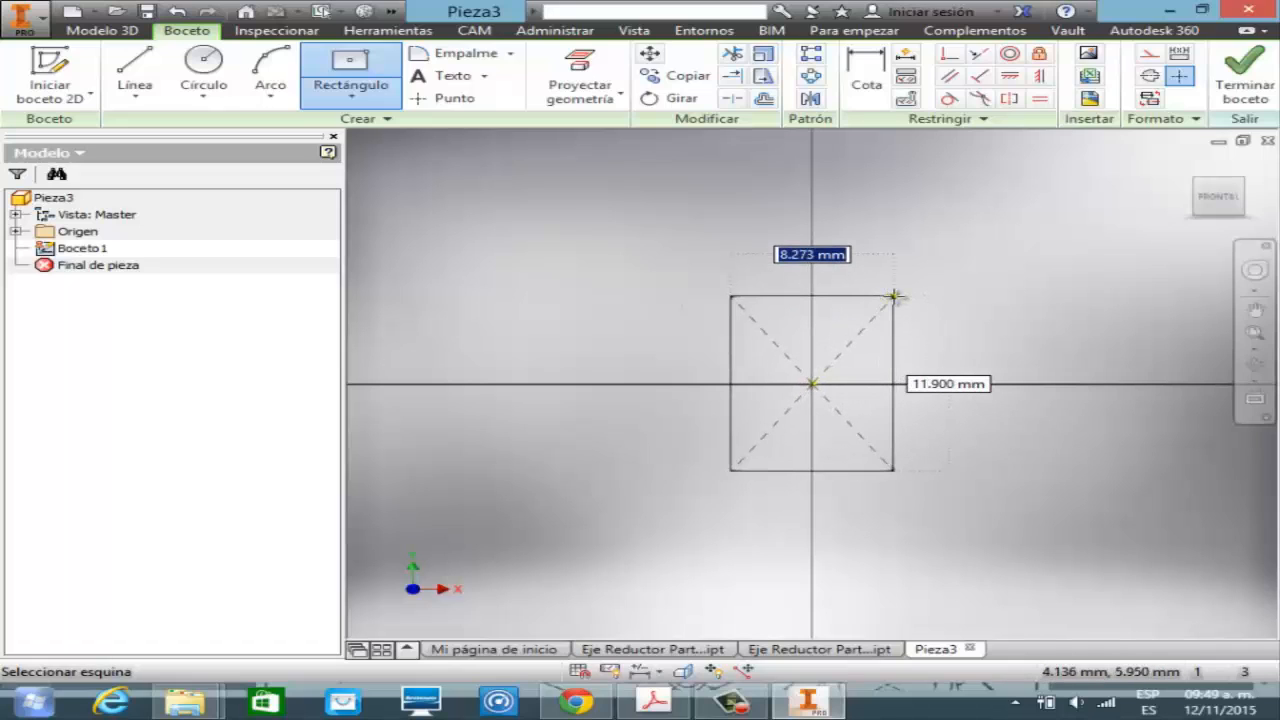
{"action": "type", "text": "308"}
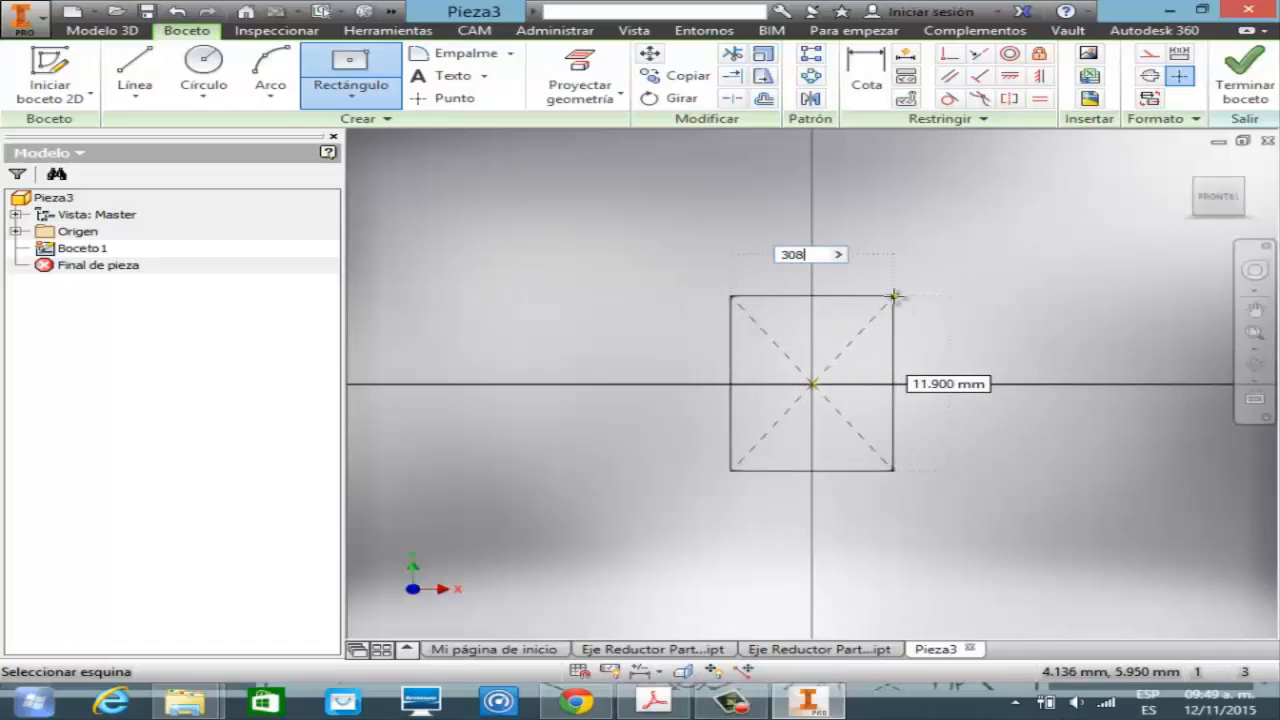
{"action": "key", "text": "Tab"}
{"action": "type", "text": "3"}
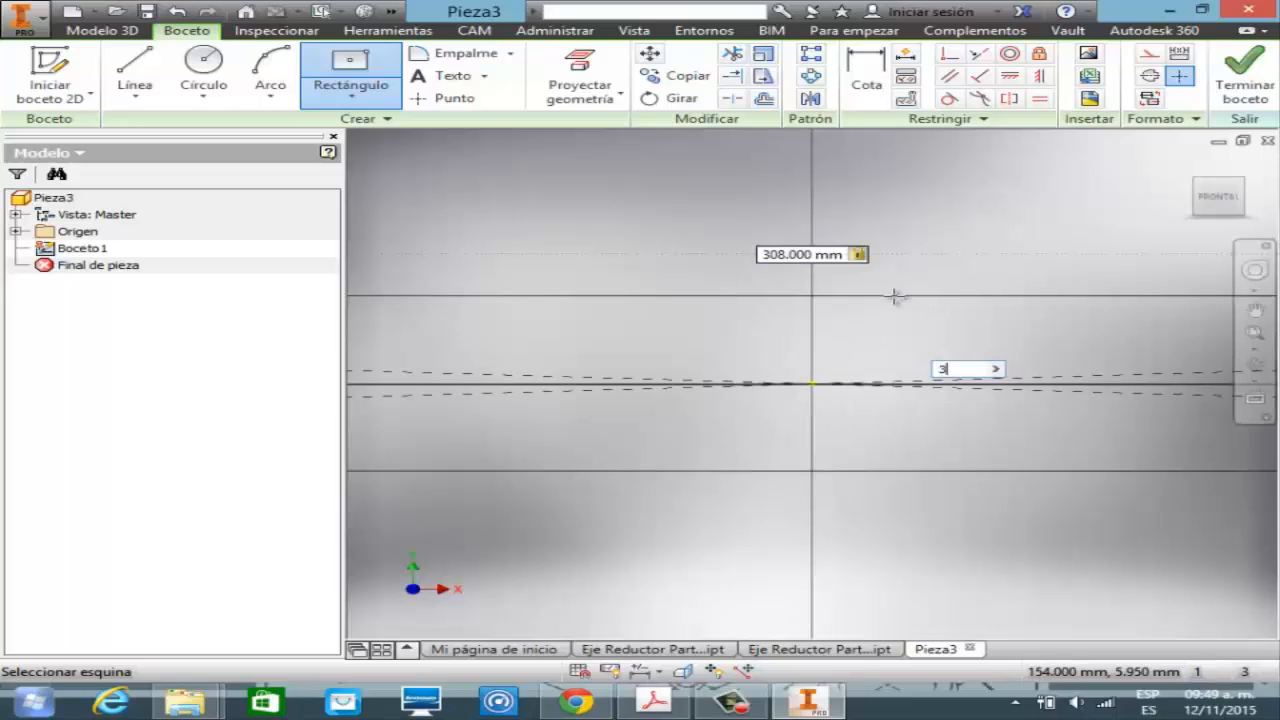
{"action": "type", "text": "08"}
{"action": "key", "text": "Return"}
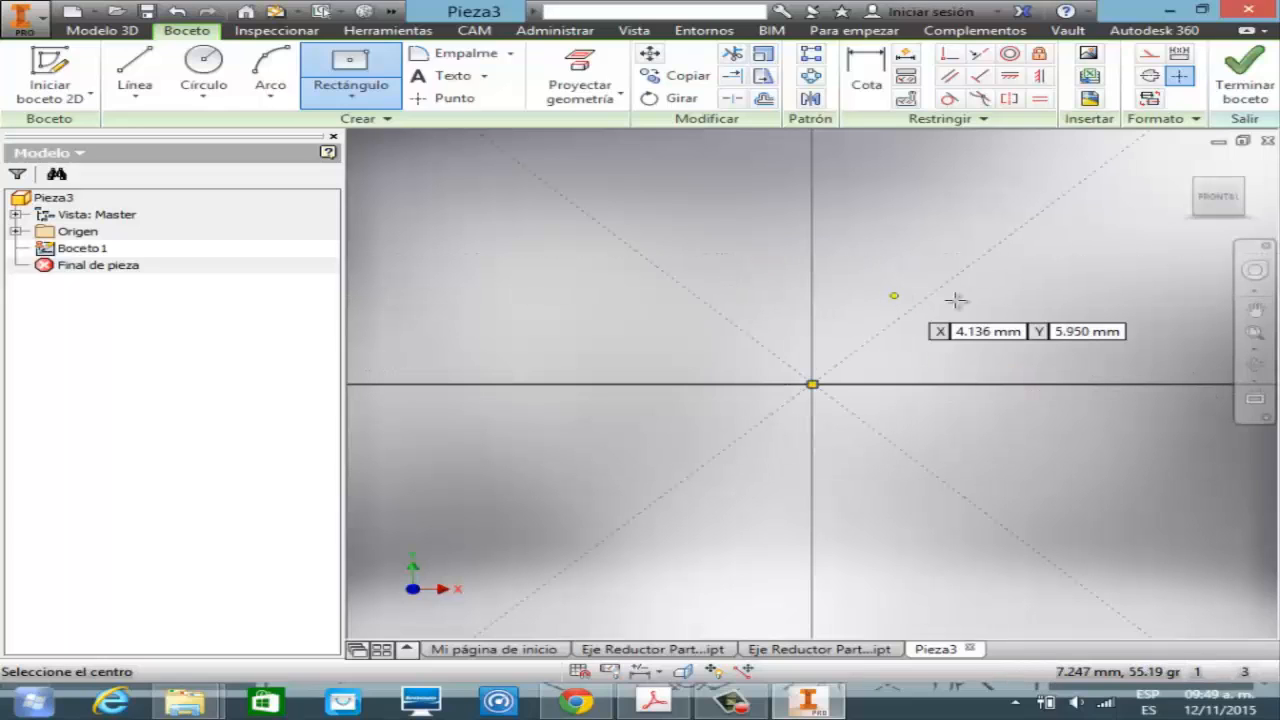
{"action": "left_click", "coordinate": [1250, 340]}
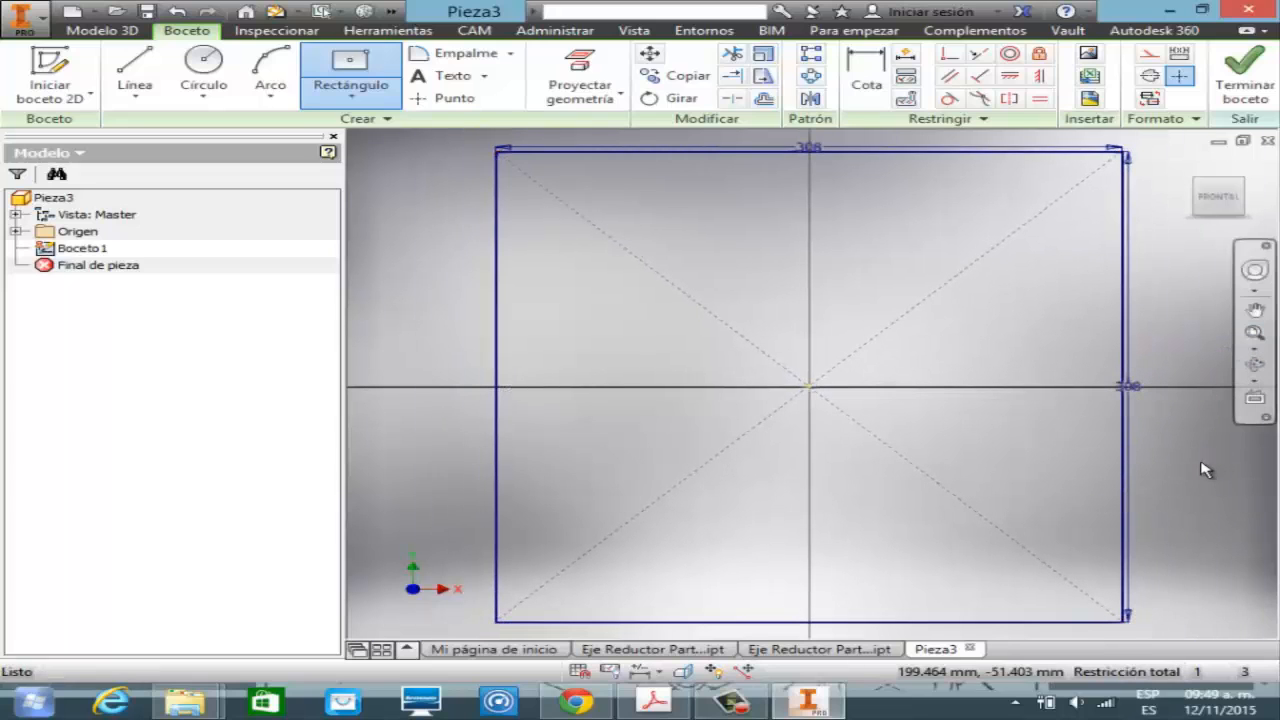
{"action": "key", "text": "Escape"}
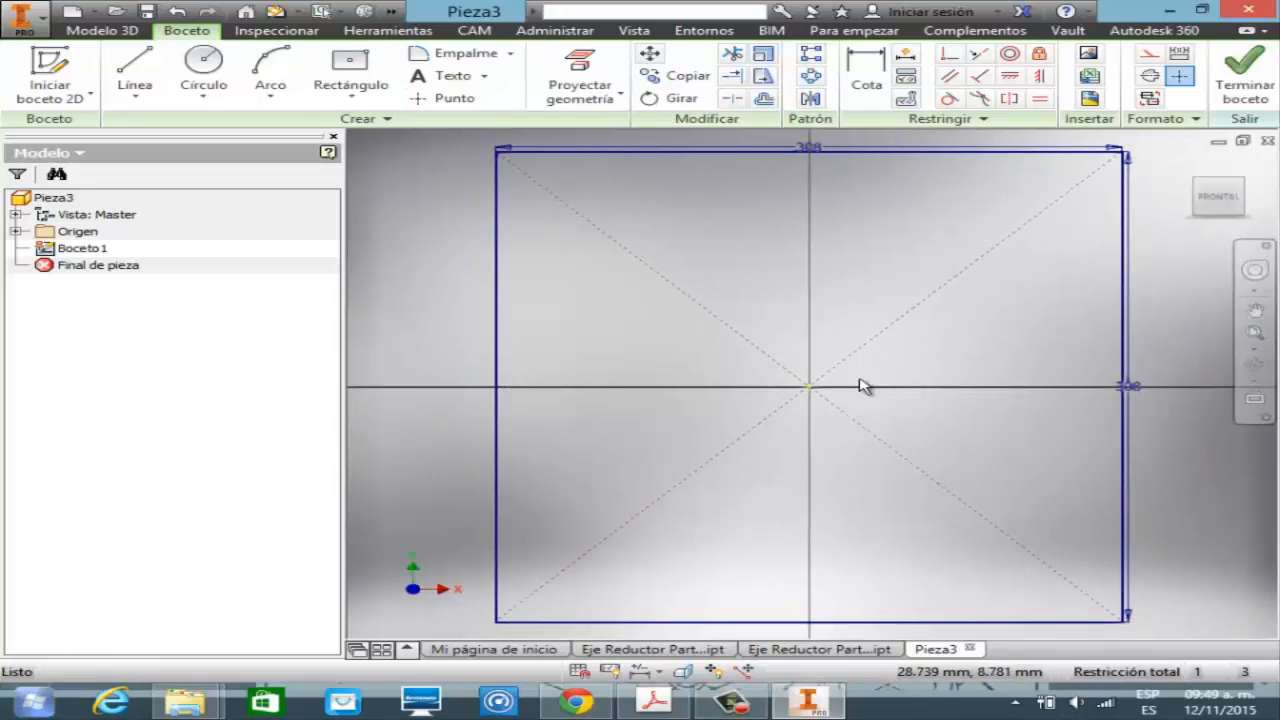
- Switch to Adobe Acrobat, examine the Eje Reductor assembly drawing, parts list and flanged cover drawing on pages 152 to 155, and return to Inventor
{"action": "left_click", "coordinate": [655, 700]}
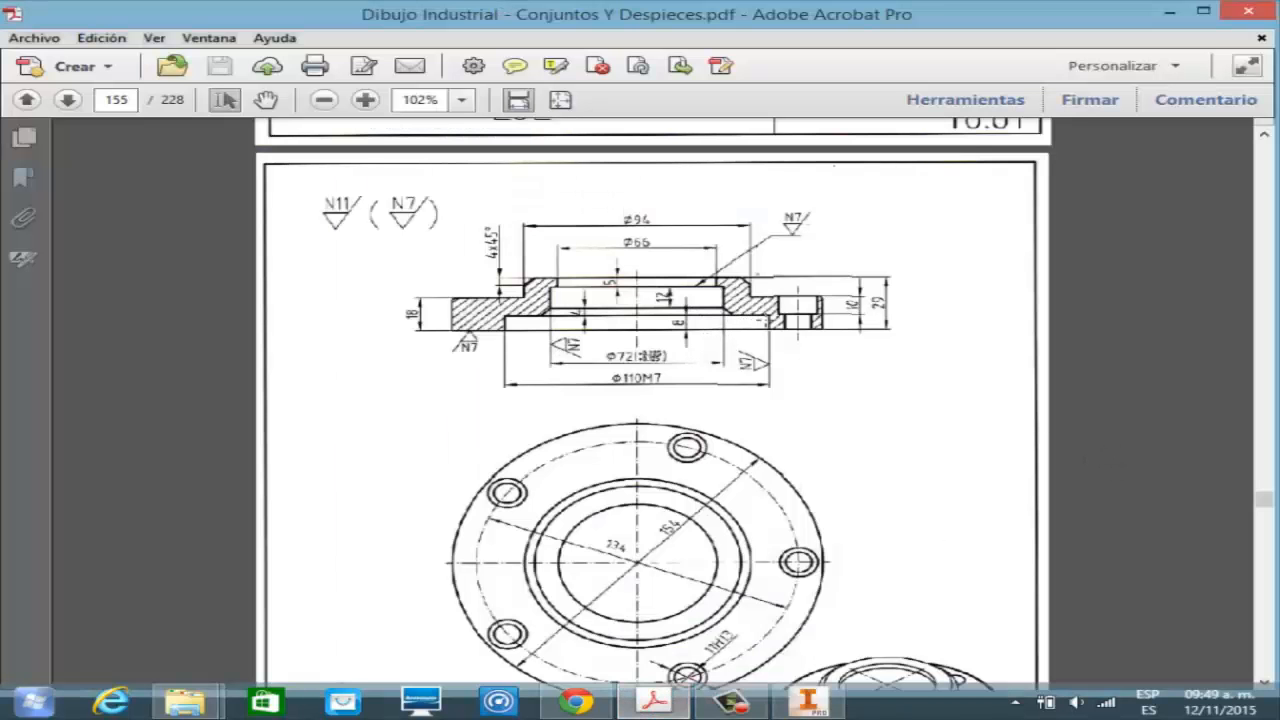
{"action": "left_click_drag", "start_coordinate": [1266, 510], "coordinate": [1268, 495]}
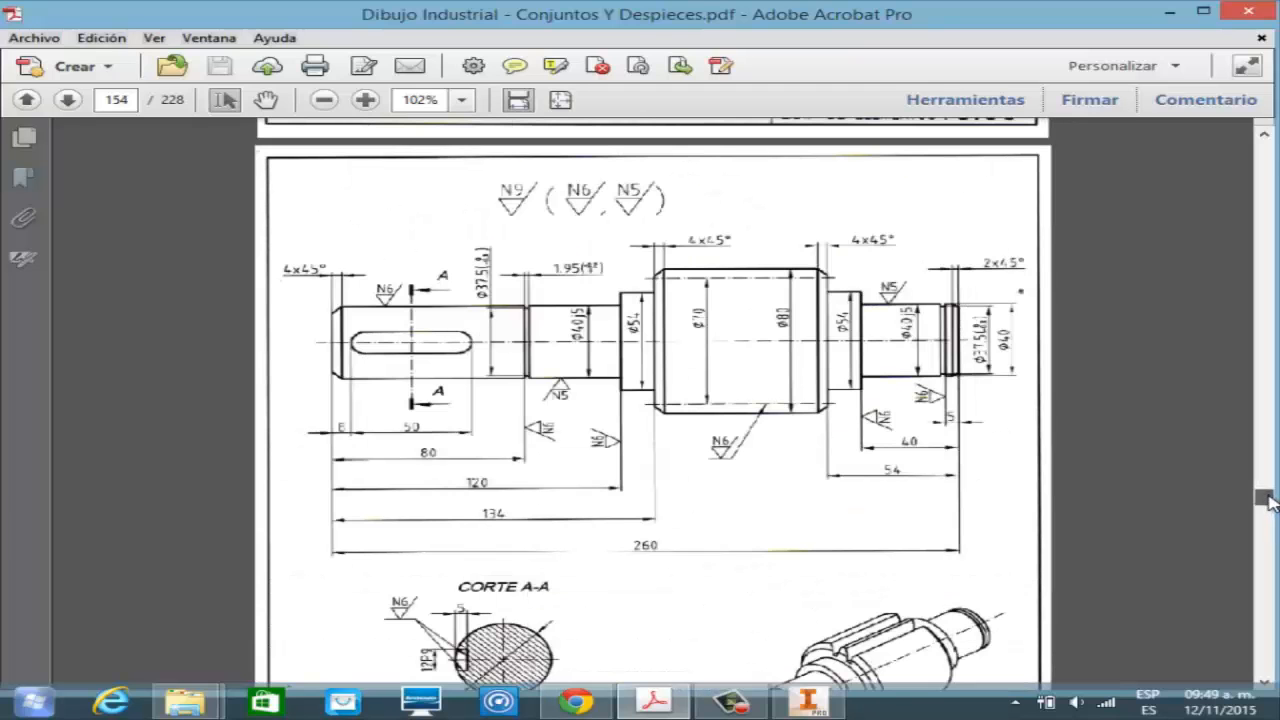
{"action": "left_click", "coordinate": [1266, 140]}
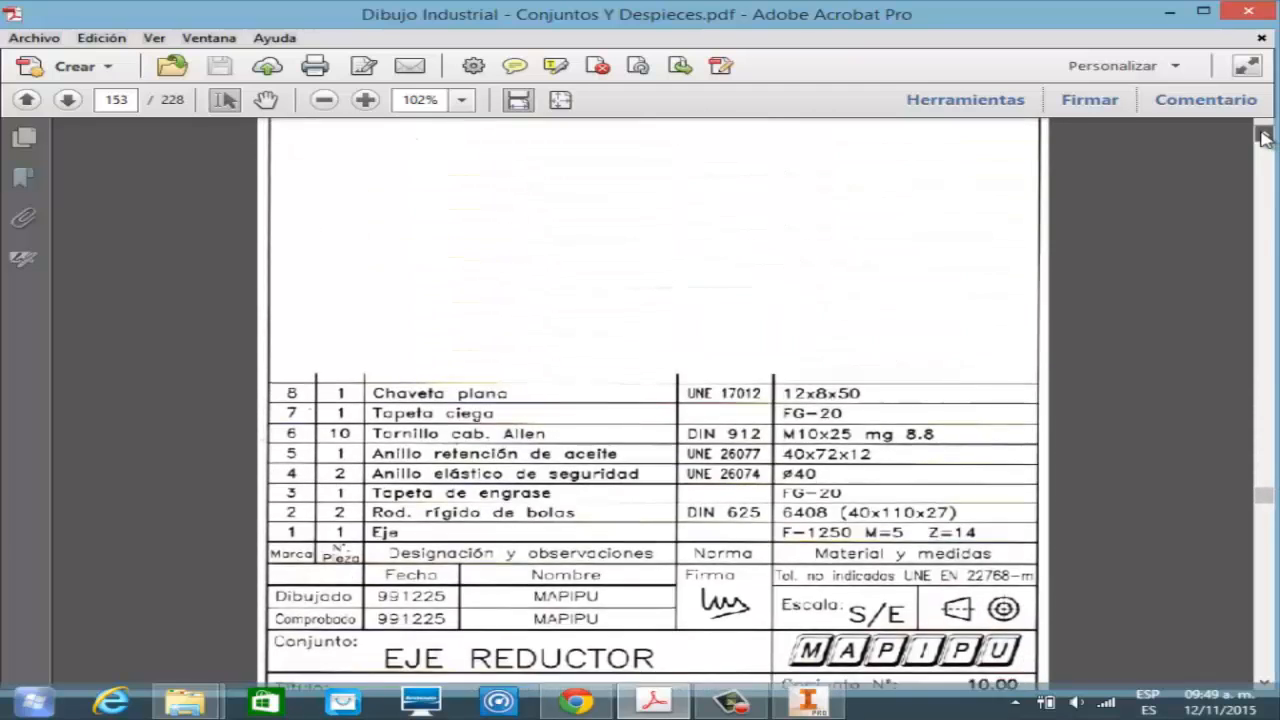
{"action": "left_click", "coordinate": [1266, 139]}
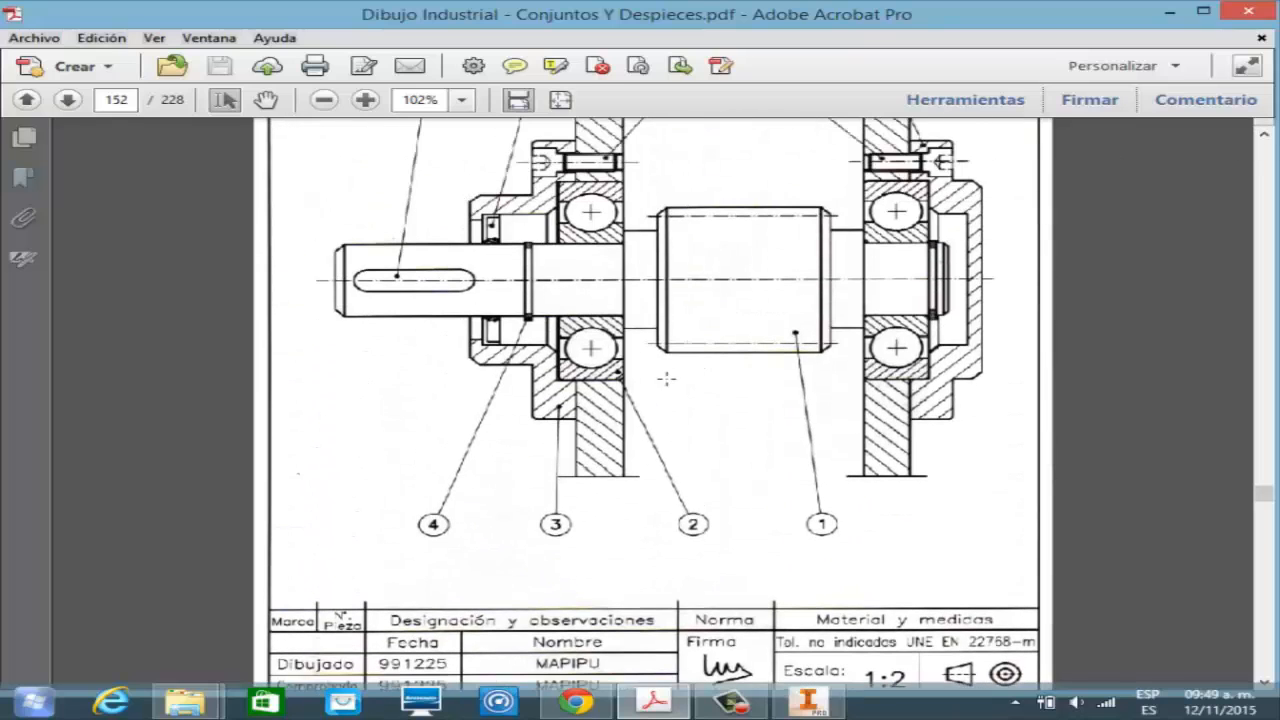
{"action": "left_click", "coordinate": [1265, 136]}
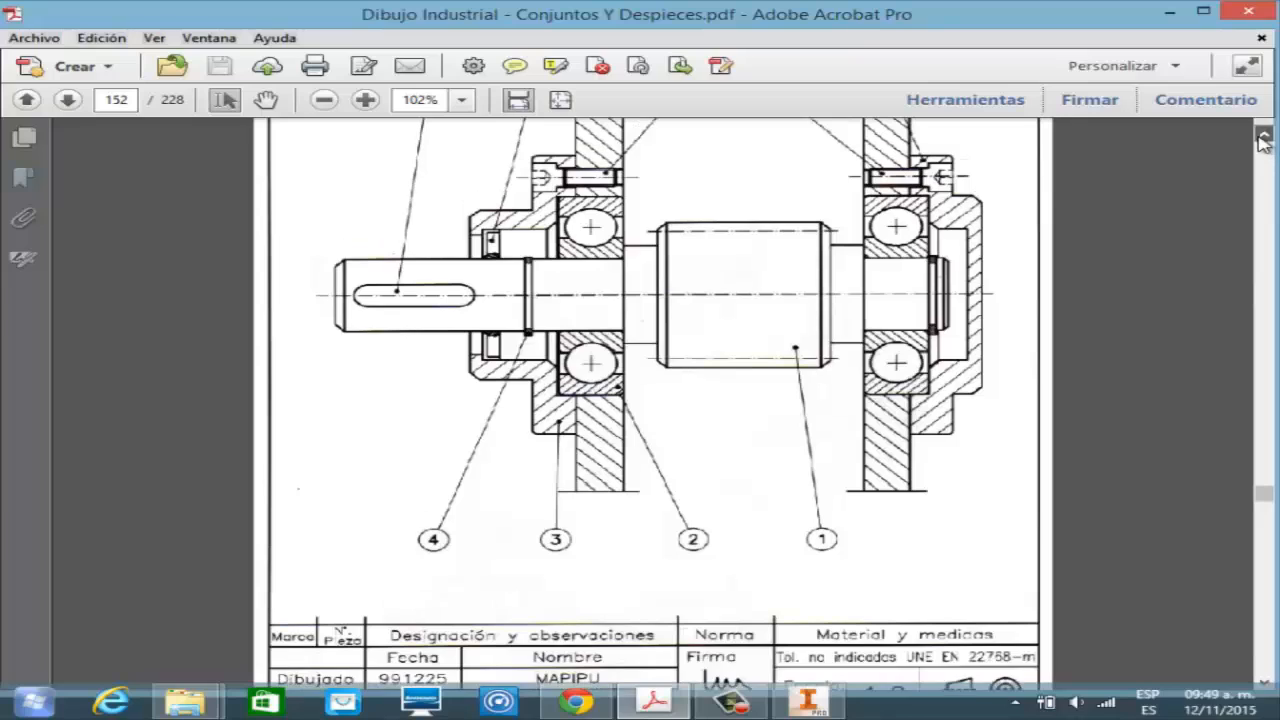
{"action": "left_click", "coordinate": [1265, 136]}
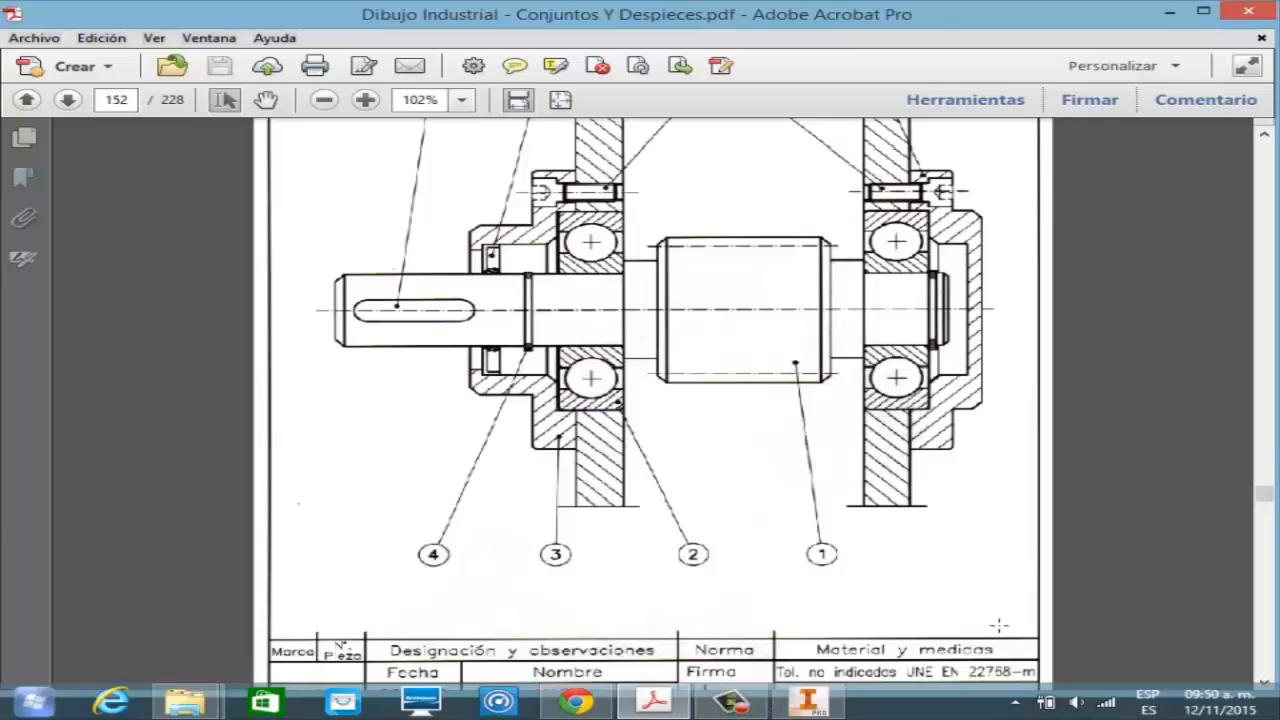
{"action": "left_click", "coordinate": [1264, 684]}
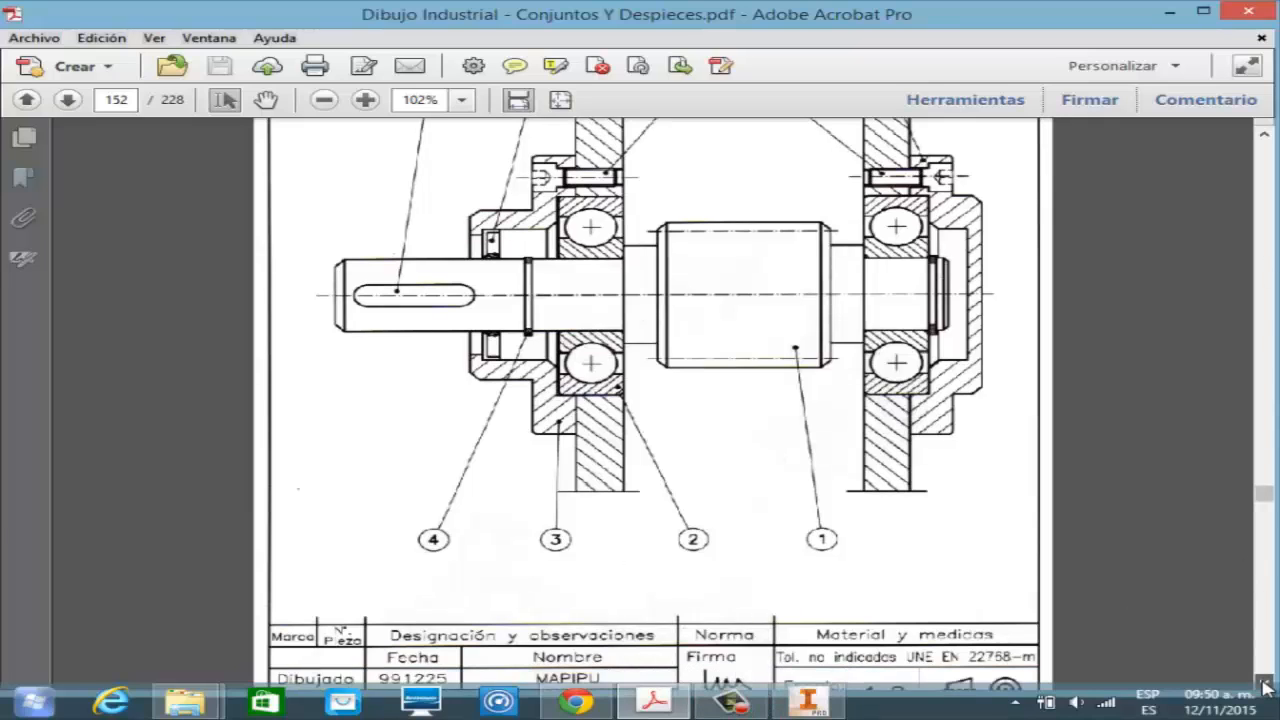
{"action": "scroll", "coordinate": [1264, 684], "scroll_direction": "down", "scroll_amount": 20}
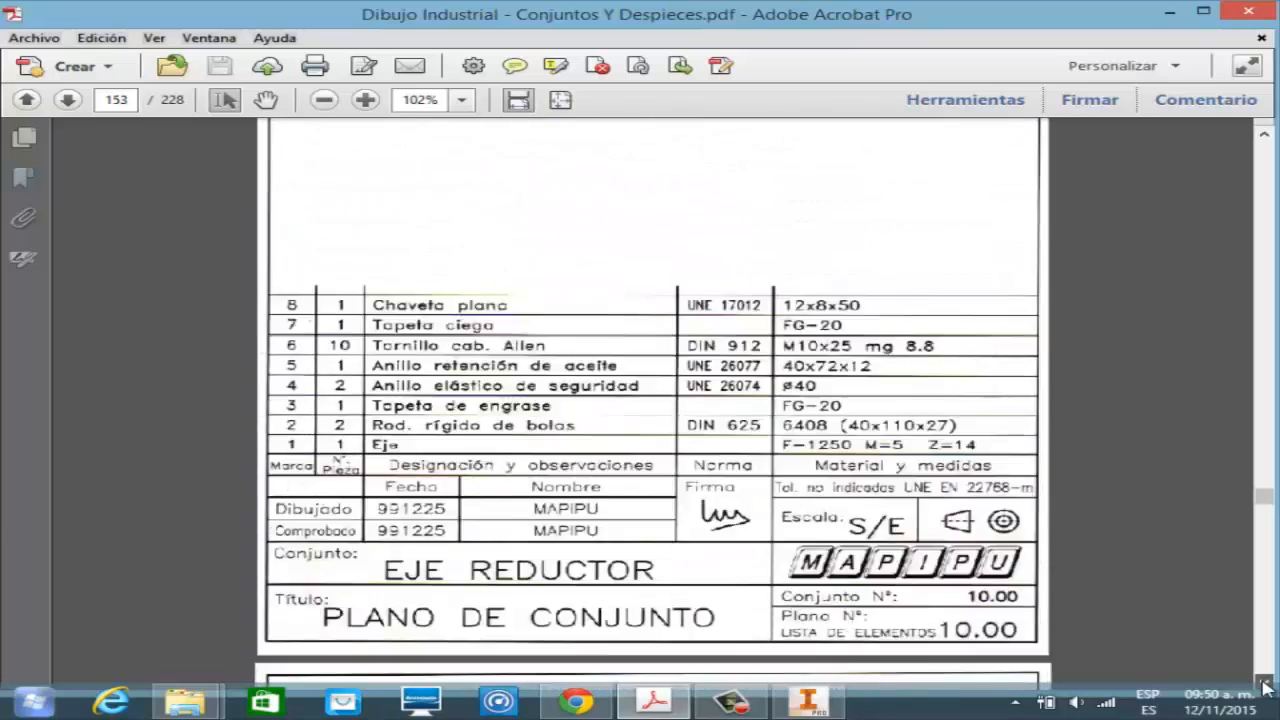
{"action": "scroll", "coordinate": [1264, 684], "scroll_direction": "down", "scroll_amount": 10}
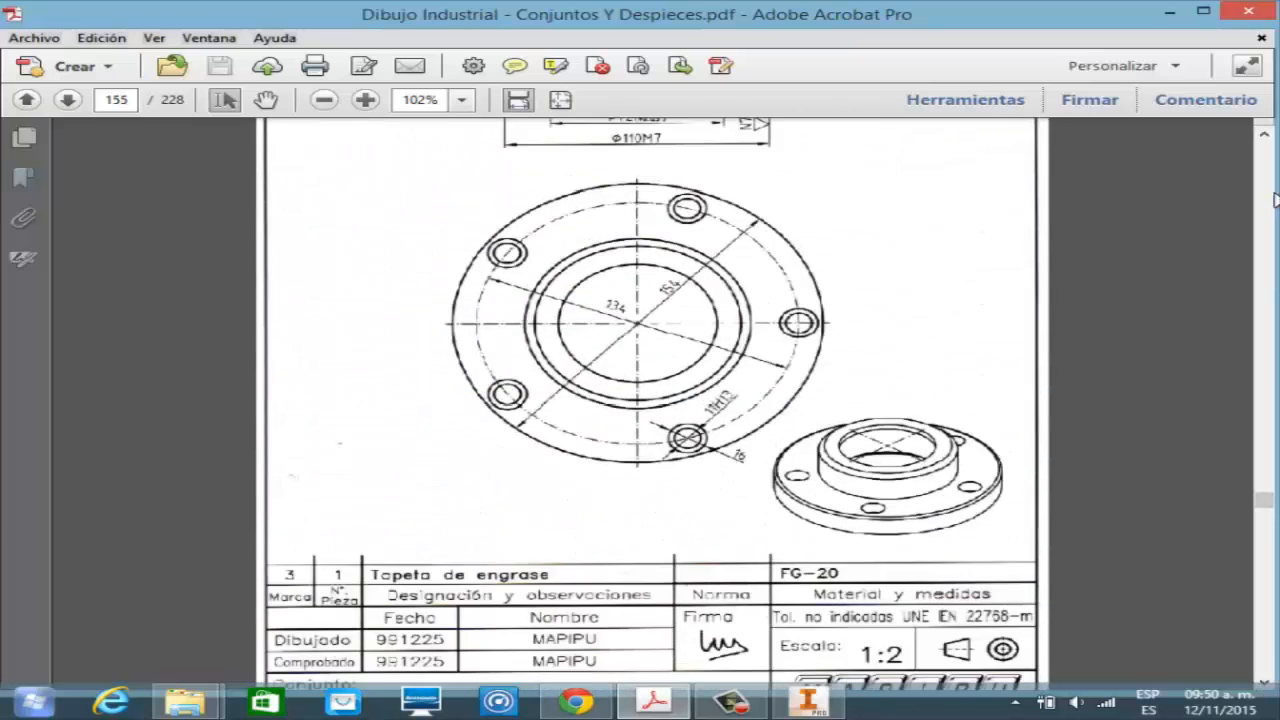
{"action": "left_click", "coordinate": [1264, 136]}
{"action": "scroll", "coordinate": [1081, 240], "scroll_direction": "up", "scroll_amount": 3}
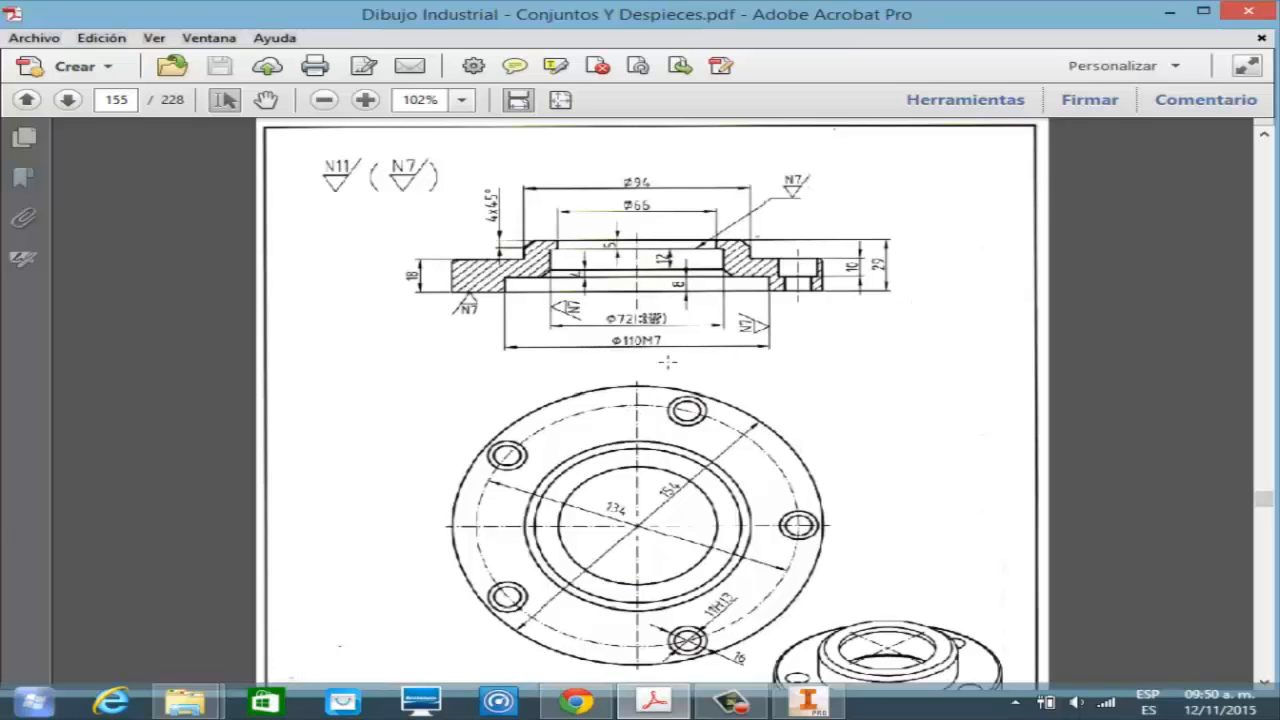
{"action": "left_click", "coordinate": [808, 701]}
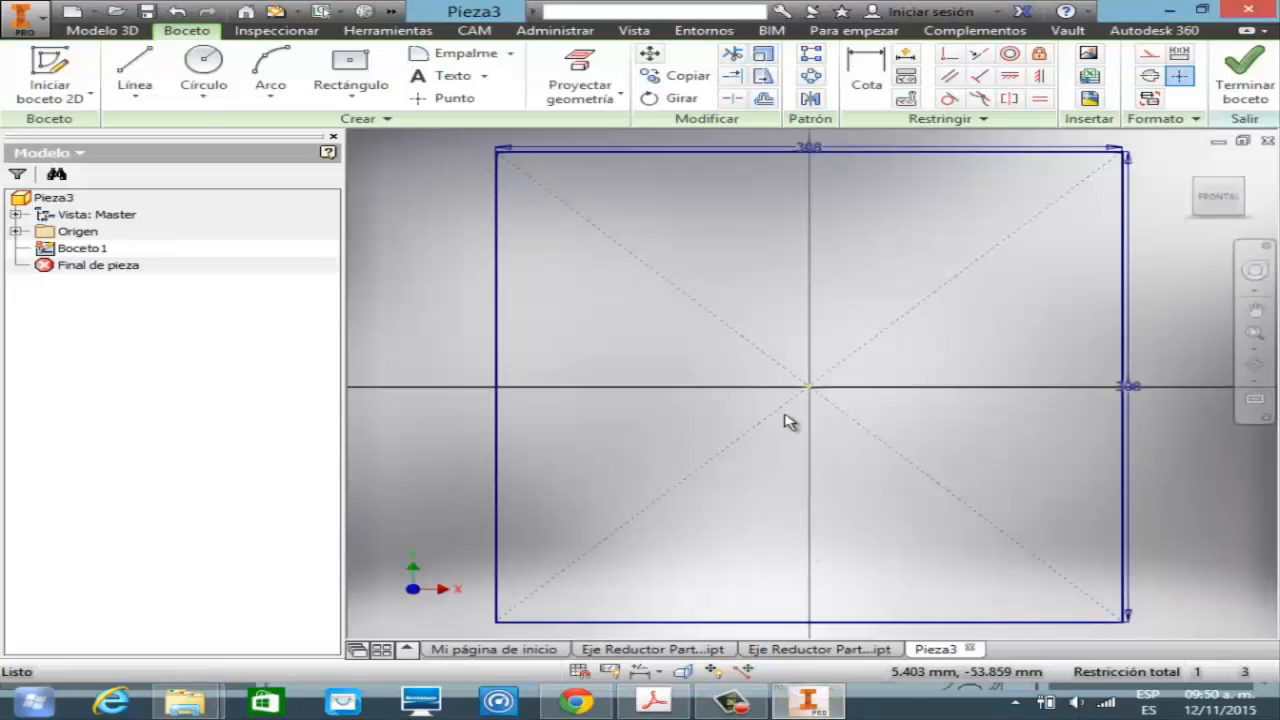
- Sketch a circle 110 mm in diameter centred on the origin inside the square
{"action": "left_click", "coordinate": [226, 86]}
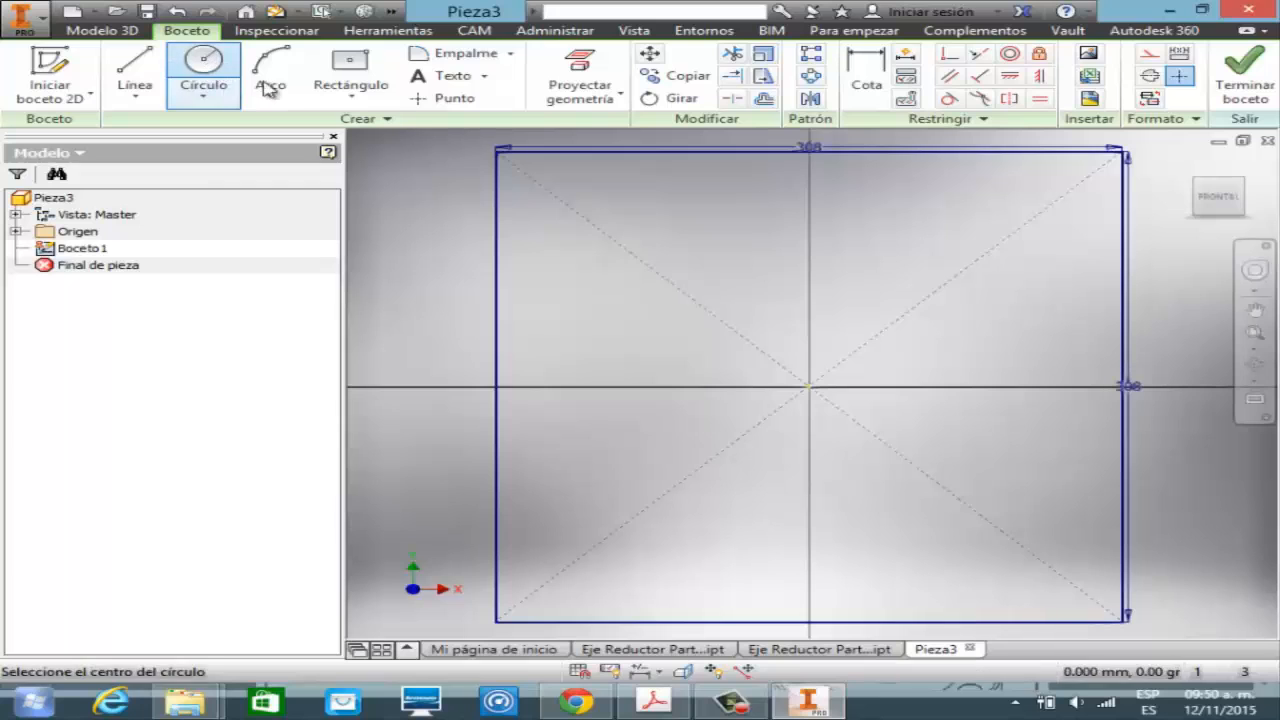
{"action": "left_click", "coordinate": [810, 386]}
{"action": "type", "text": "110"}
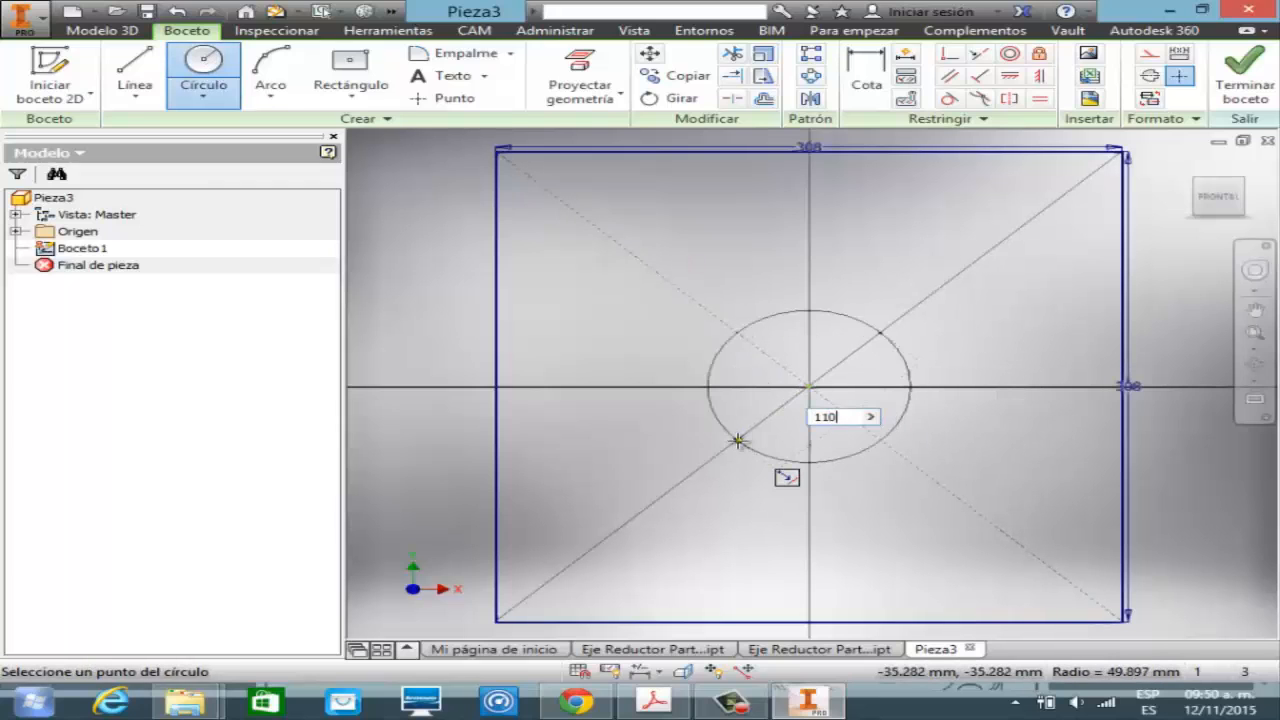
{"action": "key", "text": "Return"}
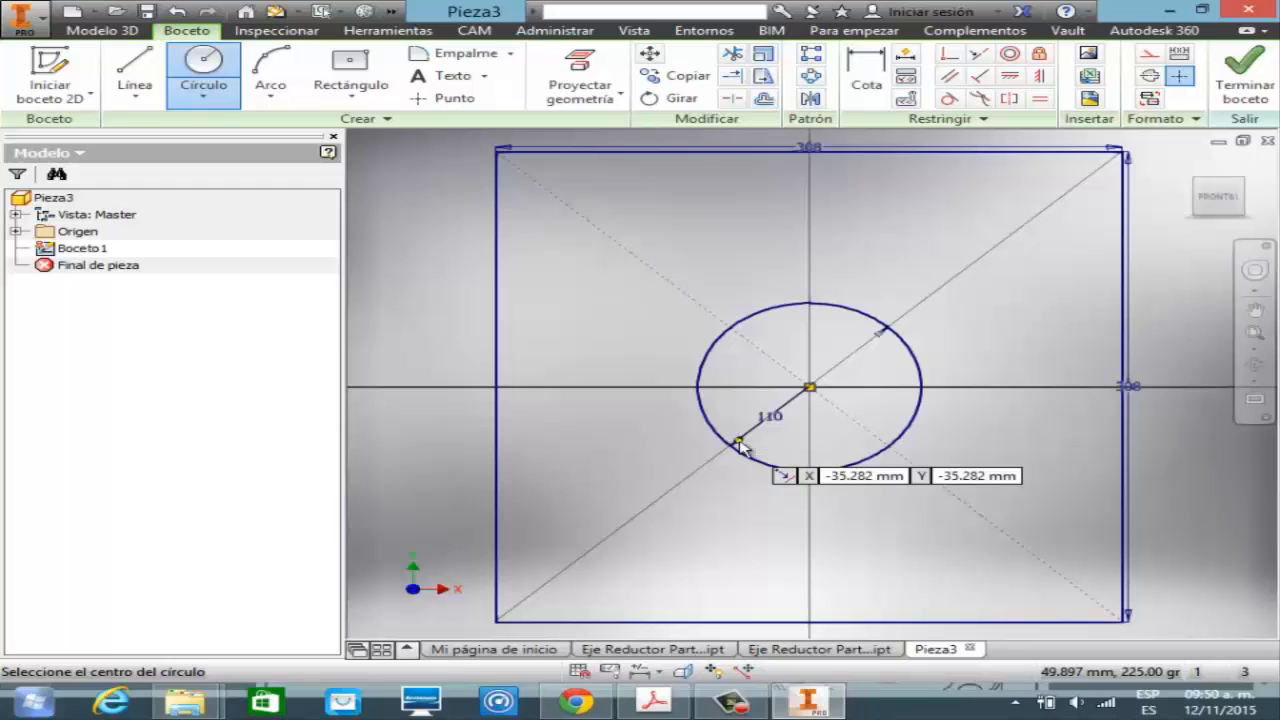
{"action": "key", "text": "Escape"}
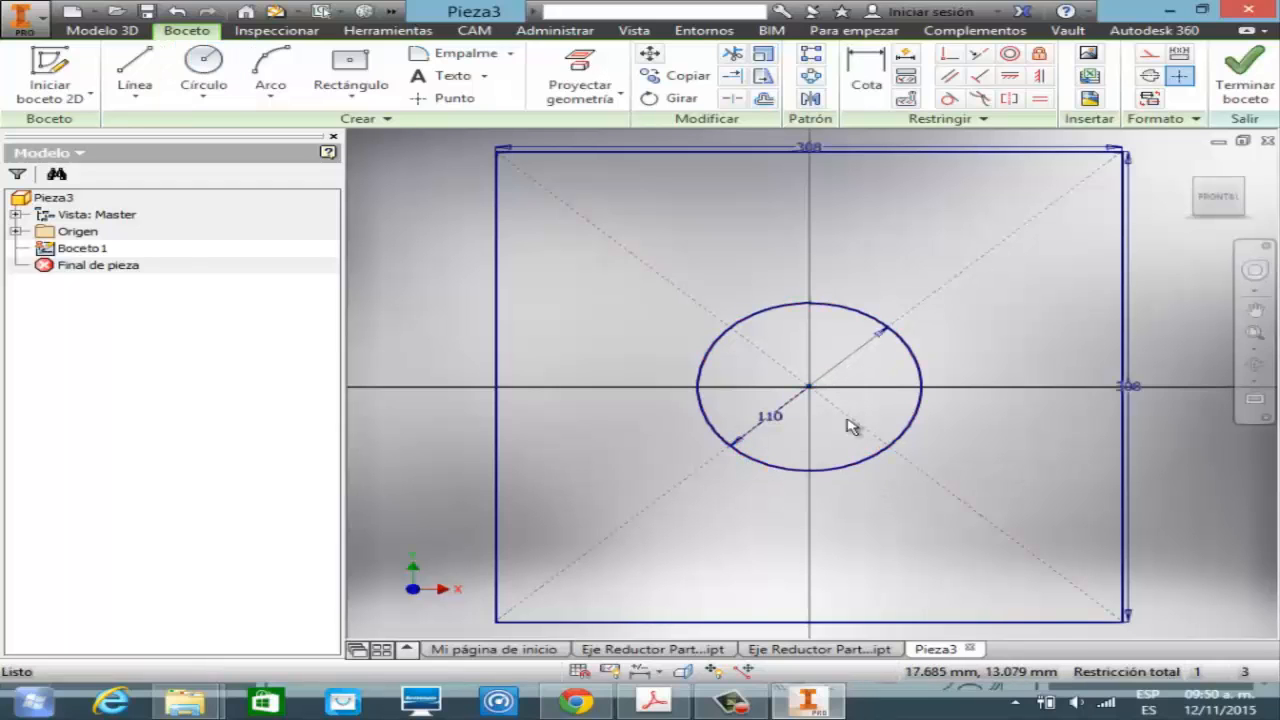
- Check the cover's bolt-circle diameter on page 155 of the Acrobat PDF, and sketch a 134 mm circle centred on the origin in Inventor
{"action": "left_click", "coordinate": [807, 705]}
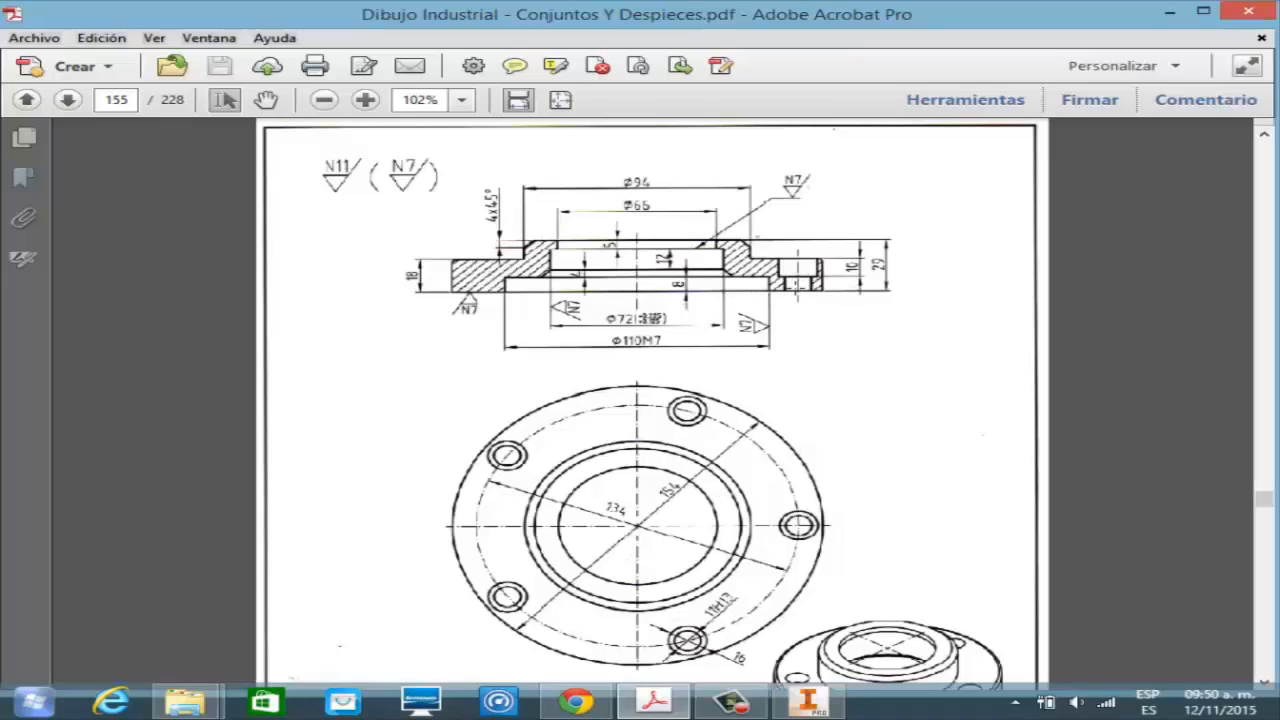
{"action": "left_click", "coordinate": [1266, 686]}
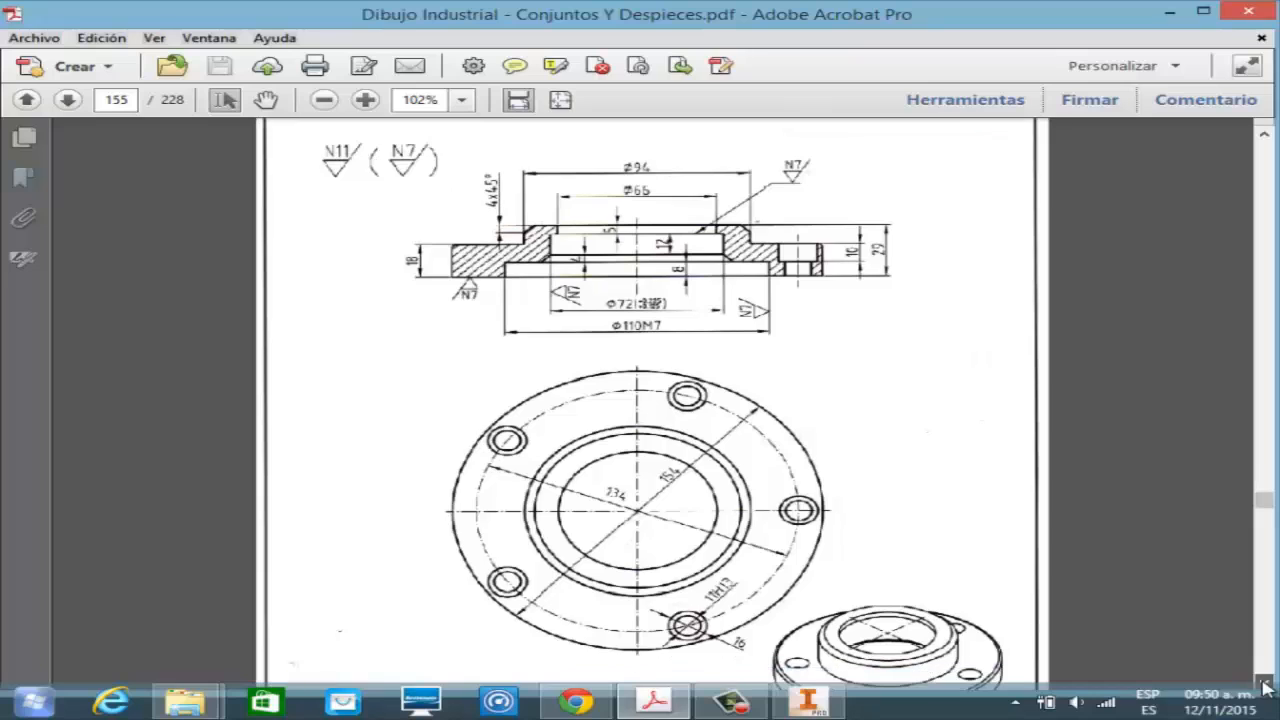
{"action": "left_click", "coordinate": [1266, 686]}
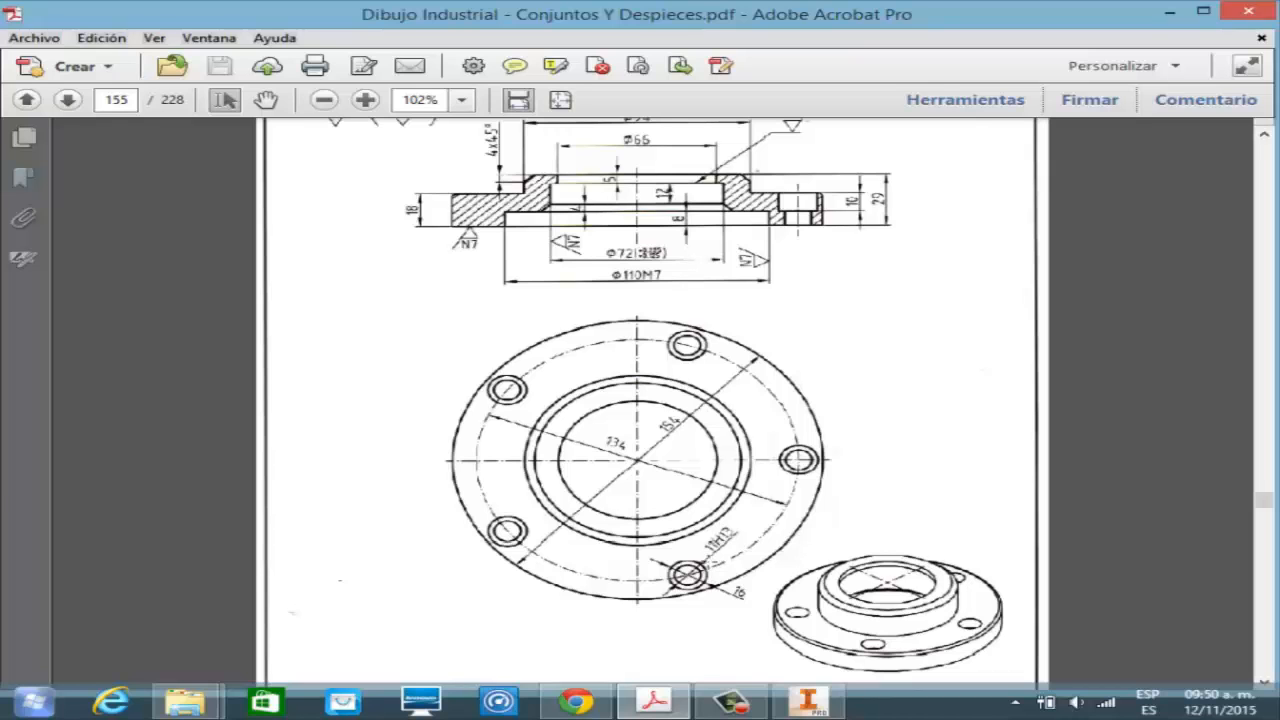
{"action": "left_click", "coordinate": [808, 705]}
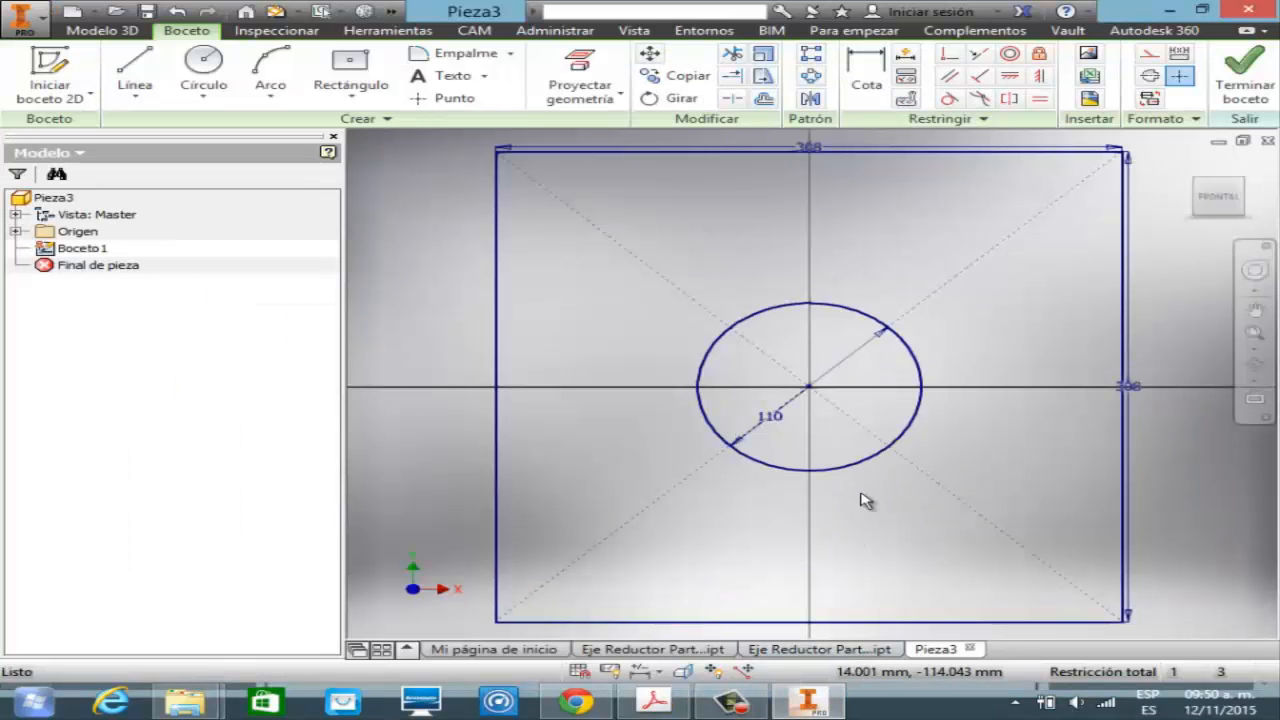
{"action": "left_click", "coordinate": [810, 703]}
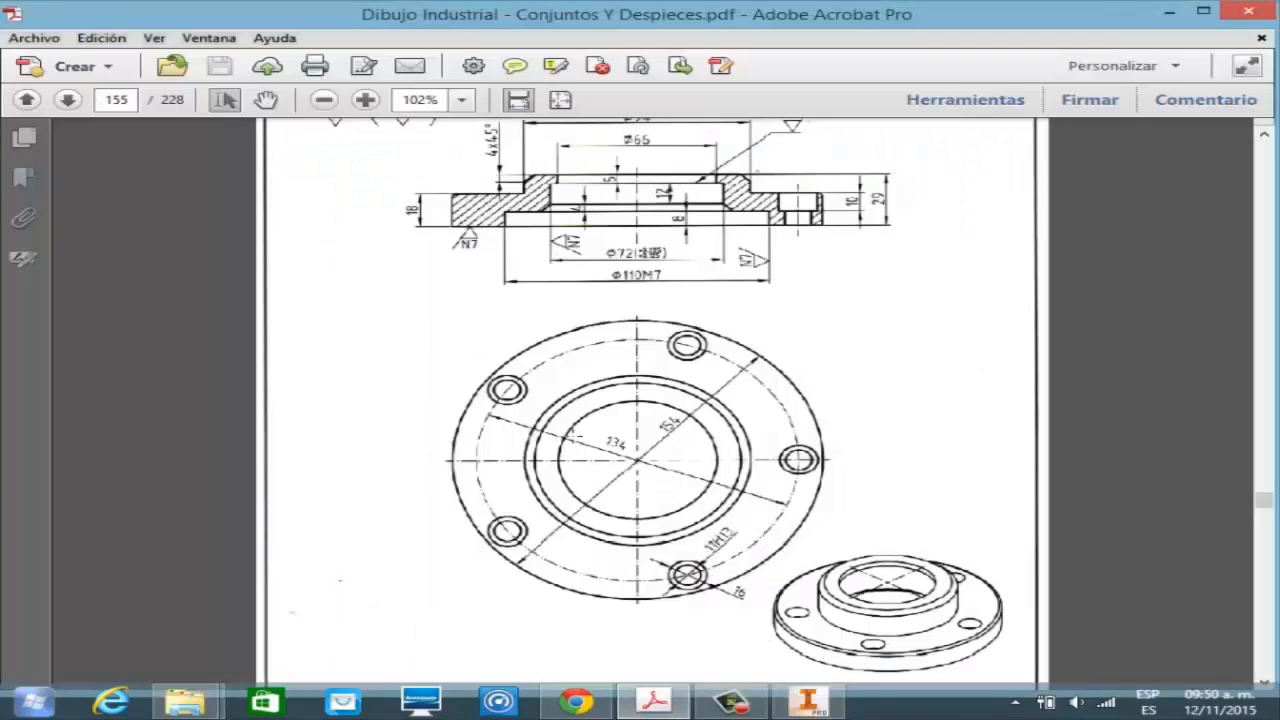
{"action": "left_click", "coordinate": [808, 705]}
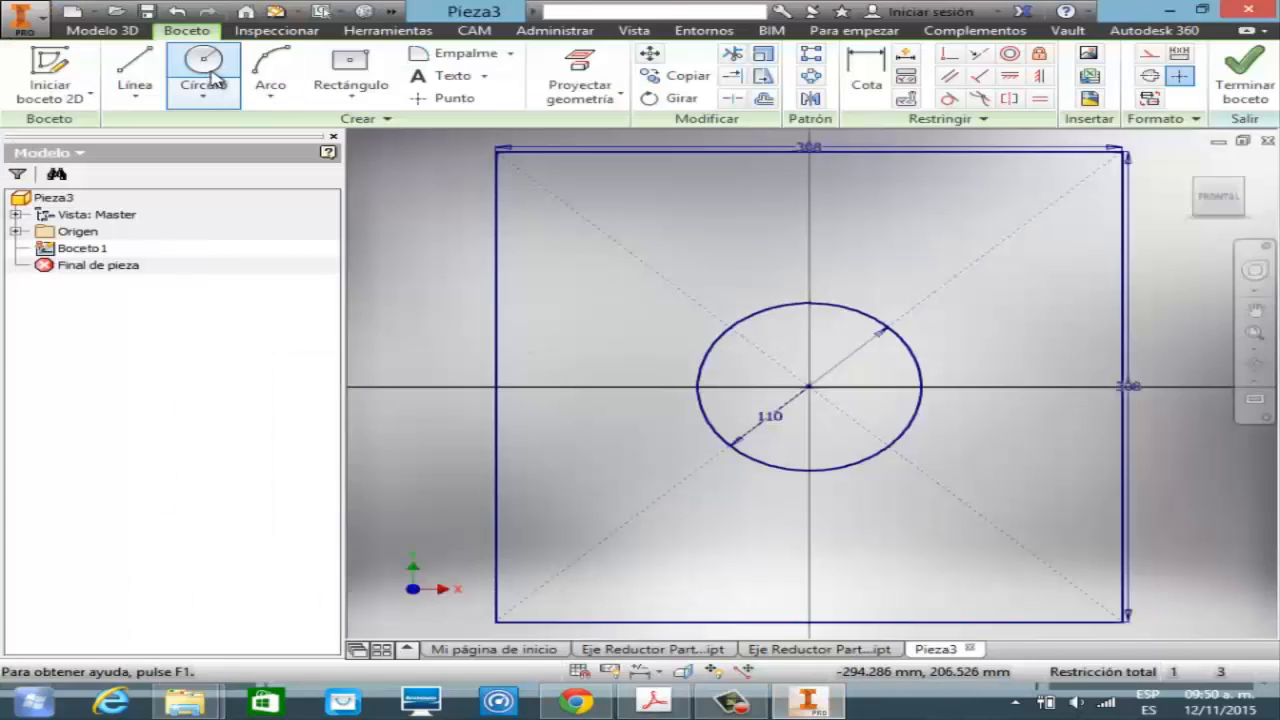
{"action": "left_click", "coordinate": [212, 80]}
{"action": "left_click", "coordinate": [808, 386]}
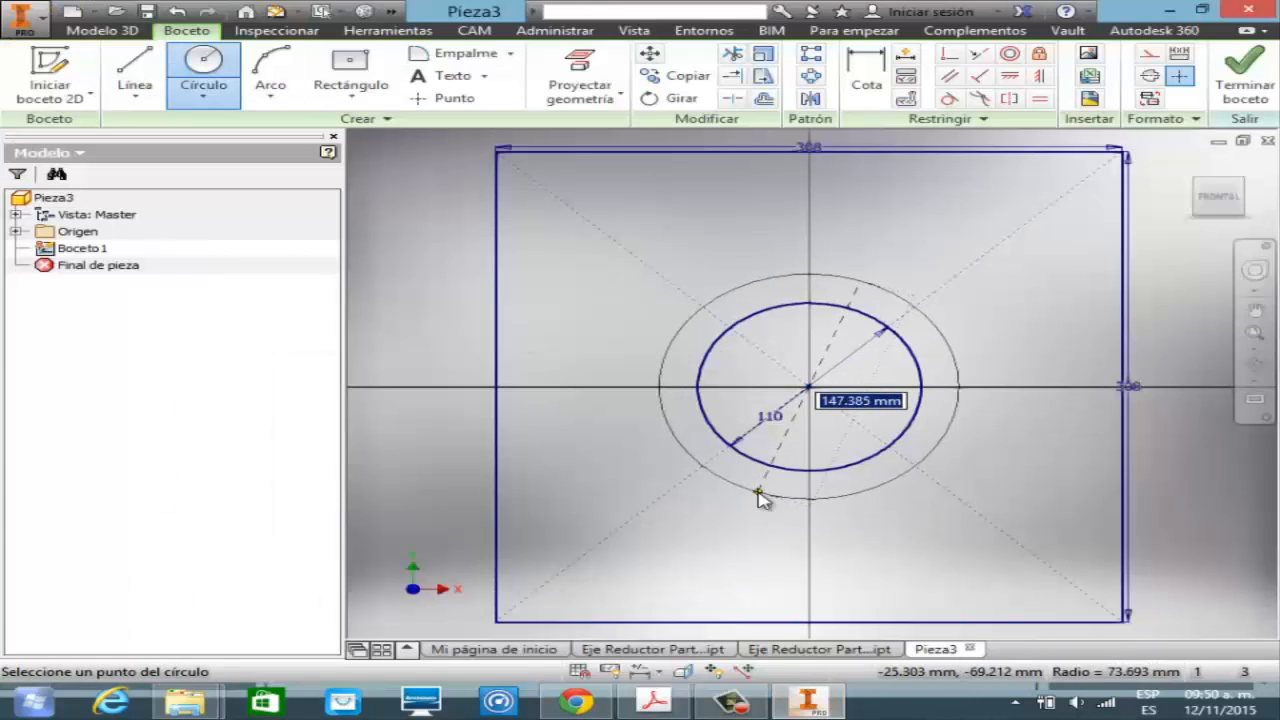
{"action": "type", "text": "134"}
{"action": "key", "text": "Return"}
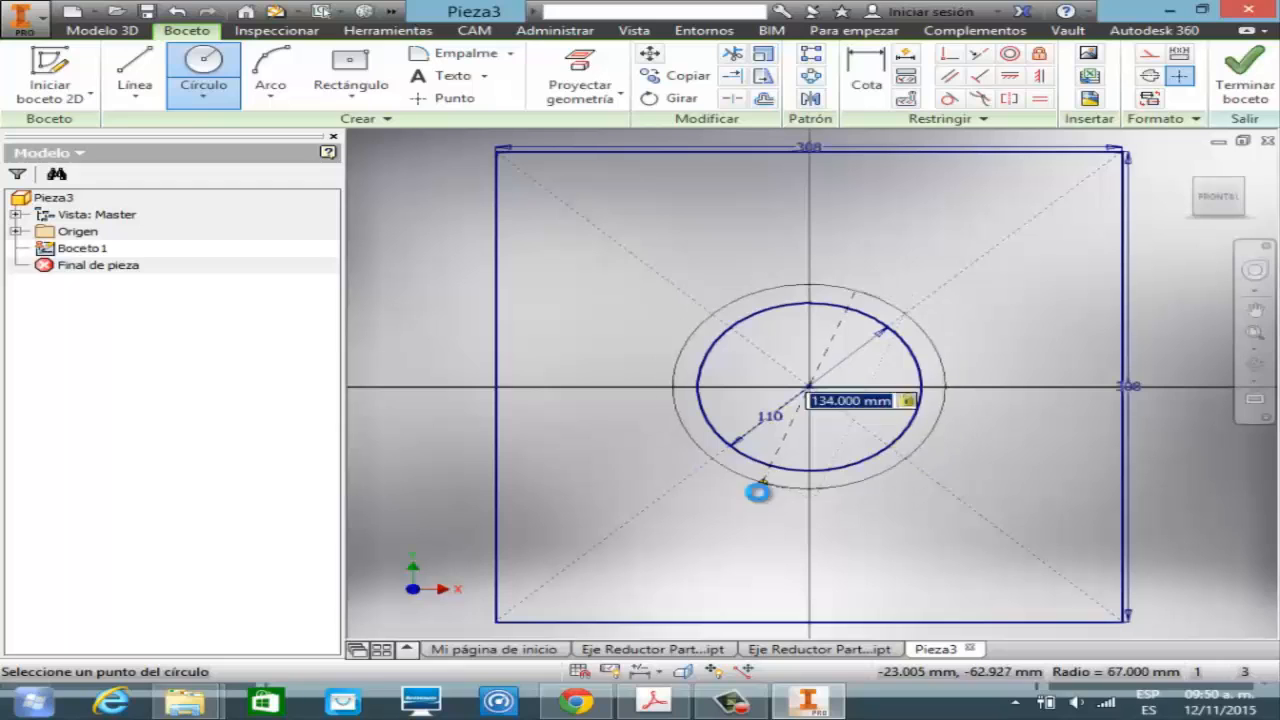
{"action": "key", "text": "Escape"}
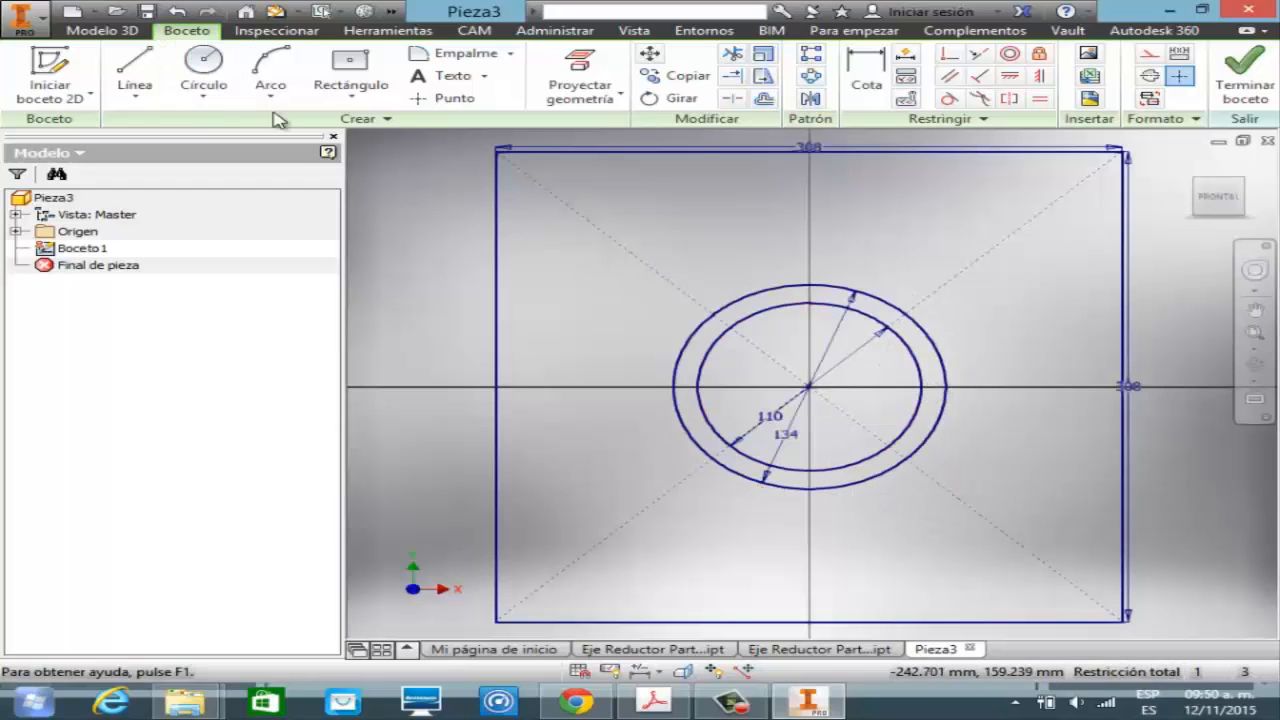
- Sketch an 11 mm diameter hole circle centred where the 134 mm circle crosses the positive X axis
{"action": "key", "text": "c"}
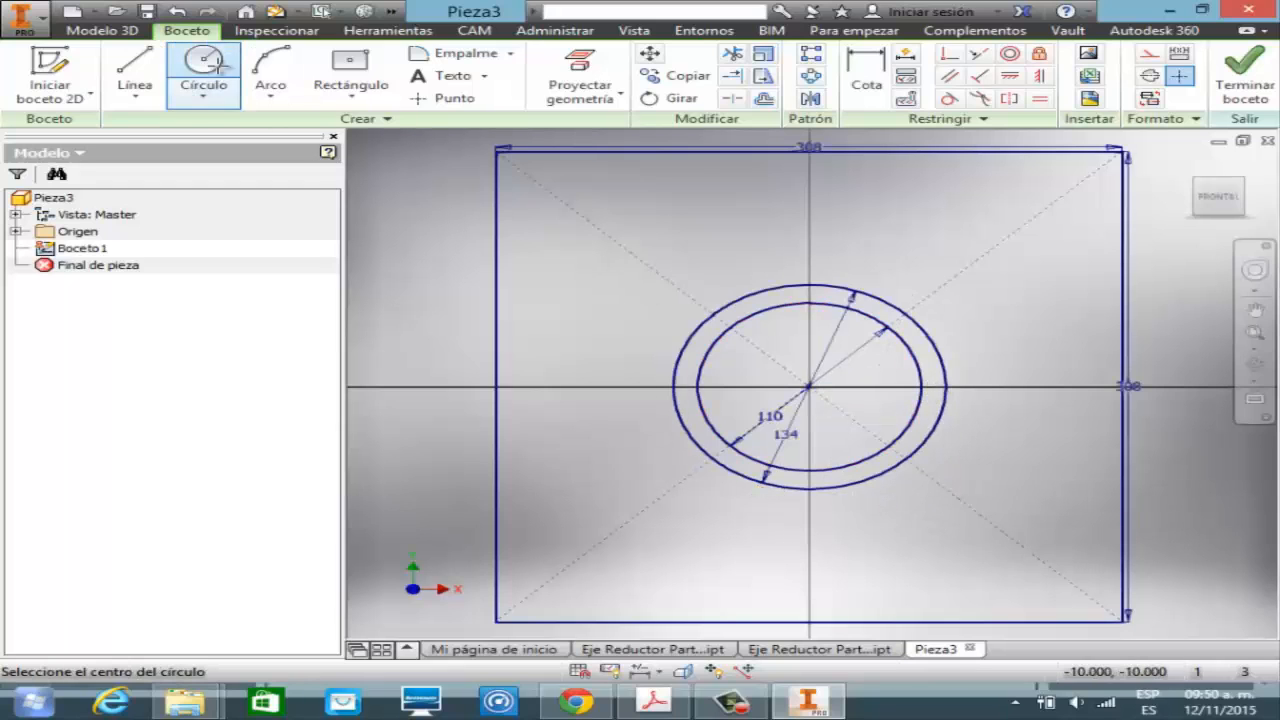
{"action": "left_click", "coordinate": [944, 386]}
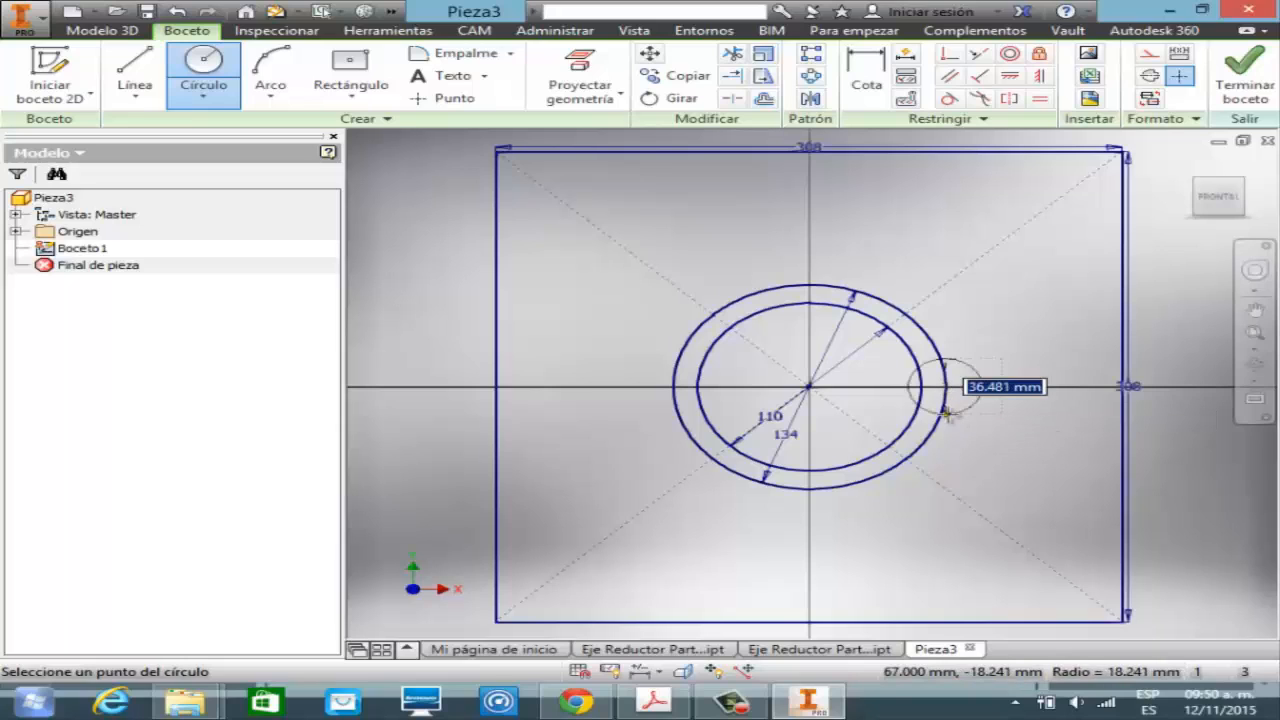
{"action": "type", "text": "11"}
{"action": "key", "text": "Return"}
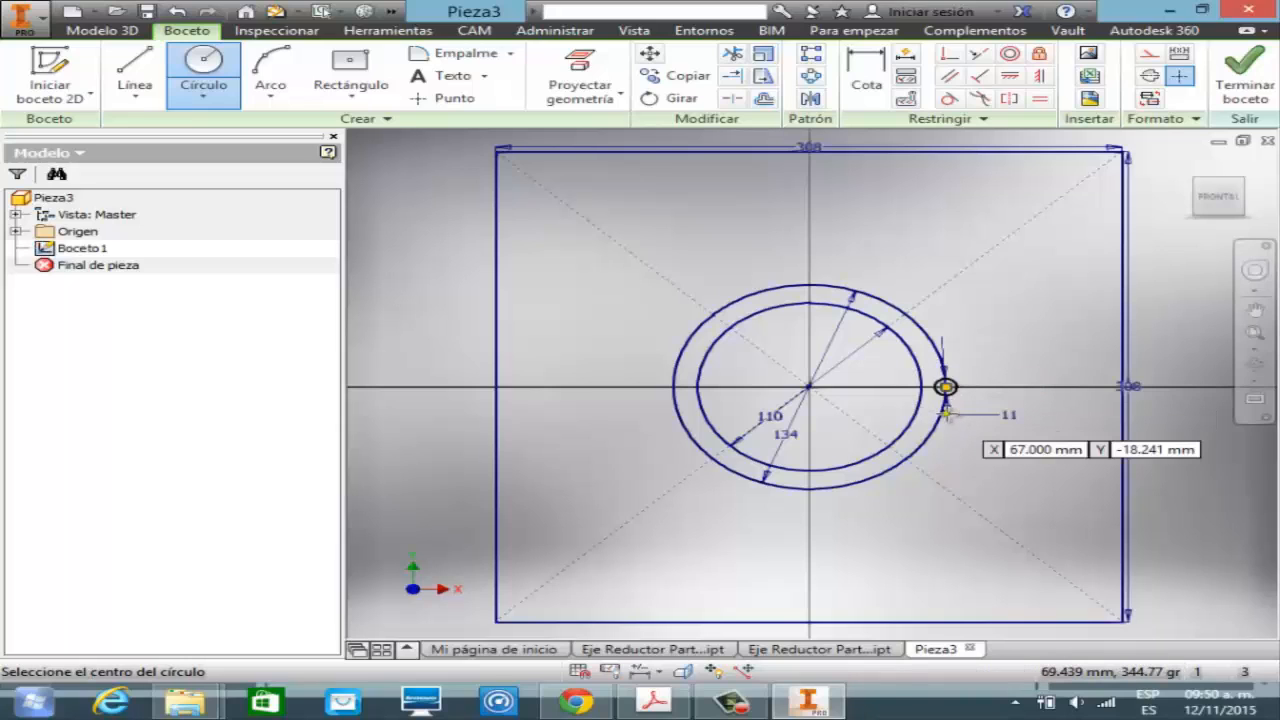
{"action": "key", "text": "Escape"}
- Check the cover's hole layout in the Acrobat PDF, and circular-pattern the 11 mm circle in Inventor into 5 instances over 360° around the origin
{"action": "left_click", "coordinate": [817, 711]}
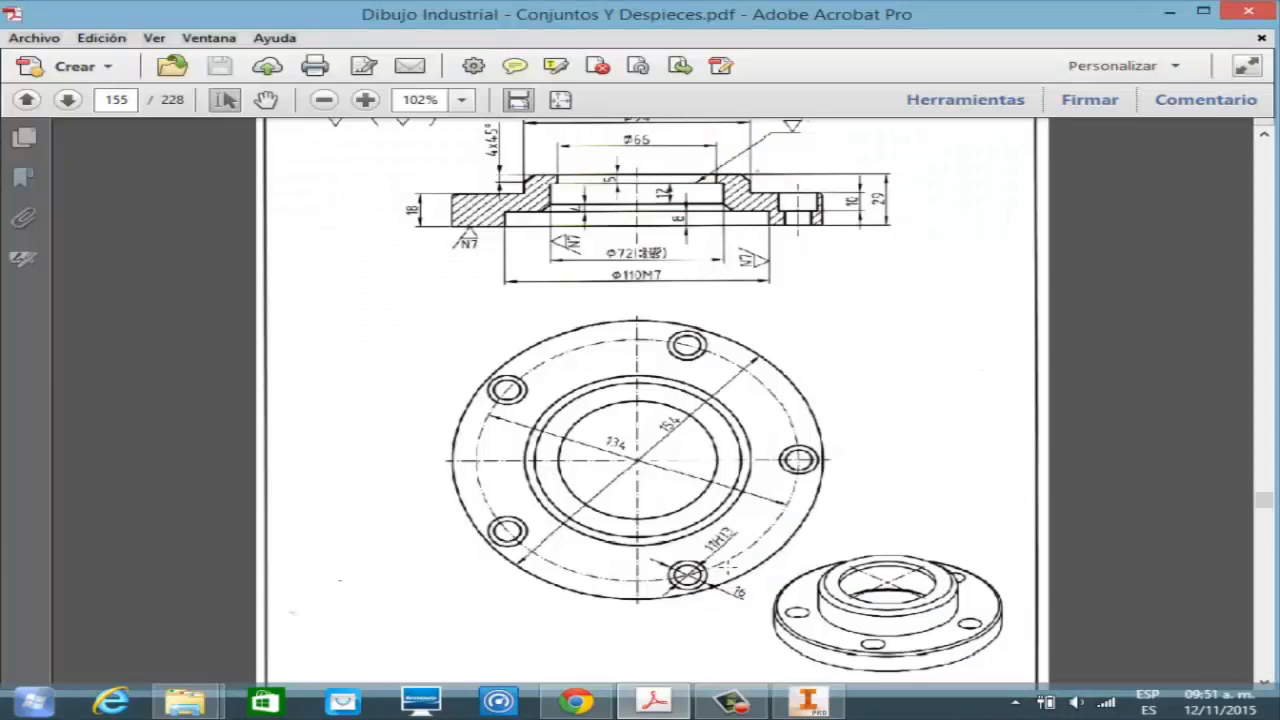
{"action": "left_click", "coordinate": [808, 702]}
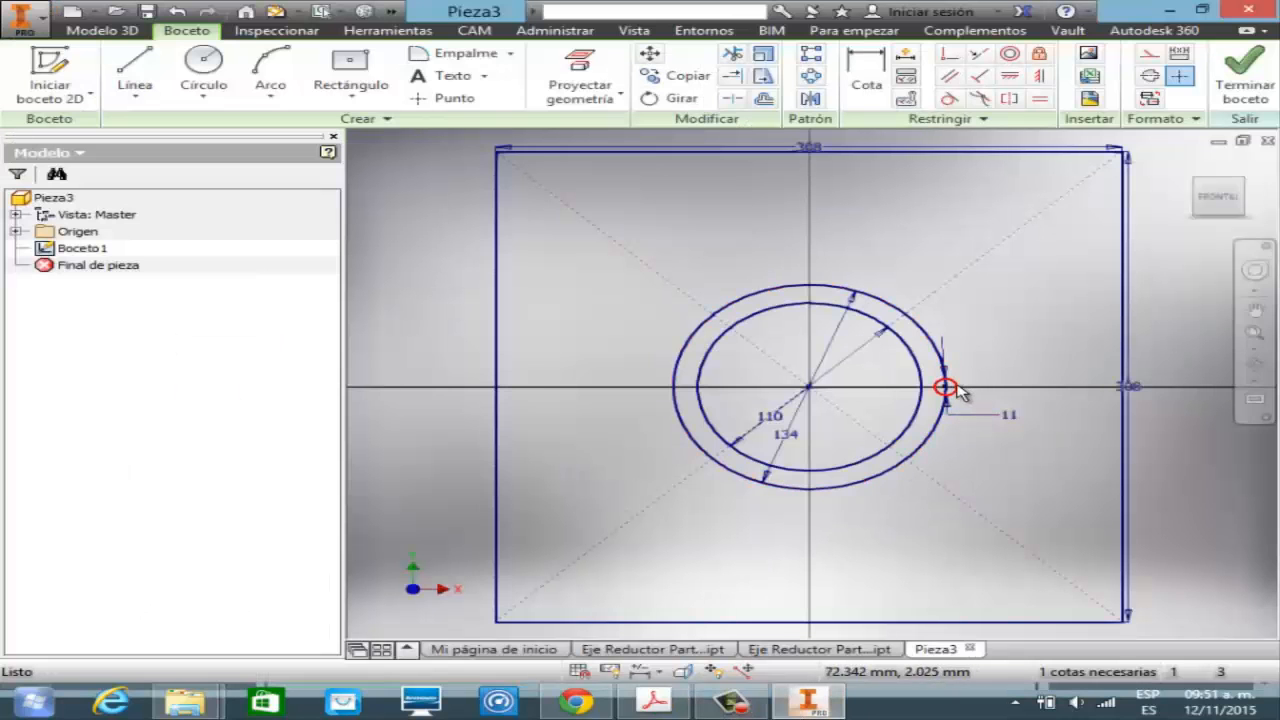
{"action": "left_click", "coordinate": [810, 76]}
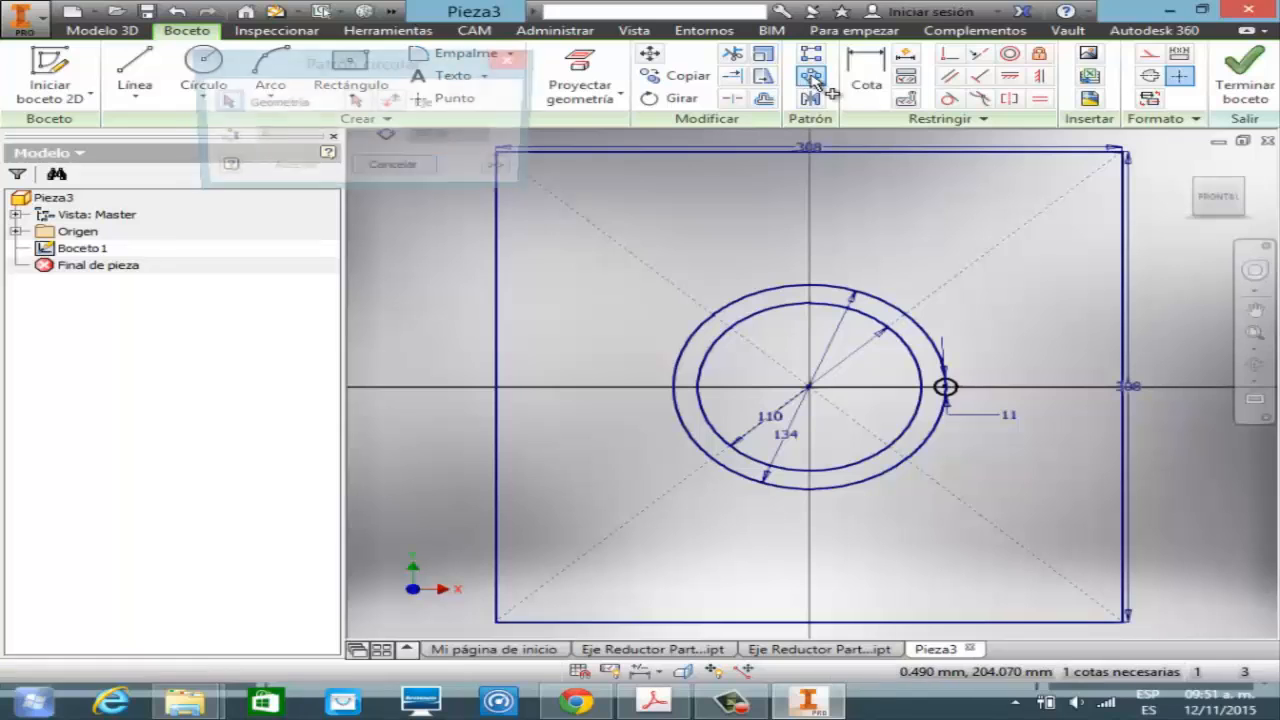
{"action": "left_click", "coordinate": [946, 388]}
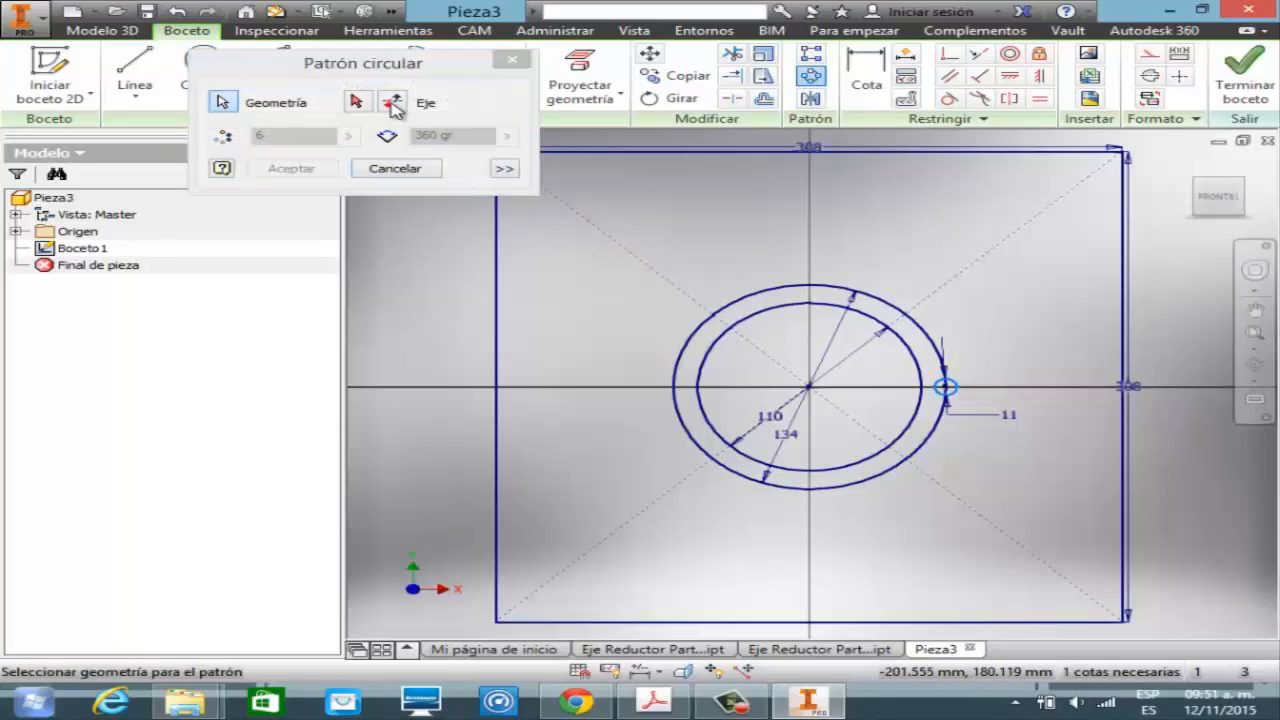
{"action": "left_click", "coordinate": [355, 108]}
{"action": "left_click", "coordinate": [808, 387]}
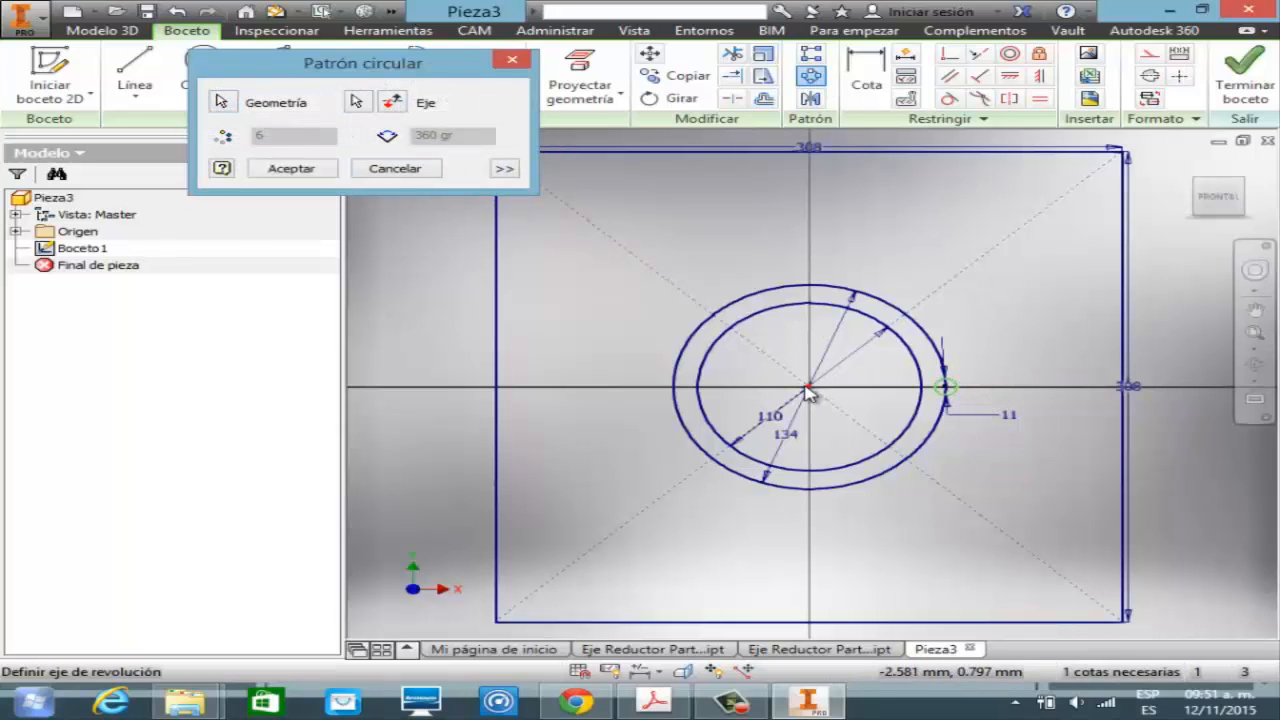
{"action": "left_click", "coordinate": [297, 138]}
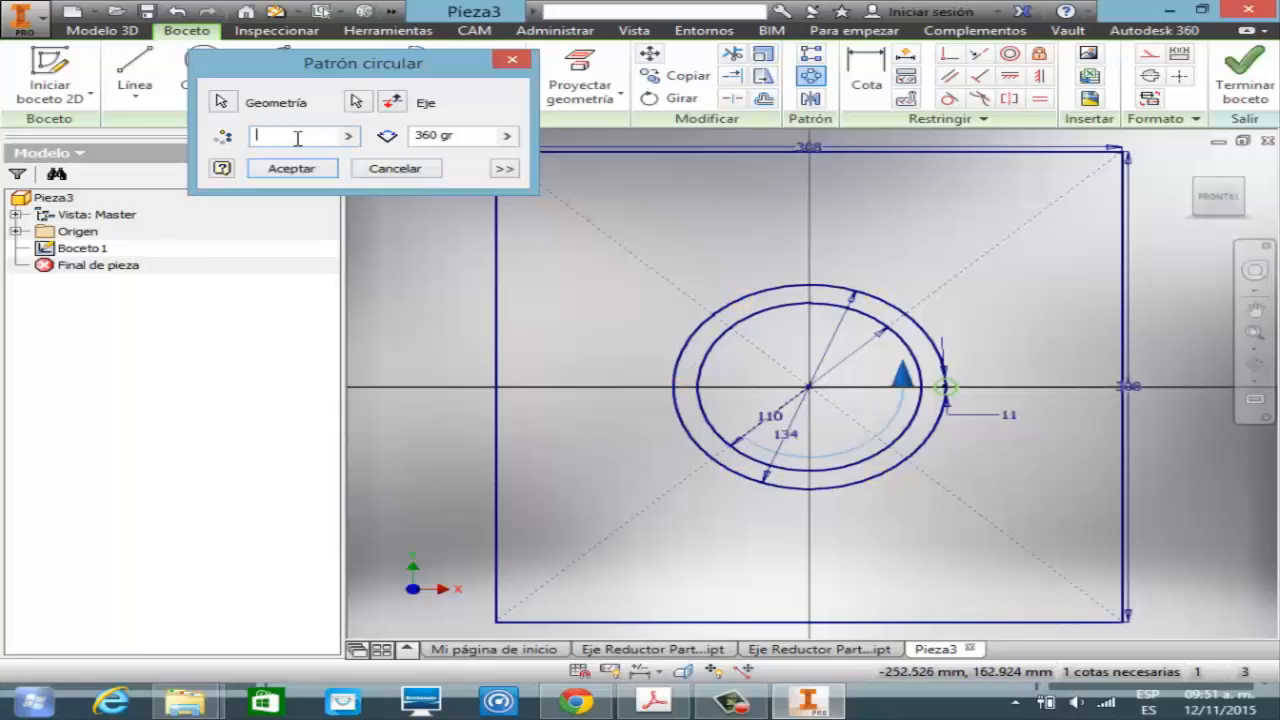
{"action": "type", "text": "5"}
{"action": "left_click", "coordinate": [291, 170]}
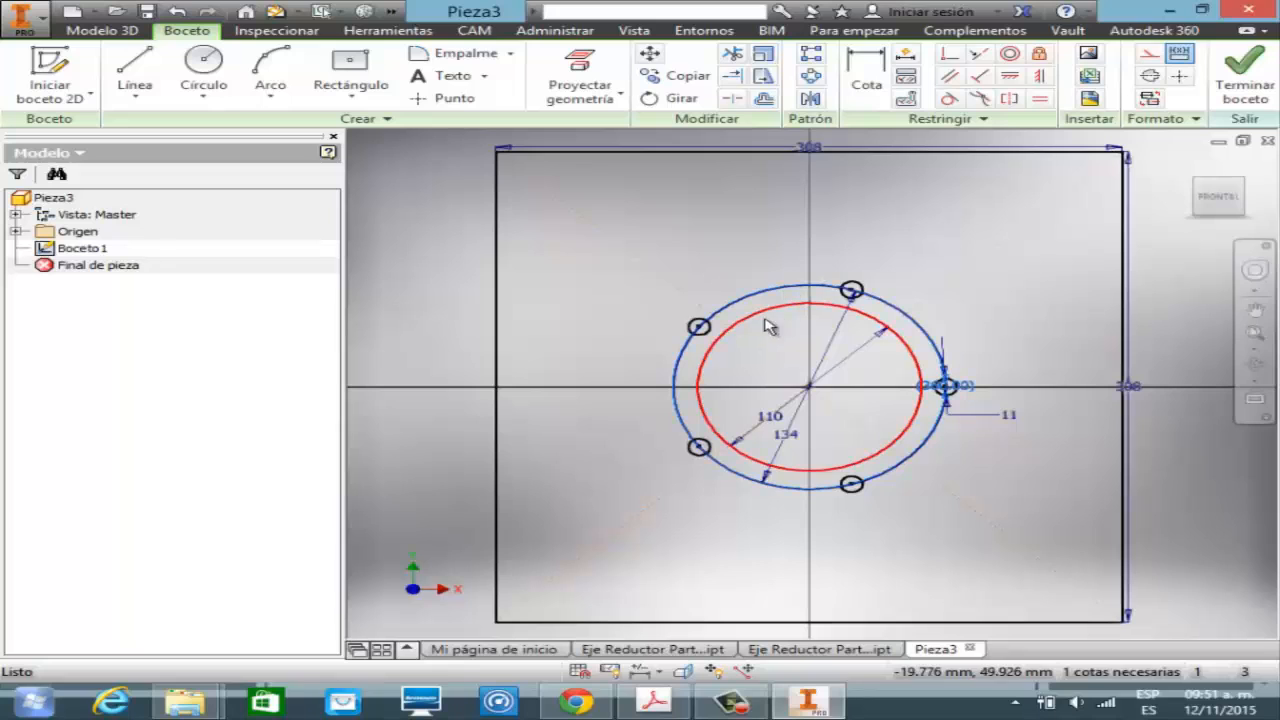
- Undo the circular pattern of the 11 mm hole and delete the 134 mm construction circle from the sketch
{"action": "left_click", "coordinate": [678, 404]}
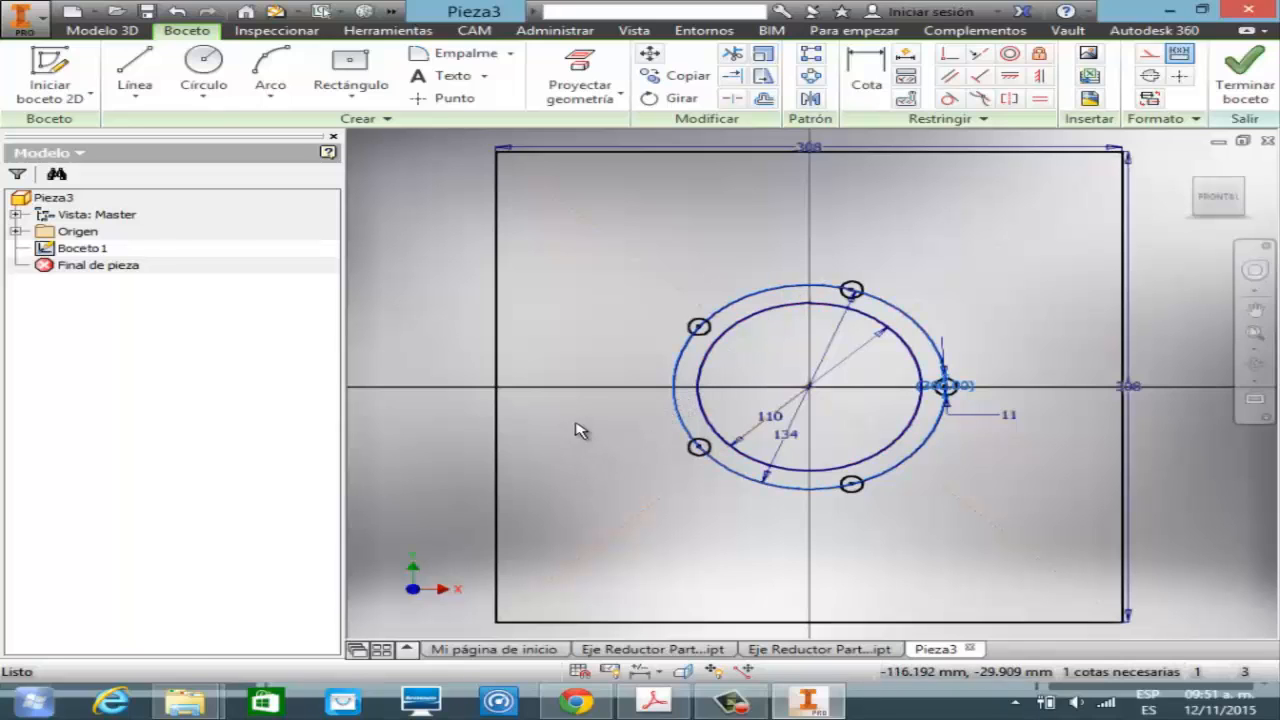
{"action": "left_click", "coordinate": [177, 11]}
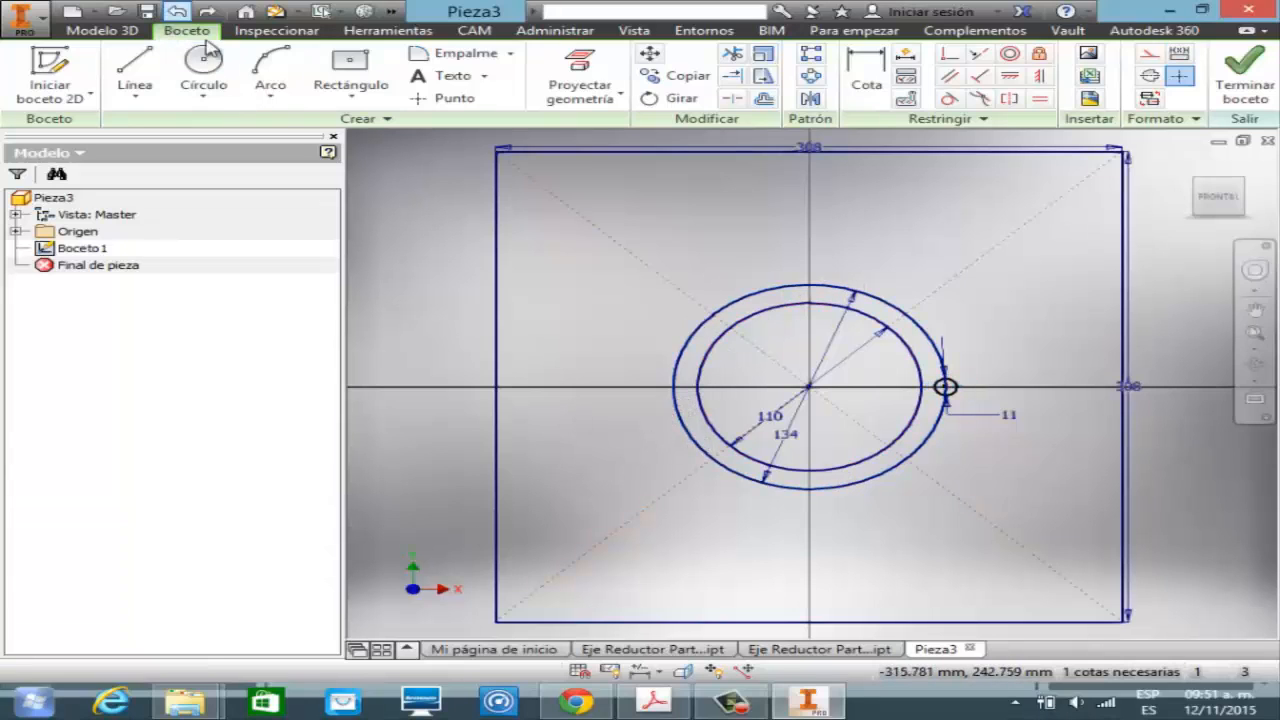
{"action": "left_click", "coordinate": [676, 410]}
{"action": "key", "text": "Delete"}
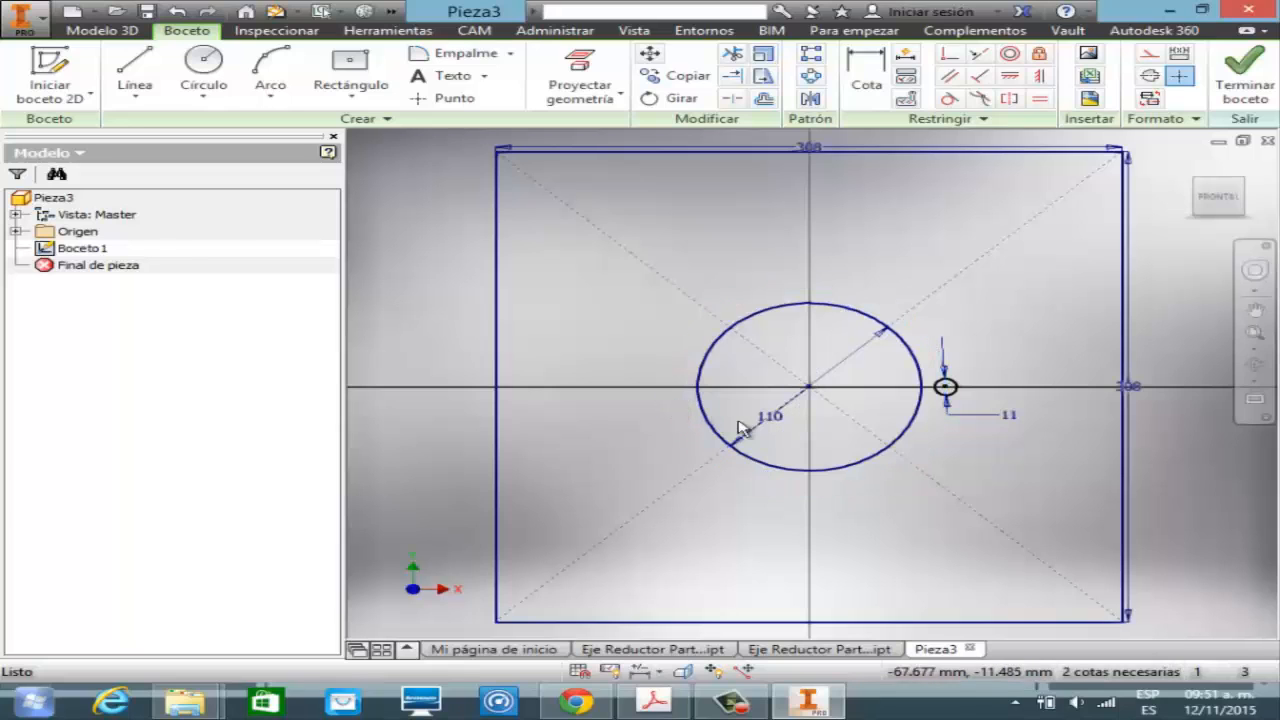
- Circular-pattern the 11 mm circle into 5 instances over 360° around the origin, and finish the sketch
{"action": "left_click", "coordinate": [808, 84]}
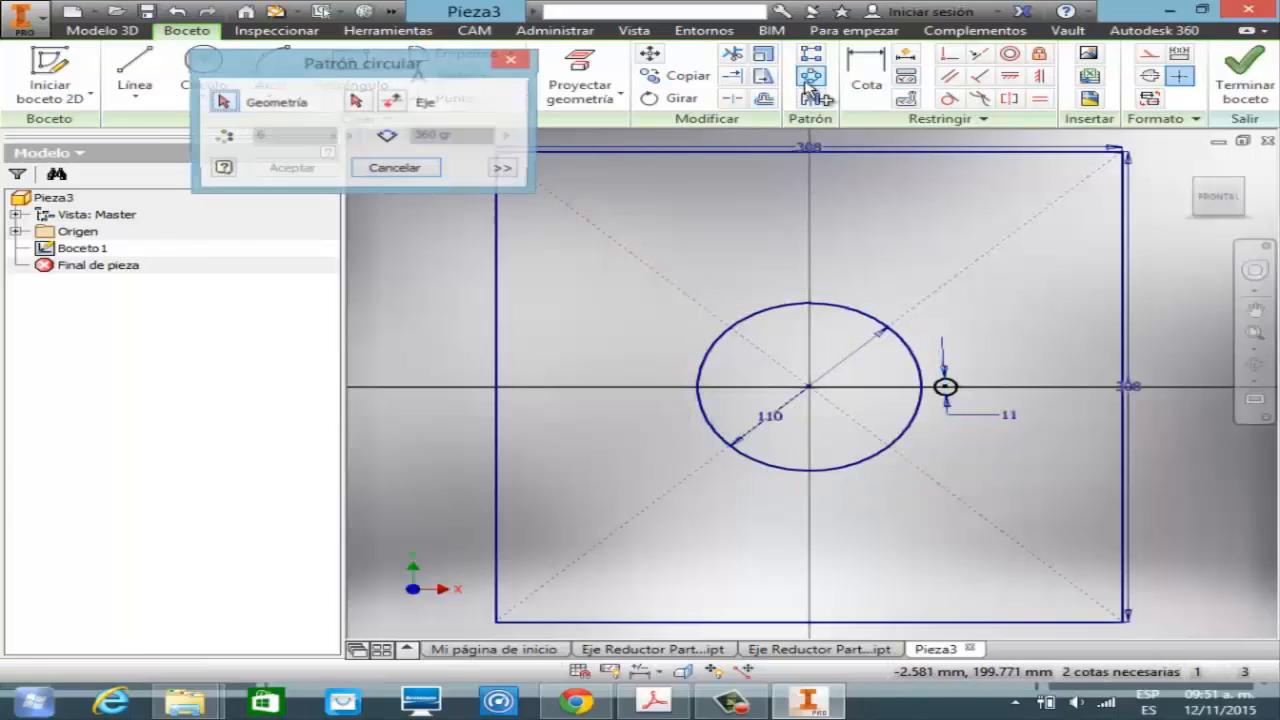
{"action": "left_click", "coordinate": [956, 394]}
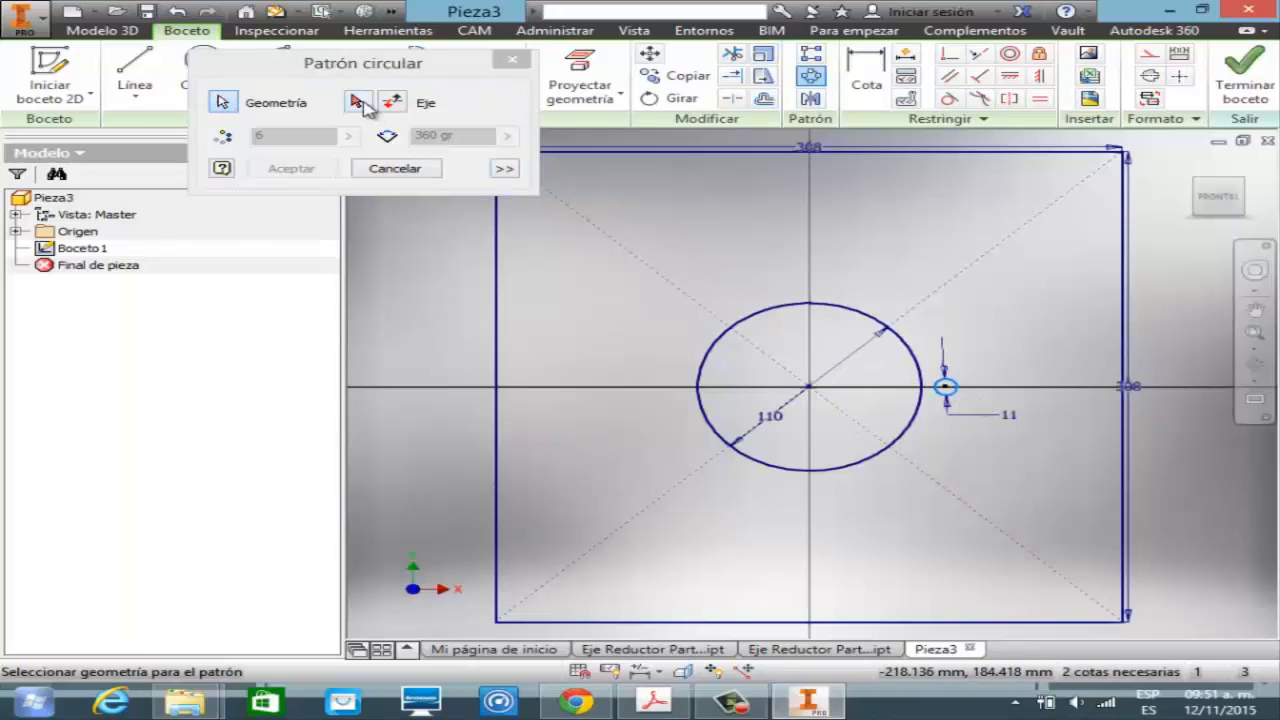
{"action": "left_click", "coordinate": [357, 103]}
{"action": "left_click", "coordinate": [810, 388]}
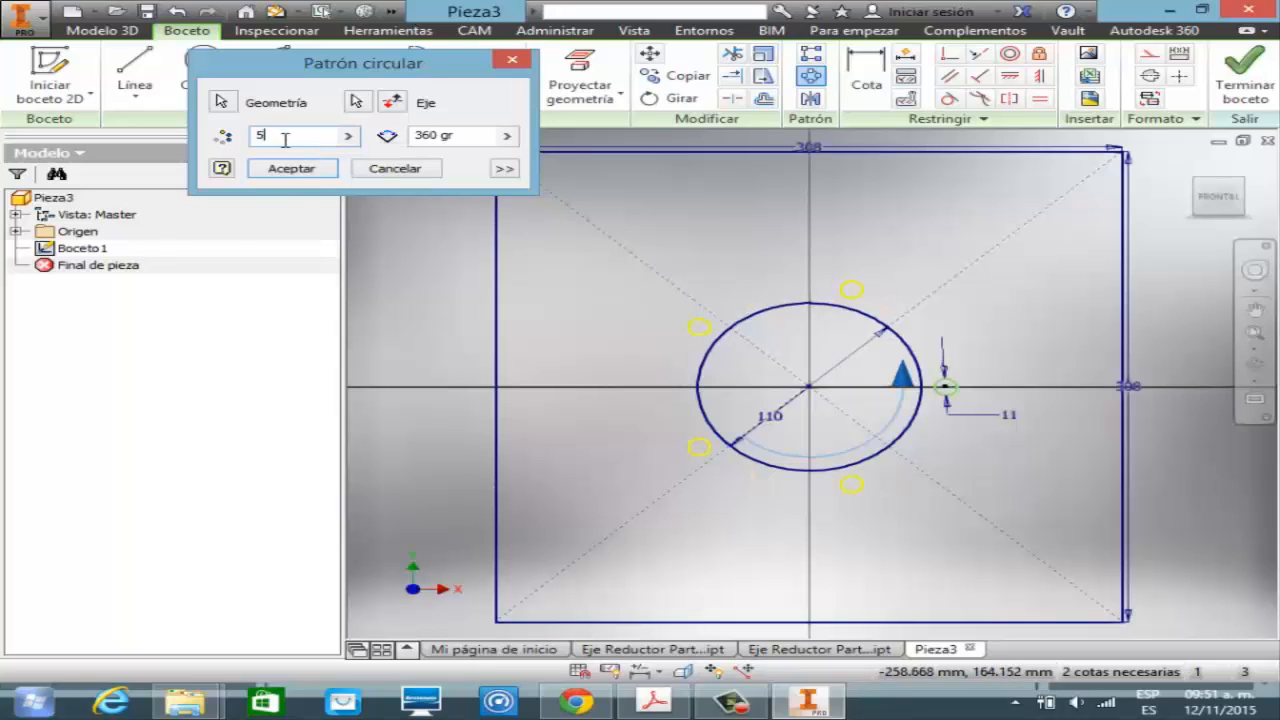
{"action": "left_click", "coordinate": [292, 170]}
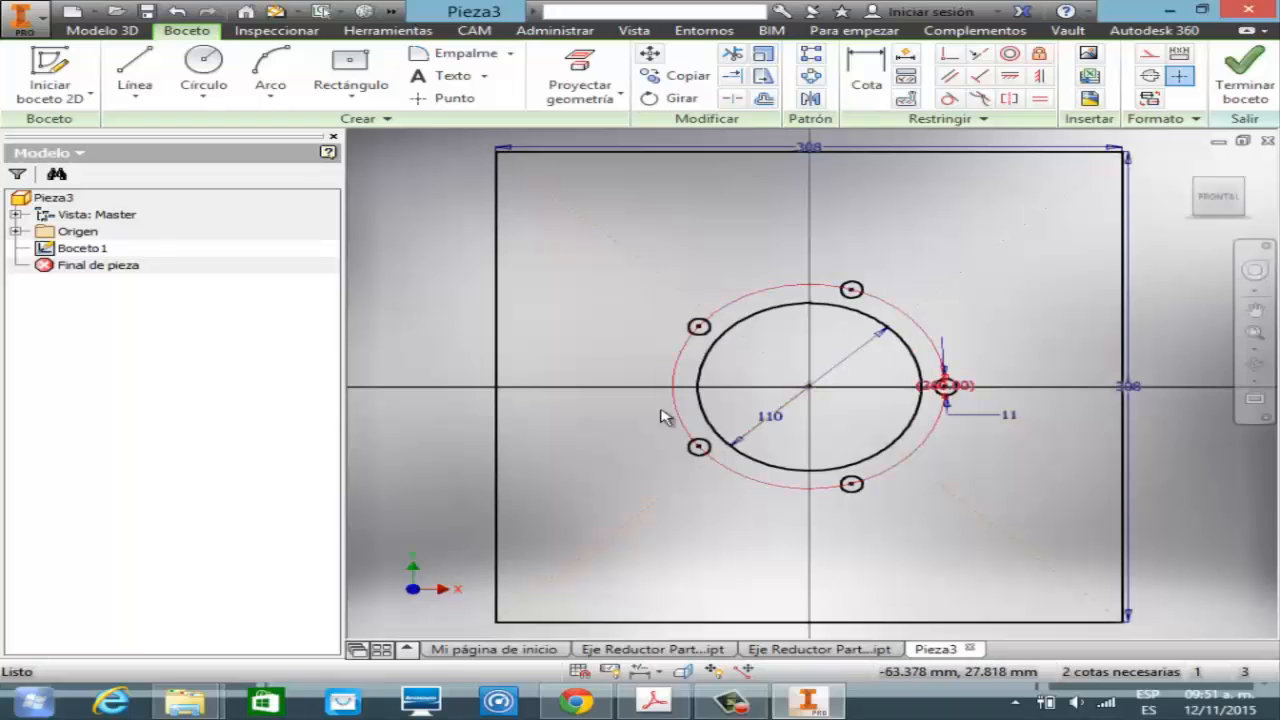
{"action": "left_click", "coordinate": [1245, 85]}
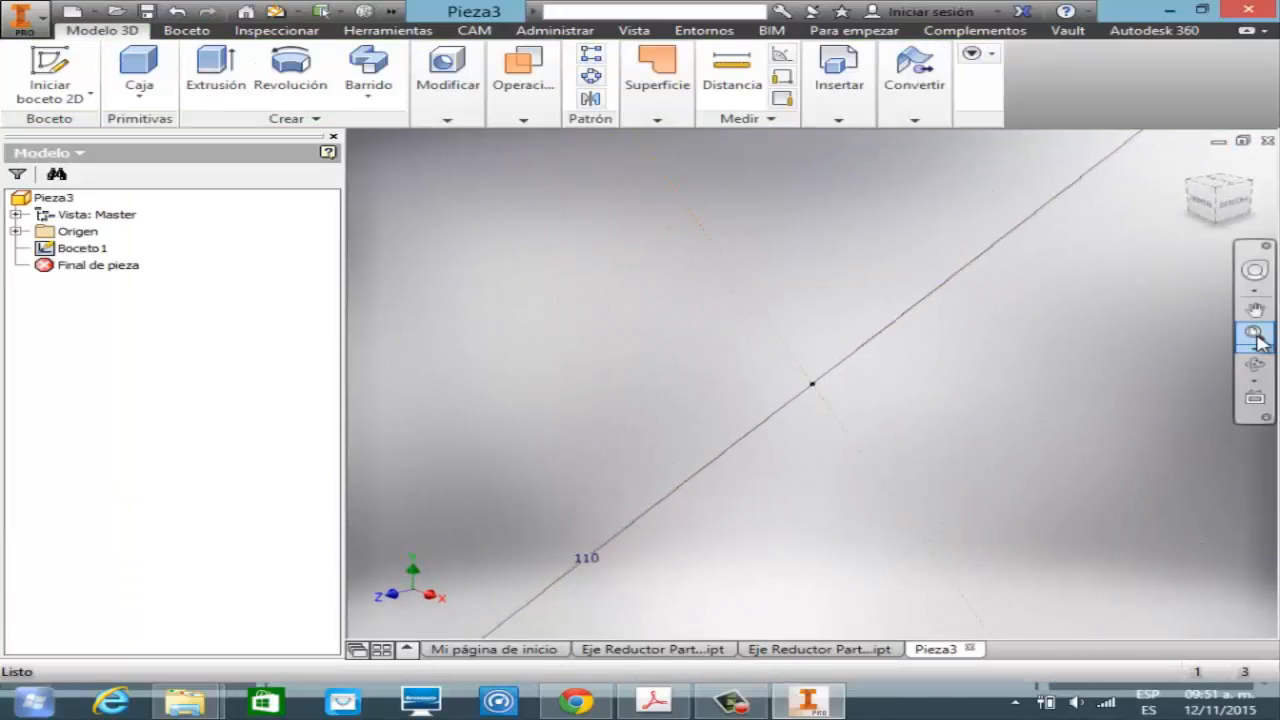
{"action": "left_click", "coordinate": [1255, 334]}
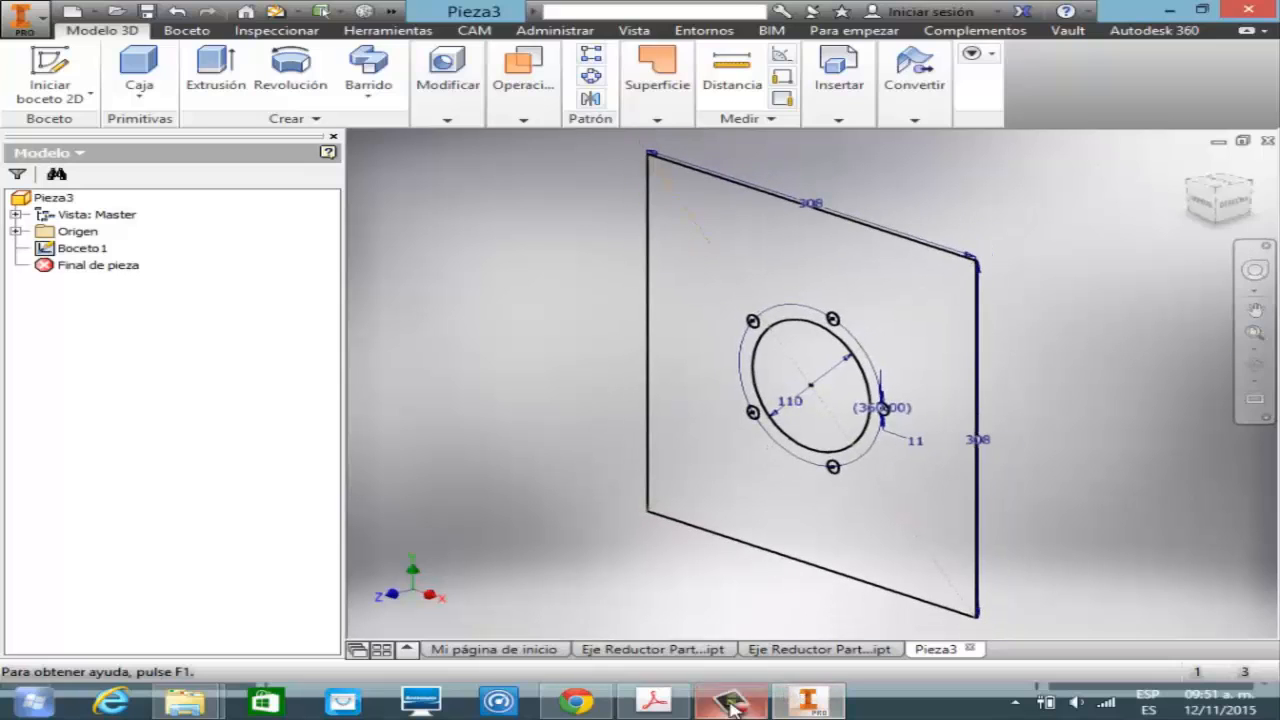
- Switch to the Acrobat PDF and examine the Eje Reductor assembly on page 152 and the part drawings on pages 154 and 155
{"action": "left_click", "coordinate": [655, 702]}
{"action": "left_click", "coordinate": [1266, 138]}
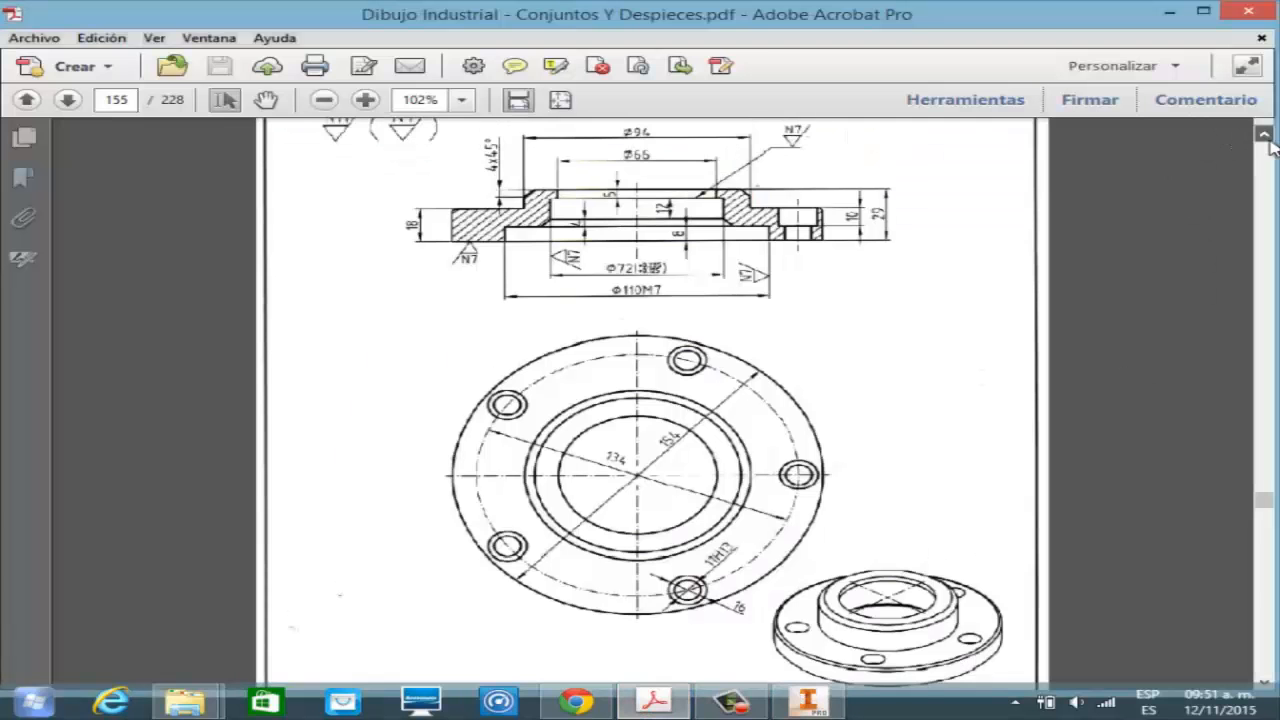
{"action": "left_click", "coordinate": [1269, 142]}
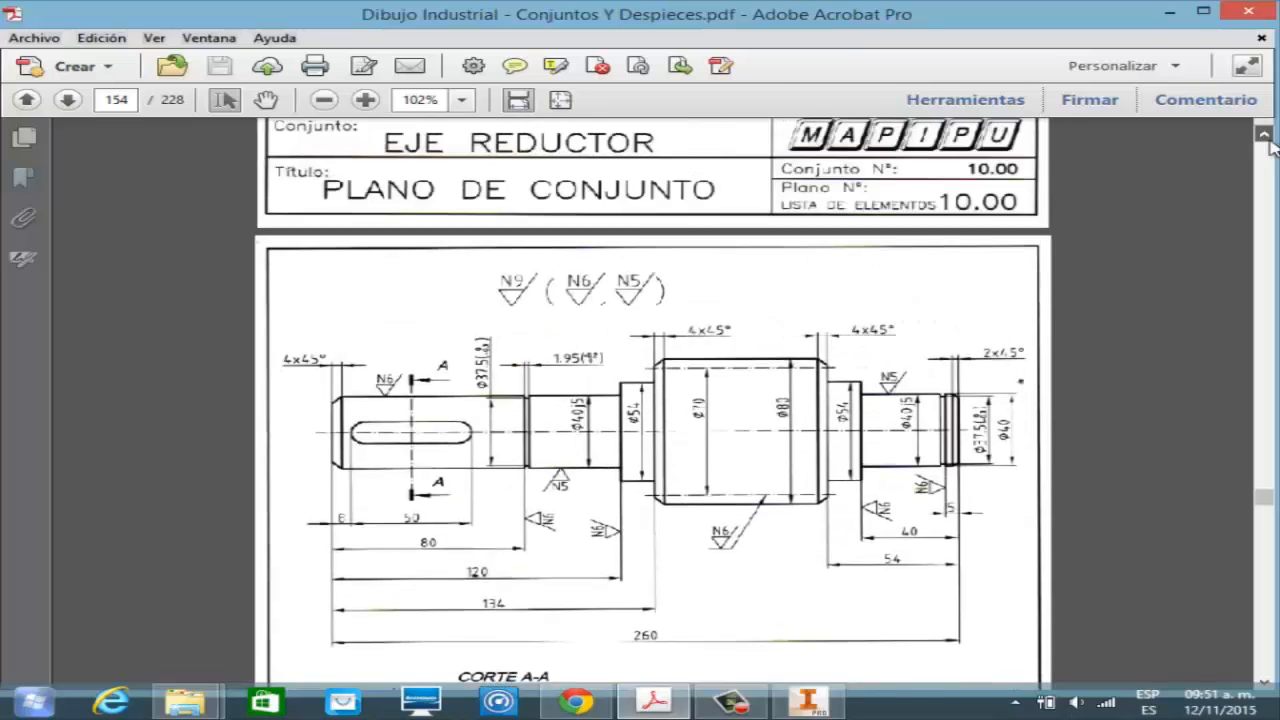
{"action": "left_click", "coordinate": [1269, 142]}
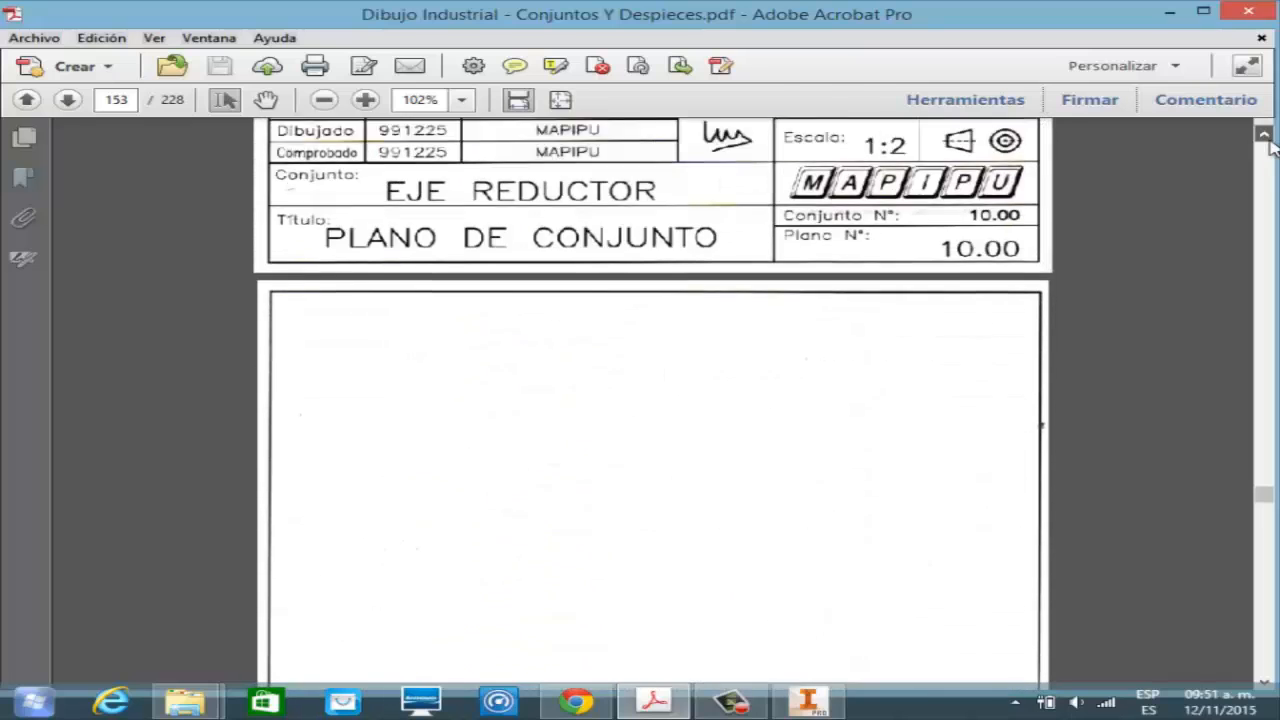
{"action": "left_click", "coordinate": [1269, 142]}
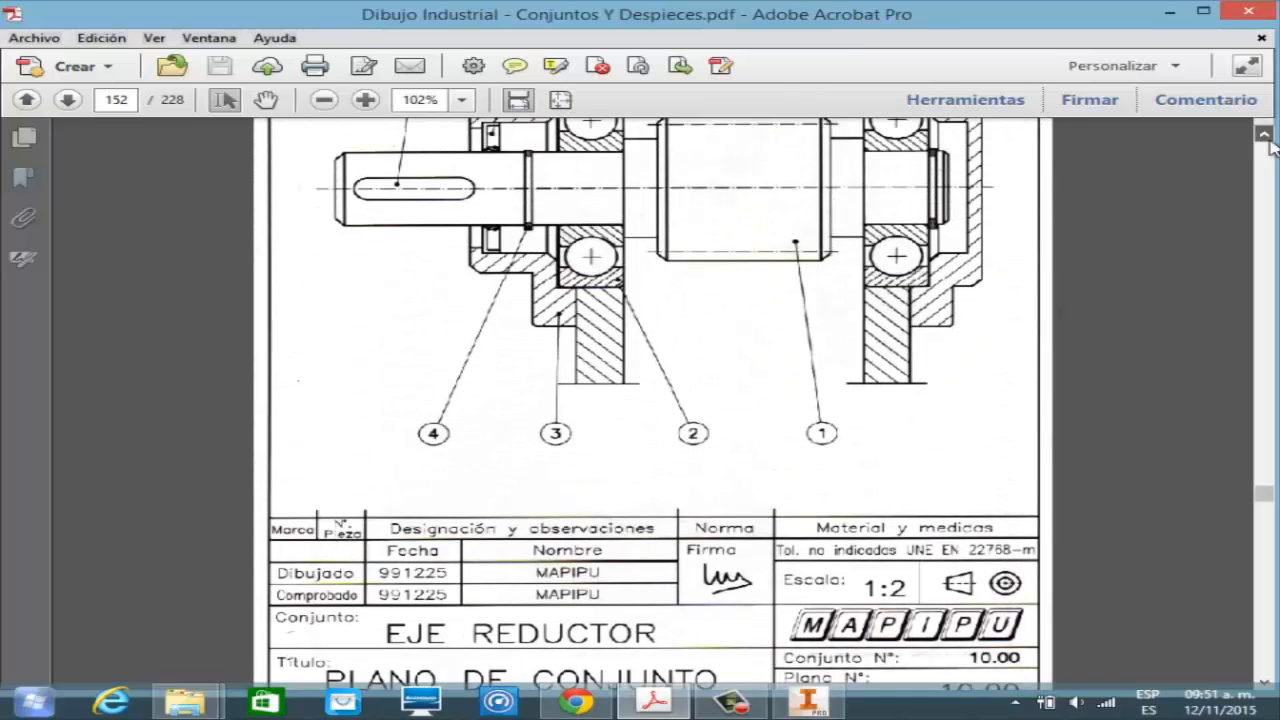
{"action": "left_click", "coordinate": [1269, 142]}
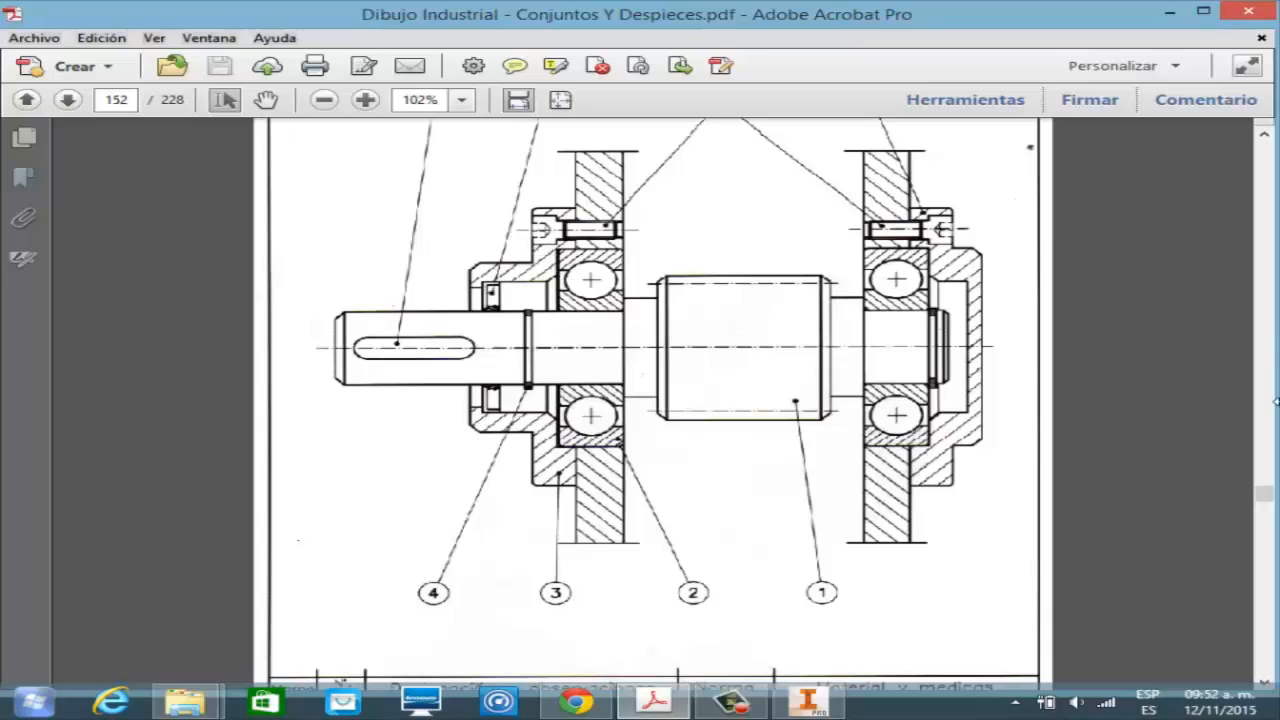
{"action": "left_click", "coordinate": [1265, 683]}
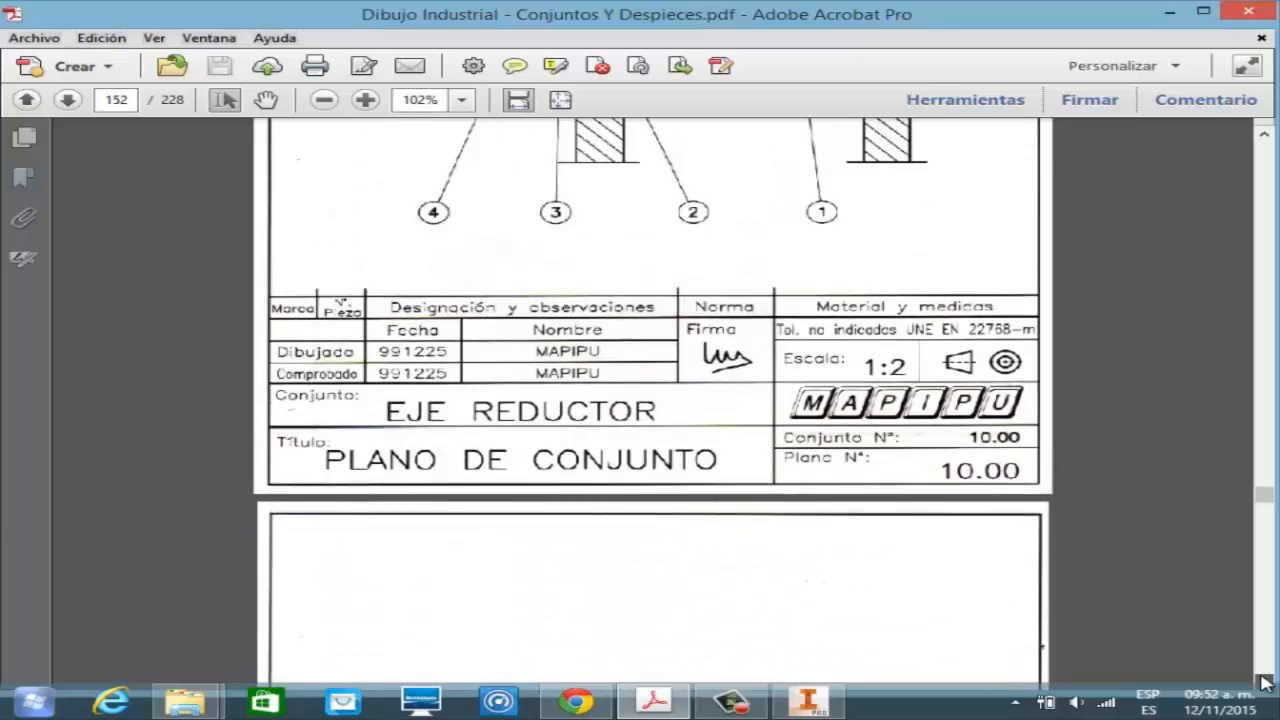
{"action": "left_click", "coordinate": [1265, 683]}
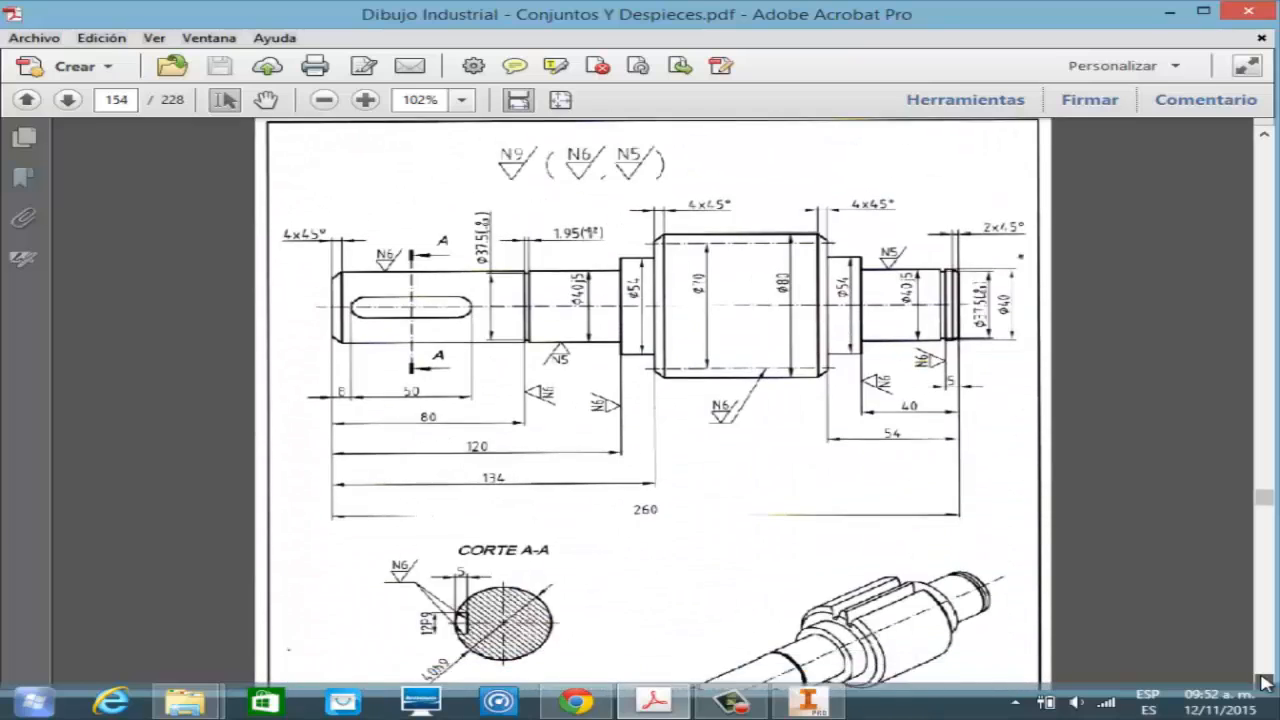
{"action": "left_click", "coordinate": [1265, 683]}
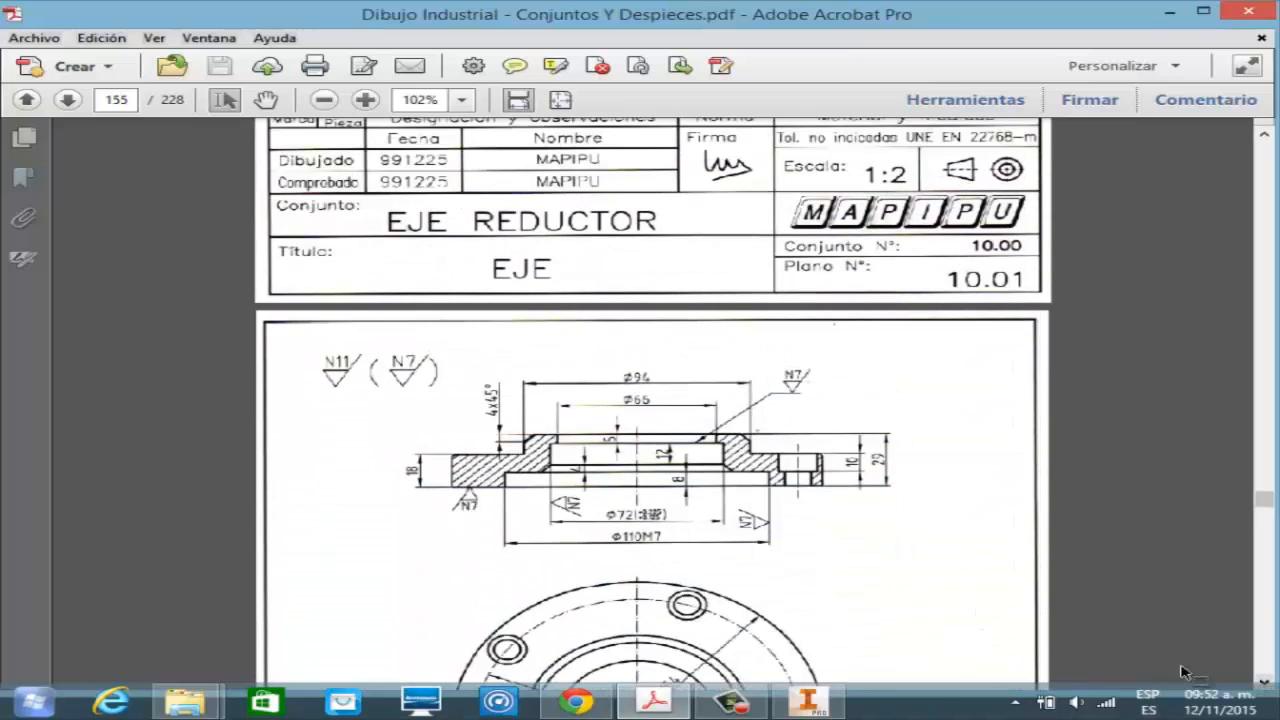
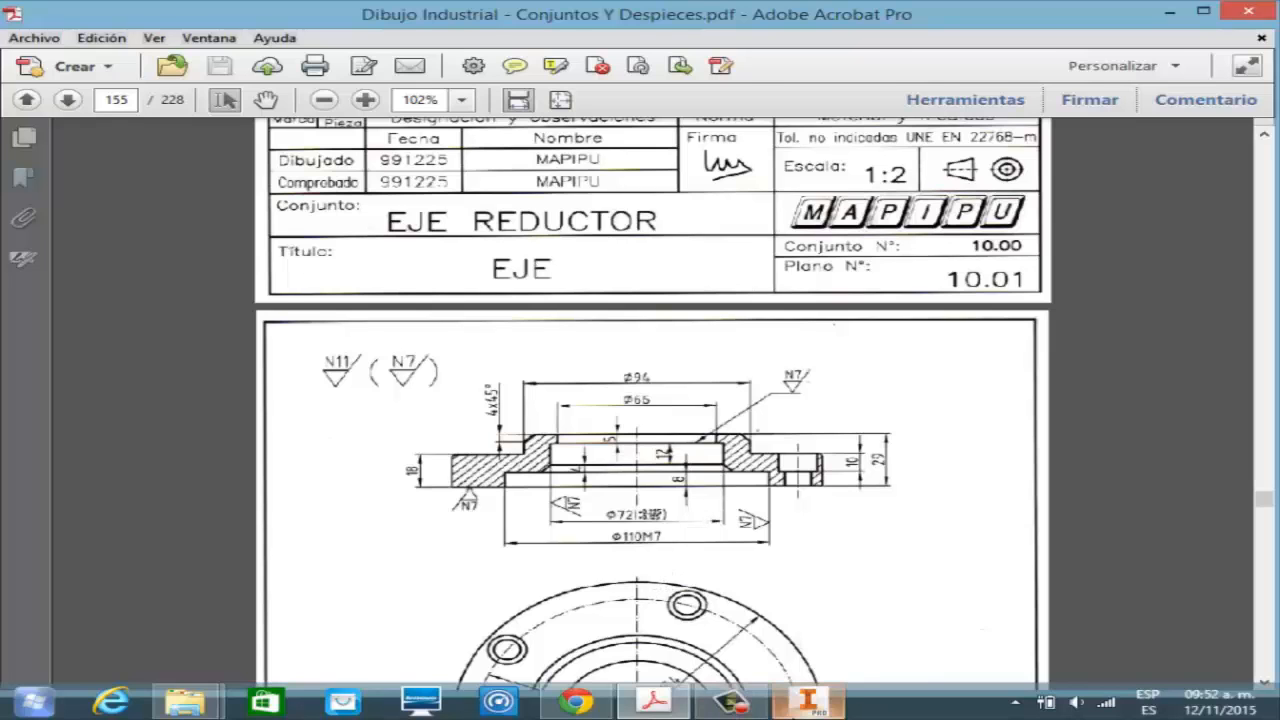
- Switch back to Inventor and extrude the square plate profile, leaving the bore and bolt holes open, by 25.05 mm
{"action": "left_click", "coordinate": [808, 700]}
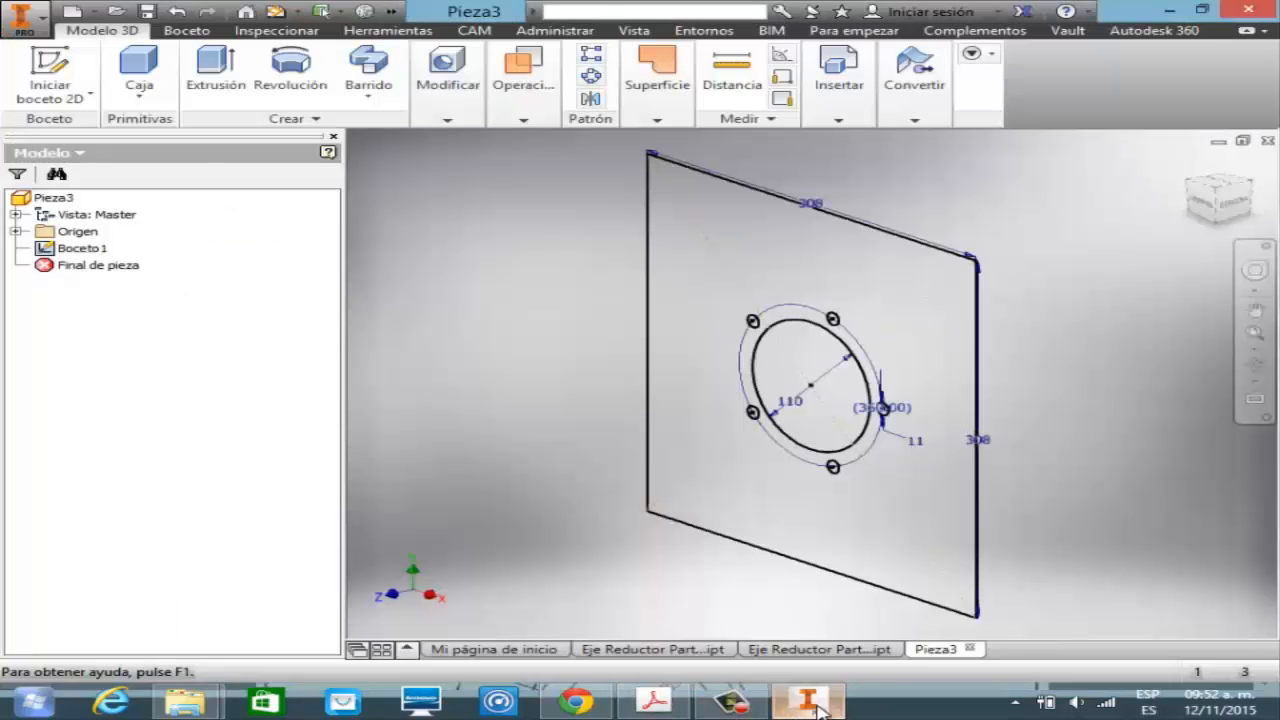
{"action": "left_click", "coordinate": [214, 72]}
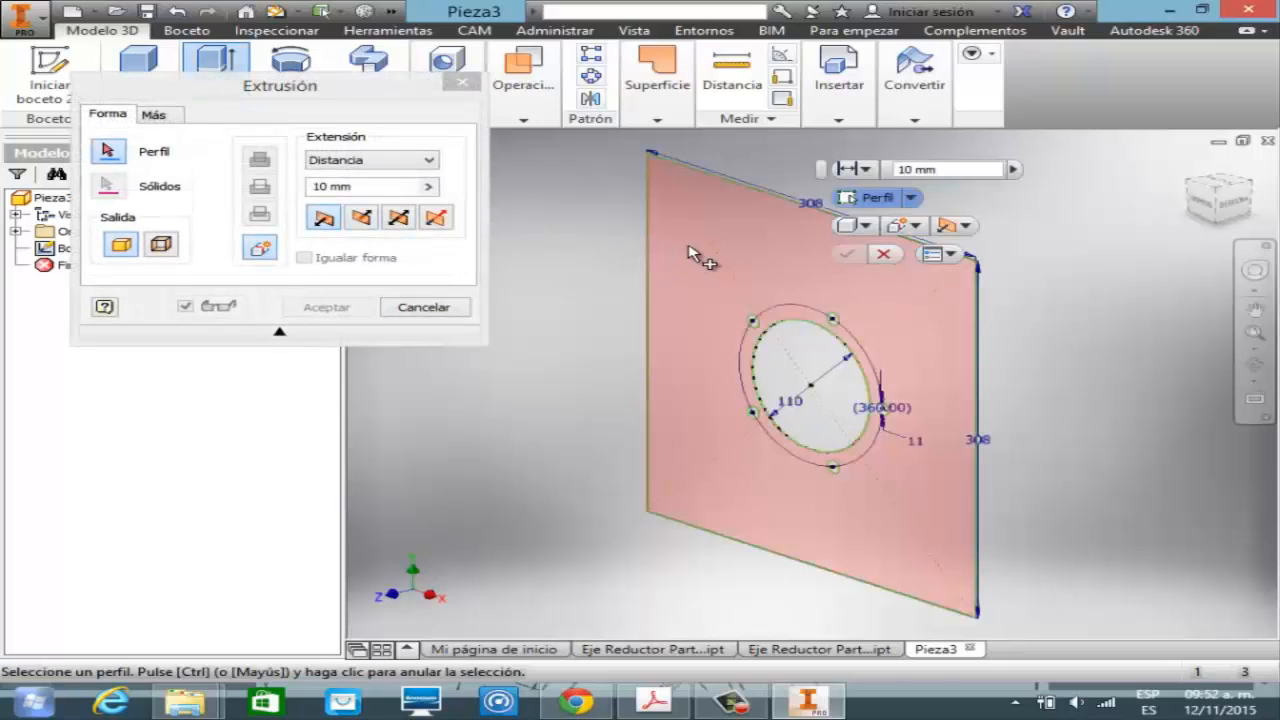
{"action": "left_click", "coordinate": [690, 258]}
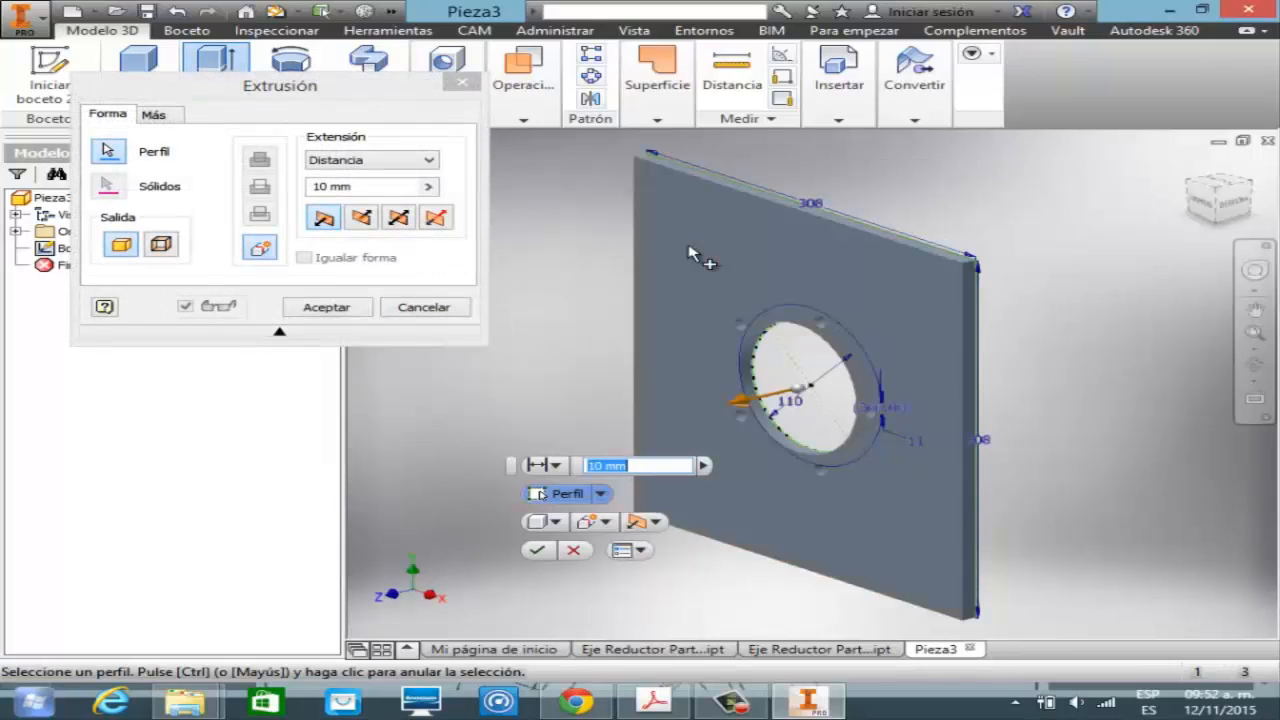
{"action": "type", "text": "25.05"}
{"action": "left_click", "coordinate": [326, 307]}
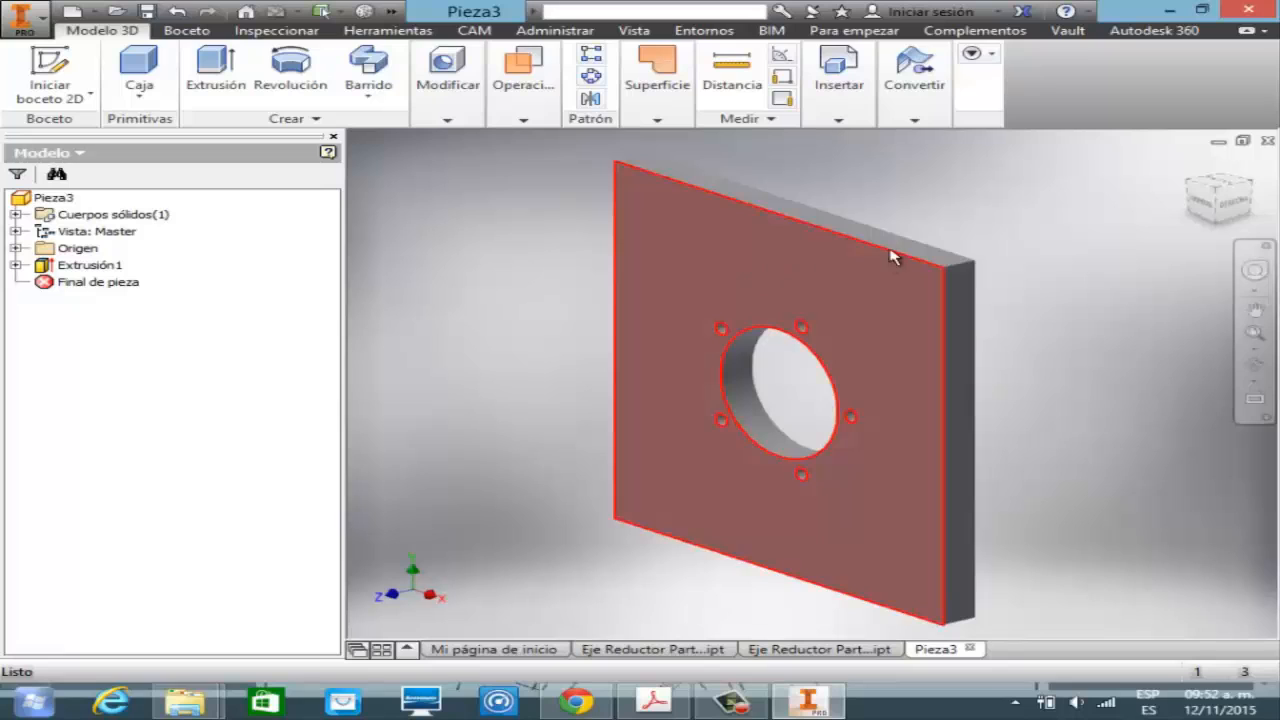
- Assign the plate a dark-finished material from the Inventor materials library in place of Genérico
{"action": "left_click", "coordinate": [391, 12]}
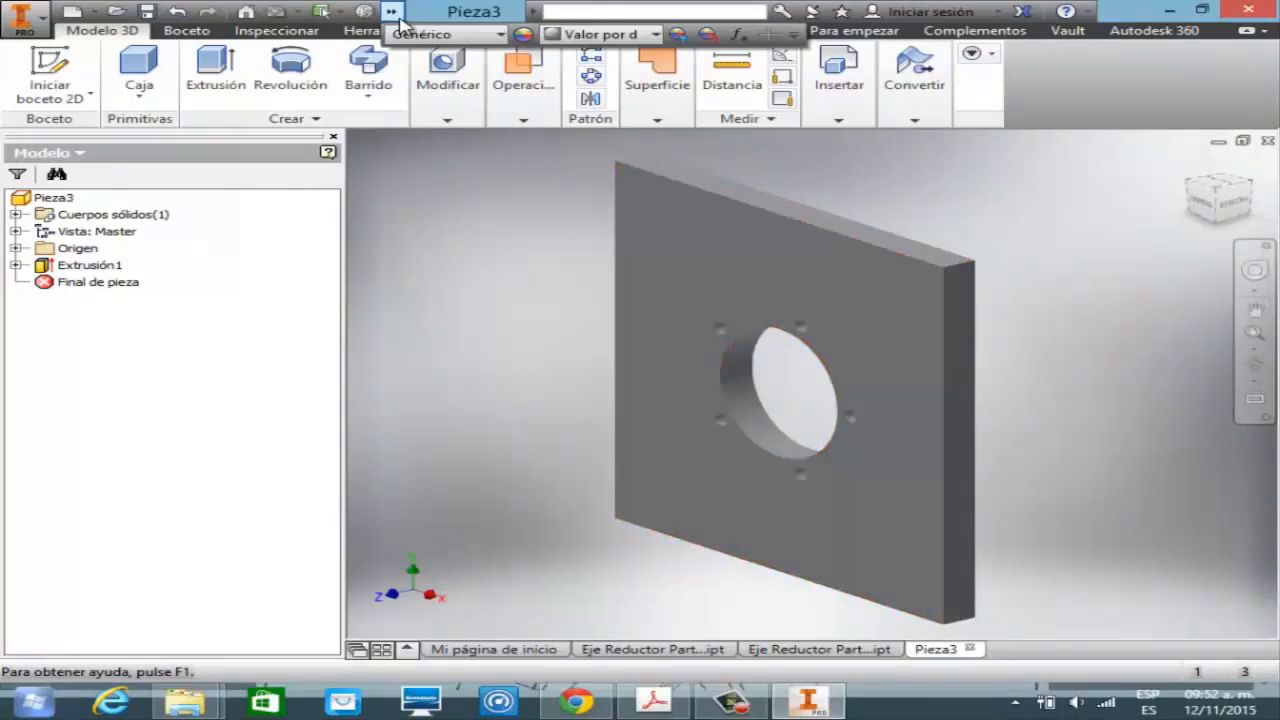
{"action": "left_click", "coordinate": [499, 34]}
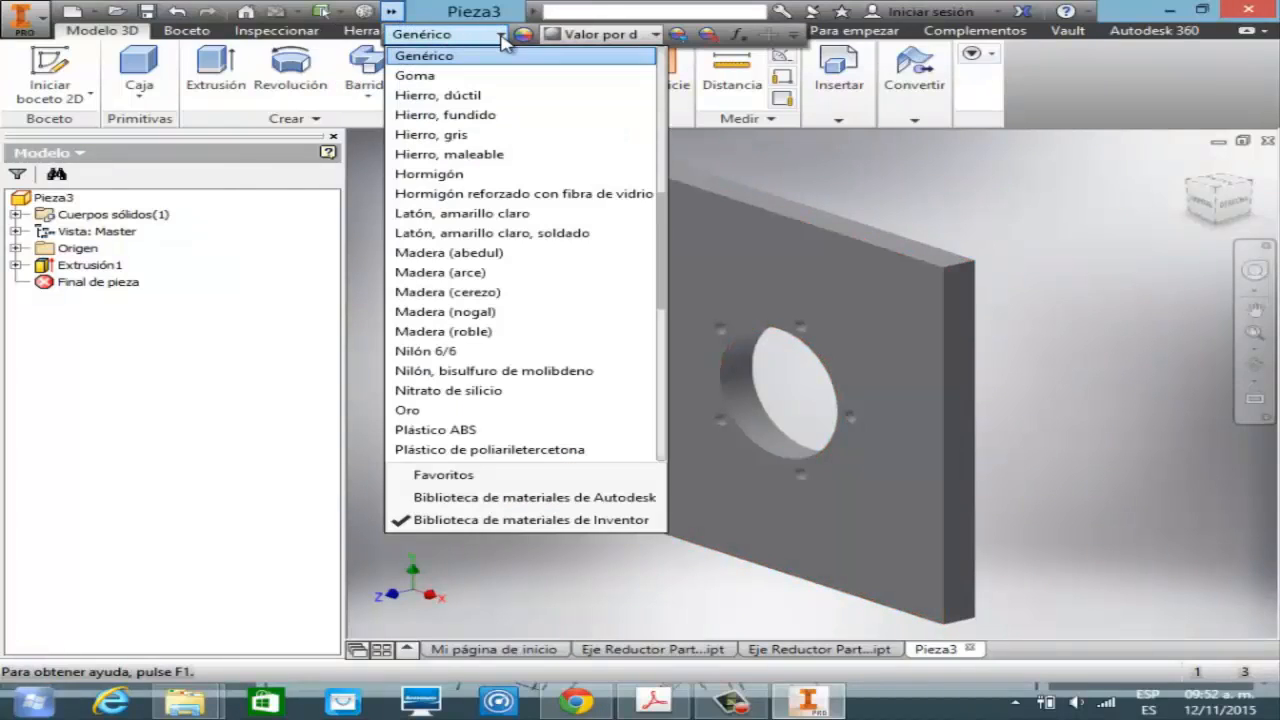
{"action": "left_click_drag", "start_coordinate": [660, 238], "coordinate": [661, 75]}
{"action": "left_click", "coordinate": [450, 74]}
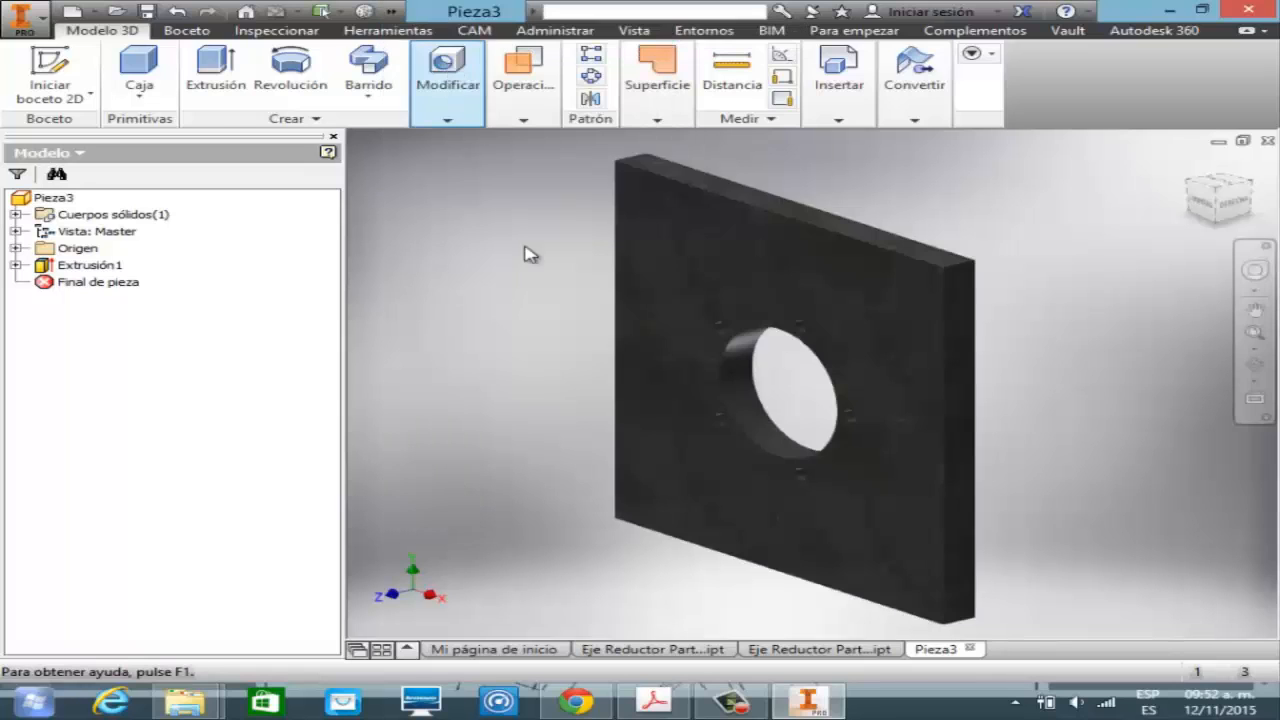
- Apply the face appearance Acero - Pulido to the inner faces of the five bolt holes and the central bore
{"action": "left_click", "coordinate": [1254, 347]}
{"action": "left_click", "coordinate": [1034, 412]}
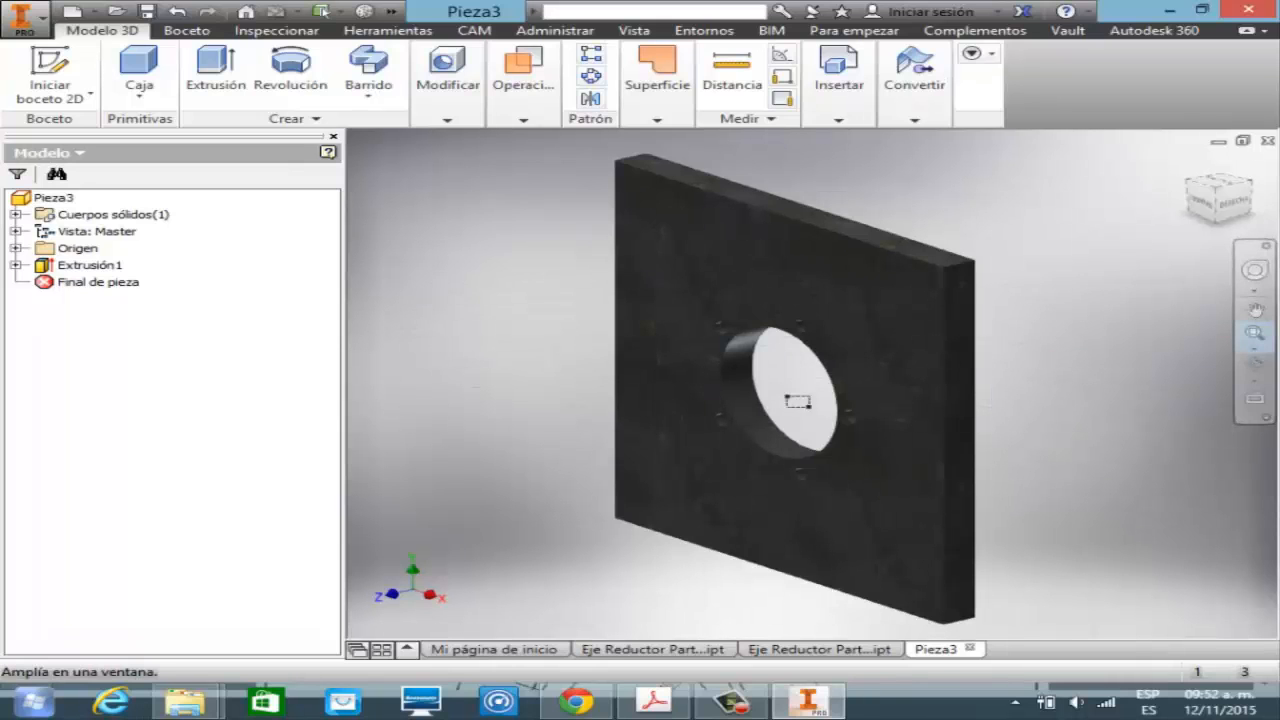
{"action": "left_click_drag", "start_coordinate": [942, 537], "coordinate": [946, 503]}
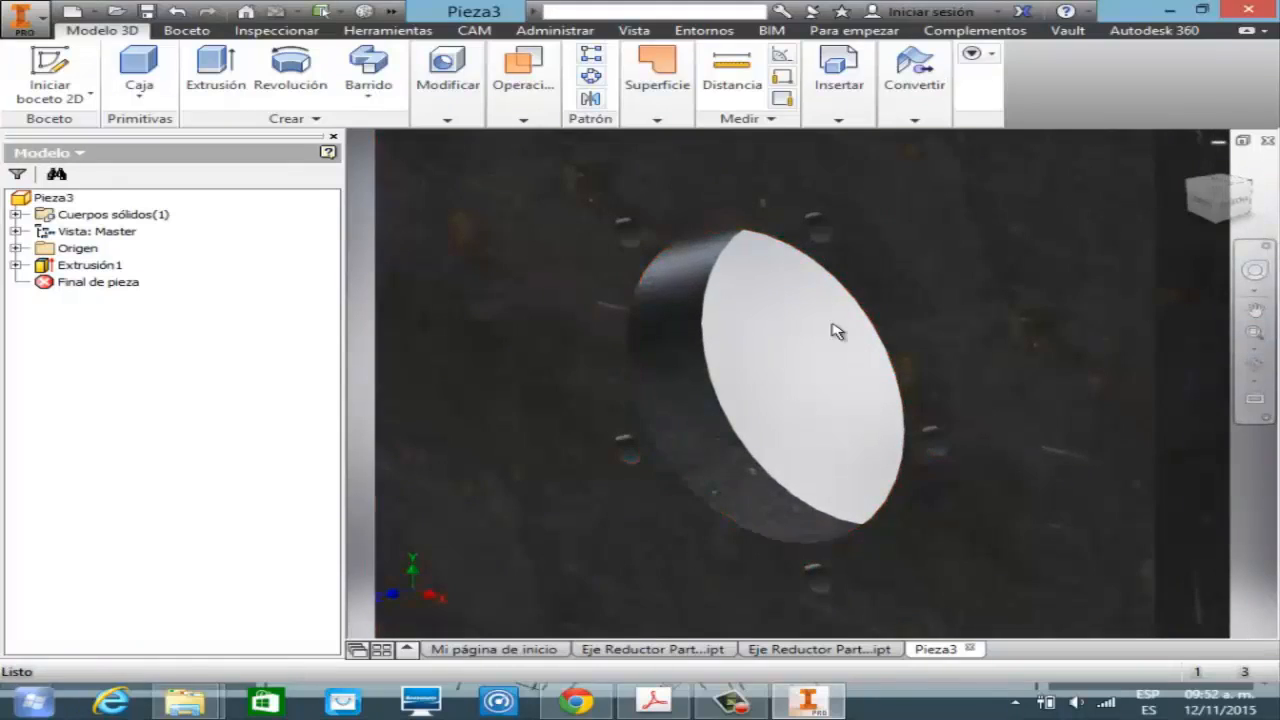
{"action": "left_click", "coordinate": [821, 242]}
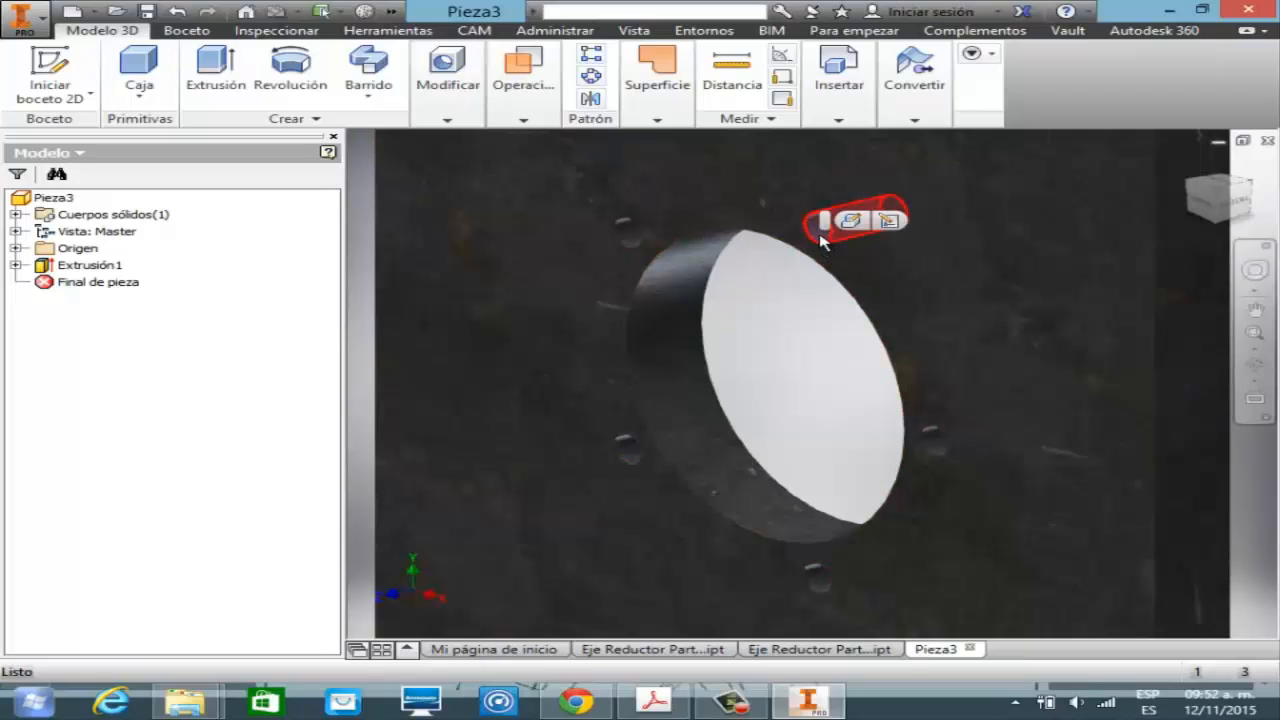
{"action": "left_click", "coordinate": [626, 230], "text": "ctrl"}
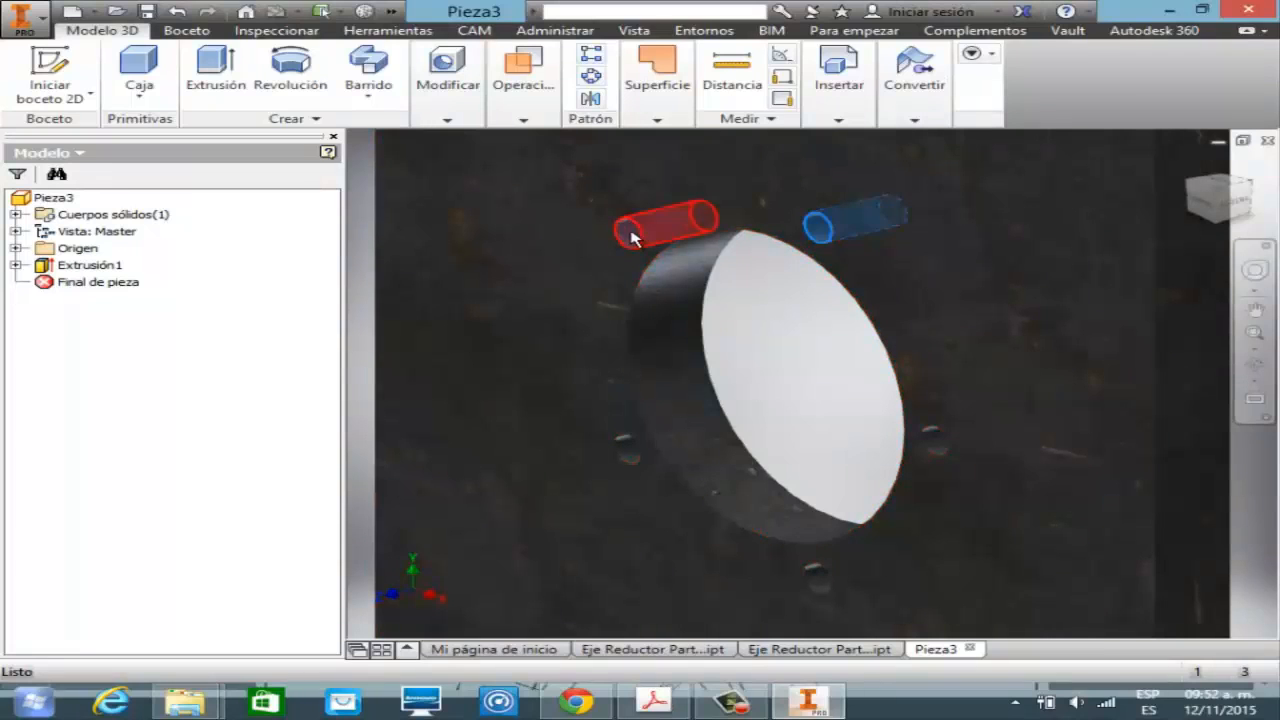
{"action": "left_click", "coordinate": [627, 446], "text": "ctrl"}
{"action": "left_click", "coordinate": [818, 579], "text": "ctrl"}
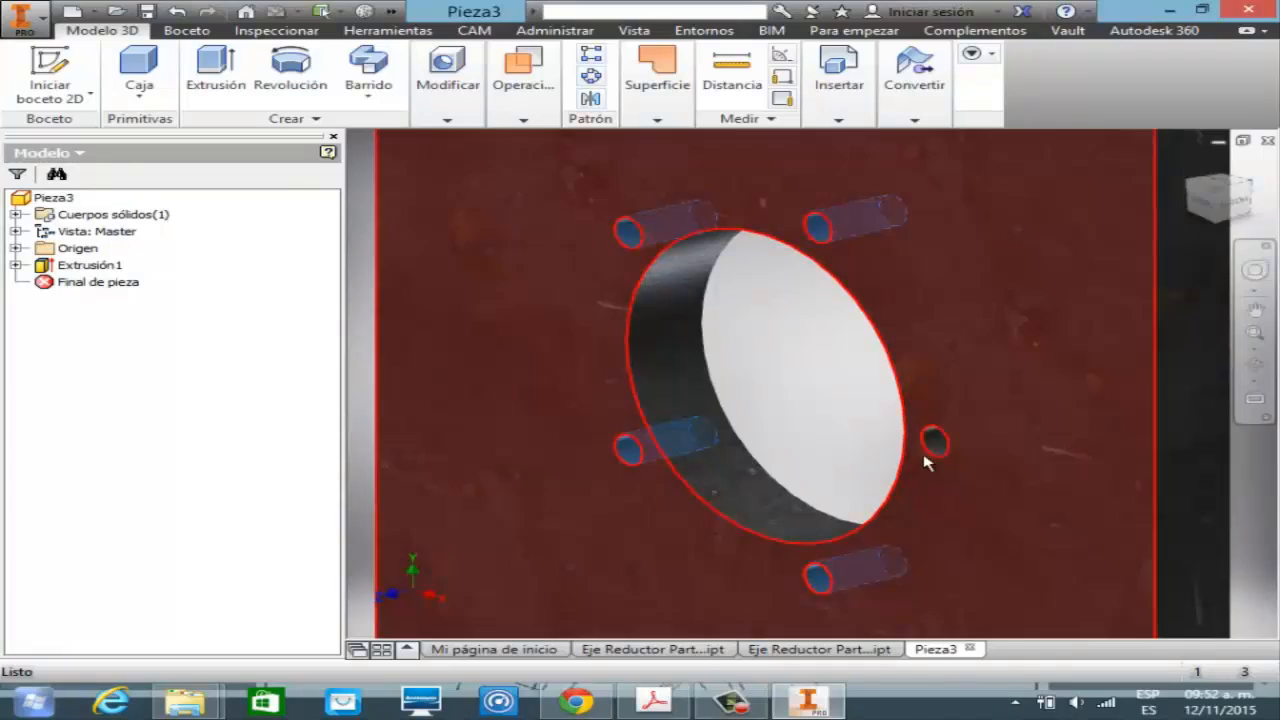
{"action": "left_click", "coordinate": [934, 443], "text": "ctrl"}
{"action": "left_click", "coordinate": [792, 318], "text": "ctrl"}
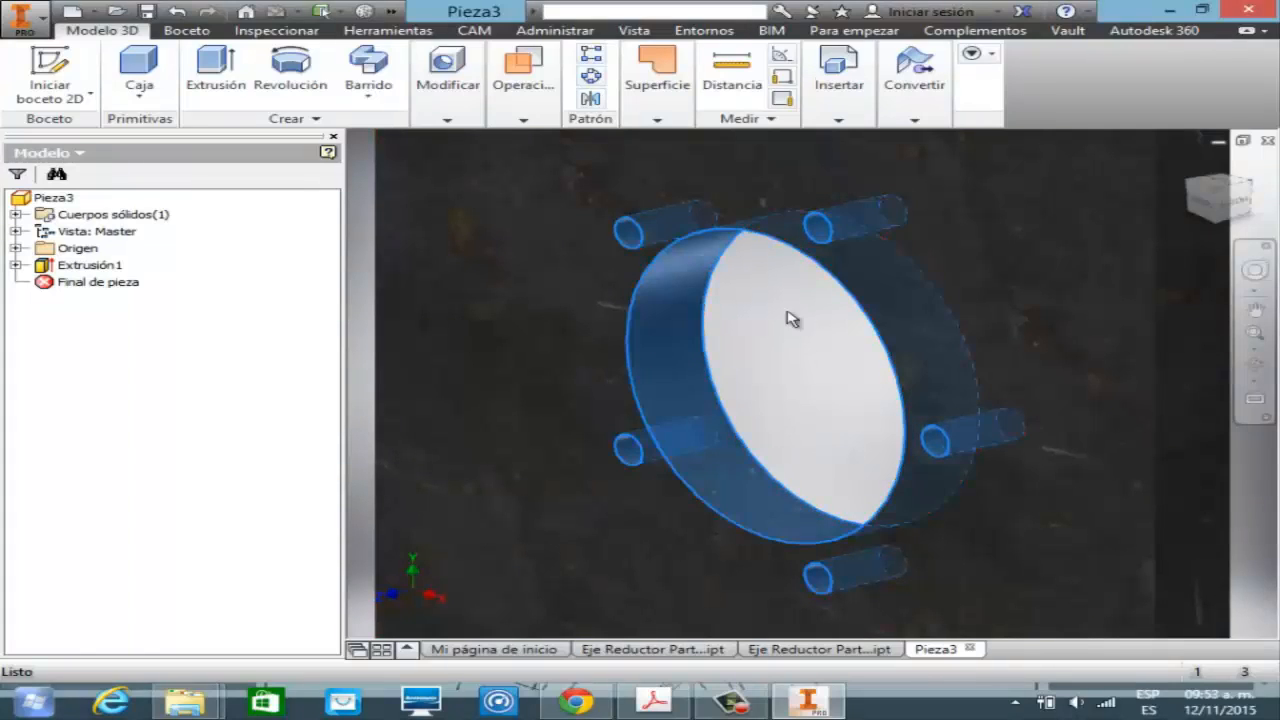
{"action": "right_click", "coordinate": [722, 469]}
{"action": "left_click", "coordinate": [700, 354]}
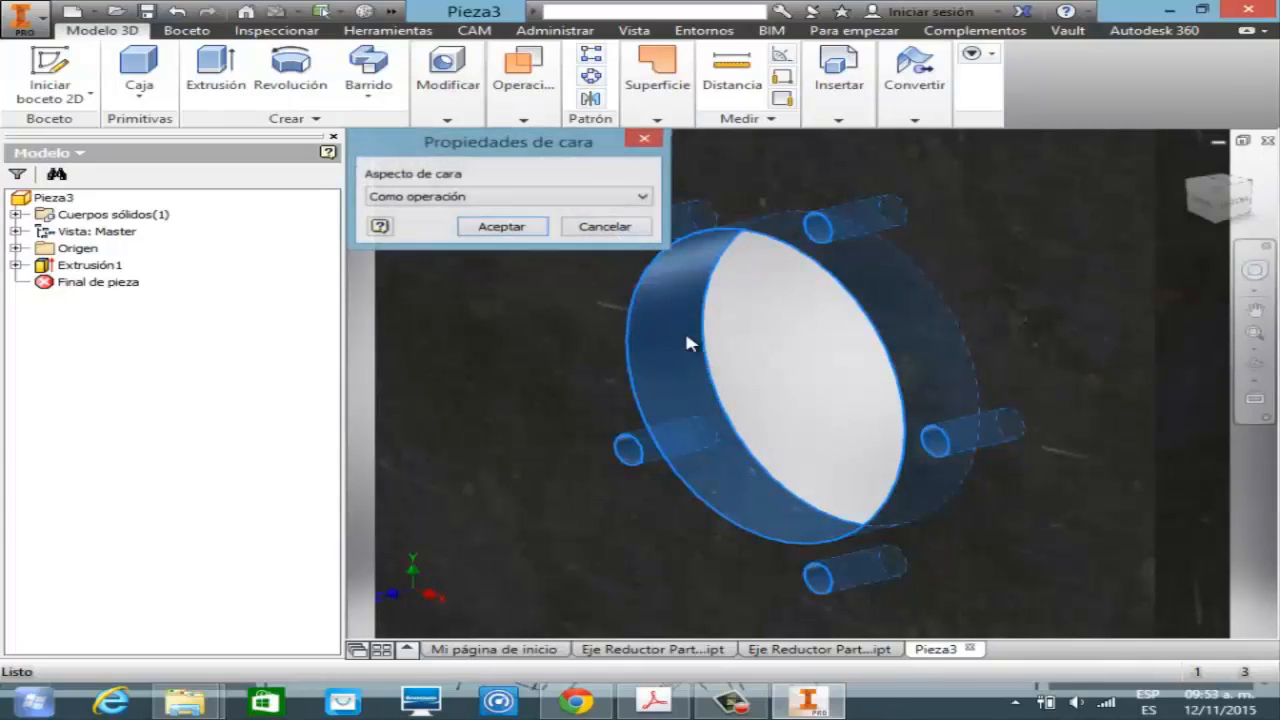
{"action": "left_click", "coordinate": [642, 197]}
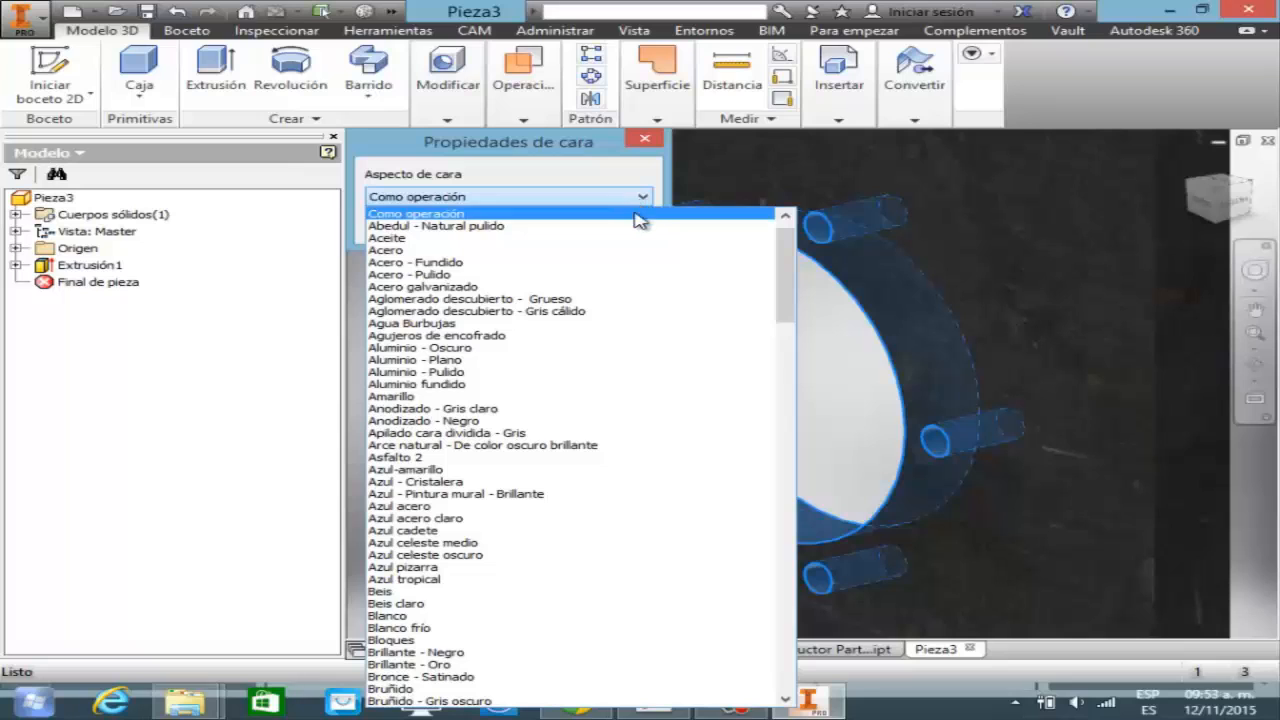
{"action": "left_click", "coordinate": [511, 275]}
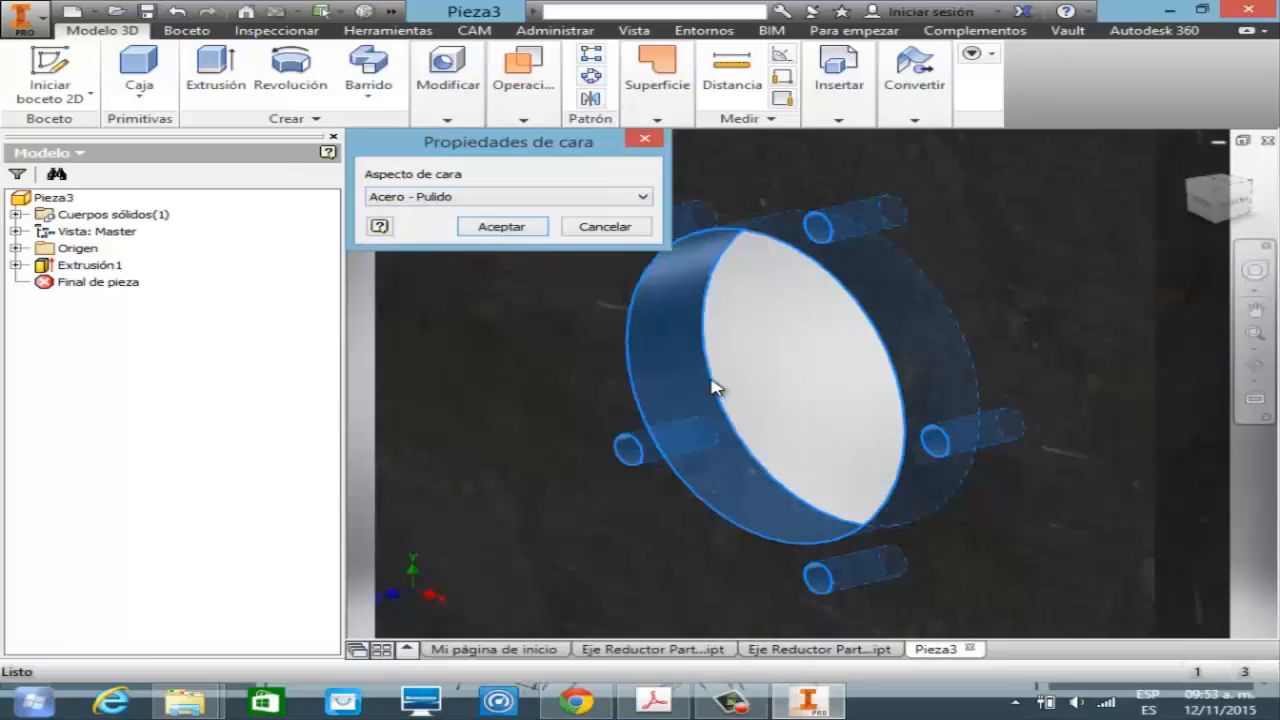
{"action": "left_click", "coordinate": [505, 225]}
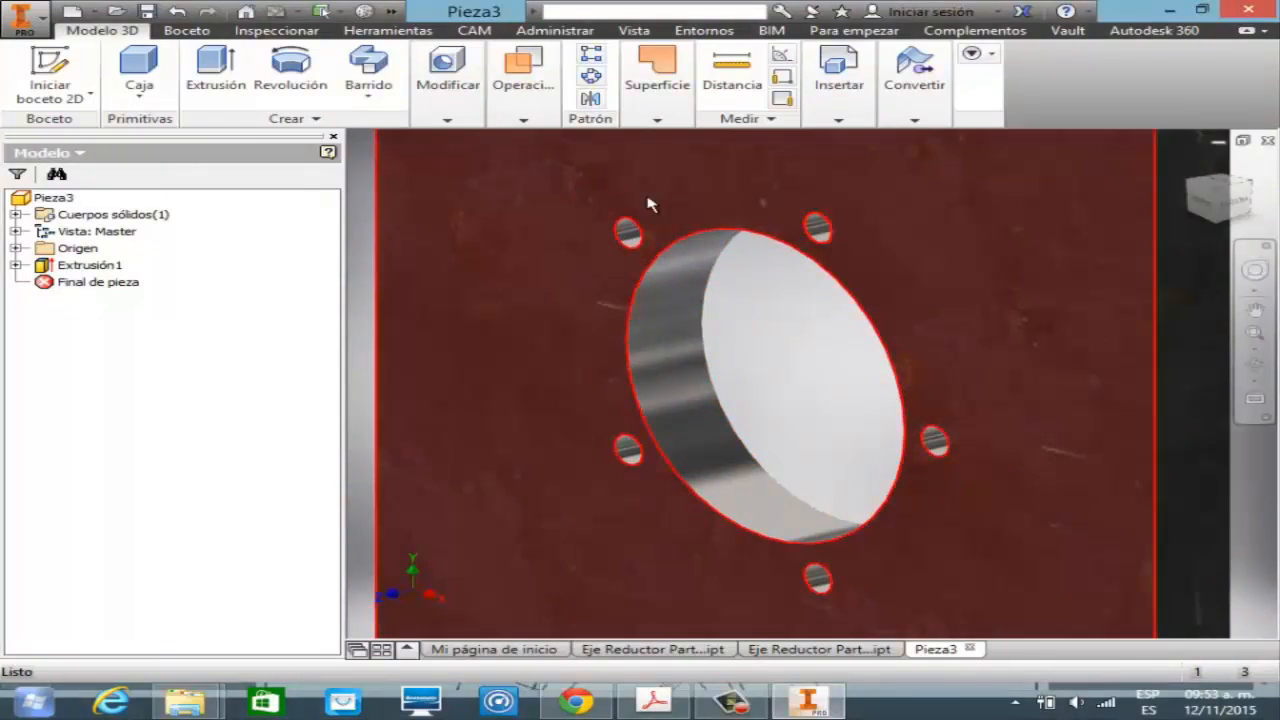
- Add full-length threads with the Rosca command to the five bolt holes around the plate's central bore
{"action": "left_click", "coordinate": [445, 119]}
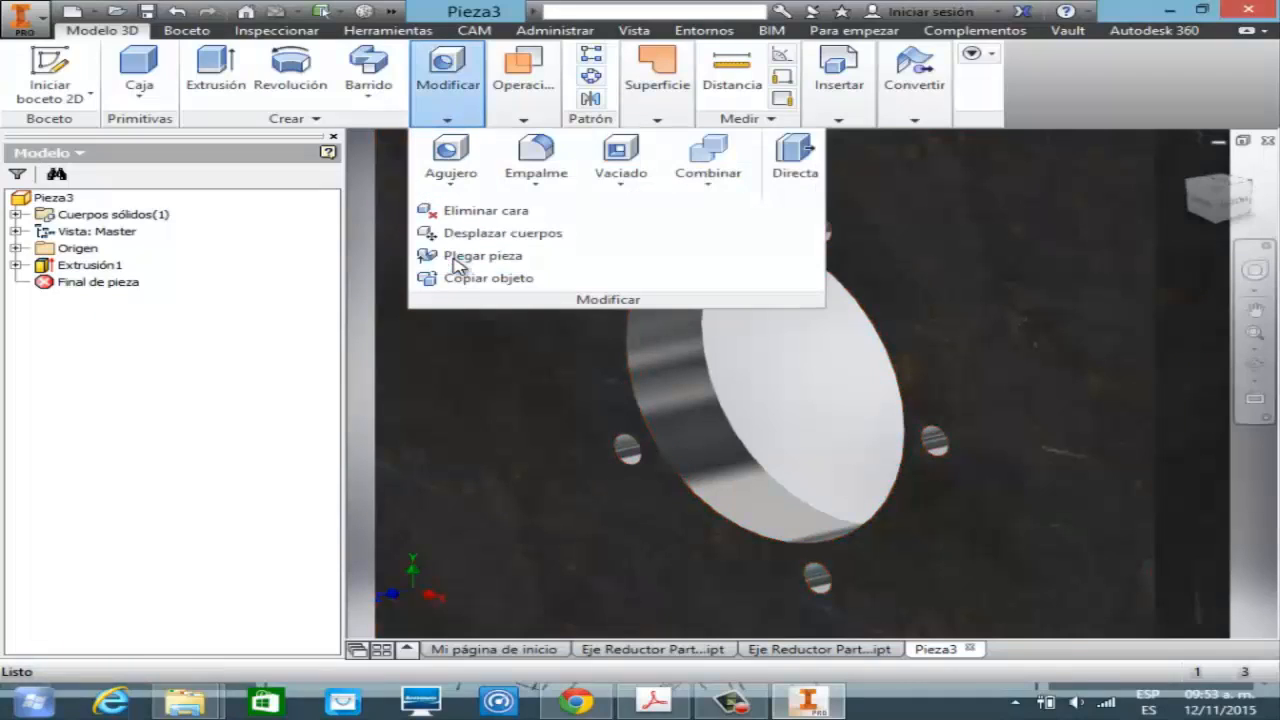
{"action": "left_click", "coordinate": [626, 450]}
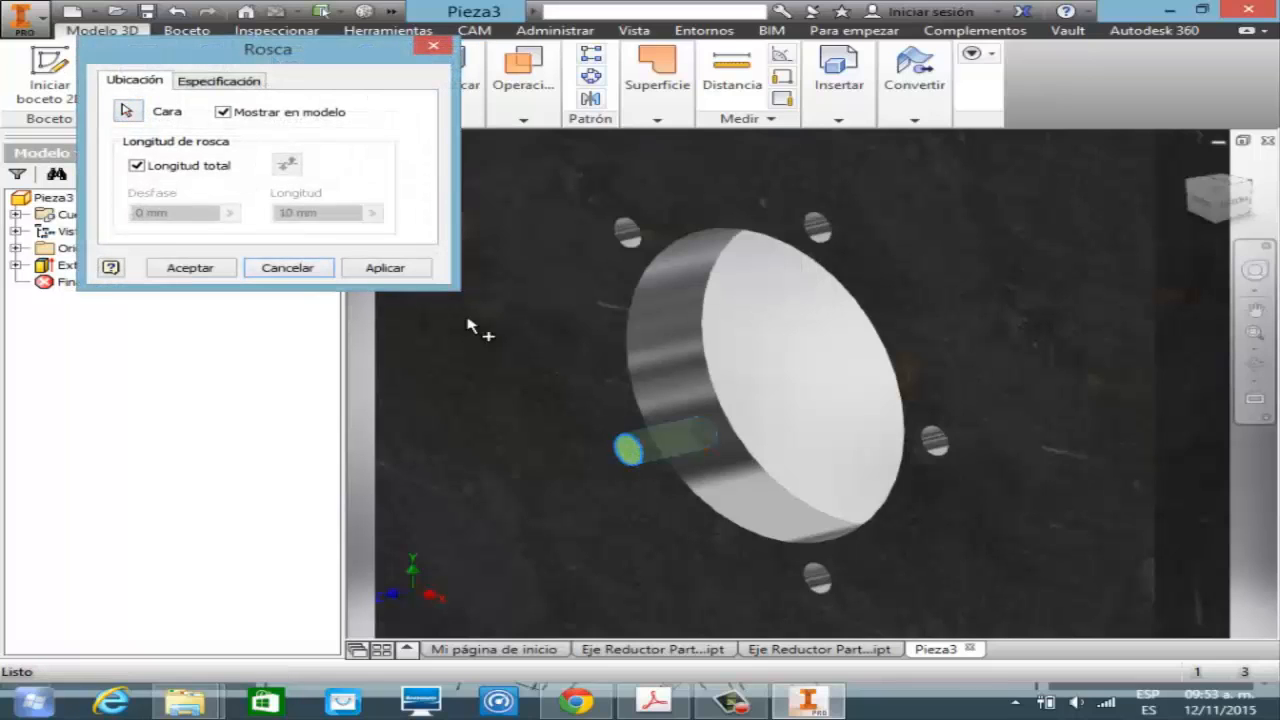
{"action": "left_click", "coordinate": [385, 267]}
{"action": "left_click", "coordinate": [622, 234]}
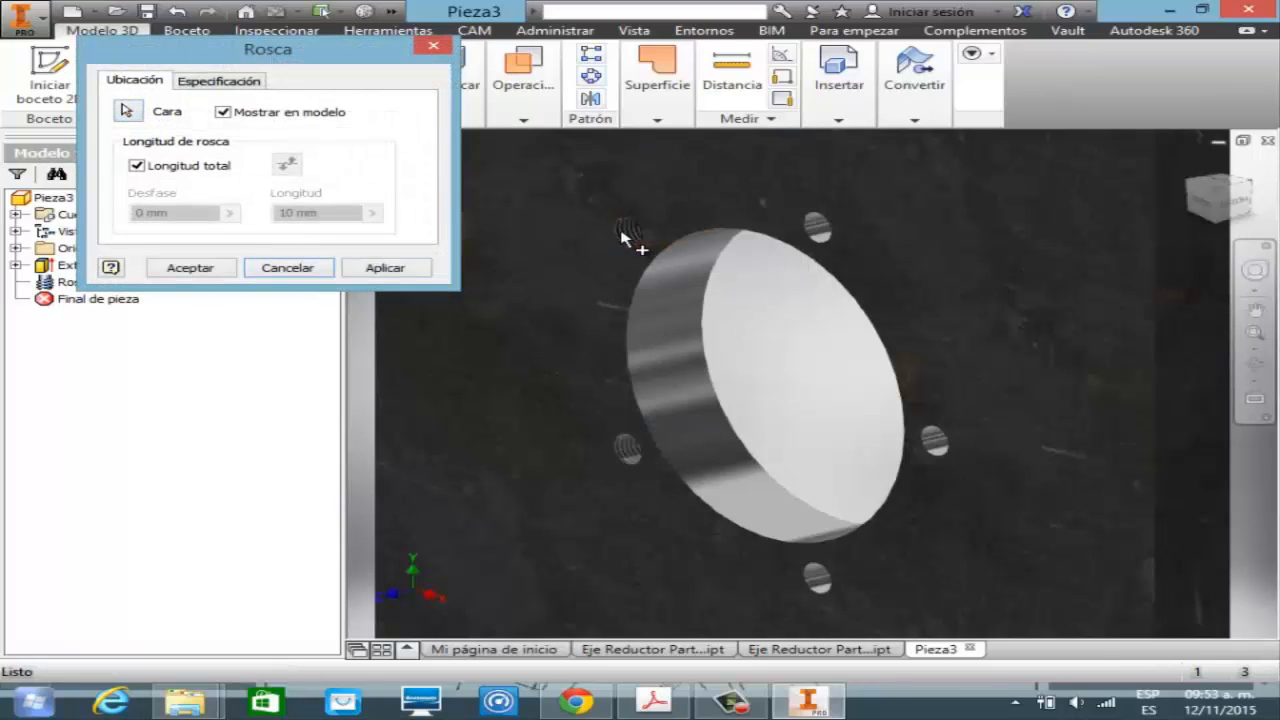
{"action": "left_click", "coordinate": [405, 267]}
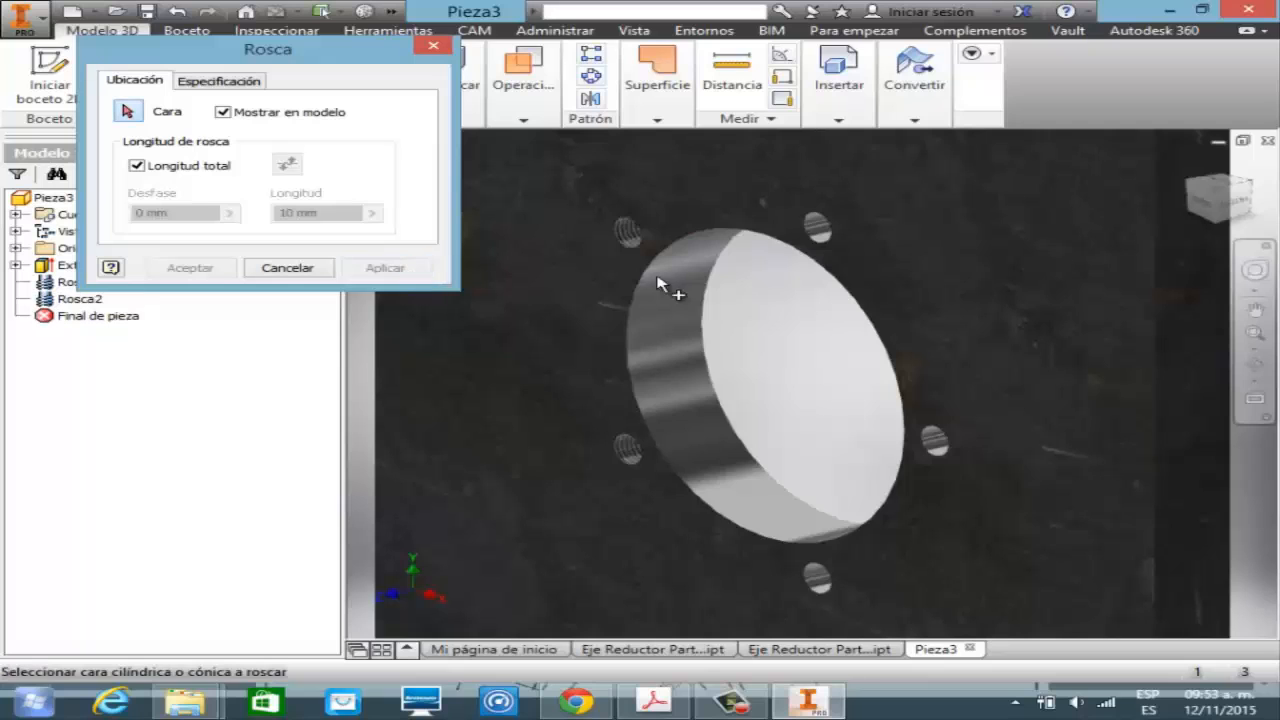
{"action": "left_click", "coordinate": [818, 236]}
{"action": "left_click", "coordinate": [377, 270]}
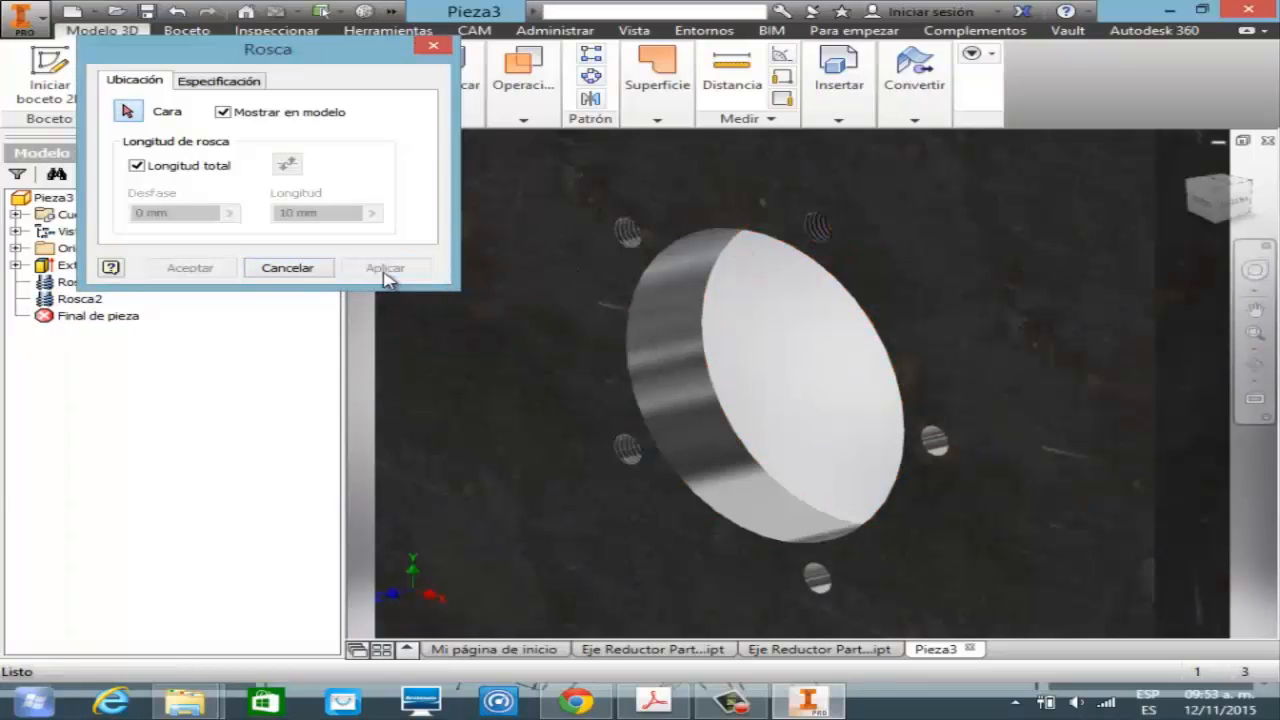
{"action": "left_click", "coordinate": [931, 446]}
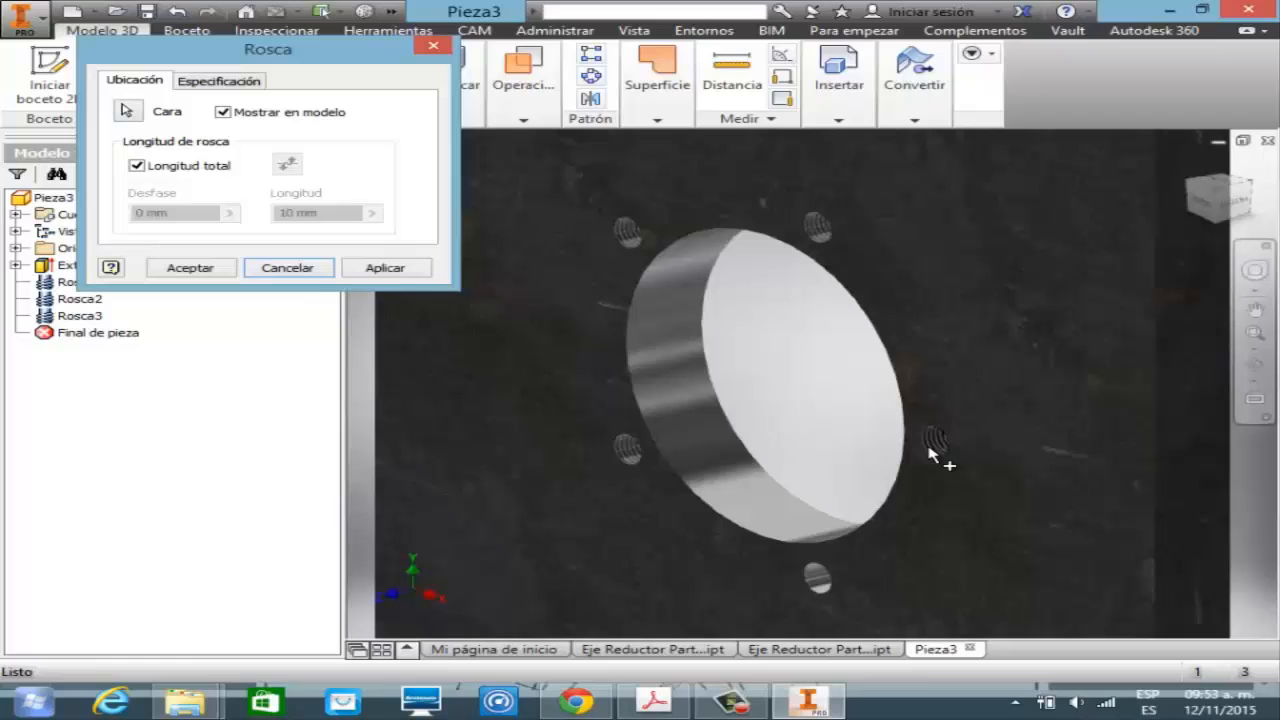
{"action": "left_click", "coordinate": [398, 274]}
{"action": "left_click", "coordinate": [821, 582]}
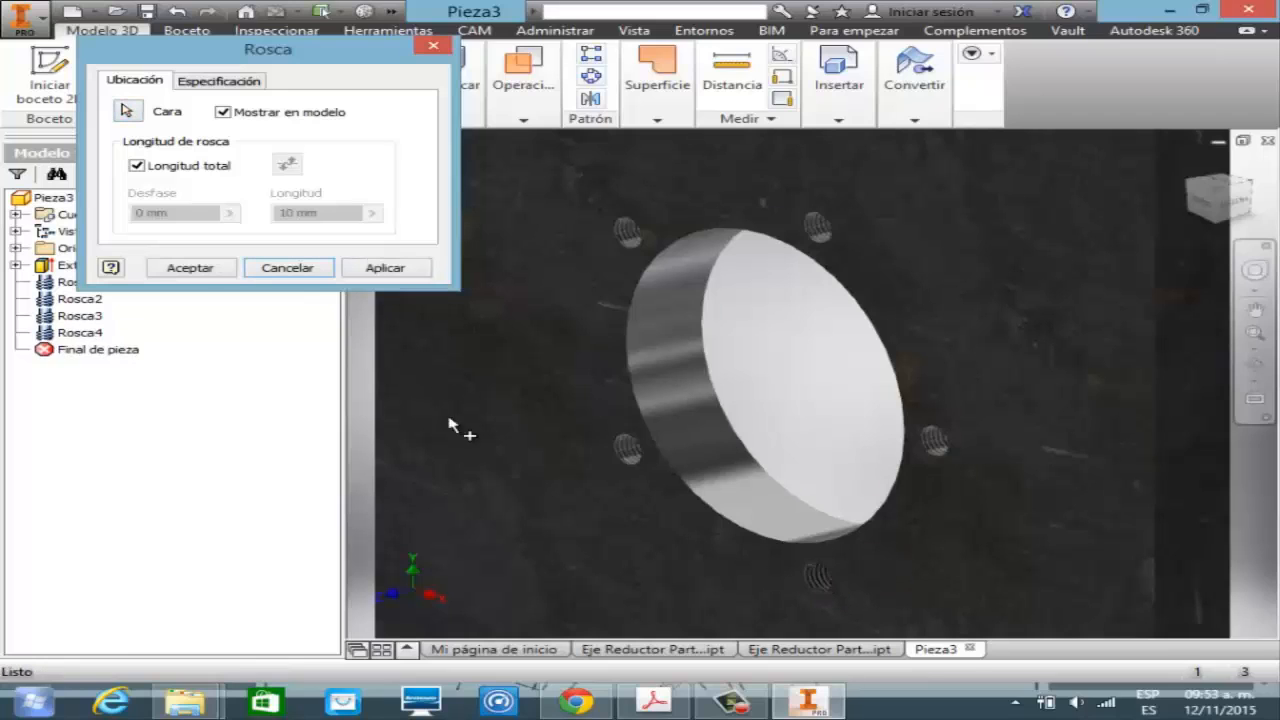
{"action": "left_click", "coordinate": [379, 270]}
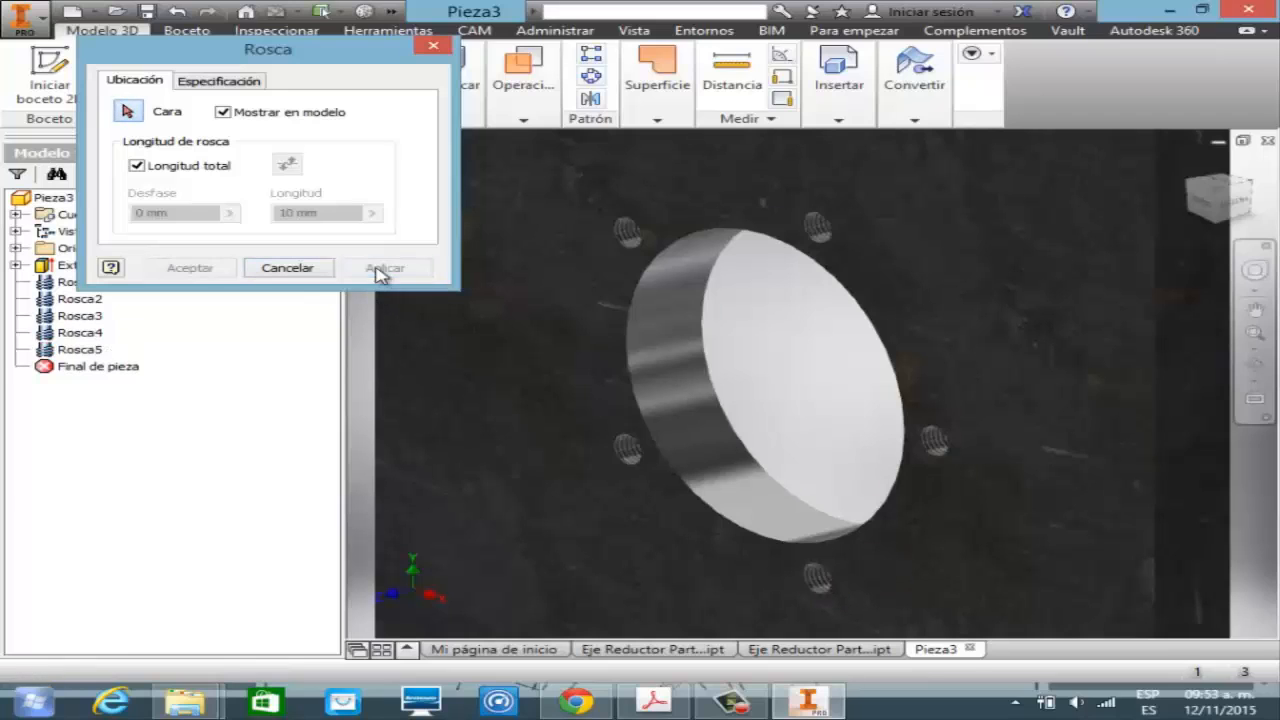
{"action": "left_click", "coordinate": [264, 270]}
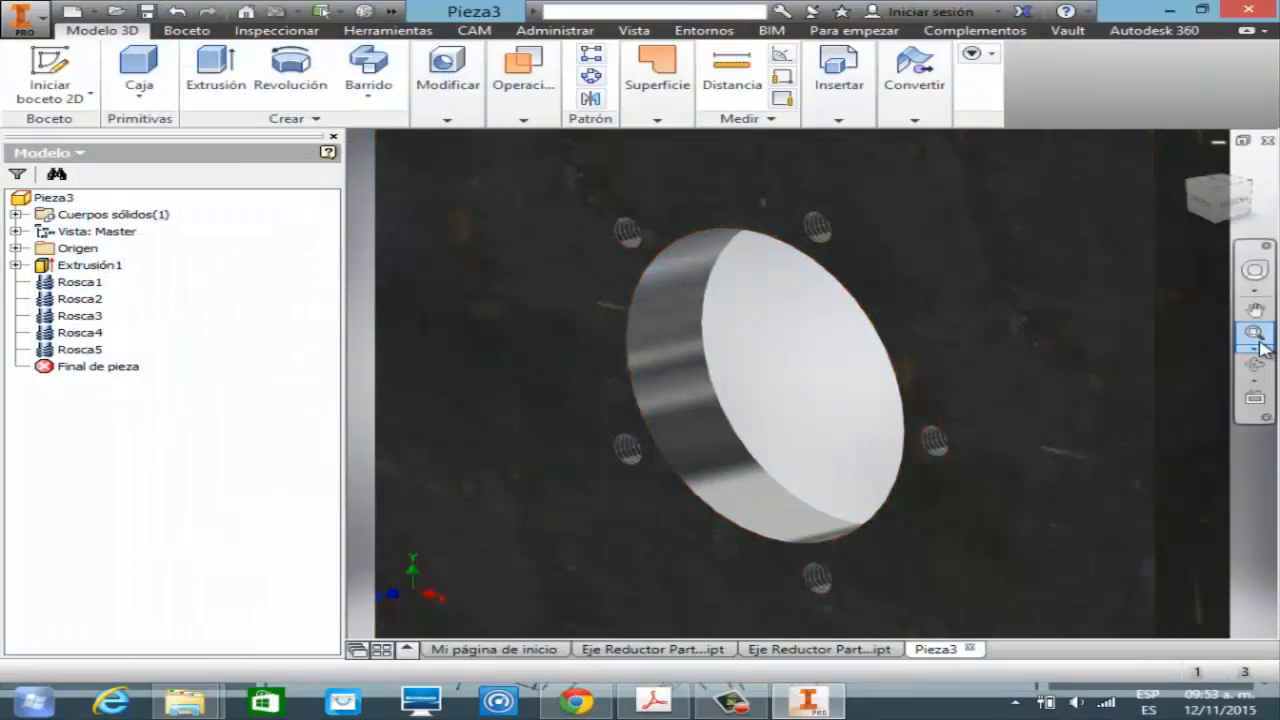
- Save the finished plate part in the diseños en INVENTOR folder as Eje Reductor Parte - Placa
{"action": "left_click", "coordinate": [1255, 350]}
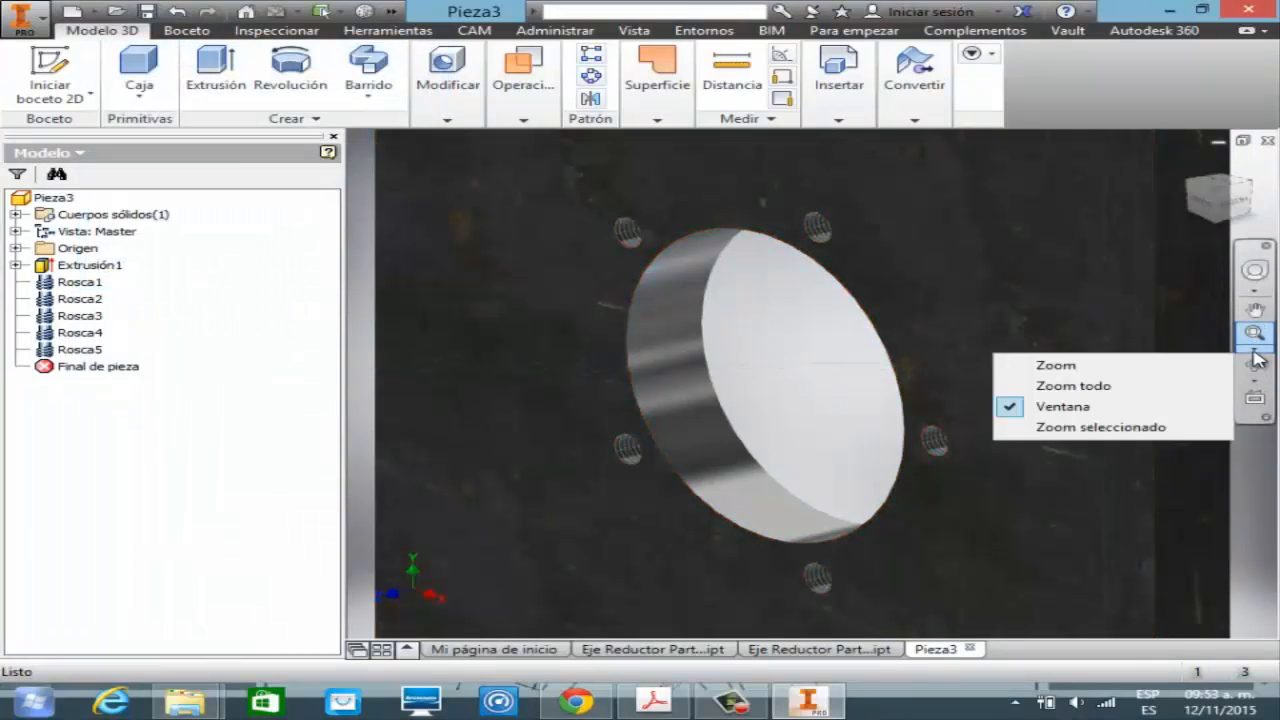
{"action": "left_click", "coordinate": [1096, 387]}
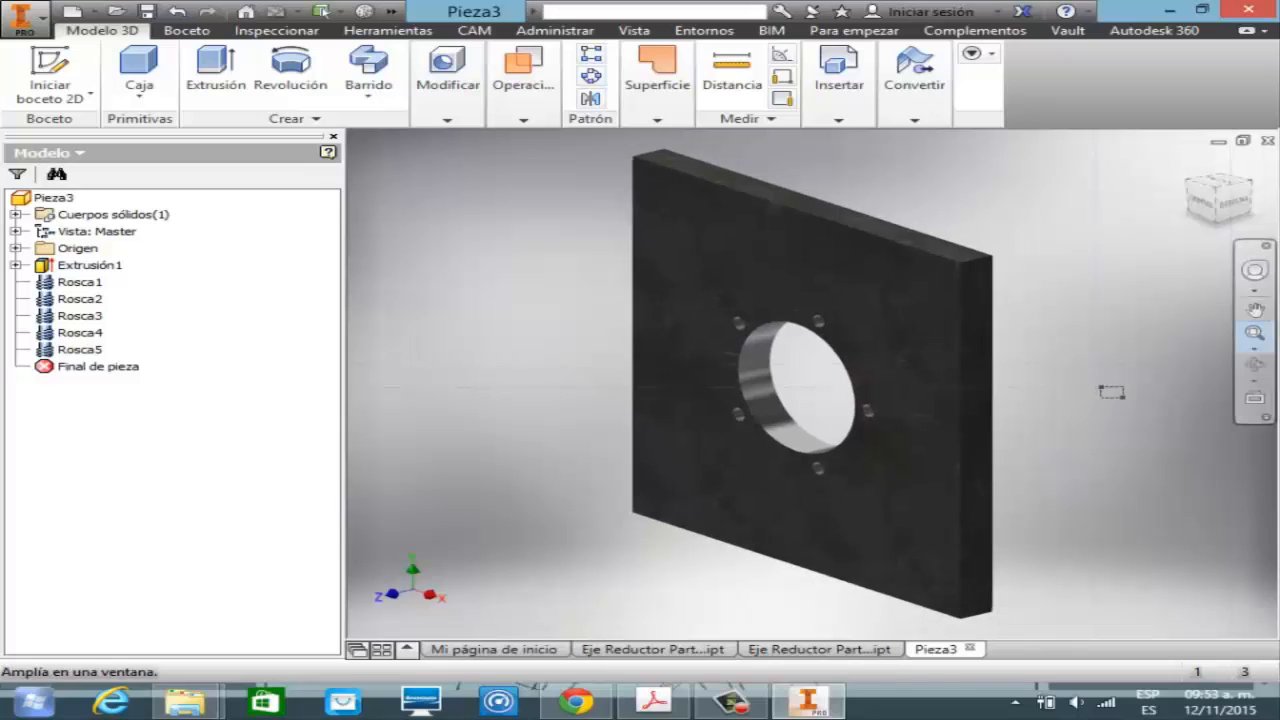
{"action": "key", "text": "Escape"}
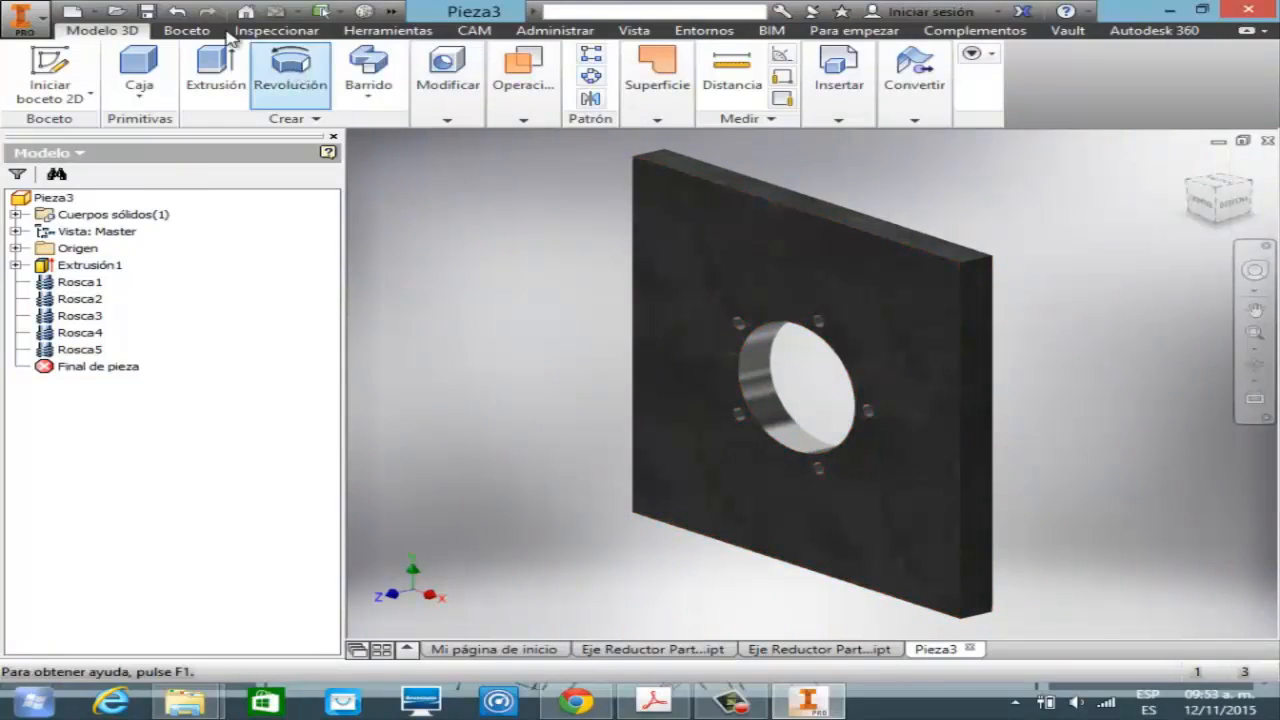
{"action": "left_click", "coordinate": [147, 11]}
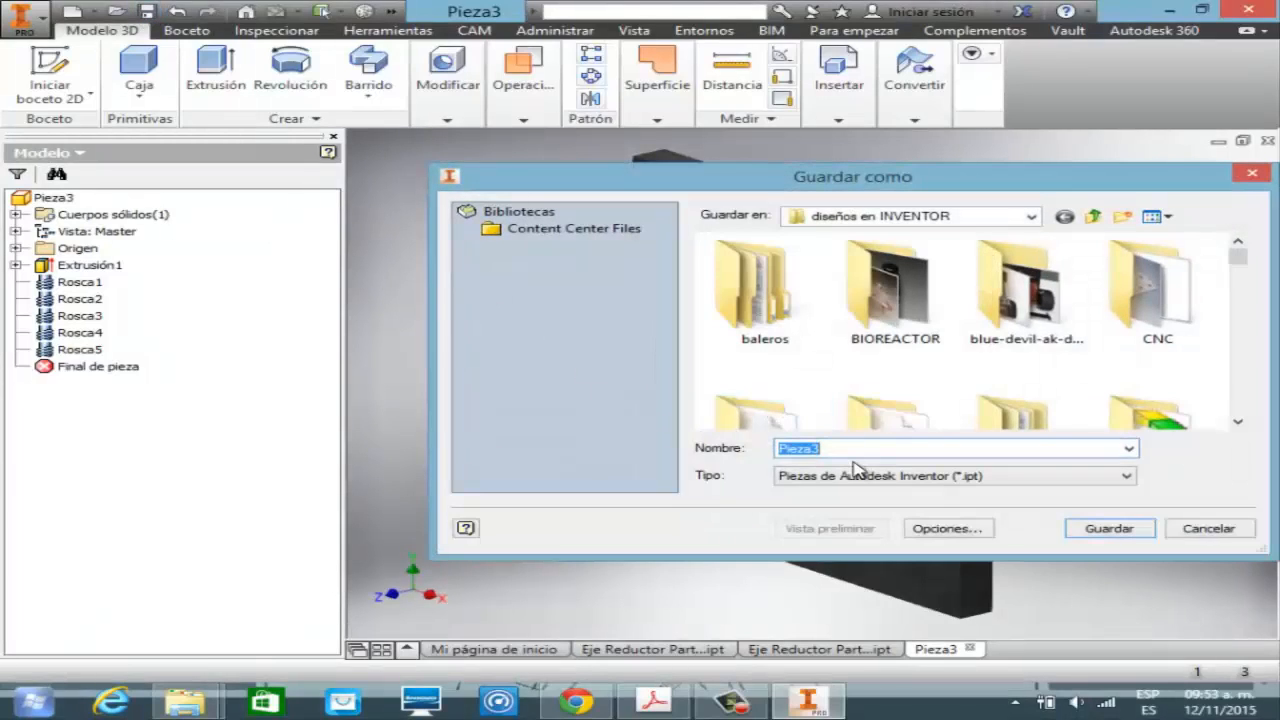
{"action": "type", "text": "Eje "}
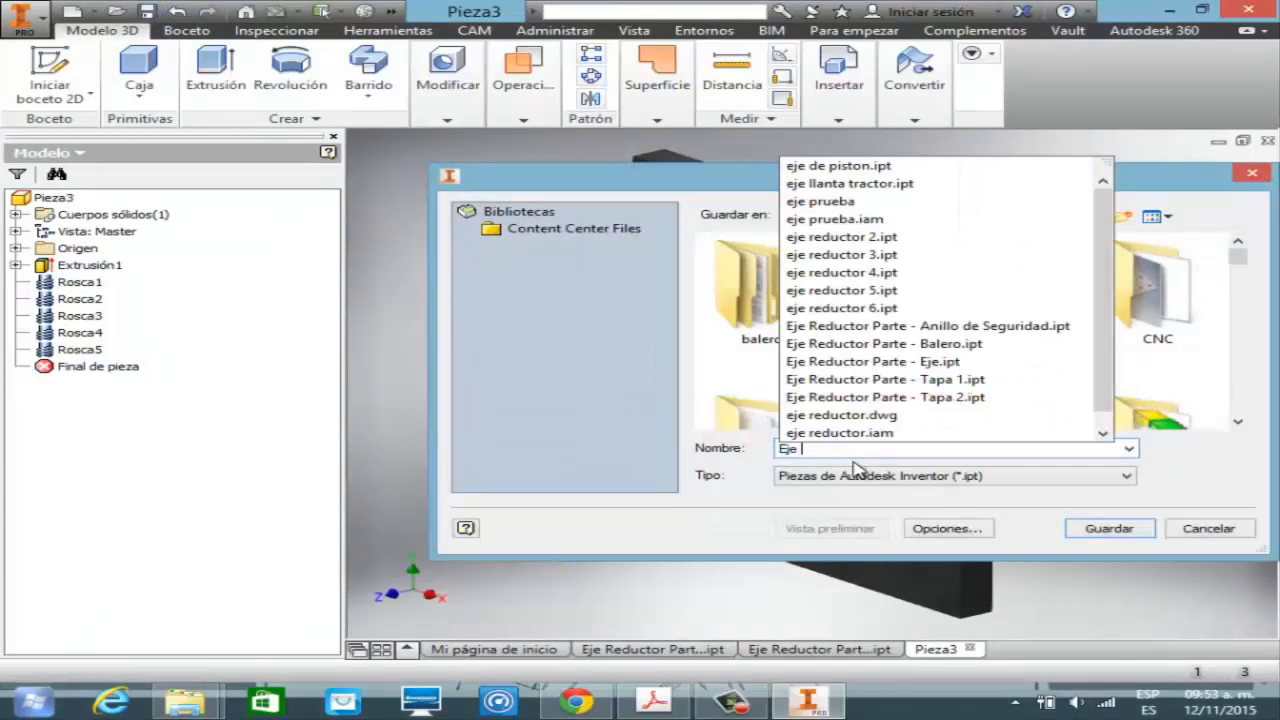
{"action": "type", "text": "Reduc"}
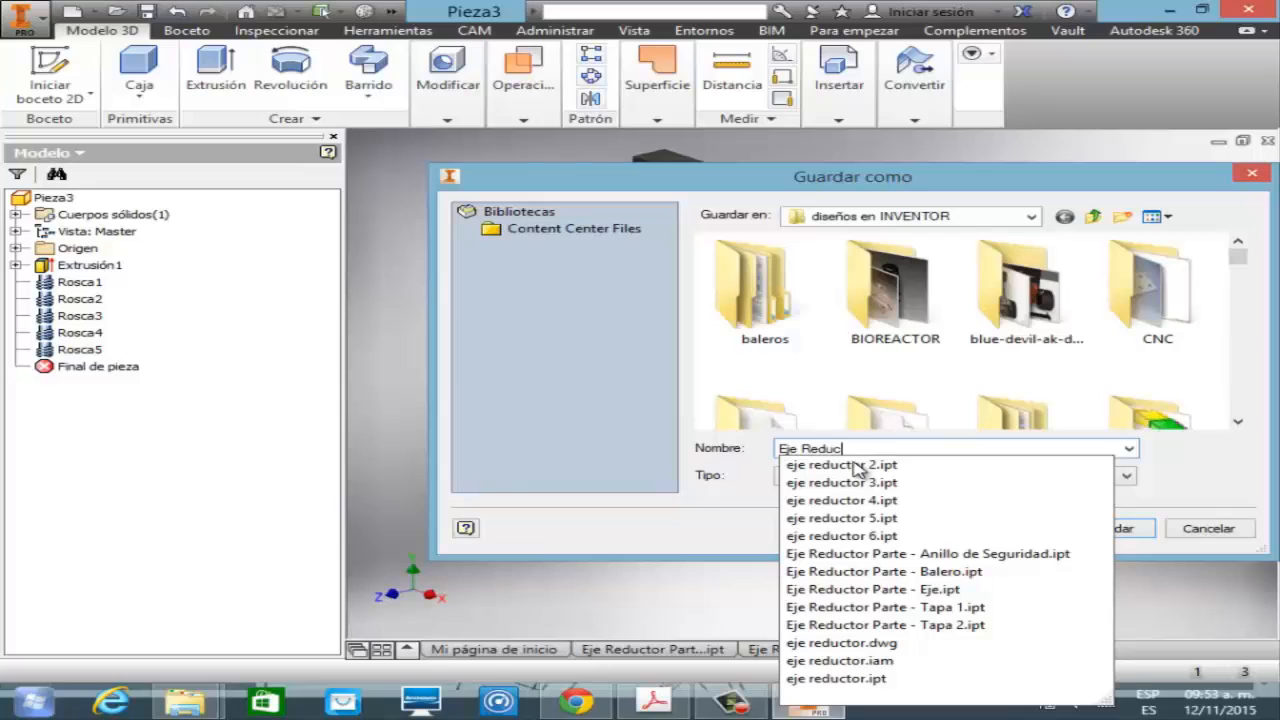
{"action": "type", "text": "tor "}
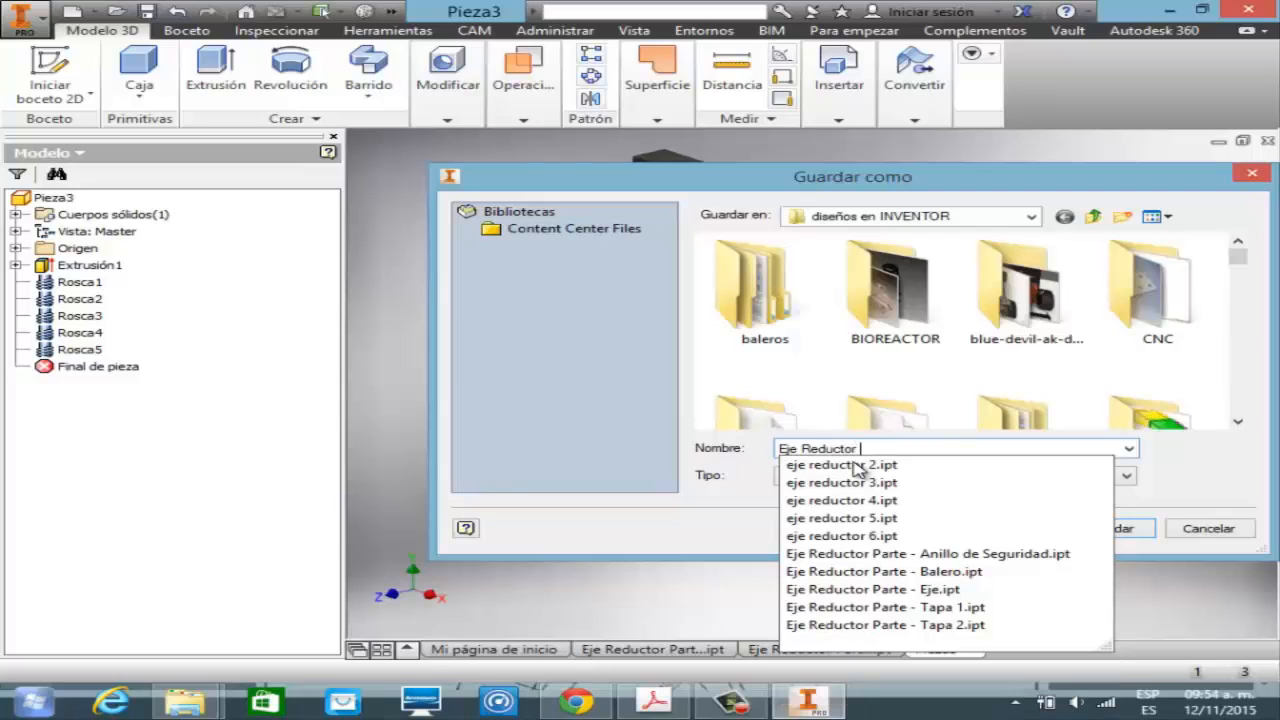
{"action": "type", "text": "Parte"}
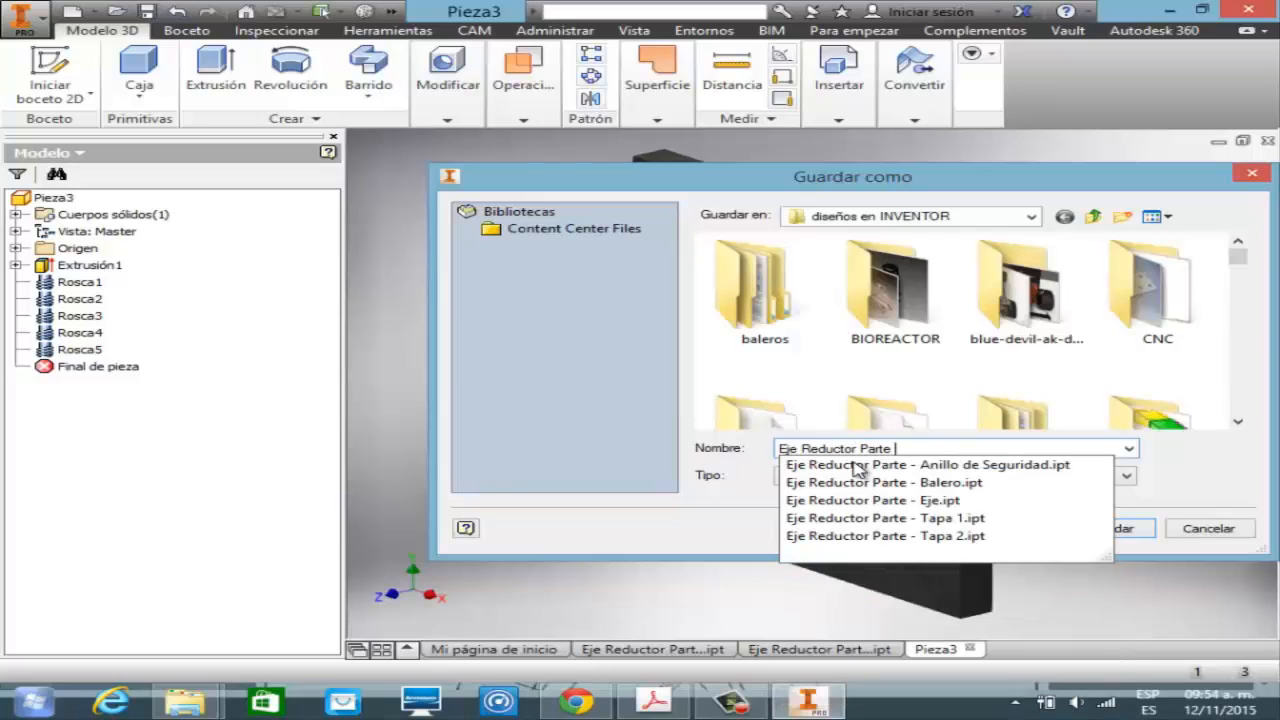
{"action": "type", "text": " - Placa"}
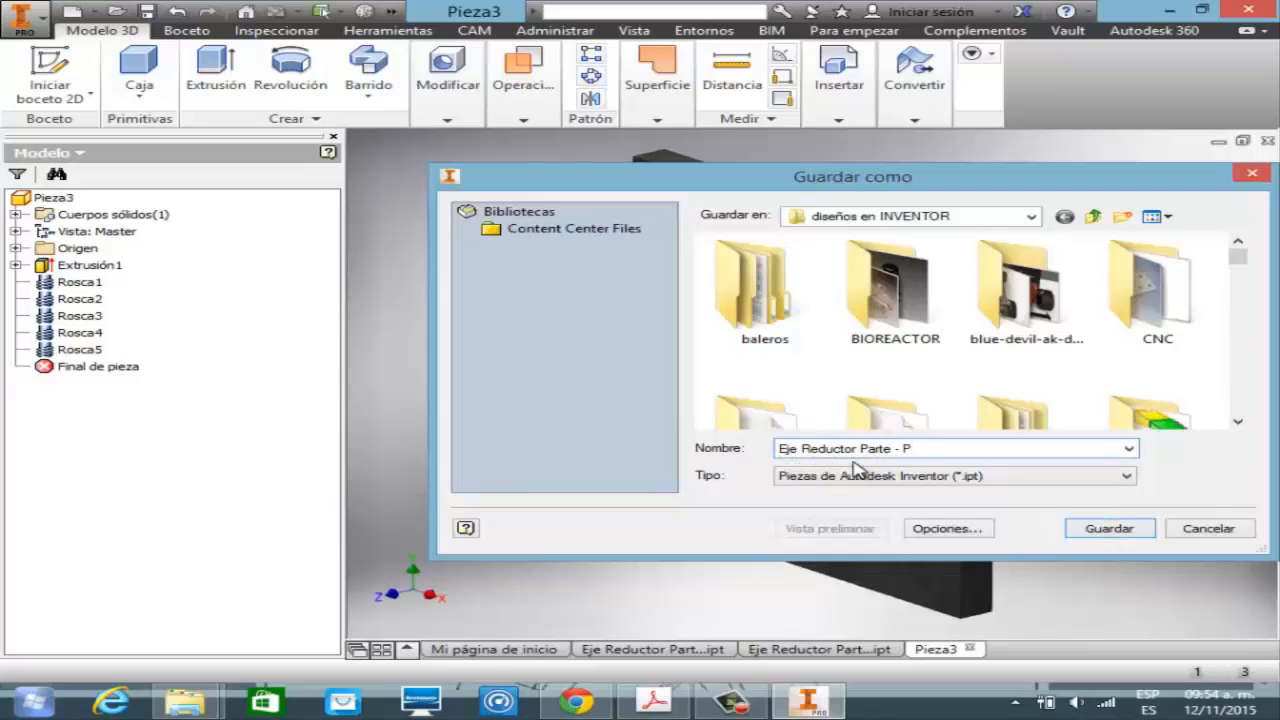
{"action": "left_click", "coordinate": [1110, 528]}
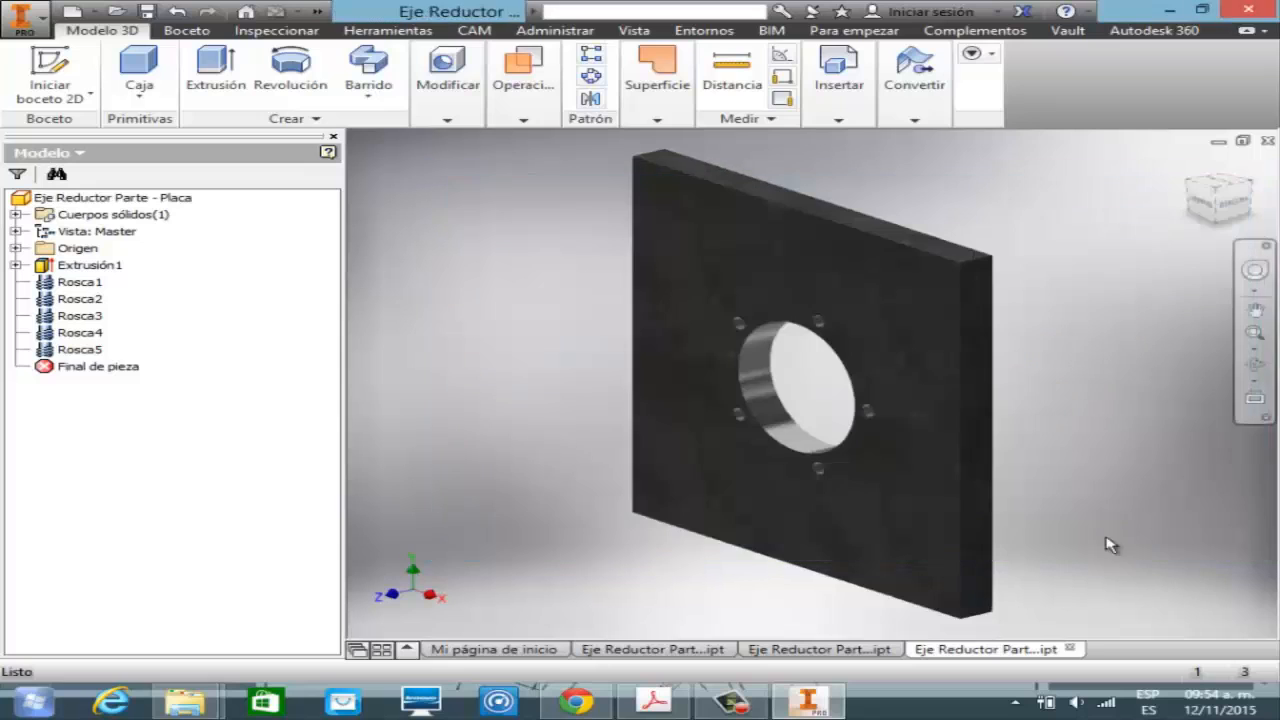
- Switch to the Acrobat PDF and examine the numbered parts in the Eje Reductor assembly drawing on page 152
{"action": "left_click", "coordinate": [655, 702]}
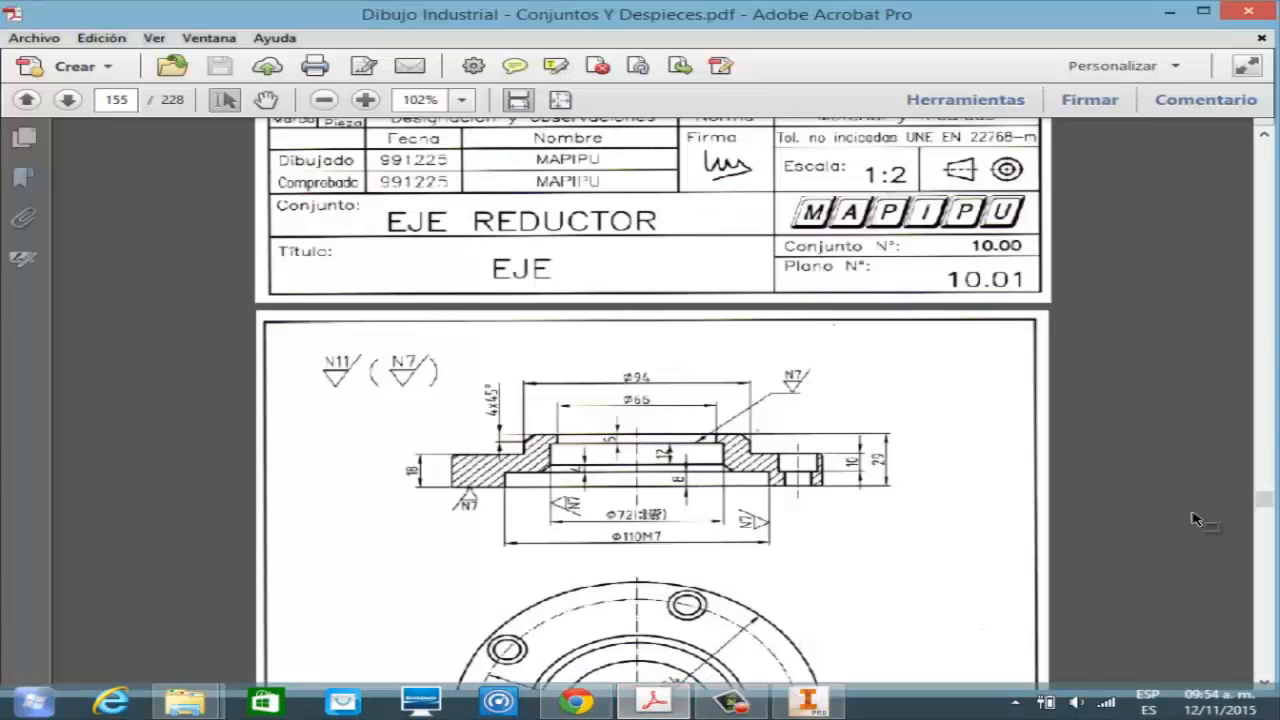
{"action": "left_click", "coordinate": [1265, 136]}
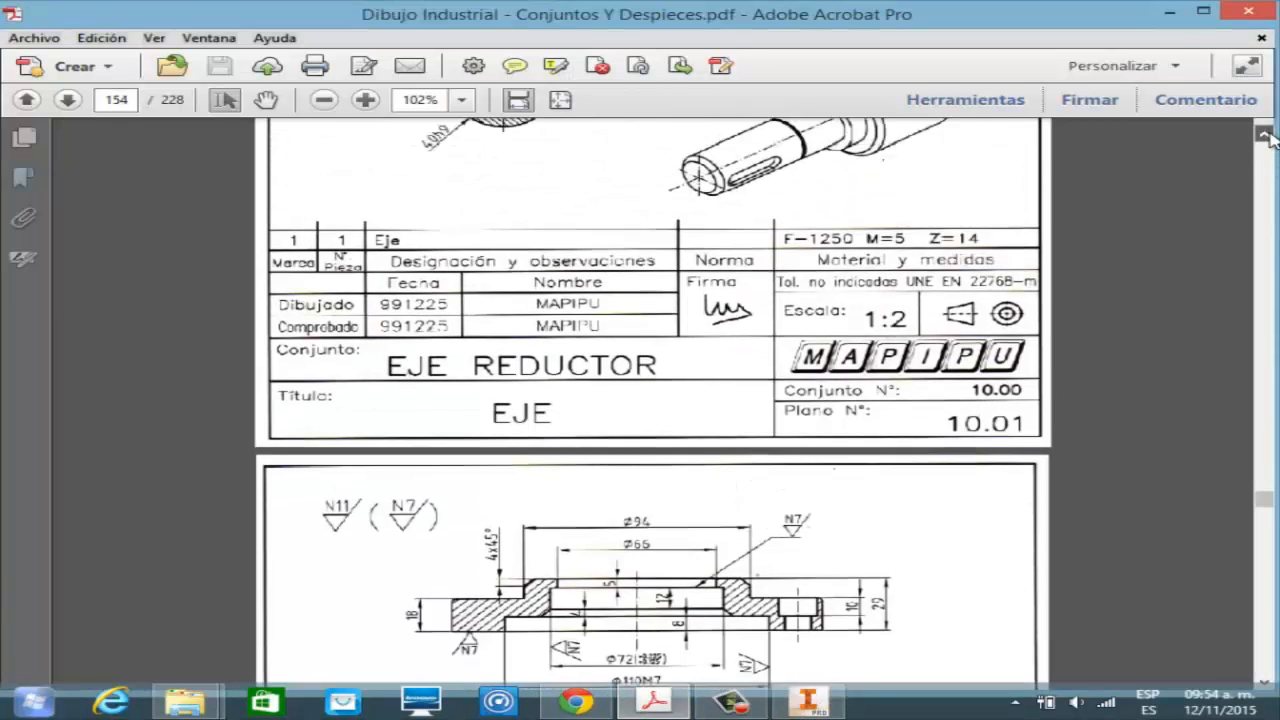
{"action": "left_click_drag", "start_coordinate": [1265, 136], "coordinate": [1265, 136]}
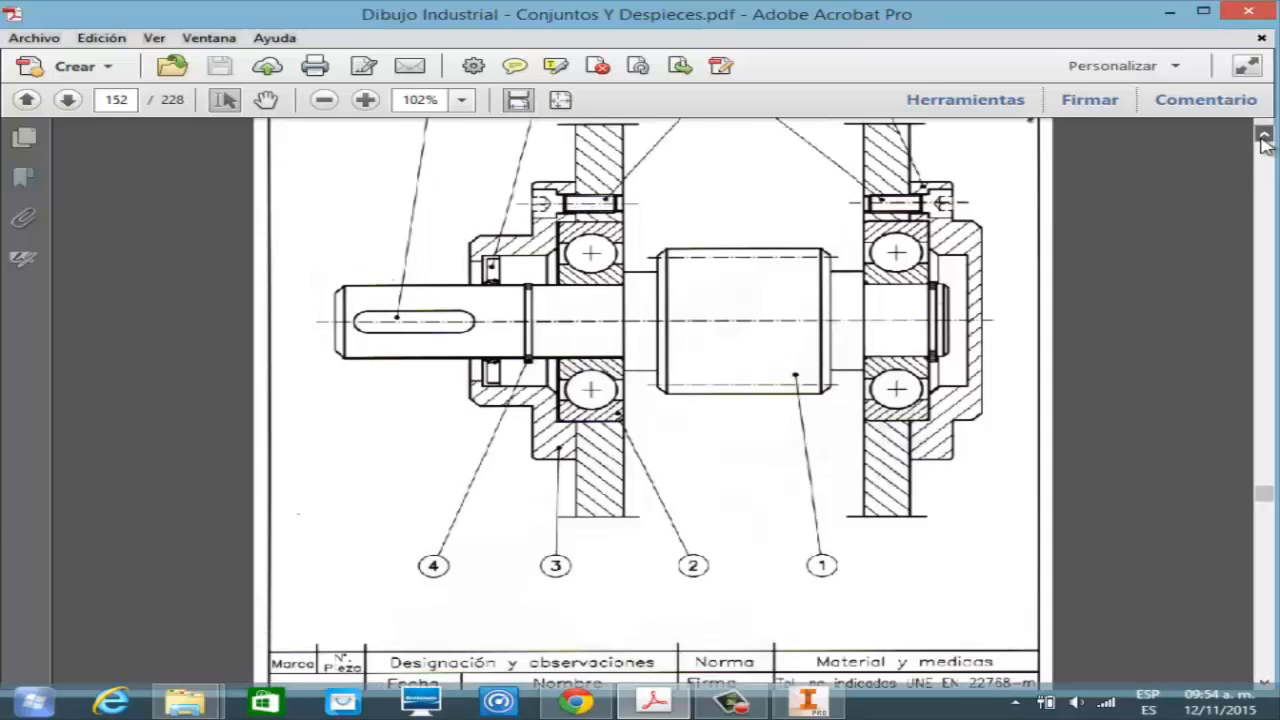
{"action": "scroll", "coordinate": [1265, 150], "scroll_direction": "up", "scroll_amount": 2}
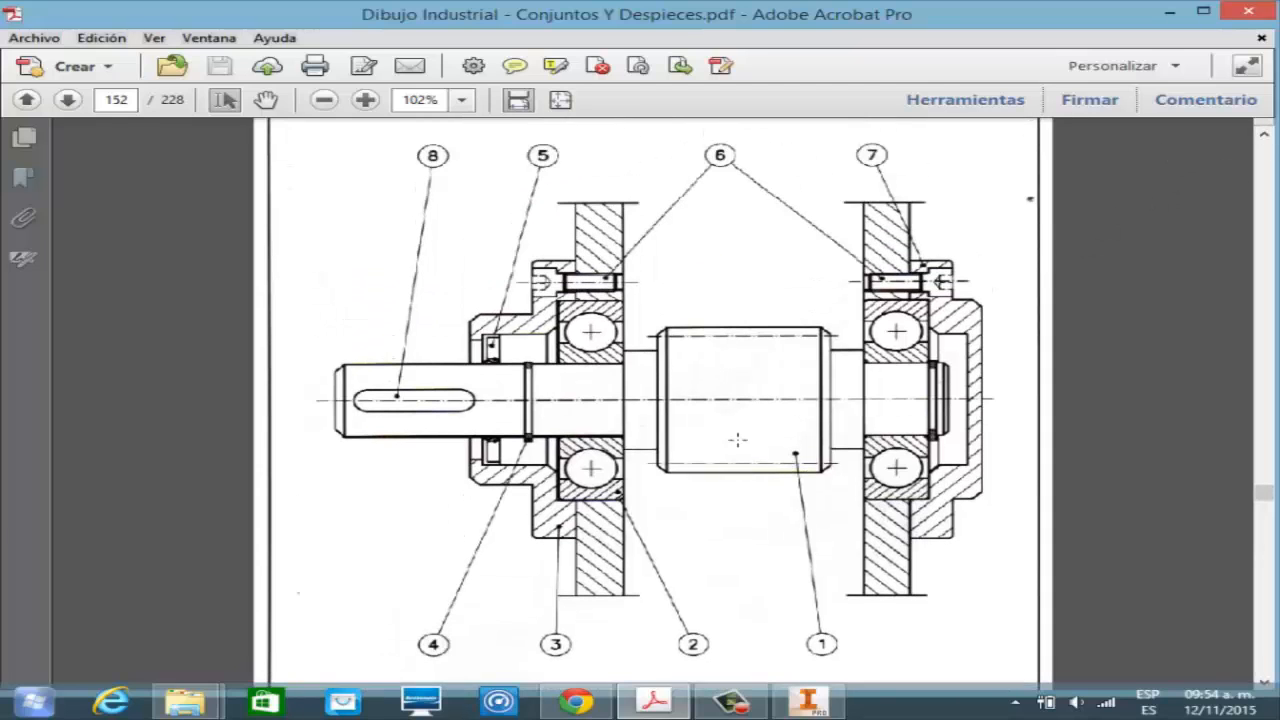
- Switch back to Inventor, create a part from the metric Normal (mm).ipt template and start a 2D sketch on the front plane
{"action": "left_click", "coordinate": [808, 700]}
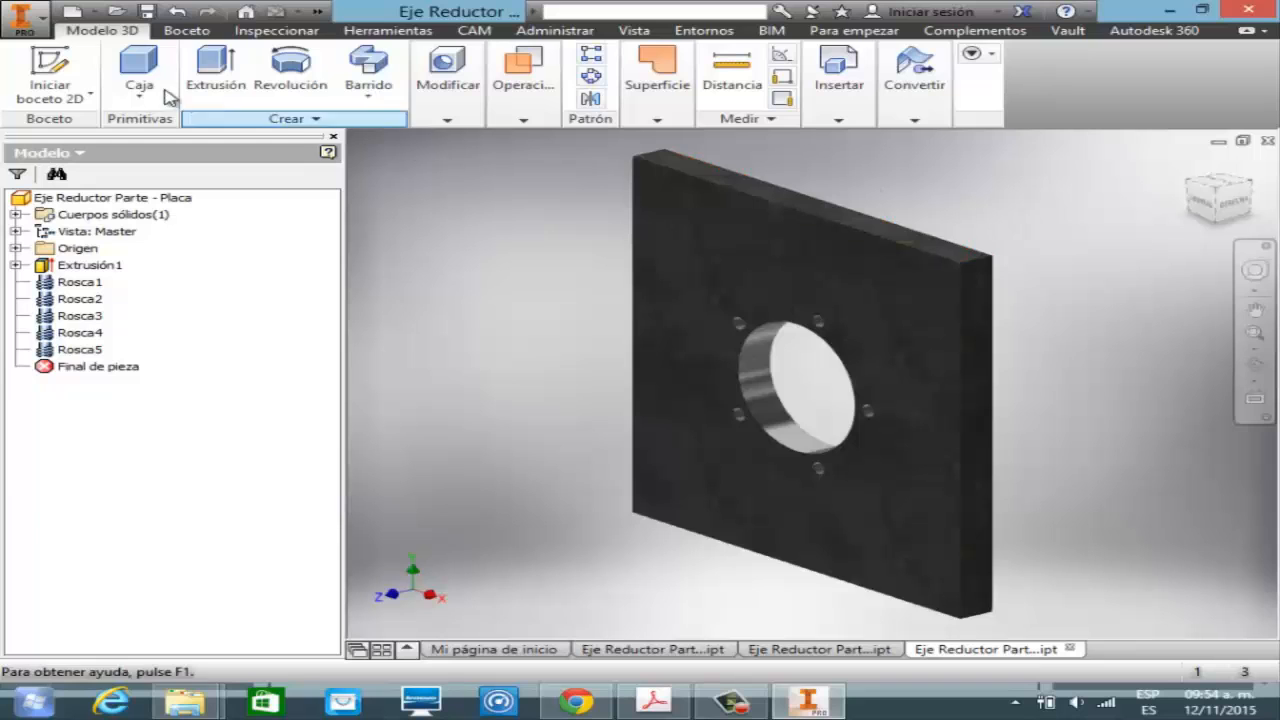
{"action": "left_click", "coordinate": [72, 11]}
{"action": "left_click", "coordinate": [778, 160]}
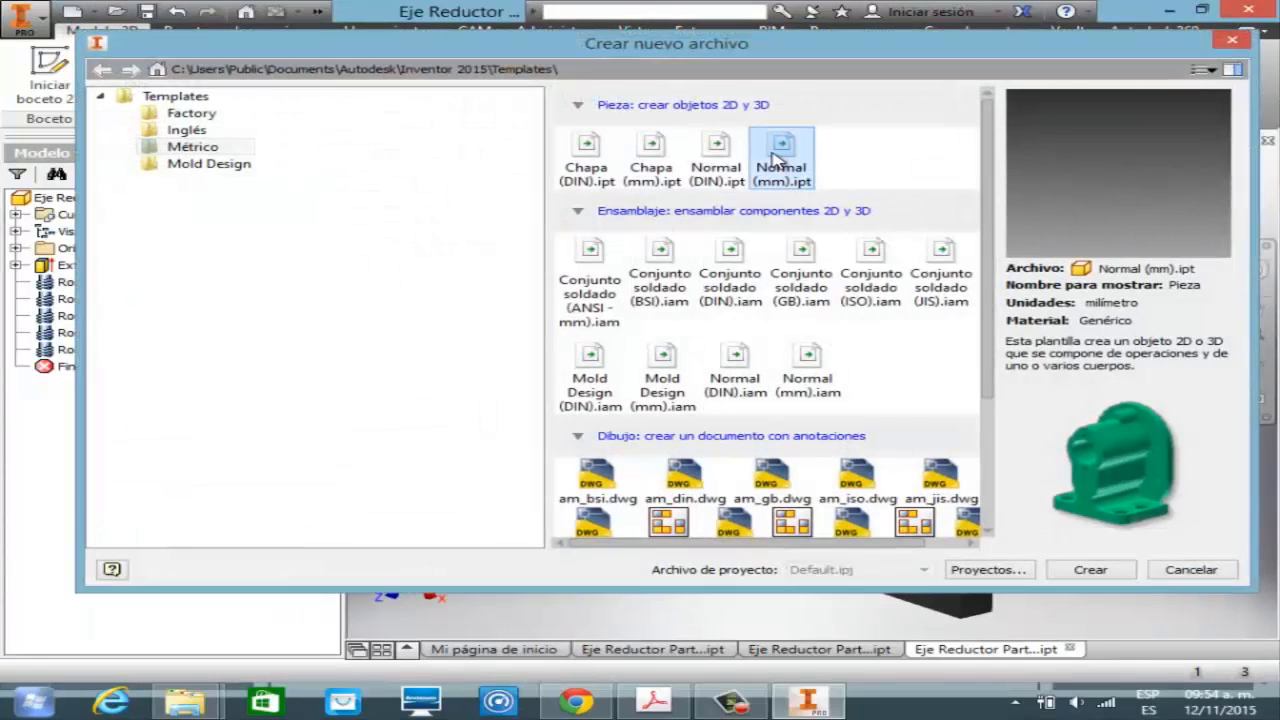
{"action": "left_click", "coordinate": [1110, 576]}
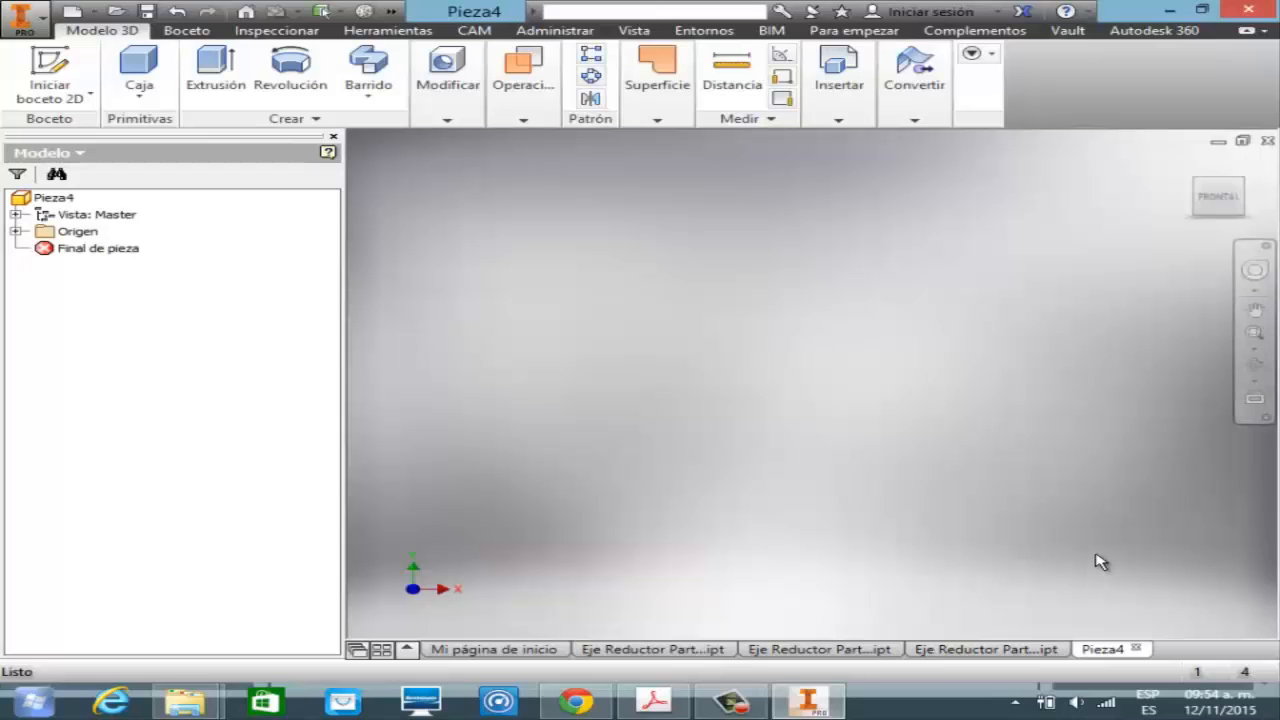
{"action": "left_click", "coordinate": [49, 72]}
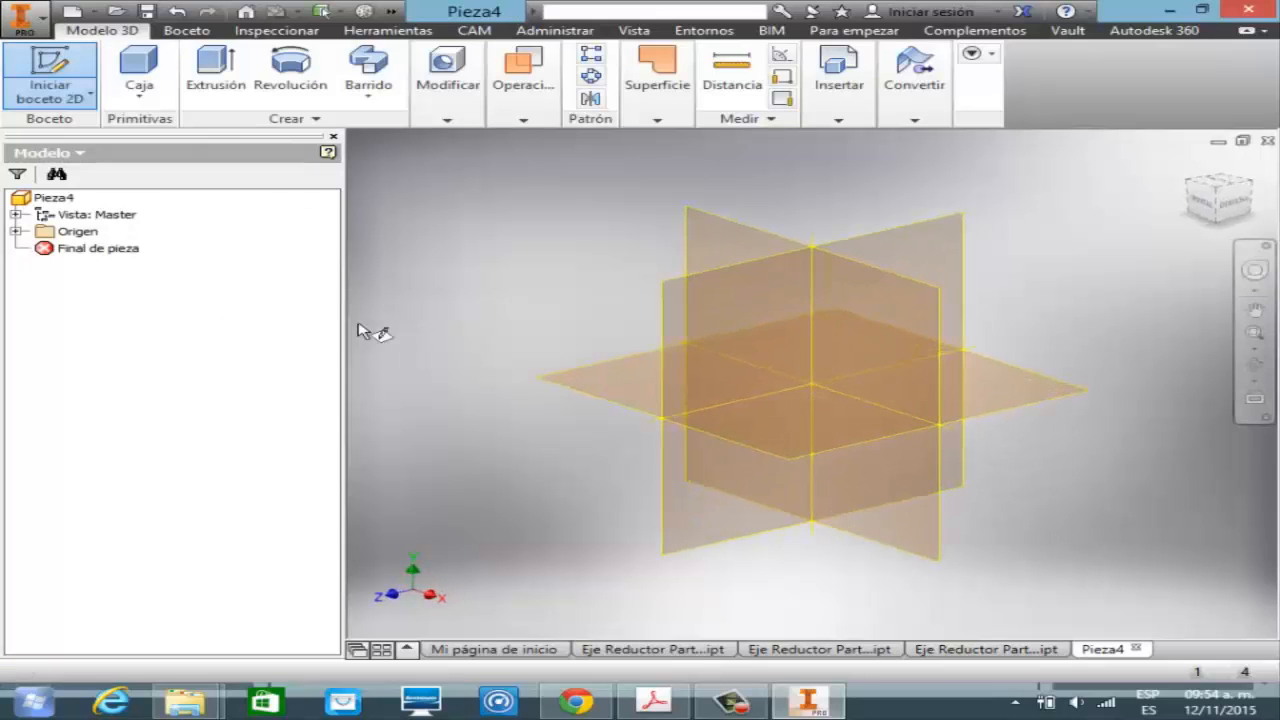
{"action": "left_click", "coordinate": [705, 240]}
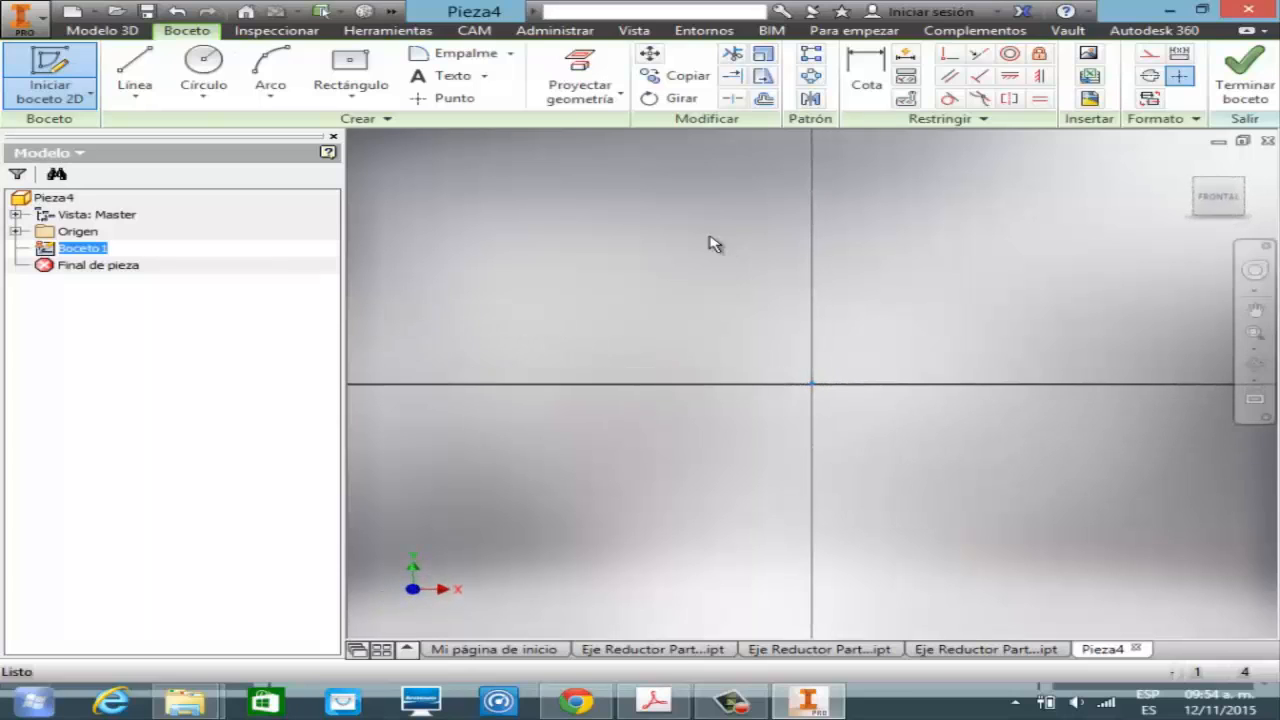
- Switch to the Acrobat PDF and check the flanged cover's bolt hole dimensions in the drawing on page 155
{"action": "left_click", "coordinate": [654, 700]}
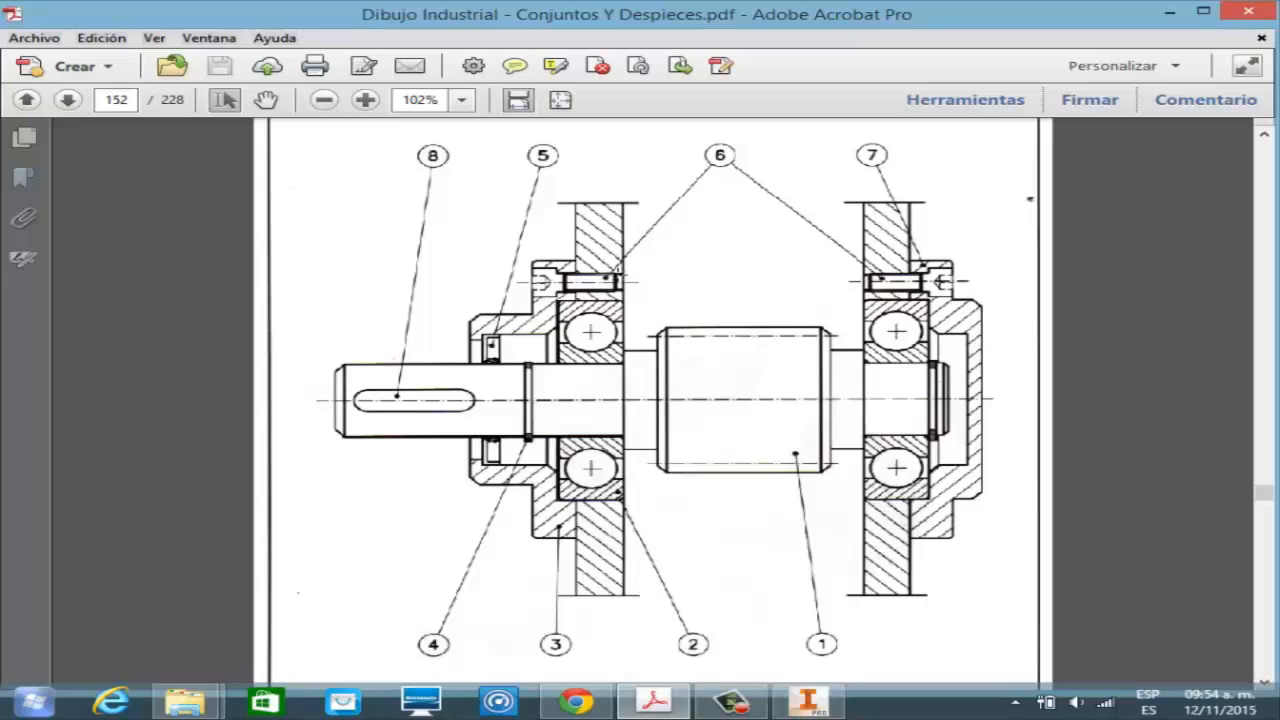
{"action": "left_click", "coordinate": [1265, 684]}
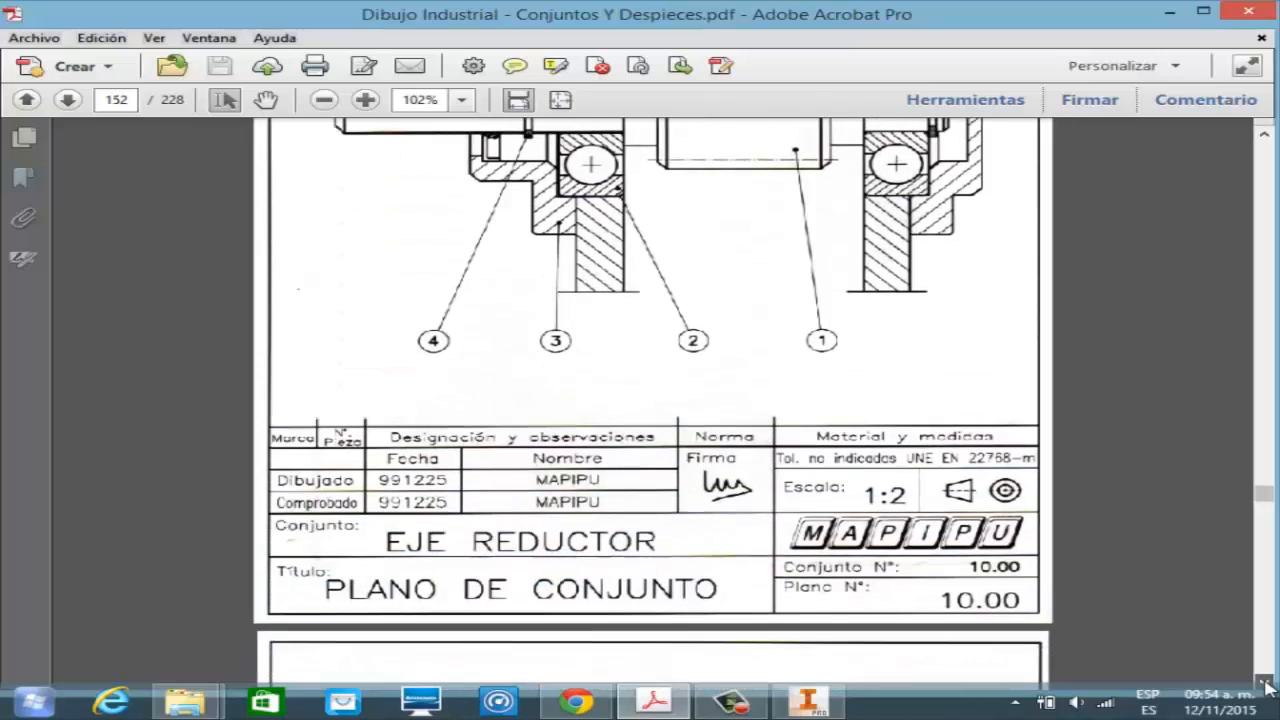
{"action": "left_click", "coordinate": [1265, 684]}
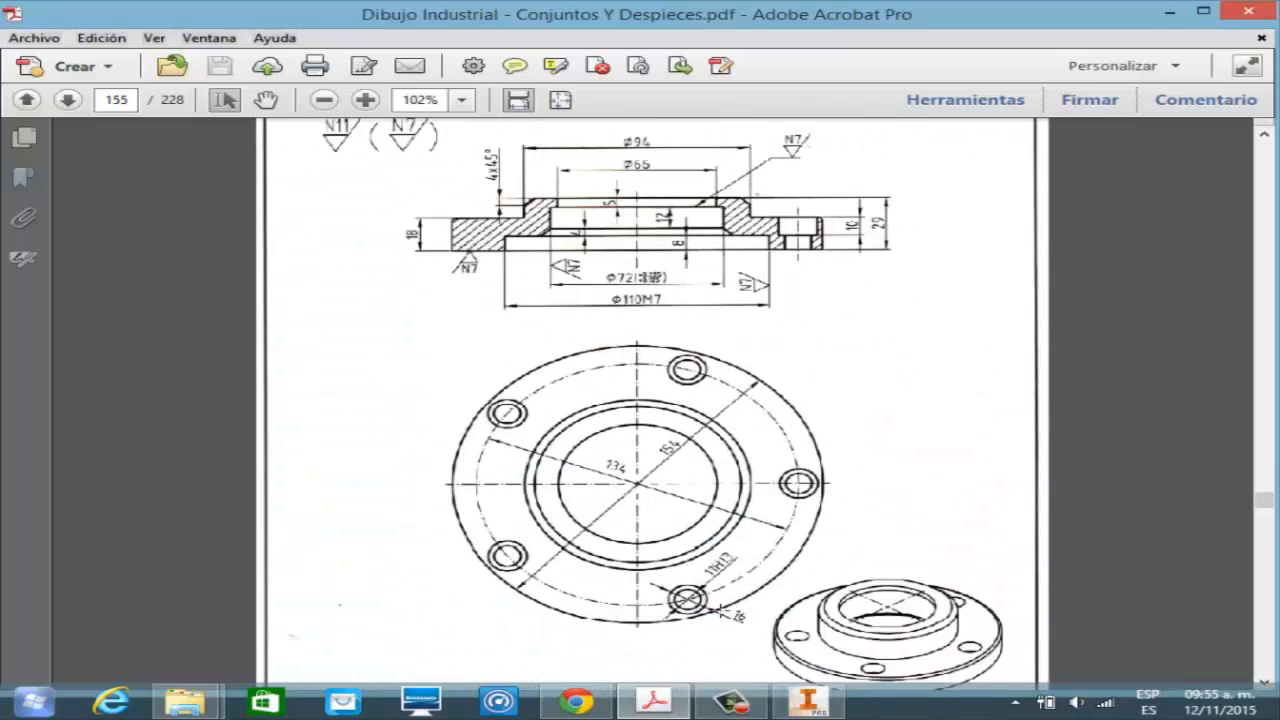
- Switch back to Inventor and sketch connected lines from the origin: 8 mm up, 10 mm horizontally and 2.5 mm down
{"action": "left_click", "coordinate": [807, 700]}
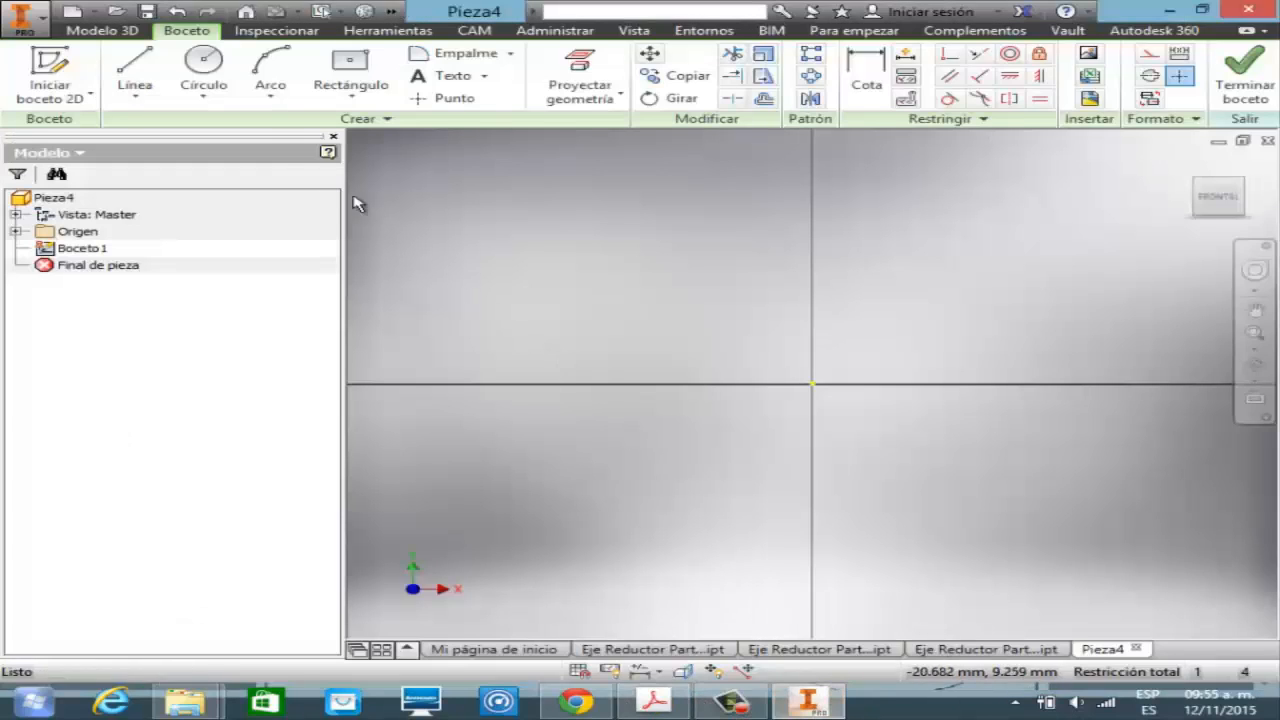
{"action": "left_click", "coordinate": [135, 70]}
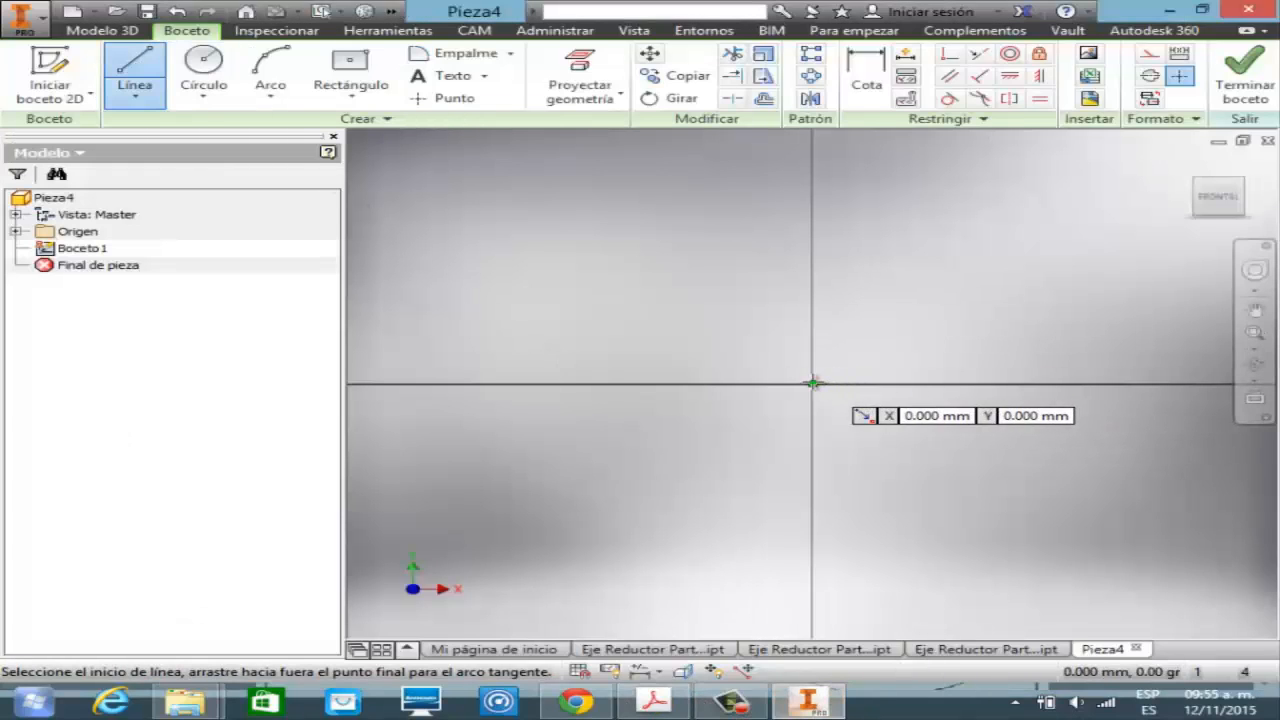
{"action": "left_click", "coordinate": [812, 384]}
{"action": "type", "text": "8"}
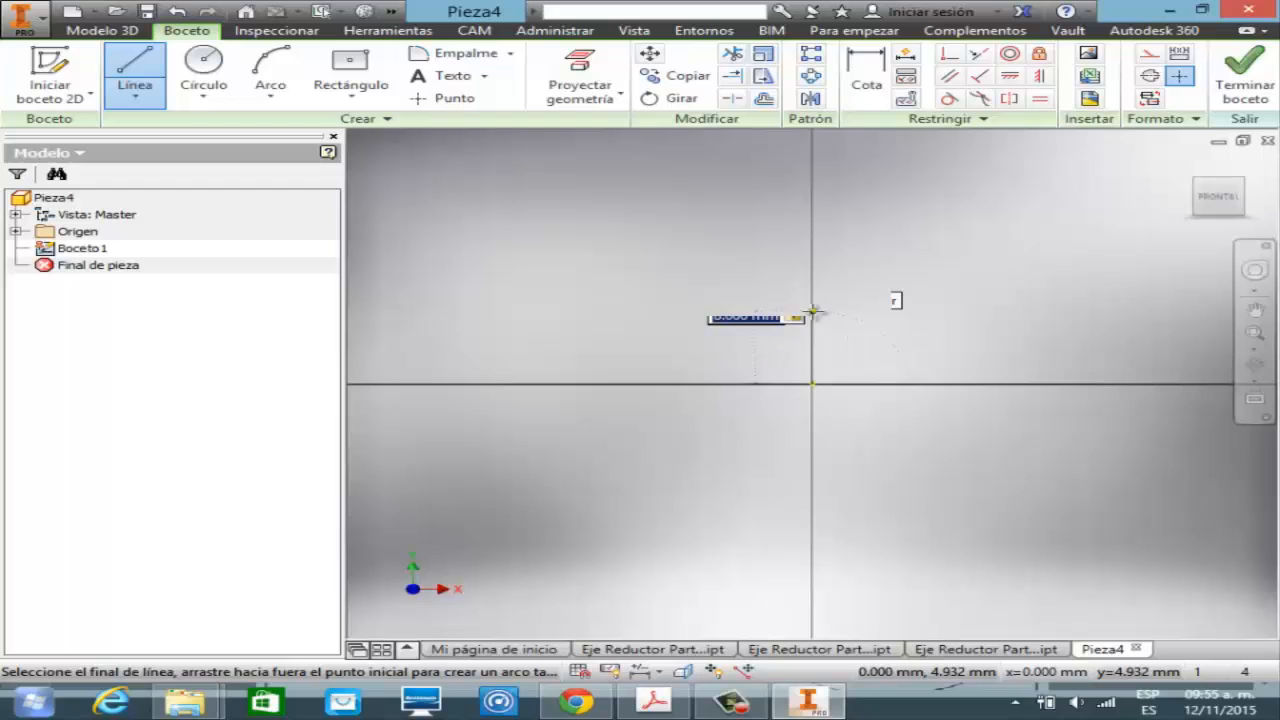
{"action": "key", "text": "Return"}
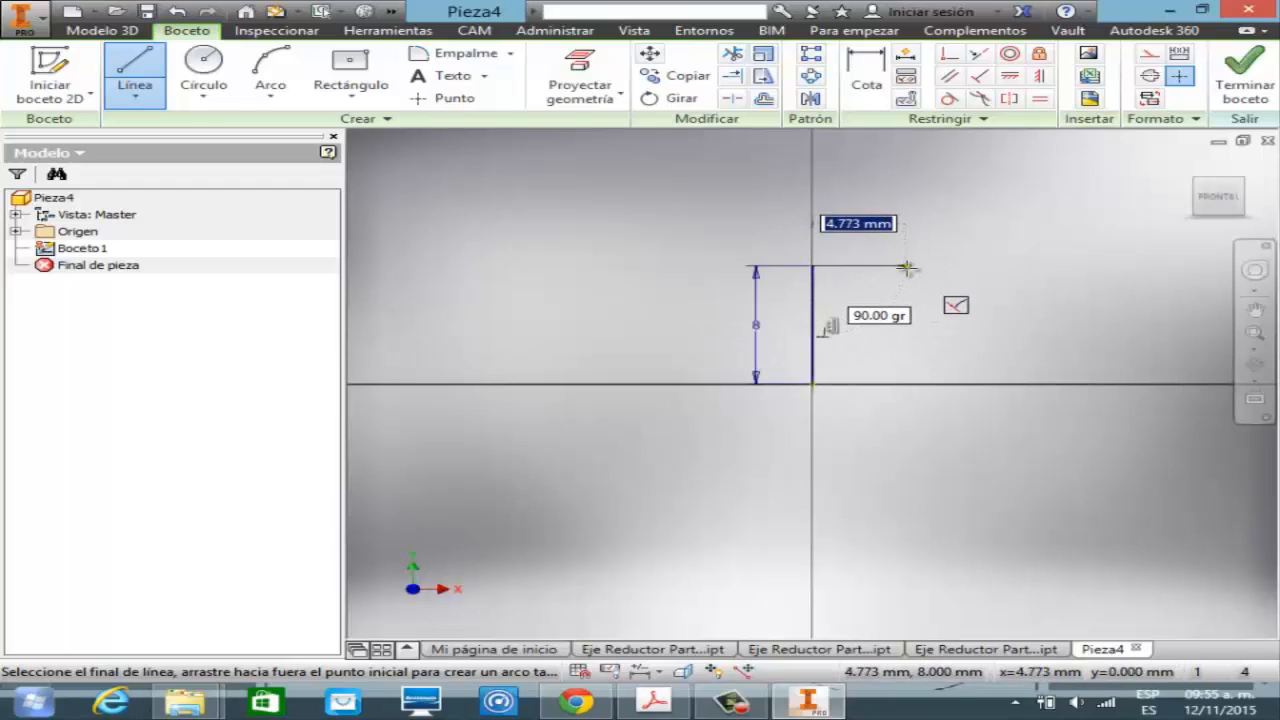
{"action": "type", "text": "10"}
{"action": "key", "text": "Return"}
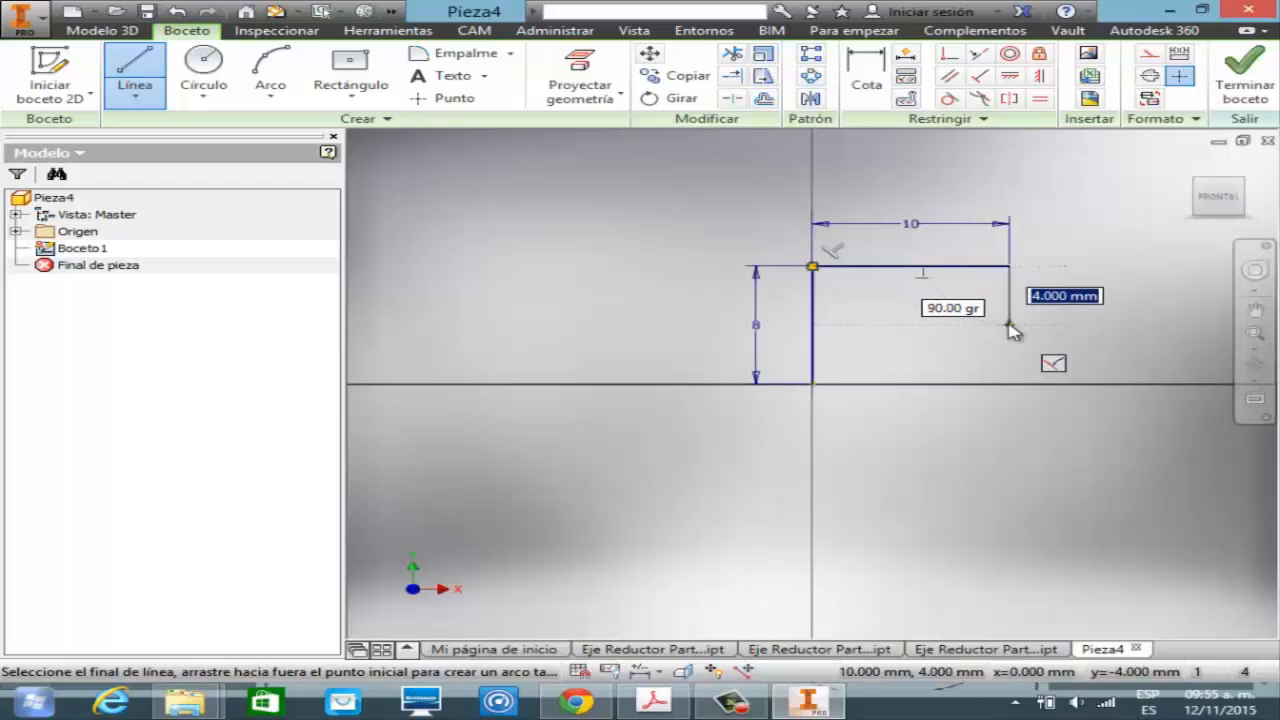
{"action": "type", "text": "2.5"}
{"action": "key", "text": "Return"}
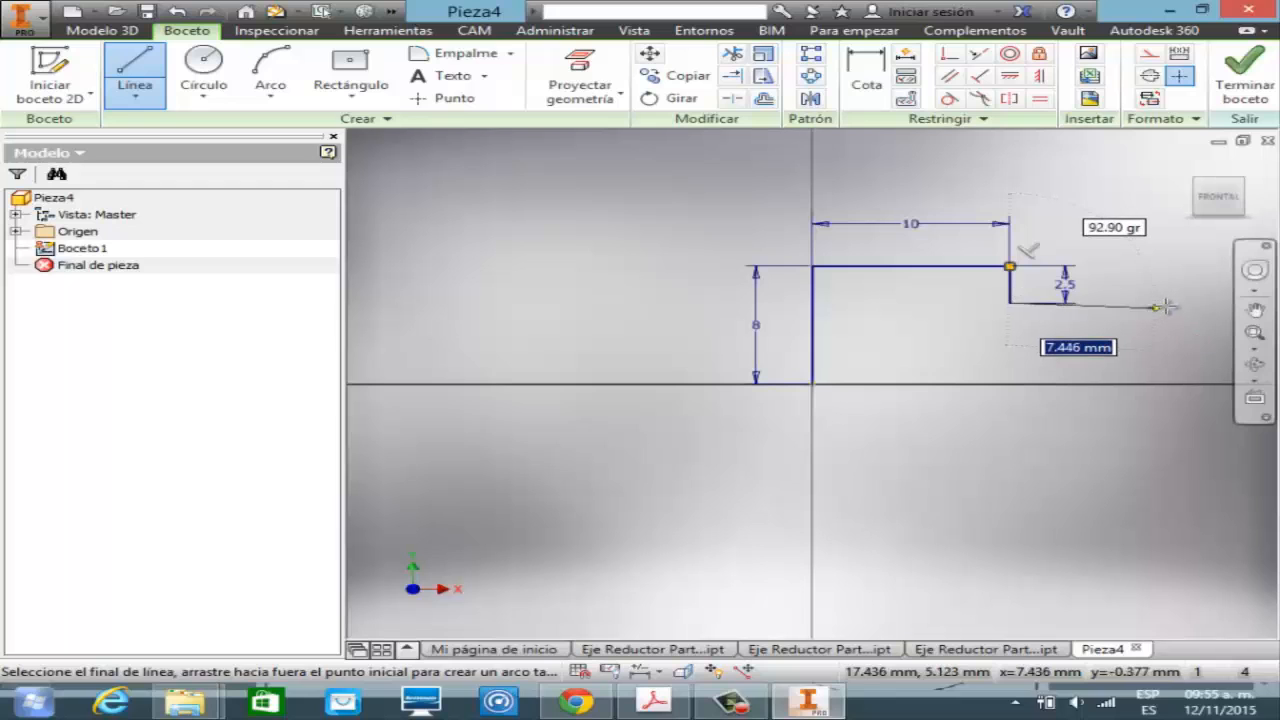
{"action": "key", "text": "Escape"}
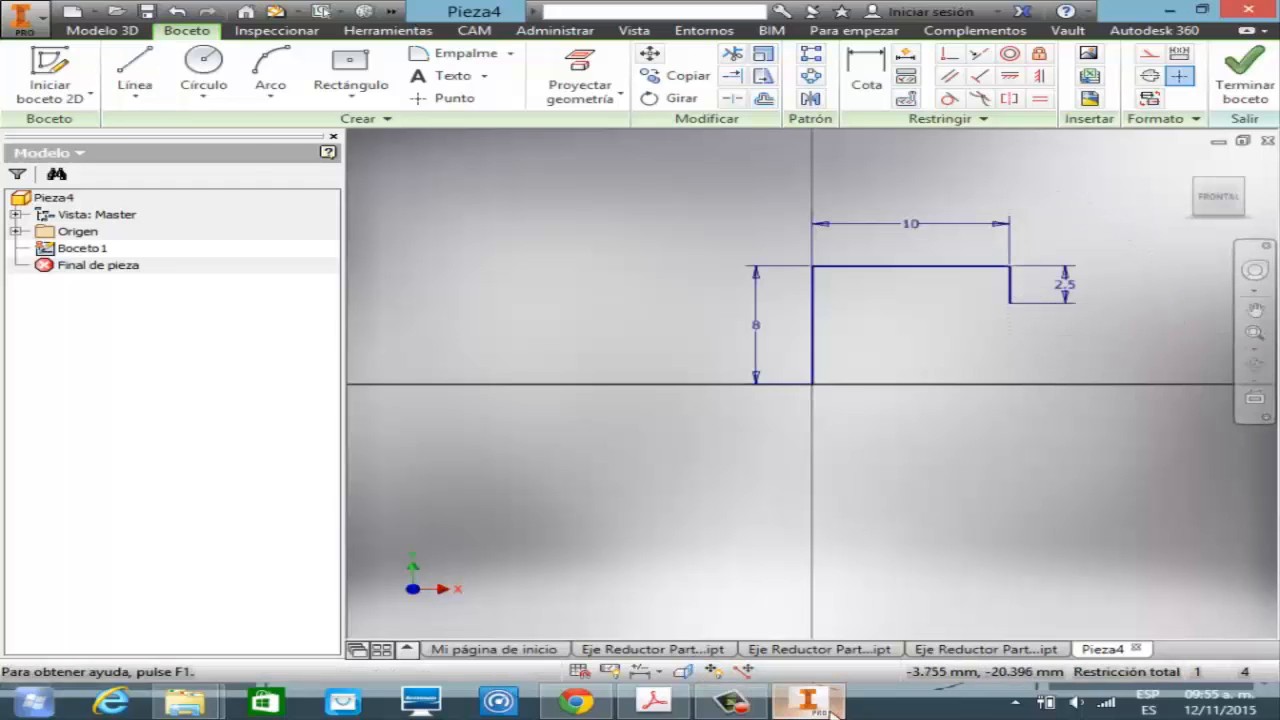
- Check the PDF drawing, return to Inventor and close the profile with a 30 mm horizontal line, a vertical to the axis and a line to the origin
{"action": "left_click", "coordinate": [826, 704]}
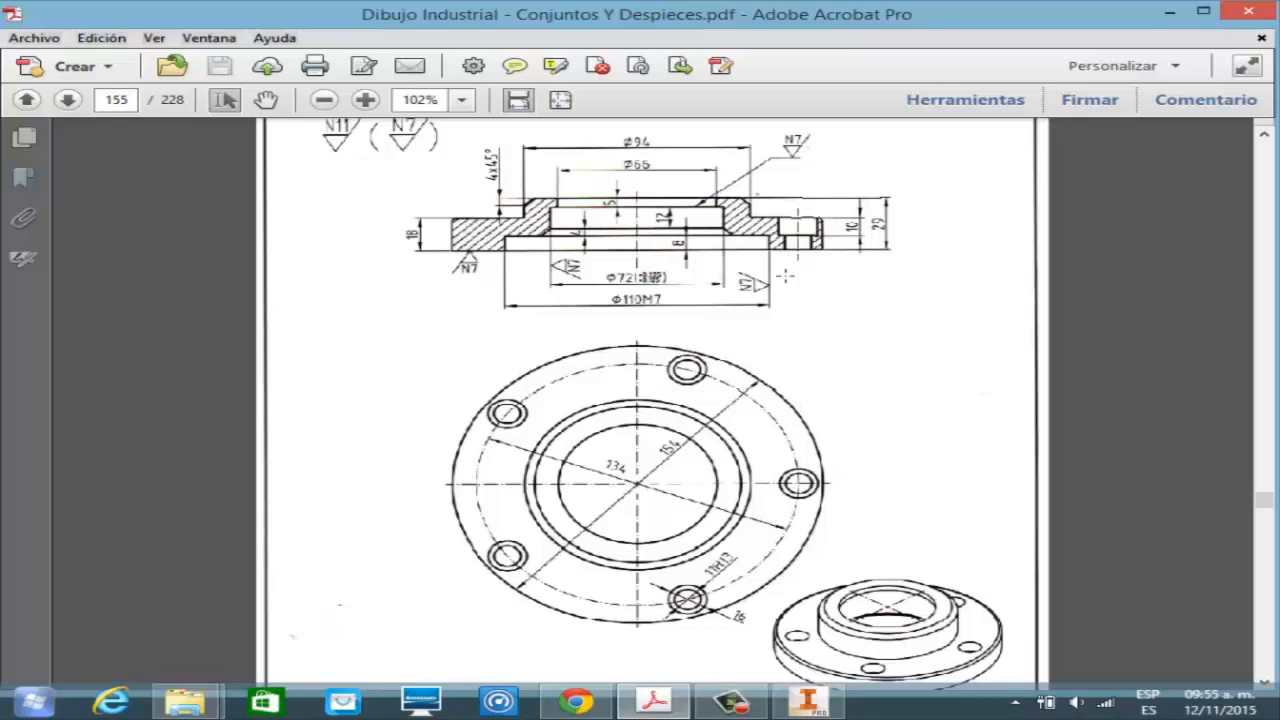
{"action": "left_click", "coordinate": [808, 700]}
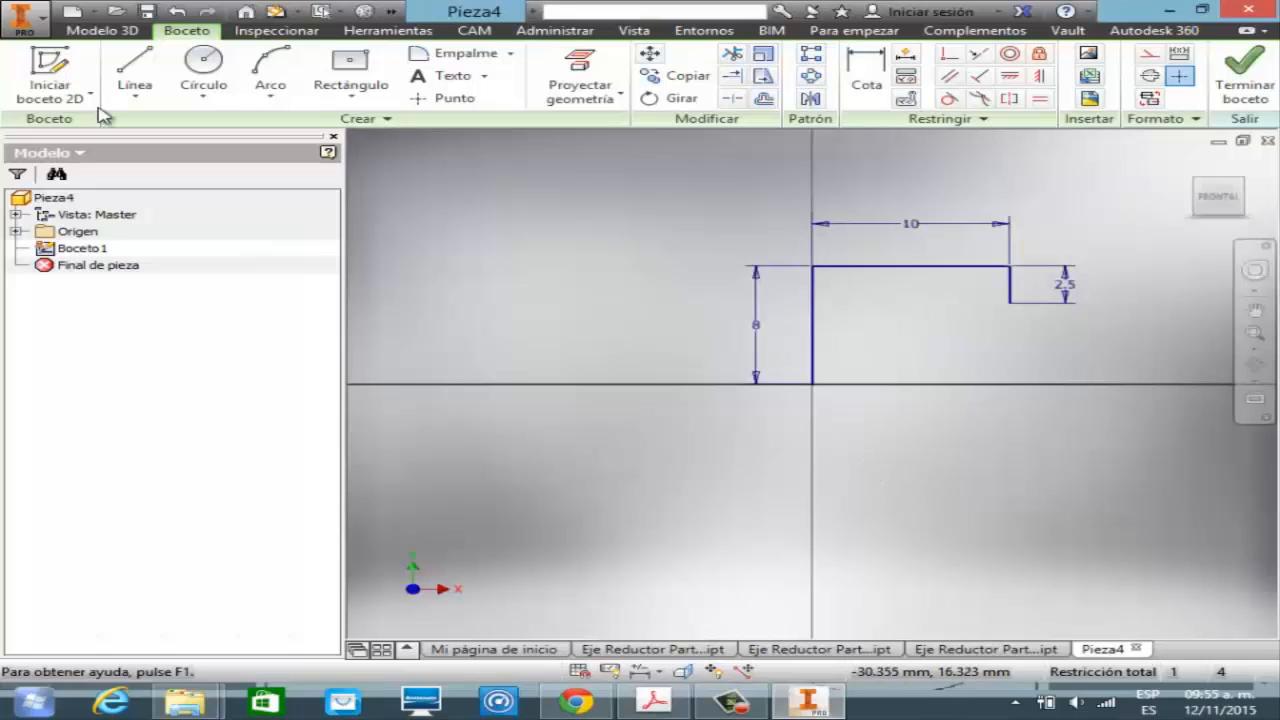
{"action": "left_click", "coordinate": [140, 68]}
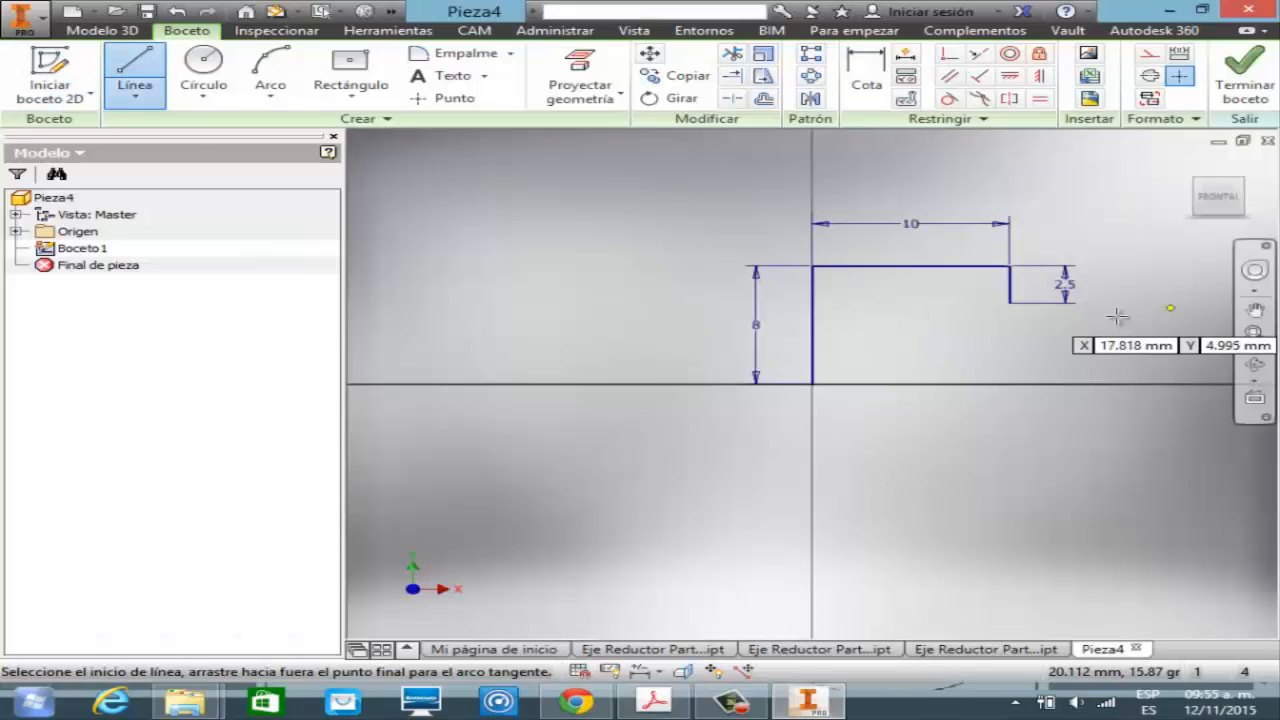
{"action": "left_click", "coordinate": [1010, 302]}
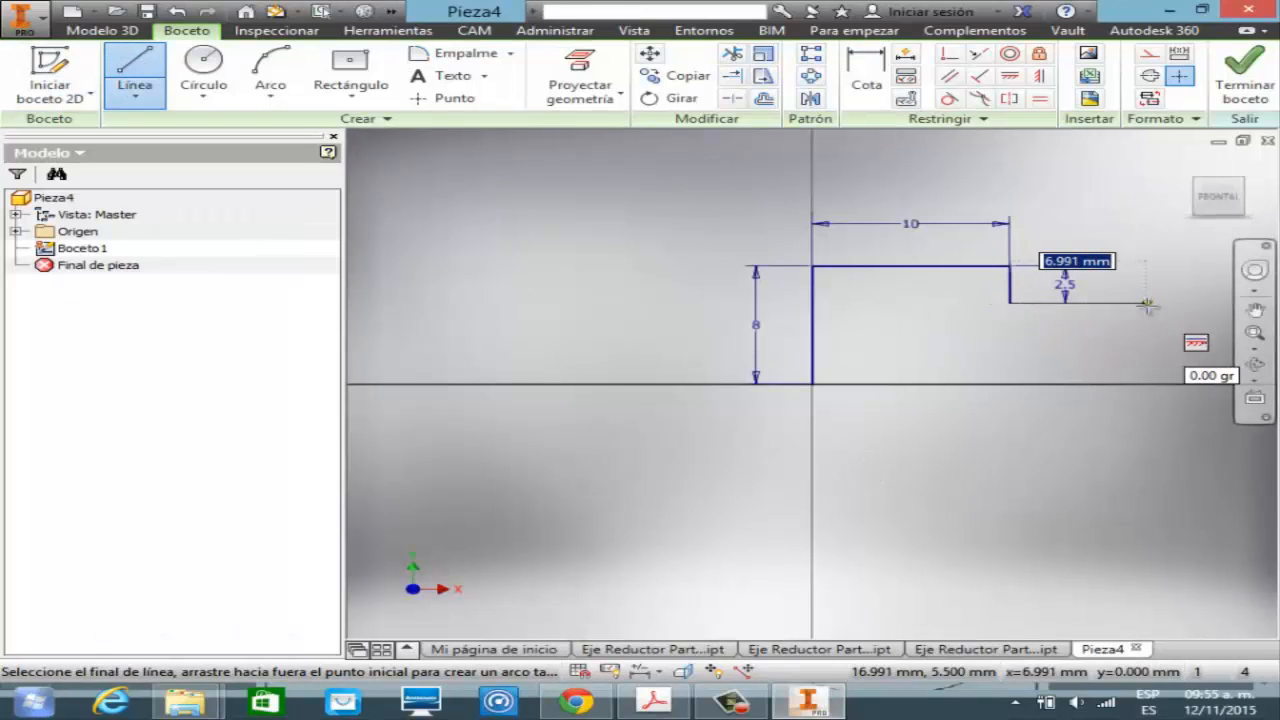
{"action": "type", "text": "30"}
{"action": "key", "text": "Tab"}
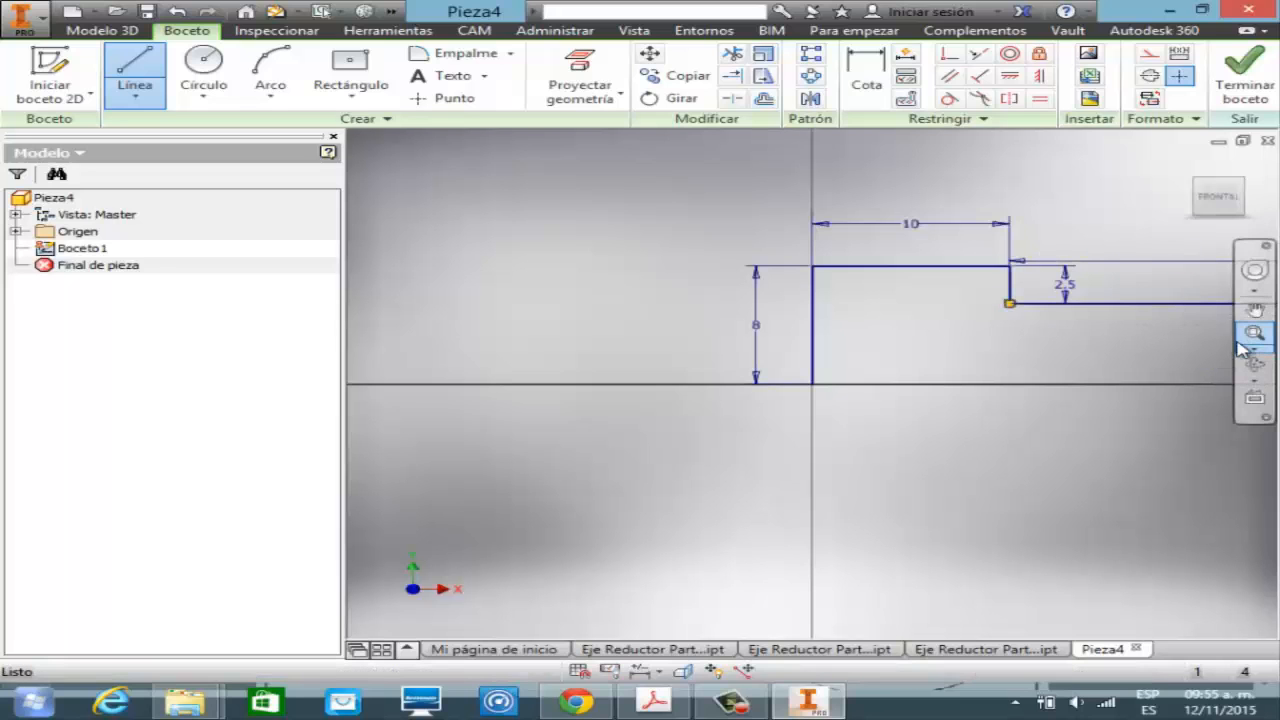
{"action": "left_click", "coordinate": [1254, 346]}
{"action": "left_click", "coordinate": [1172, 384]}
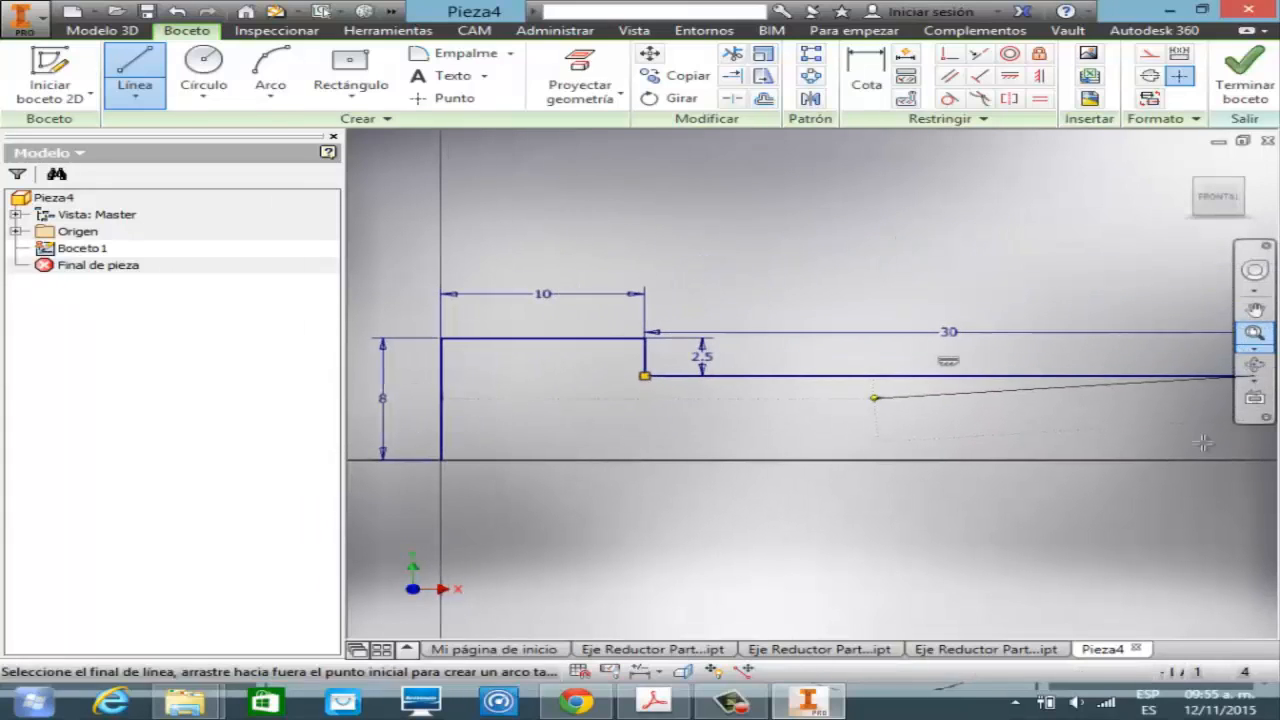
{"action": "left_click", "coordinate": [1257, 462]}
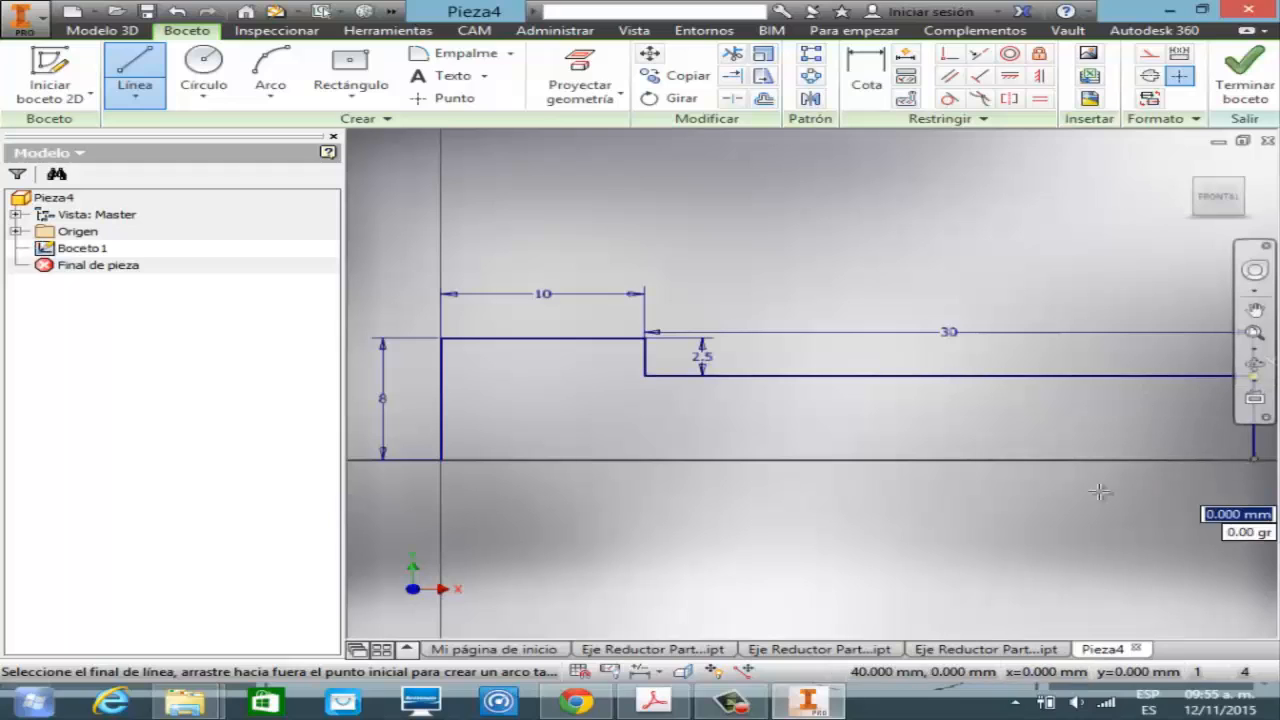
{"action": "left_click", "coordinate": [441, 459]}
{"action": "key", "text": "Escape"}
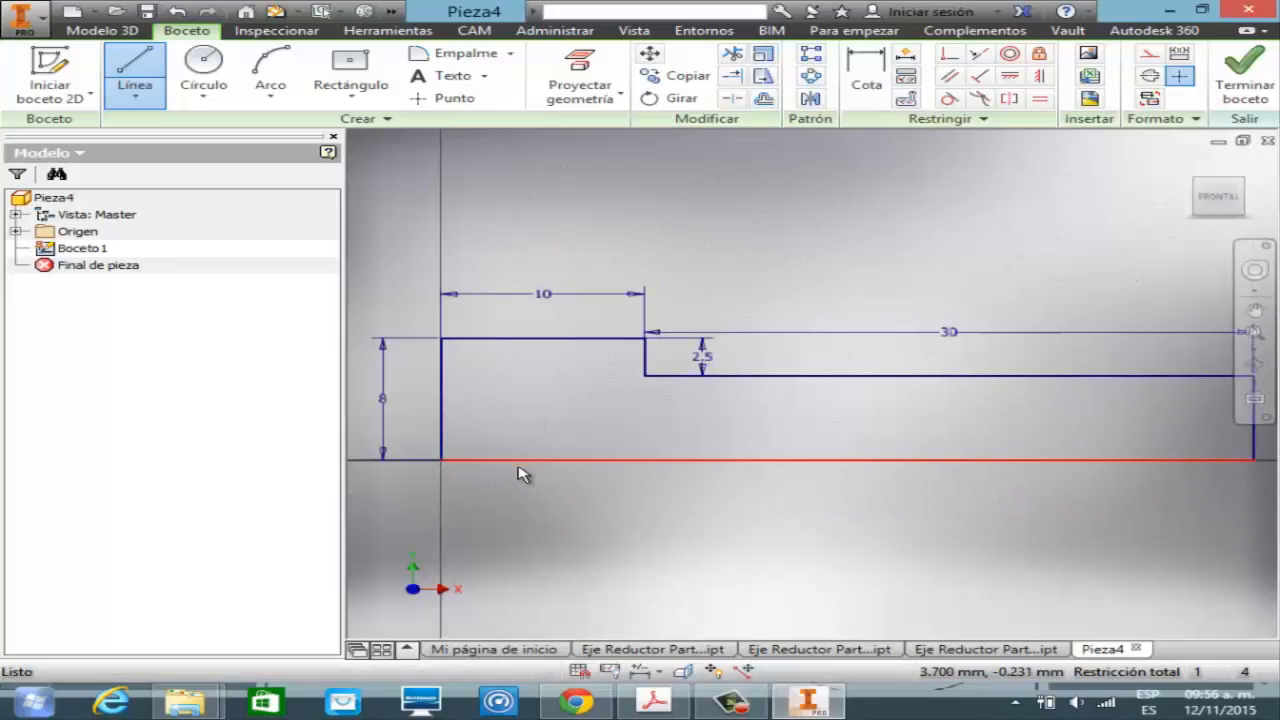
{"action": "key", "text": "Escape"}
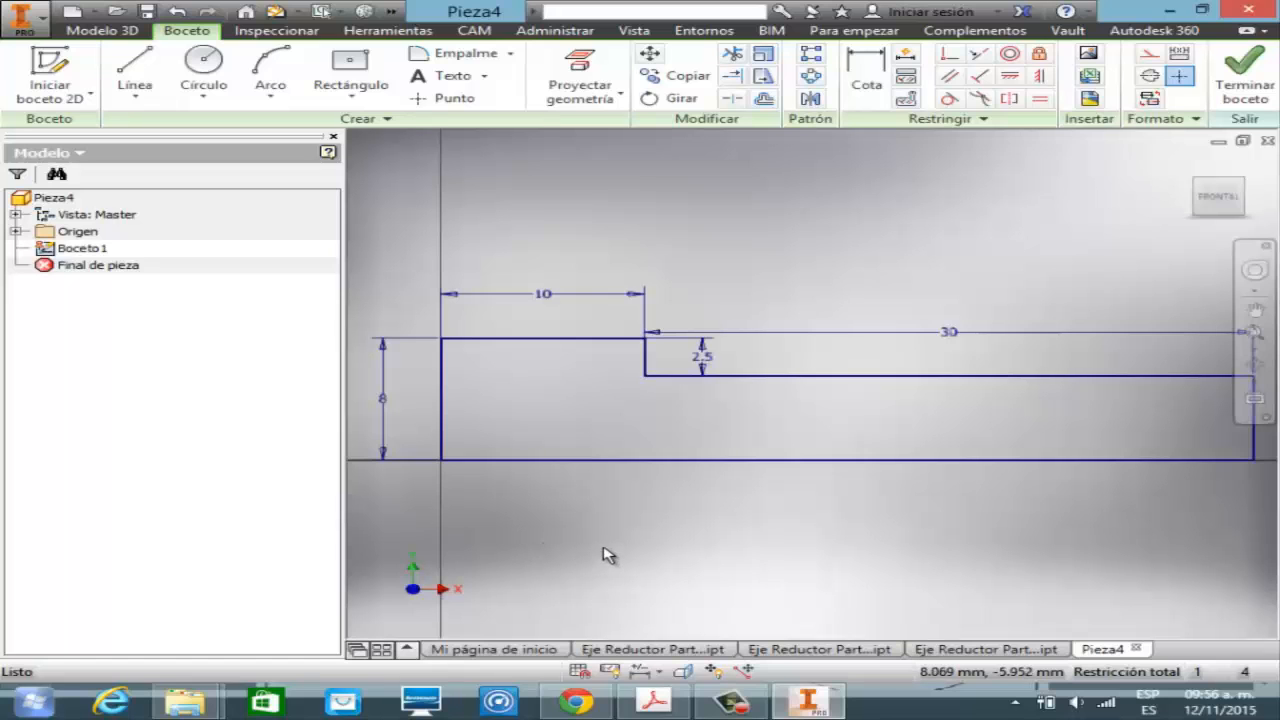
- Finish the sketch and revolve the stepped profile fully about its line on the horizontal axis
{"action": "left_click", "coordinate": [1258, 90]}
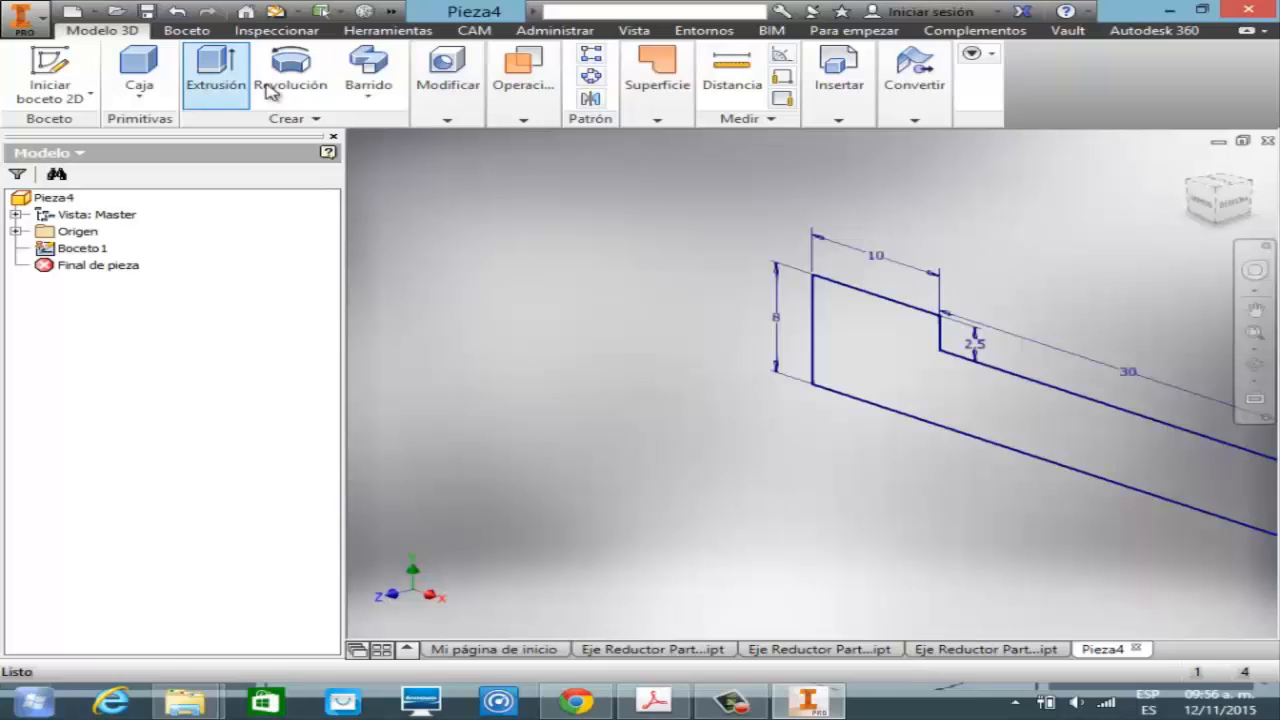
{"action": "left_click", "coordinate": [268, 90]}
{"action": "left_click", "coordinate": [910, 424]}
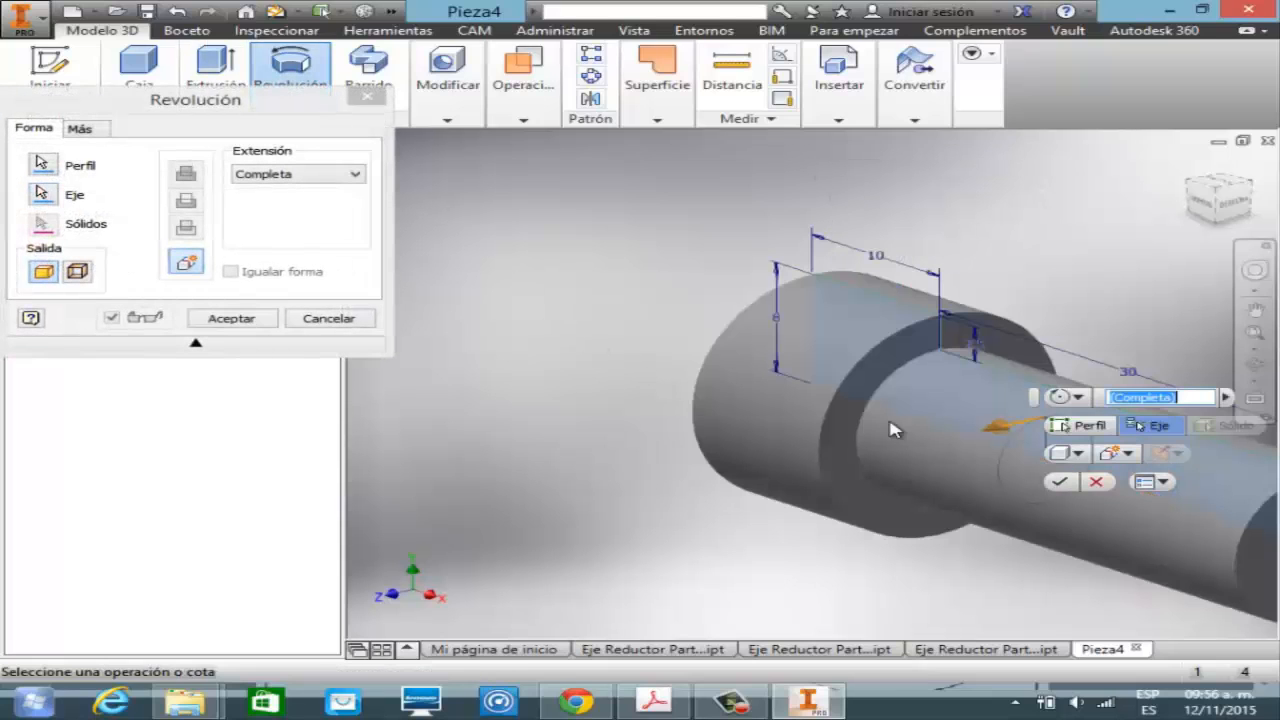
{"action": "left_click", "coordinate": [257, 318]}
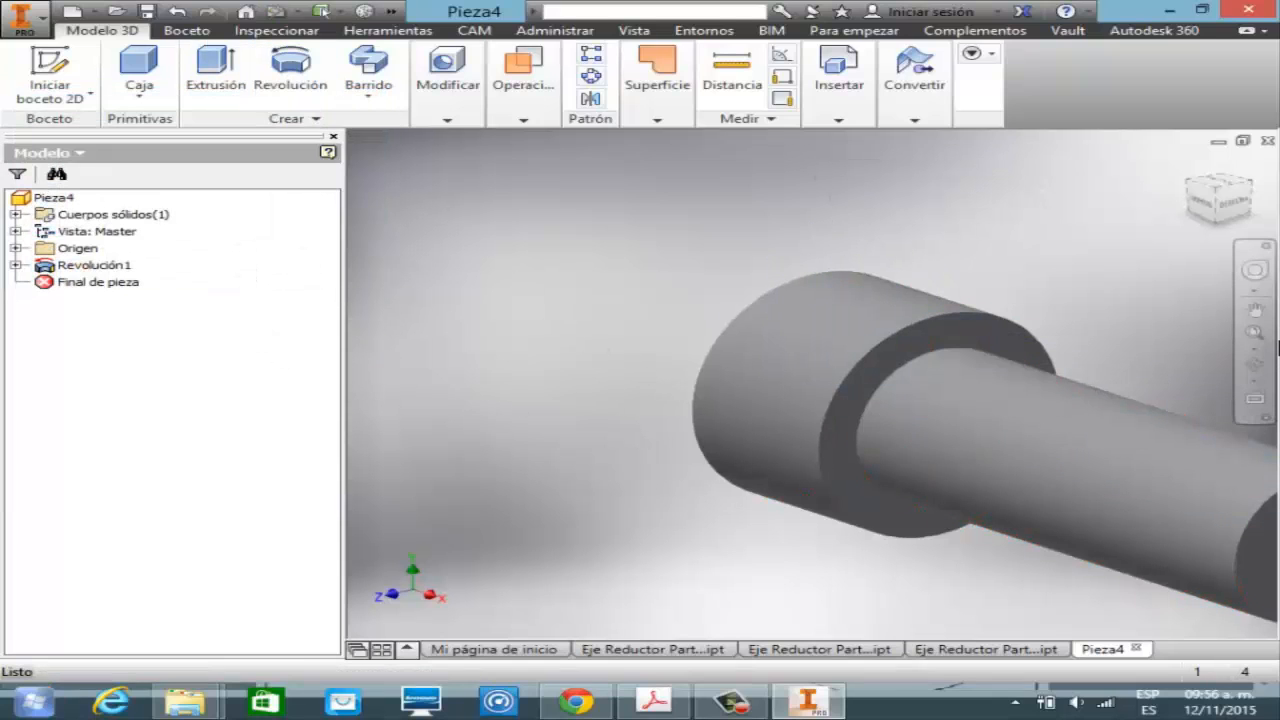
- Start a sketch on the screw head's end face and draw an inscribed 6-sided polygon centred on the origin with a 5.5 mm radius
{"action": "left_click", "coordinate": [1254, 365]}
{"action": "left_click_drag", "start_coordinate": [877, 391], "coordinate": [965, 514]}
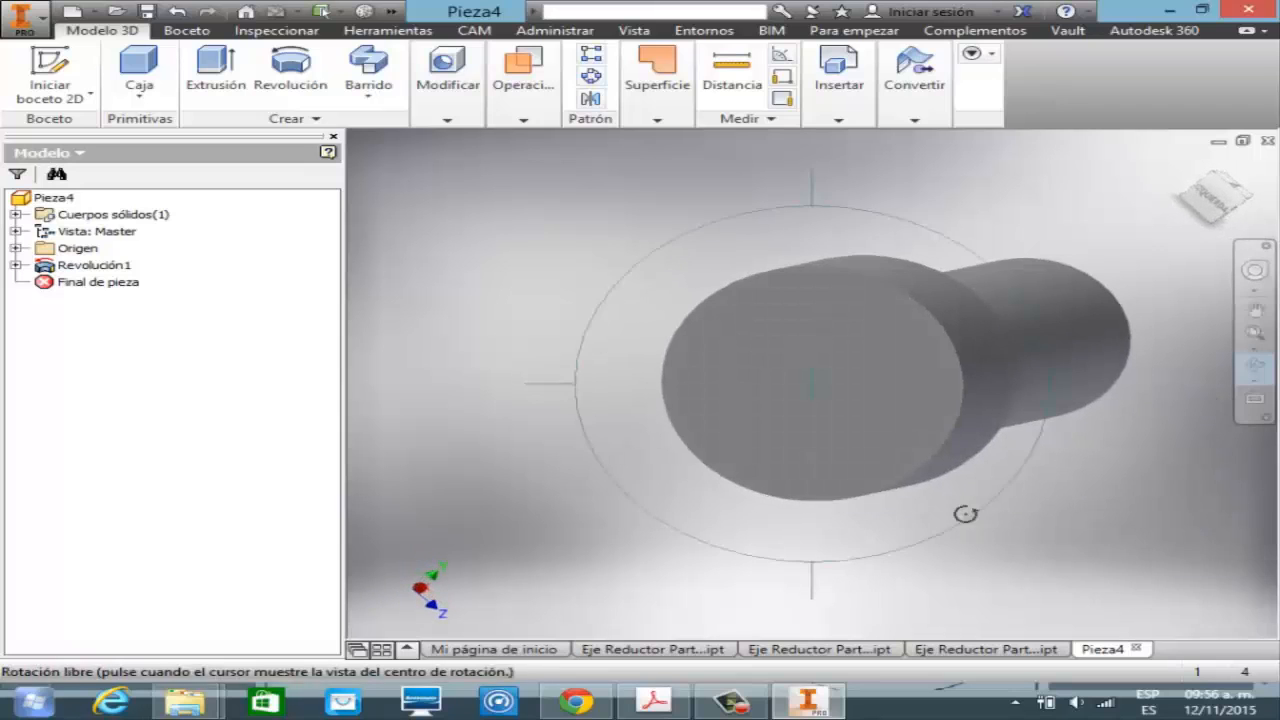
{"action": "key", "text": "Escape"}
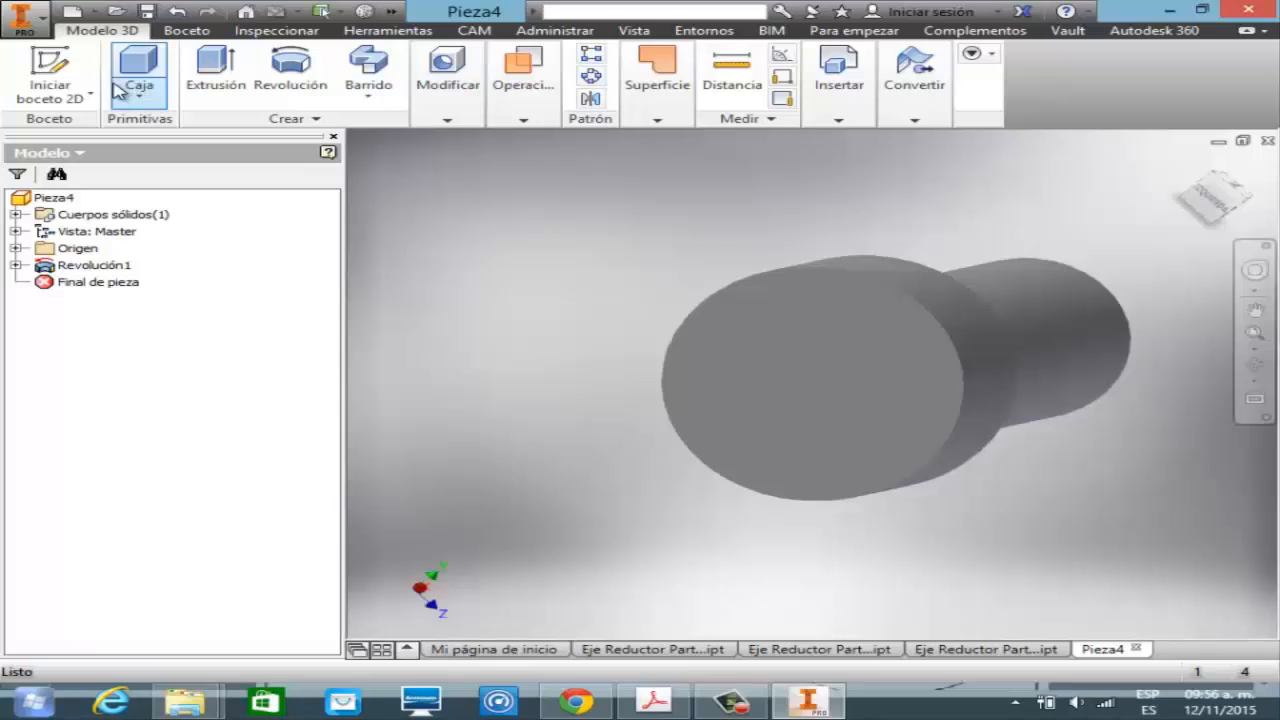
{"action": "left_click", "coordinate": [57, 68]}
{"action": "left_click", "coordinate": [829, 437]}
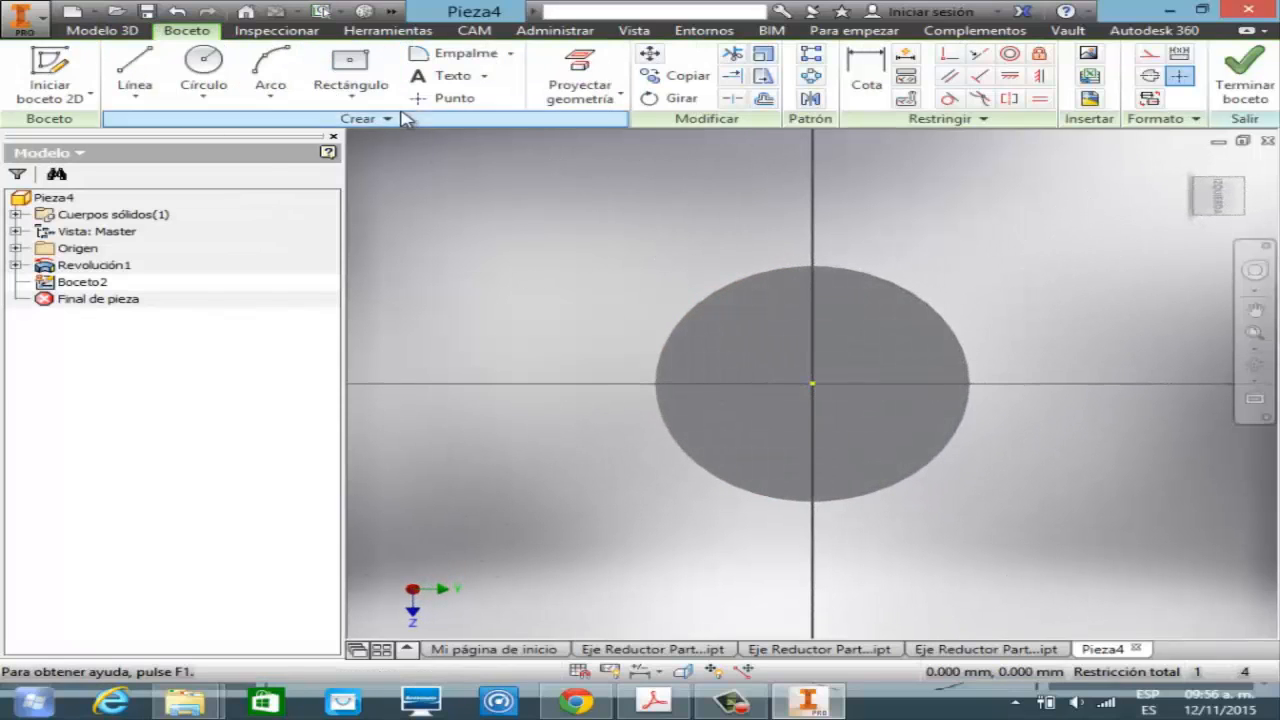
{"action": "left_click", "coordinate": [352, 100]}
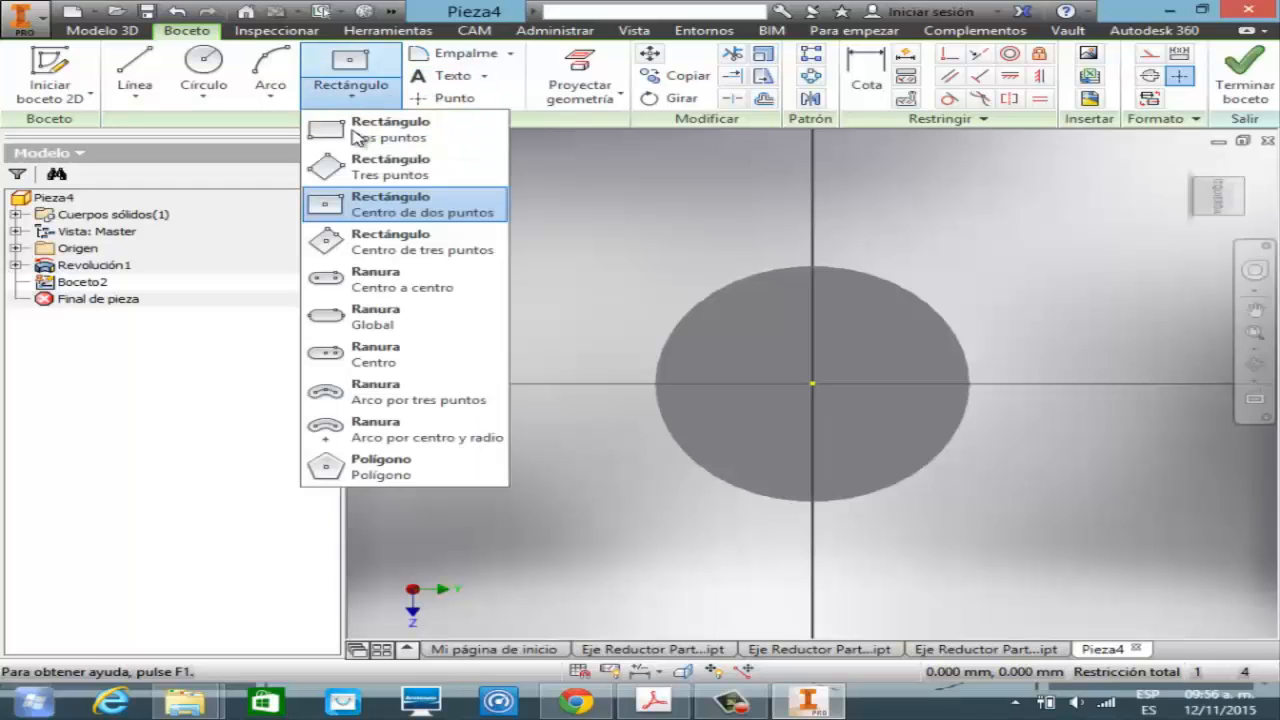
{"action": "left_click", "coordinate": [390, 472]}
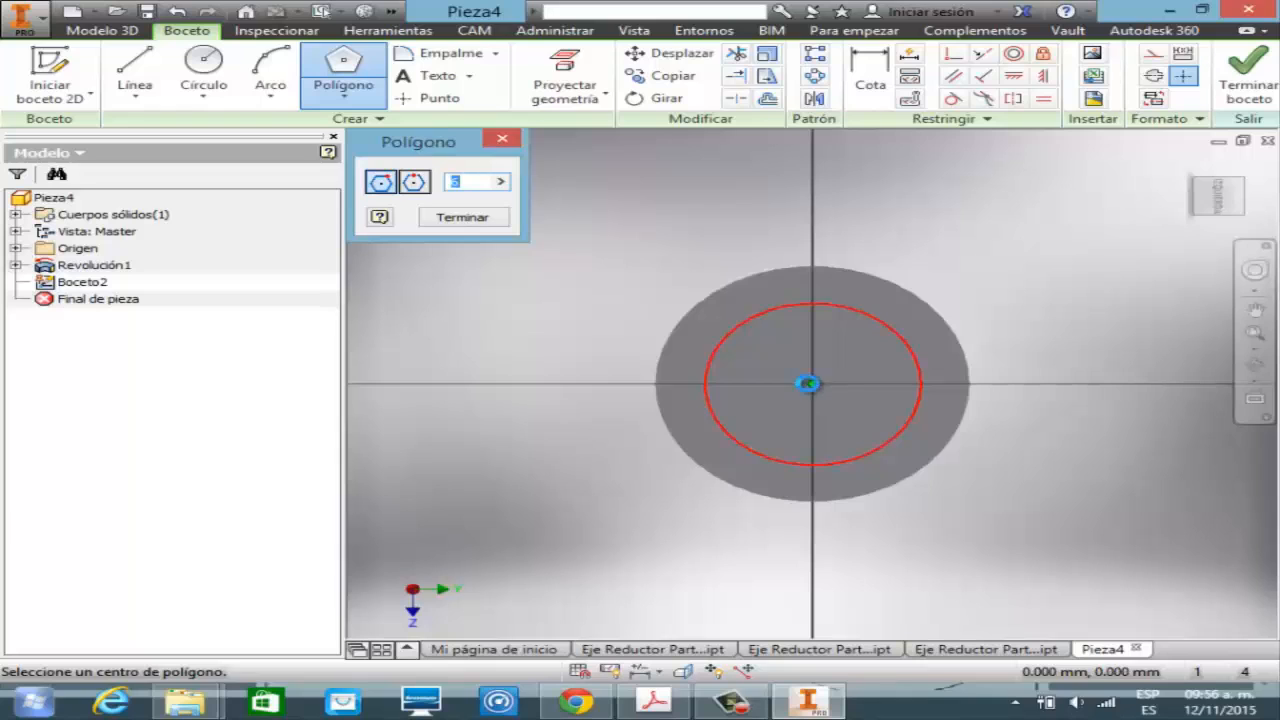
{"action": "left_click", "coordinate": [812, 383]}
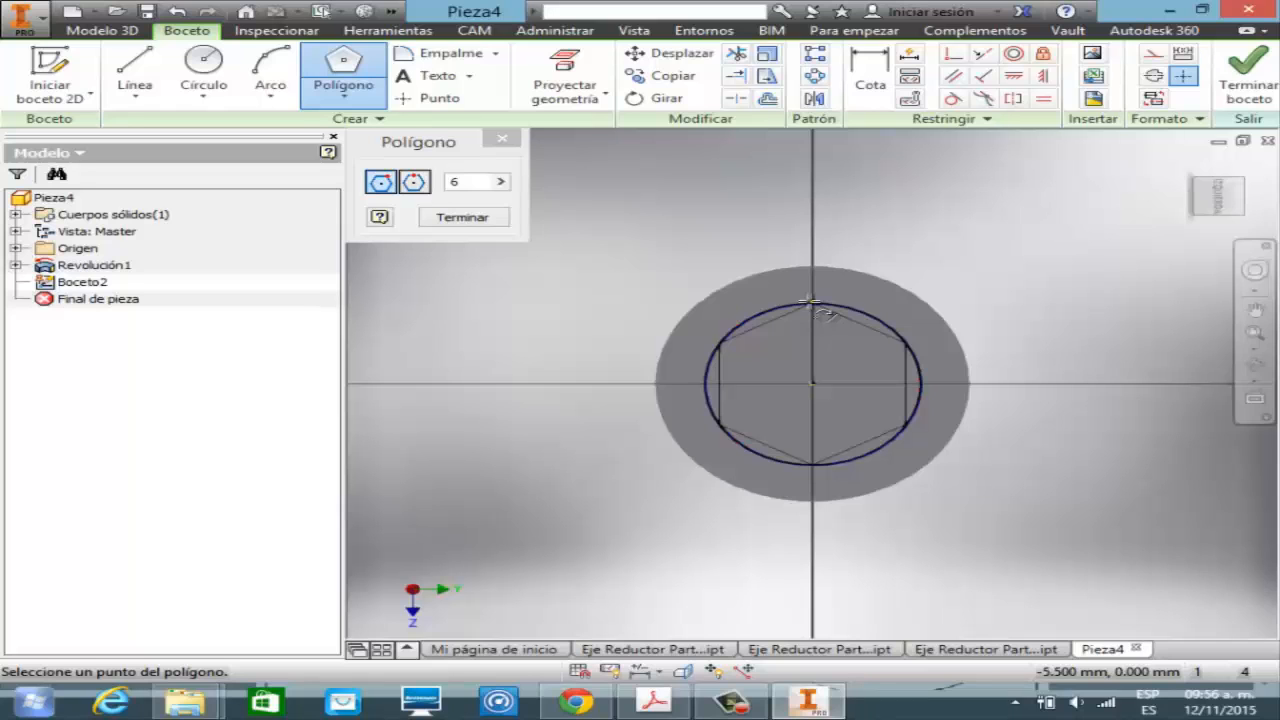
{"action": "left_click", "coordinate": [810, 300]}
{"action": "key", "text": "Escape"}
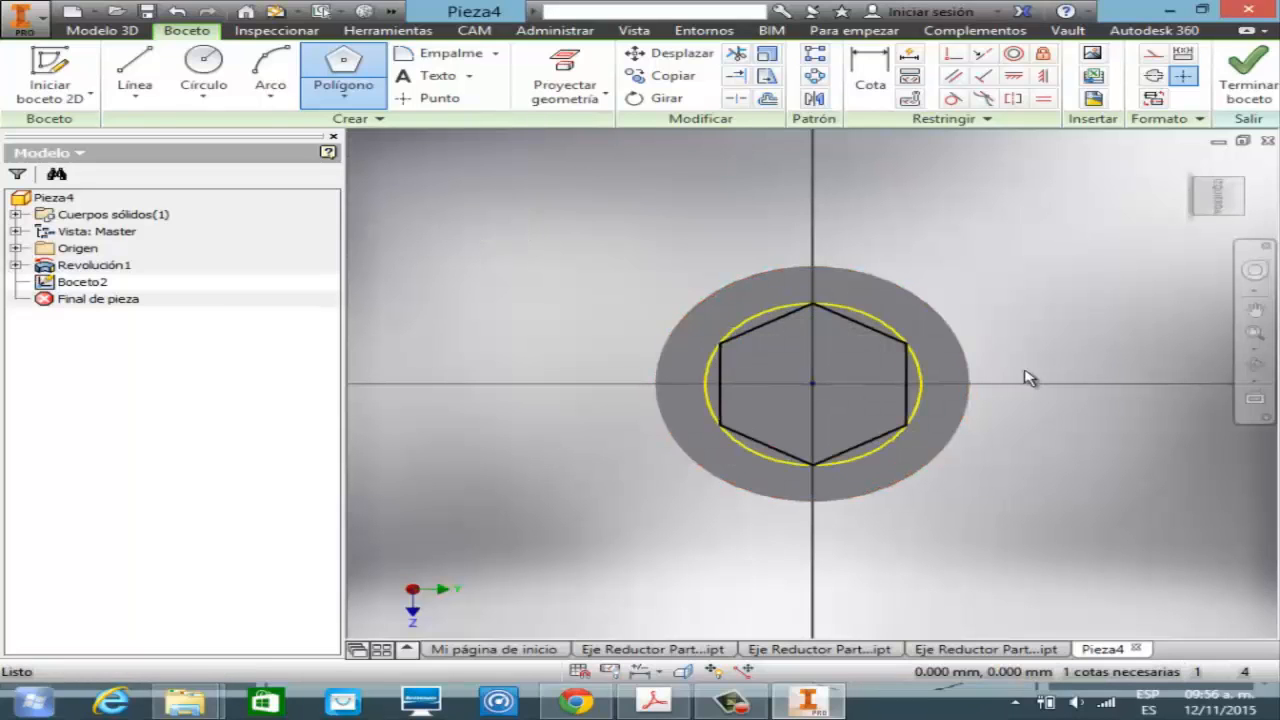
- Finish the sketch and extrude the hexagon as a 5 mm deep cut into the screw head
{"action": "left_click", "coordinate": [1242, 85]}
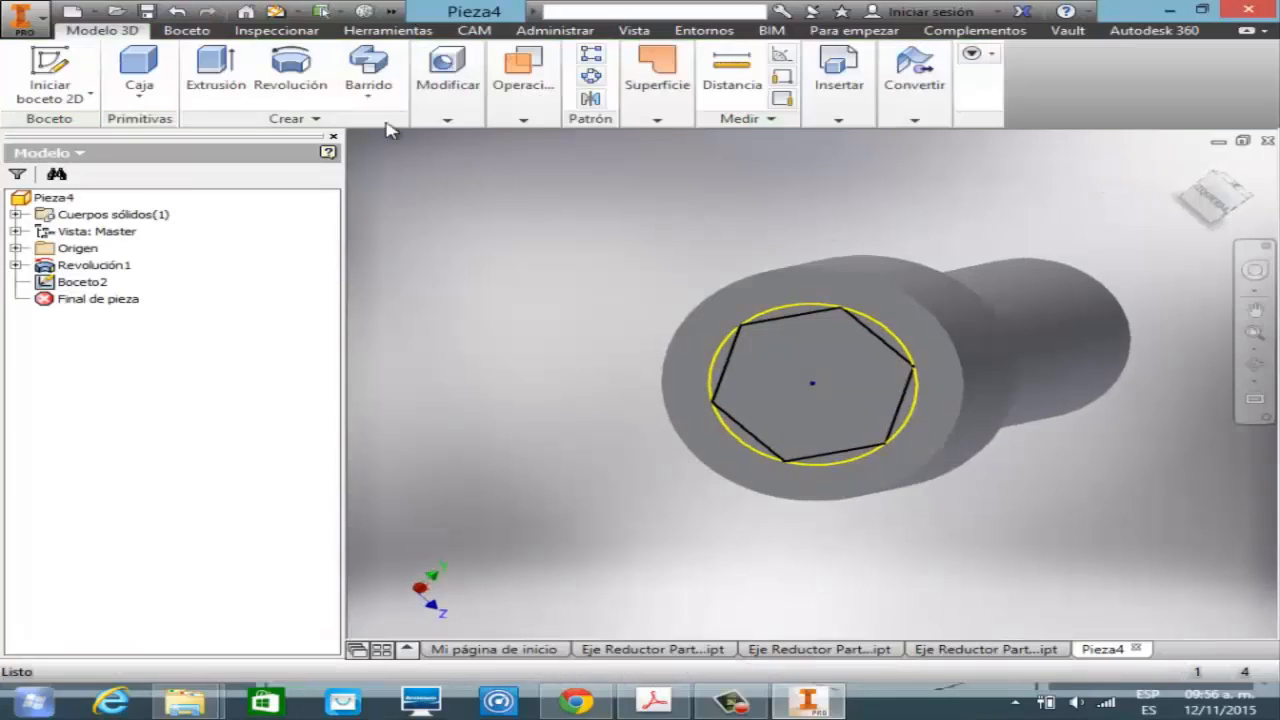
{"action": "left_click", "coordinate": [245, 78]}
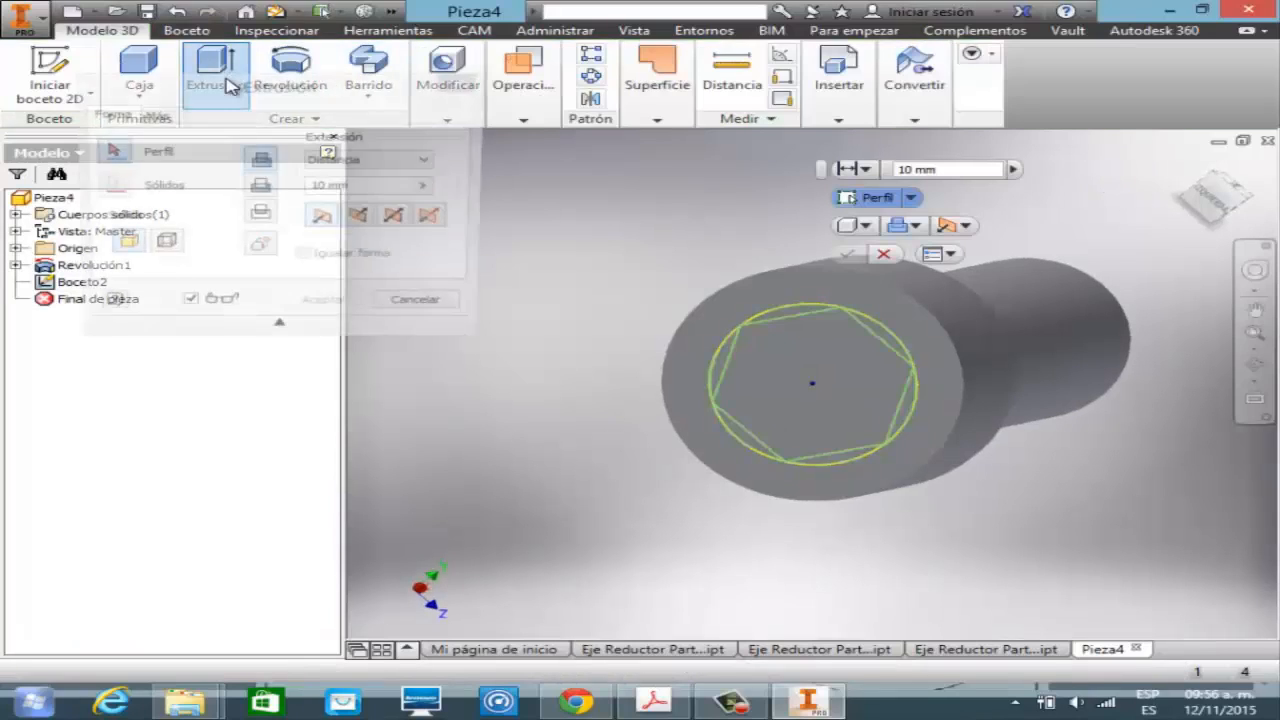
{"action": "left_click", "coordinate": [263, 189]}
{"action": "left_click", "coordinate": [809, 374]}
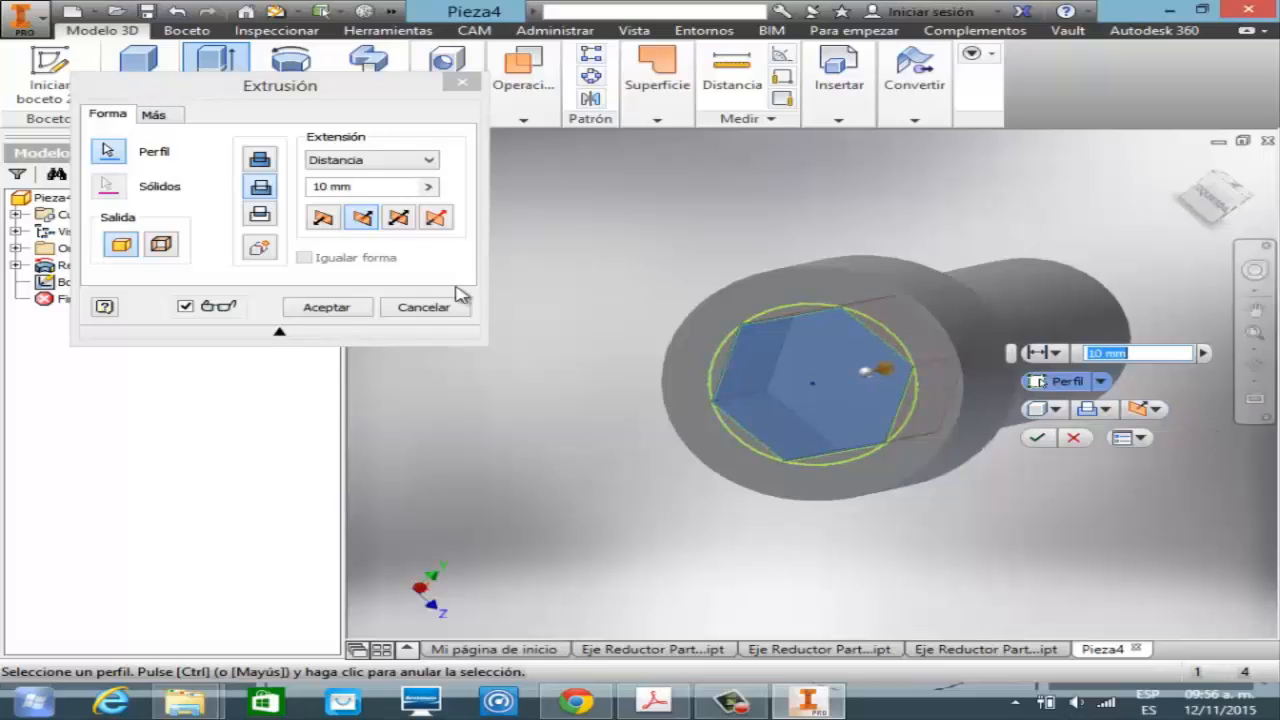
{"action": "type", "text": "5"}
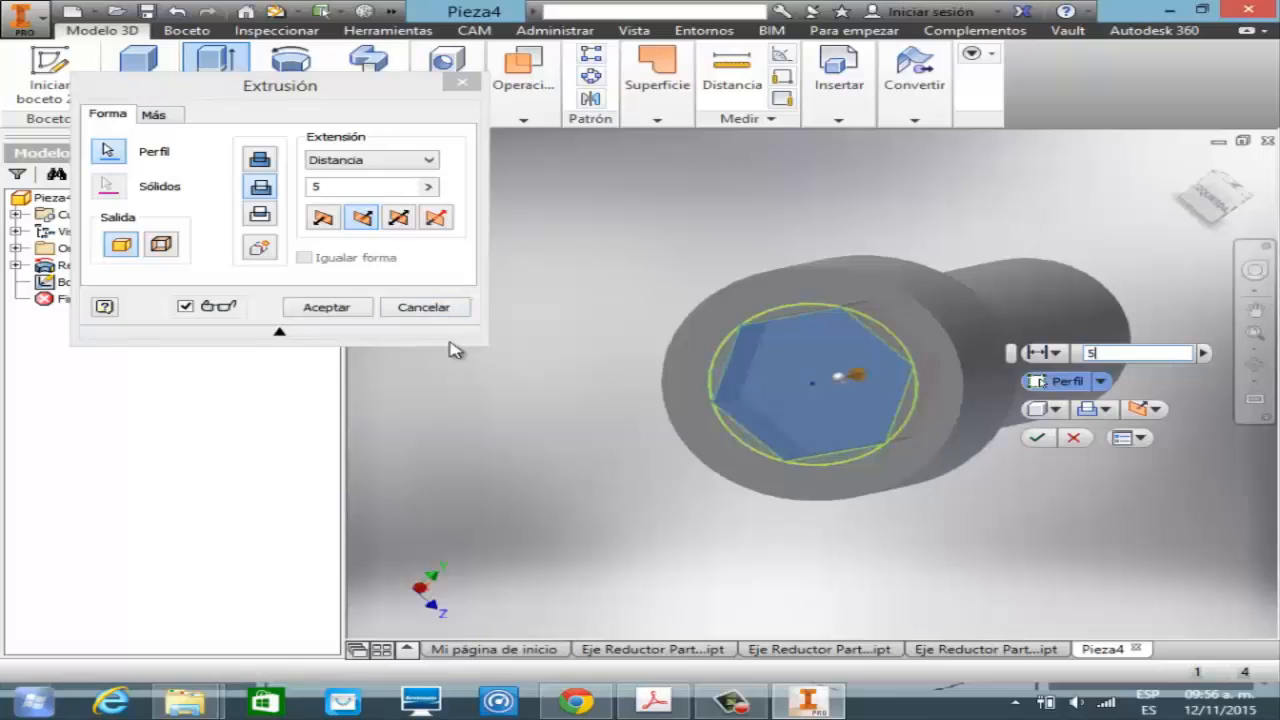
{"action": "left_click", "coordinate": [327, 308]}
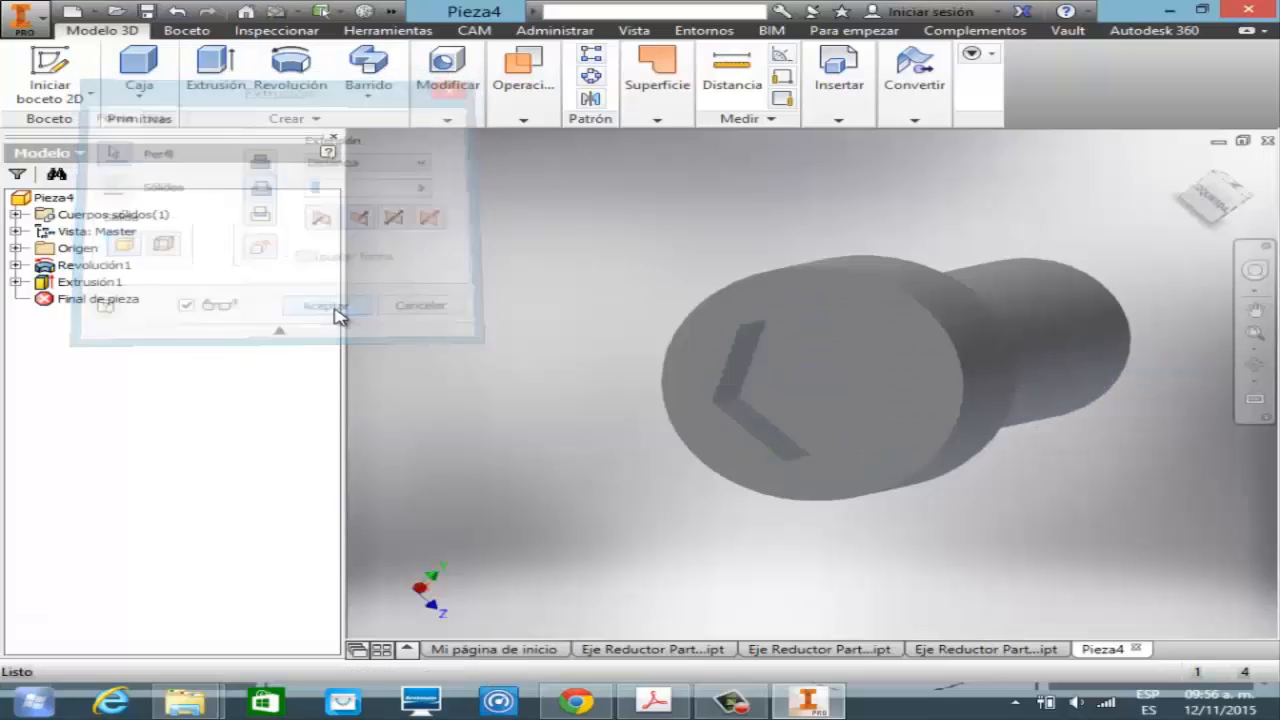
- Start a new 2D sketch on the end face of the screw head around the hexagonal socket
{"action": "left_click", "coordinate": [1250, 368]}
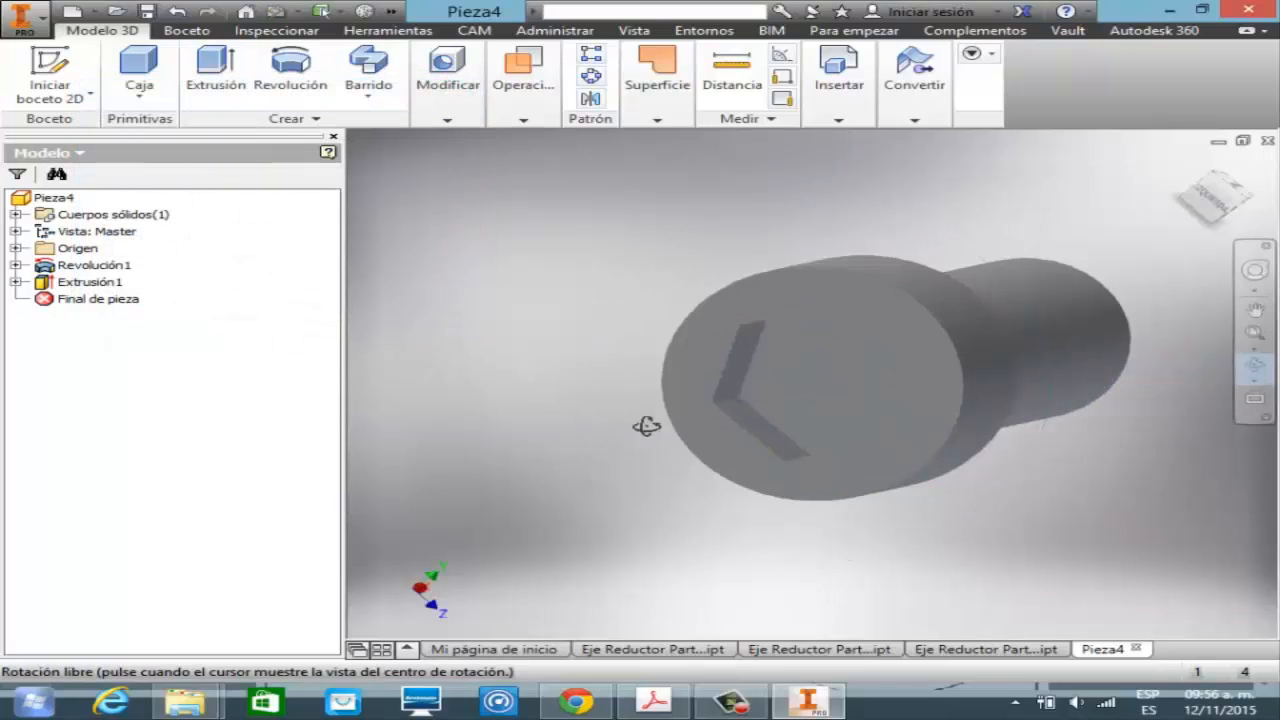
{"action": "left_click_drag", "start_coordinate": [643, 429], "coordinate": [585, 320]}
{"action": "left_click", "coordinate": [1262, 337]}
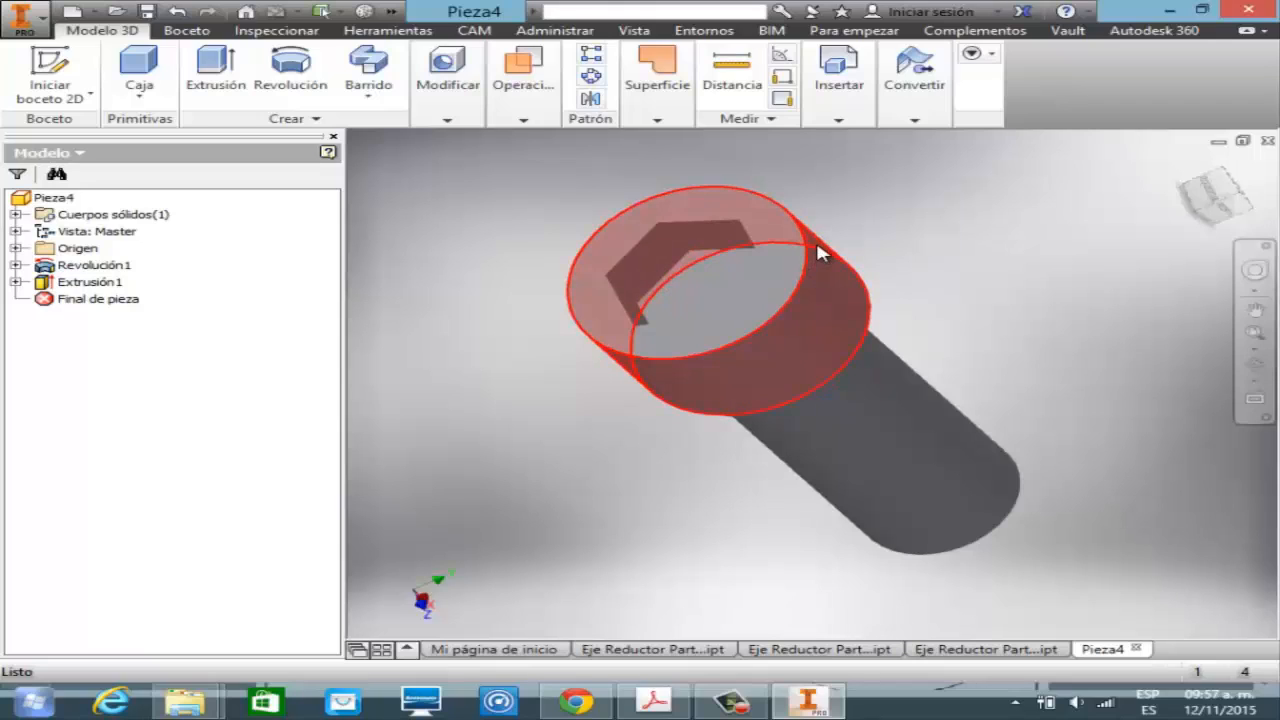
{"action": "mouse_move", "coordinate": [818, 252]}
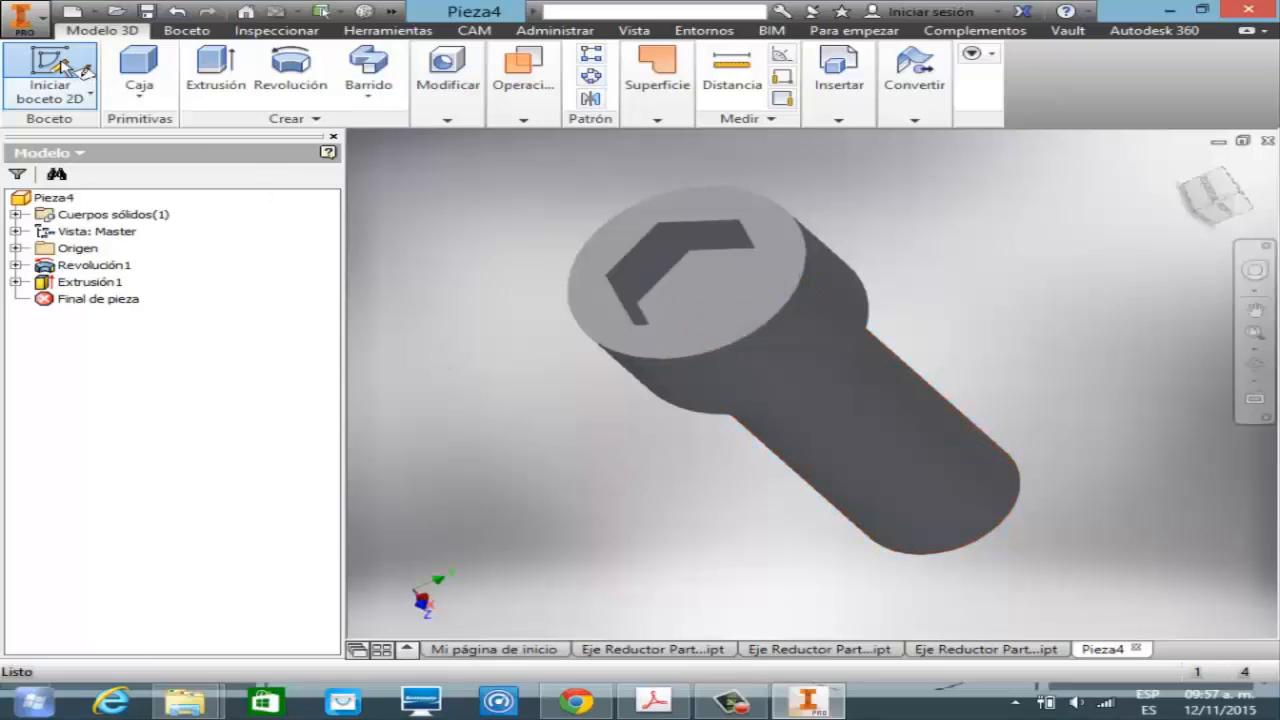
{"action": "left_click", "coordinate": [48, 72]}
{"action": "left_click", "coordinate": [686, 203]}
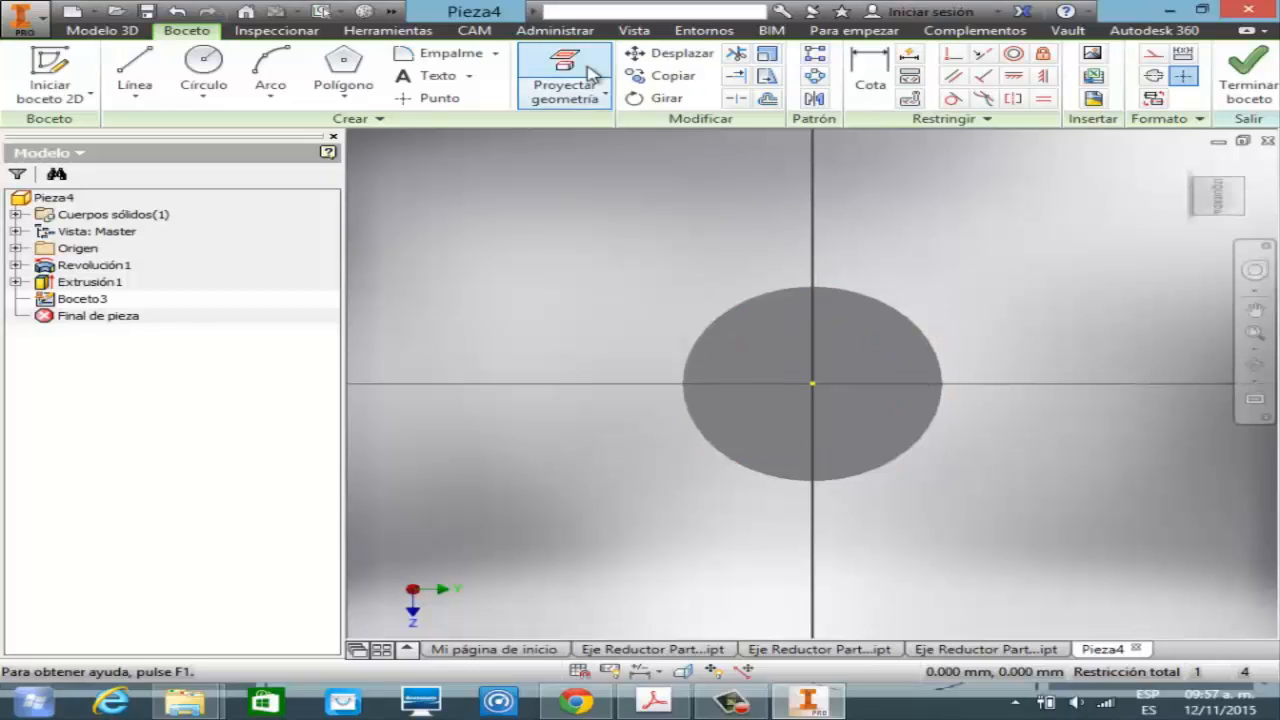
- Project the screw head's outer circular edge into the sketch
{"action": "left_click", "coordinate": [588, 74]}
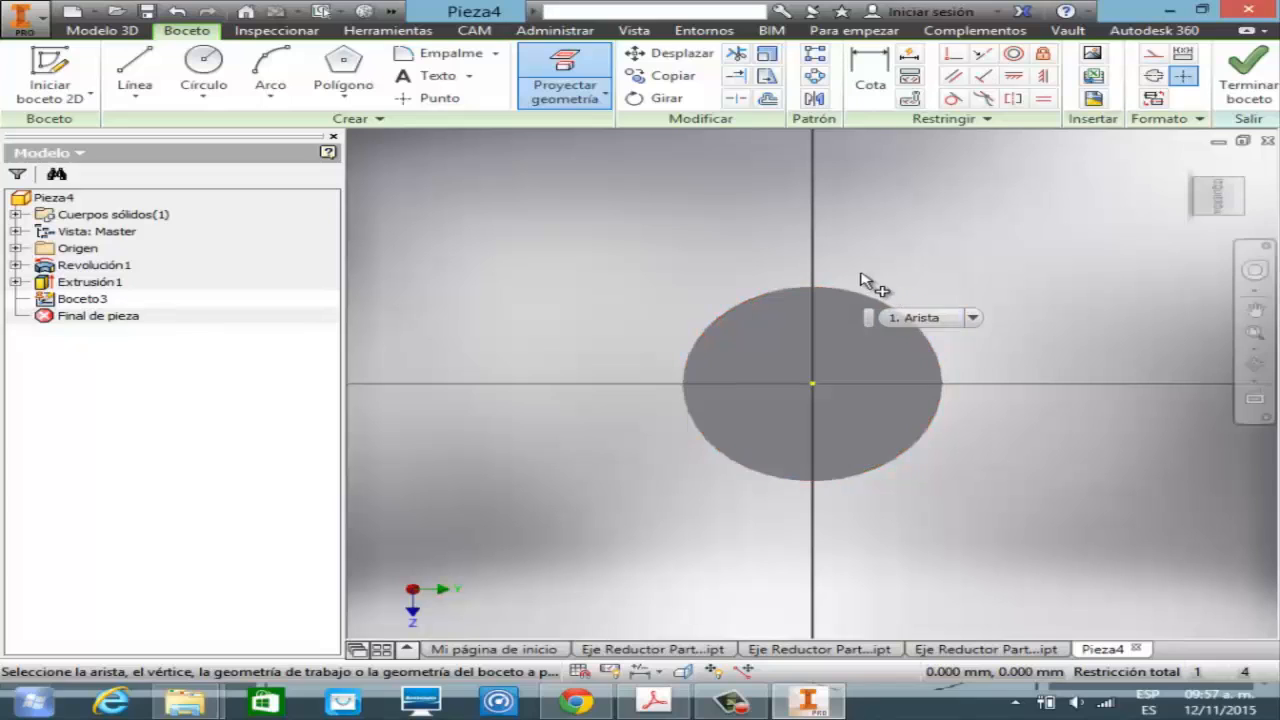
{"action": "key", "text": "Escape"}
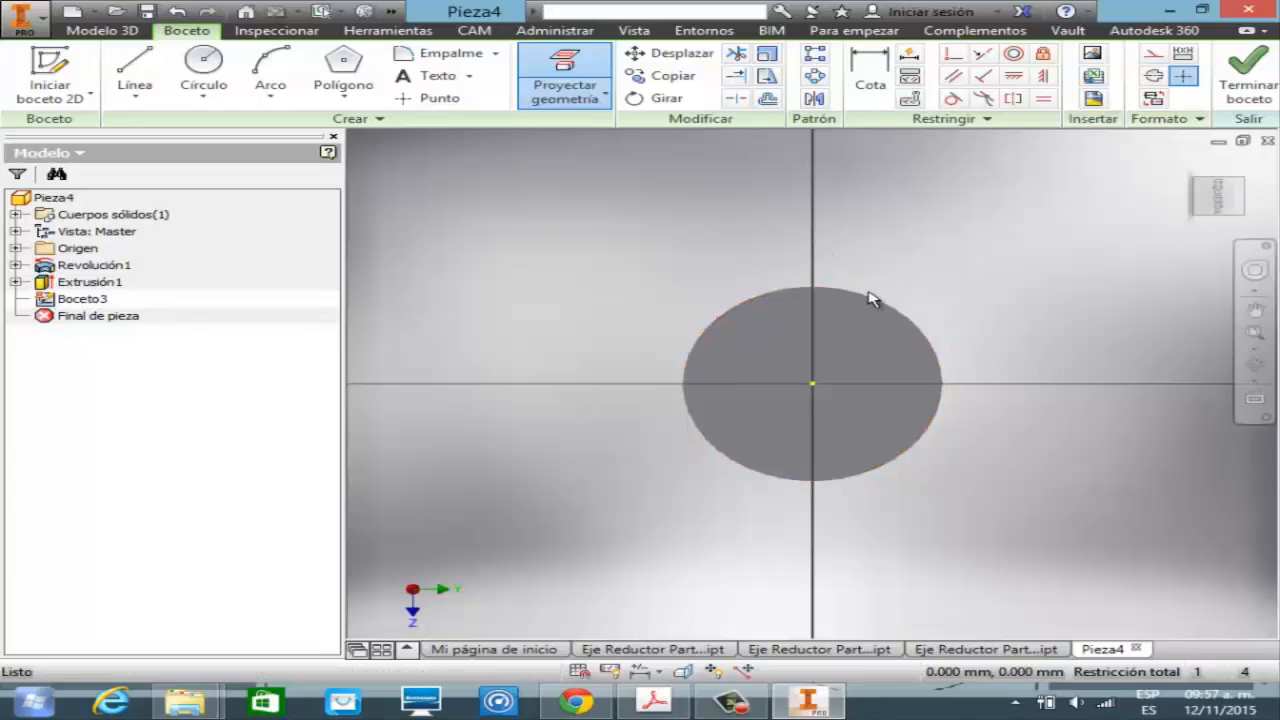
{"action": "left_click", "coordinate": [582, 78]}
{"action": "left_click", "coordinate": [945, 374]}
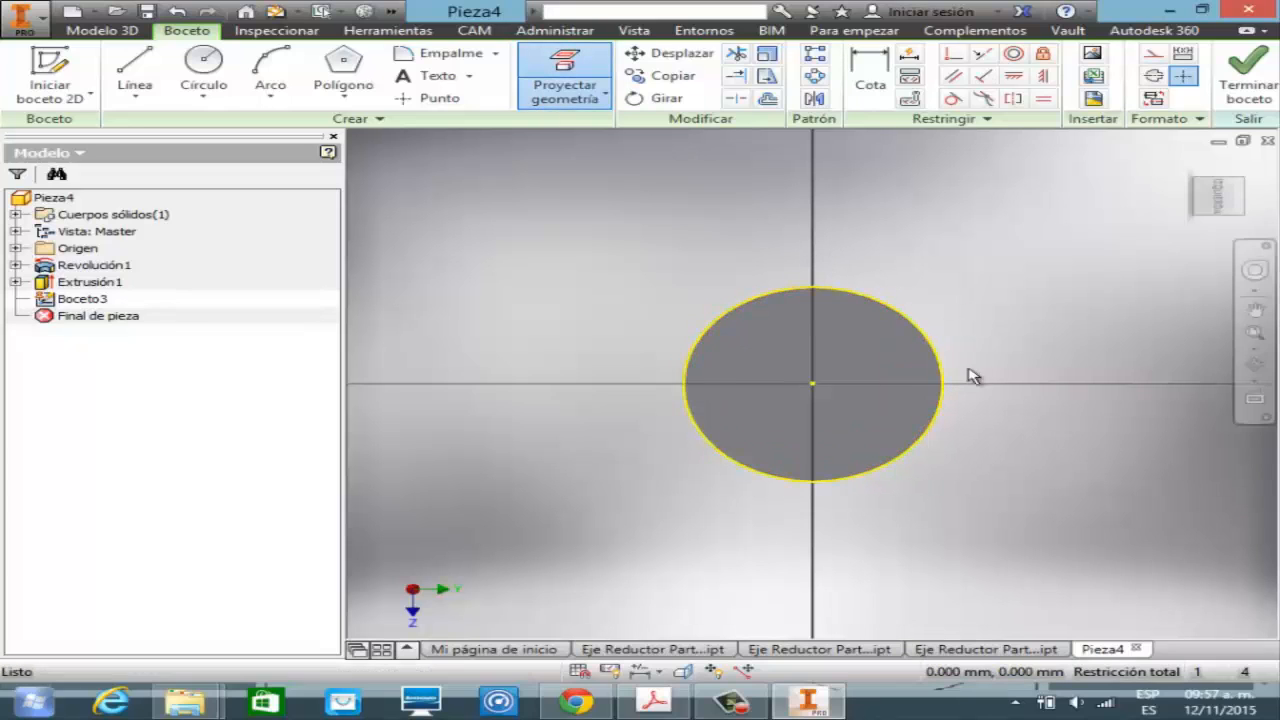
{"action": "key", "text": "Escape"}
- Draw a horizontal helper line from the origin to the projected head circle, 8 mm long
{"action": "left_click", "coordinate": [140, 68]}
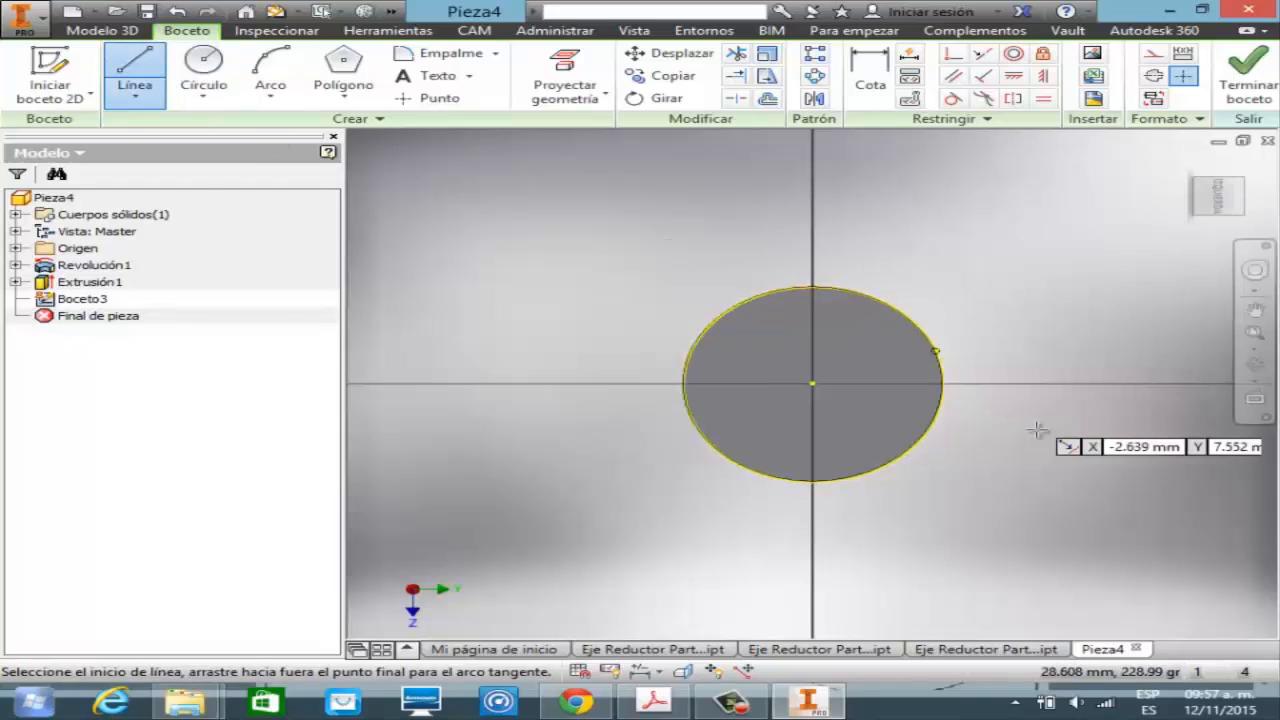
{"action": "left_click", "coordinate": [812, 383]}
{"action": "left_click", "coordinate": [943, 383]}
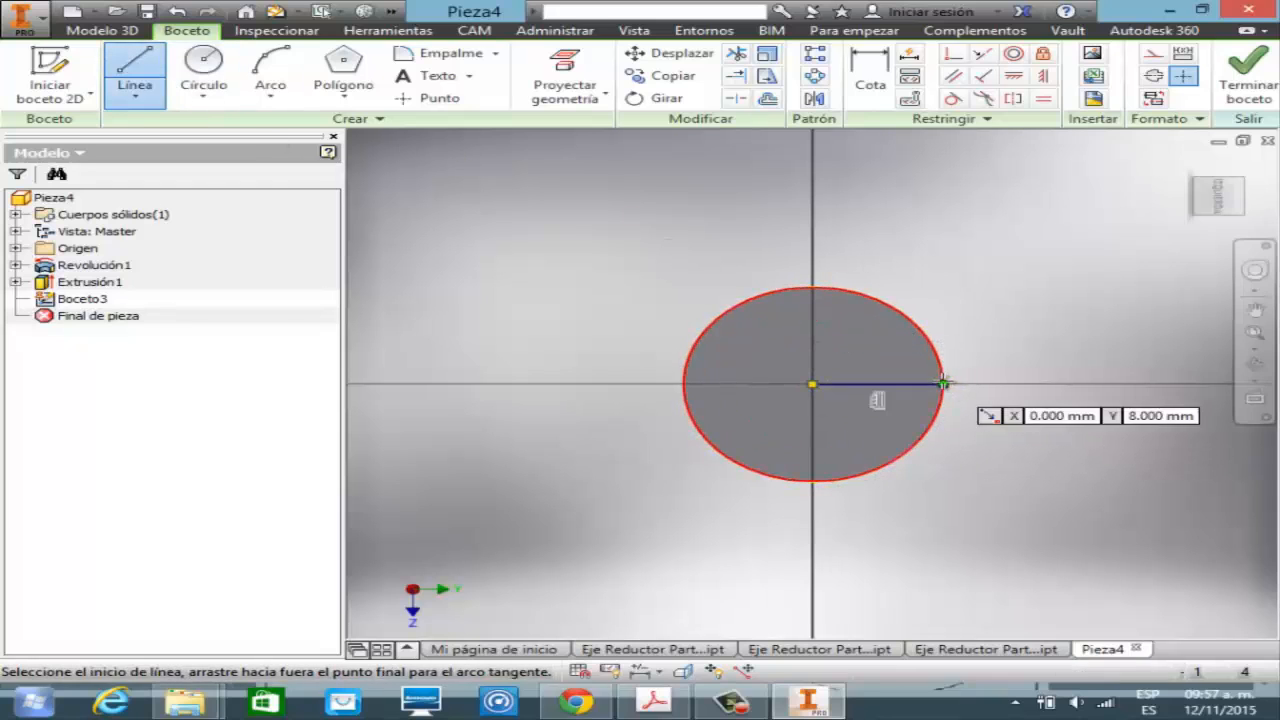
{"action": "key", "text": "Escape"}
- Draw a 0.5 mm diameter circle centred on the line's outer end at the head's edge, and delete the helper line
{"action": "left_click", "coordinate": [1255, 350]}
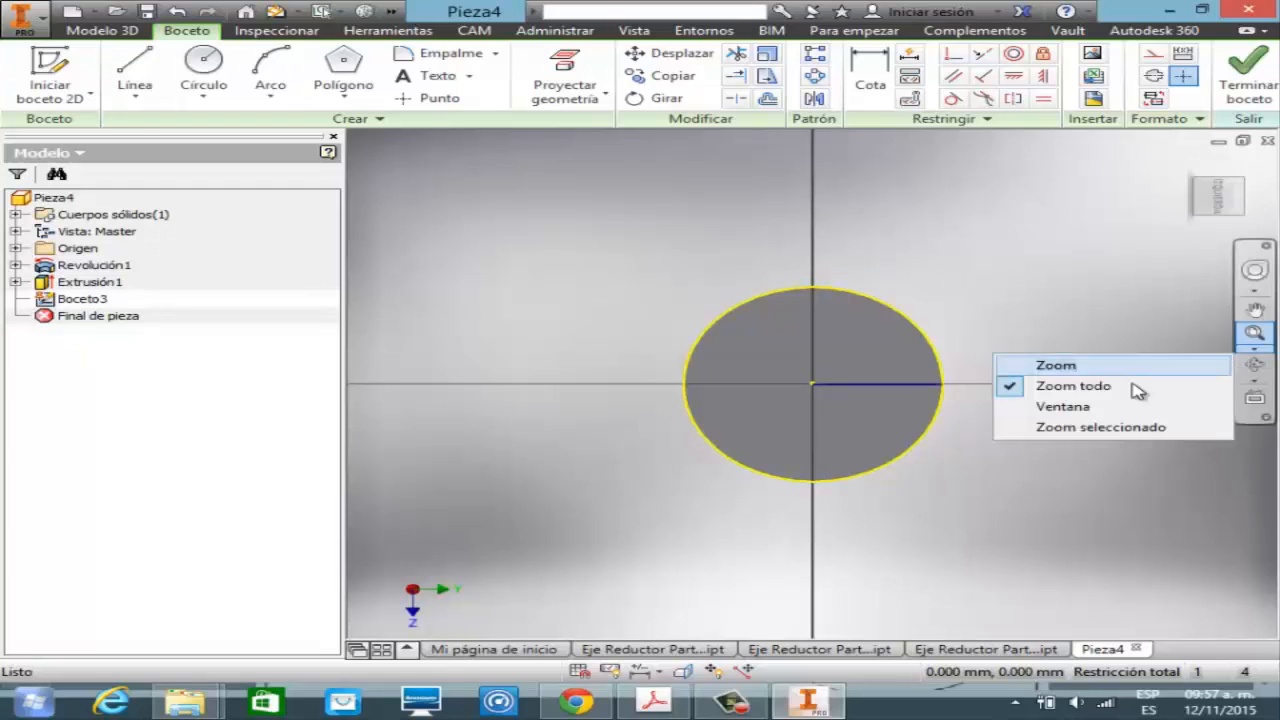
{"action": "left_click", "coordinate": [1042, 406]}
{"action": "left_click_drag", "start_coordinate": [908, 365], "coordinate": [966, 411]}
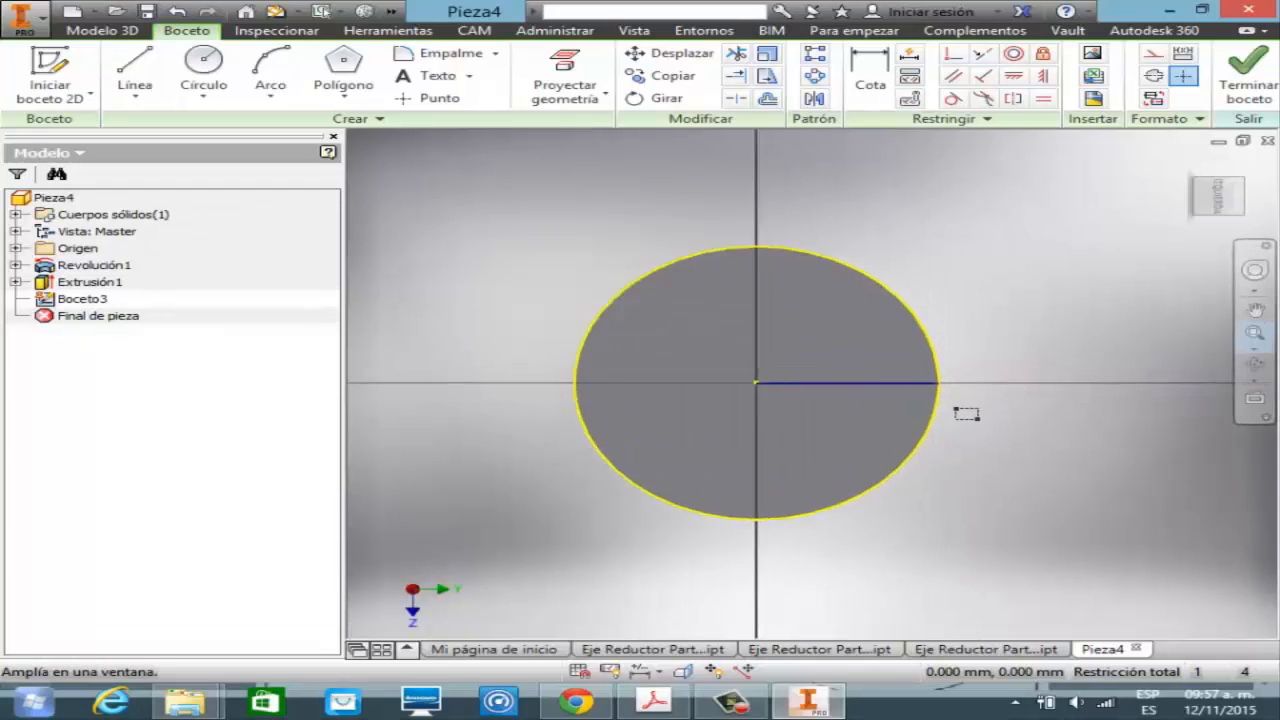
{"action": "left_click", "coordinate": [203, 70]}
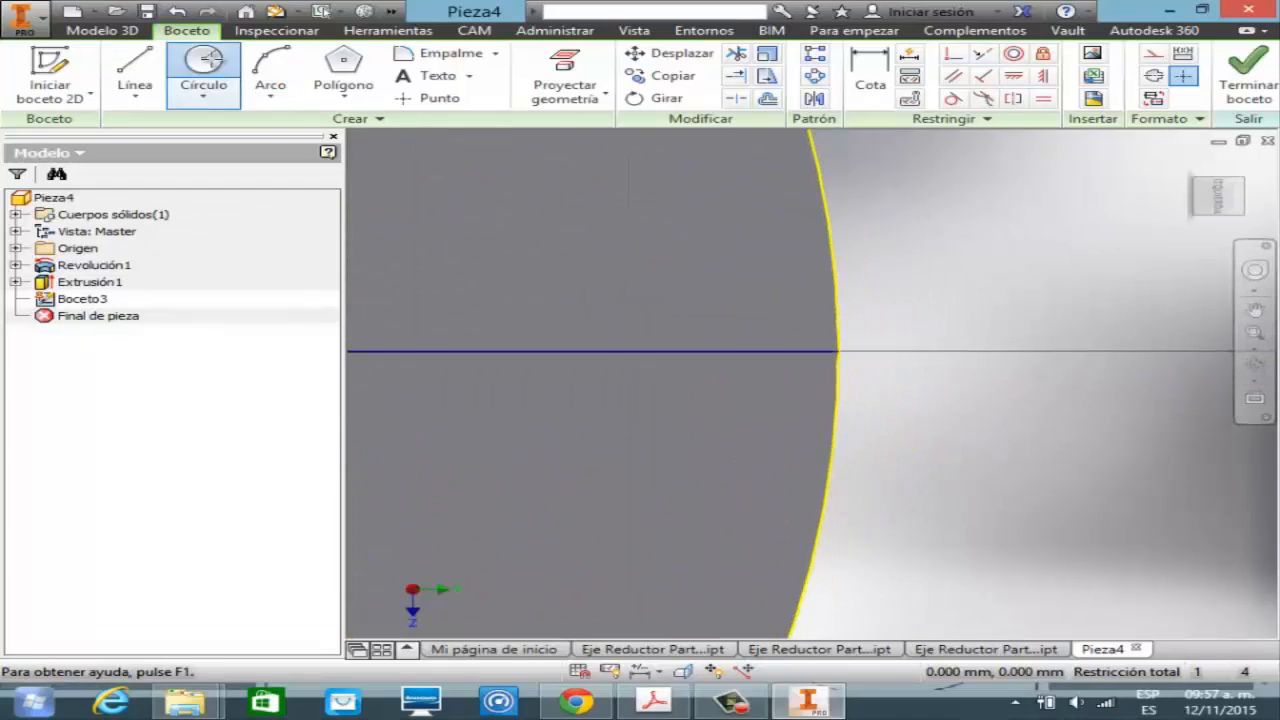
{"action": "left_click", "coordinate": [837, 351]}
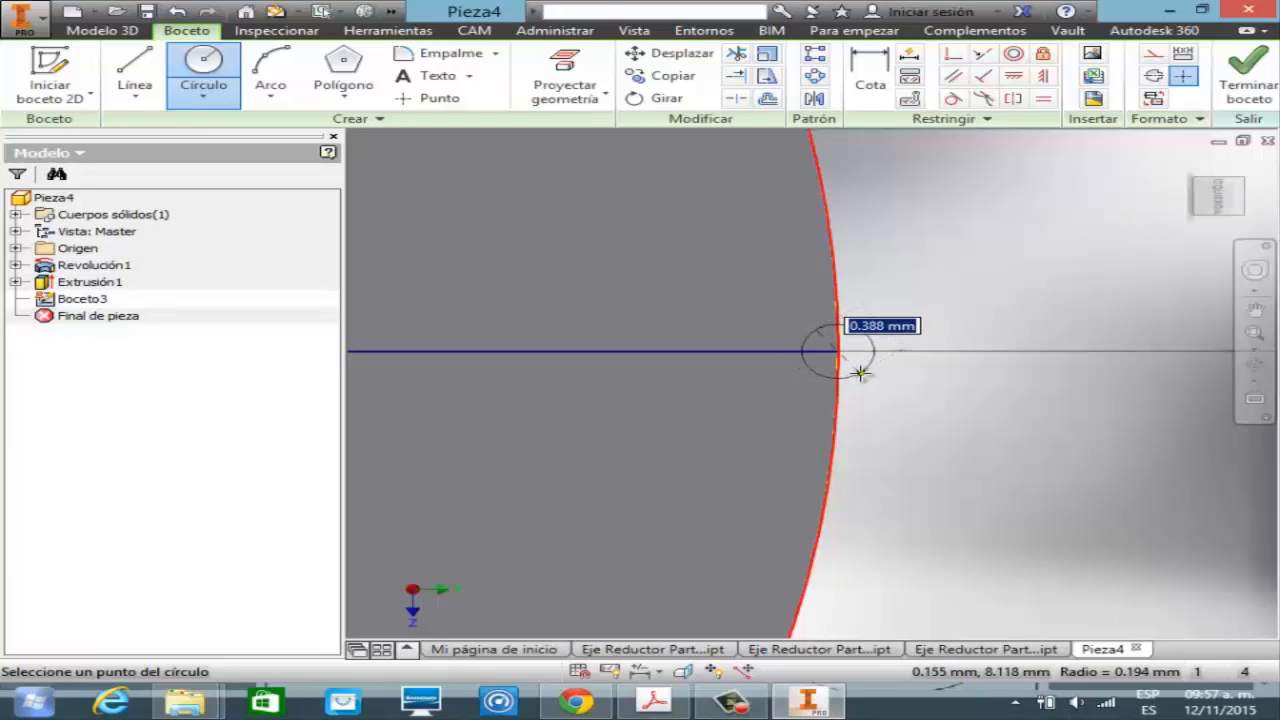
{"action": "type", "text": "0.5"}
{"action": "key", "text": "Return"}
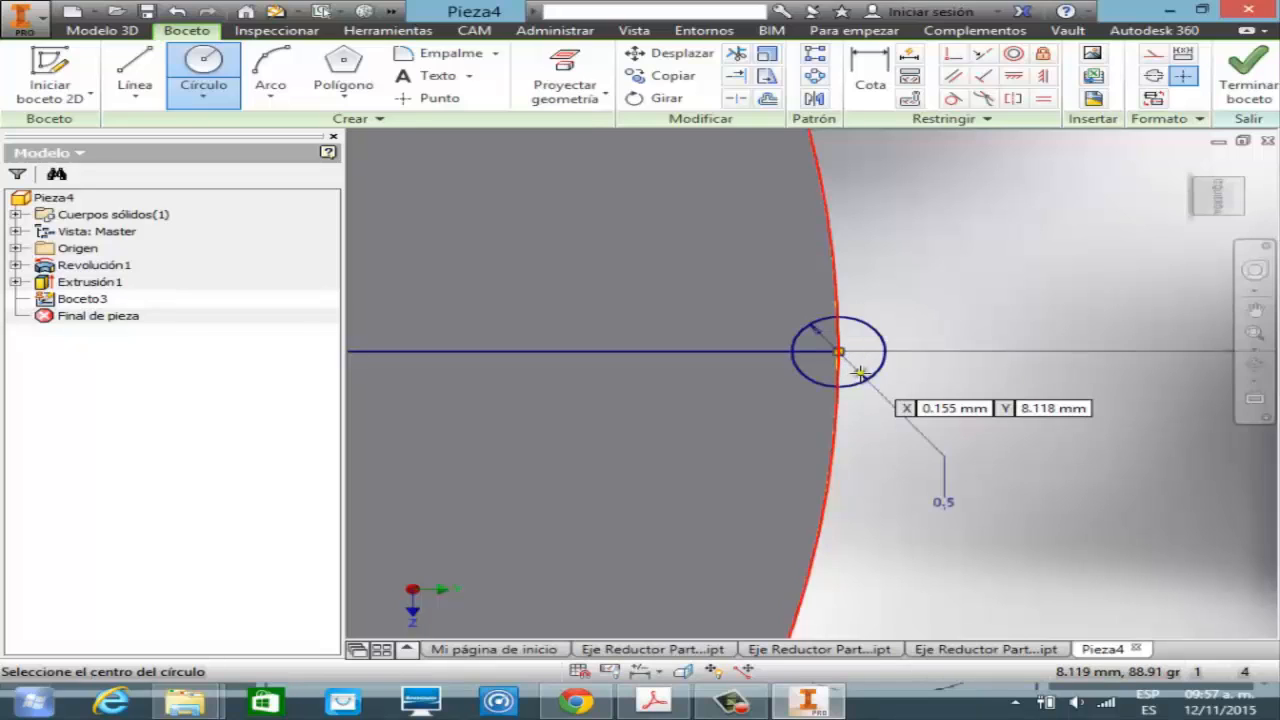
{"action": "key", "text": "Escape"}
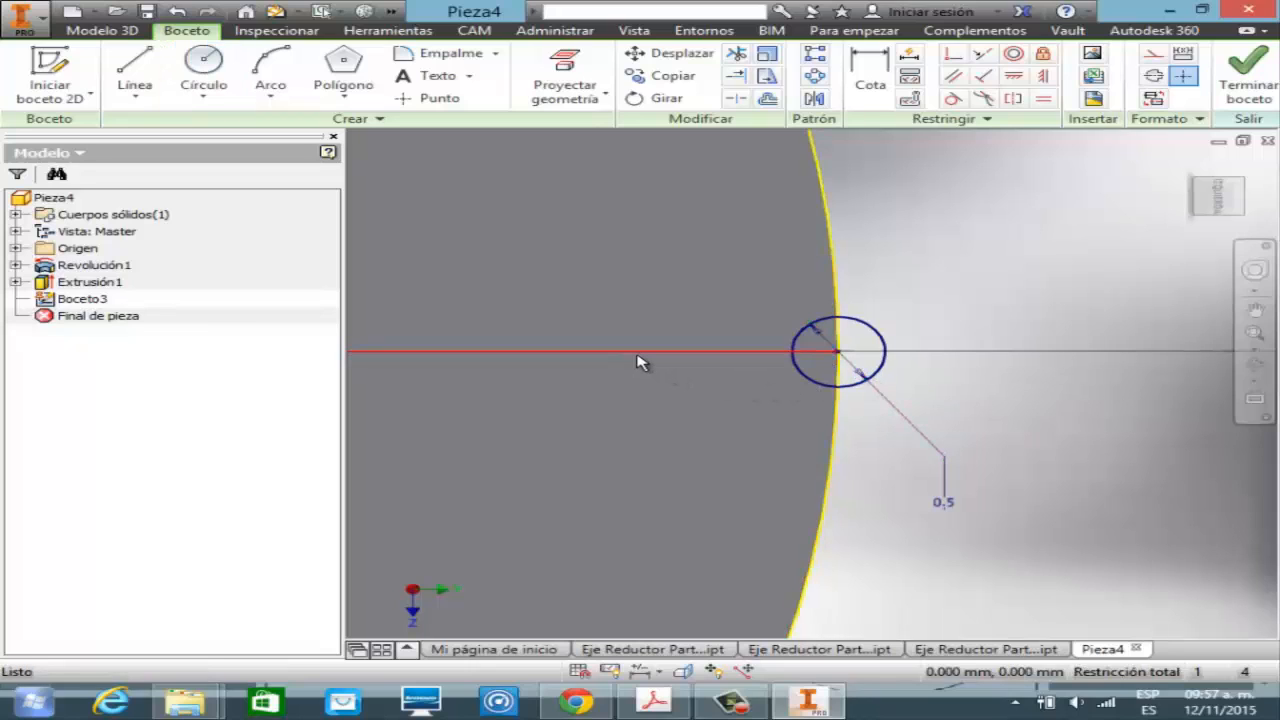
- Create a circular pattern of the 0.5 mm circle about the origin with 50 instances over 360 degrees
{"action": "left_click", "coordinate": [1254, 346]}
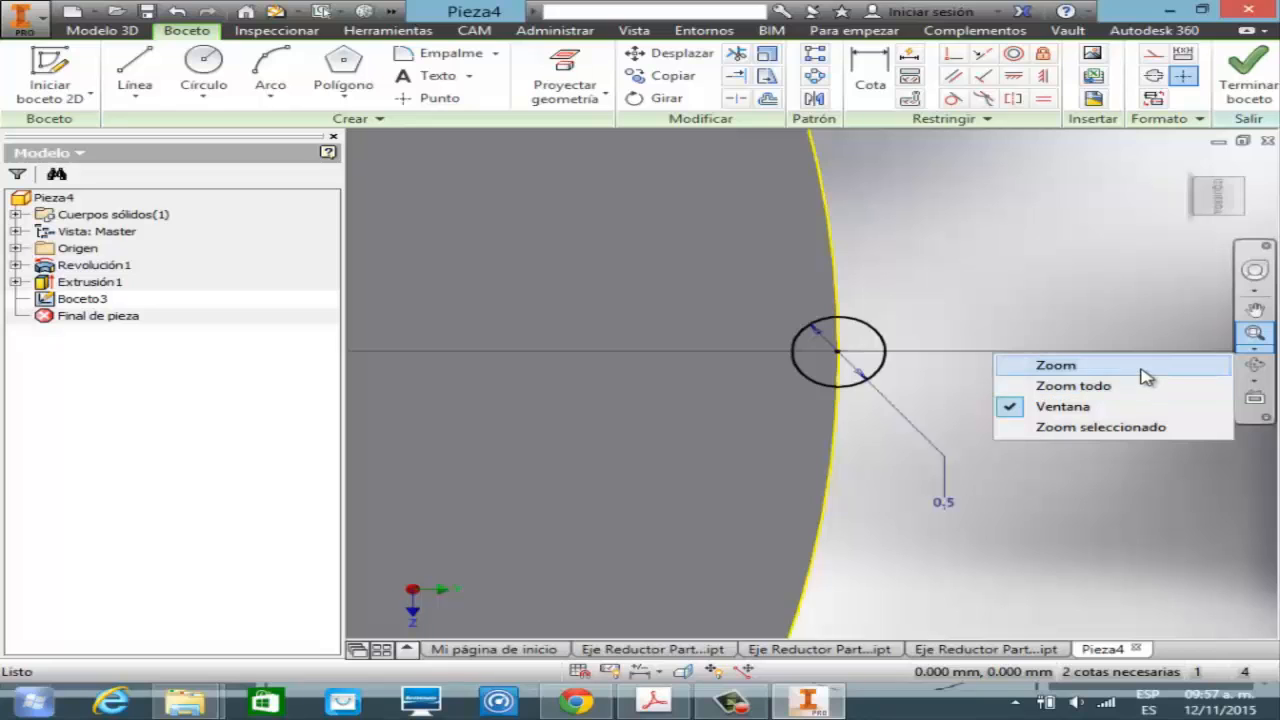
{"action": "left_click", "coordinate": [1194, 388]}
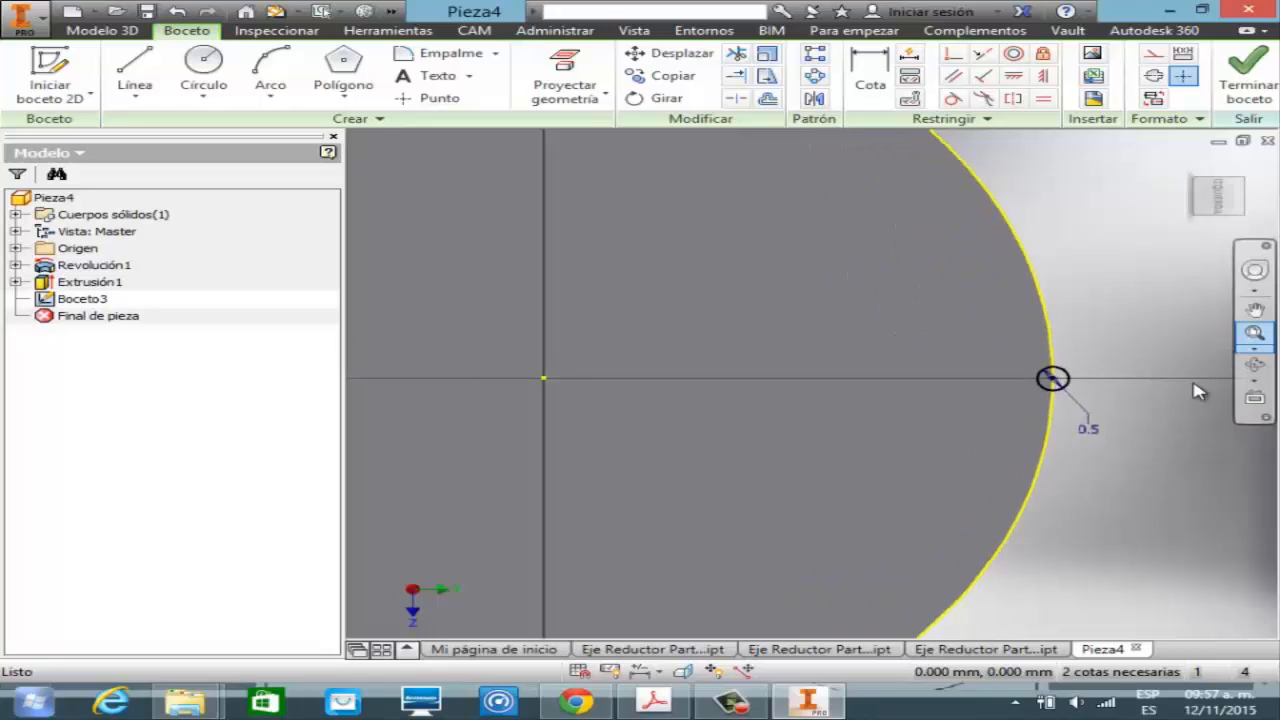
{"action": "left_click", "coordinate": [815, 76]}
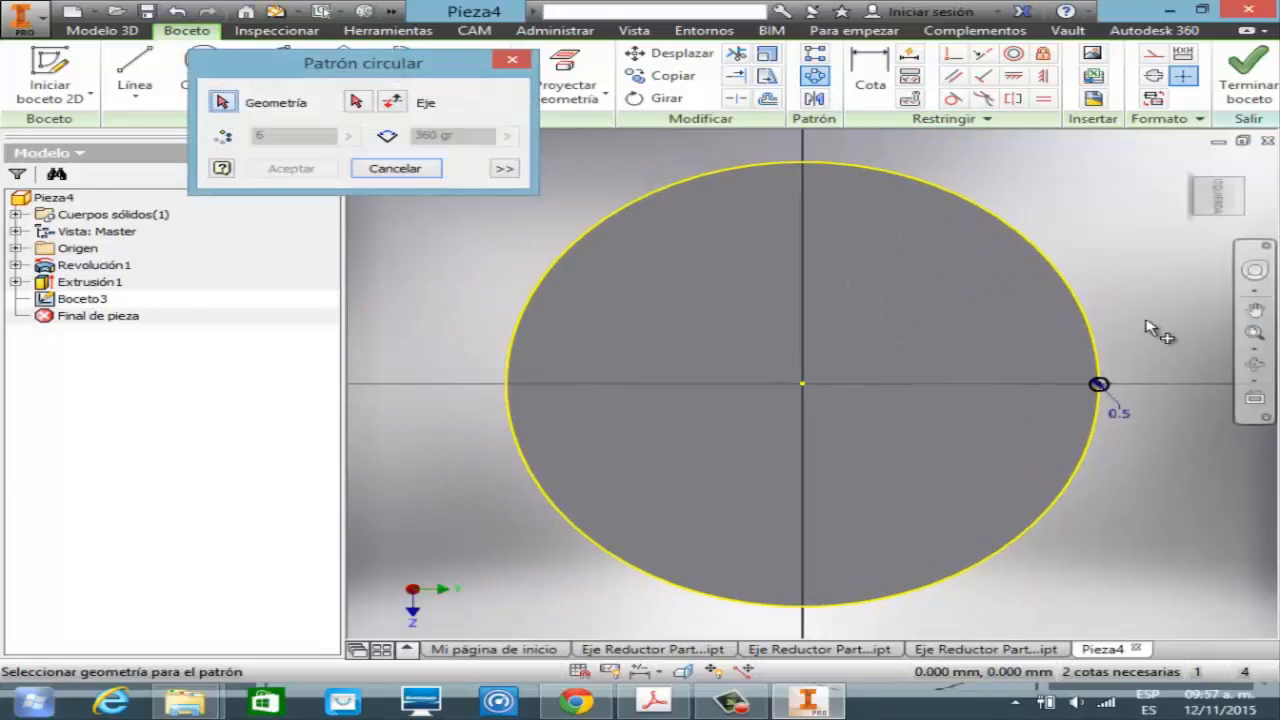
{"action": "left_click", "coordinate": [1104, 385]}
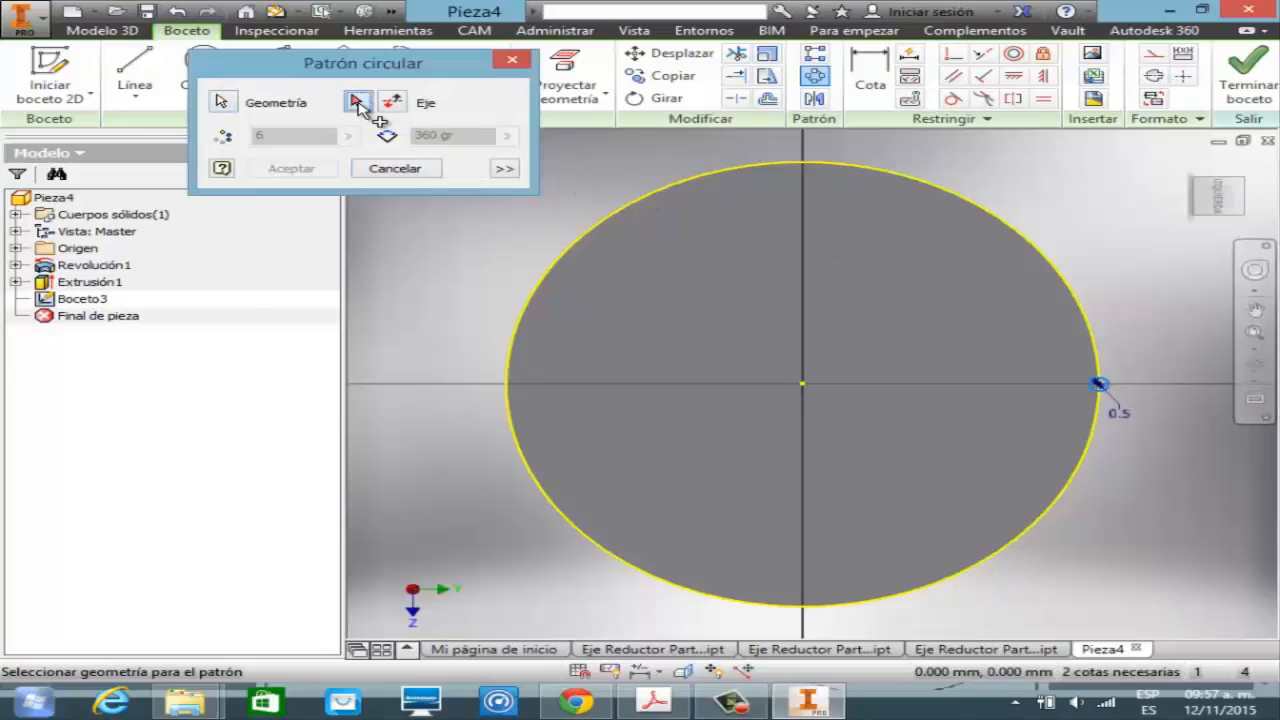
{"action": "left_click", "coordinate": [803, 384]}
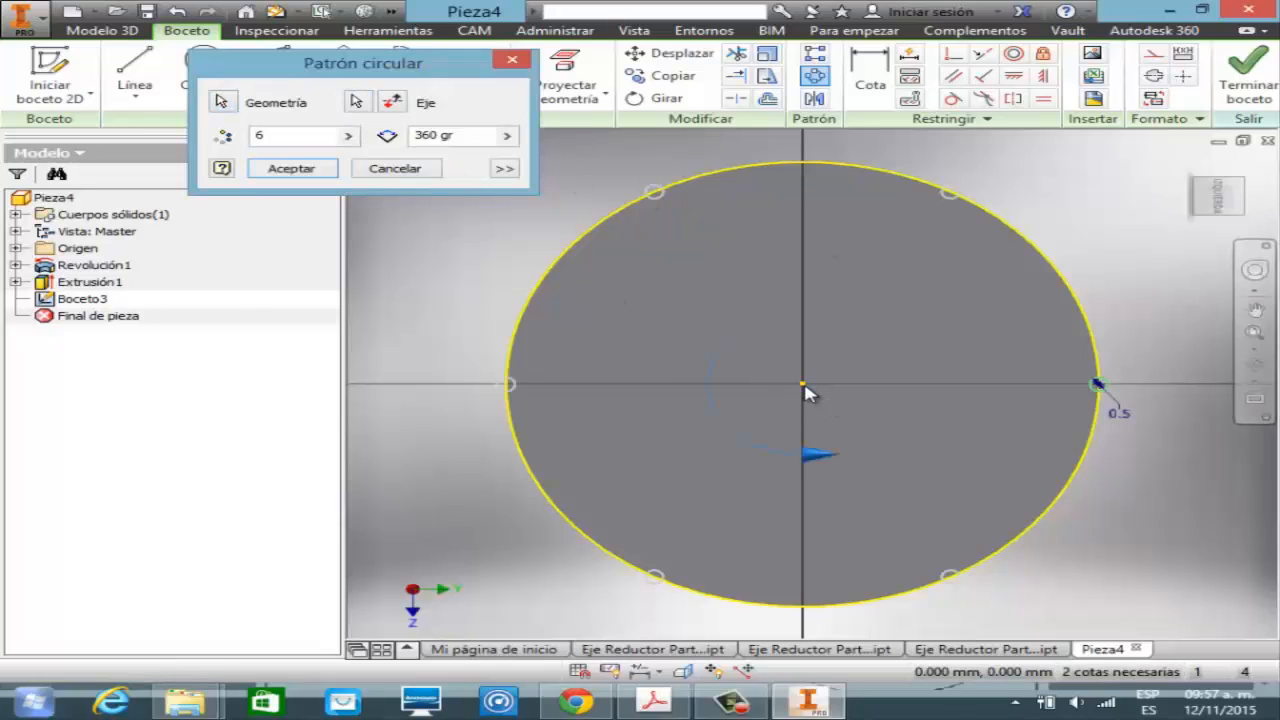
{"action": "left_click", "coordinate": [300, 139]}
{"action": "type", "text": "50"}
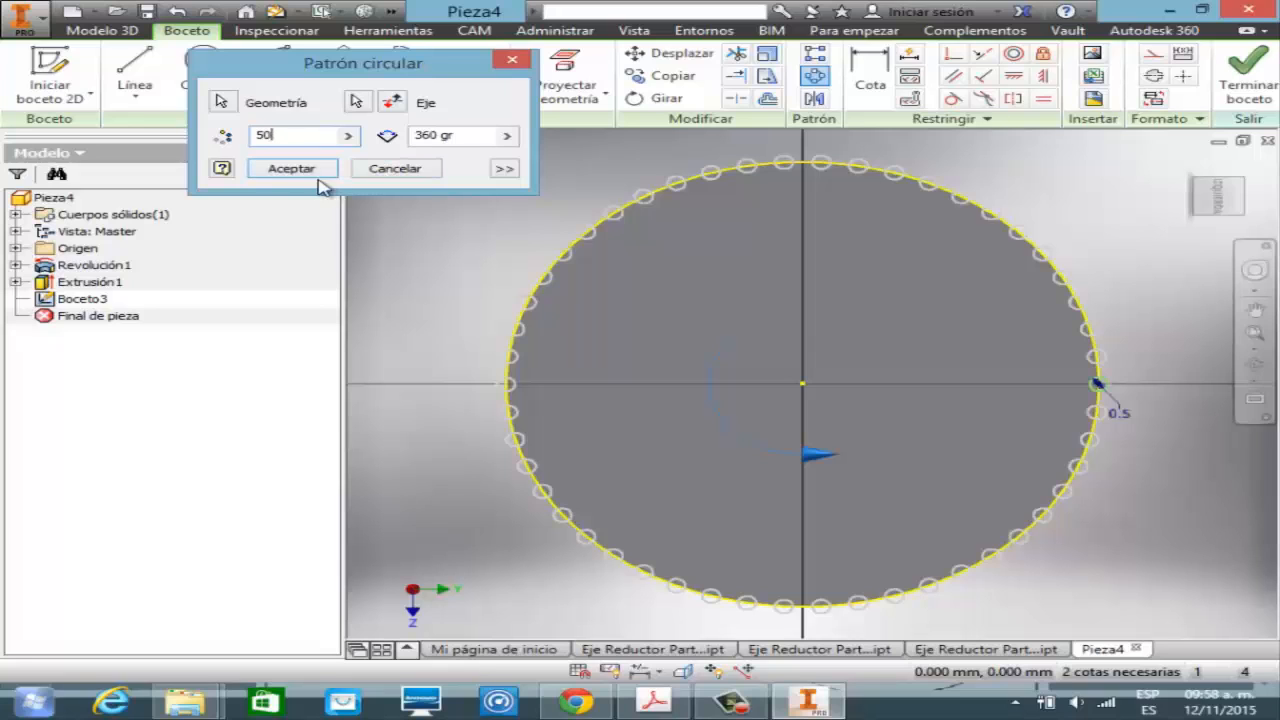
{"action": "left_click", "coordinate": [303, 174]}
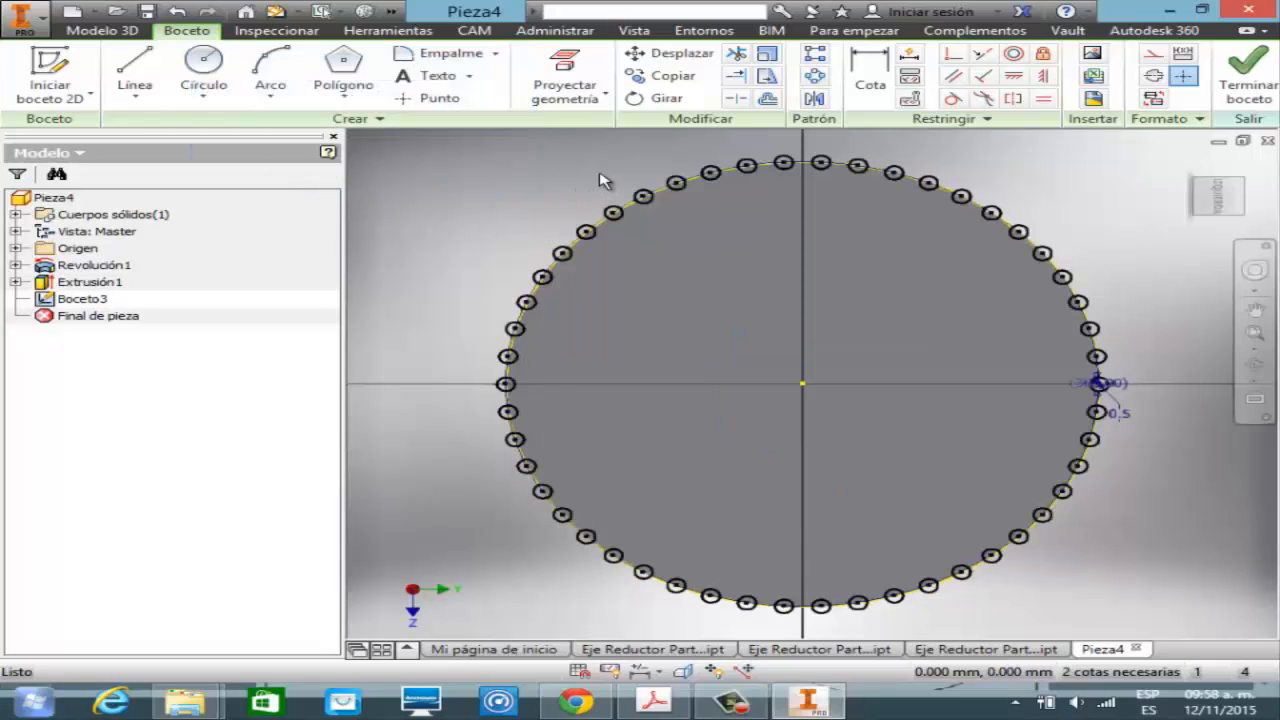
- Finish the sketch and start an extrusion, selecting the 0.5 mm circles along the upper-right arc of the head's rim as profiles
{"action": "left_click", "coordinate": [1248, 78]}
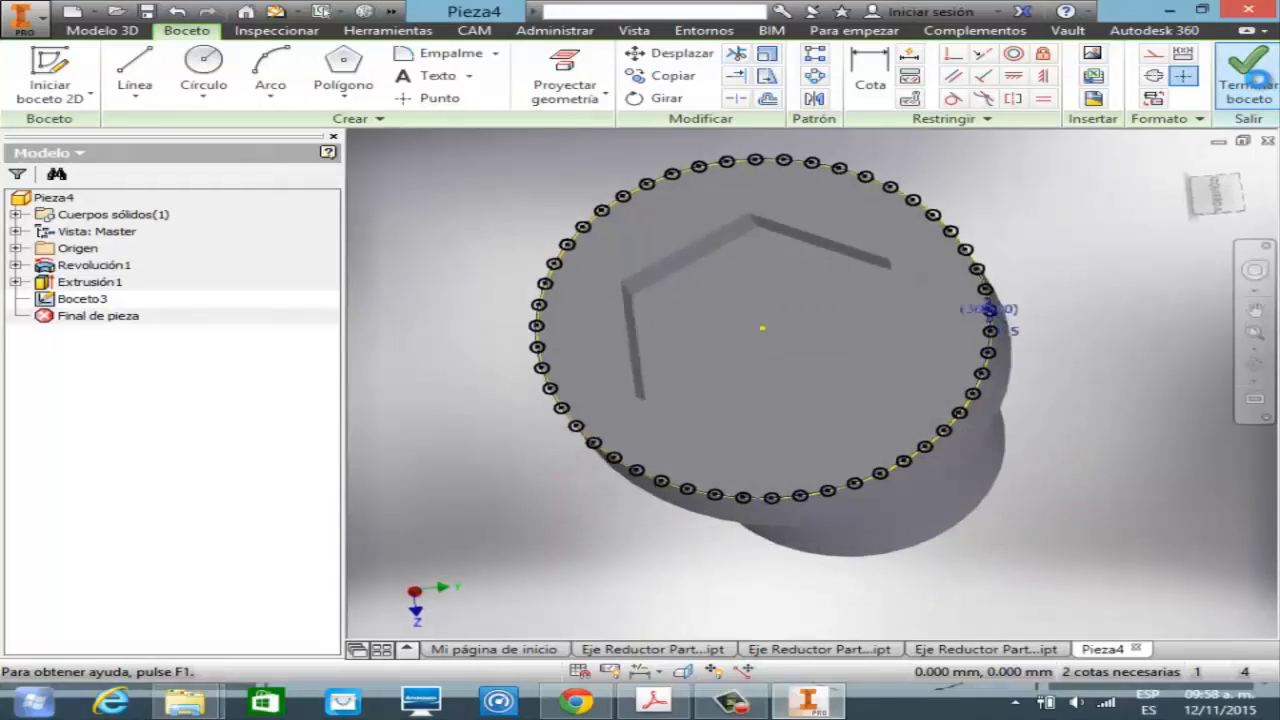
{"action": "left_click", "coordinate": [213, 75]}
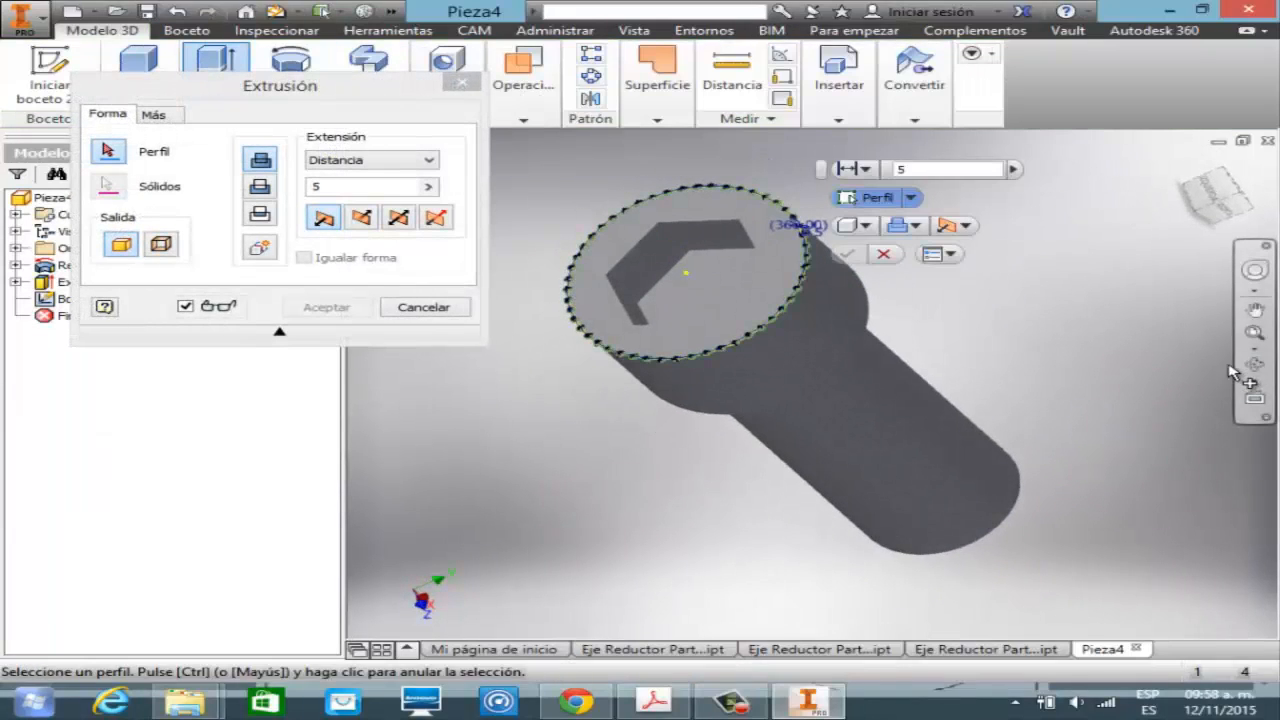
{"action": "left_click", "coordinate": [1254, 348]}
{"action": "left_click", "coordinate": [1065, 406]}
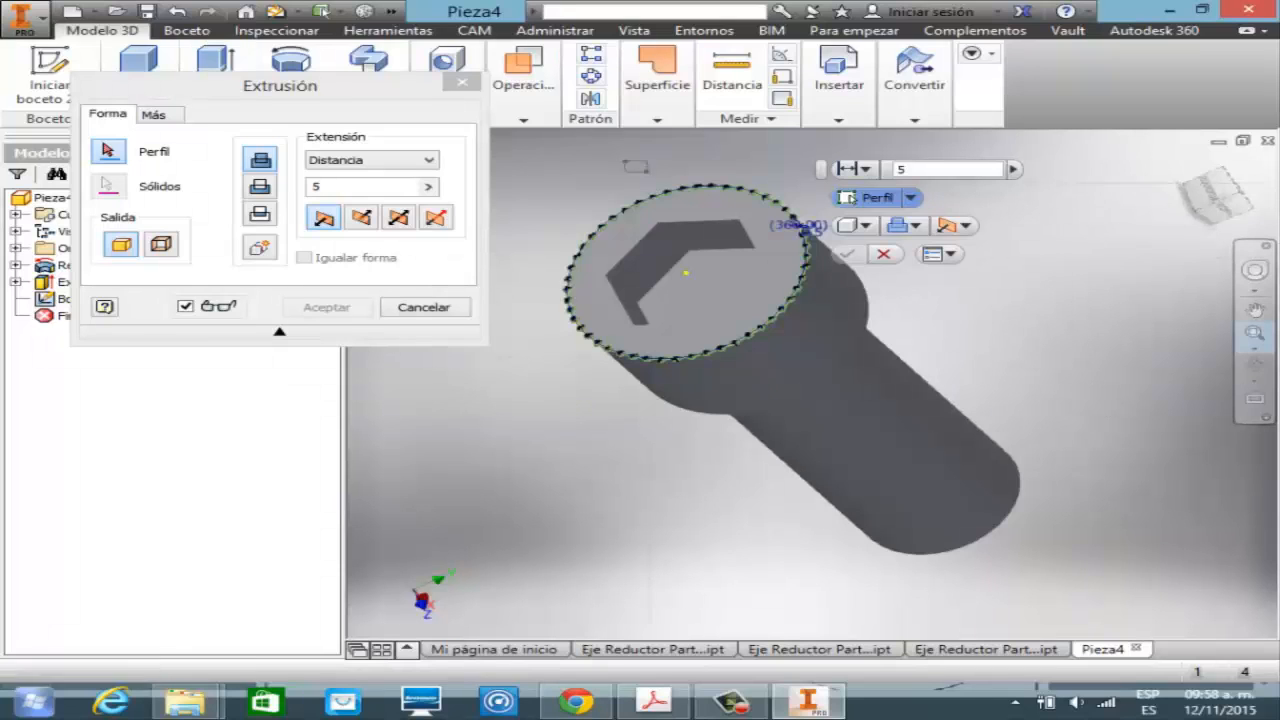
{"action": "left_click_drag", "start_coordinate": [833, 276], "coordinate": [865, 290]}
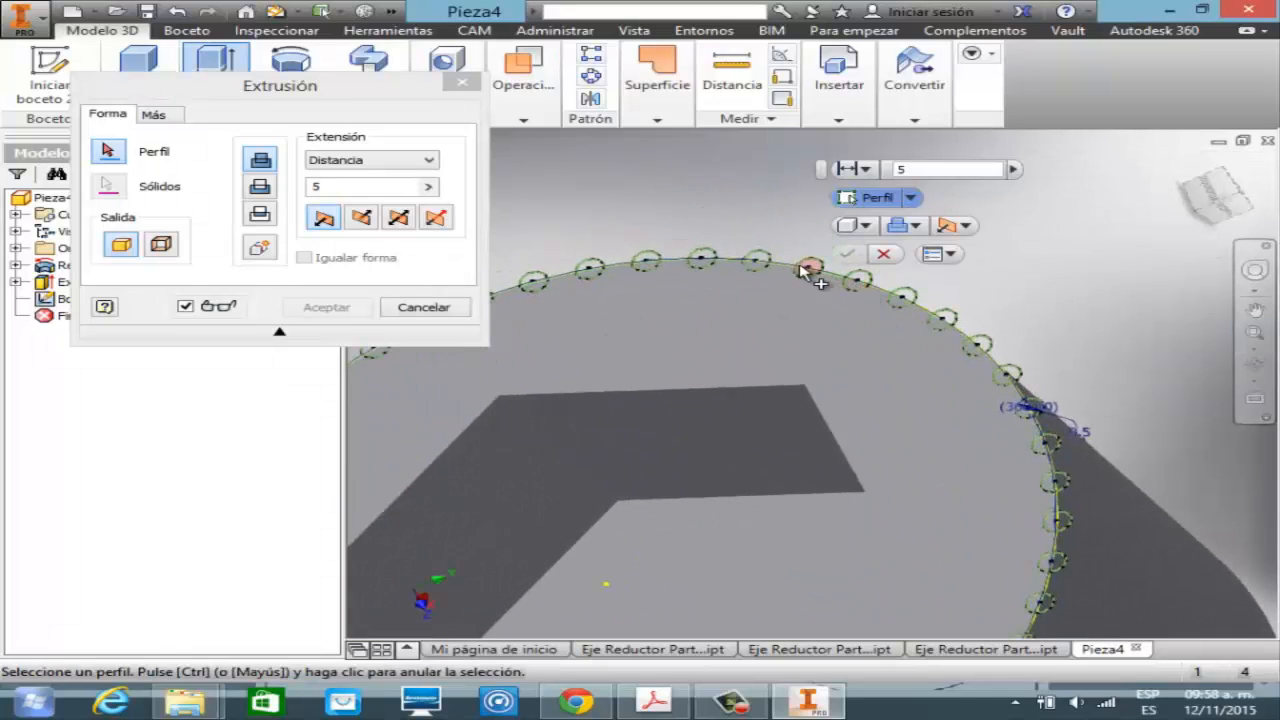
{"action": "left_click", "coordinate": [812, 271]}
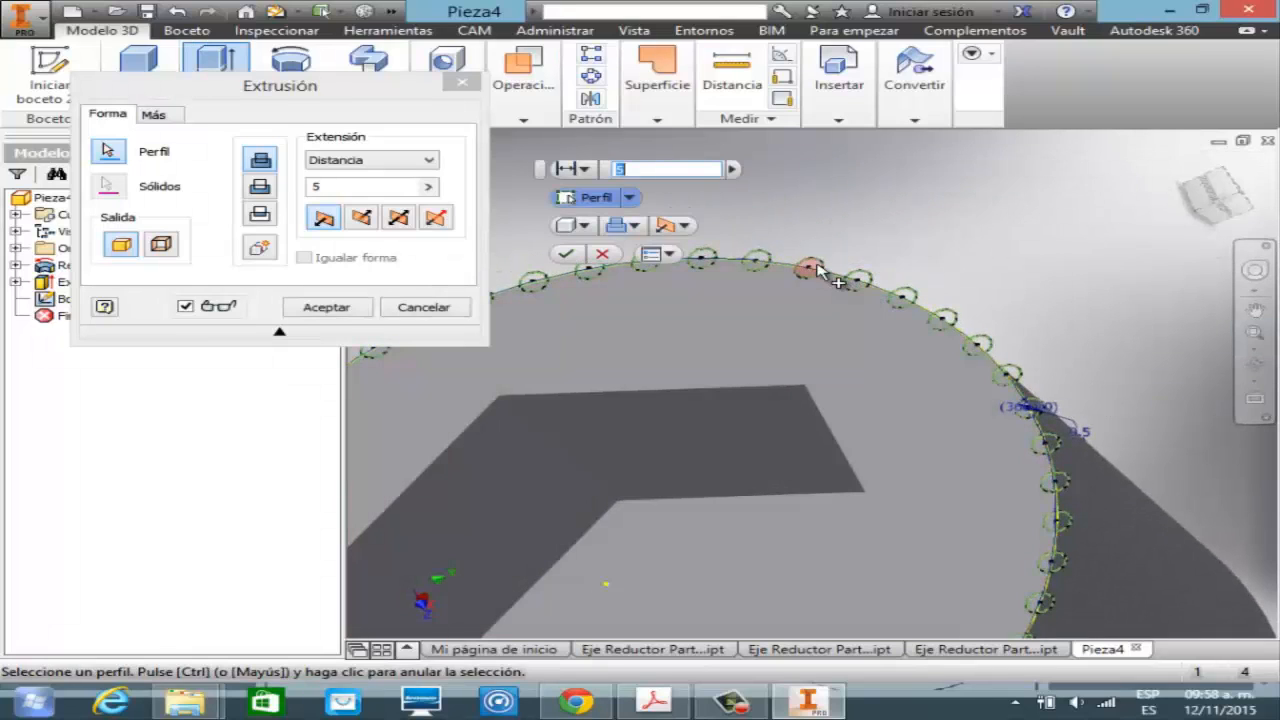
{"action": "left_click", "coordinate": [763, 258]}
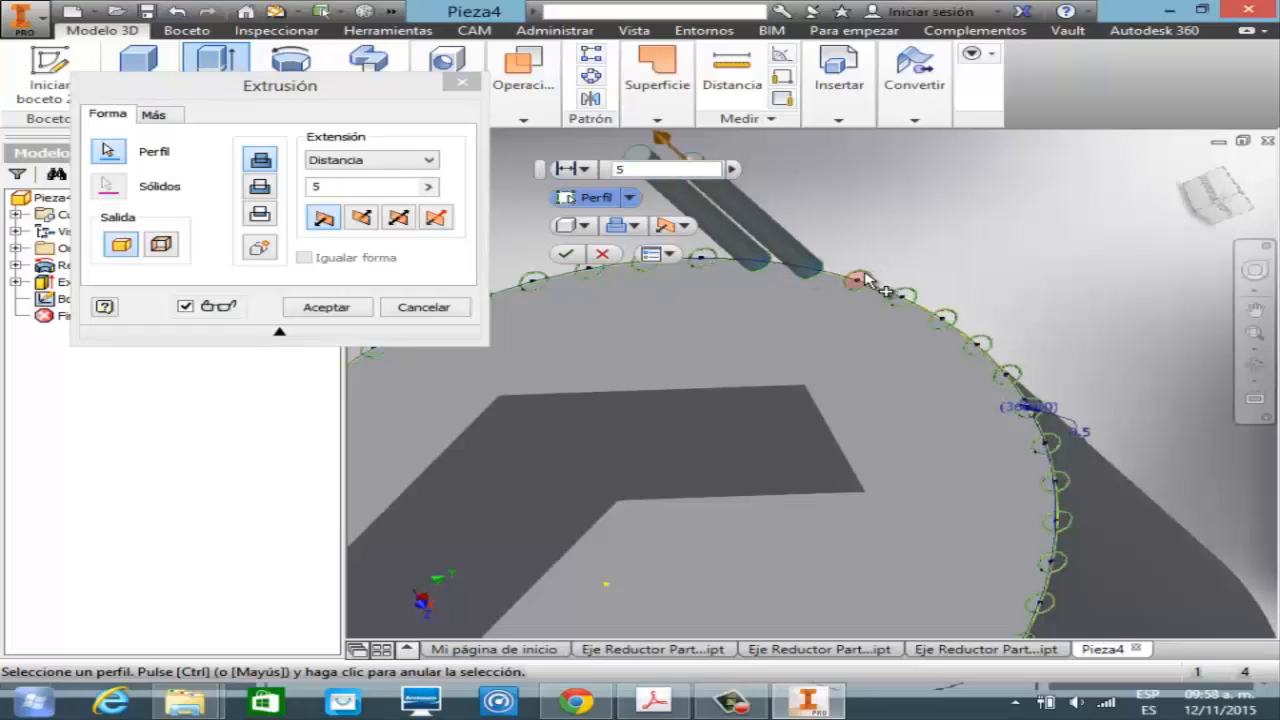
{"action": "left_click", "coordinate": [862, 280]}
{"action": "left_click", "coordinate": [918, 300]}
{"action": "left_click", "coordinate": [950, 320]}
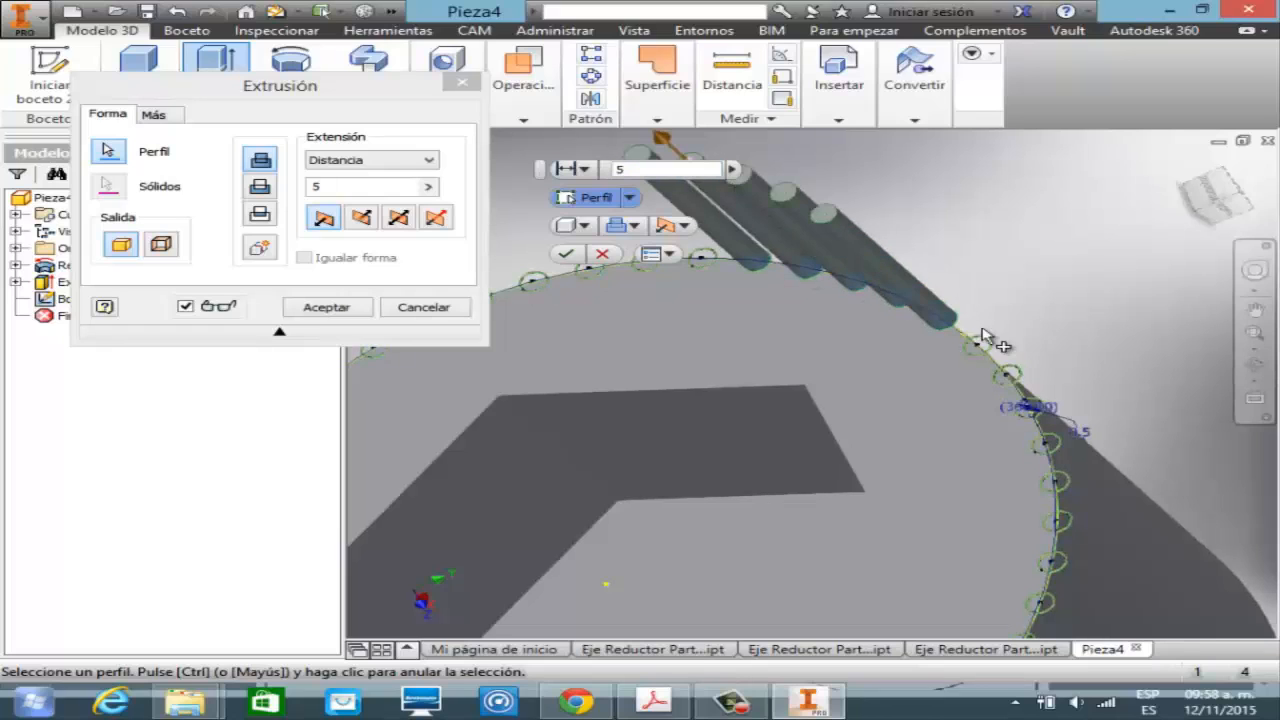
{"action": "left_click", "coordinate": [985, 348]}
{"action": "left_click", "coordinate": [1012, 372]}
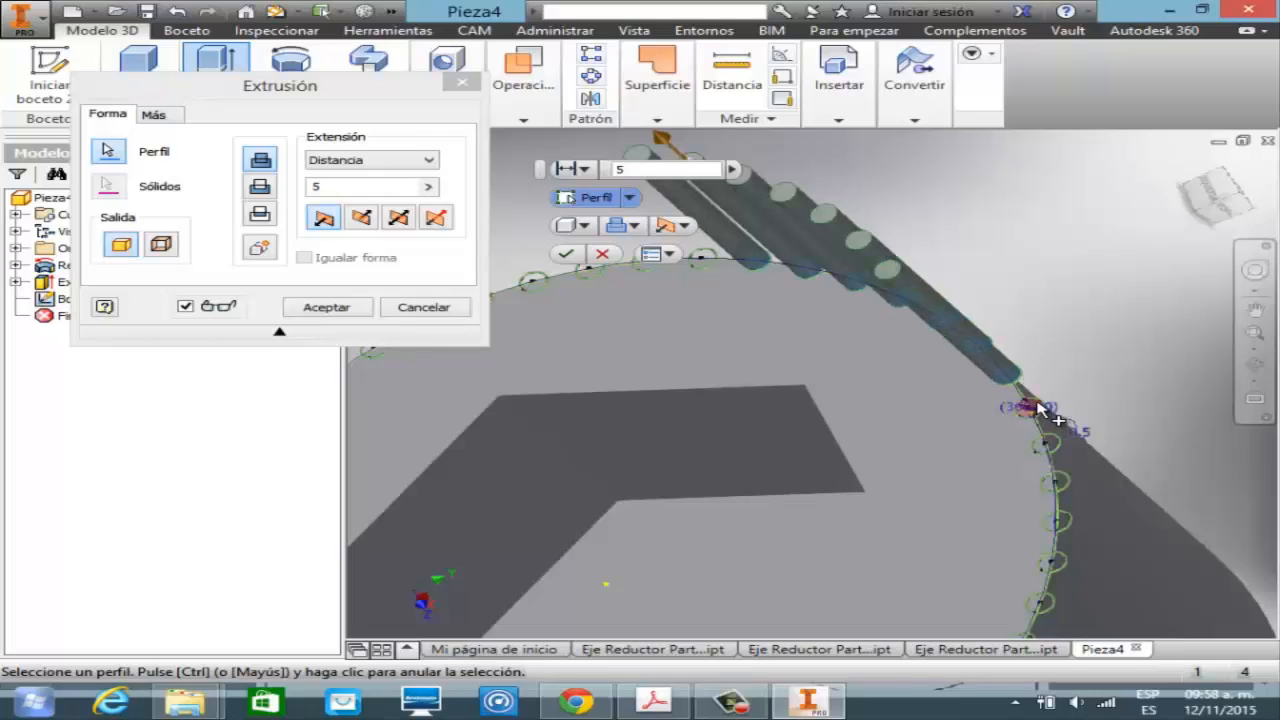
{"action": "left_click", "coordinate": [1043, 410]}
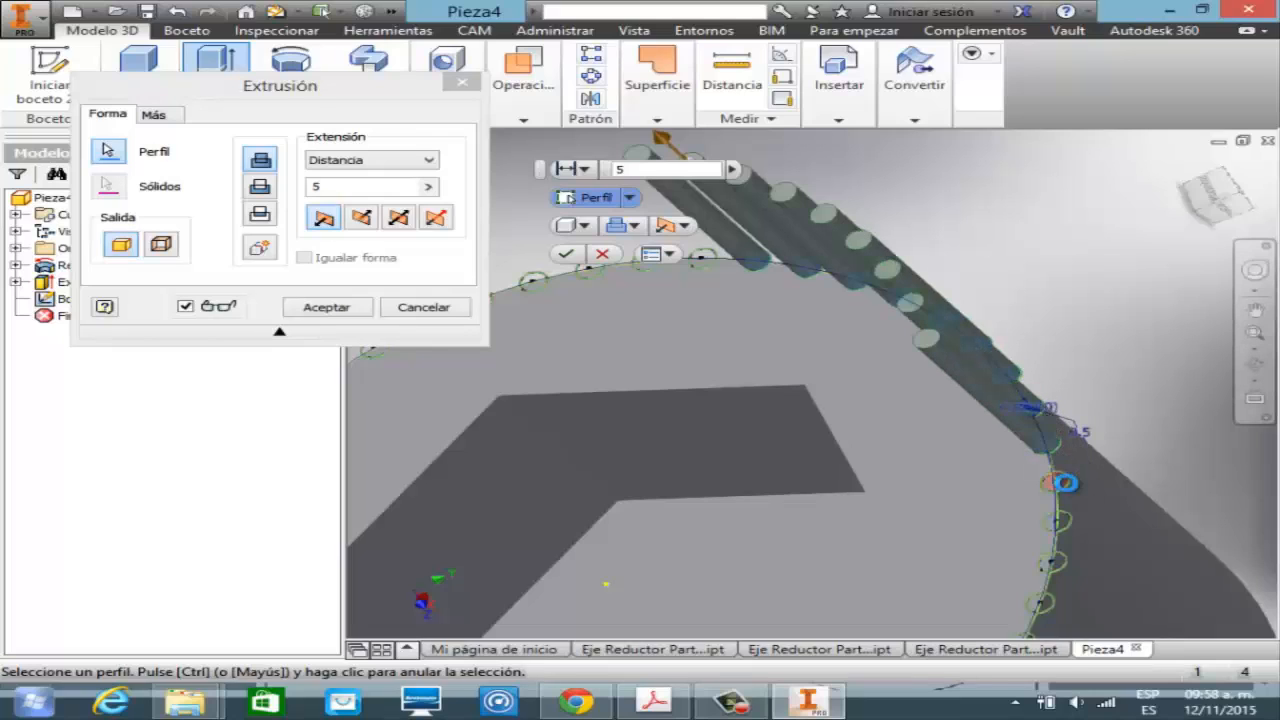
{"action": "left_click", "coordinate": [1066, 483]}
{"action": "left_click", "coordinate": [1068, 522]}
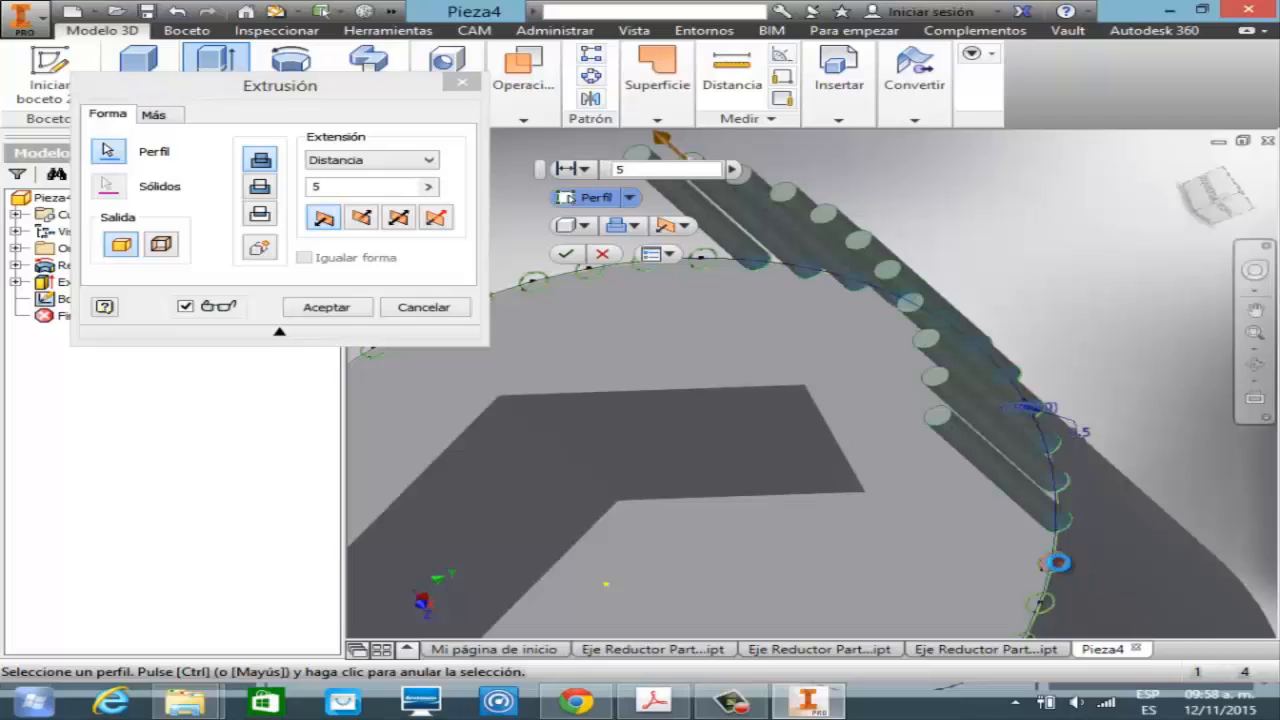
{"action": "left_click", "coordinate": [1057, 563]}
{"action": "left_click", "coordinate": [1058, 605]}
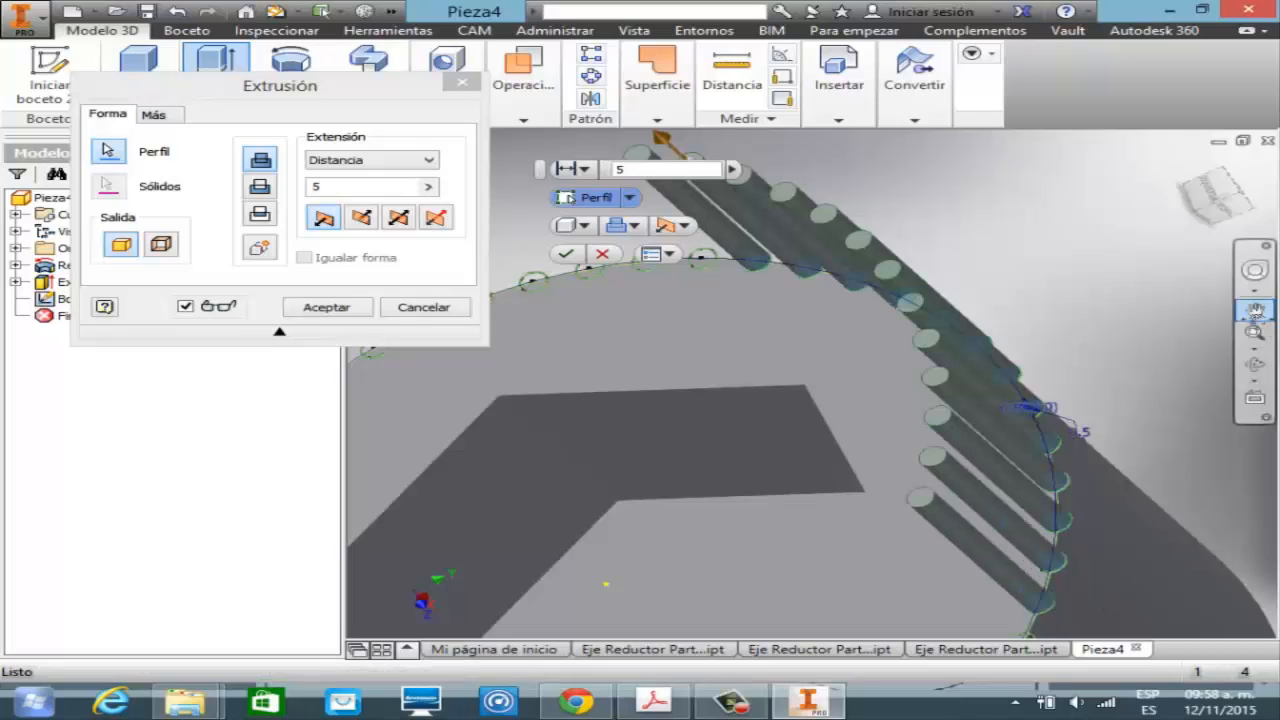
- Add the 0.5 mm circles along the lower-right and lower arc of the head's rim to the extrusion profiles
{"action": "left_click", "coordinate": [1255, 310]}
{"action": "left_click_drag", "start_coordinate": [1054, 460], "coordinate": [1040, 300]}
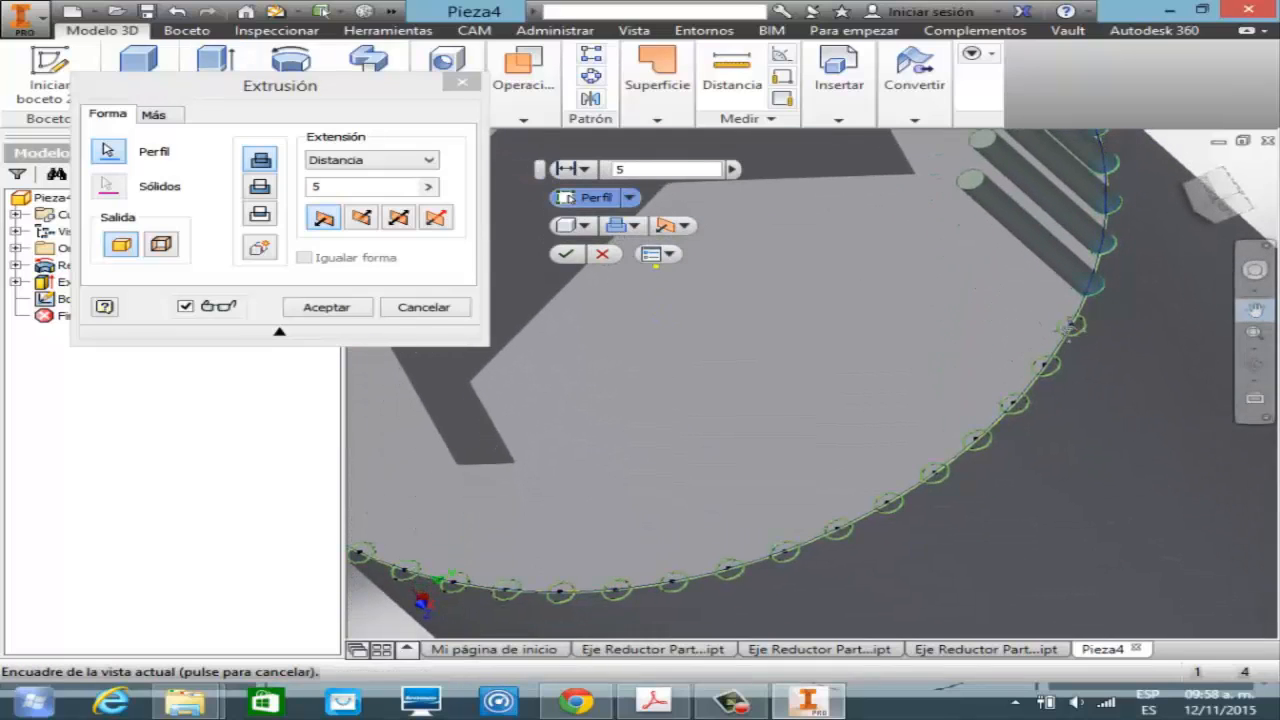
{"action": "key", "text": "Escape"}
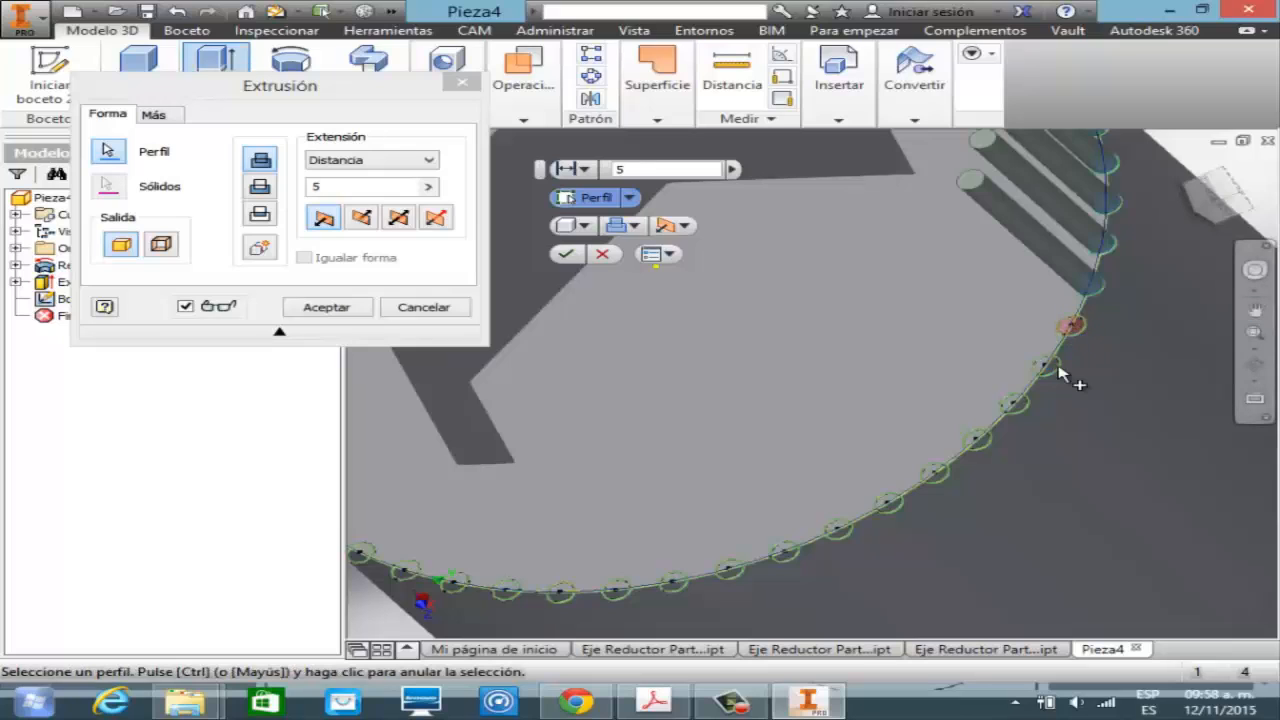
{"action": "left_click", "coordinate": [1060, 372]}
{"action": "left_click", "coordinate": [1055, 373]}
{"action": "left_click", "coordinate": [1021, 433]}
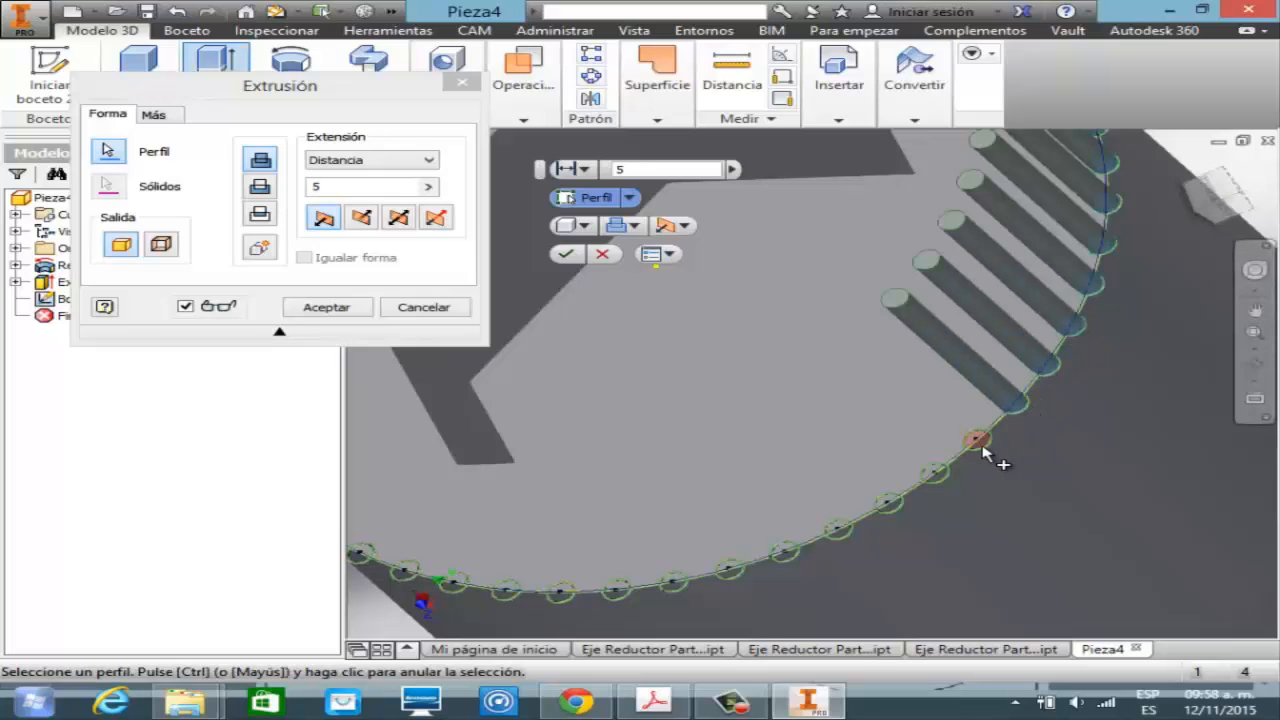
{"action": "left_click", "coordinate": [982, 448]}
{"action": "left_click", "coordinate": [937, 474]}
{"action": "left_click", "coordinate": [893, 511]}
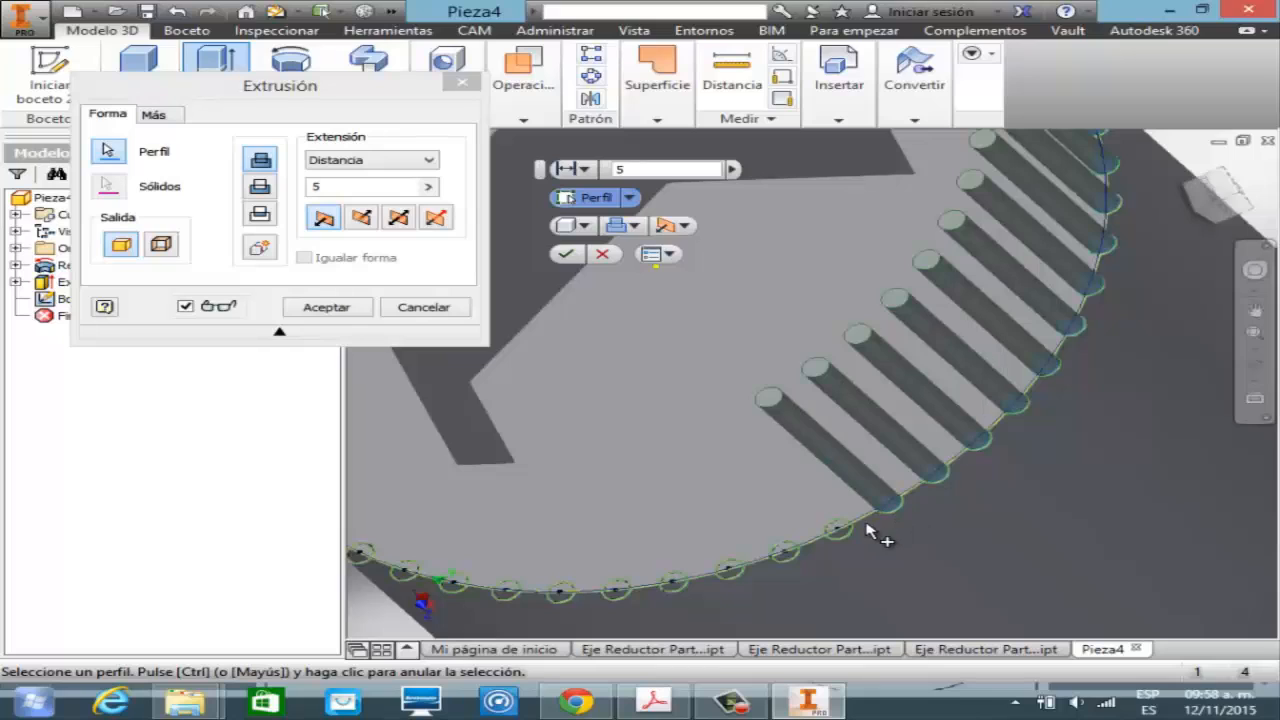
{"action": "left_click", "coordinate": [843, 533]}
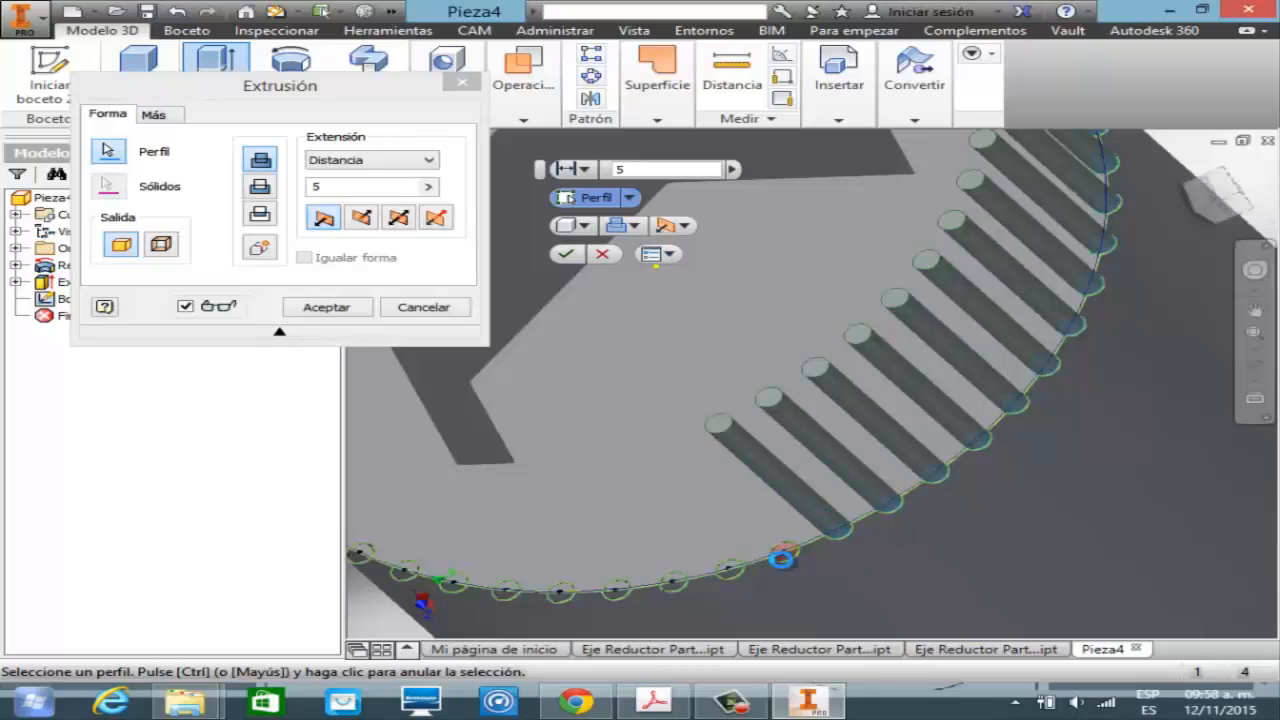
{"action": "left_click", "coordinate": [781, 557]}
{"action": "left_click", "coordinate": [727, 573]}
{"action": "left_click", "coordinate": [668, 582]}
{"action": "left_click", "coordinate": [613, 590]}
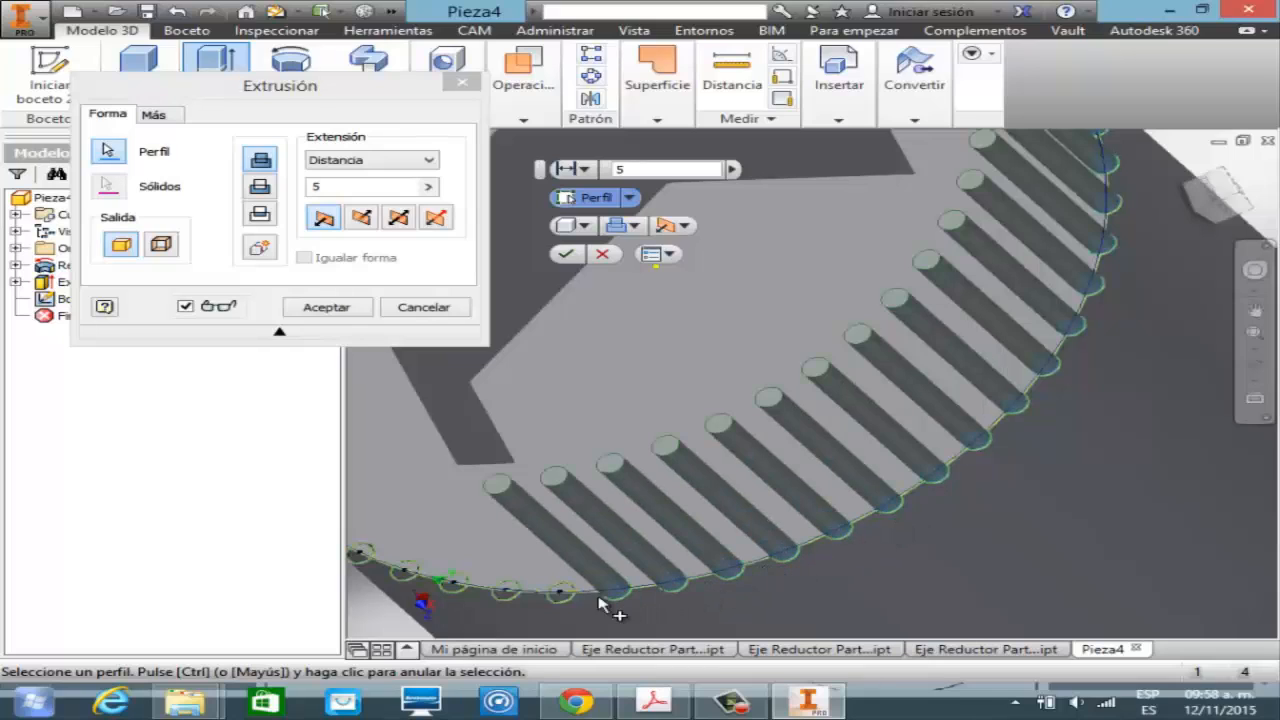
{"action": "left_click", "coordinate": [560, 596]}
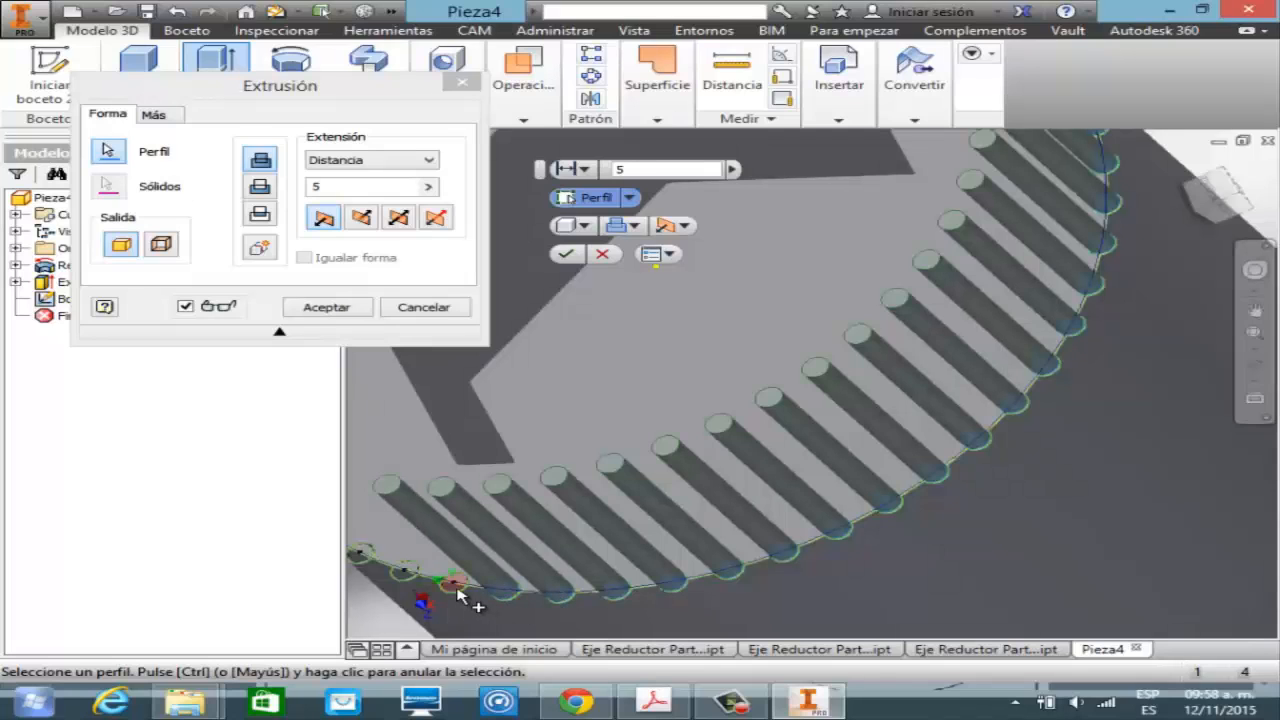
{"action": "left_click", "coordinate": [407, 578]}
{"action": "left_click", "coordinate": [362, 565]}
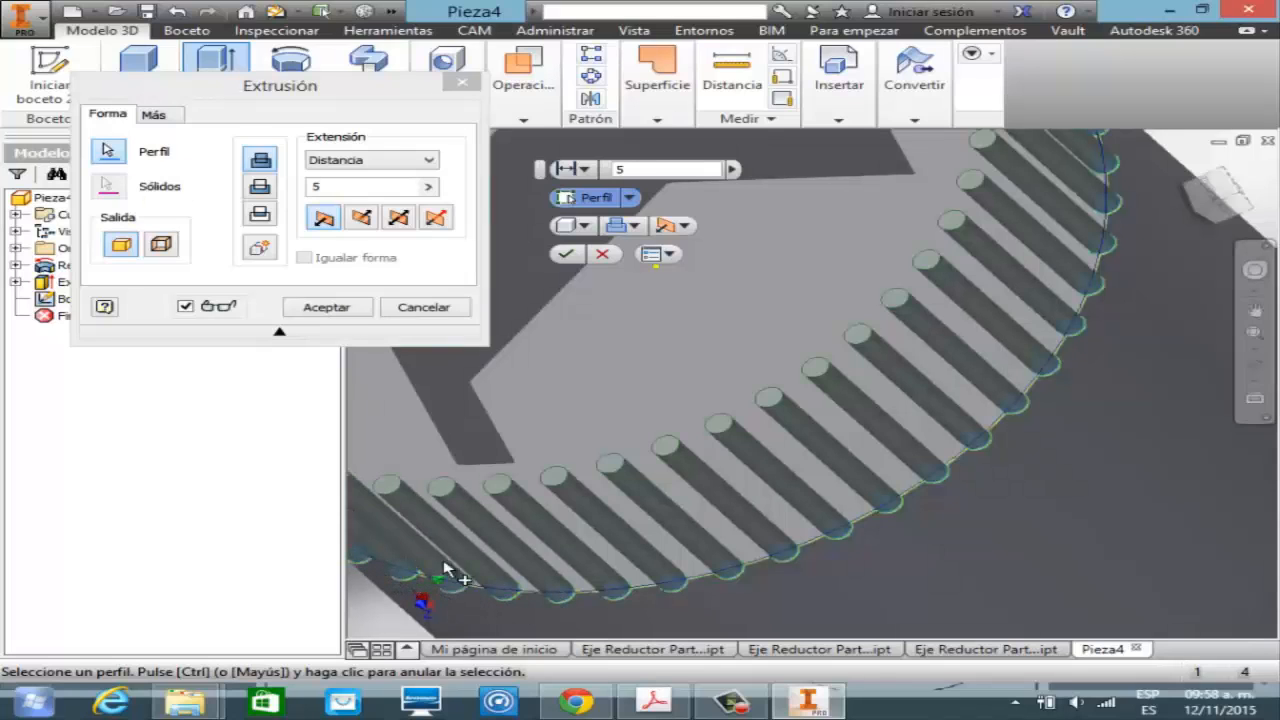
- Add the 0.5 mm circles along the lower-left and left arc of the rim to the extrusion profiles
{"action": "left_click", "coordinate": [1252, 311]}
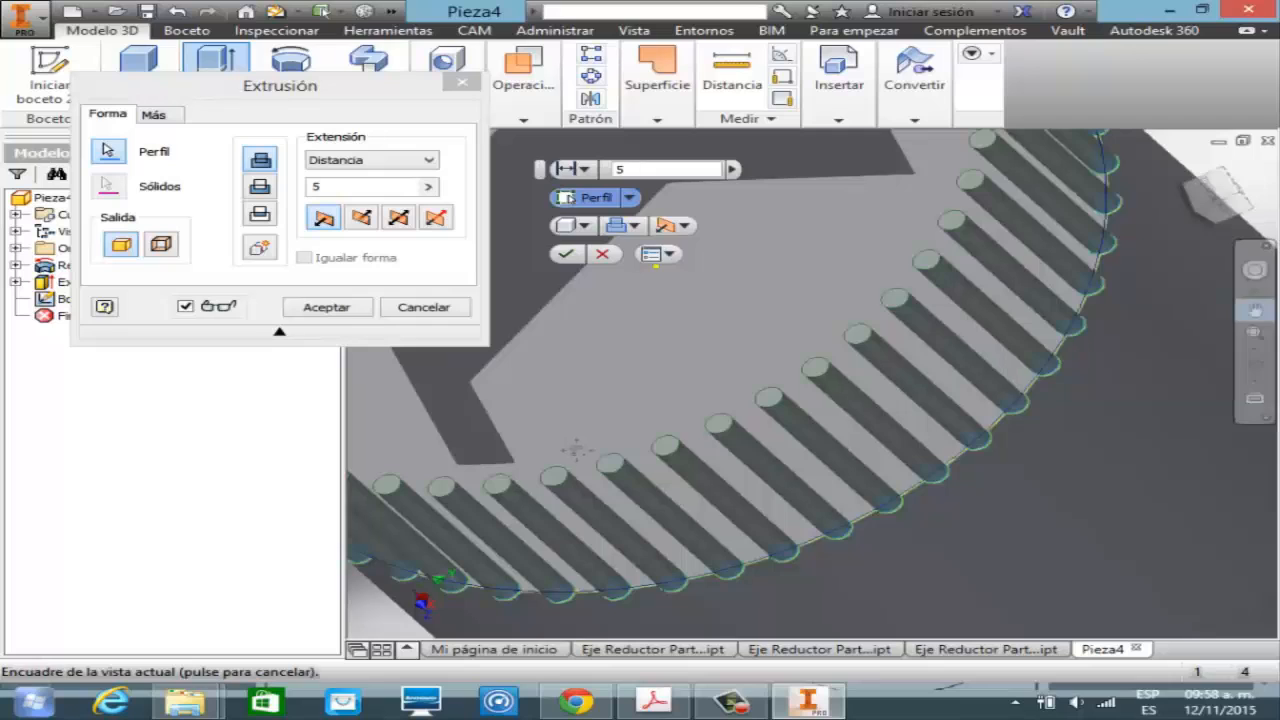
{"action": "left_click_drag", "start_coordinate": [661, 442], "coordinate": [1053, 484]}
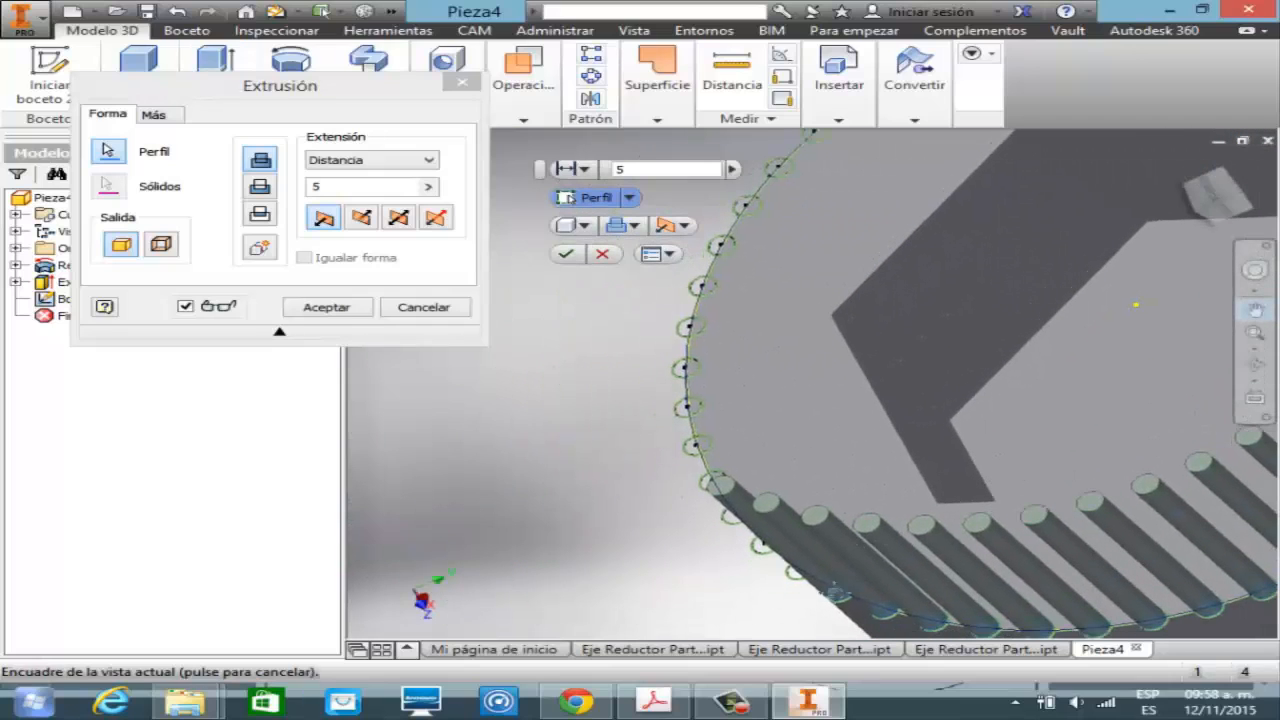
{"action": "key", "text": "Escape"}
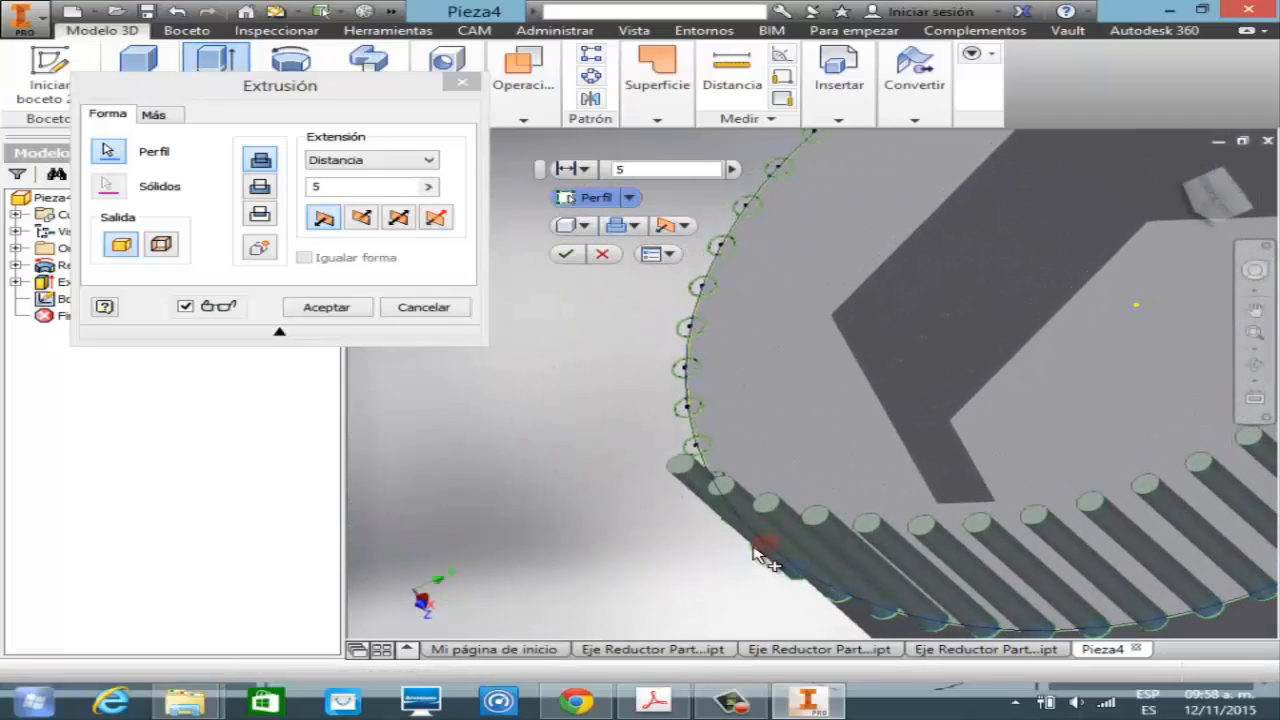
{"action": "left_click", "coordinate": [735, 520]}
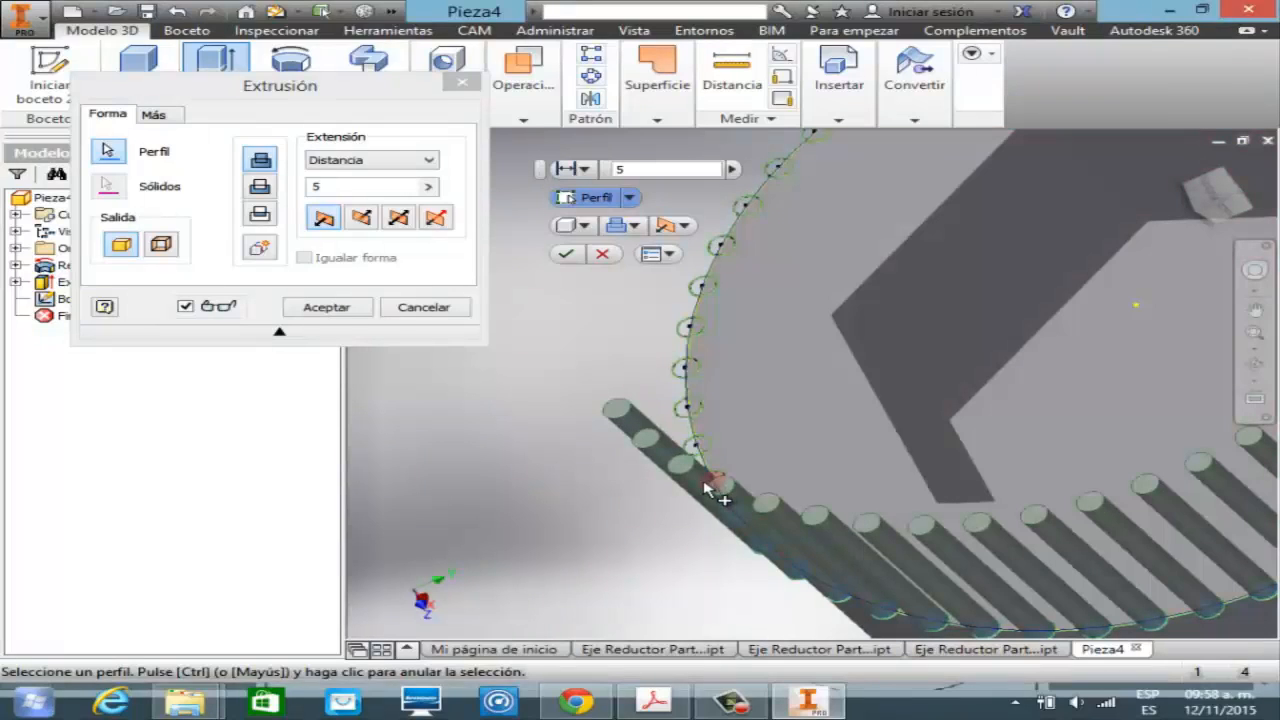
{"action": "left_click", "coordinate": [699, 463]}
{"action": "left_click", "coordinate": [686, 412]}
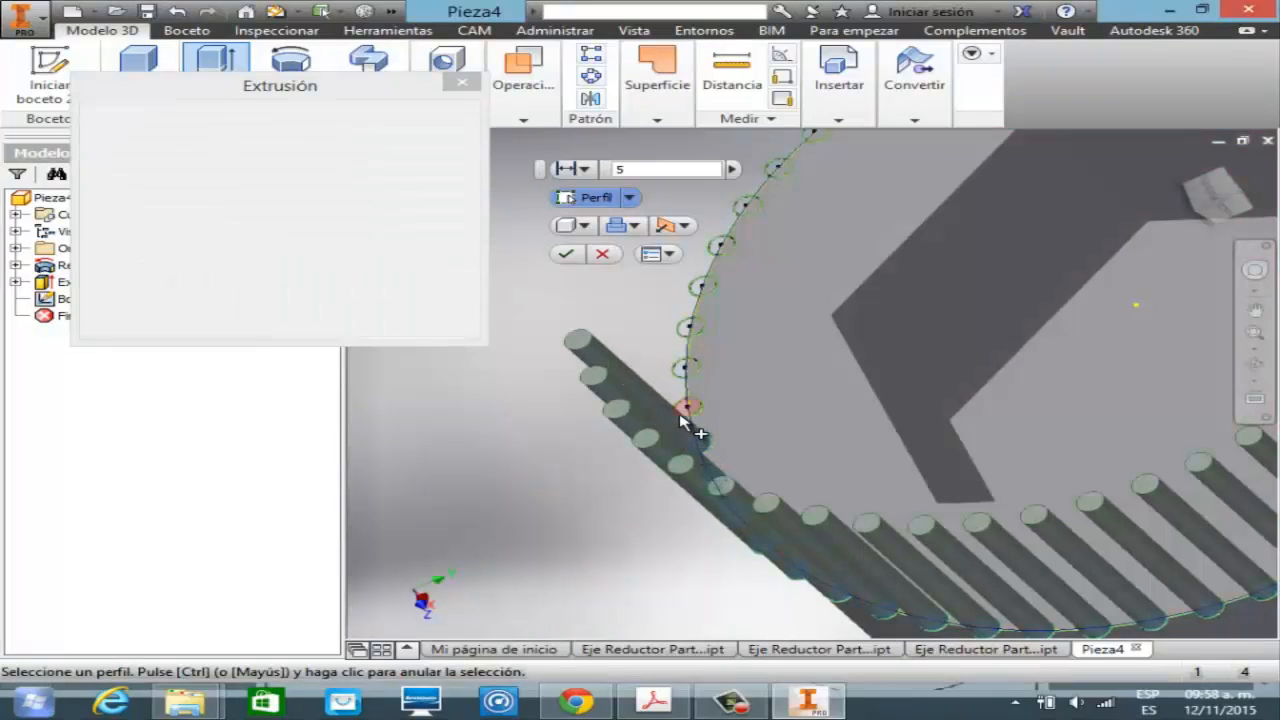
{"action": "left_click", "coordinate": [688, 305]}
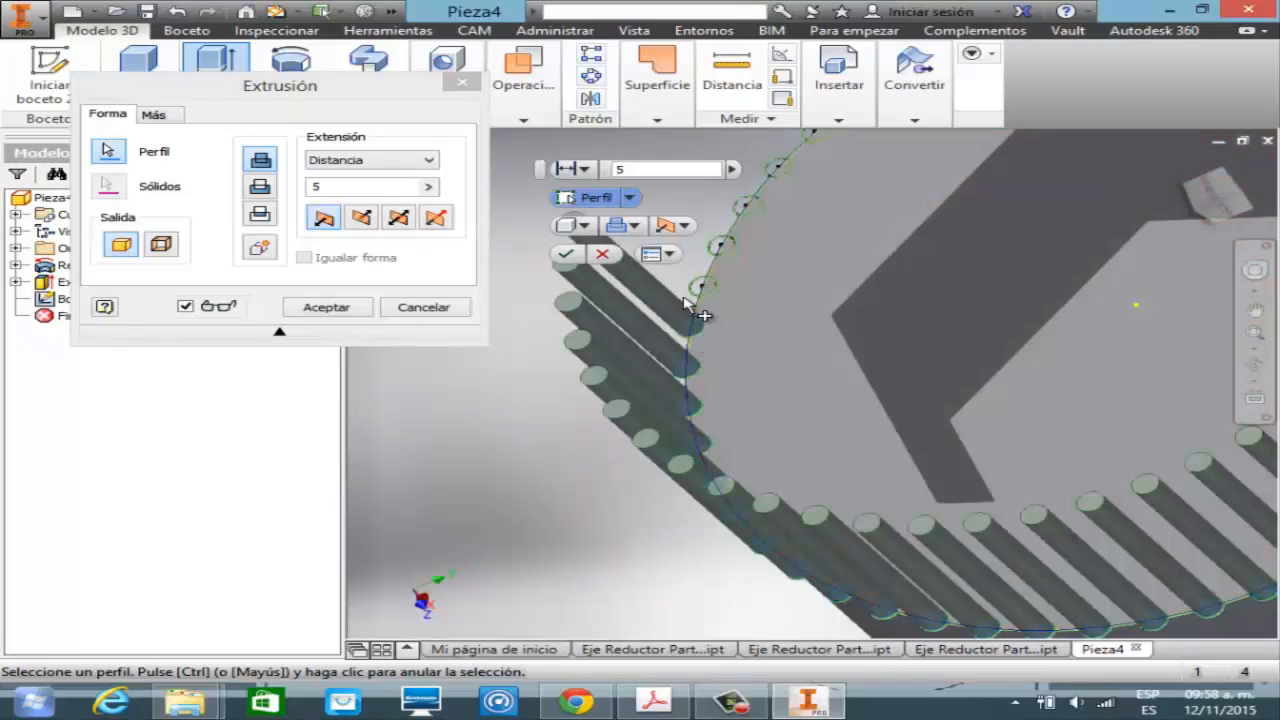
{"action": "left_click", "coordinate": [712, 240]}
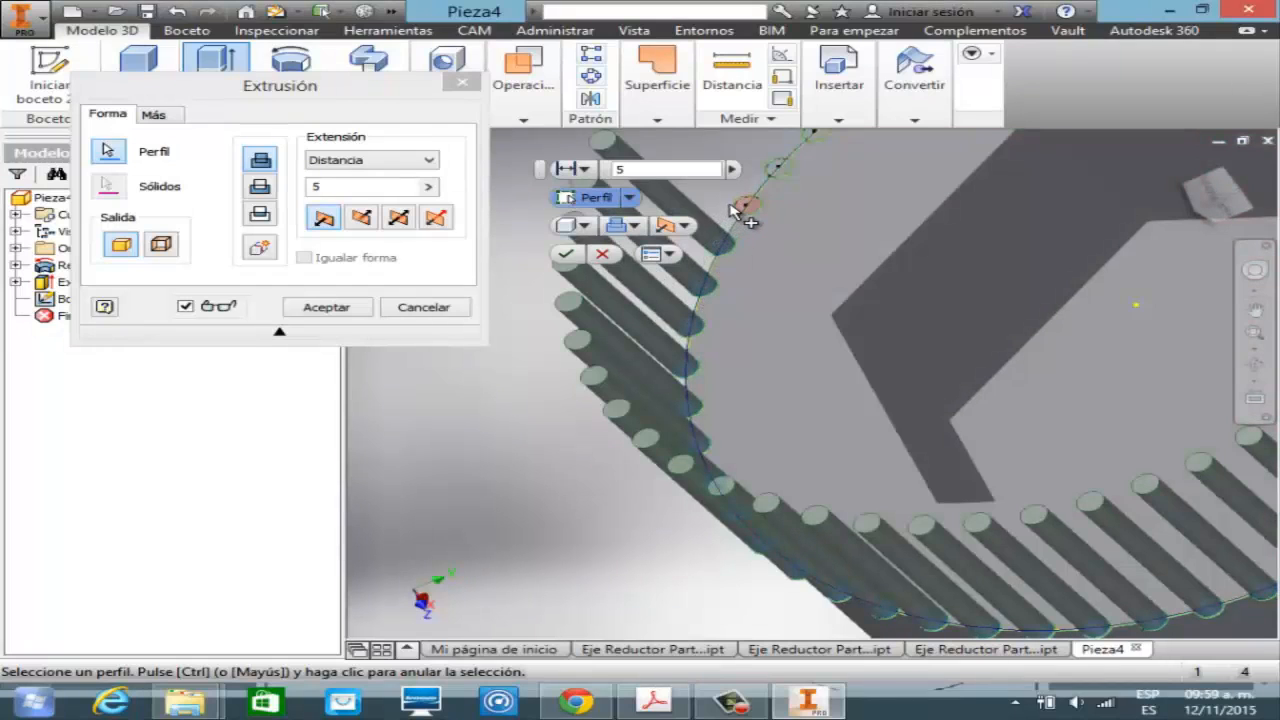
{"action": "left_click", "coordinate": [744, 205]}
{"action": "left_click", "coordinate": [768, 165]}
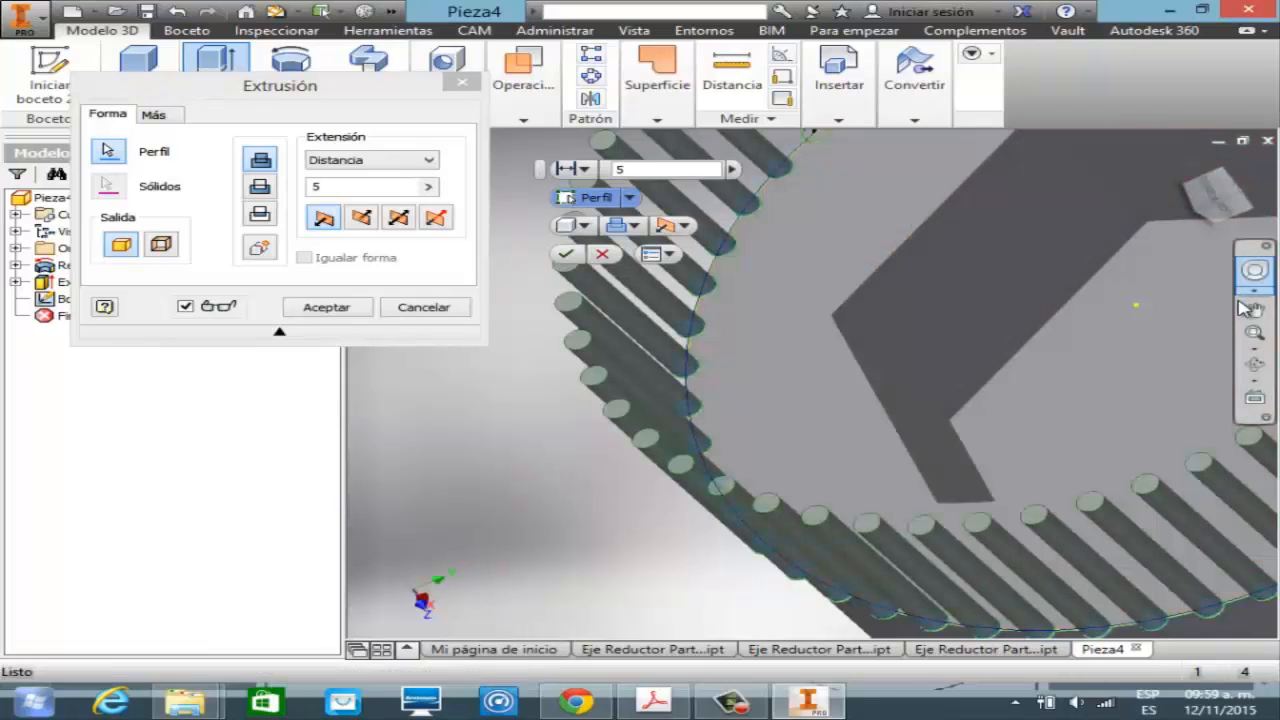
- Add the remaining unselected 0.5 mm circles along the upper-left arc of the rim to the extrusion profiles
{"action": "left_click", "coordinate": [1252, 310]}
{"action": "left_click_drag", "start_coordinate": [984, 292], "coordinate": [728, 527]}
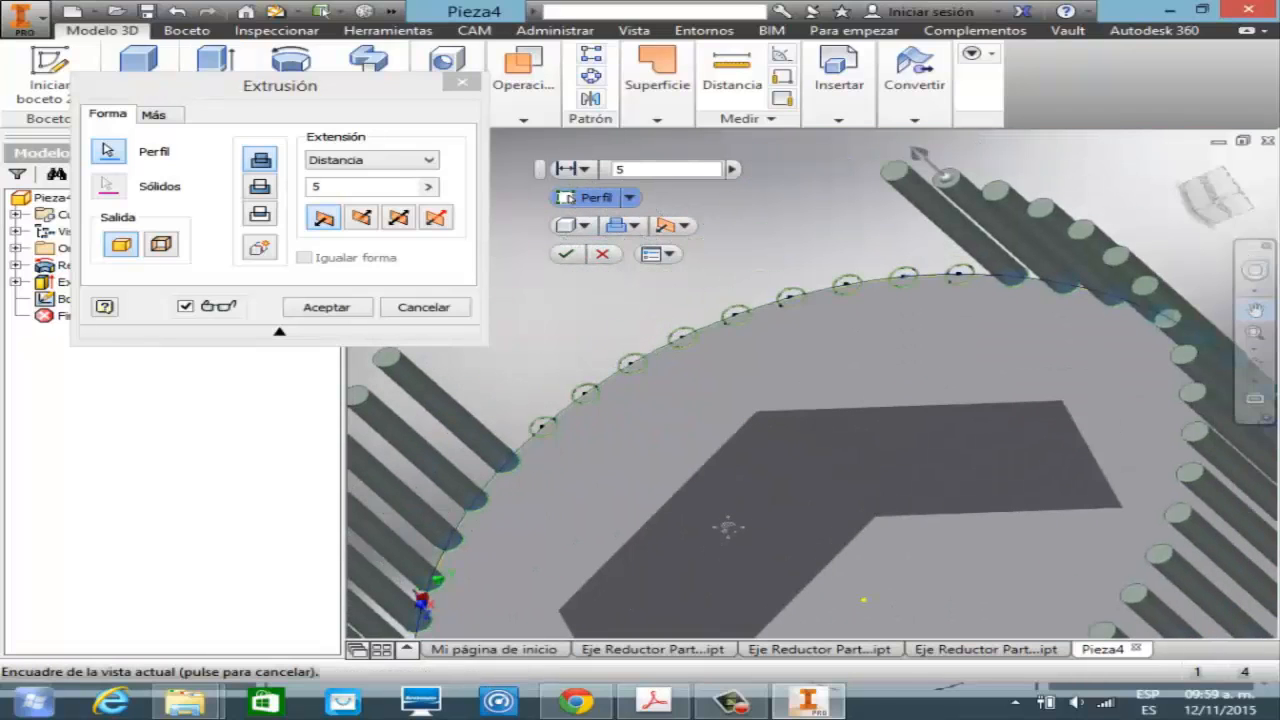
{"action": "key", "text": "Escape"}
{"action": "left_click", "coordinate": [544, 427]}
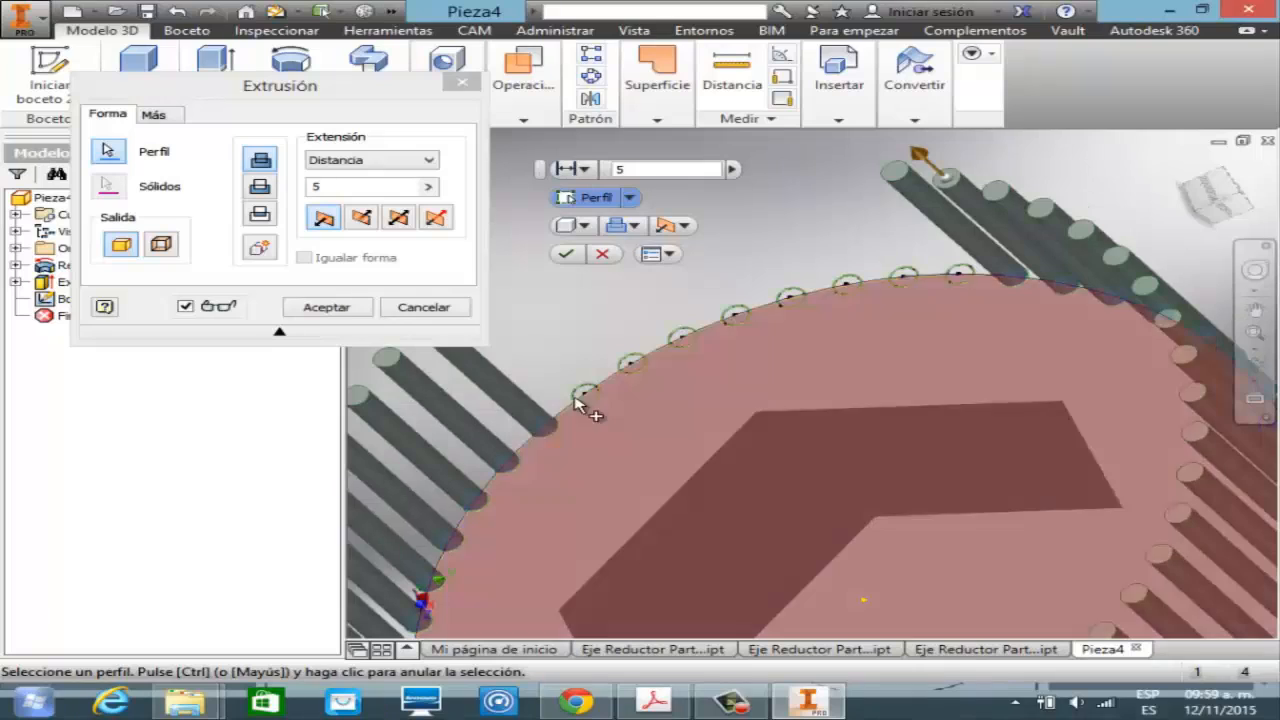
{"action": "left_click", "coordinate": [587, 391]}
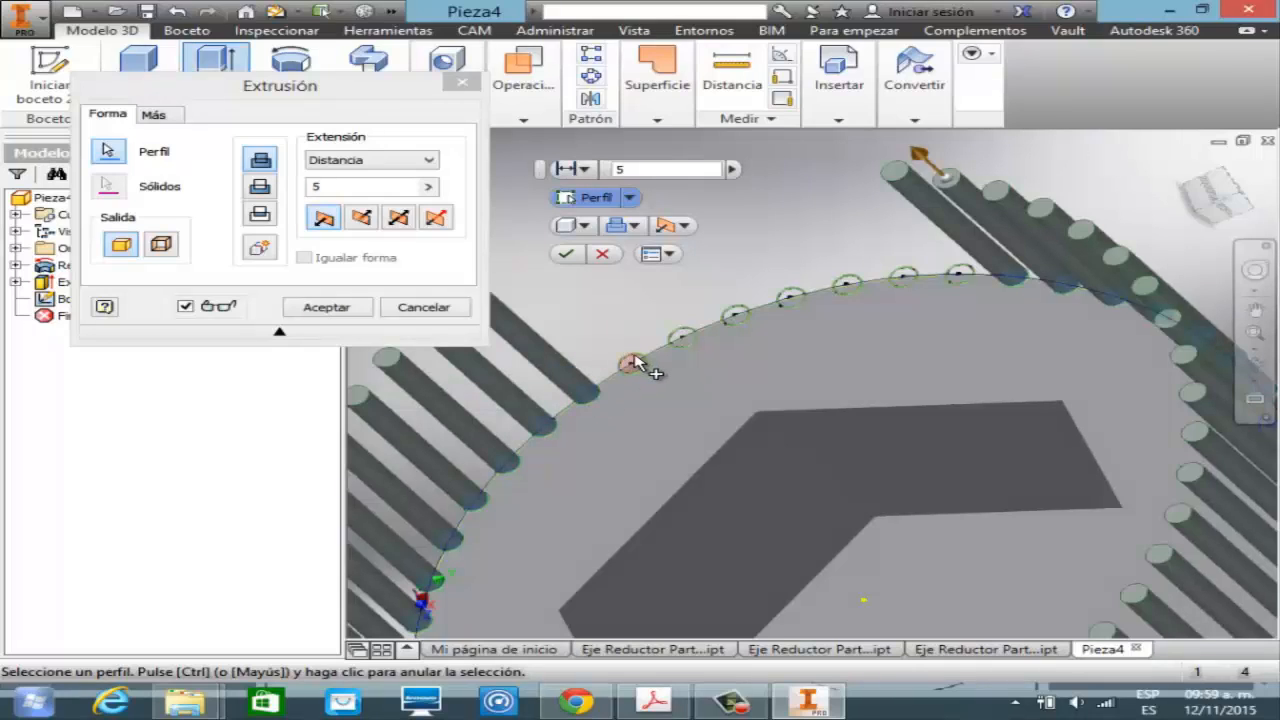
{"action": "left_click", "coordinate": [632, 362]}
{"action": "left_click", "coordinate": [680, 337]}
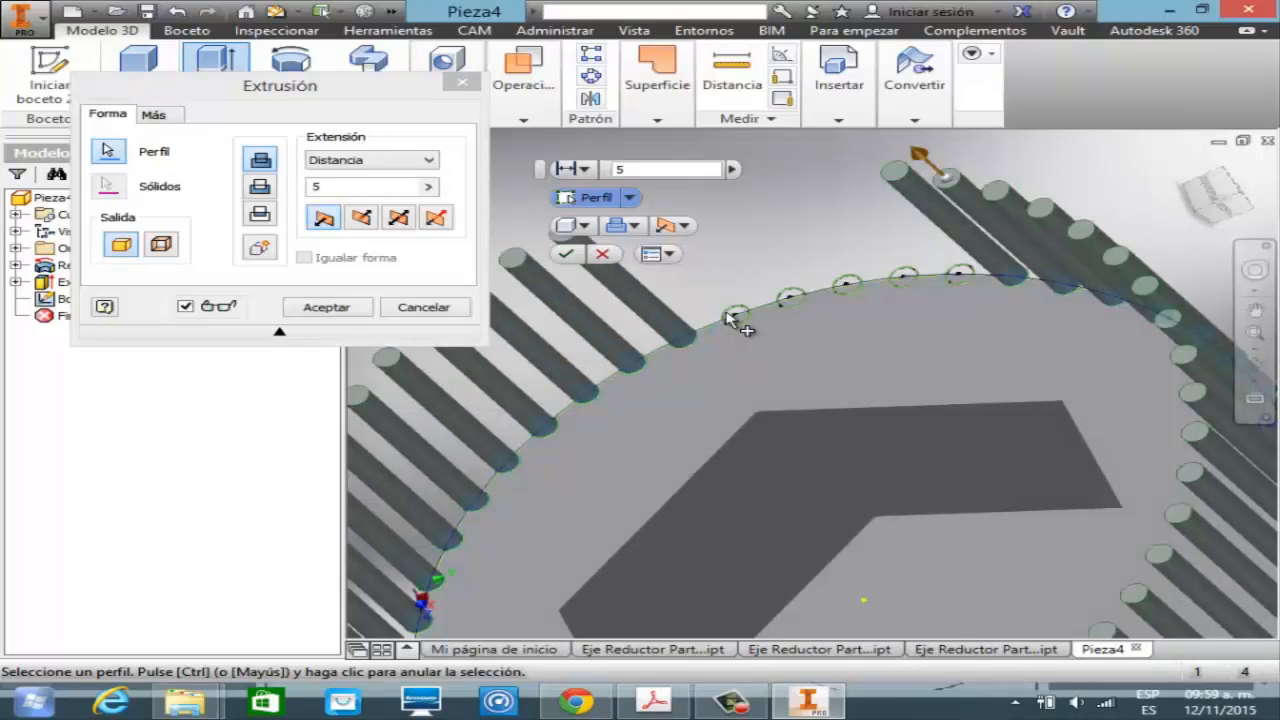
{"action": "left_click", "coordinate": [733, 311]}
{"action": "left_click", "coordinate": [790, 297]}
{"action": "left_click", "coordinate": [846, 285]}
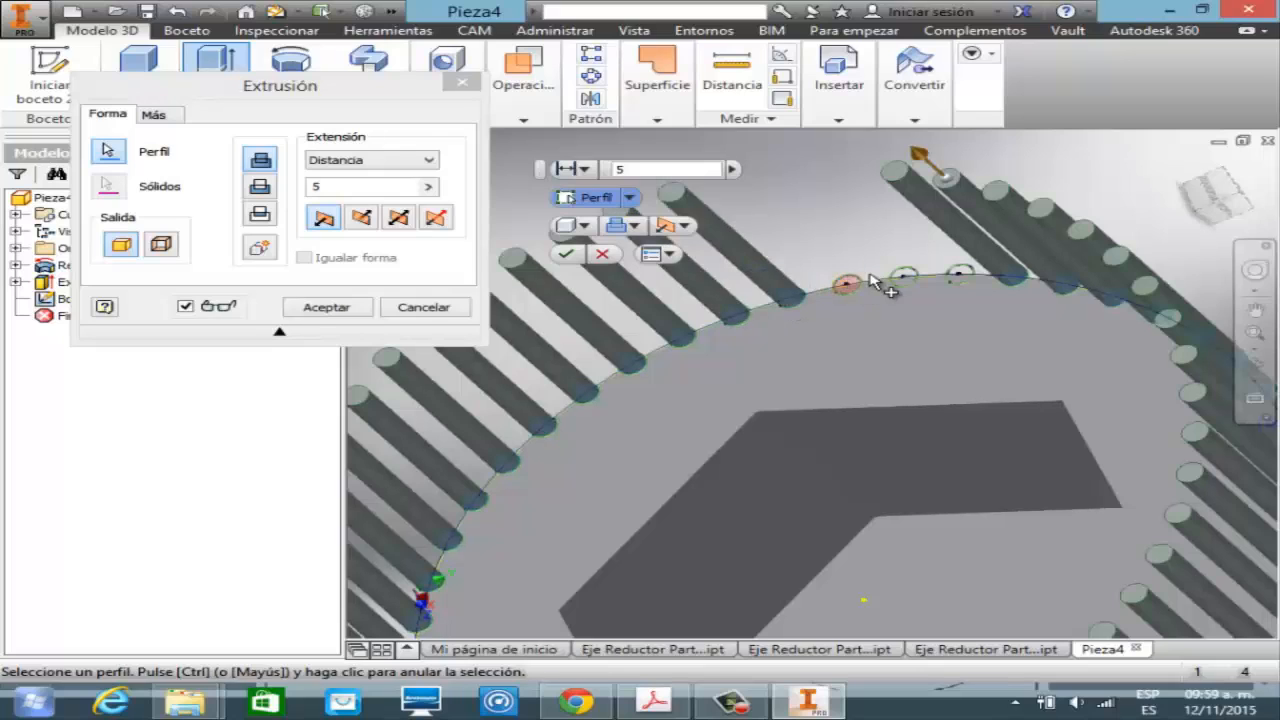
{"action": "left_click", "coordinate": [902, 277]}
{"action": "left_click", "coordinate": [963, 271]}
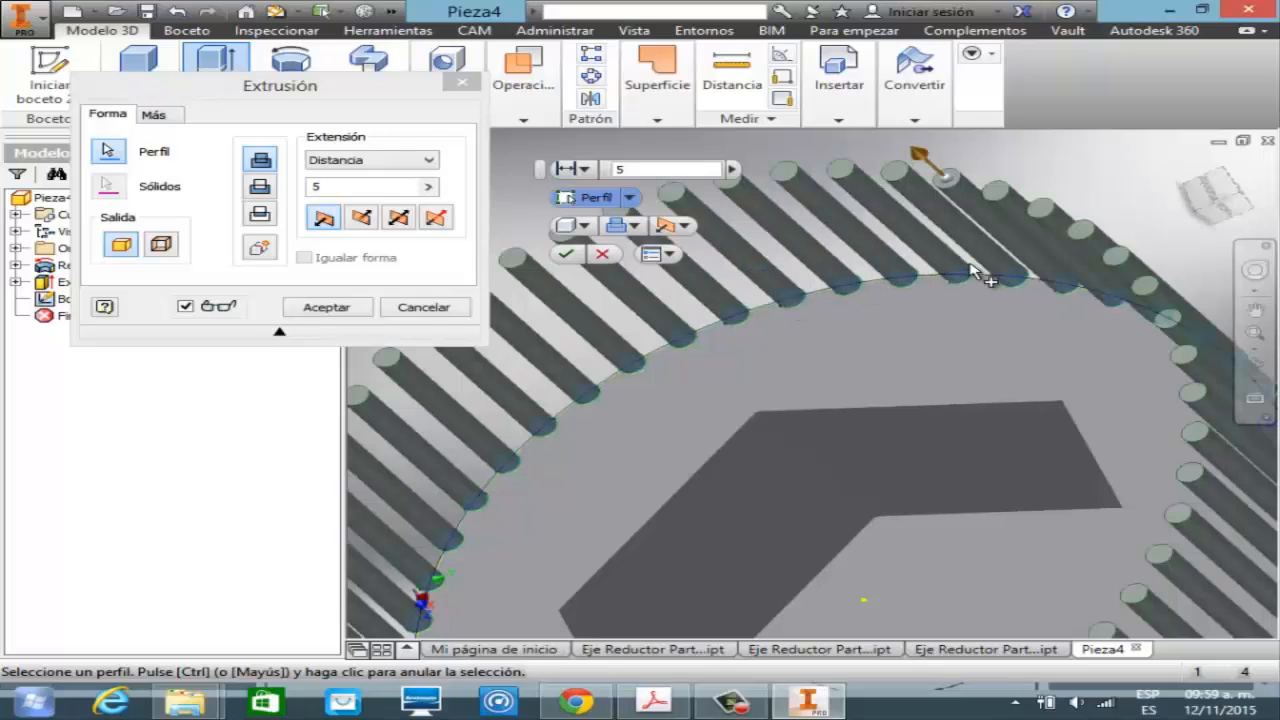
- Cut the selected rim circles through all of the screw head, using the Todo extent
{"action": "left_click", "coordinate": [261, 188]}
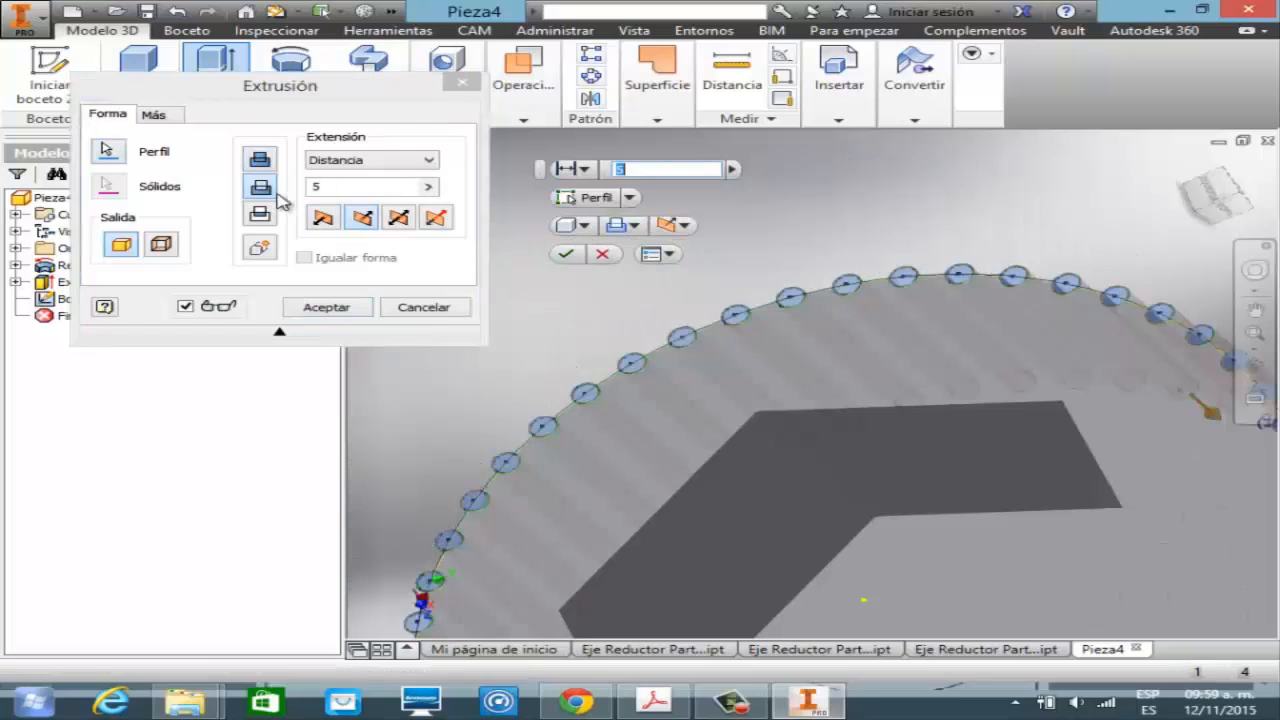
{"action": "left_click", "coordinate": [428, 160]}
{"action": "left_click", "coordinate": [363, 226]}
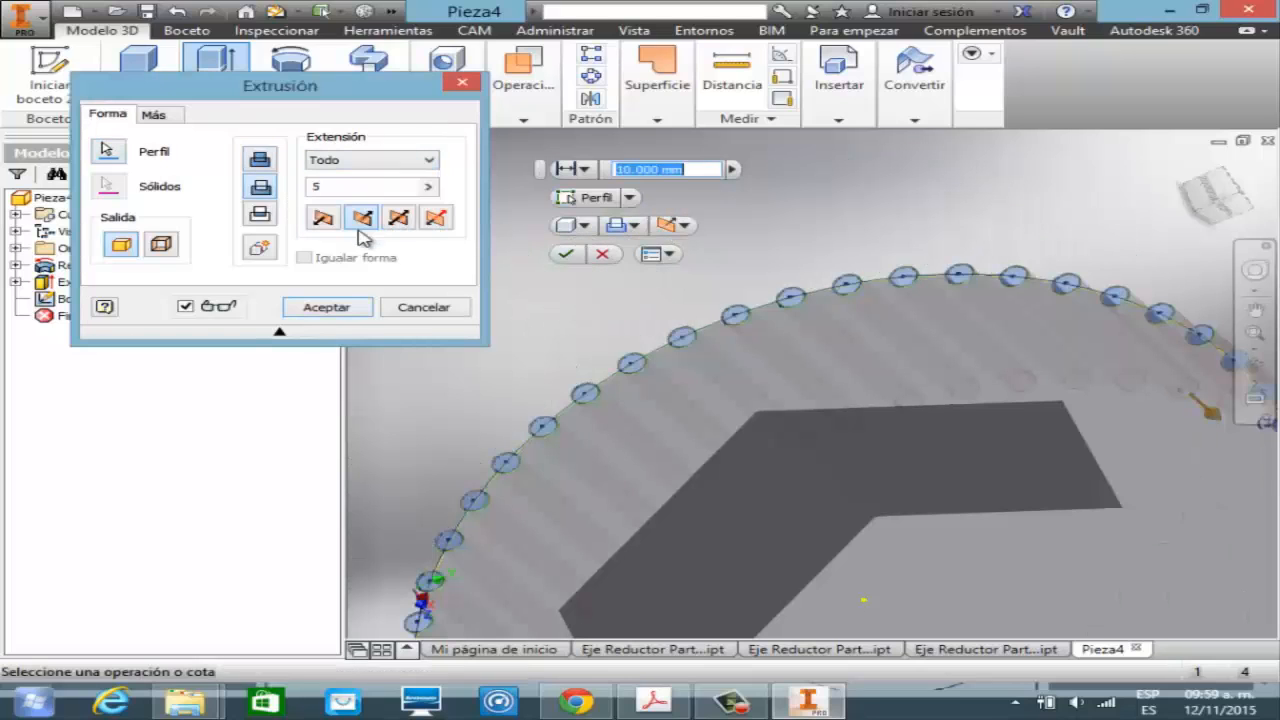
{"action": "left_click", "coordinate": [326, 307]}
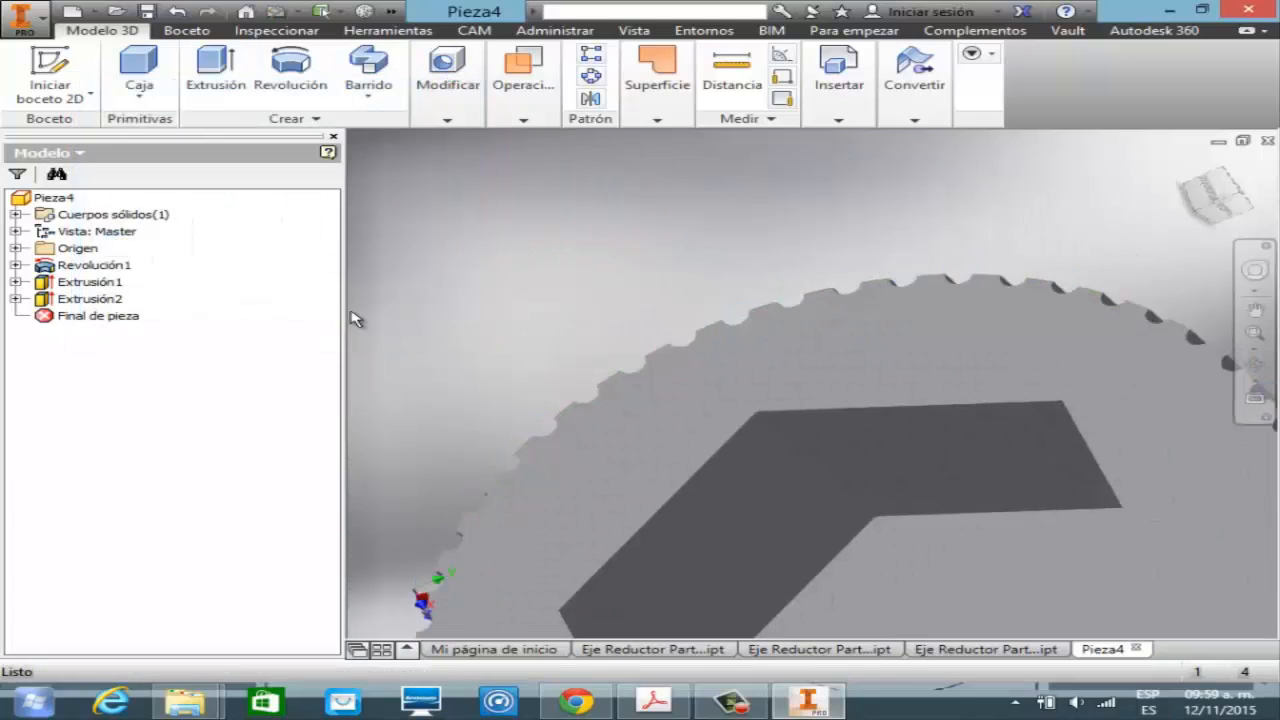
- Assign the Acero inoxidable material to the screw
{"action": "left_click", "coordinate": [1255, 351]}
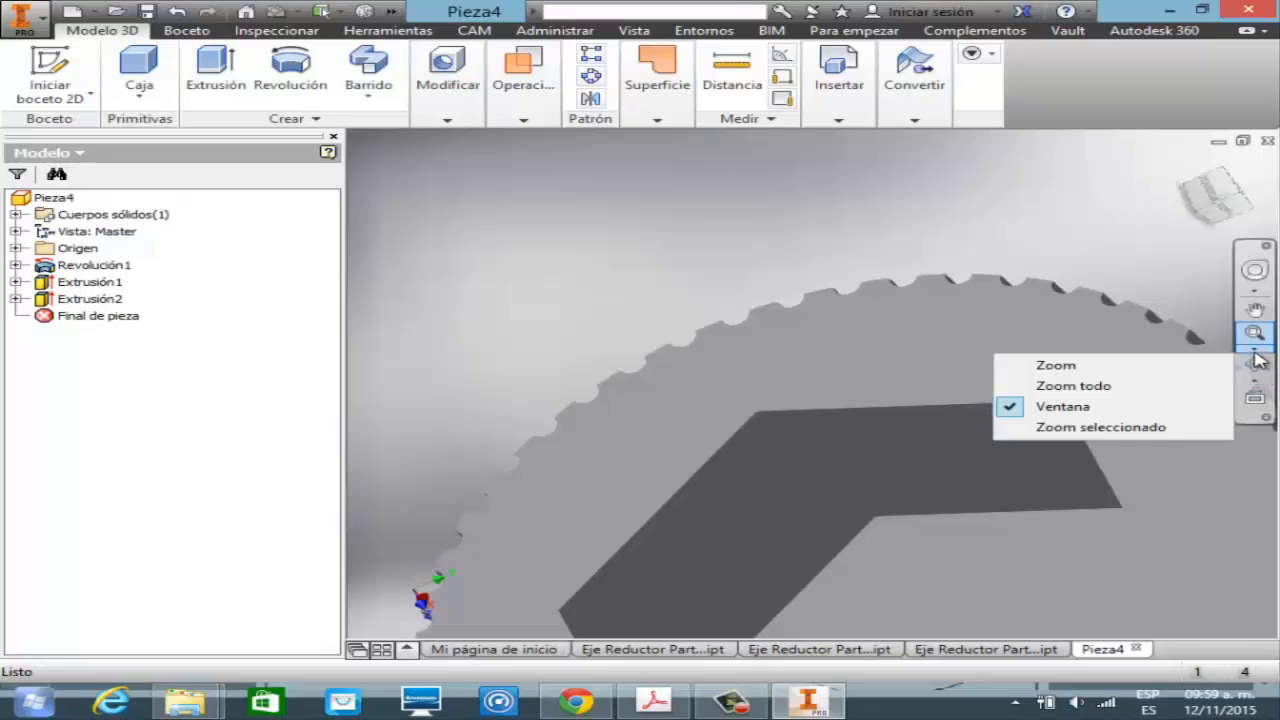
{"action": "left_click", "coordinate": [1147, 386]}
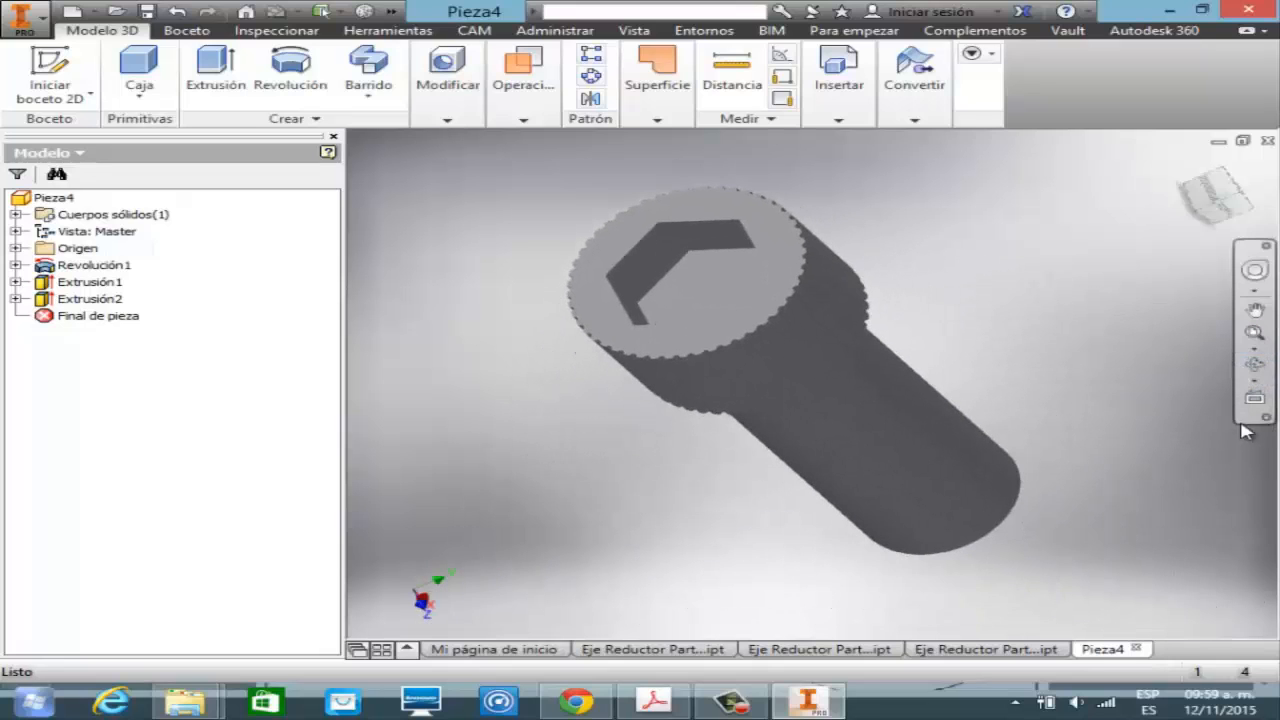
{"action": "left_click", "coordinate": [1255, 365]}
{"action": "left_click_drag", "start_coordinate": [891, 391], "coordinate": [623, 314]}
{"action": "key", "text": "Escape"}
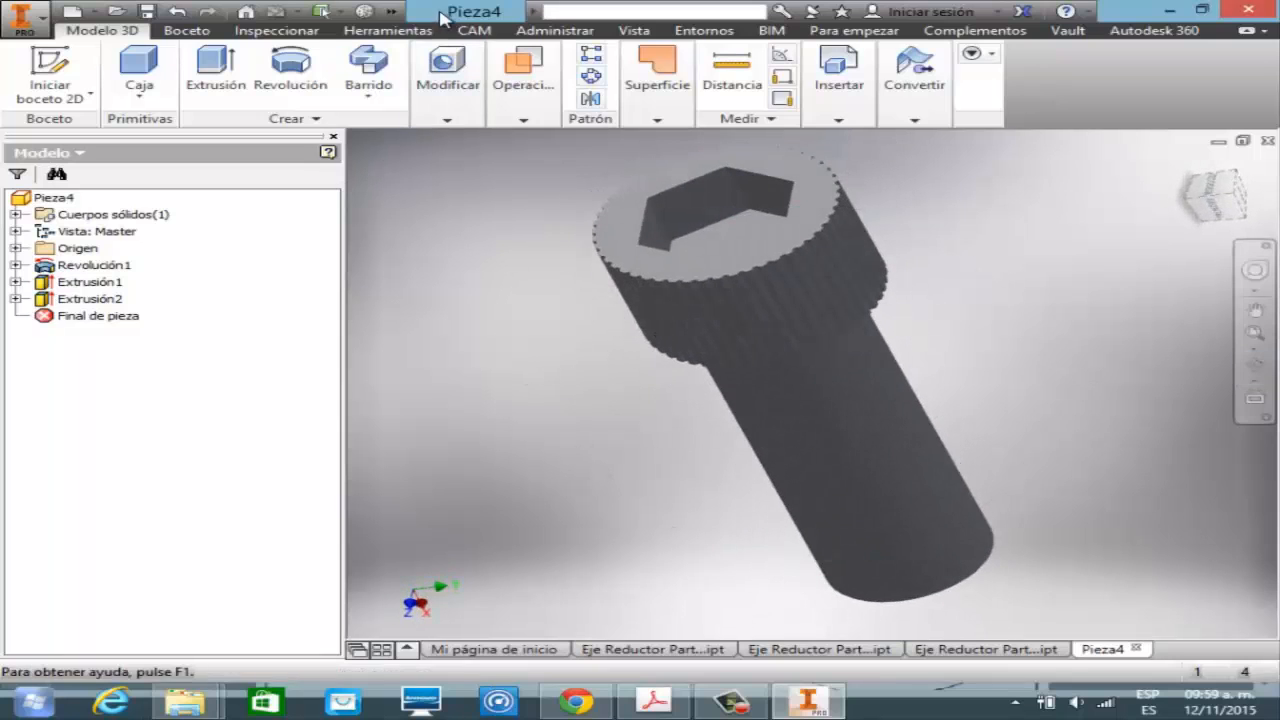
{"action": "left_click", "coordinate": [393, 12]}
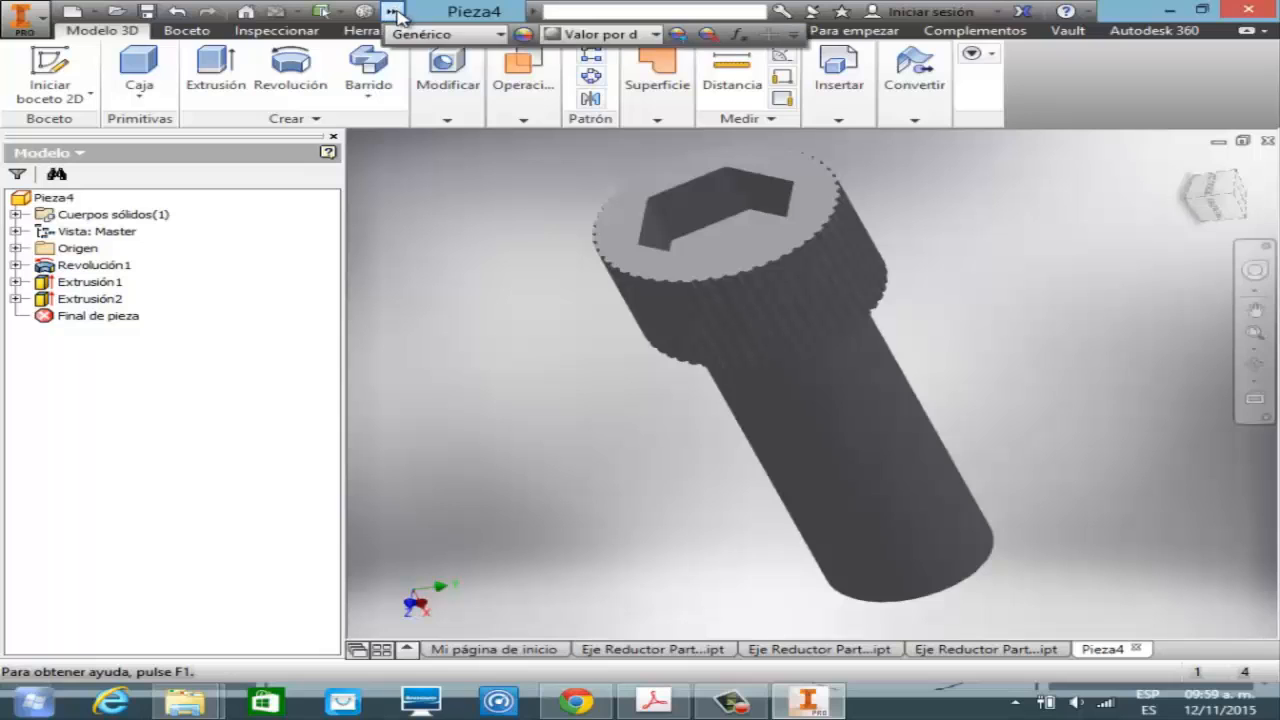
{"action": "left_click", "coordinate": [499, 35]}
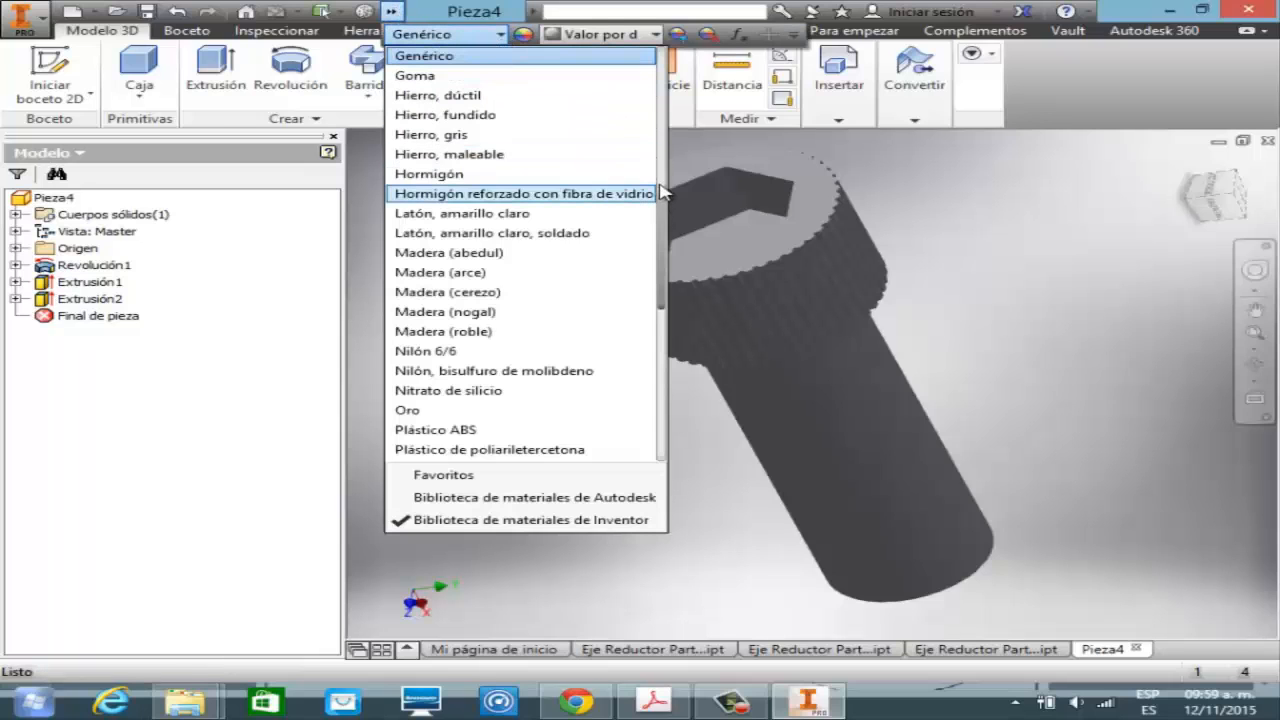
{"action": "left_click_drag", "start_coordinate": [663, 195], "coordinate": [667, 72]}
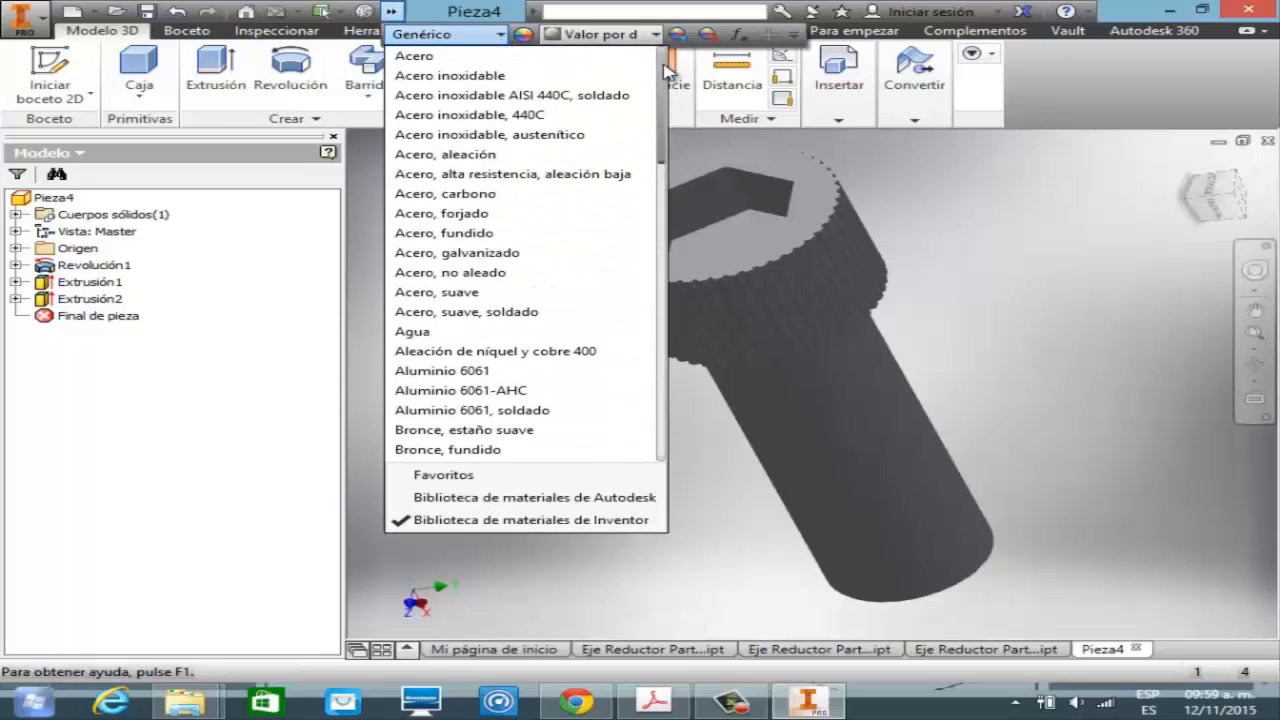
{"action": "left_click", "coordinate": [495, 75]}
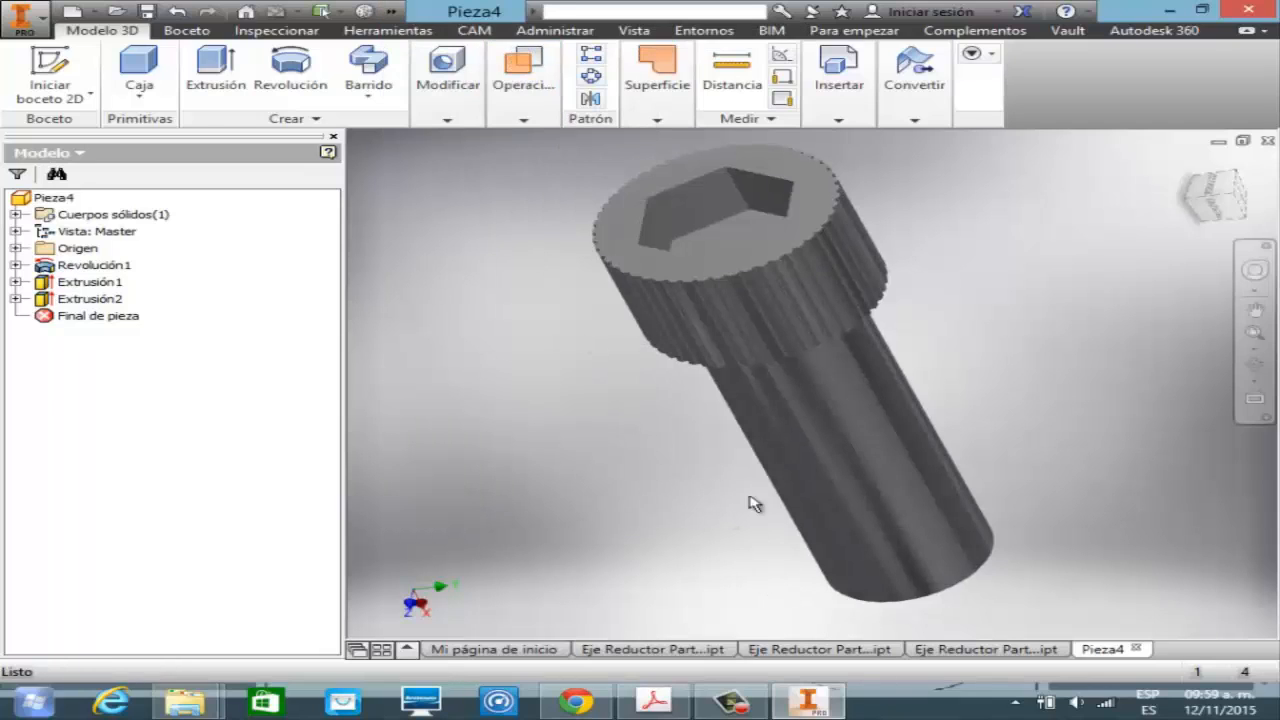
- Add a full-length thread to the cylindrical face of the screw's shank
{"action": "left_click", "coordinate": [447, 85]}
{"action": "left_click", "coordinate": [446, 150]}
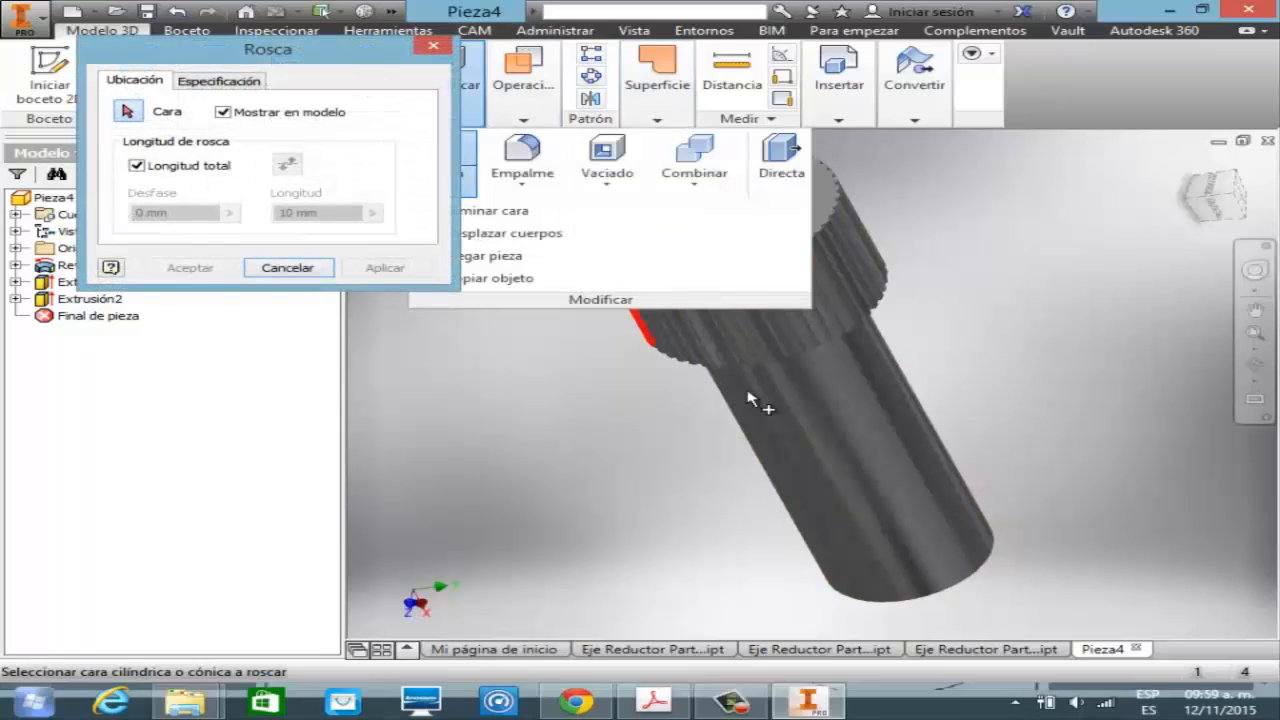
{"action": "left_click", "coordinate": [850, 475]}
{"action": "left_click", "coordinate": [229, 272]}
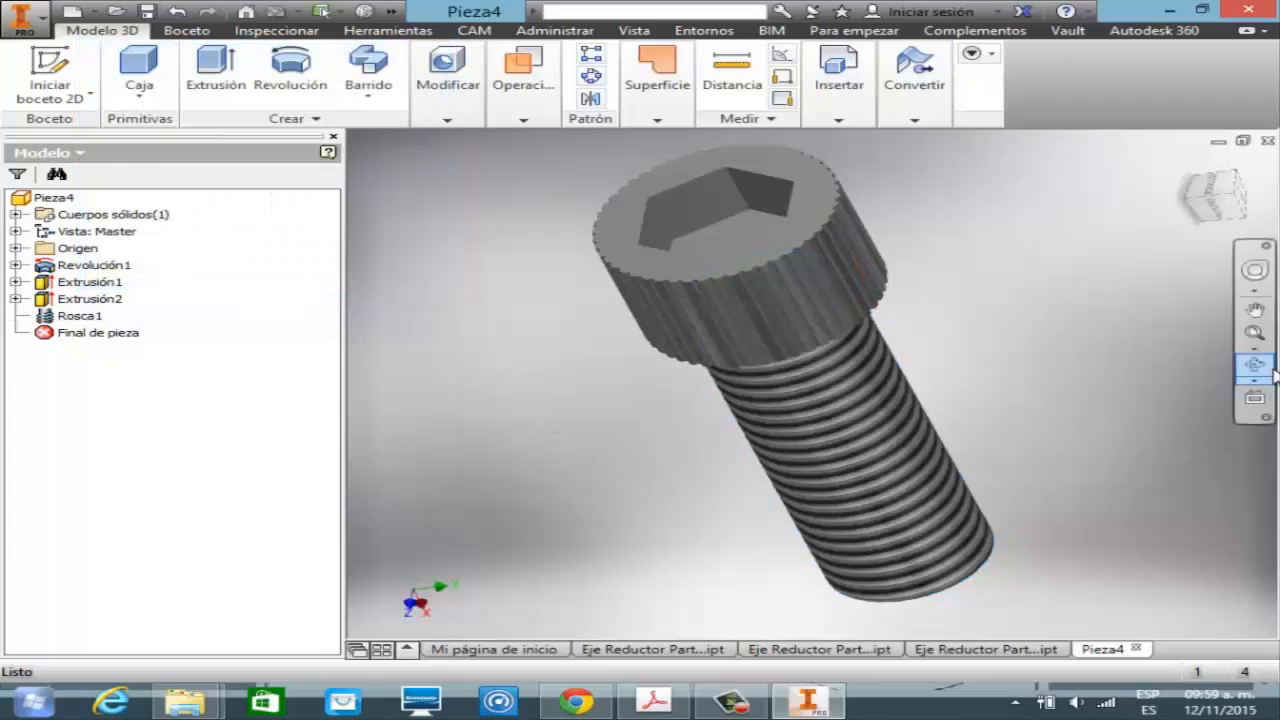
- Save the part as Eje Reductor Parte - Tornillo Allen in the diseños en INVENTOR folder
{"action": "left_click", "coordinate": [1254, 365]}
{"action": "left_click_drag", "start_coordinate": [773, 410], "coordinate": [722, 522]}
{"action": "key", "text": "Escape"}
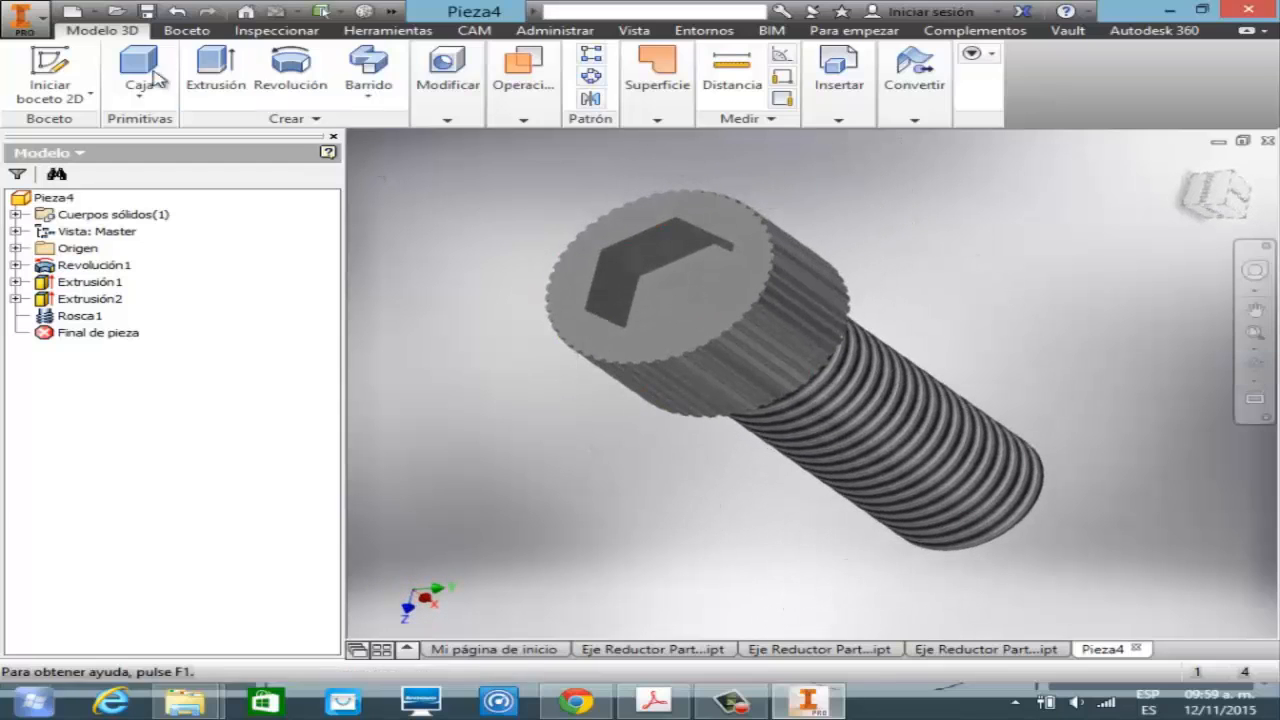
{"action": "left_click", "coordinate": [147, 11]}
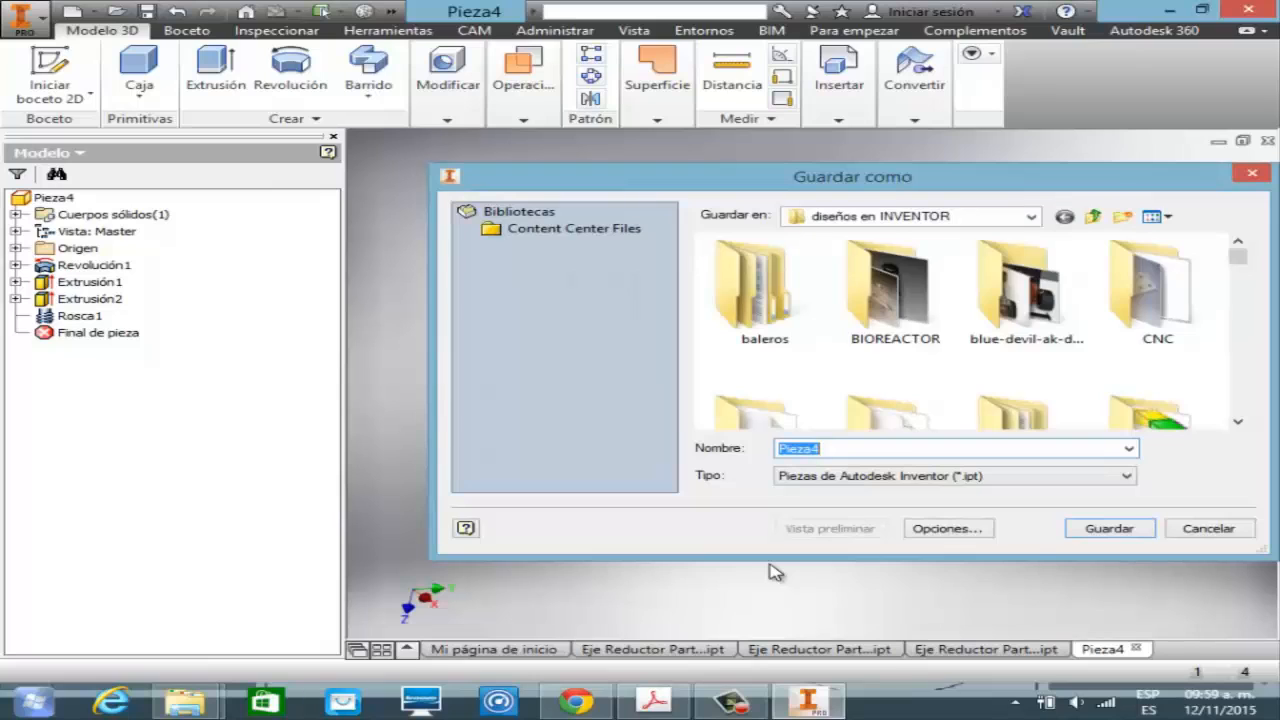
{"action": "type", "text": "Eje Red"}
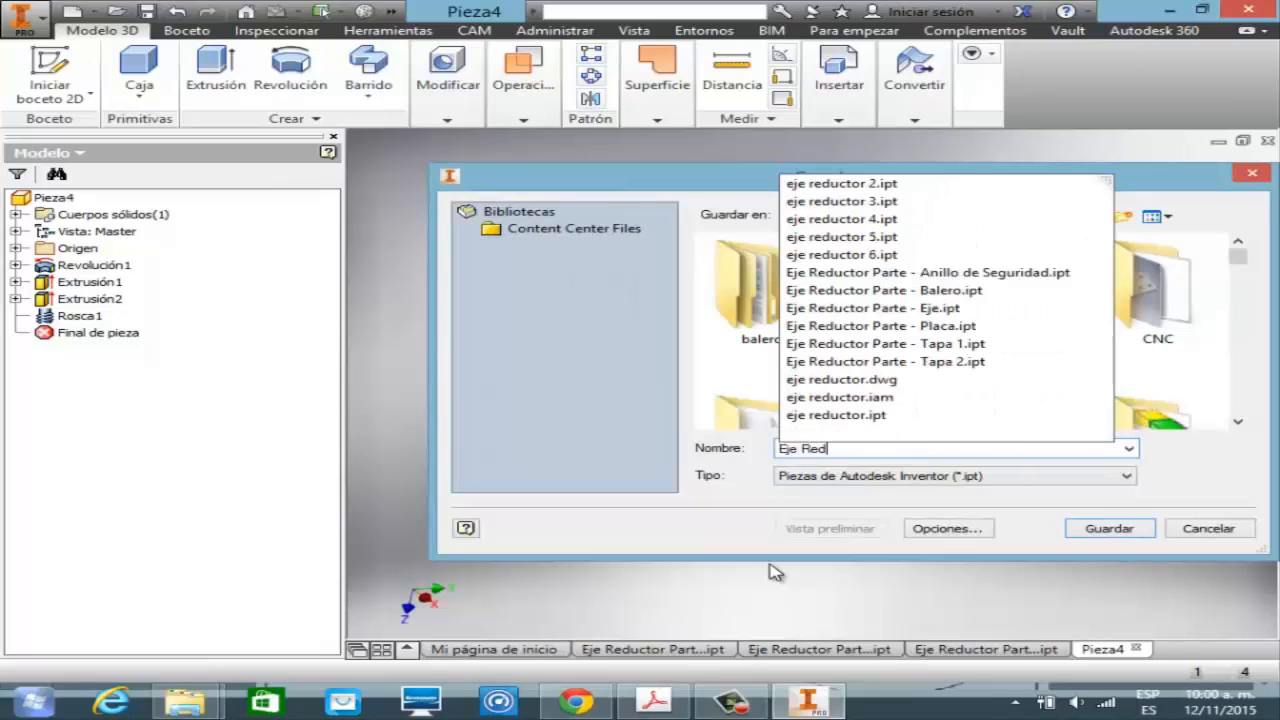
{"action": "type", "text": "uctor Parte"}
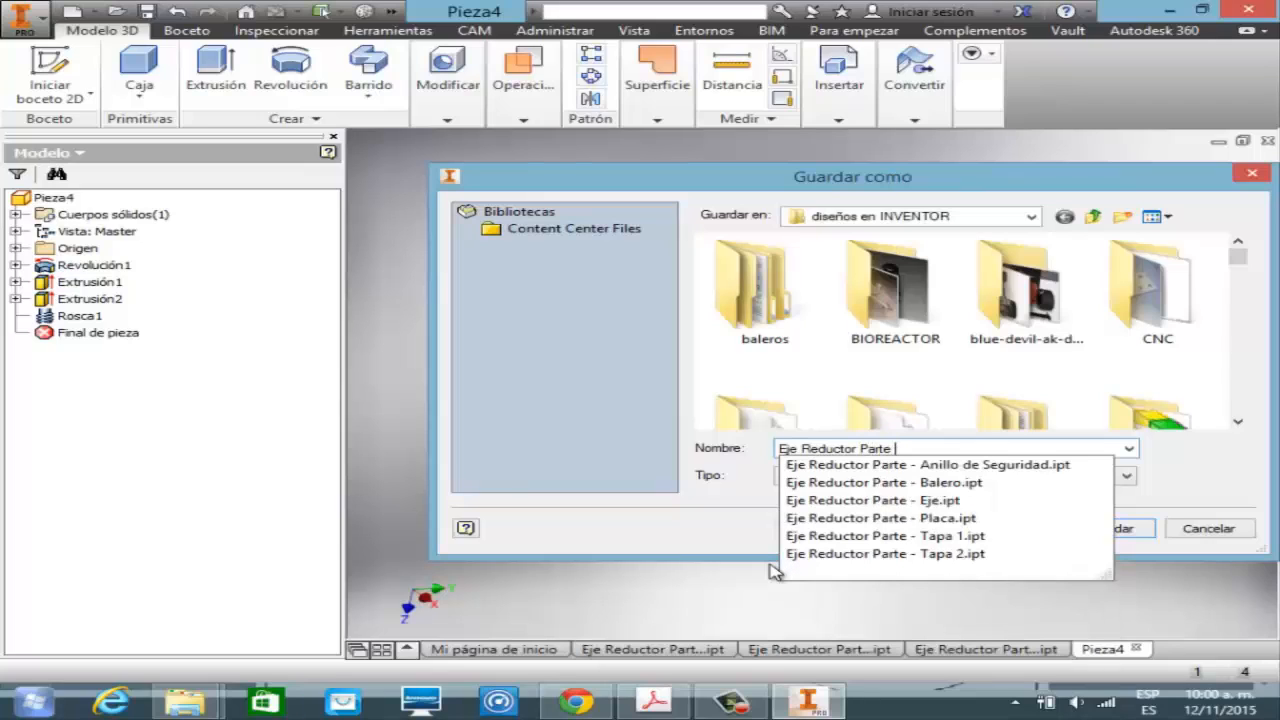
{"action": "type", "text": " - "}
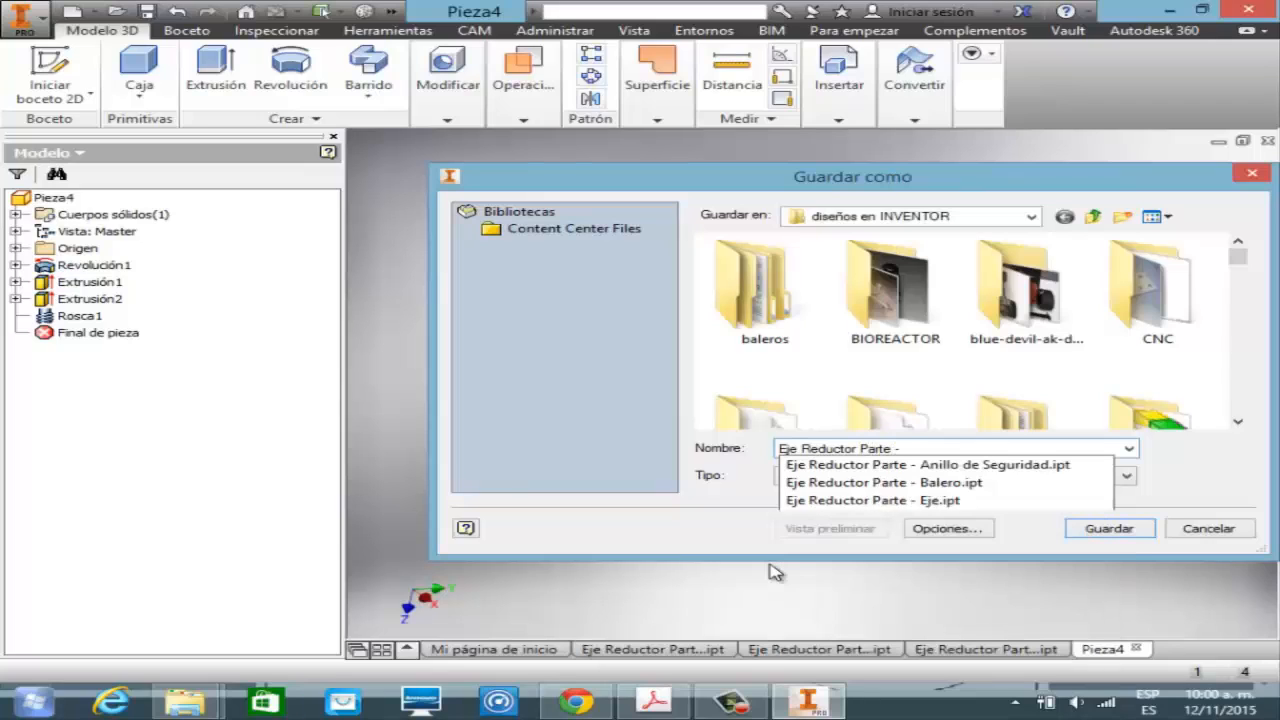
{"action": "type", "text": "Tornillo Allen"}
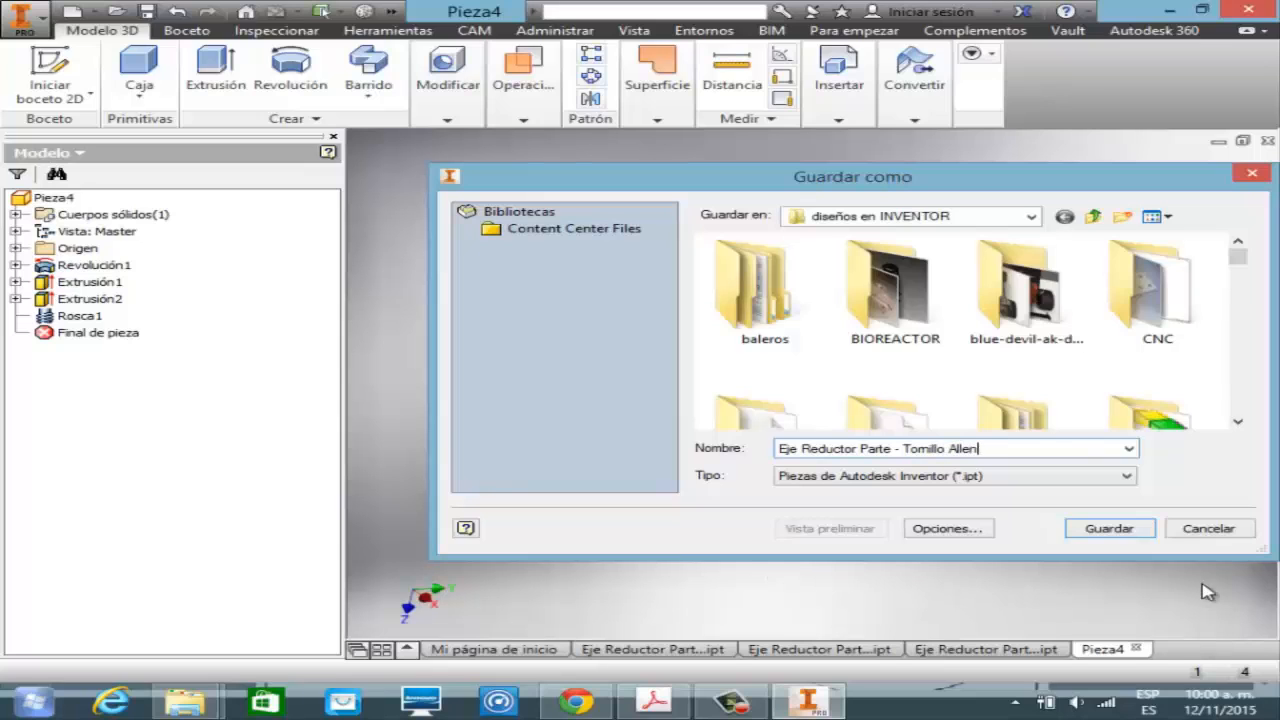
{"action": "left_click", "coordinate": [1122, 529]}
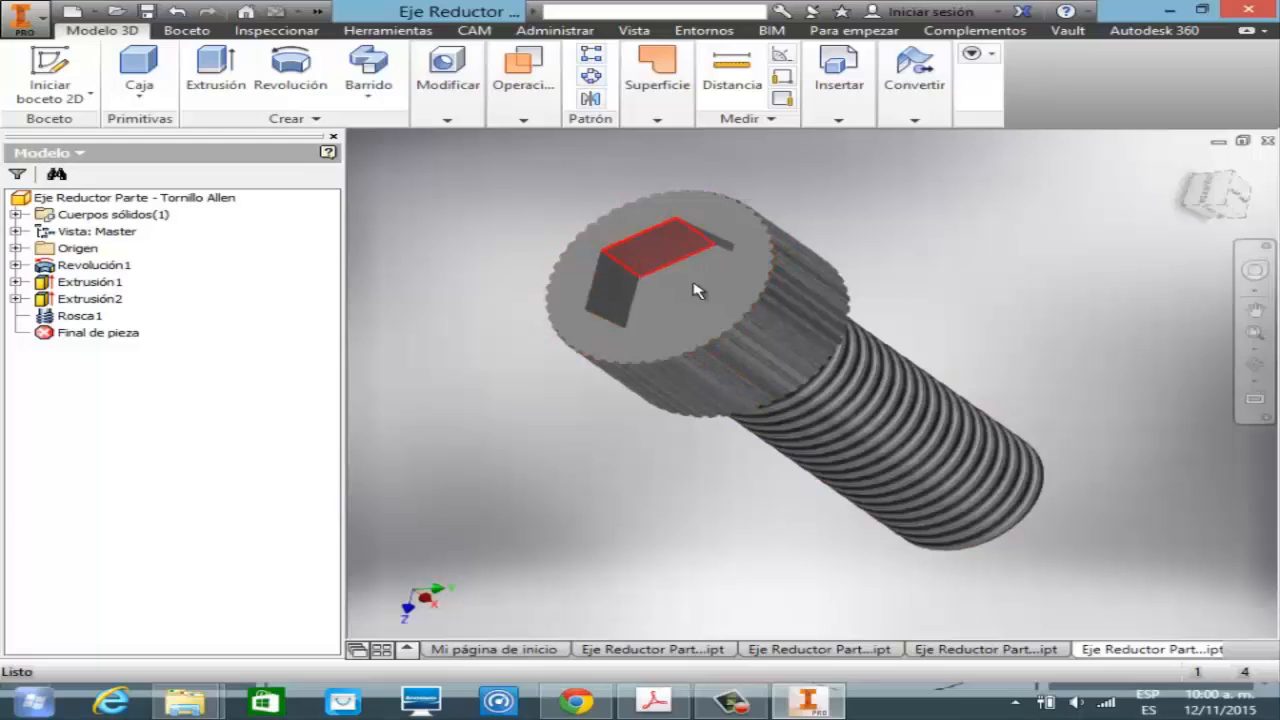
- Close the Allen screw part and all other open Eje Reductor part files
{"action": "left_click", "coordinate": [1269, 142]}
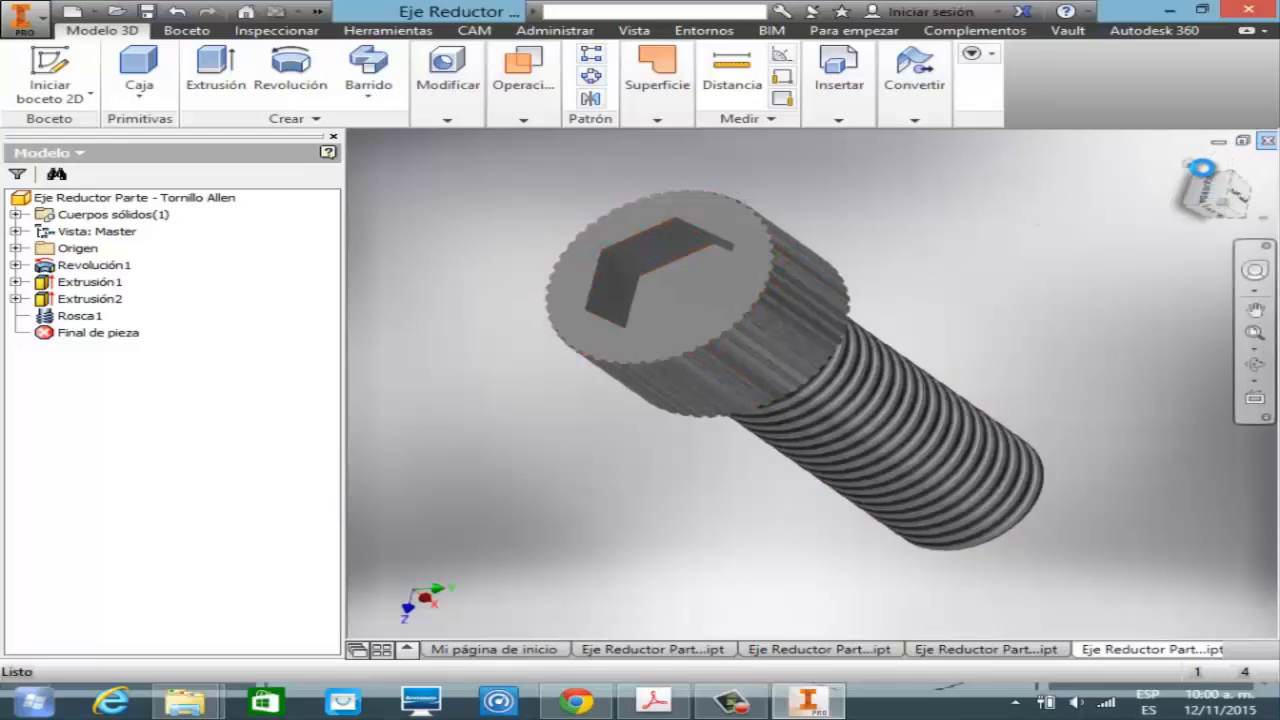
{"action": "left_click", "coordinate": [1268, 141]}
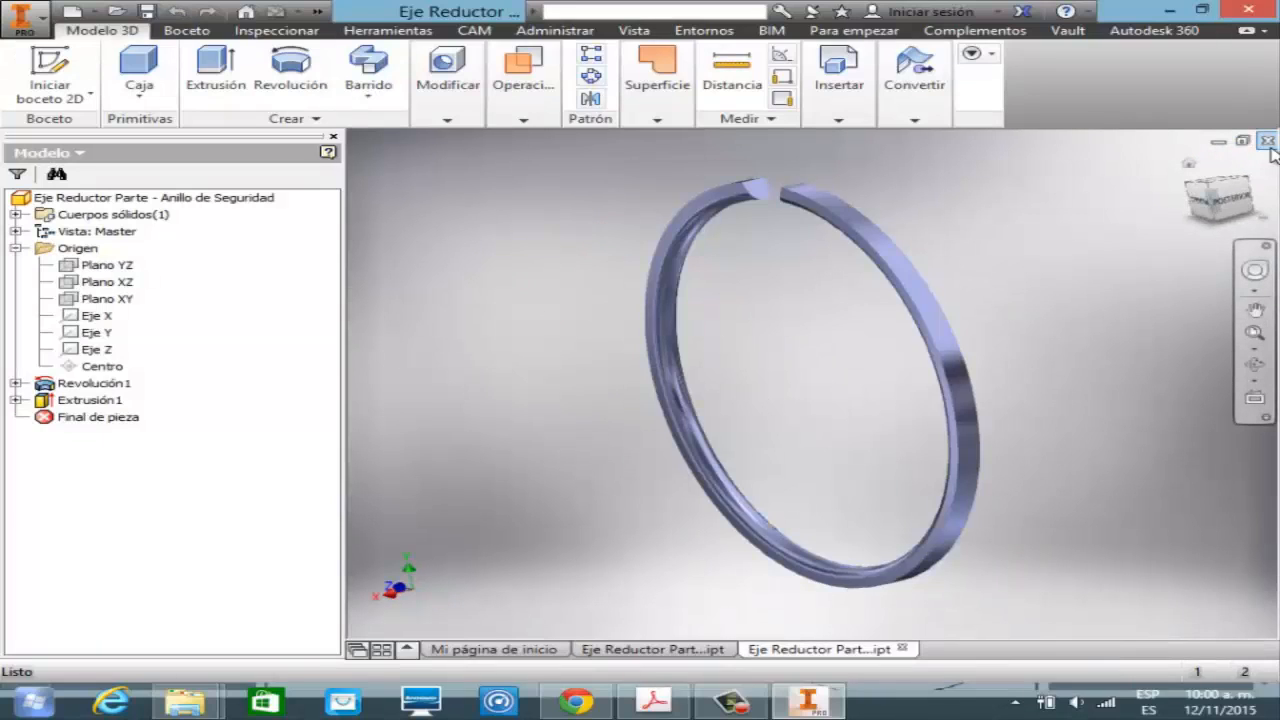
{"action": "left_click", "coordinate": [1268, 141]}
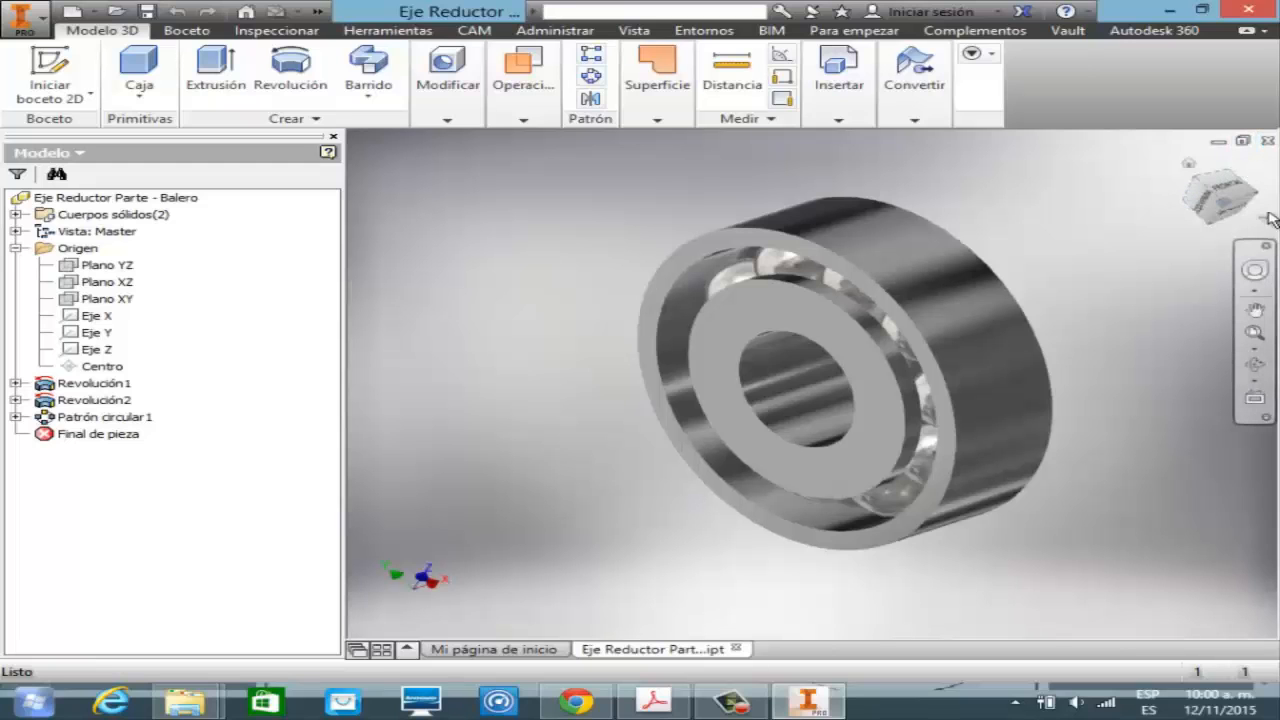
{"action": "left_click", "coordinate": [1253, 364]}
{"action": "left_click_drag", "start_coordinate": [978, 363], "coordinate": [1010, 370]}
{"action": "left_click", "coordinate": [1268, 141]}
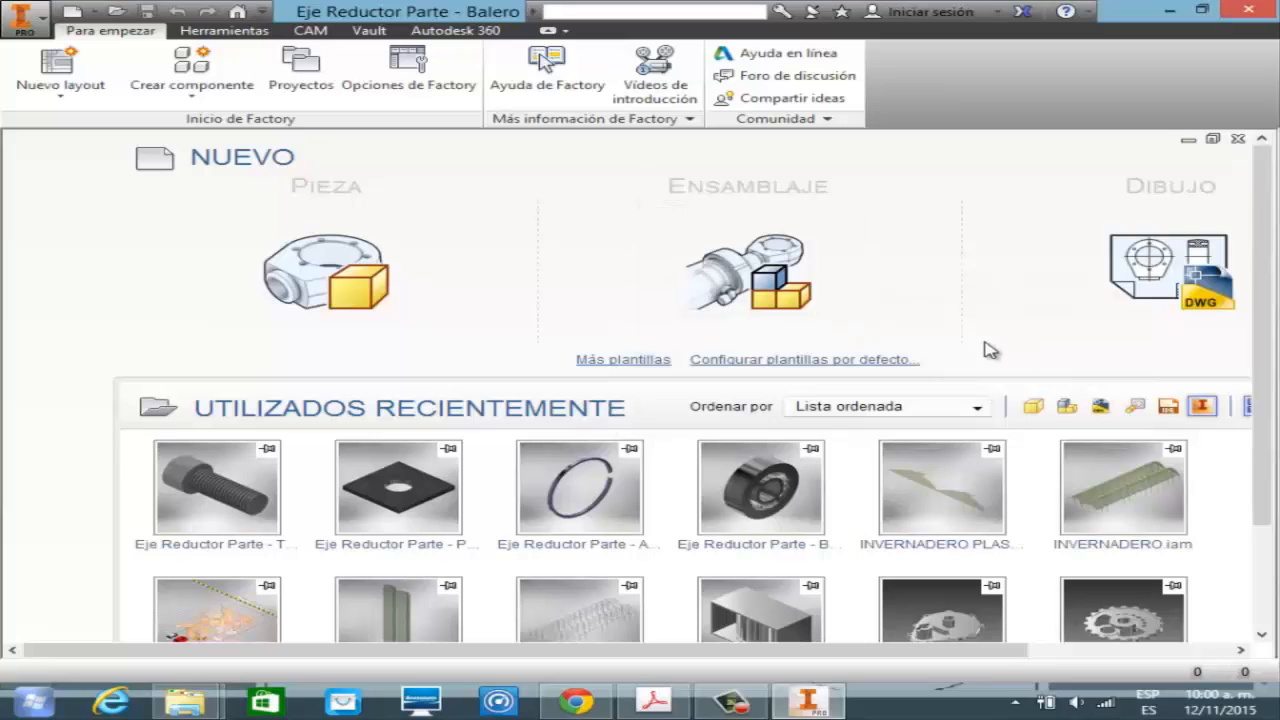
- Create a new assembly from the metric Normal (mm).iam template
{"action": "left_click", "coordinate": [72, 11]}
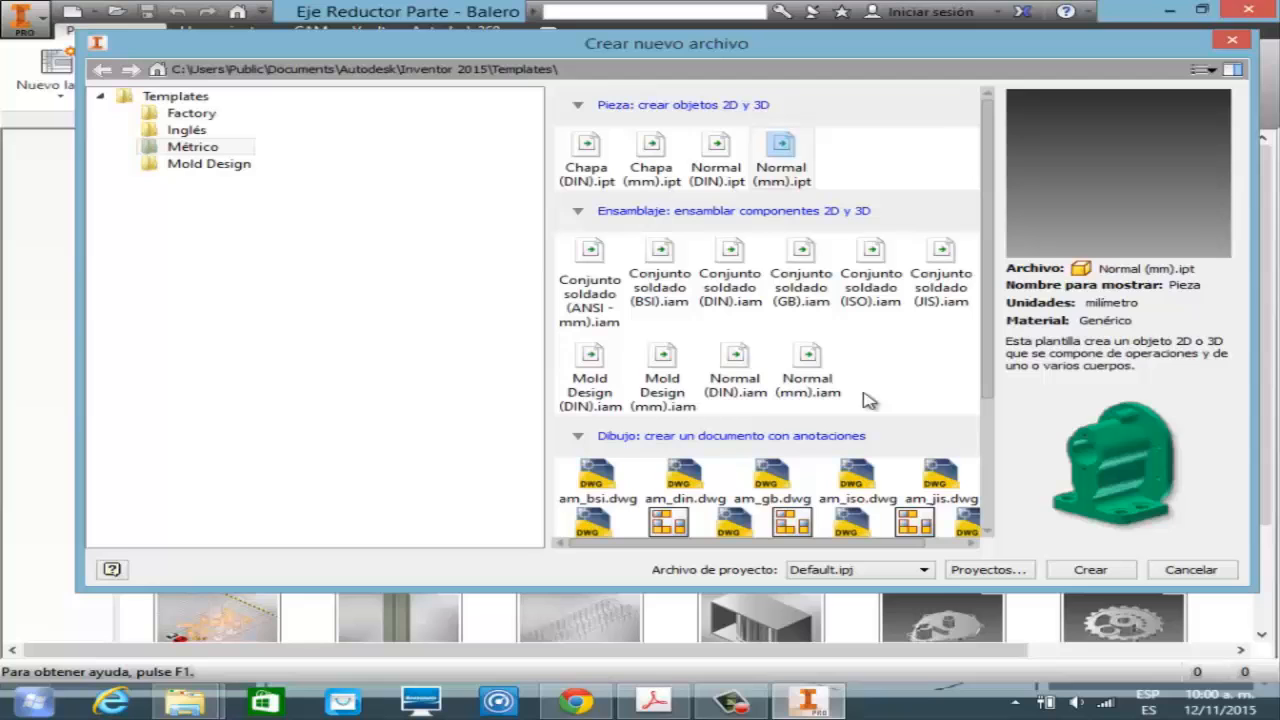
{"action": "left_click", "coordinate": [813, 390]}
{"action": "left_click", "coordinate": [1090, 569]}
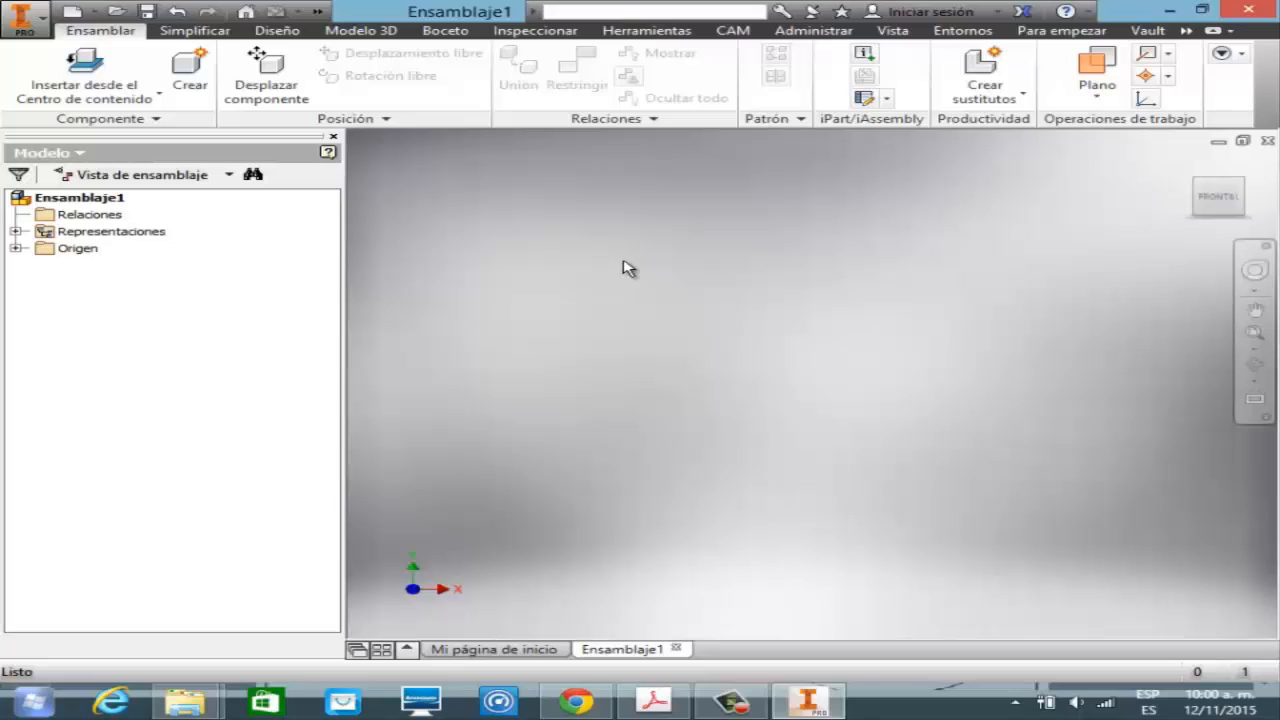
- Insert Eje Reductor Parte - Placa.ipt into the assembly and place two instances, one above the other
{"action": "left_click", "coordinate": [157, 100]}
{"action": "left_click", "coordinate": [100, 140]}
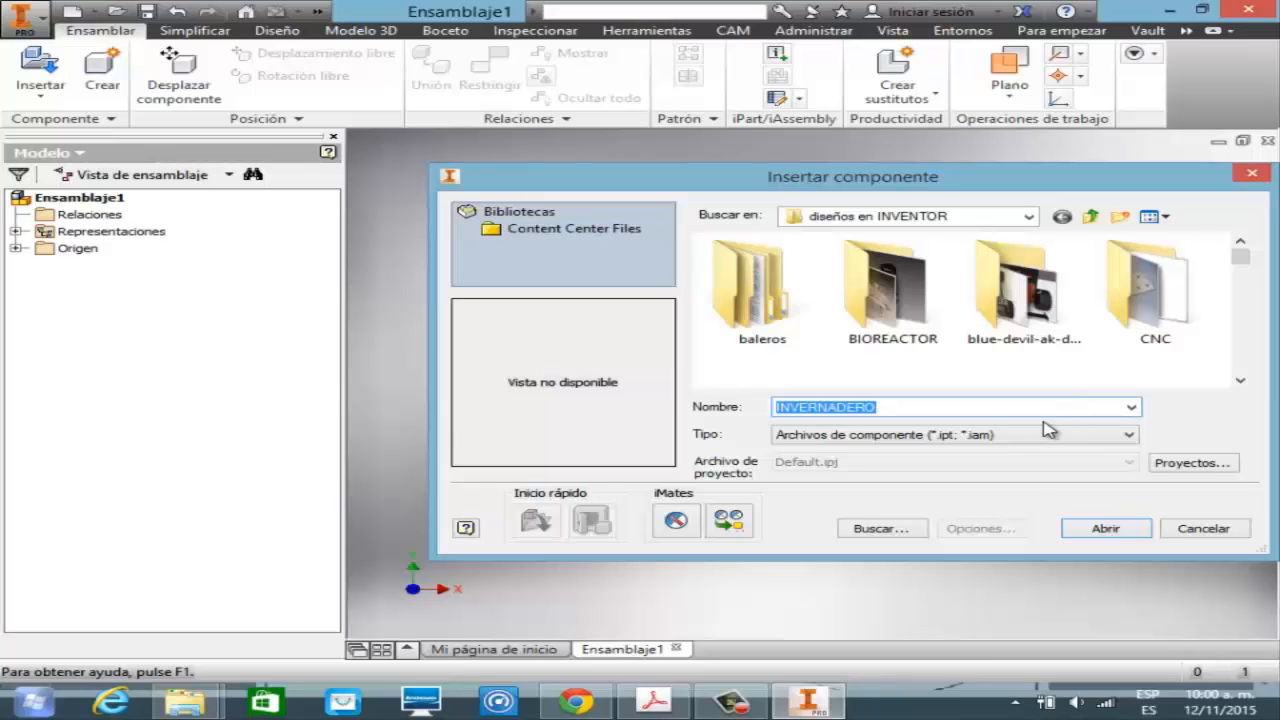
{"action": "type", "text": "eje reducto"}
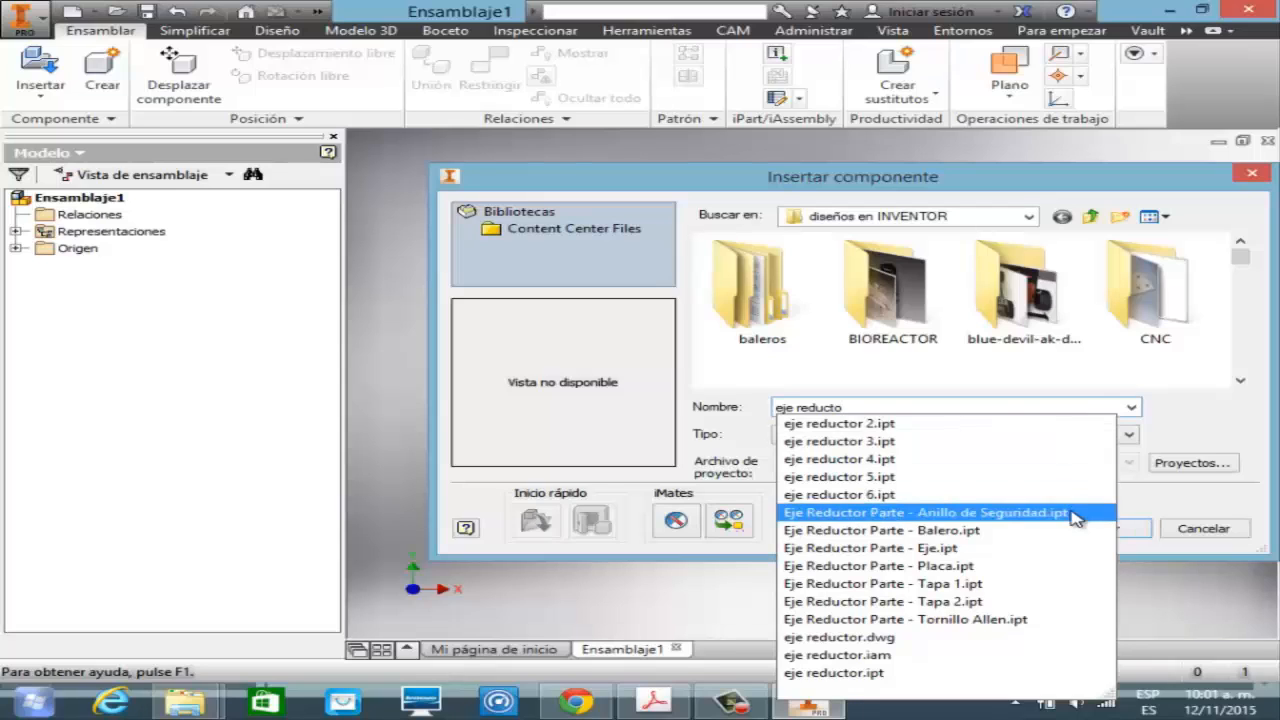
{"action": "left_click", "coordinate": [985, 566]}
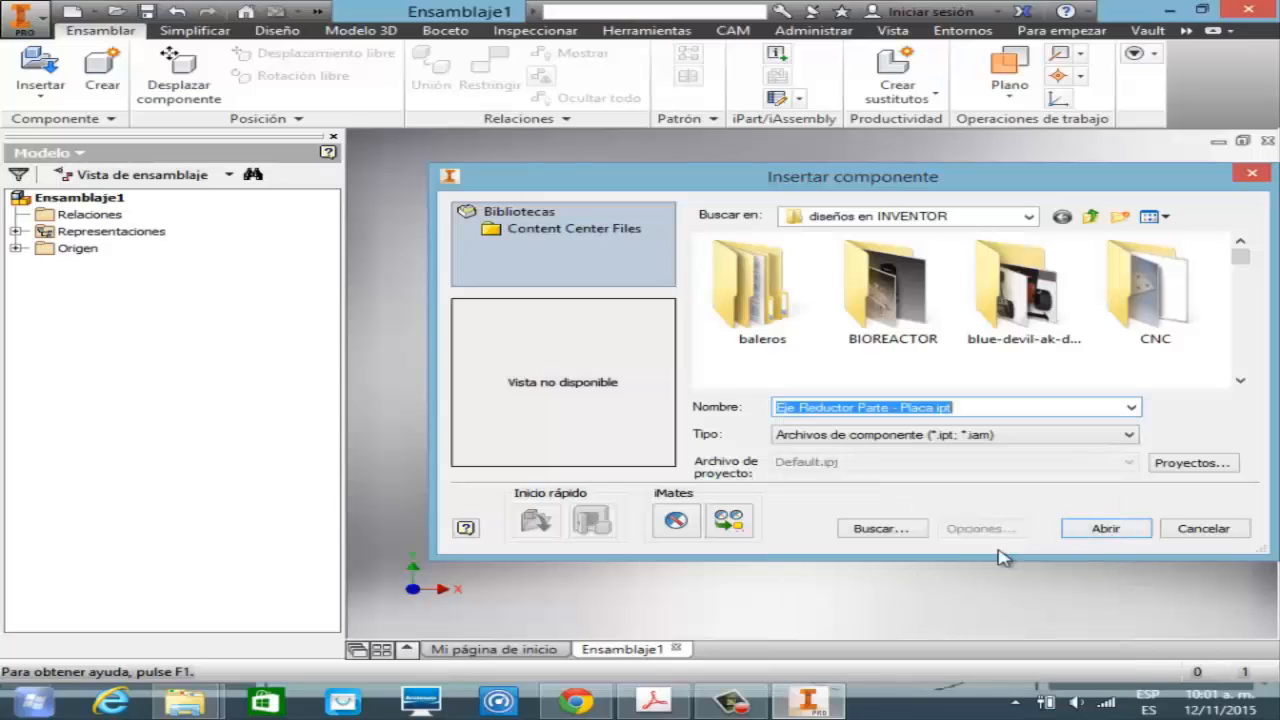
{"action": "left_click", "coordinate": [1100, 529]}
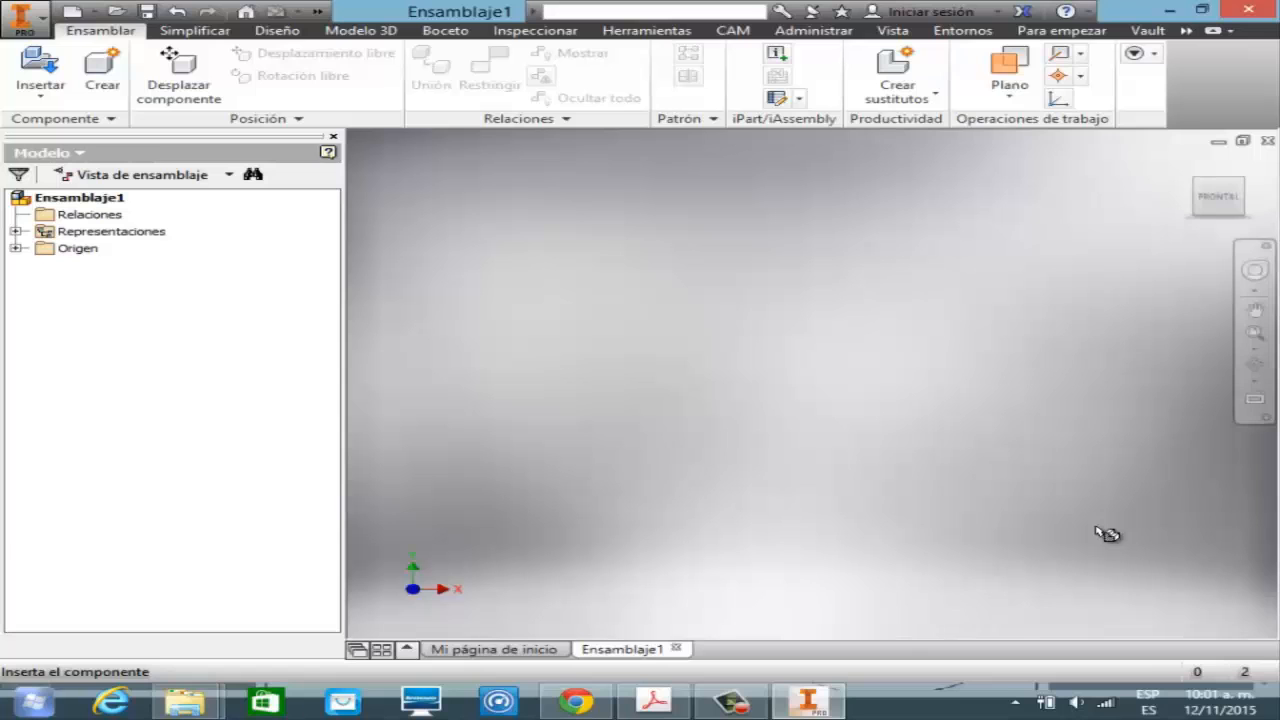
{"action": "left_click", "coordinate": [605, 342]}
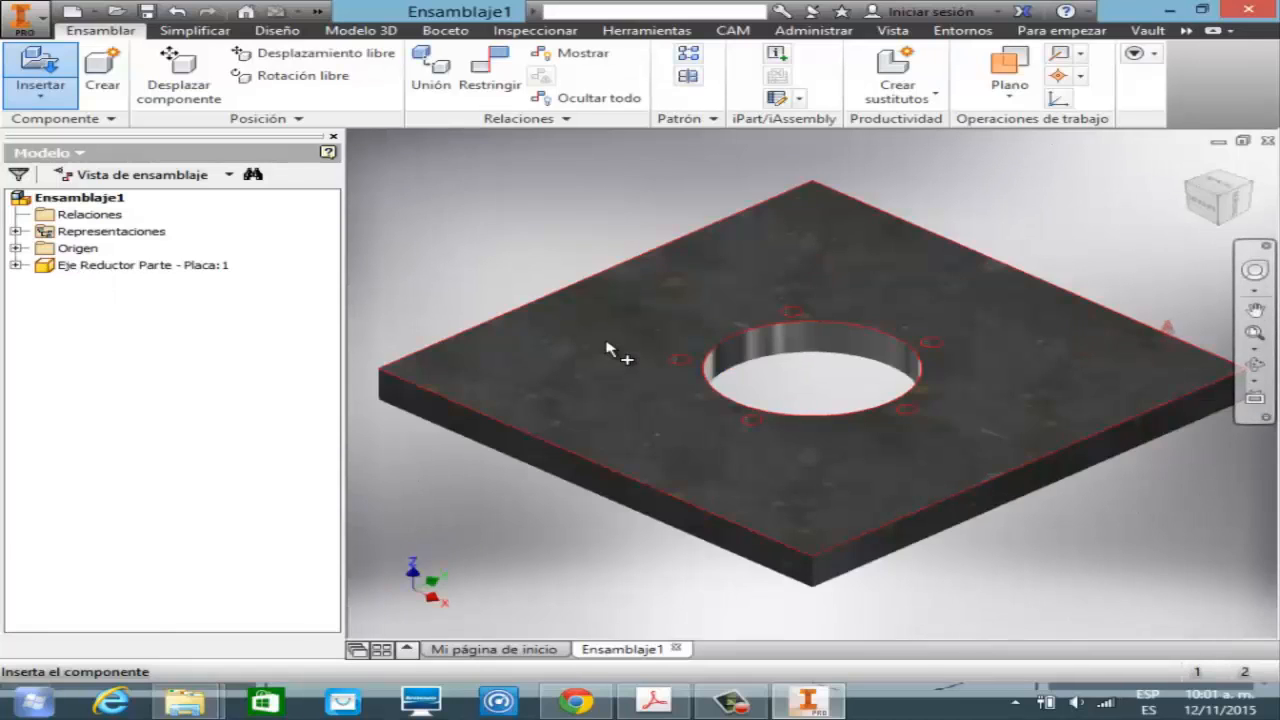
{"action": "left_click", "coordinate": [615, 348]}
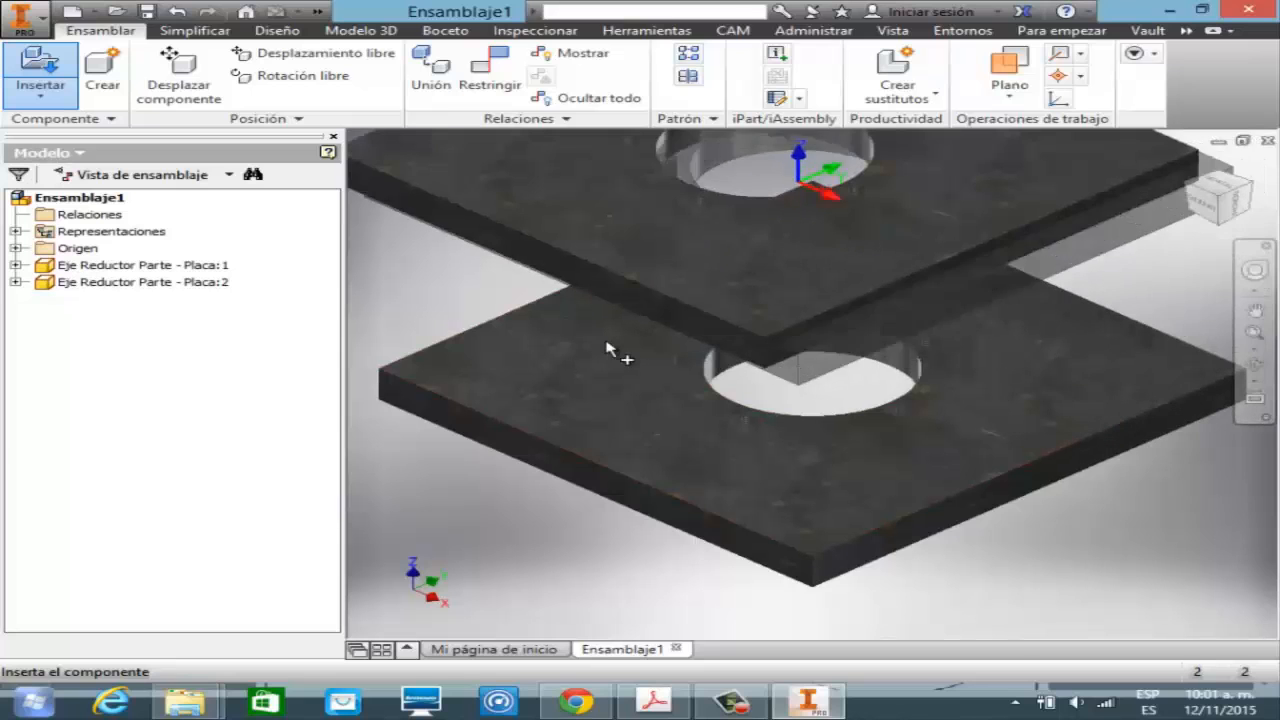
{"action": "key", "text": "Escape"}
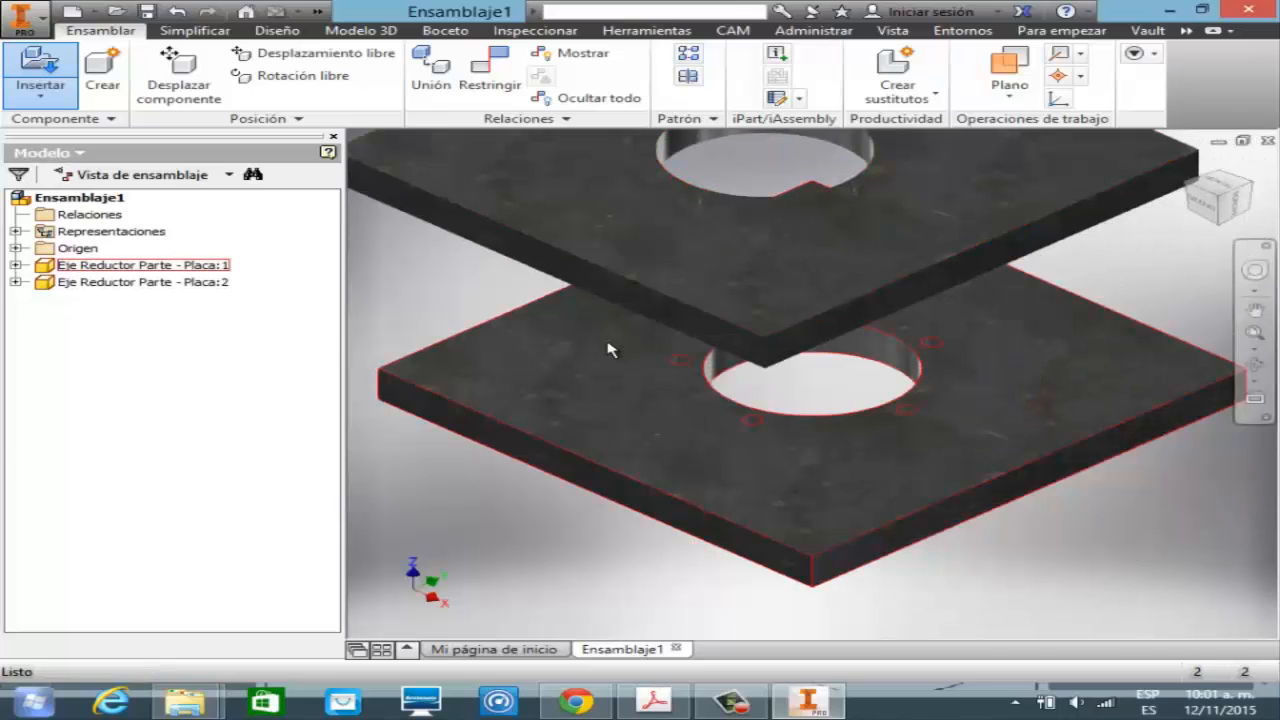
{"action": "scroll", "coordinate": [607, 343], "scroll_direction": "up", "scroll_amount": 1}
{"action": "scroll", "coordinate": [607, 343], "scroll_direction": "up", "scroll_amount": 3}
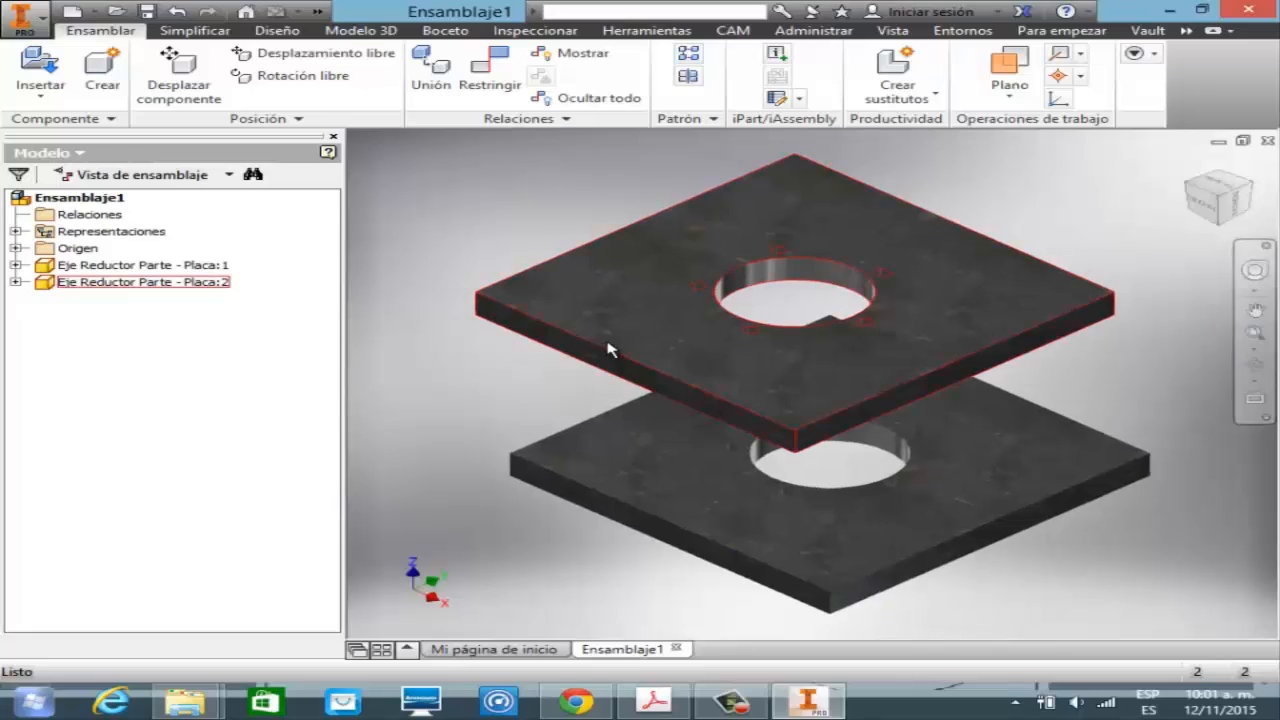
{"action": "left_click", "coordinate": [608, 348]}
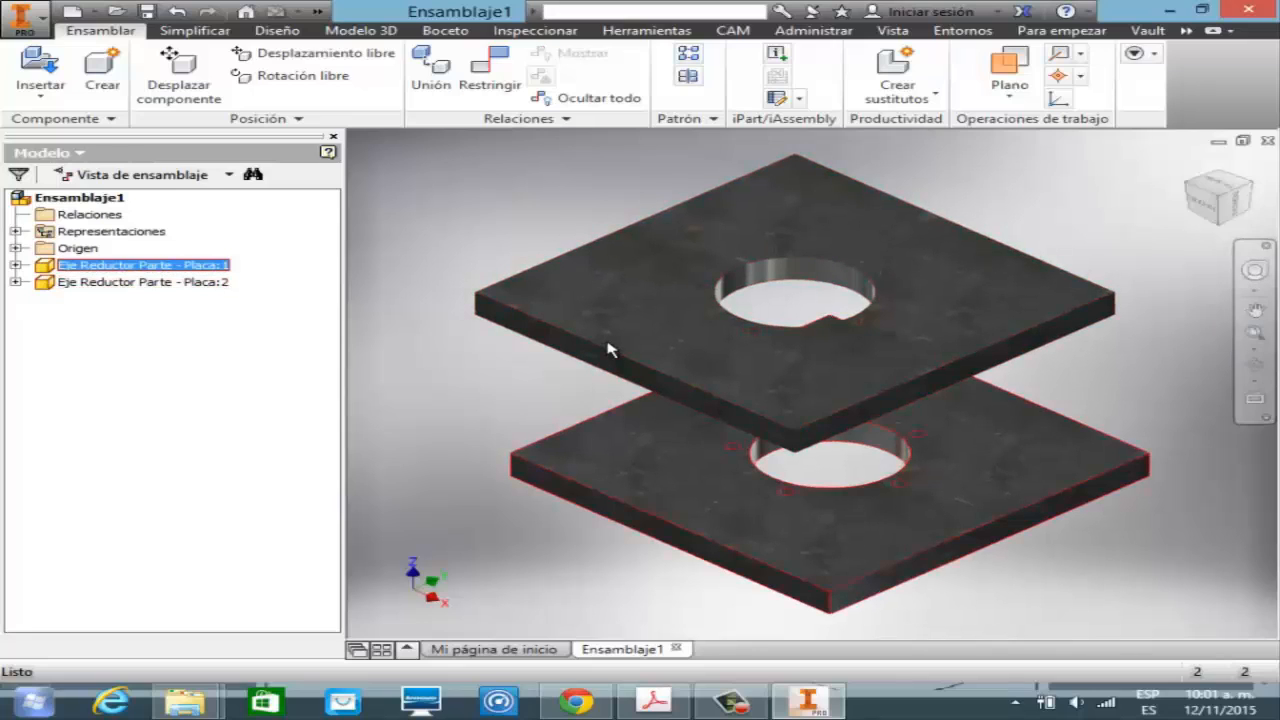
{"action": "key", "text": "Escape"}
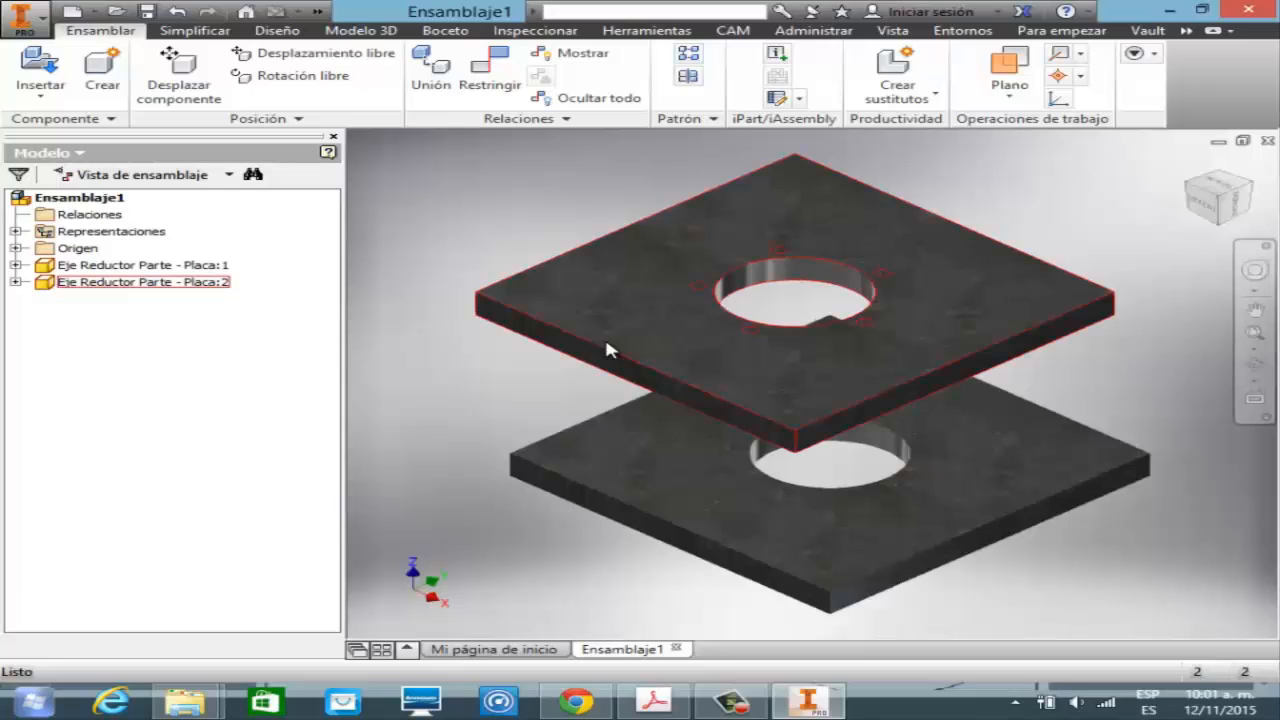
- Ground Eje Reductor Parte - Placa:1 and move Placa:2 farther away from it
{"action": "right_click", "coordinate": [176, 266]}
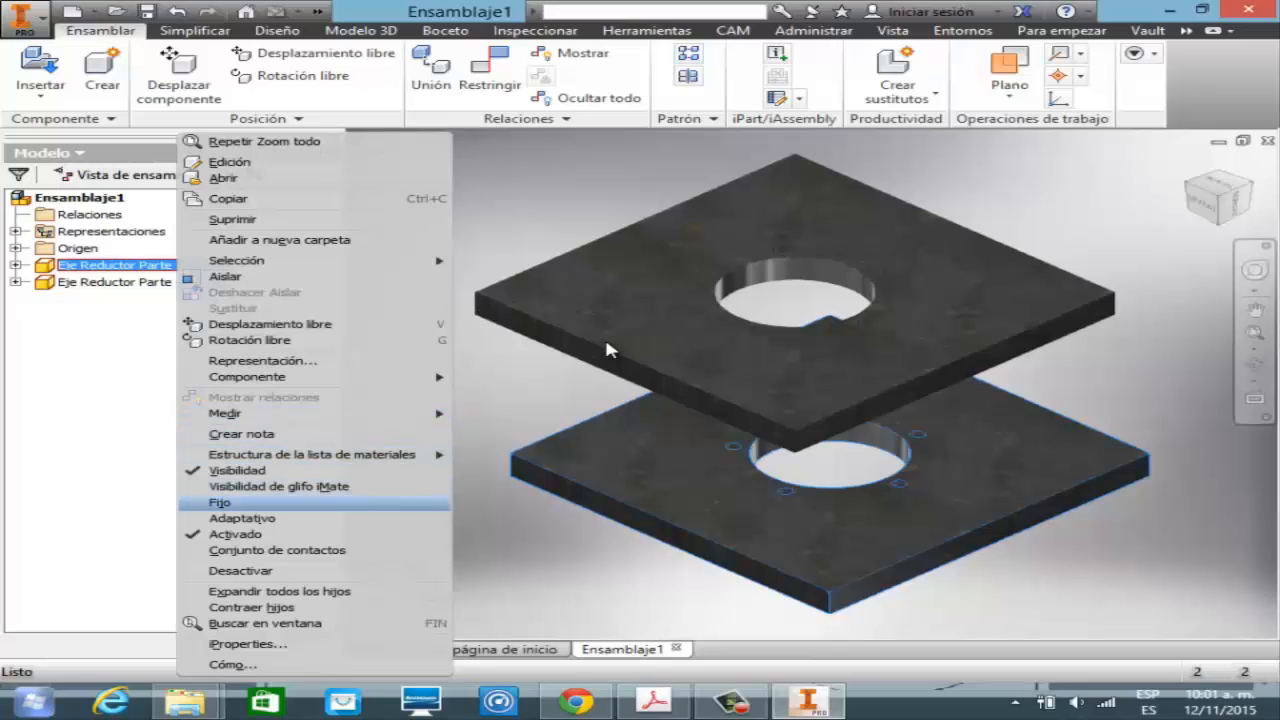
{"action": "left_click", "coordinate": [219, 502]}
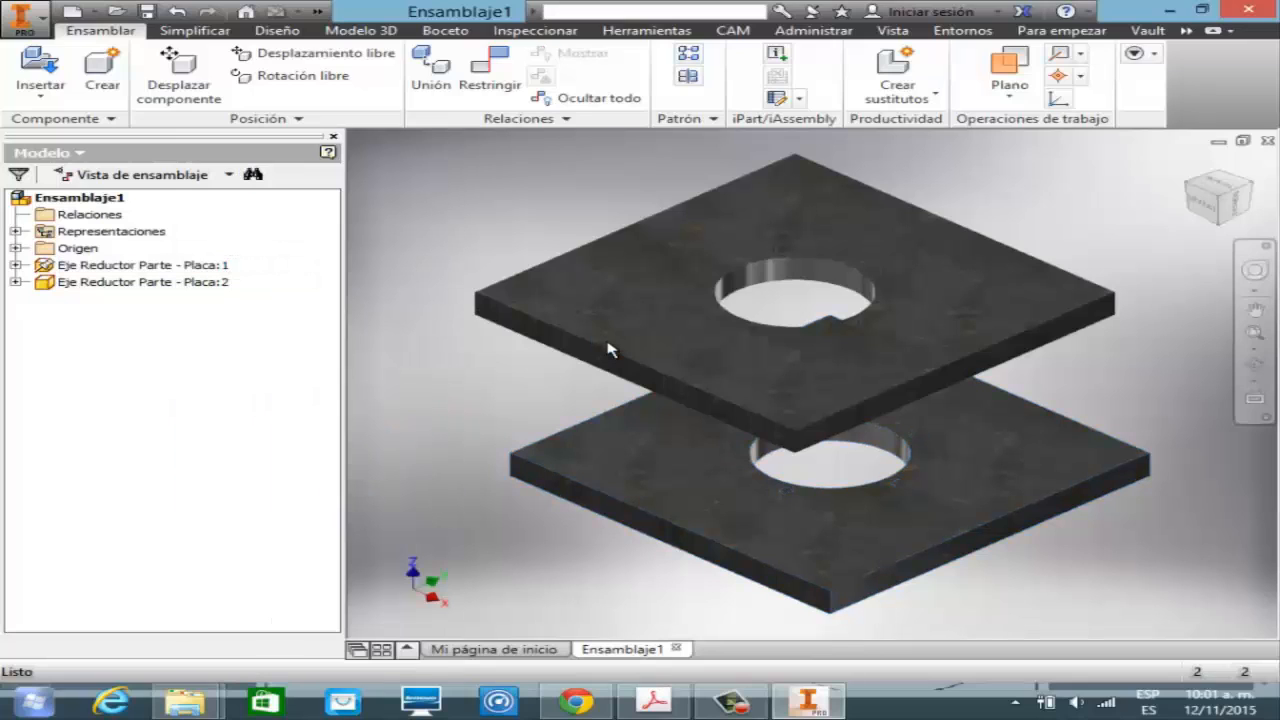
{"action": "key", "text": "F4"}
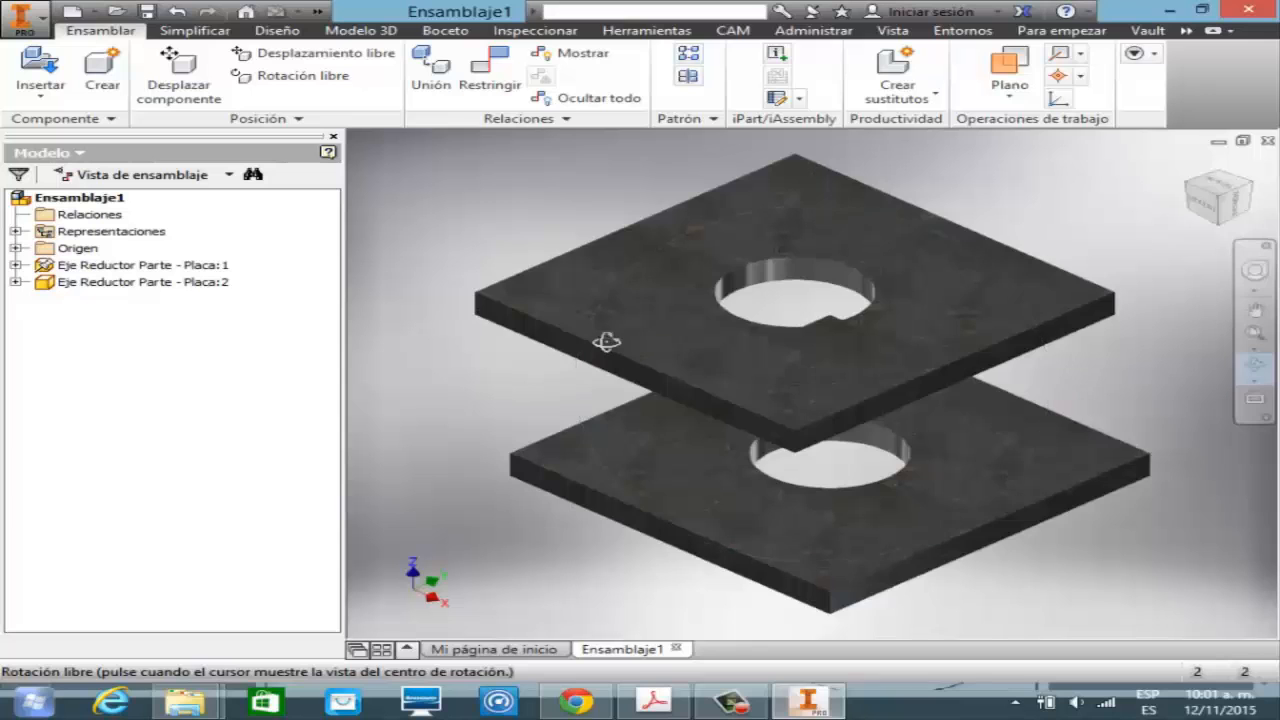
{"action": "middle_click_drag", "start_coordinate": [606, 342], "coordinate": [606, 342], "text": "shift"}
{"action": "mouse_move", "coordinate": [1000, 370]}
{"action": "left_mouse_down"}
{"action": "mouse_move", "coordinate": [1090, 300]}
{"action": "mouse_move", "coordinate": [1109, 345]}
{"action": "mouse_move", "coordinate": [1169, 316]}
{"action": "mouse_move", "coordinate": [1130, 293]}
{"action": "left_mouse_up"}
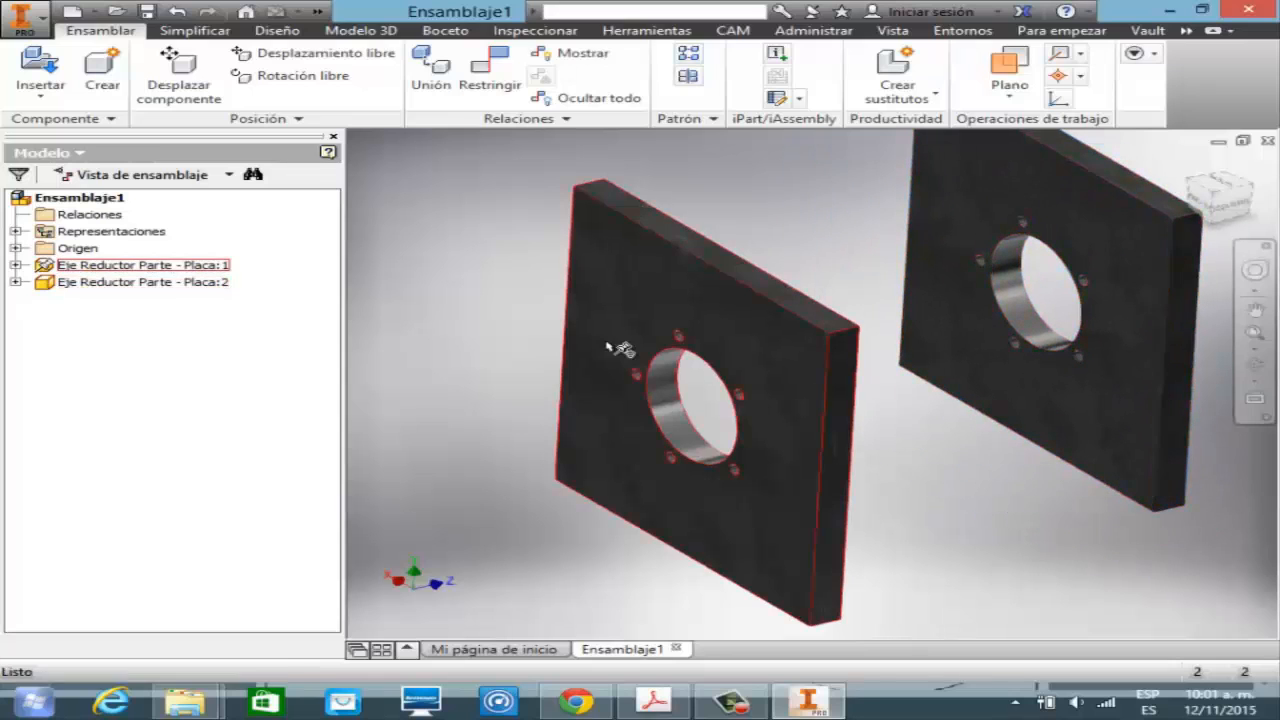
{"action": "left_click_drag", "start_coordinate": [607, 344], "coordinate": [610, 349]}
{"action": "left_click_drag", "start_coordinate": [1130, 310], "coordinate": [1176, 304]}
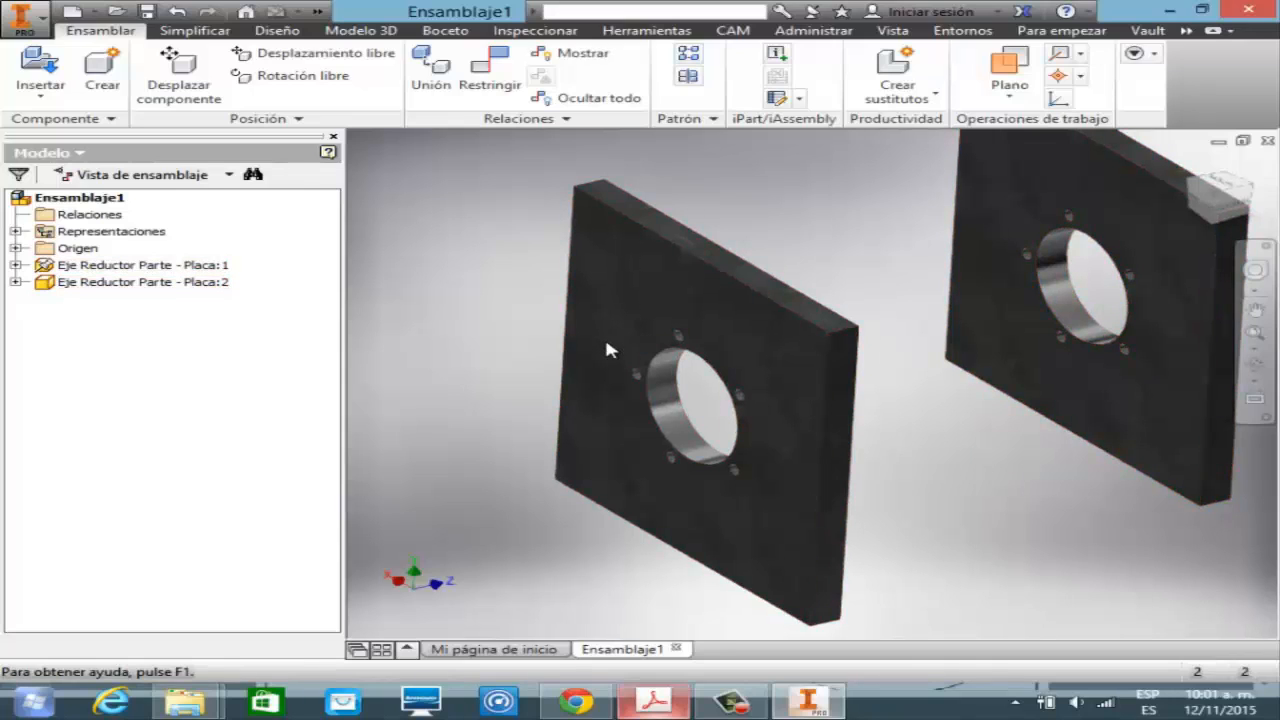
- Switch to the PDF in Adobe Acrobat and examine the Eje Reductor assembly section view on page 152
{"action": "left_click", "coordinate": [654, 701]}
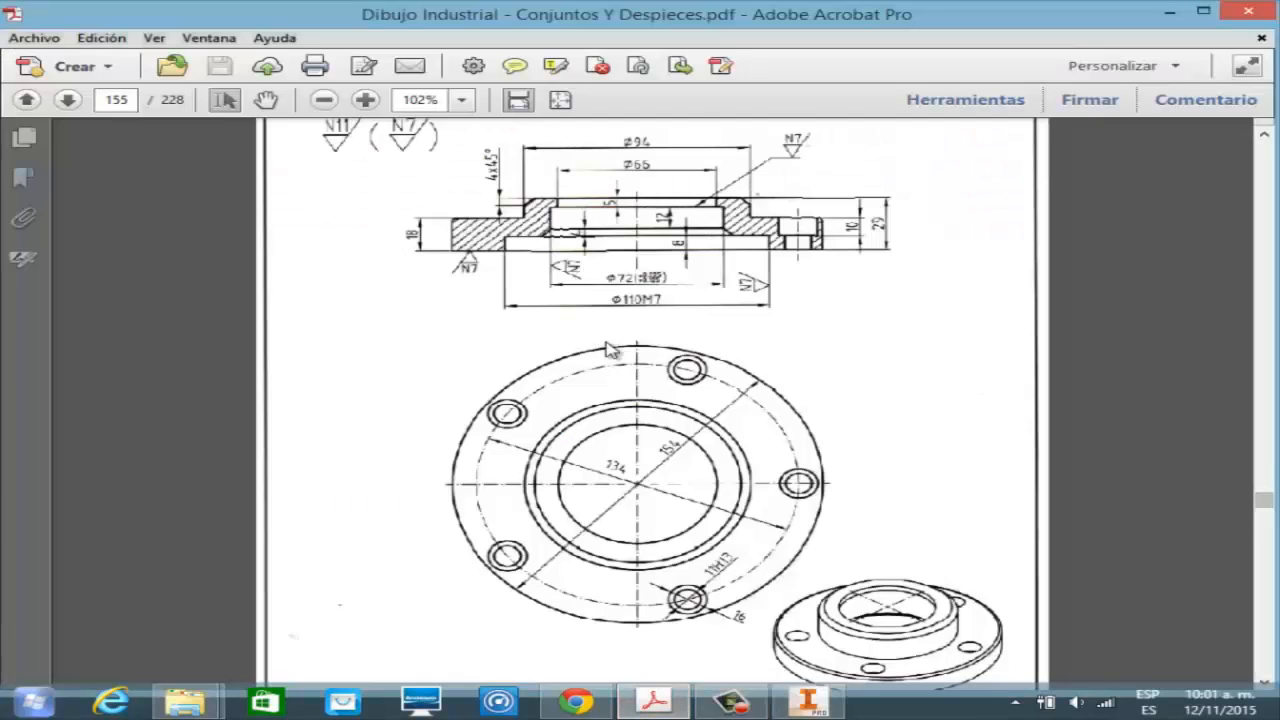
{"action": "scroll", "coordinate": [606, 342], "scroll_direction": "up", "scroll_amount": 15}
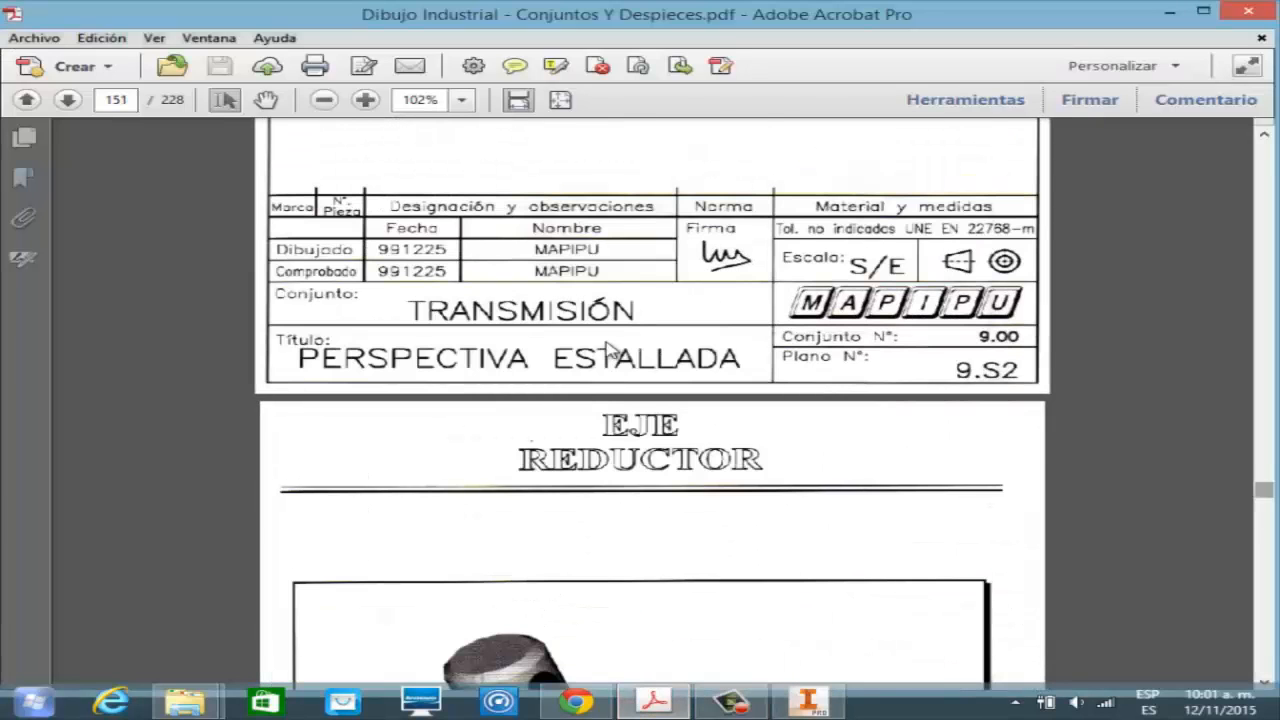
{"action": "scroll", "coordinate": [606, 348], "scroll_direction": "down", "scroll_amount": 10}
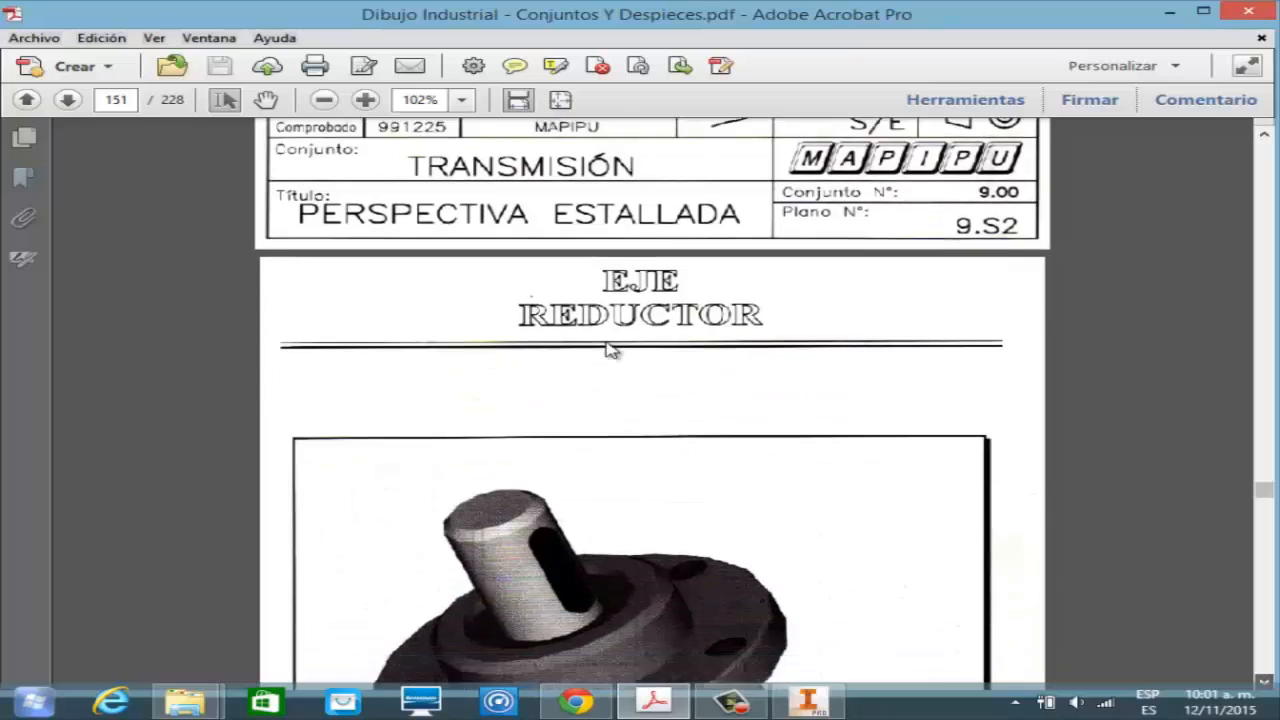
{"action": "scroll", "coordinate": [606, 348], "scroll_direction": "down", "scroll_amount": 8}
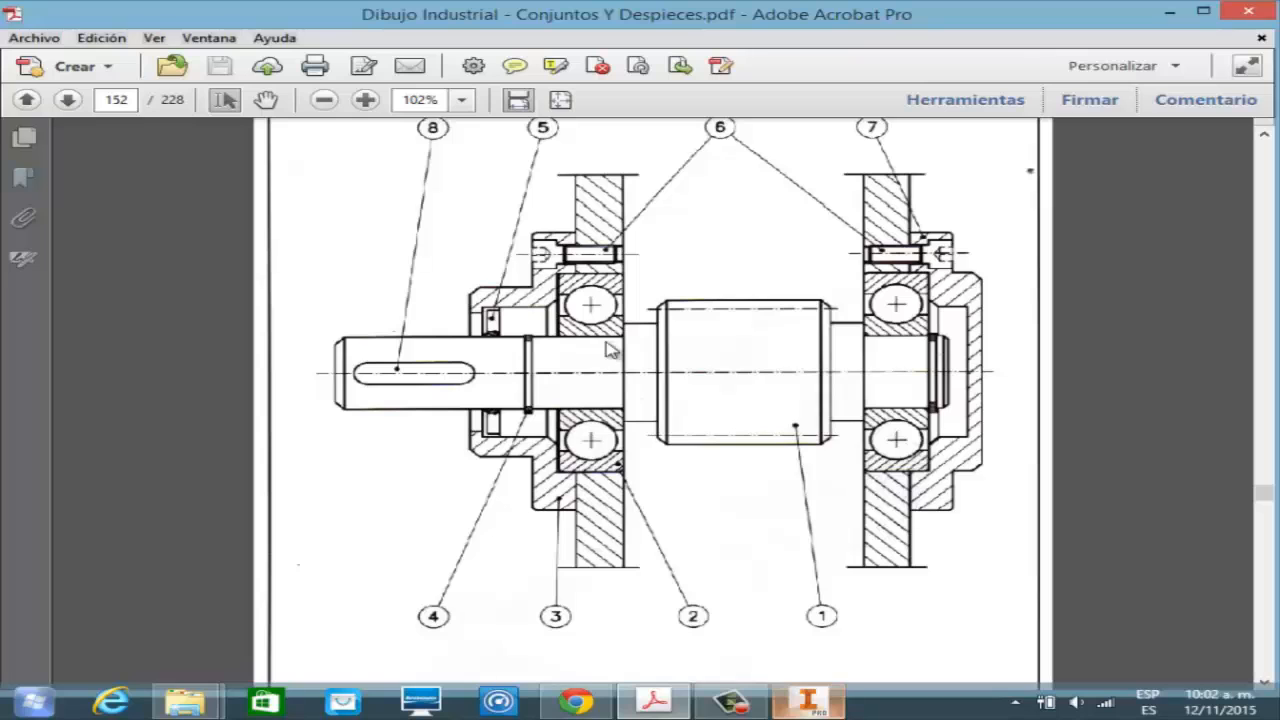
- Return to Inventor and insert Eje Reductor Parte - Balero.ipt, placing two instances between the plates
{"action": "key", "text": "alt+Tab"}
{"action": "key", "text": "p"}
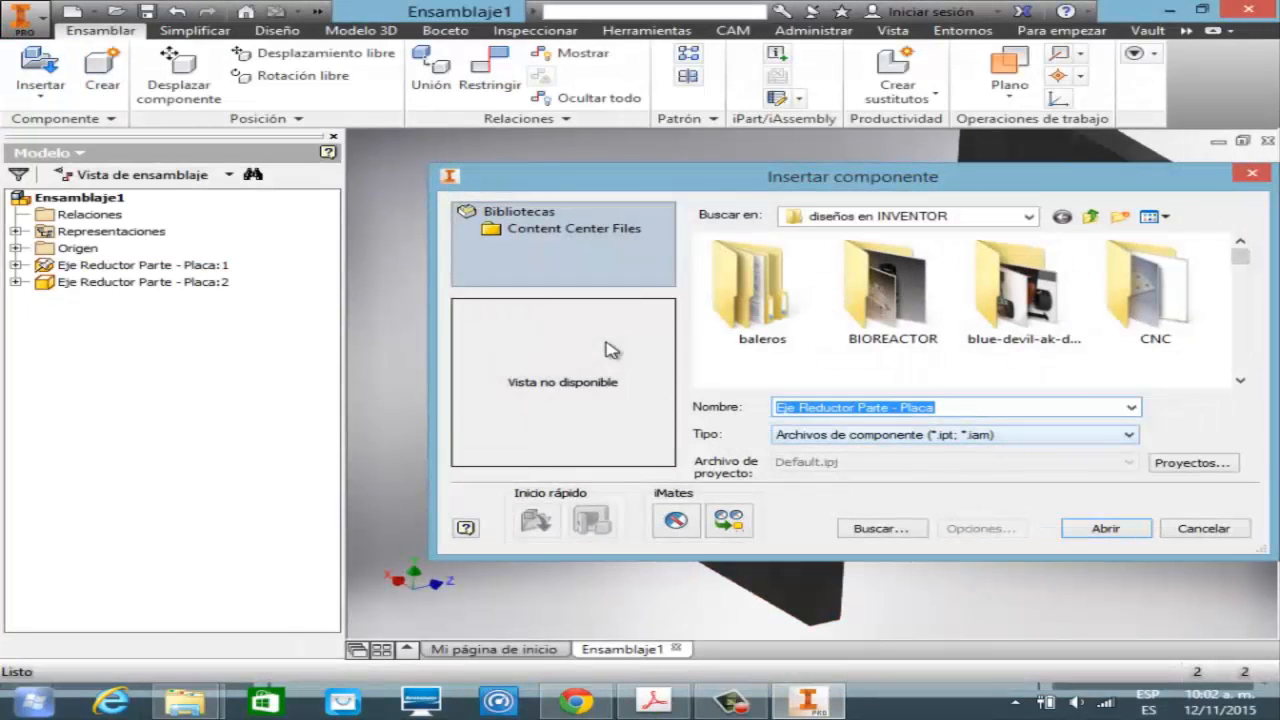
{"action": "key", "text": "End"}
{"action": "key", "text": "BackSpace"}
{"action": "key", "text": "BackSpace"}
{"action": "key", "text": "BackSpace"}
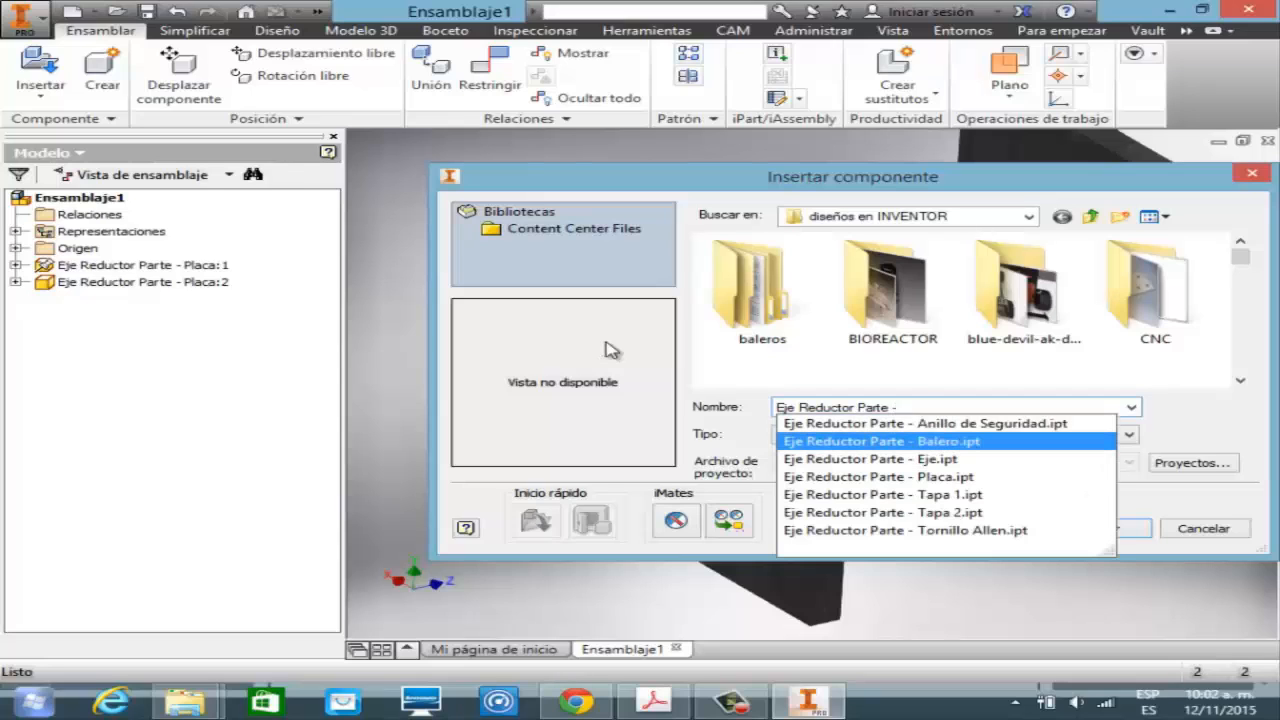
{"action": "key", "text": "Return"}
{"action": "key", "text": "Return"}
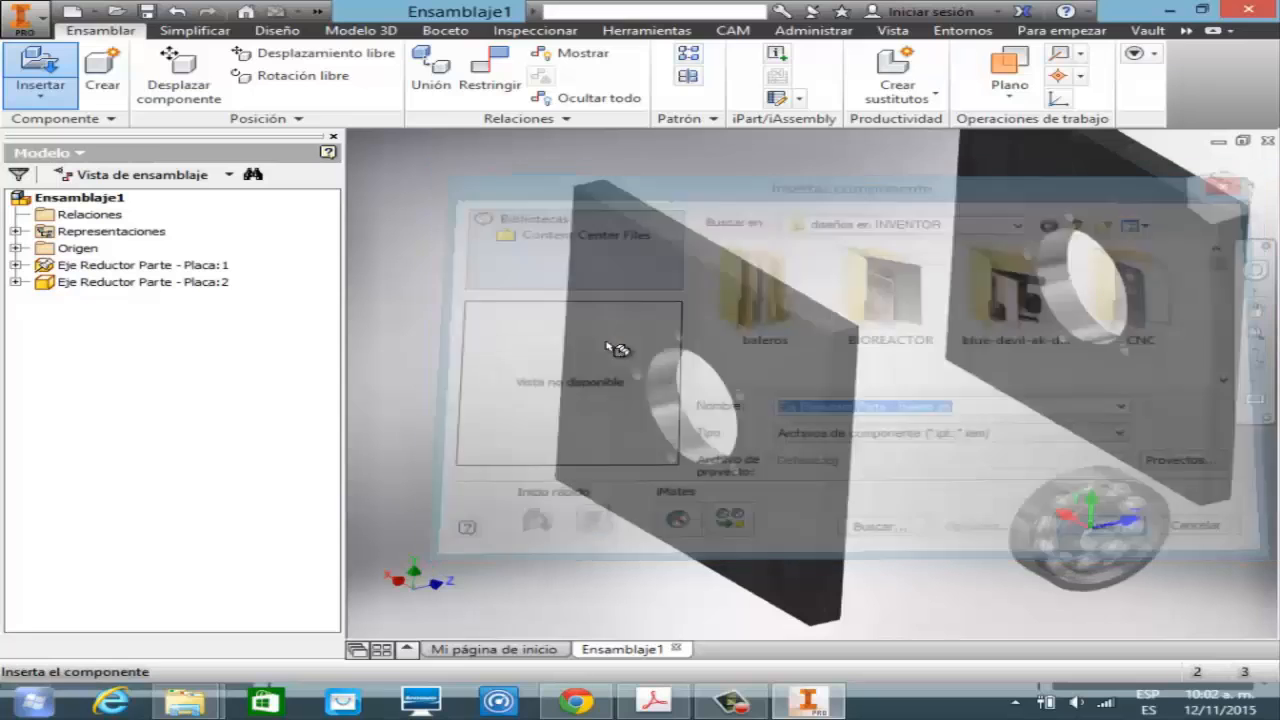
{"action": "left_click", "coordinate": [777, 209]}
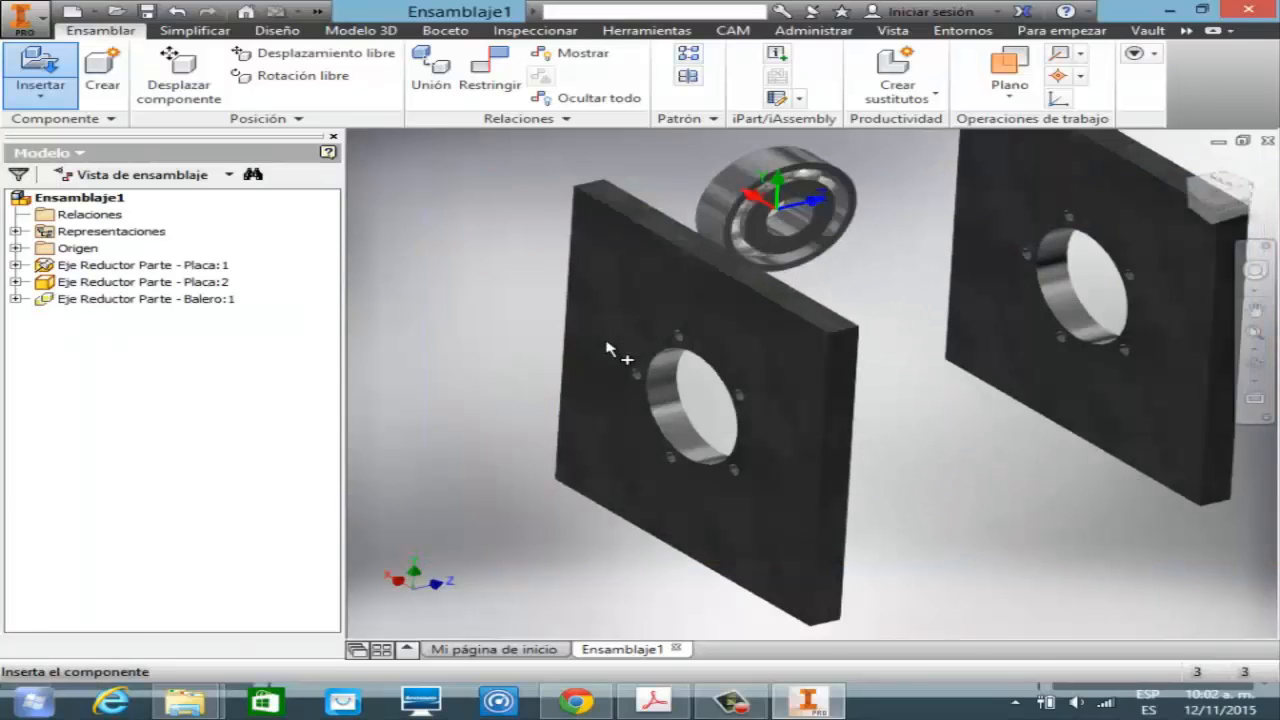
{"action": "left_click", "coordinate": [855, 266]}
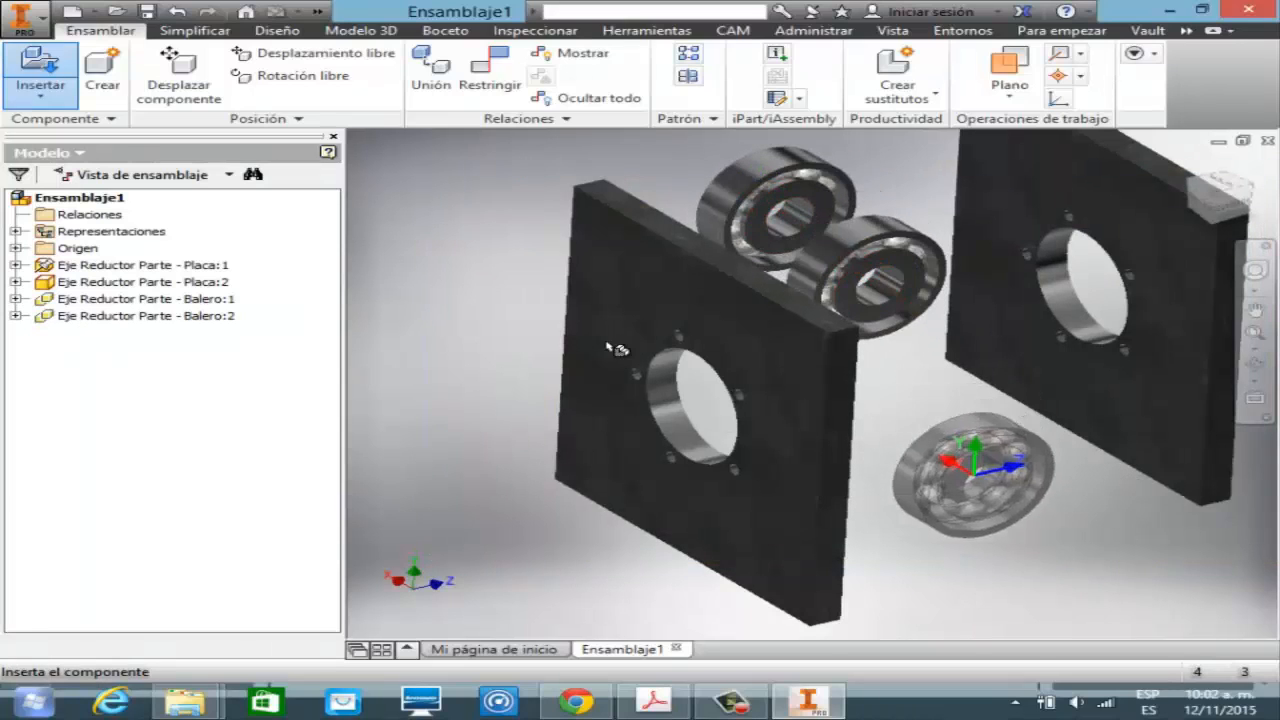
{"action": "key", "text": "Escape"}
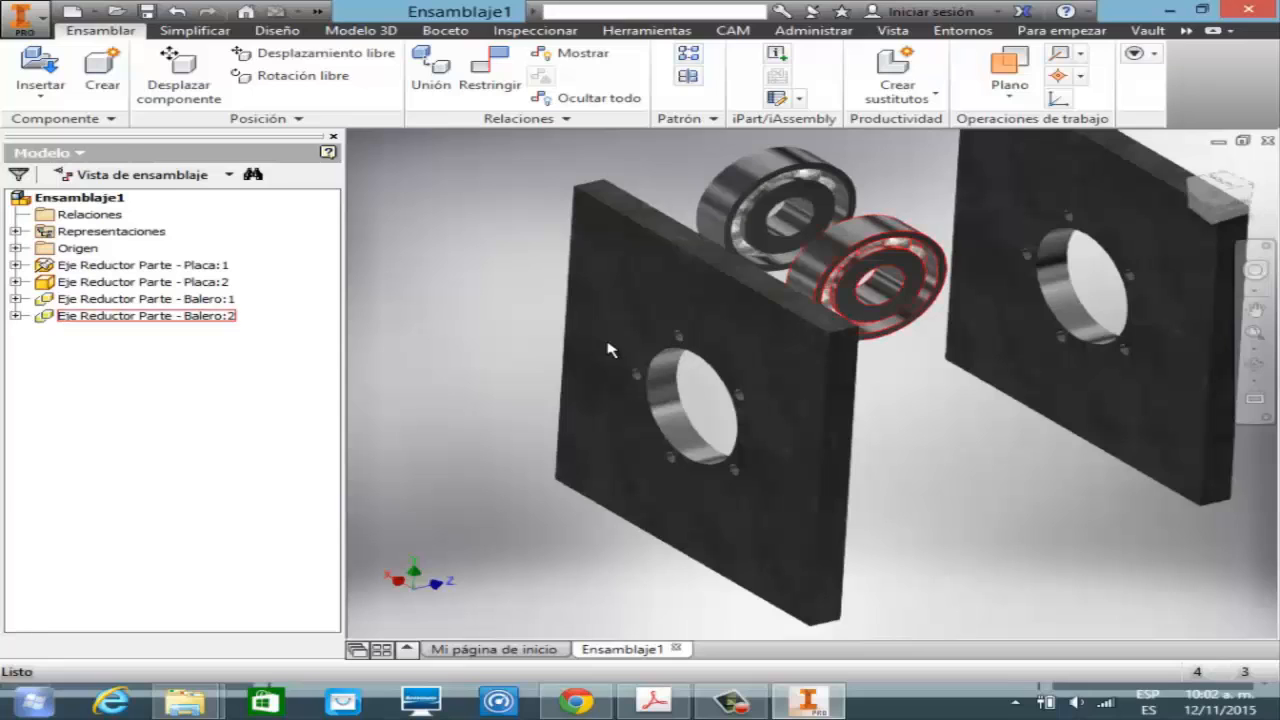
- Mate the axis of Balero:2 with the central hole of Placa:1 at 0 mm offset and slide the bearing out in front of the plate
{"action": "key", "text": "c"}
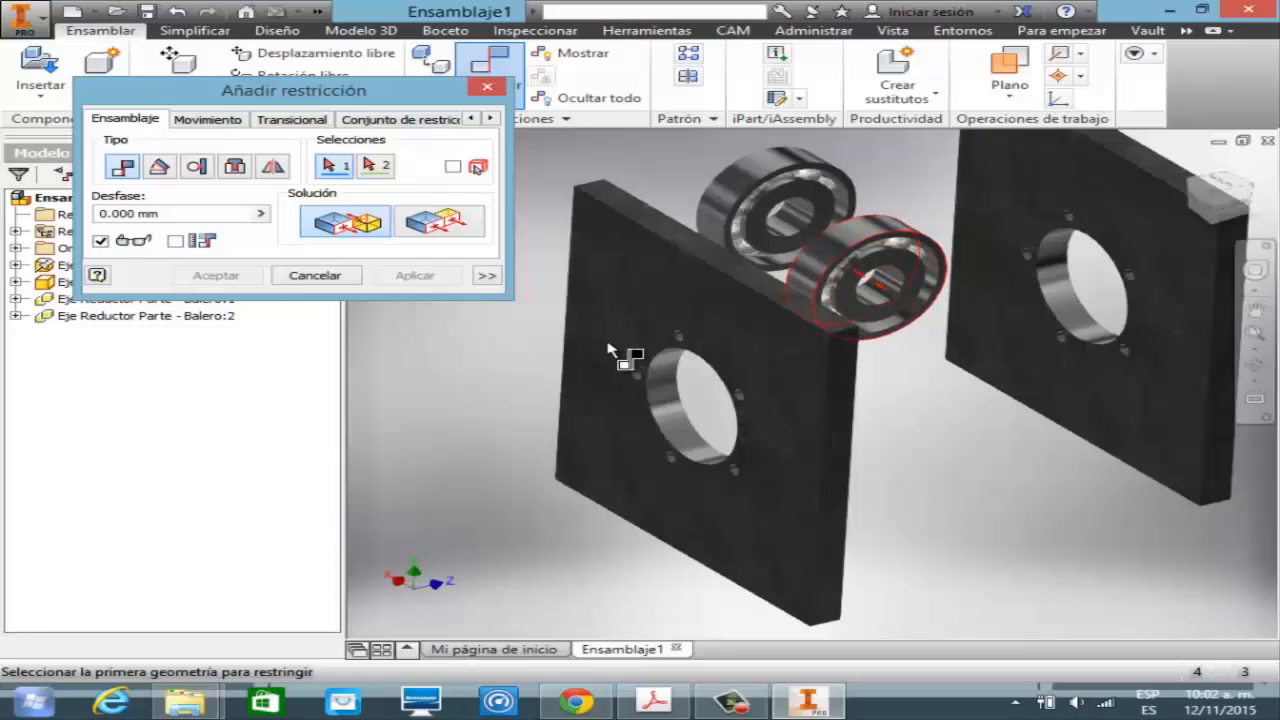
{"action": "left_click", "coordinate": [610, 347]}
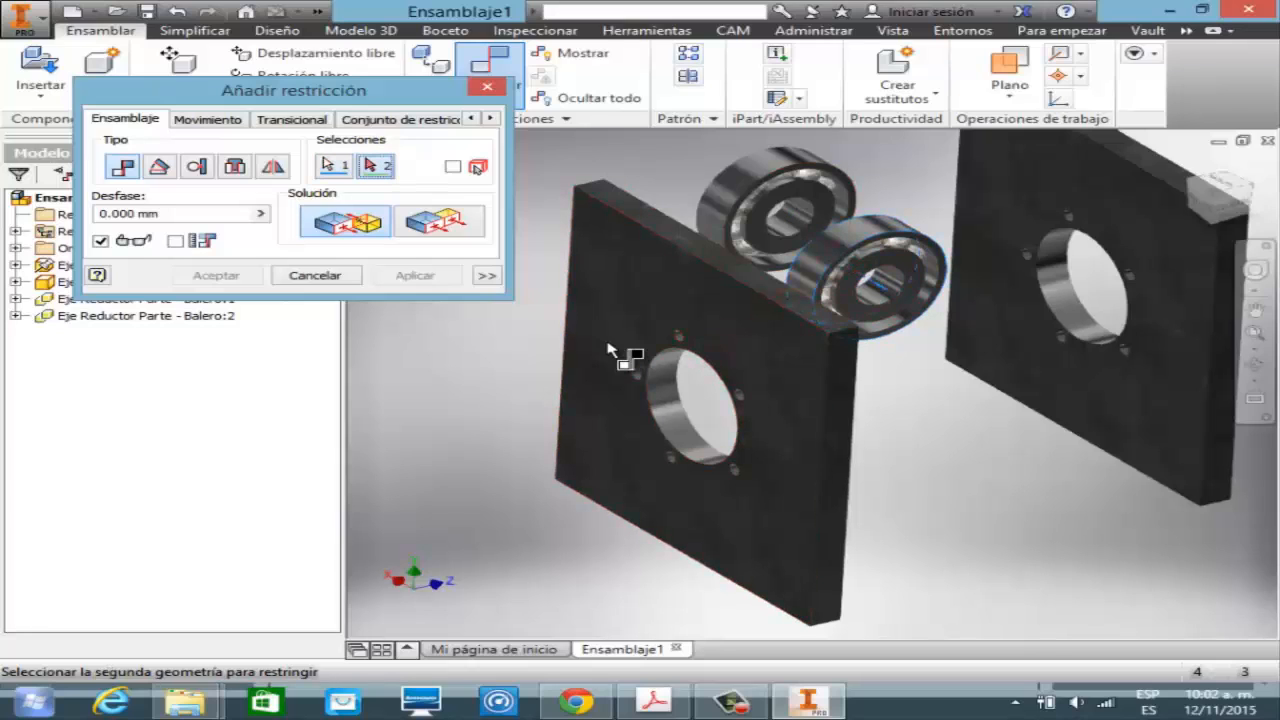
{"action": "left_click", "coordinate": [610, 347]}
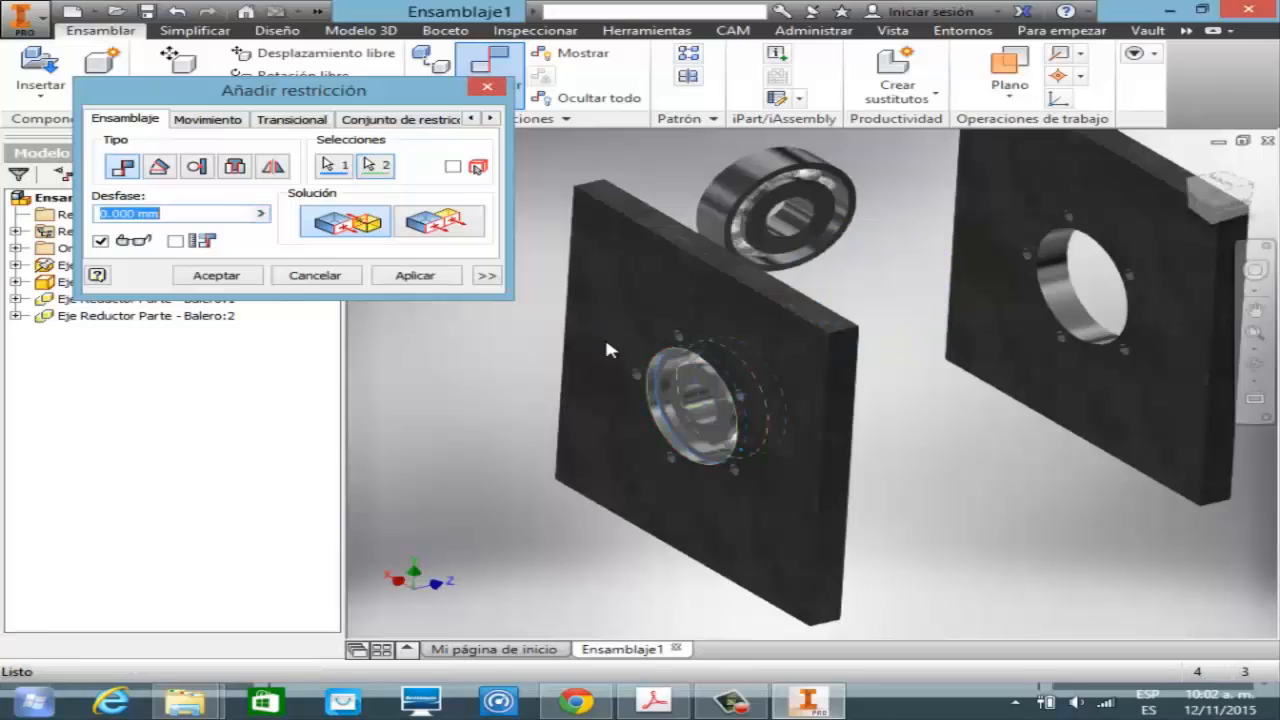
{"action": "key", "text": "Return"}
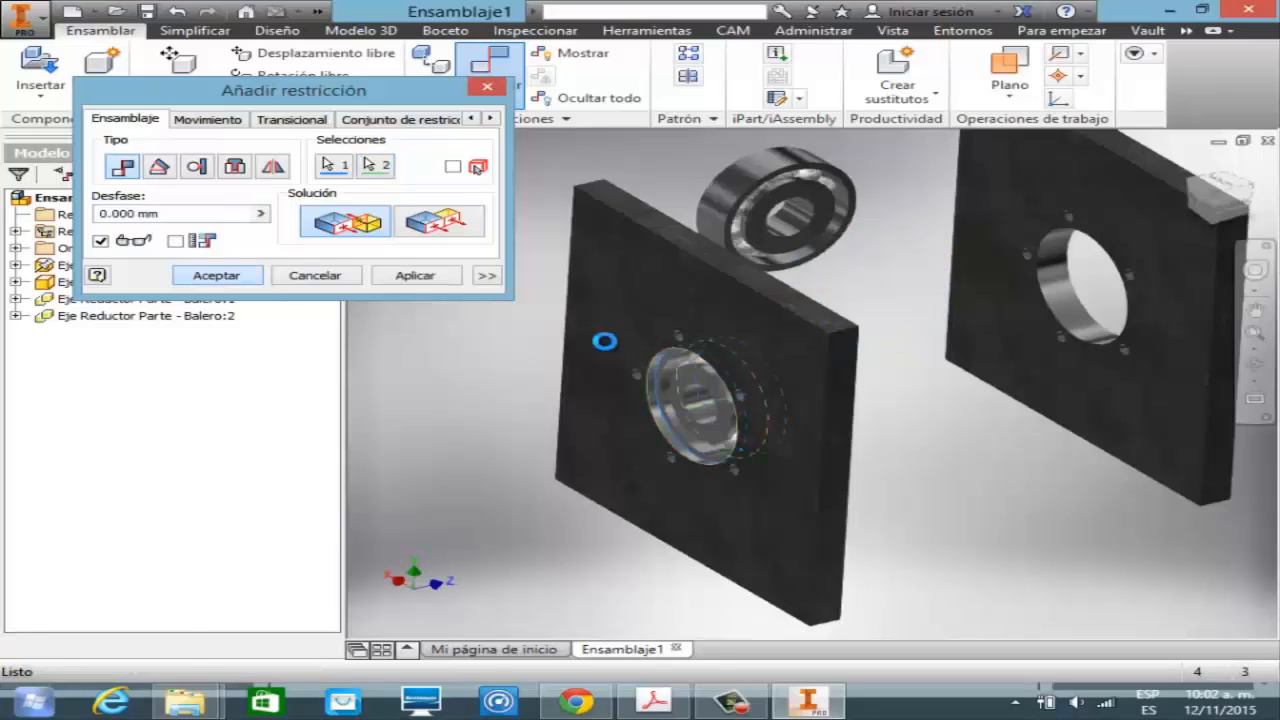
{"action": "mouse_move", "coordinate": [692, 406]}
{"action": "left_mouse_down"}
{"action": "mouse_move", "coordinate": [606, 427]}
{"action": "mouse_move", "coordinate": [710, 397]}
{"action": "mouse_move", "coordinate": [612, 425]}
{"action": "mouse_move", "coordinate": [710, 397]}
{"action": "mouse_move", "coordinate": [608, 349]}
{"action": "left_mouse_up"}
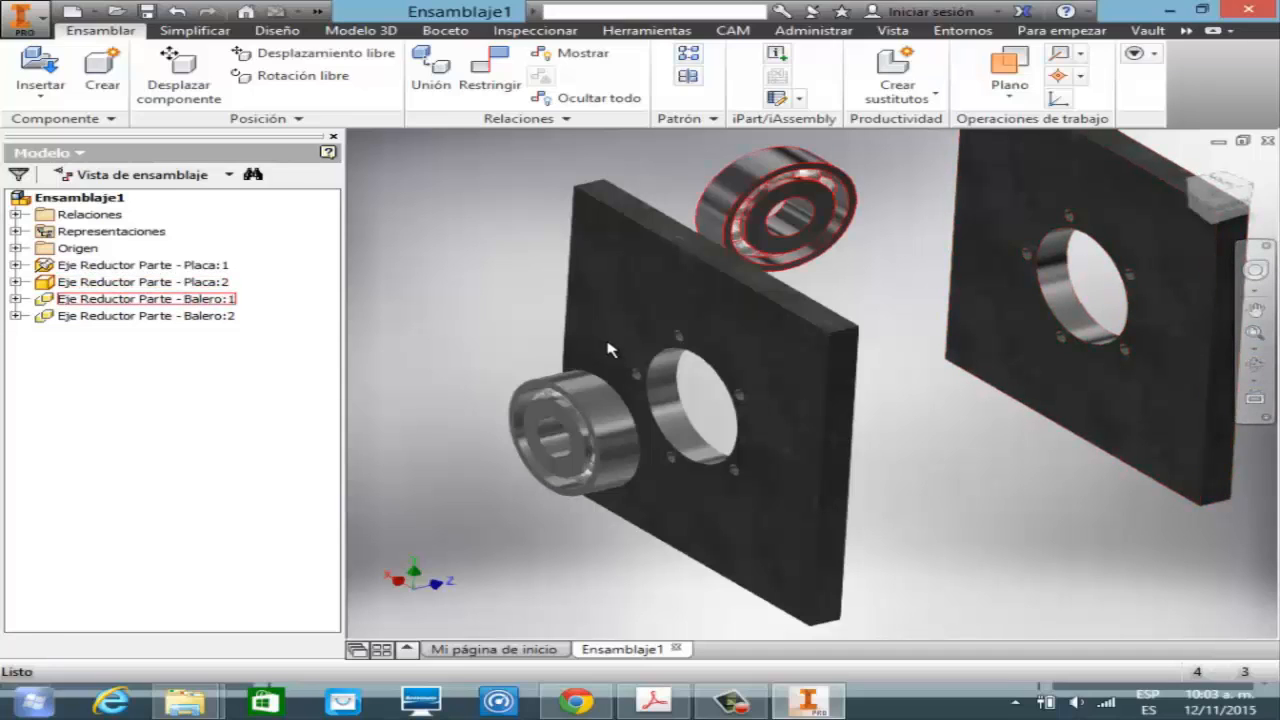
- Mate the axis of Balero:1 with the central hole of Placa:1 at 0 mm offset and slide the bearing along it to between the plates
{"action": "key", "text": "c"}
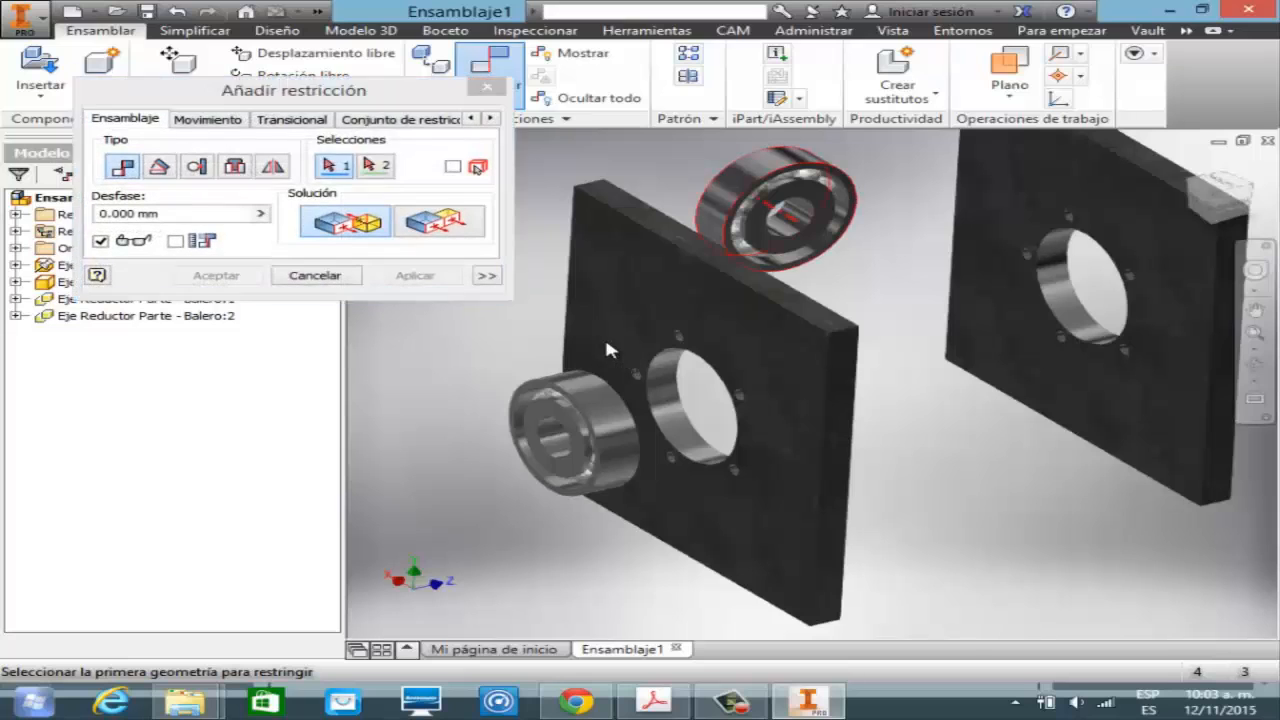
{"action": "left_click", "coordinate": [609, 350]}
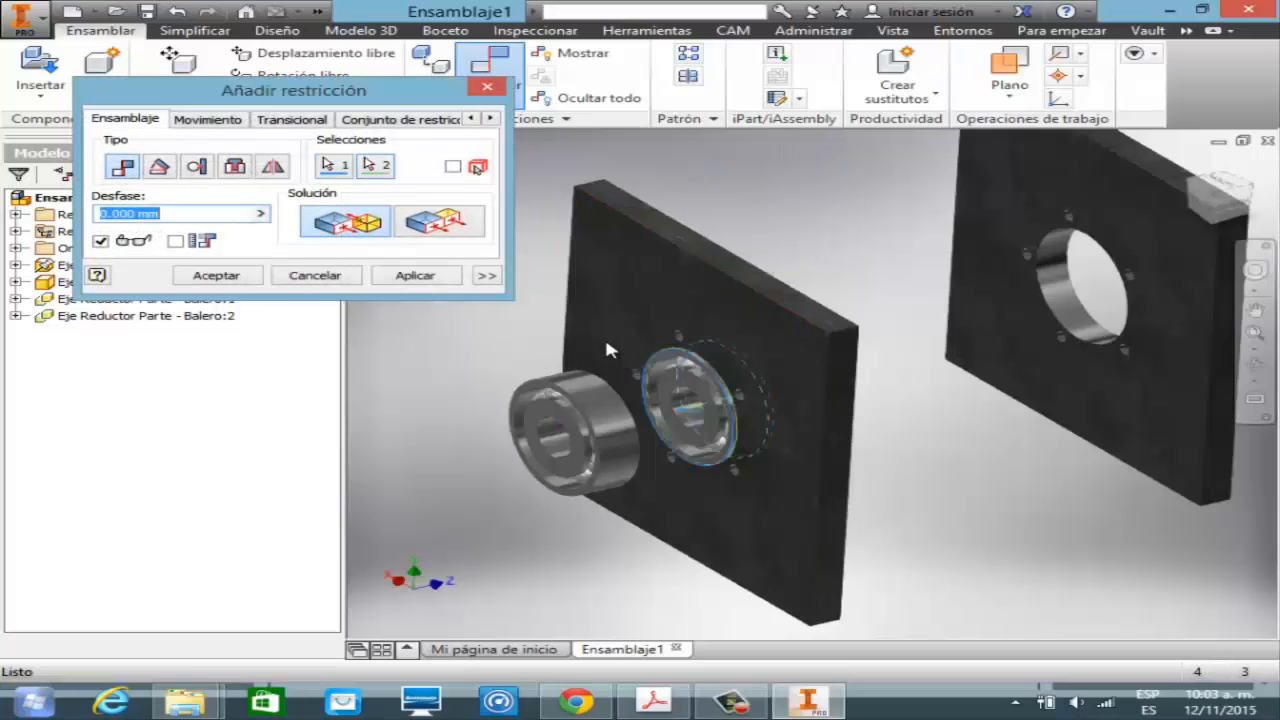
{"action": "left_click", "coordinate": [216, 275]}
{"action": "left_click_drag", "start_coordinate": [690, 407], "coordinate": [938, 350]}
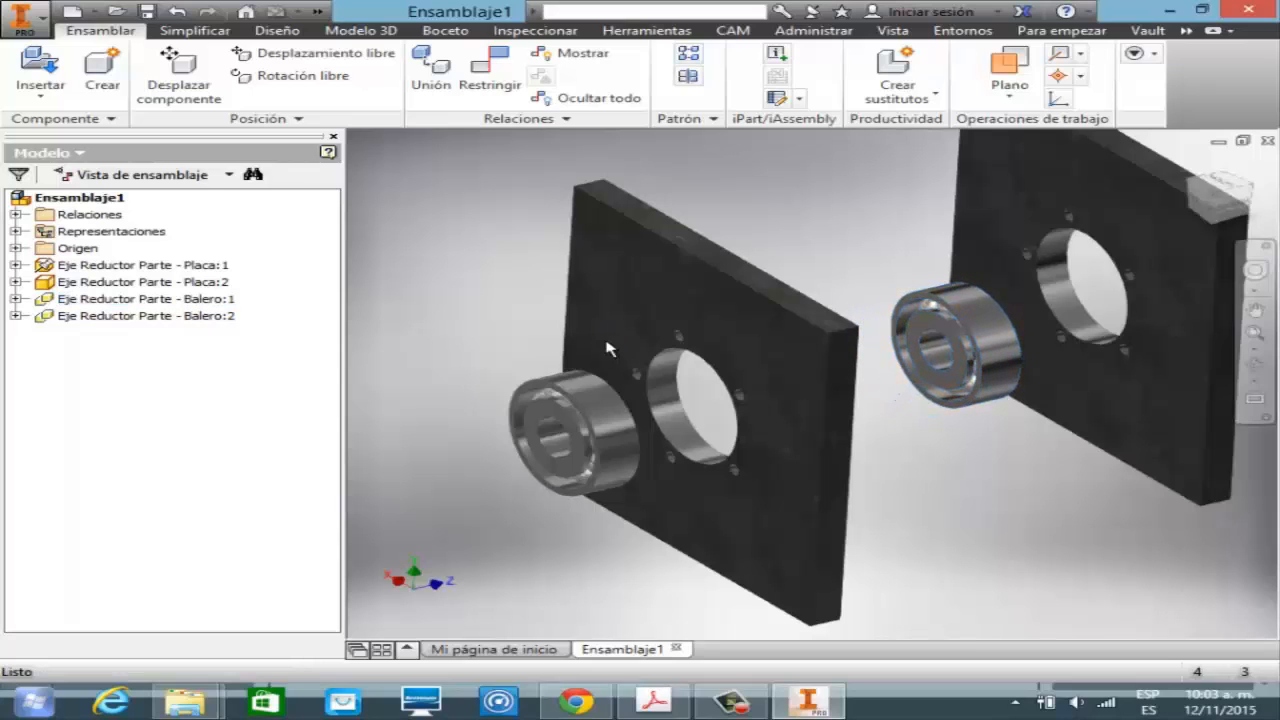
- Consult the PDF section view and insert one instance of Eje Reductor Parte - Tapa 1.ipt on the outer side of Placa:1
{"action": "key", "text": "alt+Tab"}
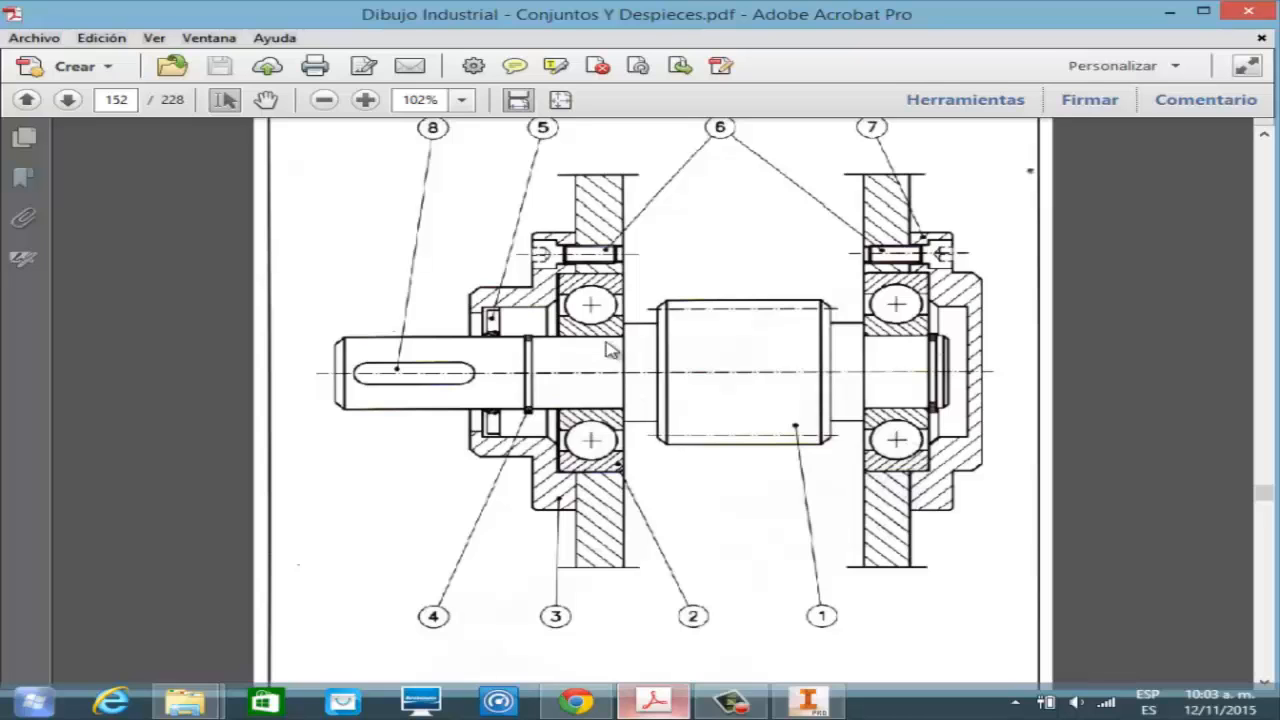
{"action": "key", "text": "alt+Tab"}
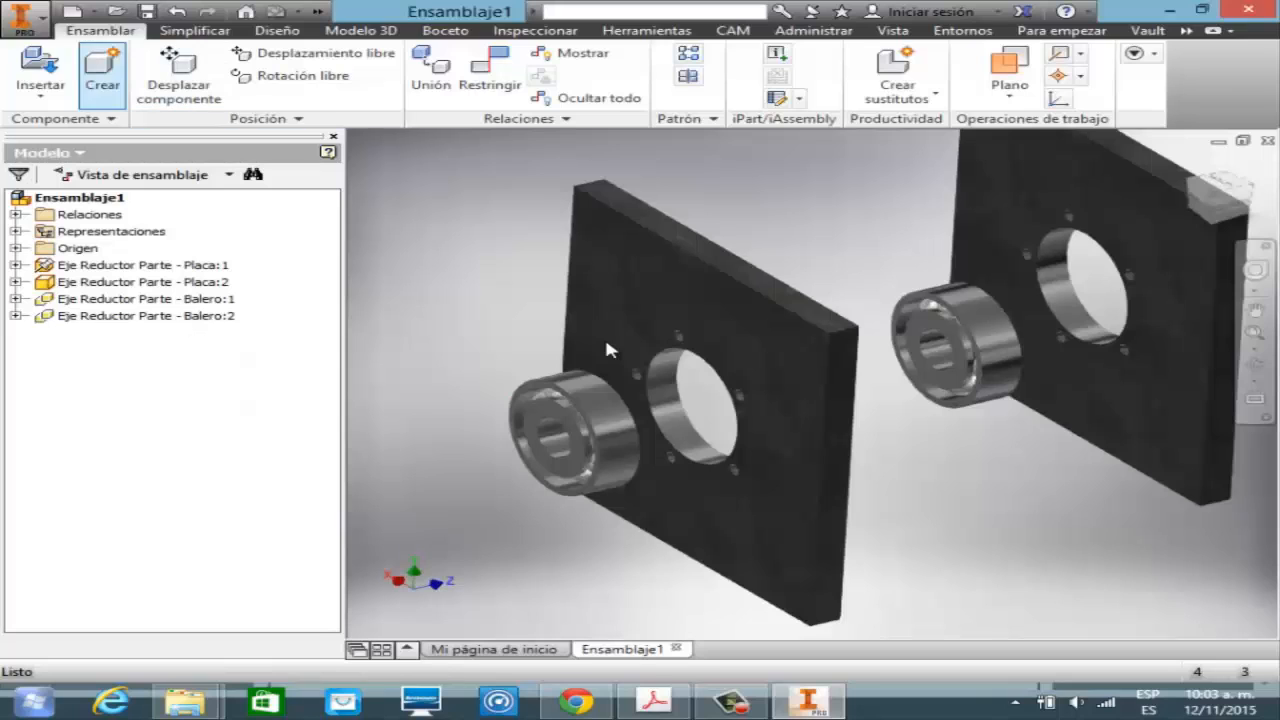
{"action": "key", "text": "p"}
{"action": "key", "text": "End"}
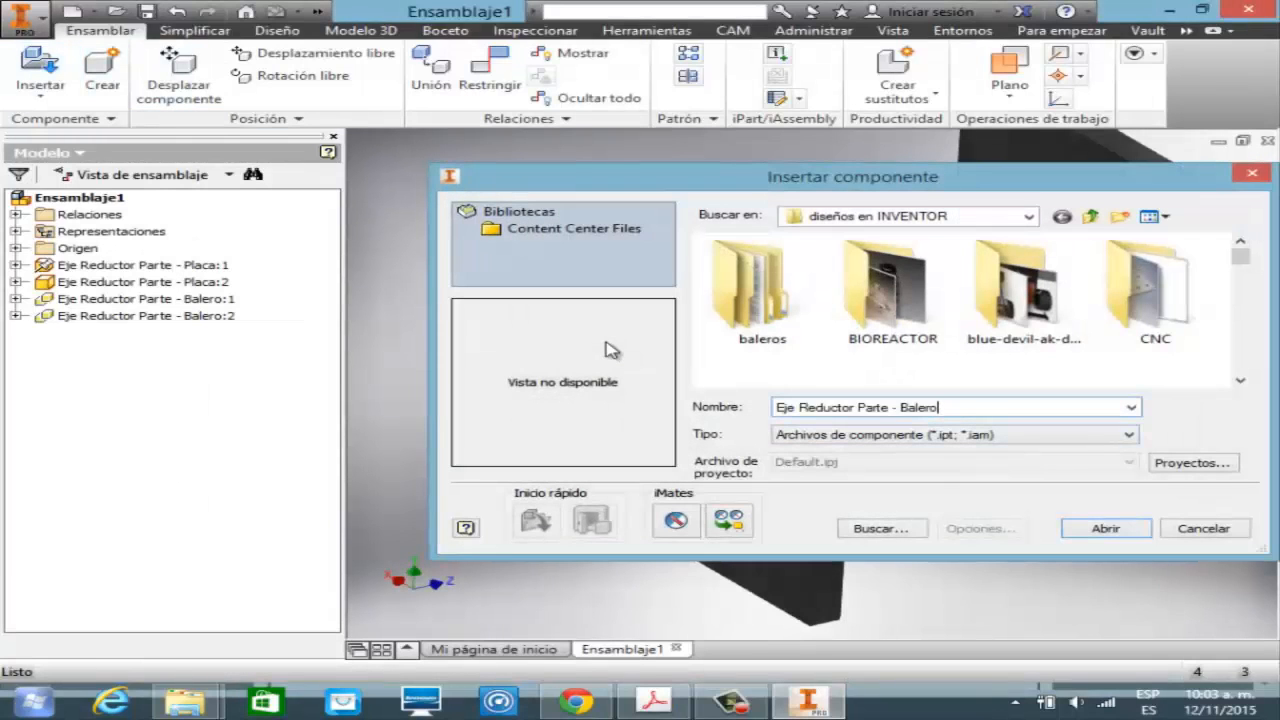
{"action": "key", "text": "BackSpace"}
{"action": "key", "text": "BackSpace"}
{"action": "key", "text": "BackSpace"}
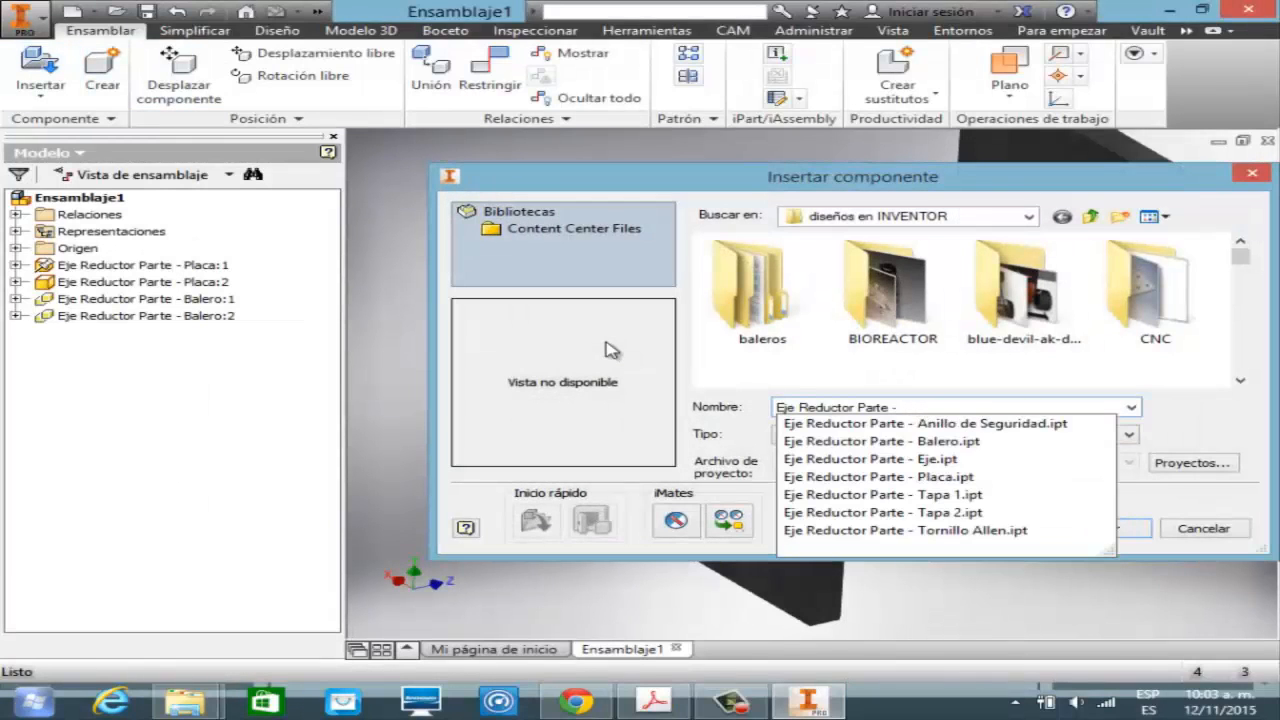
{"action": "key", "text": "Down"}
{"action": "key", "text": "Down"}
{"action": "key", "text": "Down"}
{"action": "key", "text": "Down"}
{"action": "key", "text": "Down"}
{"action": "key", "text": "Return"}
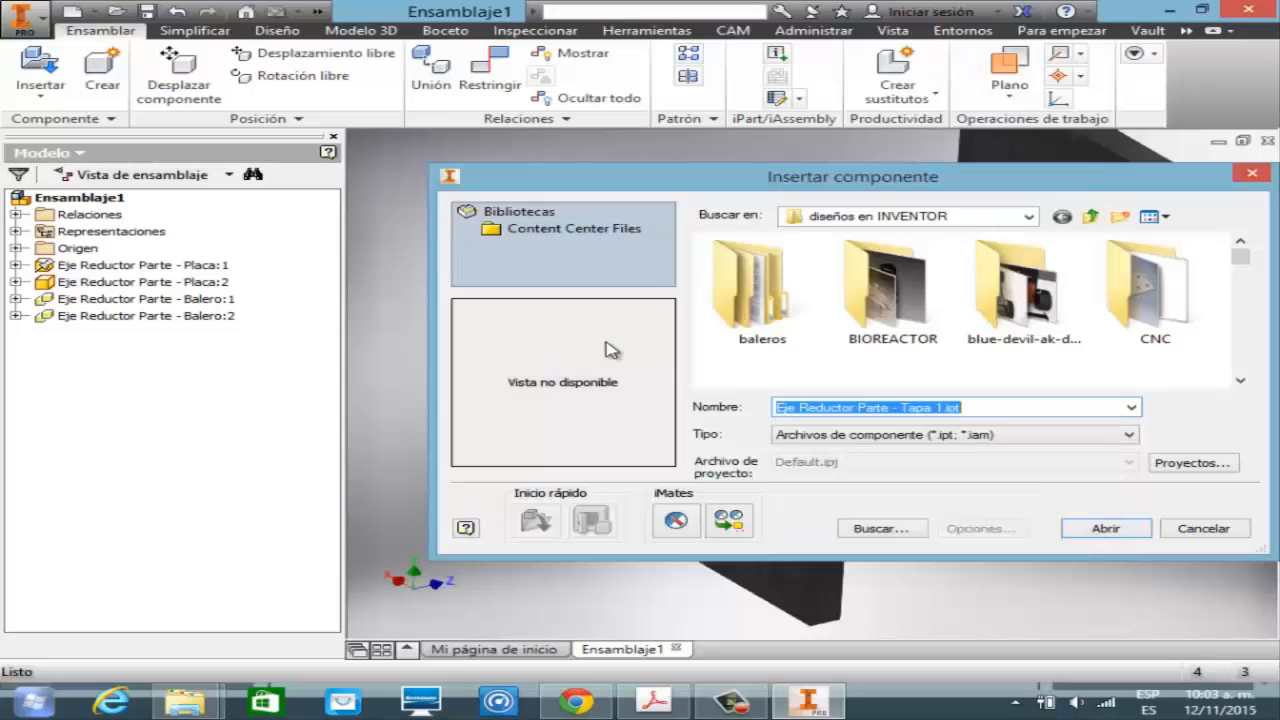
{"action": "key", "text": "Return"}
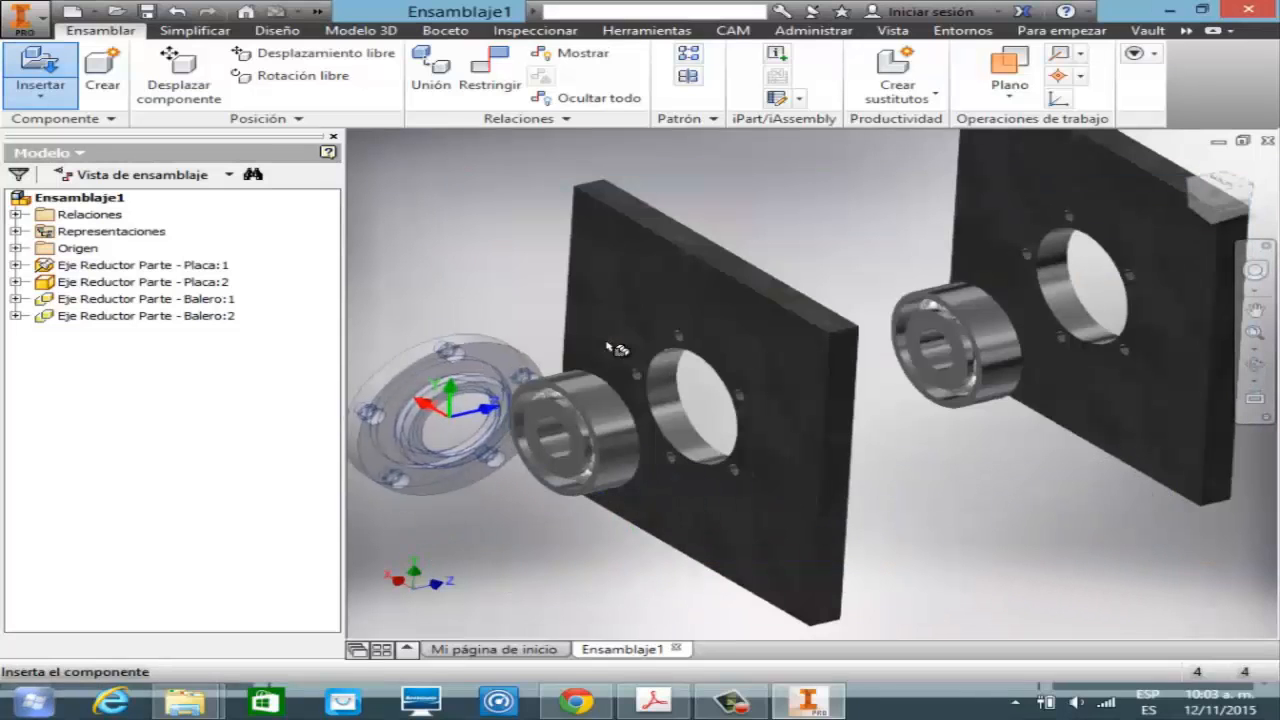
{"action": "left_click", "coordinate": [617, 349]}
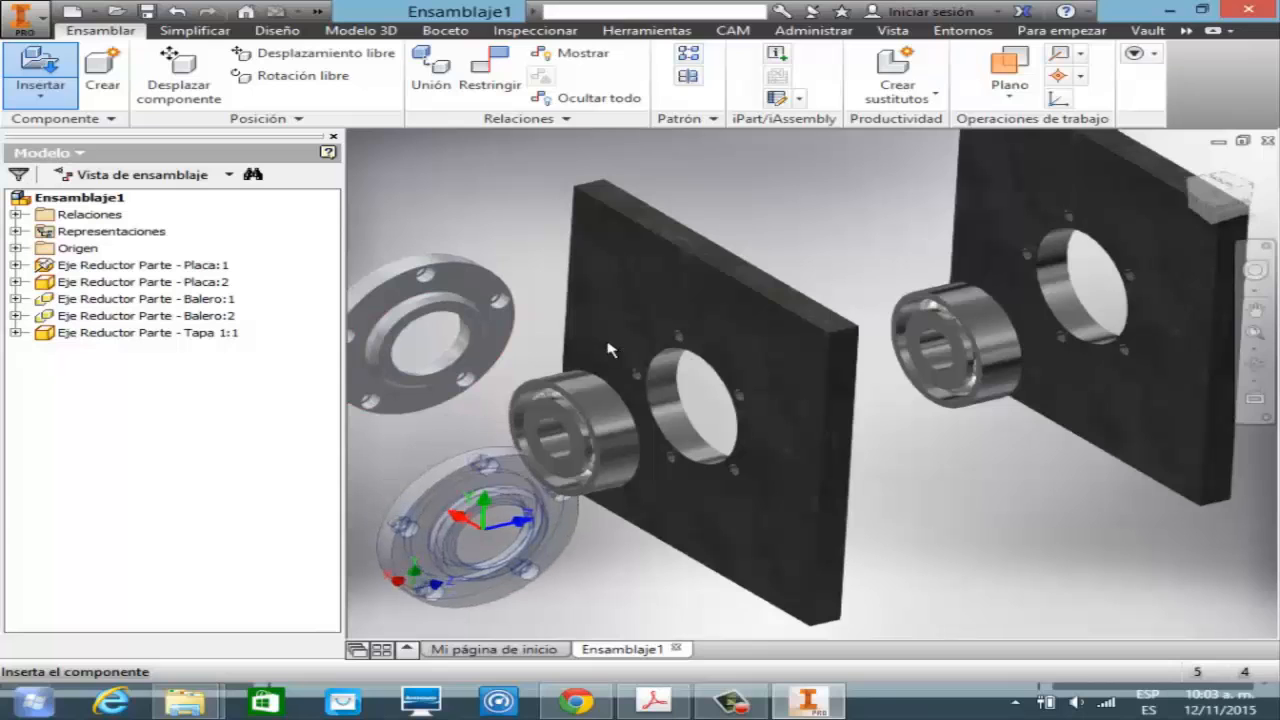
{"action": "key", "text": "Escape"}
- Insert one instance of Eje Reductor Parte - Tapa 2.ipt near Placa:2, and switch back to the assembly drawing in Adobe Acrobat
{"action": "key", "text": "p"}
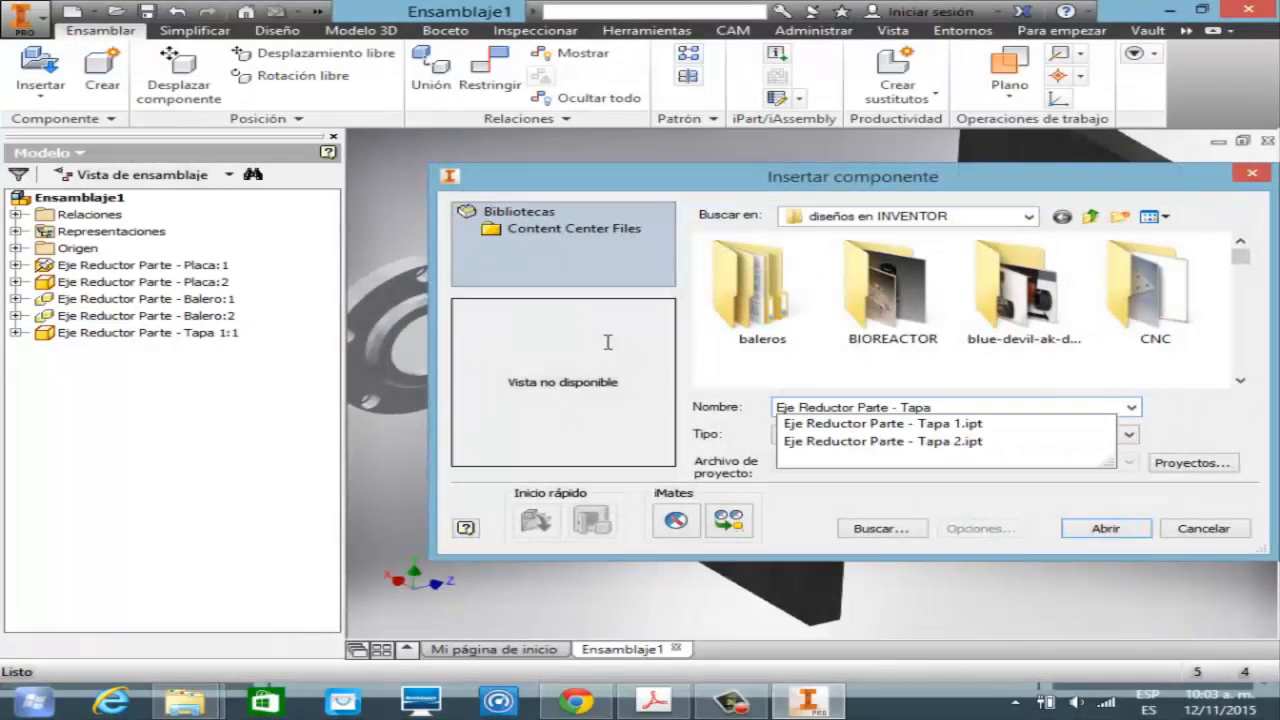
{"action": "key", "text": "Return"}
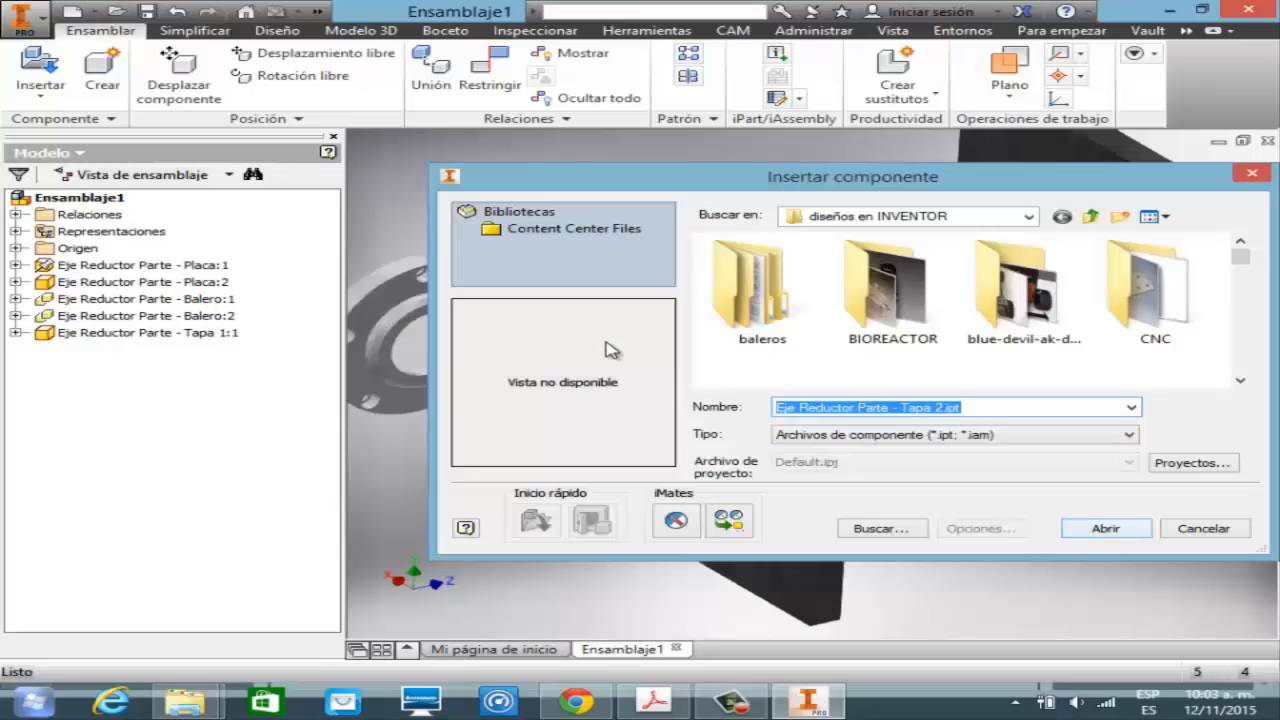
{"action": "key", "text": "Return"}
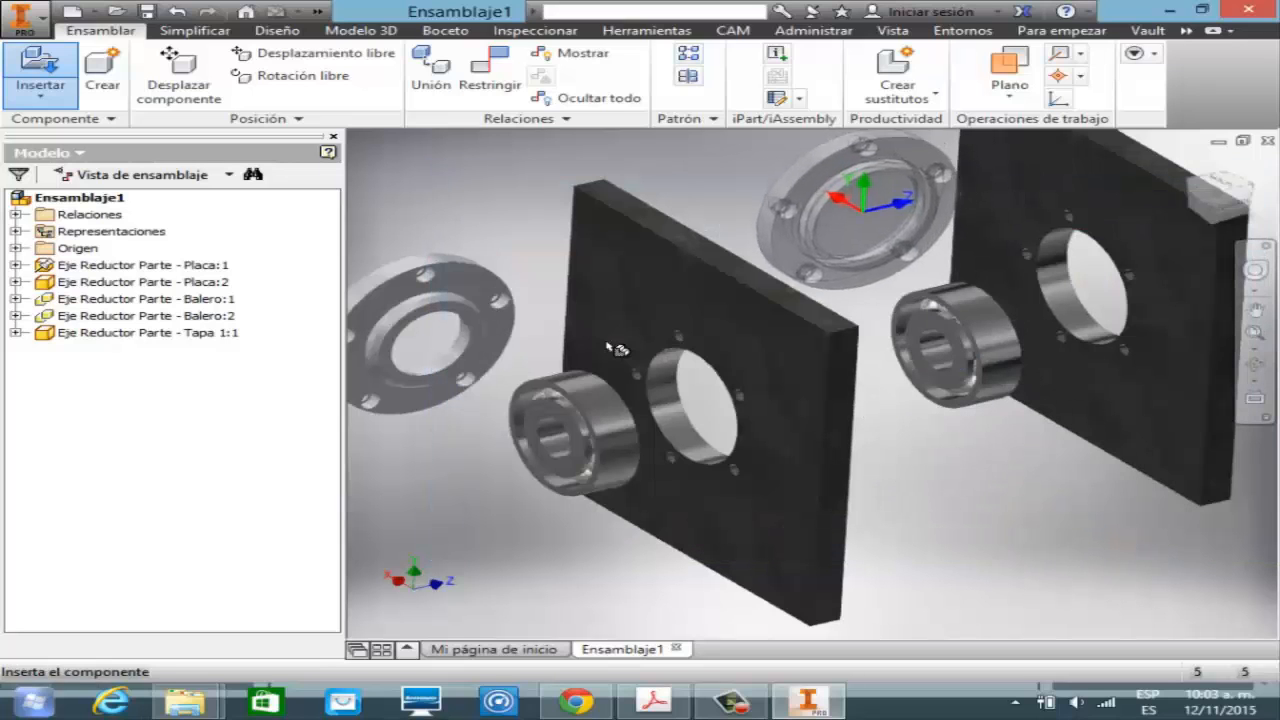
{"action": "left_click", "coordinate": [608, 343]}
{"action": "key", "text": "Escape"}
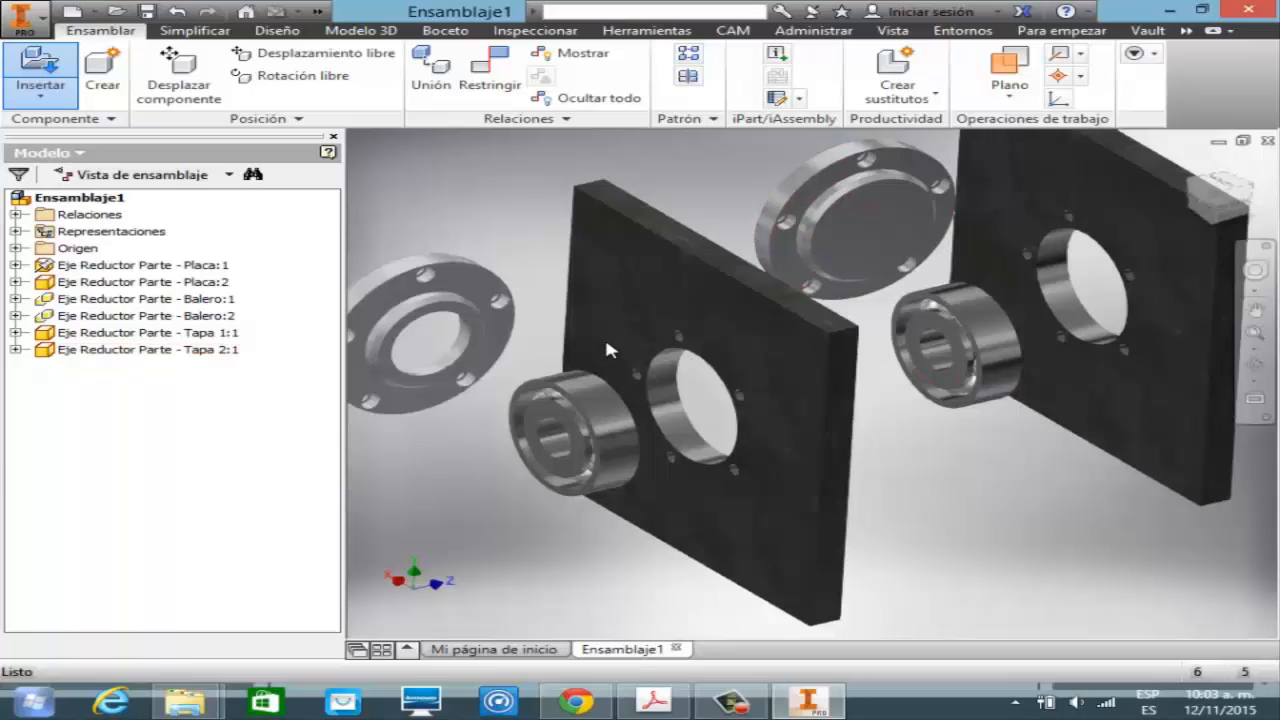
{"action": "key", "text": "alt+Tab"}
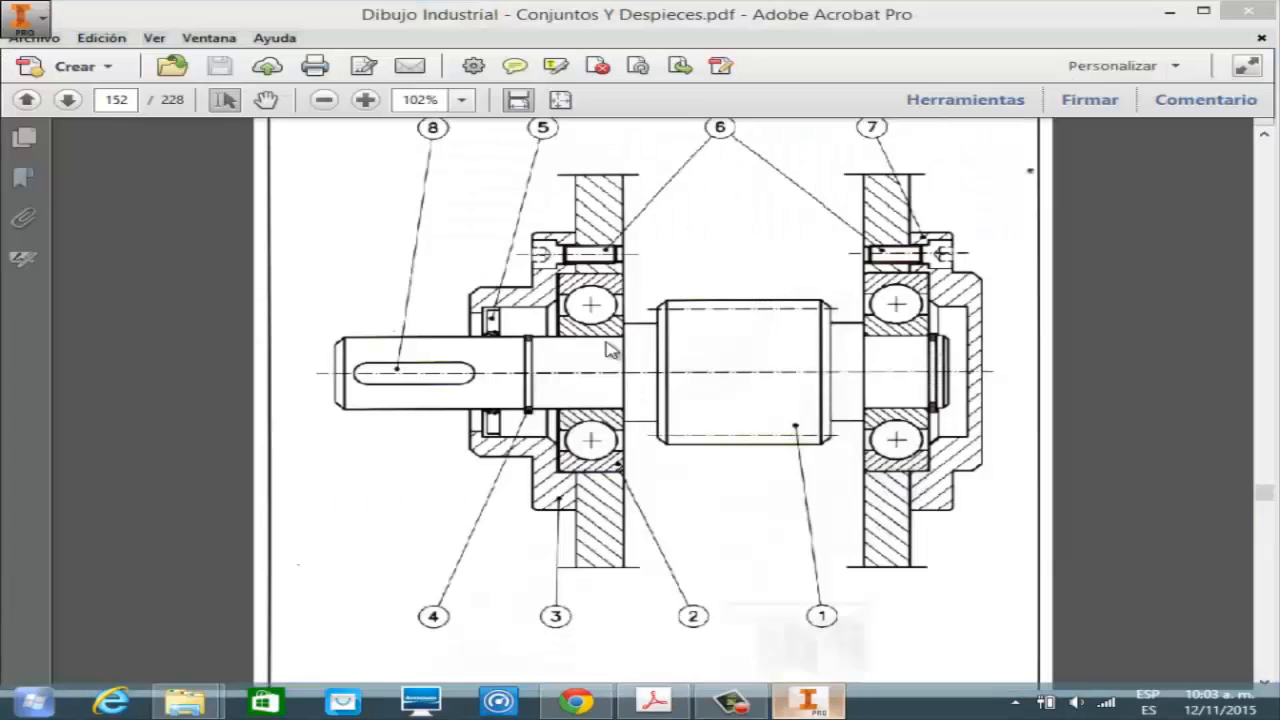
- Switch back to the Inventor assembly and insert one instance of Eje Reductor Parte - Eje.ipt between the two plates
{"action": "key", "text": "alt+Tab"}
{"action": "key", "text": "p"}
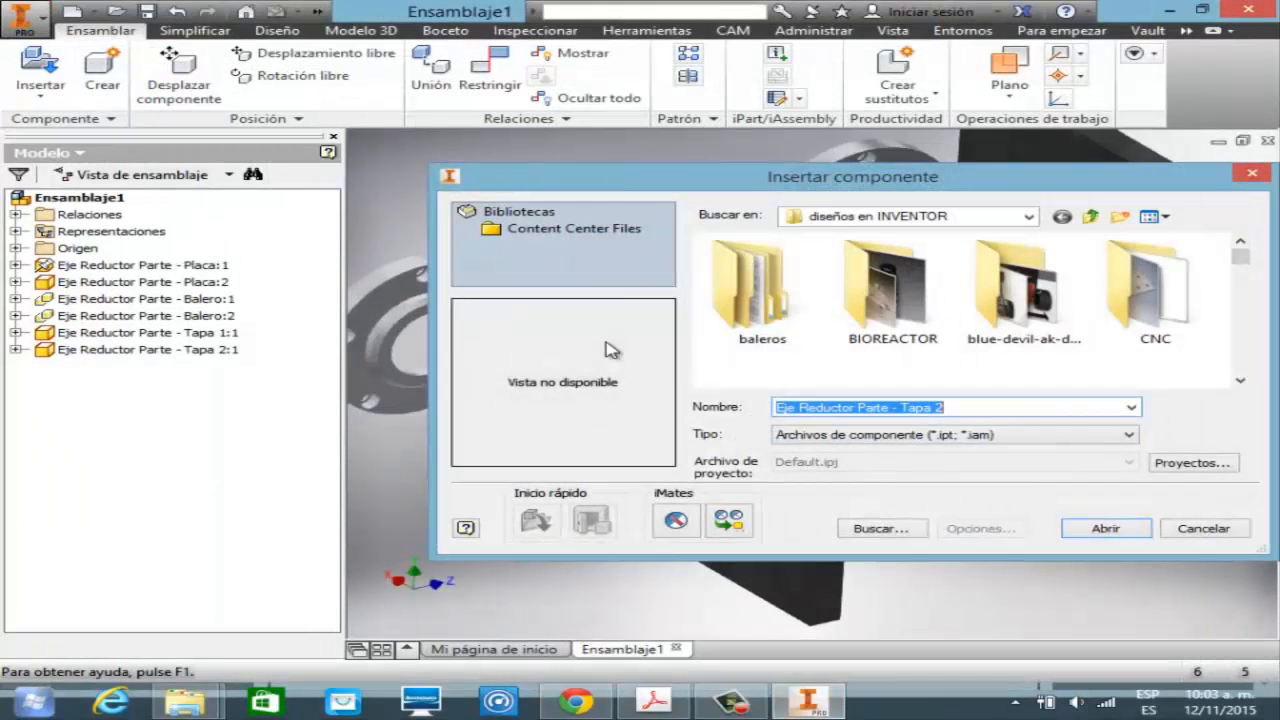
{"action": "key", "text": "End"}
{"action": "key", "text": "BackSpace"}
{"action": "key", "text": "BackSpace"}
{"action": "key", "text": "BackSpace"}
{"action": "key", "text": "BackSpace"}
{"action": "key", "text": "BackSpace"}
{"action": "key", "text": "BackSpace"}
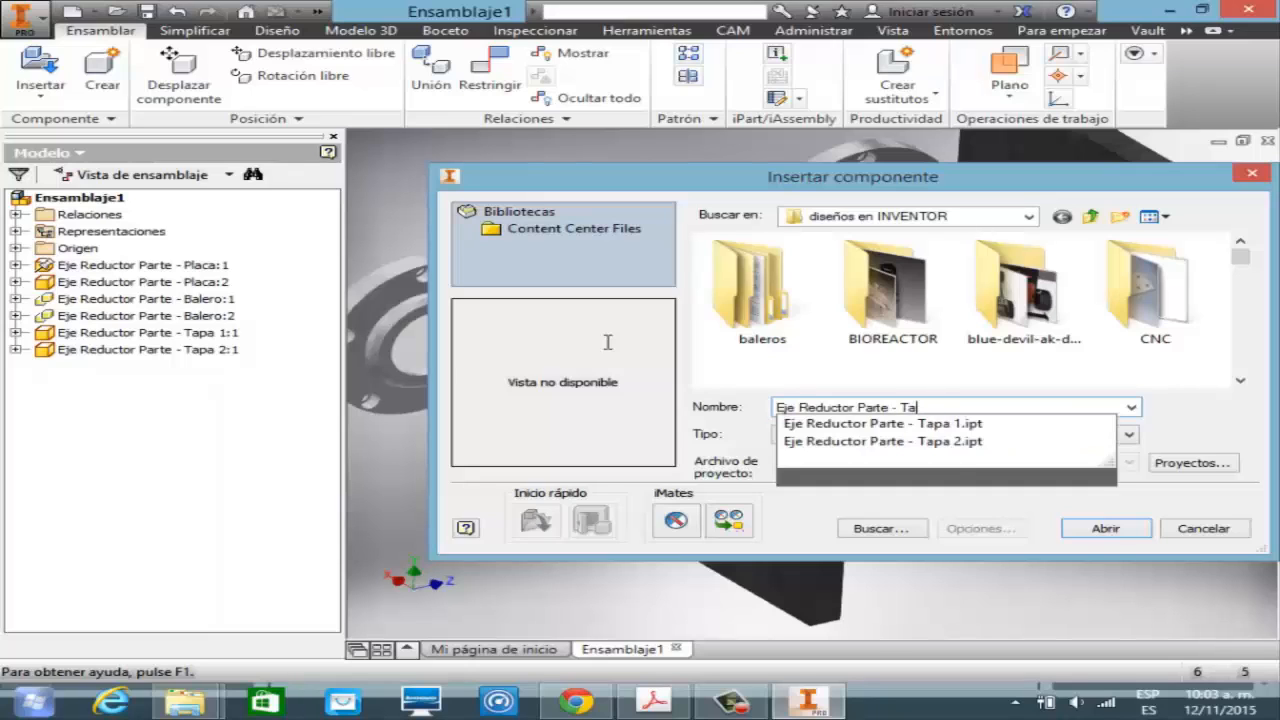
{"action": "key", "text": "Down"}
{"action": "key", "text": "Down"}
{"action": "key", "text": "Down"}
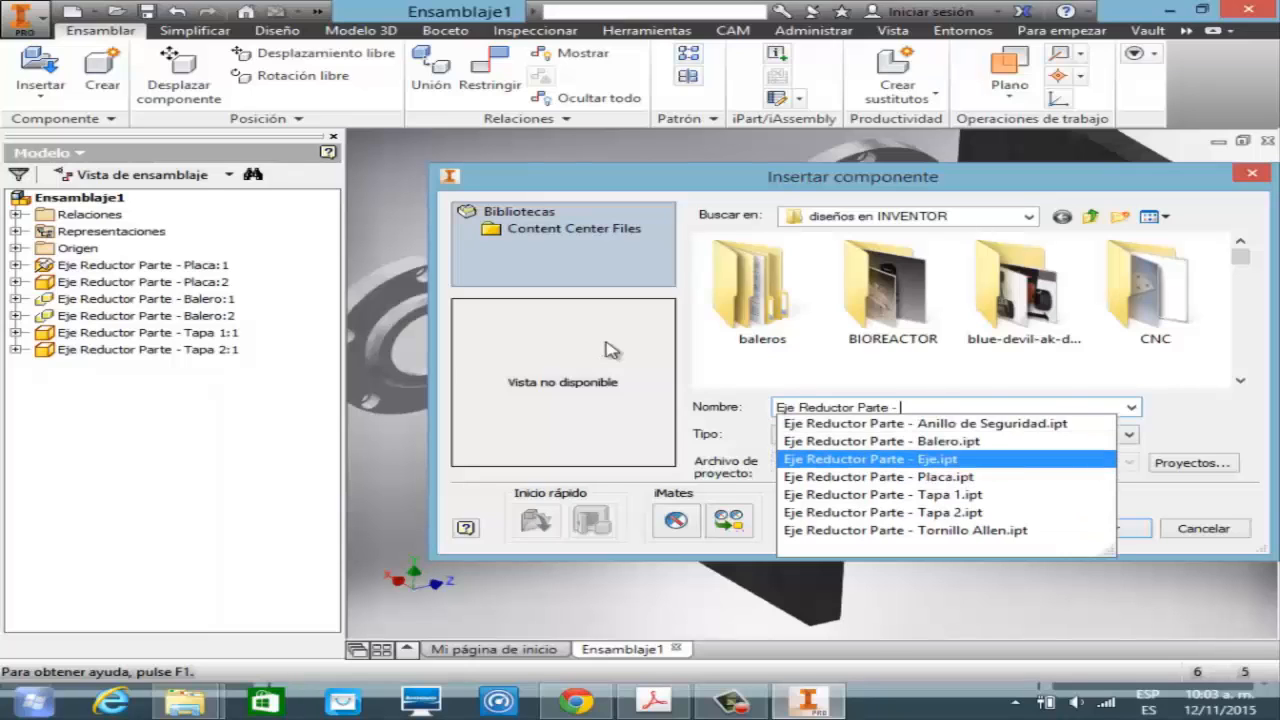
{"action": "key", "text": "Return"}
{"action": "key", "text": "Return"}
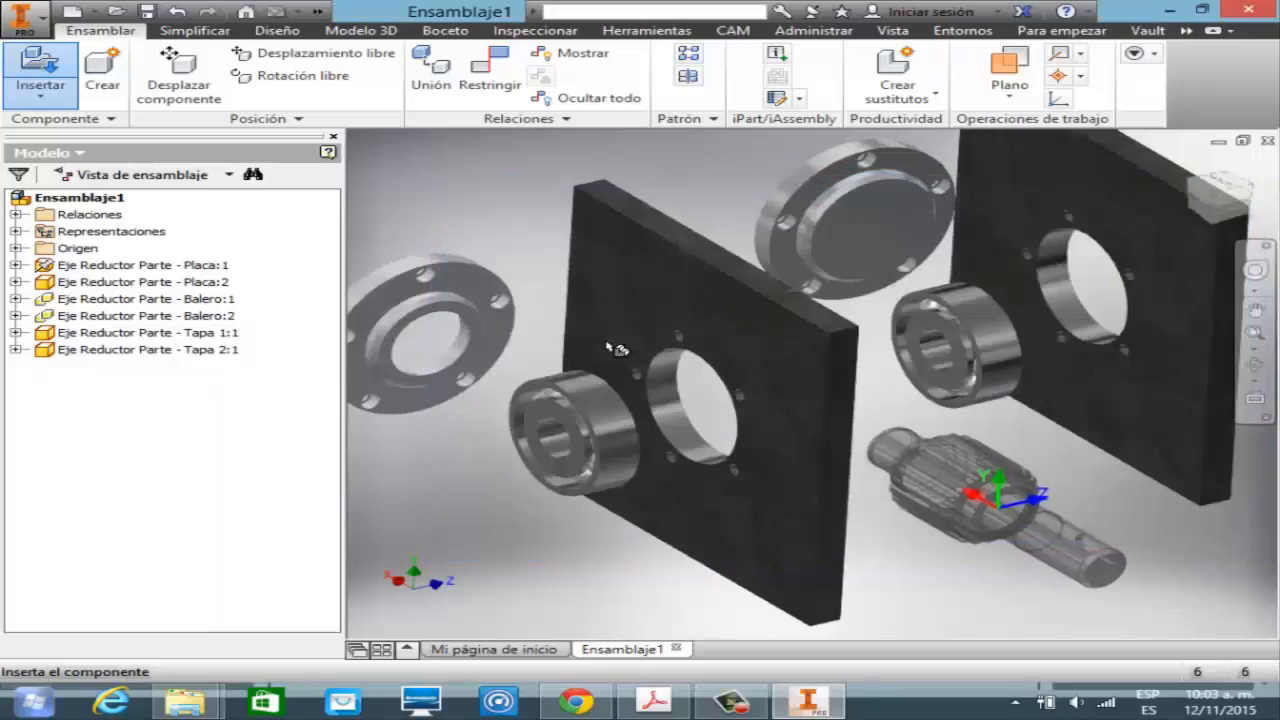
{"action": "left_click", "coordinate": [617, 349]}
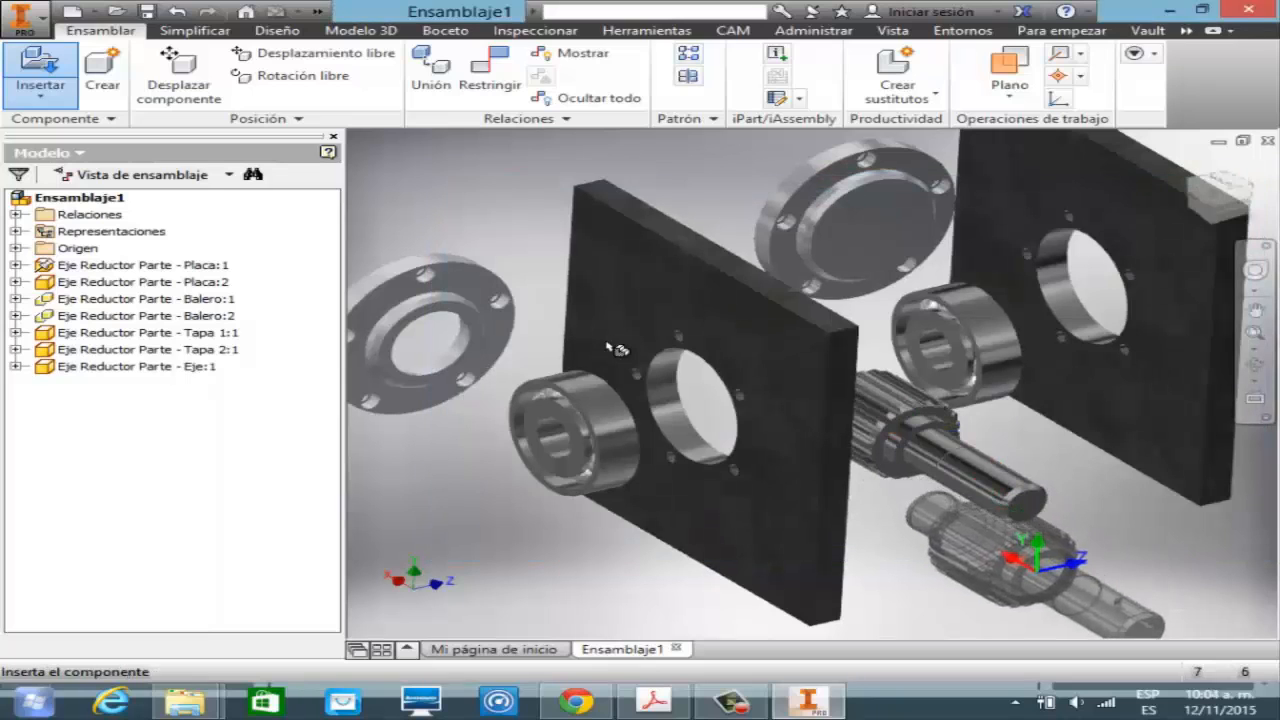
{"action": "key", "text": "Escape"}
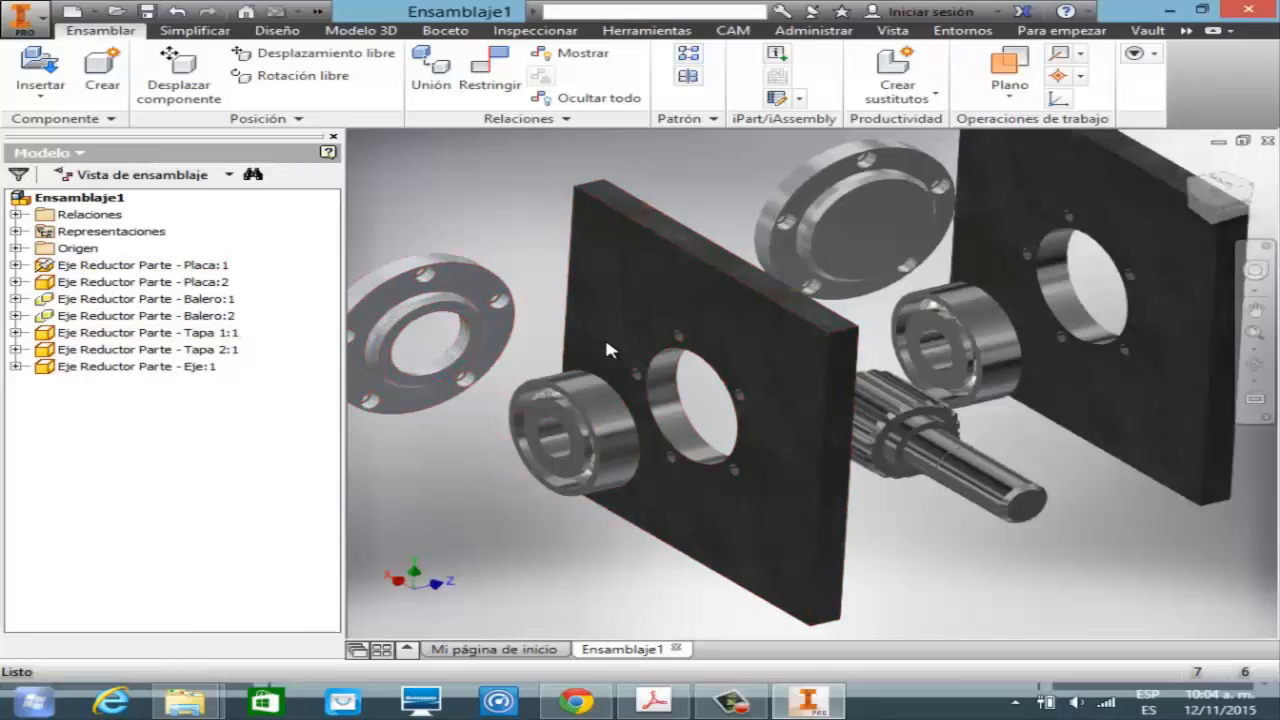
- Insert two instances of Eje Reductor Parte - Anillo de Seguridad.ipt beside the end of the shaft
{"action": "key", "text": "p"}
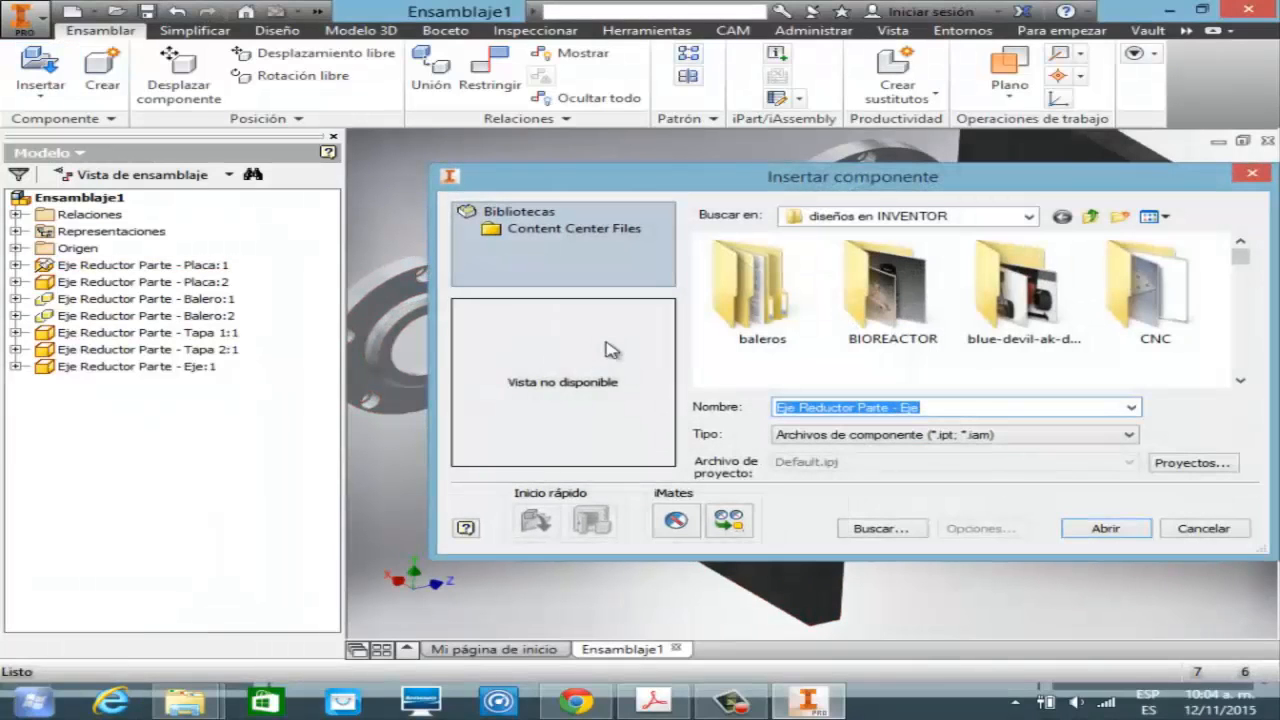
{"action": "key", "text": "Right"}
{"action": "key", "text": "BackSpace"}
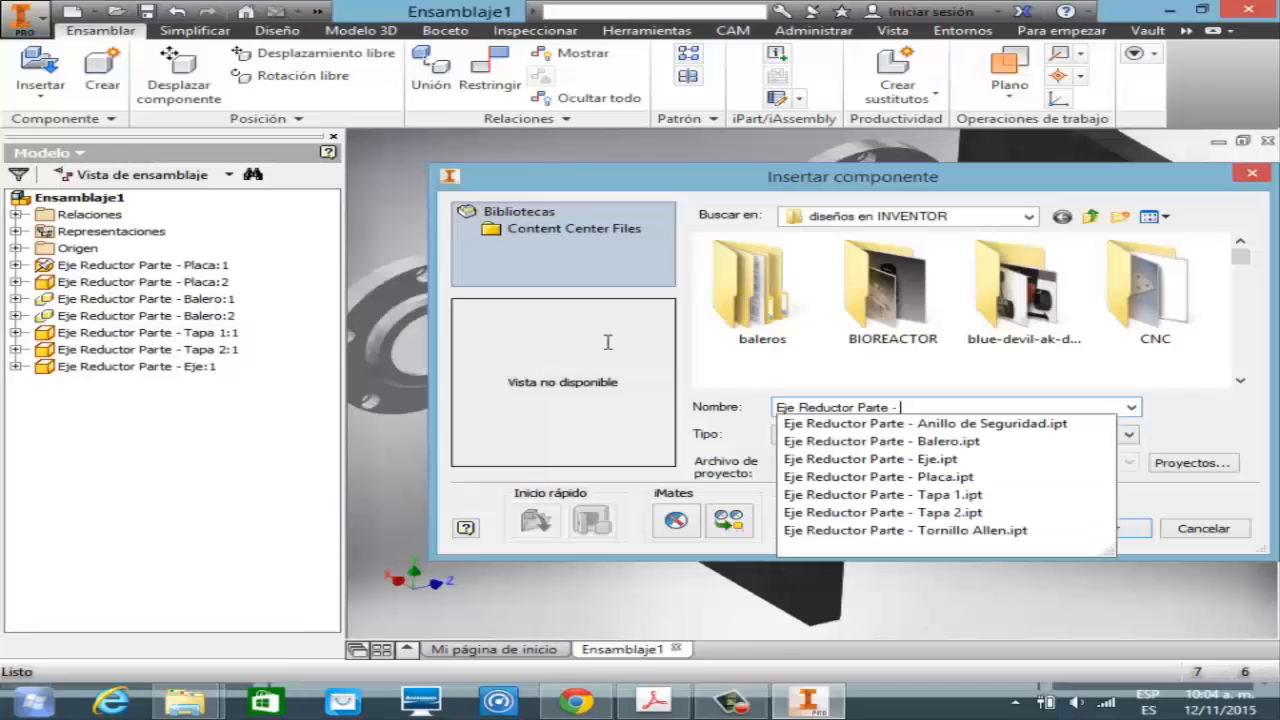
{"action": "key", "text": "Down"}
{"action": "key", "text": "Return"}
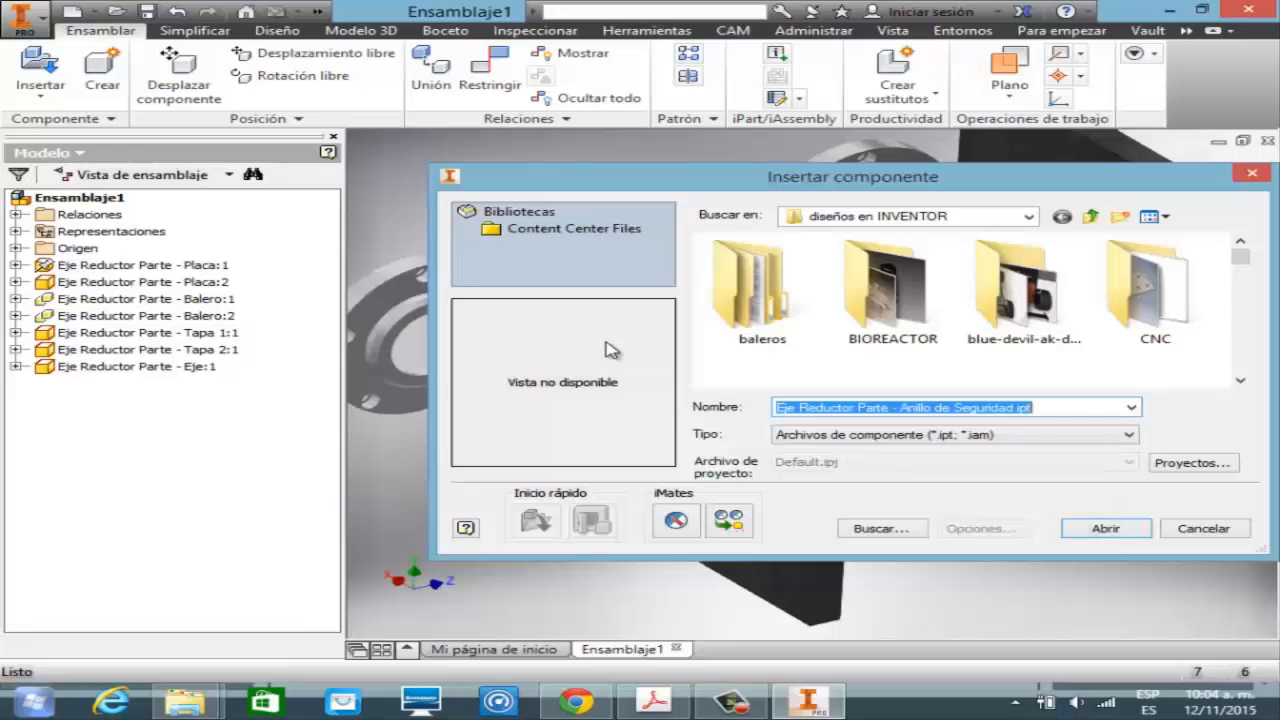
{"action": "key", "text": "Return"}
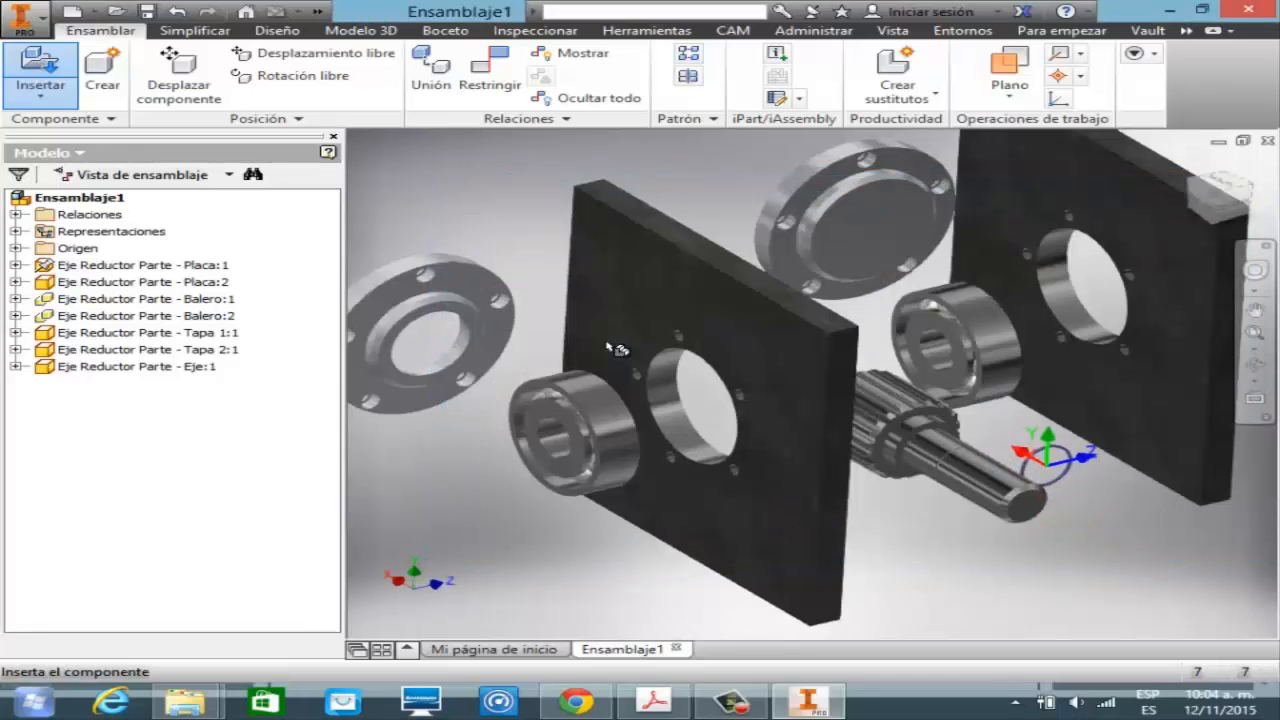
{"action": "left_click", "coordinate": [610, 350]}
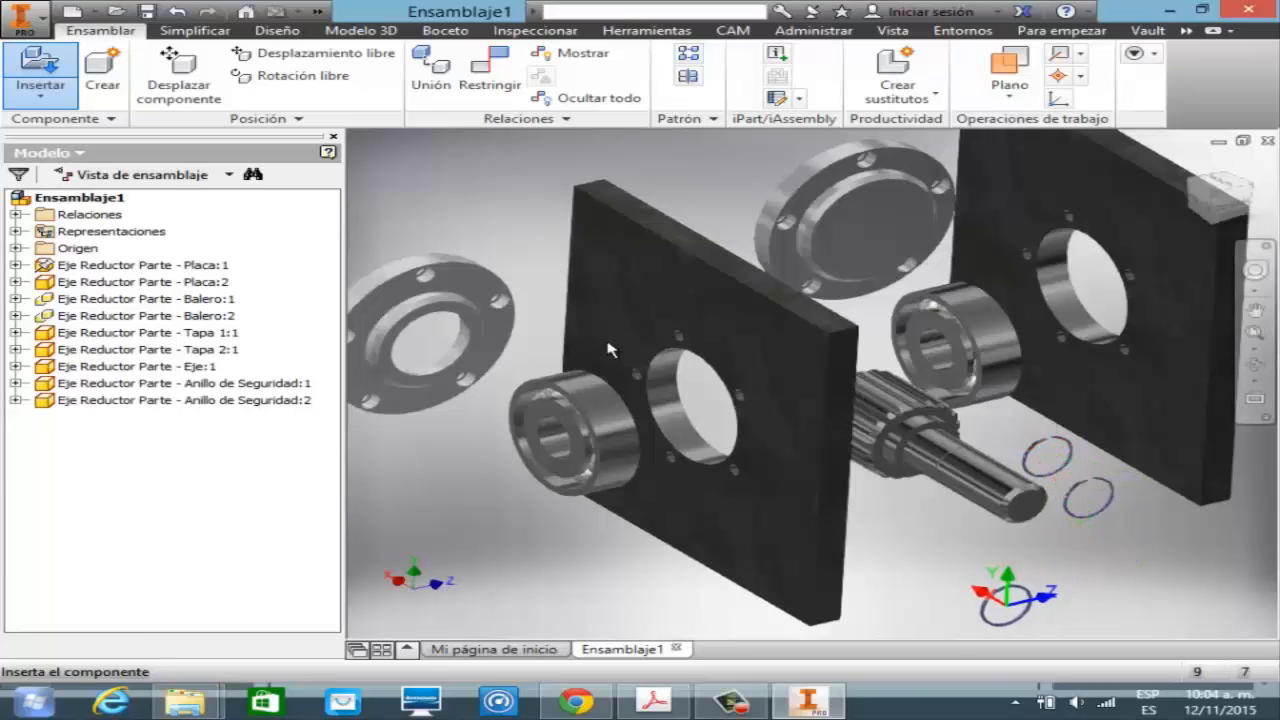
{"action": "key", "text": "Escape"}
- Insert five instances of Eje Reductor Parte - Tornillo Allen.ipt grouped above Tapa 1, the cover with the central hole
{"action": "key", "text": "p"}
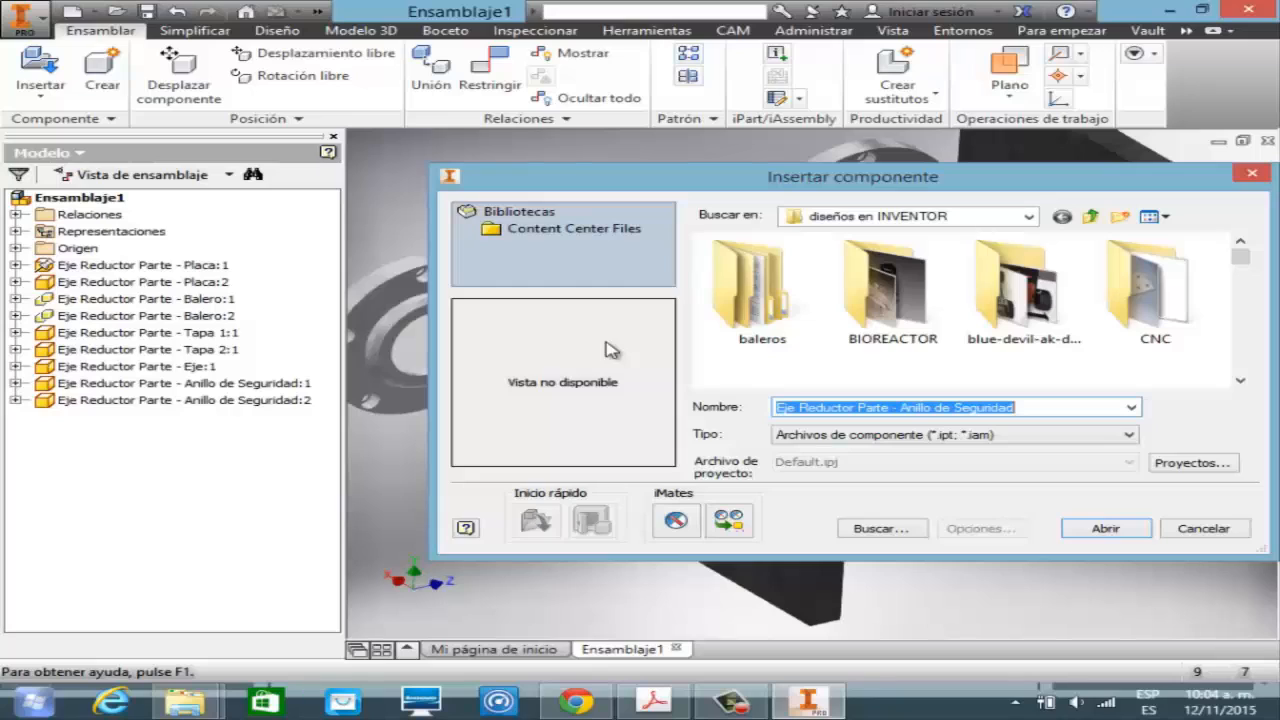
{"action": "key", "text": "Right"}
{"action": "key", "text": "BackSpace"}
{"action": "key", "text": "BackSpace"}
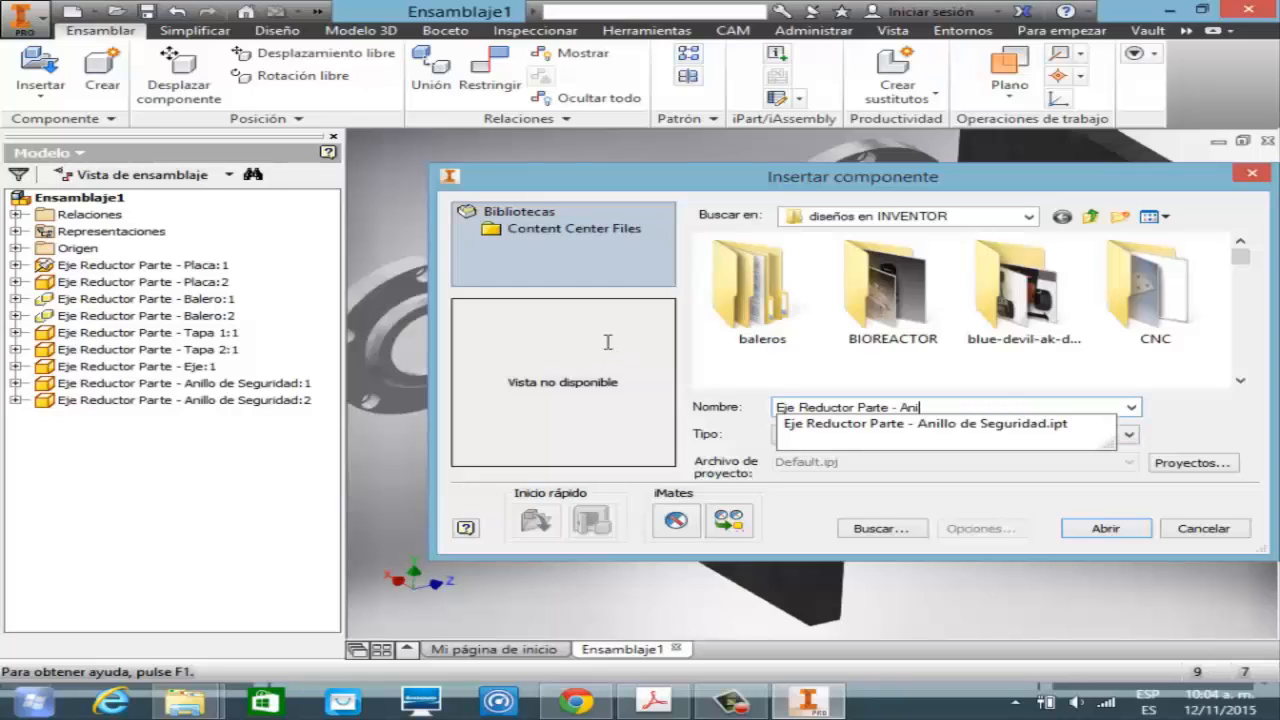
{"action": "key", "text": "BackSpace"}
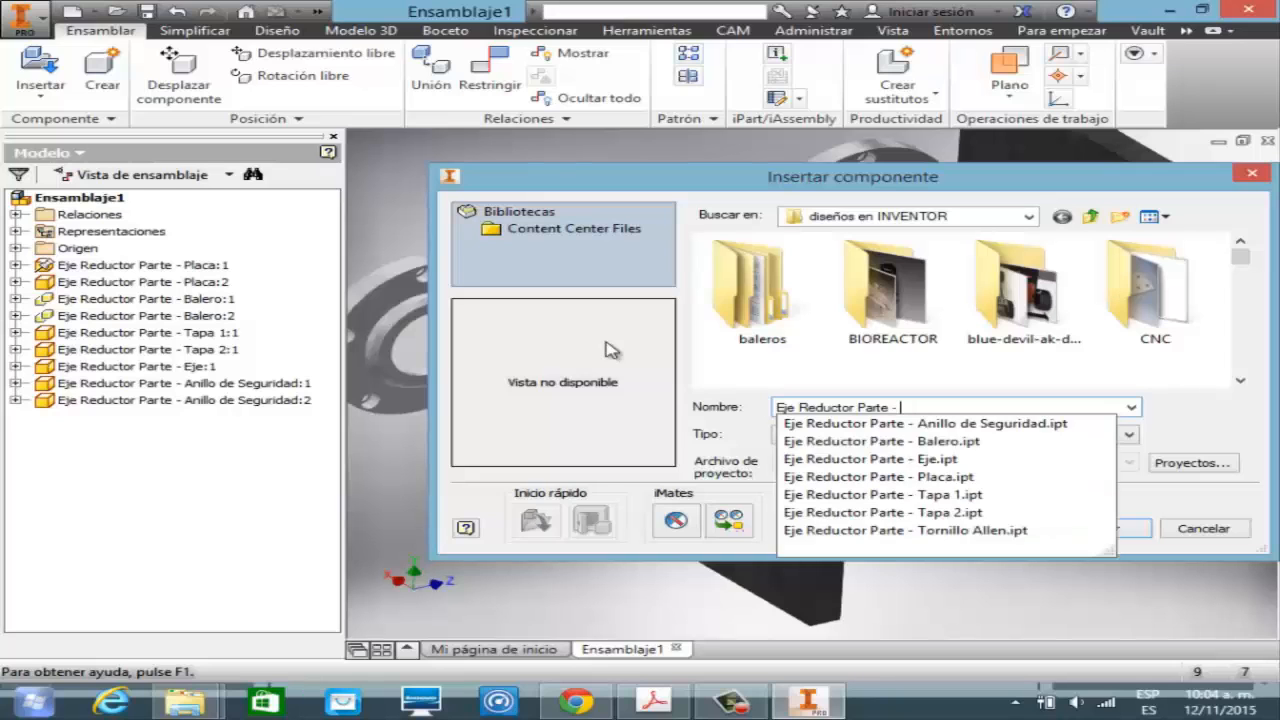
{"action": "key", "text": "Down"}
{"action": "key", "text": "Down"}
{"action": "key", "text": "Down"}
{"action": "key", "text": "Down"}
{"action": "key", "text": "Down"}
{"action": "key", "text": "Down"}
{"action": "key", "text": "Down"}
{"action": "key", "text": "Return"}
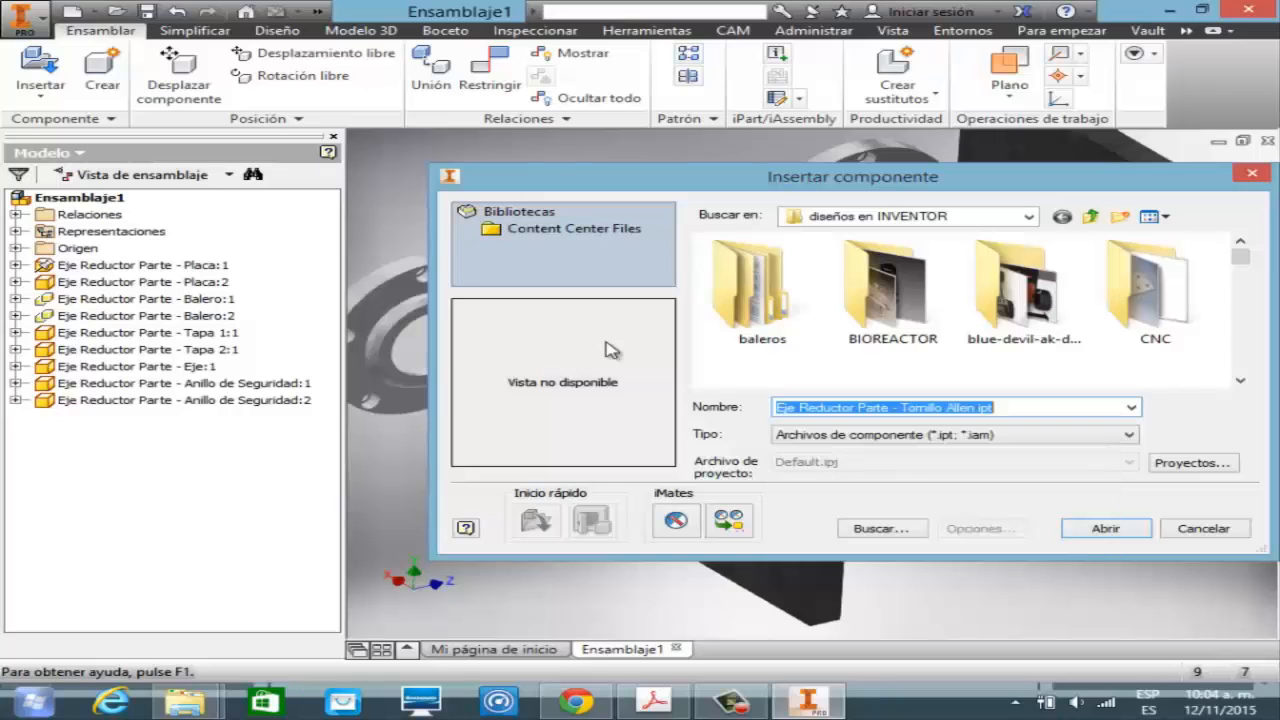
{"action": "key", "text": "Return"}
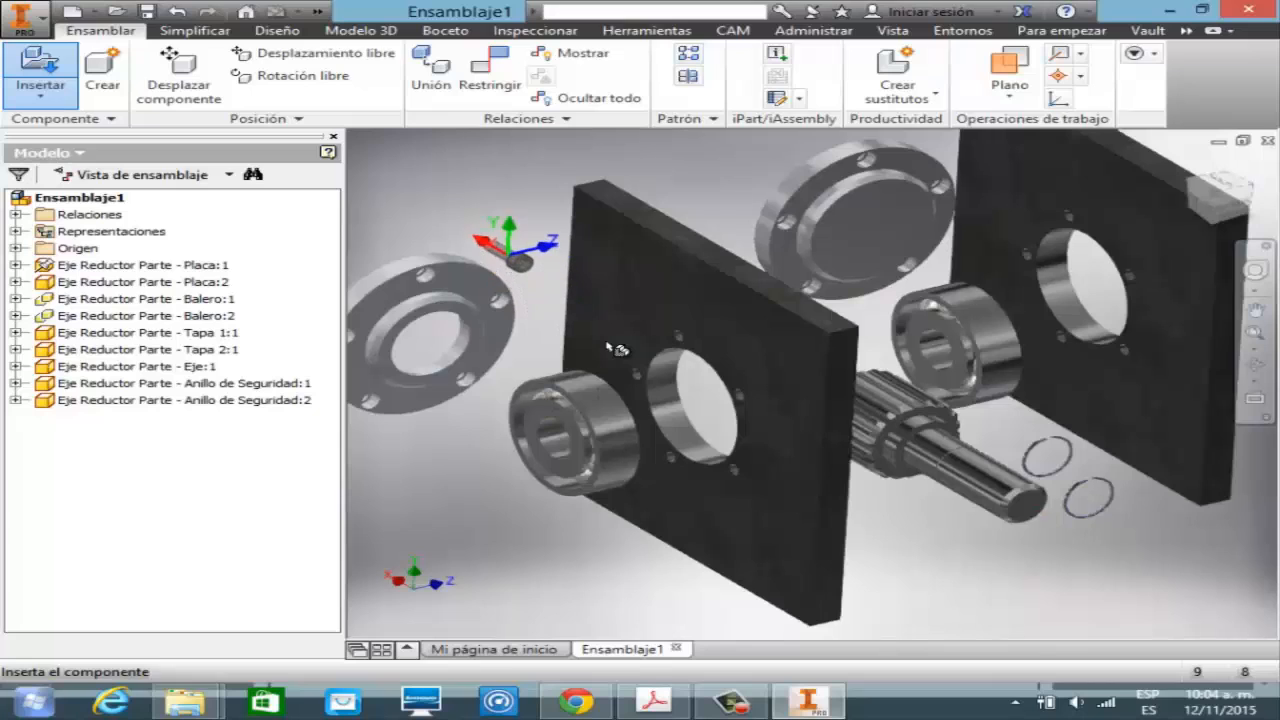
{"action": "left_click", "coordinate": [518, 235]}
{"action": "left_click", "coordinate": [467, 230]}
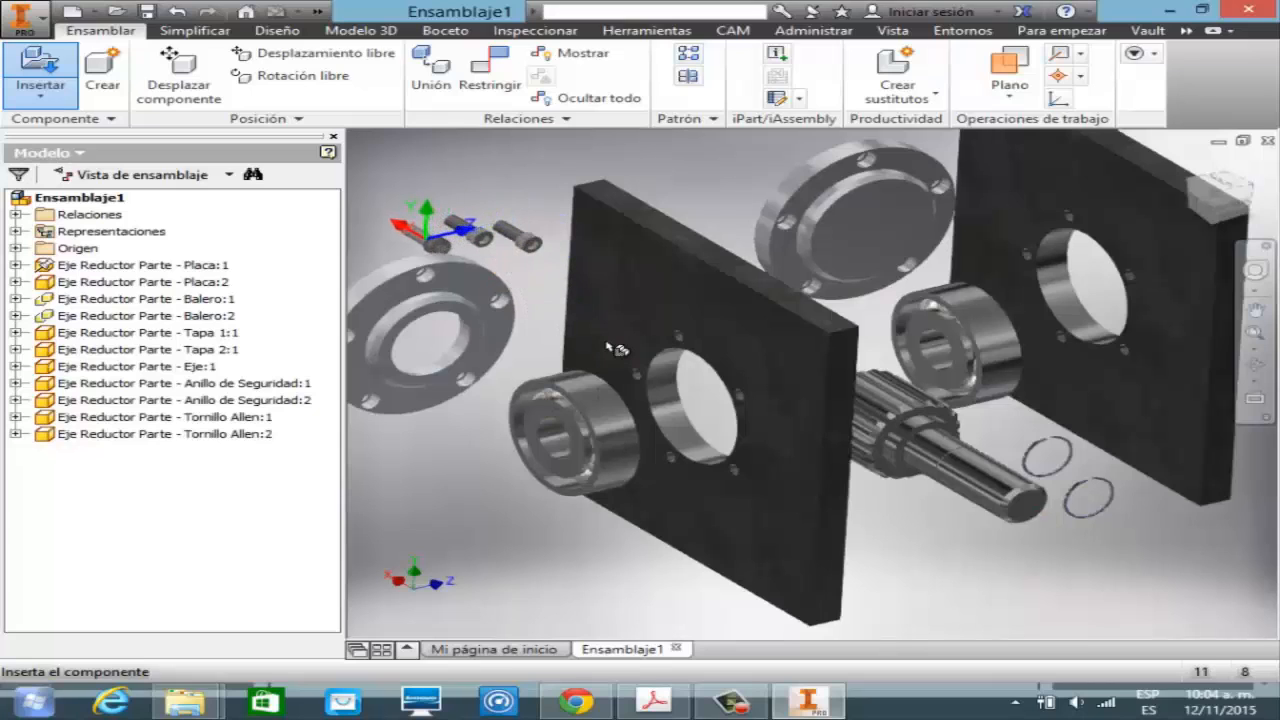
{"action": "left_click", "coordinate": [425, 238]}
{"action": "left_click", "coordinate": [392, 238]}
{"action": "left_click", "coordinate": [416, 208]}
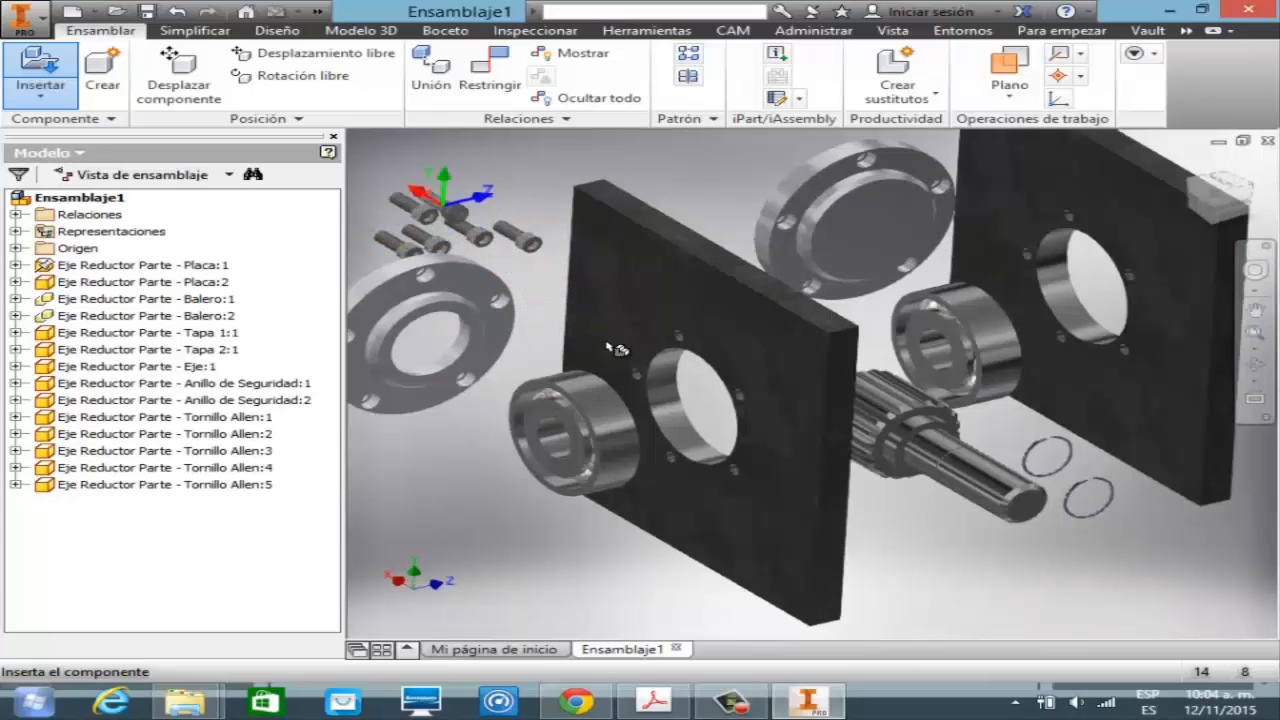
- Place five more Tornillo Allen instances beside Tapa 2, the closed cover, and finish the insertion
{"action": "left_click", "coordinate": [717, 157]}
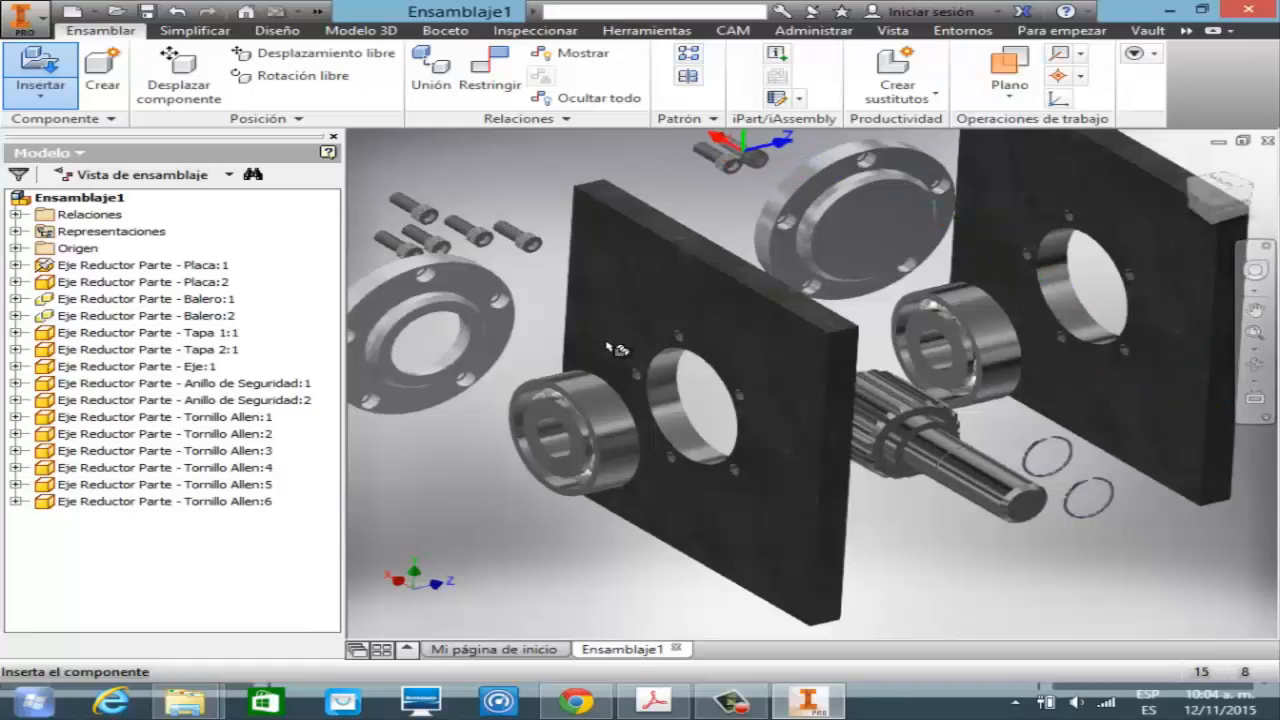
{"action": "left_click", "coordinate": [749, 149]}
{"action": "left_click", "coordinate": [611, 348]}
{"action": "left_click", "coordinate": [609, 347]}
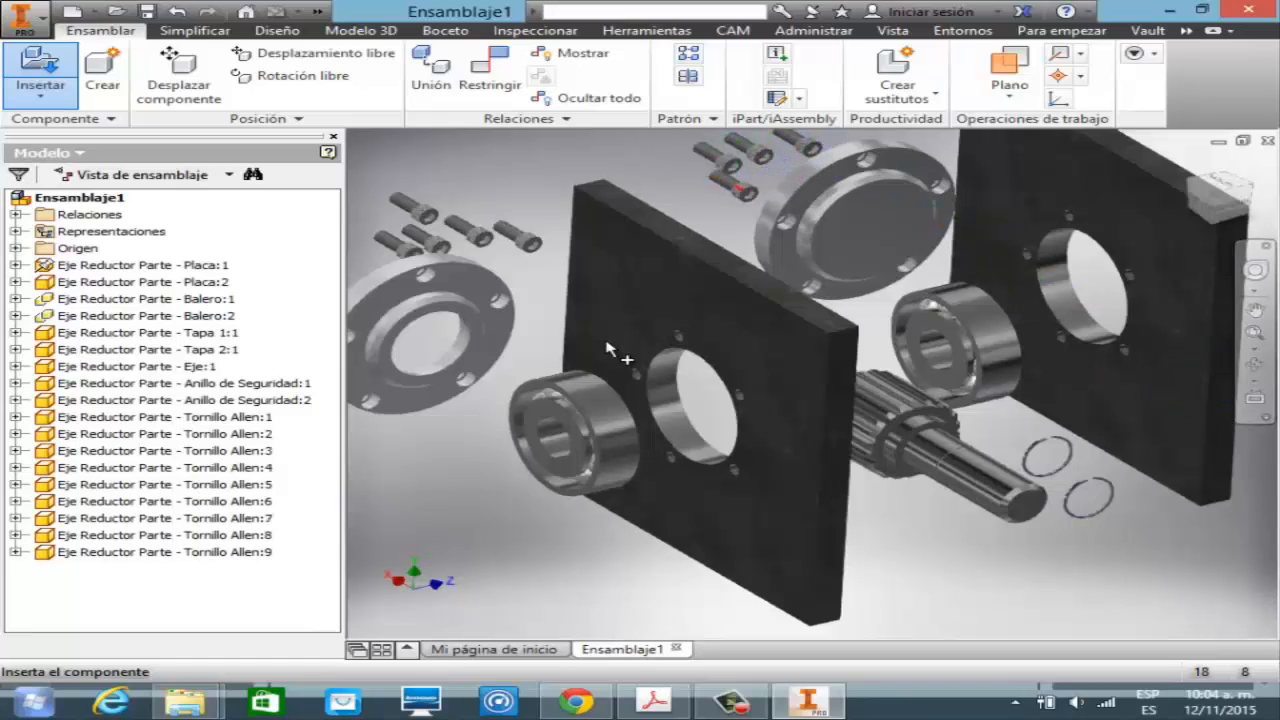
{"action": "left_click", "coordinate": [611, 348]}
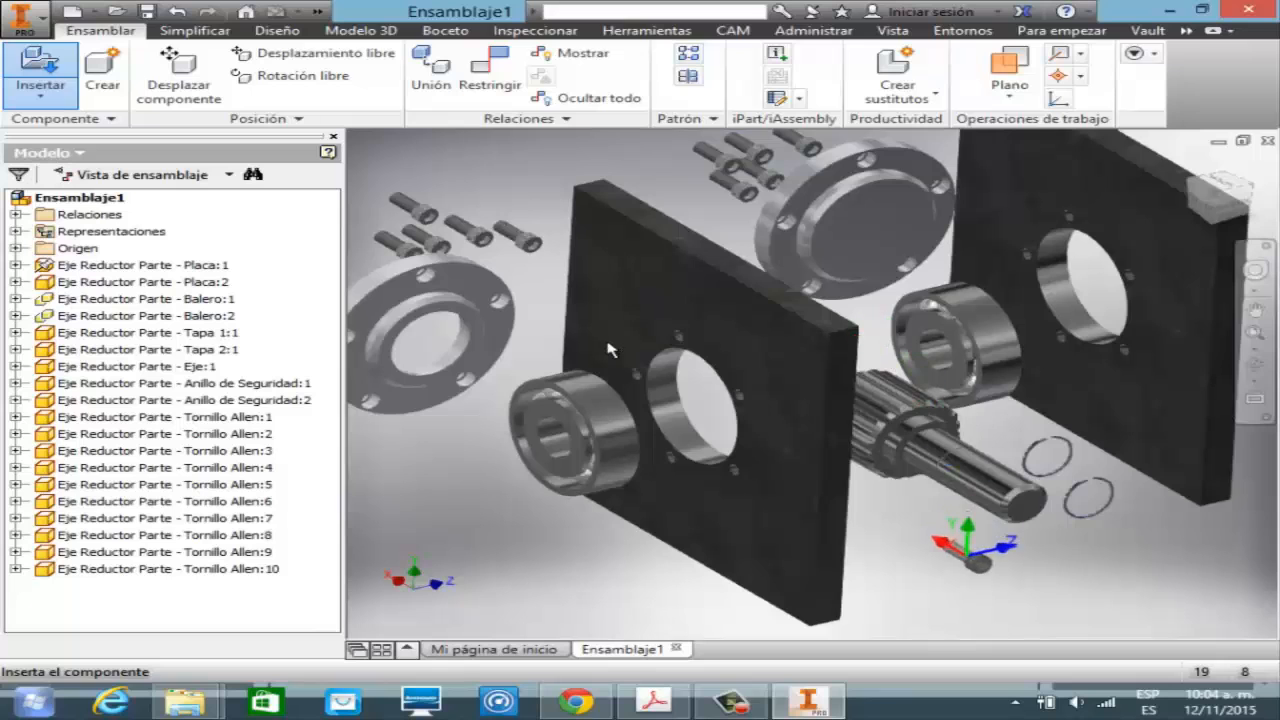
{"action": "key", "text": "Escape"}
- Delete both coincidence constraints under Placa:1 and check Balero:1 and Balero:2 for any remaining constraints
{"action": "key", "text": "F6"}
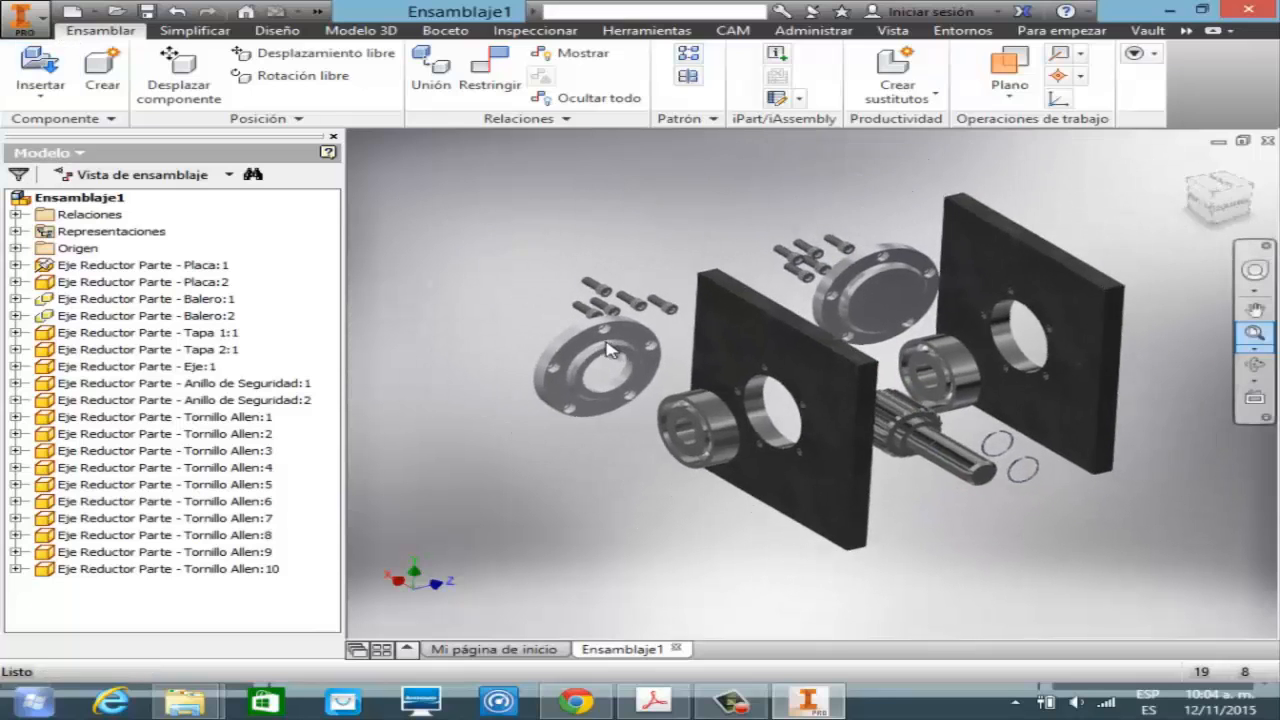
{"action": "middle_click_drag", "start_coordinate": [607, 343], "coordinate": [606, 342], "text": "shift"}
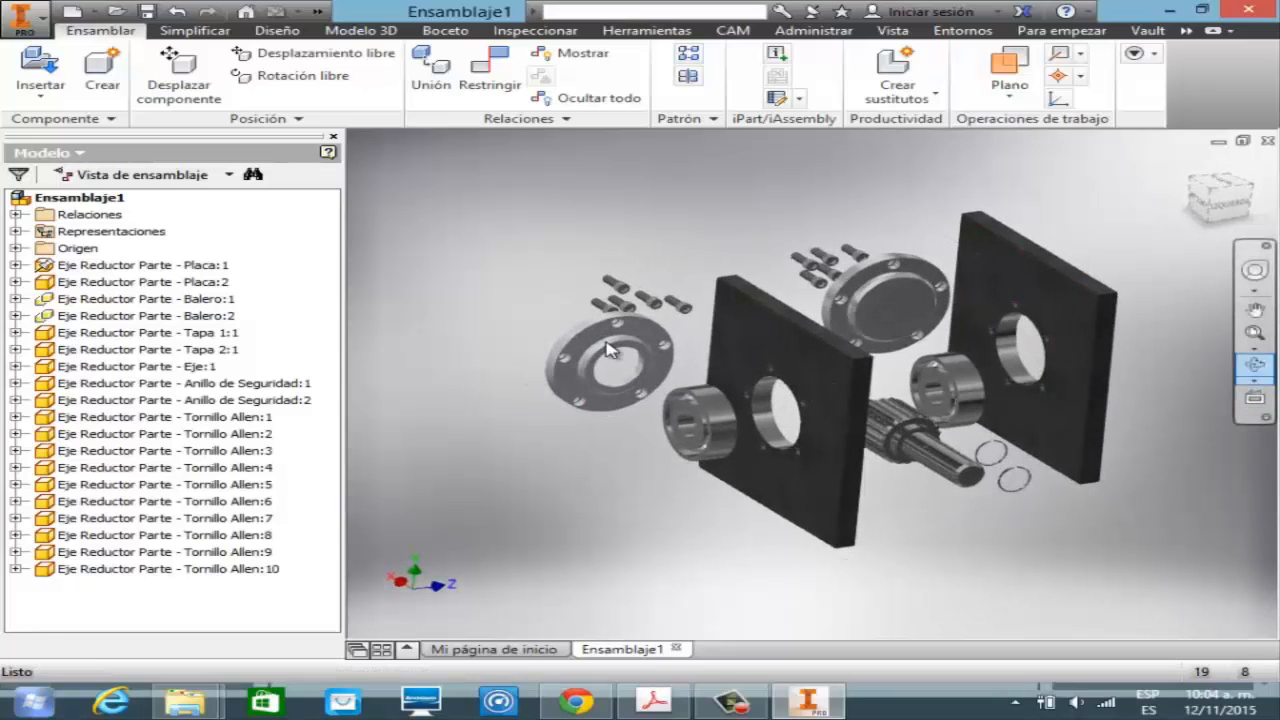
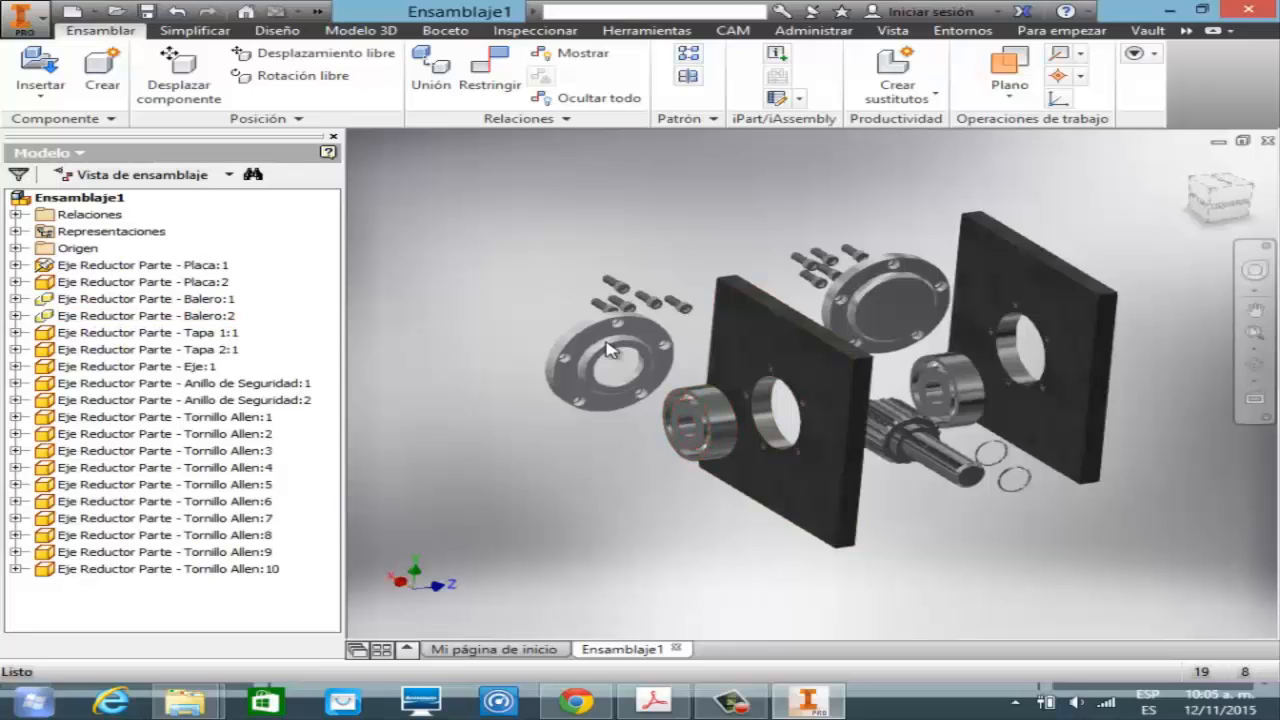
{"action": "right_click", "coordinate": [104, 319]}
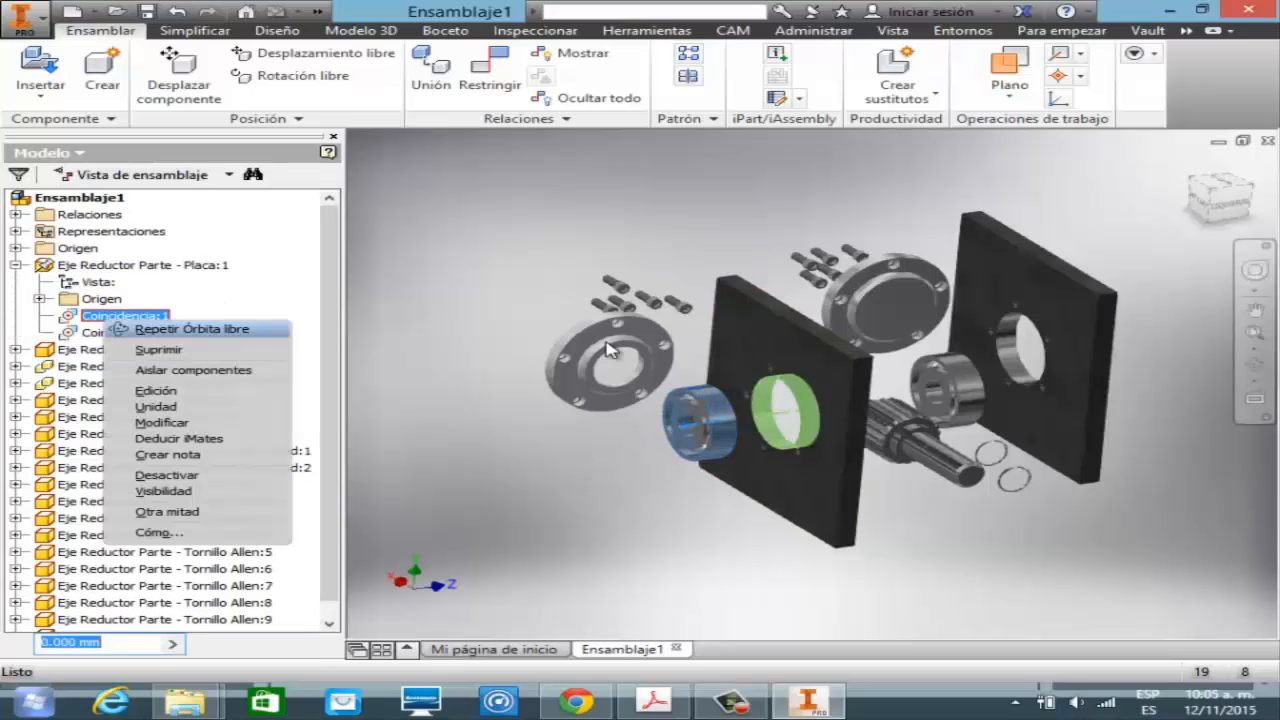
{"action": "left_click", "coordinate": [159, 350]}
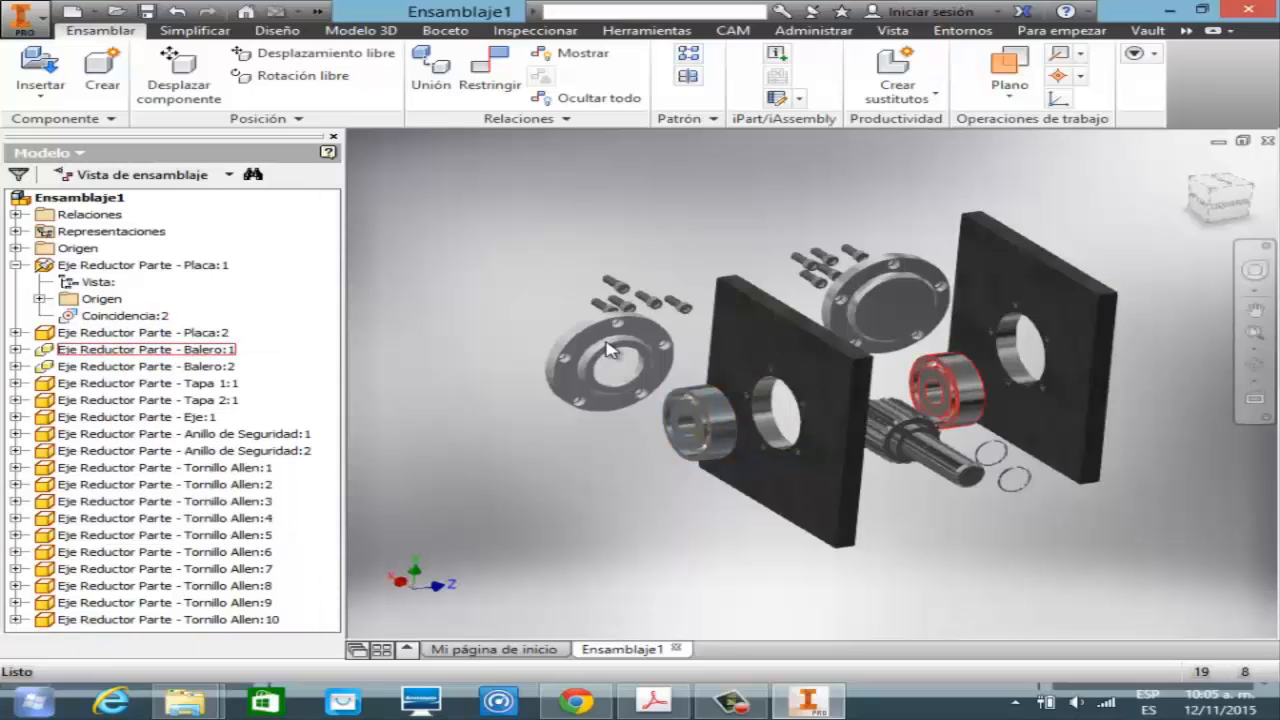
{"action": "right_click", "coordinate": [120, 315]}
{"action": "left_click", "coordinate": [175, 344]}
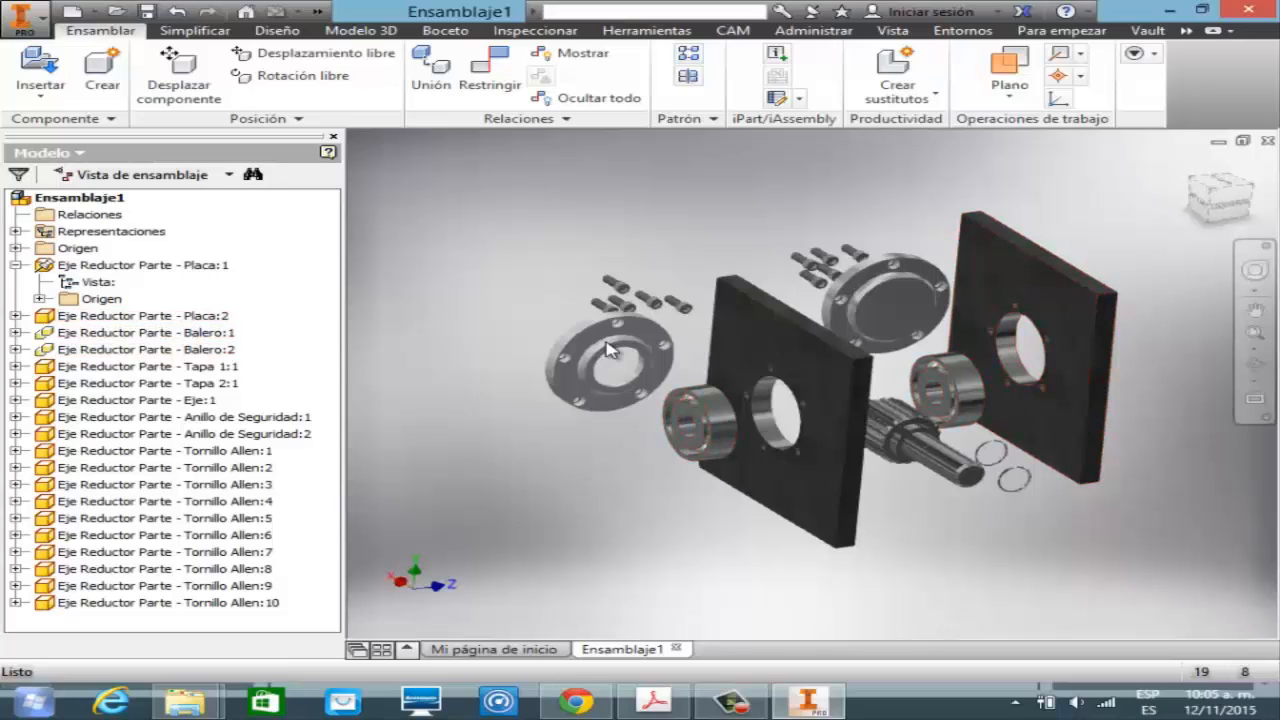
{"action": "left_click", "coordinate": [16, 333]}
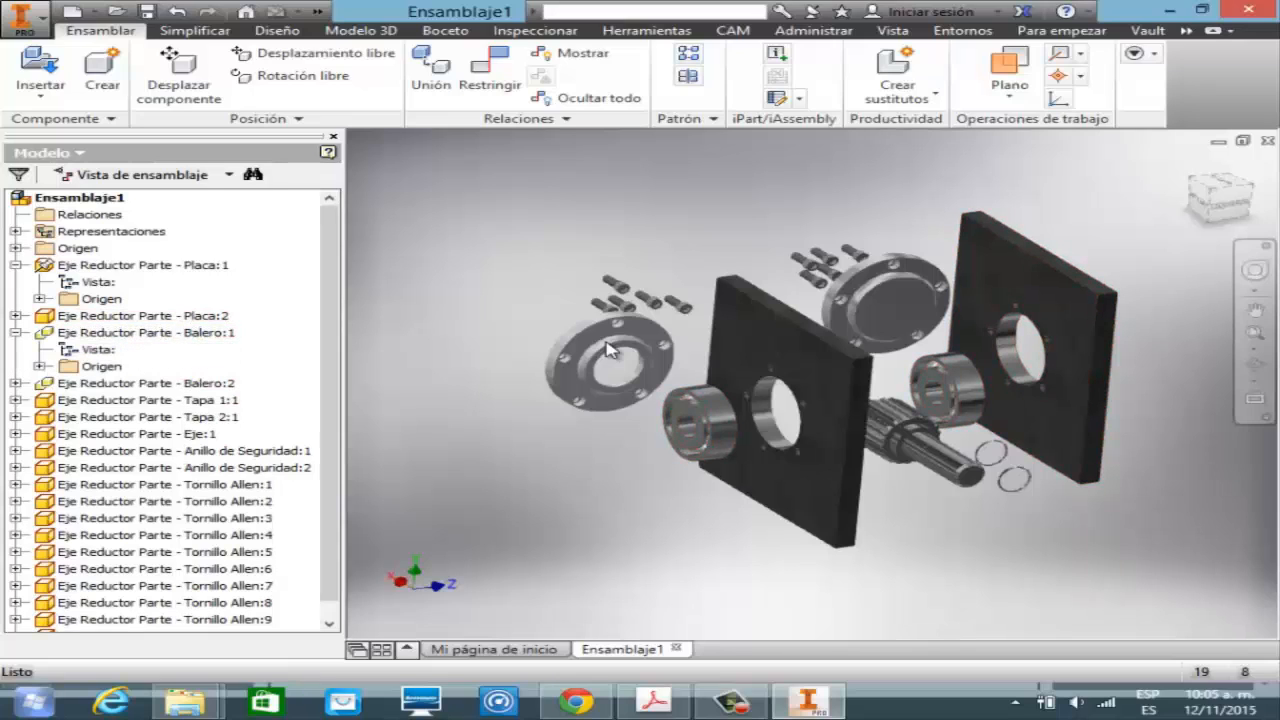
{"action": "left_click", "coordinate": [16, 333]}
{"action": "left_click", "coordinate": [16, 350]}
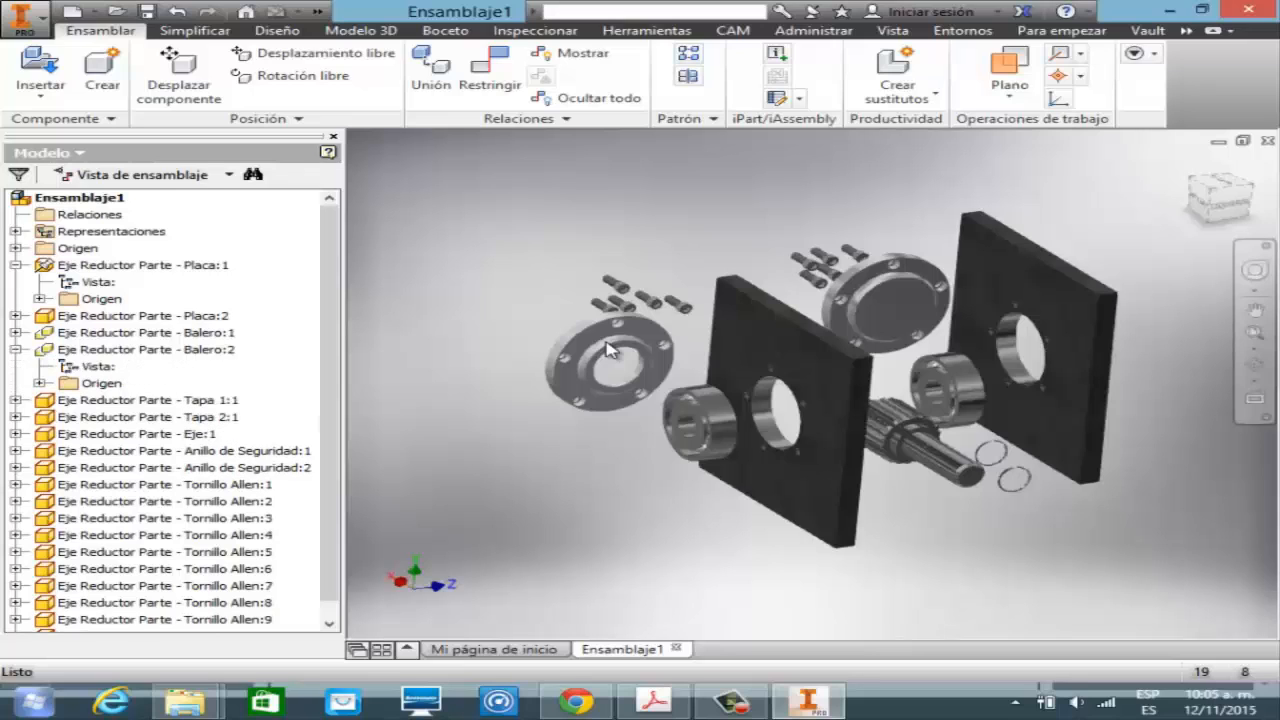
{"action": "left_click", "coordinate": [16, 350]}
{"action": "left_click", "coordinate": [16, 265]}
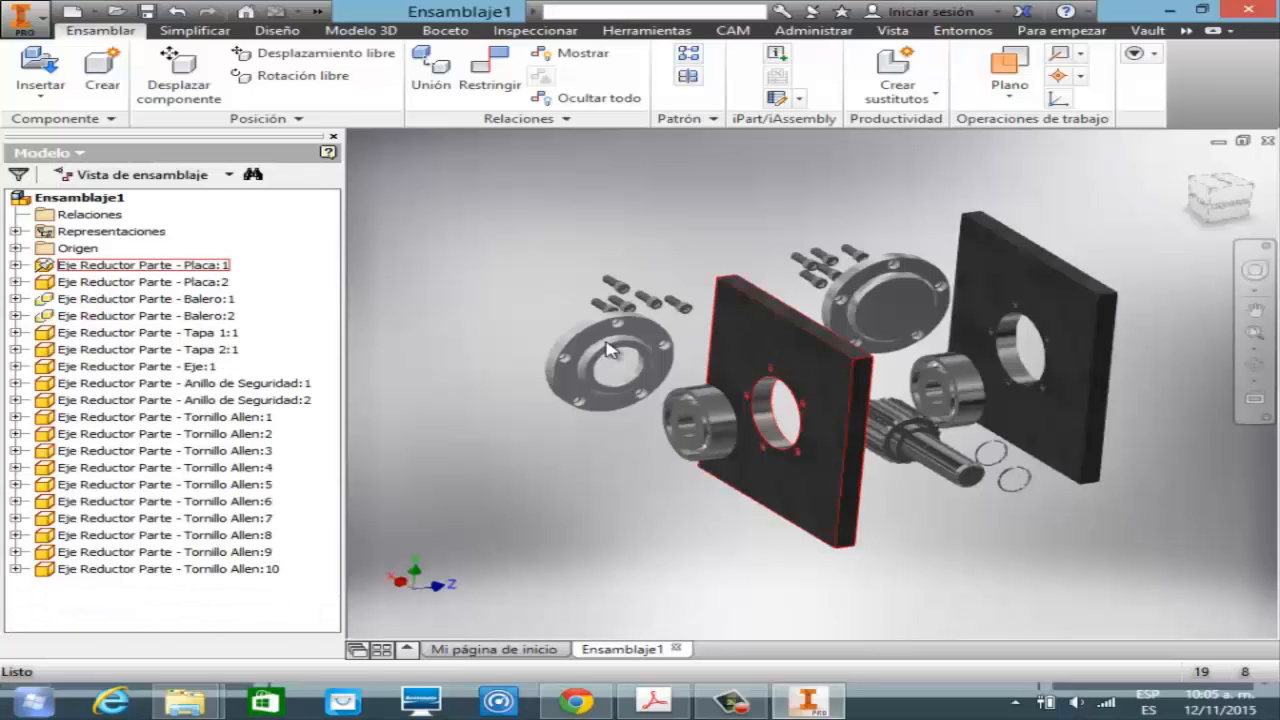
- Remove the fixed (Fijo) state from Placa:1 and fix Placa:2 in place instead
{"action": "left_click", "coordinate": [92, 265]}
{"action": "right_click", "coordinate": [92, 265]}
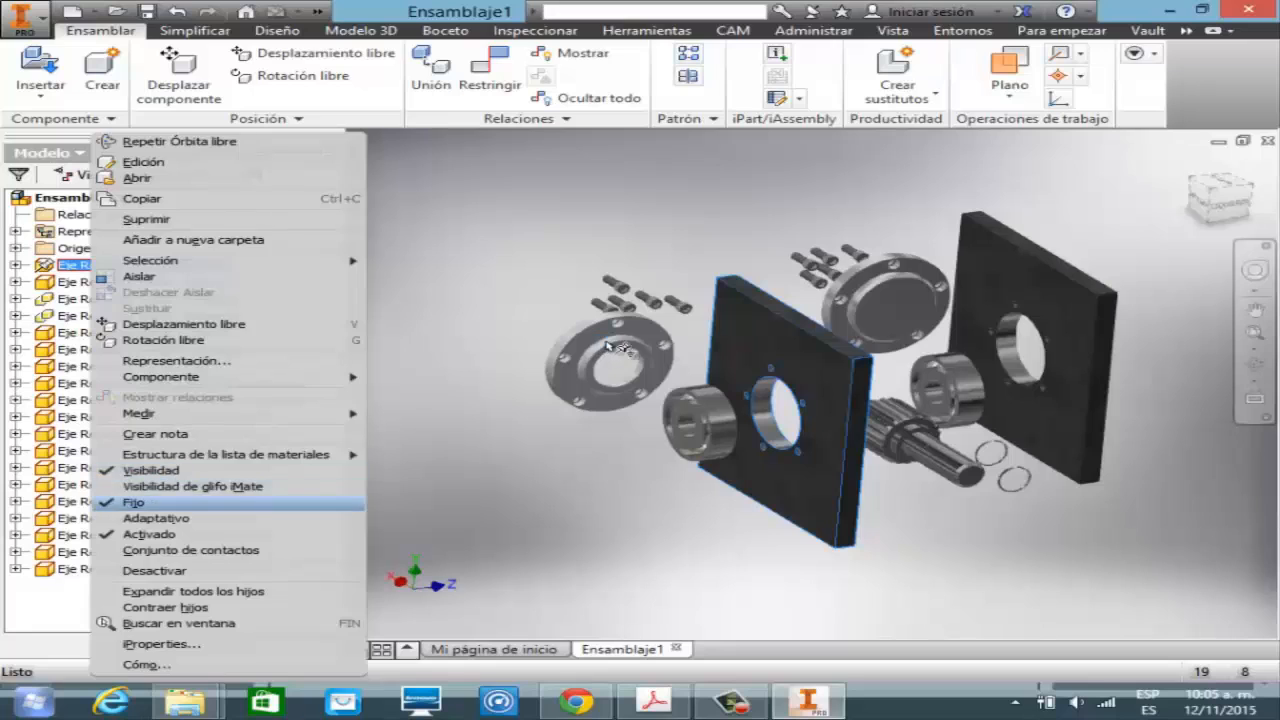
{"action": "left_click", "coordinate": [133, 502]}
{"action": "left_click", "coordinate": [214, 282]}
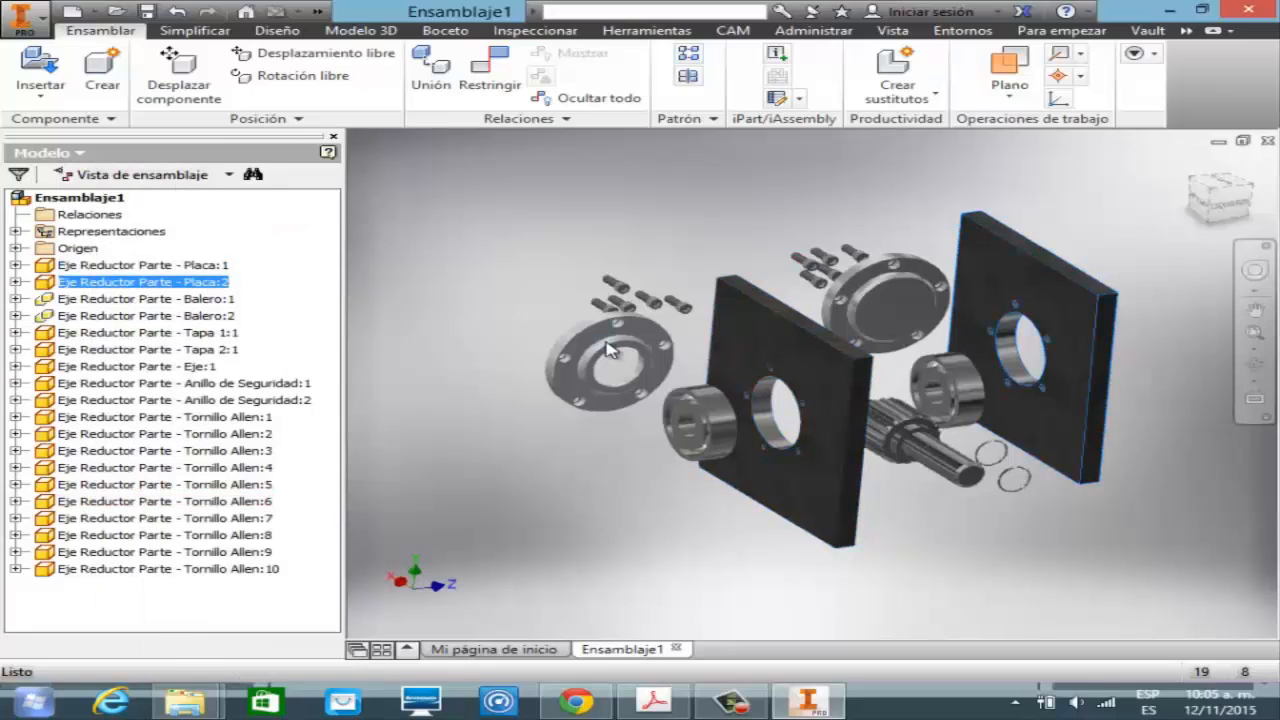
{"action": "right_click", "coordinate": [214, 282]}
{"action": "left_click", "coordinate": [257, 502]}
- Move the closed cover Tapa 2 from between the plates to the outer side of Placa:2
{"action": "key", "text": "F4"}
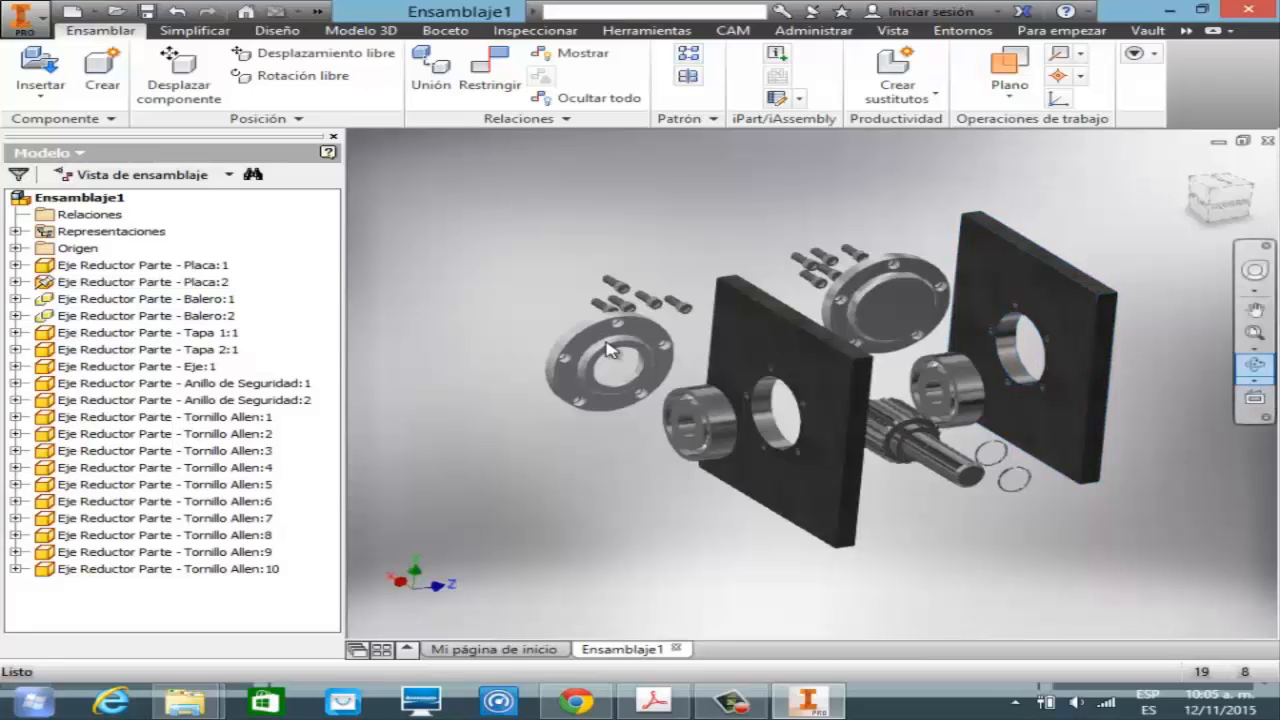
{"action": "left_click_drag", "start_coordinate": [606, 341], "coordinate": [606, 342]}
{"action": "key", "text": "Escape"}
{"action": "left_click_drag", "start_coordinate": [885, 300], "coordinate": [1108, 350]}
{"action": "left_click", "coordinate": [610, 349]}
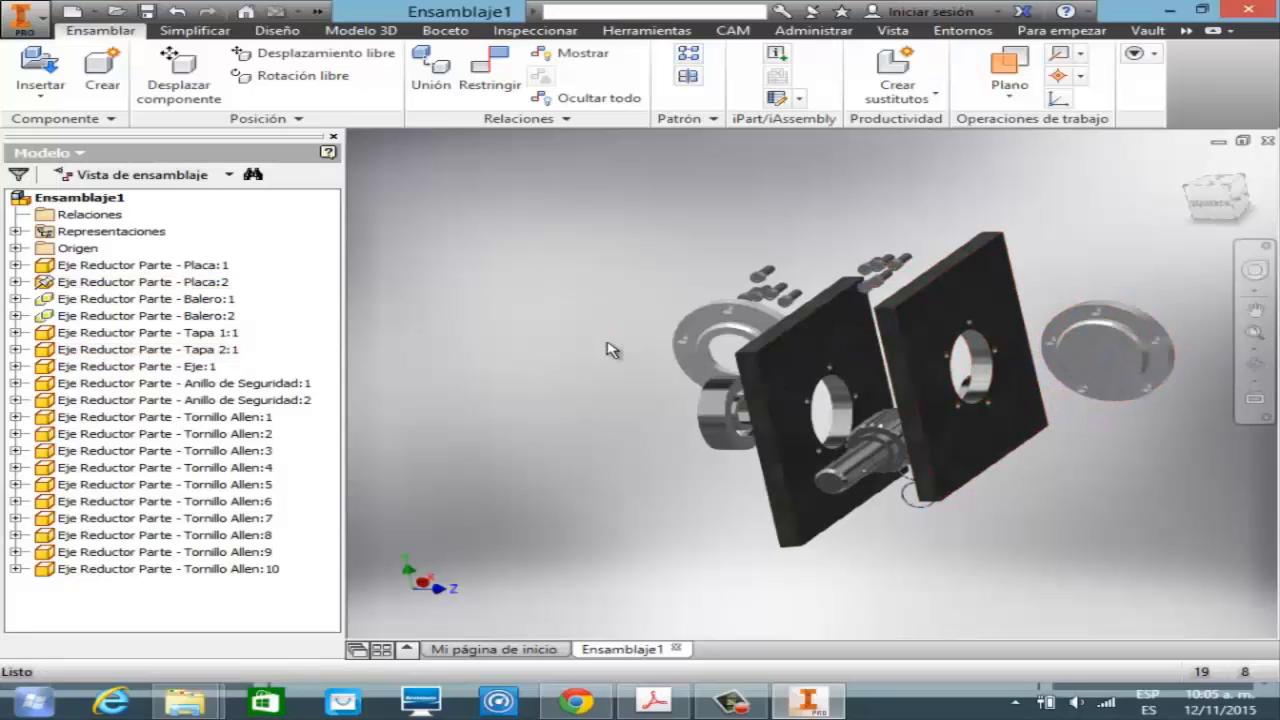
{"action": "left_click", "coordinate": [1256, 347]}
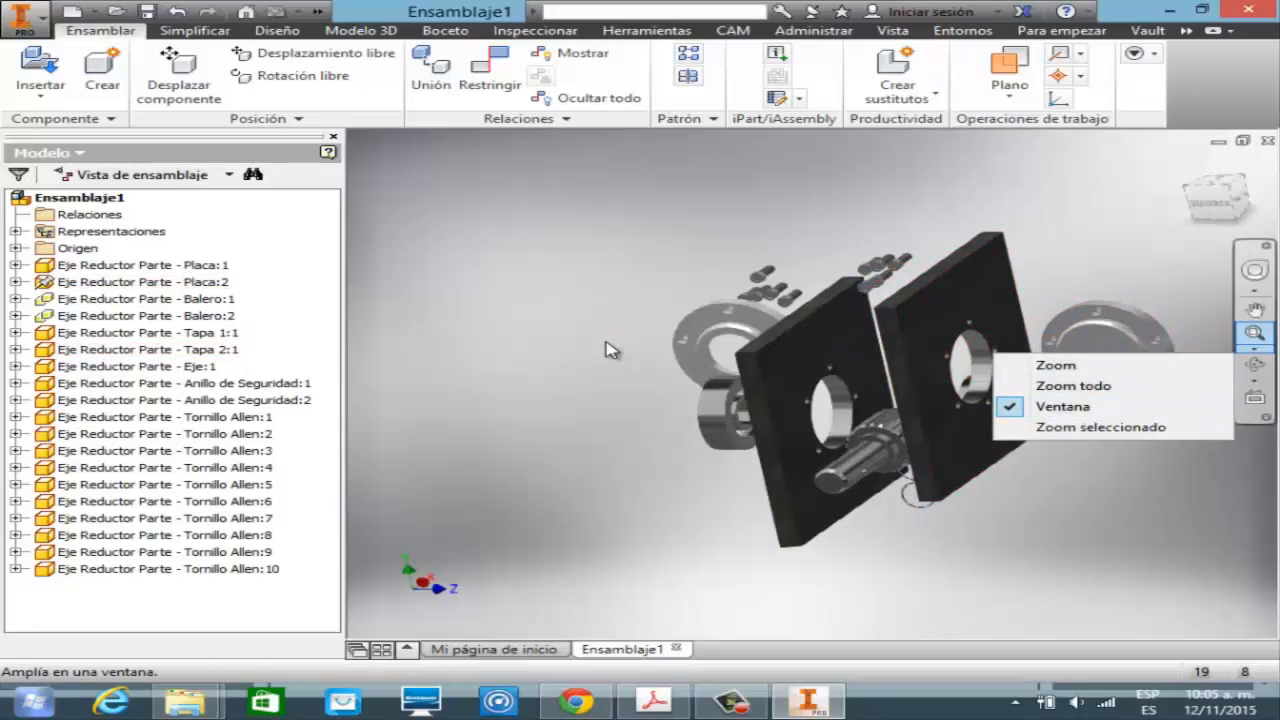
- Move the Tapa 2 cover freely to a spot in front of the Placa:2 plate
{"action": "key", "text": "Down"}
{"action": "key", "text": "Return"}
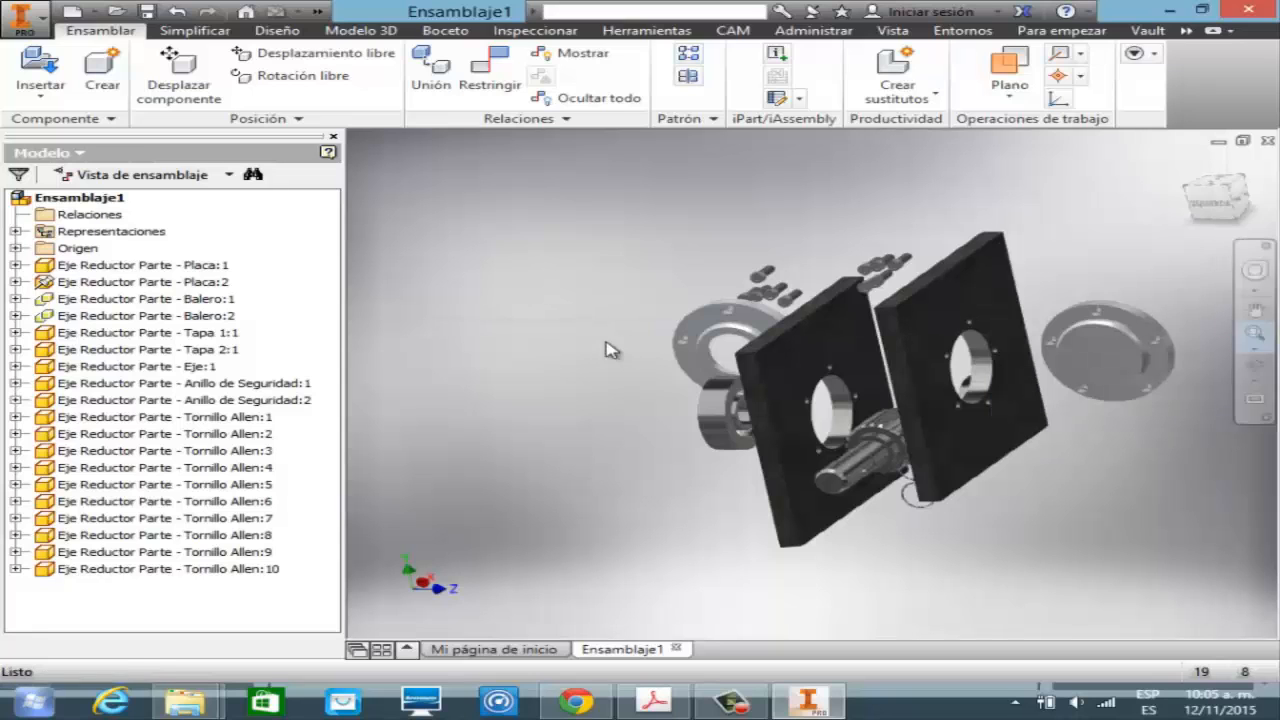
{"action": "left_click_drag", "start_coordinate": [960, 226], "coordinate": [1114, 476]}
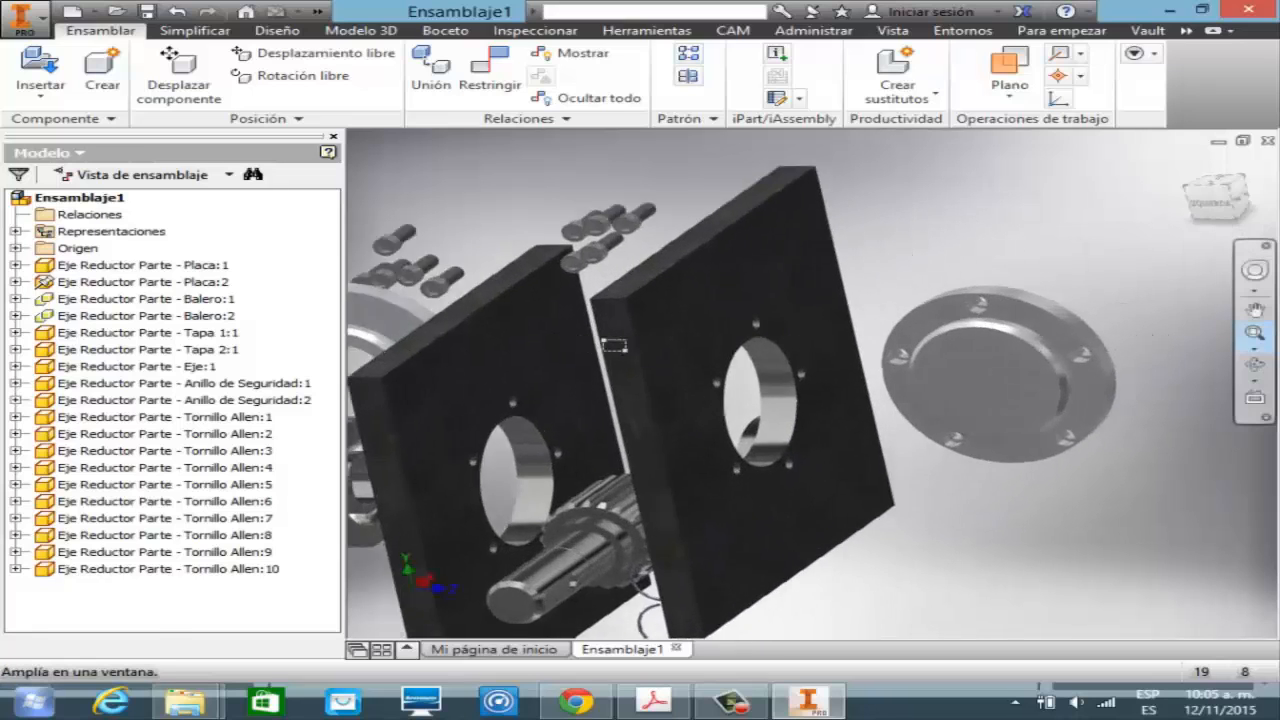
{"action": "left_click", "coordinate": [608, 345]}
{"action": "key", "text": "Escape"}
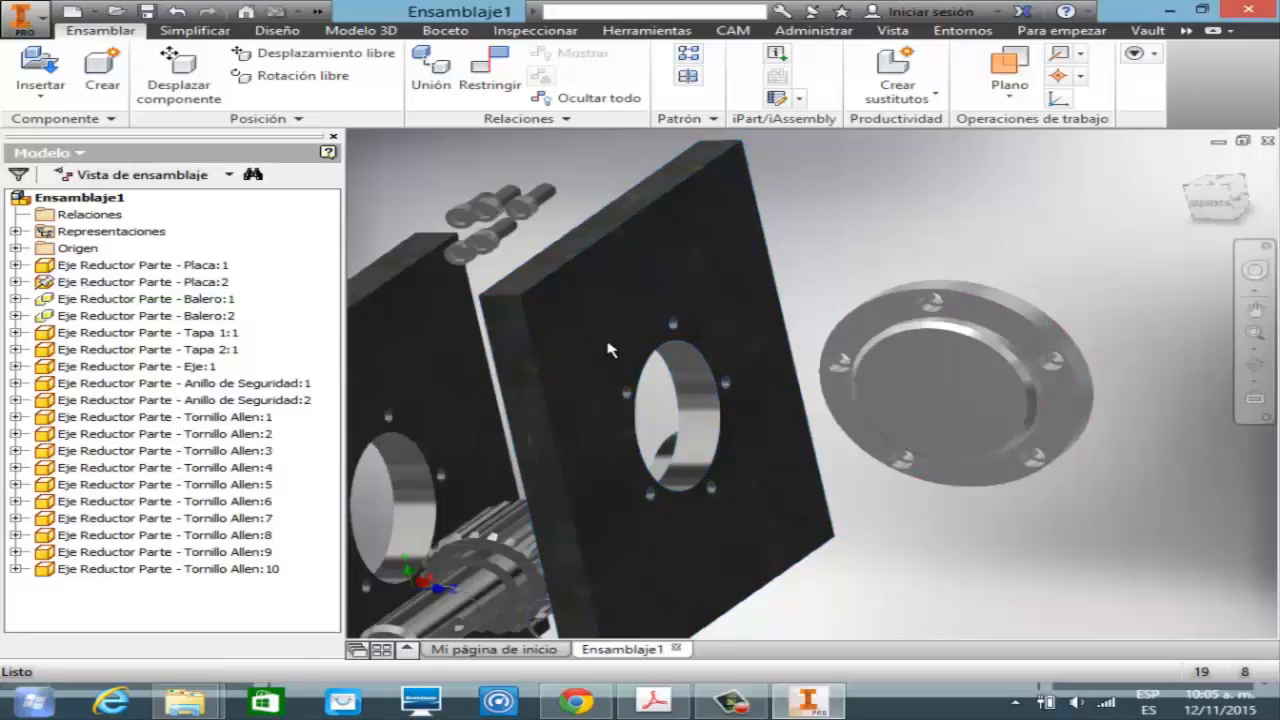
{"action": "mouse_move", "coordinate": [955, 383]}
{"action": "left_mouse_down"}
{"action": "mouse_move", "coordinate": [988, 391]}
{"action": "mouse_move", "coordinate": [979, 419]}
{"action": "left_mouse_up"}
{"action": "key", "text": "Escape"}
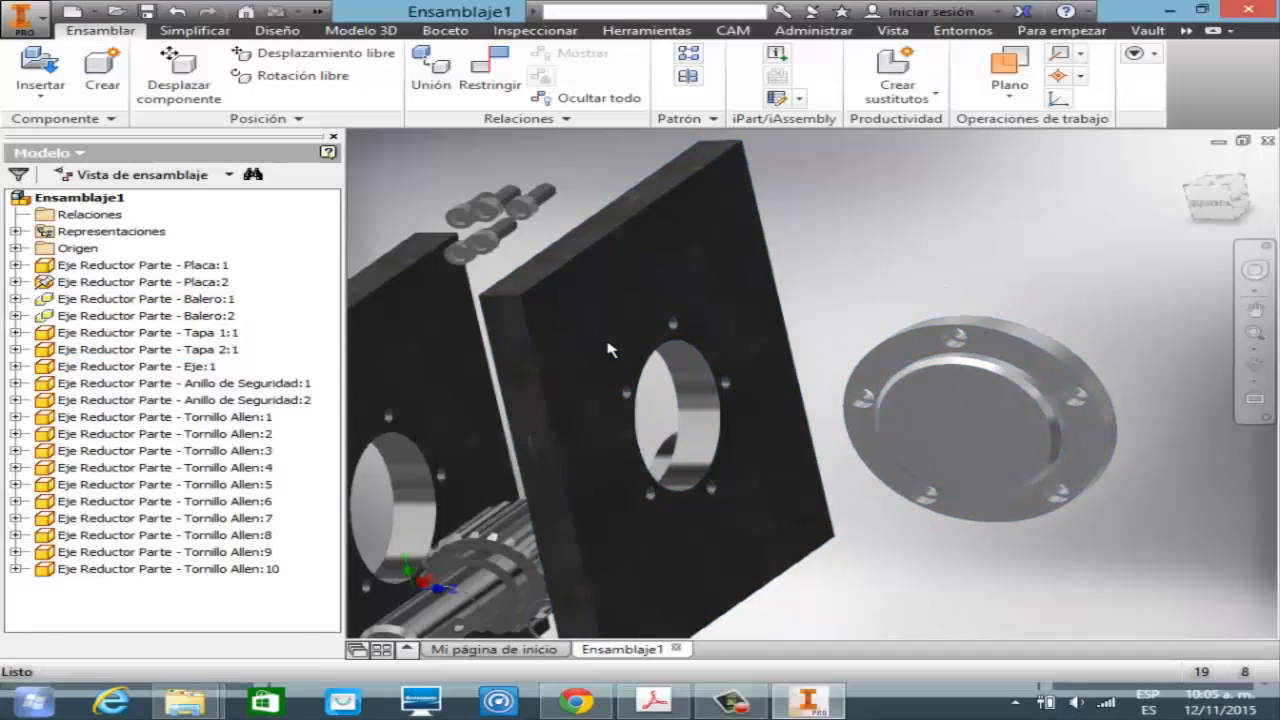
- Try to mate the Tapa 2 cover's axis with the Placa:2 bore in its current orientation, and undo it
{"action": "key", "text": "c"}
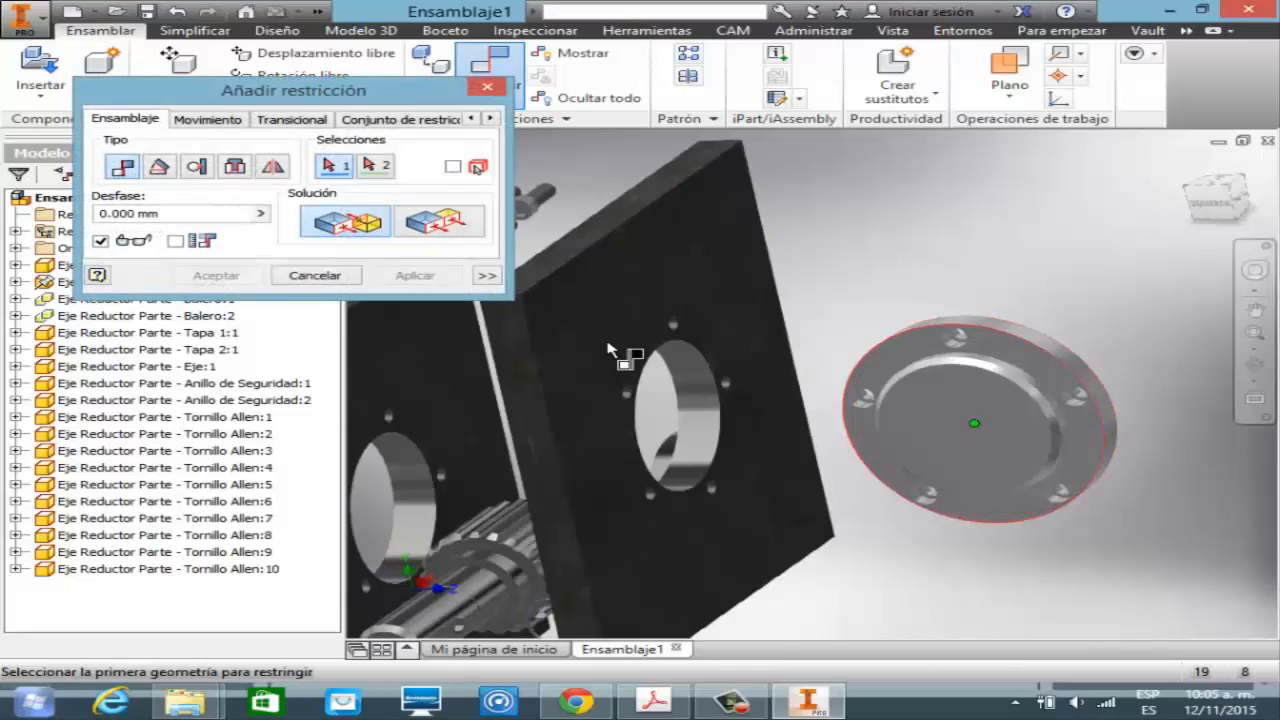
{"action": "left_click", "coordinate": [610, 349]}
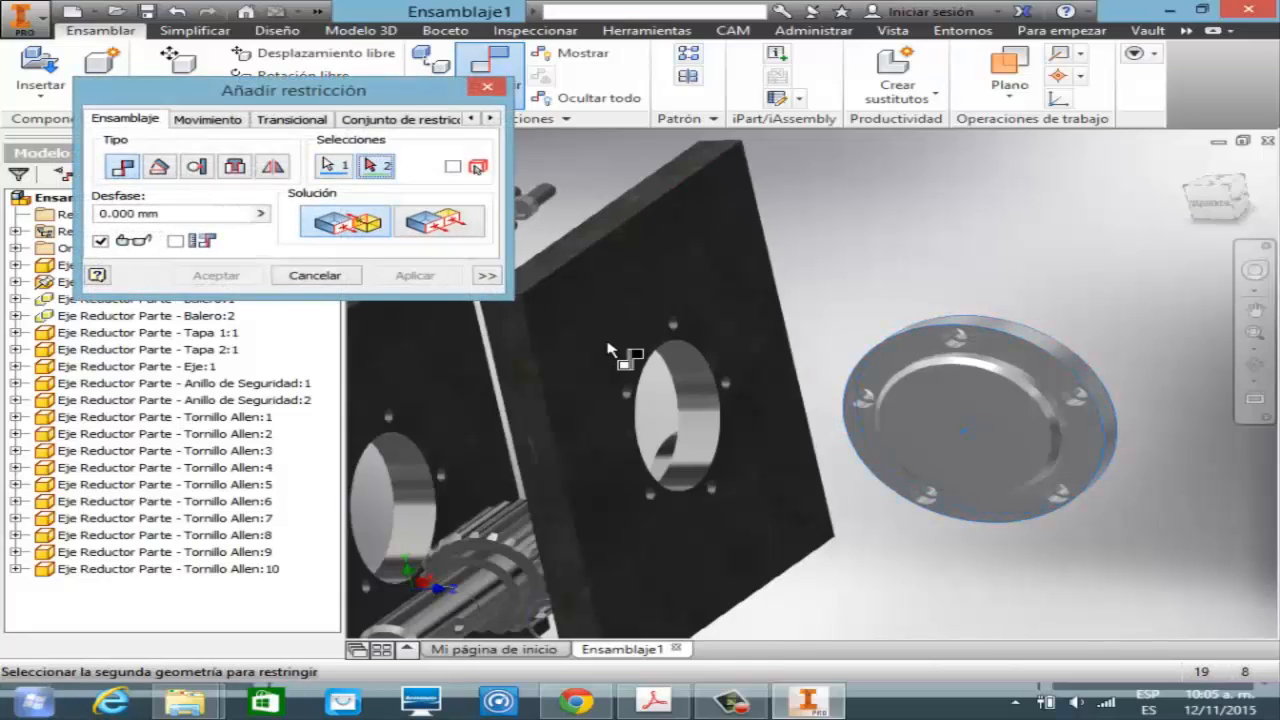
{"action": "left_click", "coordinate": [608, 349]}
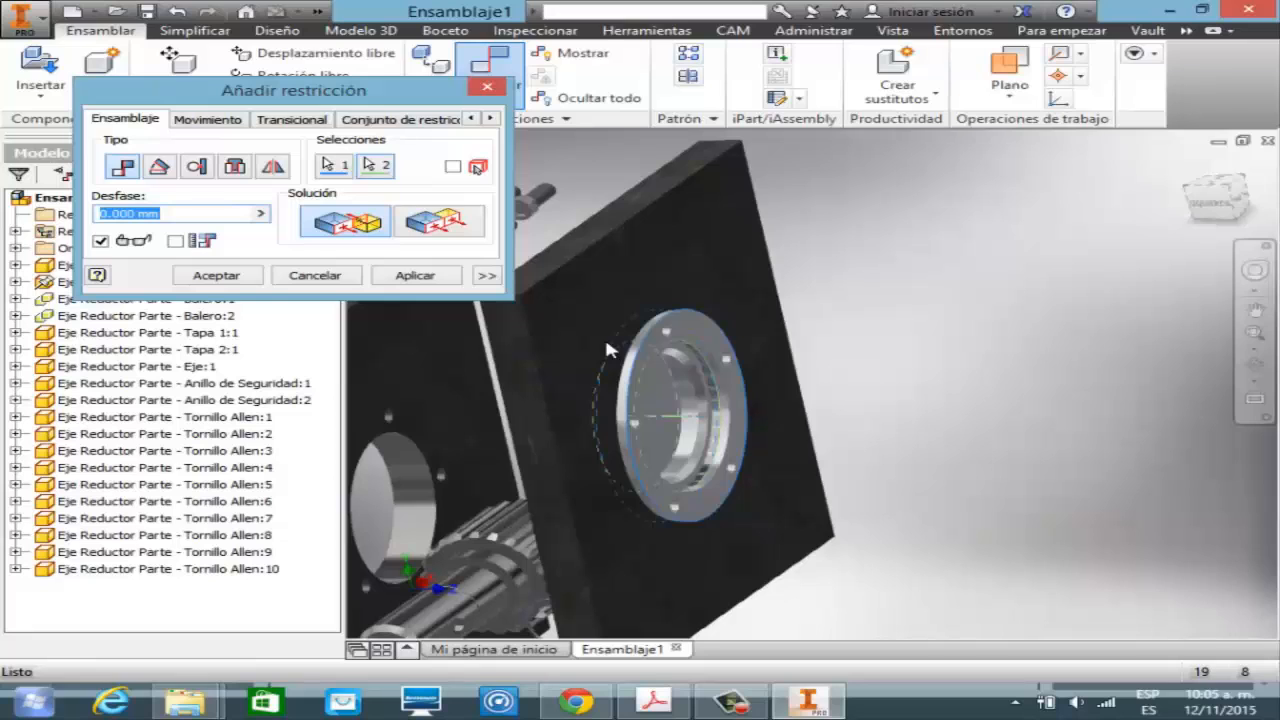
{"action": "key", "text": "Return"}
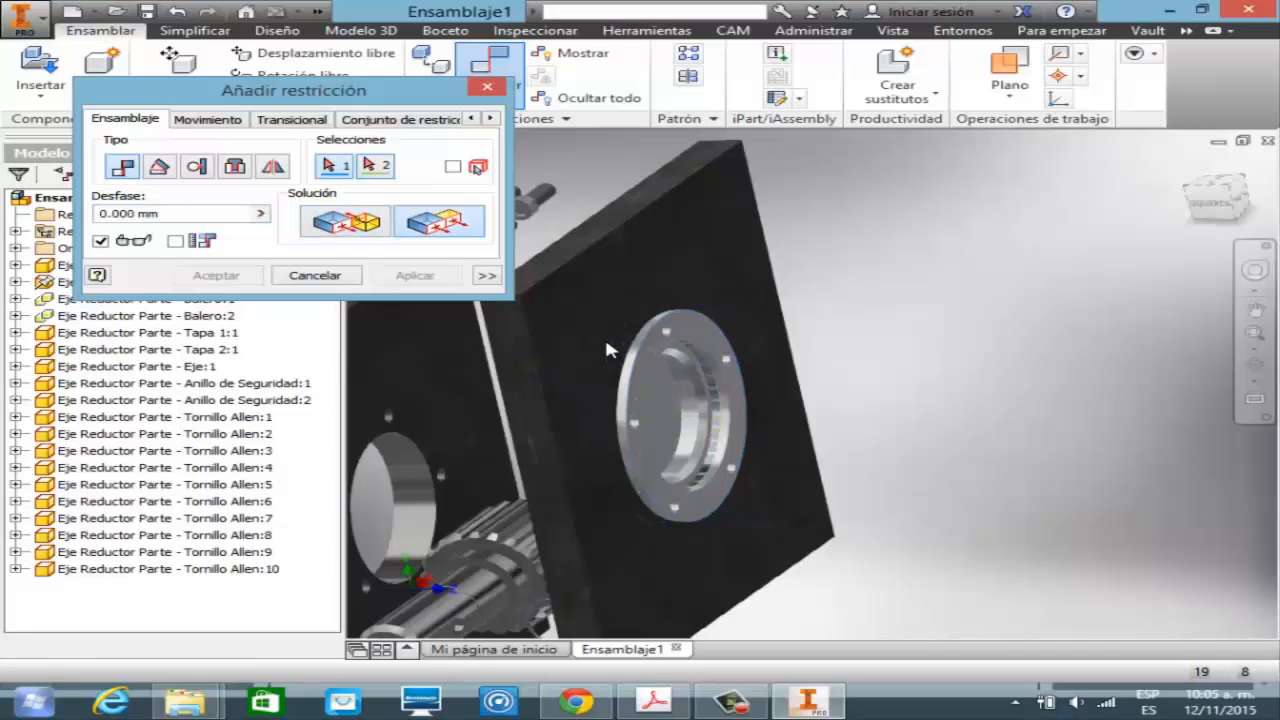
{"action": "key", "text": "ctrl+z"}
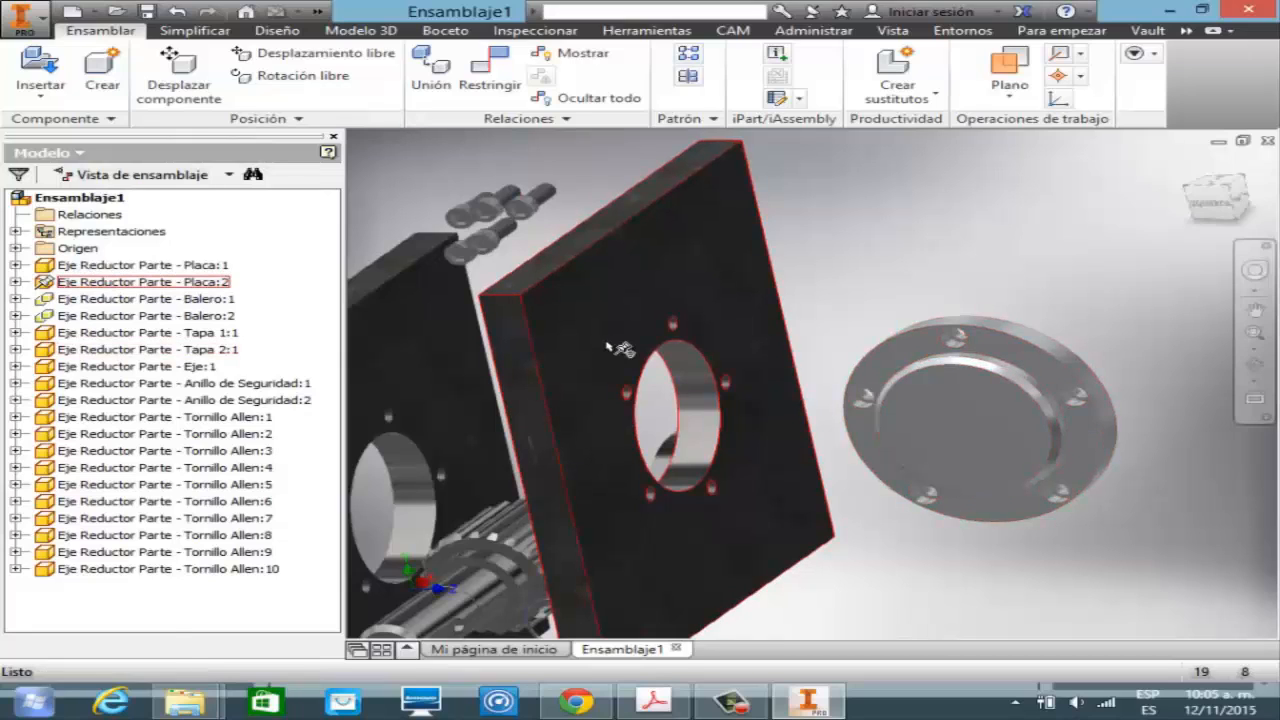
- Free-rotate the Tapa 2 cover so its raised boss points outward, away from the Placa:2 plate
{"action": "key", "text": "g"}
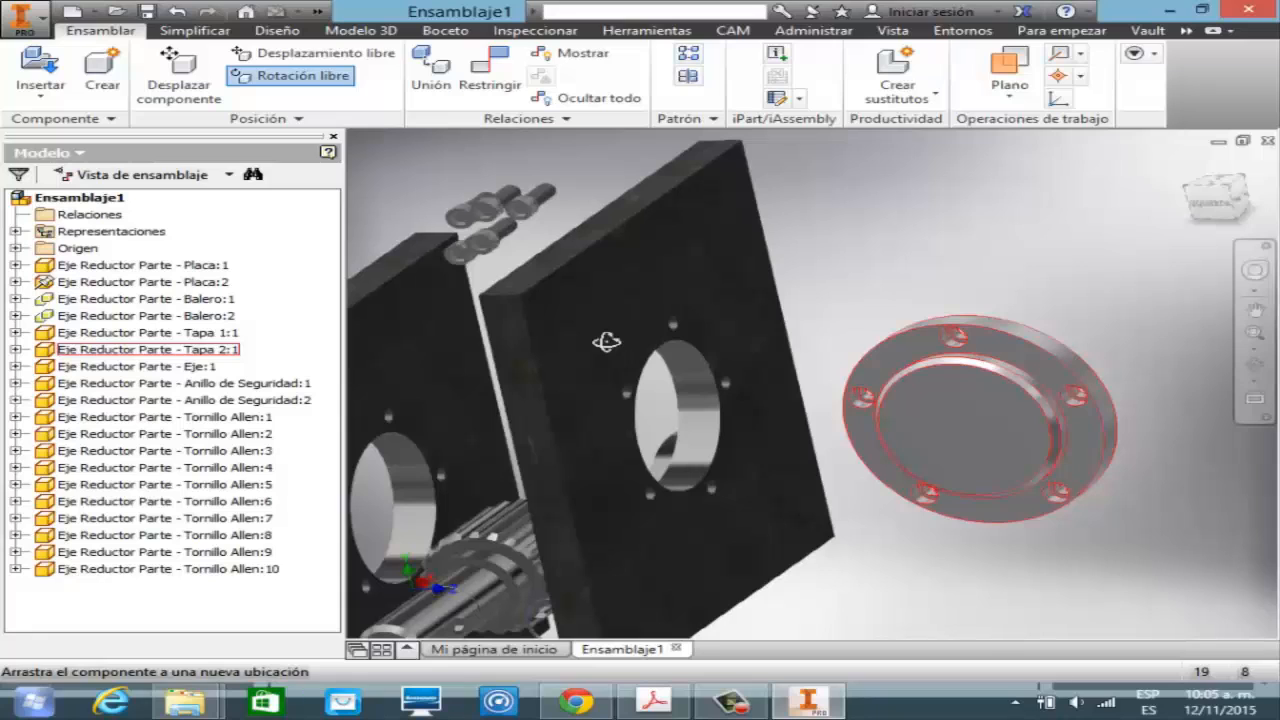
{"action": "left_click", "coordinate": [606, 342]}
{"action": "left_click_drag", "start_coordinate": [905, 450], "coordinate": [1090, 412]}
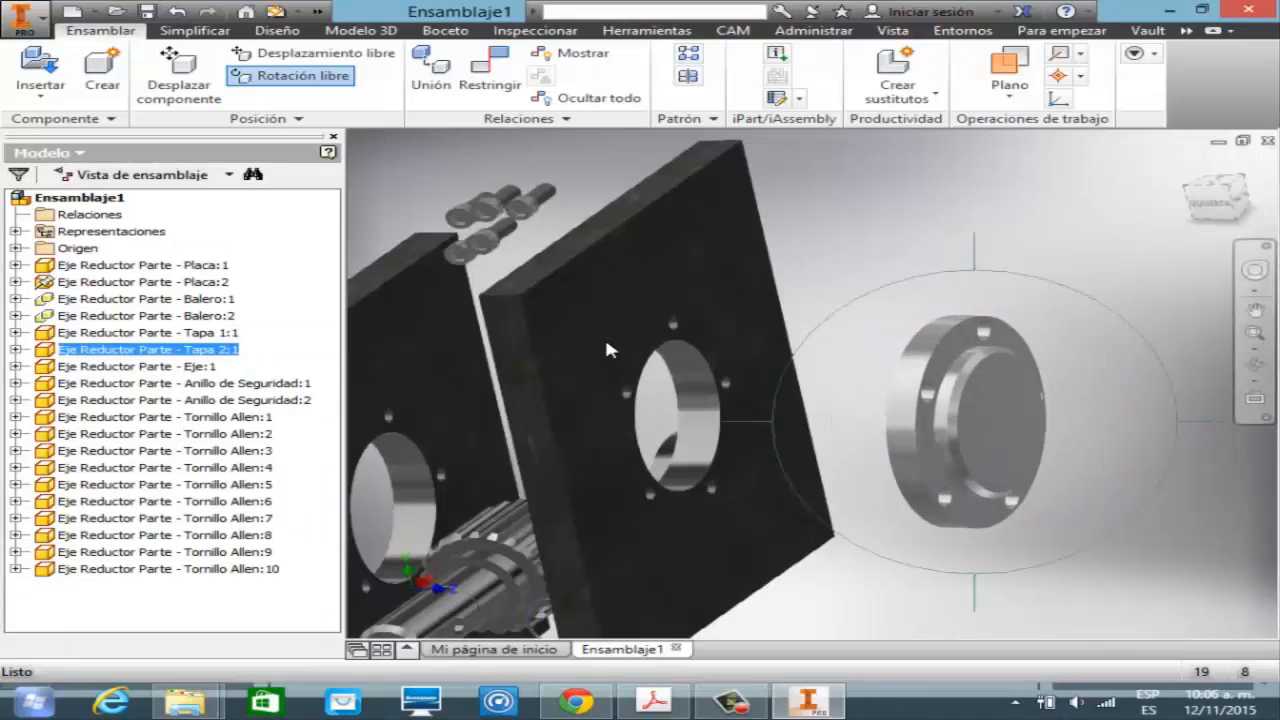
{"action": "key", "text": "Escape"}
- Mate the Tapa 2 cover's axis with the large bore of Placa:2 and slide the cover out of the plate
{"action": "key", "text": "c"}
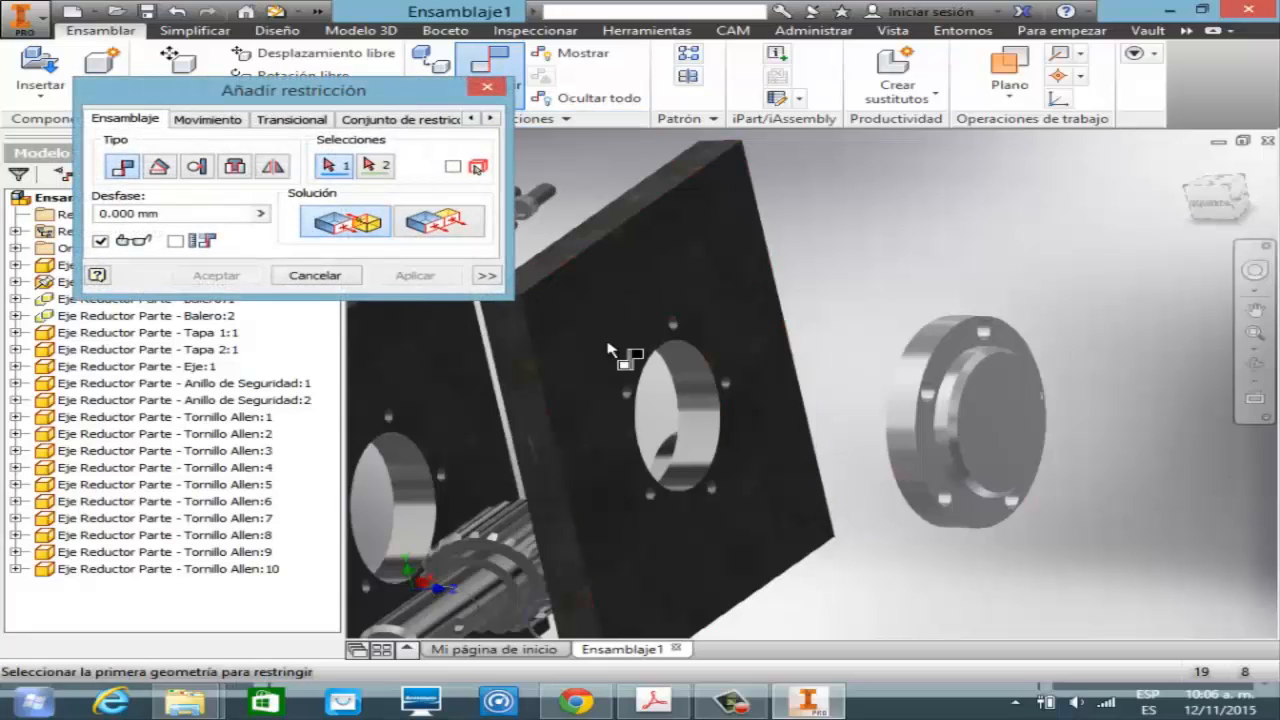
{"action": "left_click", "coordinate": [985, 421]}
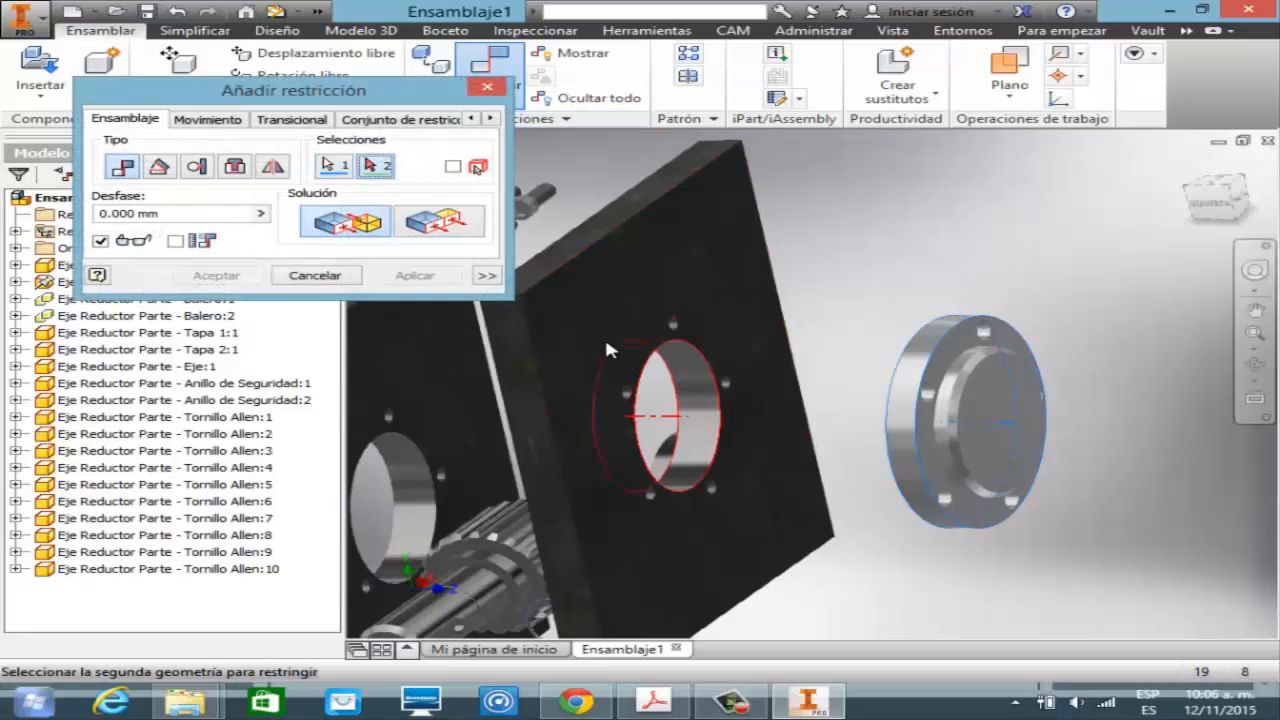
{"action": "left_click", "coordinate": [607, 349]}
{"action": "key", "text": "Return"}
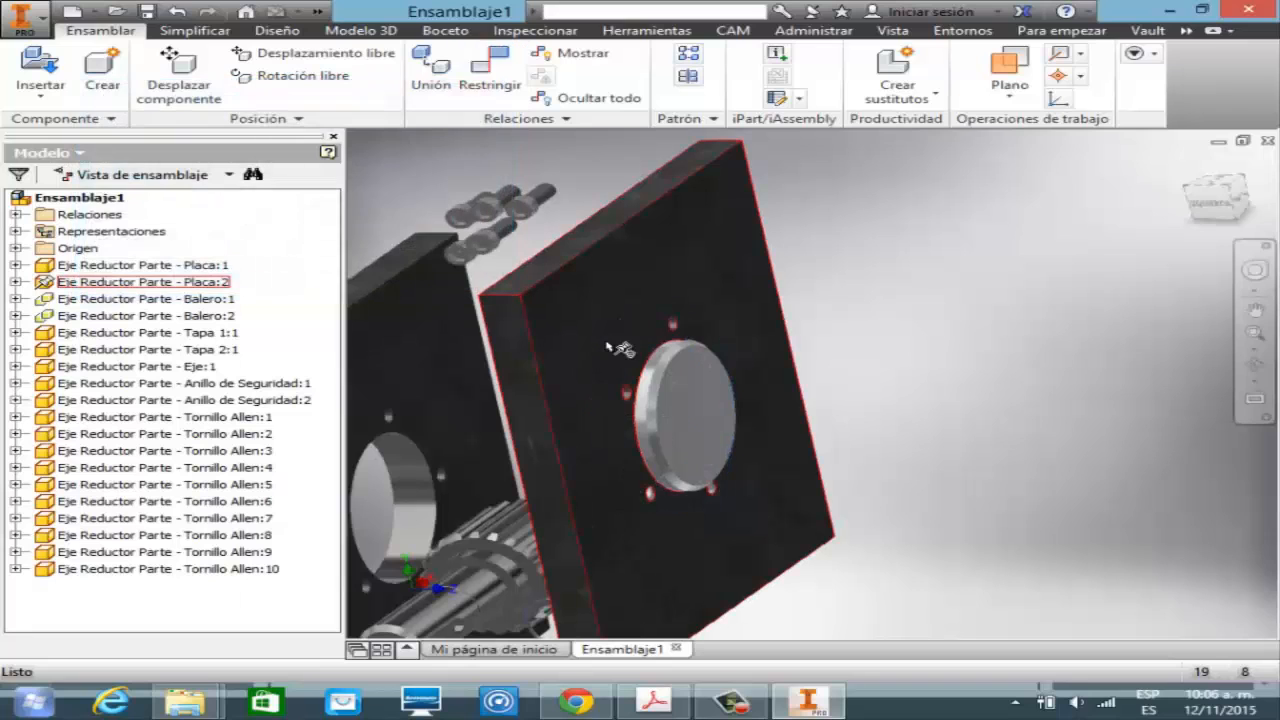
{"action": "mouse_move", "coordinate": [607, 343]}
{"action": "left_mouse_down"}
{"action": "mouse_move", "coordinate": [777, 343]}
{"action": "mouse_move", "coordinate": [612, 350]}
{"action": "left_mouse_up"}
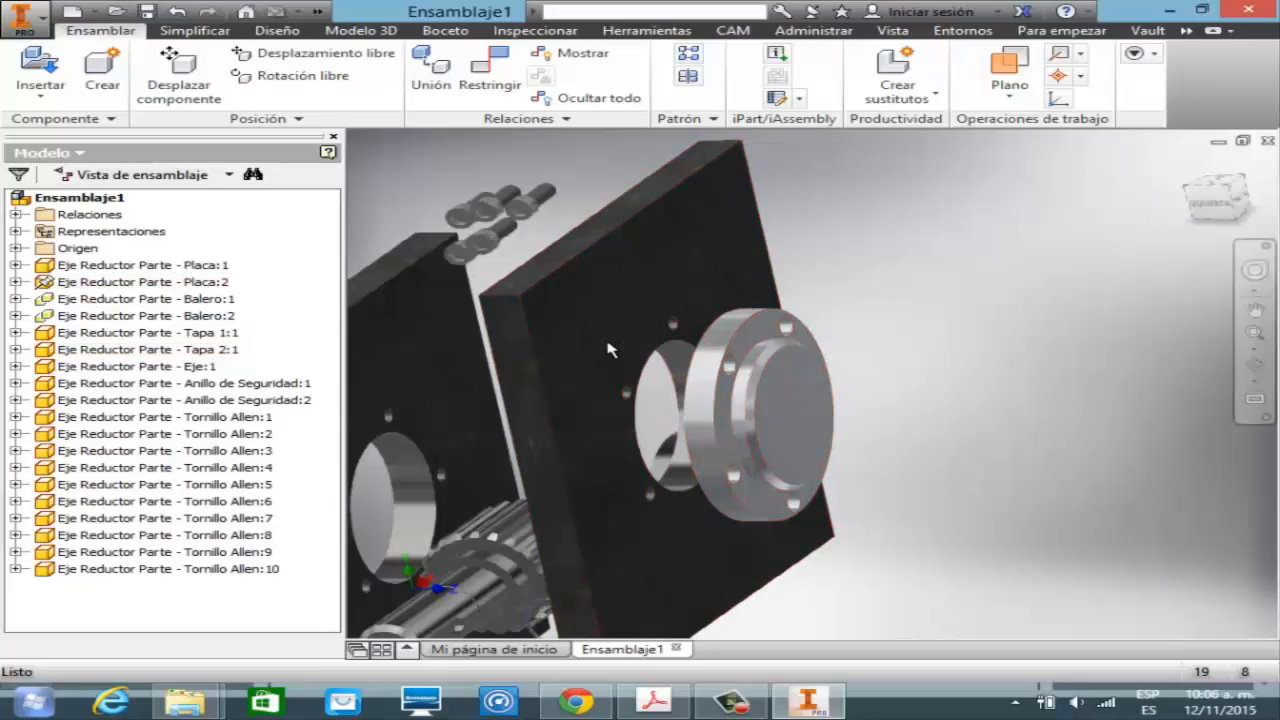
- Mate the axis of a screw hole in the Tapa 2 cover with the matching threaded hole in Placa:2
{"action": "key", "text": "F3"}
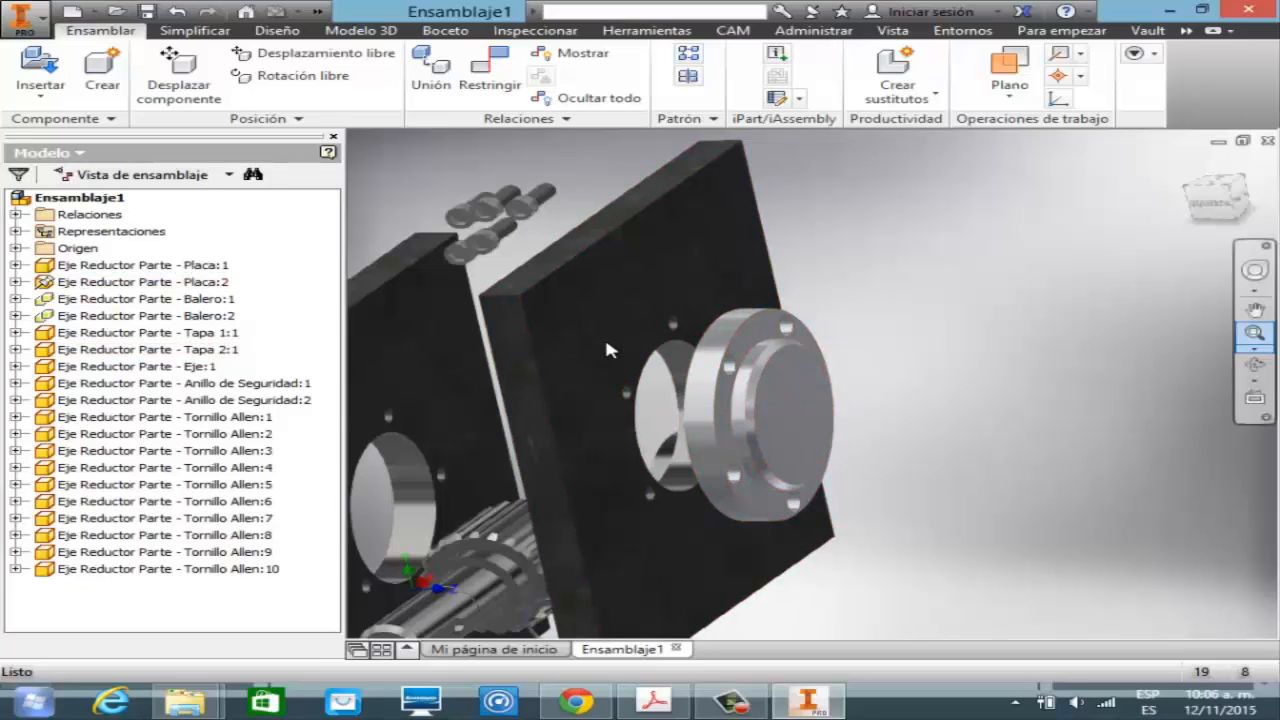
{"action": "scroll", "coordinate": [611, 349], "scroll_direction": "down", "scroll_amount": 1}
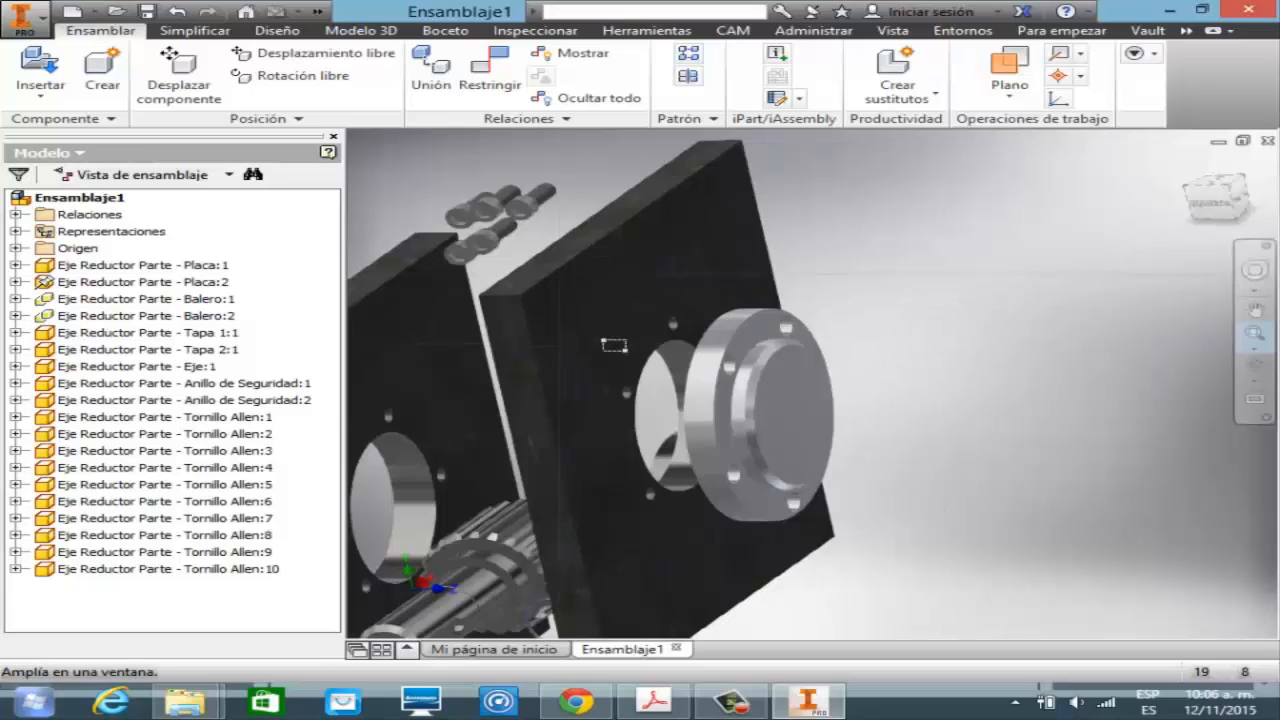
{"action": "scroll", "coordinate": [607, 346], "scroll_direction": "down", "scroll_amount": 5}
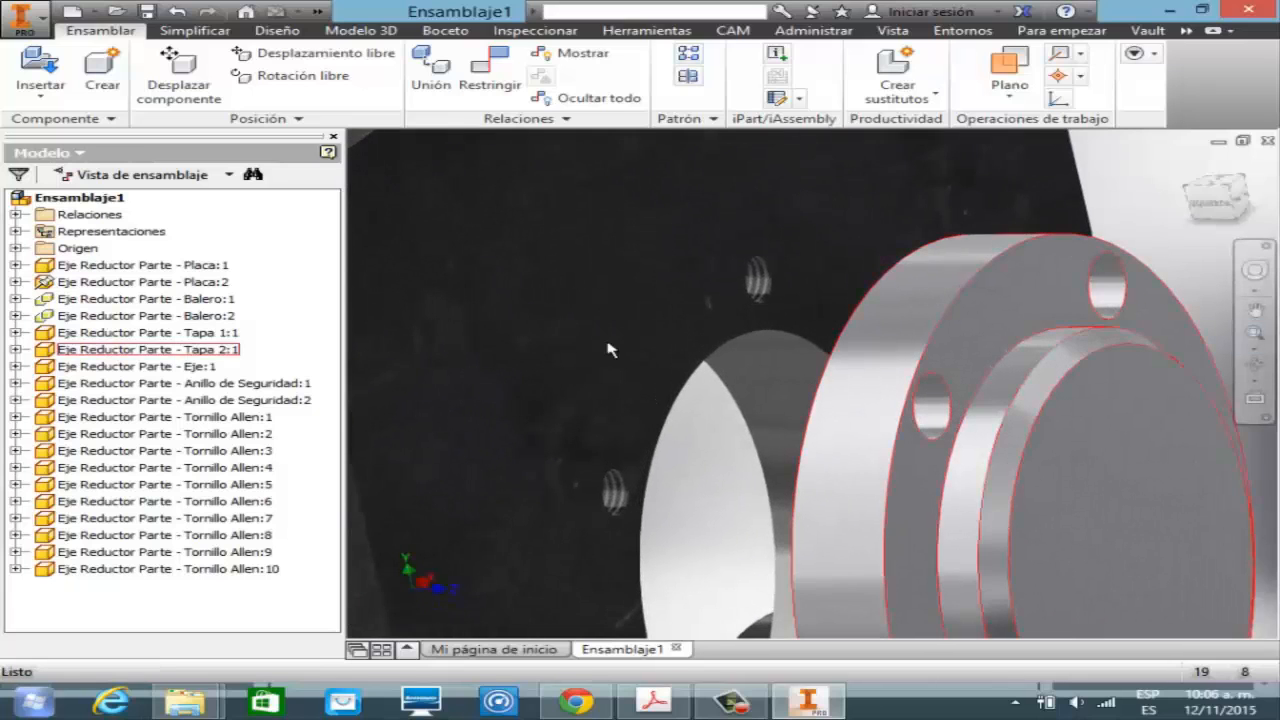
{"action": "key", "text": "c"}
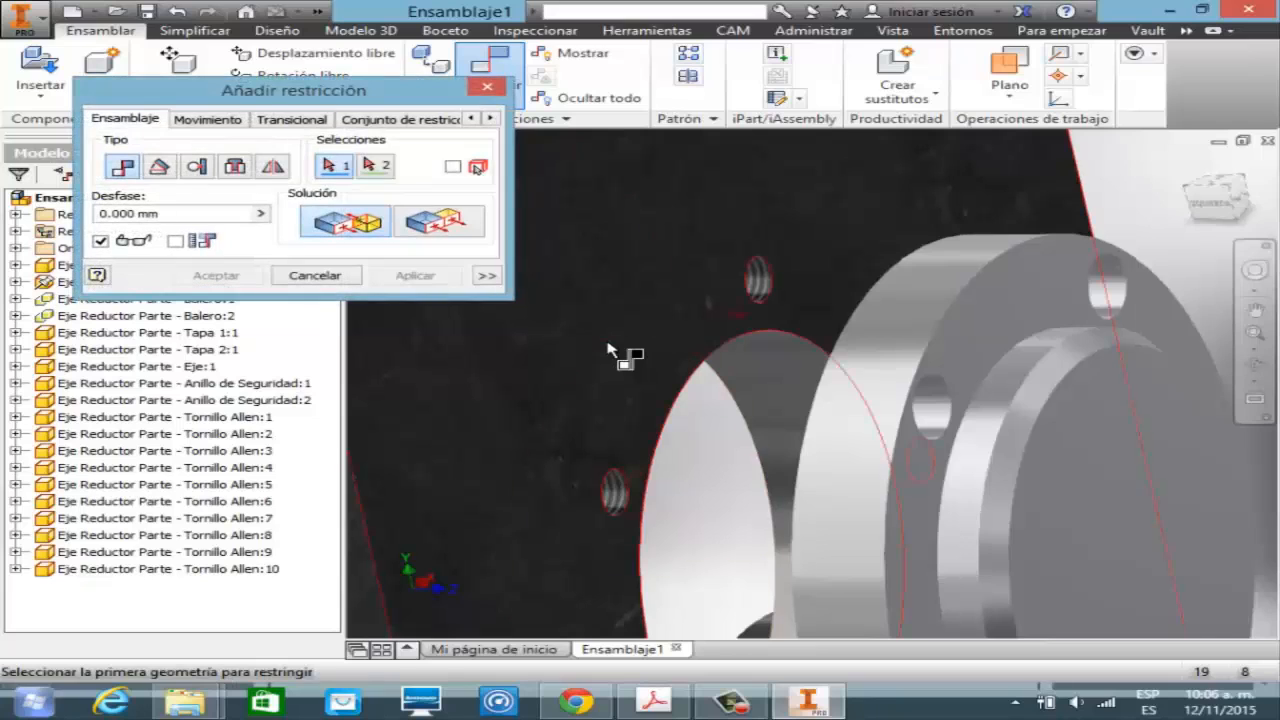
{"action": "left_click", "coordinate": [608, 348]}
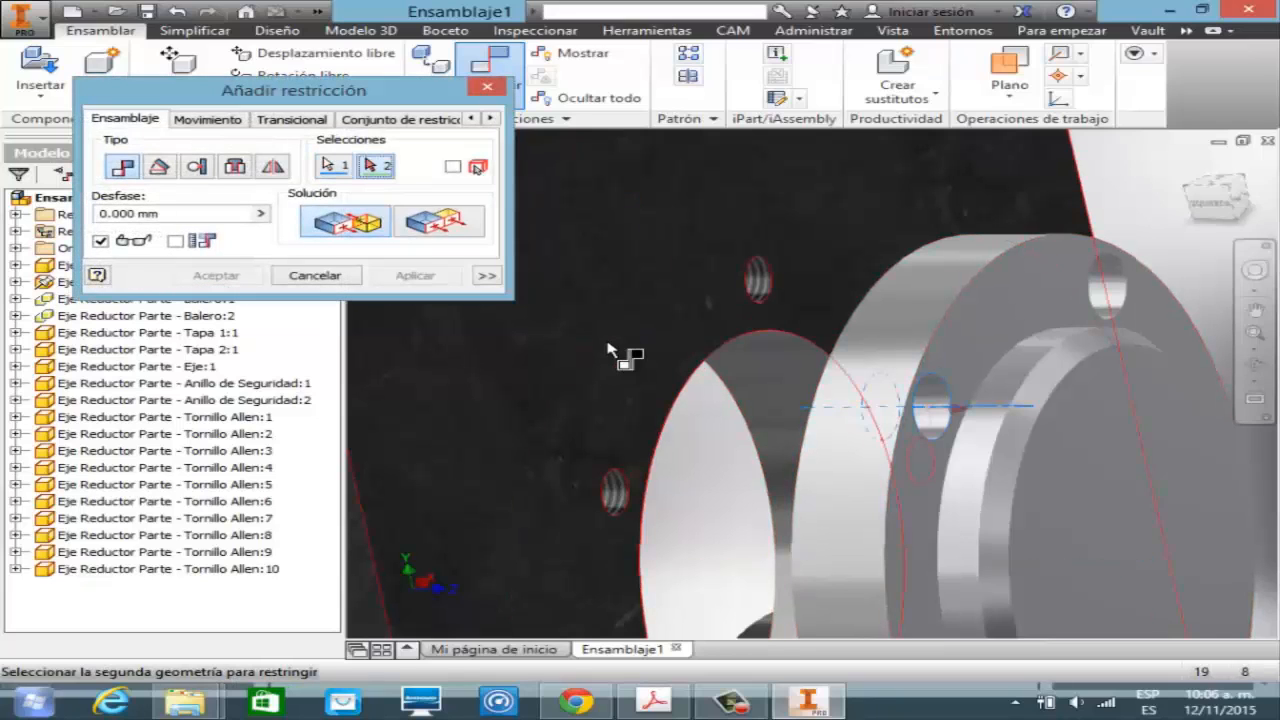
{"action": "left_click", "coordinate": [607, 349]}
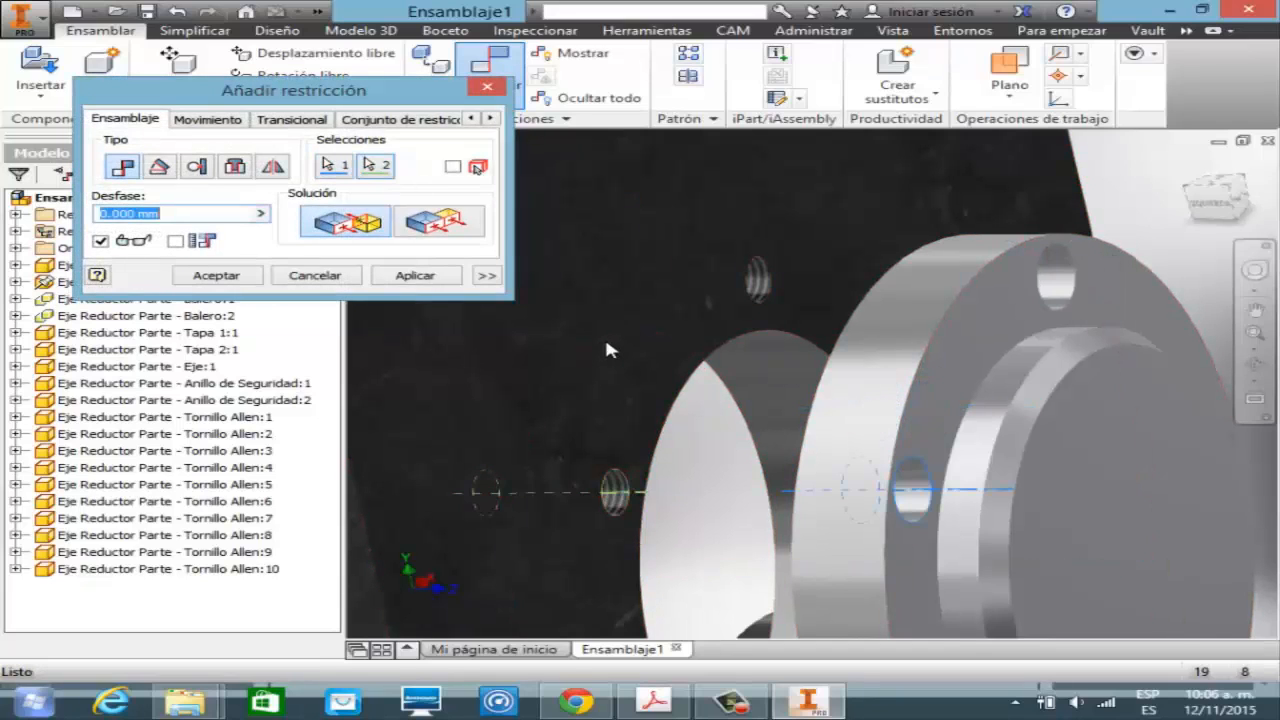
{"action": "key", "text": "Return"}
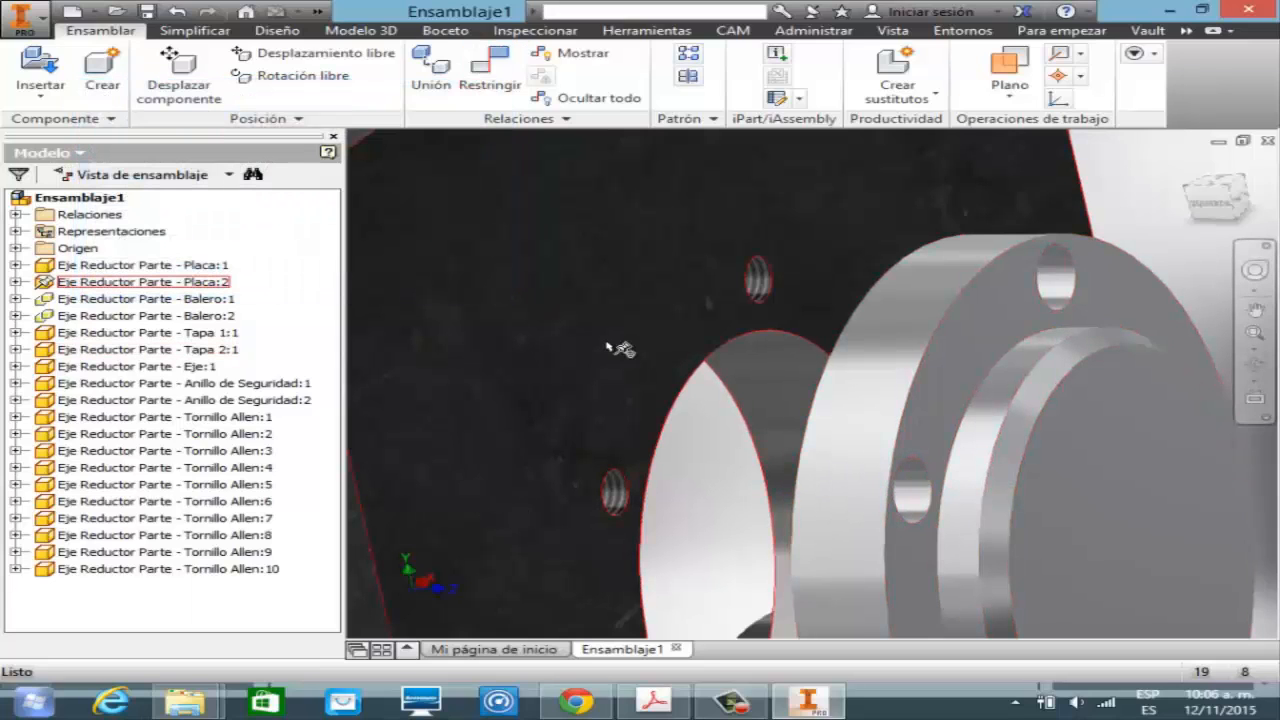
- Mate the Tapa 2 cover's flange face against the outer face of Placa:2 with a 0.000 mm offset
{"action": "key", "text": "c"}
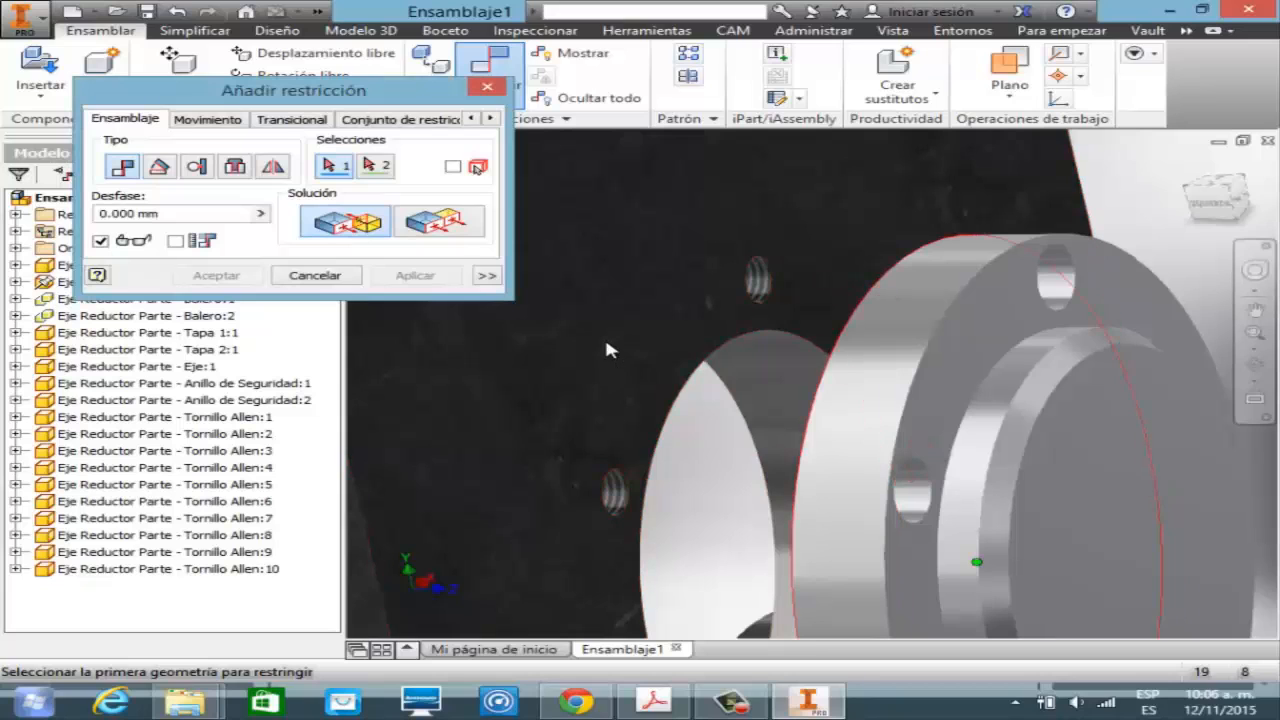
{"action": "left_click", "coordinate": [607, 349]}
{"action": "left_click", "coordinate": [607, 349]}
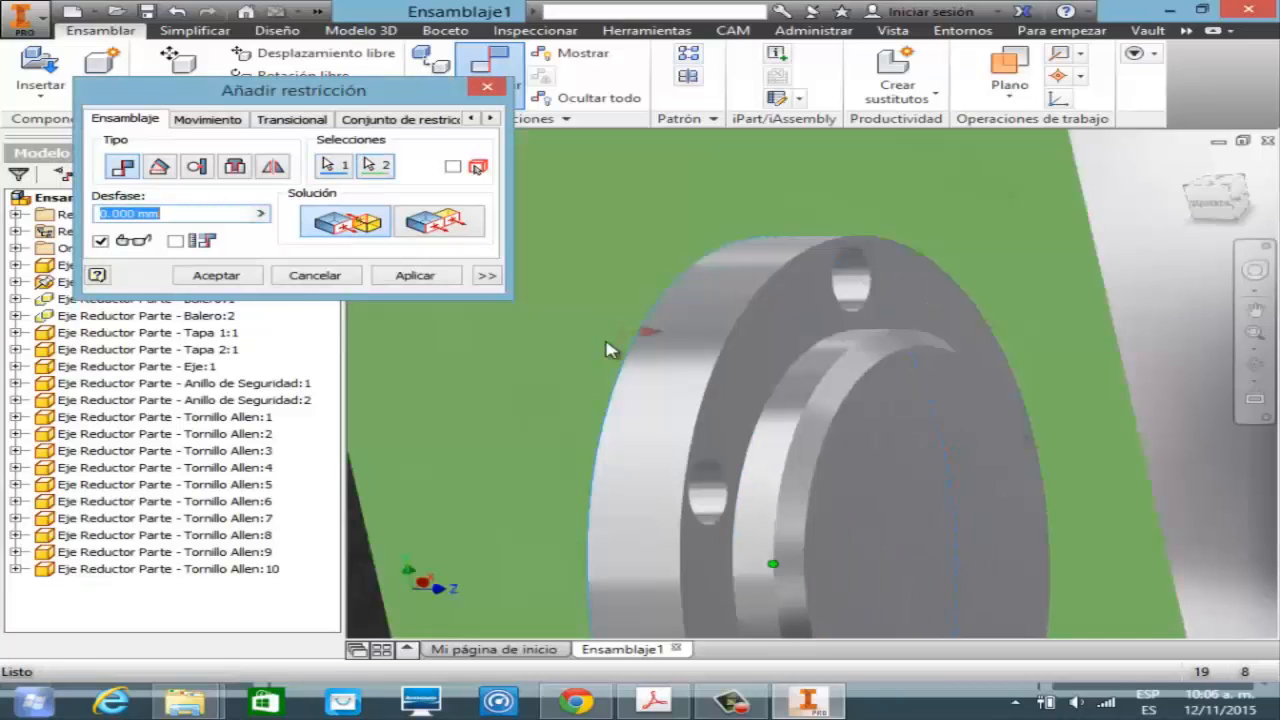
{"action": "key", "text": "Return"}
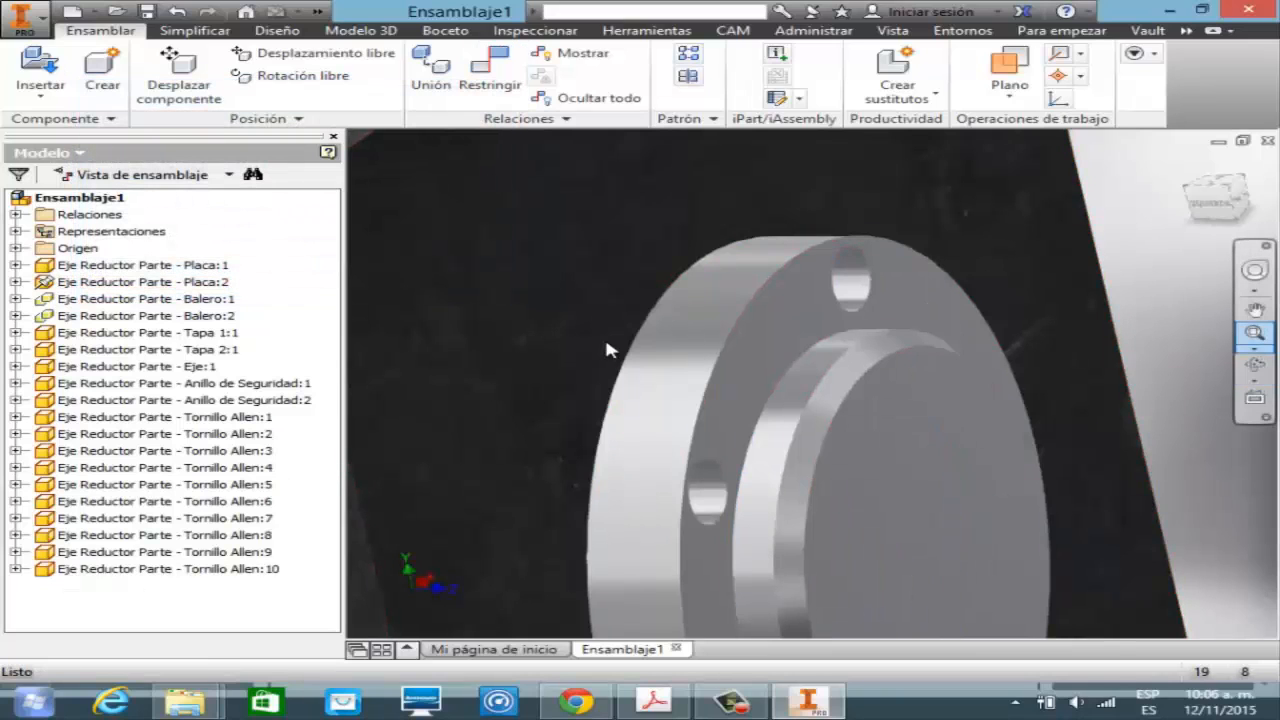
- Review the whole assembly and check the bearing arrangement against the section drawing open in Adobe Acrobat Pro, returning to Inventor
{"action": "left_click", "coordinate": [1254, 349]}
{"action": "left_click", "coordinate": [1075, 386]}
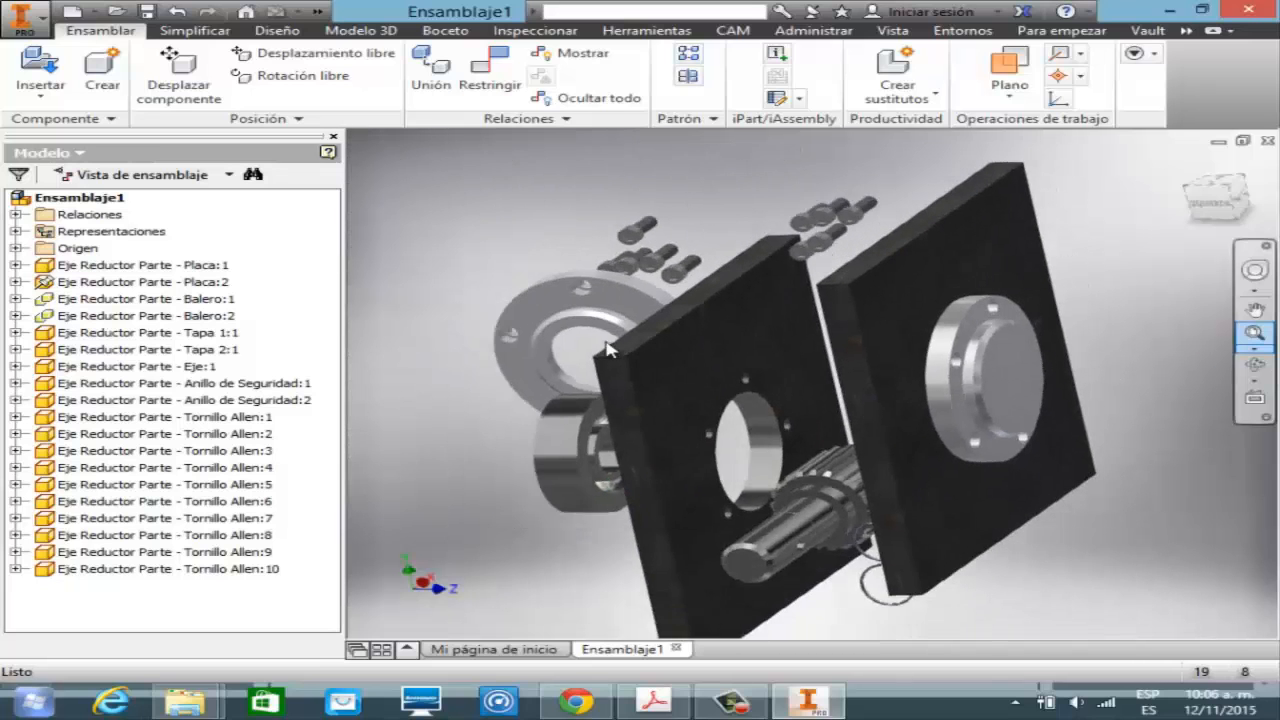
{"action": "middle_click_drag", "start_coordinate": [606, 342], "coordinate": [608, 342], "text": "shift"}
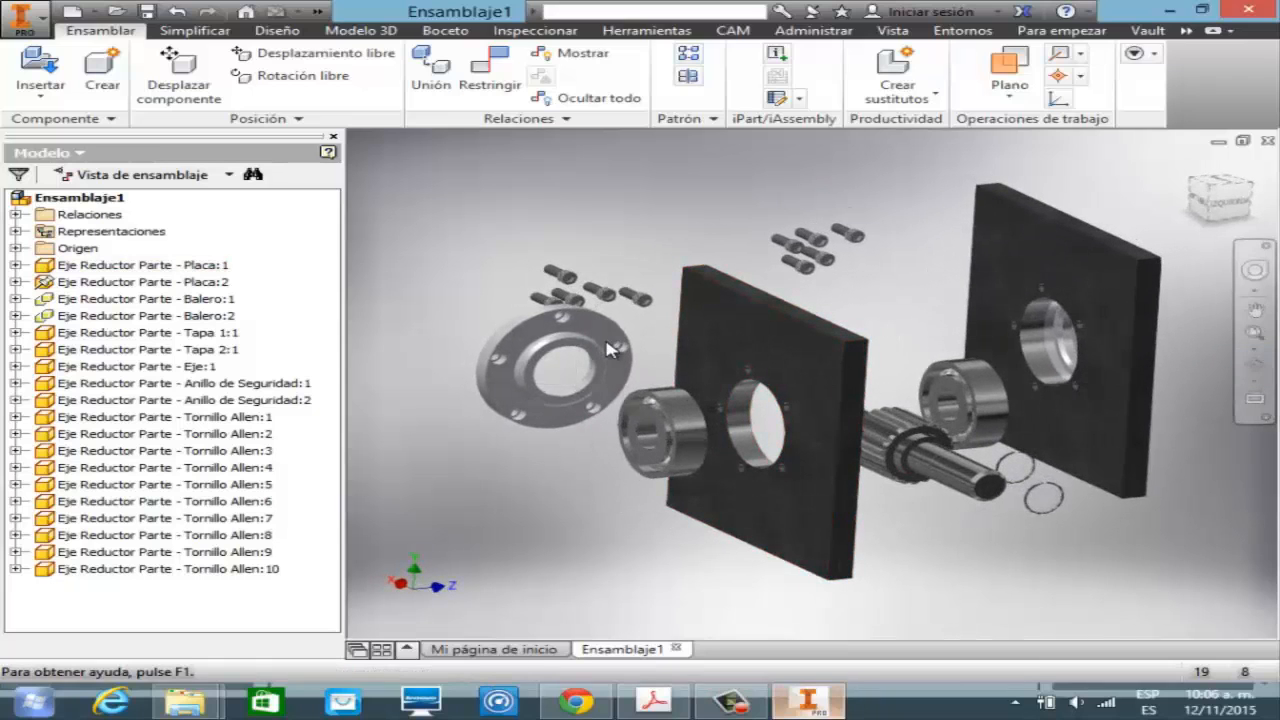
{"action": "mouse_move", "coordinate": [808, 702]}
{"action": "left_click", "coordinate": [655, 702]}
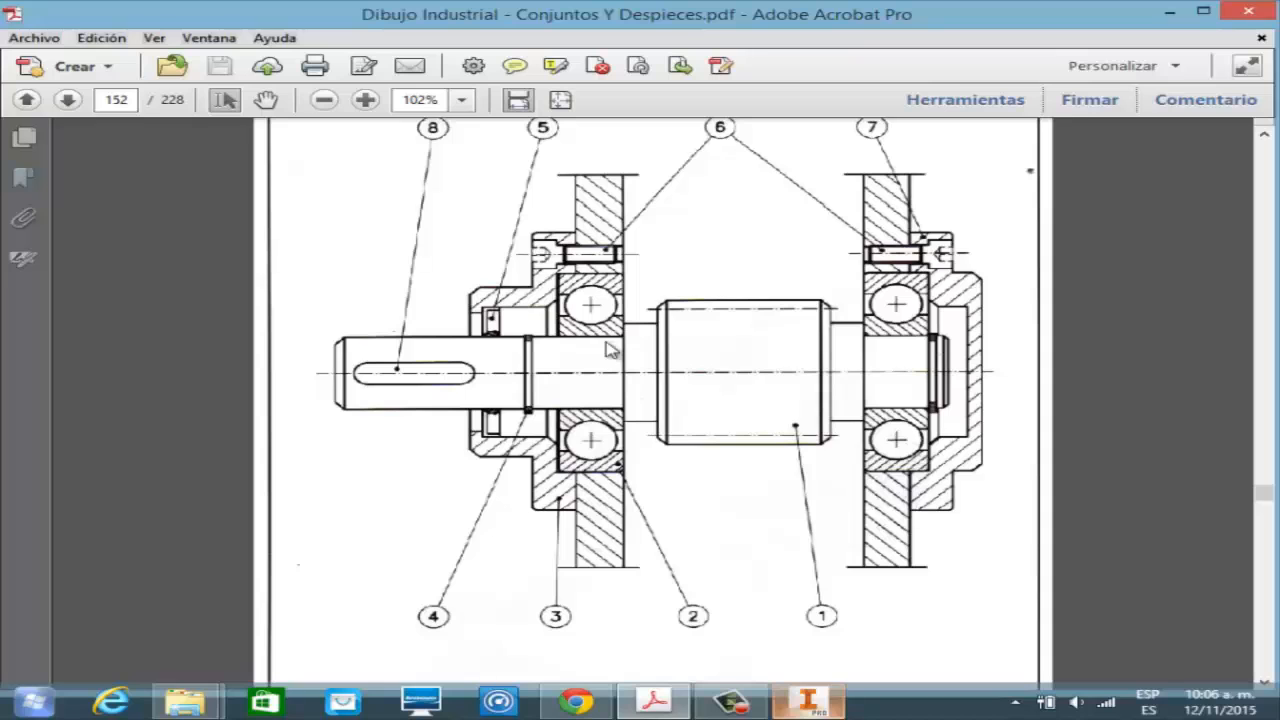
{"action": "key", "text": "alt+Tab"}
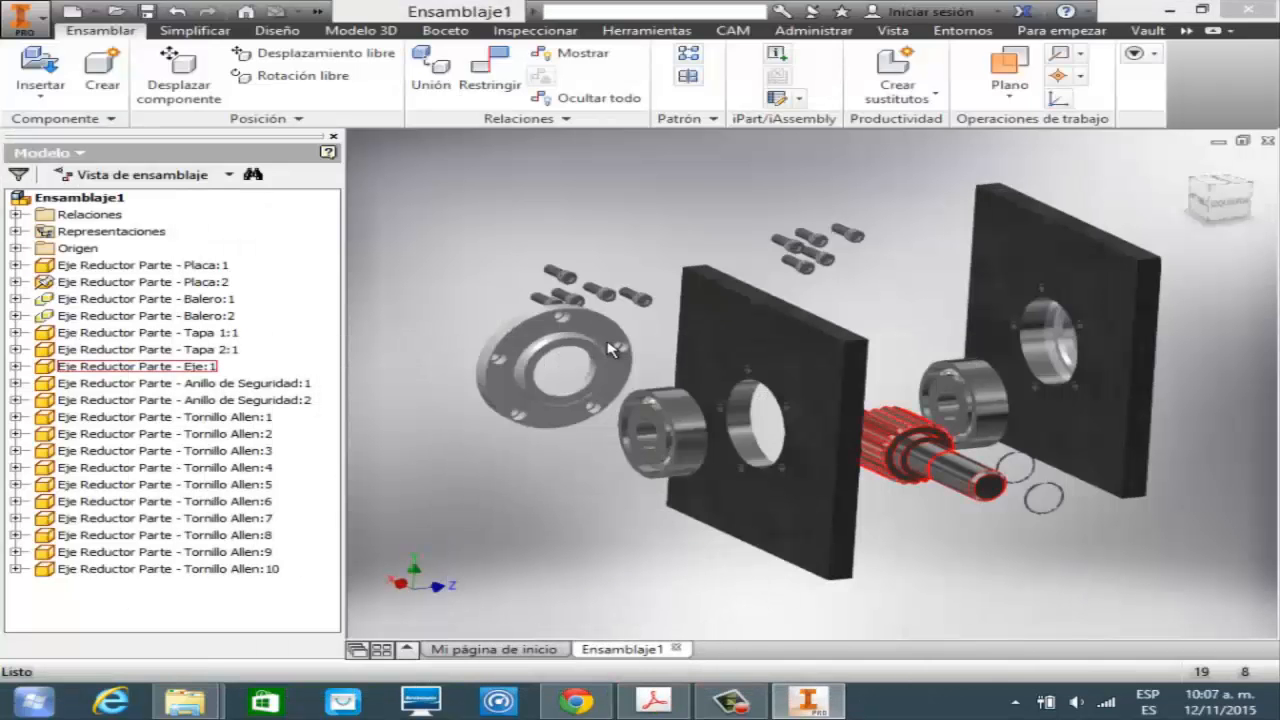
- Mate the axis of bearing Balero:1 with the large bore of Placa:2 and slide the bearing out of the plate
{"action": "left_click_drag", "start_coordinate": [963, 403], "coordinate": [919, 346]}
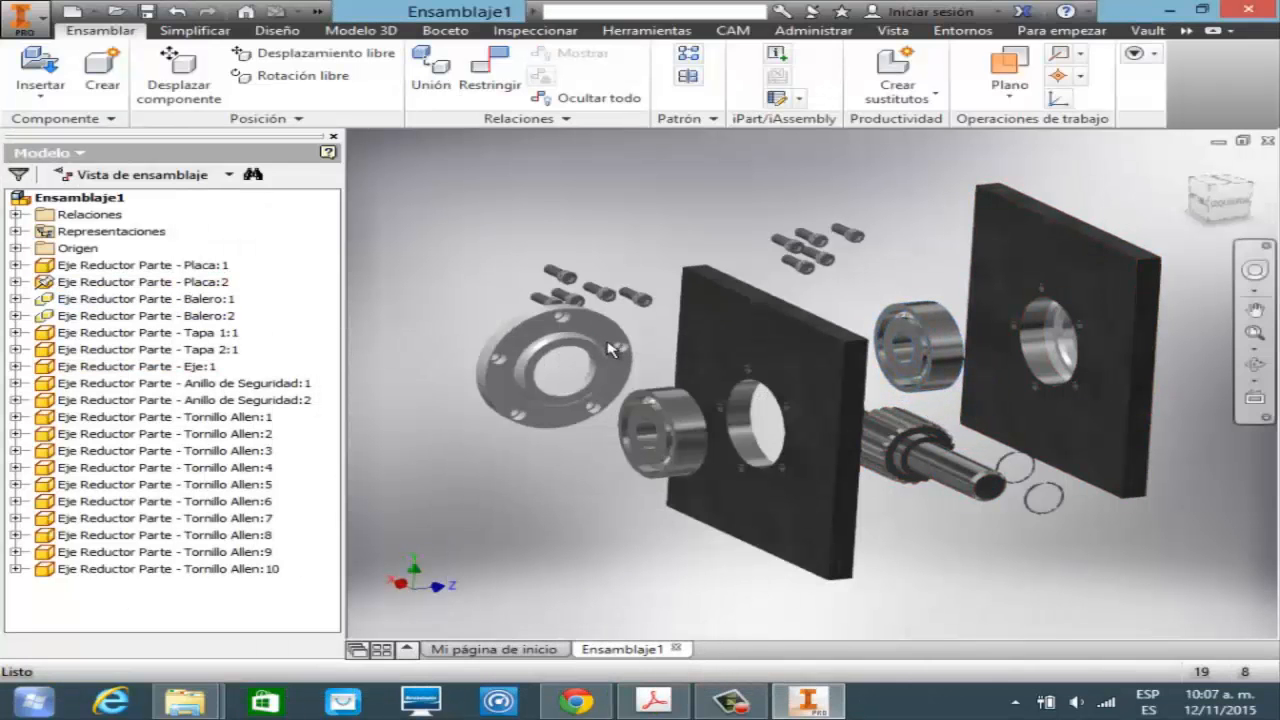
{"action": "left_click", "coordinate": [1255, 349]}
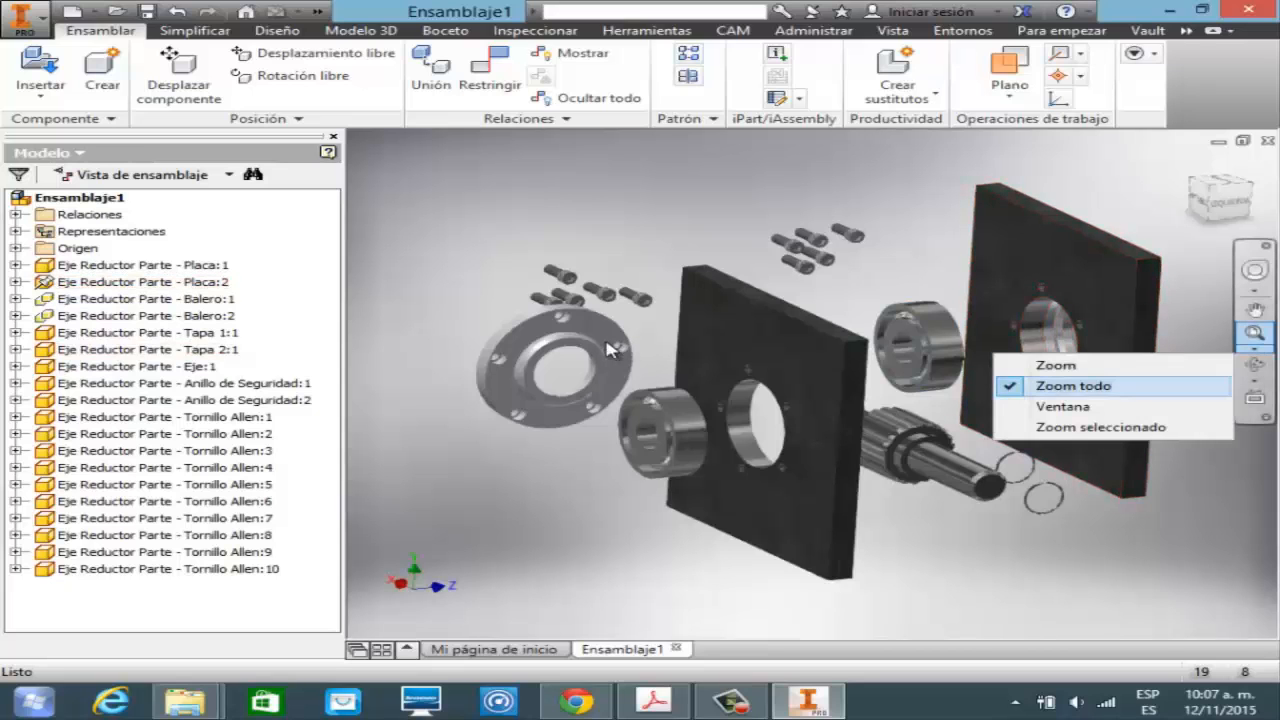
{"action": "left_click", "coordinate": [1072, 407]}
{"action": "left_click_drag", "start_coordinate": [835, 251], "coordinate": [1193, 445]}
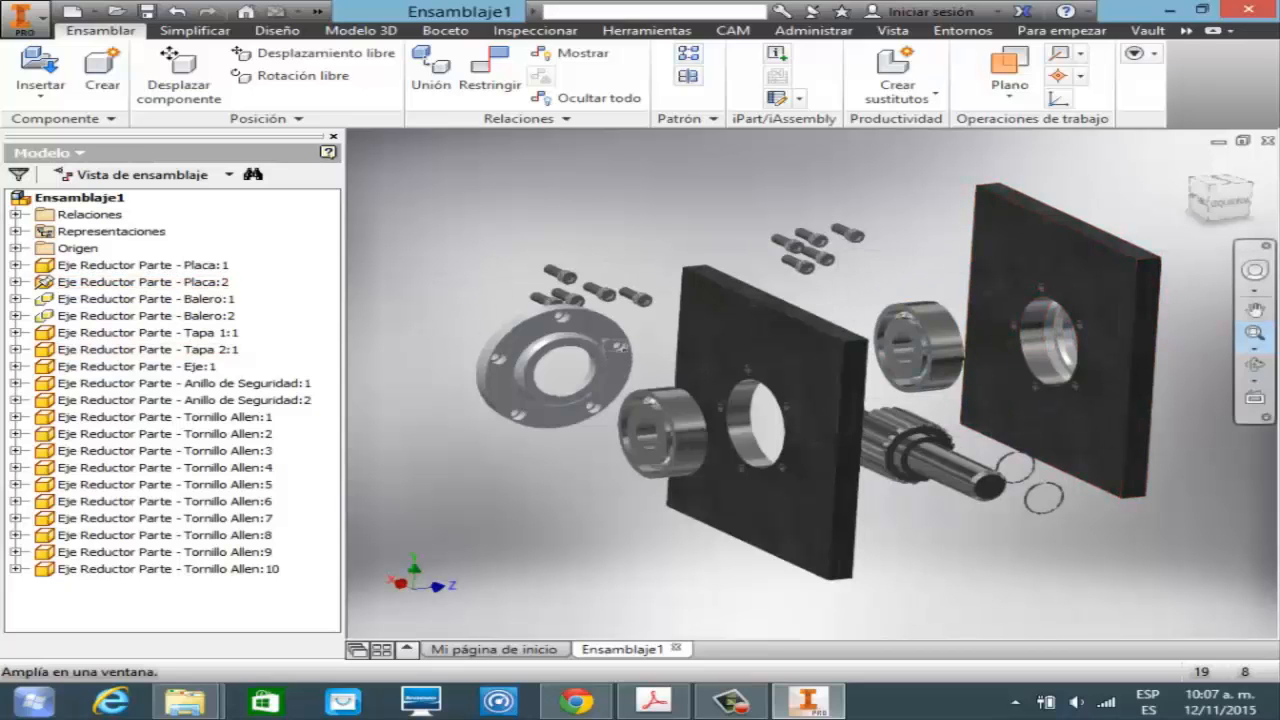
{"action": "key", "text": "c"}
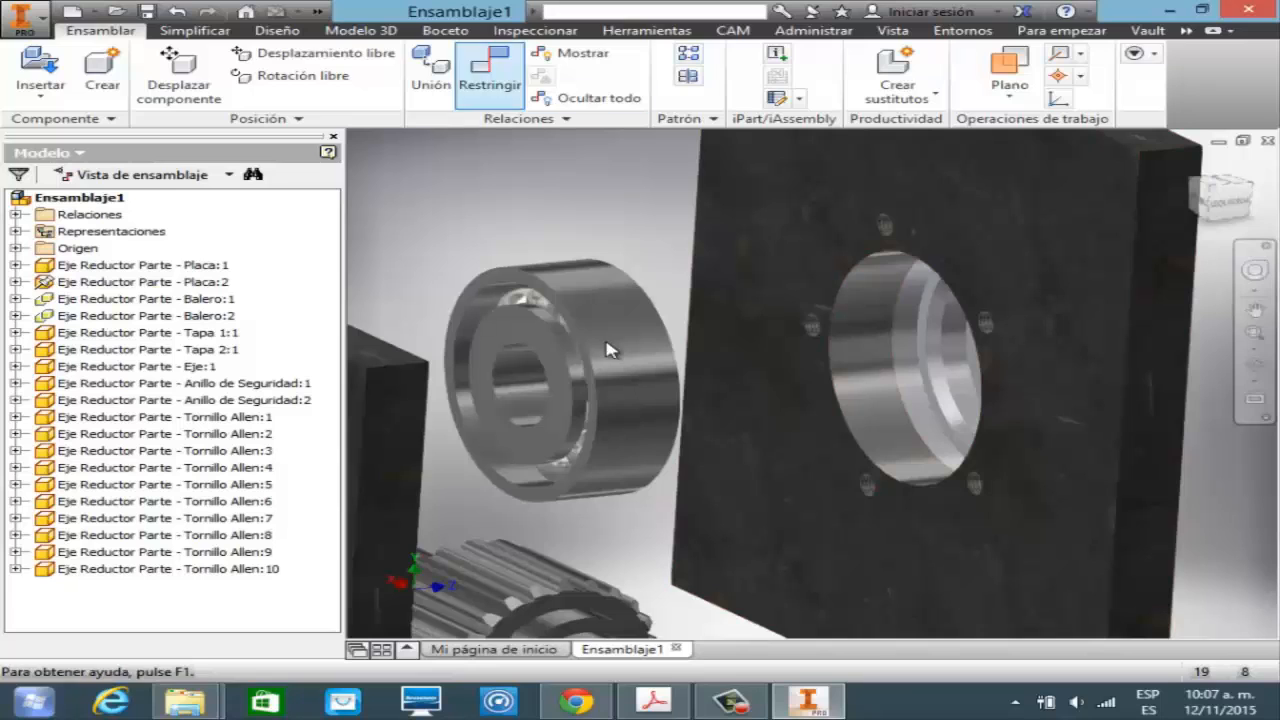
{"action": "left_click", "coordinate": [609, 347]}
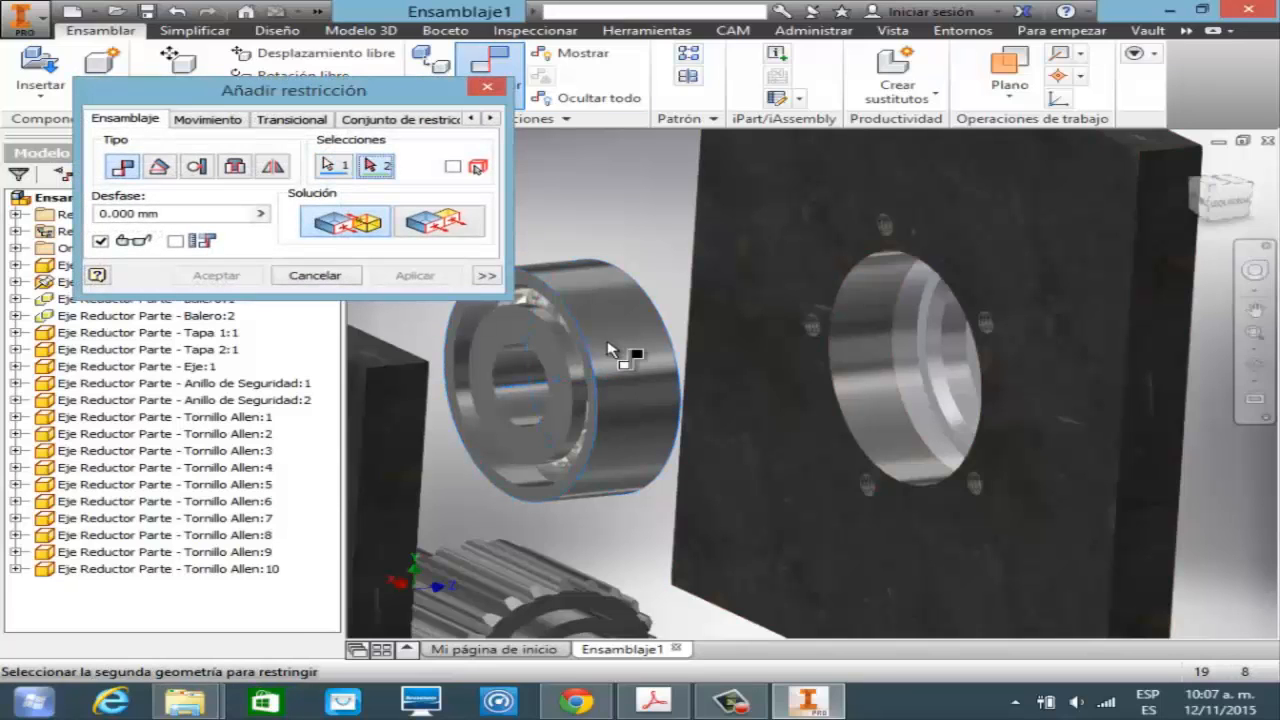
{"action": "left_click", "coordinate": [609, 347]}
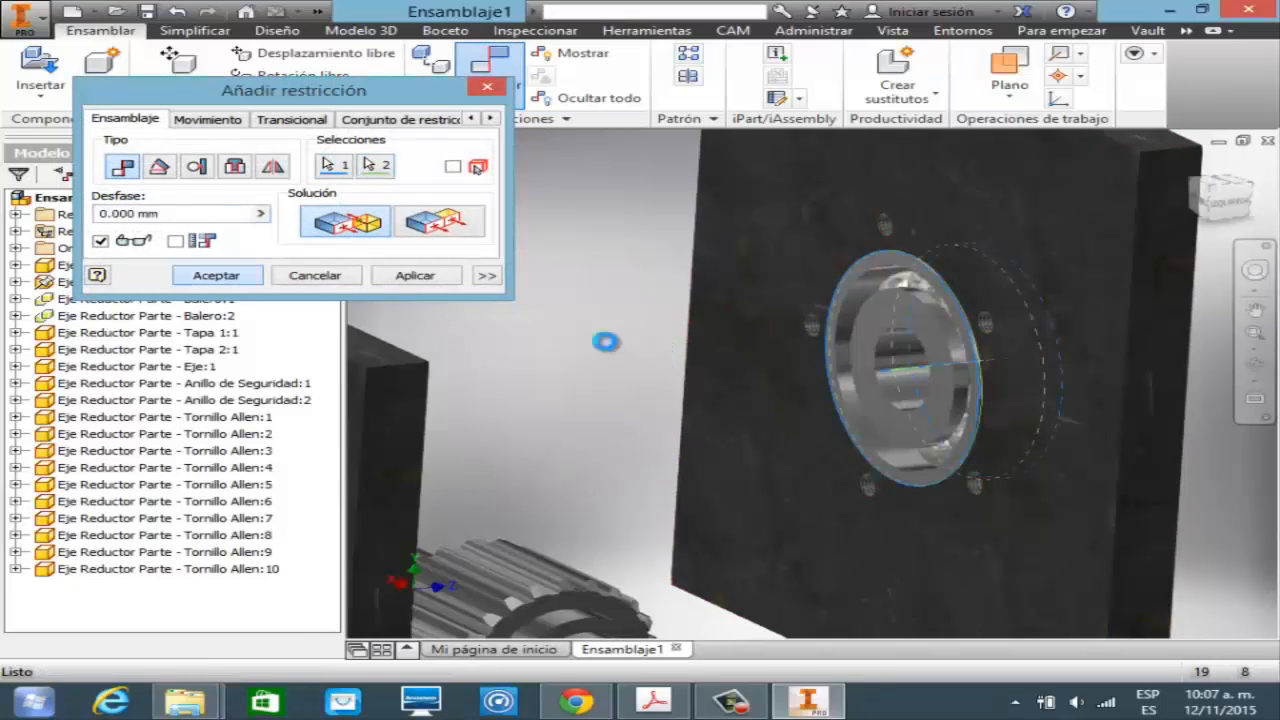
{"action": "key", "text": "Return"}
{"action": "left_click_drag", "start_coordinate": [900, 368], "coordinate": [708, 387]}
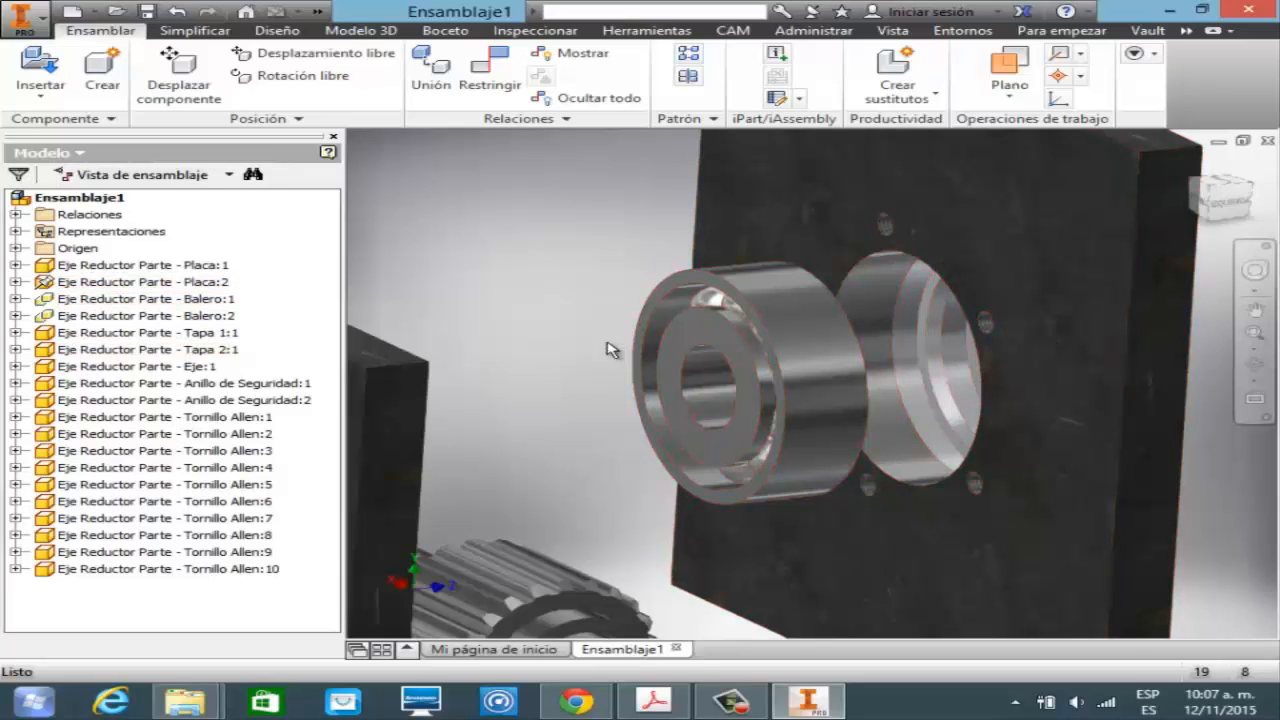
- Mate the back face of Balero:1 against the ring-shaped Tapa 2 face inside the Placa:2 bore with a 0.000 mm offset
{"action": "key", "text": "c"}
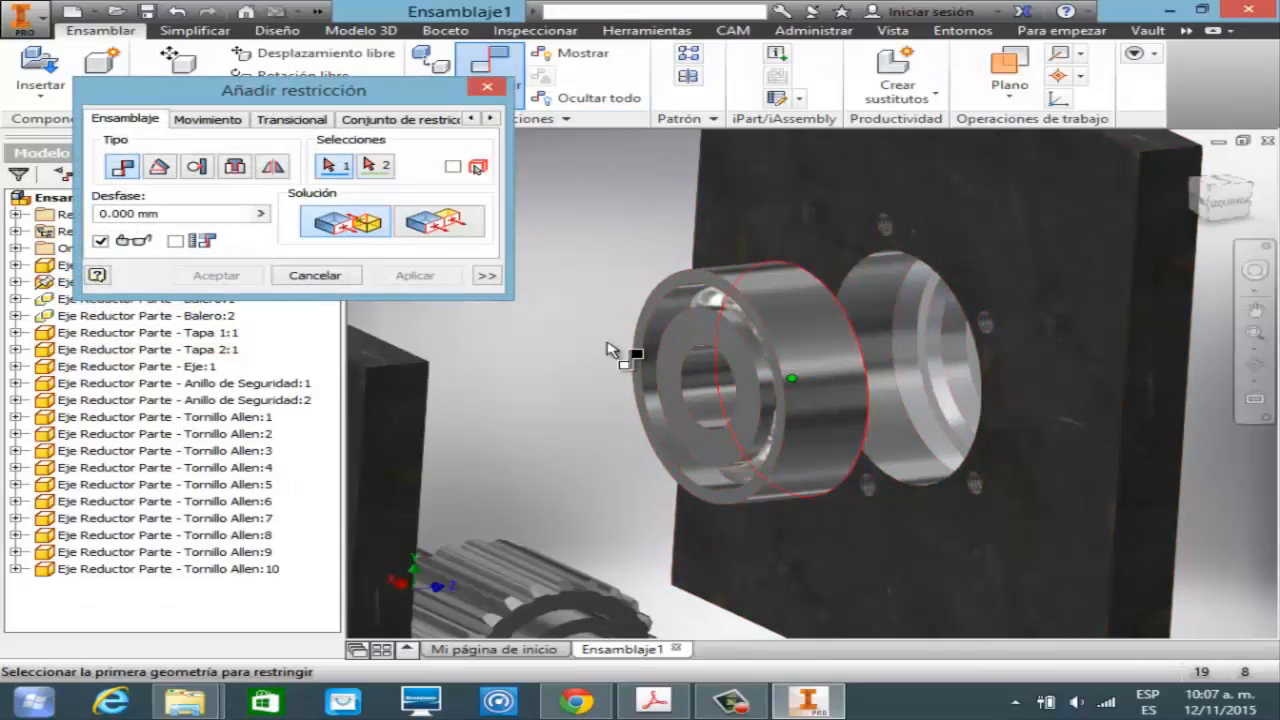
{"action": "left_click", "coordinate": [865, 372]}
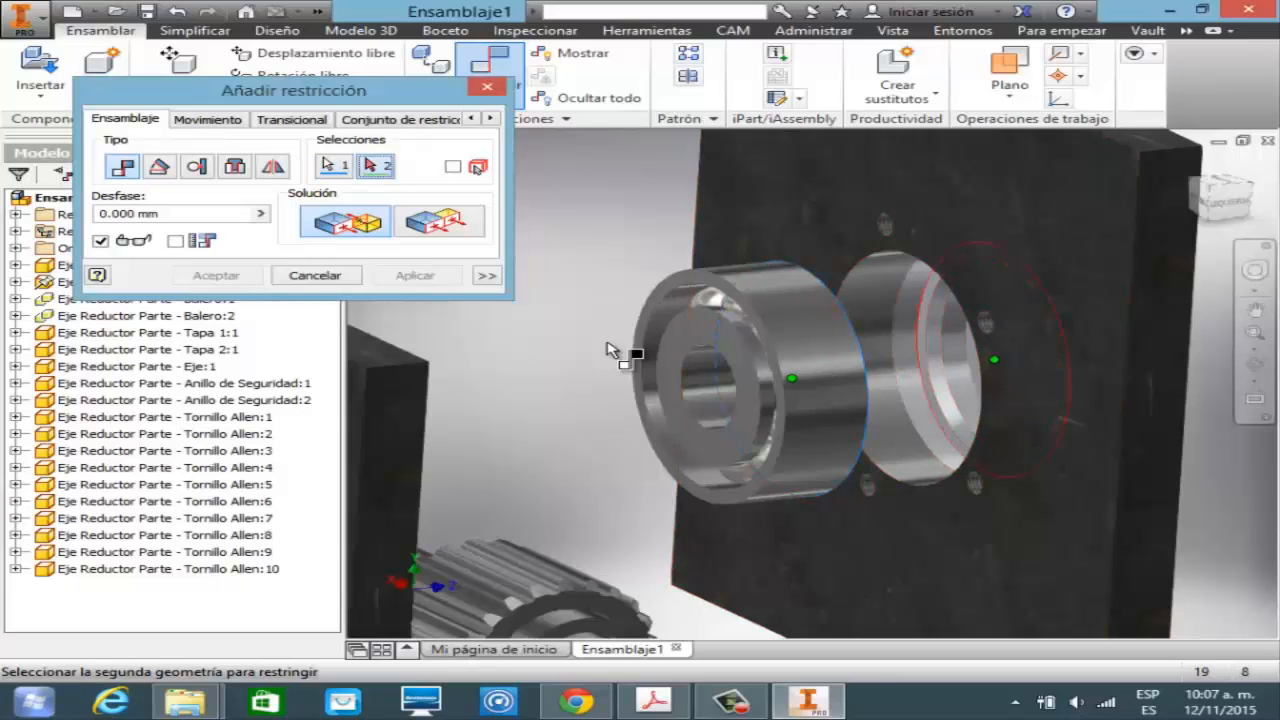
{"action": "key", "text": "z"}
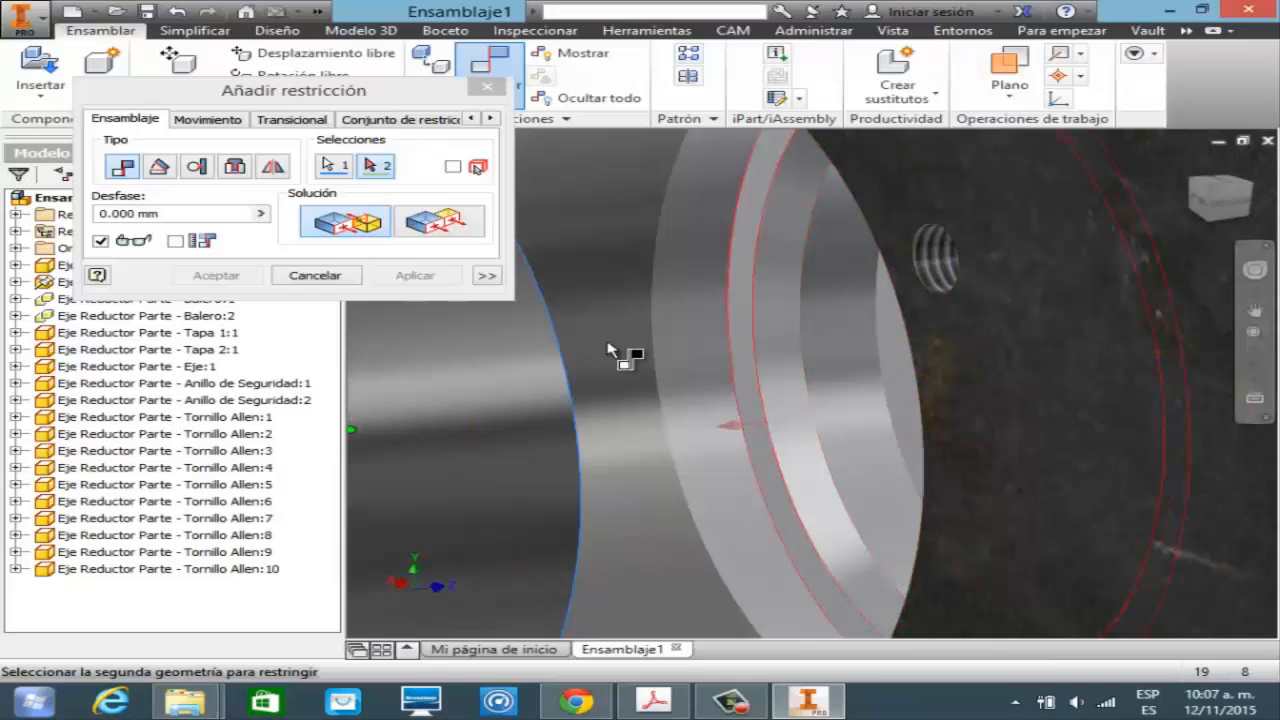
{"action": "left_click", "coordinate": [604, 341]}
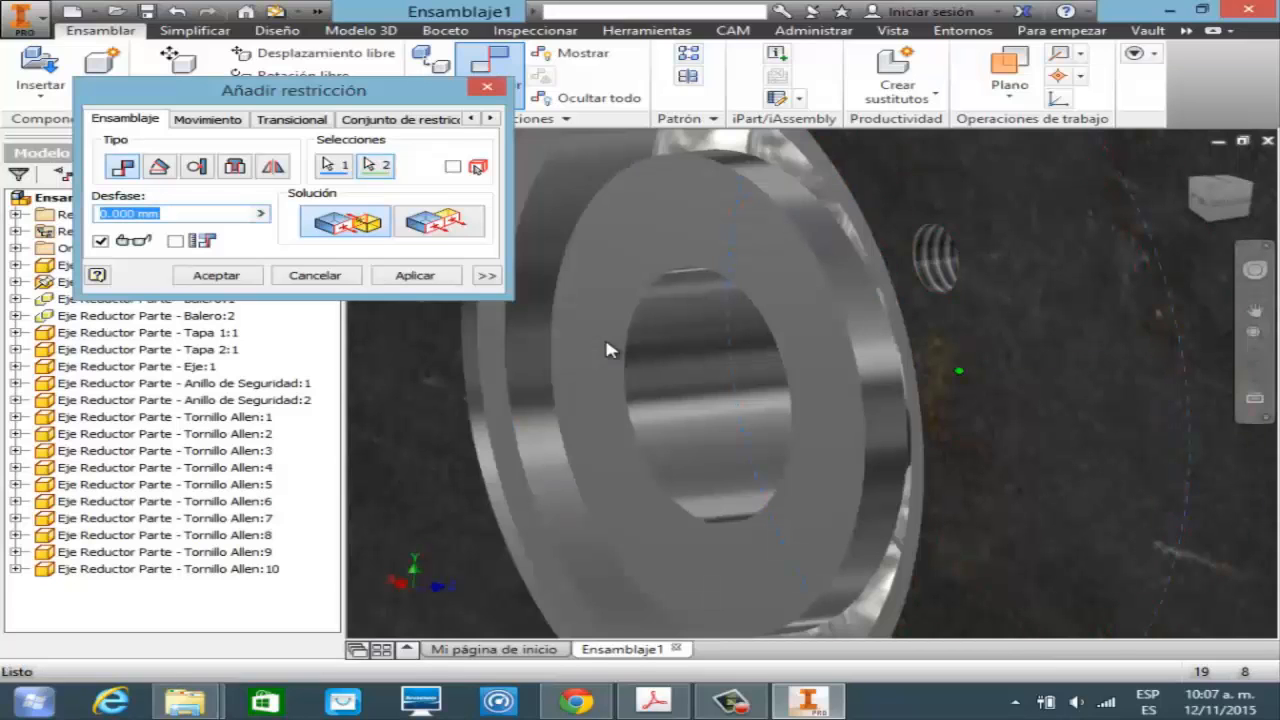
{"action": "key", "text": "Return"}
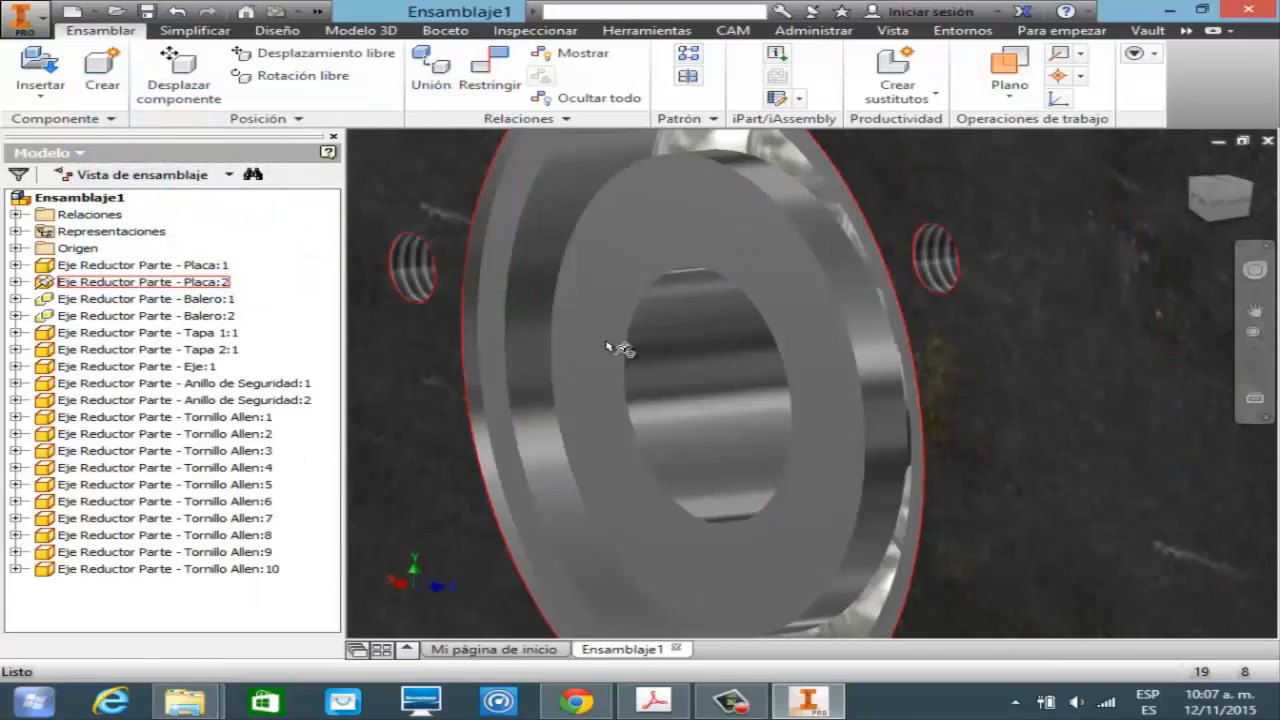
- Examine the seated bearing and the cover from both sides of Placa:2 and compare them with the section drawing in Adobe Acrobat Pro, returning to Inventor
{"action": "key", "text": "F4"}
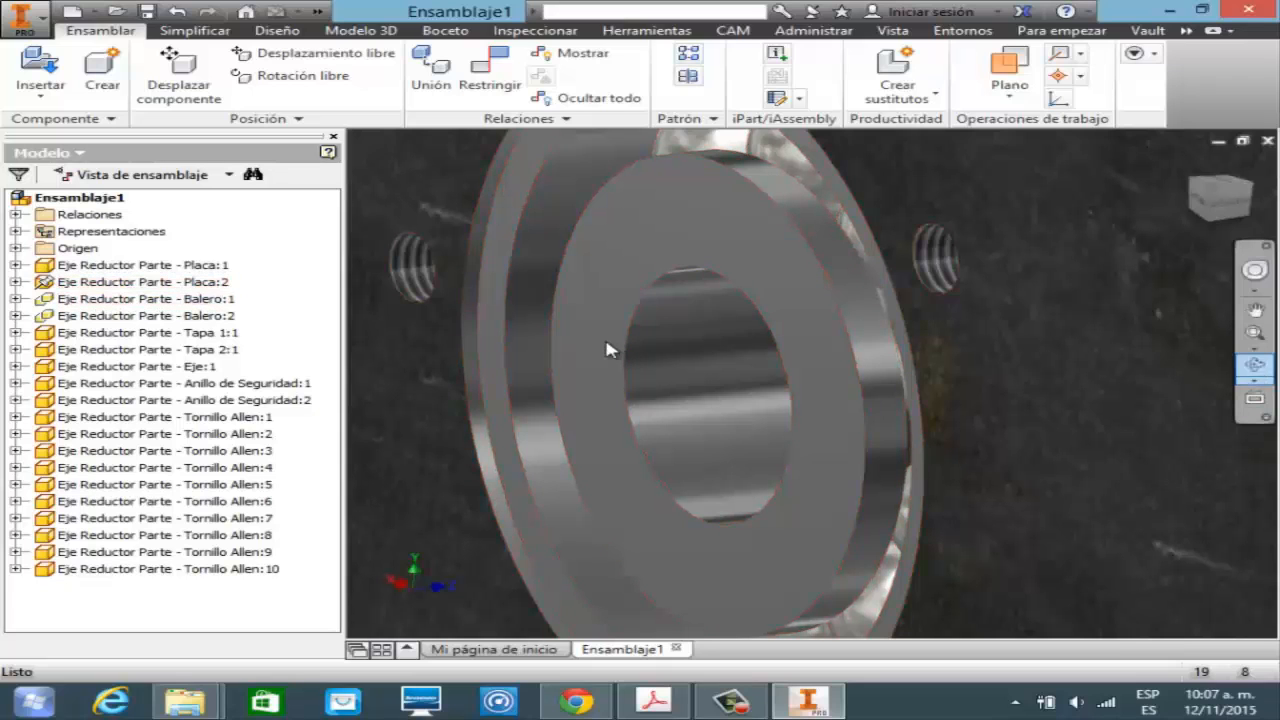
{"action": "left_click", "coordinate": [1255, 347]}
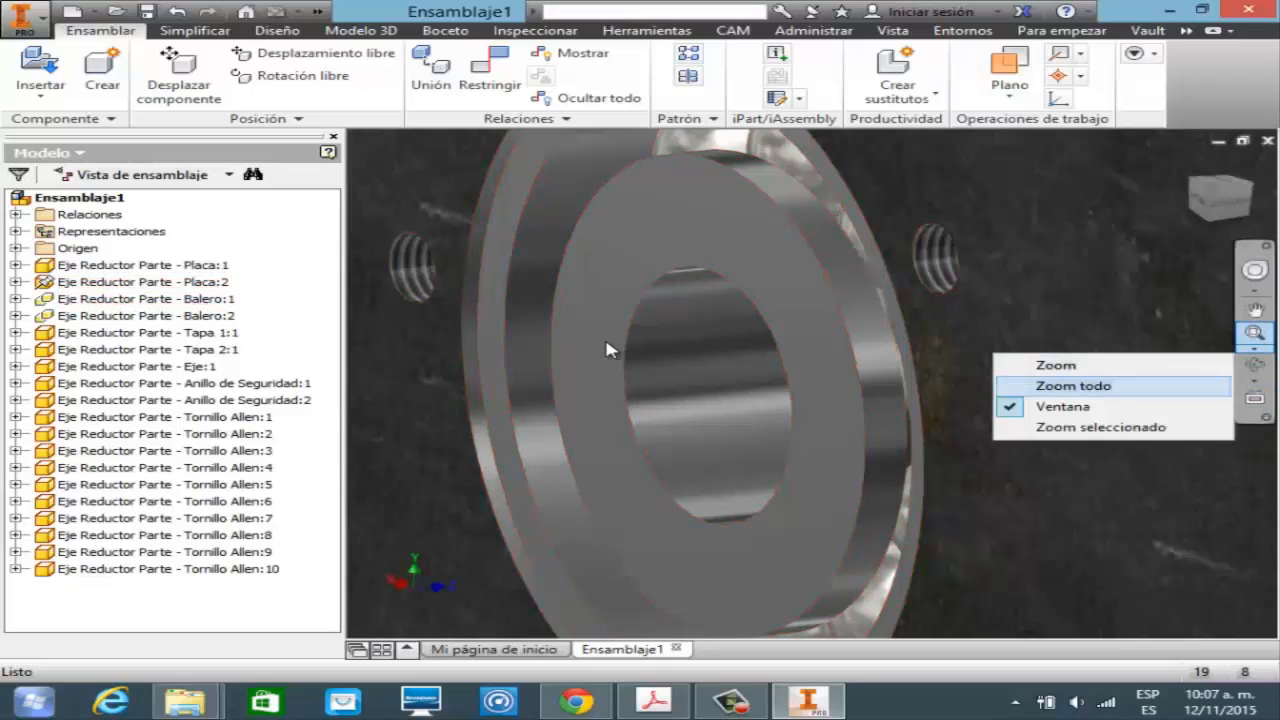
{"action": "left_click", "coordinate": [1091, 386]}
{"action": "key", "text": "F4"}
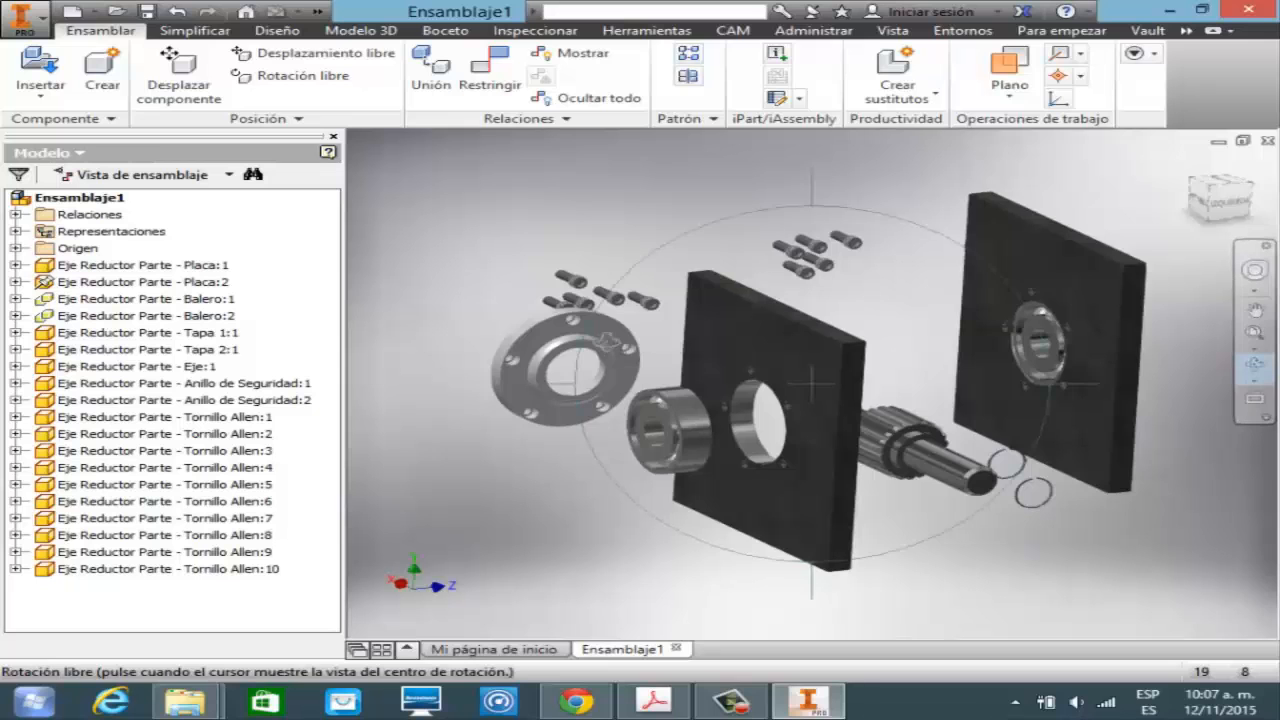
{"action": "mouse_move", "coordinate": [610, 350]}
{"action": "left_mouse_down"}
{"action": "mouse_move", "coordinate": [603, 340]}
{"action": "mouse_move", "coordinate": [612, 350]}
{"action": "left_mouse_up"}
{"action": "key", "text": "Escape"}
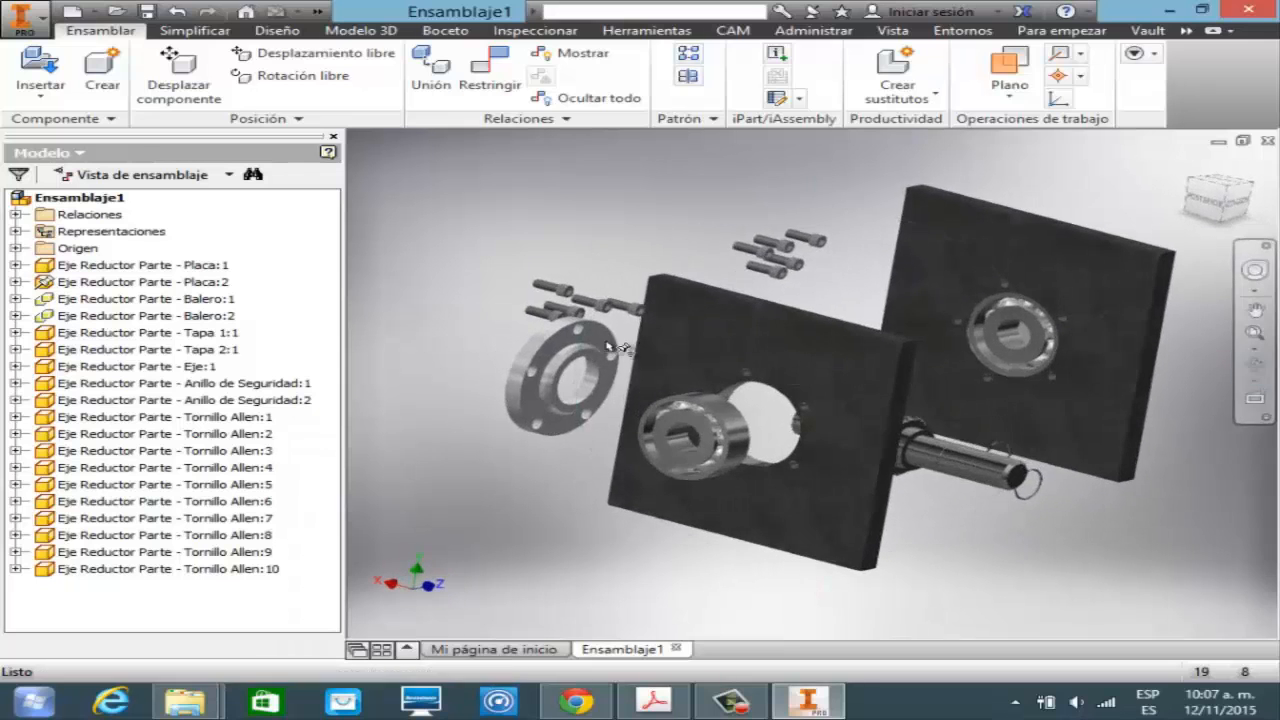
{"action": "key", "text": "v"}
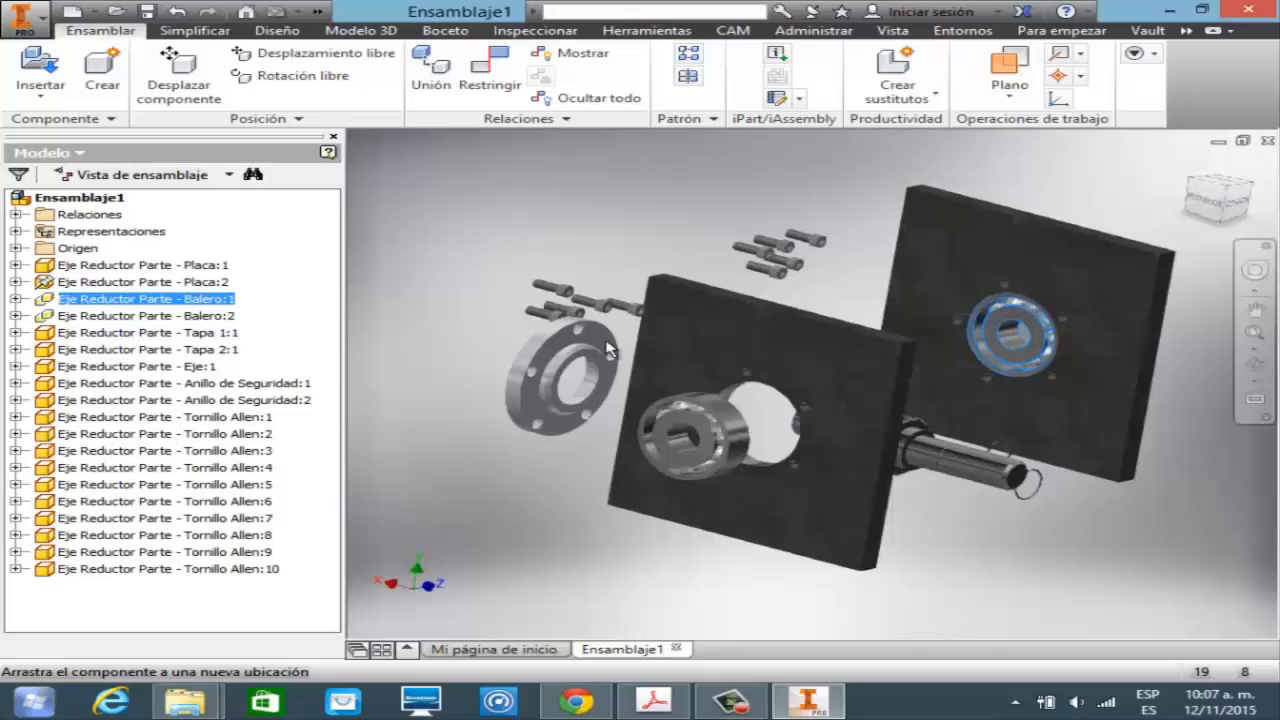
{"action": "key", "text": "Escape"}
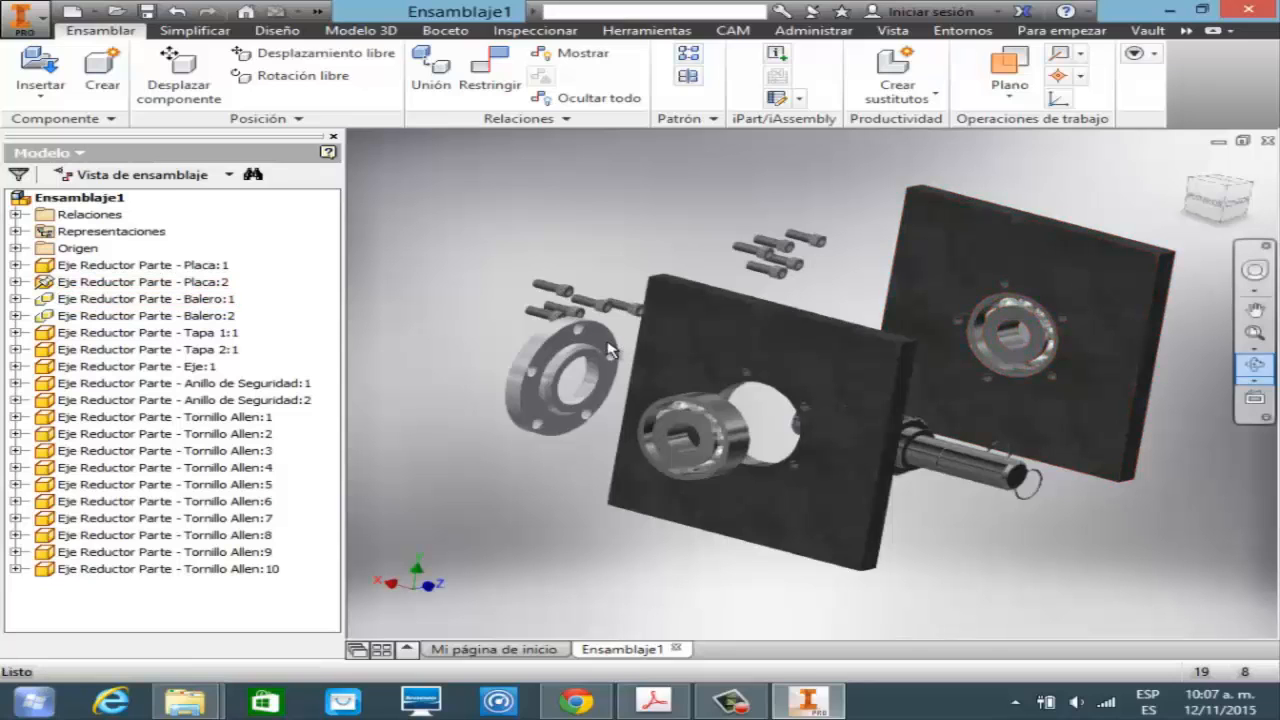
{"action": "key", "text": "F4"}
{"action": "mouse_move", "coordinate": [630, 349]}
{"action": "left_mouse_down"}
{"action": "mouse_move", "coordinate": [603, 344]}
{"action": "mouse_move", "coordinate": [612, 350]}
{"action": "left_mouse_up"}
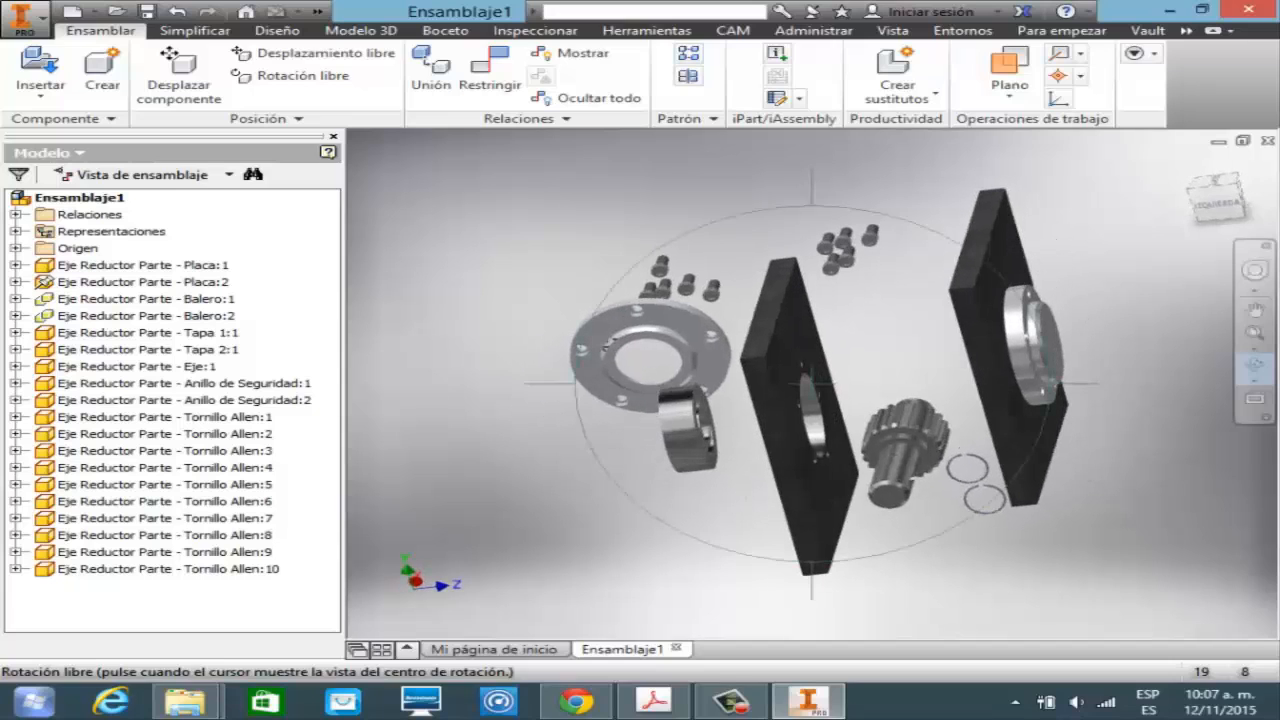
{"action": "key", "text": "Escape"}
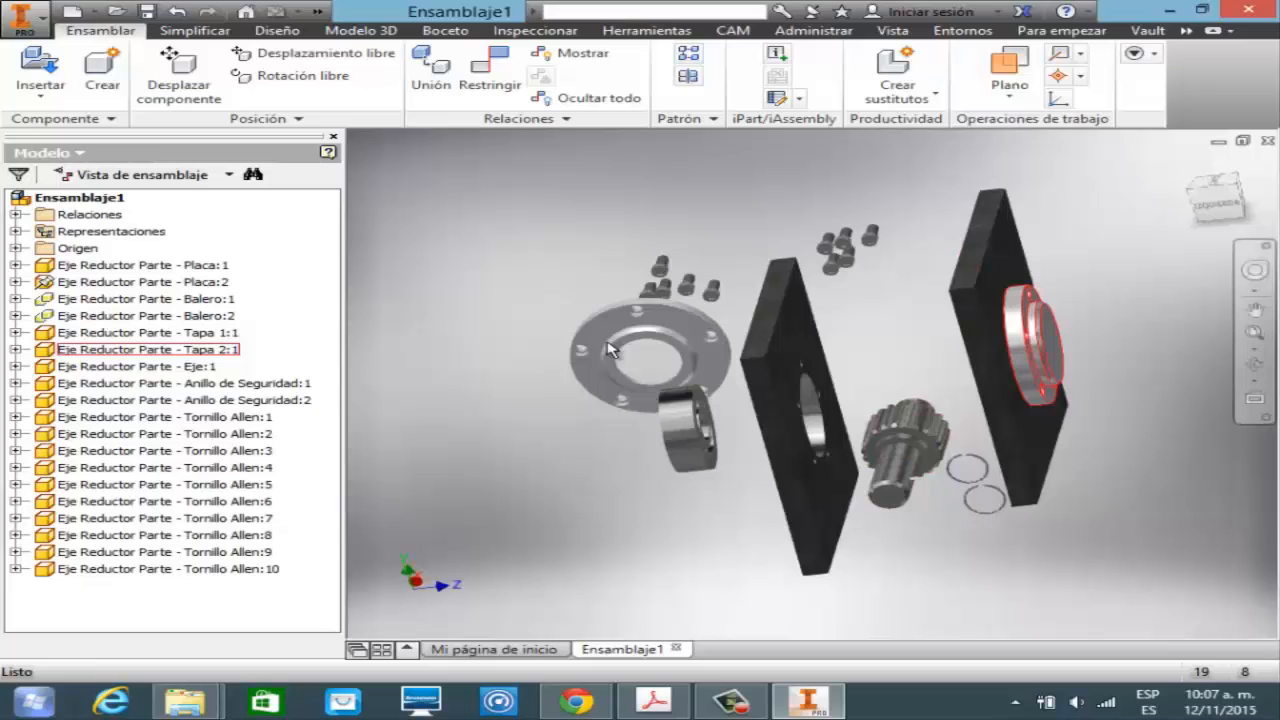
{"action": "key", "text": "alt+Tab"}
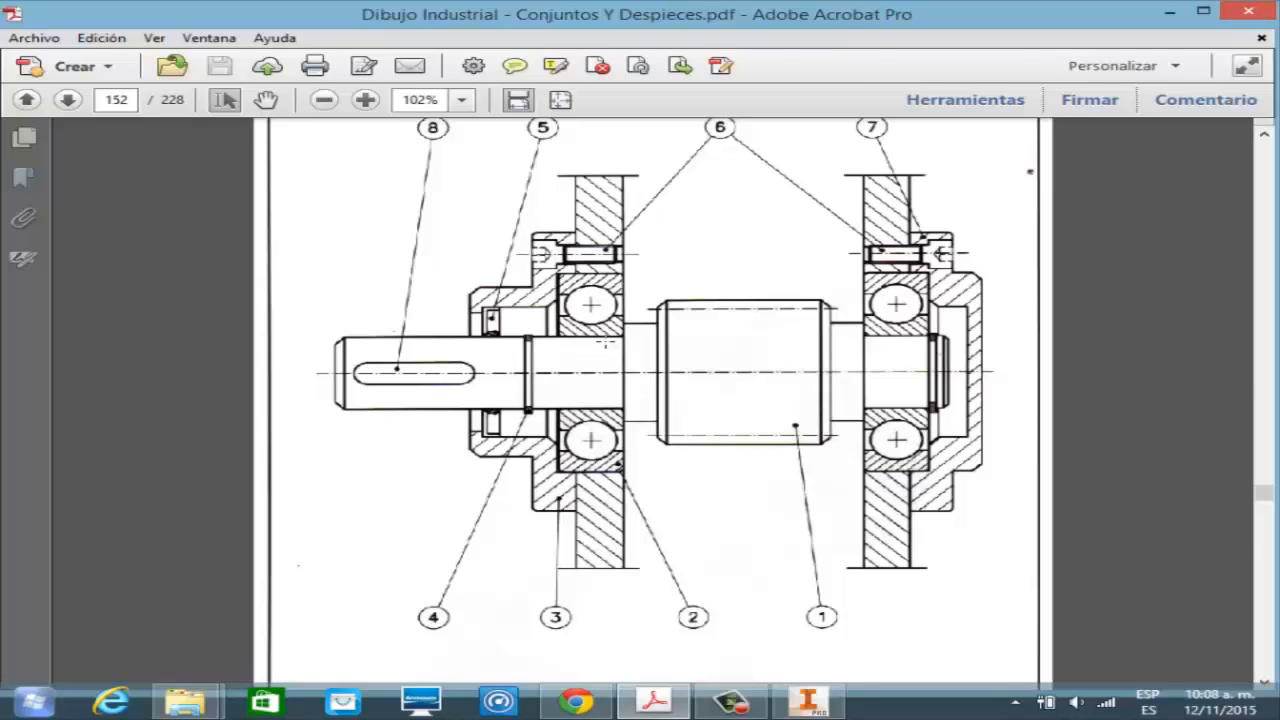
{"action": "key", "text": "alt+Tab"}
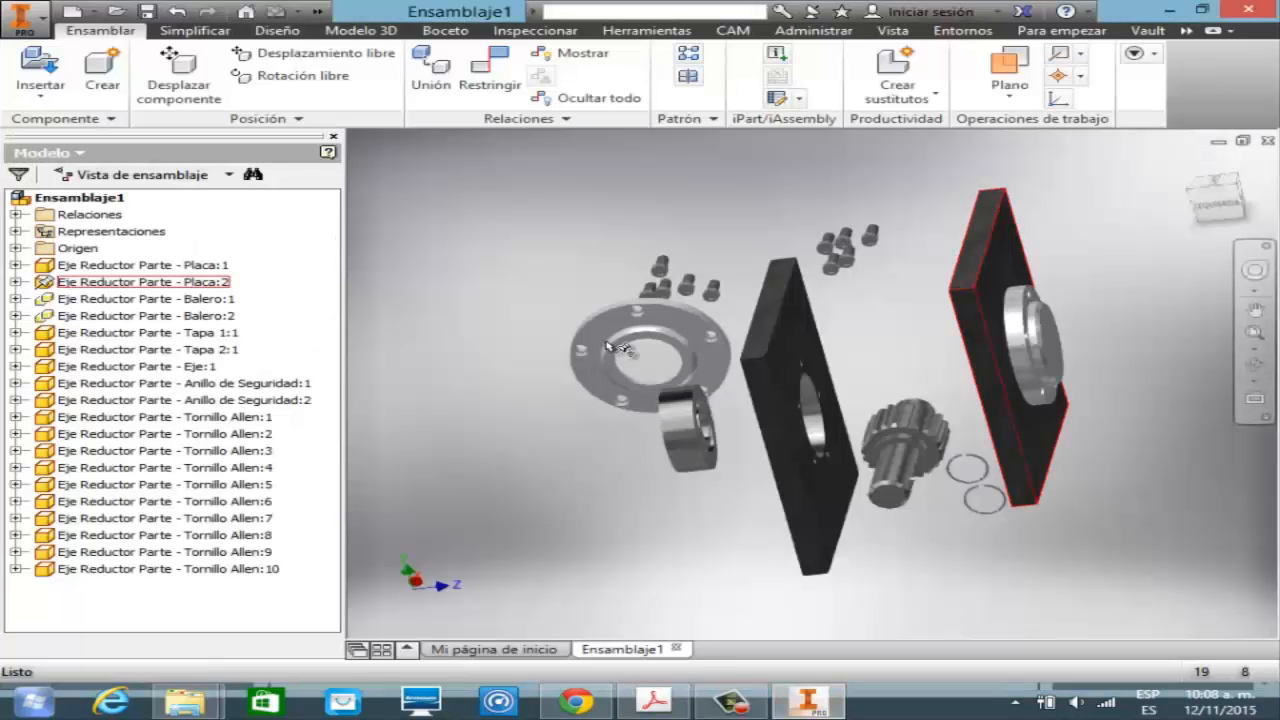
- Turn off the visibility of the Tapa 2 cover
{"action": "right_click", "coordinate": [612, 348]}
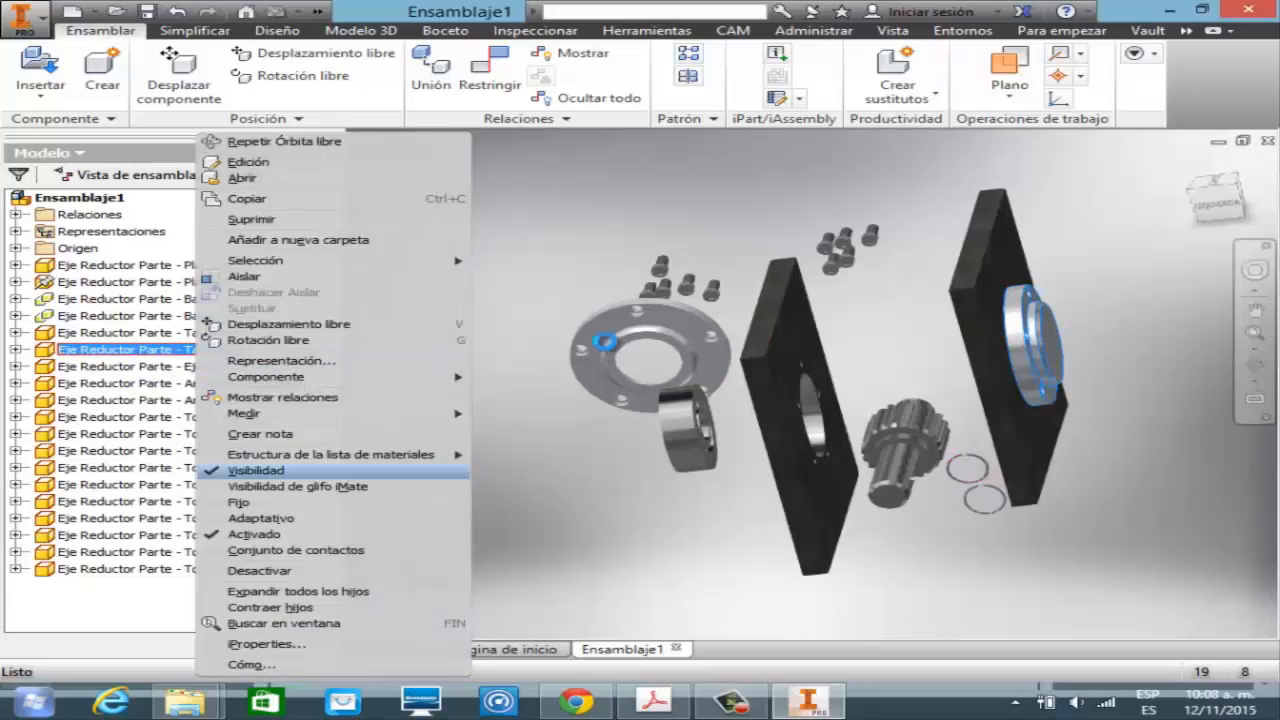
{"action": "left_click", "coordinate": [256, 470]}
{"action": "middle_click_drag", "start_coordinate": [607, 341], "coordinate": [606, 343], "text": "shift"}
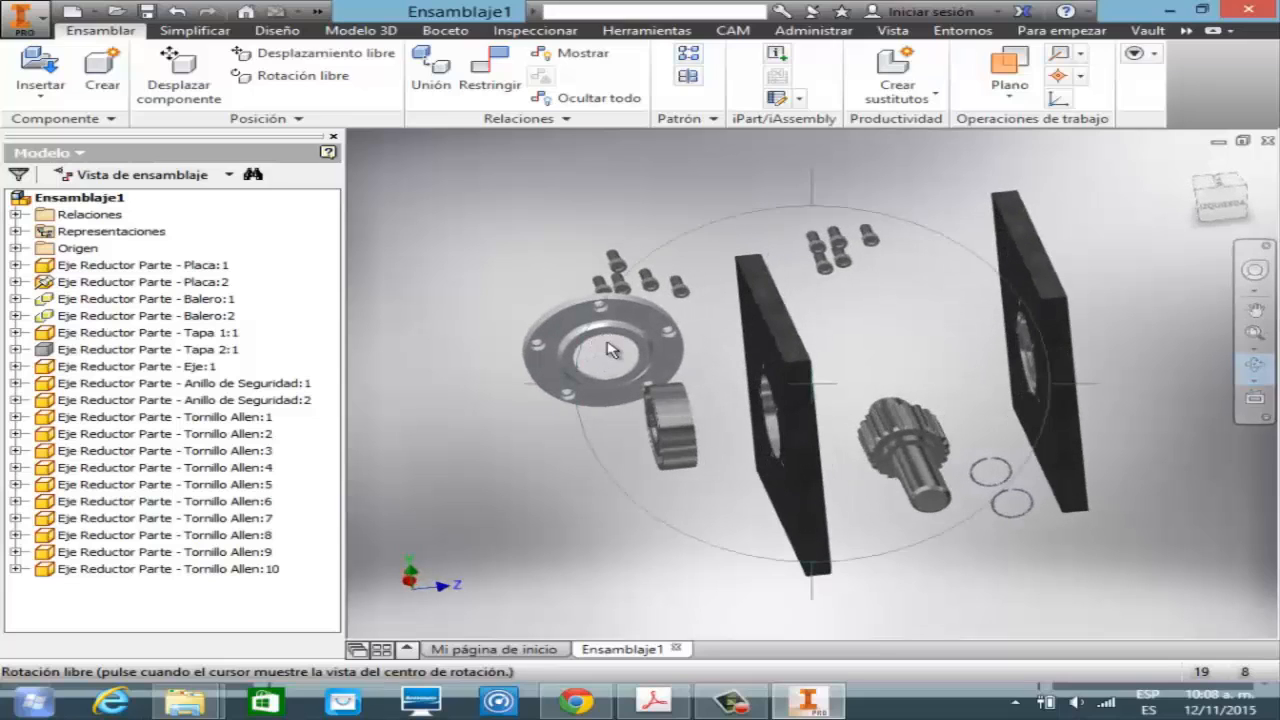
{"action": "key", "text": "Escape"}
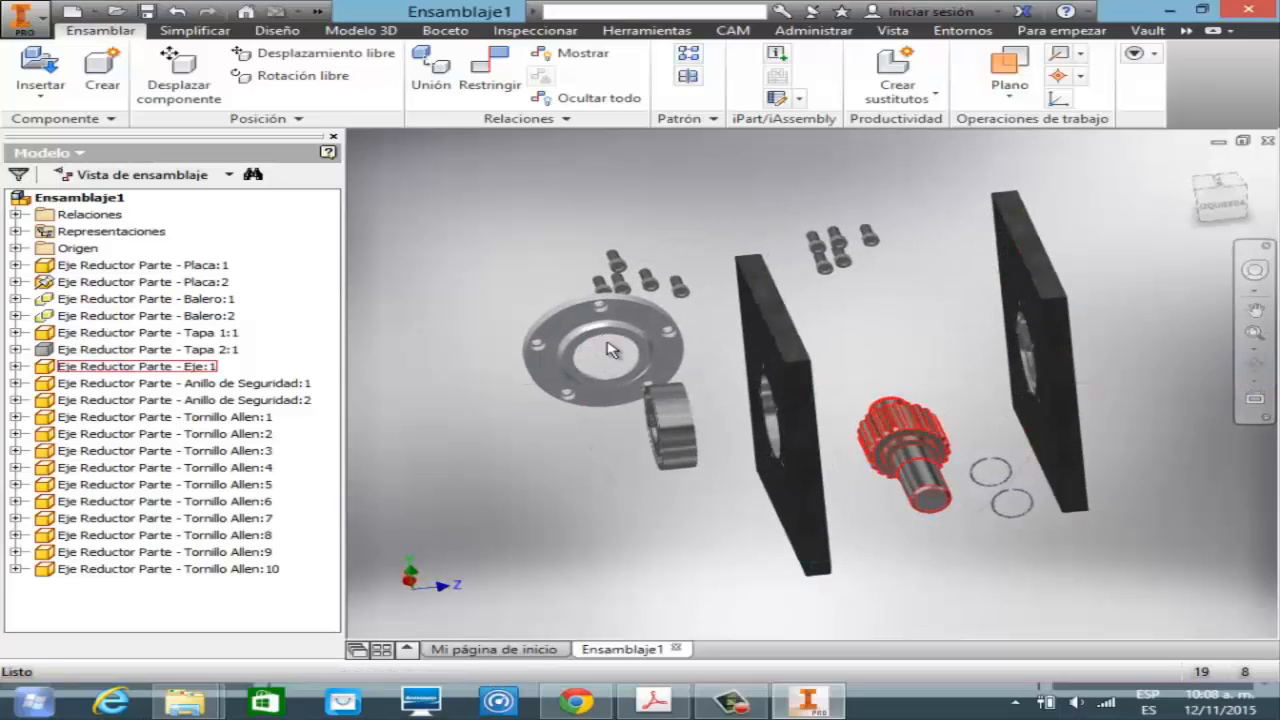
- Rotate the shaft freely until its short end points toward Placa:2, and move it up to roughly the bearing's height
{"action": "left_click", "coordinate": [290, 75]}
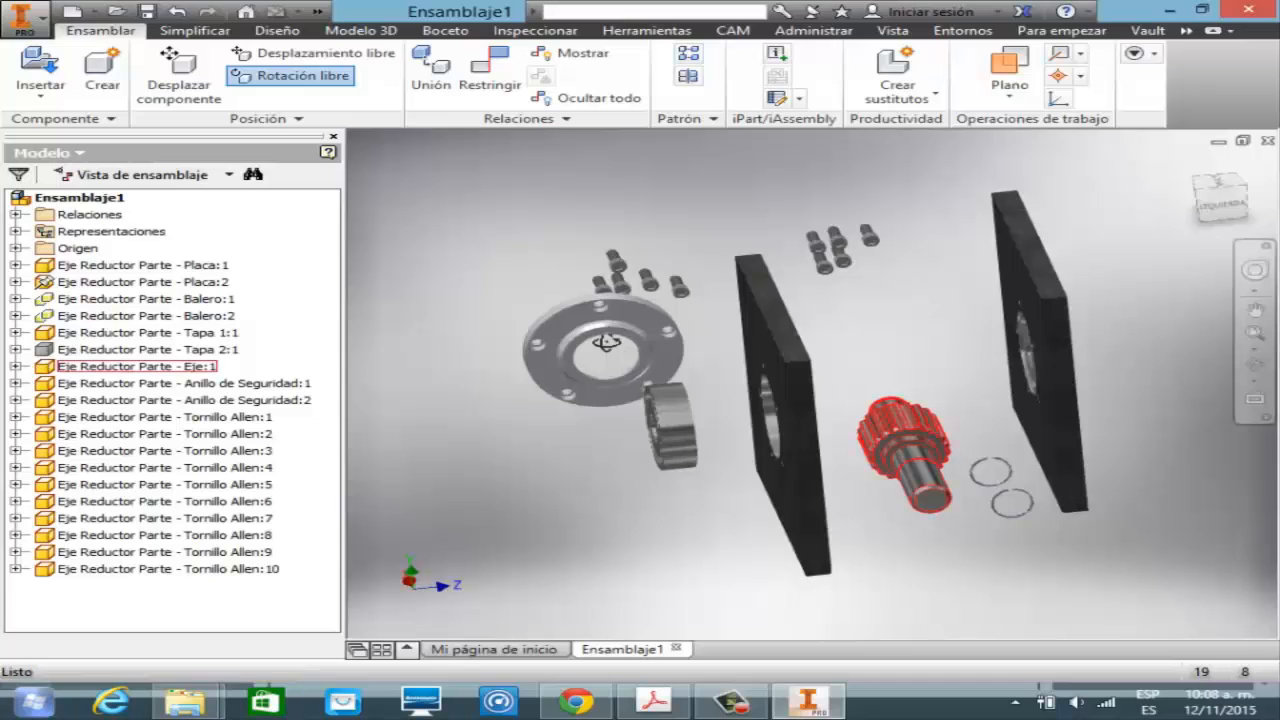
{"action": "left_click", "coordinate": [905, 445]}
{"action": "left_click_drag", "start_coordinate": [905, 445], "coordinate": [785, 452]}
{"action": "key", "text": "Escape"}
{"action": "left_click", "coordinate": [1255, 366]}
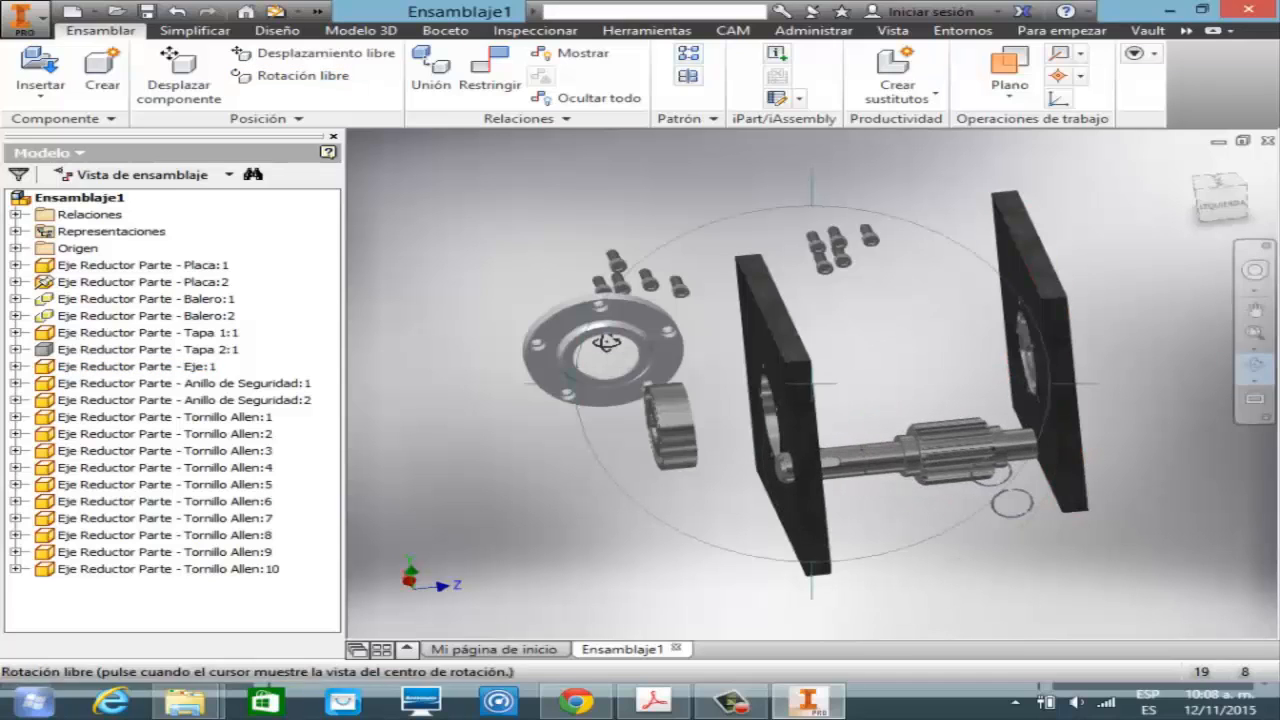
{"action": "left_click_drag", "start_coordinate": [790, 400], "coordinate": [880, 400]}
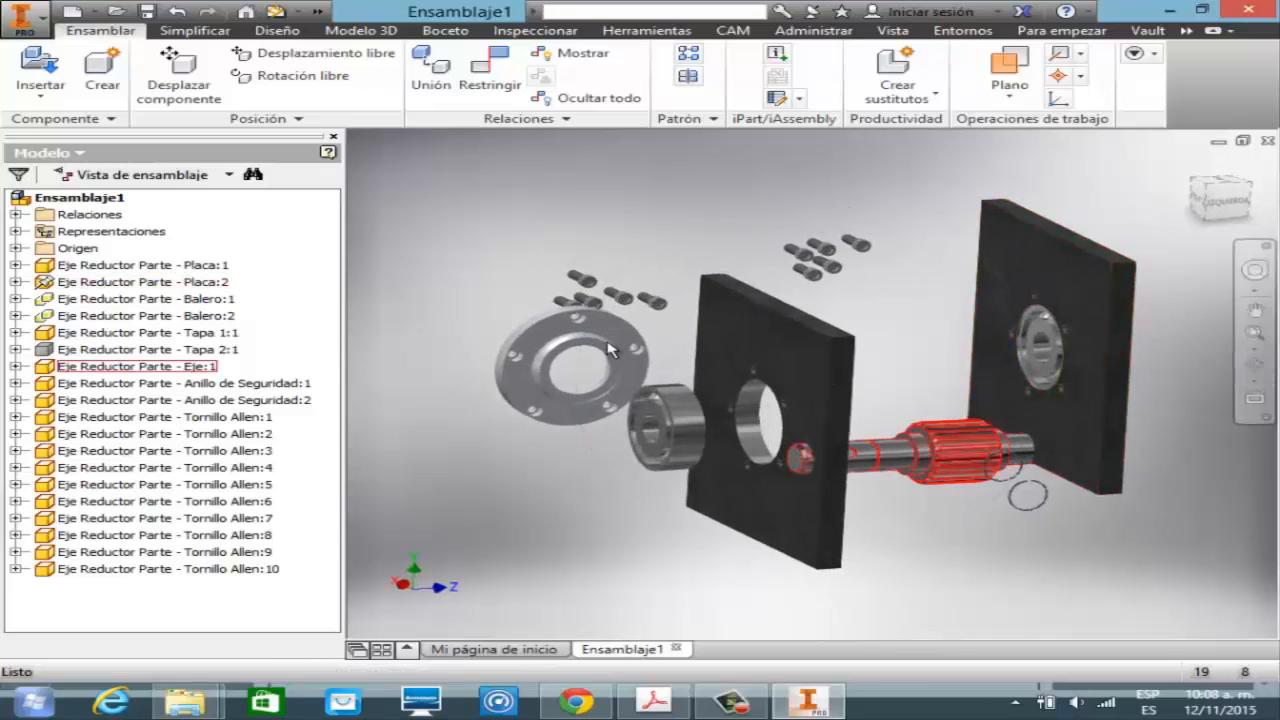
{"action": "left_click", "coordinate": [137, 366]}
{"action": "key", "text": "Escape"}
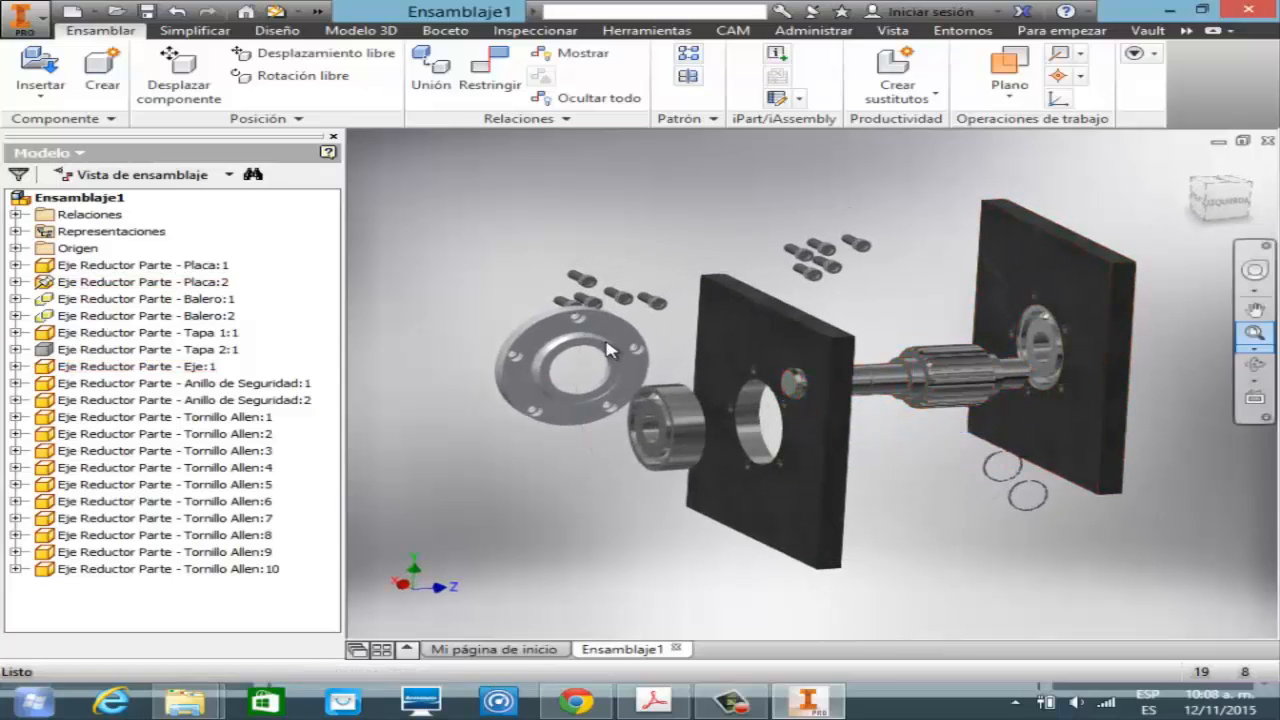
- Mate the axis of the shaft's short end with the inner bore axis of Balero:1 using a 0.000 mm offset
{"action": "left_click", "coordinate": [1254, 347]}
{"action": "left_click", "coordinate": [1040, 403]}
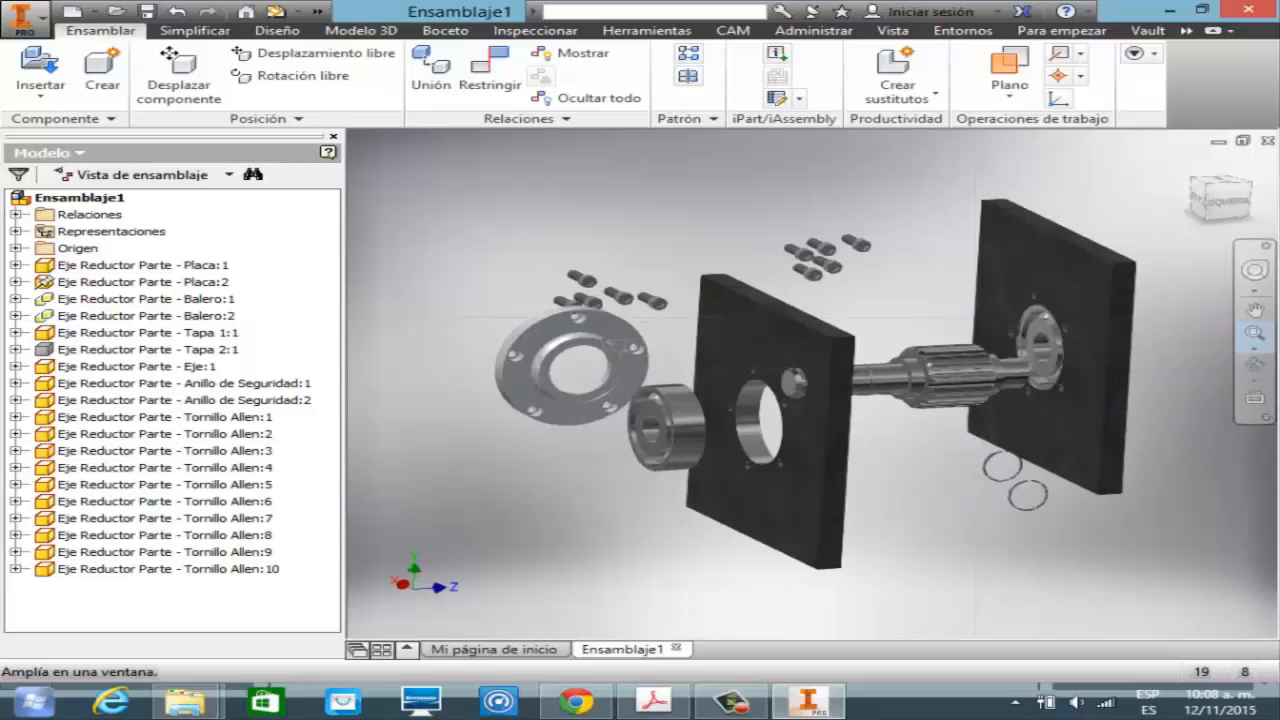
{"action": "left_click_drag", "start_coordinate": [884, 283], "coordinate": [1158, 424]}
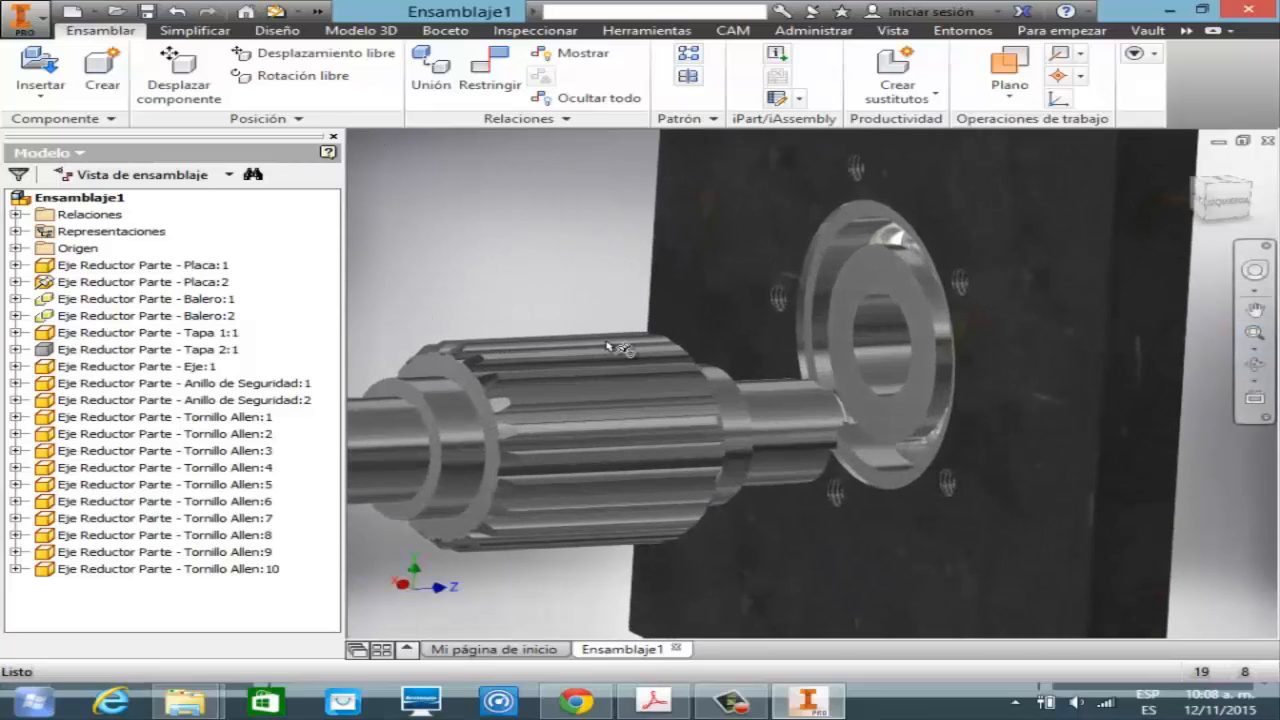
{"action": "key", "text": "c"}
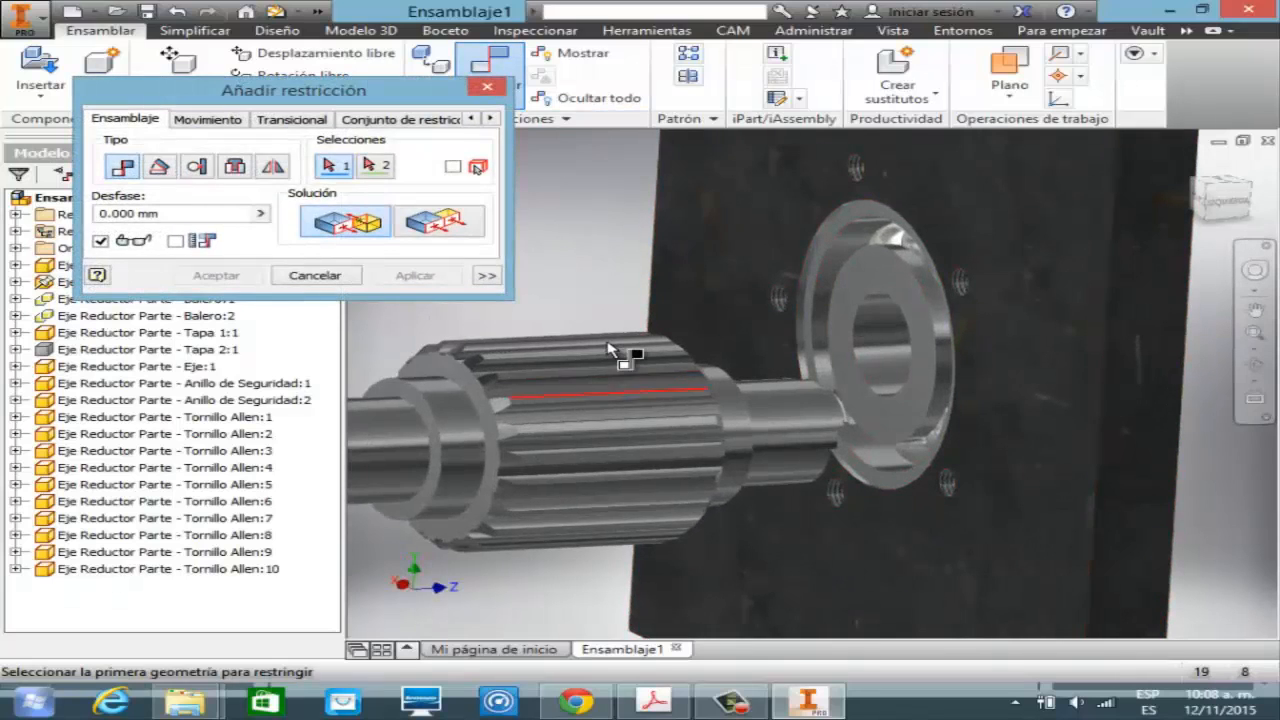
{"action": "left_click", "coordinate": [609, 345]}
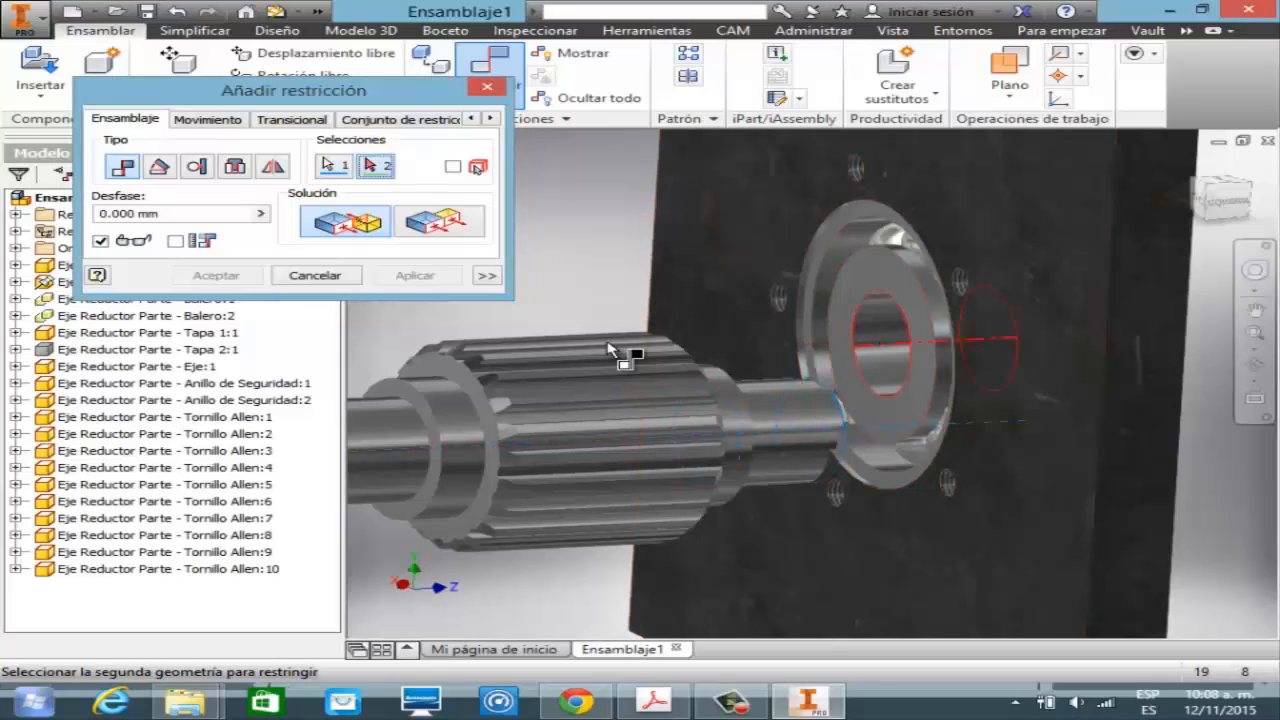
{"action": "left_click", "coordinate": [609, 349]}
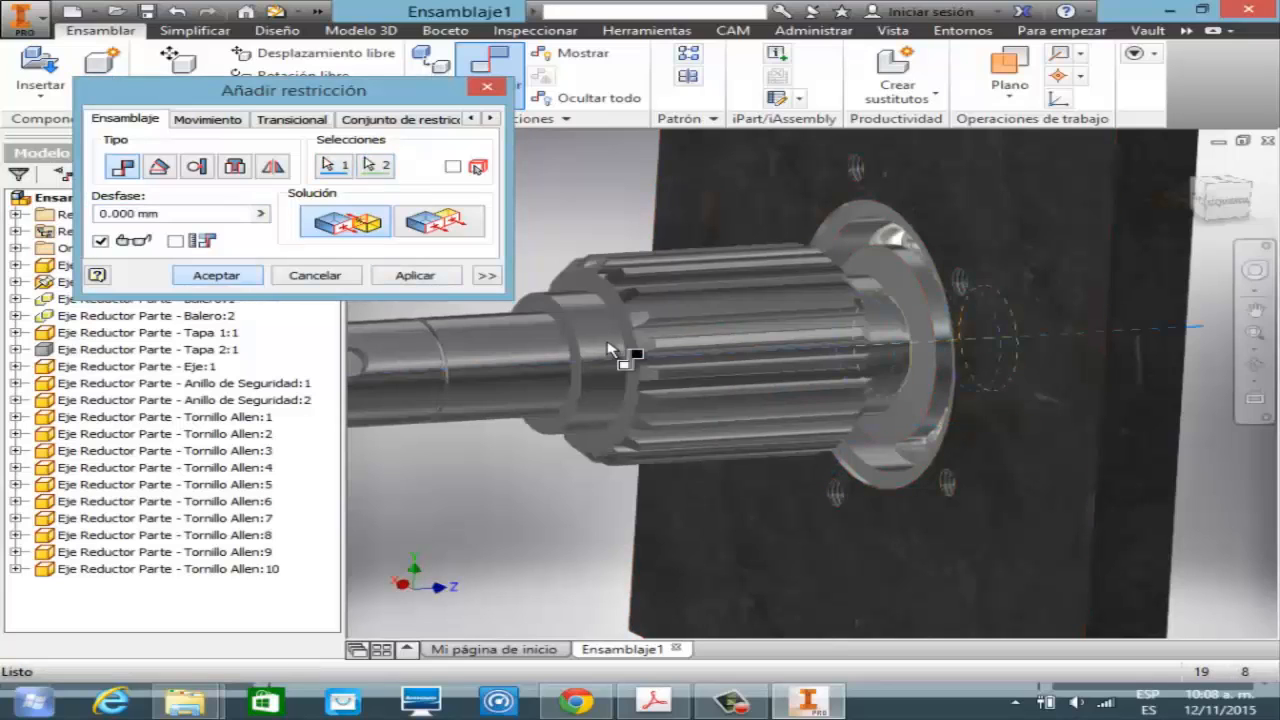
{"action": "key", "text": "Return"}
{"action": "key", "text": "F4"}
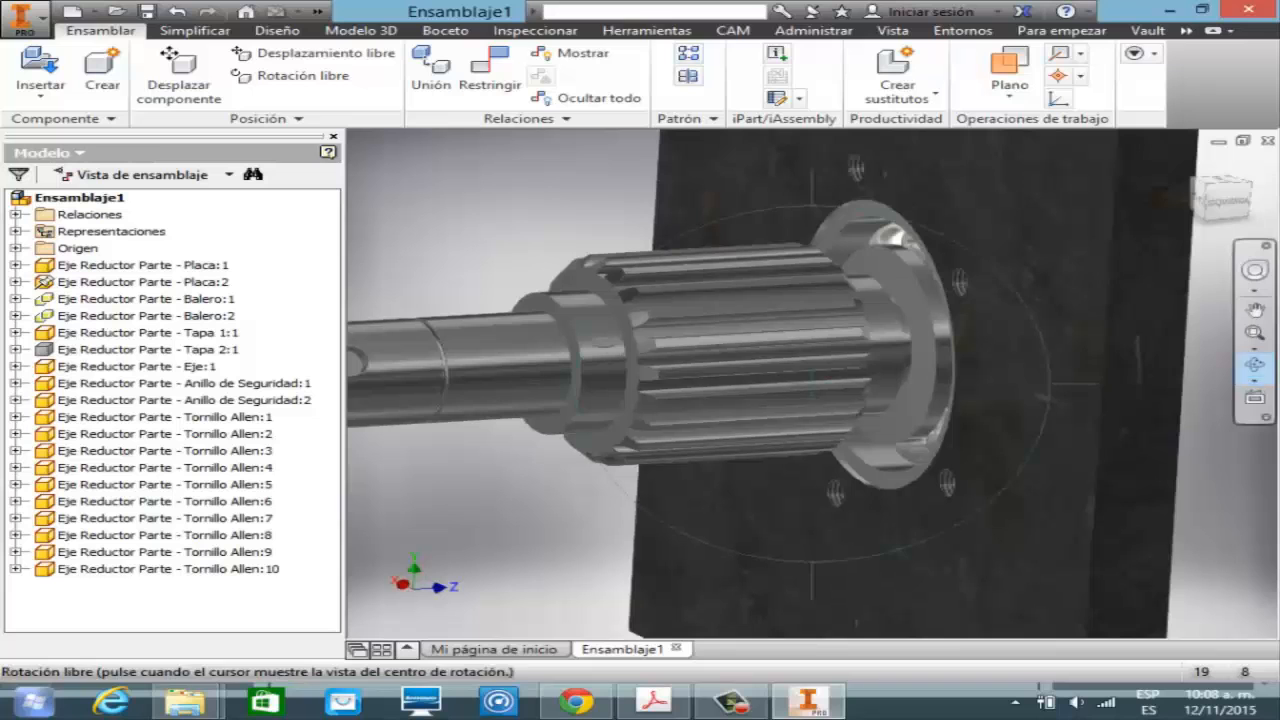
- Slide the shaft along its axis toward Placa:2 and check its position against the section drawing in Adobe Acrobat Pro, returning to Inventor
{"action": "left_click_drag", "start_coordinate": [609, 349], "coordinate": [607, 345]}
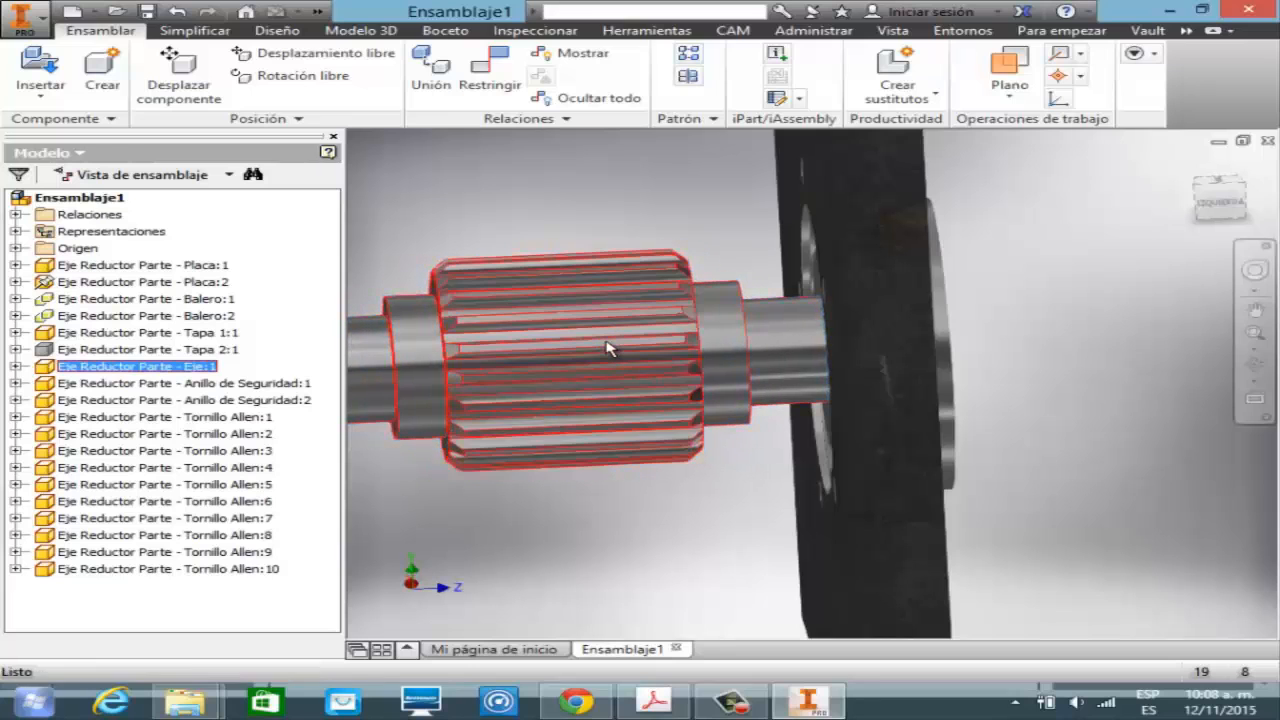
{"action": "key", "text": "alt+Tab"}
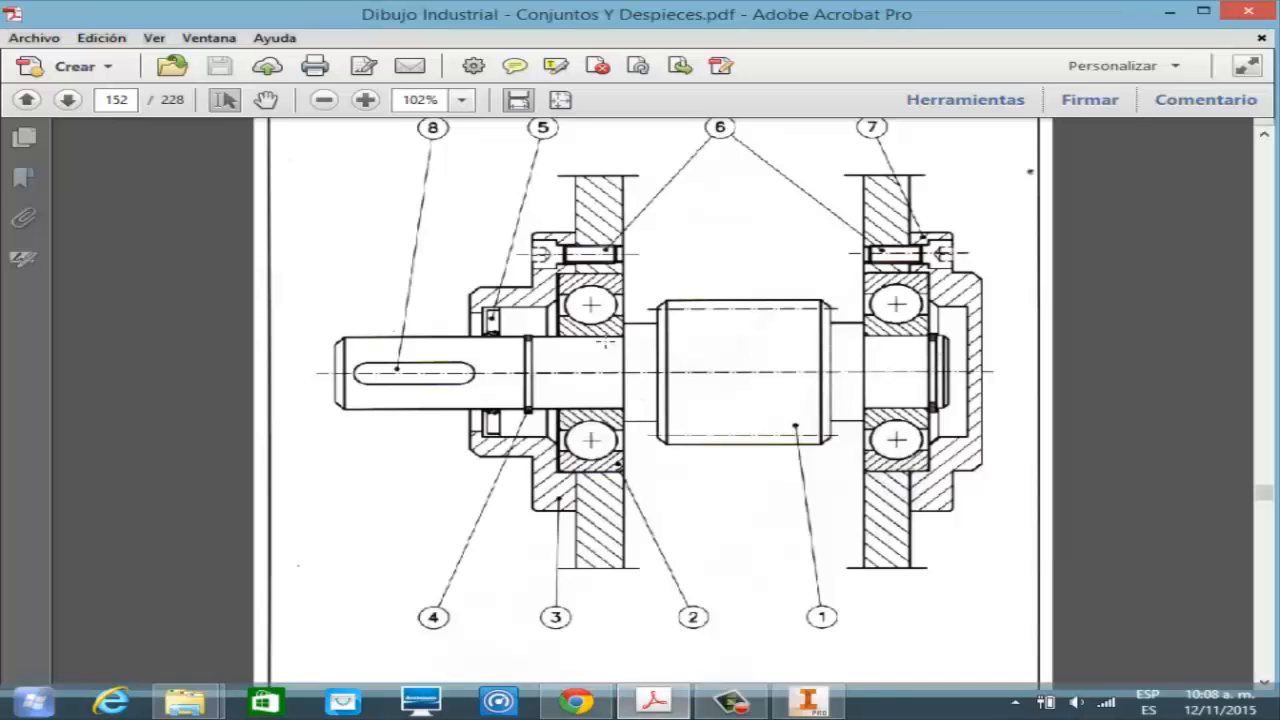
{"action": "key", "text": "alt+Tab"}
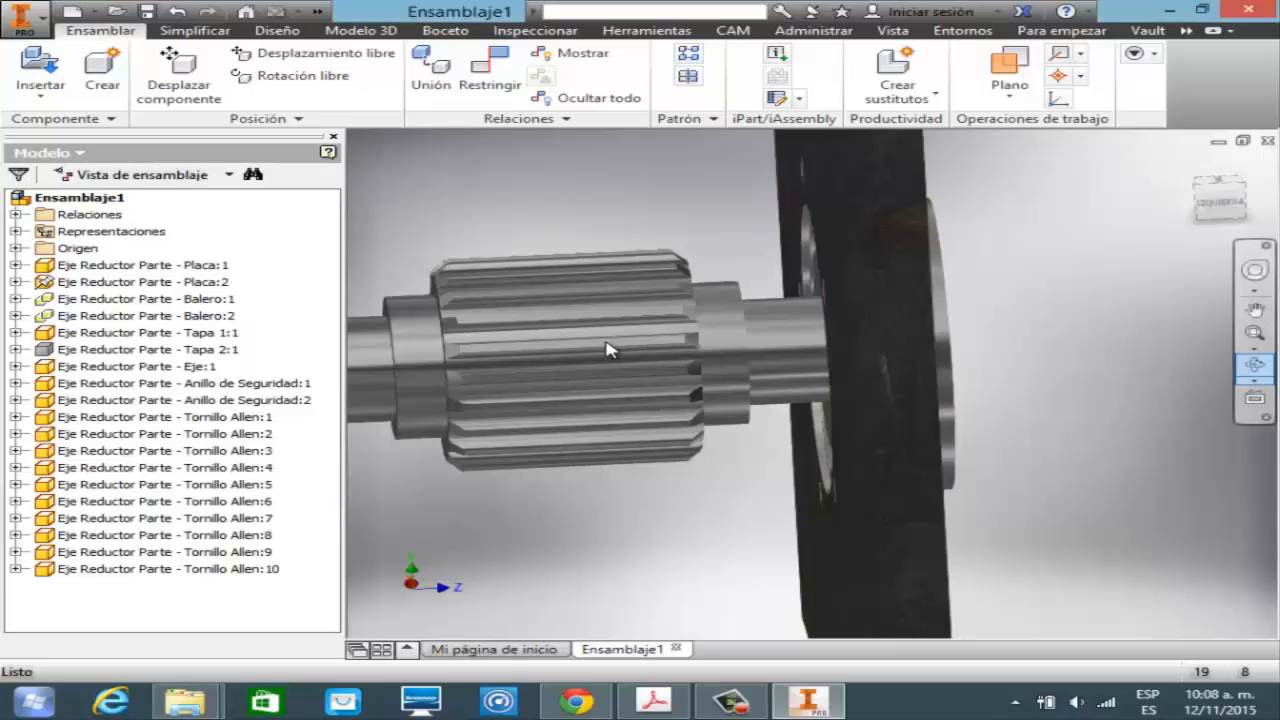
- Mate the shaft's shoulder face beside the short end with the inner ring face of Balero:1 using a 0.000 mm offset
{"action": "mouse_move", "coordinate": [606, 343]}
{"action": "middle_mouse_down", "text": "shift"}
{"action": "mouse_move", "coordinate": [642, 350]}
{"action": "mouse_move", "coordinate": [609, 348]}
{"action": "middle_mouse_up", "text": "shift"}
{"action": "left_click", "coordinate": [1254, 333]}
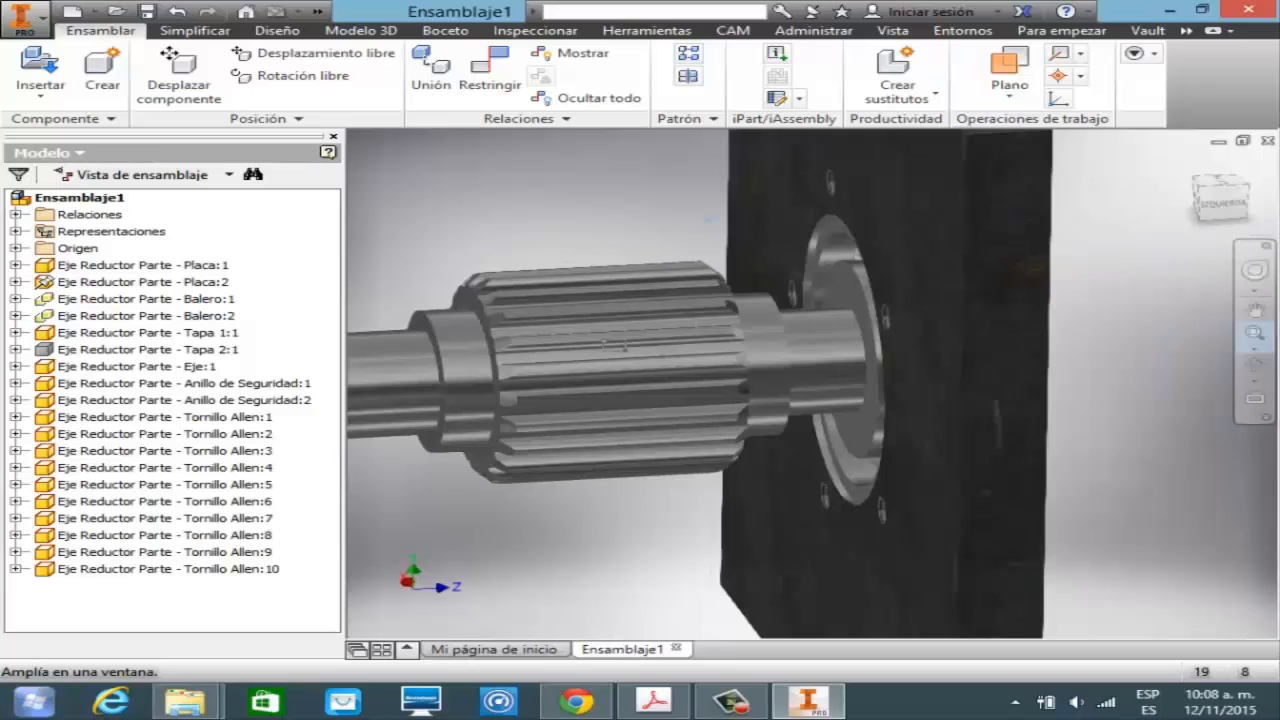
{"action": "scroll", "coordinate": [606, 343], "scroll_direction": "down", "scroll_amount": 4}
{"action": "key", "text": "c"}
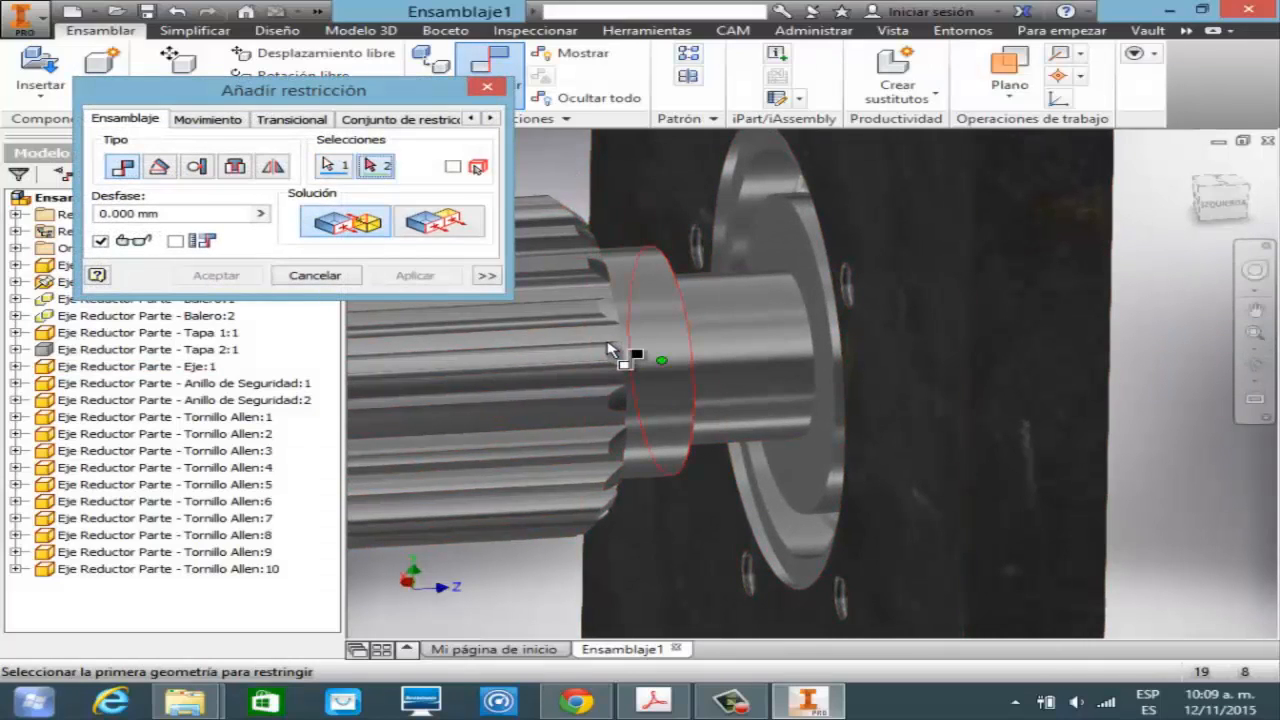
{"action": "left_click", "coordinate": [608, 345]}
{"action": "left_click", "coordinate": [606, 342]}
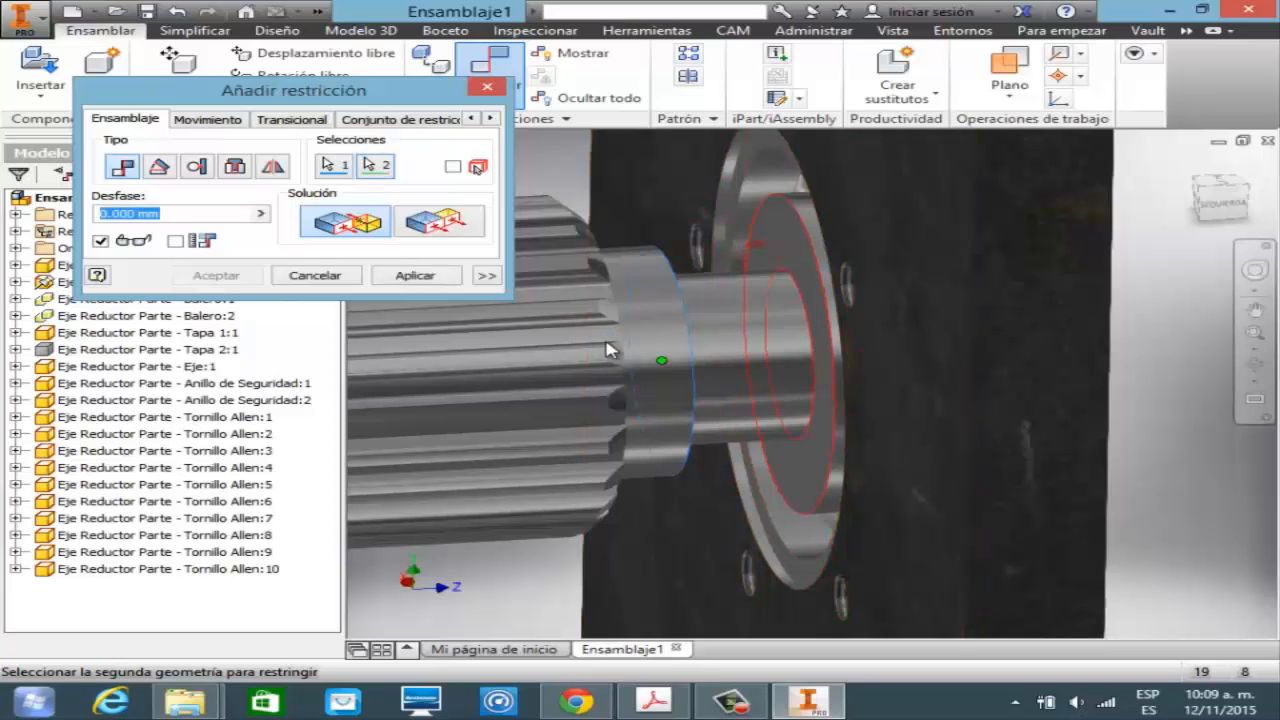
{"action": "key", "text": "Return"}
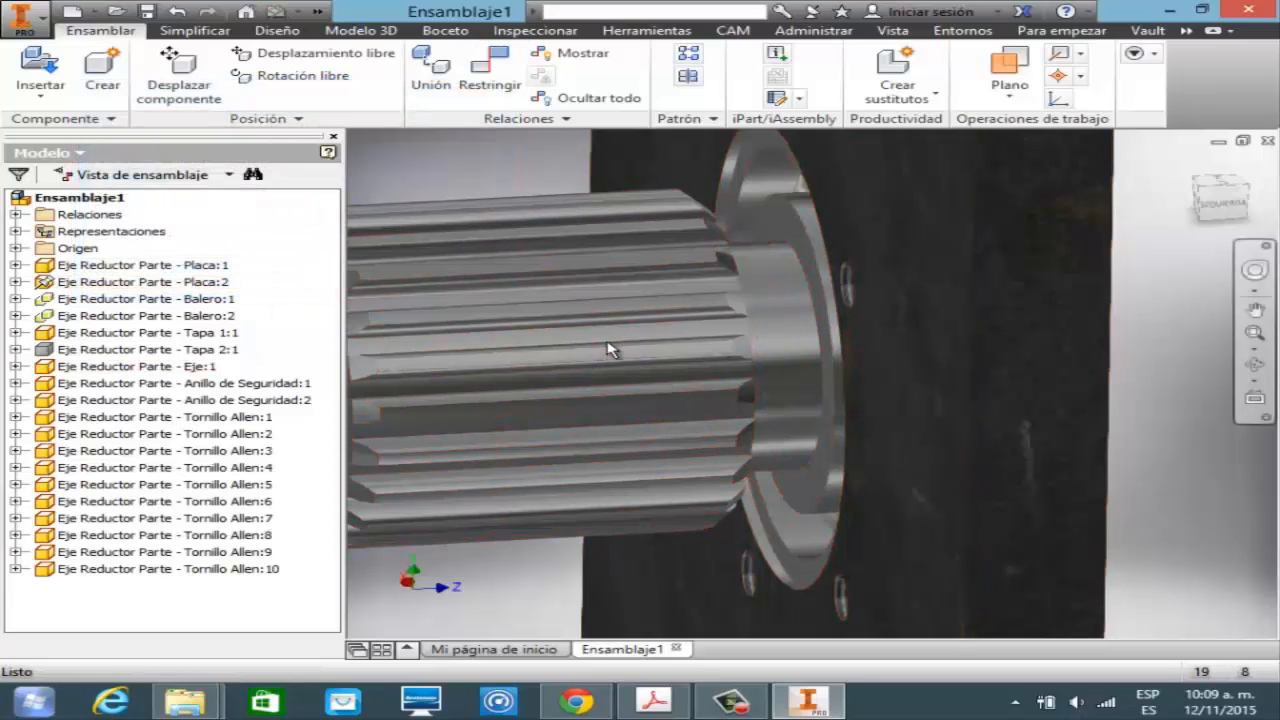
{"action": "left_click_drag", "start_coordinate": [608, 348], "coordinate": [609, 349]}
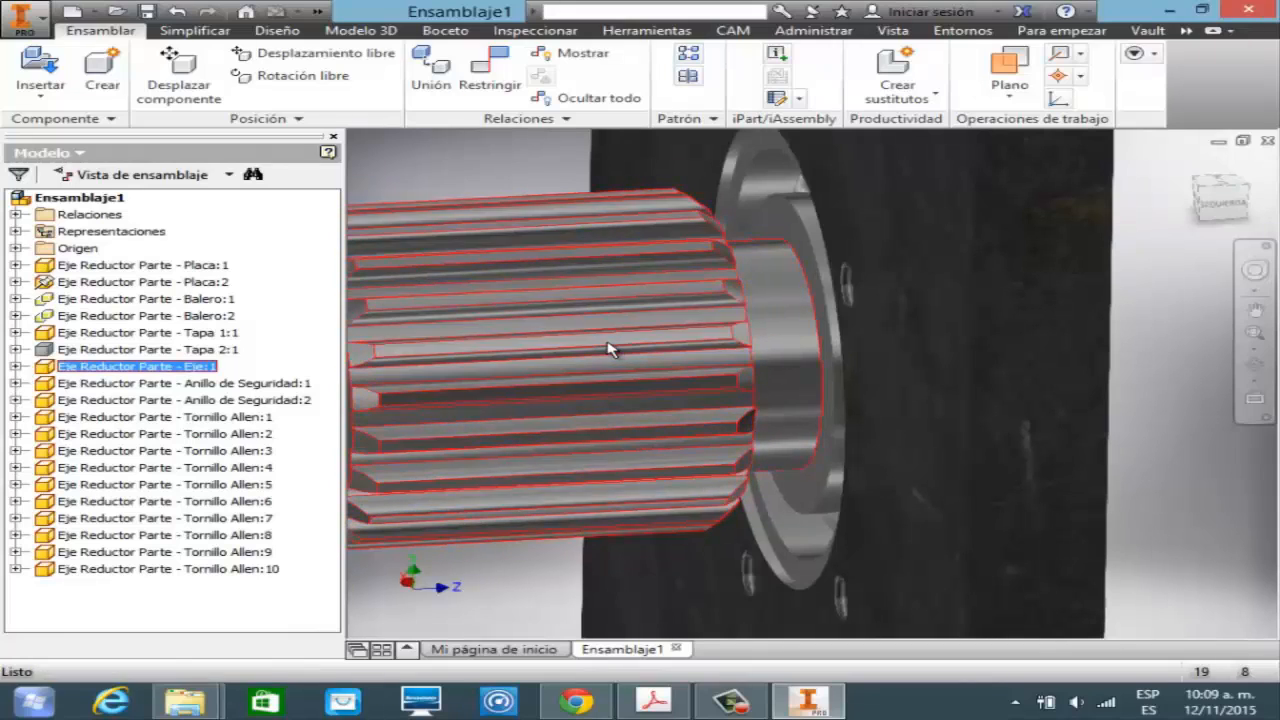
- Move the retaining ring Anillo de Seguridad:1 next to the shaft's short end on the outer side of Placa:2
{"action": "left_click", "coordinate": [1255, 349]}
{"action": "left_click", "coordinate": [1110, 386]}
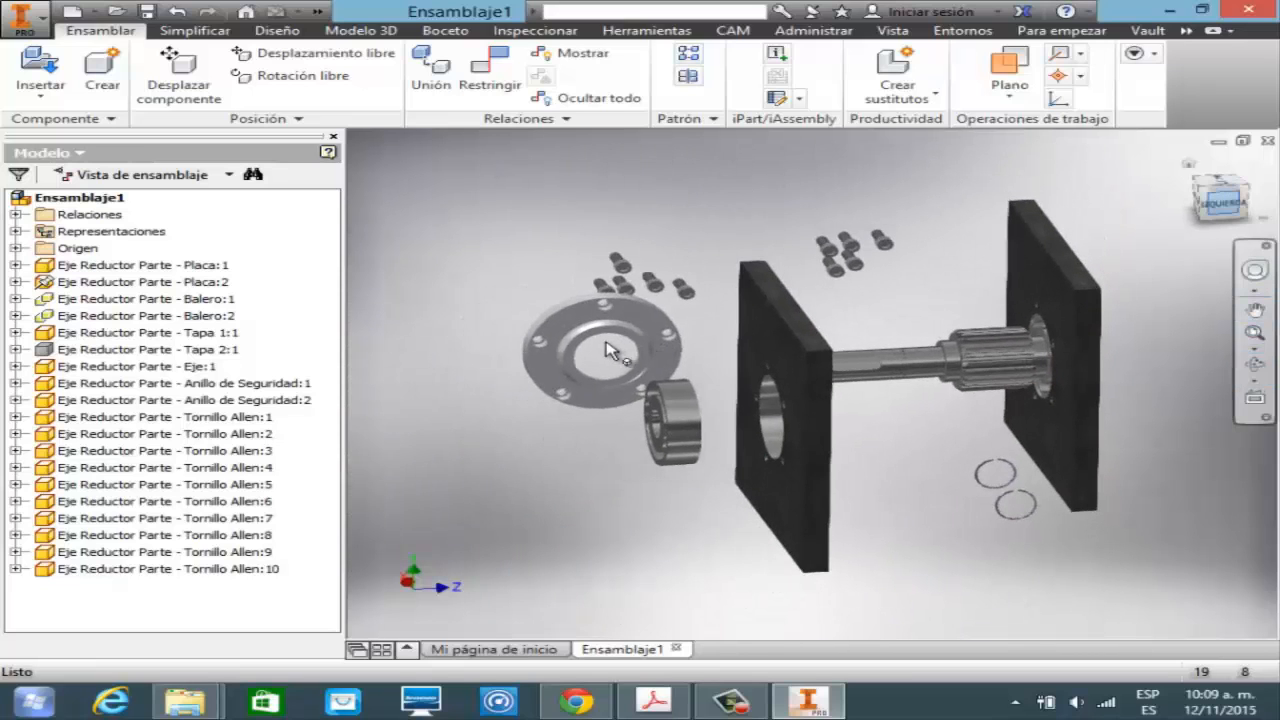
{"action": "left_click", "coordinate": [1223, 204]}
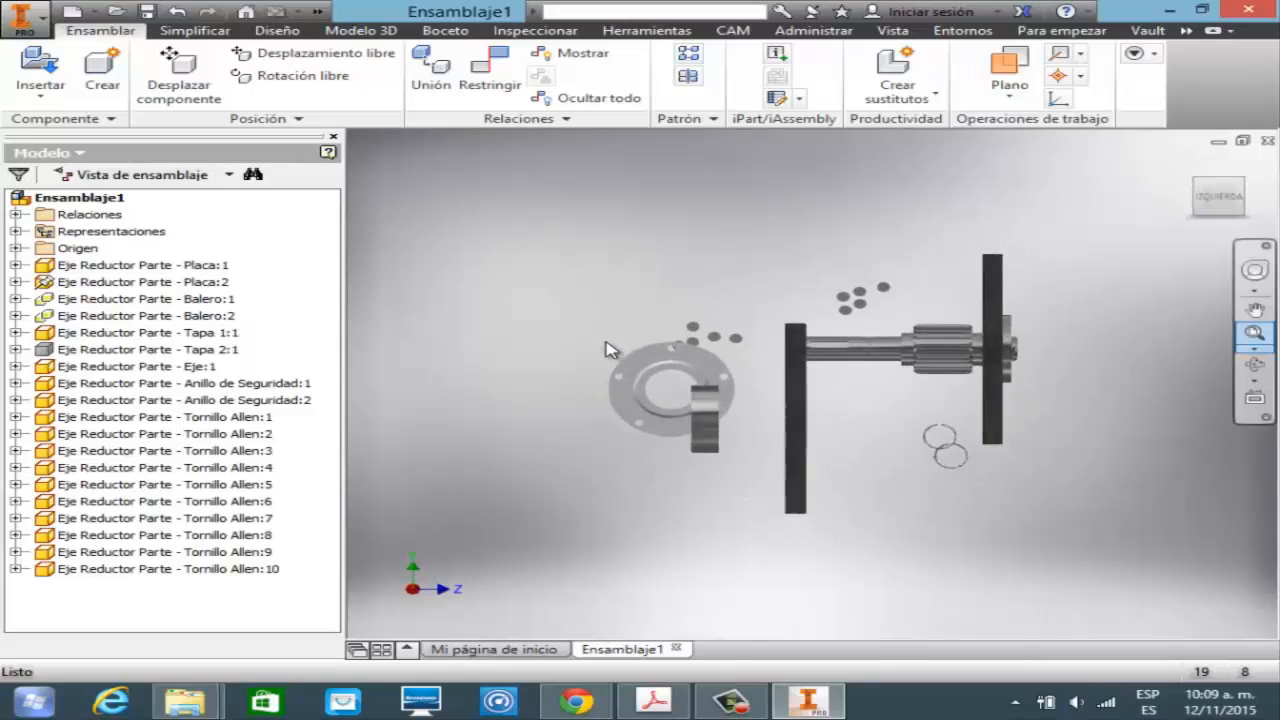
{"action": "left_click", "coordinate": [1255, 365]}
{"action": "left_click_drag", "start_coordinate": [870, 365], "coordinate": [805, 400]}
{"action": "key", "text": "Escape"}
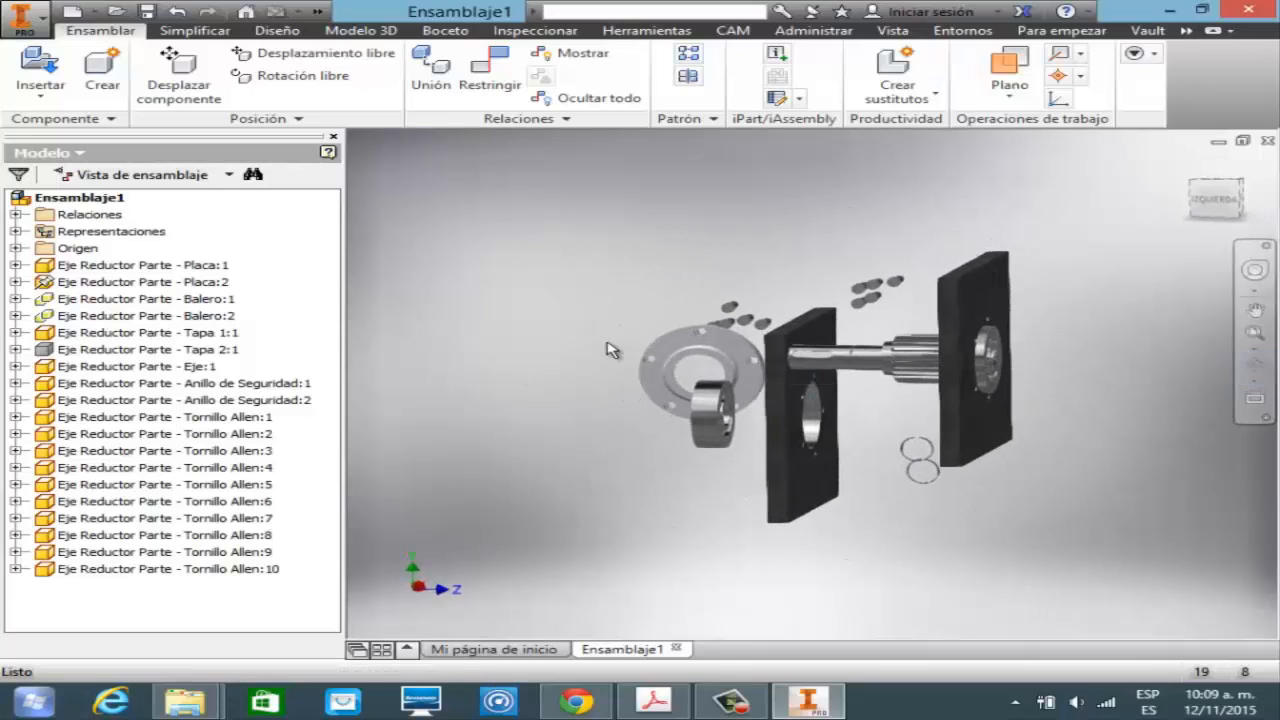
{"action": "left_click", "coordinate": [1255, 344]}
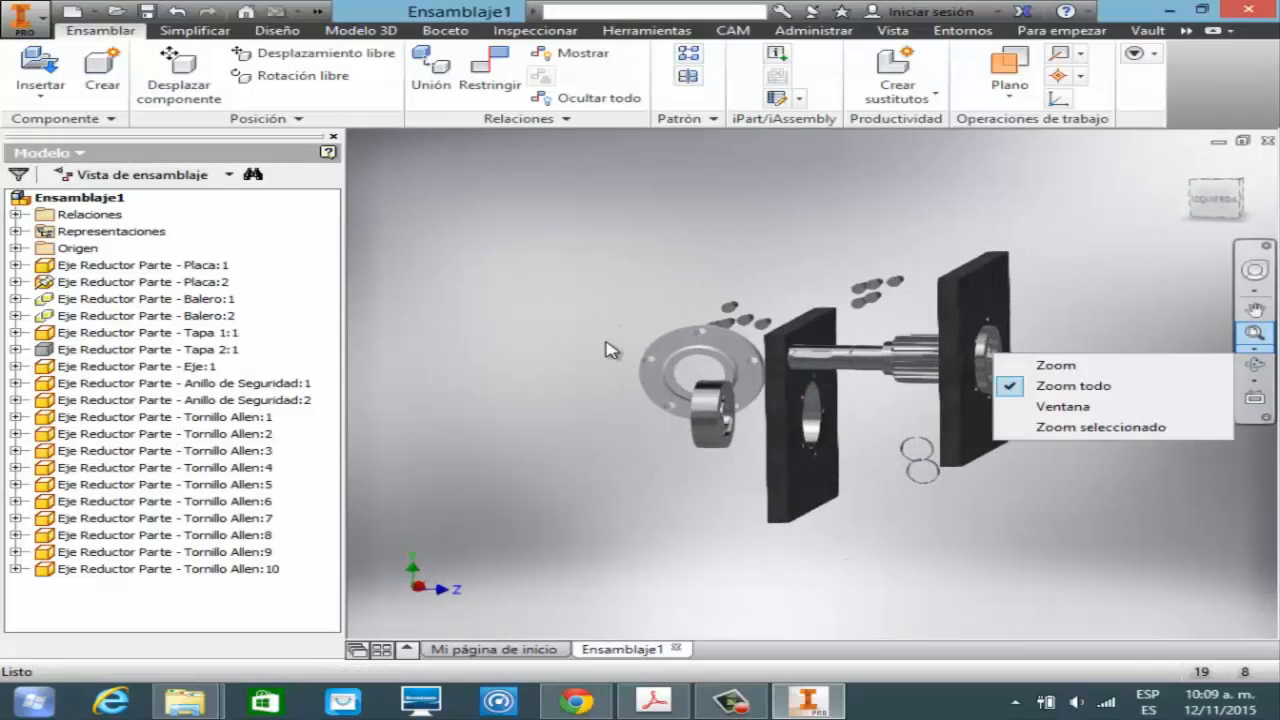
{"action": "left_click", "coordinate": [1075, 407]}
{"action": "left_click_drag", "start_coordinate": [870, 270], "coordinate": [1100, 452]}
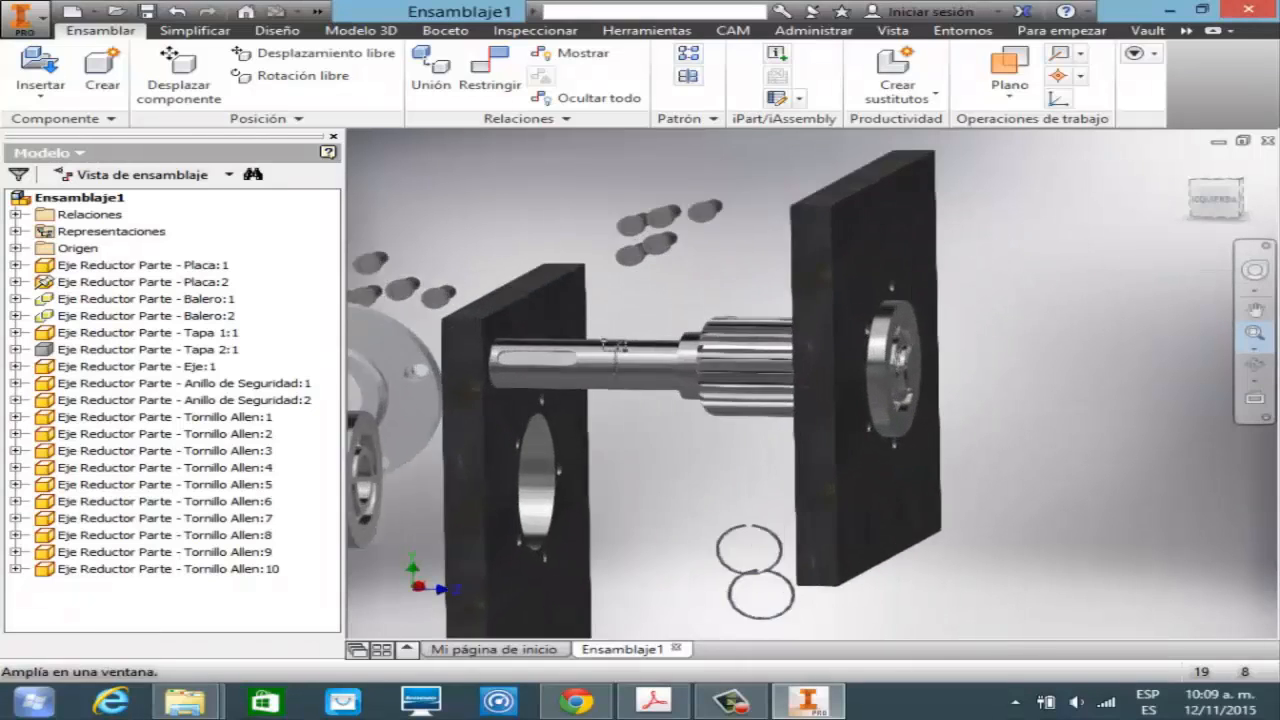
{"action": "mouse_move", "coordinate": [622, 607]}
{"action": "left_mouse_down"}
{"action": "mouse_move", "coordinate": [931, 376]}
{"action": "mouse_move", "coordinate": [929, 348]}
{"action": "mouse_move", "coordinate": [895, 349]}
{"action": "left_mouse_up"}
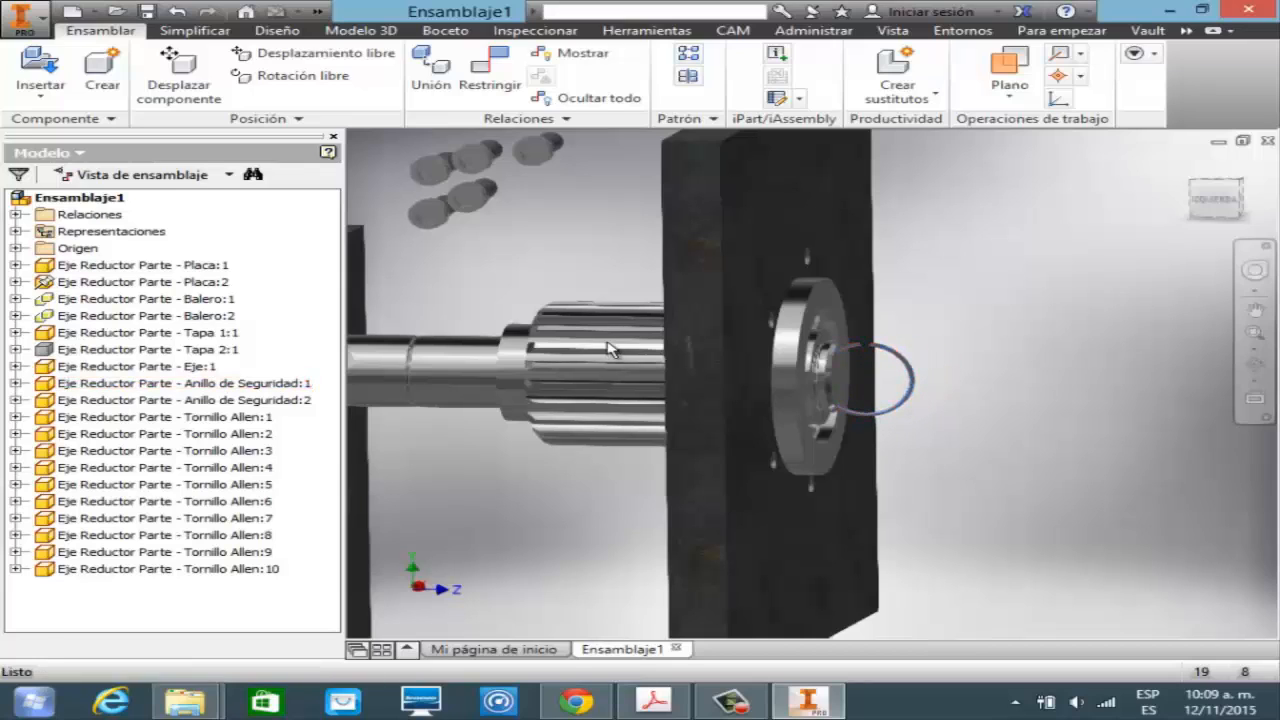
- Mate the axis of Anillo de Seguridad:1 with the axis of the shaft's short end using a 0.000 mm offset
{"action": "left_click", "coordinate": [1254, 381]}
{"action": "left_click", "coordinate": [1255, 334]}
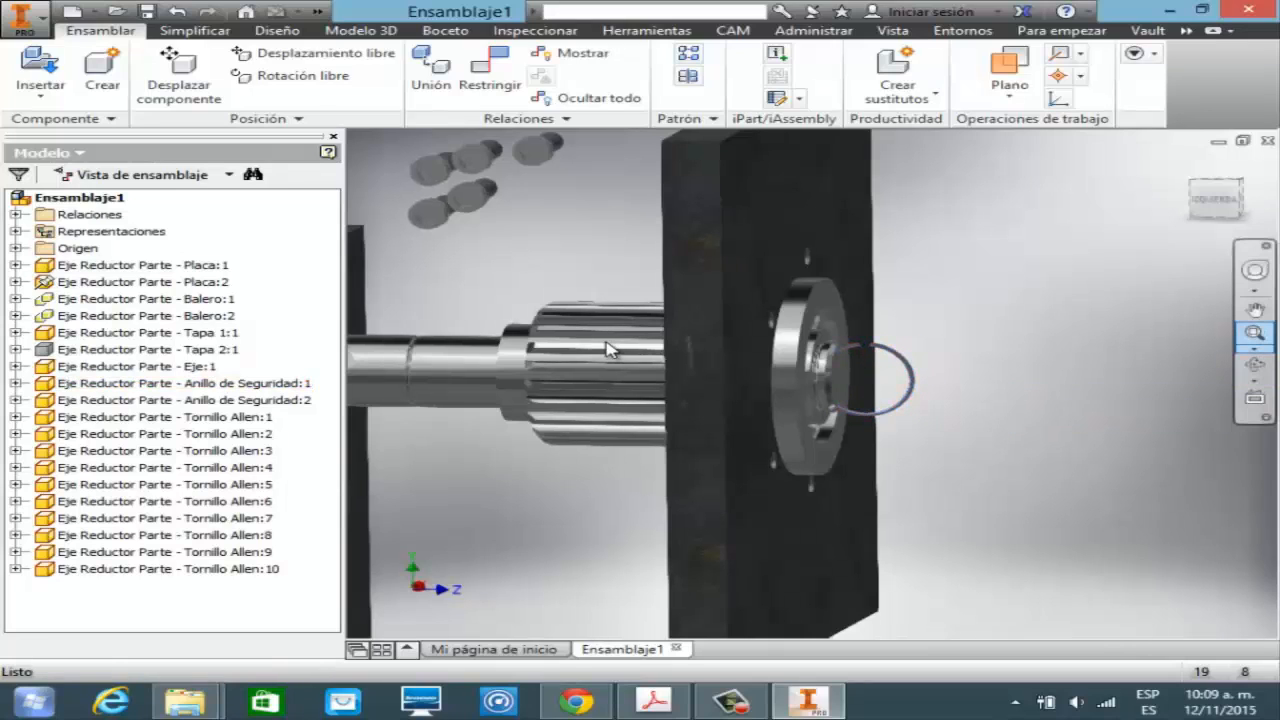
{"action": "left_click_drag", "start_coordinate": [760, 308], "coordinate": [952, 432]}
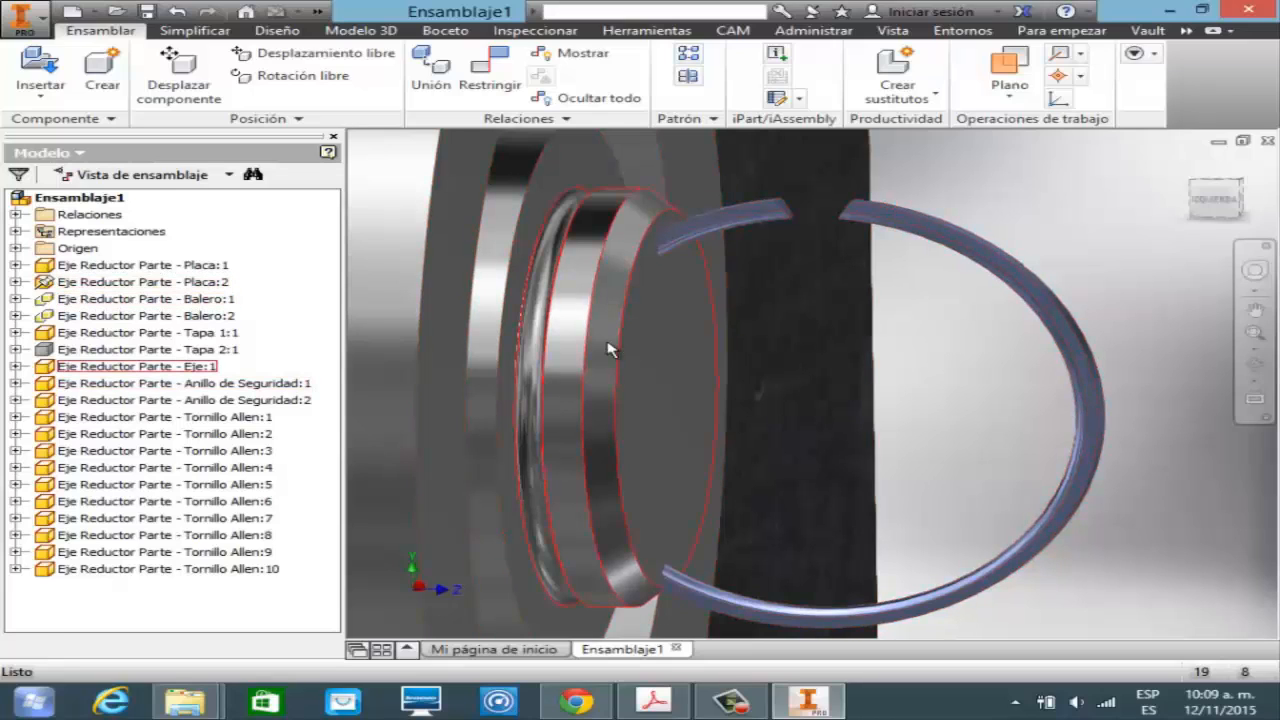
{"action": "key", "text": "c"}
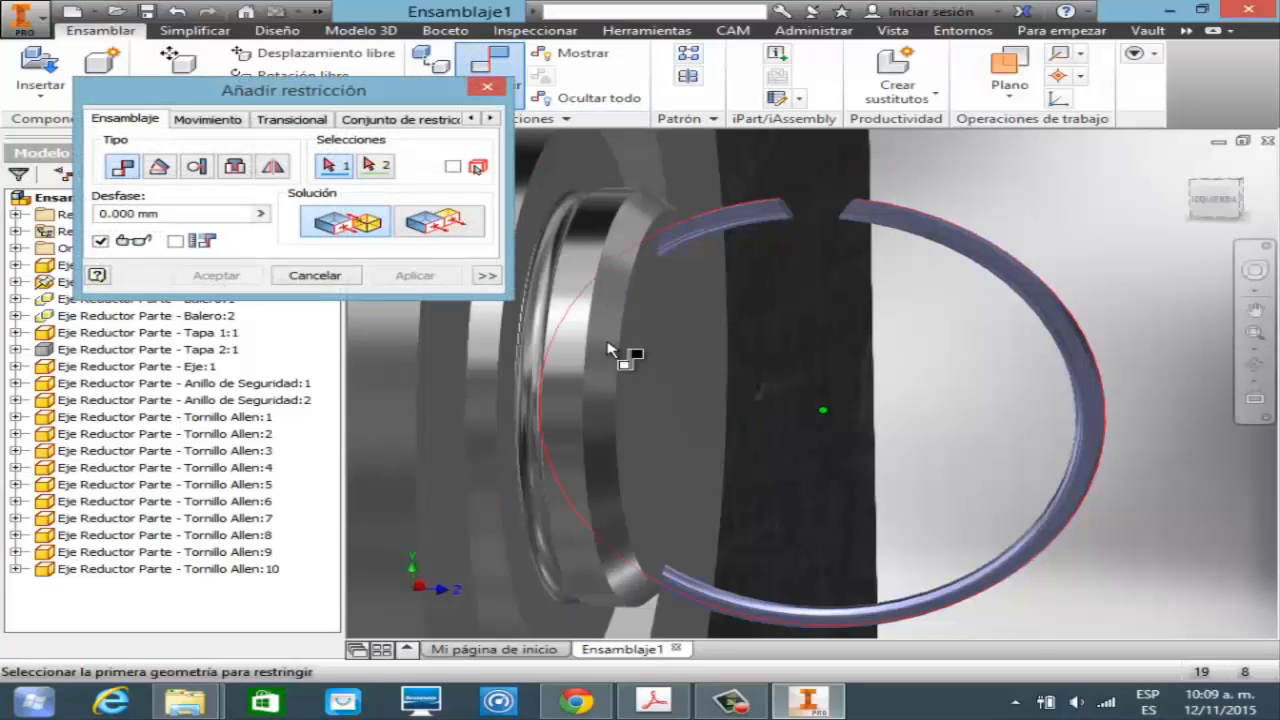
{"action": "middle_click_drag", "start_coordinate": [608, 343], "coordinate": [608, 344], "text": "shift"}
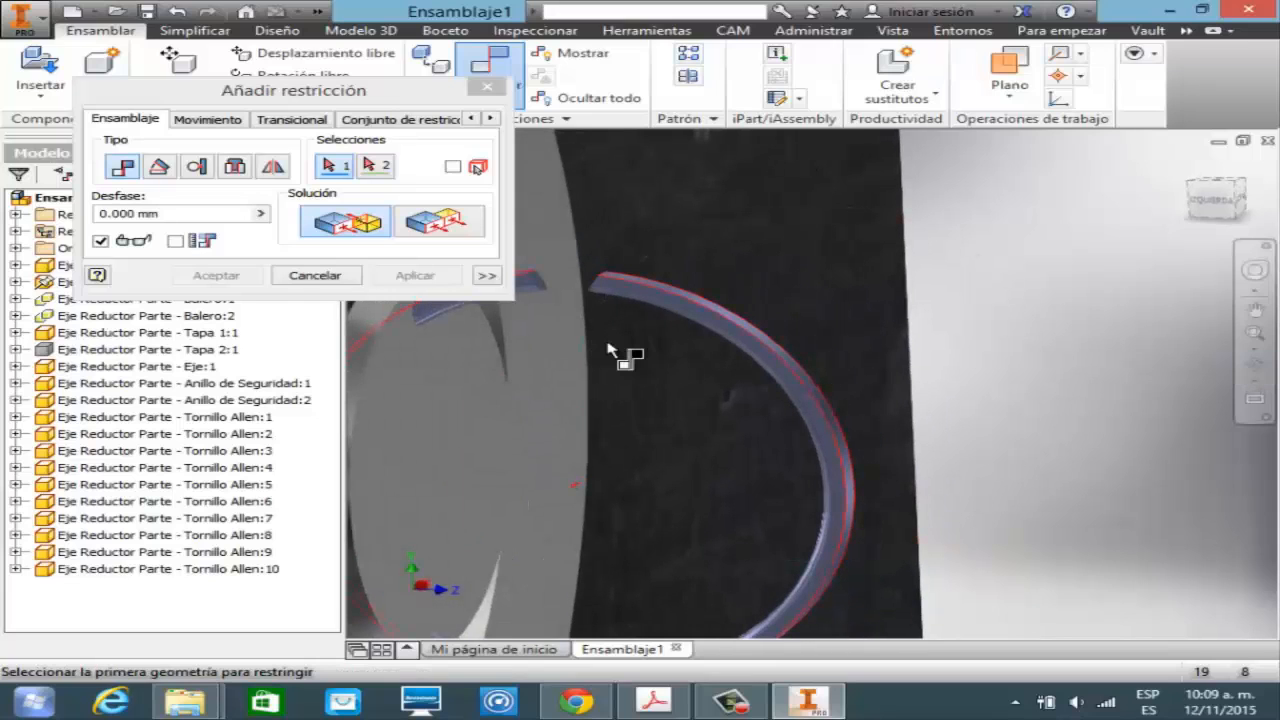
{"action": "left_click", "coordinate": [608, 350]}
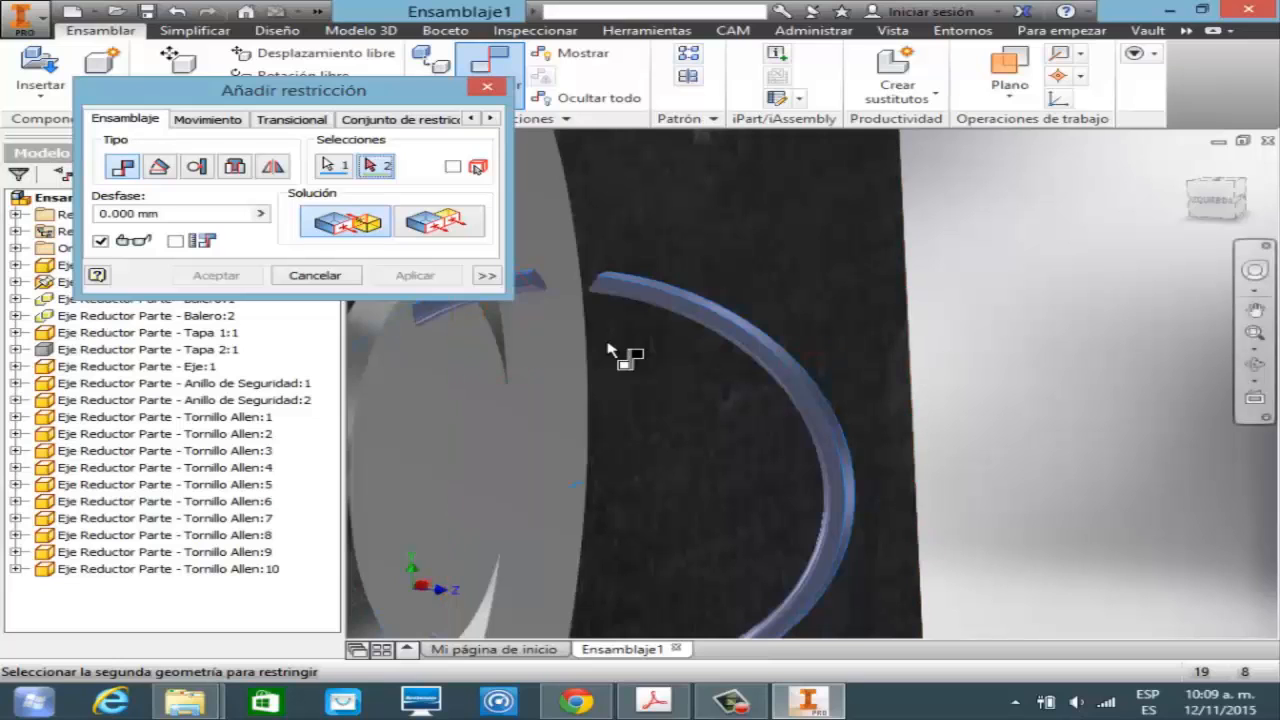
{"action": "middle_click_drag", "start_coordinate": [607, 347], "coordinate": [941, 319]}
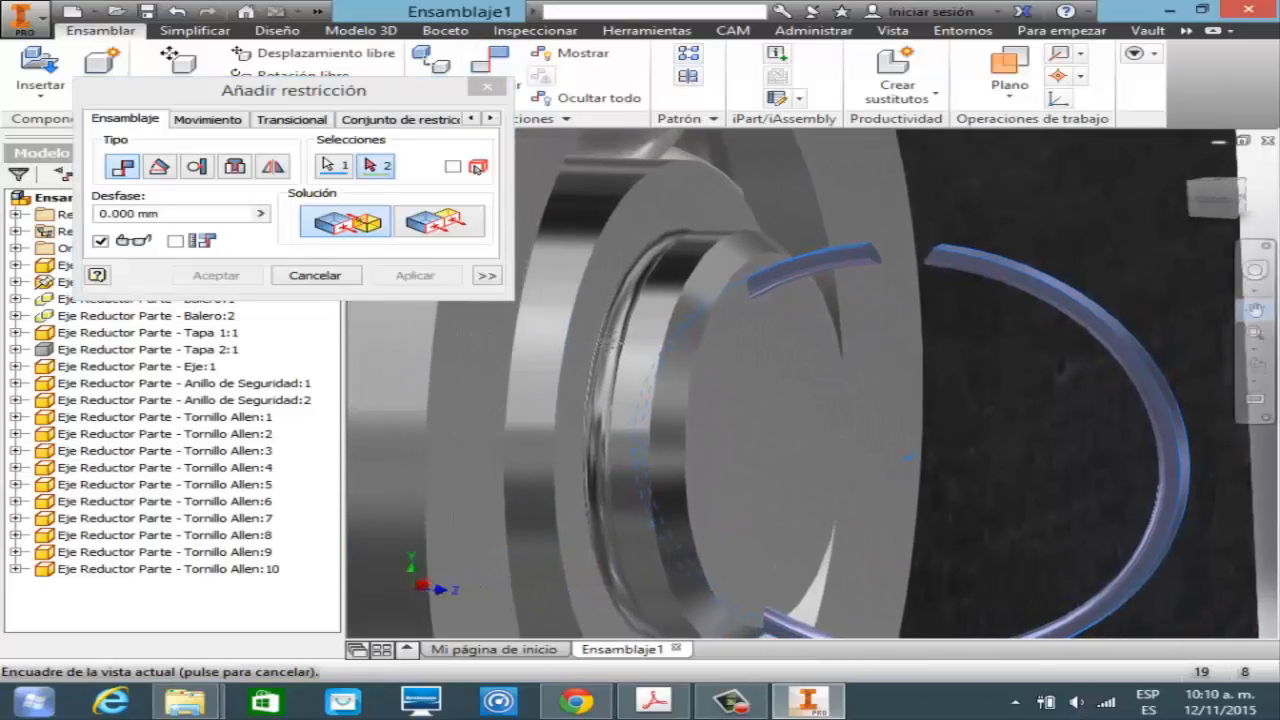
{"action": "key", "text": "Escape"}
{"action": "left_click", "coordinate": [610, 350]}
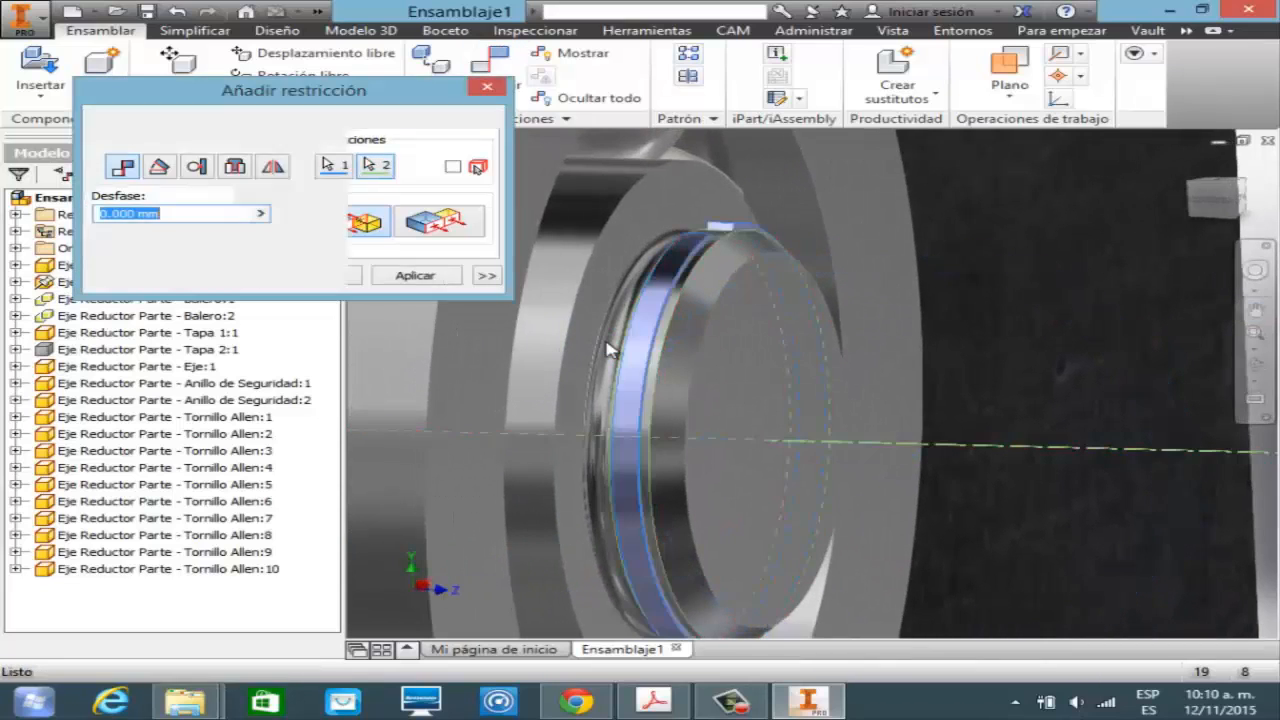
{"action": "key", "text": "Return"}
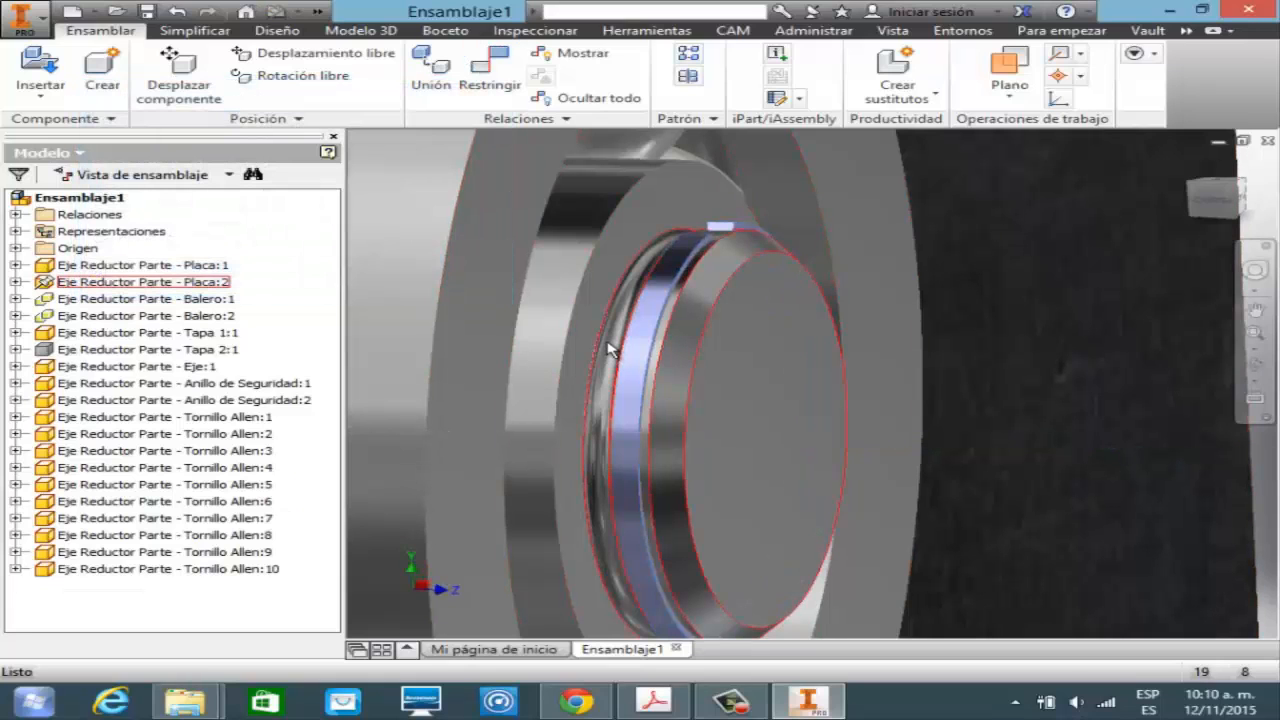
- Slide the retaining ring off the shaft's end and try to mate it with the shaft's groove at a 0.000 mm offset
{"action": "left_click_drag", "start_coordinate": [607, 343], "coordinate": [757, 347]}
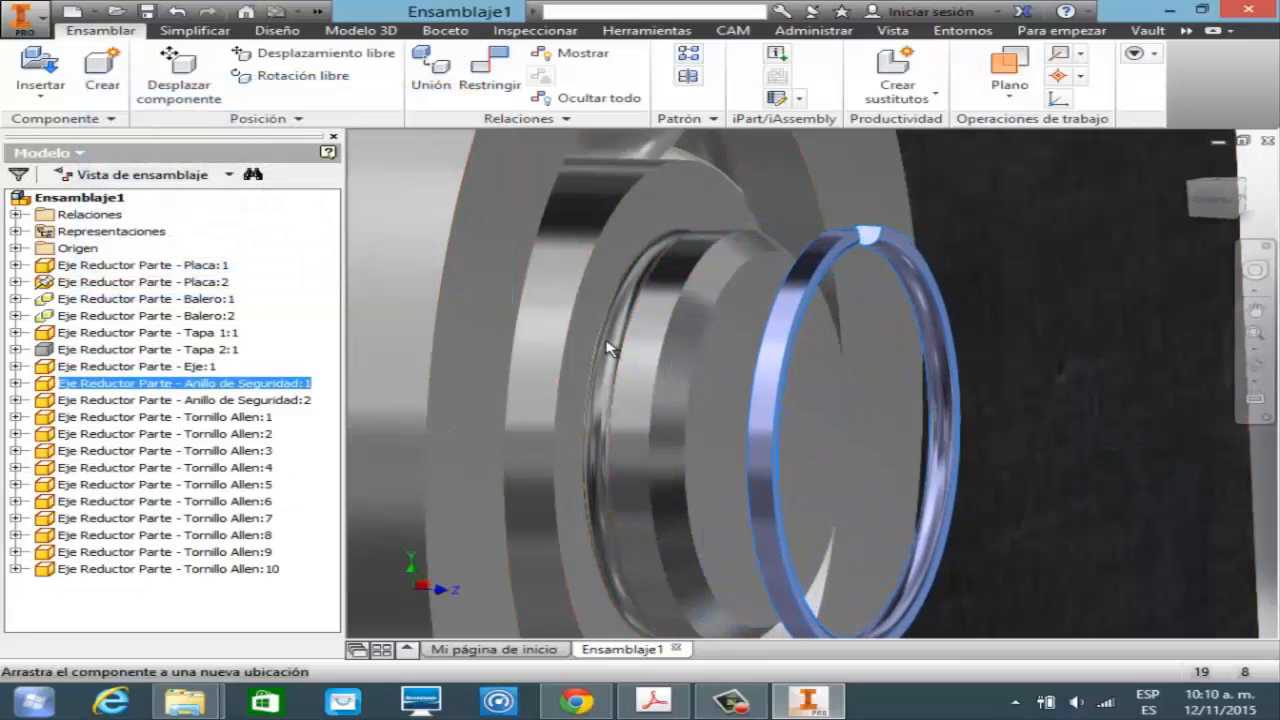
{"action": "left_click_drag", "start_coordinate": [606, 342], "coordinate": [778, 347]}
{"action": "key", "text": "c"}
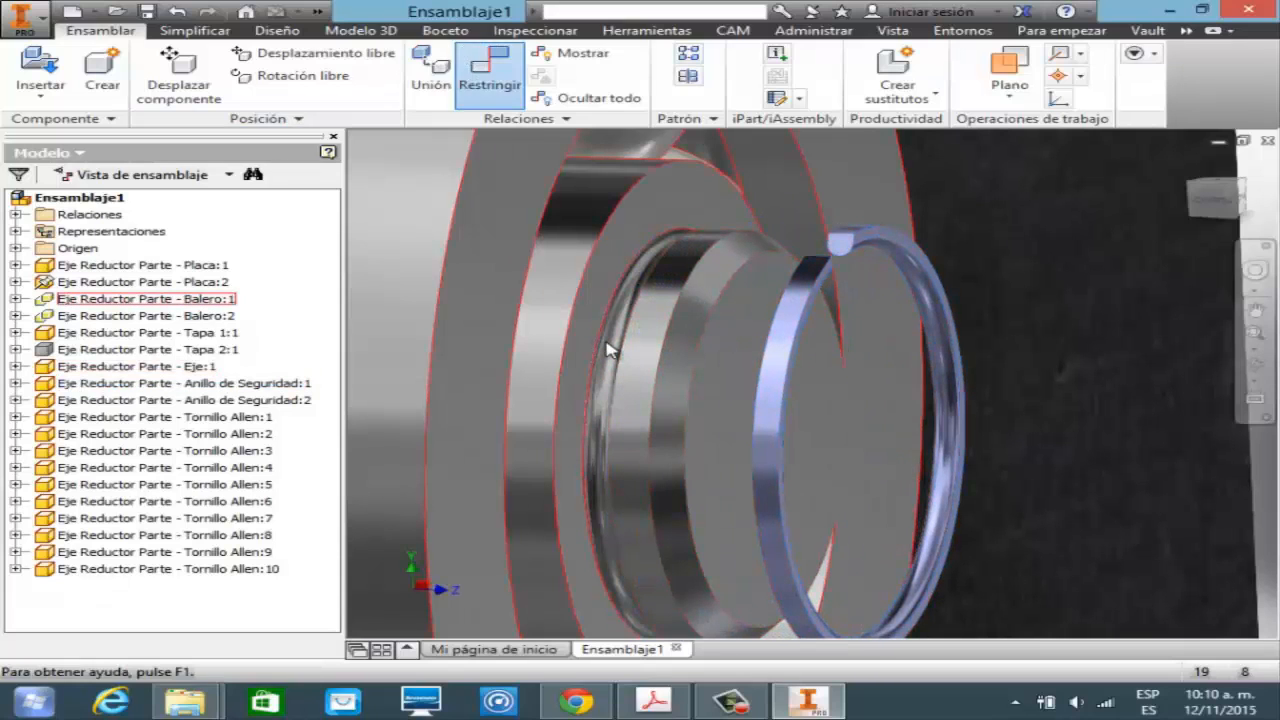
{"action": "left_click", "coordinate": [612, 350]}
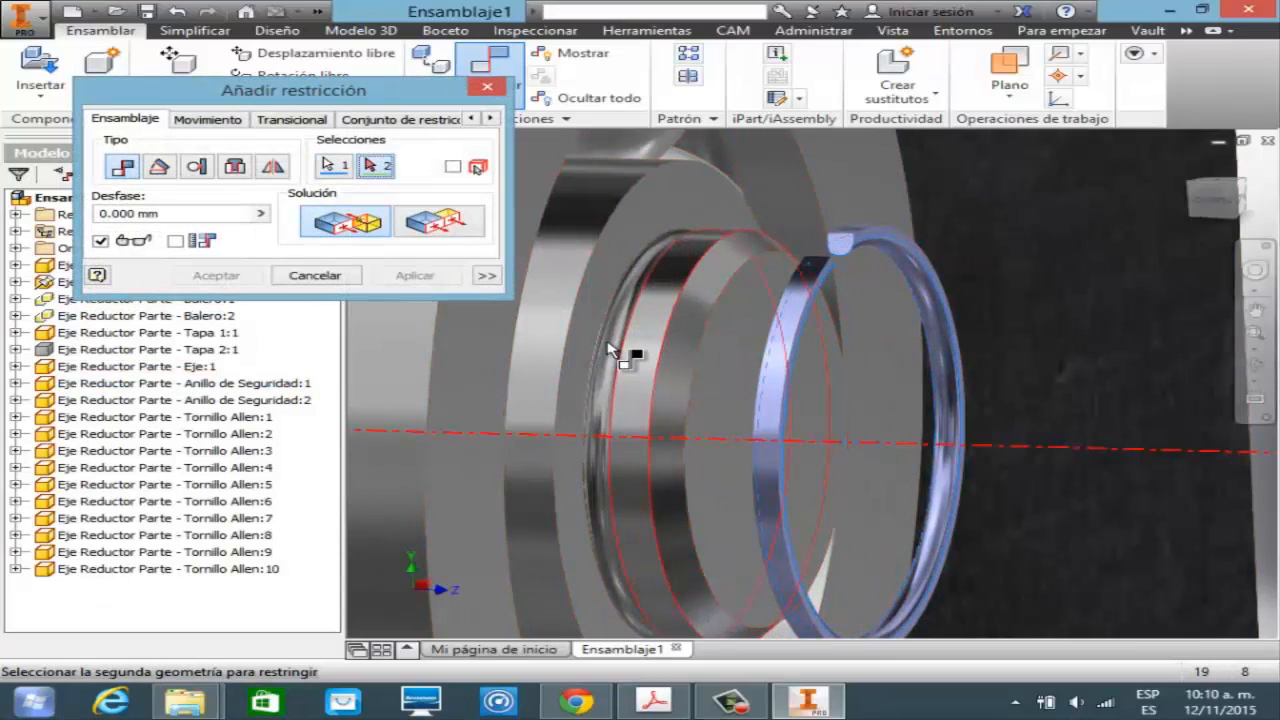
{"action": "left_click", "coordinate": [612, 350]}
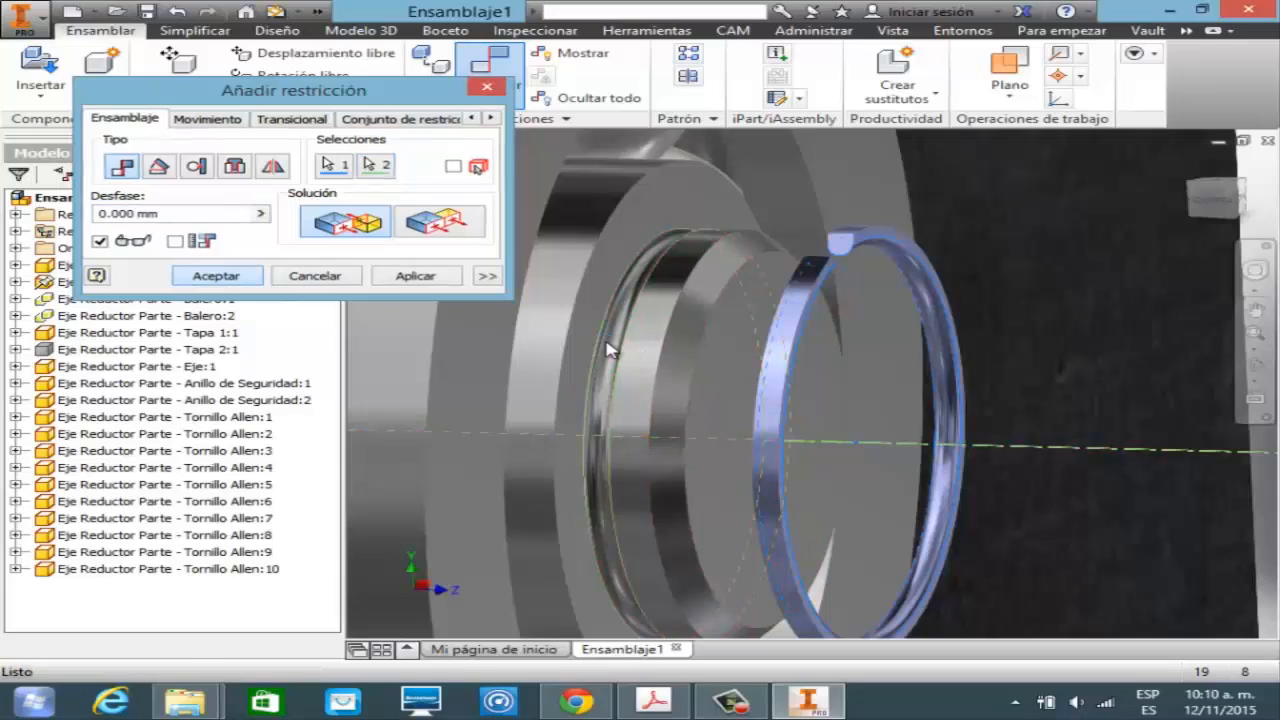
{"action": "key", "text": "Return"}
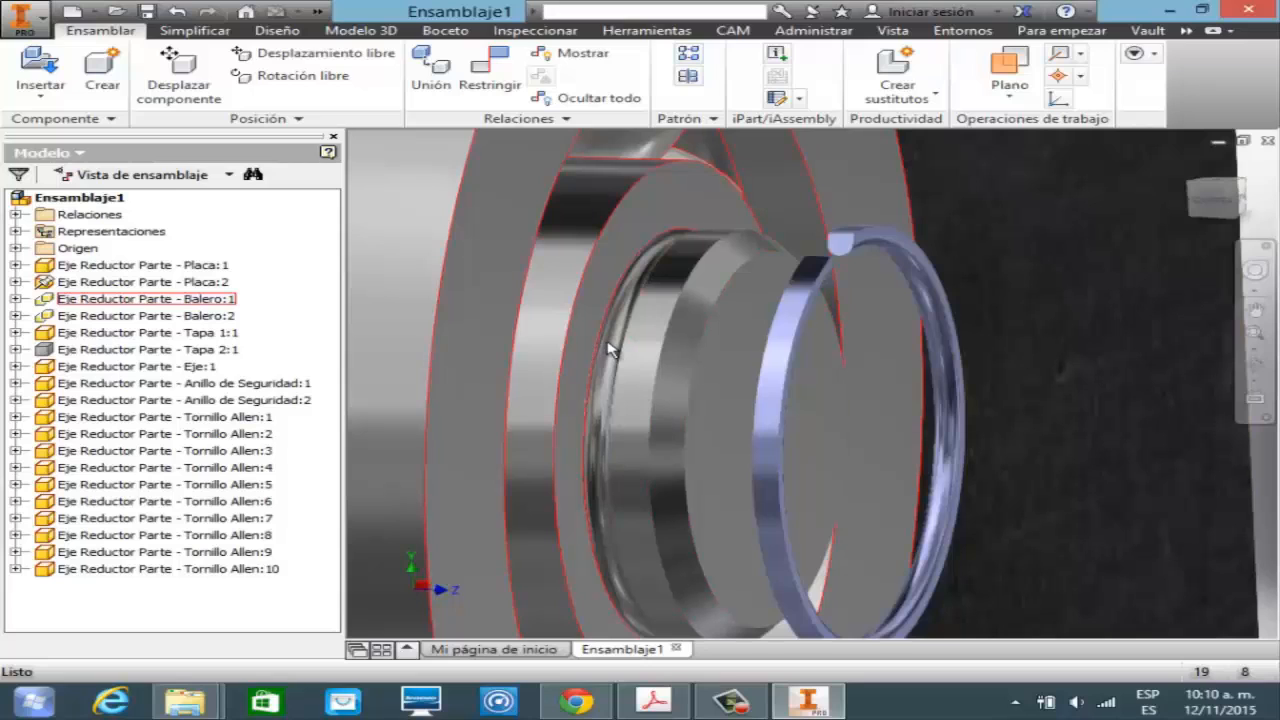
- Delete the last mate between Anillo de Seguridad:1 and the shaft's groove
{"action": "mouse_move", "coordinate": [768, 420]}
{"action": "left_mouse_down"}
{"action": "mouse_move", "coordinate": [768, 405]}
{"action": "mouse_move", "coordinate": [712, 412]}
{"action": "mouse_move", "coordinate": [723, 412]}
{"action": "left_mouse_up"}
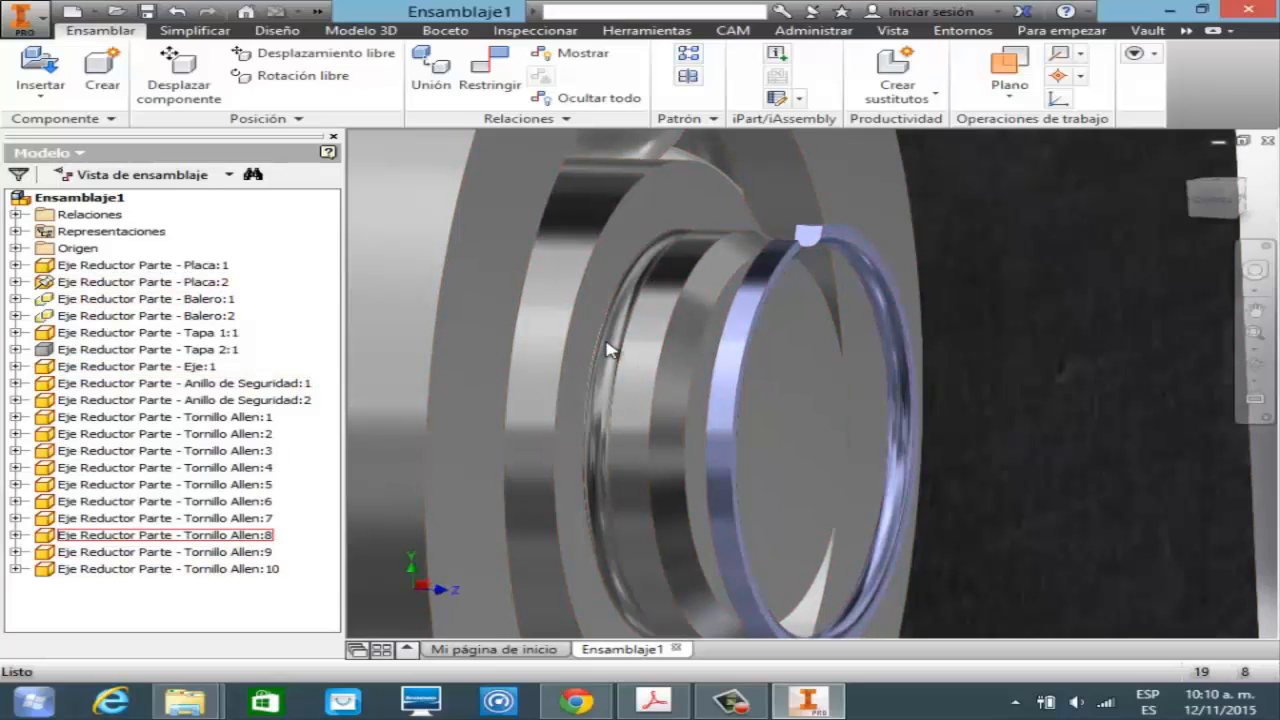
{"action": "left_click", "coordinate": [608, 348]}
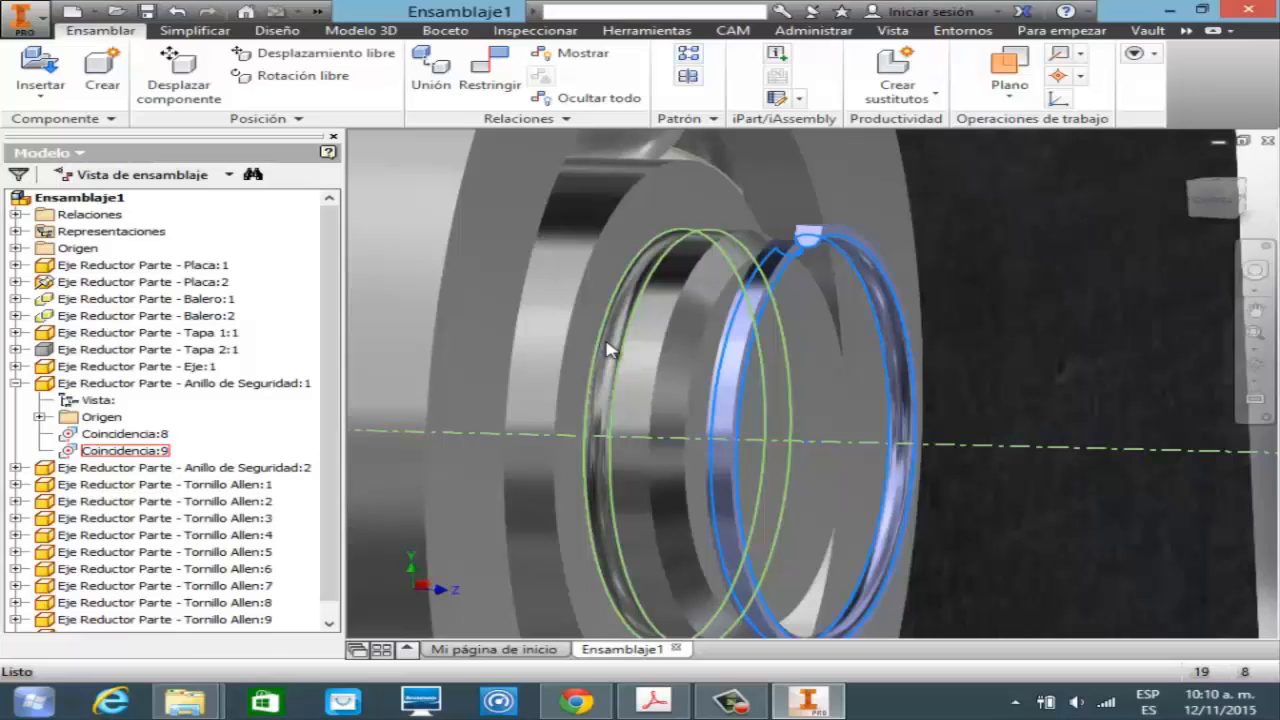
{"action": "right_click", "coordinate": [123, 451]}
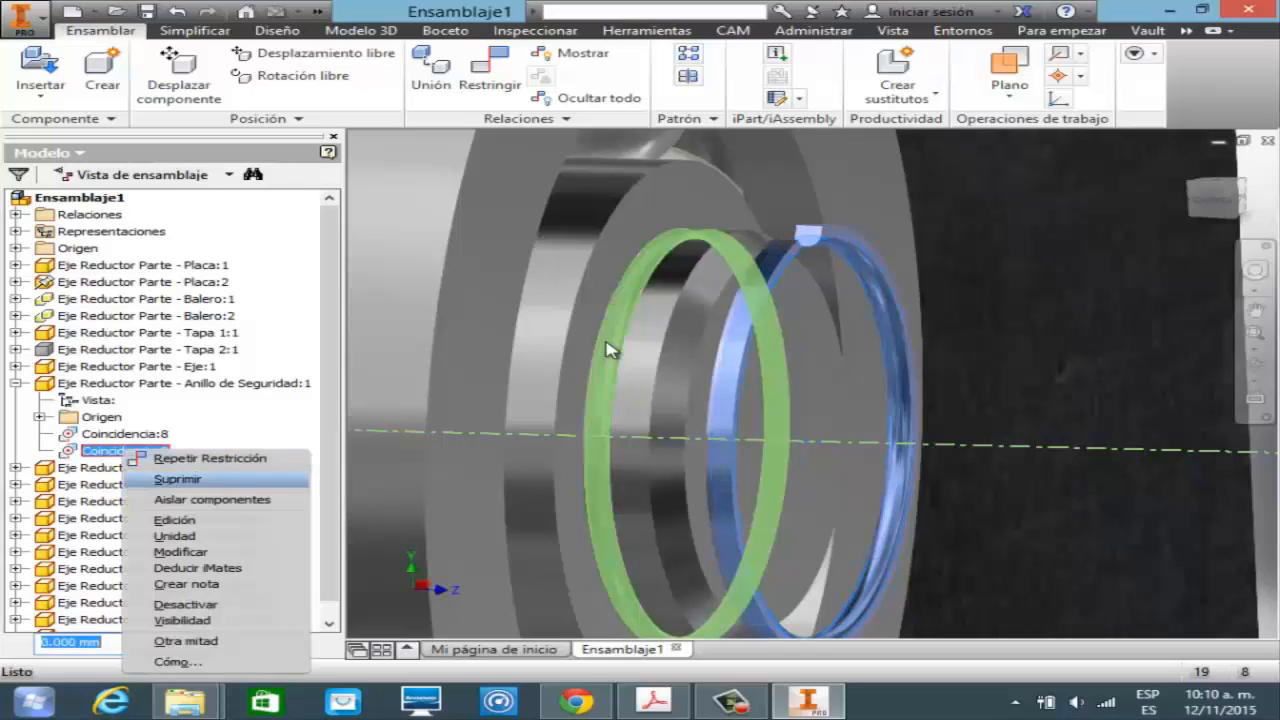
{"action": "left_click", "coordinate": [177, 479]}
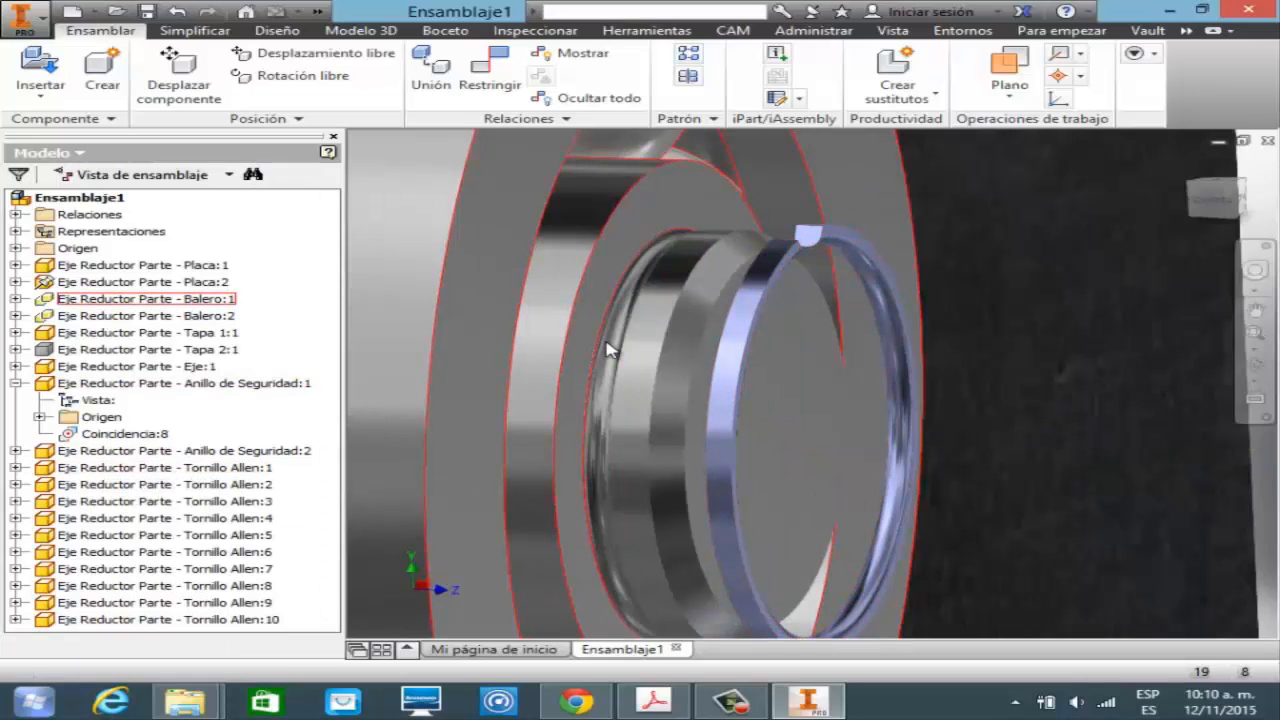
{"action": "left_click", "coordinate": [15, 383]}
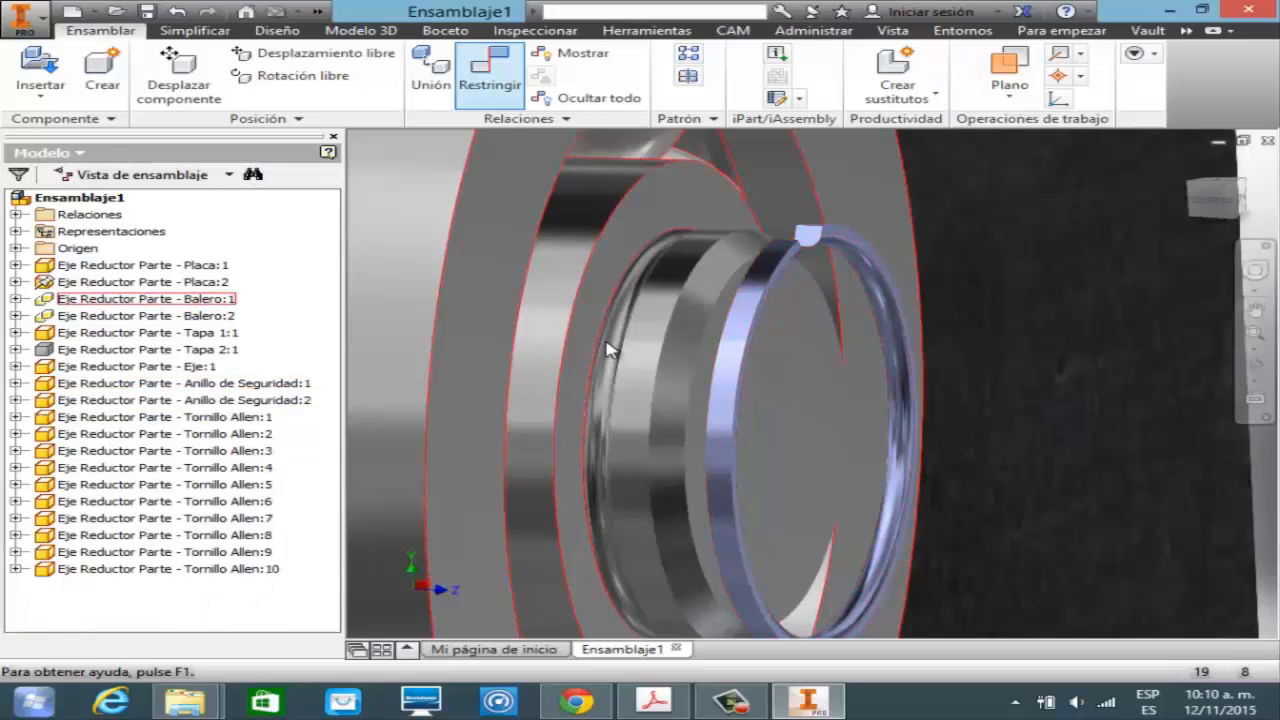
- Mate the side face of Anillo de Seguridad:1 with the inner ring face of Balero:1 using a 0.000 mm offset
{"action": "left_click", "coordinate": [490, 70]}
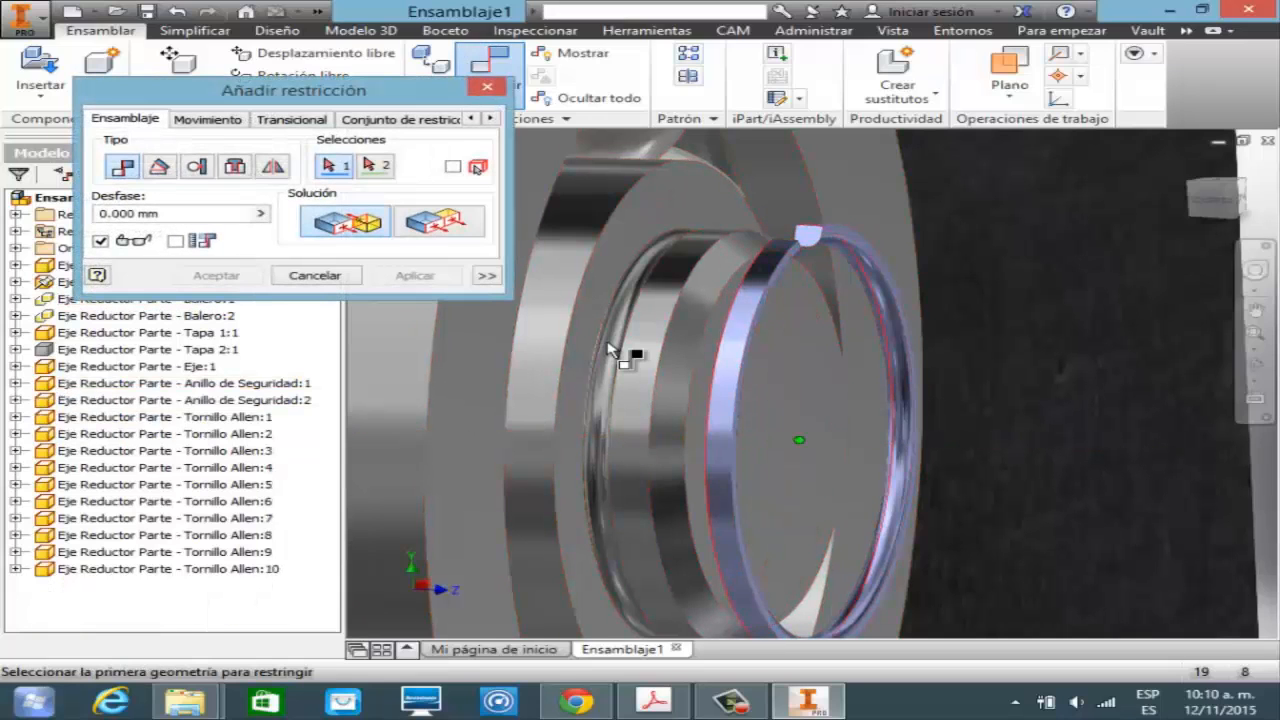
{"action": "left_click", "coordinate": [615, 352]}
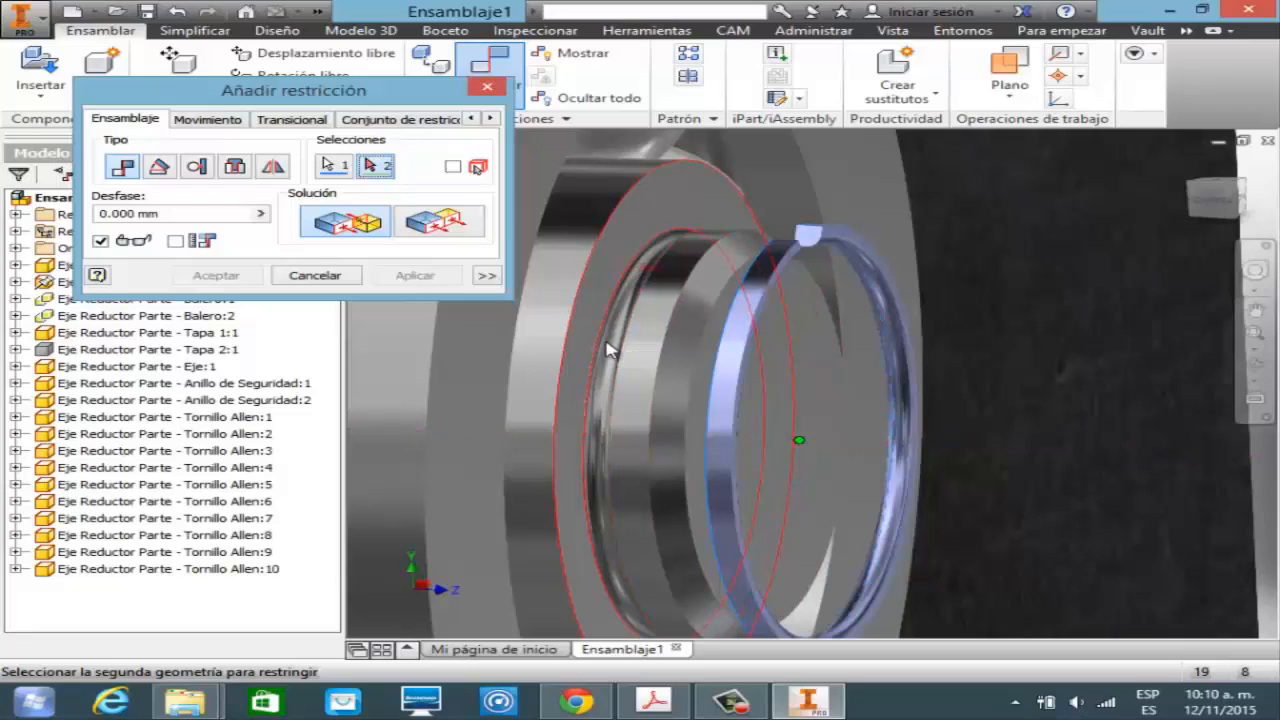
{"action": "left_click", "coordinate": [612, 350]}
{"action": "key", "text": "Return"}
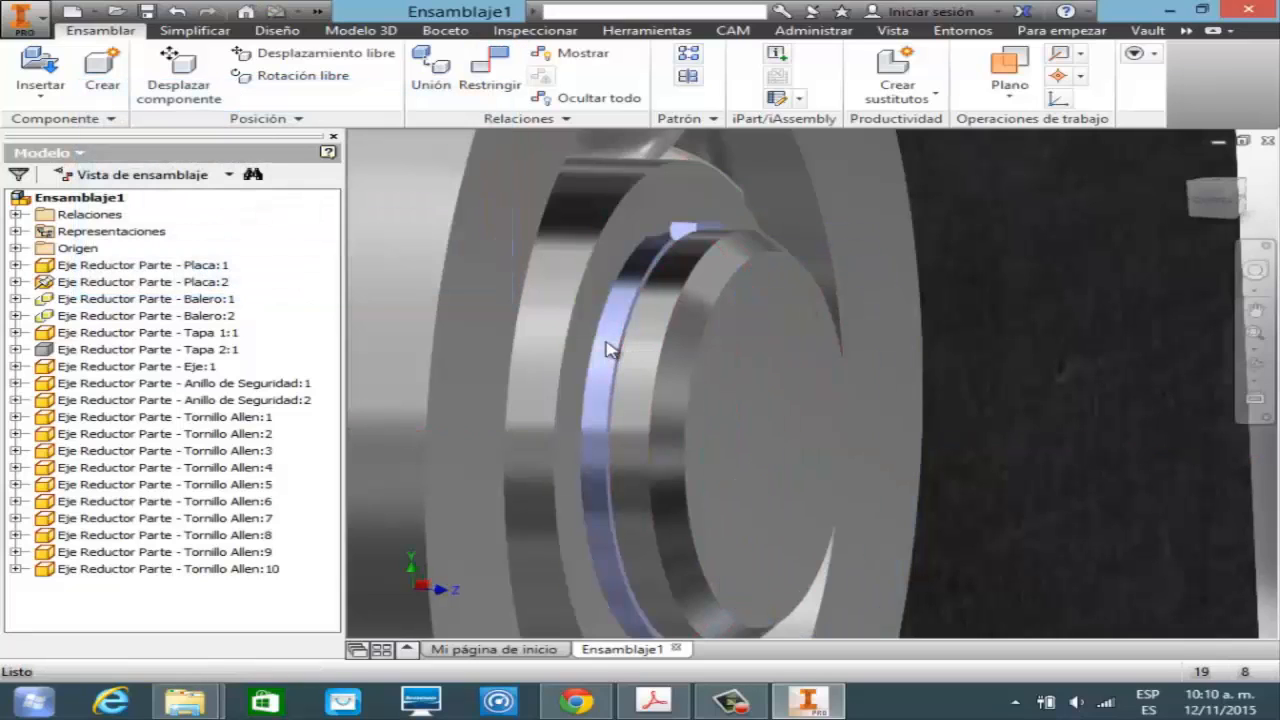
- Move Balero:2 close to the shaft's long free end and pull Placa:1 away from the shaft, beyond the flanged cover
{"action": "left_click", "coordinate": [612, 350]}
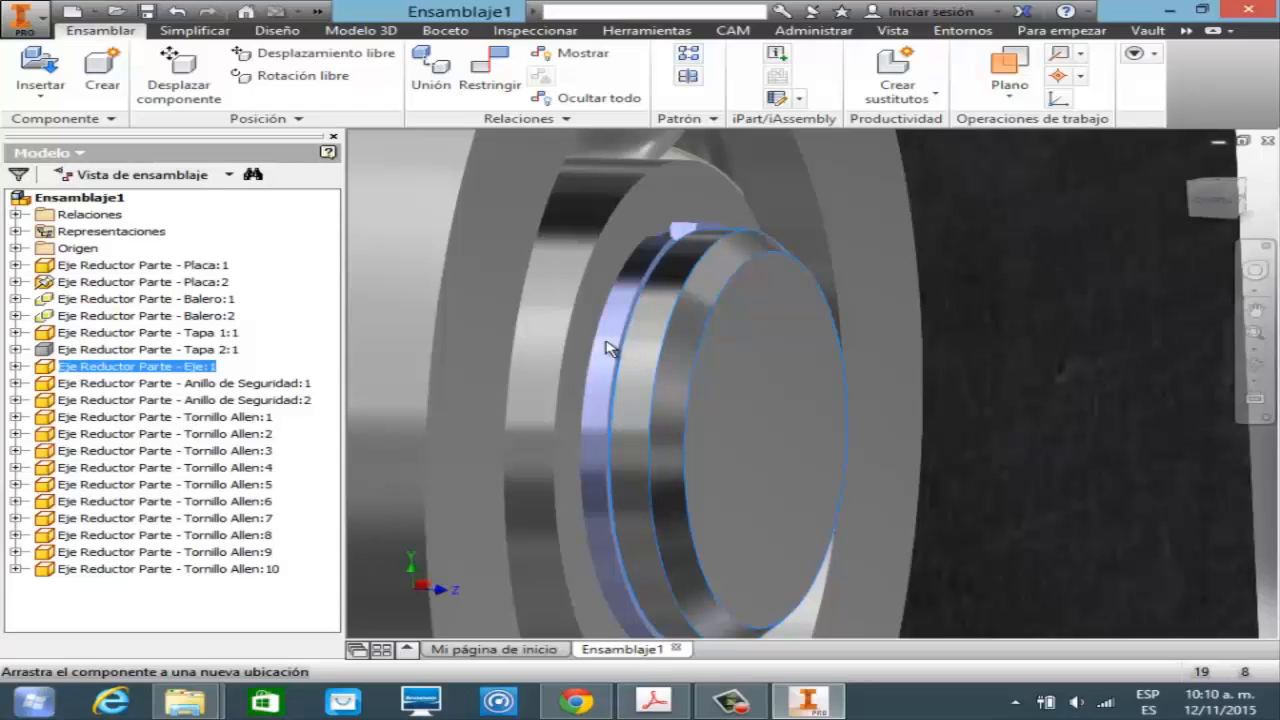
{"action": "key", "text": "Escape"}
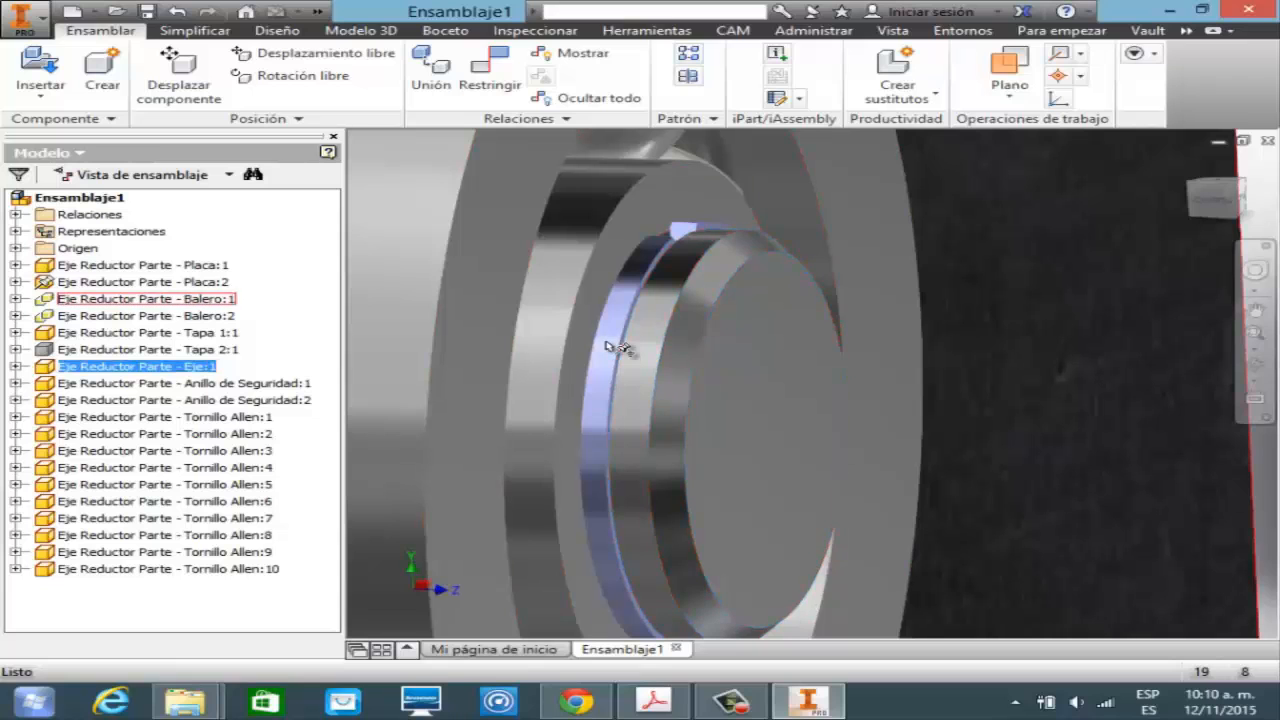
{"action": "left_click", "coordinate": [1252, 334]}
{"action": "left_click", "coordinate": [1060, 387]}
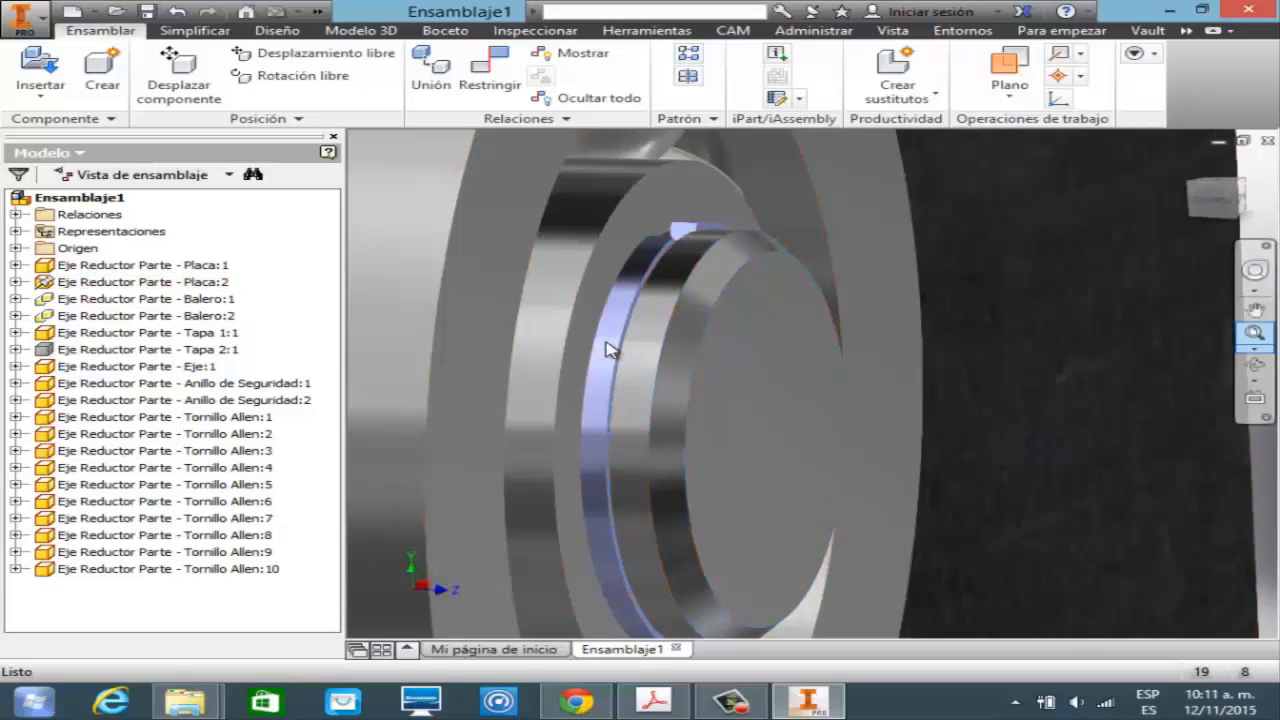
{"action": "left_click", "coordinate": [612, 348]}
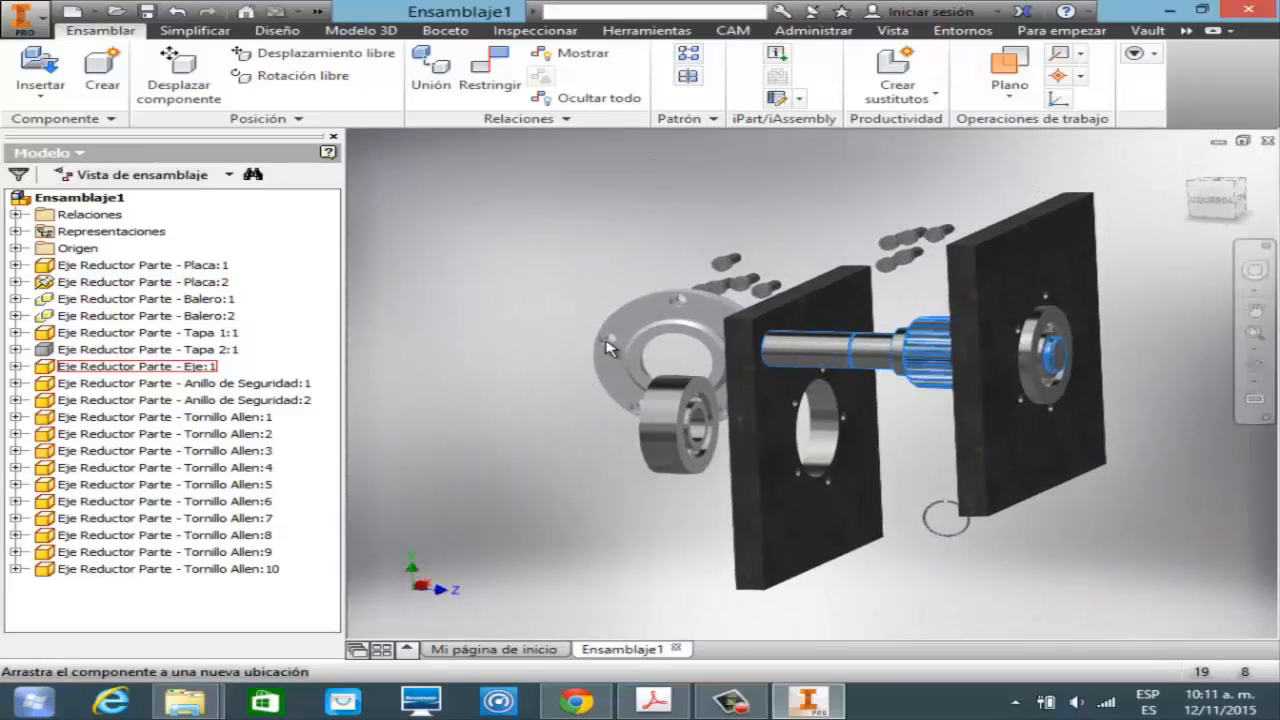
{"action": "key", "text": "Escape"}
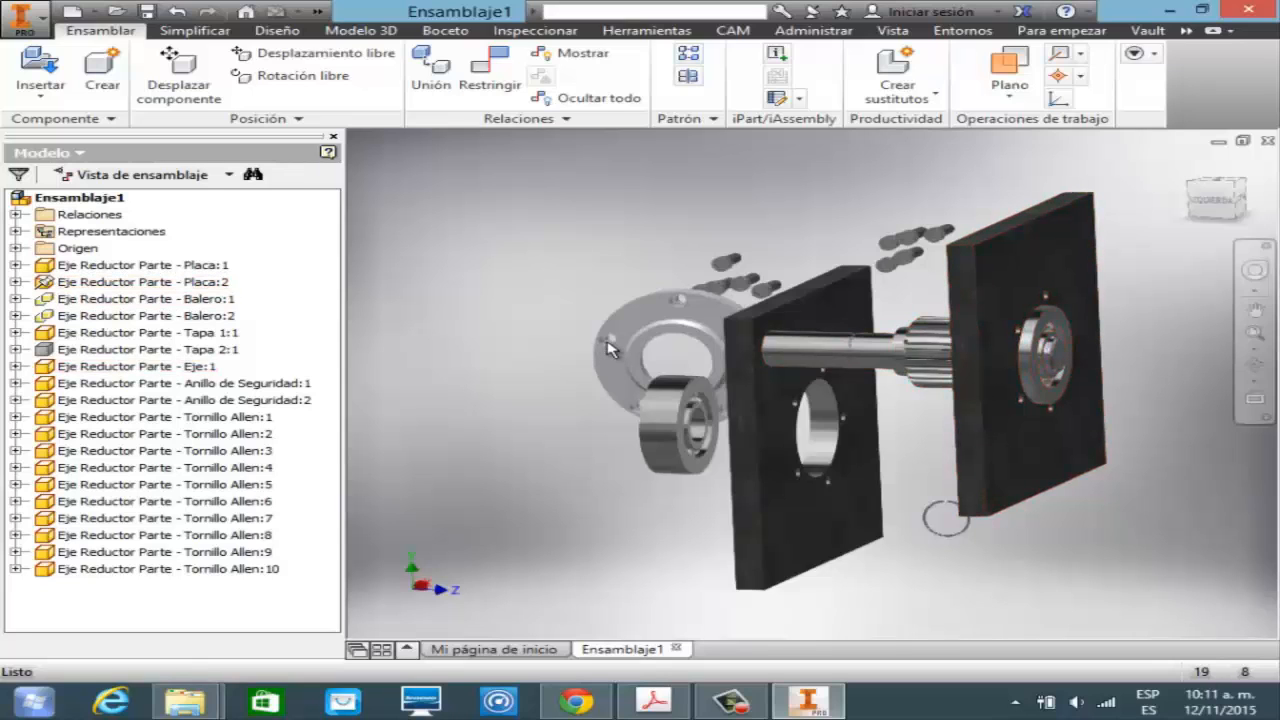
{"action": "middle_click_drag", "start_coordinate": [607, 342], "coordinate": [607, 342], "text": "shift"}
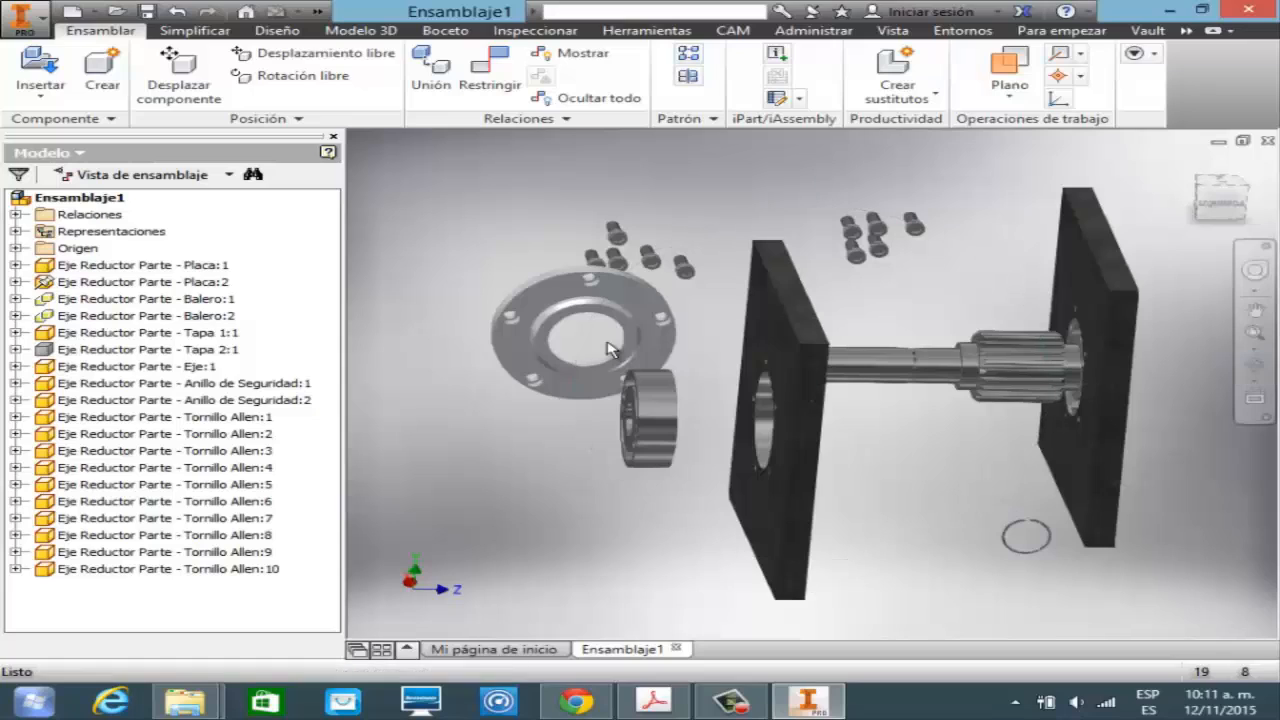
{"action": "left_click_drag", "start_coordinate": [657, 420], "coordinate": [706, 350]}
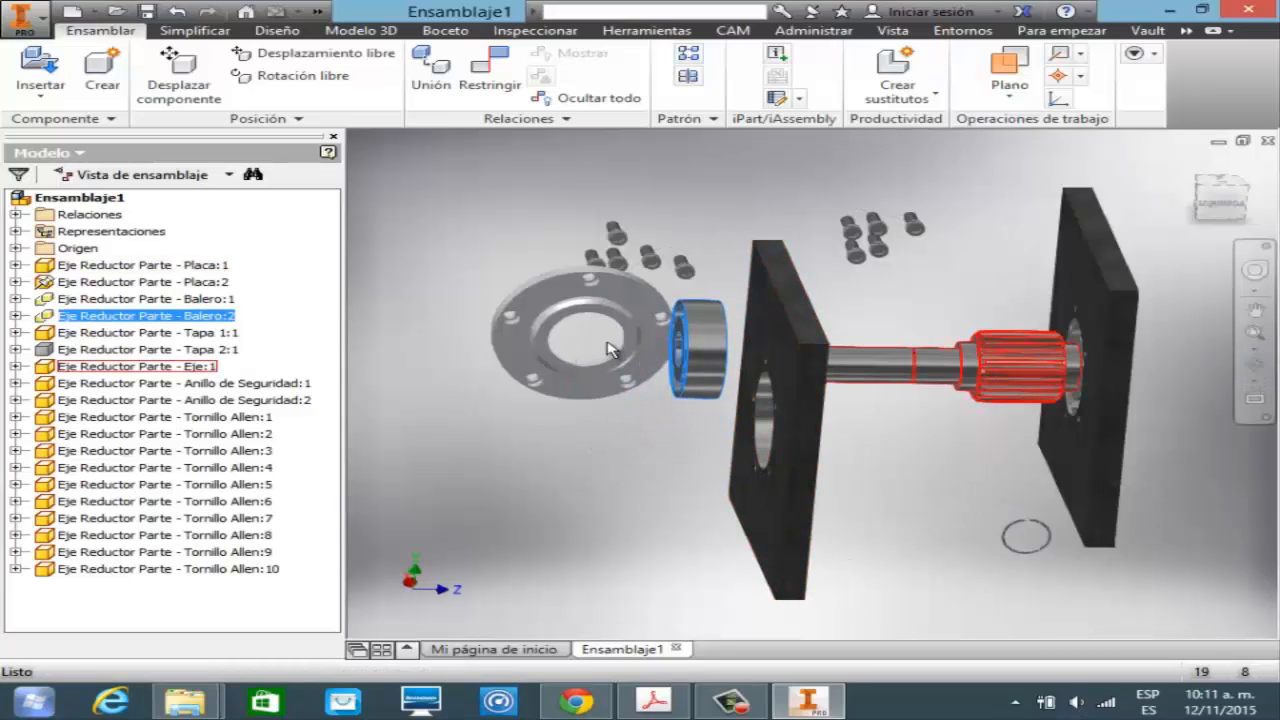
{"action": "left_click", "coordinate": [607, 342]}
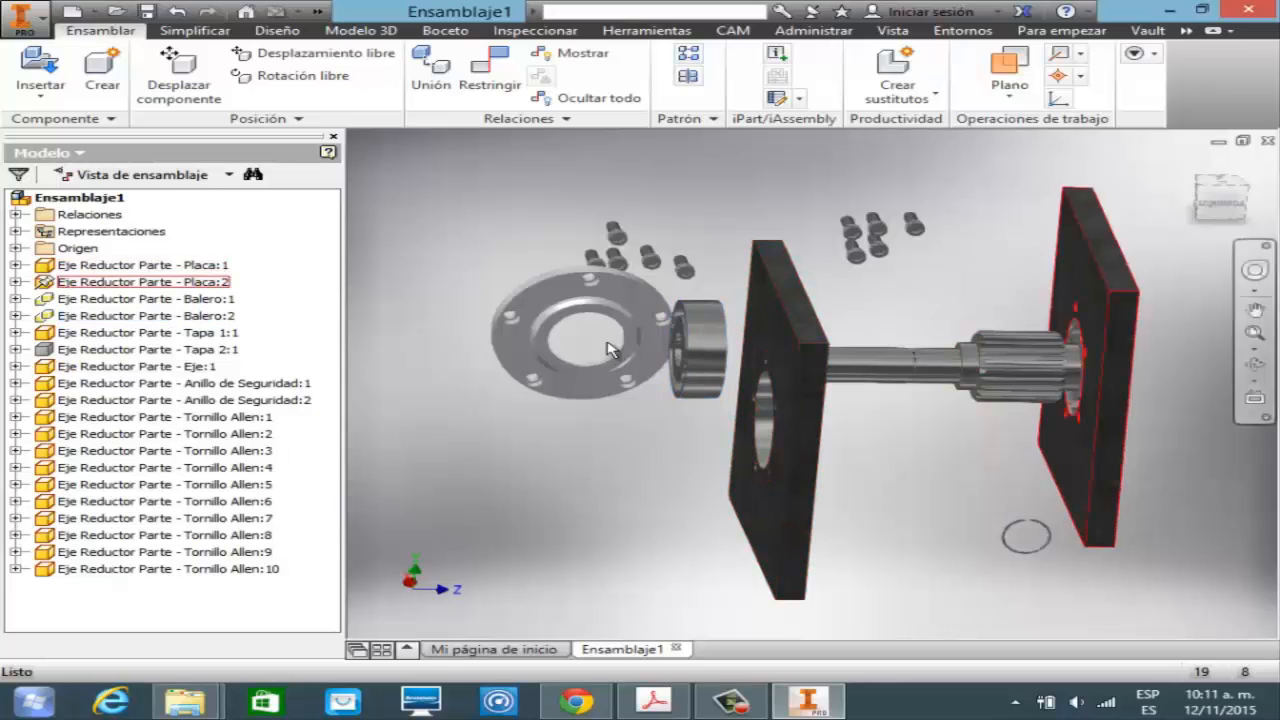
{"action": "mouse_move", "coordinate": [788, 400]}
{"action": "left_mouse_down"}
{"action": "mouse_move", "coordinate": [501, 355]}
{"action": "mouse_move", "coordinate": [466, 281]}
{"action": "left_mouse_up"}
{"action": "left_click", "coordinate": [607, 349]}
- Mate the axis of Balero:2 with the axis of the shaft's long end using a 0.000 mm offset
{"action": "left_click", "coordinate": [1254, 381]}
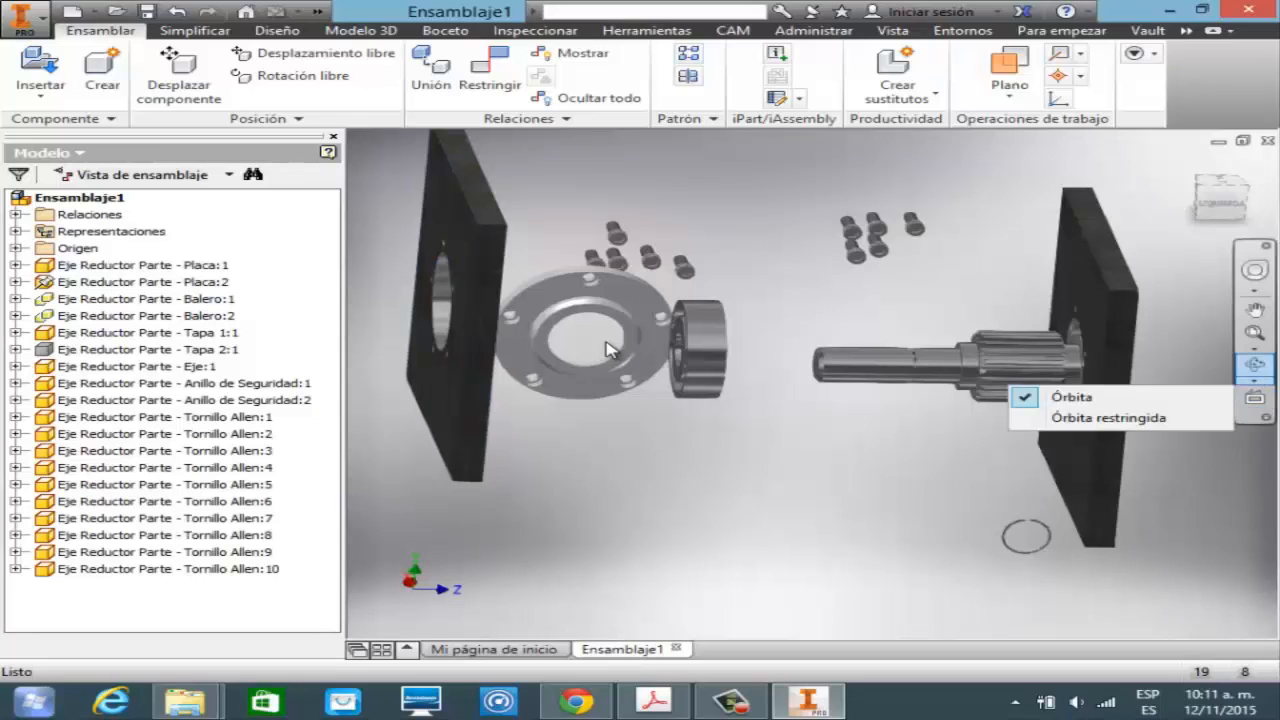
{"action": "left_click", "coordinate": [1254, 348]}
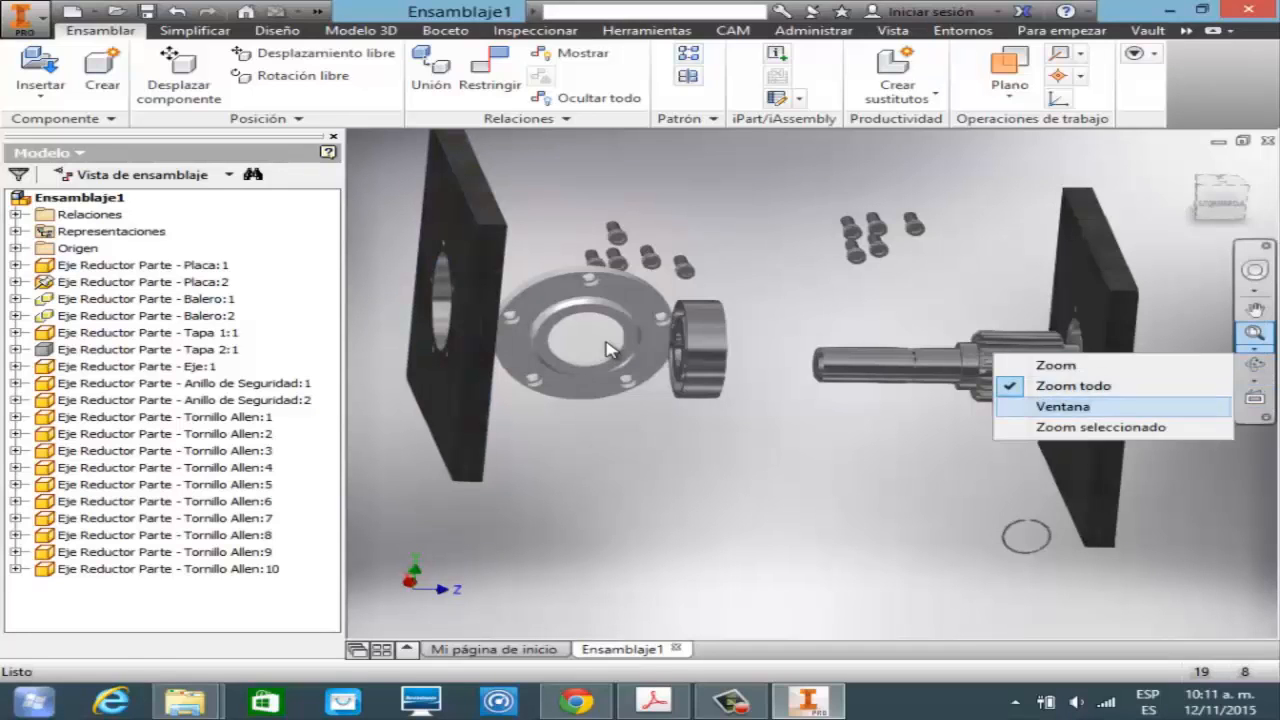
{"action": "left_click", "coordinate": [1062, 406]}
{"action": "left_click_drag", "start_coordinate": [658, 274], "coordinate": [928, 433]}
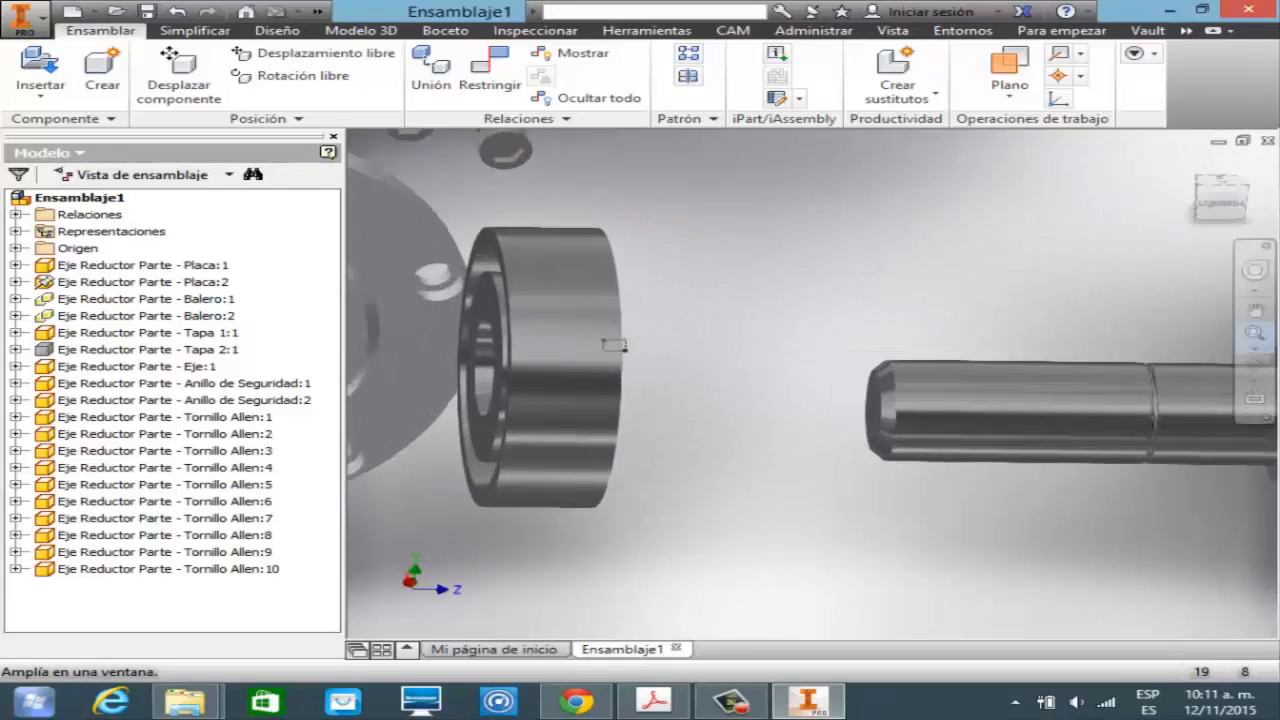
{"action": "left_click", "coordinate": [490, 75]}
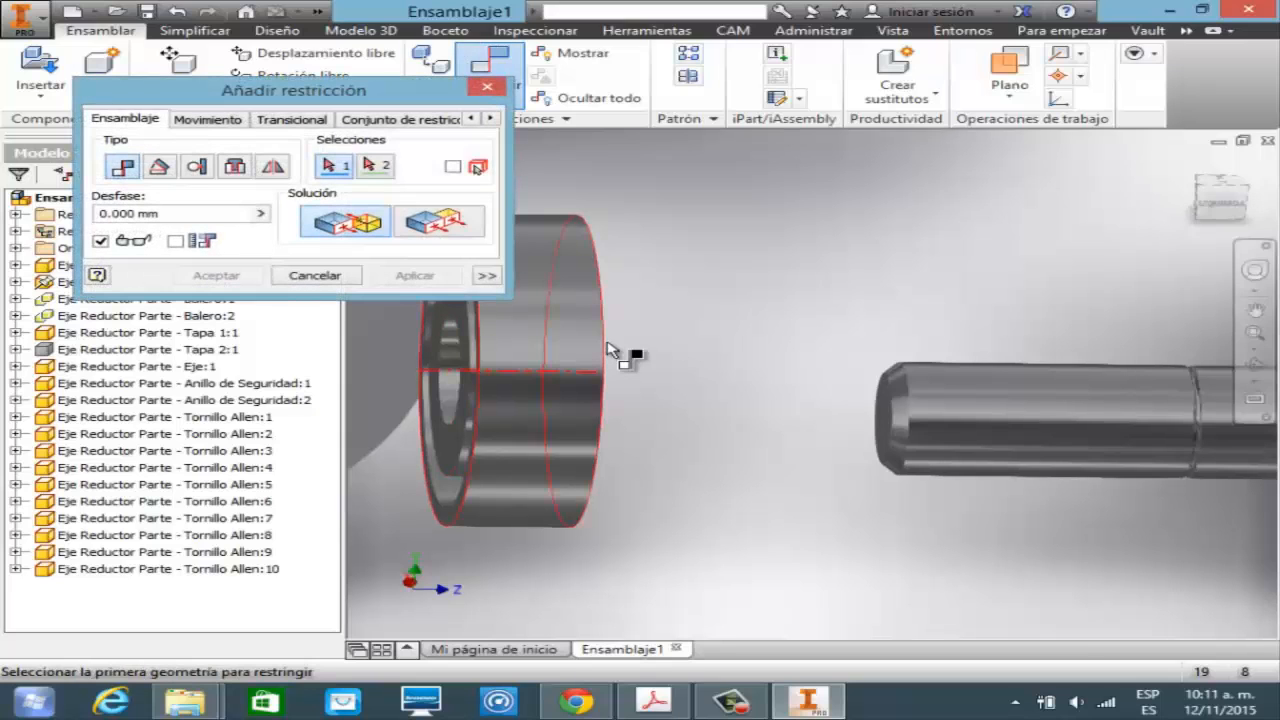
{"action": "left_click", "coordinate": [604, 350]}
{"action": "left_click", "coordinate": [607, 344]}
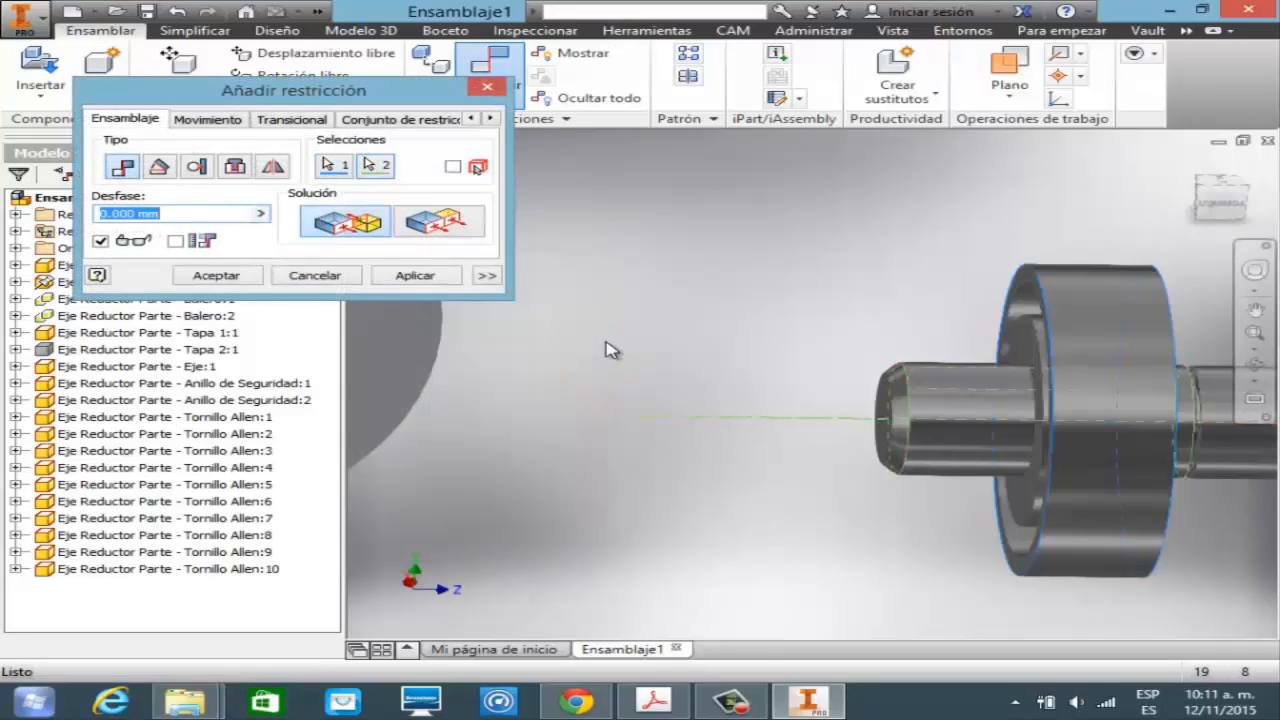
{"action": "key", "text": "Return"}
- Mate the inner ring face of Balero:2 with the shaft shoulder beside the gear teeth using a 0.000 mm offset
{"action": "middle_click_drag", "start_coordinate": [605, 343], "coordinate": [185, 297]}
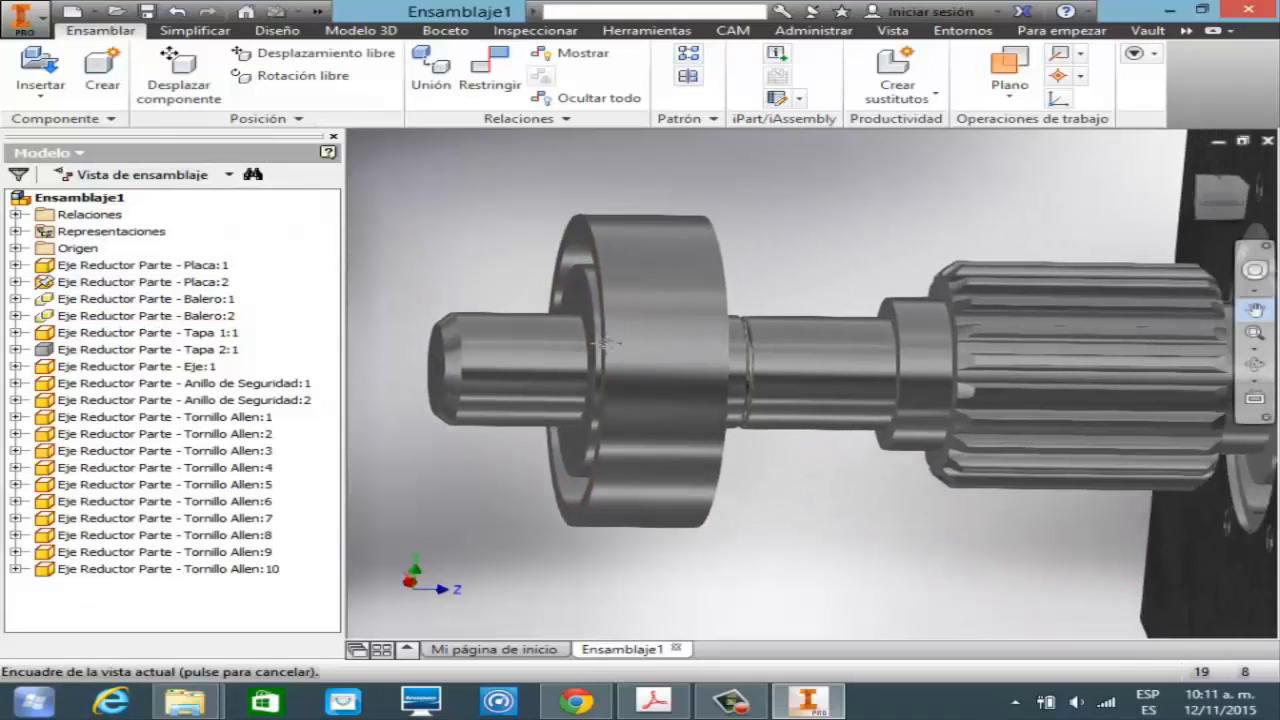
{"action": "middle_click_drag", "start_coordinate": [606, 343], "coordinate": [440, 345], "text": "shift"}
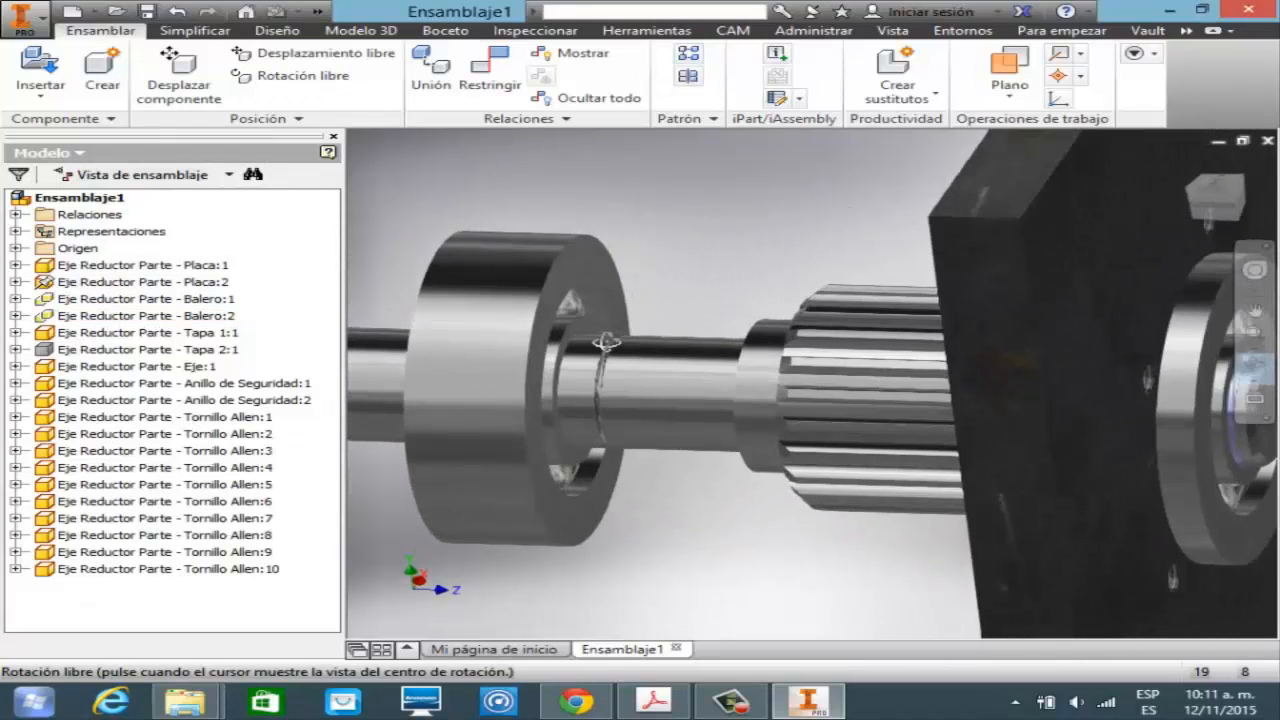
{"action": "key", "text": "c"}
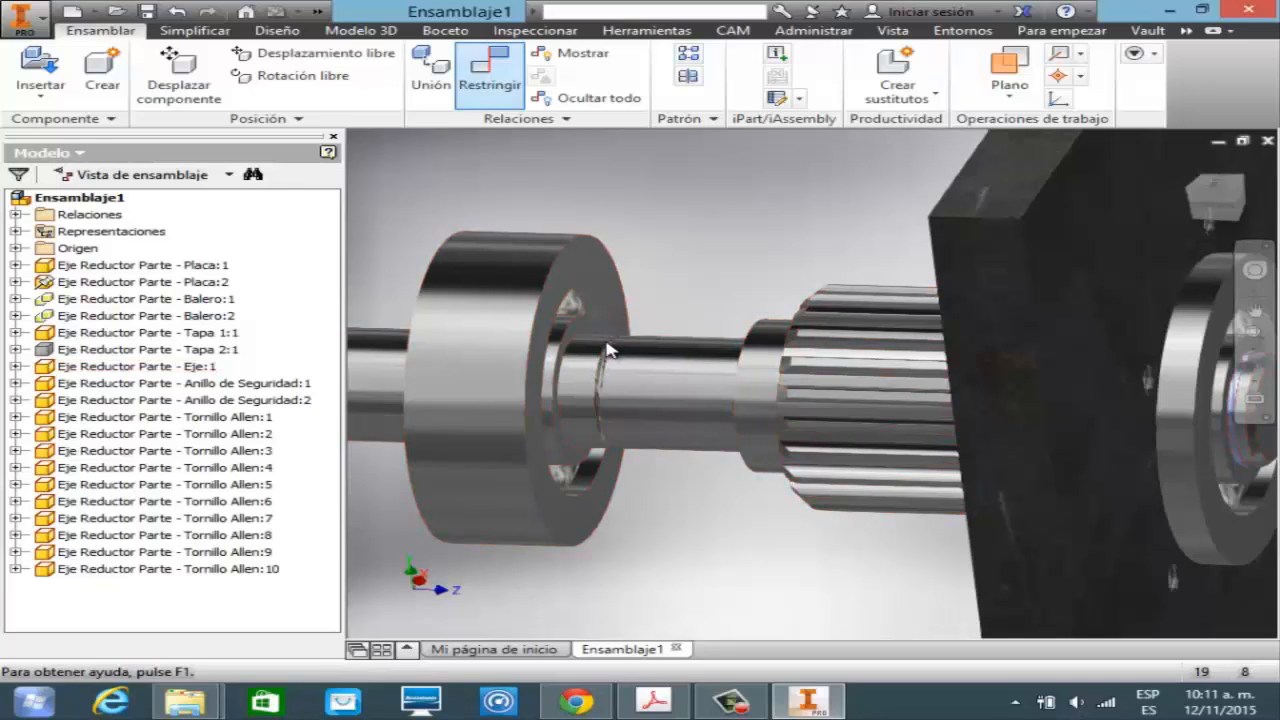
{"action": "left_click", "coordinate": [608, 346]}
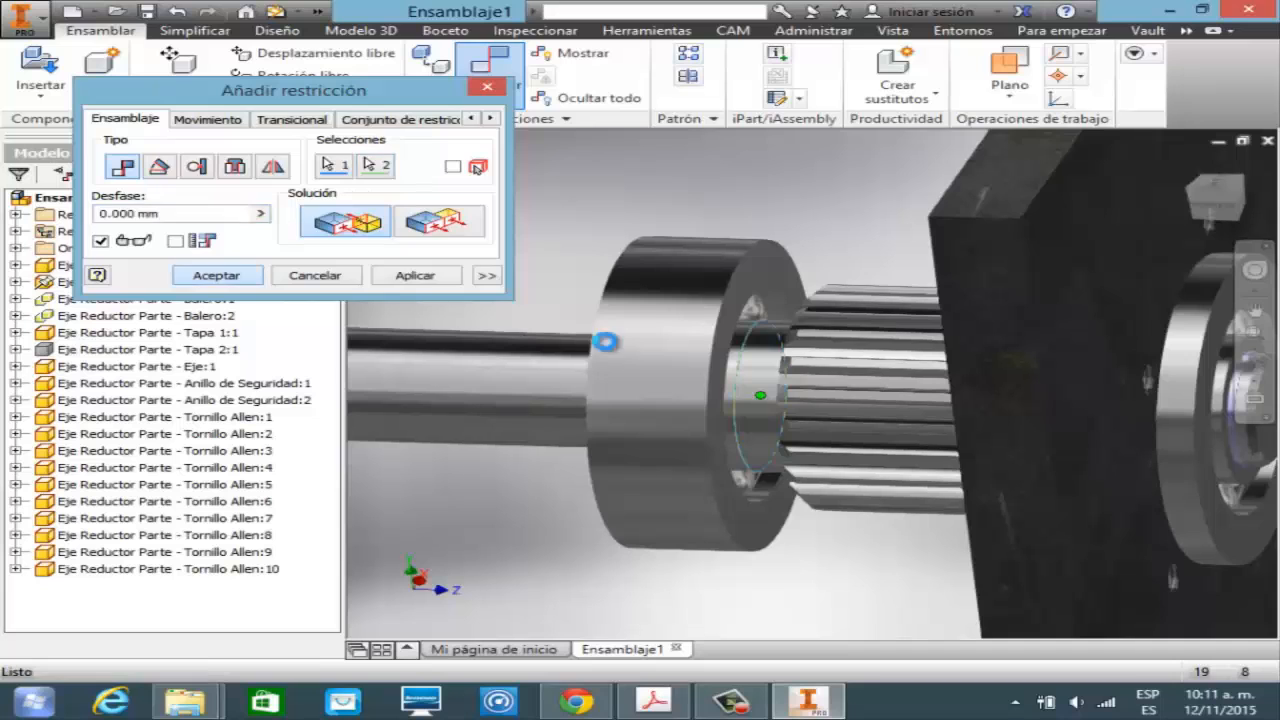
{"action": "key", "text": "Return"}
{"action": "middle_click_drag", "start_coordinate": [605, 343], "coordinate": [609, 346], "text": "shift"}
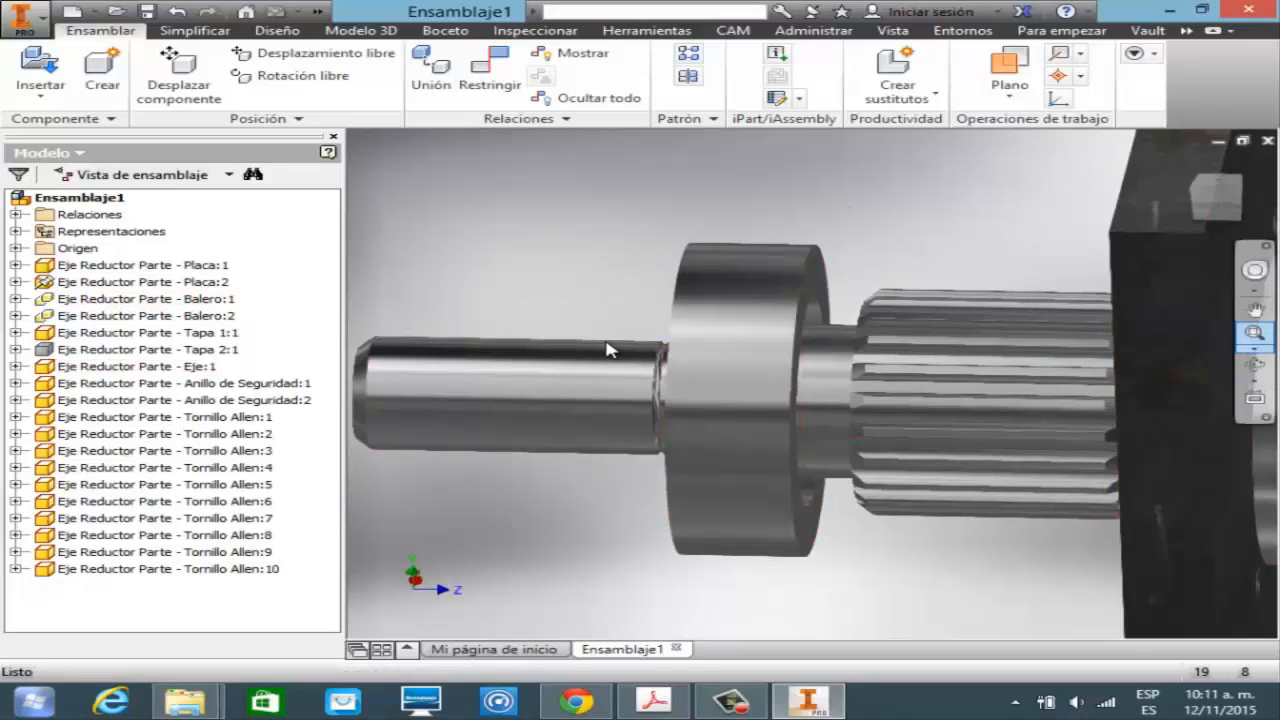
- Move Anillo de Seguridad:2 from below the plate to just above the shaft's long free end
{"action": "left_click", "coordinate": [1254, 349]}
{"action": "left_click", "coordinate": [1076, 386]}
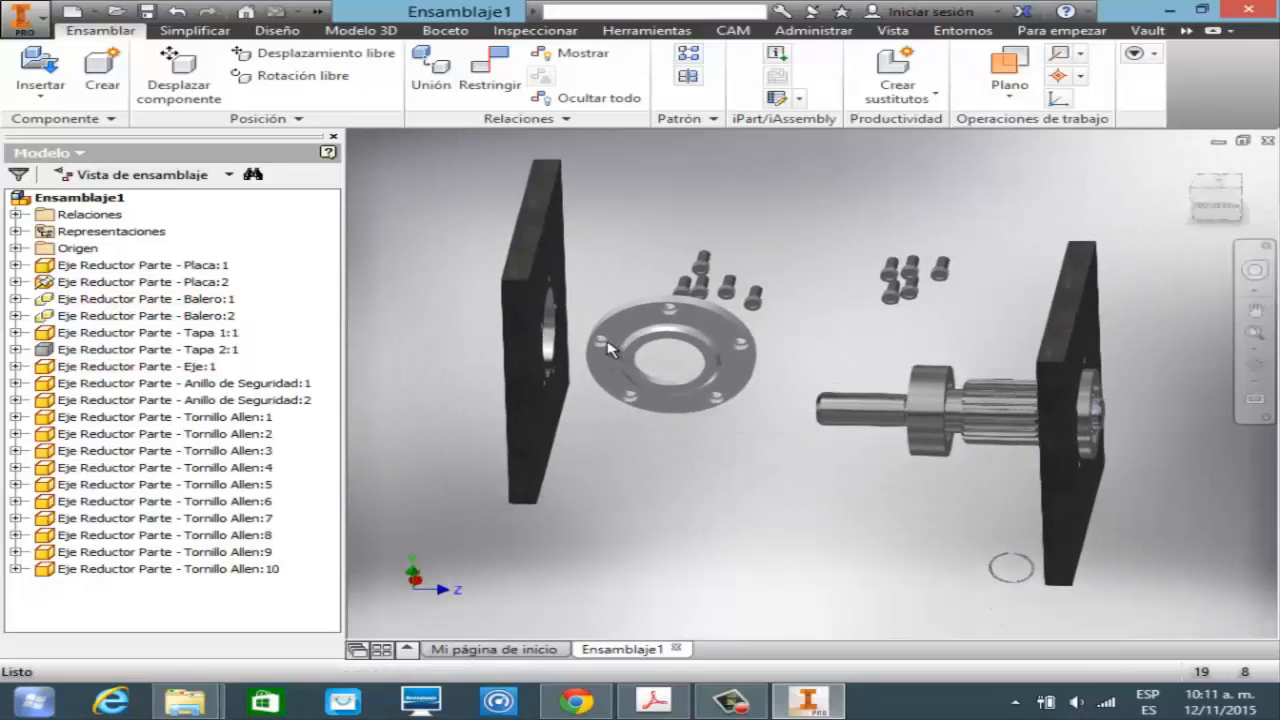
{"action": "left_click", "coordinate": [1012, 567]}
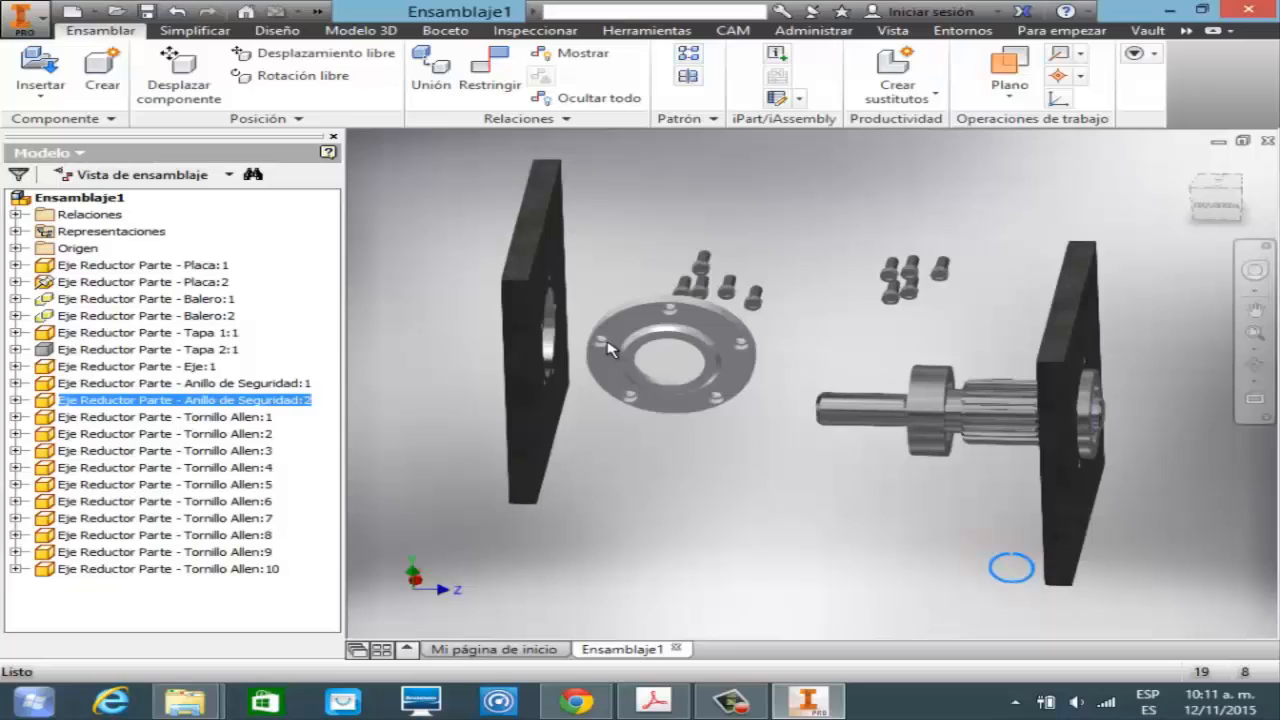
{"action": "left_click_drag", "start_coordinate": [991, 558], "coordinate": [845, 481]}
{"action": "left_click", "coordinate": [1012, 567]}
{"action": "left_click_drag", "start_coordinate": [1012, 567], "coordinate": [840, 382]}
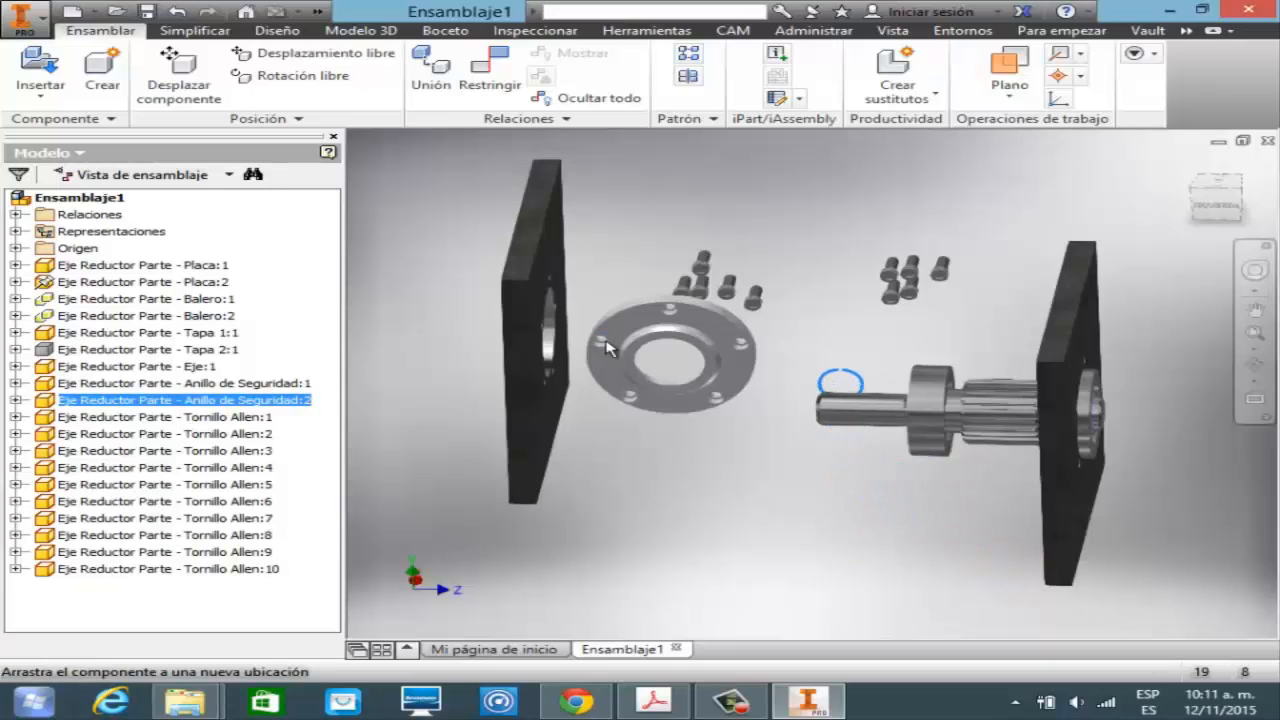
{"action": "left_click", "coordinate": [930, 412]}
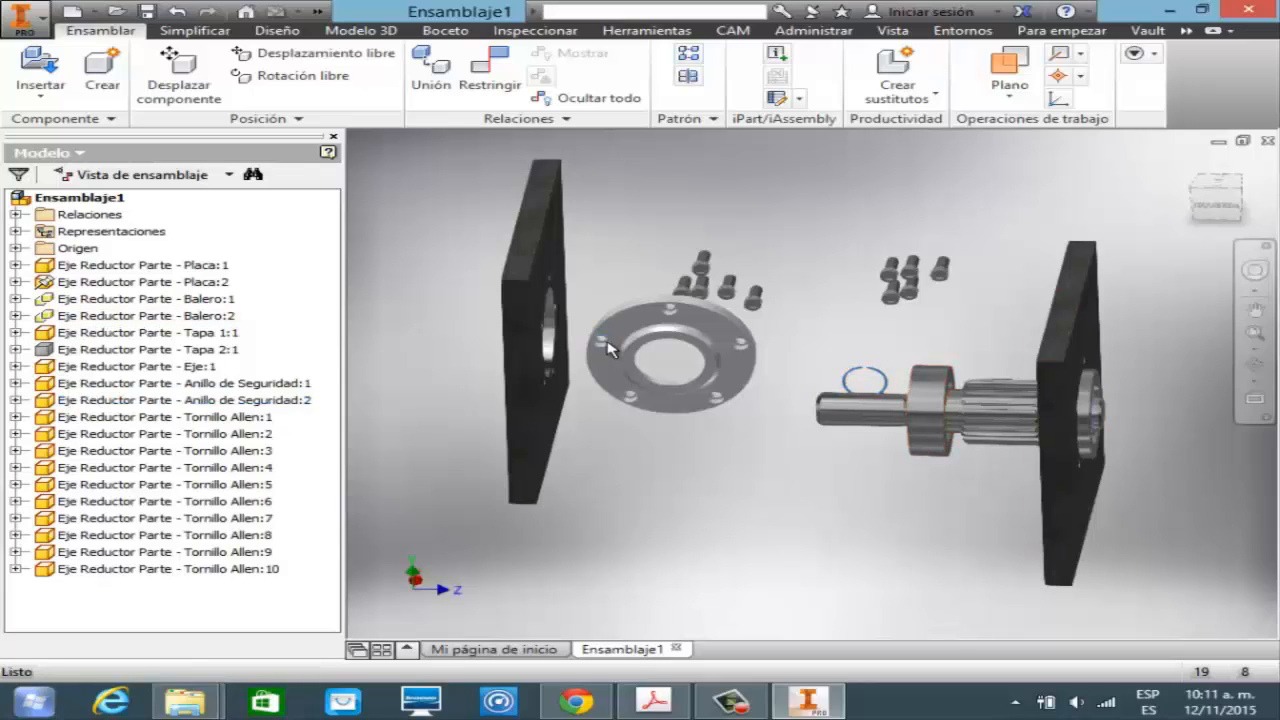
- Mate the axis of Anillo de Seguridad:2 with the axis of the shaft's long end using a 0.000 mm offset
{"action": "left_click", "coordinate": [1255, 348]}
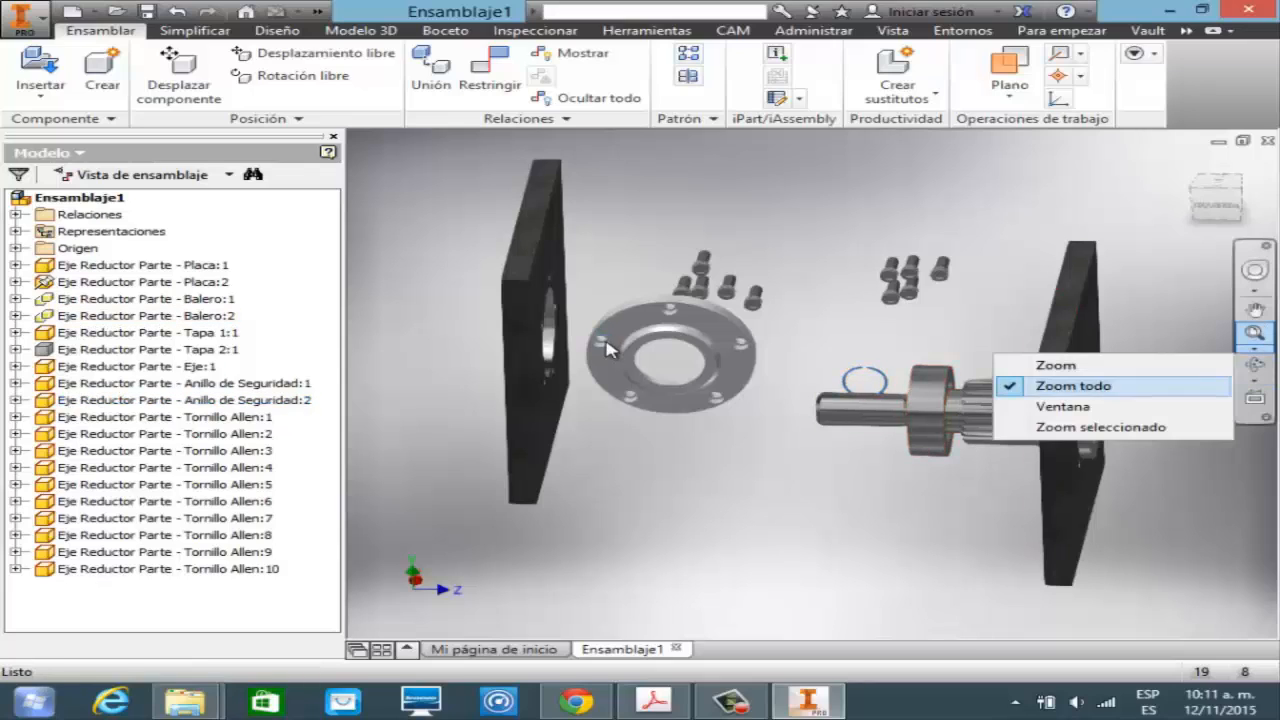
{"action": "left_click", "coordinate": [1060, 405]}
{"action": "left_click_drag", "start_coordinate": [794, 350], "coordinate": [950, 440]}
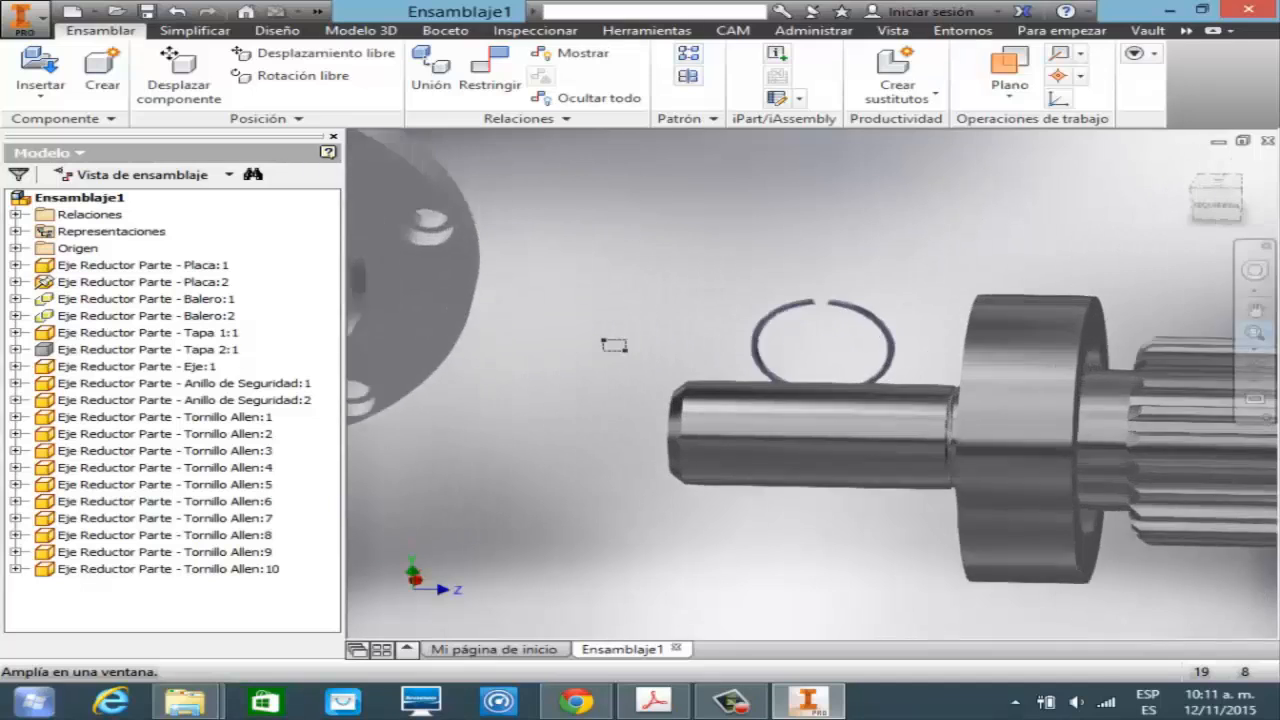
{"action": "key", "text": "c"}
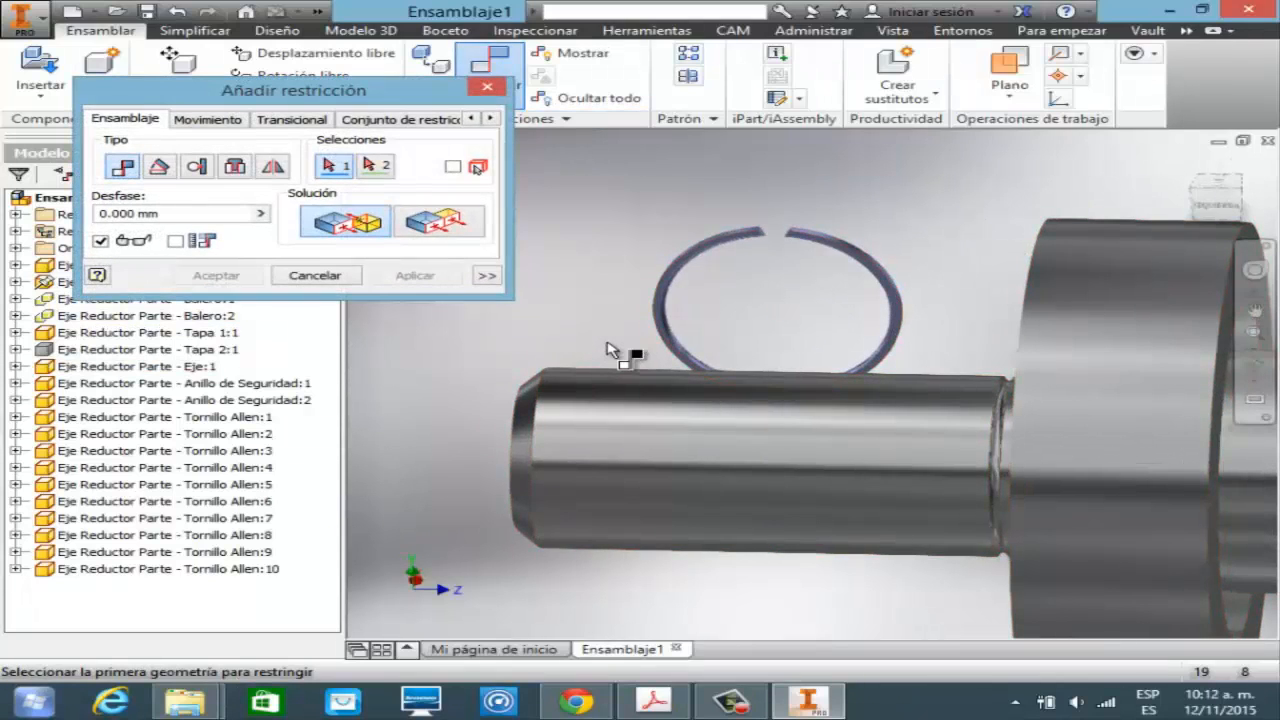
{"action": "key", "text": "Escape"}
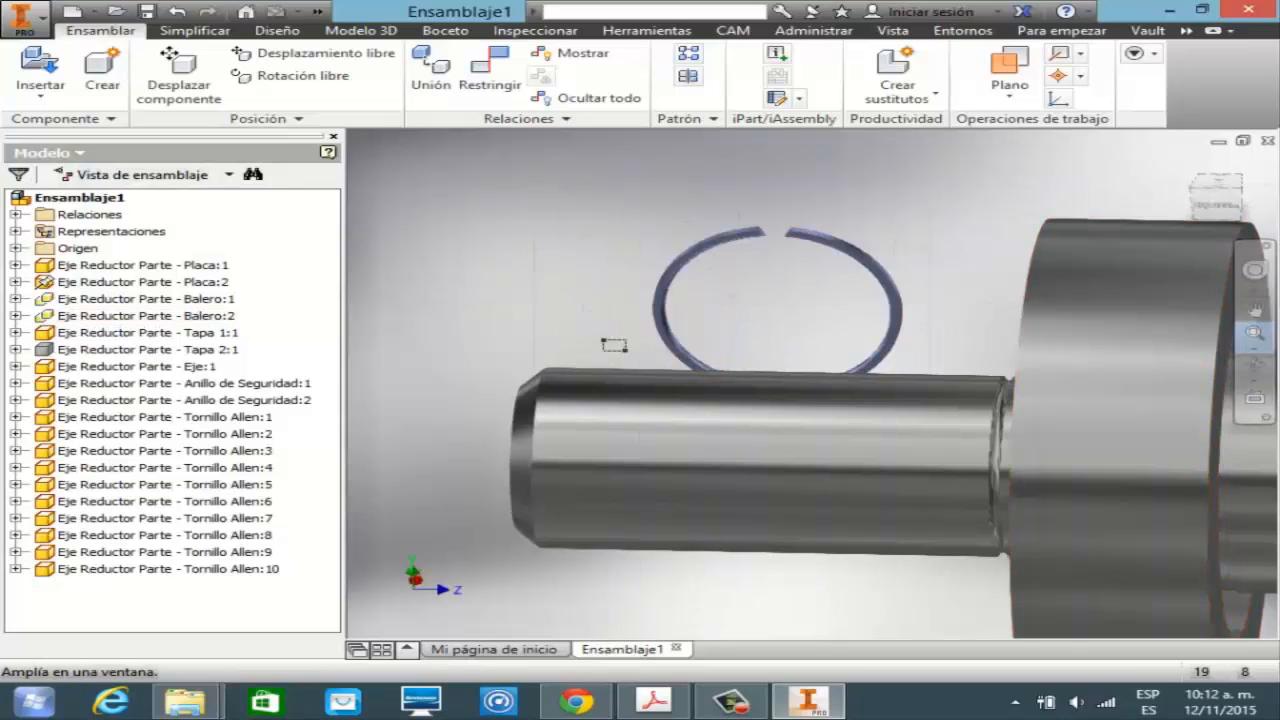
{"action": "key", "text": "c"}
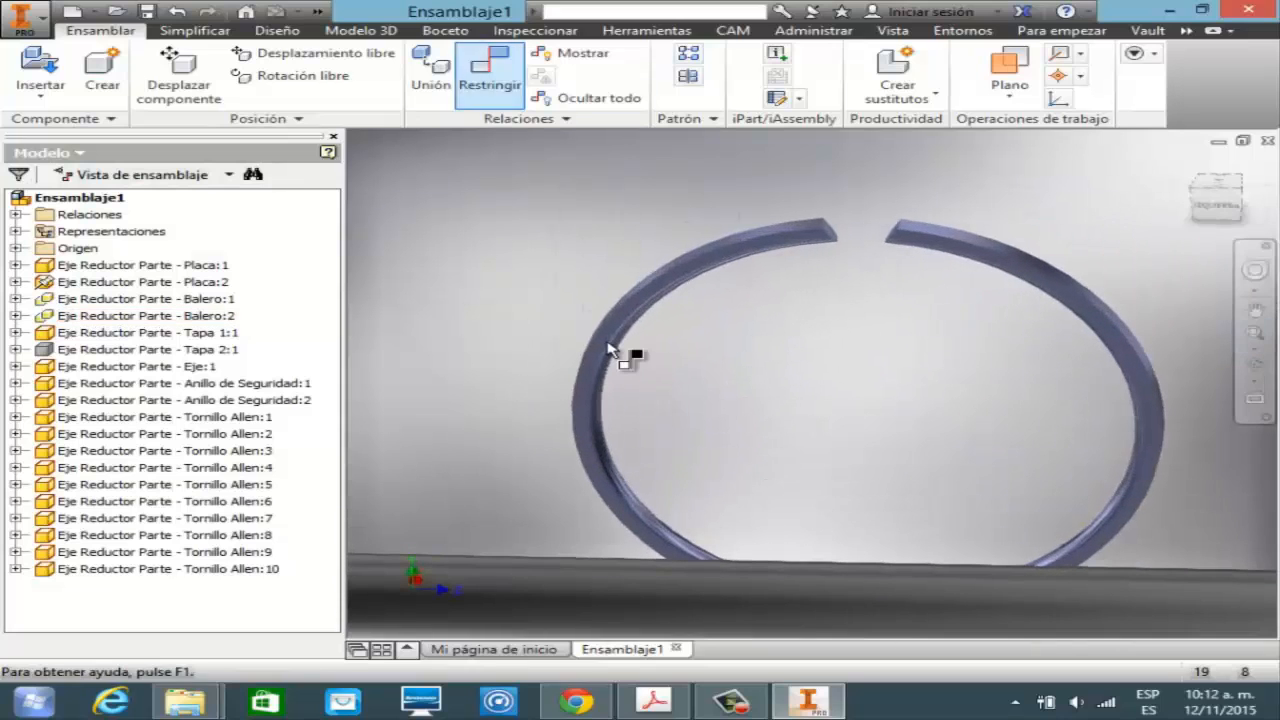
{"action": "left_click", "coordinate": [609, 347]}
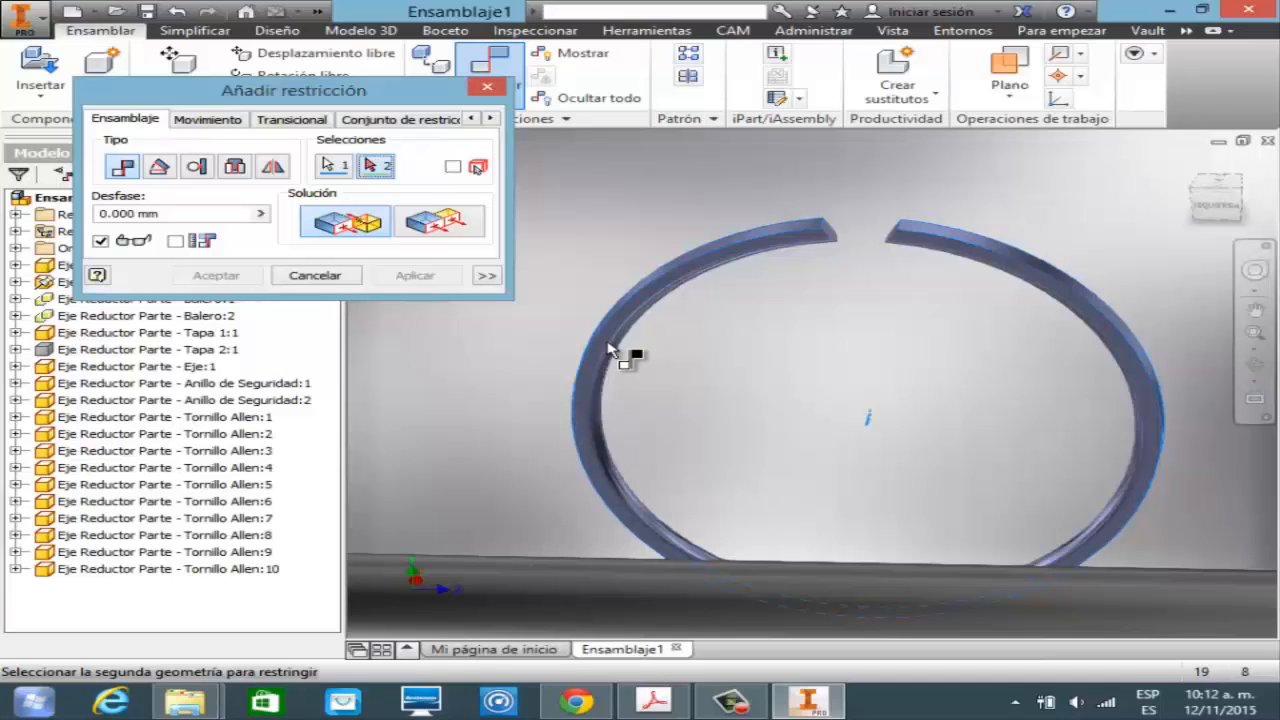
{"action": "scroll", "coordinate": [609, 349], "scroll_direction": "up", "scroll_amount": 1}
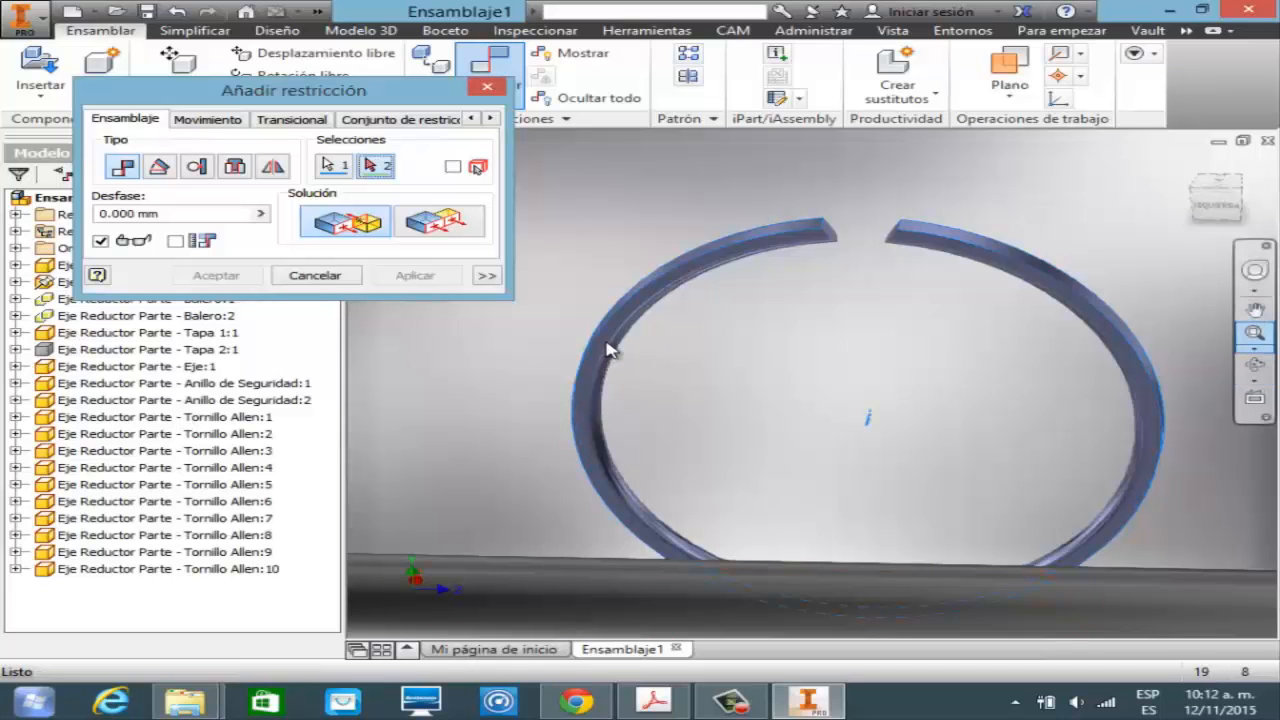
{"action": "left_click", "coordinate": [1254, 347]}
{"action": "left_click", "coordinate": [1066, 387]}
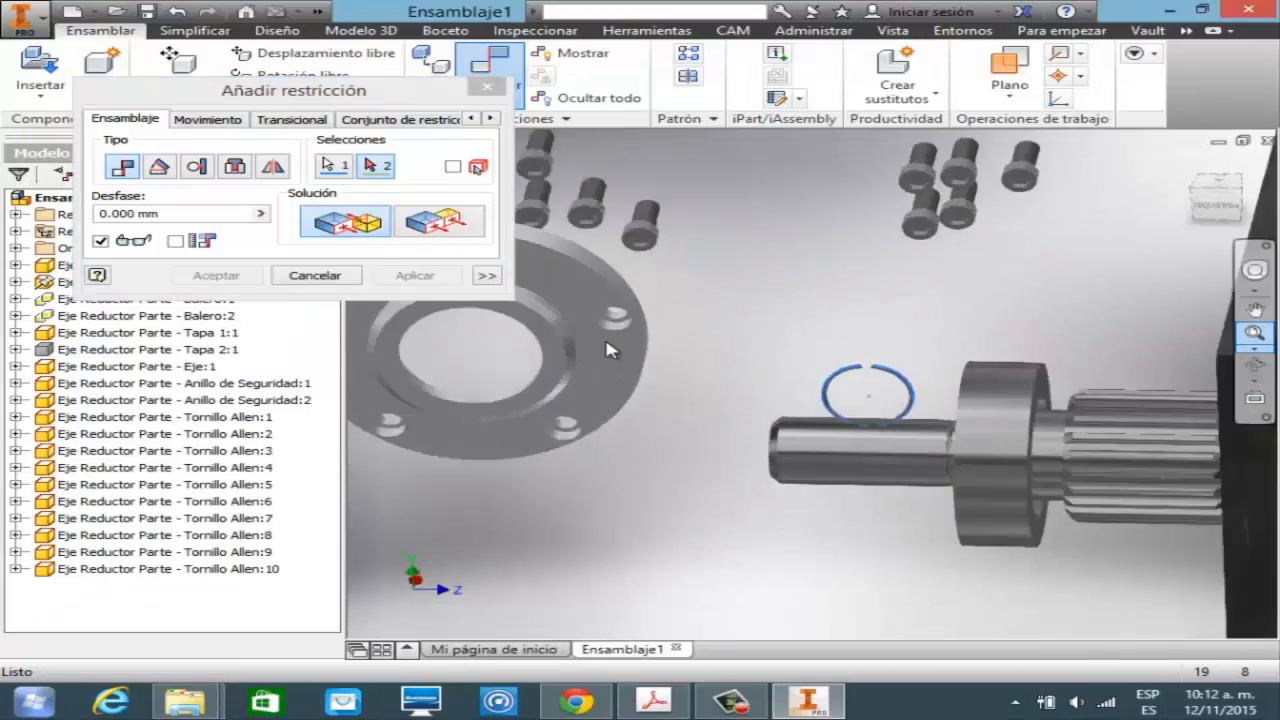
{"action": "left_click", "coordinate": [1254, 347]}
{"action": "left_click", "coordinate": [1066, 405]}
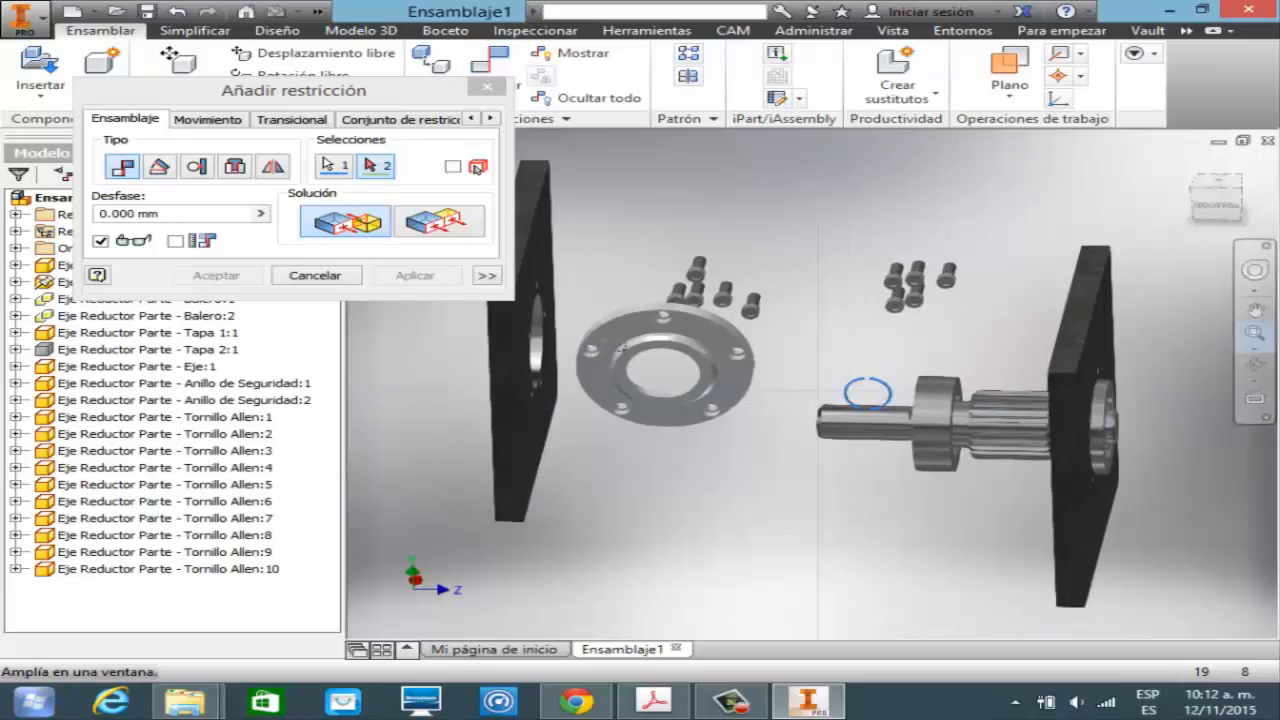
{"action": "left_click_drag", "start_coordinate": [795, 385], "coordinate": [955, 475]}
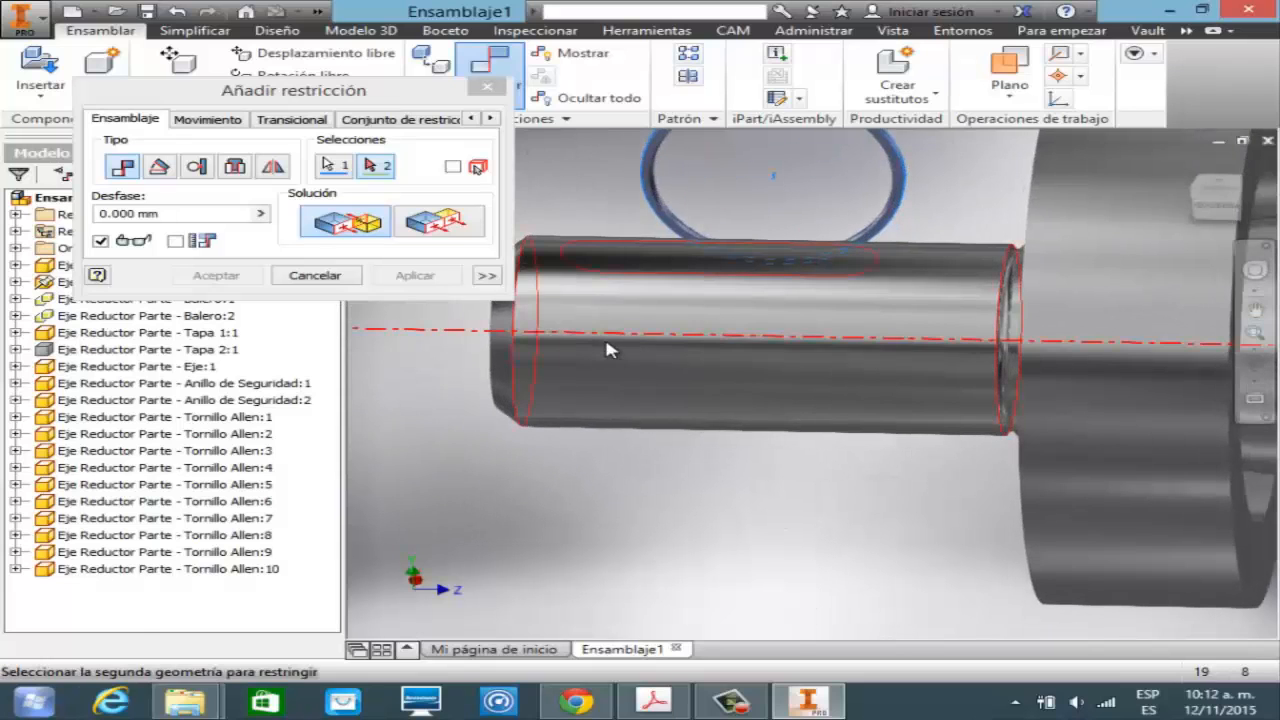
{"action": "left_click", "coordinate": [609, 349]}
{"action": "key", "text": "Return"}
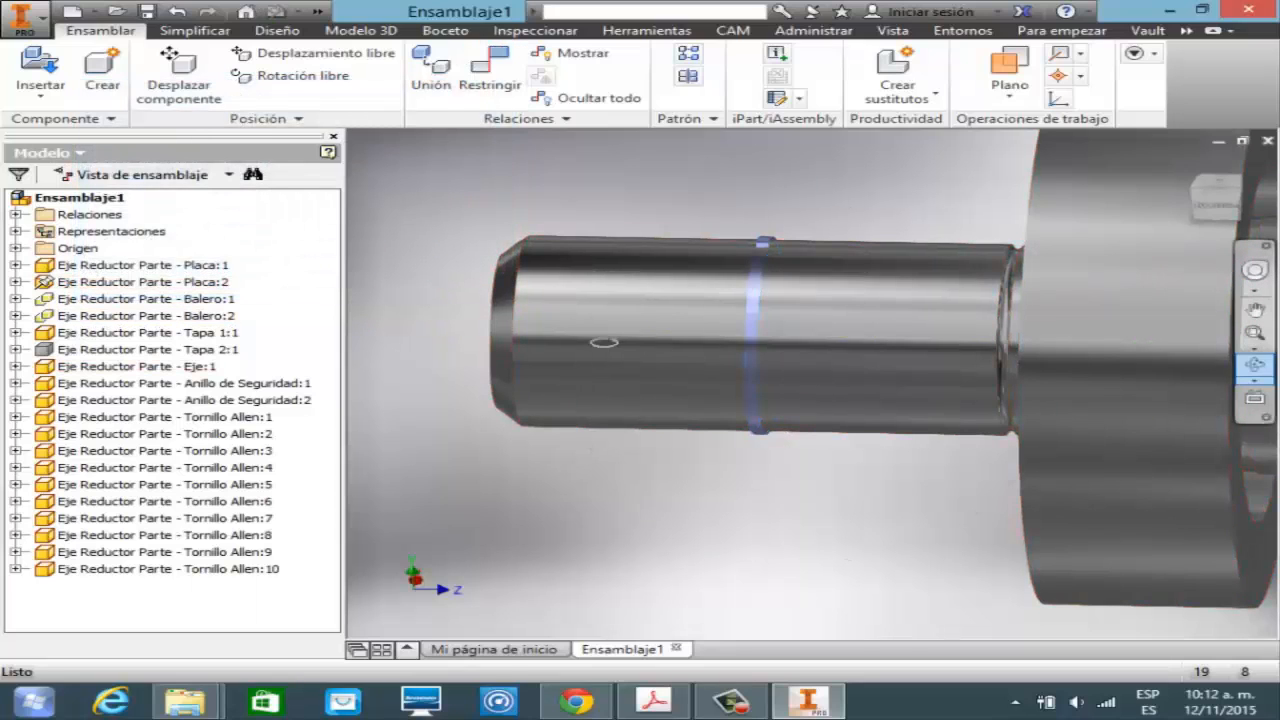
- Slide Anillo de Seguridad:2 along the shaft to the groove beside Balero:2
{"action": "middle_click_drag", "start_coordinate": [604, 343], "coordinate": [607, 342], "text": "shift"}
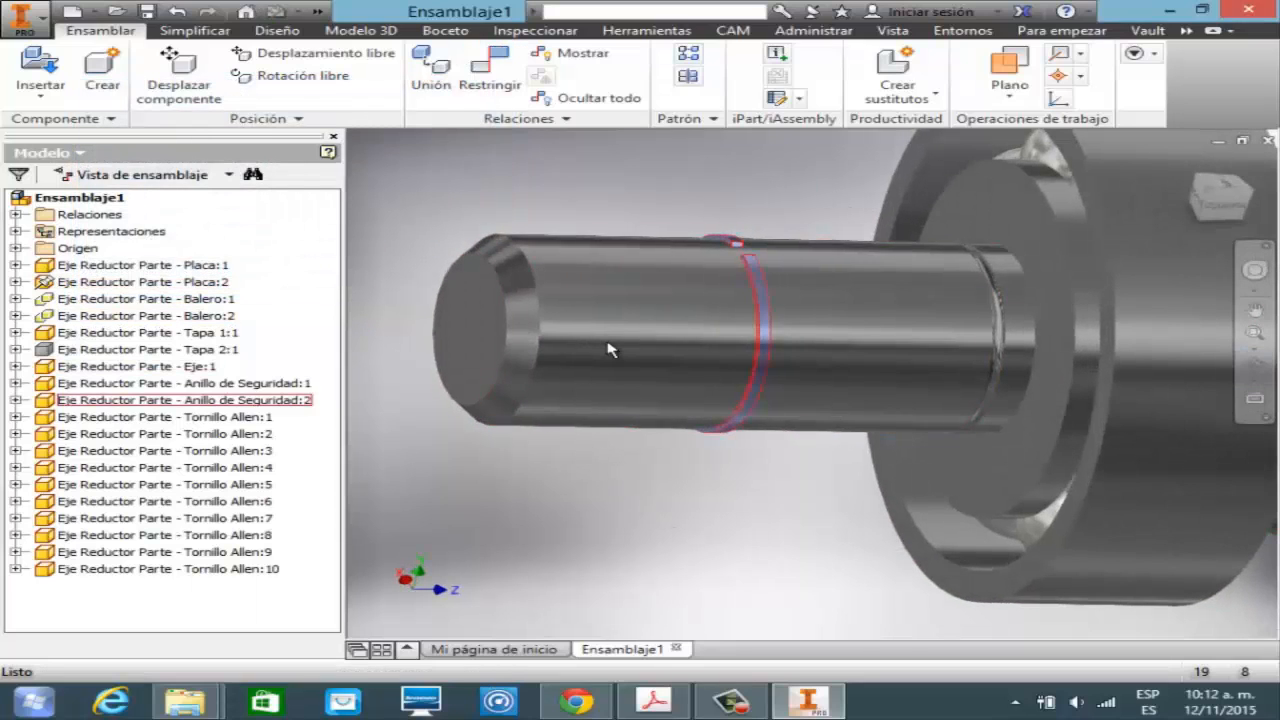
{"action": "left_click_drag", "start_coordinate": [610, 348], "coordinate": [610, 348]}
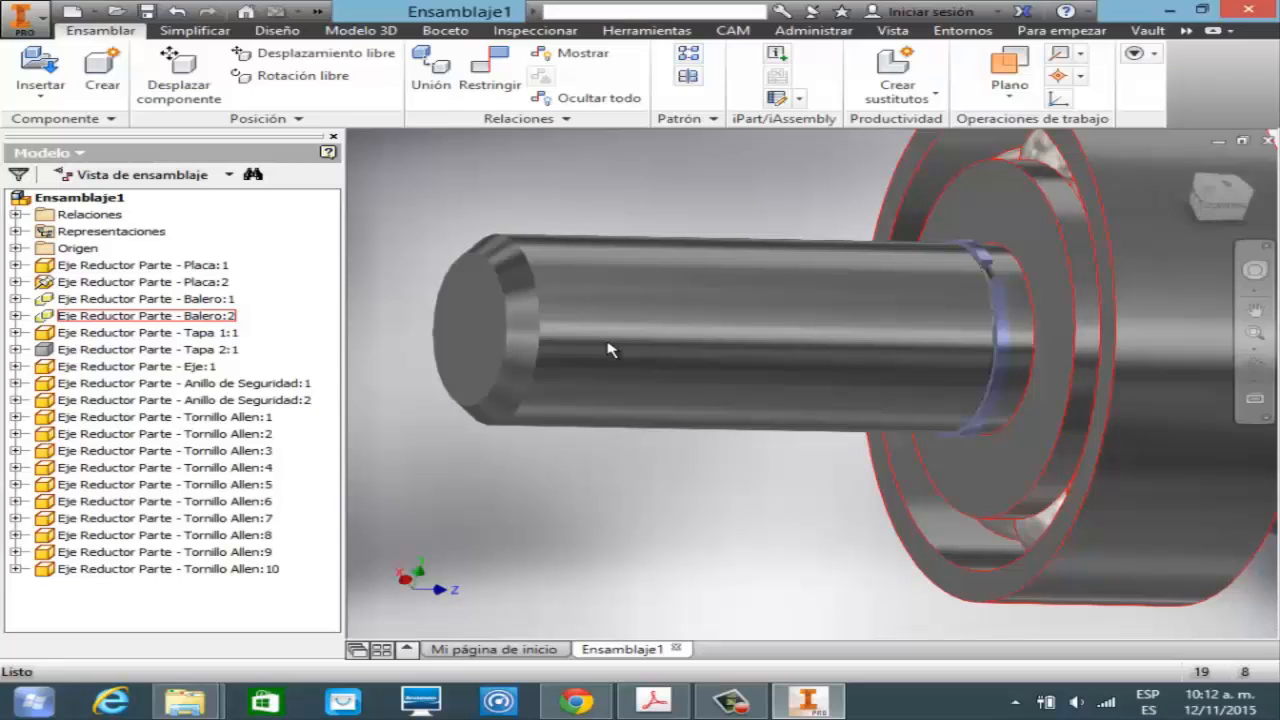
{"action": "left_click", "coordinate": [1254, 349]}
{"action": "left_click", "coordinate": [1073, 385]}
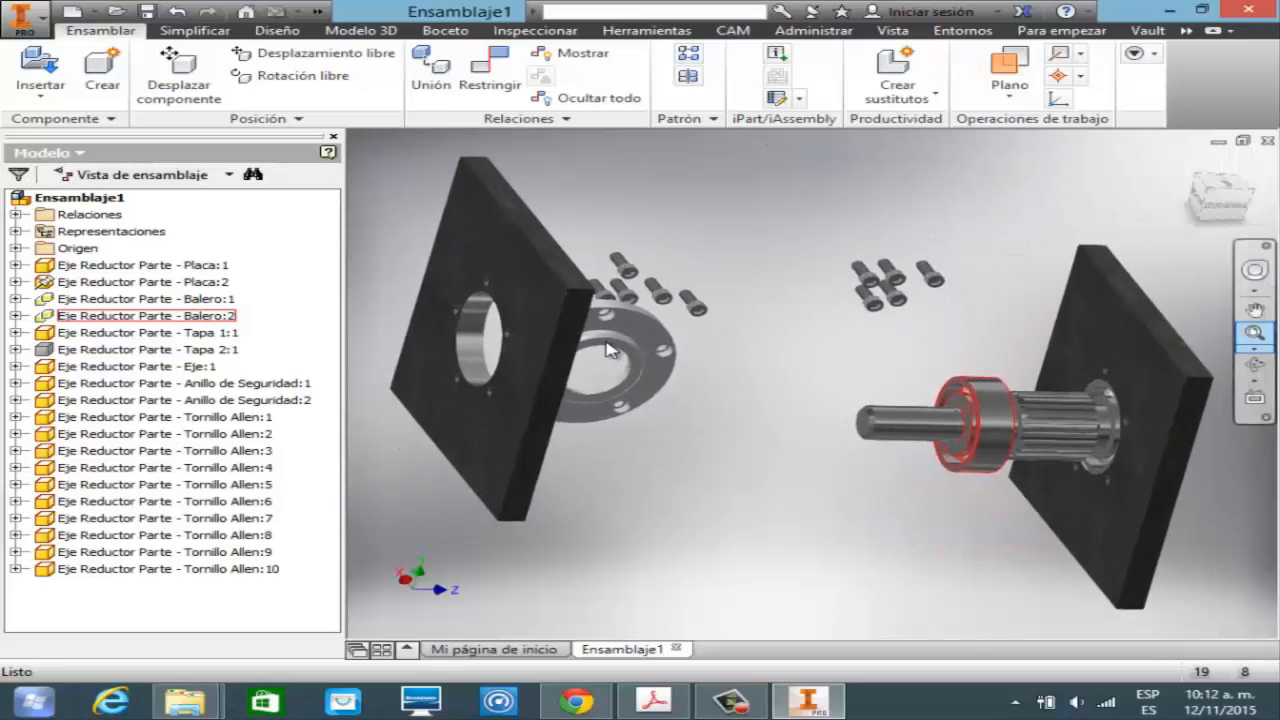
{"action": "left_click", "coordinate": [1254, 349]}
{"action": "left_click", "coordinate": [1062, 406]}
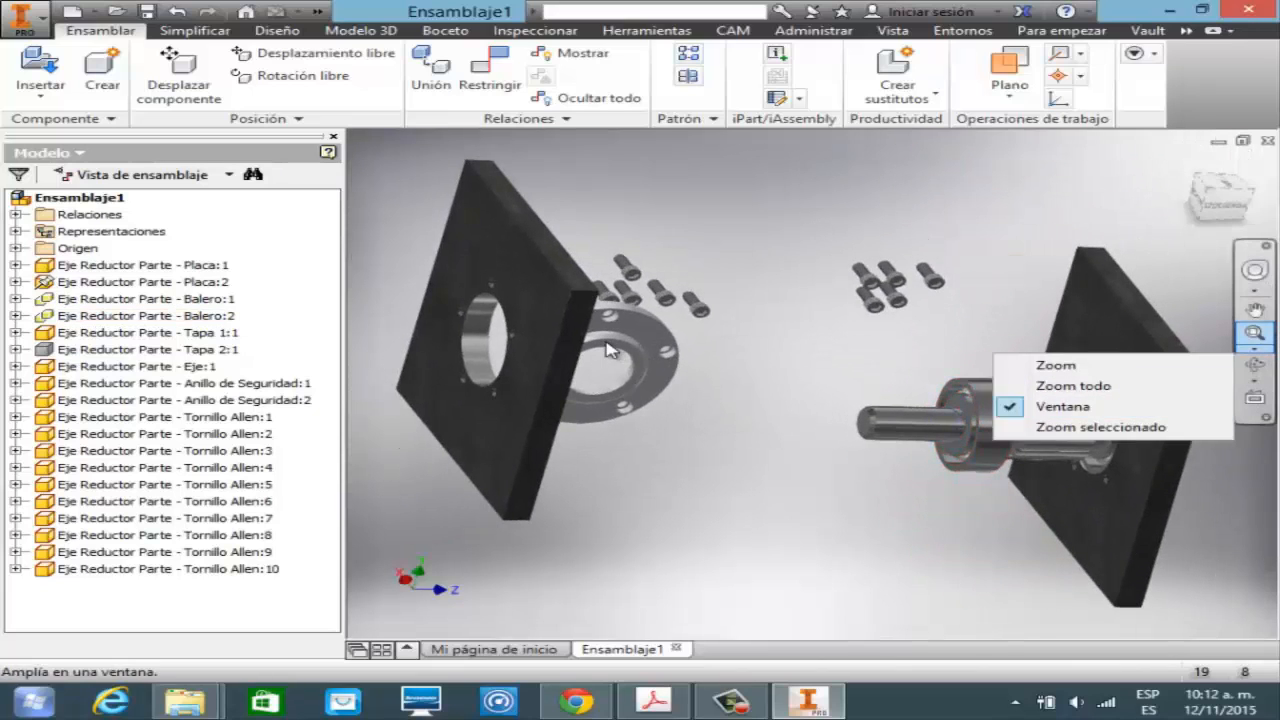
{"action": "left_click", "coordinate": [1062, 406]}
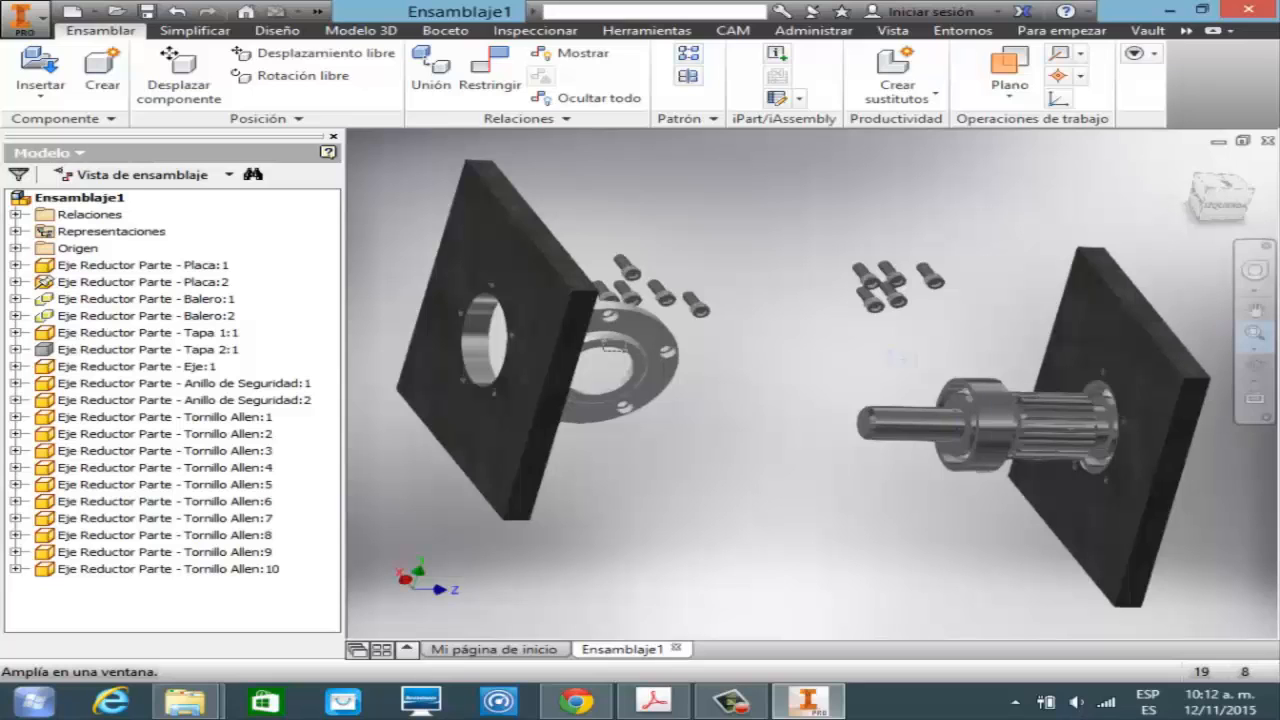
{"action": "left_click_drag", "start_coordinate": [610, 343], "coordinate": [613, 347]}
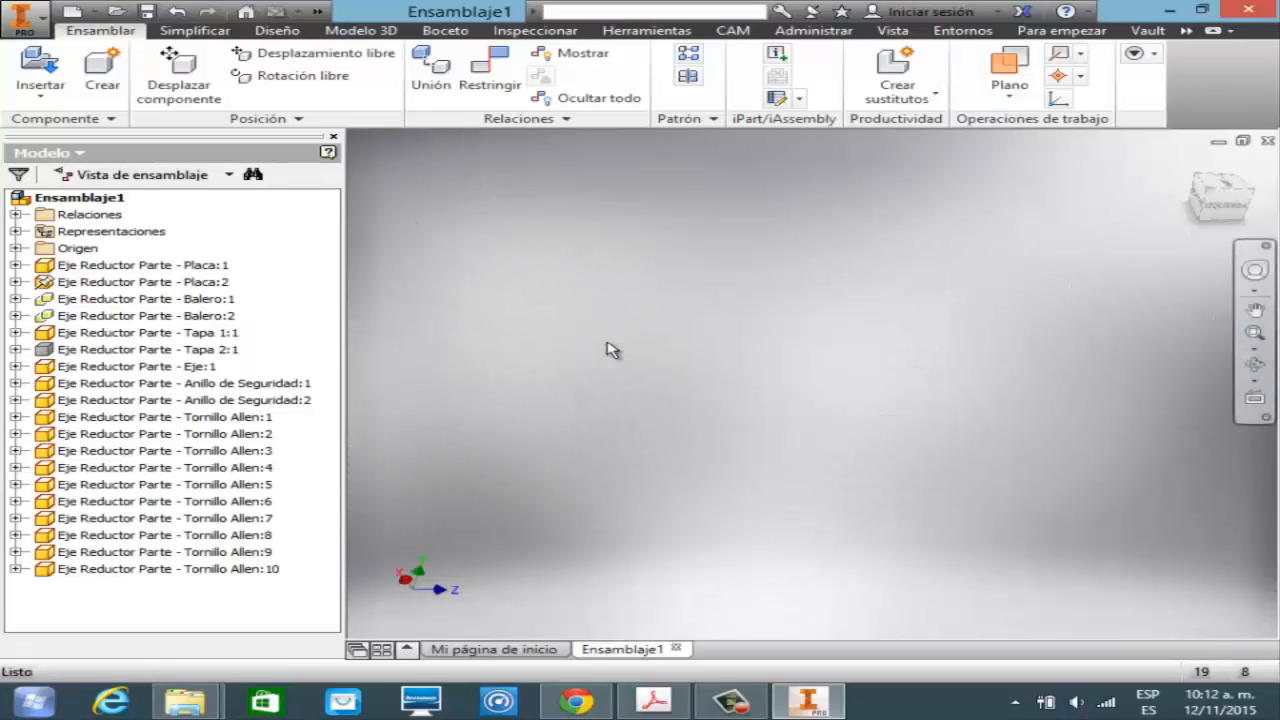
{"action": "left_click", "coordinate": [1254, 349]}
{"action": "left_click", "coordinate": [1075, 386]}
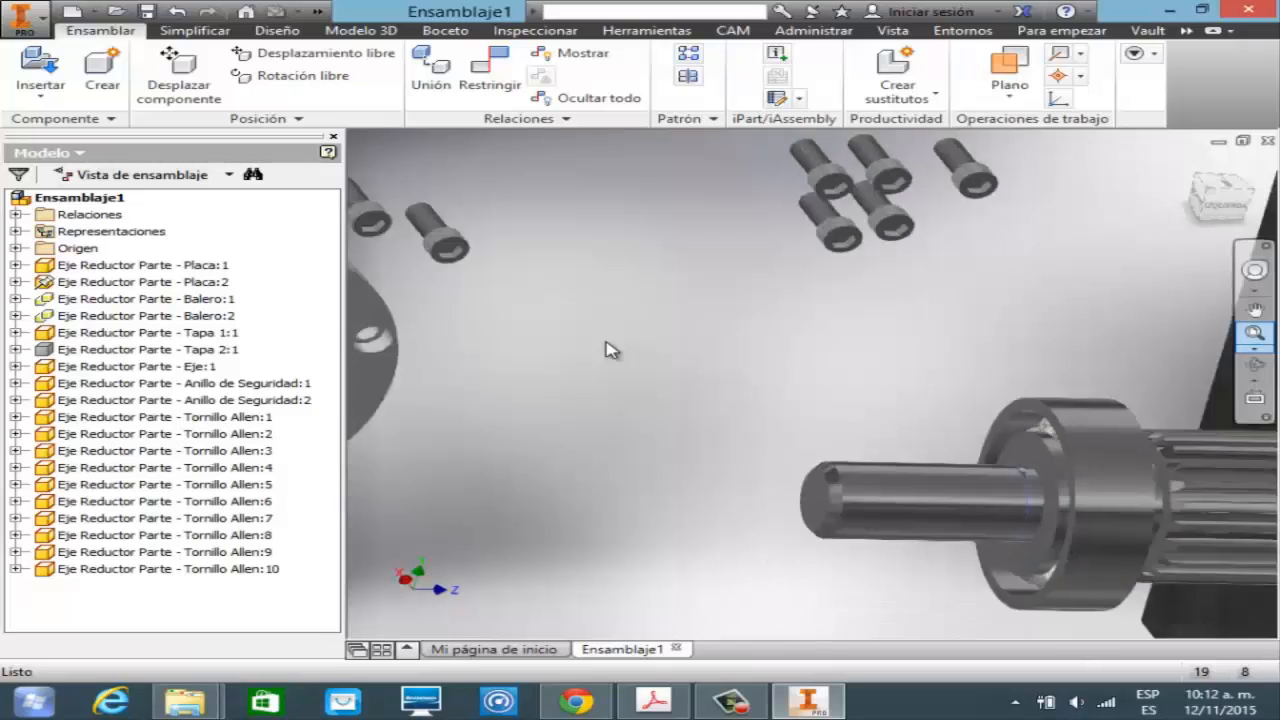
{"action": "left_click", "coordinate": [1254, 349]}
{"action": "left_click", "coordinate": [1075, 388]}
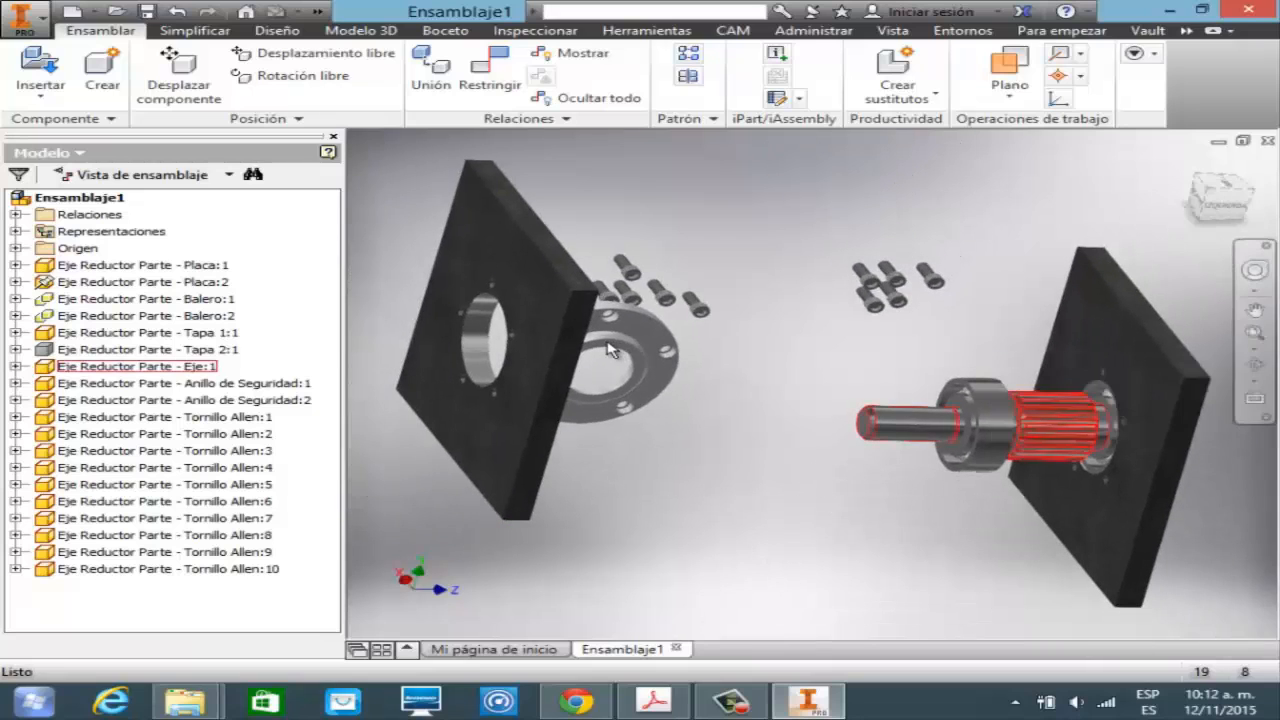
- Mate the circular edge of Anillo de Seguridad:2 with the edge of the shaft groove beside Balero:2 using a 0.000 mm offset
{"action": "left_click", "coordinate": [1254, 349]}
{"action": "left_click", "coordinate": [1075, 406]}
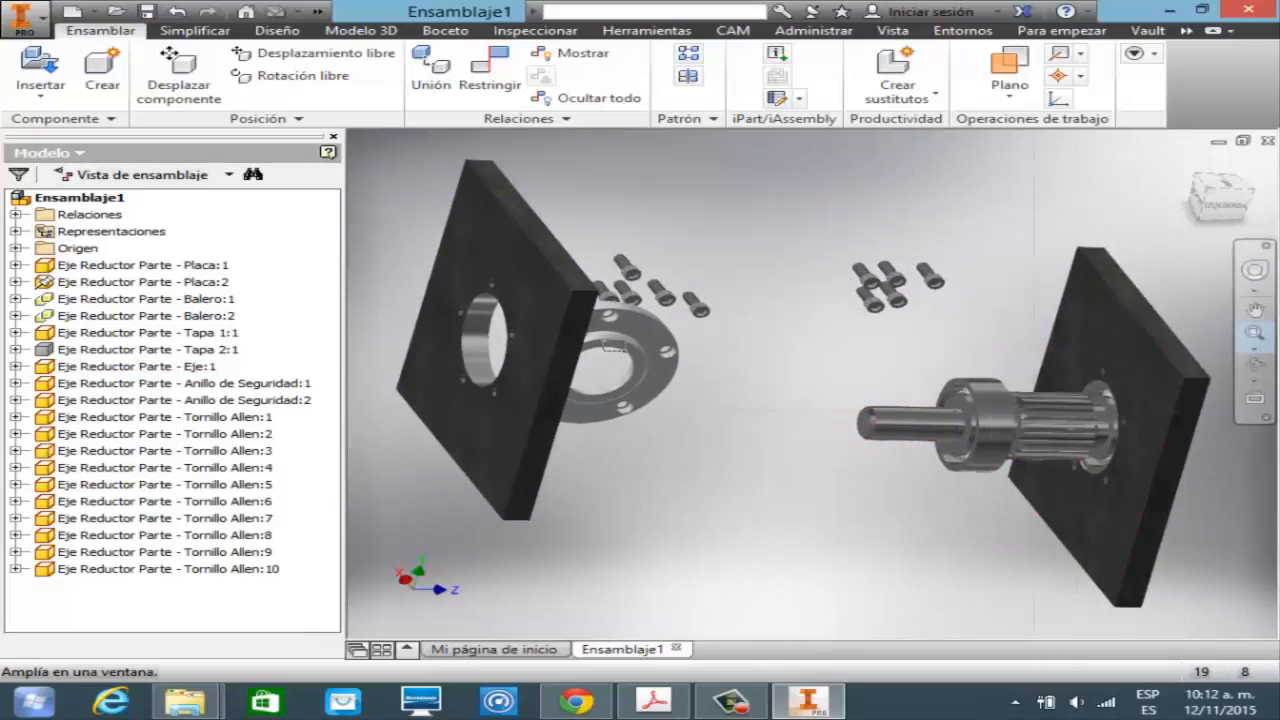
{"action": "left_click_drag", "start_coordinate": [922, 396], "coordinate": [996, 438]}
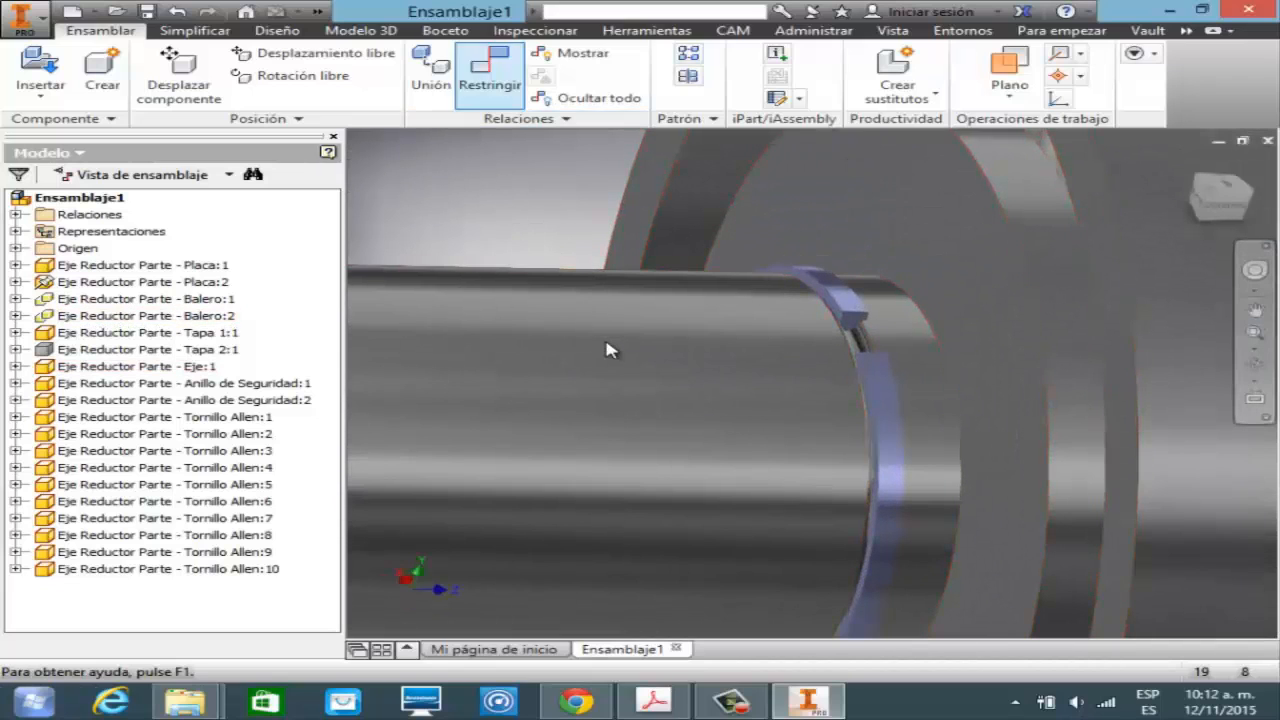
{"action": "left_click", "coordinate": [490, 70]}
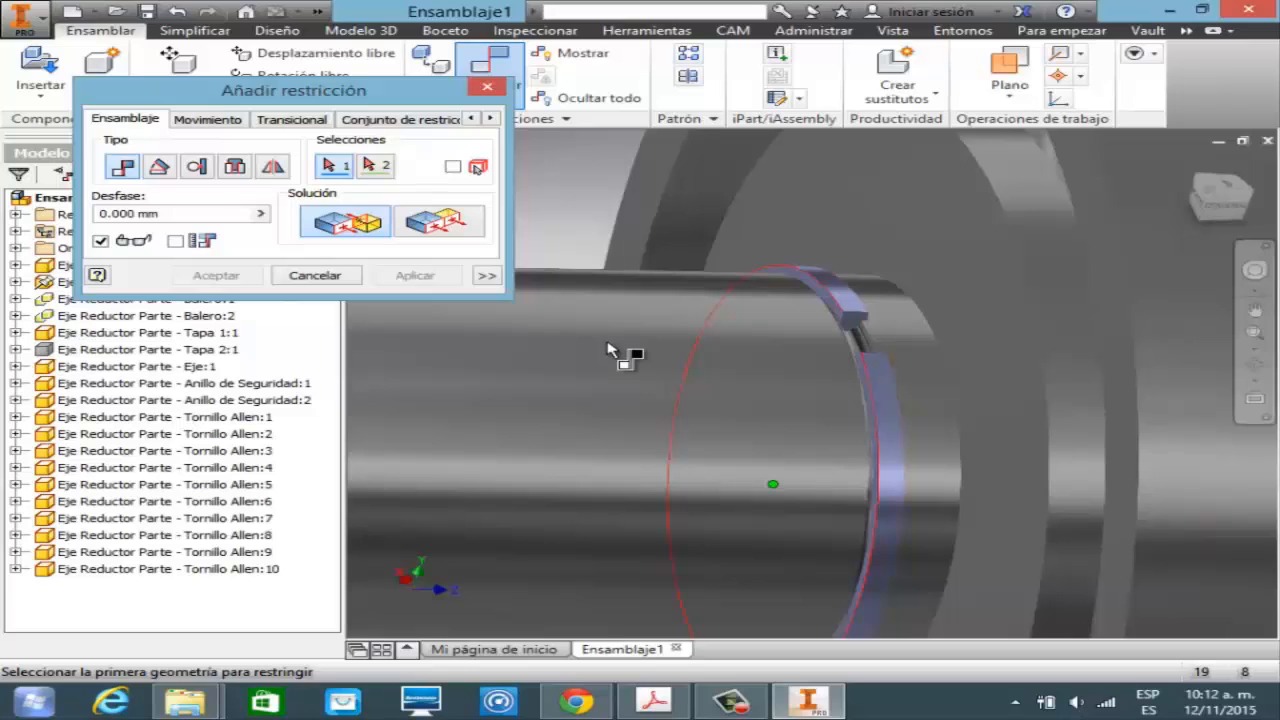
{"action": "left_click", "coordinate": [877, 440]}
{"action": "left_click", "coordinate": [610, 350]}
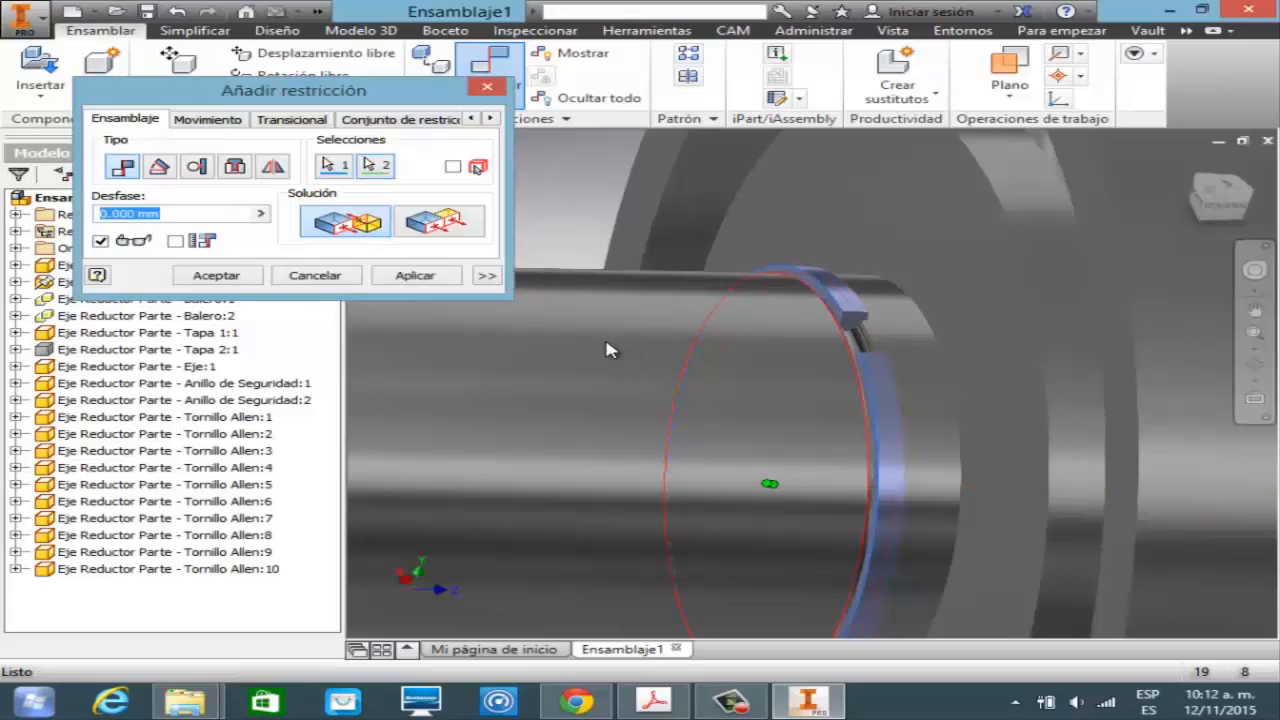
{"action": "key", "text": "Return"}
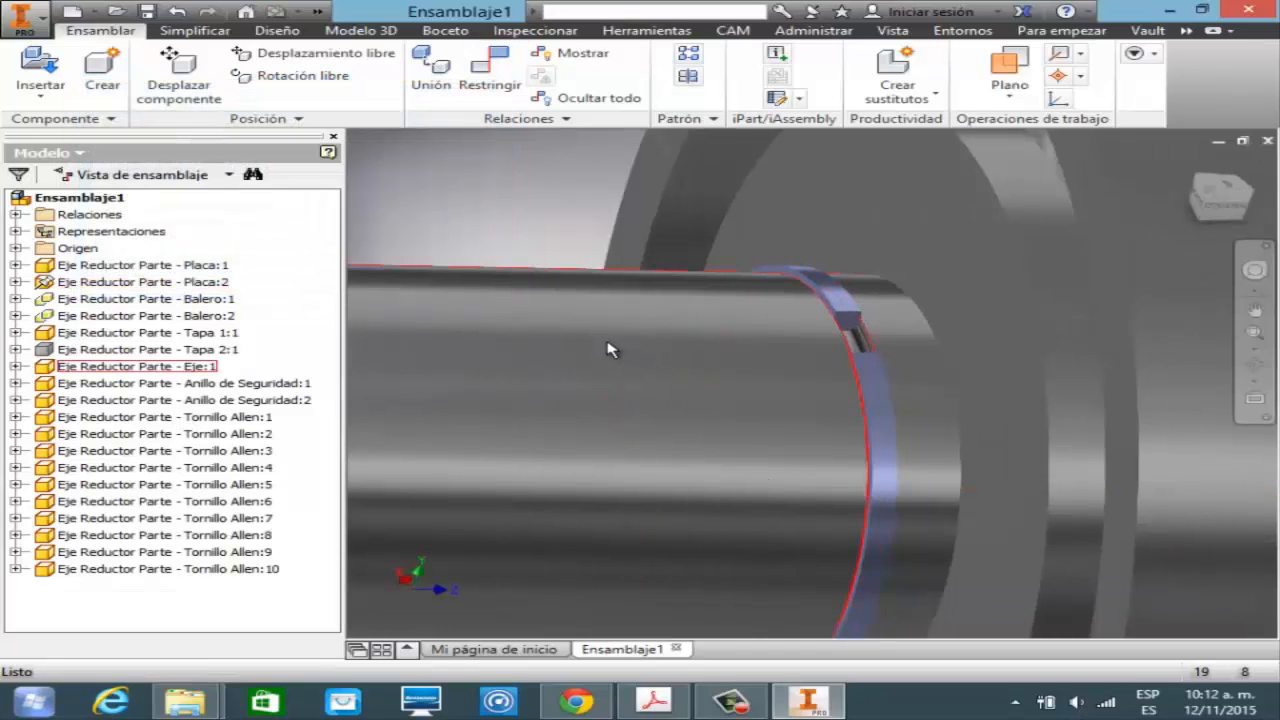
{"action": "left_click", "coordinate": [610, 350]}
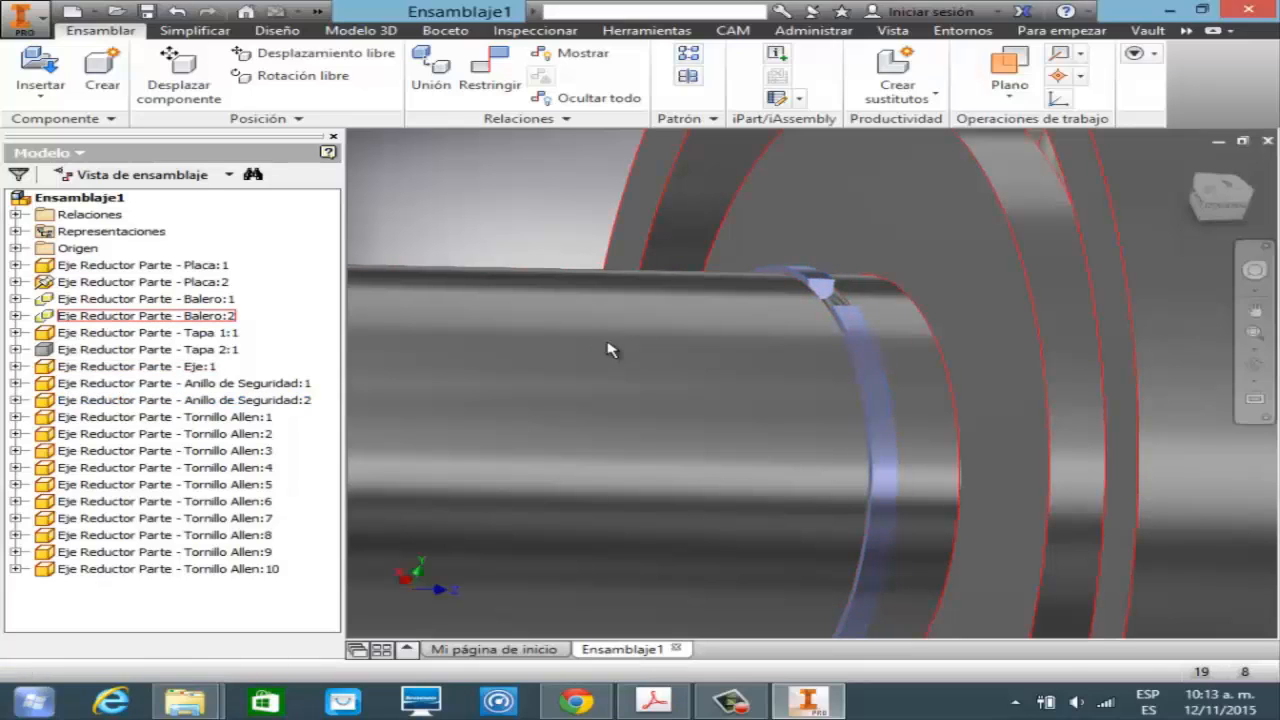
- Move Placa:1 in front of the shaft's long free end and shift Tapa 1:1 clear to the outer side of the plate
{"action": "left_click", "coordinate": [1255, 350]}
{"action": "left_click", "coordinate": [1075, 386]}
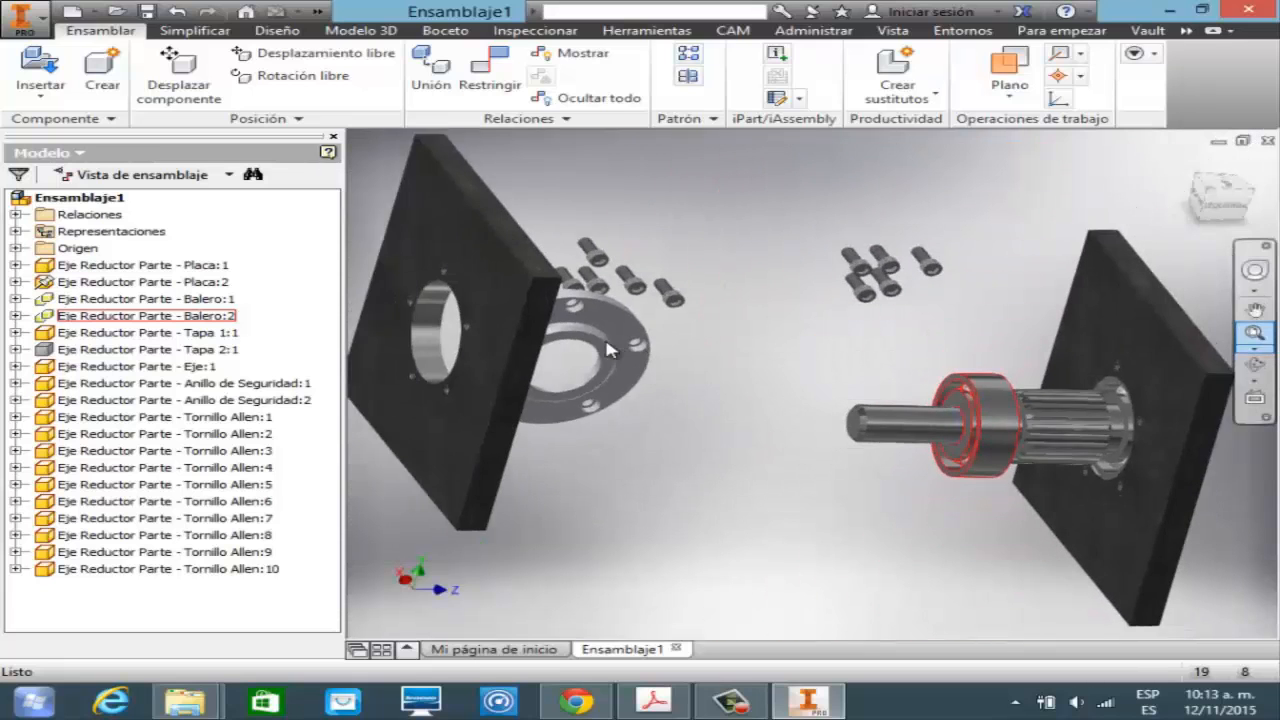
{"action": "left_click", "coordinate": [1255, 365]}
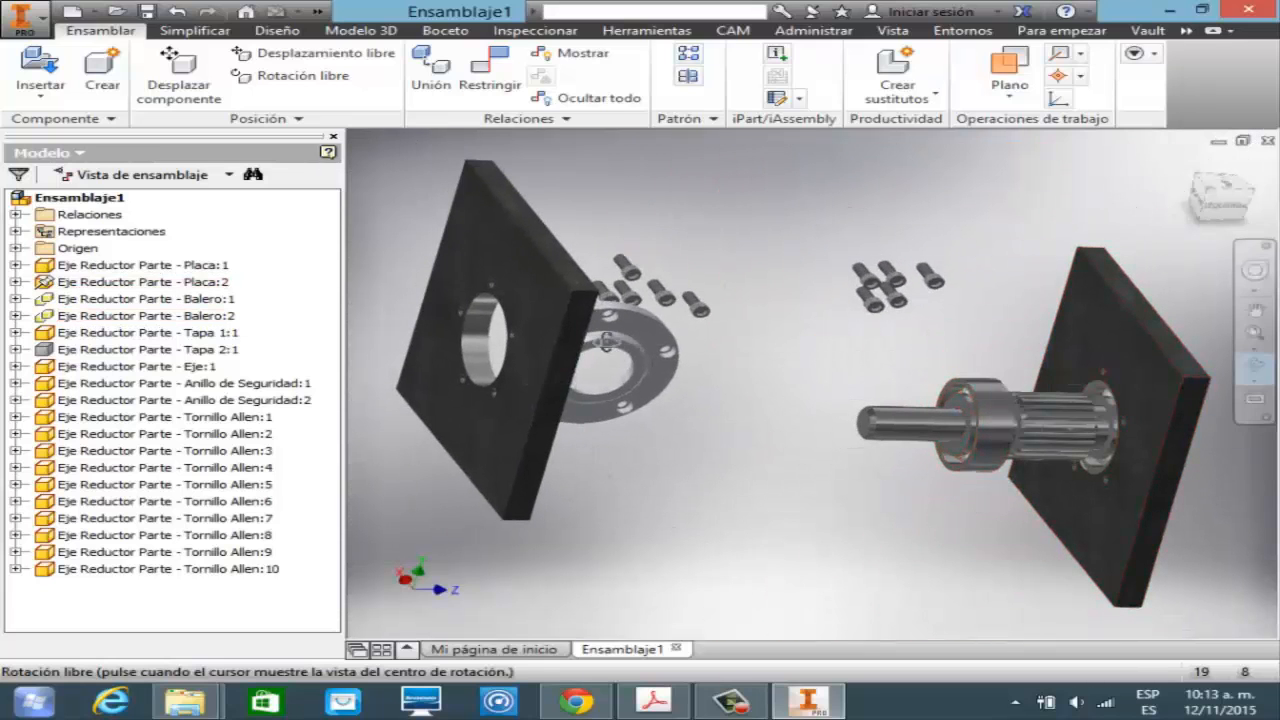
{"action": "mouse_move", "coordinate": [606, 342]}
{"action": "left_mouse_down"}
{"action": "mouse_move", "coordinate": [520, 342]}
{"action": "mouse_move", "coordinate": [608, 348]}
{"action": "left_mouse_up"}
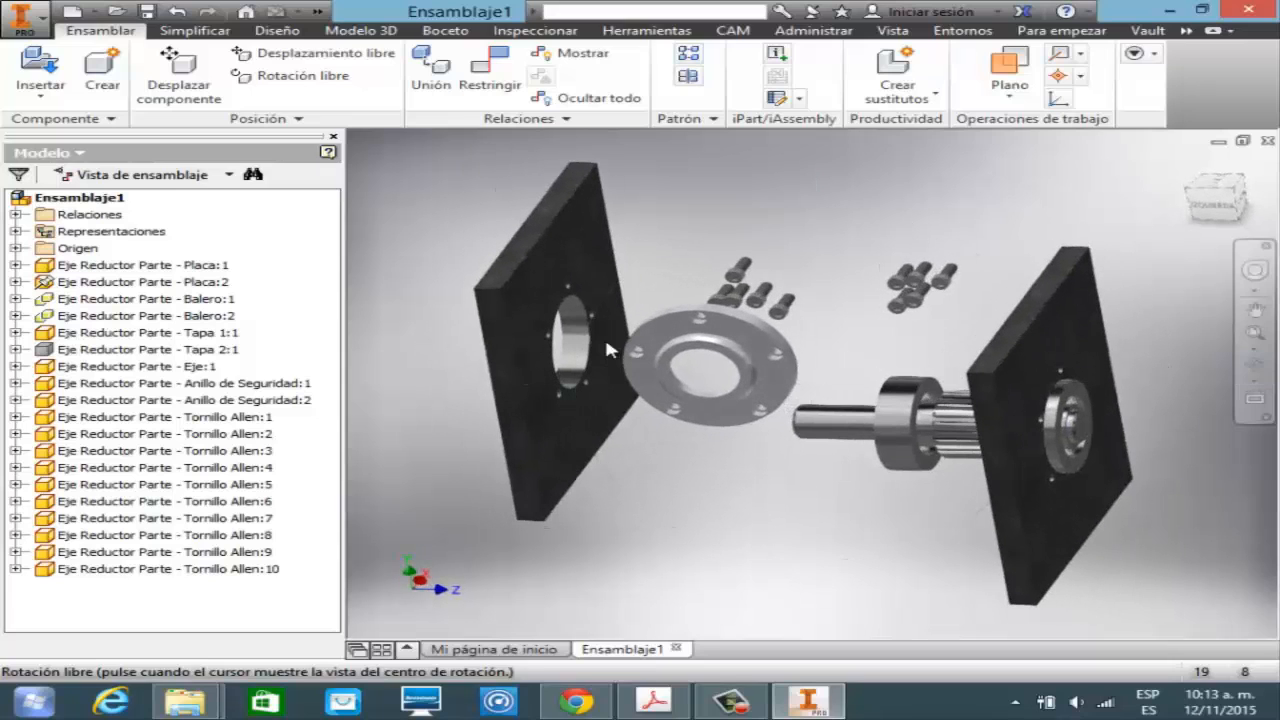
{"action": "key", "text": "Escape"}
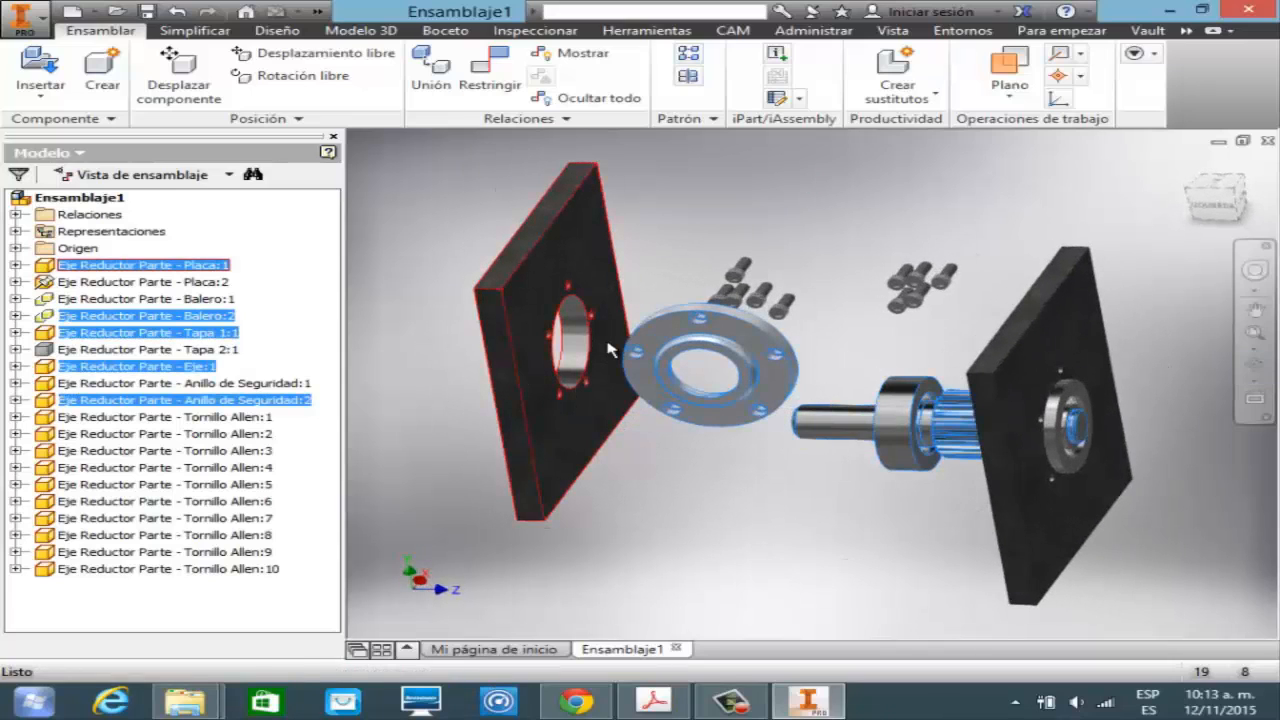
{"action": "left_click_drag", "start_coordinate": [608, 349], "coordinate": [803, 428]}
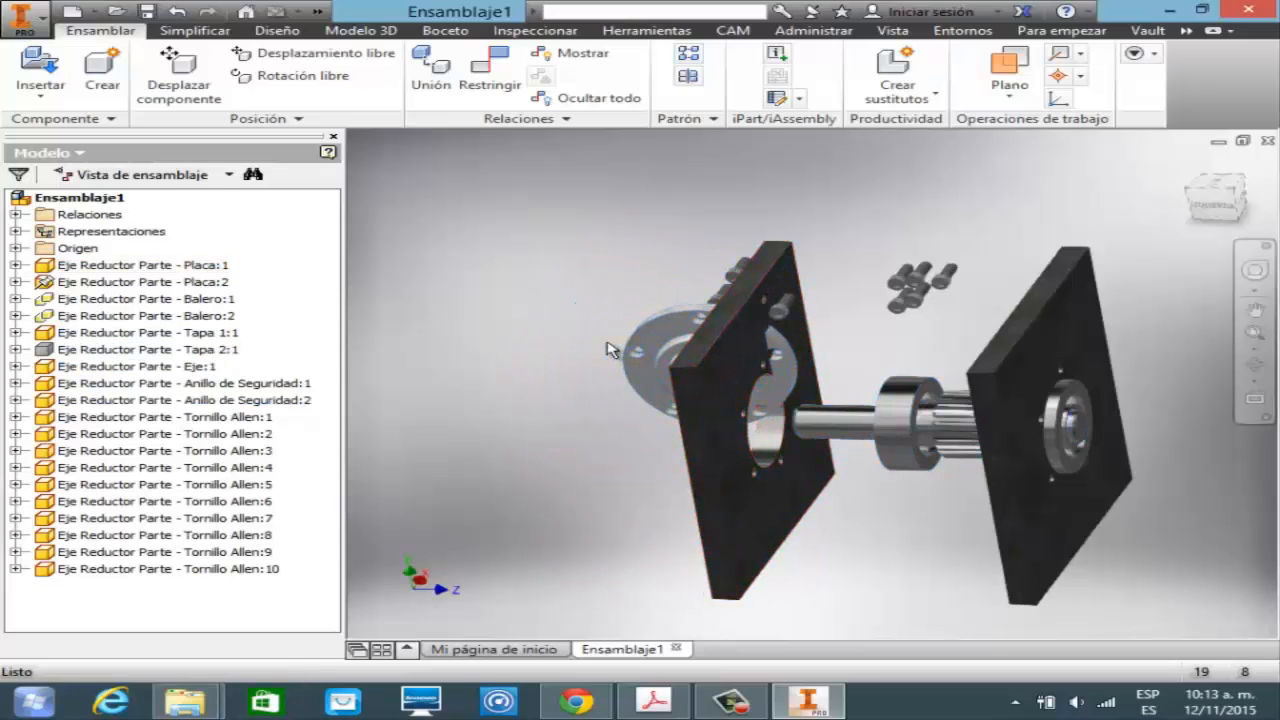
{"action": "left_click_drag", "start_coordinate": [651, 354], "coordinate": [542, 318]}
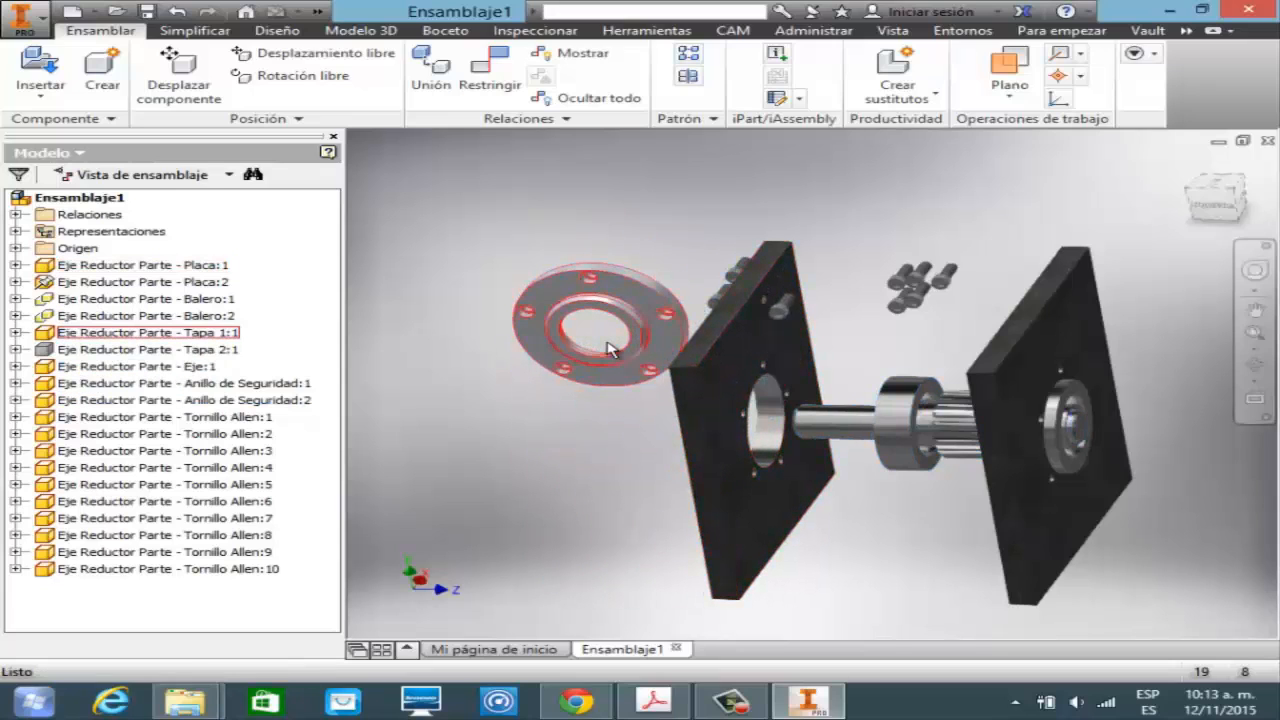
- Mate the axis of Placa:1's central hole with the axis of Balero:2 using a 0.000 mm offset
{"action": "left_click", "coordinate": [490, 75]}
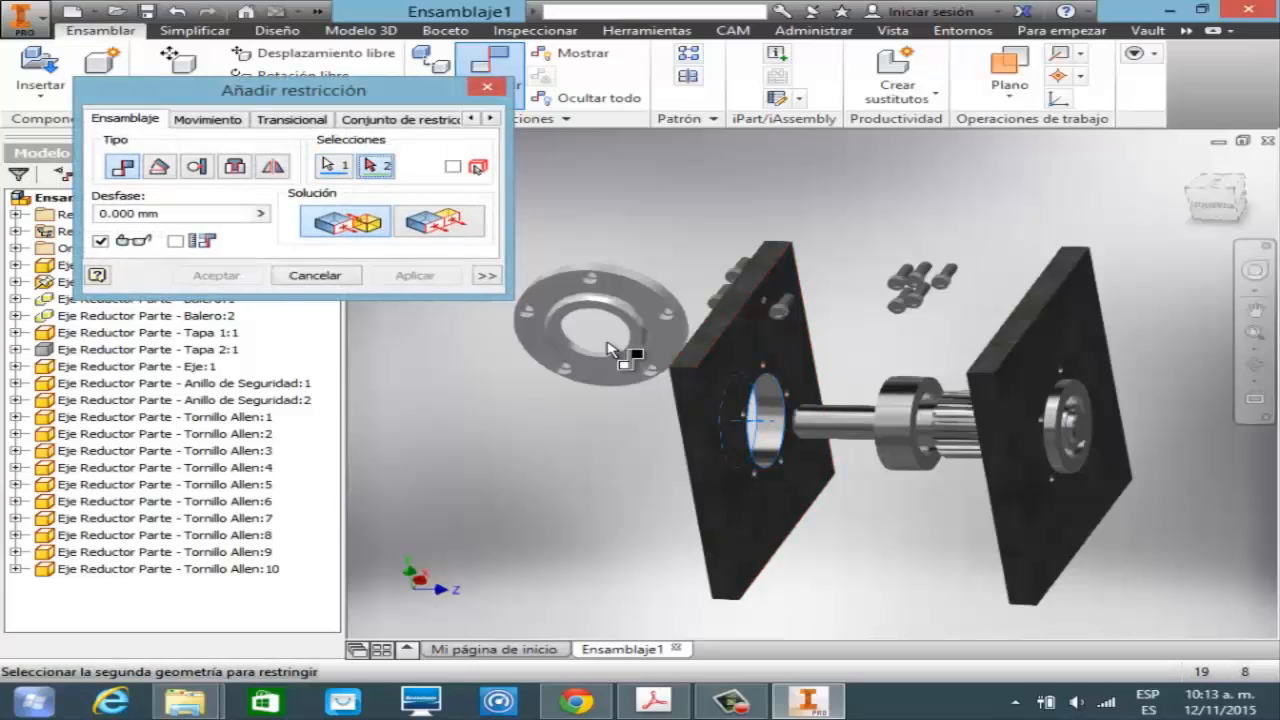
{"action": "left_click", "coordinate": [900, 423]}
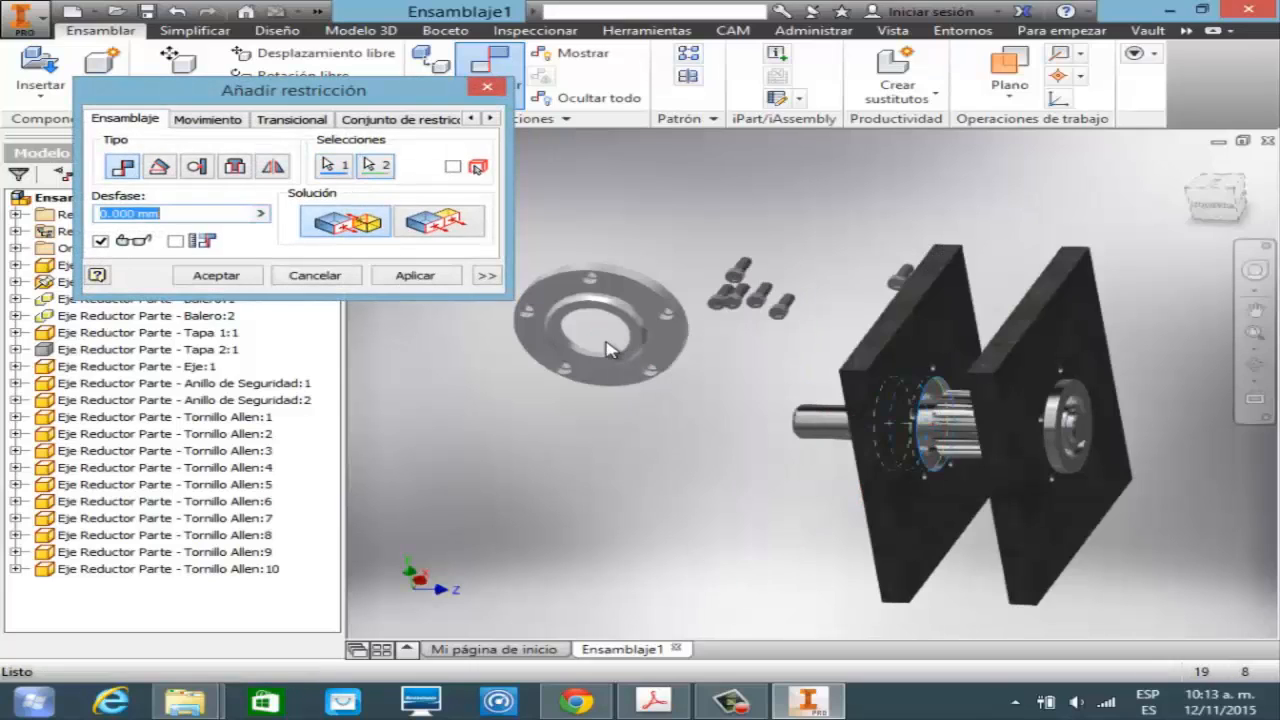
{"action": "left_click", "coordinate": [217, 277]}
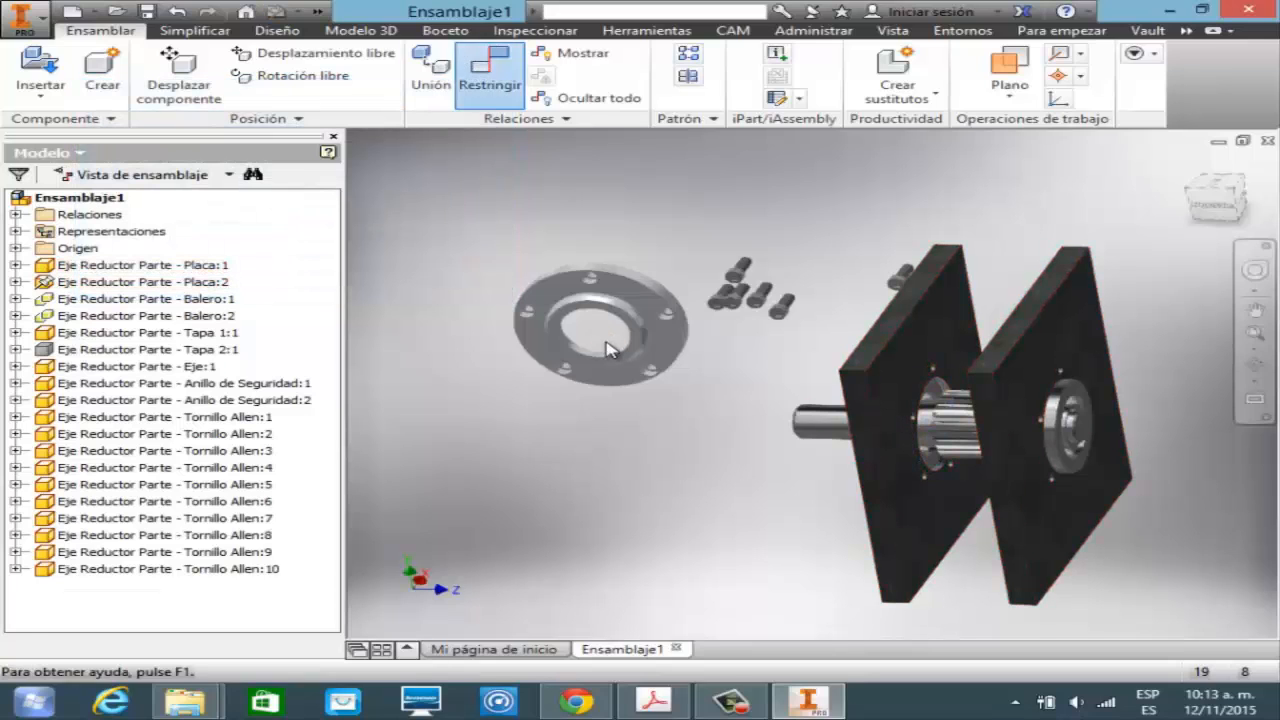
- Try to mate the upper narrow faces of Placa:1 and Placa:2 with a 0.000 mm offset
{"action": "left_click", "coordinate": [490, 75]}
{"action": "left_click", "coordinate": [900, 305]}
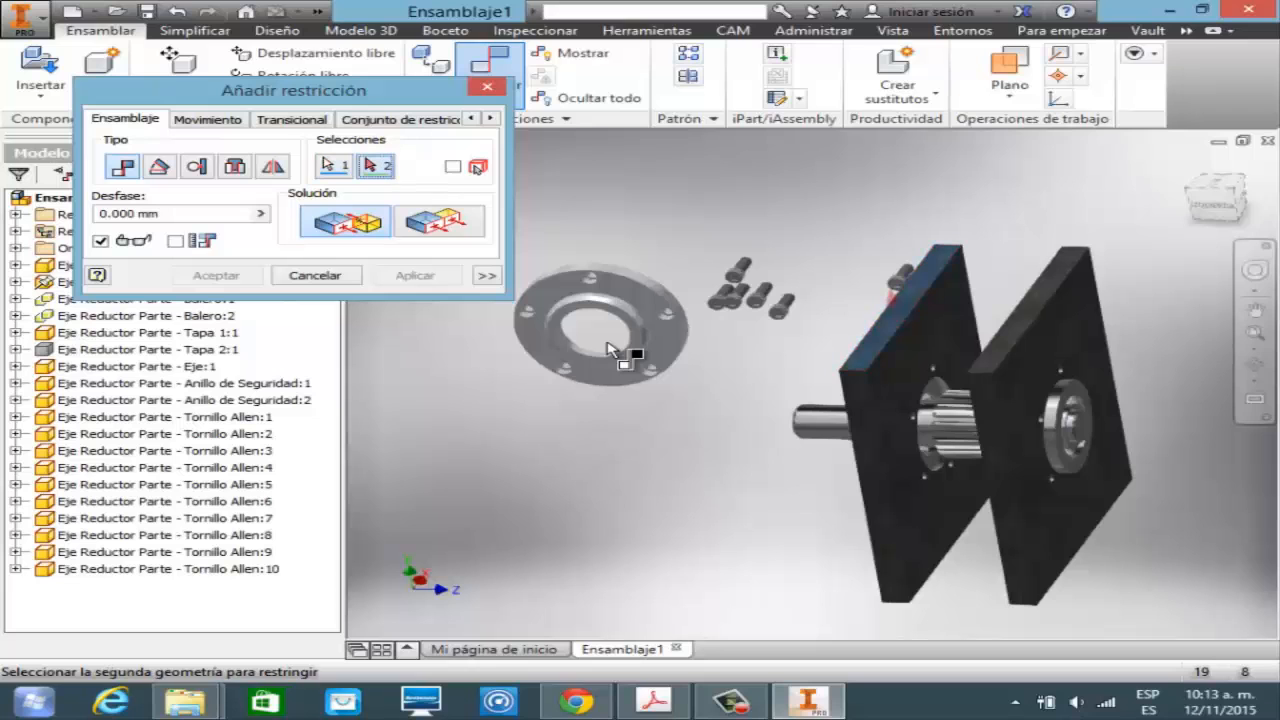
{"action": "left_click", "coordinate": [1030, 300]}
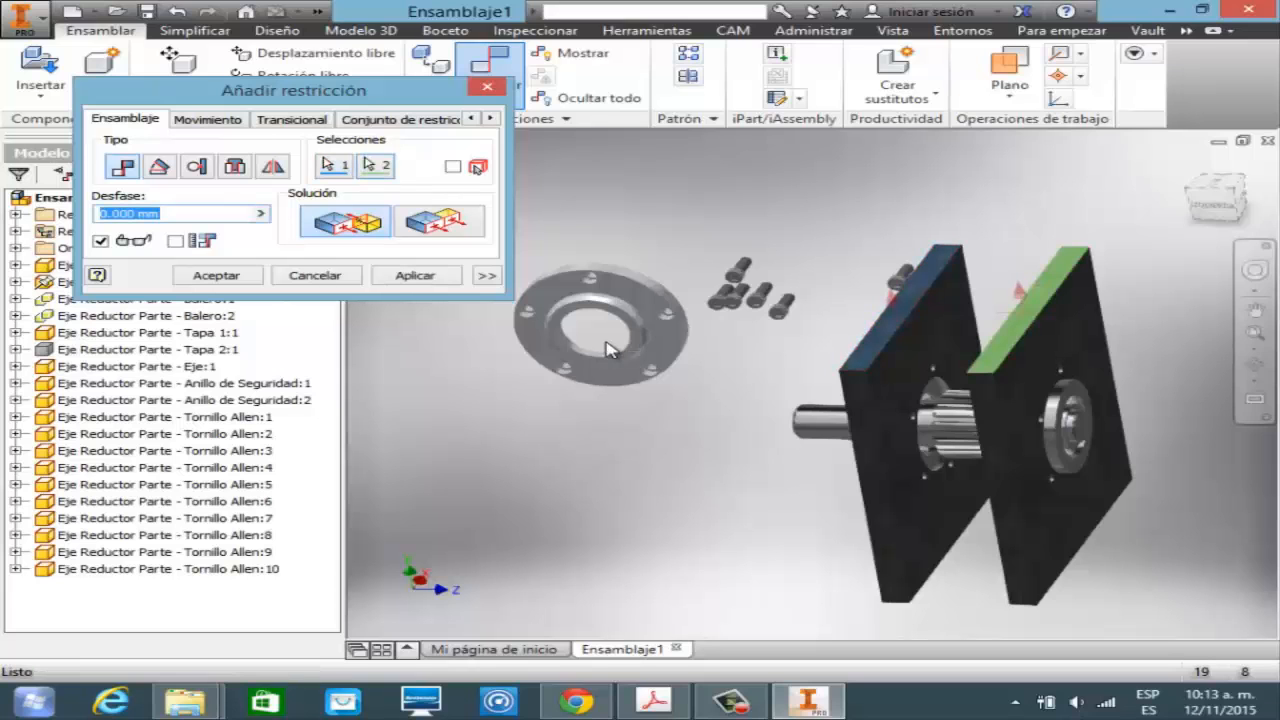
{"action": "key", "text": "Return"}
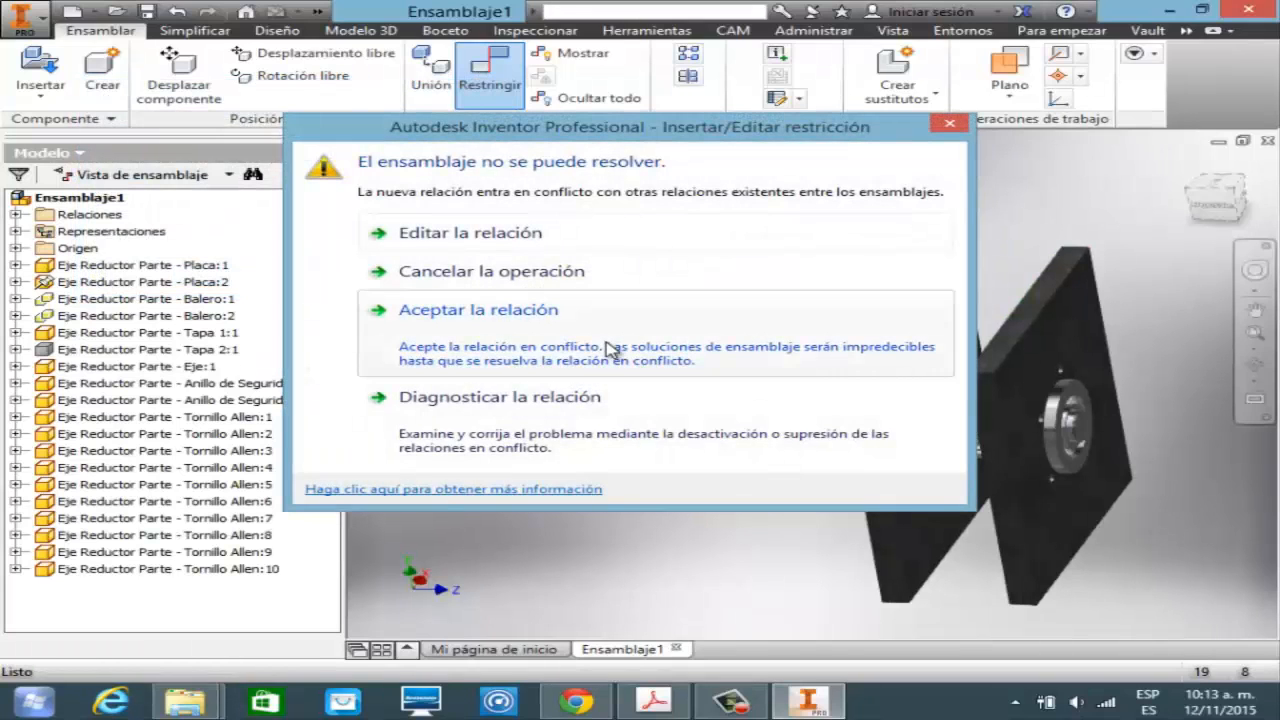
{"action": "left_click", "coordinate": [609, 347]}
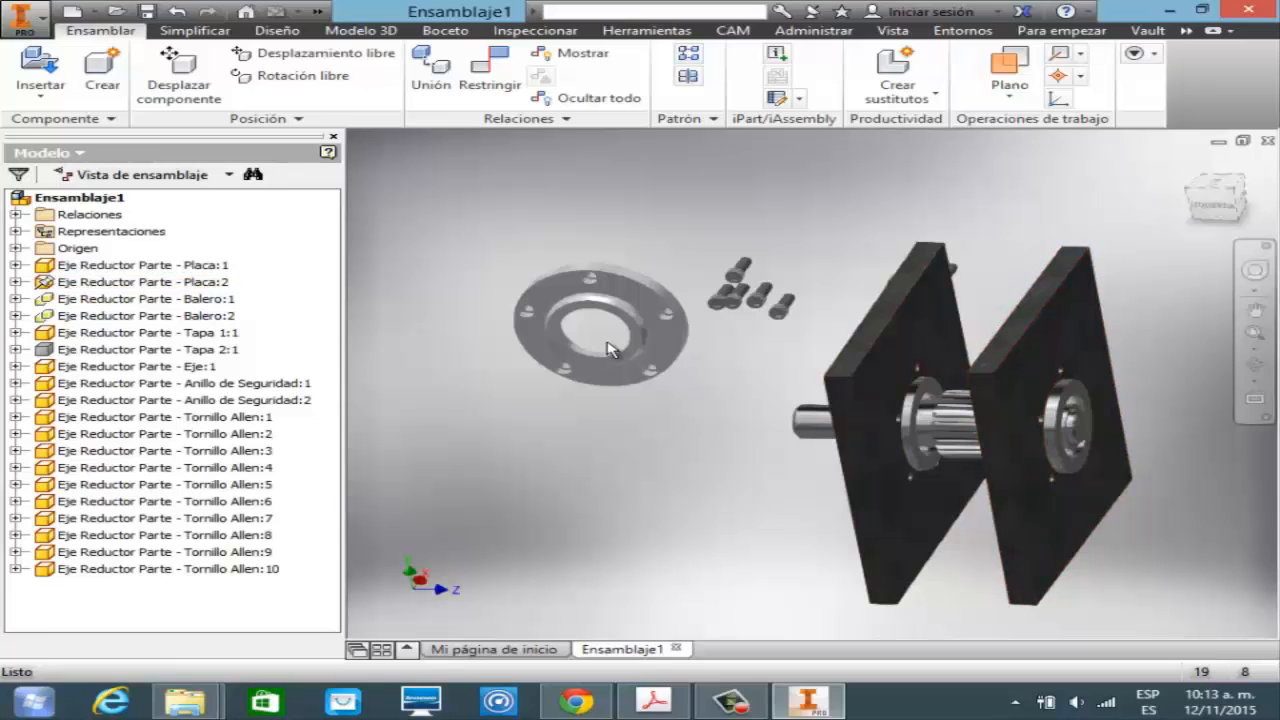
- Rotate Tapa 1:1 freely until its central bore roughly lines up with the direction of the shaft
{"action": "key", "text": "F4"}
{"action": "left_click_drag", "start_coordinate": [608, 342], "coordinate": [857, 451]}
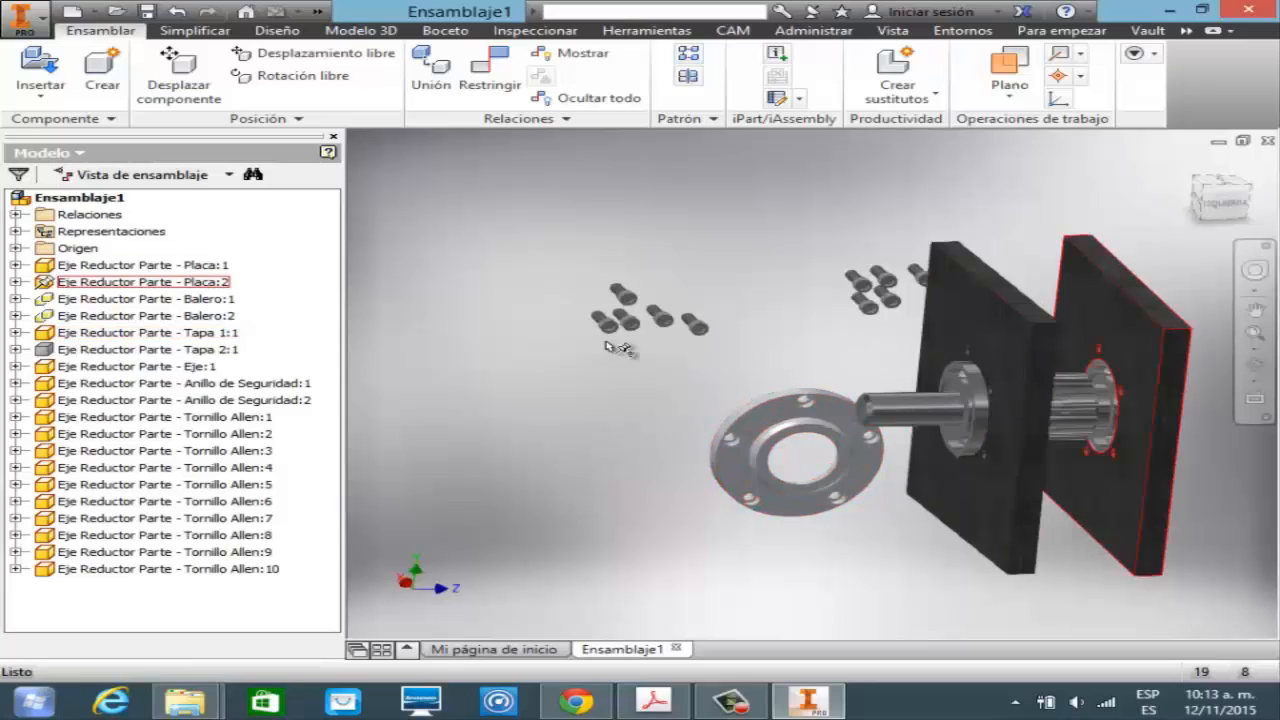
{"action": "left_click", "coordinate": [1254, 349]}
{"action": "left_click", "coordinate": [1063, 407]}
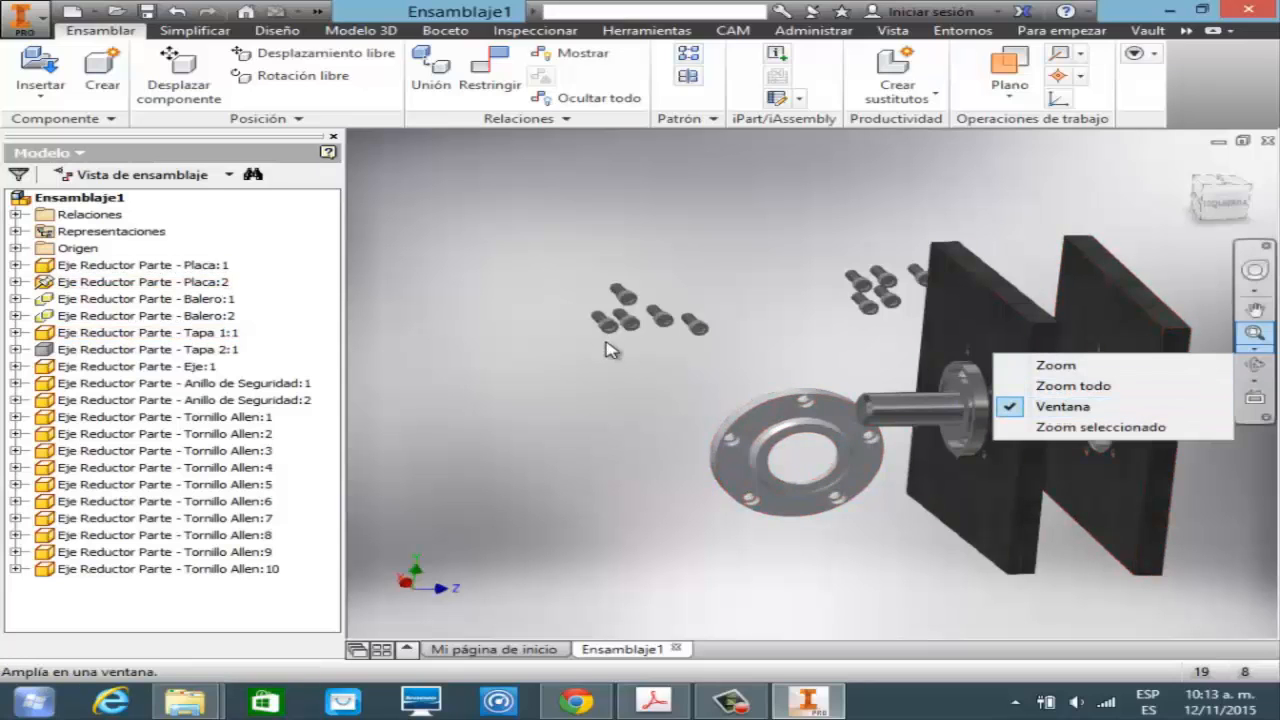
{"action": "left_click_drag", "start_coordinate": [672, 336], "coordinate": [1062, 550]}
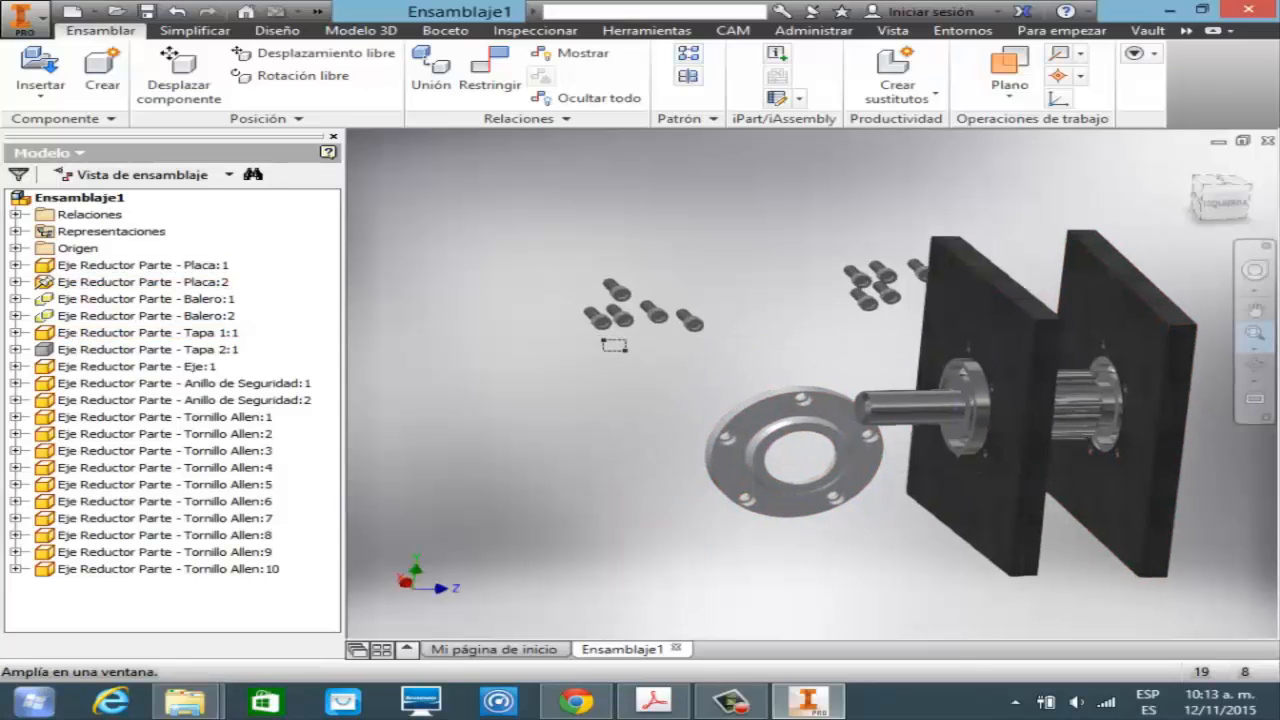
{"action": "left_click", "coordinate": [290, 76]}
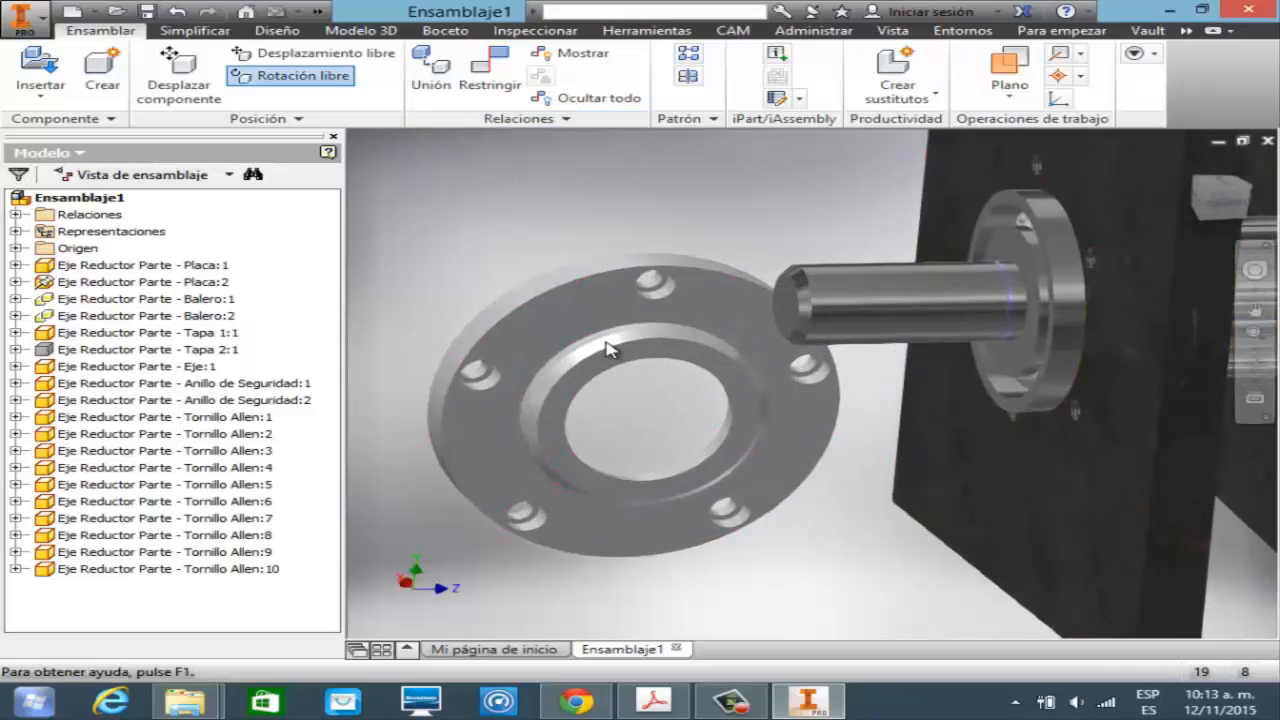
{"action": "left_click", "coordinate": [606, 342]}
{"action": "mouse_move", "coordinate": [606, 342]}
{"action": "left_mouse_down"}
{"action": "mouse_move", "coordinate": [500, 345]}
{"action": "mouse_move", "coordinate": [638, 390]}
{"action": "mouse_move", "coordinate": [646, 352]}
{"action": "mouse_move", "coordinate": [618, 340]}
{"action": "mouse_move", "coordinate": [608, 350]}
{"action": "left_mouse_up"}
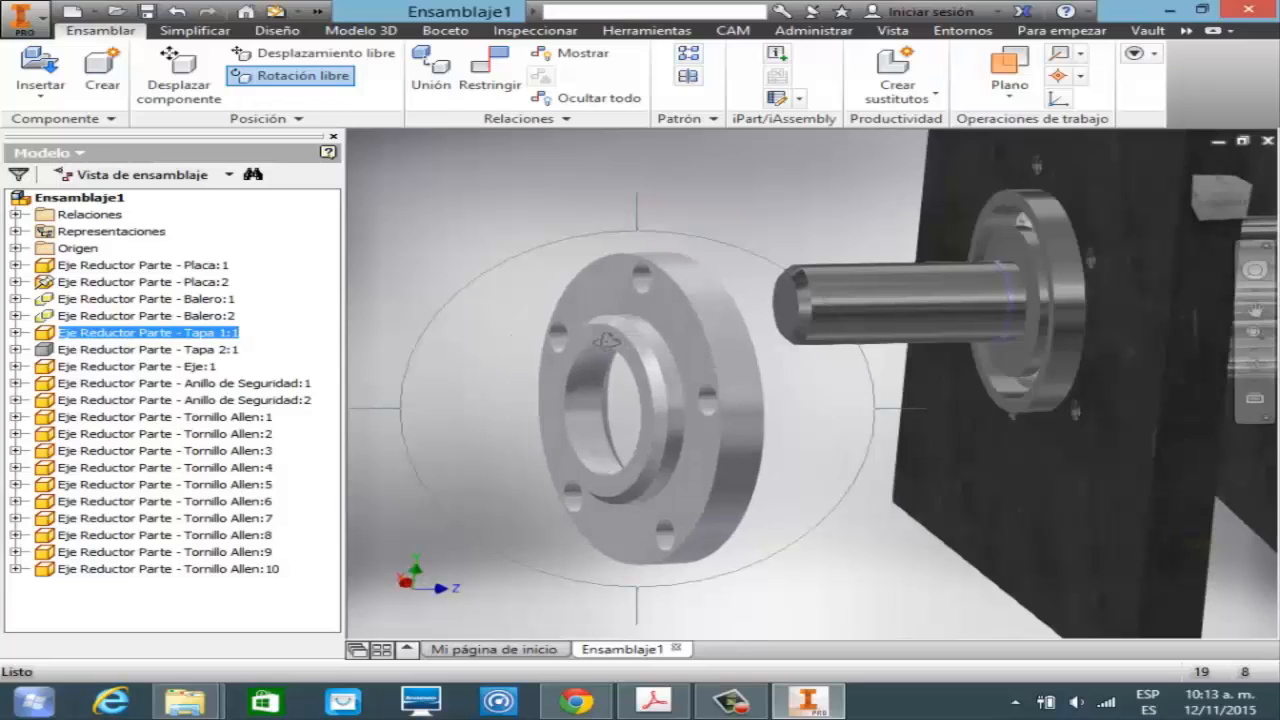
{"action": "key", "text": "Escape"}
- Mate the axis of Tapa 1:1's central bore with the shaft axis using a 0.000 mm offset
{"action": "key", "text": "c"}
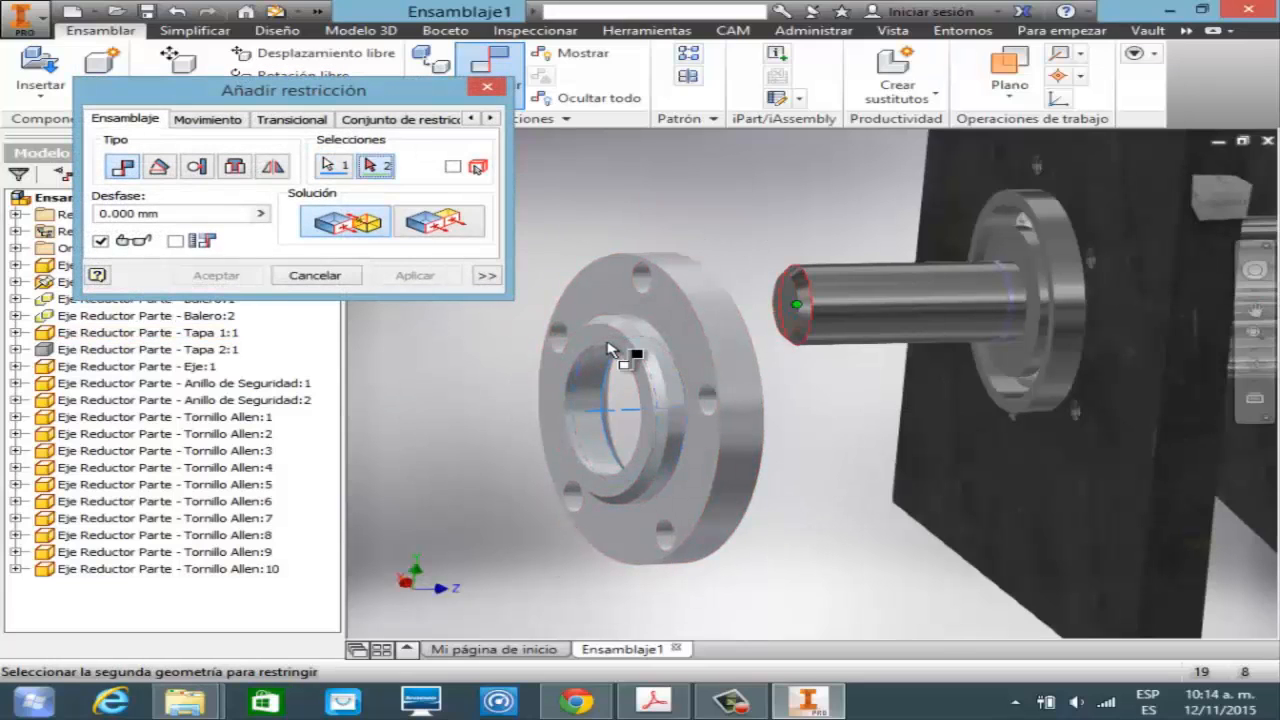
{"action": "left_click", "coordinate": [607, 344]}
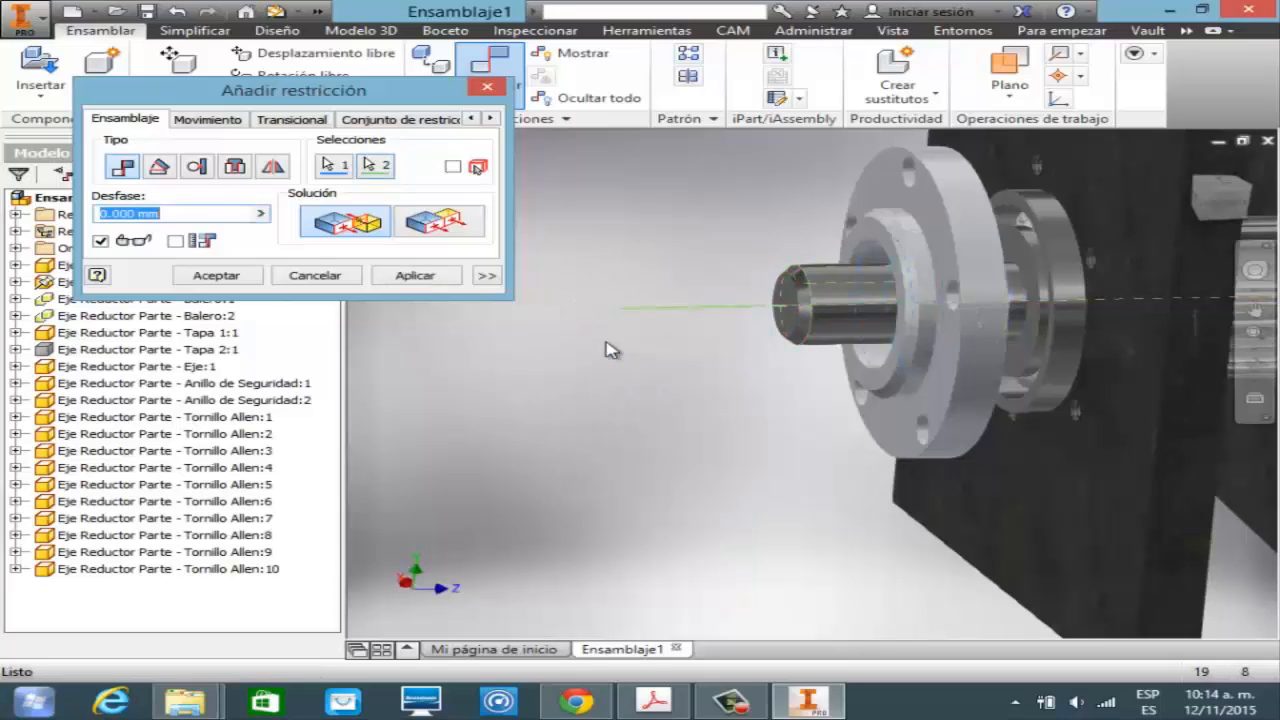
{"action": "key", "text": "Return"}
- Slide and turn Tapa 1:1 along the shaft axis, leaving it around the shaft's free end outside Placa:1
{"action": "left_click_drag", "start_coordinate": [930, 340], "coordinate": [732, 342]}
{"action": "left_click_drag", "start_coordinate": [607, 348], "coordinate": [609, 349]}
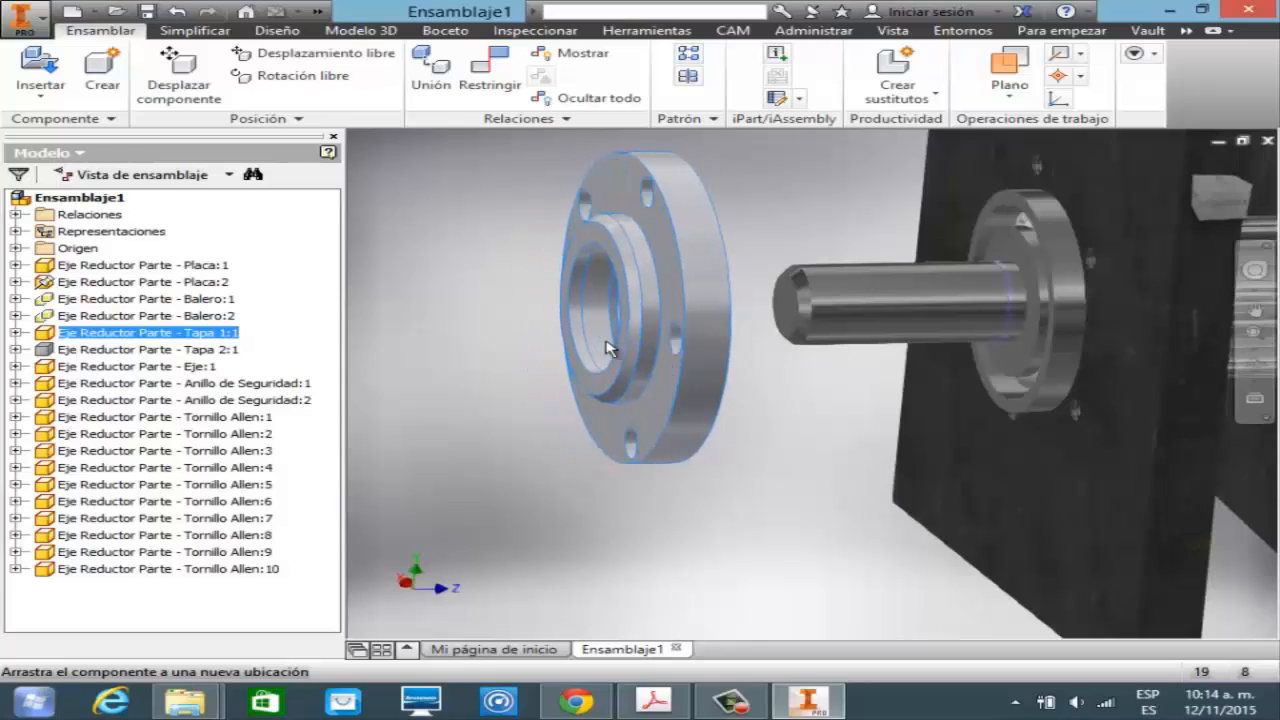
{"action": "mouse_move", "coordinate": [607, 347]}
{"action": "left_mouse_down"}
{"action": "mouse_move", "coordinate": [640, 347]}
{"action": "mouse_move", "coordinate": [610, 348]}
{"action": "left_mouse_up"}
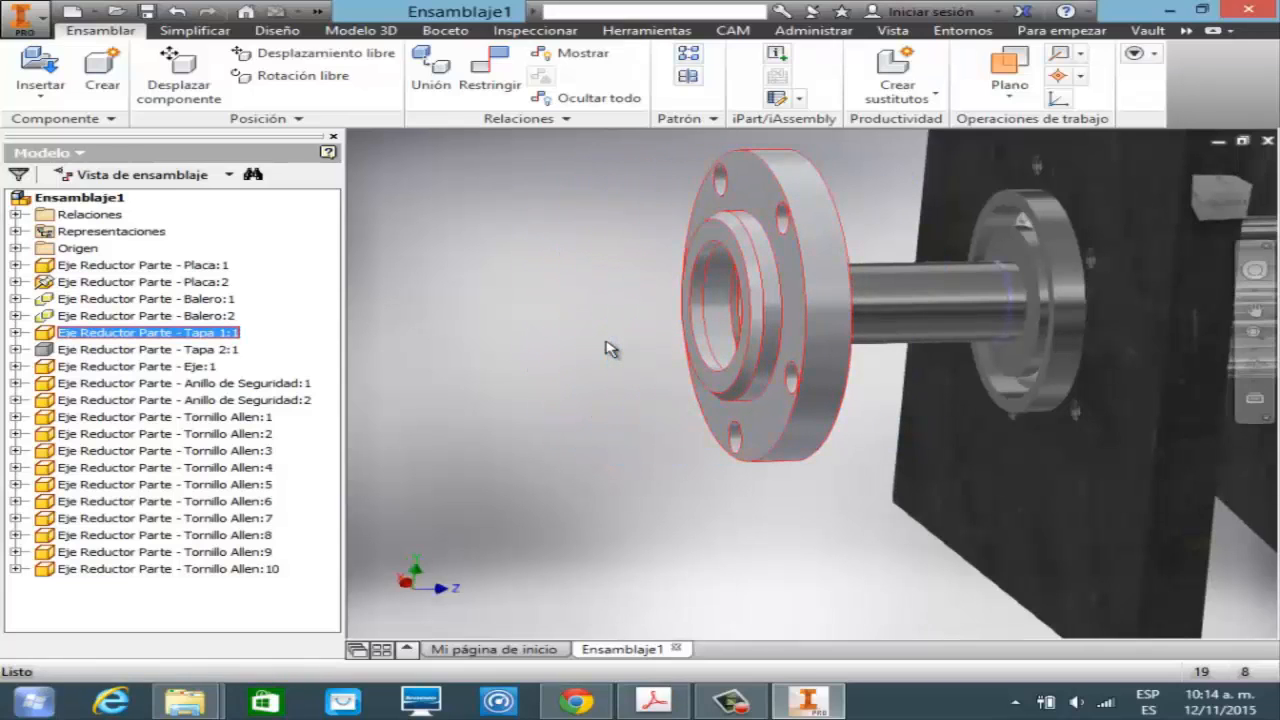
{"action": "left_click", "coordinate": [610, 348]}
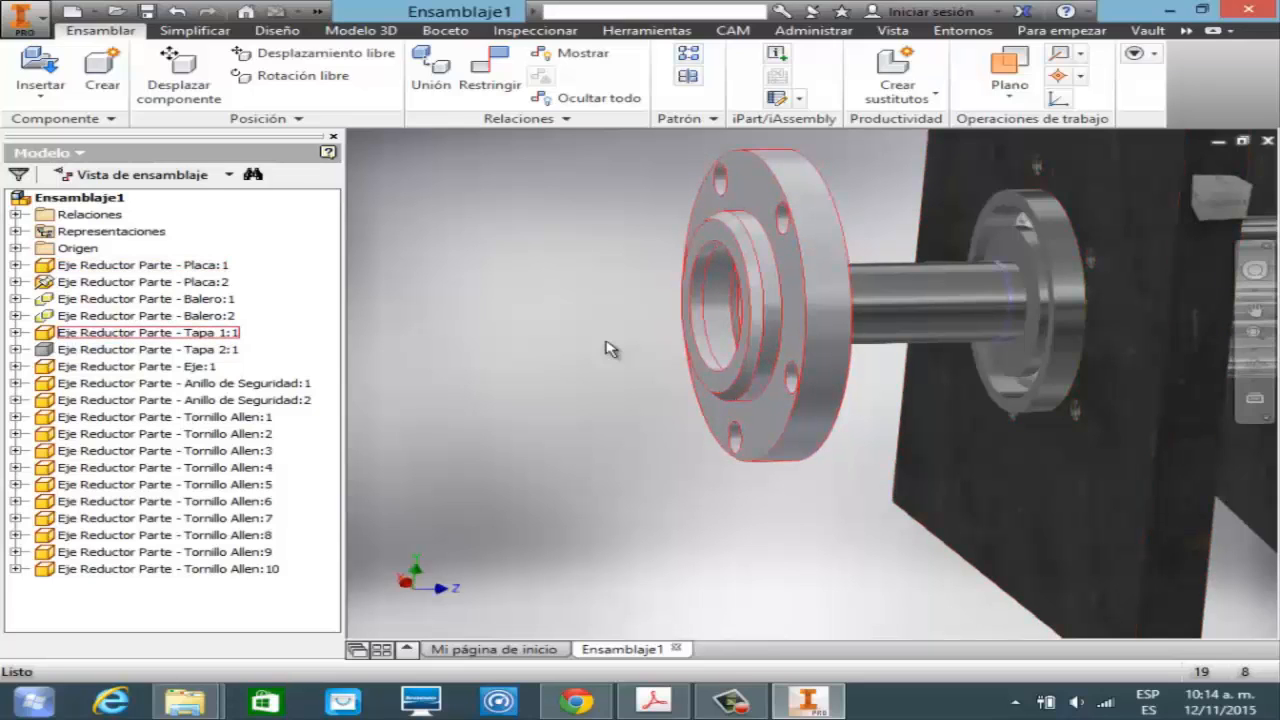
- Slide Tapa 1:1 along the shaft toward Placa:1 and mate one cover screw-hole axis with a plate screw-hole axis, offset 0.000 mm
{"action": "key", "text": "ctrl+z"}
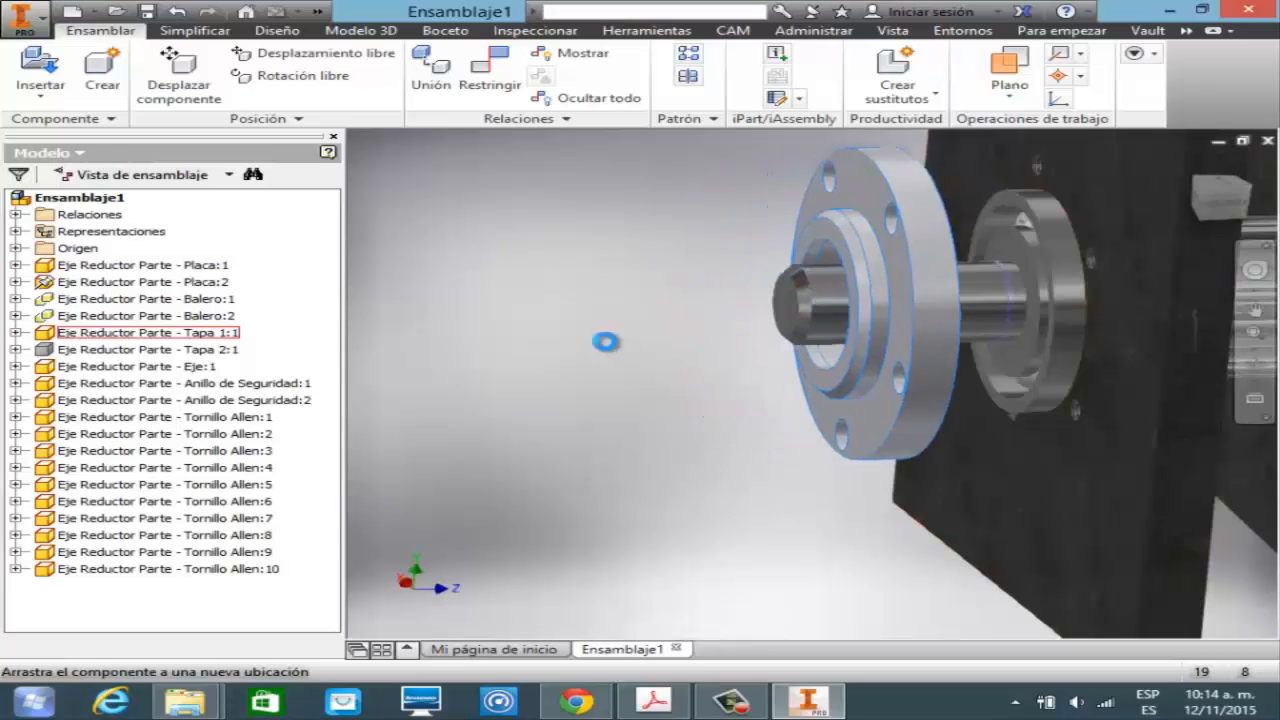
{"action": "key", "text": "shift+F3"}
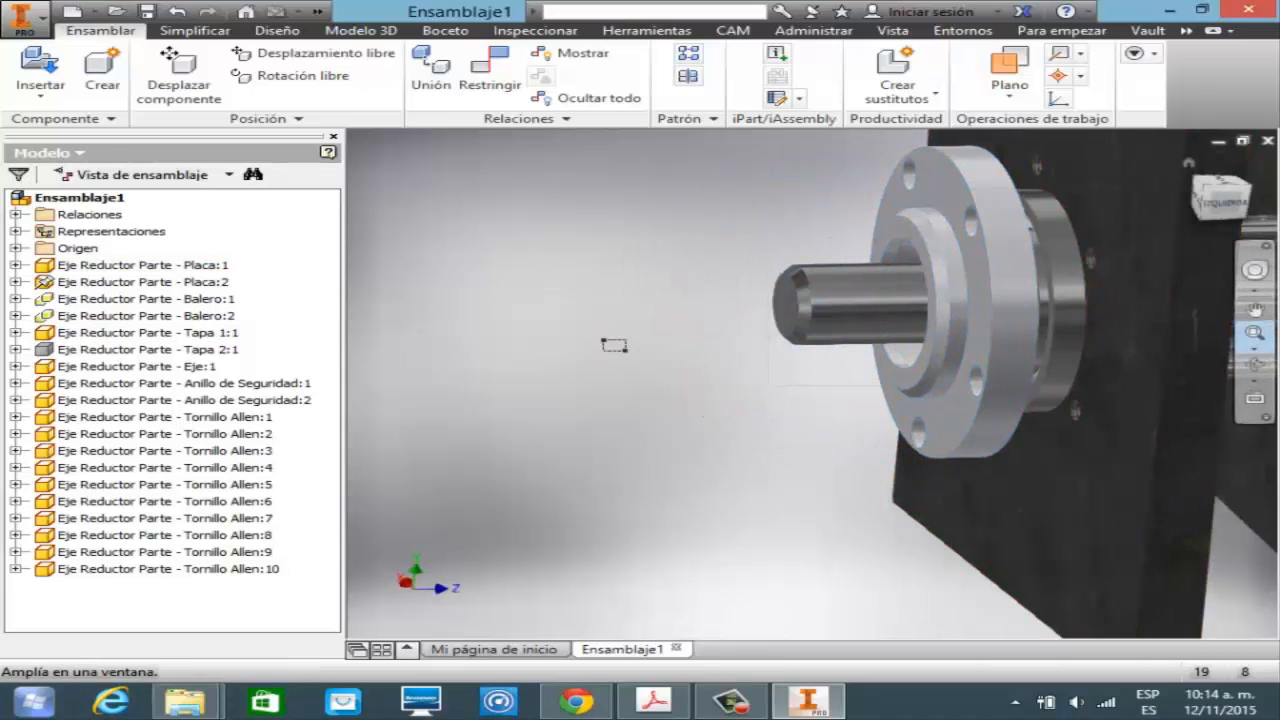
{"action": "key", "text": "F5"}
{"action": "key", "text": "c"}
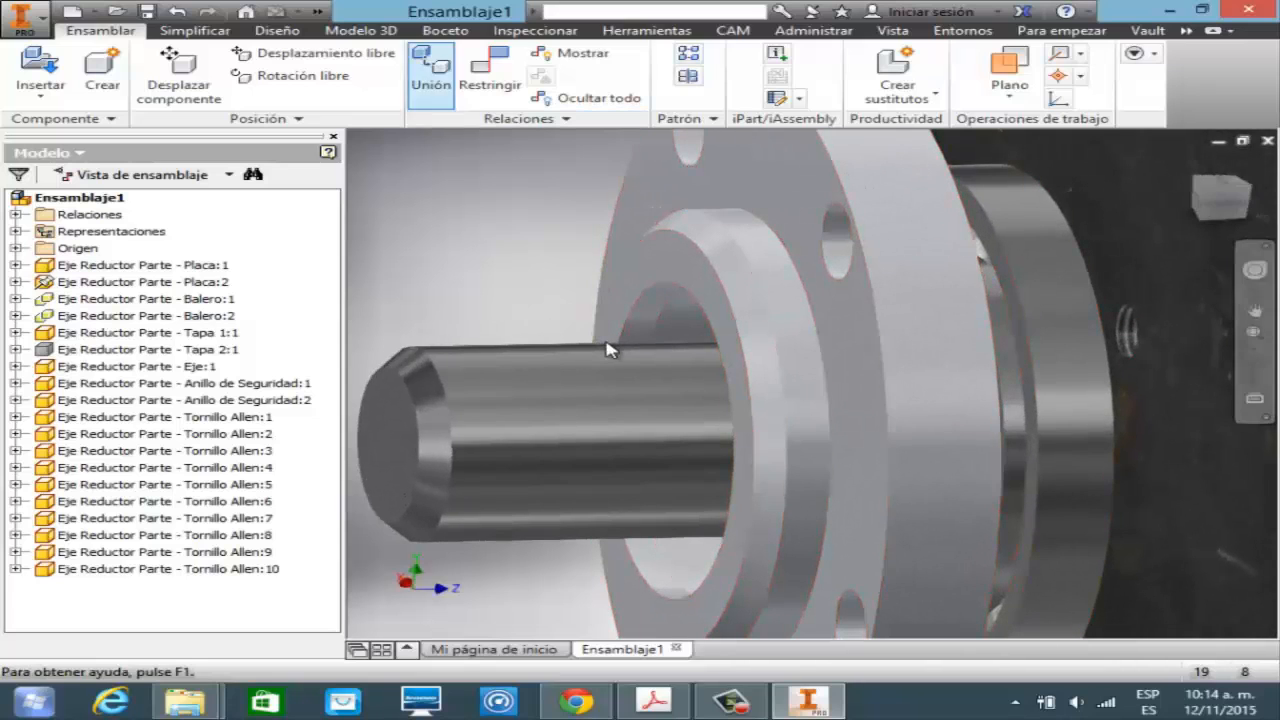
{"action": "left_click", "coordinate": [612, 350]}
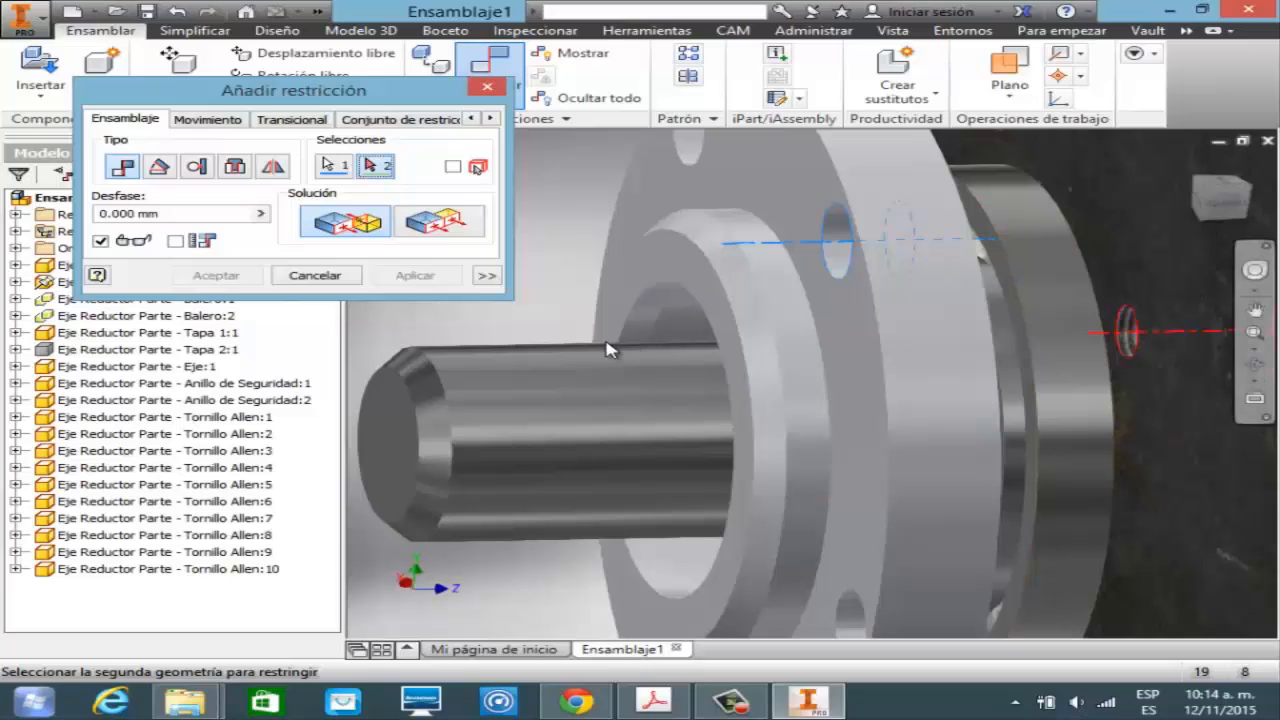
{"action": "left_click", "coordinate": [612, 350]}
{"action": "key", "text": "Return"}
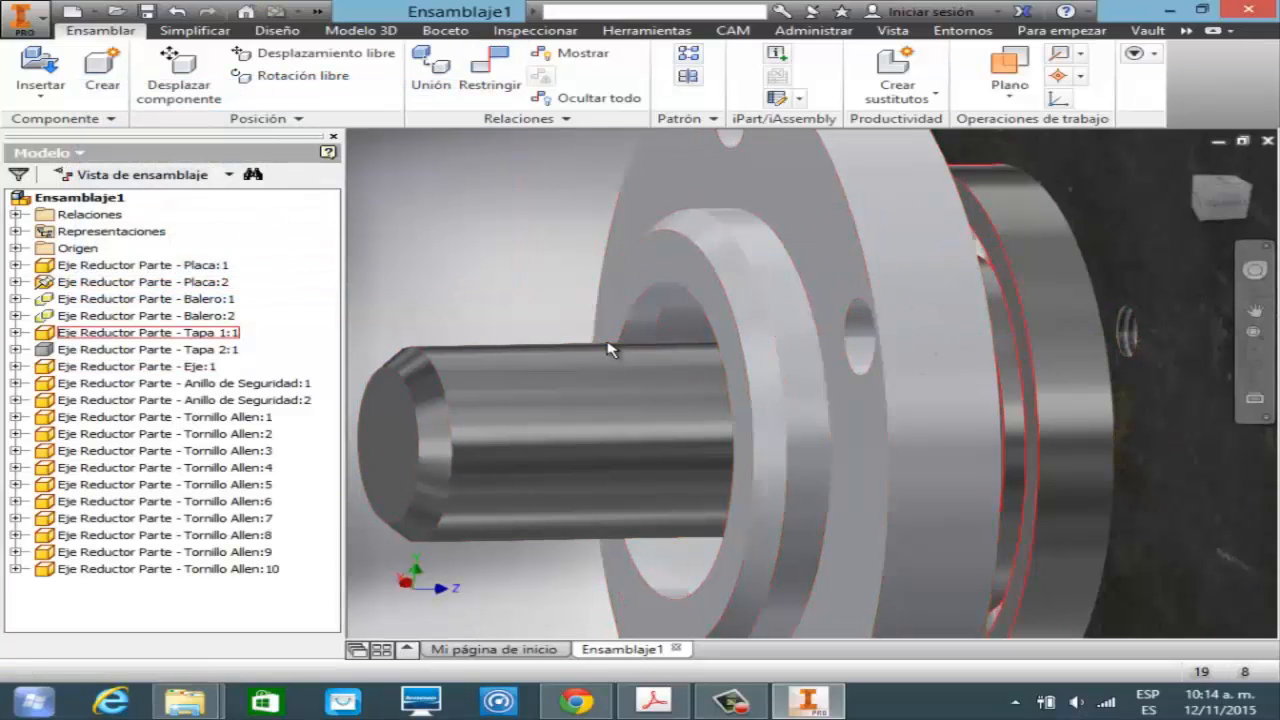
- Hide Placa:1 to expose the inner side of Tapa 1:1 and the adjacent bearing
{"action": "key", "text": "F4"}
{"action": "middle_click_drag", "start_coordinate": [607, 342], "coordinate": [604, 340], "text": "shift"}
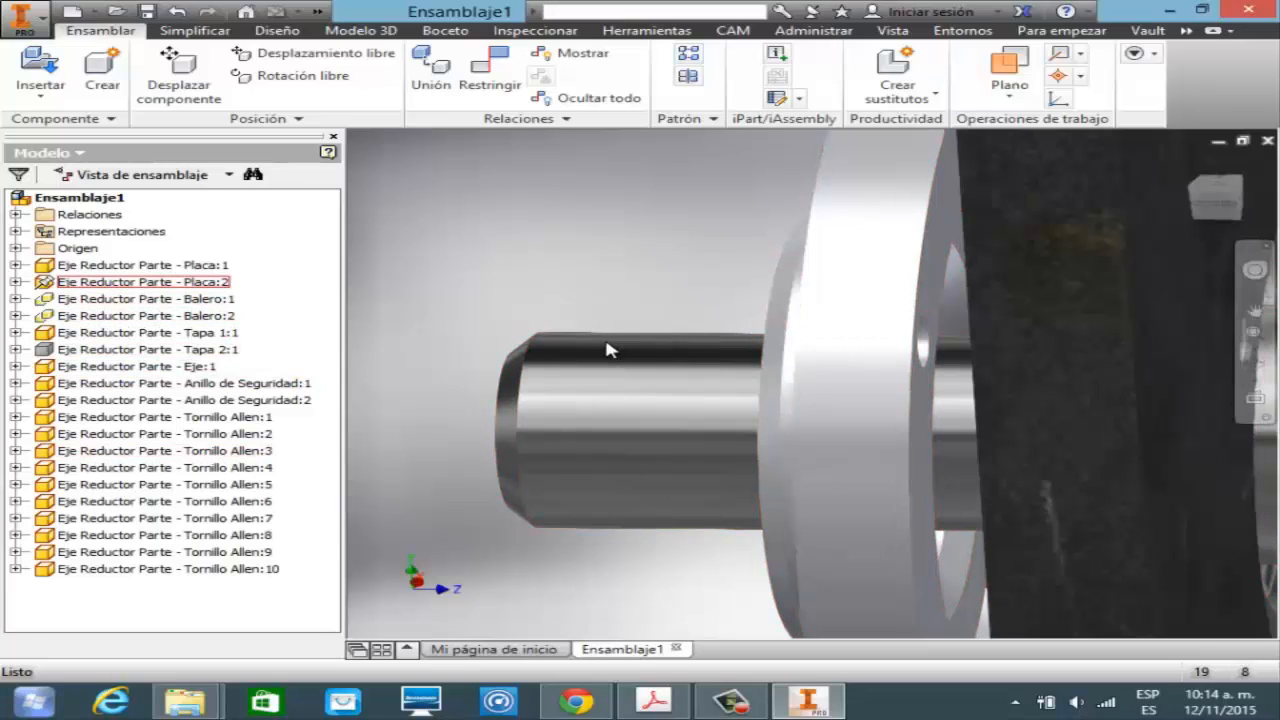
{"action": "right_click", "coordinate": [189, 282]}
{"action": "left_click", "coordinate": [248, 470]}
{"action": "right_click", "coordinate": [200, 282]}
{"action": "left_click", "coordinate": [248, 488]}
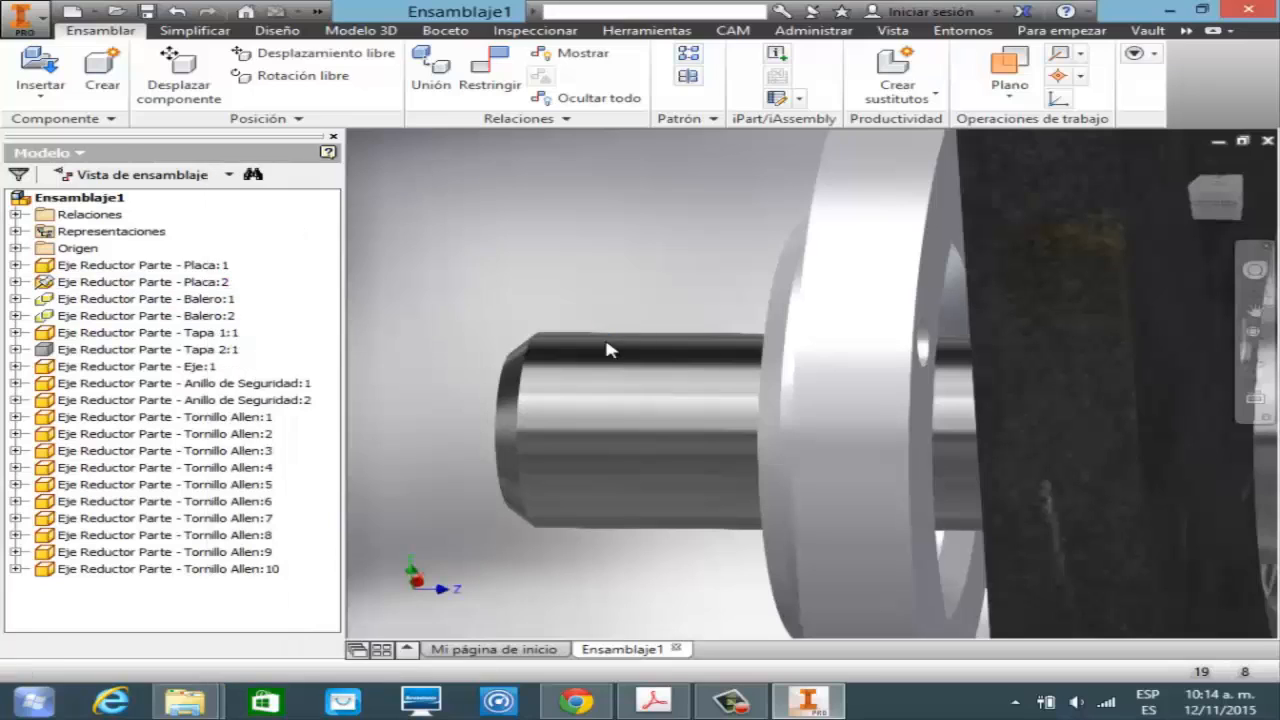
{"action": "right_click", "coordinate": [187, 265]}
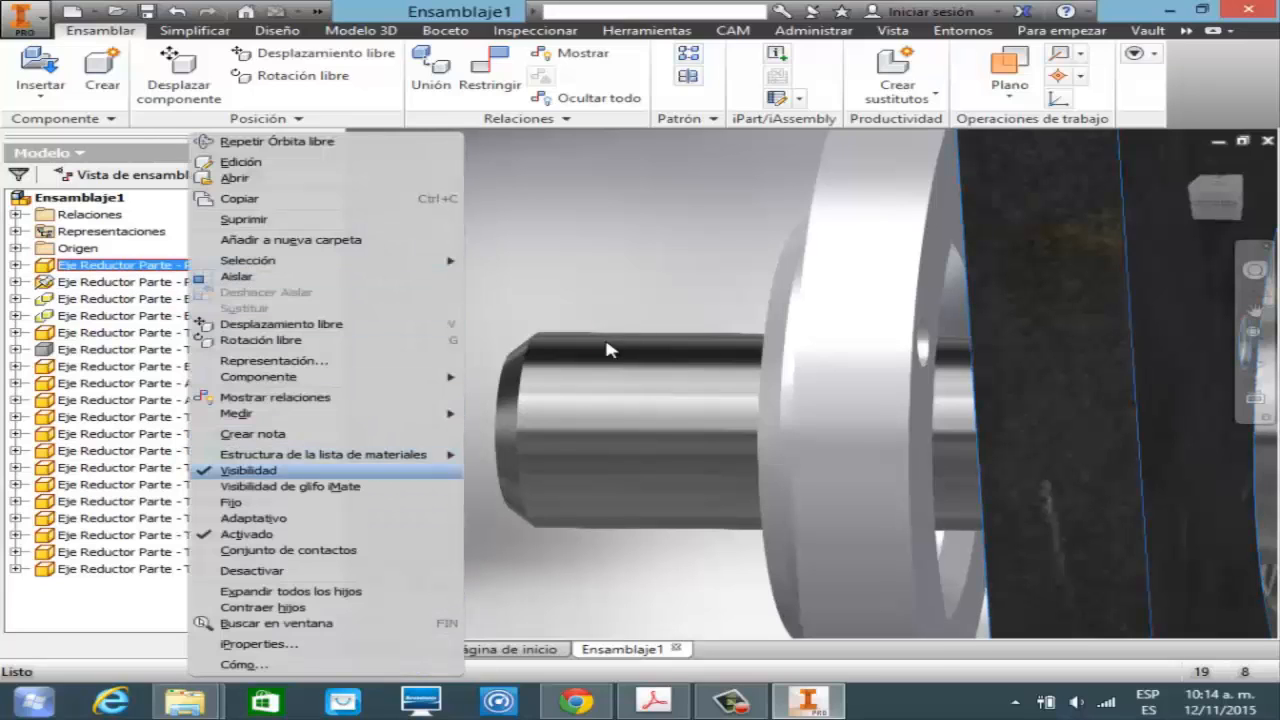
{"action": "left_click", "coordinate": [240, 470]}
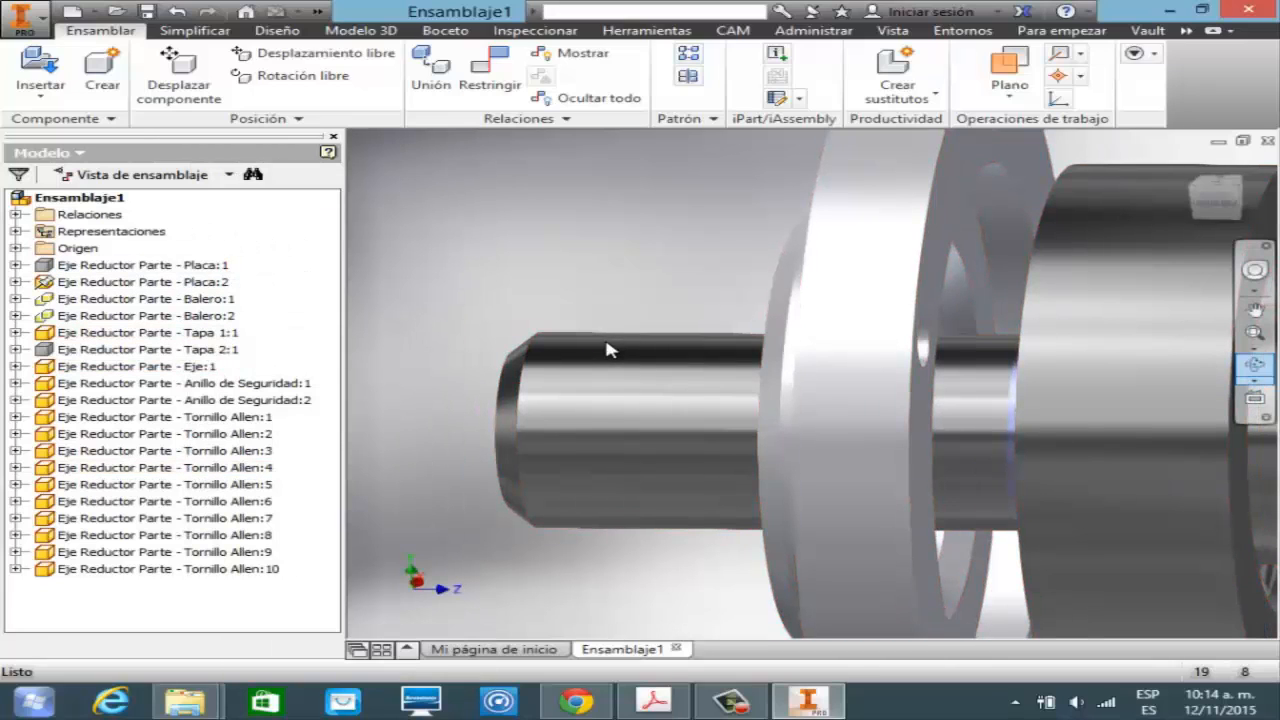
- Mate the inner annular face of Tapa 1:1 with the facing end of the adjacent bearing using a 0.000 mm offset
{"action": "middle_click_drag", "start_coordinate": [604, 343], "coordinate": [607, 343], "text": "shift"}
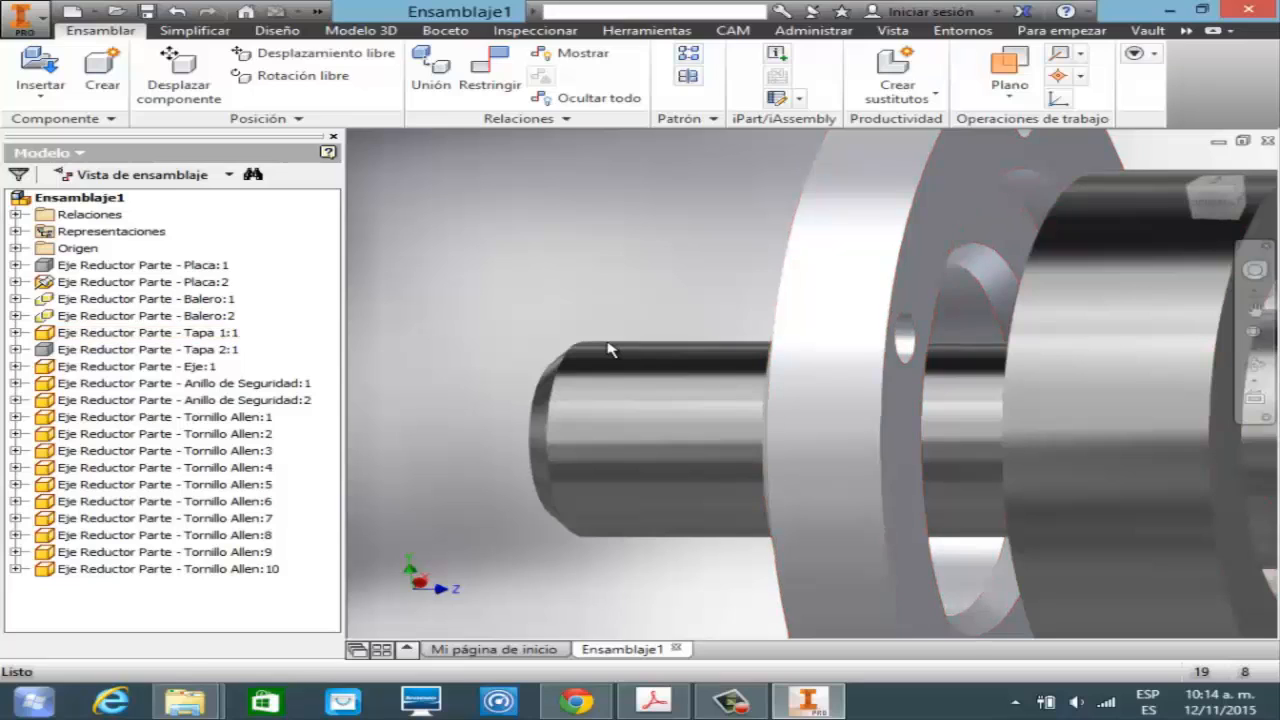
{"action": "key", "text": "c"}
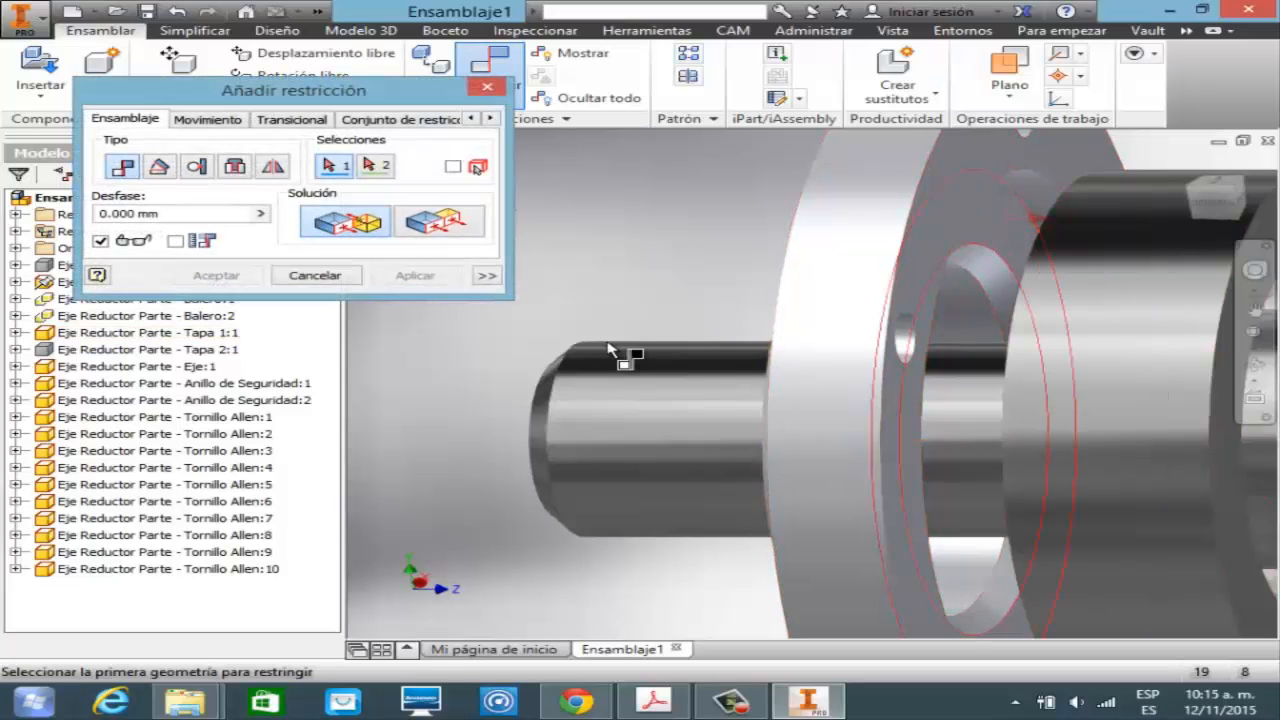
{"action": "left_click", "coordinate": [610, 348]}
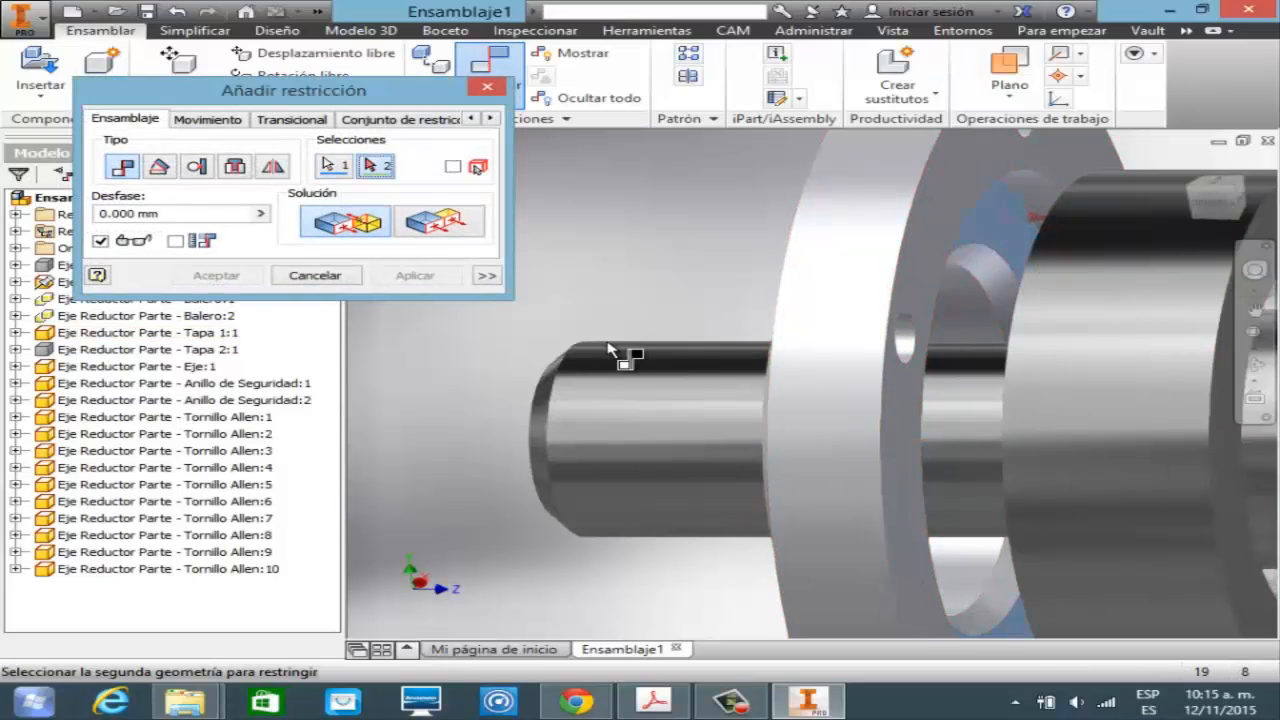
{"action": "left_click", "coordinate": [610, 350]}
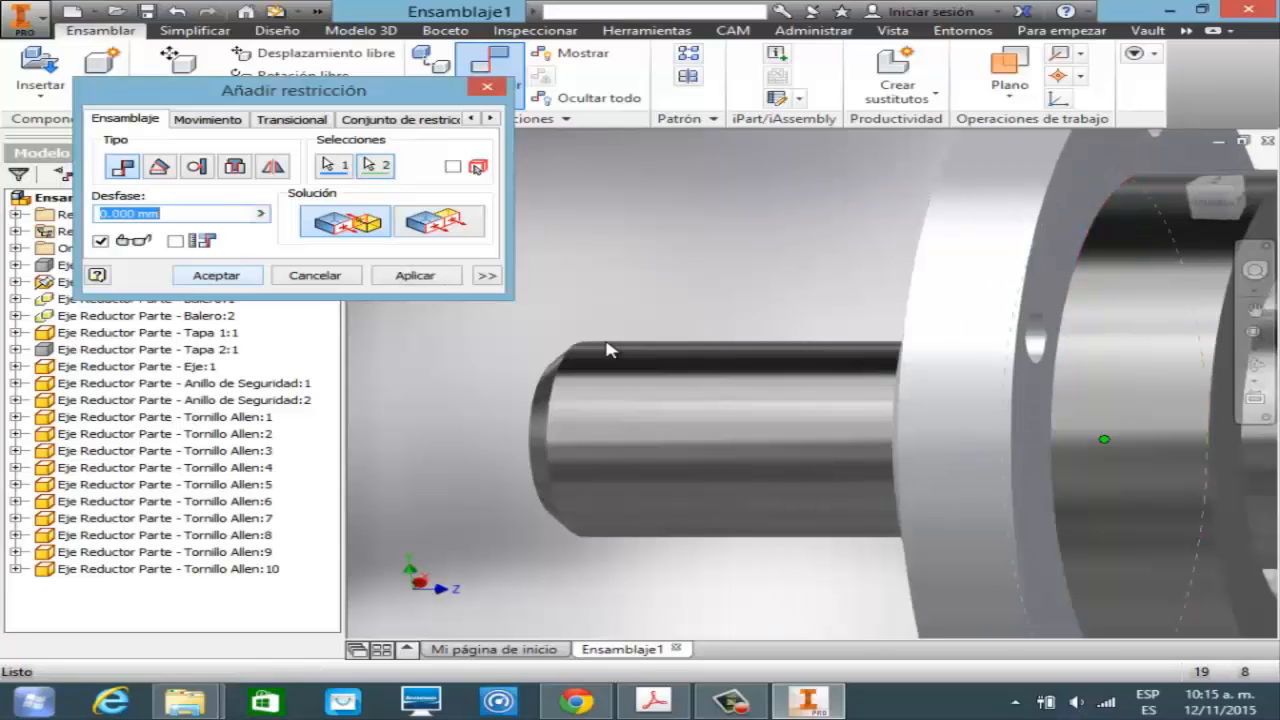
{"action": "key", "text": "Return"}
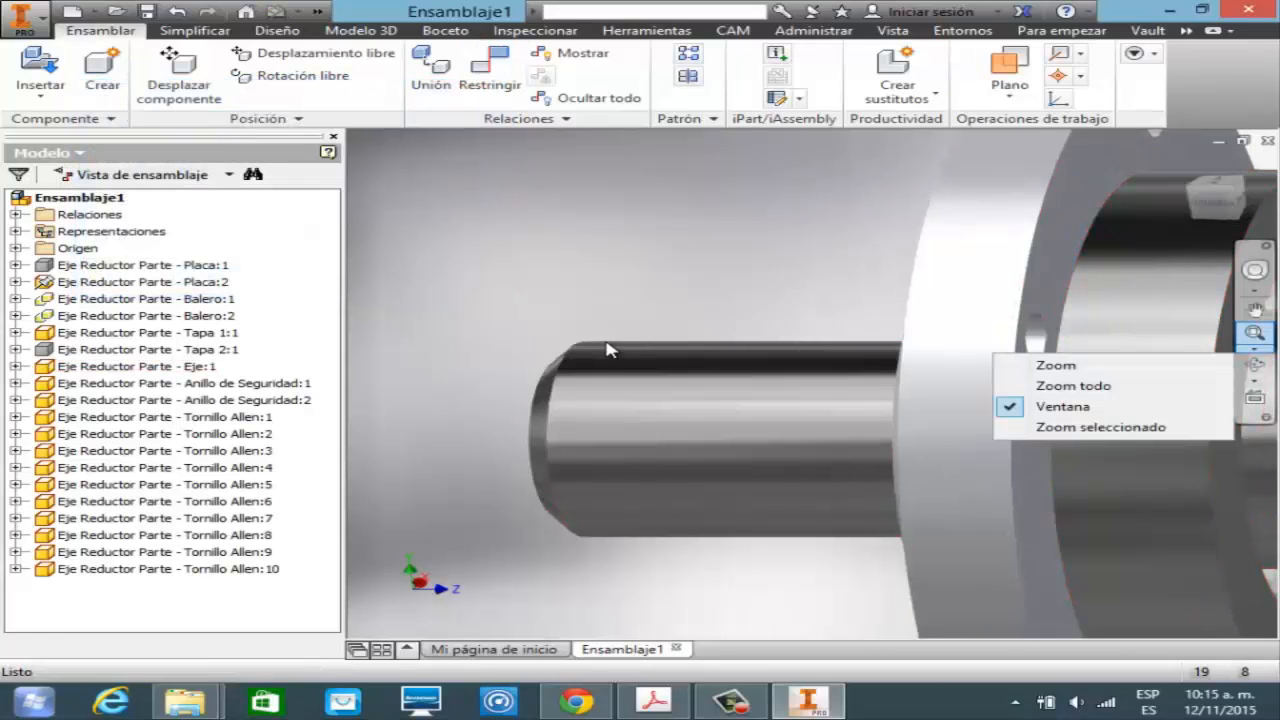
- Make Placa:1 visible again
{"action": "key", "text": "Home"}
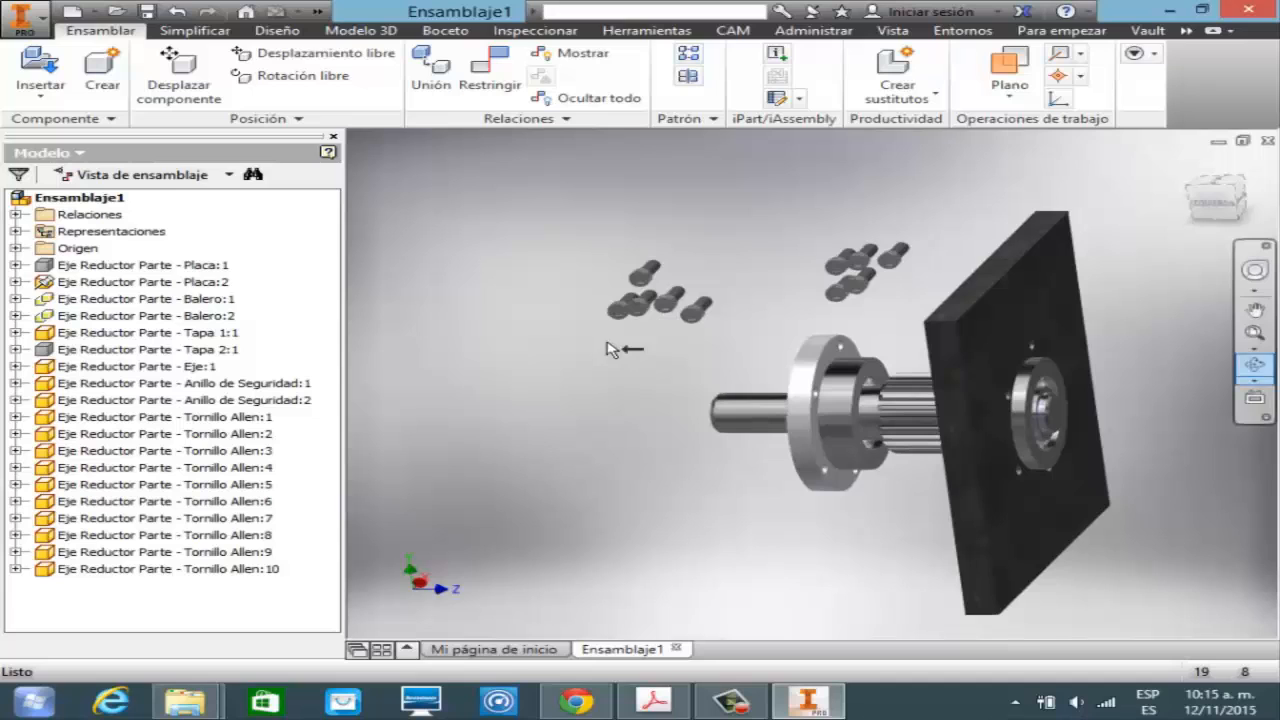
{"action": "key", "text": "F4"}
{"action": "left_click_drag", "start_coordinate": [612, 350], "coordinate": [740, 350]}
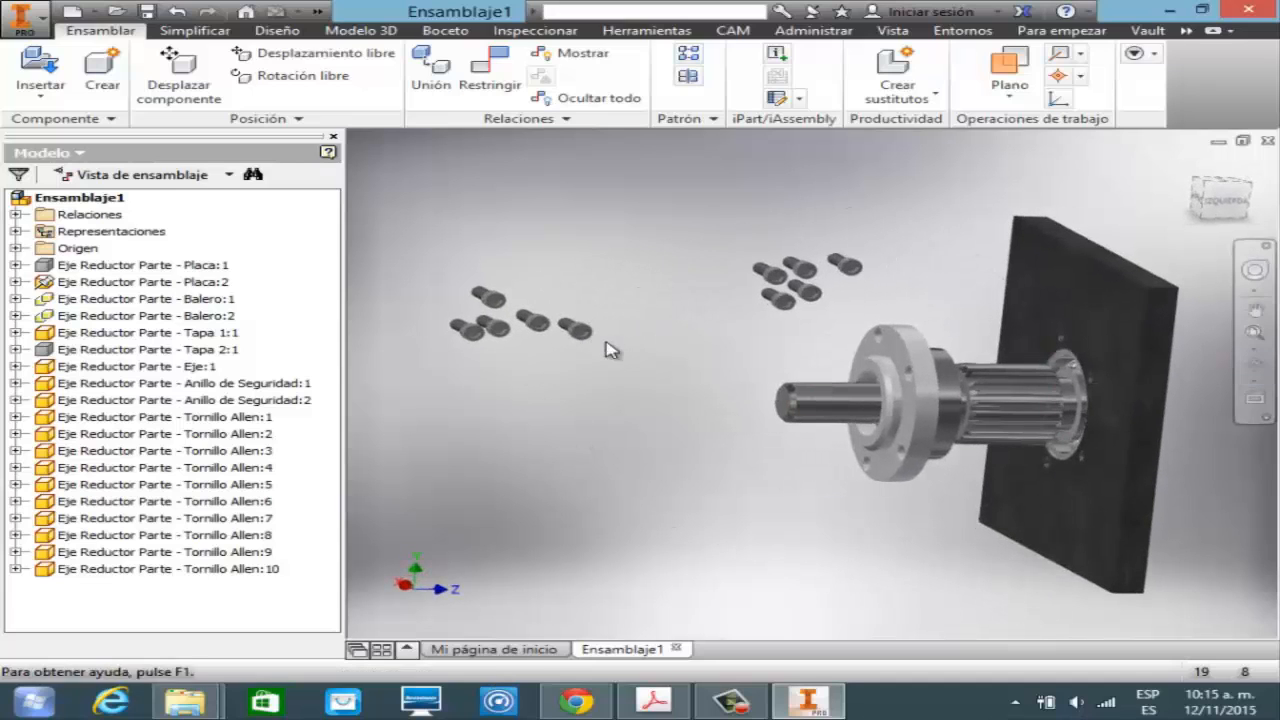
{"action": "right_click", "coordinate": [118, 265]}
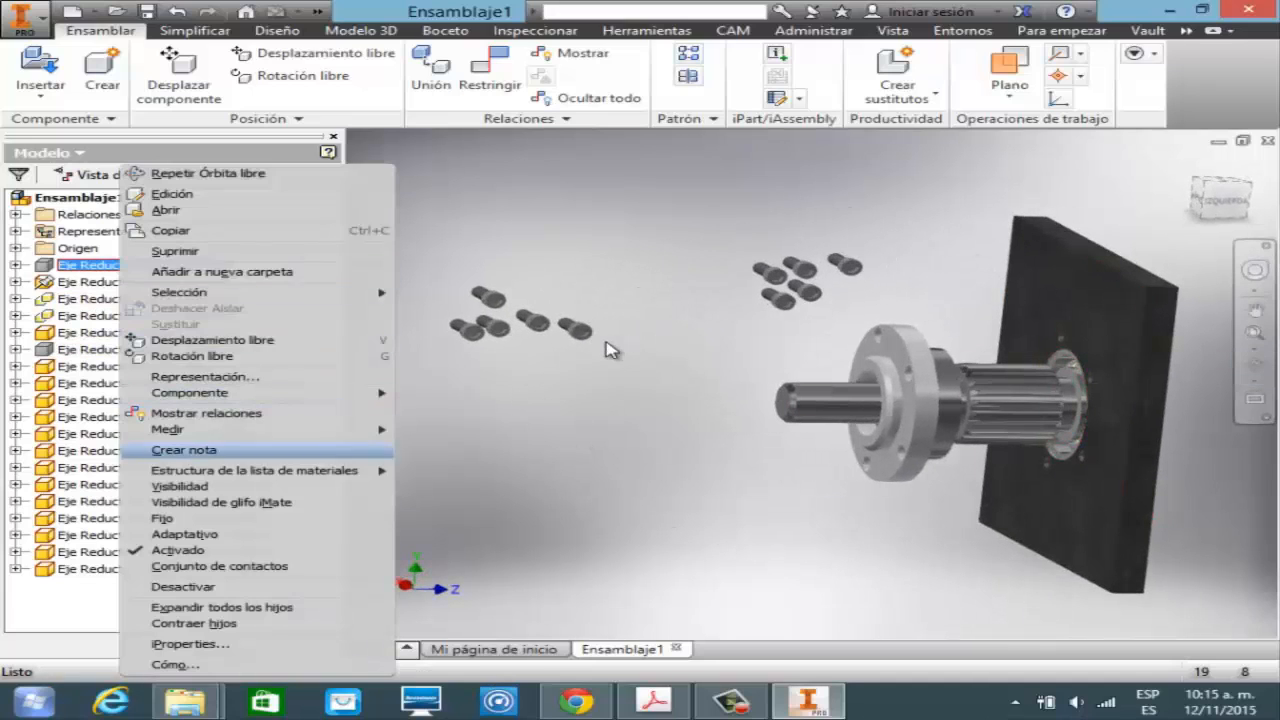
{"action": "left_click", "coordinate": [180, 486]}
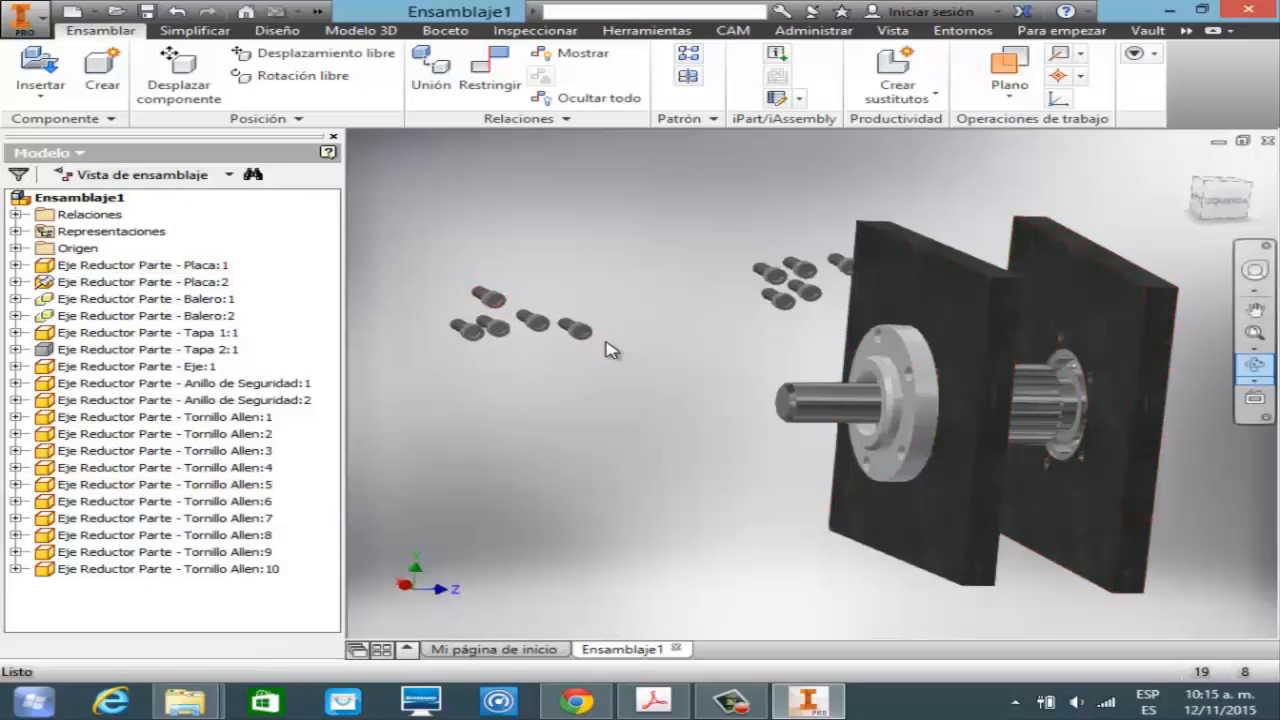
- Slide Placa:1 along the shaft toward Placa:2, leaving a gap behind the flange of Tapa 1:1
{"action": "key", "text": "F4"}
{"action": "left_click_drag", "start_coordinate": [612, 350], "coordinate": [505, 350]}
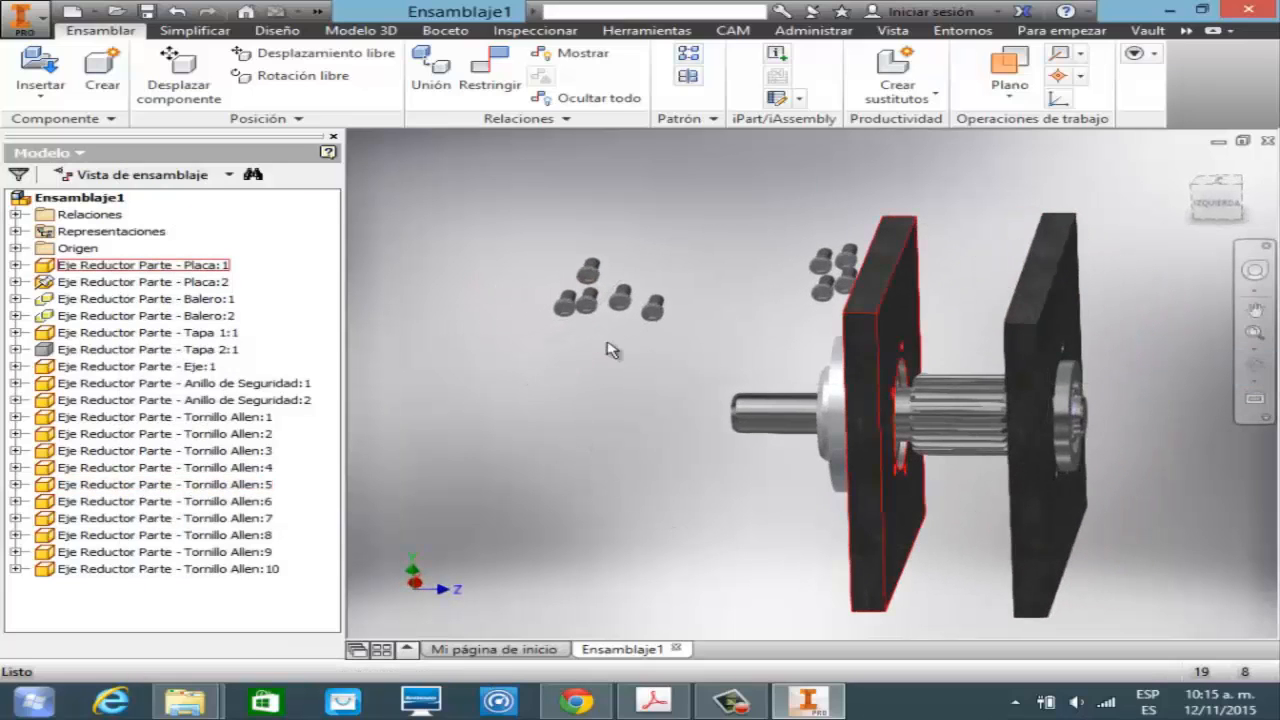
{"action": "mouse_move", "coordinate": [880, 470]}
{"action": "left_mouse_down"}
{"action": "mouse_move", "coordinate": [918, 470]}
{"action": "mouse_move", "coordinate": [902, 470]}
{"action": "left_mouse_up"}
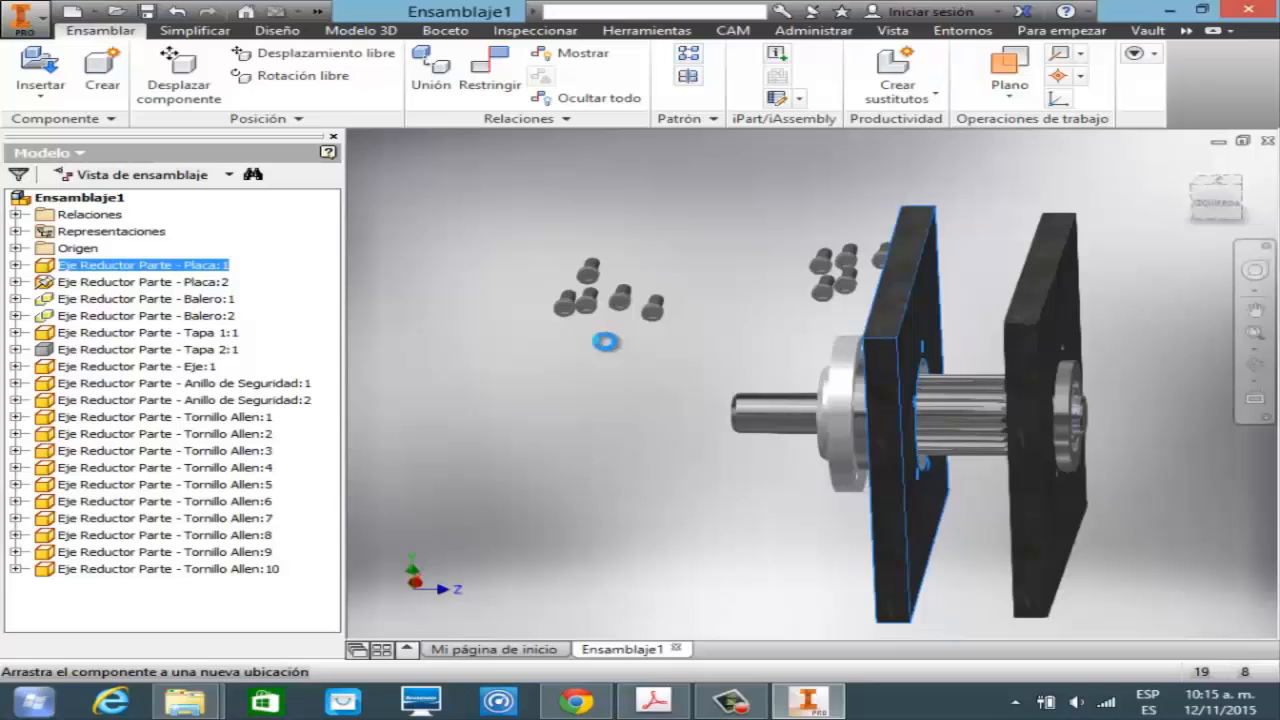
{"action": "left_click", "coordinate": [612, 350]}
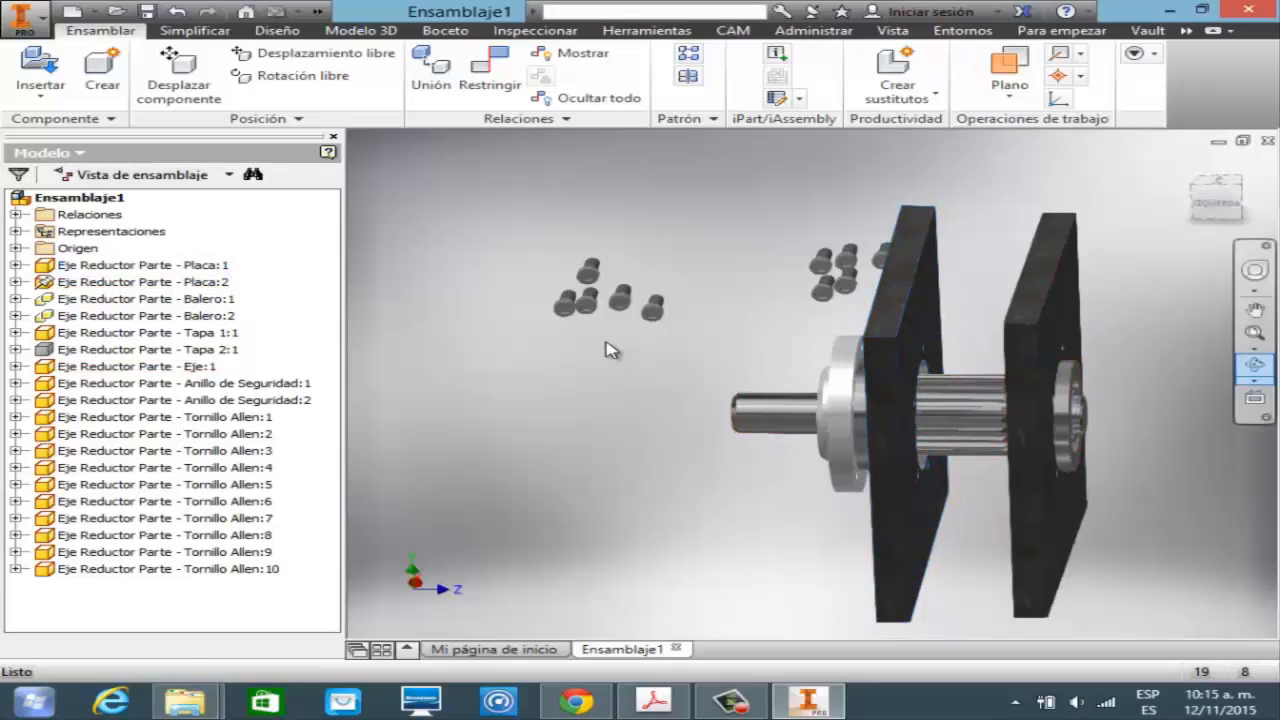
- Mate the outer face of Placa:1 with the back of the flange of Tapa 1:1 using a 0.000 mm offset
{"action": "key", "text": "F4"}
{"action": "left_click_drag", "start_coordinate": [606, 337], "coordinate": [607, 342]}
{"action": "key", "text": "Escape"}
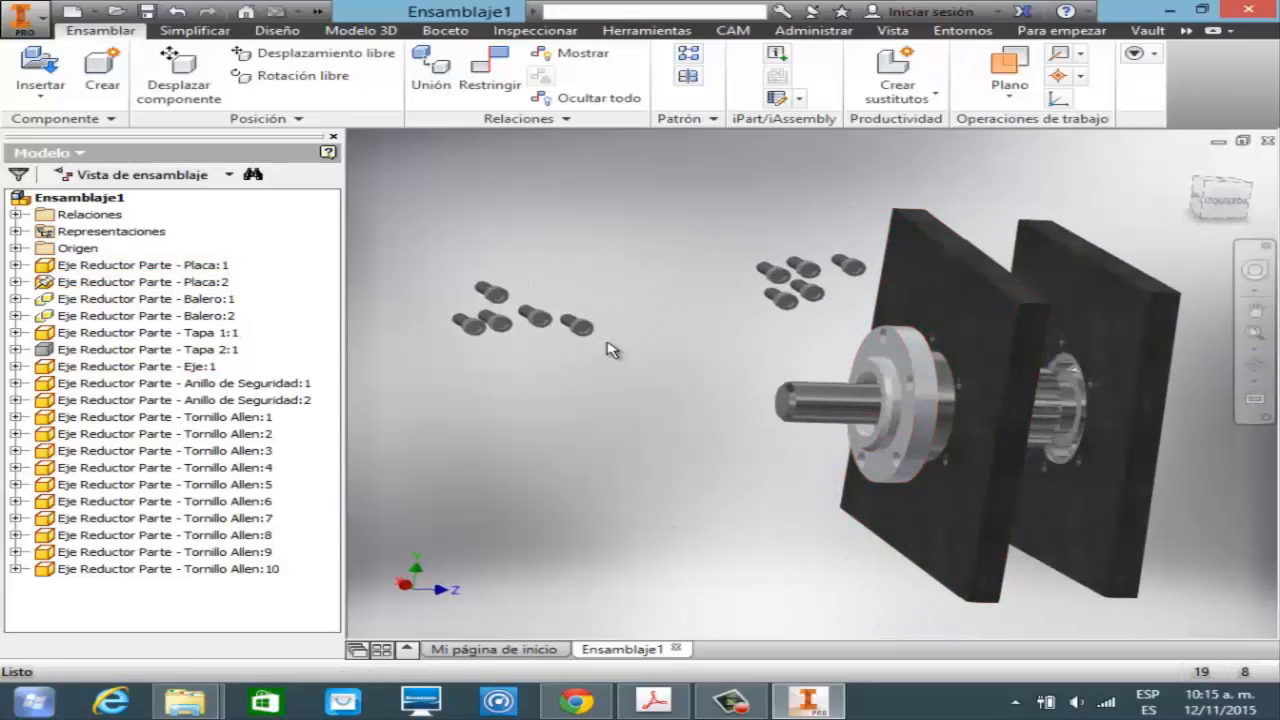
{"action": "key", "text": "c"}
{"action": "left_click", "coordinate": [607, 343]}
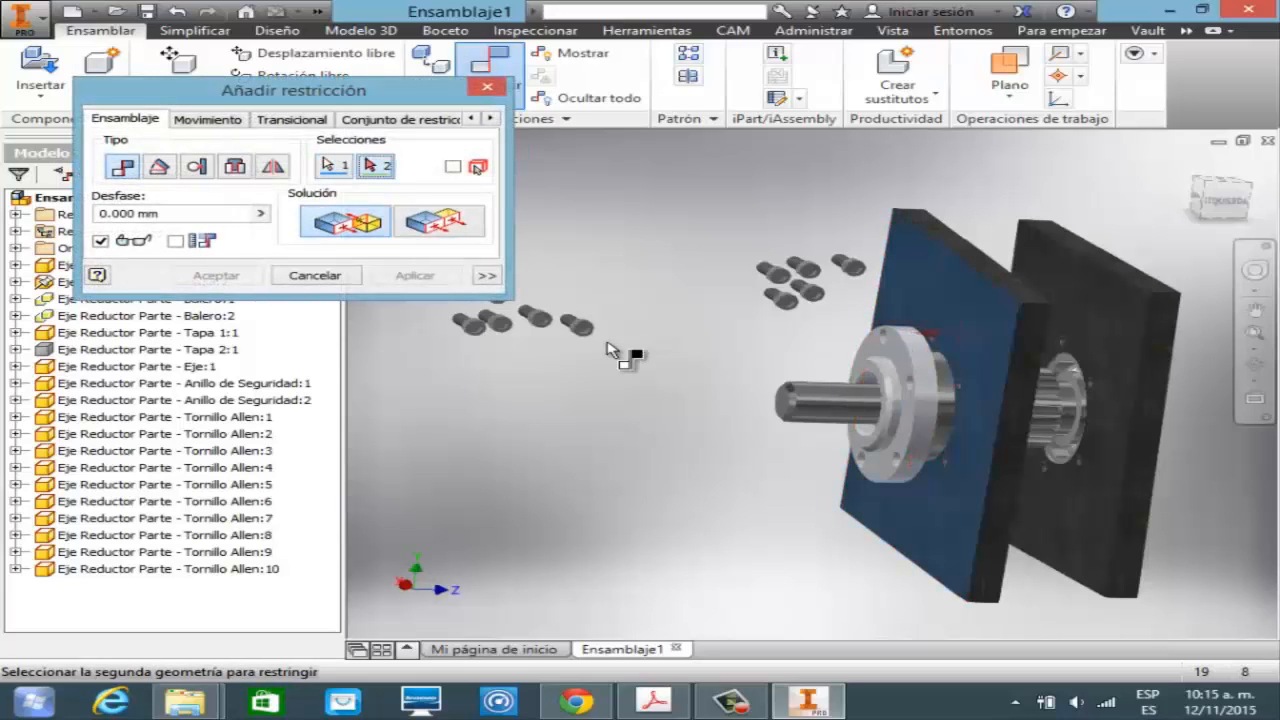
{"action": "left_click", "coordinate": [607, 350]}
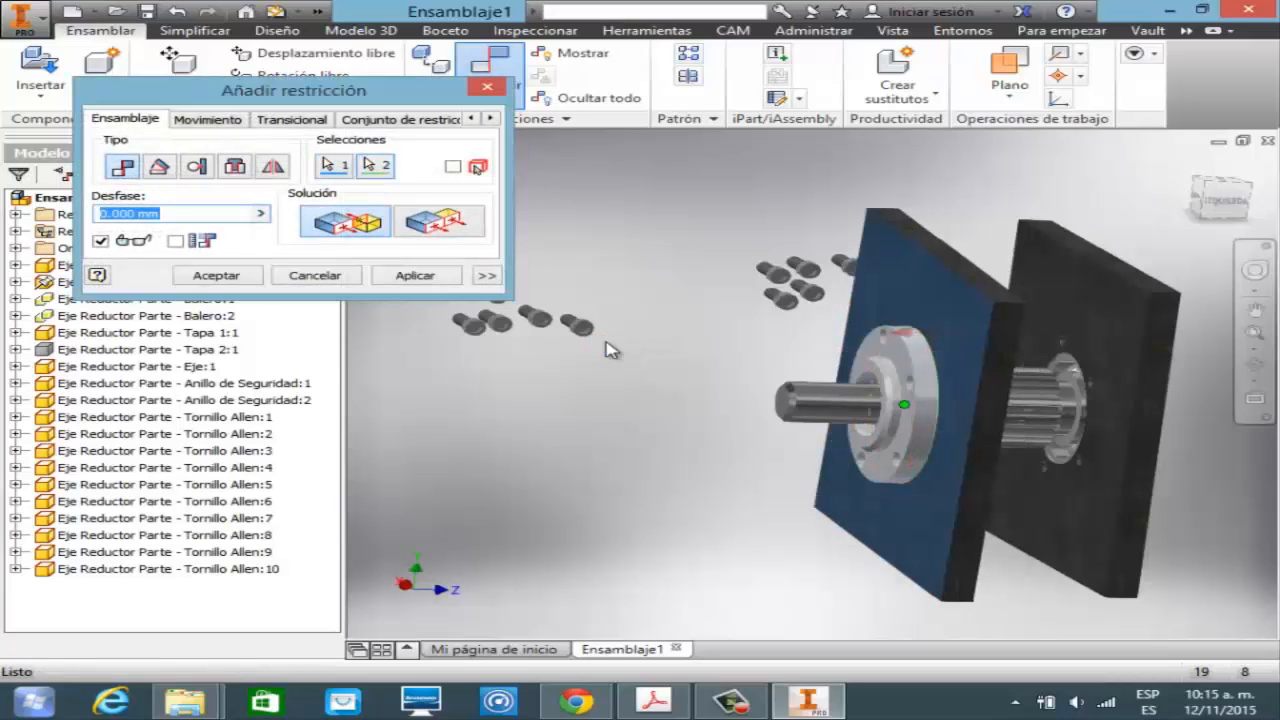
{"action": "key", "text": "Return"}
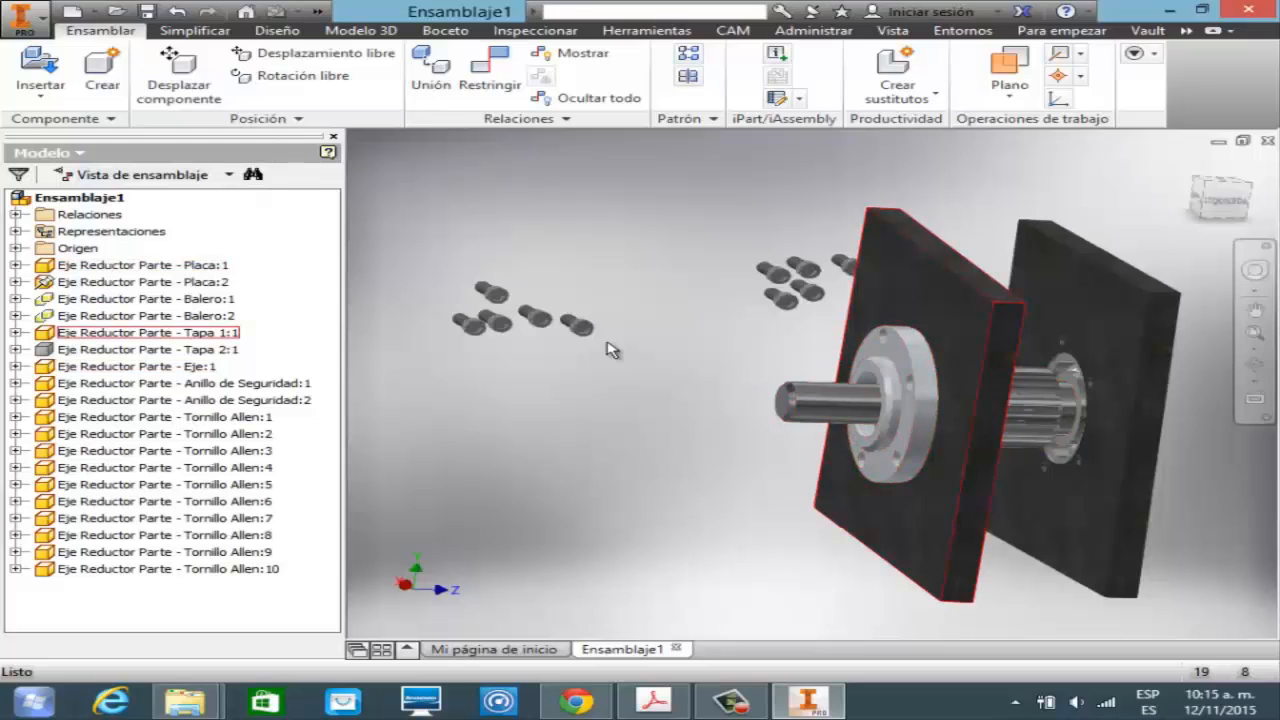
- Move one Allen screw down, apart from the group of five farthest from the plates
{"action": "key", "text": "F4"}
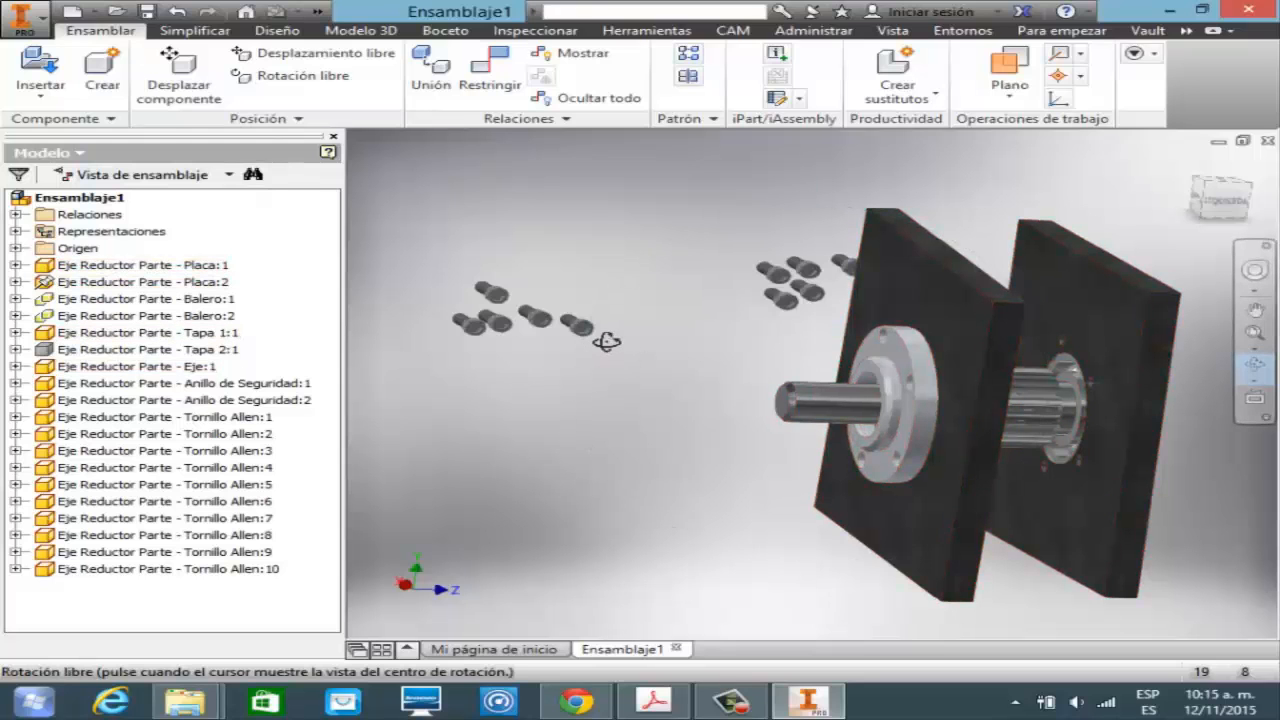
{"action": "left_click_drag", "start_coordinate": [606, 337], "coordinate": [606, 340]}
{"action": "key", "text": "Escape"}
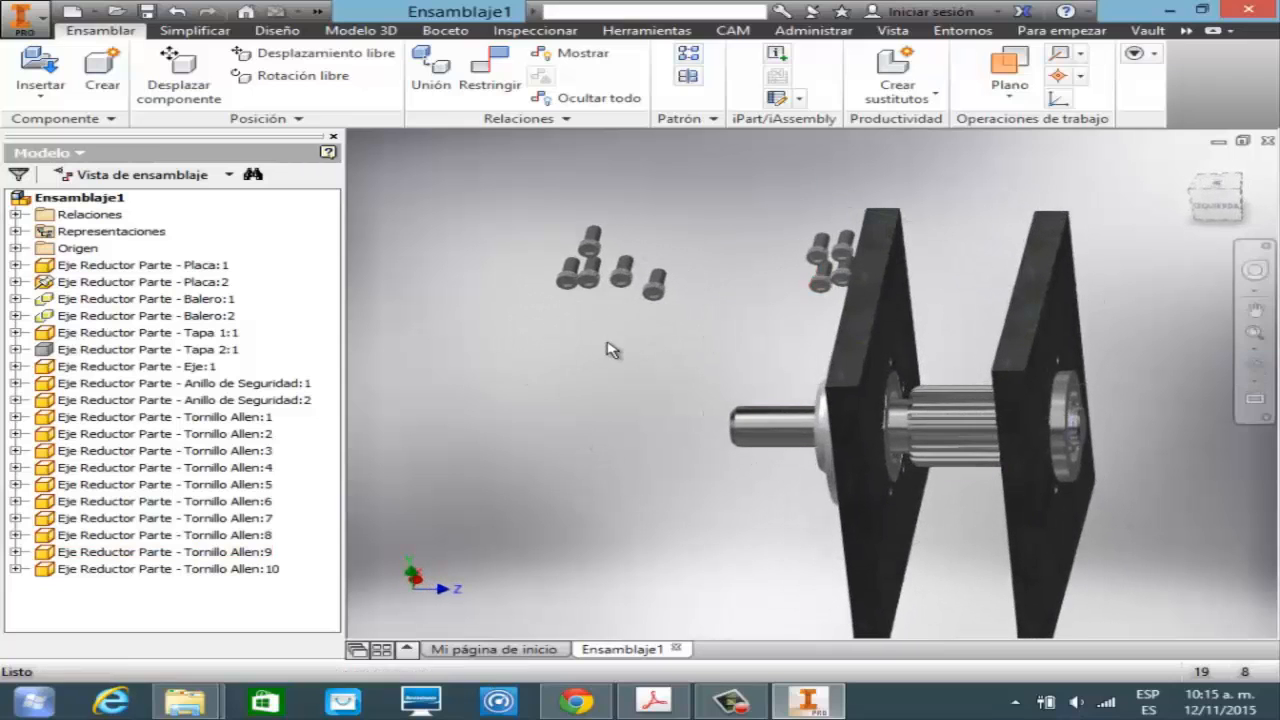
{"action": "left_click_drag", "start_coordinate": [588, 274], "coordinate": [607, 343]}
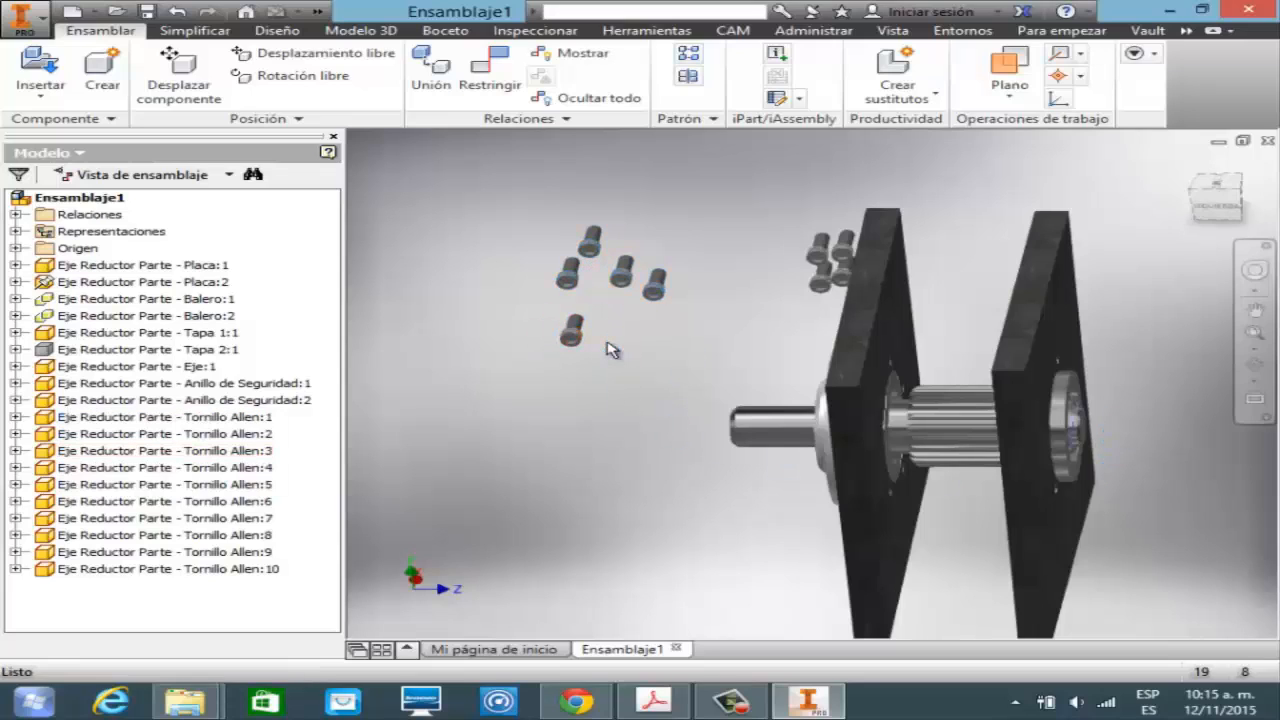
- Move the five Allen screws beside Placa:1 one by one to the outer side of Placa:2
{"action": "left_click_drag", "start_coordinate": [818, 253], "coordinate": [1138, 340]}
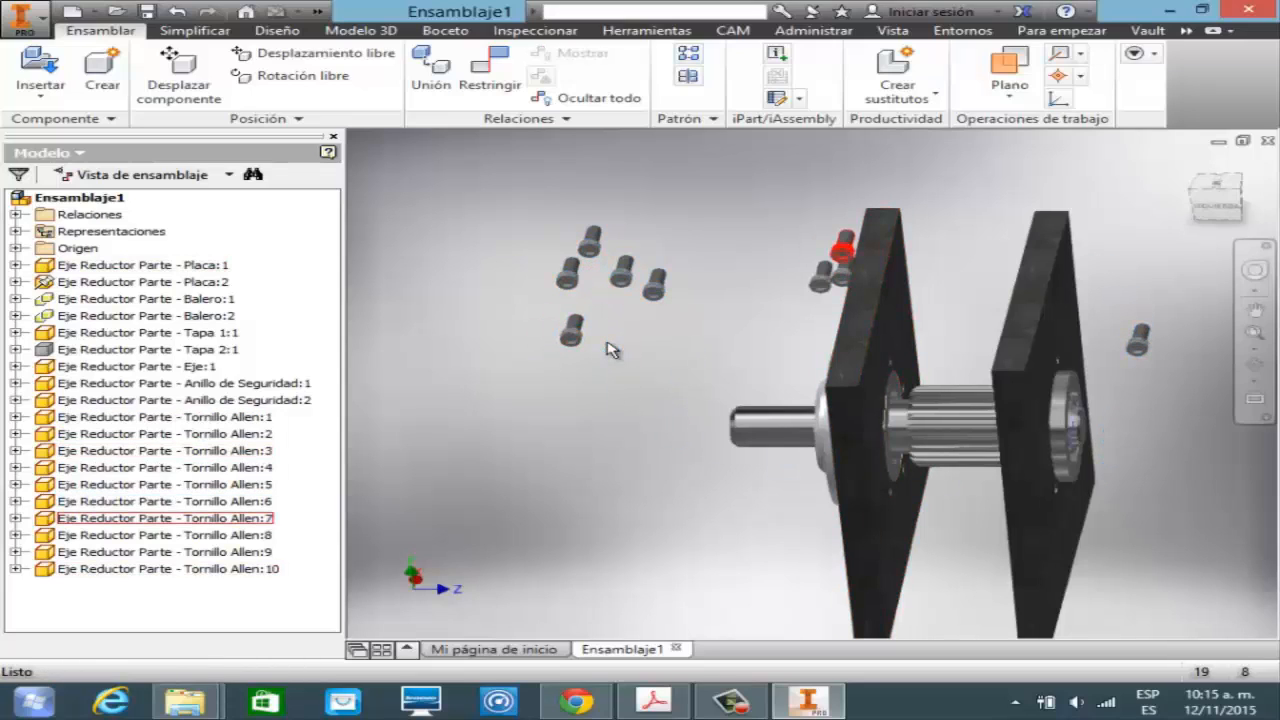
{"action": "left_click_drag", "start_coordinate": [843, 250], "coordinate": [1168, 398]}
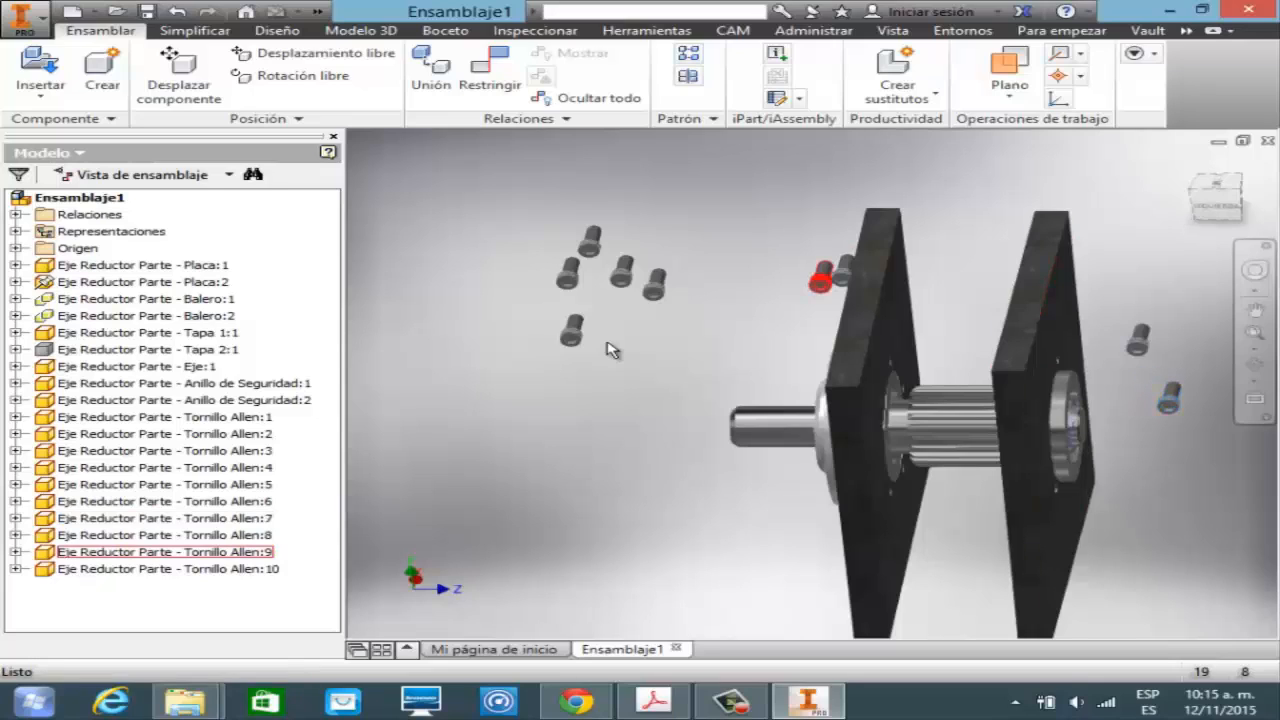
{"action": "left_click_drag", "start_coordinate": [820, 278], "coordinate": [1135, 422]}
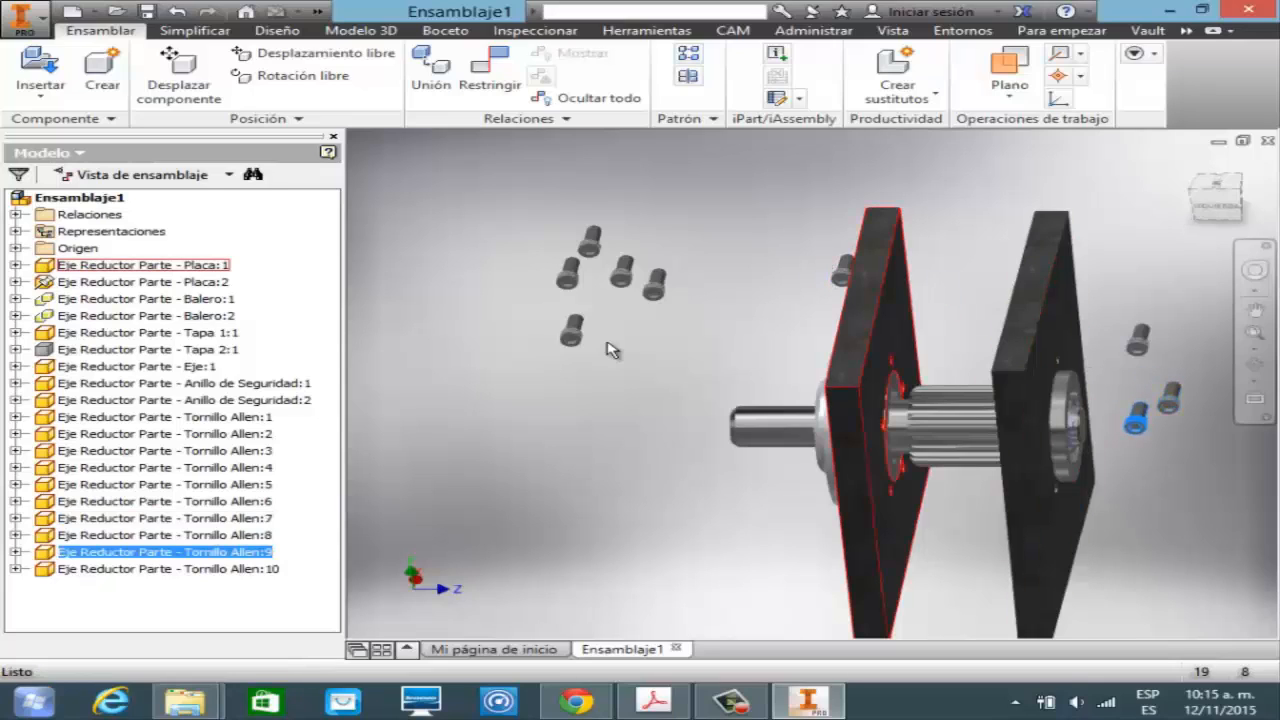
{"action": "left_click_drag", "start_coordinate": [842, 272], "coordinate": [880, 292]}
{"action": "left_click", "coordinate": [606, 341]}
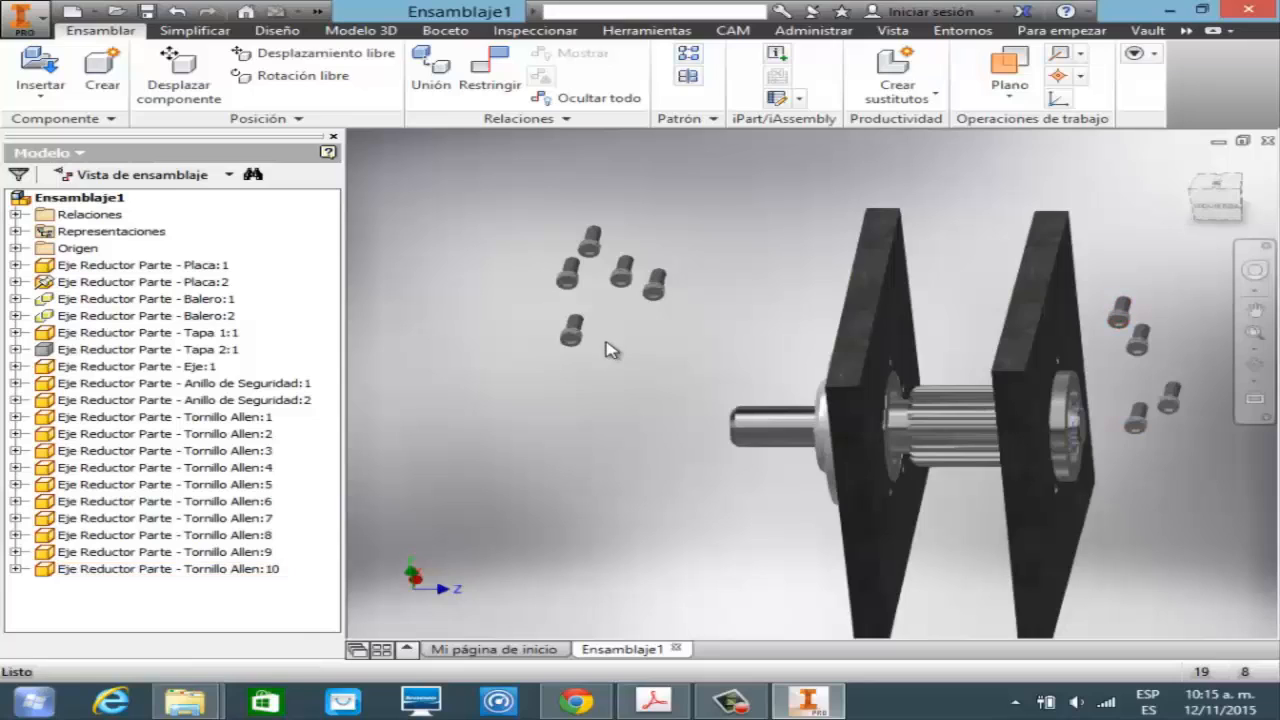
{"action": "key", "text": "F4"}
{"action": "left_click_drag", "start_coordinate": [606, 341], "coordinate": [606, 340]}
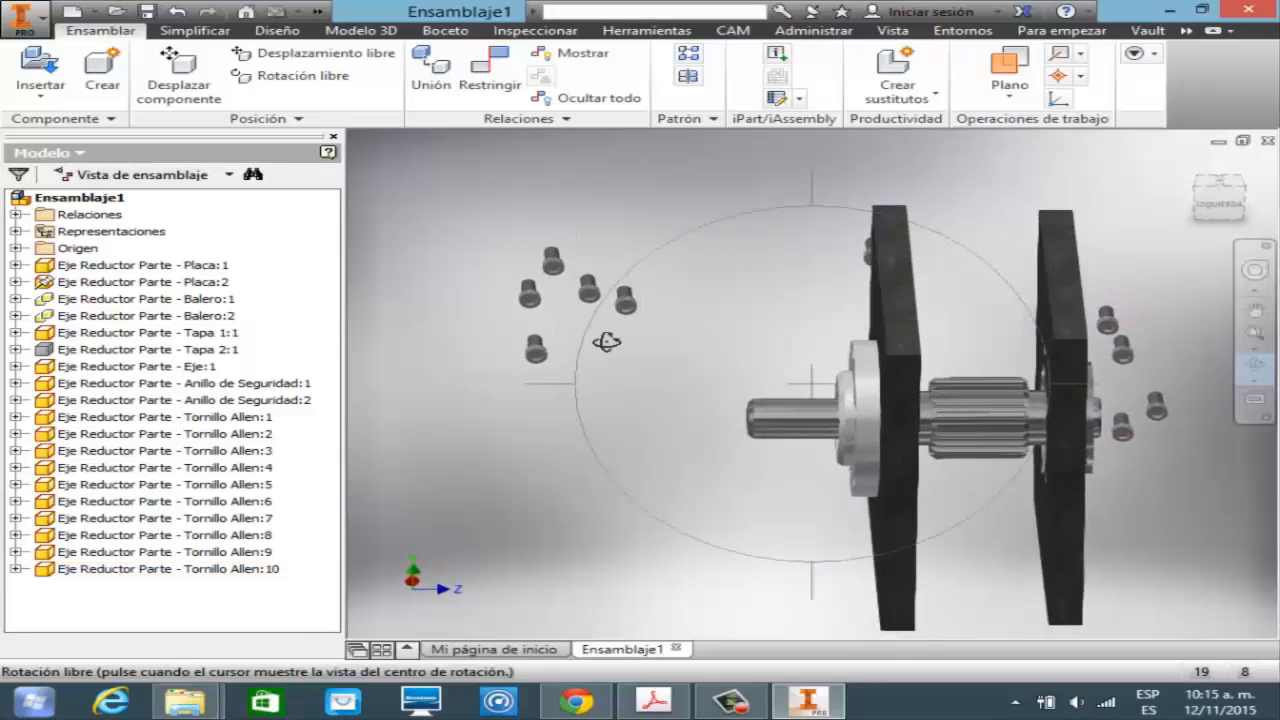
{"action": "left_click_drag", "start_coordinate": [867, 256], "coordinate": [1148, 396]}
{"action": "left_click", "coordinate": [606, 341]}
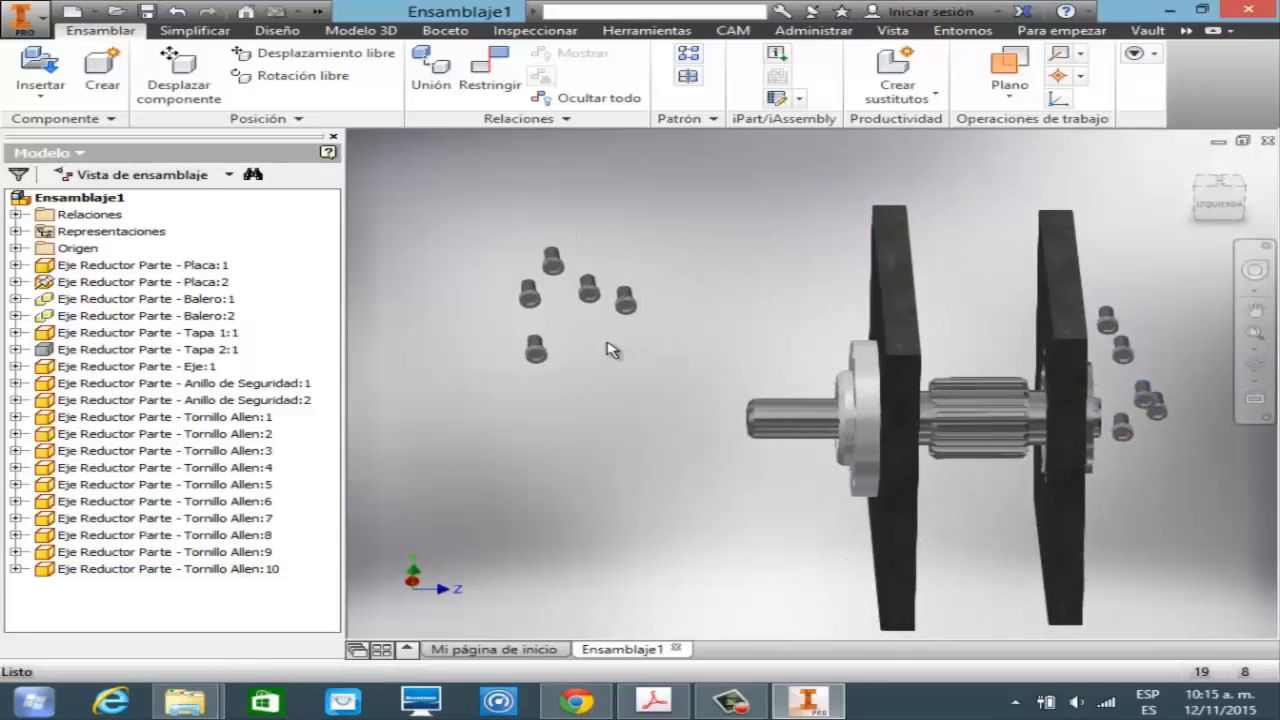
- Make the hidden cover Tapa 2:1 visible again on the outer side of Placa:2
{"action": "key", "text": "F4"}
{"action": "left_click_drag", "start_coordinate": [606, 342], "coordinate": [606, 342]}
{"action": "middle_click_drag", "start_coordinate": [606, 342], "coordinate": [612, 349], "text": "shift"}
{"action": "right_click", "coordinate": [90, 349]}
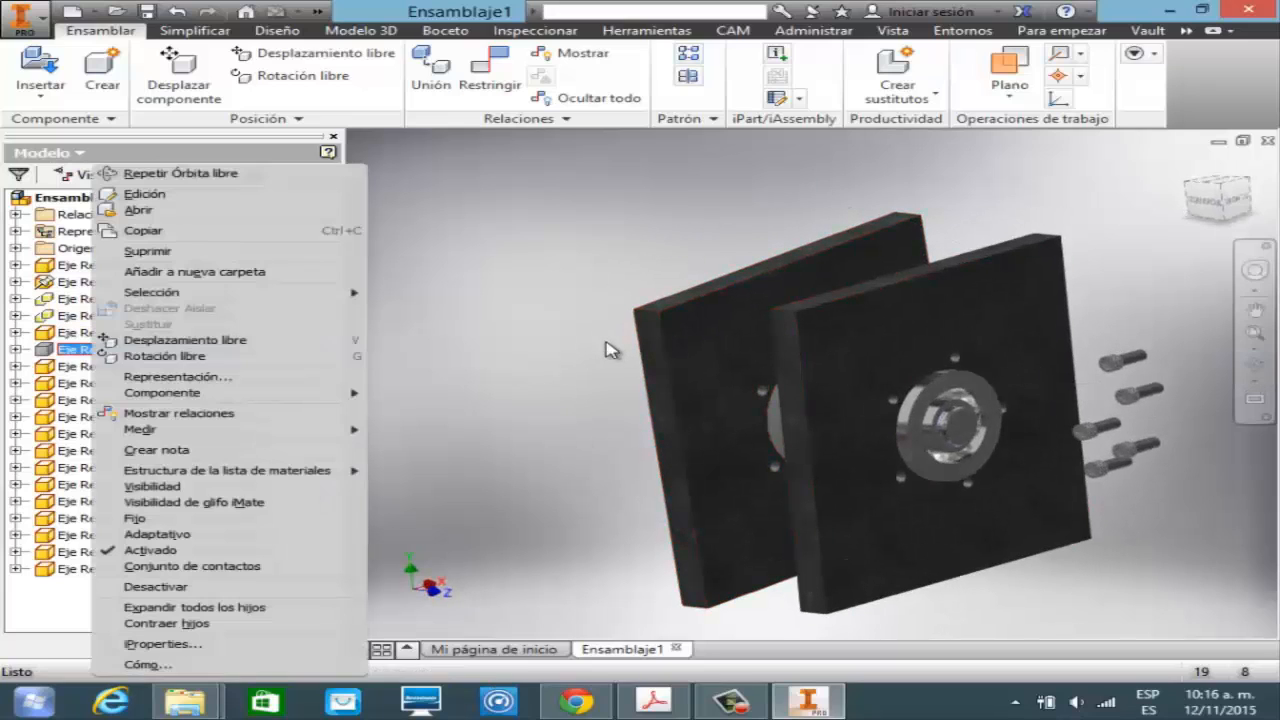
{"action": "left_click", "coordinate": [152, 486]}
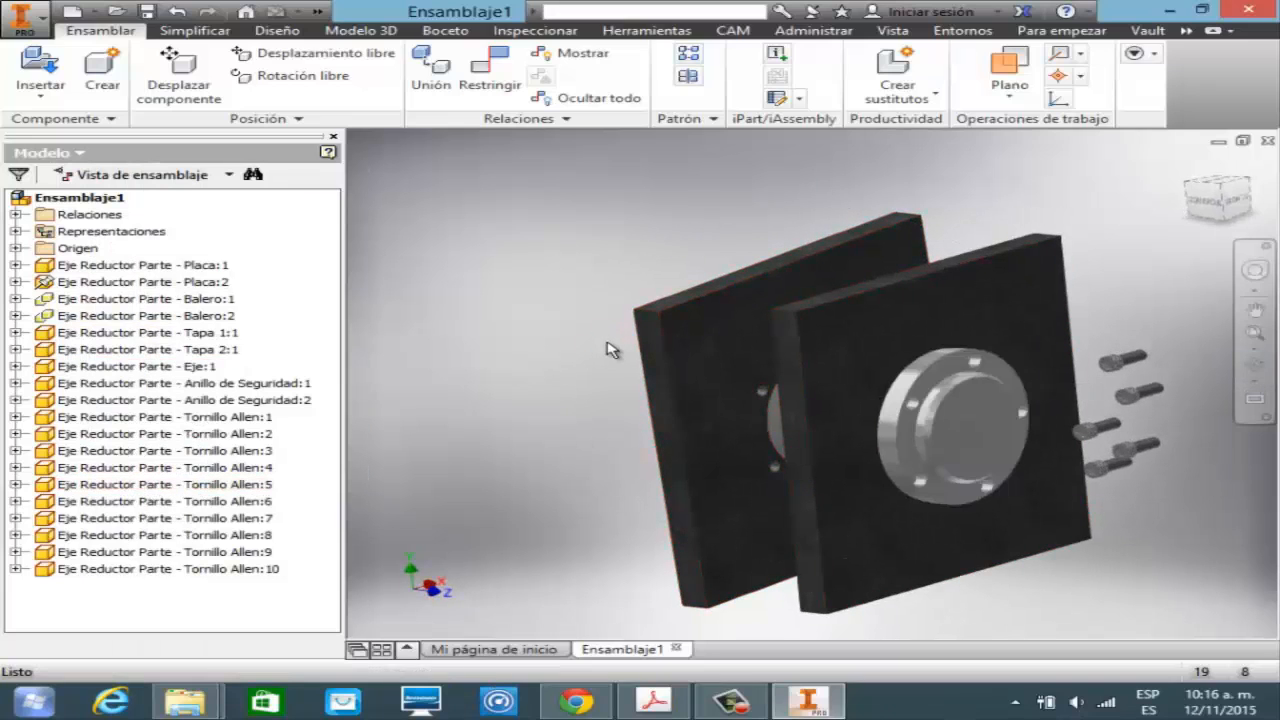
- Free-rotate the five Allen screws beside Placa:2 one by one so their threaded ends point toward Tapa 2:1 and their heads face outward
{"action": "left_click", "coordinate": [1254, 348]}
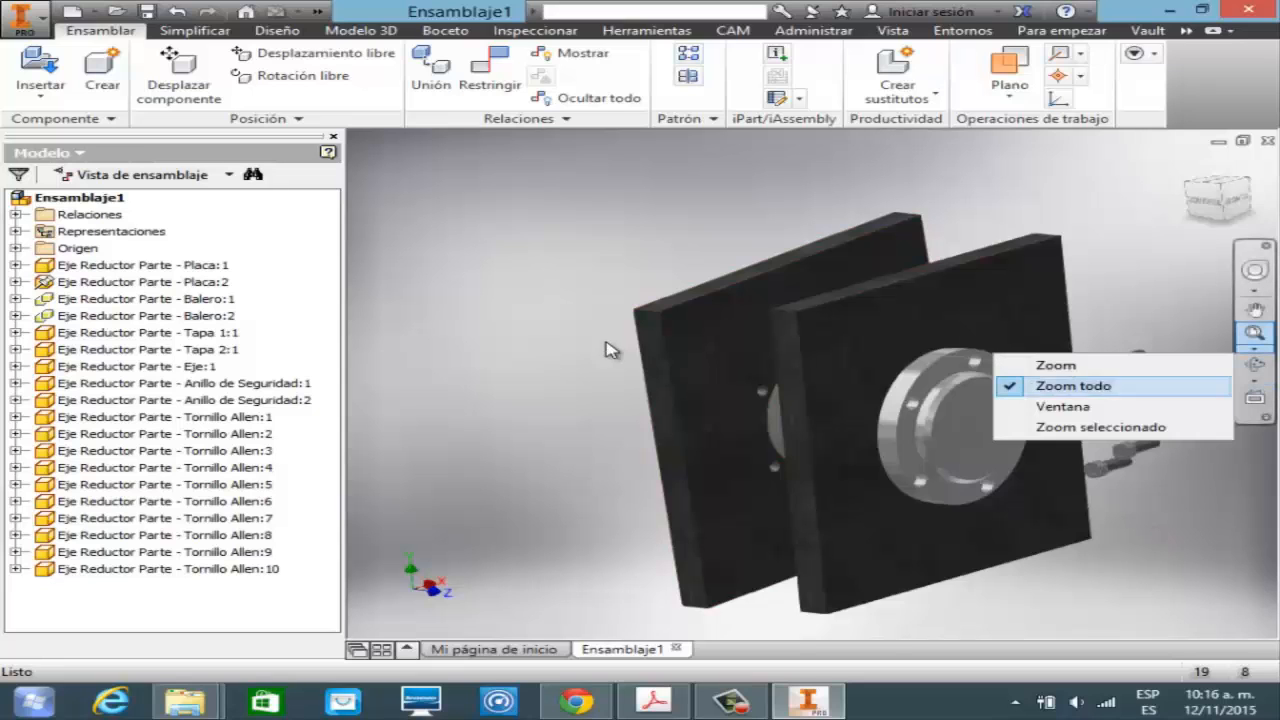
{"action": "left_click", "coordinate": [1062, 406]}
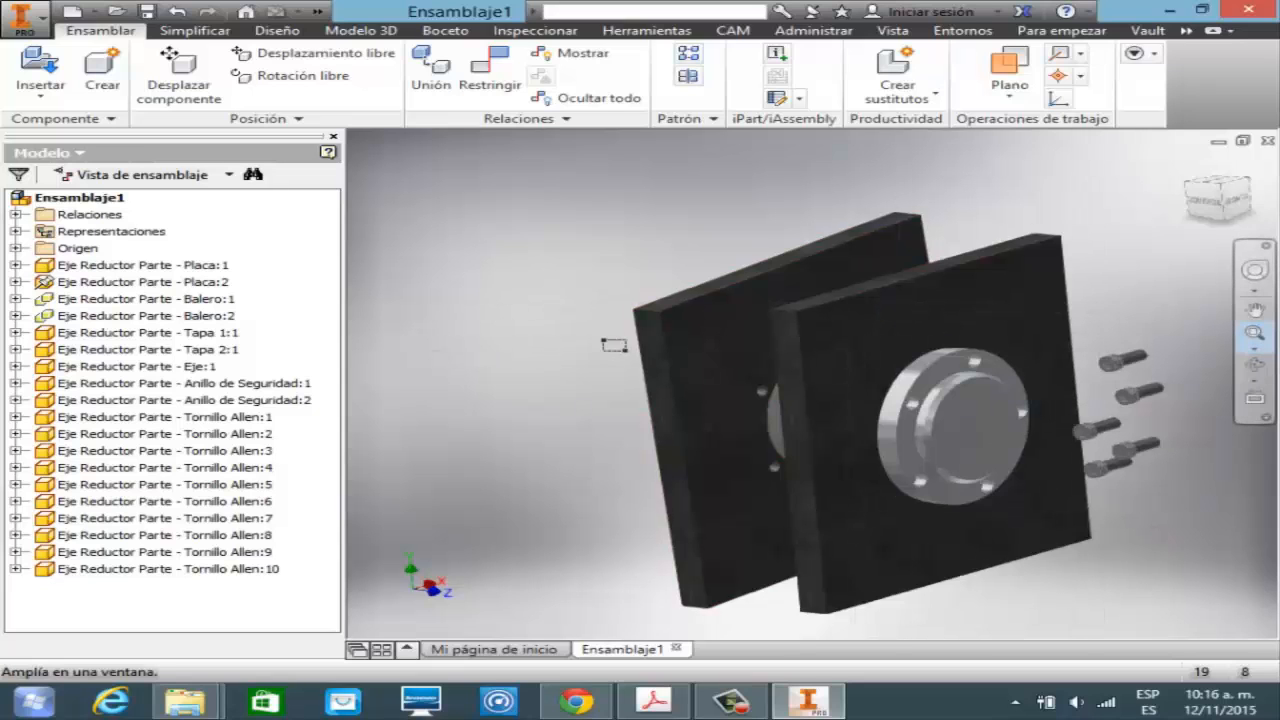
{"action": "left_click_drag", "start_coordinate": [866, 315], "coordinate": [1207, 525]}
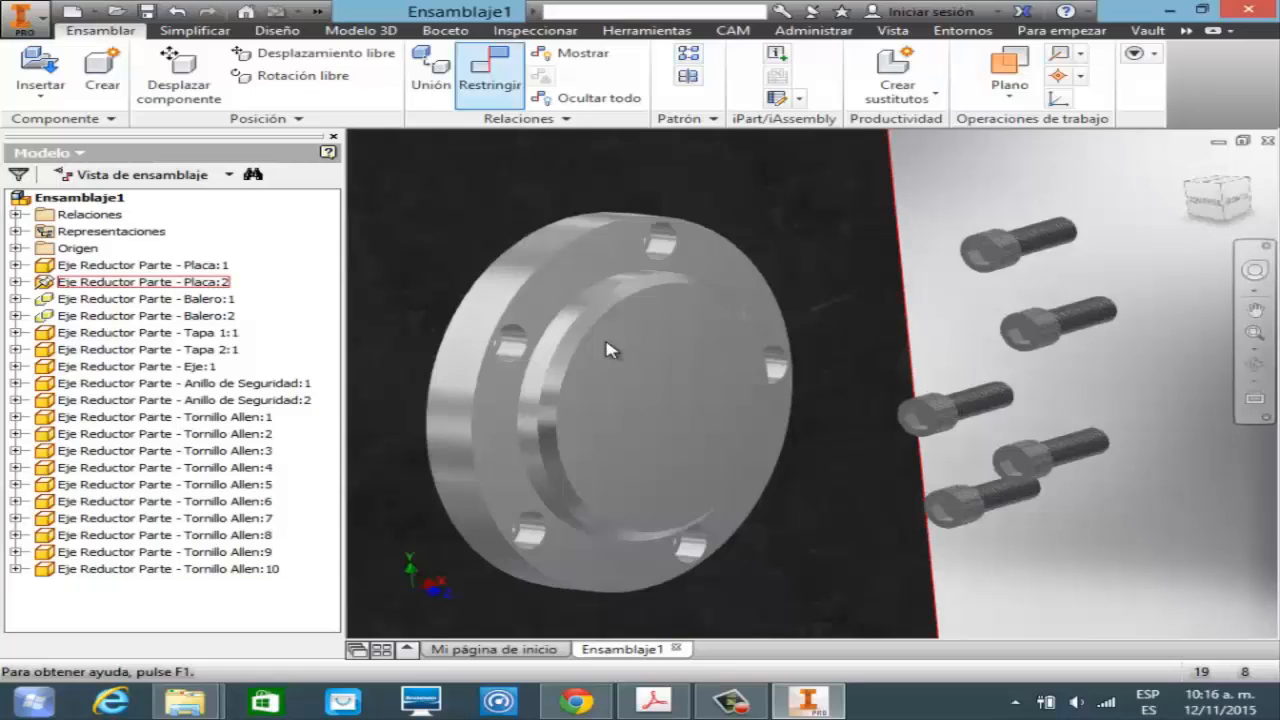
{"action": "left_click", "coordinate": [292, 75]}
{"action": "left_click", "coordinate": [1018, 242]}
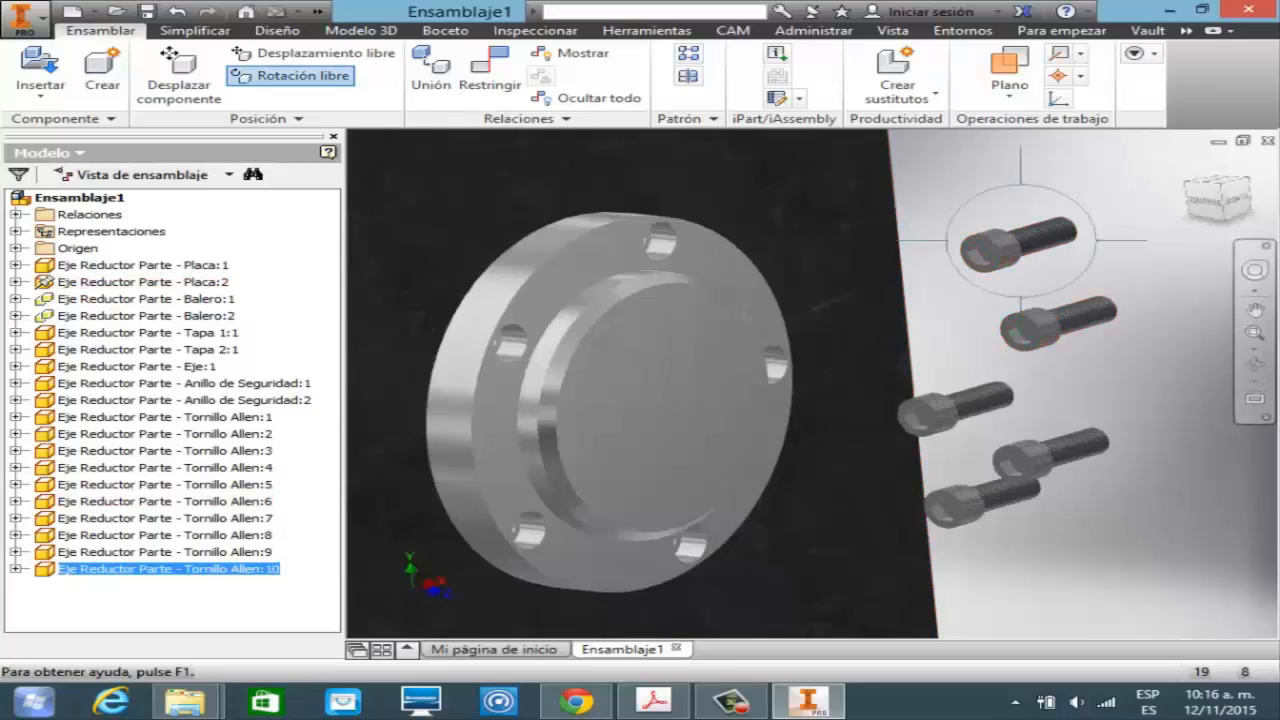
{"action": "left_click_drag", "start_coordinate": [1018, 242], "coordinate": [601, 337]}
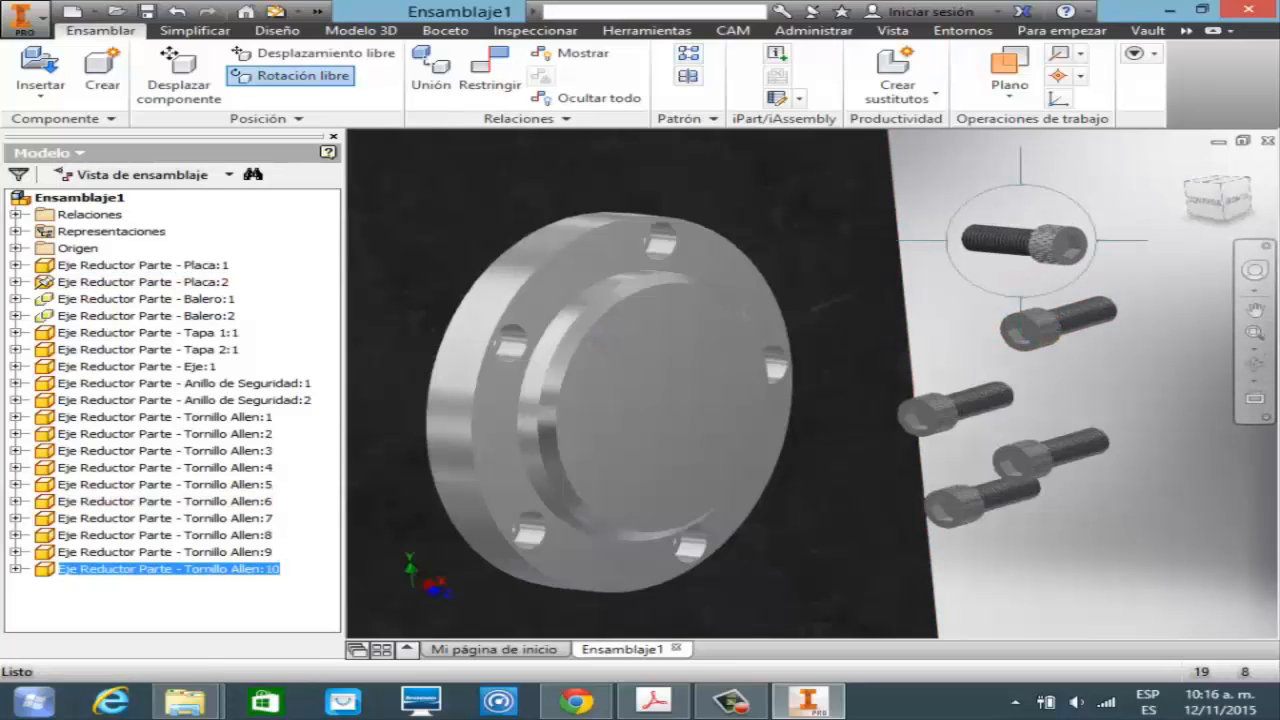
{"action": "left_click", "coordinate": [1058, 322]}
{"action": "left_click_drag", "start_coordinate": [1058, 322], "coordinate": [605, 342]}
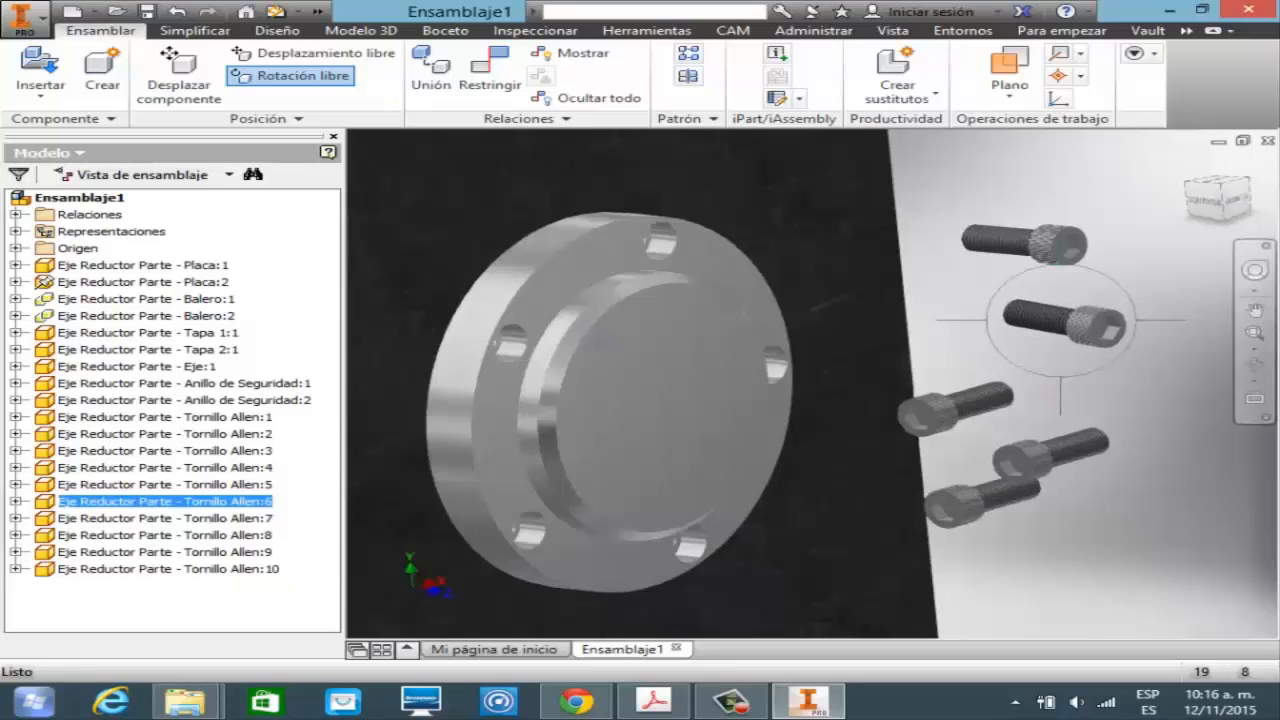
{"action": "left_click", "coordinate": [957, 405]}
{"action": "left_click_drag", "start_coordinate": [957, 405], "coordinate": [600, 344]}
{"action": "left_click", "coordinate": [1050, 452]}
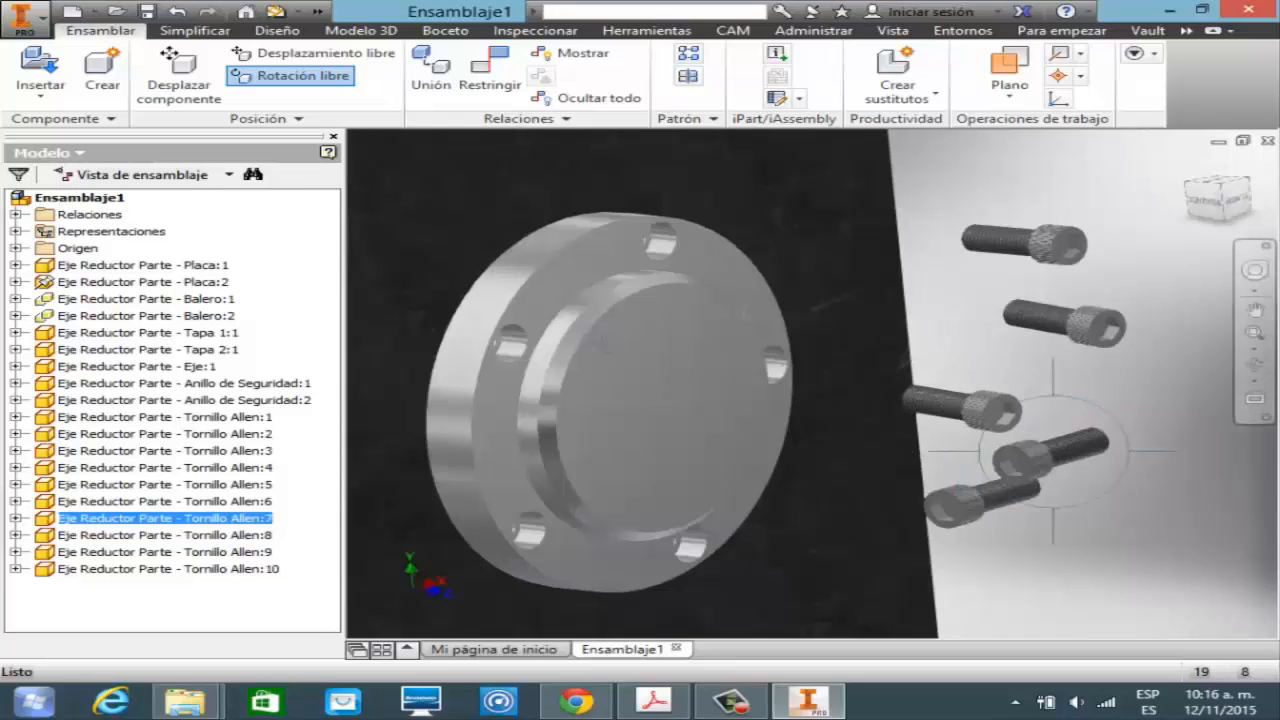
{"action": "left_click_drag", "start_coordinate": [1050, 452], "coordinate": [608, 346]}
{"action": "key", "text": "Escape"}
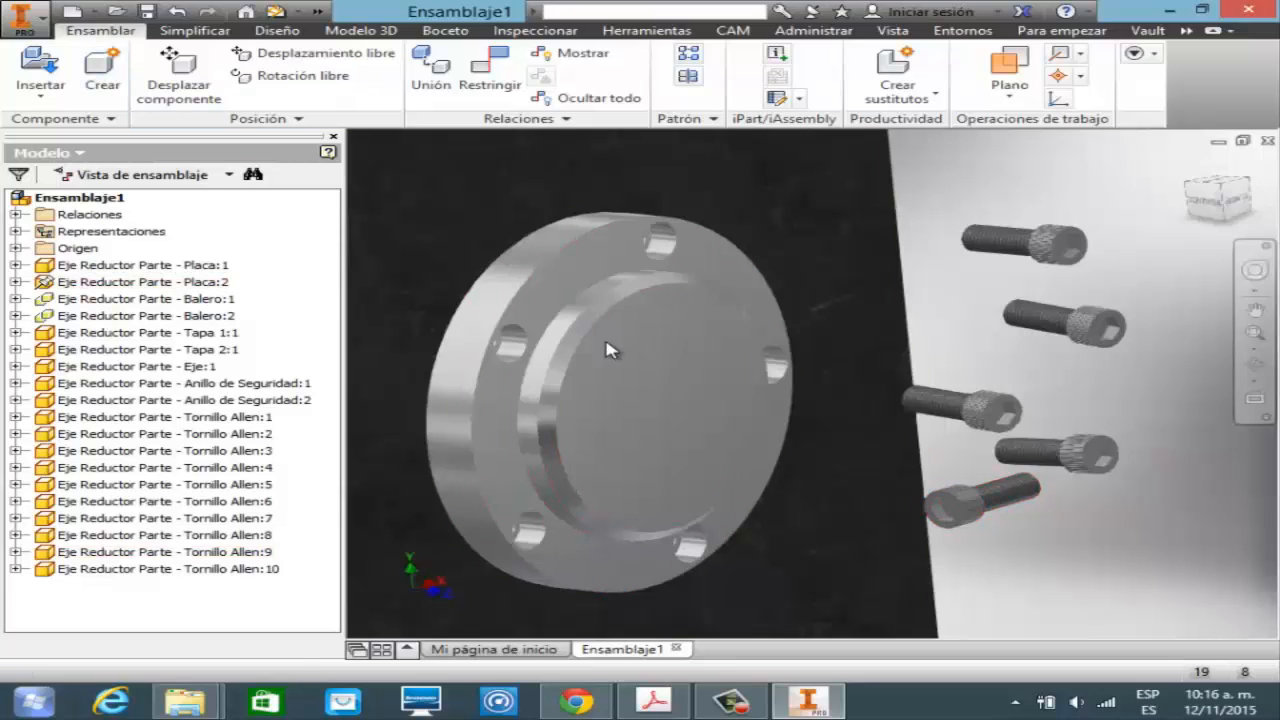
{"action": "key", "text": "g"}
{"action": "left_click", "coordinate": [980, 498]}
{"action": "left_click_drag", "start_coordinate": [980, 498], "coordinate": [602, 340]}
{"action": "key", "text": "Escape"}
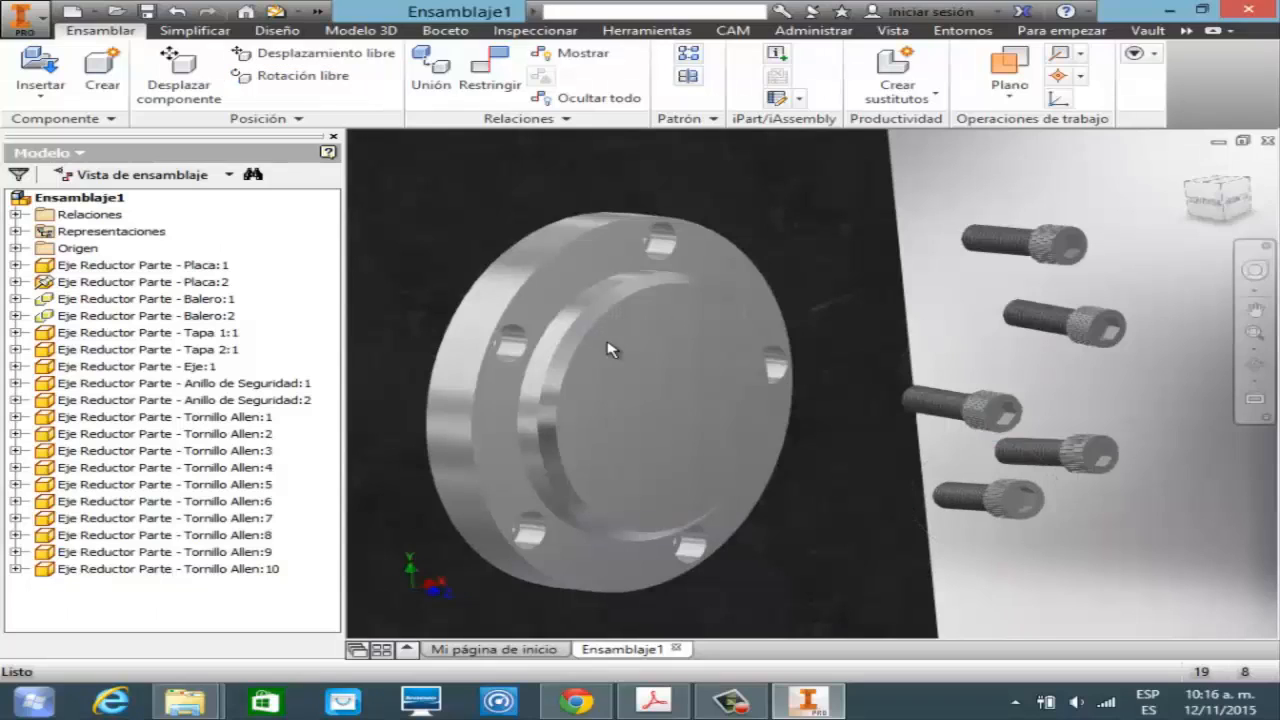
- Mate the axis of each of the five Allen screws with a different flange hole of Tapa 2:1, using a 0.000 mm offset
{"action": "key", "text": "c"}
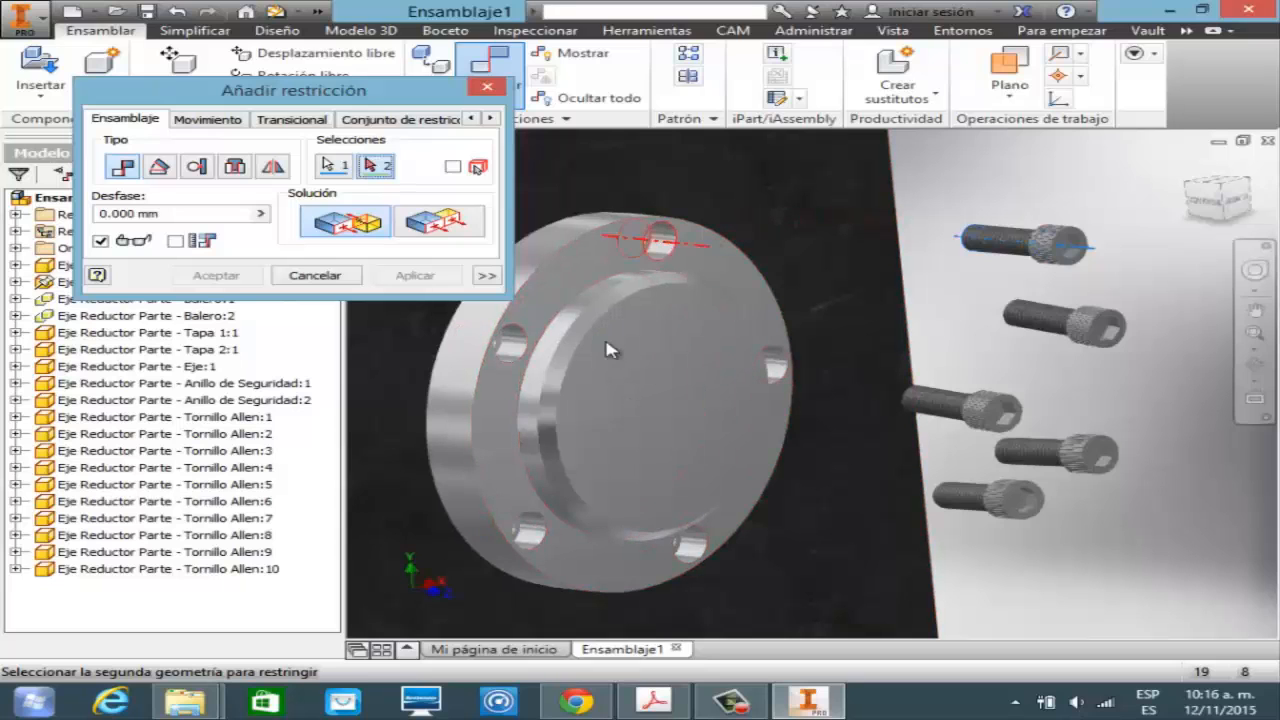
{"action": "key", "text": "Return"}
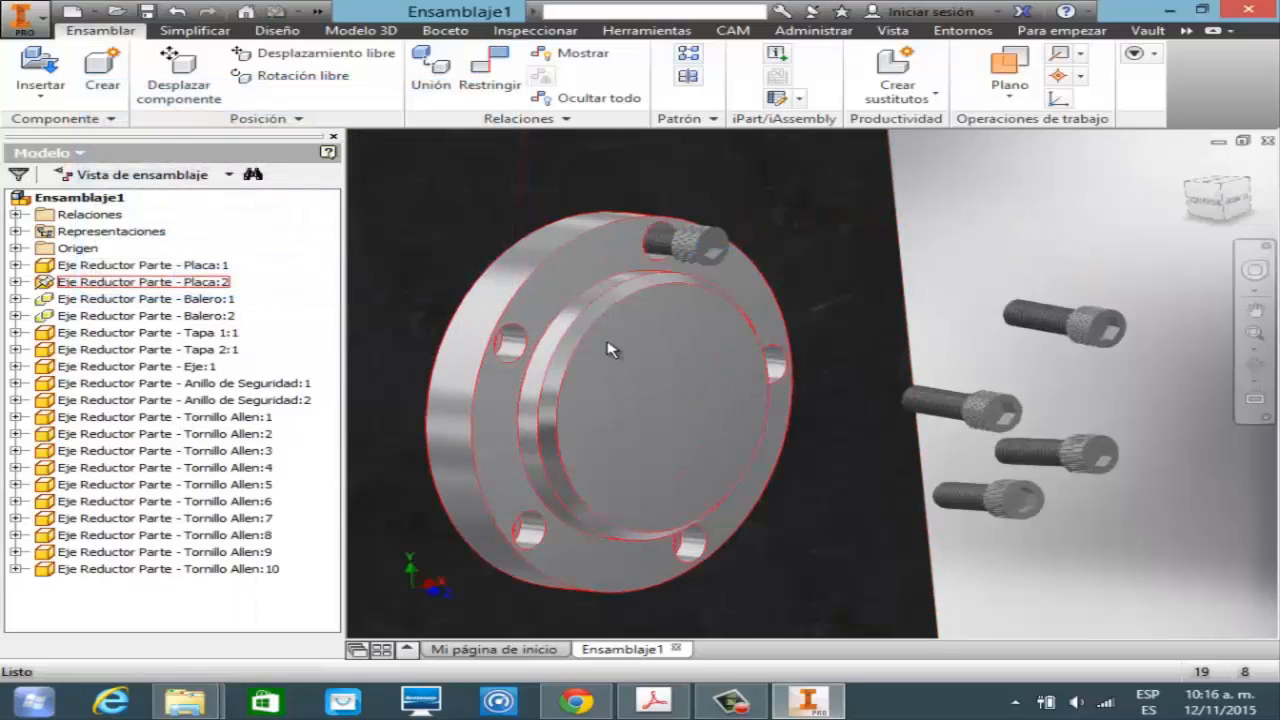
{"action": "key", "text": "c"}
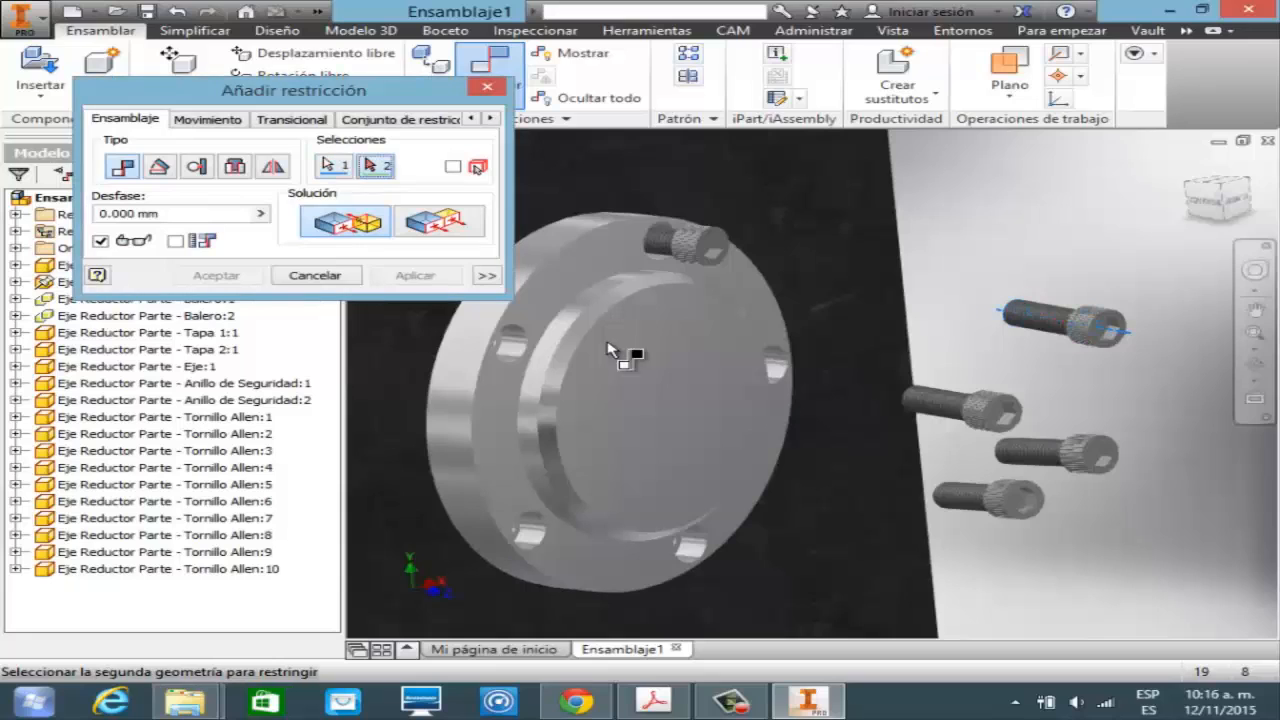
{"action": "left_click", "coordinate": [610, 350]}
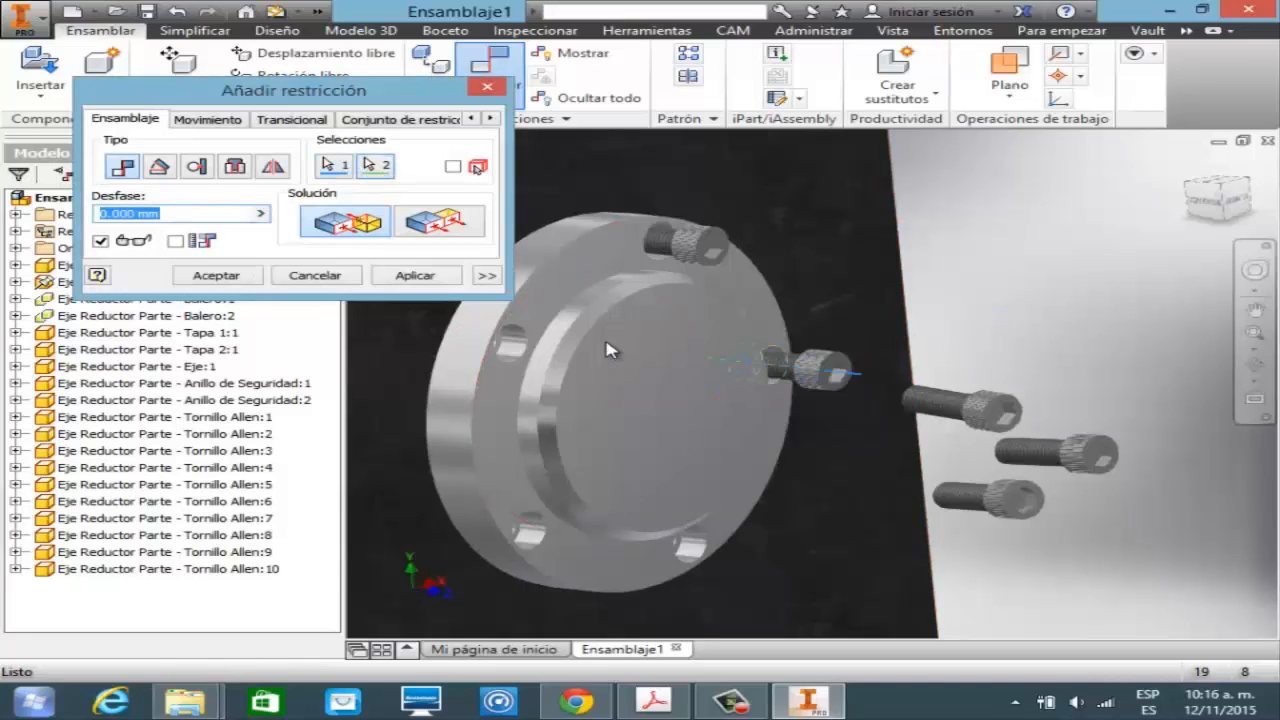
{"action": "left_click", "coordinate": [415, 275]}
{"action": "left_click", "coordinate": [962, 408]}
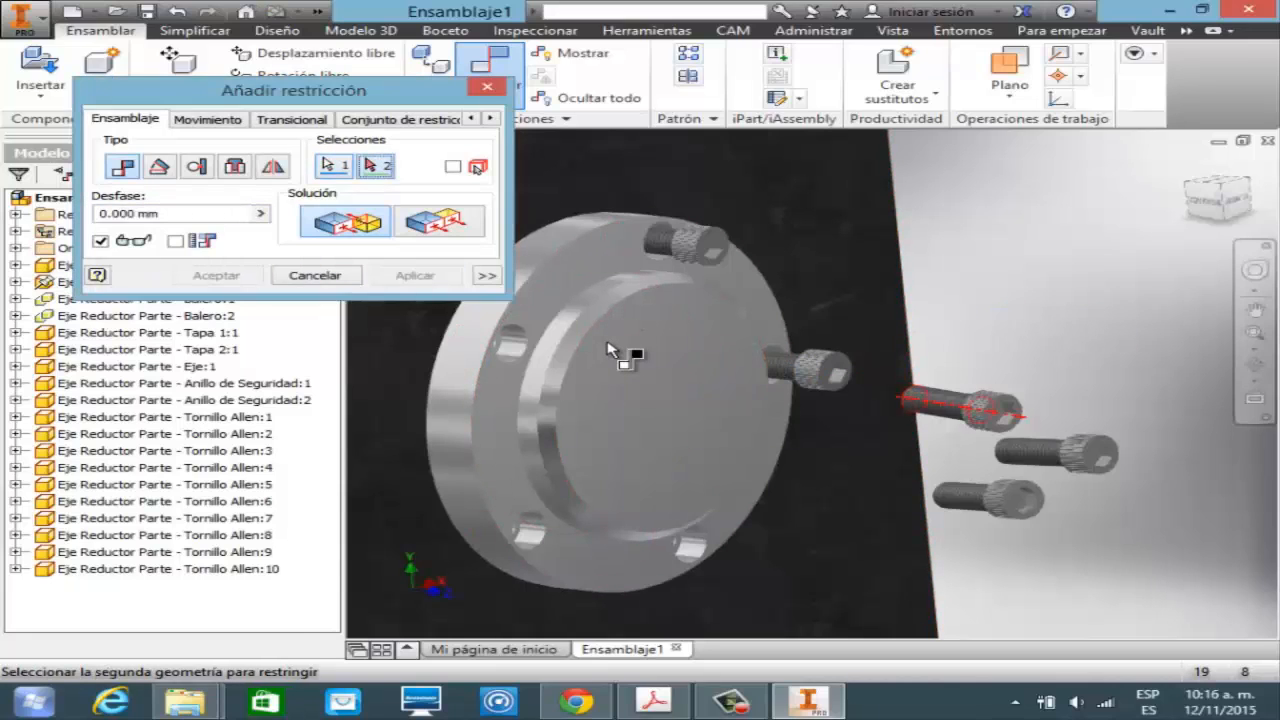
{"action": "left_click", "coordinate": [690, 546]}
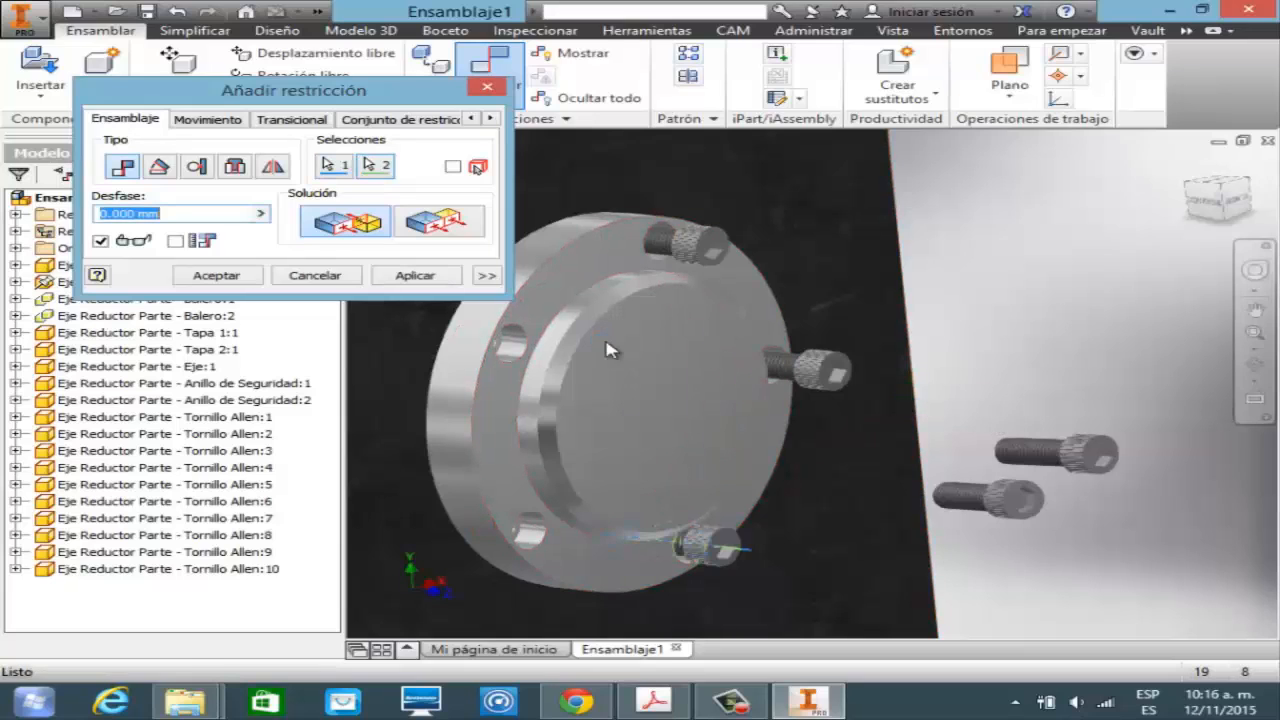
{"action": "left_click", "coordinate": [415, 275]}
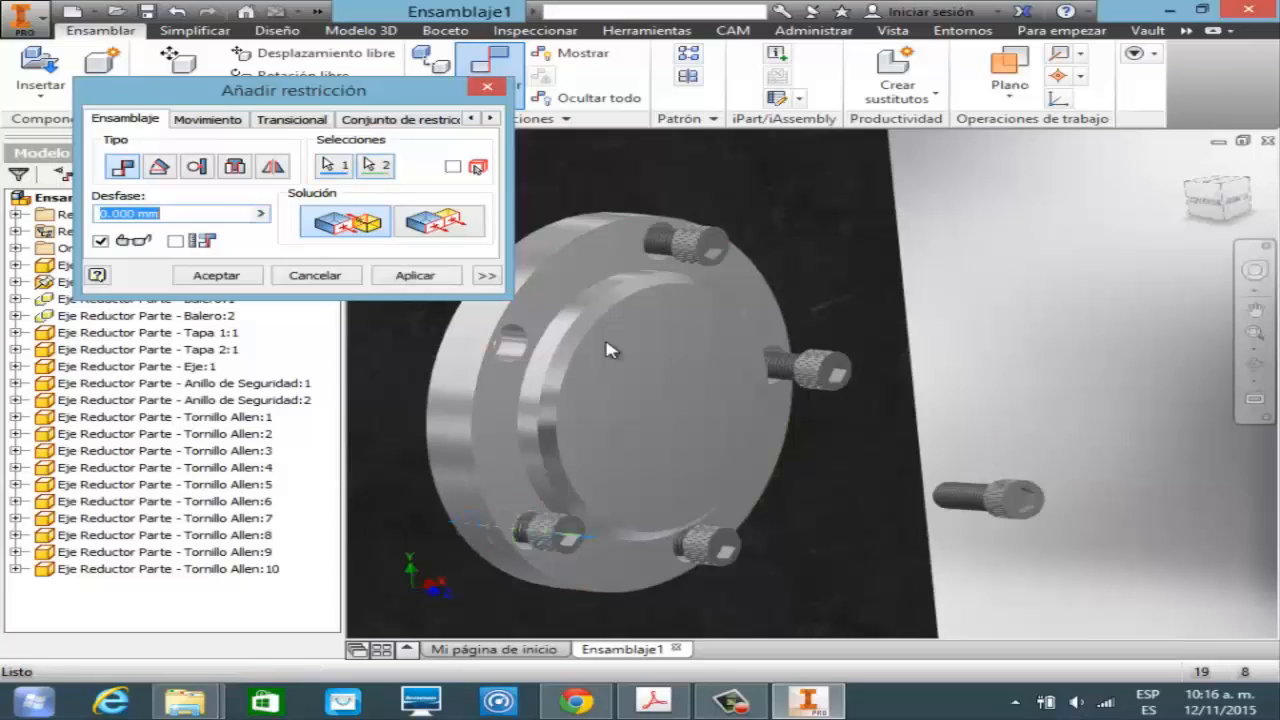
{"action": "key", "text": "Return"}
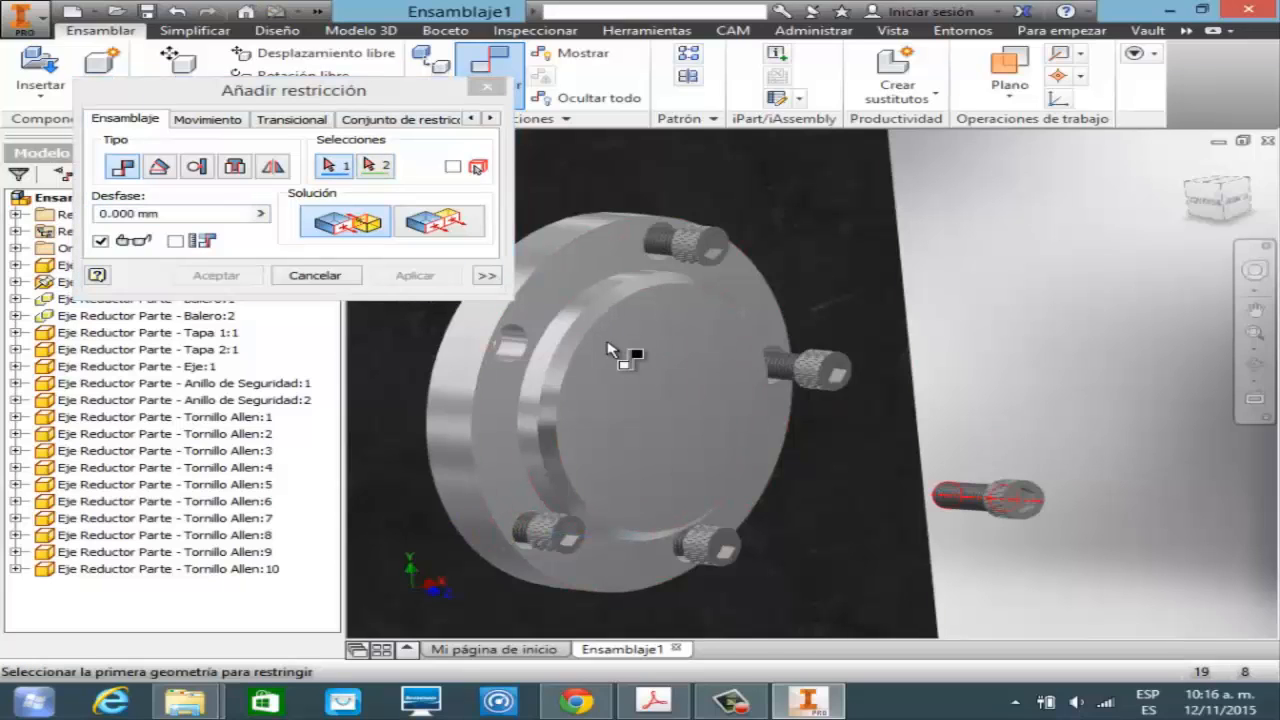
{"action": "left_click", "coordinate": [610, 350]}
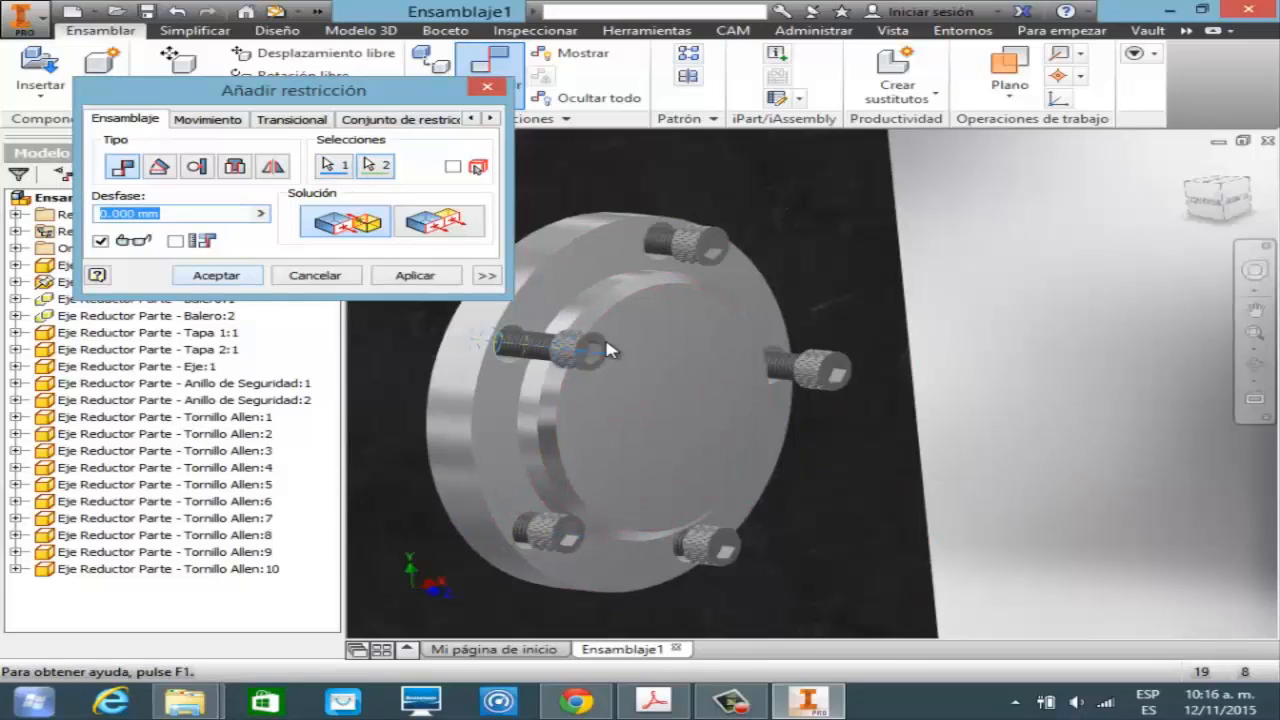
{"action": "key", "text": "Return"}
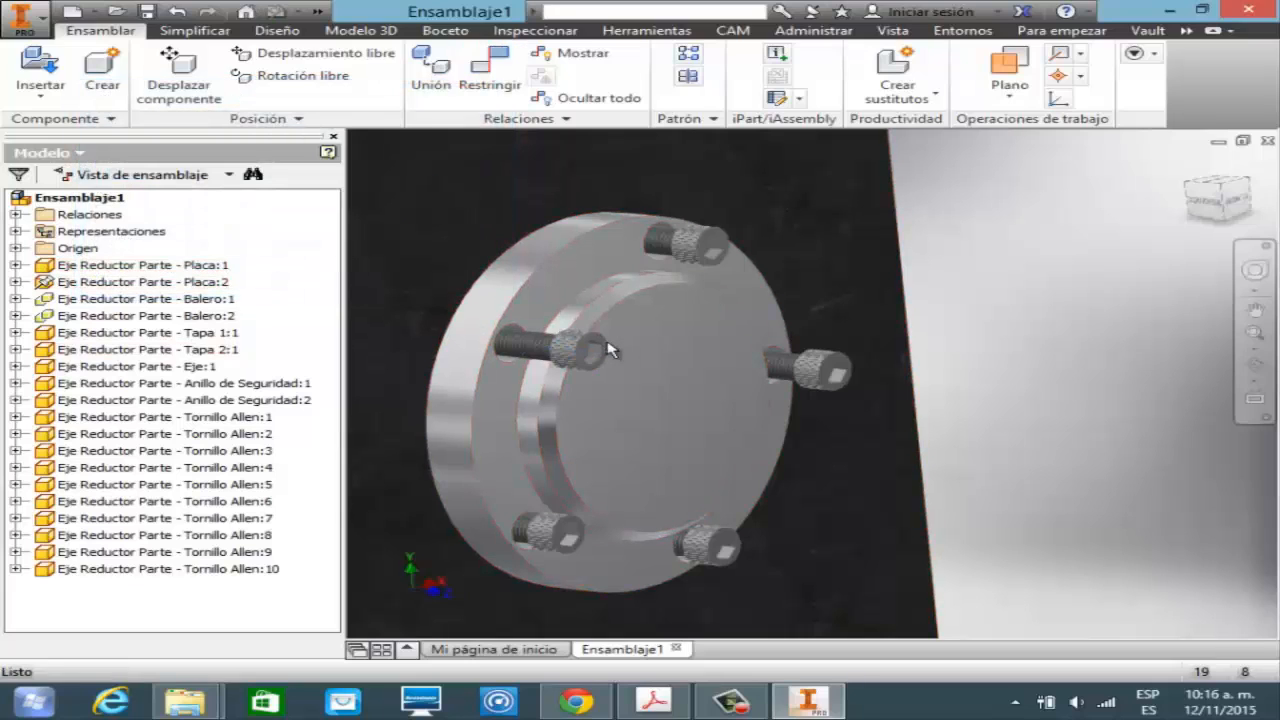
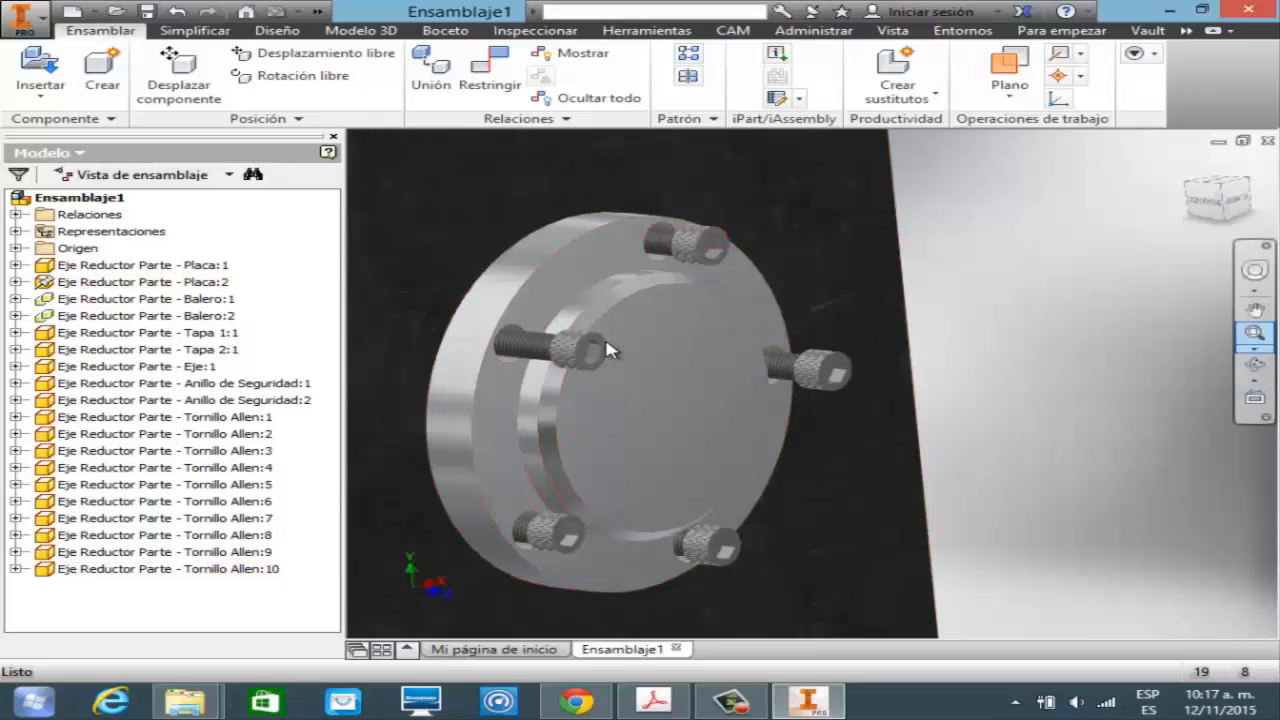
- Constrain the head face of the Allen screw in the uppermost hole flush with the flange face of Tapa 2:1 at 0.000 mm offset
{"action": "left_click", "coordinate": [1255, 333]}
{"action": "left_click_drag", "start_coordinate": [803, 217], "coordinate": [606, 347]}
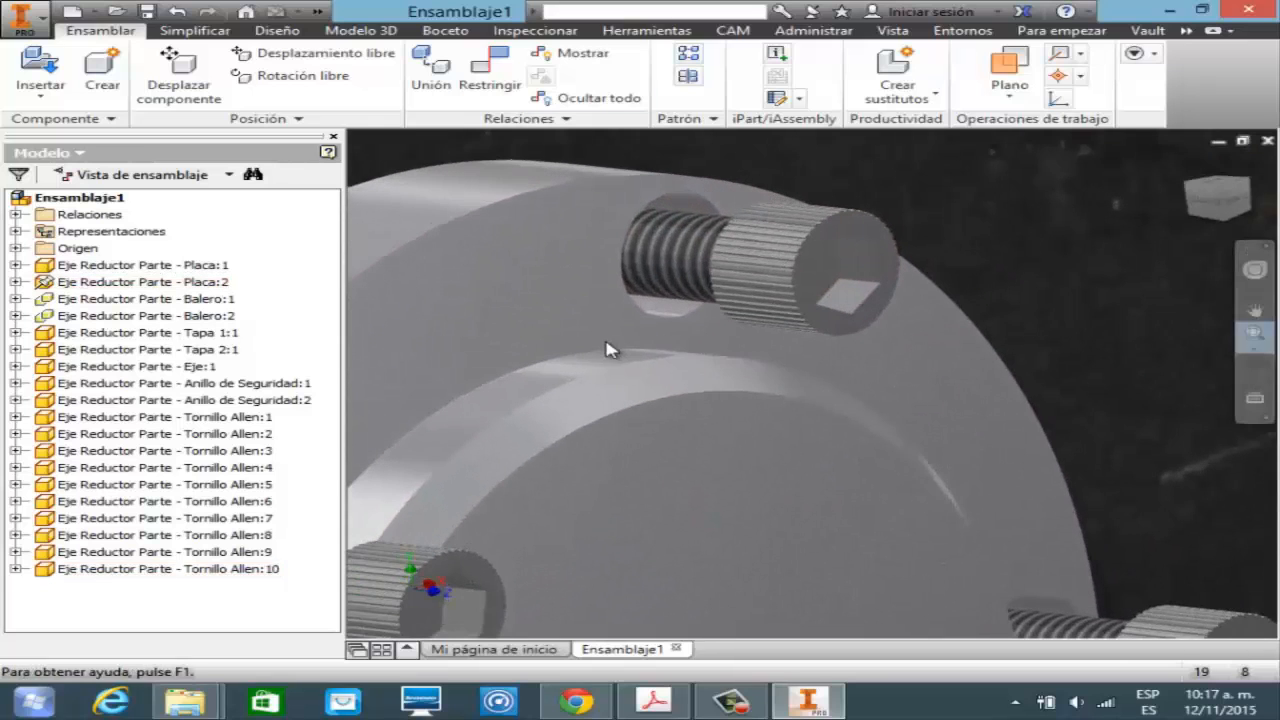
{"action": "key", "text": "c"}
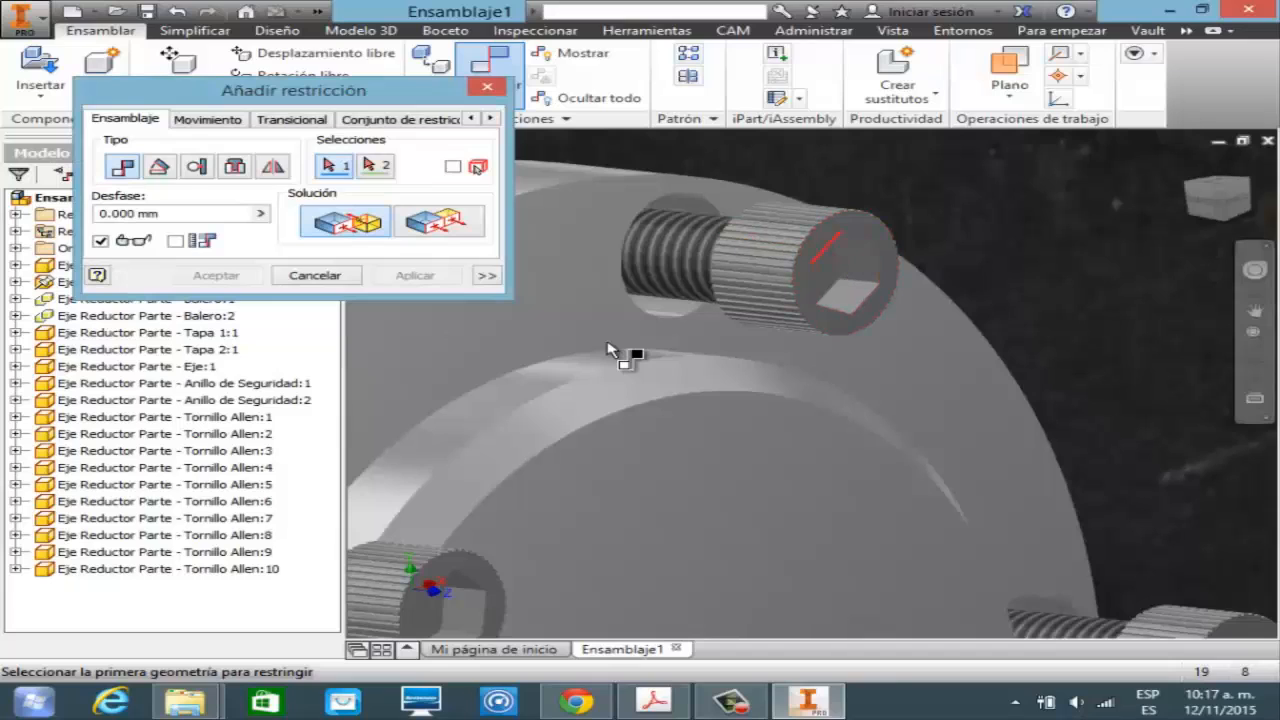
{"action": "left_click", "coordinate": [609, 349]}
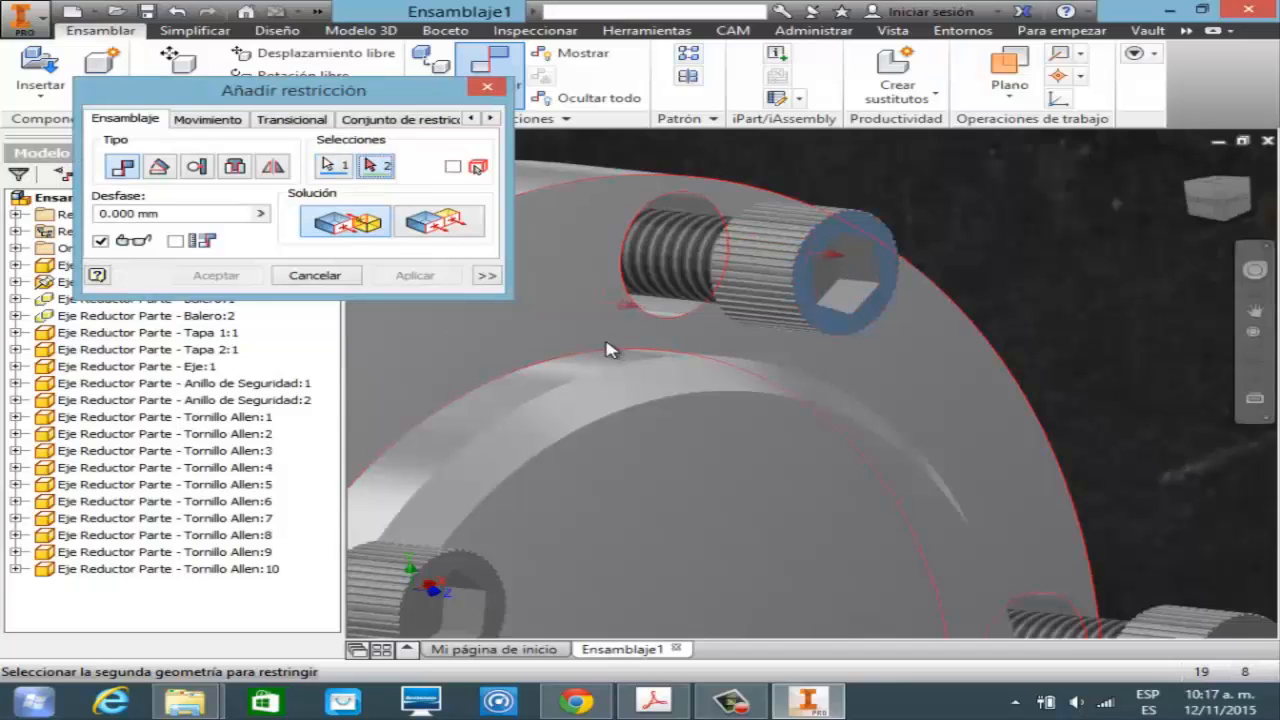
{"action": "left_click", "coordinate": [607, 345]}
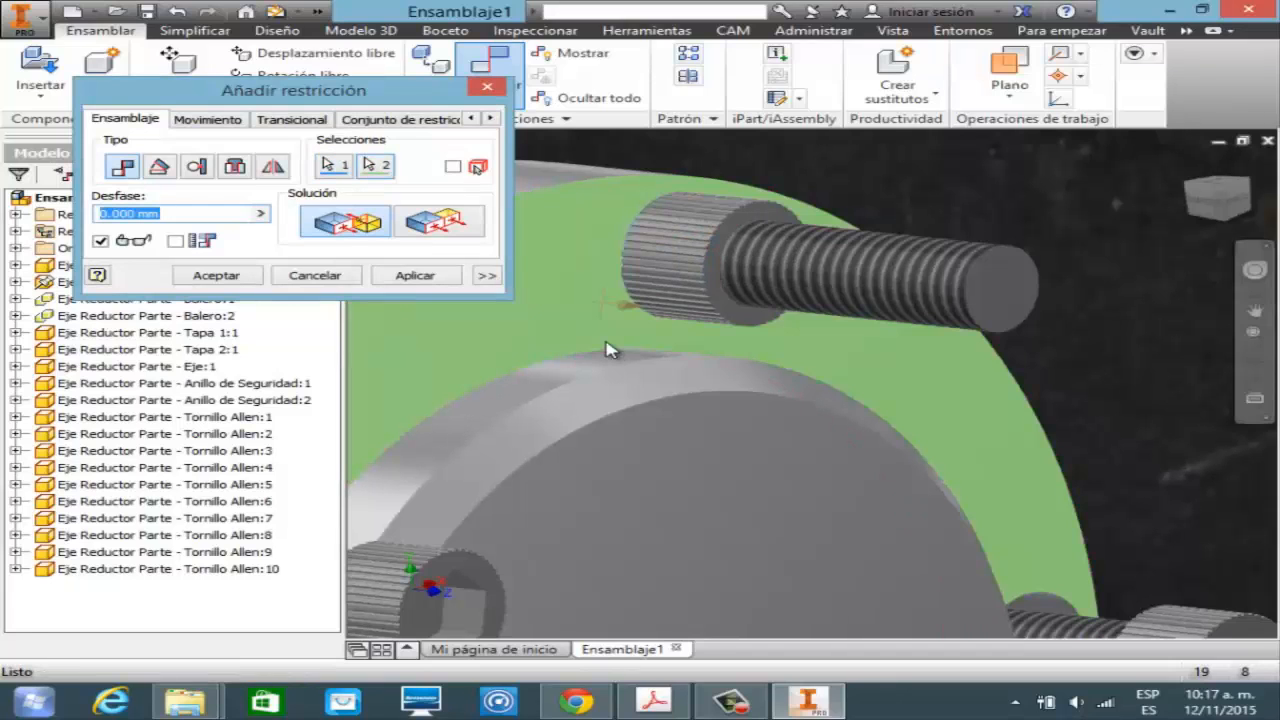
{"action": "left_click", "coordinate": [432, 225]}
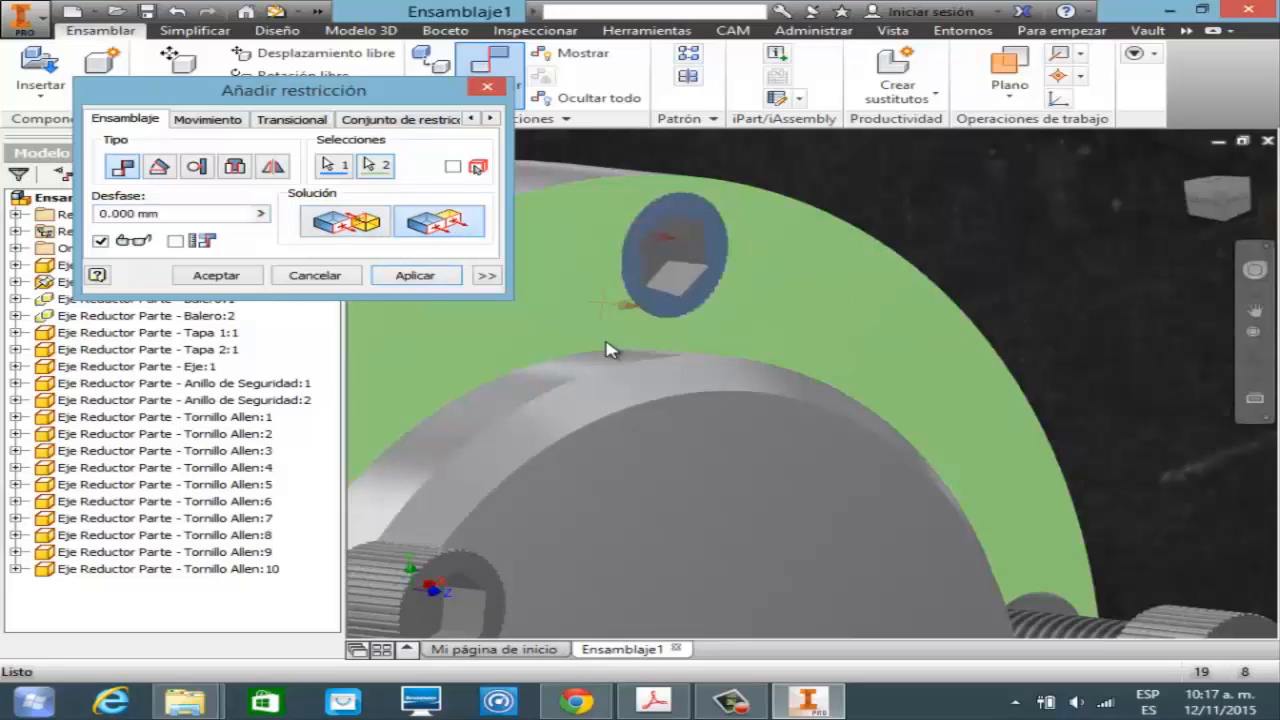
{"action": "key", "text": "Return"}
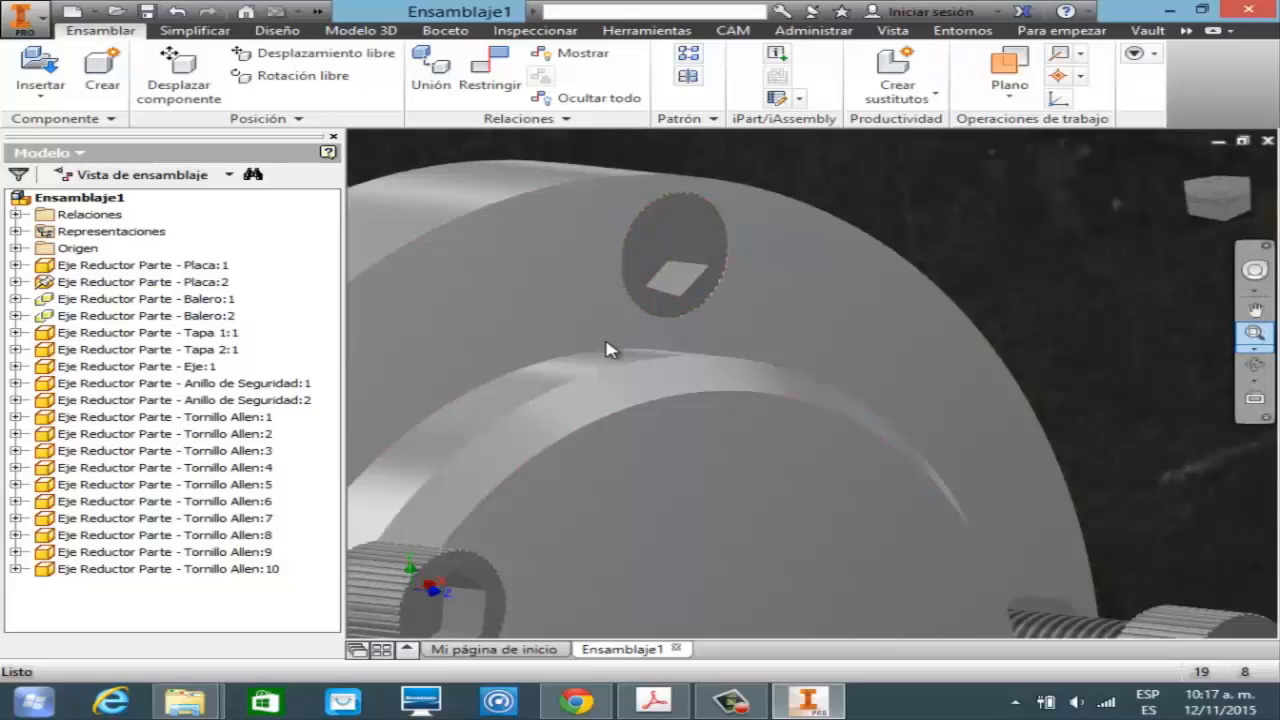
- Constrain the head face of the next Allen screw clockwise from the uppermost one flush with the Tapa 2:1 flange face at 0.000 mm offset
{"action": "key", "text": "F2"}
{"action": "left_click_drag", "start_coordinate": [610, 349], "coordinate": [440, 240]}
{"action": "middle_click_drag", "start_coordinate": [440, 240], "coordinate": [402, 221]}
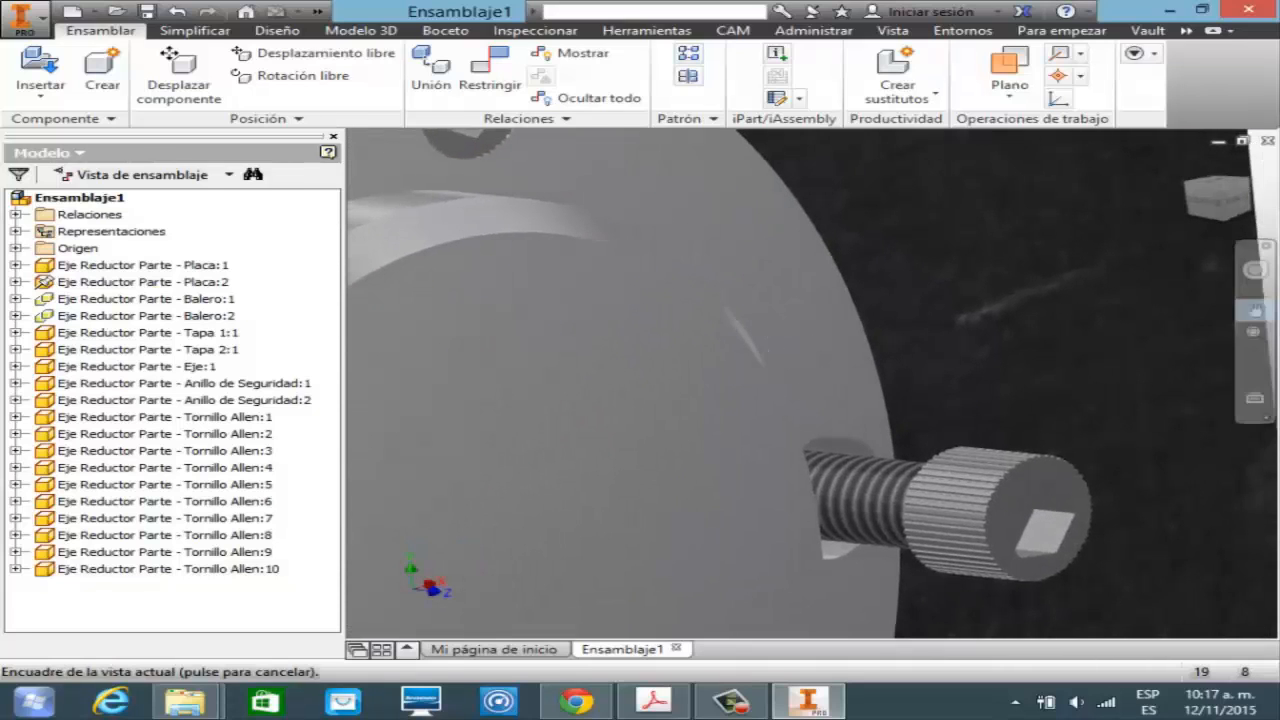
{"action": "key", "text": "Escape"}
{"action": "key", "text": "c"}
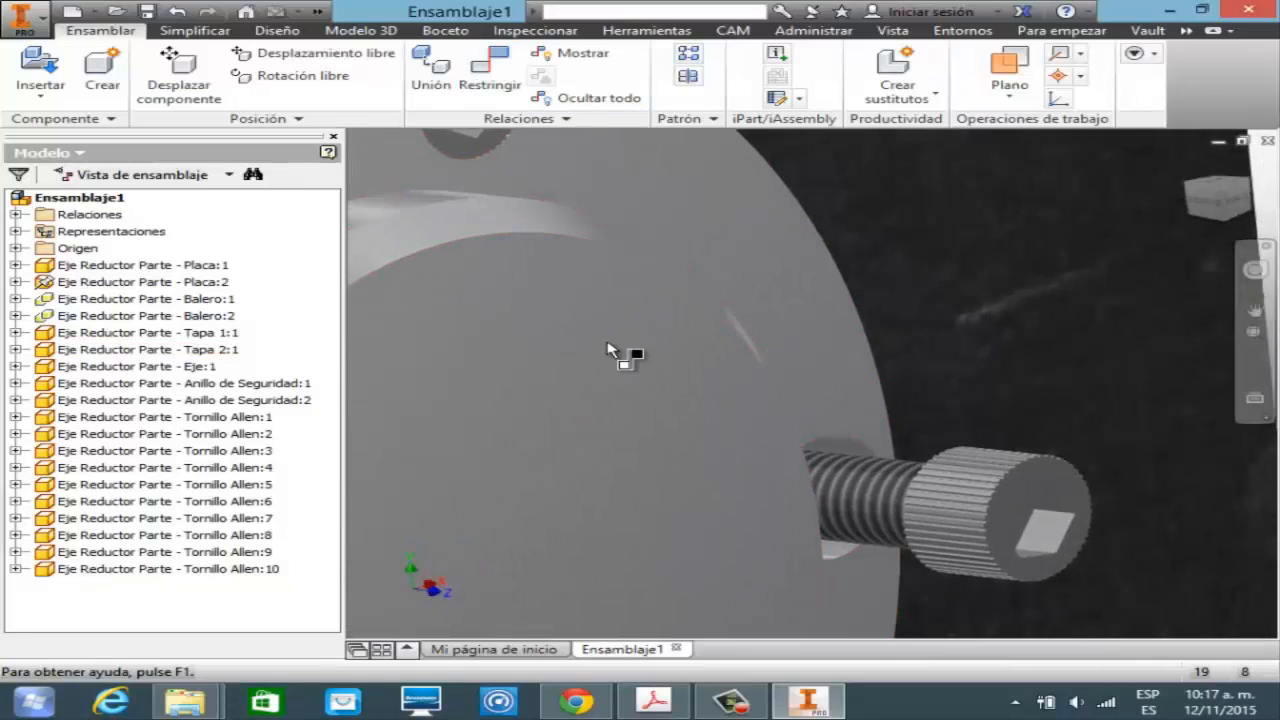
{"action": "left_click", "coordinate": [610, 349]}
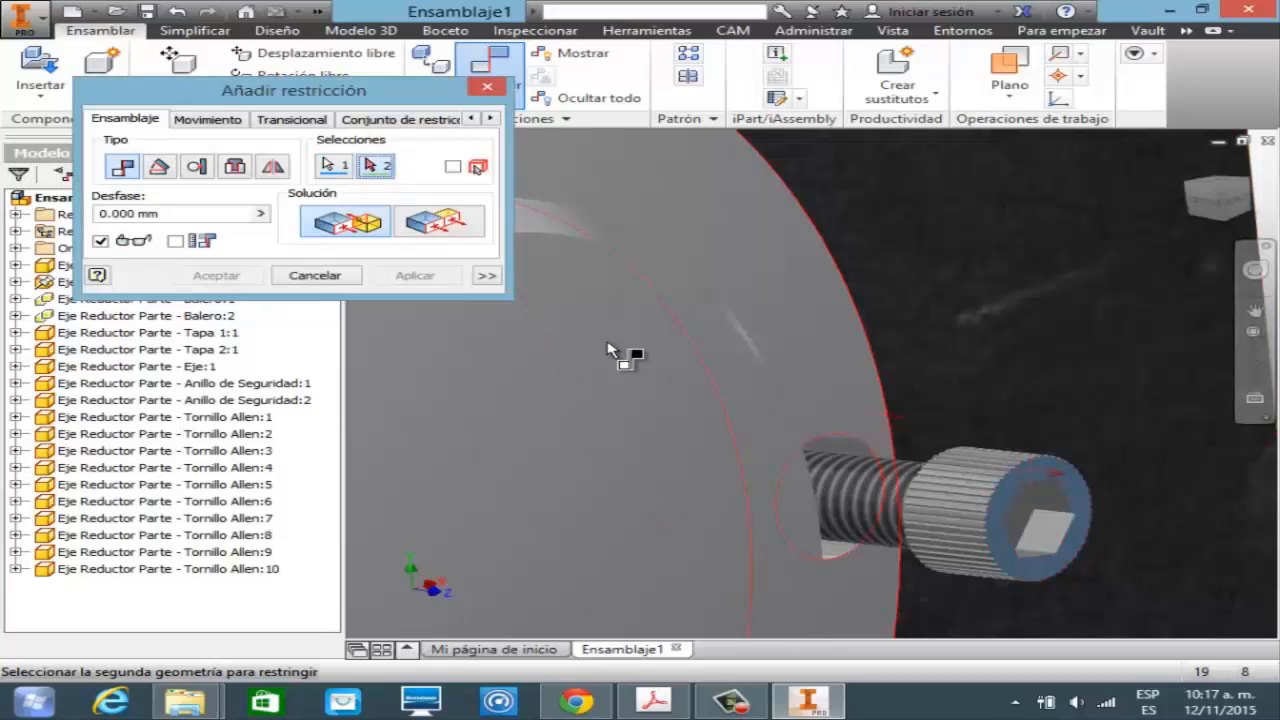
{"action": "left_click", "coordinate": [612, 349]}
{"action": "left_click", "coordinate": [439, 221]}
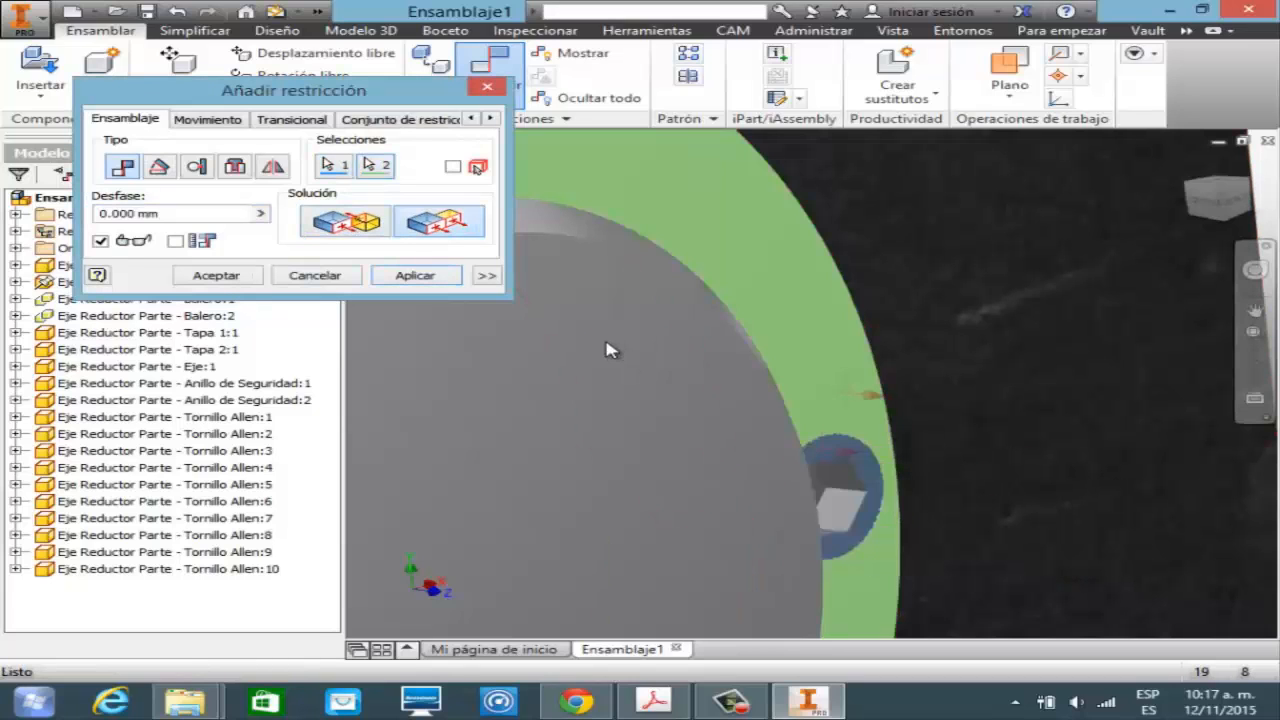
{"action": "key", "text": "Return"}
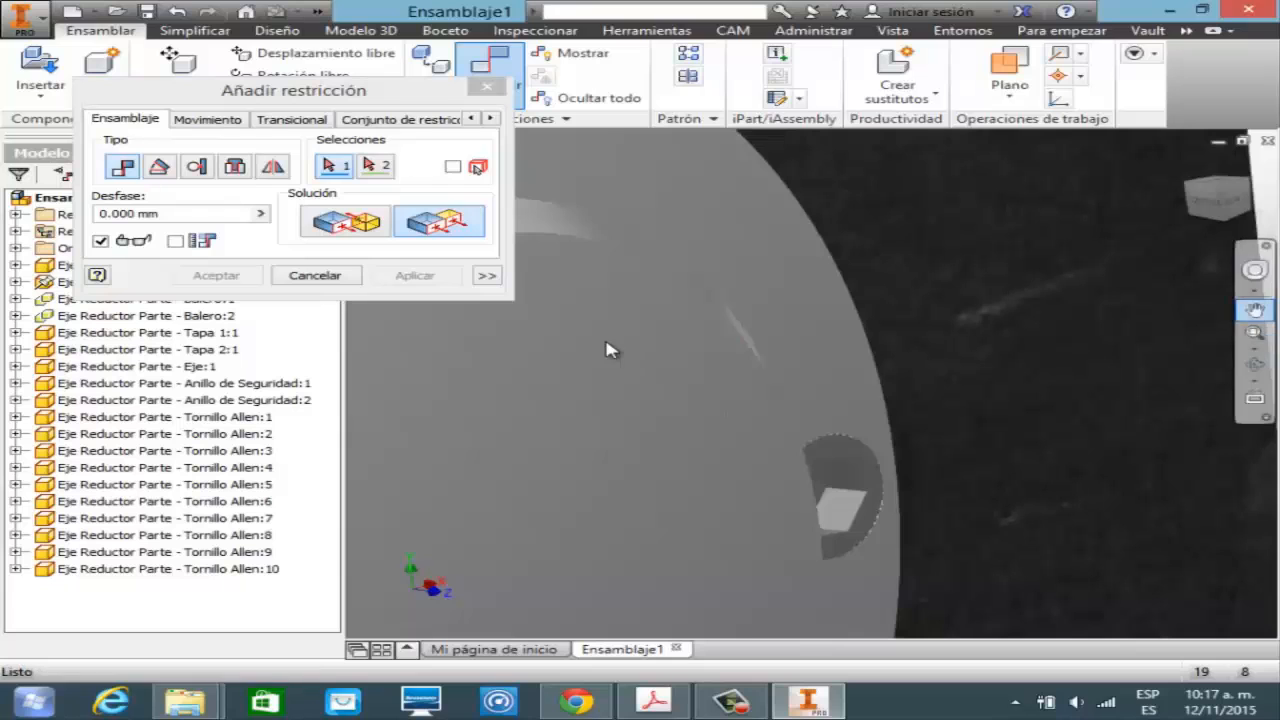
- Constrain the head faces of the Allen screws in the two lowest flange holes flush with the Tapa 2:1 flange face at 0.000 mm offset
{"action": "key", "text": "F2"}
{"action": "middle_click_drag", "start_coordinate": [760, 600], "coordinate": [990, 130]}
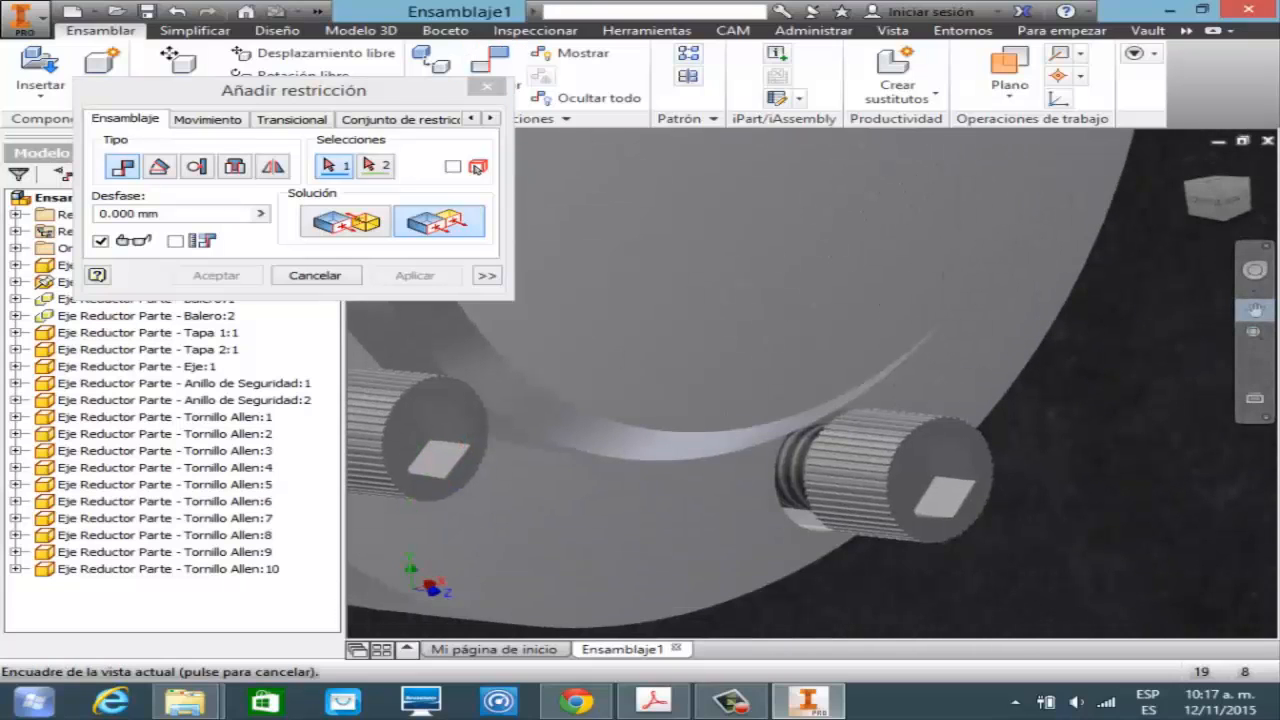
{"action": "left_click", "coordinate": [966, 443]}
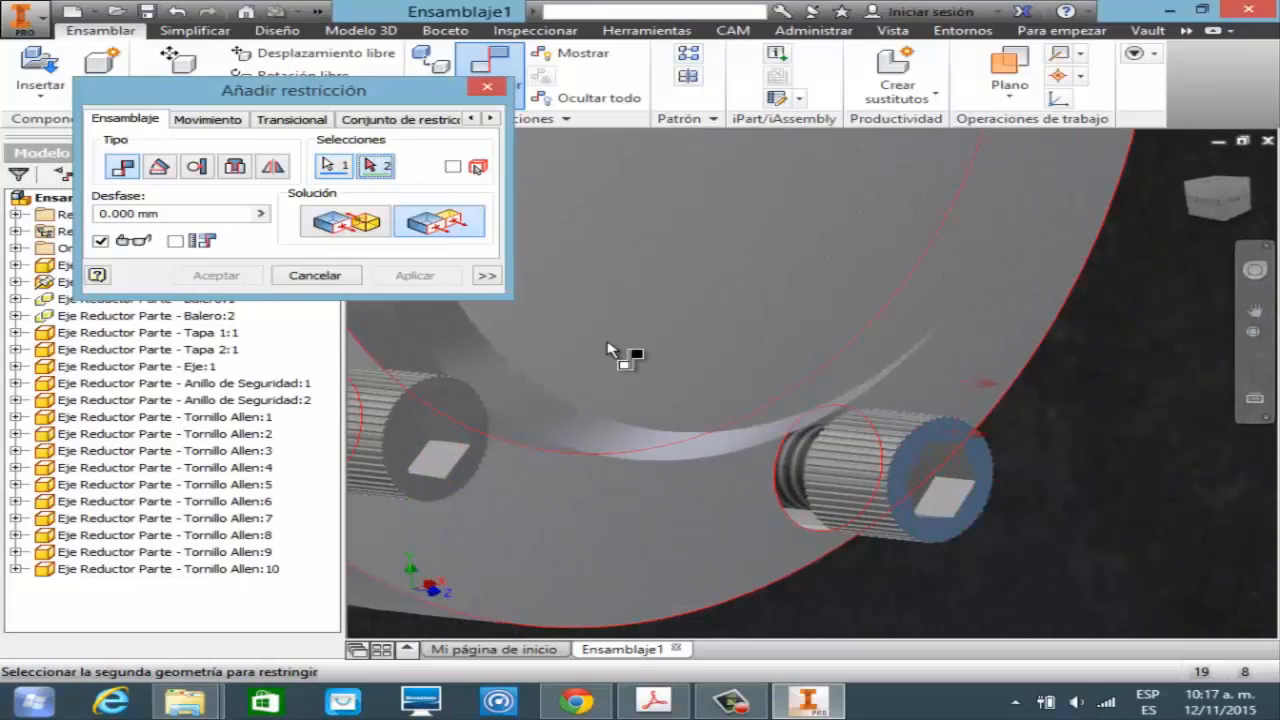
{"action": "left_click", "coordinate": [960, 378]}
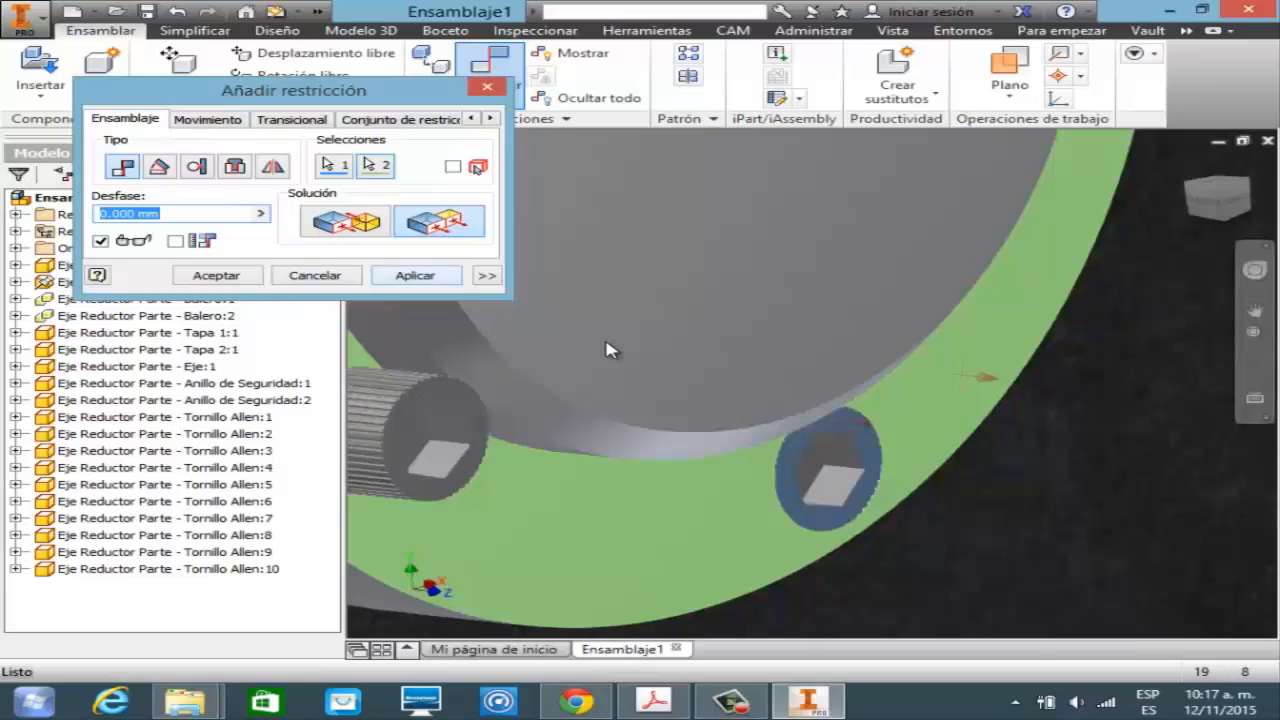
{"action": "left_click", "coordinate": [415, 275]}
{"action": "left_click", "coordinate": [472, 398]}
{"action": "left_click", "coordinate": [518, 498]}
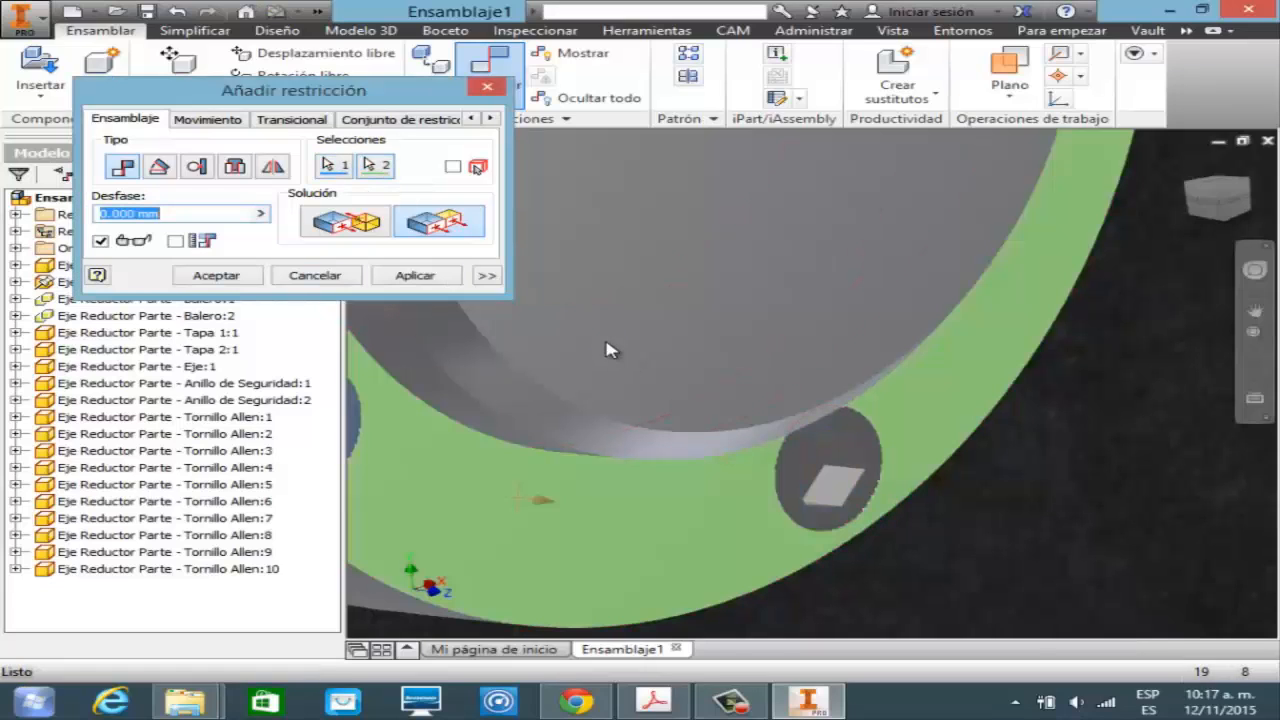
{"action": "key", "text": "Return"}
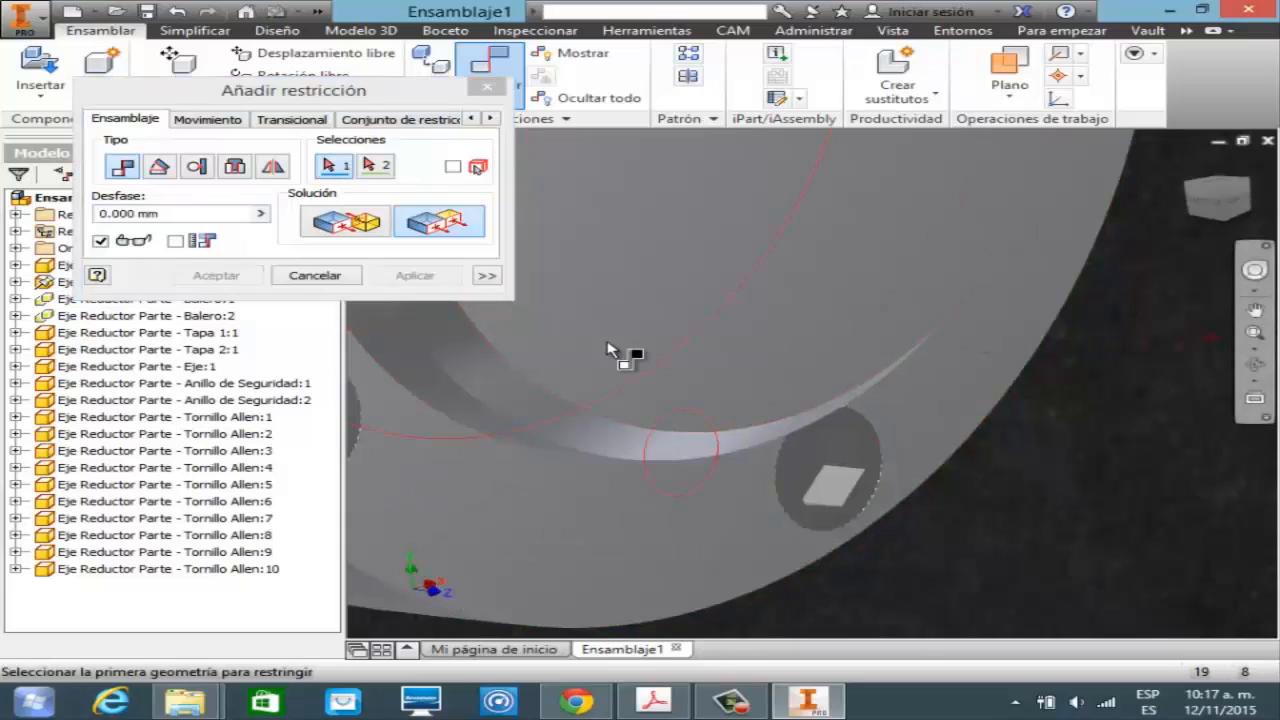
- Constrain the head face of the last protruding Allen screw flush with the flange face of Tapa 2:1 at 0.000 mm offset
{"action": "middle_click_drag", "start_coordinate": [530, 310], "coordinate": [607, 343]}
{"action": "key", "text": "Escape"}
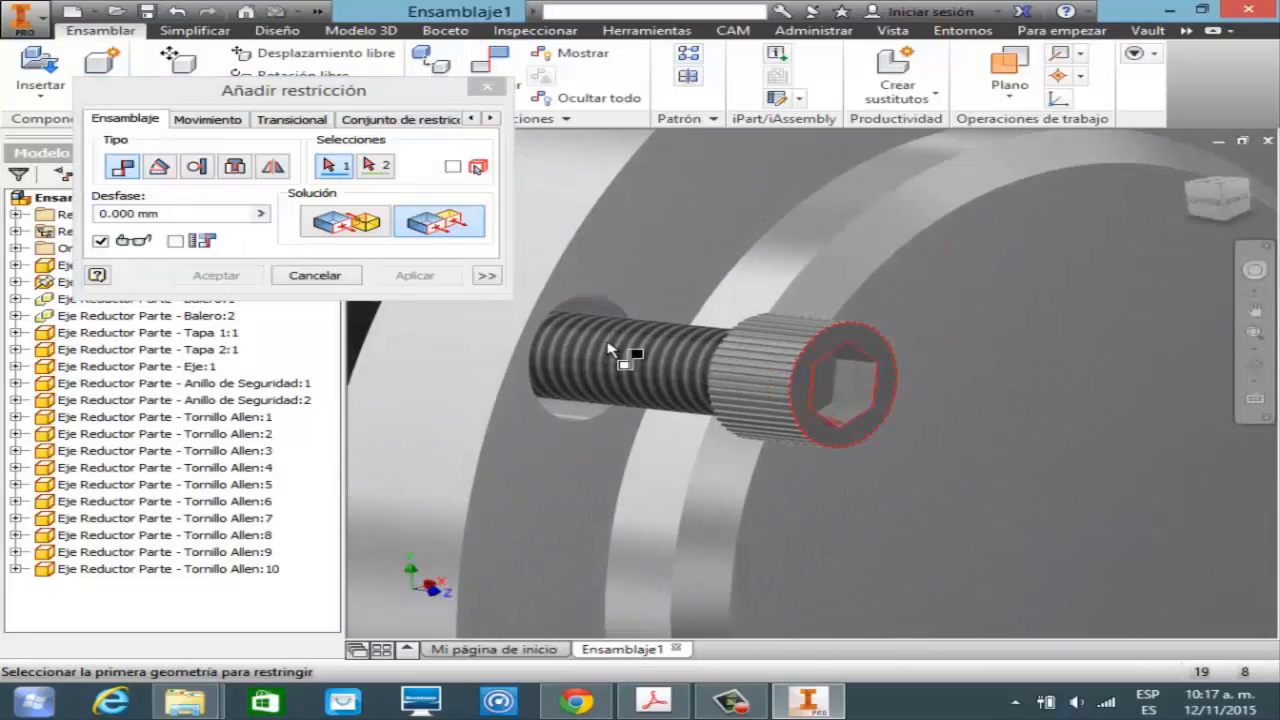
{"action": "left_click", "coordinate": [610, 350]}
{"action": "left_click", "coordinate": [609, 352]}
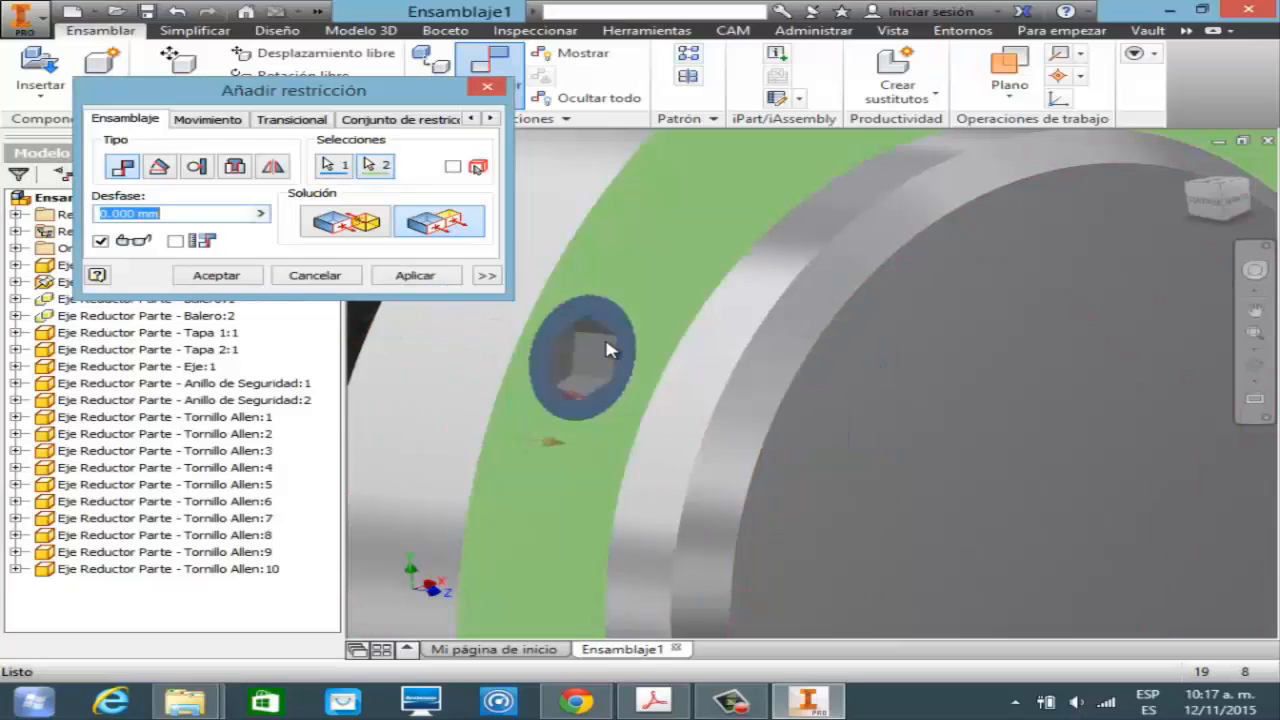
{"action": "key", "text": "Return"}
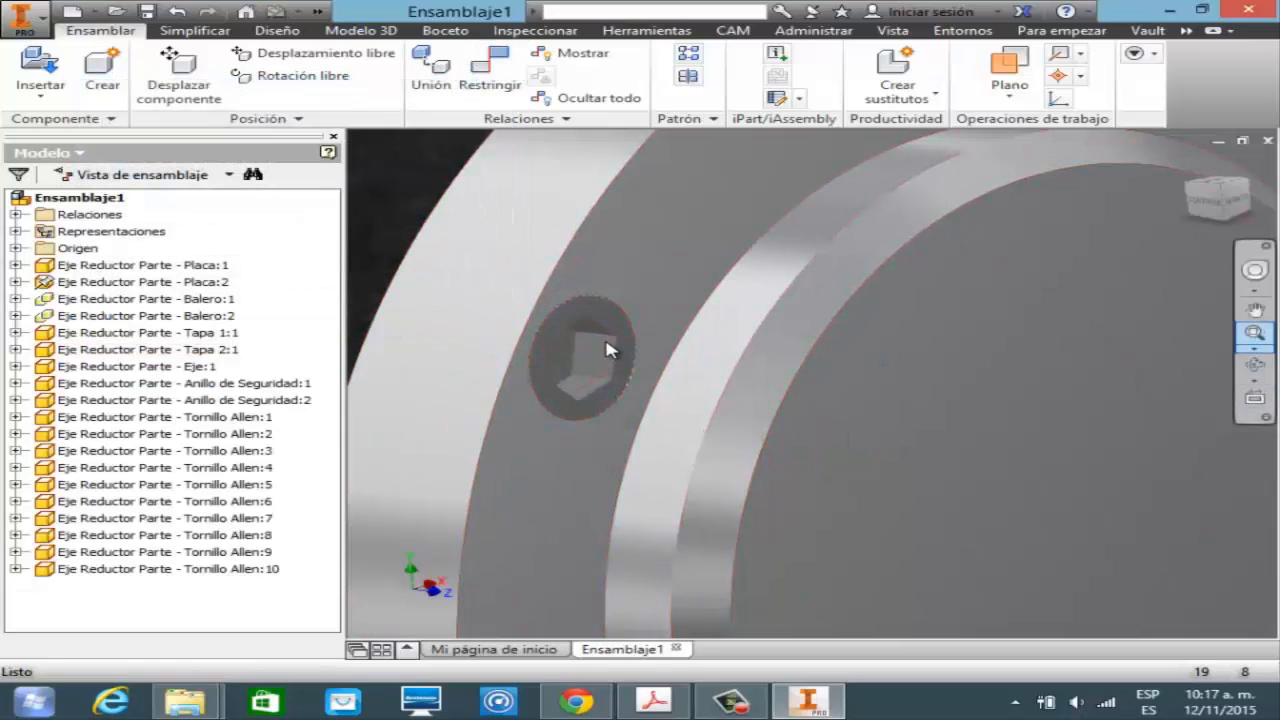
- Try to mate the upper edge of Placa:1 with the upper edge of Placa:2 at 0.000 mm offset
{"action": "left_click", "coordinate": [1254, 349]}
{"action": "left_click", "coordinate": [1075, 386]}
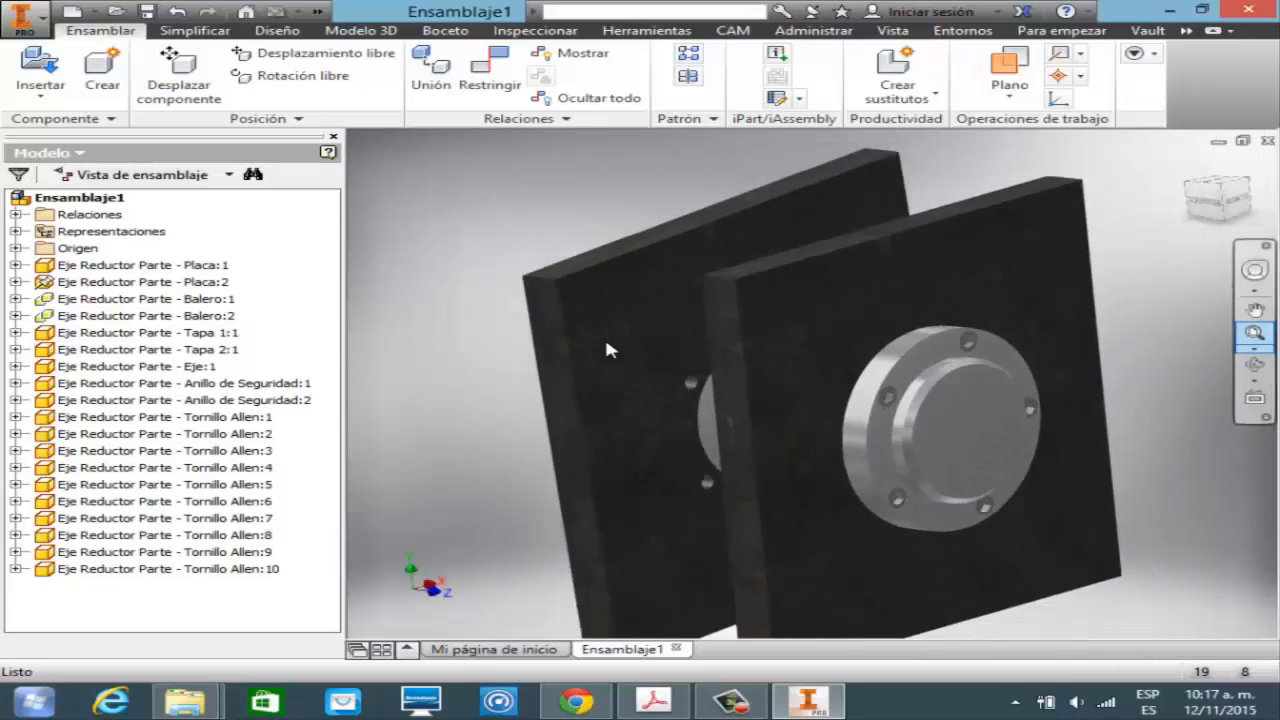
{"action": "mouse_move", "coordinate": [605, 342]}
{"action": "left_mouse_down"}
{"action": "mouse_move", "coordinate": [830, 350]}
{"action": "mouse_move", "coordinate": [740, 360]}
{"action": "mouse_move", "coordinate": [540, 345]}
{"action": "mouse_move", "coordinate": [604, 362]}
{"action": "left_mouse_up"}
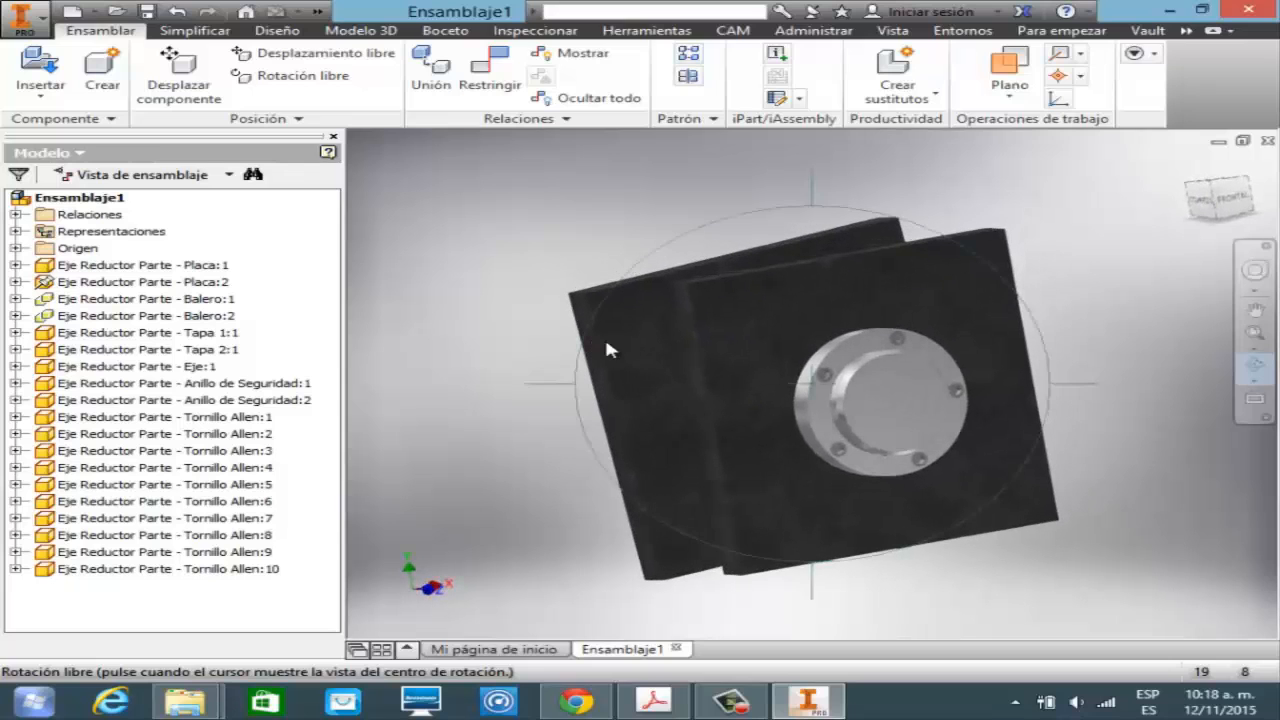
{"action": "key", "text": "Escape"}
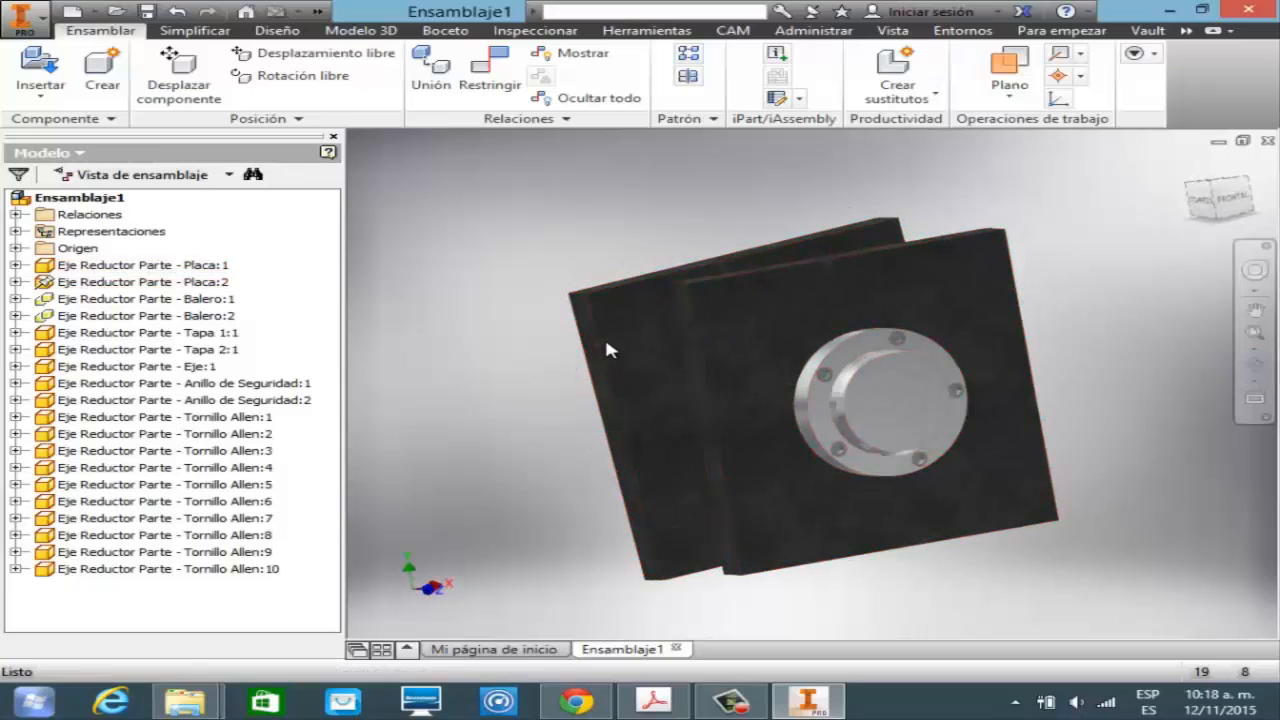
{"action": "key", "text": "c"}
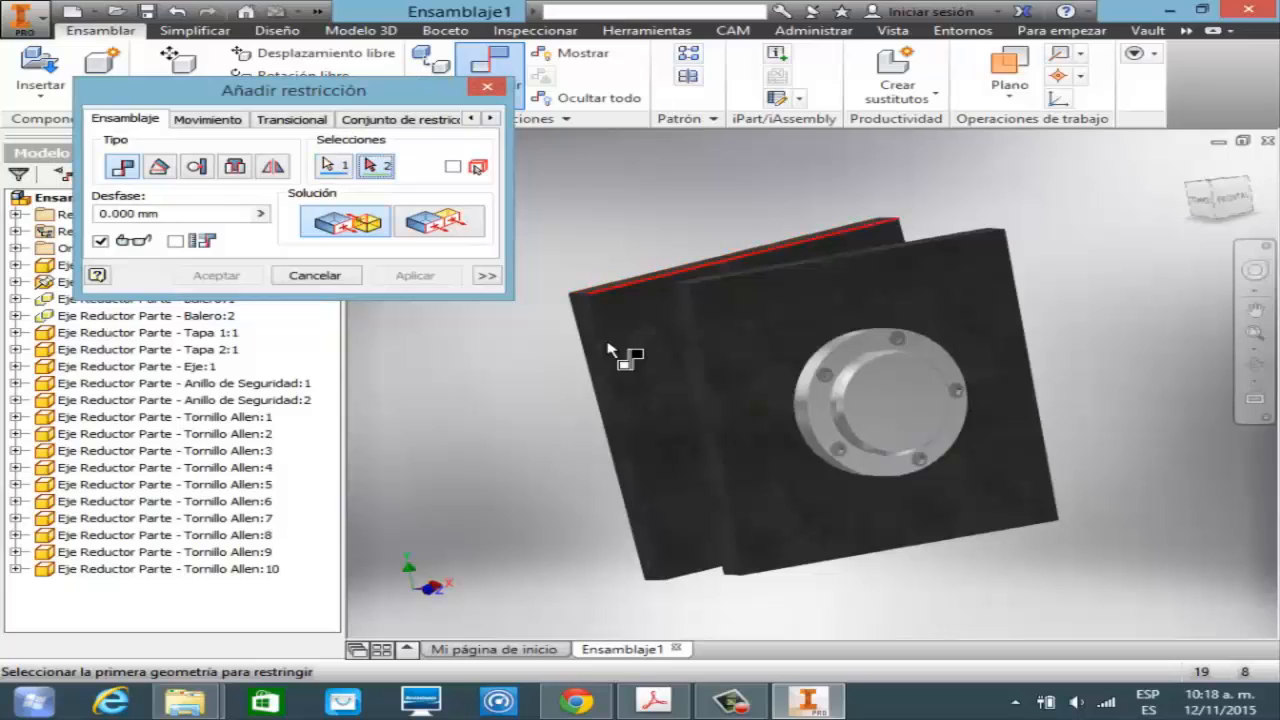
{"action": "left_click", "coordinate": [610, 350]}
{"action": "left_click", "coordinate": [611, 352]}
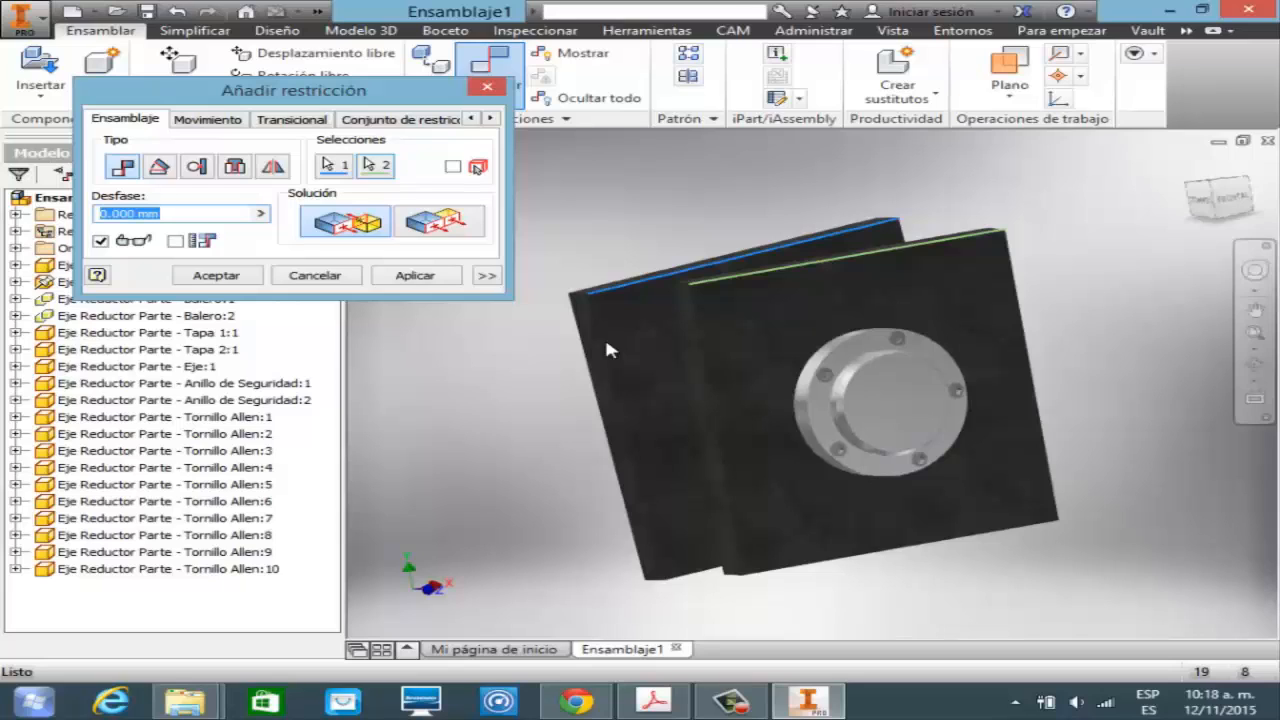
{"action": "key", "text": "Return"}
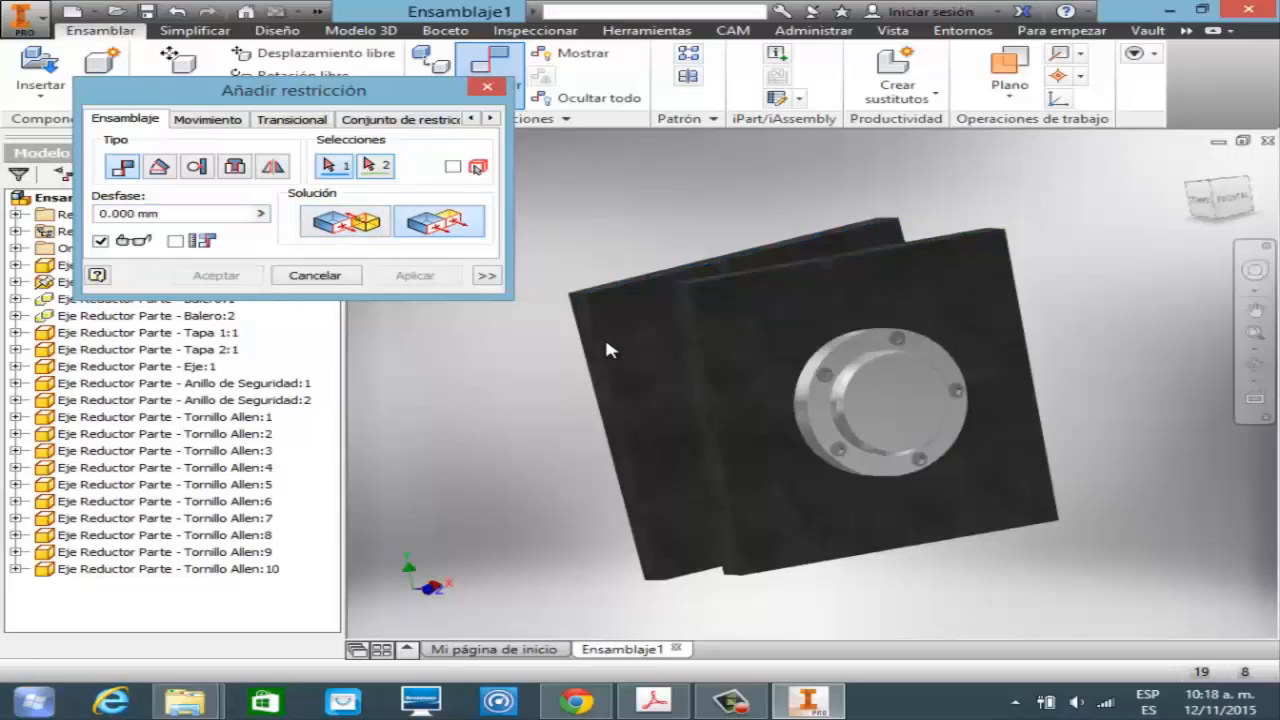
{"action": "key", "text": "Escape"}
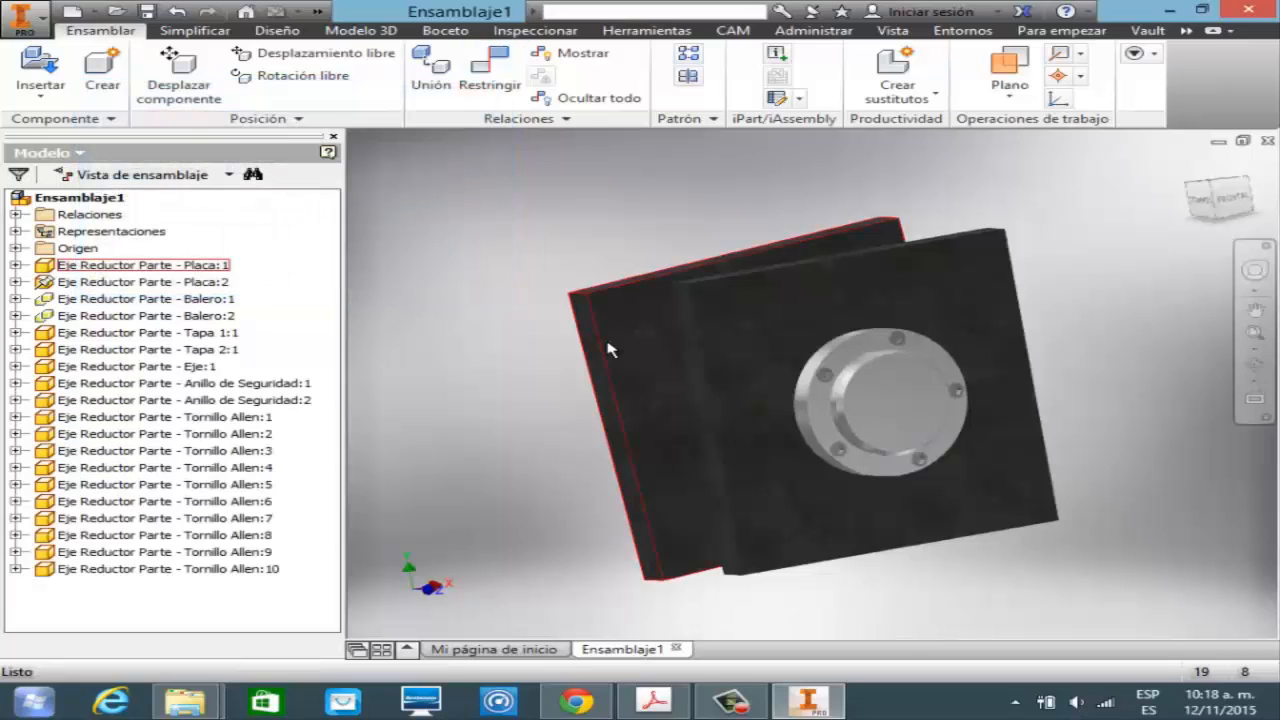
- Turn Placa:1 slightly about the shaft axis to bring it closer to the orientation of Placa:2
{"action": "left_click", "coordinate": [610, 348]}
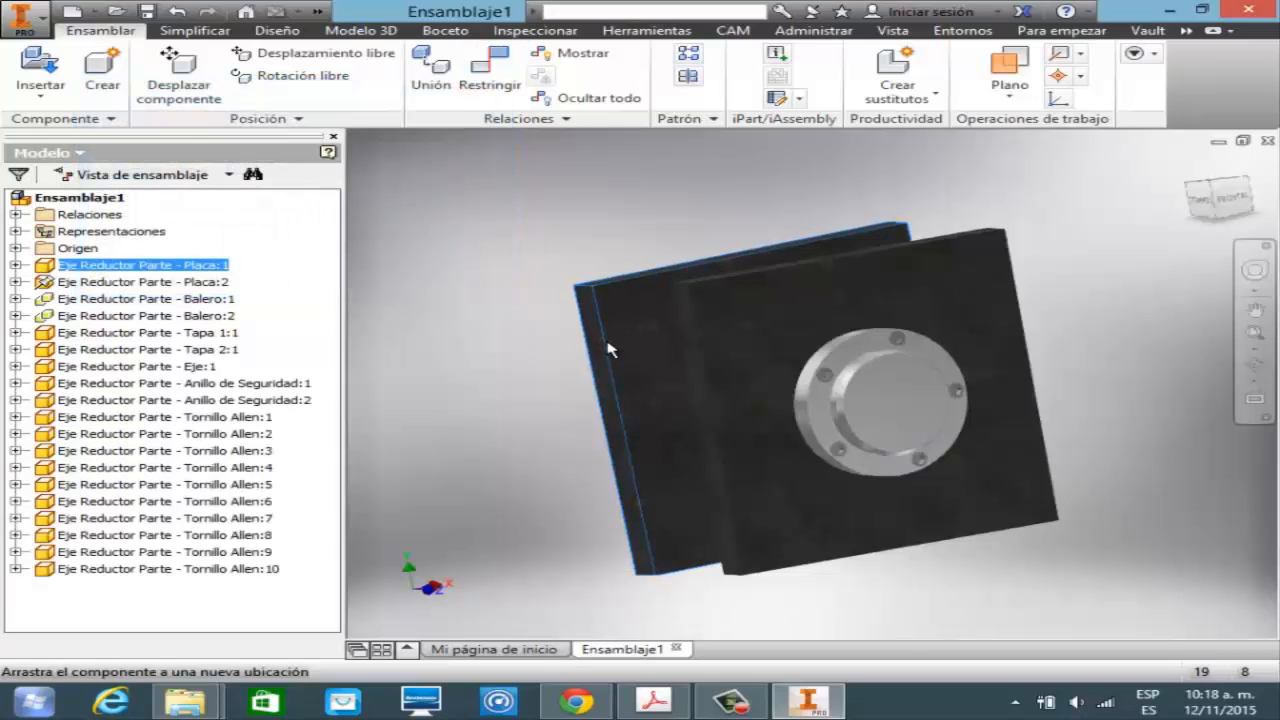
{"action": "left_click_drag", "start_coordinate": [610, 348], "coordinate": [611, 349]}
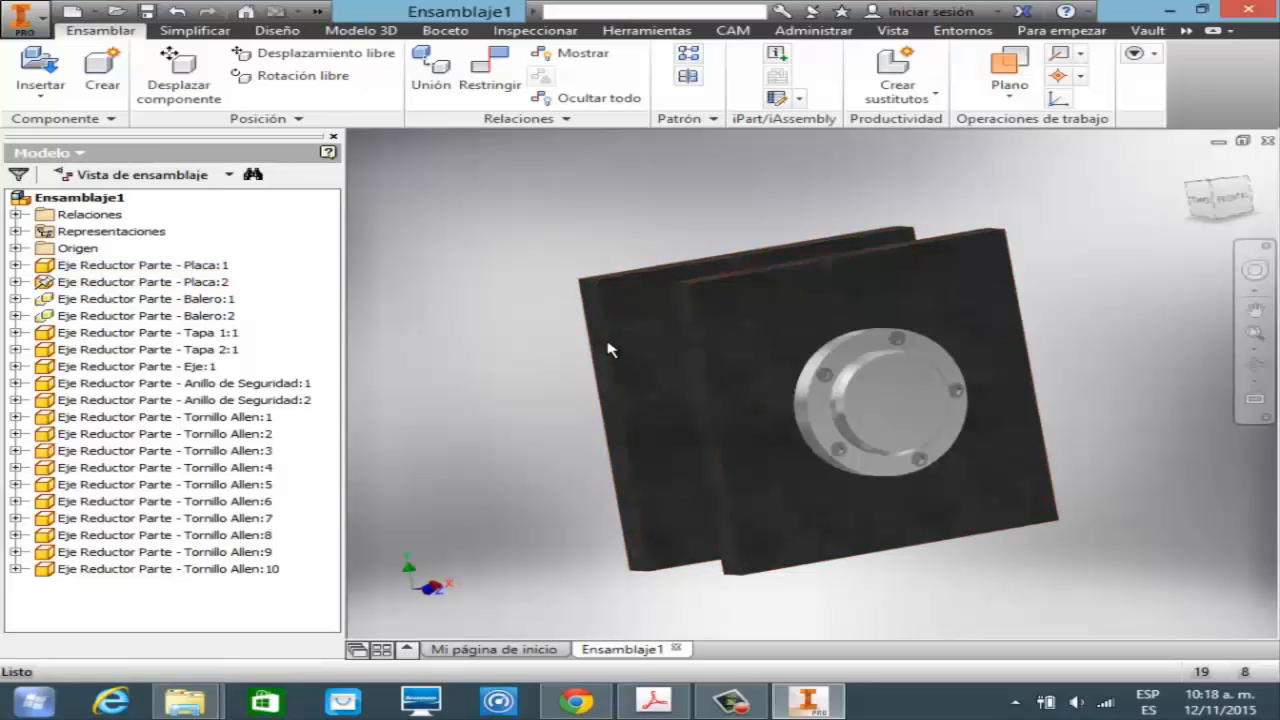
- Move the five remaining loose Allen screws one by one to a spot beside the shaft end in front of Tapa 1:1
{"action": "key", "text": "F4"}
{"action": "left_click_drag", "start_coordinate": [607, 343], "coordinate": [792, 491]}
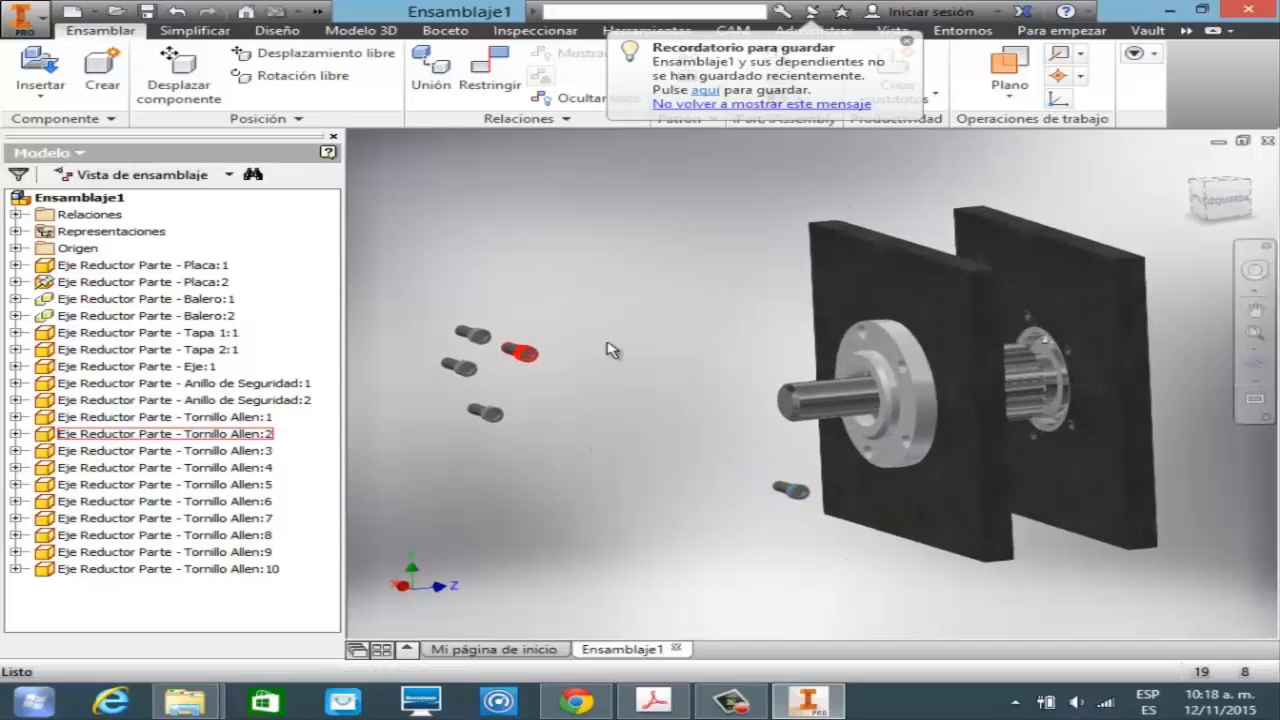
{"action": "left_click_drag", "start_coordinate": [520, 352], "coordinate": [767, 456]}
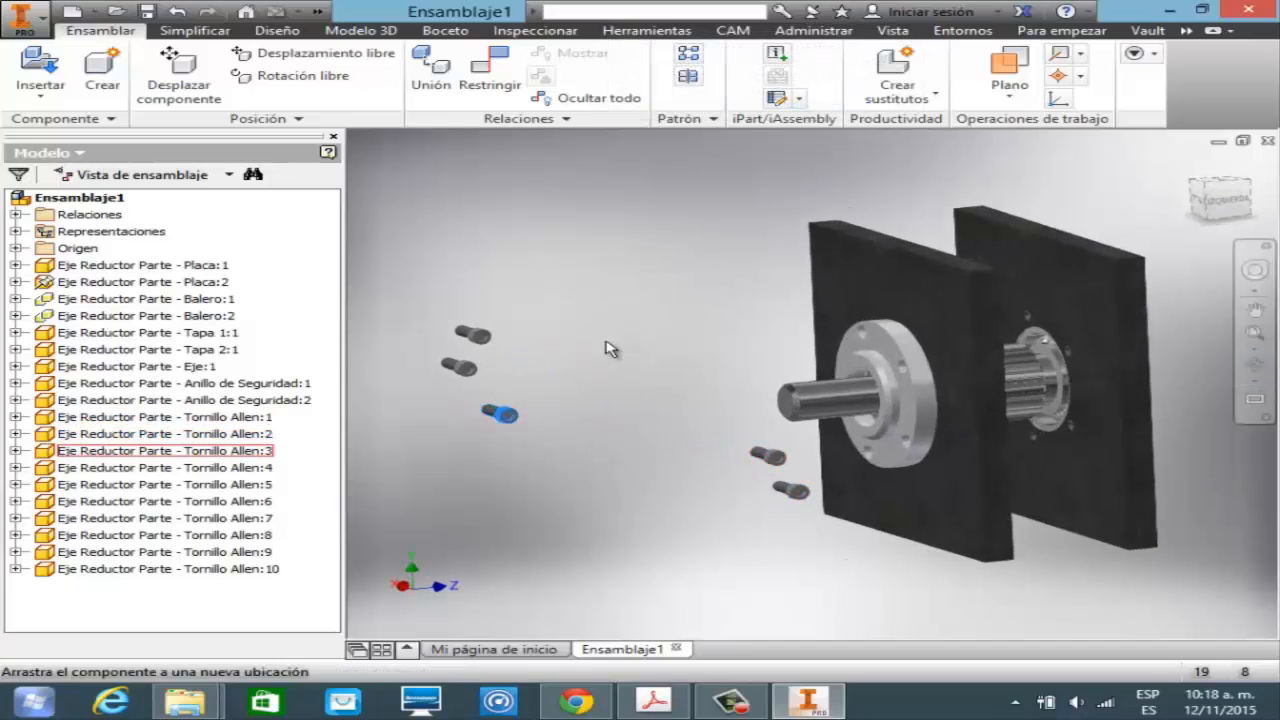
{"action": "left_click_drag", "start_coordinate": [500, 413], "coordinate": [755, 400]}
{"action": "left_click_drag", "start_coordinate": [473, 335], "coordinate": [750, 366]}
{"action": "left_click_drag", "start_coordinate": [459, 367], "coordinate": [751, 436]}
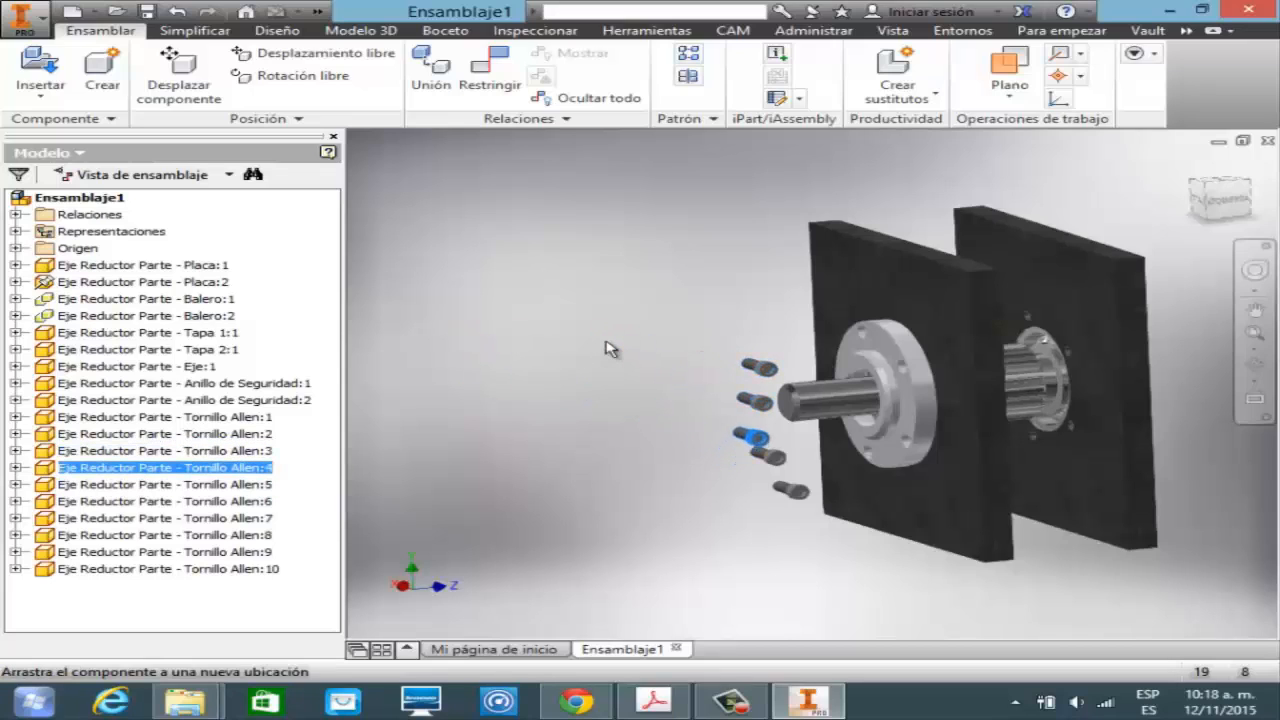
{"action": "key", "text": "Escape"}
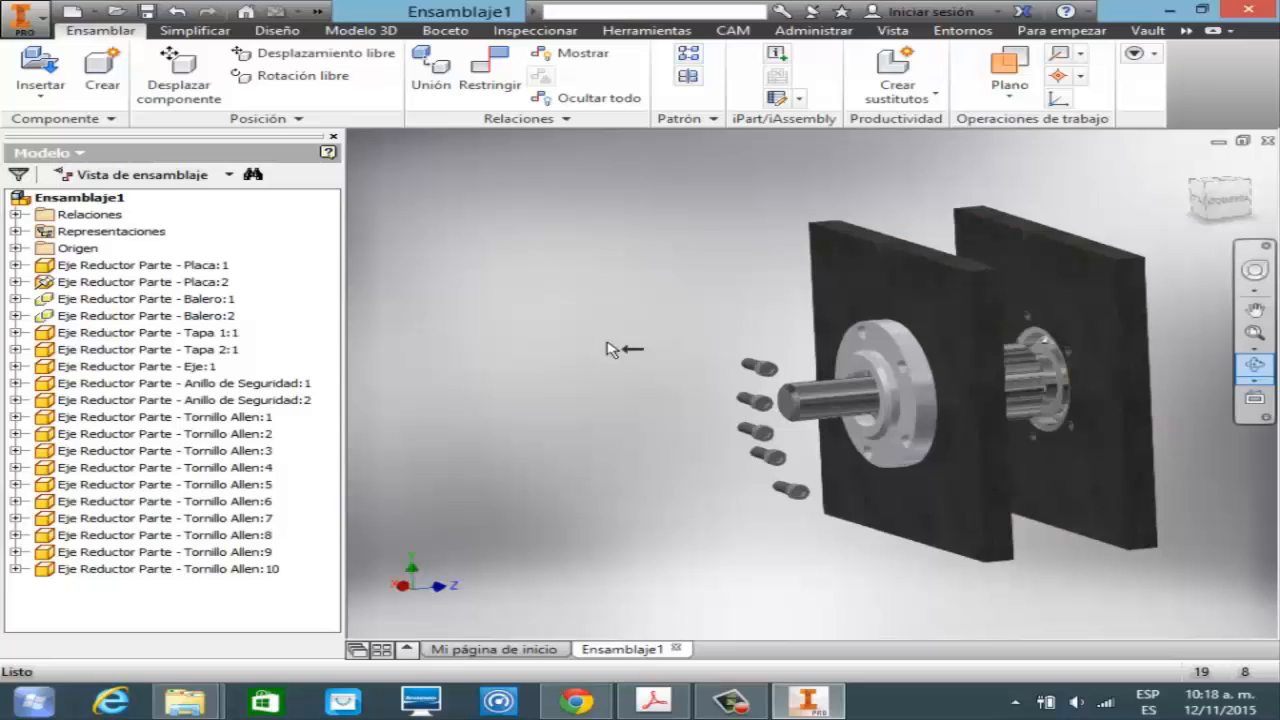
- Free-rotate the five Allen screws beside Placa:1 one by one so their threaded ends point toward Tapa 1:1 and their heads face outward
{"action": "scroll", "coordinate": [612, 350], "scroll_direction": "left", "scroll_amount": 3}
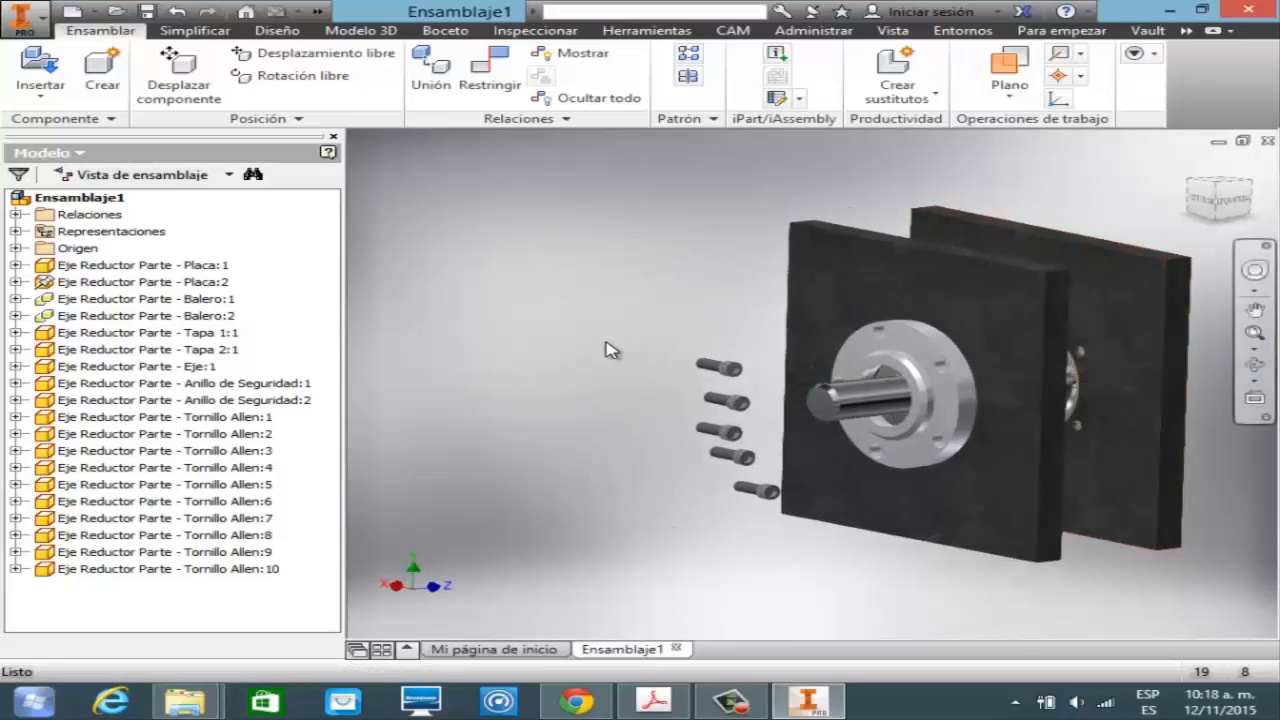
{"action": "left_click", "coordinate": [1254, 348]}
{"action": "left_click", "coordinate": [1070, 407]}
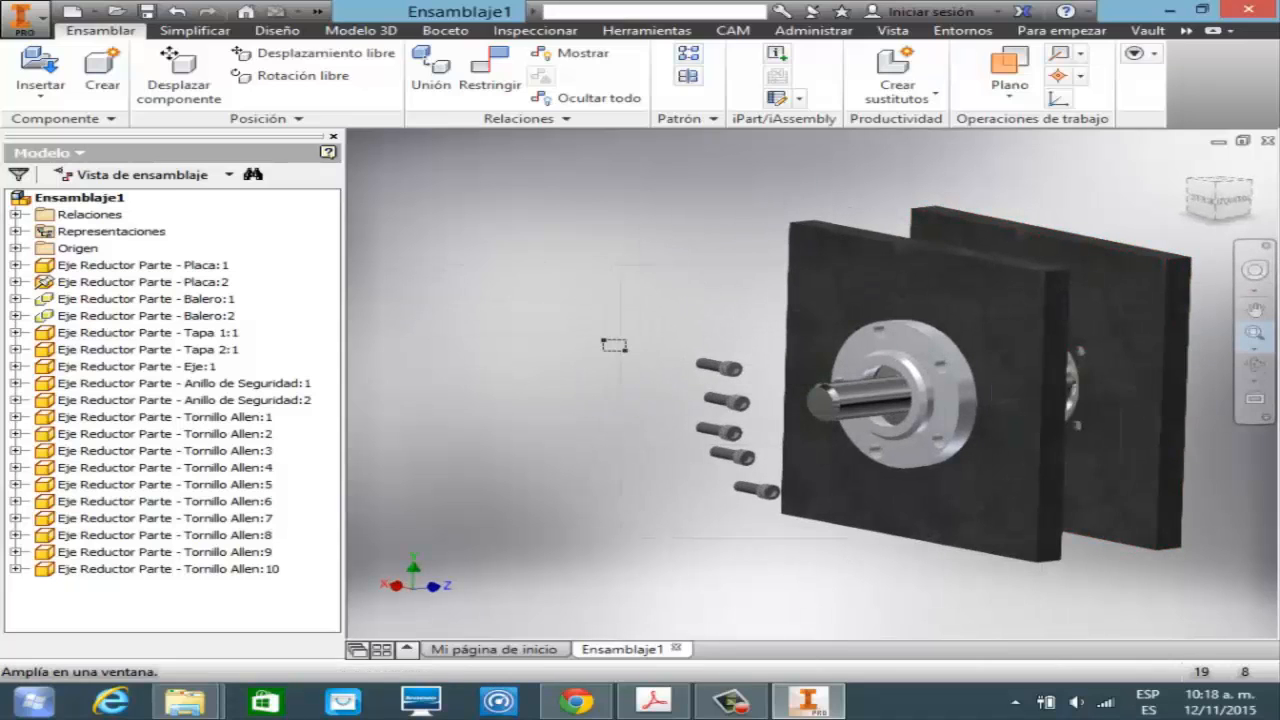
{"action": "left_click", "coordinate": [613, 345]}
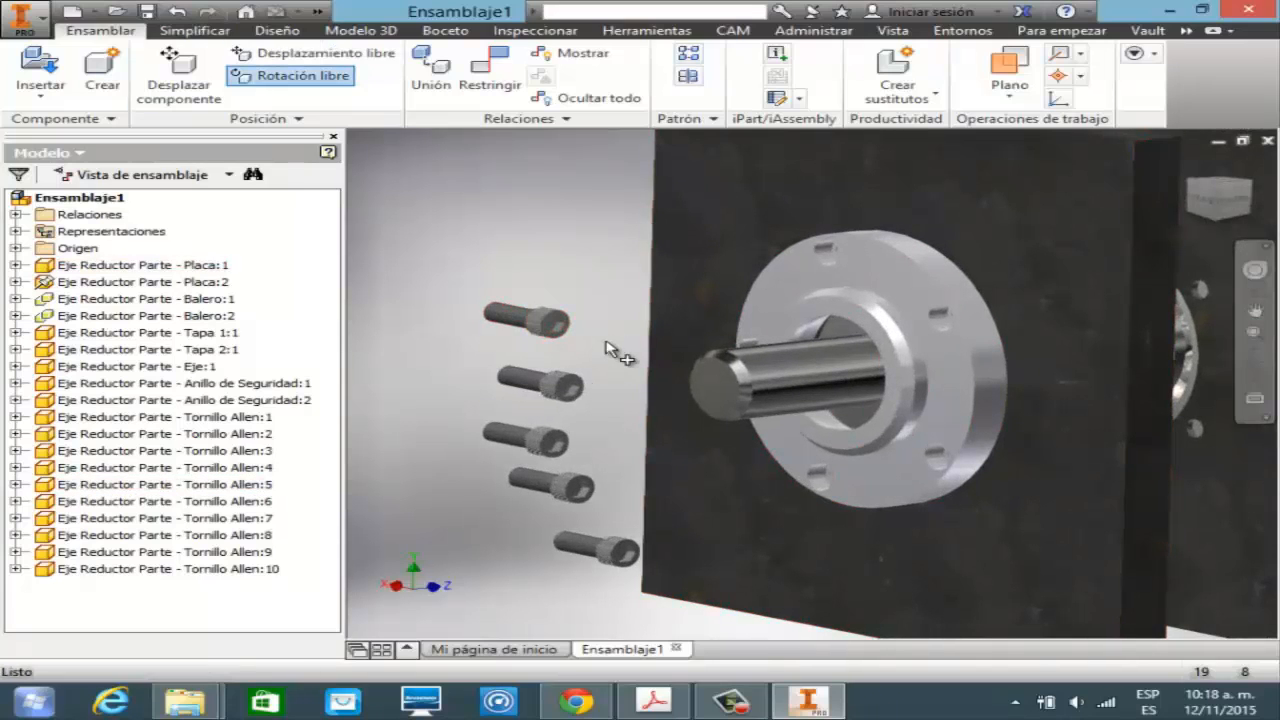
{"action": "left_click", "coordinate": [606, 344]}
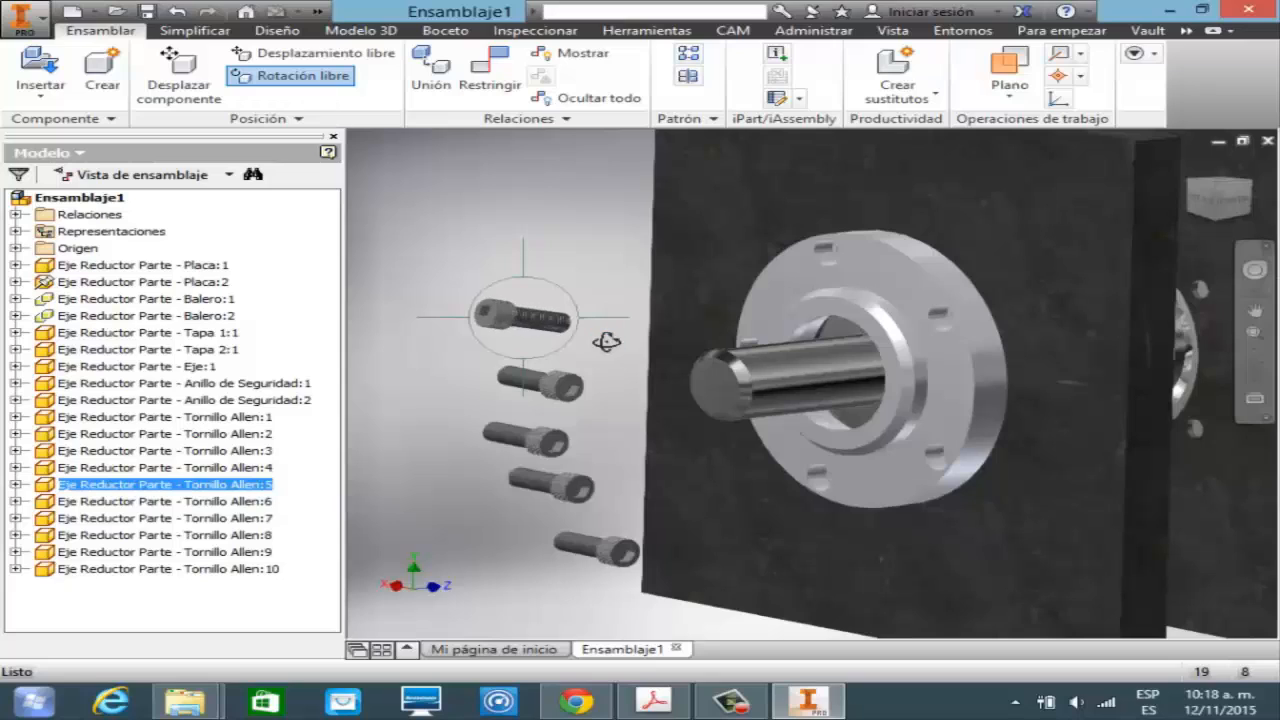
{"action": "left_click", "coordinate": [542, 383]}
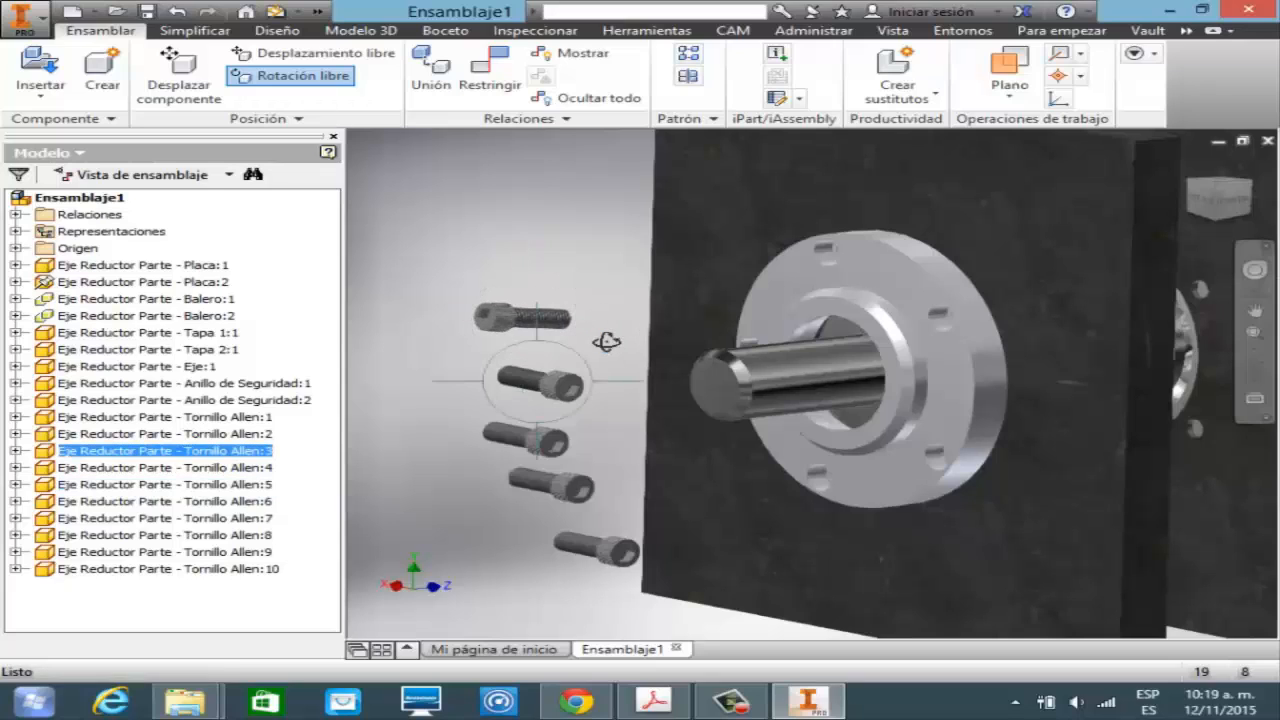
{"action": "mouse_move", "coordinate": [570, 383]}
{"action": "left_mouse_down"}
{"action": "mouse_move", "coordinate": [502, 383]}
{"action": "mouse_move", "coordinate": [518, 400]}
{"action": "mouse_move", "coordinate": [516, 384]}
{"action": "left_mouse_up"}
{"action": "left_click", "coordinate": [527, 440]}
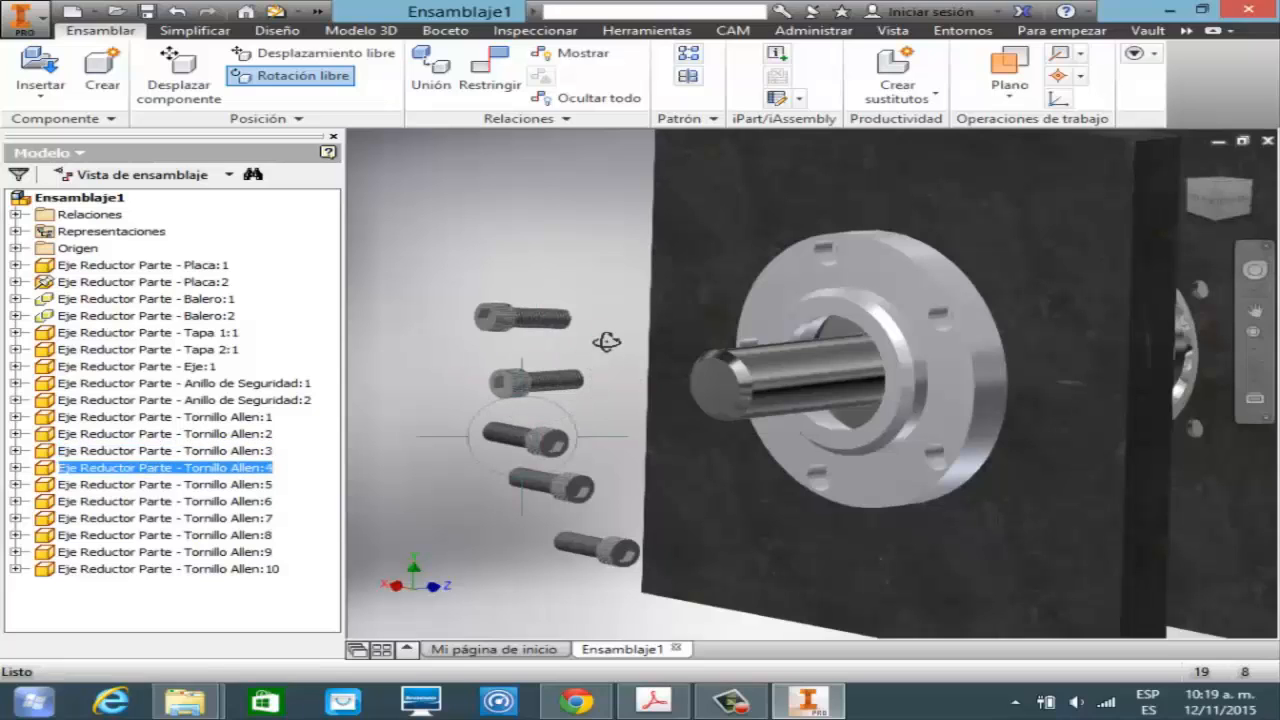
{"action": "left_click_drag", "start_coordinate": [550, 438], "coordinate": [500, 438]}
{"action": "left_click", "coordinate": [550, 484]}
{"action": "left_click_drag", "start_coordinate": [575, 484], "coordinate": [520, 484]}
{"action": "left_click", "coordinate": [597, 548]}
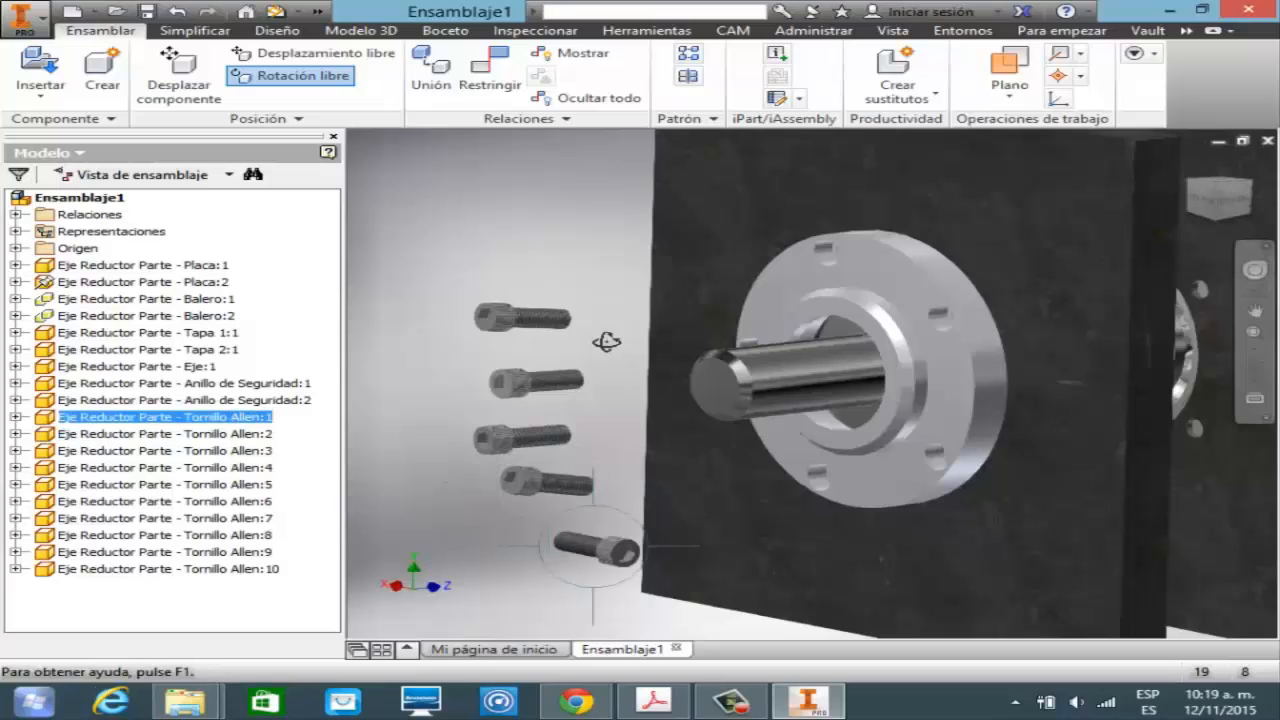
{"action": "left_click_drag", "start_coordinate": [620, 547], "coordinate": [567, 547]}
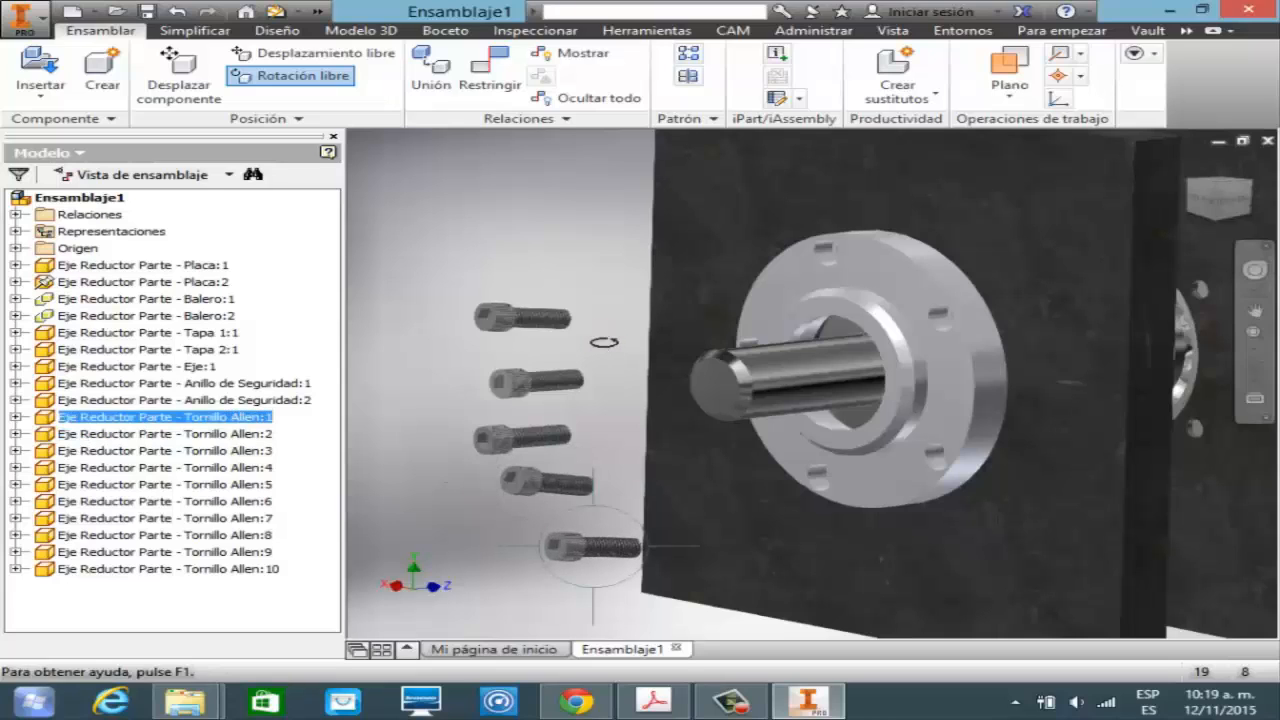
{"action": "key", "text": "Escape"}
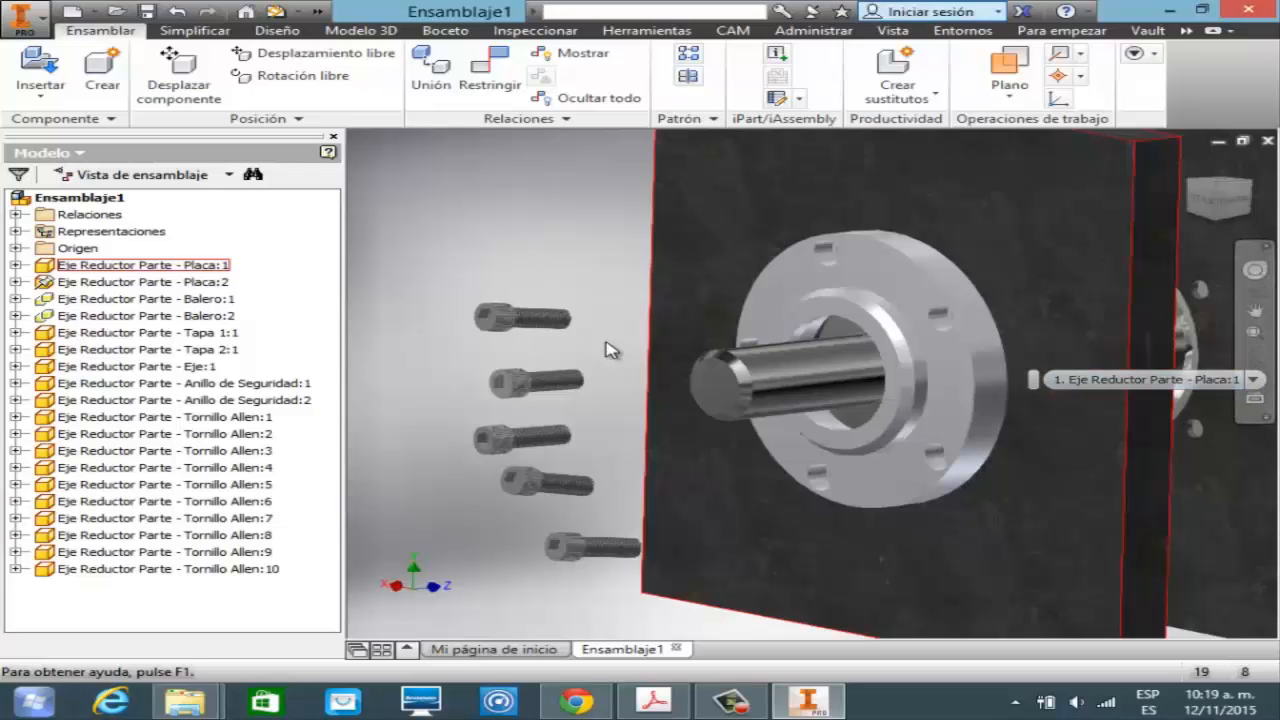
- Mate the axes of the two uppermost loose Allen screws with the top and upper-right holes of Tapa 1:1 at 0.000 mm offset
{"action": "key", "text": "c"}
{"action": "left_click", "coordinate": [522, 318]}
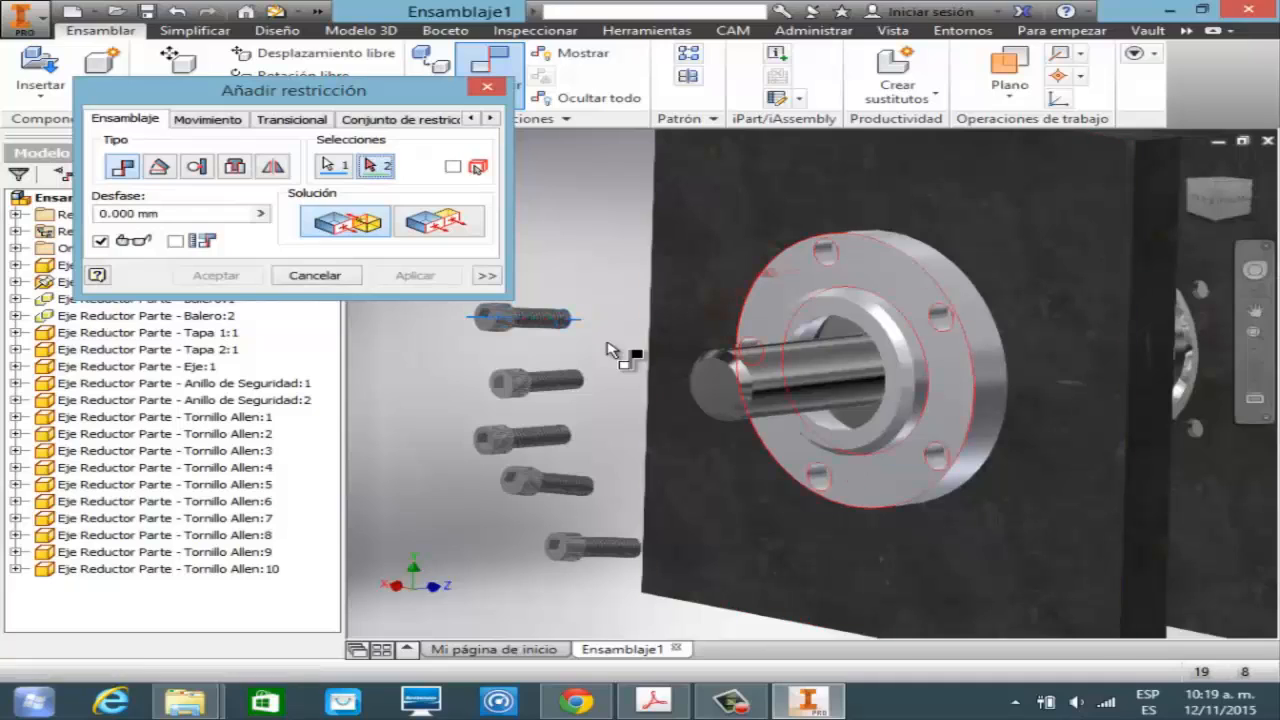
{"action": "left_click", "coordinate": [607, 350]}
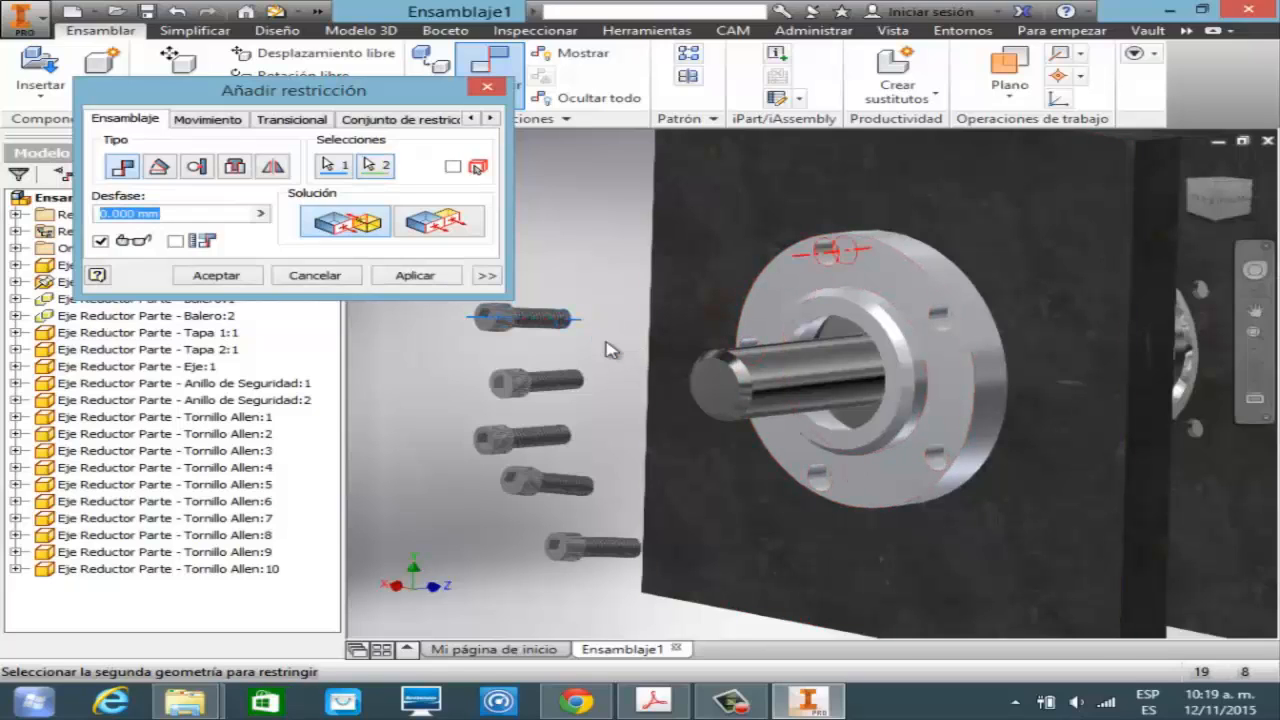
{"action": "left_click", "coordinate": [415, 275]}
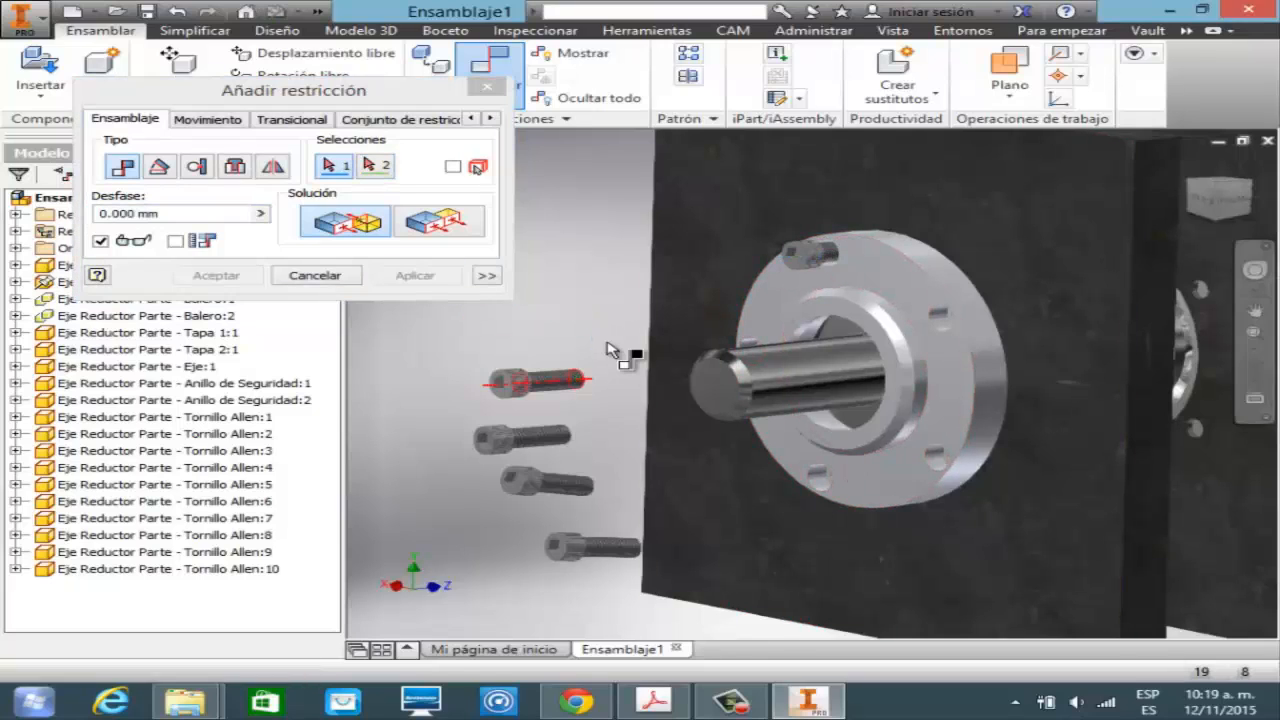
{"action": "left_click", "coordinate": [558, 380]}
{"action": "left_click", "coordinate": [607, 350]}
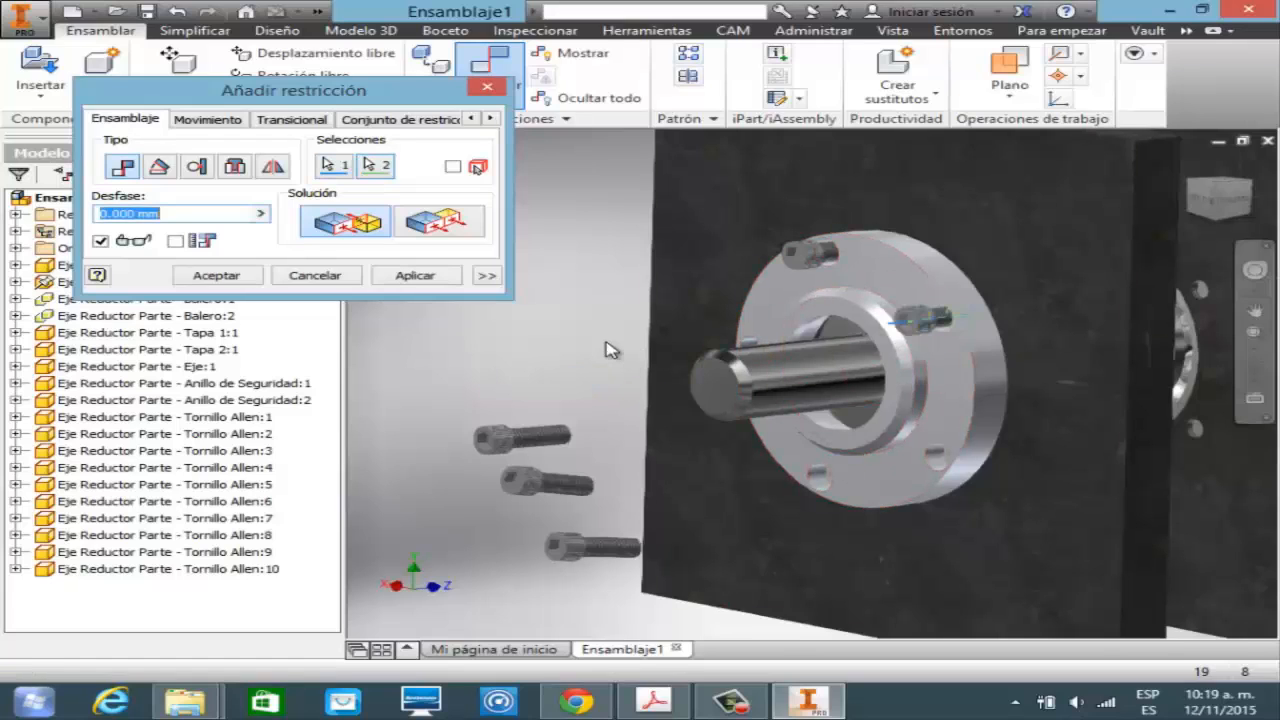
{"action": "left_click", "coordinate": [415, 275]}
- Mate the axes of the next two loose Allen screws with the lower-right and lower-left holes of Tapa 1:1 at 0.000 mm offset
{"action": "left_click", "coordinate": [545, 436]}
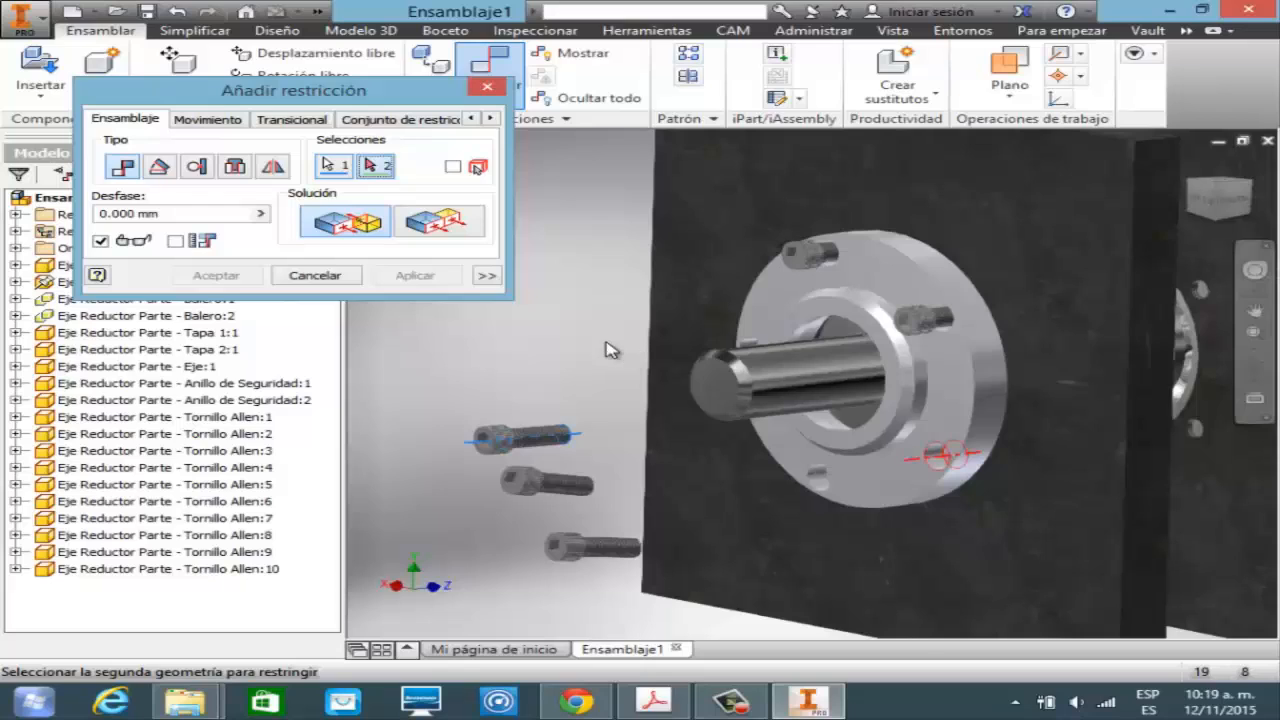
{"action": "left_click", "coordinate": [607, 350]}
{"action": "left_click", "coordinate": [415, 275]}
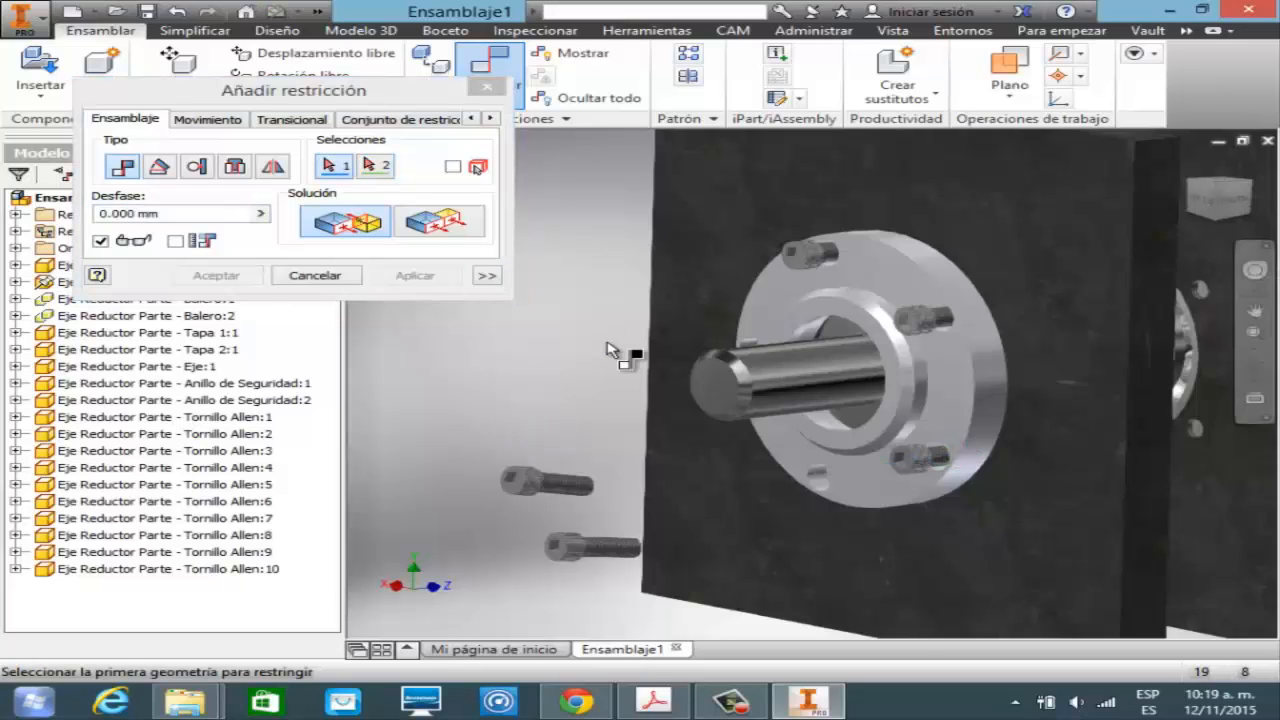
{"action": "left_click", "coordinate": [562, 484]}
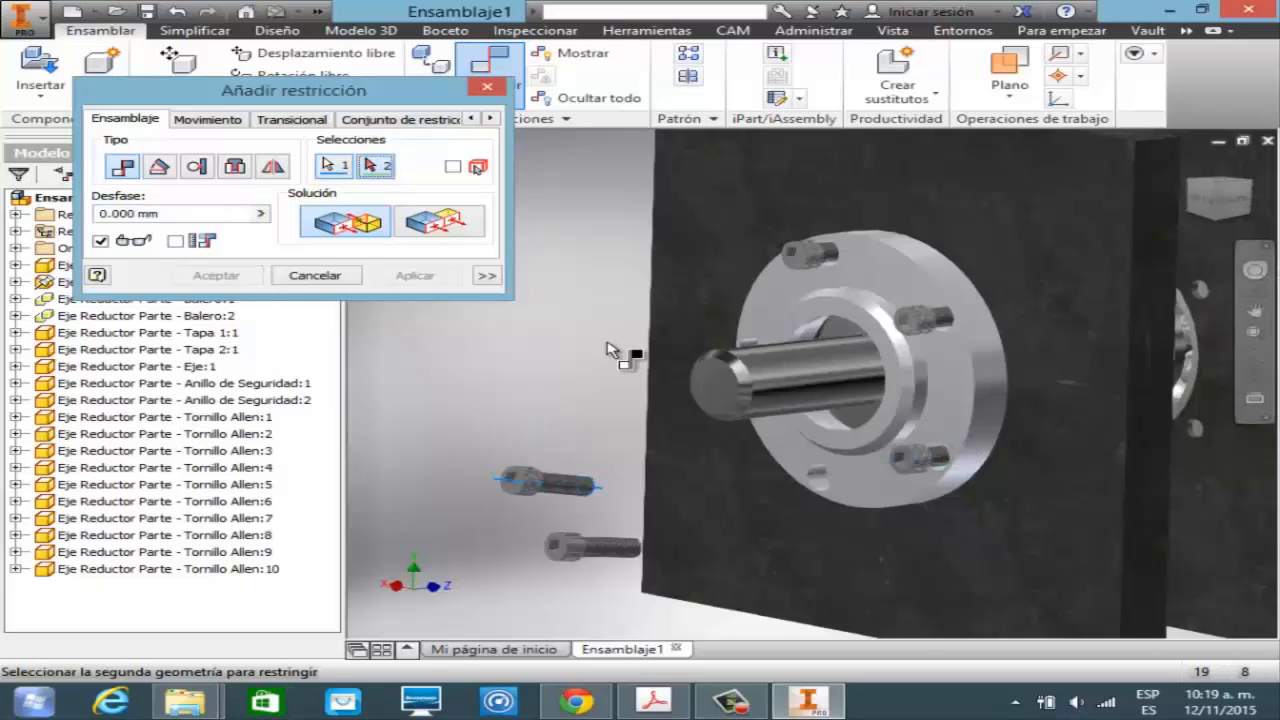
{"action": "left_click", "coordinate": [820, 477]}
{"action": "left_click", "coordinate": [415, 275]}
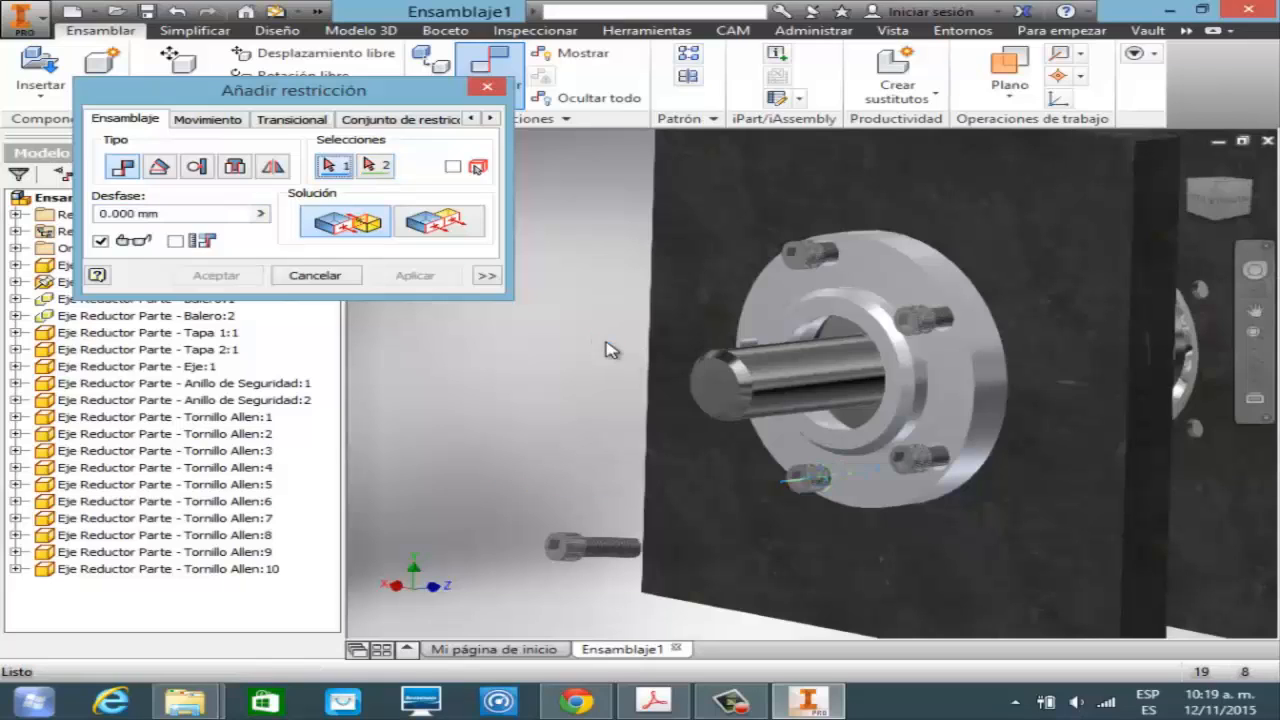
- Mate the axis of the last loose Allen screw with the Tapa 1:1 hole partly hidden behind the shaft at 0.000 mm offset
{"action": "left_click", "coordinate": [592, 547]}
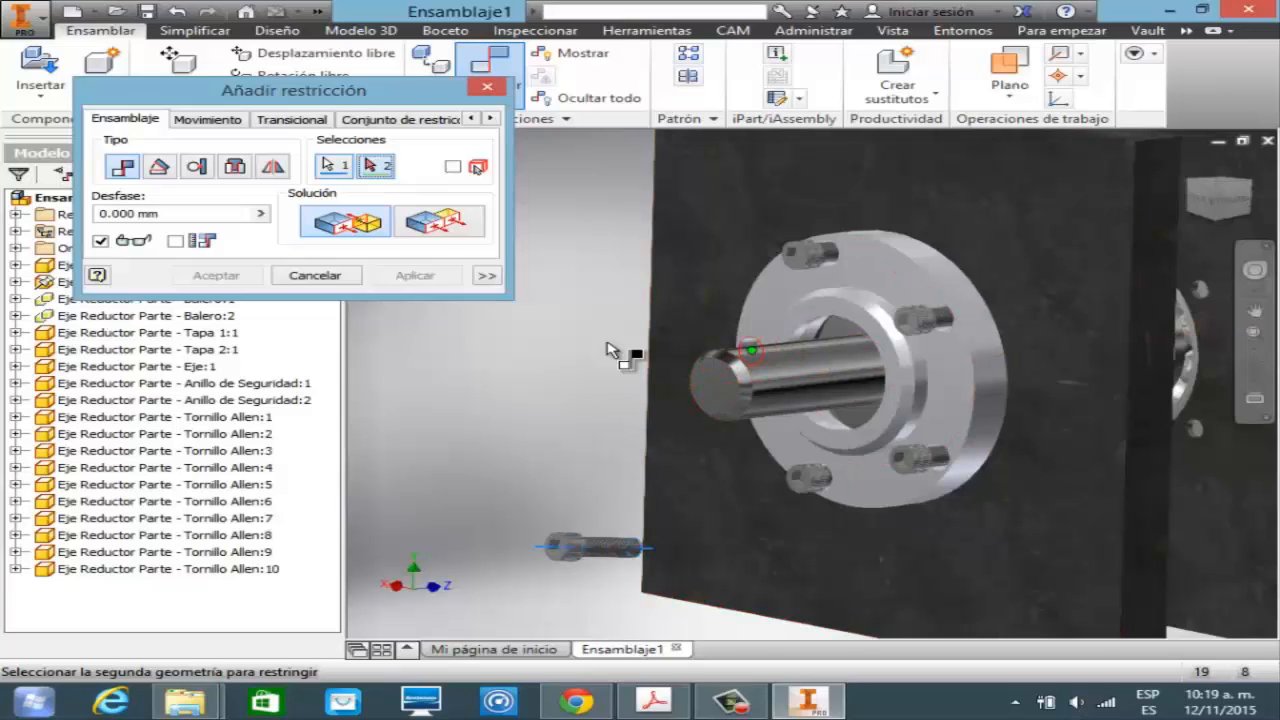
{"action": "left_click", "coordinate": [1255, 332]}
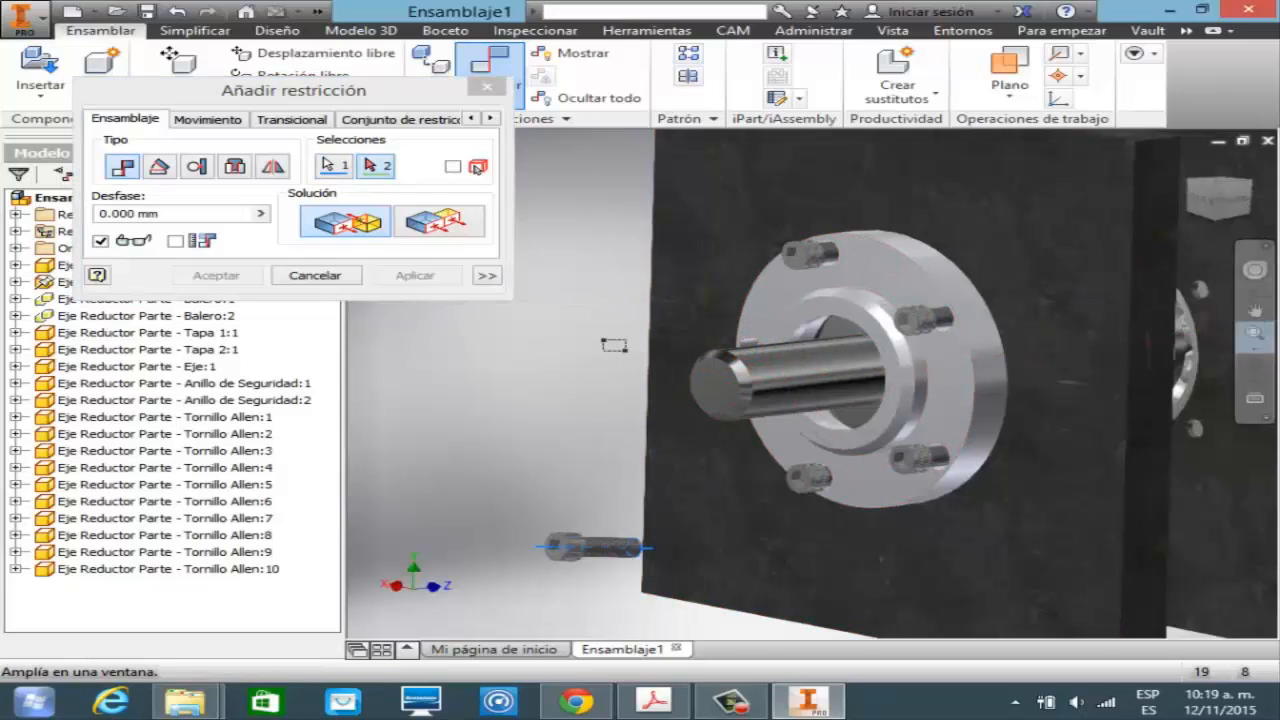
{"action": "left_click_drag", "start_coordinate": [683, 290], "coordinate": [782, 420]}
{"action": "left_click", "coordinate": [905, 303]}
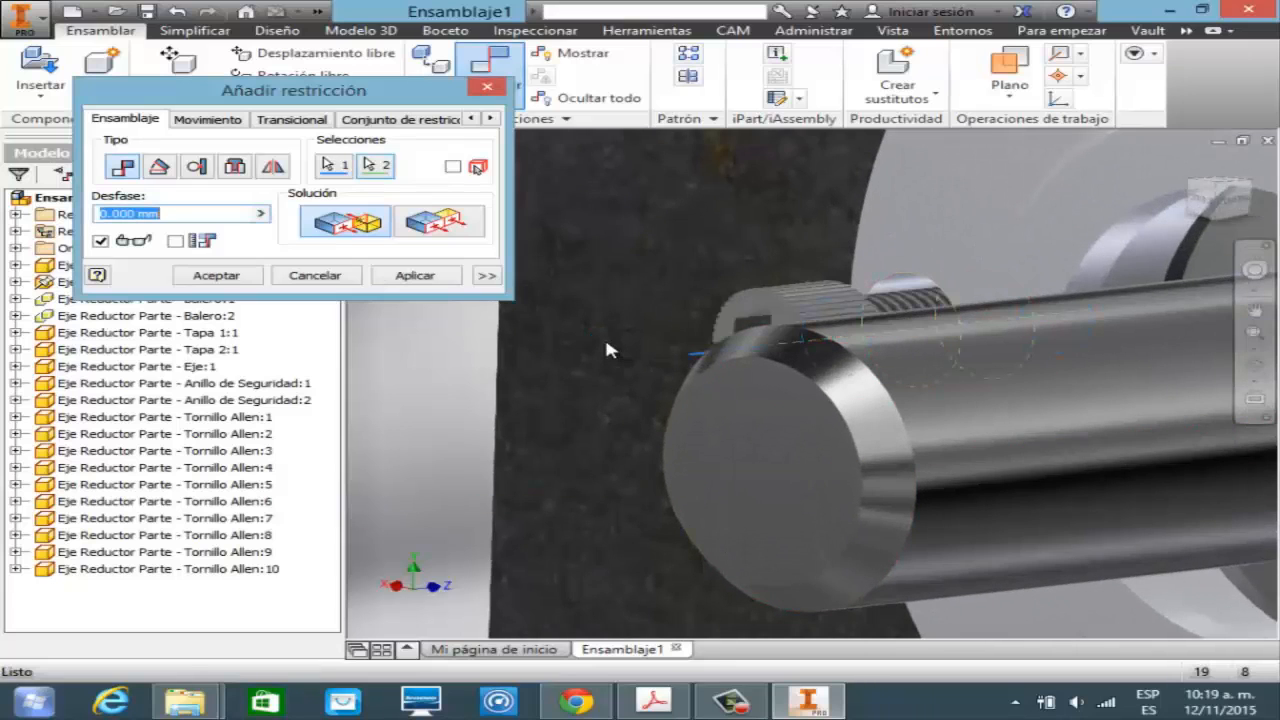
{"action": "left_click", "coordinate": [415, 275]}
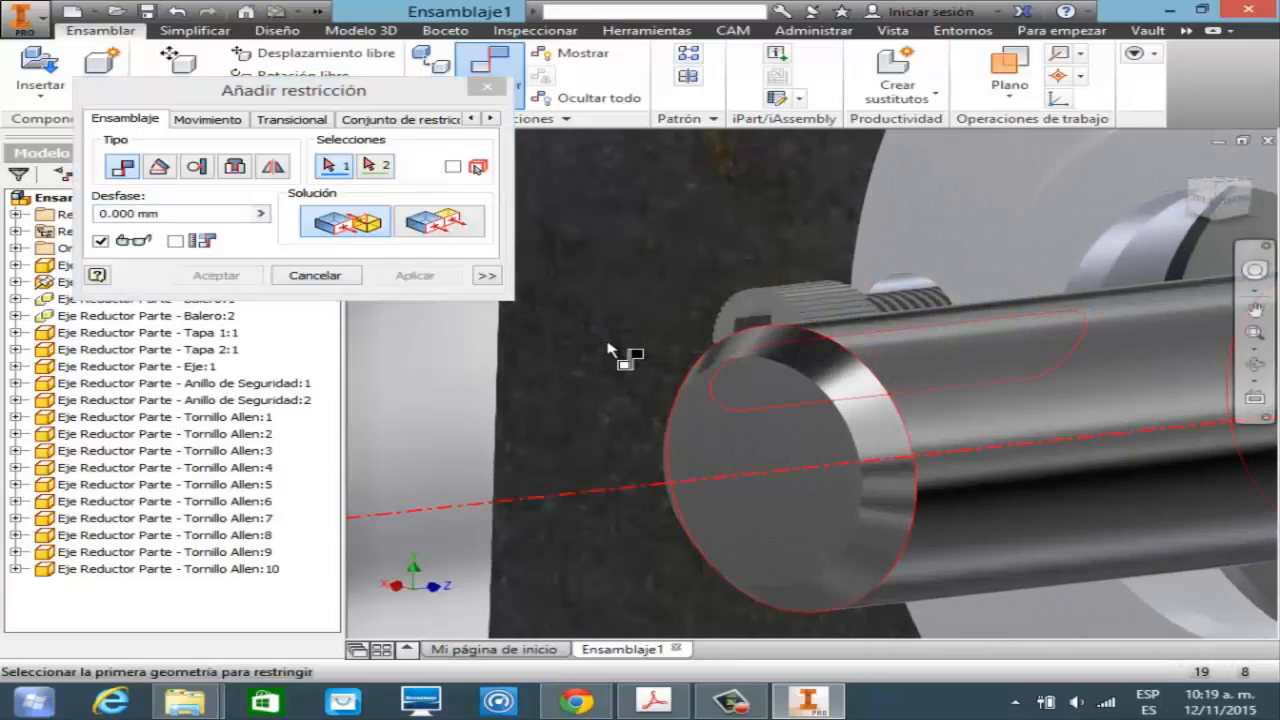
- Constrain the head face of the Allen screw behind the shaft flush with the outer face of Tapa 1:1 at 0.000 mm offset
{"action": "left_click", "coordinate": [1255, 332]}
{"action": "key", "text": "Escape"}
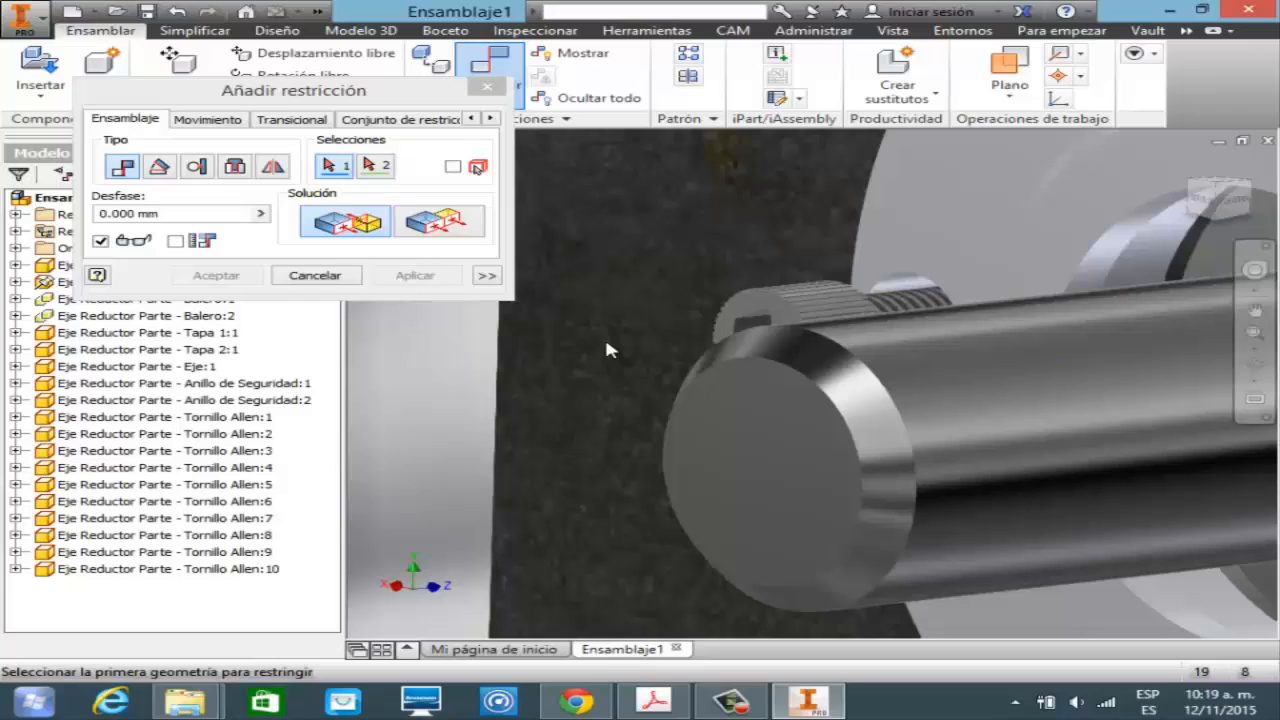
{"action": "left_click", "coordinate": [612, 350]}
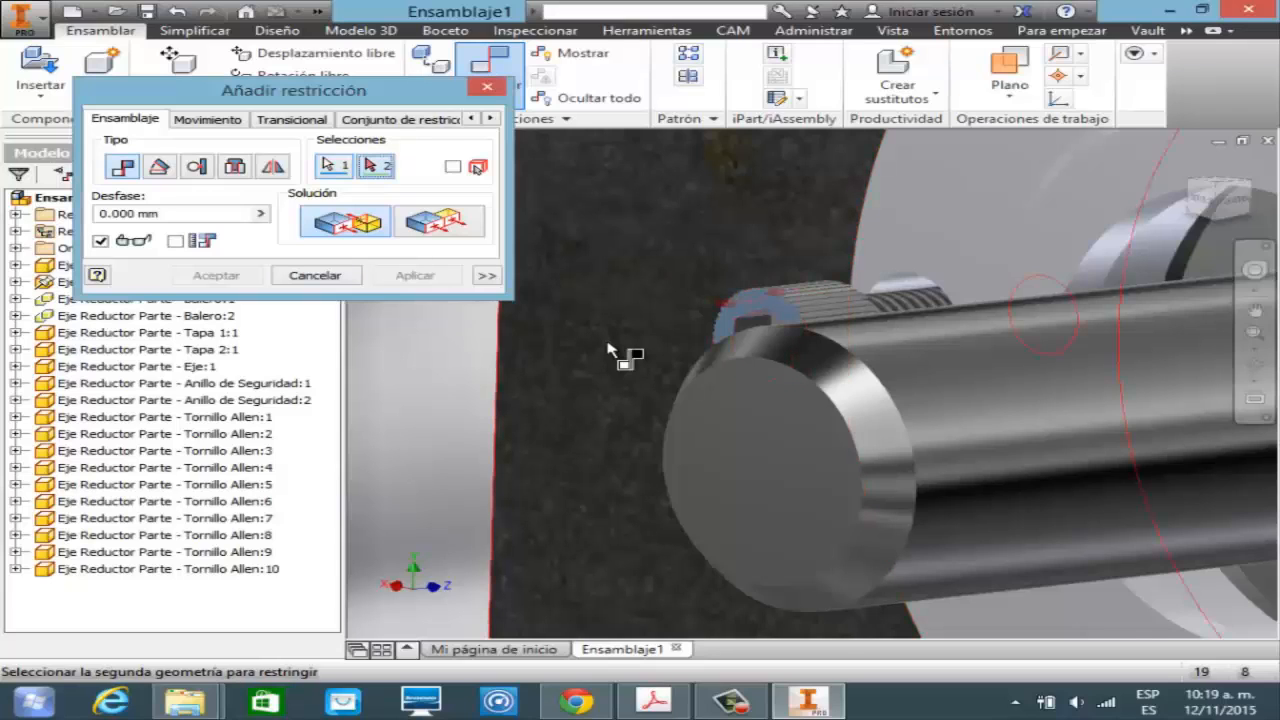
{"action": "left_click", "coordinate": [612, 350]}
{"action": "left_click", "coordinate": [439, 222]}
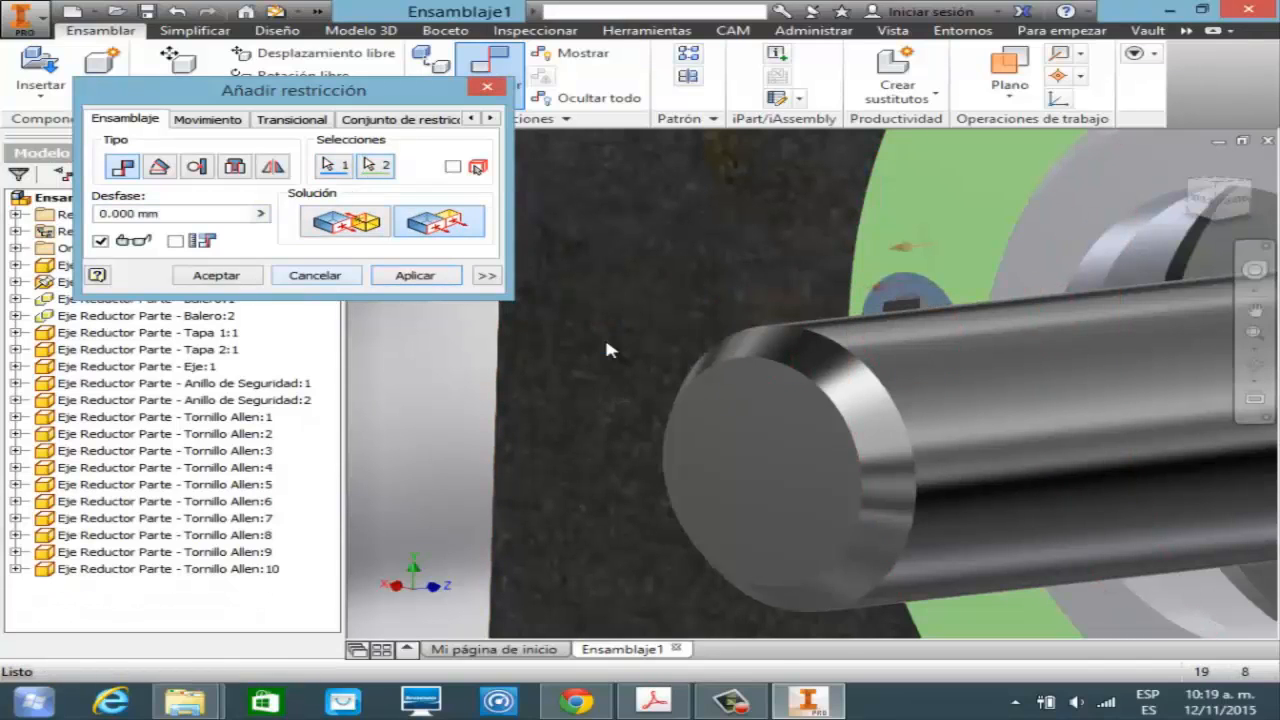
{"action": "left_click", "coordinate": [415, 275]}
- Constrain the heads of the top and upper-right Allen screws flush with the outer face of Tapa 1:1 at 0.000 mm offset
{"action": "left_click", "coordinate": [1255, 310]}
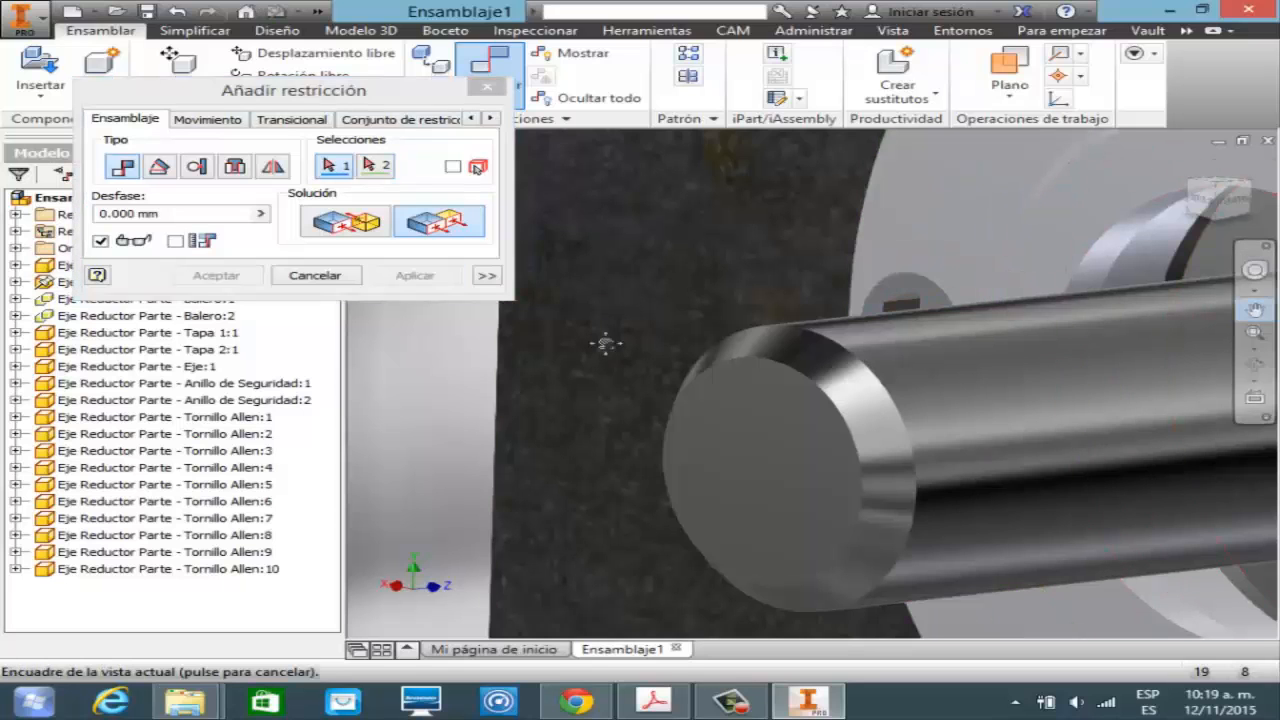
{"action": "mouse_move", "coordinate": [605, 344]}
{"action": "left_mouse_down"}
{"action": "mouse_move", "coordinate": [420, 491]}
{"action": "mouse_move", "coordinate": [285, 506]}
{"action": "mouse_move", "coordinate": [405, 556]}
{"action": "left_mouse_up"}
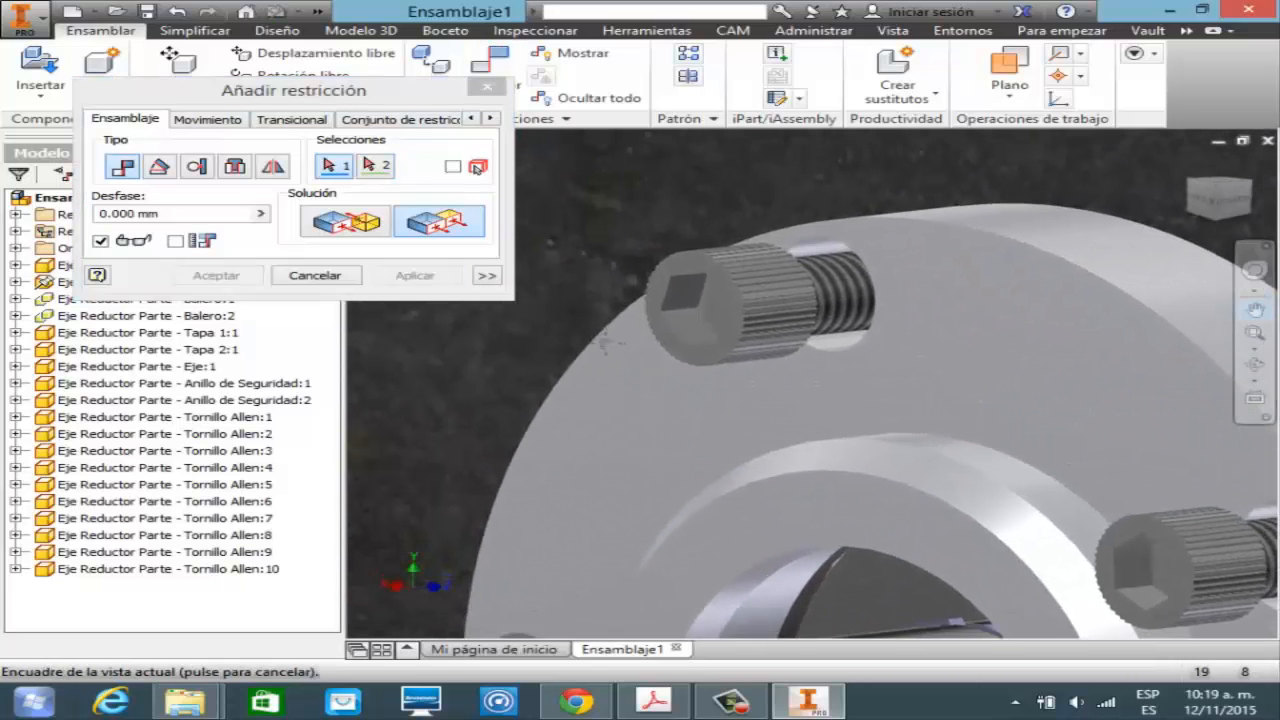
{"action": "key", "text": "Escape"}
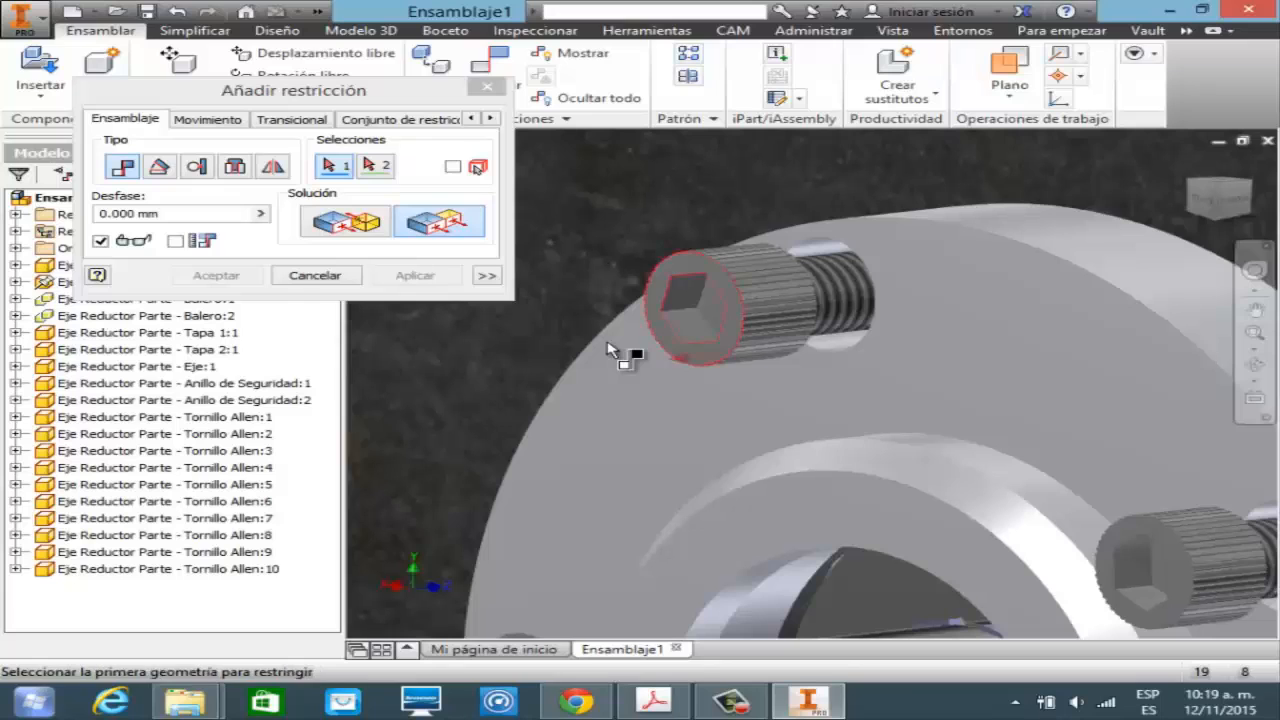
{"action": "left_click", "coordinate": [612, 350]}
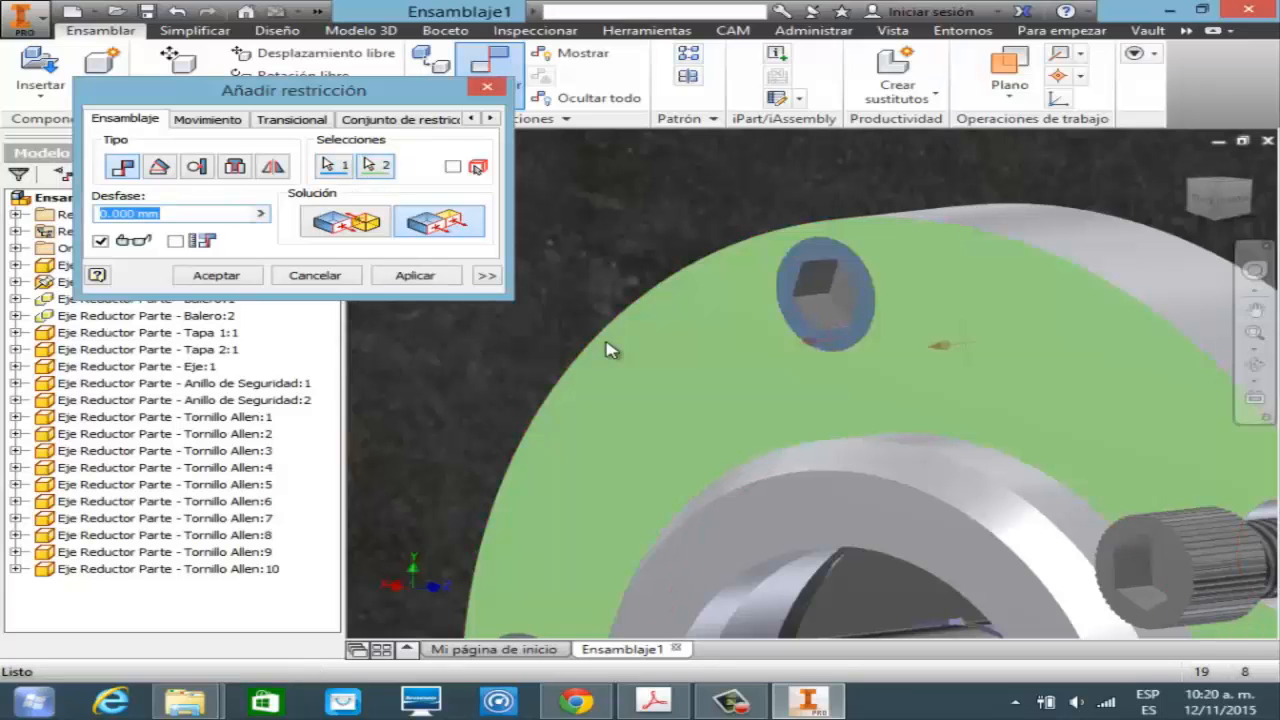
{"action": "left_click", "coordinate": [607, 348]}
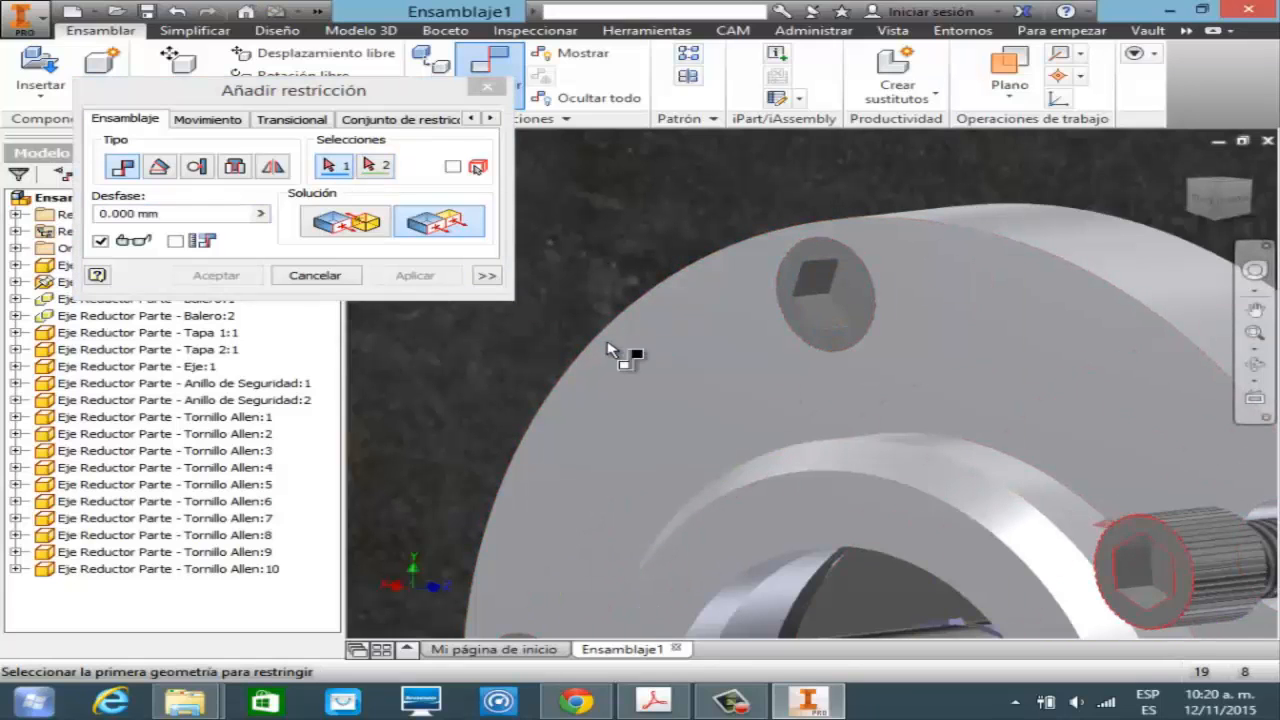
{"action": "left_click", "coordinate": [607, 348]}
{"action": "key", "text": "Return"}
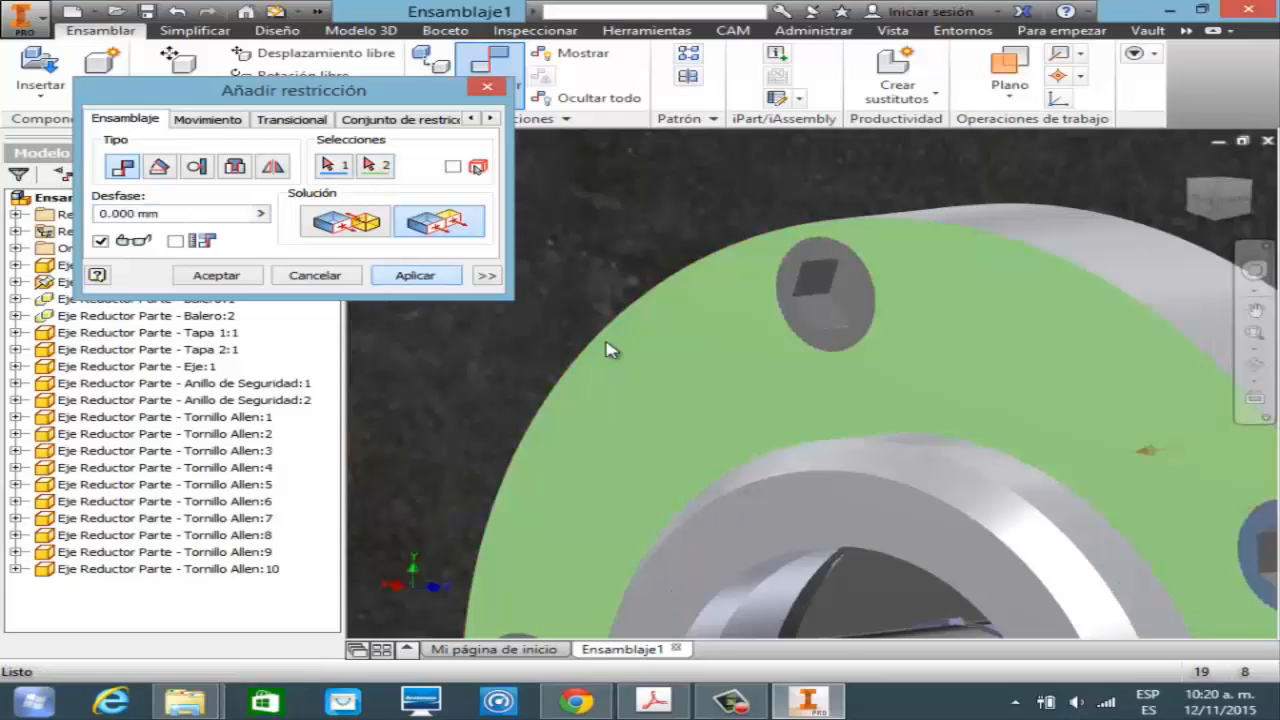
- Constrain the heads of the two lower Allen screws flush with the outer face of Tapa 1:1 at 0.000 mm offset
{"action": "left_click", "coordinate": [1256, 310]}
{"action": "left_click_drag", "start_coordinate": [844, 621], "coordinate": [660, 100]}
{"action": "left_click_drag", "start_coordinate": [625, 527], "coordinate": [605, 344]}
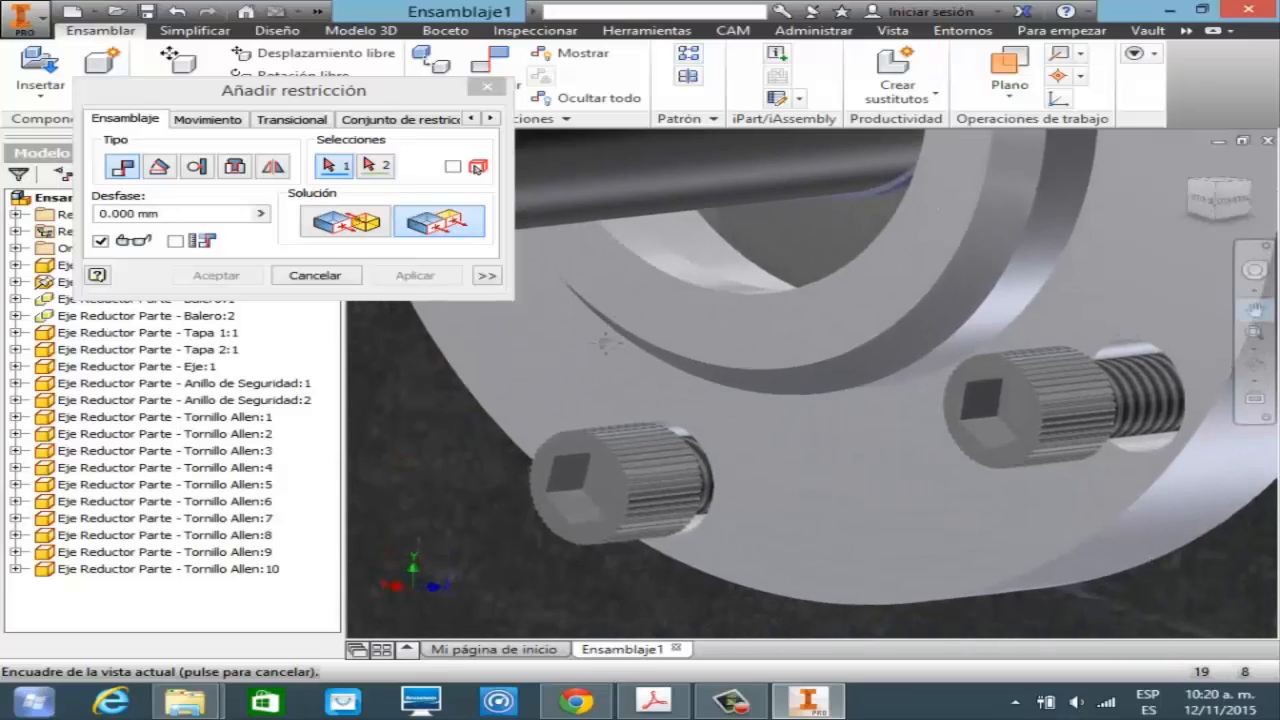
{"action": "key", "text": "Escape"}
{"action": "left_click", "coordinate": [978, 367]}
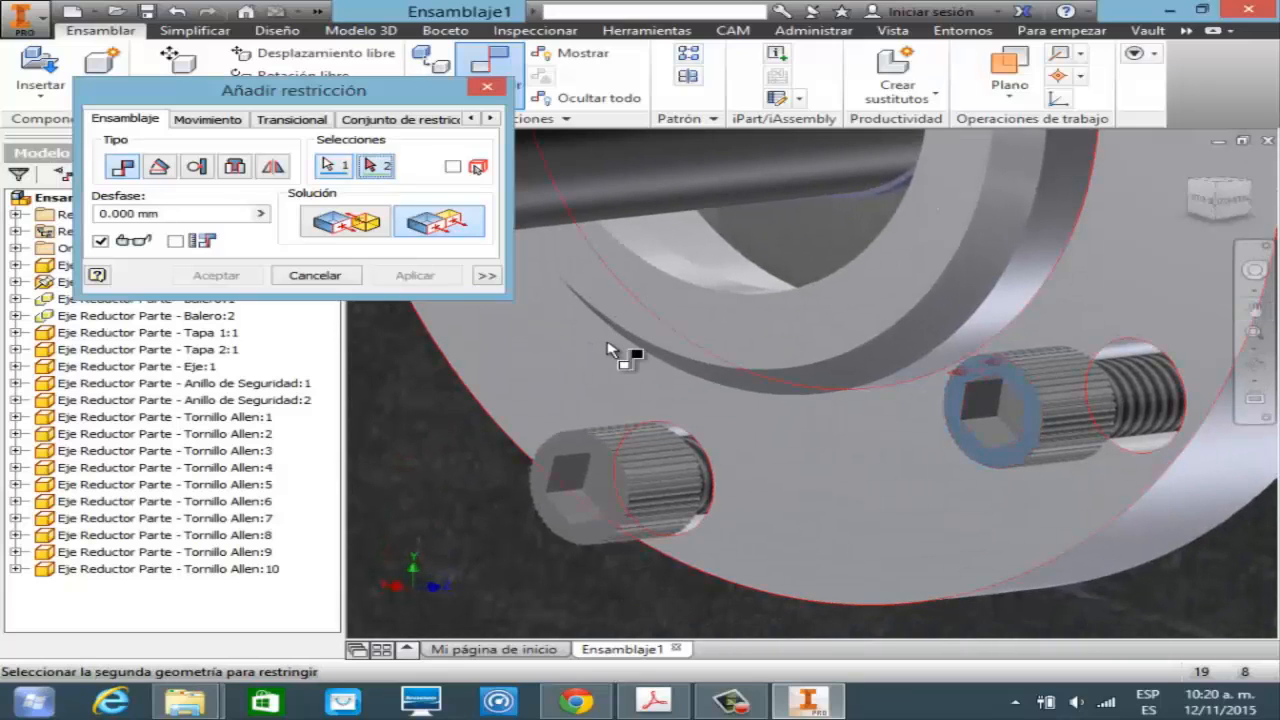
{"action": "left_click", "coordinate": [607, 348]}
{"action": "left_click", "coordinate": [416, 275]}
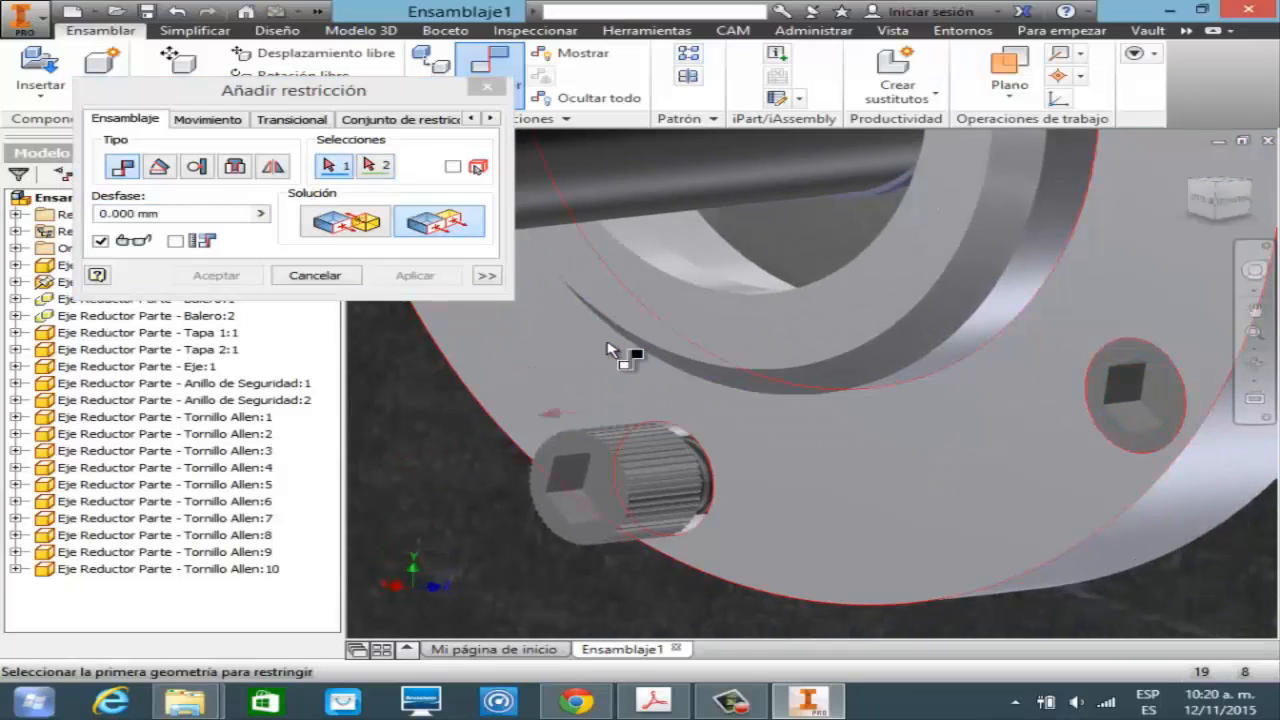
{"action": "left_click", "coordinate": [606, 484]}
{"action": "left_click", "coordinate": [607, 350]}
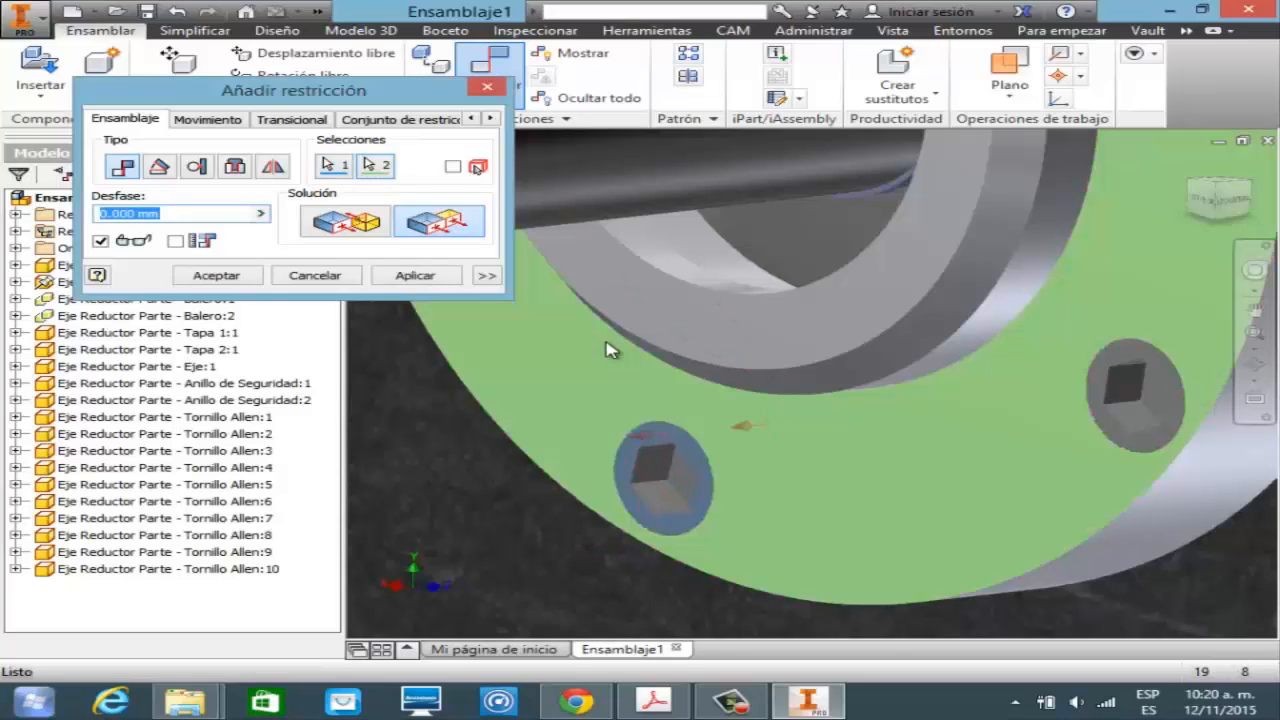
{"action": "key", "text": "Return"}
{"action": "key", "text": "Escape"}
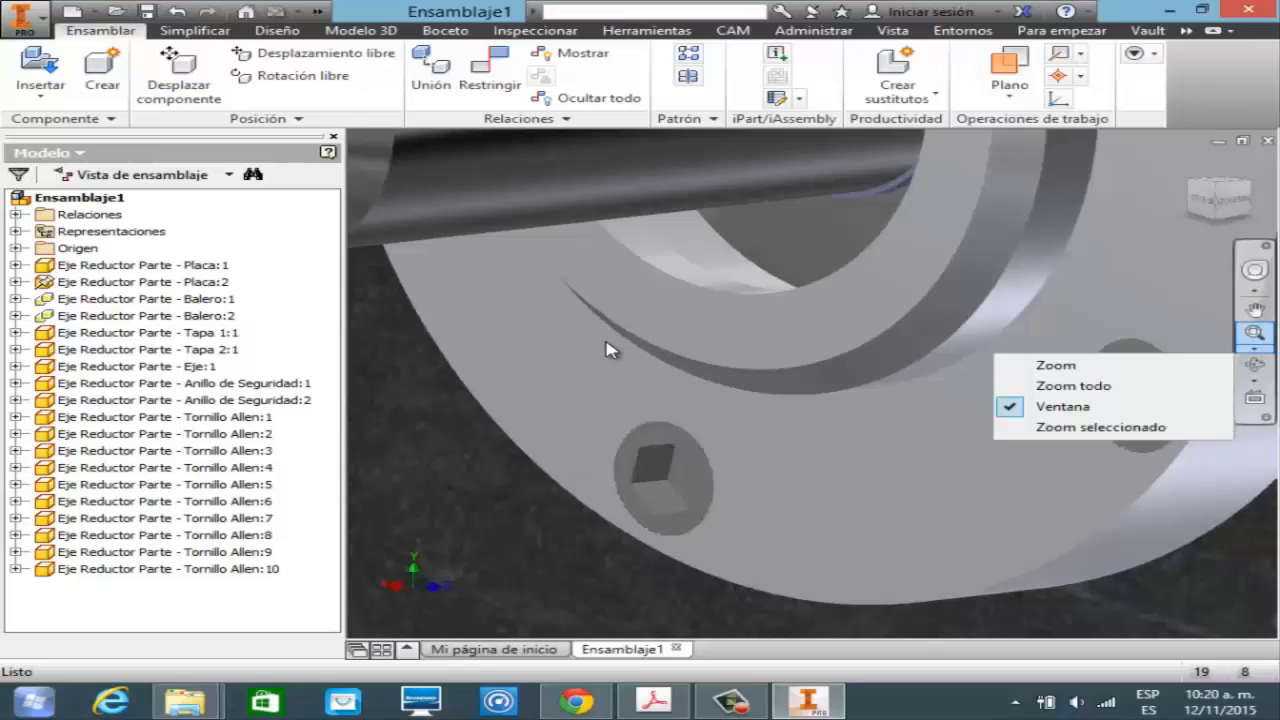
- Inspect the plates, covers and screws of the assembly from several sides and check how the shaft Eje:1 moves between the plates
{"action": "key", "text": "Home"}
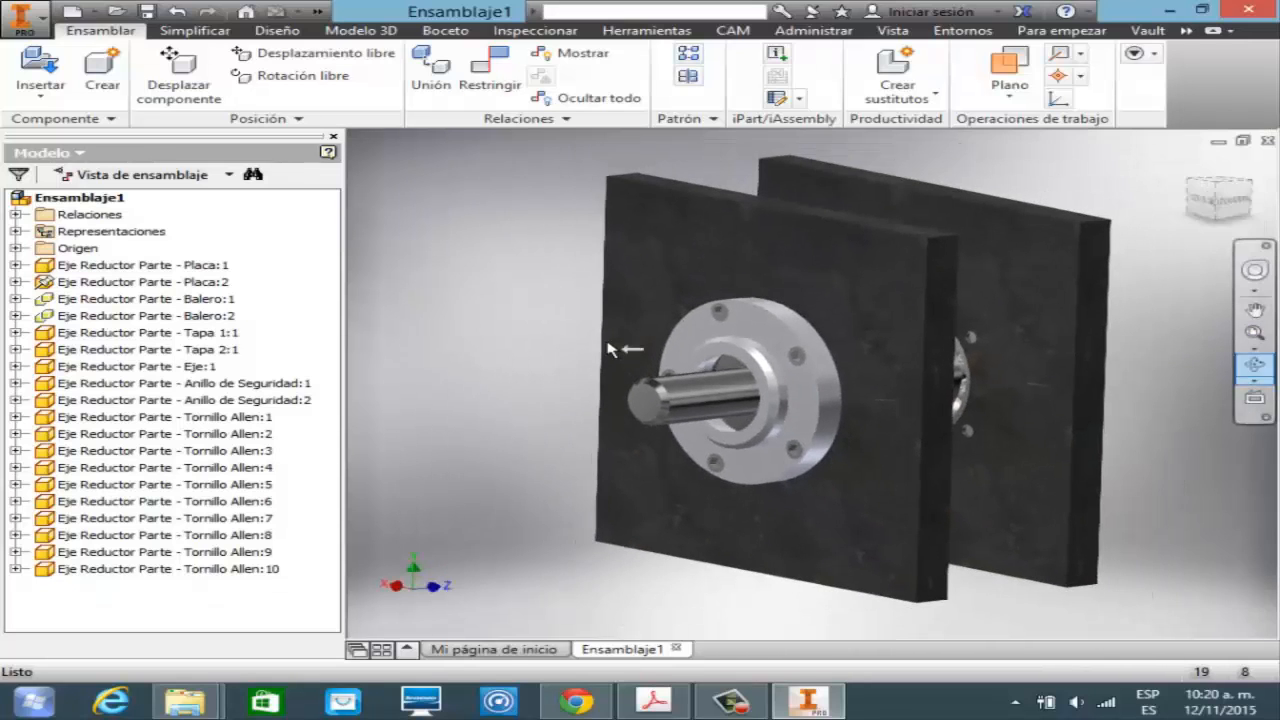
{"action": "key", "text": "F4"}
{"action": "left_click_drag", "start_coordinate": [606, 342], "coordinate": [610, 348]}
{"action": "key", "text": "Escape"}
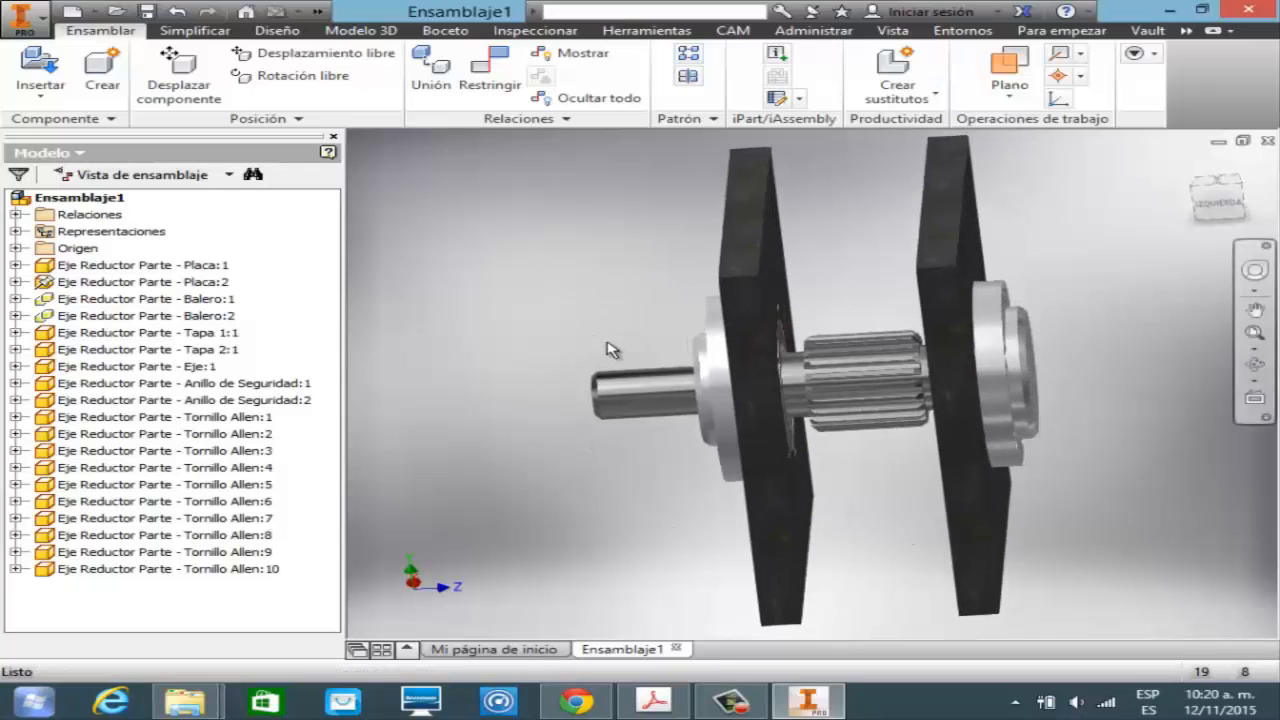
{"action": "left_click", "coordinate": [608, 347]}
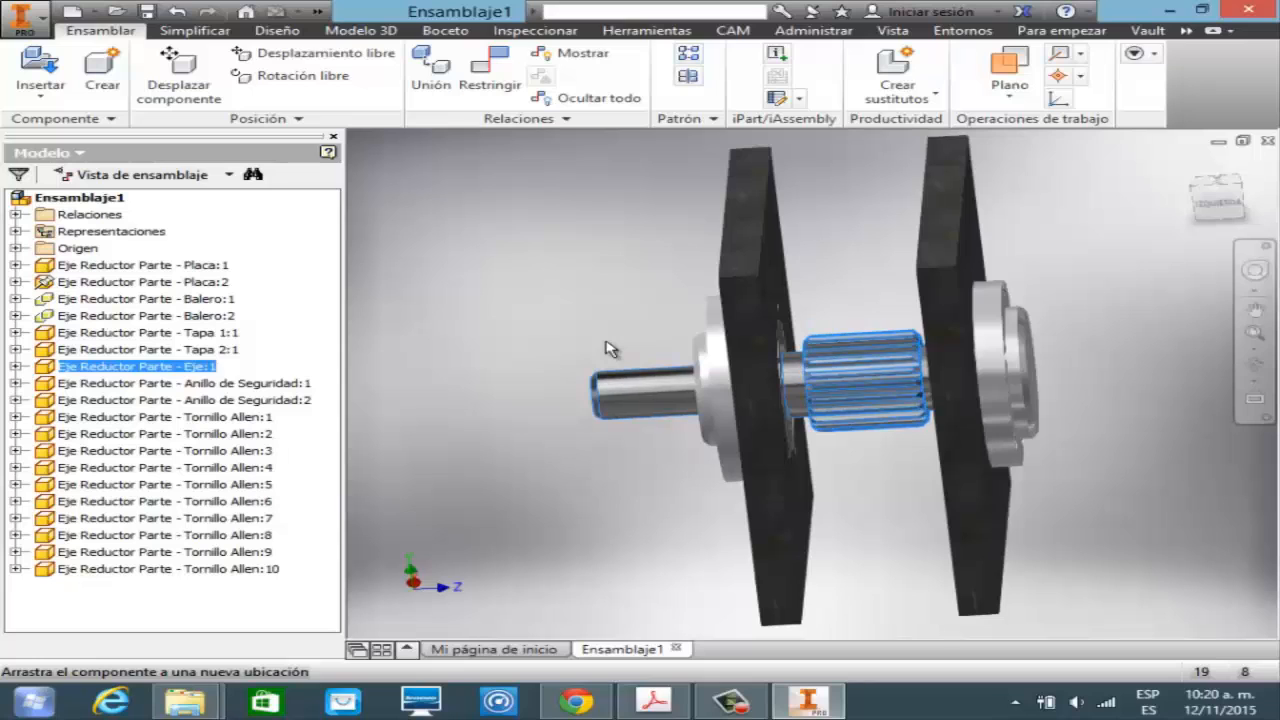
{"action": "key", "text": "Escape"}
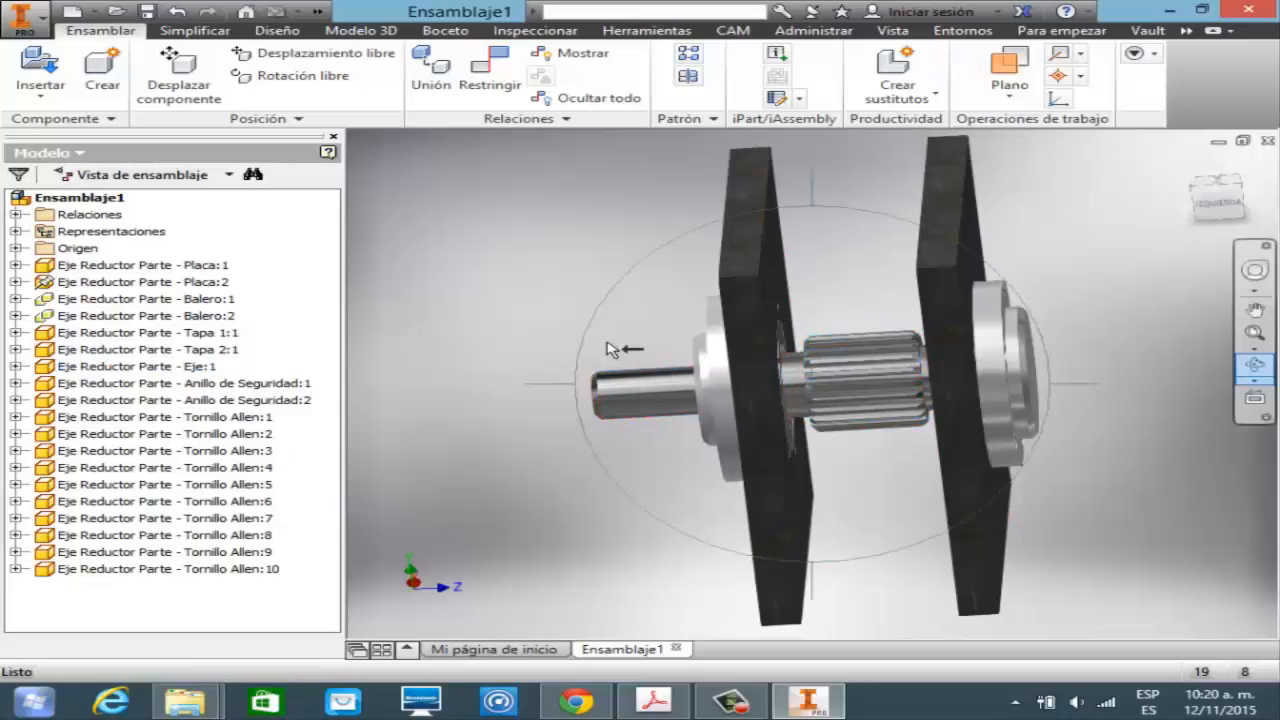
{"action": "middle_click_drag", "start_coordinate": [607, 342], "coordinate": [605, 342], "text": "shift"}
{"action": "key", "text": "Escape"}
{"action": "left_click", "coordinate": [605, 398]}
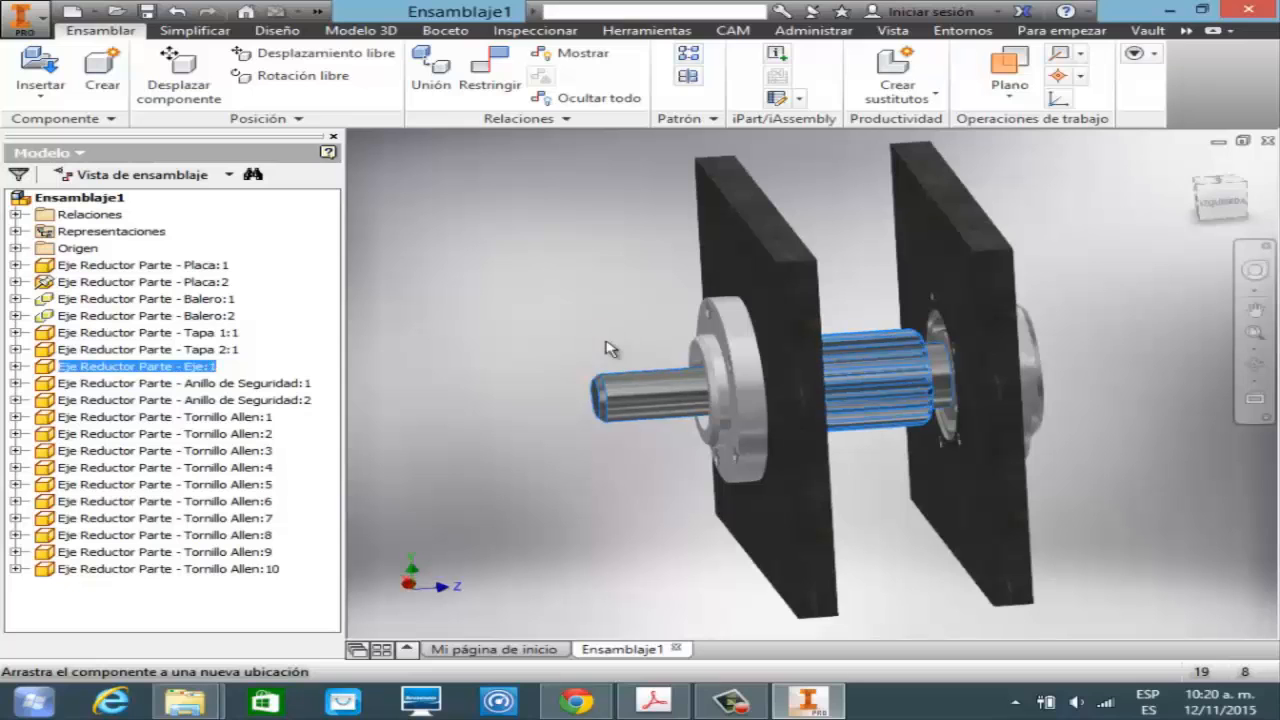
{"action": "left_click", "coordinate": [606, 342]}
{"action": "key", "text": "F4"}
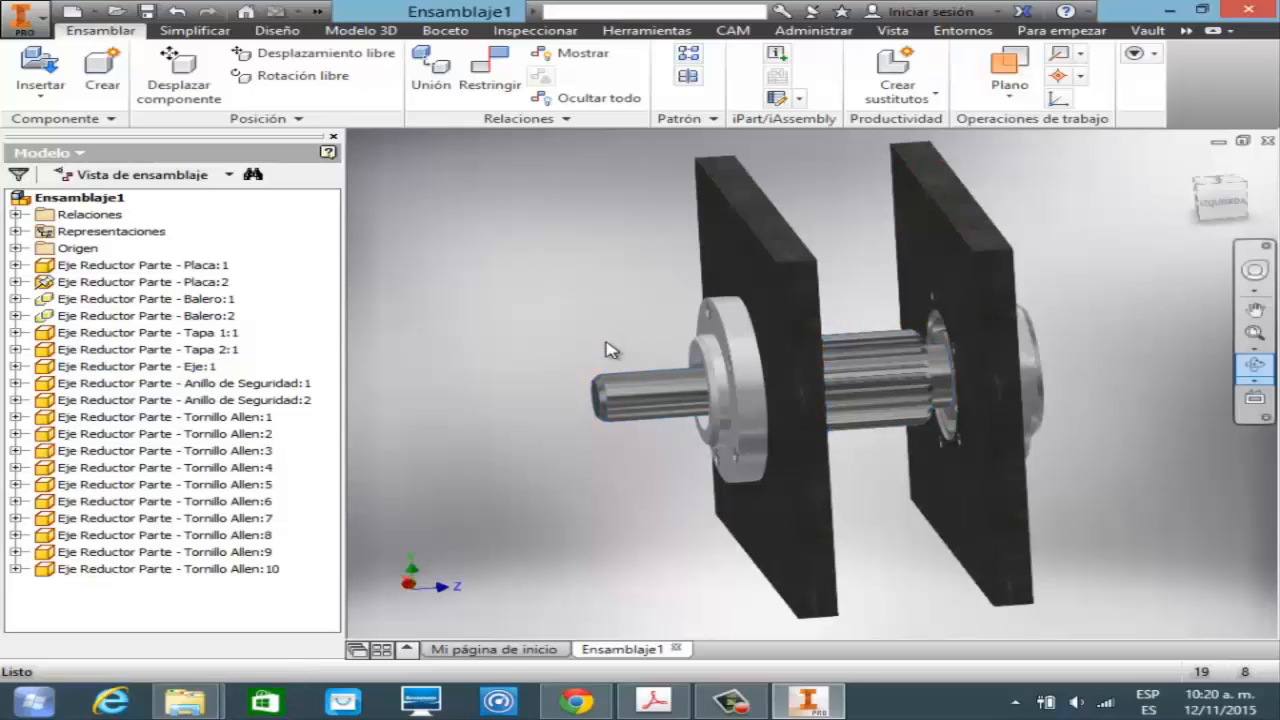
{"action": "middle_click_drag", "start_coordinate": [606, 342], "coordinate": [606, 342], "text": "shift"}
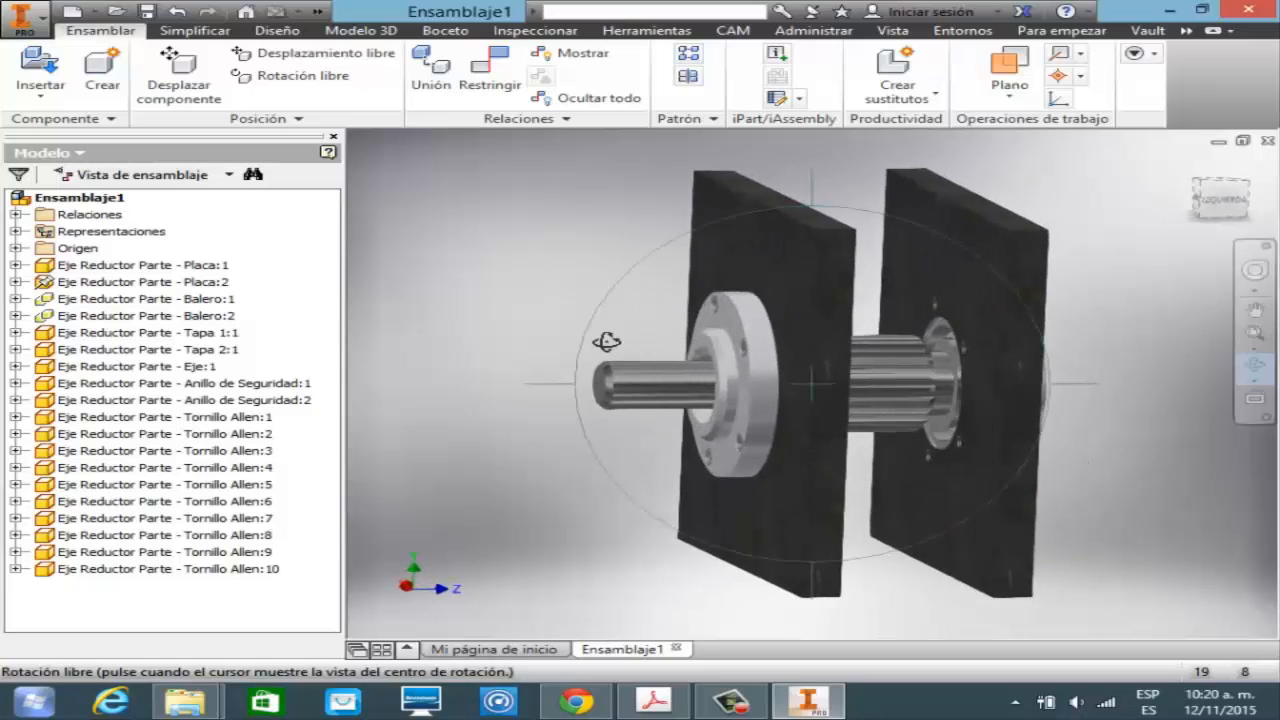
{"action": "key", "text": "Escape"}
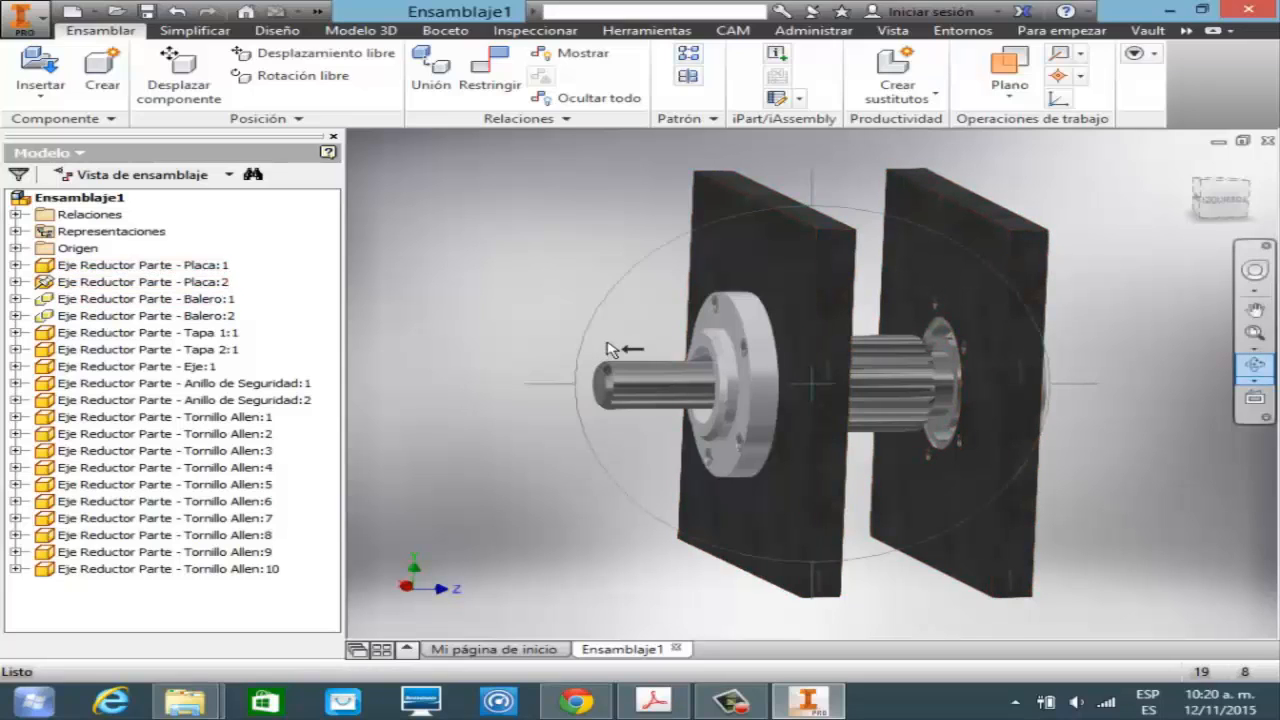
{"action": "middle_click_drag", "start_coordinate": [605, 346], "coordinate": [612, 349], "text": "shift"}
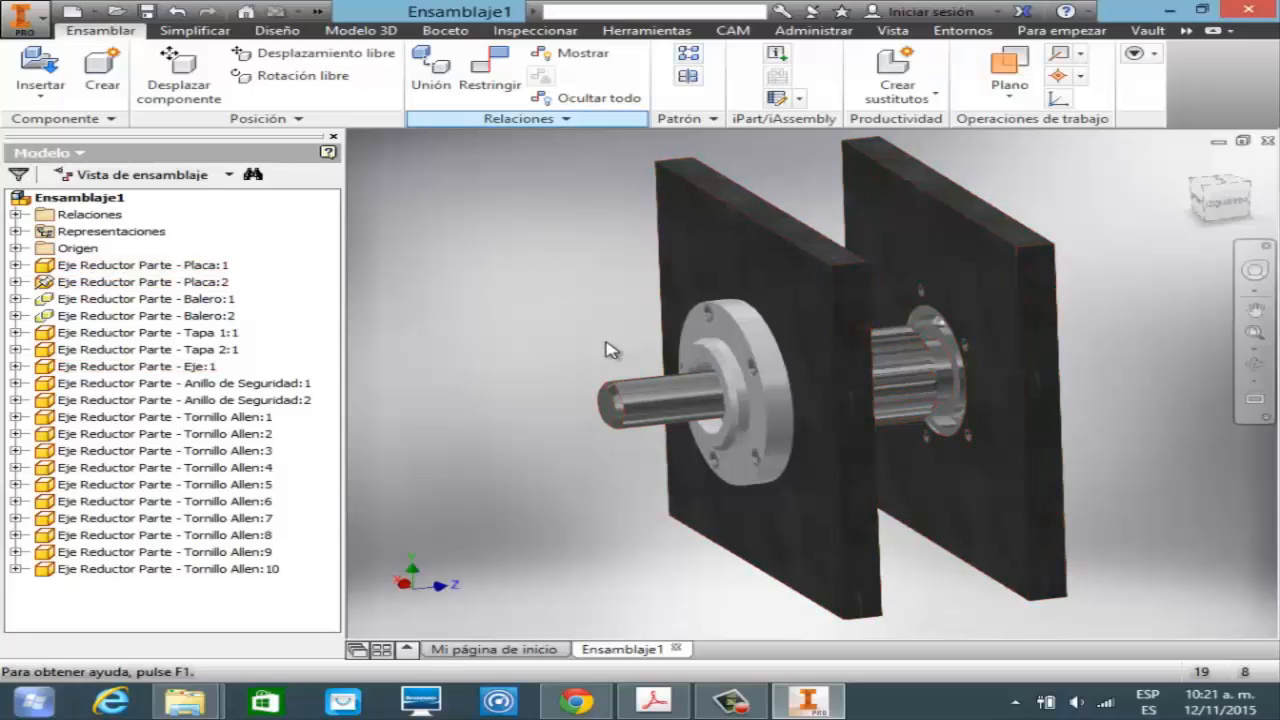
- Set up an image render in Inventor Studio at 800 by 600 with the highest anti-aliasing level
{"action": "left_click", "coordinate": [963, 30]}
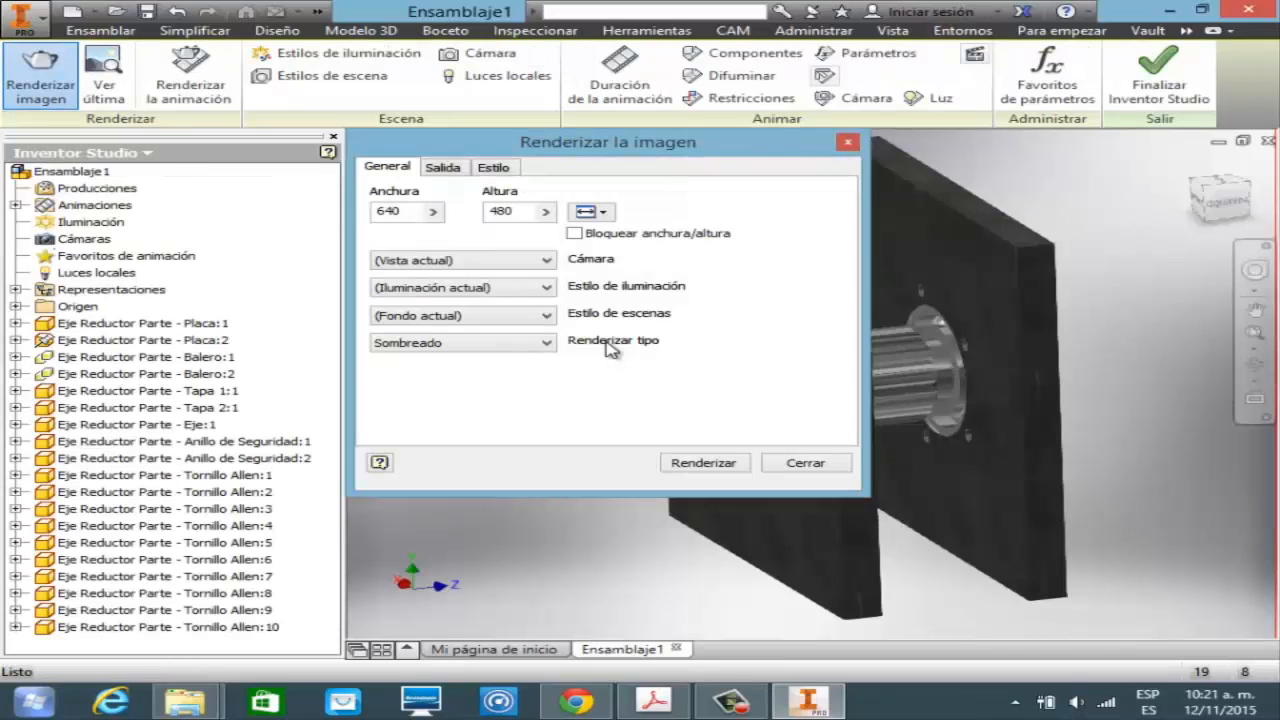
{"action": "left_click", "coordinate": [592, 212]}
{"action": "key", "text": "Return"}
{"action": "left_click", "coordinate": [443, 167]}
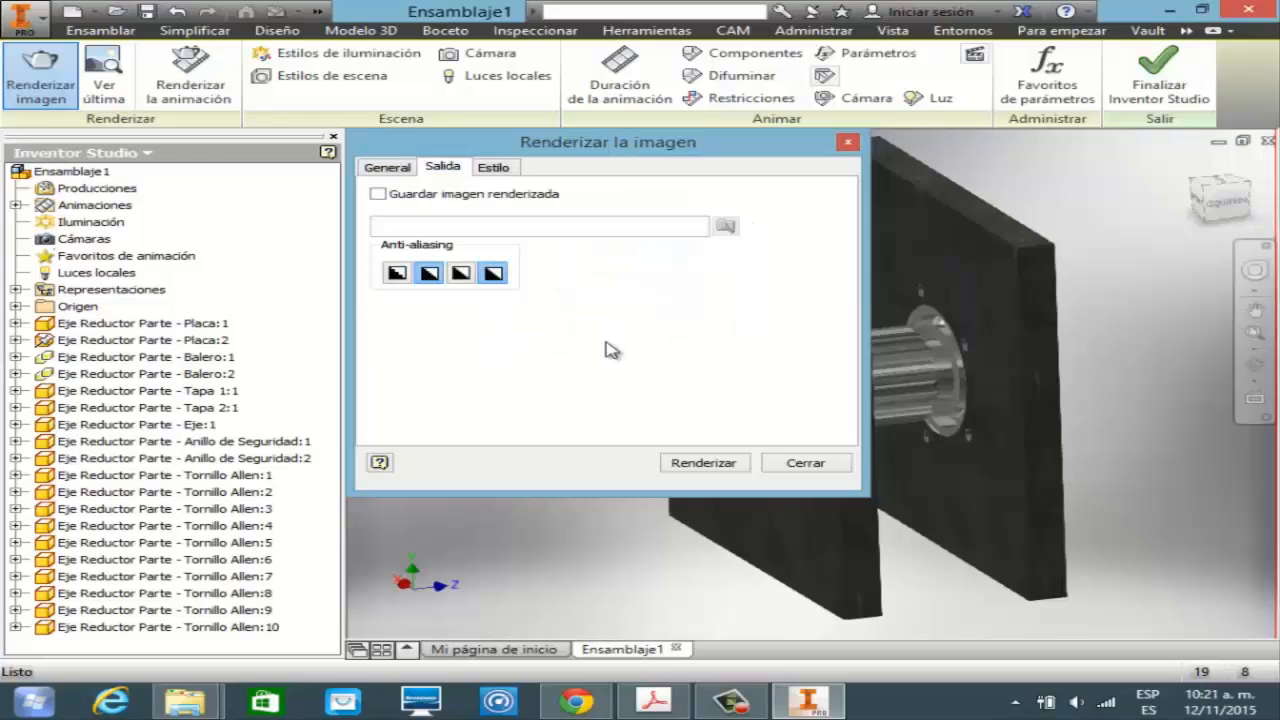
{"action": "left_click", "coordinate": [493, 273]}
{"action": "left_click", "coordinate": [387, 167]}
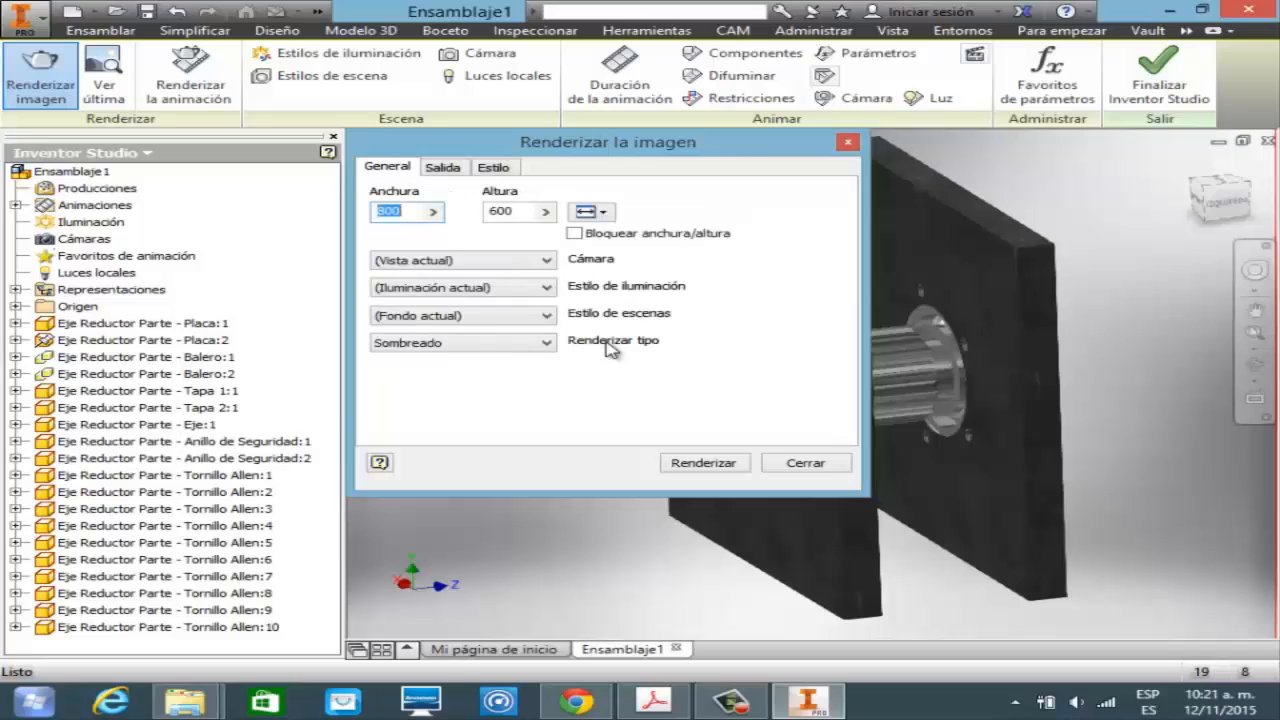
- Render the assembly image from the current view, then close the render output and its settings
{"action": "left_click", "coordinate": [703, 462]}
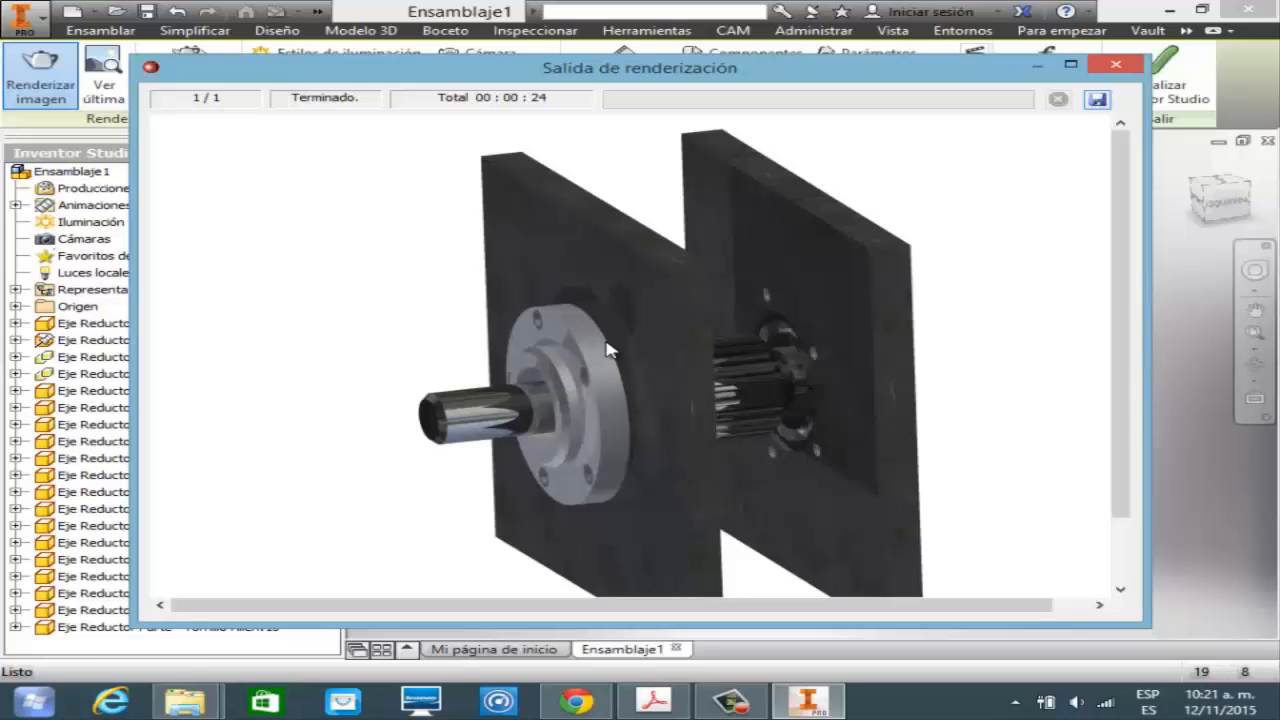
{"action": "key", "text": "Escape"}
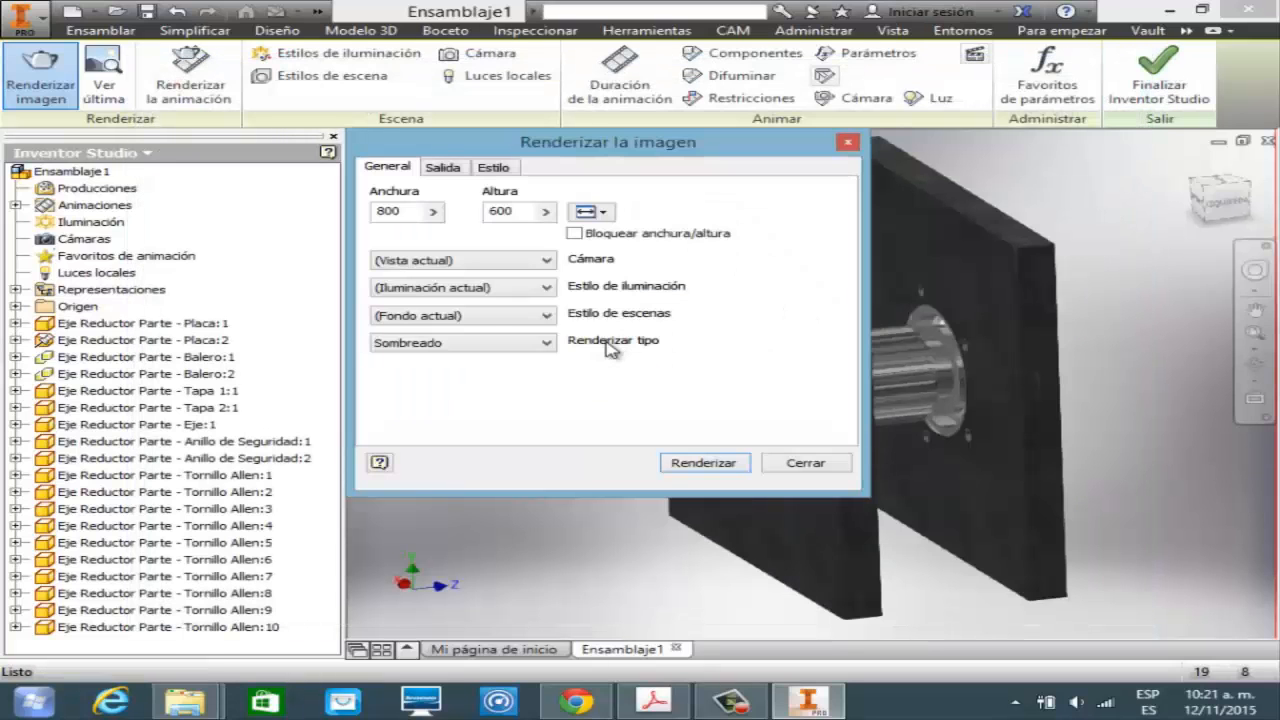
{"action": "key", "text": "Escape"}
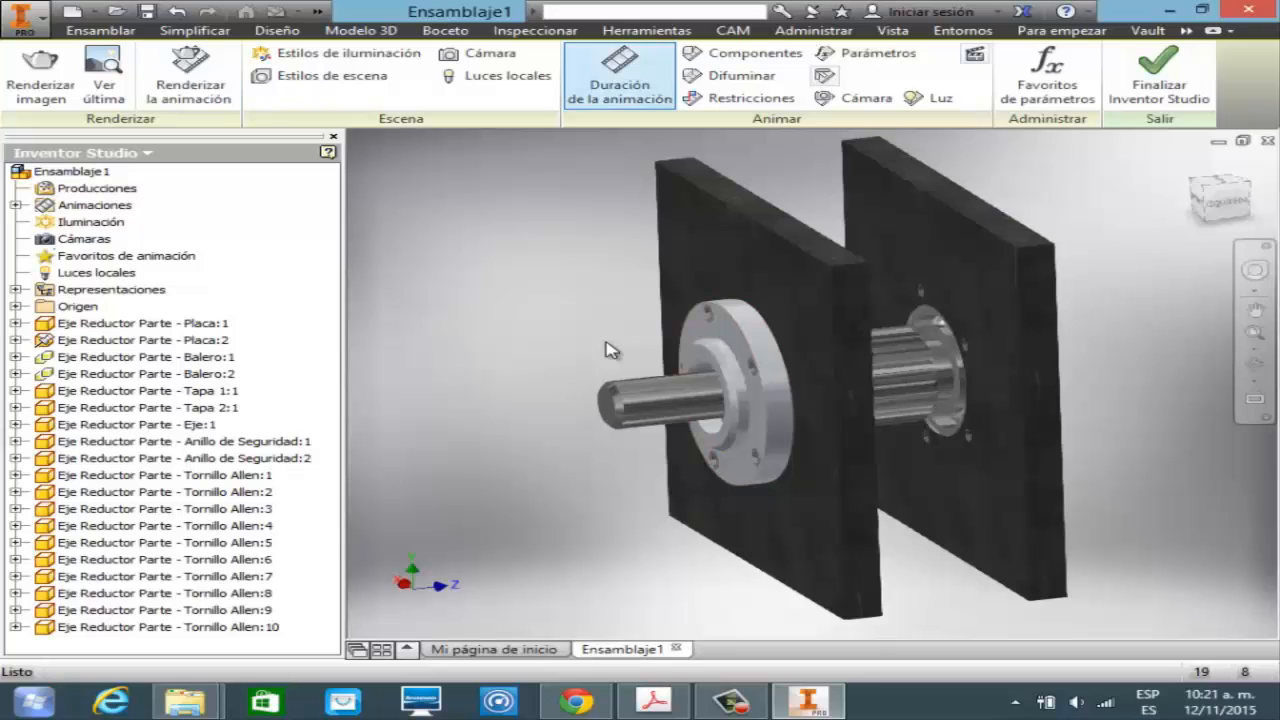
- Open the animation timeline and define a component animation of the shaft Eje:1 with a 200° rotation about its X axis
{"action": "left_click", "coordinate": [619, 77]}
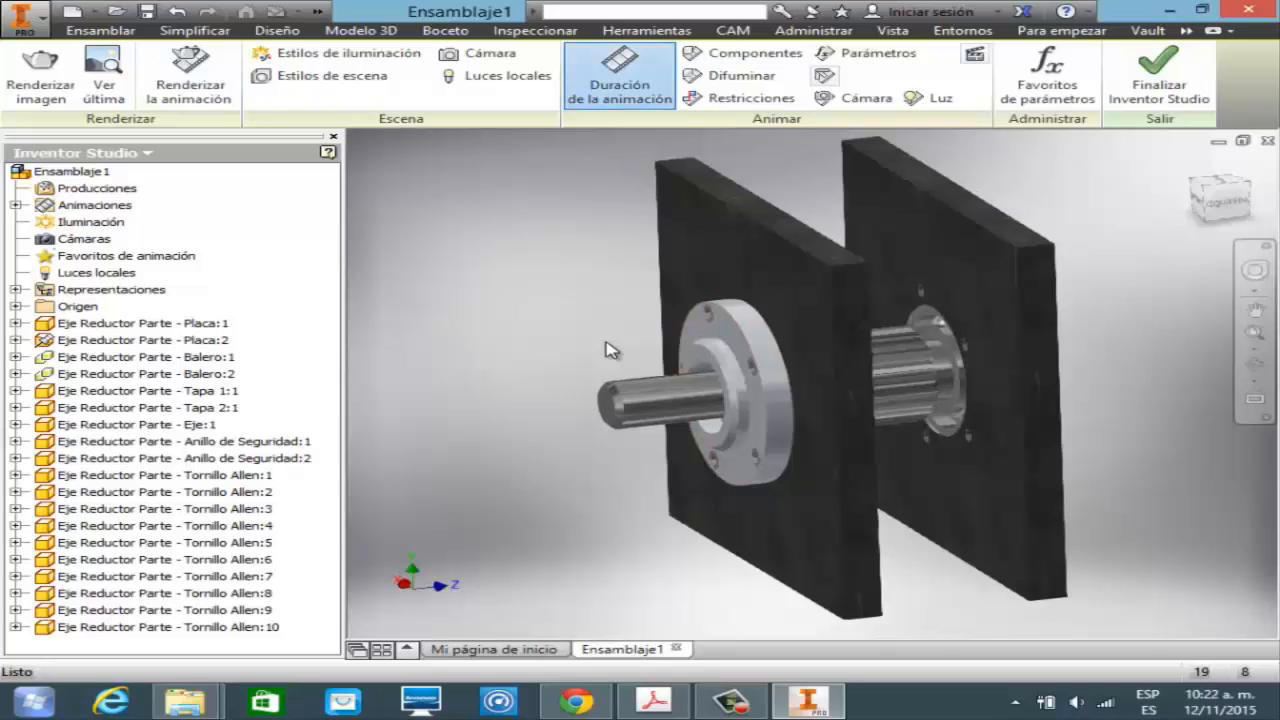
{"action": "key", "text": "Return"}
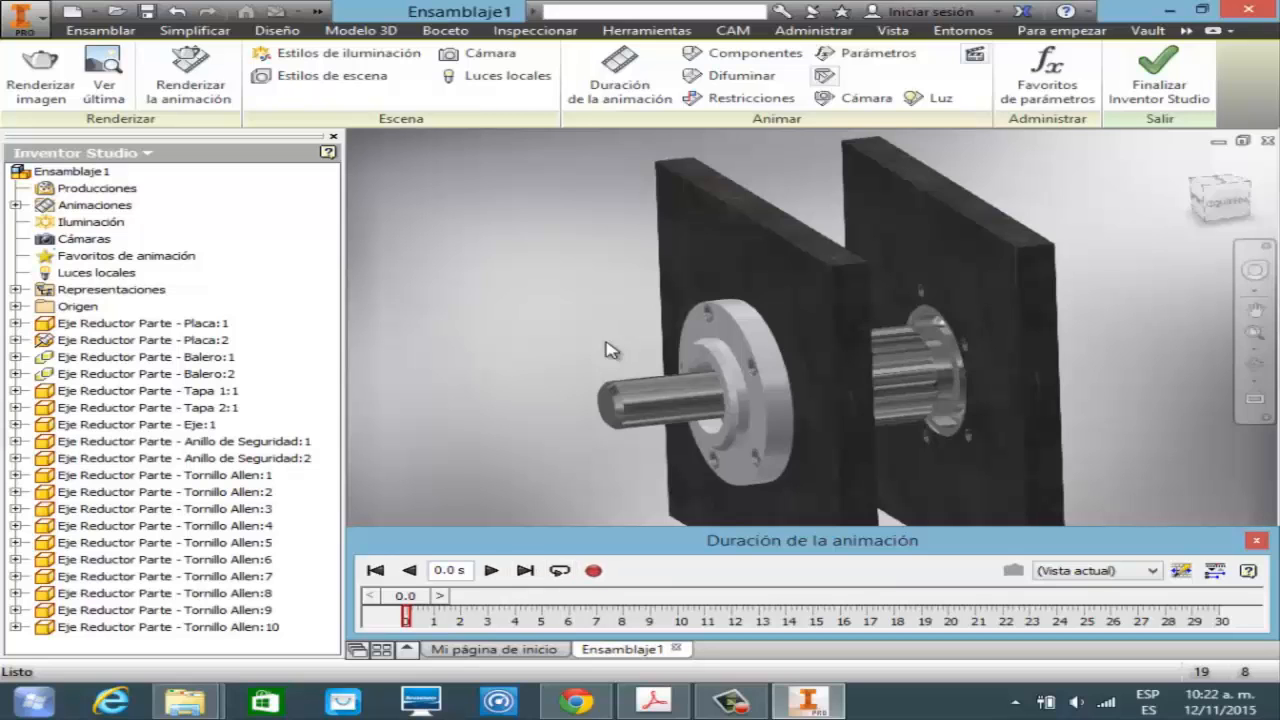
{"action": "left_click", "coordinate": [1255, 365]}
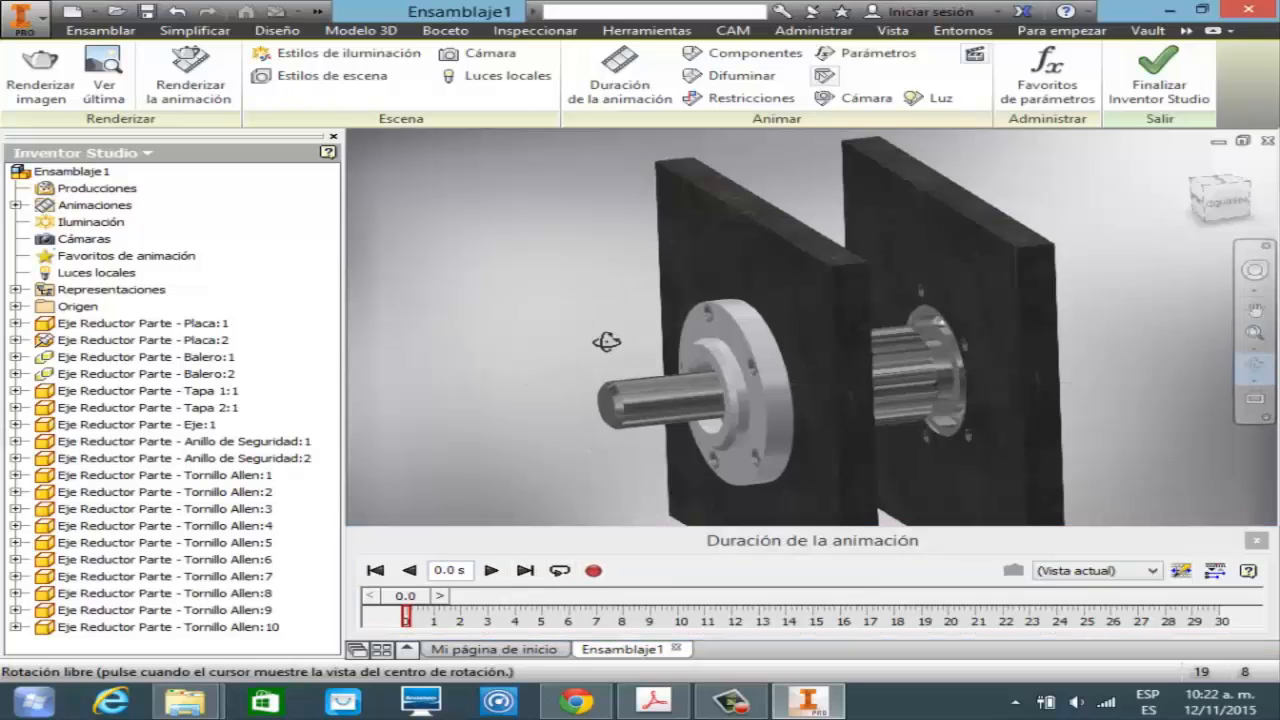
{"action": "mouse_move", "coordinate": [606, 342]}
{"action": "left_mouse_down"}
{"action": "mouse_move", "coordinate": [590, 332]}
{"action": "mouse_move", "coordinate": [606, 342]}
{"action": "left_mouse_up"}
{"action": "key", "text": "Escape"}
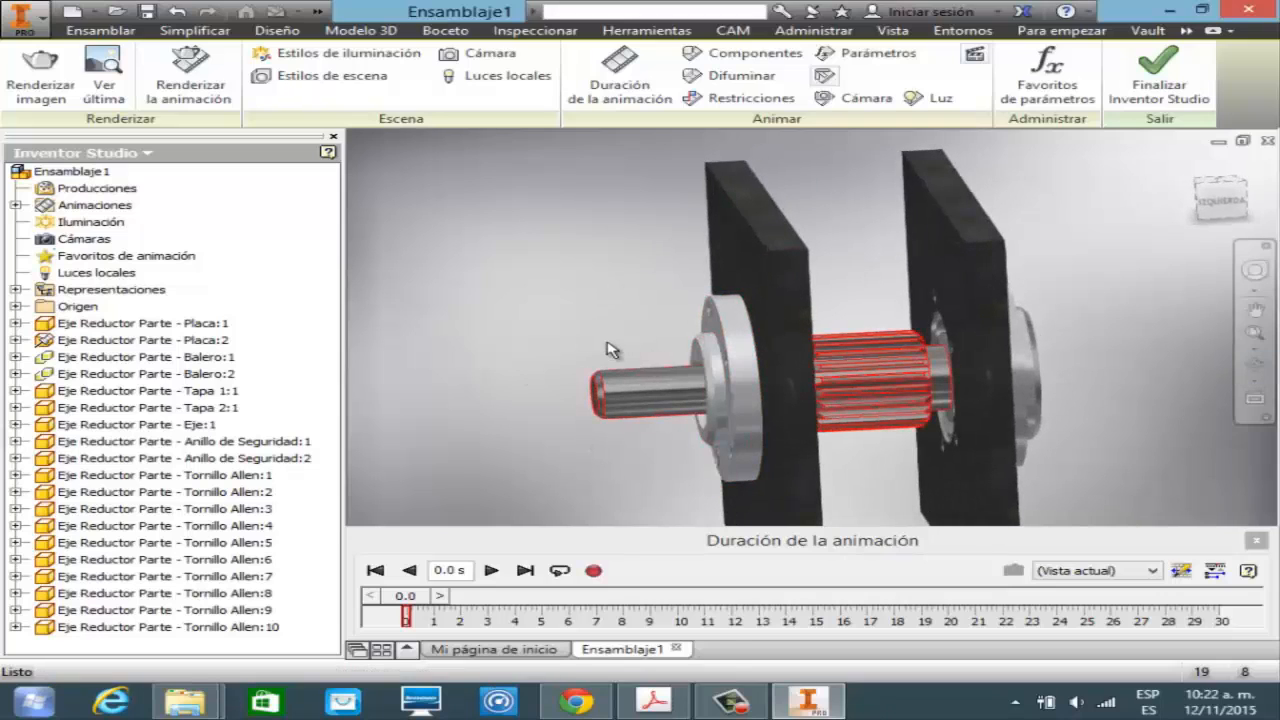
{"action": "right_click", "coordinate": [607, 343]}
{"action": "key", "text": "Escape"}
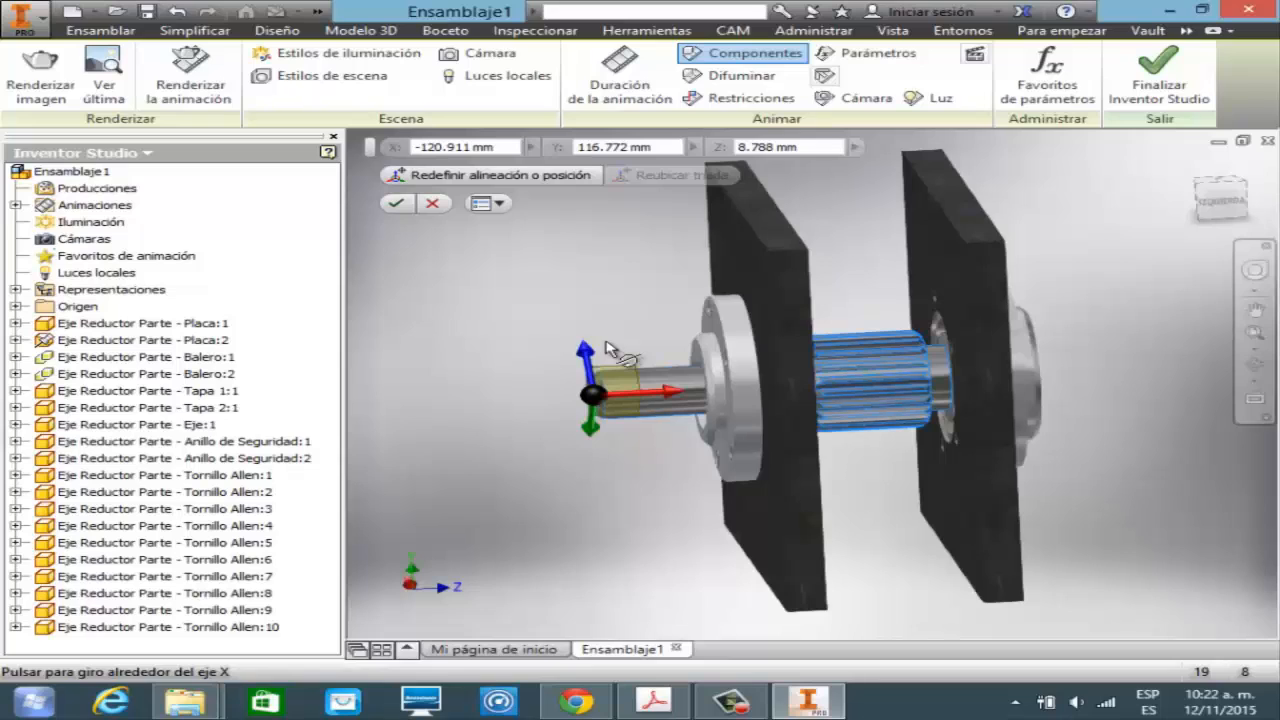
{"action": "left_click", "coordinate": [607, 345]}
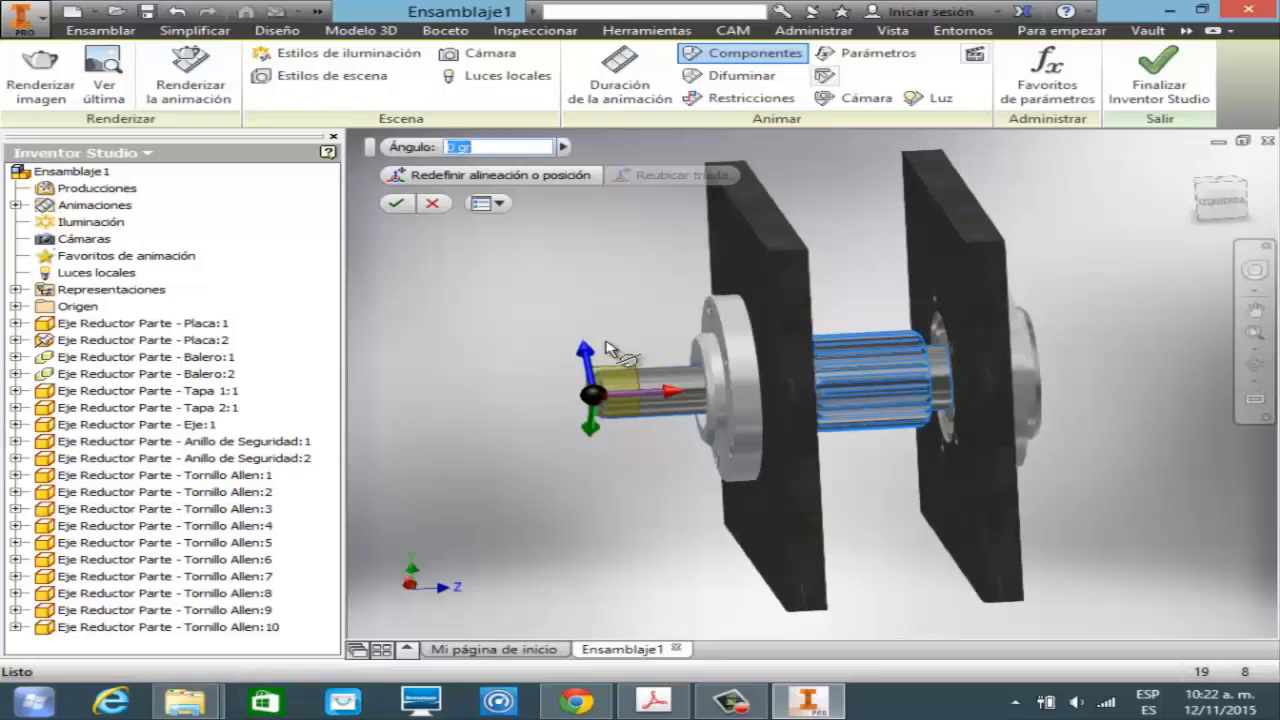
{"action": "type", "text": "200"}
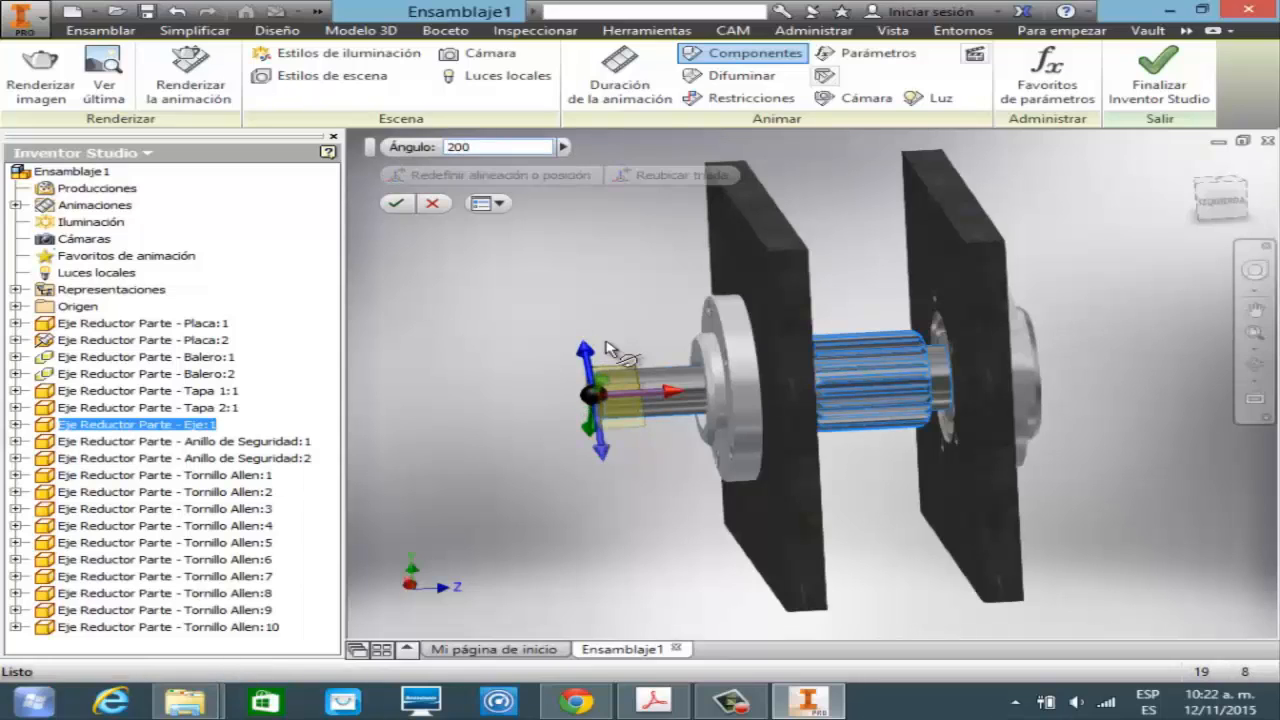
{"action": "key", "text": "Return"}
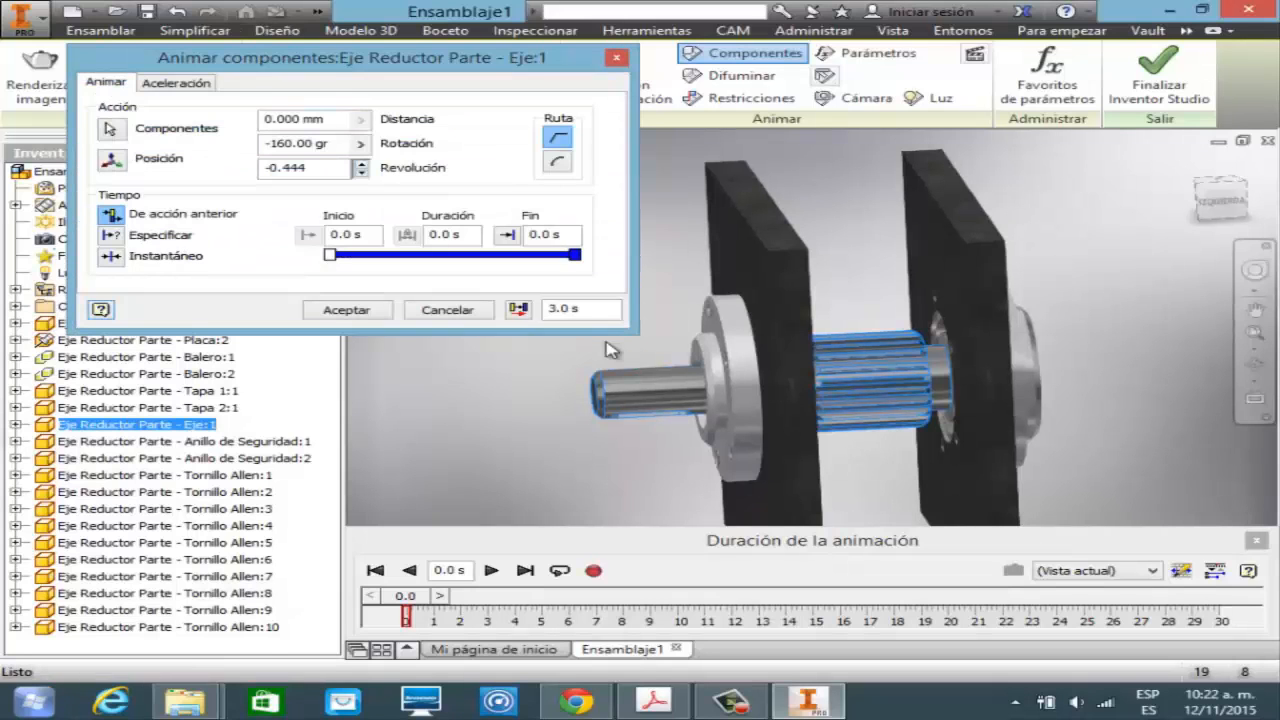
- Set the rotation in the Eje:1 component animation to 15 revolutions
{"action": "key", "text": "Up"}
{"action": "key", "text": "Up"}
{"action": "key", "text": "Up"}
{"action": "key", "text": "Up"}
{"action": "key", "text": "Up"}
{"action": "key", "text": "Up"}
{"action": "key", "text": "Up"}
{"action": "key", "text": "Up"}
{"action": "key", "text": "Up"}
{"action": "key", "text": "Up"}
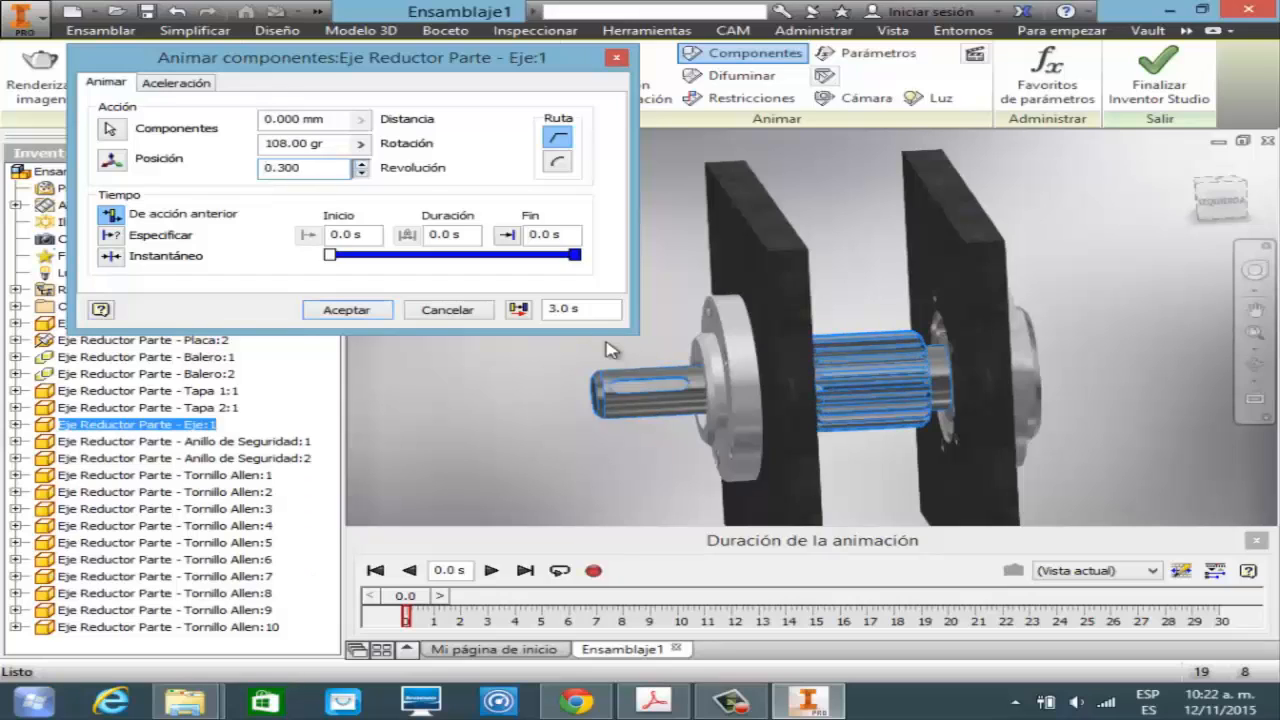
{"action": "key", "text": "Up"}
{"action": "key", "text": "Up"}
{"action": "key", "text": "Up"}
{"action": "key", "text": "Up"}
{"action": "key", "text": "Up"}
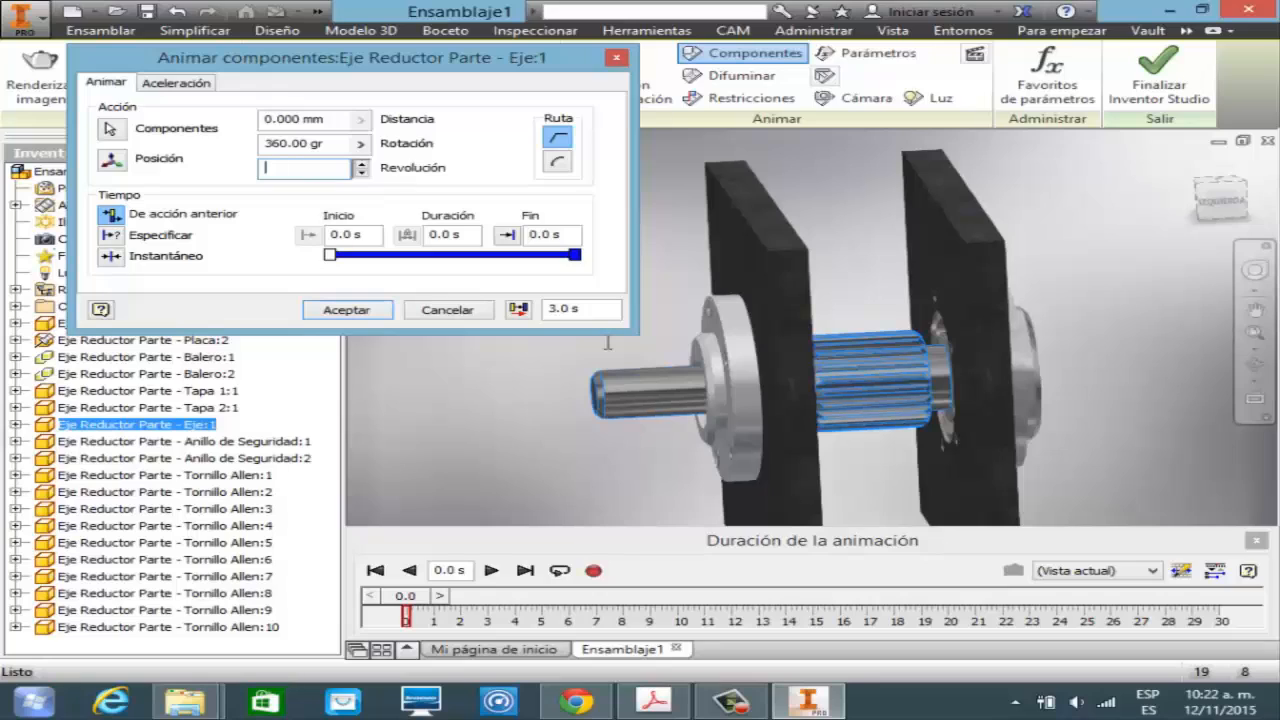
{"action": "type", "text": "15"}
- Set the duration of the shaft animation to 10.0 s and accept it
{"action": "left_click", "coordinate": [432, 234]}
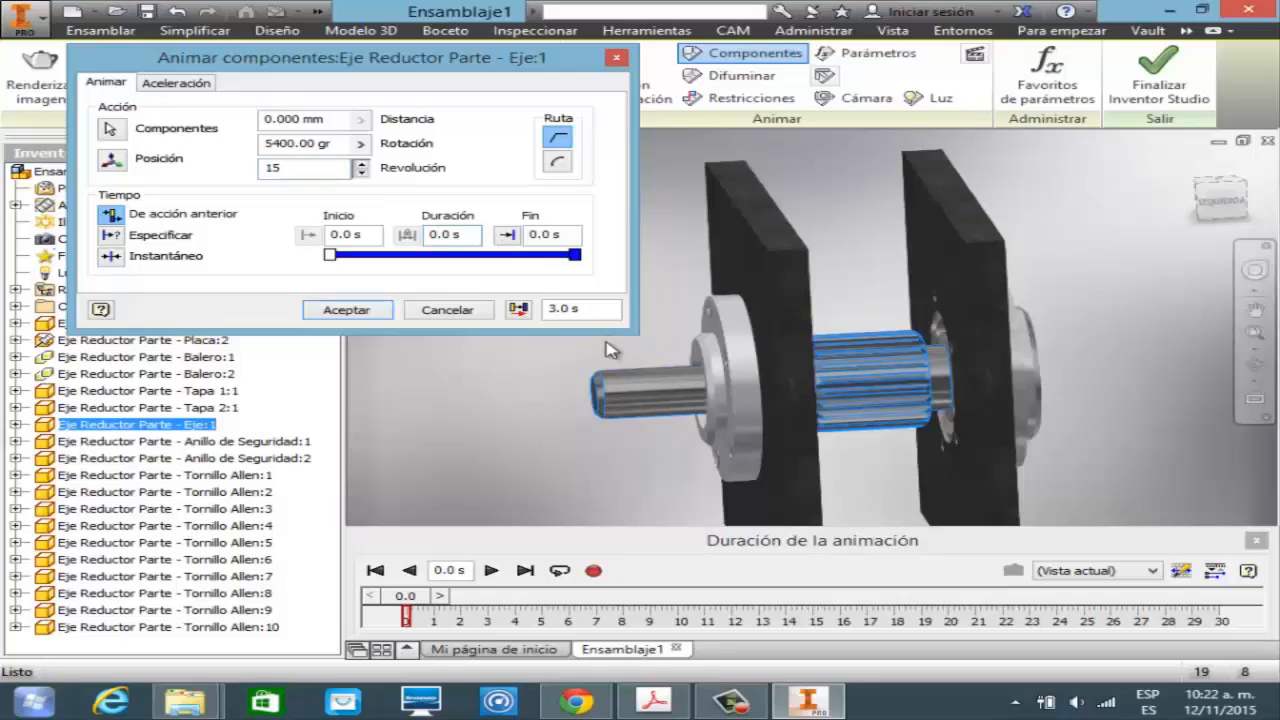
{"action": "key", "text": "Tab"}
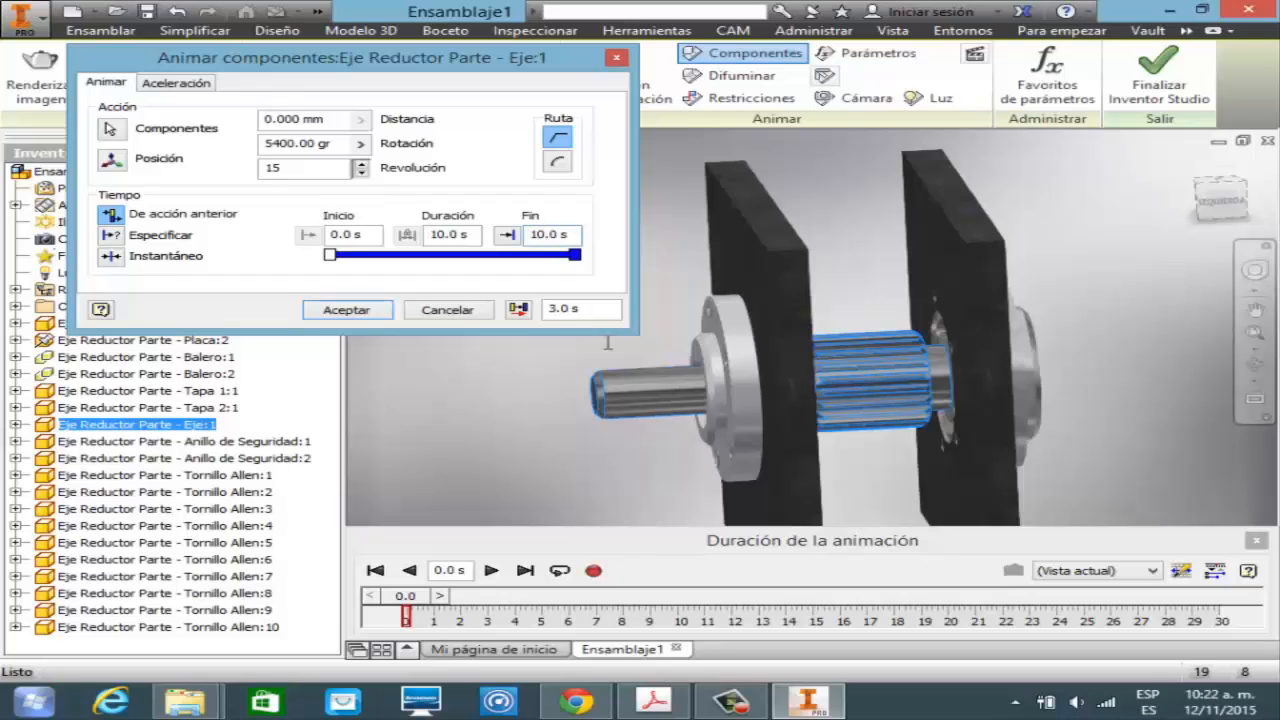
{"action": "key", "text": "Return"}
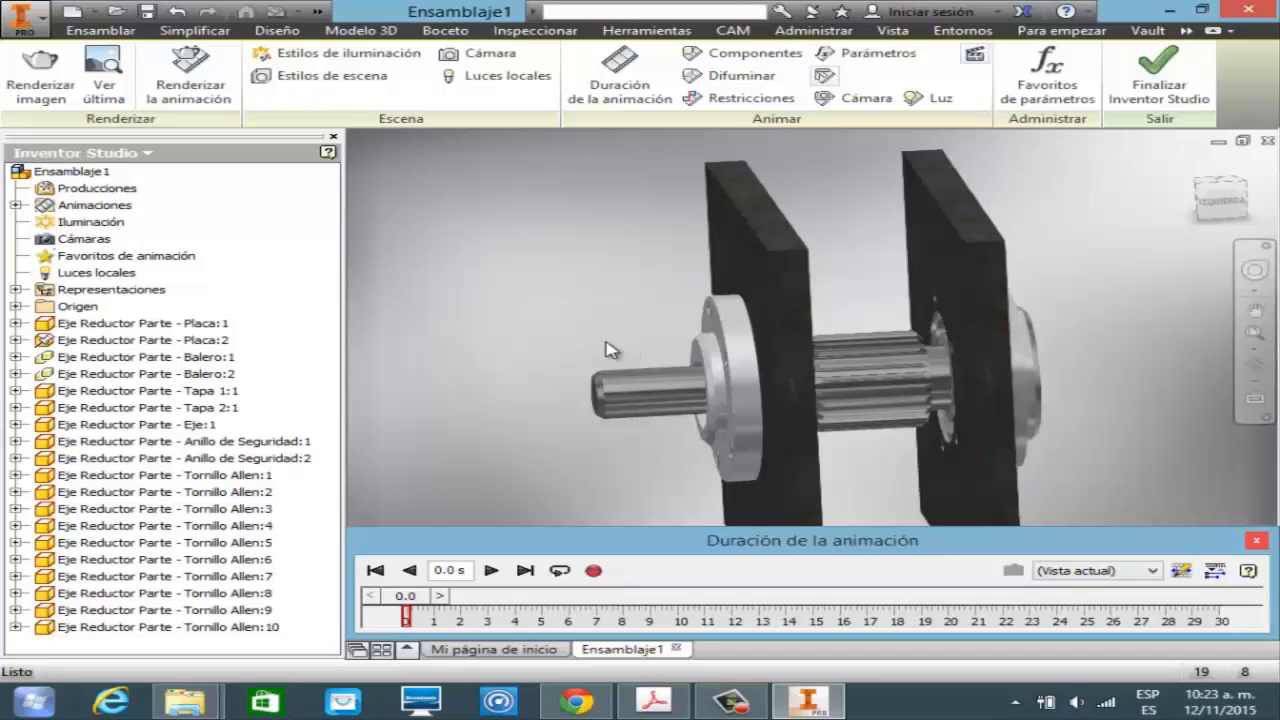
- Close the animation timeline, finish Inventor Studio and examine the assembly from the shaft-end side
{"action": "left_click", "coordinate": [1256, 541]}
{"action": "left_click", "coordinate": [1159, 76]}
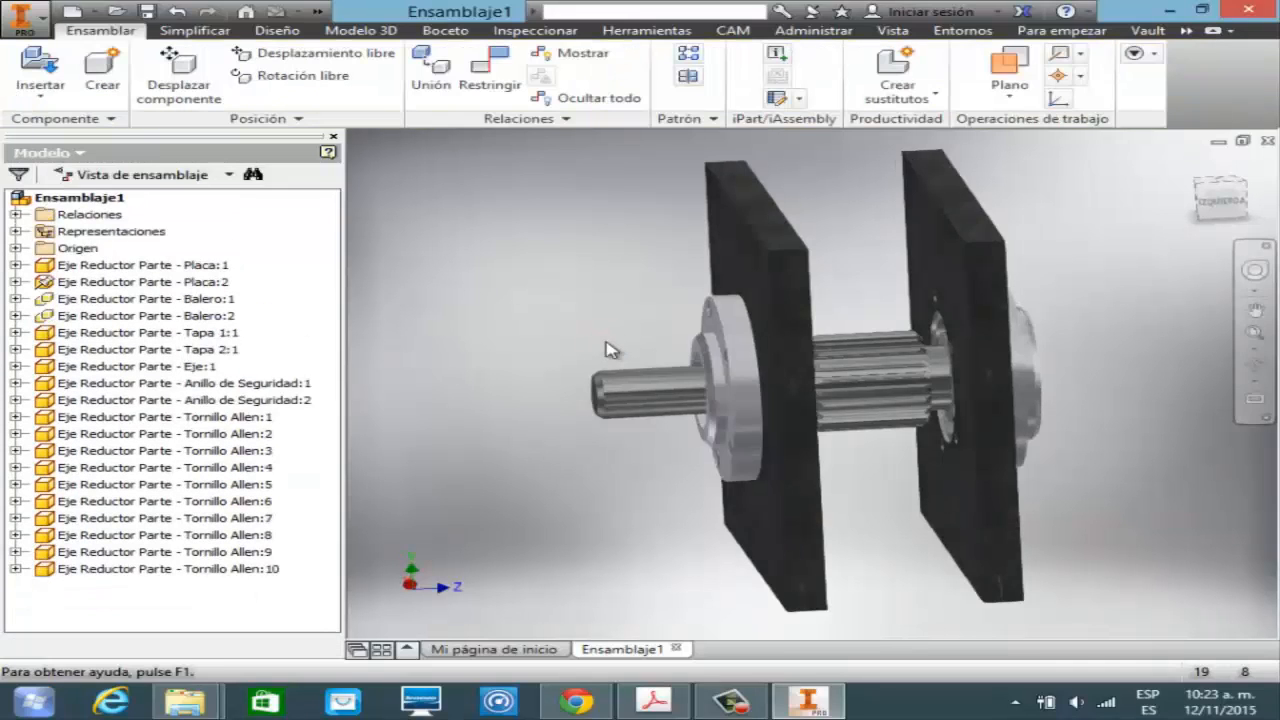
{"action": "key", "text": "F4"}
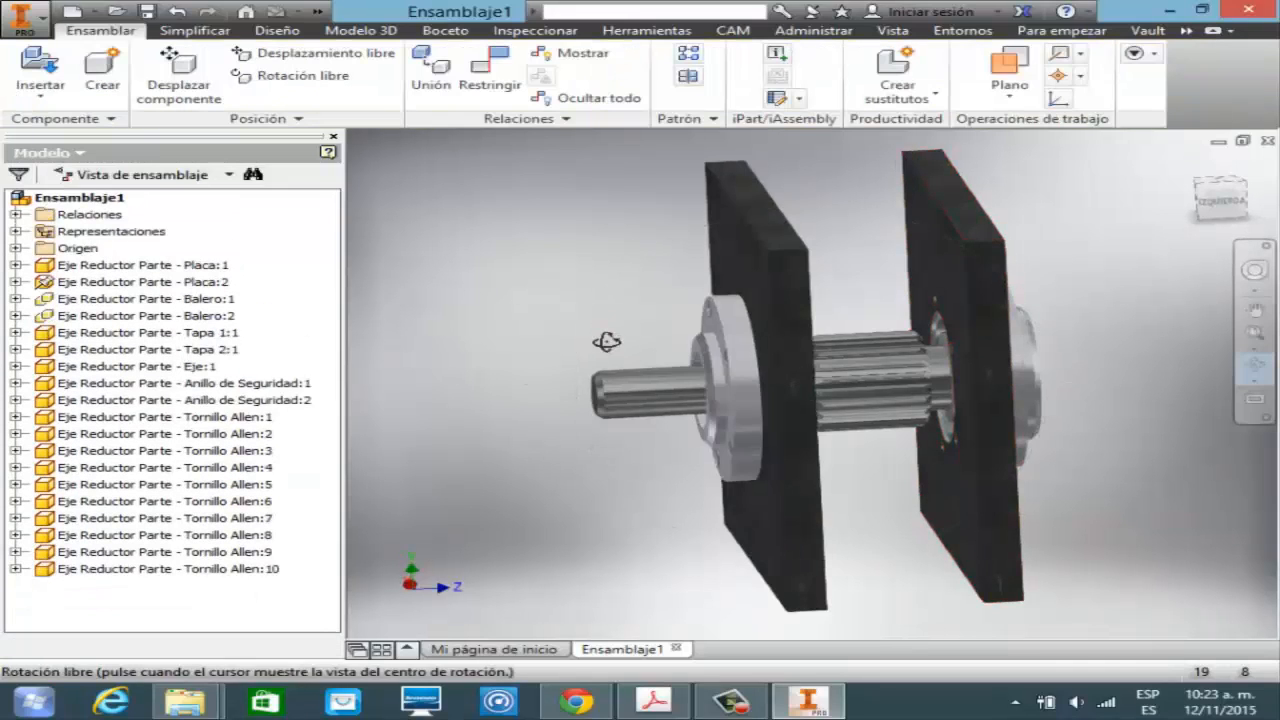
{"action": "middle_click_drag", "start_coordinate": [606, 342], "coordinate": [606, 342], "text": "shift"}
{"action": "mouse_move", "coordinate": [606, 342]}
{"action": "left_mouse_down"}
{"action": "mouse_move", "coordinate": [484, 342]}
{"action": "mouse_move", "coordinate": [607, 340]}
{"action": "left_mouse_up"}
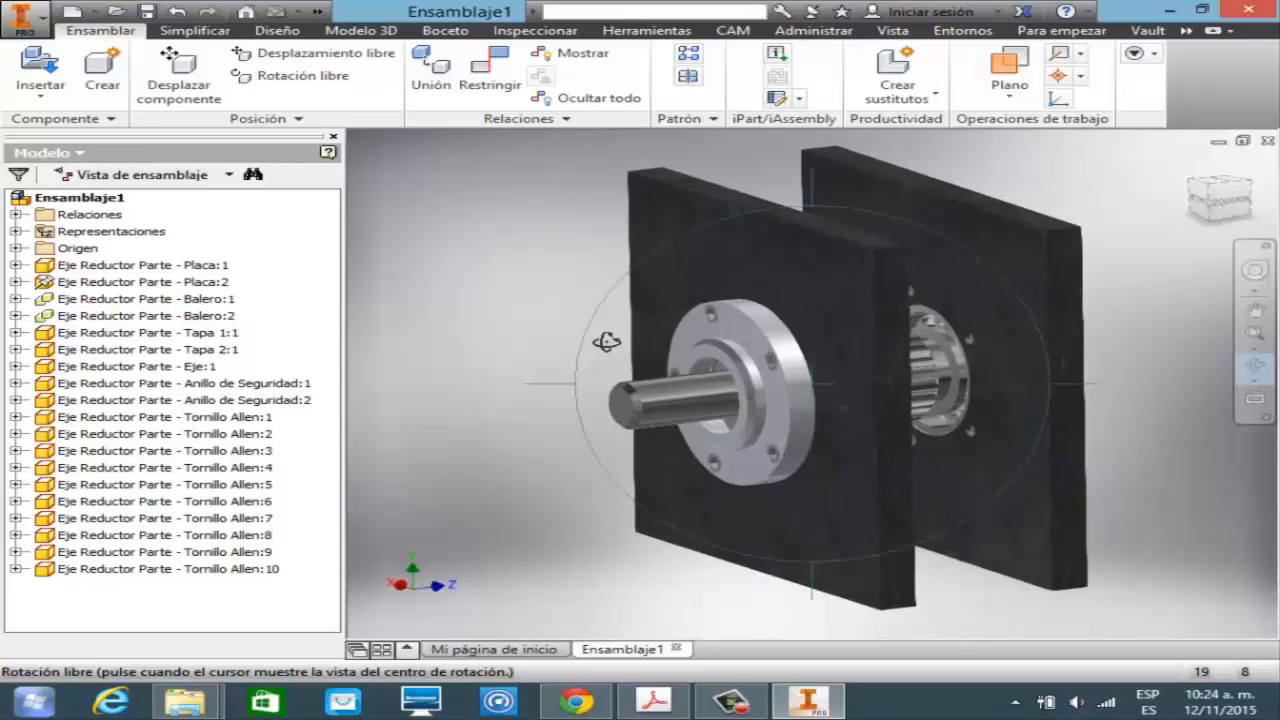